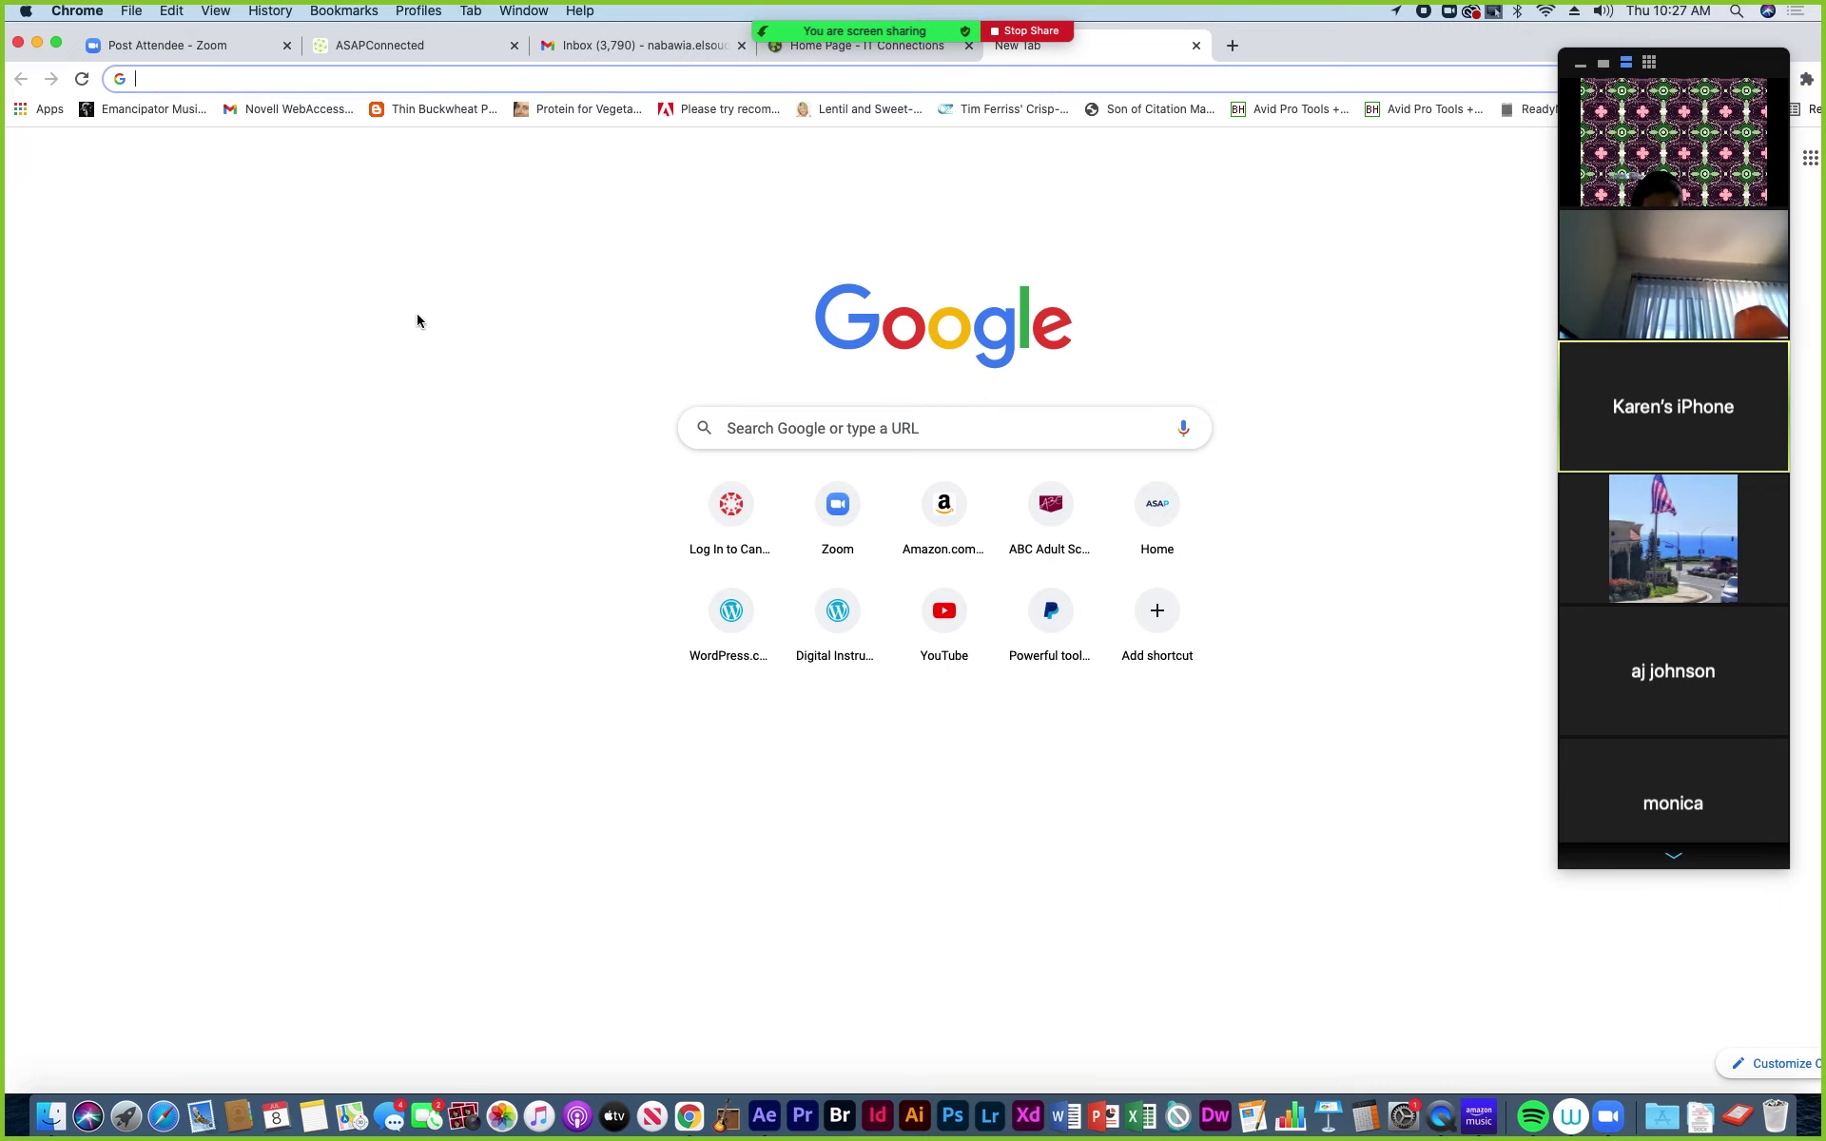
Open the unsplash.com website and hide the meeting's participant video thumbnails.
{"action": "type", "text": "un"}
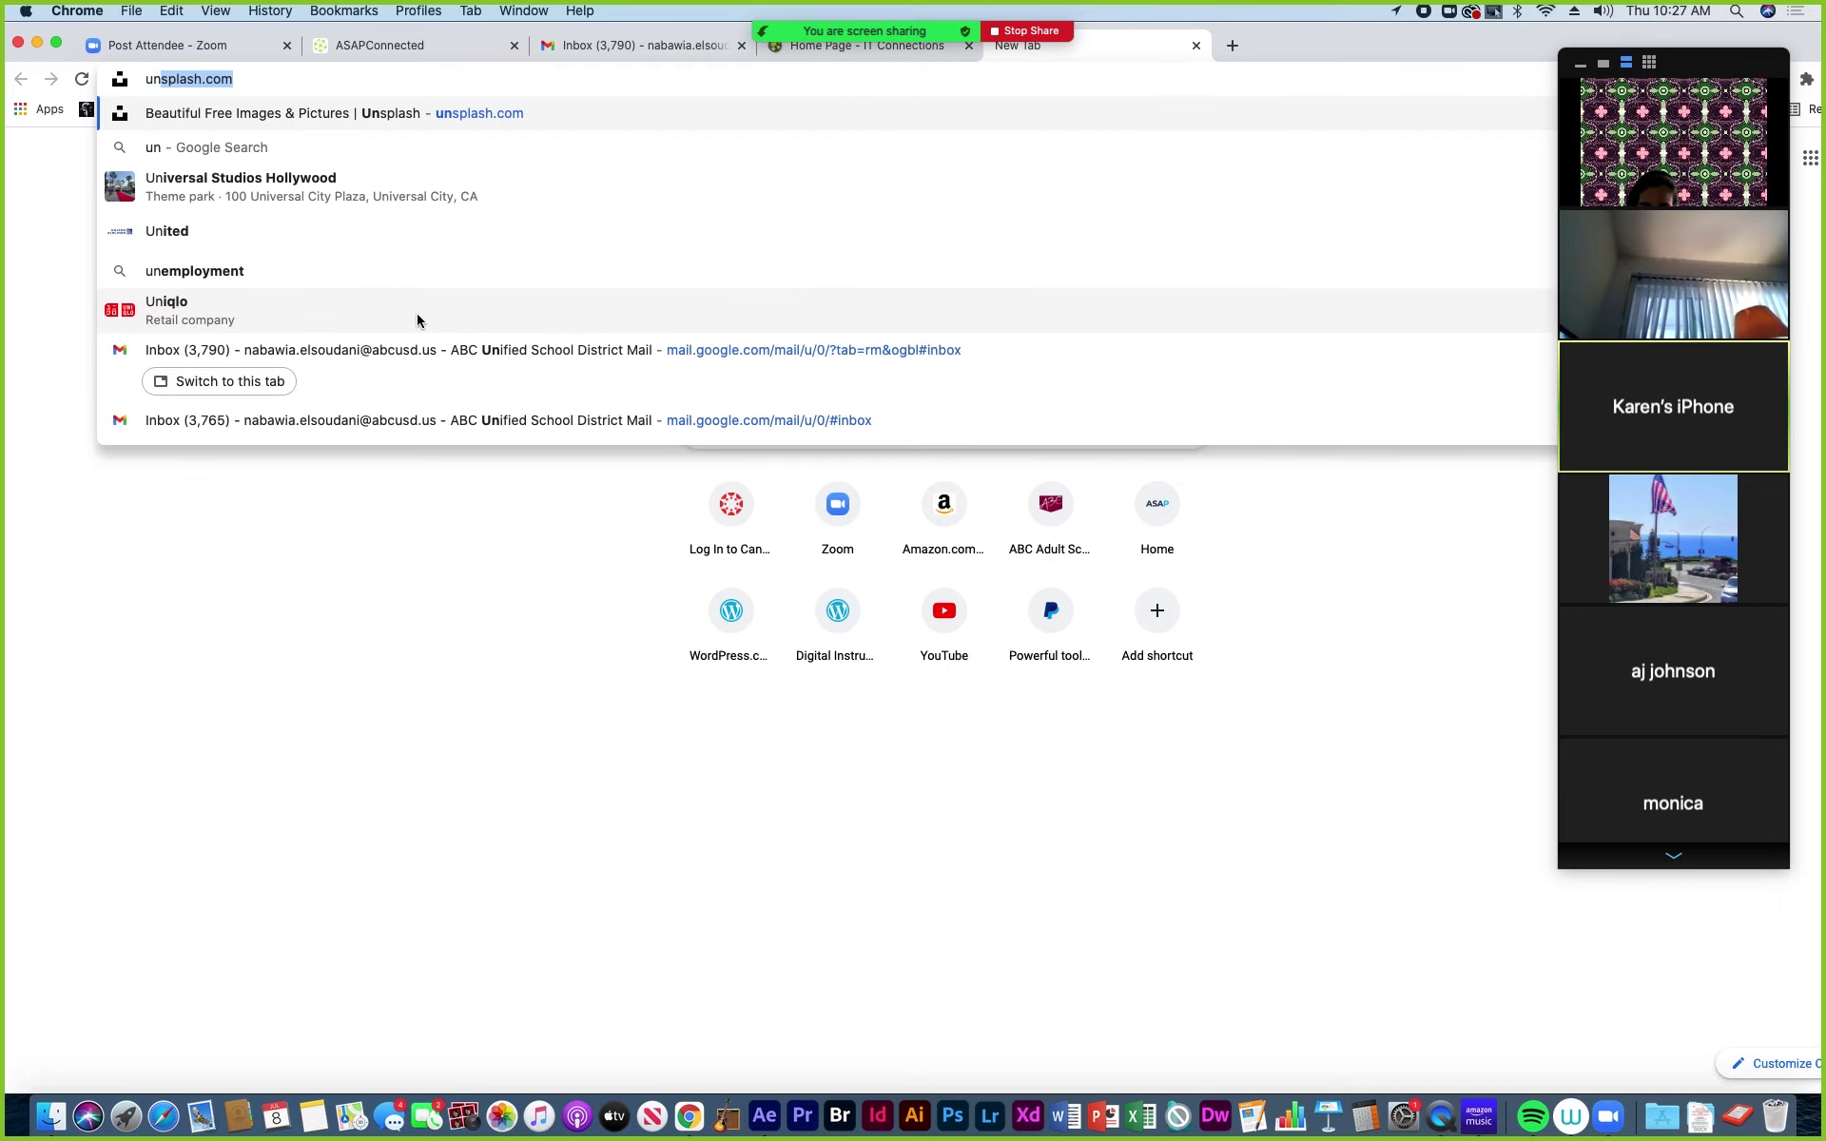
{"action": "key", "text": "Return"}
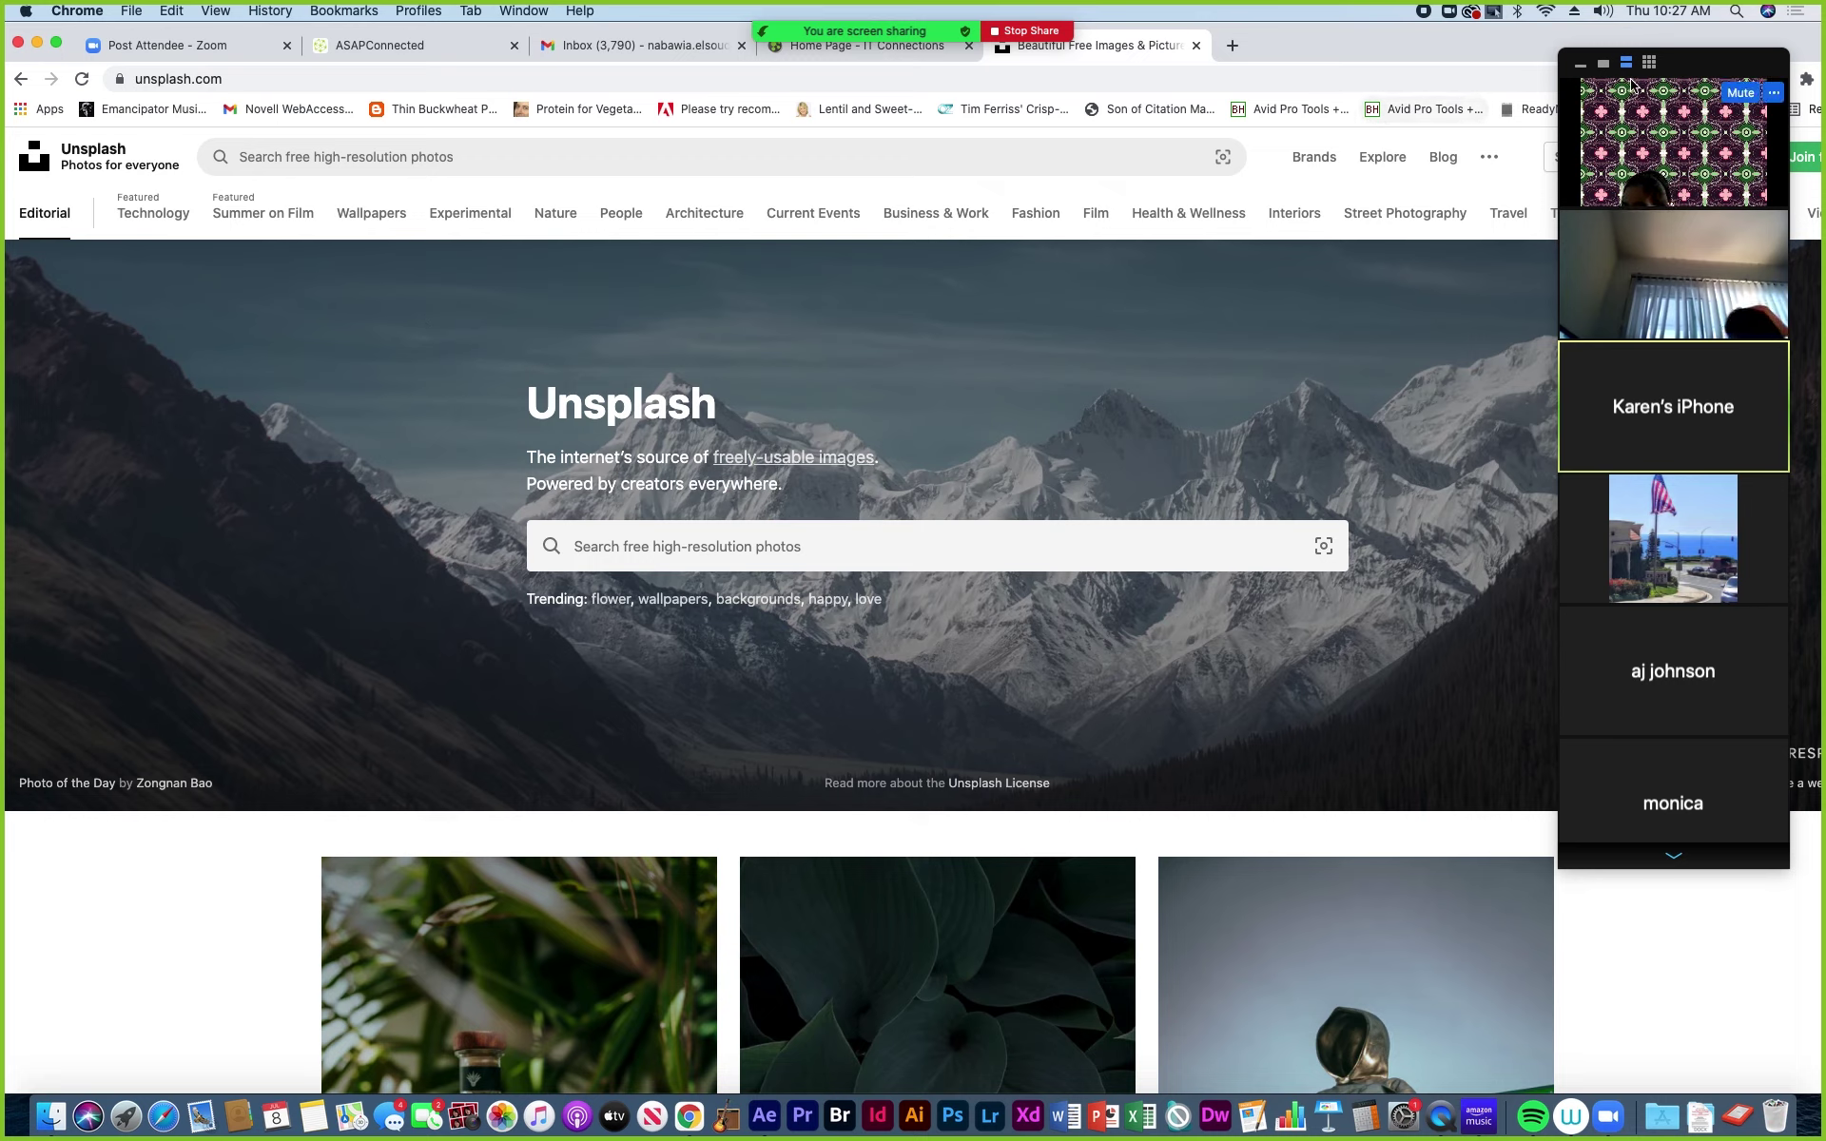
{"action": "left_click", "coordinate": [1582, 67]}
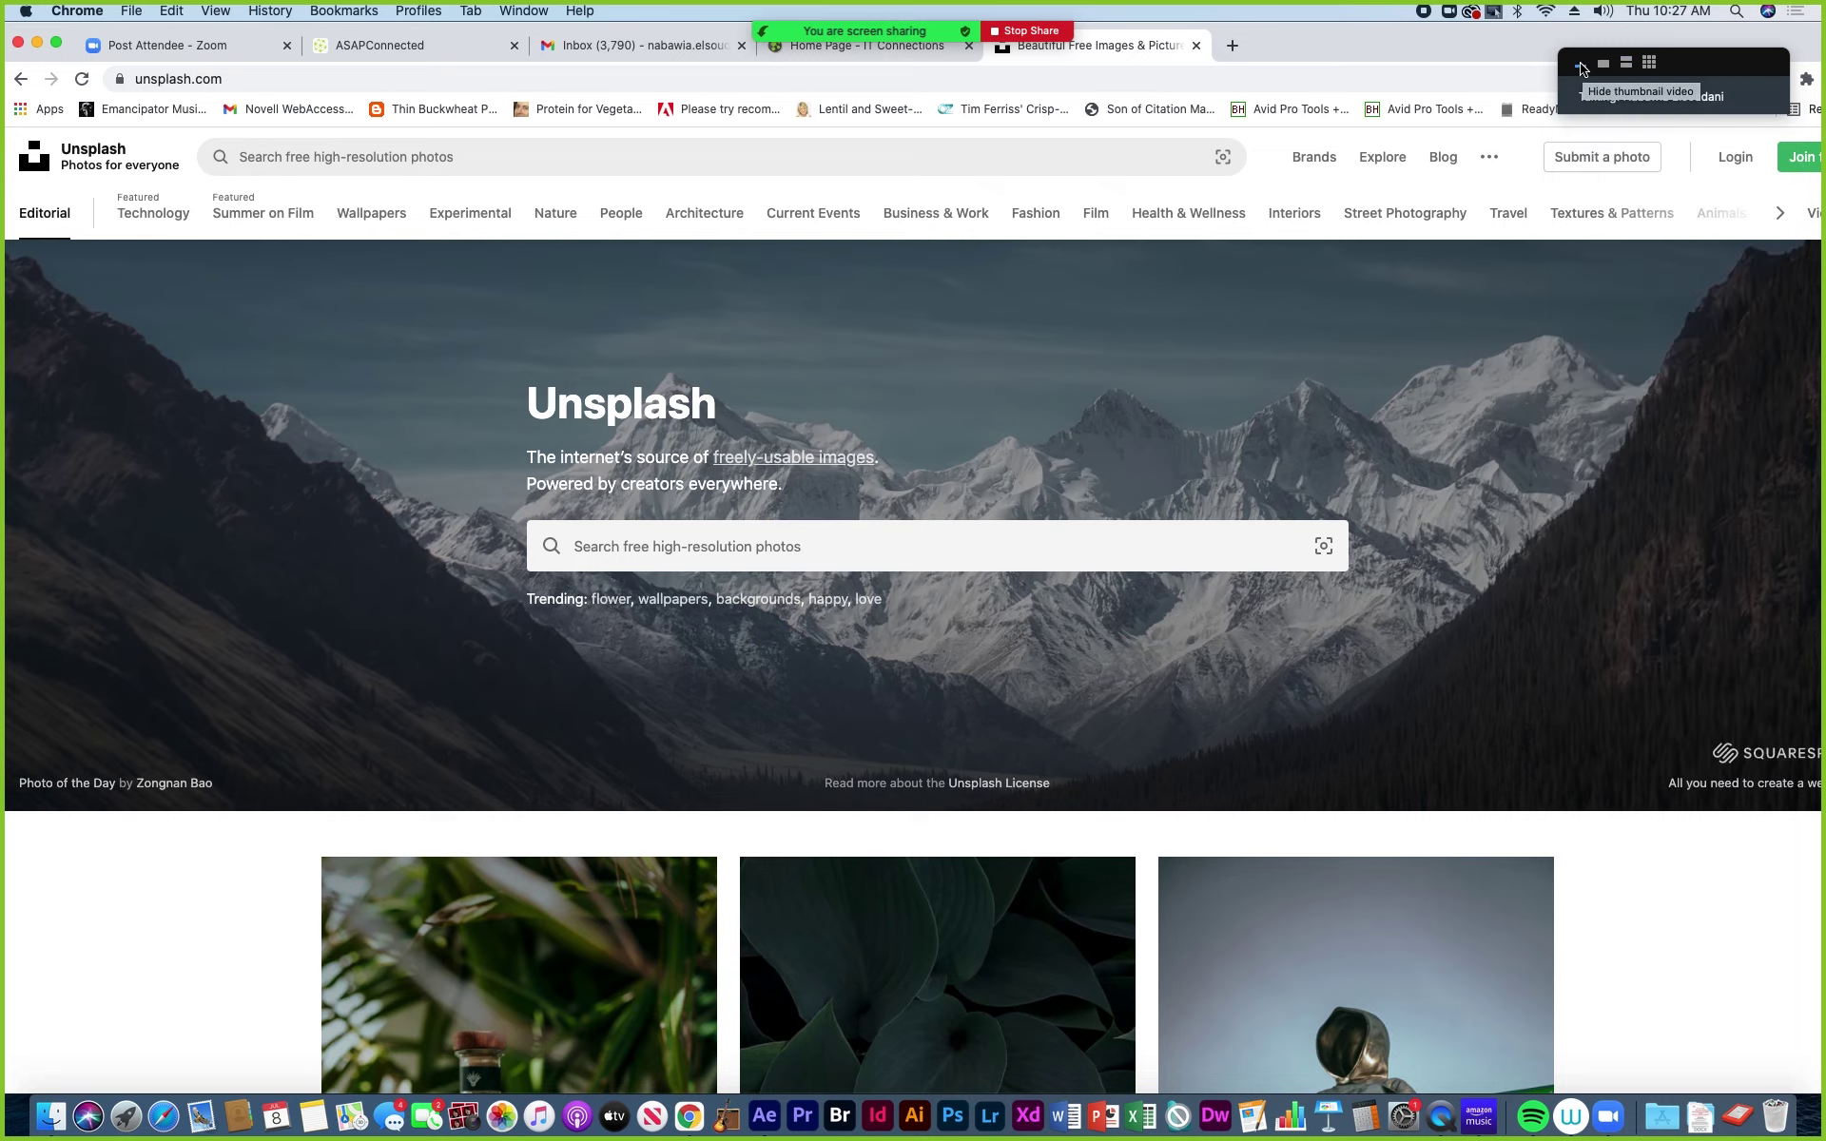
Search Unsplash for "nature" photos.
{"action": "left_click", "coordinate": [605, 550]}
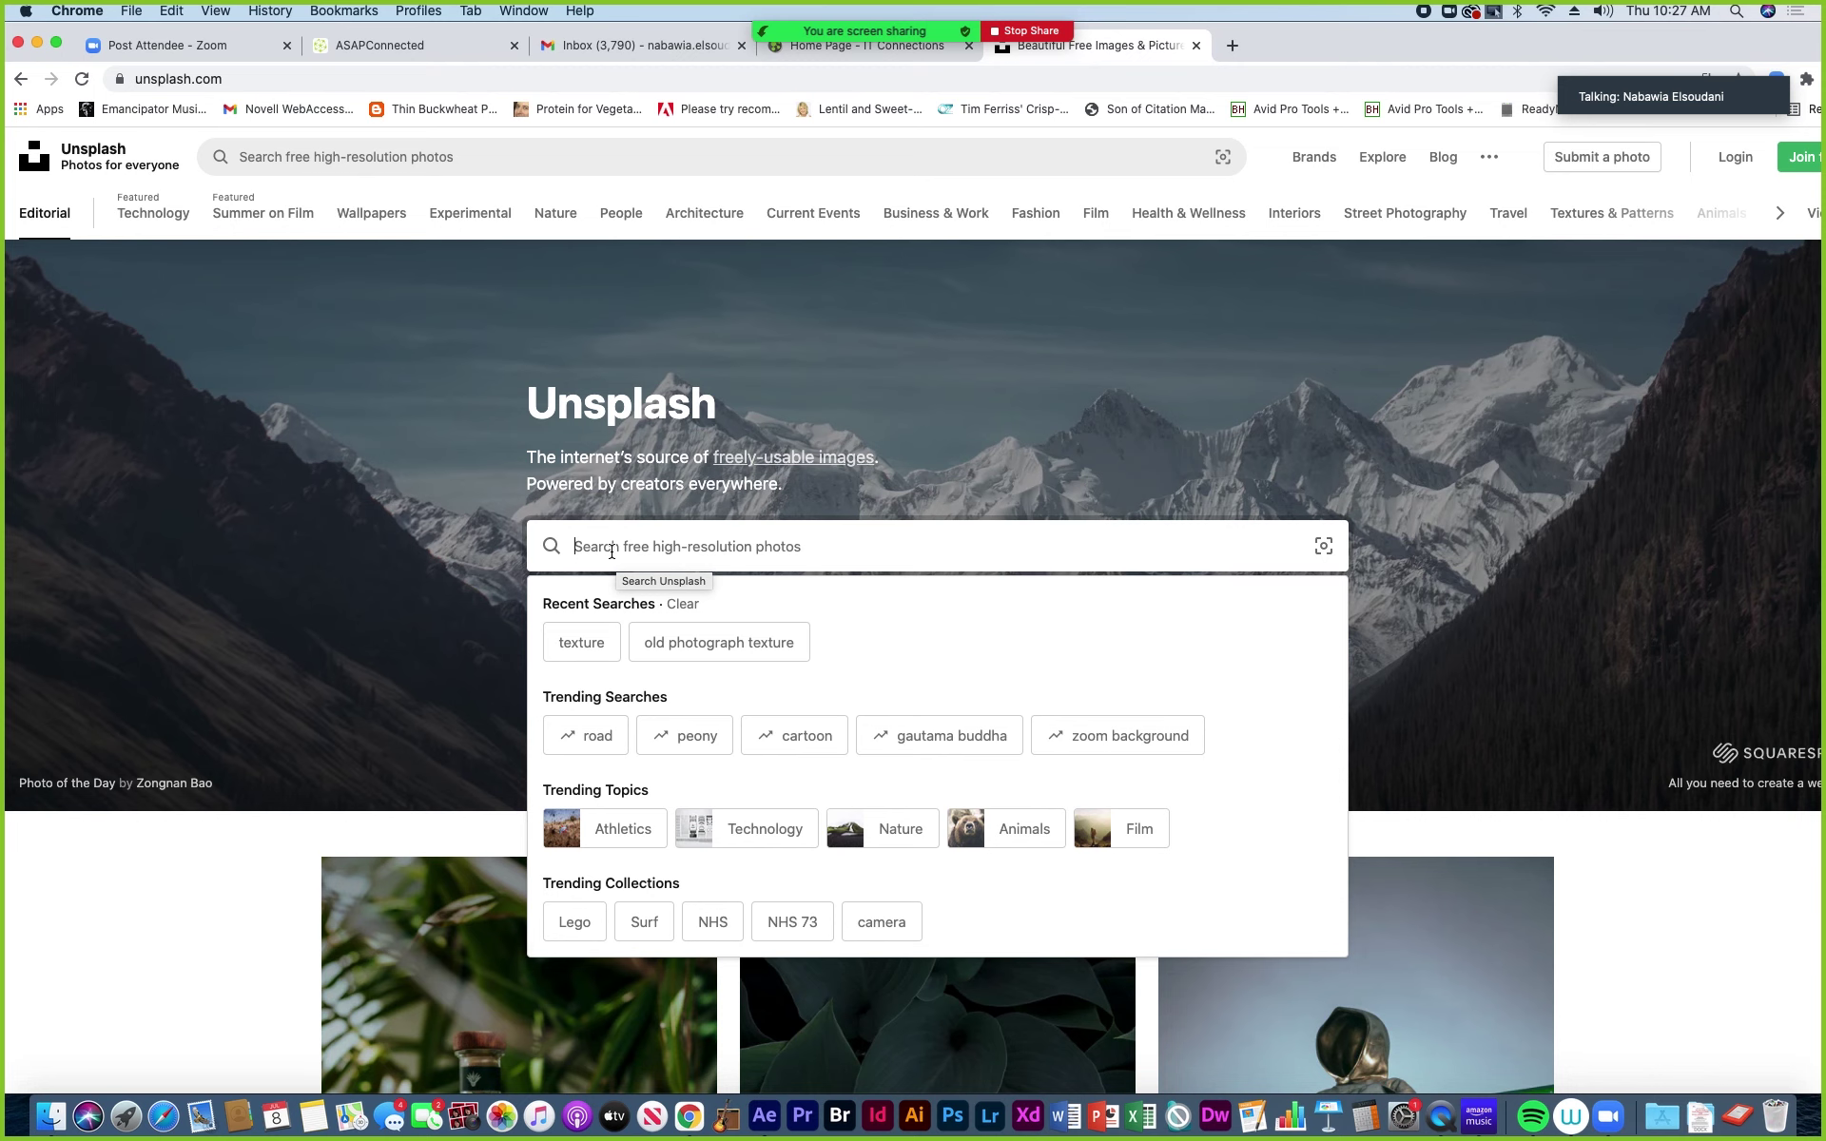
{"action": "scroll", "coordinate": [247, 860], "scroll_direction": "down", "scroll_amount": 3}
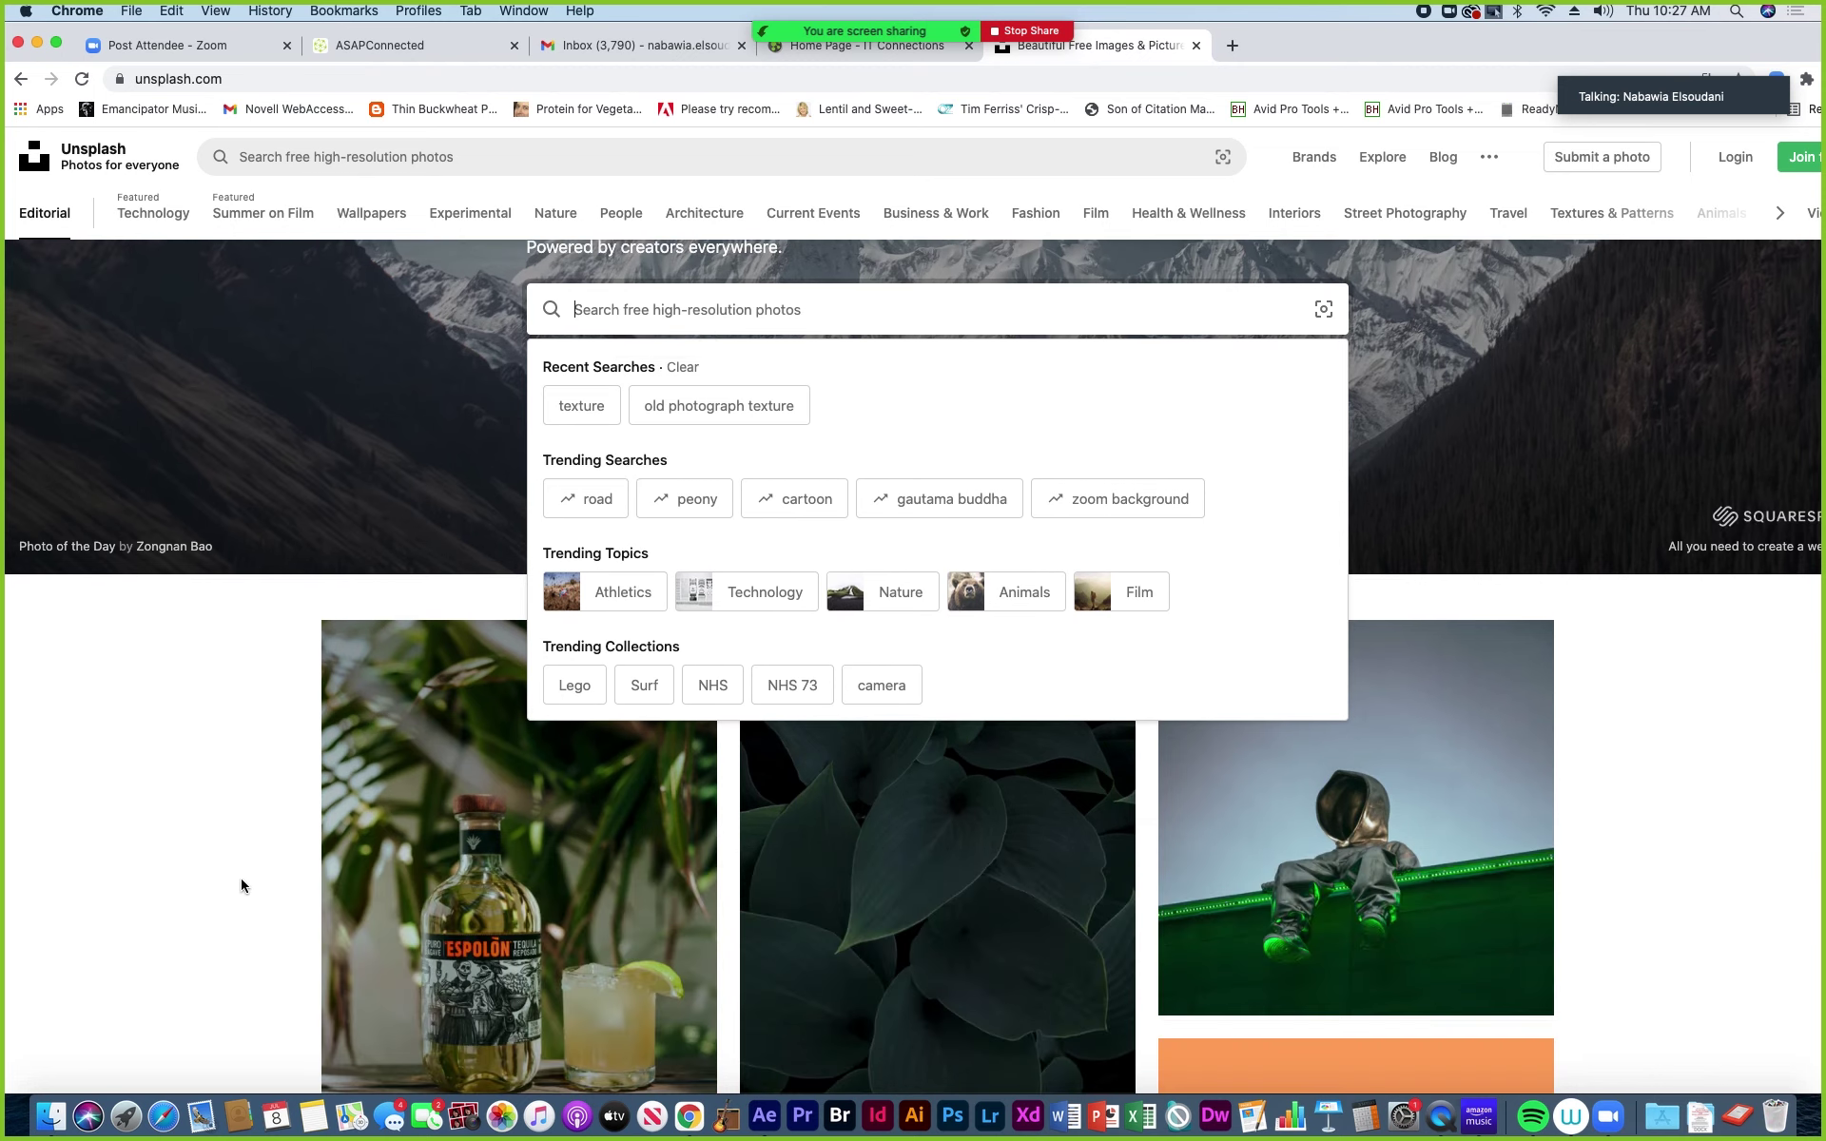
{"action": "scroll", "coordinate": [242, 882], "scroll_direction": "down", "scroll_amount": 3}
{"action": "scroll", "coordinate": [241, 883], "scroll_direction": "up", "scroll_amount": 5}
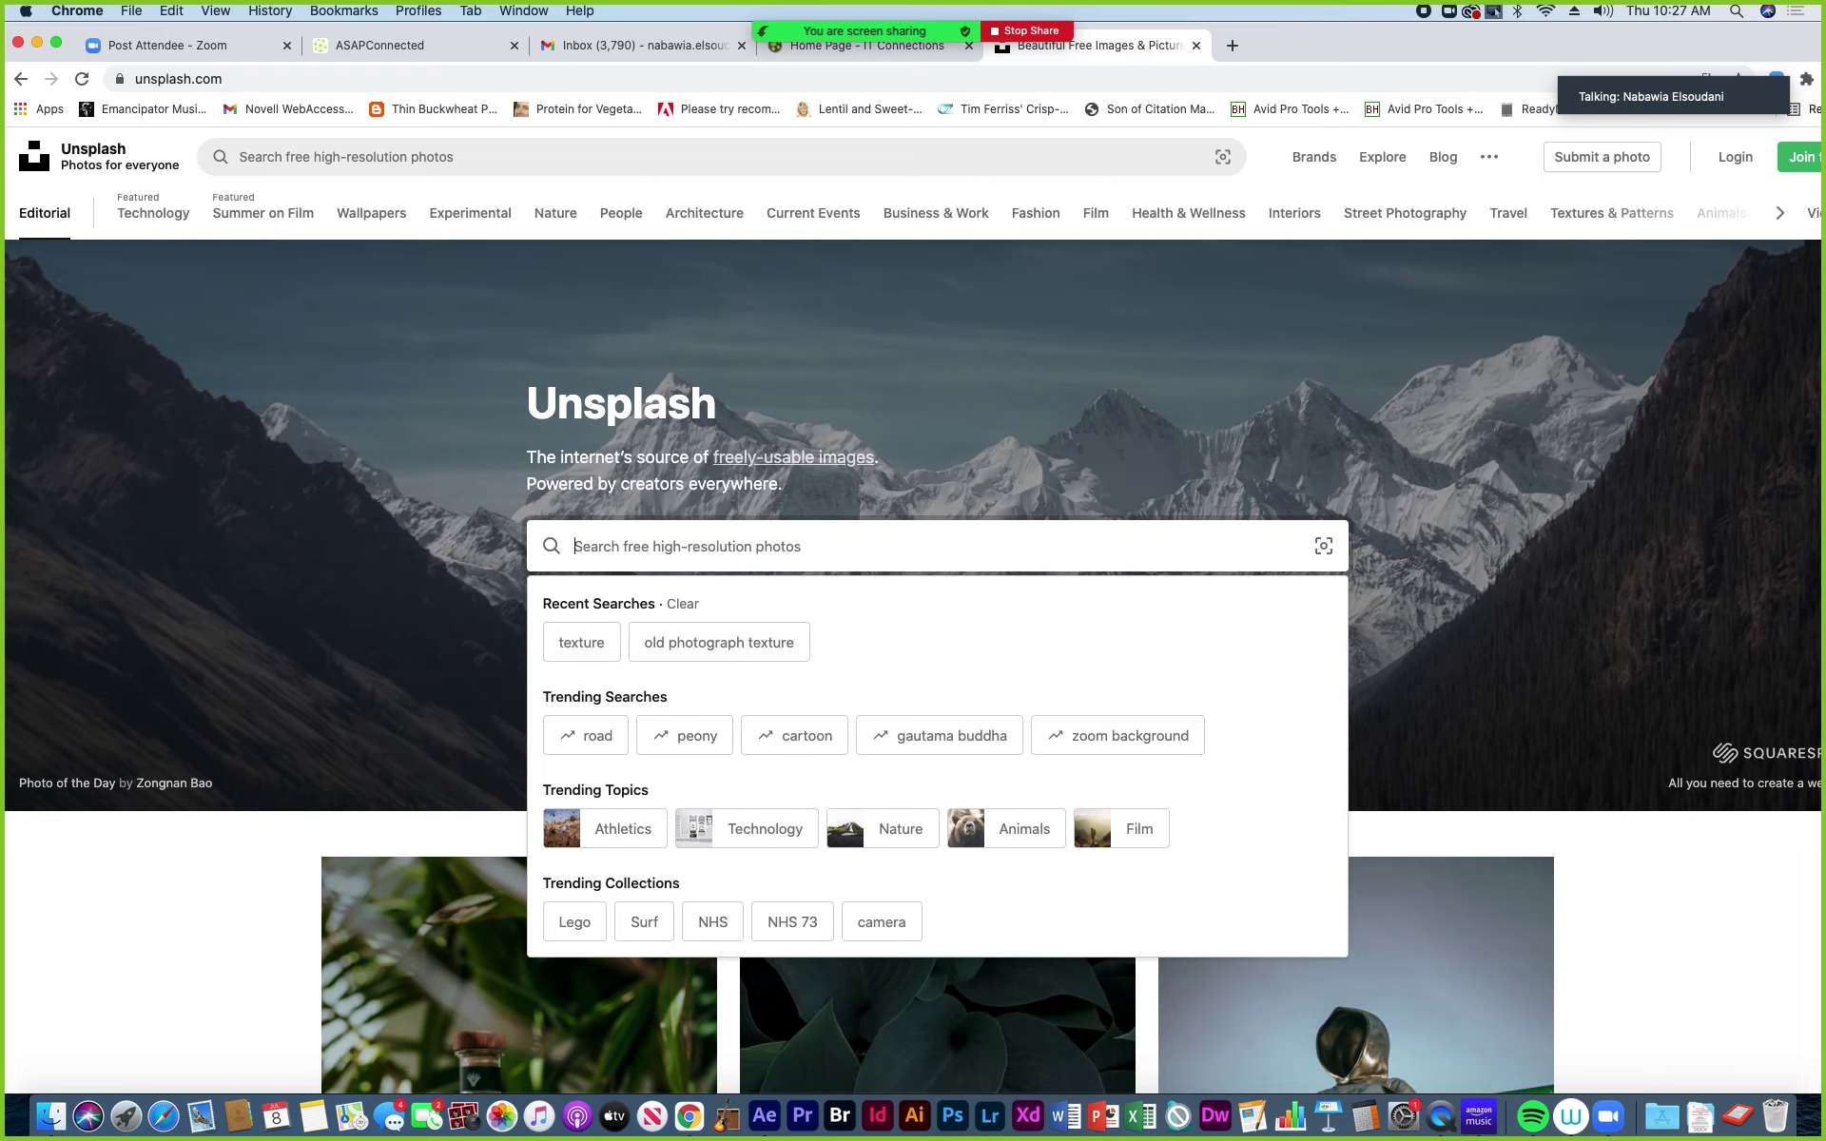
{"action": "type", "text": "nature"}
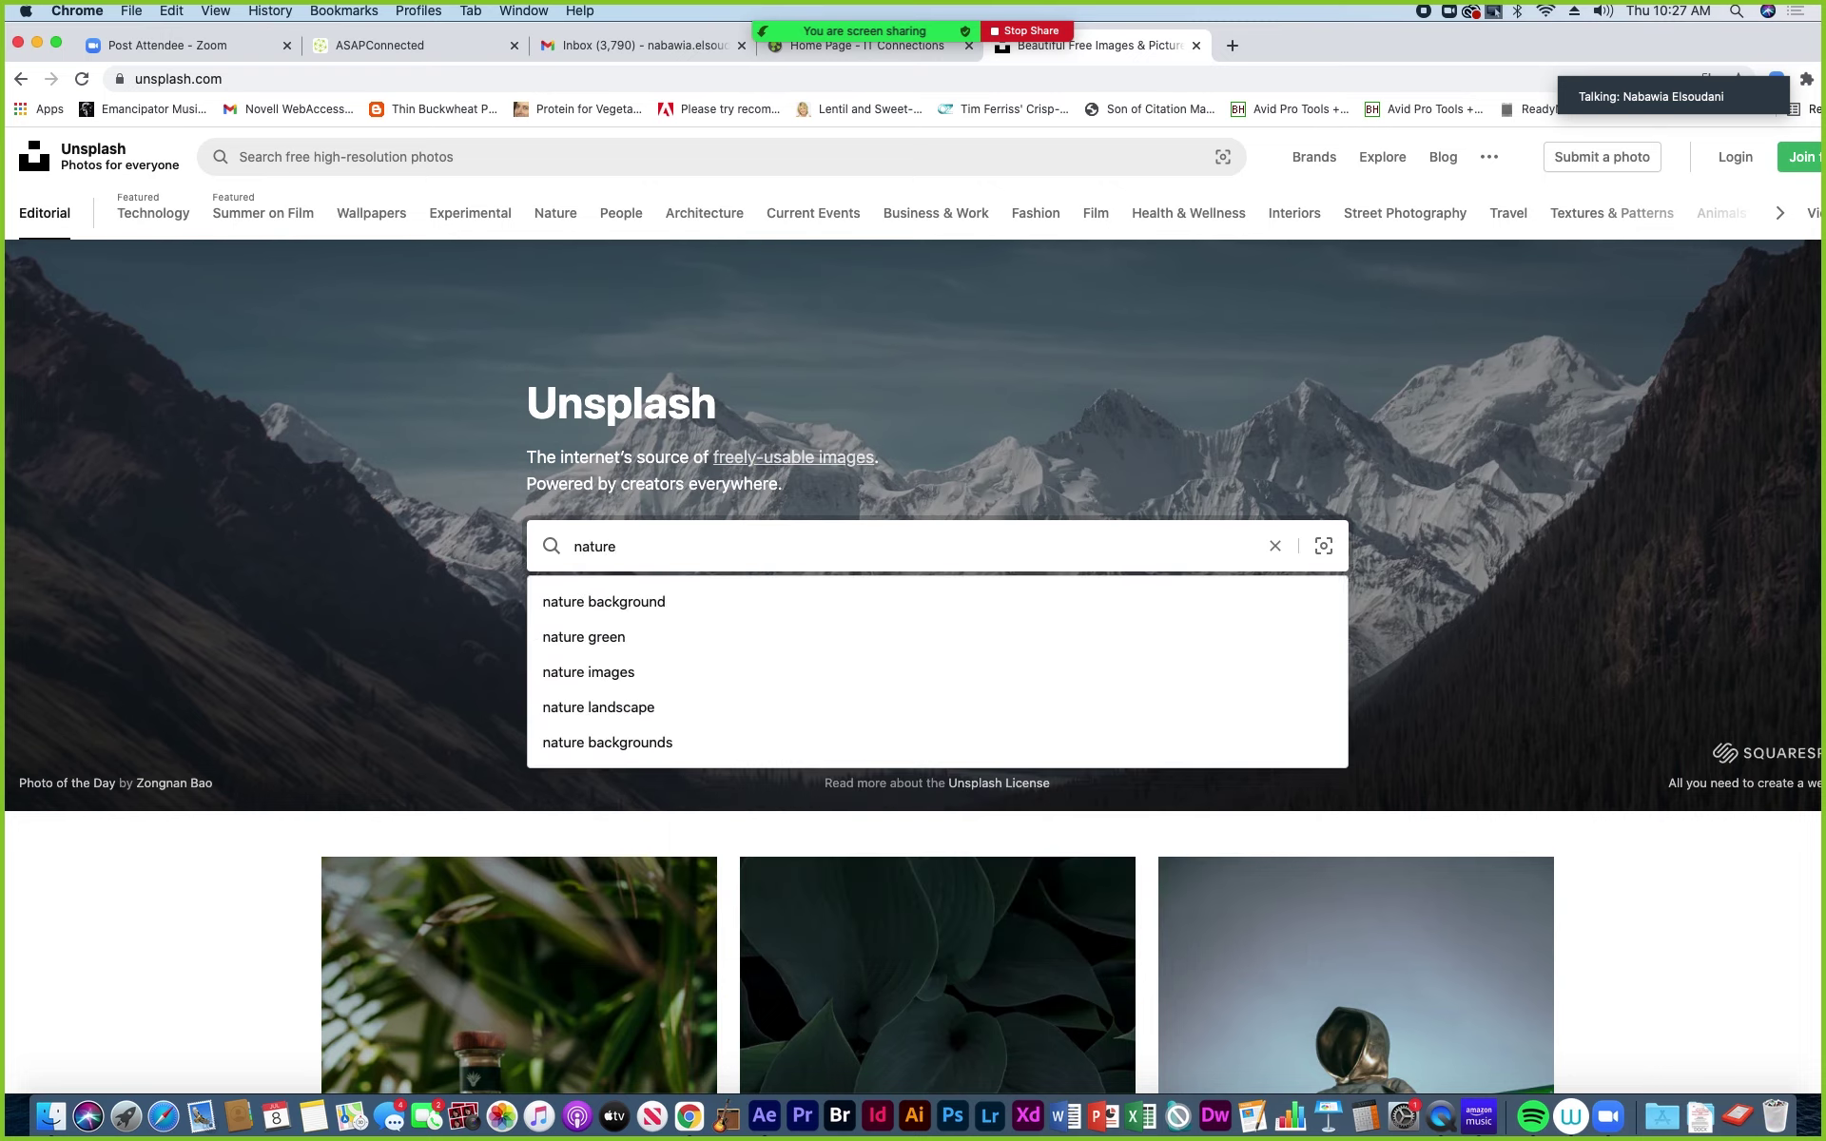
{"action": "key", "text": "Return"}
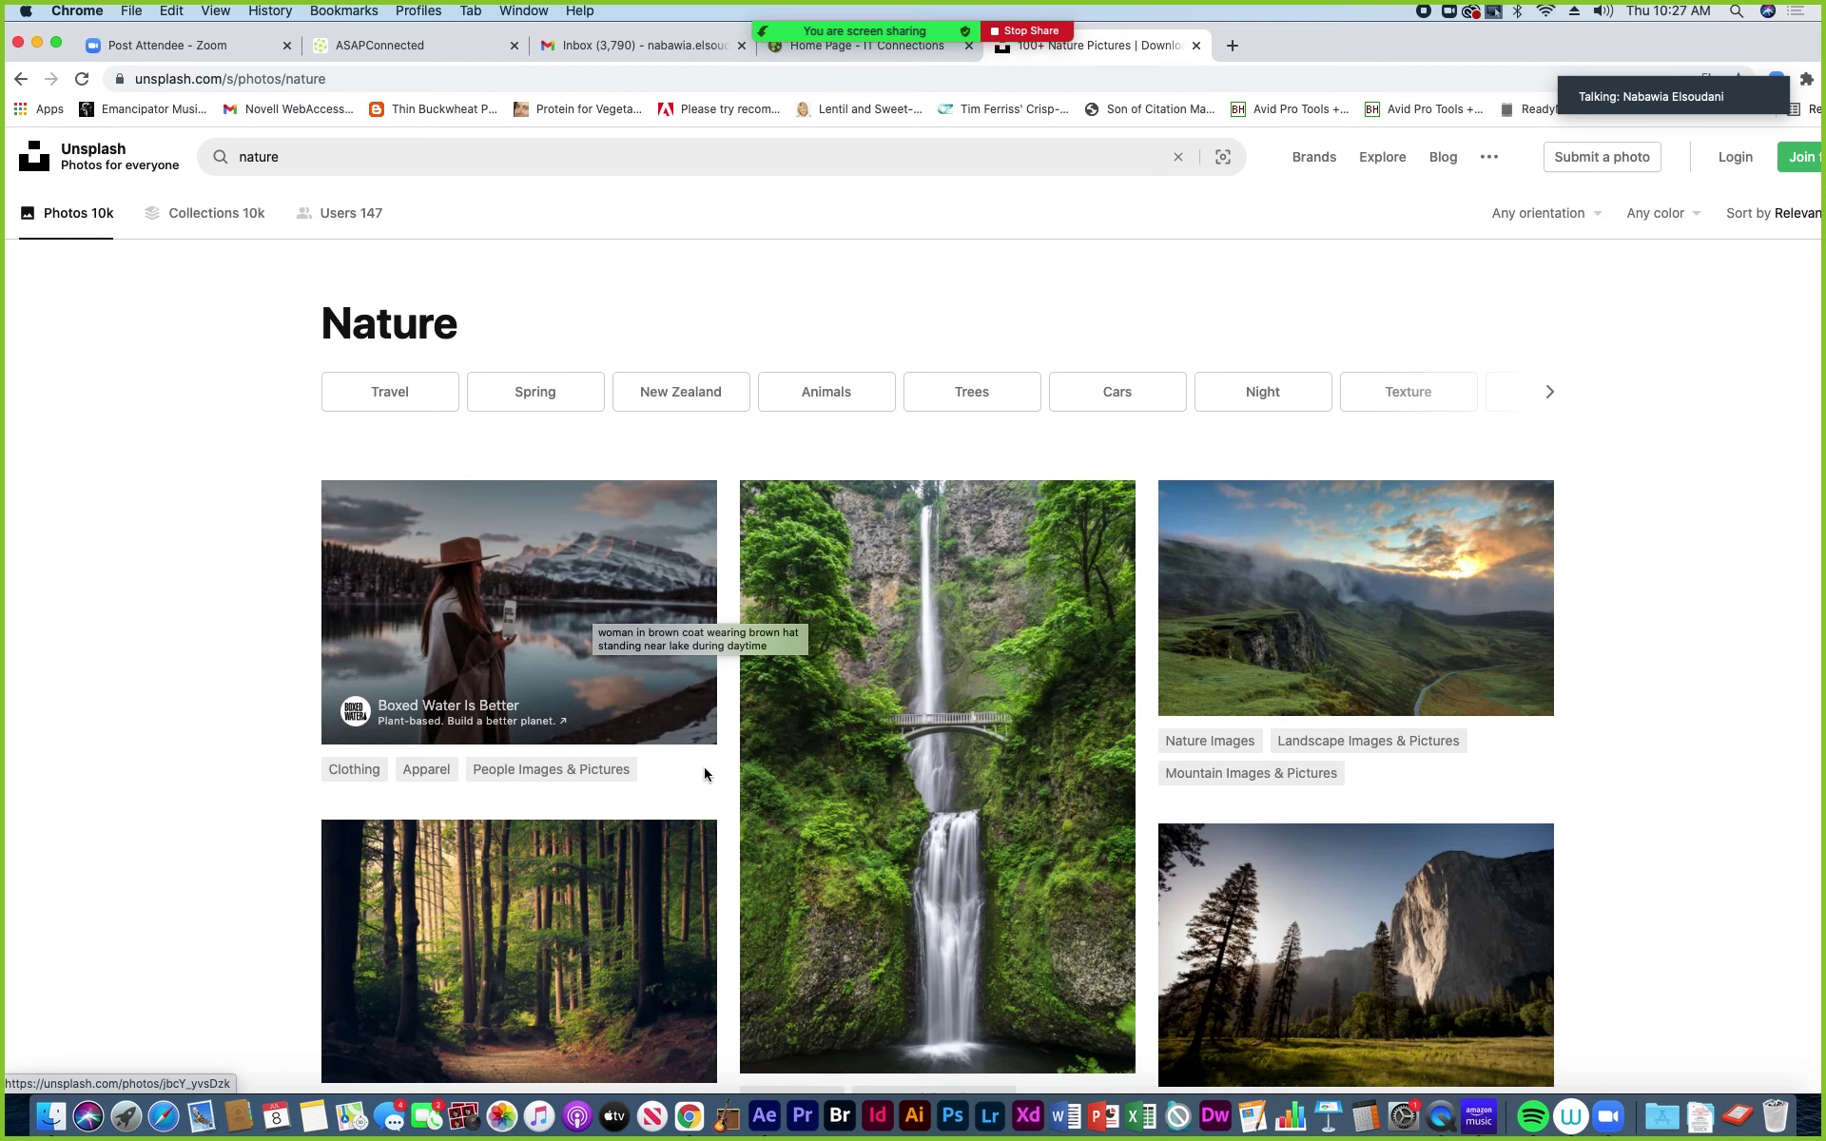
Browse the nature photo results for a suitable picture, down to the yellow sunflower close-up below the related searches.
{"action": "scroll", "coordinate": [704, 770], "scroll_direction": "down", "scroll_amount": 3}
{"action": "scroll", "coordinate": [703, 769], "scroll_direction": "down", "scroll_amount": 10}
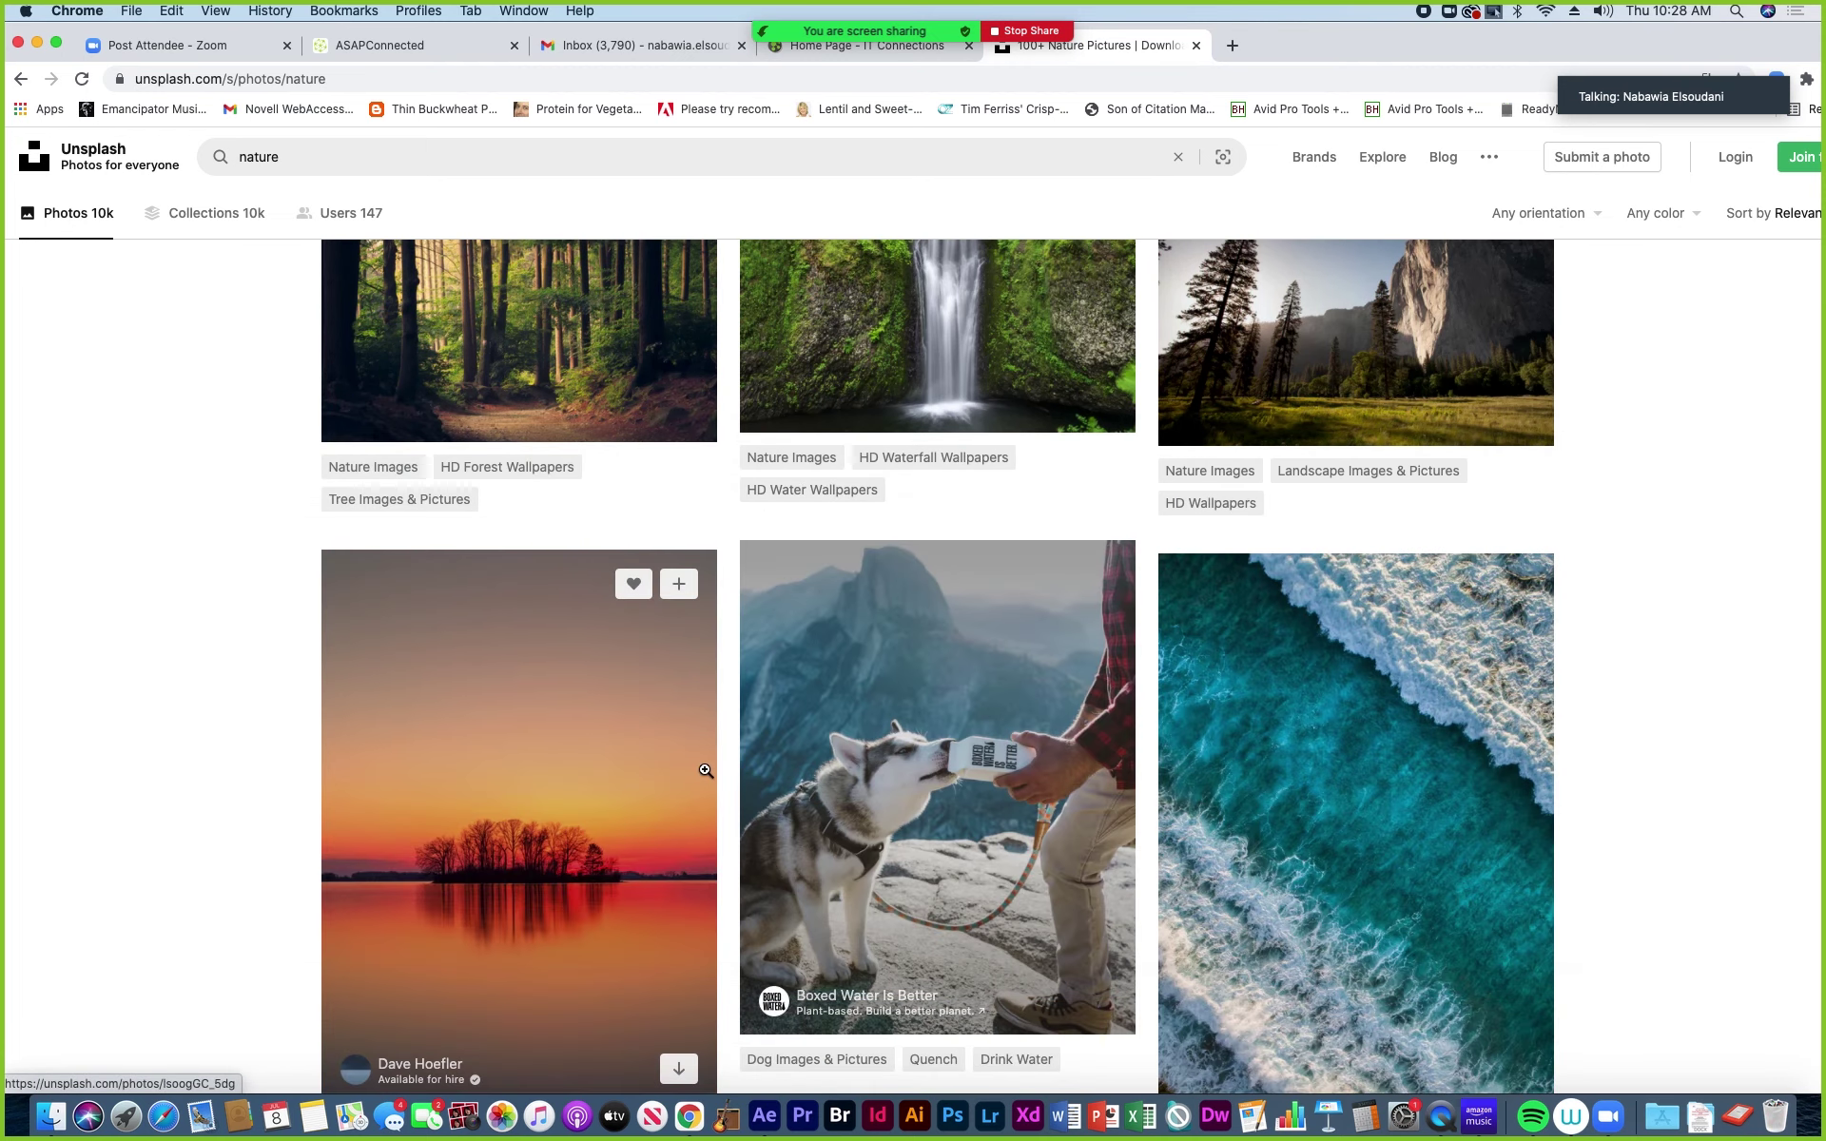
{"action": "scroll", "coordinate": [704, 770], "scroll_direction": "down", "scroll_amount": 8}
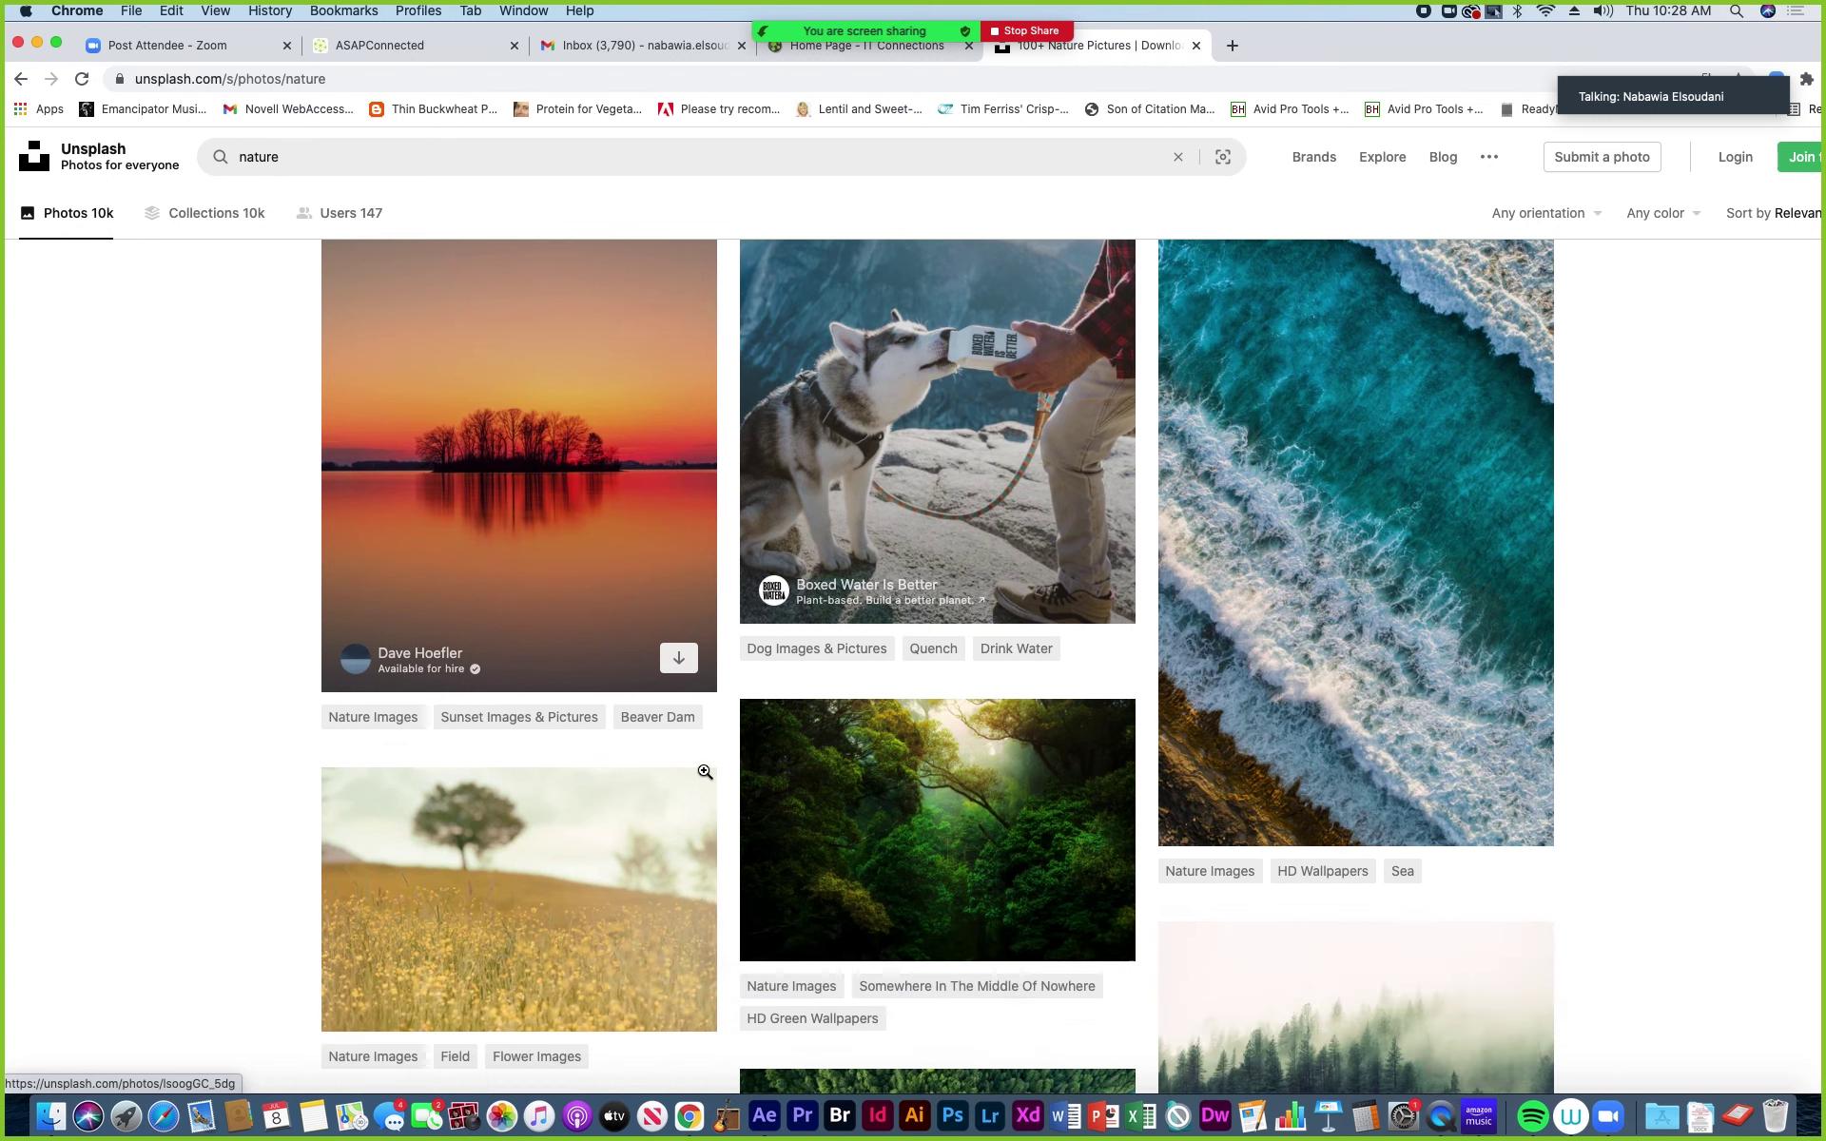
{"action": "scroll", "coordinate": [704, 775], "scroll_direction": "down", "scroll_amount": 4}
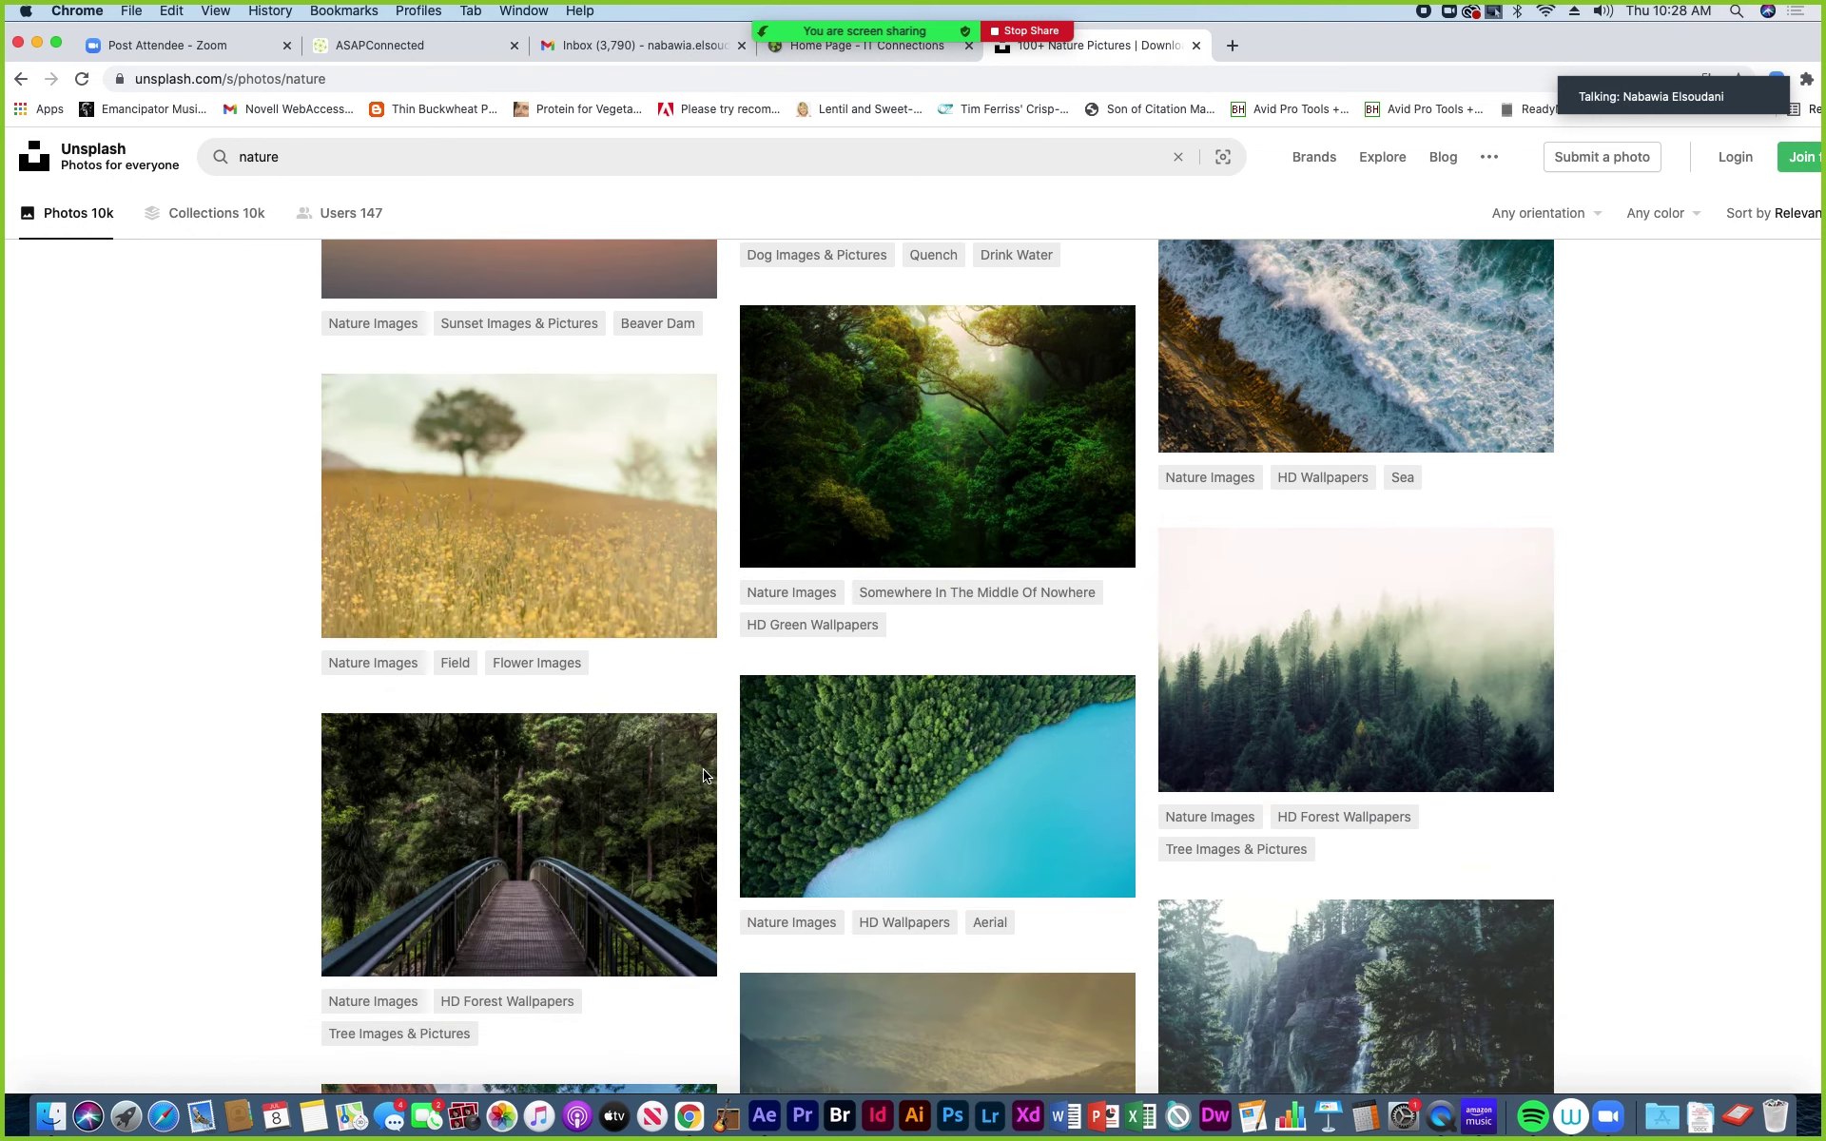
{"action": "scroll", "coordinate": [703, 771], "scroll_direction": "down", "scroll_amount": 5}
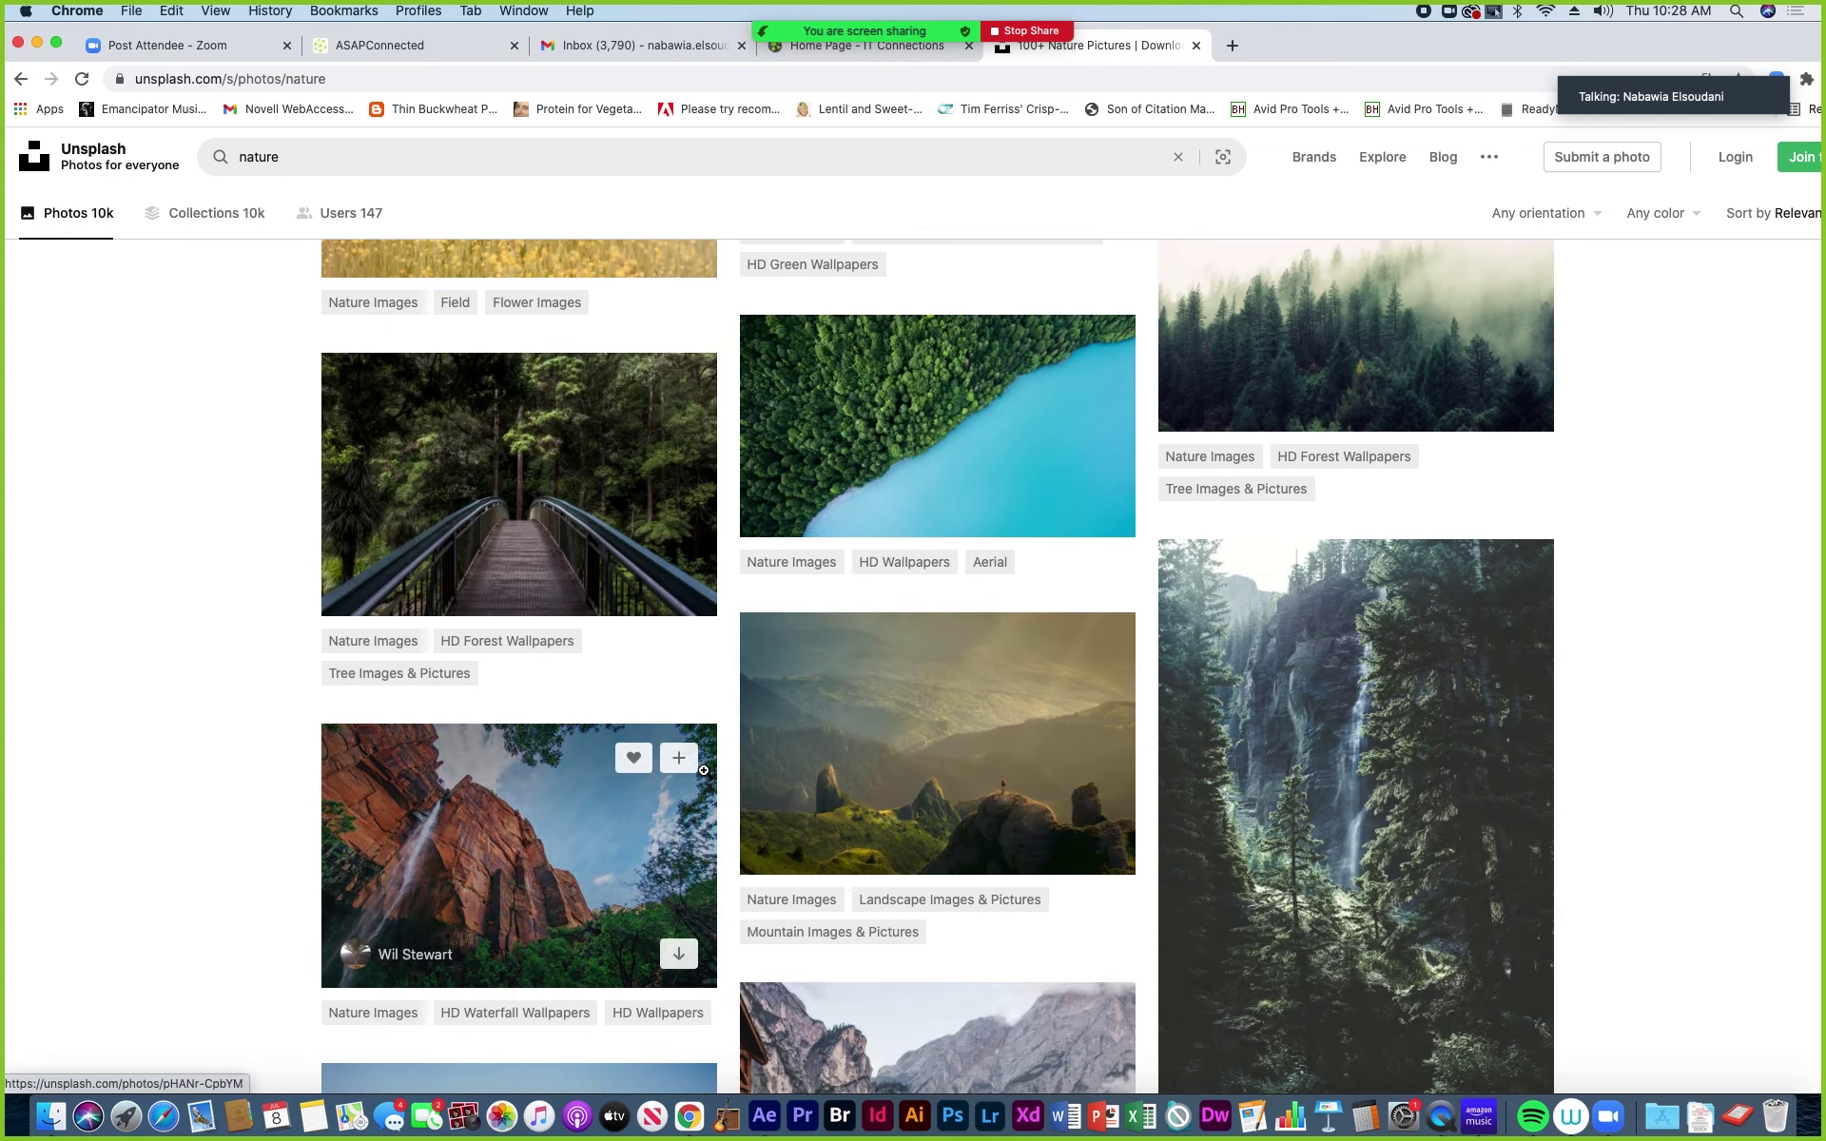
{"action": "scroll", "coordinate": [704, 770], "scroll_direction": "down", "scroll_amount": 10}
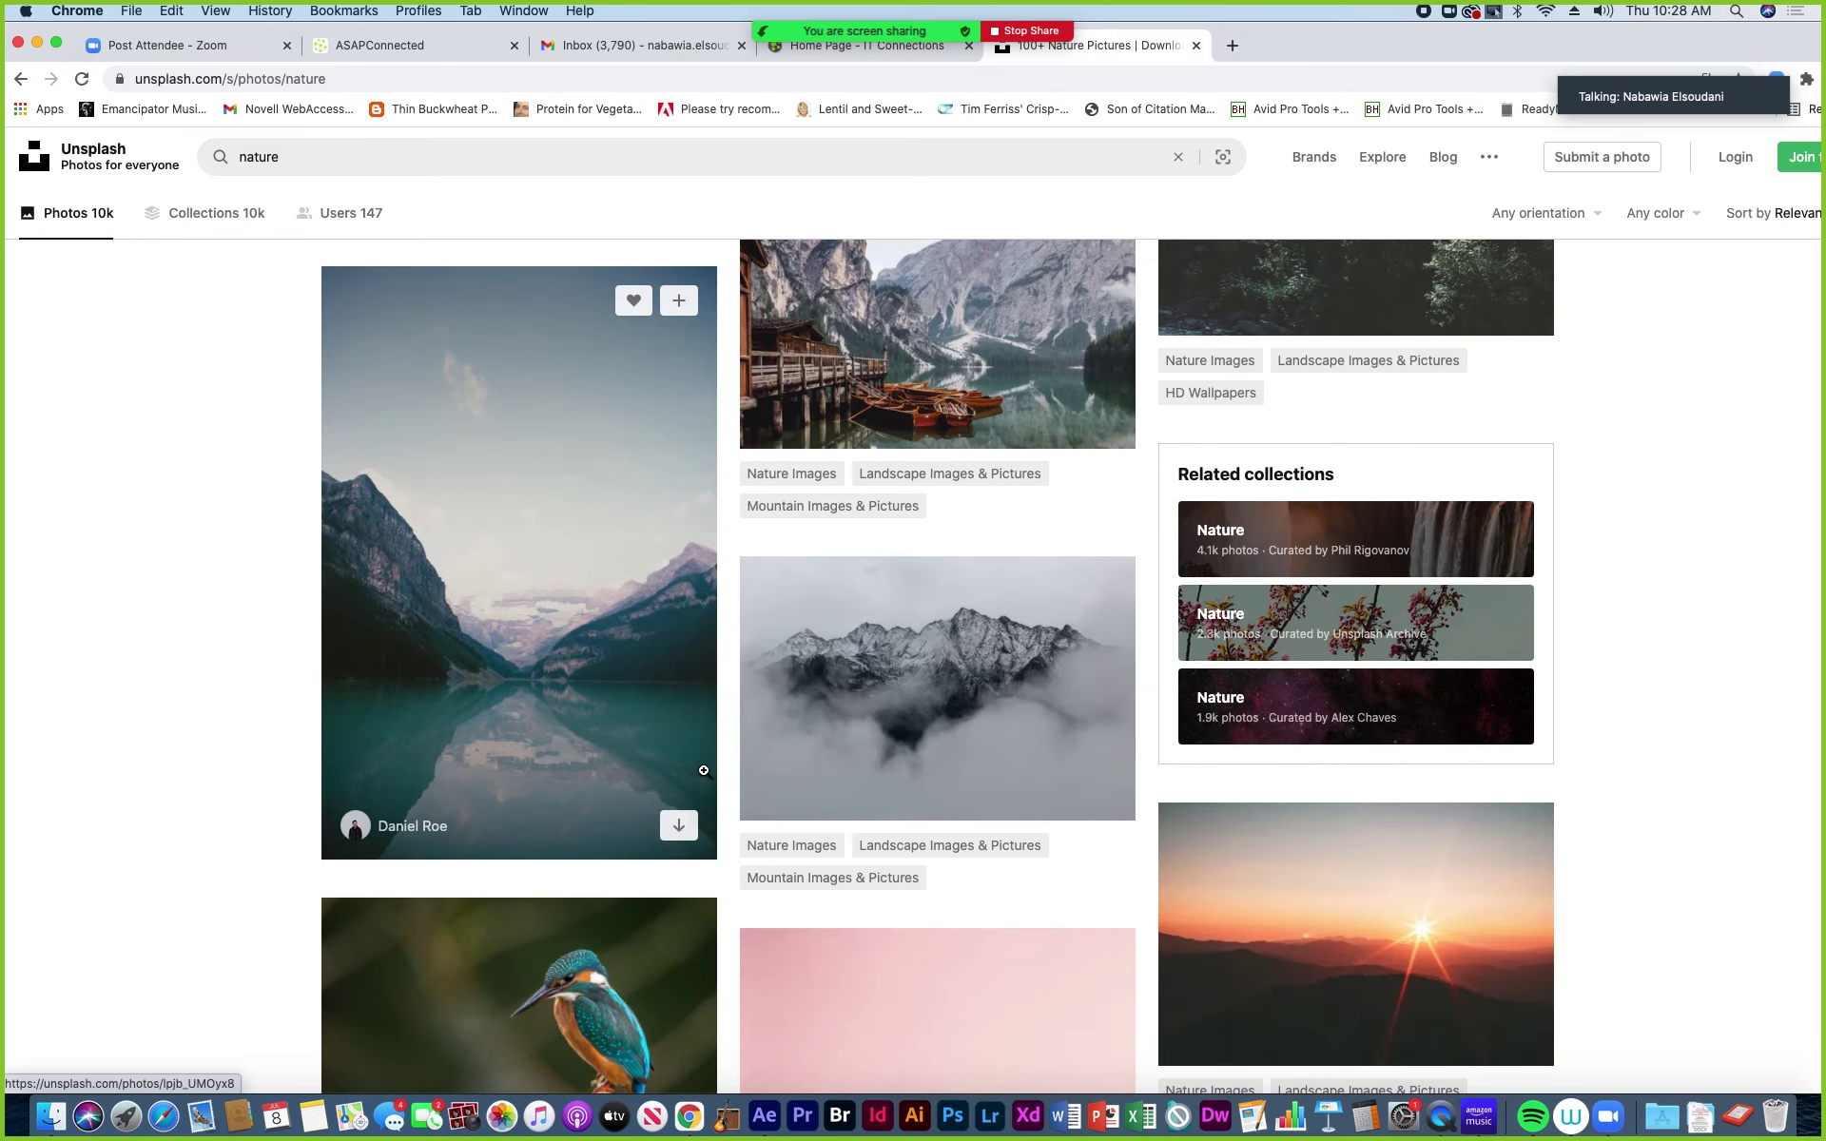
{"action": "scroll", "coordinate": [704, 771], "scroll_direction": "down", "scroll_amount": 8}
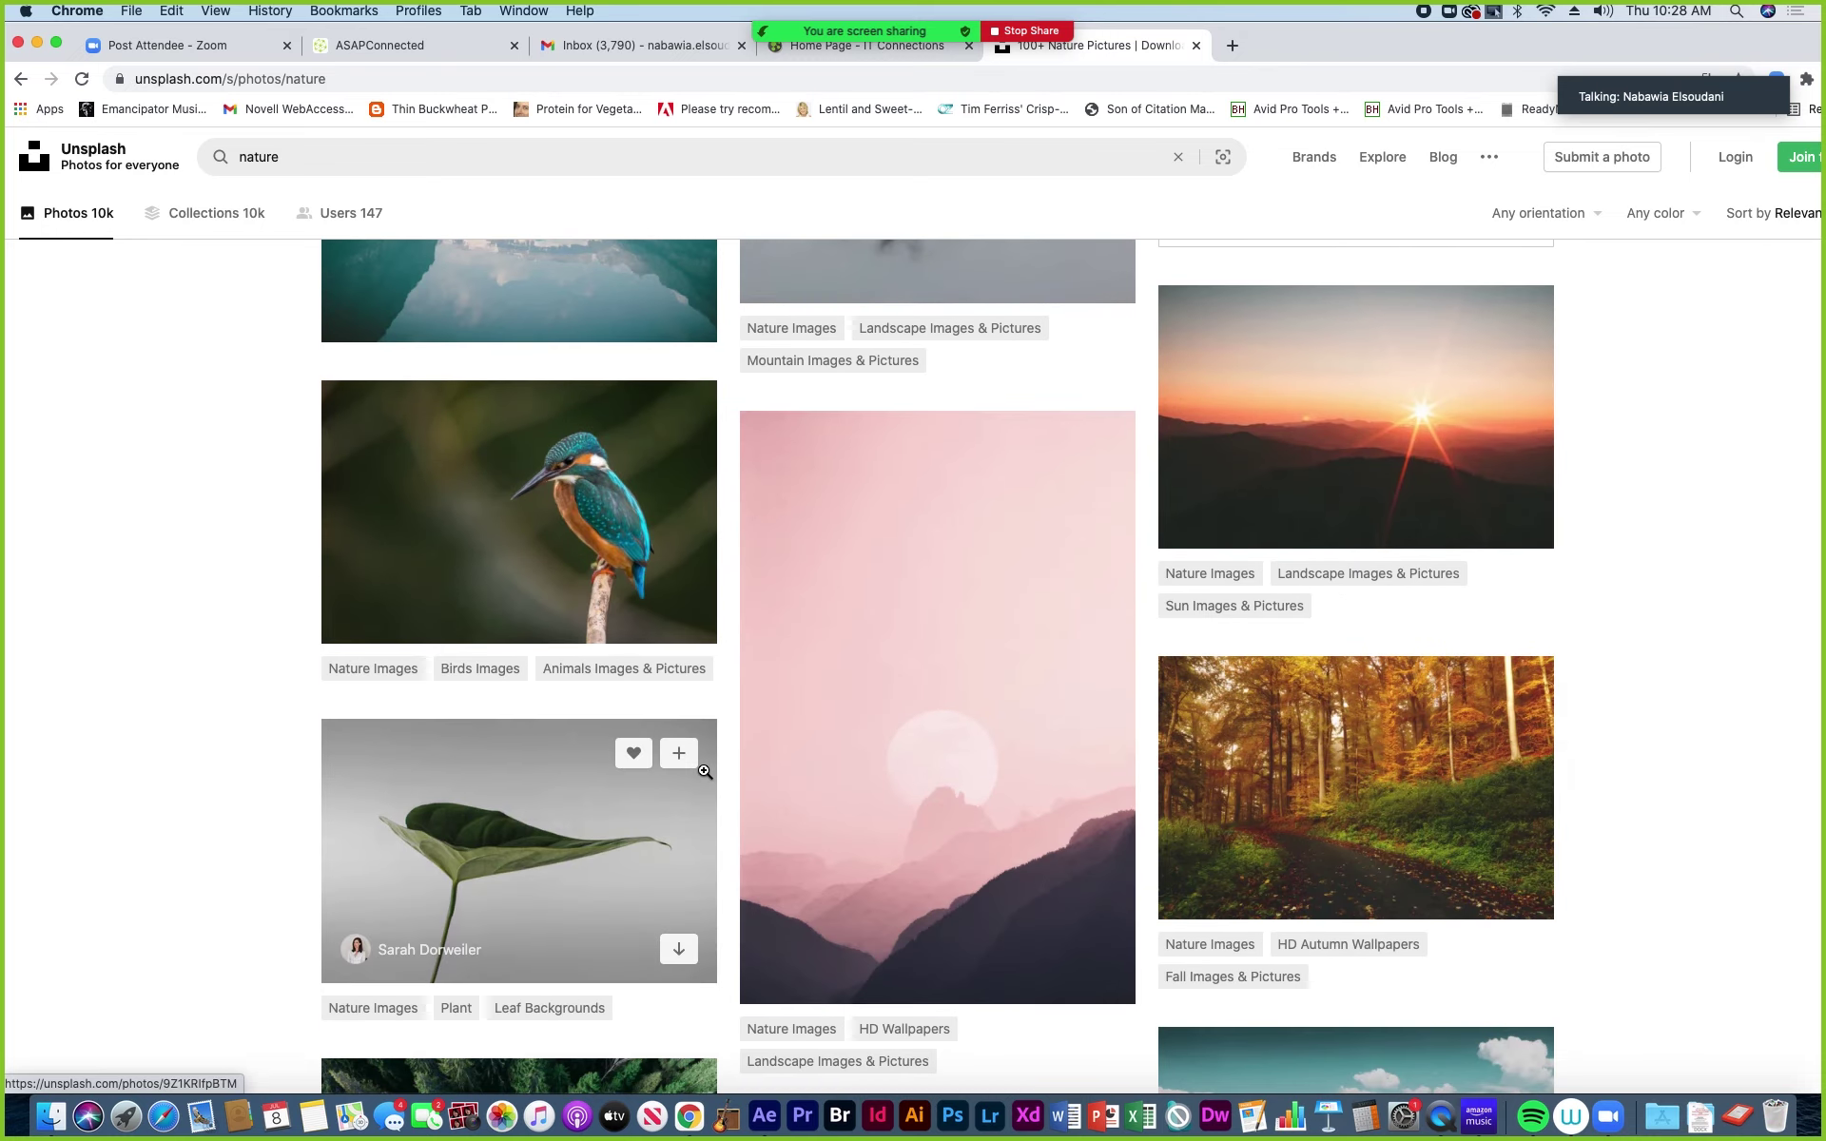
{"action": "scroll", "coordinate": [704, 771], "scroll_direction": "down", "scroll_amount": 2}
{"action": "scroll", "coordinate": [704, 771], "scroll_direction": "down", "scroll_amount": 5}
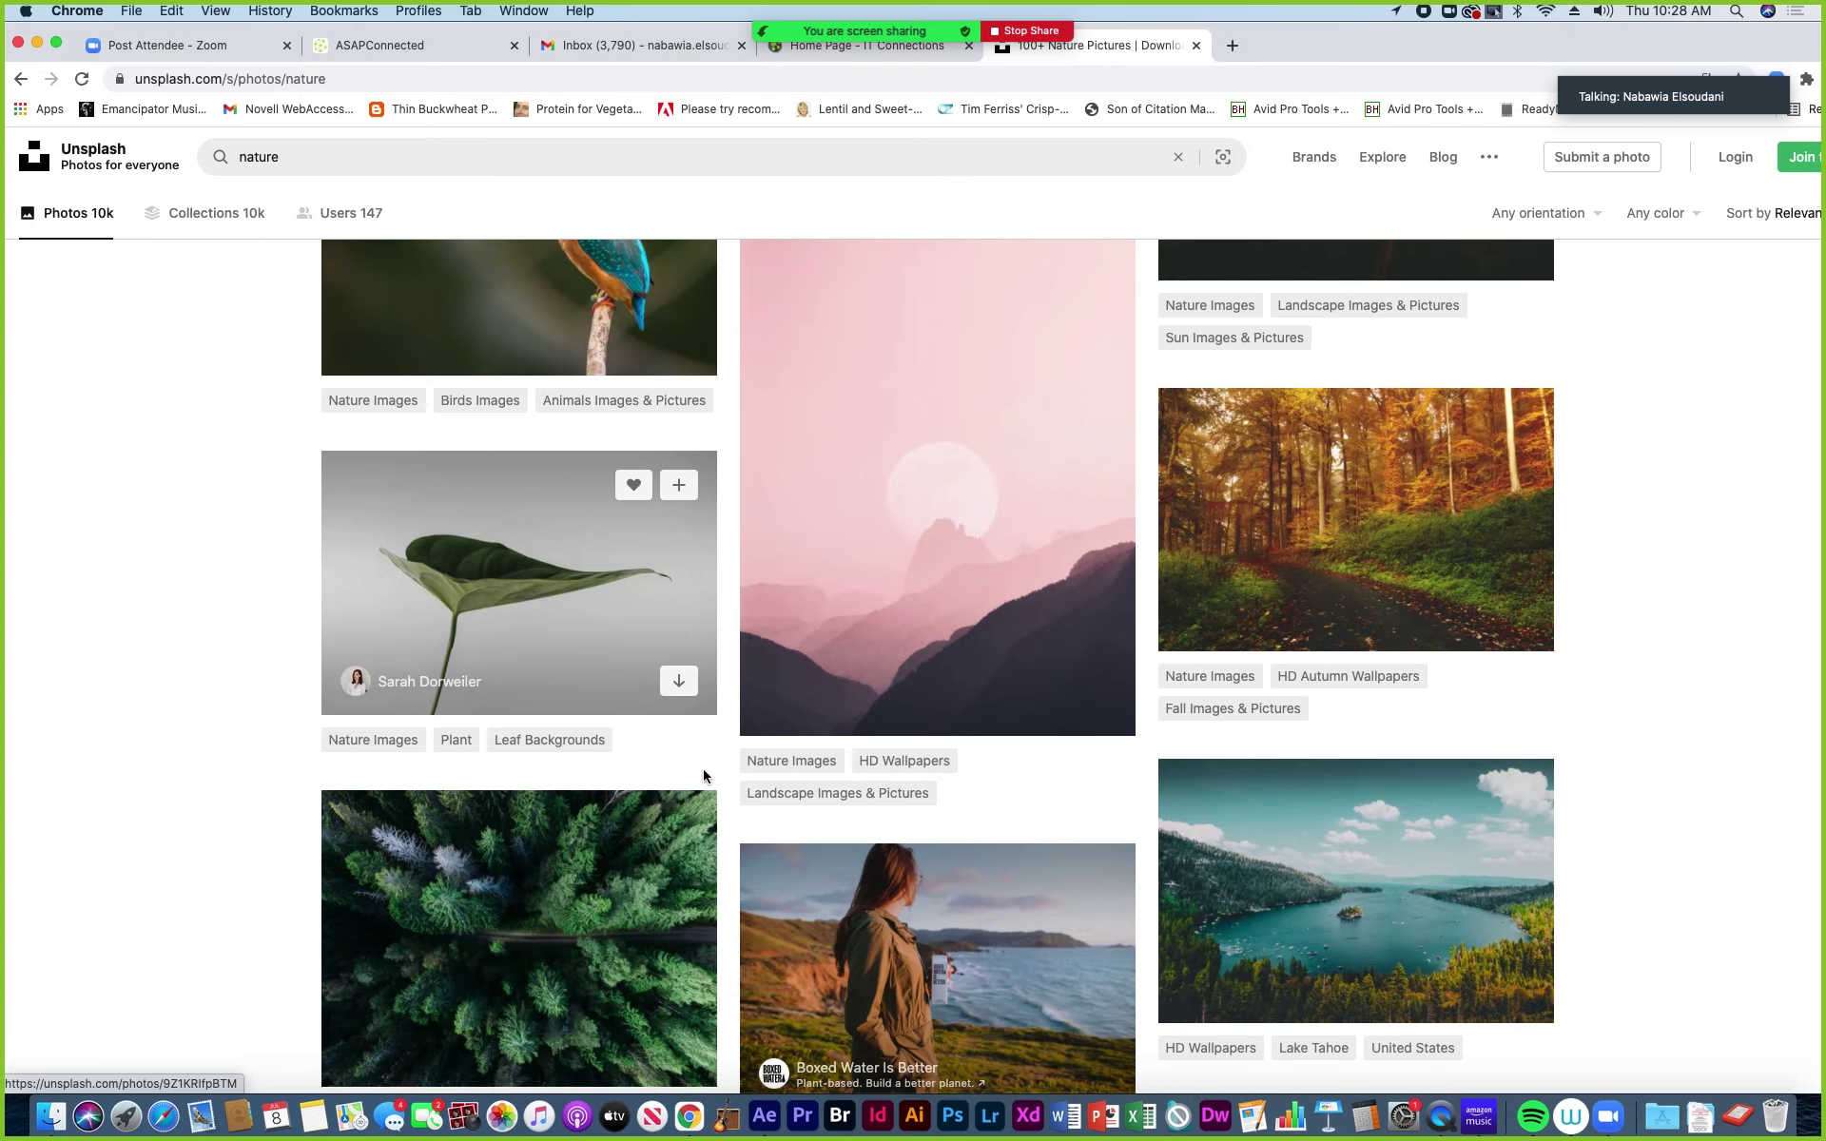
{"action": "scroll", "coordinate": [703, 771], "scroll_direction": "down", "scroll_amount": 5}
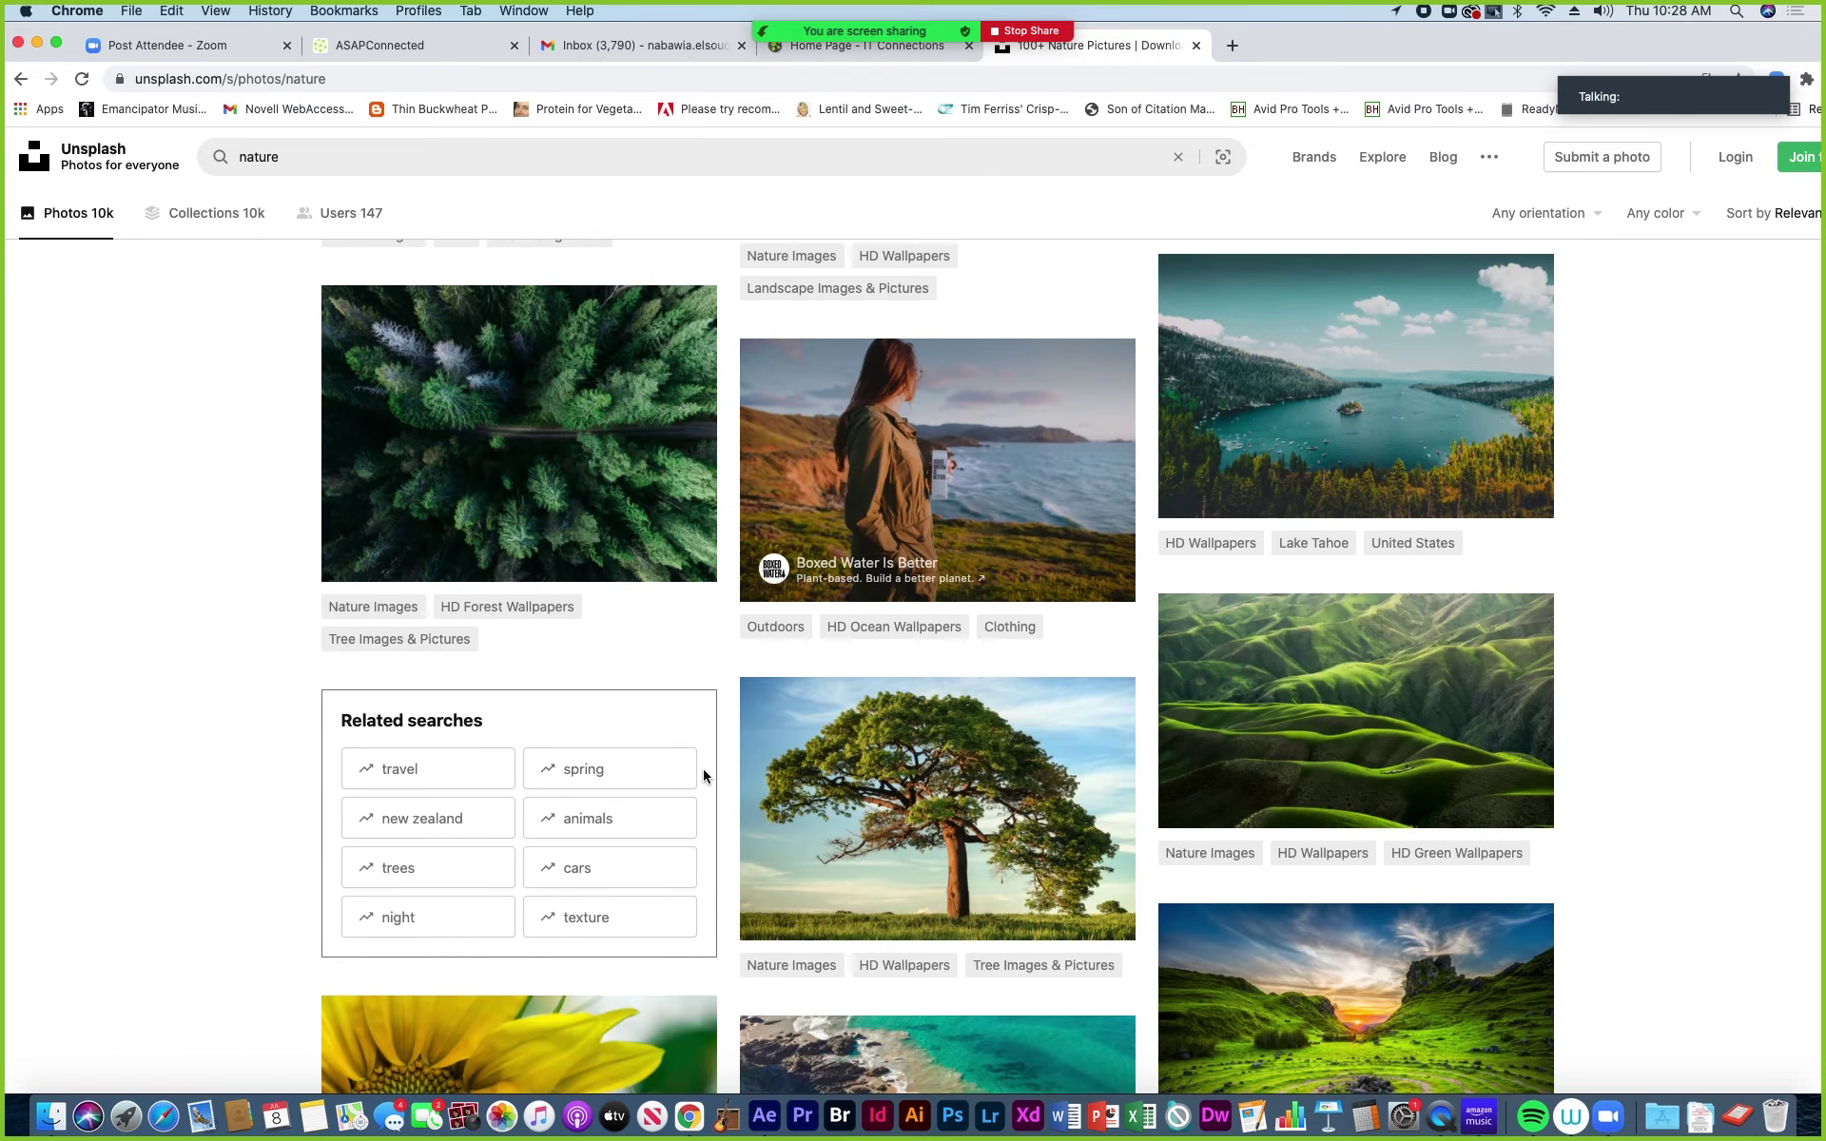
{"action": "scroll", "coordinate": [704, 775], "scroll_direction": "down", "scroll_amount": 2}
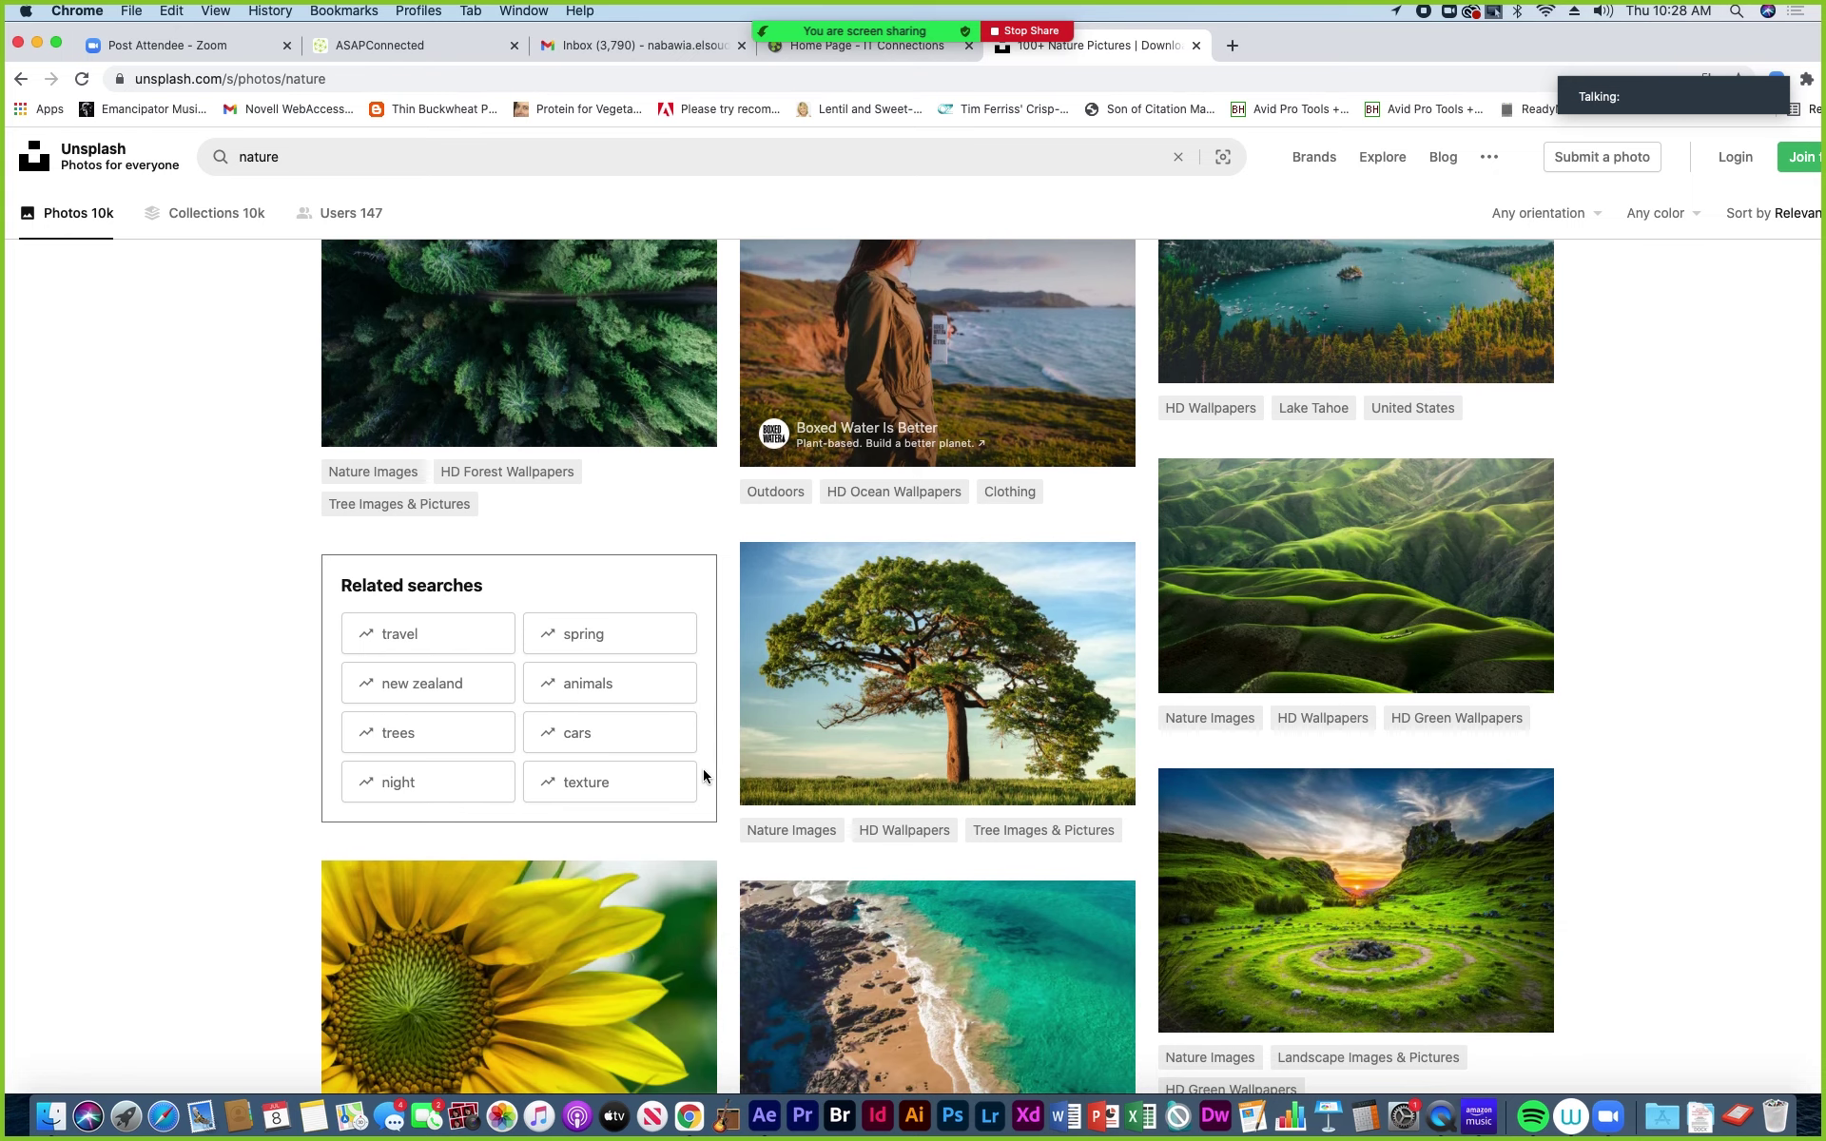
{"action": "scroll", "coordinate": [704, 772], "scroll_direction": "down", "scroll_amount": 1}
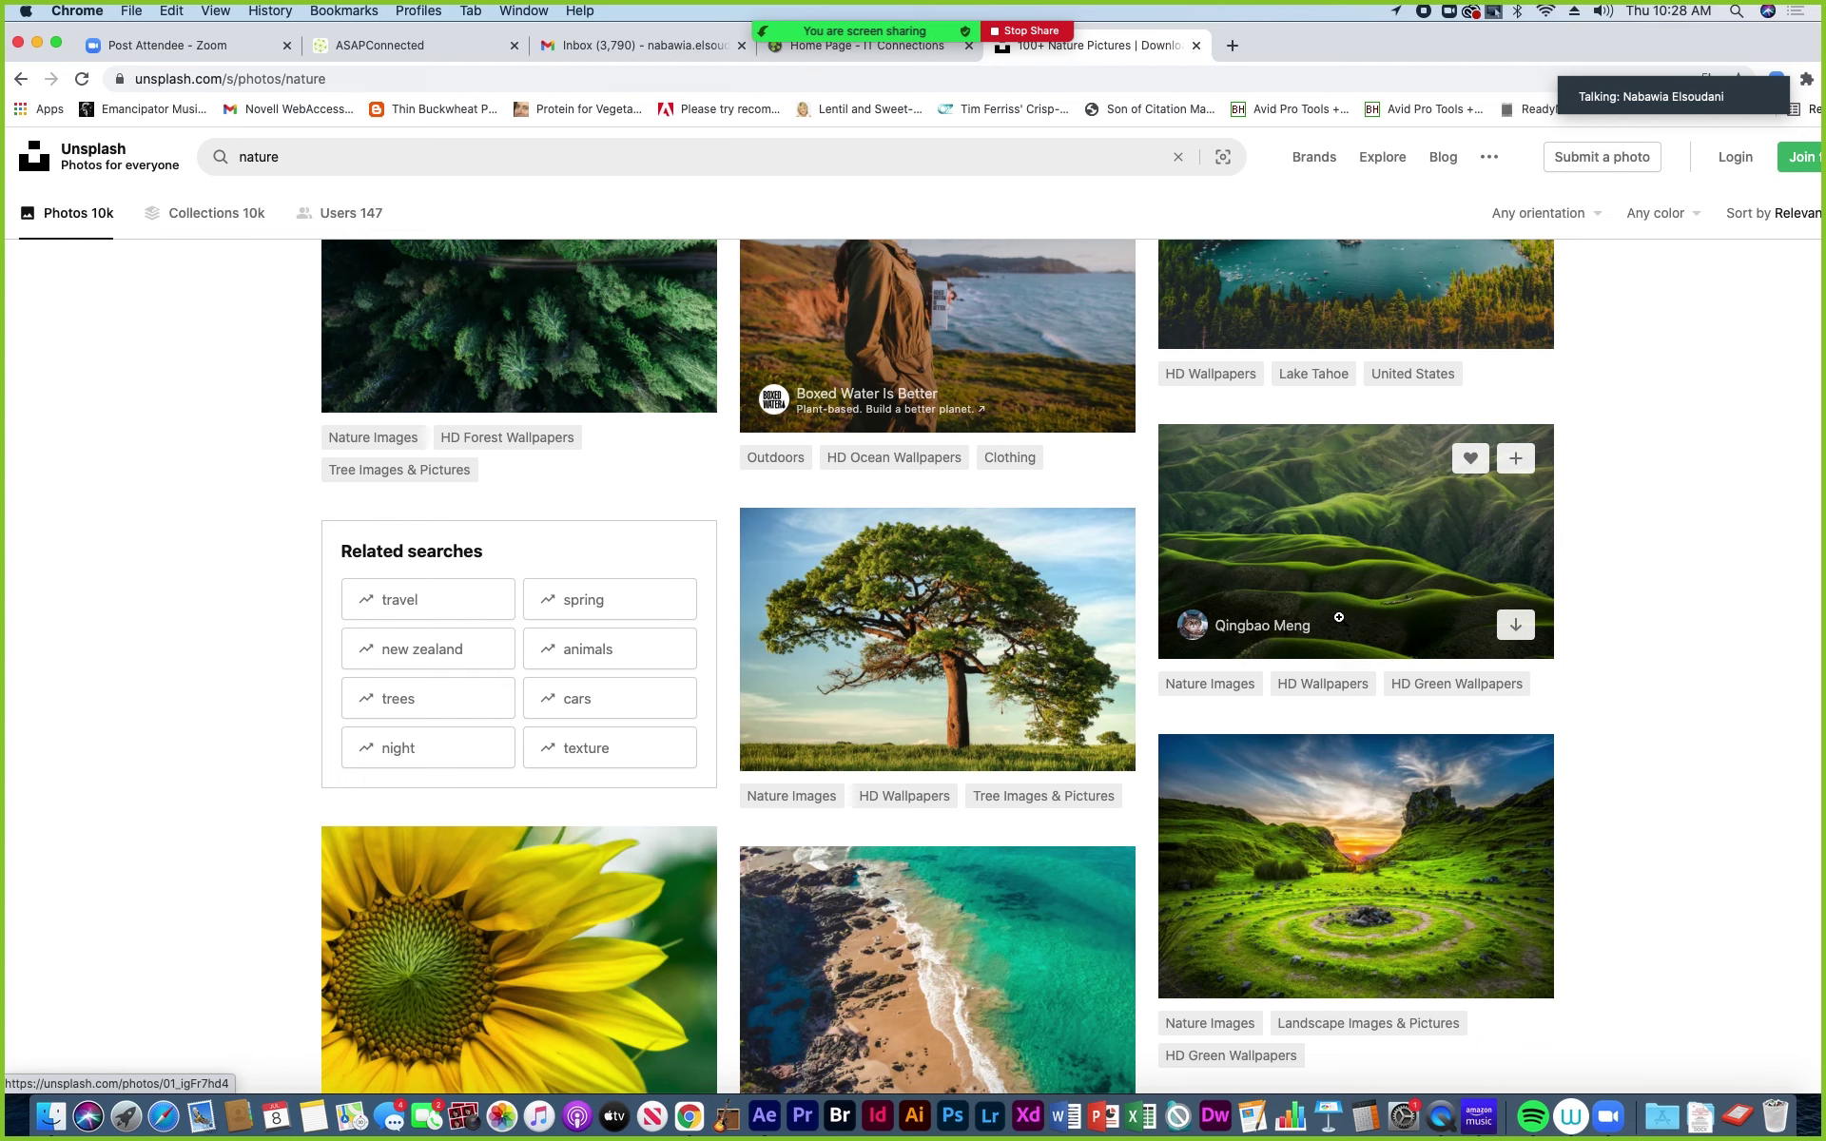
{"action": "scroll", "coordinate": [1284, 627], "scroll_direction": "down", "scroll_amount": 2}
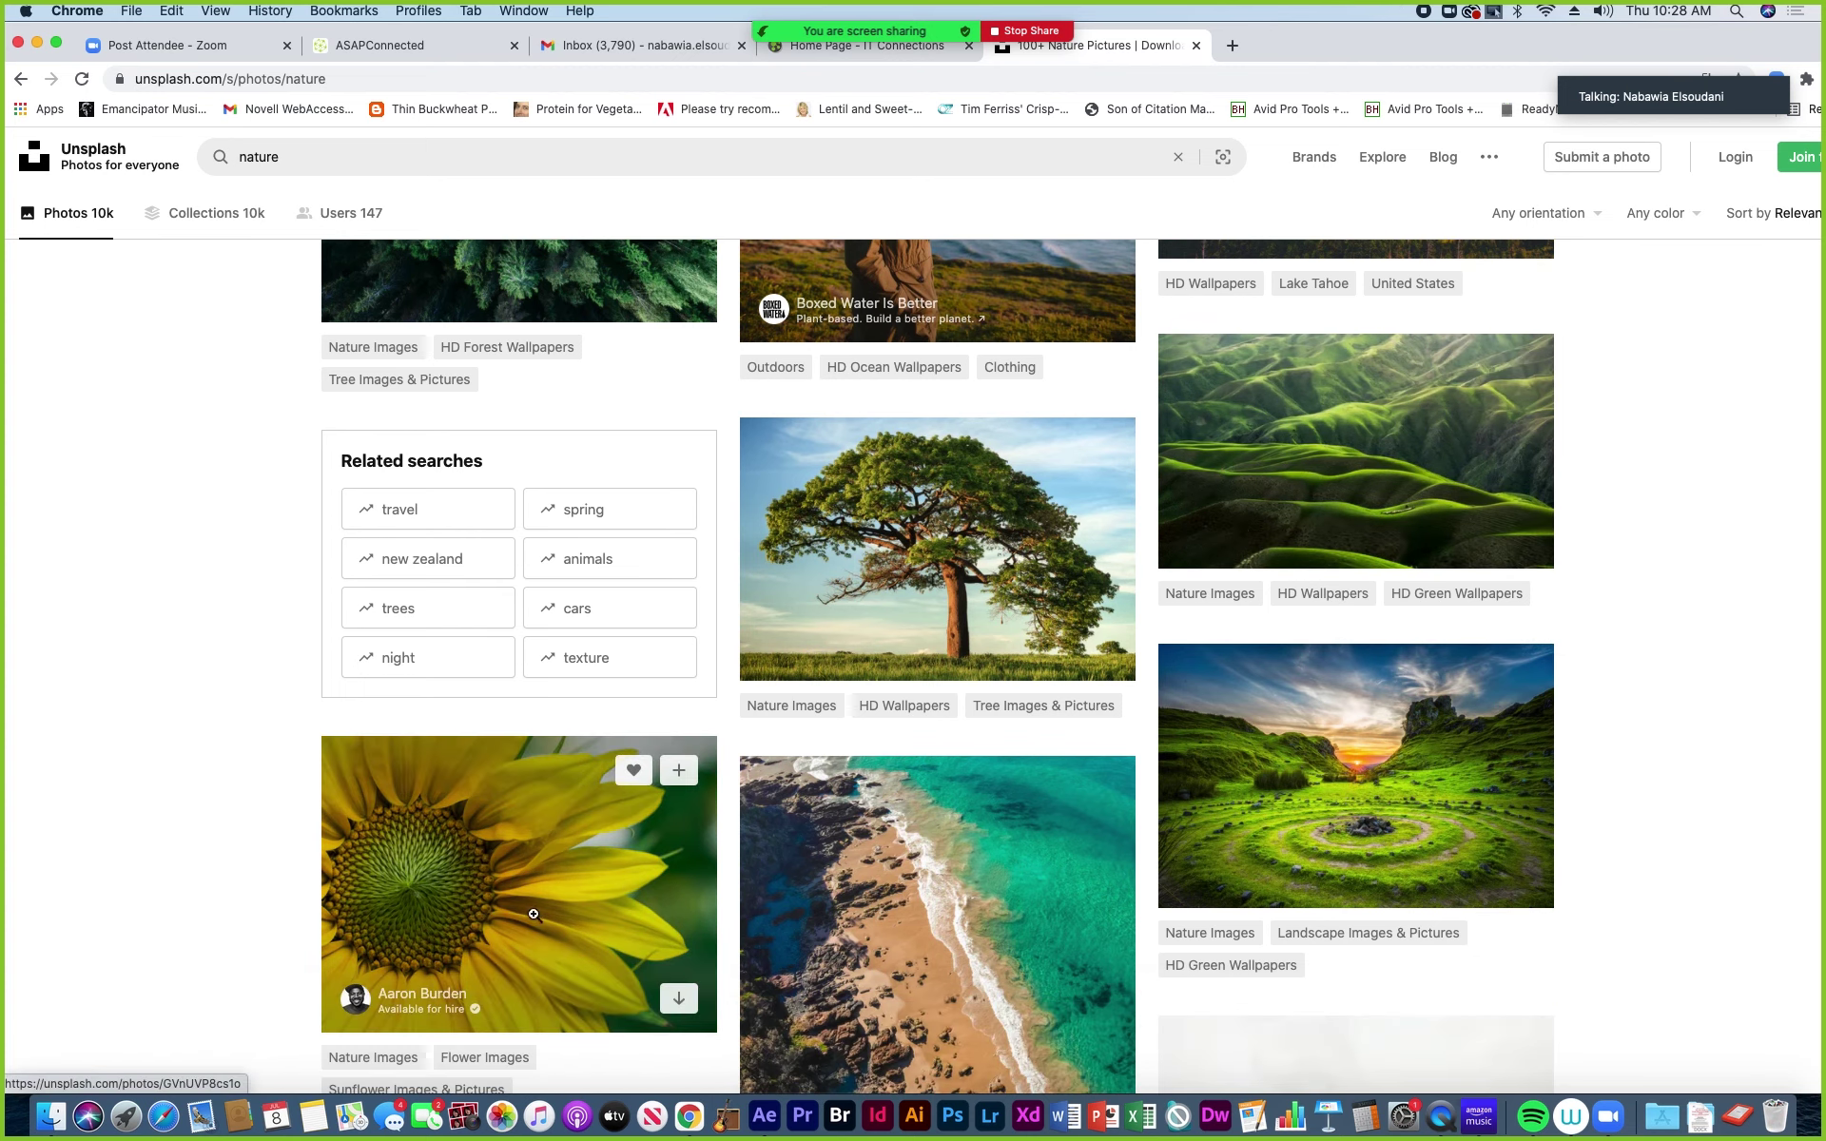
{"action": "scroll", "coordinate": [485, 927], "scroll_direction": "down", "scroll_amount": 6}
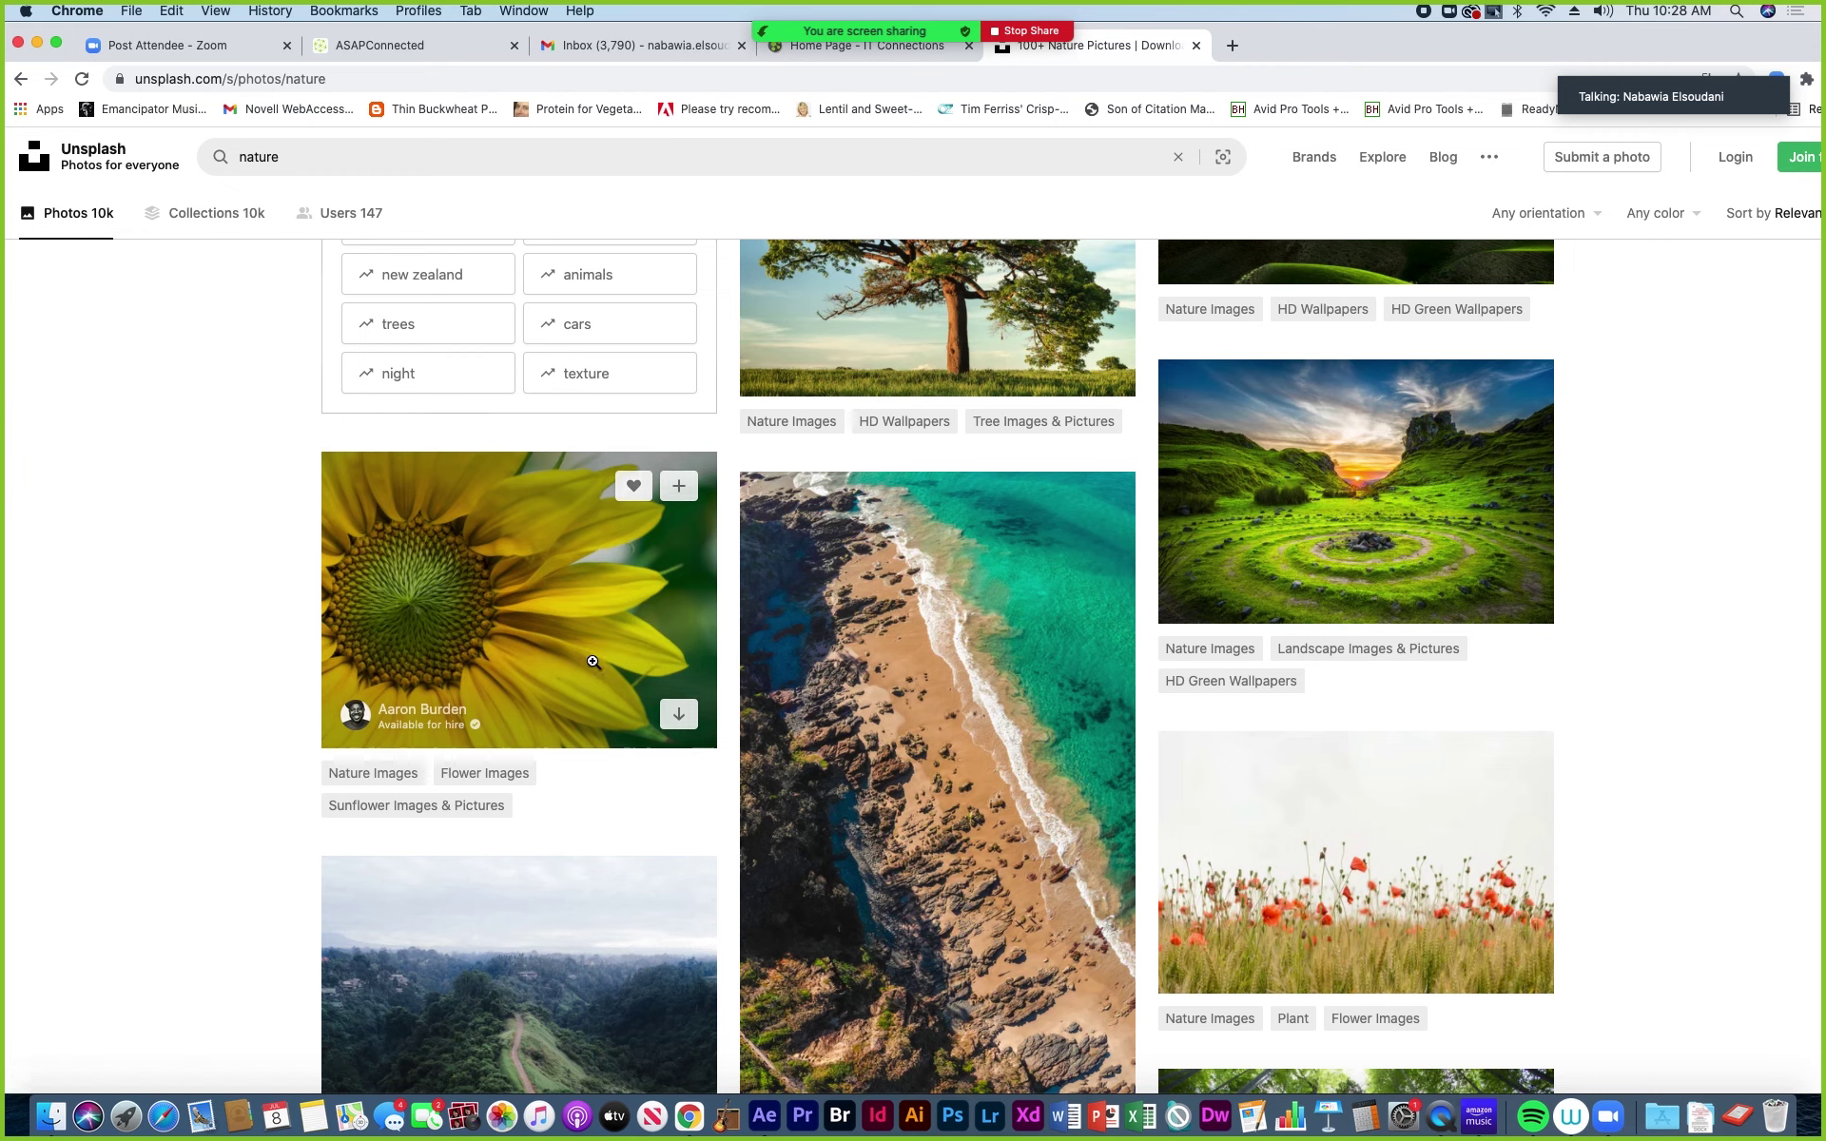
Download the yellow sunflower photo, open the downloaded JPG to check it, and close the preview.
{"action": "left_click", "coordinate": [679, 715]}
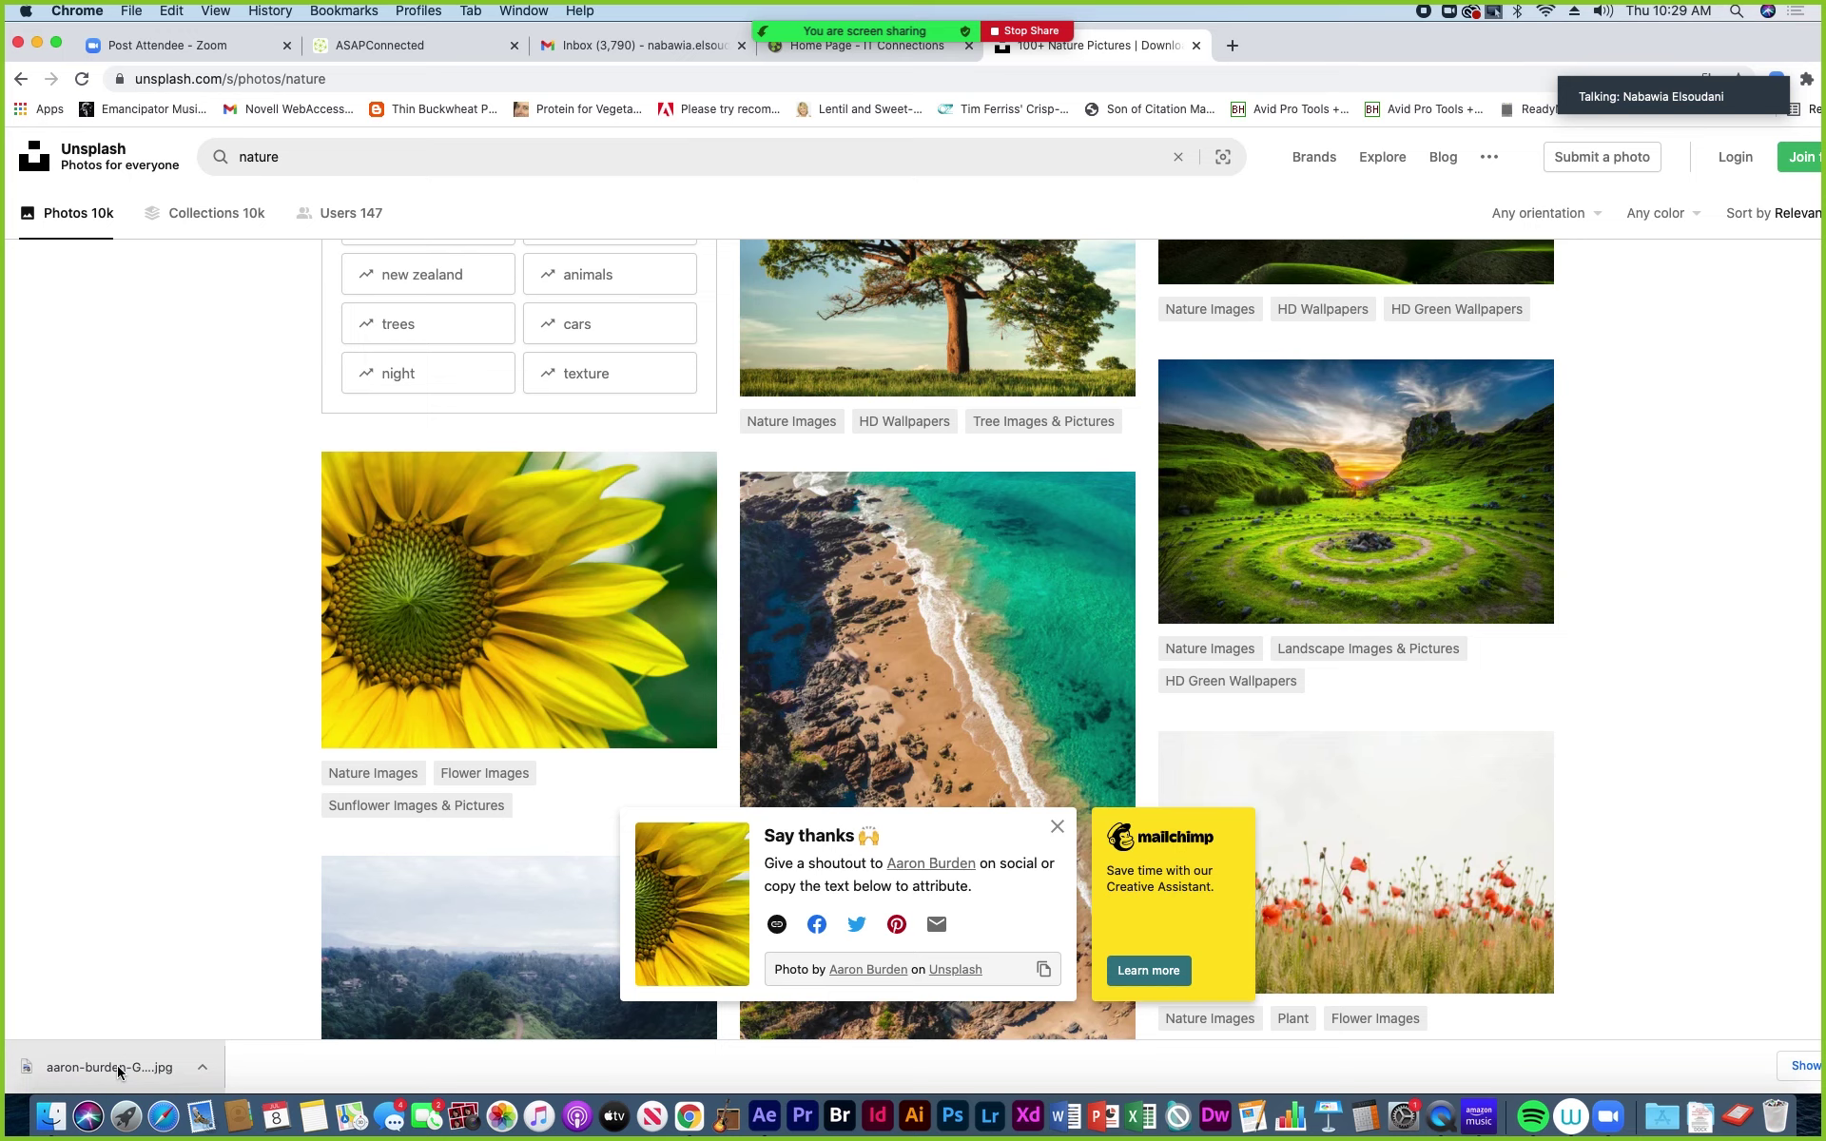
{"action": "left_click", "coordinate": [68, 1069]}
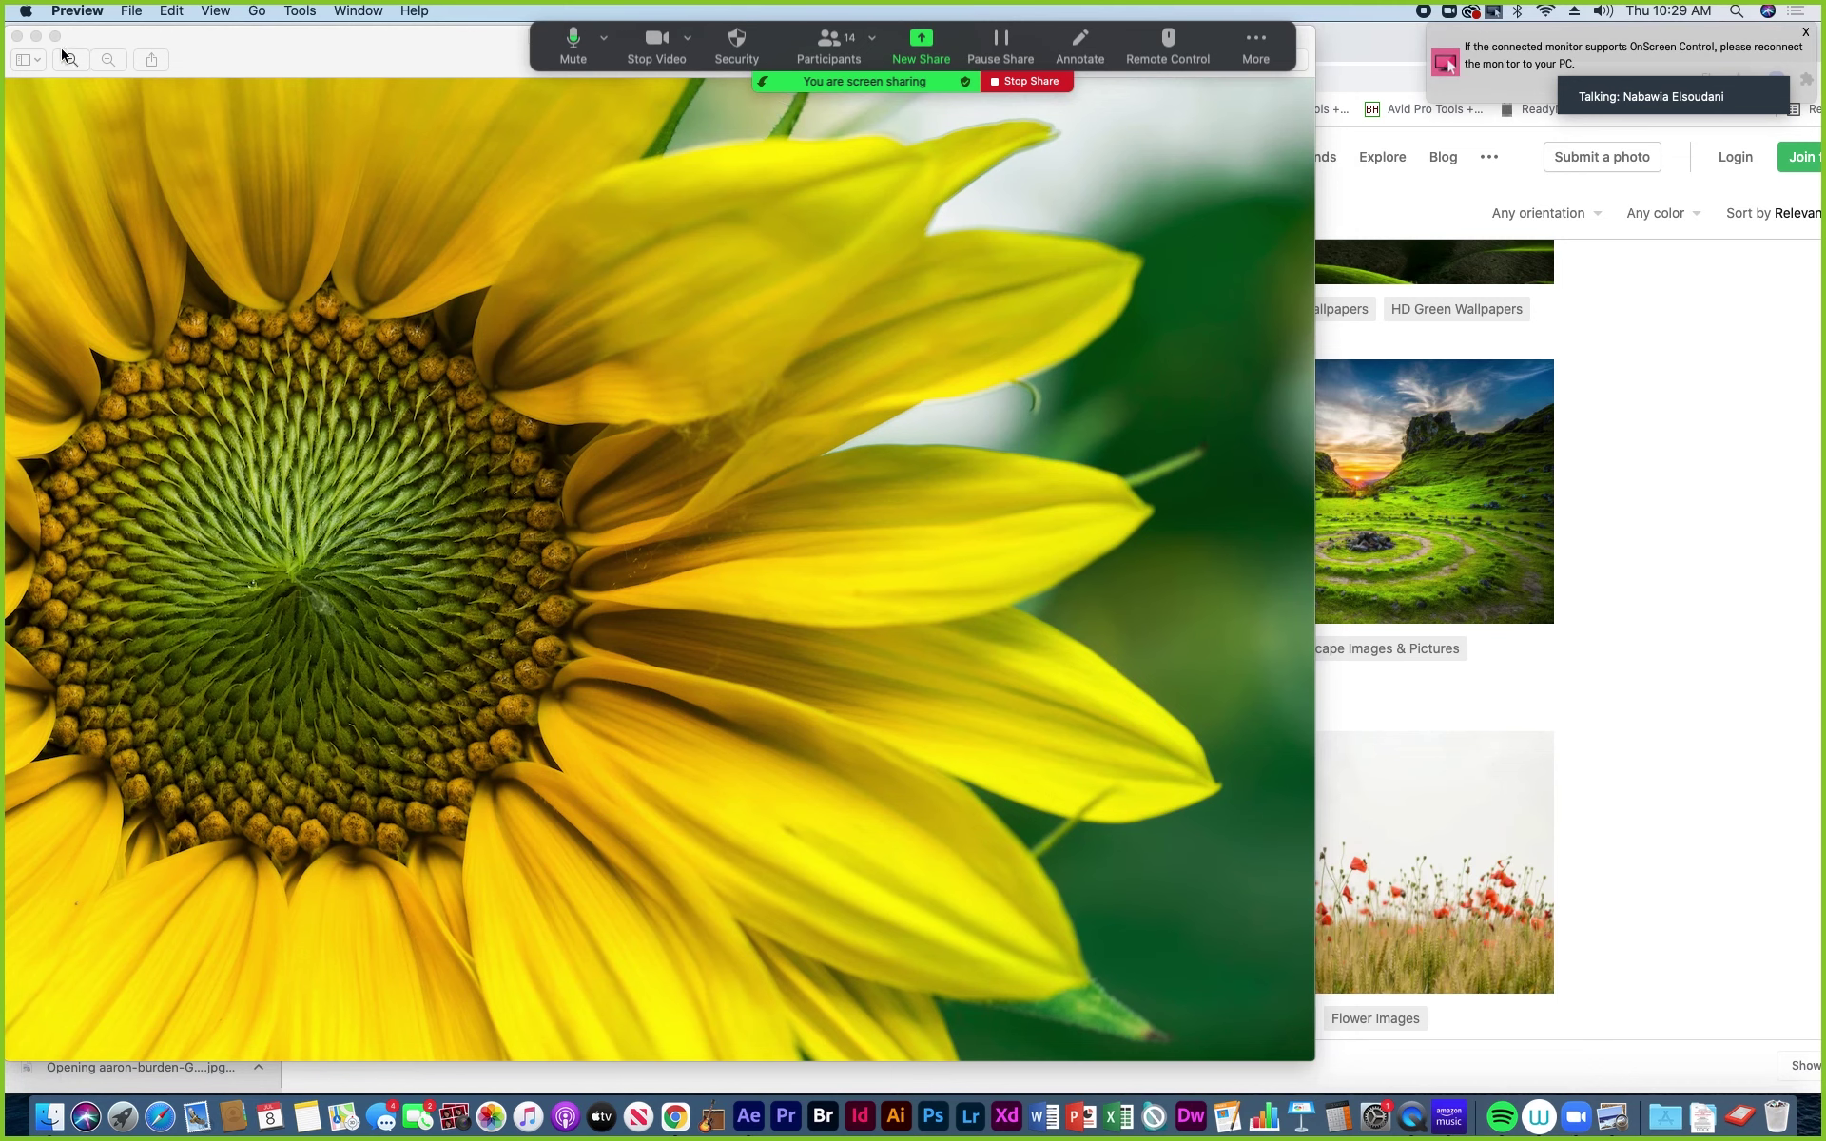
{"action": "left_click", "coordinate": [17, 36]}
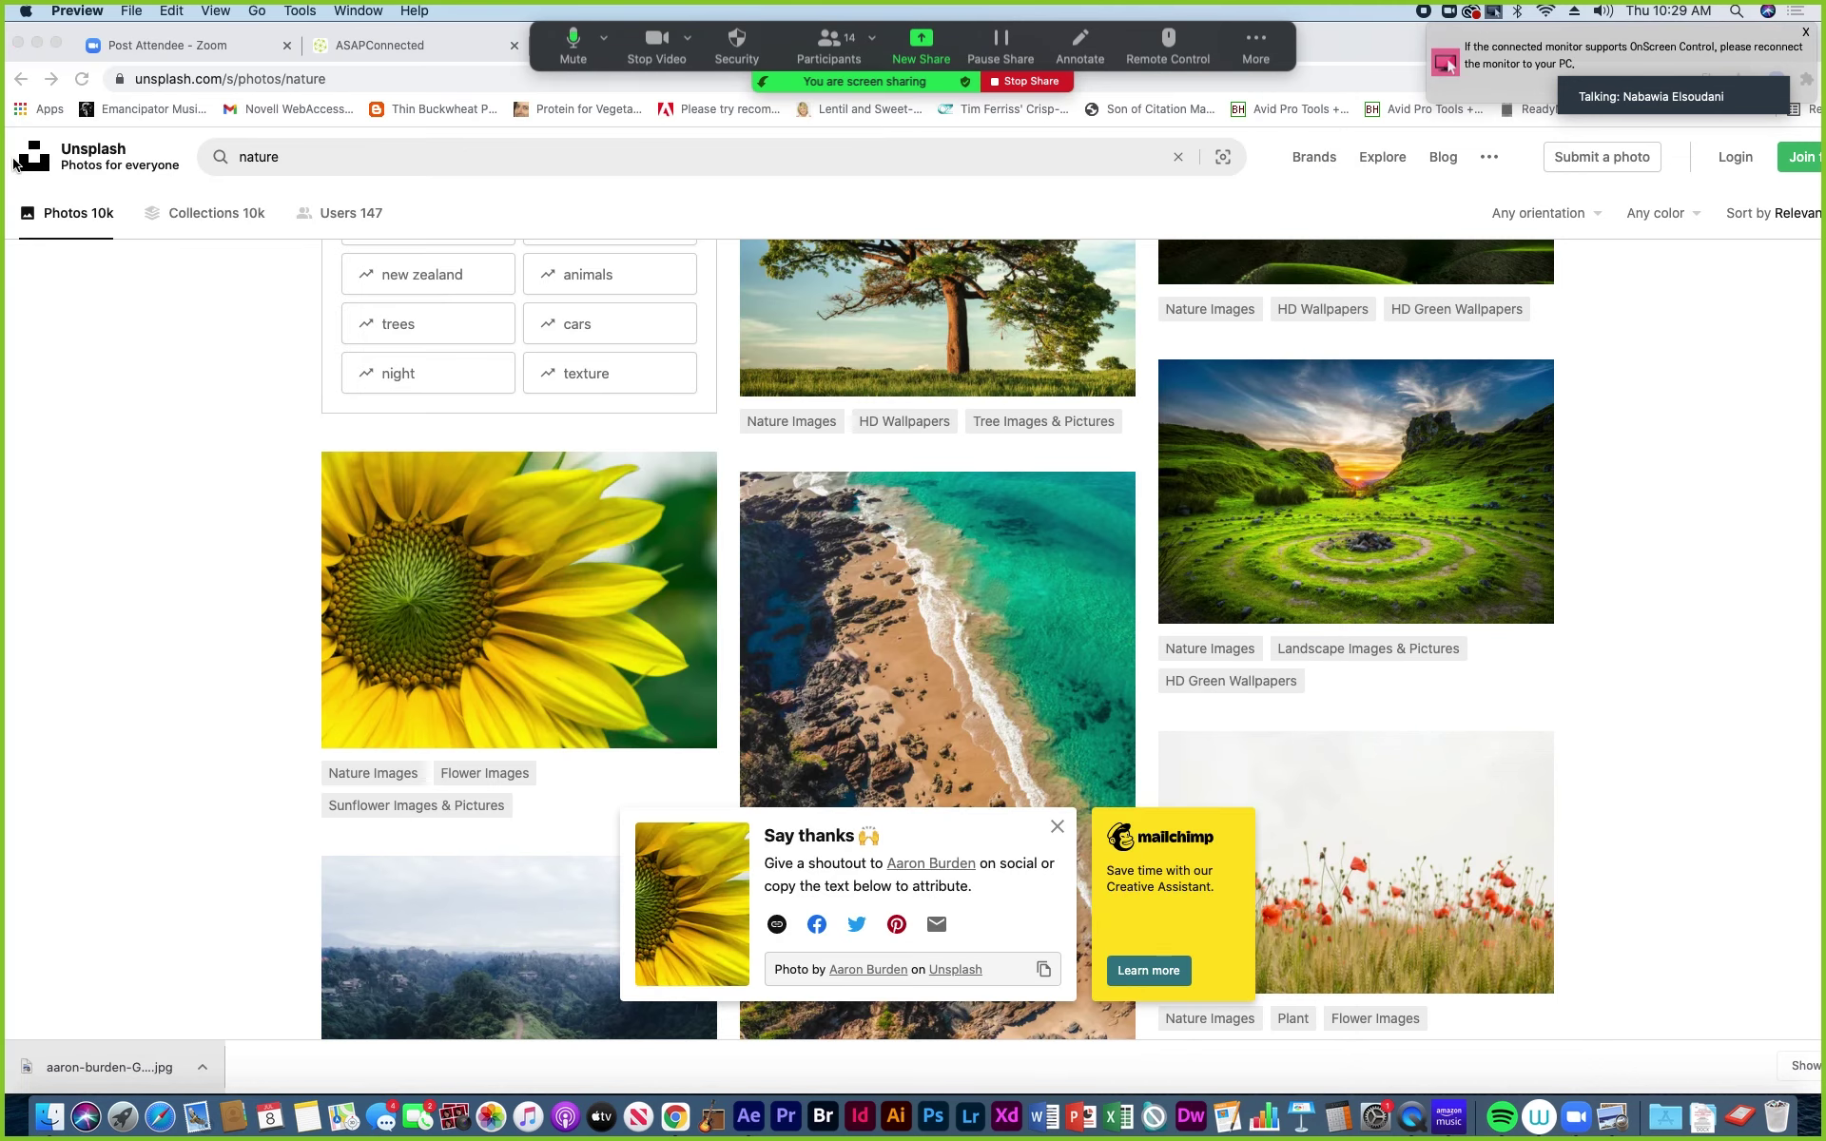
Open the Downloads folder in Finder and select the downloaded sunflower JPG.
{"action": "left_click", "coordinate": [49, 1116]}
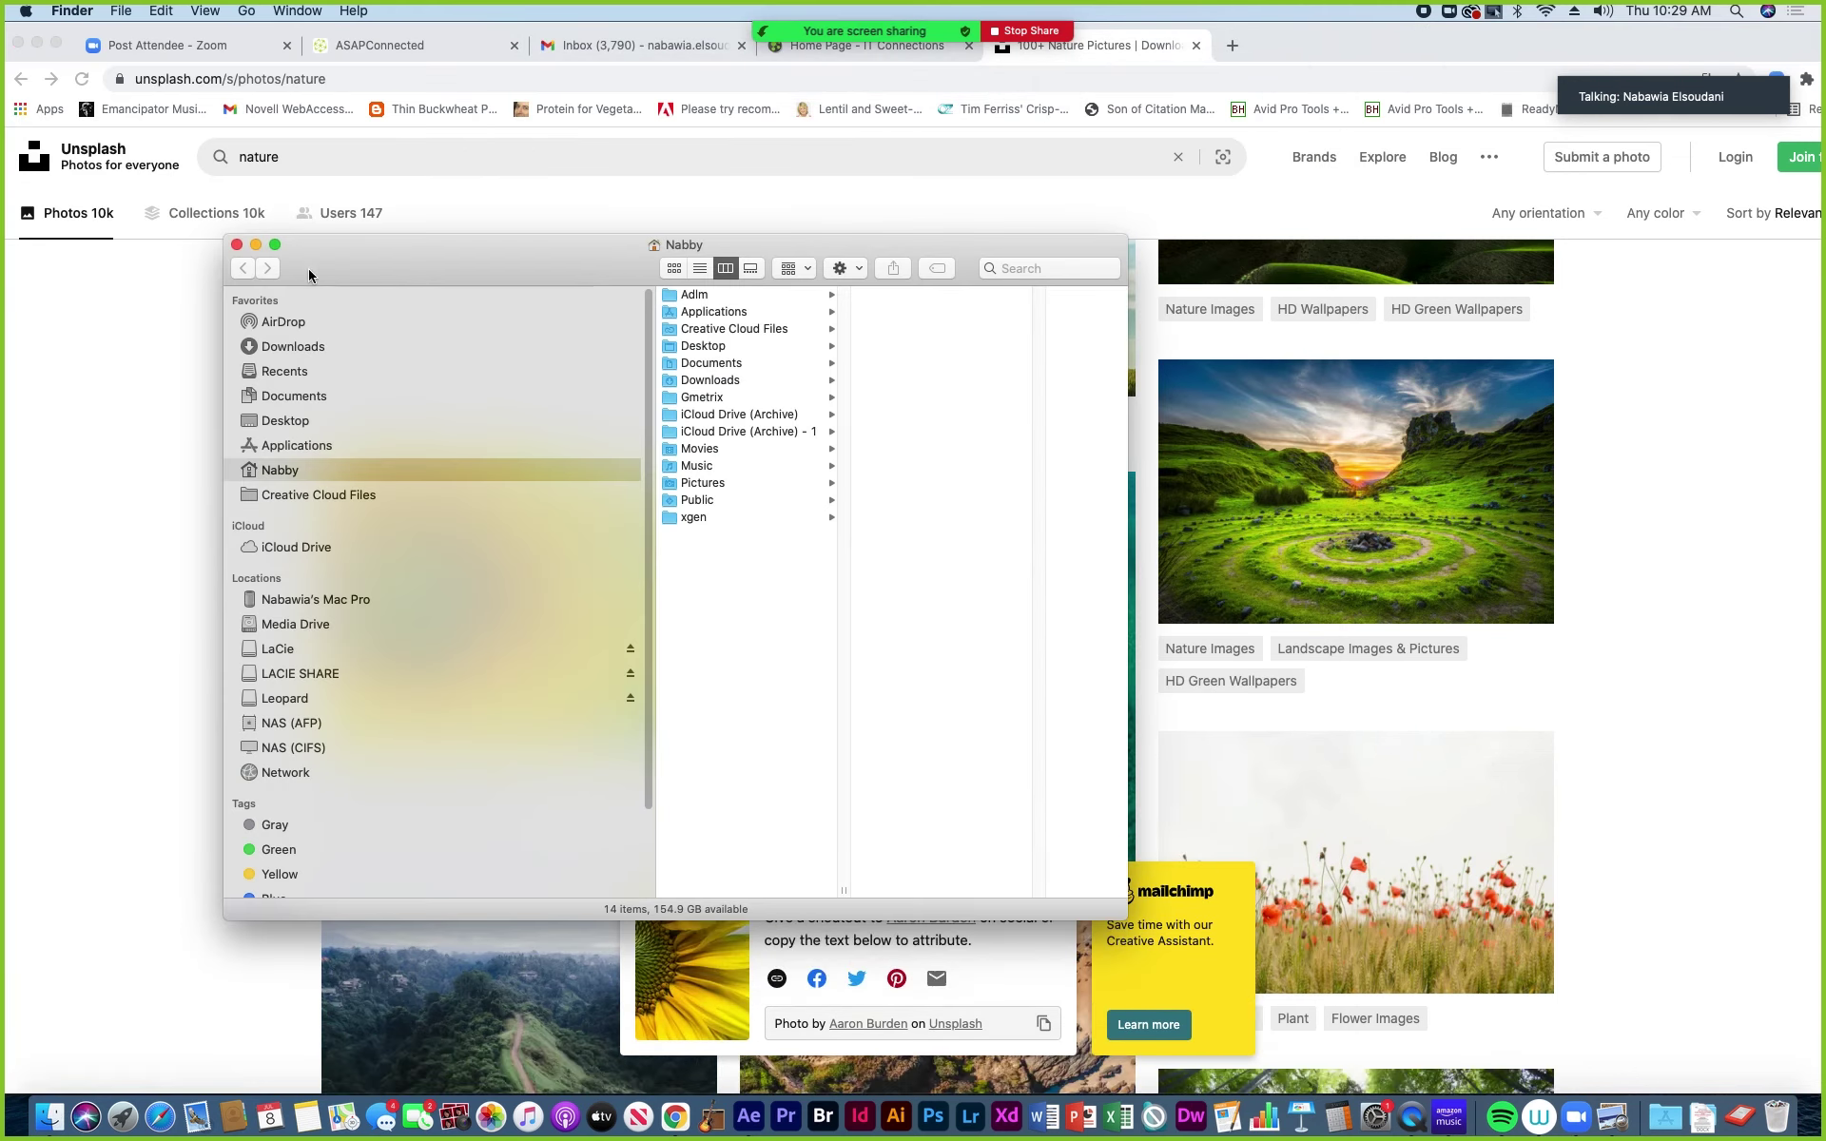
{"action": "left_click", "coordinate": [294, 348]}
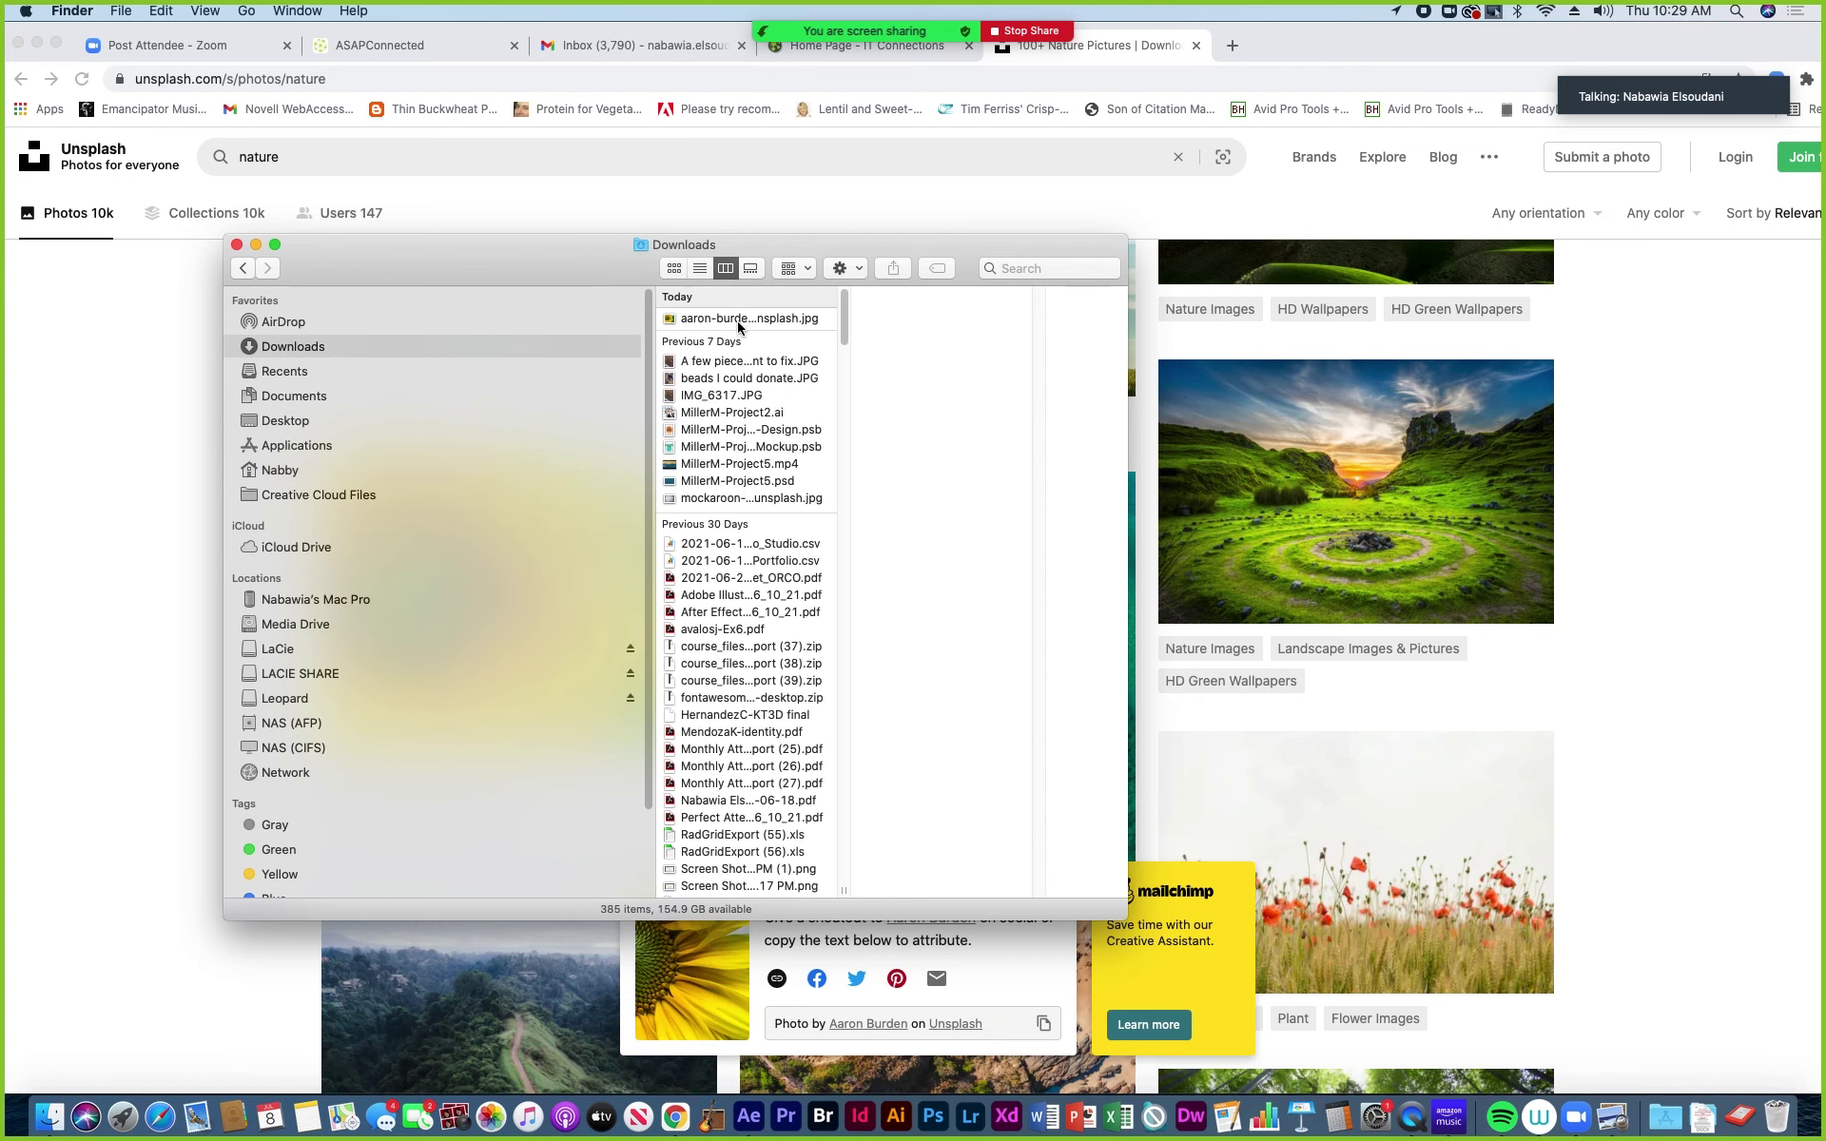
{"action": "left_click", "coordinate": [750, 318]}
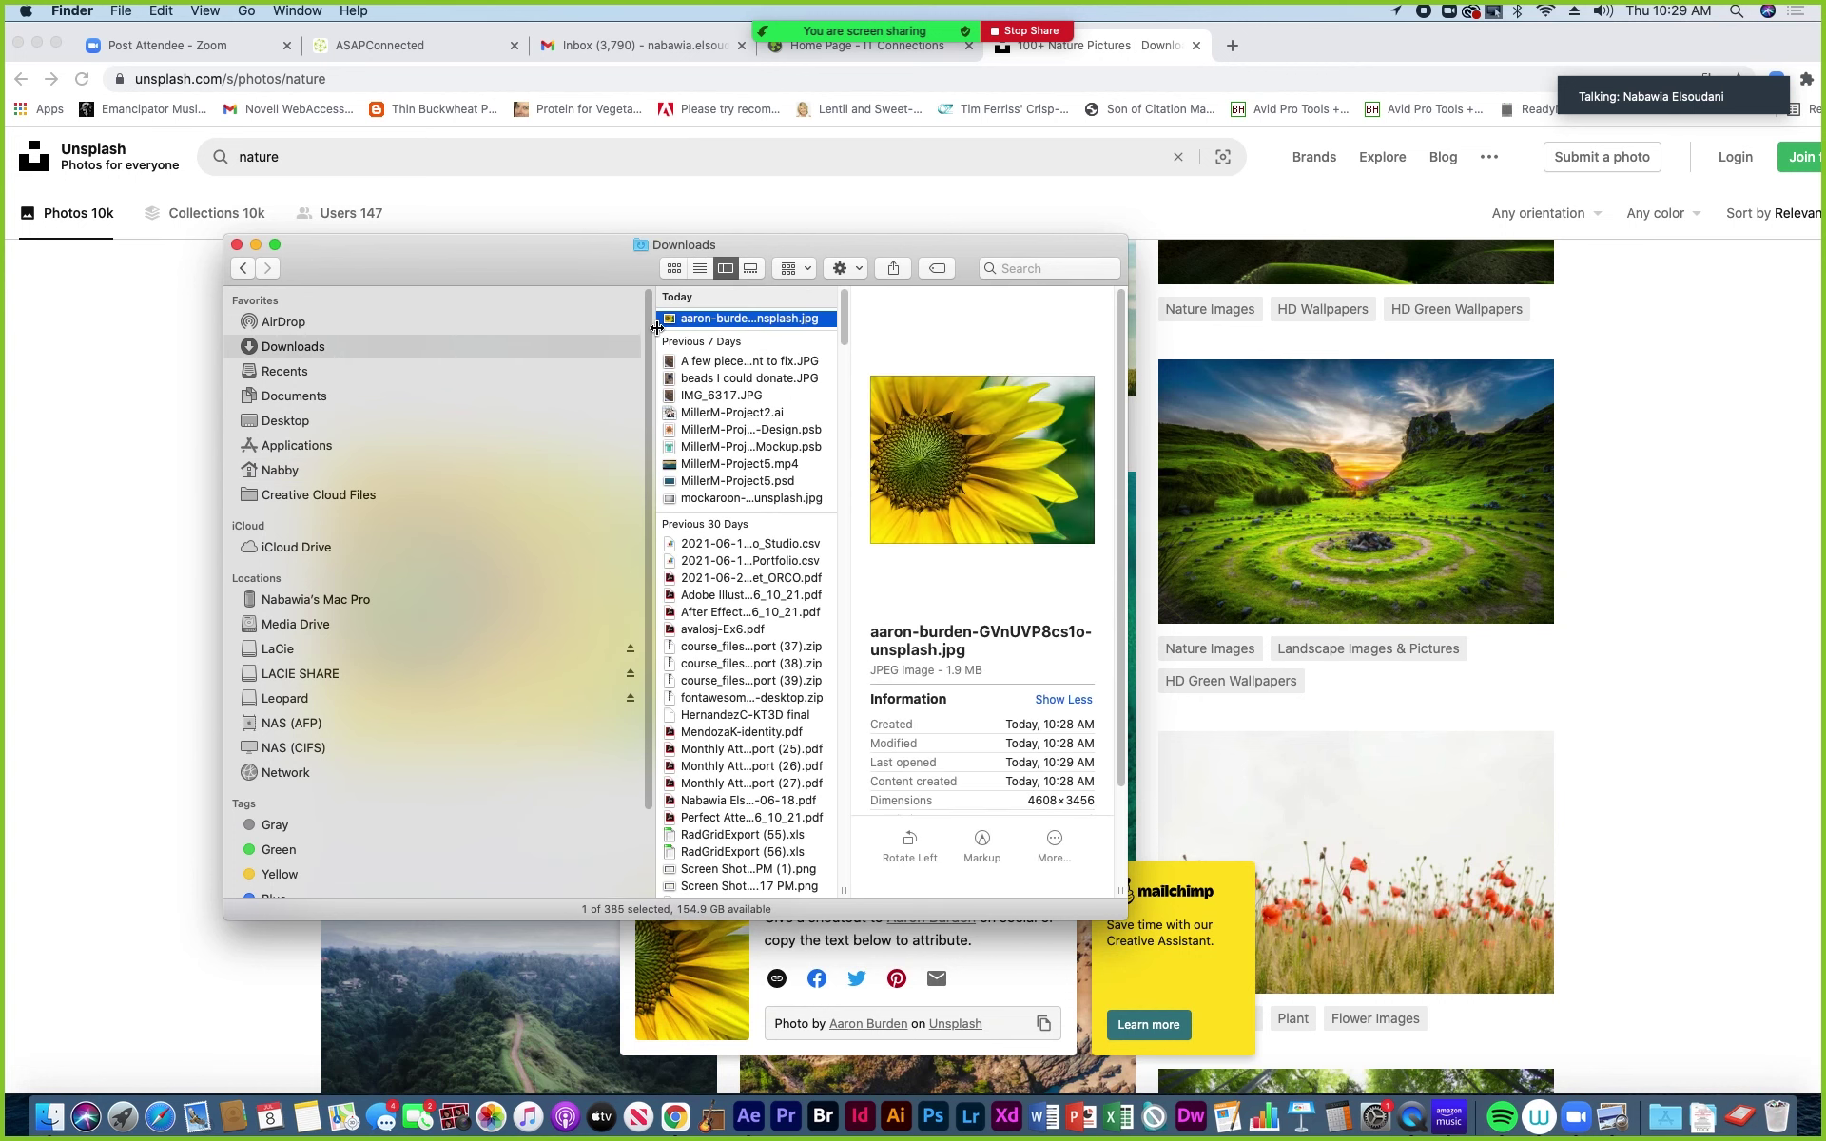
Using a second Finder window, move the sunflower JPG from Downloads into the work project's images folder under Teaching from Home on Media Drive.
{"action": "left_click", "coordinate": [122, 12]}
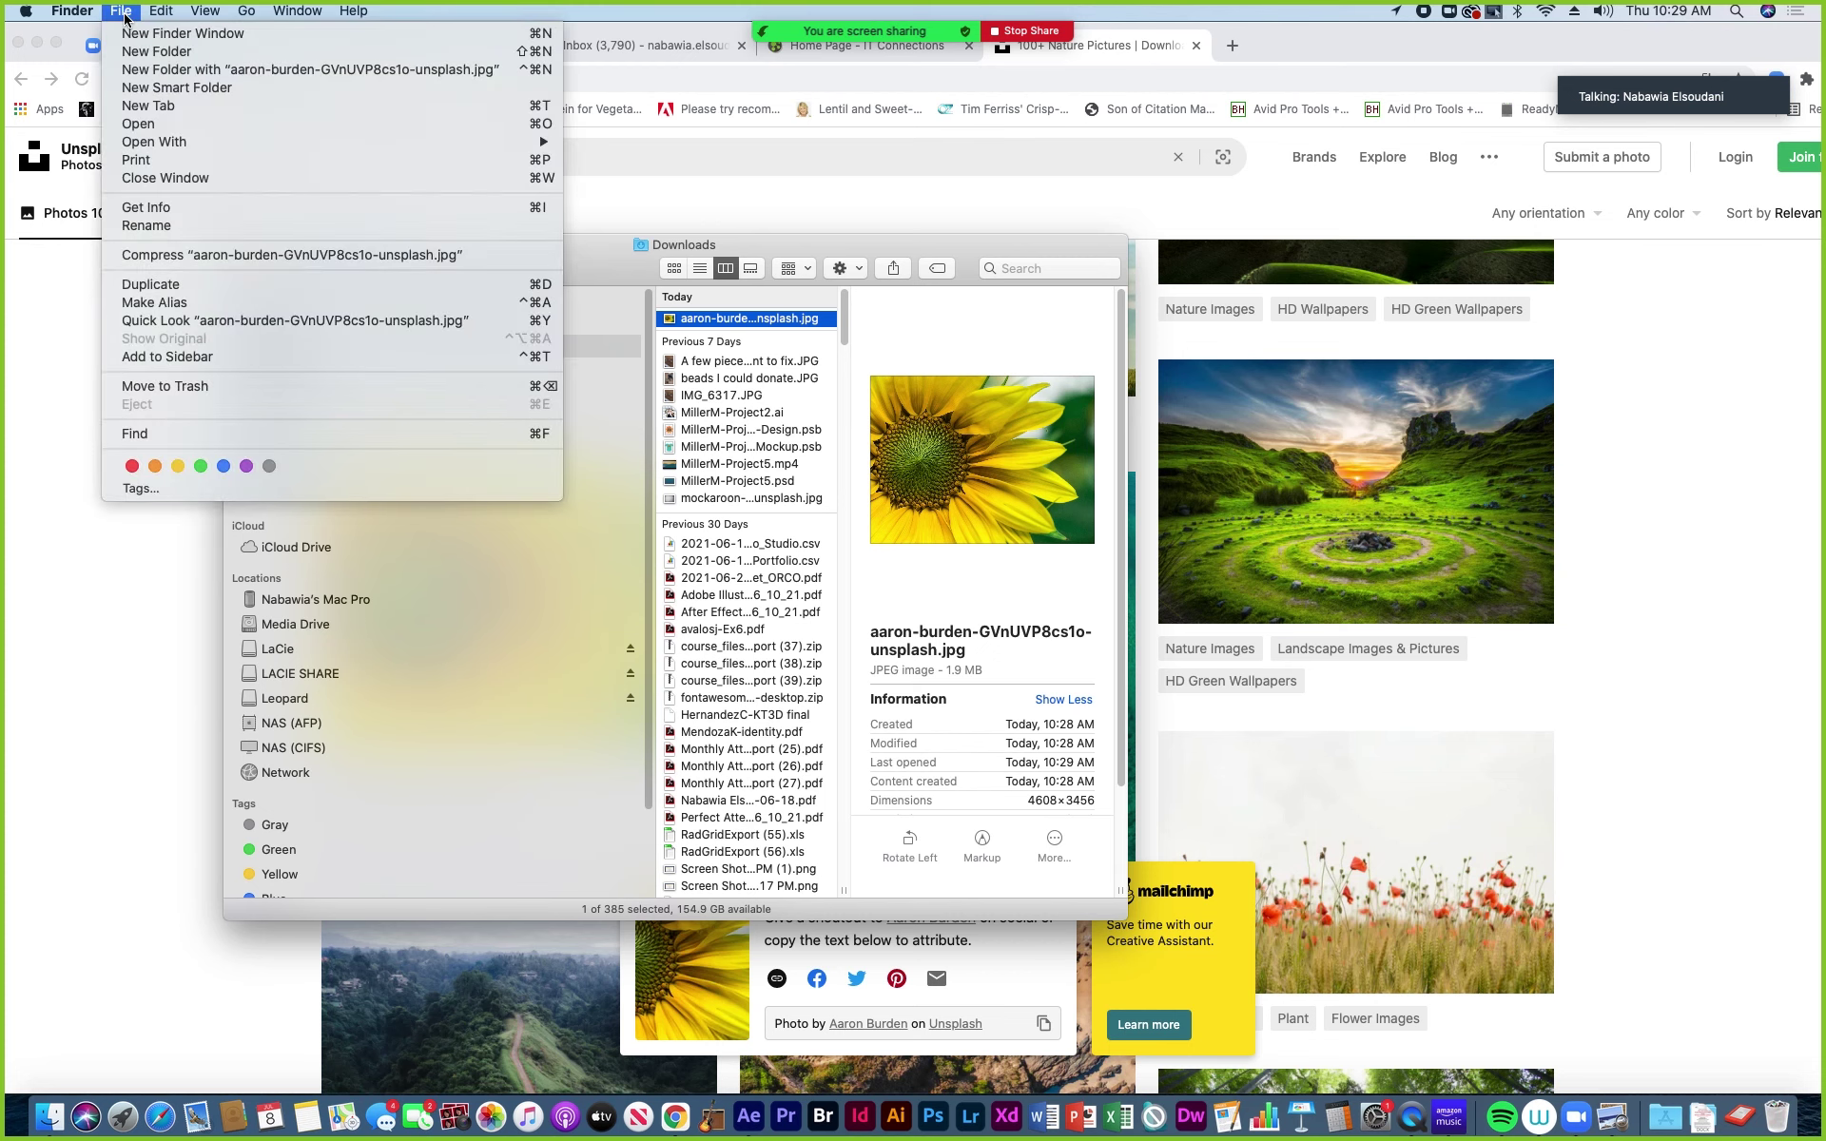
{"action": "left_click", "coordinate": [138, 33]}
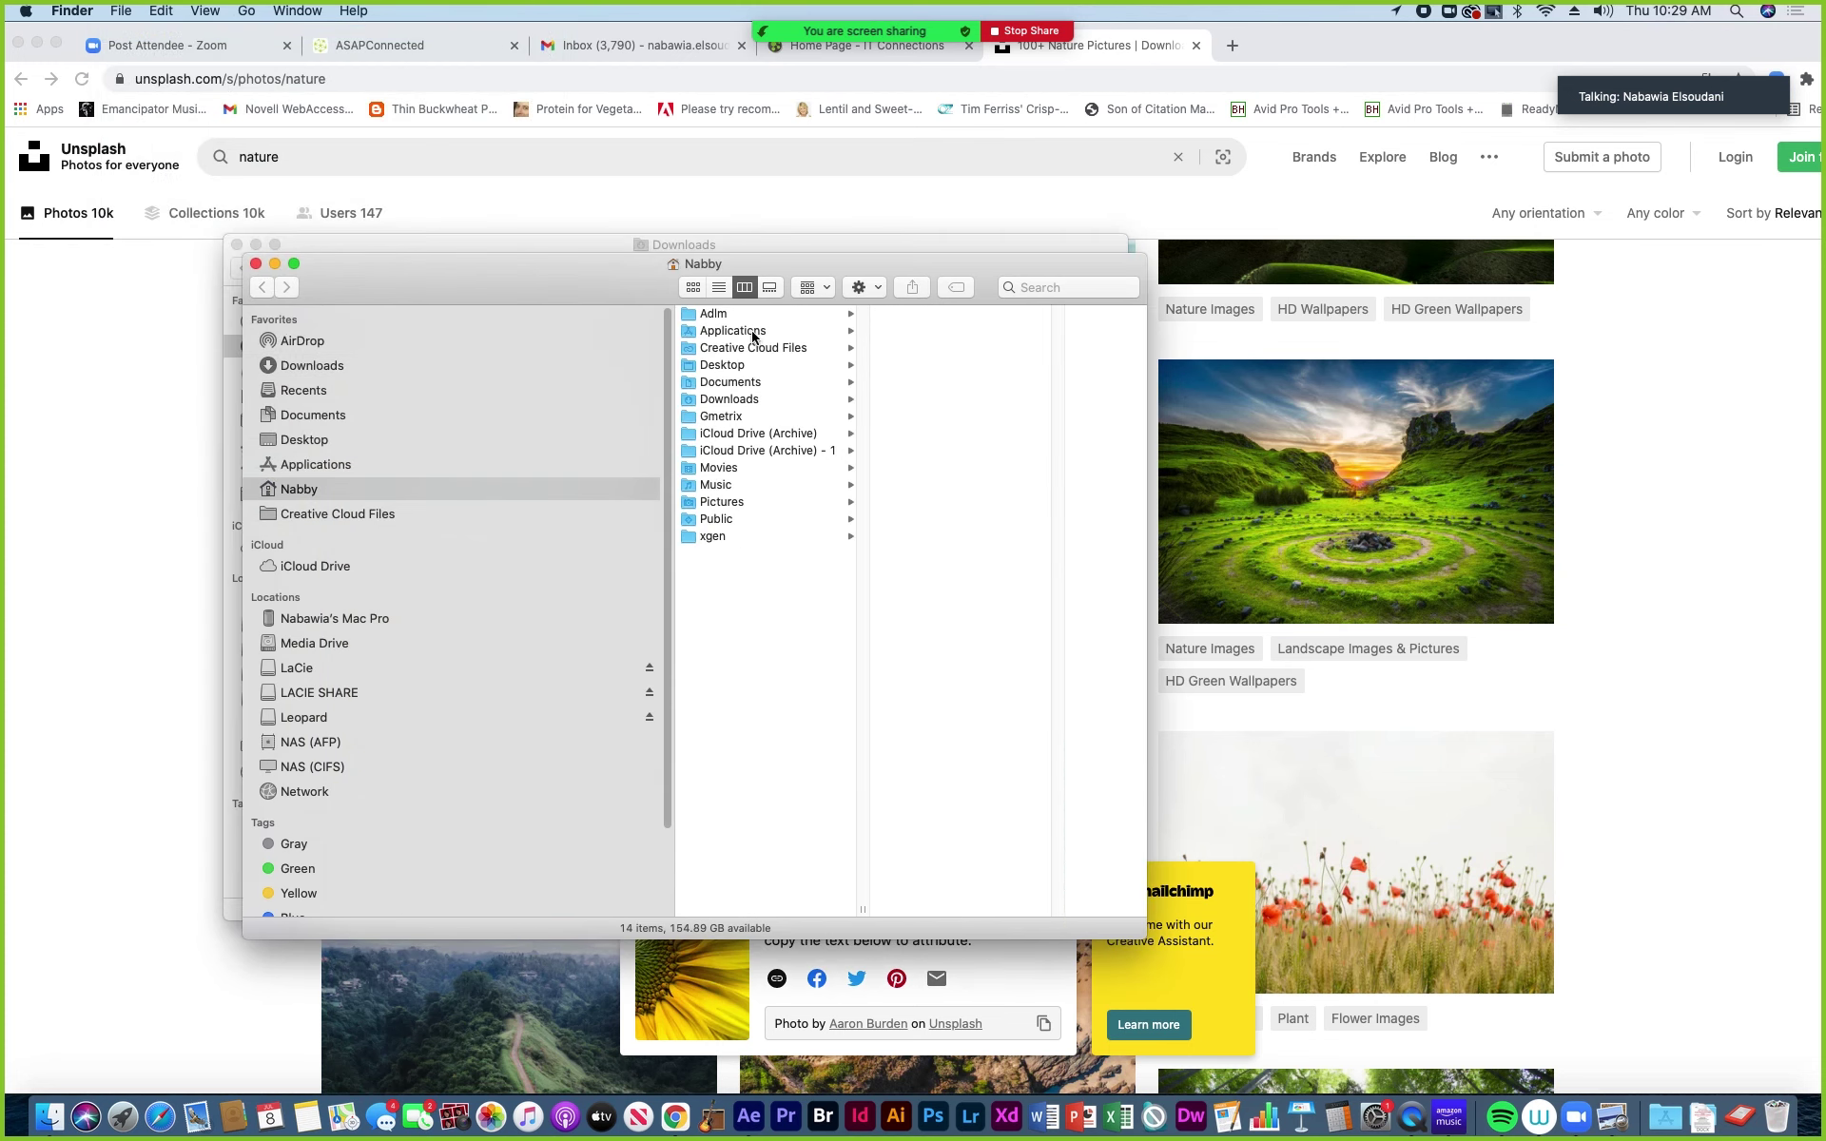
{"action": "left_click", "coordinate": [313, 643]}
{"action": "scroll", "coordinate": [761, 827], "scroll_direction": "down", "scroll_amount": 10}
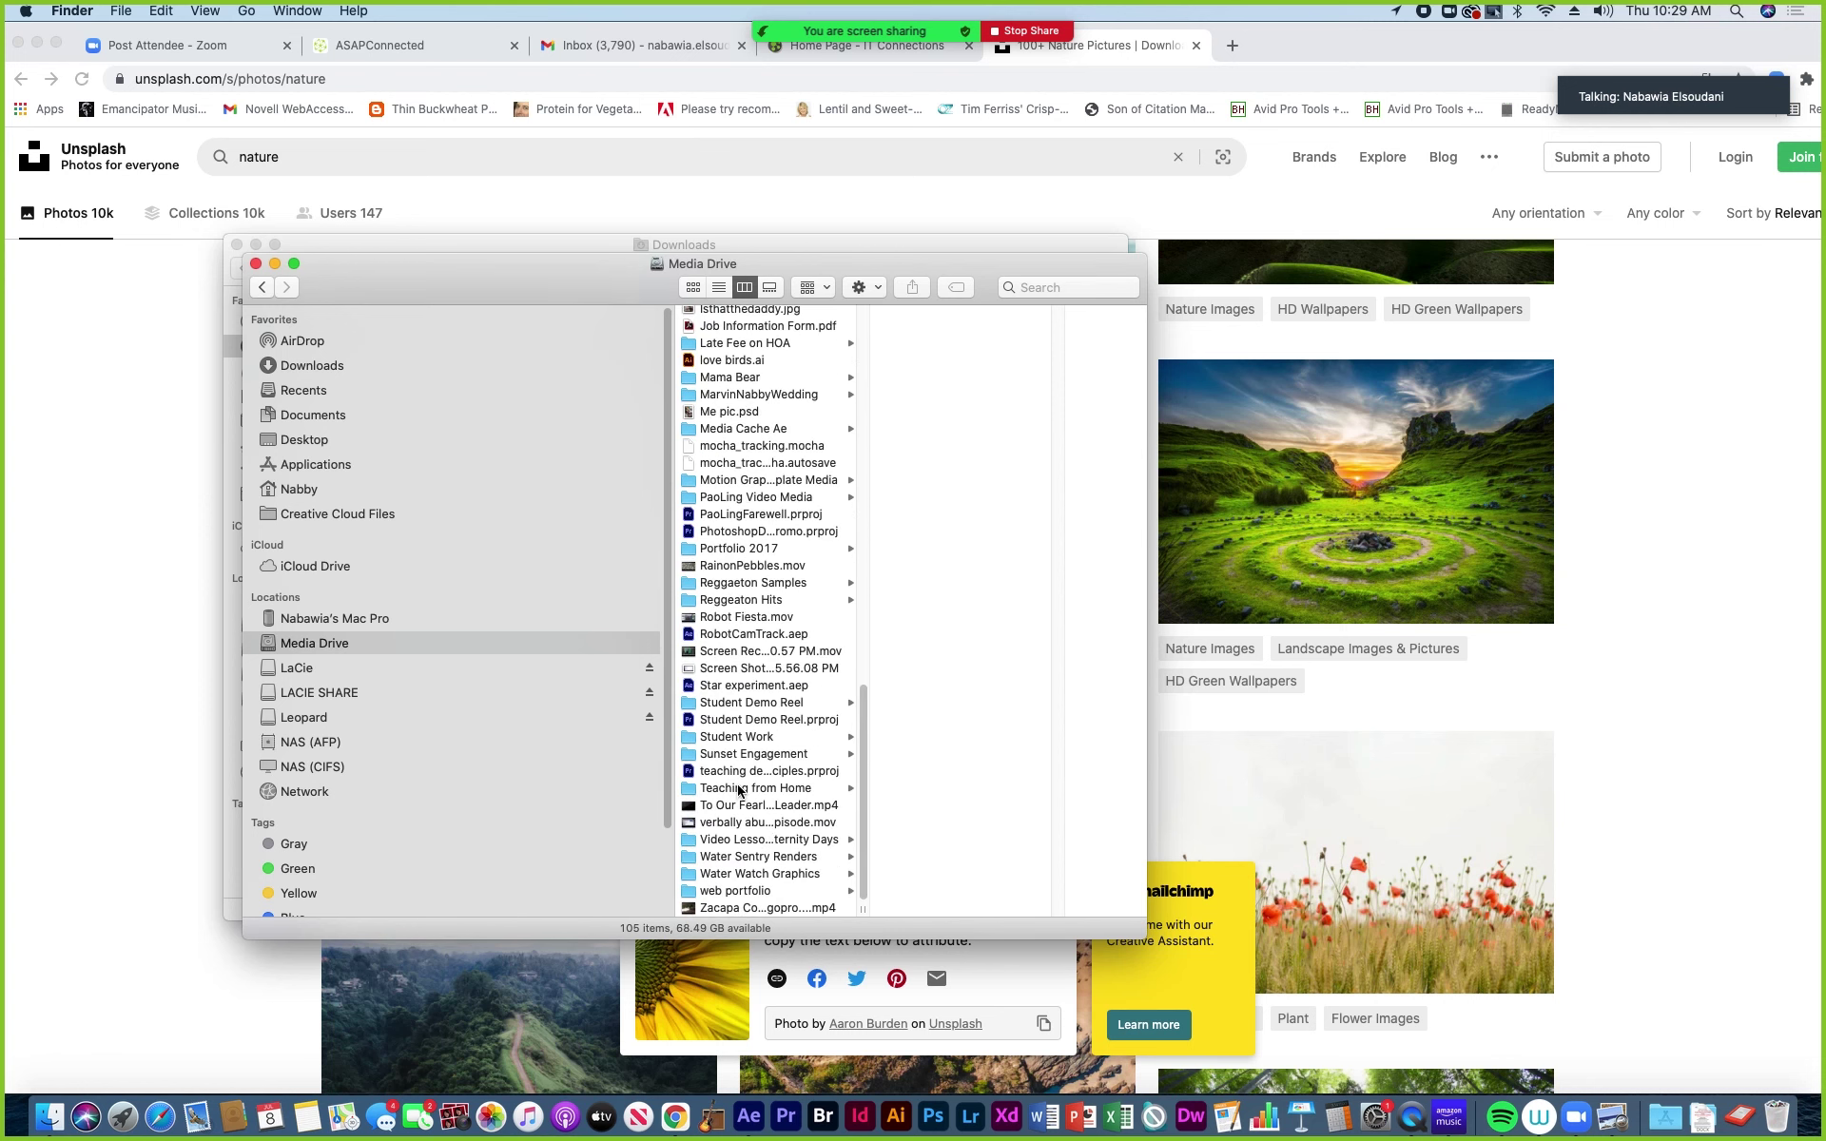
{"action": "left_click", "coordinate": [740, 790]}
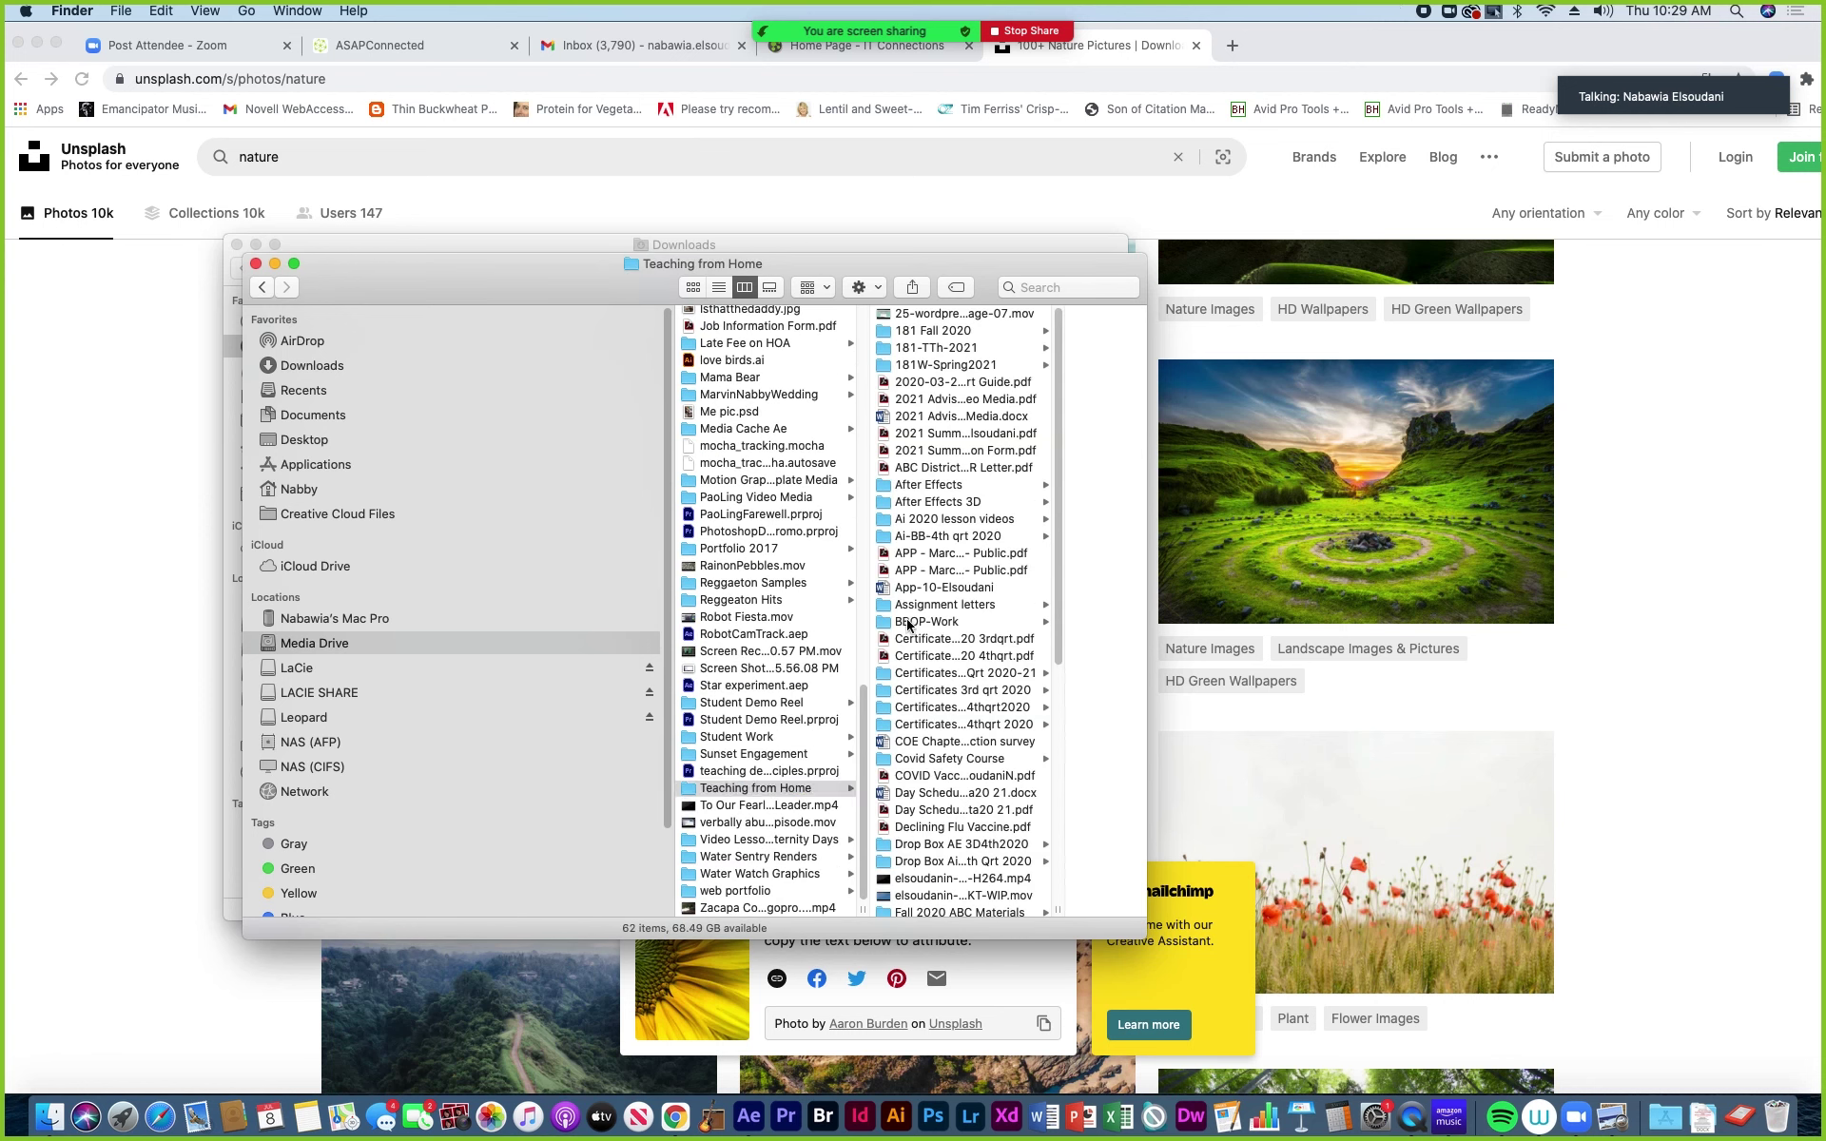
{"action": "left_click", "coordinate": [908, 623]}
{"action": "left_click", "coordinate": [1003, 553]}
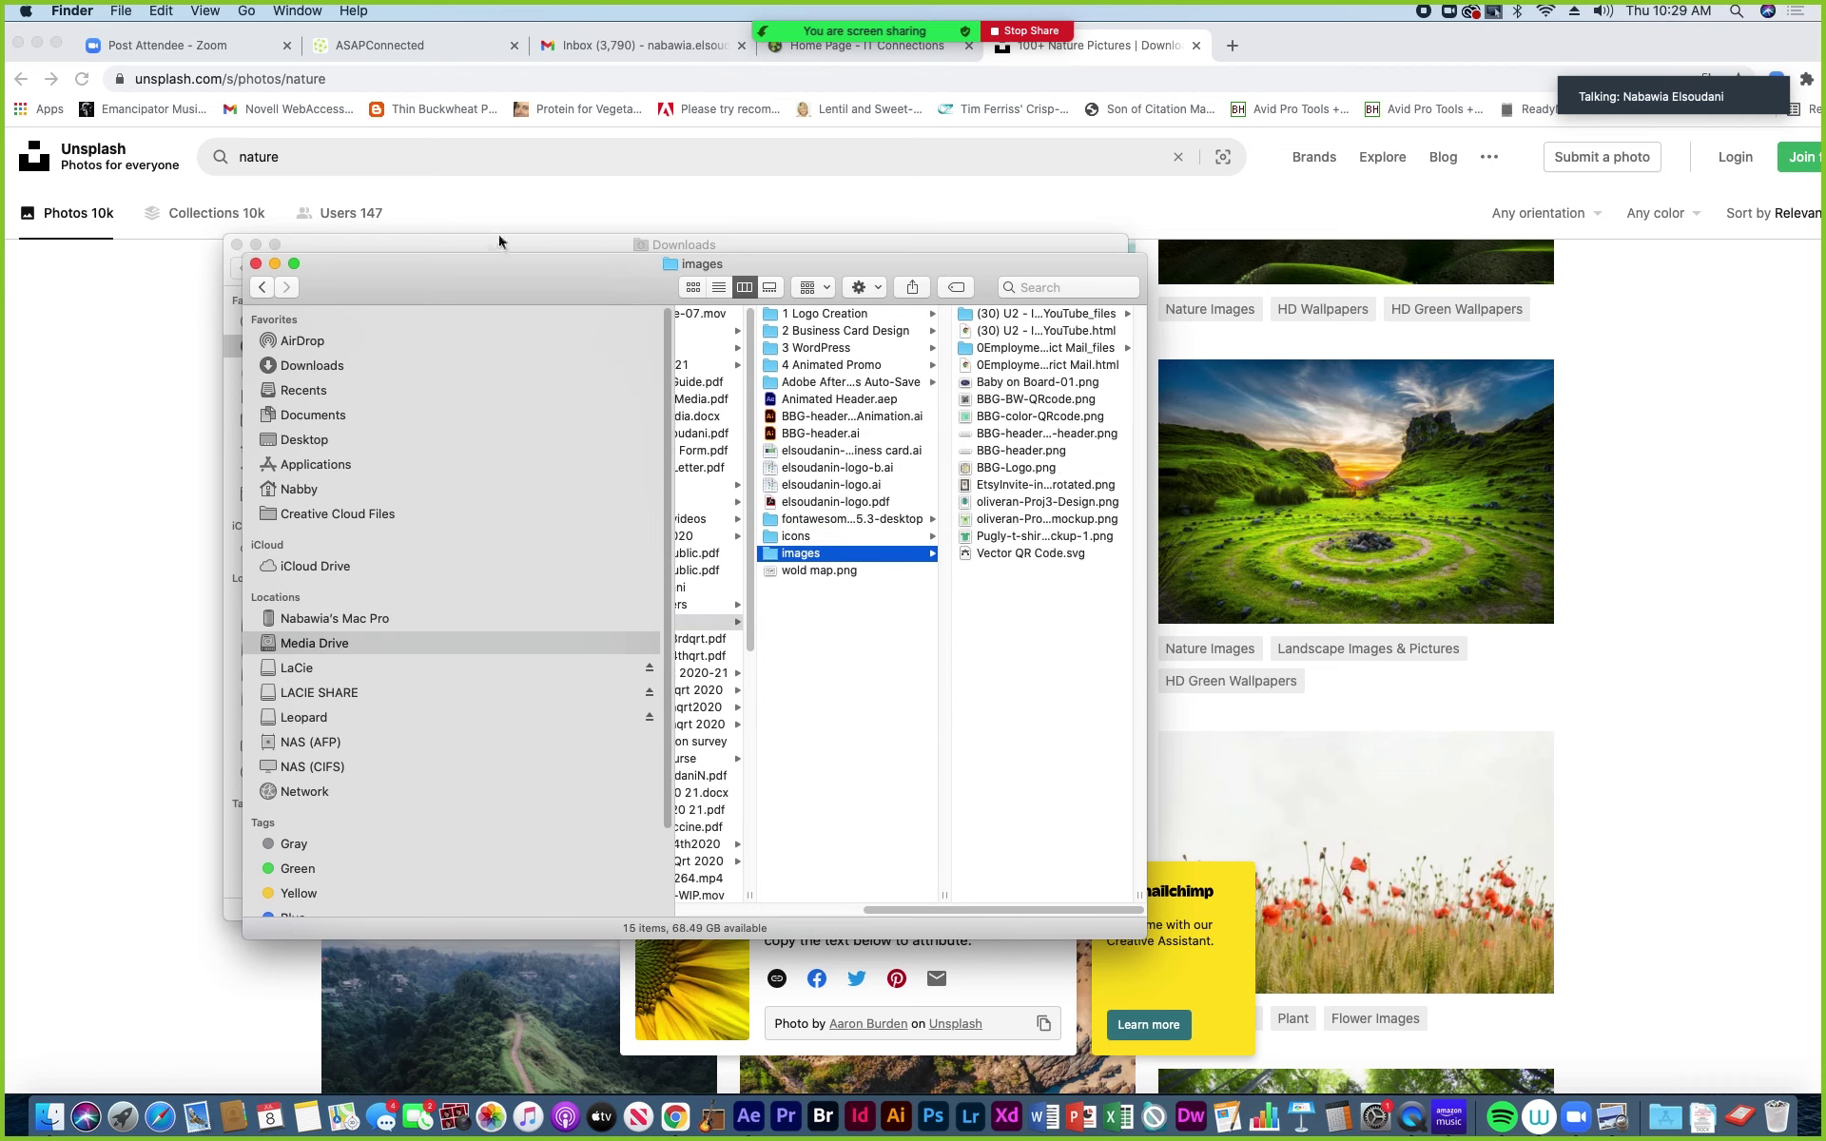
{"action": "left_click_drag", "start_coordinate": [494, 264], "coordinate": [217, 415]}
{"action": "left_click_drag", "start_coordinate": [669, 321], "coordinate": [738, 744]}
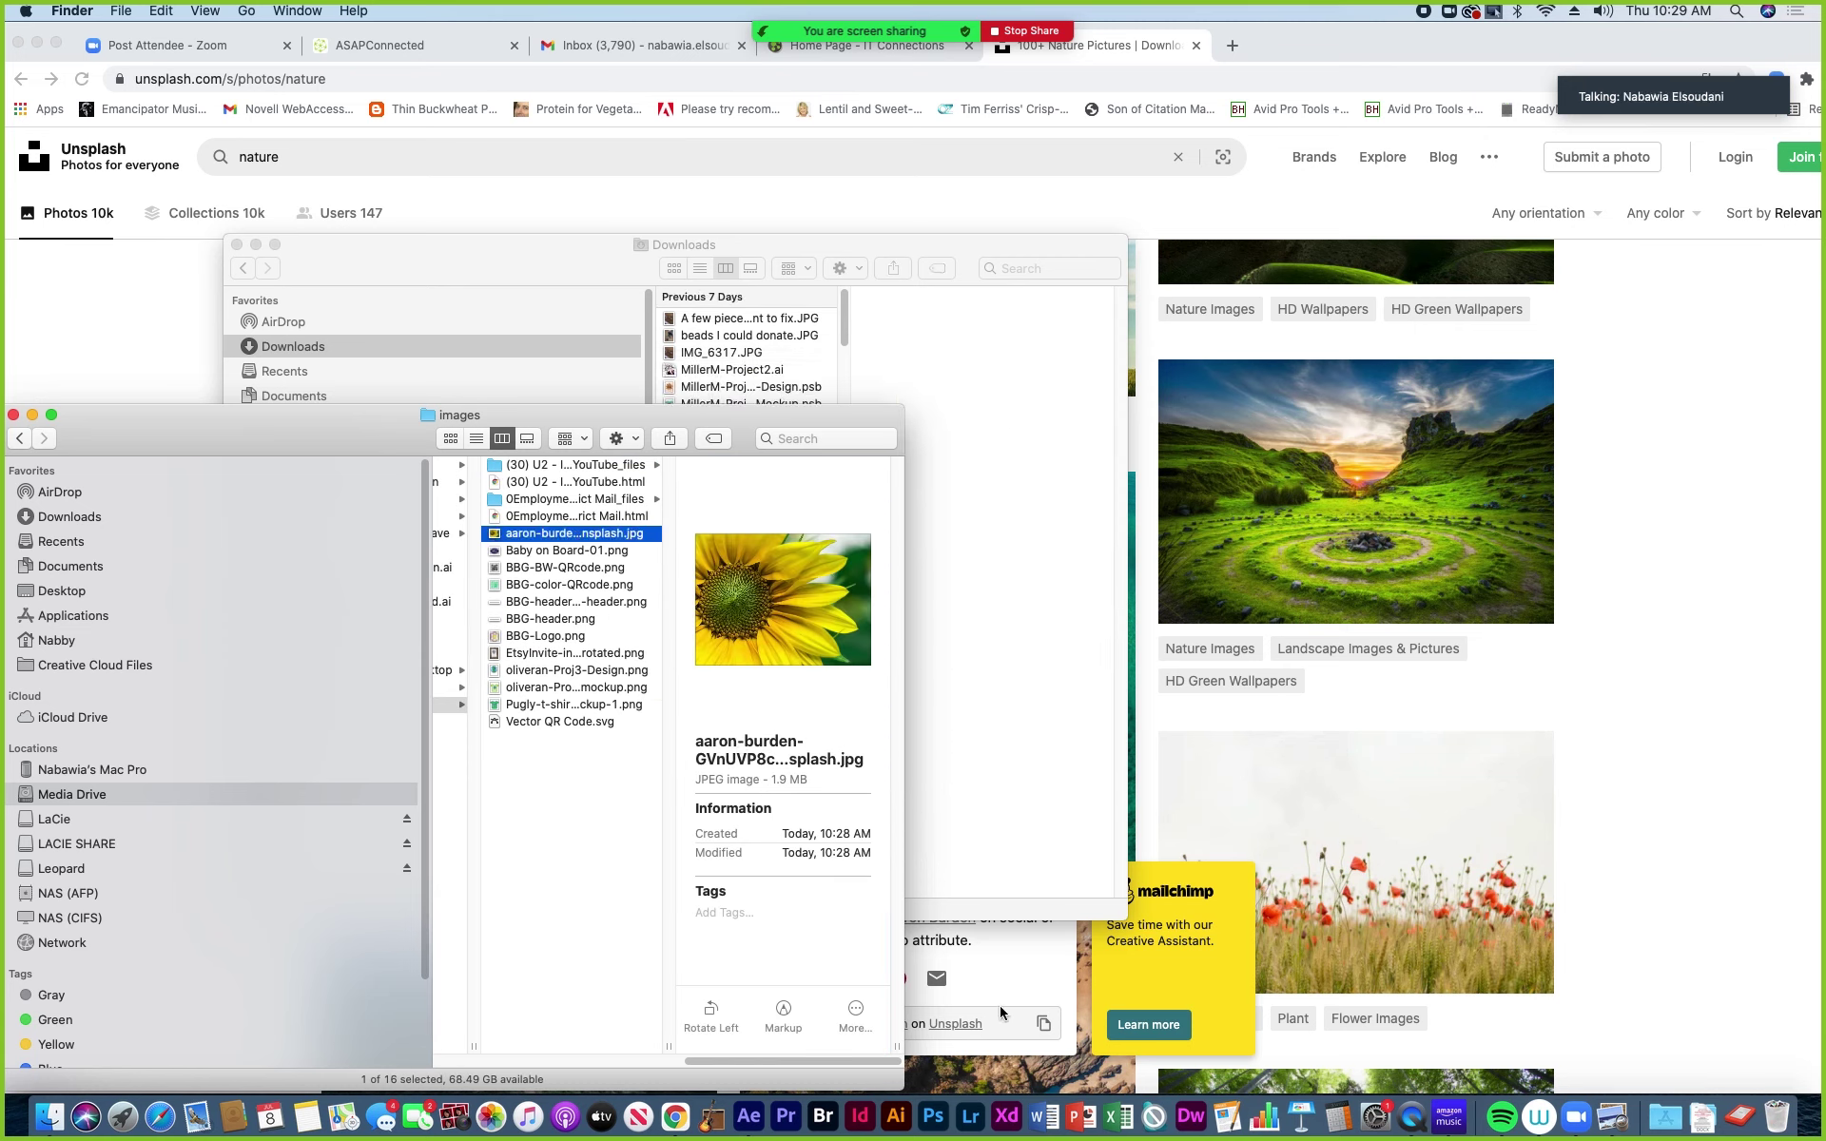
Launch Adobe Illustrator and After Effects, and dismiss the After Effects Home screen to reach the empty workspace.
{"action": "left_click", "coordinate": [897, 1119]}
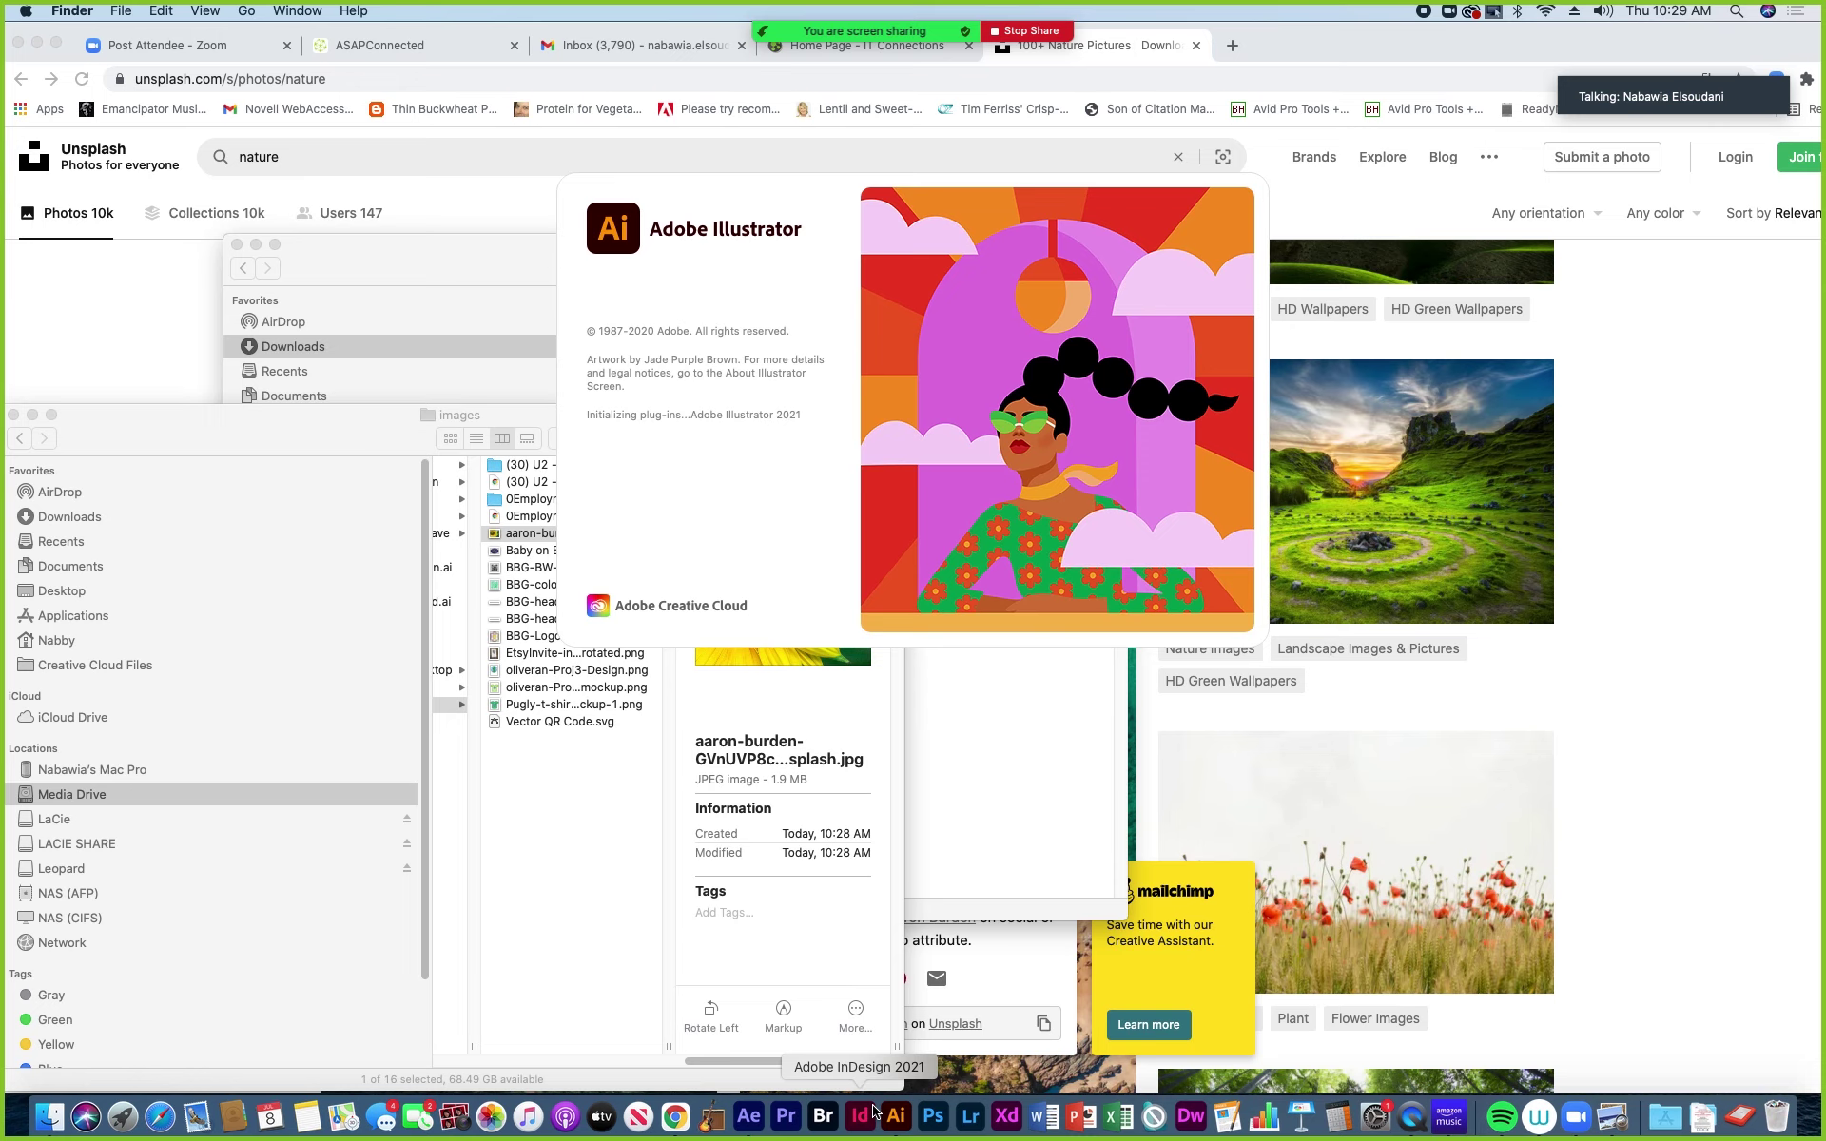
{"action": "left_click", "coordinate": [749, 1118]}
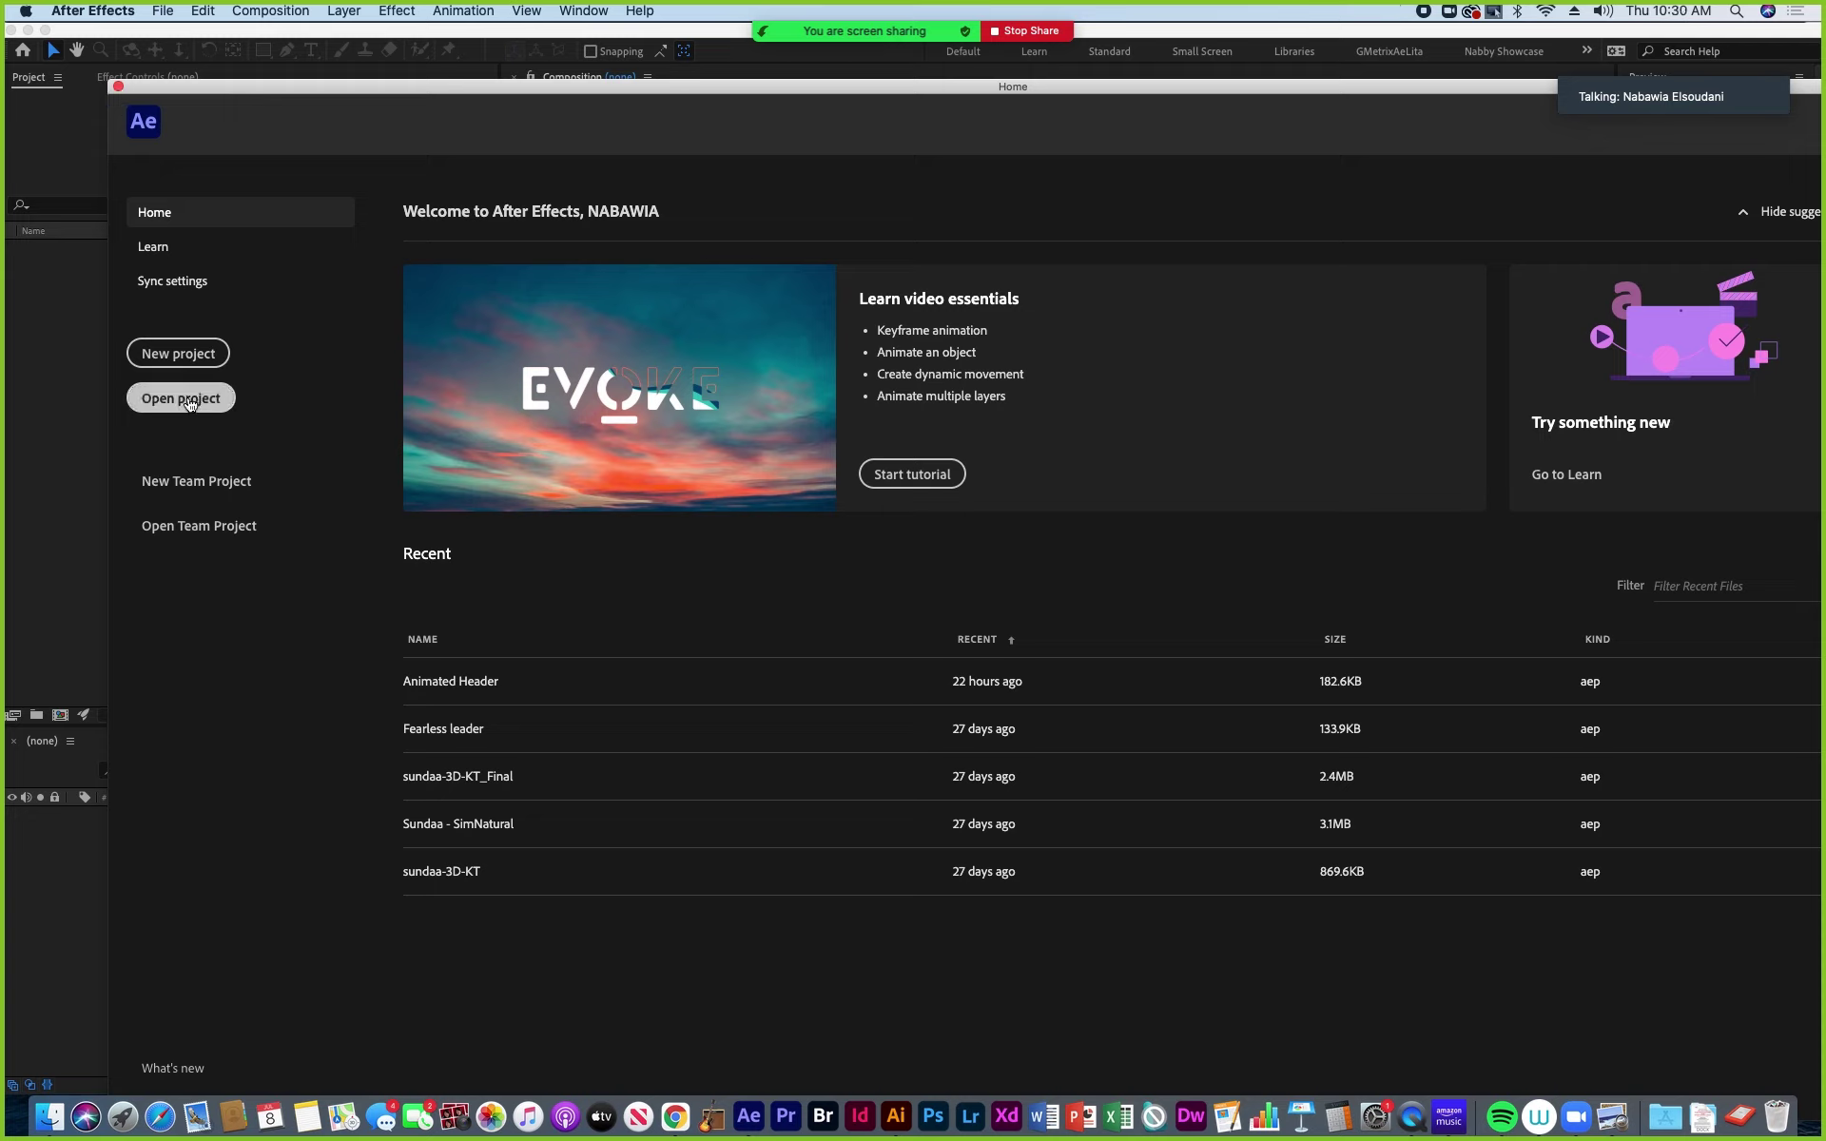
{"action": "left_click", "coordinate": [118, 88]}
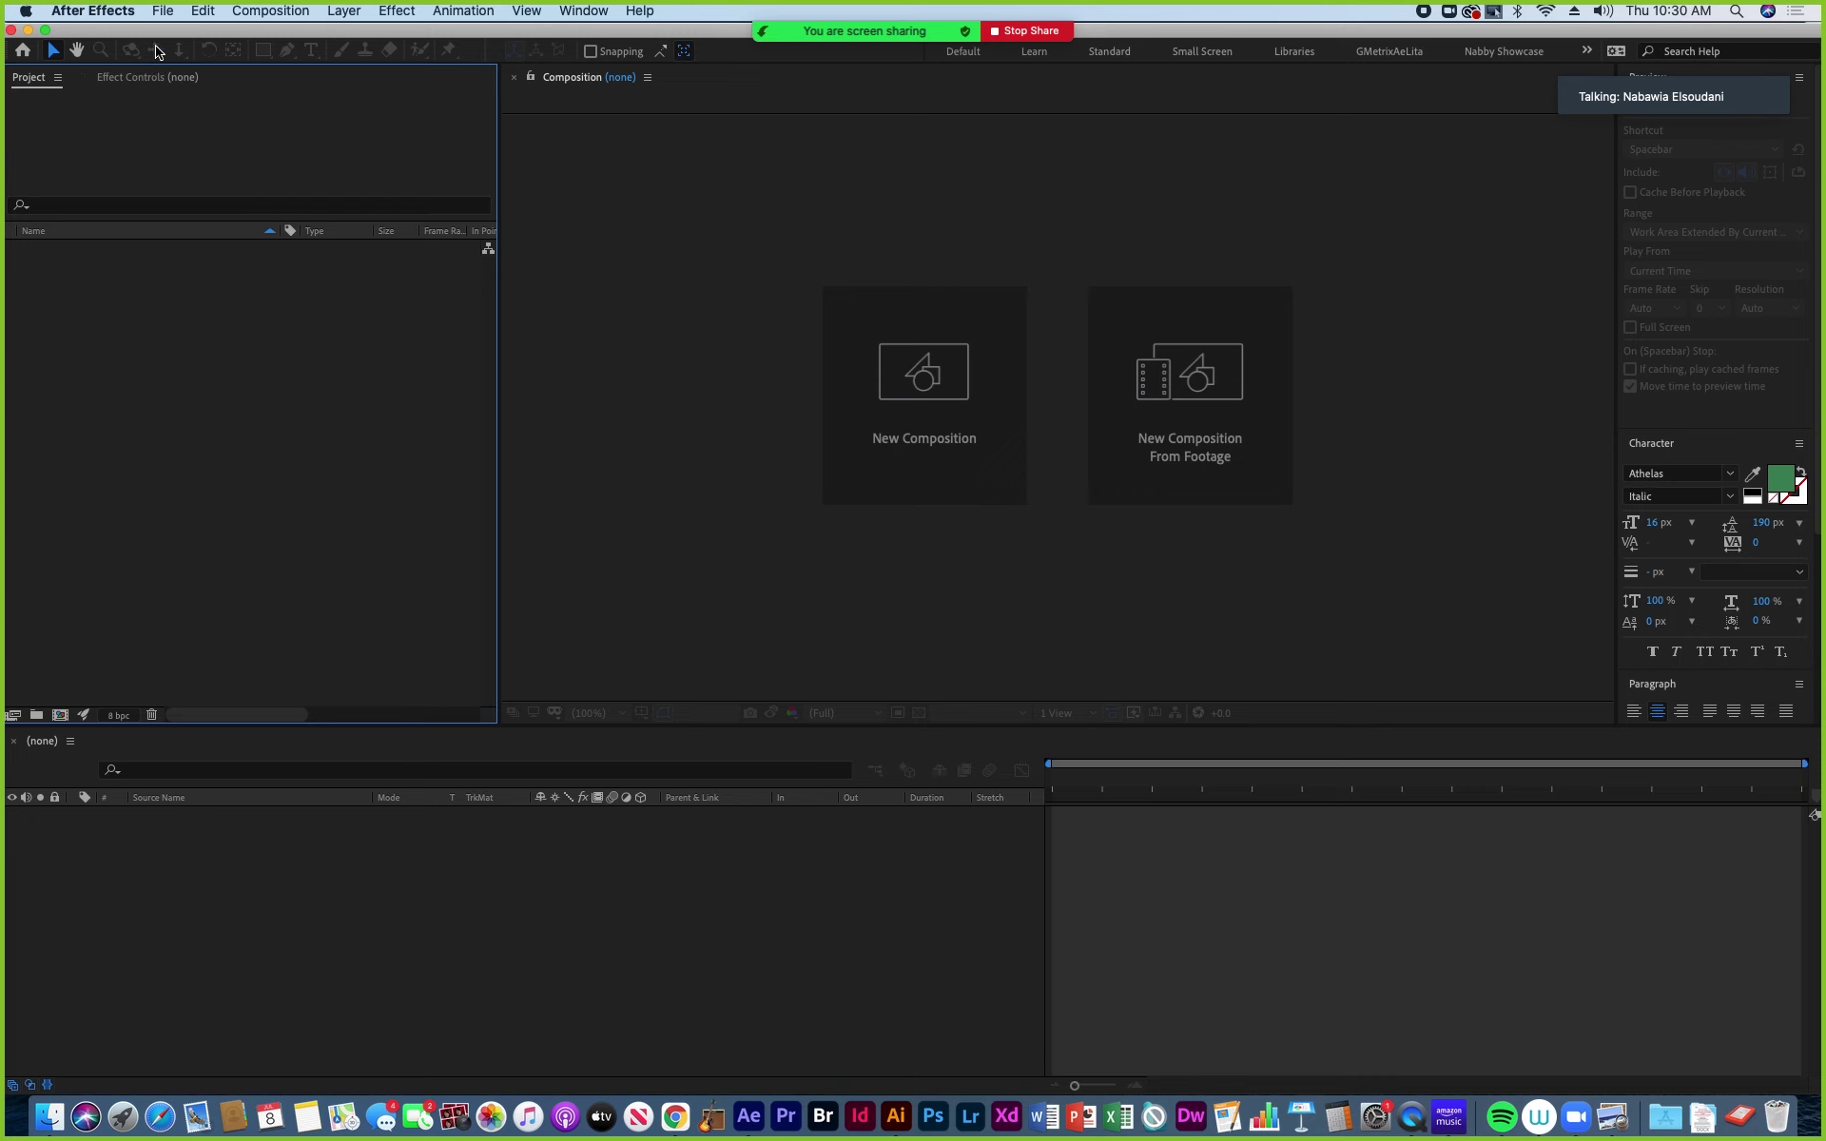
Open the recent project Animated Header.aep from the BBOP-Work folder in After Effects.
{"action": "left_click", "coordinate": [164, 15]}
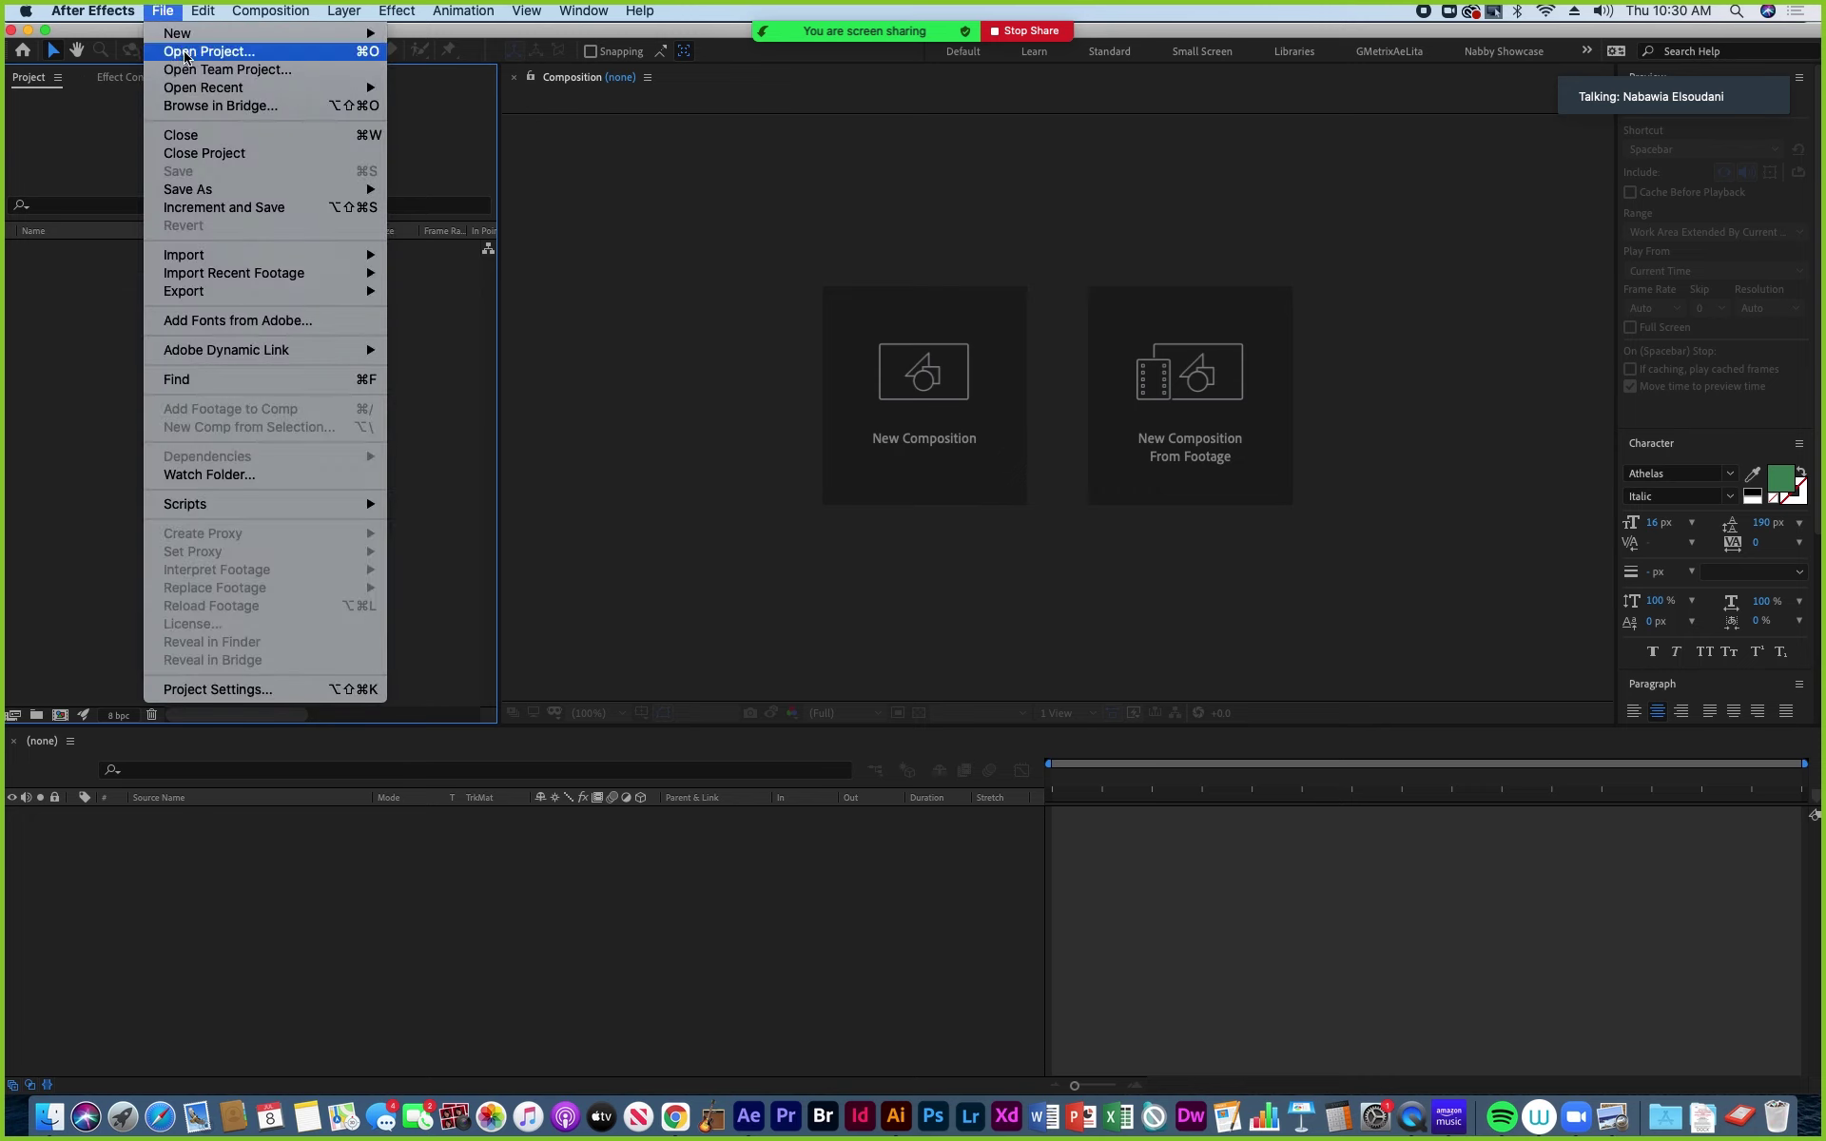
{"action": "mouse_move", "coordinate": [206, 94]}
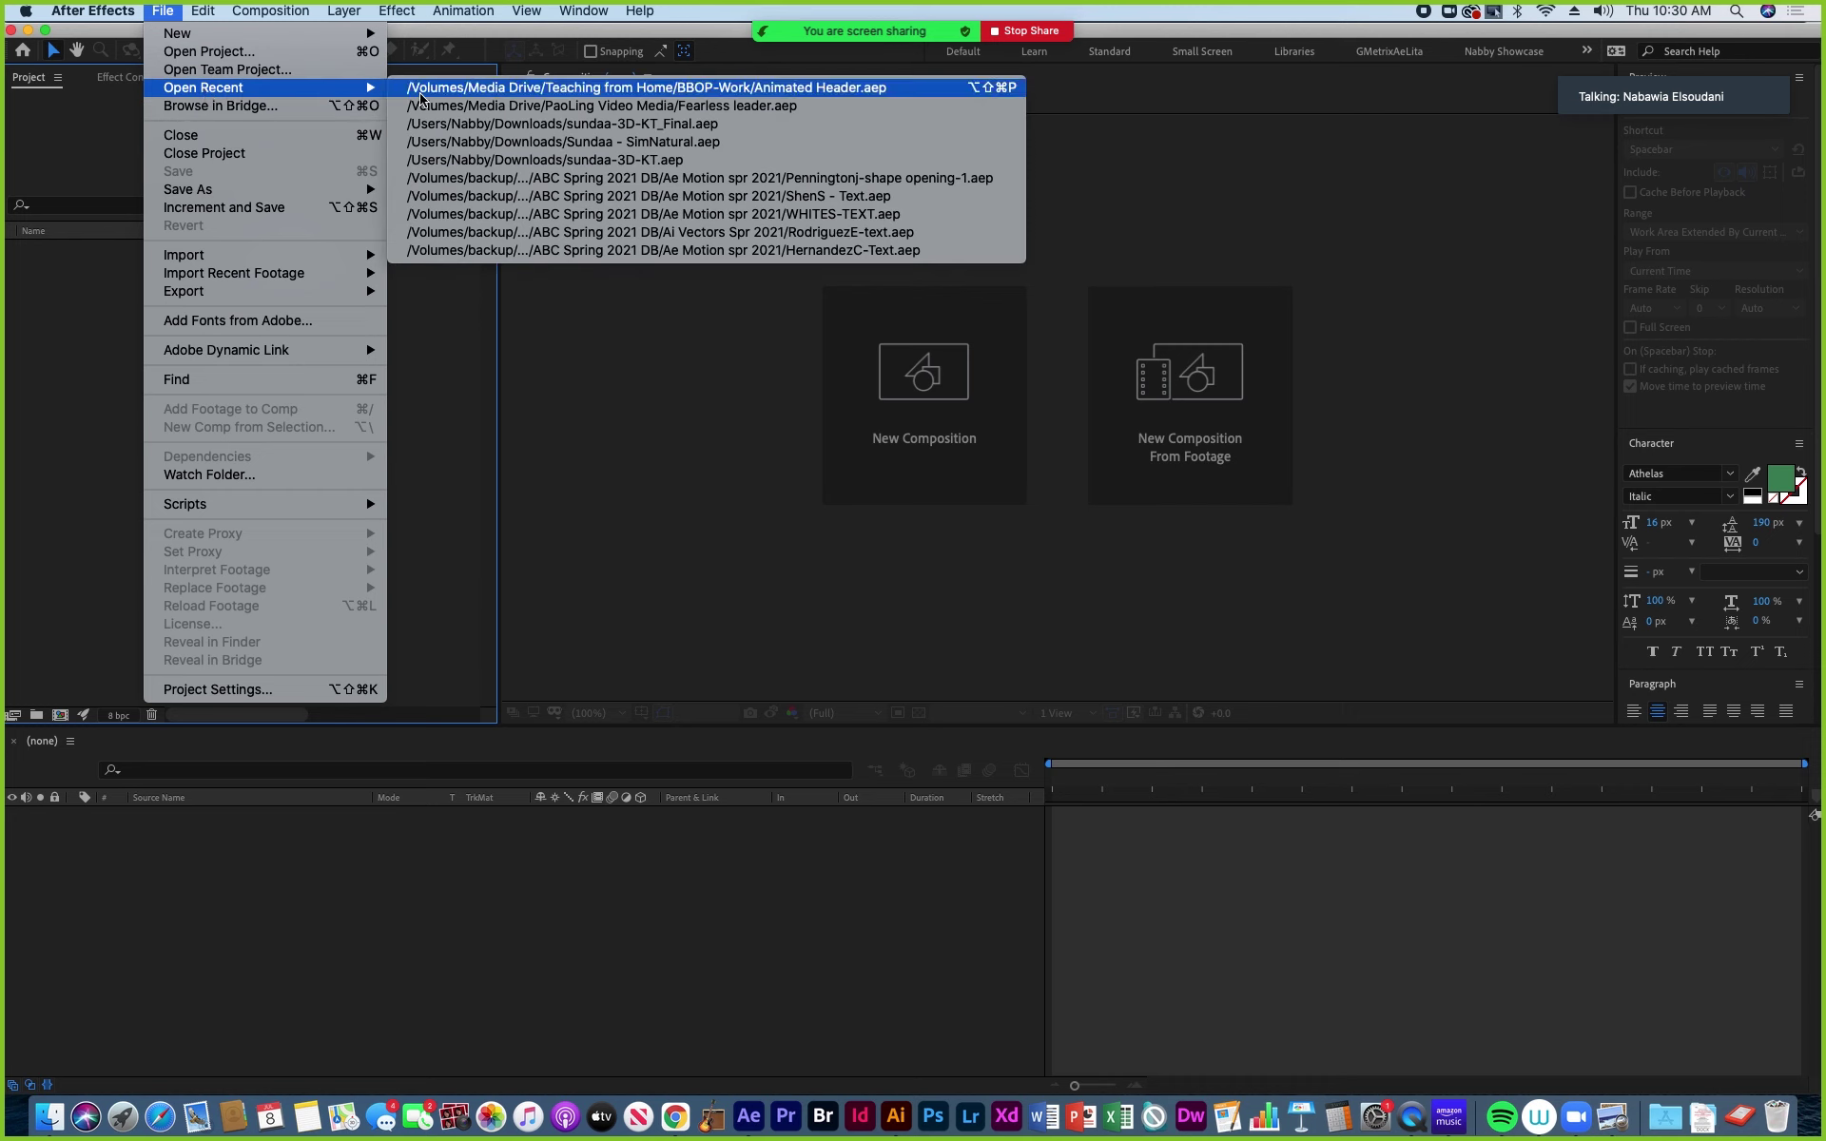
{"action": "left_click", "coordinate": [666, 87]}
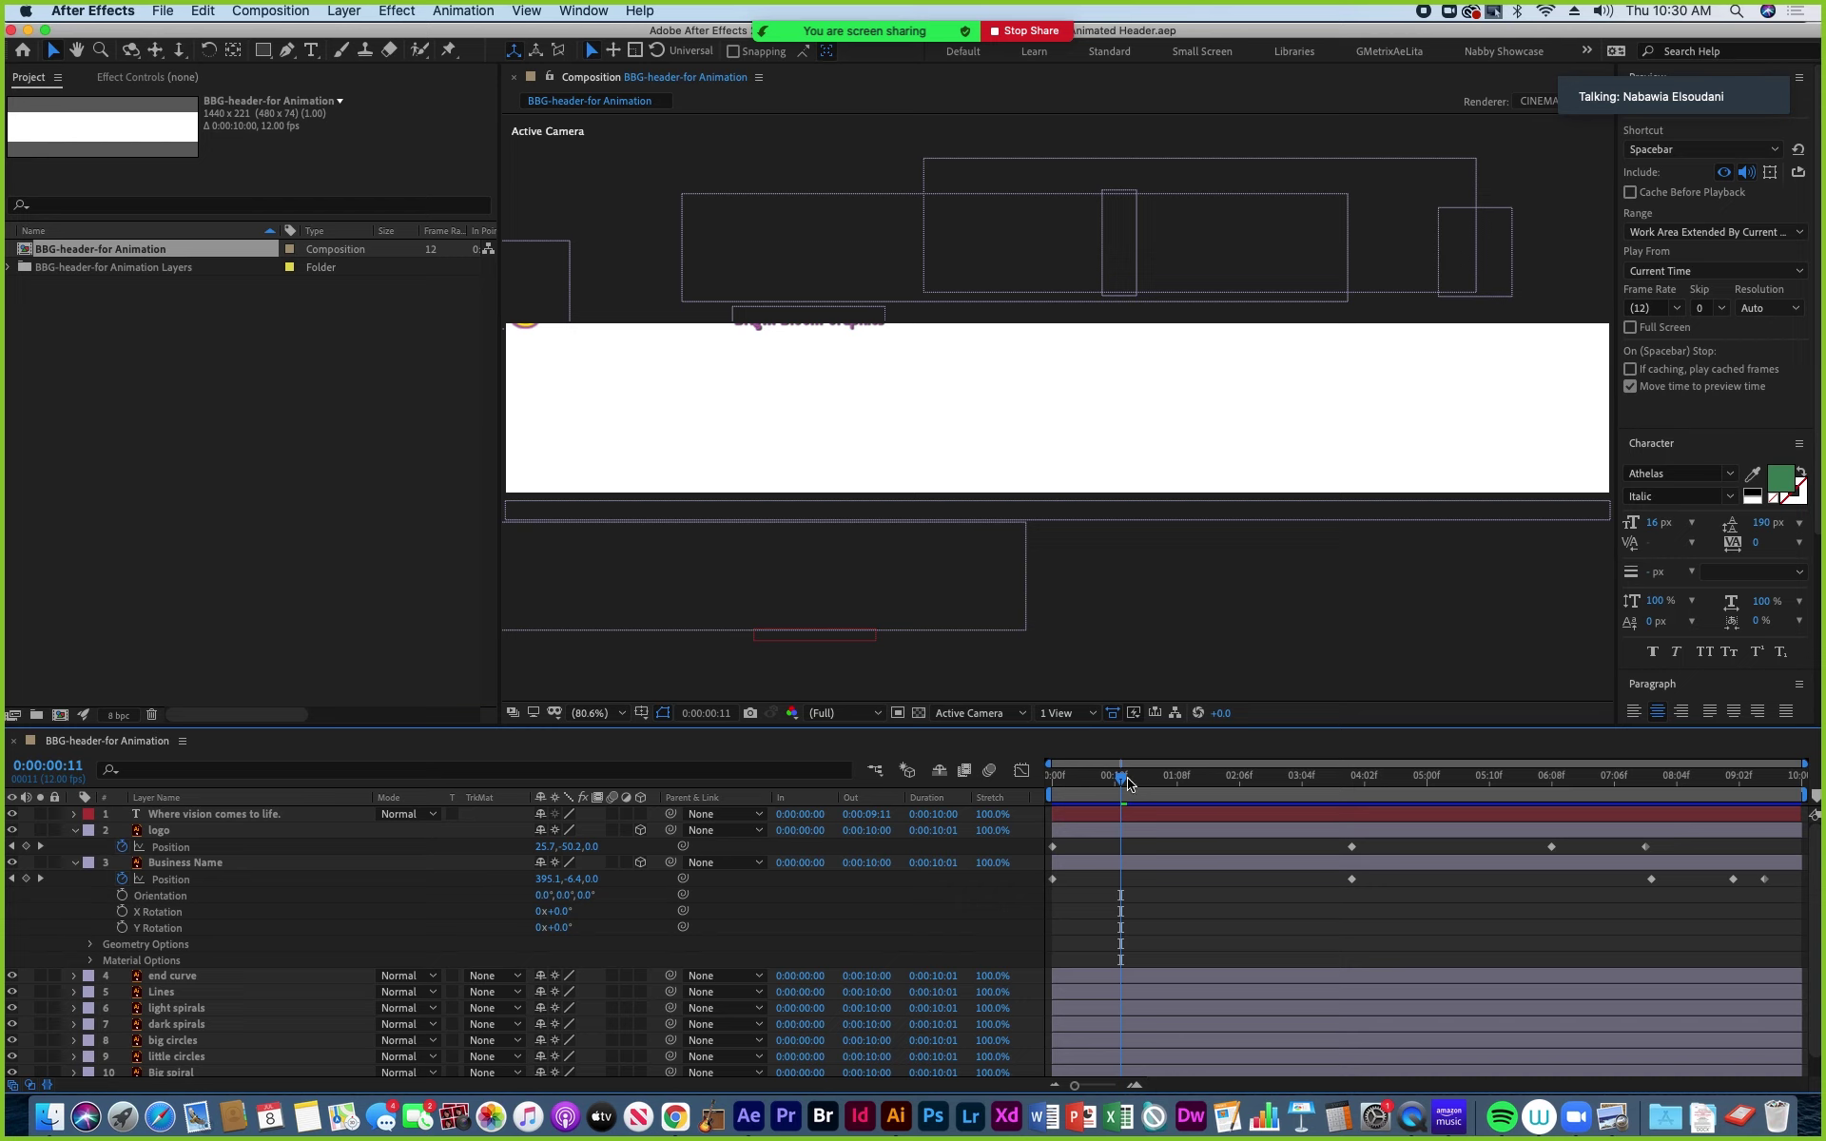
Return the playhead to the start of the header composition and scrub to about 0:00:04:07 to review the animation.
{"action": "key", "text": "Page_Up"}
{"action": "key", "text": "Page_Up"}
{"action": "key", "text": "Page_Up"}
{"action": "key", "text": "Page_Up"}
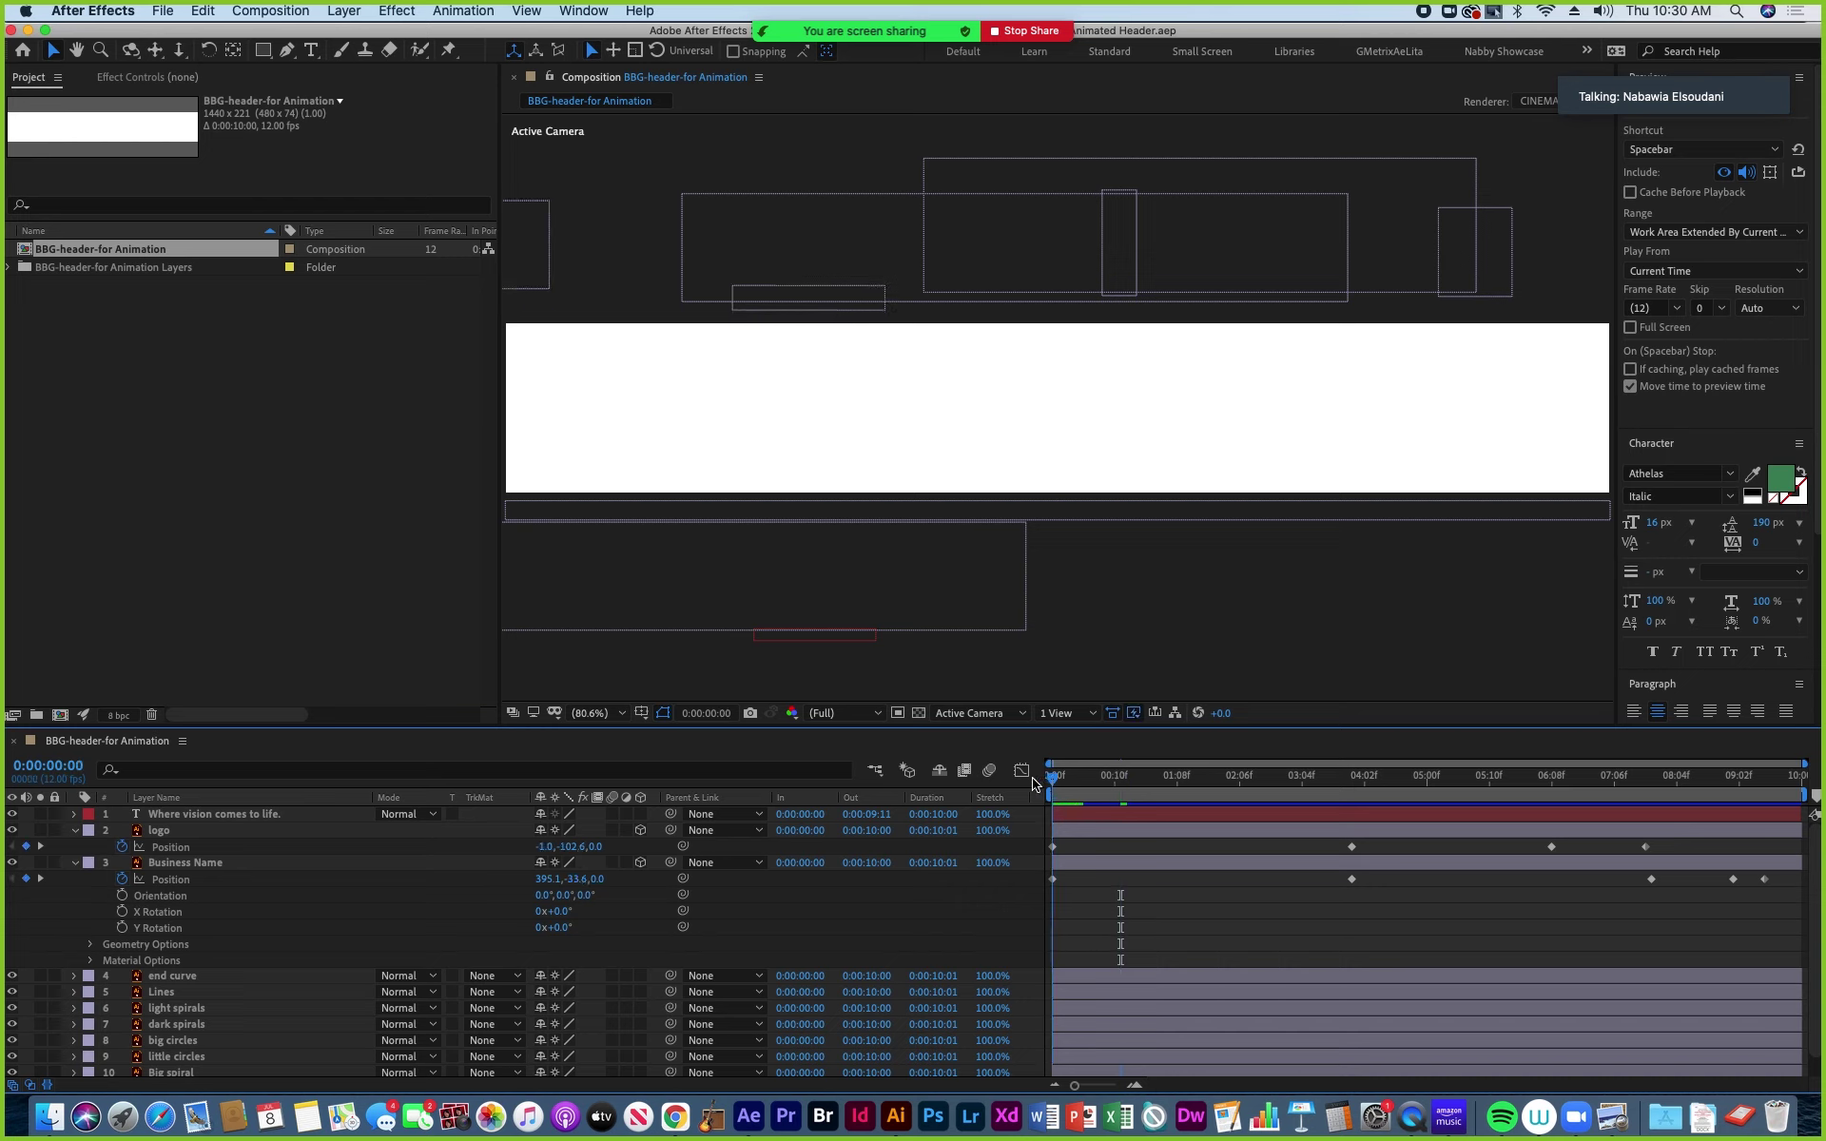
{"action": "left_click_drag", "start_coordinate": [1106, 791], "coordinate": [1394, 813]}
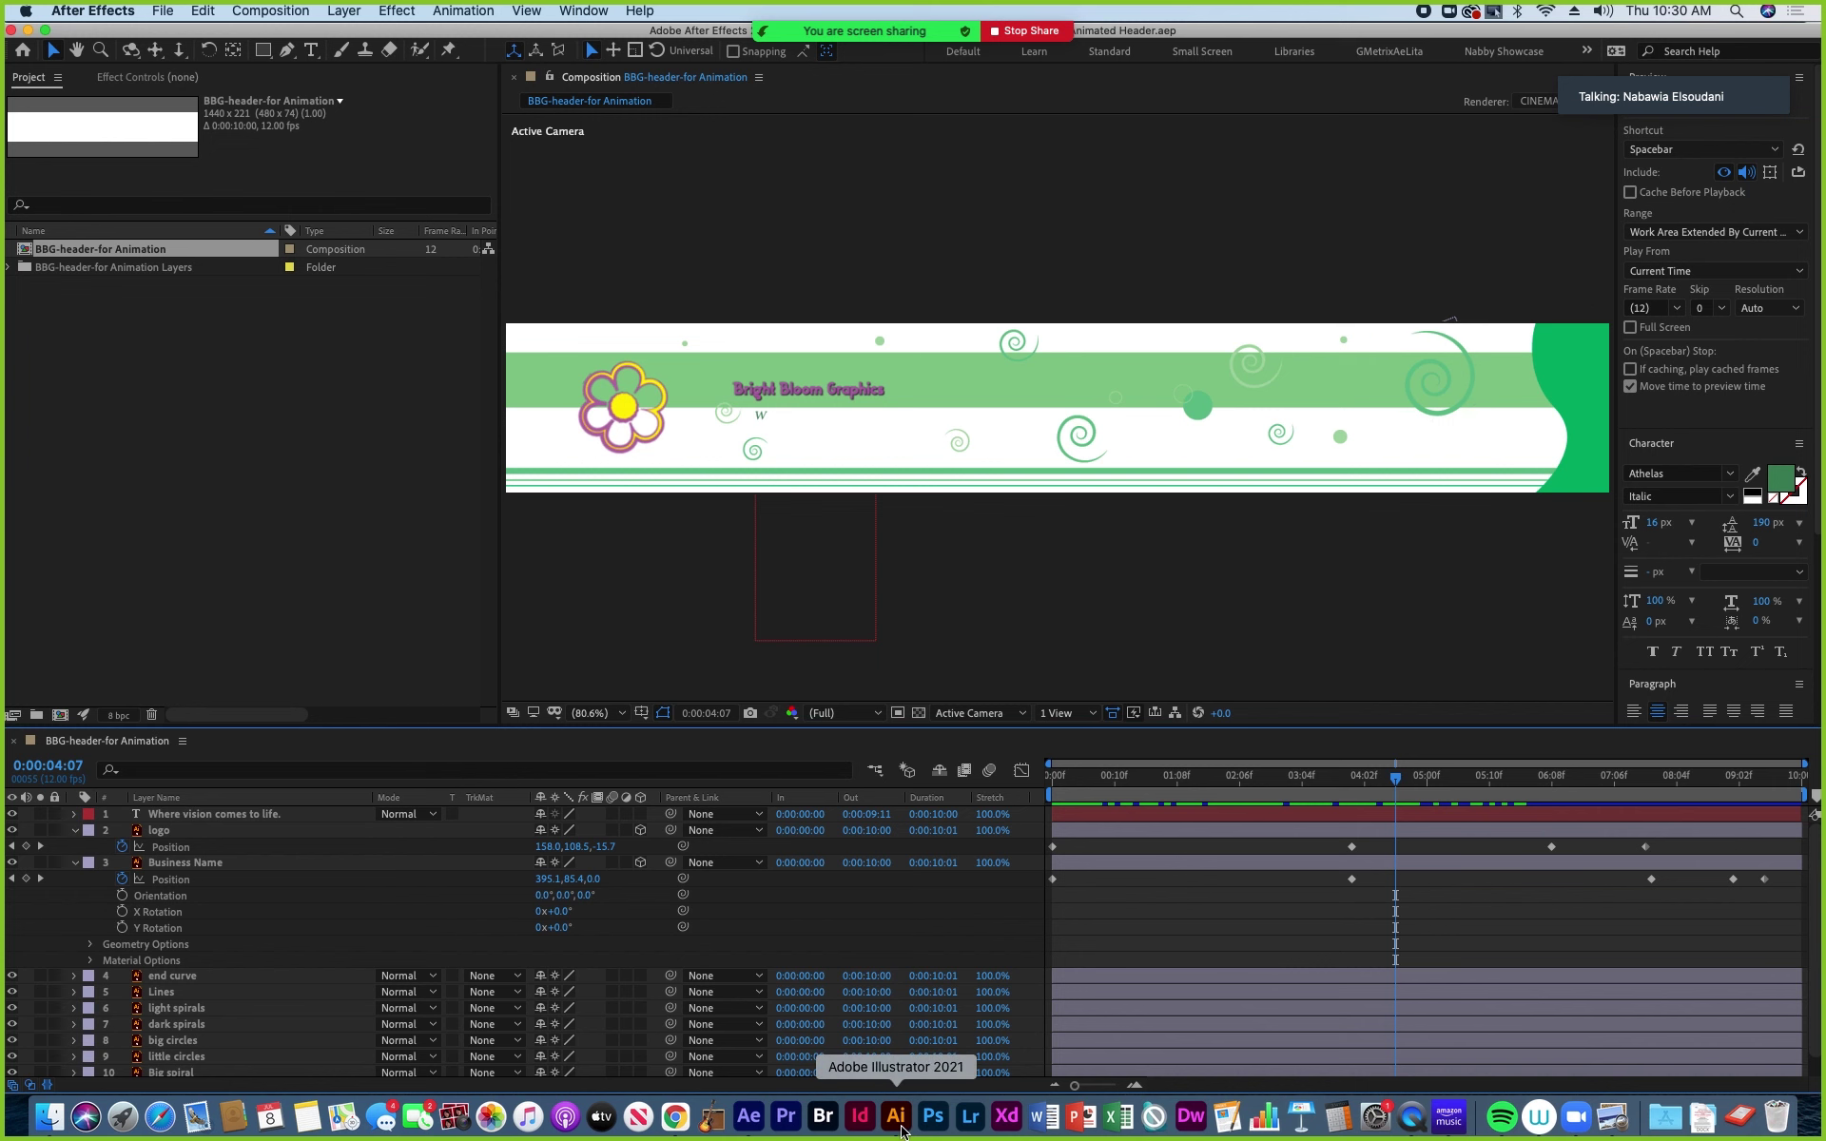
Switch to Illustrator and open BBG-header-for Animation.ai from Media Drive > Teaching from Home > BBOP-Work.
{"action": "left_click", "coordinate": [895, 1116]}
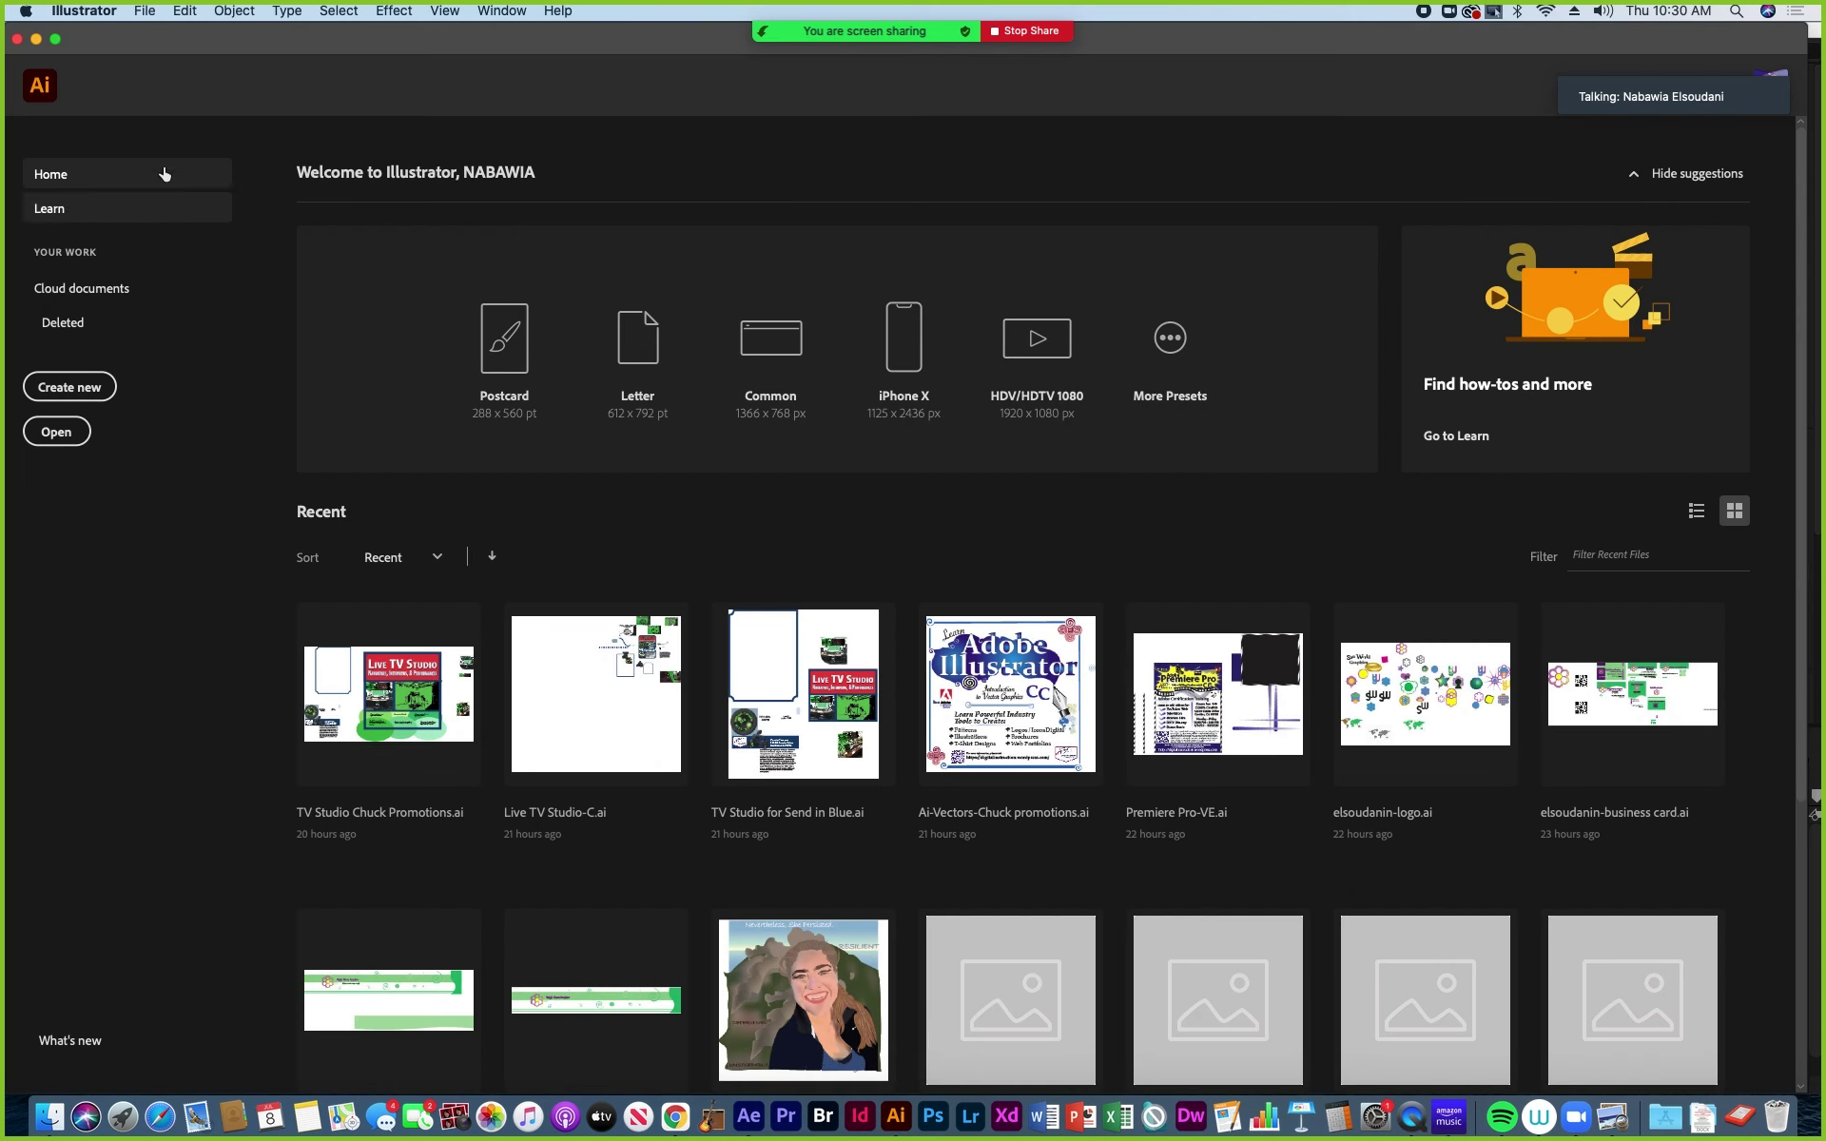
{"action": "left_click", "coordinate": [145, 12]}
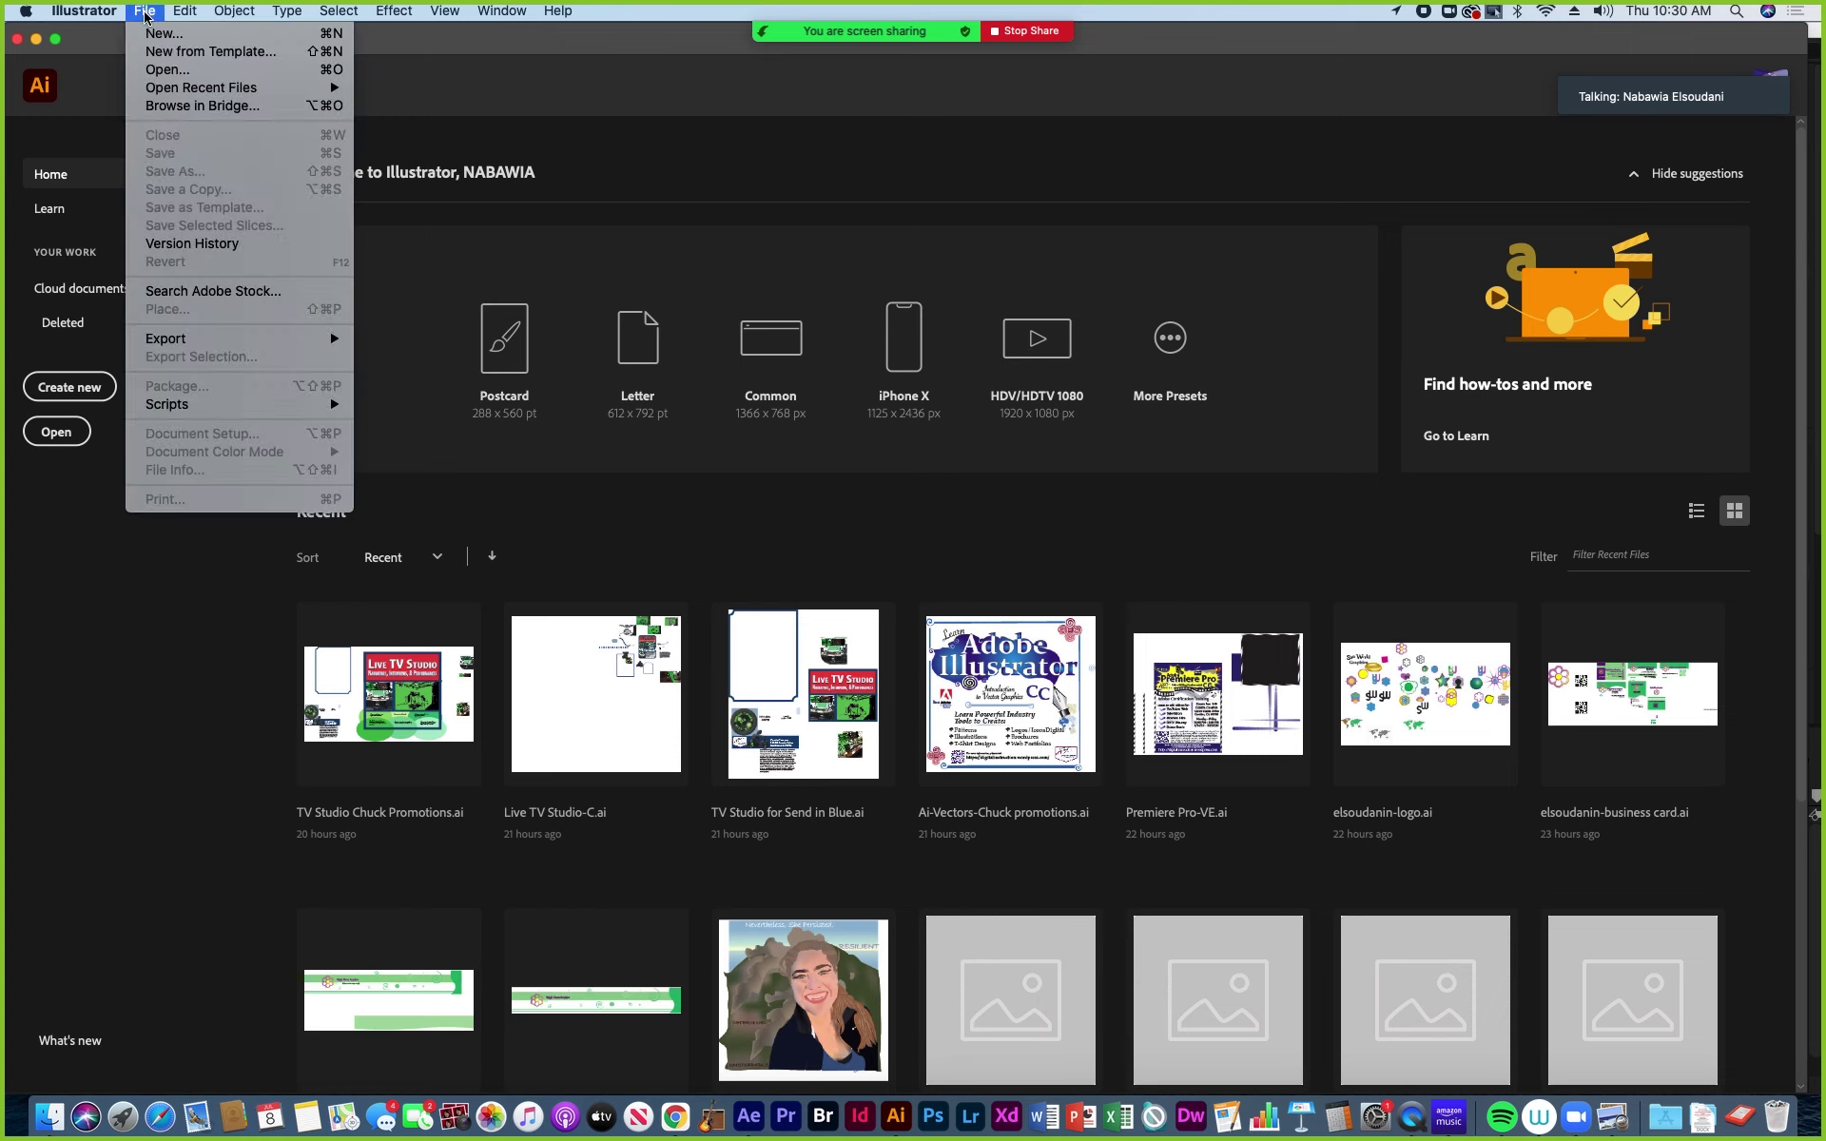
{"action": "mouse_move", "coordinate": [198, 84]}
{"action": "left_click", "coordinate": [171, 70]}
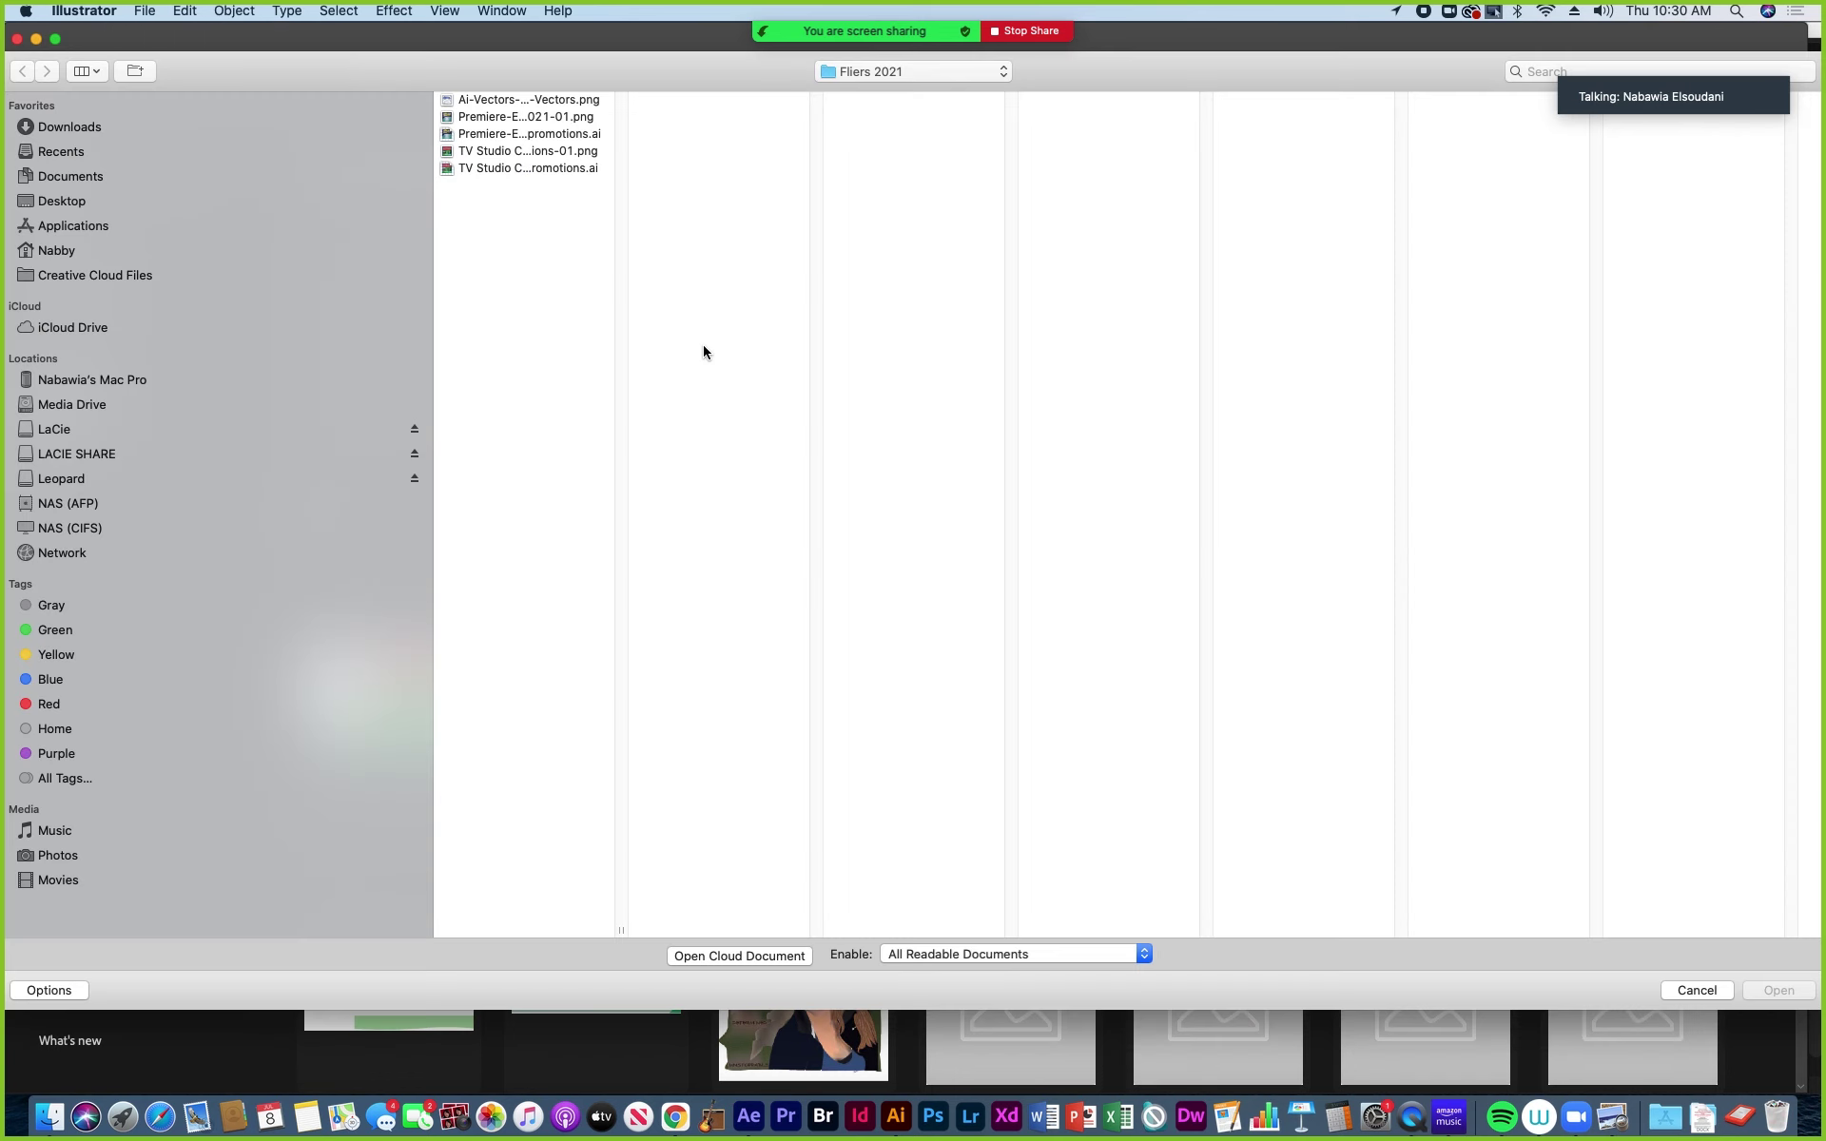
{"action": "left_click", "coordinate": [64, 407]}
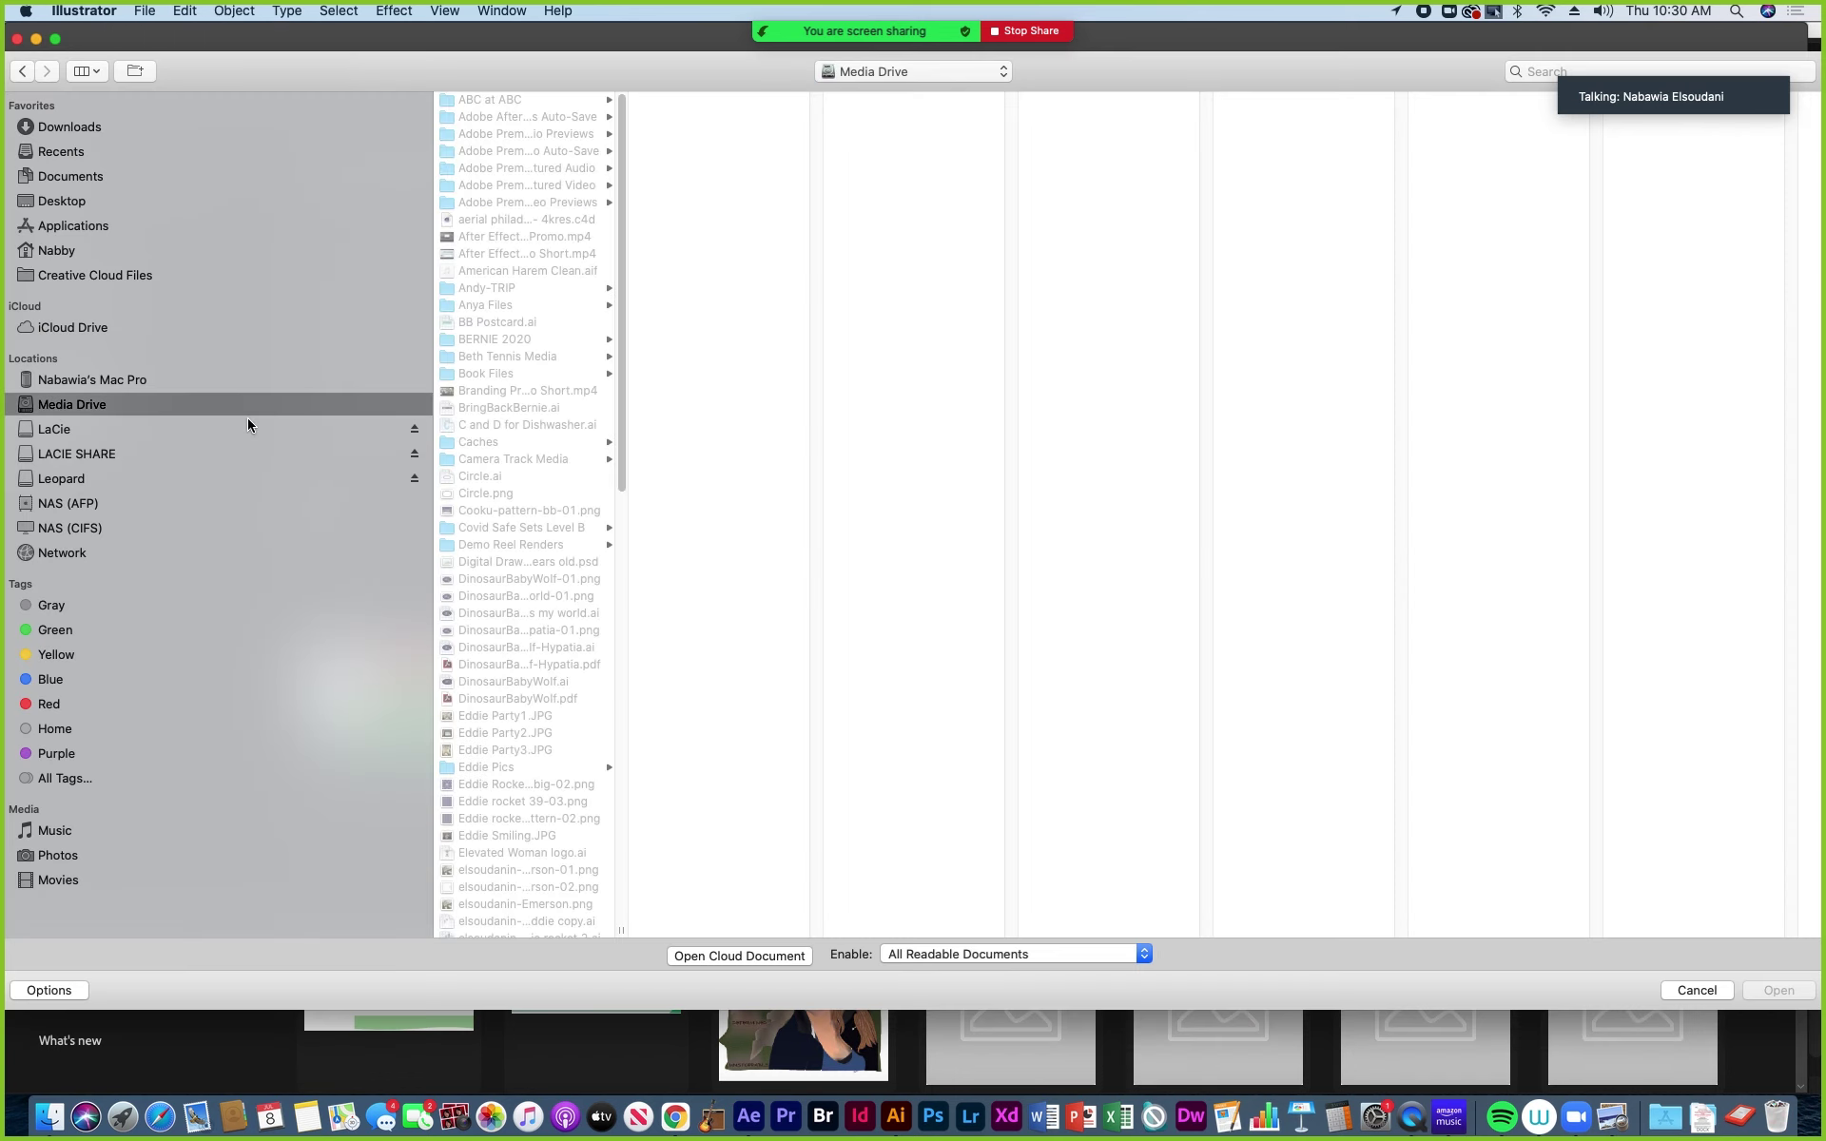
{"action": "scroll", "coordinate": [510, 639], "scroll_direction": "down", "scroll_amount": 15}
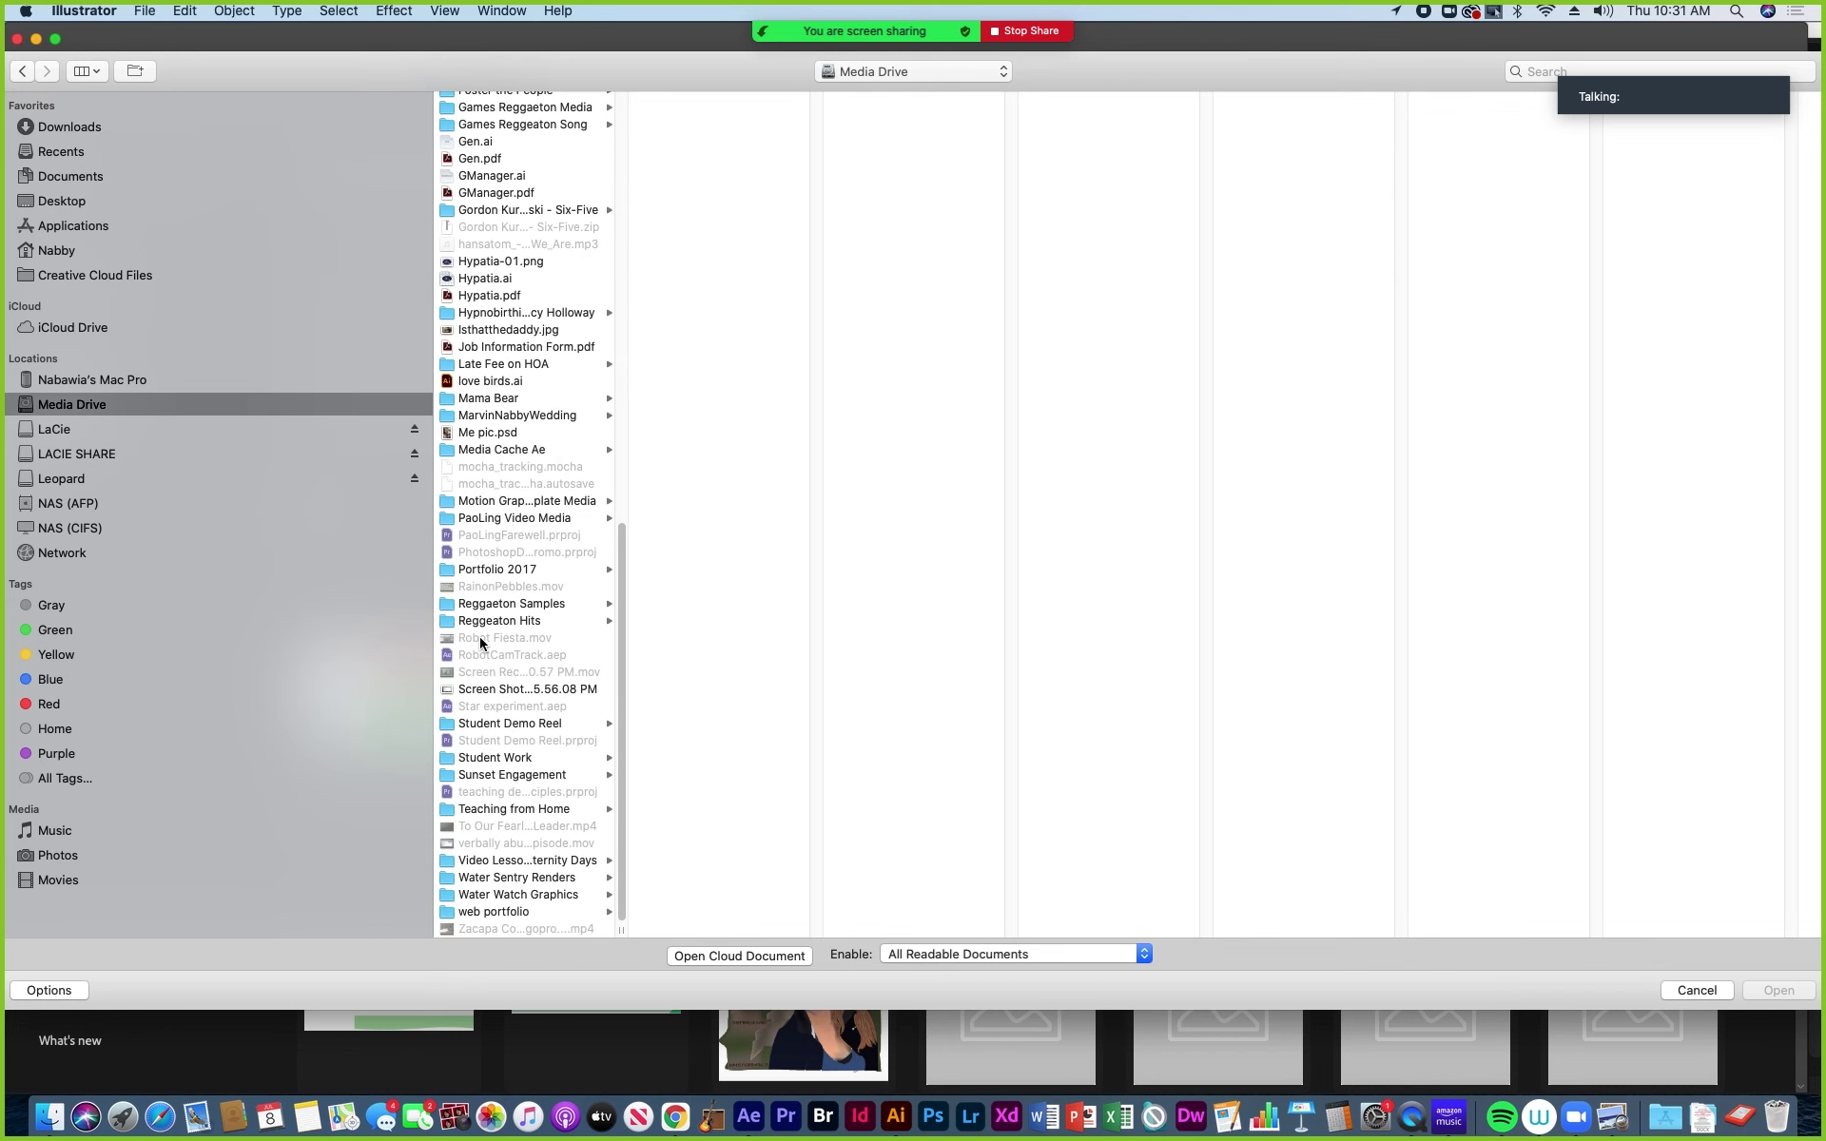
{"action": "left_click", "coordinate": [496, 809]}
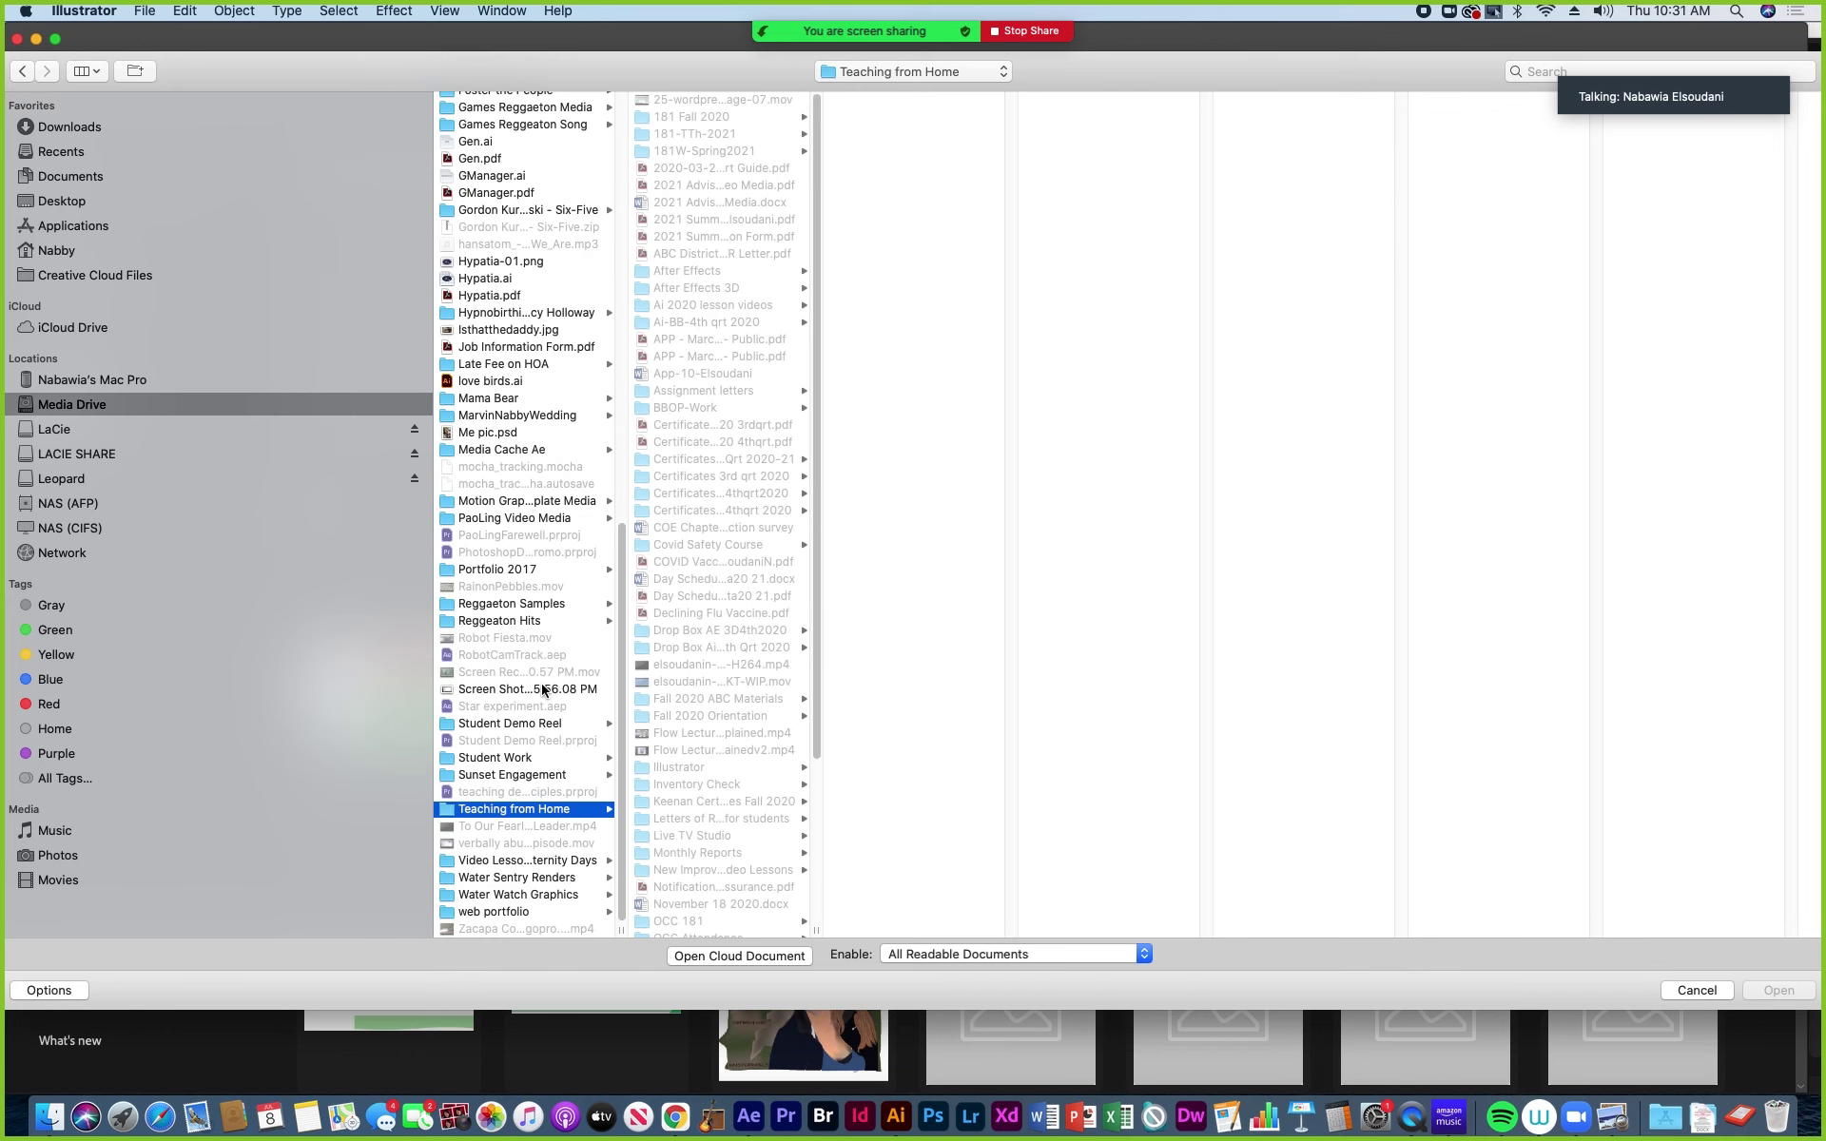
{"action": "left_click", "coordinate": [668, 416]}
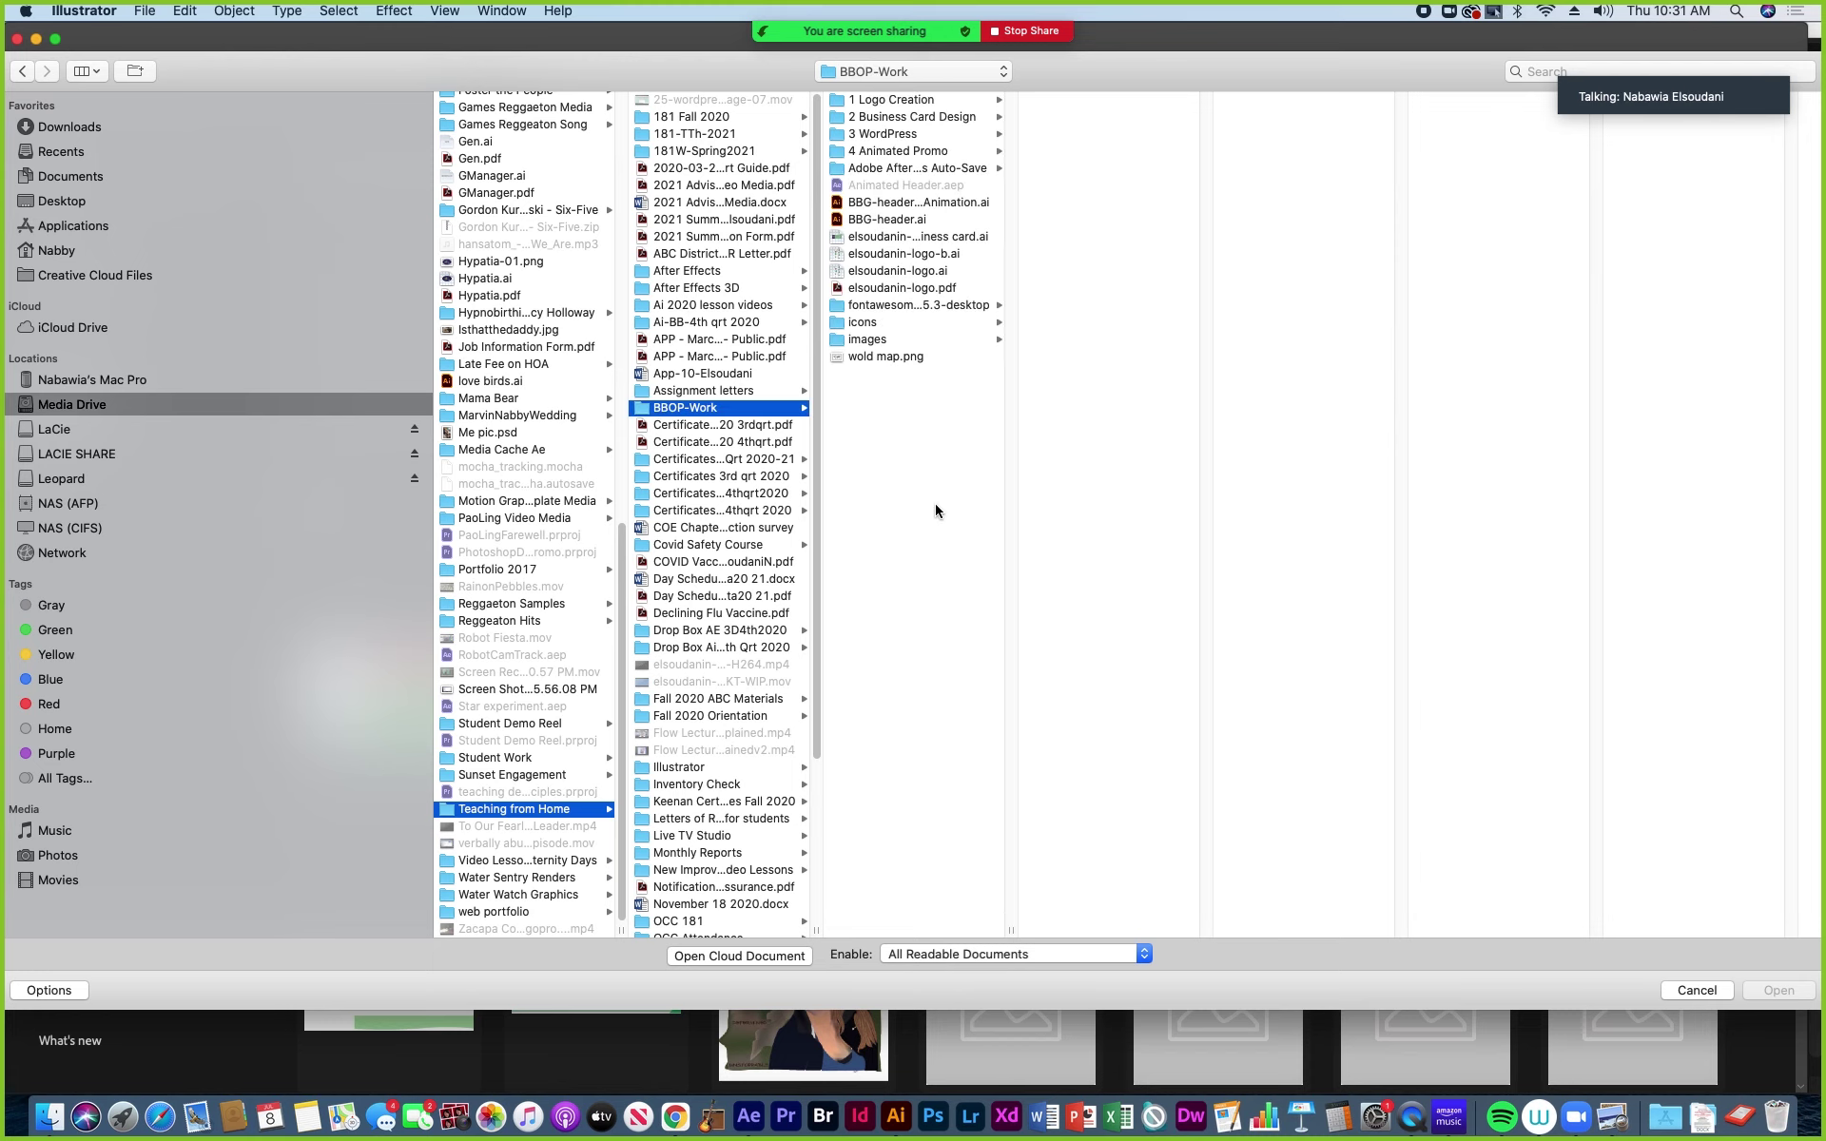
{"action": "left_click_drag", "start_coordinate": [1005, 931], "coordinate": [1378, 927]}
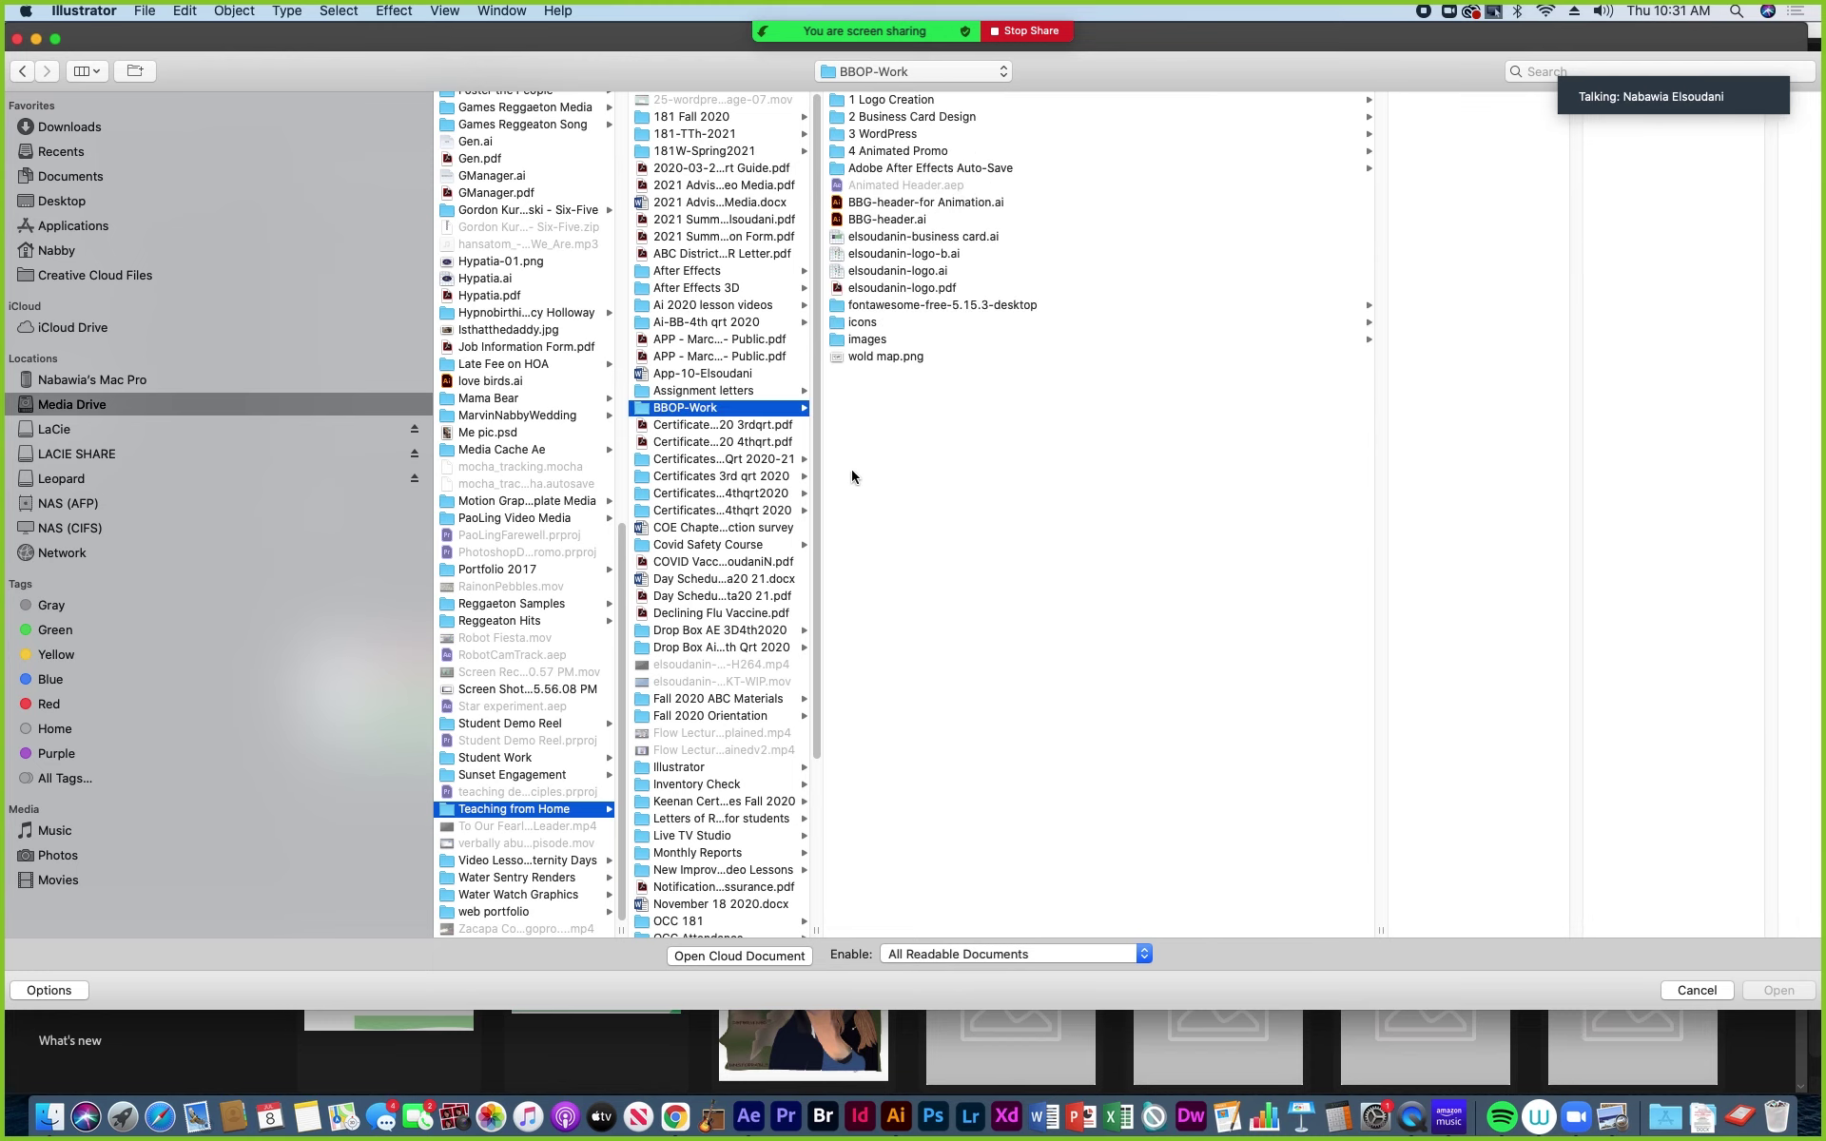
{"action": "left_click", "coordinate": [919, 204]}
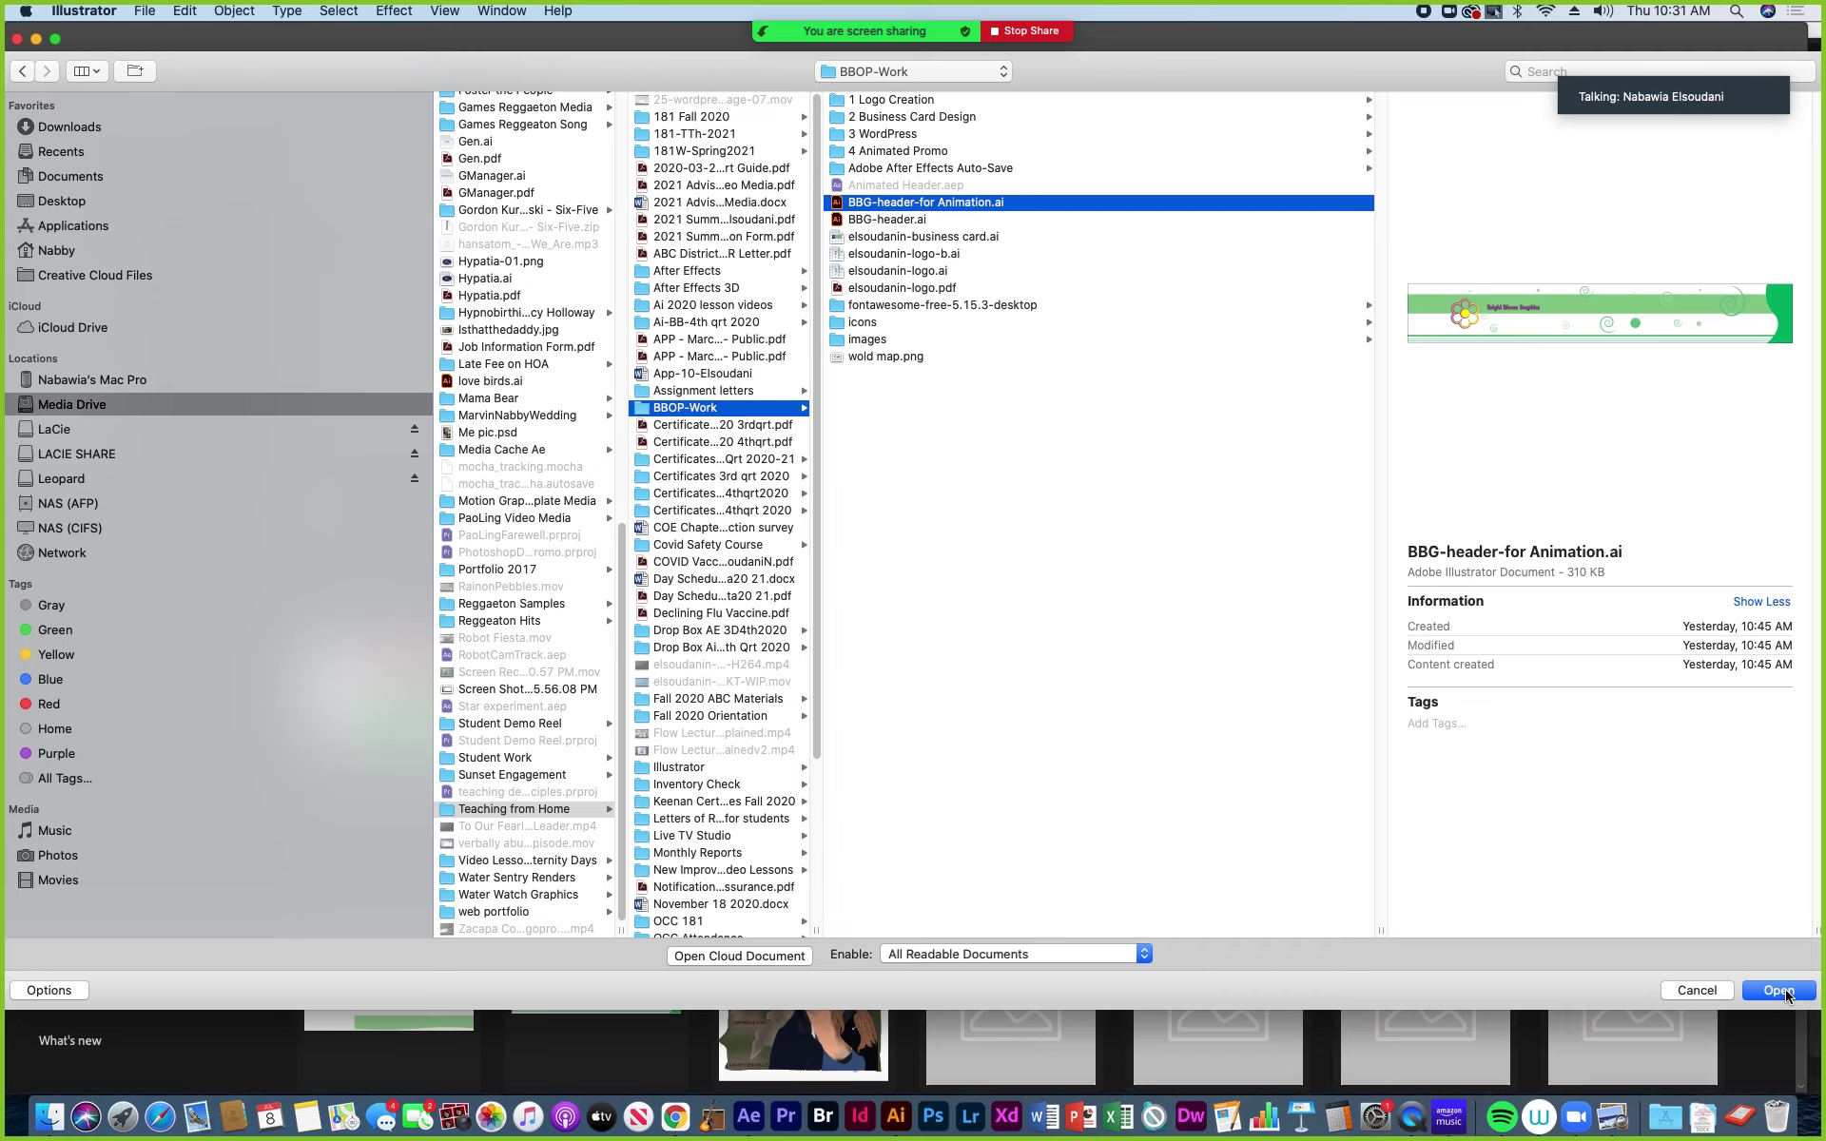
{"action": "left_click", "coordinate": [1778, 991]}
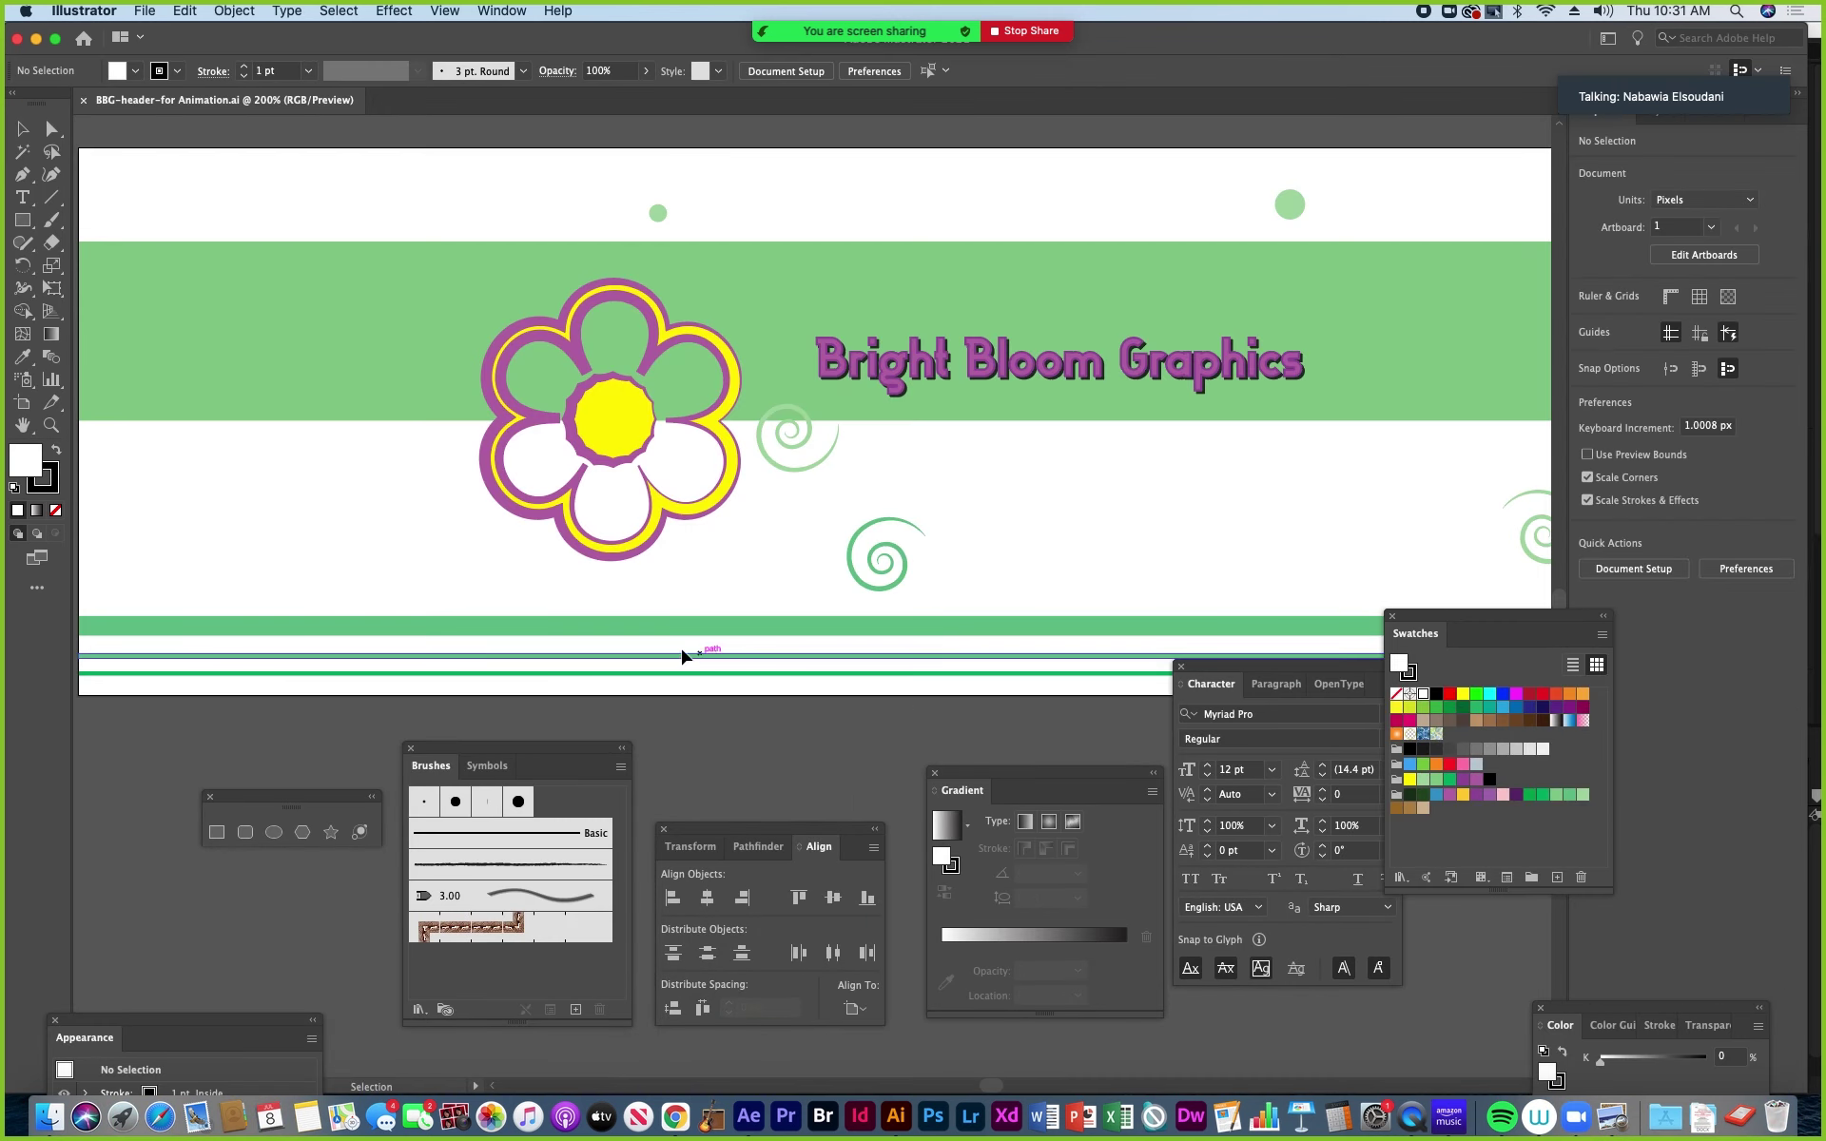
Place the embedded sunflower JPG from the BBOP-Work images folder into the header document.
{"action": "scroll", "coordinate": [683, 656], "scroll_direction": "down", "scroll_amount": 5}
{"action": "left_click_drag", "start_coordinate": [798, 666], "coordinate": [285, 495]}
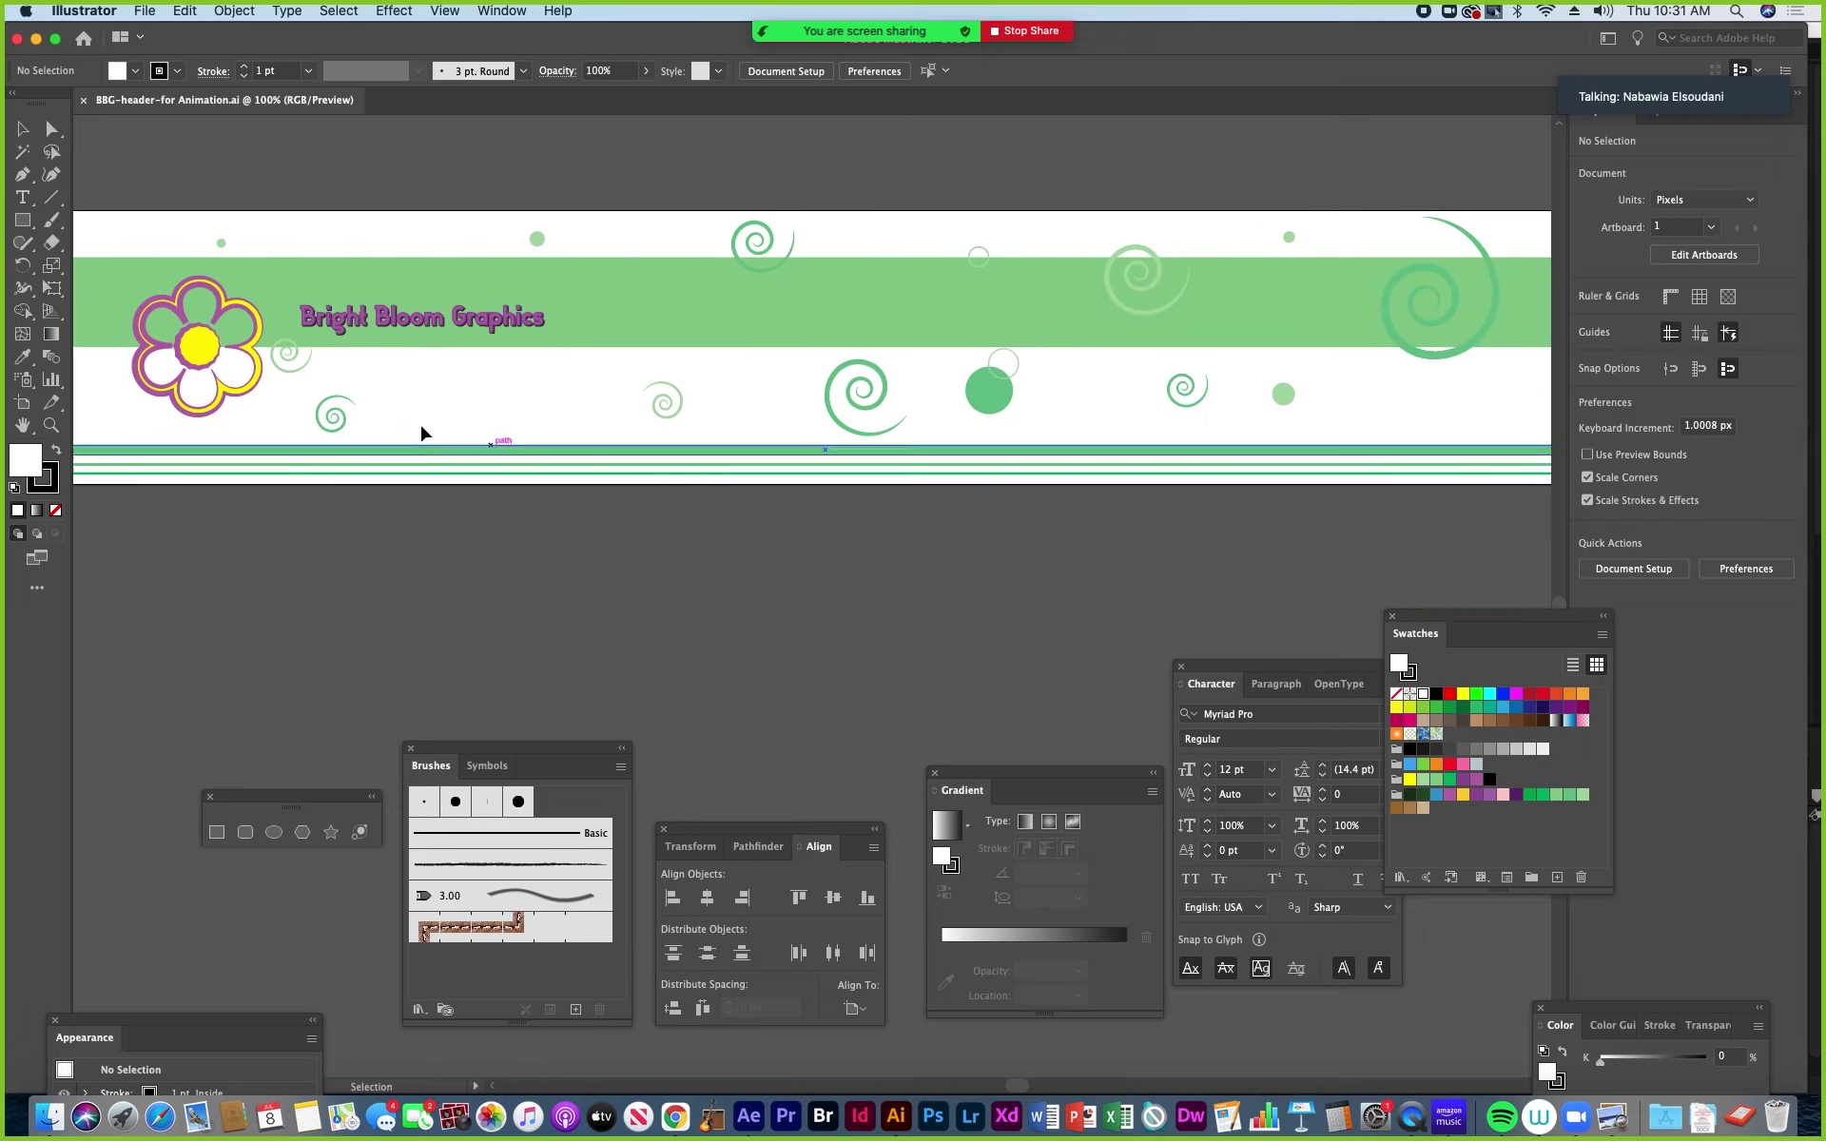
{"action": "key", "text": "a"}
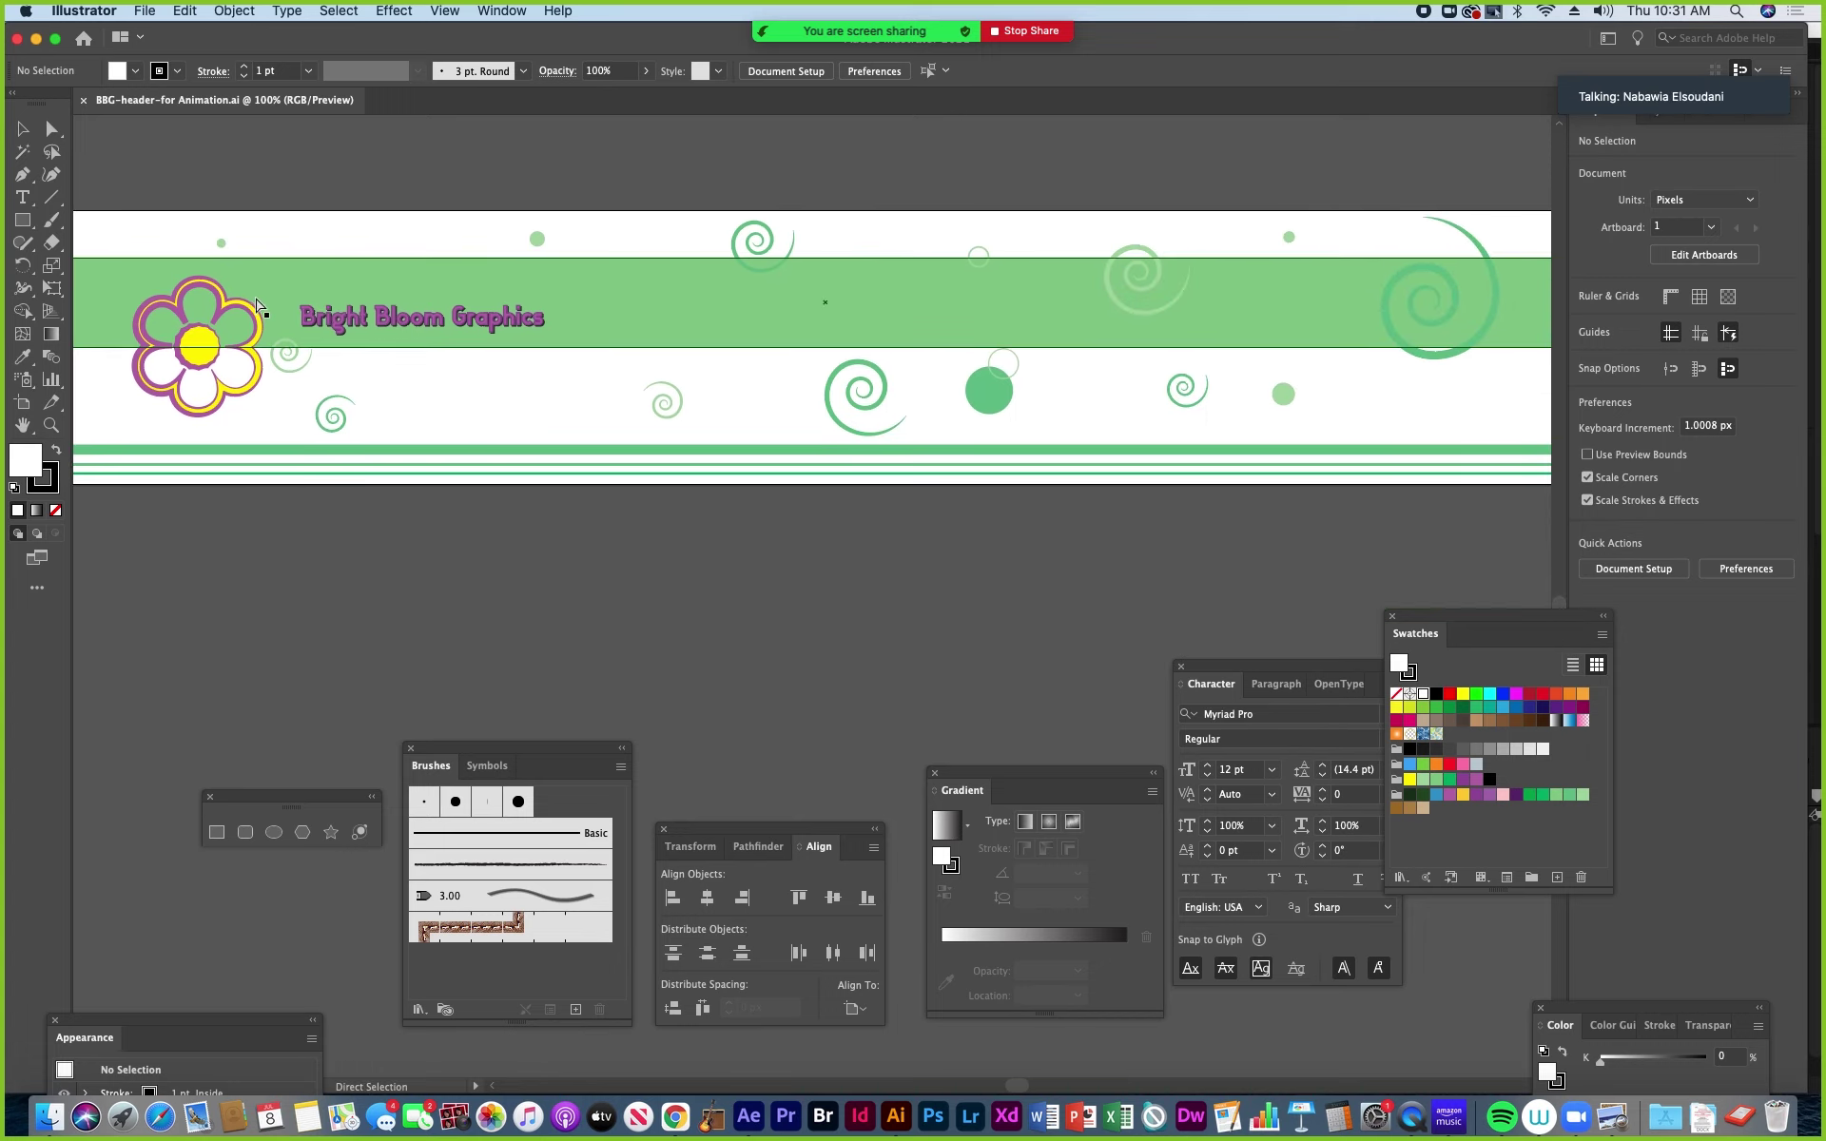
{"action": "key", "text": "super+minus"}
{"action": "scroll", "coordinate": [309, 348], "scroll_direction": "down", "scroll_amount": 1}
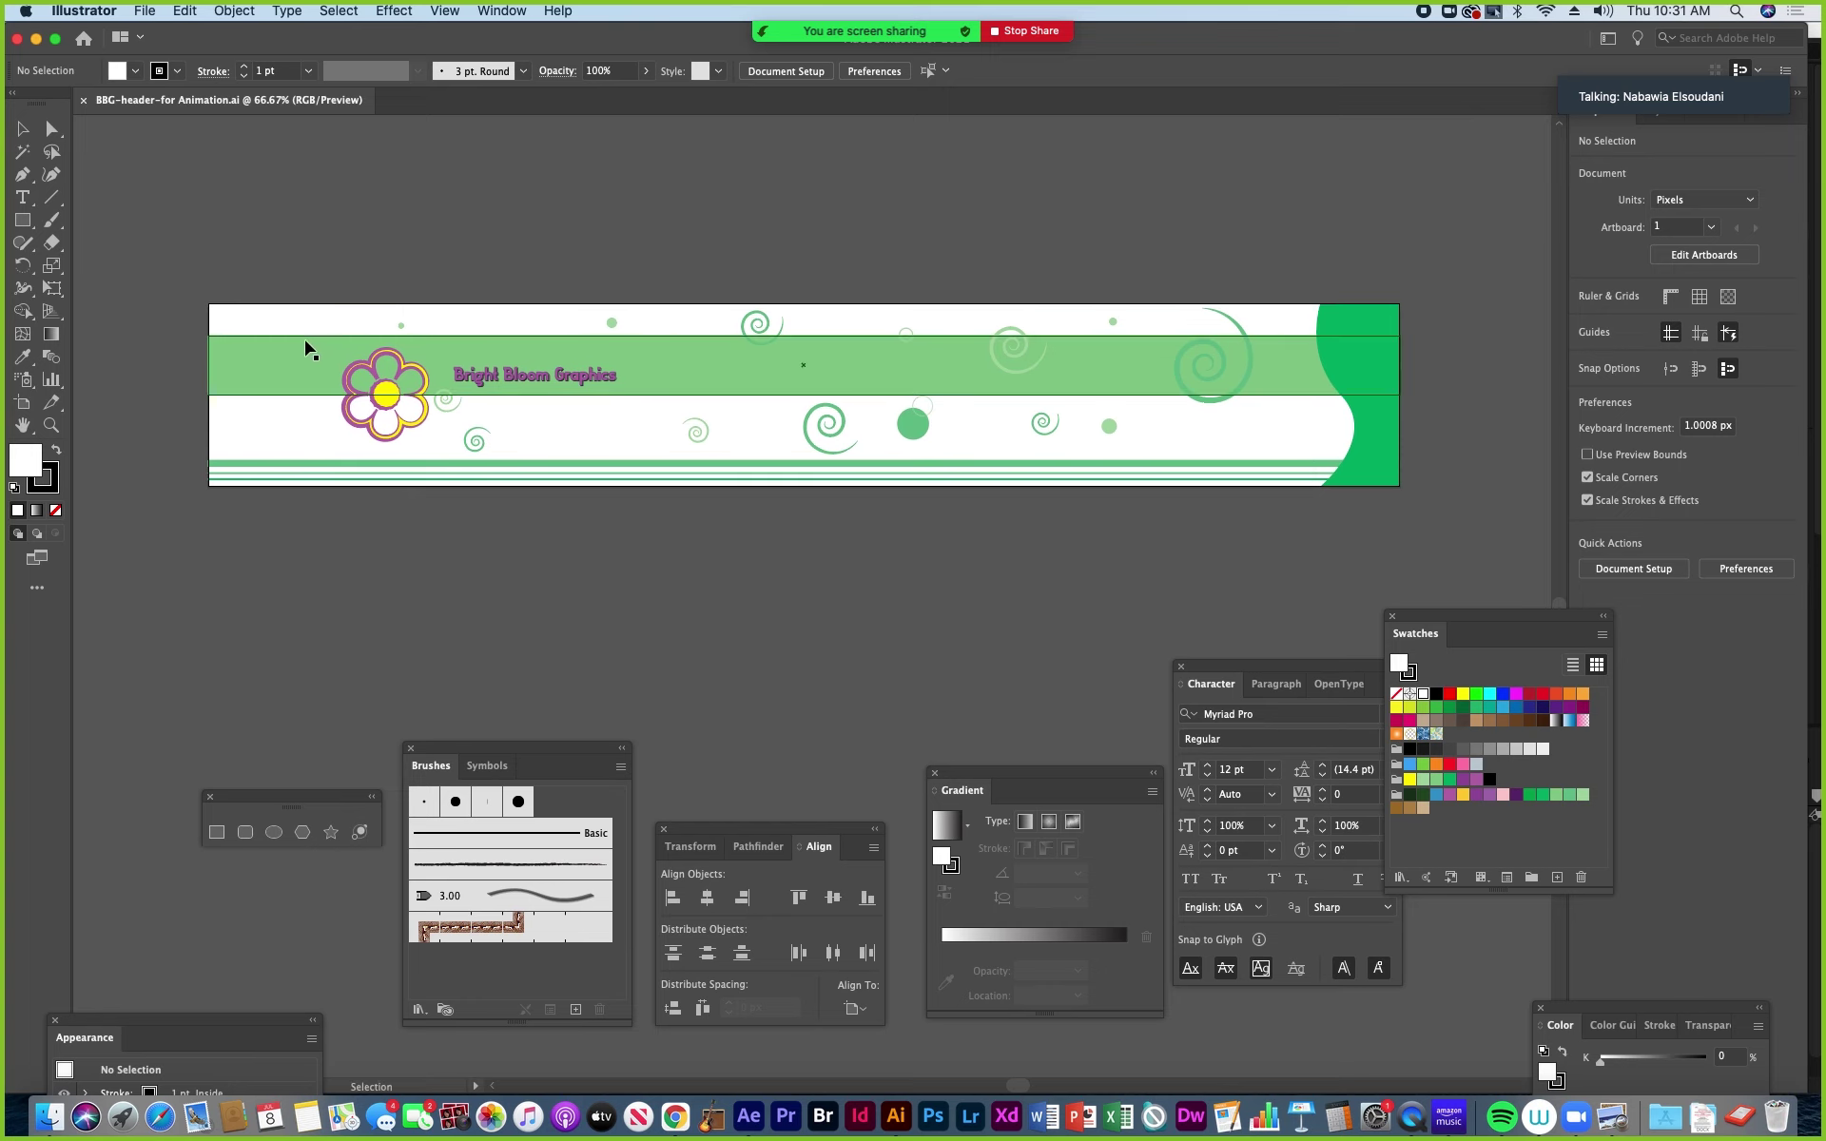
{"action": "left_click", "coordinate": [145, 13]}
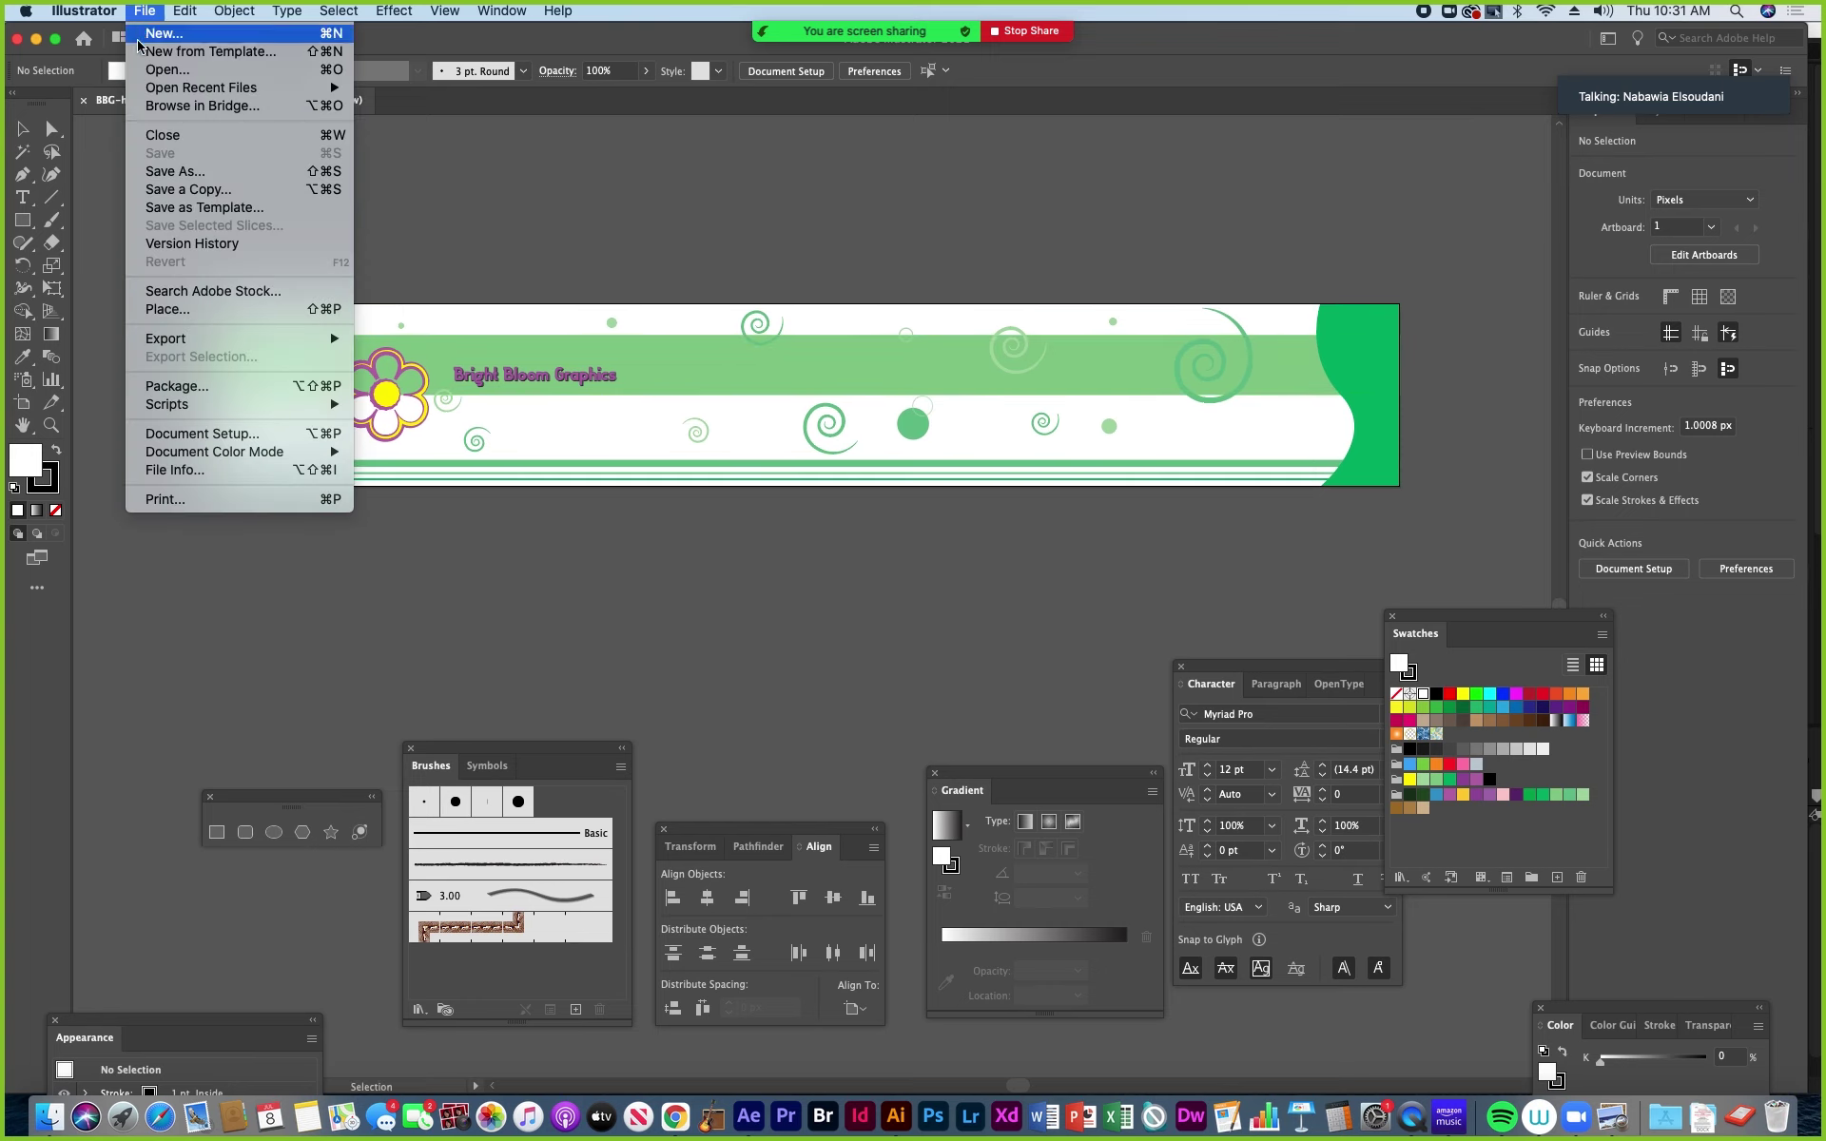
{"action": "left_click", "coordinate": [189, 314]}
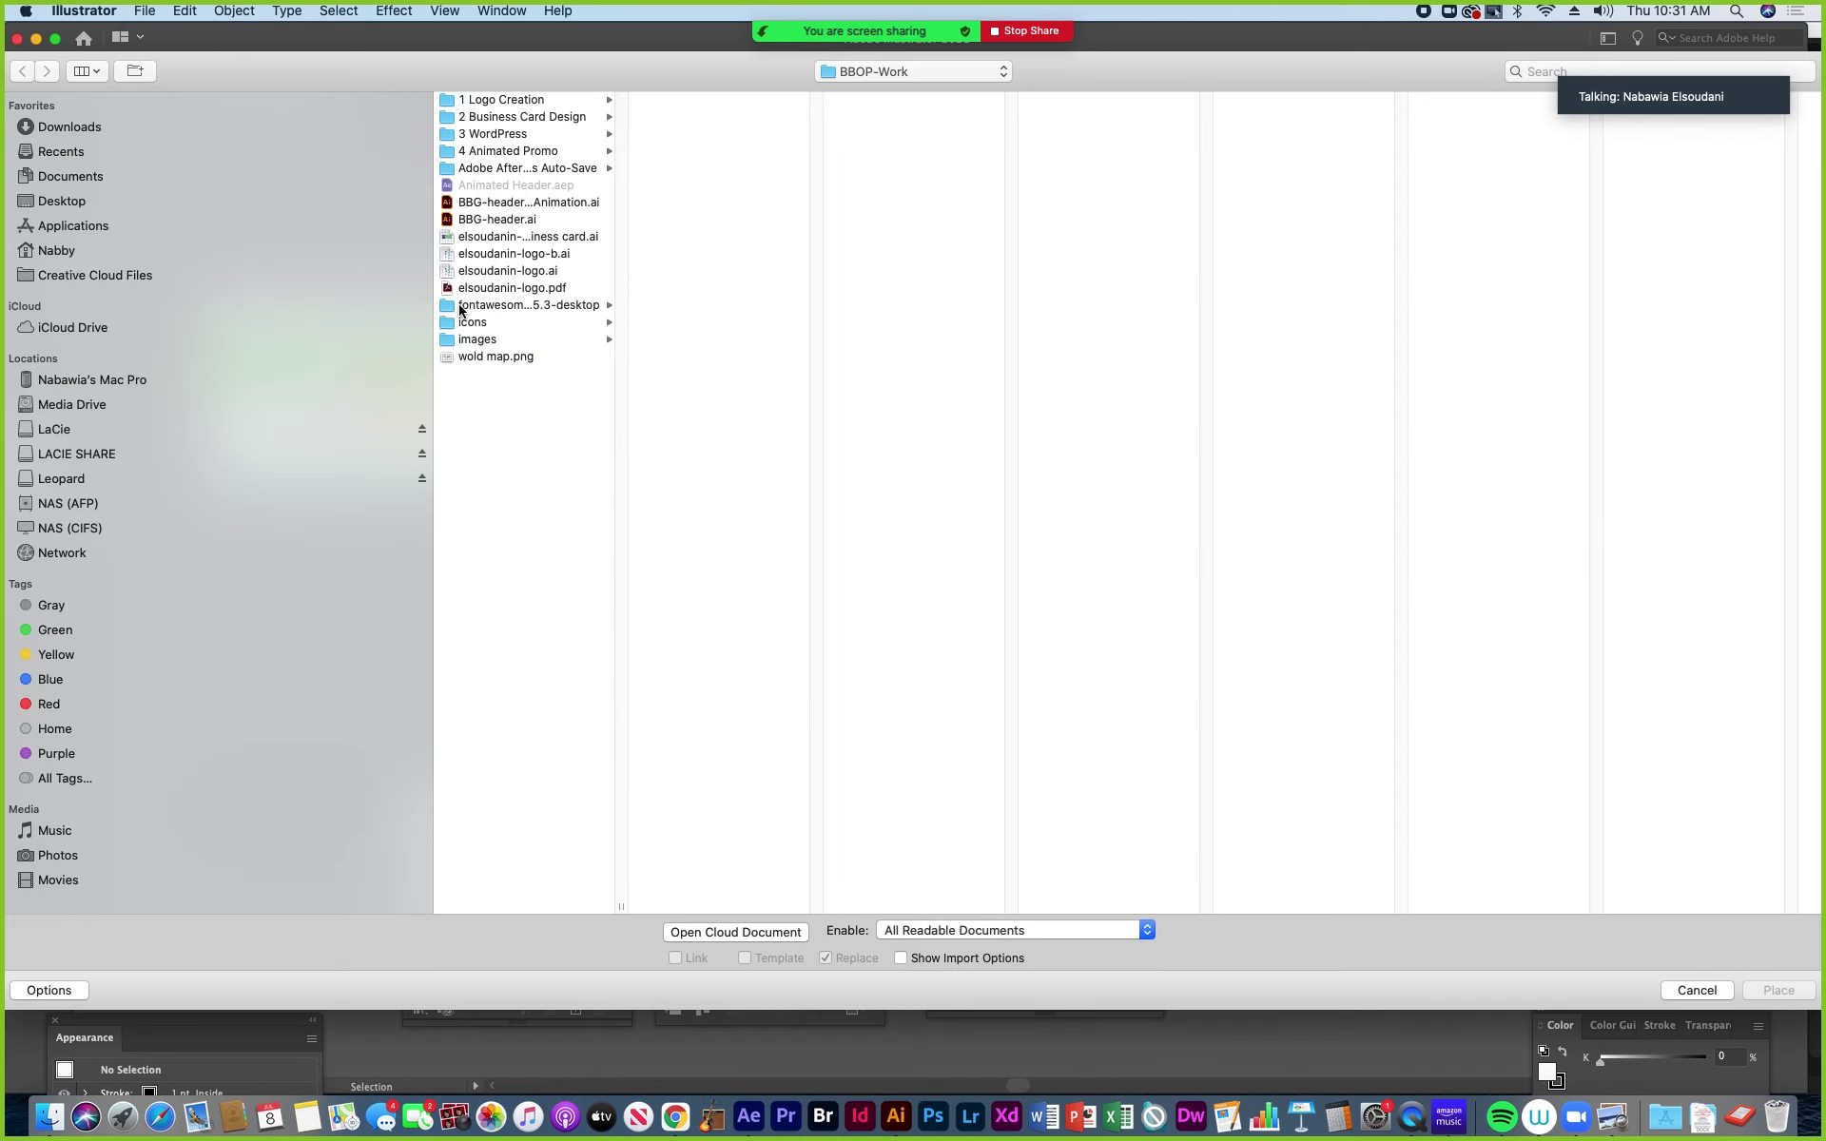
{"action": "left_click", "coordinate": [476, 340]}
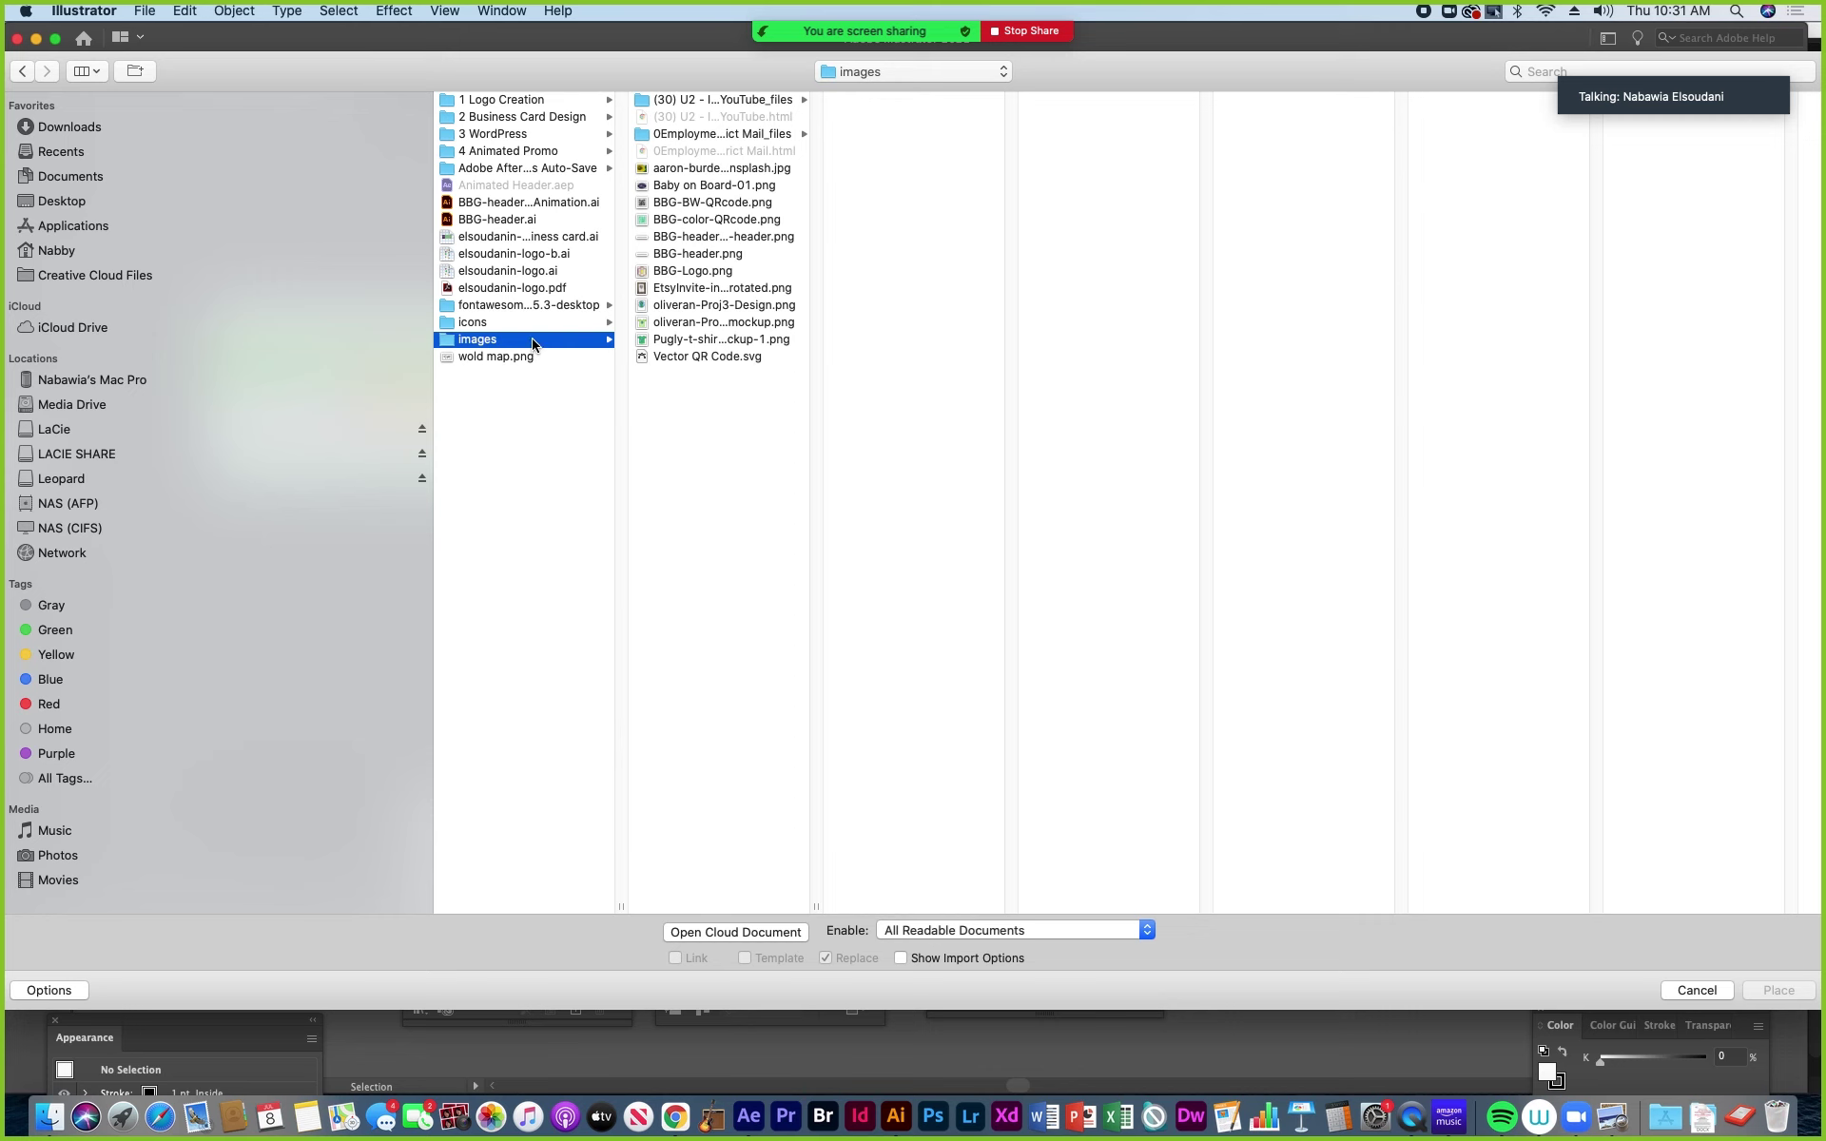
{"action": "left_click", "coordinate": [681, 171]}
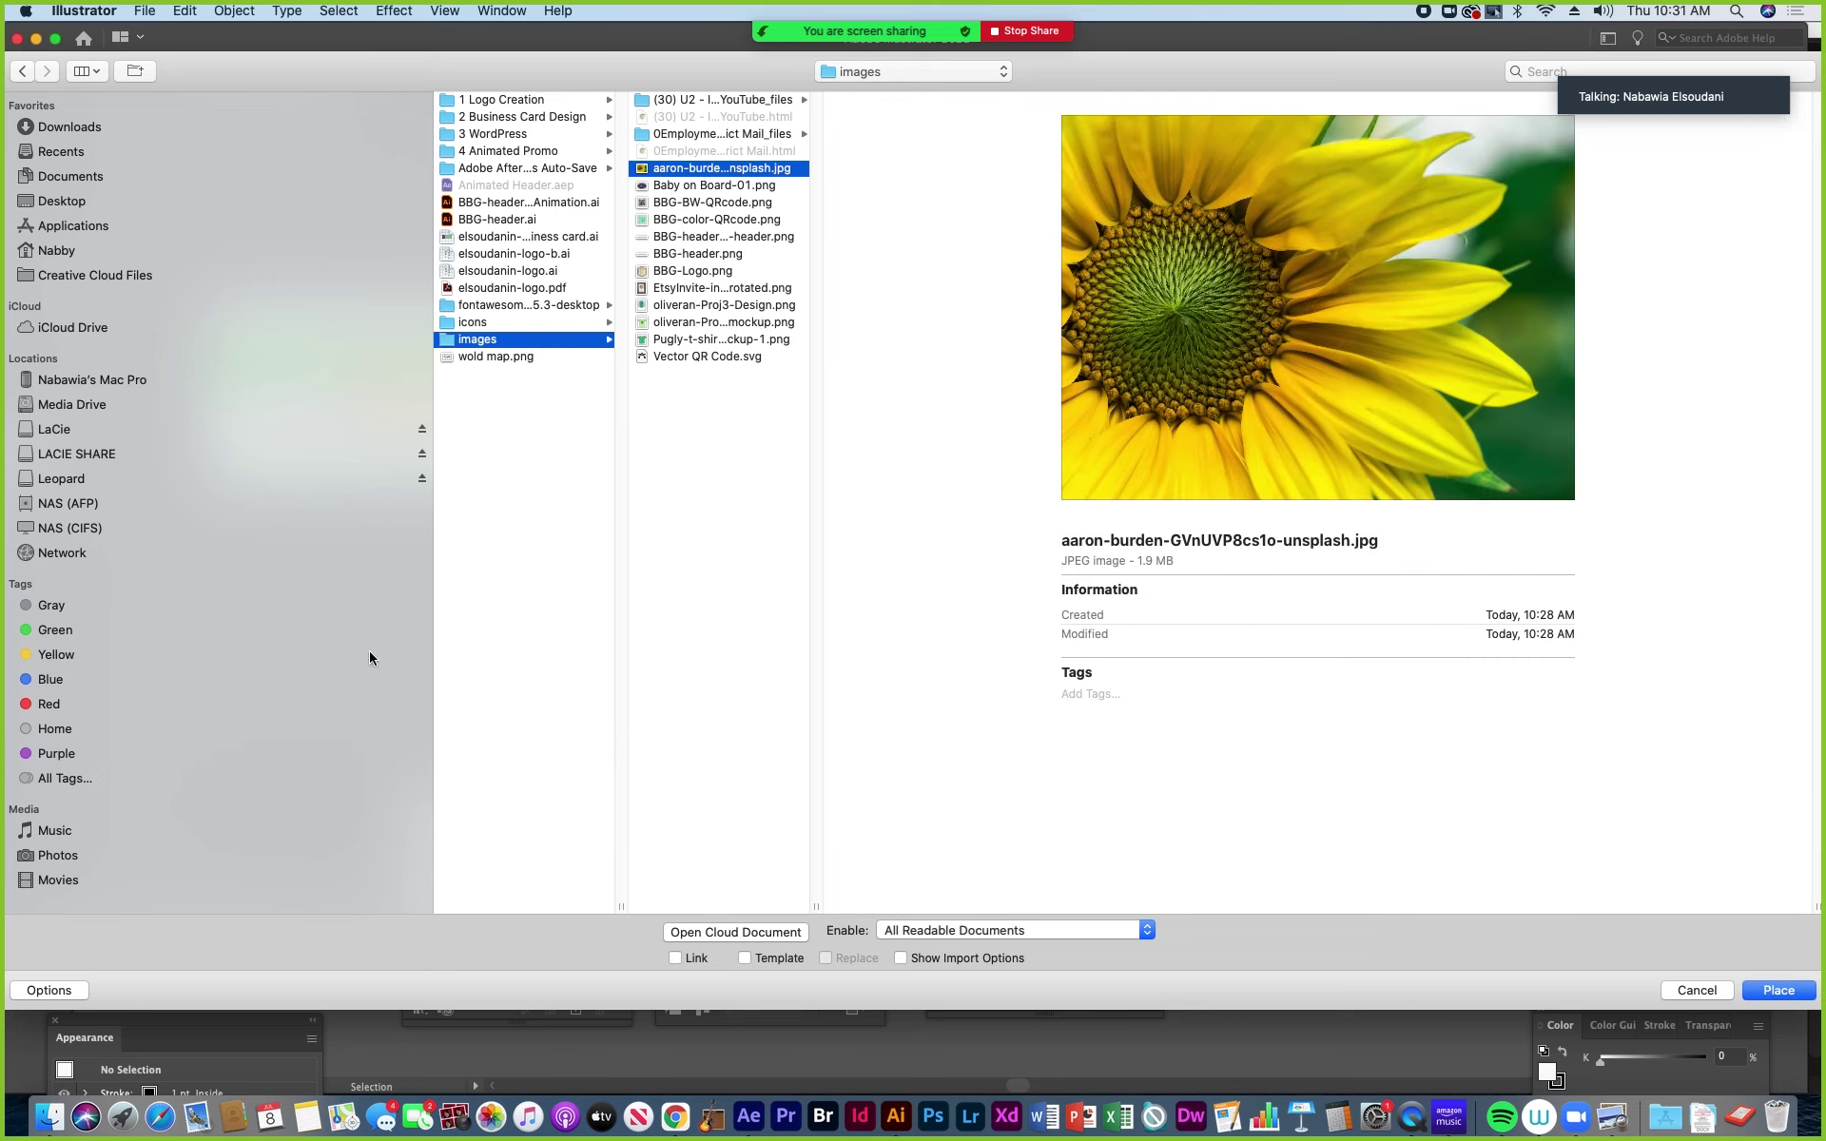
{"action": "left_click", "coordinate": [1776, 990]}
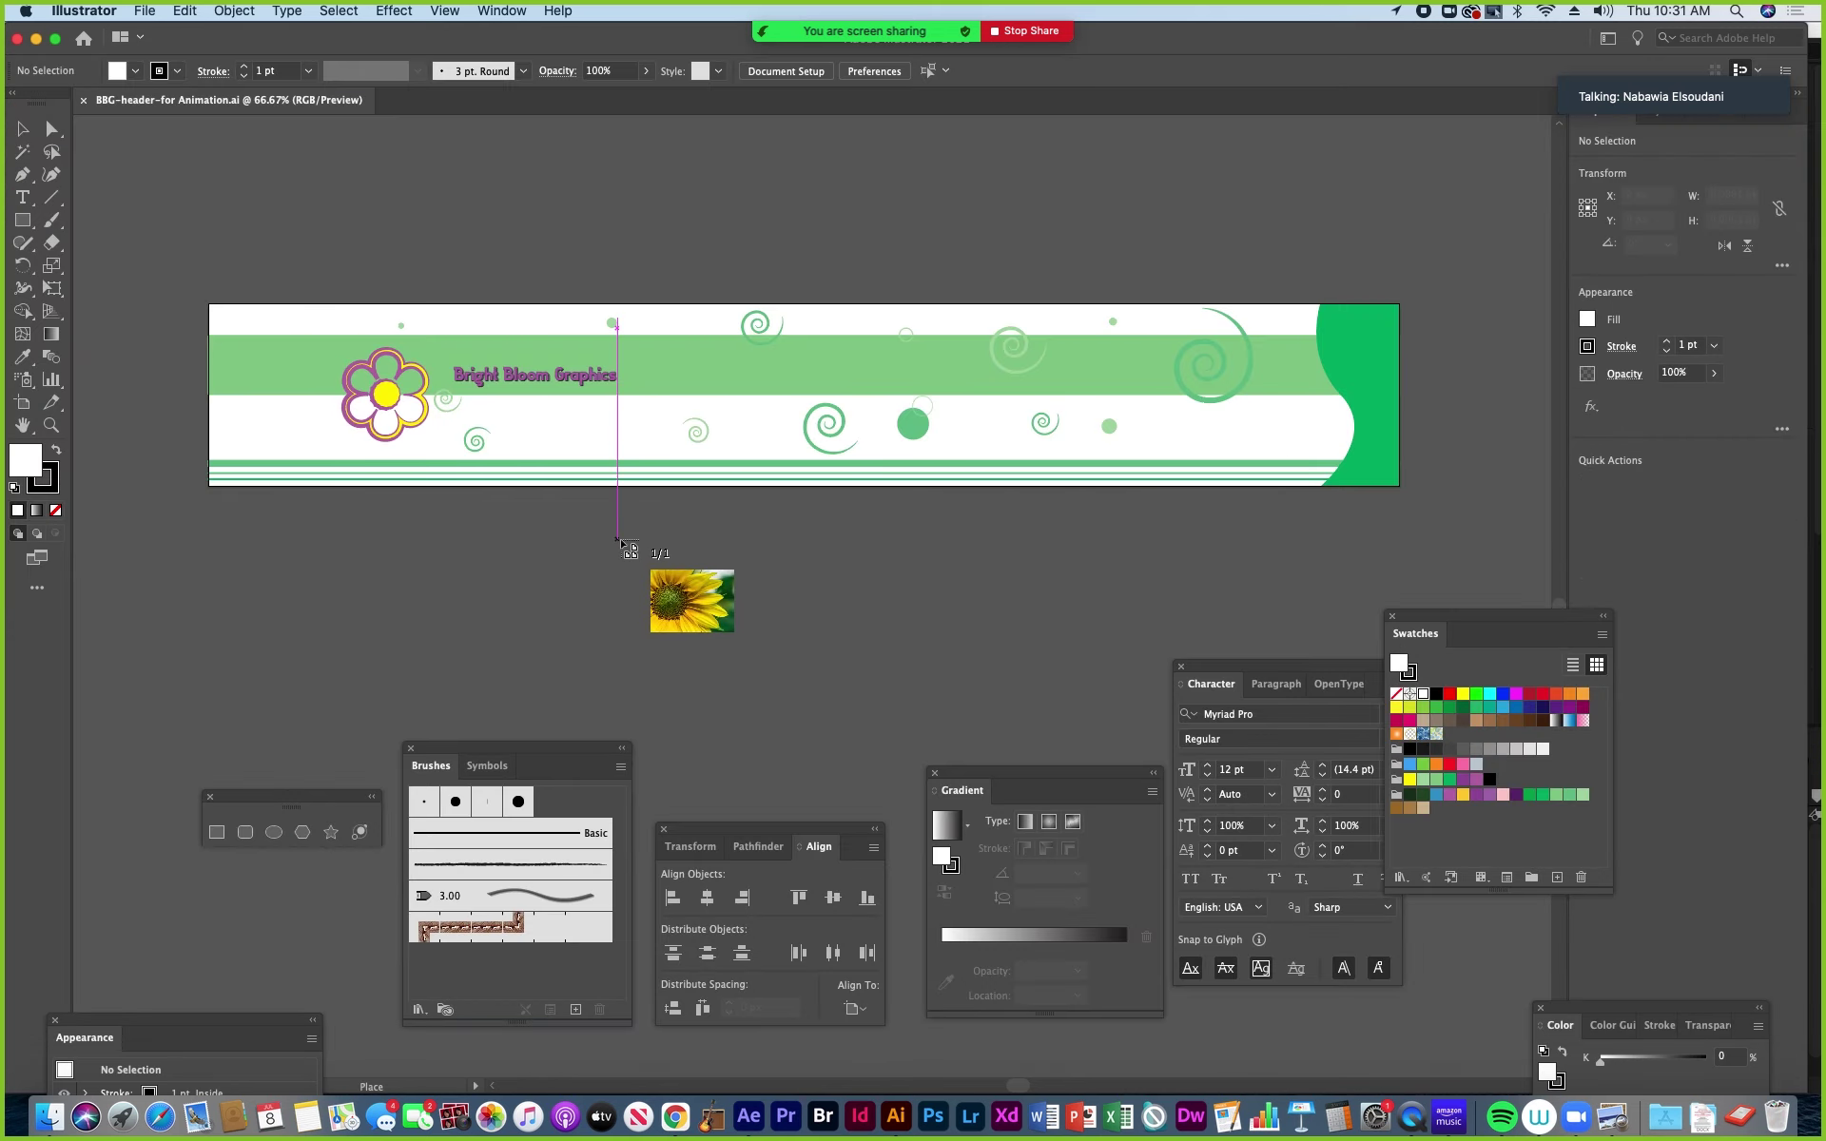
{"action": "left_click", "coordinate": [618, 539]}
Scale the oversized sunflower image down proportionally to about 2418 by 1813 px and move it over the header artboard.
{"action": "left_click_drag", "start_coordinate": [1027, 694], "coordinate": [584, 357]}
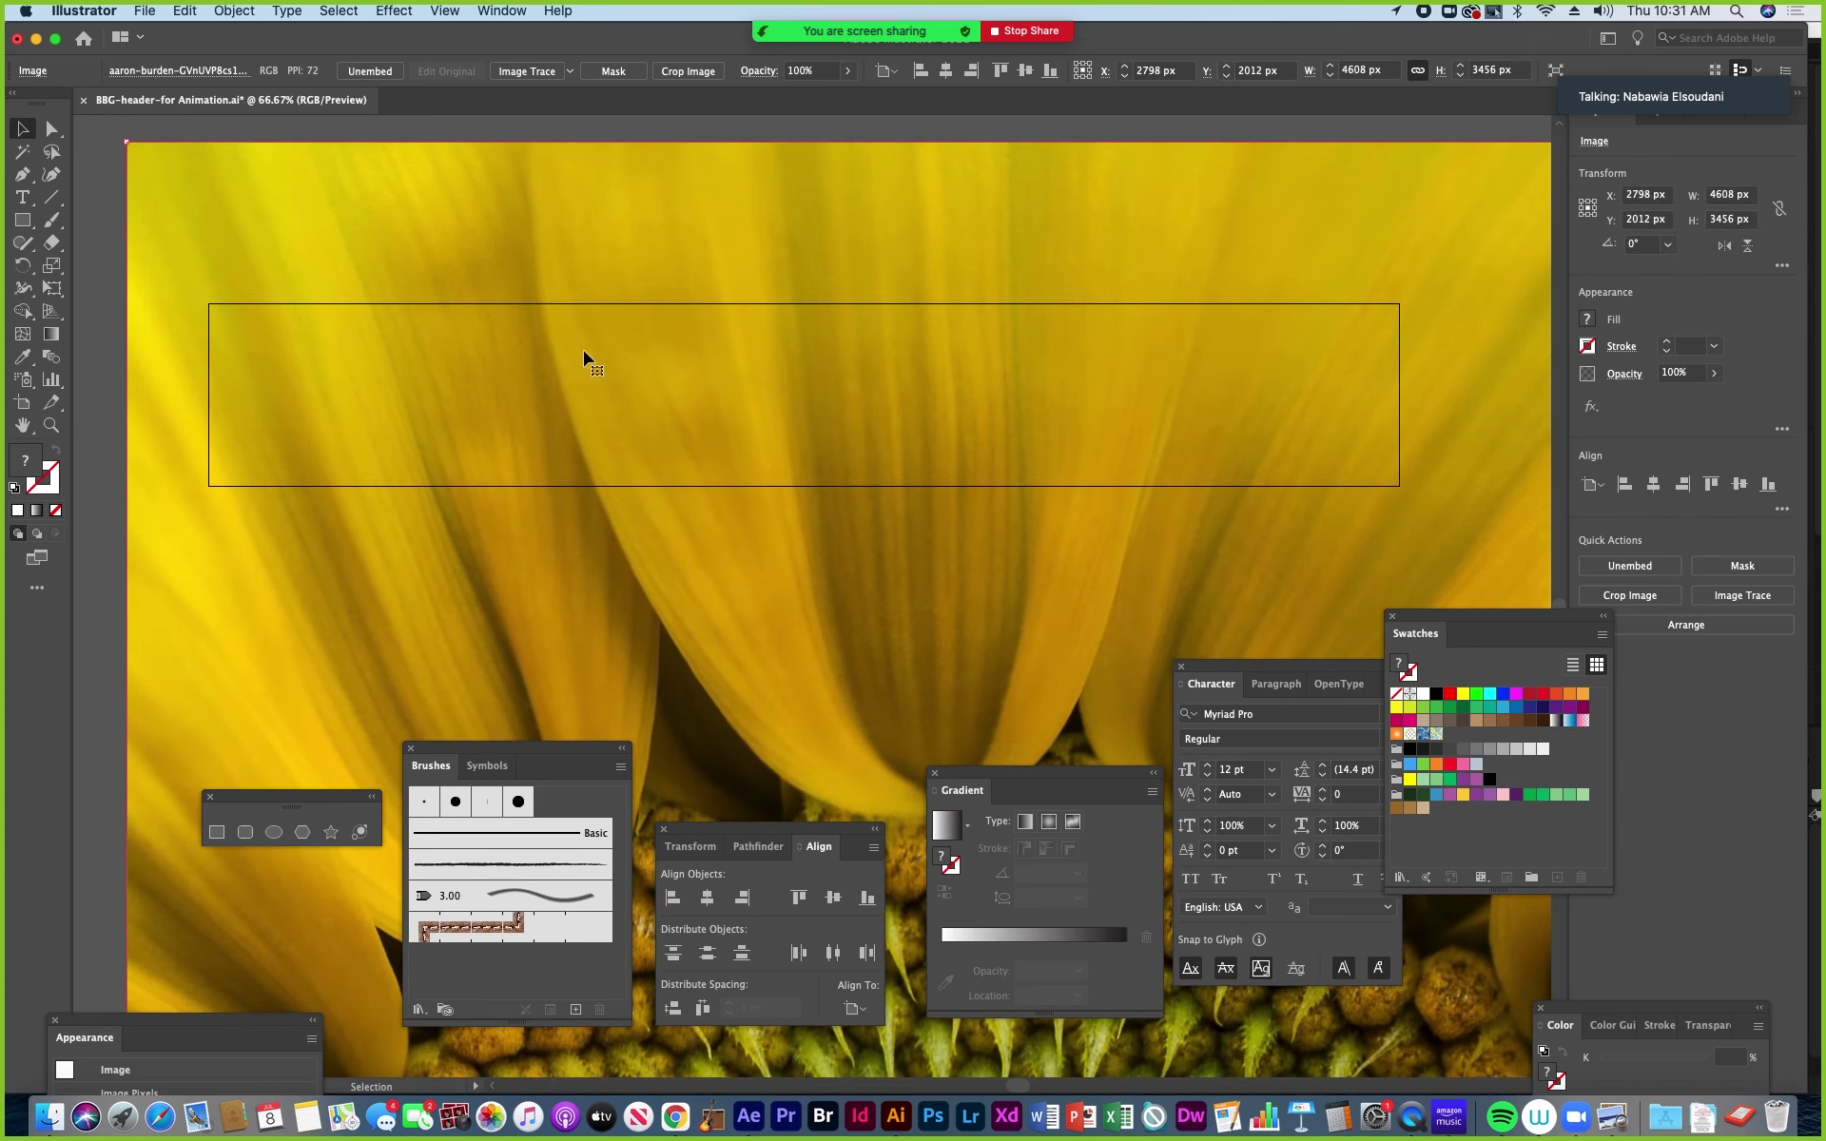
{"action": "left_click_drag", "start_coordinate": [619, 563], "coordinate": [794, 643]}
{"action": "left_click_drag", "start_coordinate": [956, 734], "coordinate": [346, 269]}
{"action": "left_click_drag", "start_coordinate": [181, 176], "coordinate": [900, 714]}
{"action": "left_click_drag", "start_coordinate": [1081, 748], "coordinate": [333, 289]}
{"action": "key", "text": "super+z"}
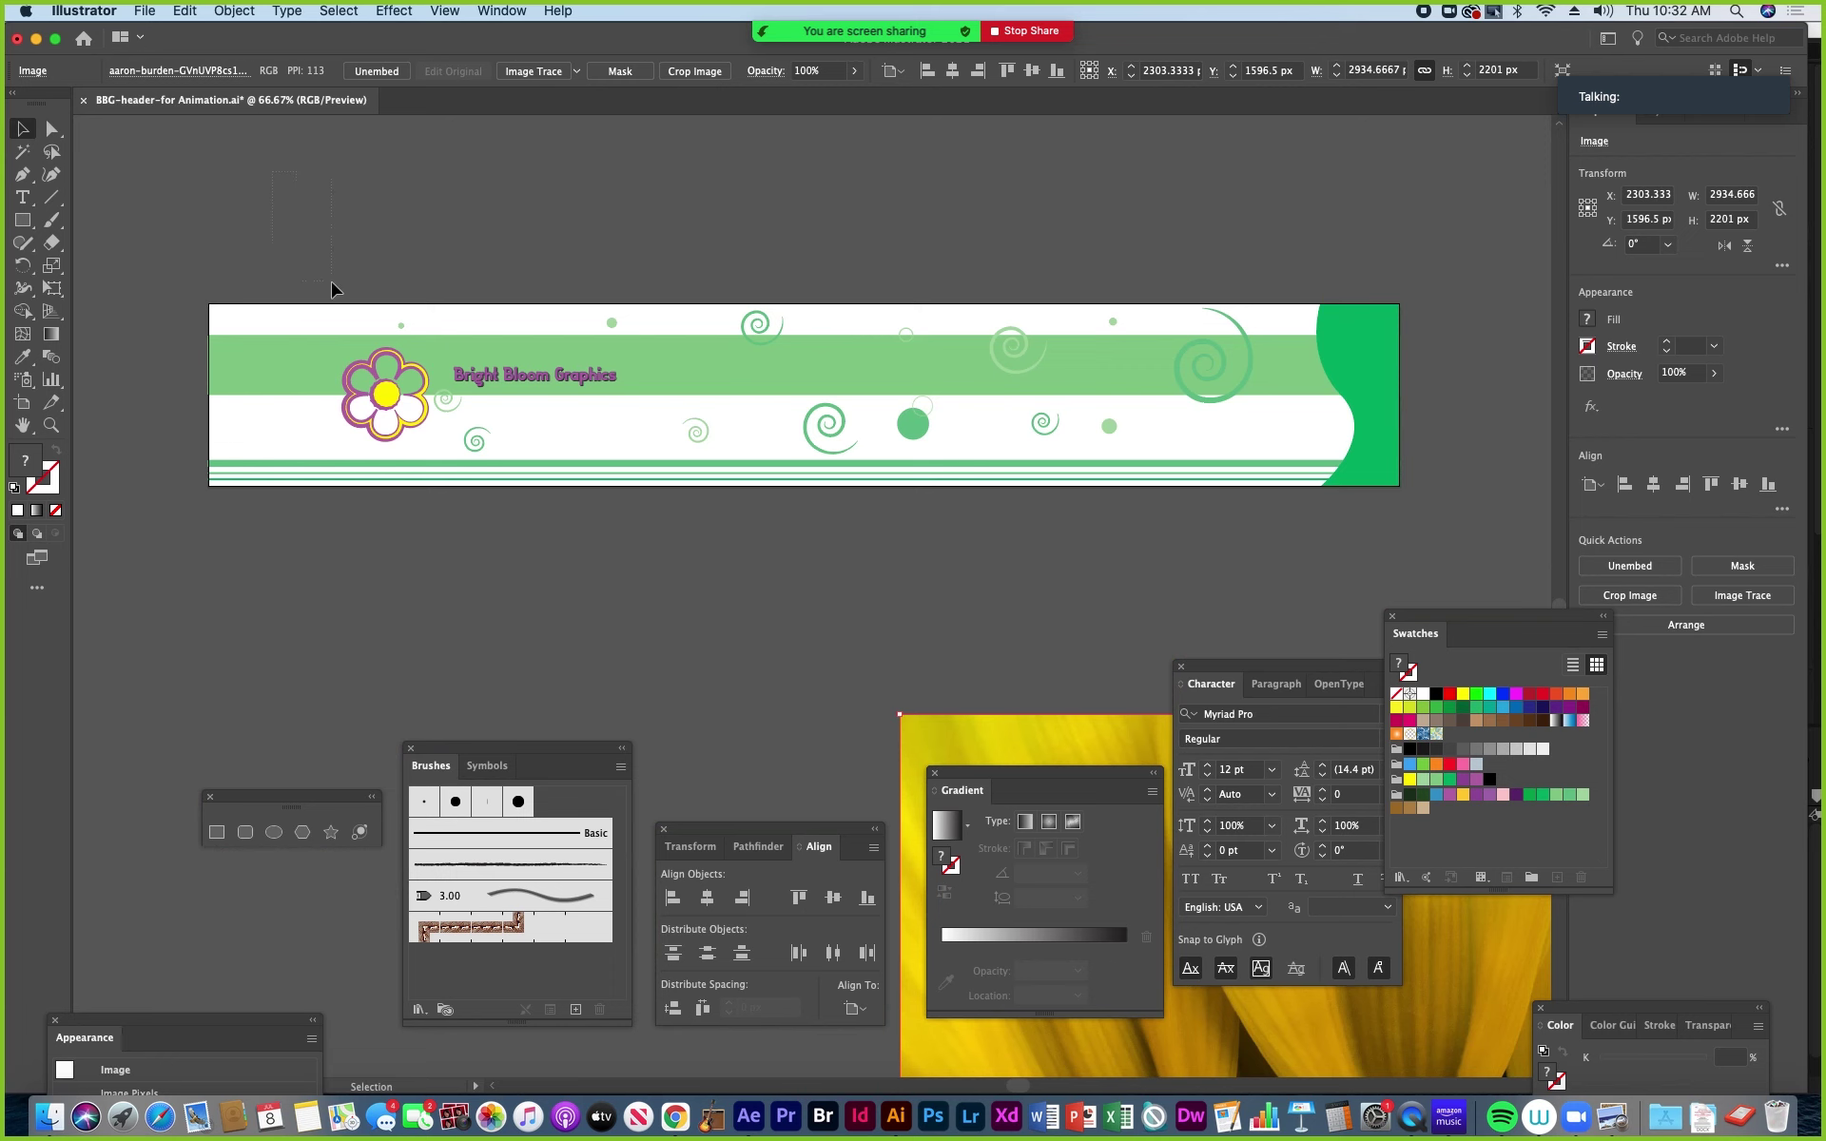
{"action": "left_click_drag", "start_coordinate": [1075, 733], "coordinate": [640, 375]}
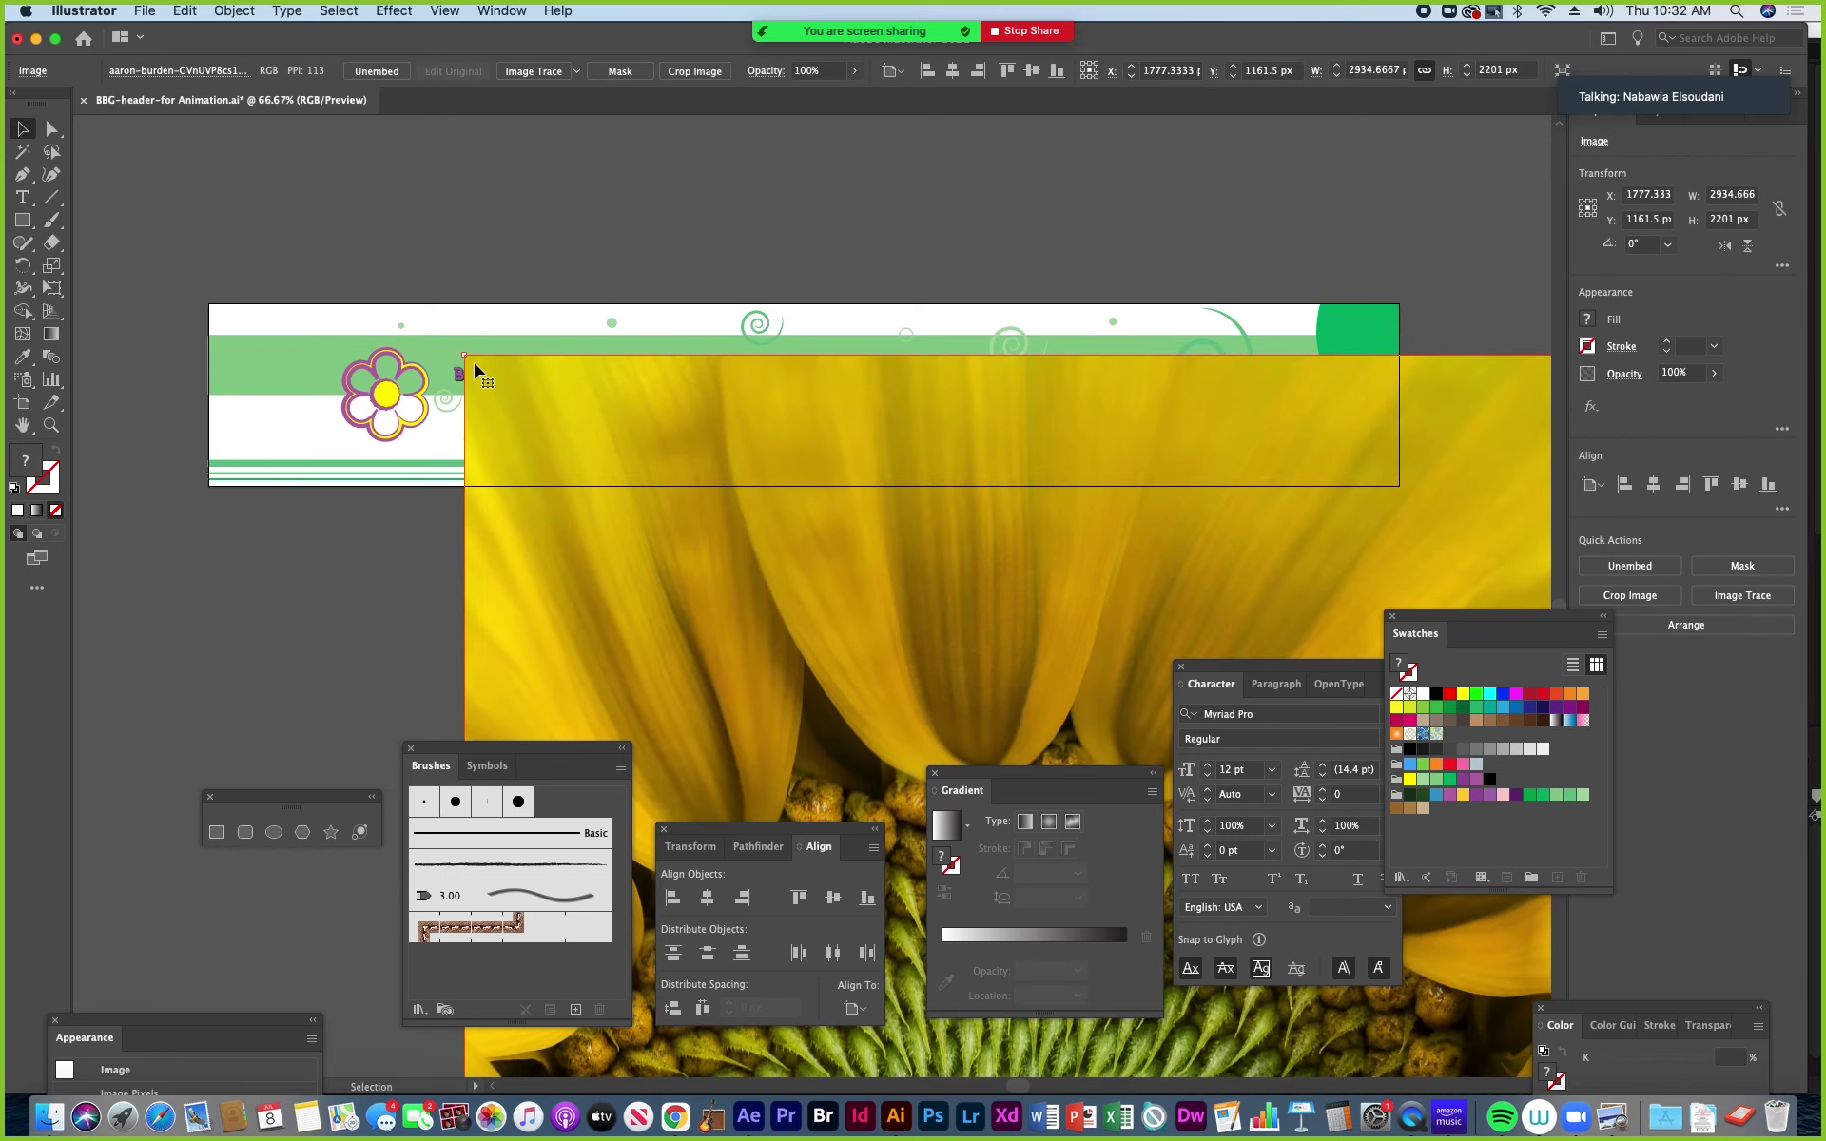
{"action": "left_click_drag", "start_coordinate": [475, 369], "coordinate": [903, 600]}
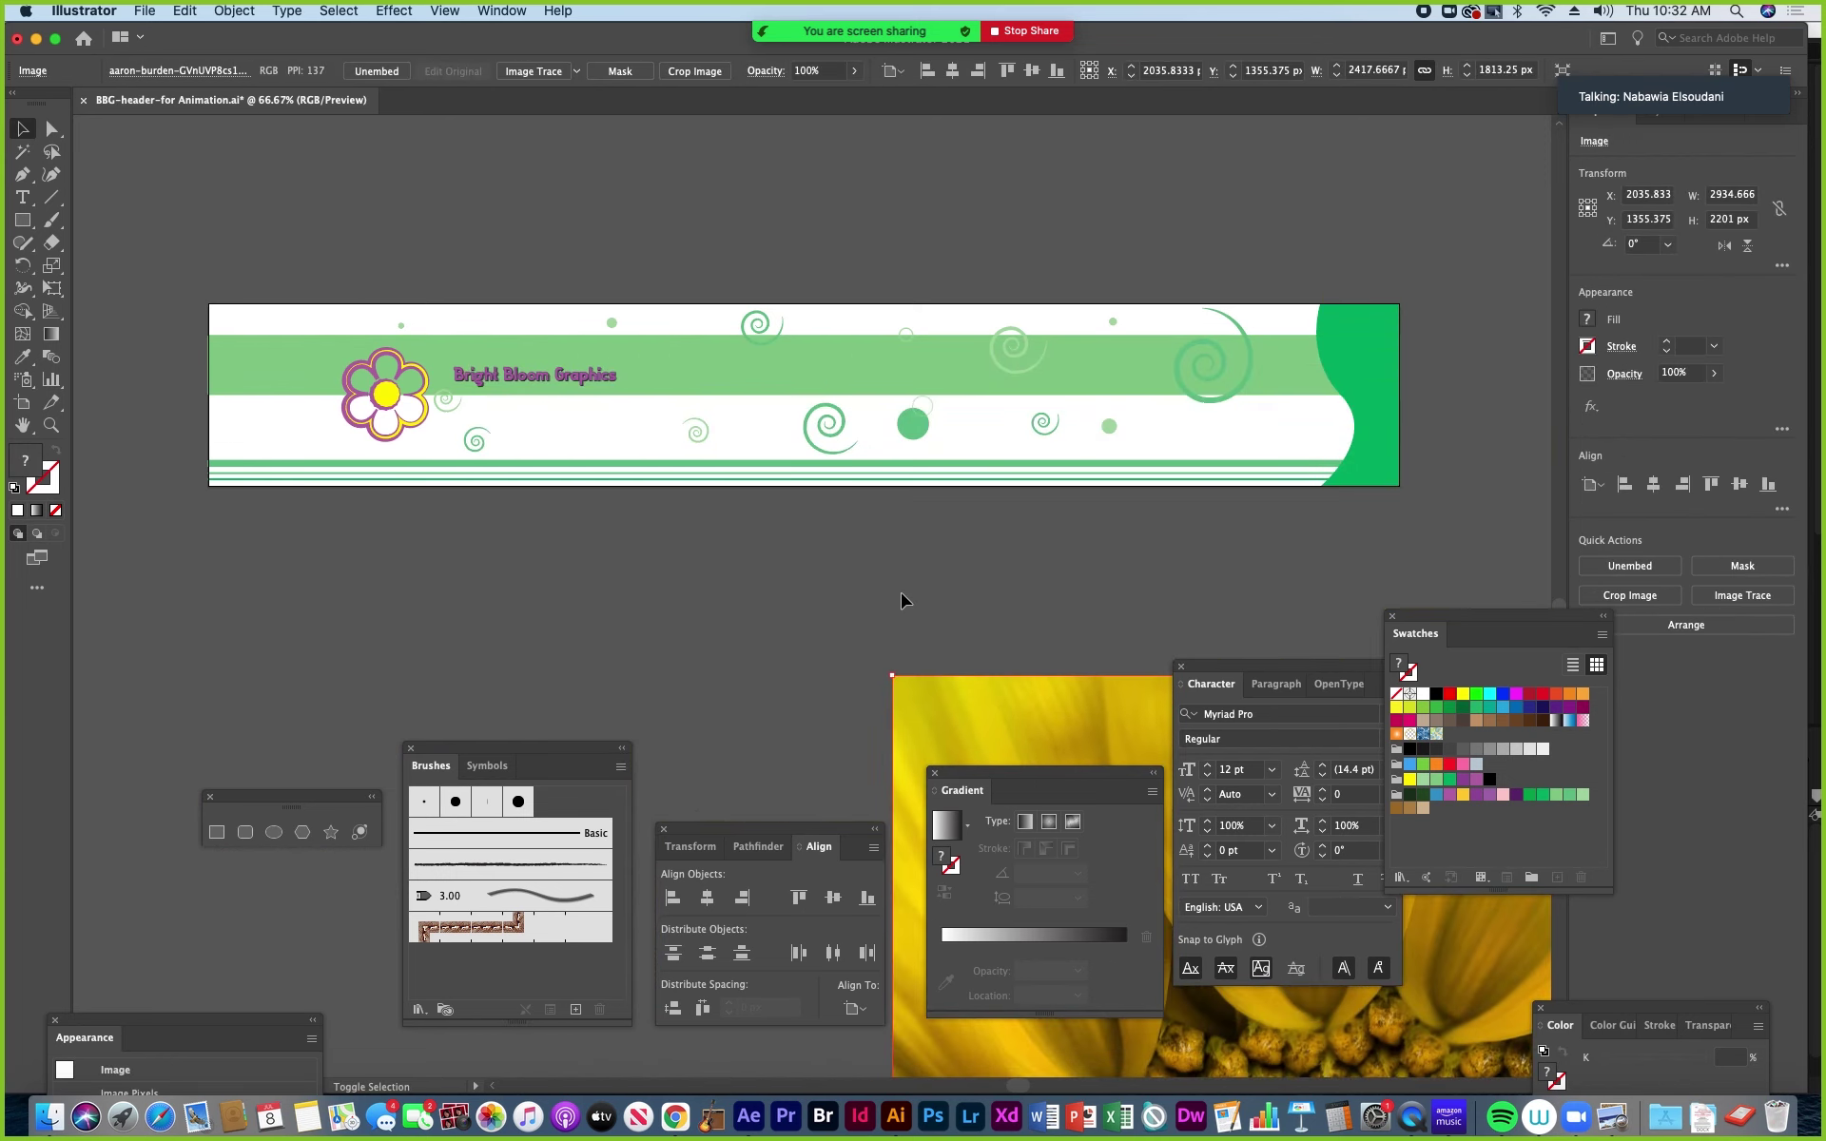
{"action": "left_click_drag", "start_coordinate": [1052, 722], "coordinate": [562, 351]}
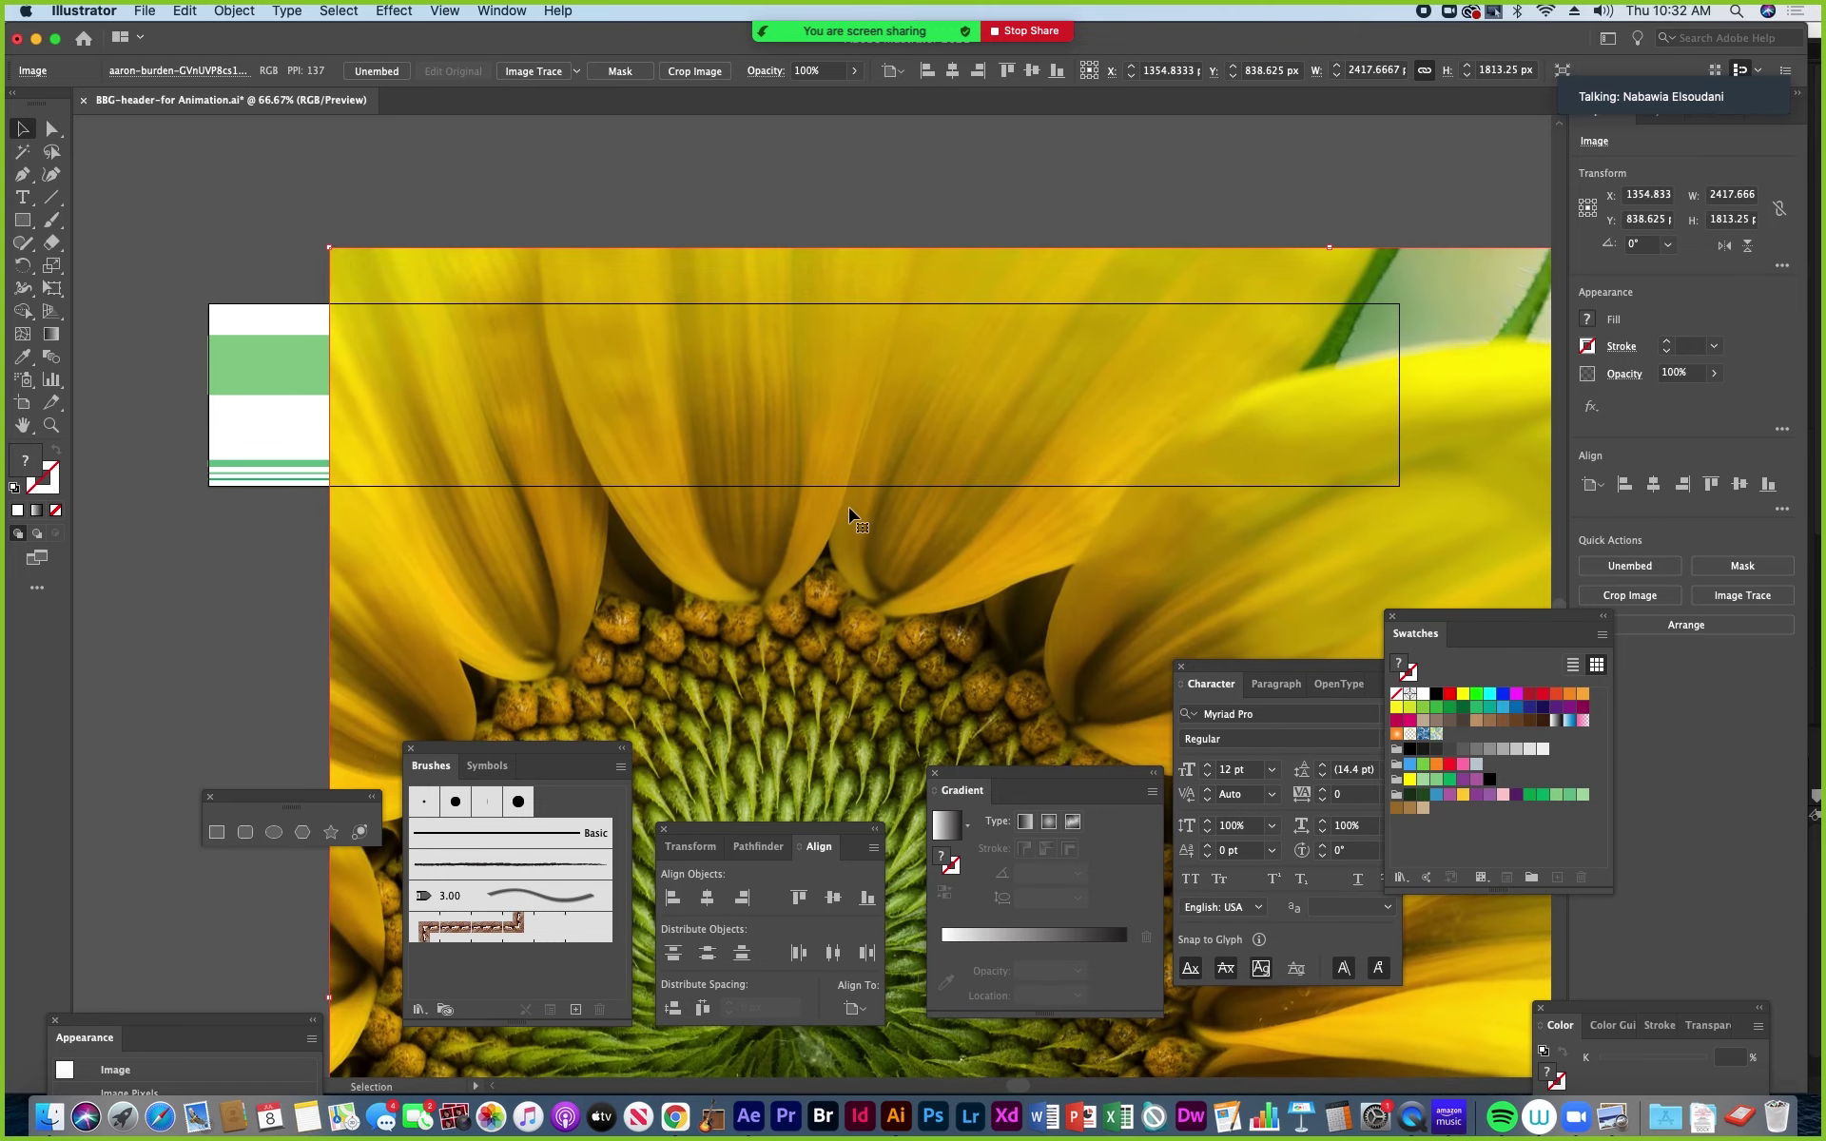
{"action": "left_click_drag", "start_coordinate": [751, 601], "coordinate": [534, 512]}
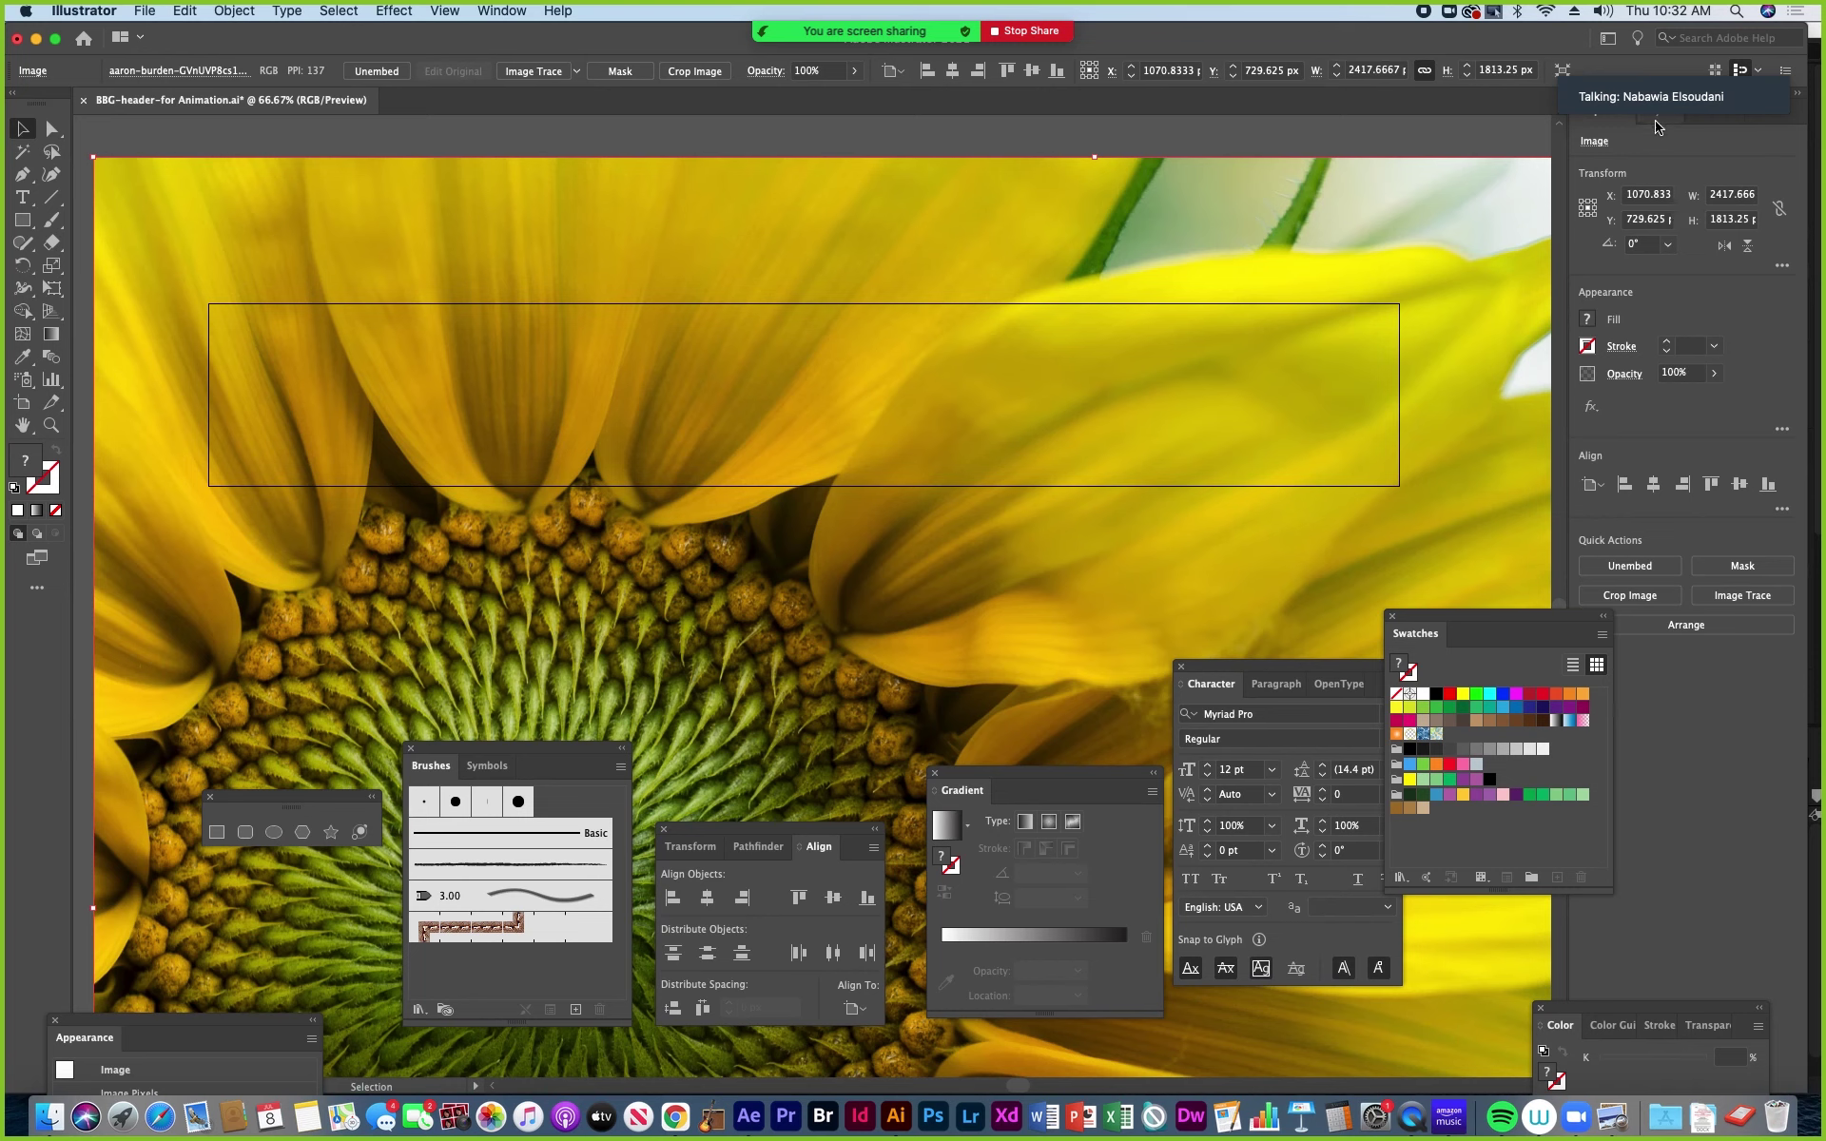
Link the sunflower image's width and height proportions and set its width to 1000 px.
{"action": "left_click_drag", "start_coordinate": [1730, 77], "coordinate": [1325, 106]}
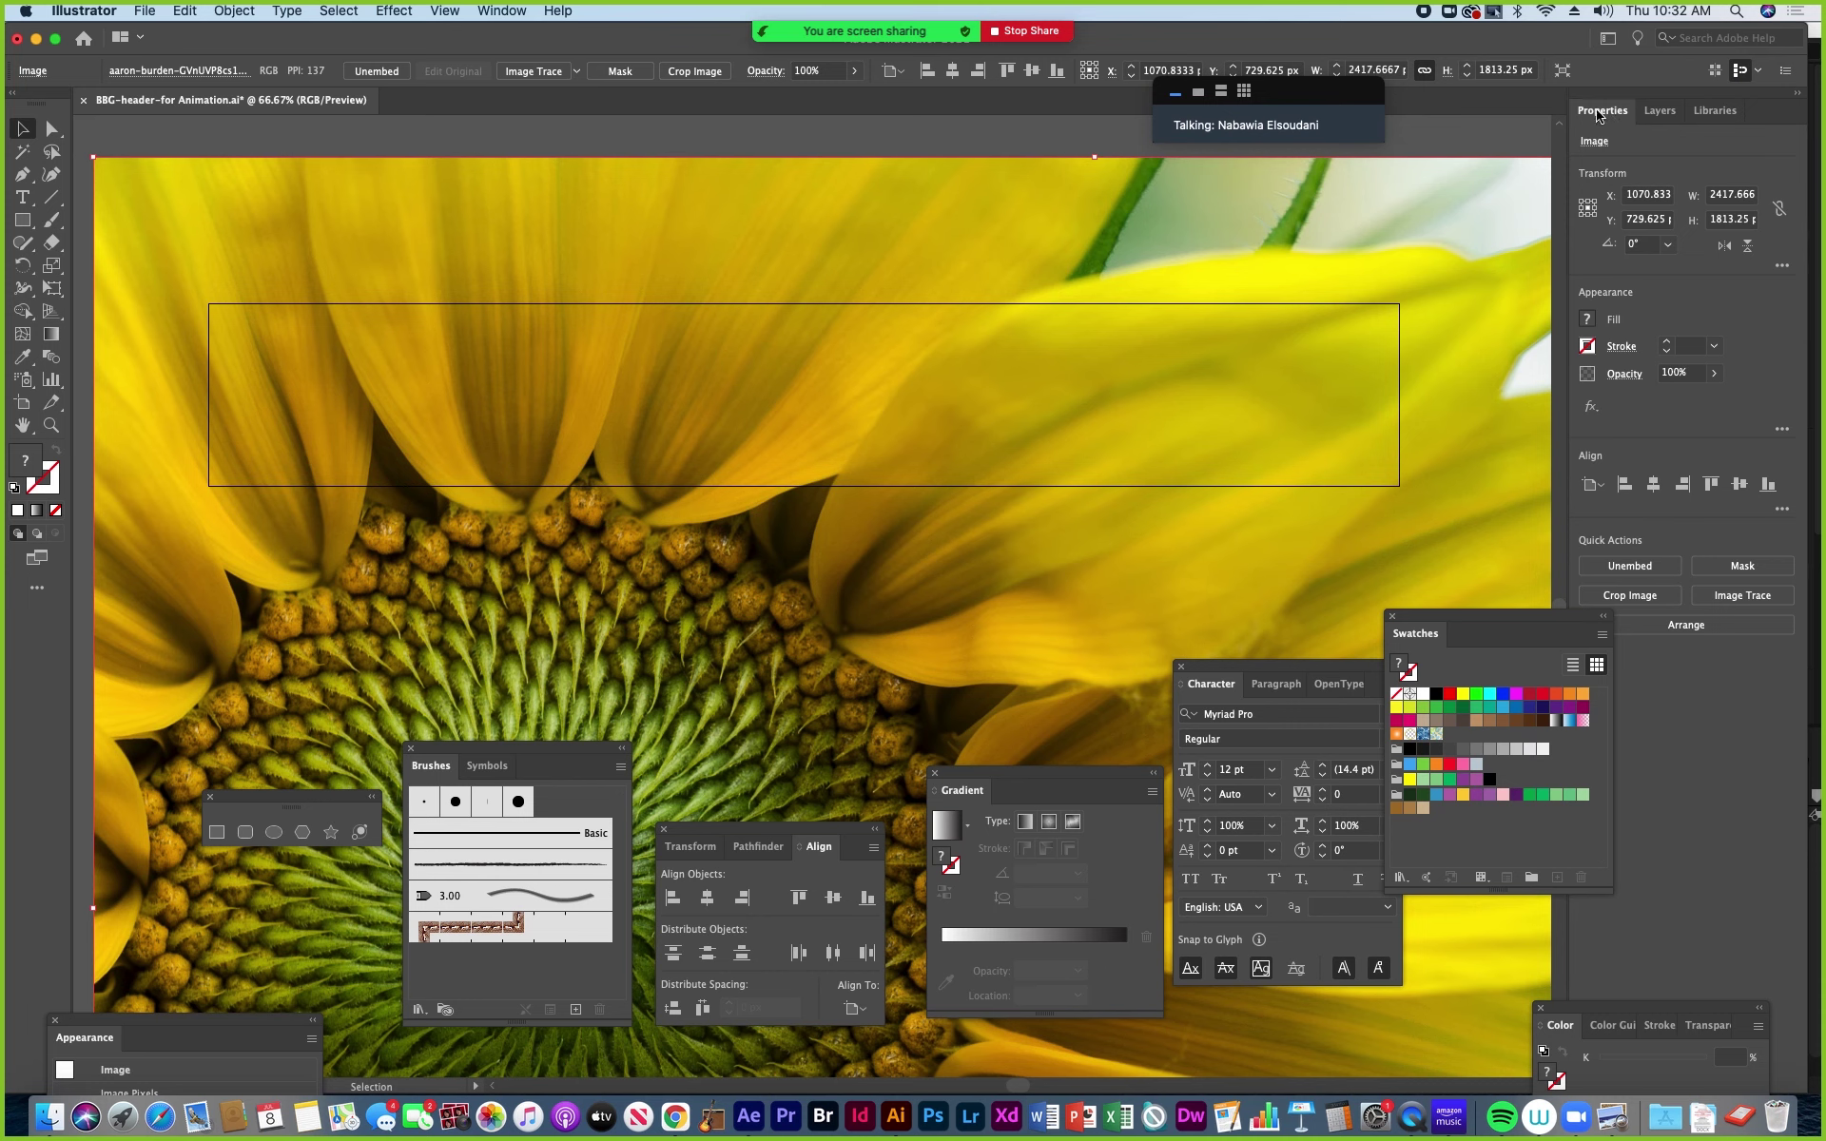
{"action": "left_click", "coordinate": [1778, 207]}
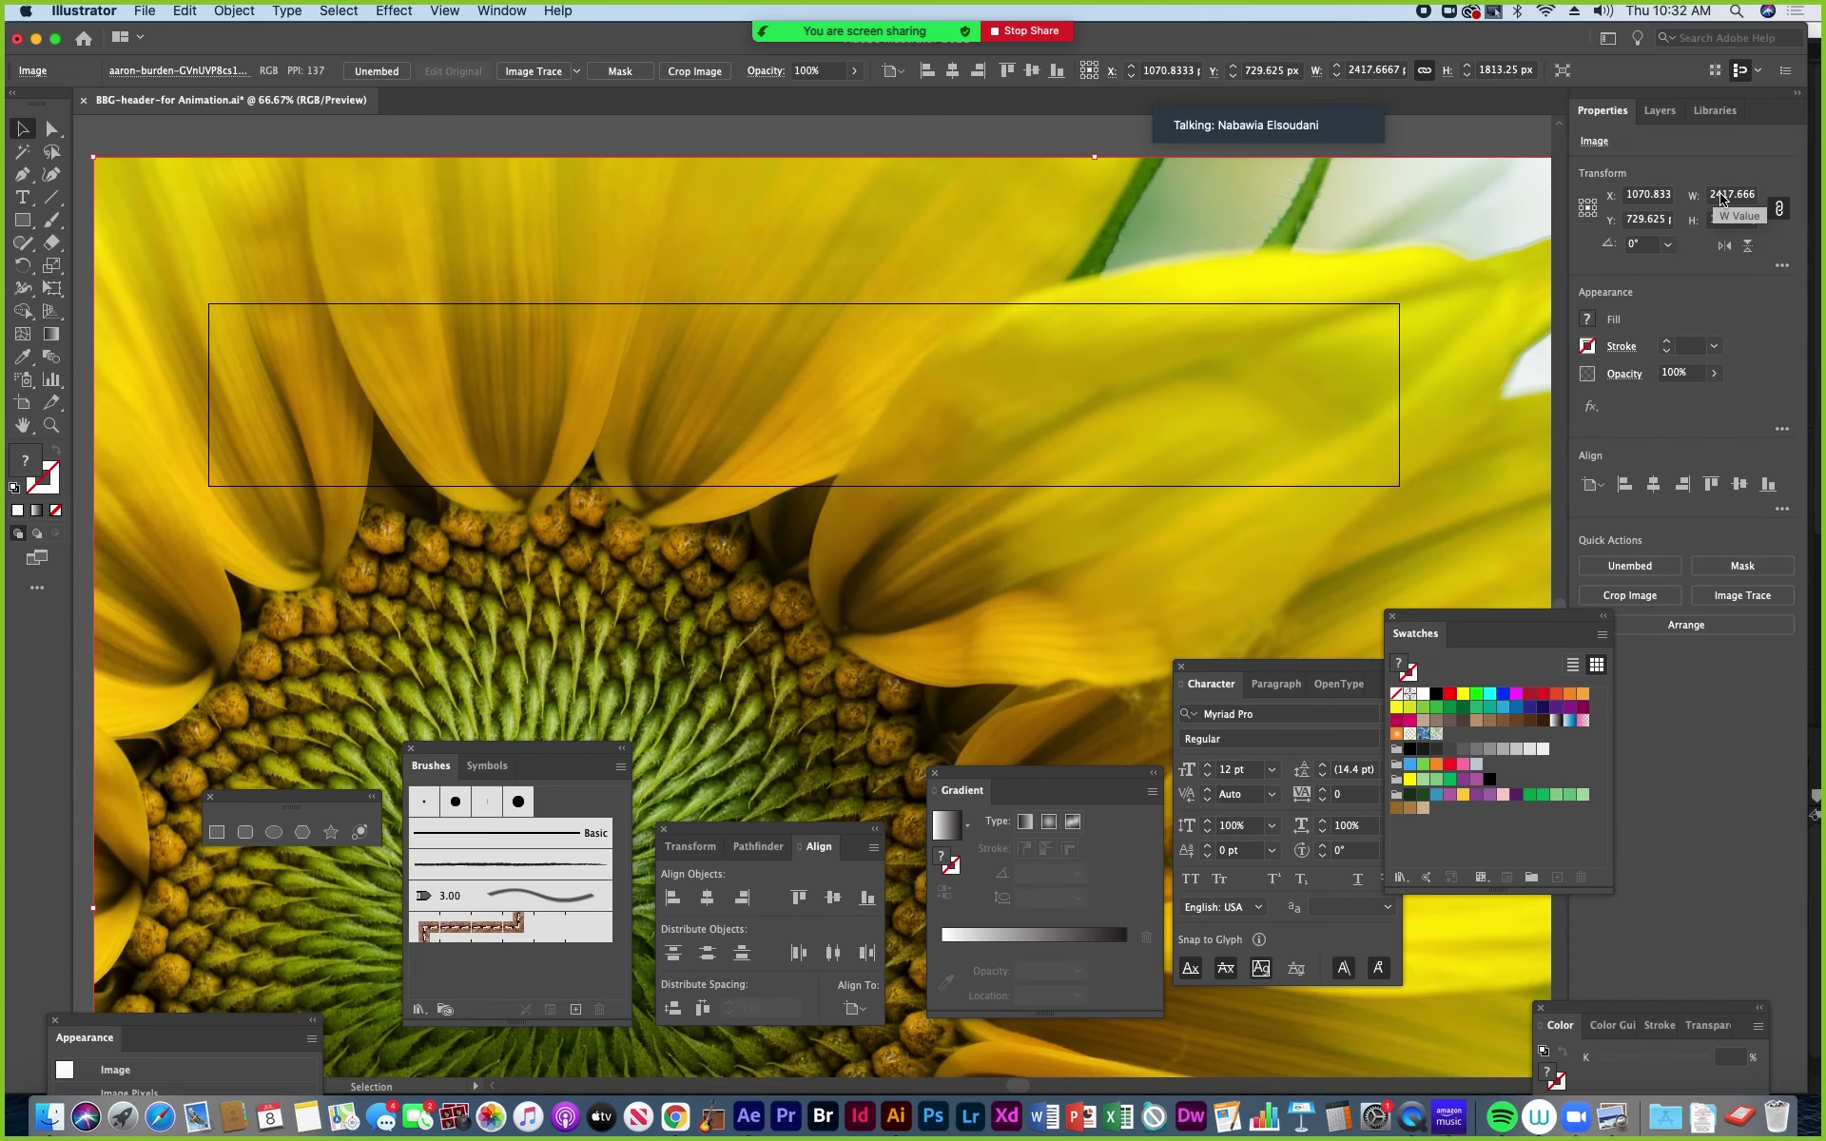
{"action": "left_click", "coordinate": [1726, 195]}
{"action": "type", "text": "1268"}
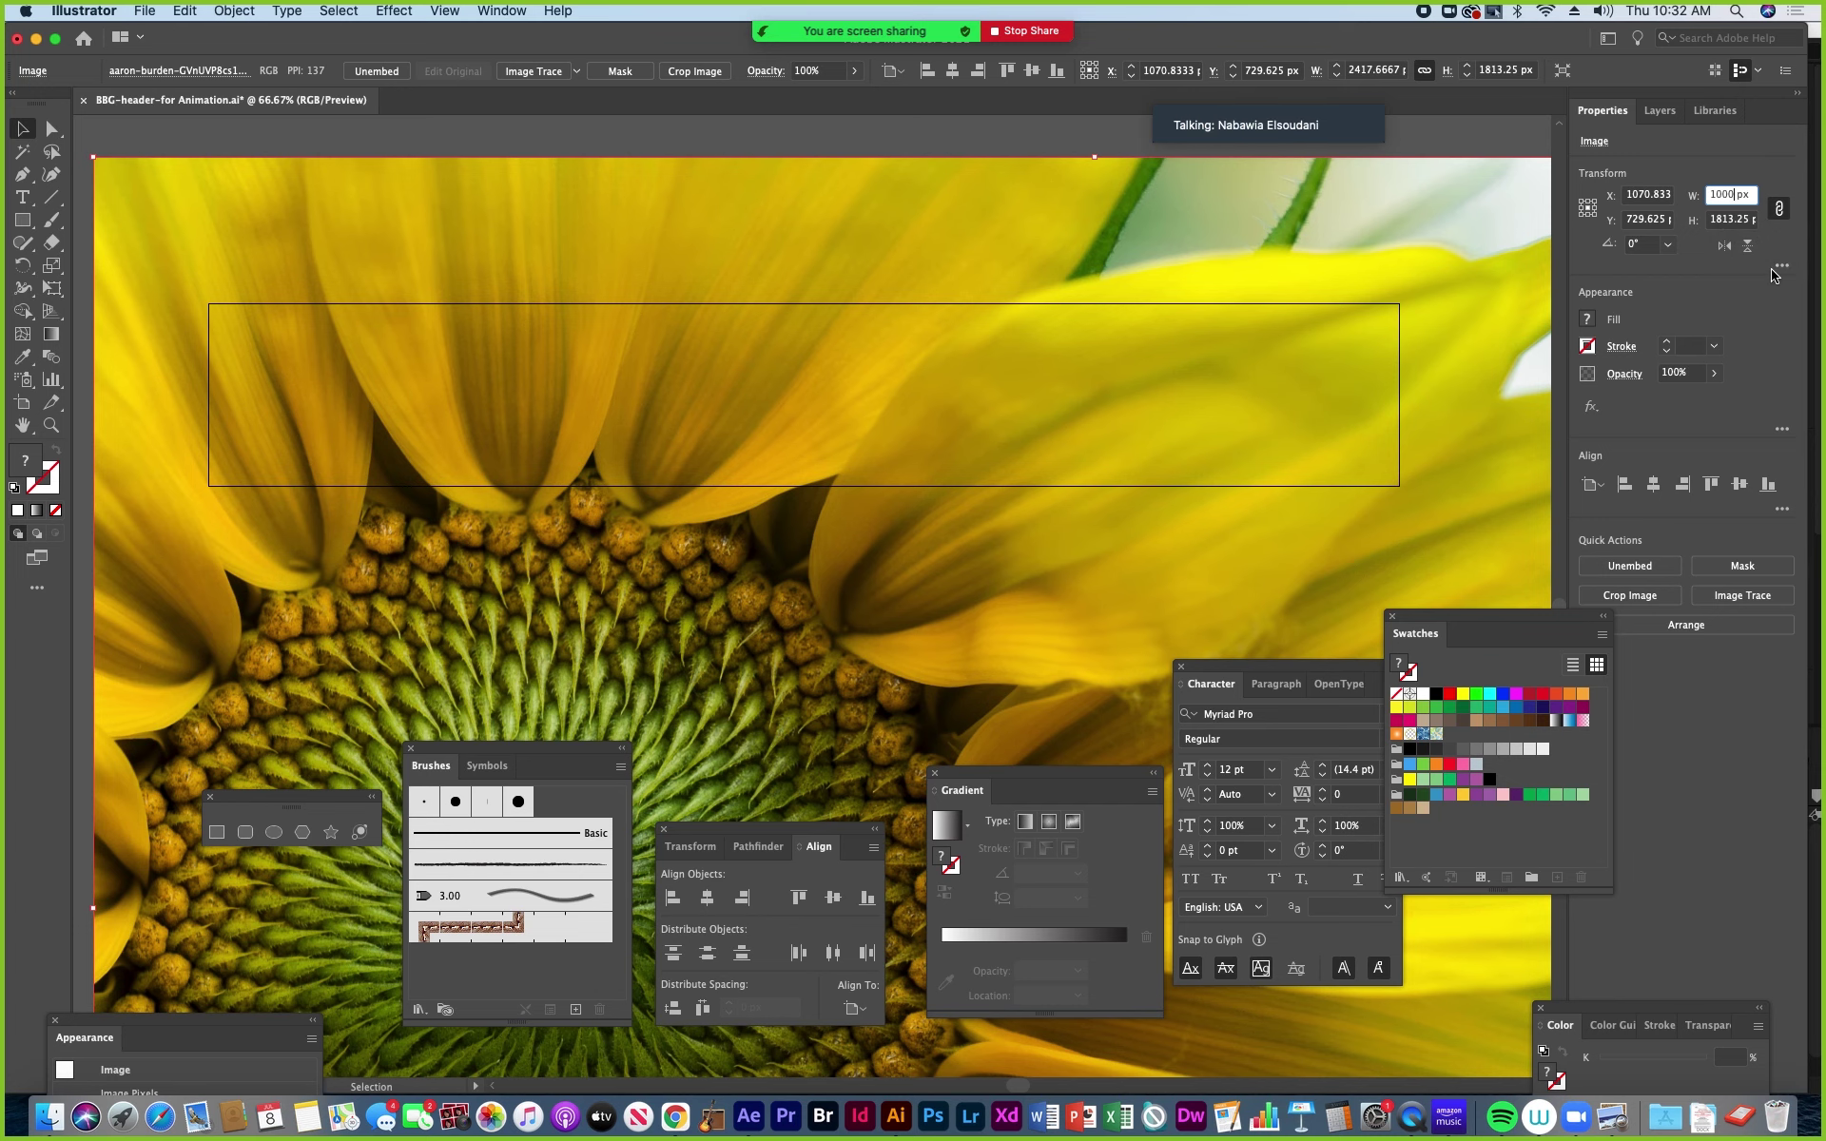
{"action": "key", "text": "Return"}
Enlarge the sunflower image proportionally to about 1549 by 1162 px and position it to cover the whole header artboard.
{"action": "left_click_drag", "start_coordinate": [1113, 643], "coordinate": [733, 376]}
{"action": "left_click_drag", "start_coordinate": [1131, 331], "coordinate": [1350, 162]}
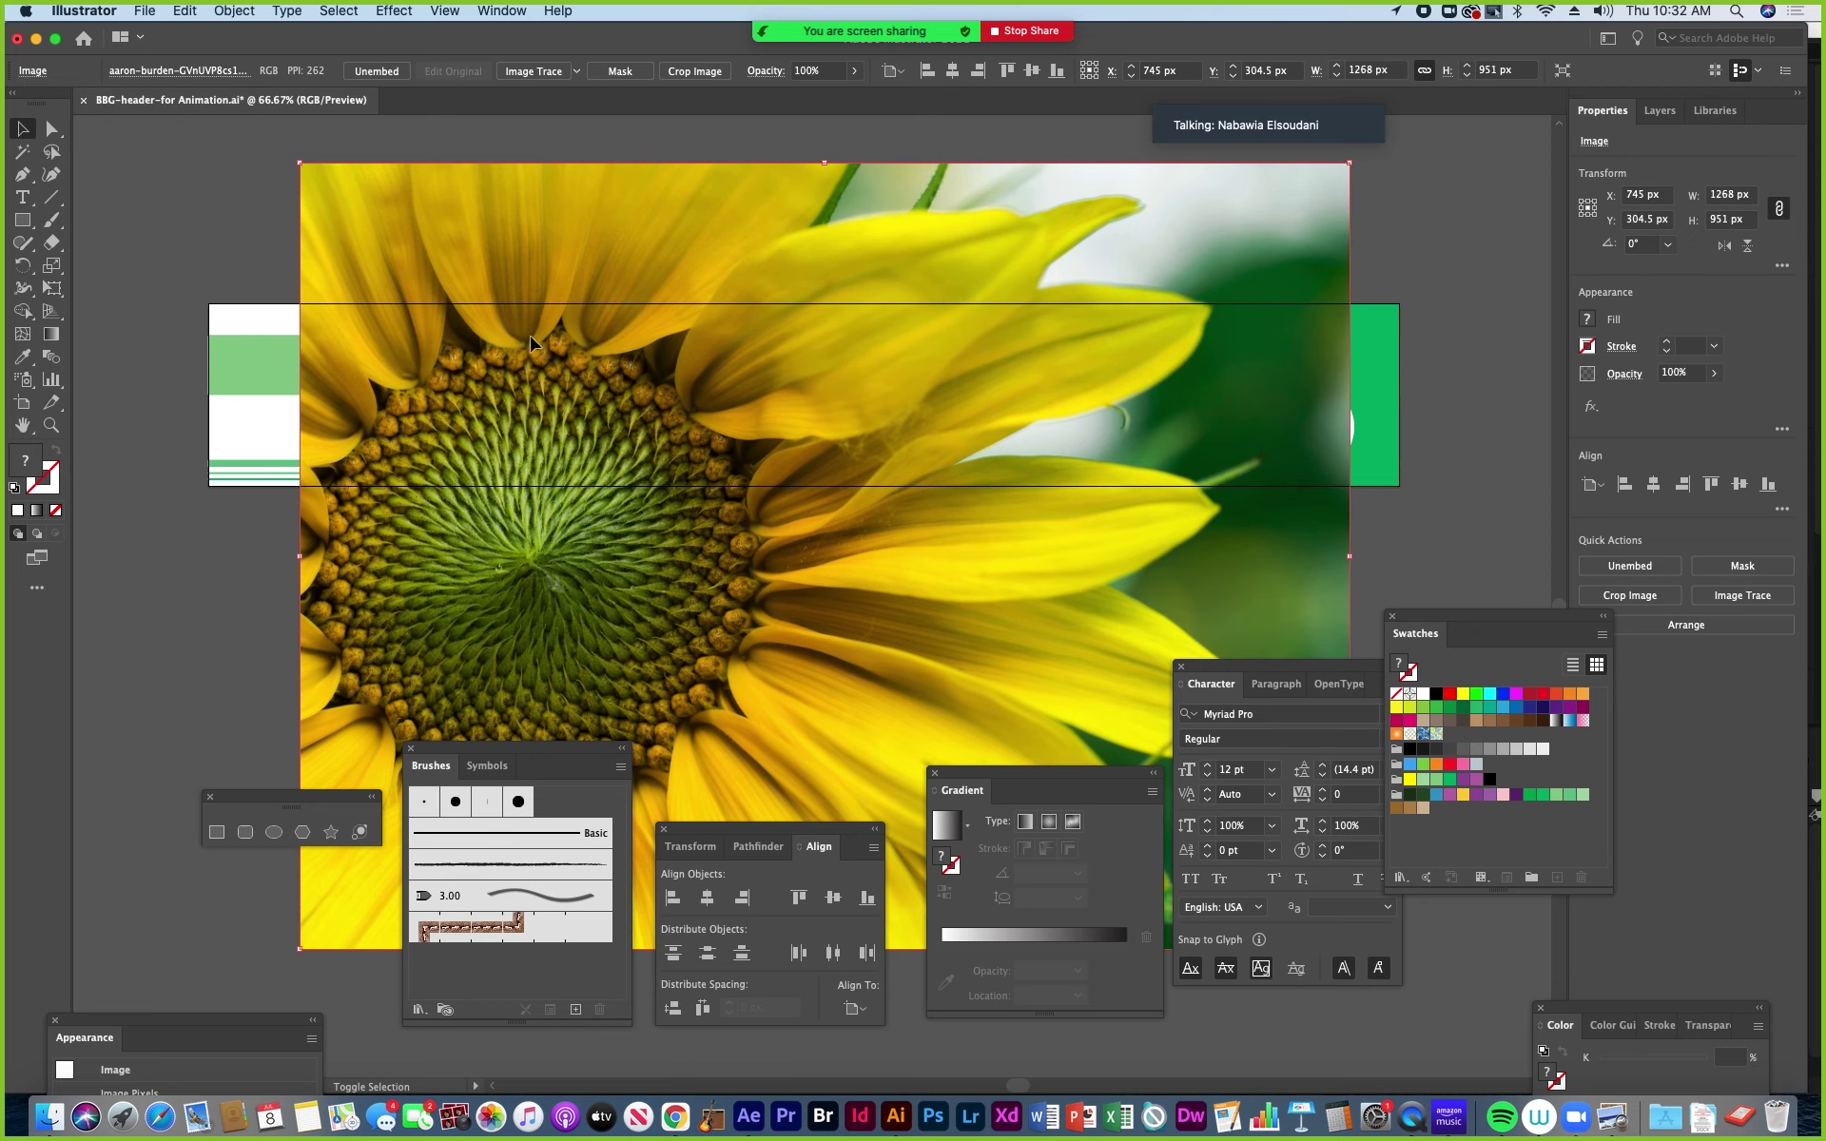
{"action": "left_click_drag", "start_coordinate": [299, 163], "coordinate": [265, 137]}
{"action": "key", "text": "super"}
{"action": "key", "text": "super+minus"}
{"action": "key", "text": "super+minus"}
{"action": "key", "text": "super+minus"}
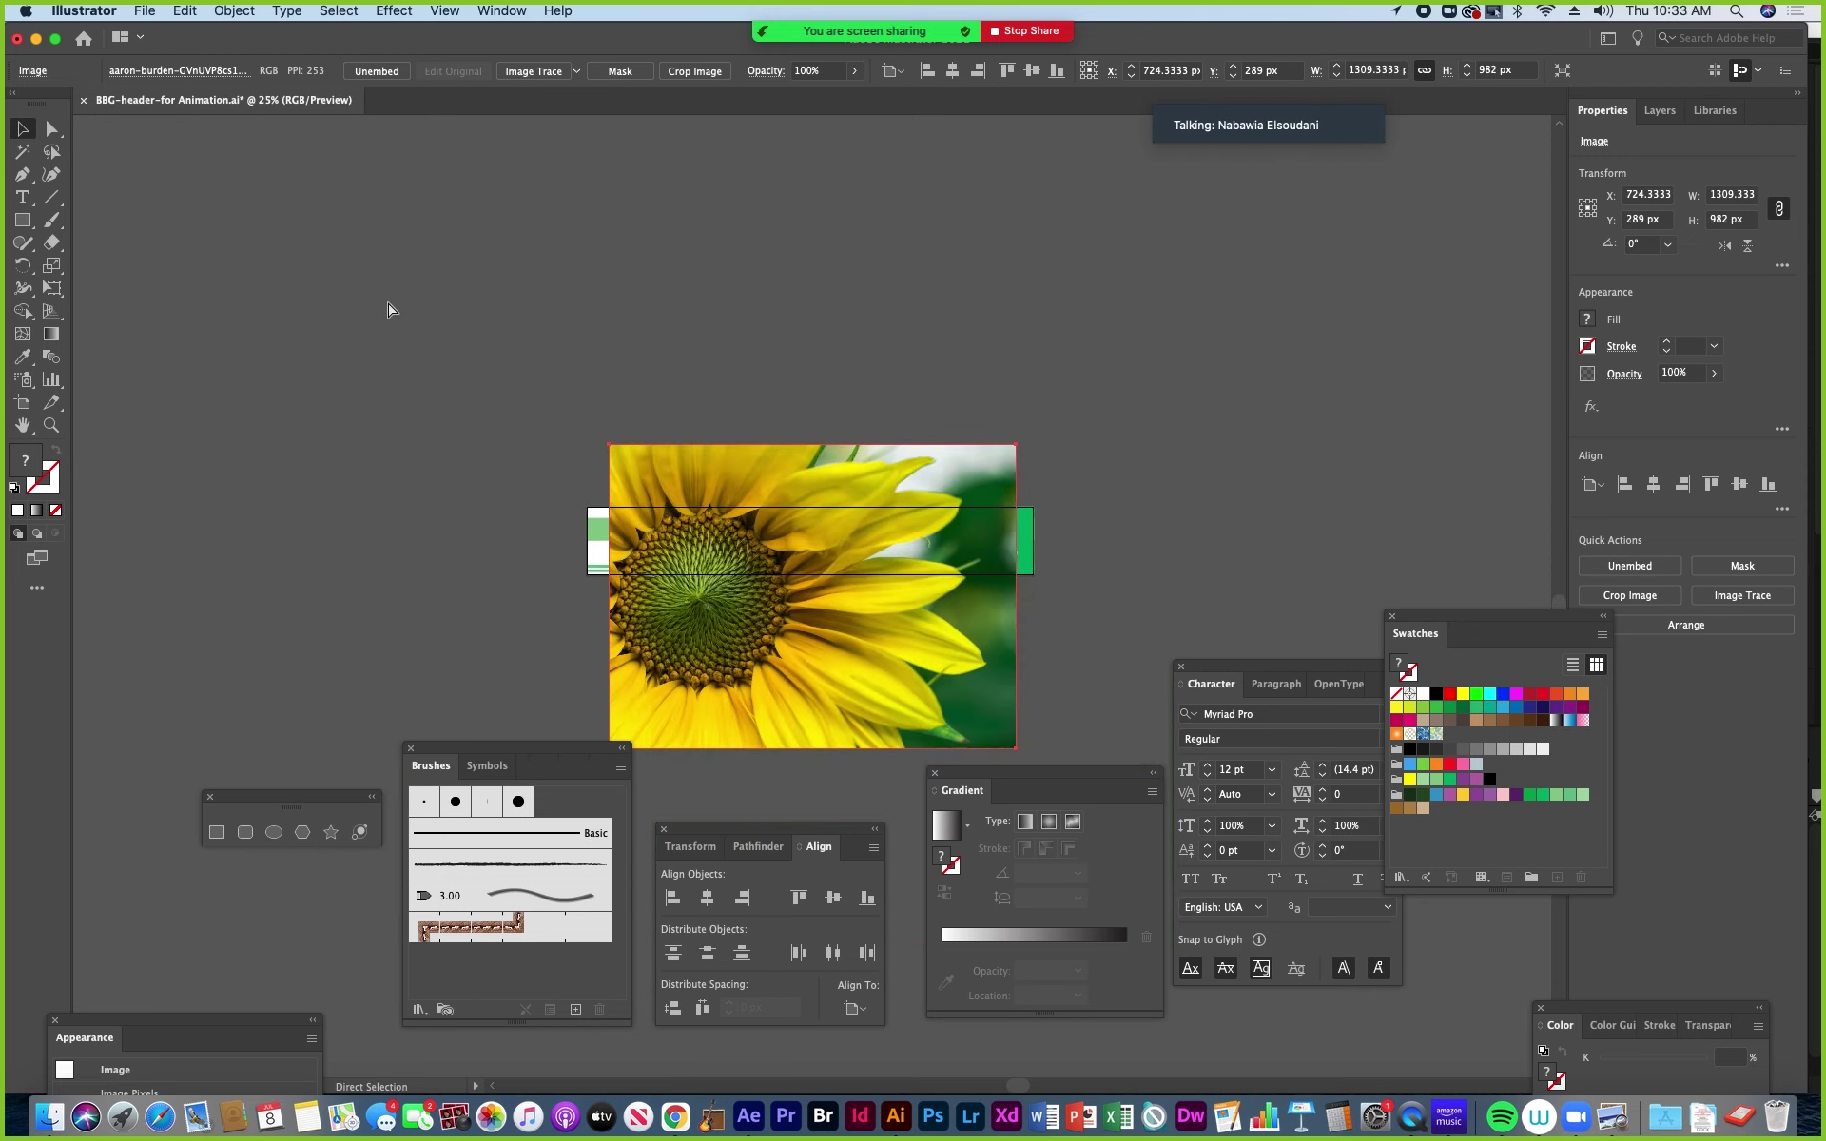
{"action": "left_click_drag", "start_coordinate": [612, 458], "coordinate": [550, 415]}
{"action": "left_click_drag", "start_coordinate": [1016, 408], "coordinate": [1043, 388]}
{"action": "left_click_drag", "start_coordinate": [947, 490], "coordinate": [964, 477]}
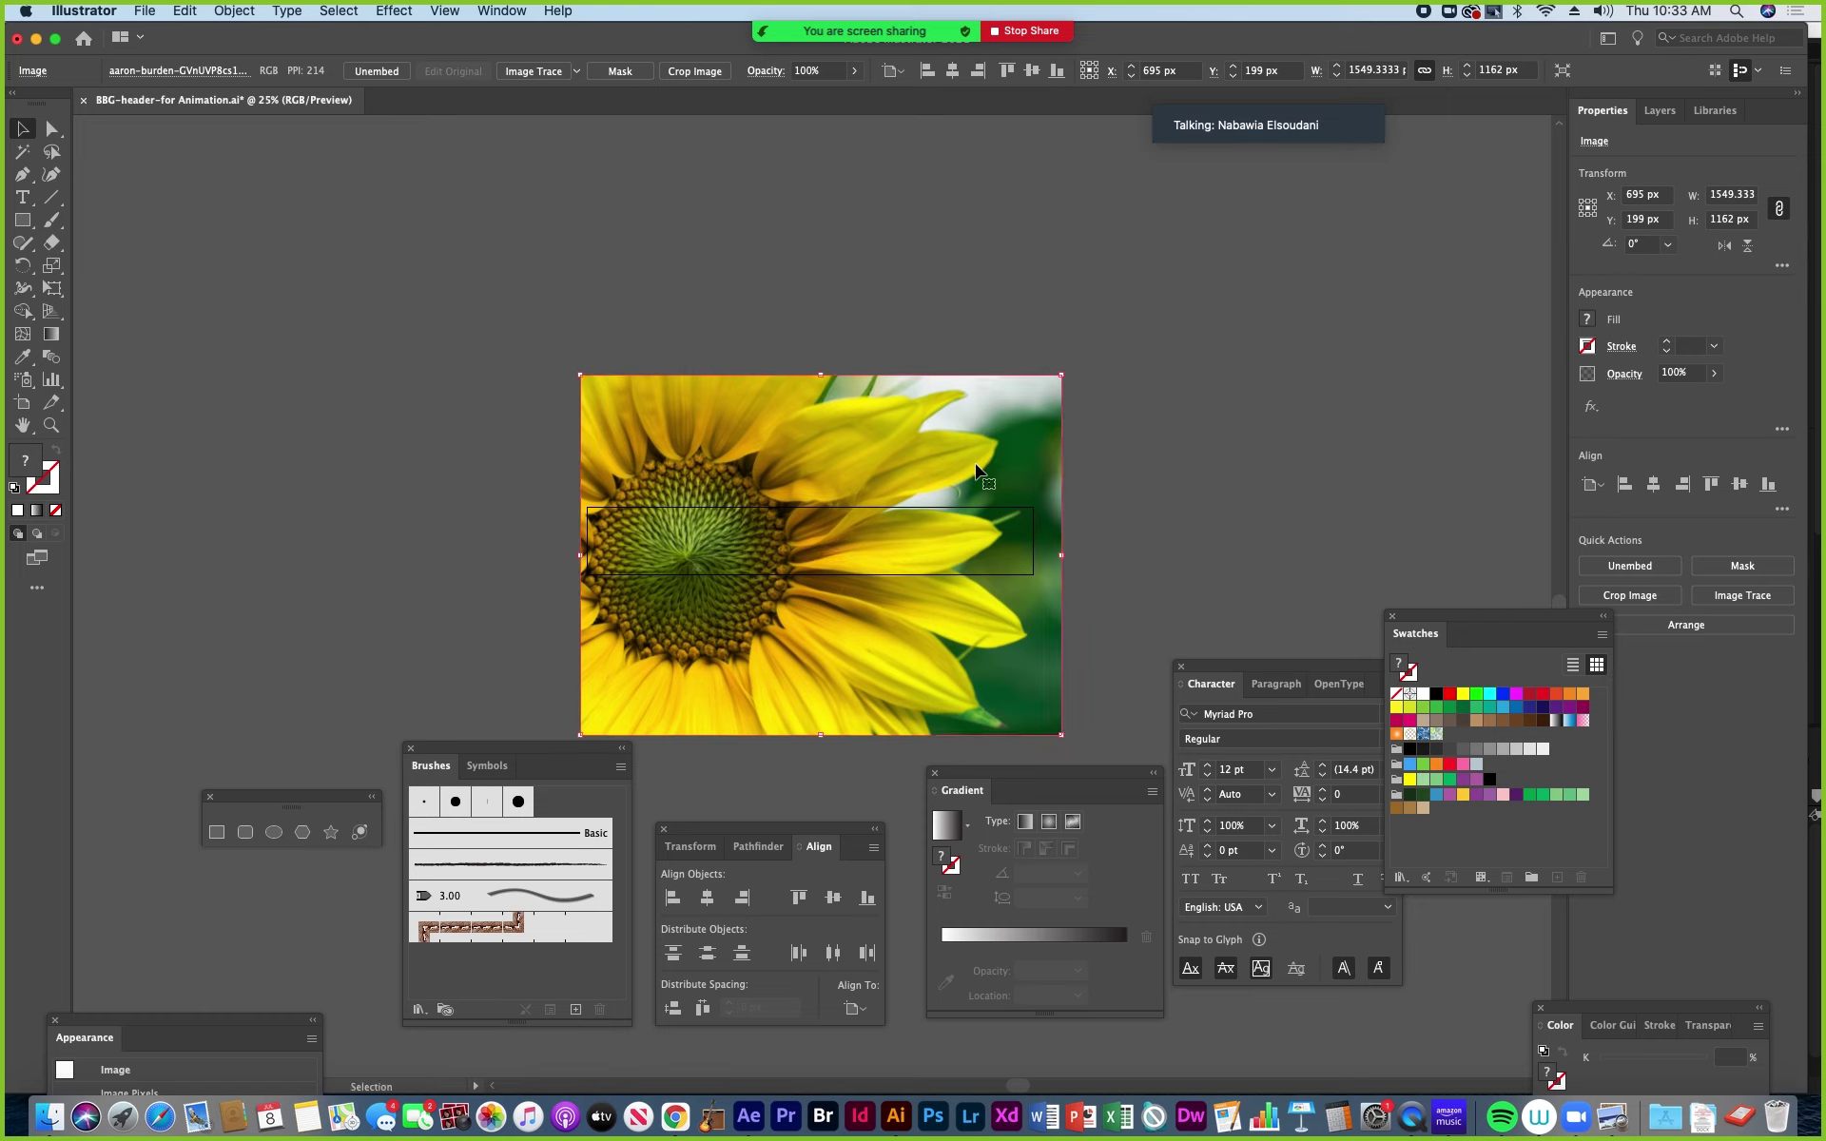
Move the sunflower image aside to uncover the logo end of the header and select the light green bar.
{"action": "mouse_move", "coordinate": [761, 668]}
{"action": "left_mouse_down"}
{"action": "mouse_move", "coordinate": [1170, 639]}
{"action": "mouse_move", "coordinate": [730, 649]}
{"action": "left_mouse_up"}
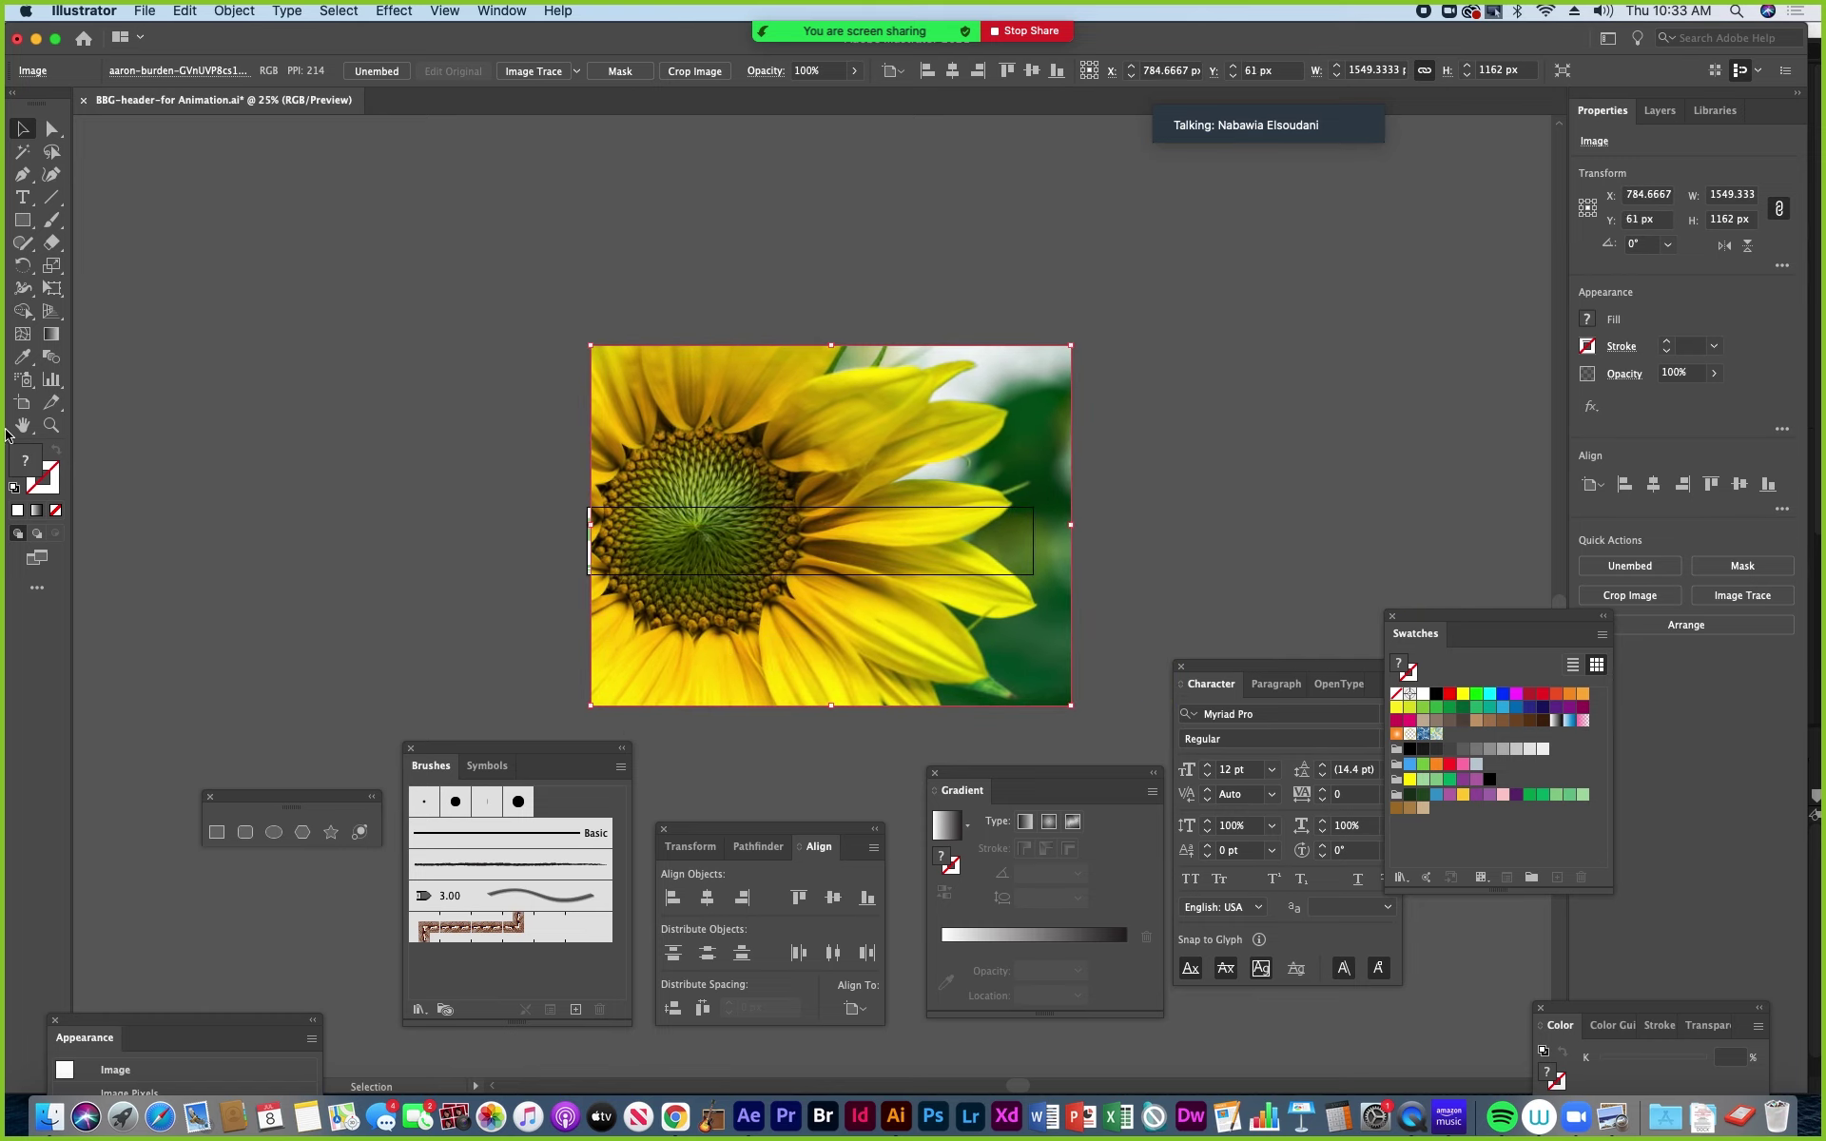
{"action": "left_click", "coordinate": [52, 426]}
{"action": "left_click", "coordinate": [733, 611]}
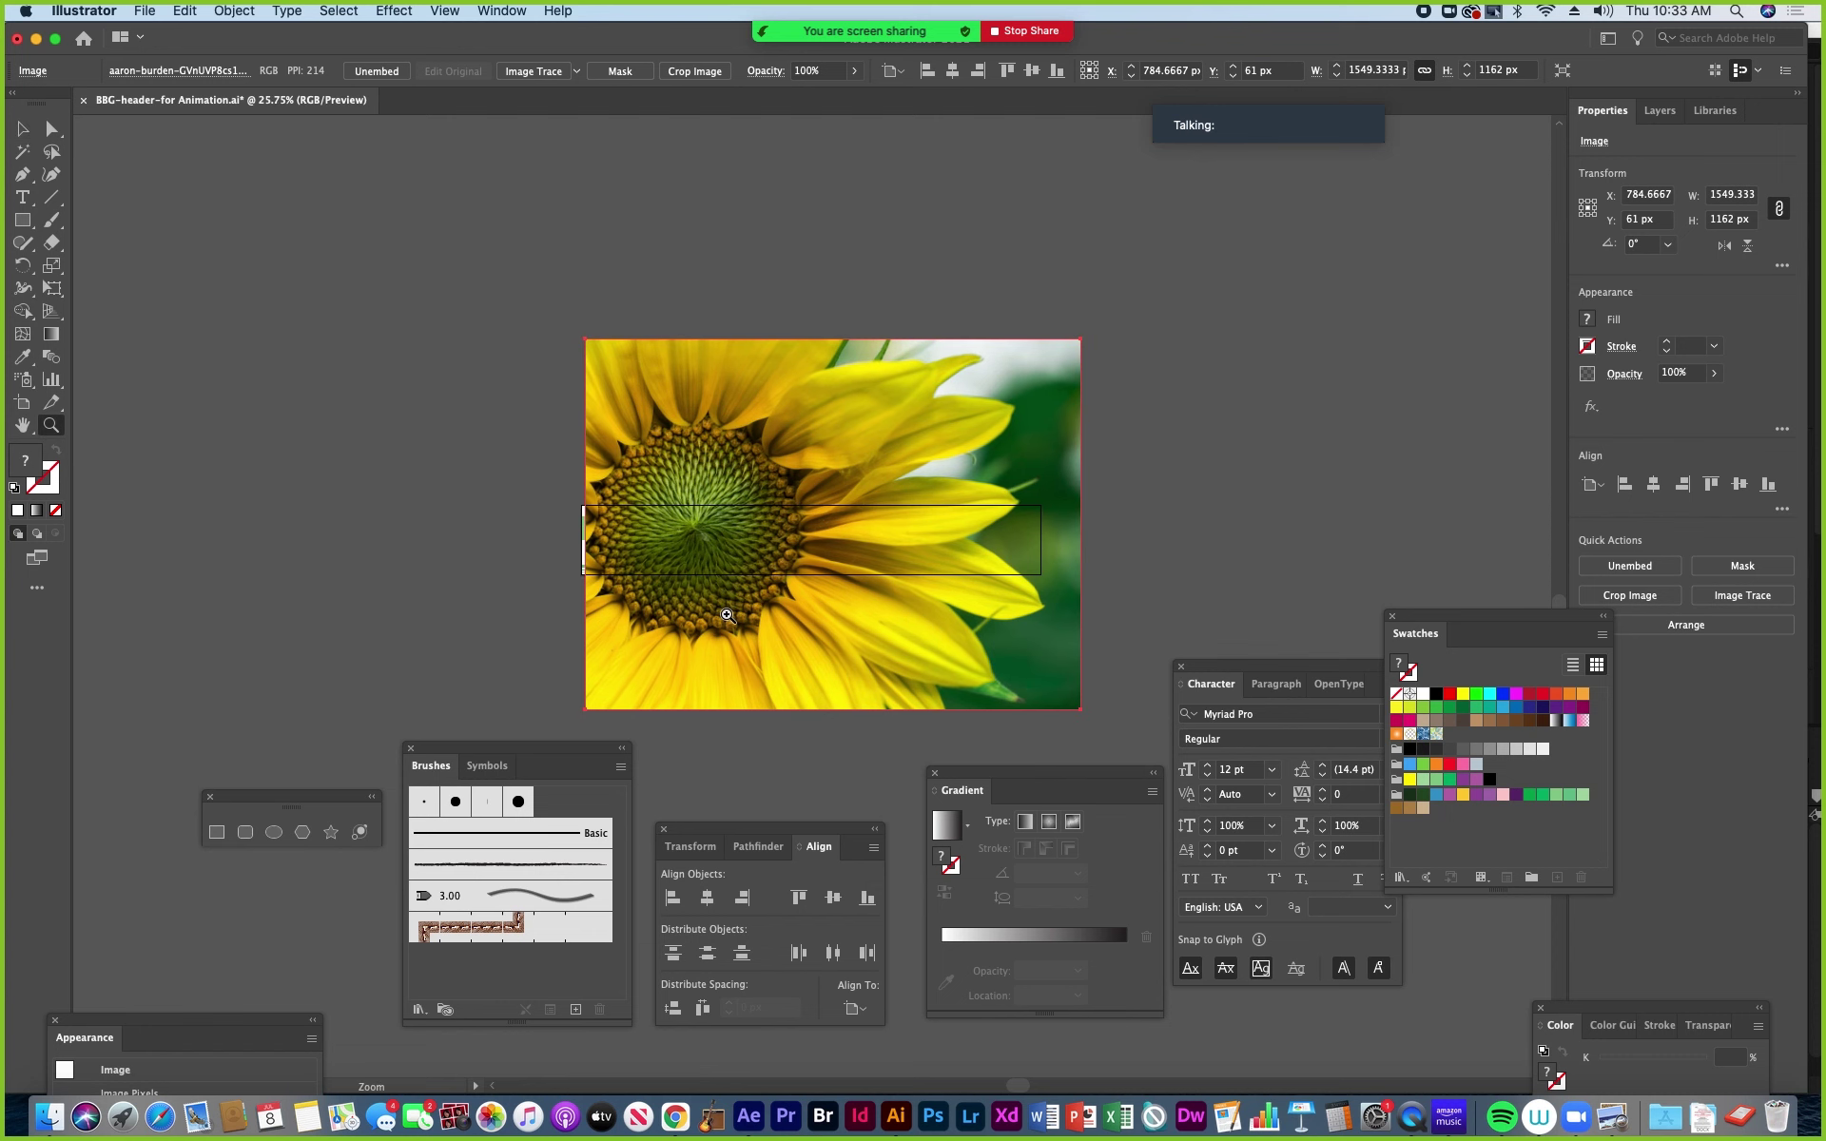
{"action": "left_click", "coordinate": [730, 615]}
{"action": "key", "text": "super+equal"}
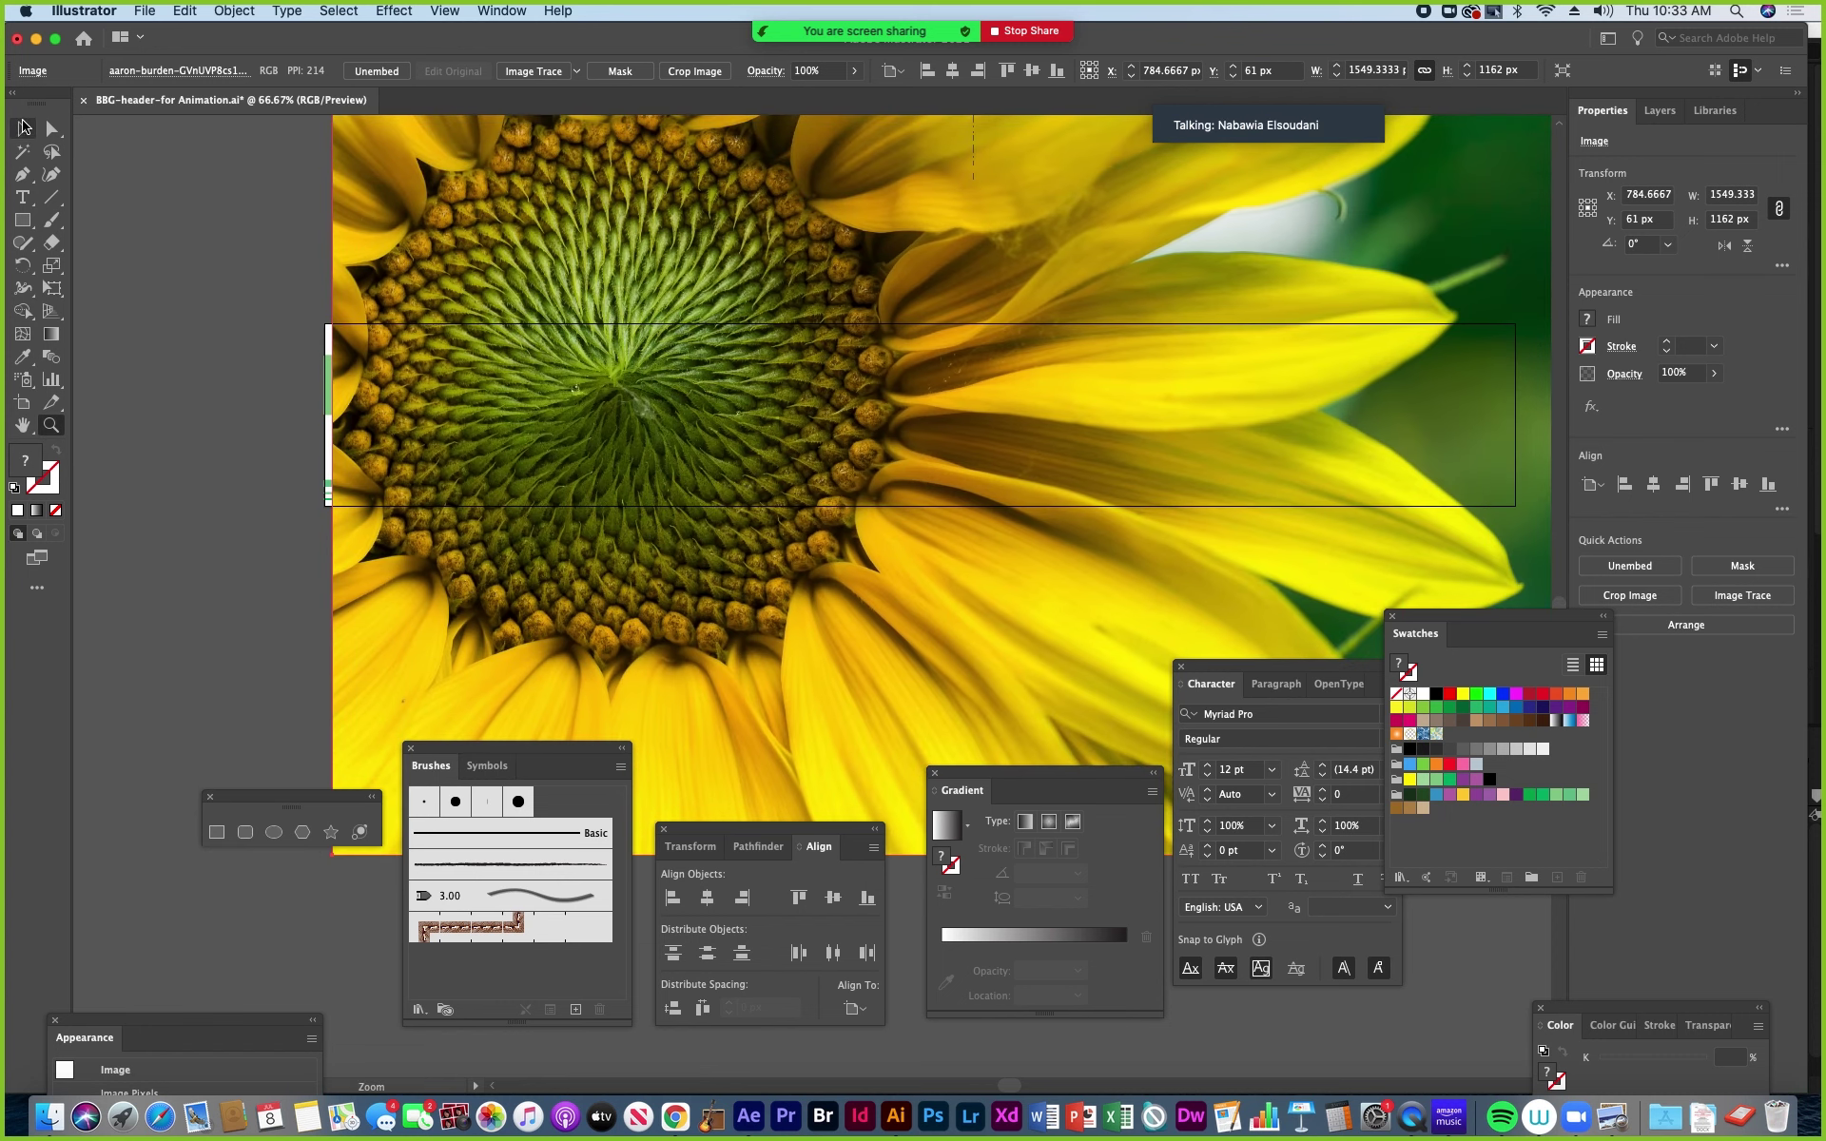
{"action": "left_click", "coordinate": [24, 126]}
{"action": "left_click_drag", "start_coordinate": [606, 272], "coordinate": [599, 293]}
{"action": "left_click_drag", "start_coordinate": [456, 436], "coordinate": [1040, 599]}
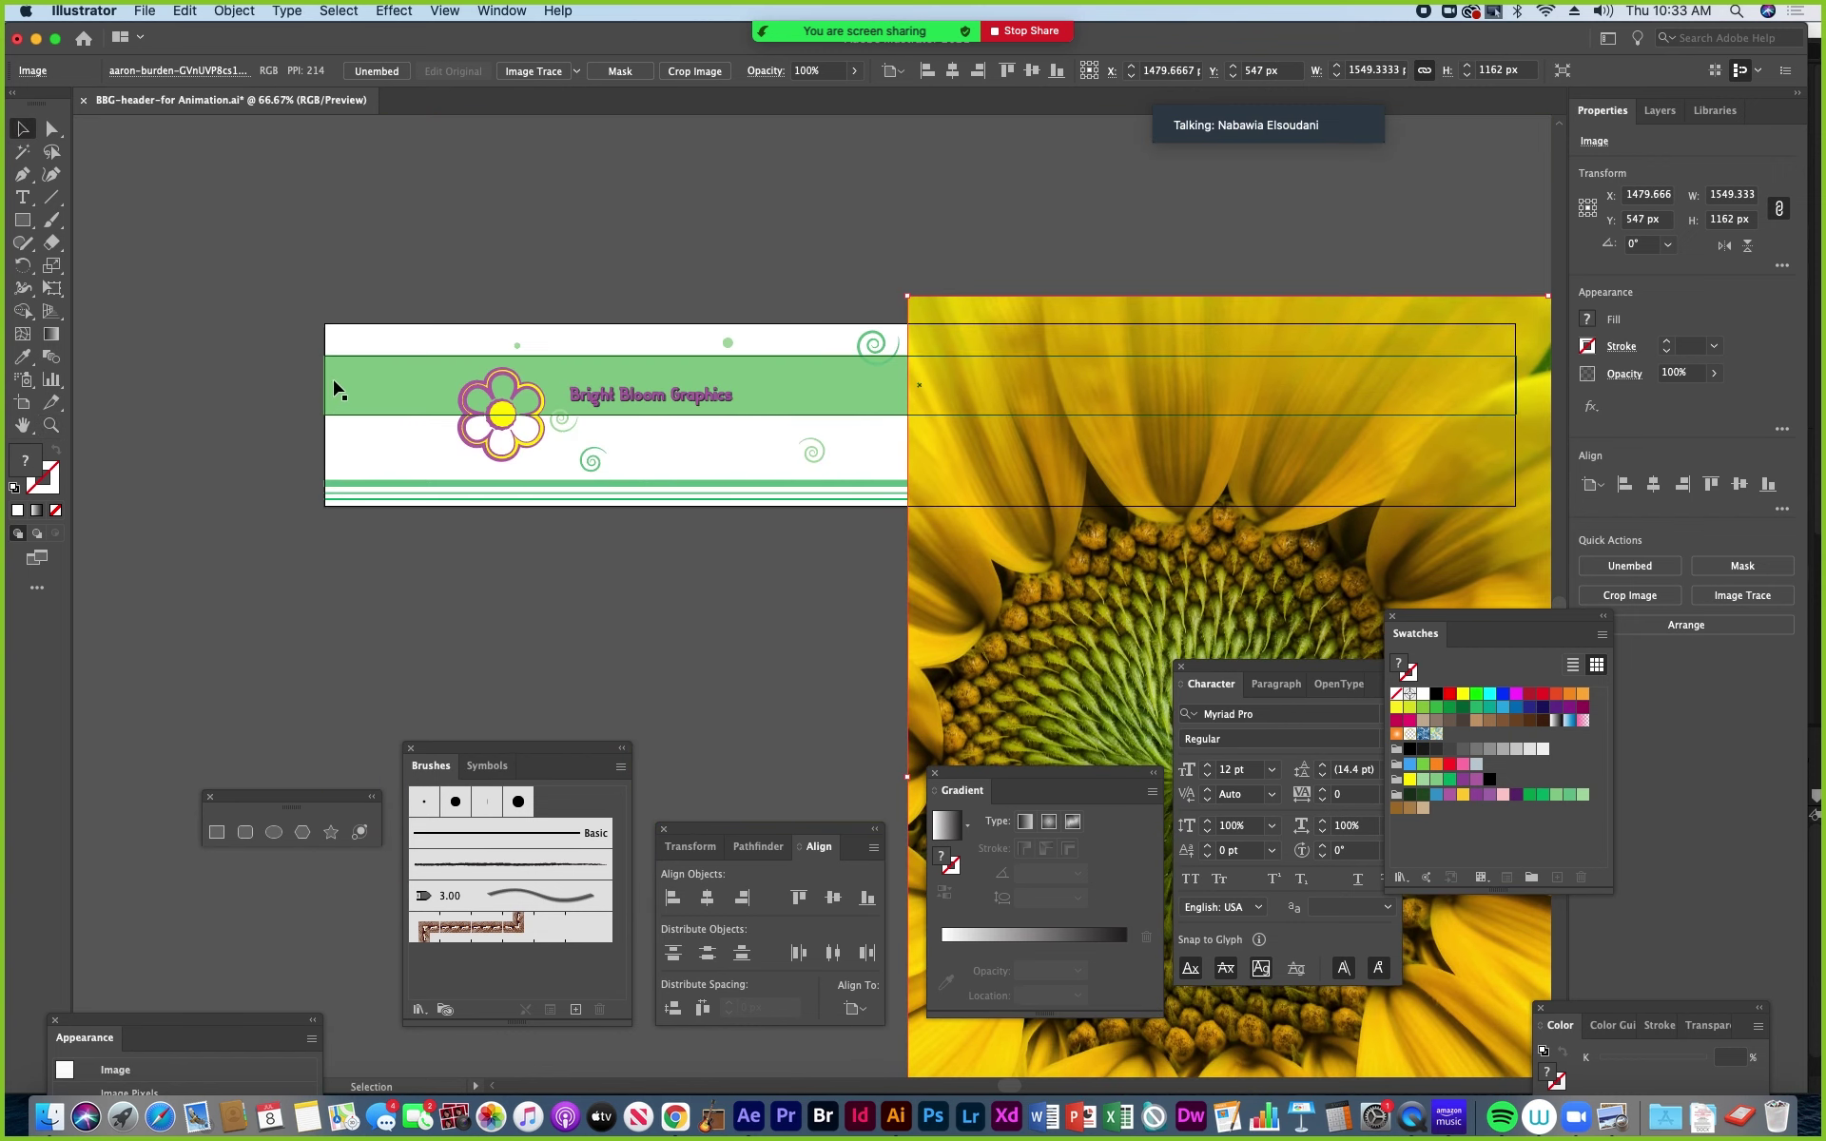
{"action": "left_click", "coordinate": [354, 386]}
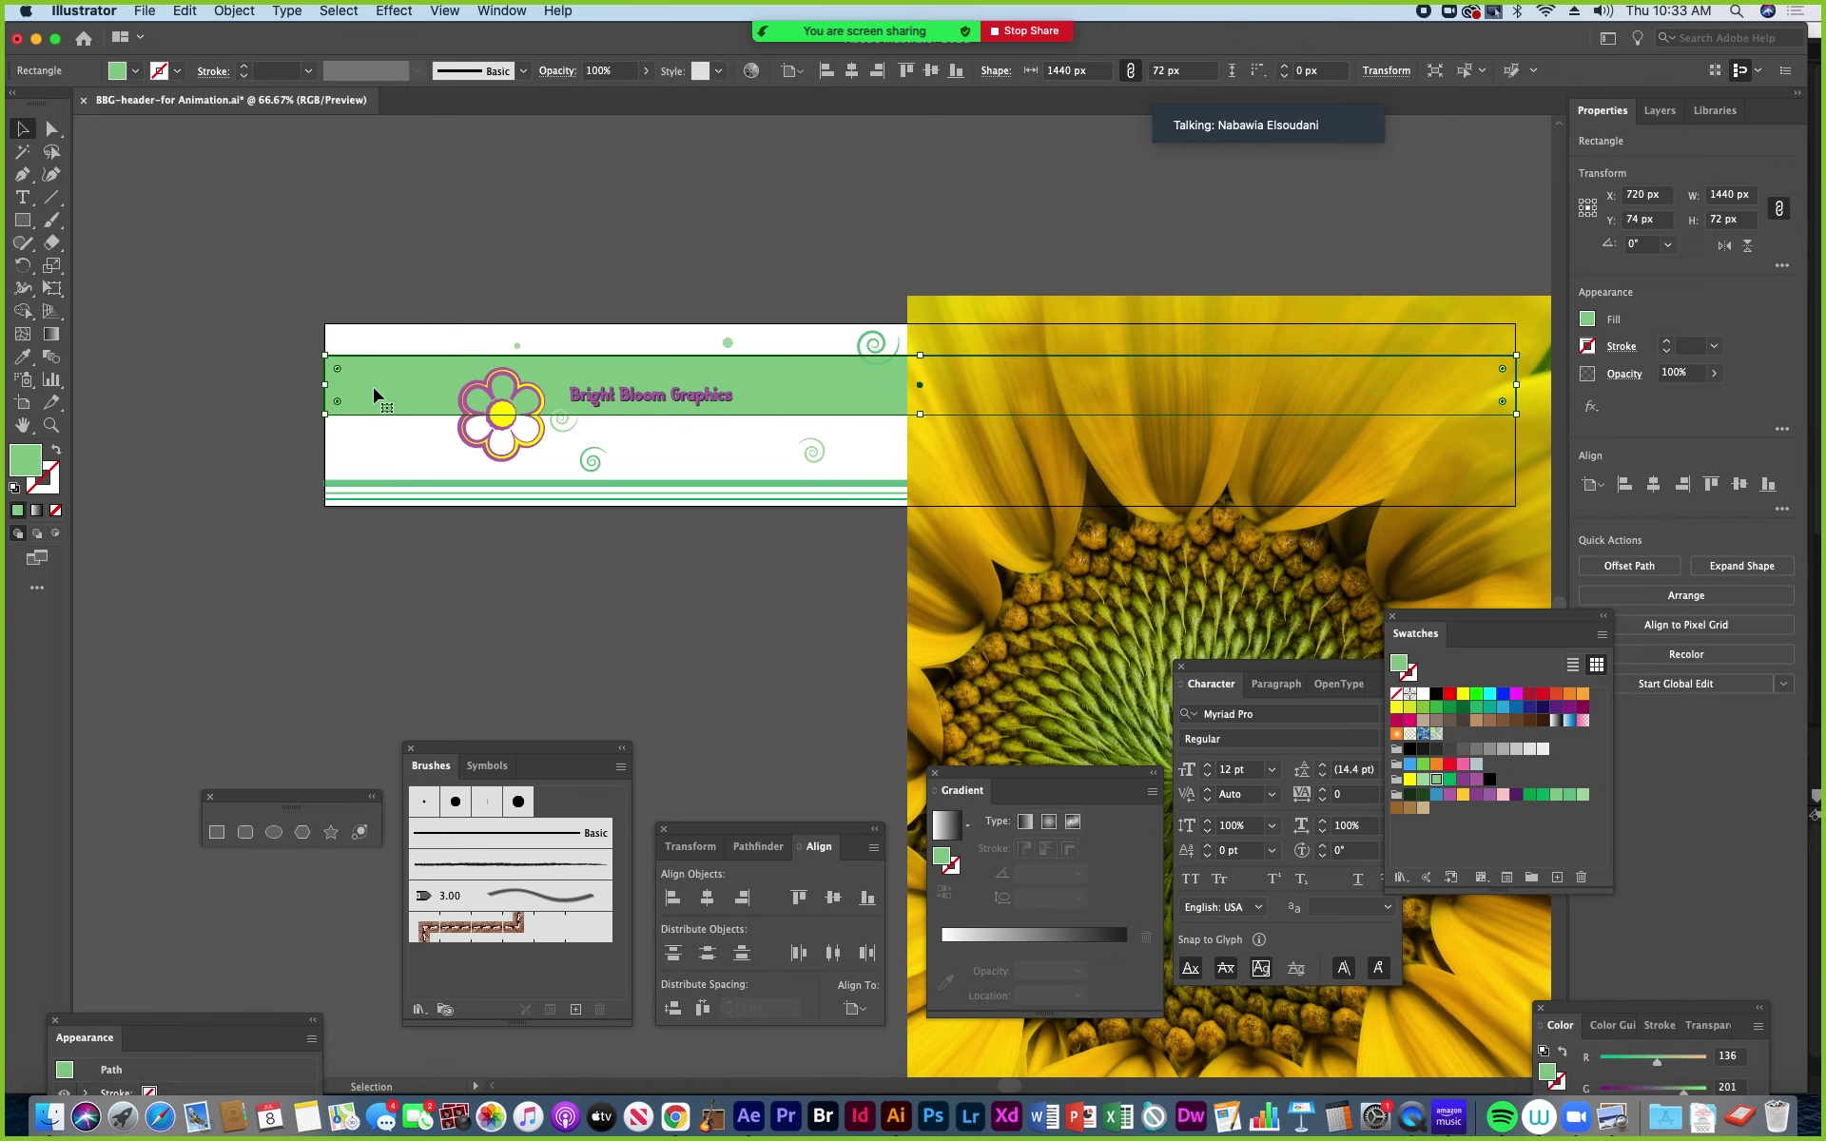
Move the sunflower image back over the header, leaving the green bar's left end exposed, and select the bar.
{"action": "left_click", "coordinate": [1108, 663]}
{"action": "left_click_drag", "start_coordinate": [1108, 663], "coordinate": [599, 447]}
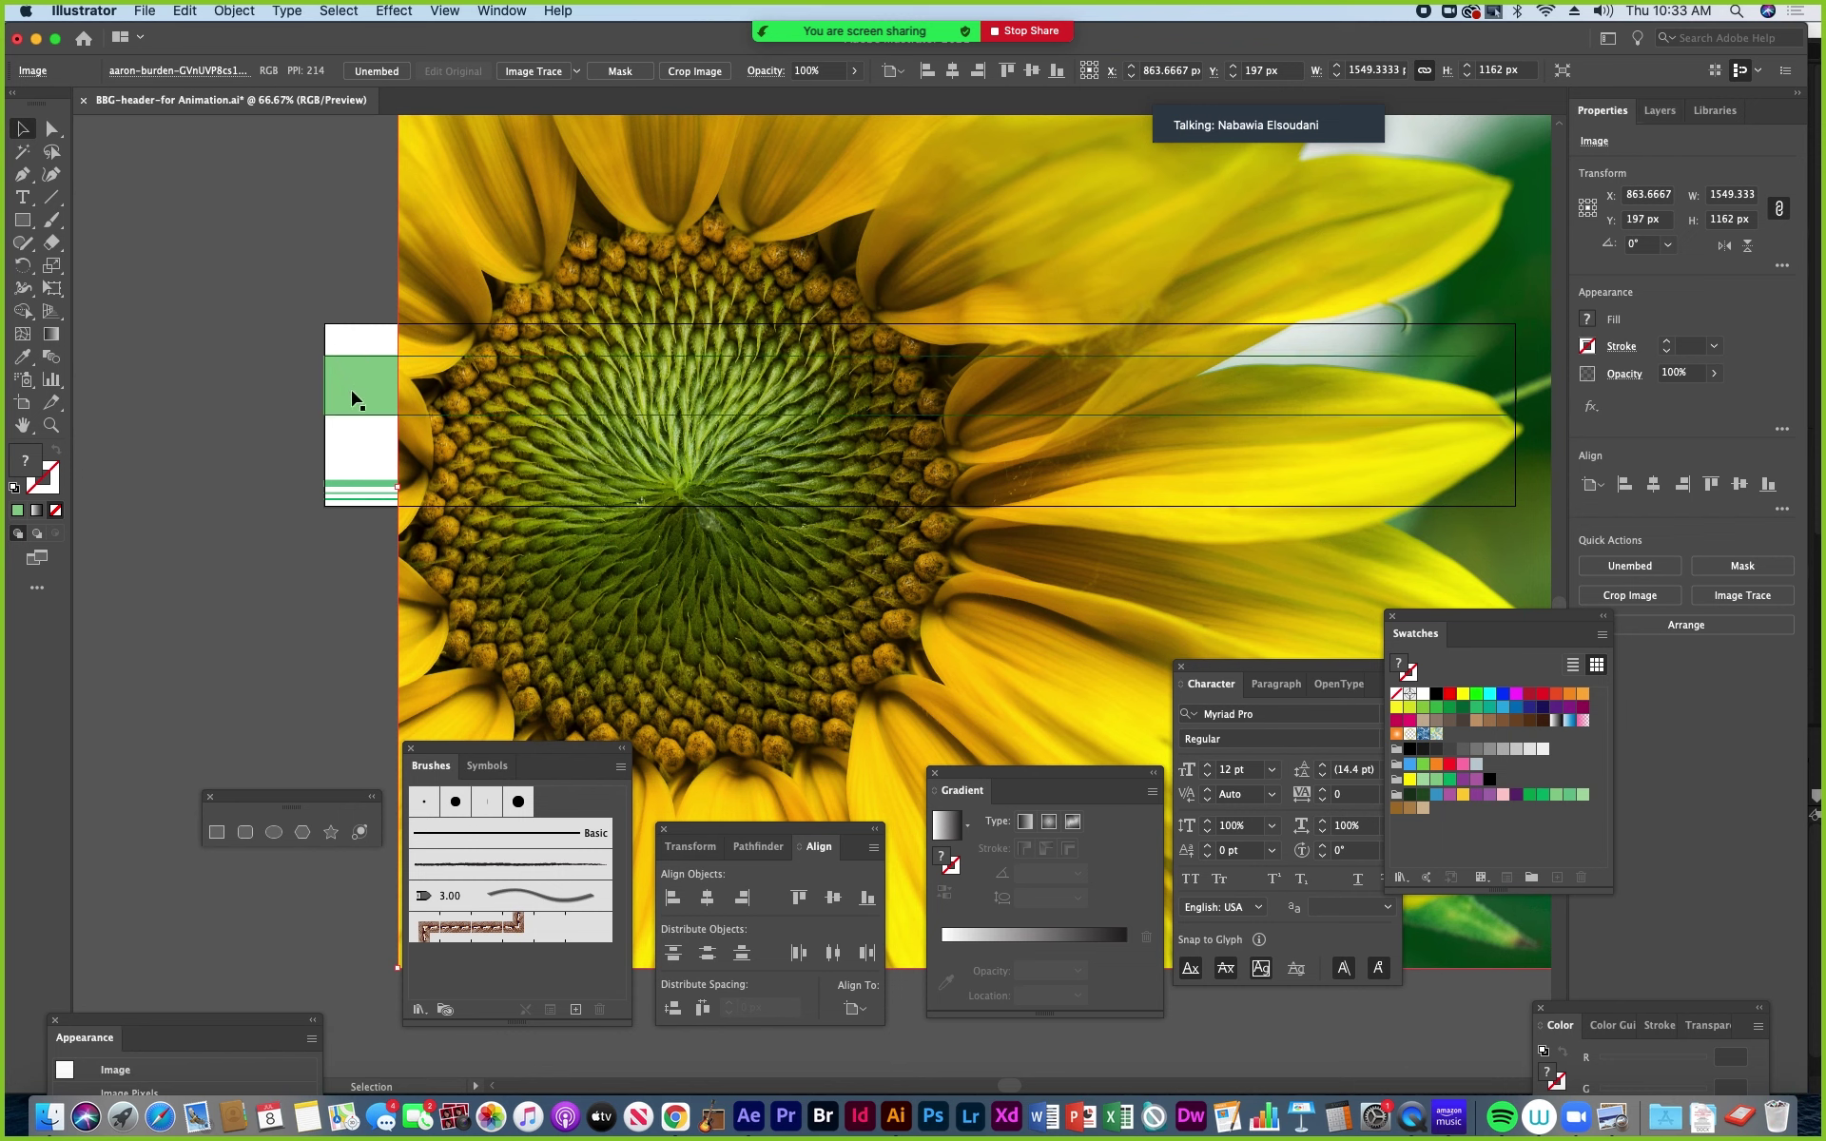
{"action": "left_click", "coordinate": [352, 398]}
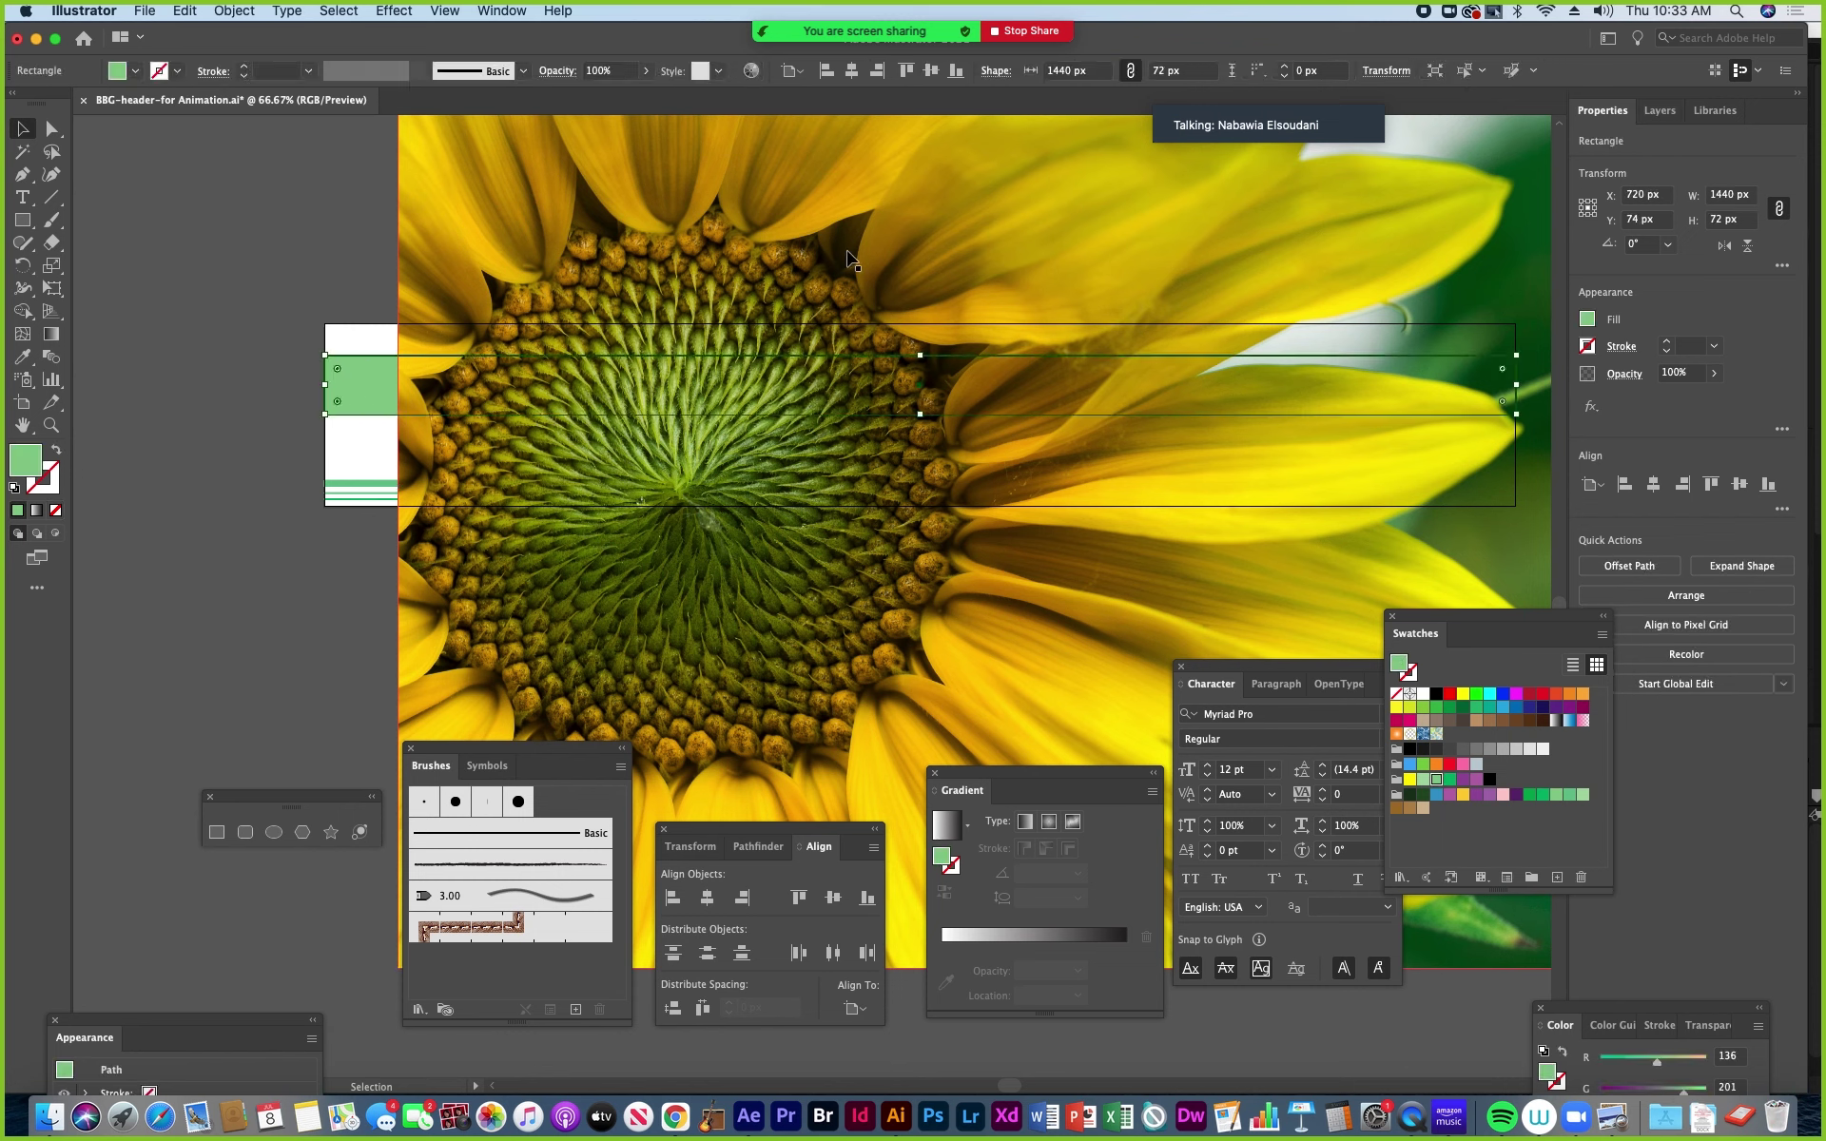
Show the document's layers and move the Swatches and Character panels clear of the layer list.
{"action": "left_click", "coordinate": [1665, 116]}
{"action": "left_click_drag", "start_coordinate": [1560, 625], "coordinate": [220, 613]}
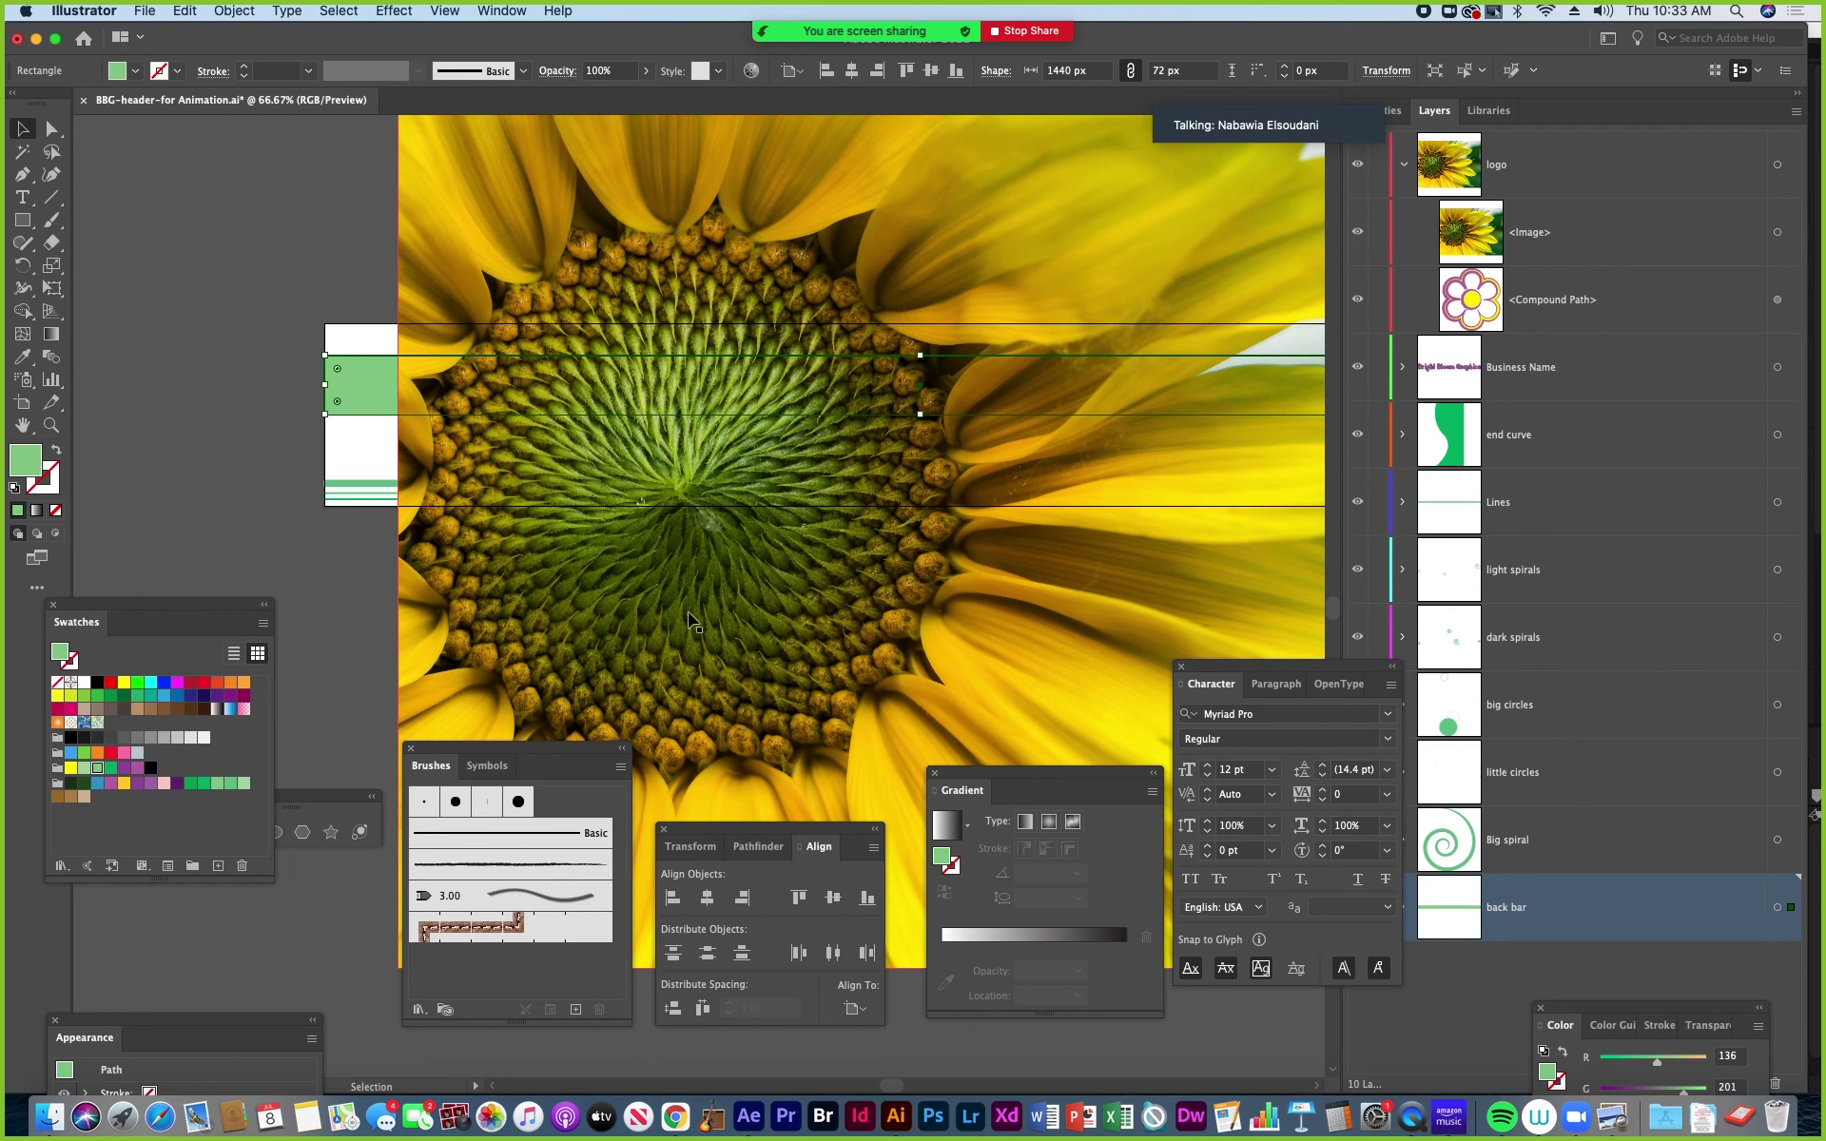
{"action": "left_click_drag", "start_coordinate": [1260, 667], "coordinate": [678, 748]}
{"action": "mouse_move", "coordinate": [1305, 126]}
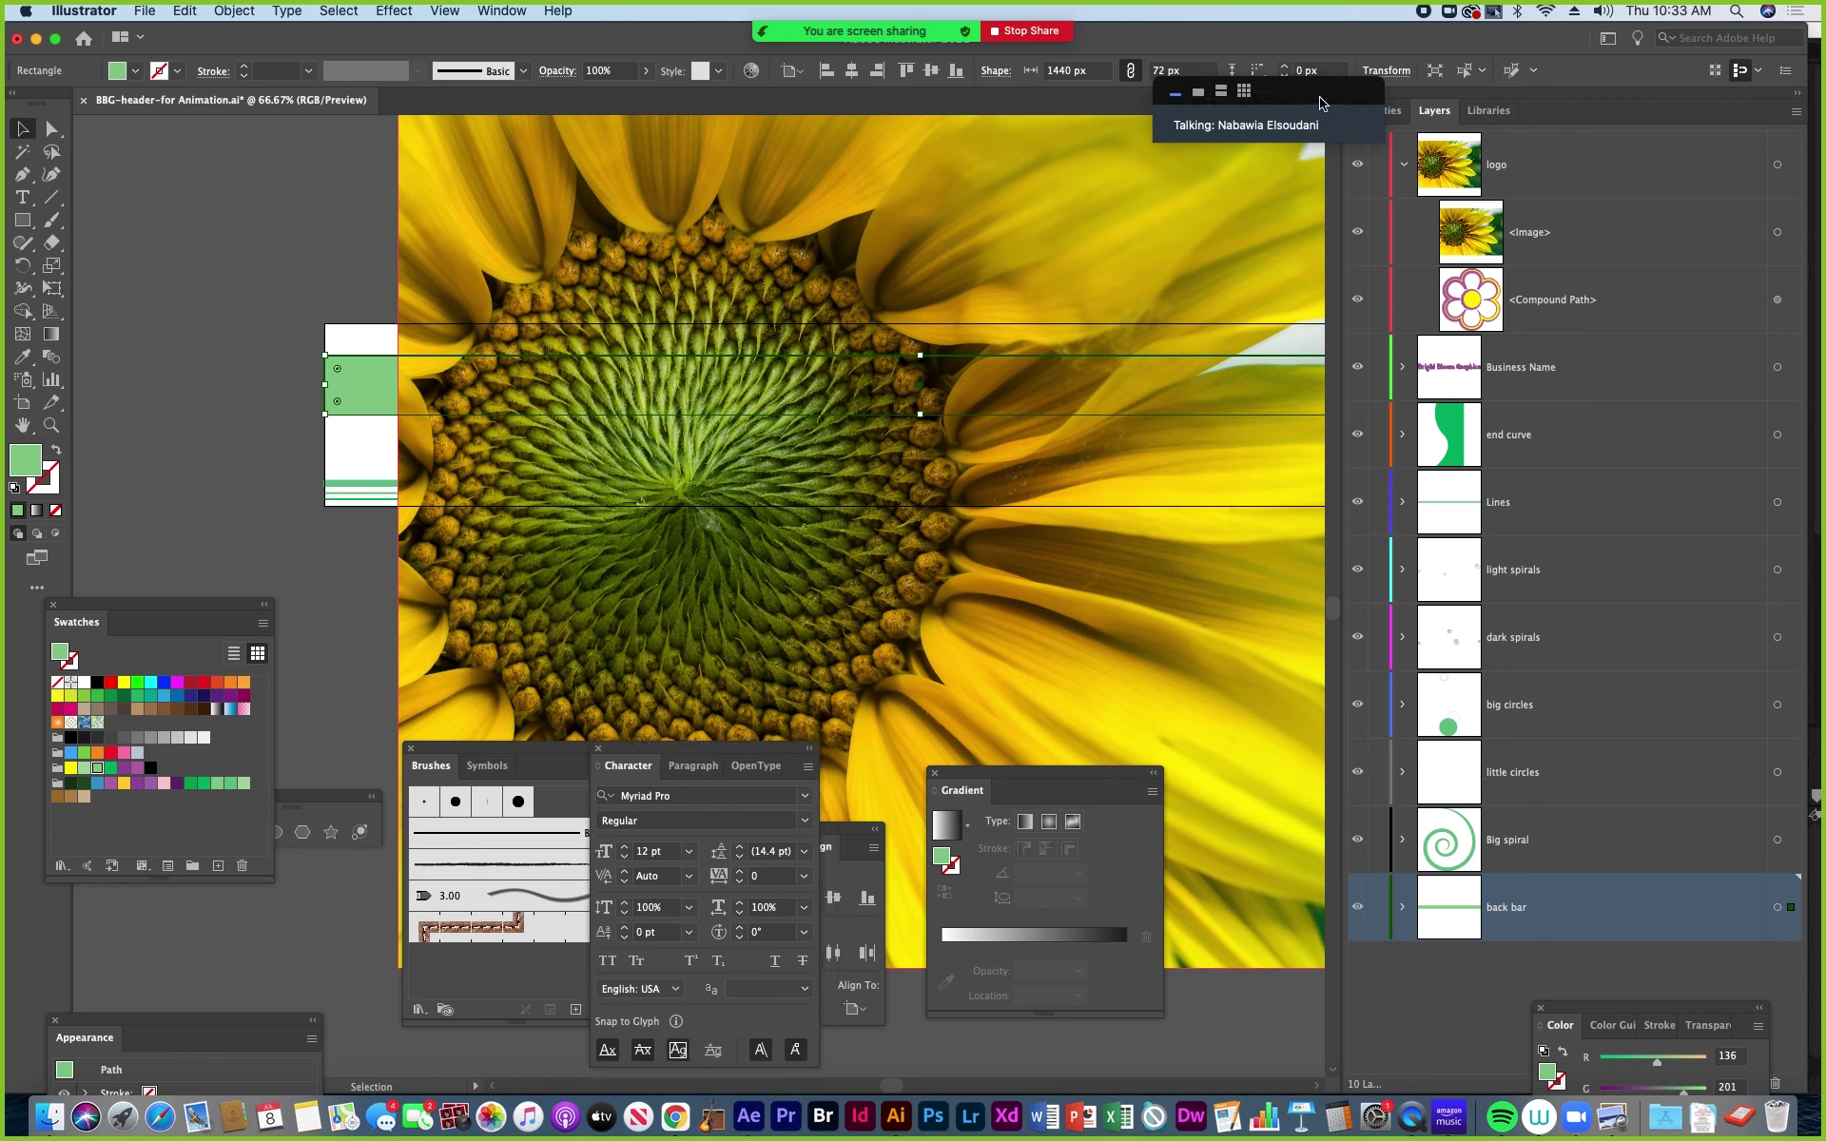
{"action": "left_click_drag", "start_coordinate": [1320, 103], "coordinate": [1228, 96]}
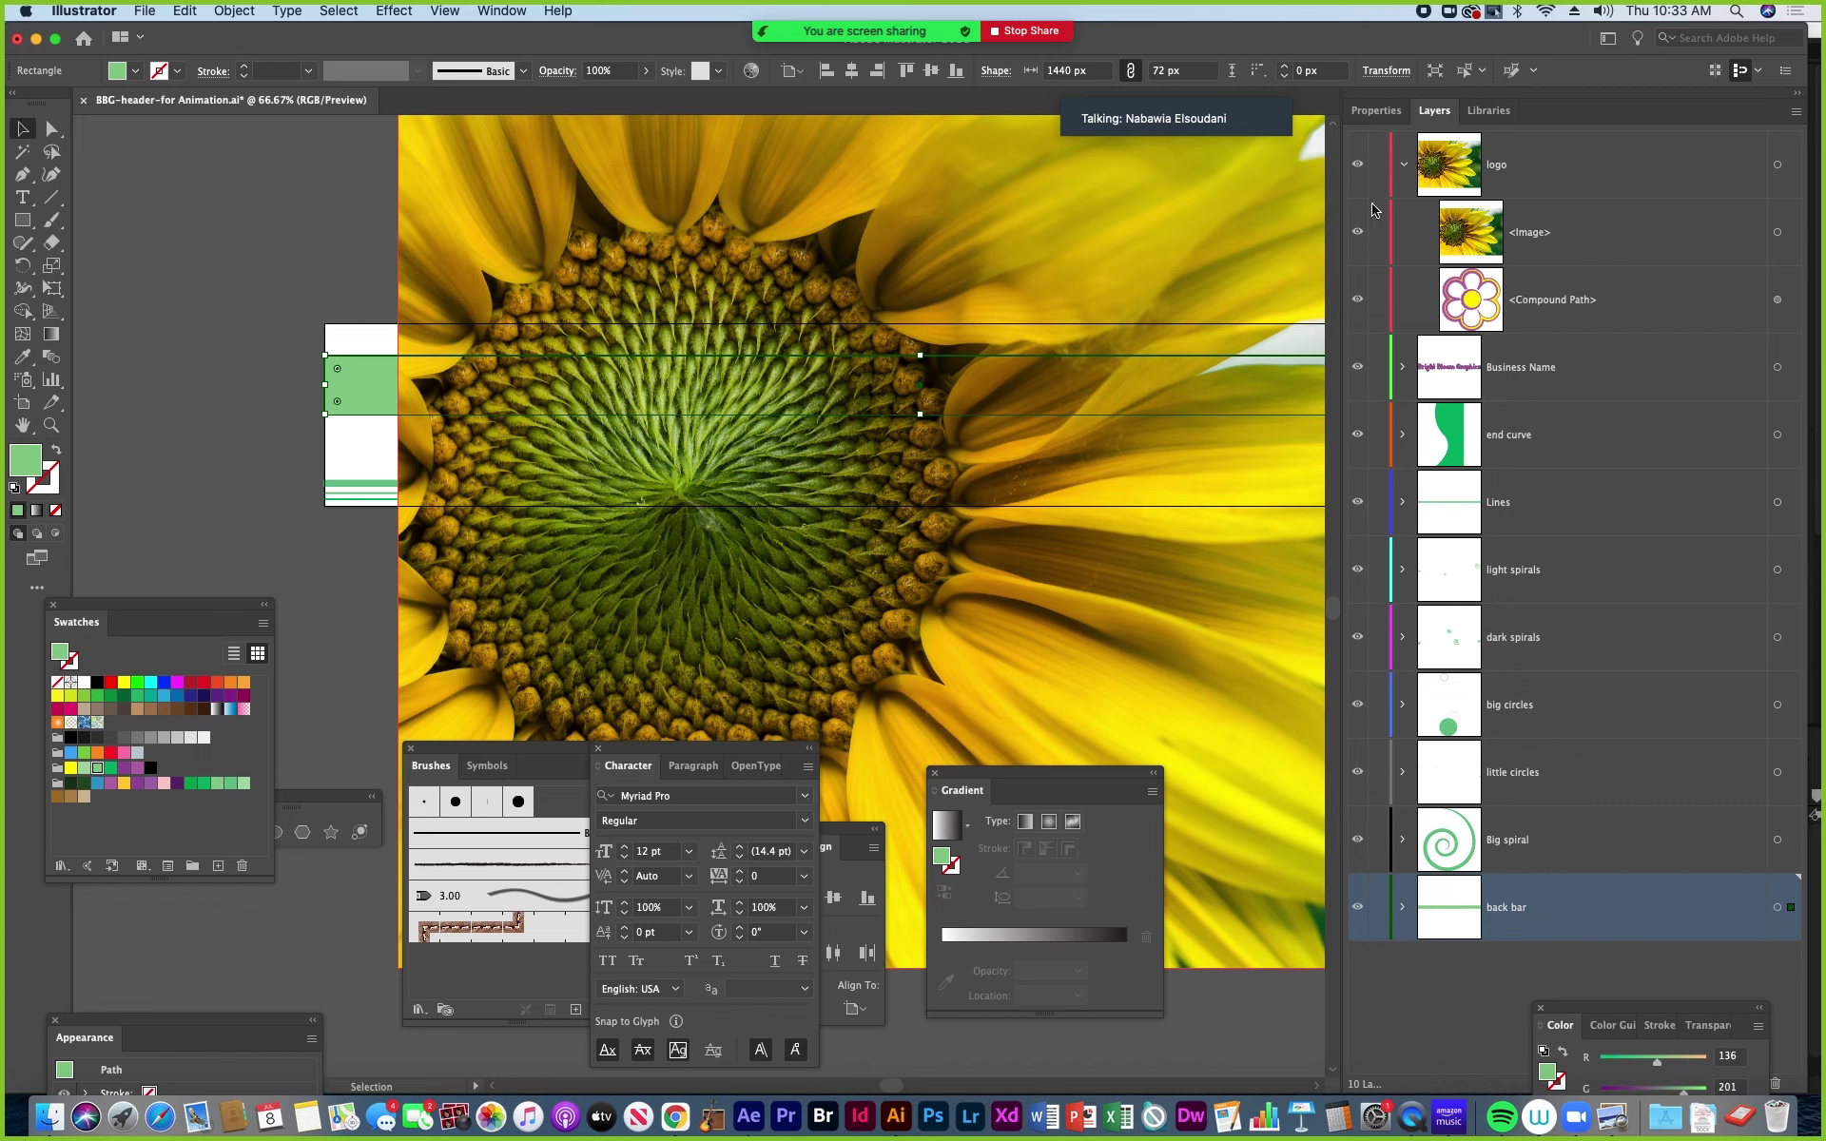
Check which objects the logo layer contains and collapse the layer.
{"action": "left_click", "coordinate": [1405, 166]}
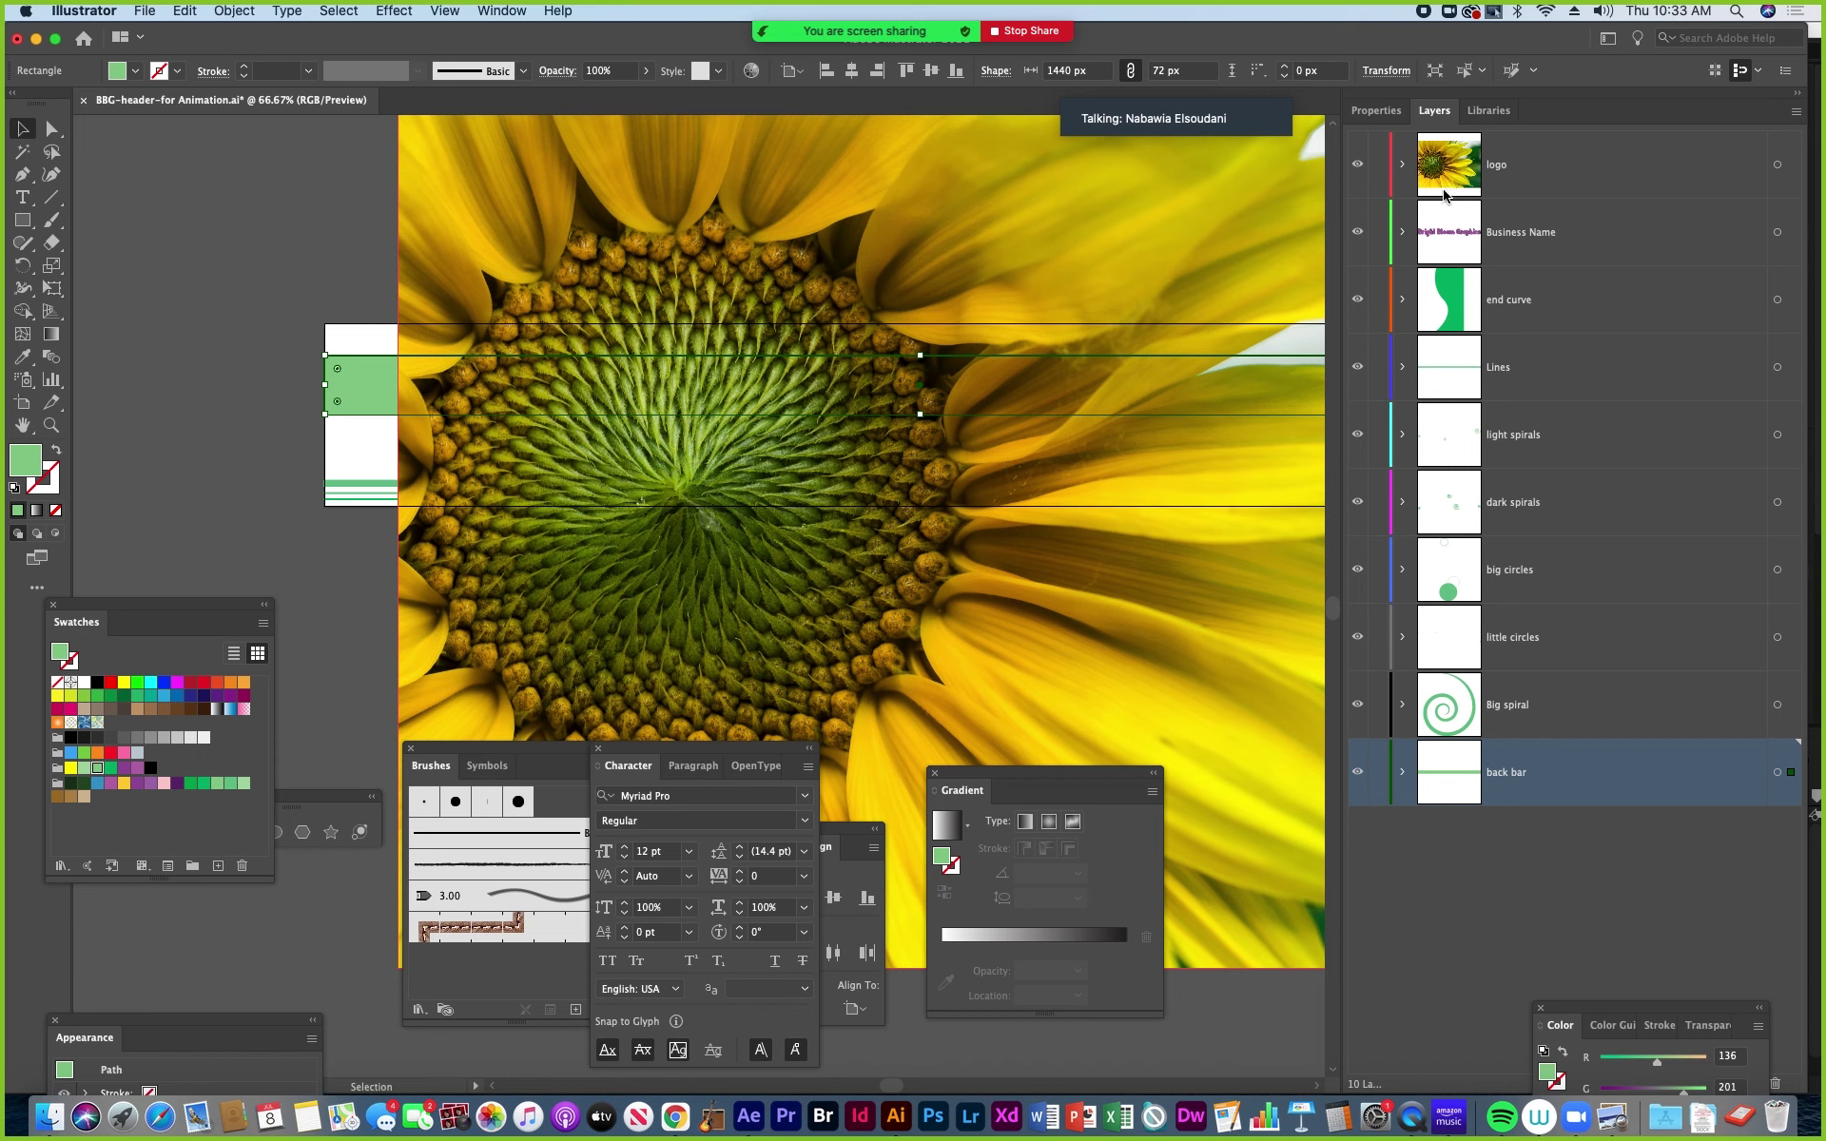
{"action": "left_click", "coordinate": [1401, 167]}
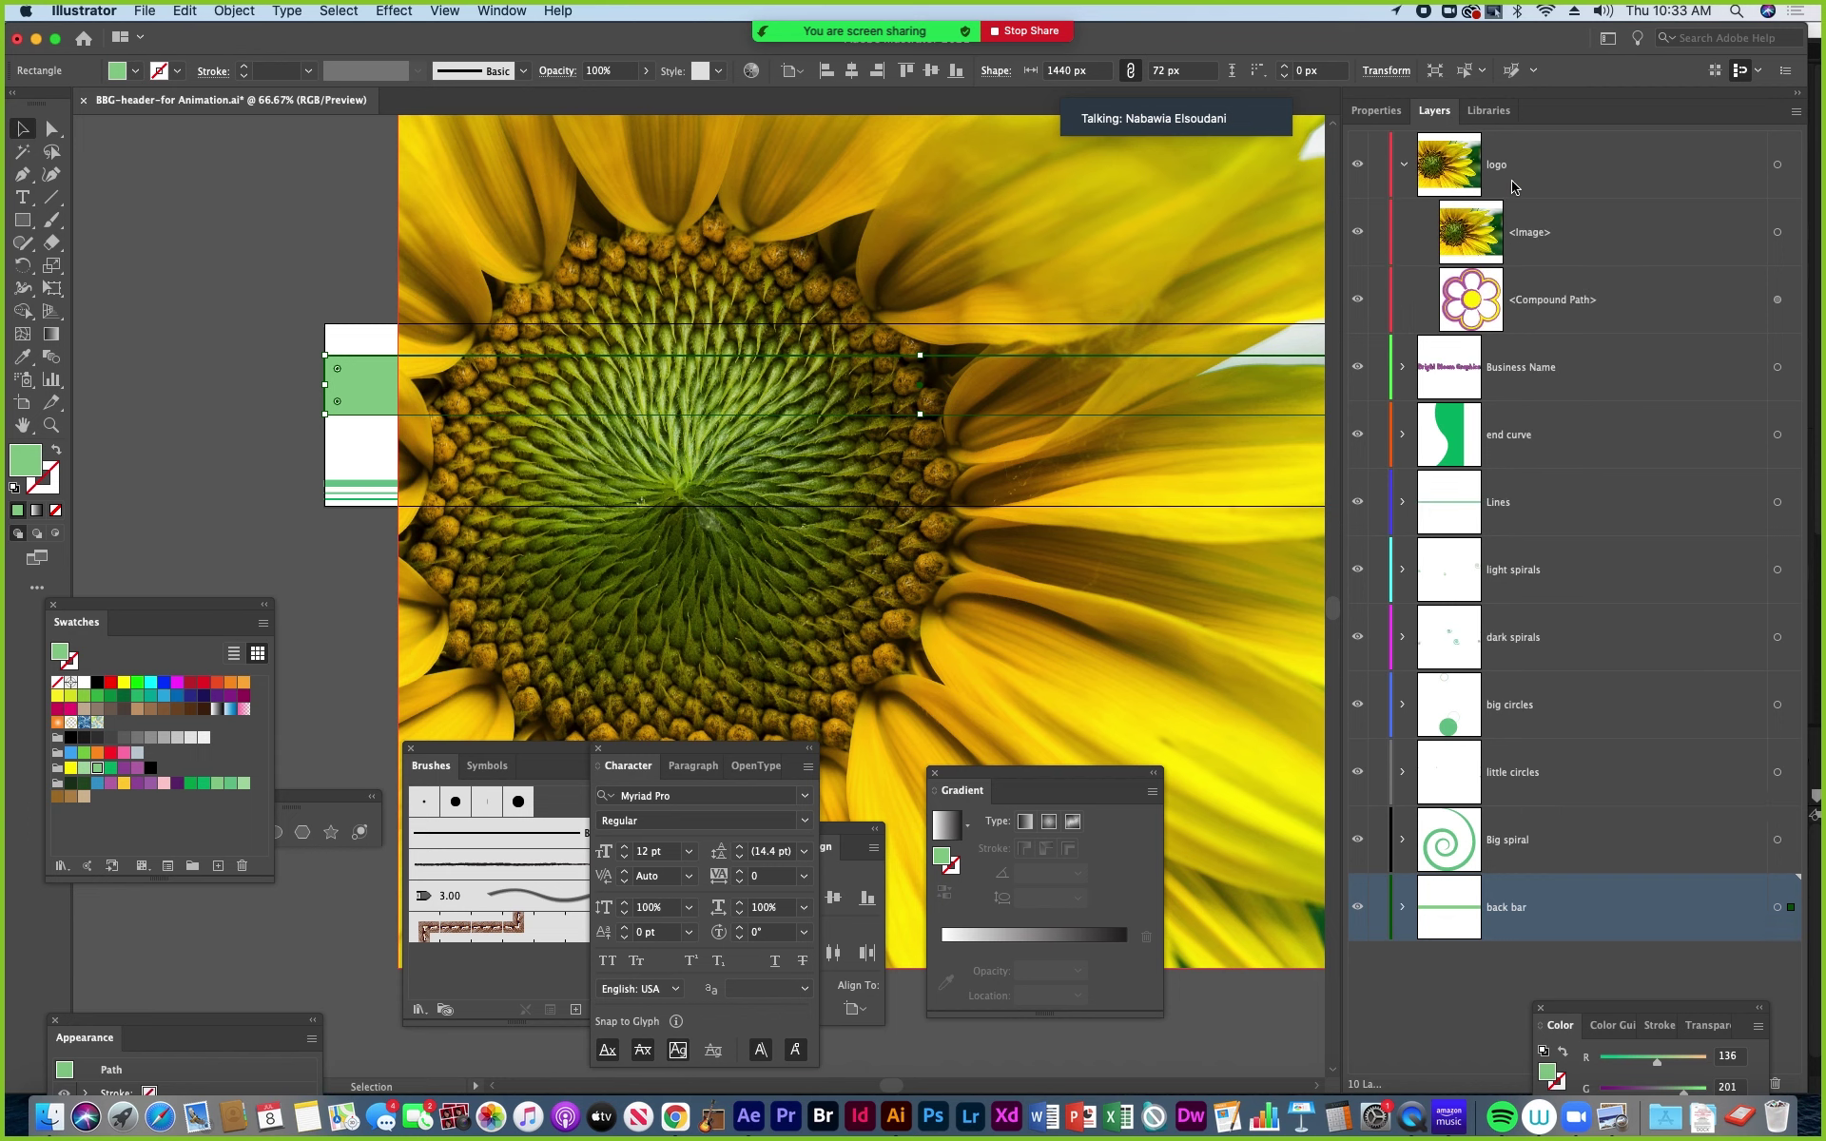
{"action": "left_click", "coordinate": [1405, 166]}
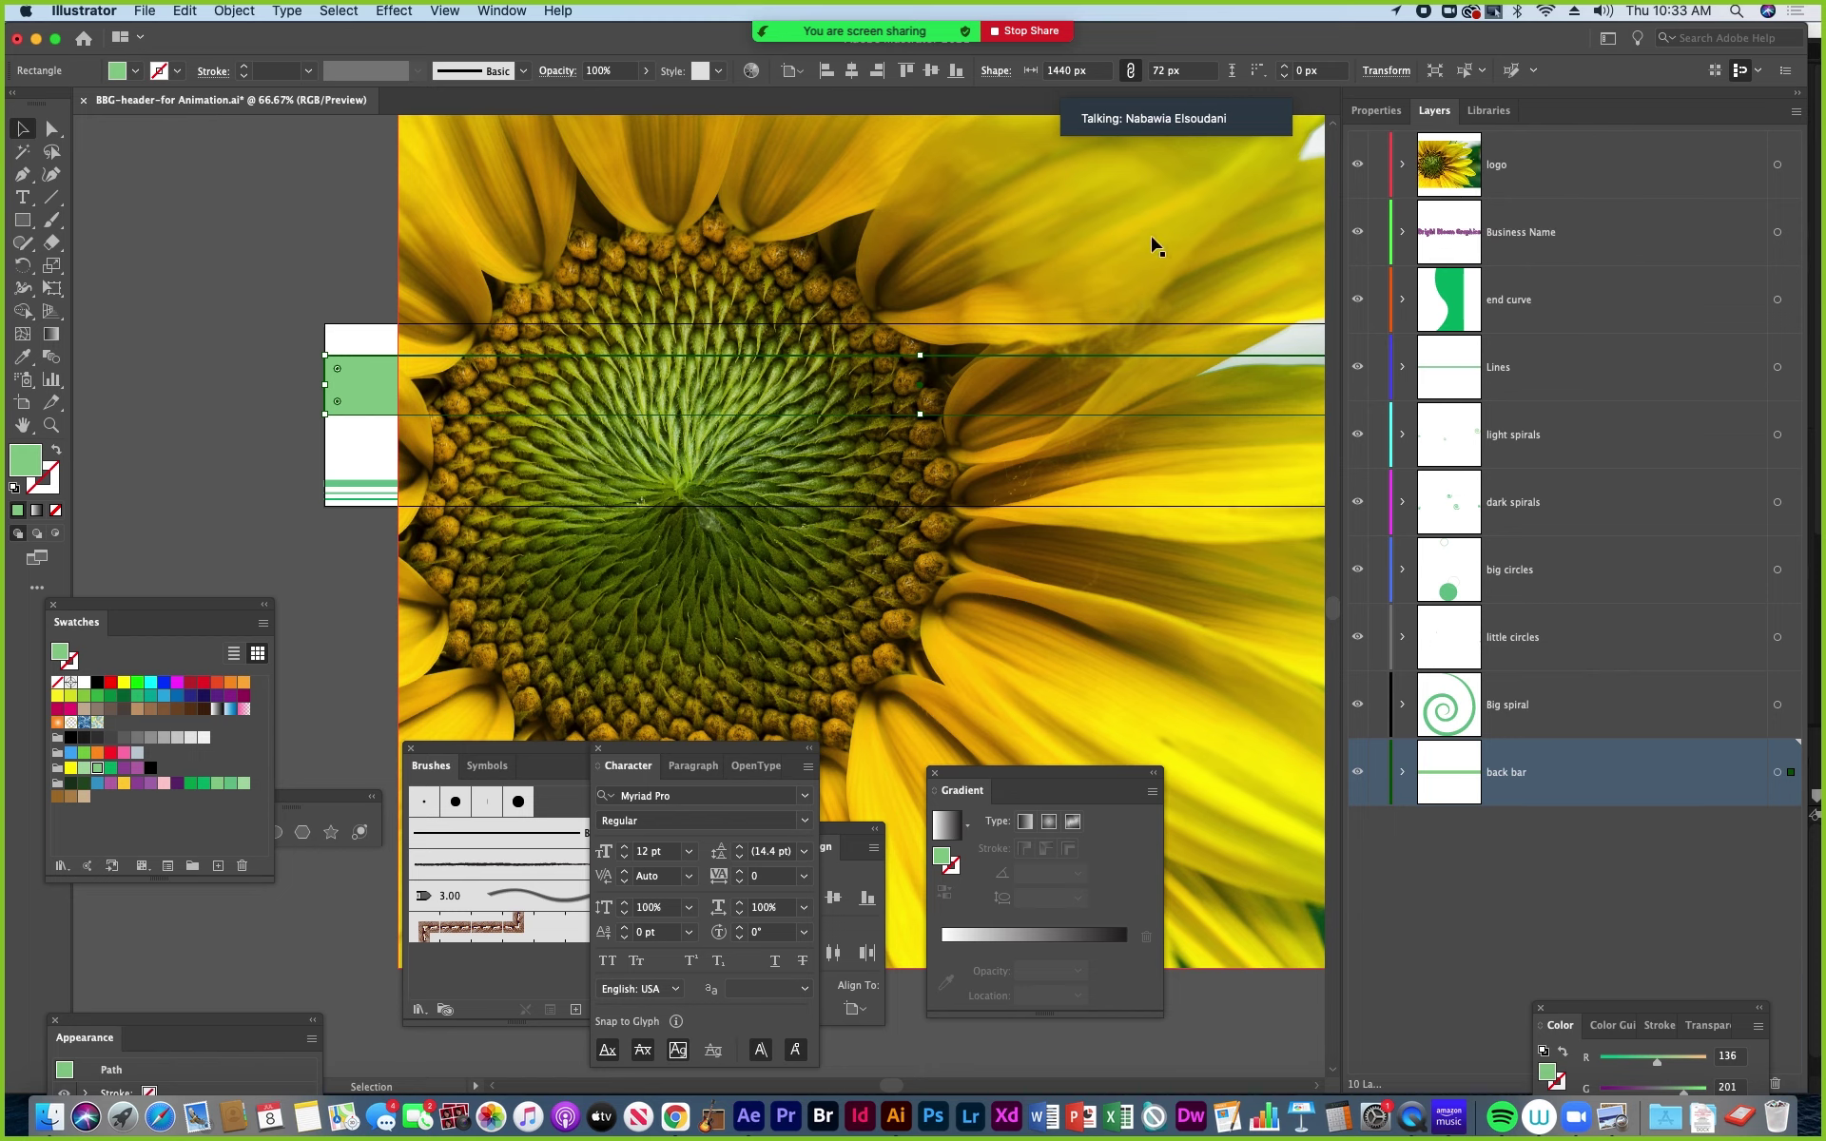
Cut the sunflower image out of the logo layer and paste it in place on the back bar layer.
{"action": "left_click", "coordinate": [547, 223]}
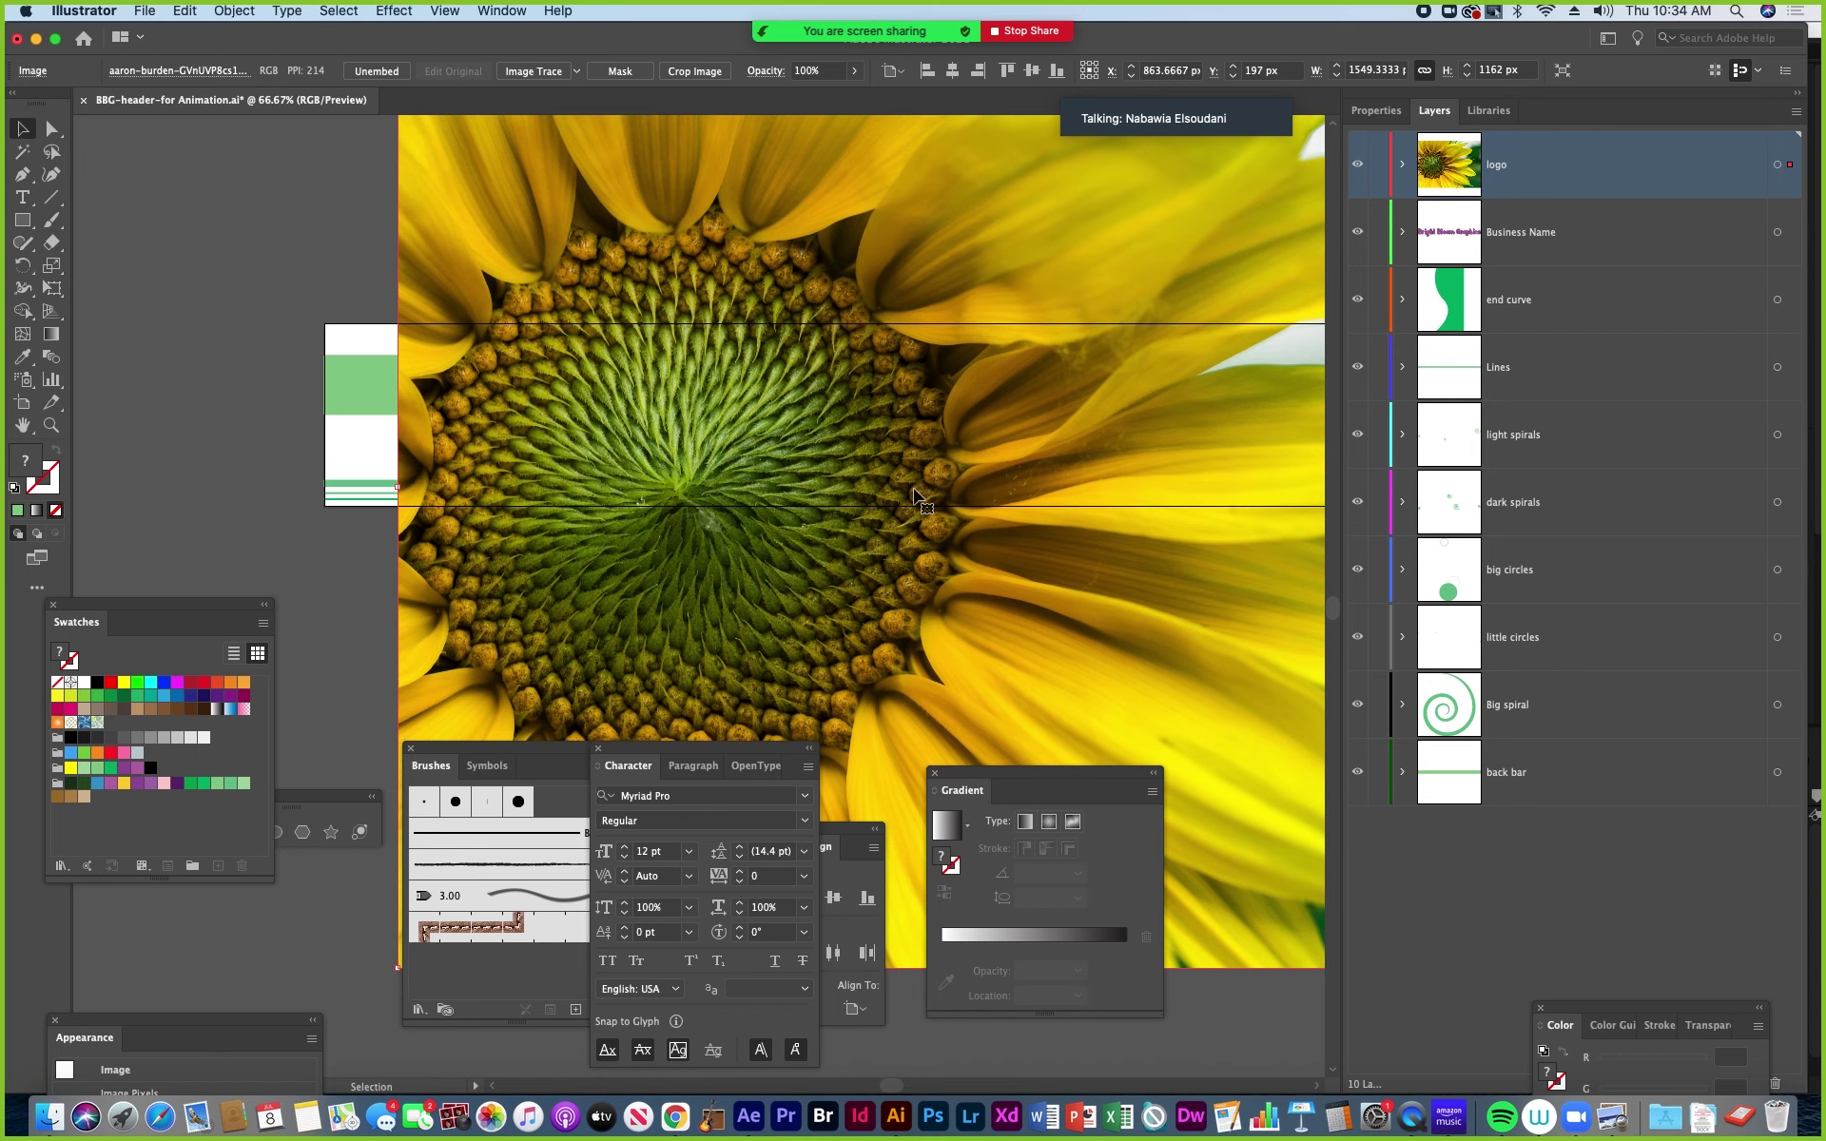
{"action": "key", "text": "space"}
{"action": "scroll", "coordinate": [465, 296], "scroll_direction": "up", "scroll_amount": 5}
{"action": "scroll", "coordinate": [465, 296], "scroll_direction": "right", "scroll_amount": 3}
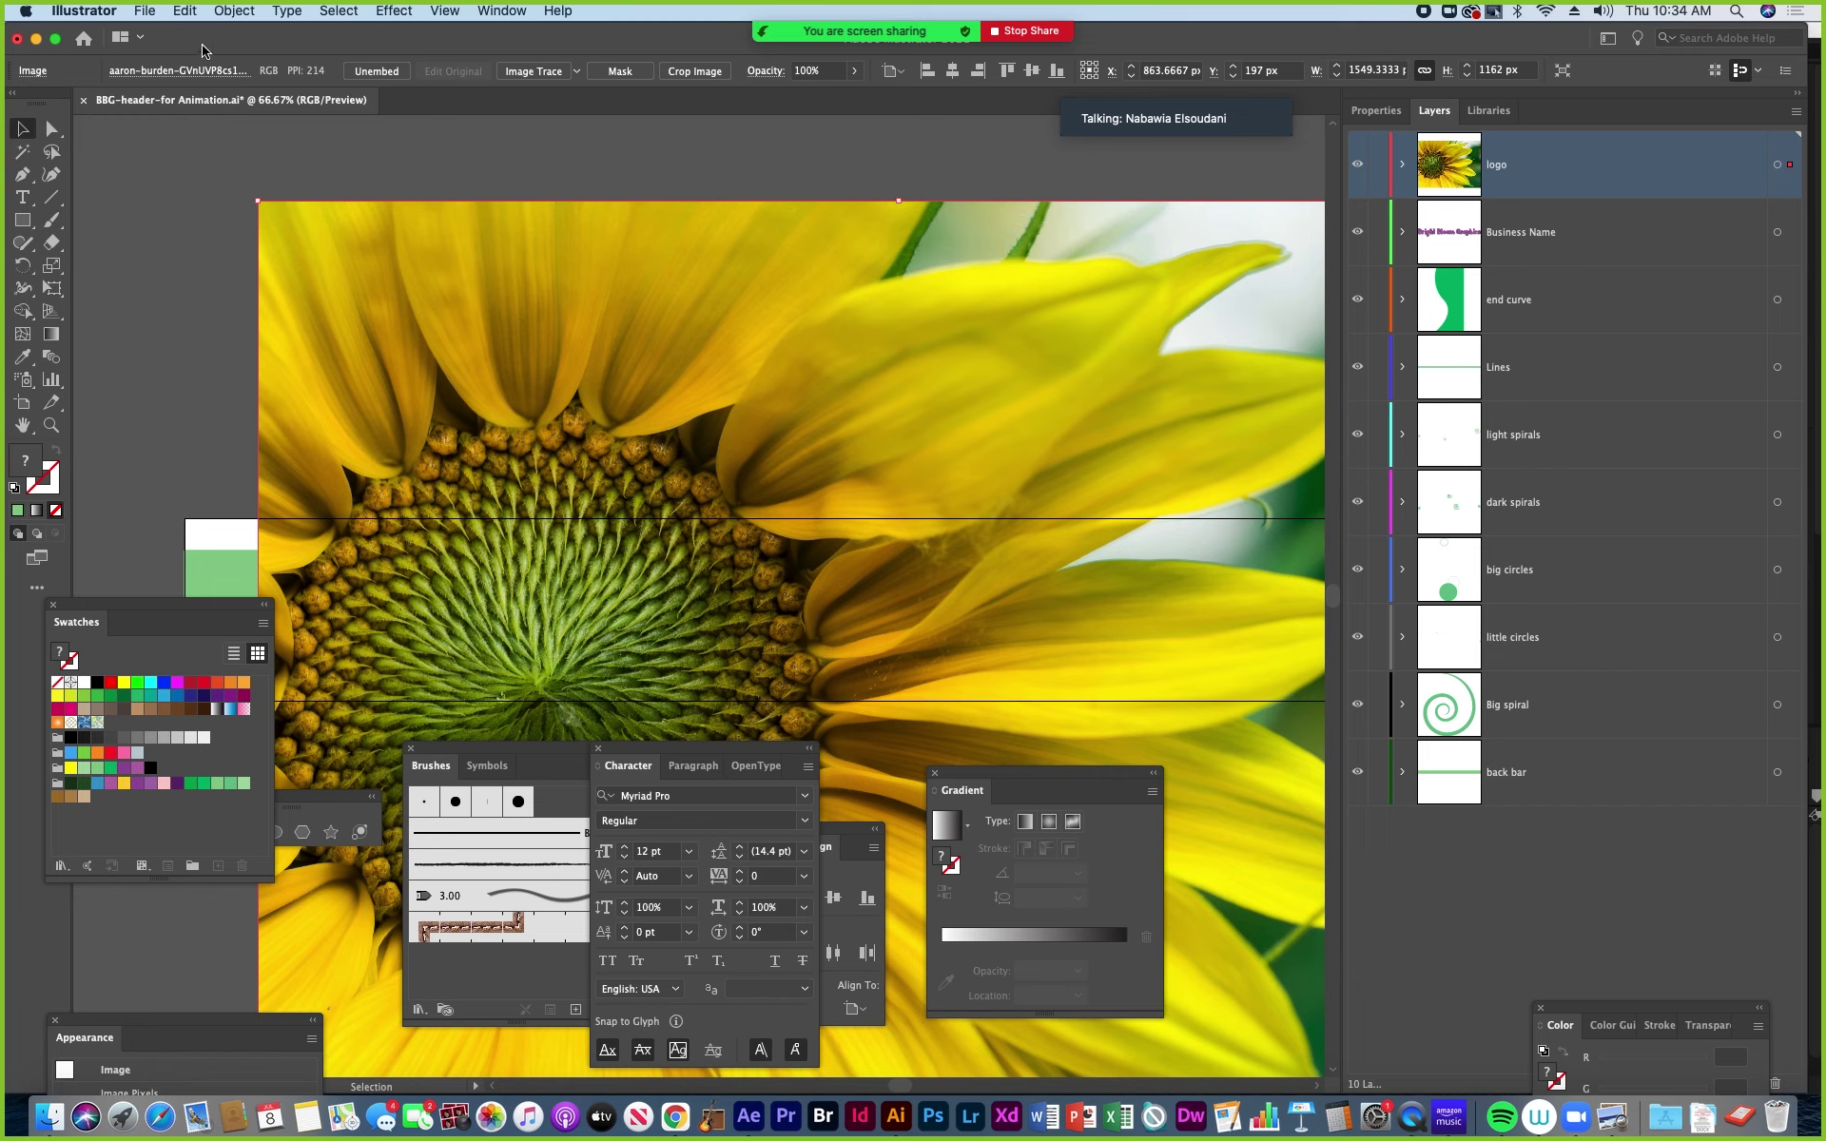
{"action": "left_click", "coordinate": [186, 11]}
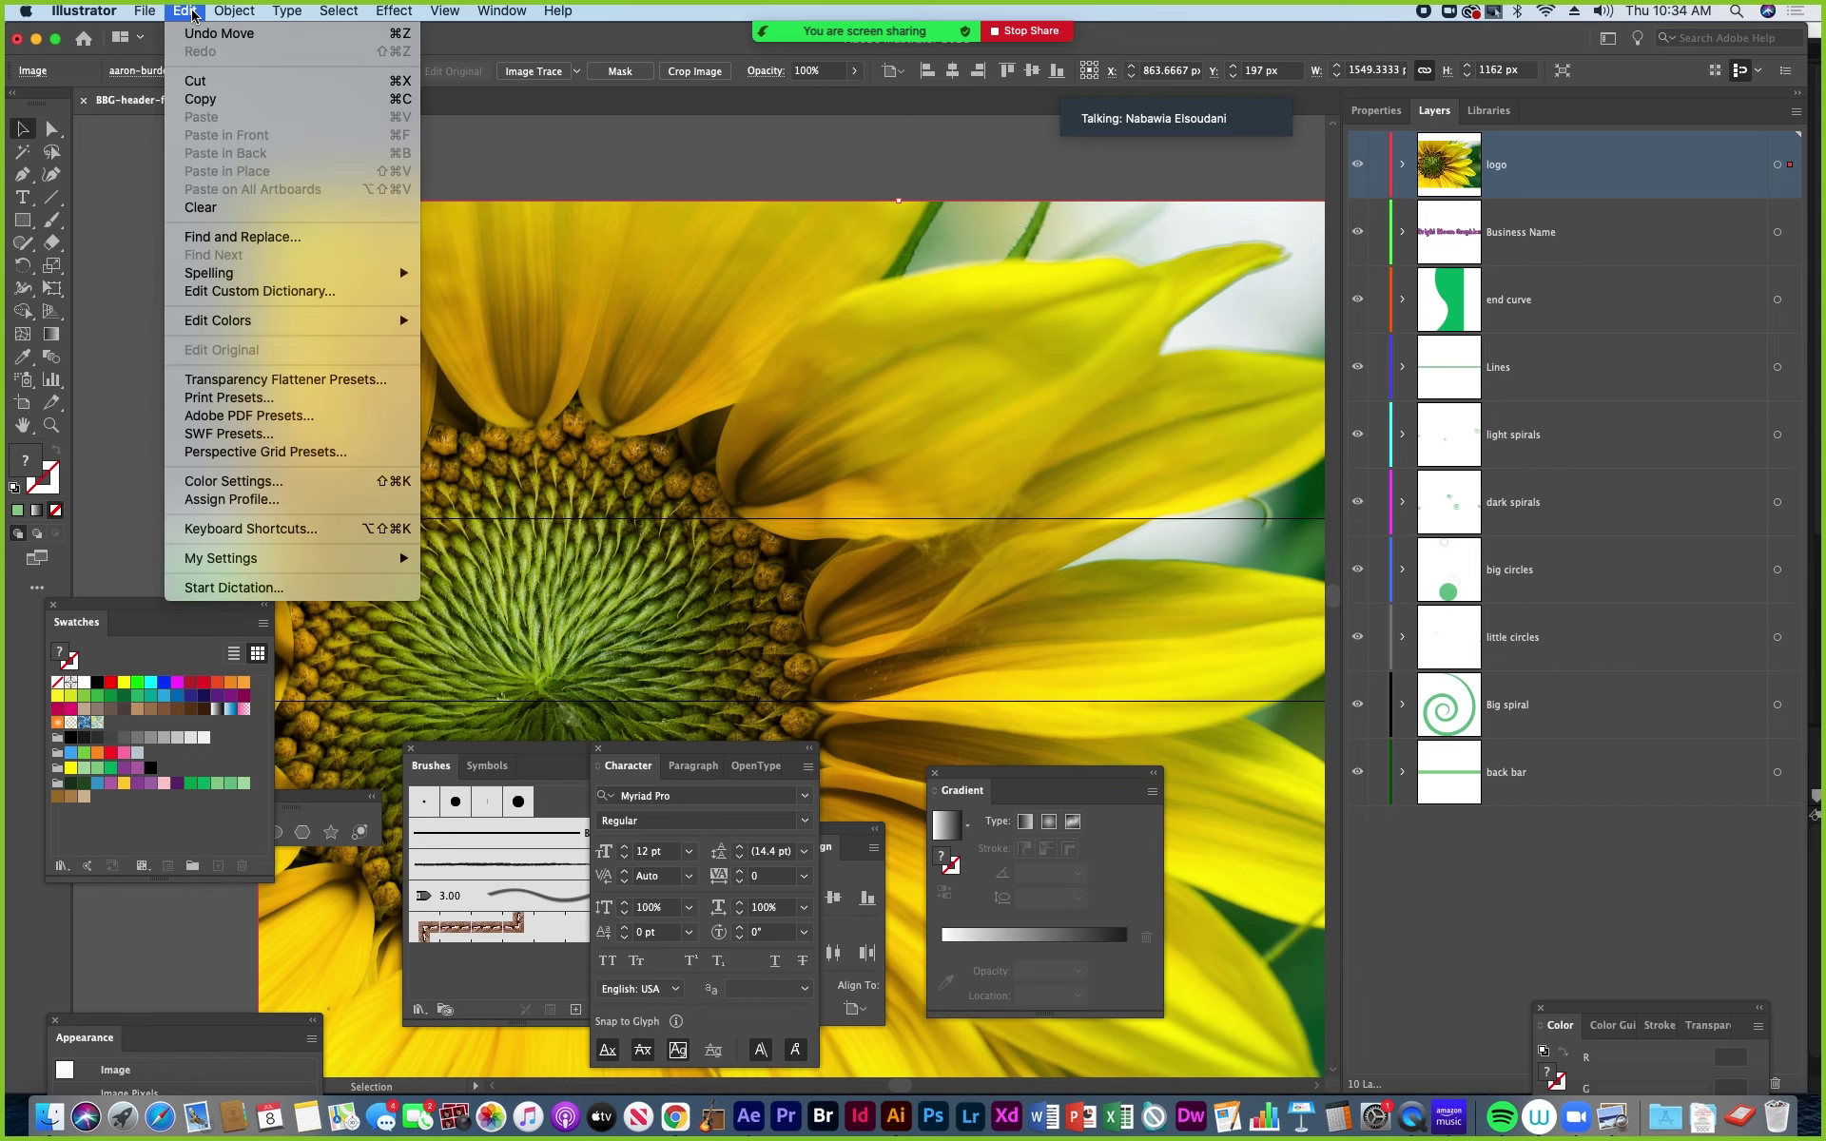
{"action": "left_click", "coordinate": [391, 84]}
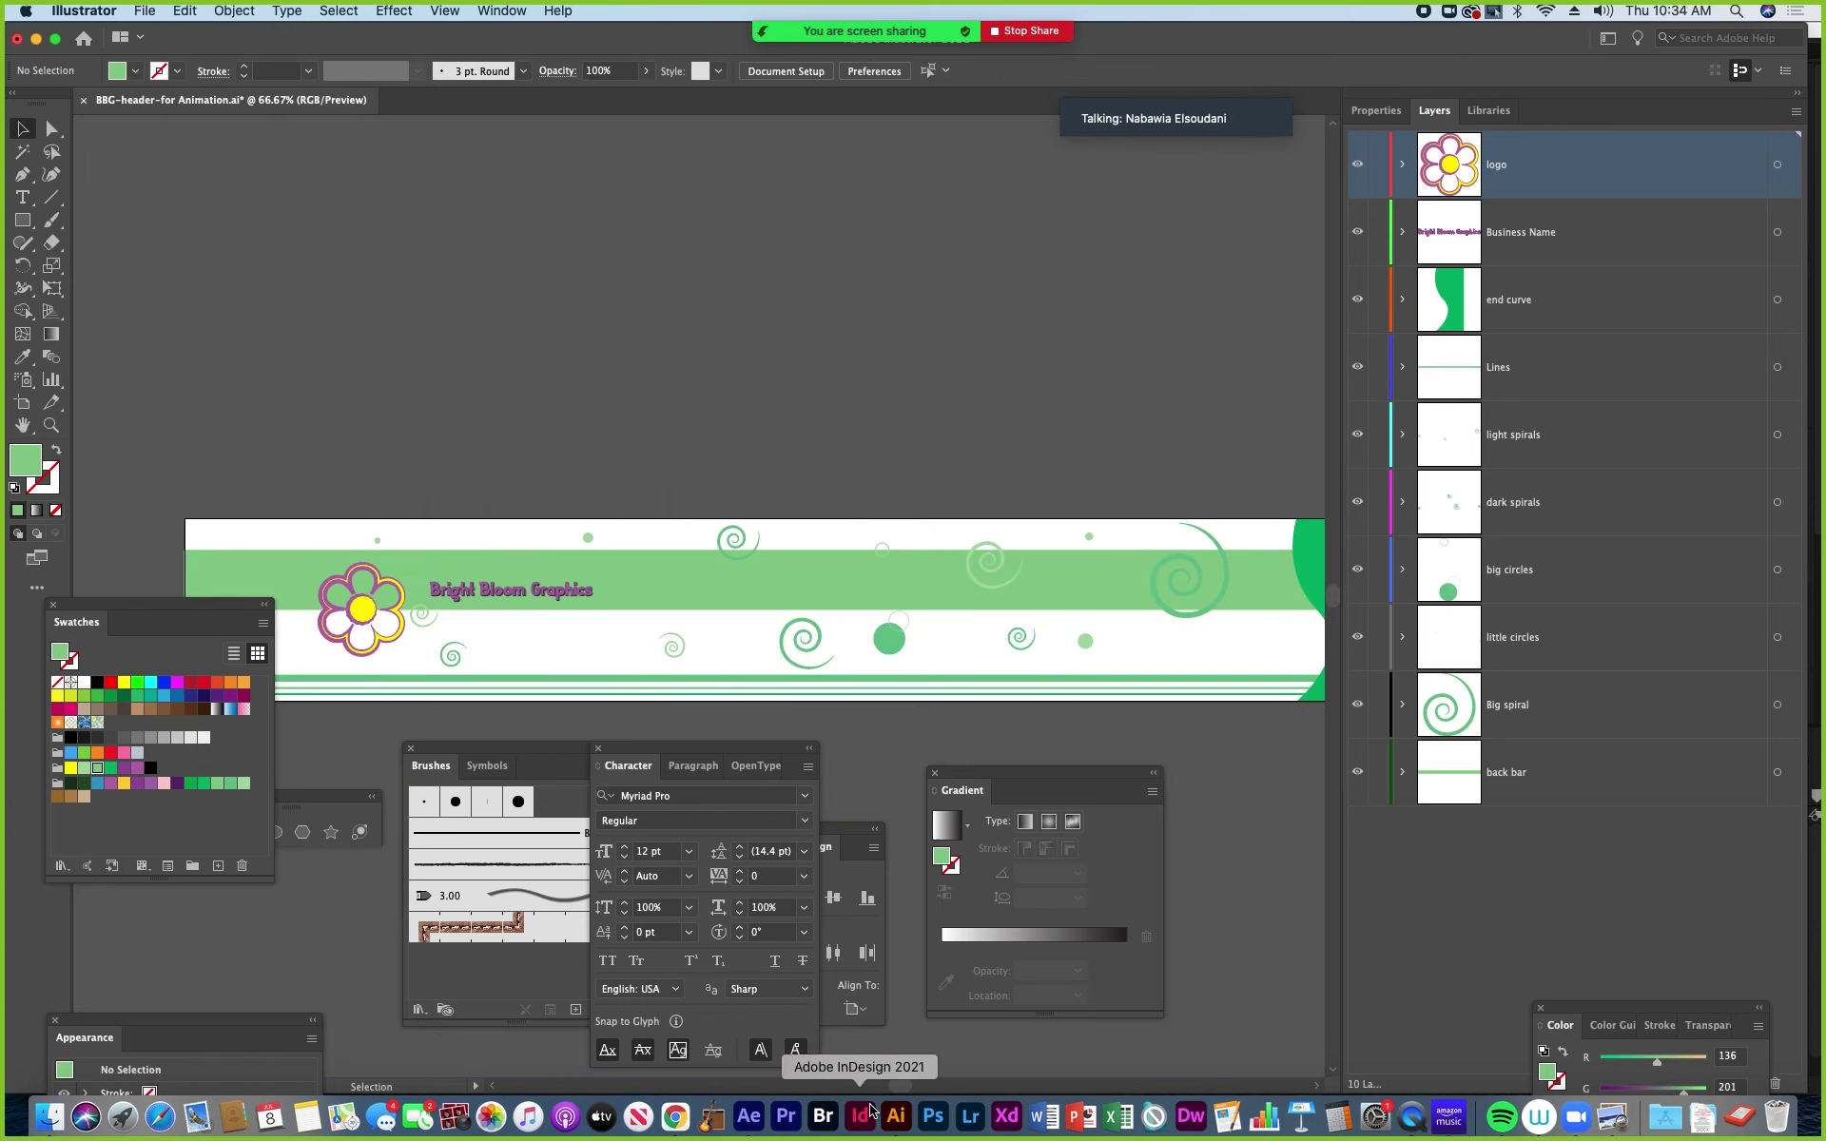
{"action": "left_click", "coordinate": [1559, 778]}
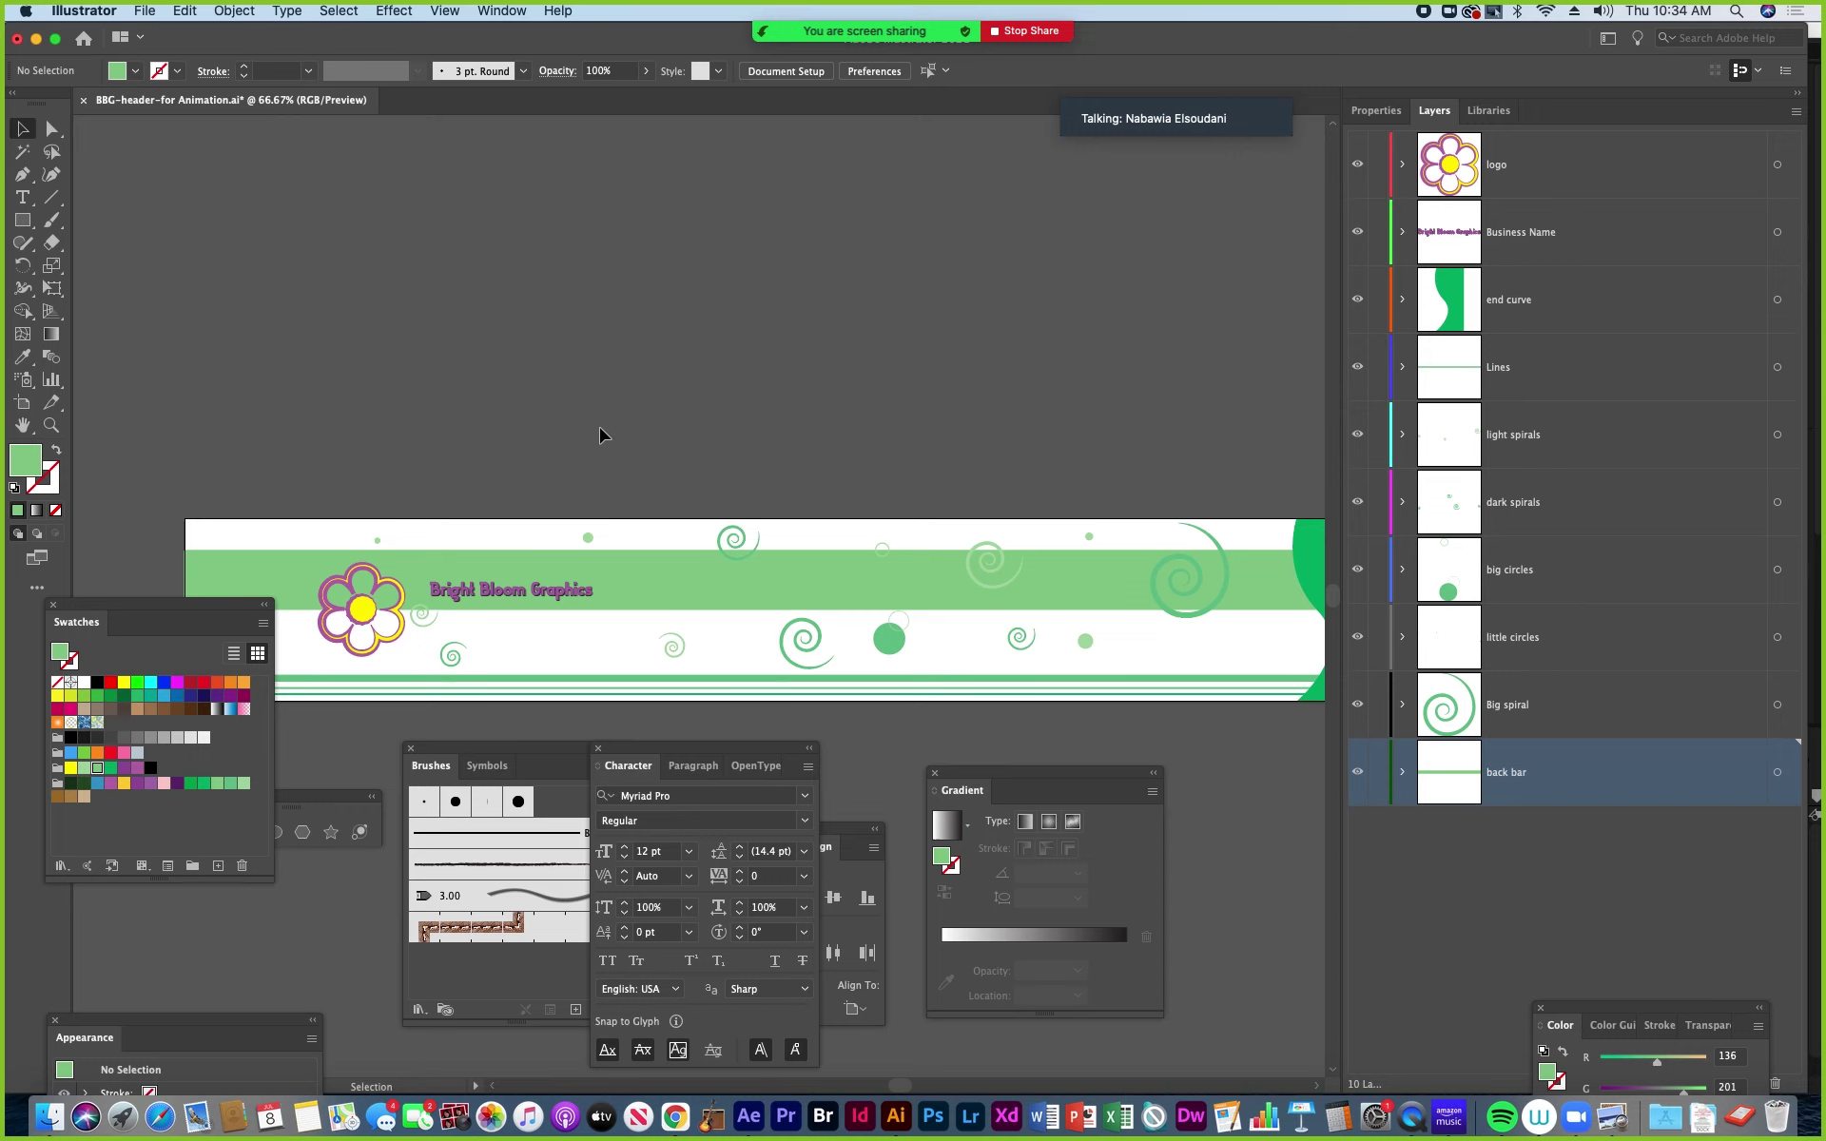
{"action": "left_click", "coordinate": [186, 13]}
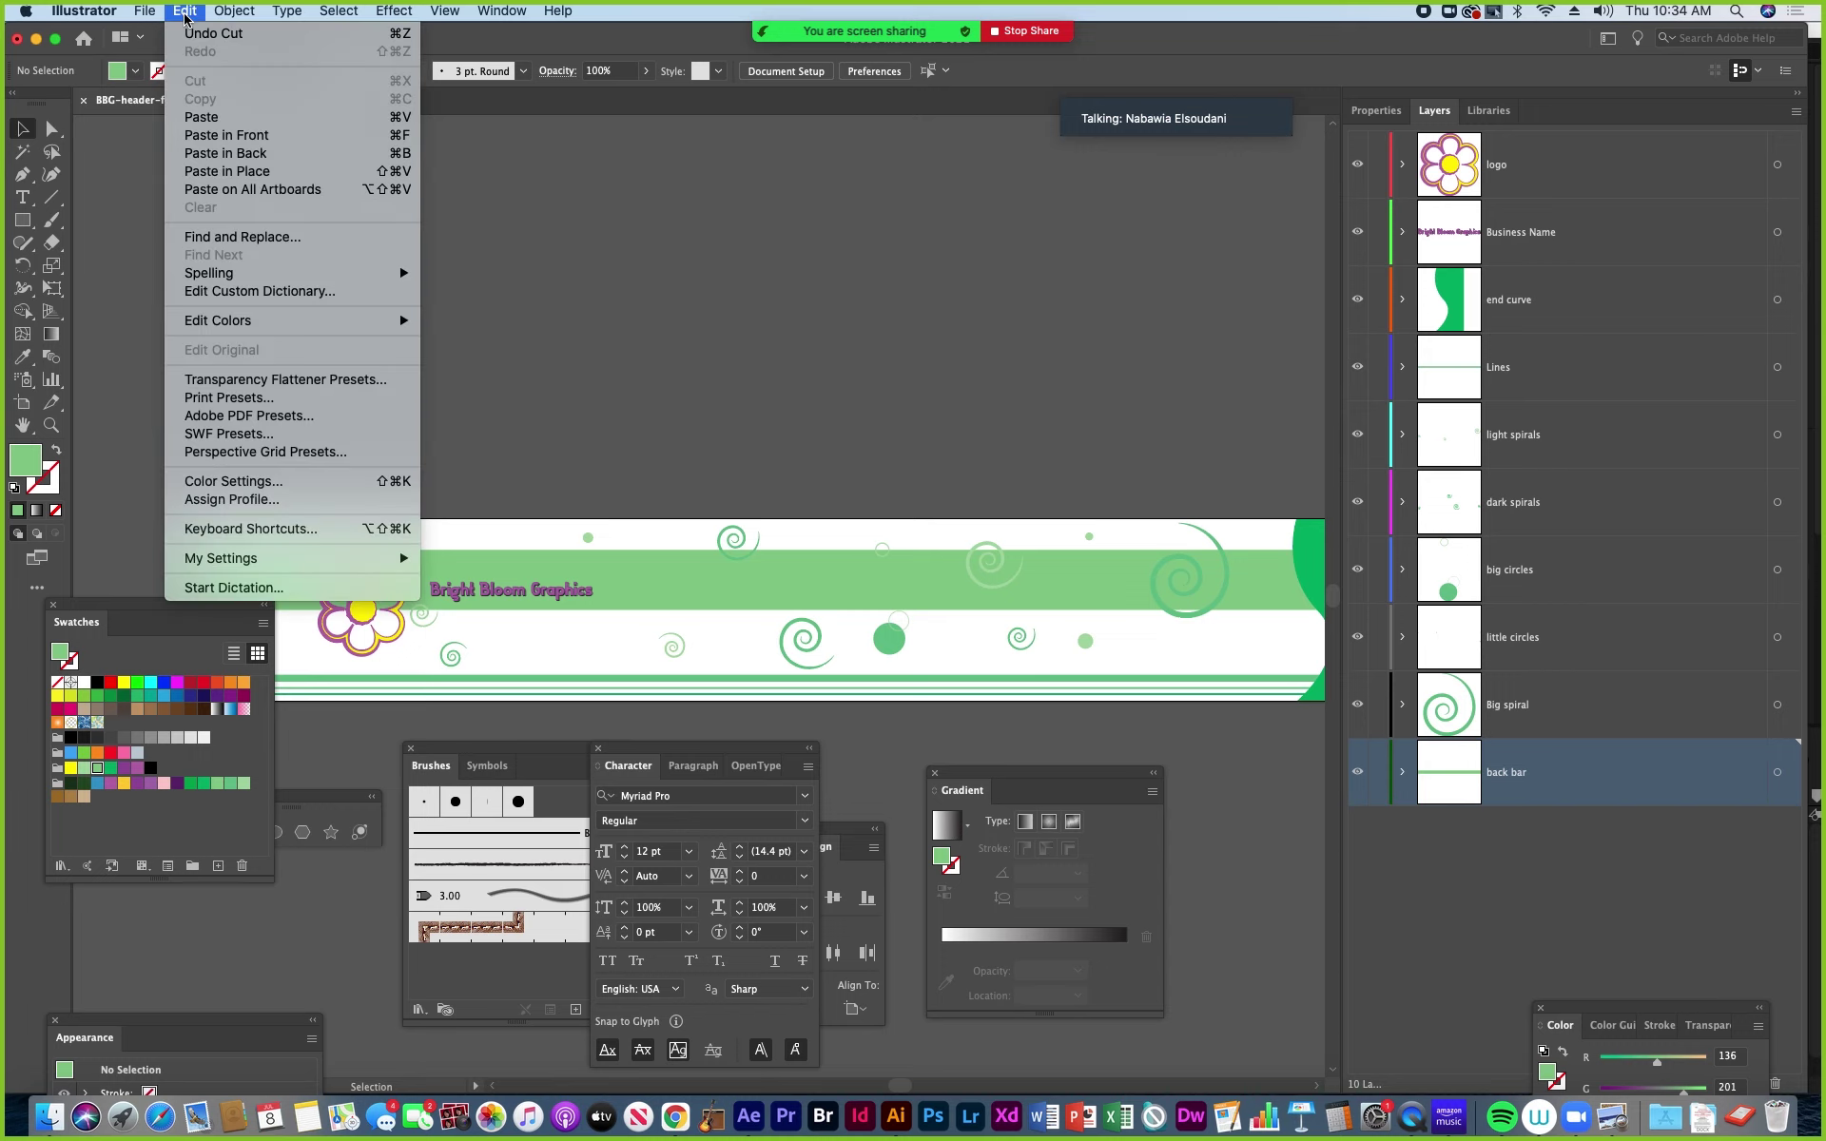
{"action": "left_click", "coordinate": [245, 173]}
Move the sunflower image to about X 775, Y 193 px, lining its left edge up with the header's left edge.
{"action": "key", "text": "space"}
{"action": "left_click_drag", "start_coordinate": [554, 411], "coordinate": [683, 326]}
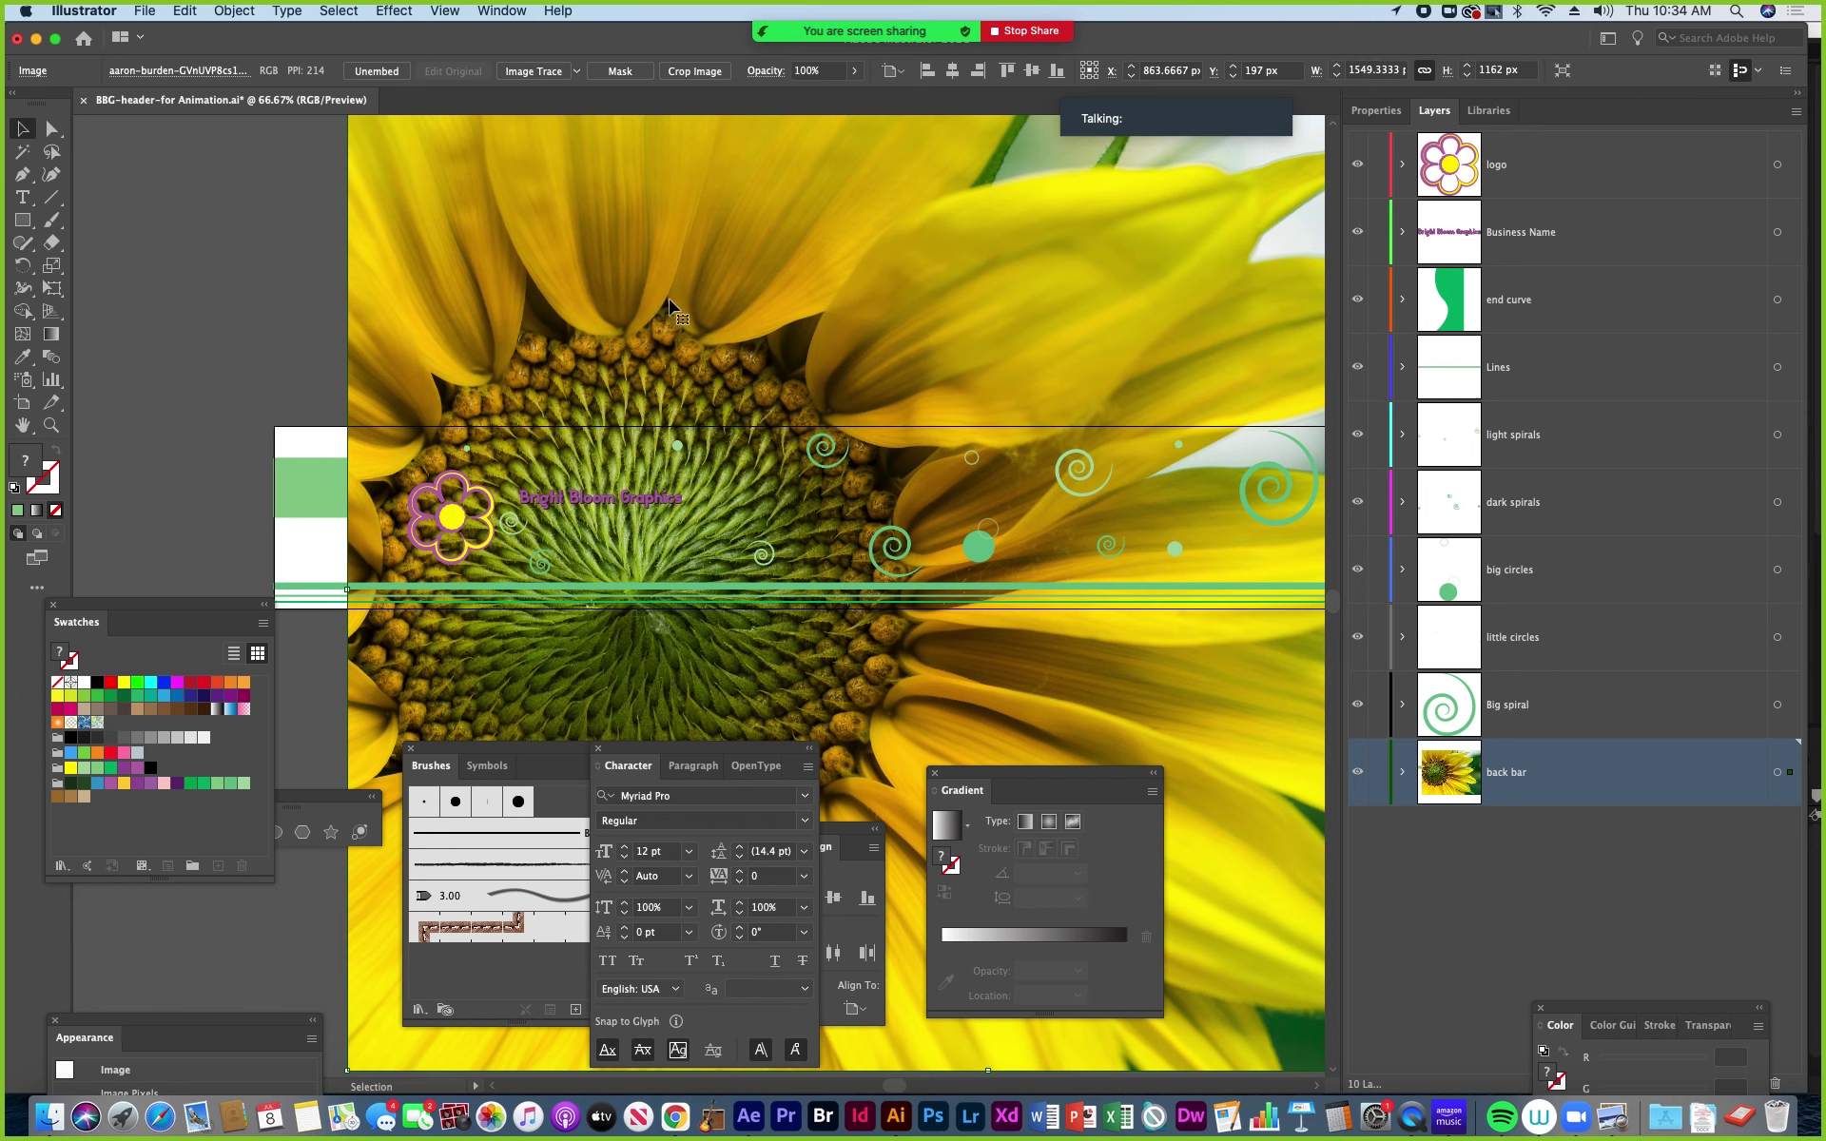
{"action": "left_click_drag", "start_coordinate": [700, 314], "coordinate": [628, 311]}
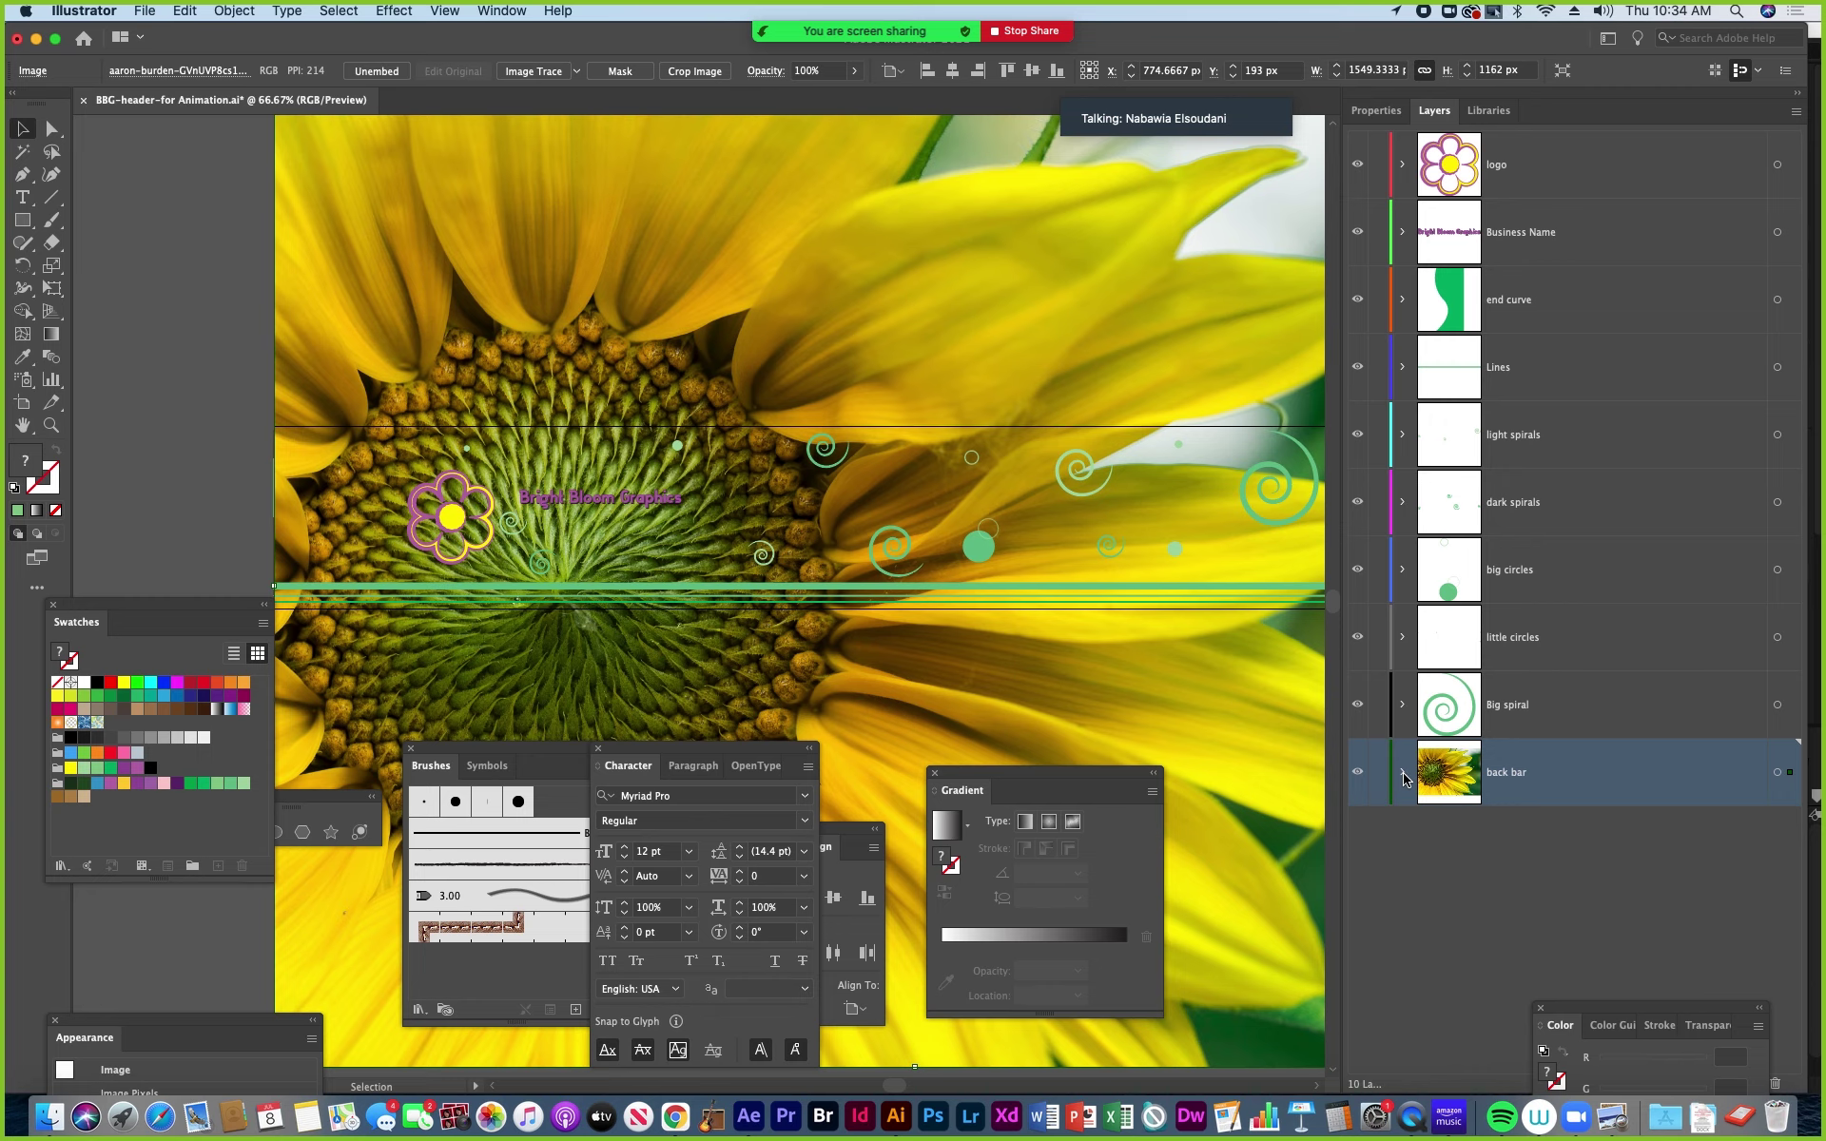
Expand the back bar layer and move the sunflower image below the green rectangle in the stacking order.
{"action": "left_click", "coordinate": [1404, 775]}
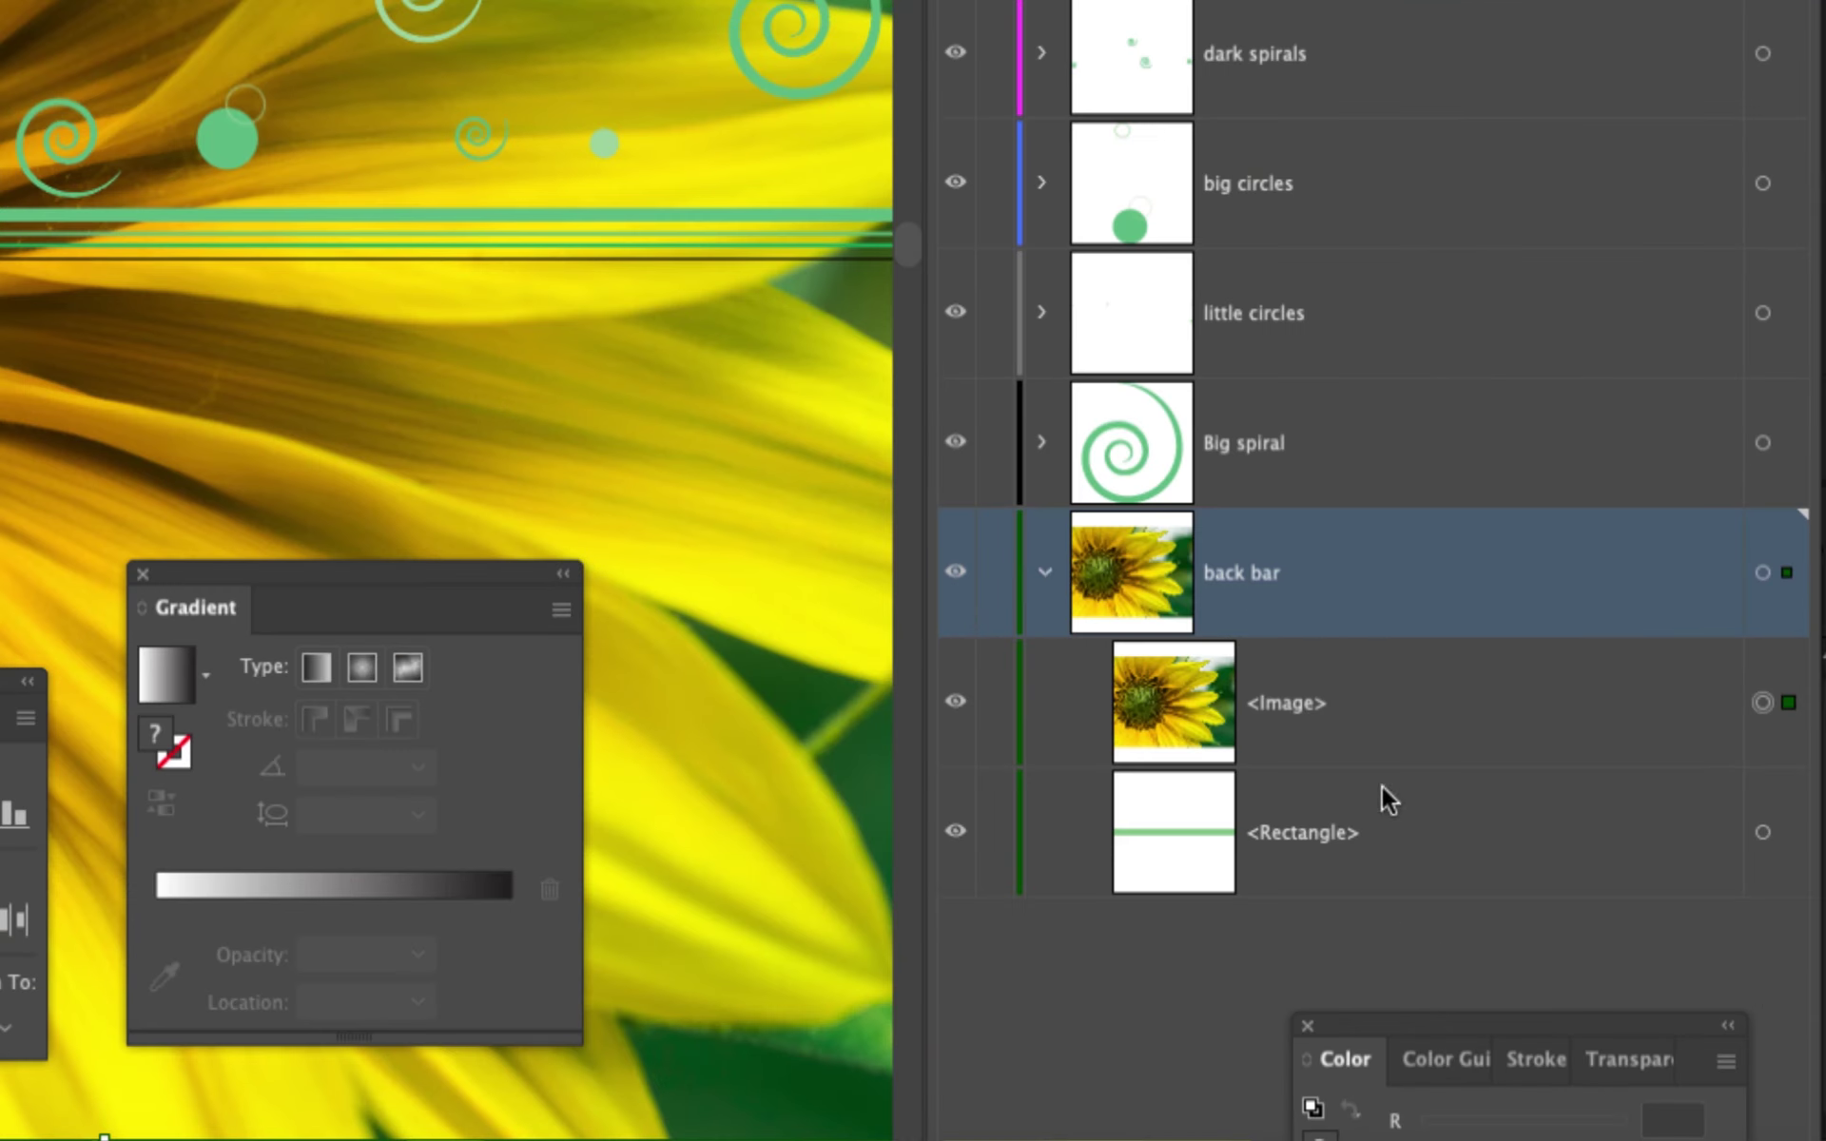
{"action": "left_click", "coordinate": [1527, 845]}
{"action": "left_click_drag", "start_coordinate": [1281, 714], "coordinate": [1276, 869]}
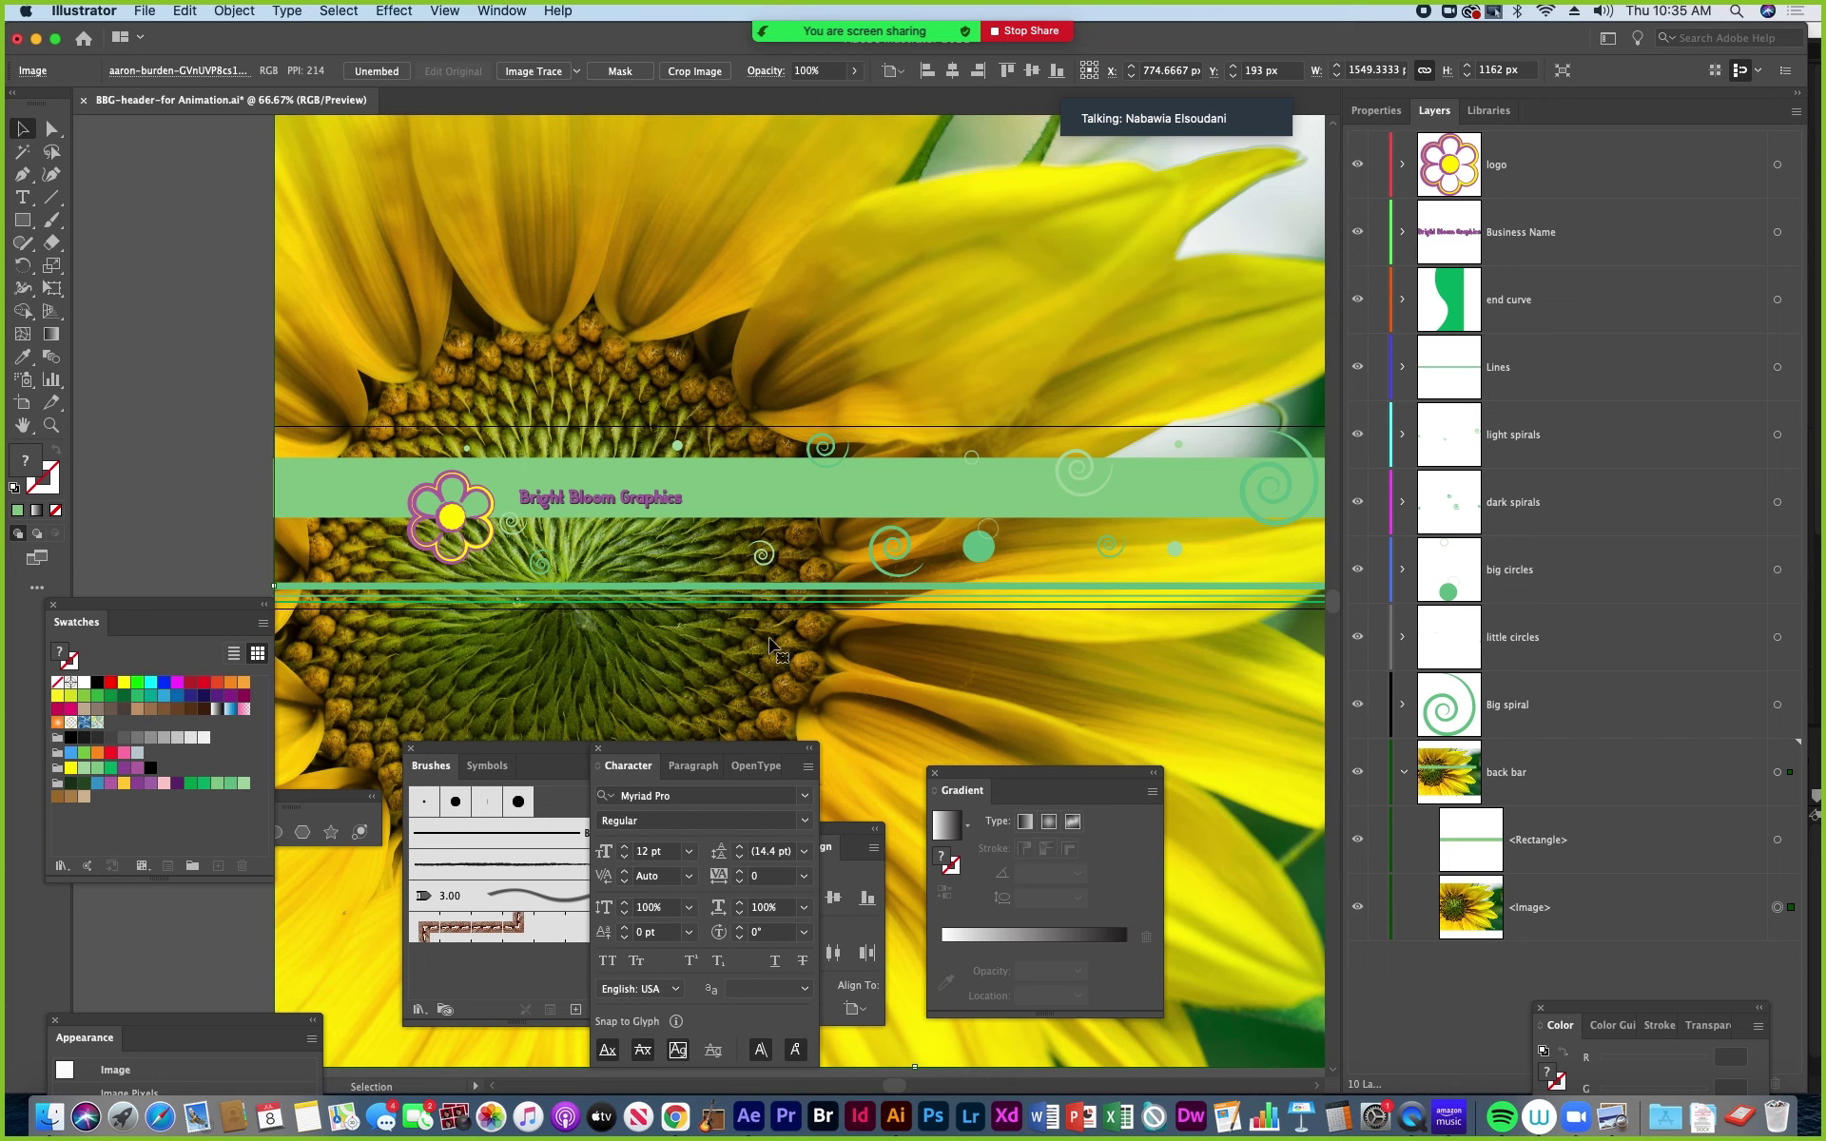
Select the green bar rectangle and the sunflower image together.
{"action": "mouse_move", "coordinate": [626, 485]}
{"action": "left_mouse_down"}
{"action": "mouse_move", "coordinate": [445, 454]}
{"action": "mouse_move", "coordinate": [634, 467]}
{"action": "left_mouse_up"}
{"action": "left_click", "coordinate": [216, 428]}
{"action": "left_click", "coordinate": [285, 456]}
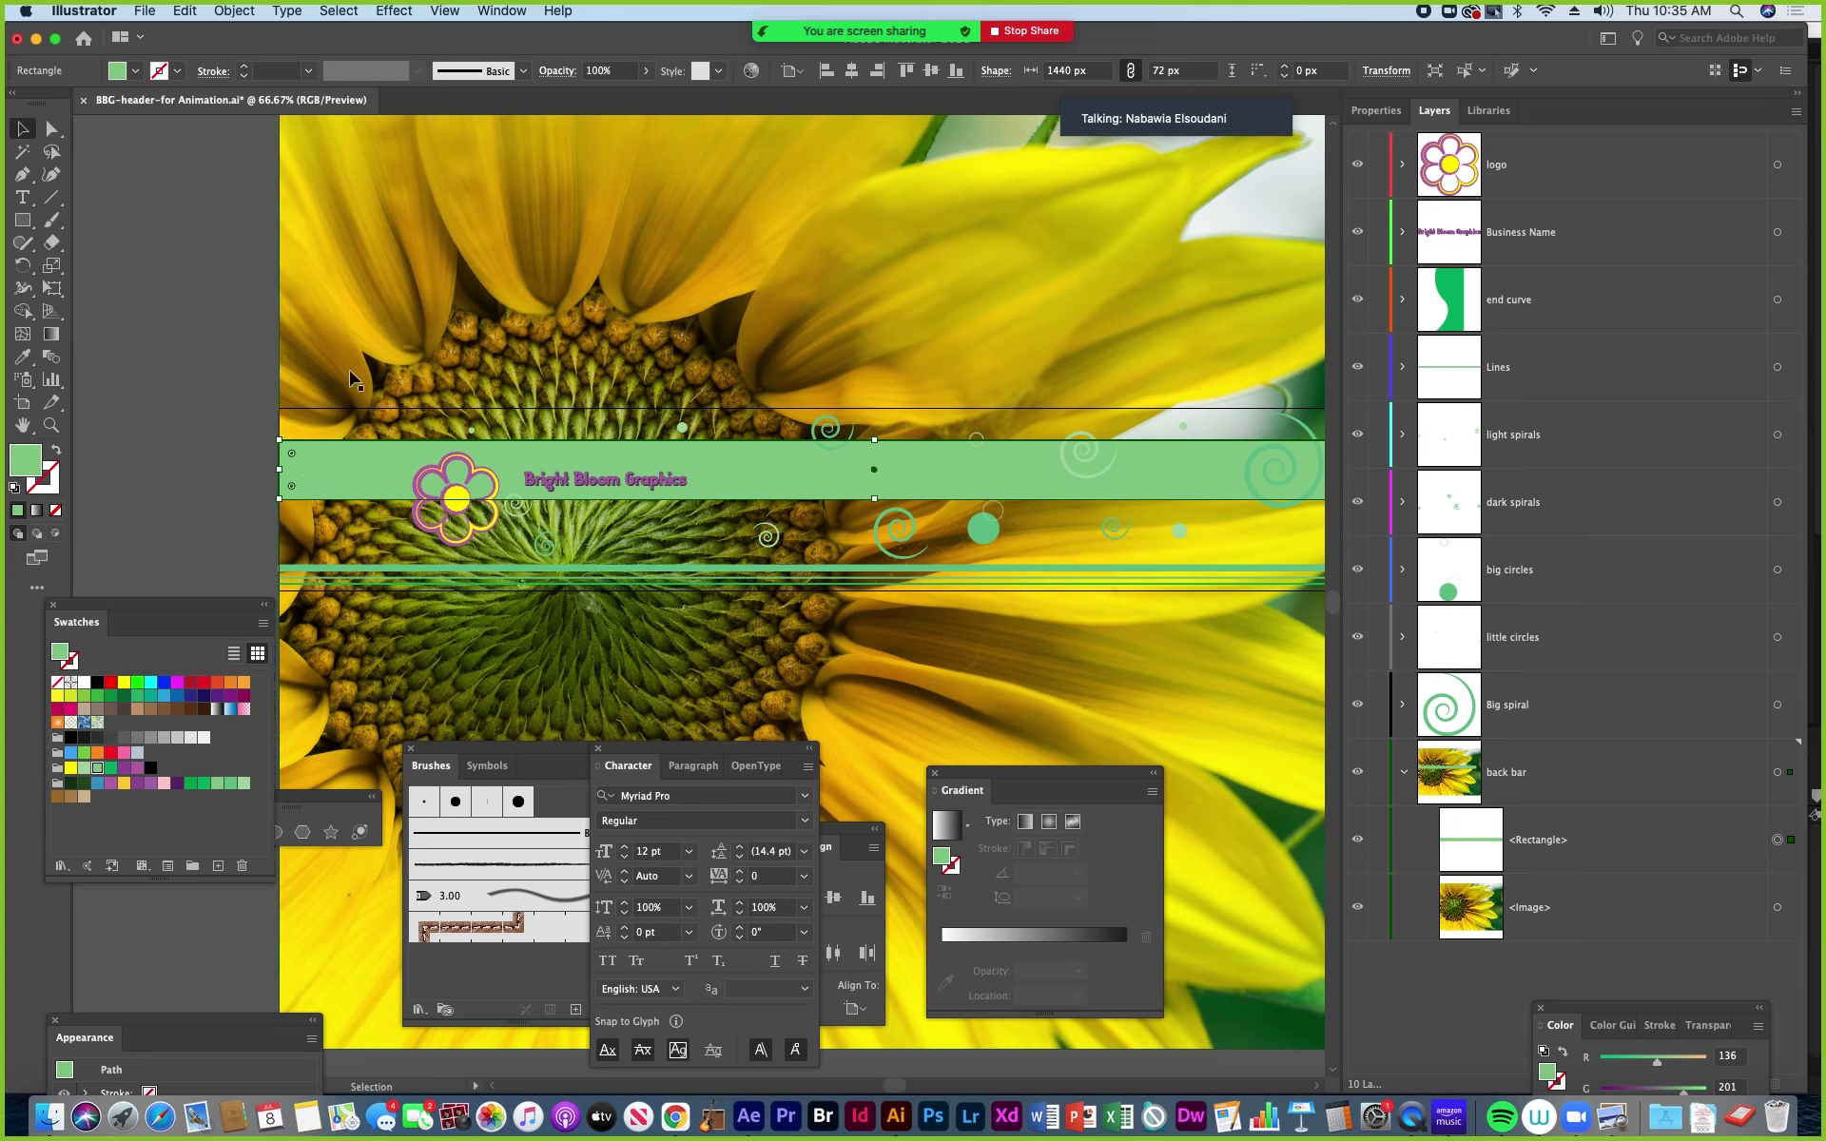
{"action": "left_click", "coordinate": [327, 304], "text": "shift"}
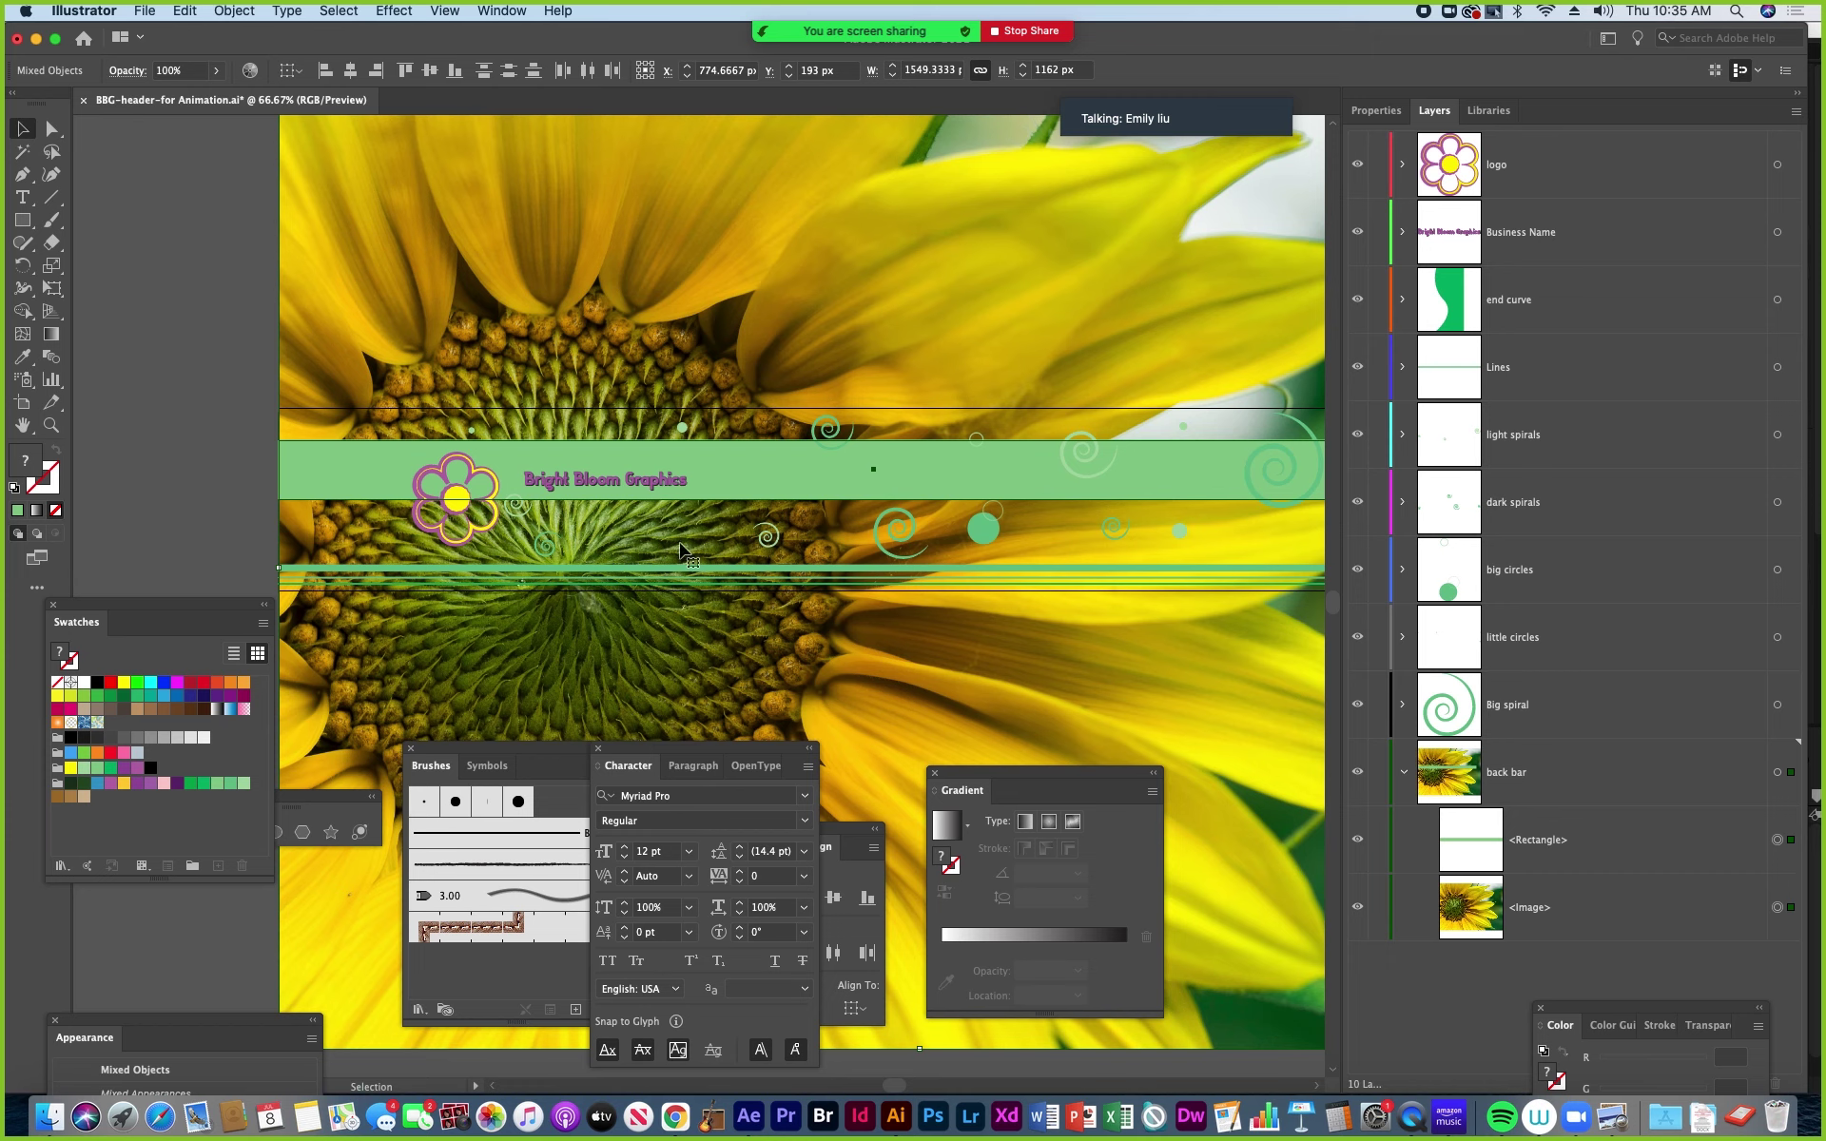
{"action": "left_click", "coordinate": [1578, 1125]}
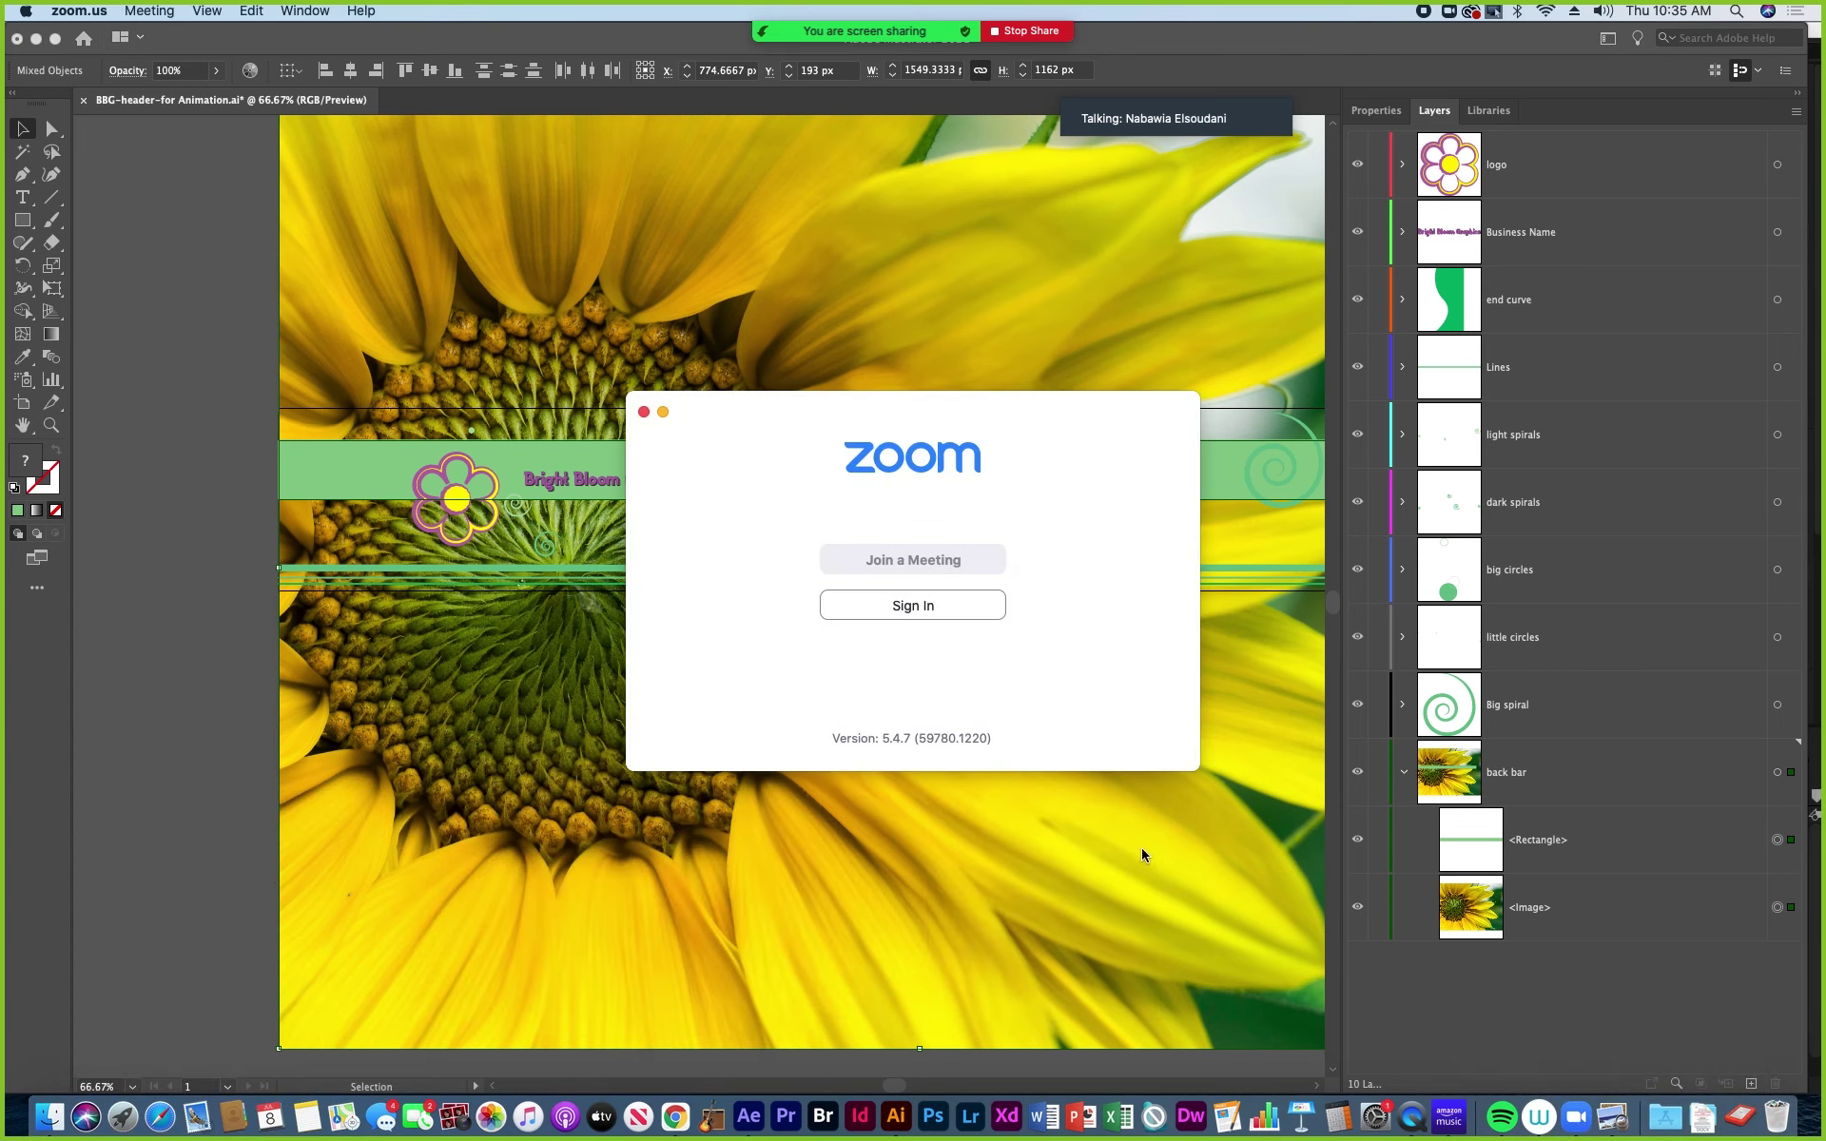
{"action": "mouse_move", "coordinate": [873, 36]}
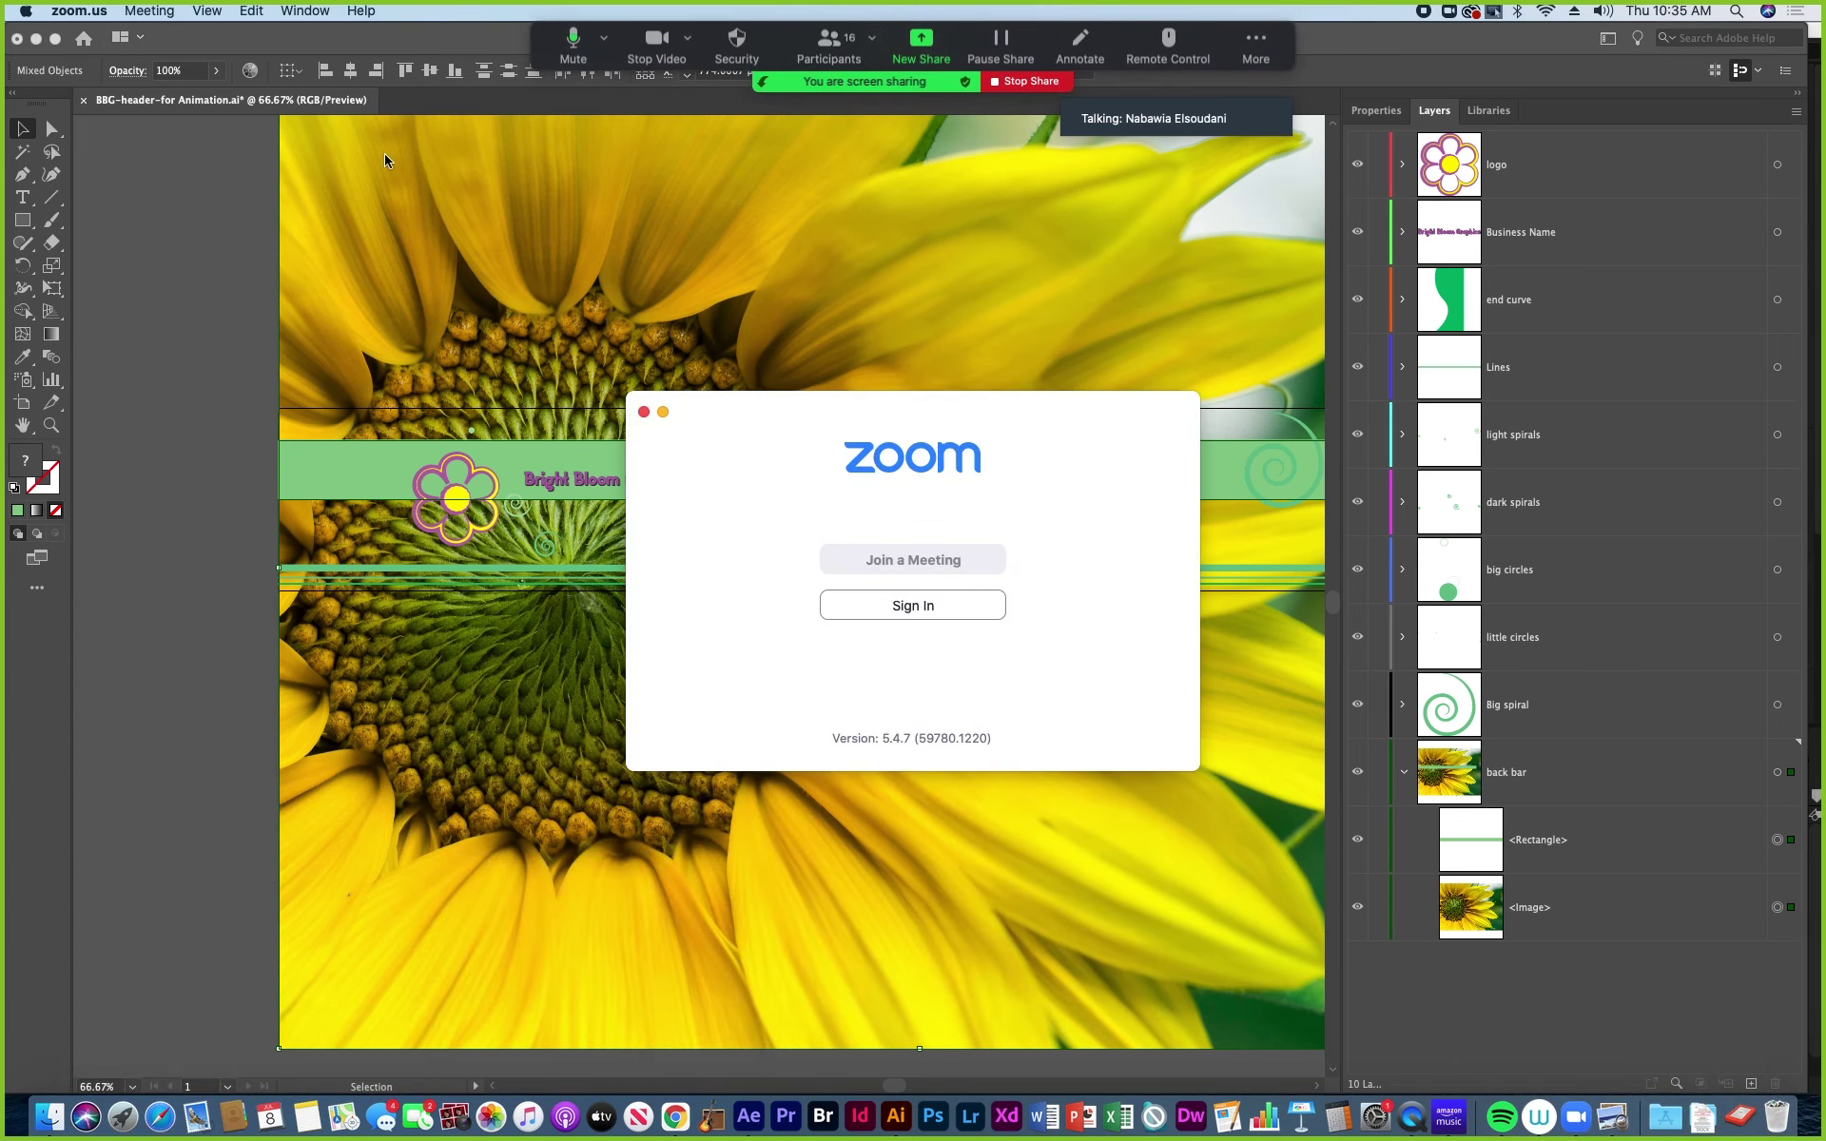
{"action": "left_click", "coordinate": [171, 257]}
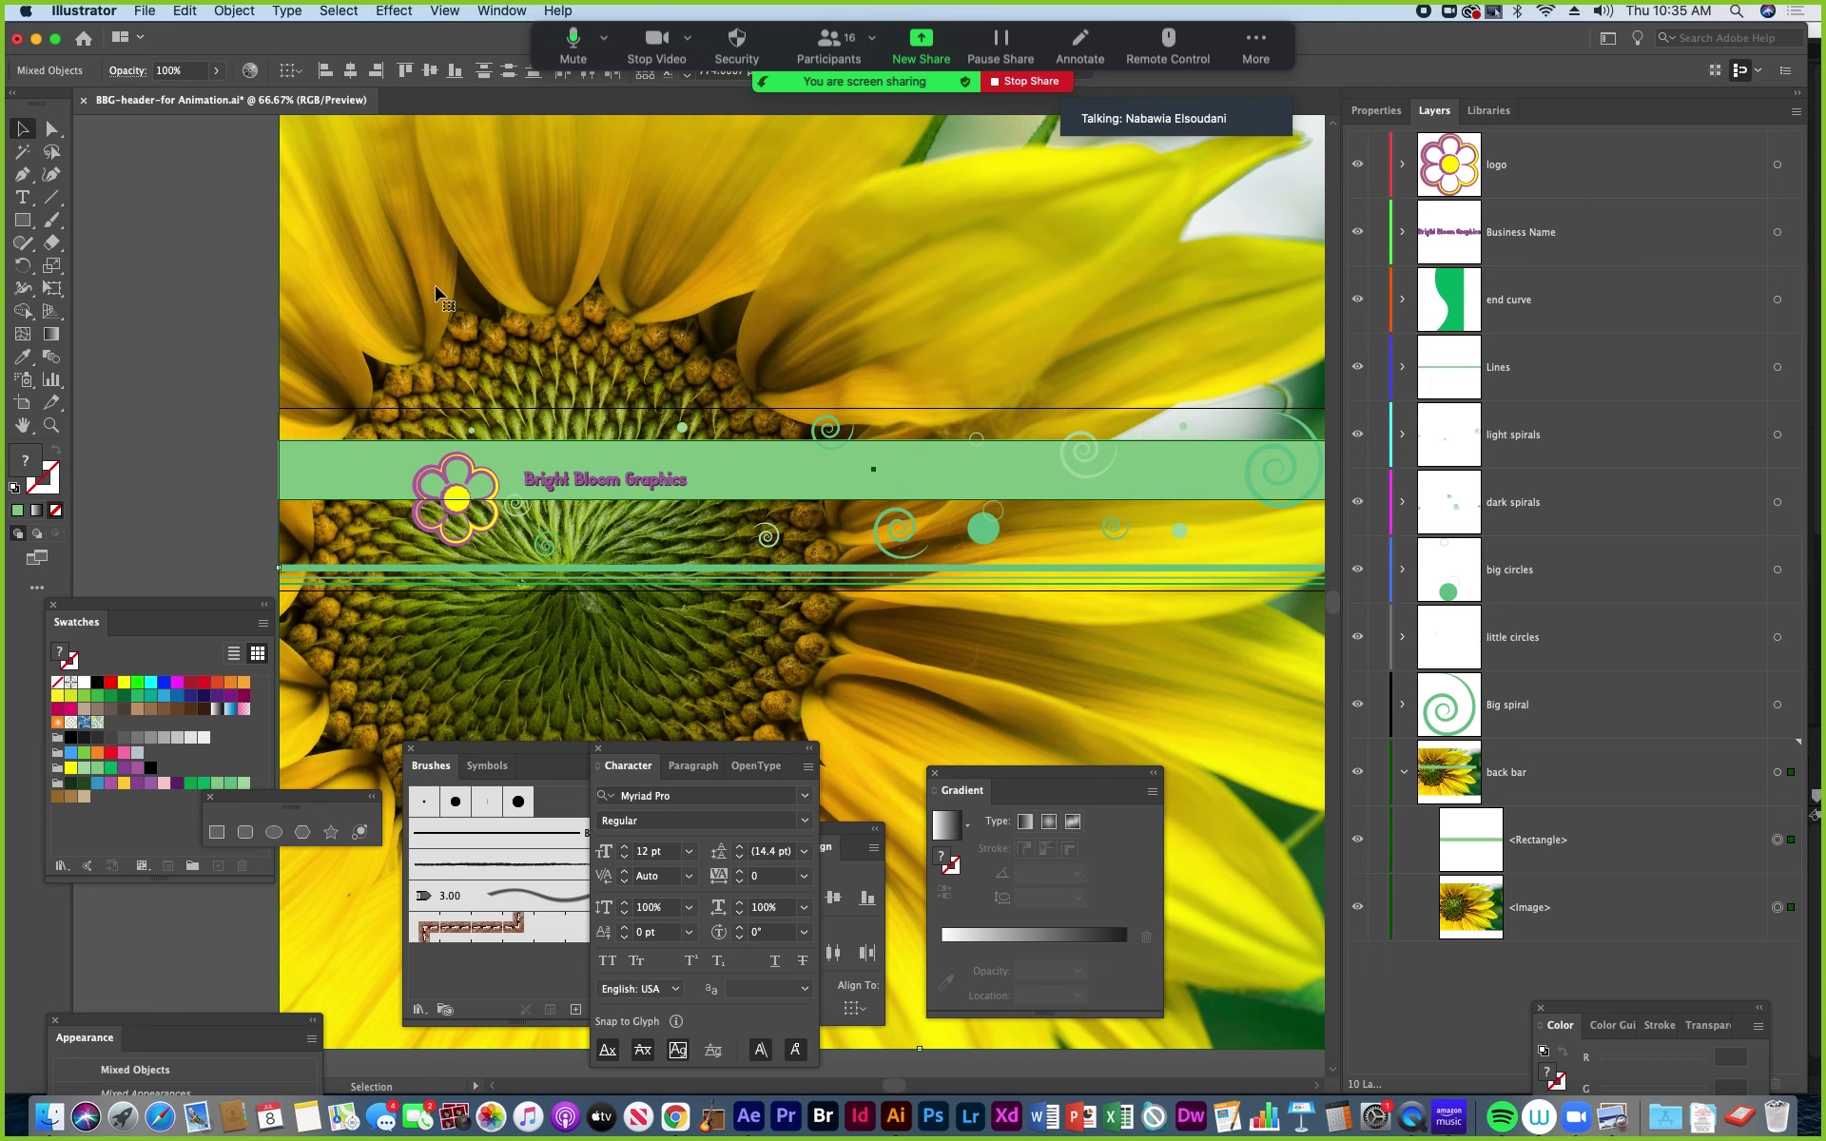
Switch to Zoom, open the meeting's participant list, and return to Illustrator.
{"action": "key", "text": "super+minus"}
{"action": "key", "text": "v"}
{"action": "scroll", "coordinate": [381, 338], "scroll_direction": "down", "scroll_amount": 3}
{"action": "scroll", "coordinate": [380, 338], "scroll_direction": "left", "scroll_amount": 3}
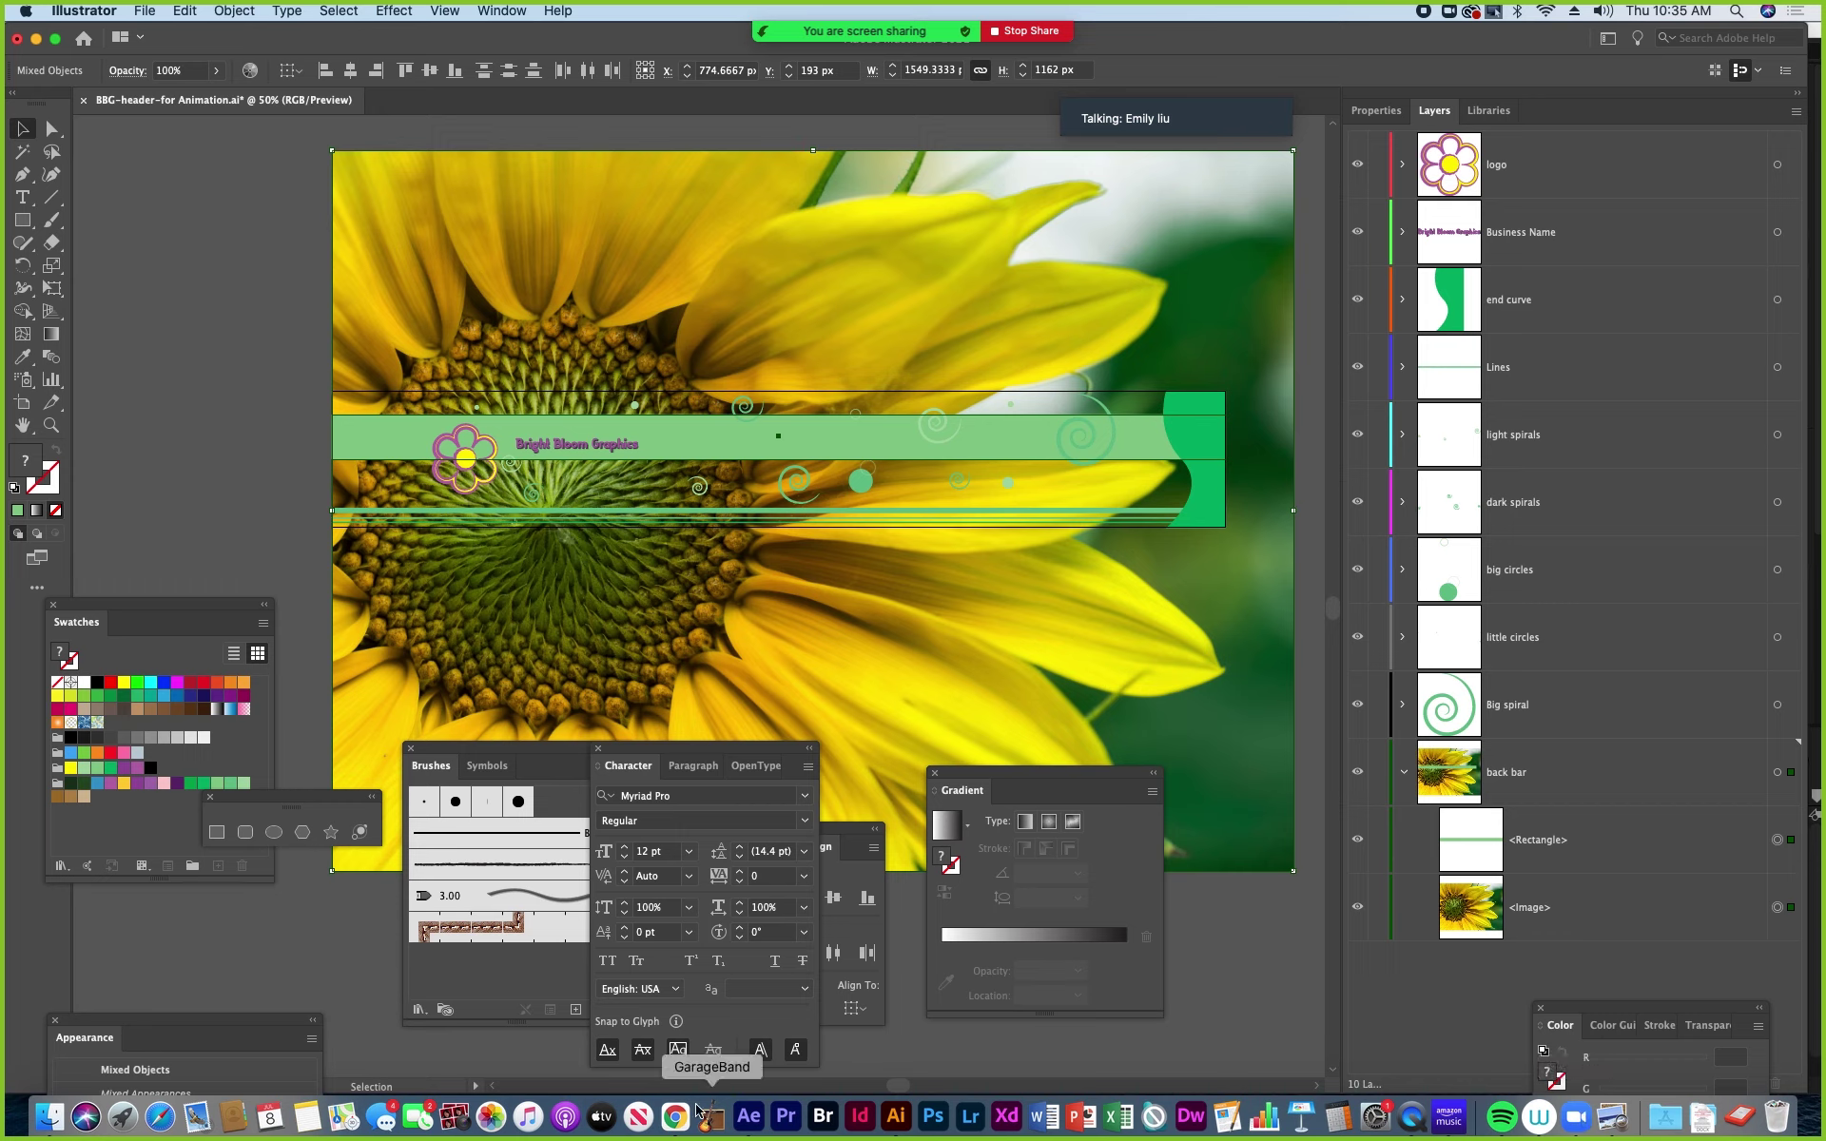
{"action": "left_click", "coordinate": [1576, 1118]}
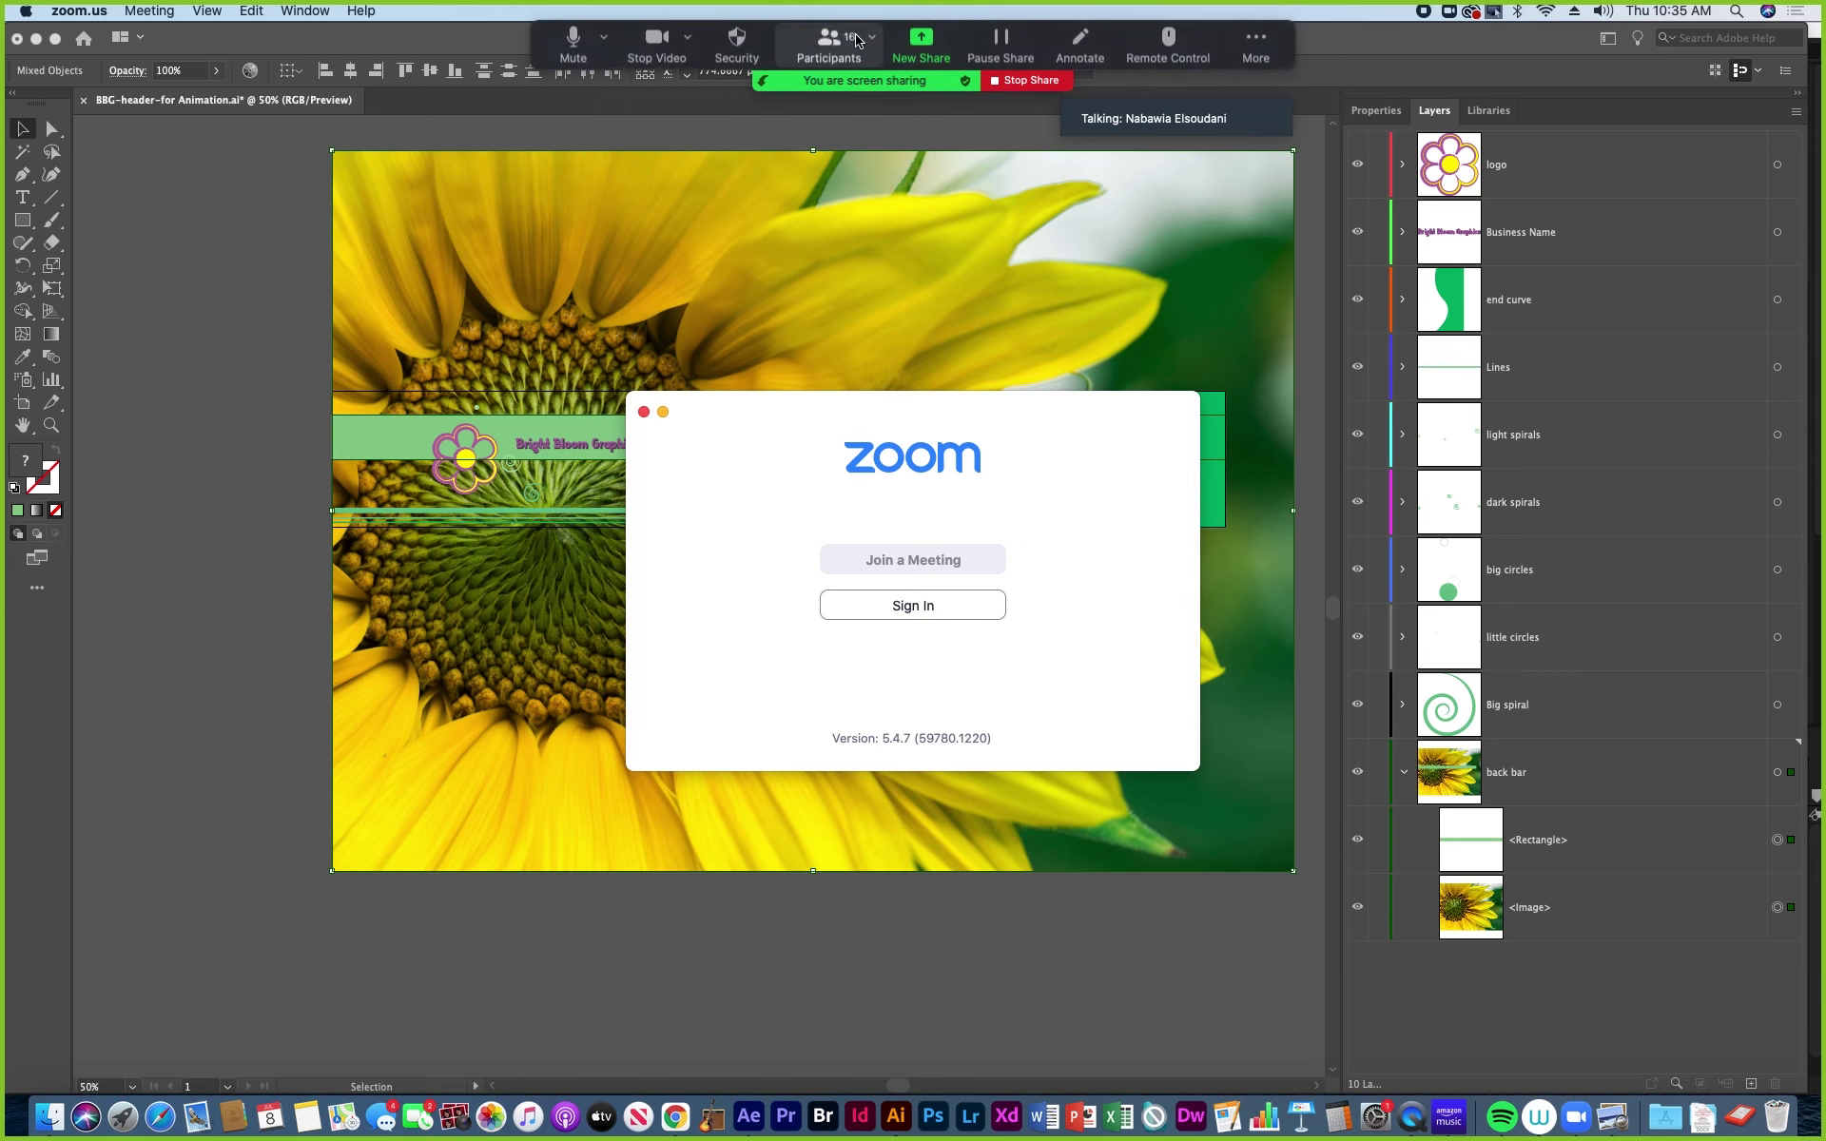
{"action": "left_click", "coordinate": [828, 43]}
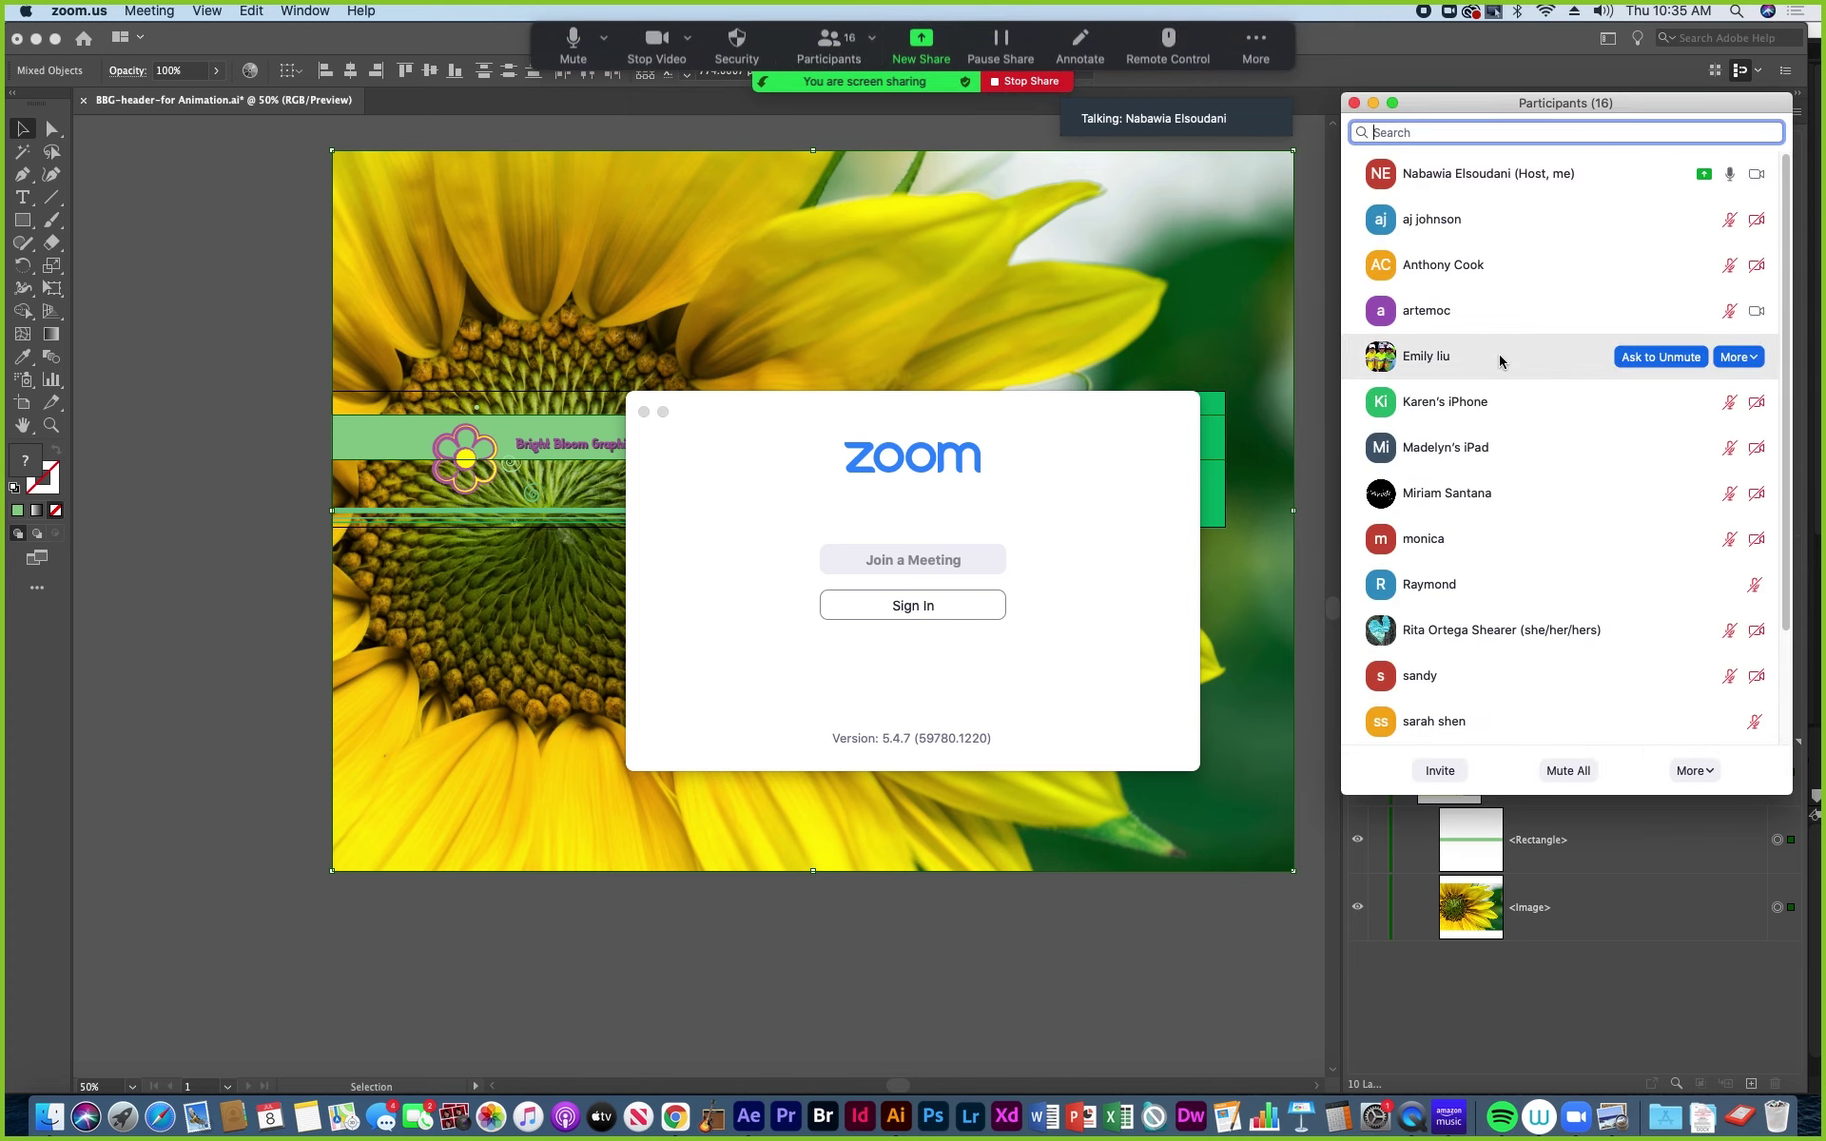
{"action": "mouse_move", "coordinate": [1654, 414]}
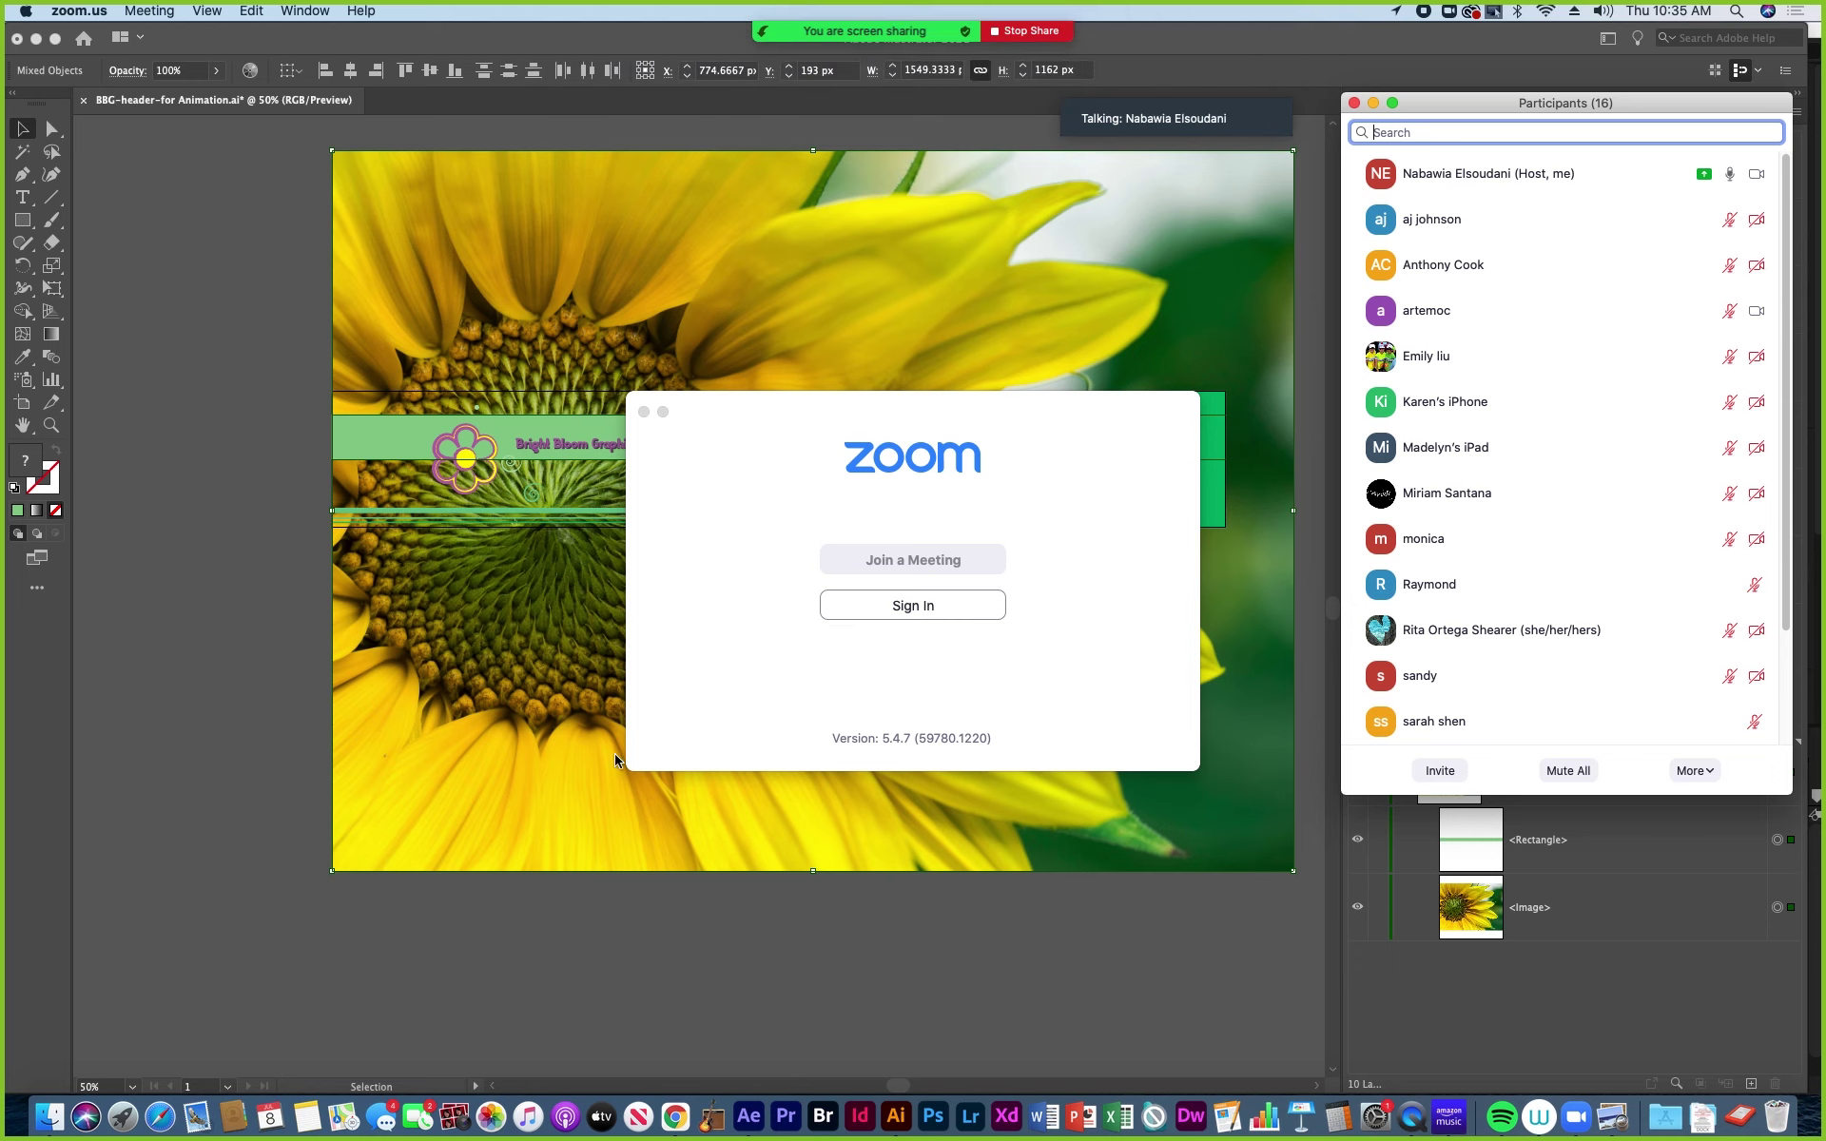
{"action": "left_click", "coordinate": [157, 725]}
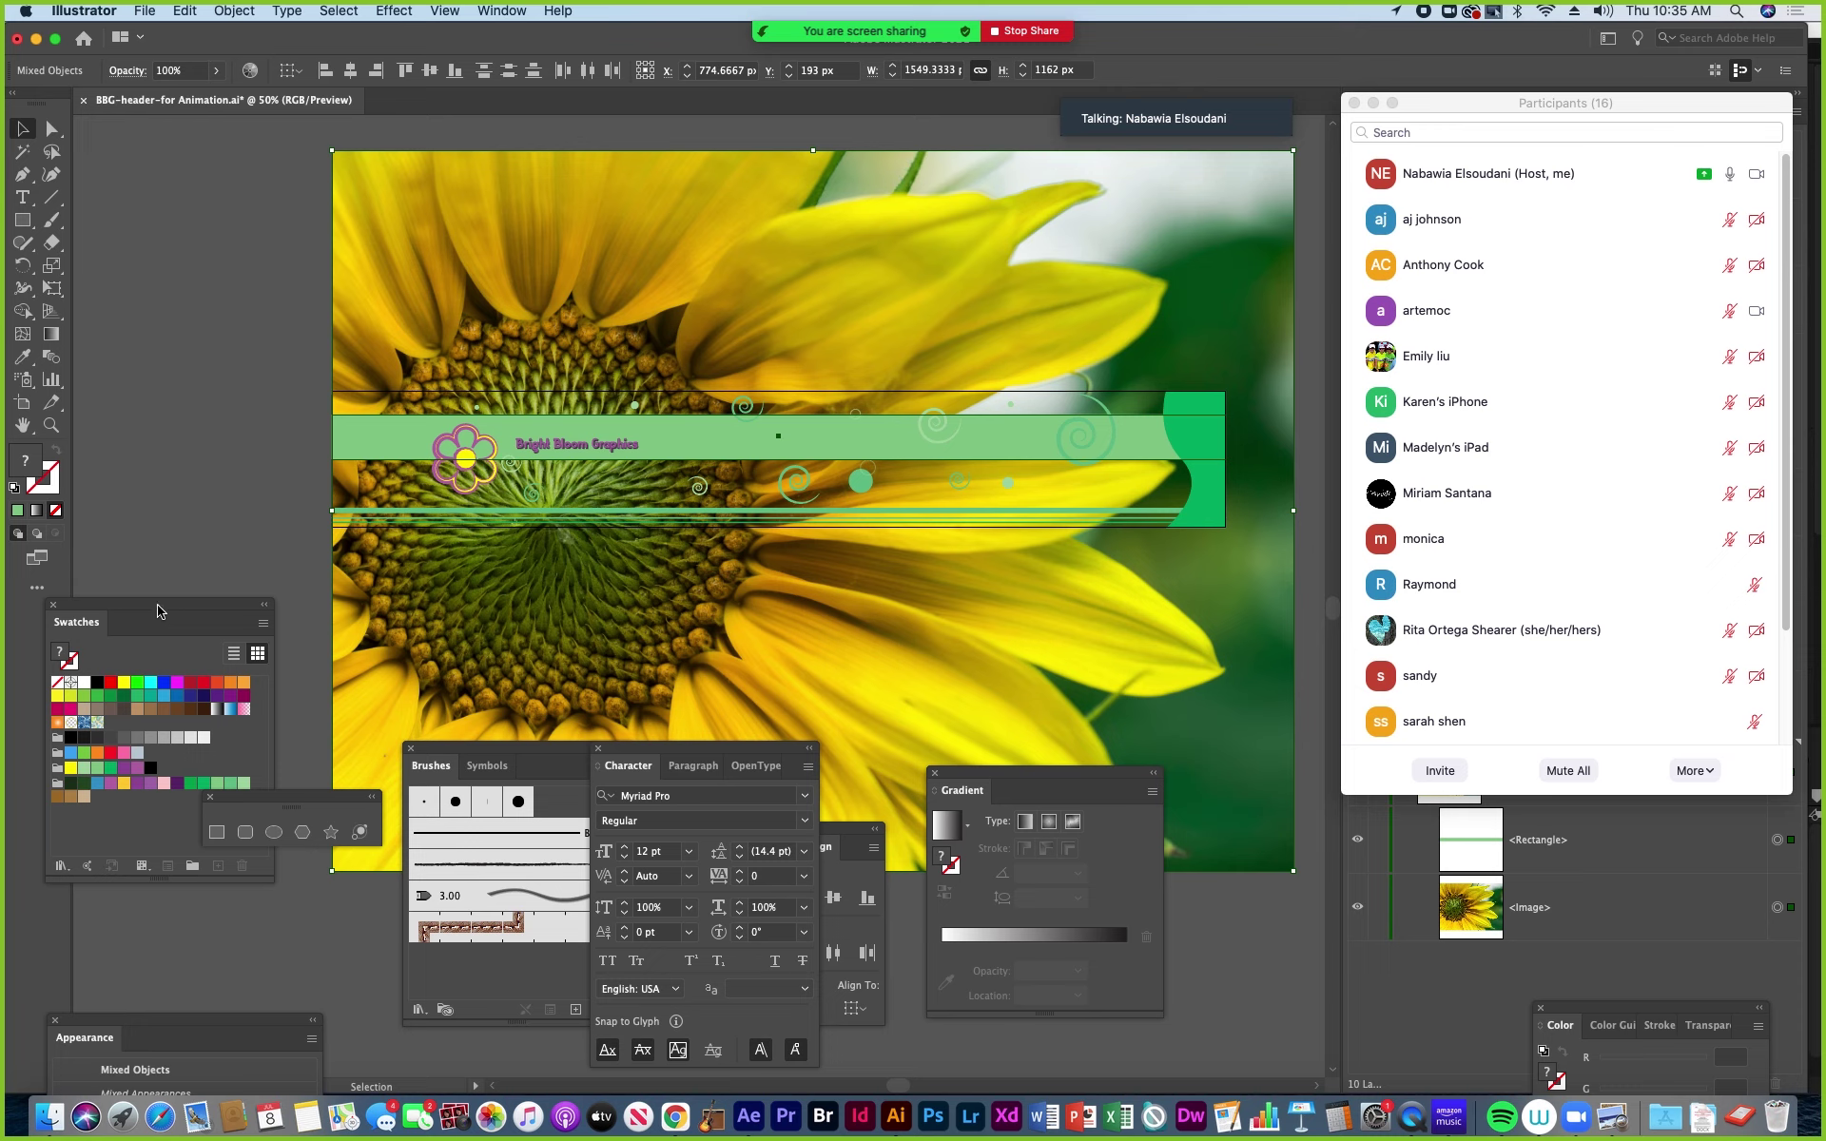
Clear the selection and move the Character and Brushes panels off the sunflower image.
{"action": "left_click", "coordinate": [200, 503]}
{"action": "left_click_drag", "start_coordinate": [730, 751], "coordinate": [350, 927]}
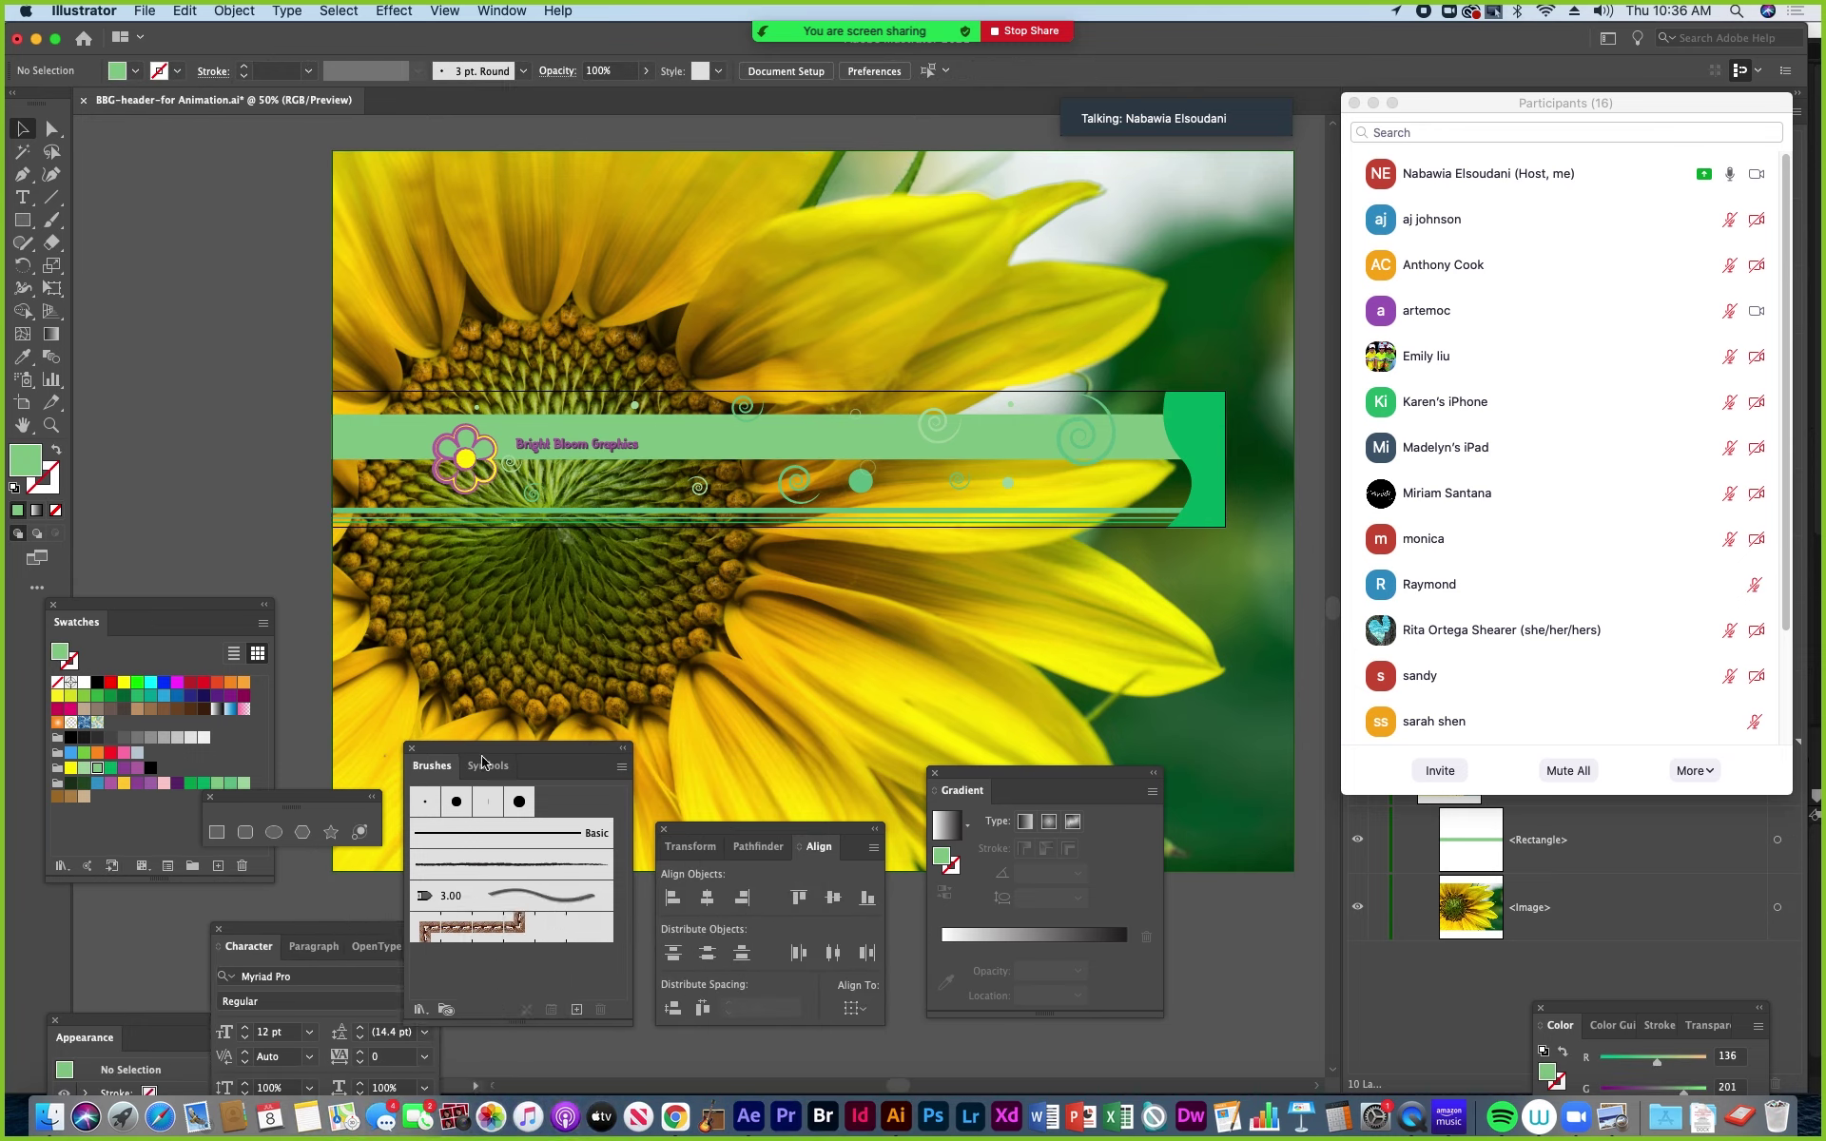
{"action": "left_click_drag", "start_coordinate": [487, 761], "coordinate": [510, 964]}
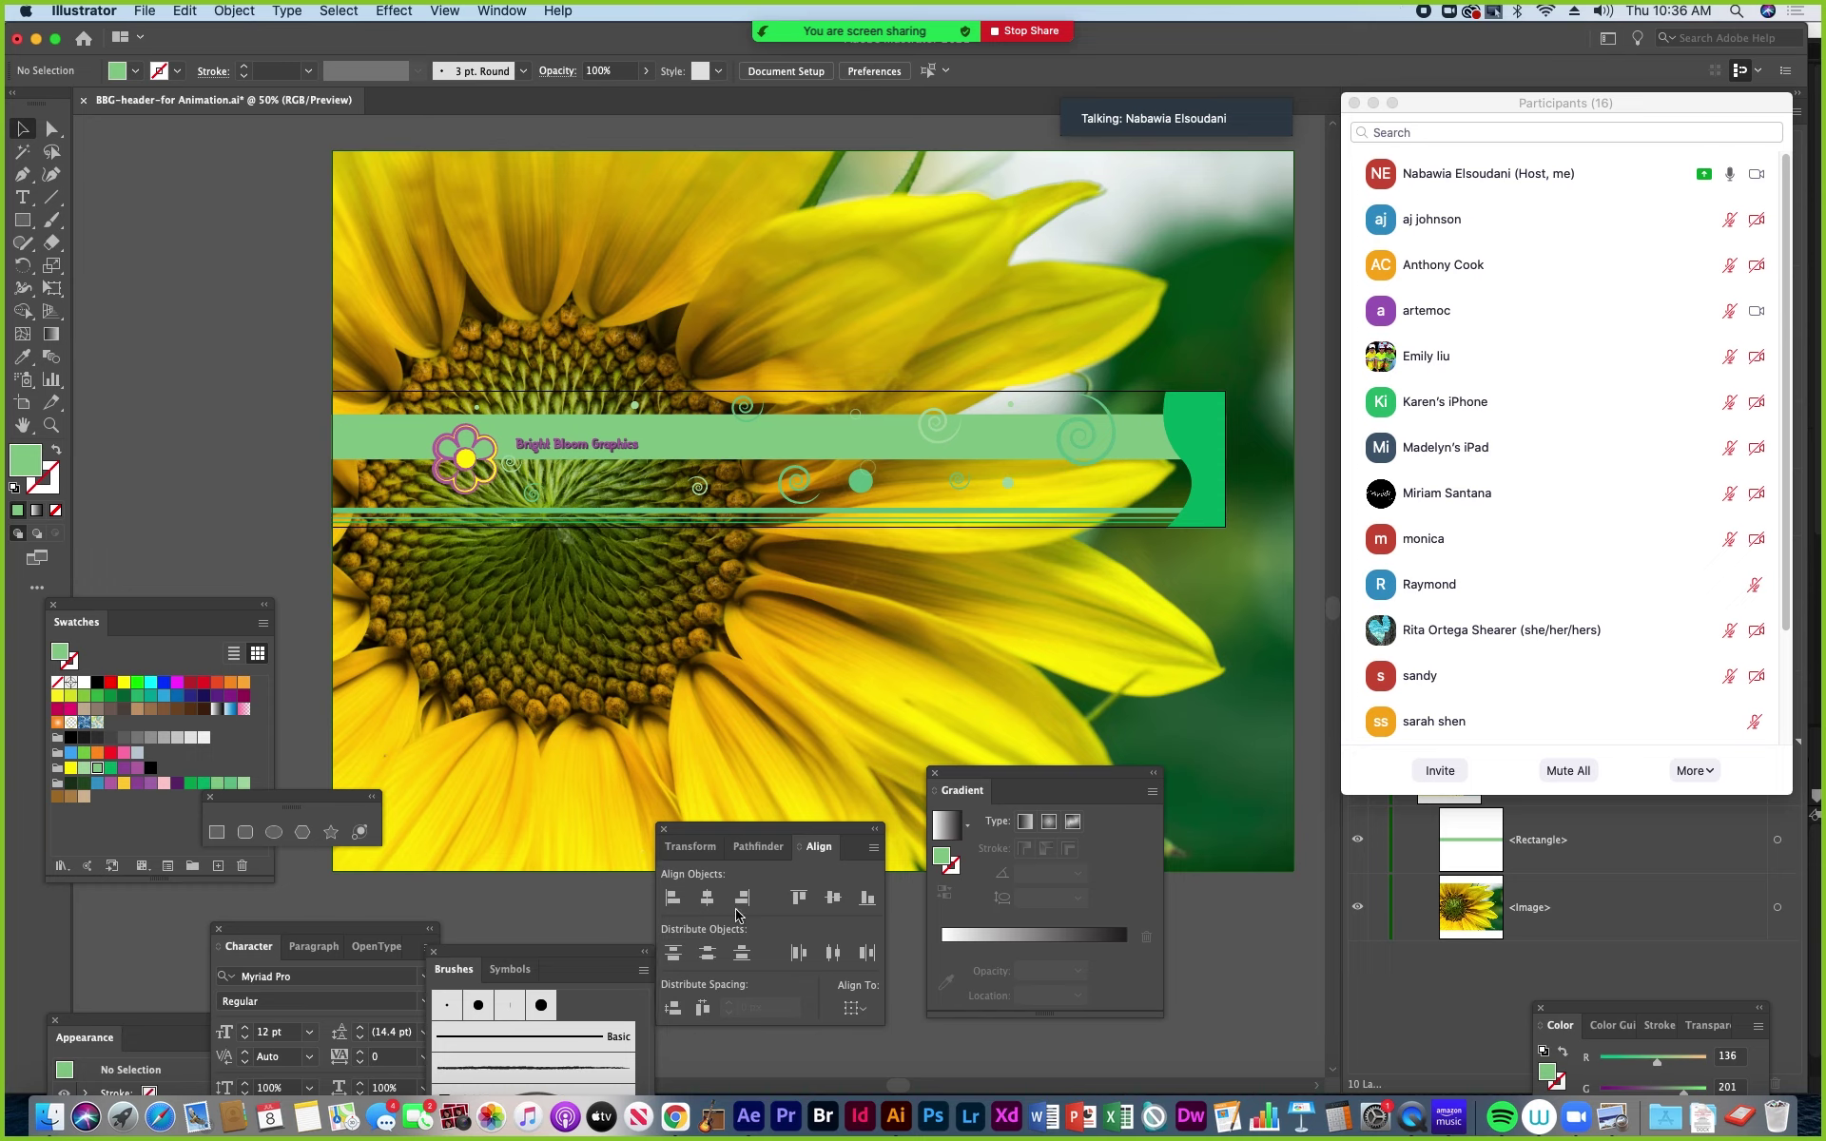
Move the Align panel off the artwork, select the green bar with the sunflower image, and close the participant list.
{"action": "left_click_drag", "start_coordinate": [724, 845], "coordinate": [749, 1017]}
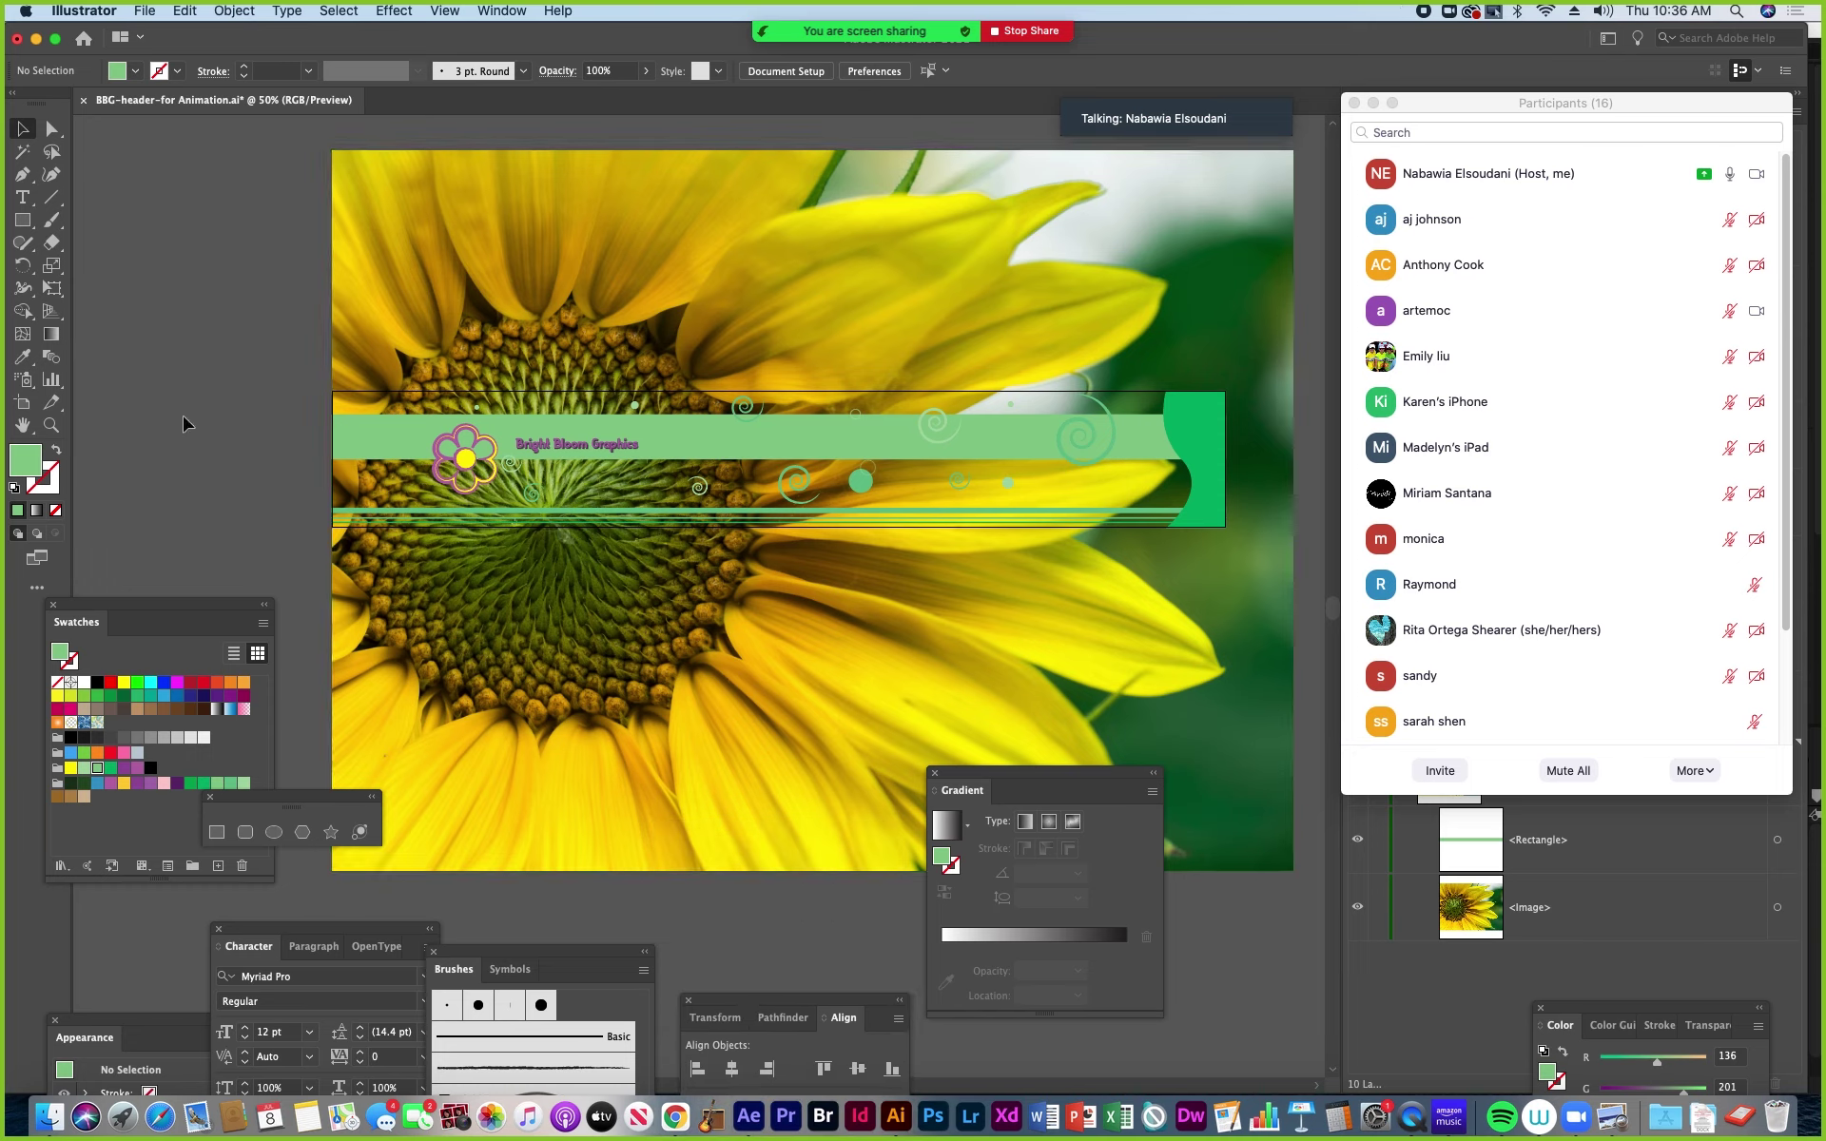
{"action": "left_click", "coordinate": [373, 439]}
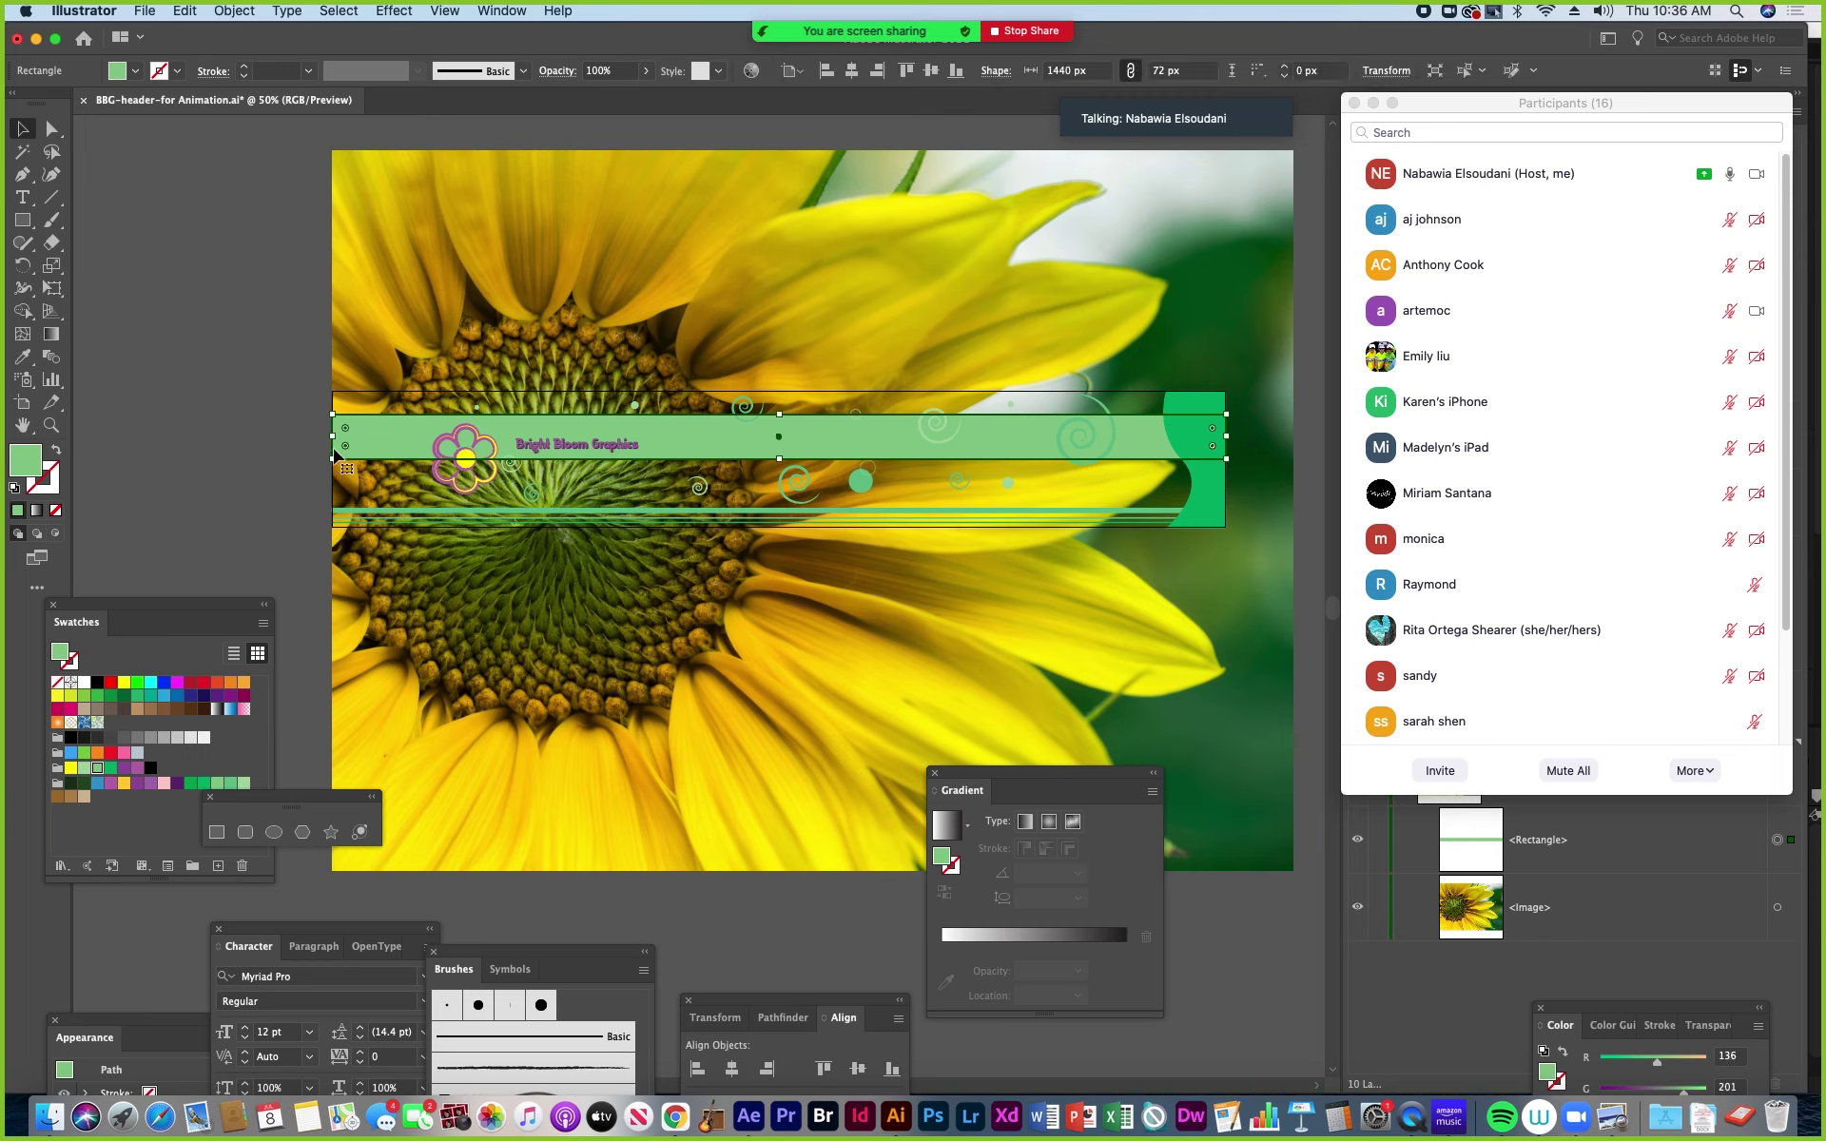
{"action": "left_click", "coordinate": [392, 271], "text": "shift"}
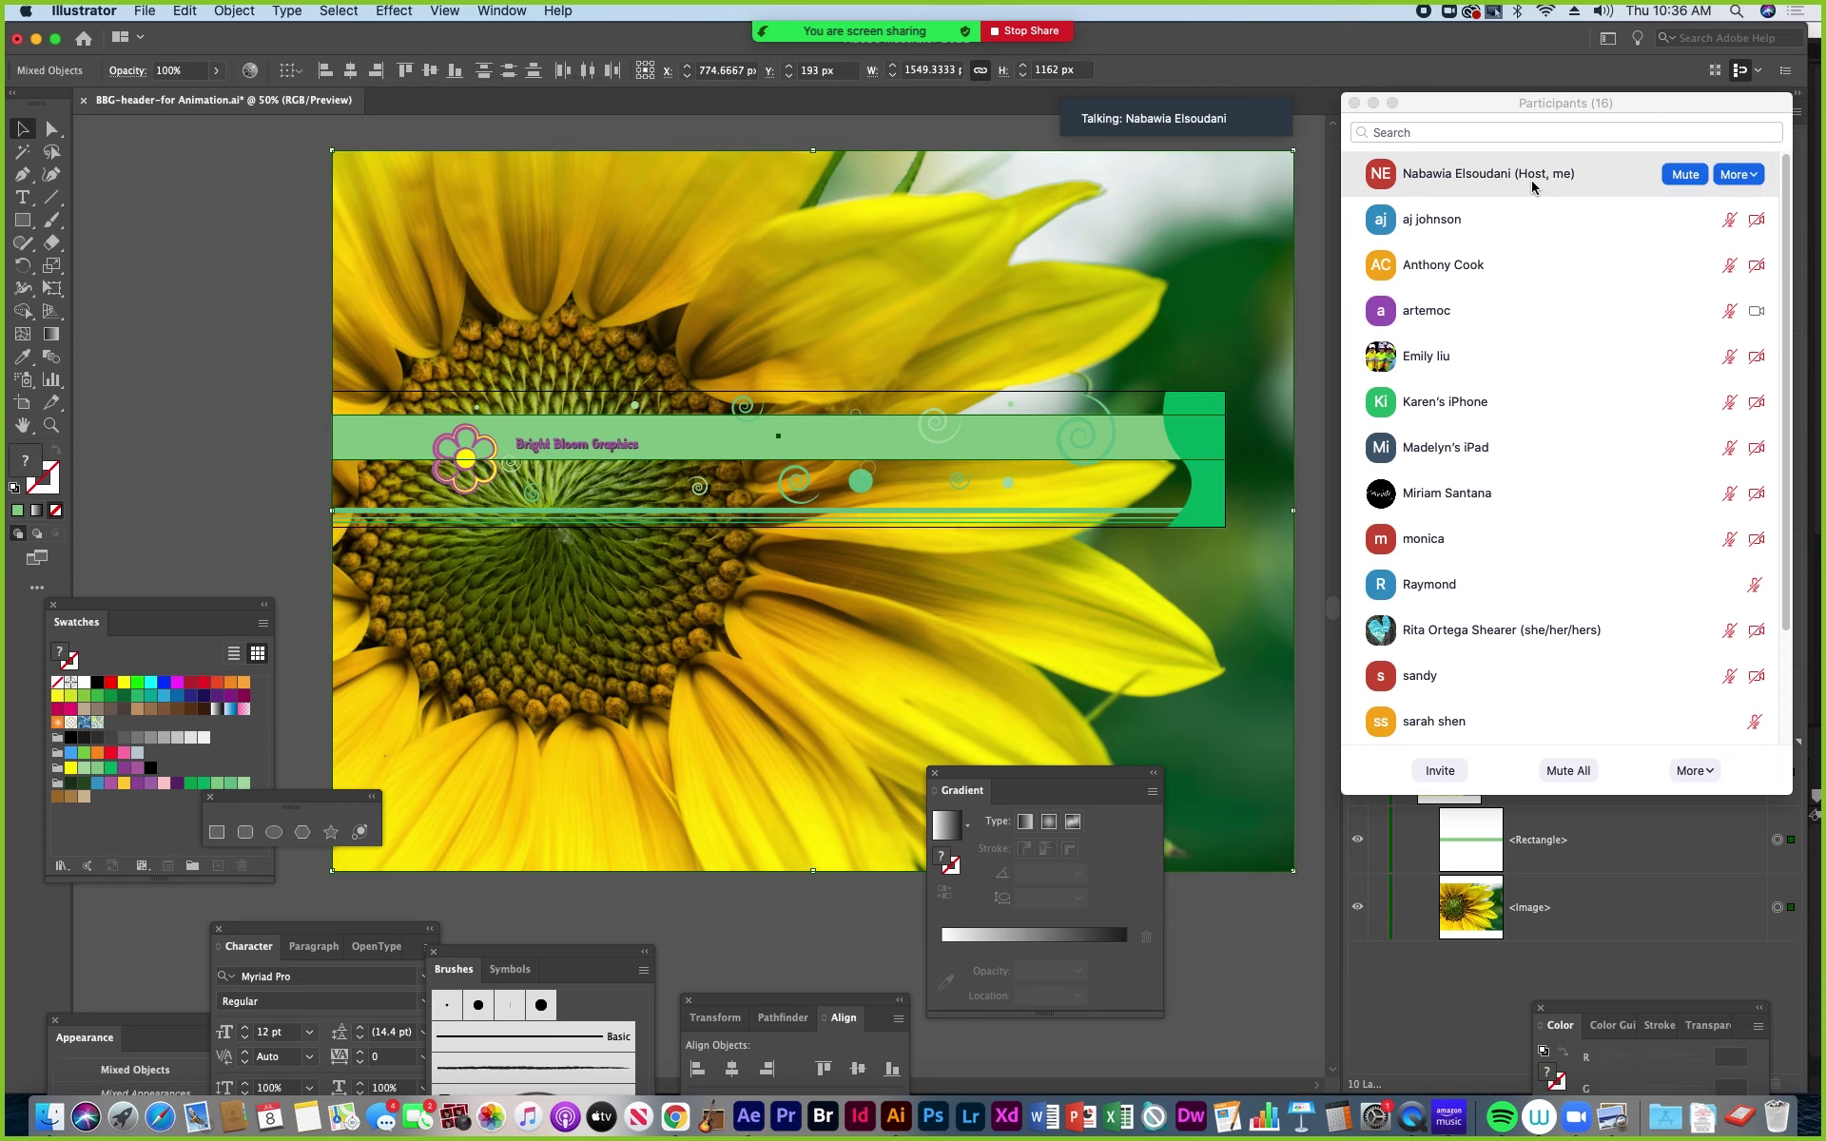
{"action": "left_click", "coordinate": [1355, 103]}
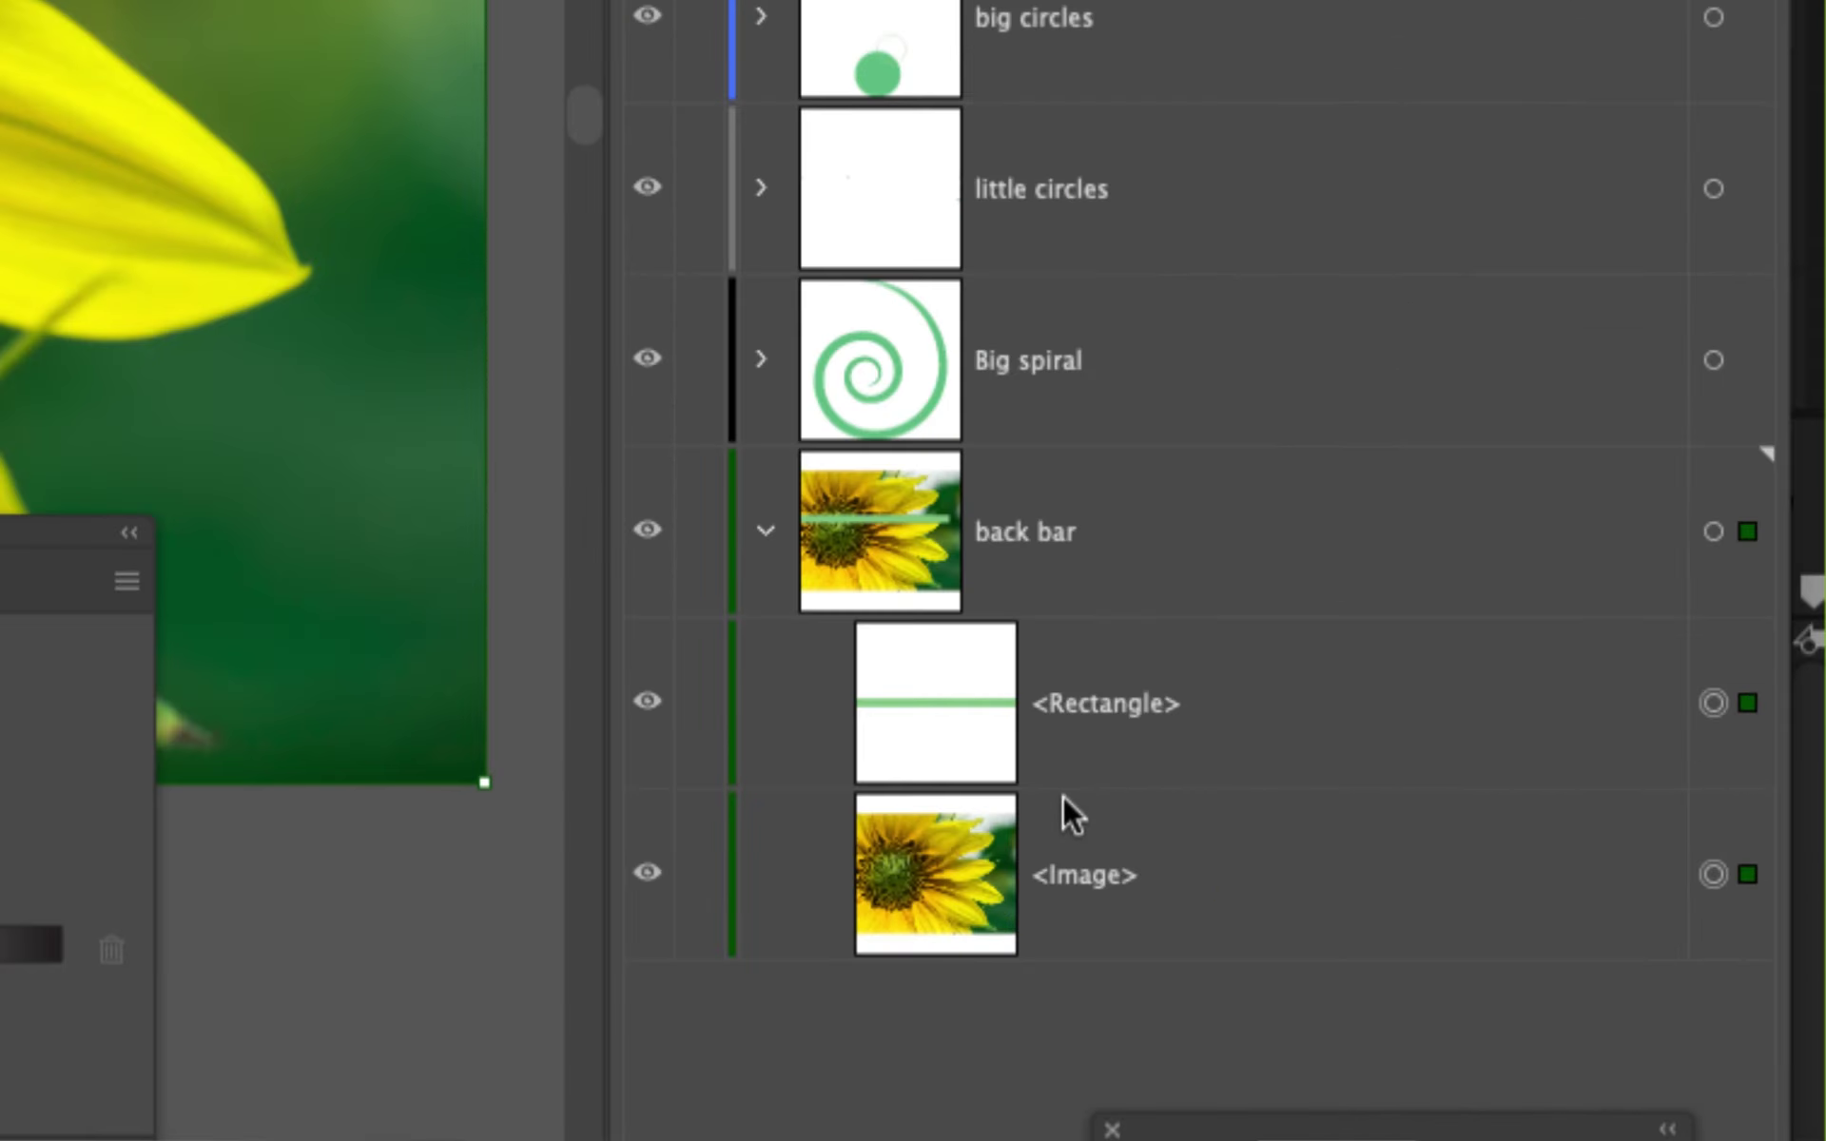
{"action": "left_click", "coordinate": [766, 530]}
{"action": "left_click", "coordinate": [767, 531]}
{"action": "left_click", "coordinate": [1748, 530]}
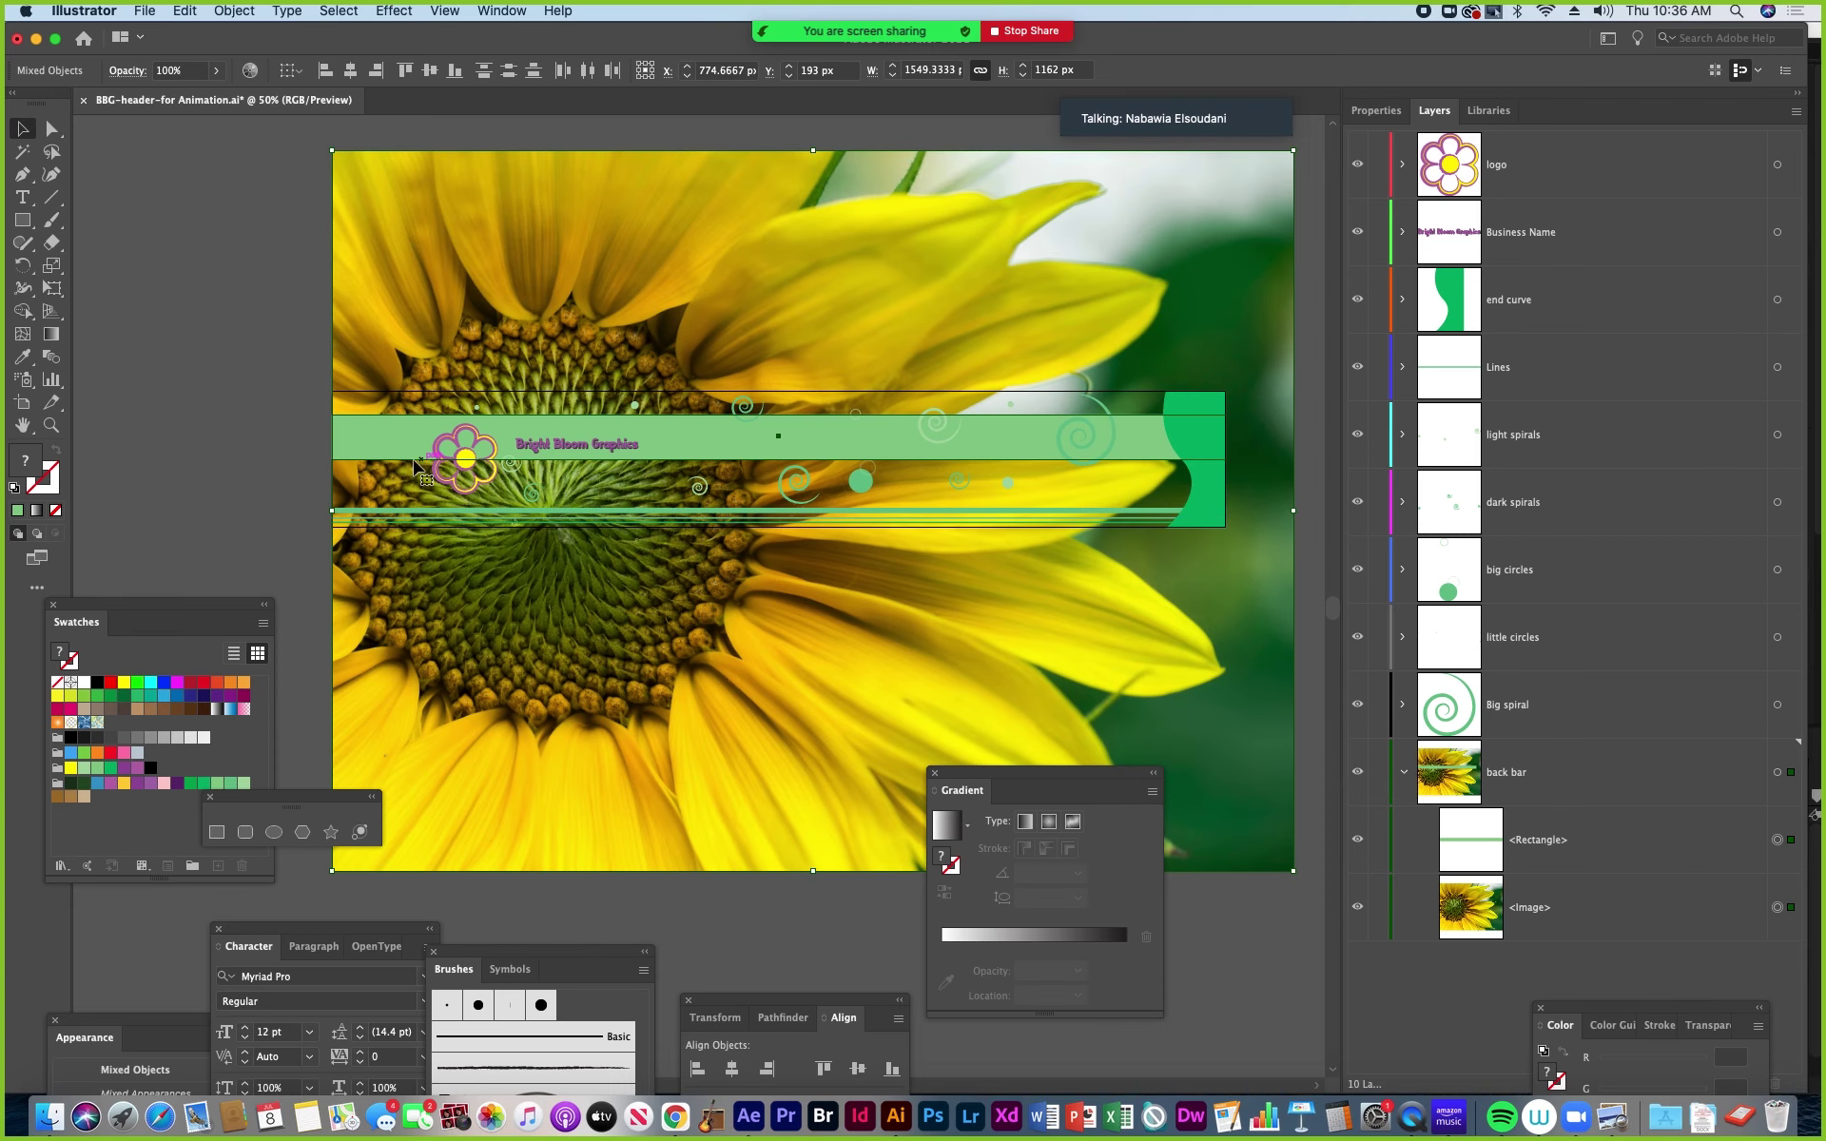
Make a clipping mask from the selected green bar and sunflower image.
{"action": "right_click", "coordinate": [348, 437]}
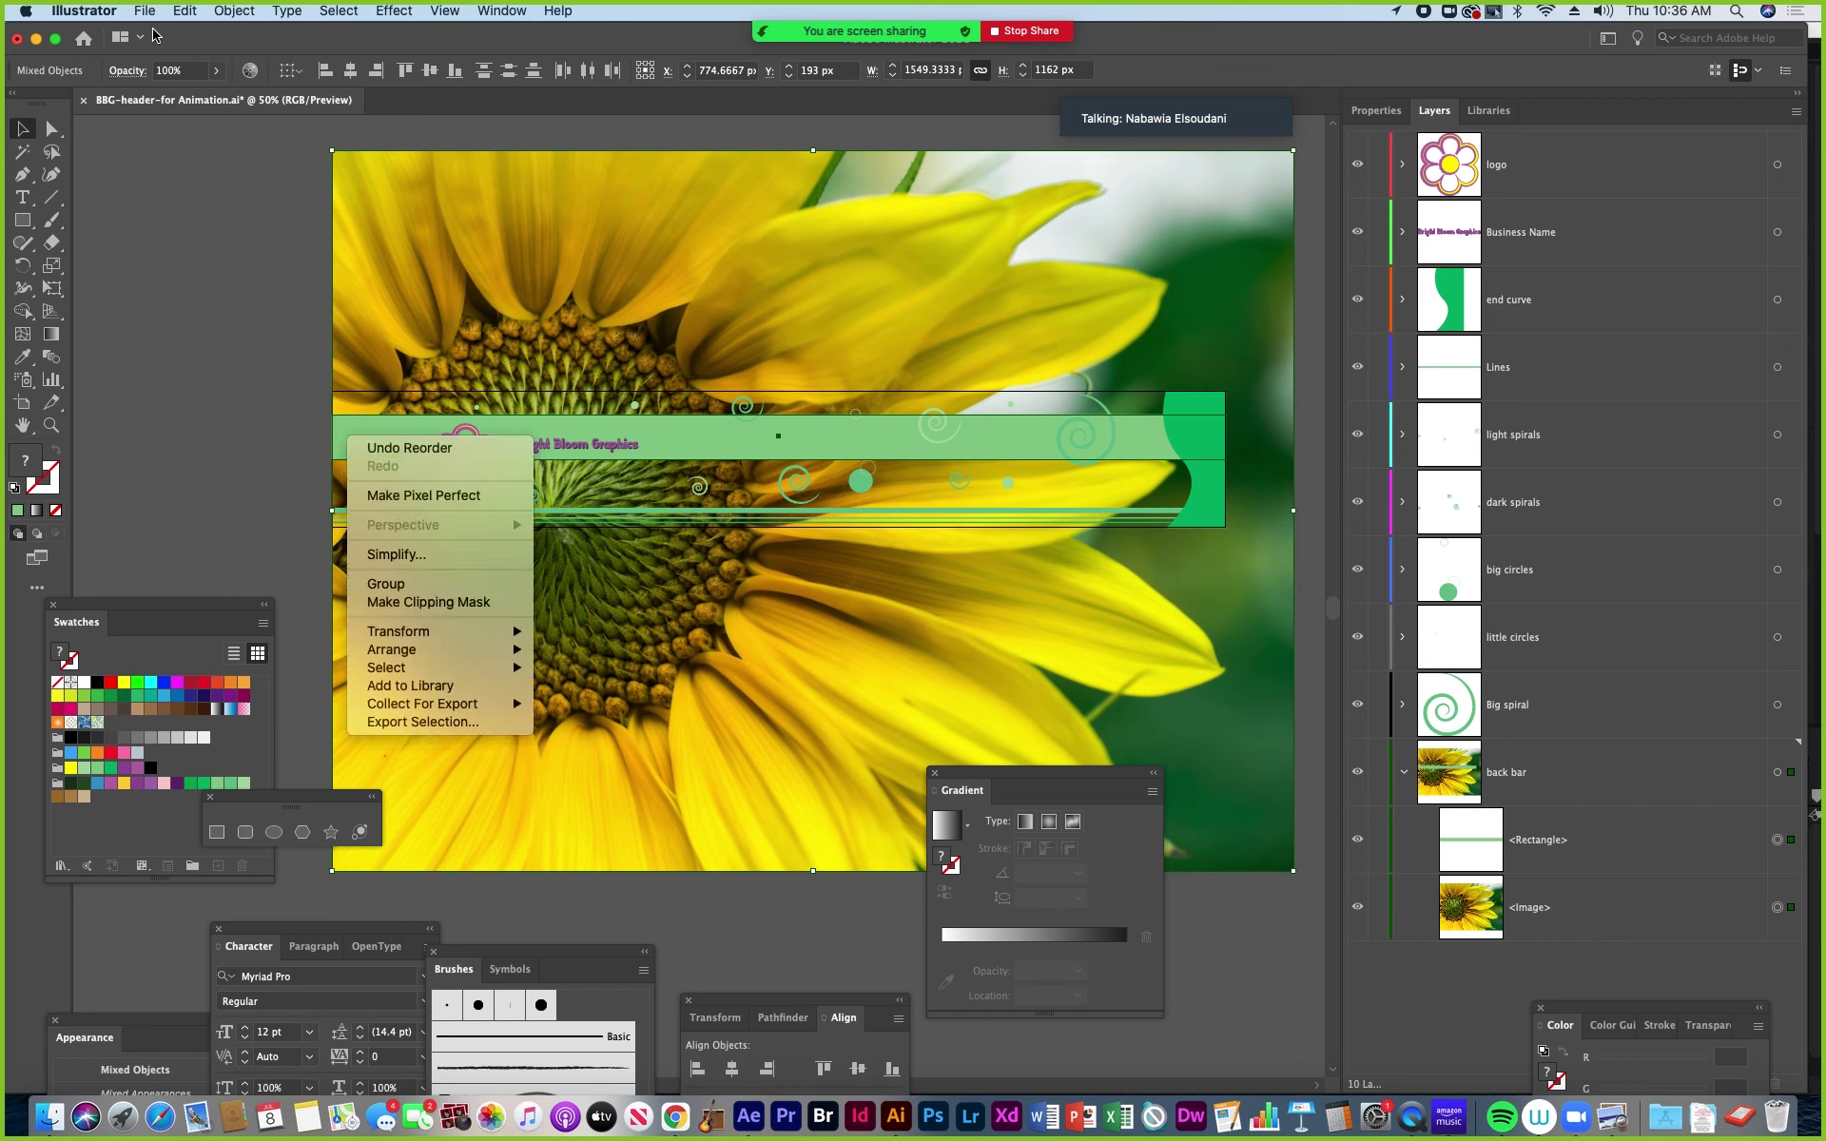
{"action": "left_click", "coordinate": [183, 14]}
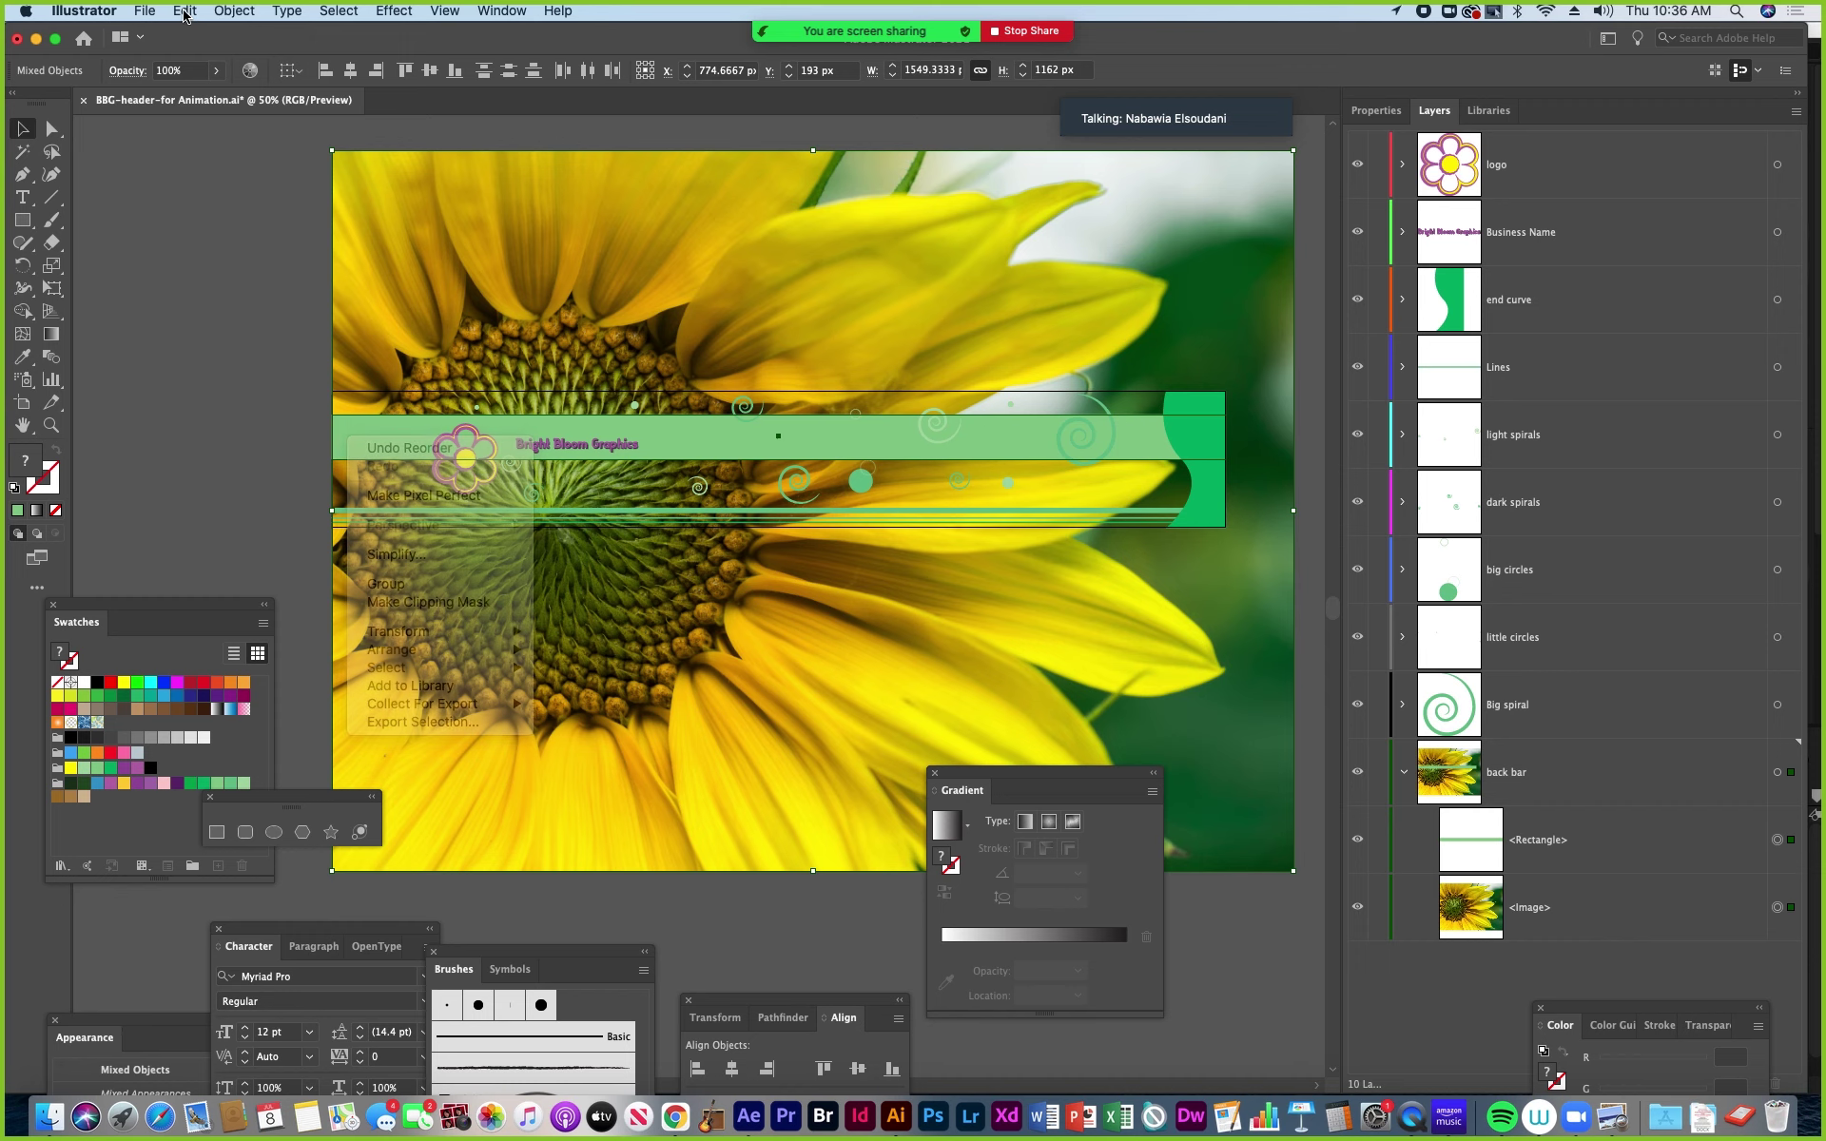
{"action": "left_click", "coordinate": [235, 12]}
{"action": "mouse_move", "coordinate": [282, 617]}
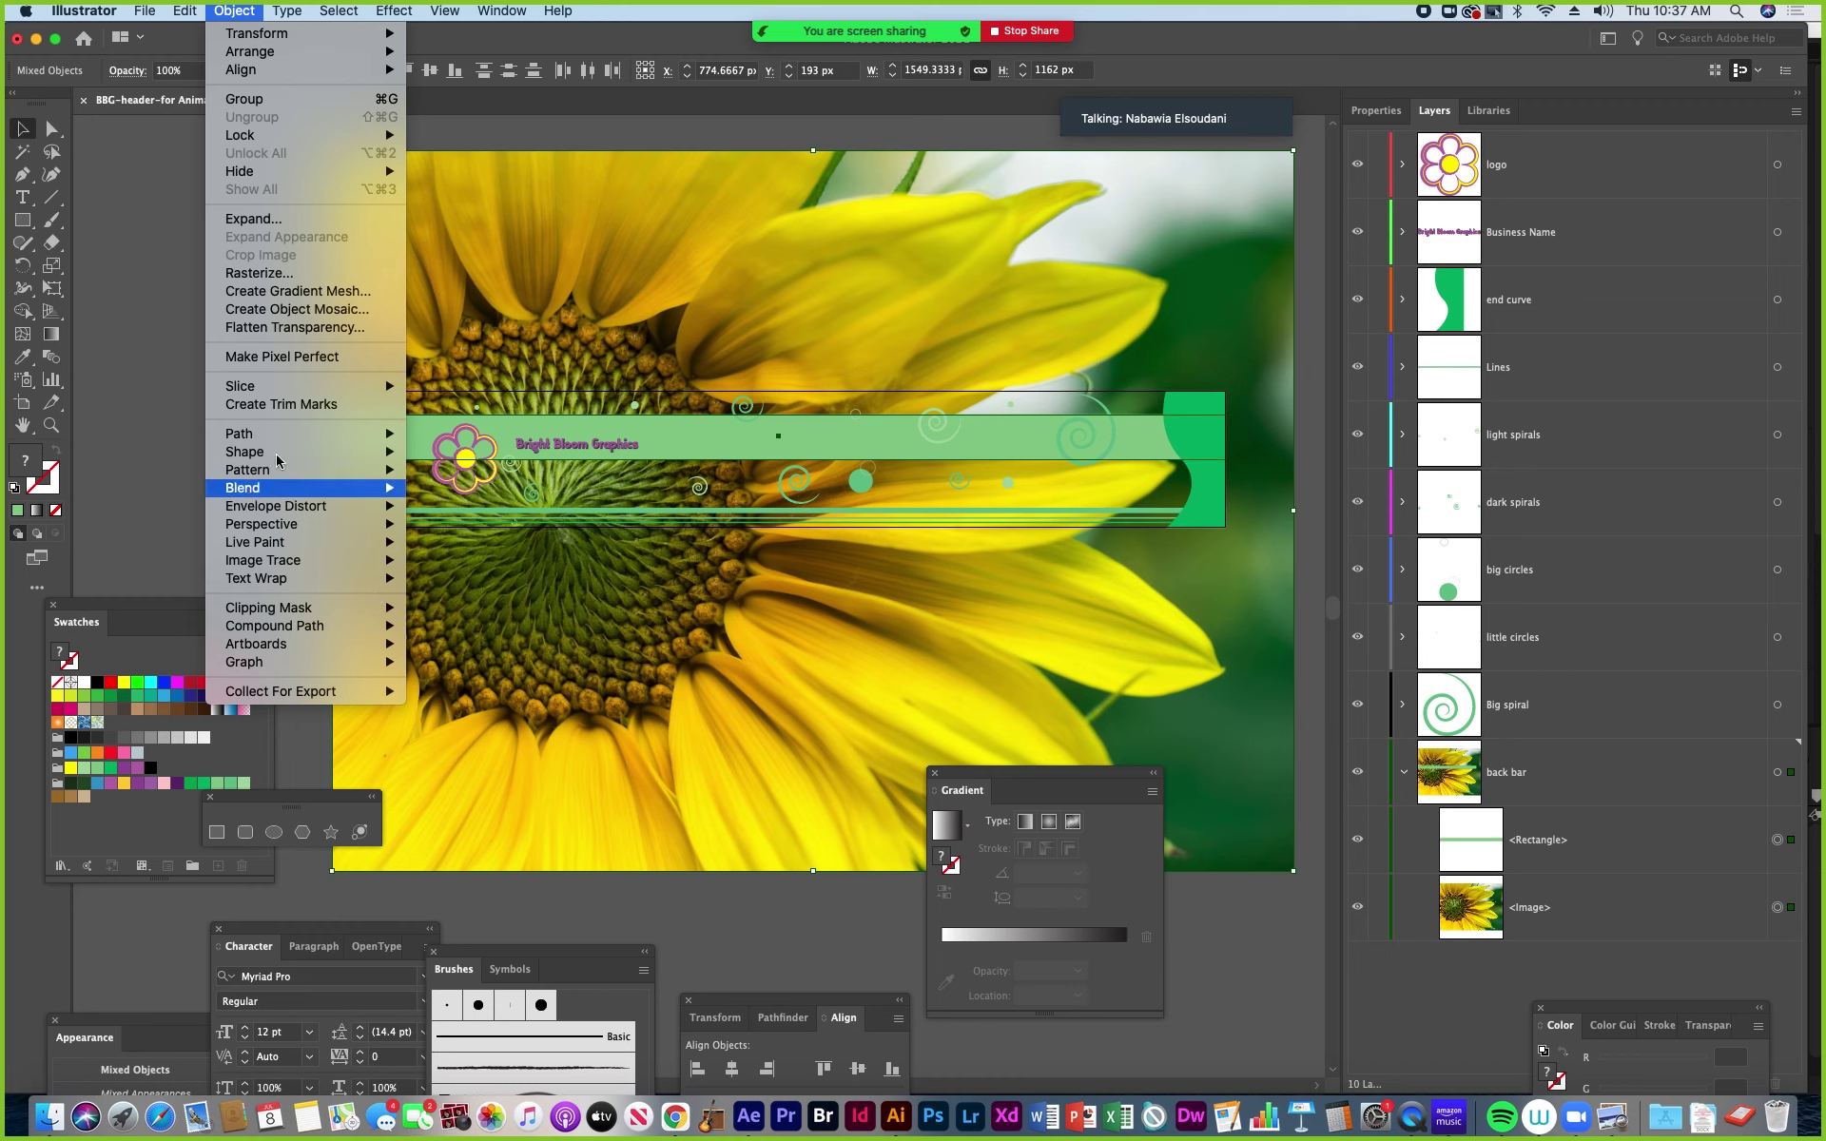
{"action": "left_click", "coordinate": [470, 45]}
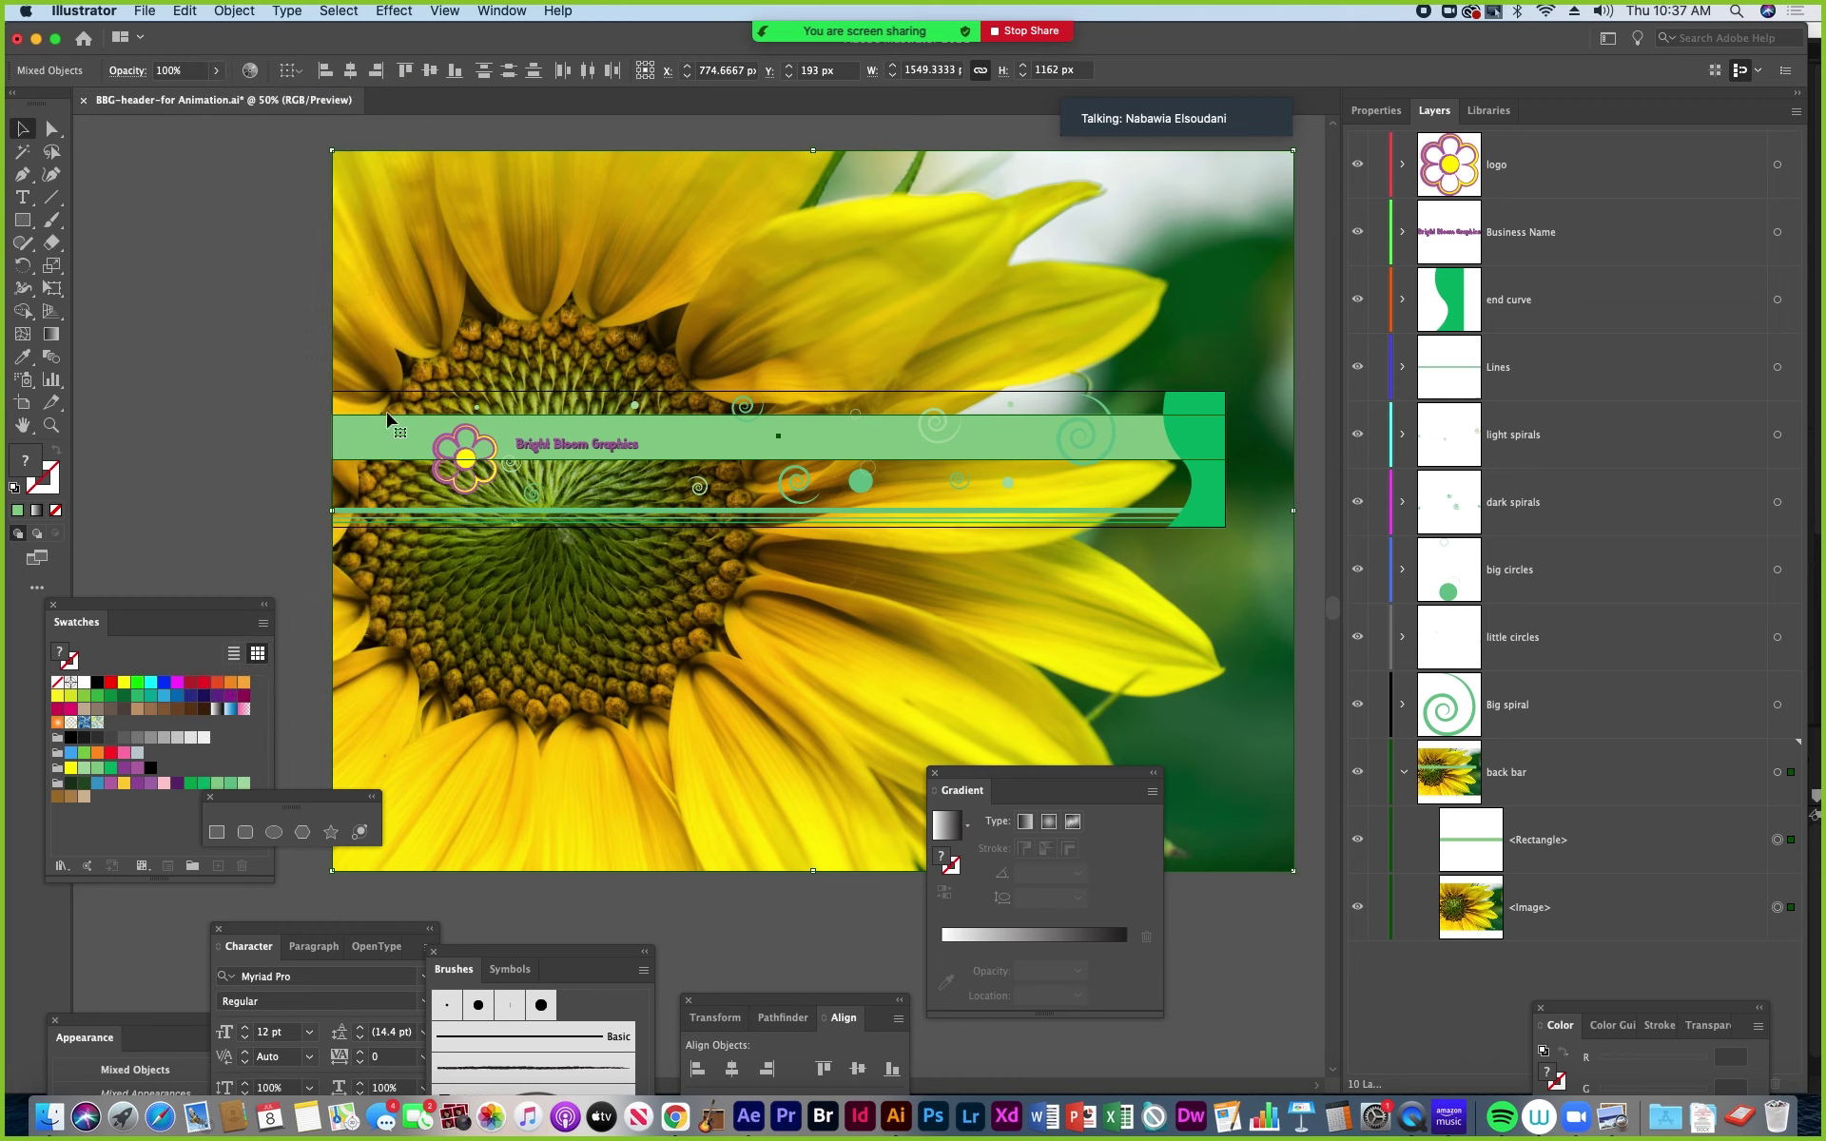
{"action": "right_click", "coordinate": [359, 433]}
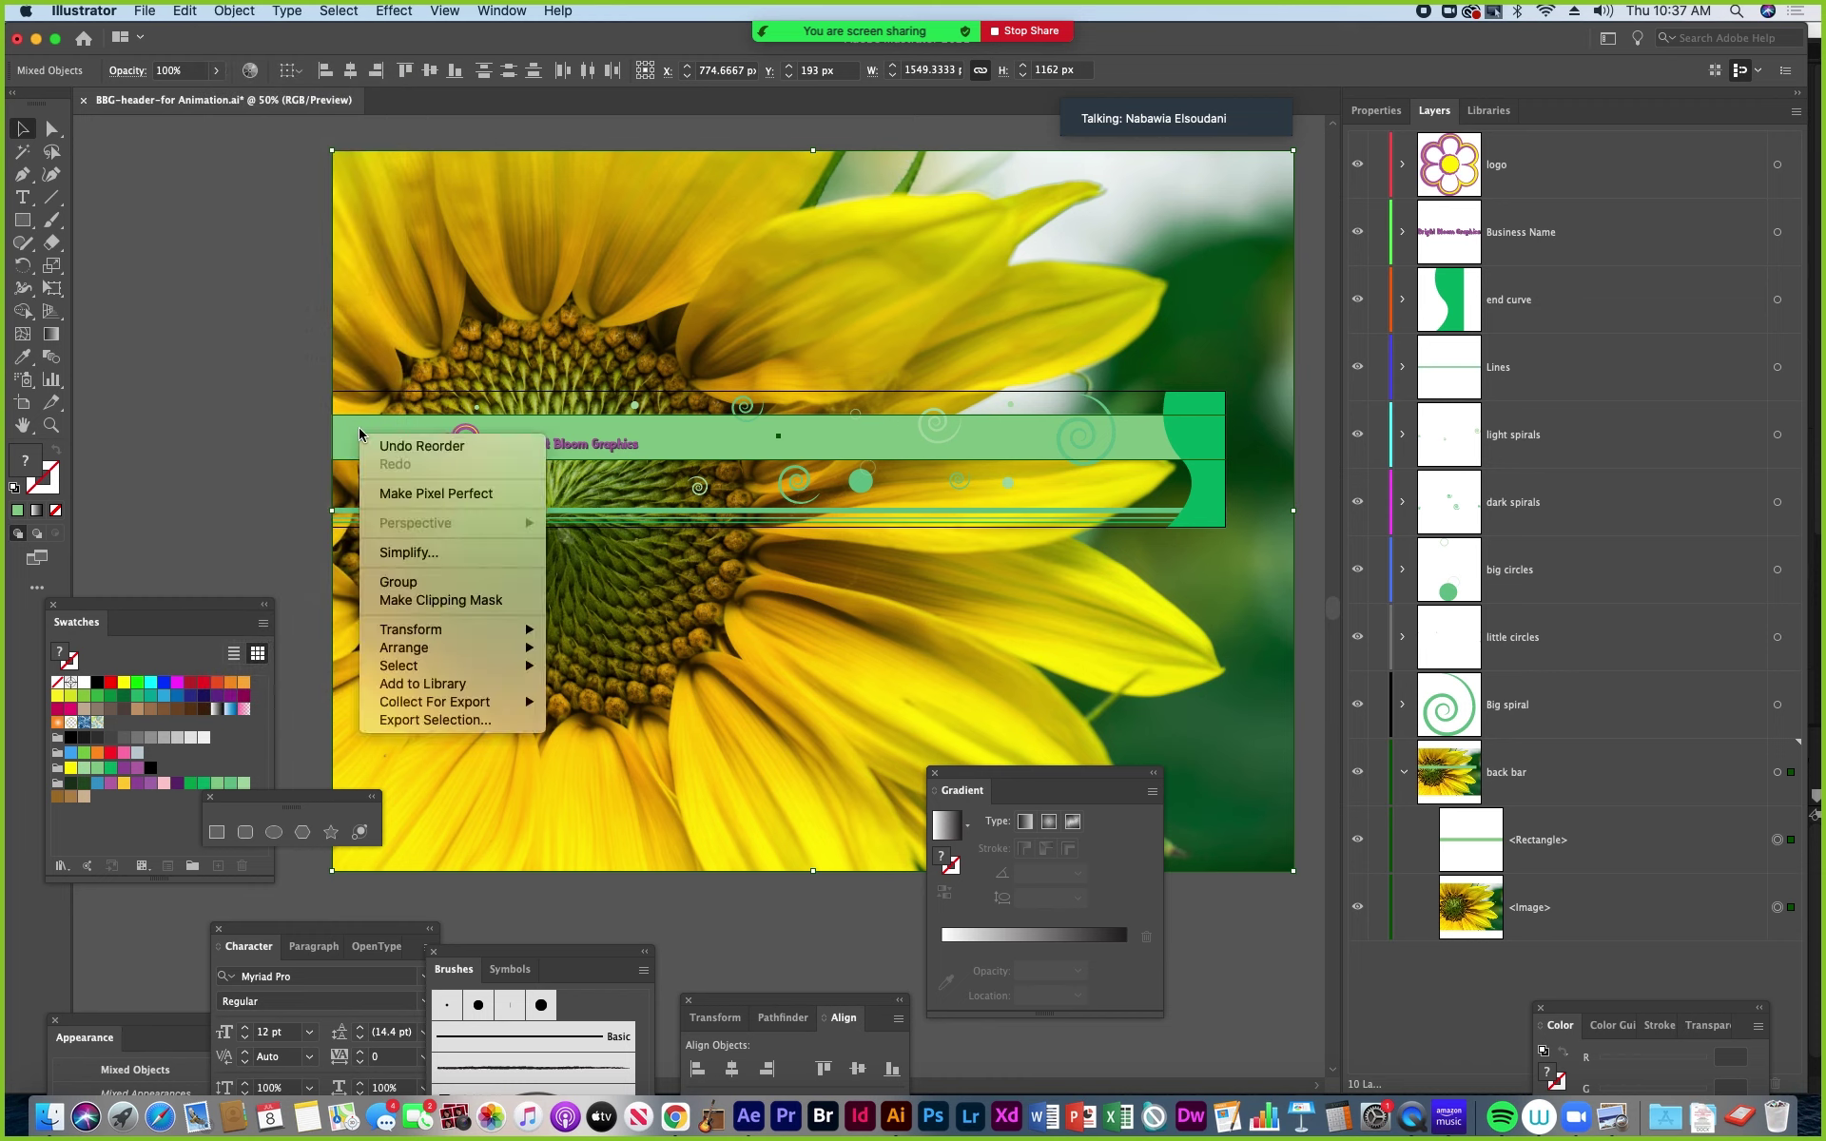
{"action": "left_click", "coordinate": [440, 600]}
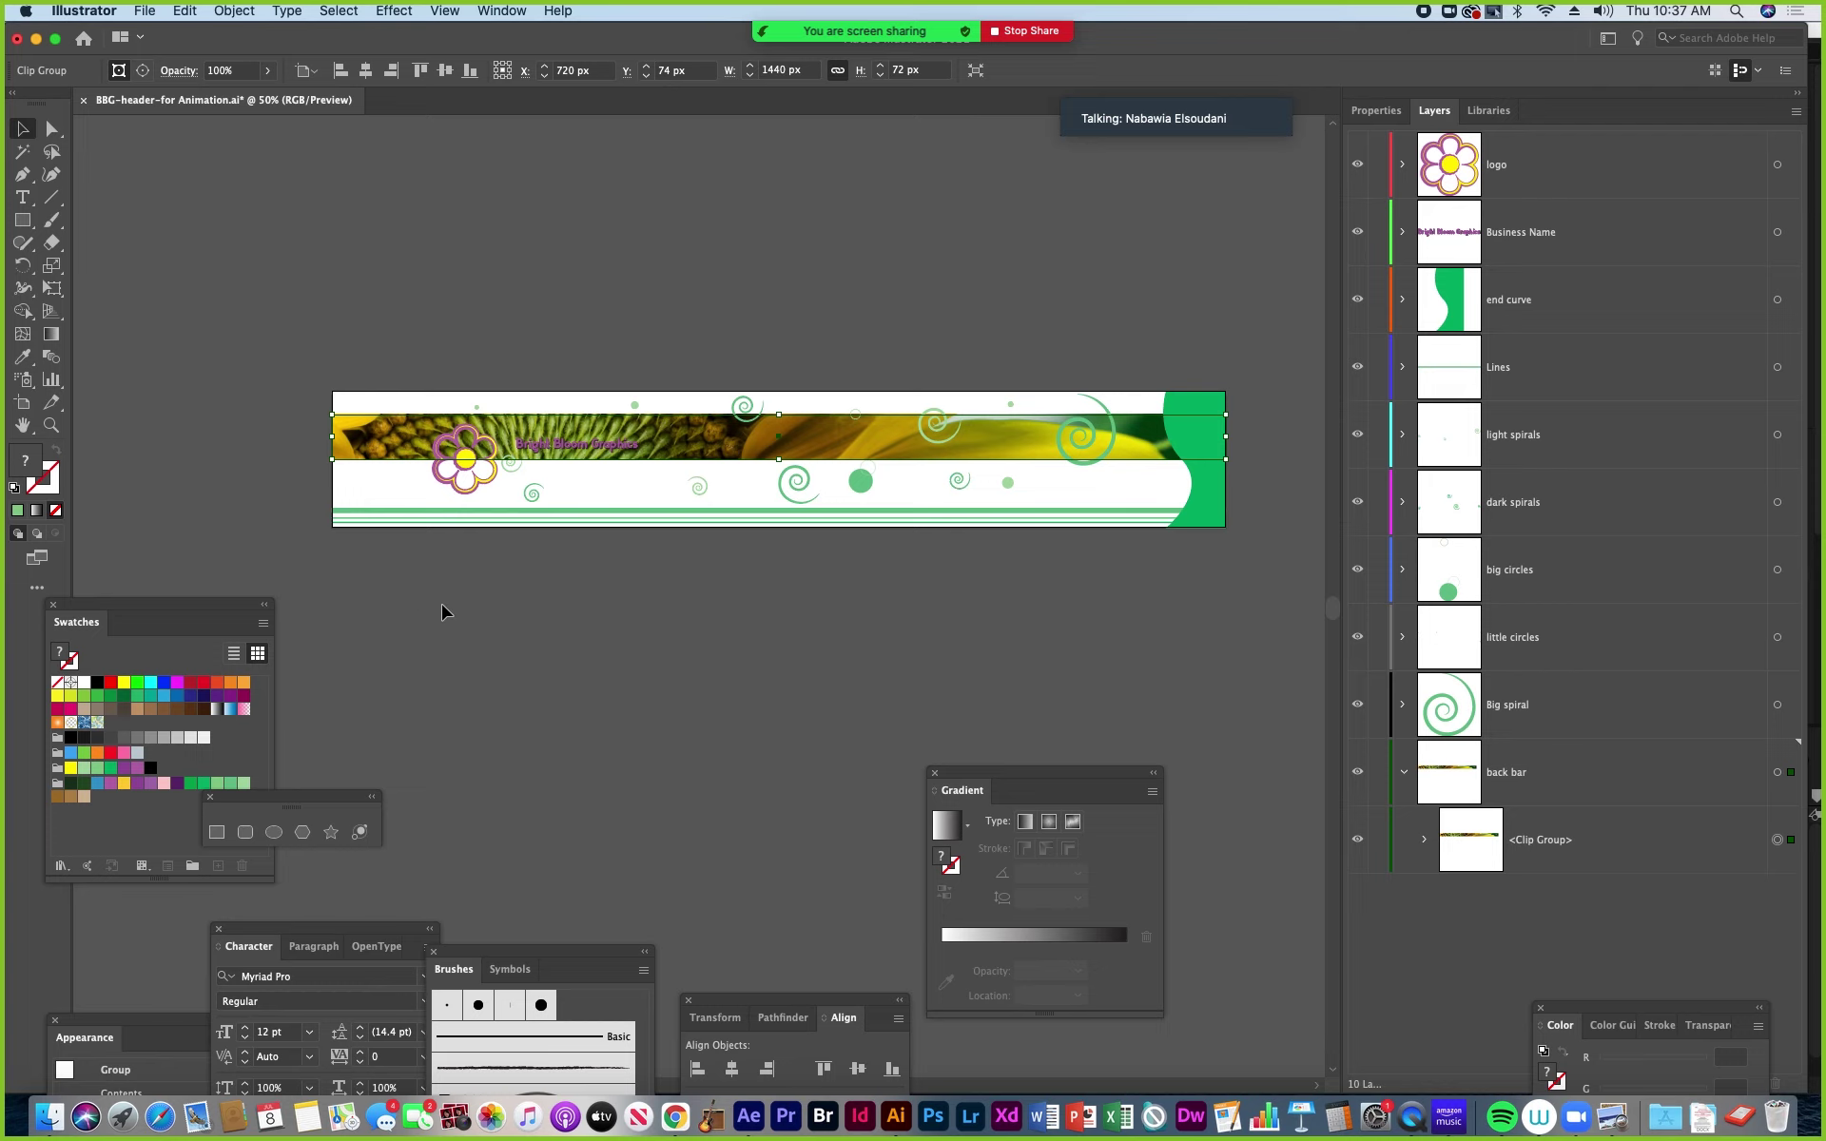
Clear the selection and save the header document.
{"action": "left_click", "coordinate": [396, 575]}
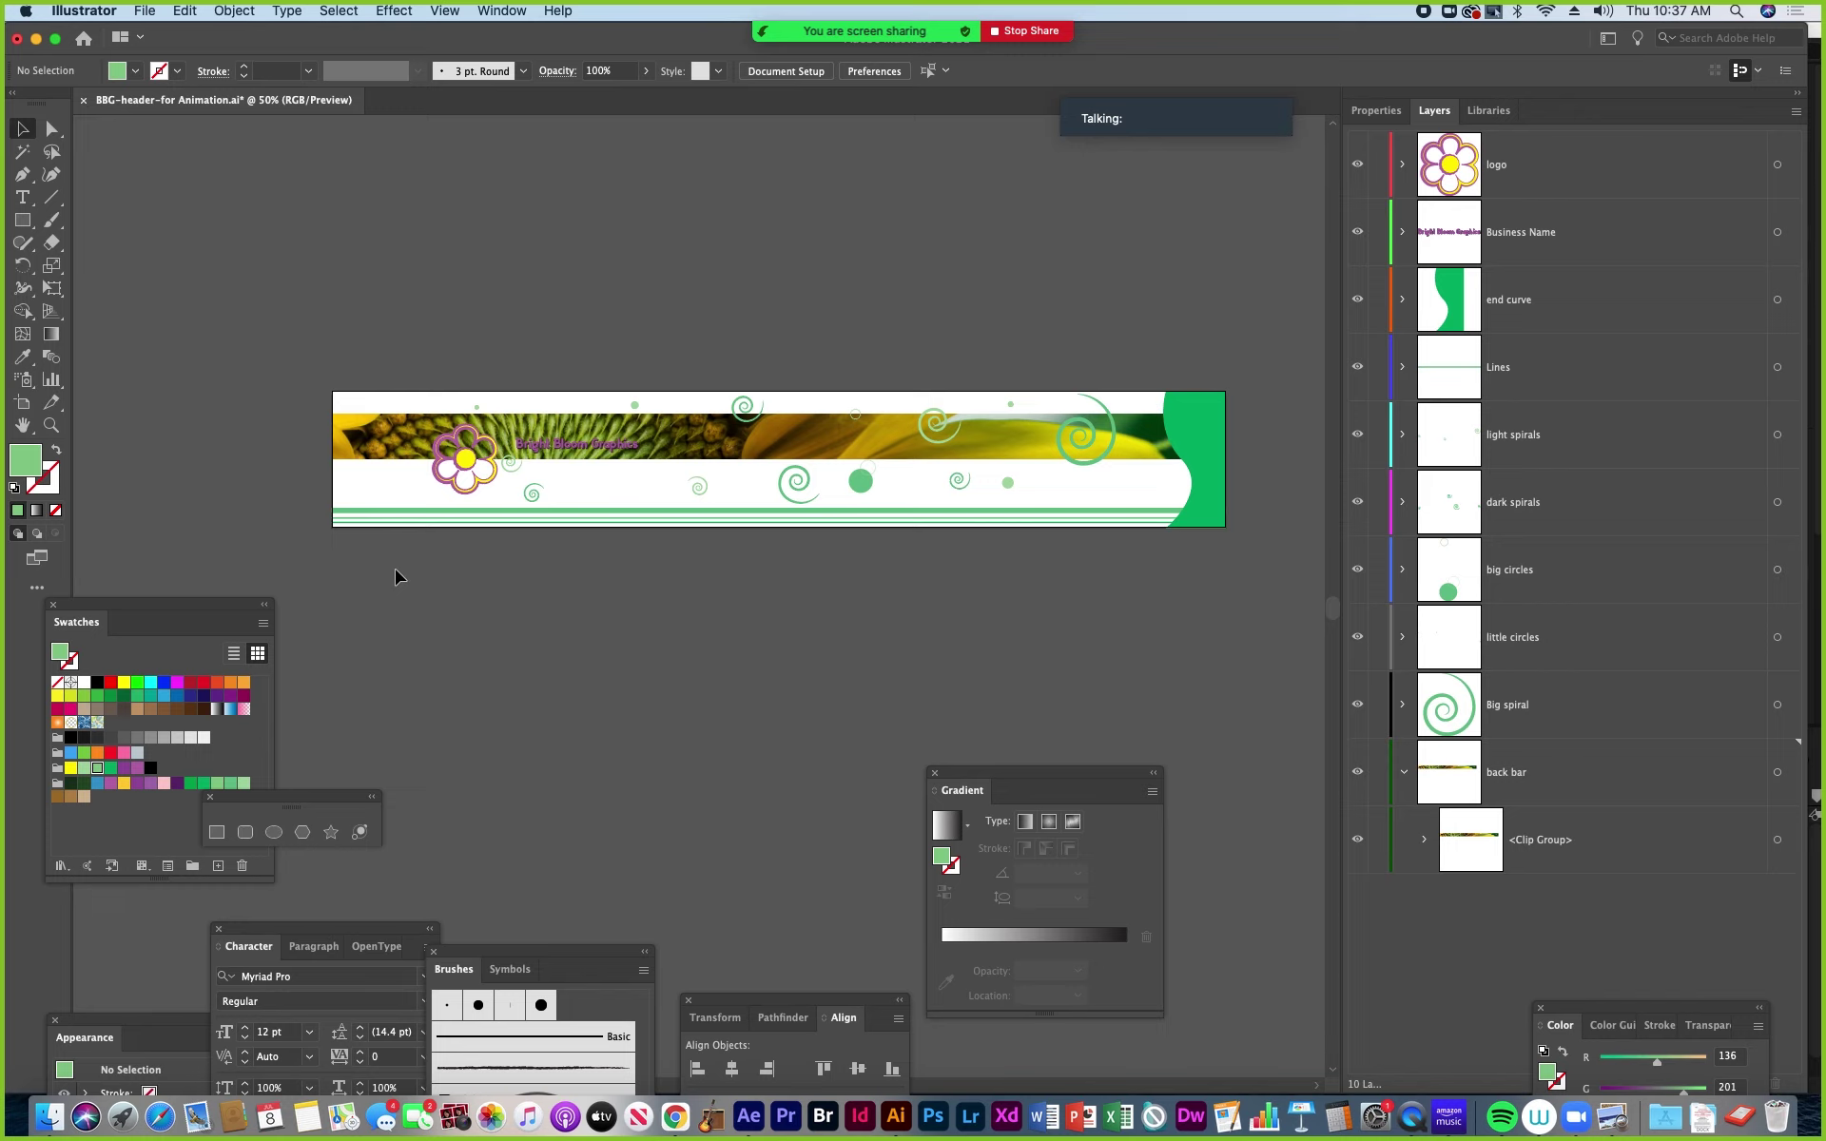
{"action": "left_click", "coordinate": [145, 10]}
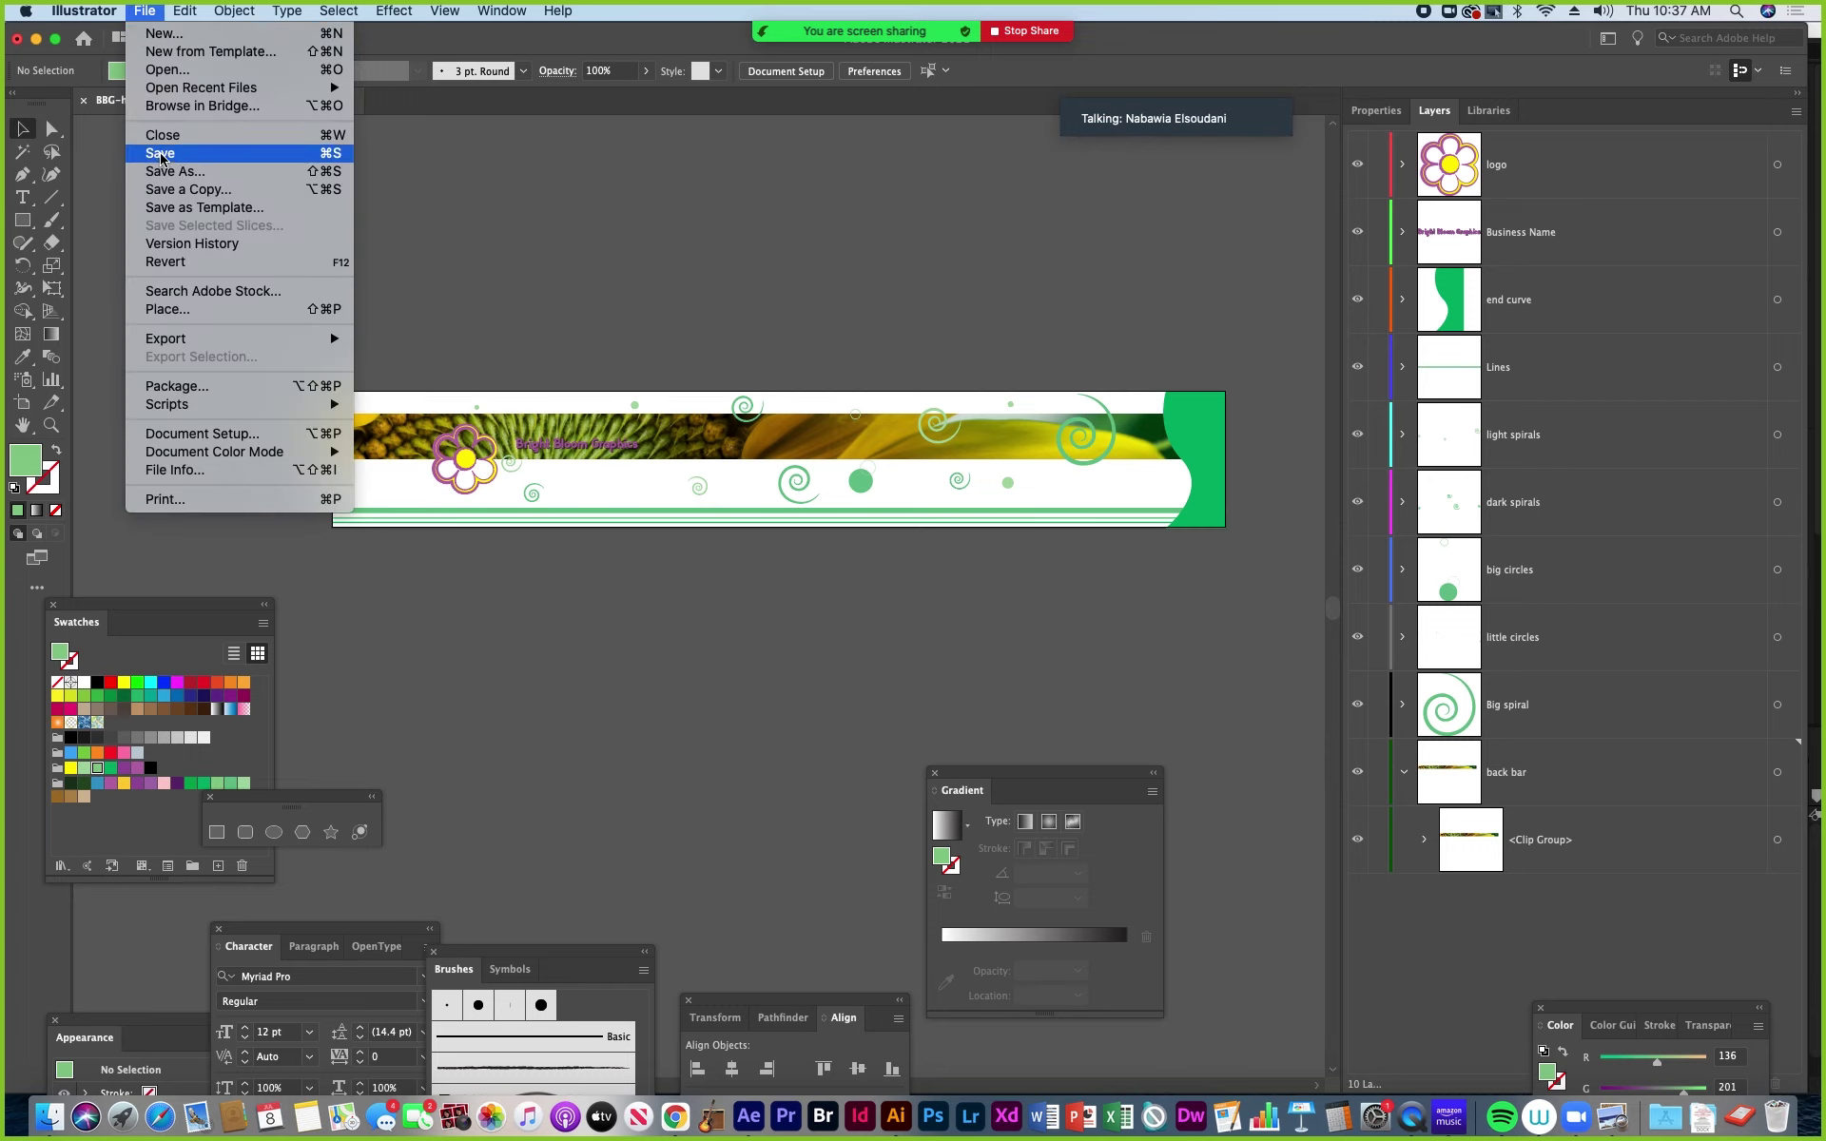
{"action": "left_click", "coordinate": [159, 154]}
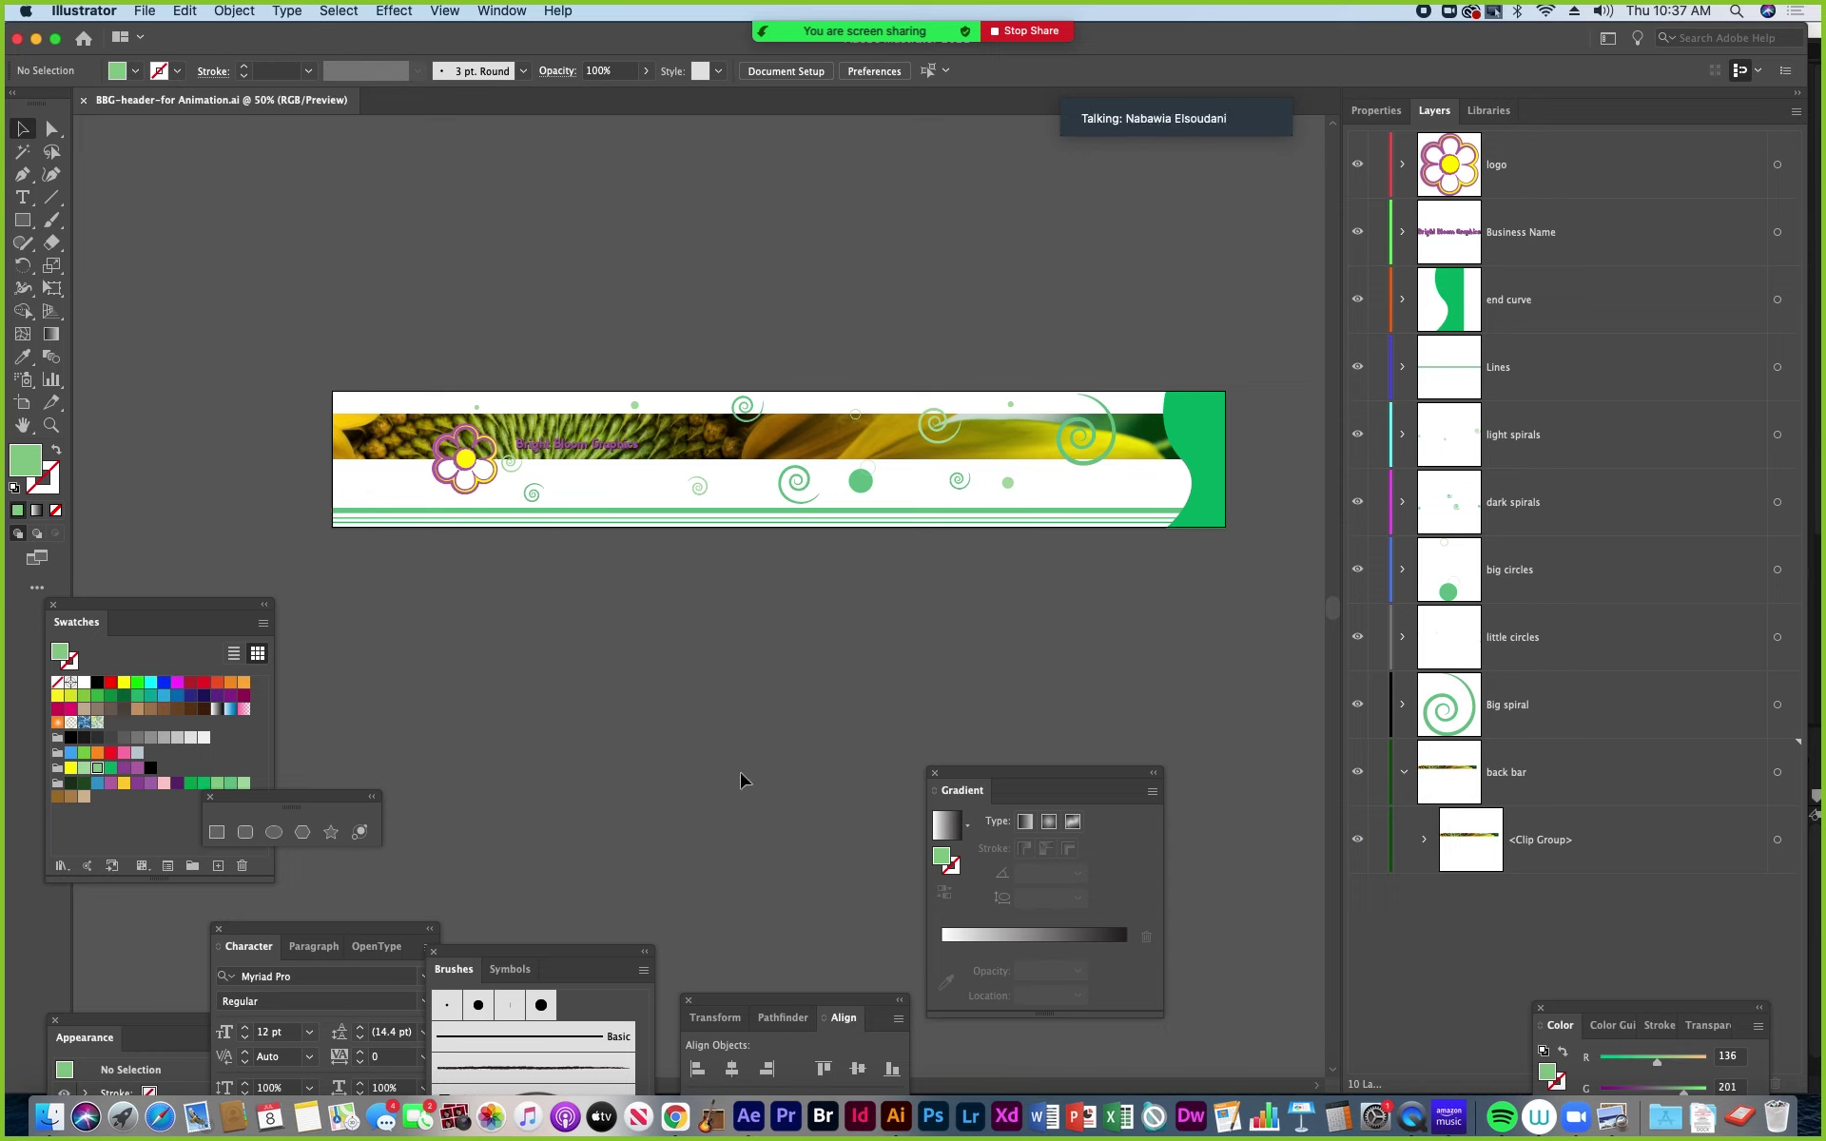
Select and expand the clip group on the back bar layer, release its clipping mask, and clear the selection.
{"action": "left_click", "coordinate": [376, 445]}
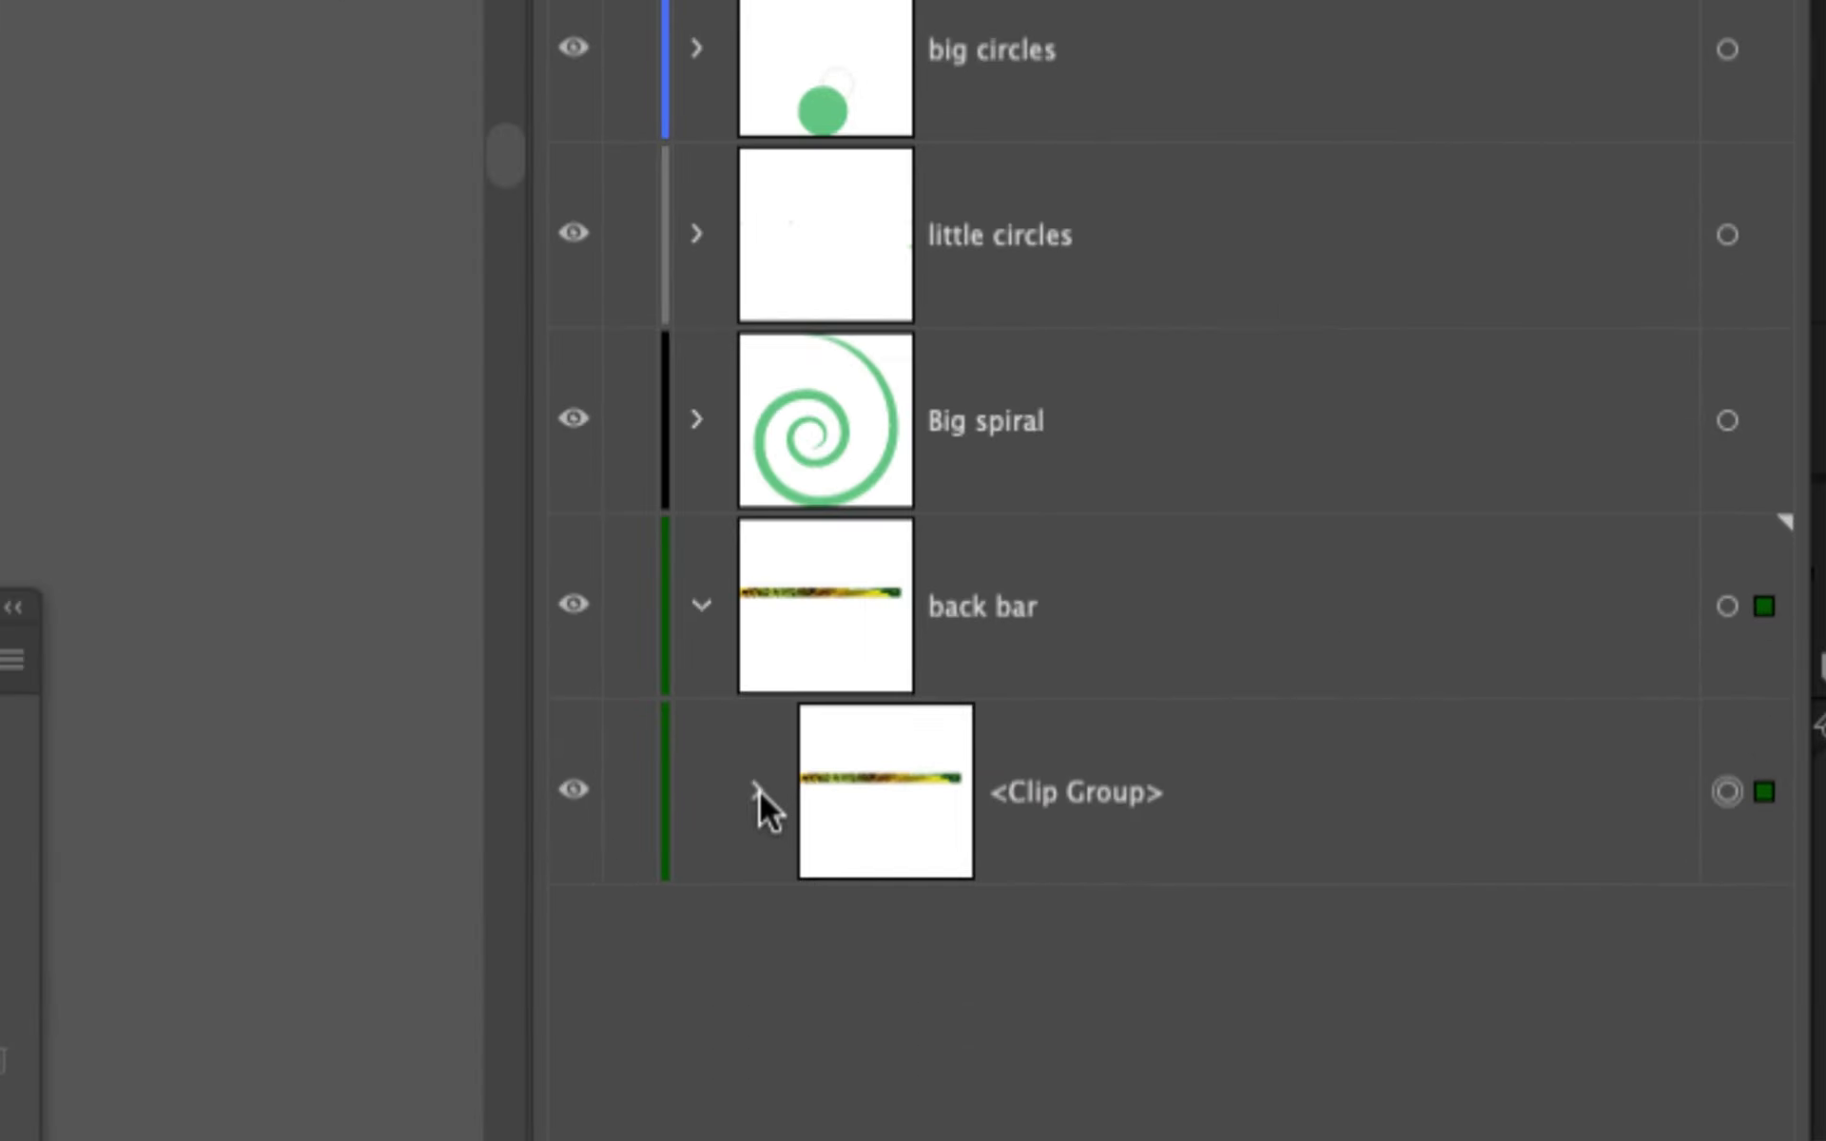
{"action": "left_click", "coordinate": [759, 790]}
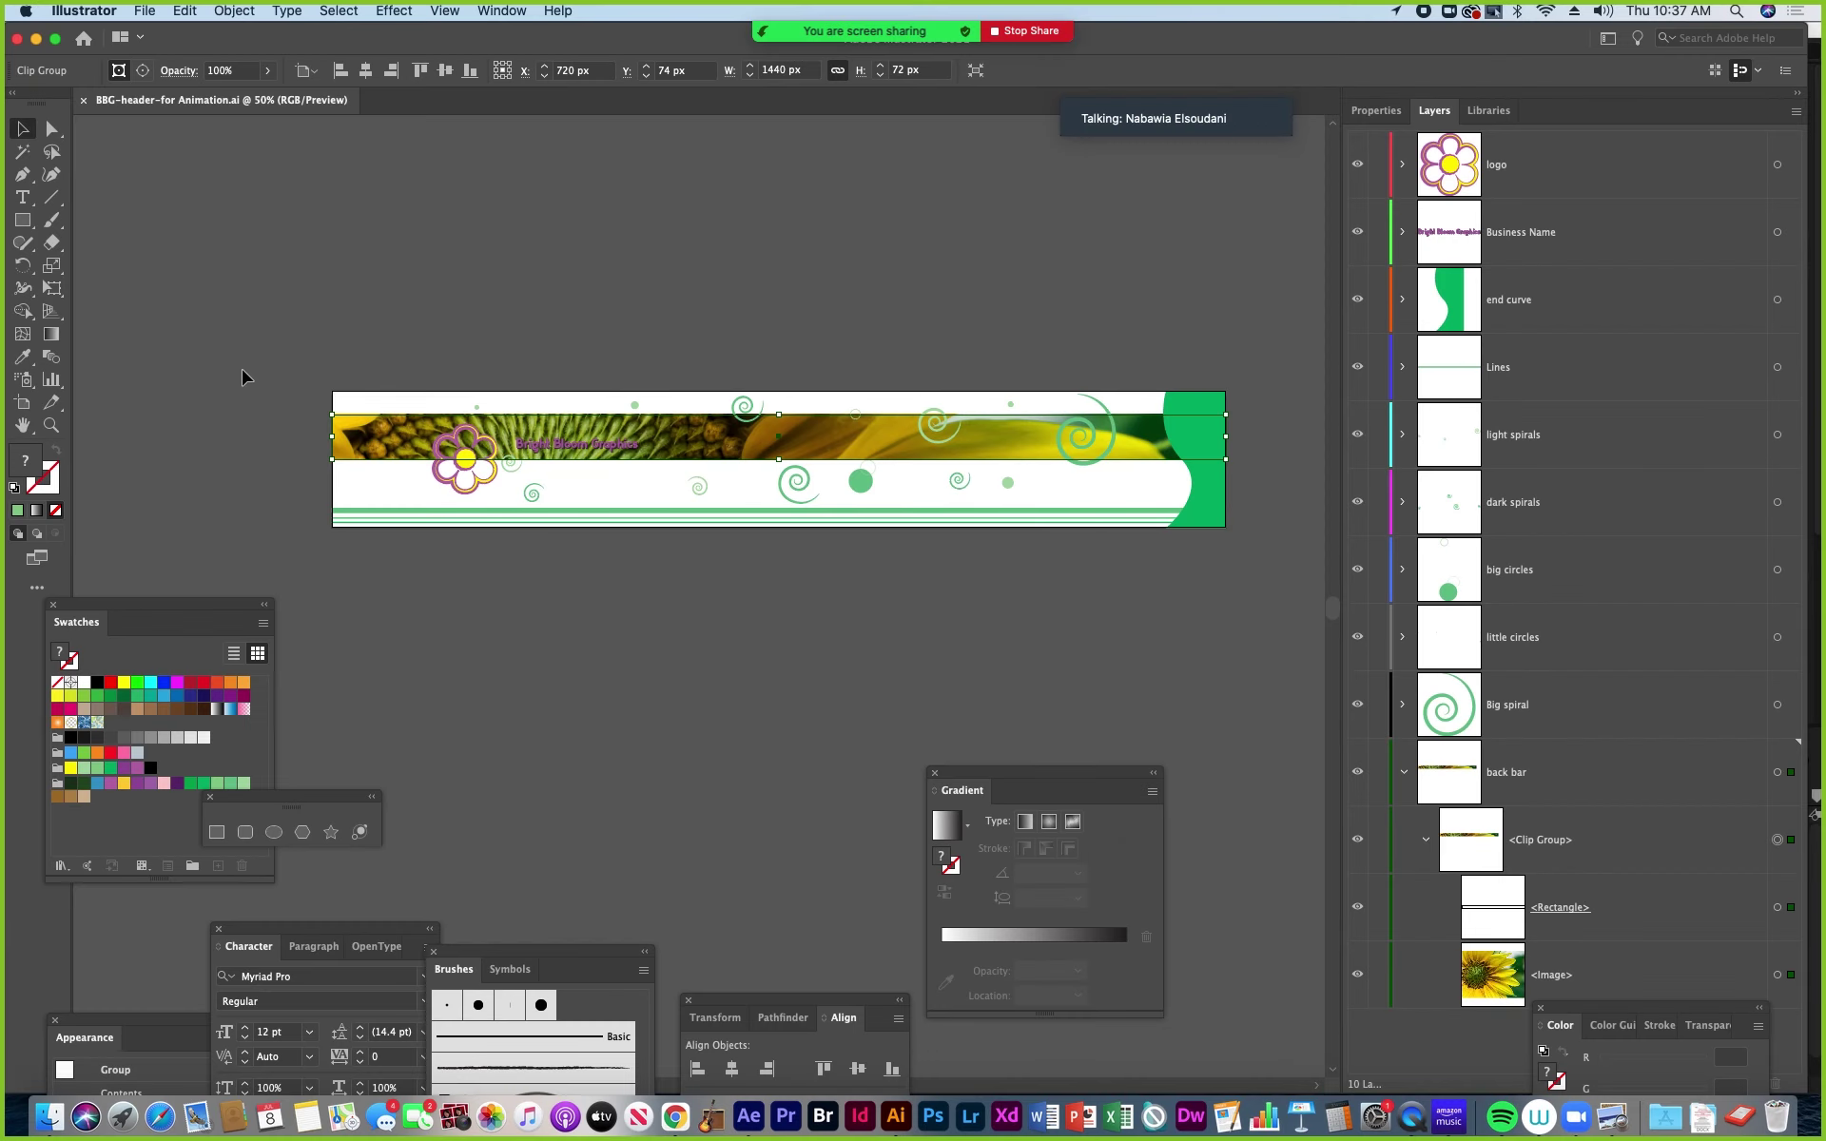
{"action": "right_click", "coordinate": [358, 437]}
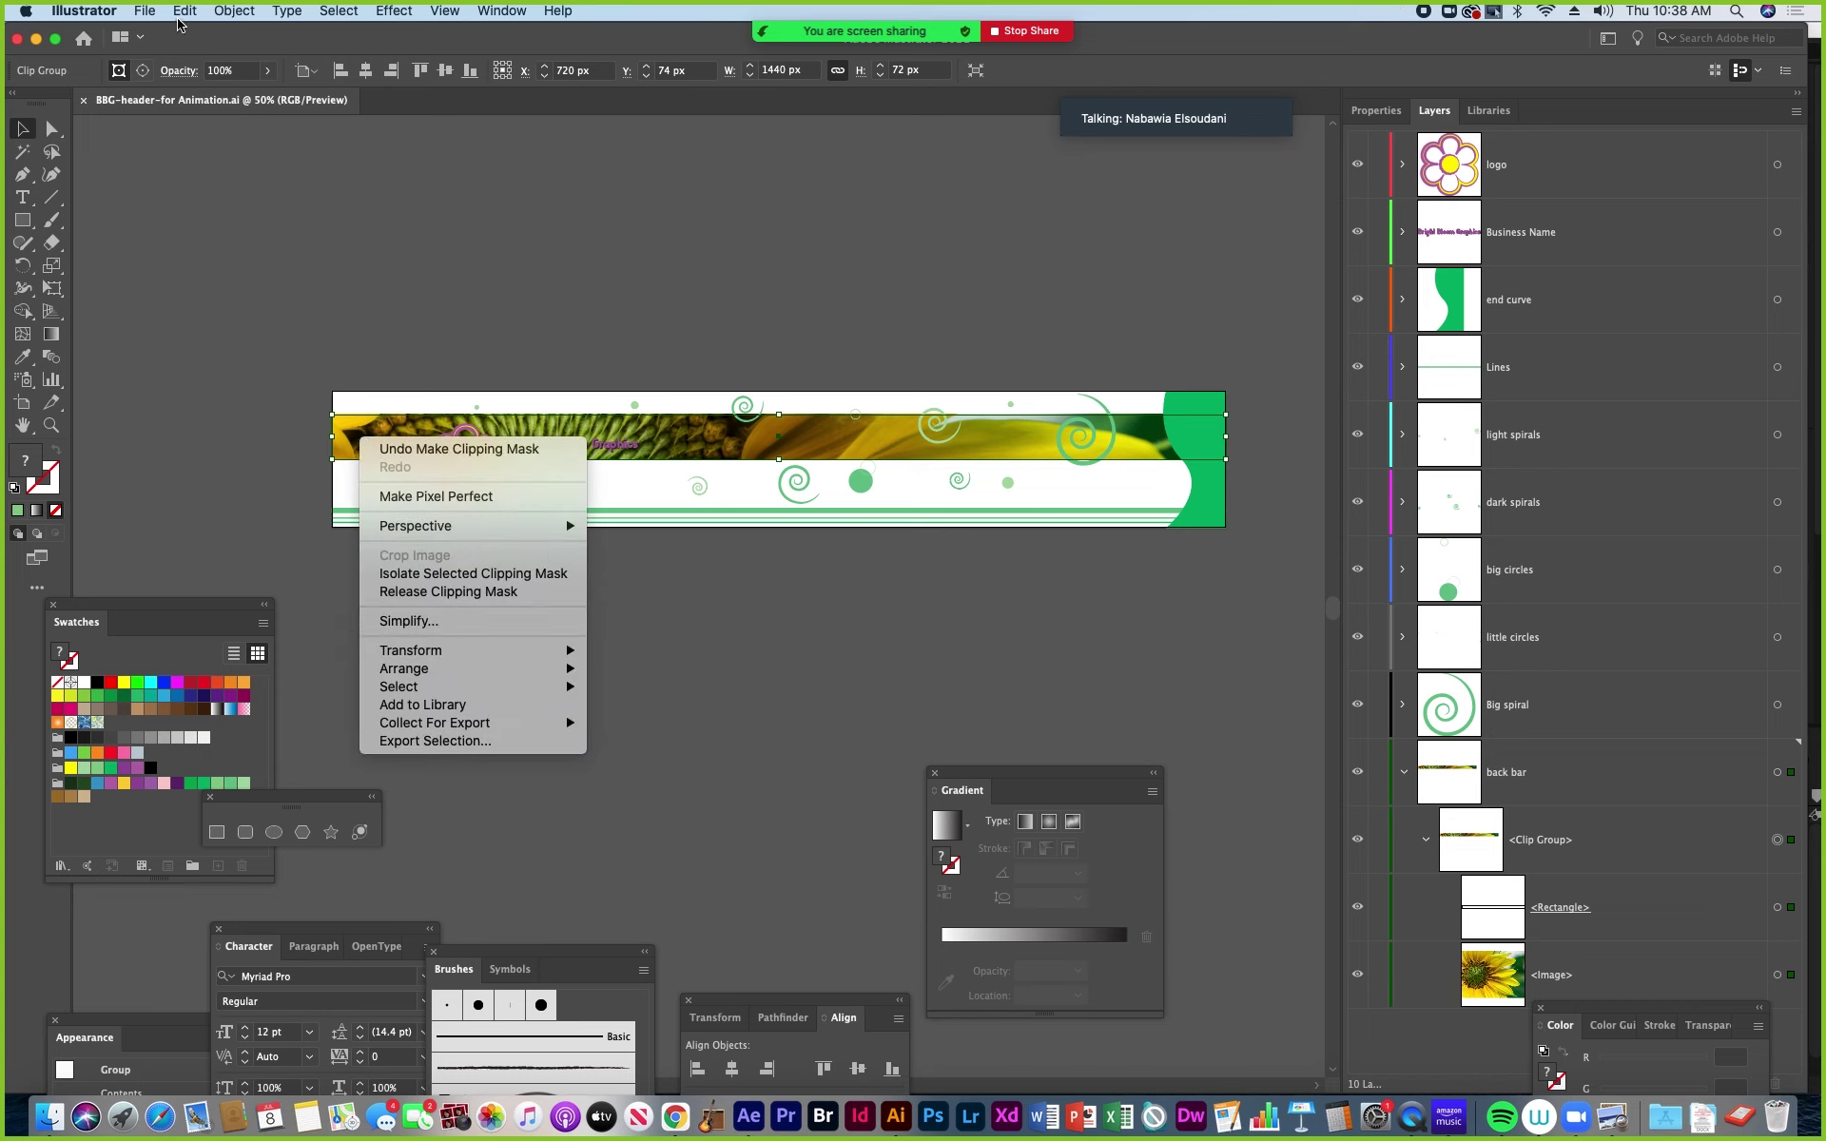
{"action": "left_click", "coordinate": [236, 14]}
{"action": "left_click", "coordinate": [236, 13]}
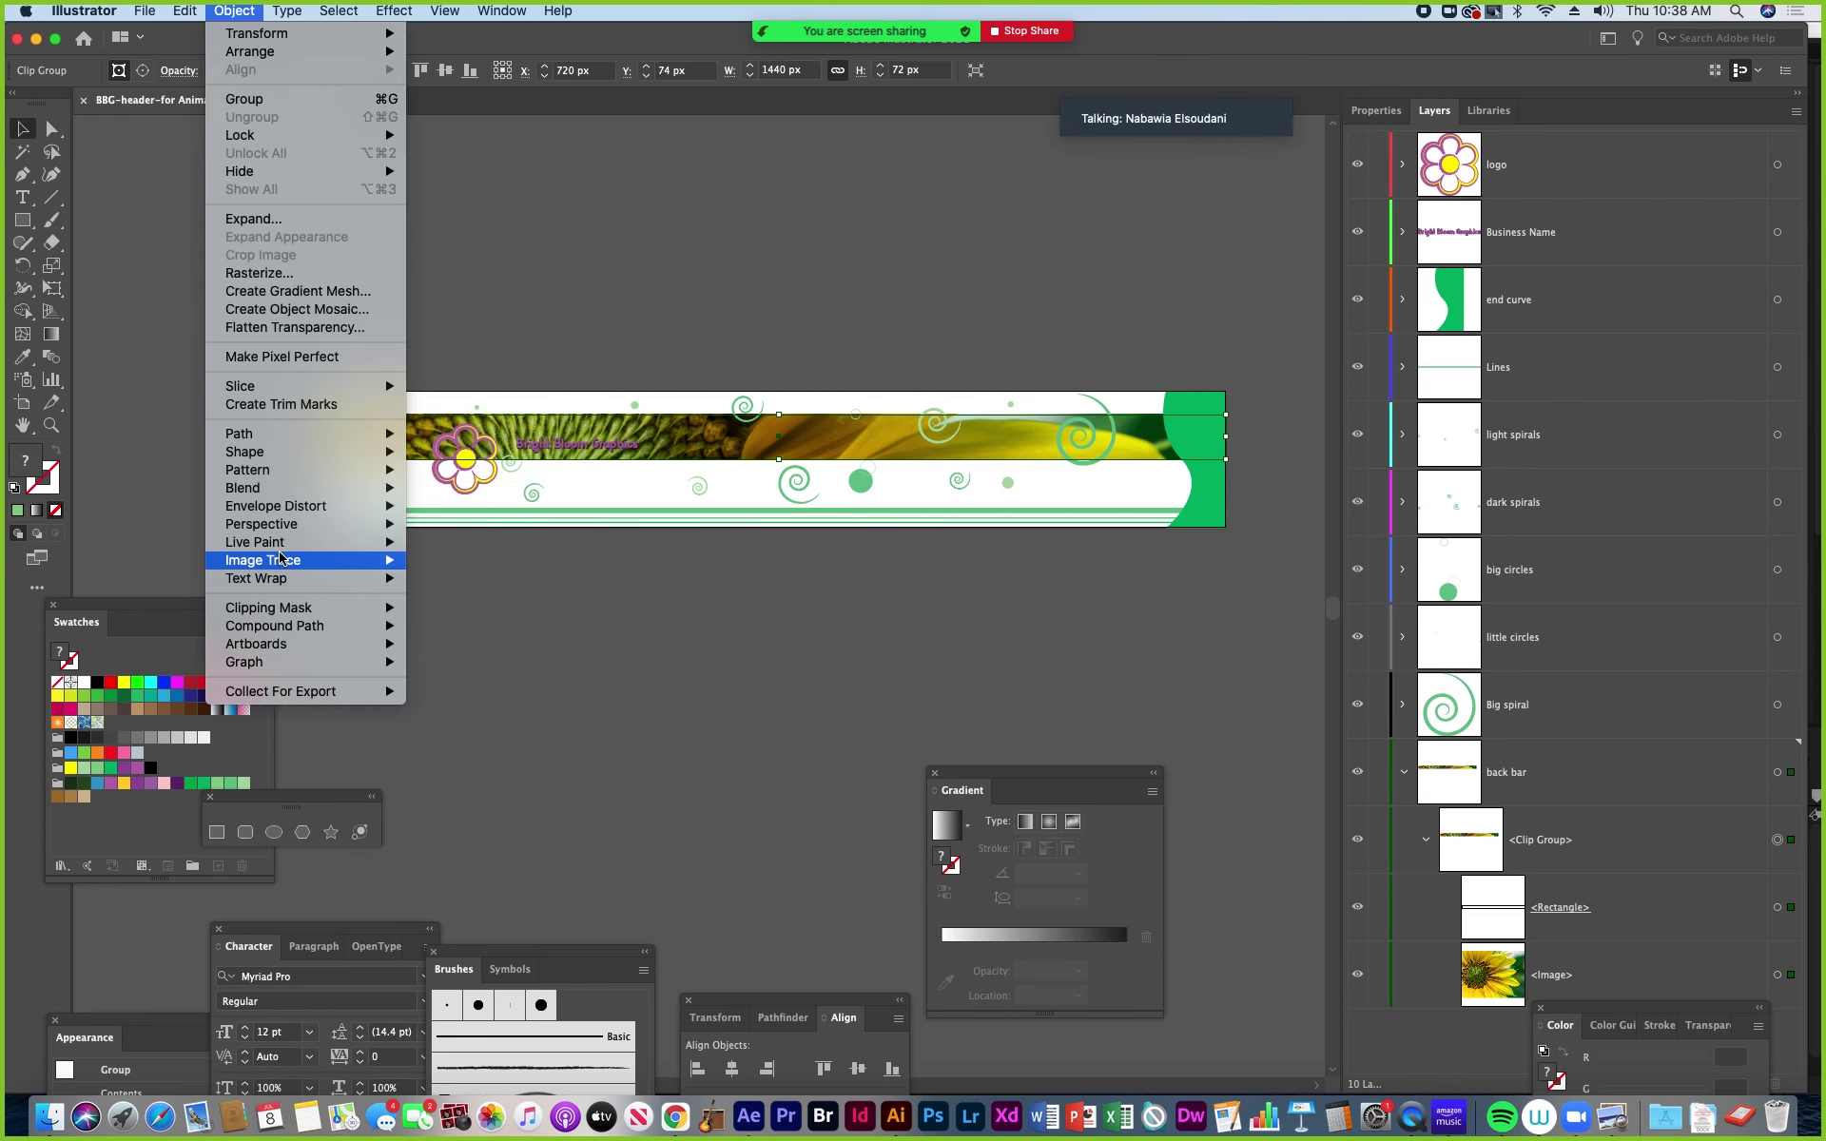
{"action": "mouse_move", "coordinate": [286, 615]}
{"action": "left_click", "coordinate": [449, 626]}
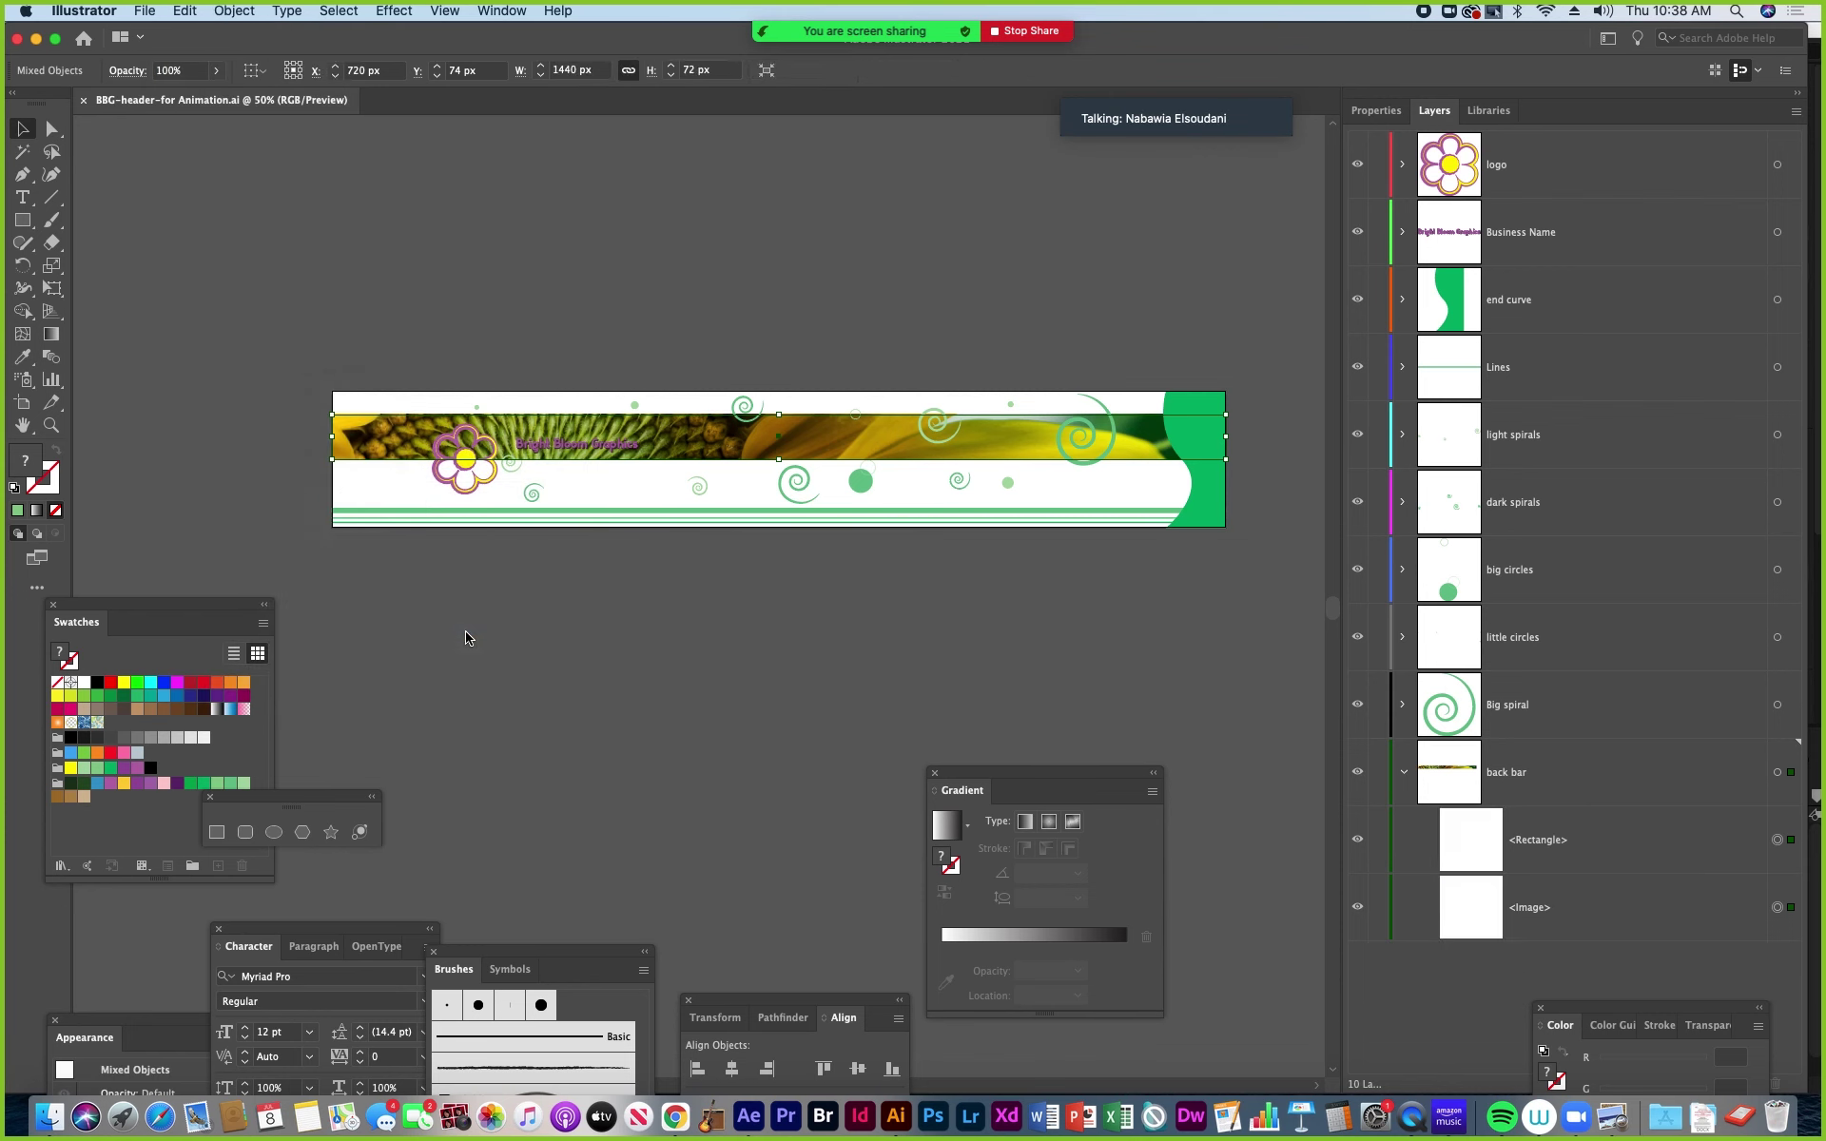
{"action": "left_click", "coordinate": [294, 497]}
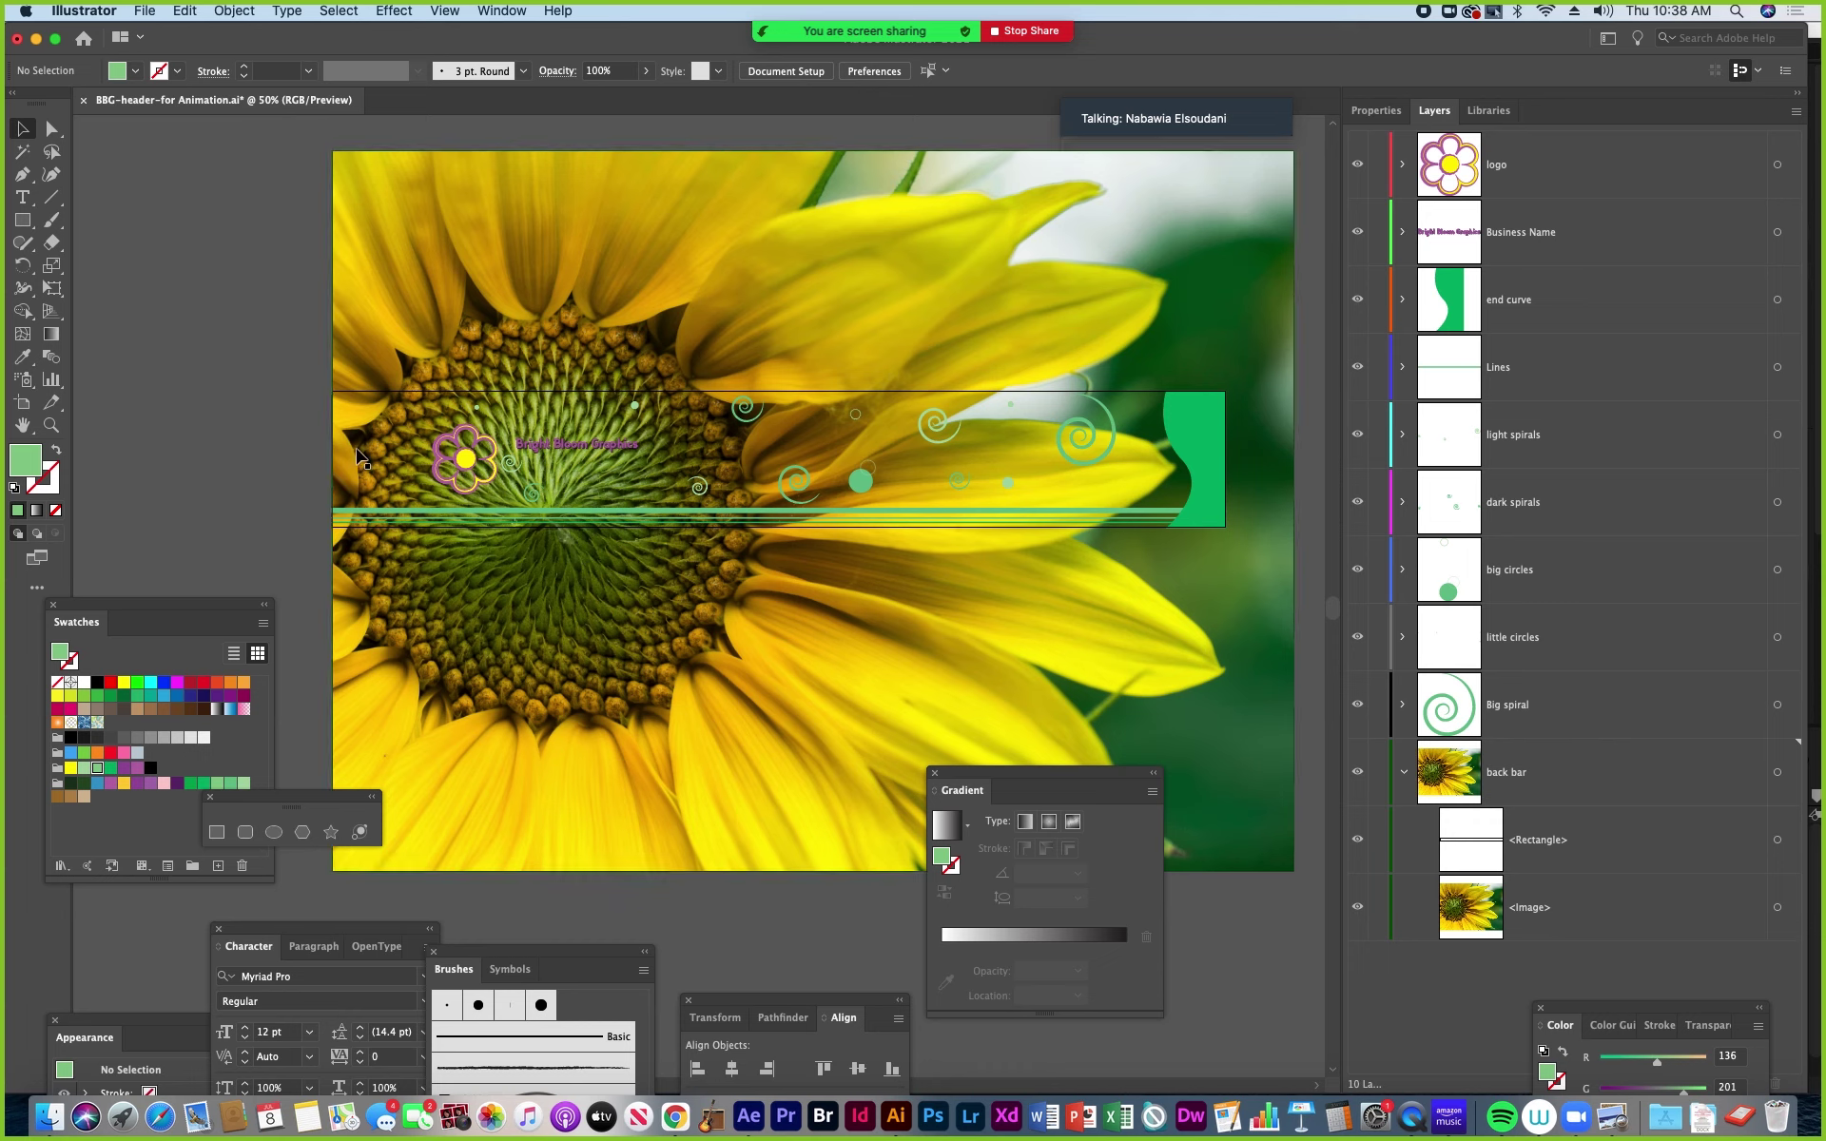
Give the unfilled bar rectangle its light green fill back and deselect it.
{"action": "left_click", "coordinate": [360, 460]}
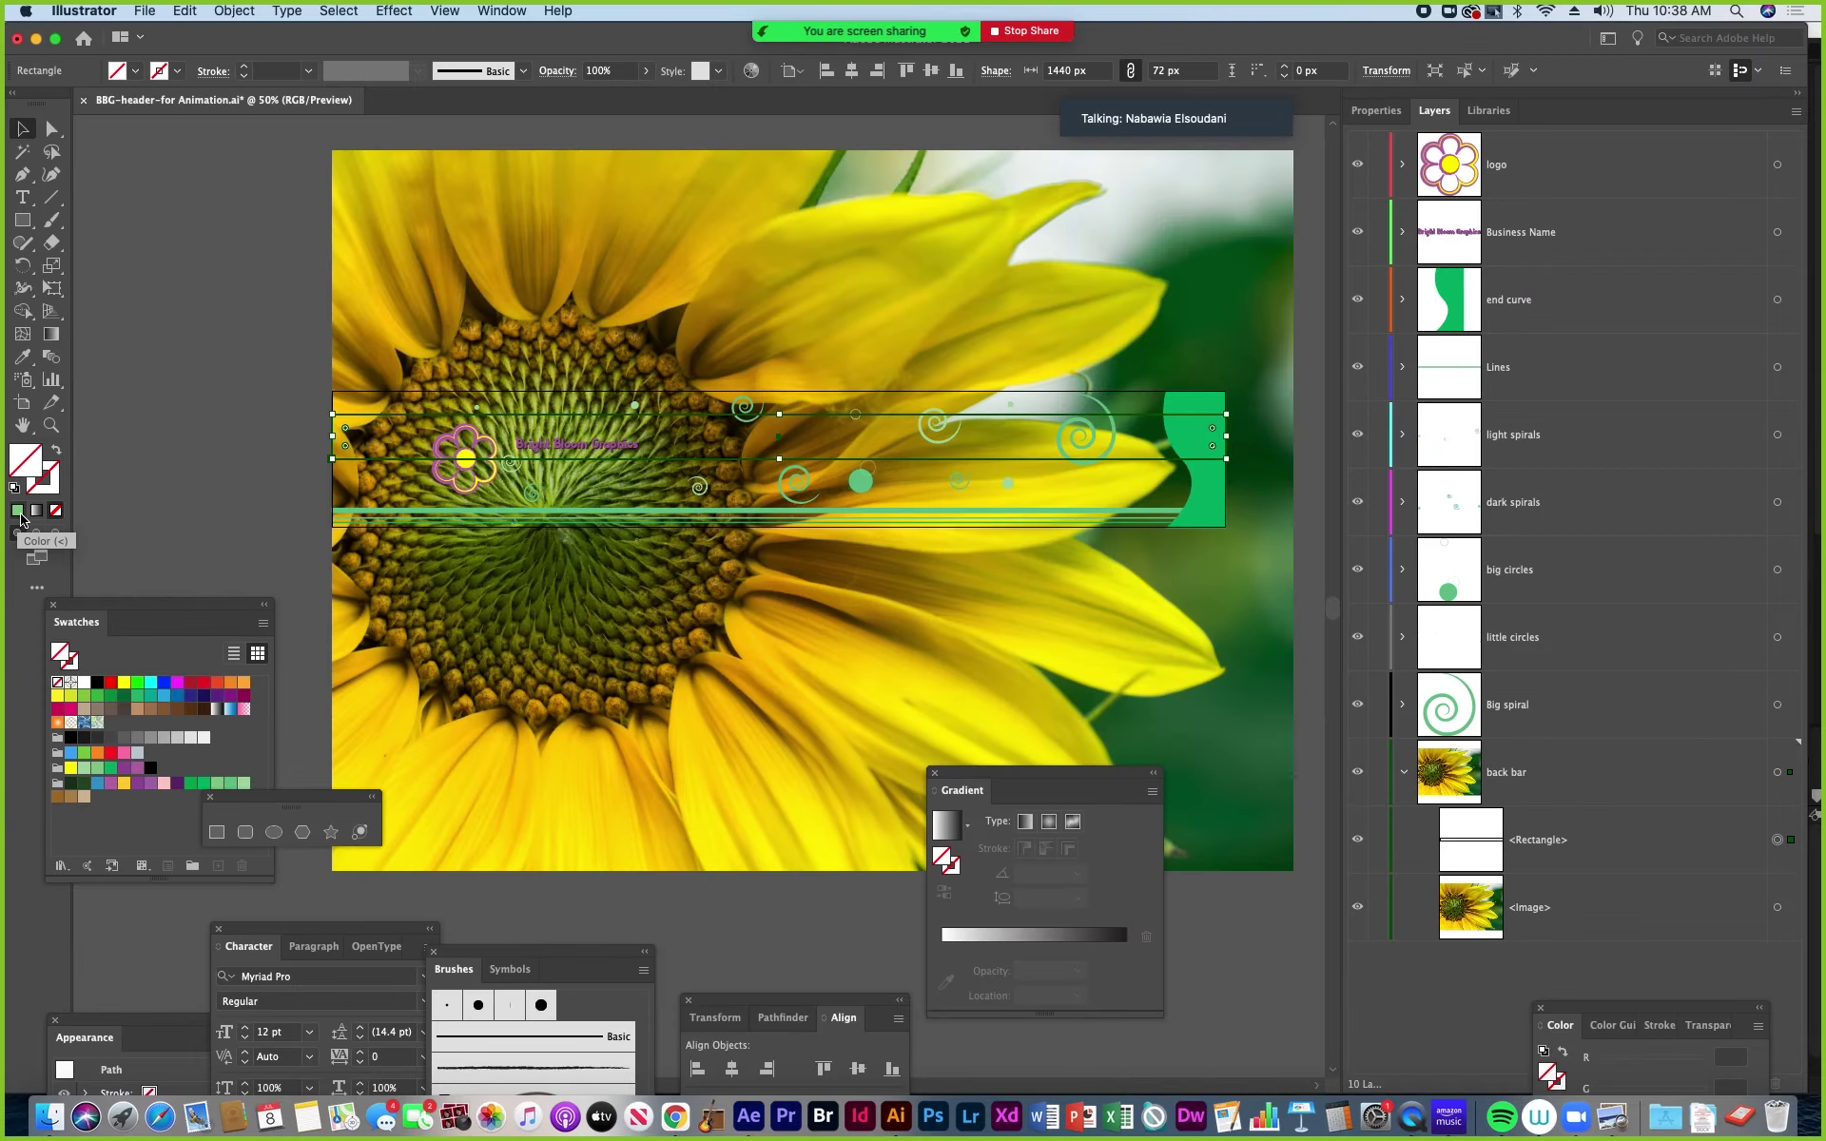
{"action": "left_click", "coordinate": [18, 511]}
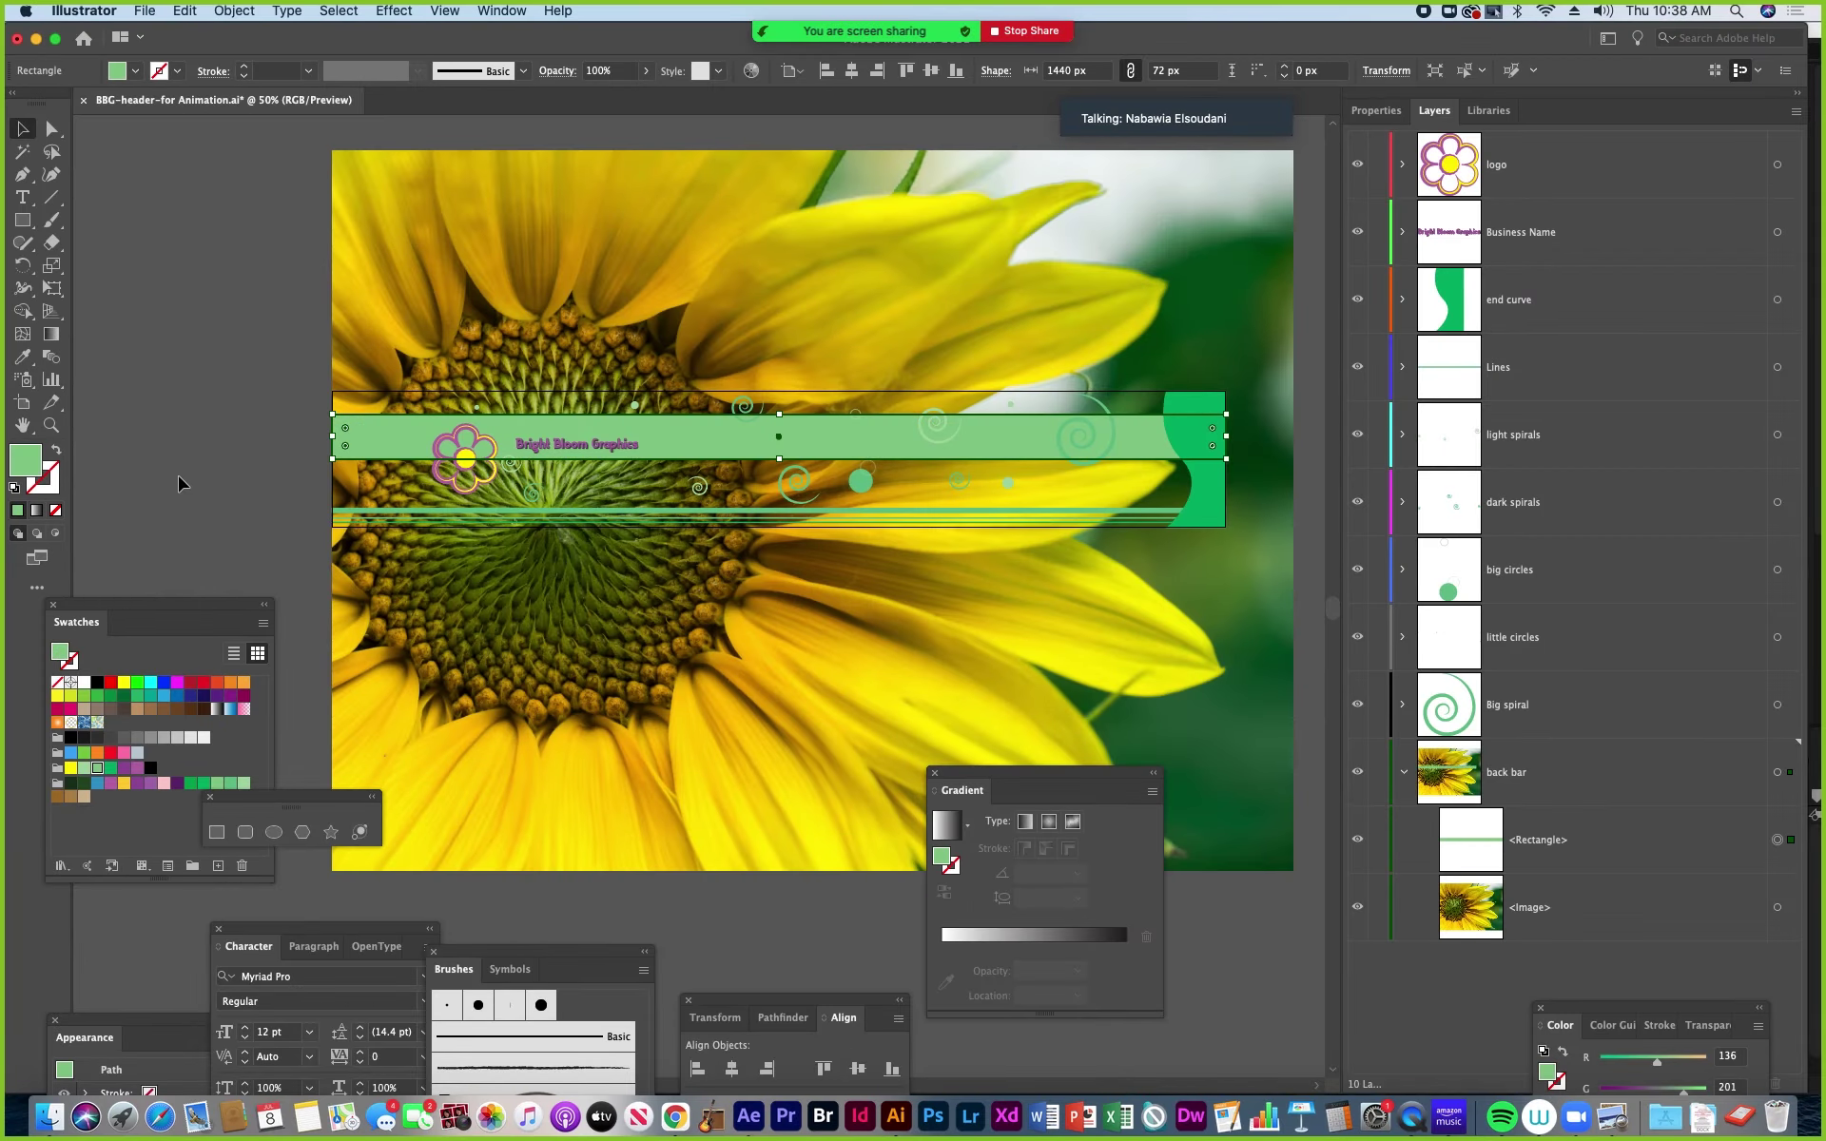
{"action": "left_click", "coordinate": [237, 476]}
Copy the green bar rectangle, paste the duplicate directly in front of the original, and clear the selection.
{"action": "left_click", "coordinate": [357, 451]}
{"action": "left_click", "coordinate": [183, 10]}
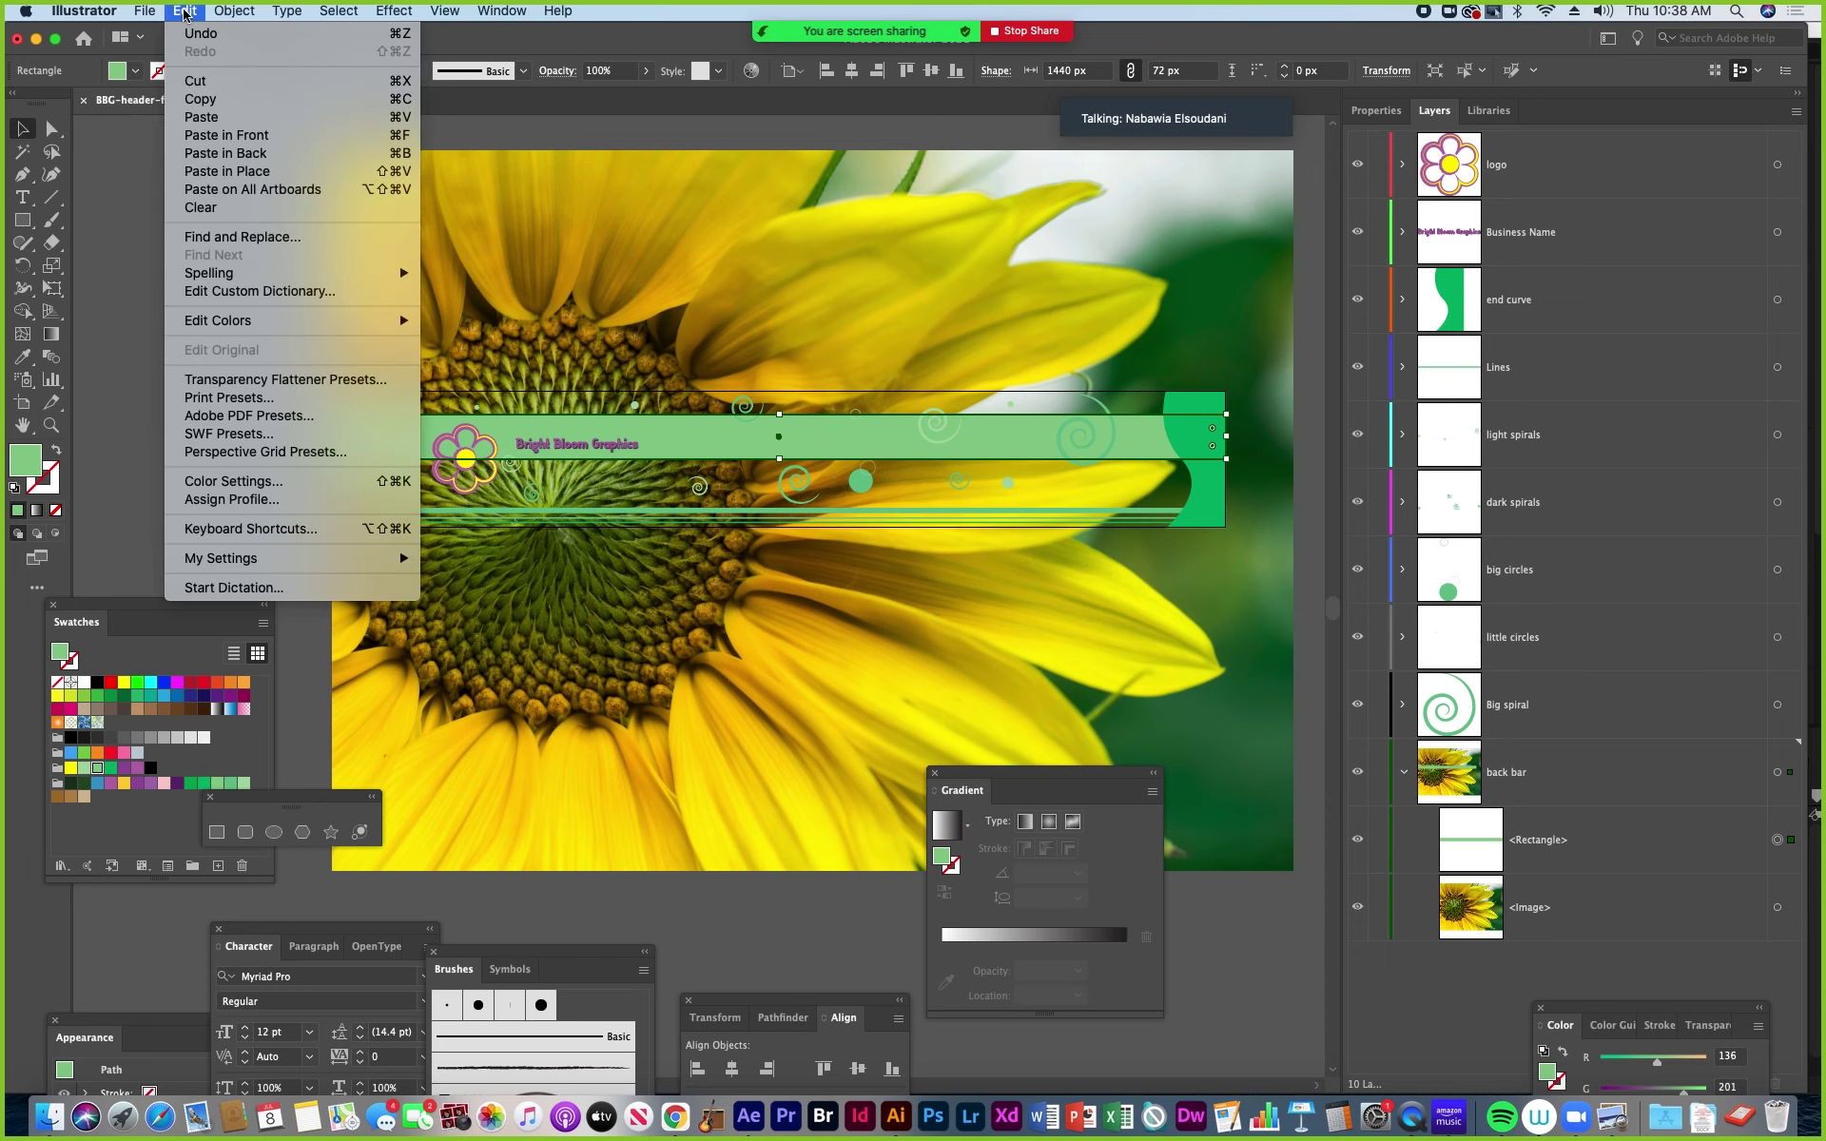
{"action": "left_click", "coordinate": [200, 101]}
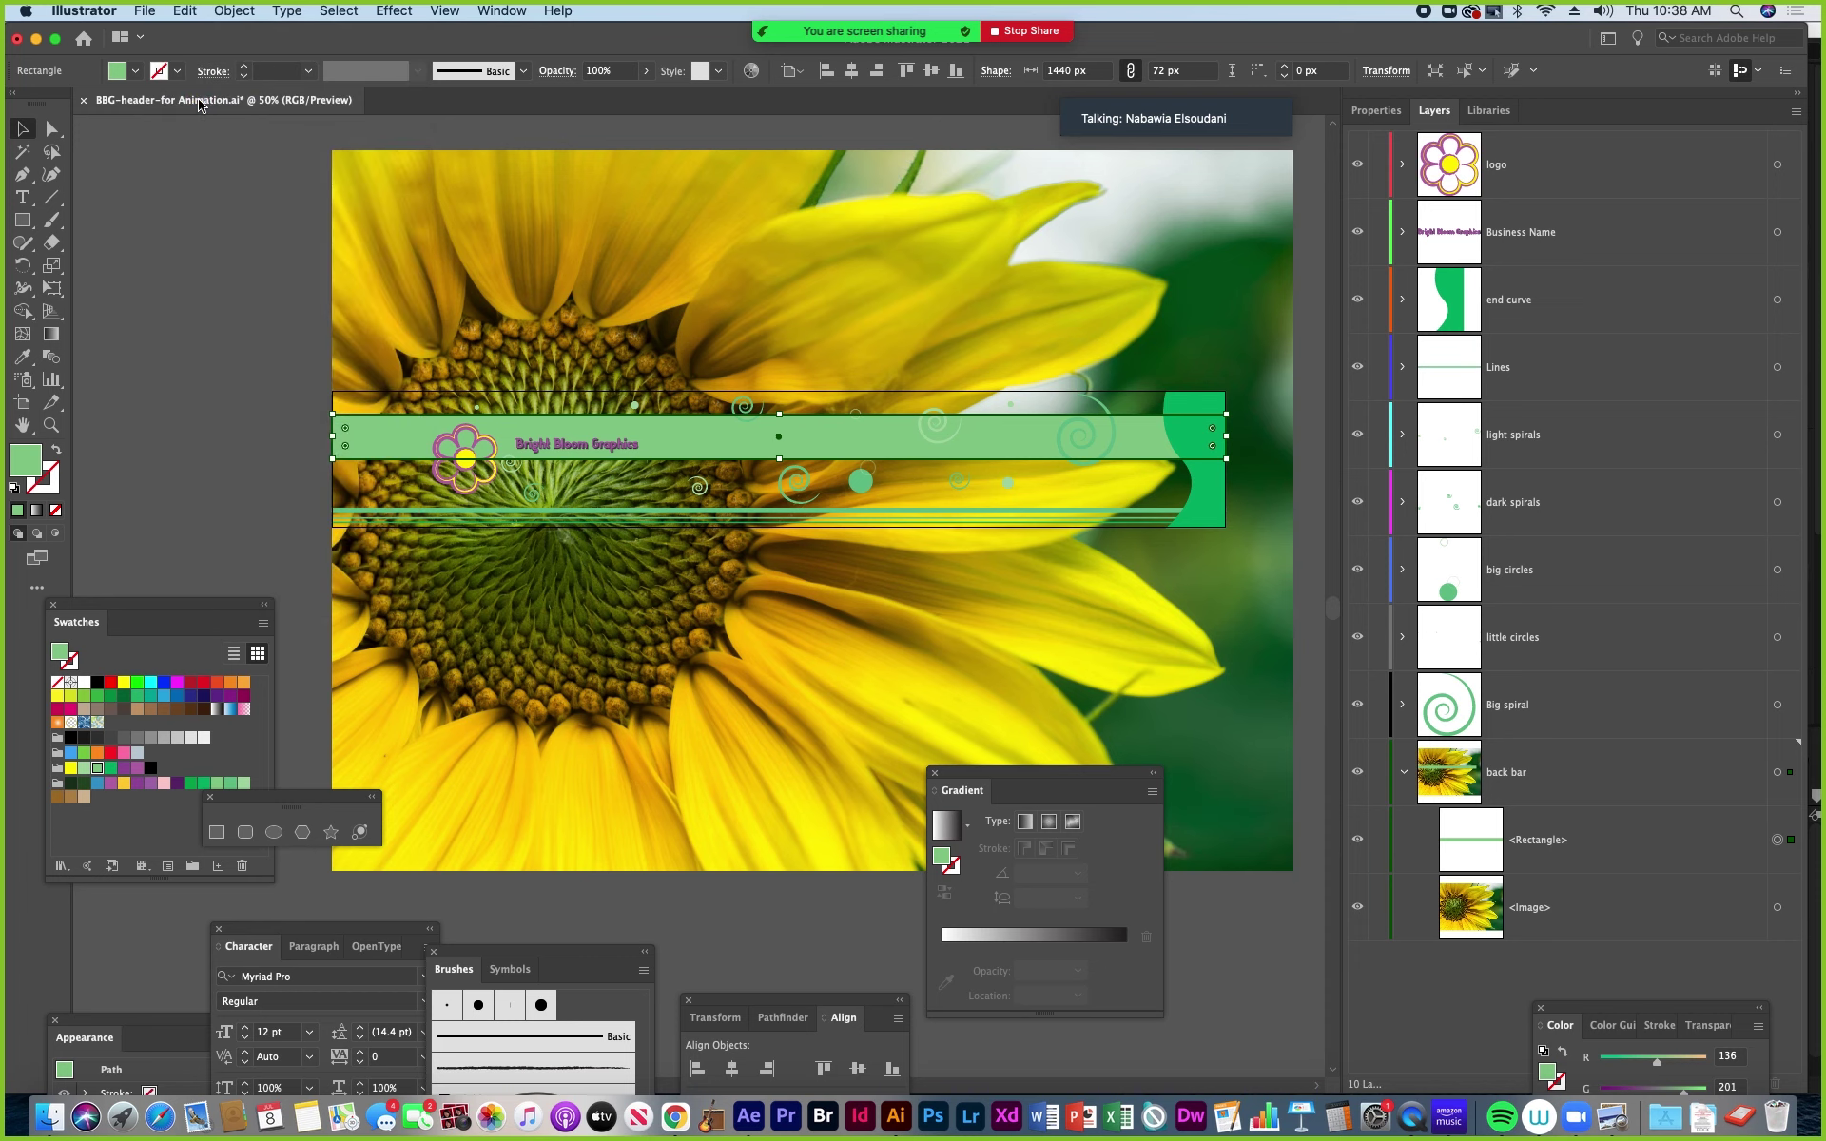
{"action": "left_click", "coordinate": [185, 11]}
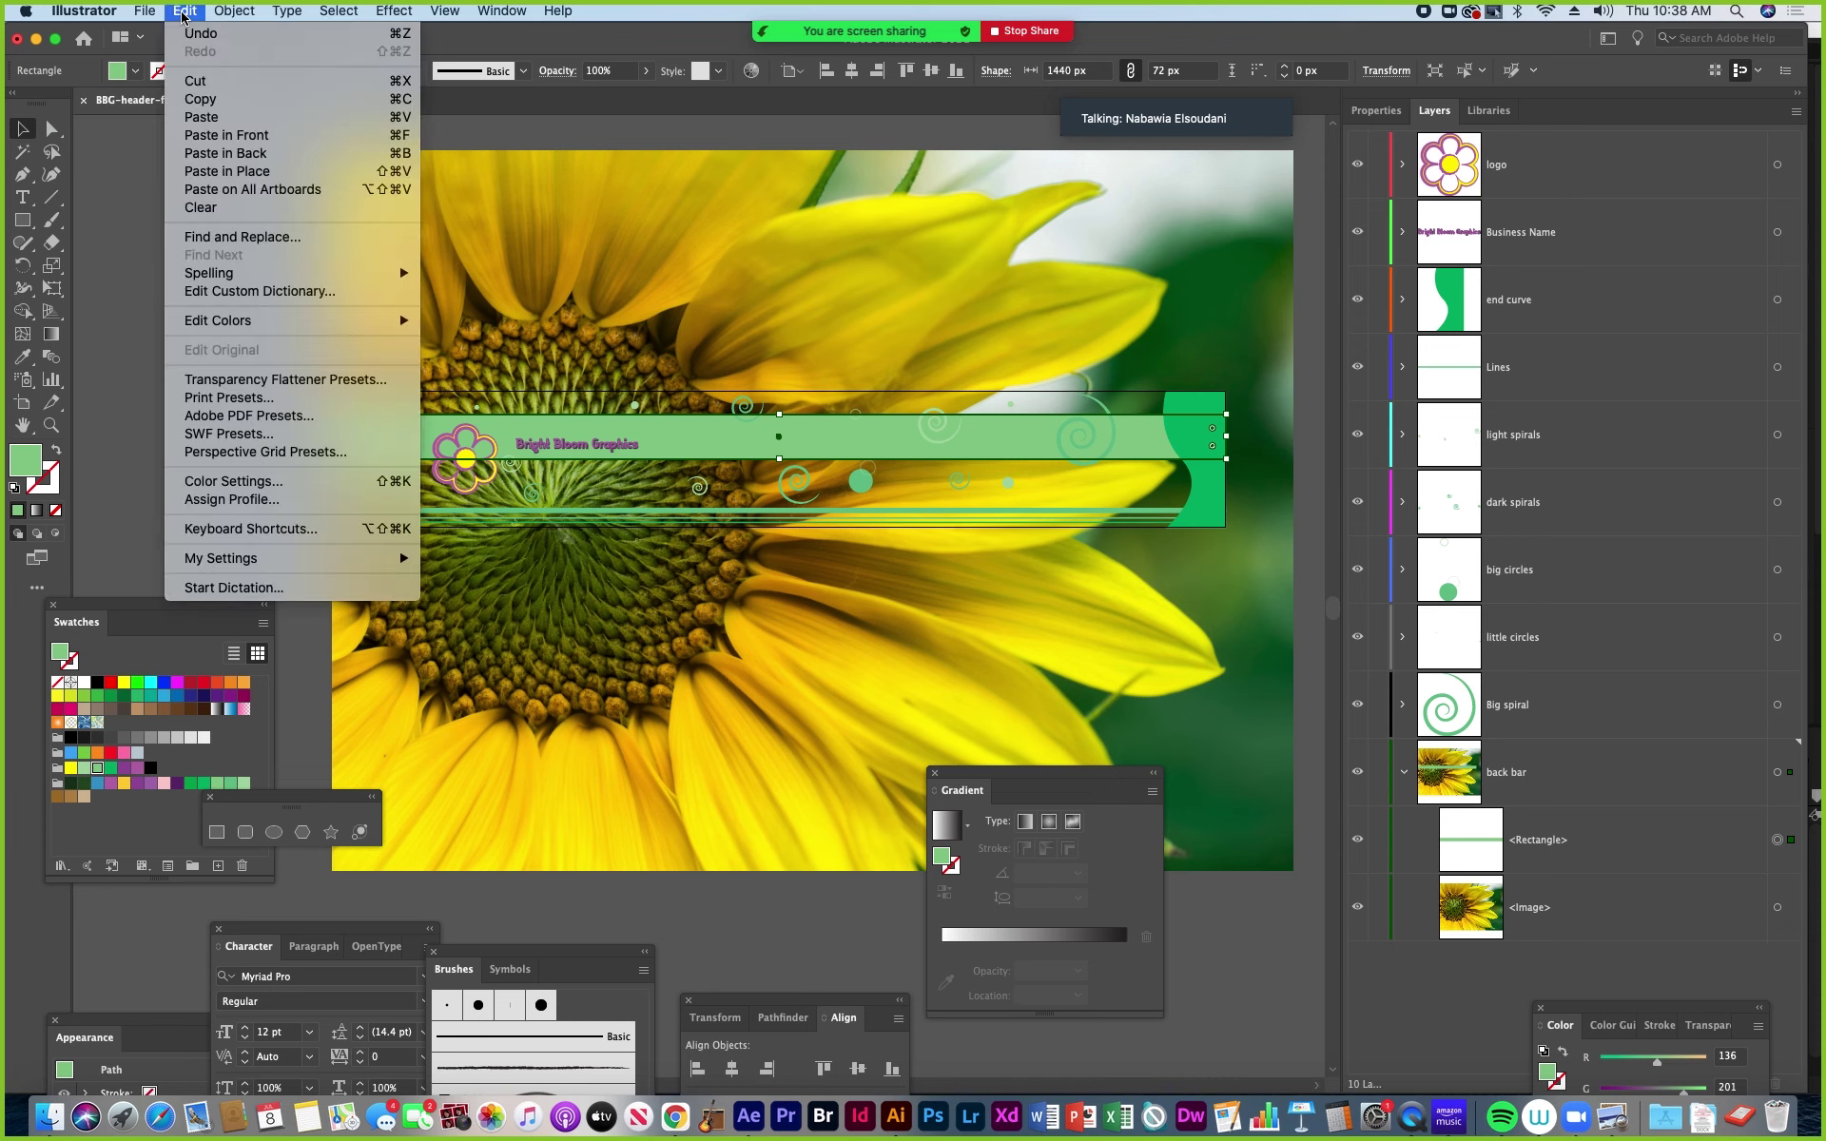
{"action": "left_click", "coordinate": [408, 138]}
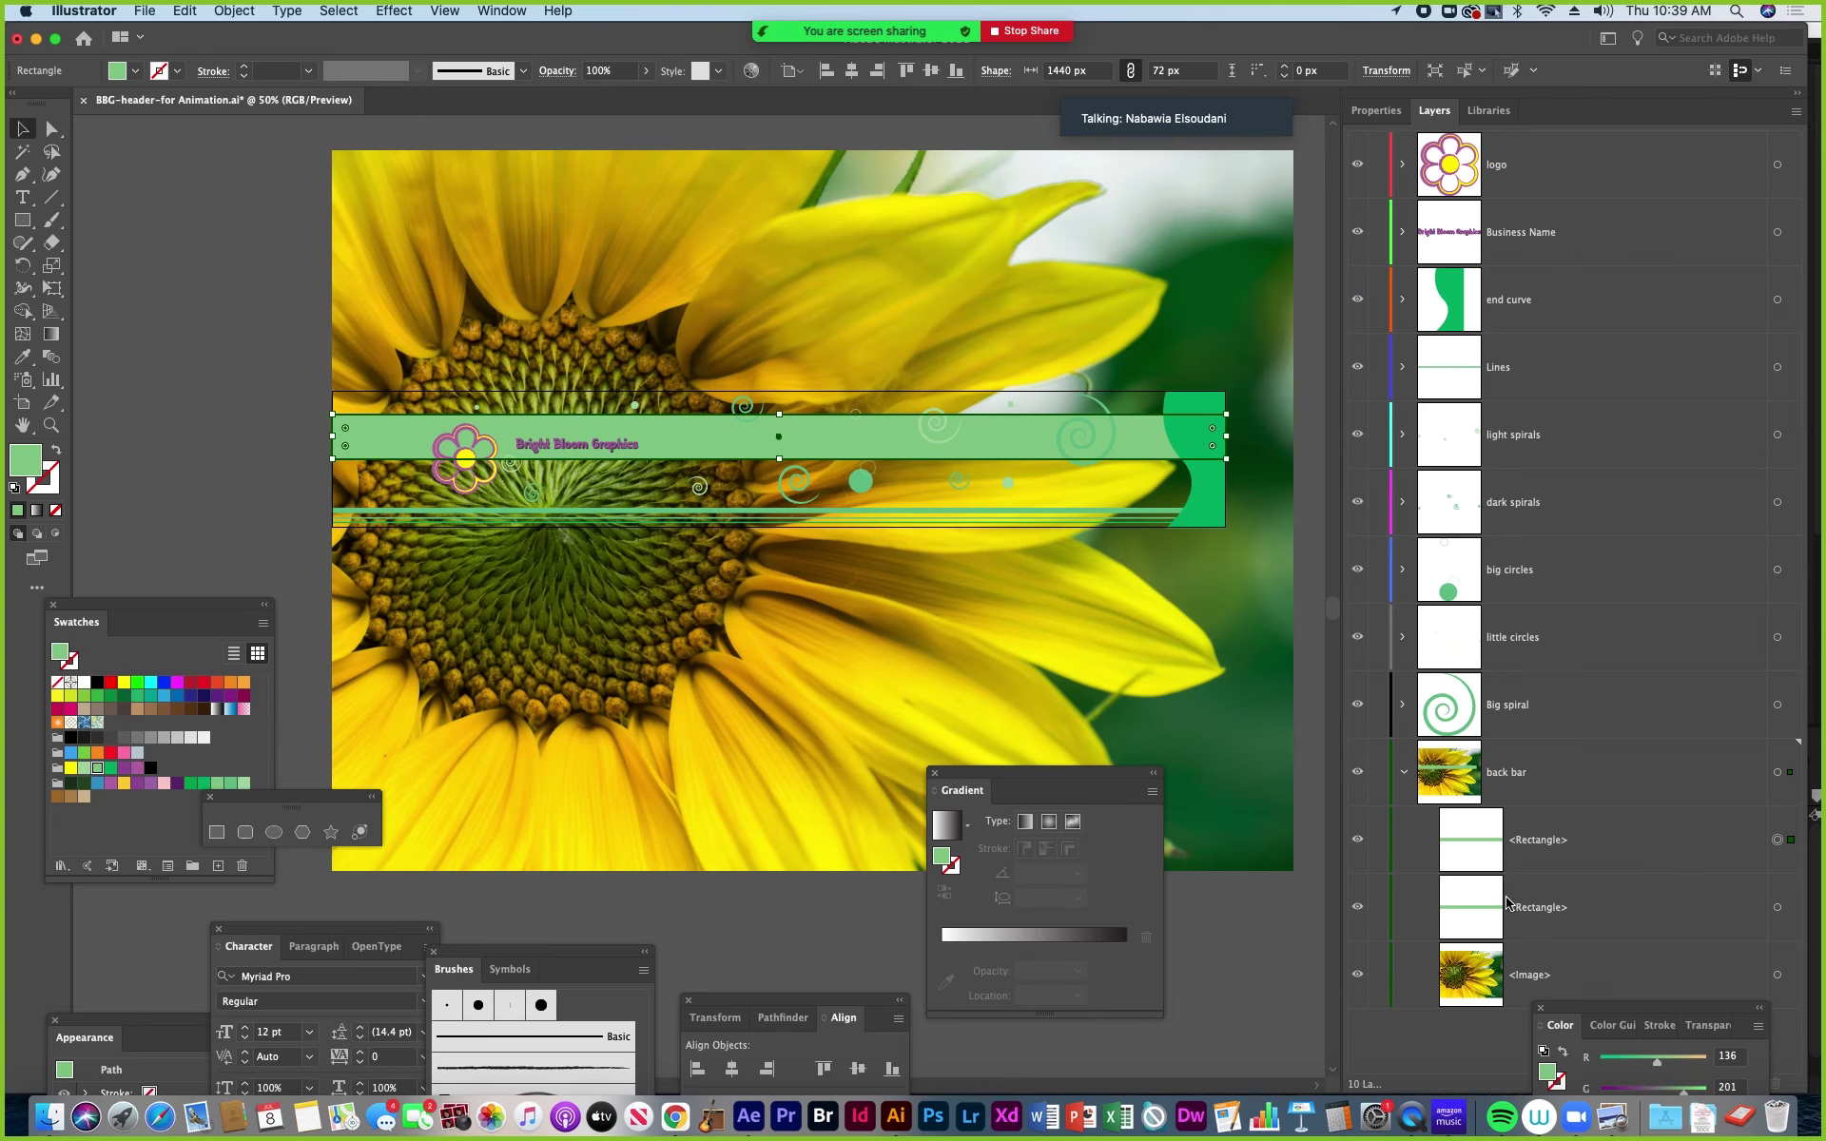
{"action": "left_click", "coordinate": [240, 477]}
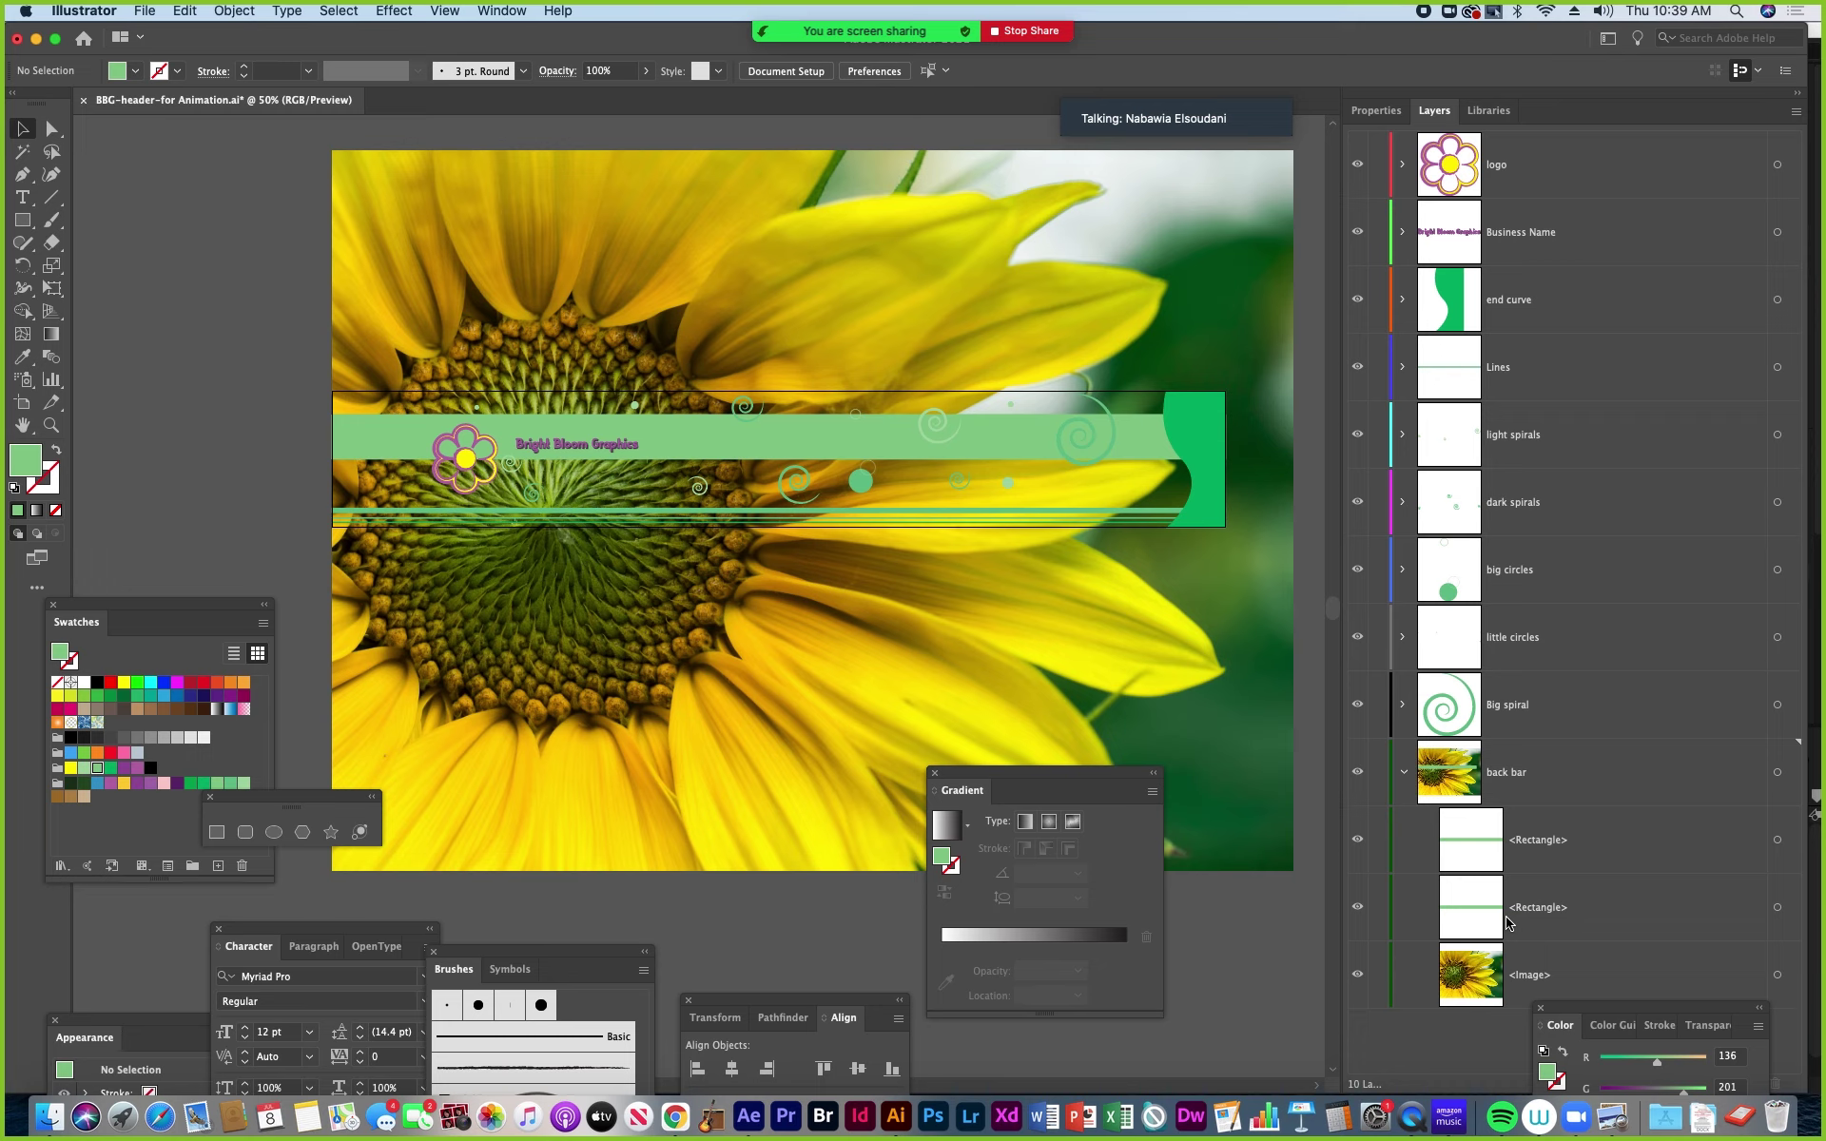
Move the Color panel off the layer list and clip the sunflower image with the lower green rectangle on the back bar layer.
{"action": "left_click_drag", "start_coordinate": [1733, 1006], "coordinate": [1197, 1024]}
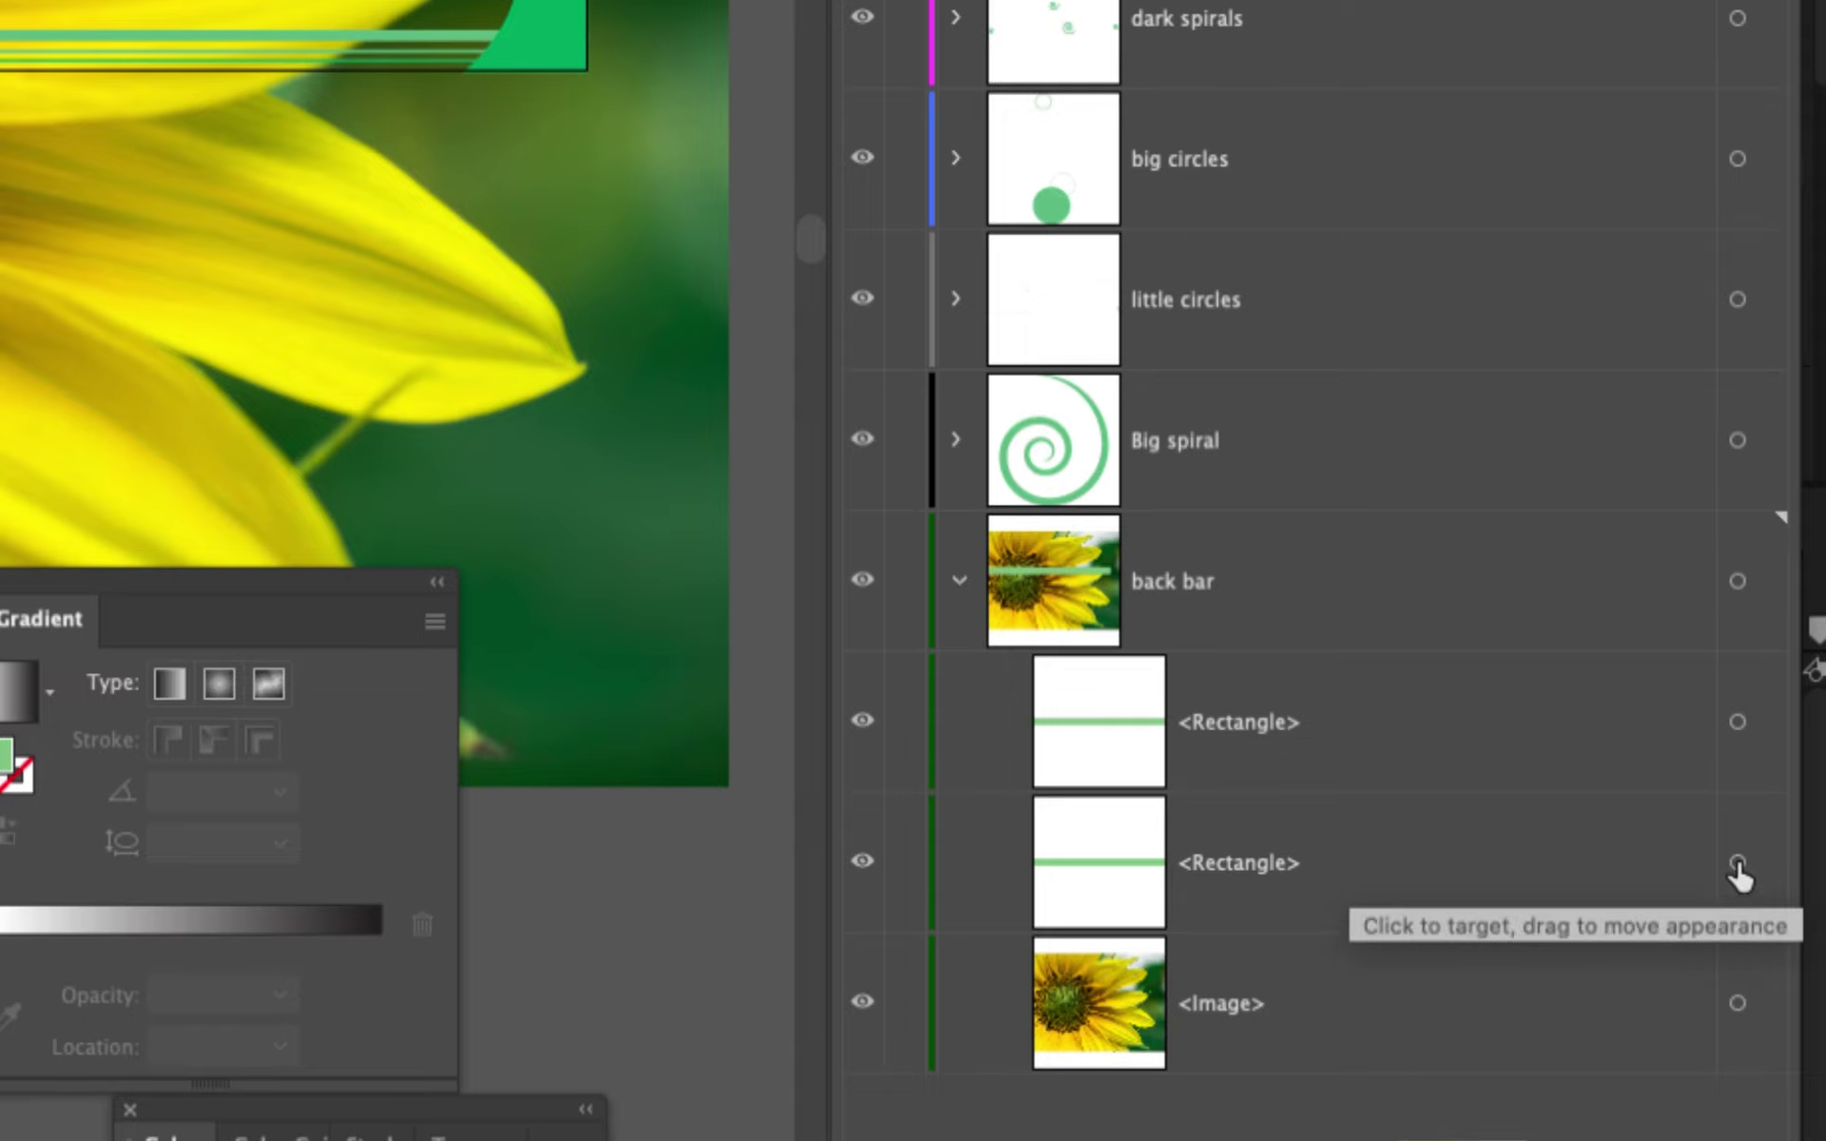
{"action": "left_click", "coordinate": [960, 580]}
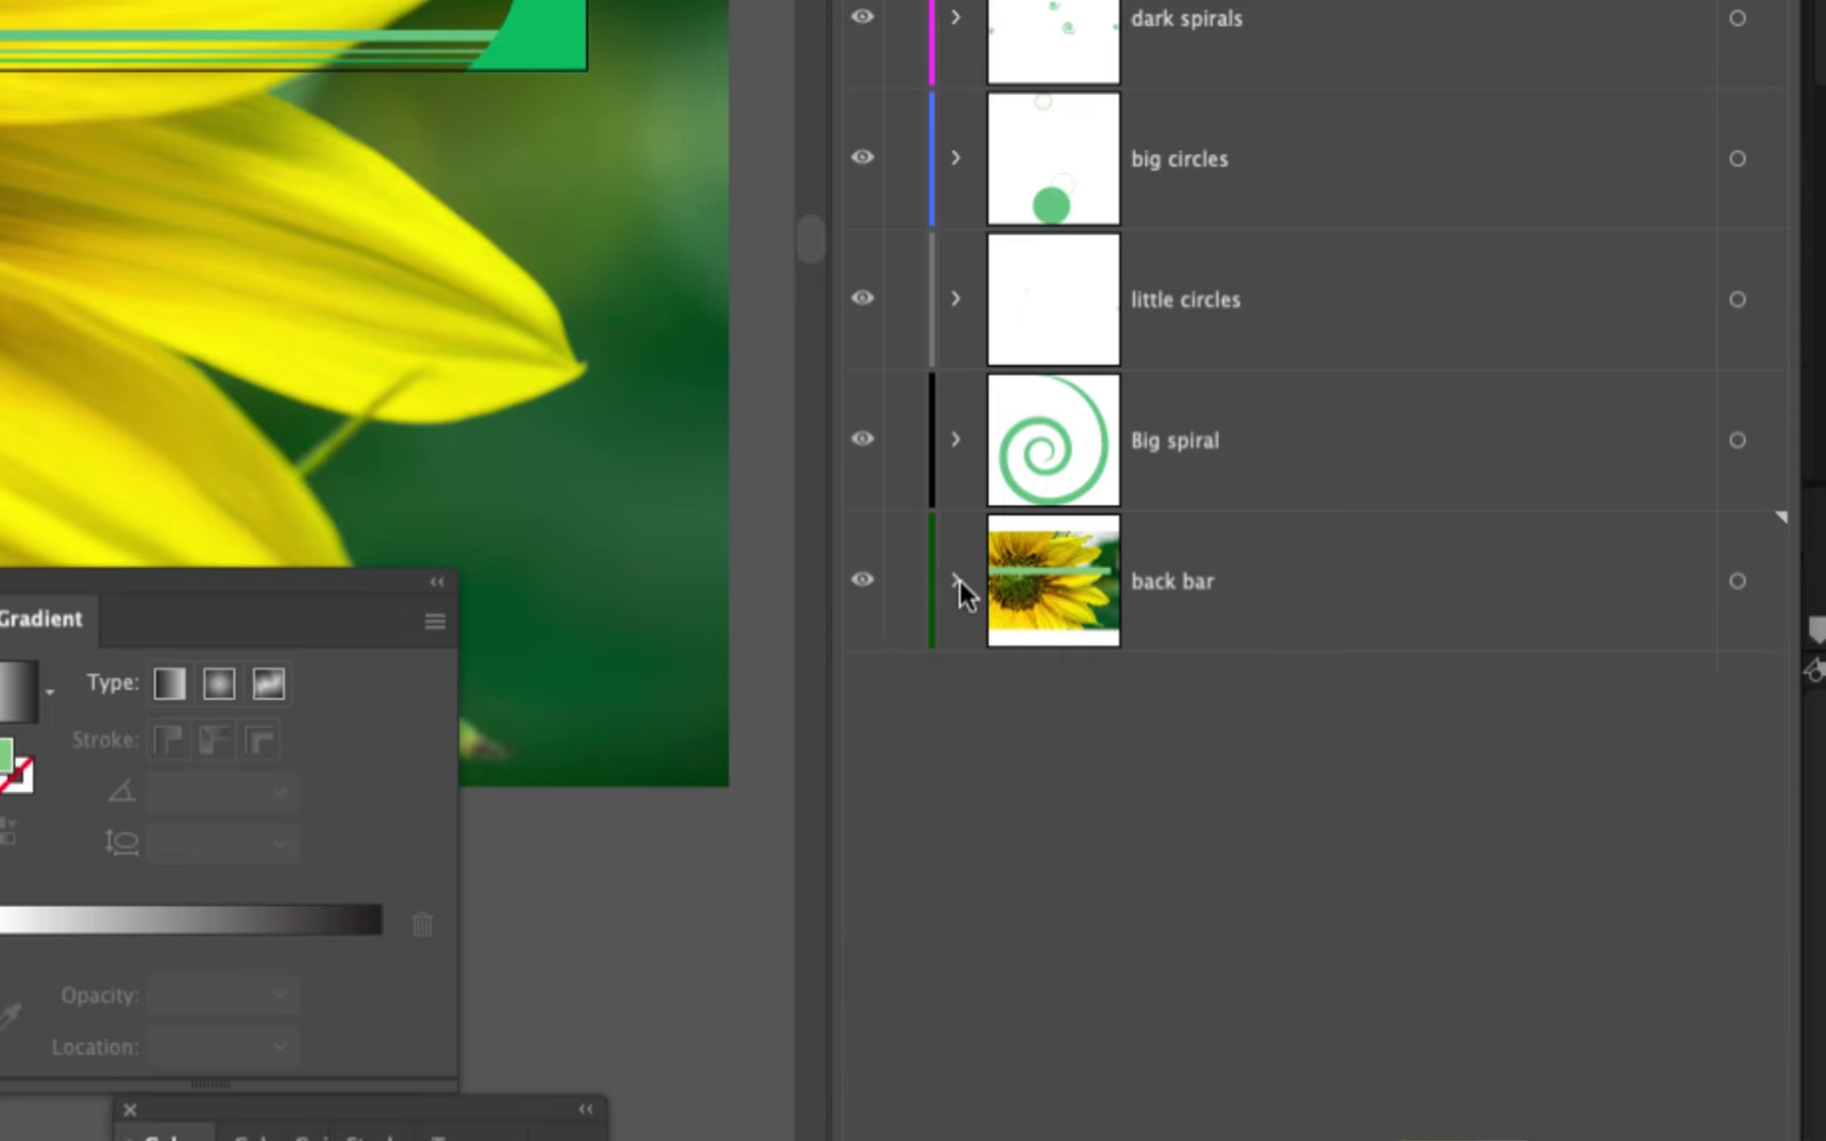
{"action": "left_click", "coordinate": [960, 580]}
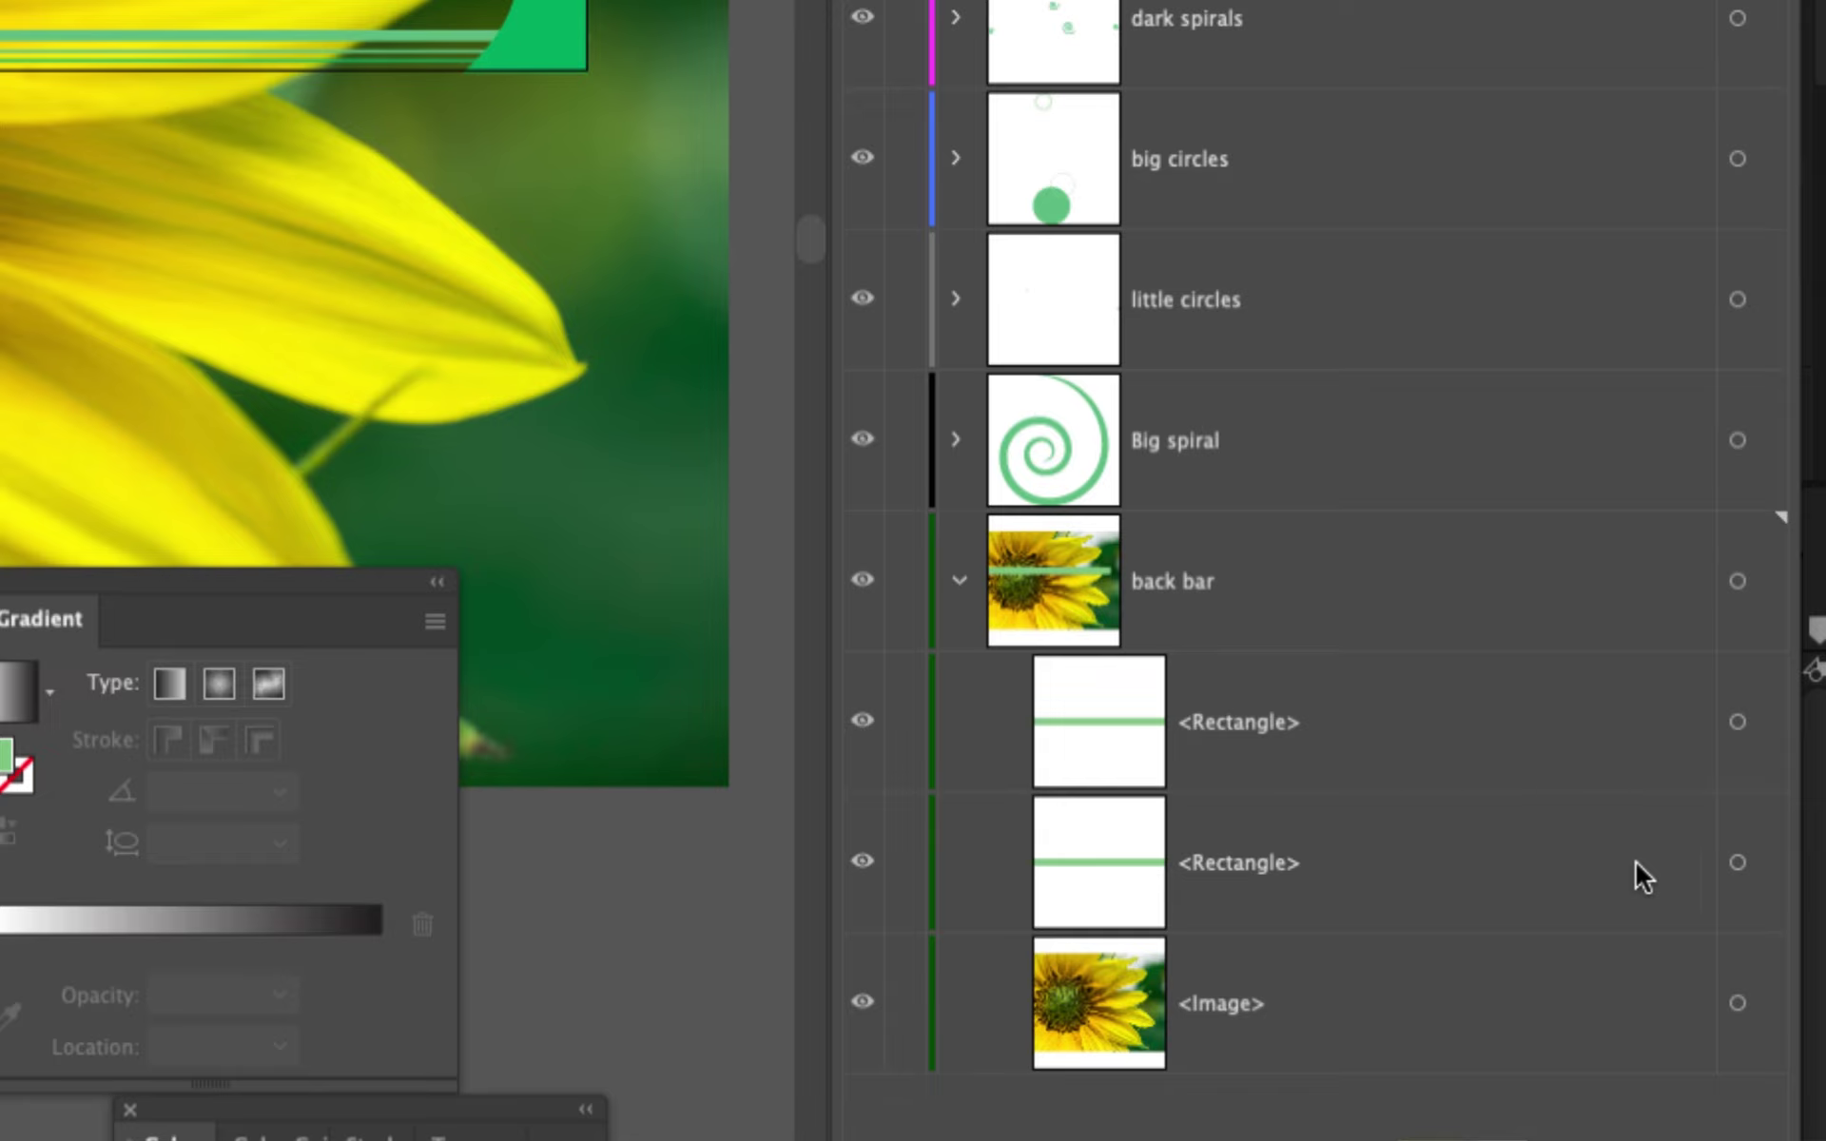
{"action": "left_click", "coordinate": [1737, 863]}
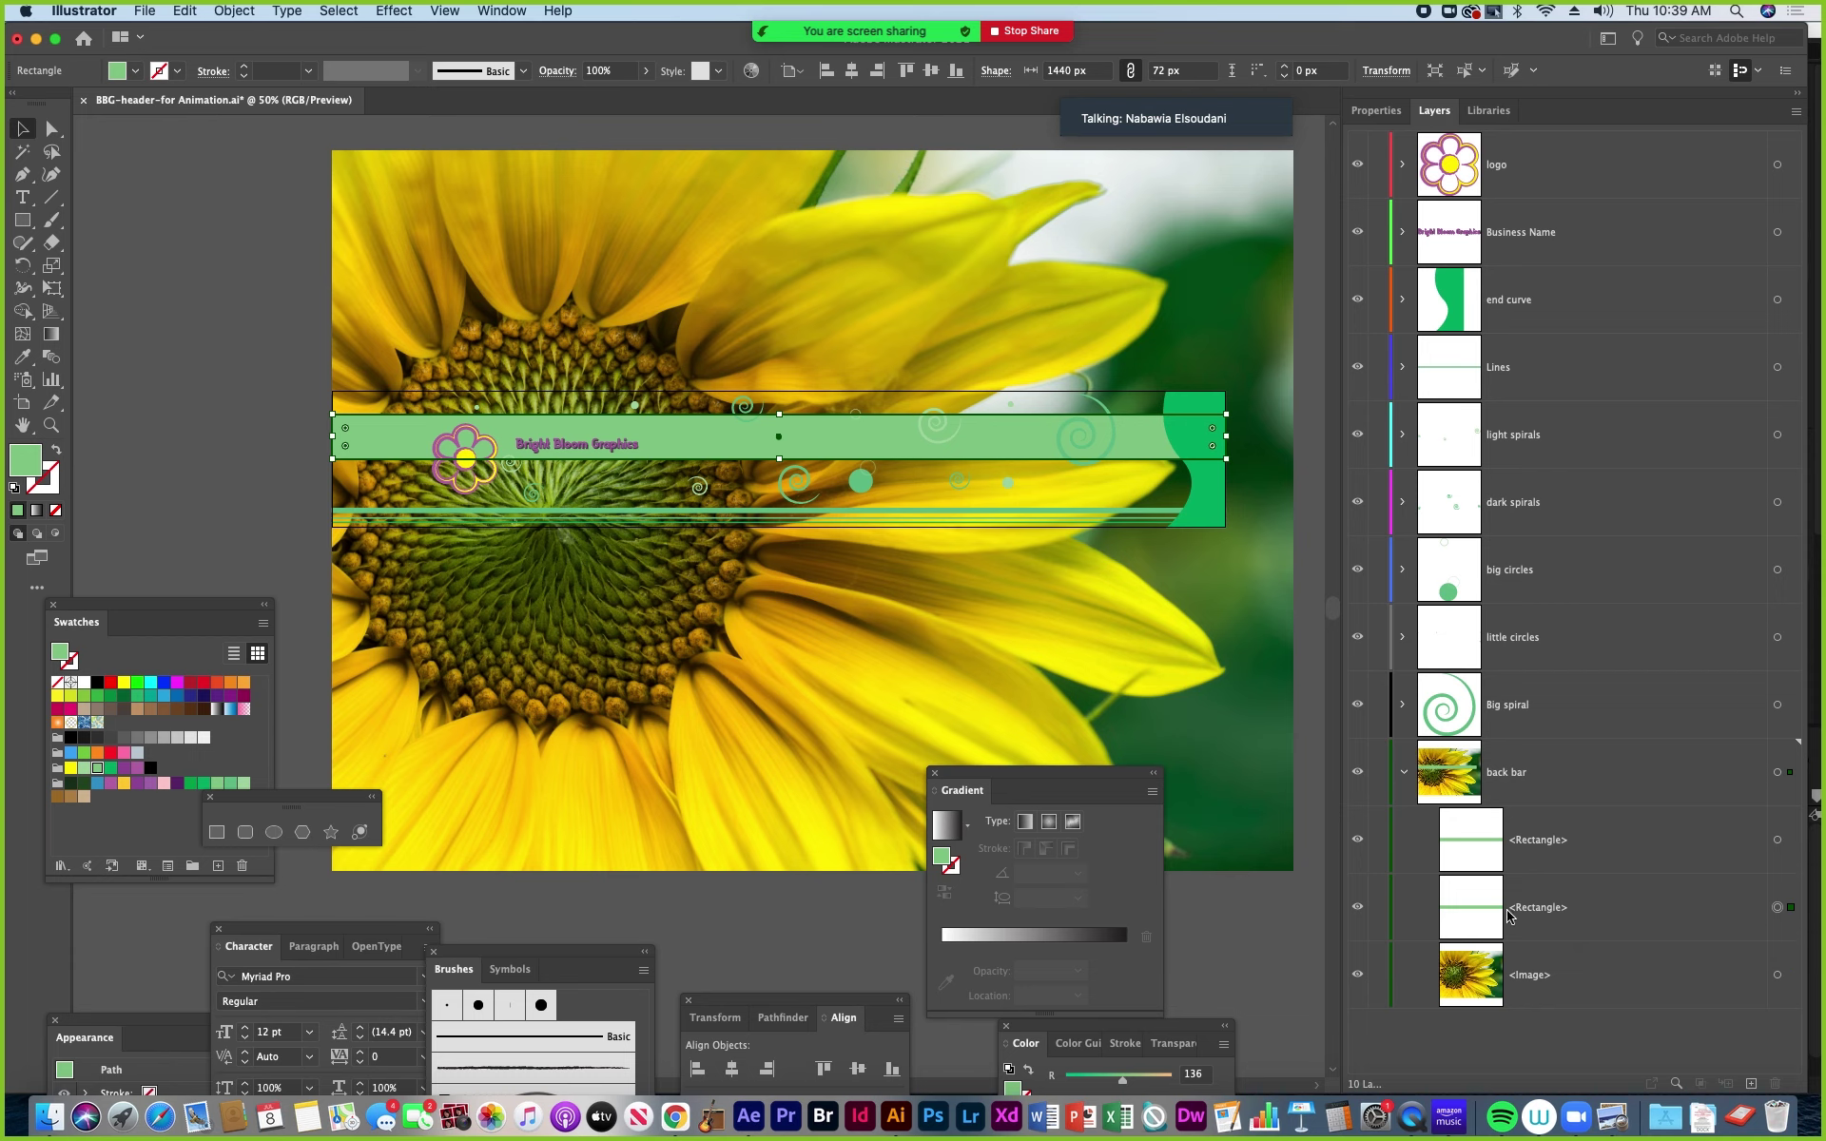
{"action": "left_click", "coordinate": [1777, 974], "text": "shift"}
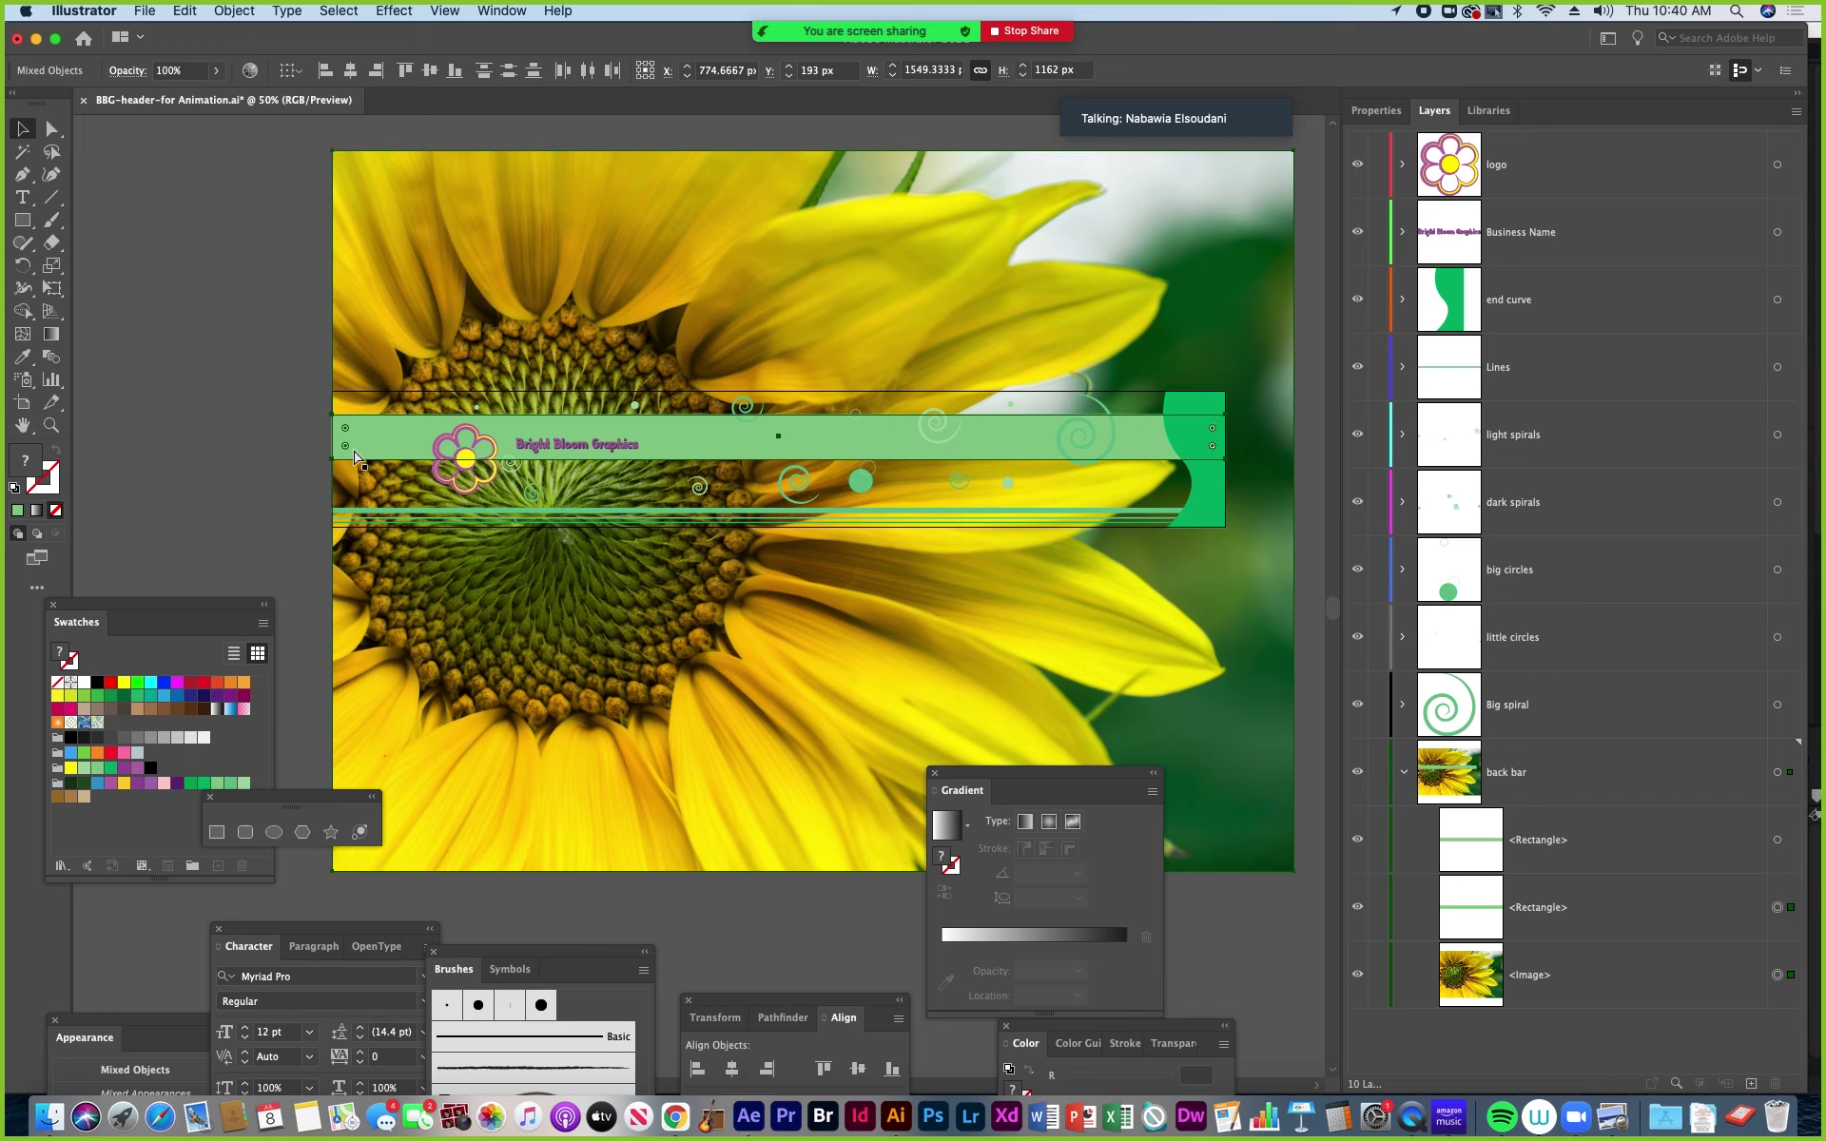
{"action": "key", "text": "super+7"}
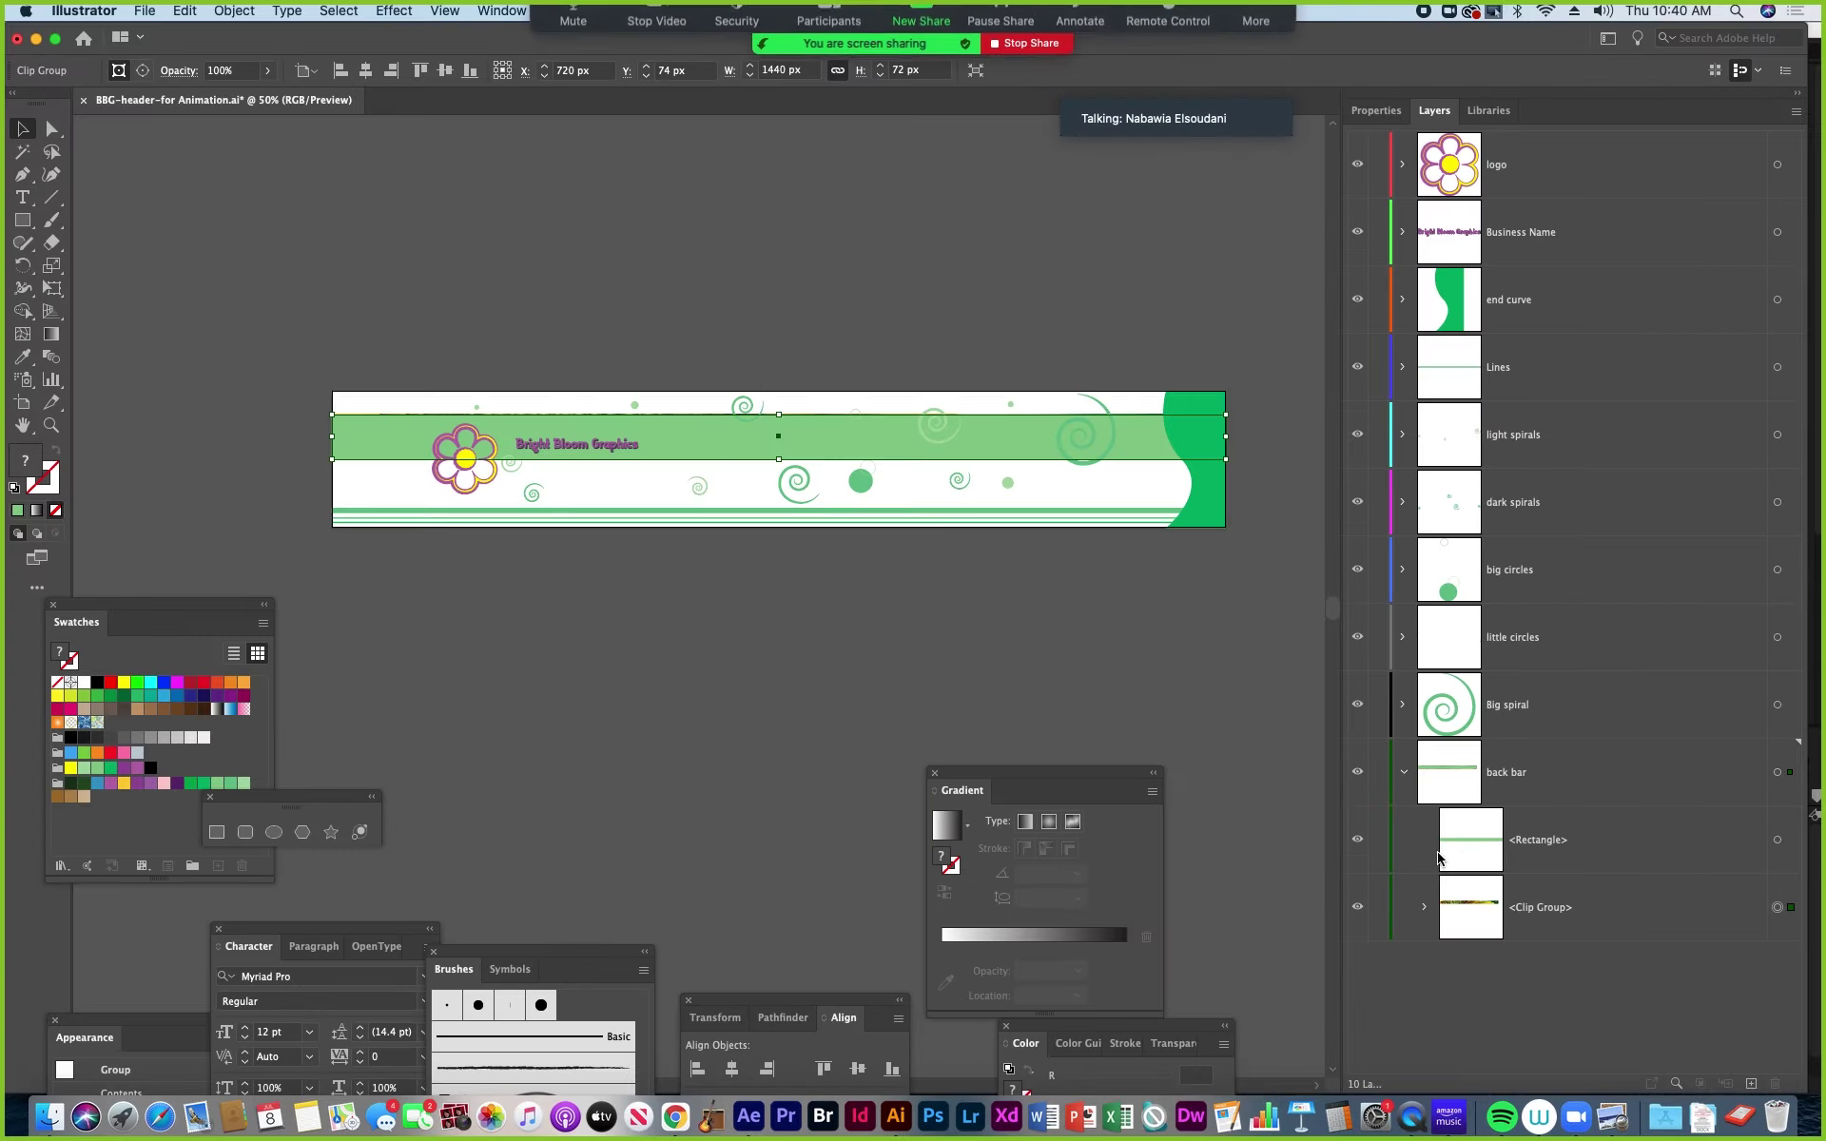
Toggle the upper green rectangle's visibility repeatedly to check the clipped sunflower image beneath it.
{"action": "left_click", "coordinate": [1357, 840]}
{"action": "left_click", "coordinate": [1357, 841]}
{"action": "left_click", "coordinate": [1358, 842]}
{"action": "left_click", "coordinate": [1359, 842]}
{"action": "left_click", "coordinate": [1358, 841]}
{"action": "left_click", "coordinate": [1358, 841]}
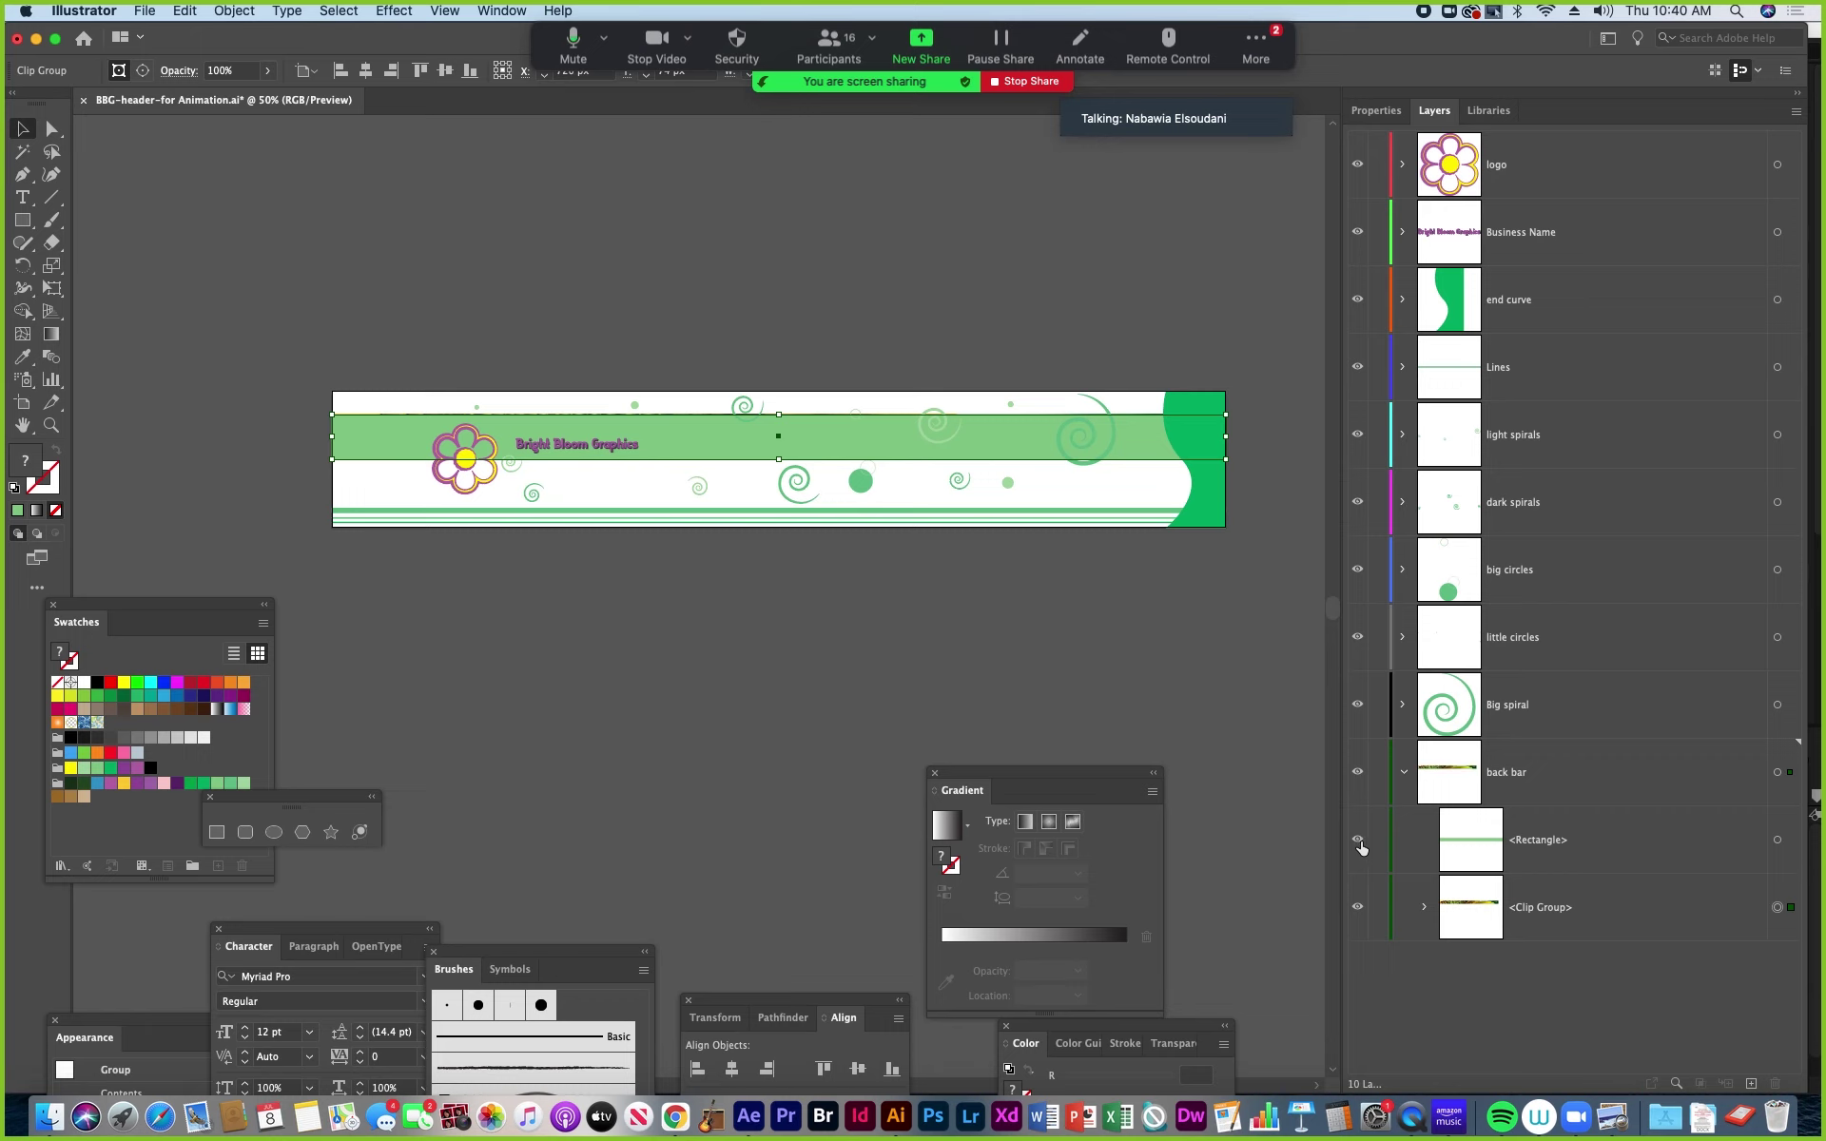
{"action": "left_click", "coordinate": [1358, 841]}
{"action": "left_click", "coordinate": [1359, 841]}
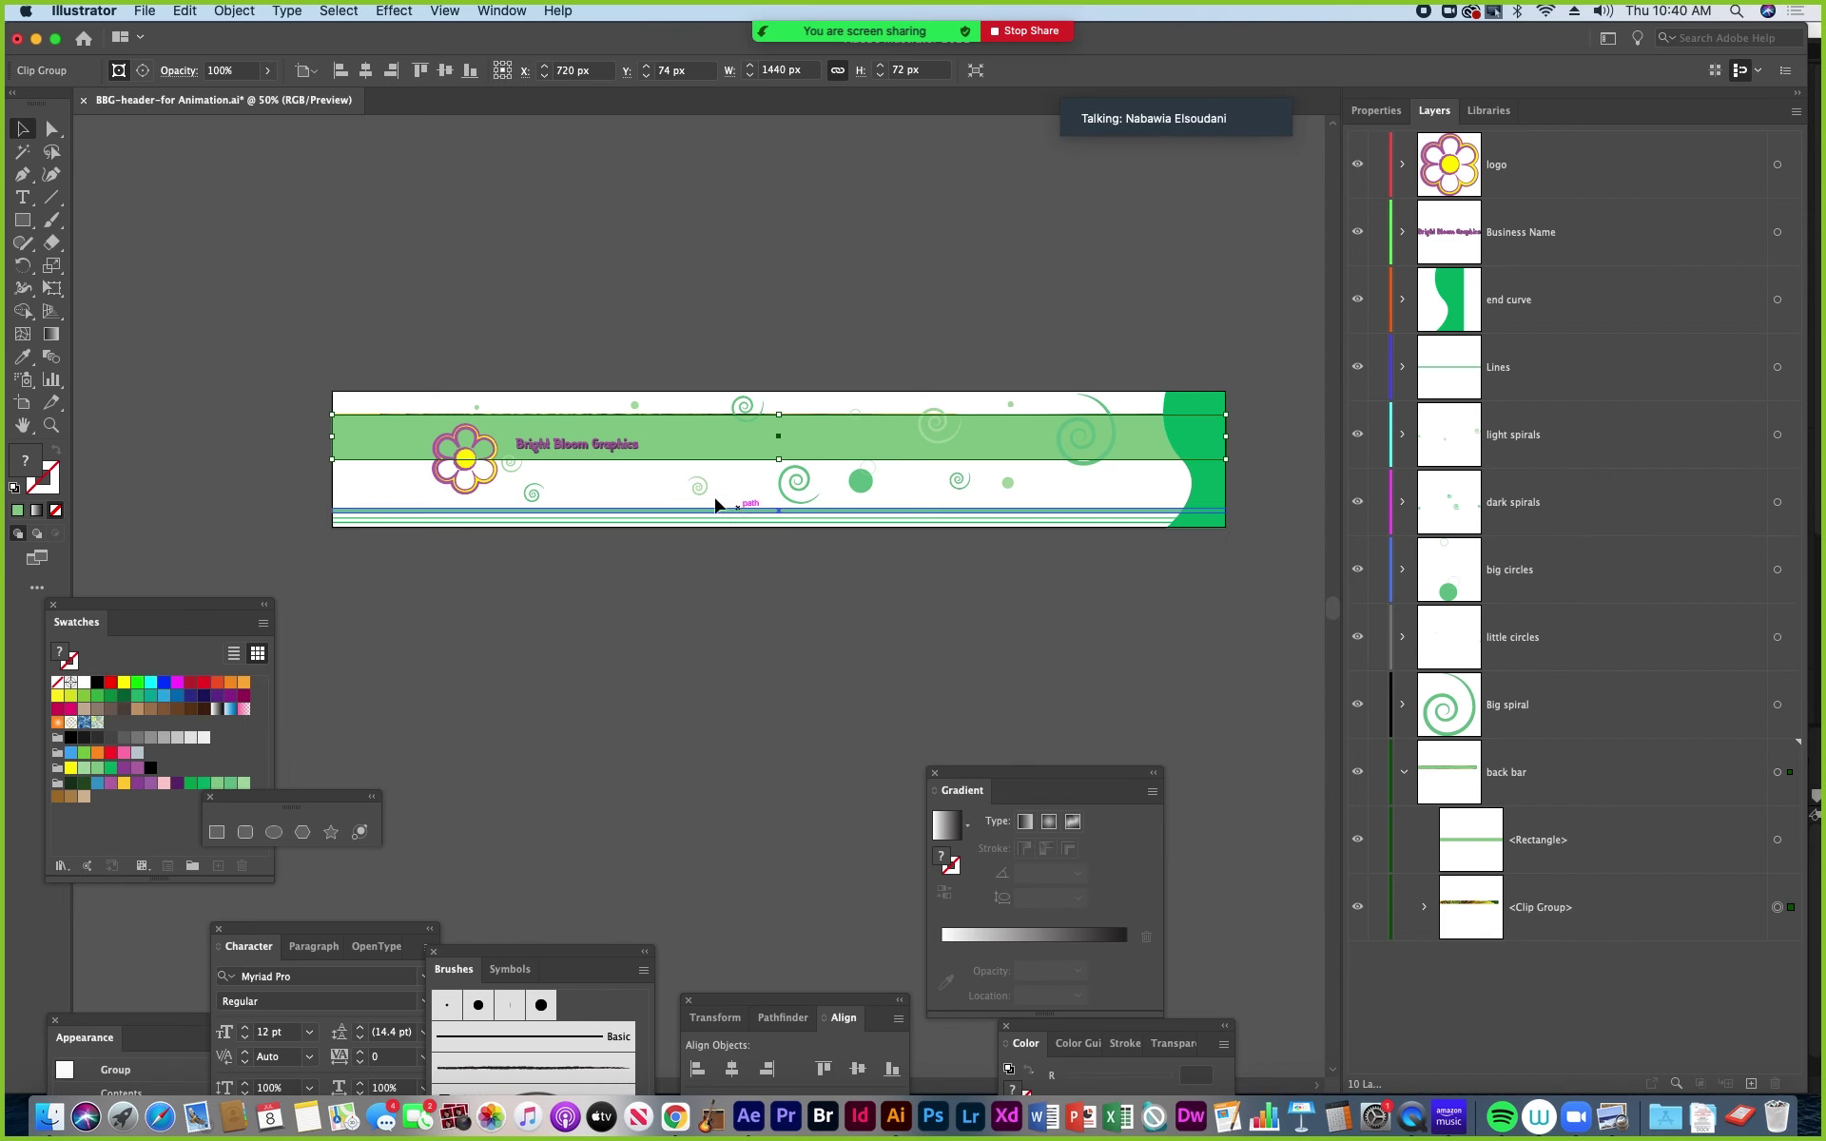
Select the upper green rectangle over the sunflower image, lower its opacity to 71%, and deselect it to check the effect.
{"action": "left_click", "coordinate": [319, 316]}
{"action": "left_click", "coordinate": [369, 436]}
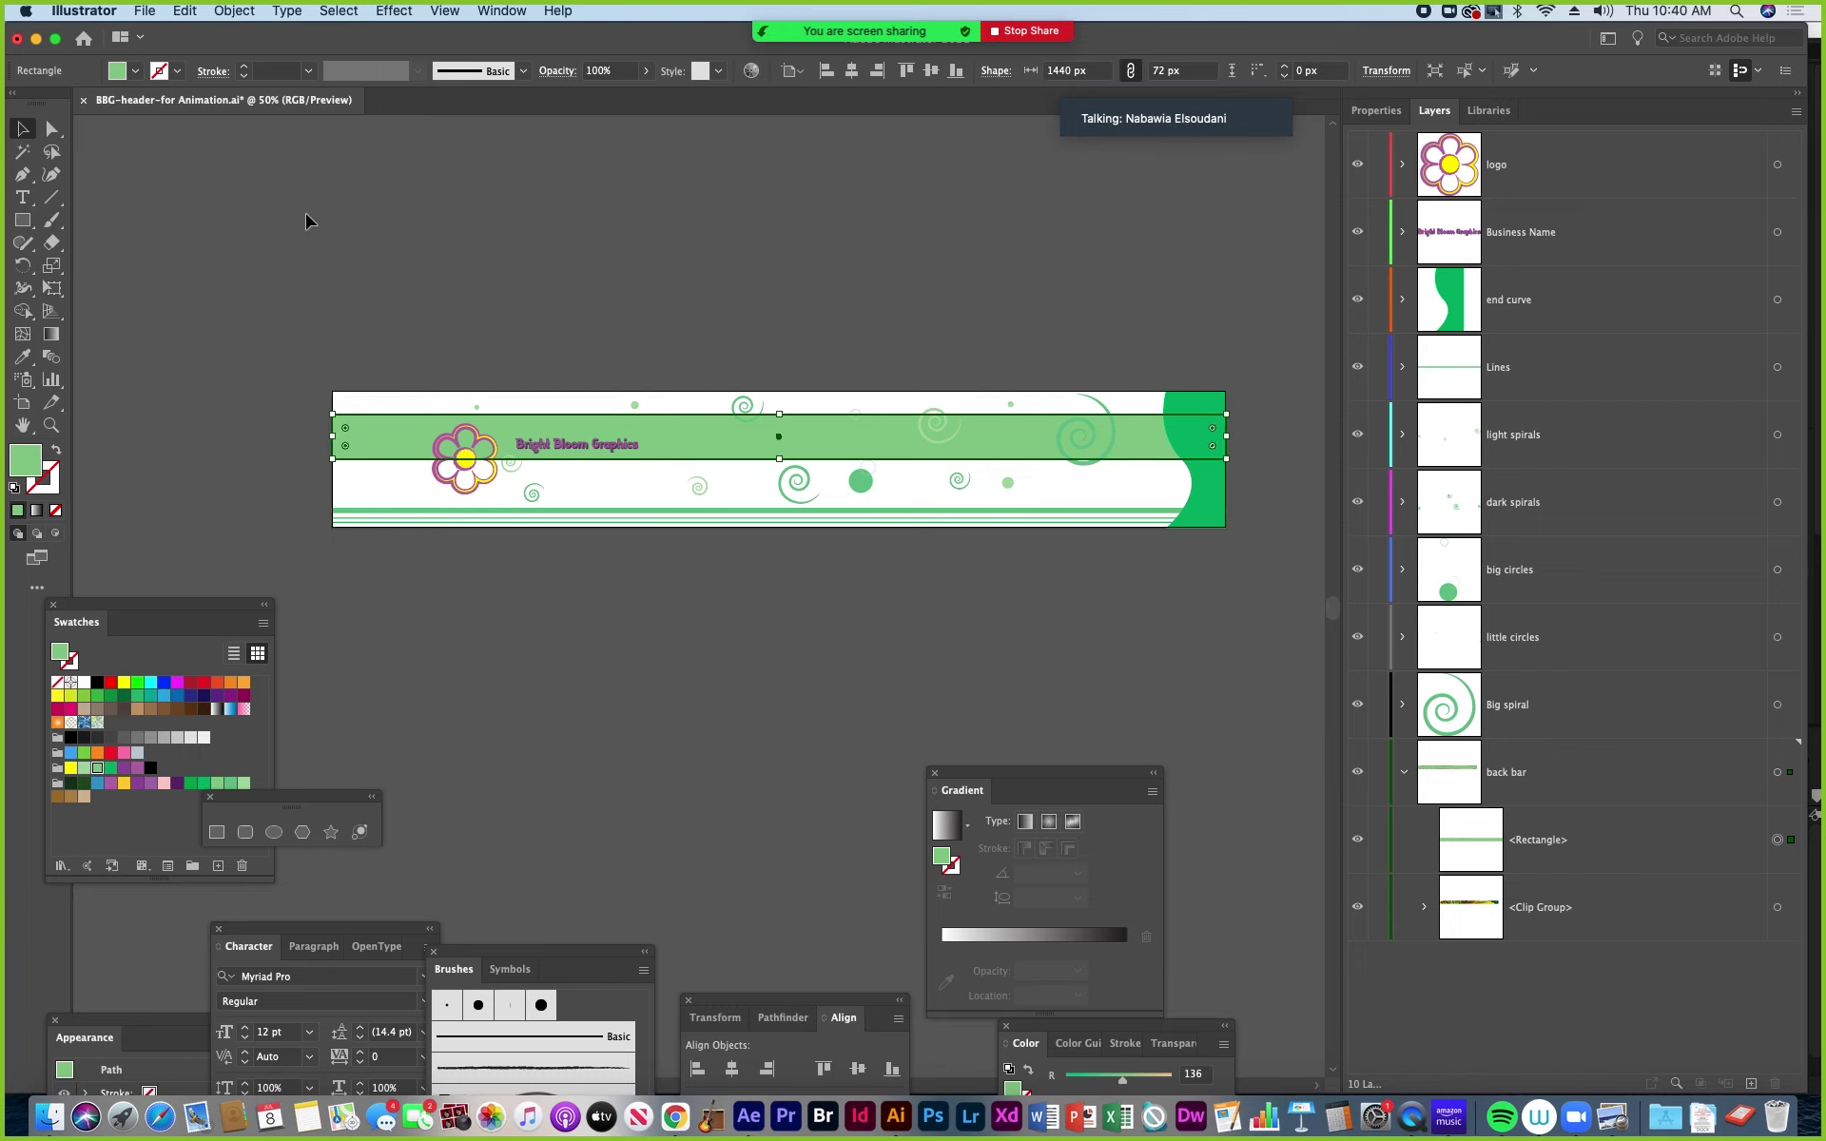
{"action": "left_click", "coordinate": [1364, 112]}
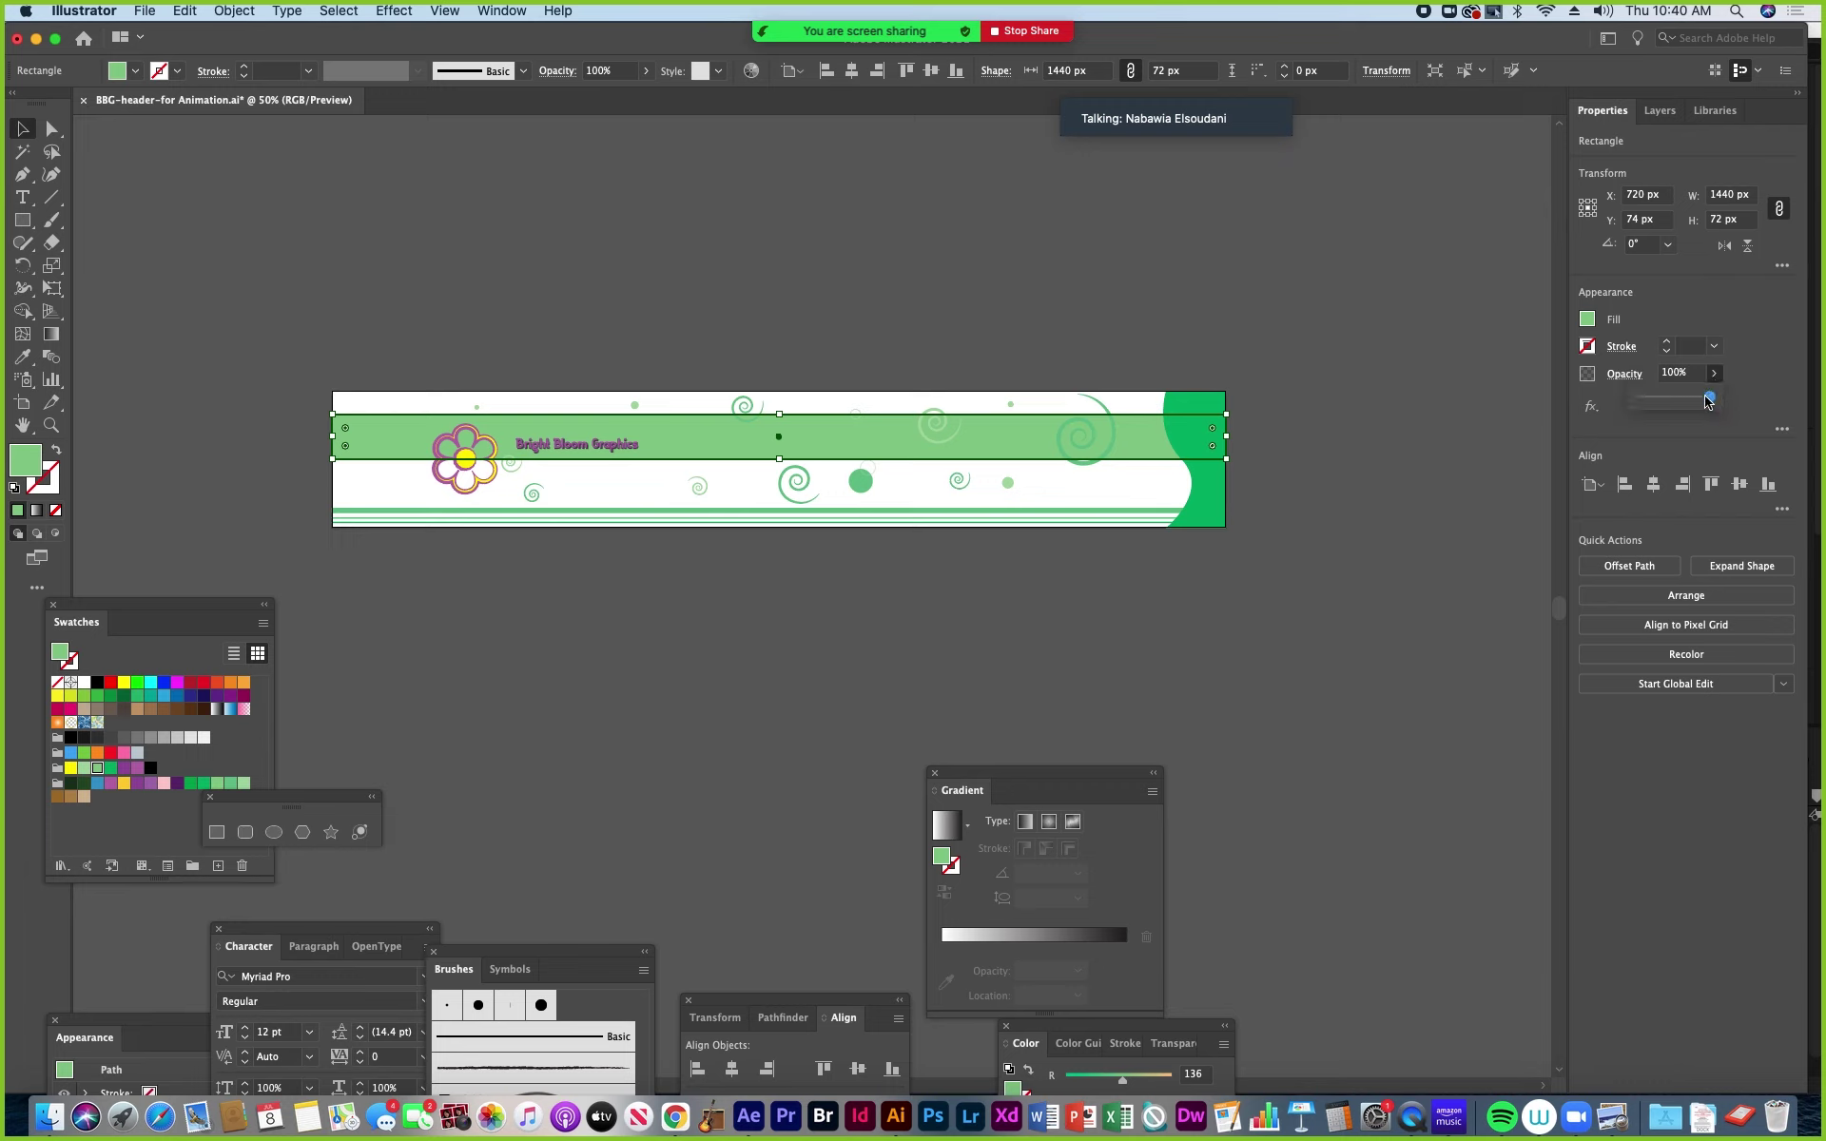
{"action": "left_click_drag", "start_coordinate": [1711, 395], "coordinate": [1690, 396]}
{"action": "left_click", "coordinate": [51, 425]}
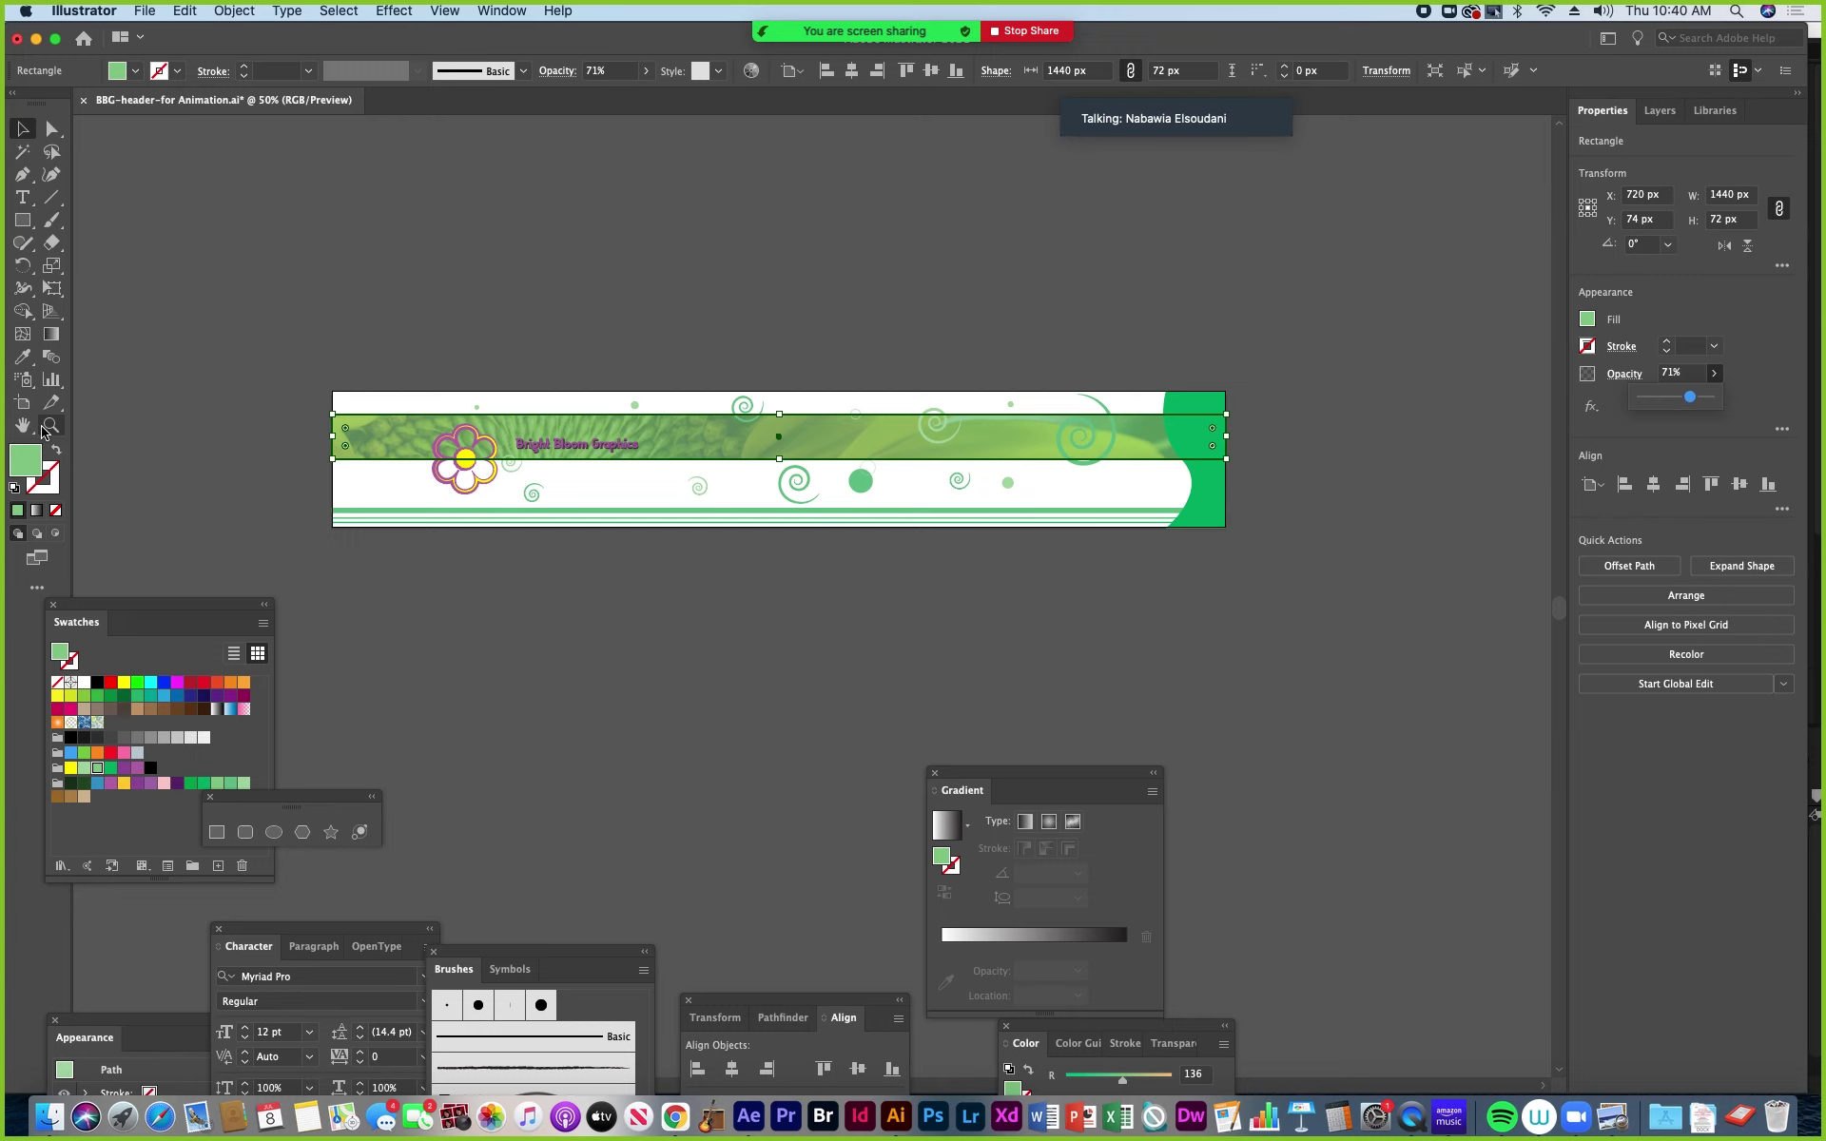
{"action": "left_click", "coordinate": [732, 471]}
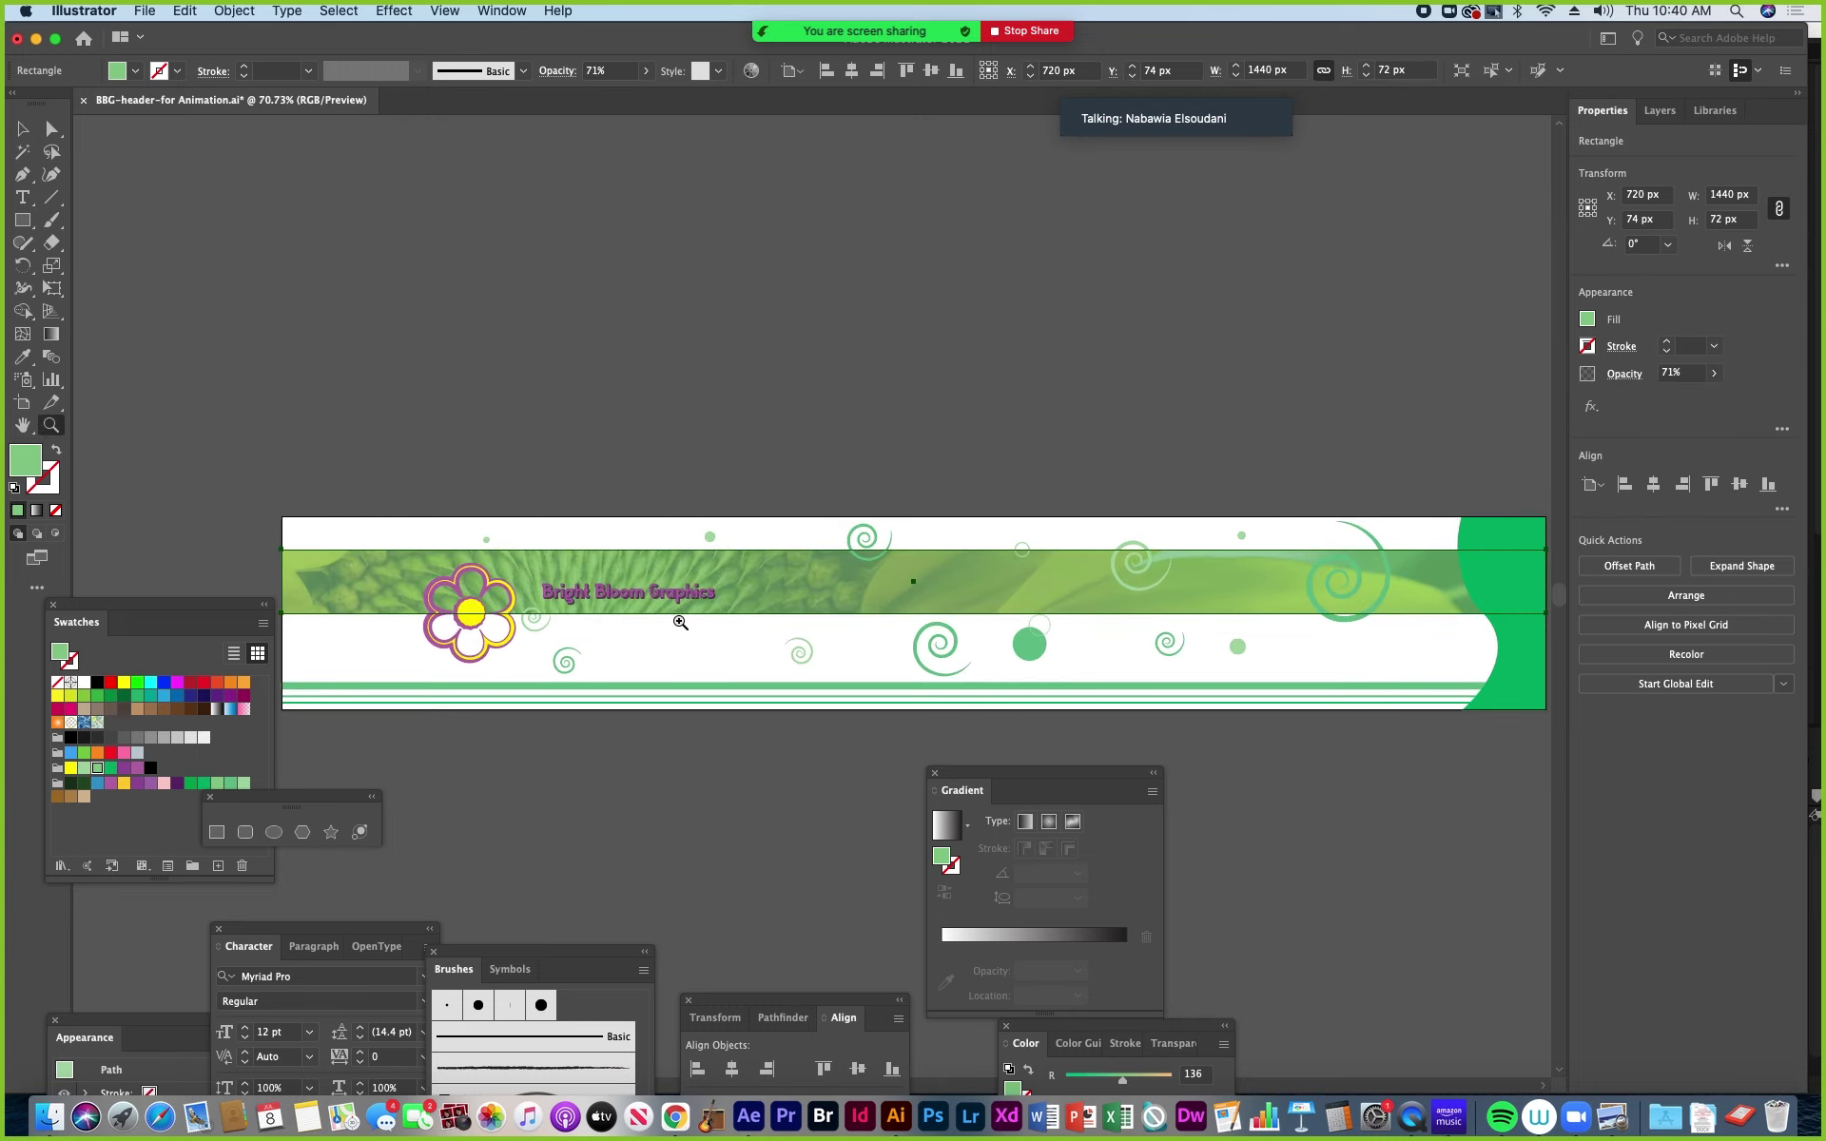
{"action": "scroll", "coordinate": [842, 569], "scroll_direction": "down", "scroll_amount": 2}
{"action": "scroll", "coordinate": [559, 499], "scroll_direction": "up", "scroll_amount": 1}
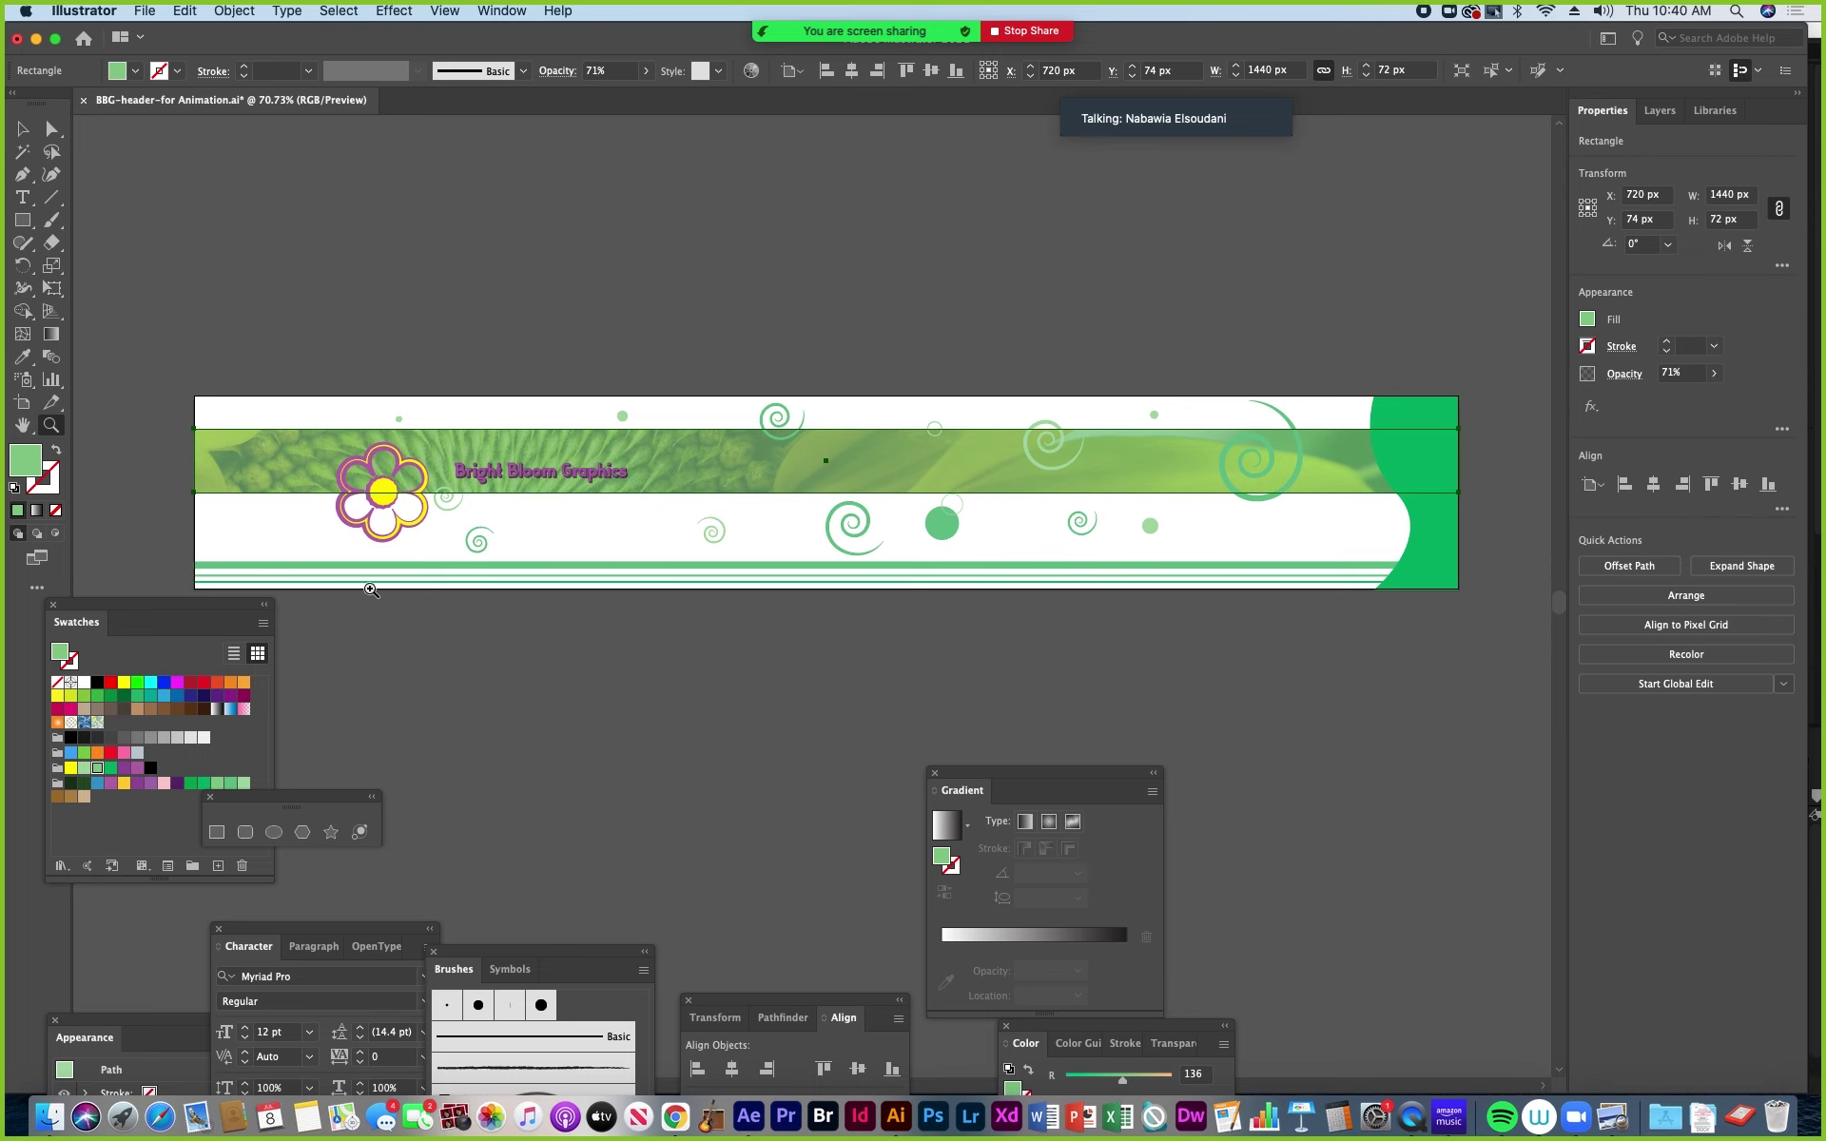
{"action": "key", "text": "v"}
{"action": "left_click", "coordinate": [441, 291]}
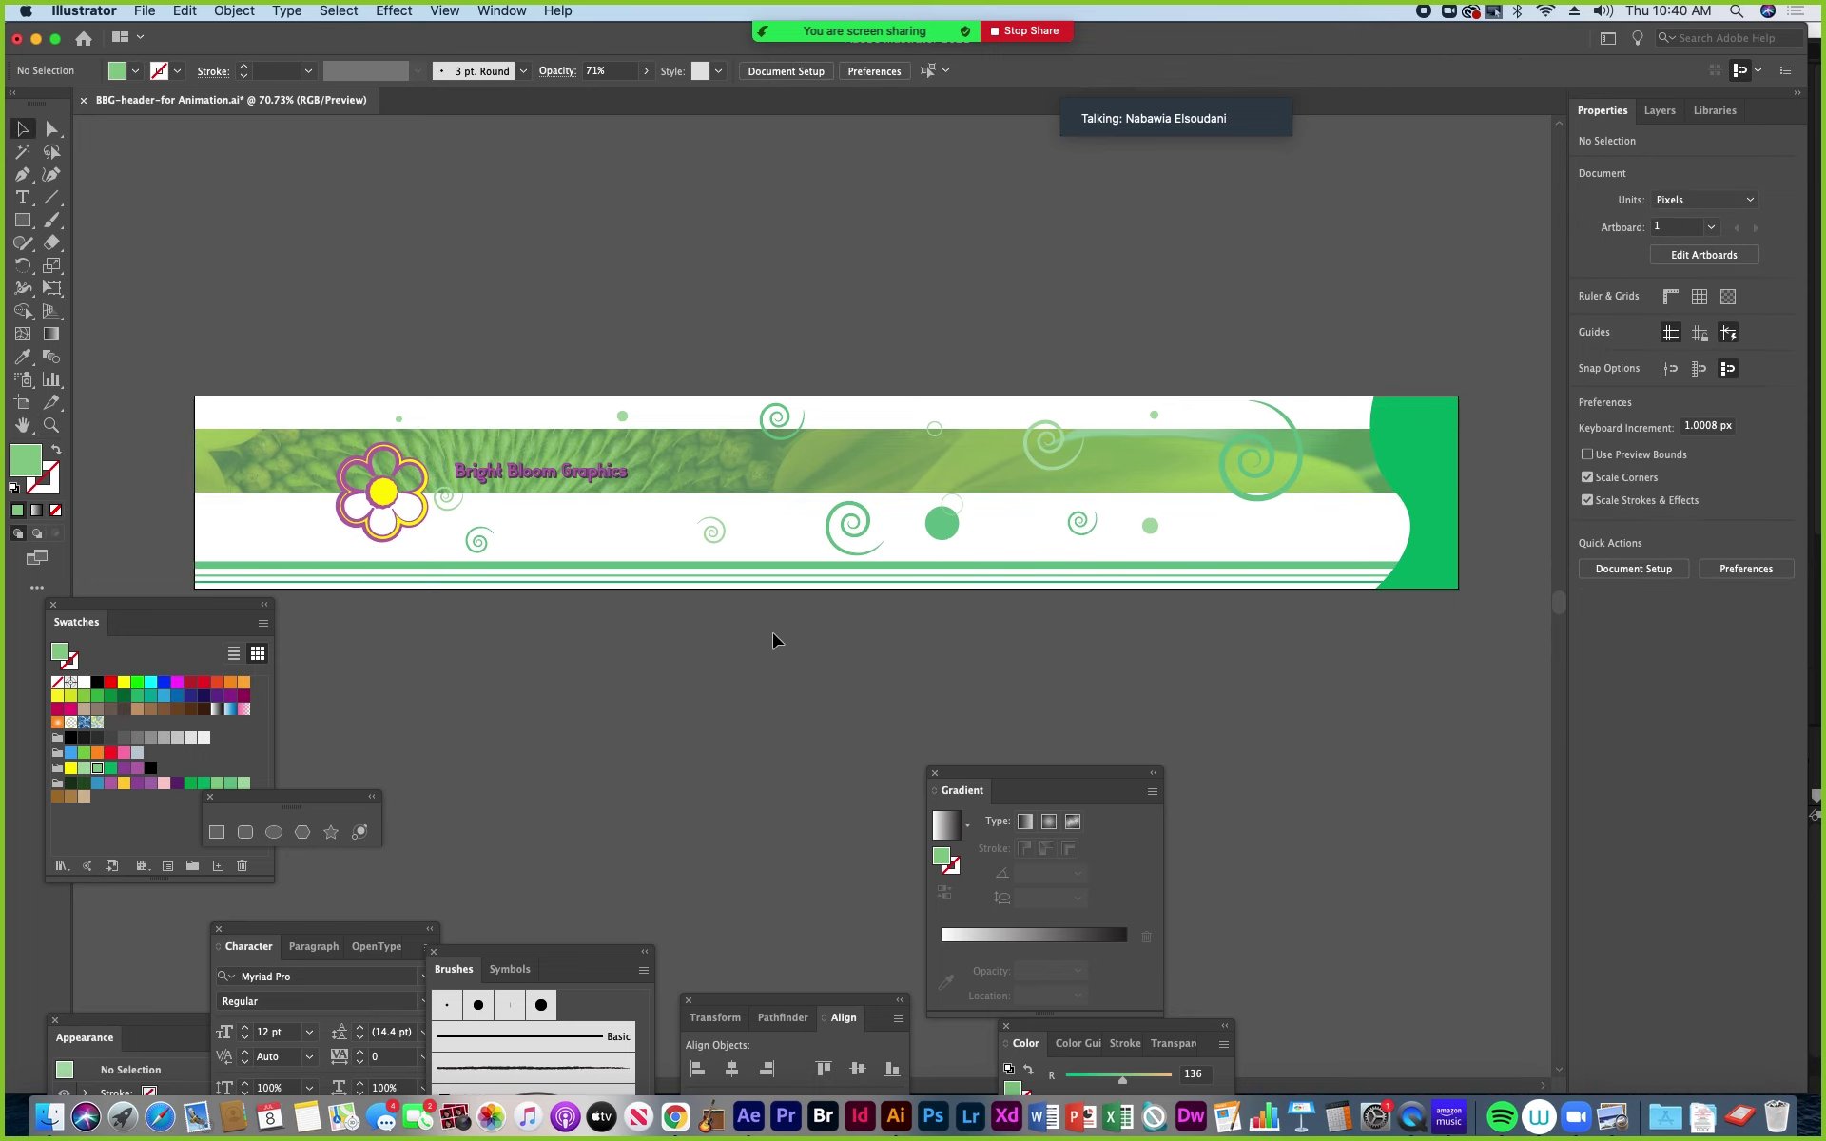
Reselect the green bar rectangle, try 79% opacity, and restore its opacity to 100%.
{"action": "left_click", "coordinate": [800, 486]}
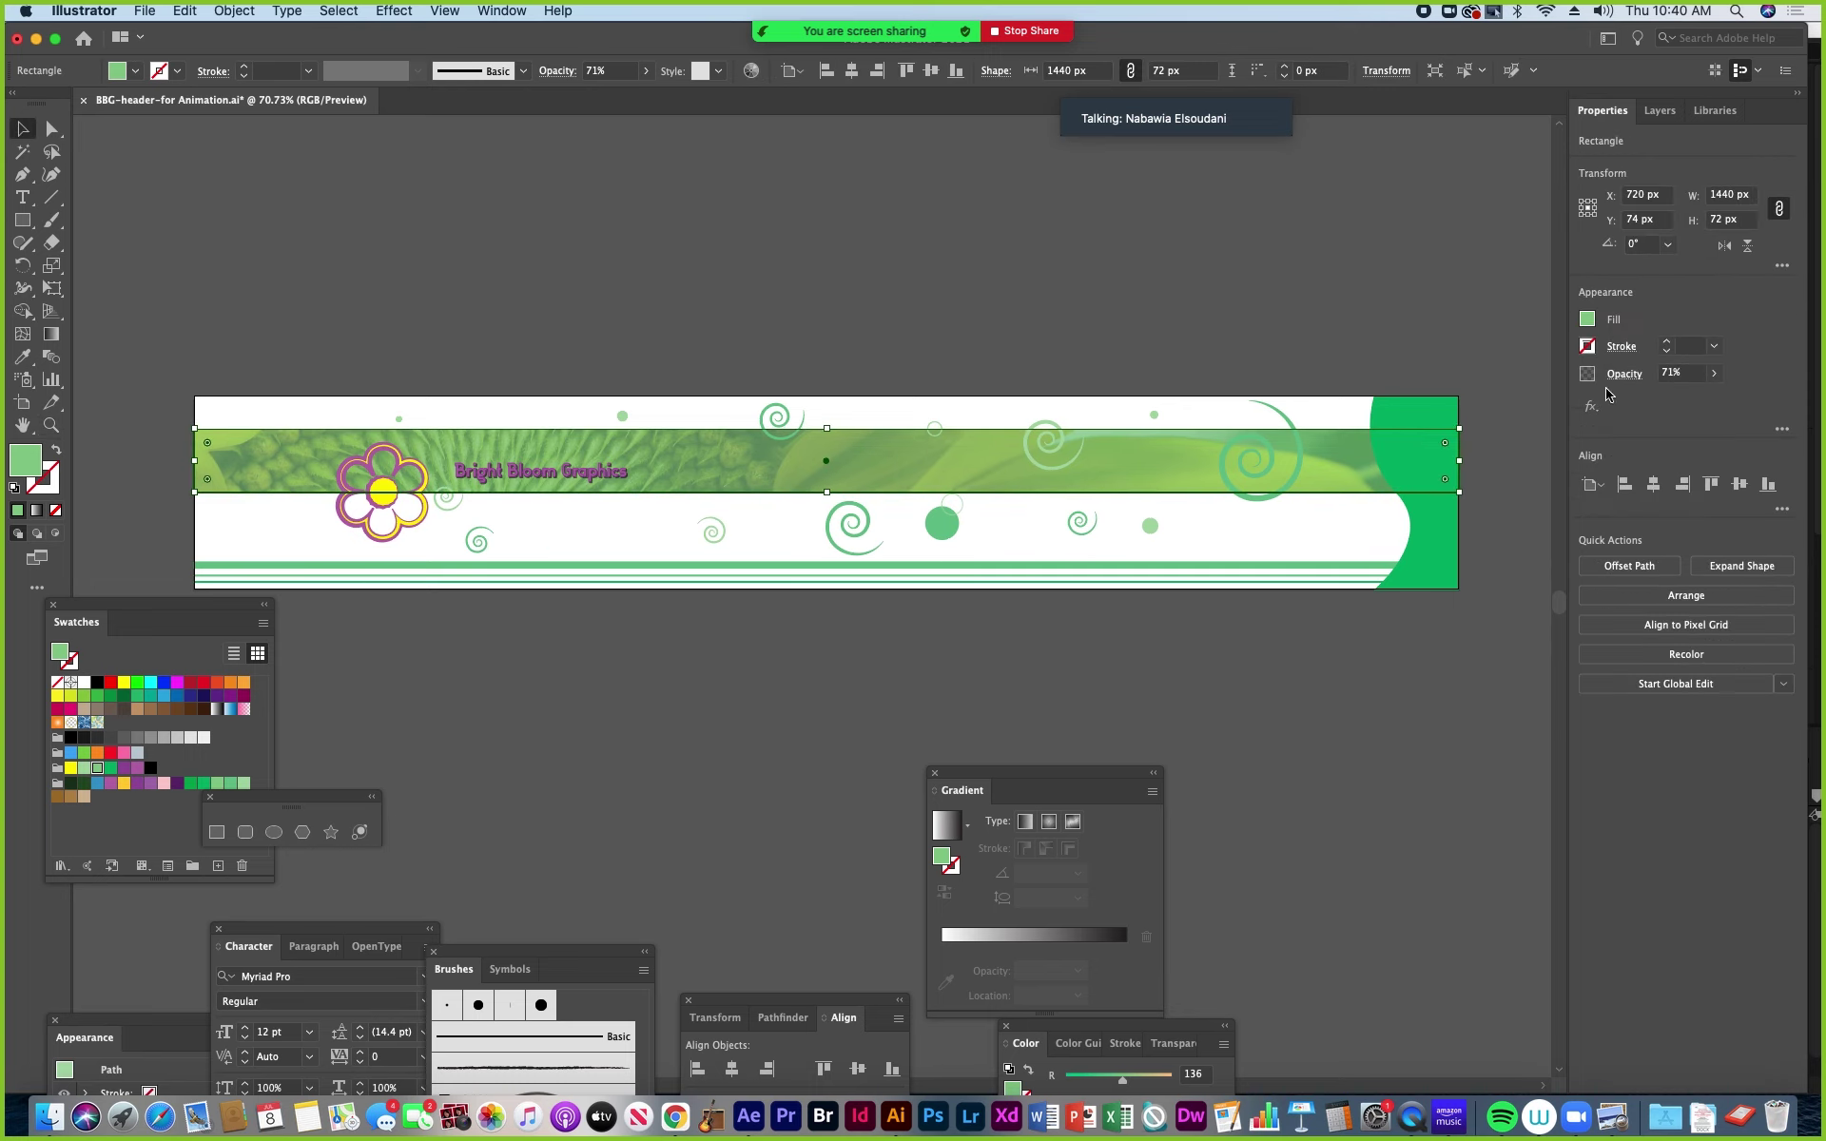
{"action": "left_click", "coordinate": [1714, 373]}
{"action": "left_click_drag", "start_coordinate": [1690, 403], "coordinate": [1692, 407]}
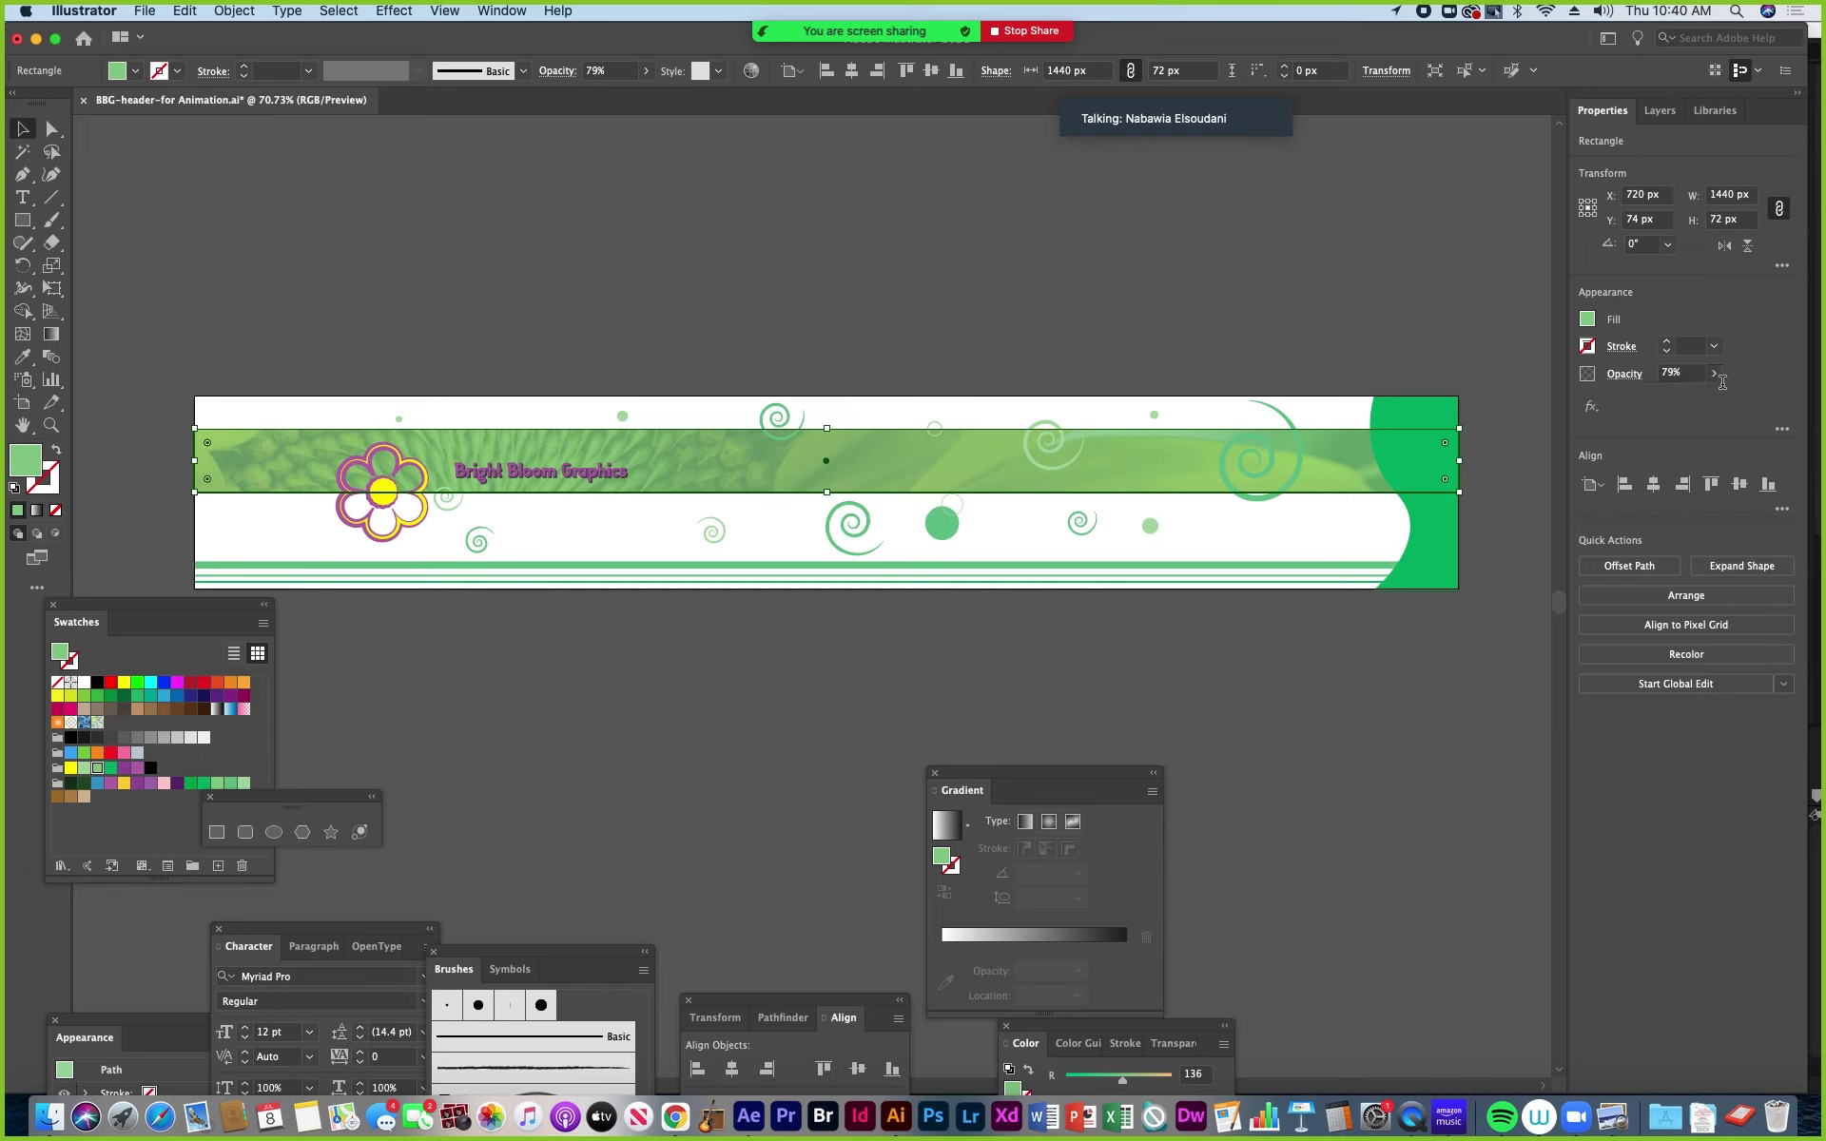
{"action": "left_click", "coordinate": [1714, 373]}
{"action": "left_click_drag", "start_coordinate": [1698, 407], "coordinate": [1718, 397]}
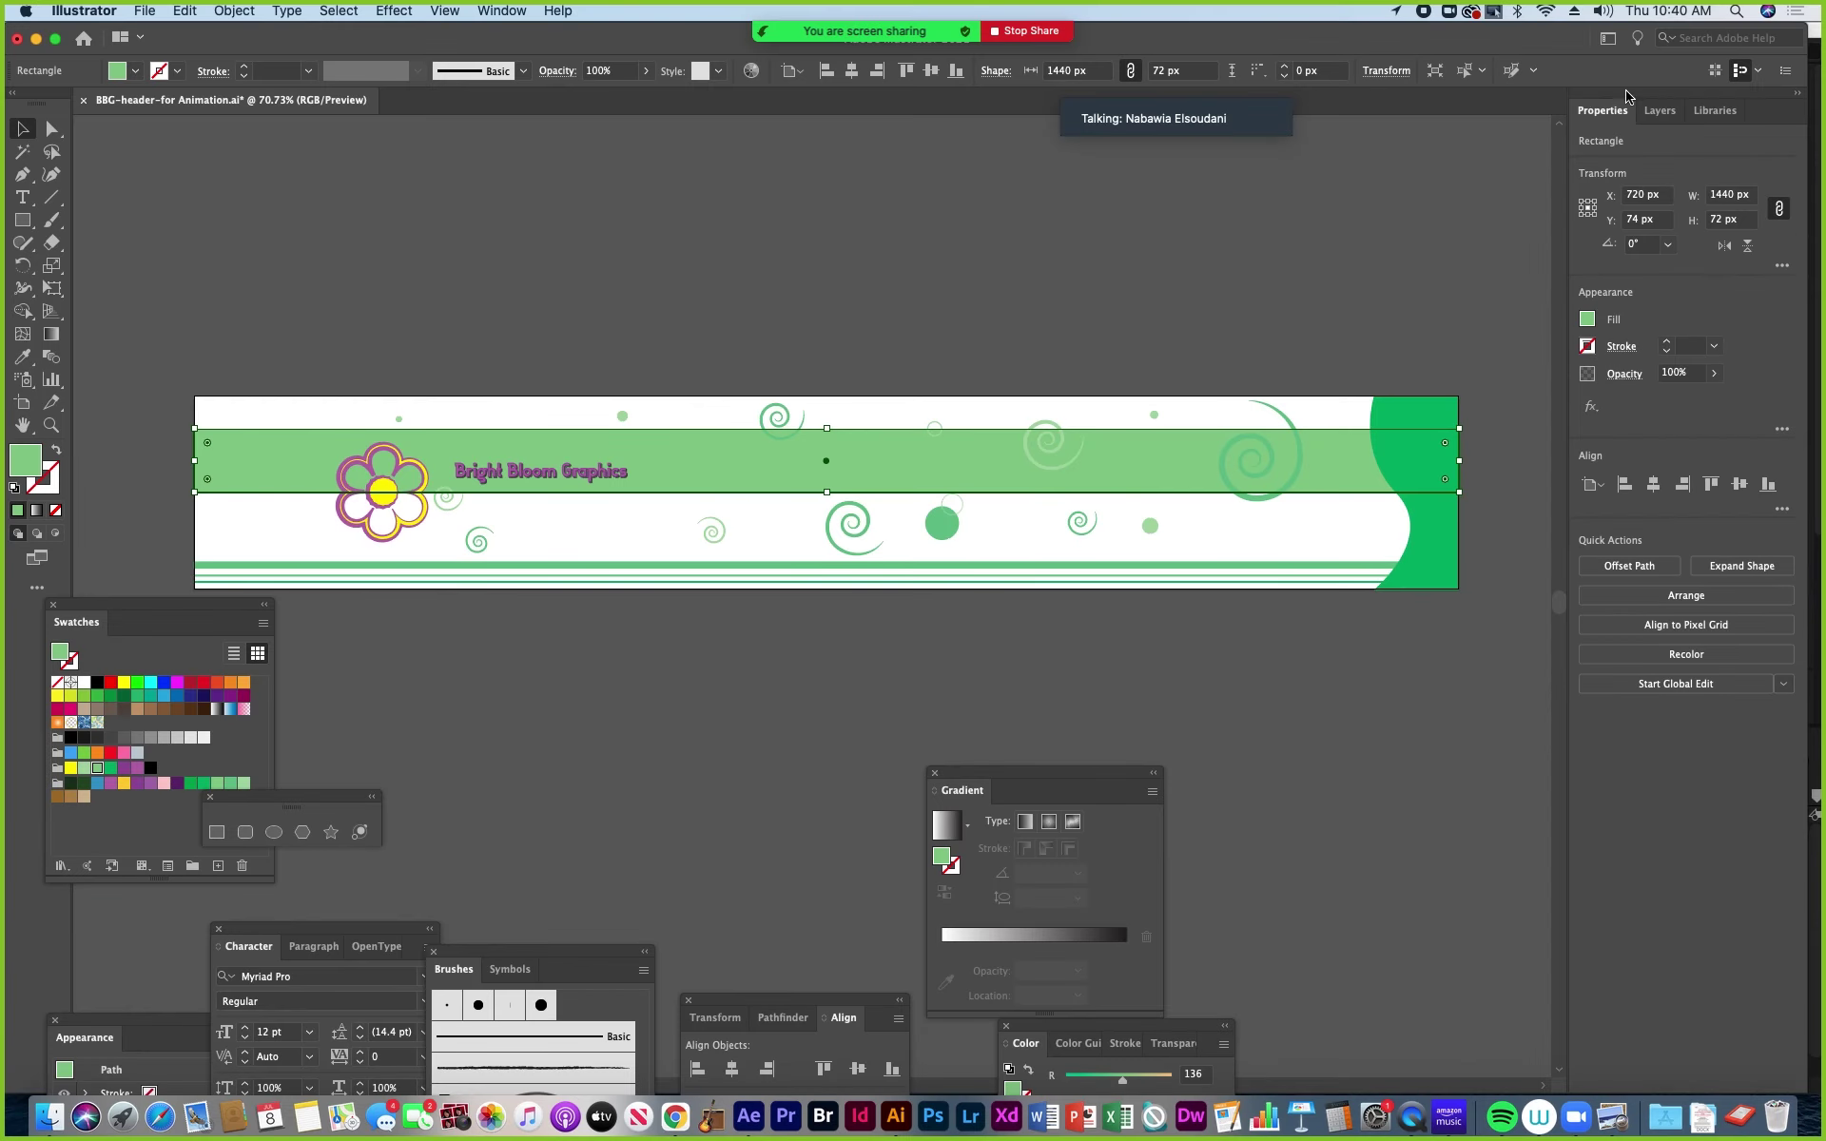
Try the Darken, Multiply and Color Burn blending modes on the green rectangle over the sunflower image.
{"action": "left_click", "coordinate": [1628, 376]}
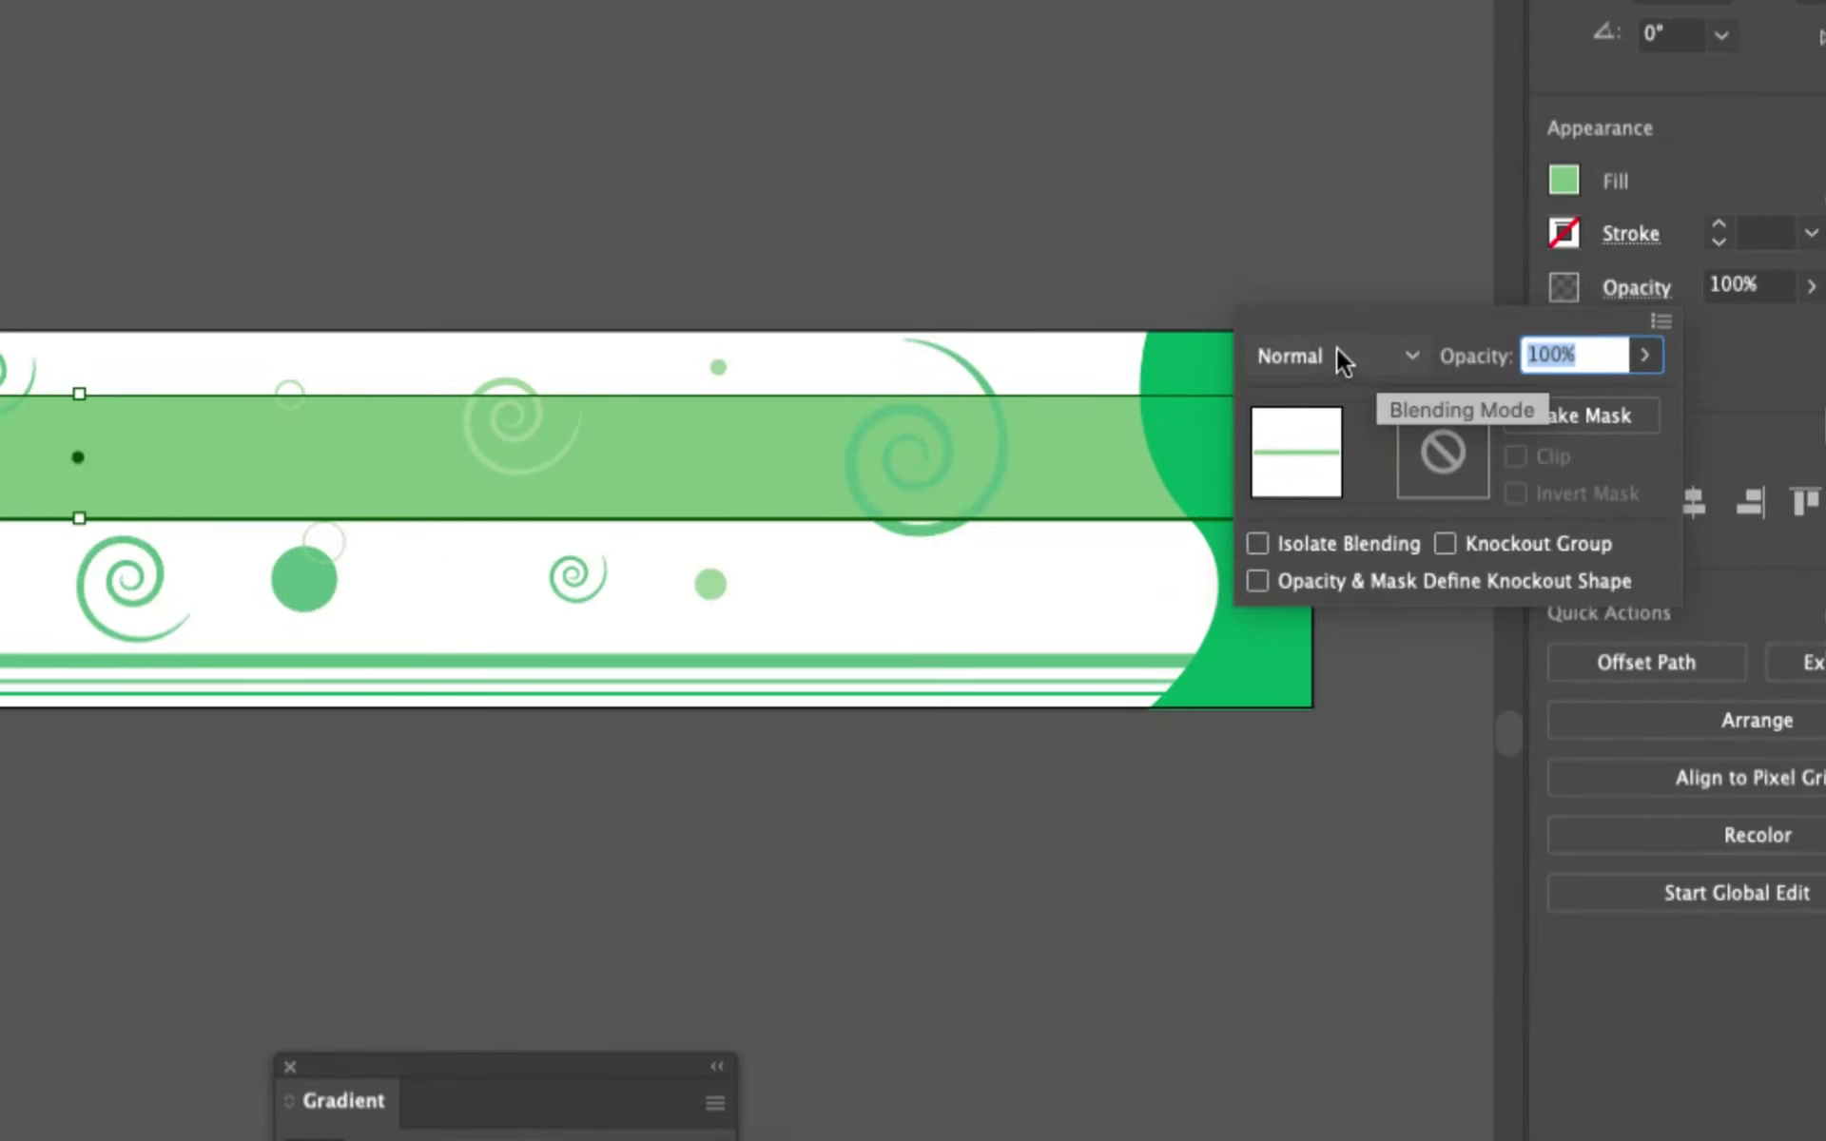
{"action": "left_click", "coordinate": [1412, 357]}
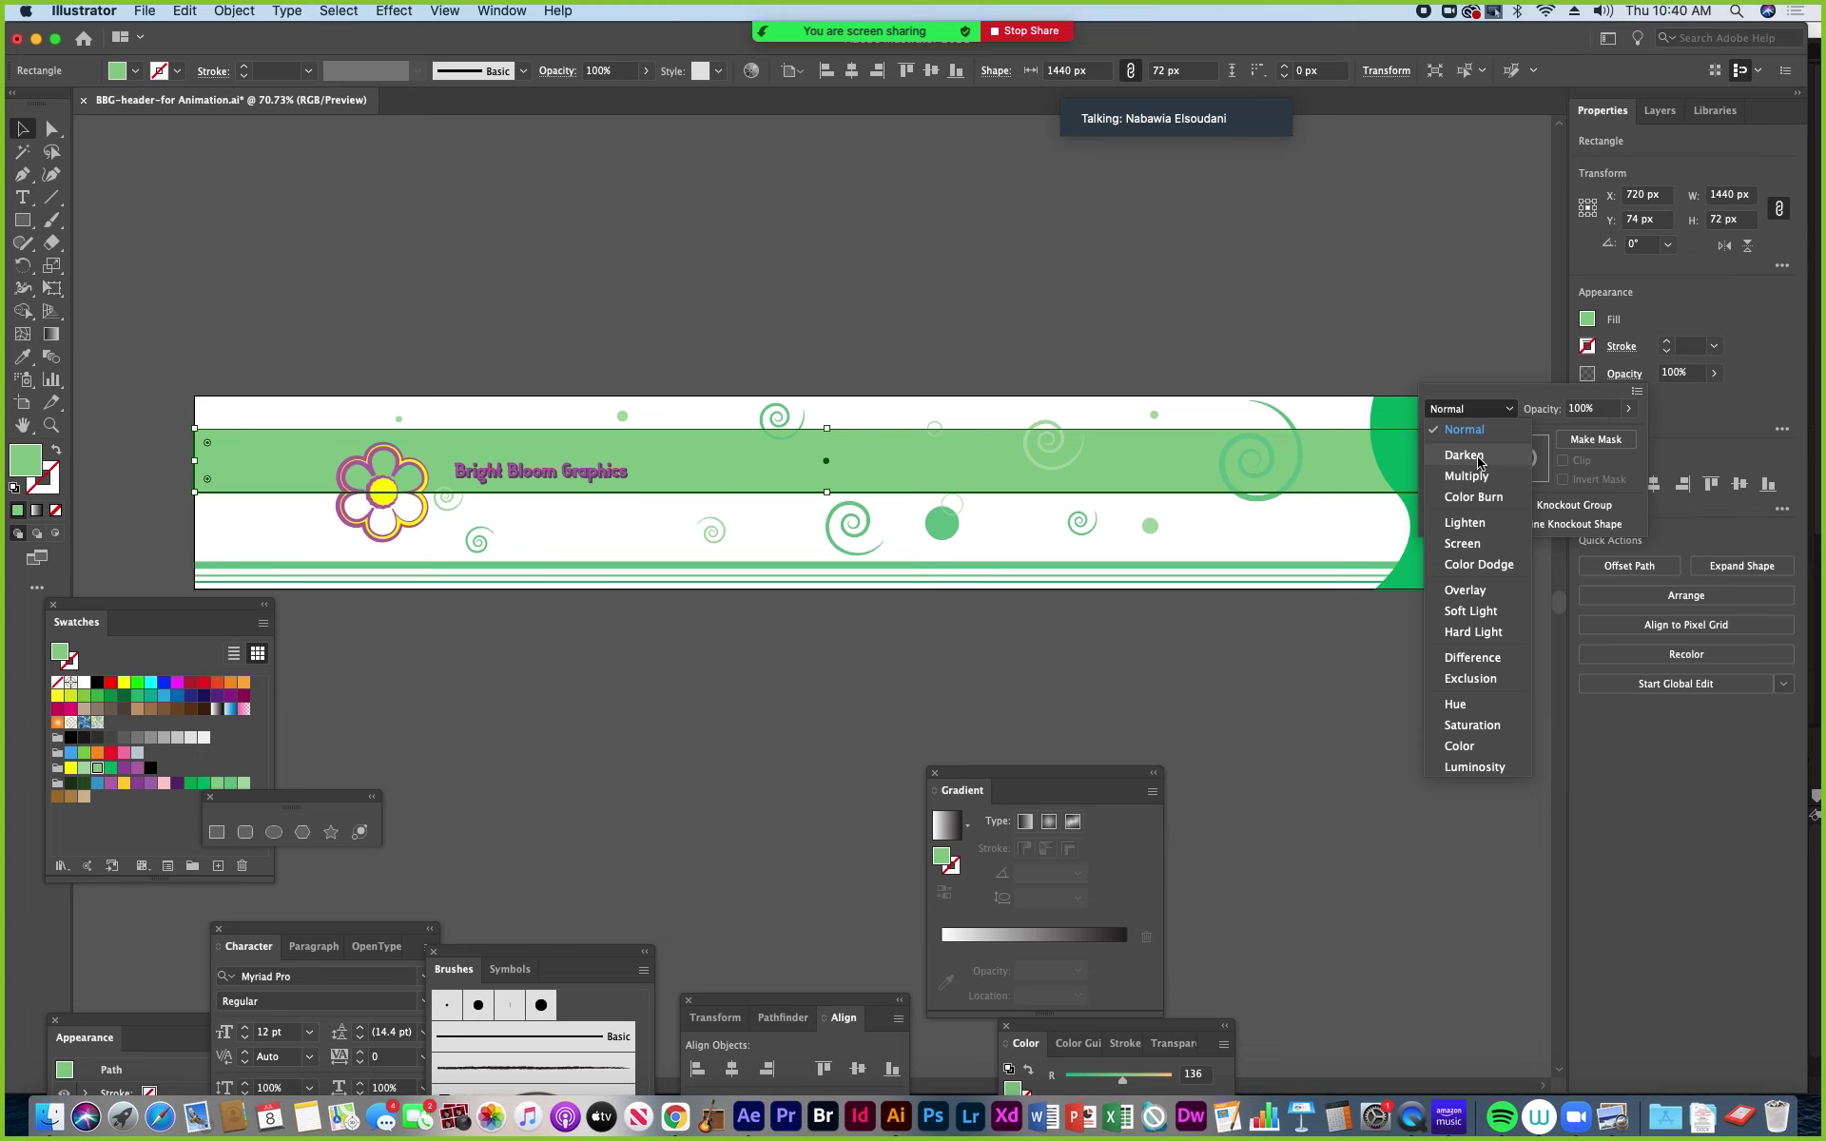
{"action": "left_click", "coordinate": [1480, 460]}
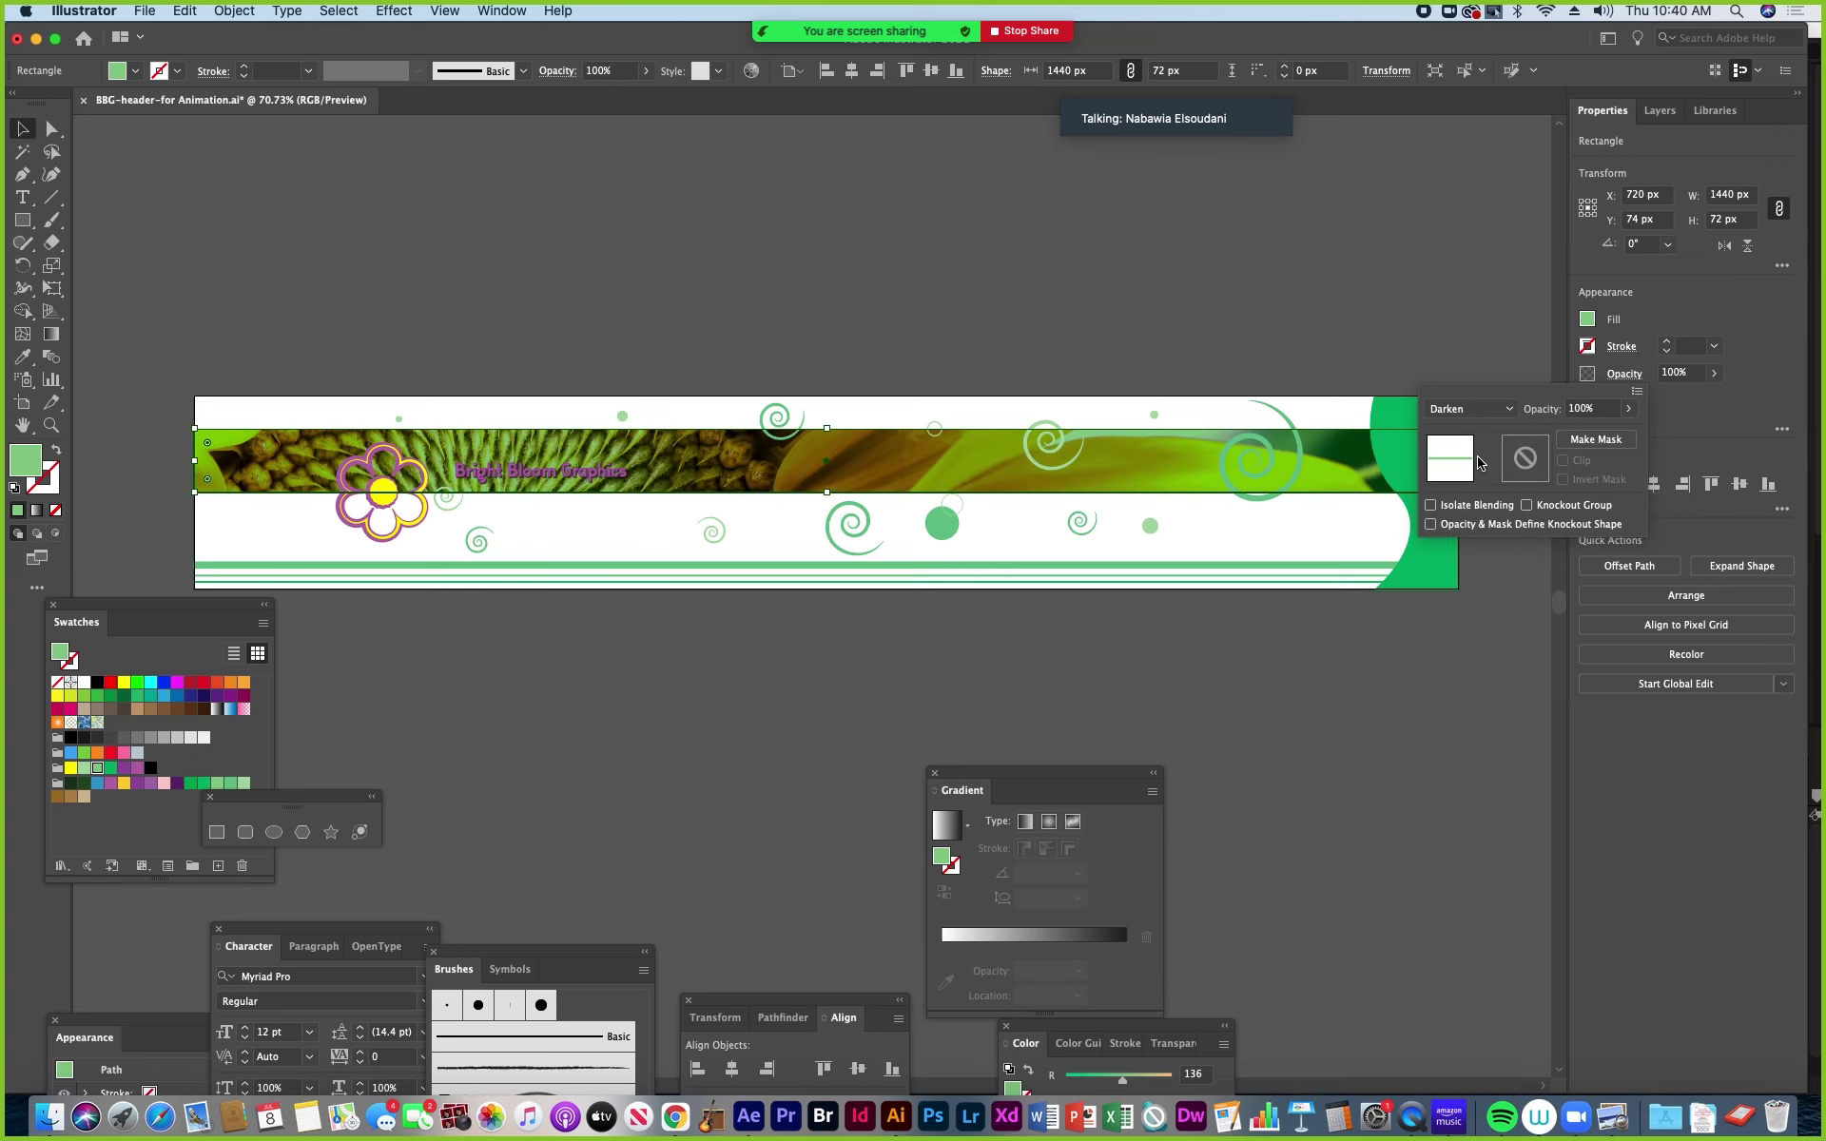
{"action": "left_click", "coordinate": [1488, 409]}
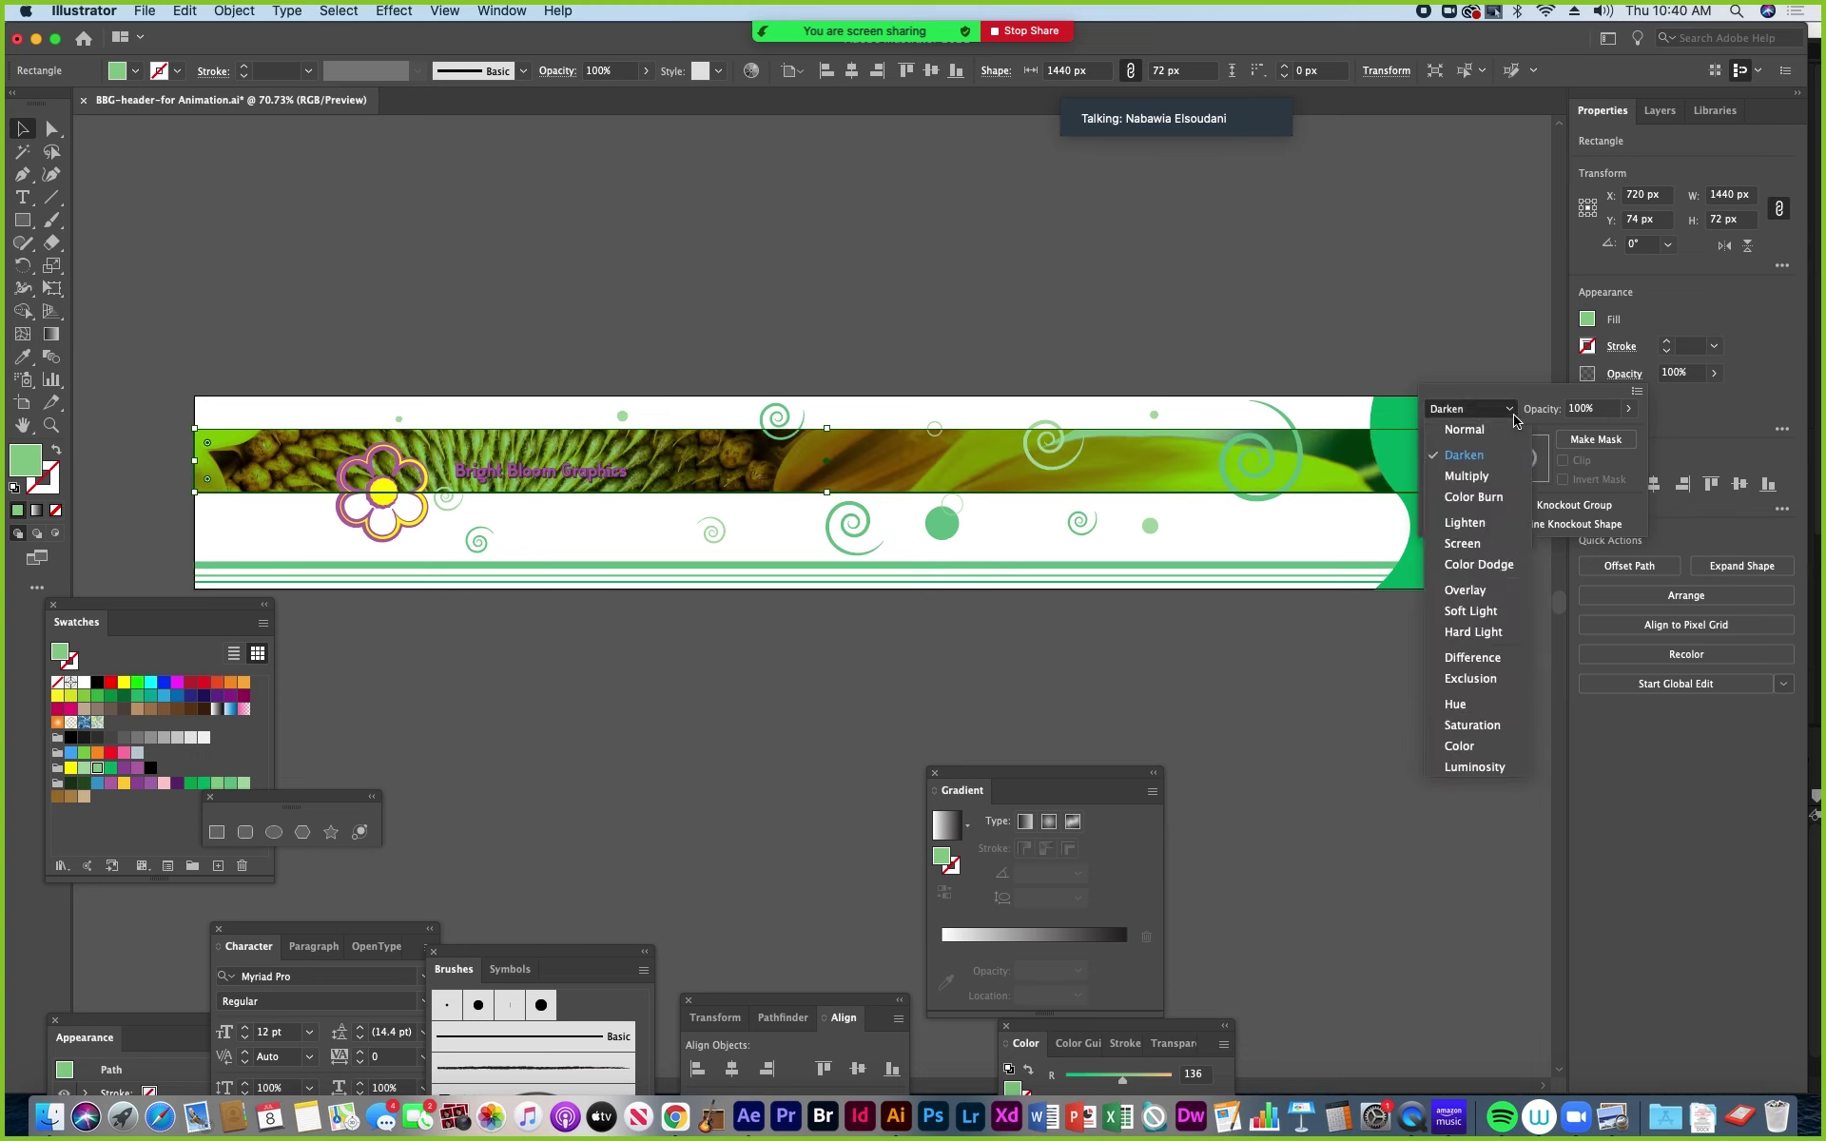
{"action": "left_click", "coordinate": [1464, 478]}
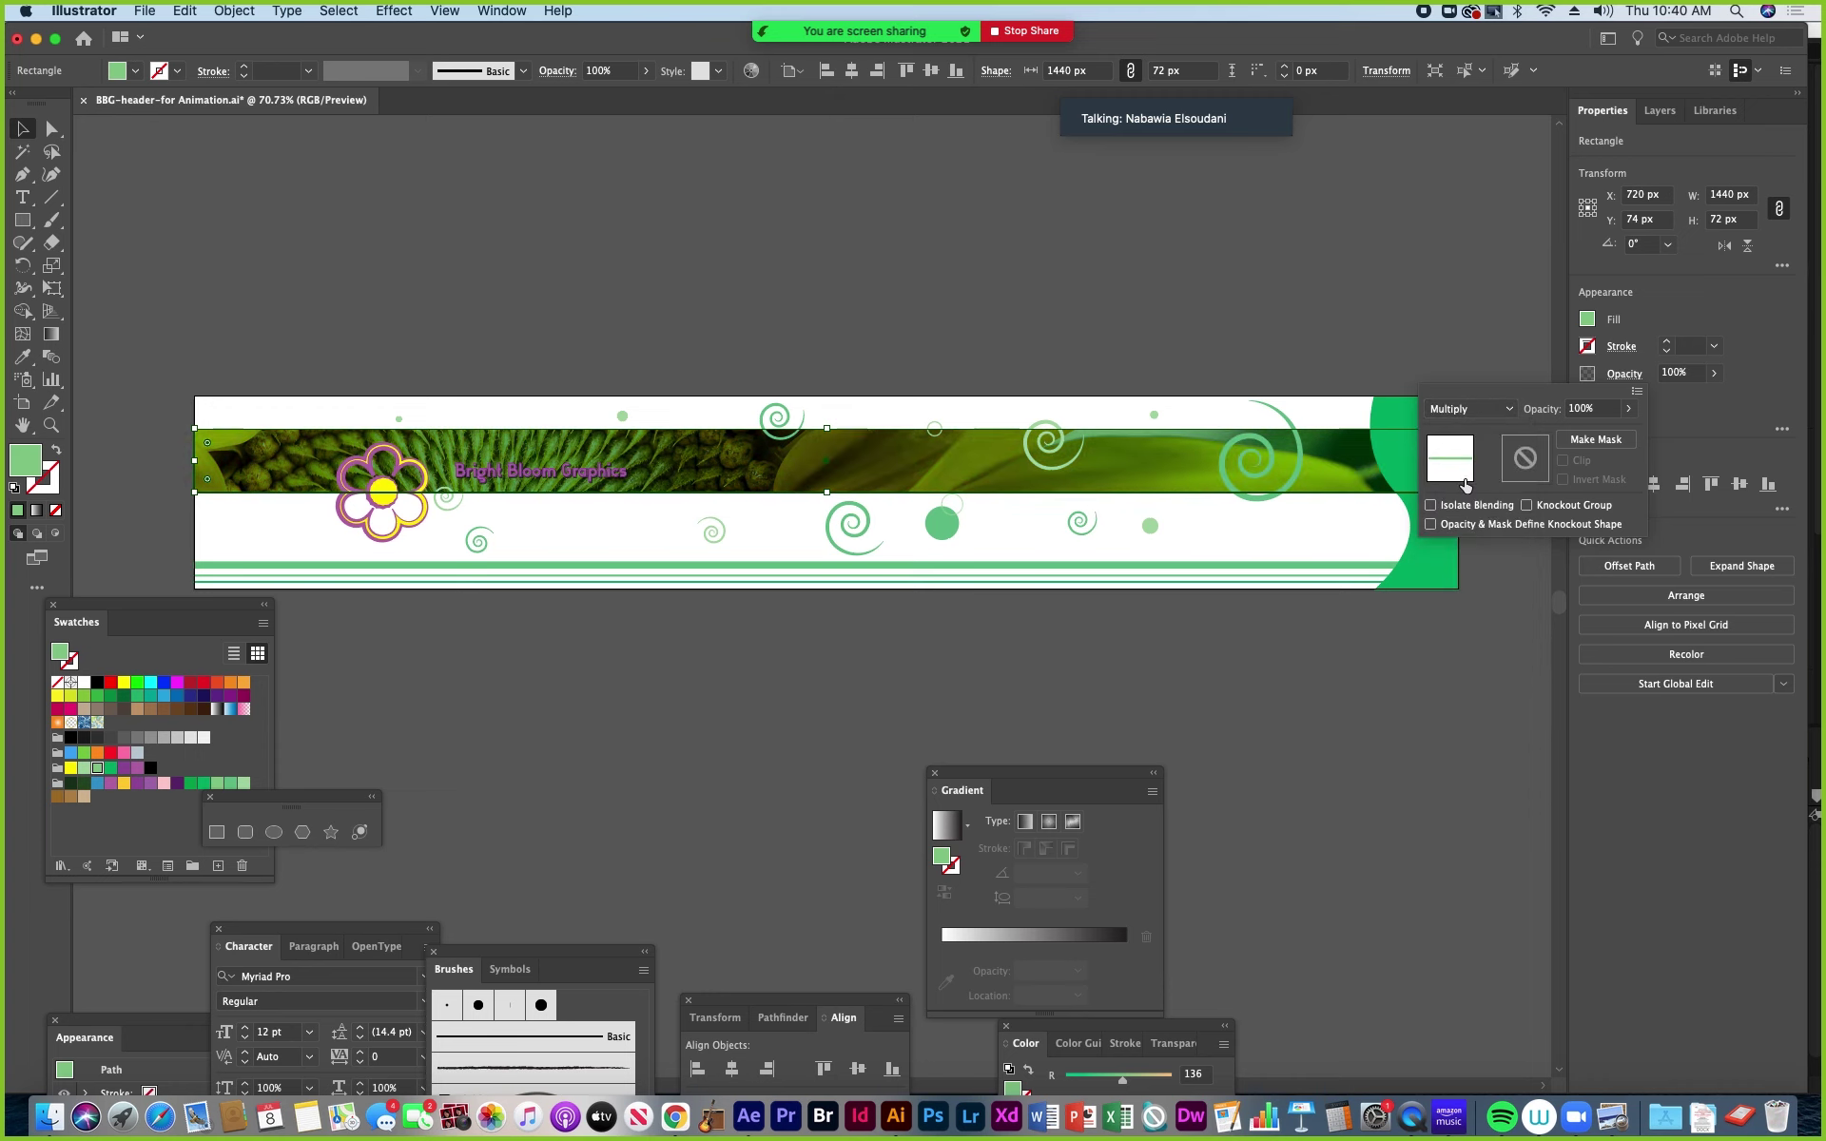
{"action": "left_click", "coordinate": [1493, 411]}
{"action": "left_click", "coordinate": [1472, 496]}
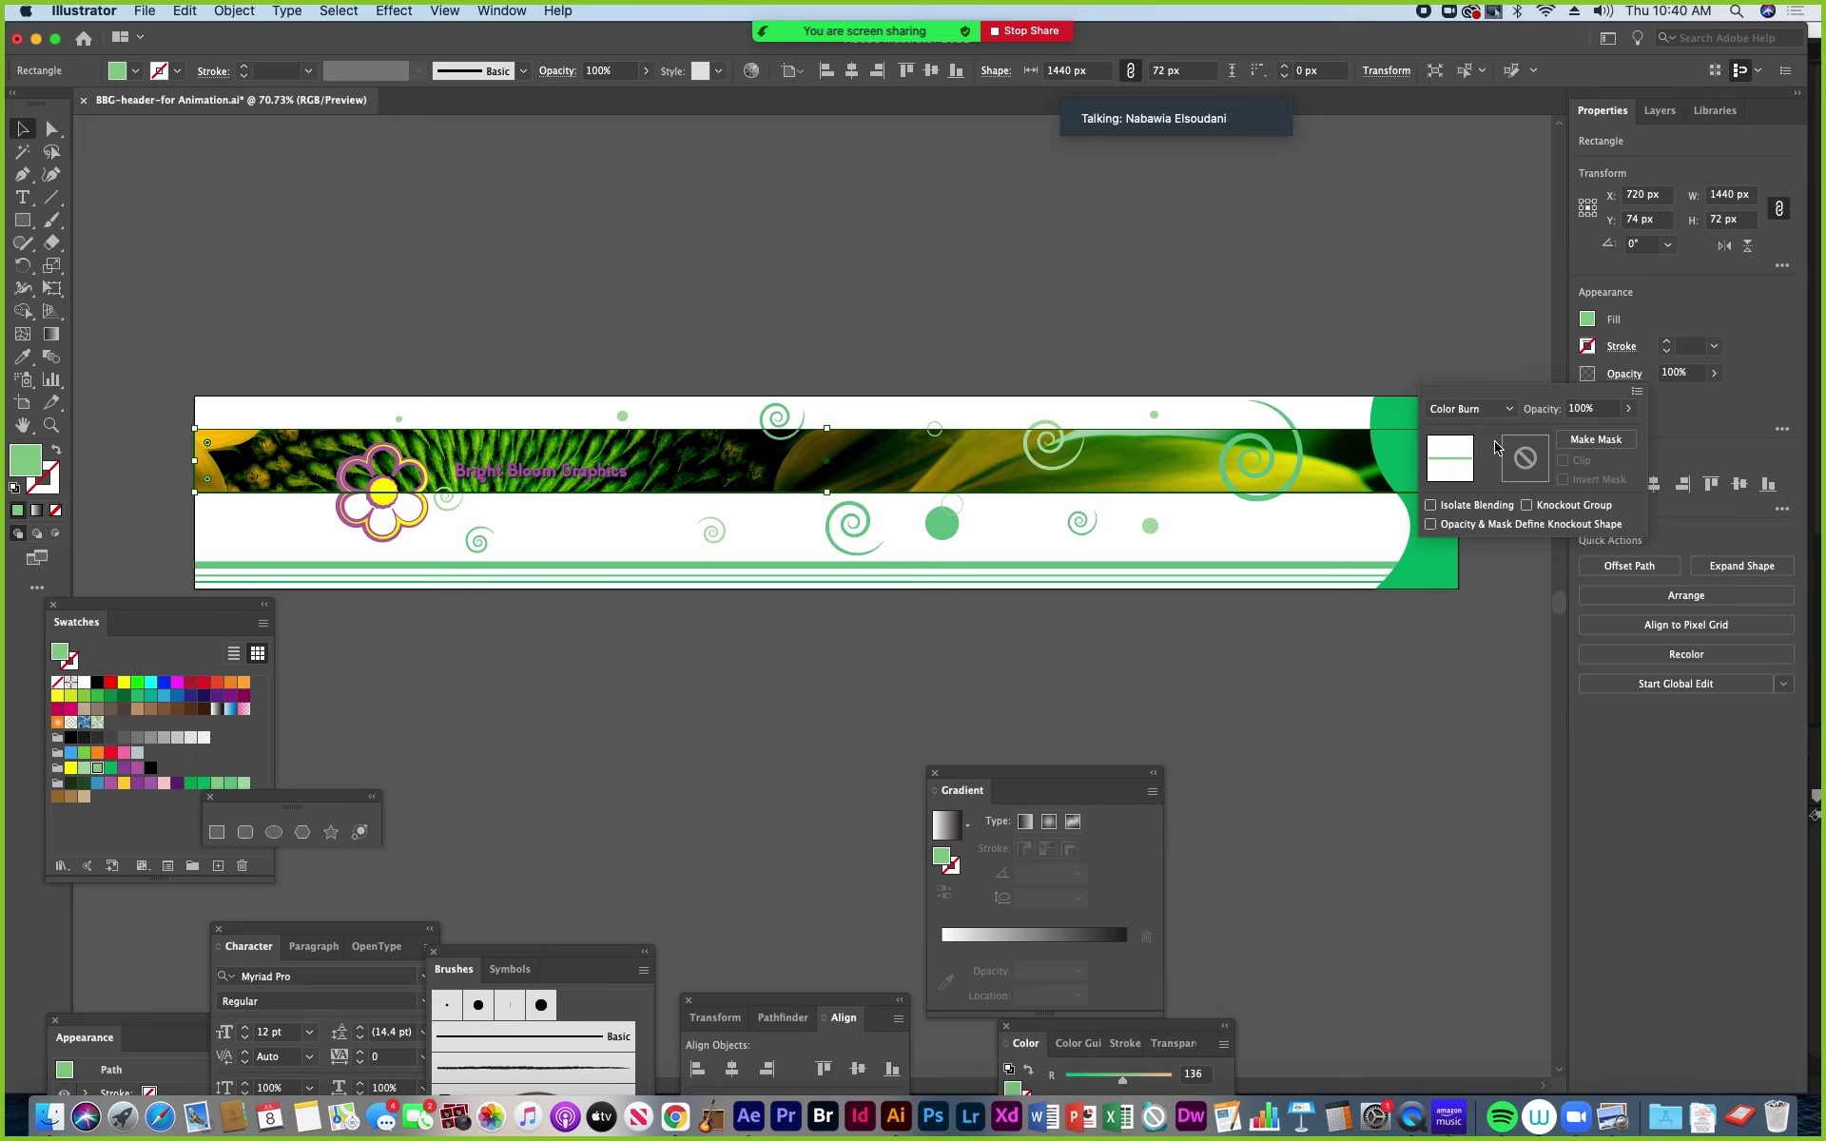
Try the Lighten, Screen and Color Dodge blending modes on the green bar rectangle.
{"action": "left_click", "coordinate": [1504, 410]}
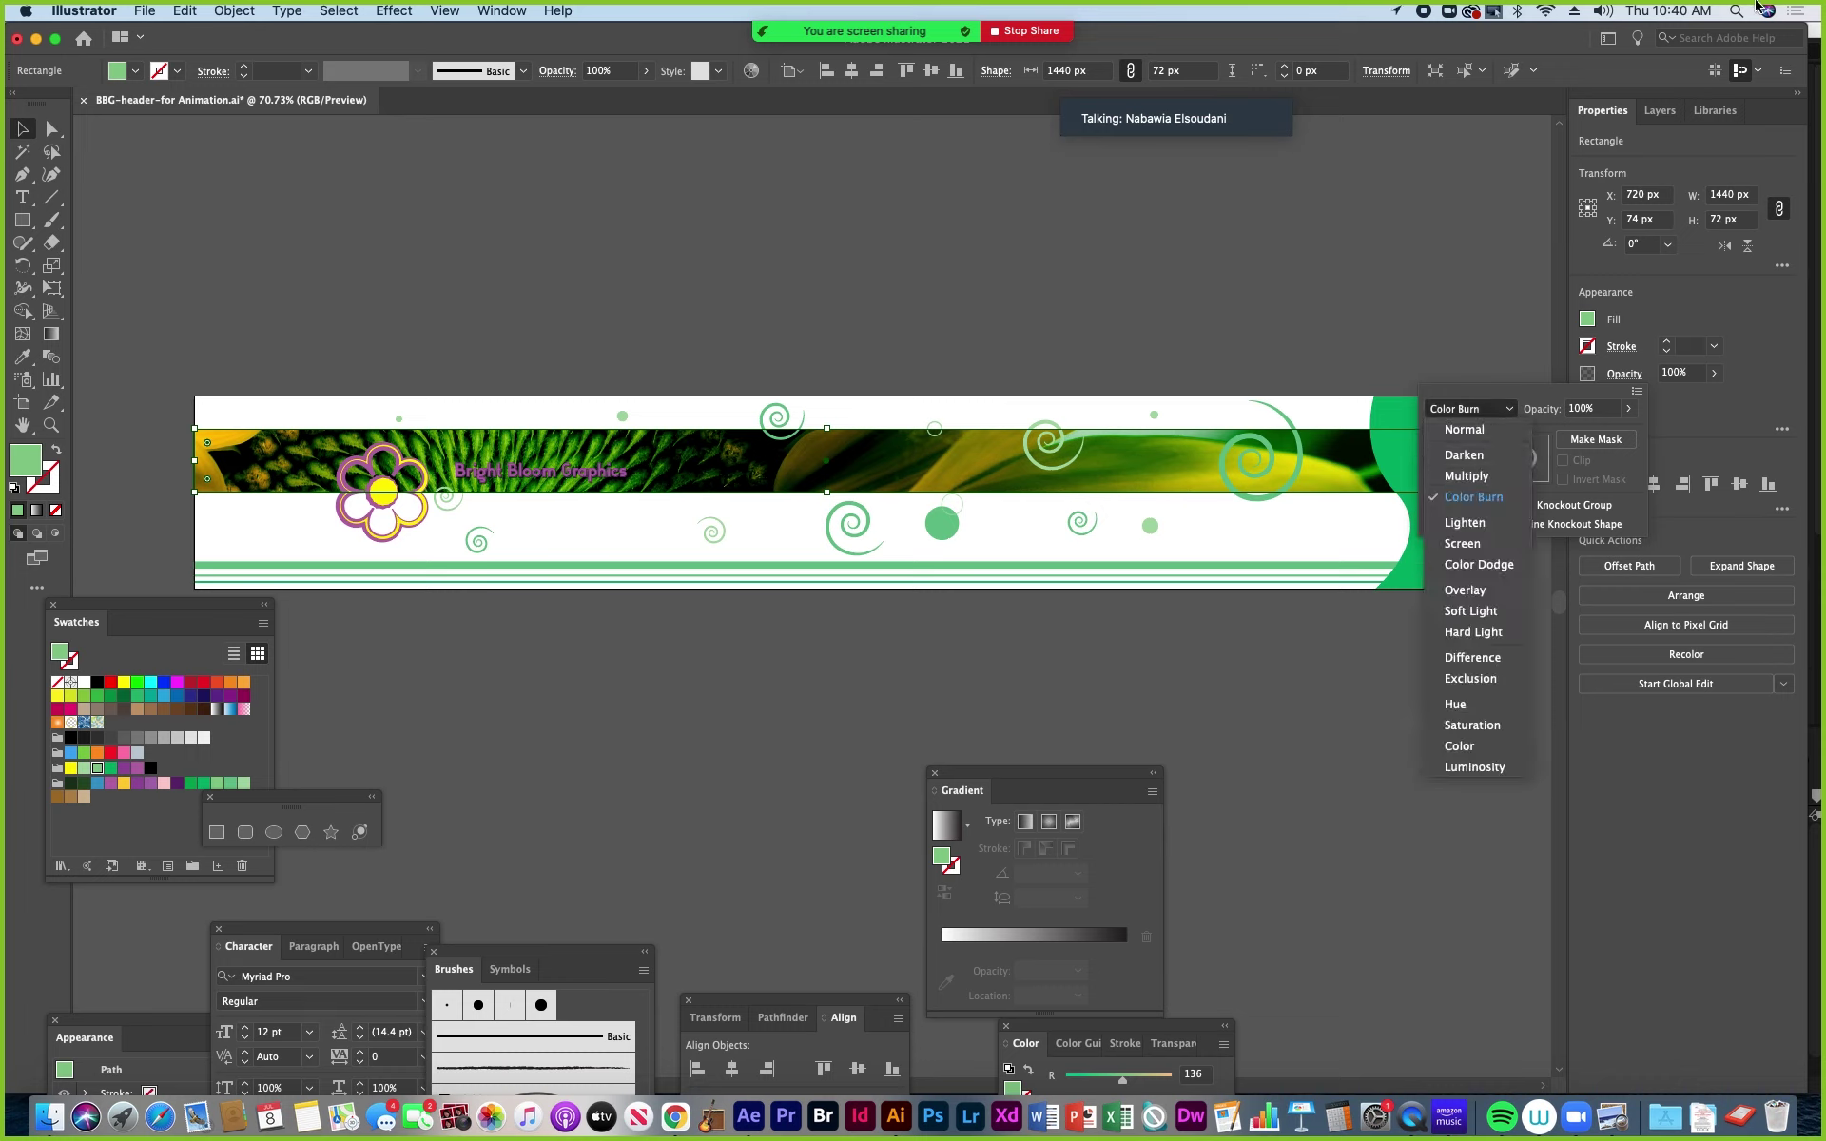
{"action": "left_click", "coordinate": [1467, 522]}
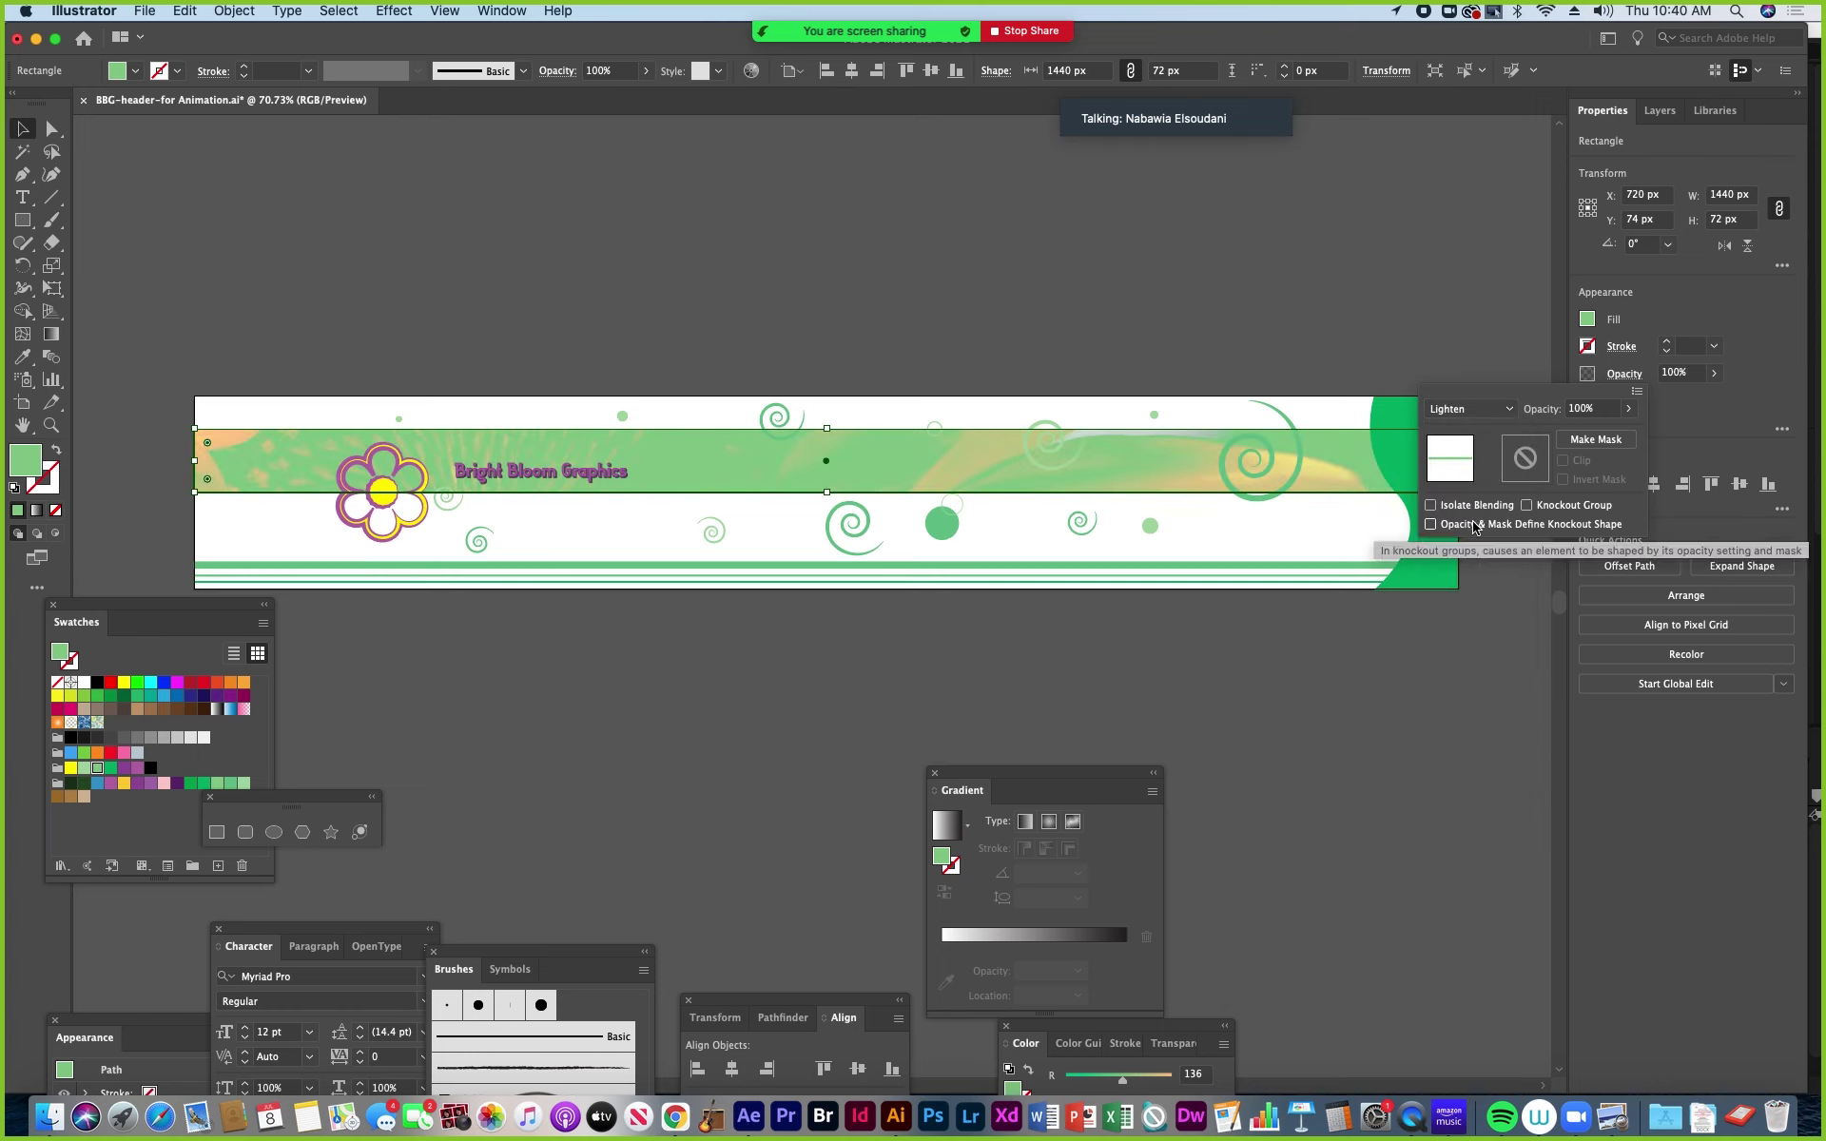
{"action": "left_click", "coordinate": [1515, 409]}
{"action": "left_click", "coordinate": [1483, 550]}
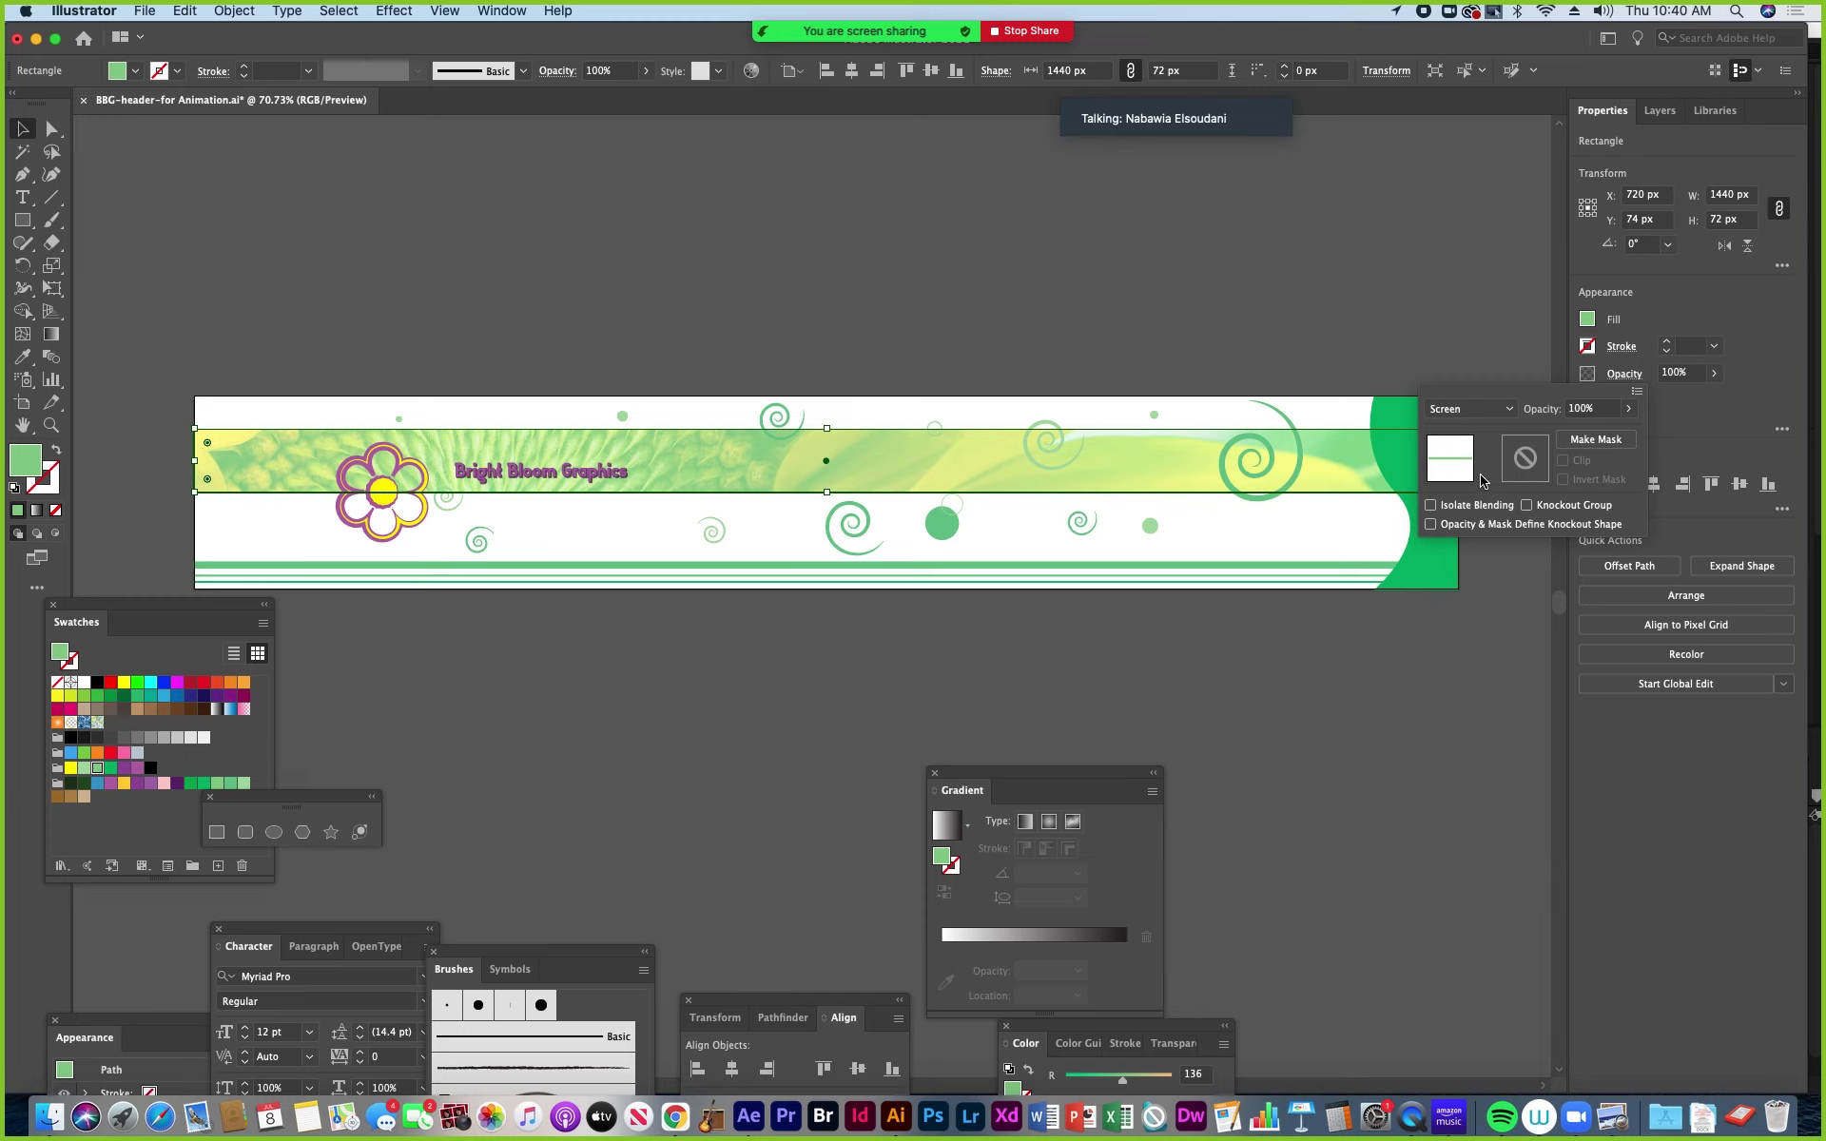
{"action": "left_click", "coordinate": [1510, 409]}
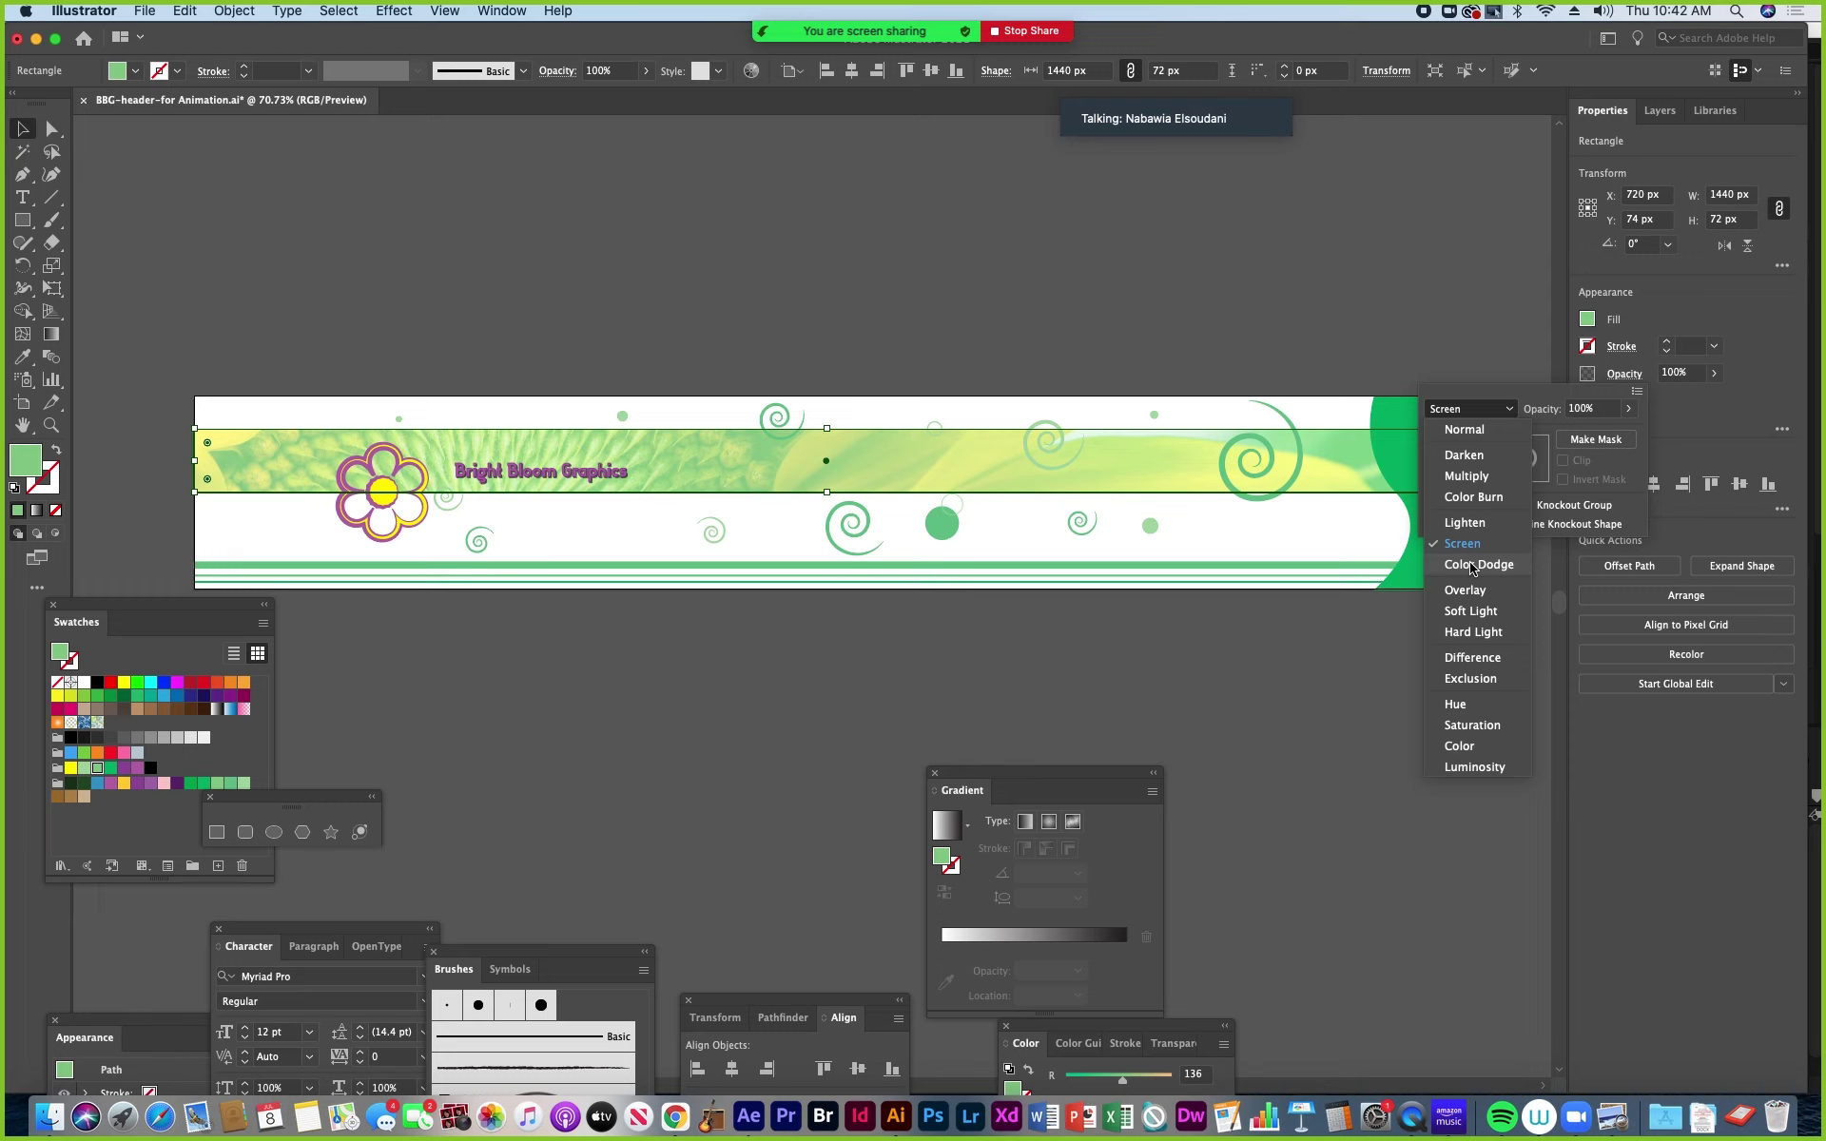
{"action": "left_click", "coordinate": [1472, 567]}
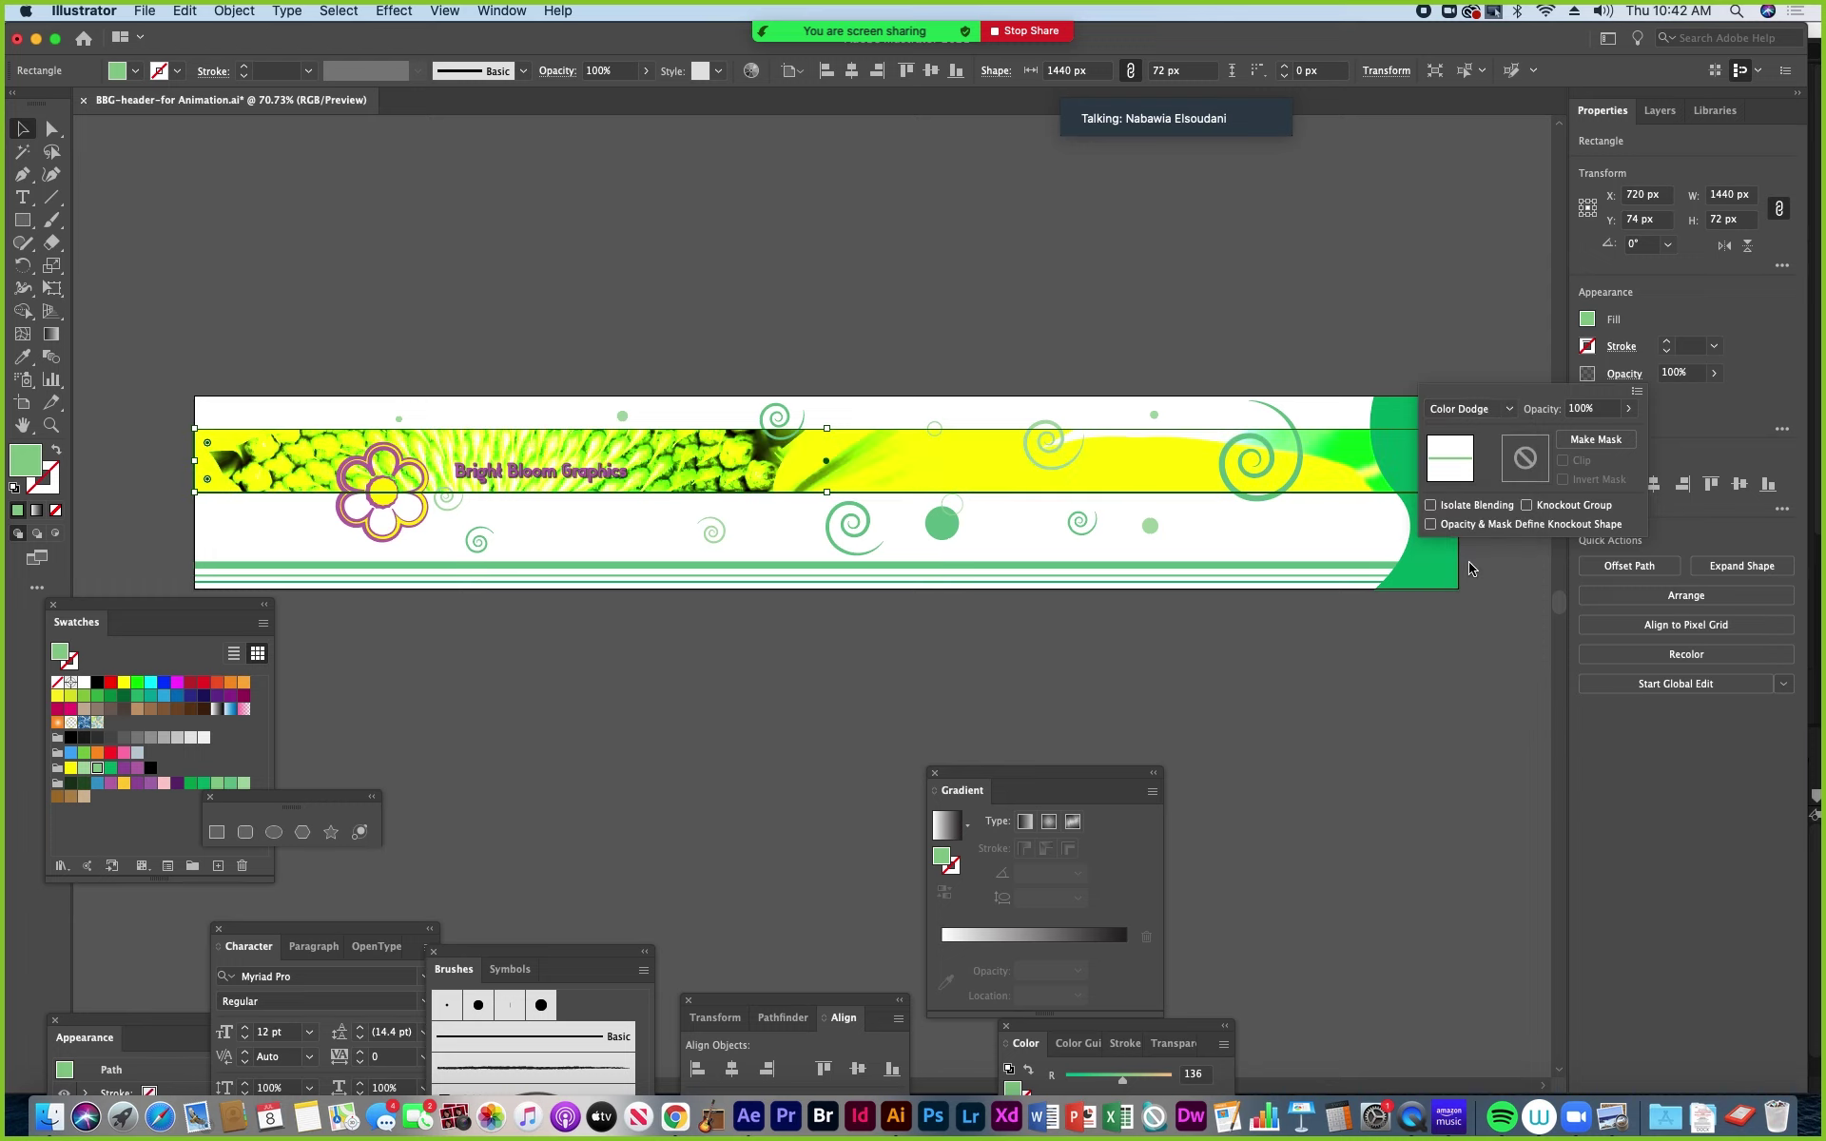
Try the Overlay, Soft Light, Hard Light and Difference blending modes on the green bar rectangle.
{"action": "left_click", "coordinate": [1509, 410]}
{"action": "left_click", "coordinate": [1472, 594]}
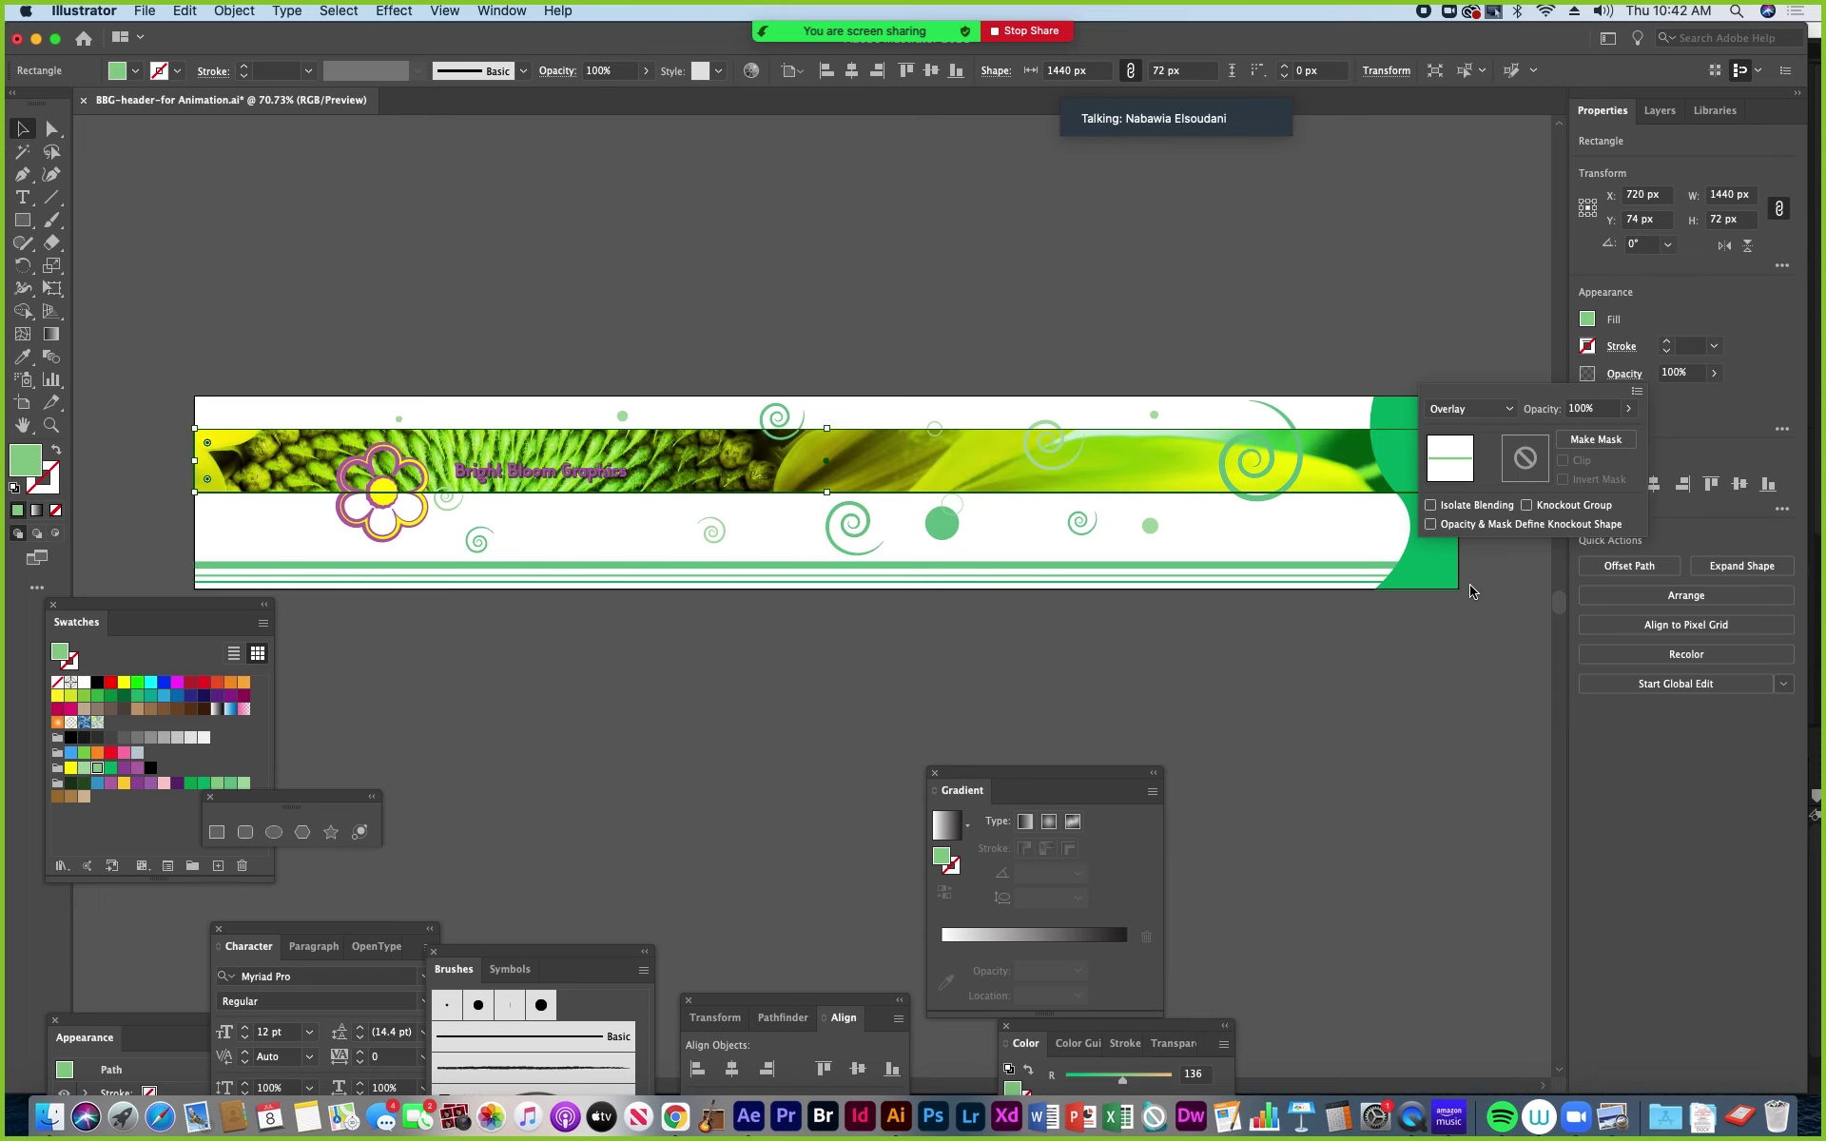
{"action": "left_click", "coordinate": [1503, 410]}
{"action": "left_click", "coordinate": [1466, 578]}
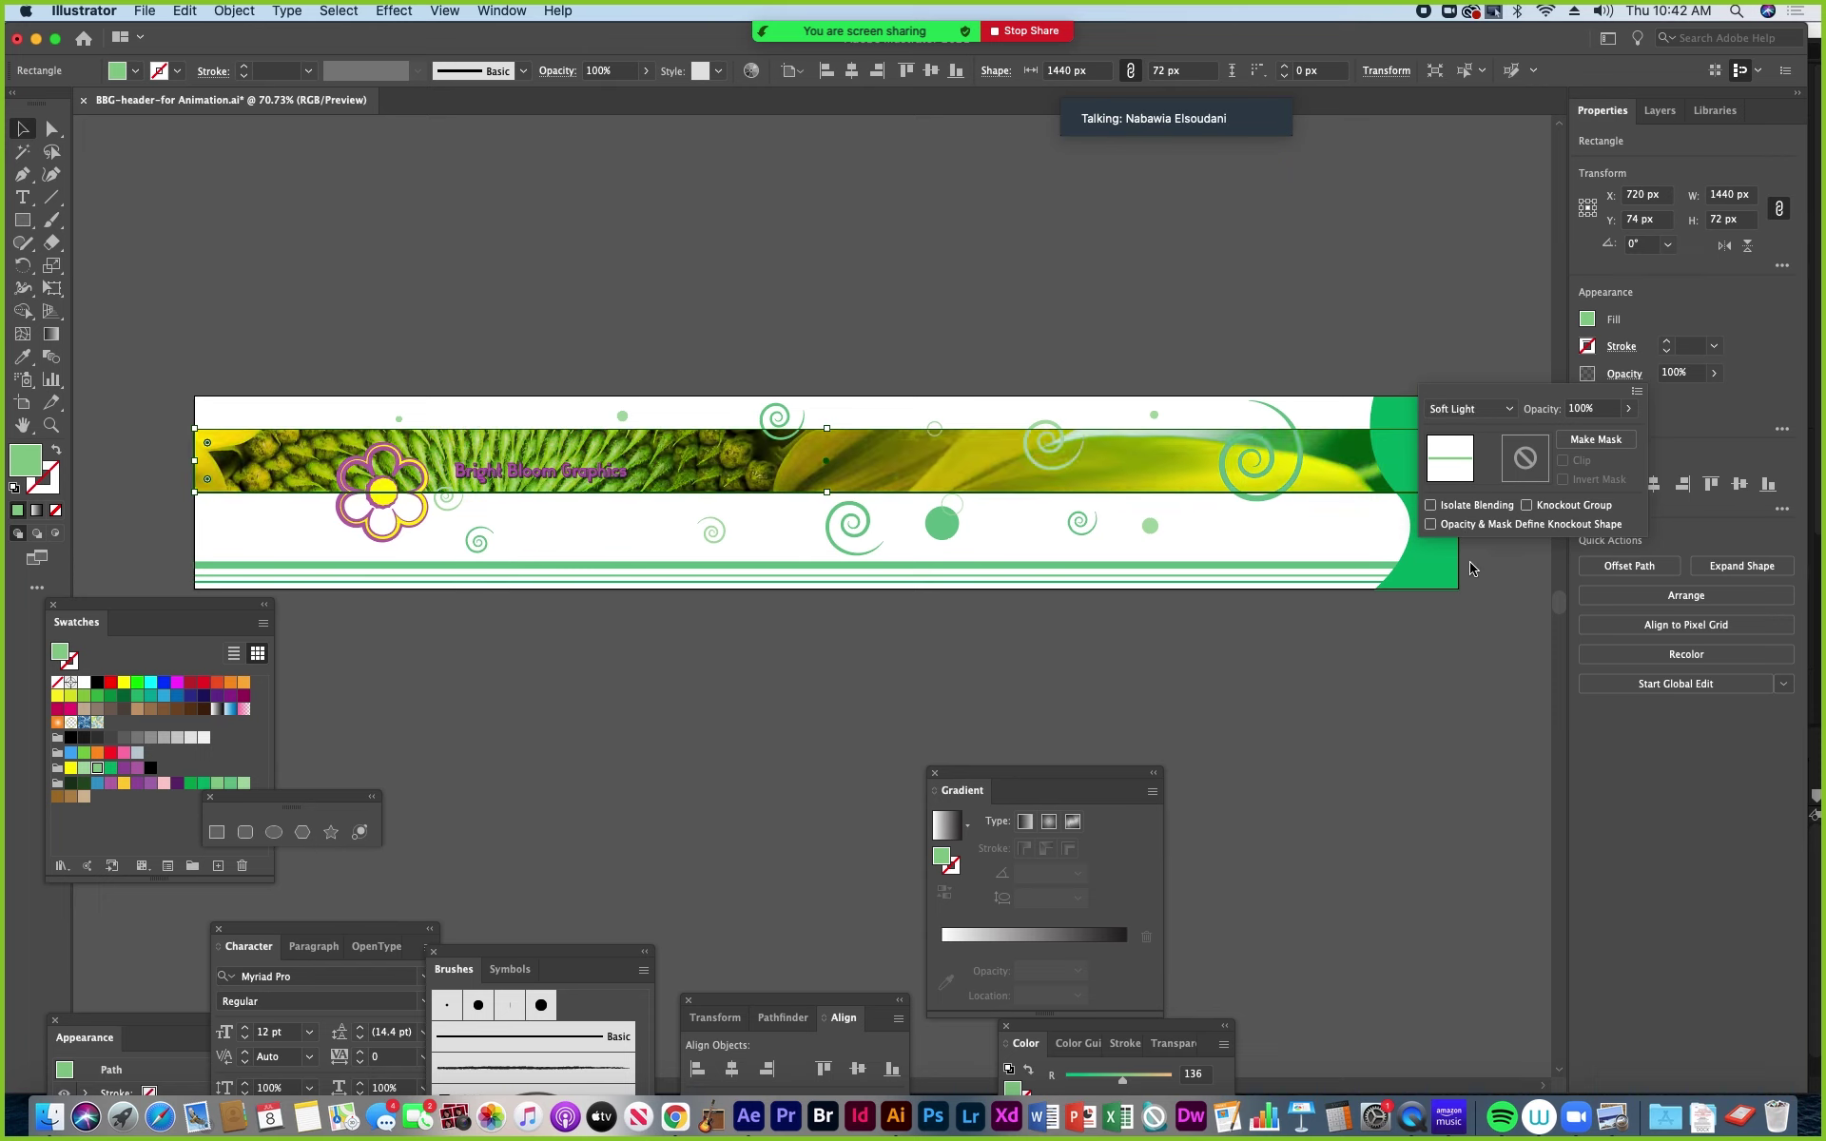
{"action": "left_click", "coordinate": [1503, 410]}
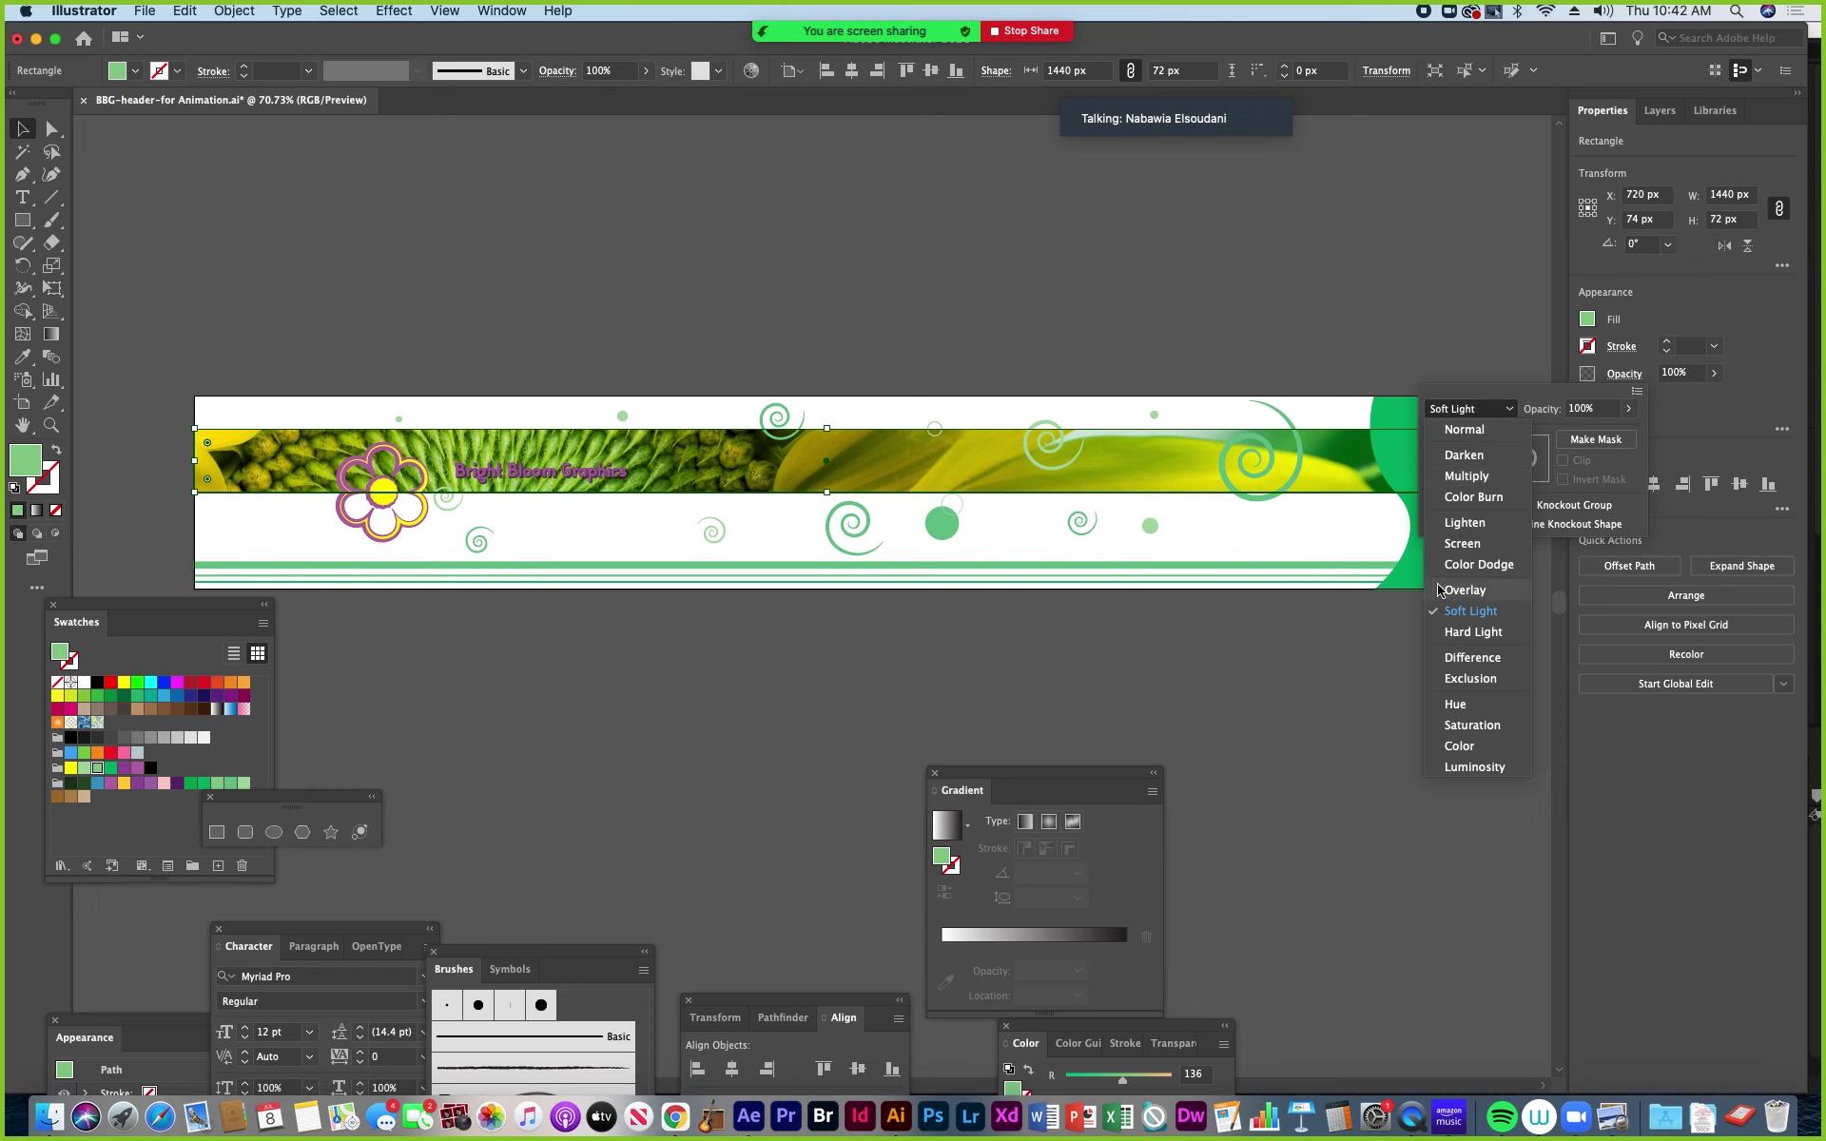
{"action": "left_click", "coordinate": [1452, 633]}
{"action": "left_click", "coordinate": [1505, 411]}
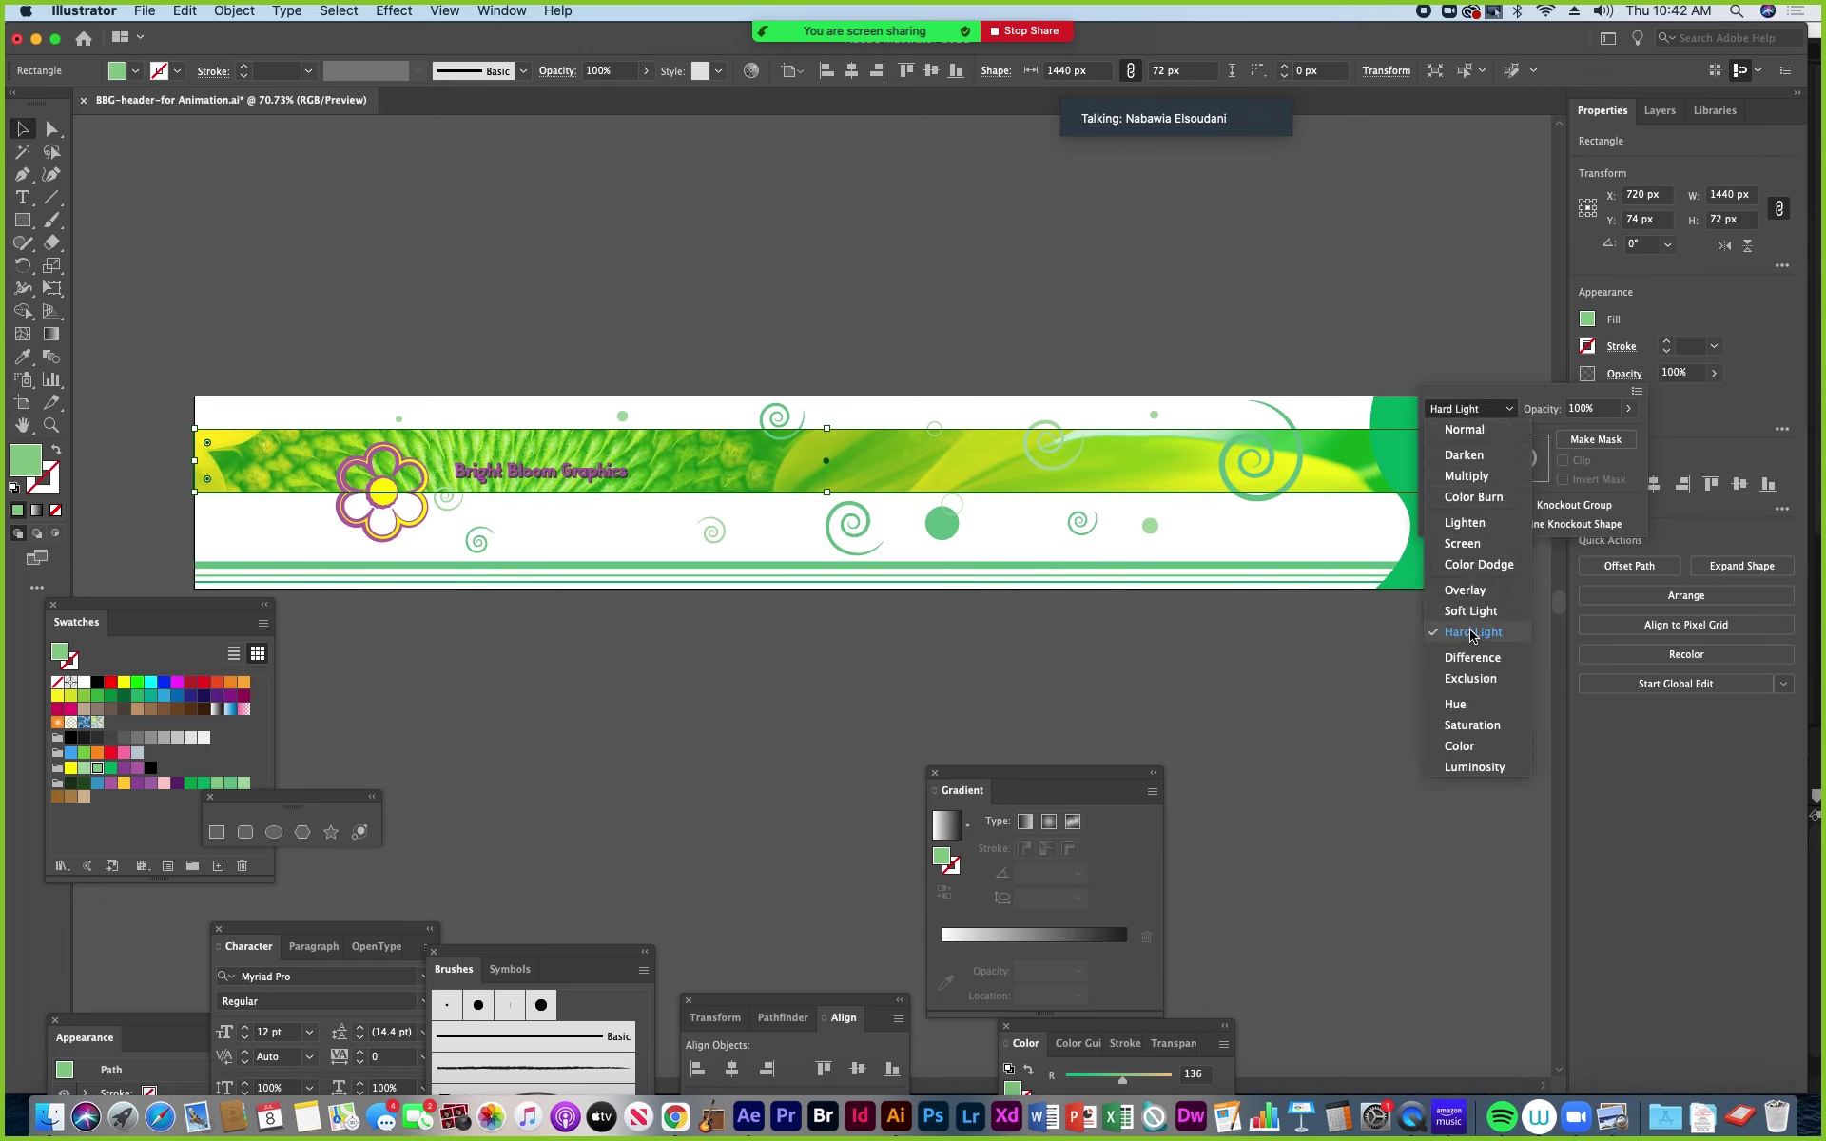
{"action": "left_click", "coordinate": [1472, 657]}
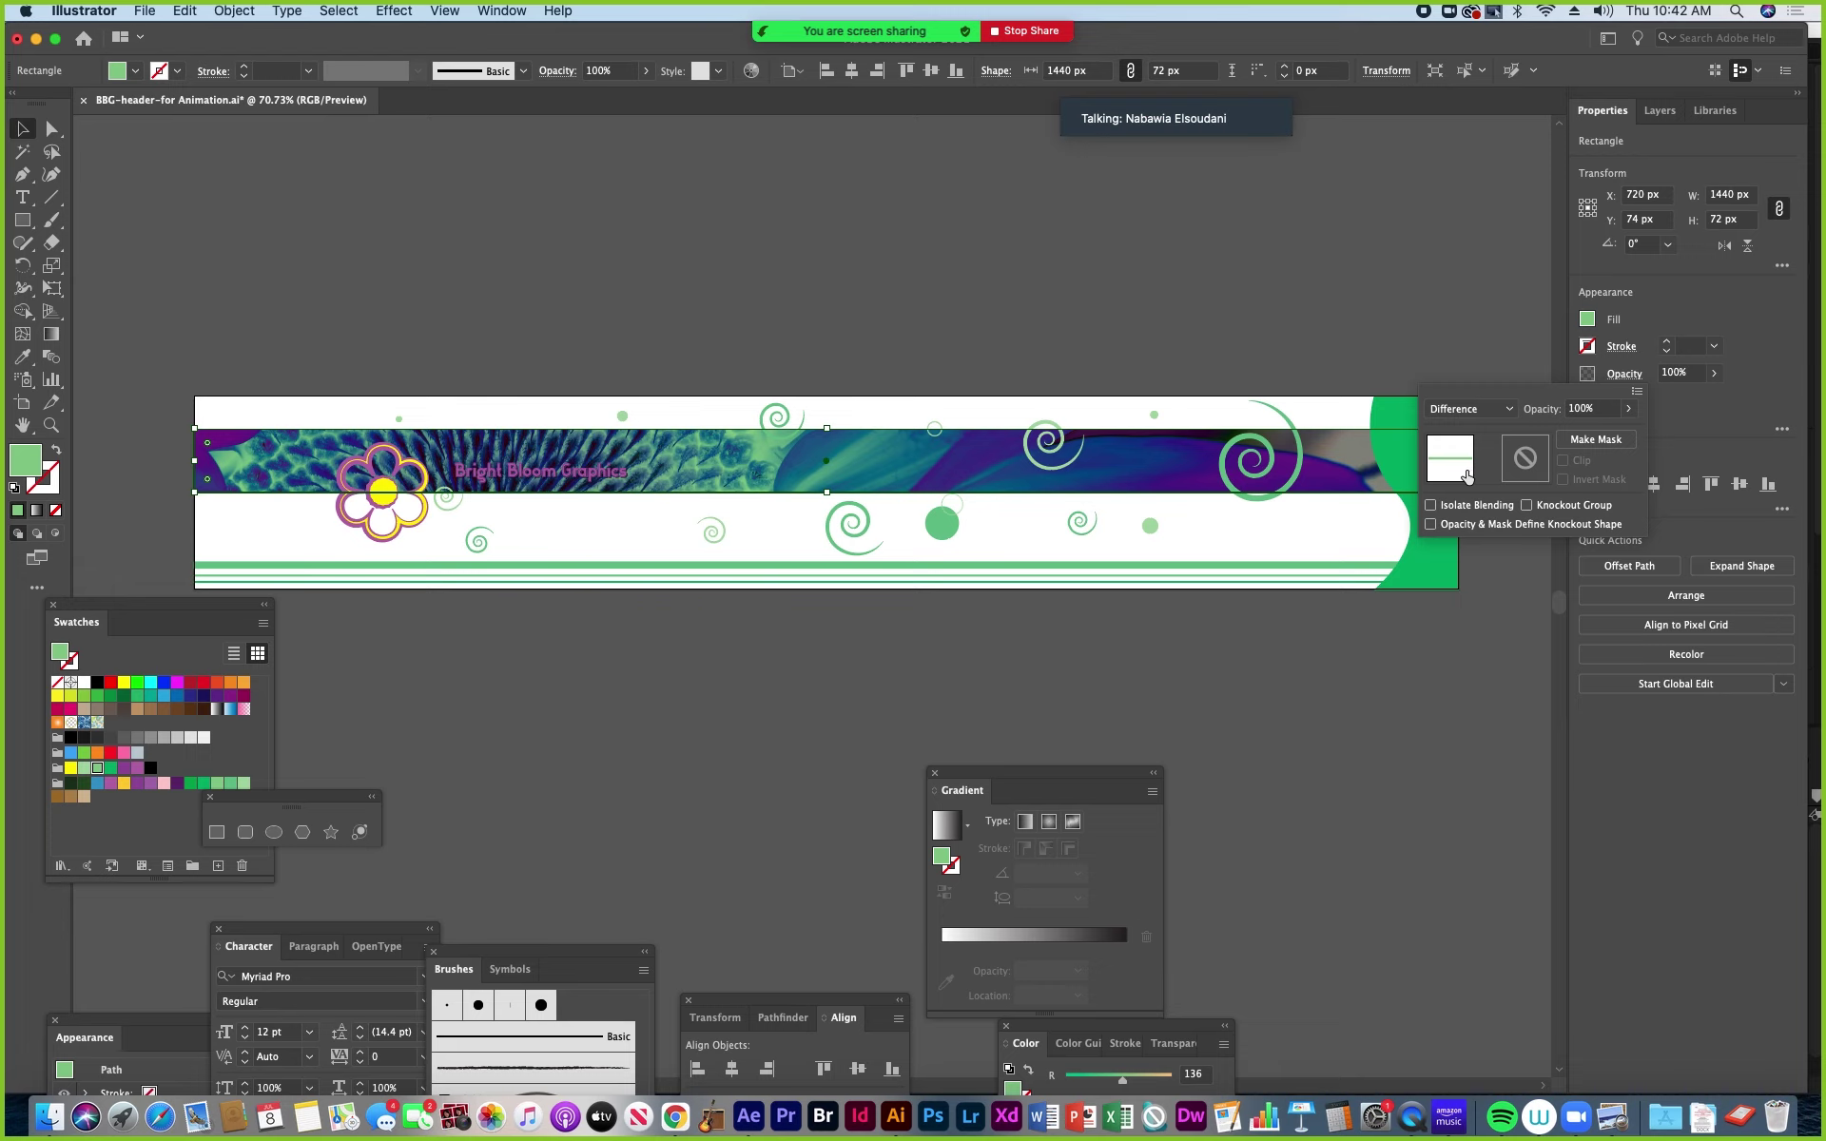
{"action": "left_click", "coordinate": [1346, 635]}
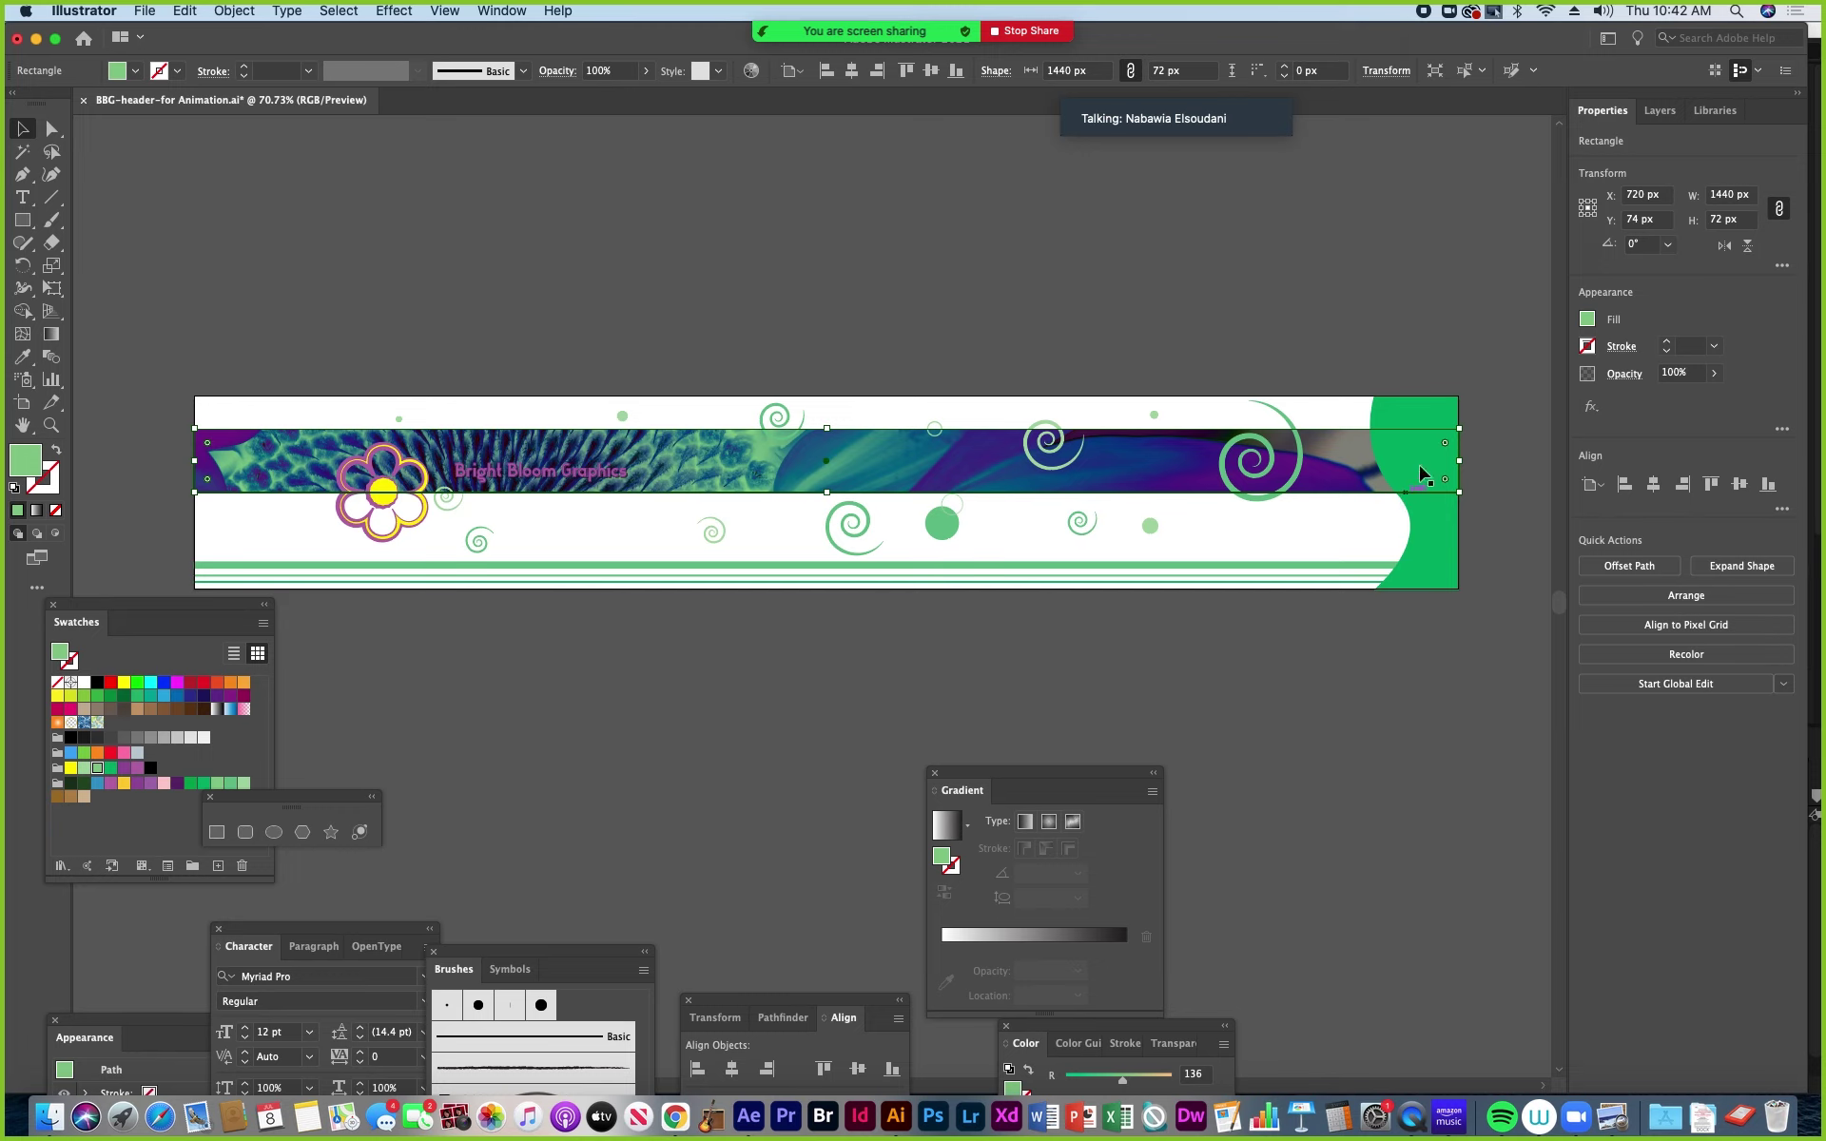
Set the green rectangle's blending mode to Screen, deselect it, and save the header document.
{"action": "left_click", "coordinate": [1607, 373]}
{"action": "left_click", "coordinate": [1510, 411]}
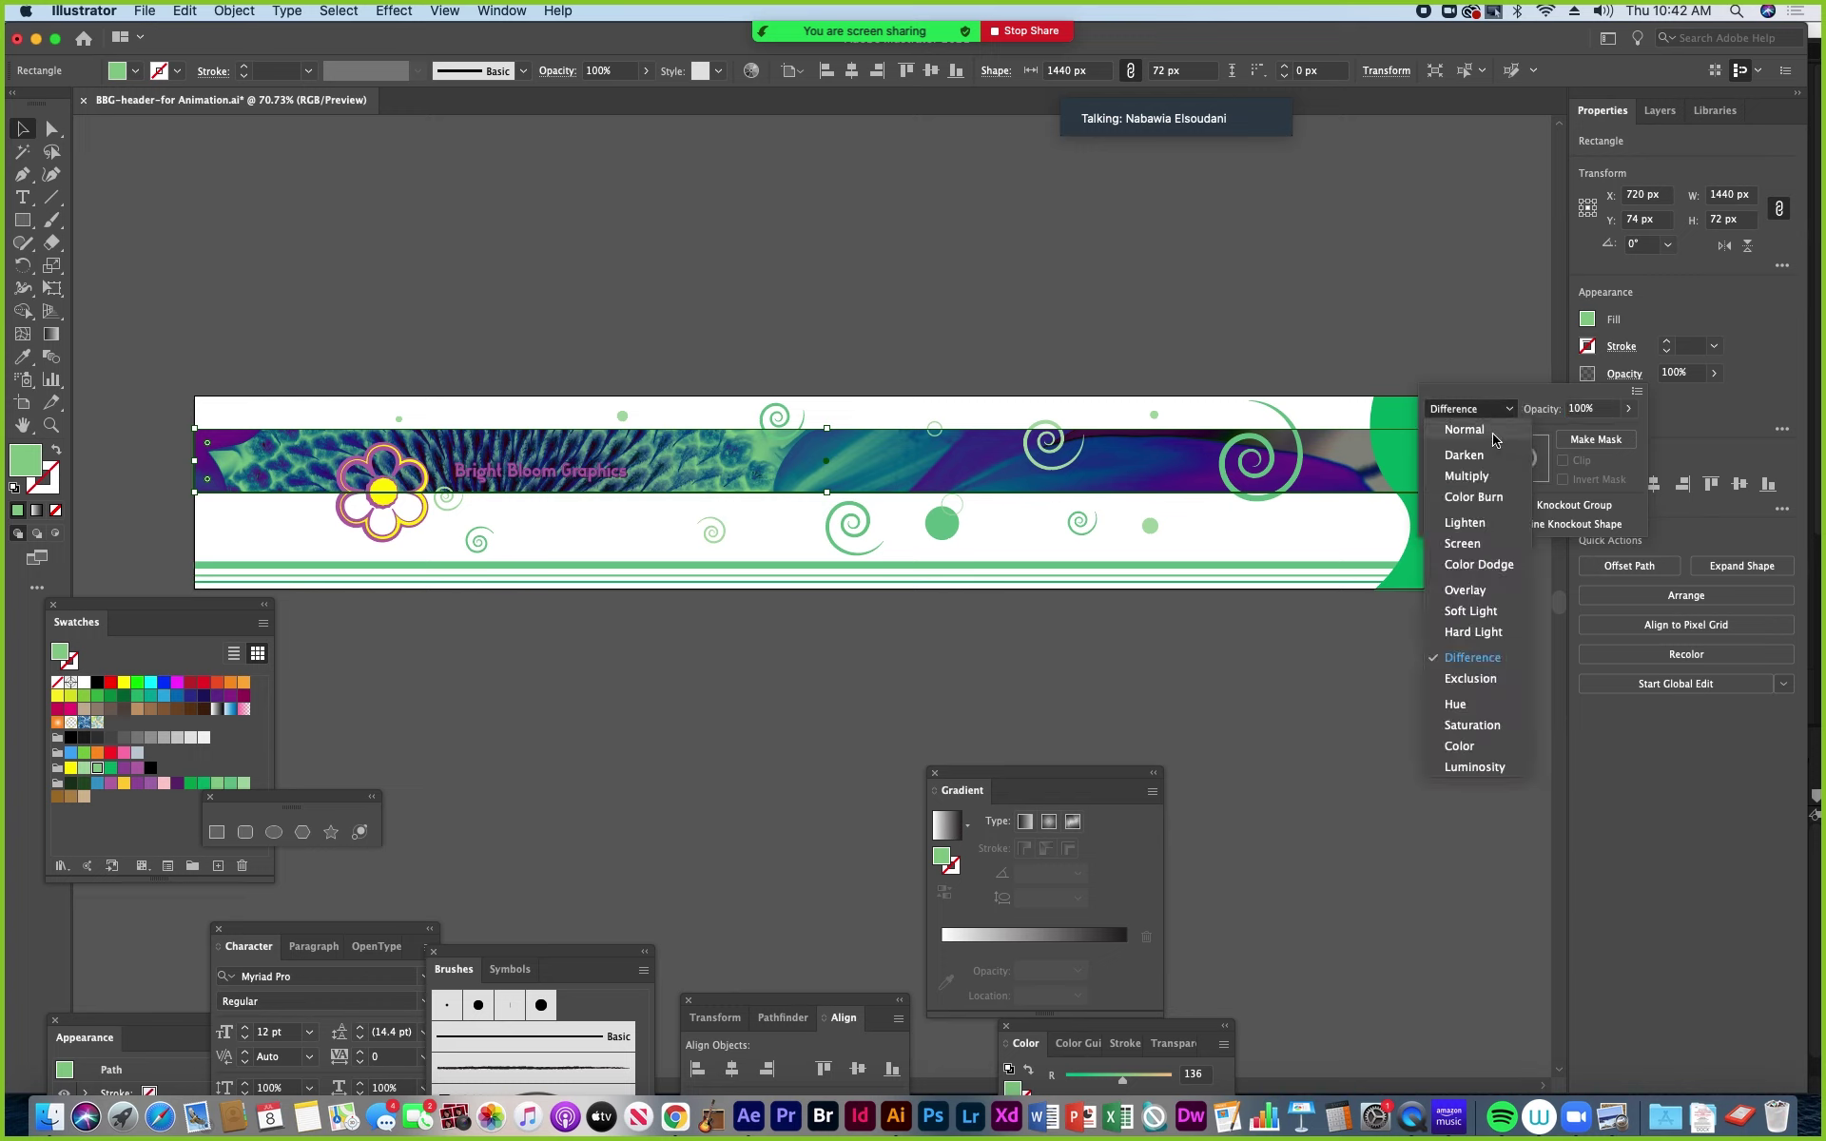
{"action": "left_click", "coordinate": [1475, 546]}
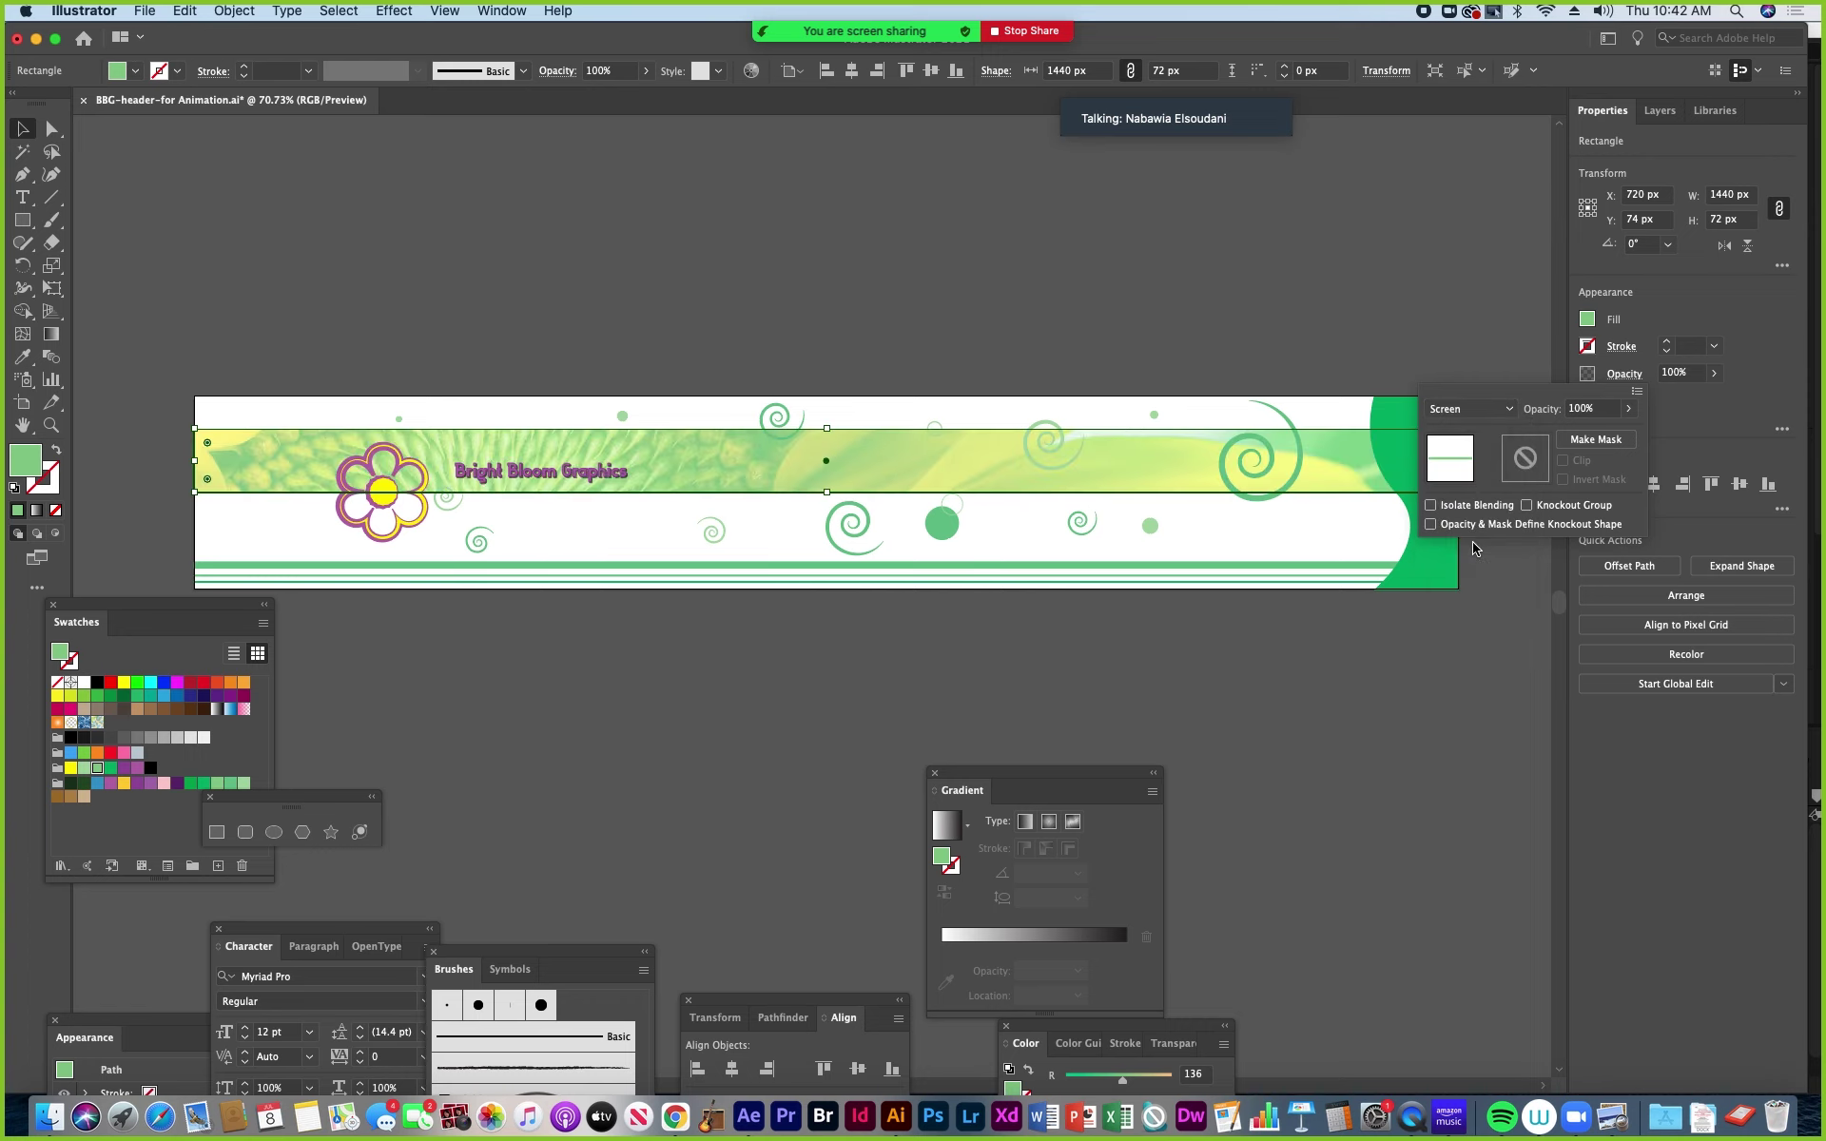
{"action": "left_click", "coordinate": [1188, 616]}
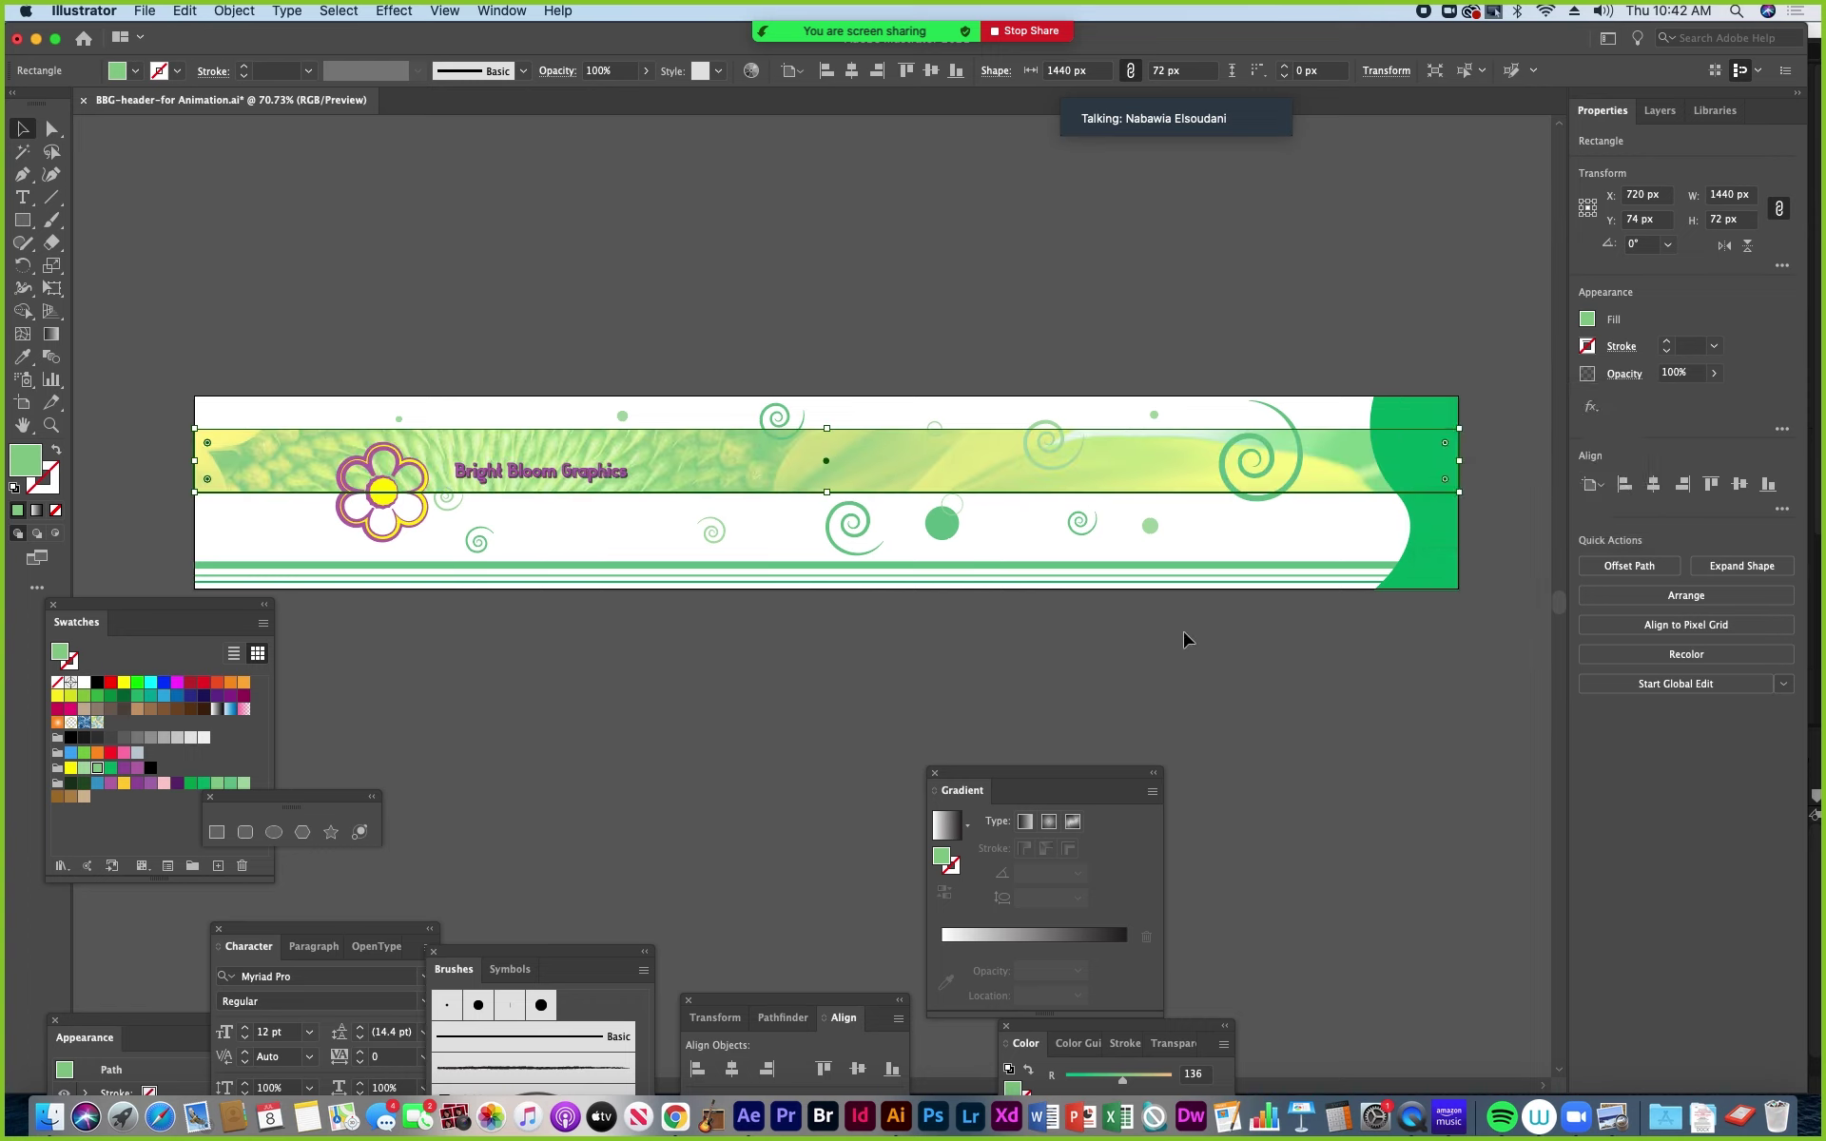
{"action": "left_click", "coordinate": [1186, 635]}
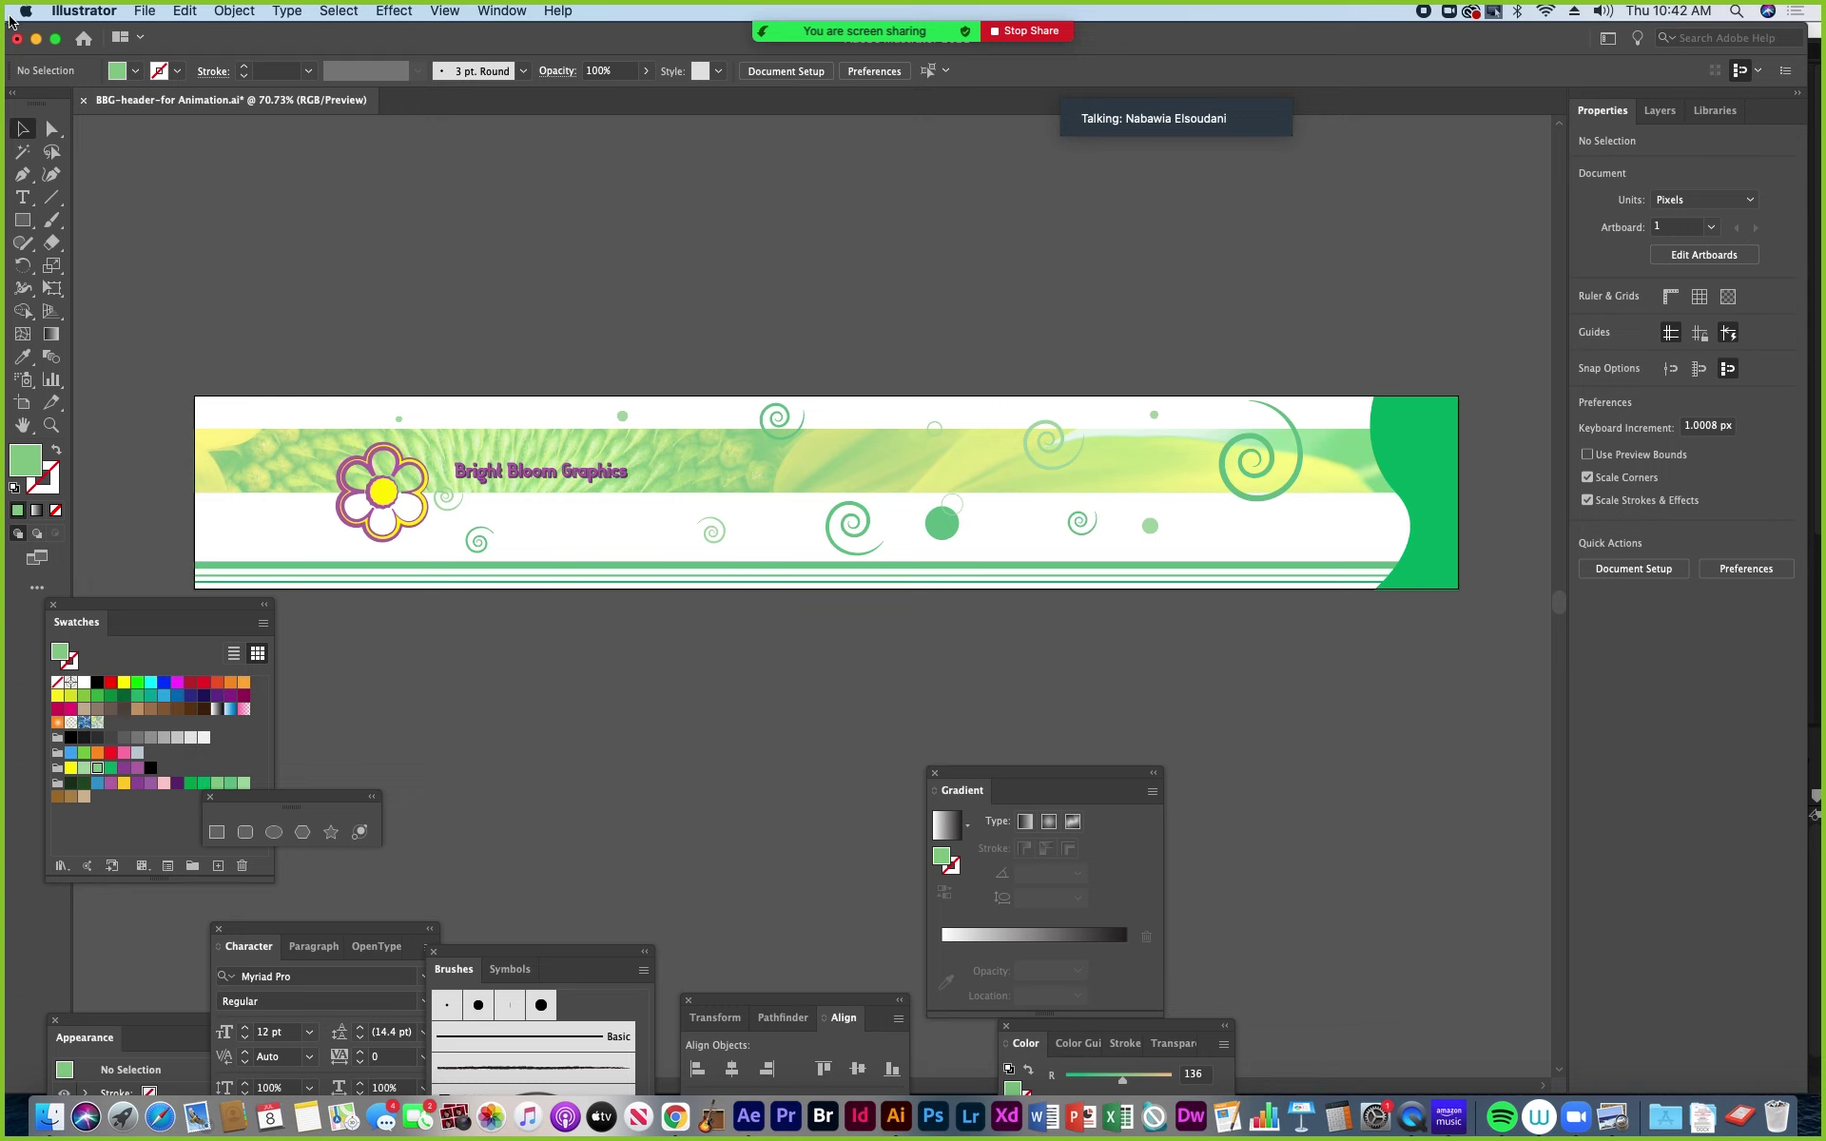
{"action": "left_click", "coordinate": [144, 9]}
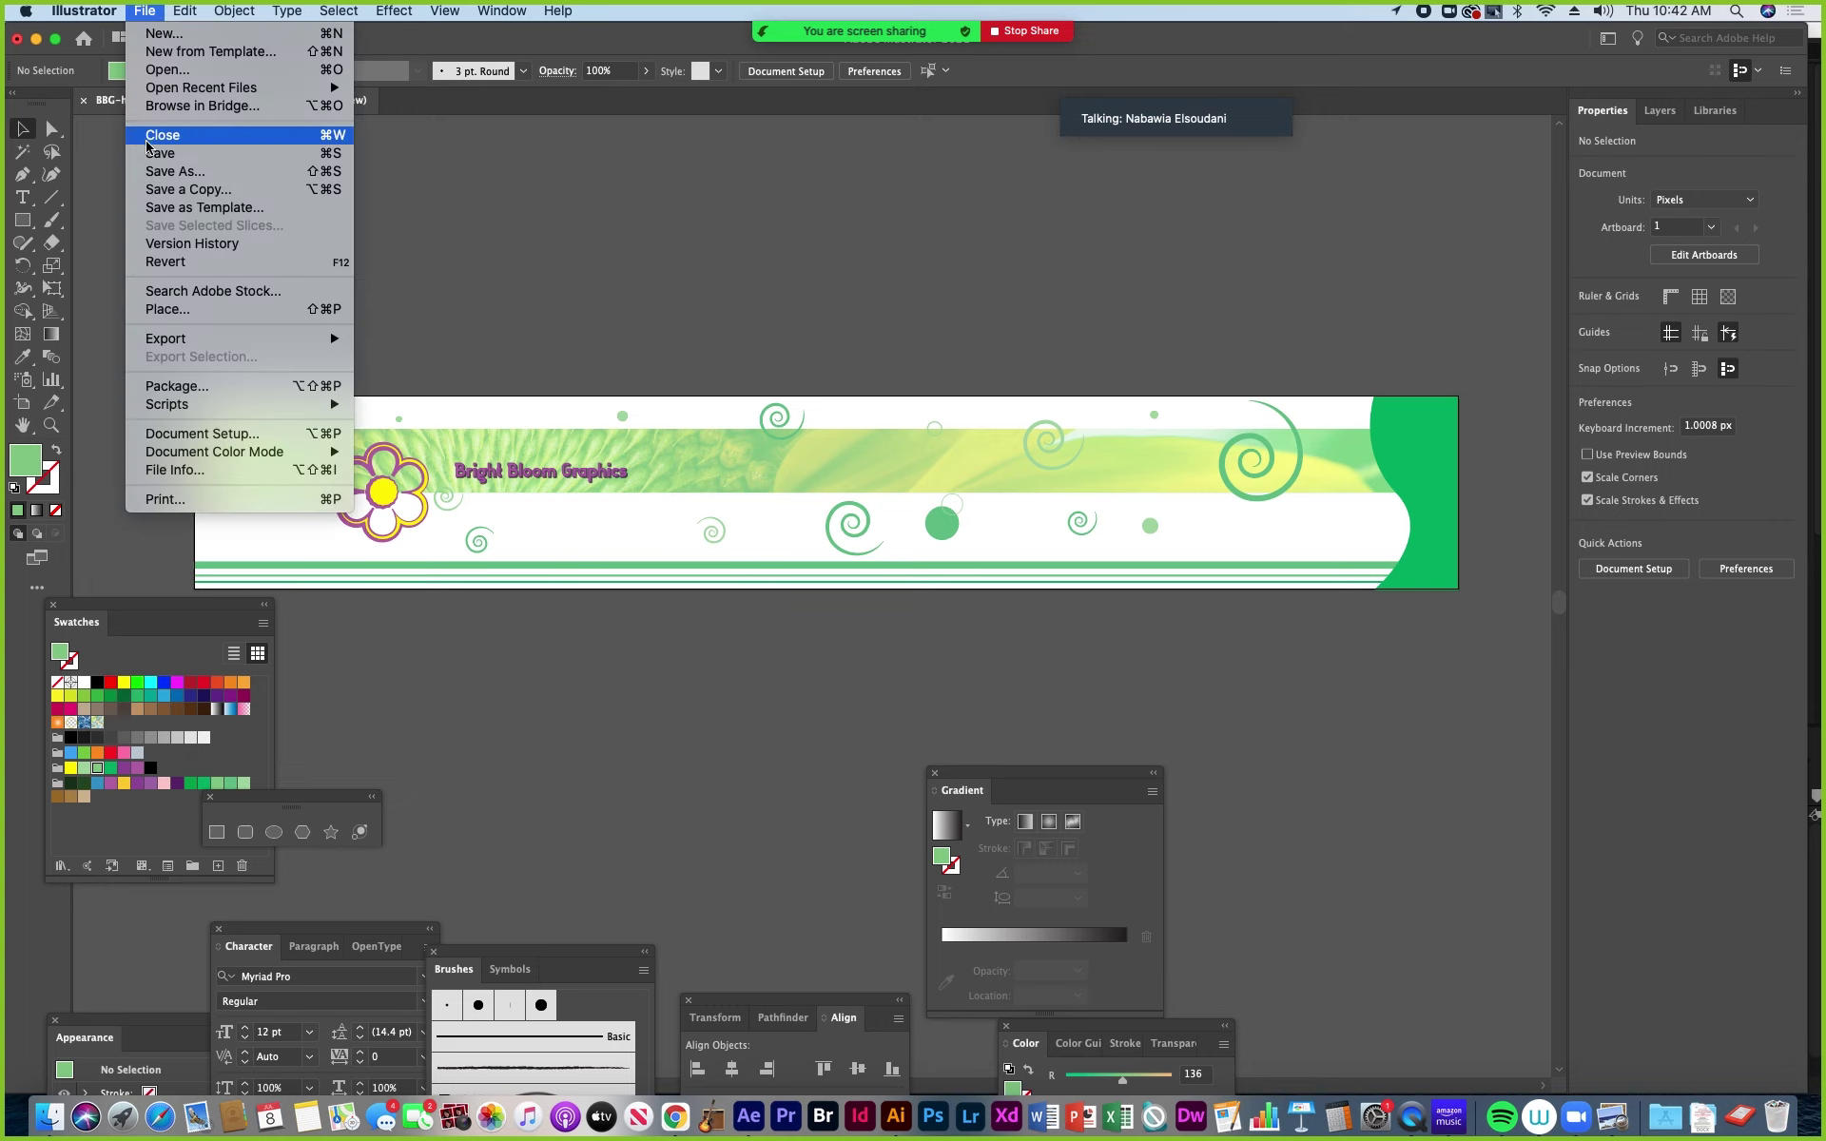
{"action": "left_click", "coordinate": [163, 163]}
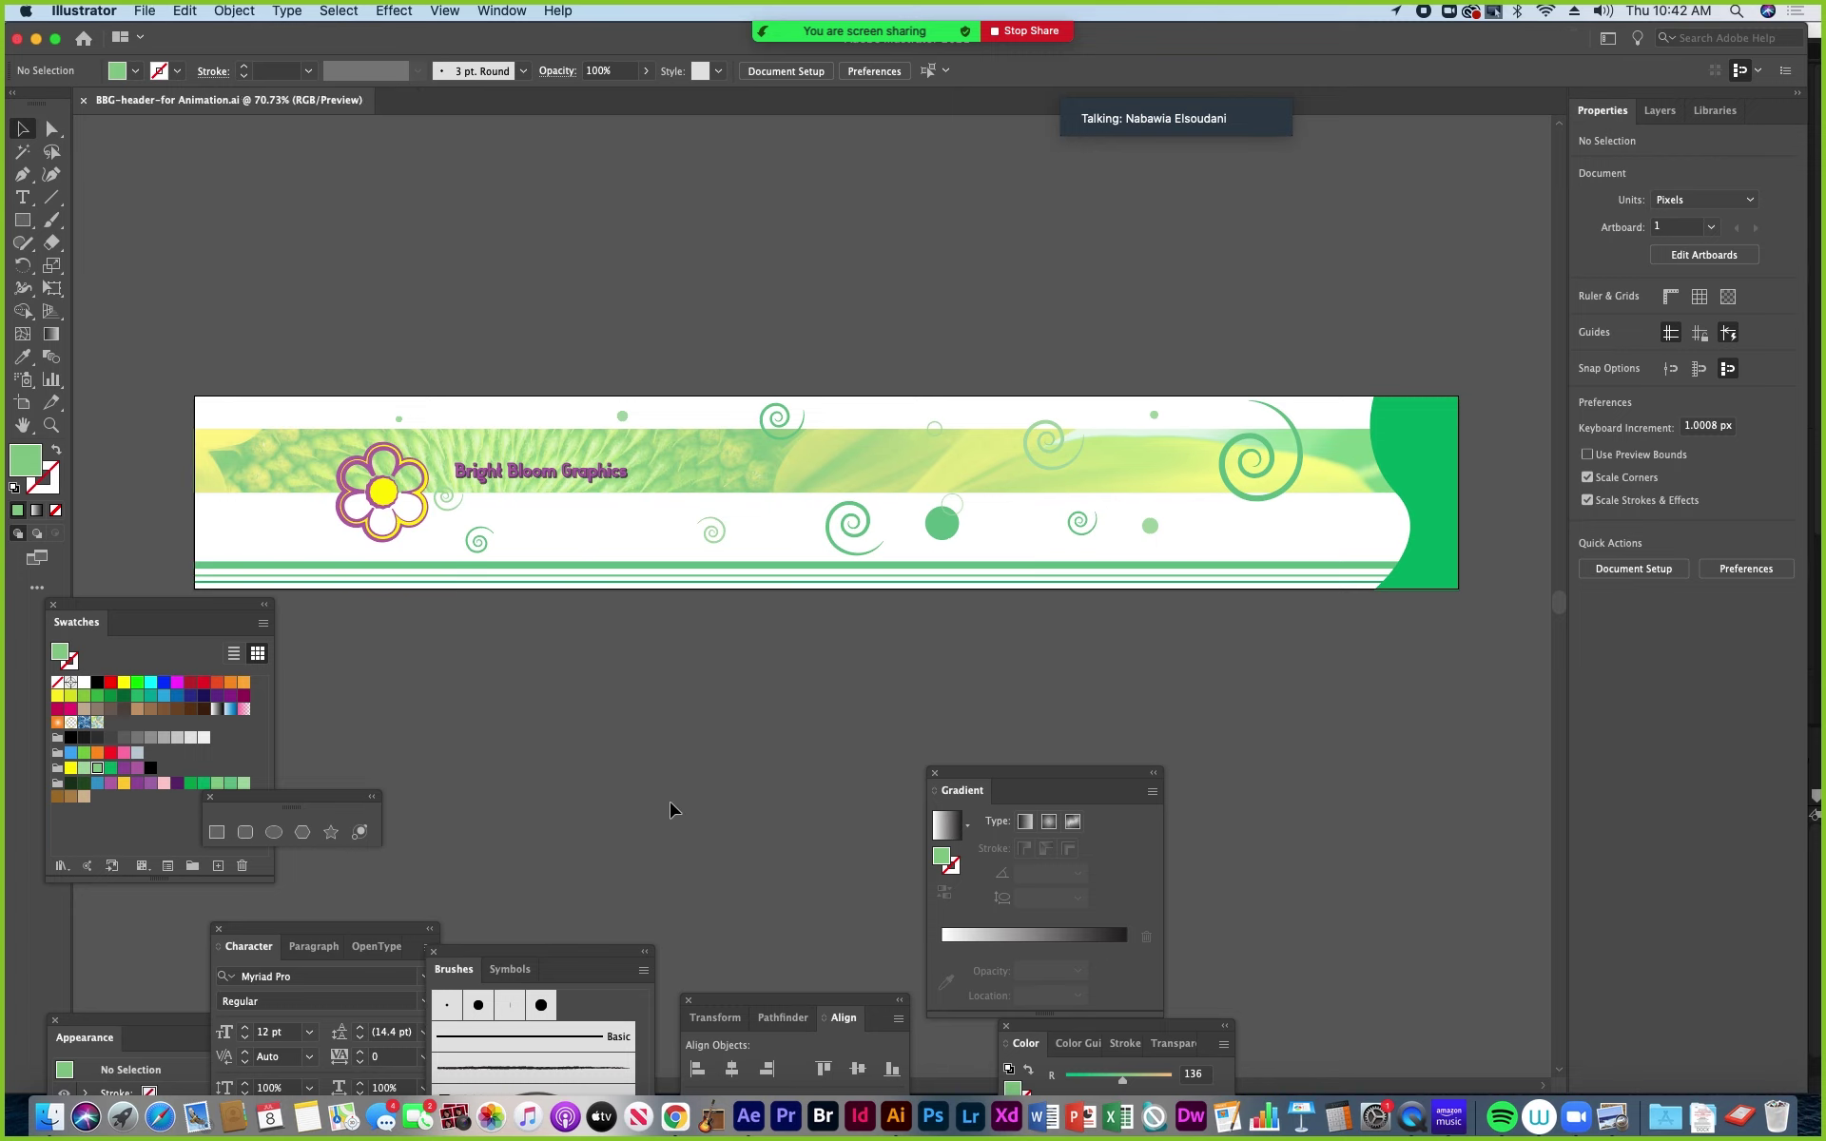
Switch to After Effects and scrub the BBG-header-for Animation timeline to 0:00:06:02 and back to 0:00:02:04 to review the header.
{"action": "left_click", "coordinate": [749, 1118]}
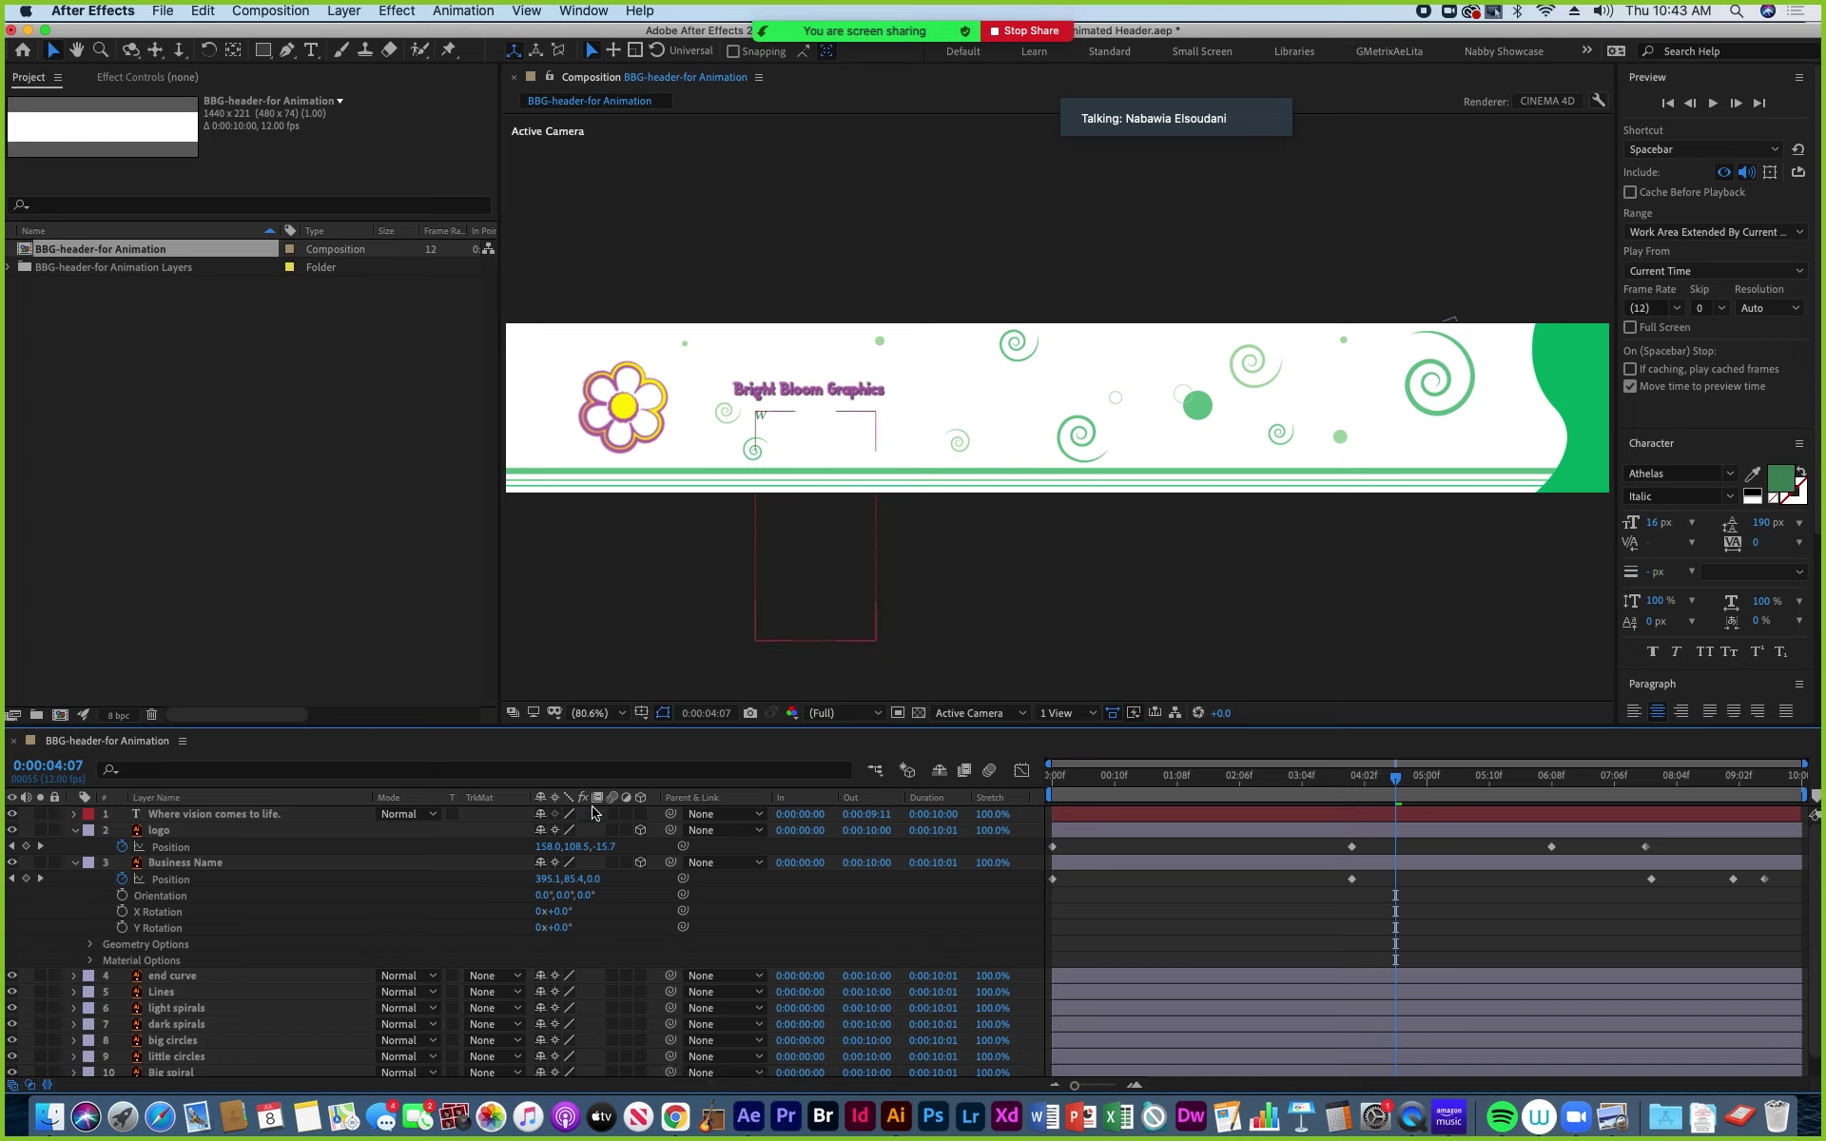
{"action": "left_click_drag", "start_coordinate": [1395, 777], "coordinate": [1514, 779]}
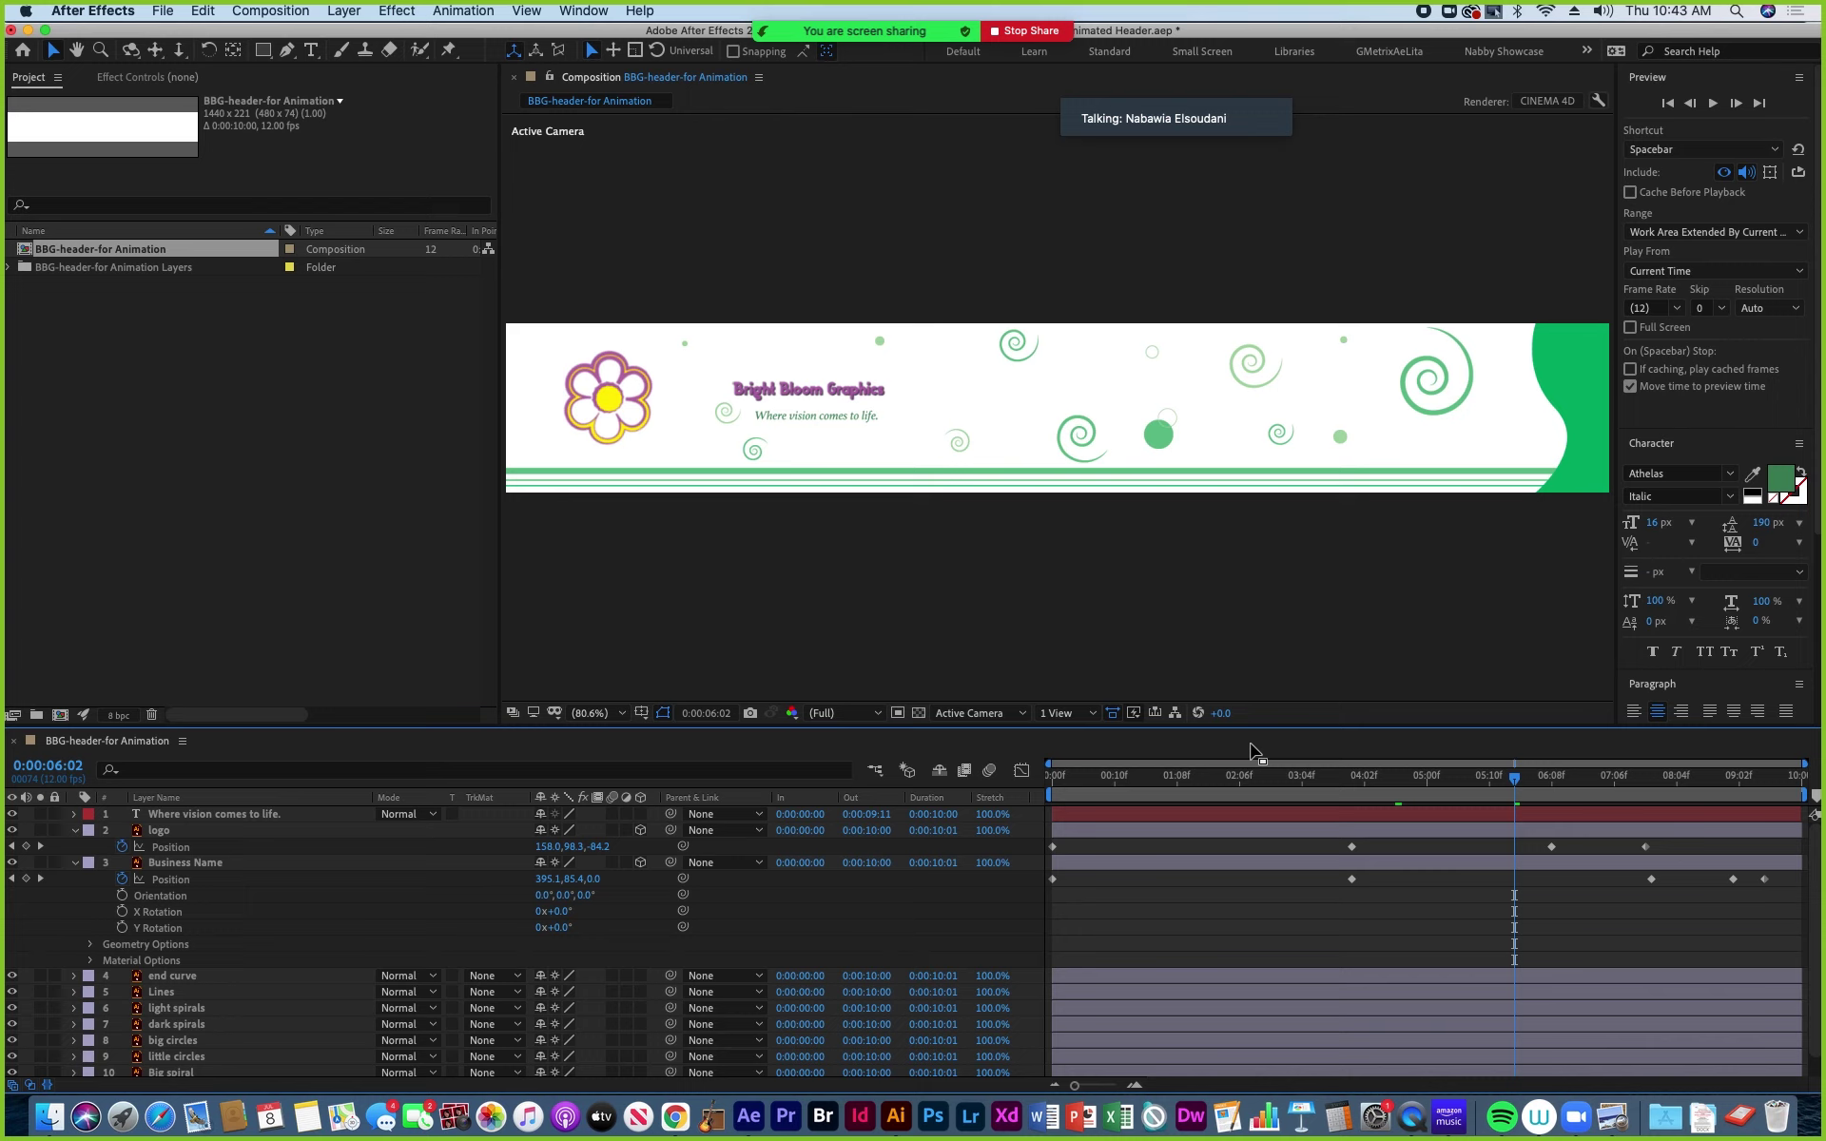
{"action": "left_click", "coordinate": [1586, 1075]}
{"action": "left_click", "coordinate": [1508, 804]}
{"action": "left_click_drag", "start_coordinate": [1514, 778], "coordinate": [1265, 1059]}
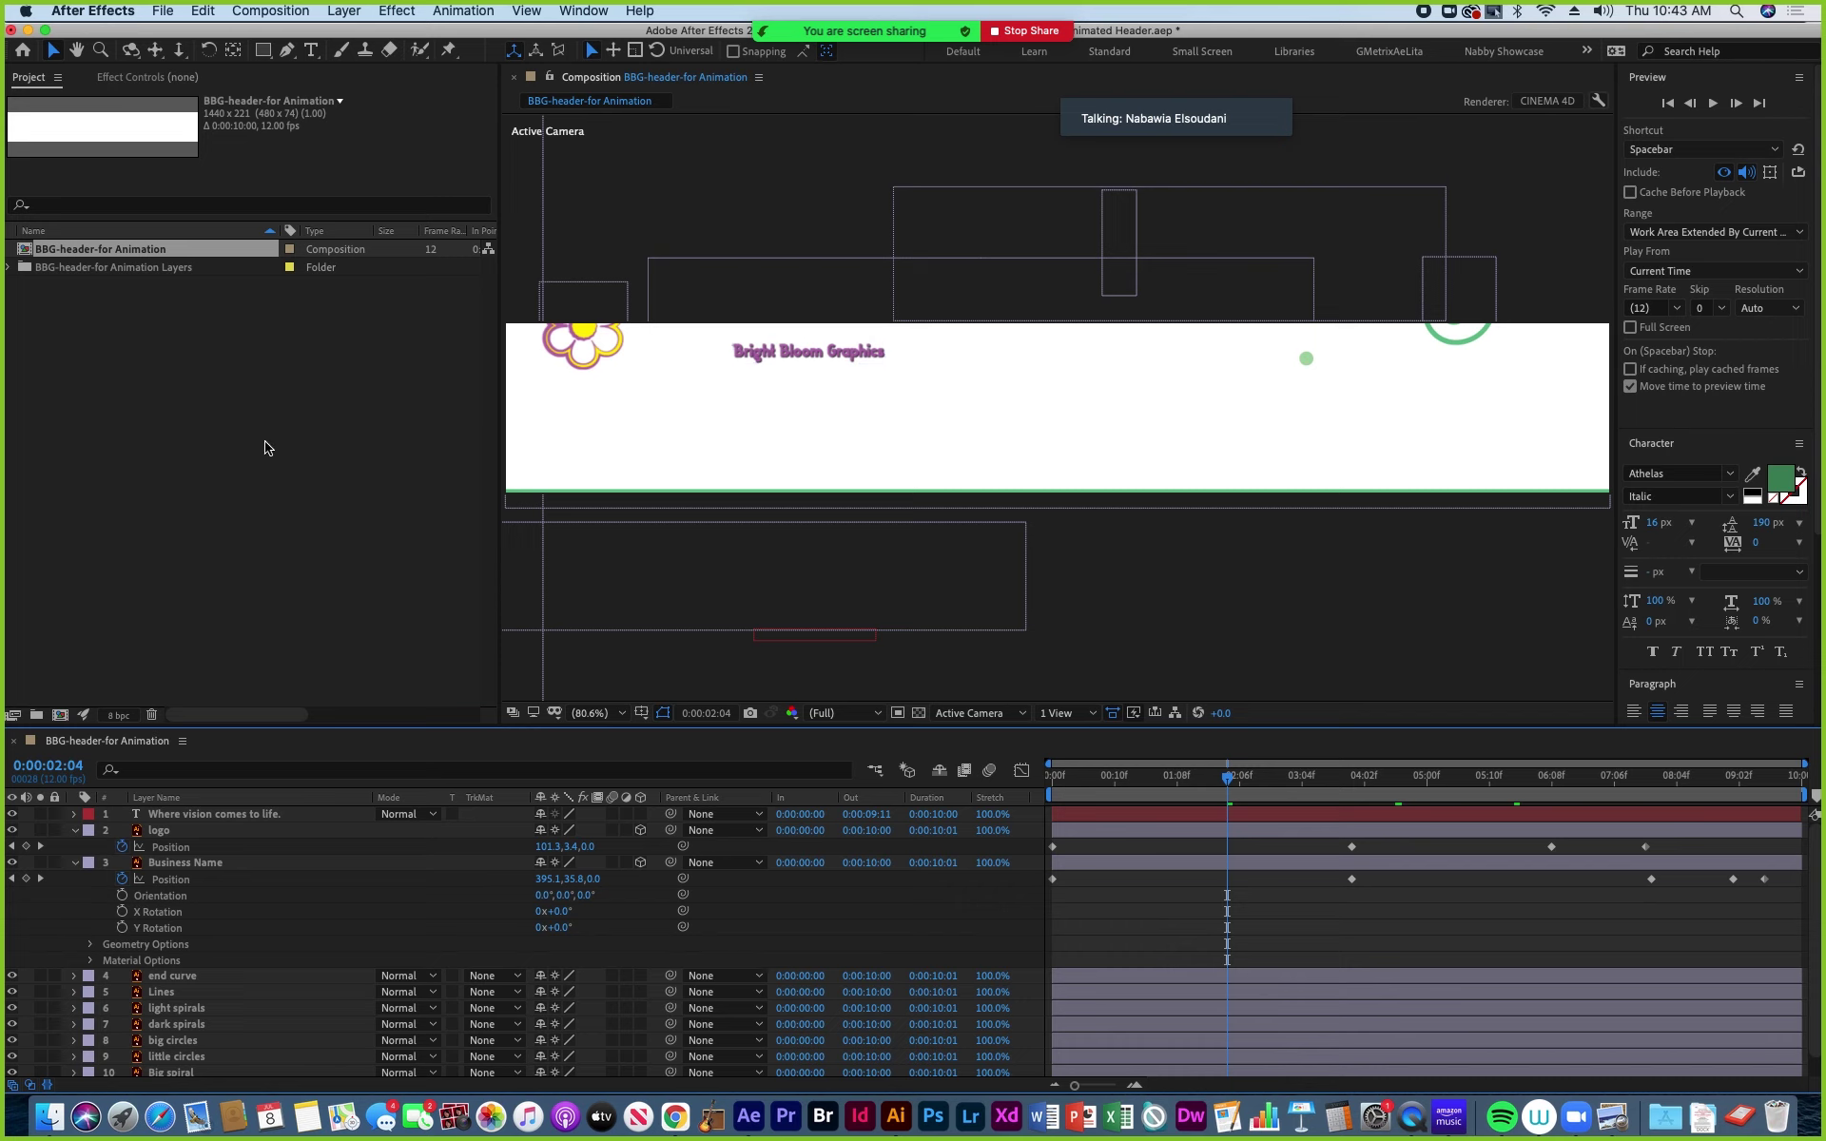
Check the header artwork in Illustrator, return to After Effects, and select the back bar footage inside the BBG-header-for Animation Layers folder.
{"action": "left_click", "coordinate": [896, 1117]}
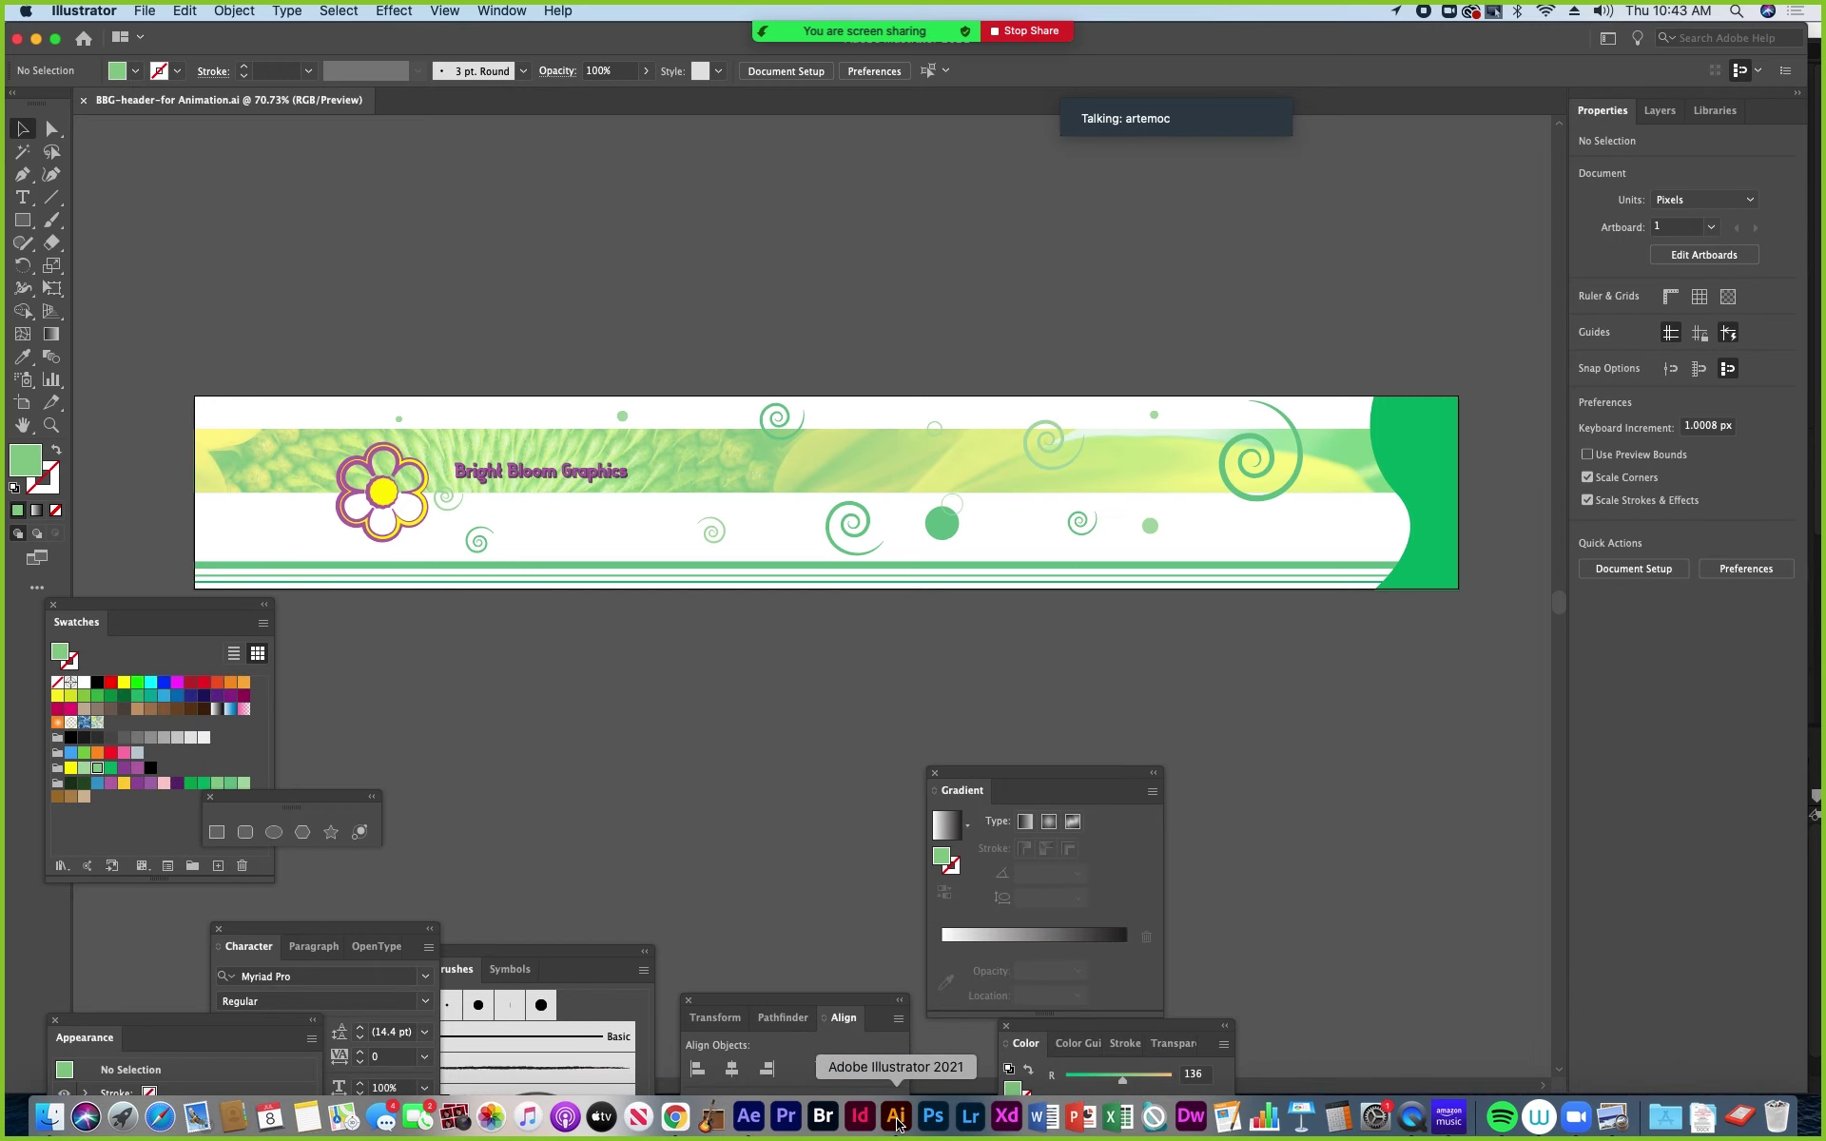
{"action": "left_click", "coordinate": [748, 1118]}
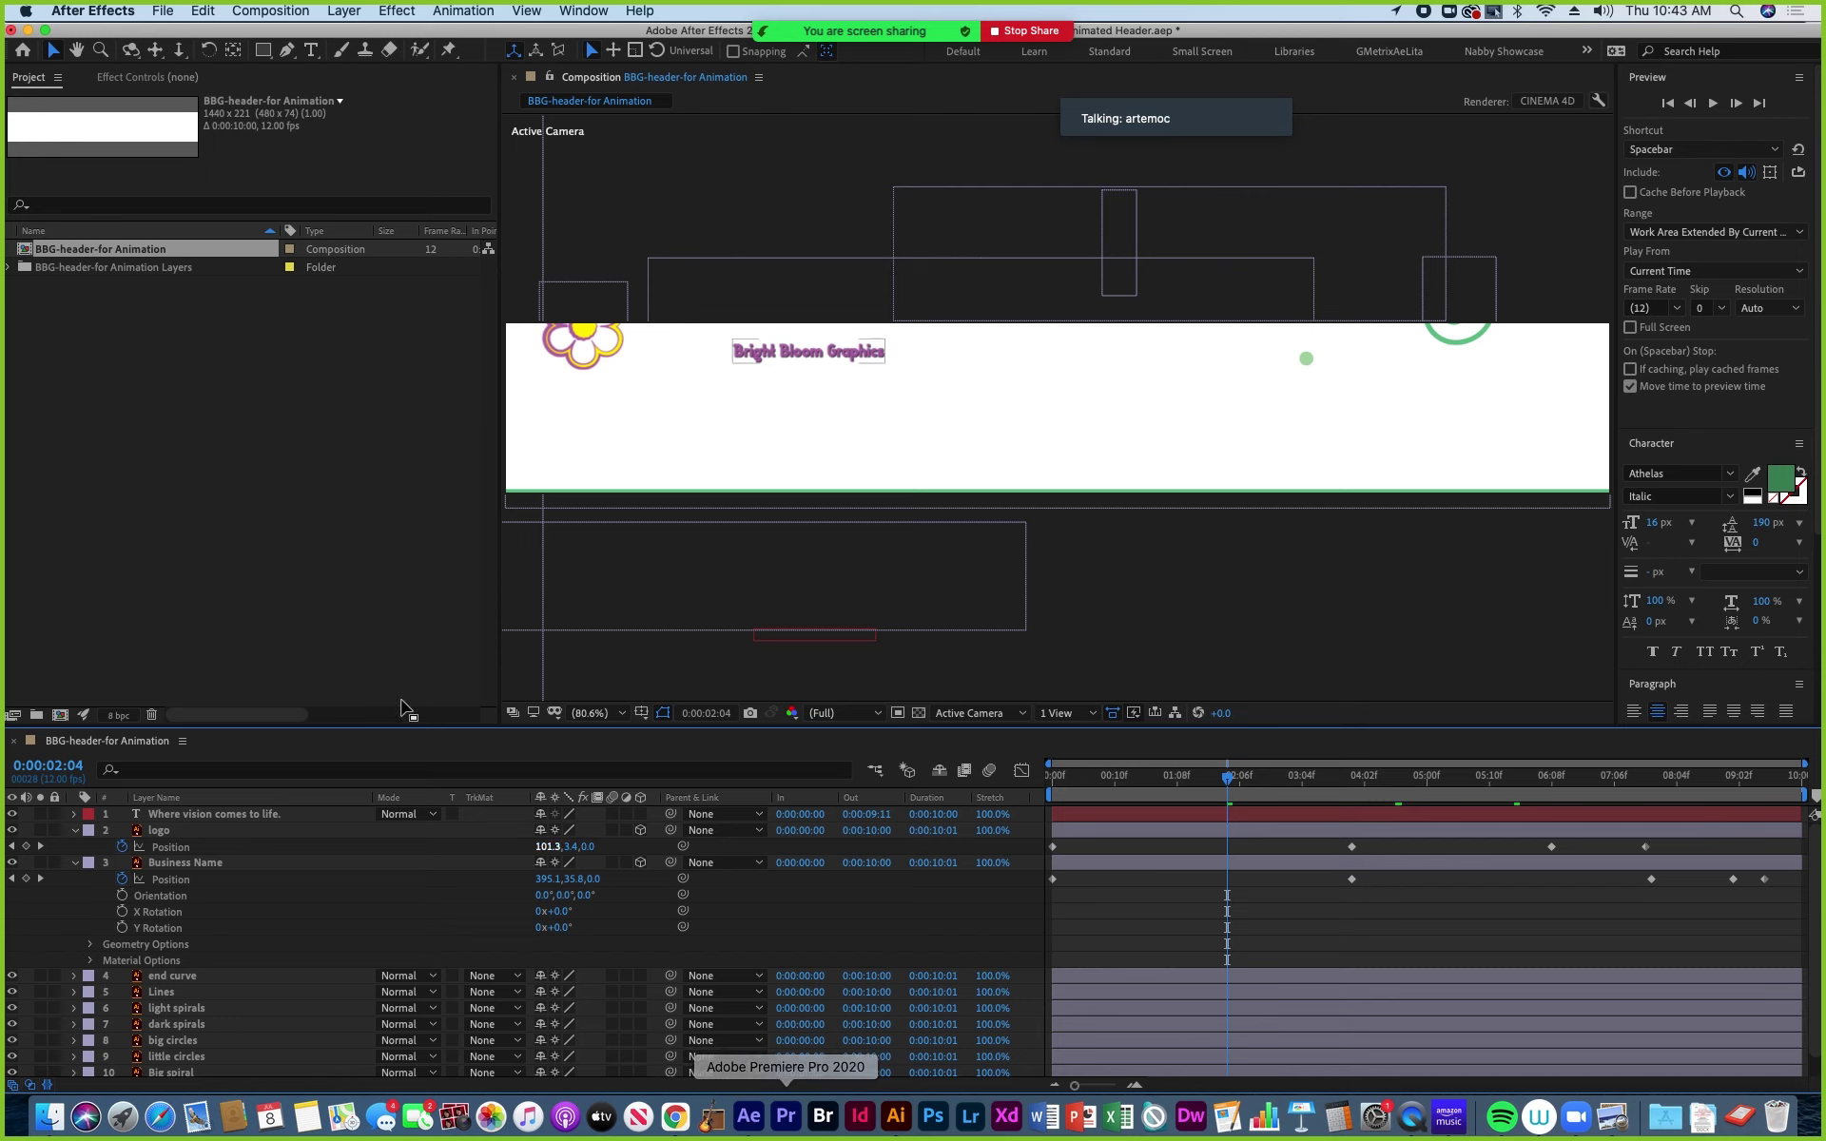
{"action": "left_click", "coordinate": [13, 269]}
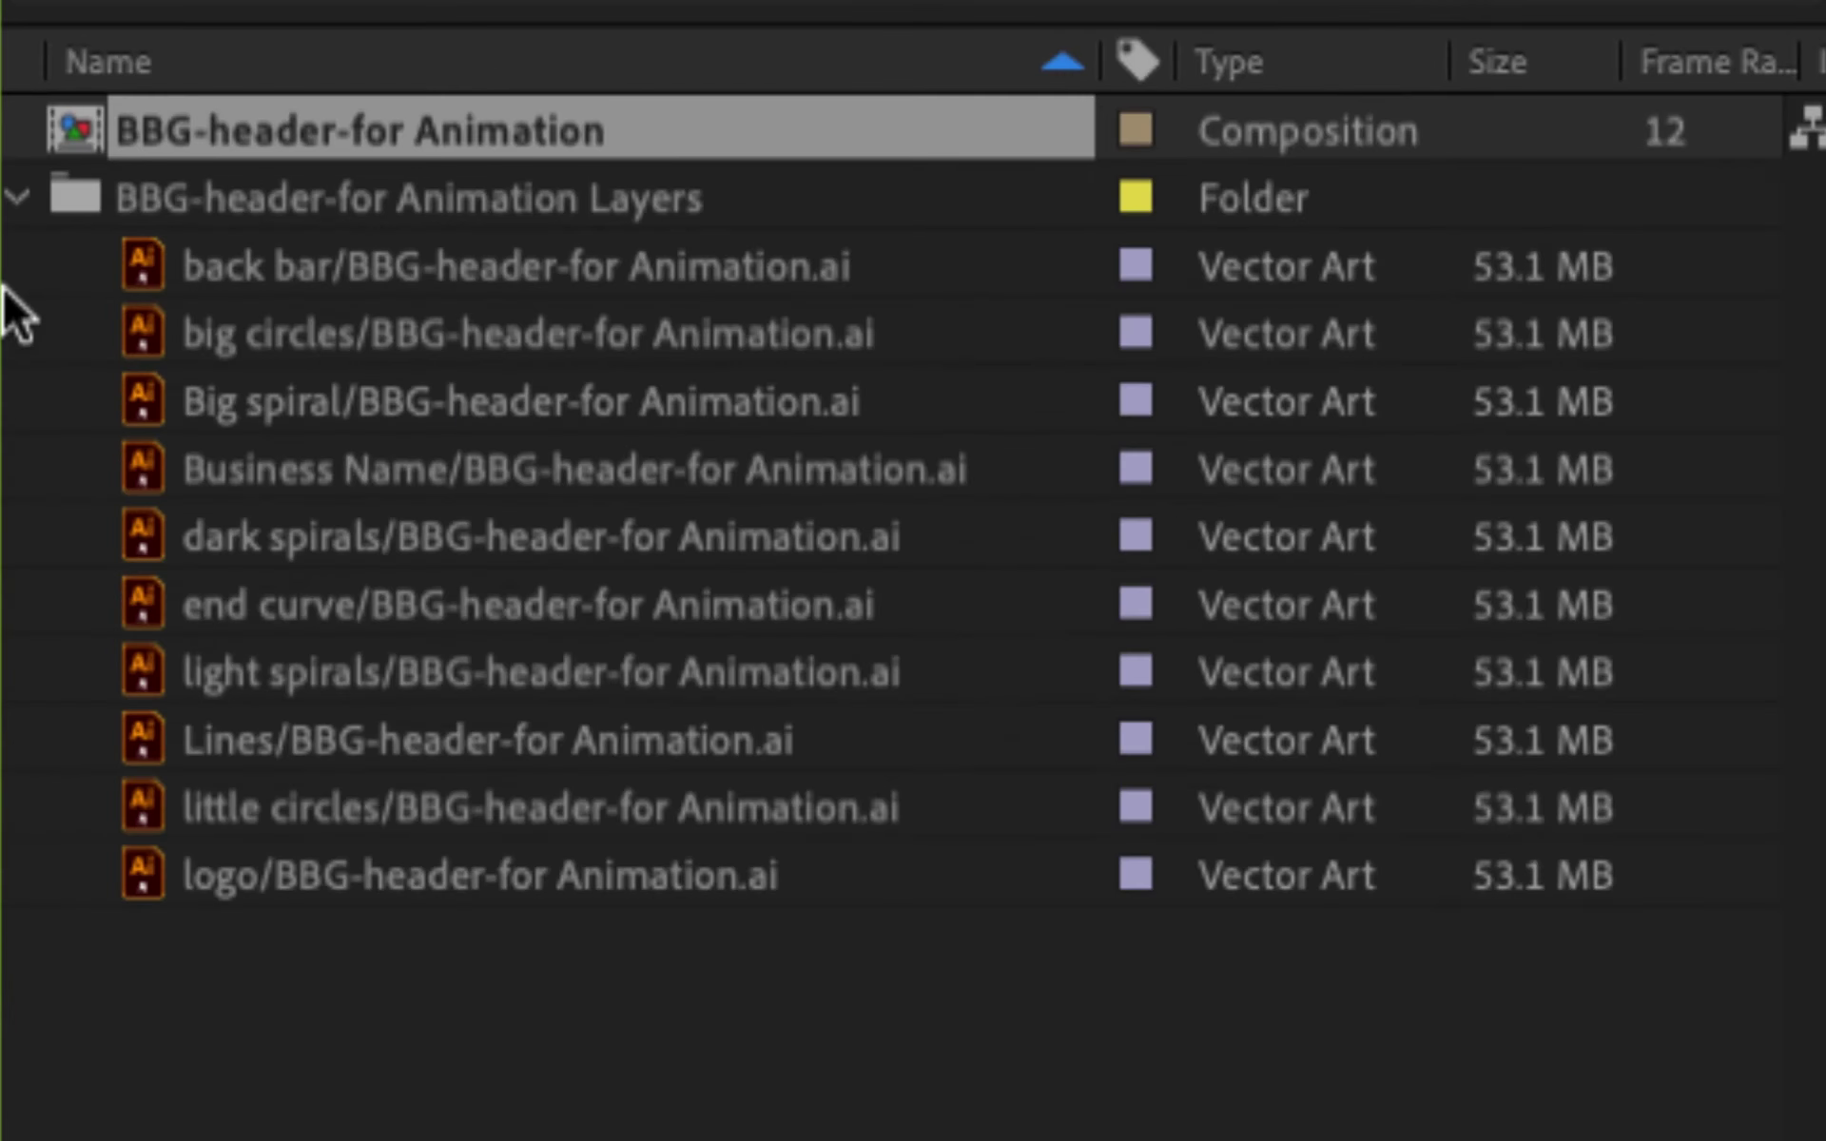
{"action": "left_click", "coordinate": [202, 270]}
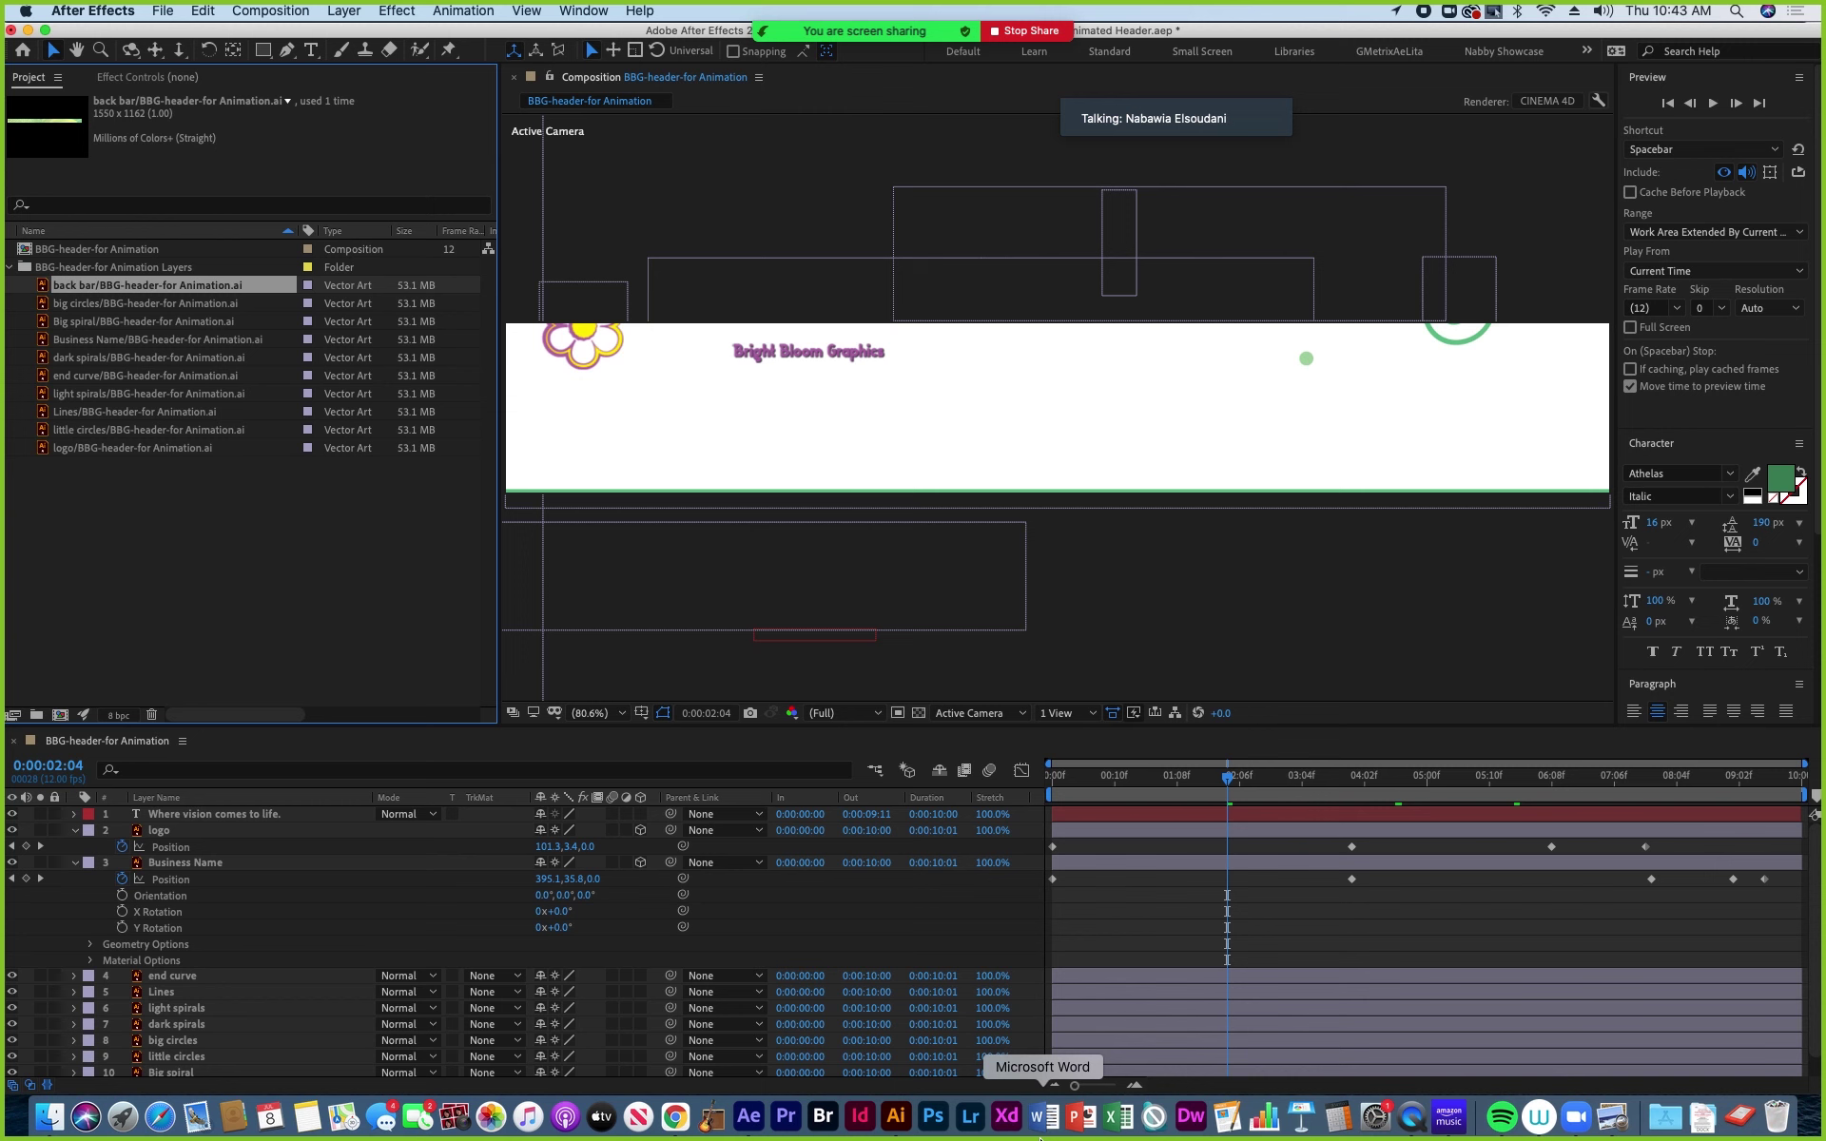
Switch to Illustrator to examine the header document's layer list and the back bar layer's contents, and return to After Effects.
{"action": "left_click", "coordinate": [899, 1122]}
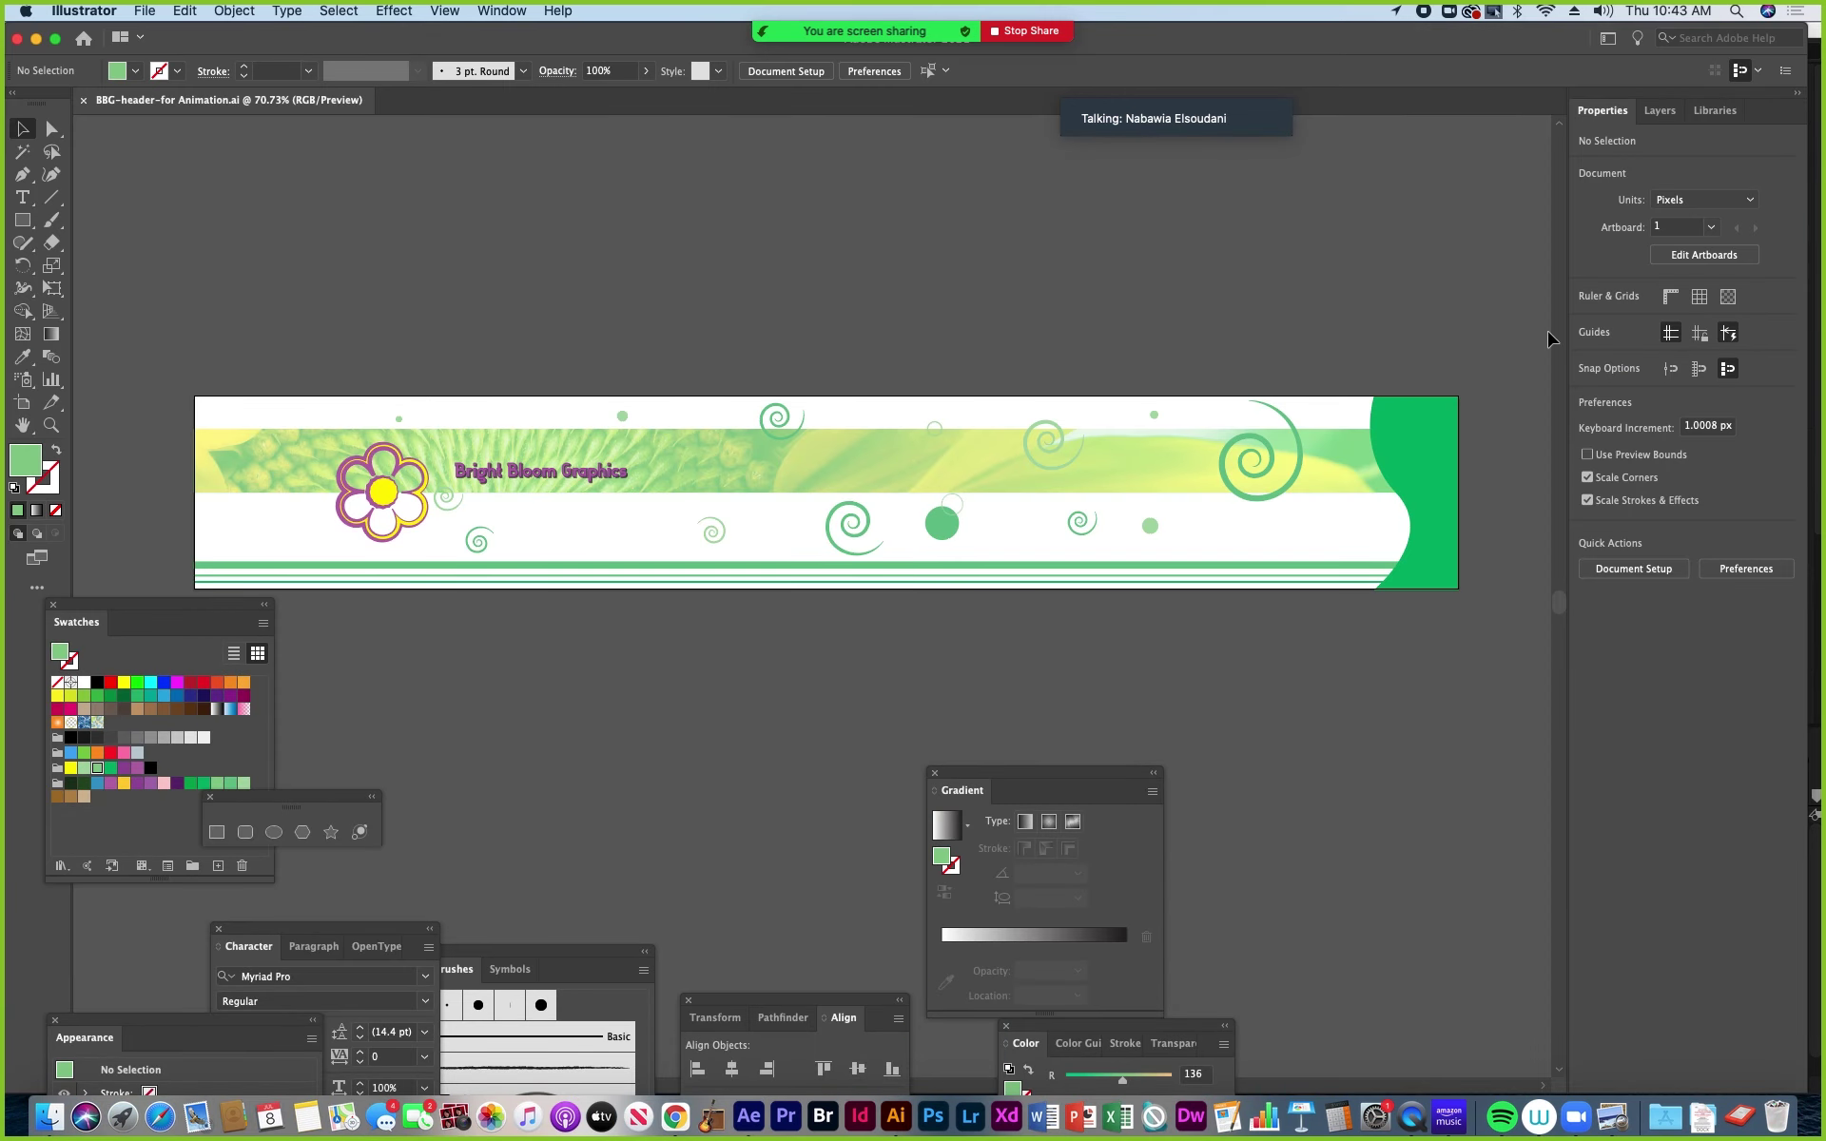
{"action": "left_click", "coordinate": [1660, 111]}
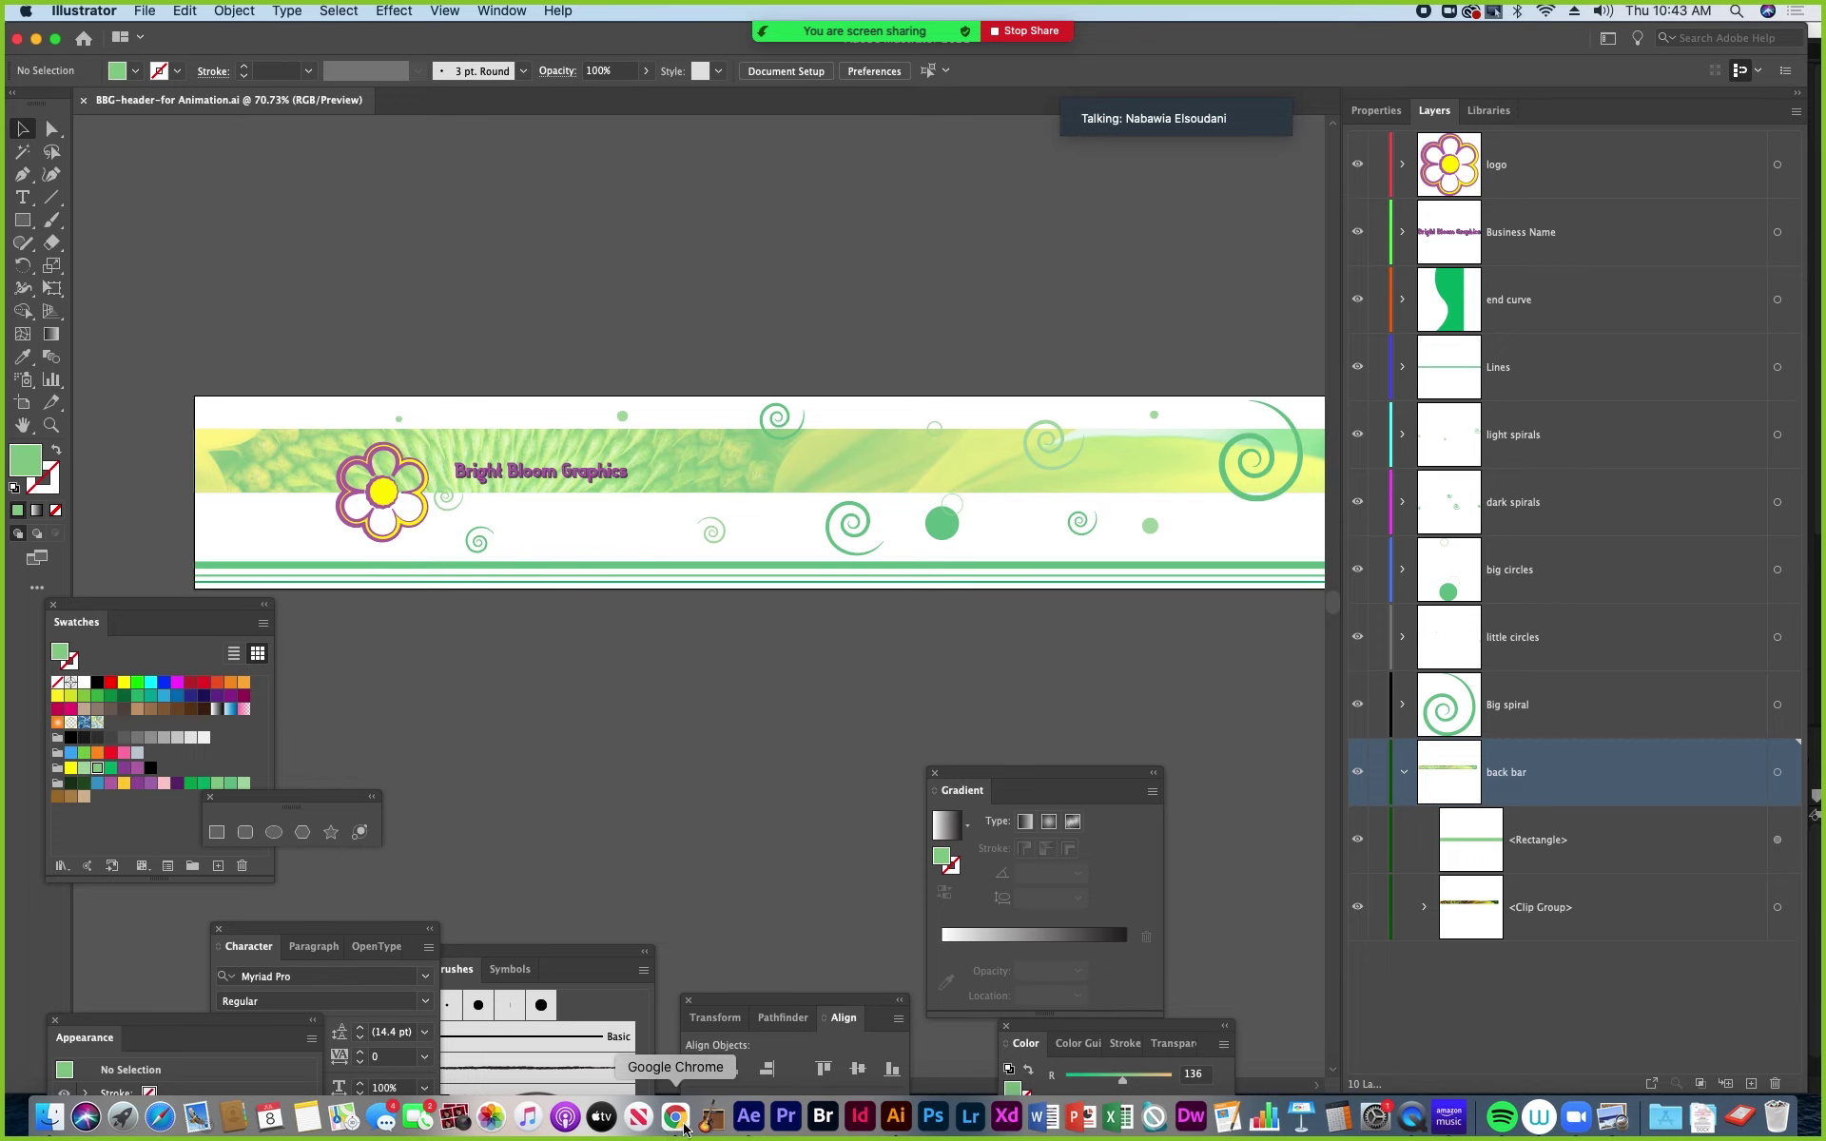
{"action": "left_click", "coordinate": [749, 1117]}
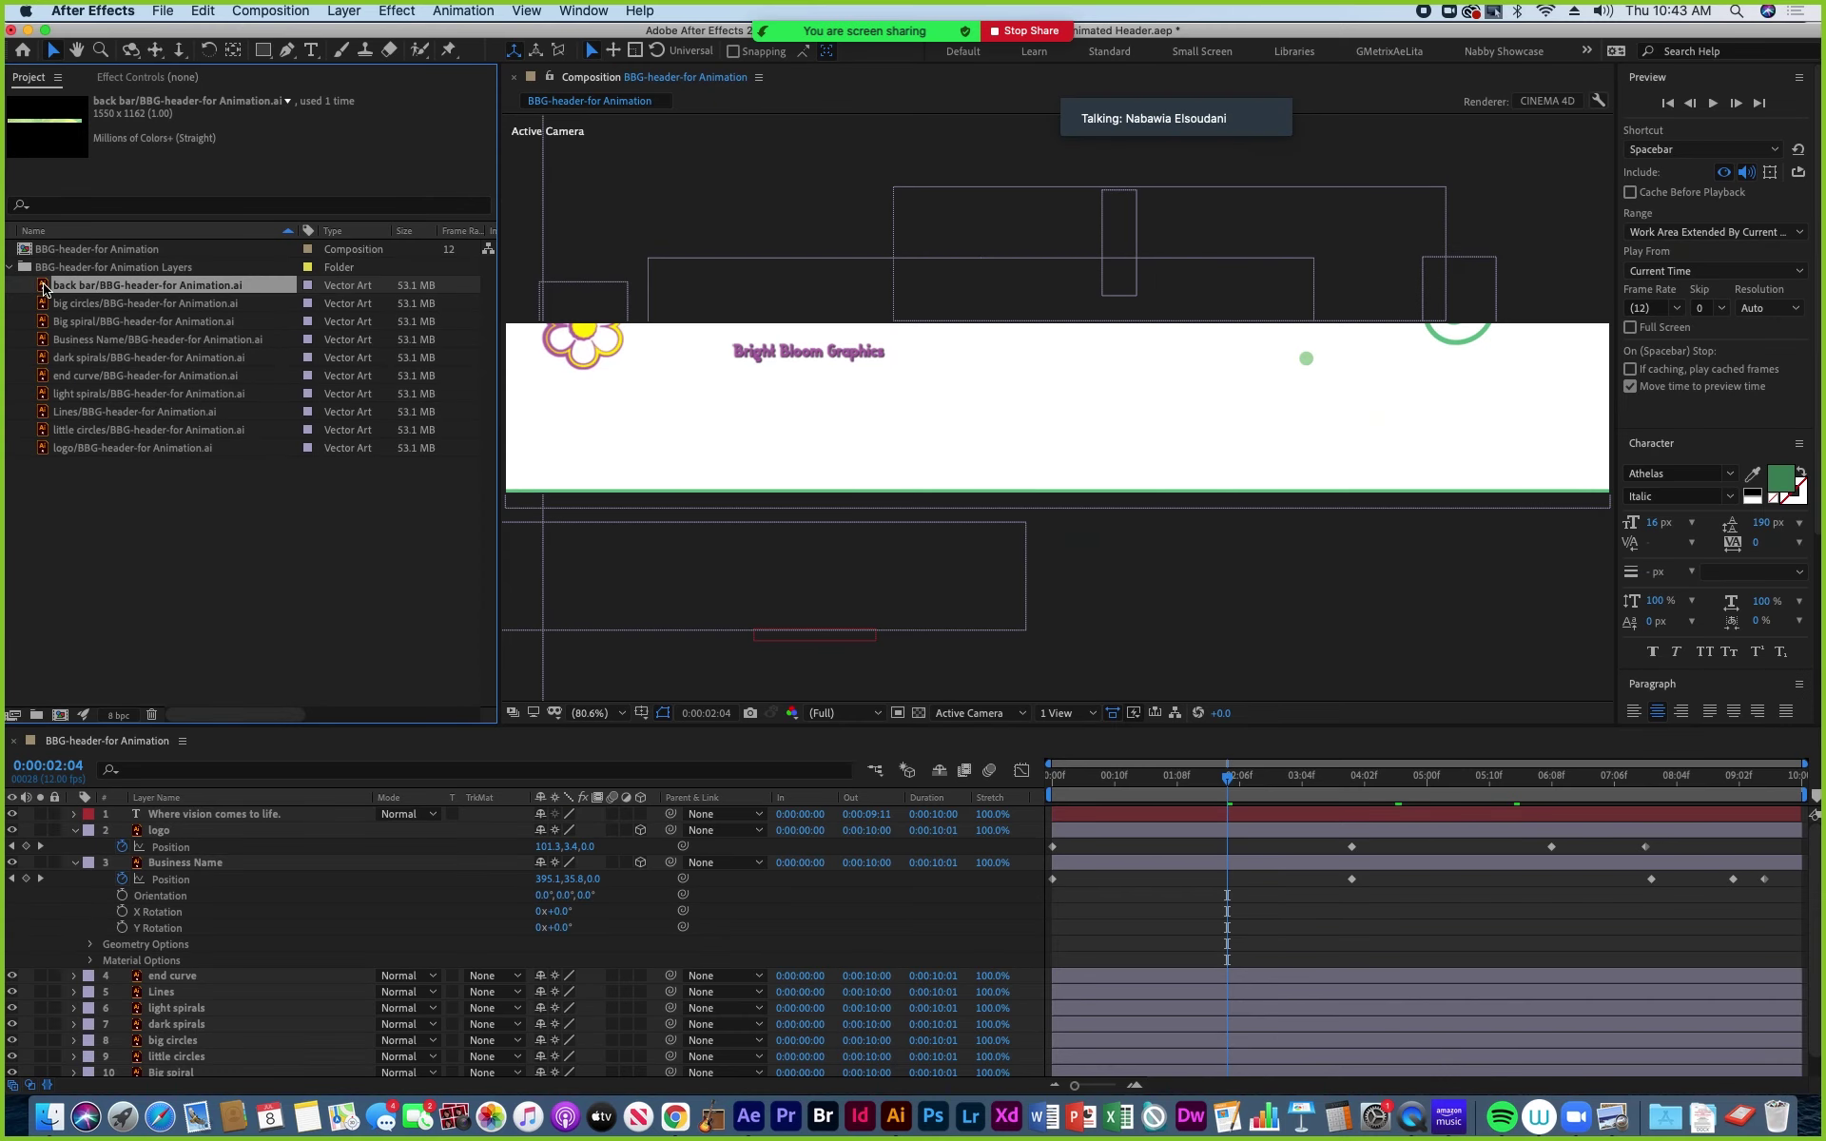
Replace the back bar footage with the file BBG-header-for Animation.ai from the BBOP-Work folder.
{"action": "right_click", "coordinate": [44, 291]}
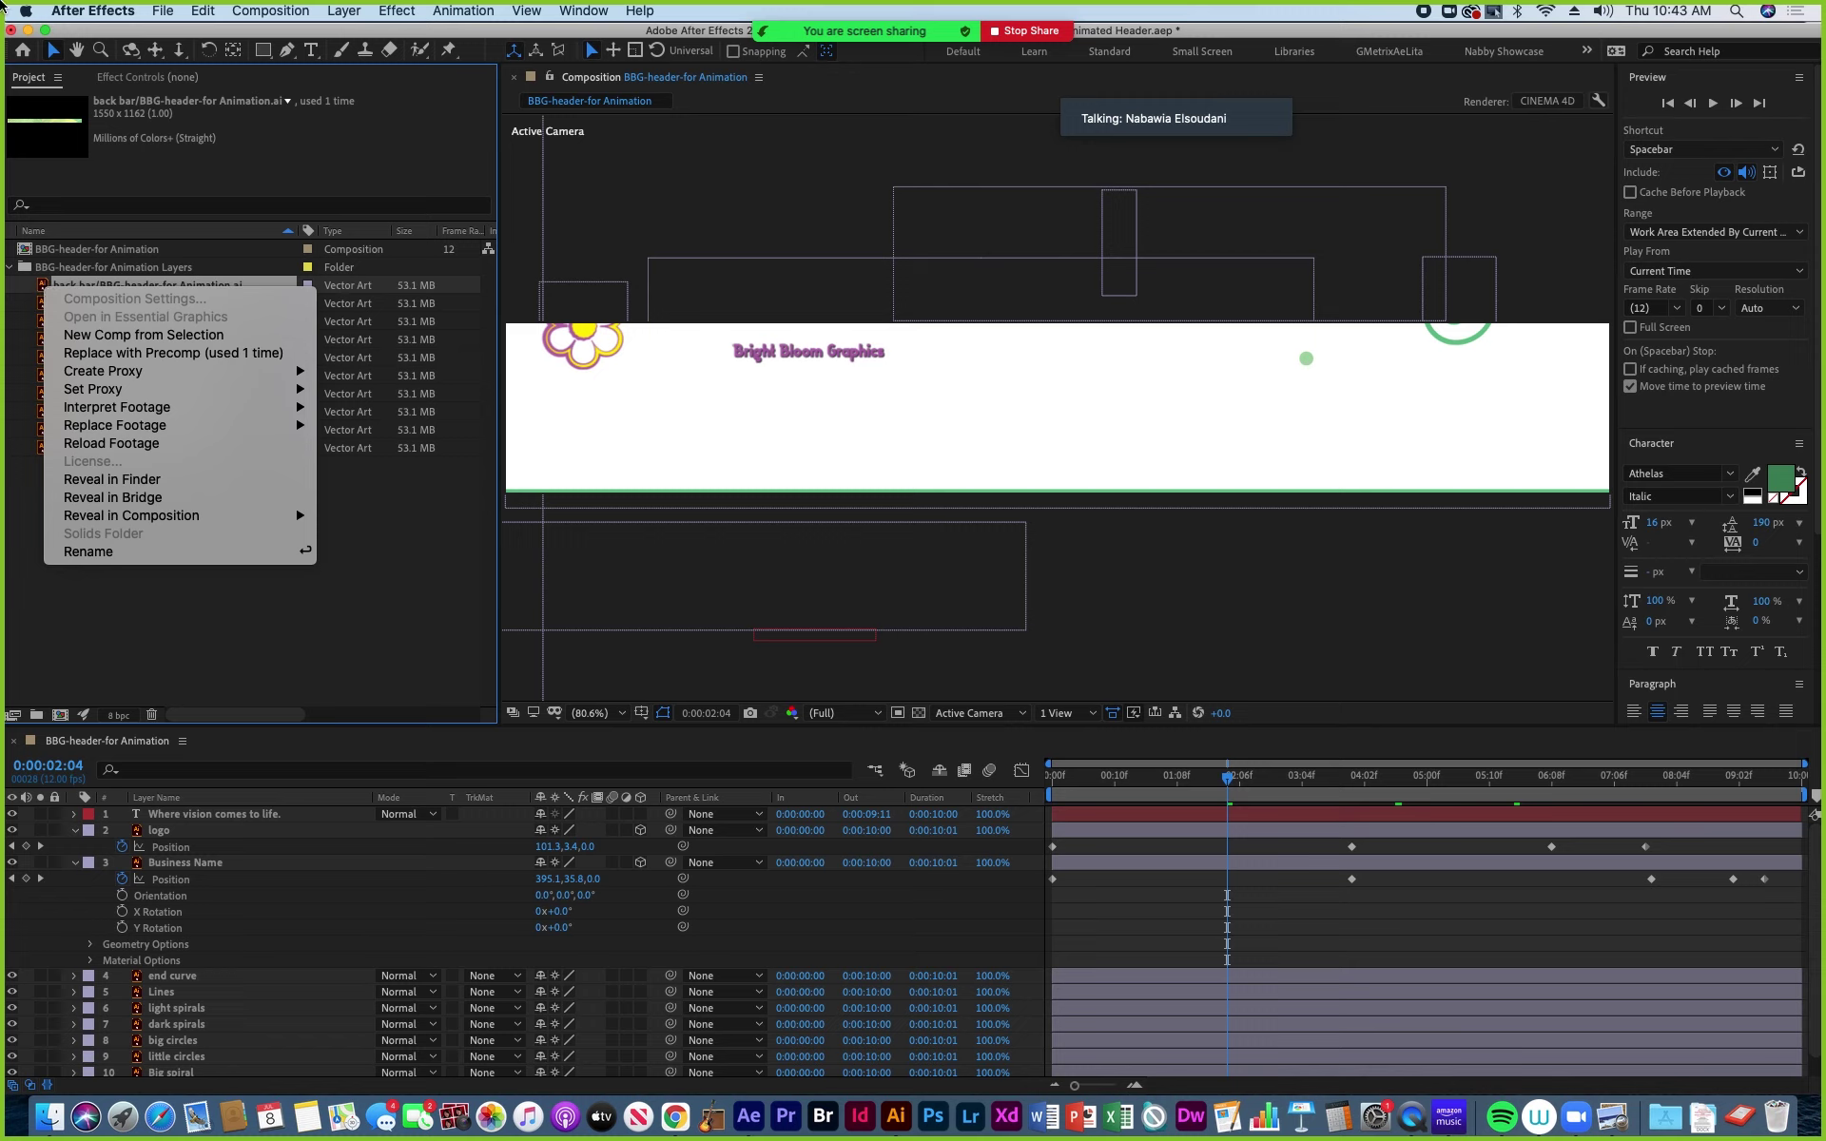
{"action": "mouse_move", "coordinate": [304, 428]}
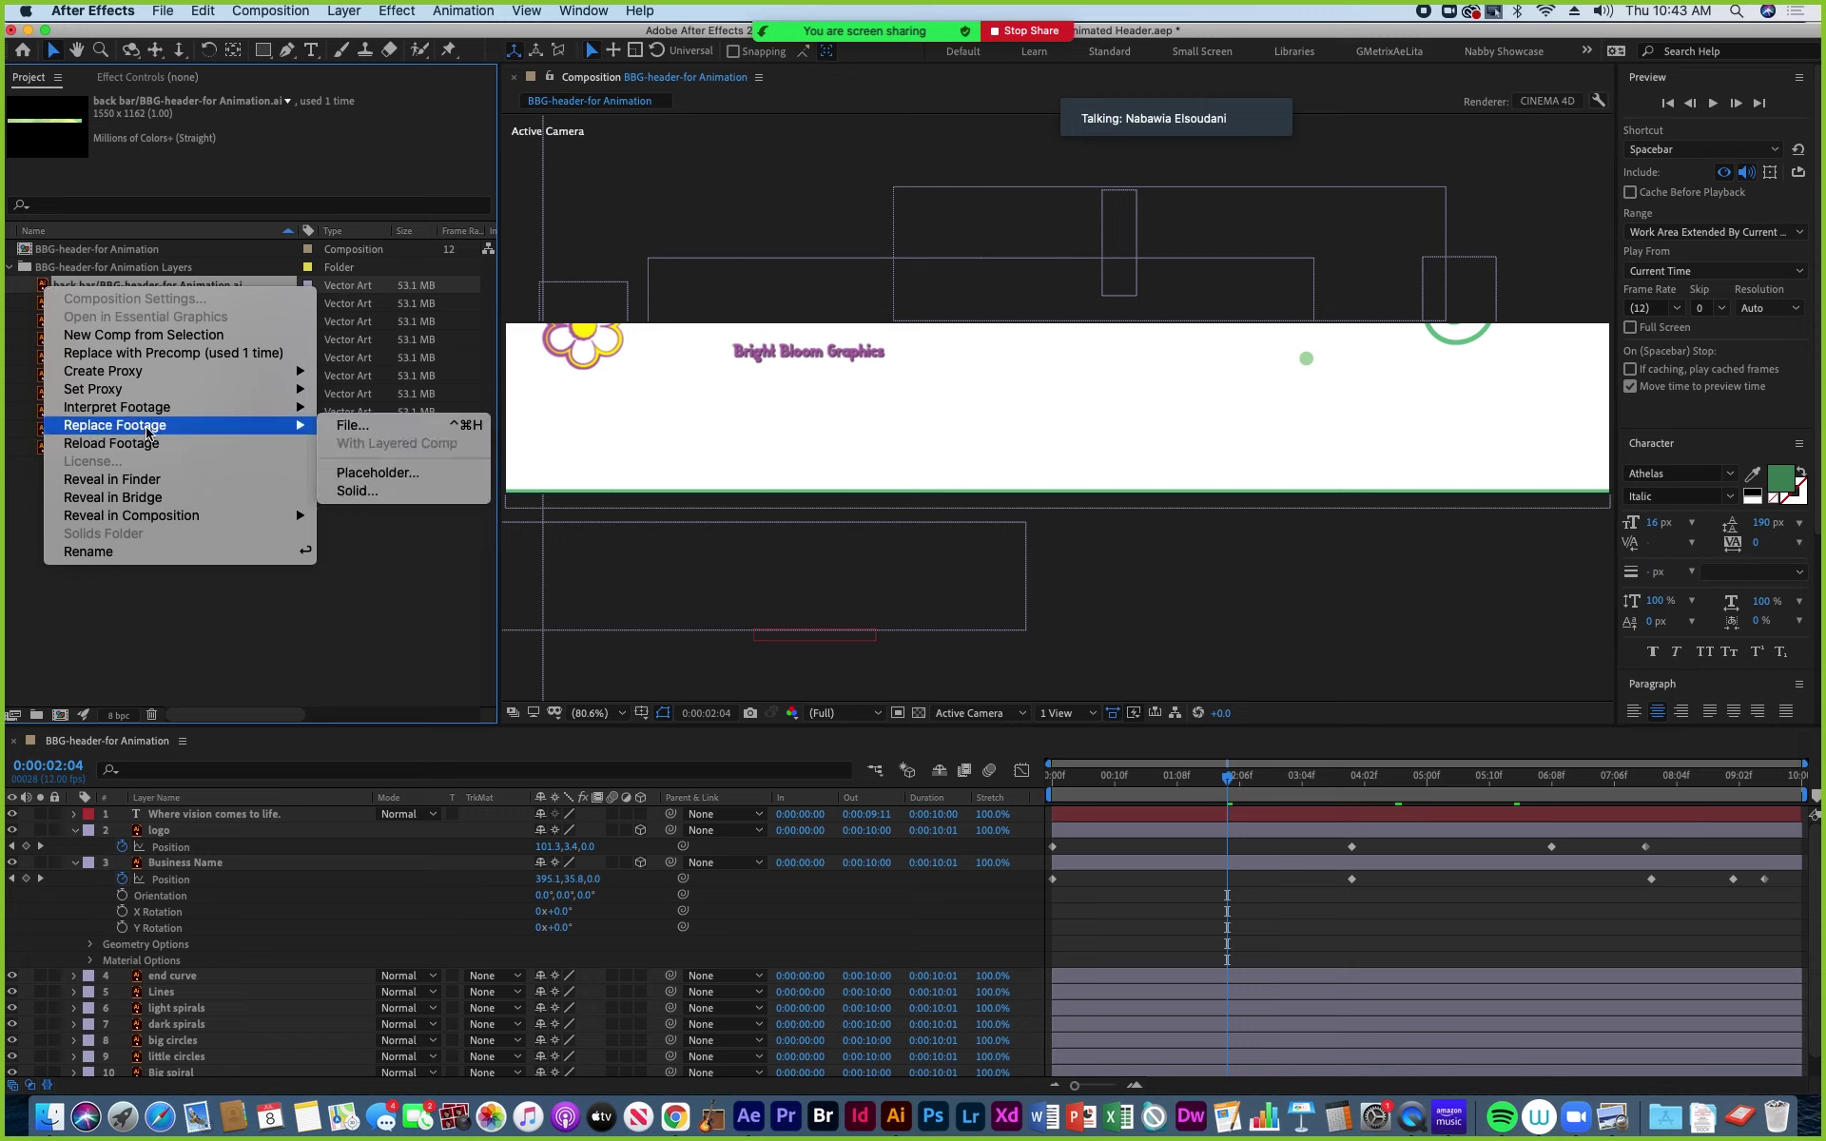
{"action": "left_click", "coordinate": [342, 426]}
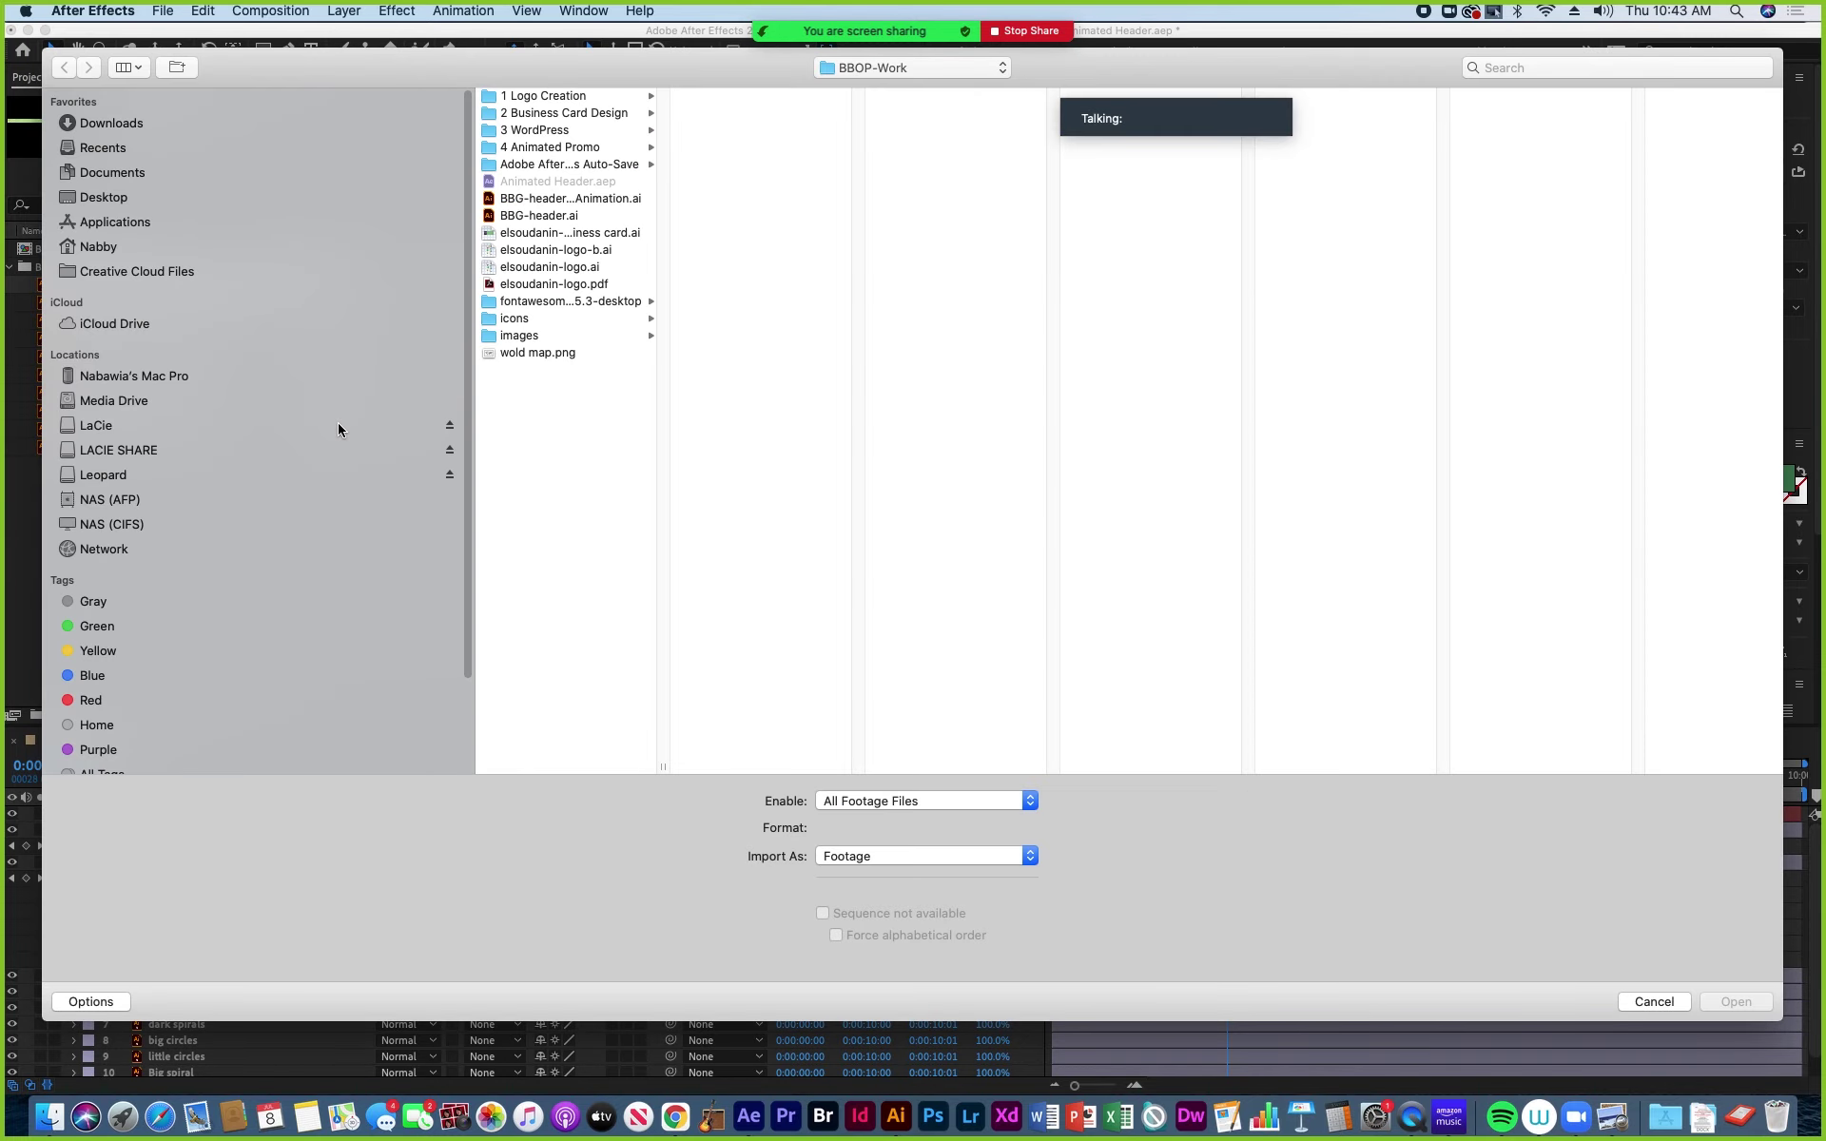
{"action": "left_click", "coordinate": [518, 202]}
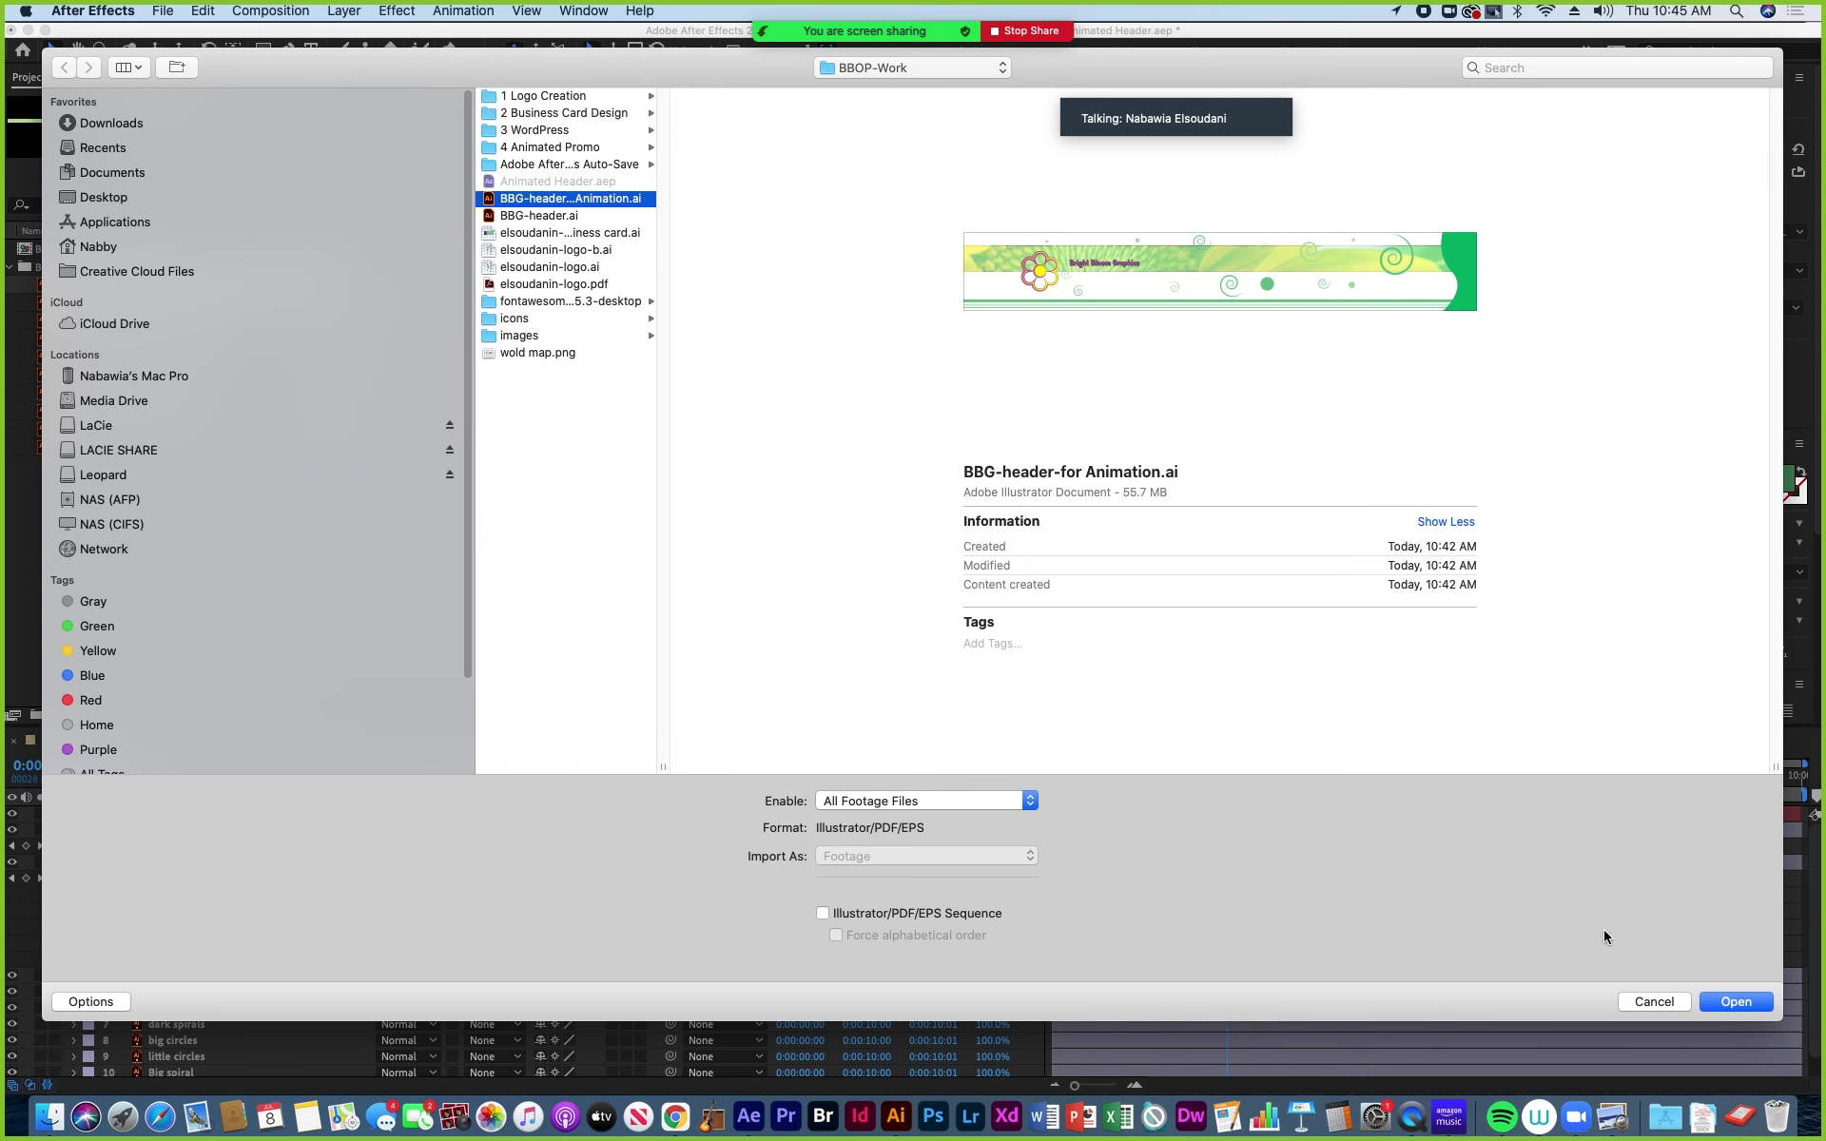
{"action": "left_click", "coordinate": [1735, 1003]}
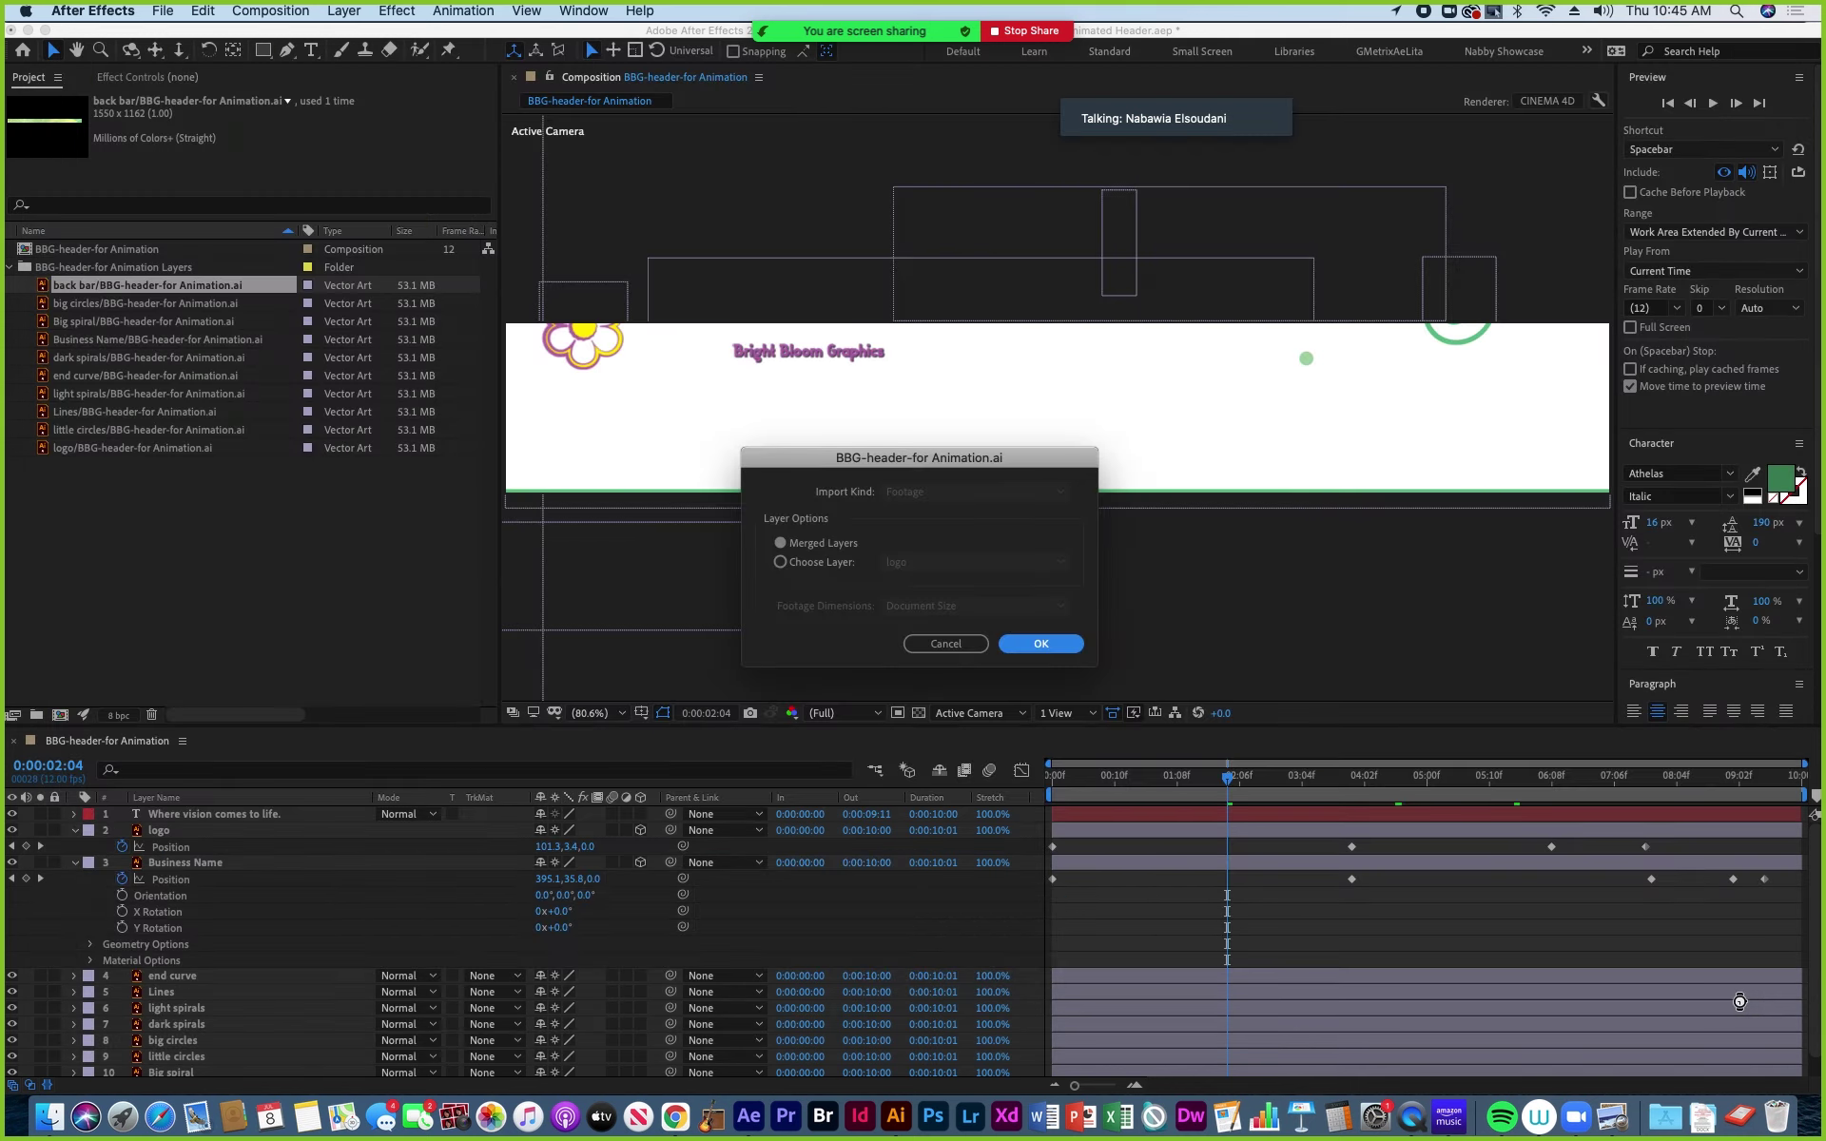
Use only the back bar layer of the Illustrator file for the replacement, with footage dimensions set to Layer Size.
{"action": "left_click", "coordinate": [779, 562]}
{"action": "left_click", "coordinate": [1065, 567]}
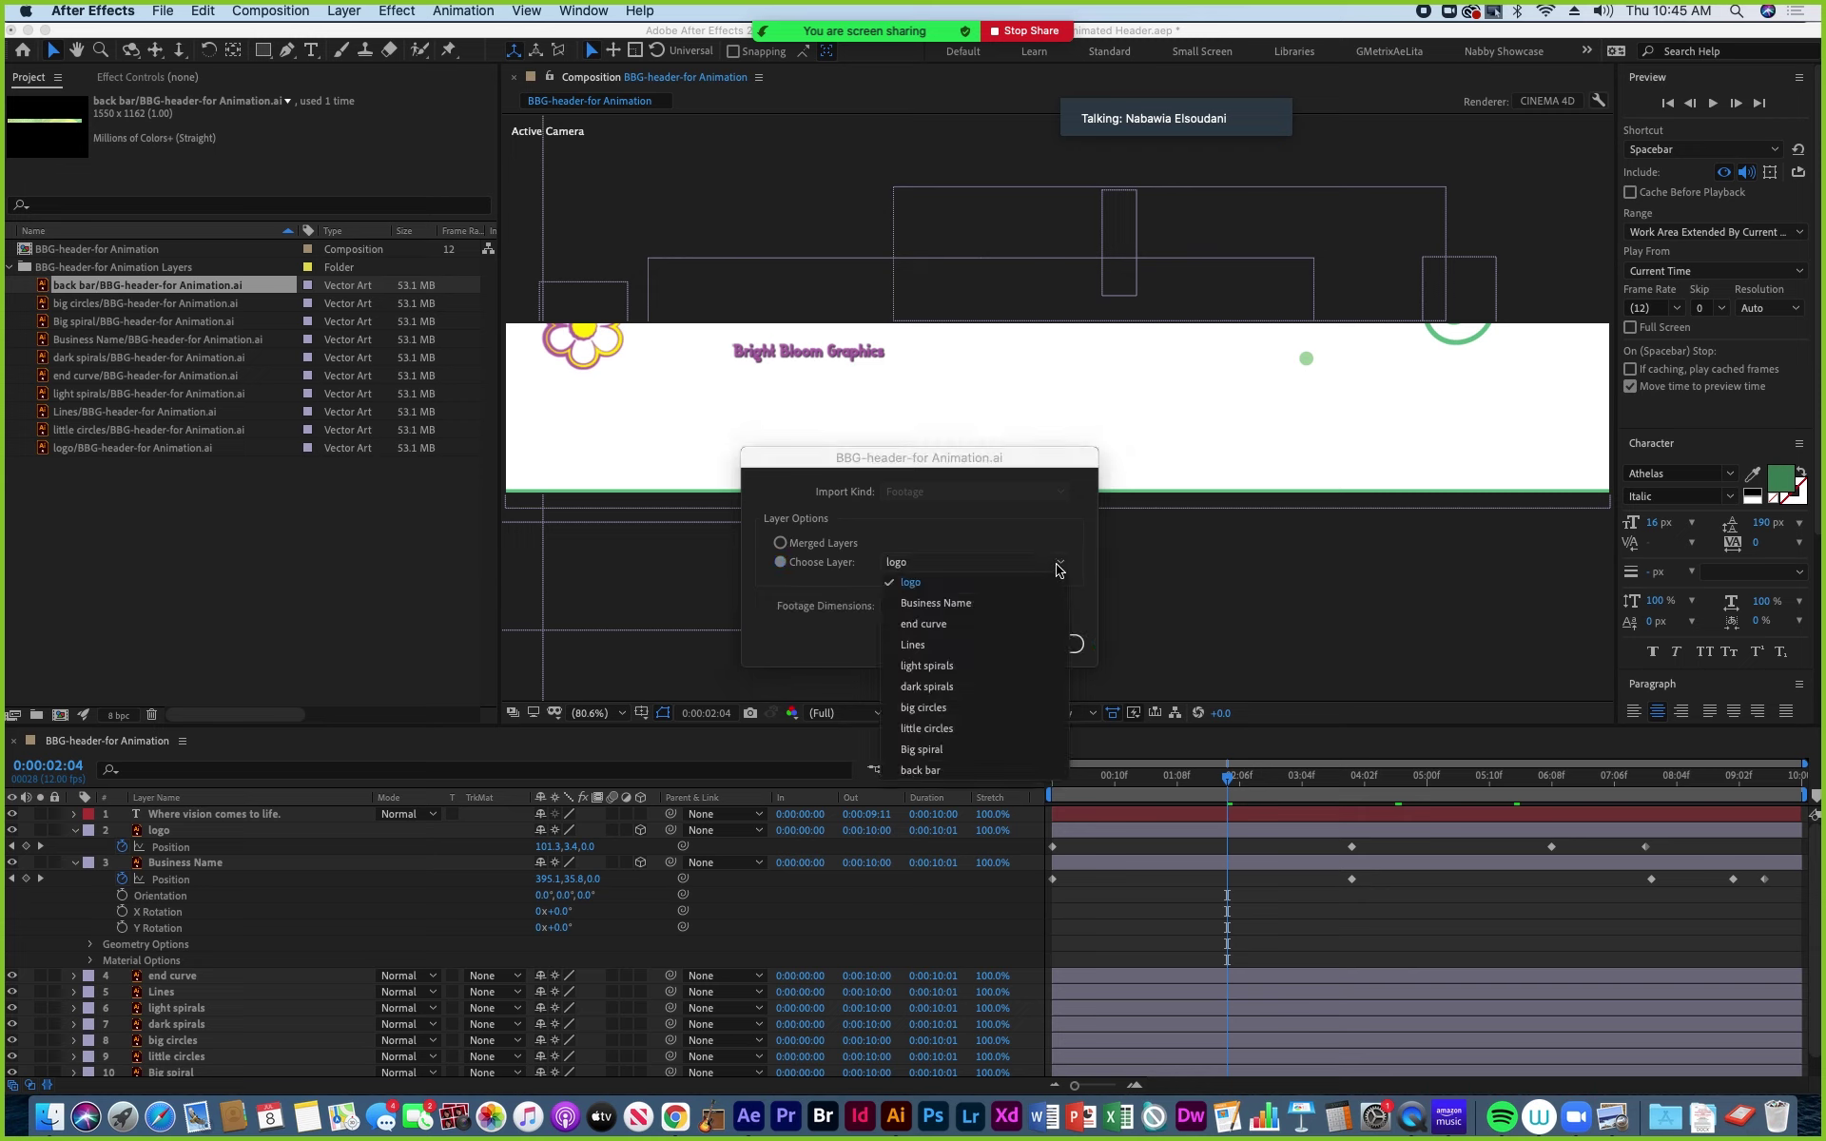
{"action": "left_click", "coordinate": [947, 771]}
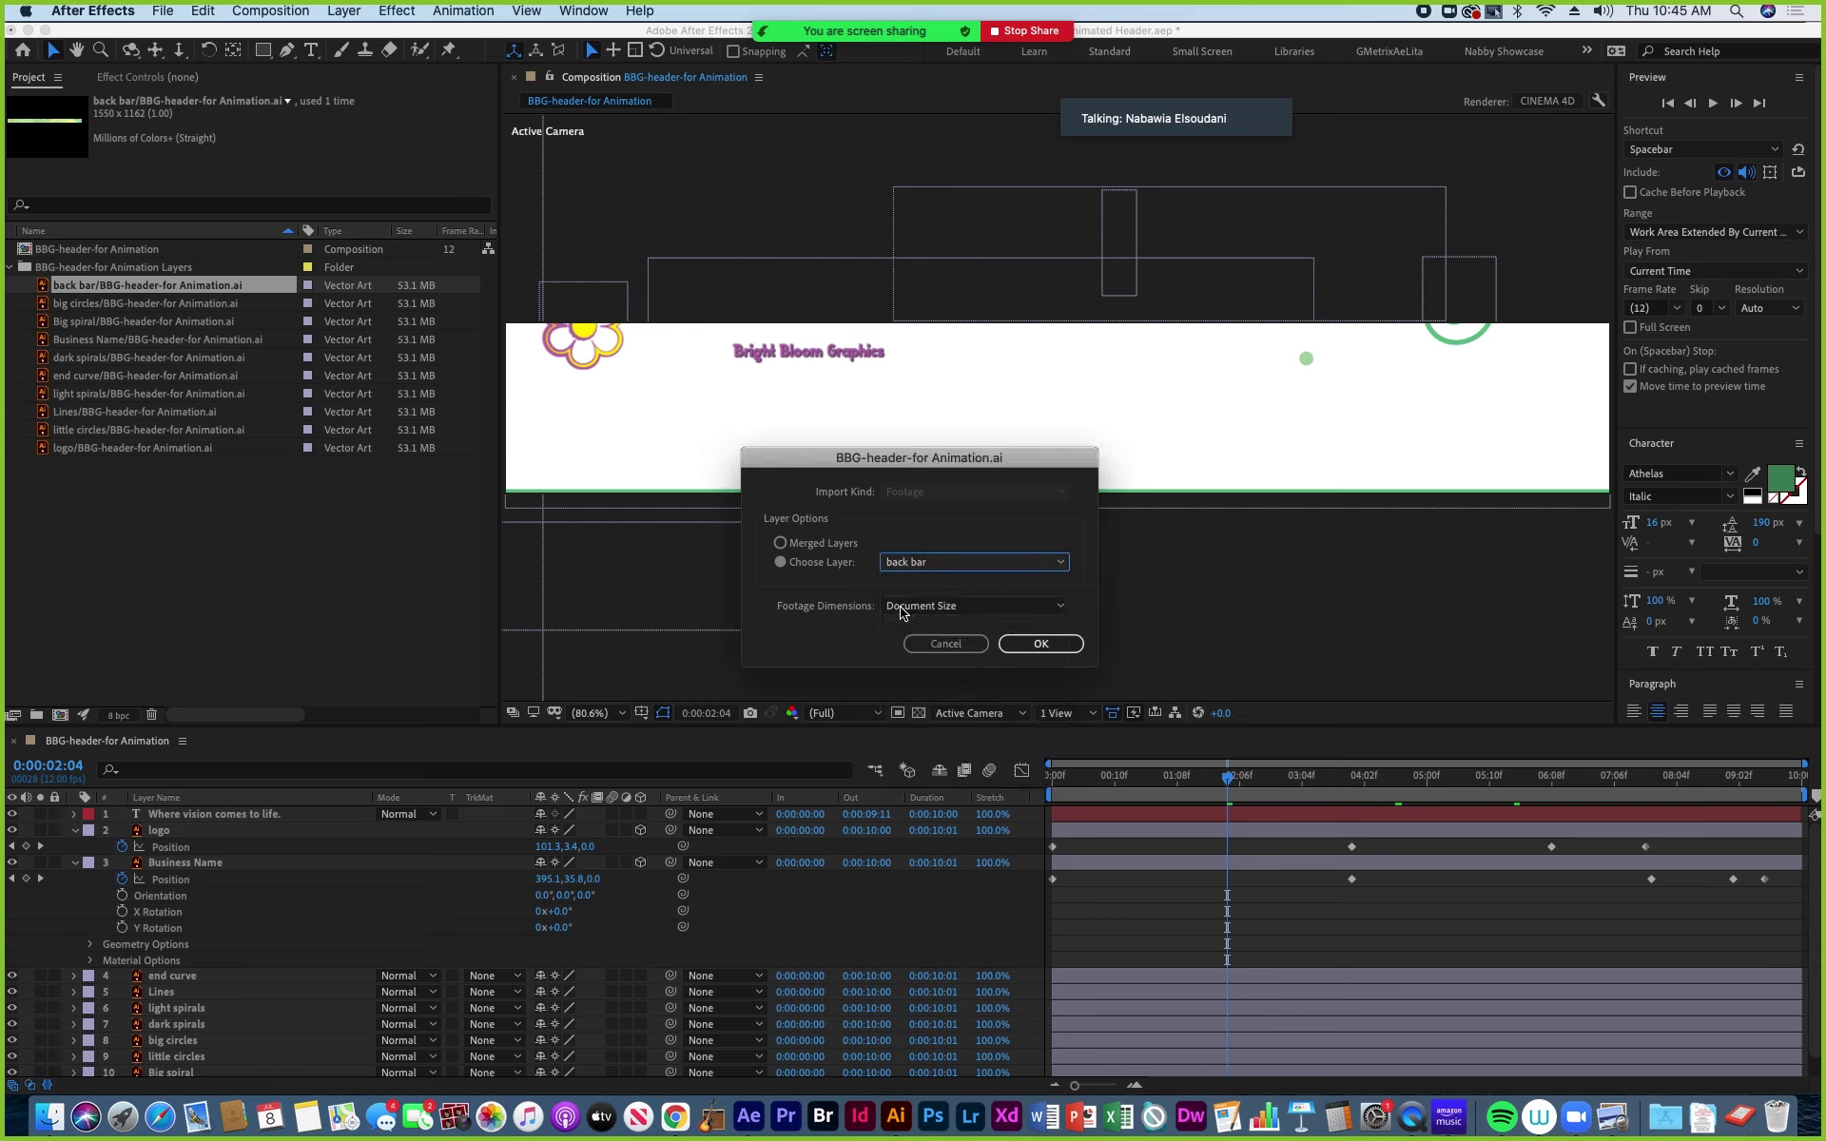
{"action": "left_click", "coordinate": [1047, 609]}
{"action": "left_click", "coordinate": [938, 624]}
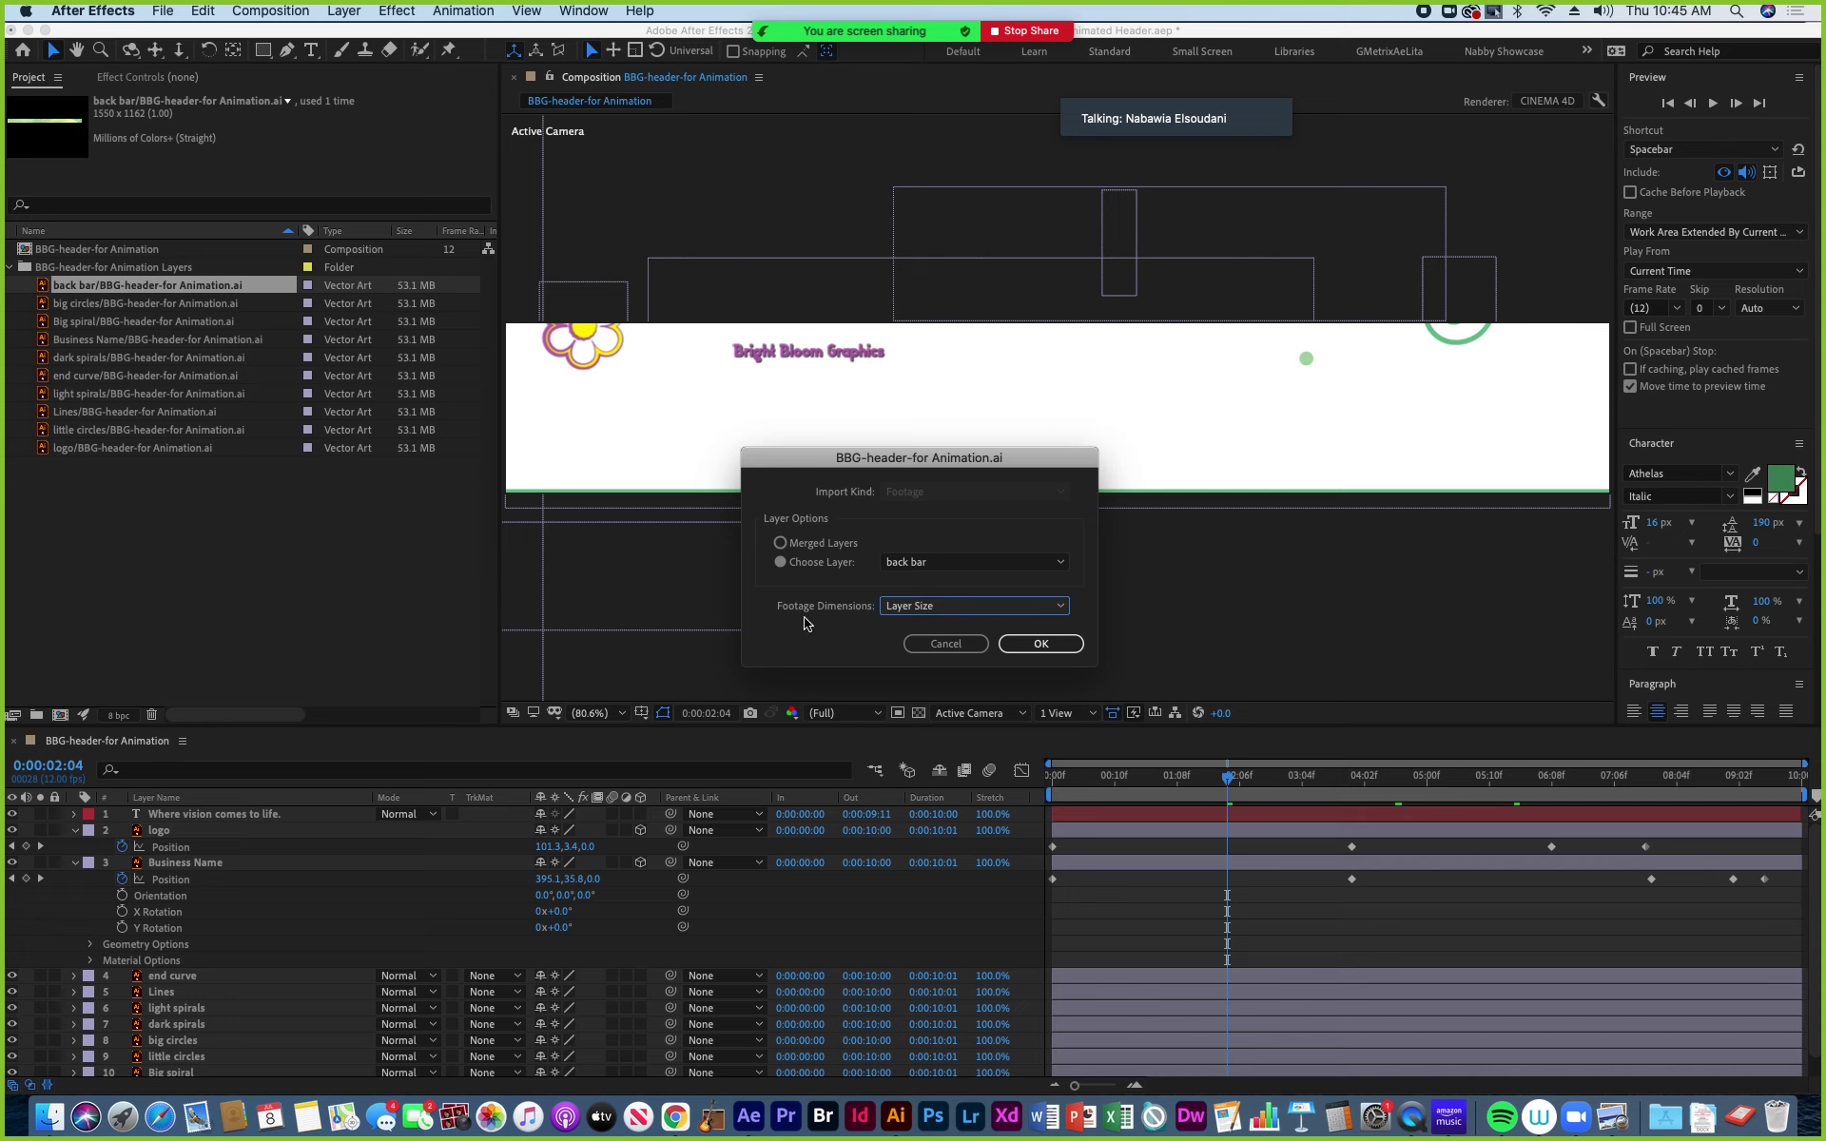
{"action": "left_click", "coordinate": [1041, 645]}
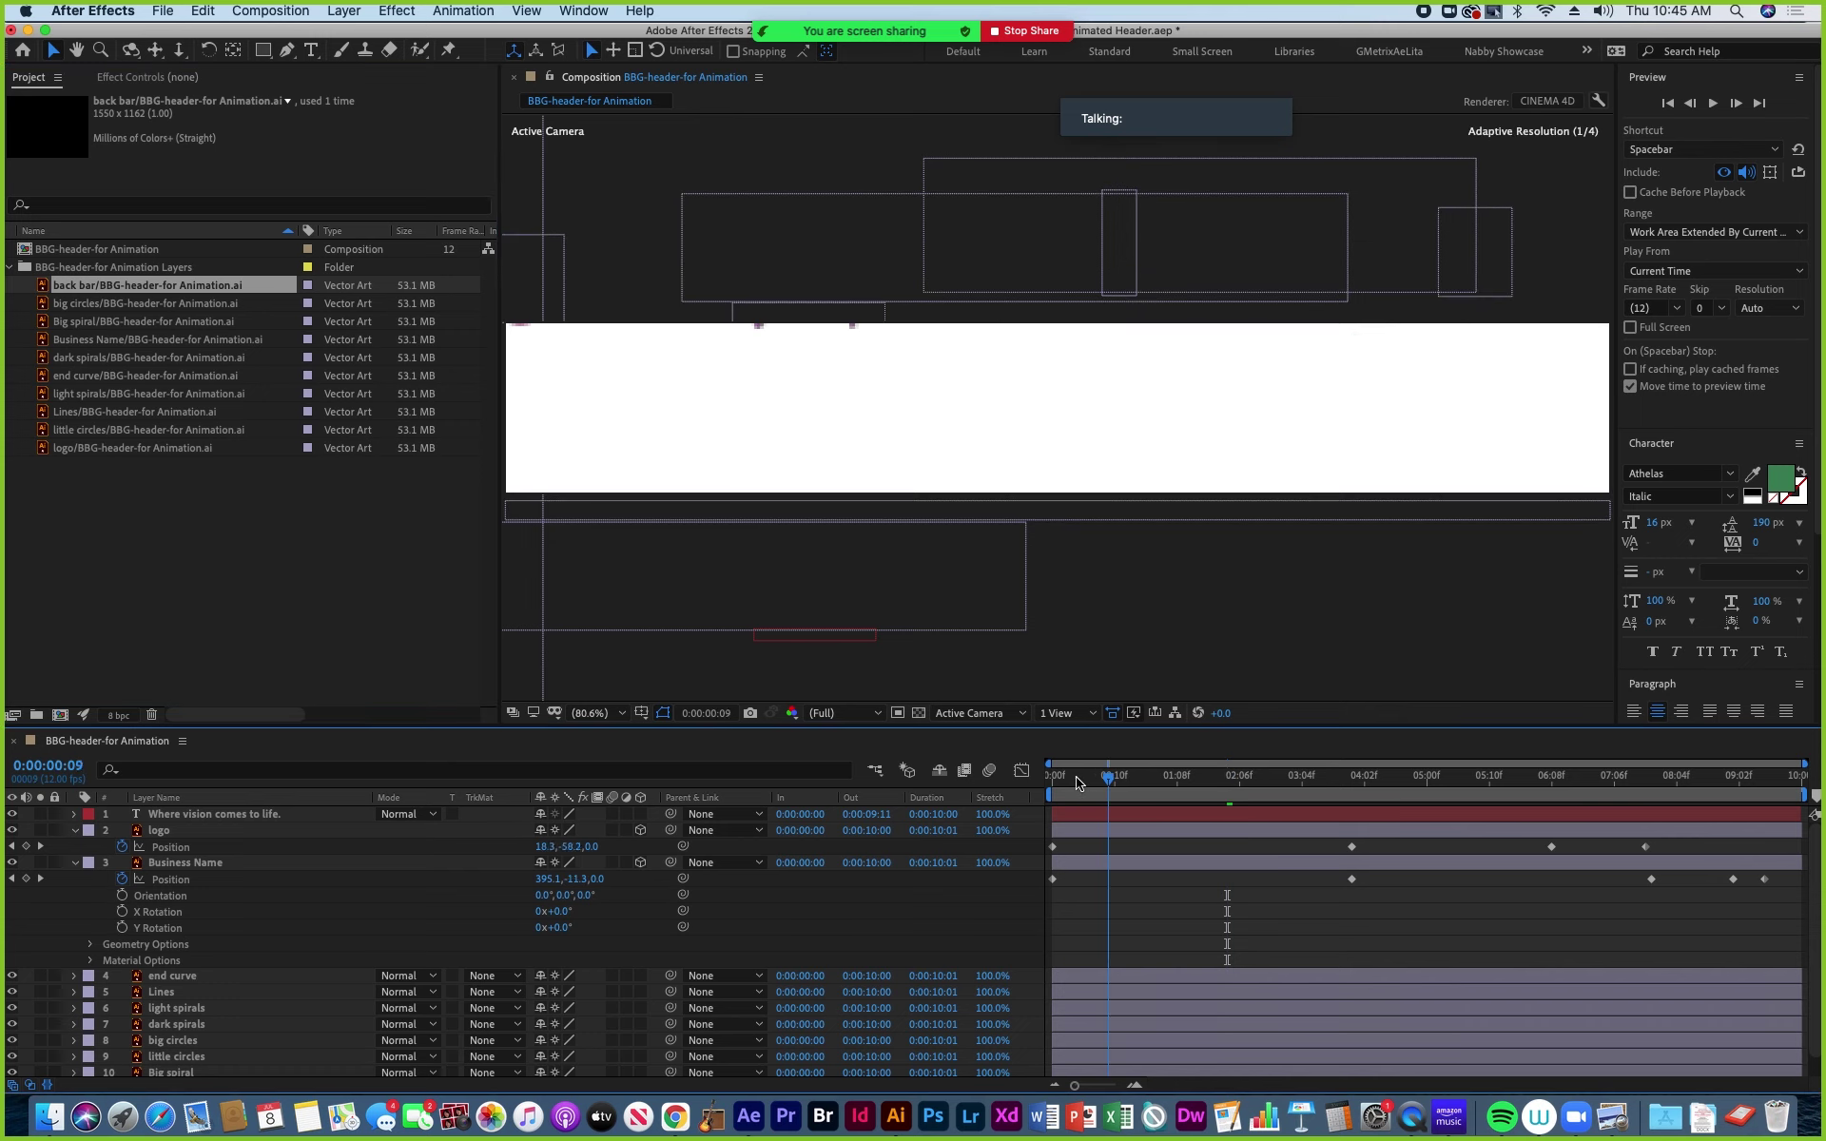
Scrub the header timeline from the start to 0:00:07:01 and back to 0:00:03:11, selecting the back bar layer to check it.
{"action": "key", "text": "Home"}
{"action": "left_click_drag", "start_coordinate": [1122, 785], "coordinate": [1583, 789]}
{"action": "left_click", "coordinate": [186, 862]}
{"action": "left_click", "coordinate": [162, 977]}
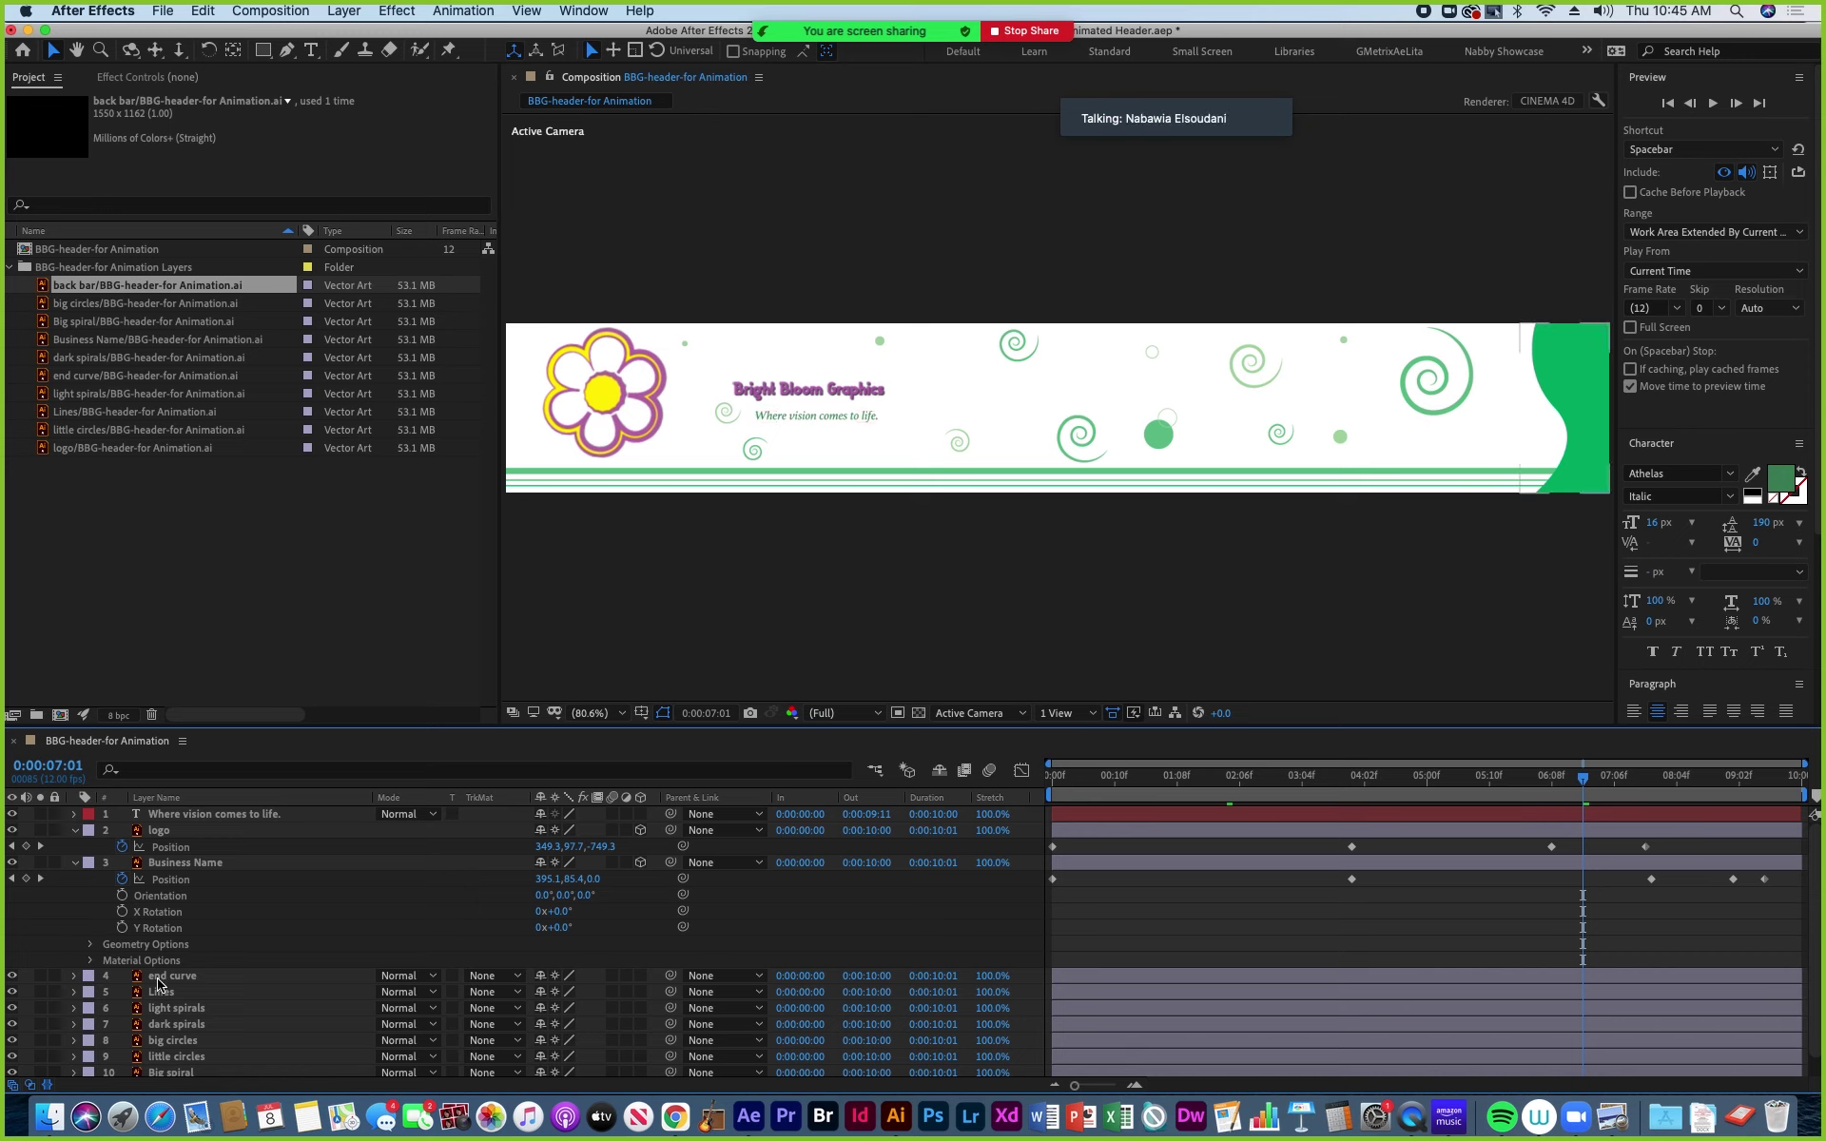
{"action": "scroll", "coordinate": [159, 984], "scroll_direction": "down", "scroll_amount": 1}
{"action": "left_click", "coordinate": [206, 1069]}
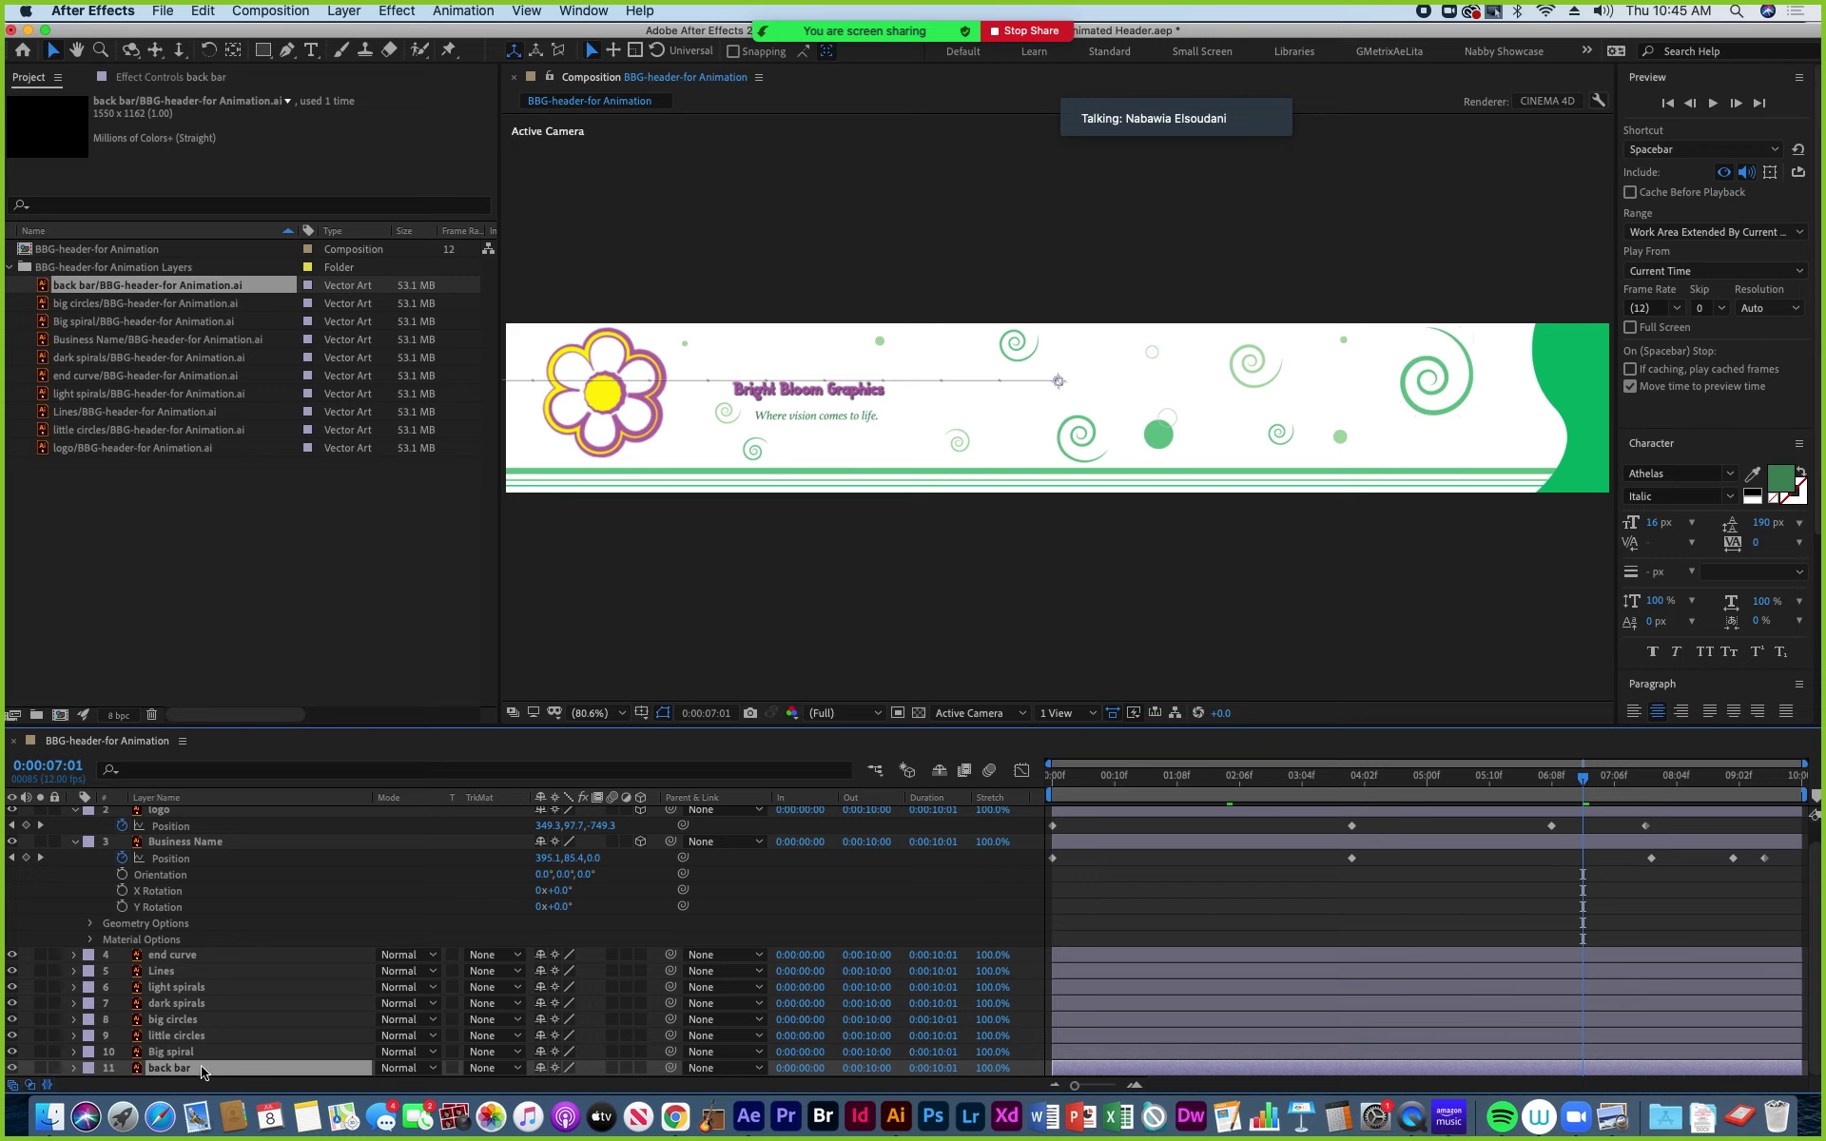
{"action": "left_click", "coordinate": [1551, 826]}
{"action": "left_click_drag", "start_coordinate": [1583, 778], "coordinate": [1345, 806]}
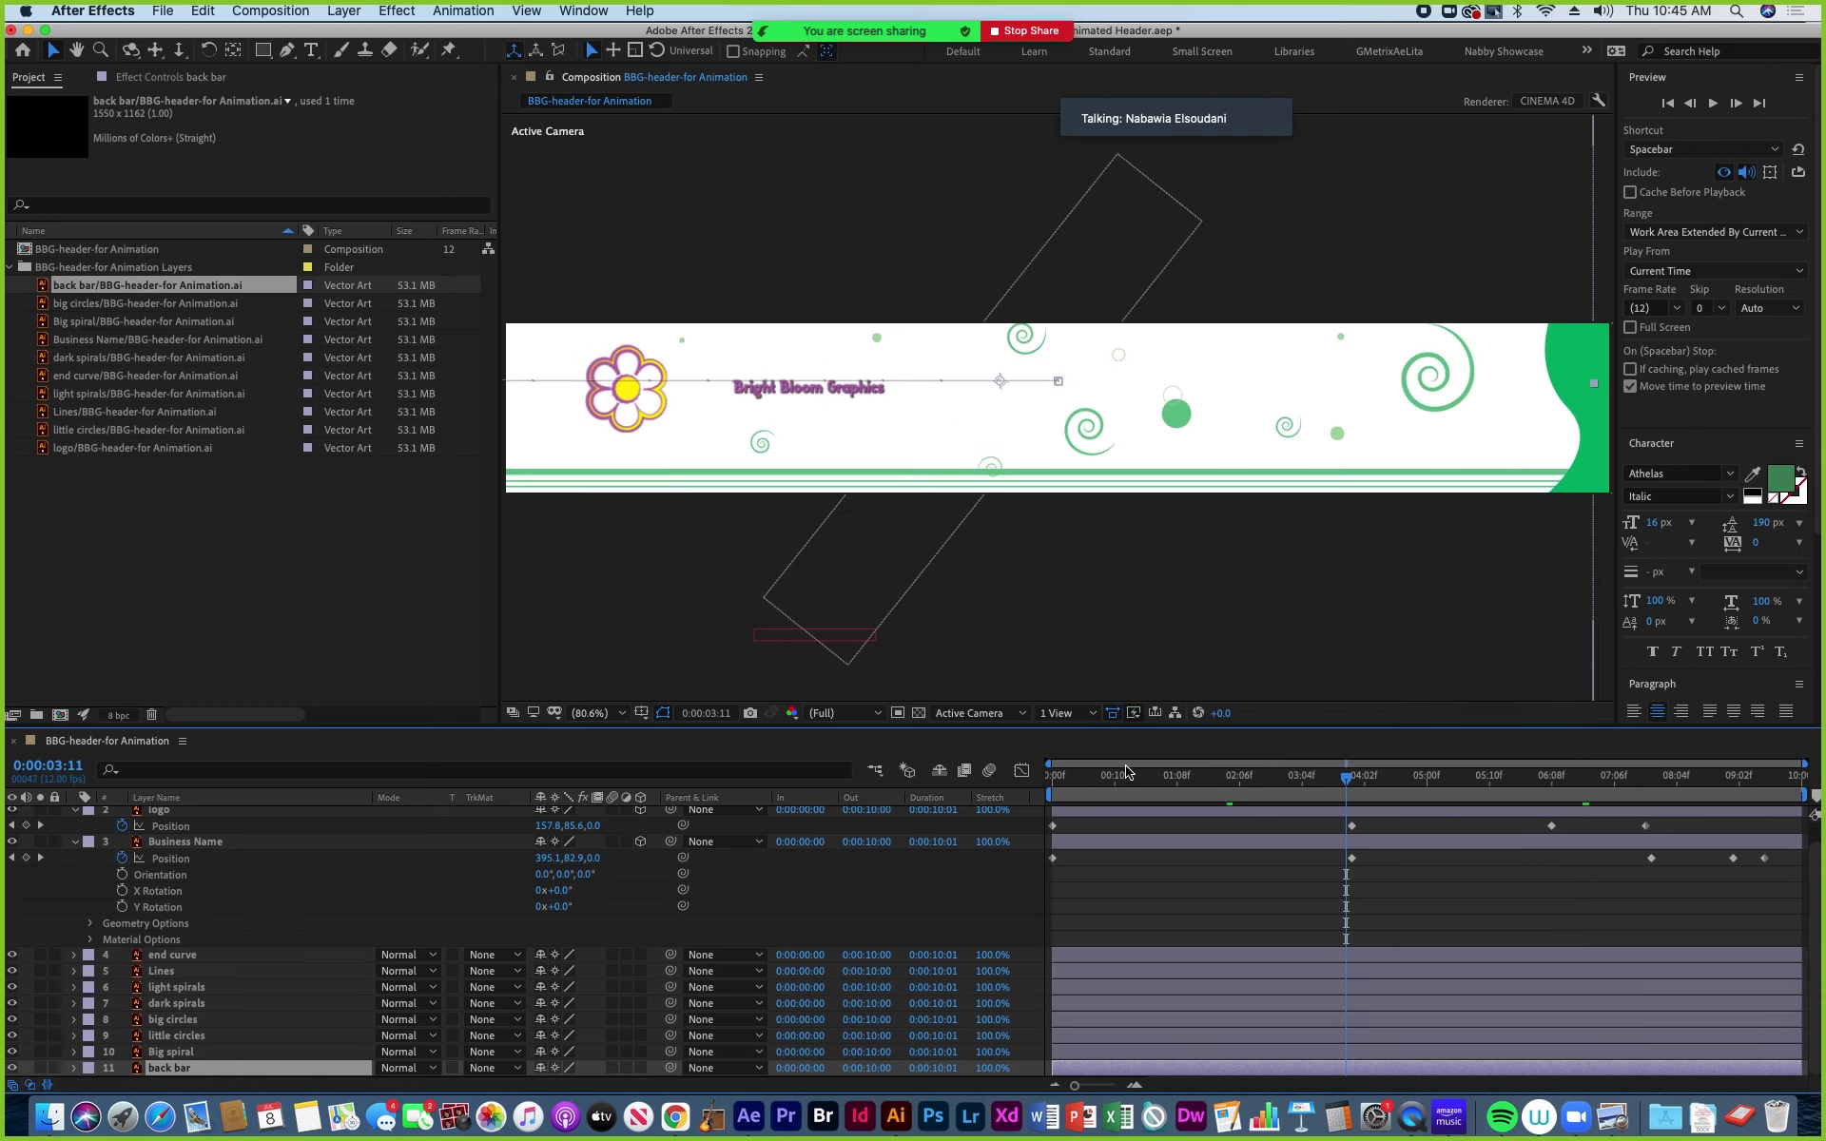
Reload the back bar footage, scrub the timeline to 0:00:06:09 to check it, and return to the first frame.
{"action": "right_click", "coordinate": [45, 291]}
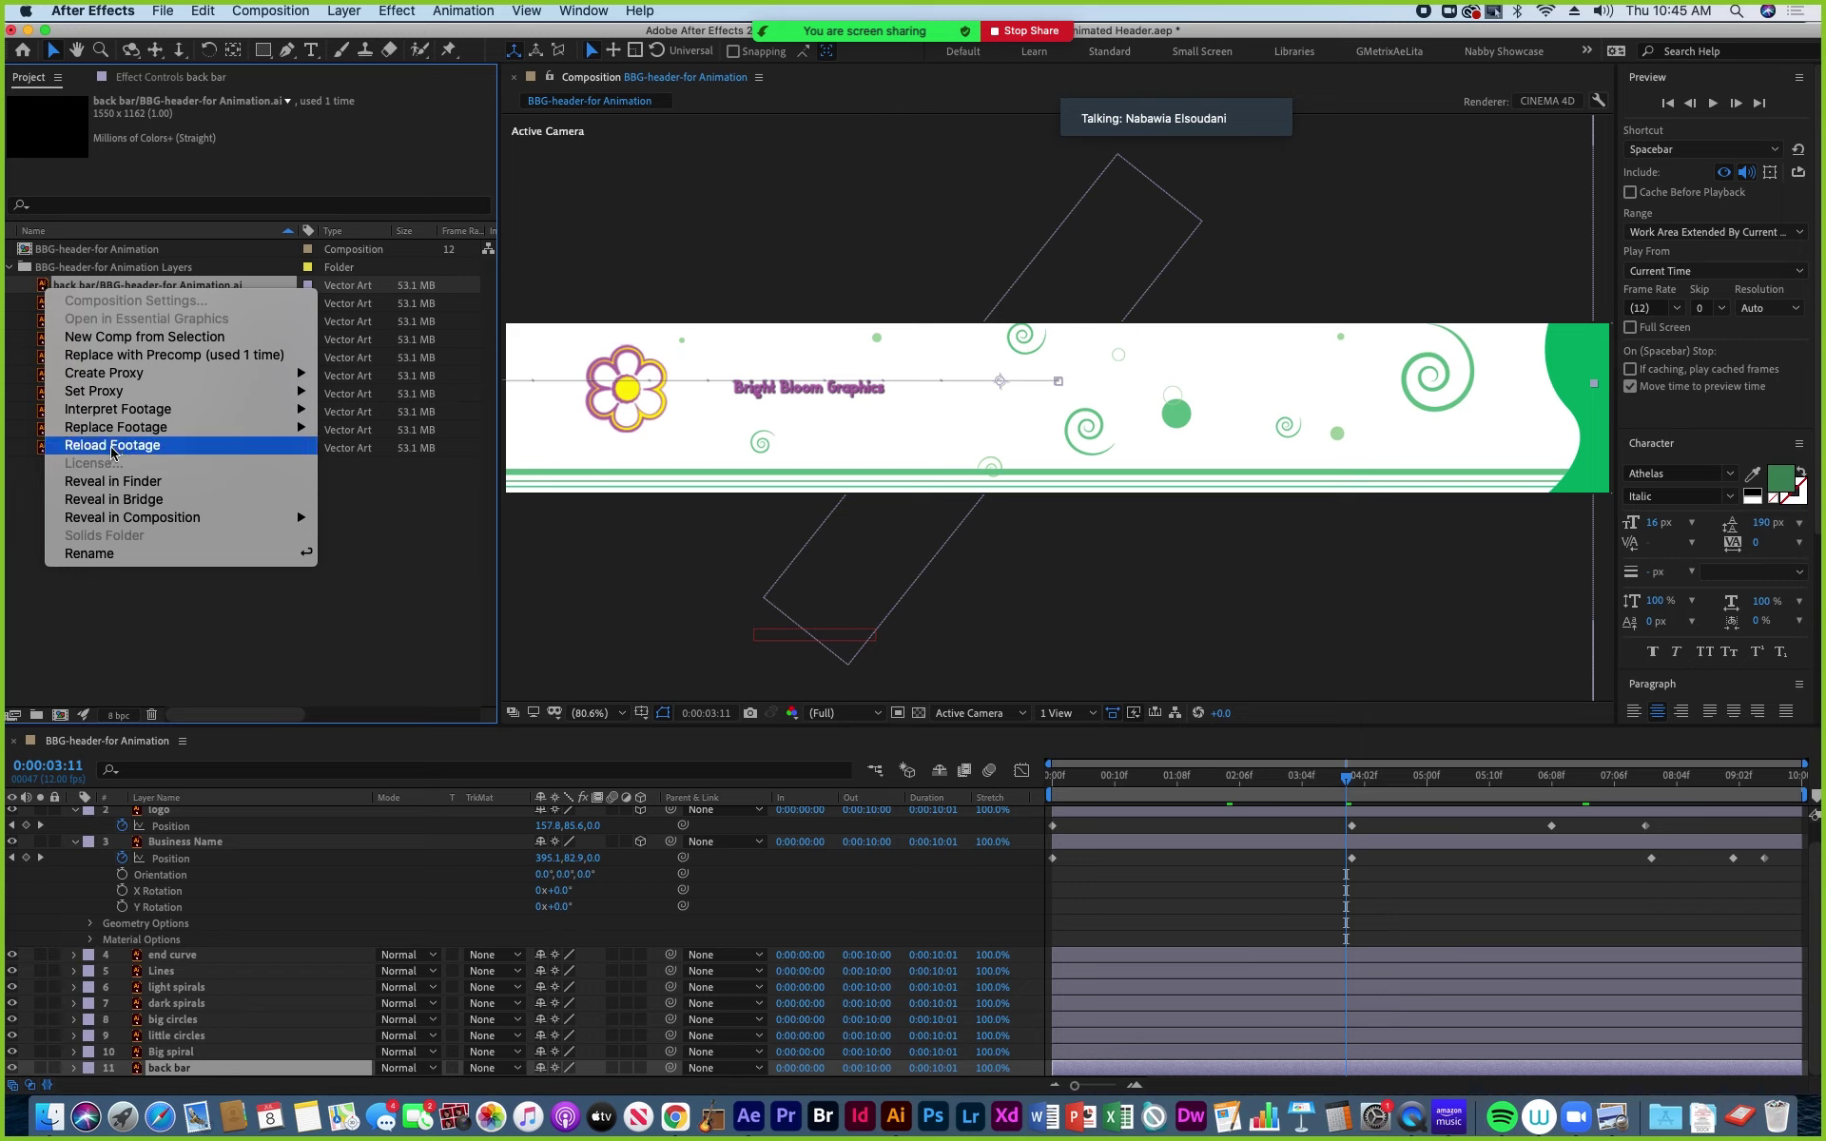
{"action": "left_click", "coordinate": [47, 290]}
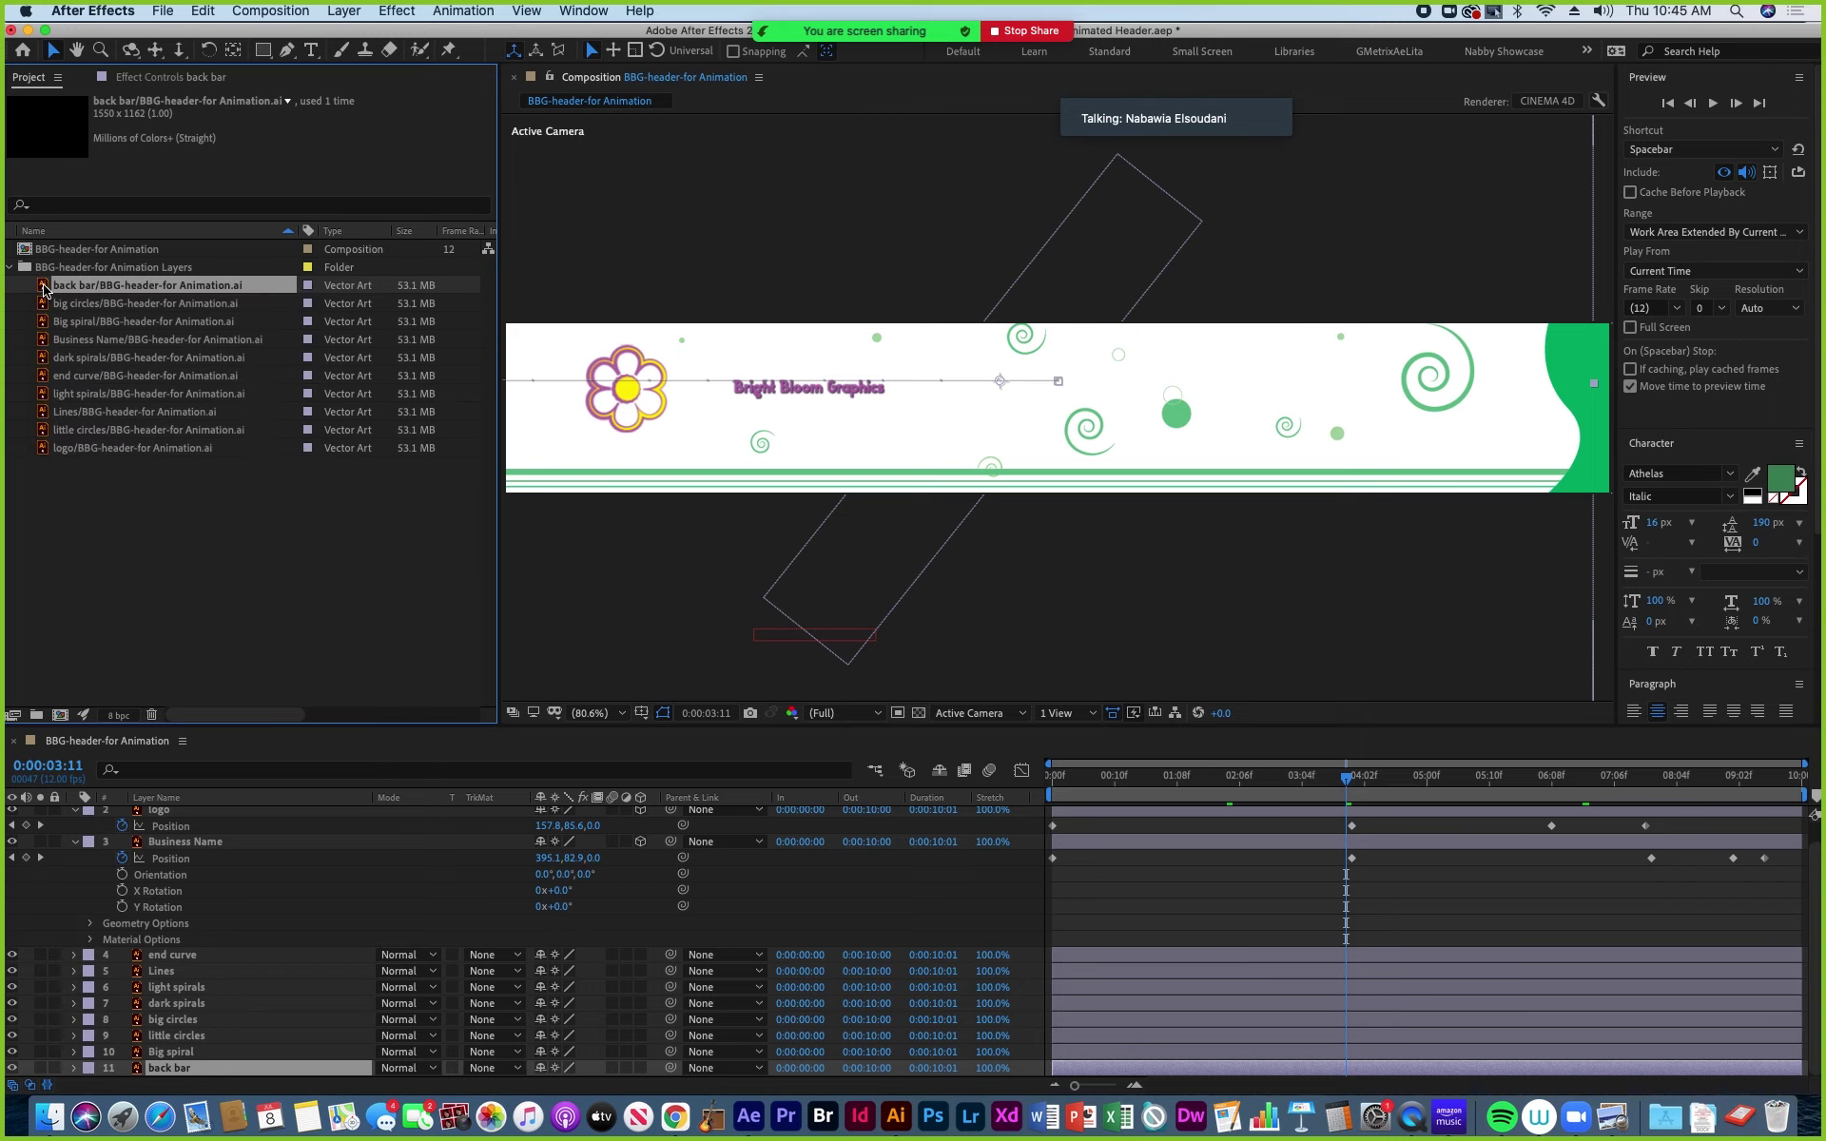
{"action": "right_click", "coordinate": [45, 291]}
{"action": "left_click", "coordinate": [92, 450]}
{"action": "left_click_drag", "start_coordinate": [1336, 788], "coordinate": [1560, 801]}
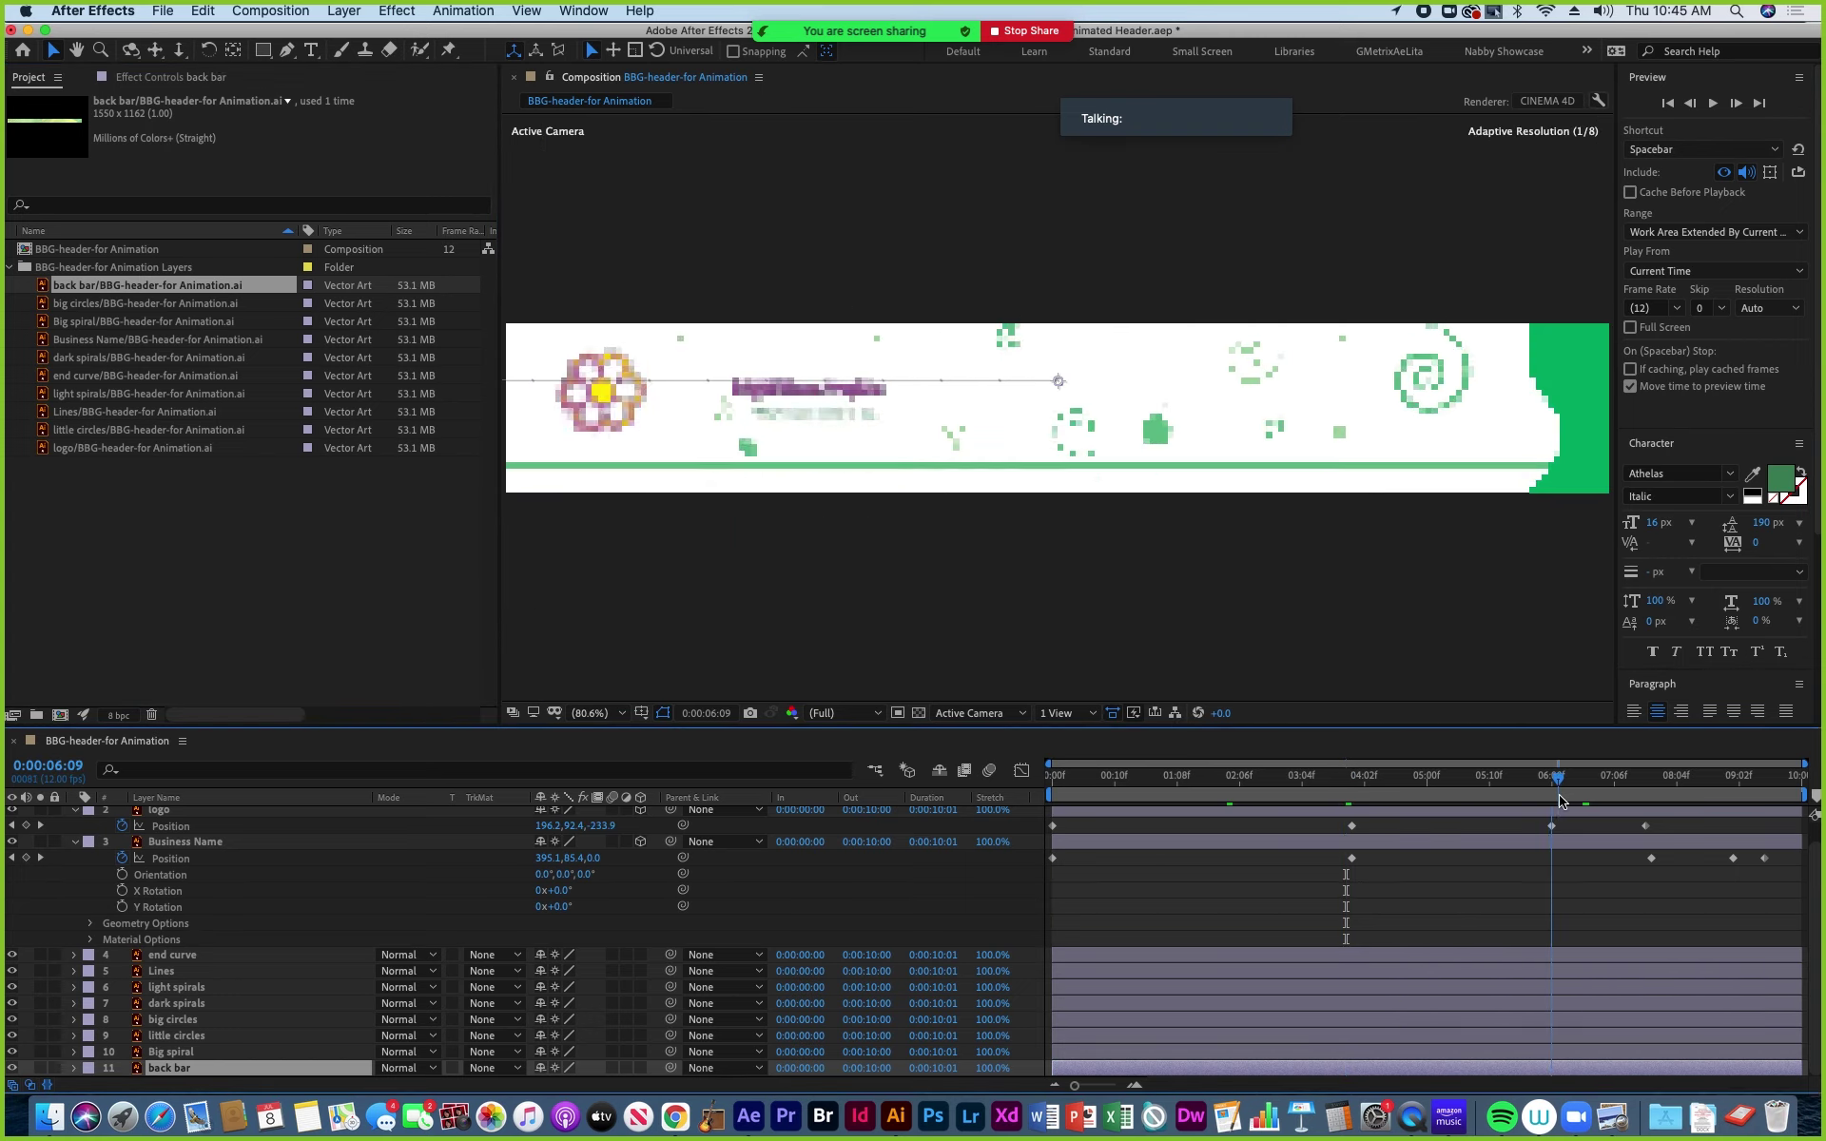
{"action": "key", "text": "Home"}
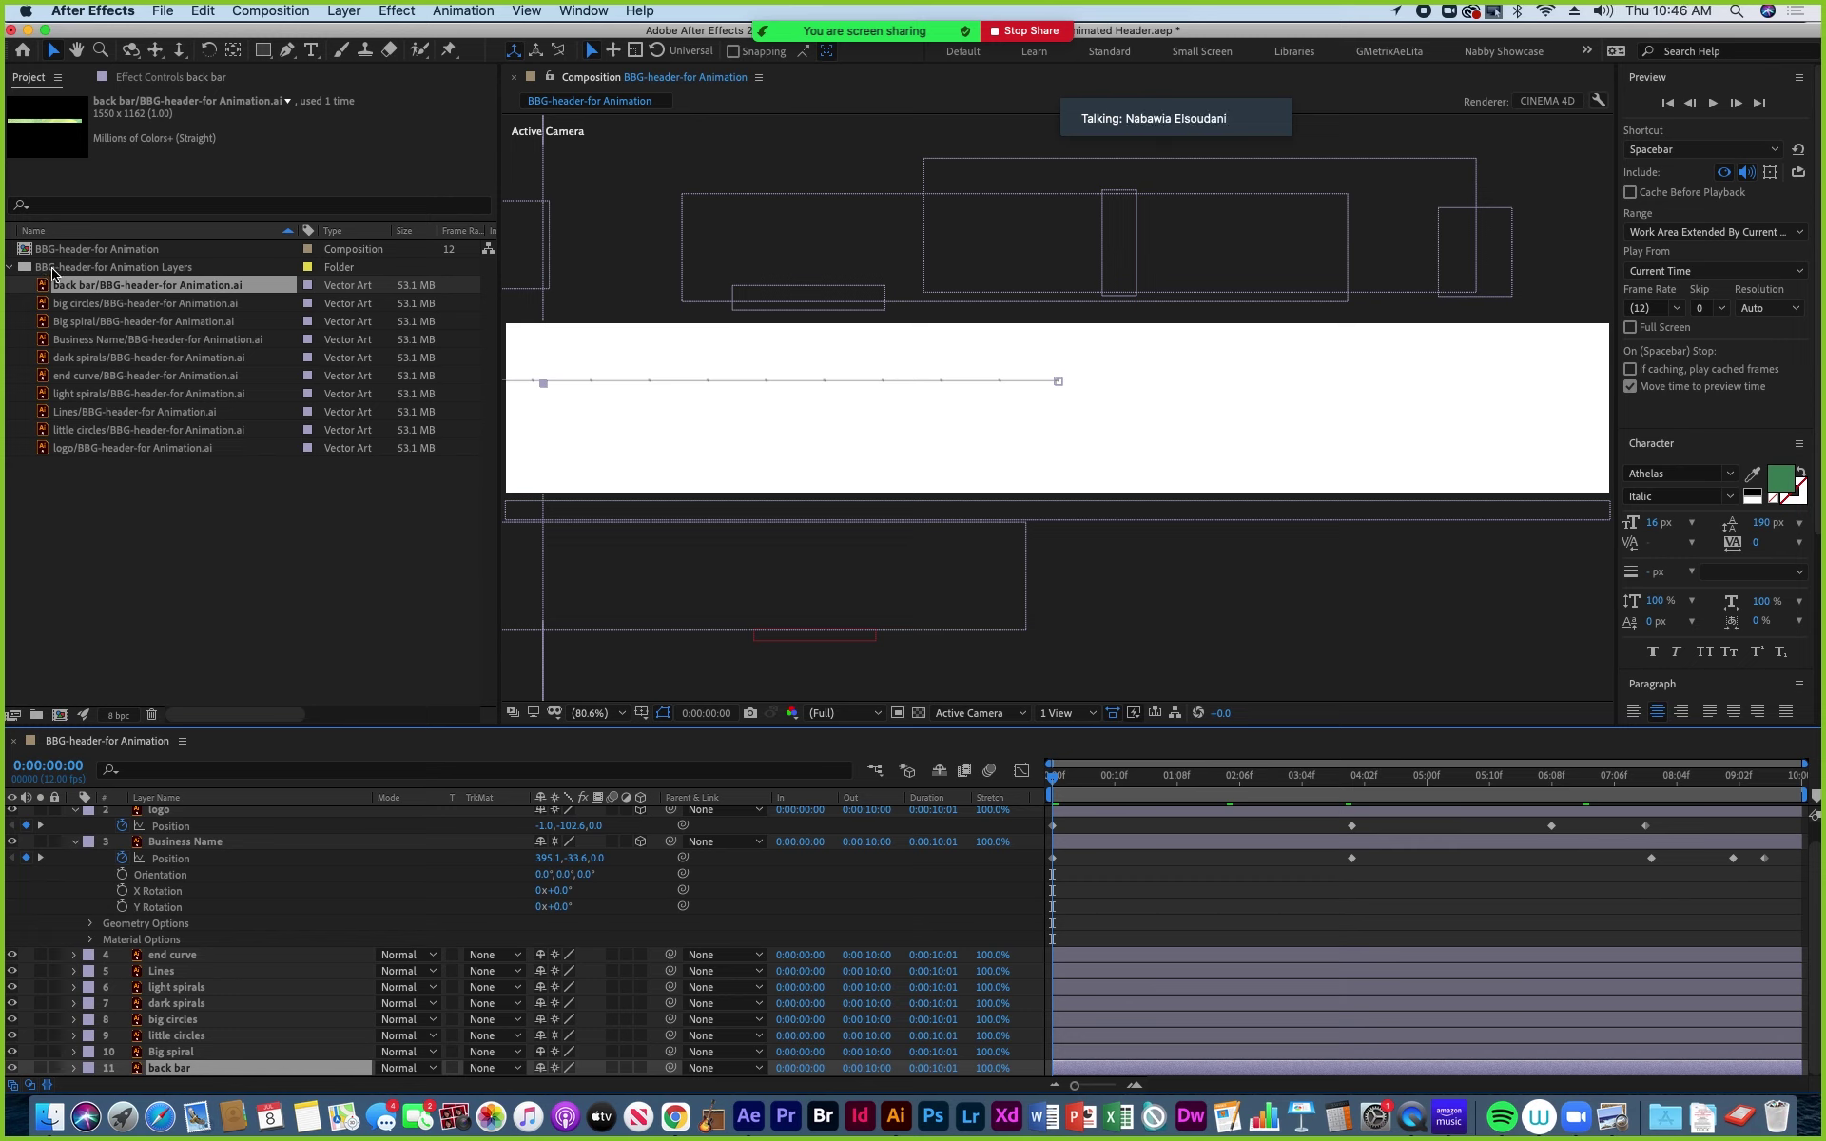
Import BBG-header-for Animation.ai as footage into the BBG-header-for Animation Layers folder.
{"action": "left_click", "coordinate": [52, 271]}
{"action": "left_click", "coordinate": [162, 11]}
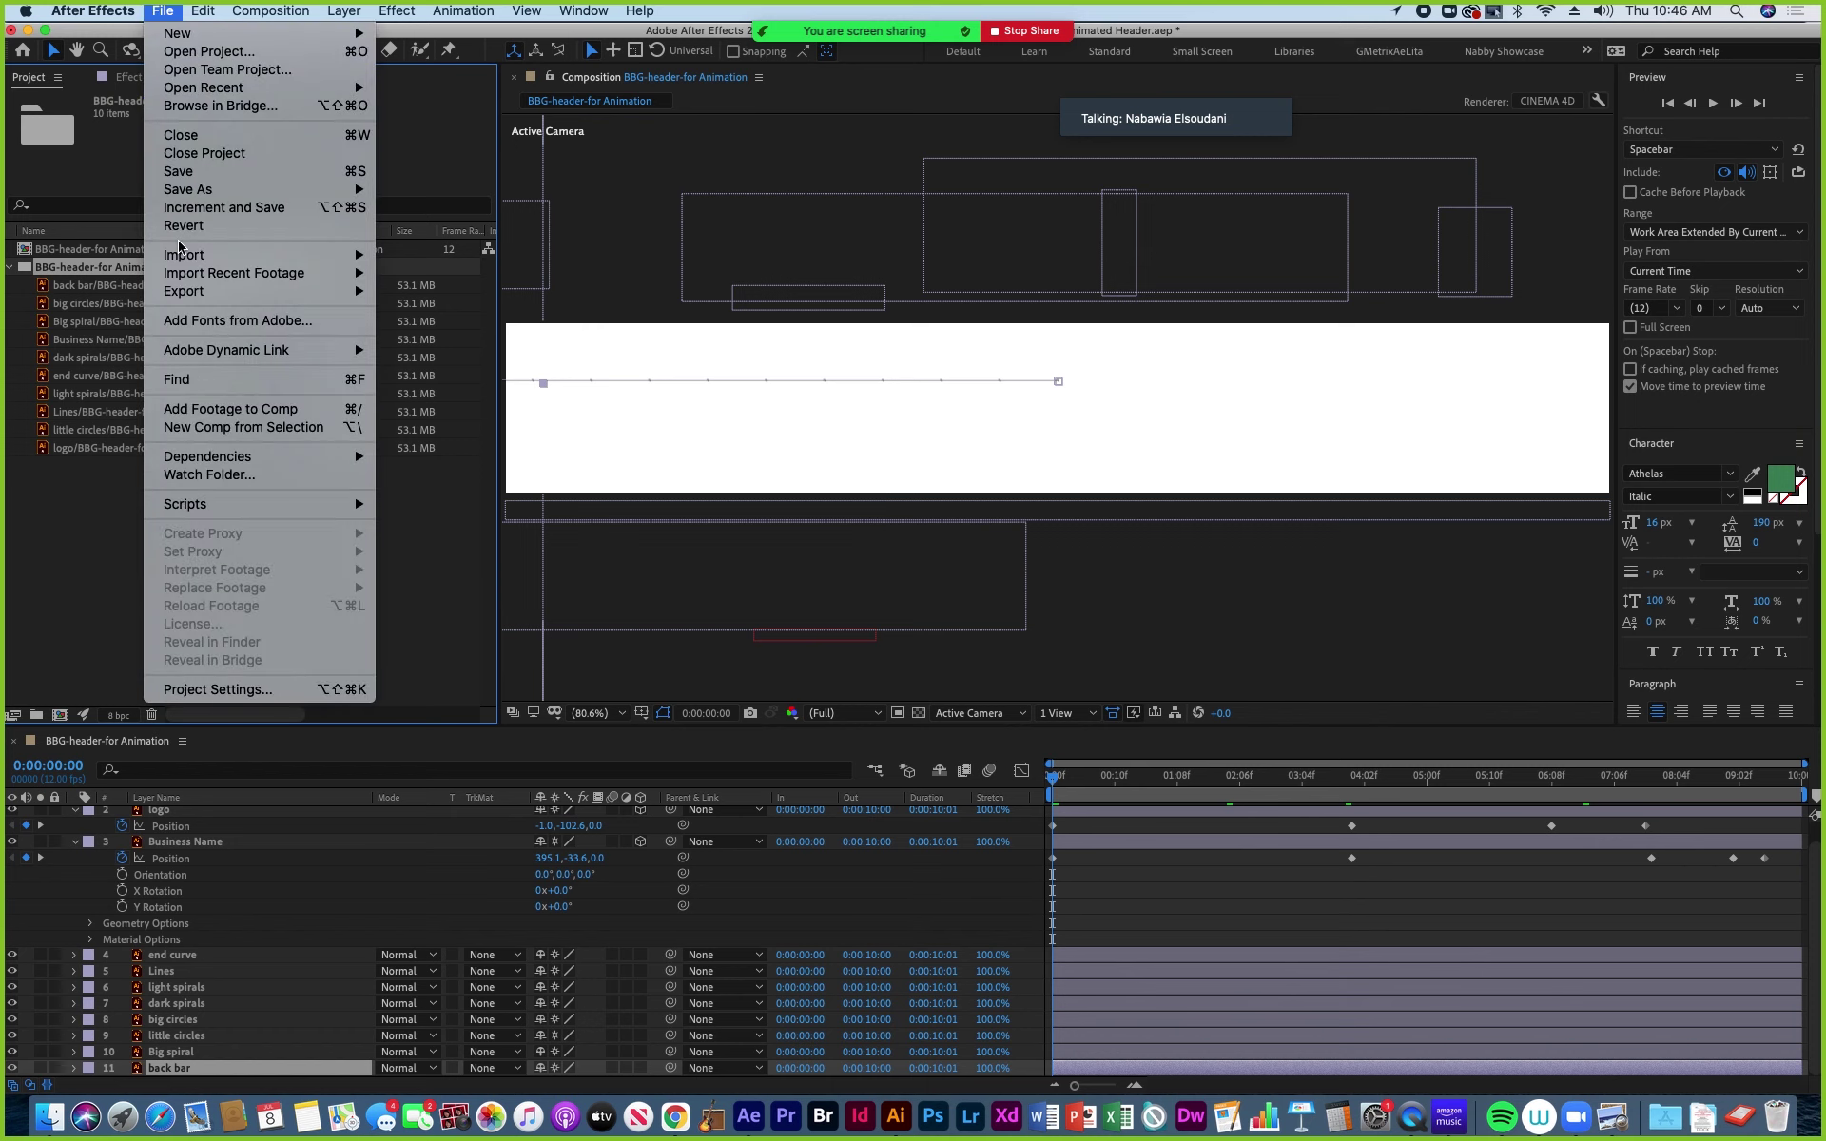
{"action": "mouse_move", "coordinate": [190, 255]}
{"action": "left_click", "coordinate": [414, 255]}
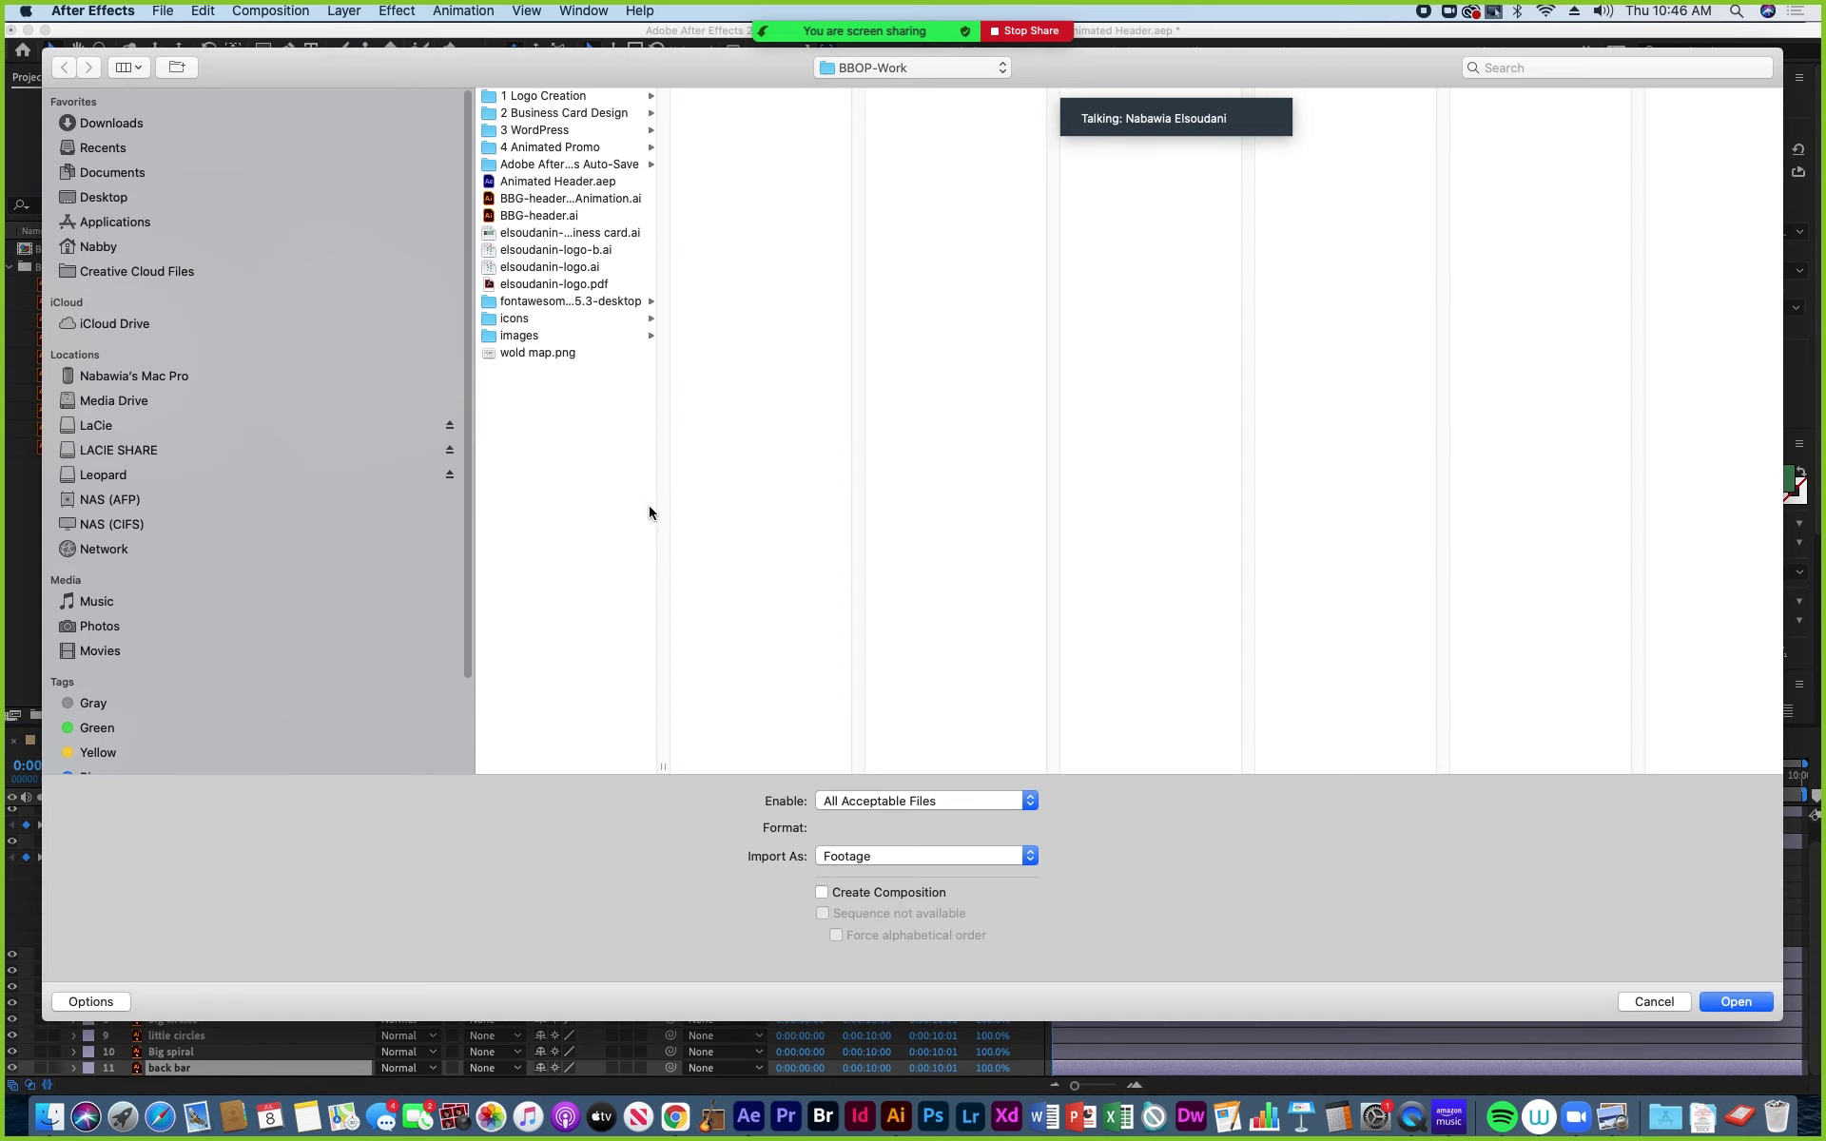
{"action": "left_click", "coordinate": [511, 200]}
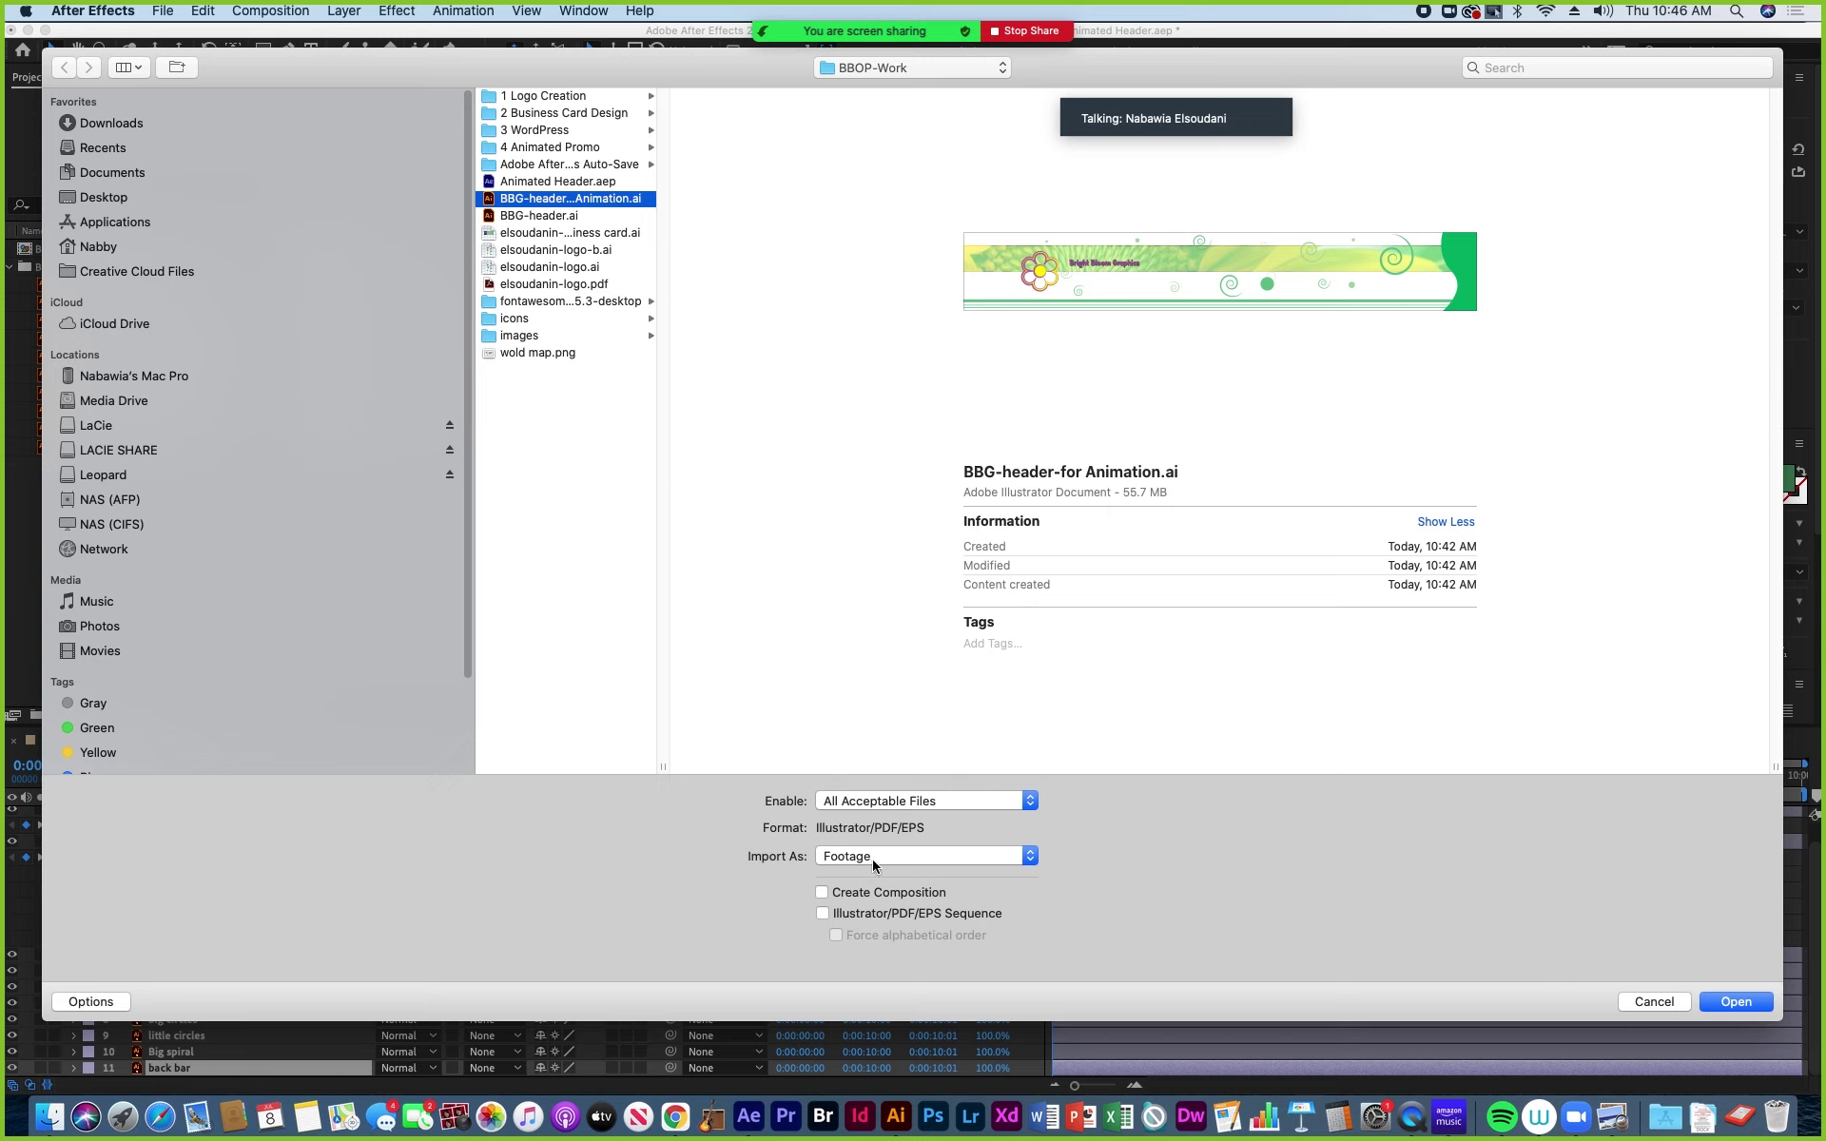
{"action": "left_click", "coordinate": [1735, 1003]}
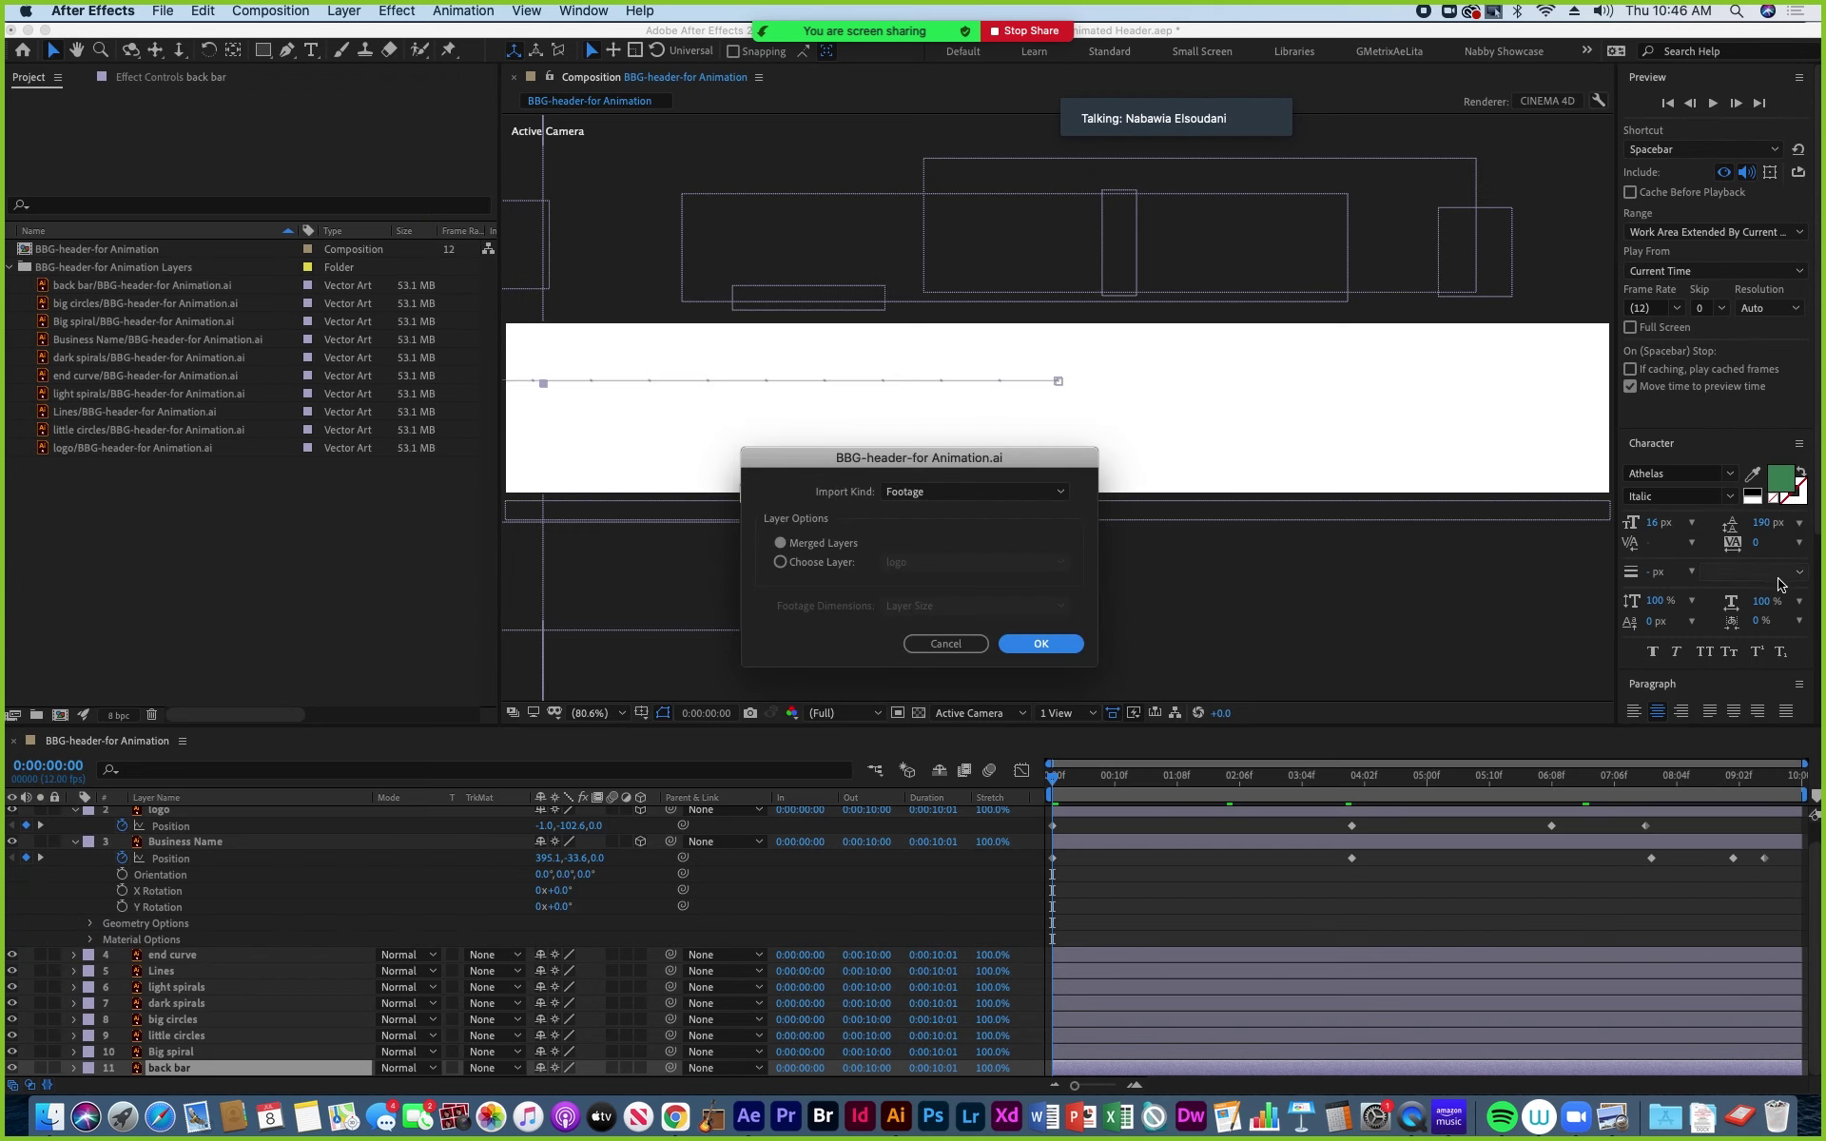
Limit the import to the back bar layer, keeping the footage dimensions at Layer Size.
{"action": "left_click", "coordinate": [779, 562]}
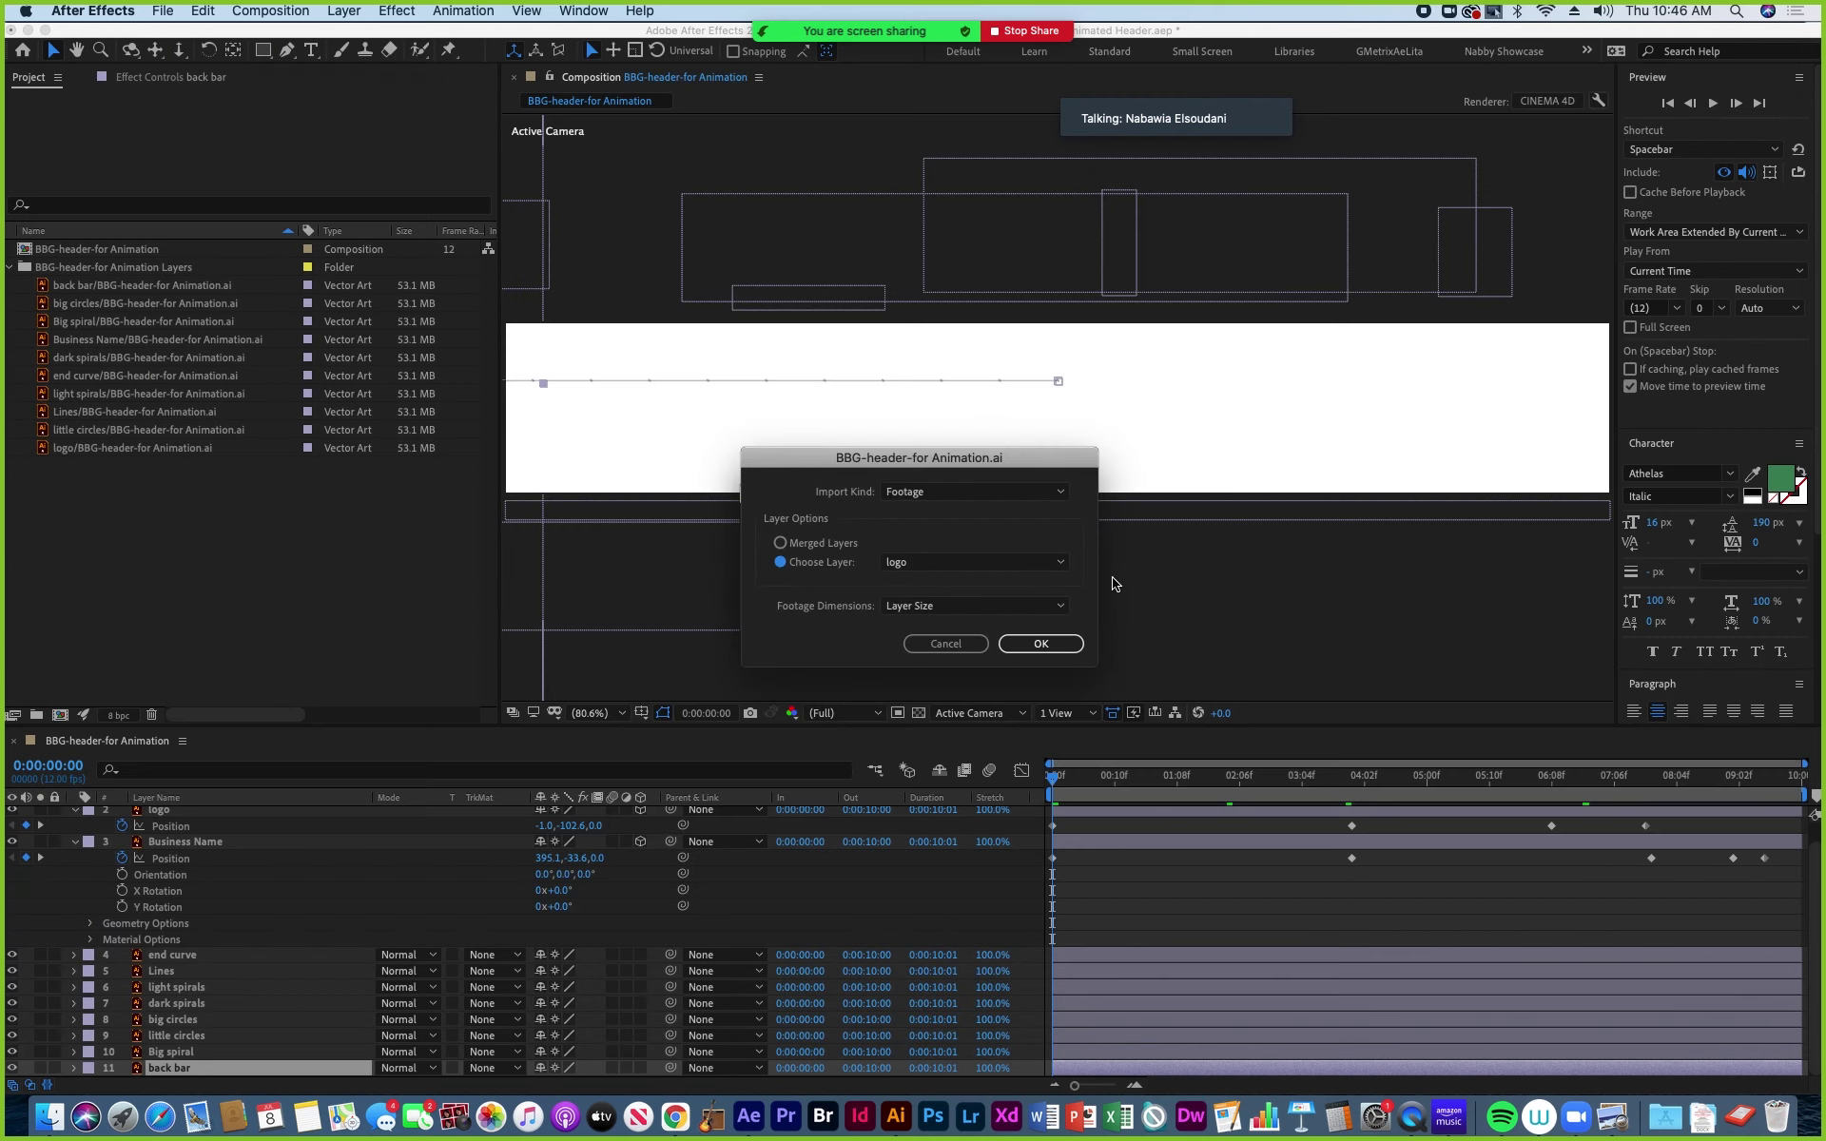
{"action": "left_click", "coordinate": [1060, 563]}
{"action": "left_click", "coordinate": [933, 778]}
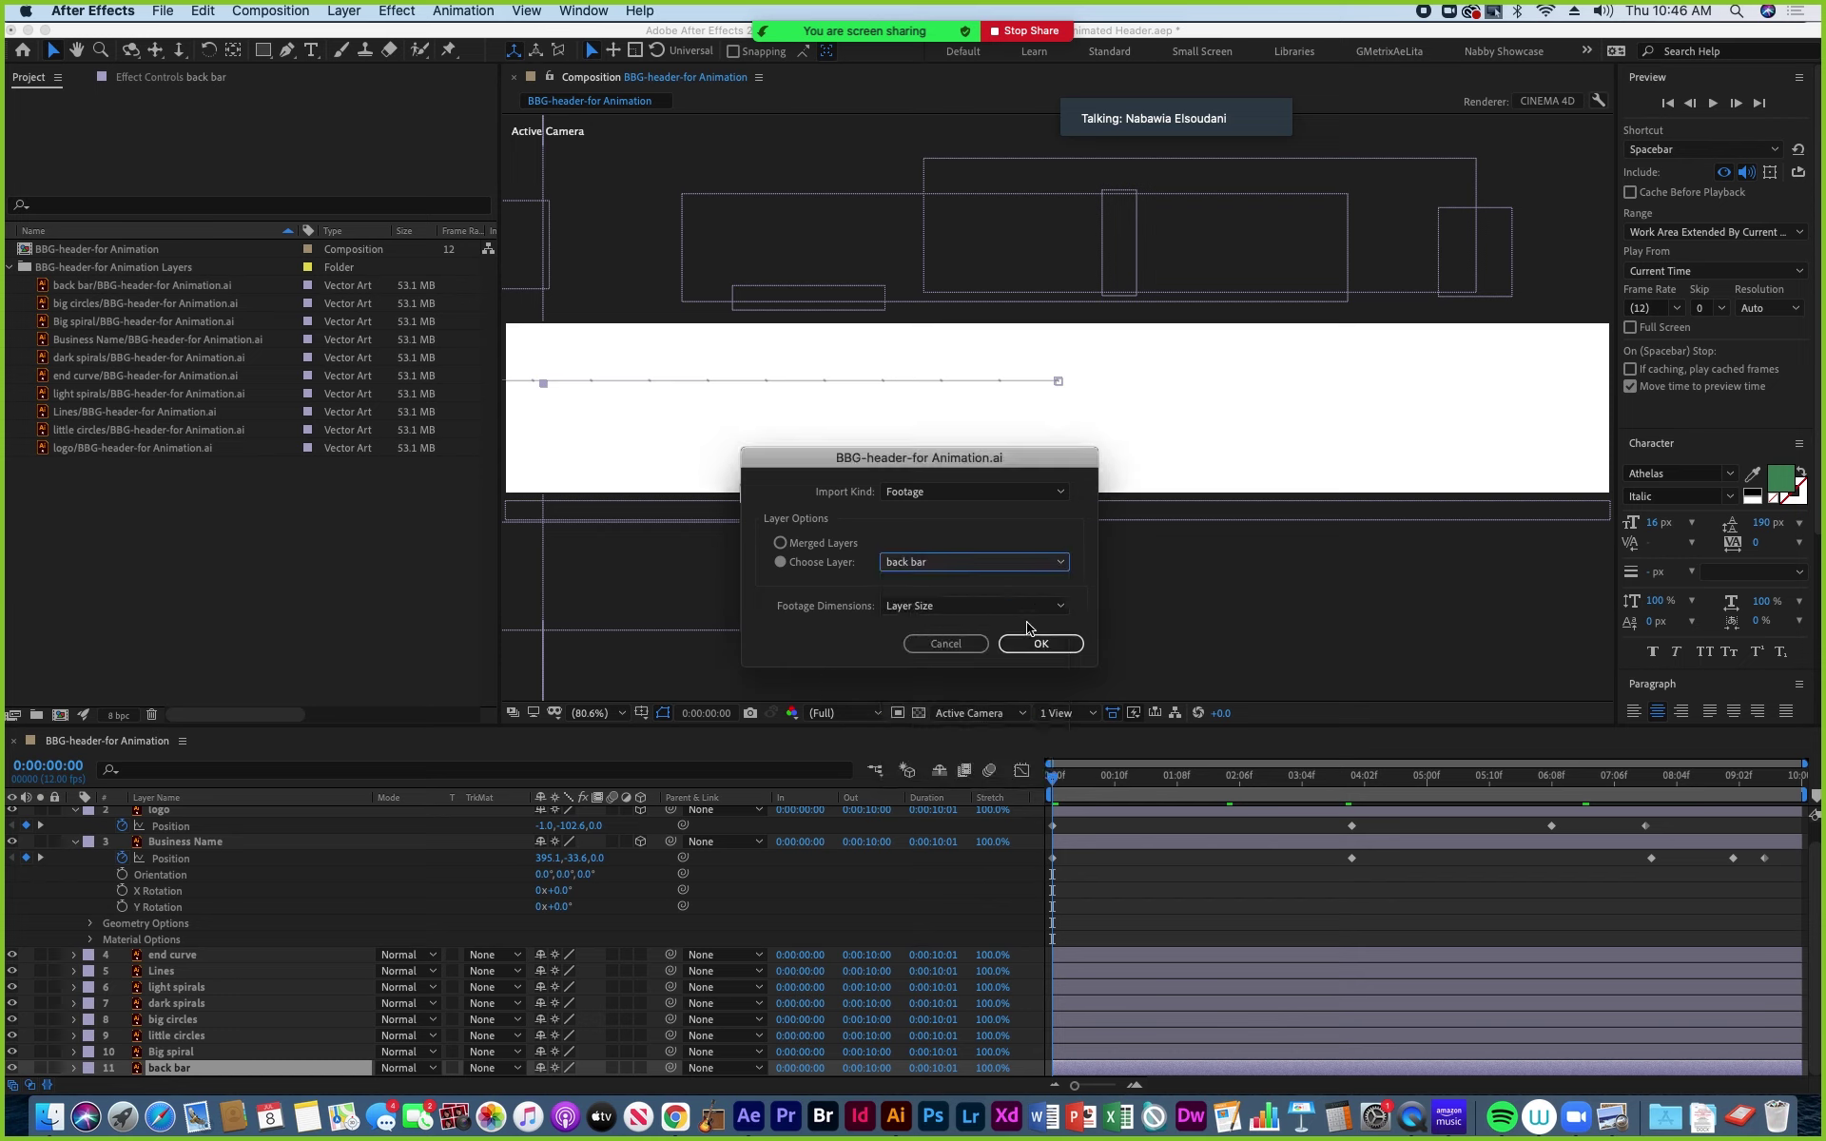
{"action": "left_click", "coordinate": [1051, 647]}
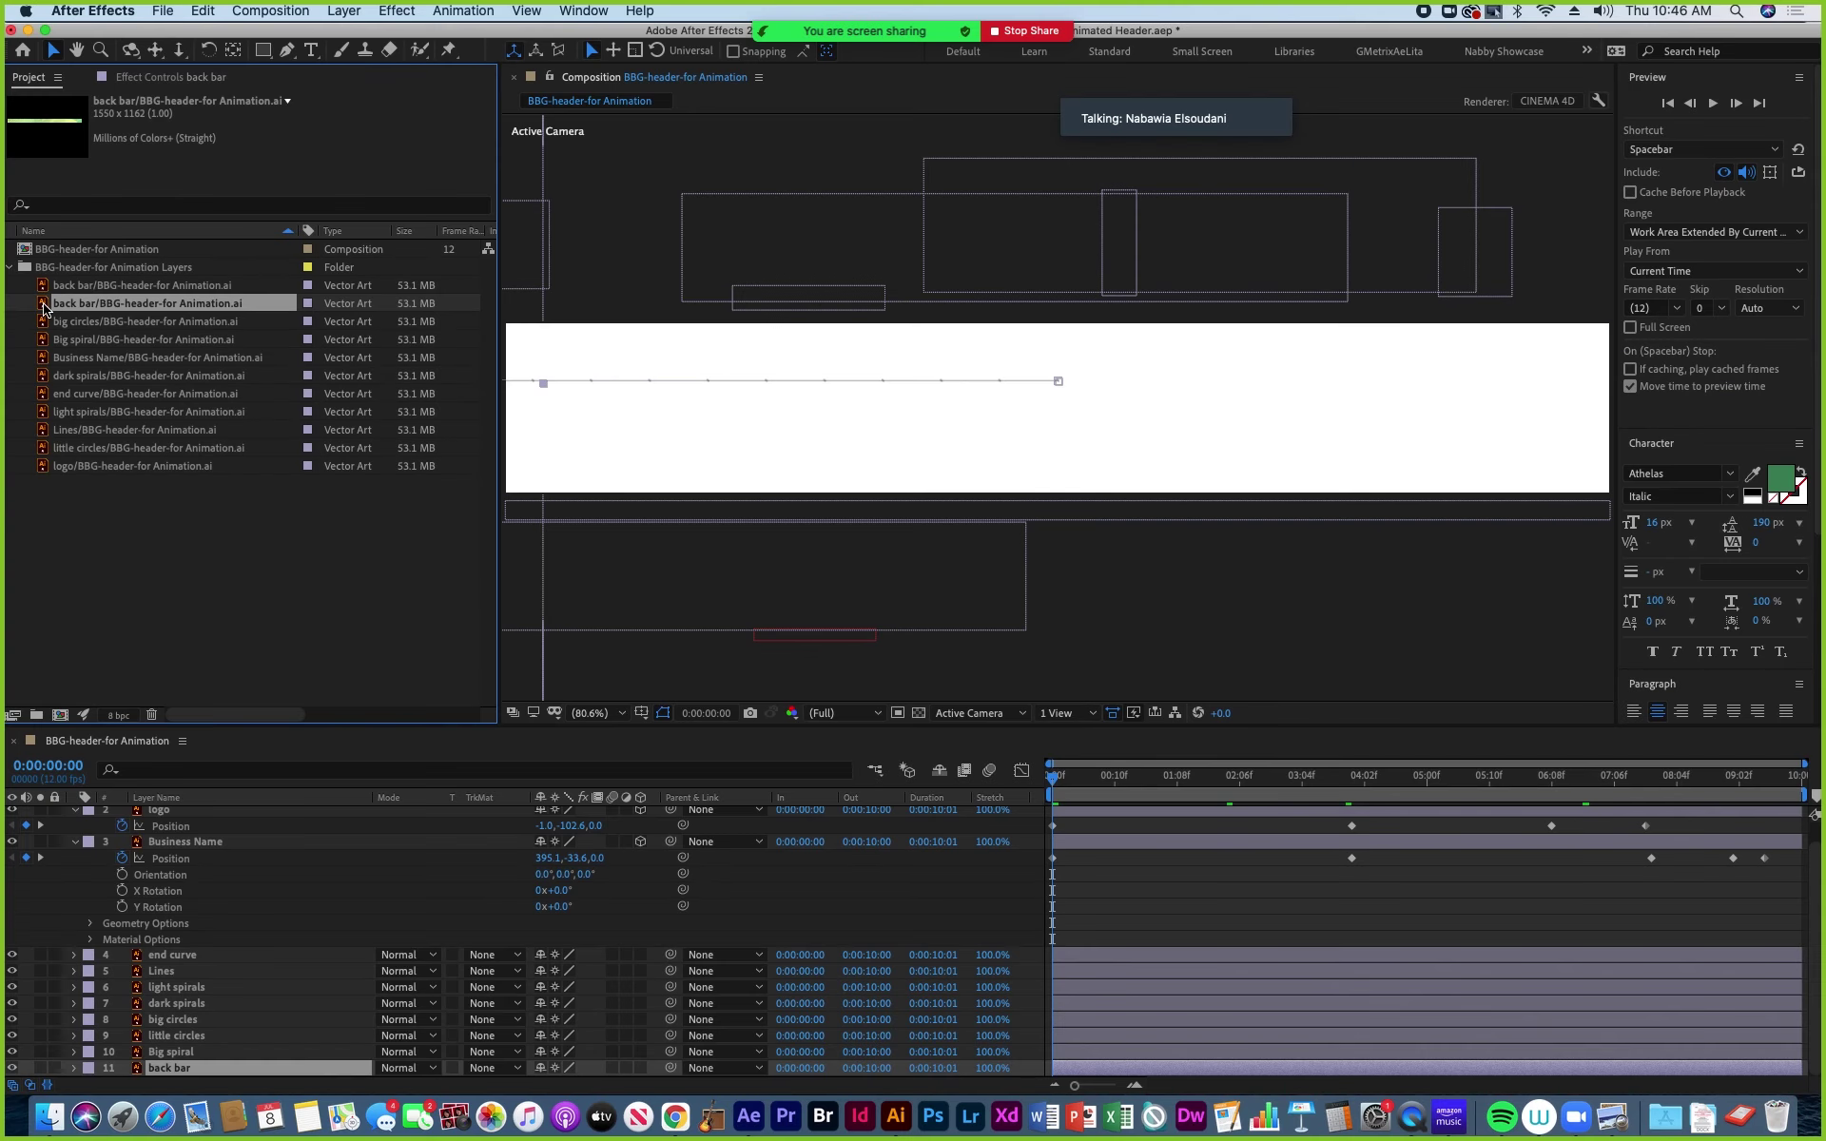
Open the two back bar footage items alternately to compare the original with the newly imported one.
{"action": "double_click", "coordinate": [45, 304]}
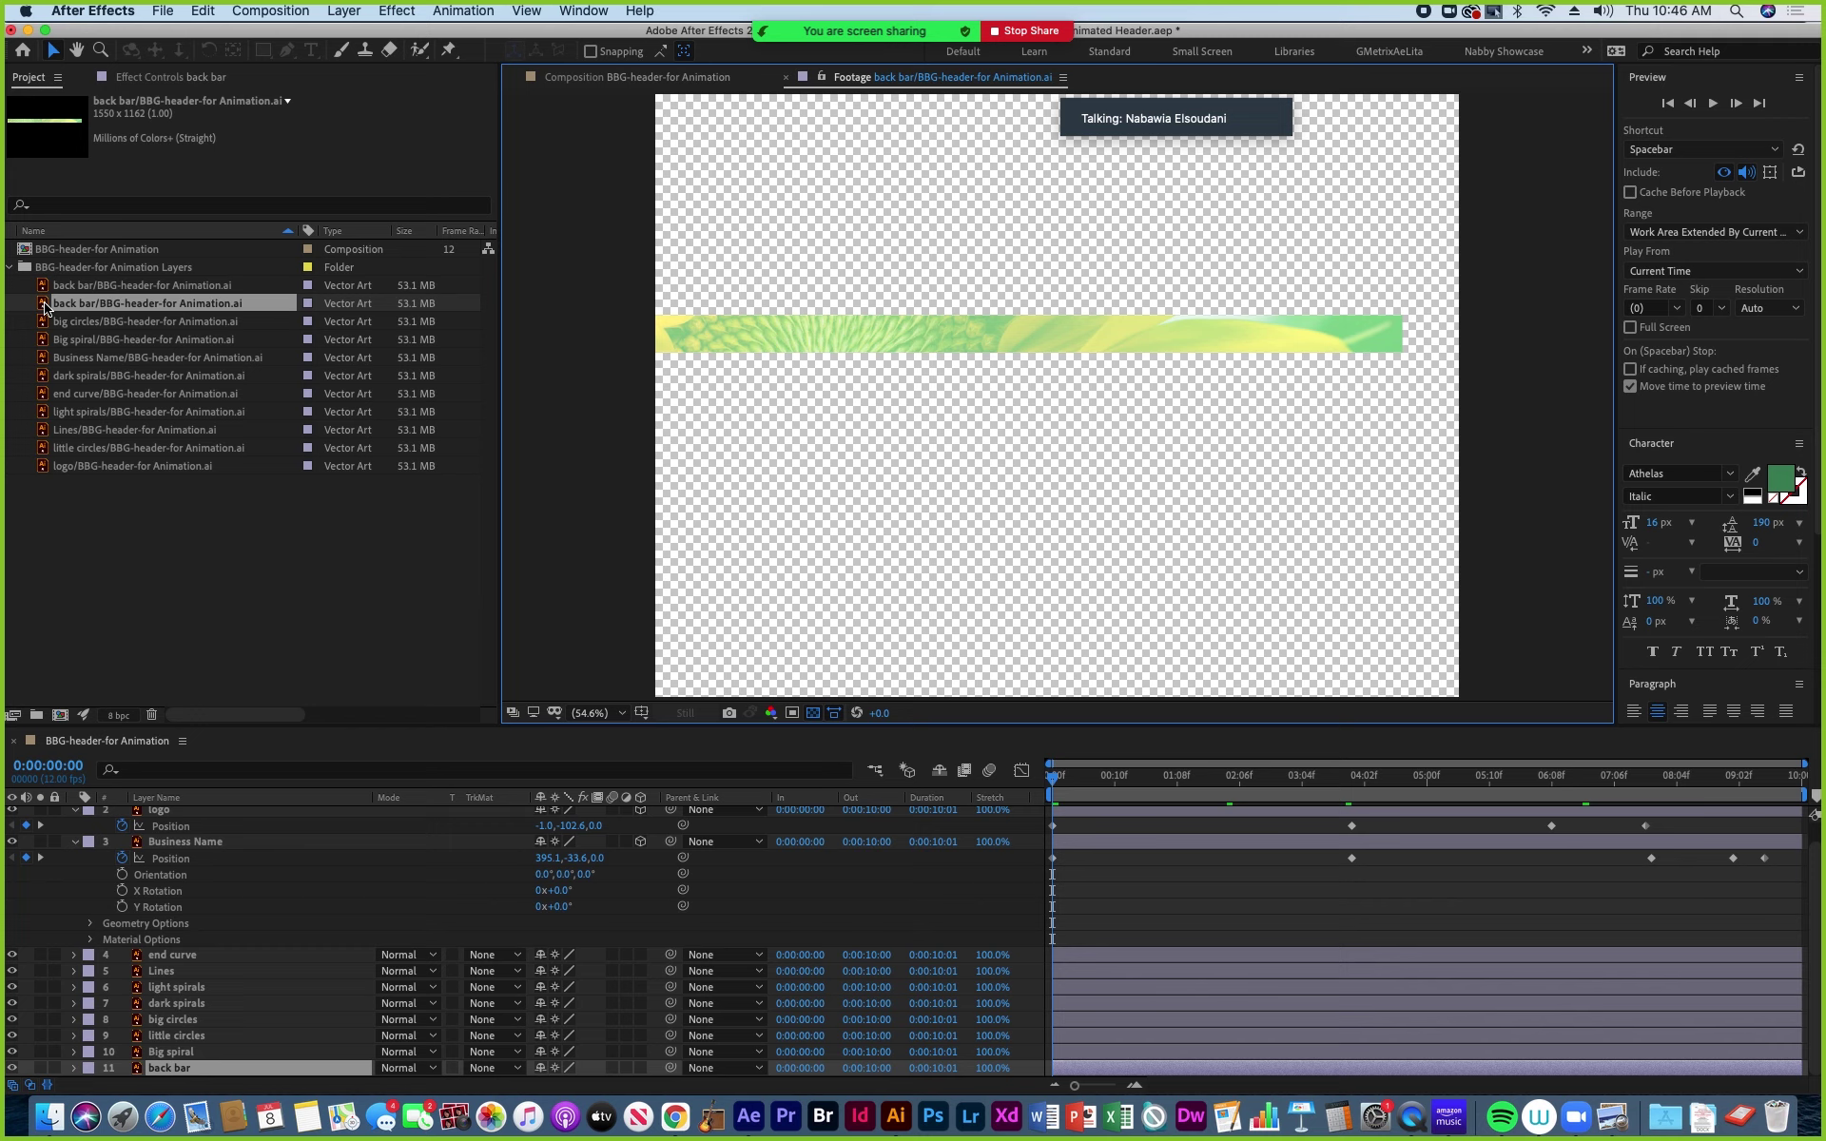
{"action": "double_click", "coordinate": [44, 285]}
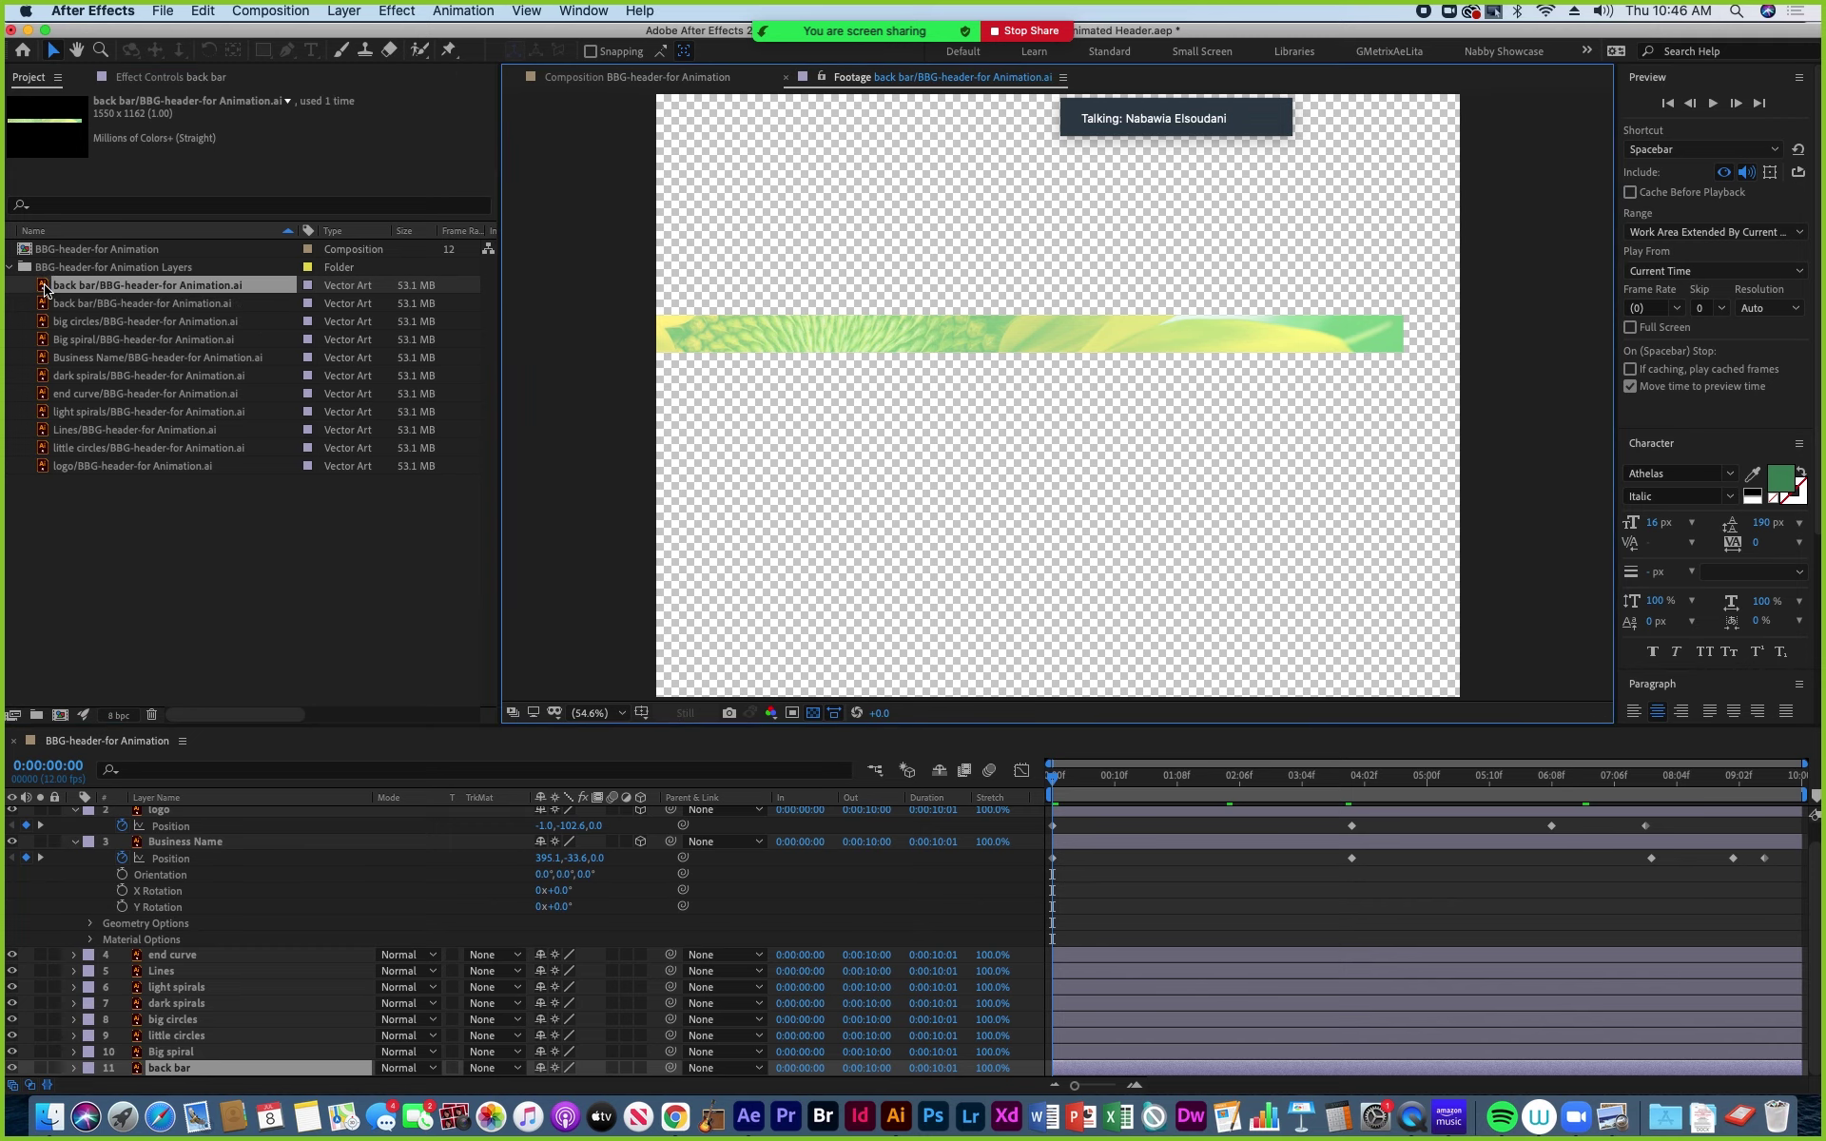
{"action": "double_click", "coordinate": [45, 303]}
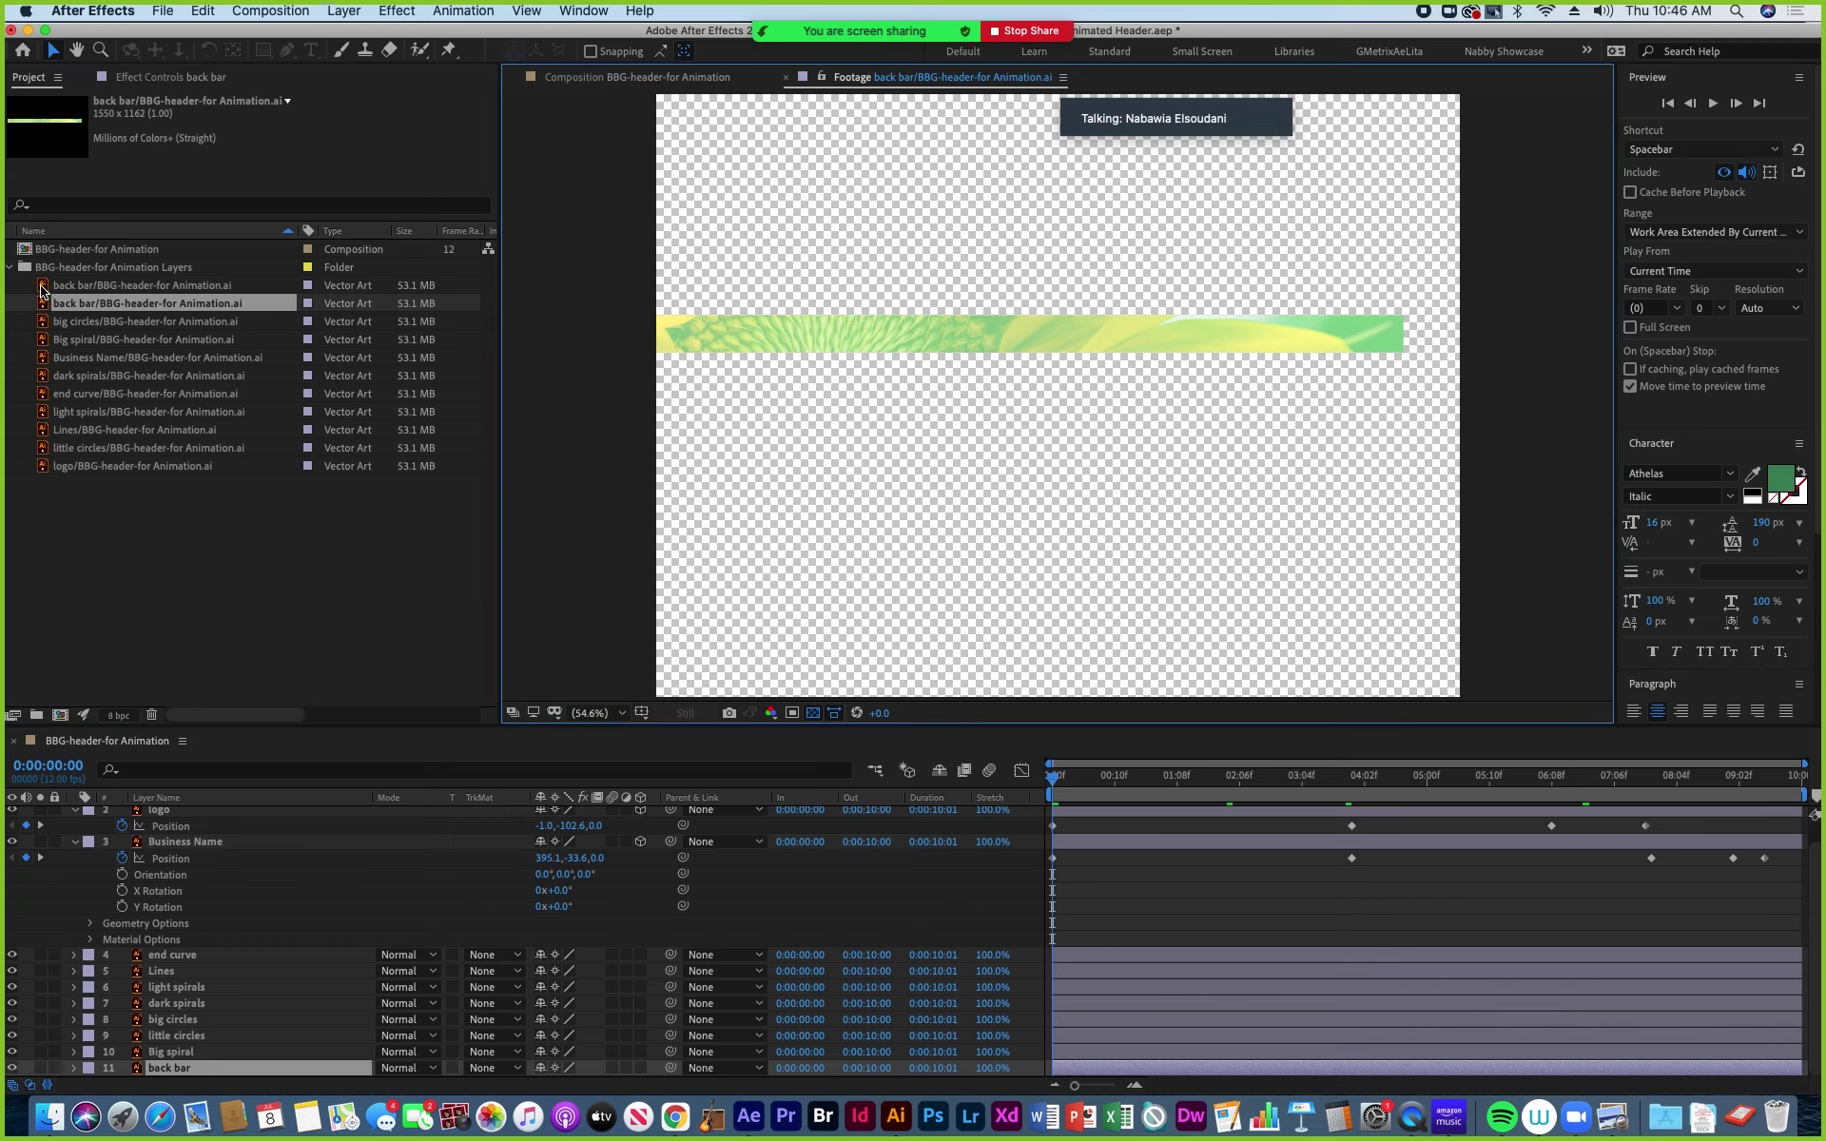
{"action": "double_click", "coordinate": [44, 285]}
{"action": "double_click", "coordinate": [48, 303]}
{"action": "double_click", "coordinate": [45, 286]}
{"action": "double_click", "coordinate": [43, 305]}
Return to the BBG-header-for Animation composition and scrub through its timeline to examine the back bar.
{"action": "left_click", "coordinate": [620, 78]}
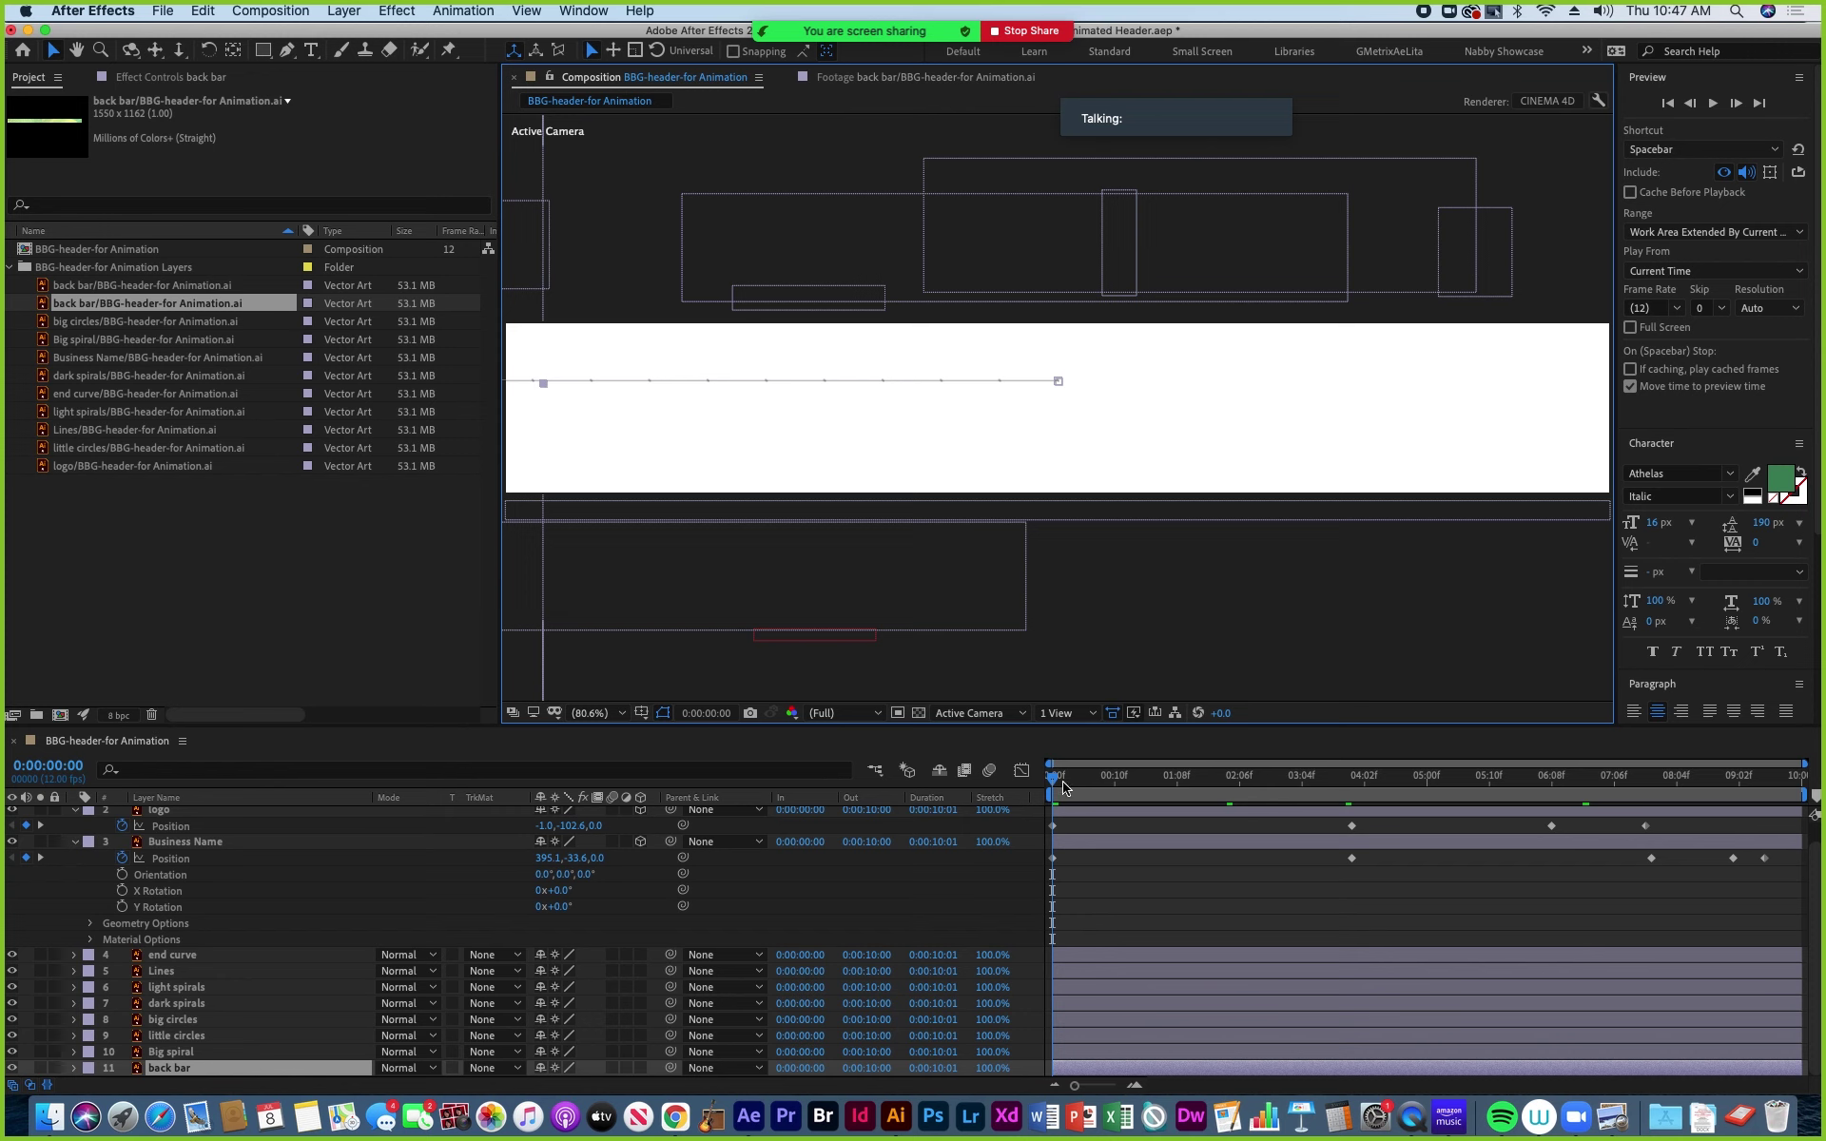
{"action": "left_click", "coordinate": [1063, 782]}
{"action": "left_click_drag", "start_coordinate": [1063, 785], "coordinate": [1027, 808]}
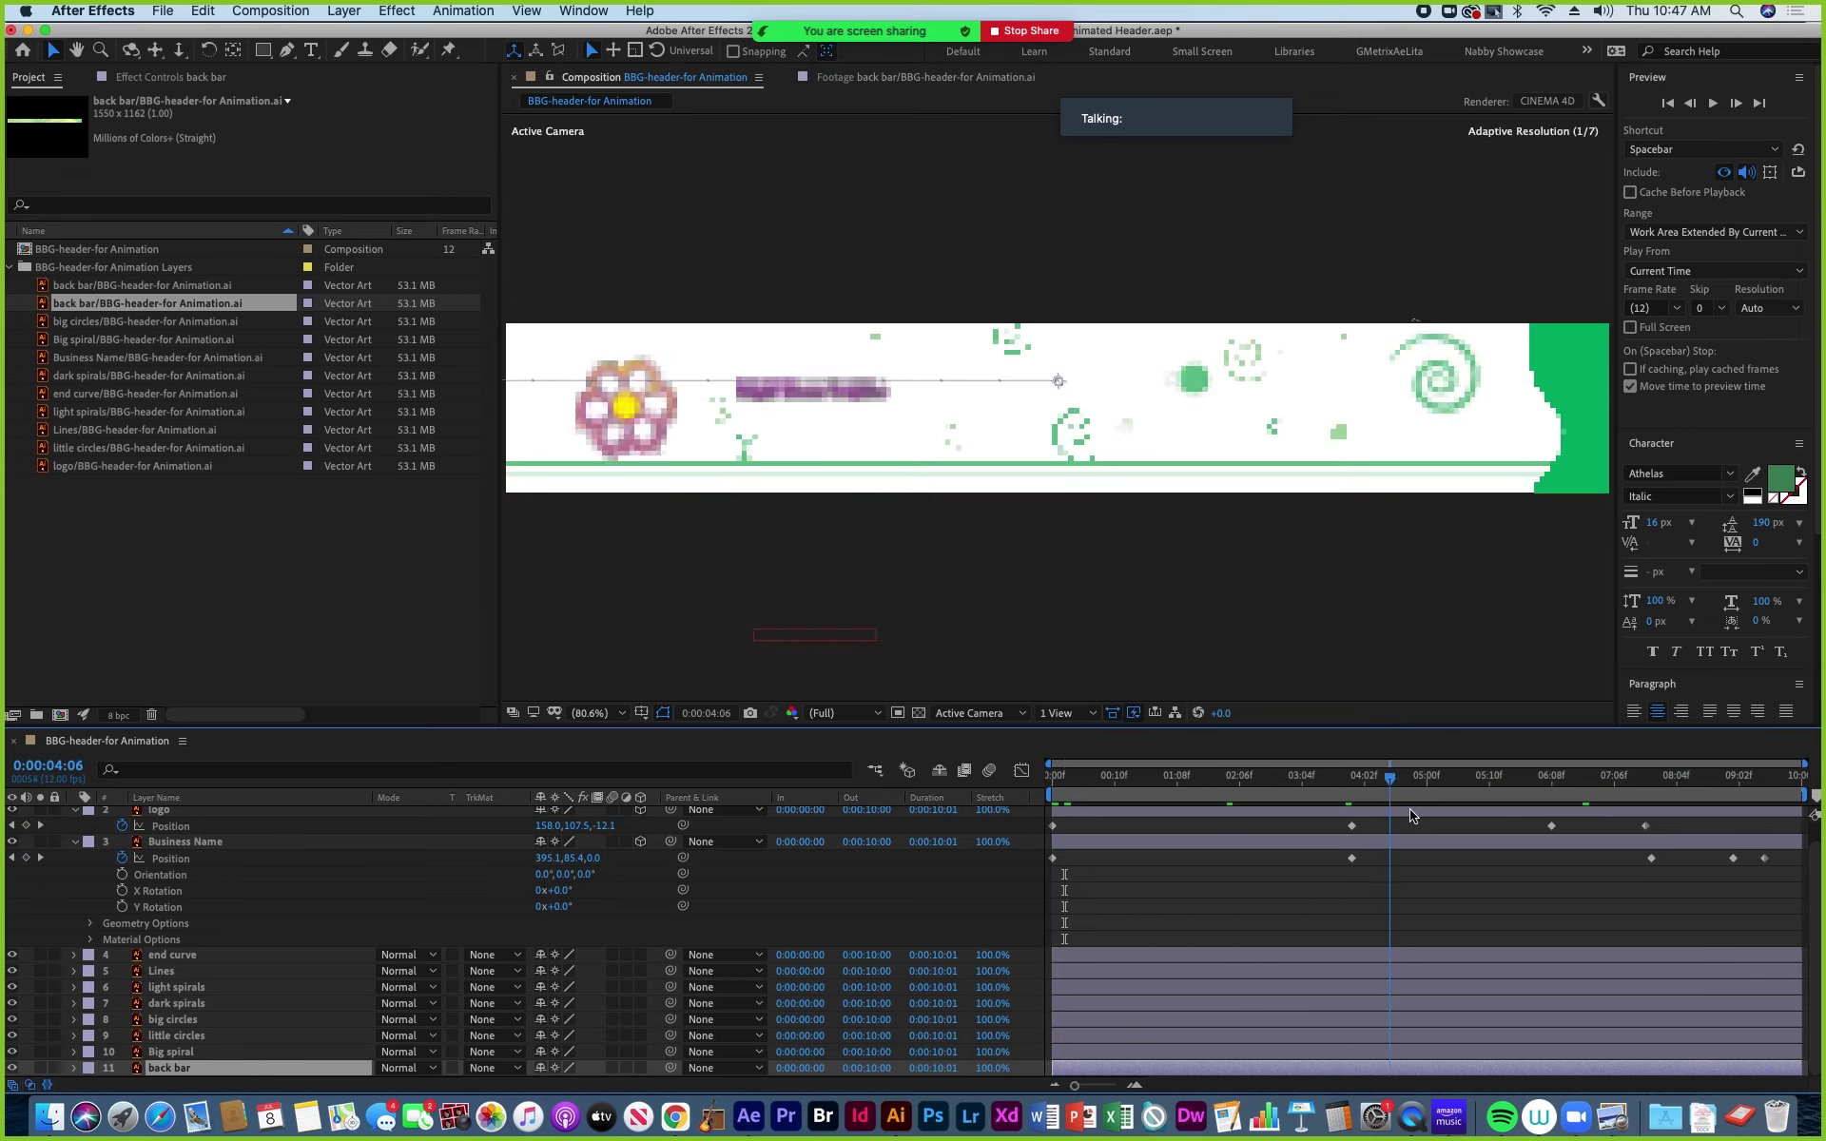
Save and close the project, and reopen Animated Header.aep from the recent projects.
{"action": "key", "text": "space"}
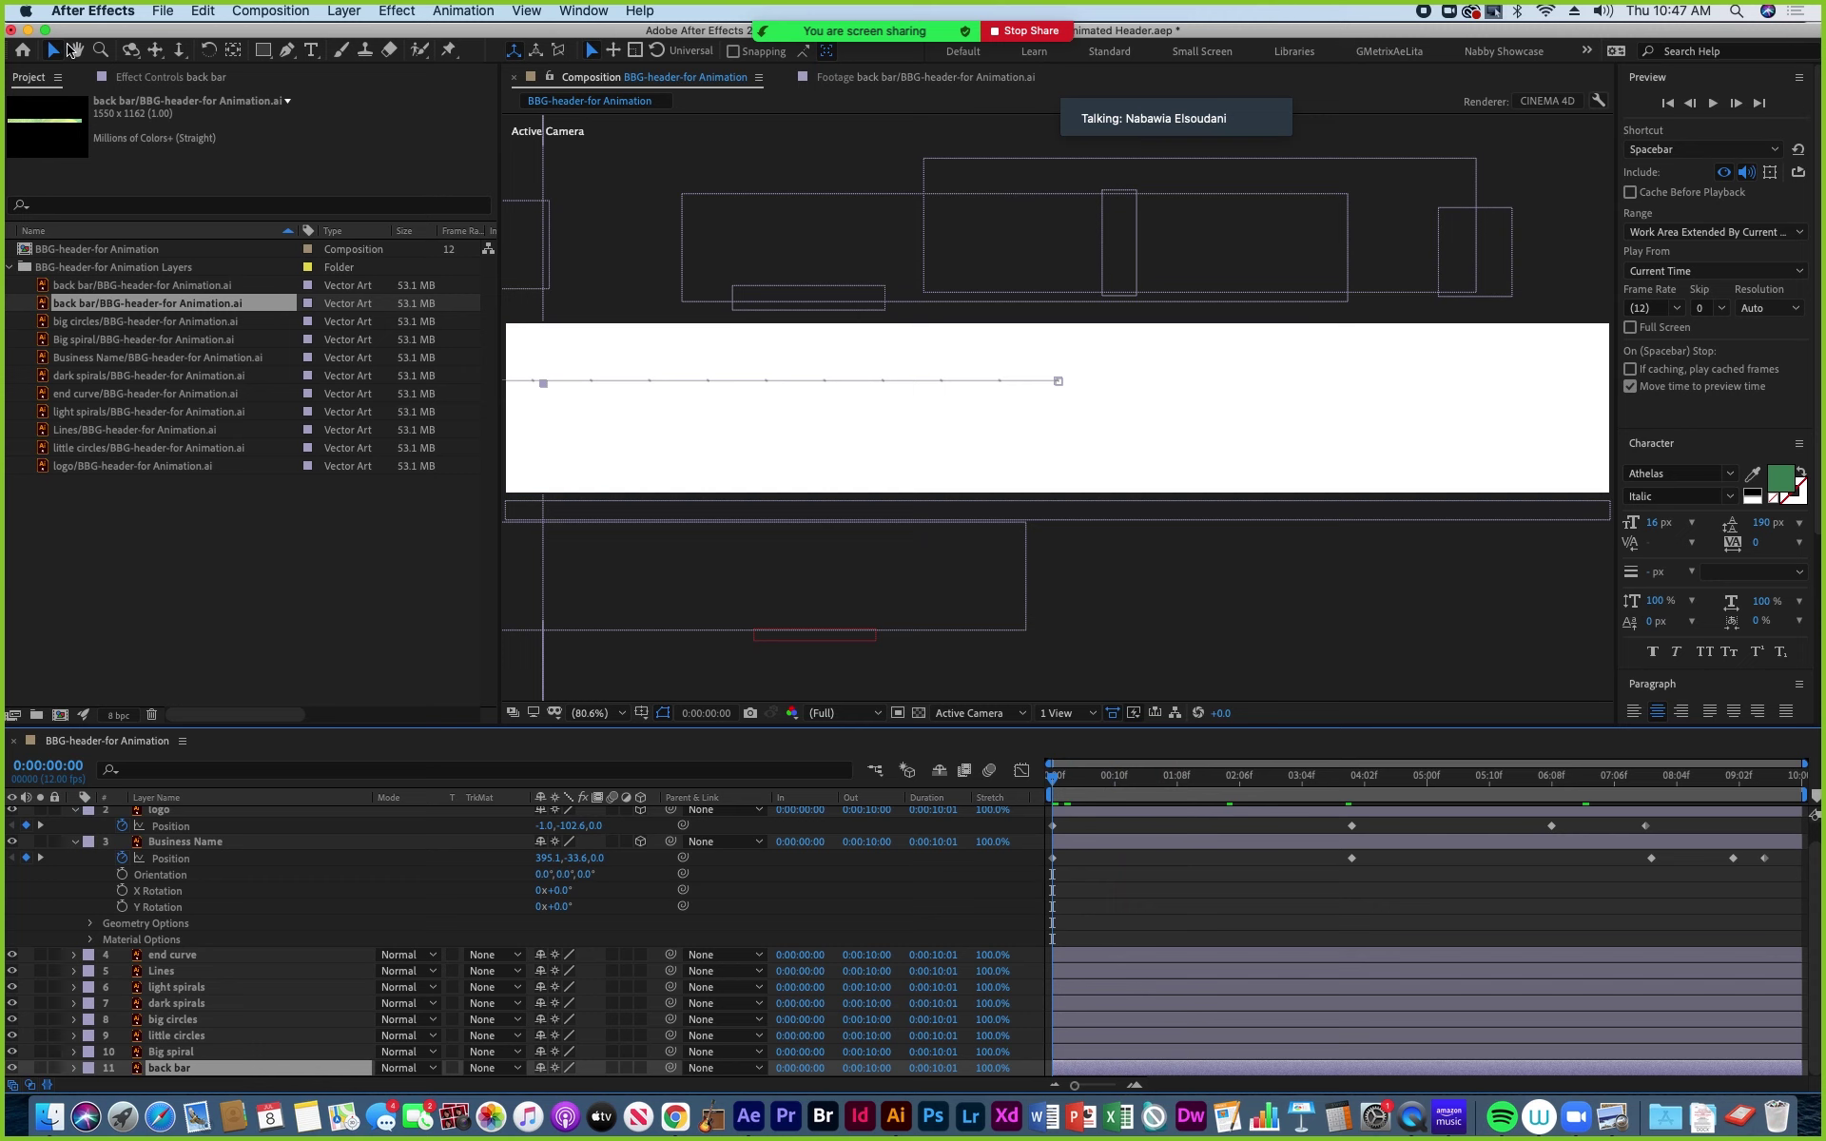
{"action": "left_click", "coordinate": [163, 12]}
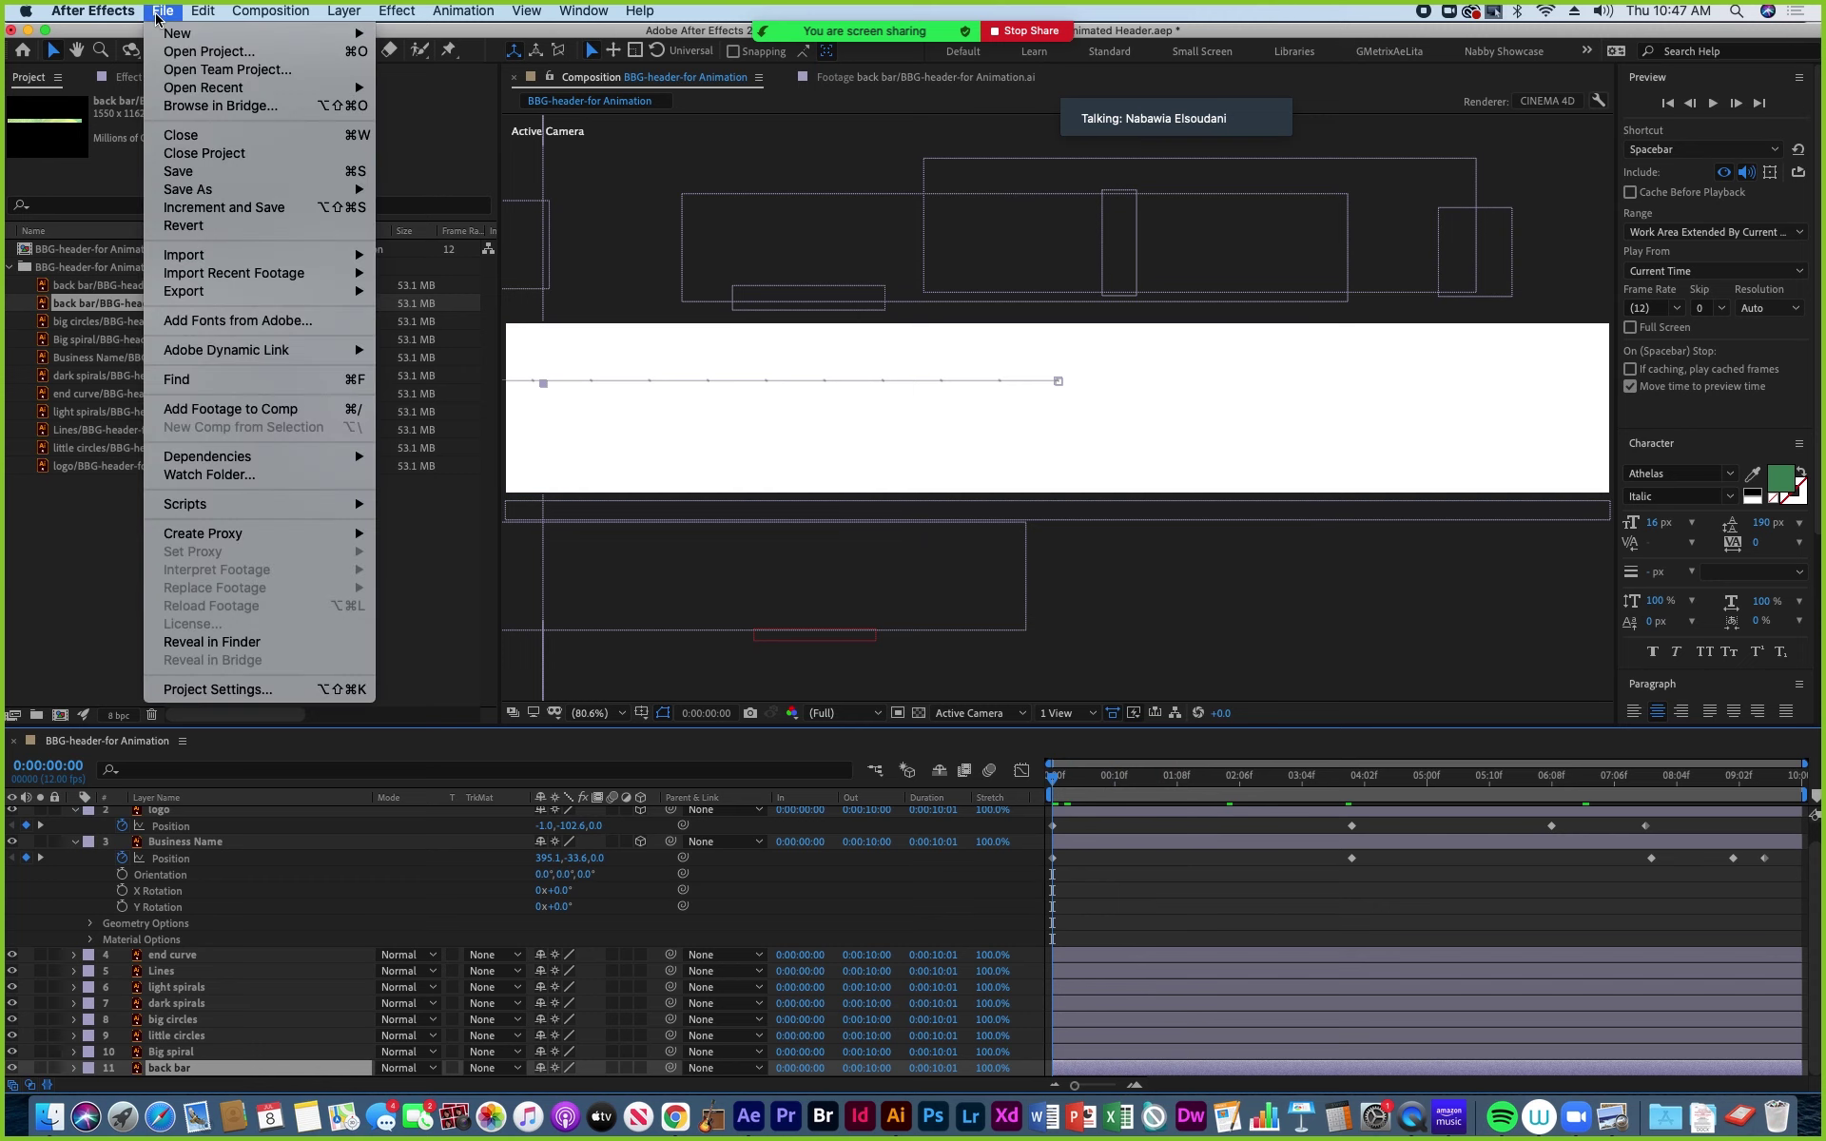
{"action": "left_click", "coordinate": [166, 171]}
{"action": "left_click", "coordinate": [99, 11]}
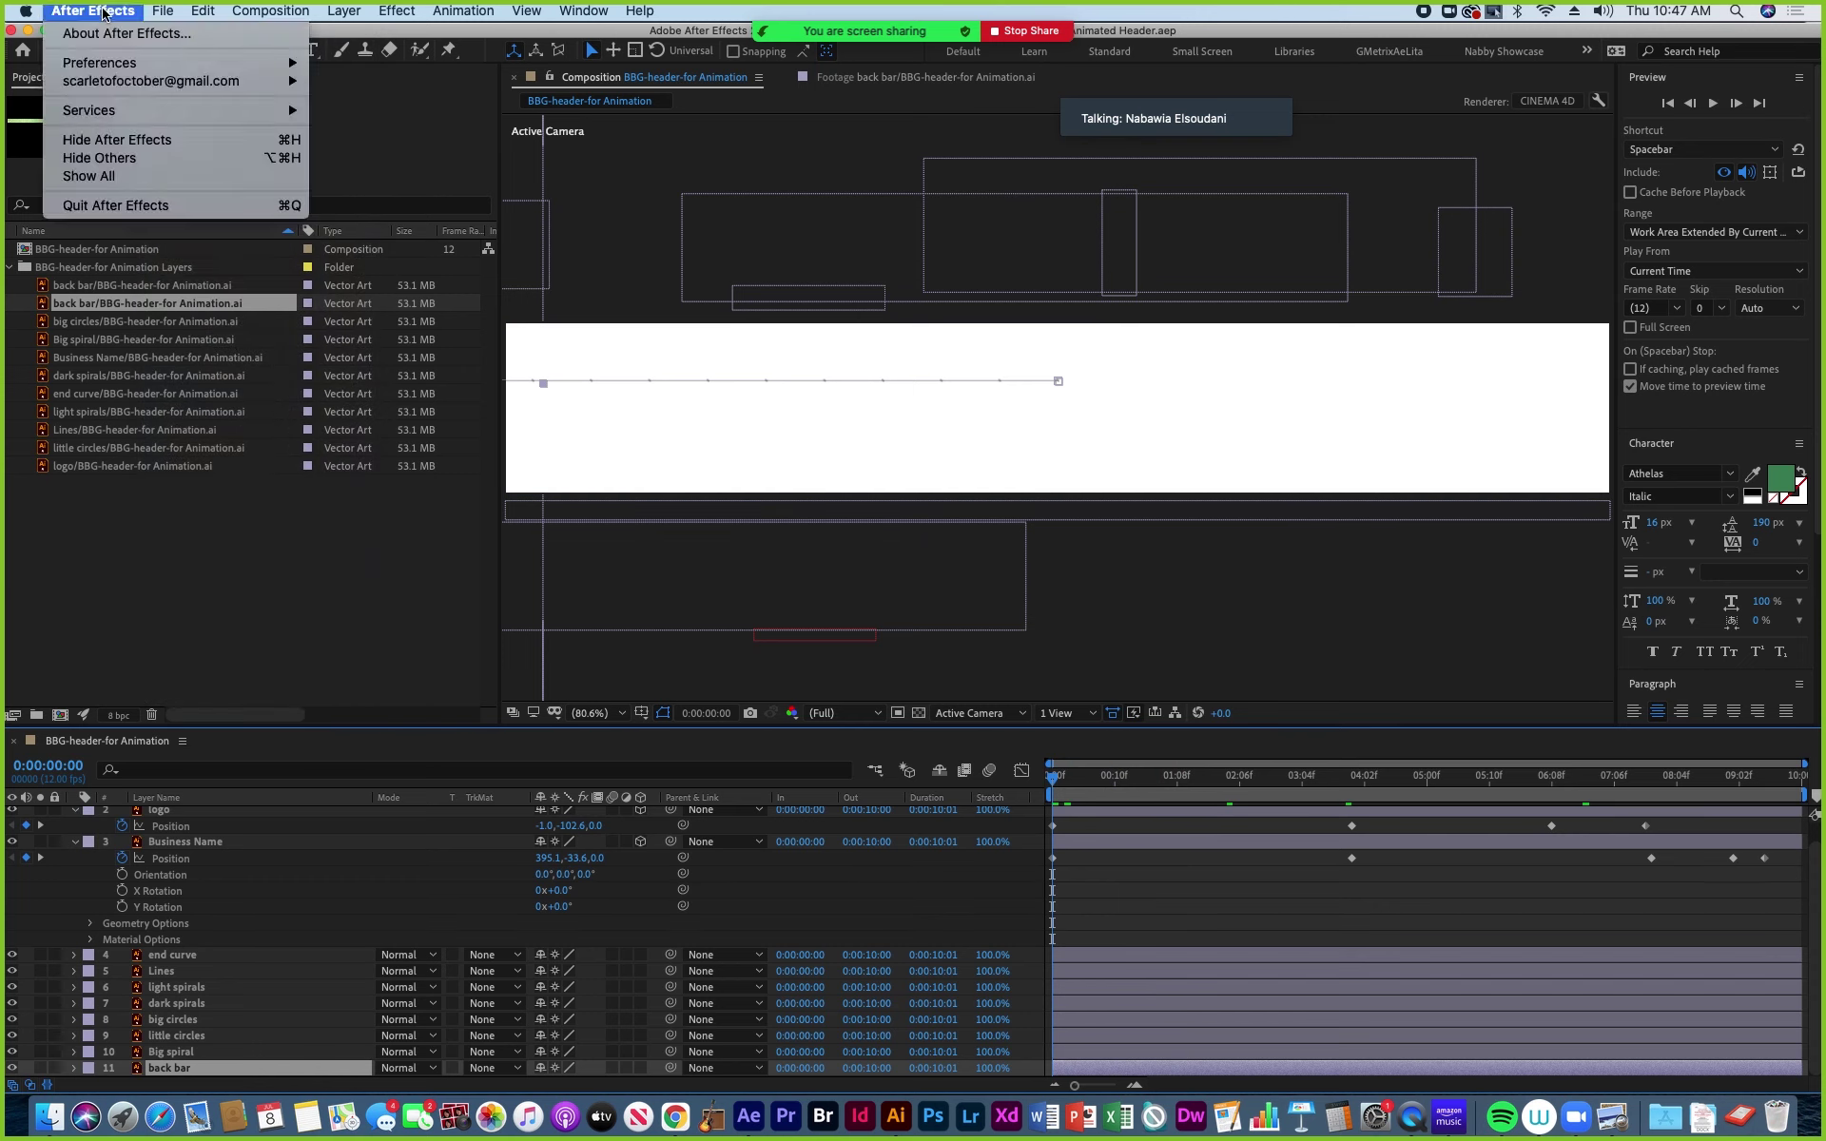
{"action": "mouse_move", "coordinate": [157, 12]}
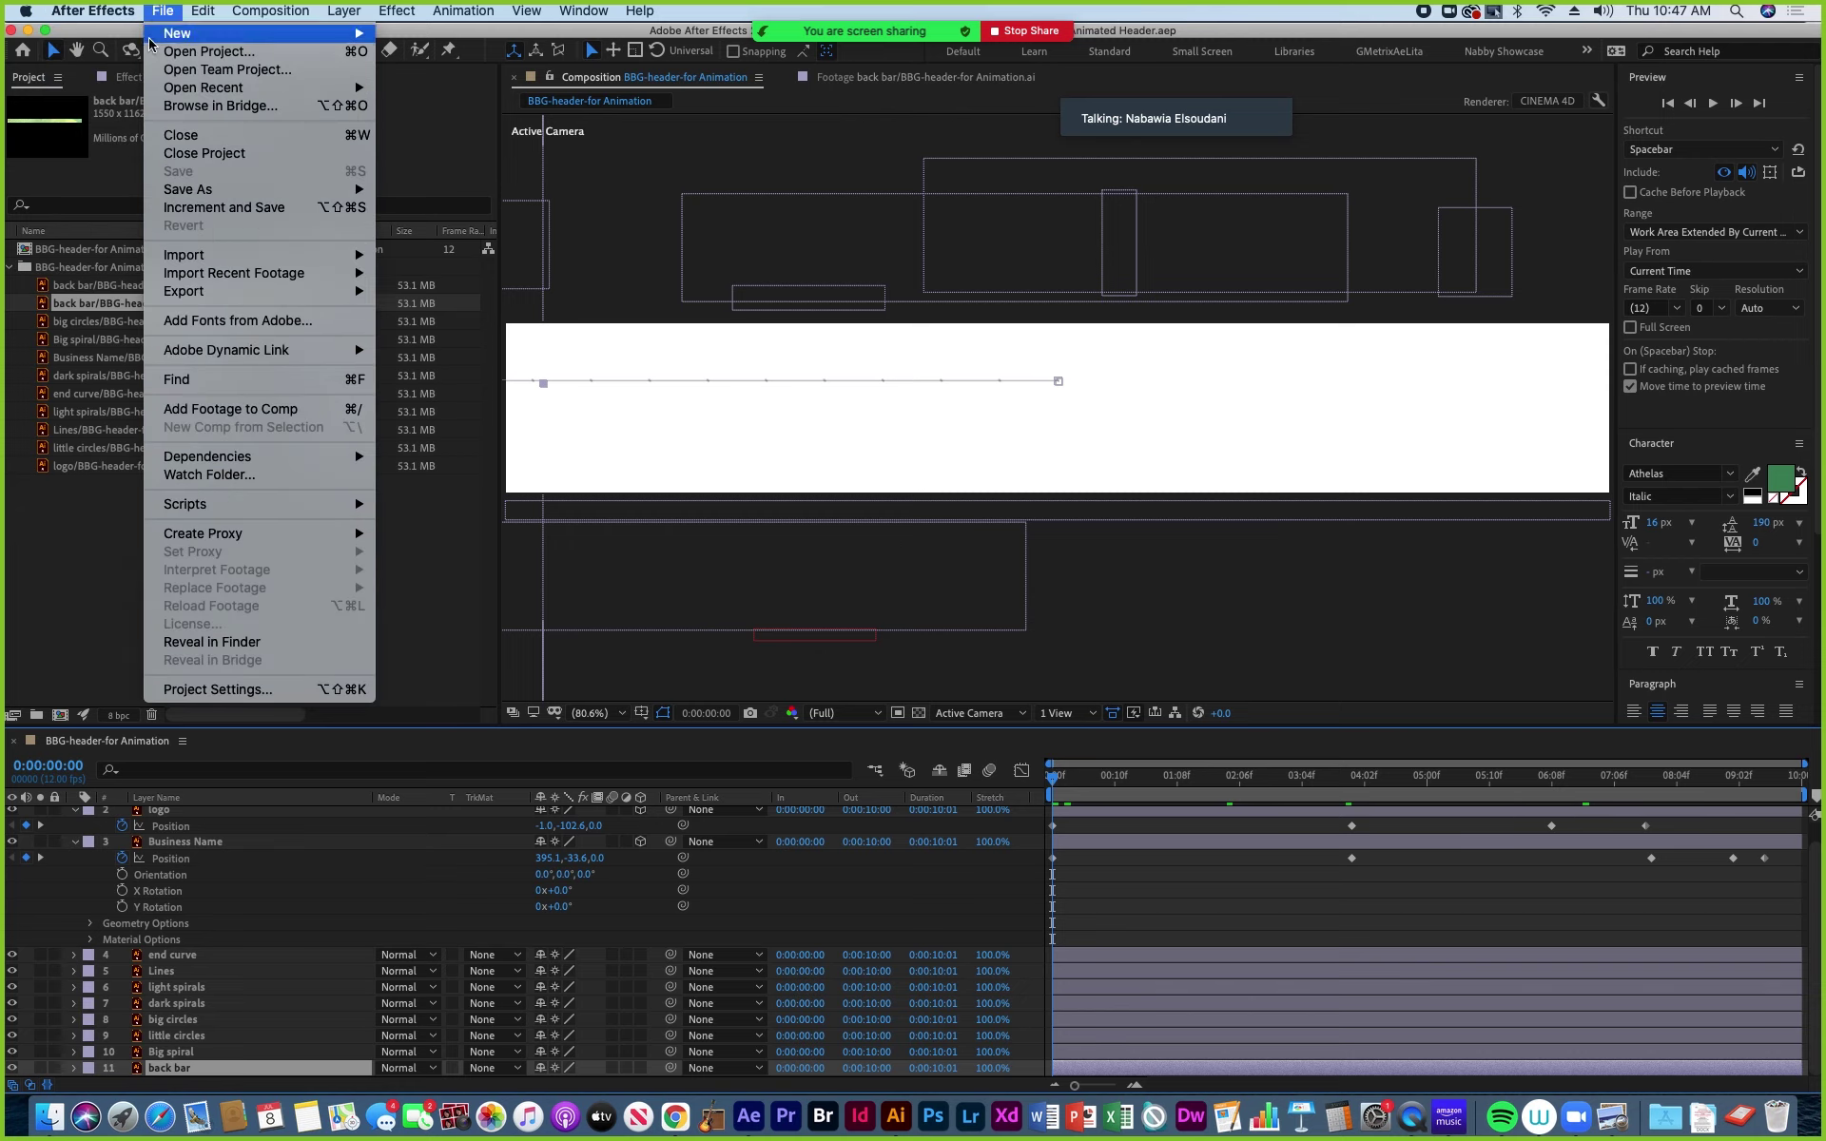
{"action": "left_click", "coordinate": [188, 154]}
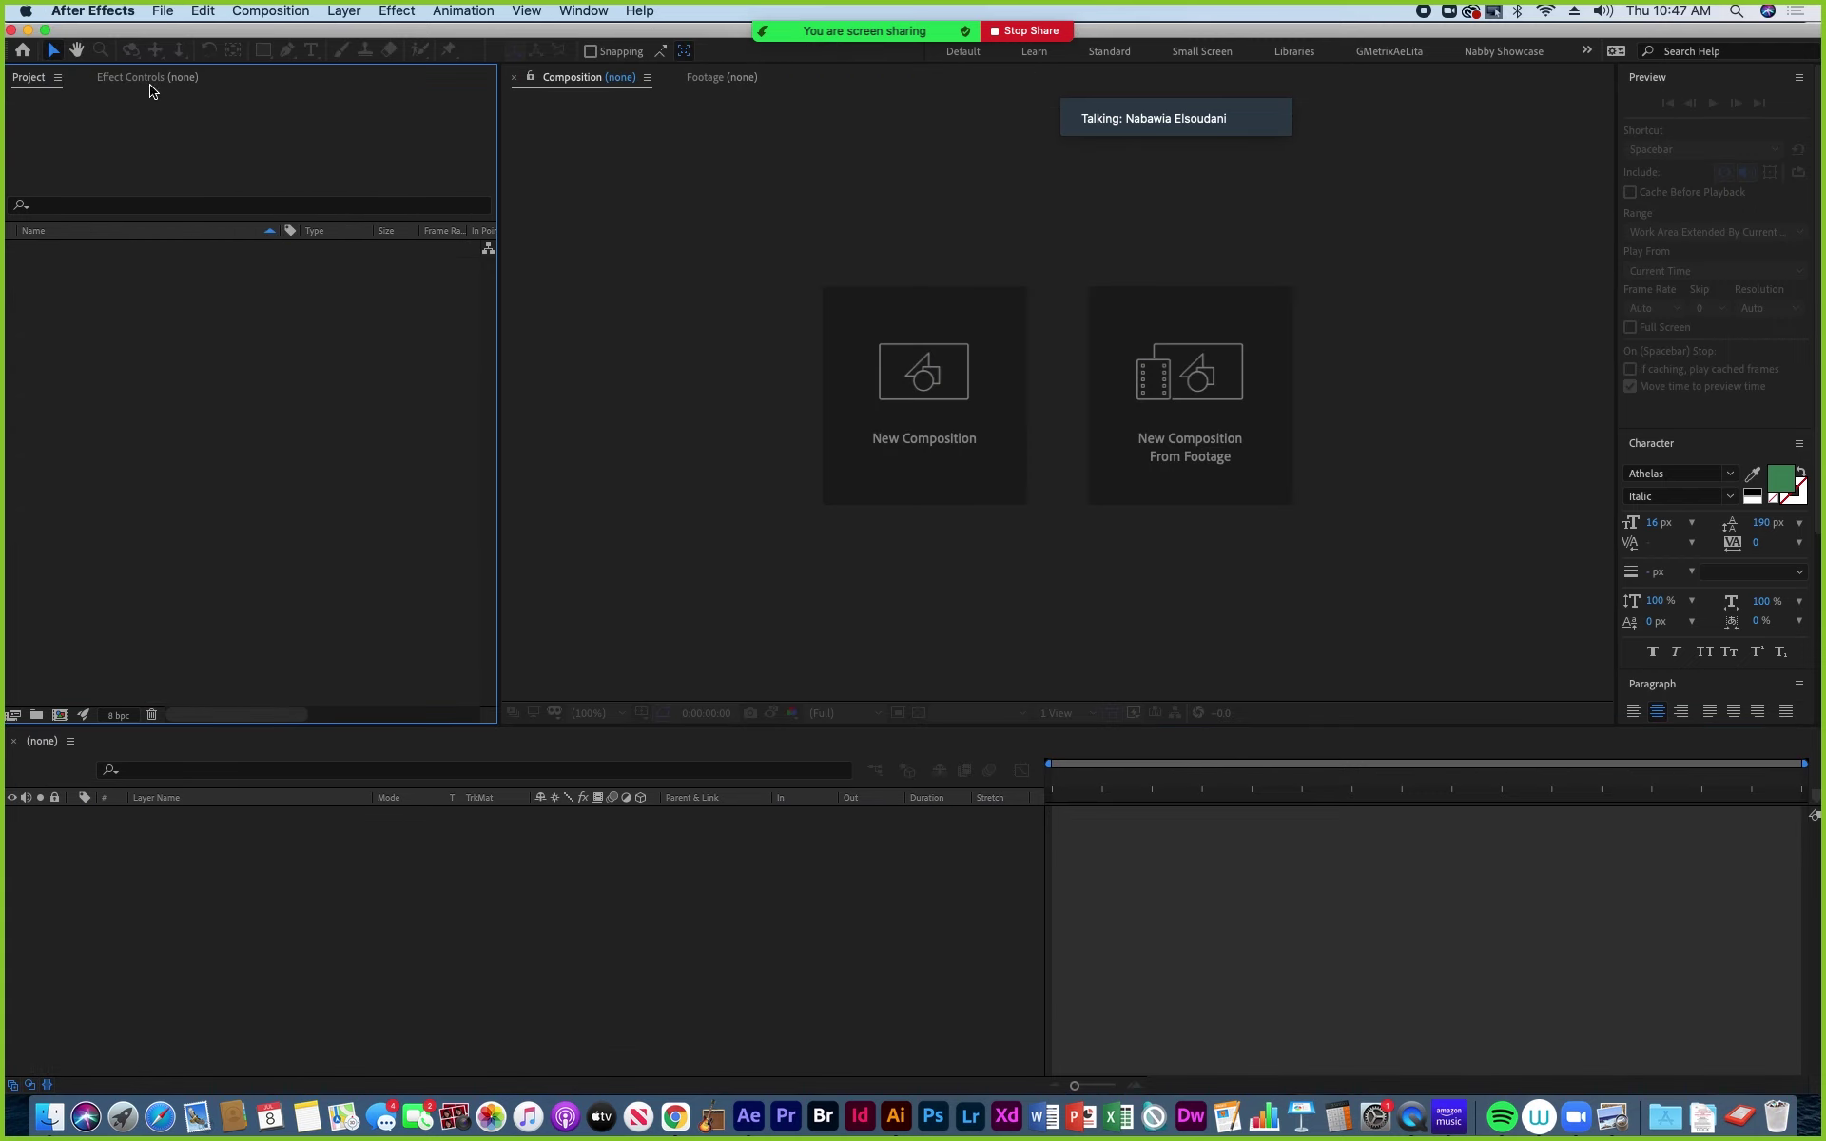
{"action": "left_click", "coordinate": [160, 12]}
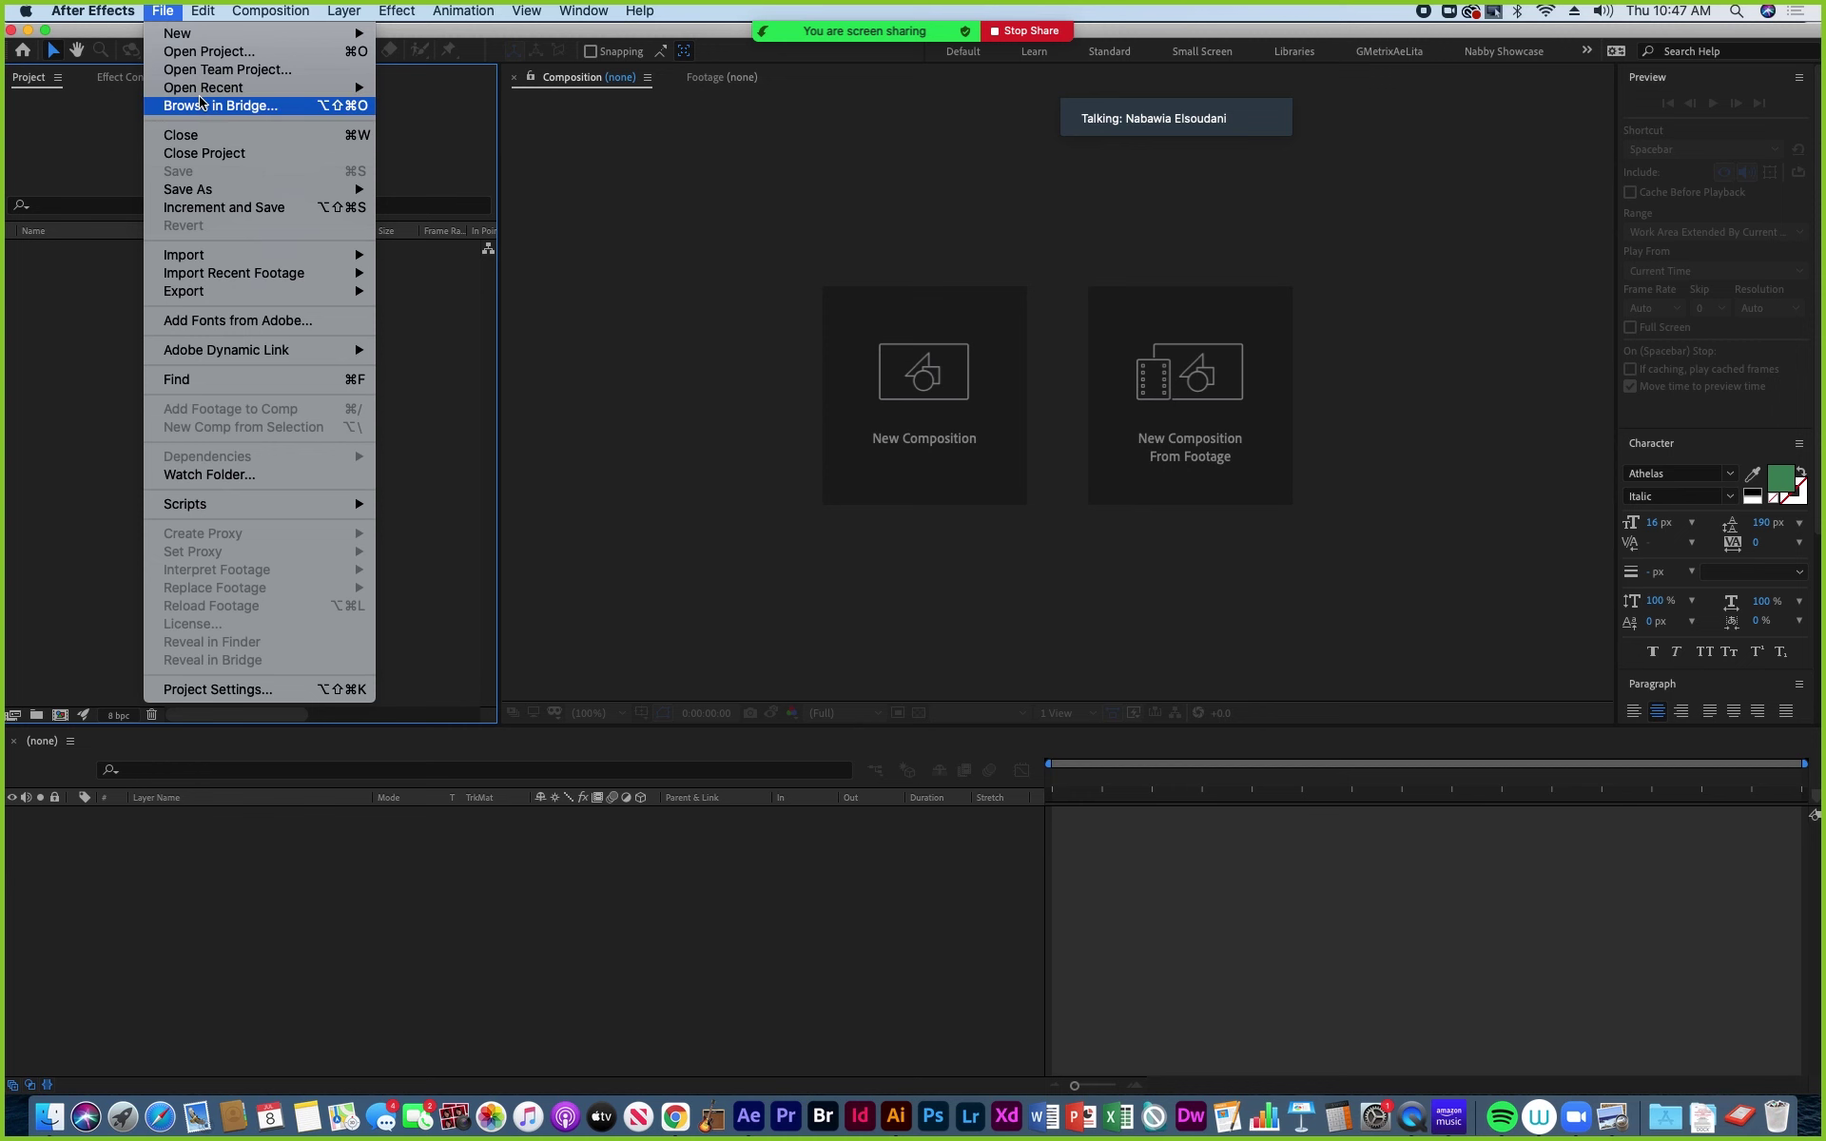
{"action": "mouse_move", "coordinate": [205, 88]}
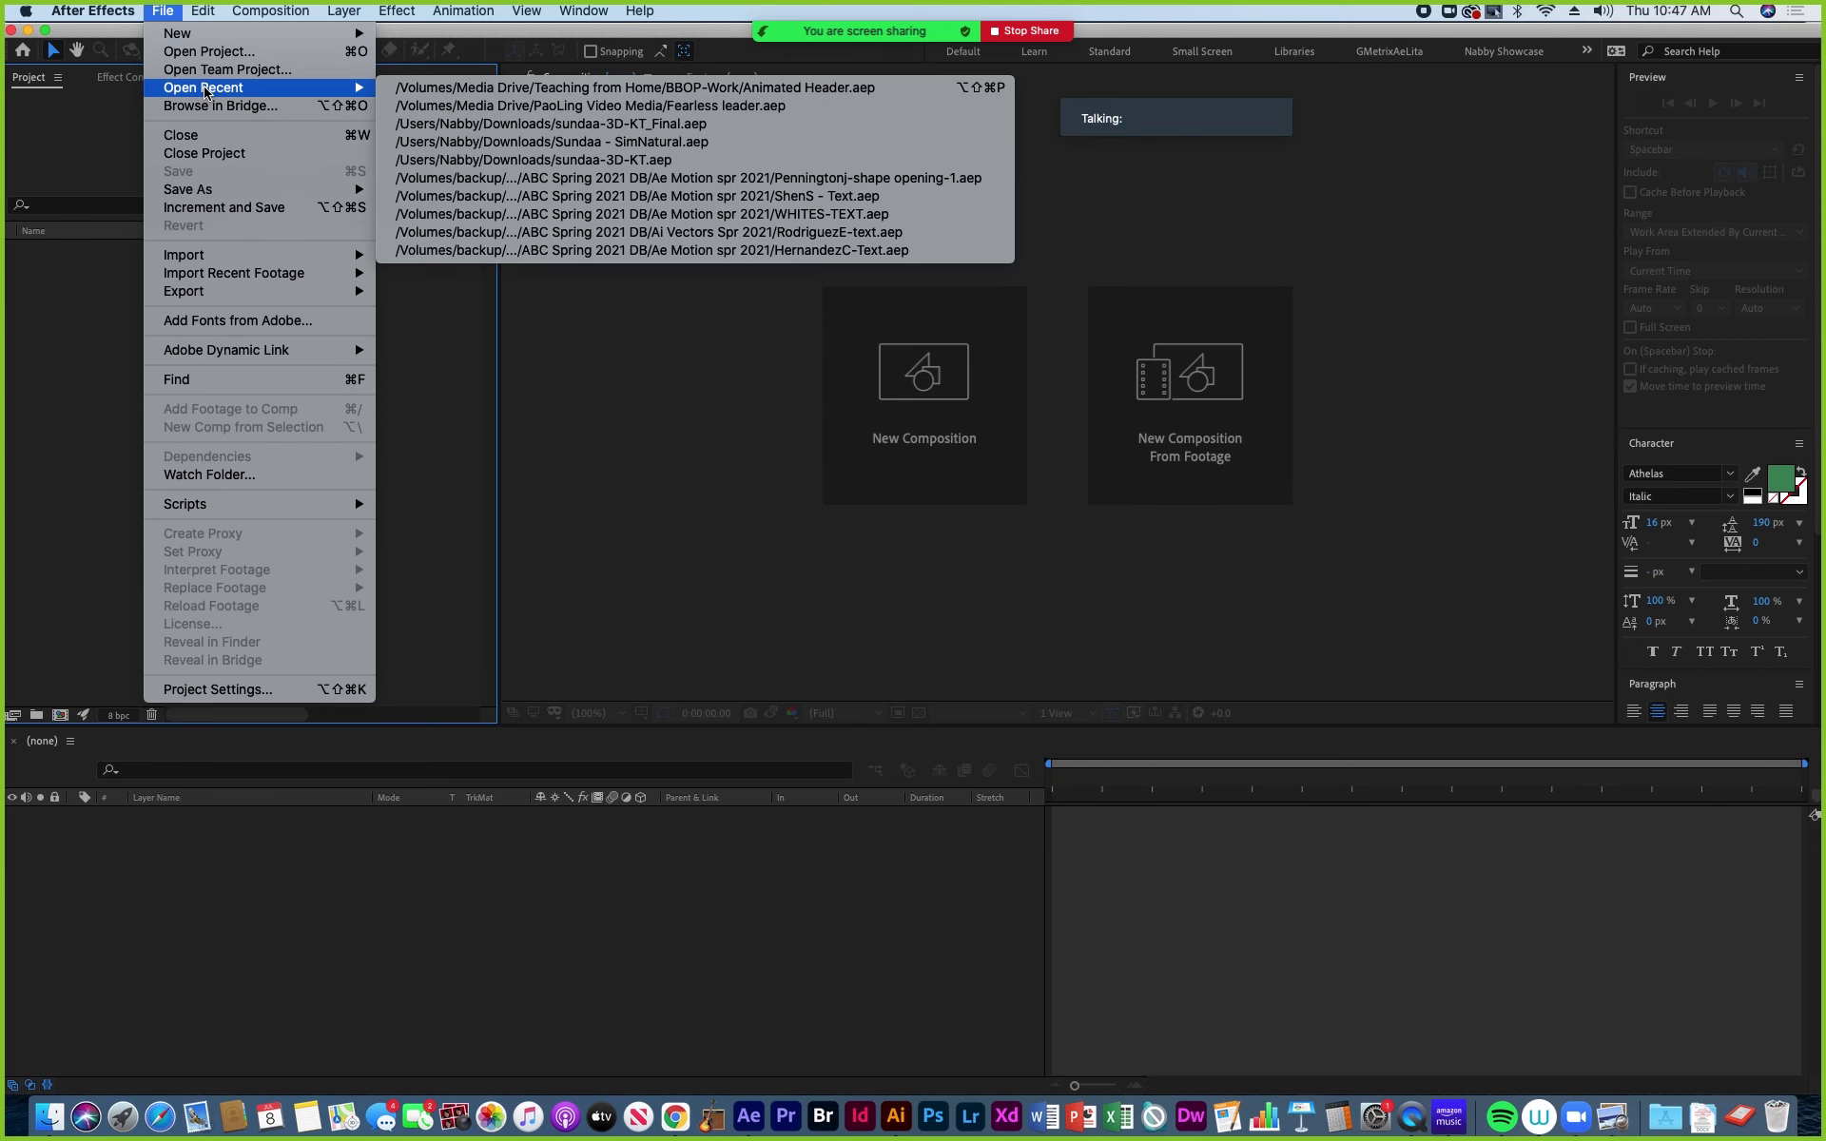
{"action": "left_click", "coordinate": [431, 90]}
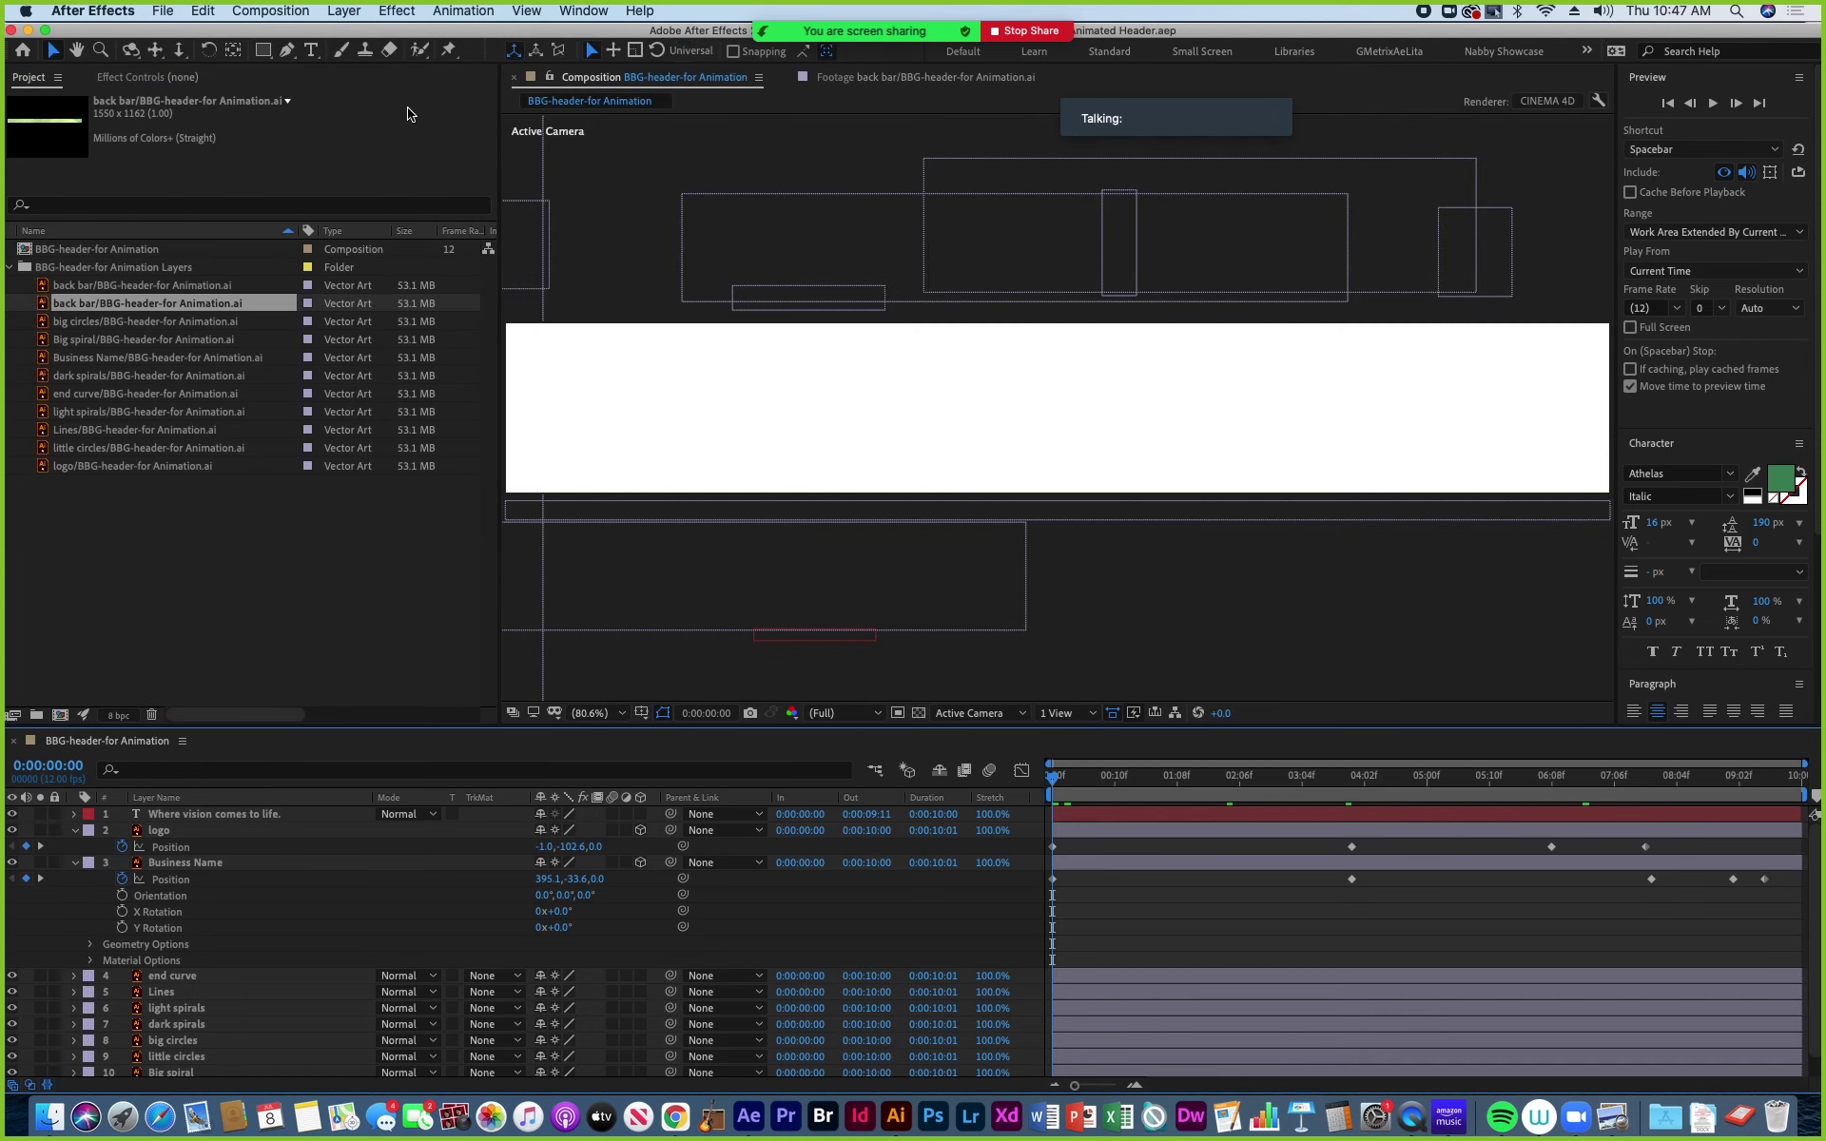
Scrub the composition to 0:00:07:02 and collapse the properties of the Business Name and logo layers.
{"action": "left_click_drag", "start_coordinate": [1058, 782], "coordinate": [1590, 839]}
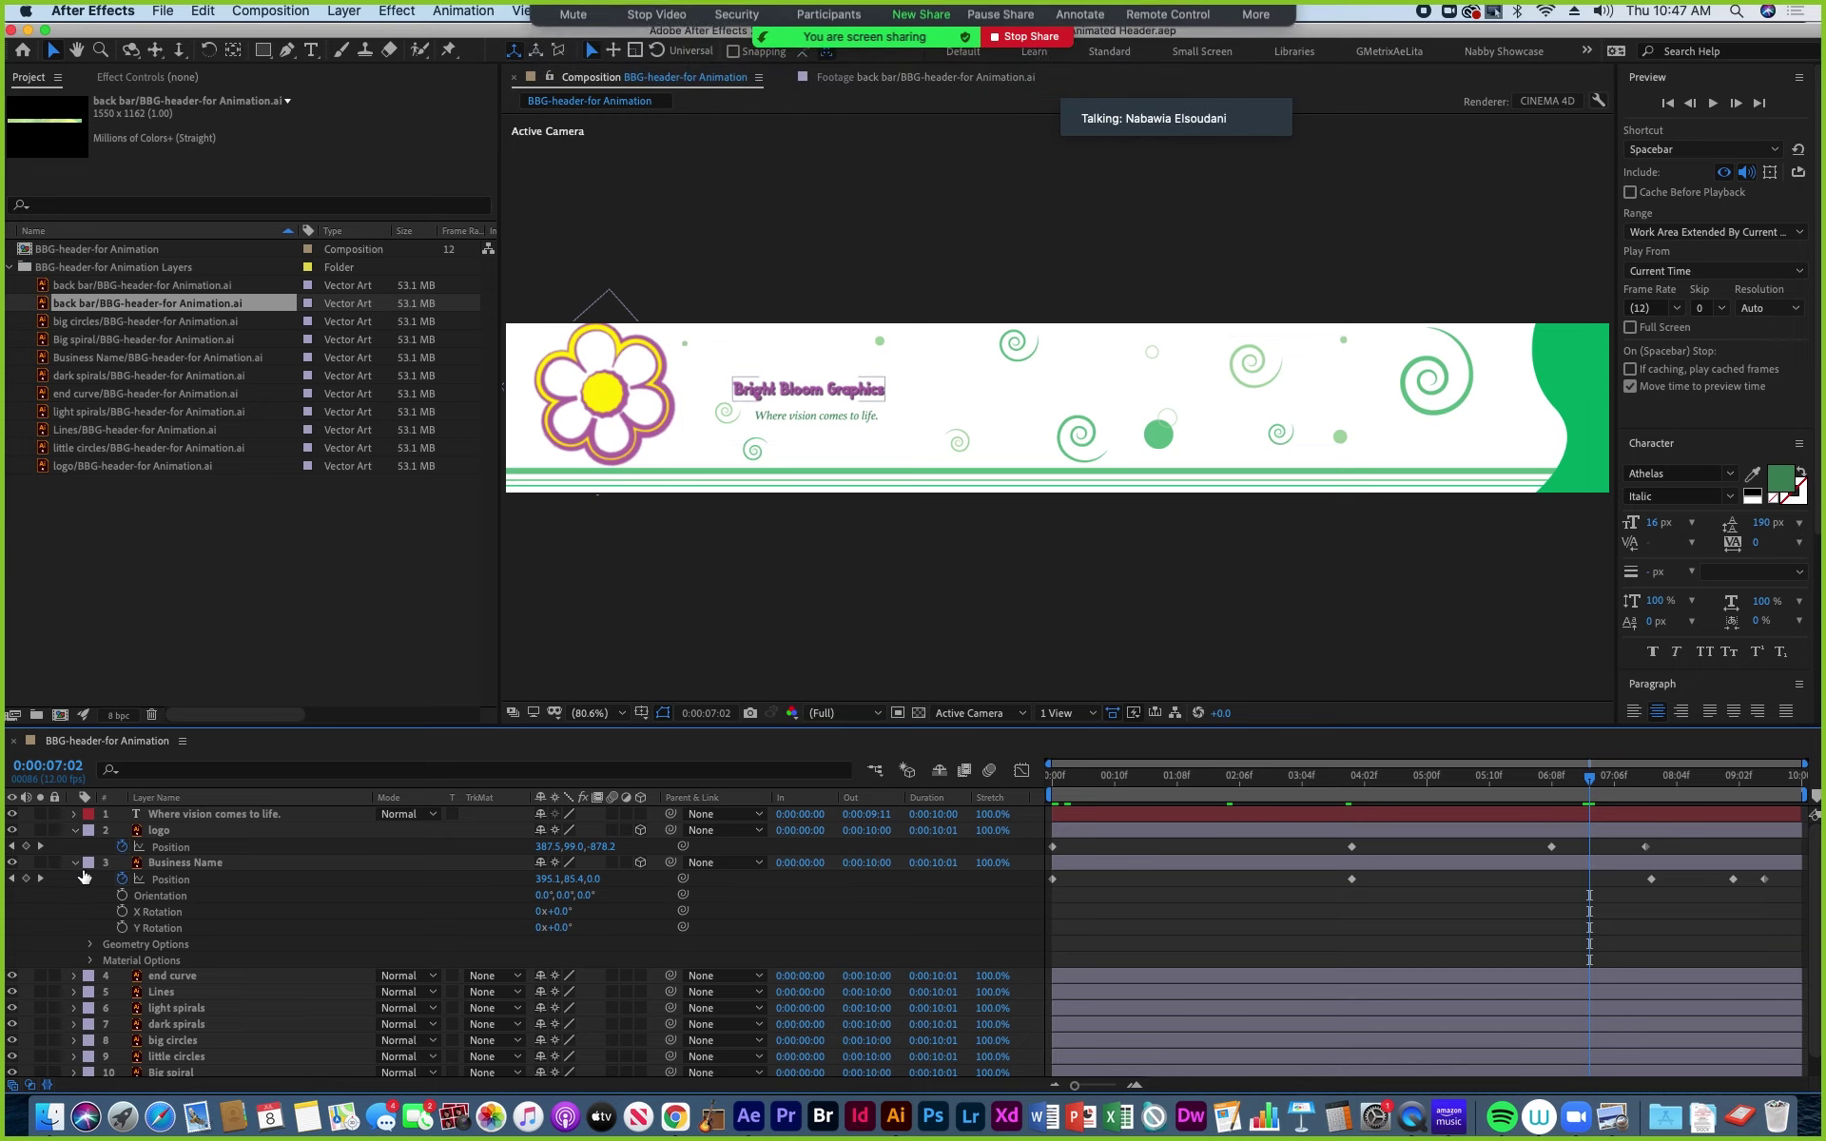
{"action": "left_click", "coordinate": [76, 863]}
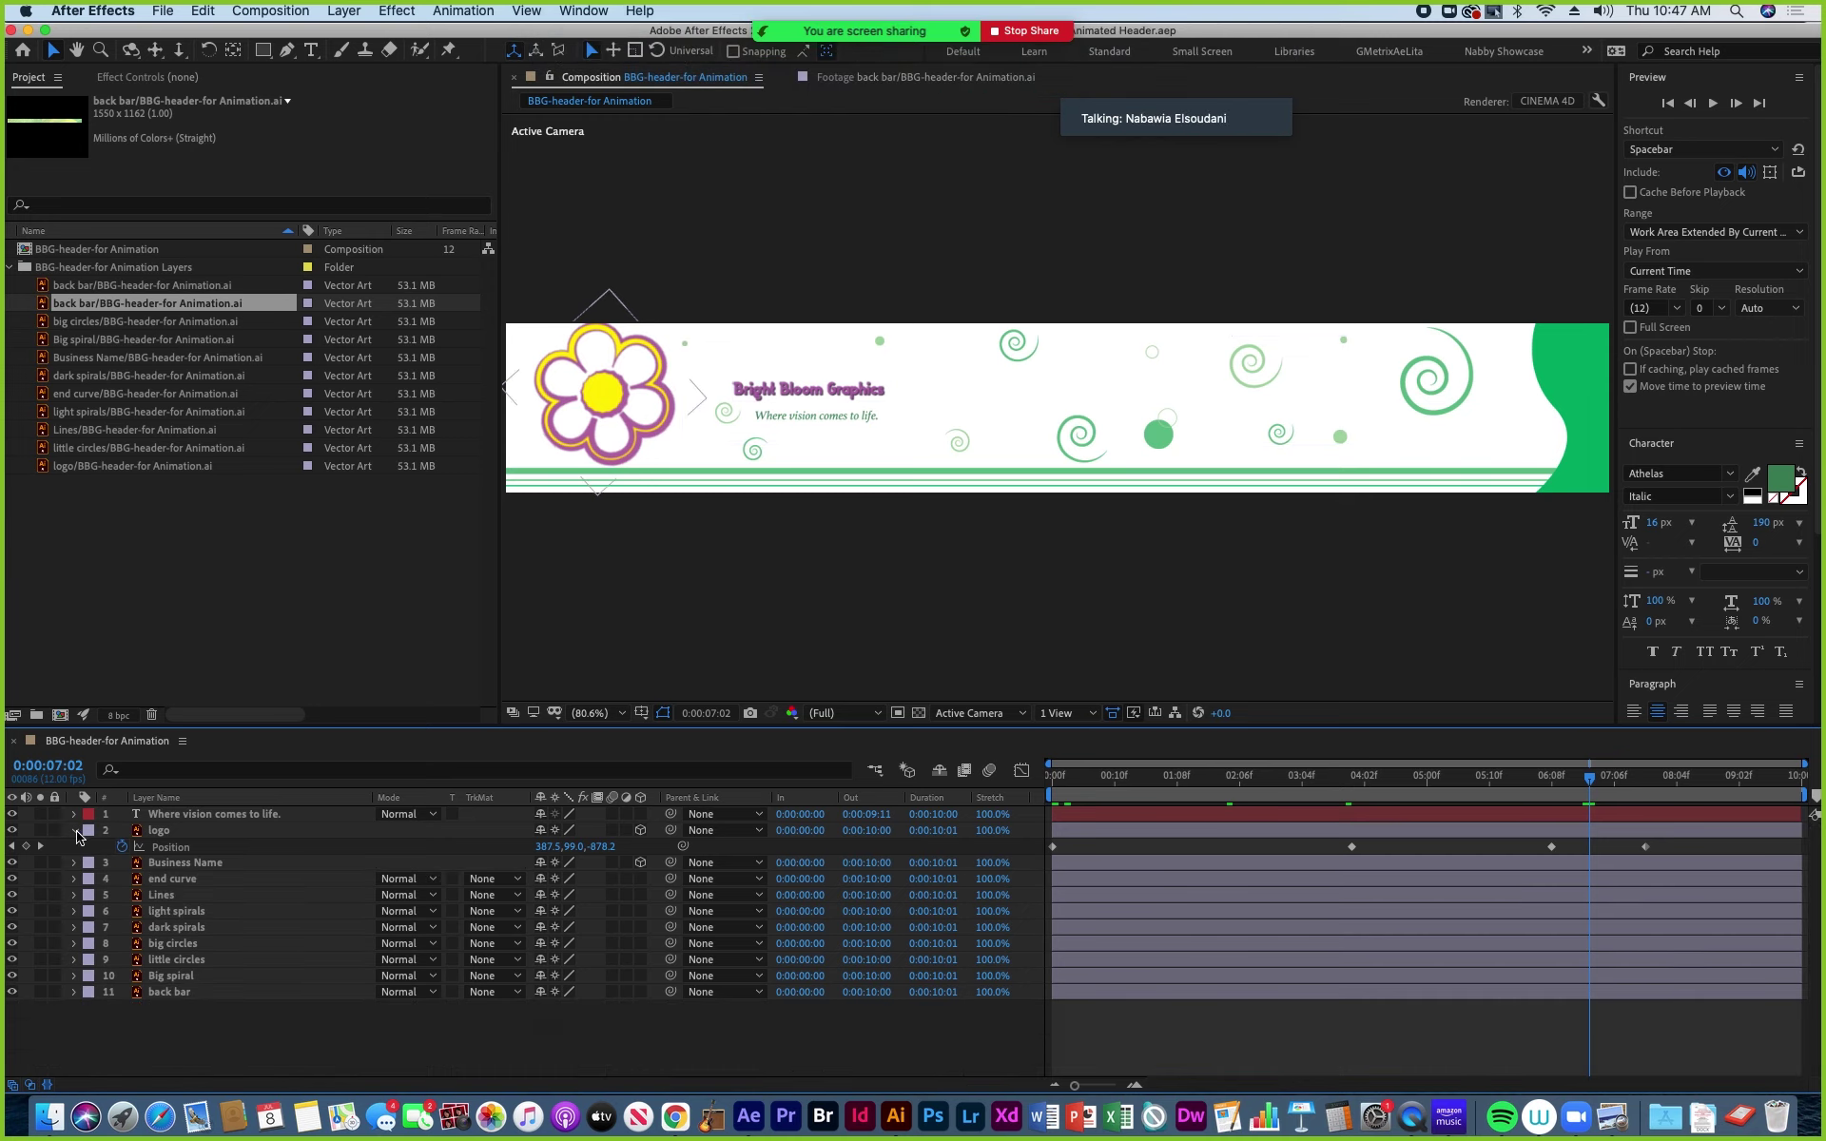
{"action": "left_click", "coordinate": [75, 831]}
Inspect the back bar layer's Transform properties and Position keyframes, scrubbing back to 0:00:02:07.
{"action": "left_click", "coordinate": [130, 979]}
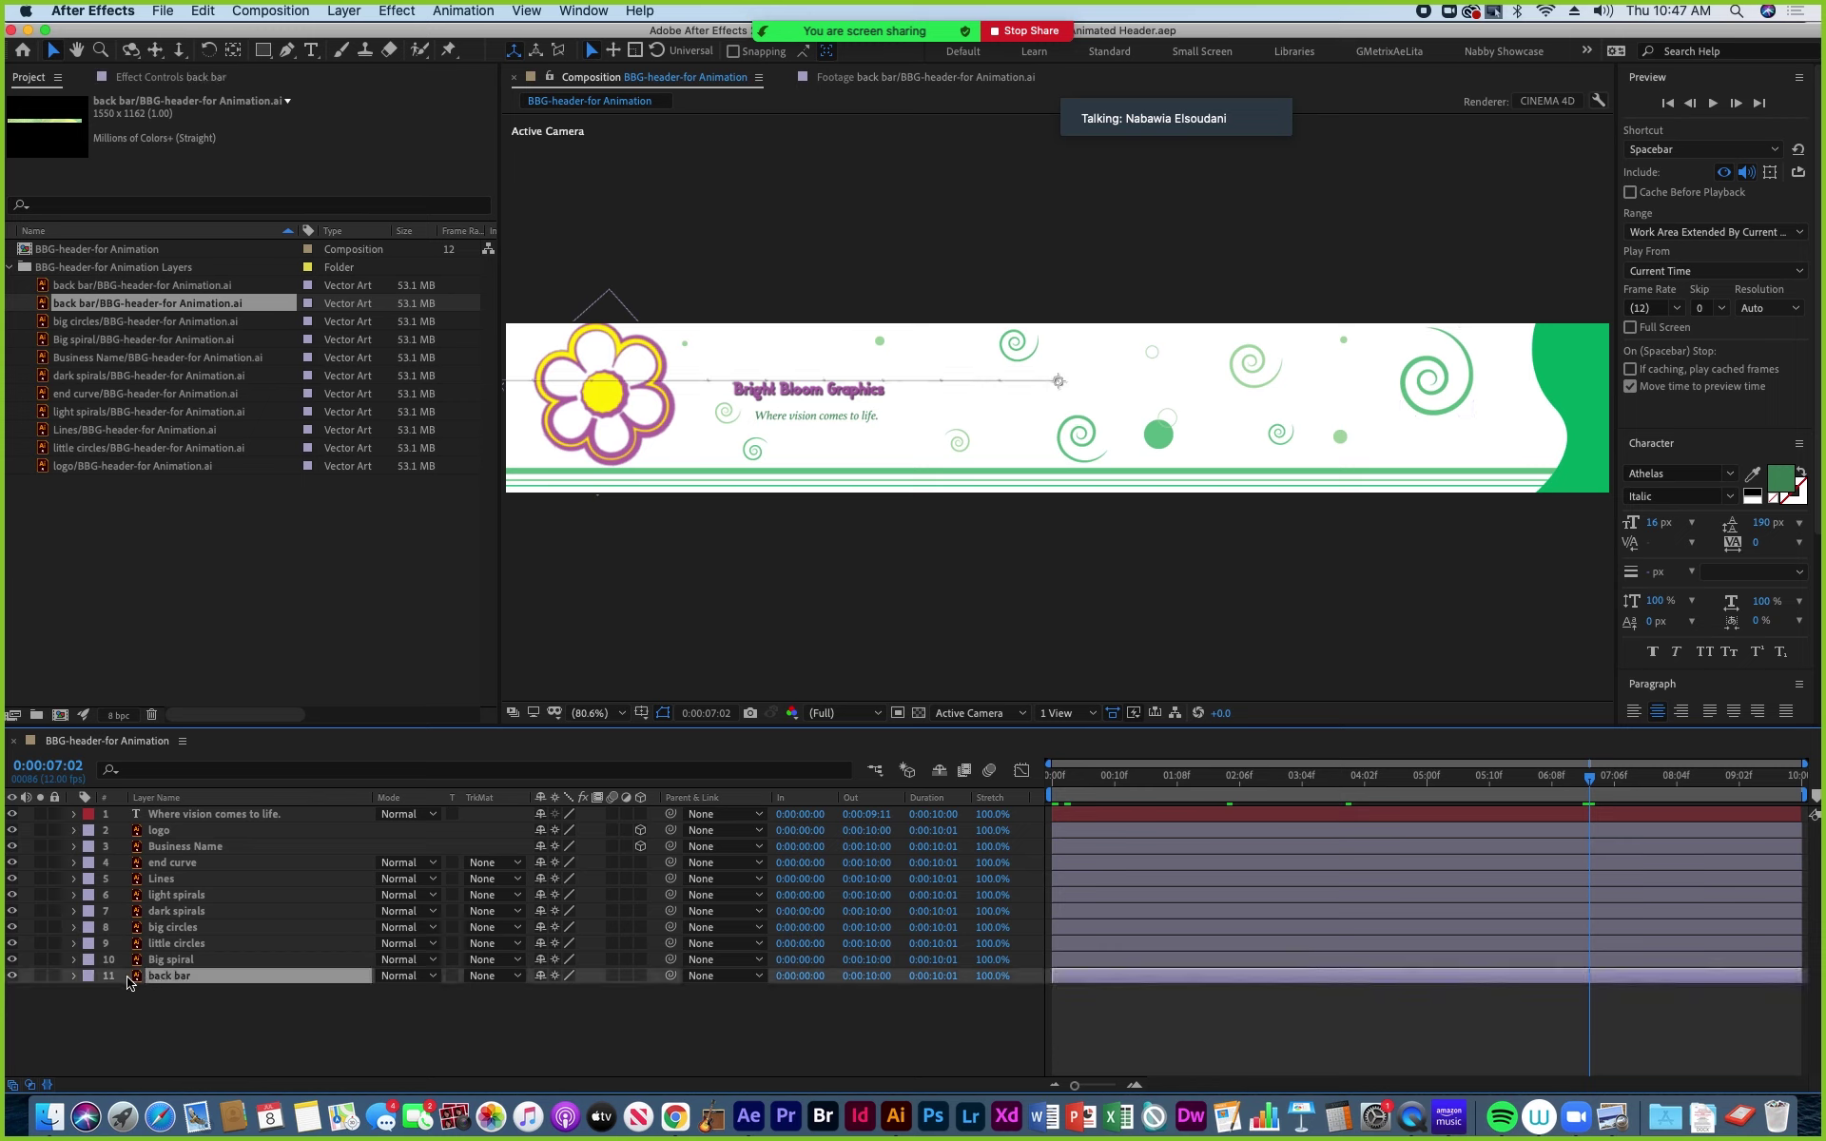
{"action": "left_click", "coordinate": [74, 976]}
{"action": "left_click", "coordinate": [92, 993]}
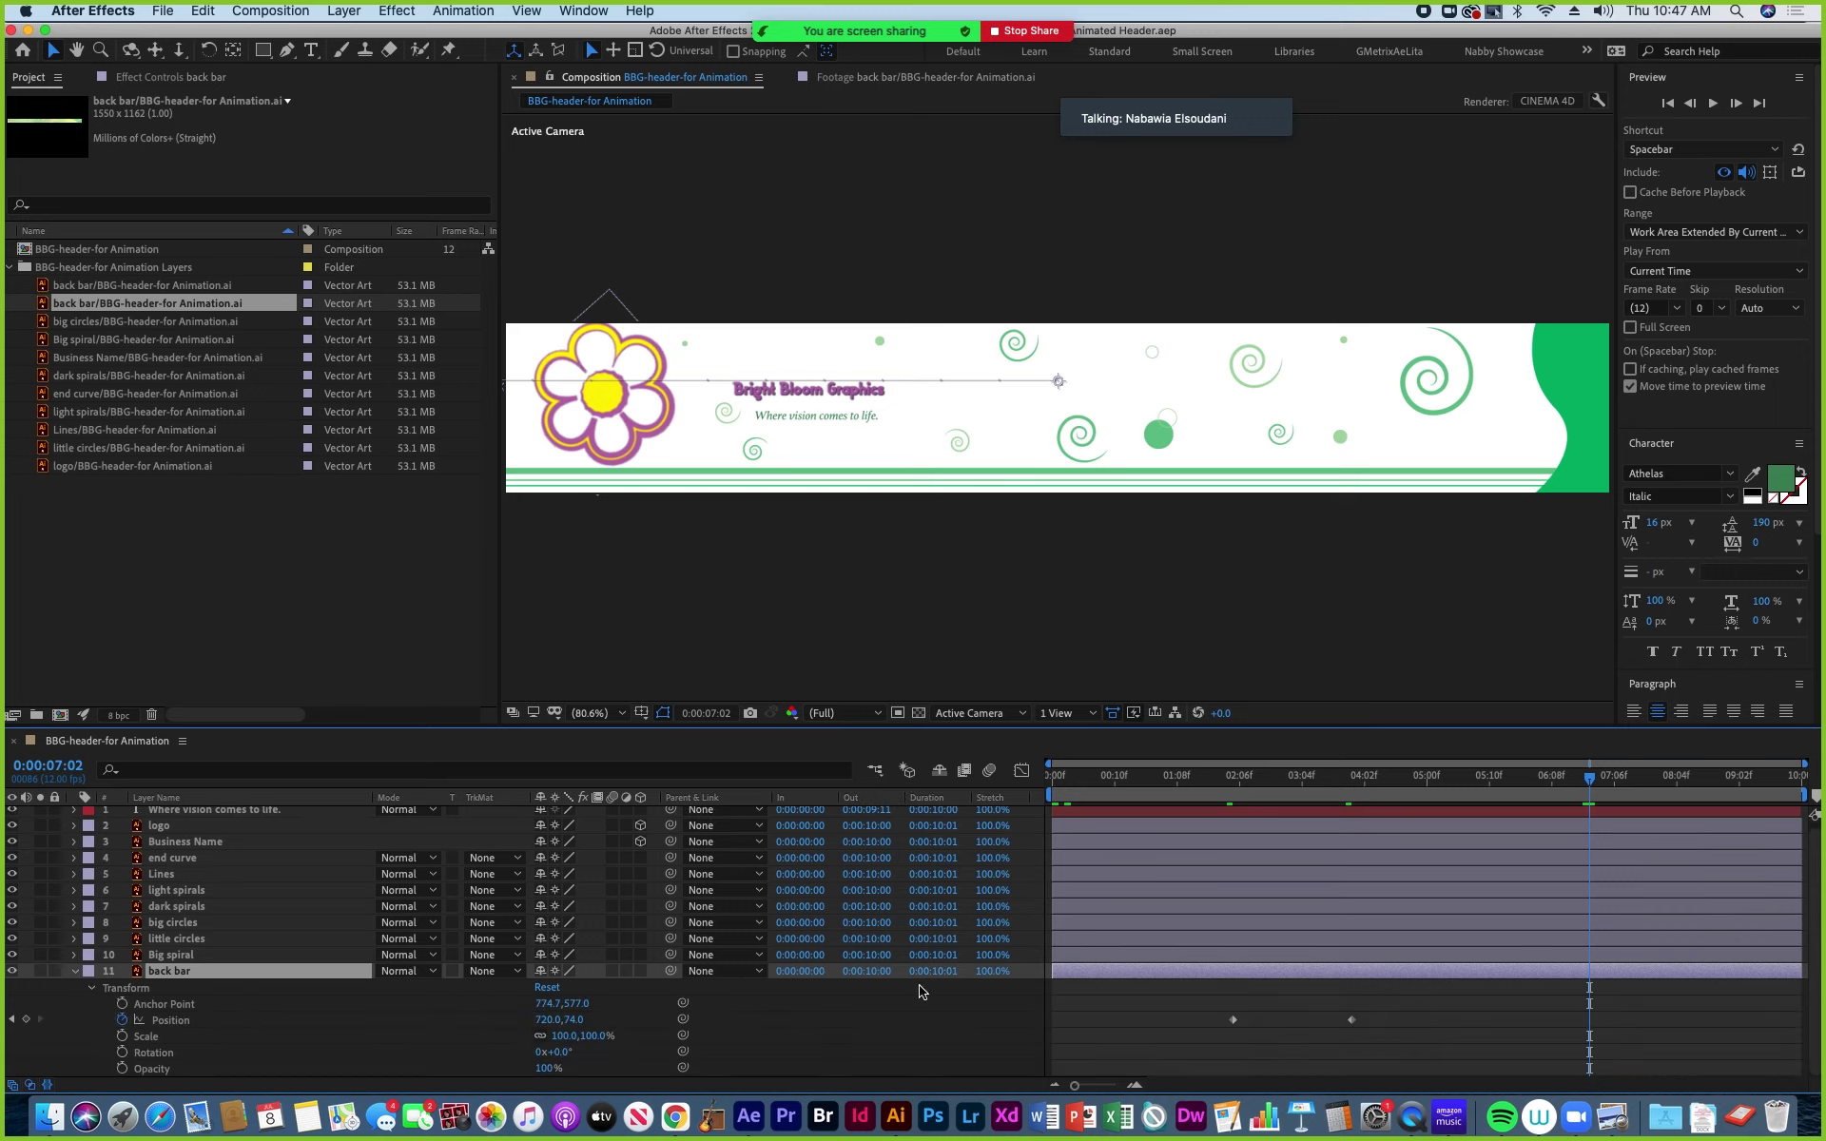
{"action": "mouse_move", "coordinate": [1265, 798]}
{"action": "left_mouse_down"}
{"action": "mouse_move", "coordinate": [1355, 802]}
{"action": "mouse_move", "coordinate": [1246, 810]}
{"action": "left_mouse_up"}
{"action": "left_click", "coordinate": [74, 971]}
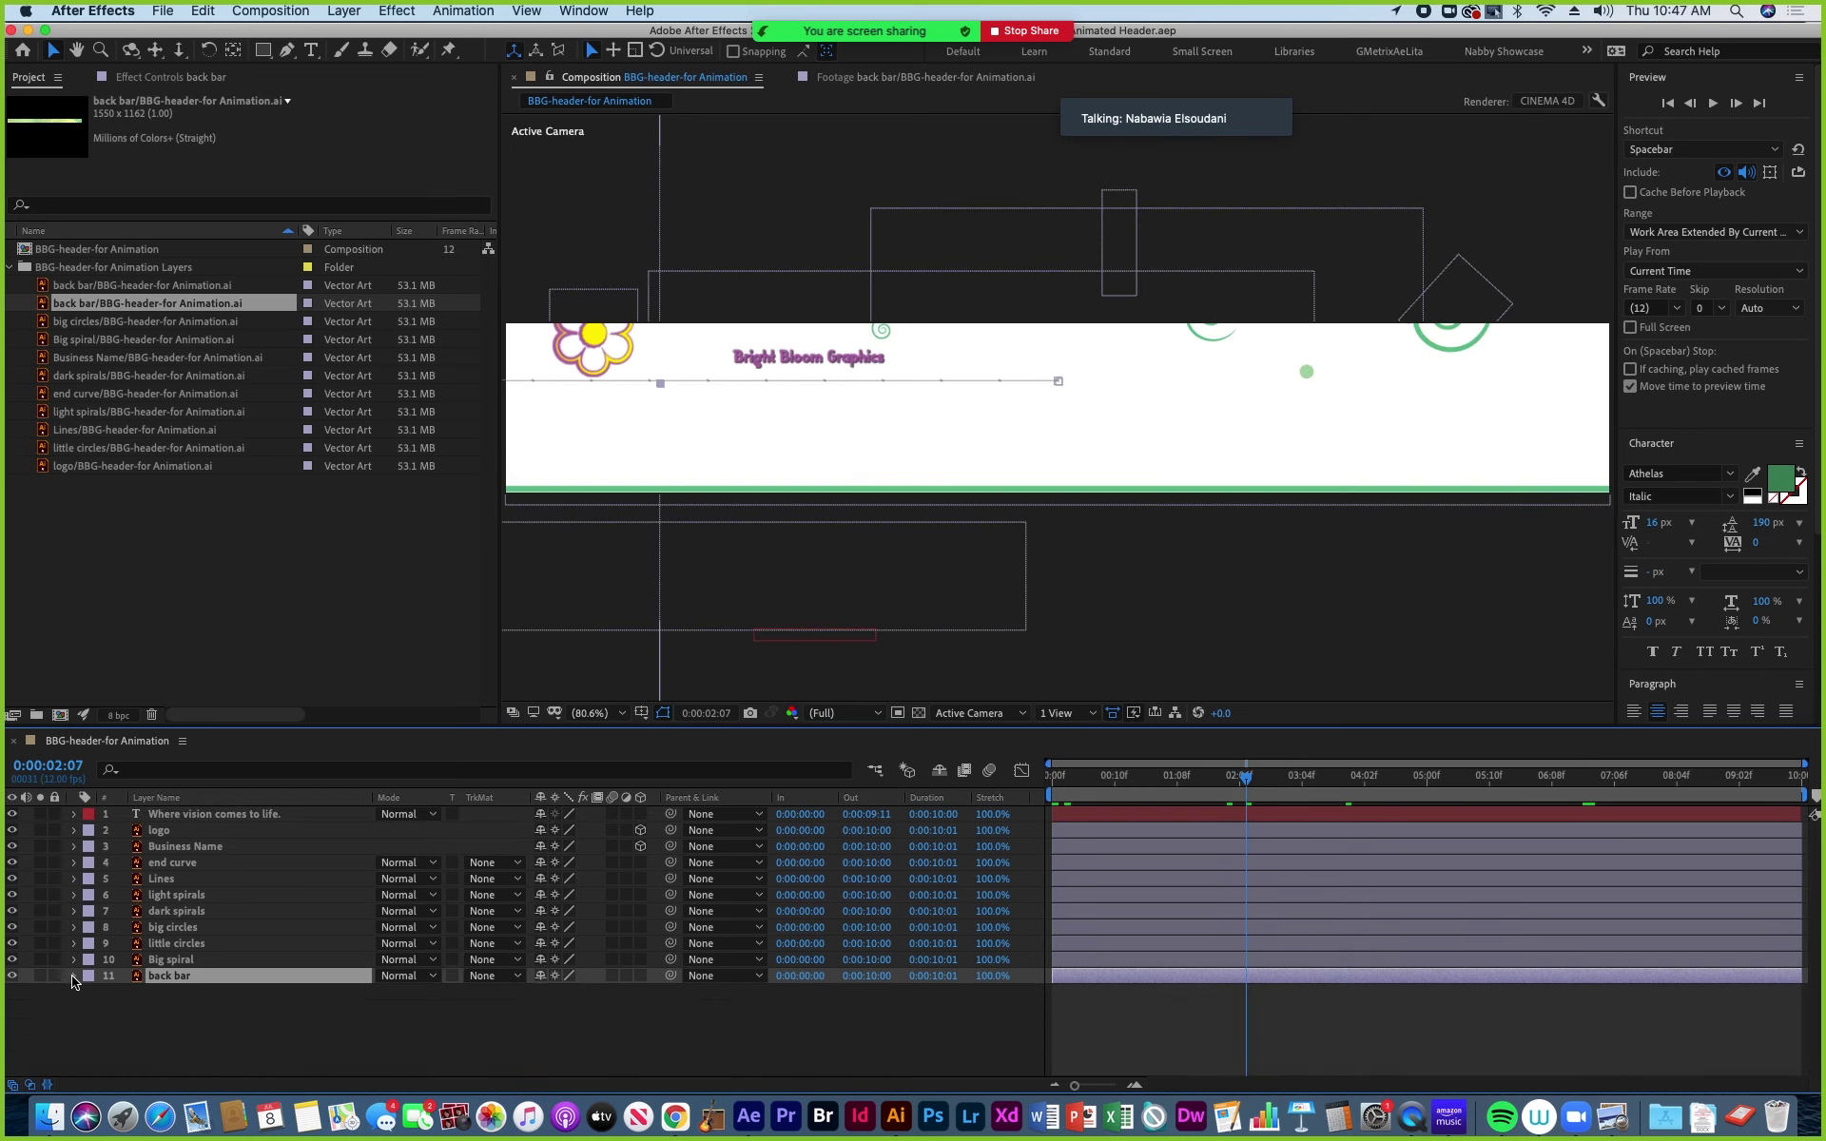
Add the second back bar footage item to the composition between the Big spiral and back bar layers.
{"action": "left_click", "coordinate": [44, 287]}
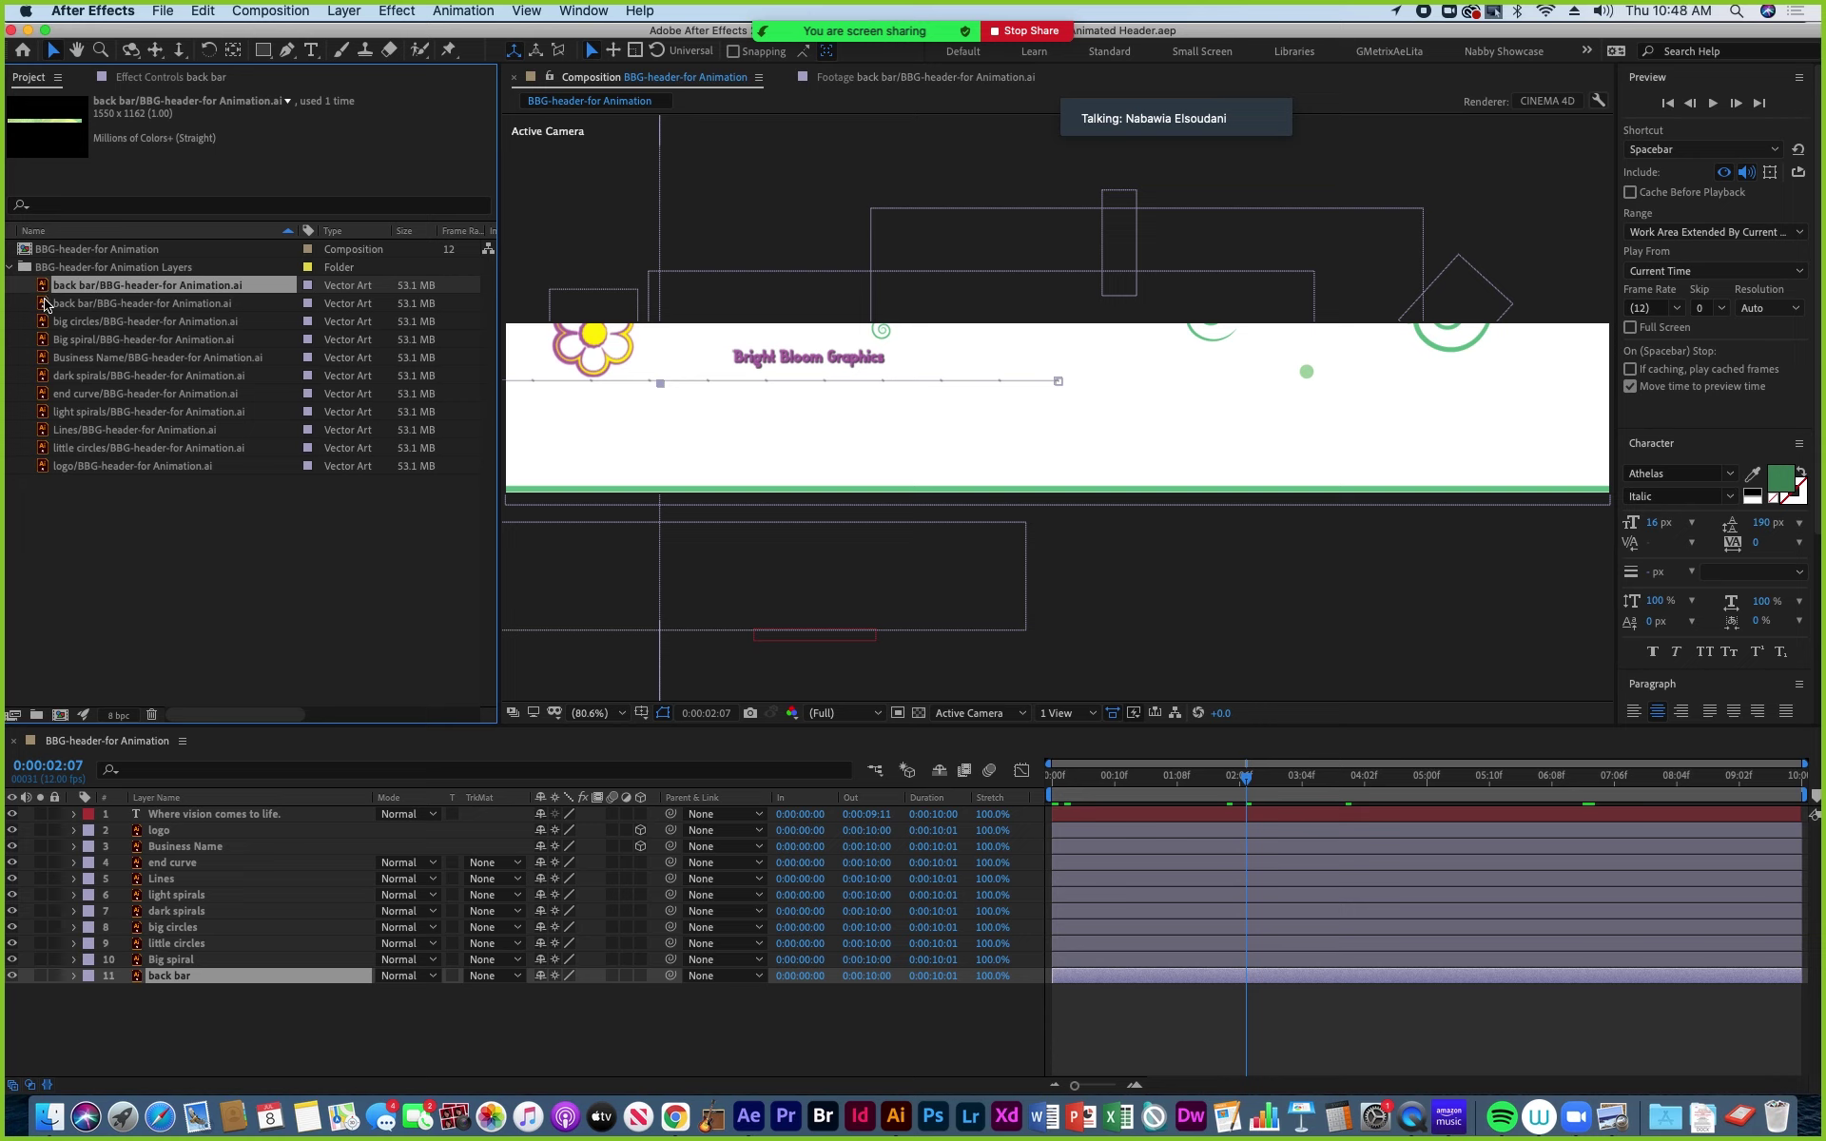
{"action": "left_click", "coordinate": [45, 304]}
{"action": "left_click_drag", "start_coordinate": [43, 306], "coordinate": [145, 970]}
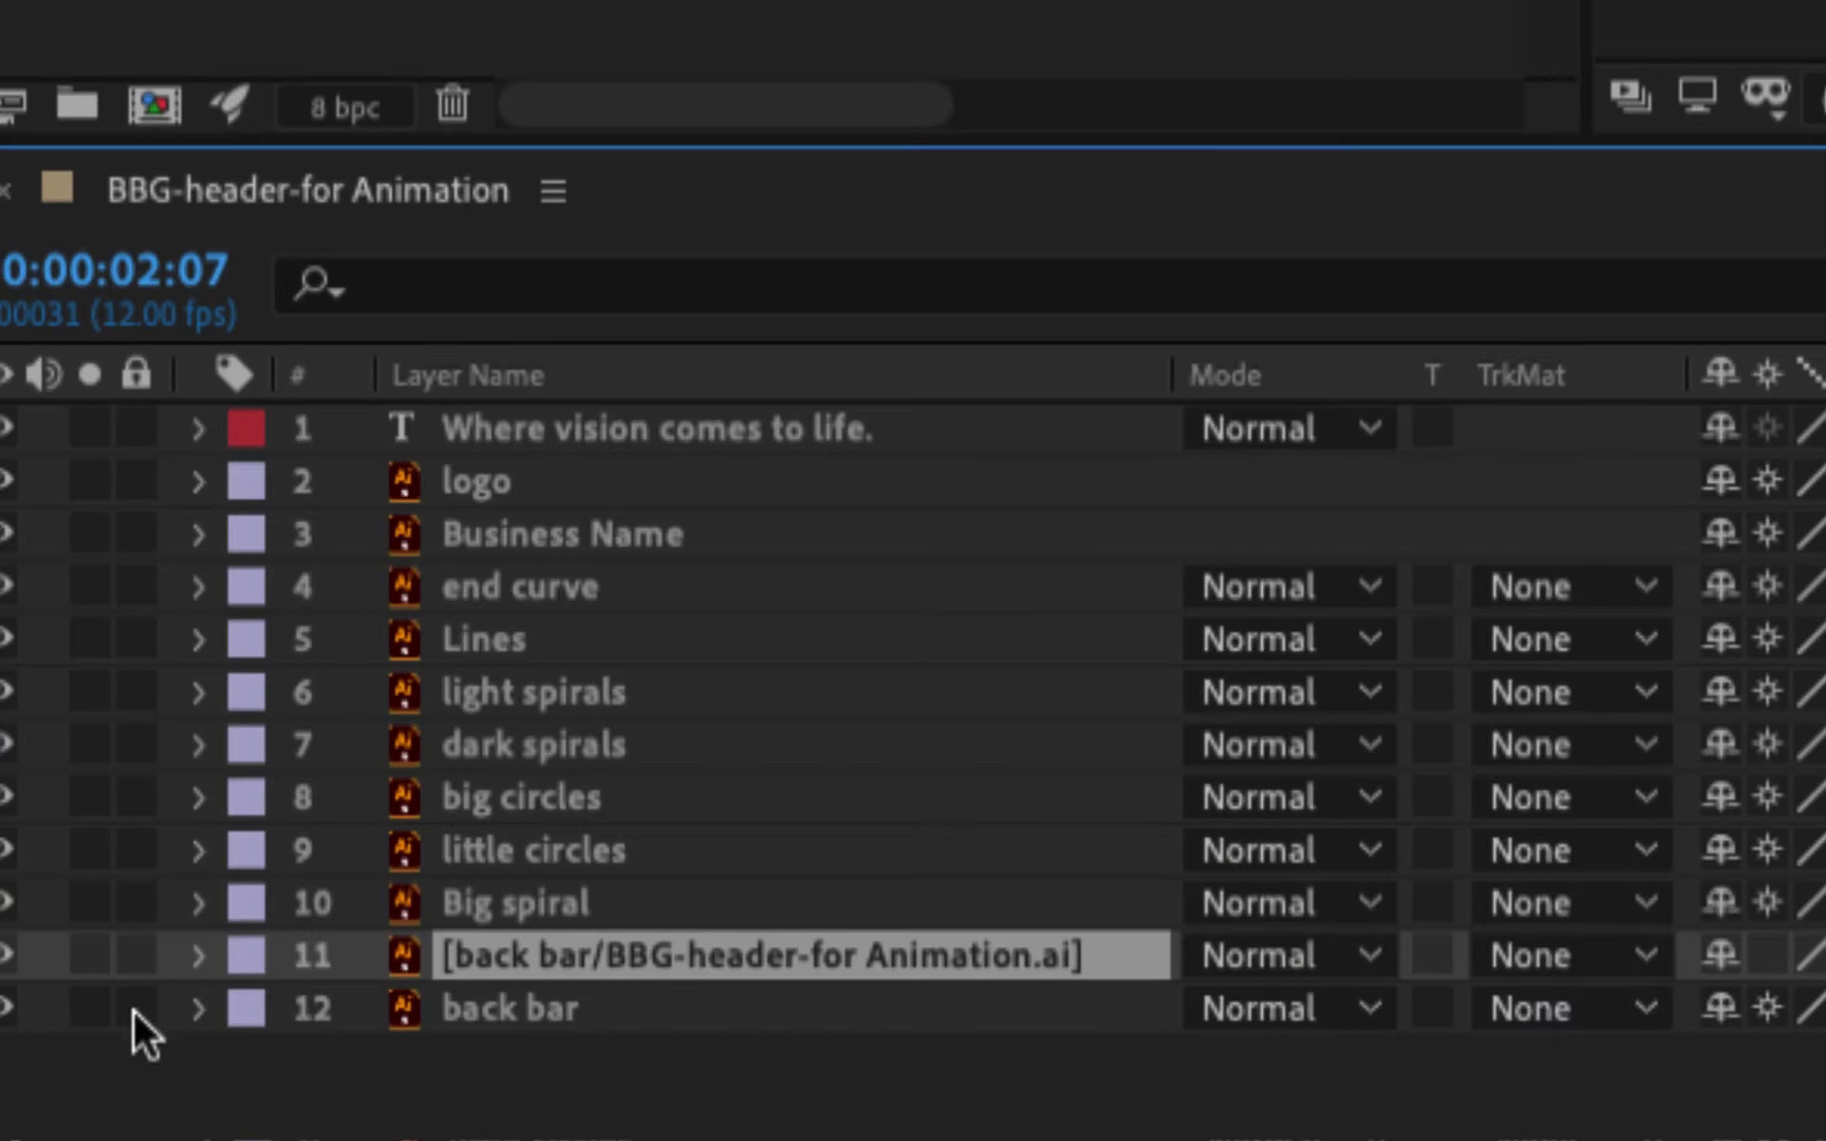
Compare the two back bar footage items and delete the second one from the project, including its use in the composition.
{"action": "left_click", "coordinate": [434, 1006]}
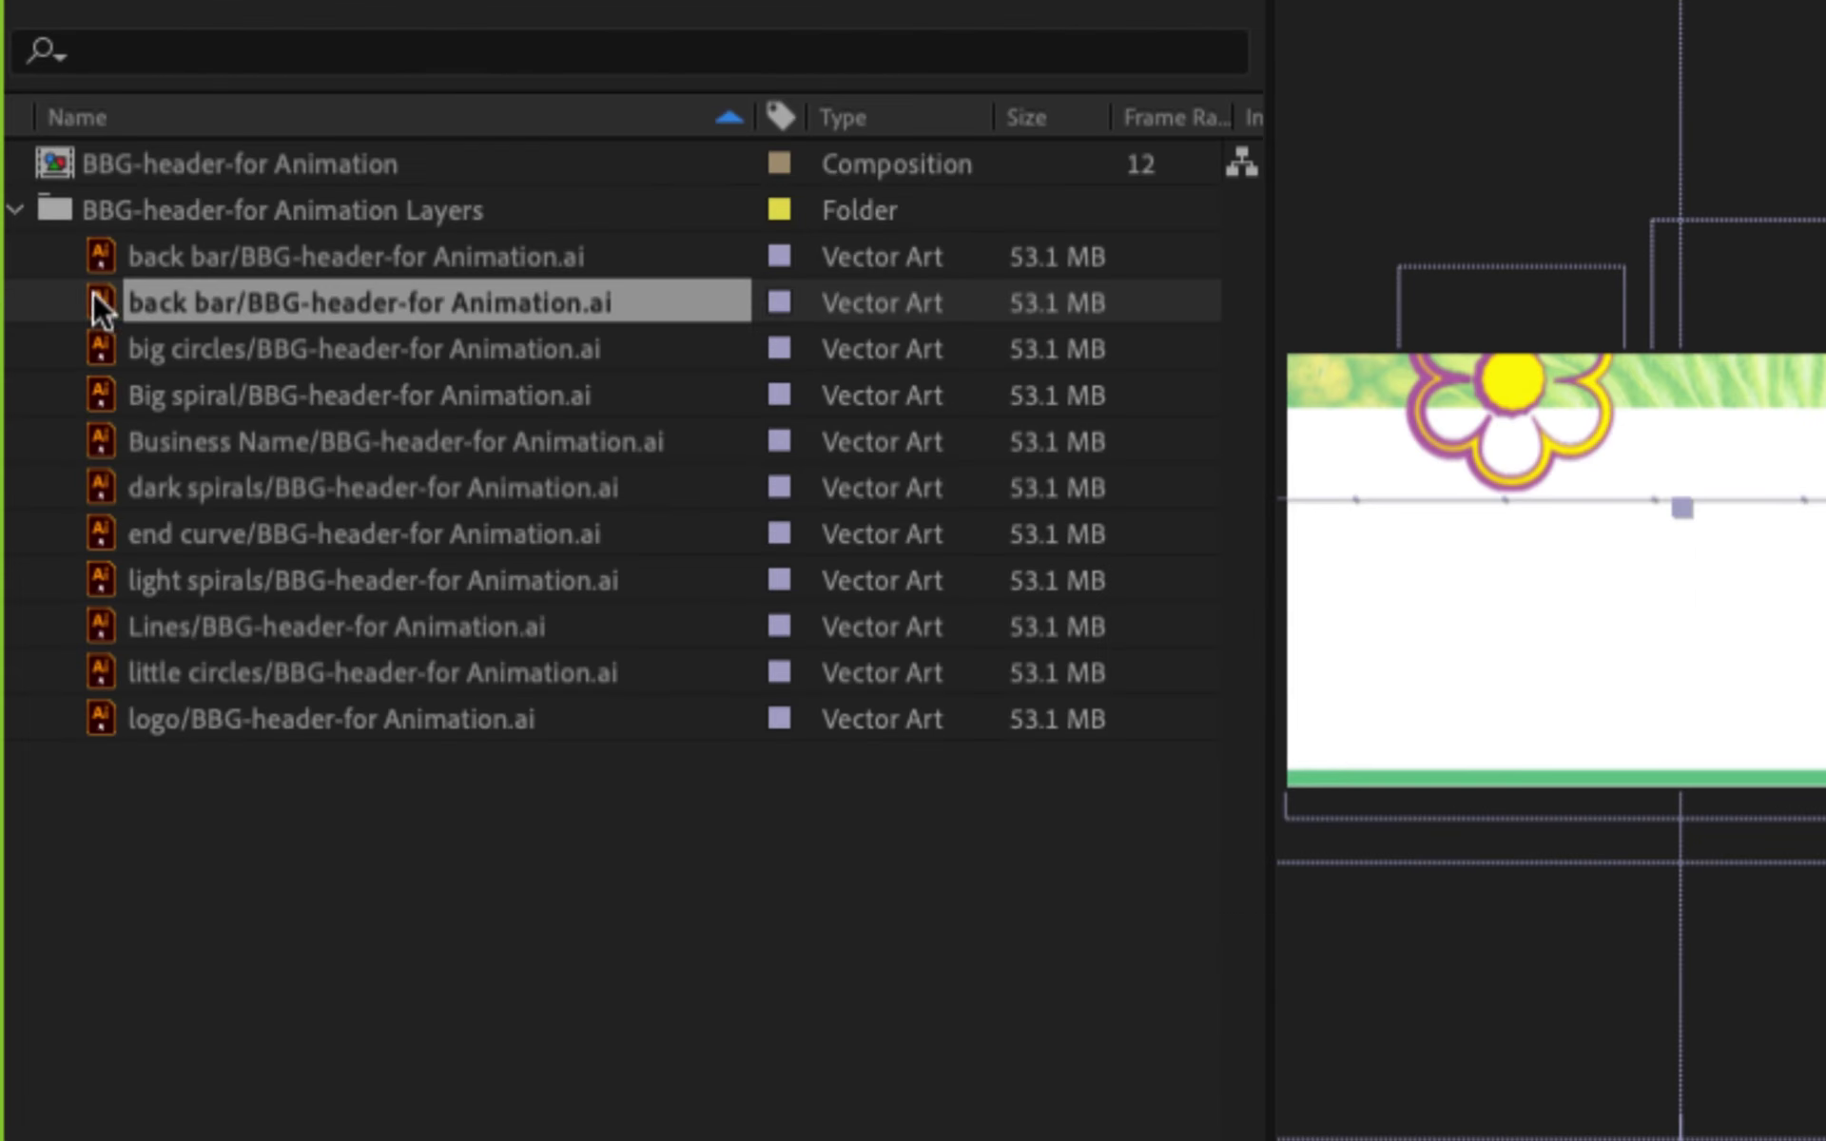
{"action": "left_click", "coordinate": [164, 259]}
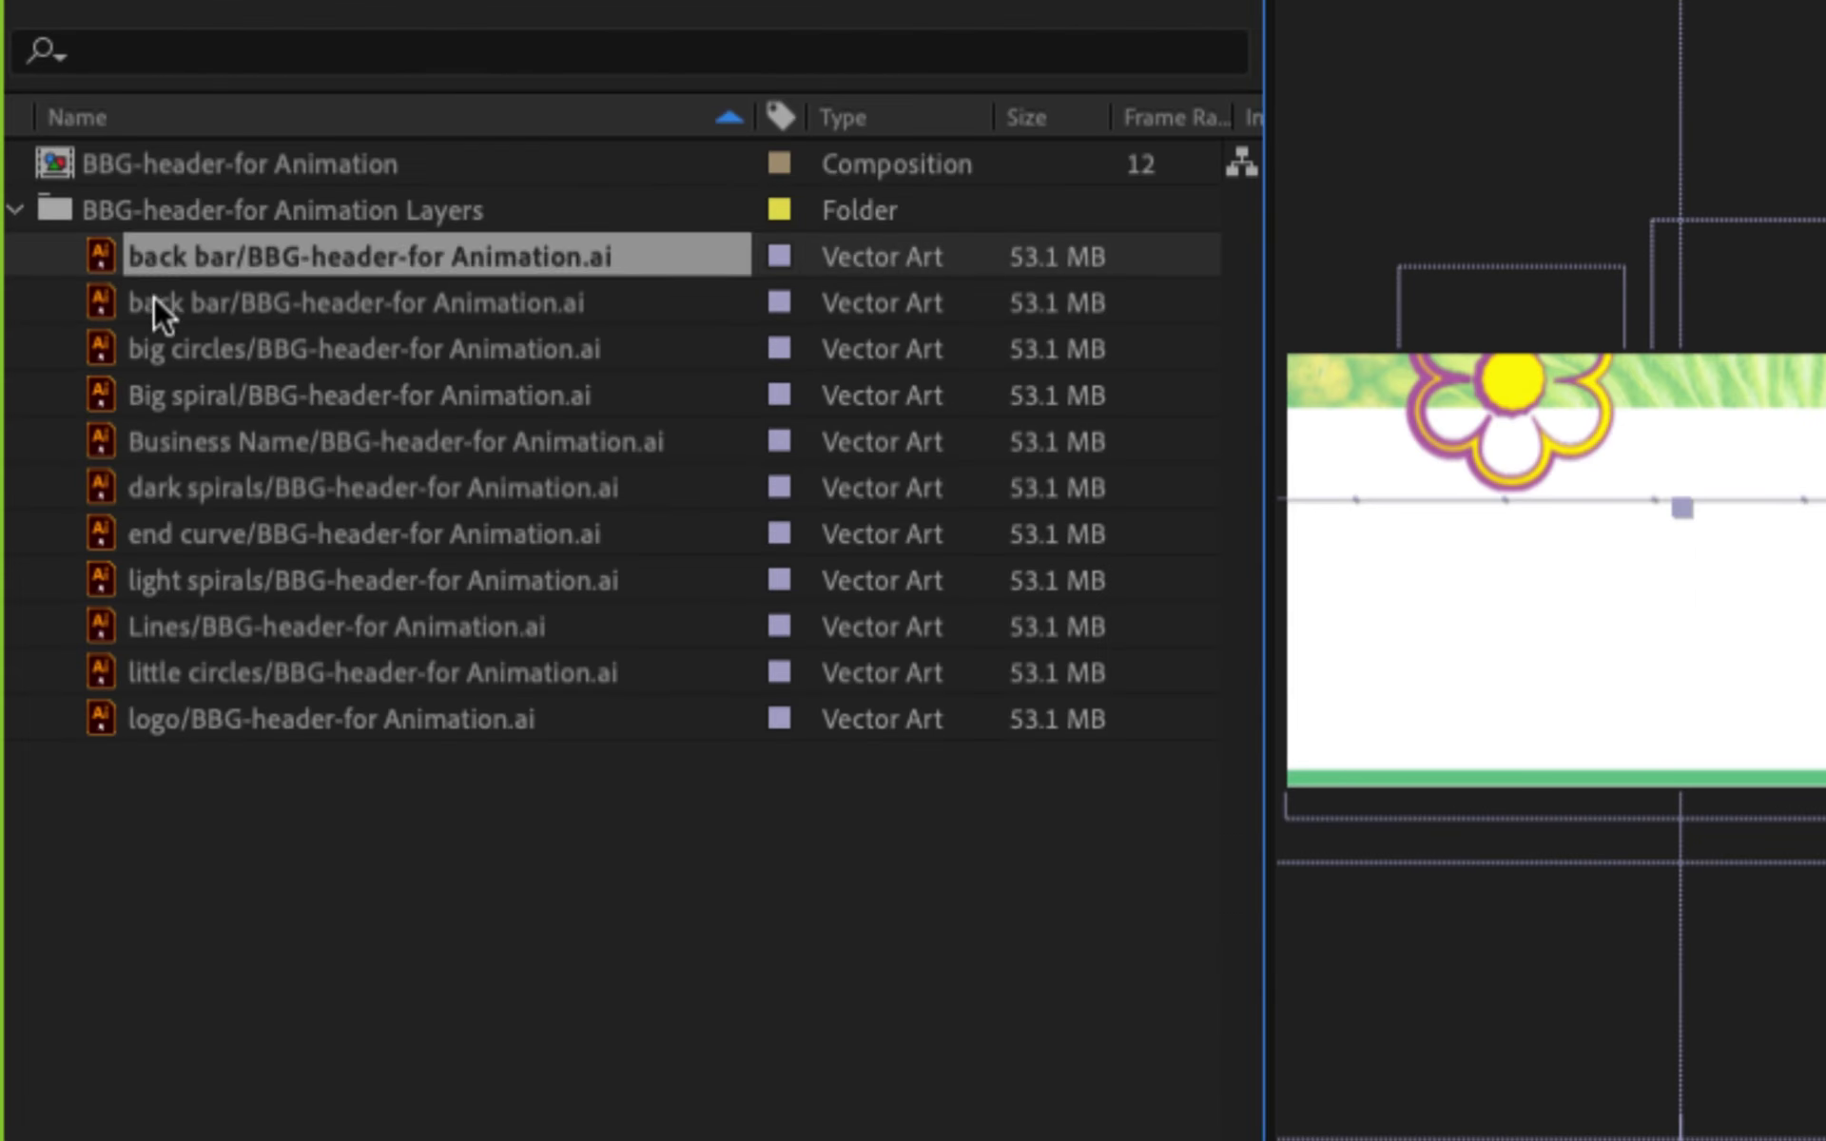
{"action": "left_click", "coordinate": [151, 299]}
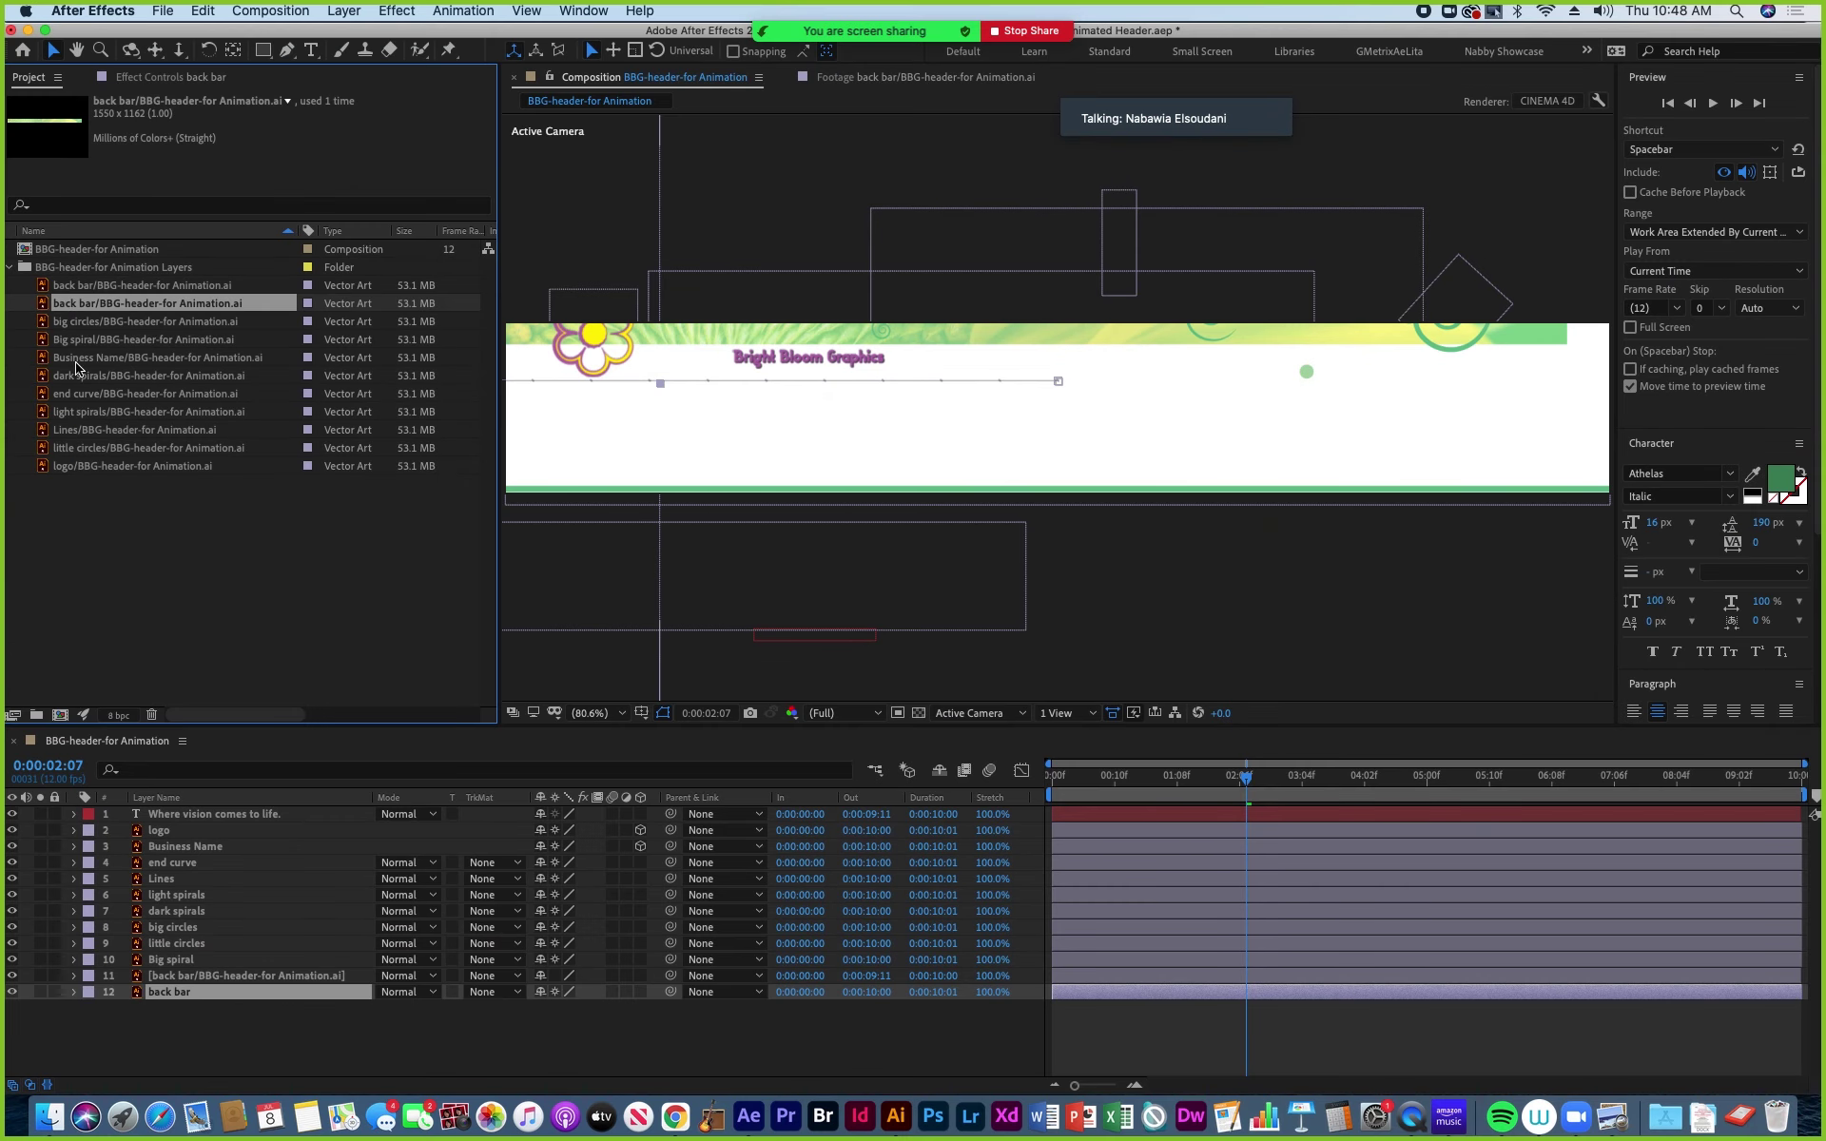
{"action": "left_click", "coordinate": [150, 716]}
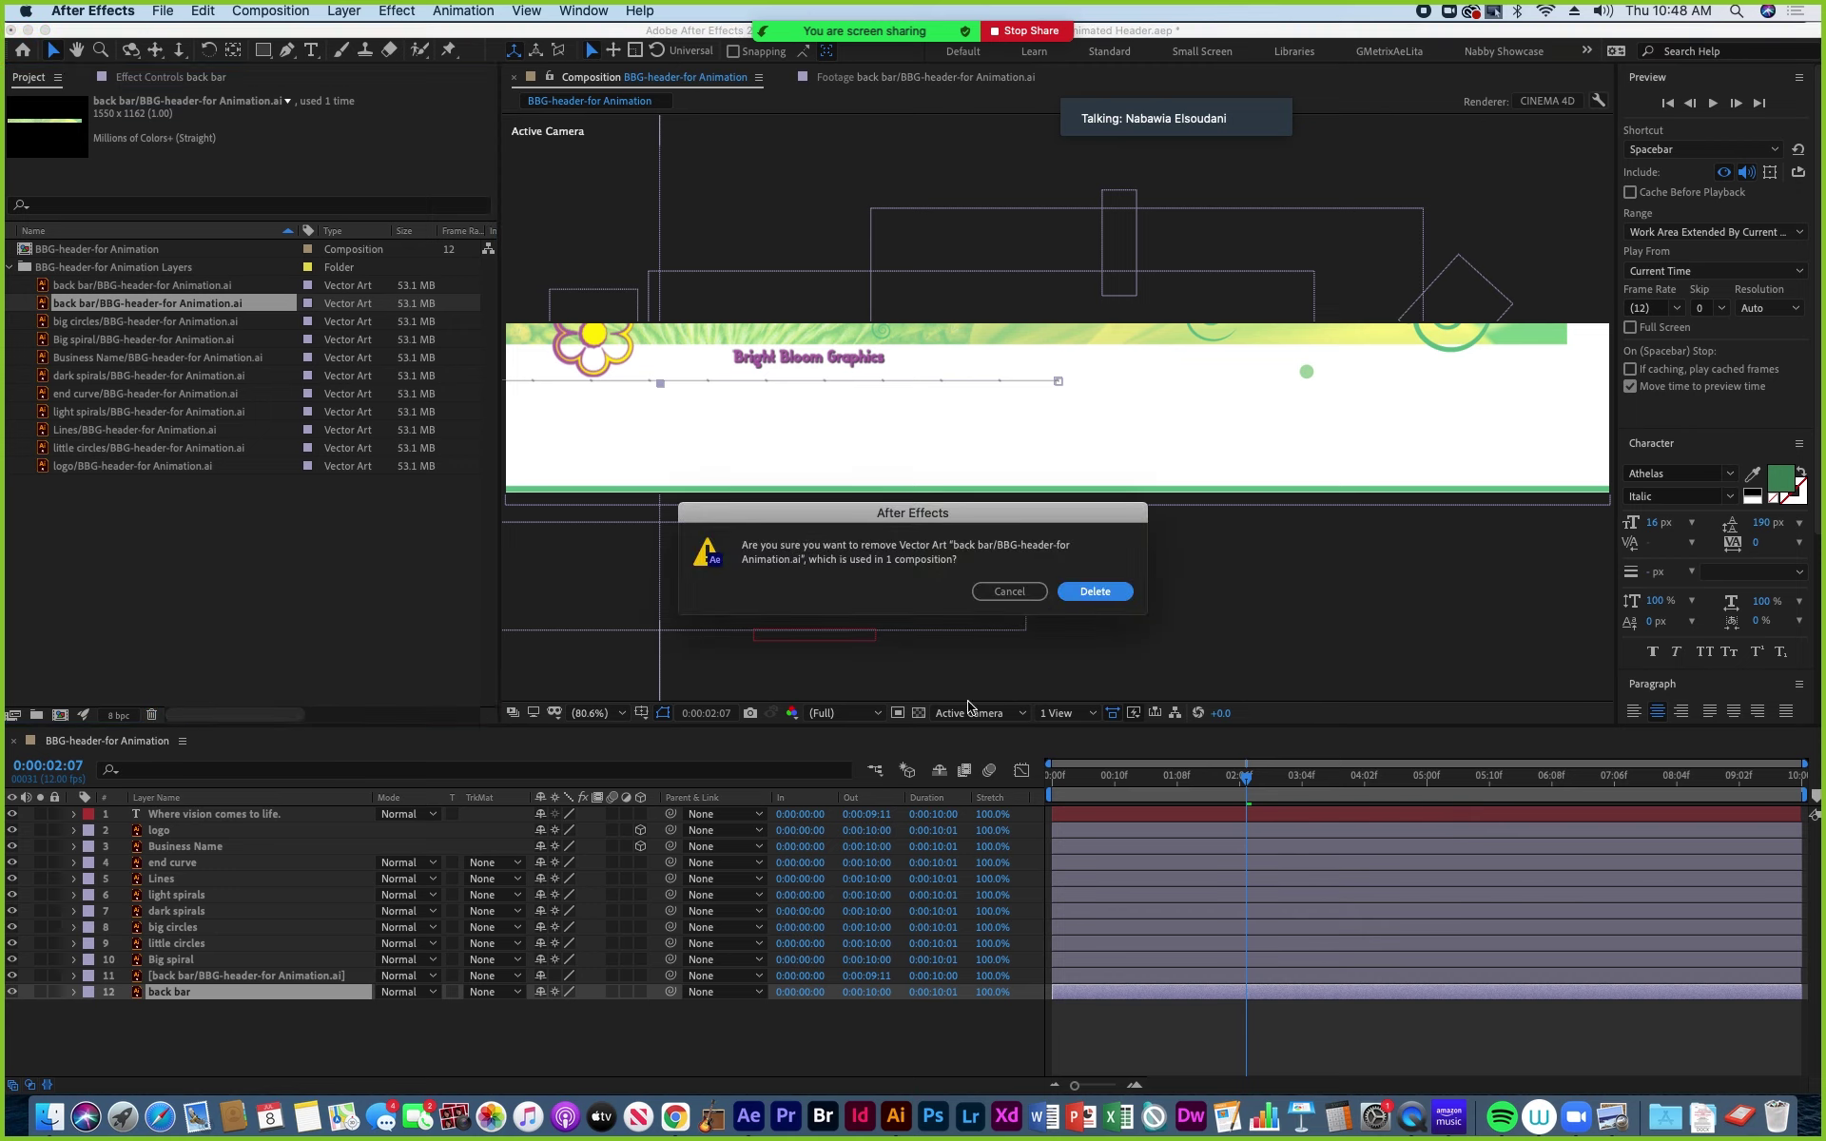
{"action": "left_click", "coordinate": [1106, 596]}
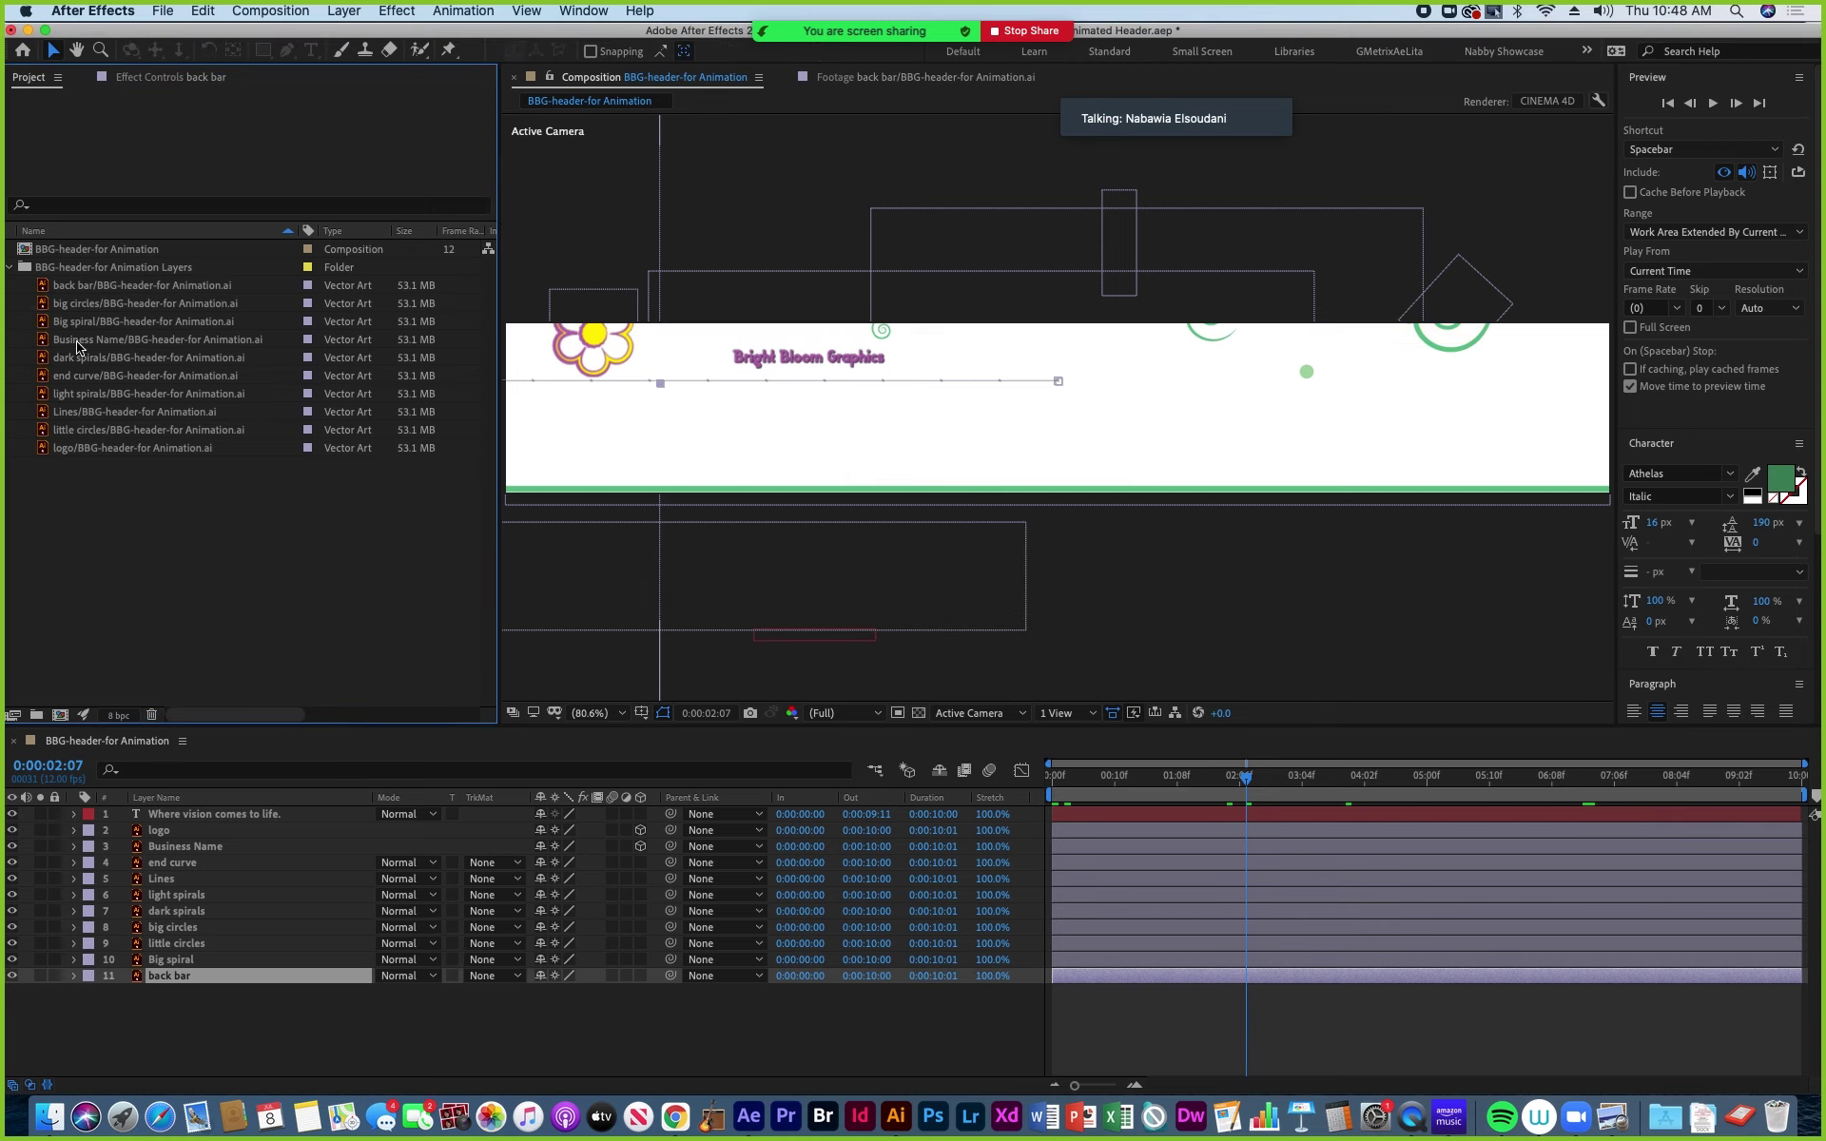
Add the remaining back bar footage directly above the original back bar layer and, at 0:00:00:00, set its Position to 776.0, 229.5.
{"action": "left_click", "coordinate": [44, 287]}
{"action": "left_click_drag", "start_coordinate": [44, 288], "coordinate": [154, 969]}
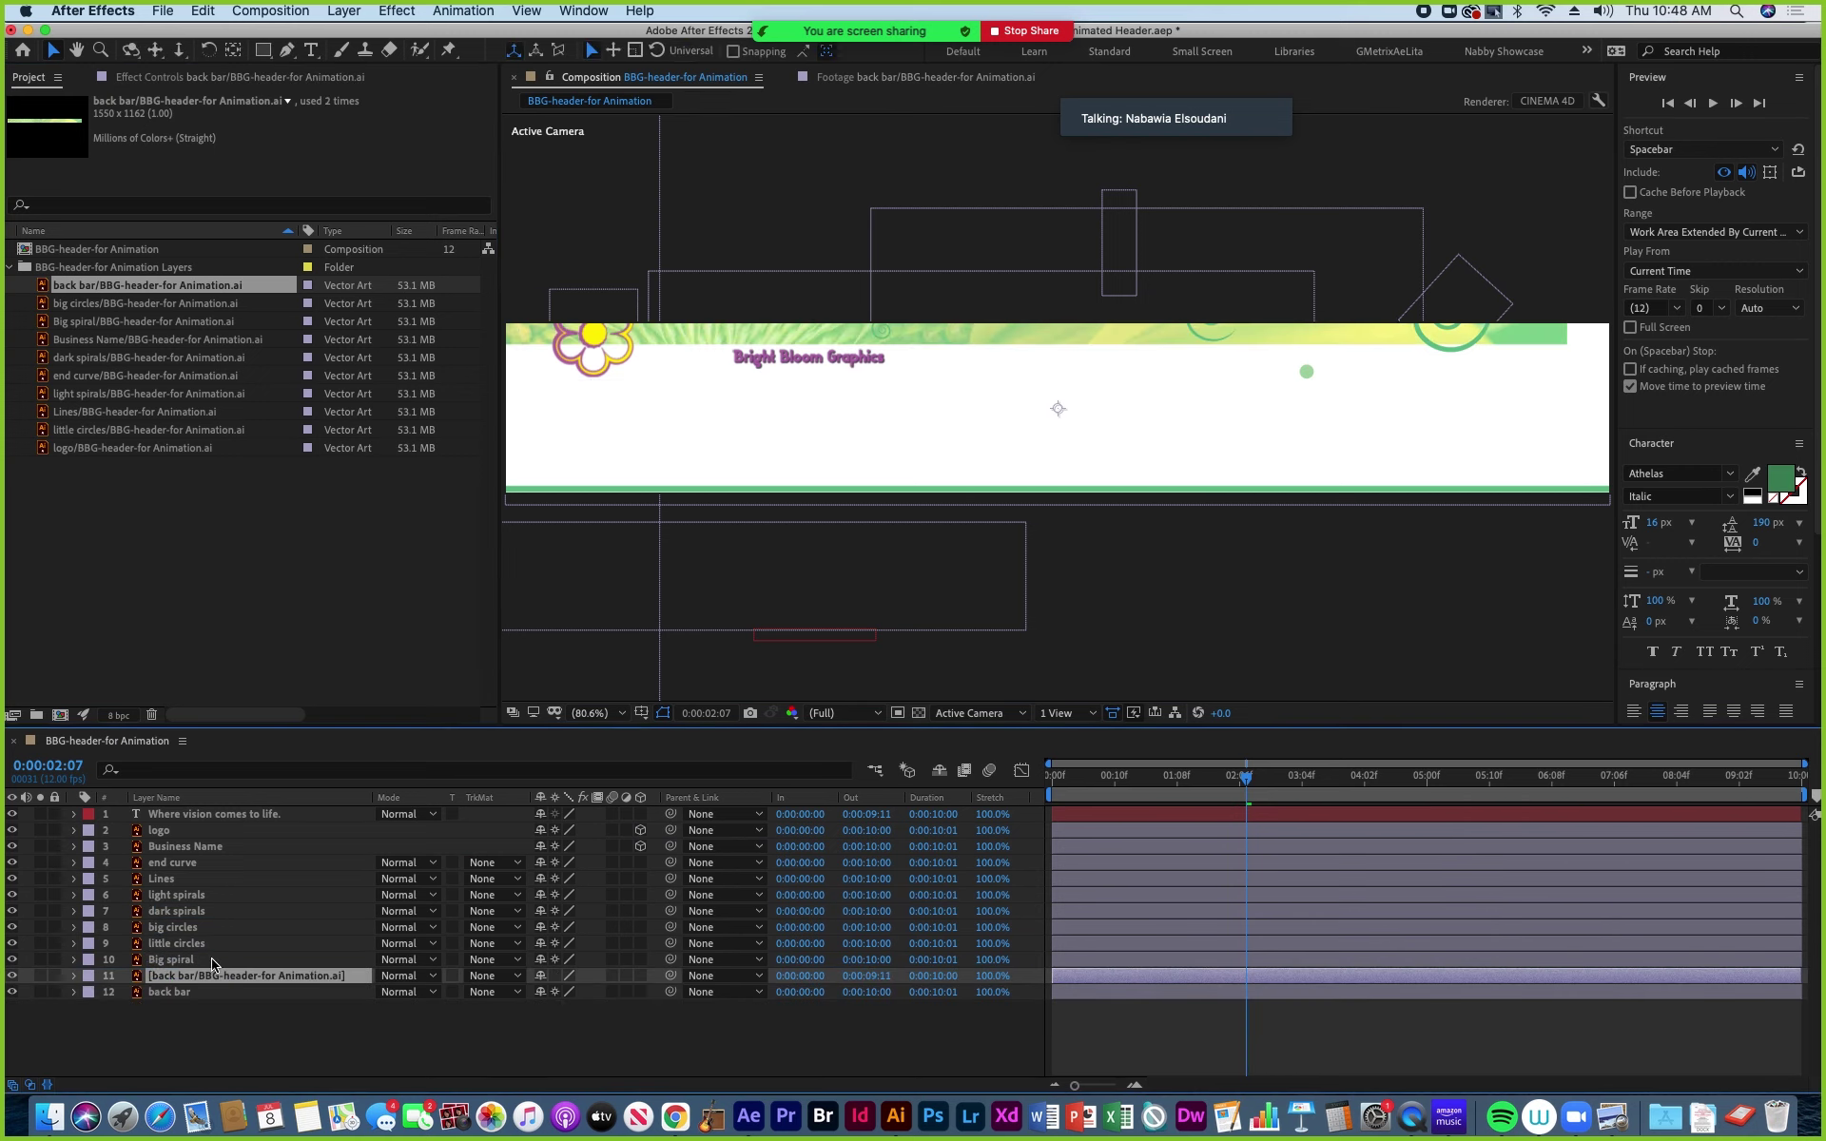
{"action": "left_click_drag", "start_coordinate": [1117, 785], "coordinate": [1046, 786]}
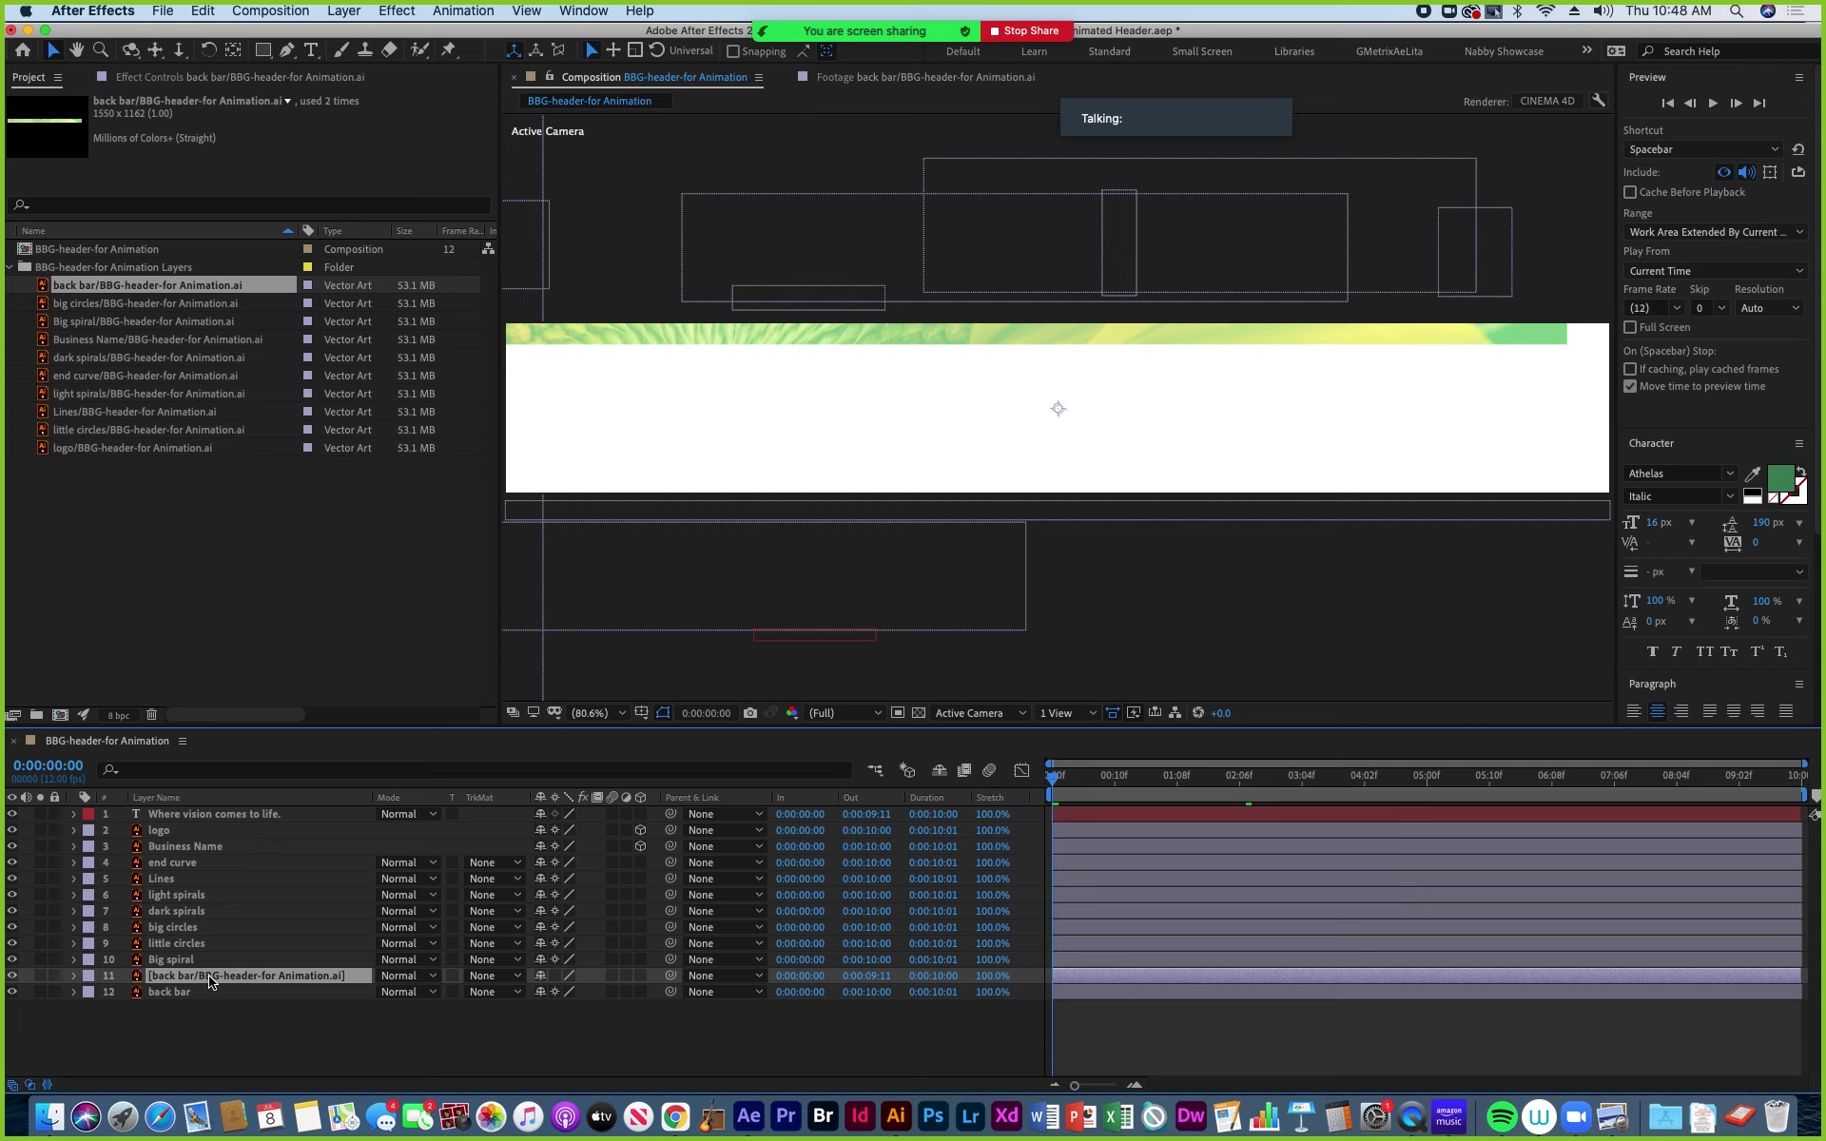
{"action": "key", "text": "p"}
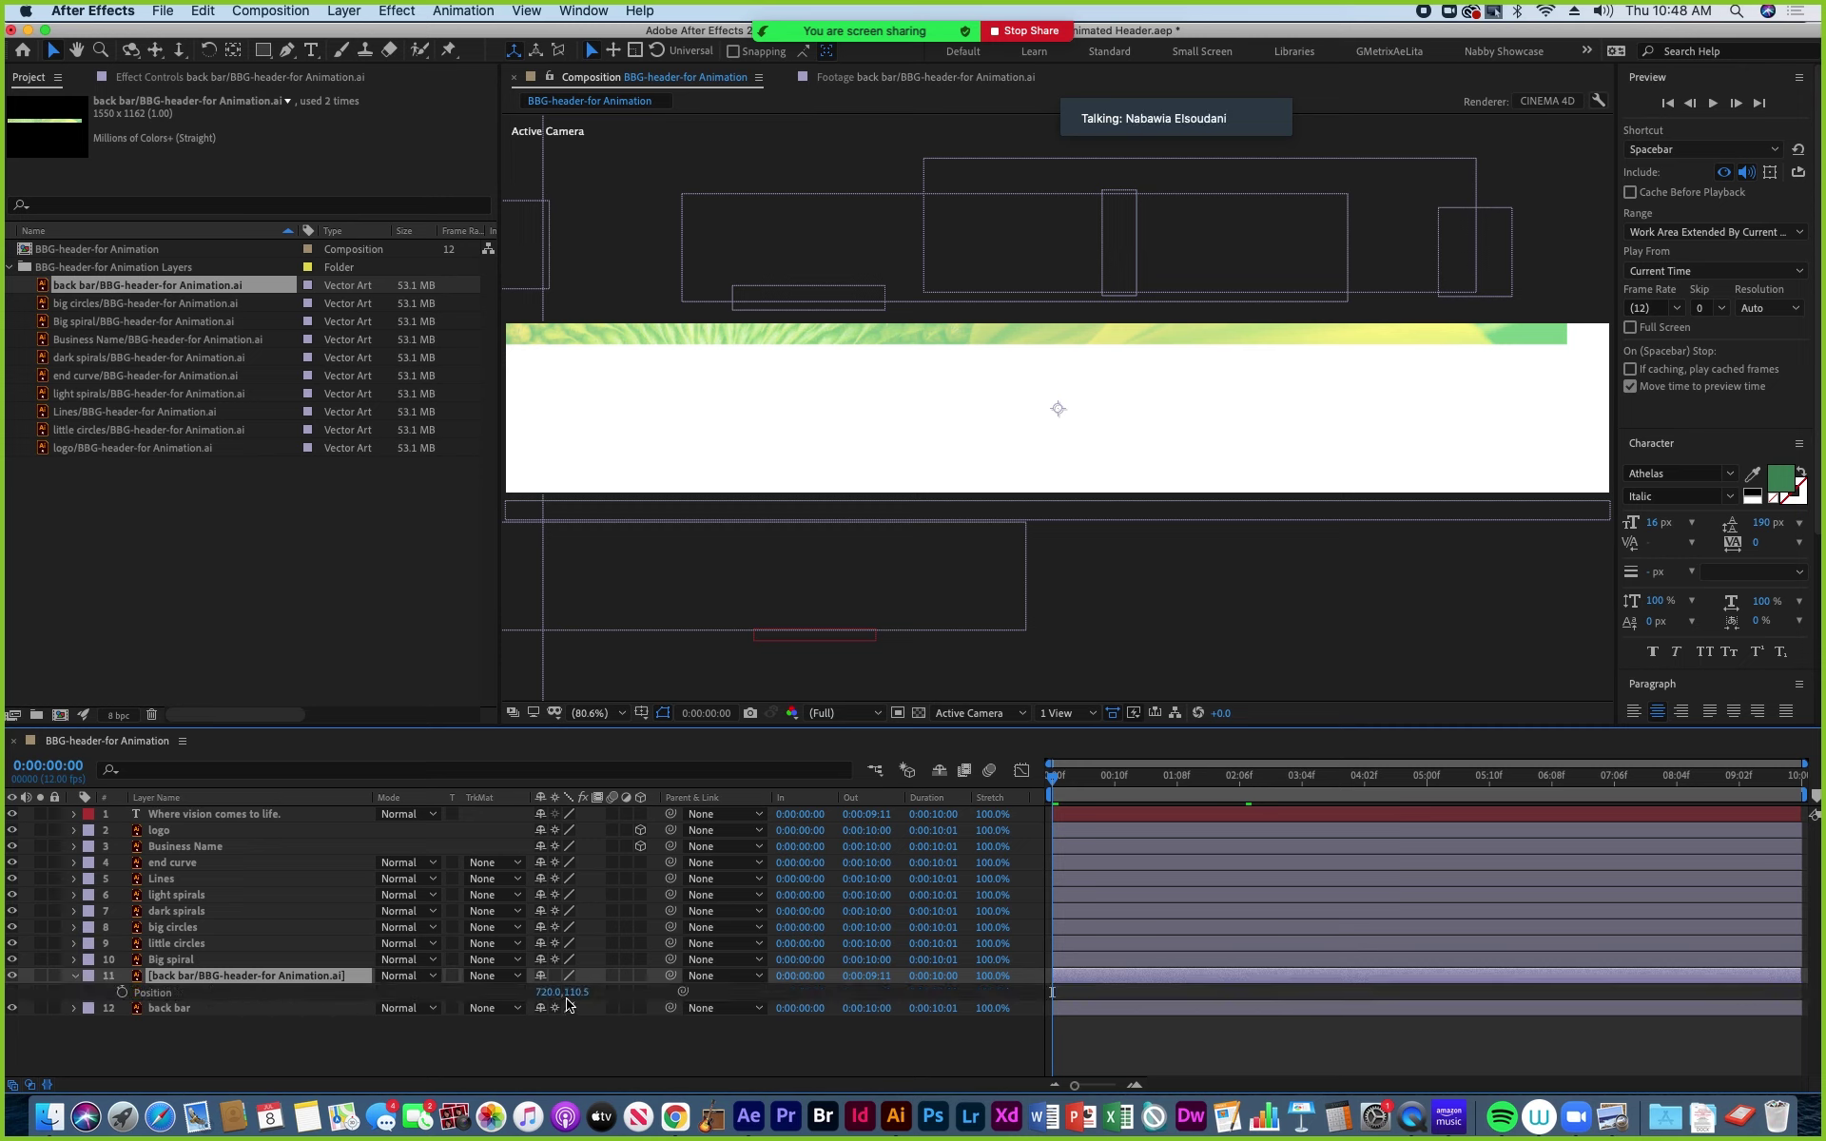
{"action": "mouse_move", "coordinate": [577, 998]}
{"action": "left_mouse_down"}
{"action": "mouse_move", "coordinate": [652, 999]}
{"action": "mouse_move", "coordinate": [577, 994]}
{"action": "mouse_move", "coordinate": [596, 994]}
{"action": "left_mouse_up"}
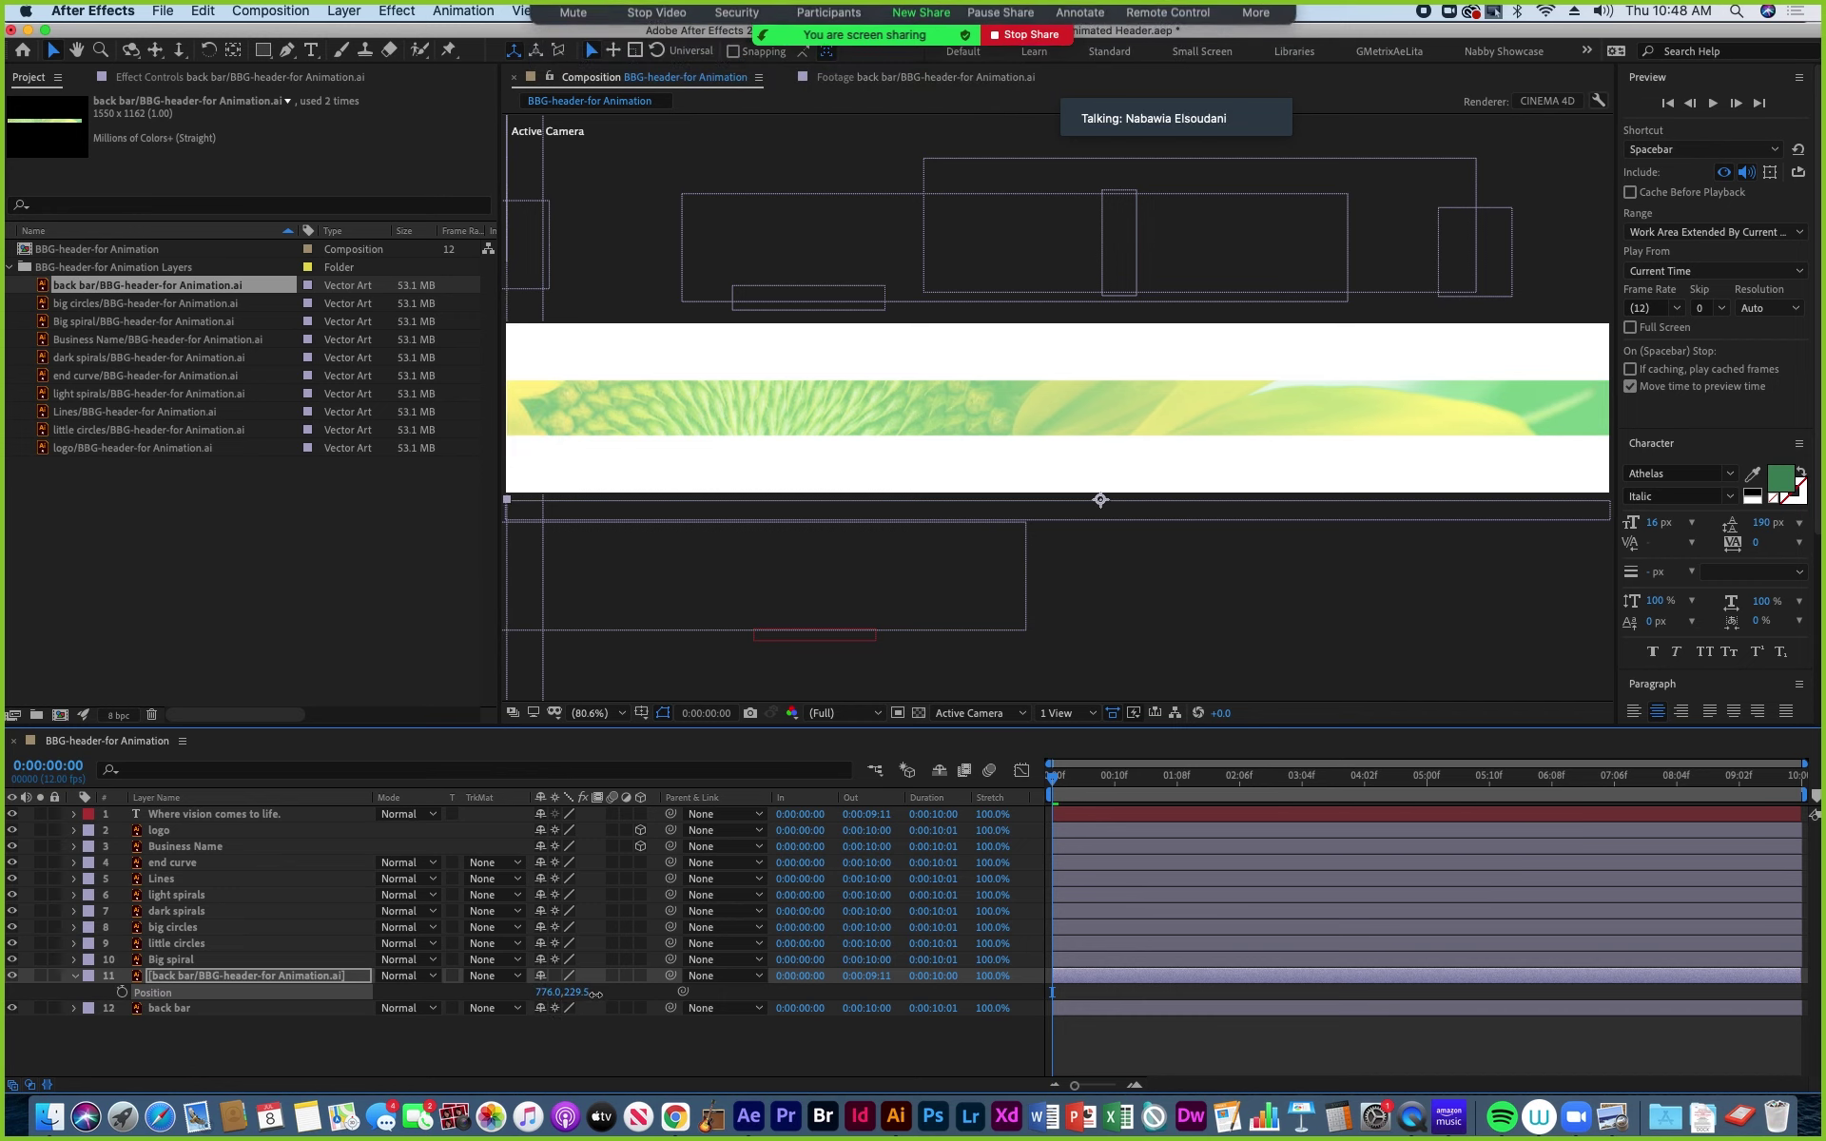
Check the bar's placement against the Illustrator header and set the new back bar layer's Position to 776.0, 186.5 in After Effects.
{"action": "left_click_drag", "start_coordinate": [1054, 782], "coordinate": [1470, 813]}
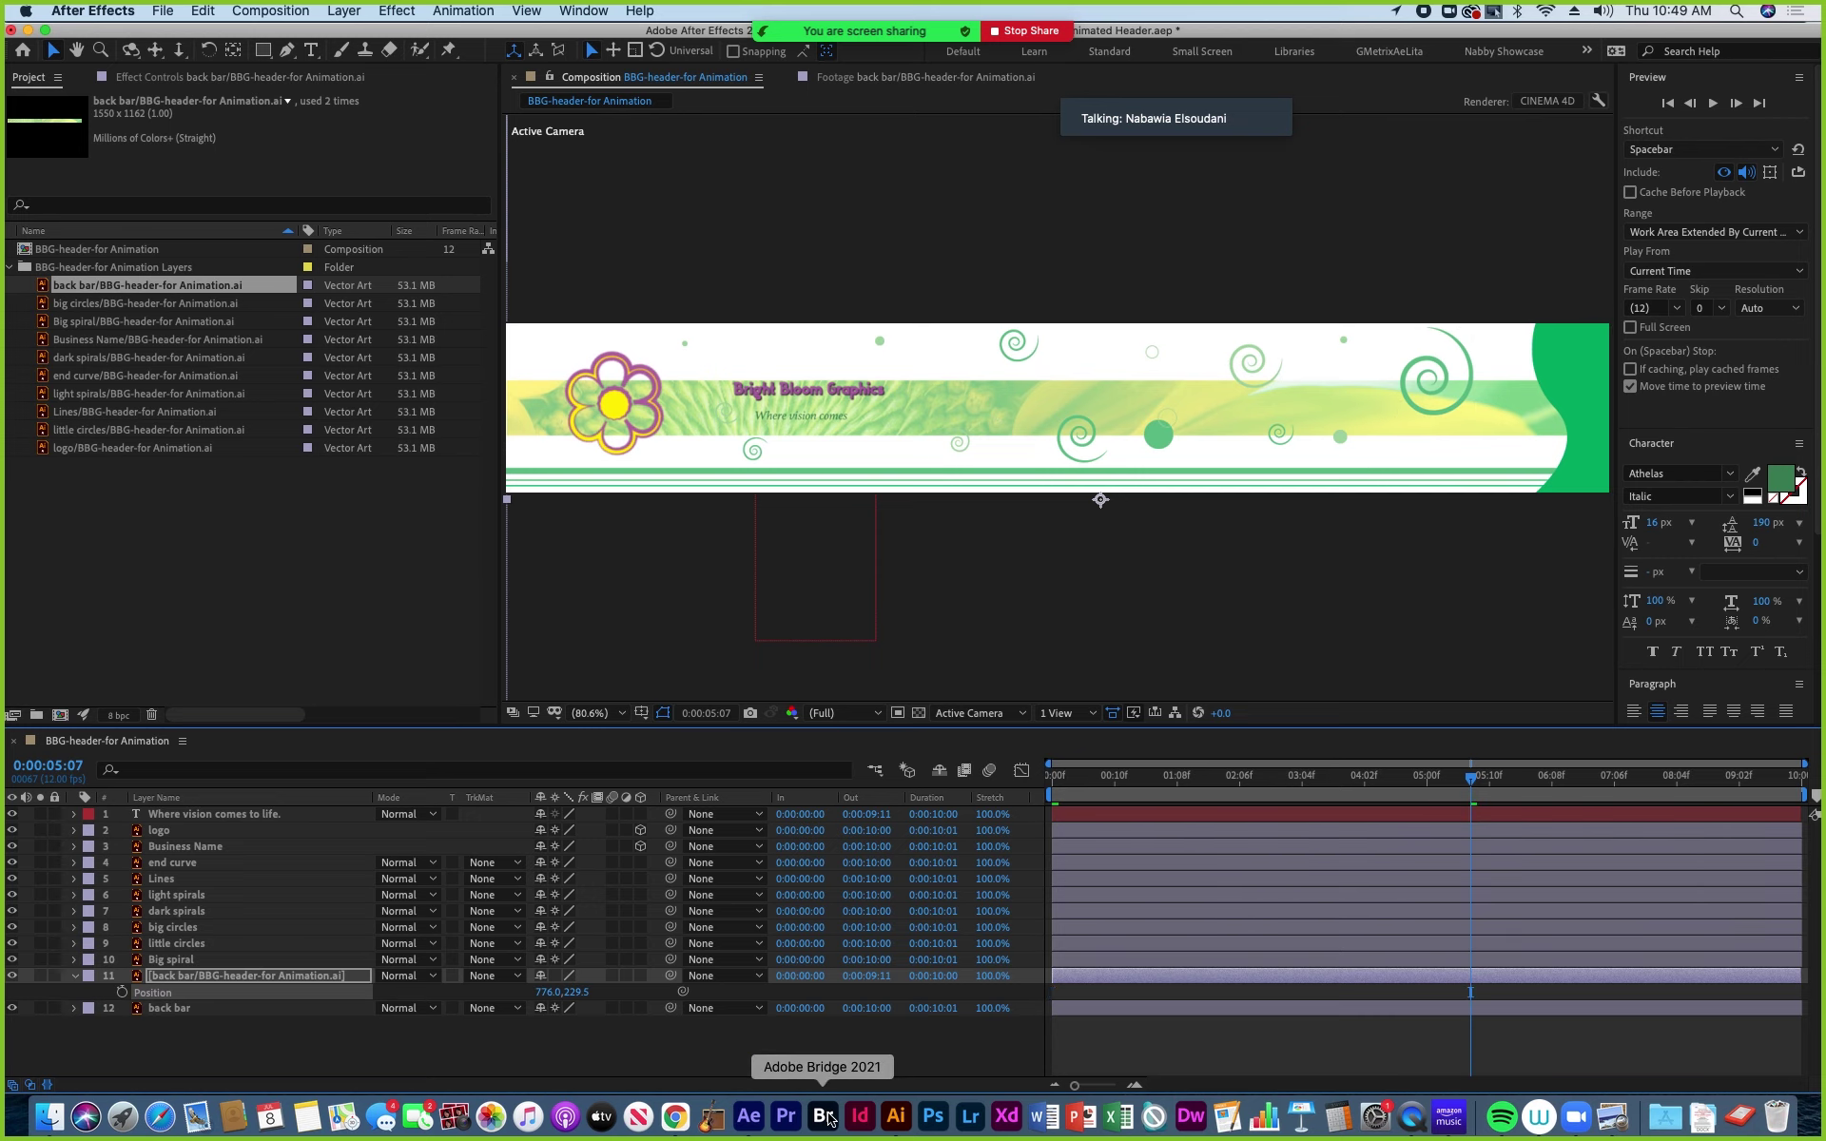
{"action": "left_click", "coordinate": [893, 1119]}
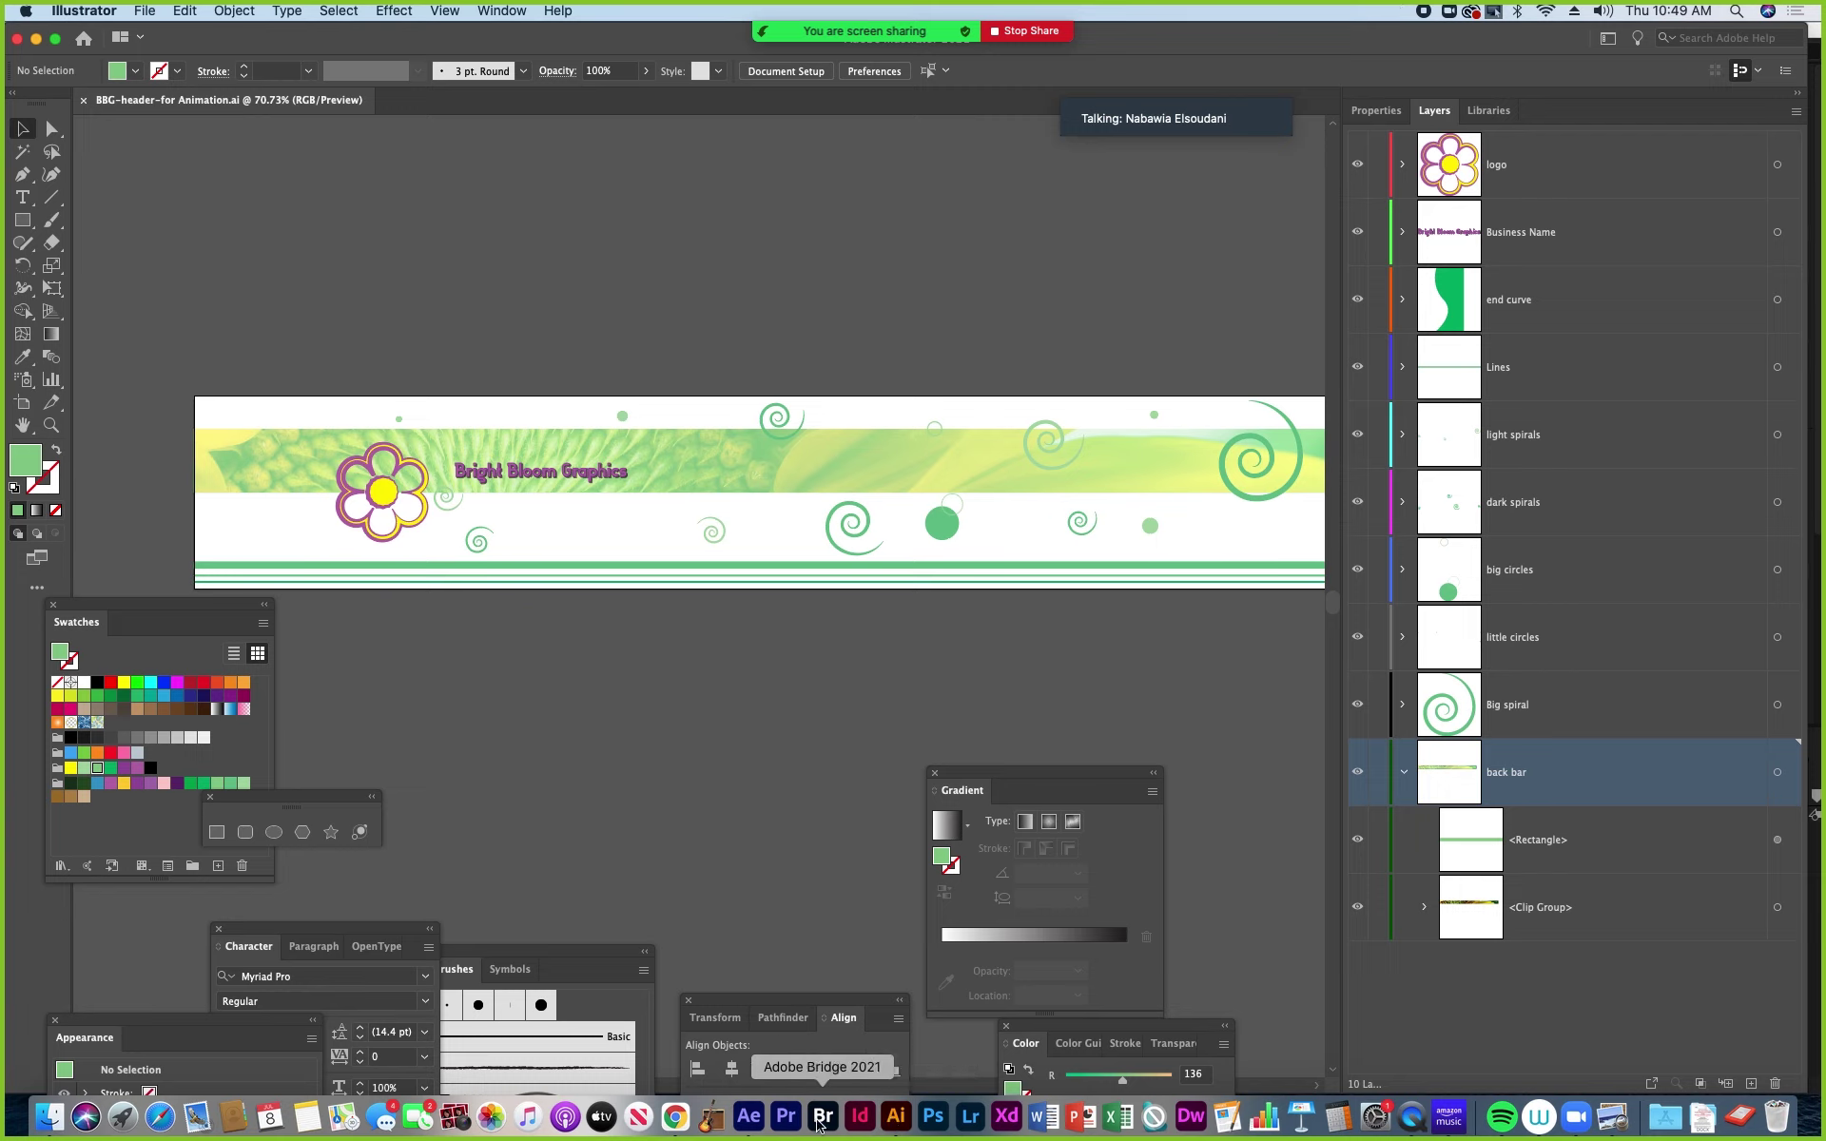
{"action": "left_click", "coordinate": [751, 1124]}
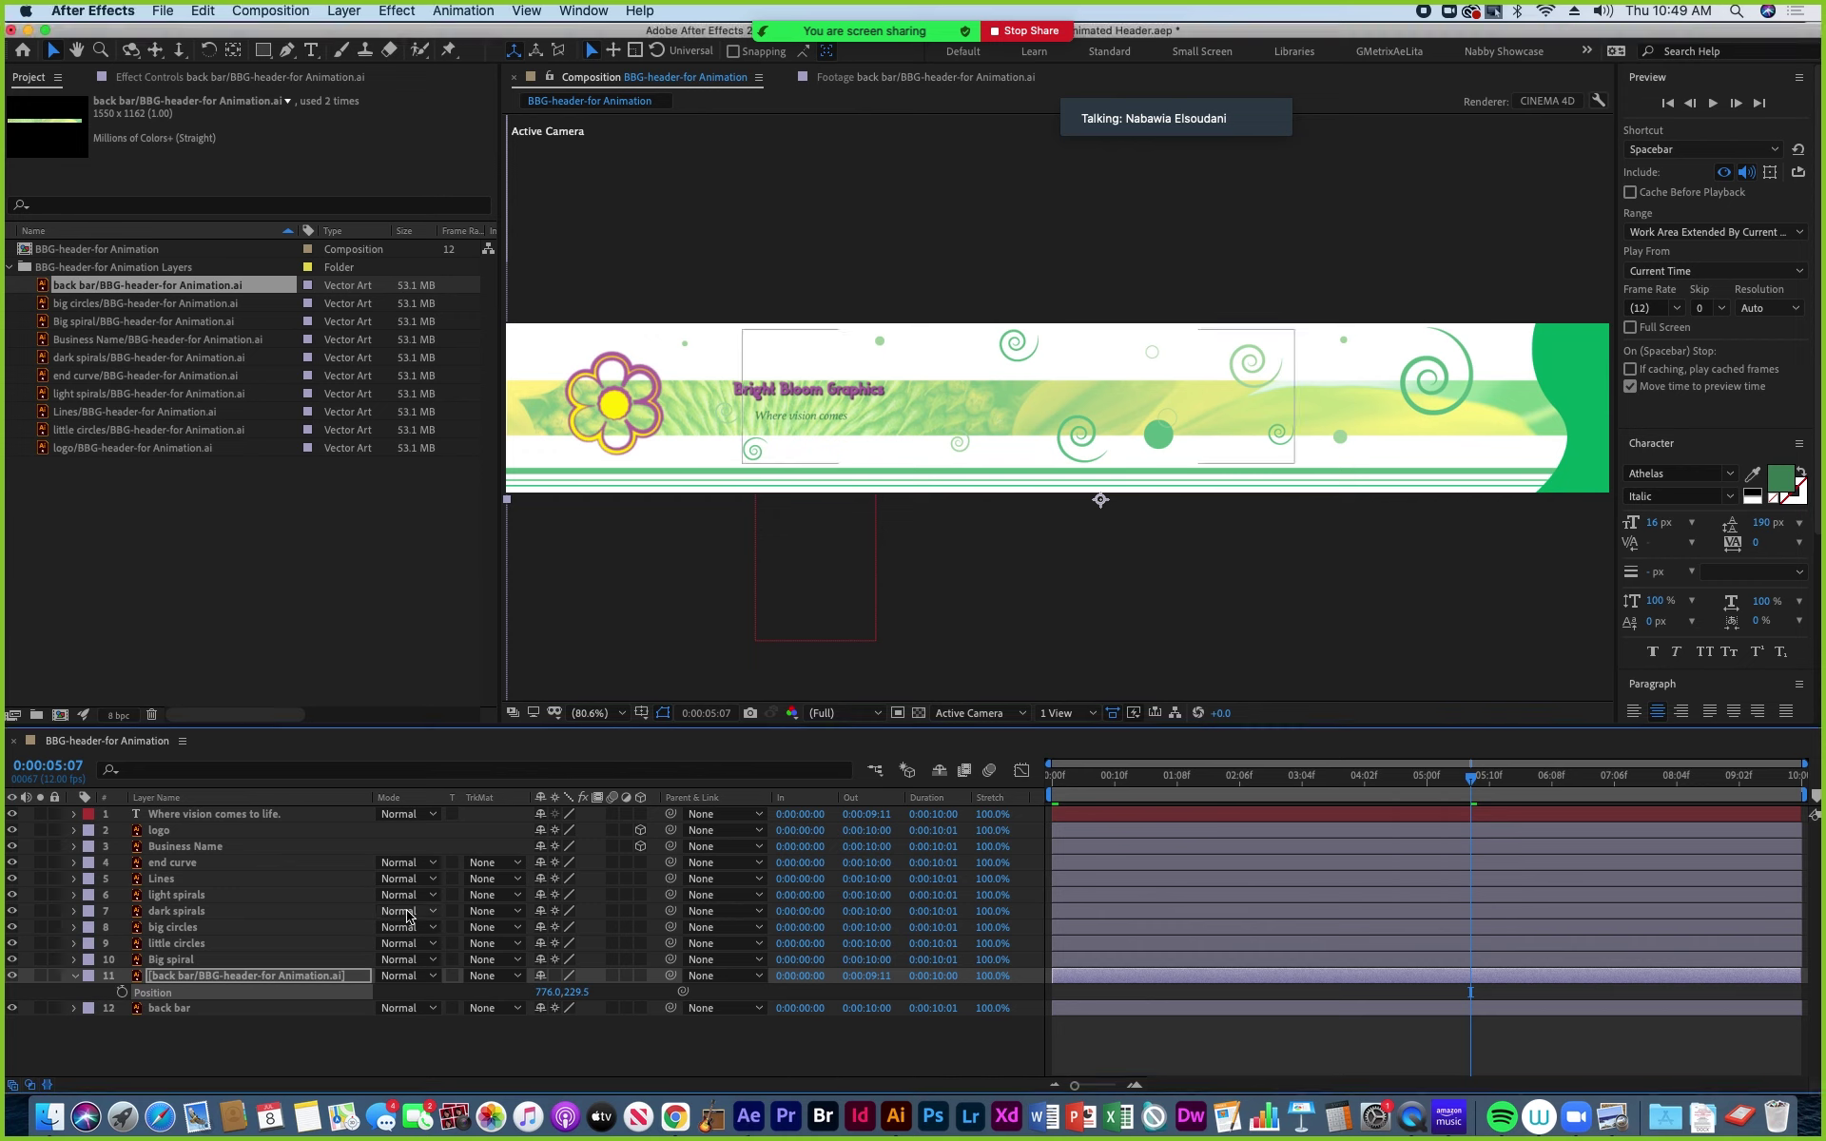
{"action": "left_click_drag", "start_coordinate": [577, 992], "coordinate": [537, 992]}
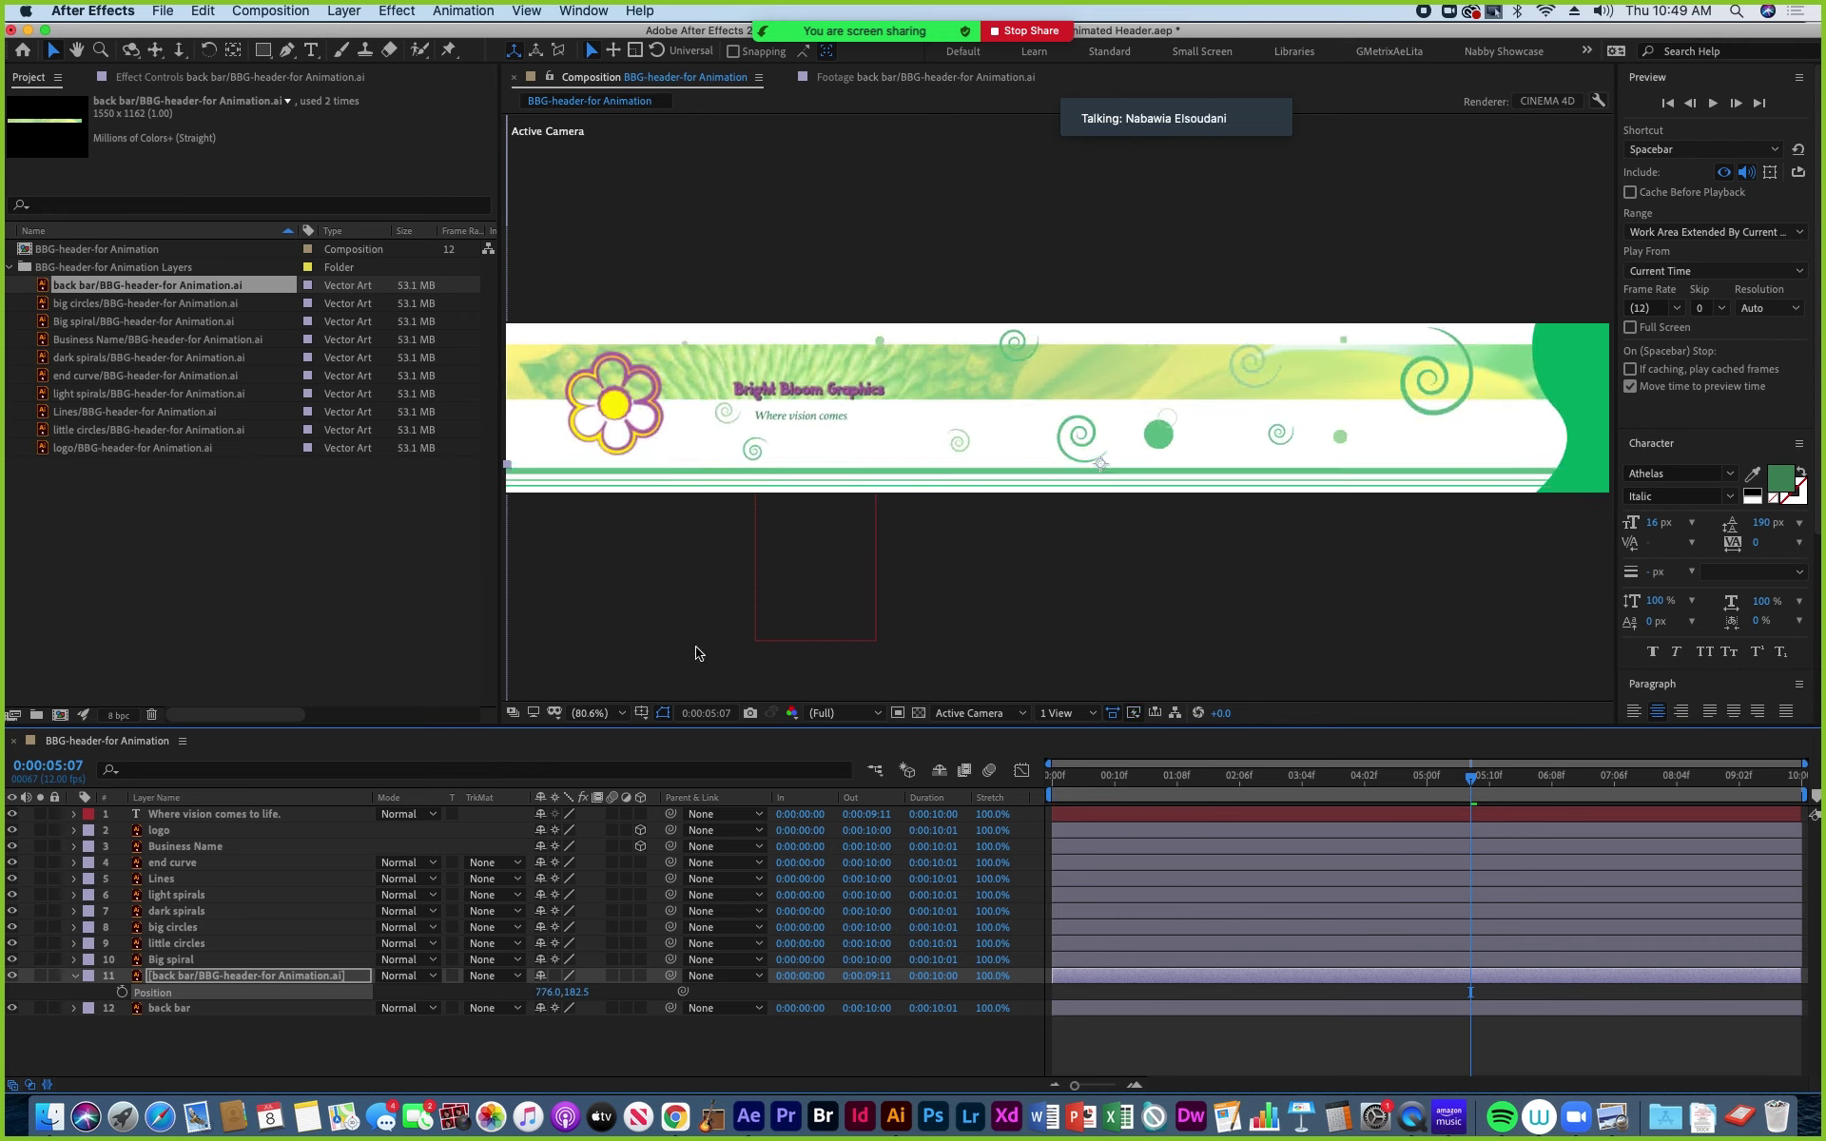
{"action": "left_click_drag", "start_coordinate": [571, 992], "coordinate": [579, 992]}
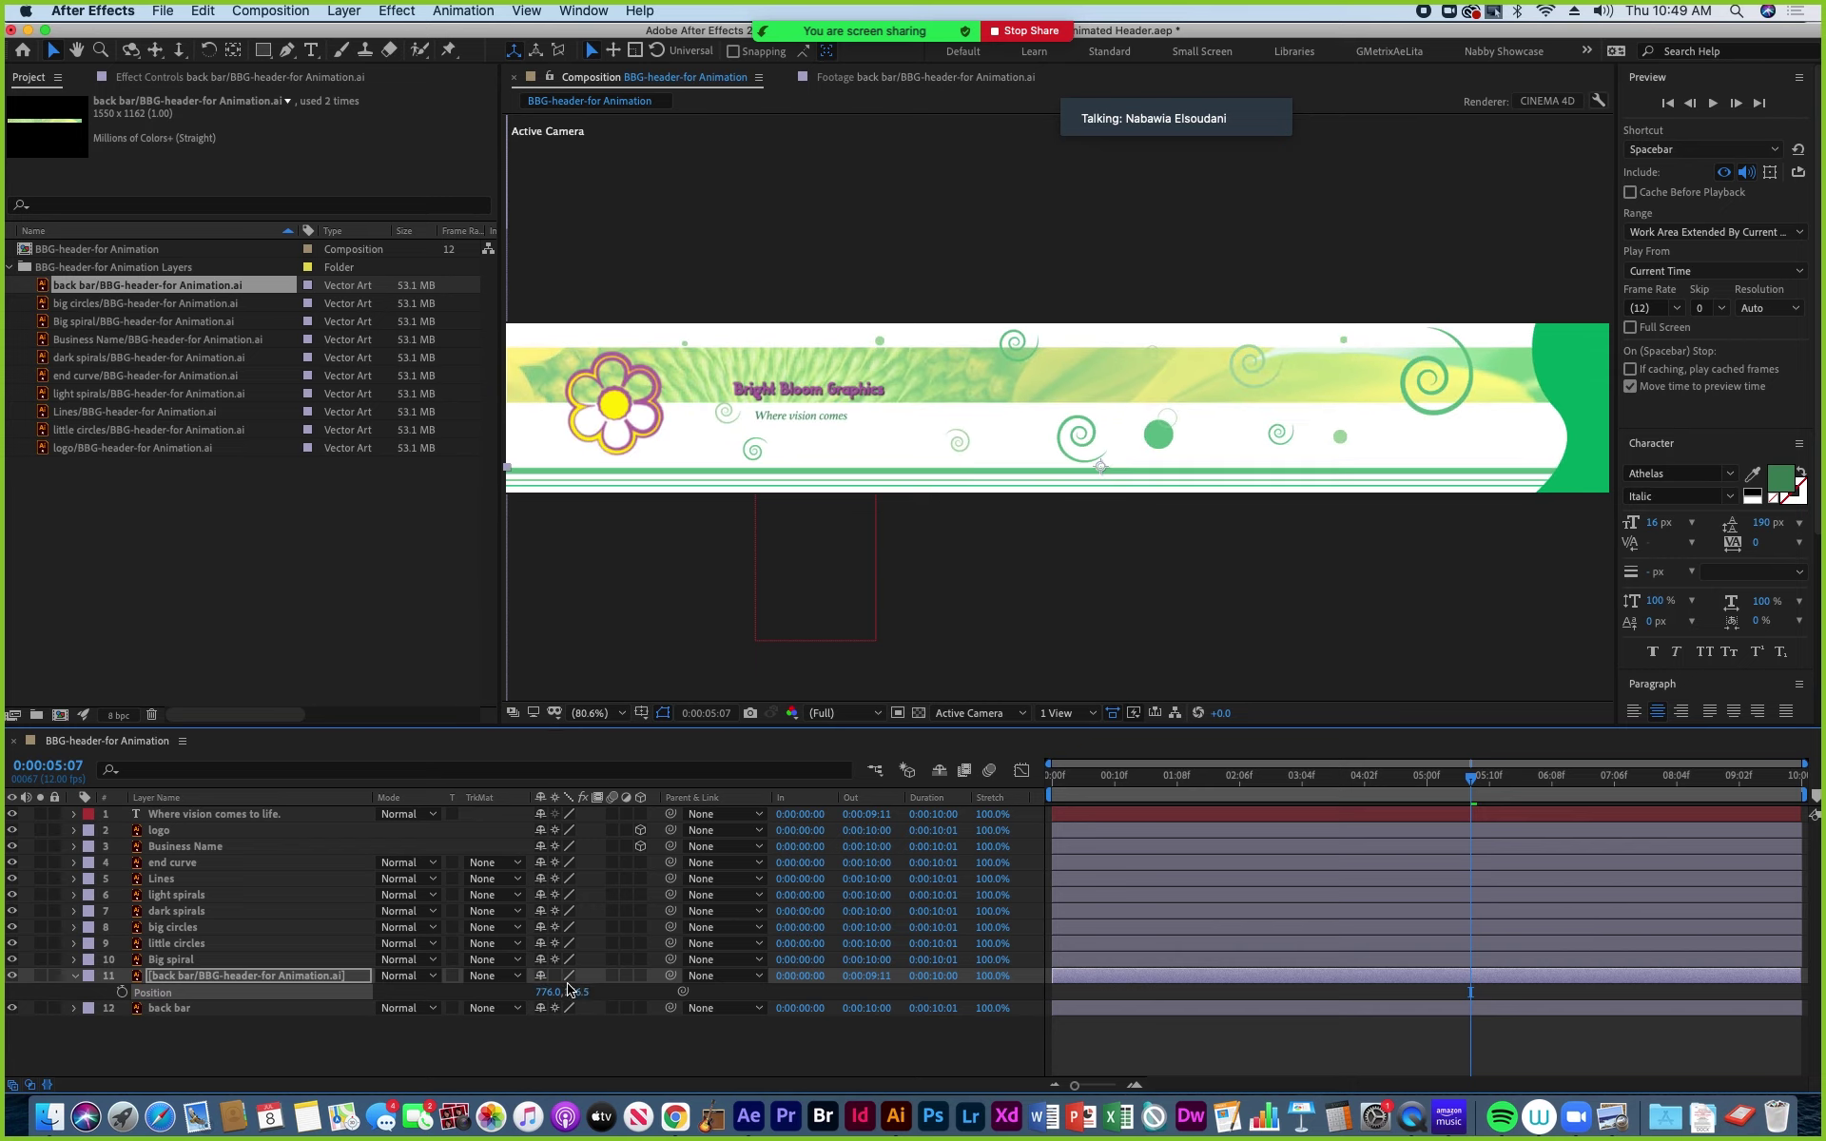
{"action": "left_click_drag", "start_coordinate": [1473, 783], "coordinate": [1515, 783]}
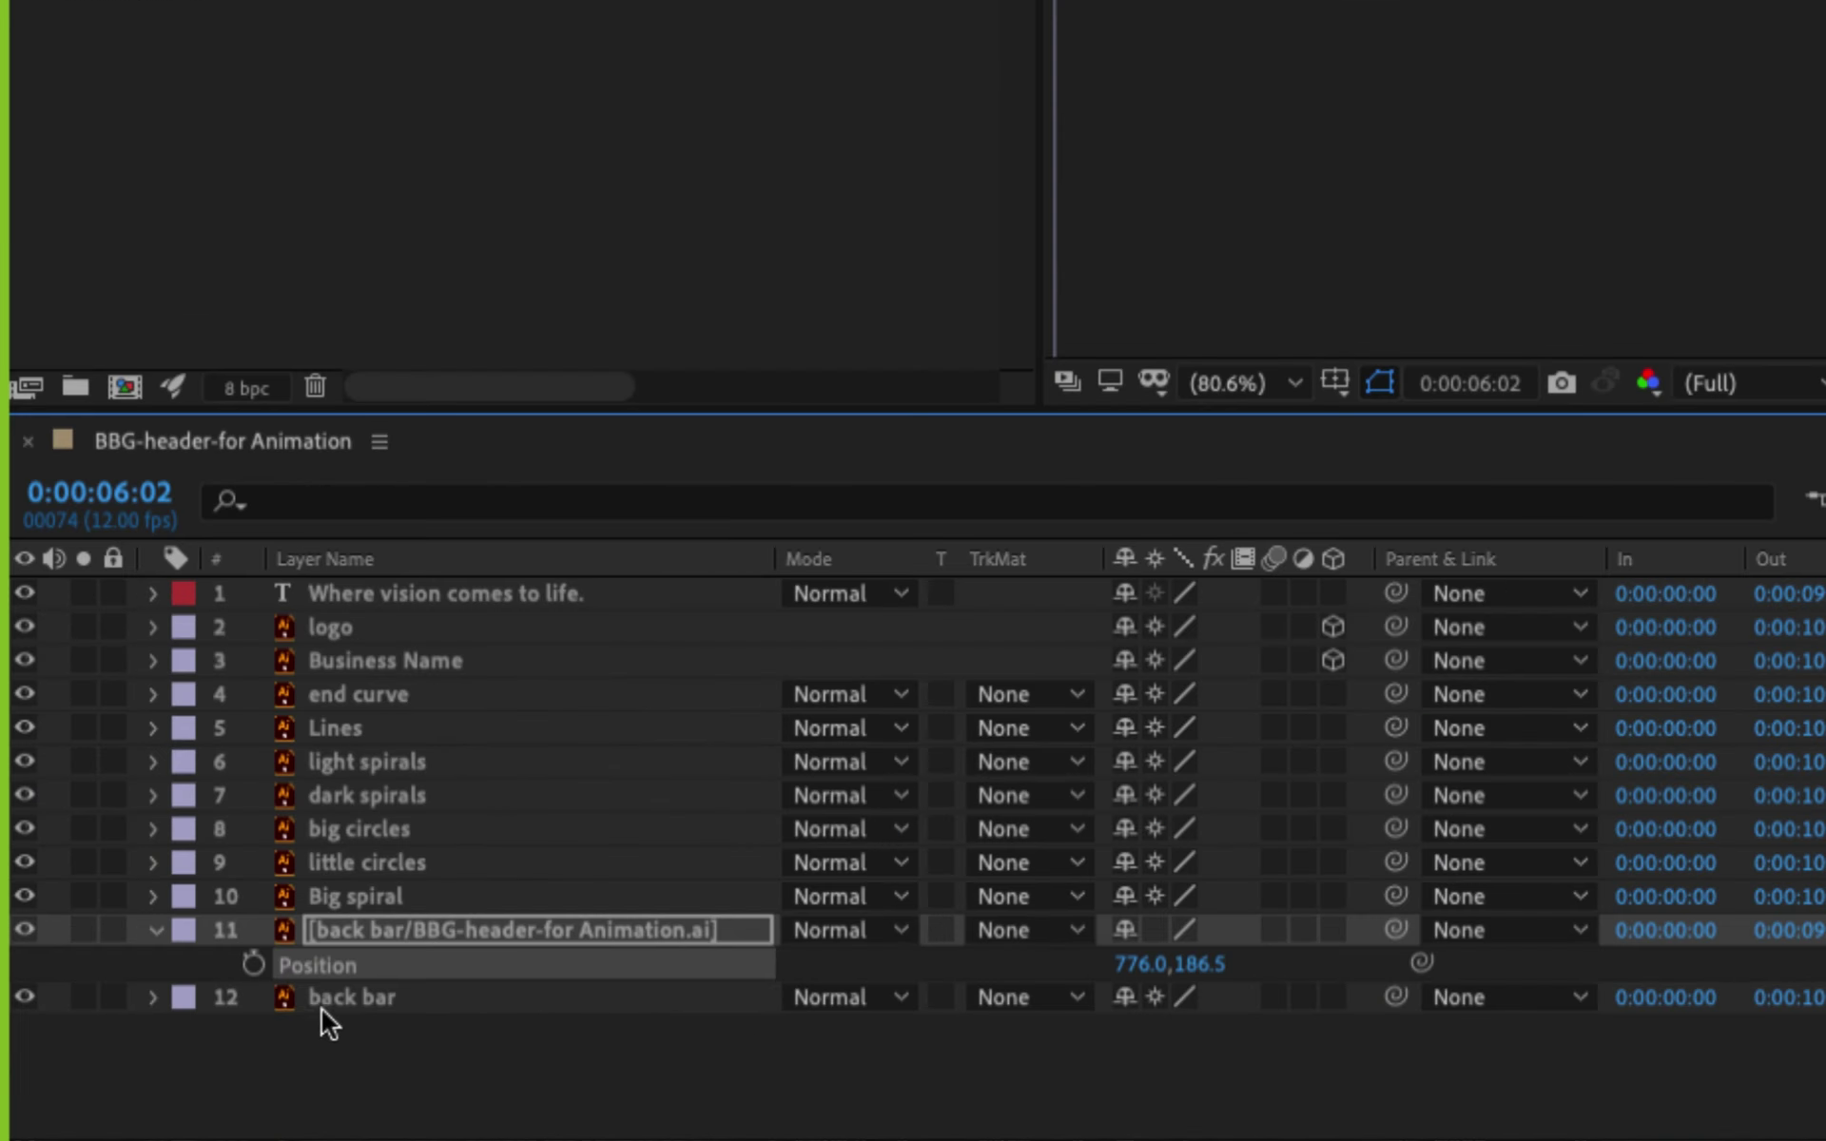
Reveal the Position property of the original back bar layer and copy its two keyframes.
{"action": "left_click", "coordinate": [160, 1010]}
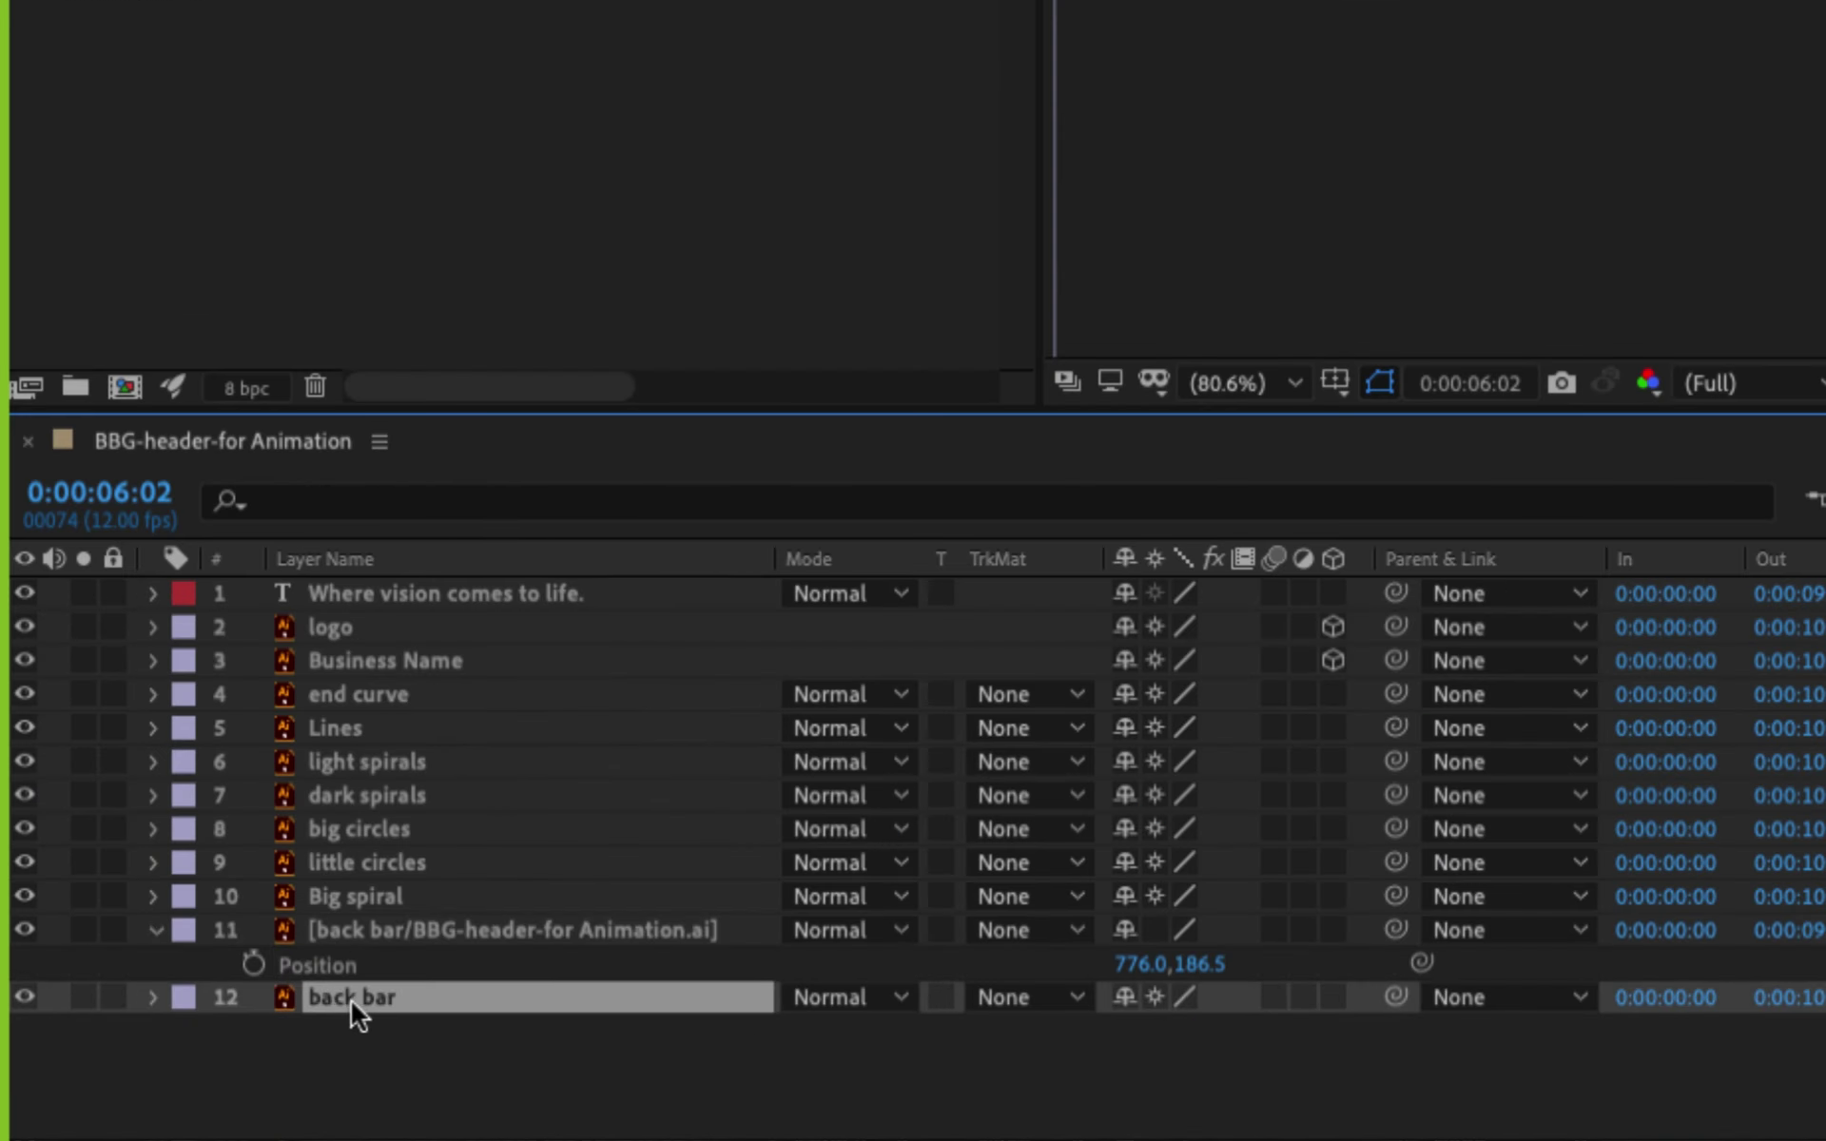
{"action": "key", "text": "p"}
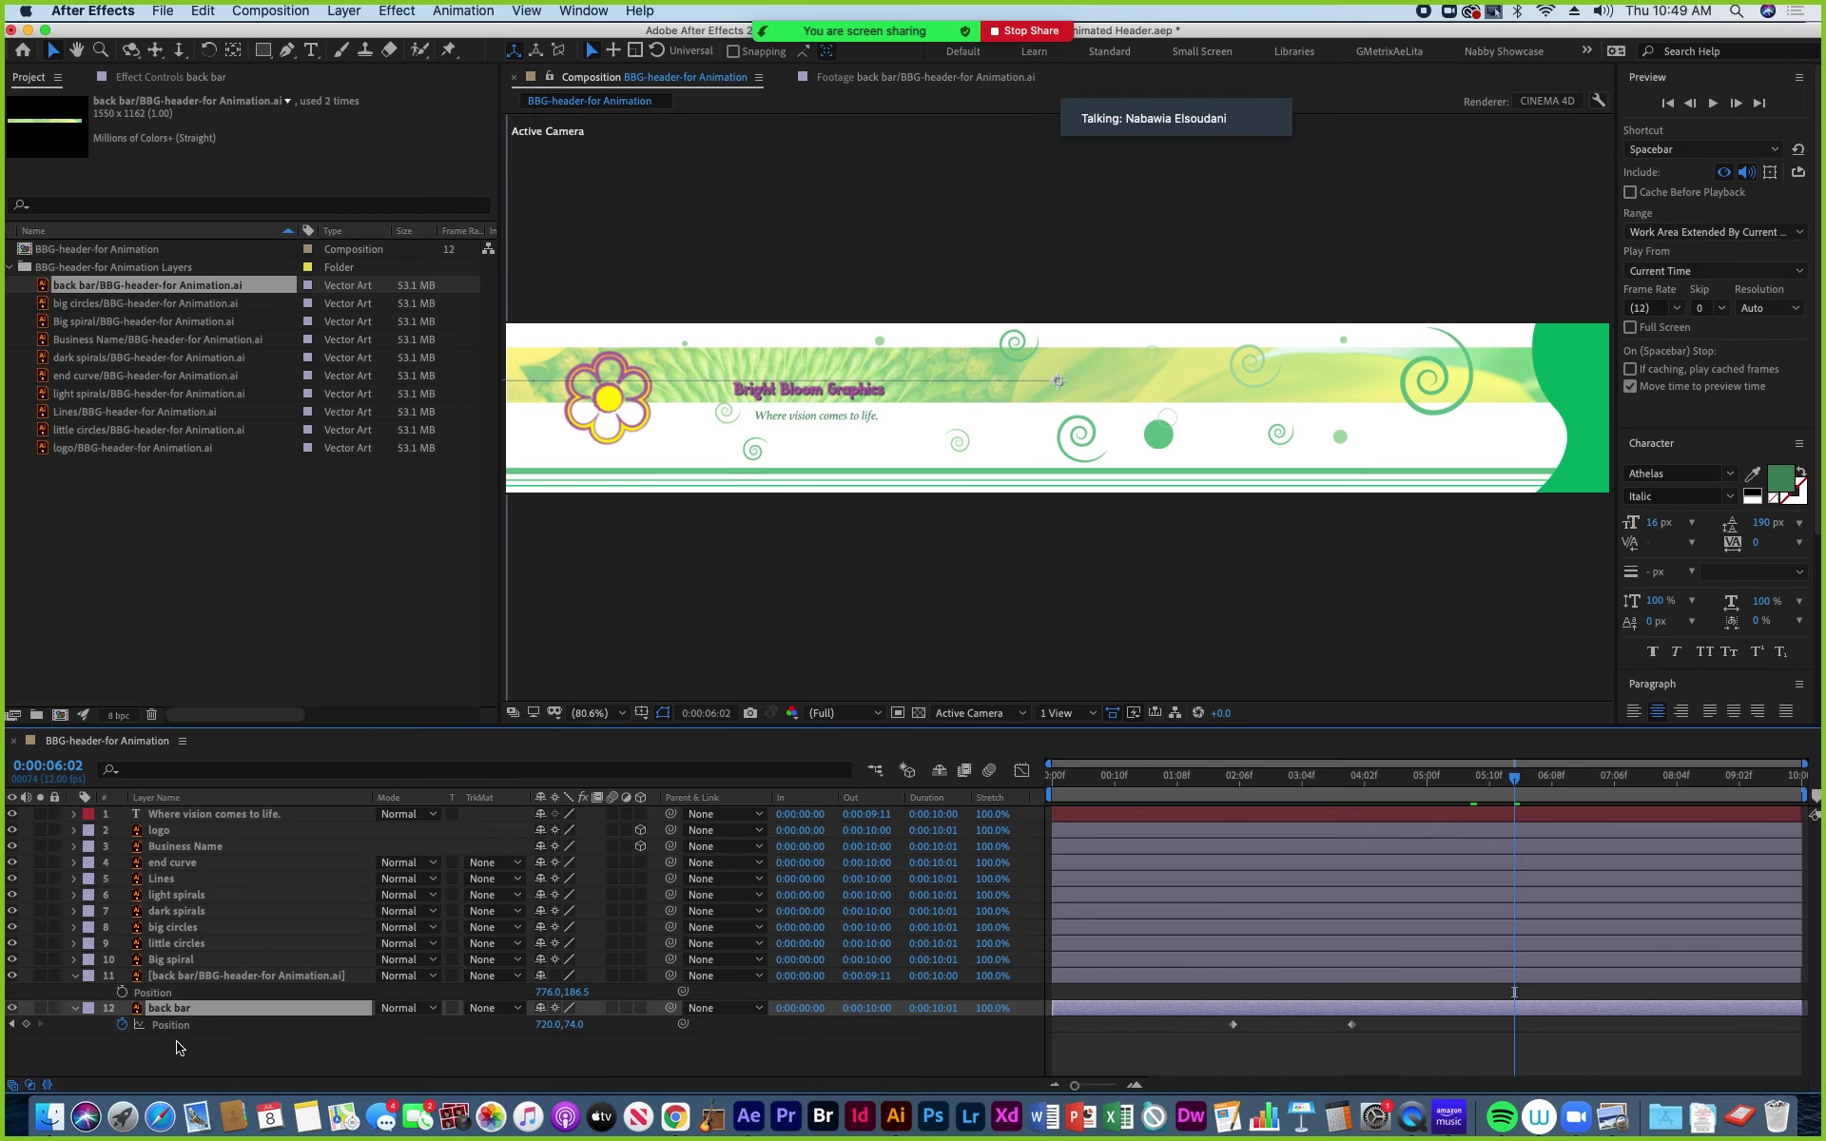
{"action": "left_click", "coordinate": [168, 1025]}
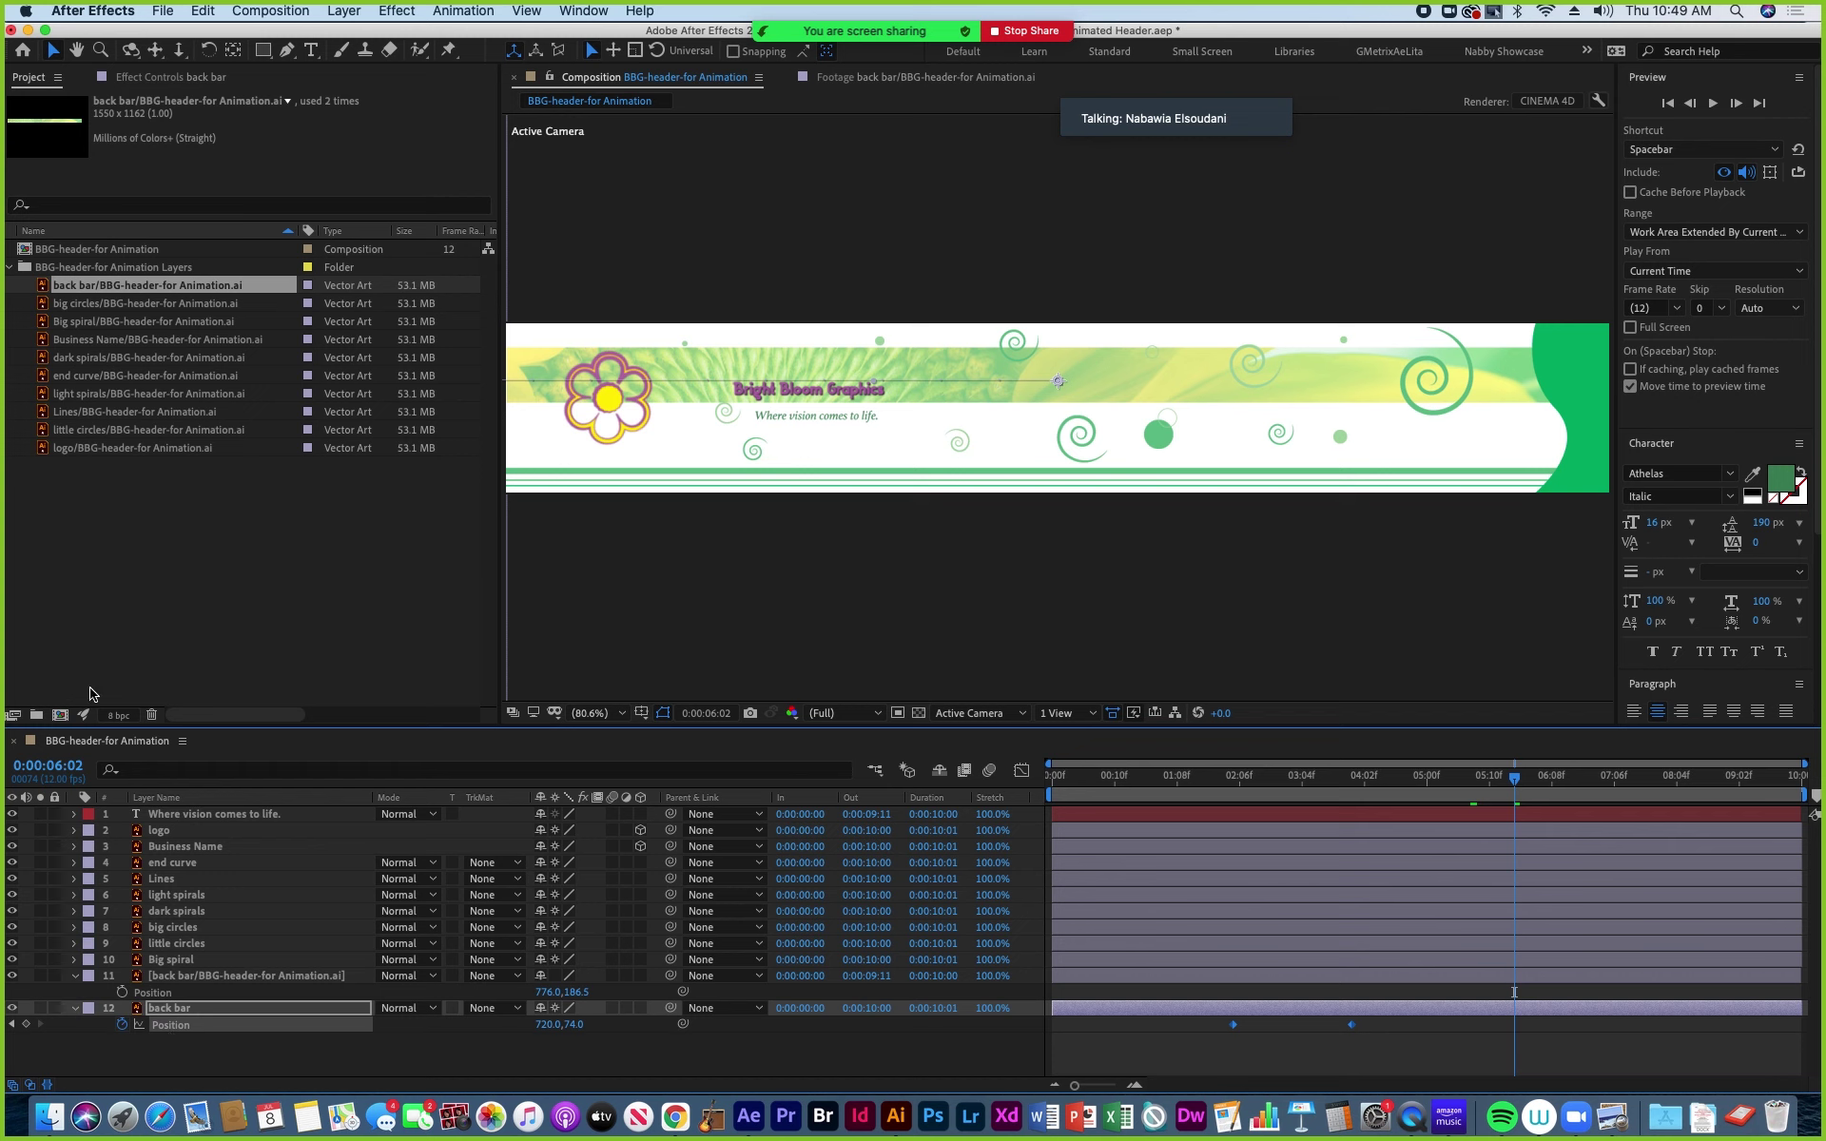
{"action": "left_click", "coordinate": [201, 13]}
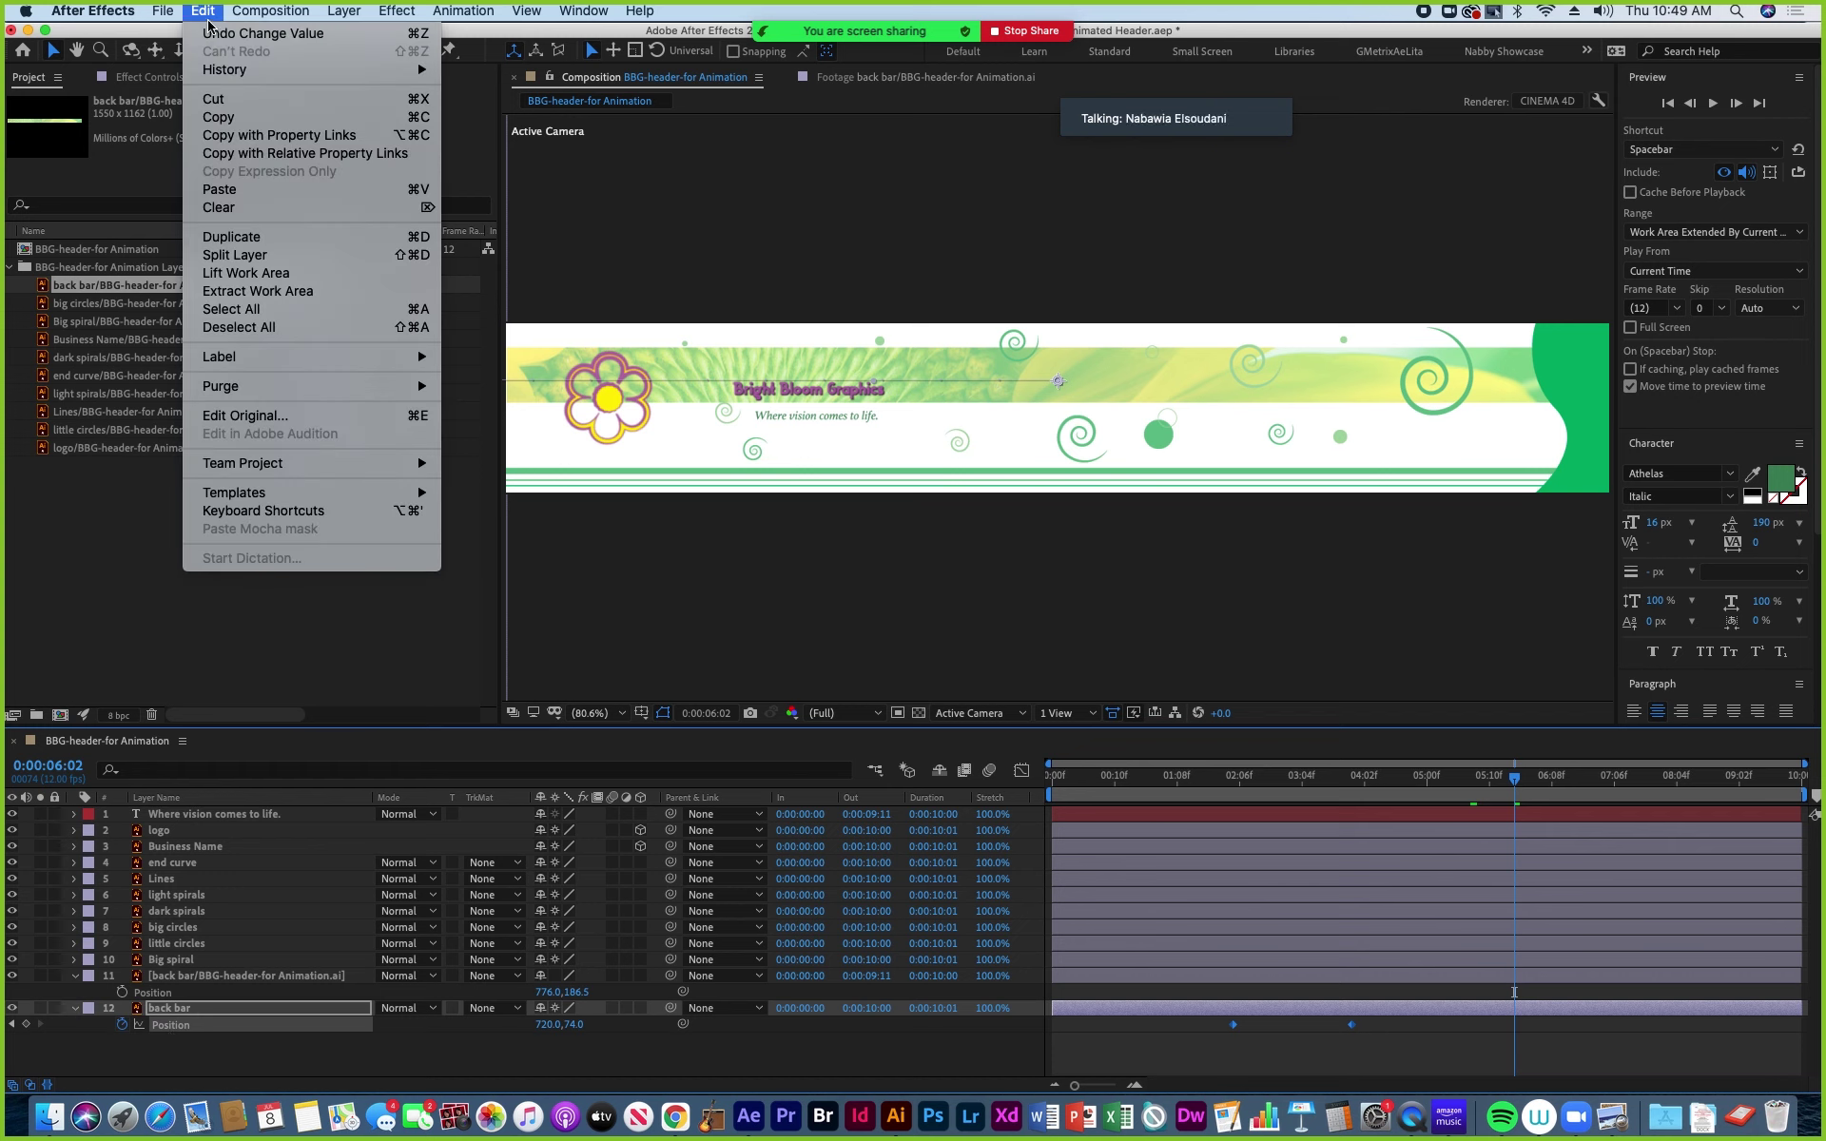
{"action": "left_click", "coordinate": [246, 118]}
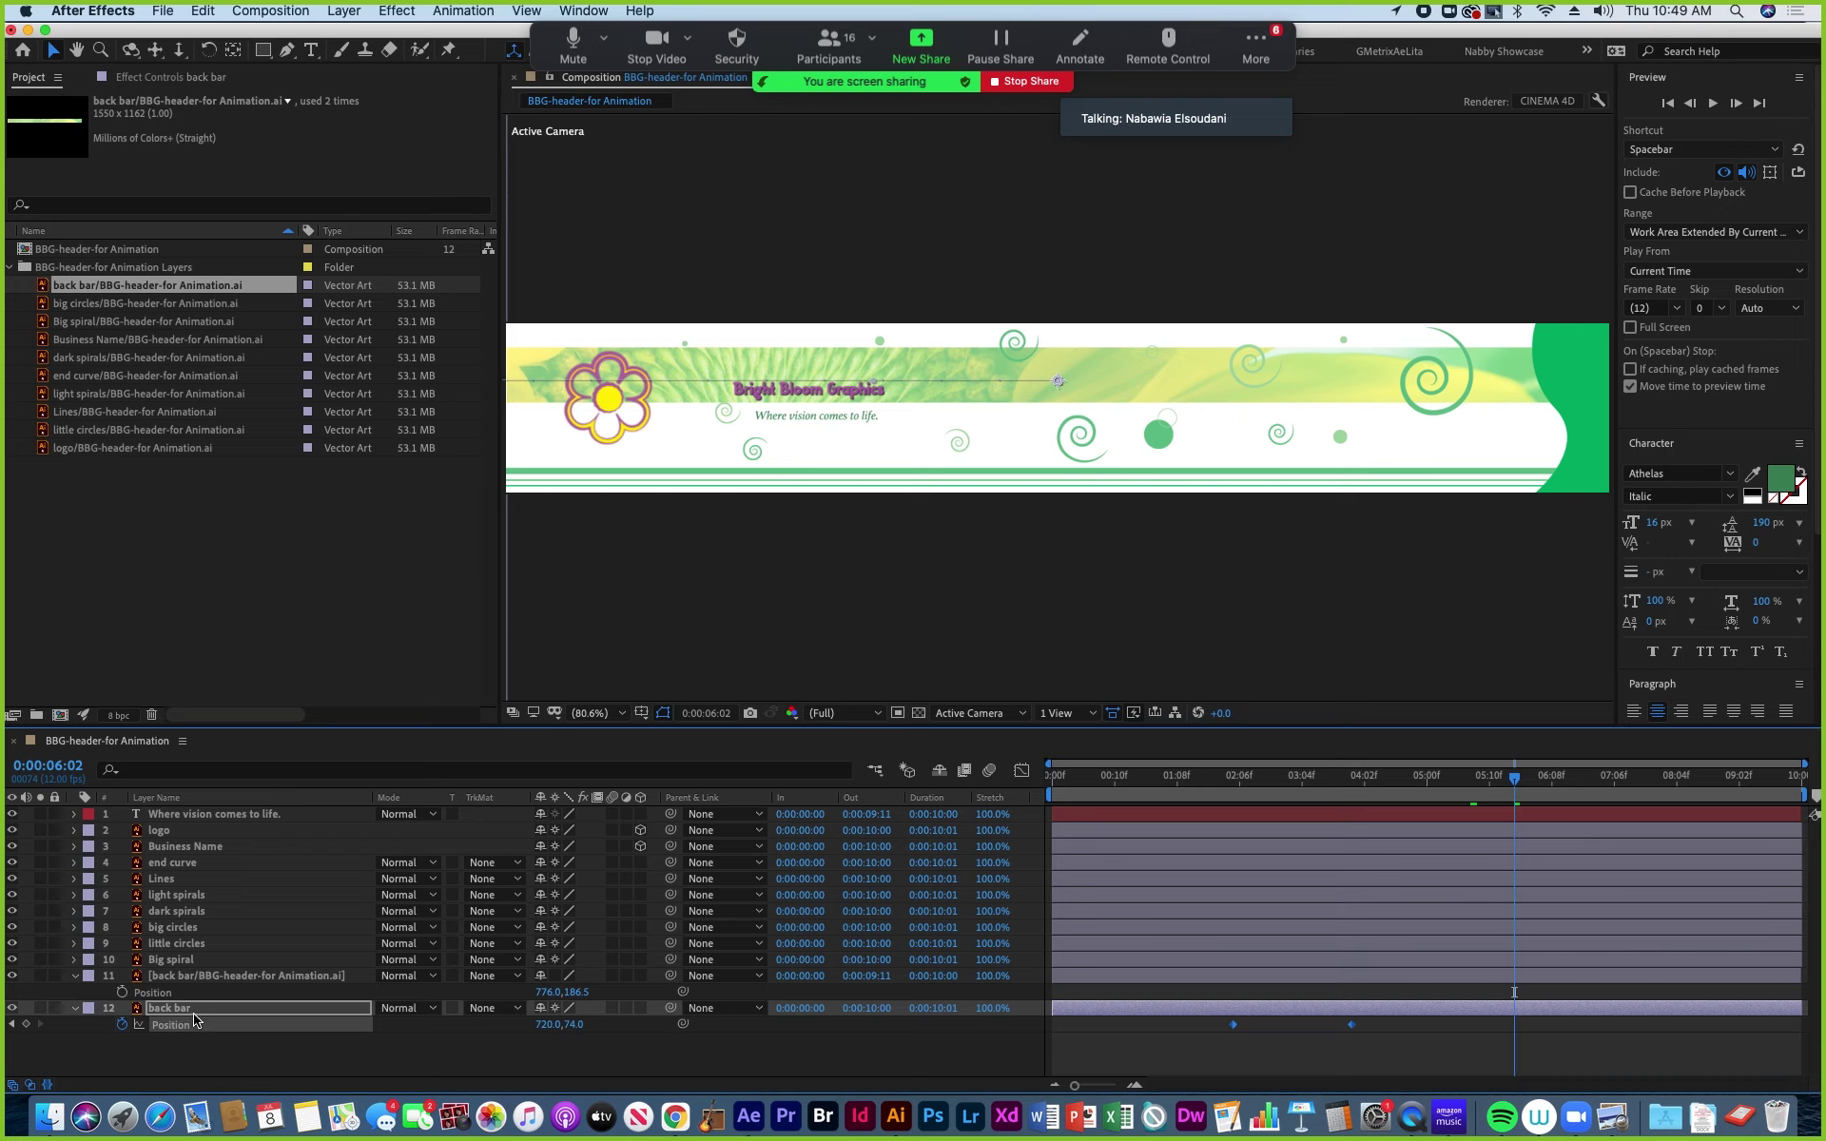
Try pasting the copied Position keyframes onto the new back bar layer at 0:00:02:05, and undo the paste.
{"action": "left_click_drag", "start_coordinate": [1514, 776], "coordinate": [1233, 781]}
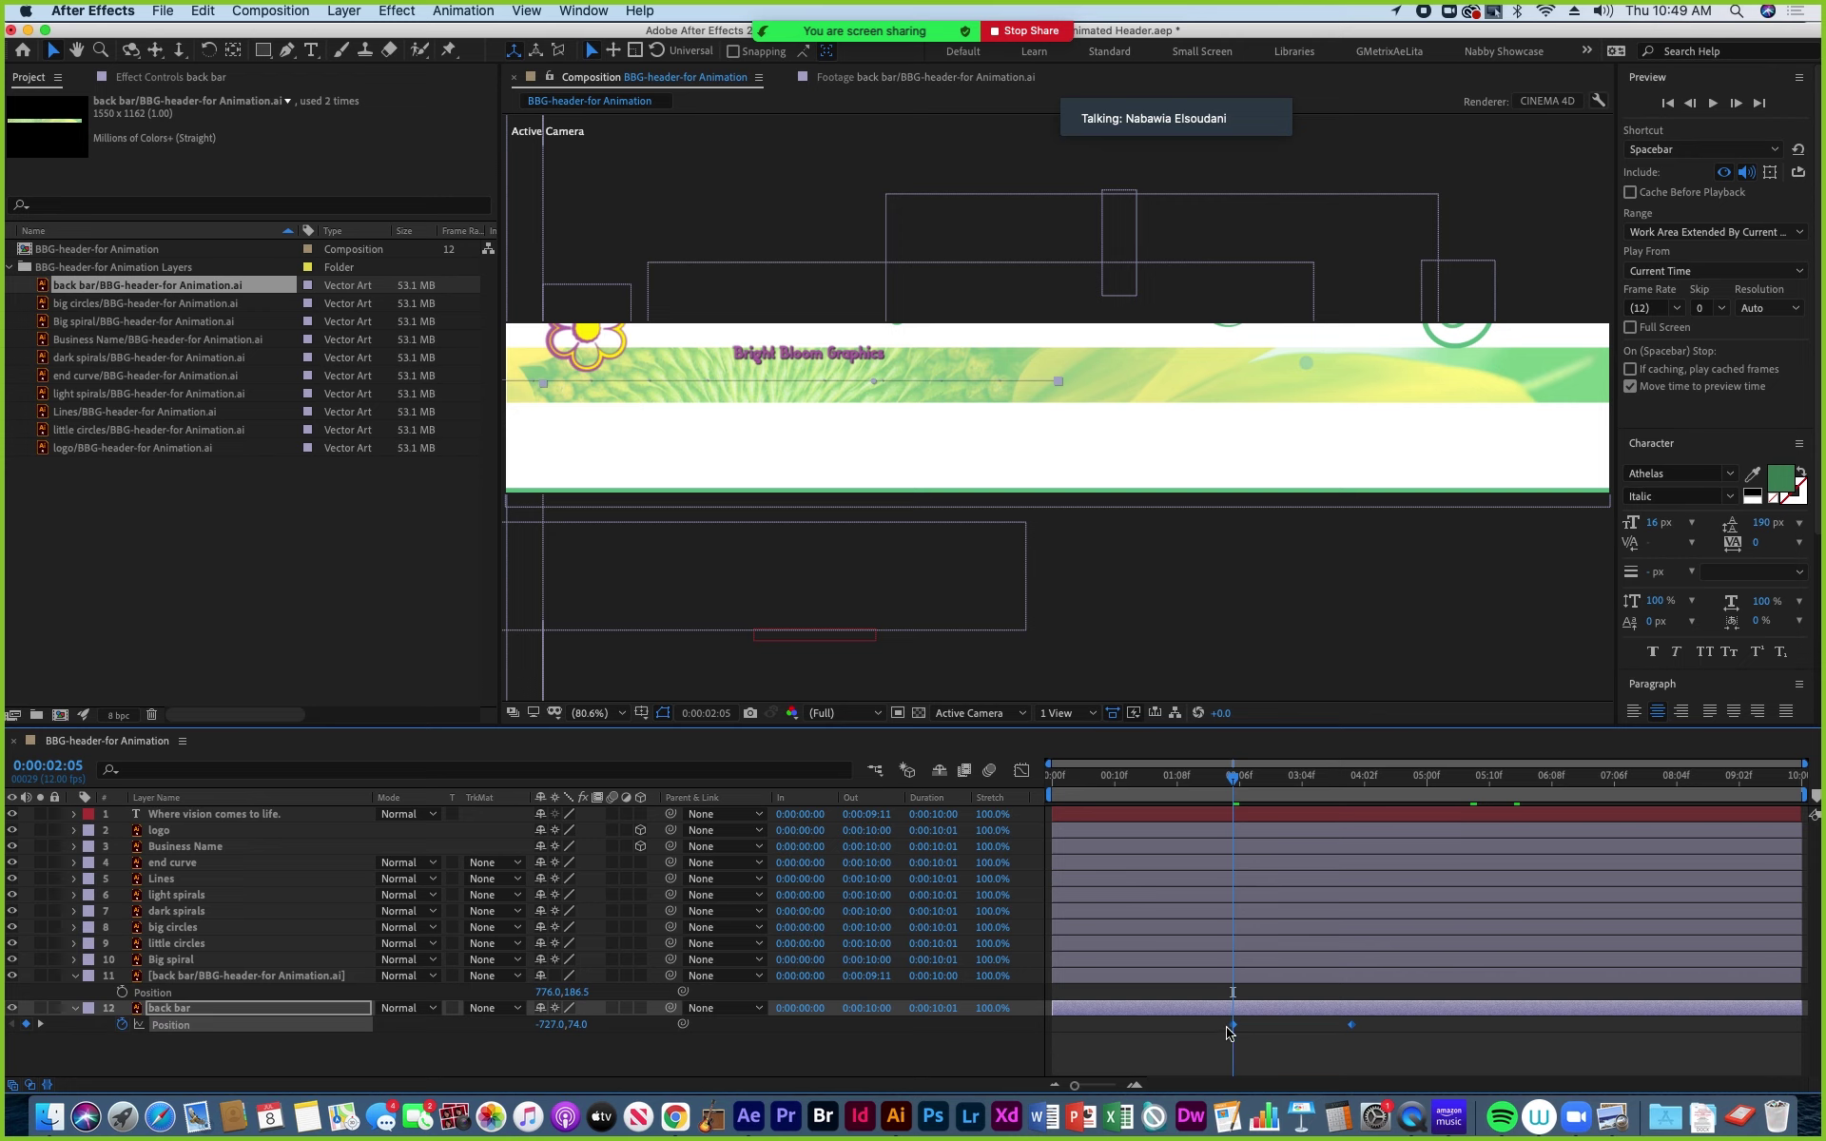
{"action": "left_click", "coordinate": [156, 978]}
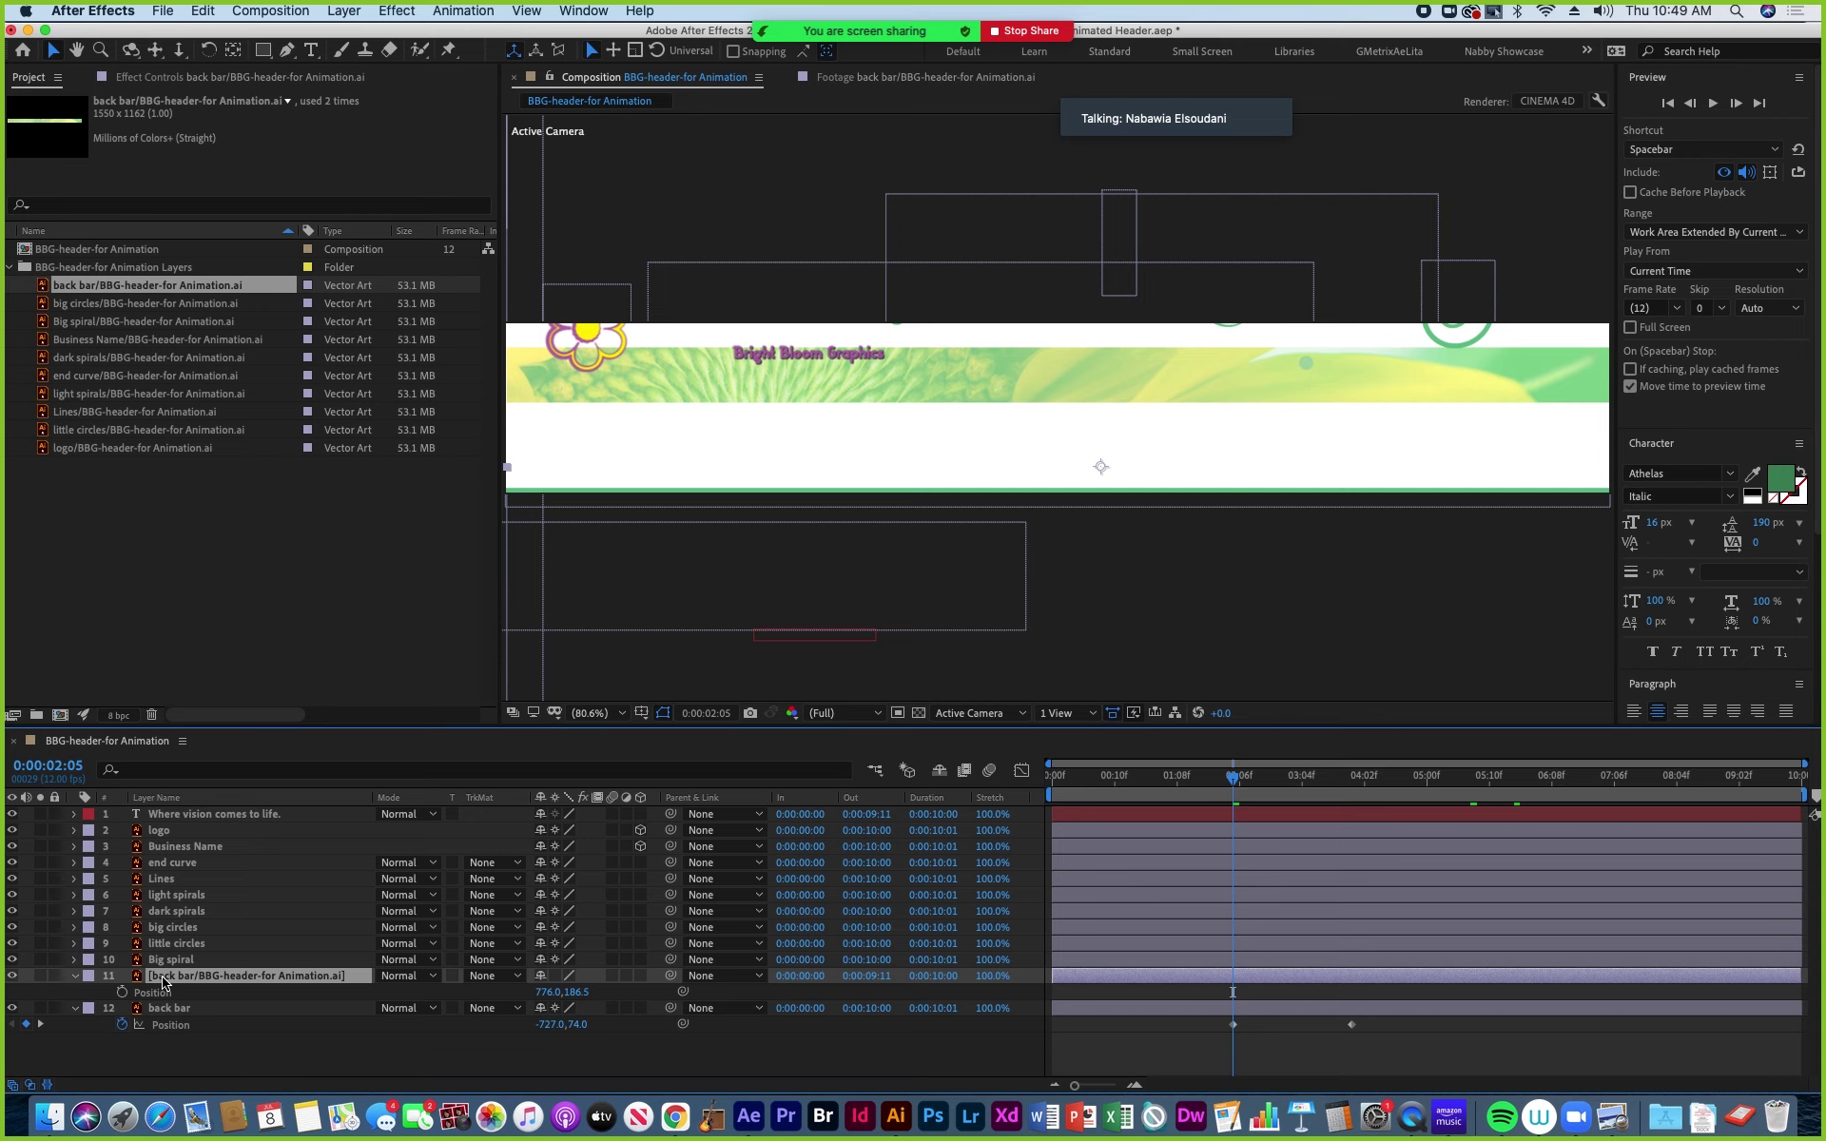
{"action": "key", "text": "super+v"}
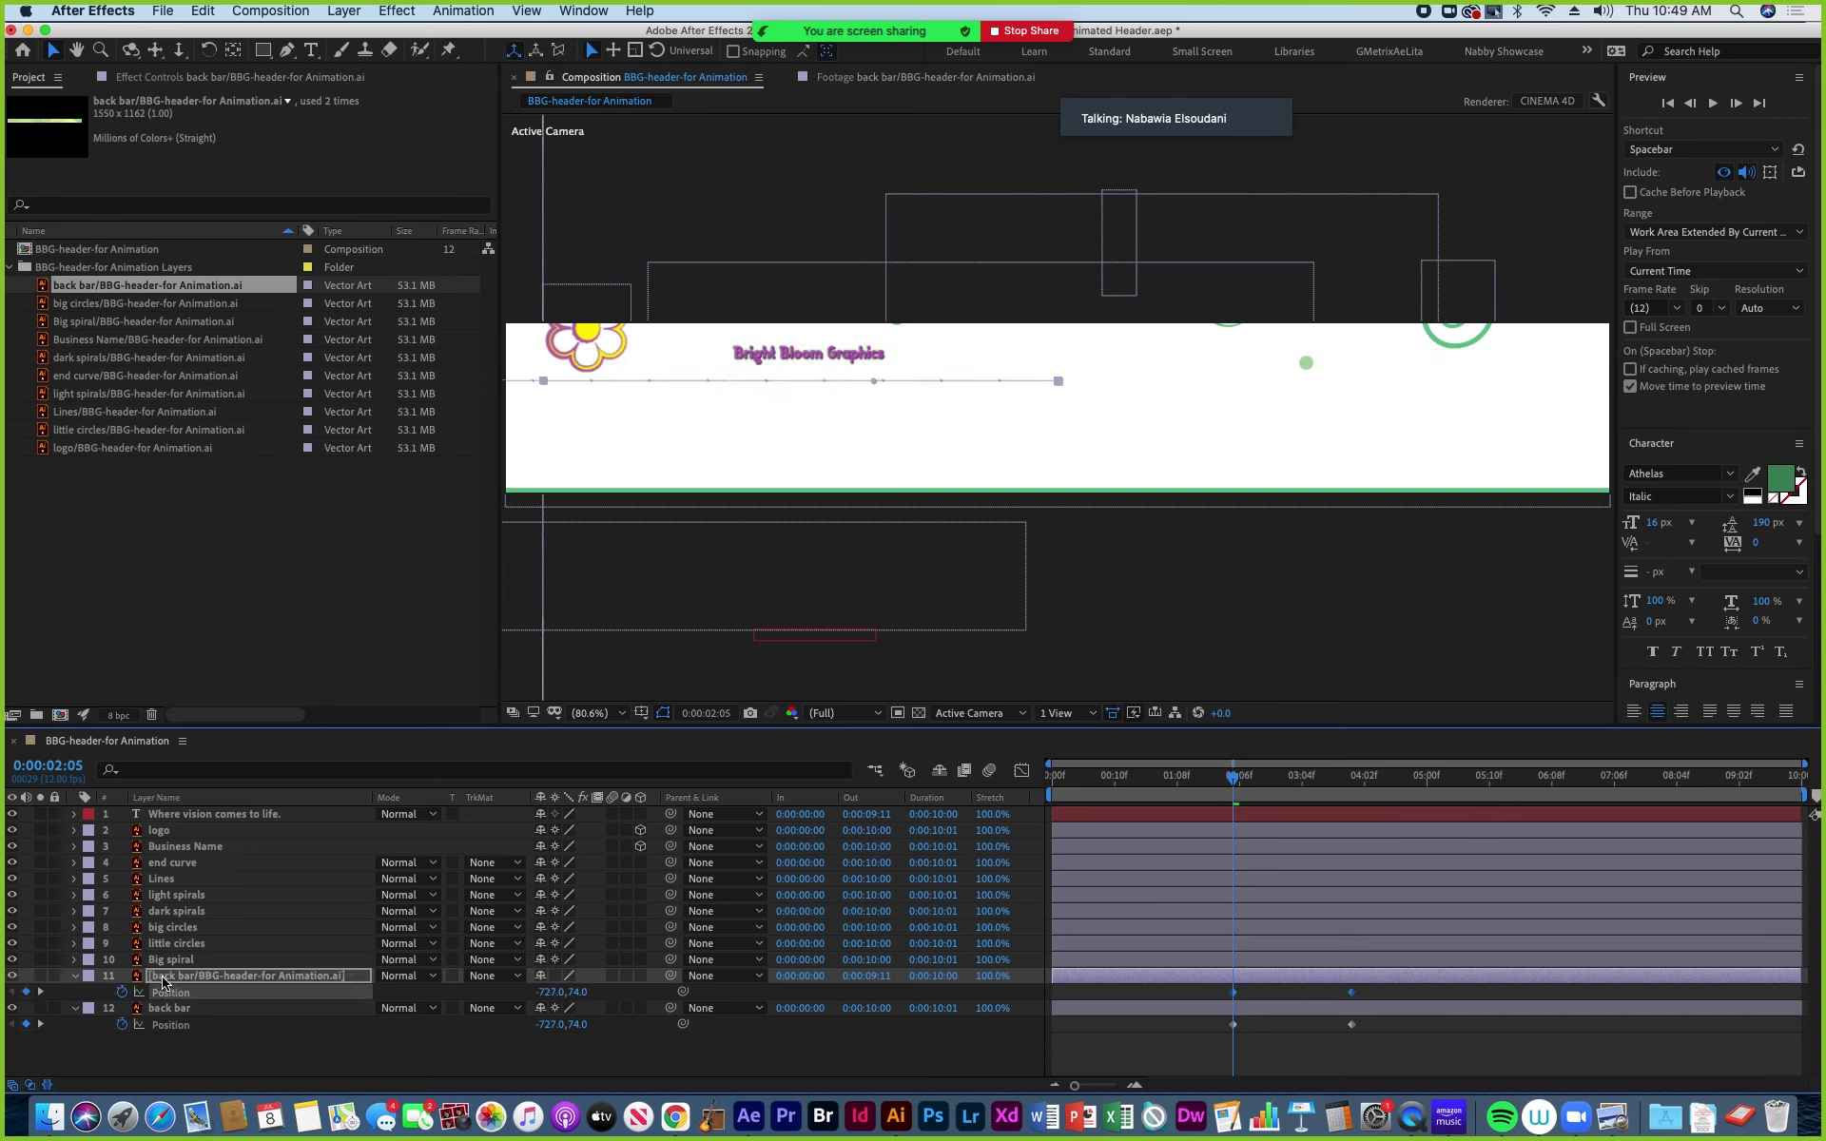
{"action": "mouse_move", "coordinate": [1234, 777]}
{"action": "left_mouse_down"}
{"action": "mouse_move", "coordinate": [1383, 799]}
{"action": "mouse_move", "coordinate": [1240, 815]}
{"action": "left_mouse_up"}
{"action": "left_click", "coordinate": [1240, 815]}
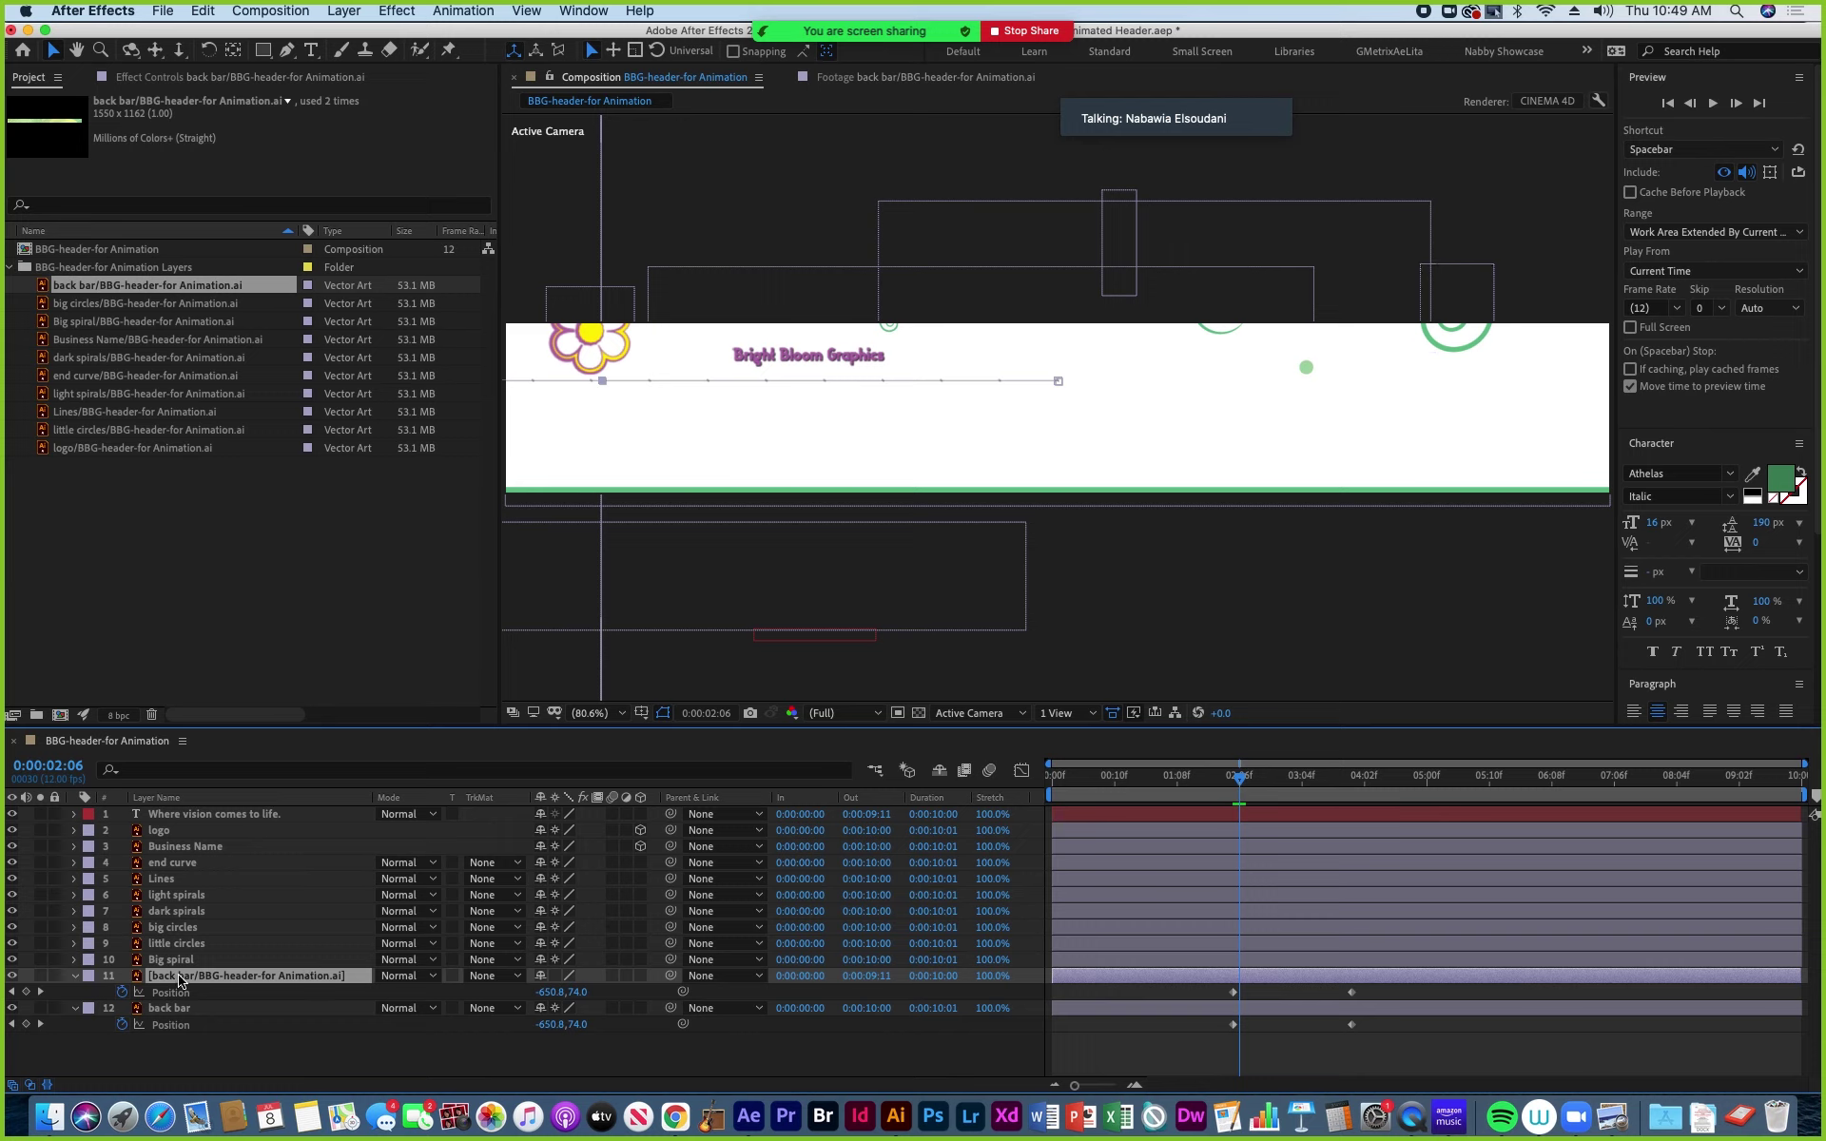
{"action": "key", "text": "super+z"}
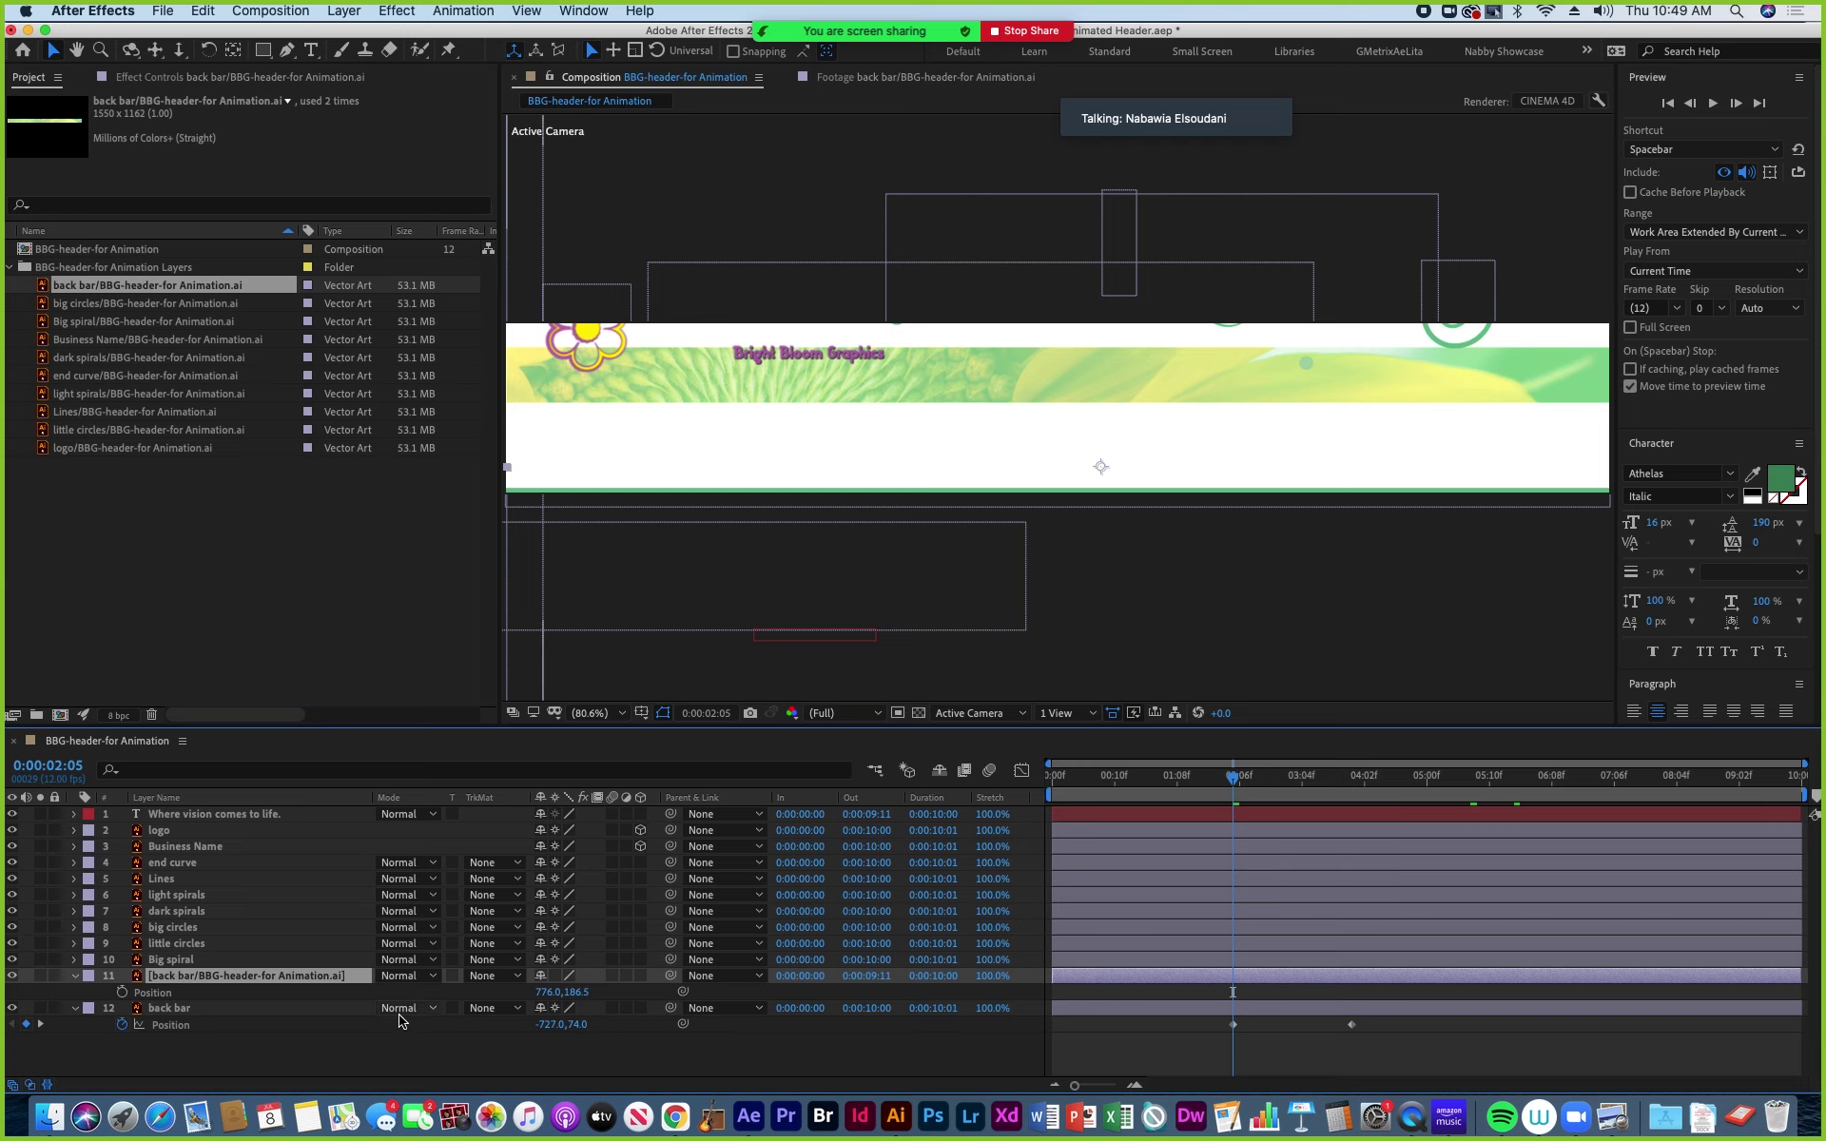
Delete the original back bar layer from the composition.
{"action": "left_click", "coordinate": [182, 1012]}
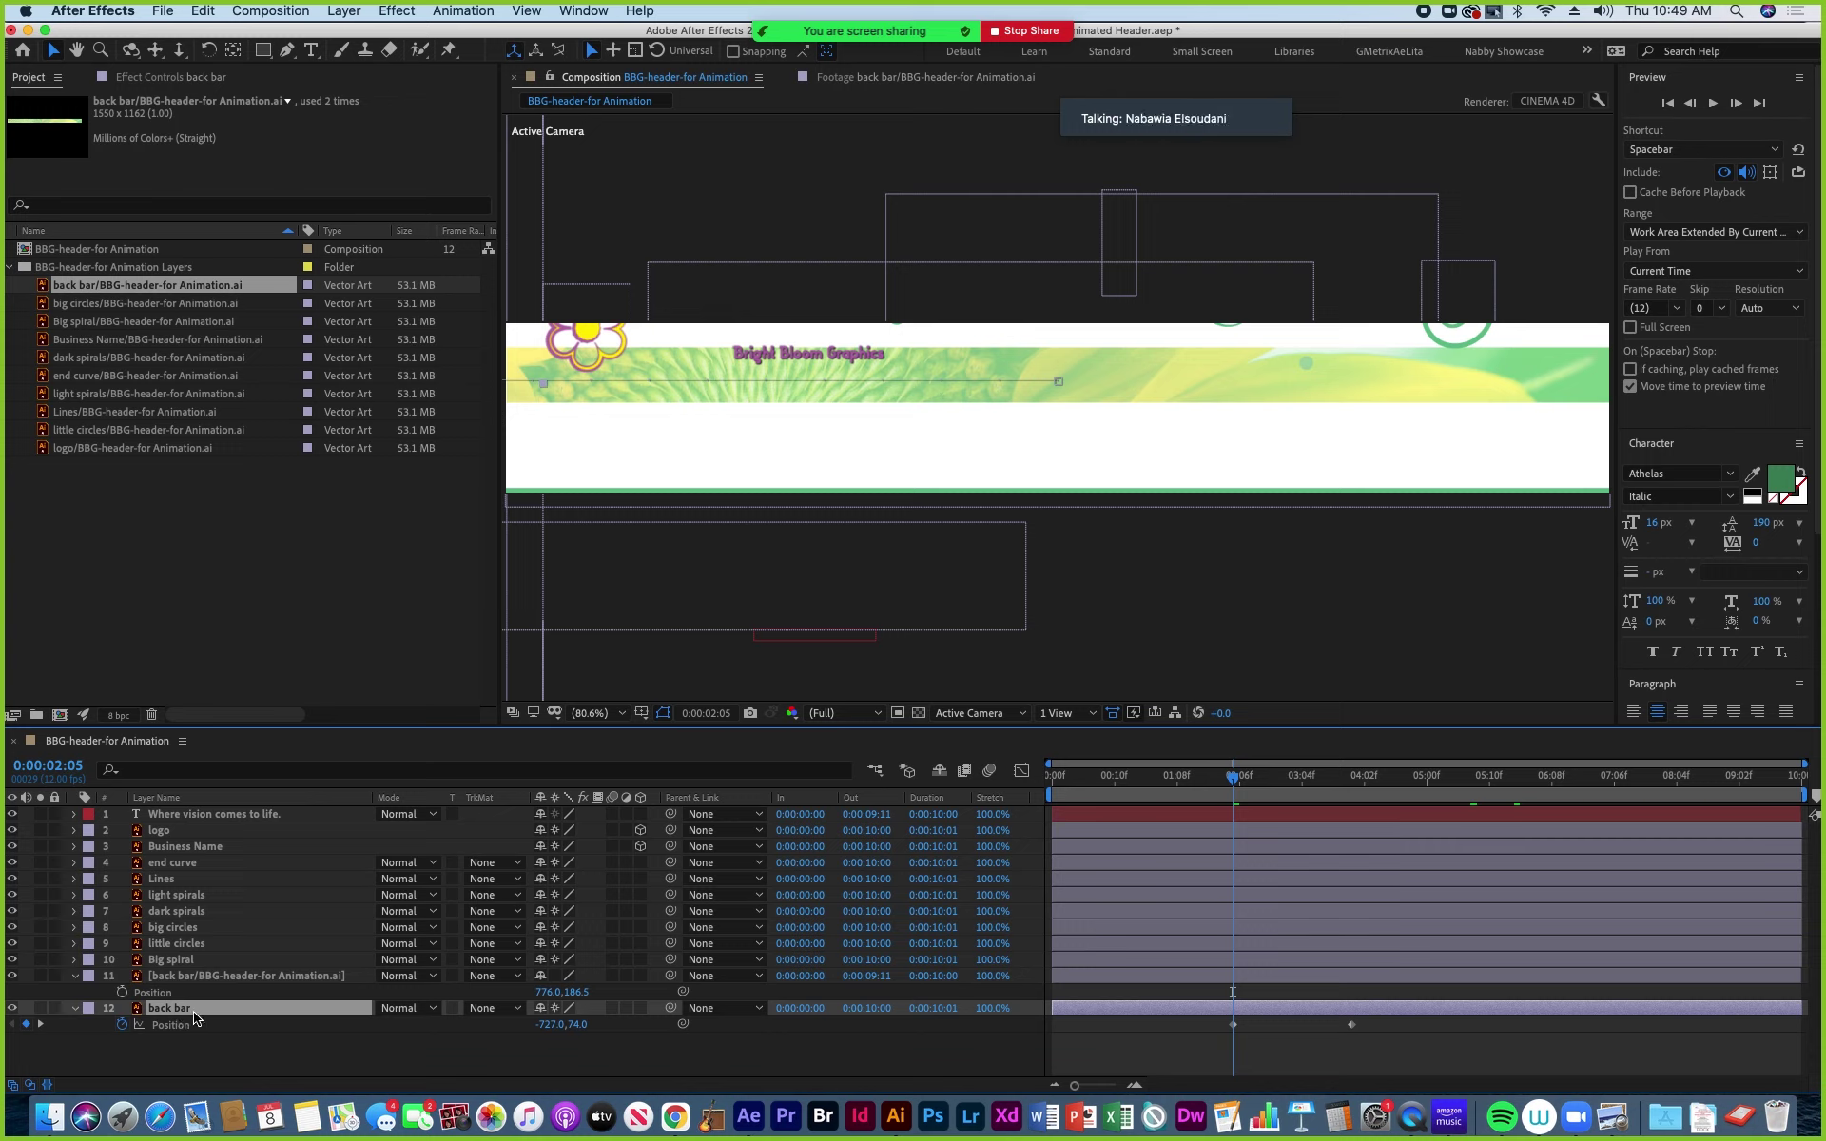
{"action": "key", "text": "Delete"}
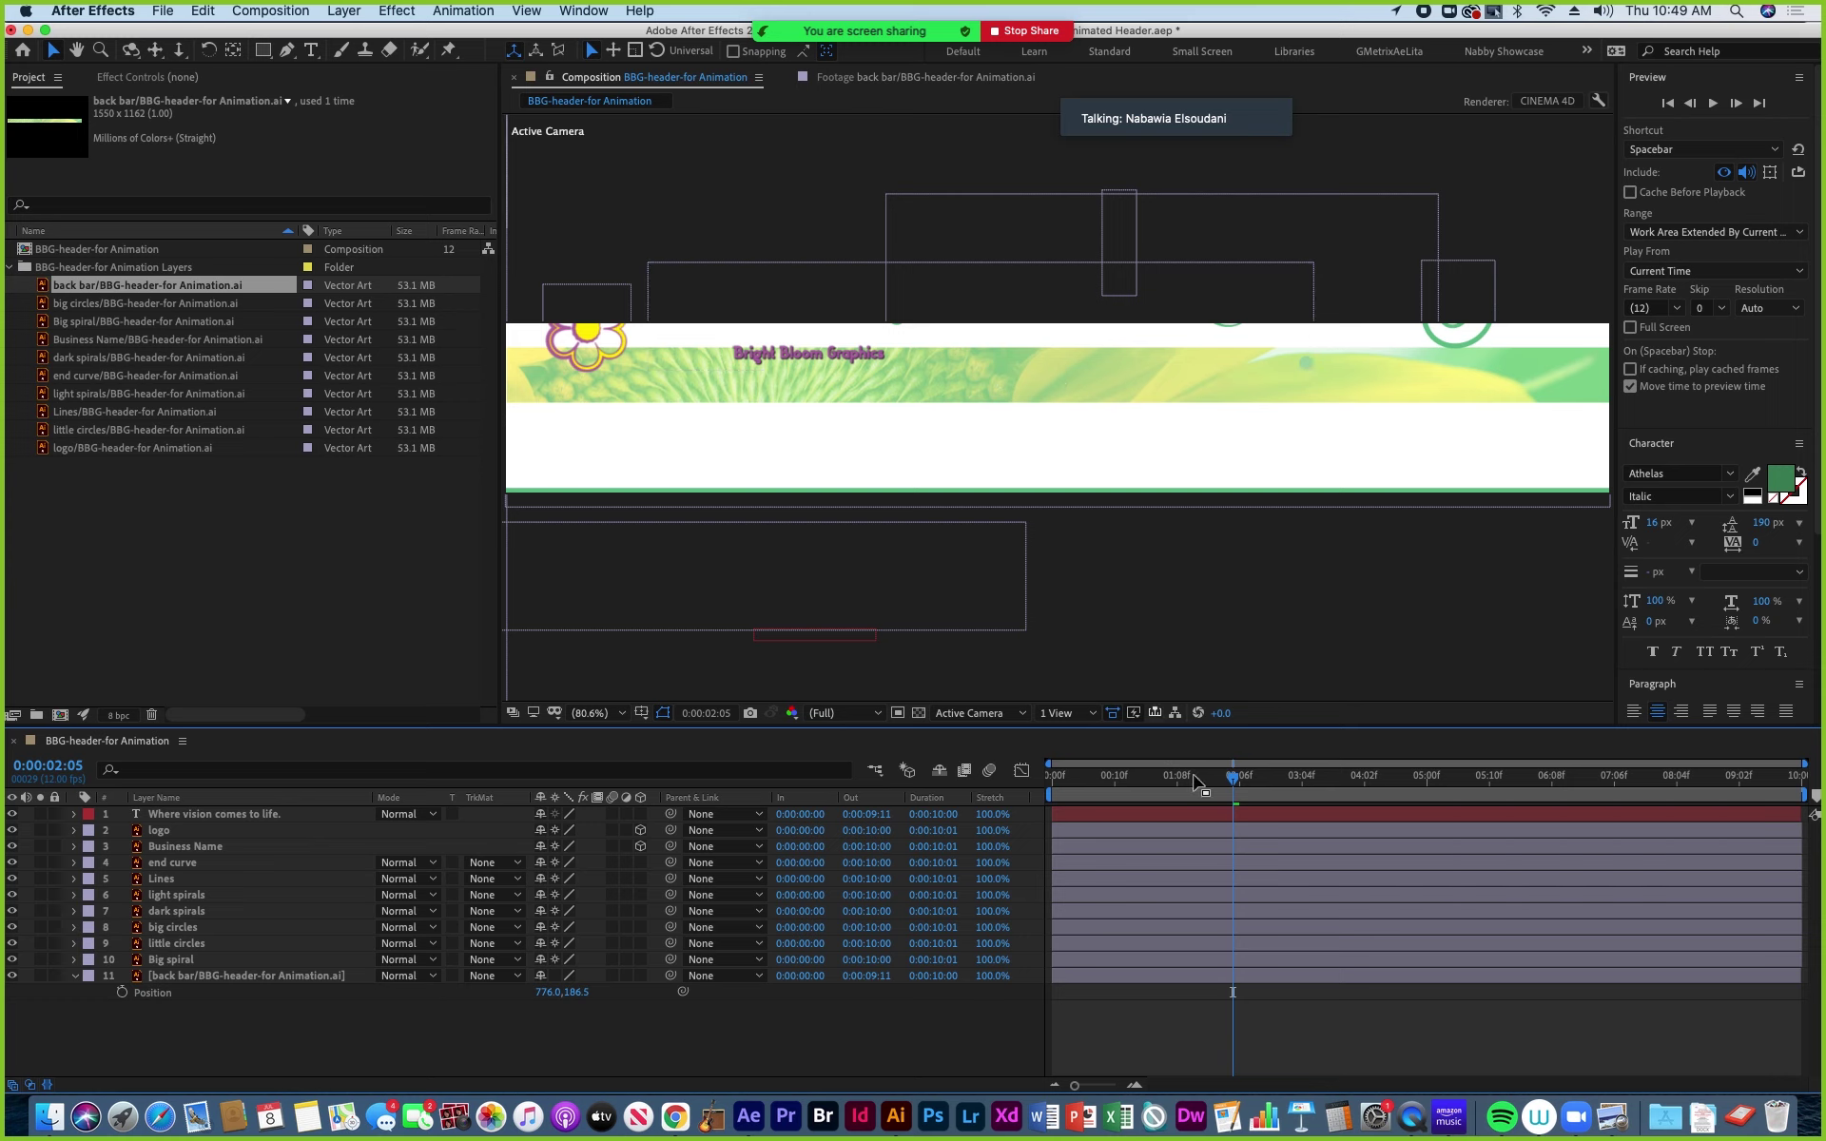
Start Position keyframing on the new back bar layer with a keyframe at 0:00:04:01.
{"action": "left_click_drag", "start_coordinate": [1232, 780], "coordinate": [1131, 804]}
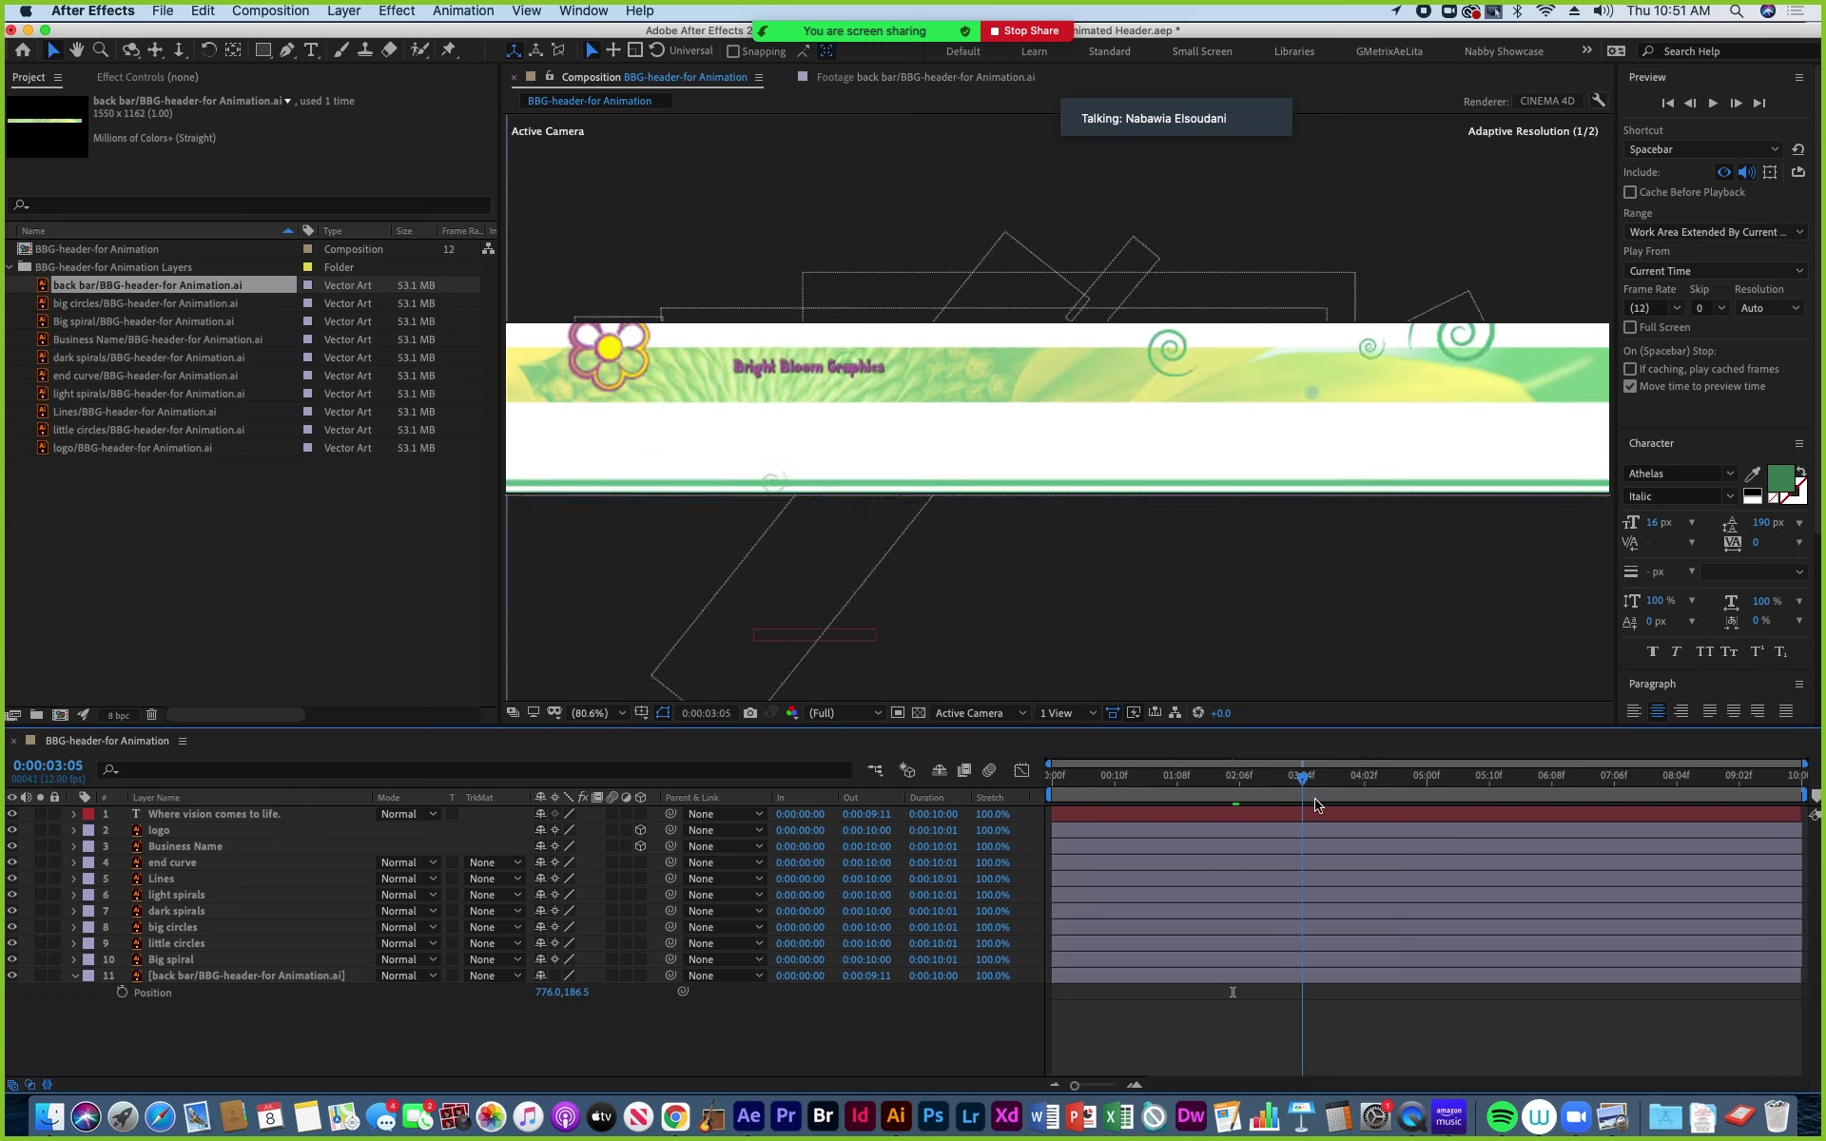
{"action": "left_click_drag", "start_coordinate": [1312, 805], "coordinate": [1357, 806]}
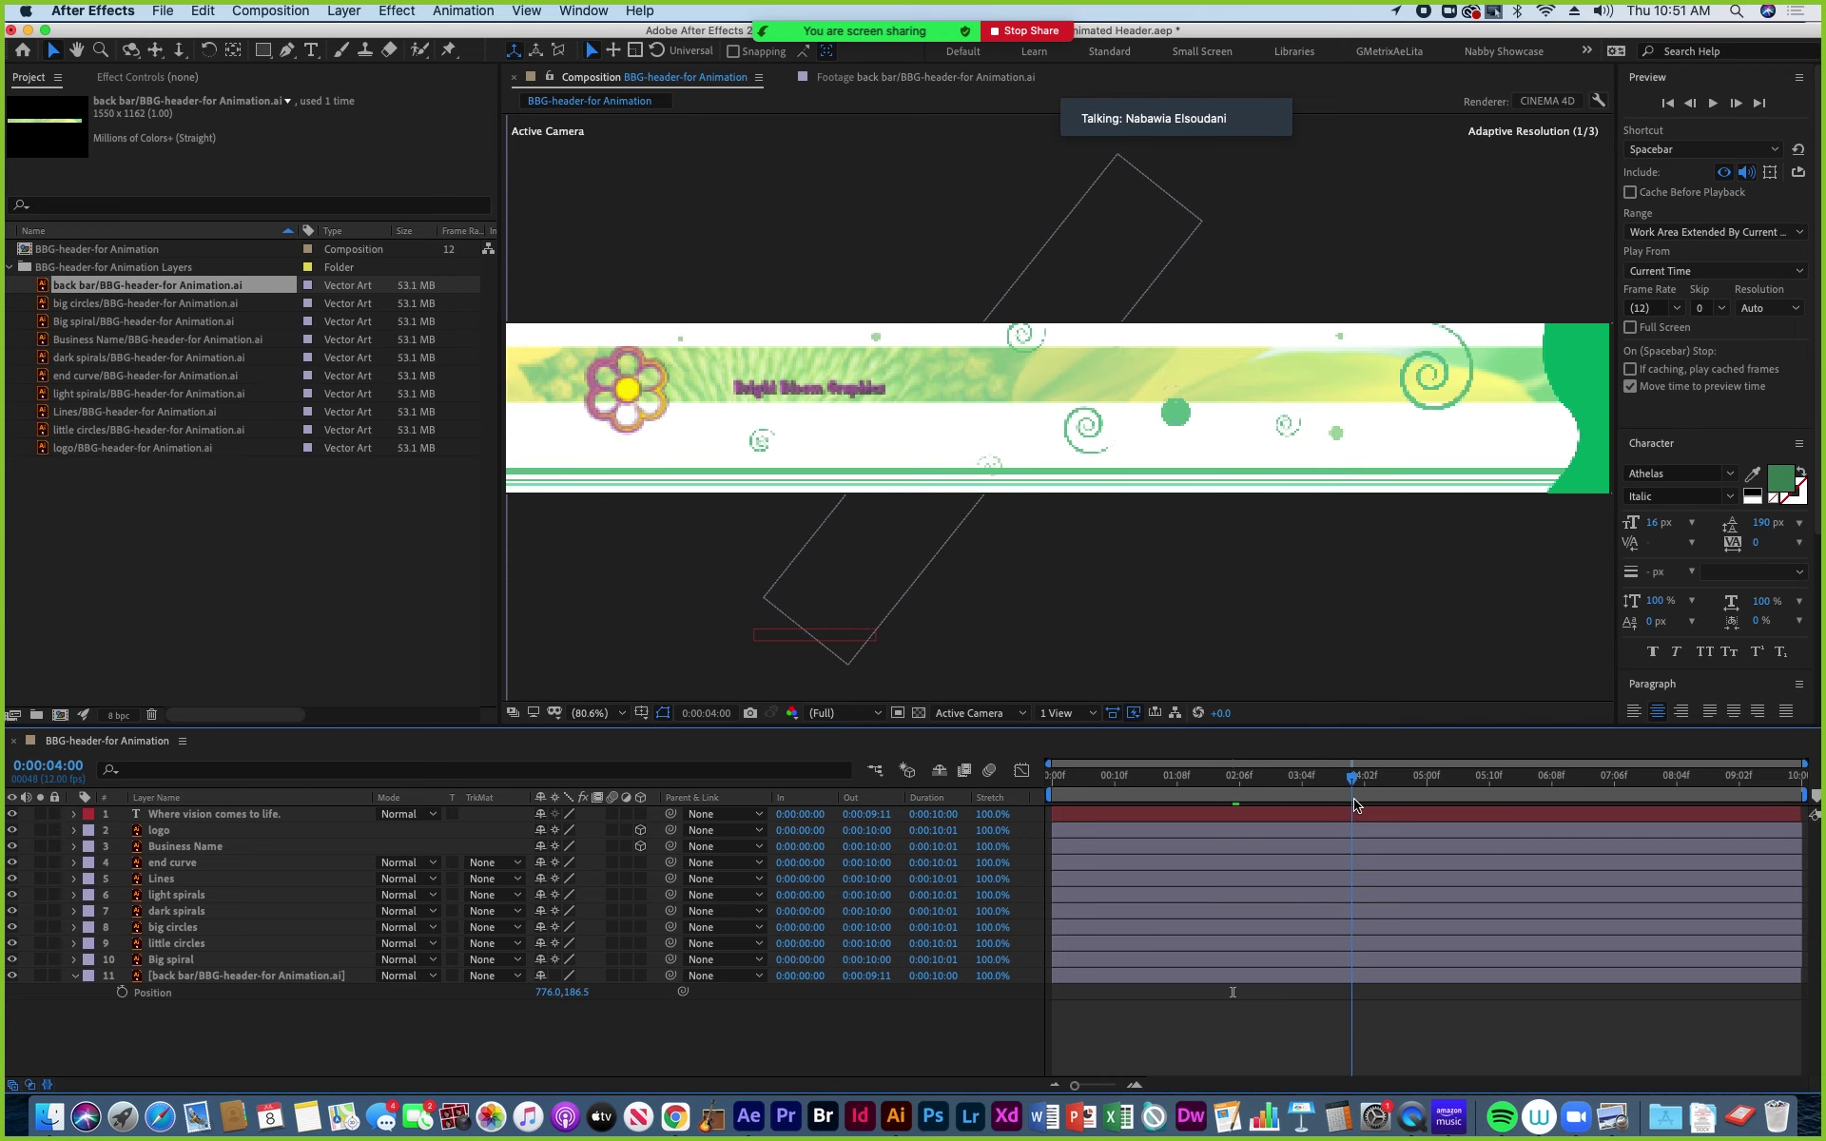
{"action": "left_click", "coordinate": [189, 984]}
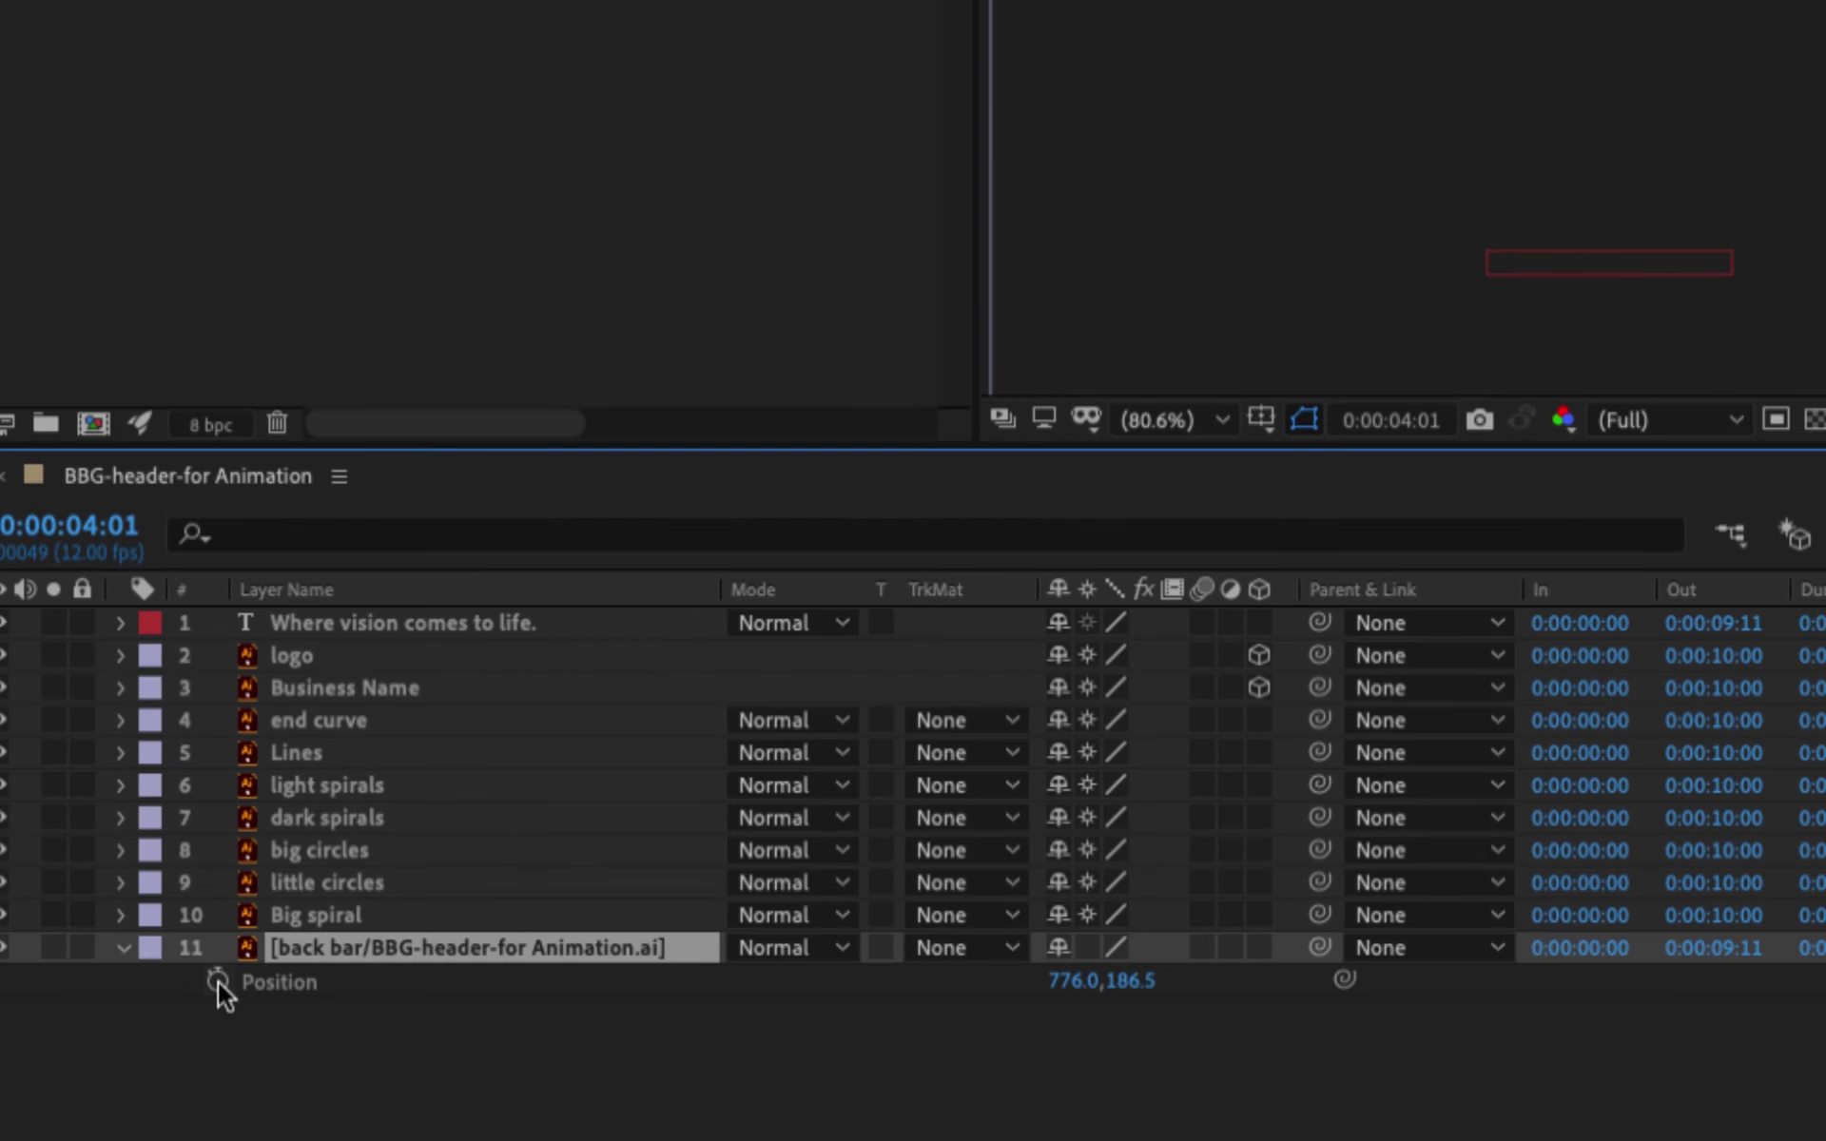
{"action": "left_click", "coordinate": [219, 981]}
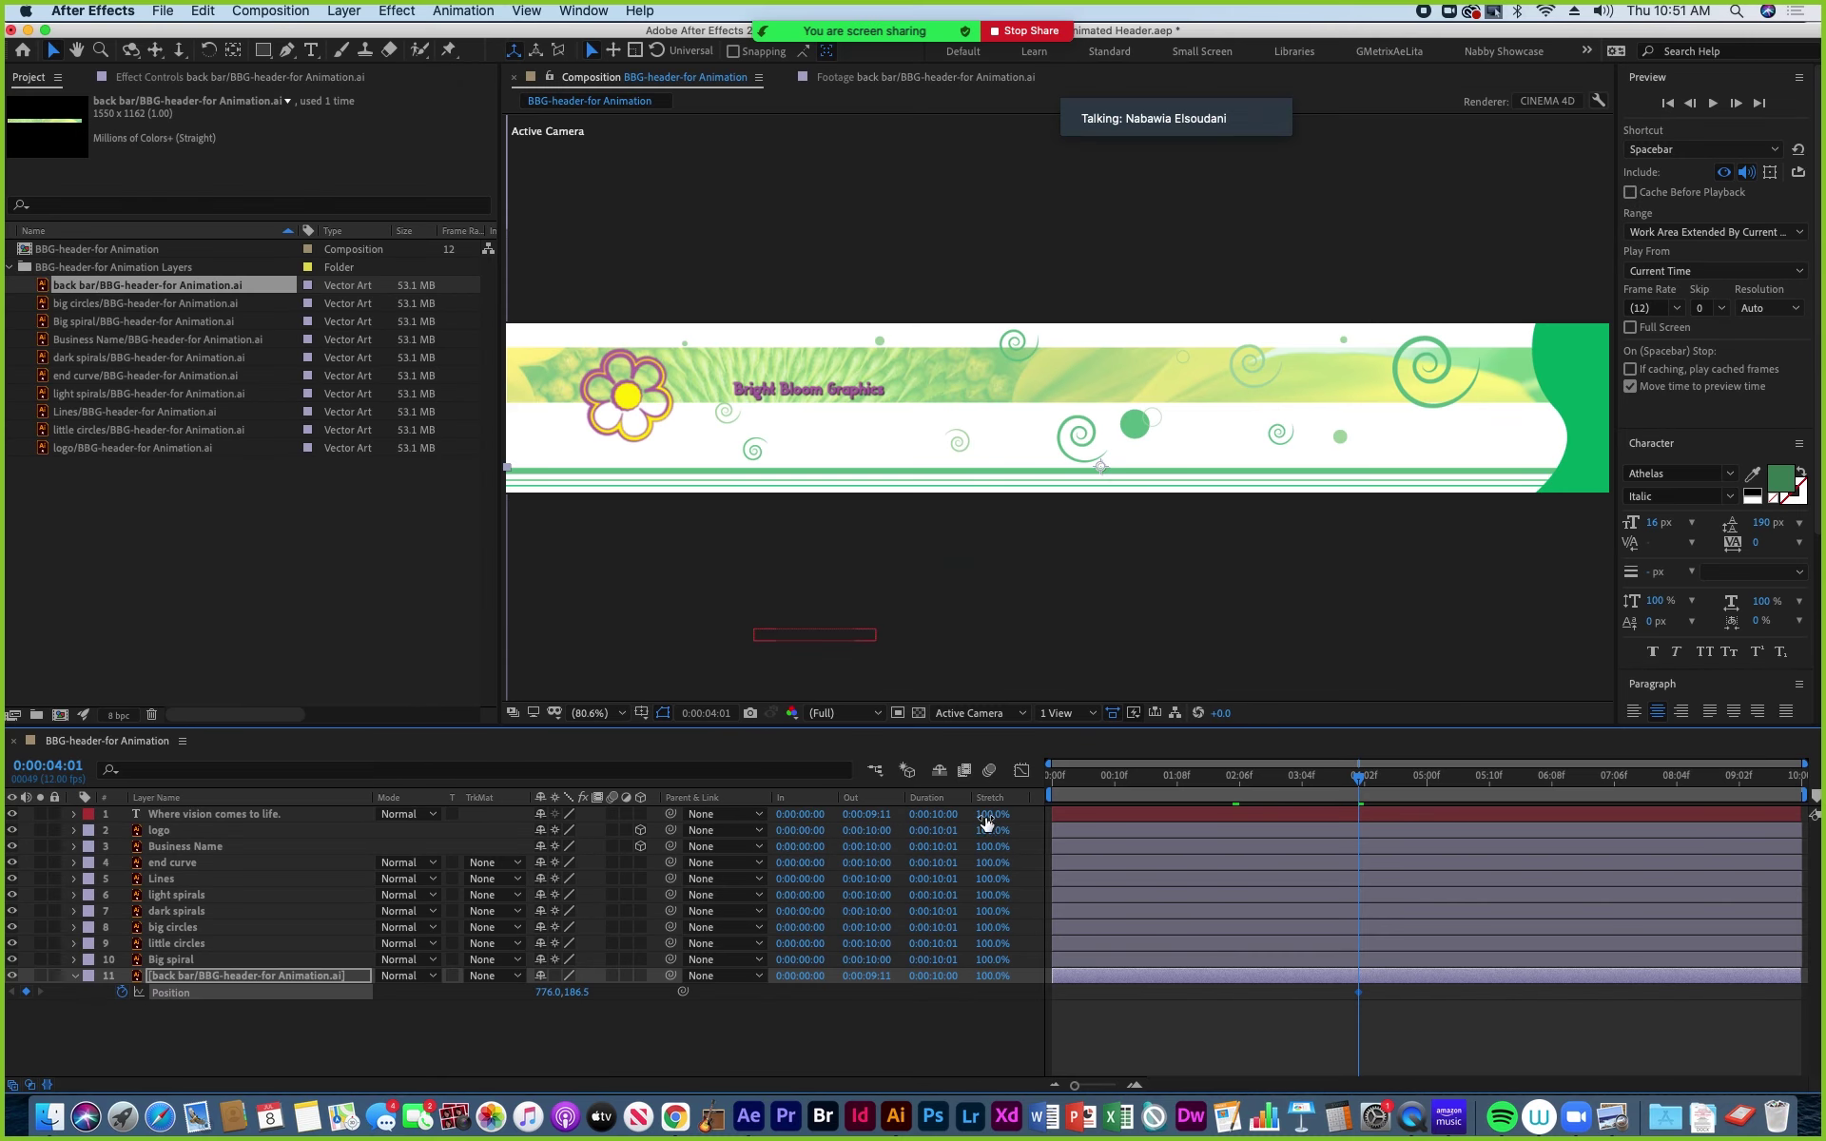
At 0:00:02:01, shift the new back bar off the header by setting its Position to -687.0, 186.5.
{"action": "left_click_drag", "start_coordinate": [1369, 782], "coordinate": [1206, 810]}
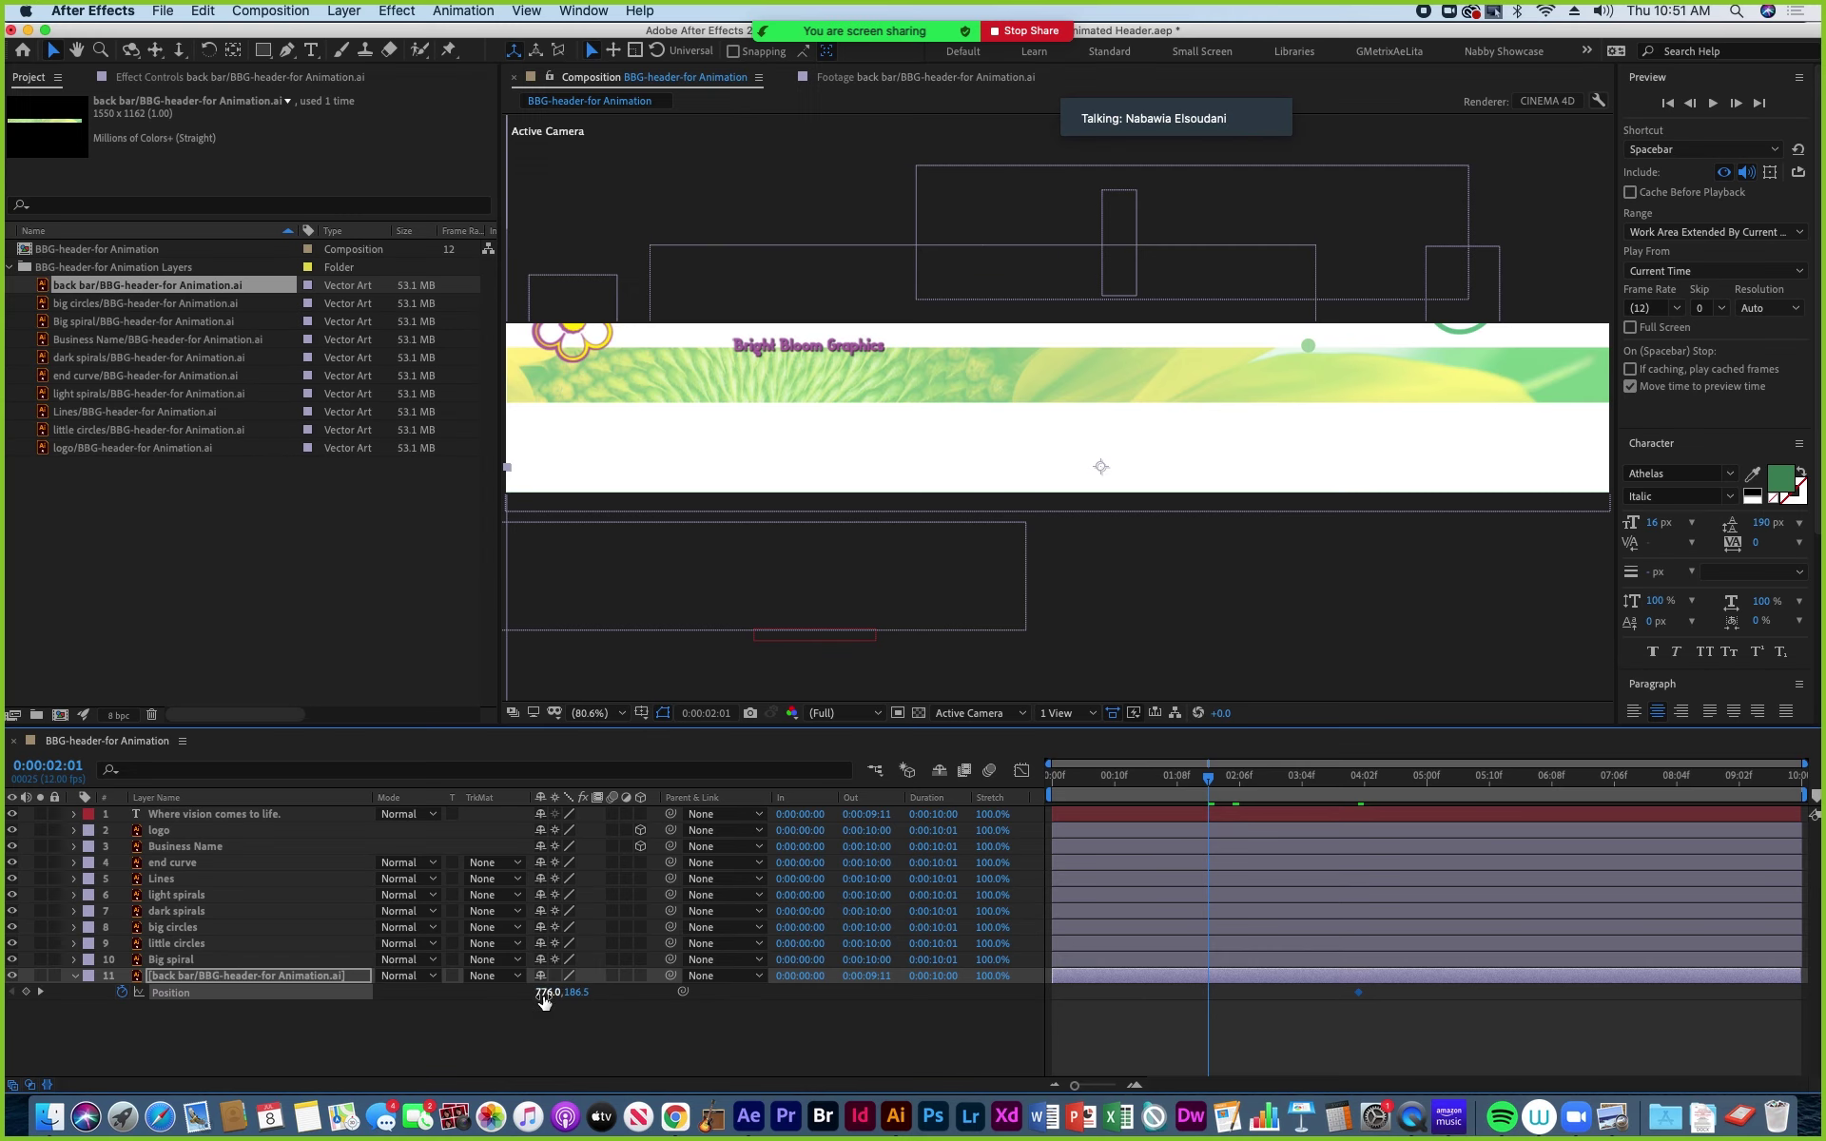
{"action": "left_click_drag", "start_coordinate": [545, 1001], "coordinate": [143, 979]}
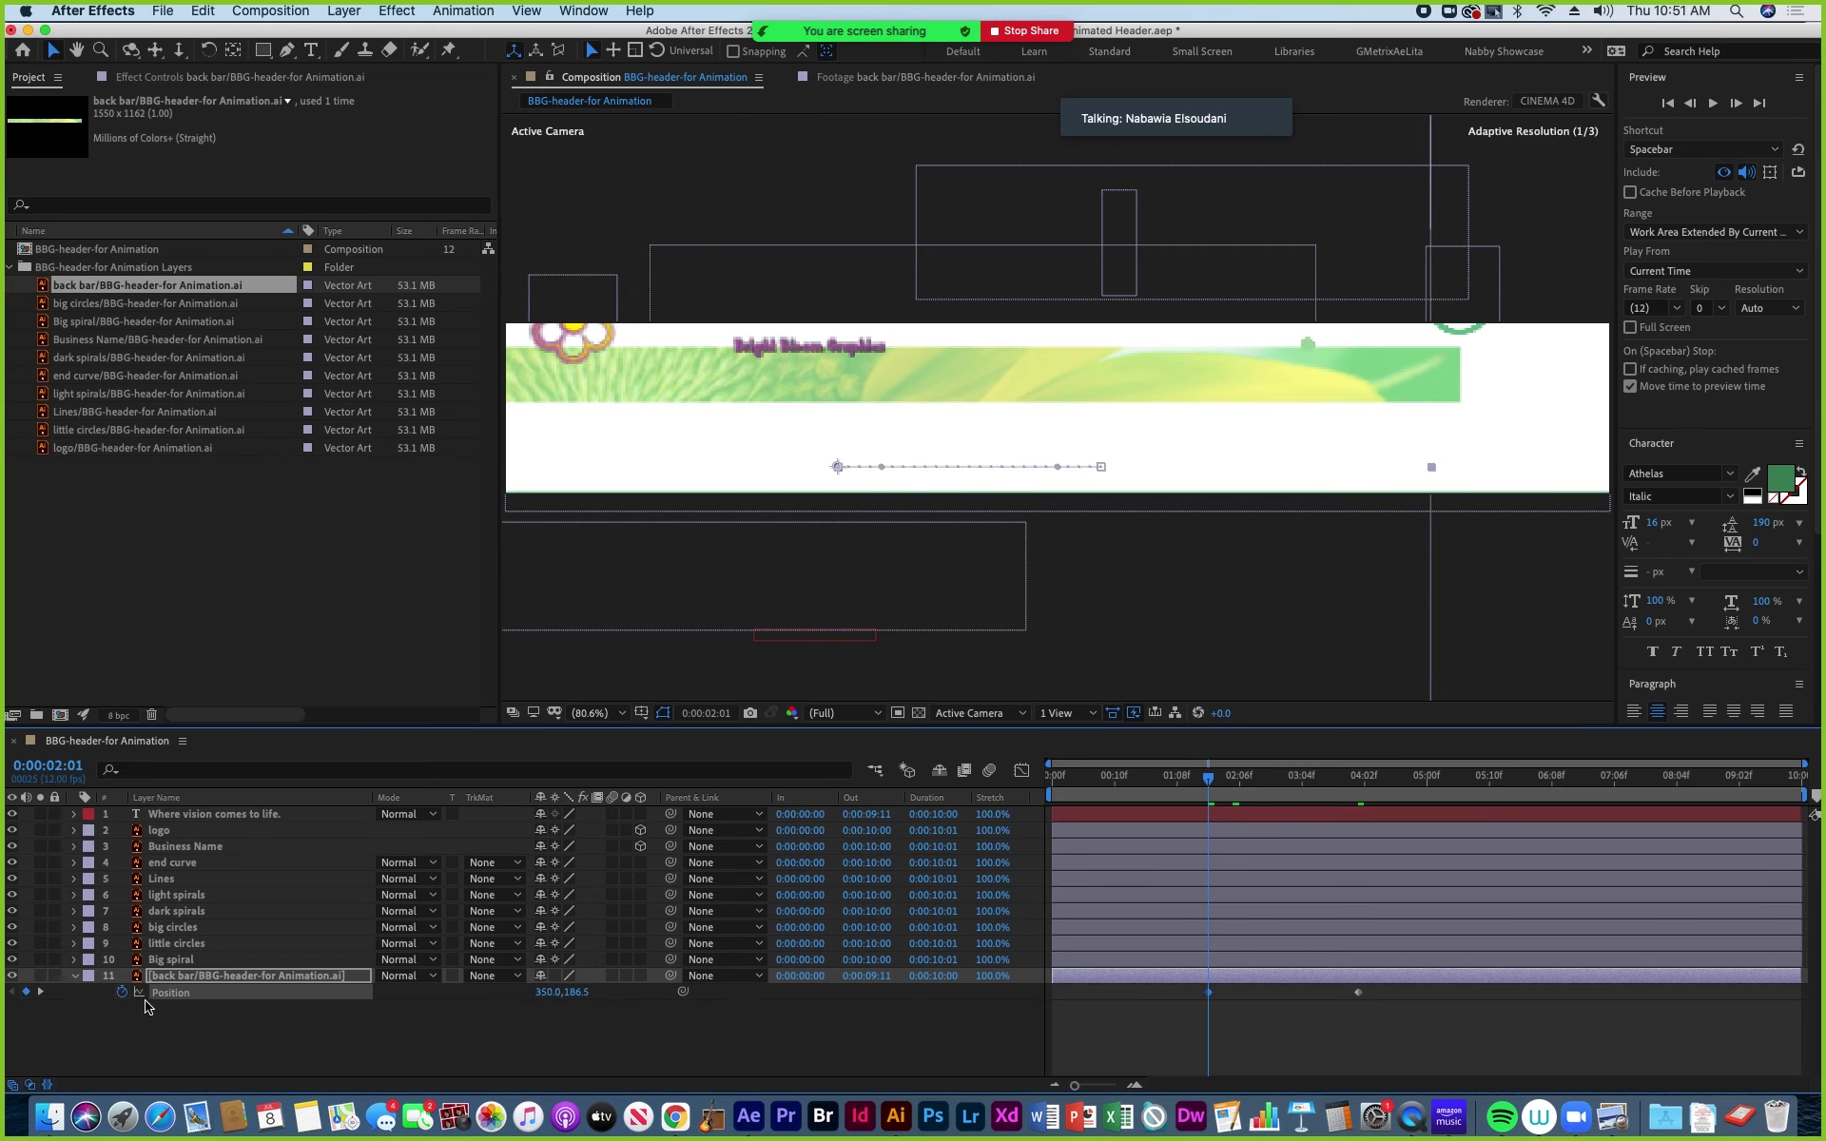
{"action": "left_click_drag", "start_coordinate": [545, 997], "coordinate": [380, 1005]}
{"action": "left_click_drag", "start_coordinate": [551, 992], "coordinate": [230, 998]}
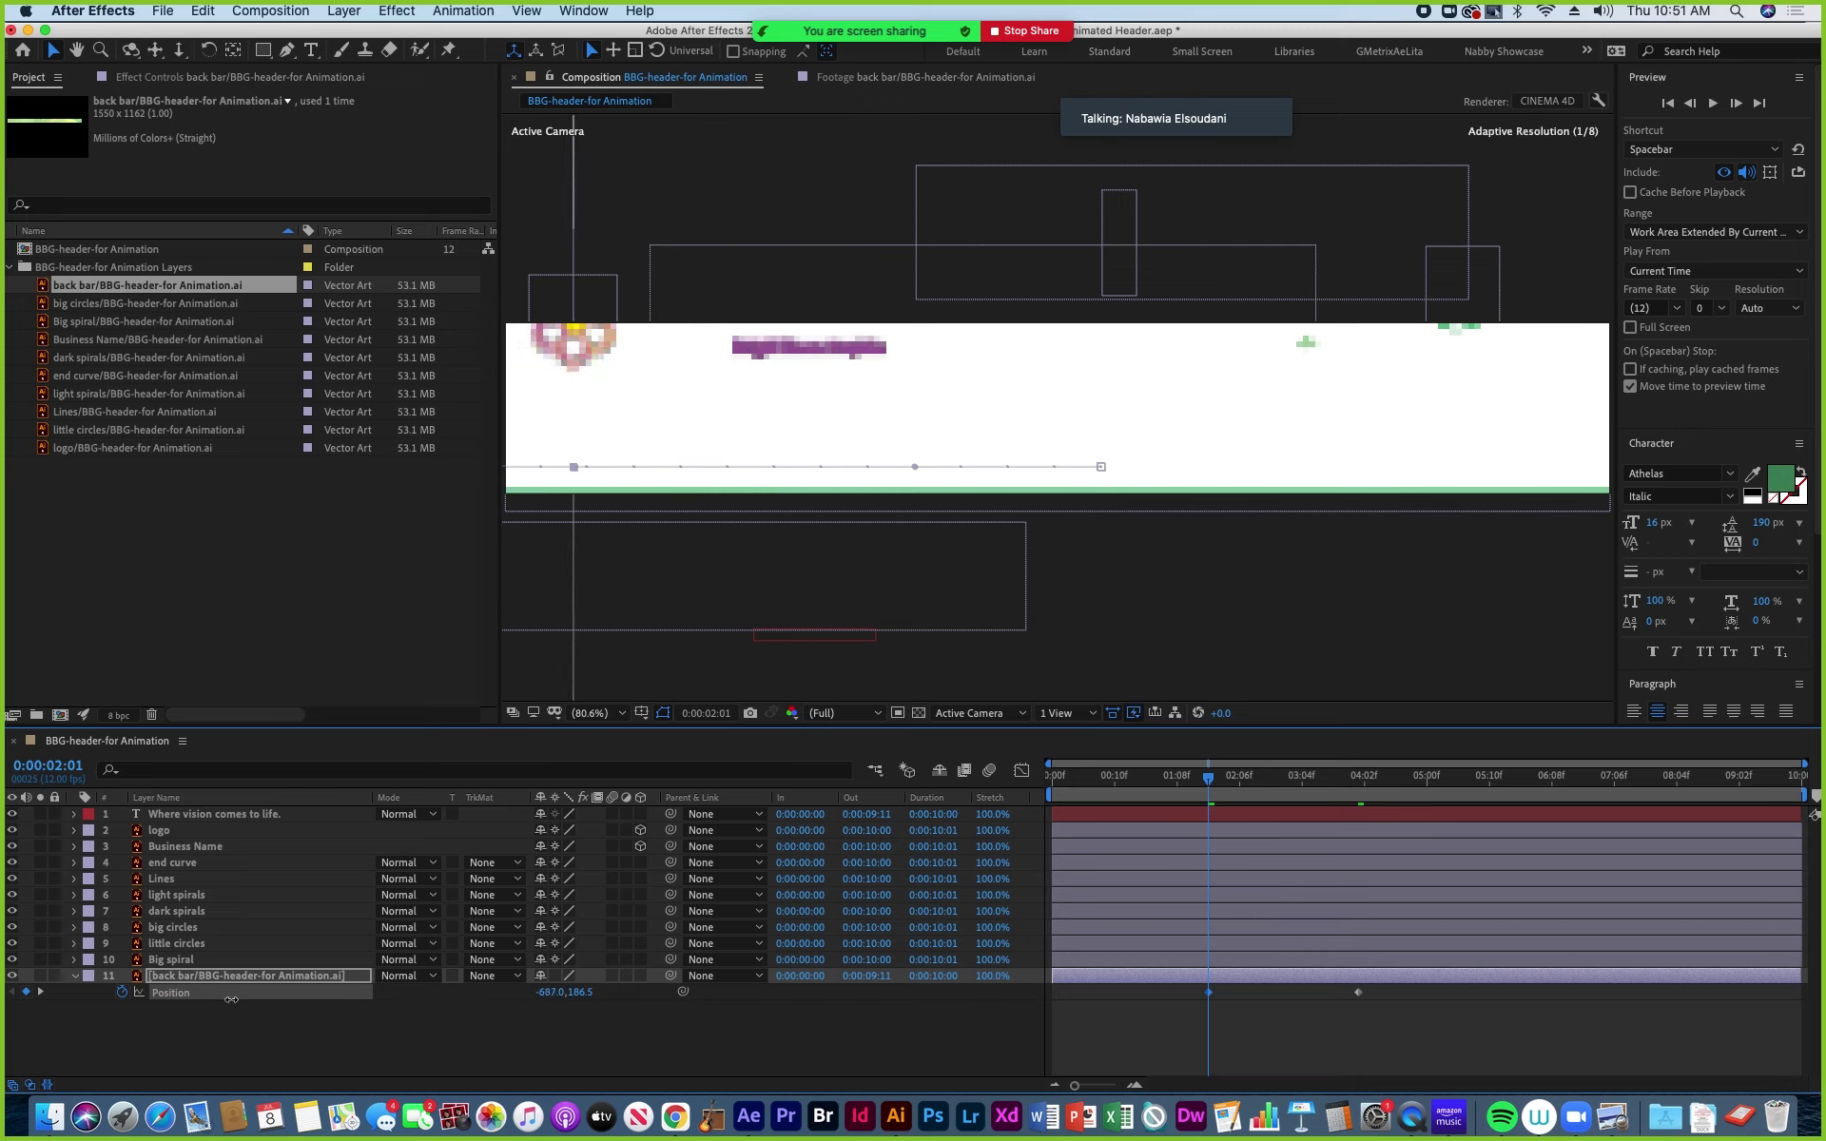
Preview the header animation from 0:00:01:04 to check how the new back bar slides in.
{"action": "left_click_drag", "start_coordinate": [1205, 782], "coordinate": [1239, 780]}
{"action": "left_click", "coordinate": [1151, 778]}
{"action": "key", "text": "space"}
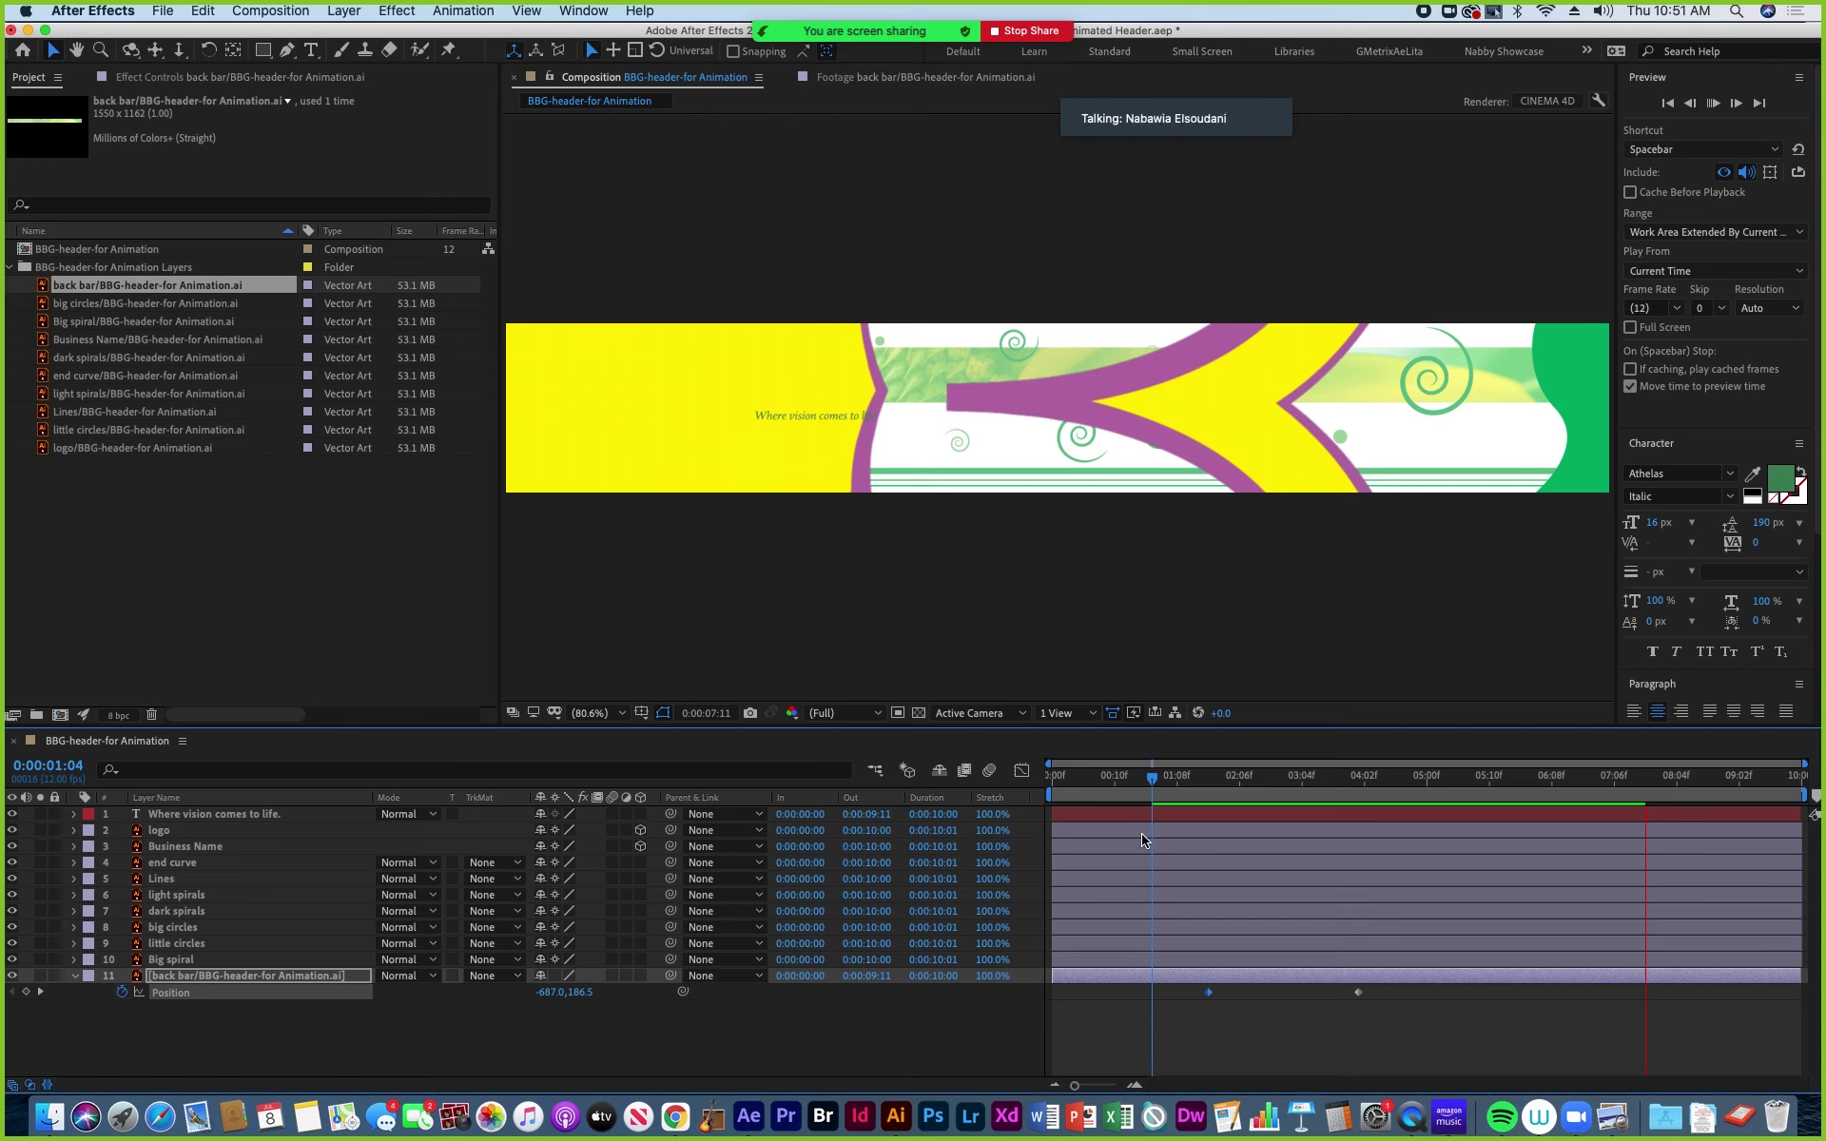
{"action": "key", "text": "space"}
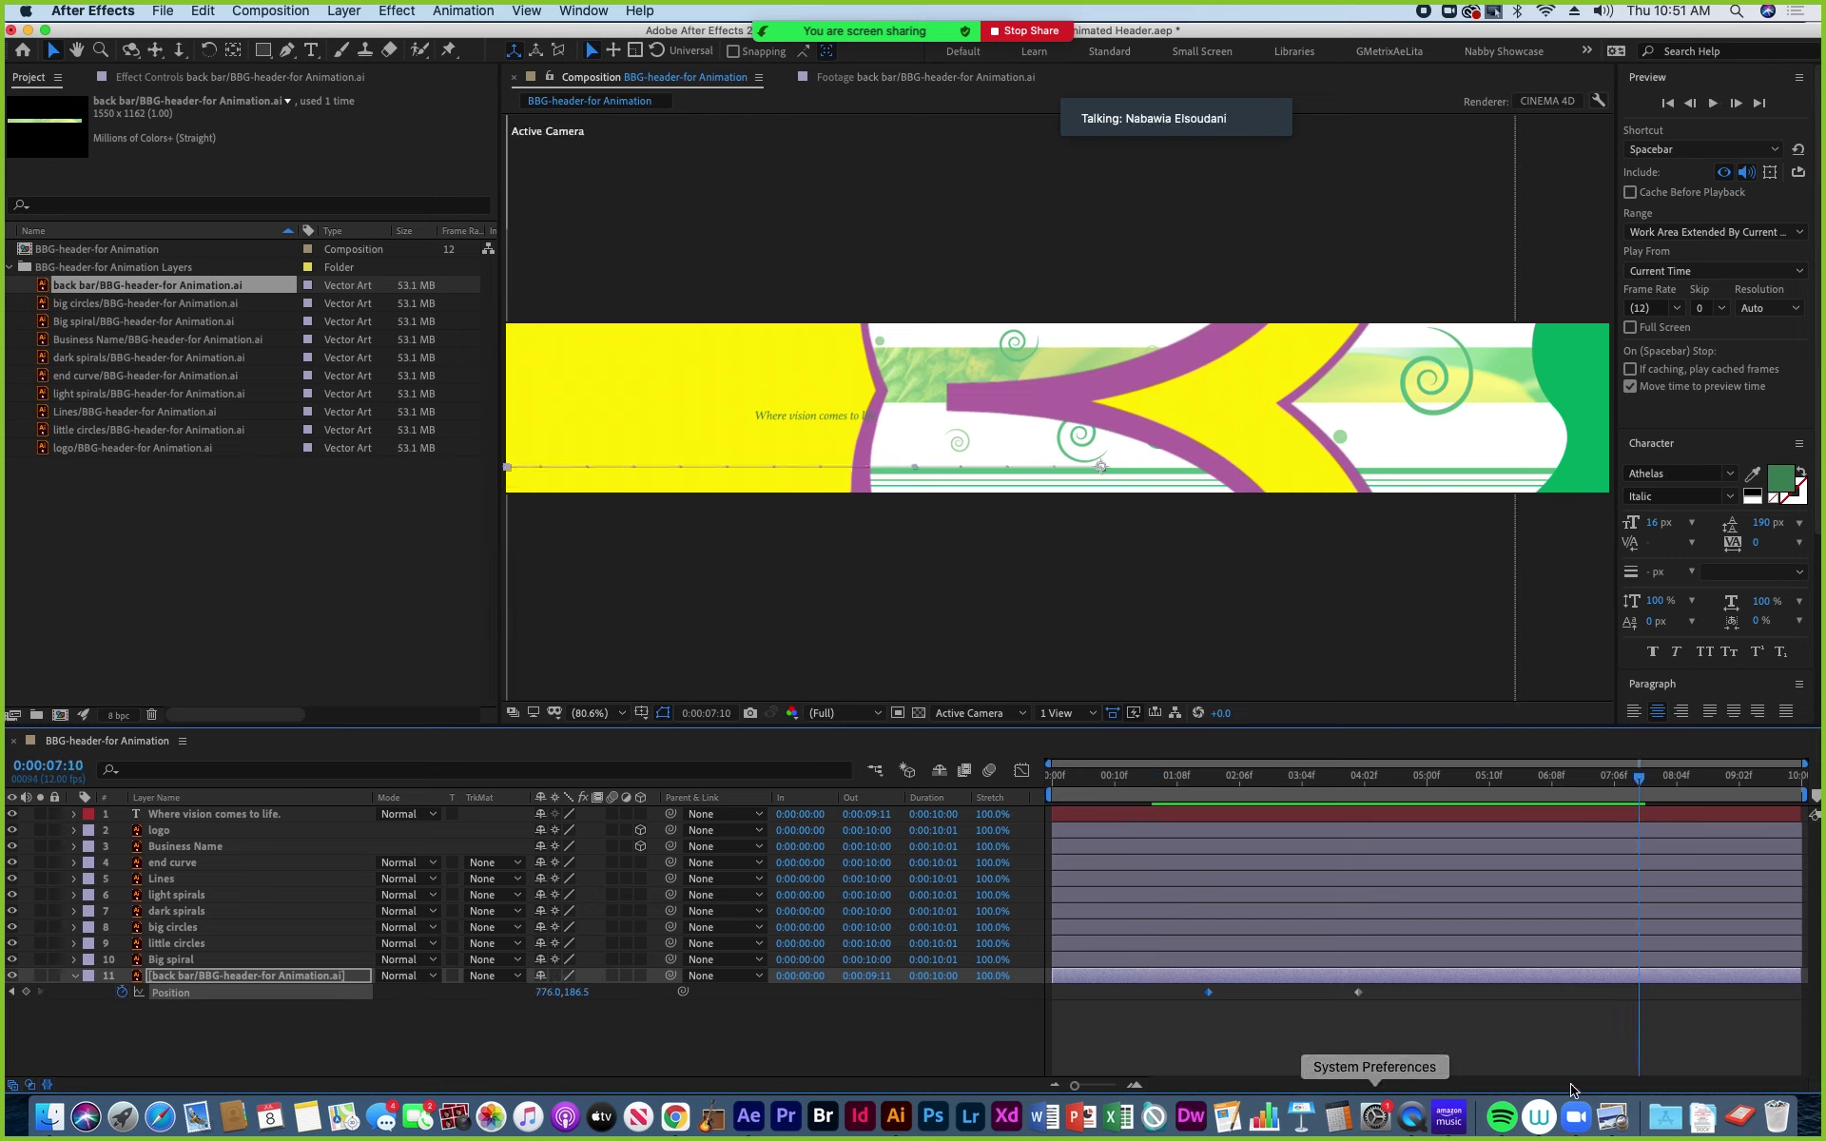
{"action": "left_click_drag", "start_coordinate": [1640, 784], "coordinate": [1508, 835]}
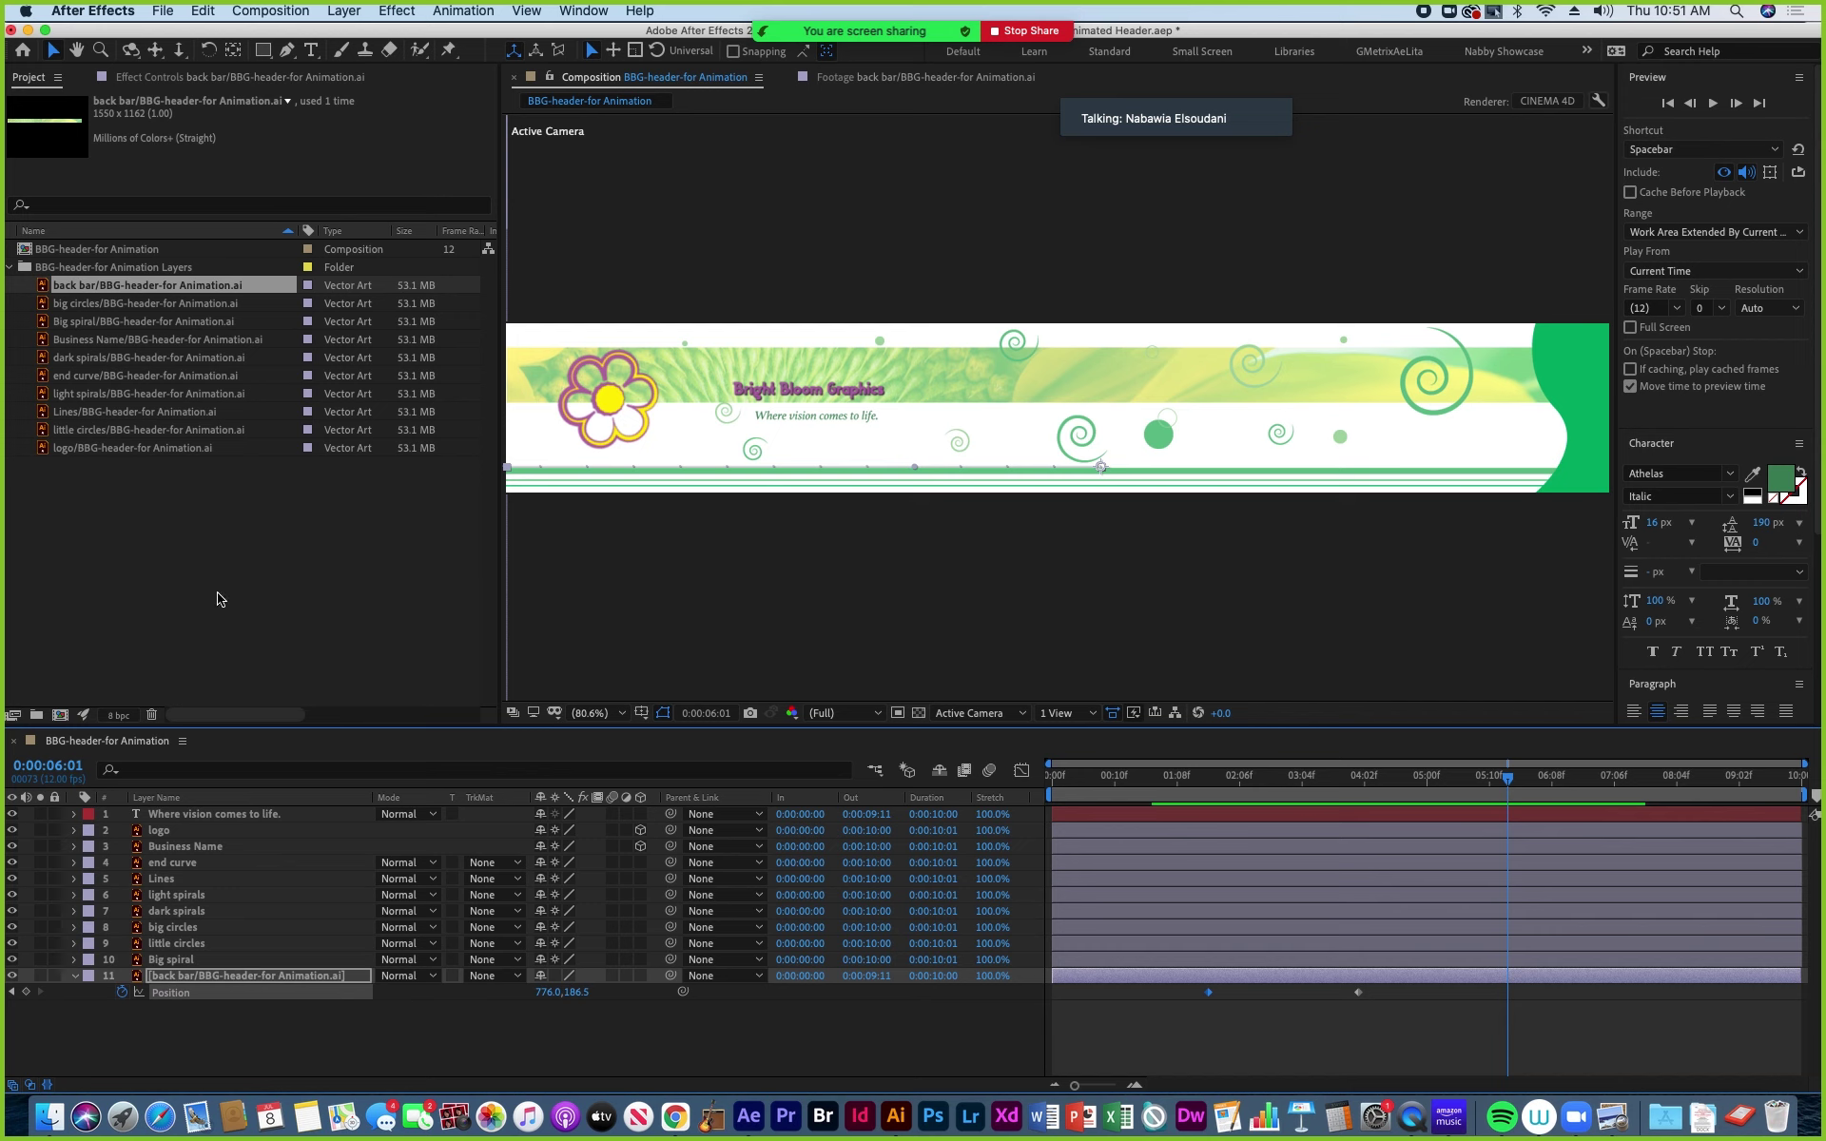
Save the After Effects project.
{"action": "left_click", "coordinate": [163, 10]}
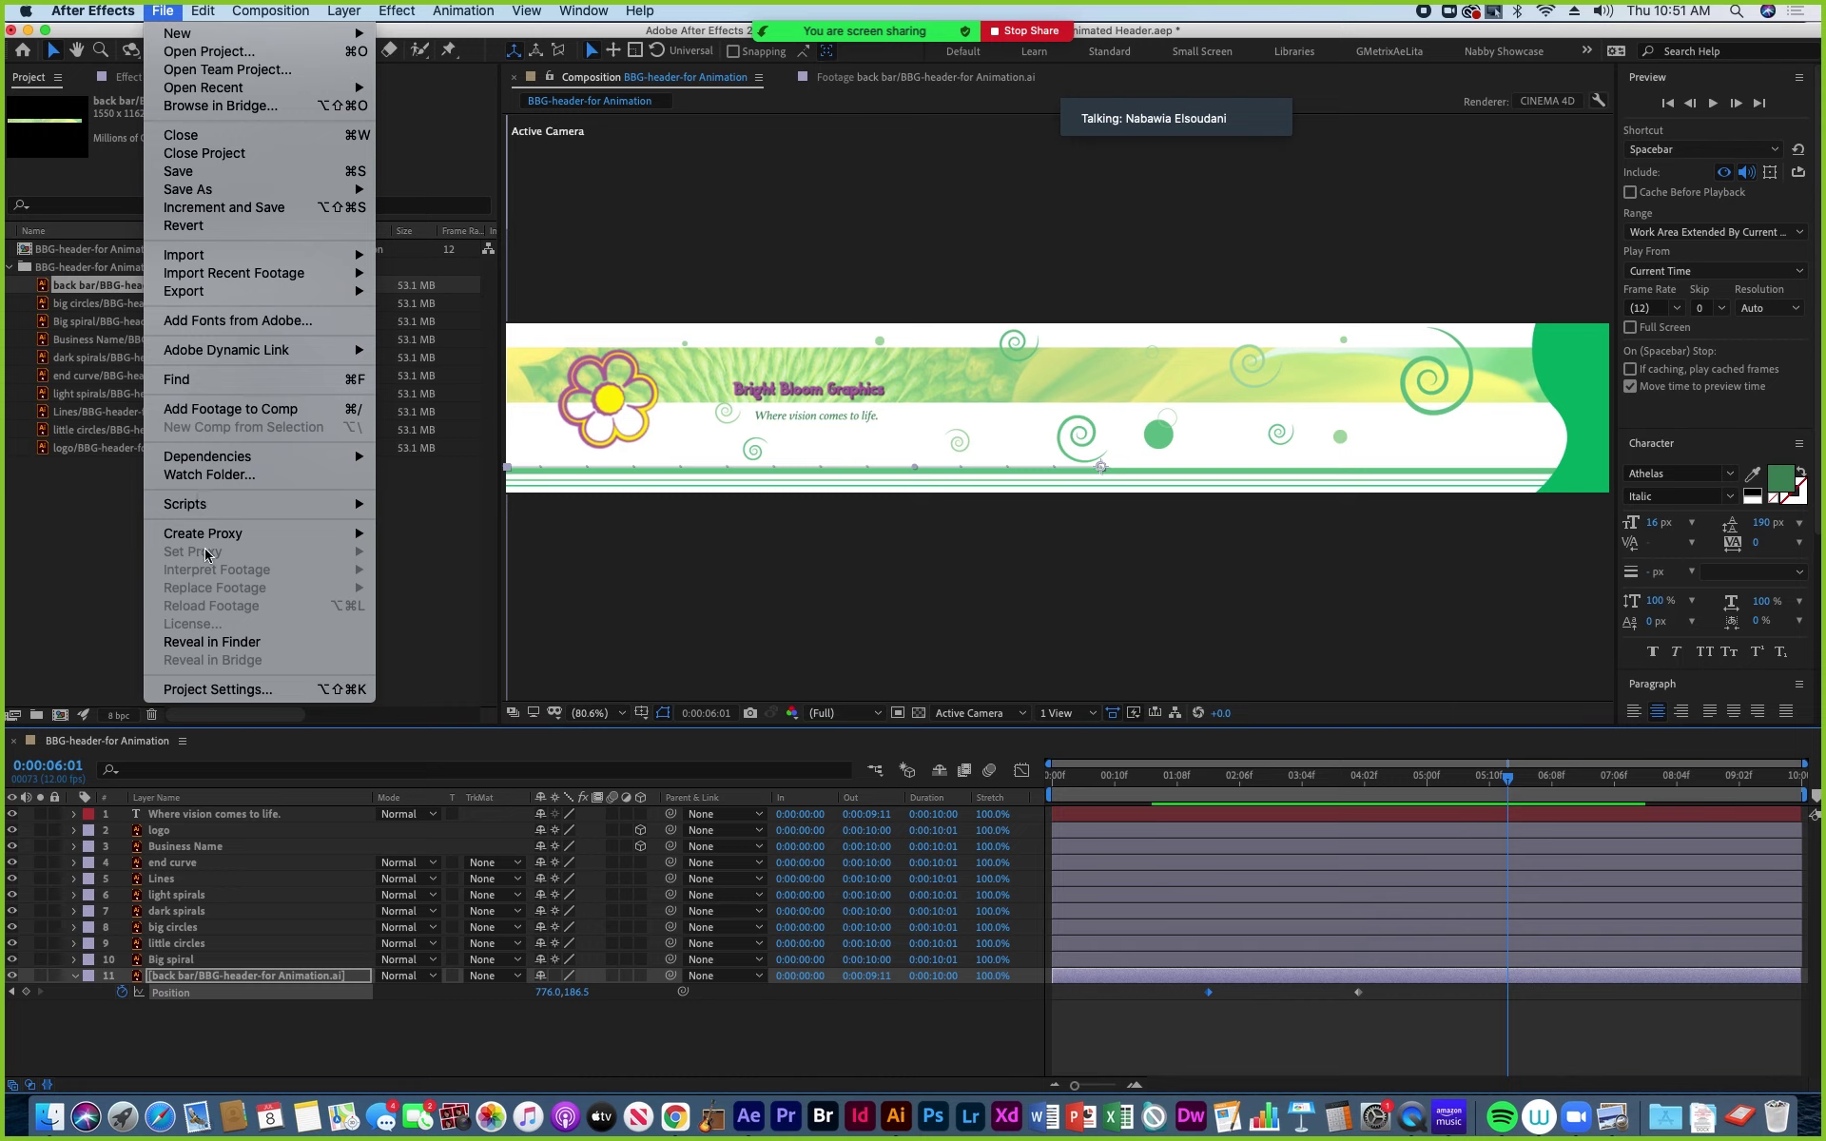
{"action": "left_click", "coordinate": [173, 177]}
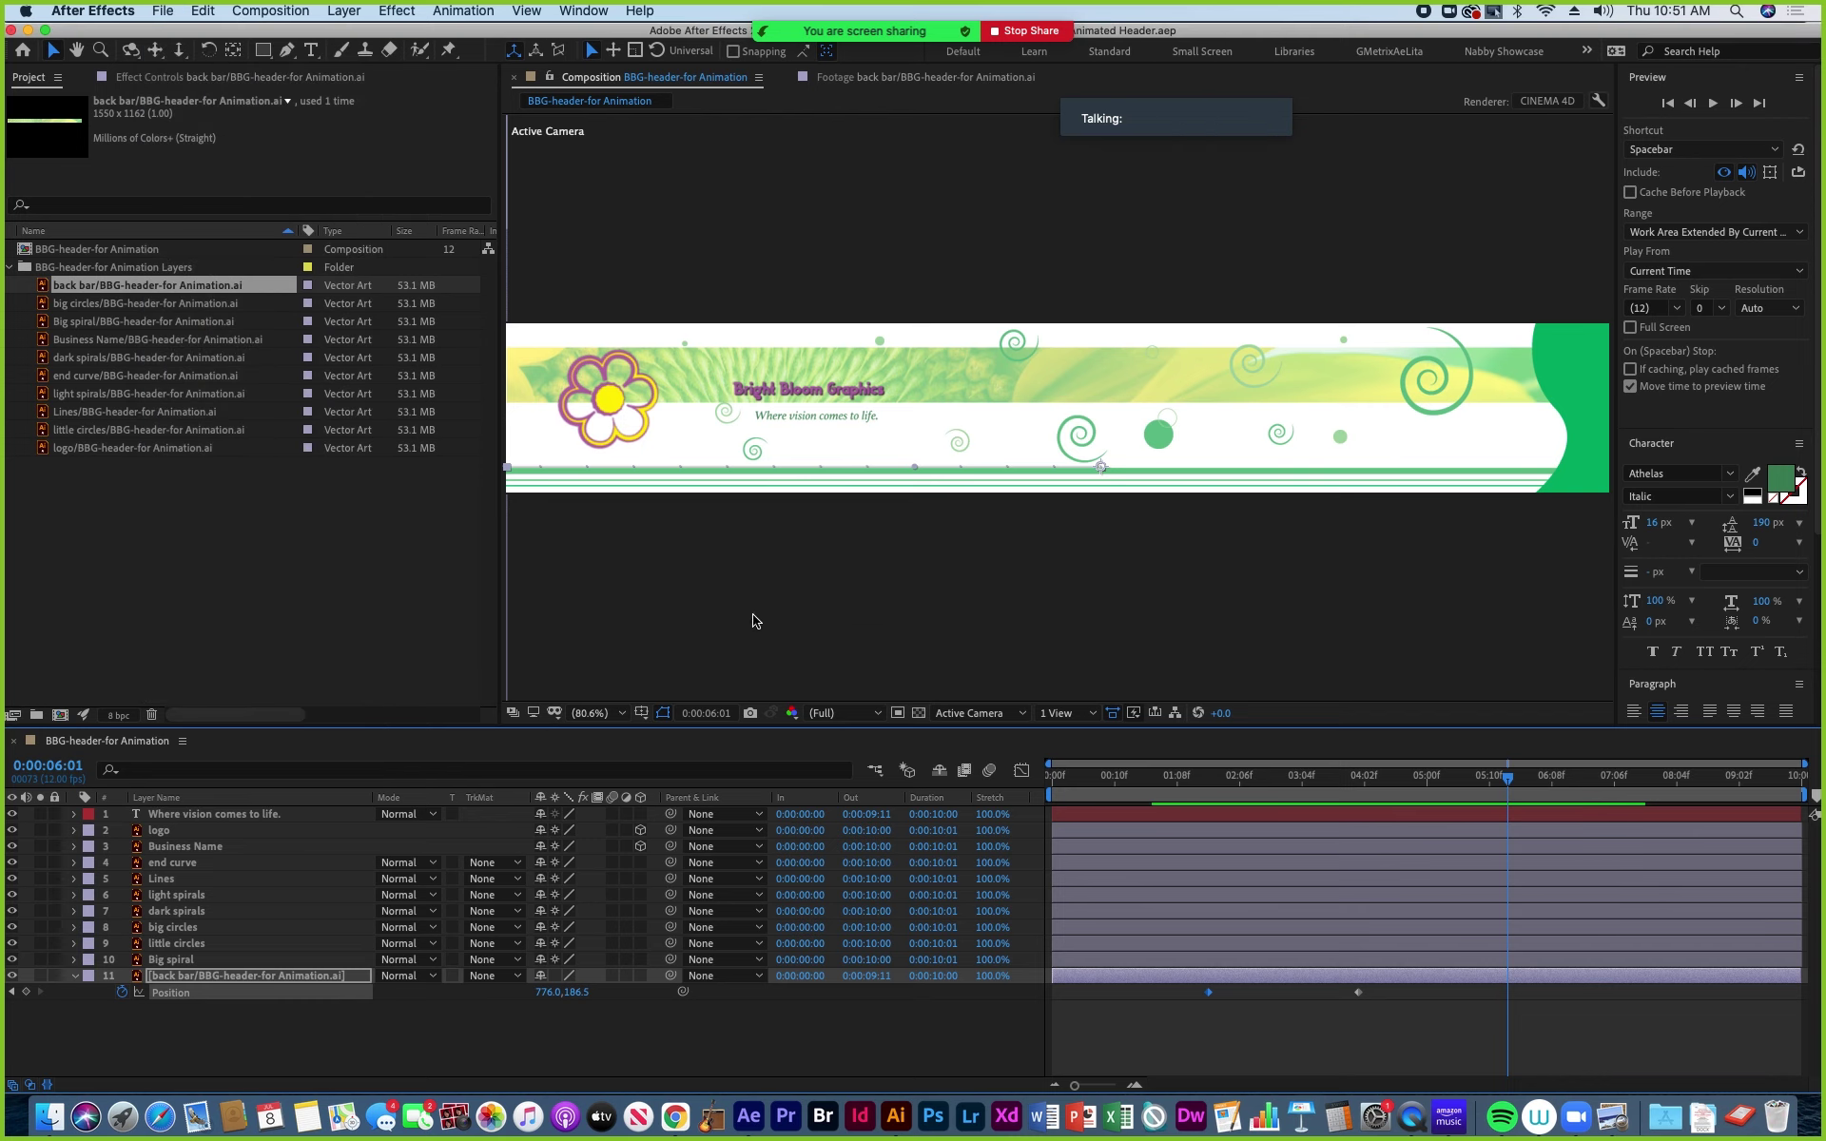
{"action": "left_click_drag", "start_coordinate": [1169, 786], "coordinate": [1513, 803]}
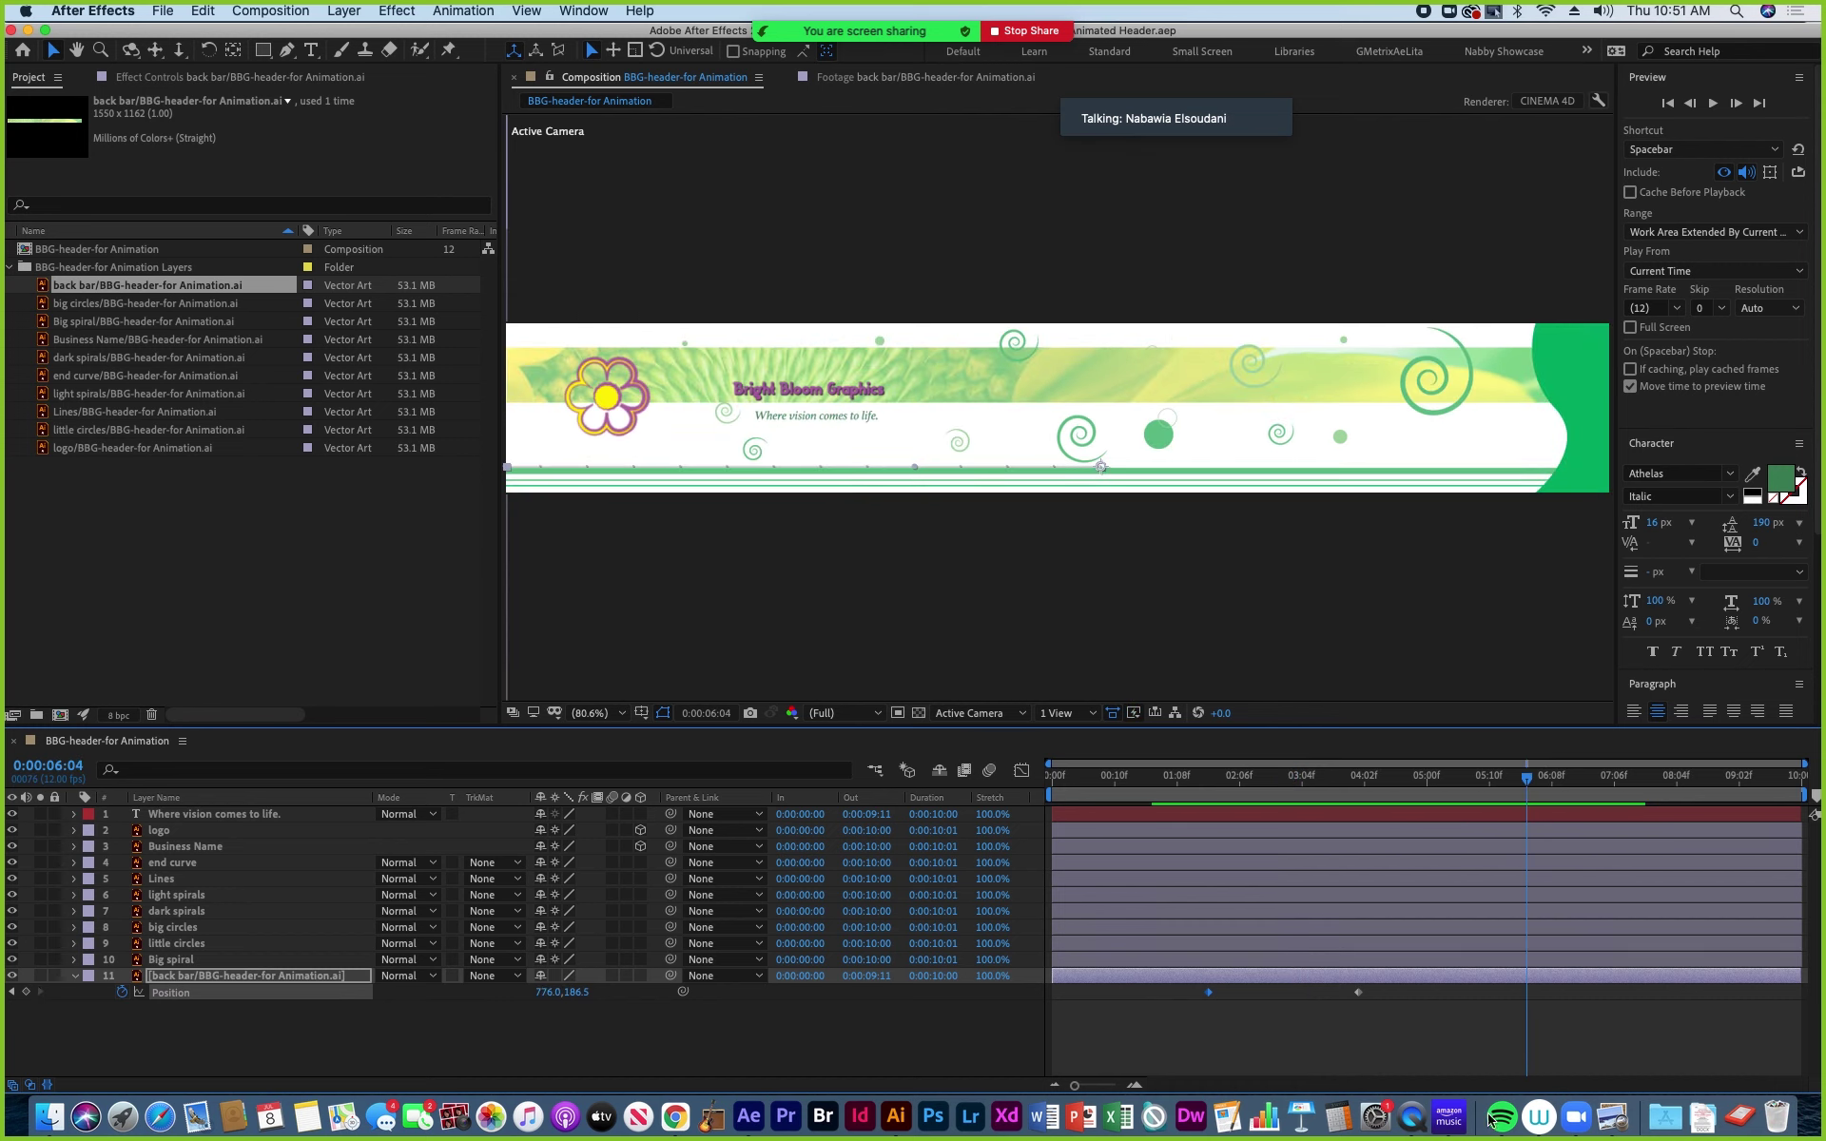
Switch to Zoom, read the meeting chat through to its newest messages, and move the Zoom window off the composition.
{"action": "left_click", "coordinate": [1576, 1118]}
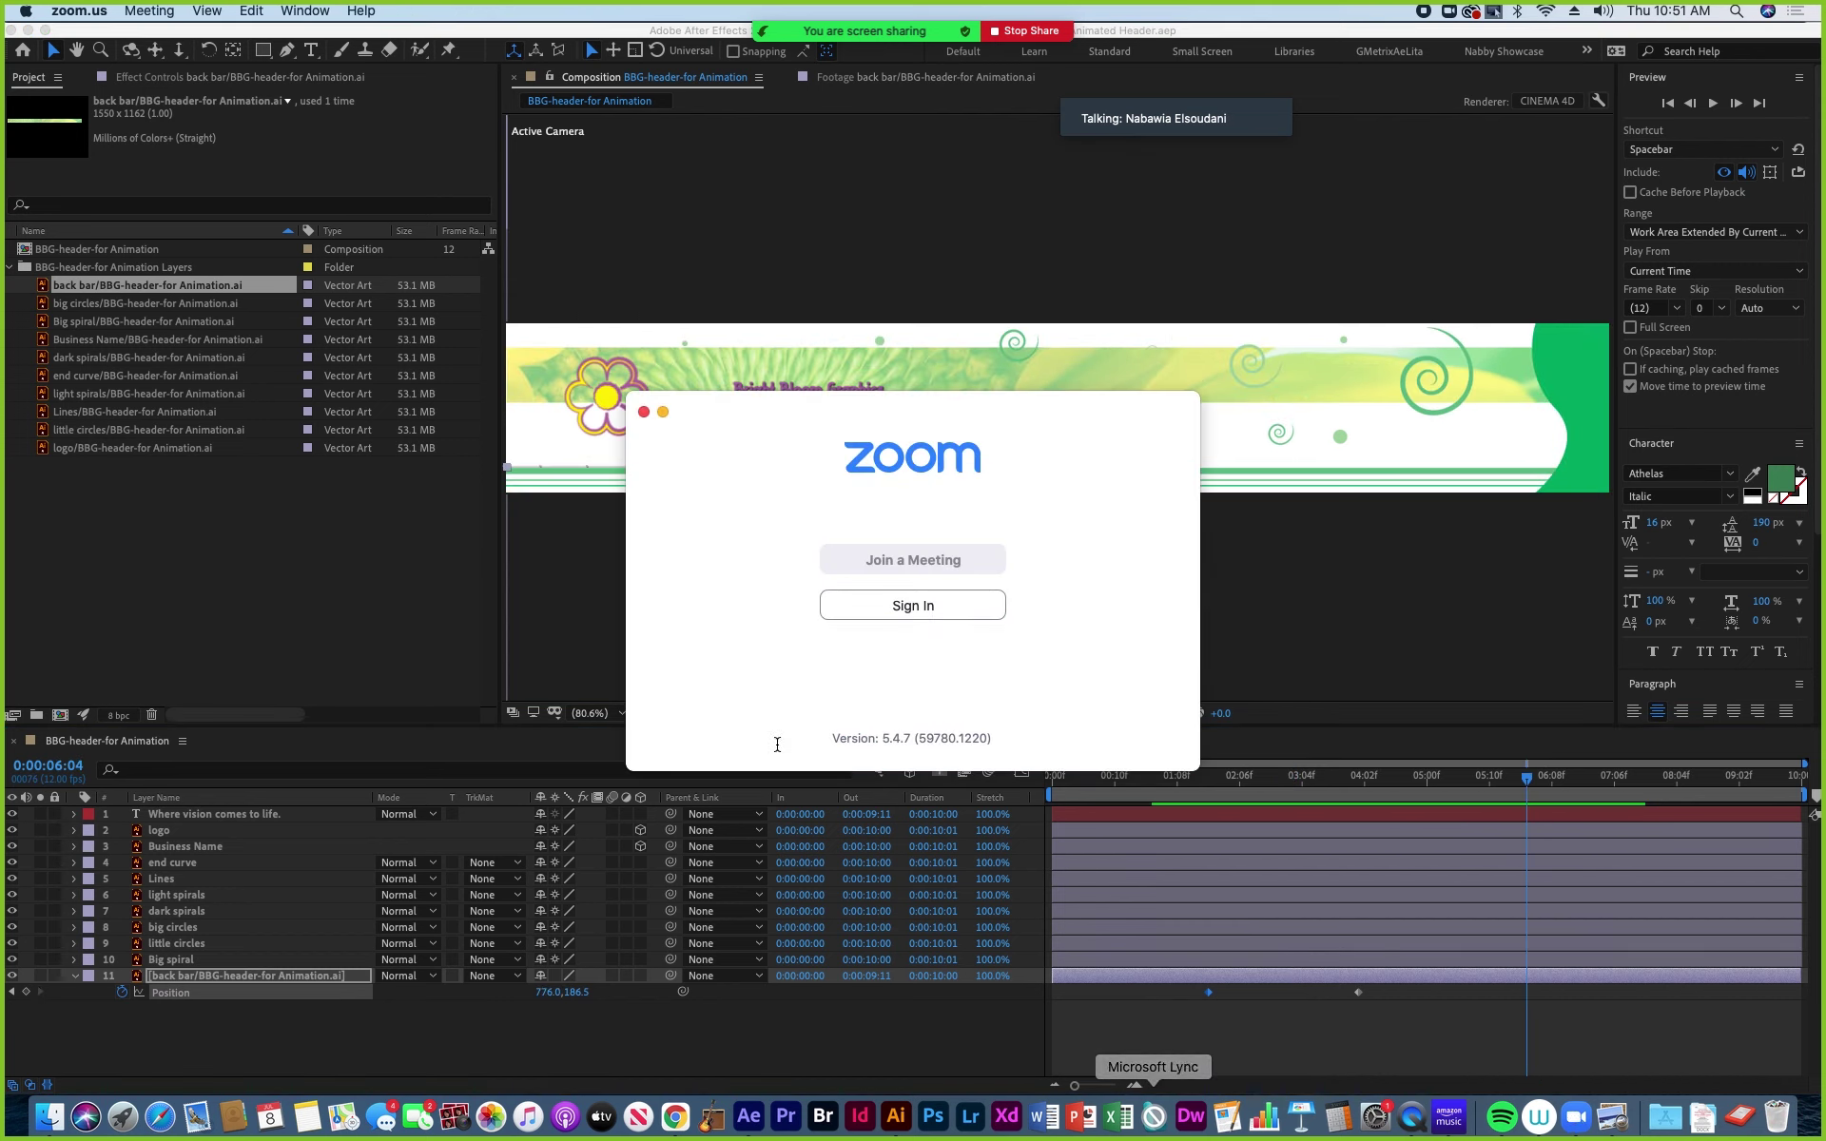
{"action": "mouse_move", "coordinate": [913, 30]}
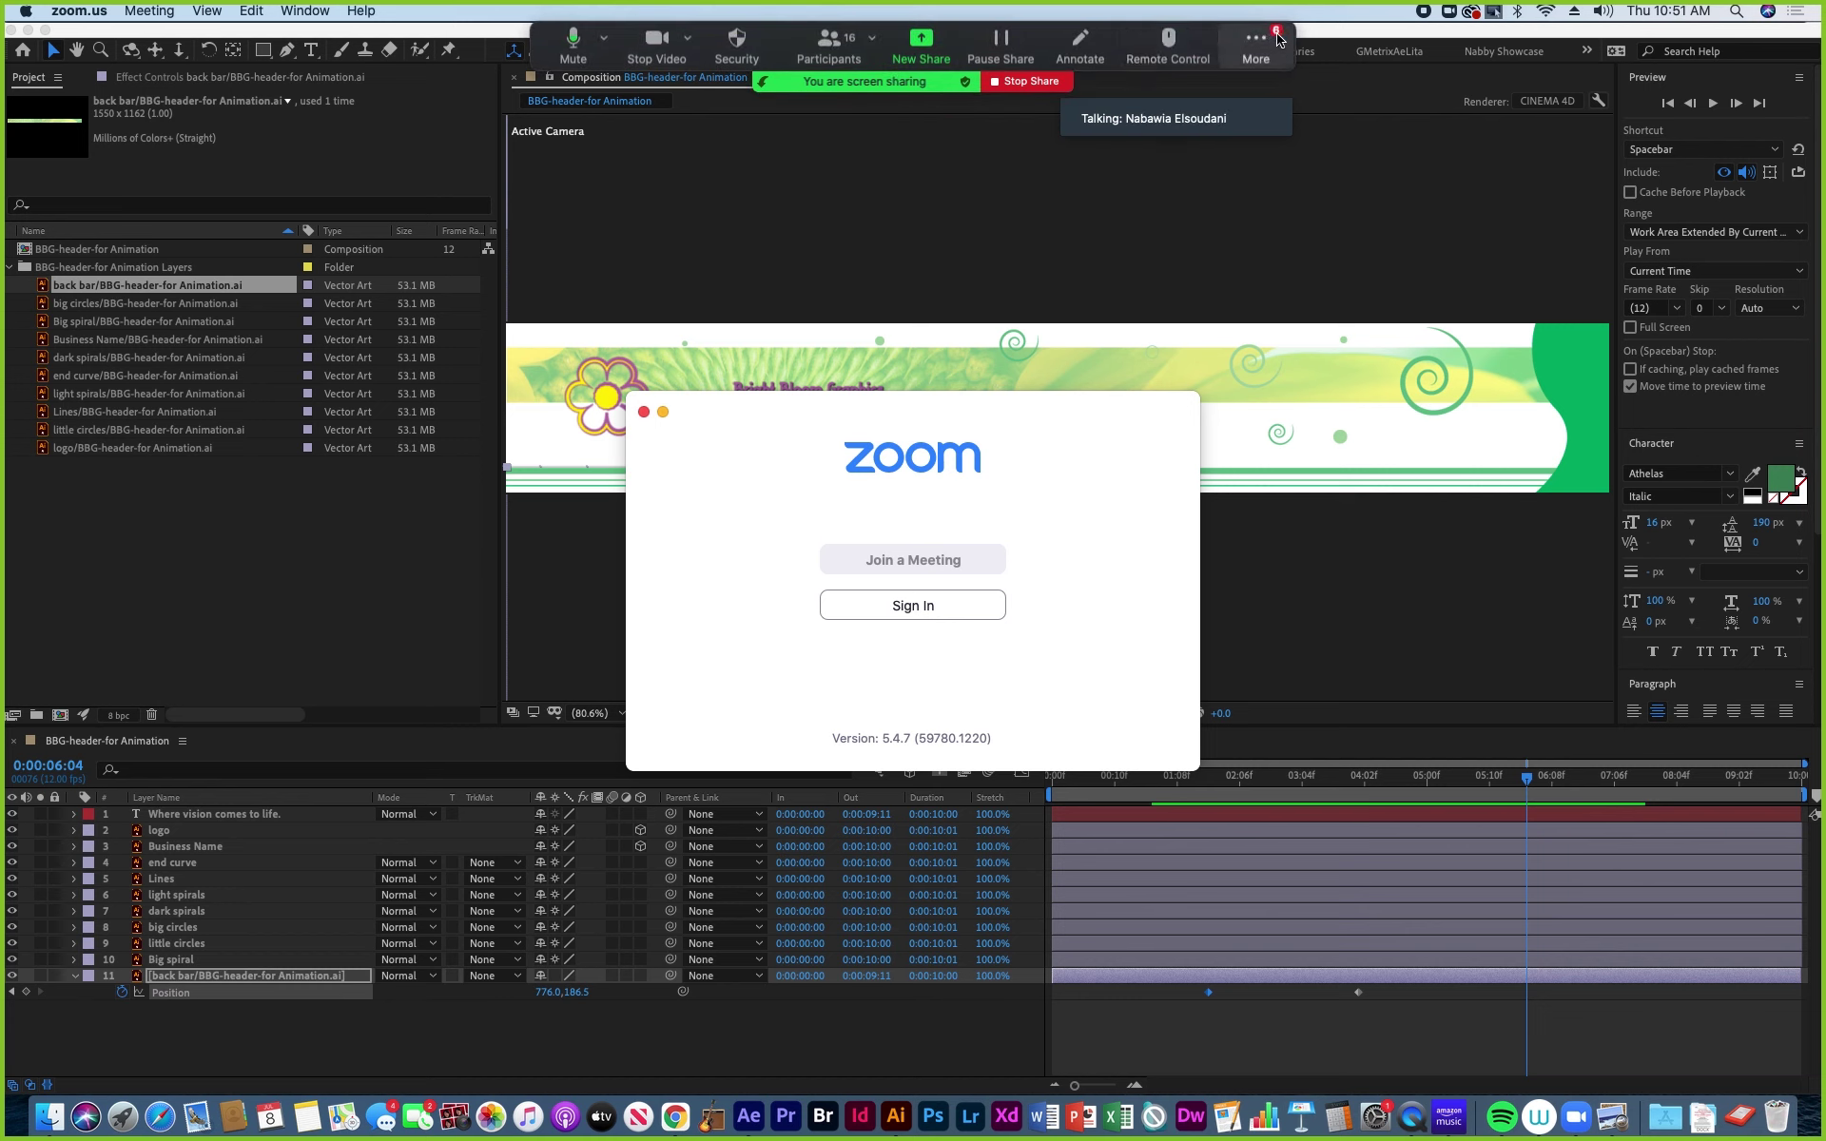
{"action": "left_click", "coordinate": [1279, 36]}
{"action": "left_click", "coordinate": [1290, 97]}
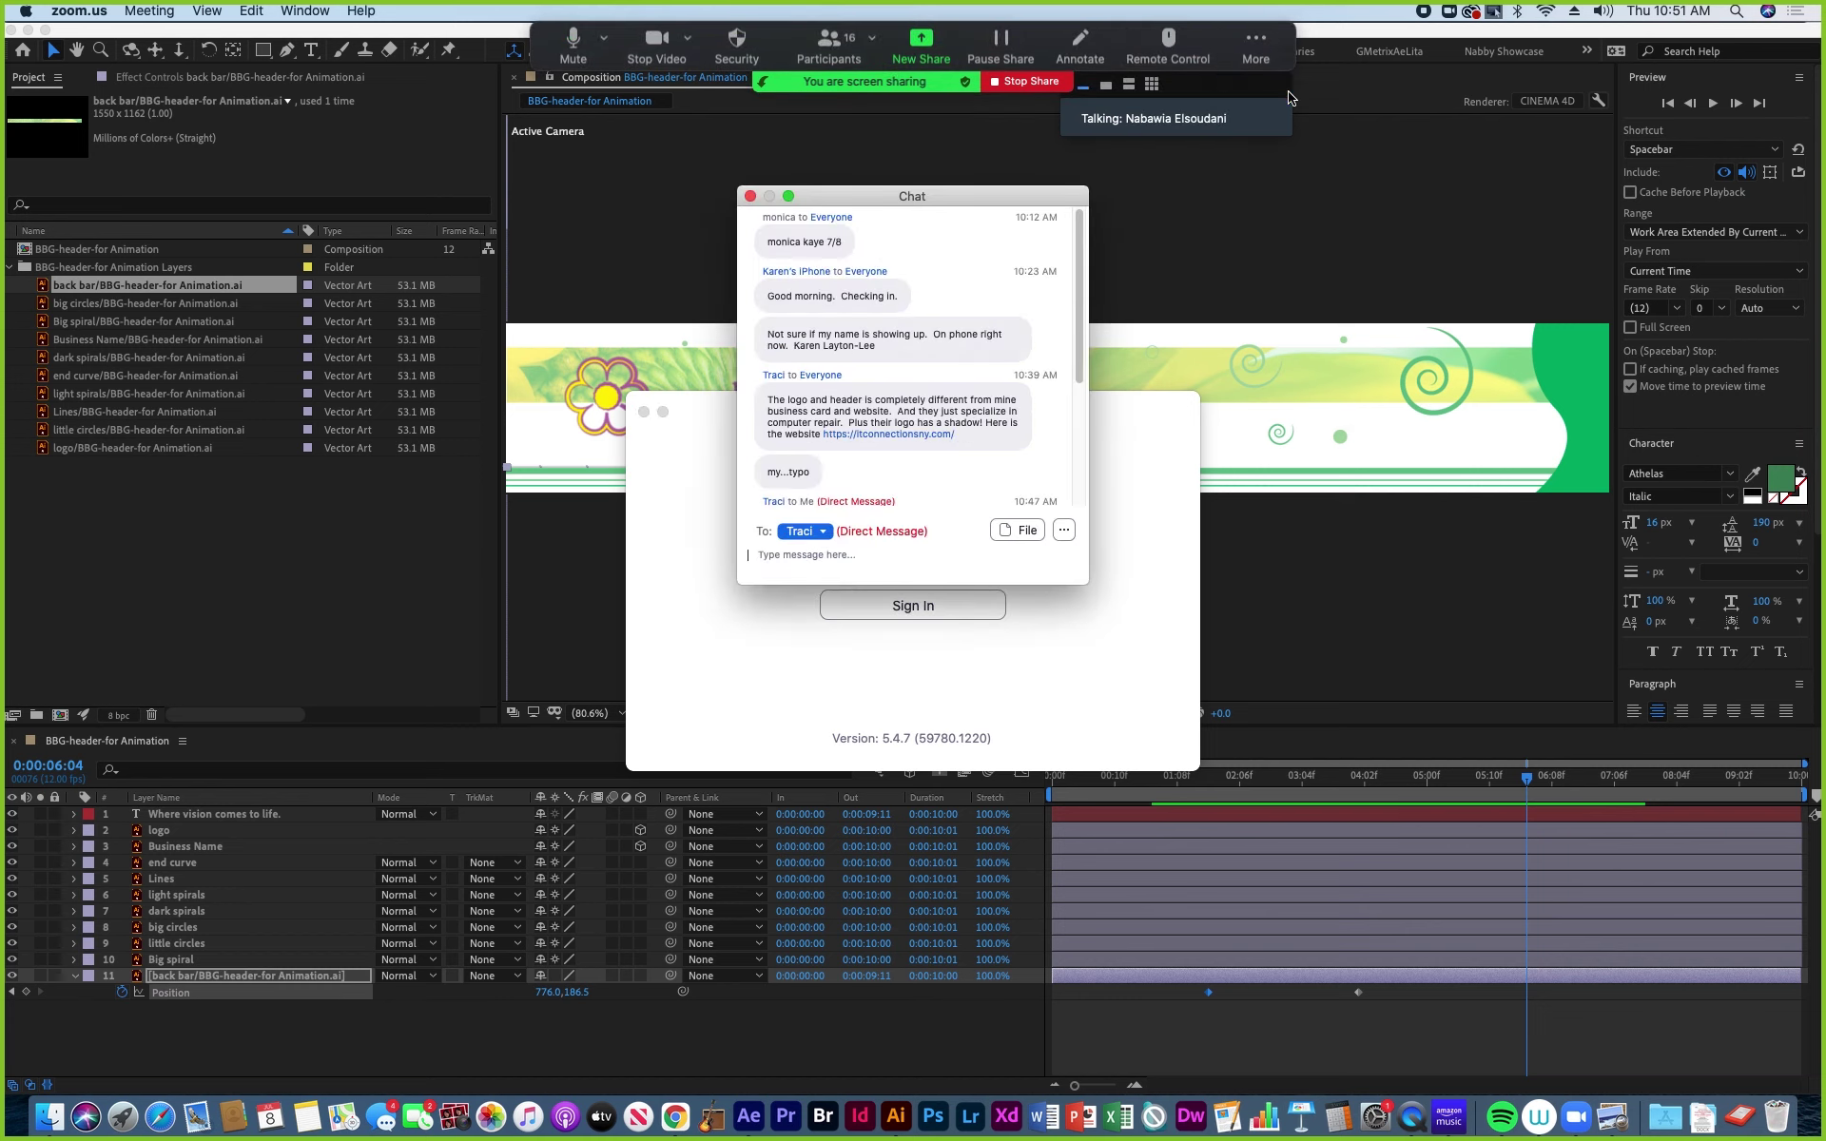
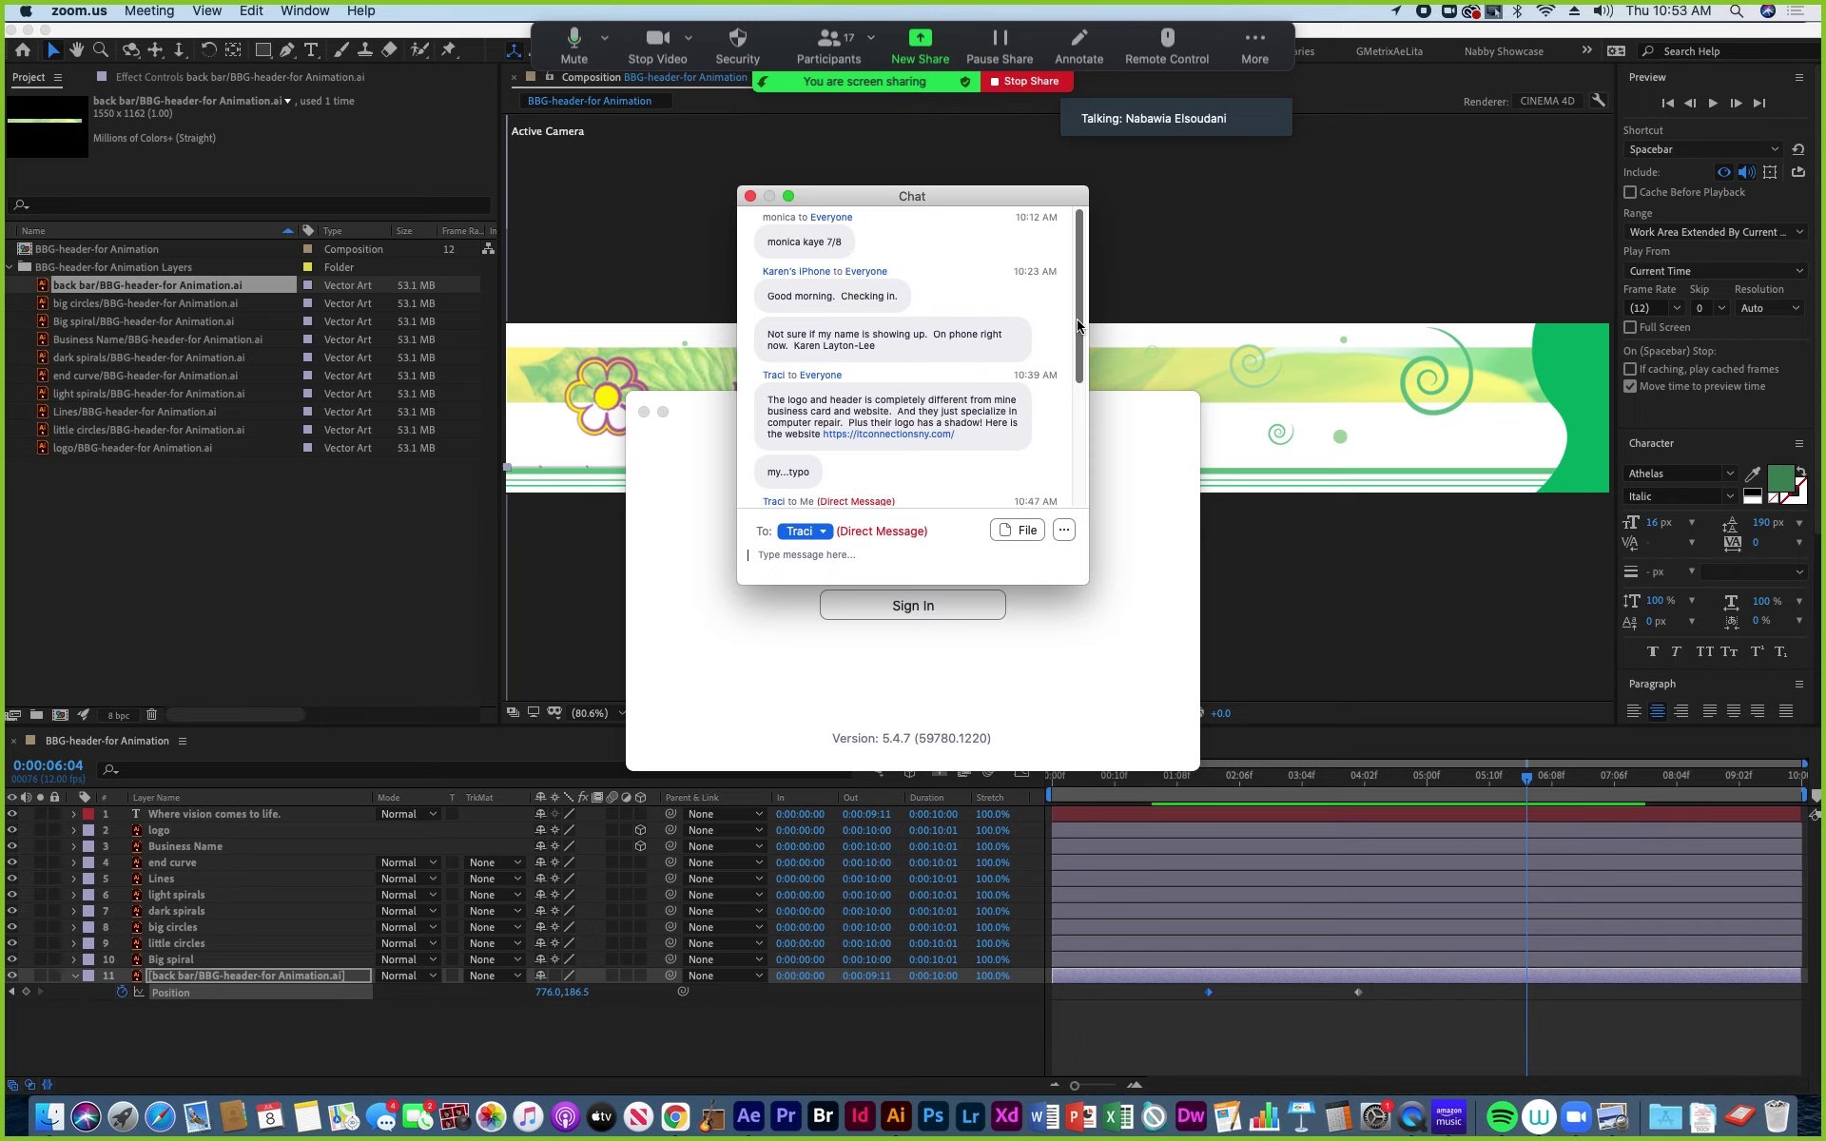
{"action": "left_click_drag", "start_coordinate": [1076, 328], "coordinate": [1053, 390]}
{"action": "scroll", "coordinate": [1053, 390], "scroll_direction": "down", "scroll_amount": 3}
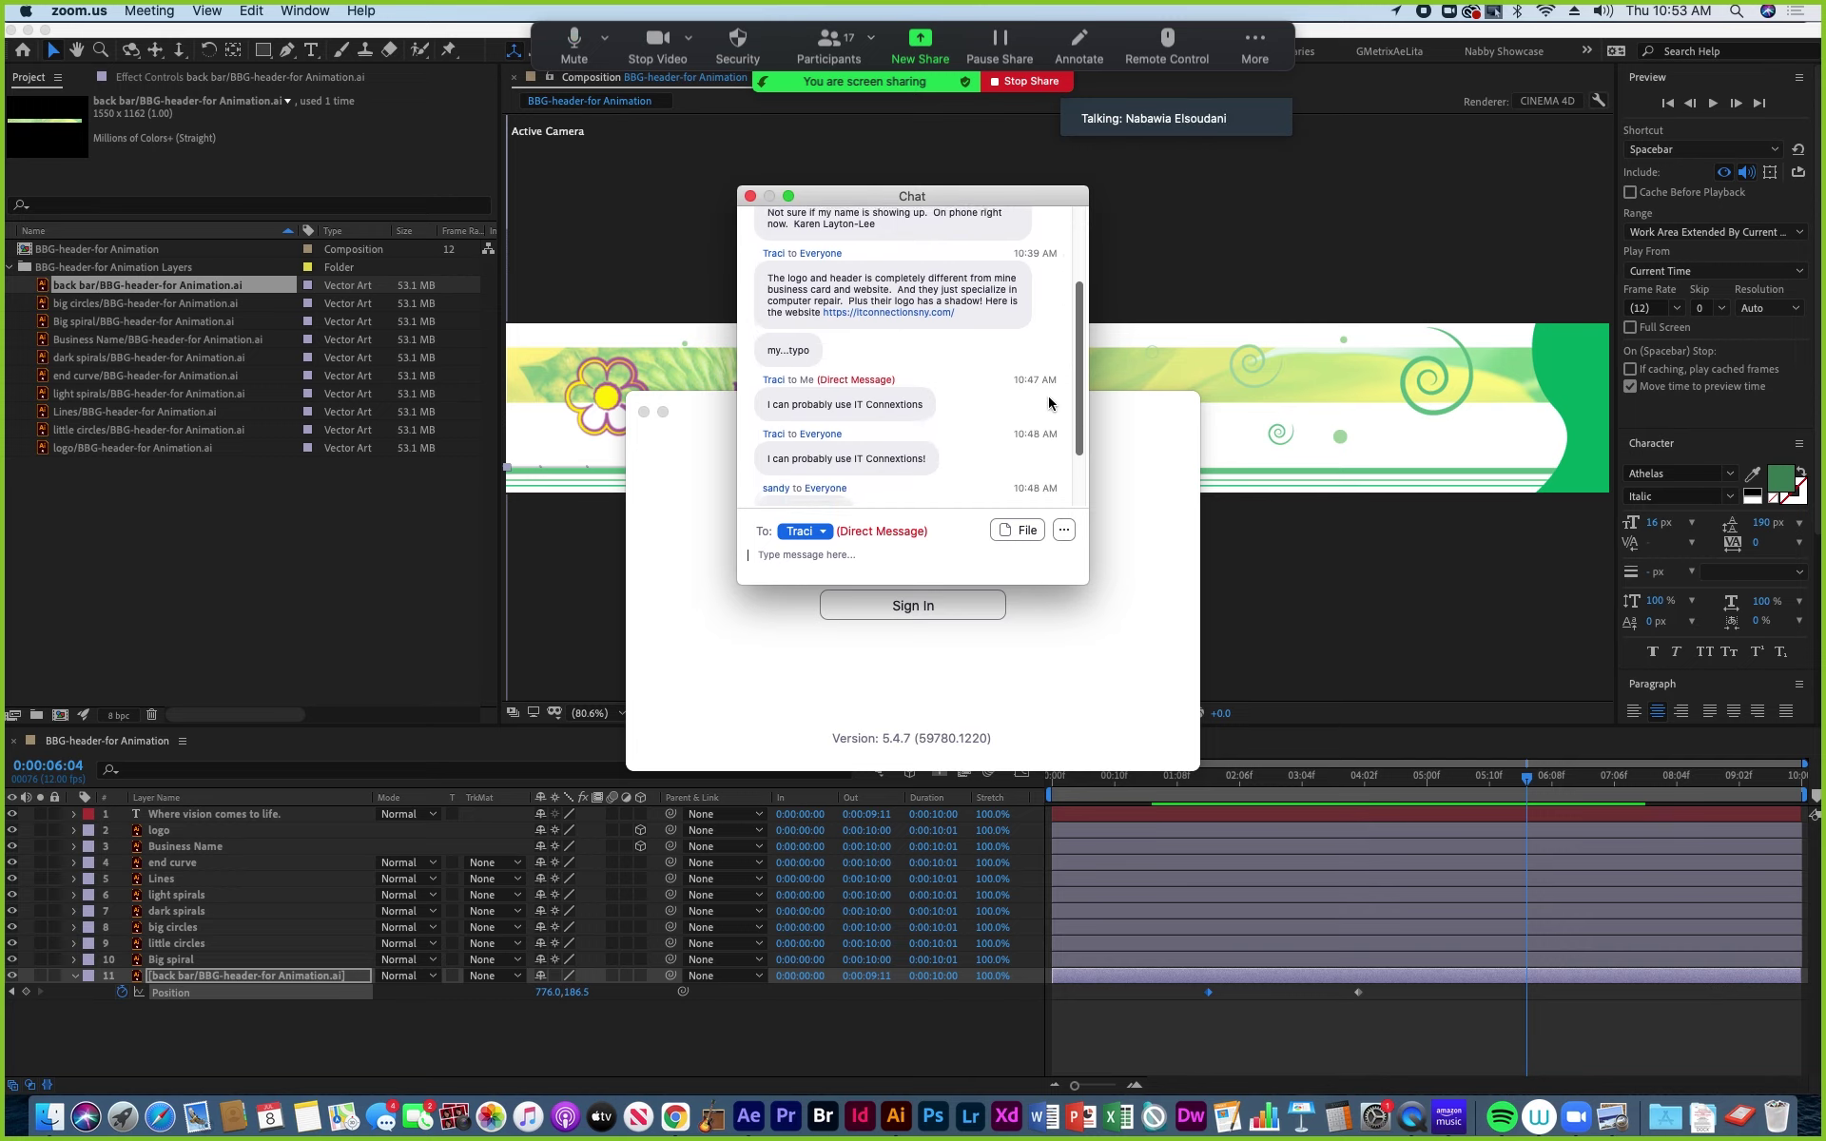
{"action": "scroll", "coordinate": [1050, 422], "scroll_direction": "down", "scroll_amount": 2}
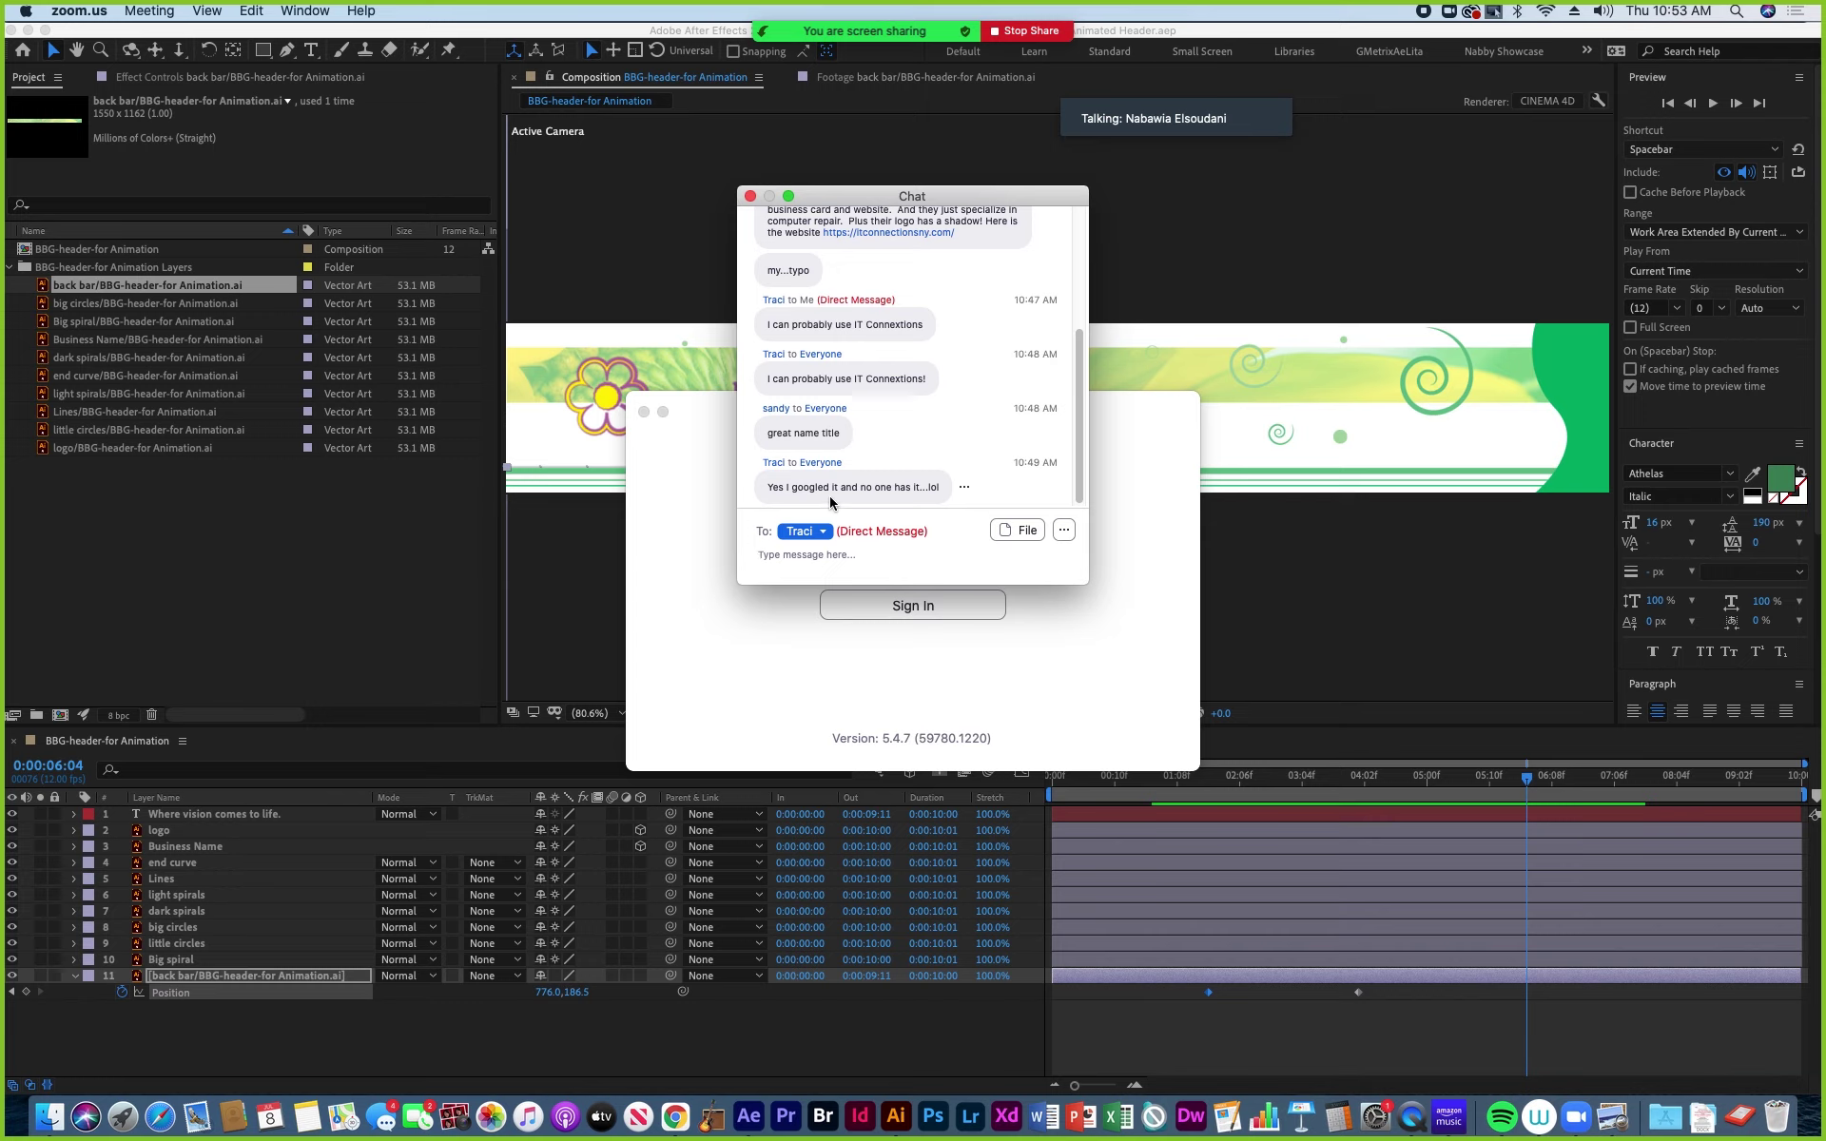
{"action": "left_click", "coordinate": [748, 196]}
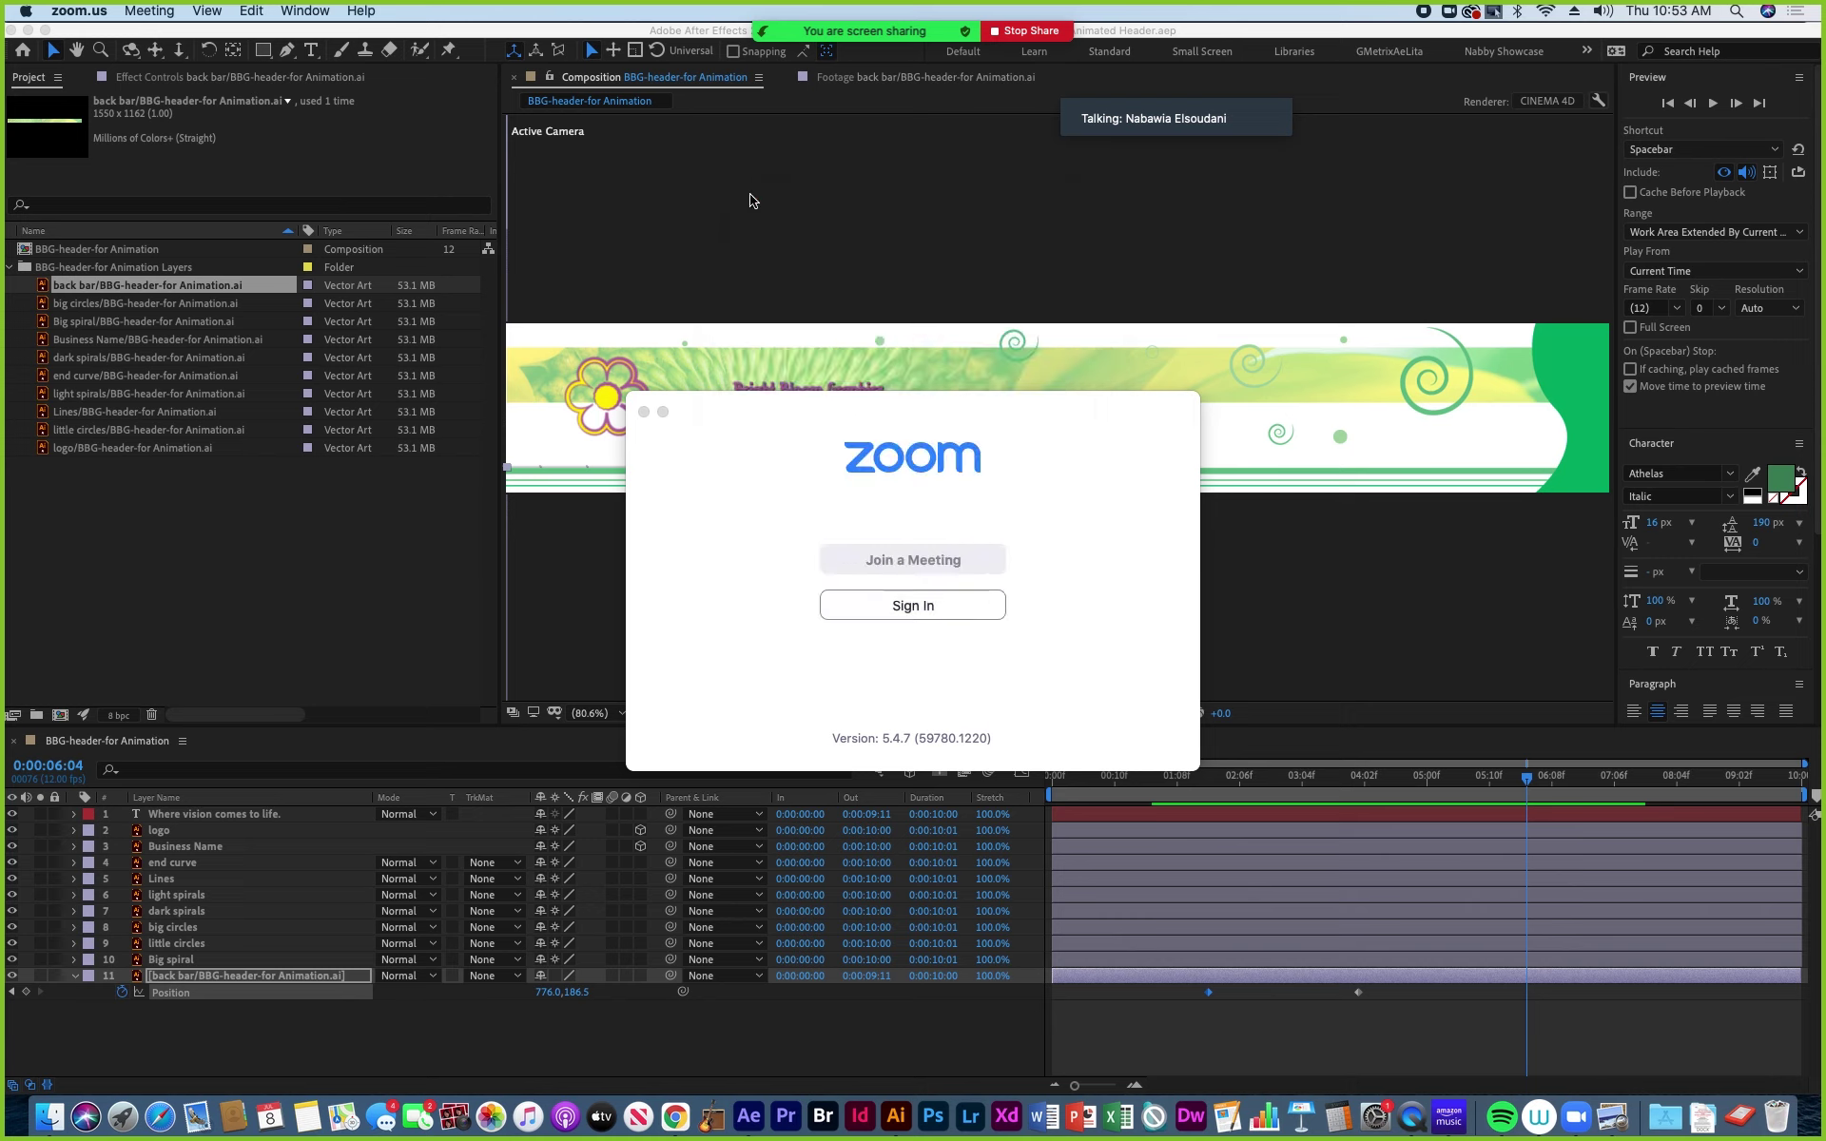
{"action": "left_click_drag", "start_coordinate": [721, 419], "coordinate": [1386, 577]}
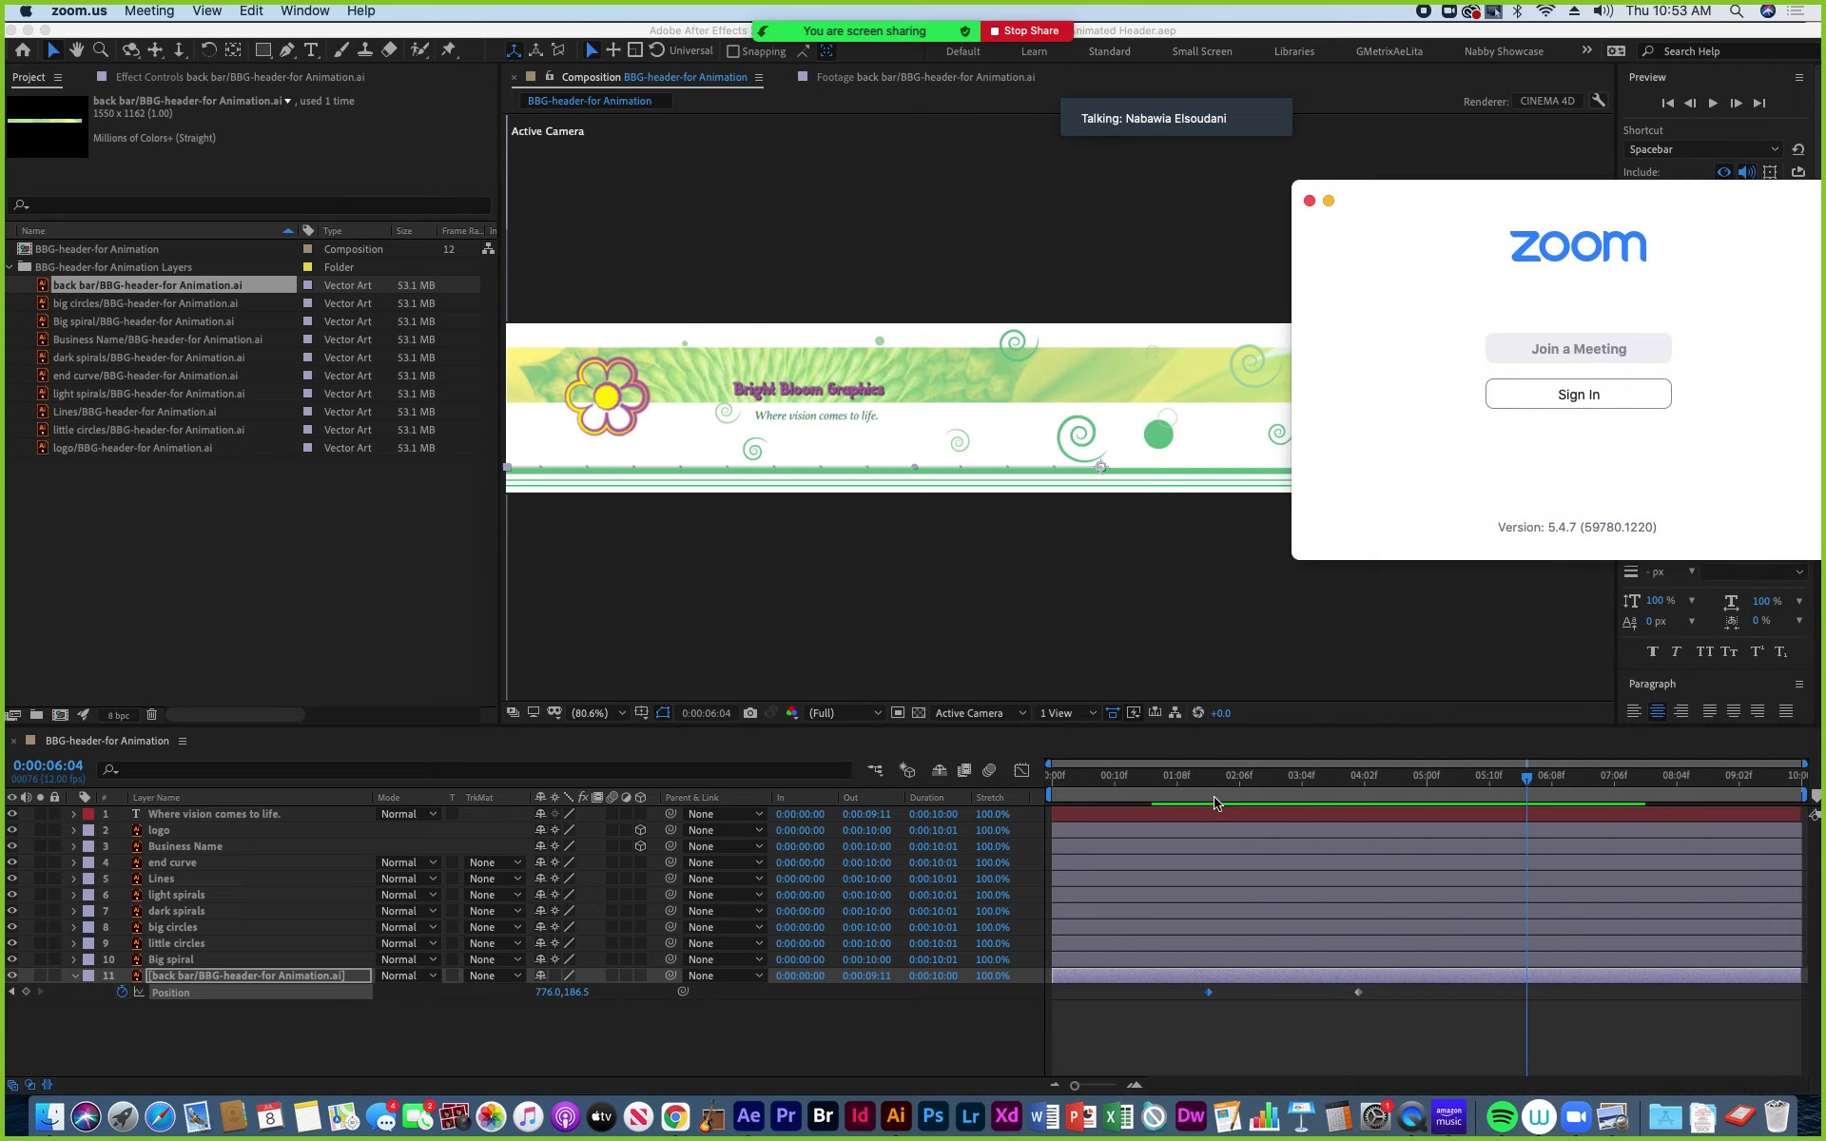
Return to After Effects and scrub through the header timeline to examine the logo, business name and back bar animation.
{"action": "left_click", "coordinate": [1525, 782]}
{"action": "left_click_drag", "start_coordinate": [1525, 782], "coordinate": [1701, 797]}
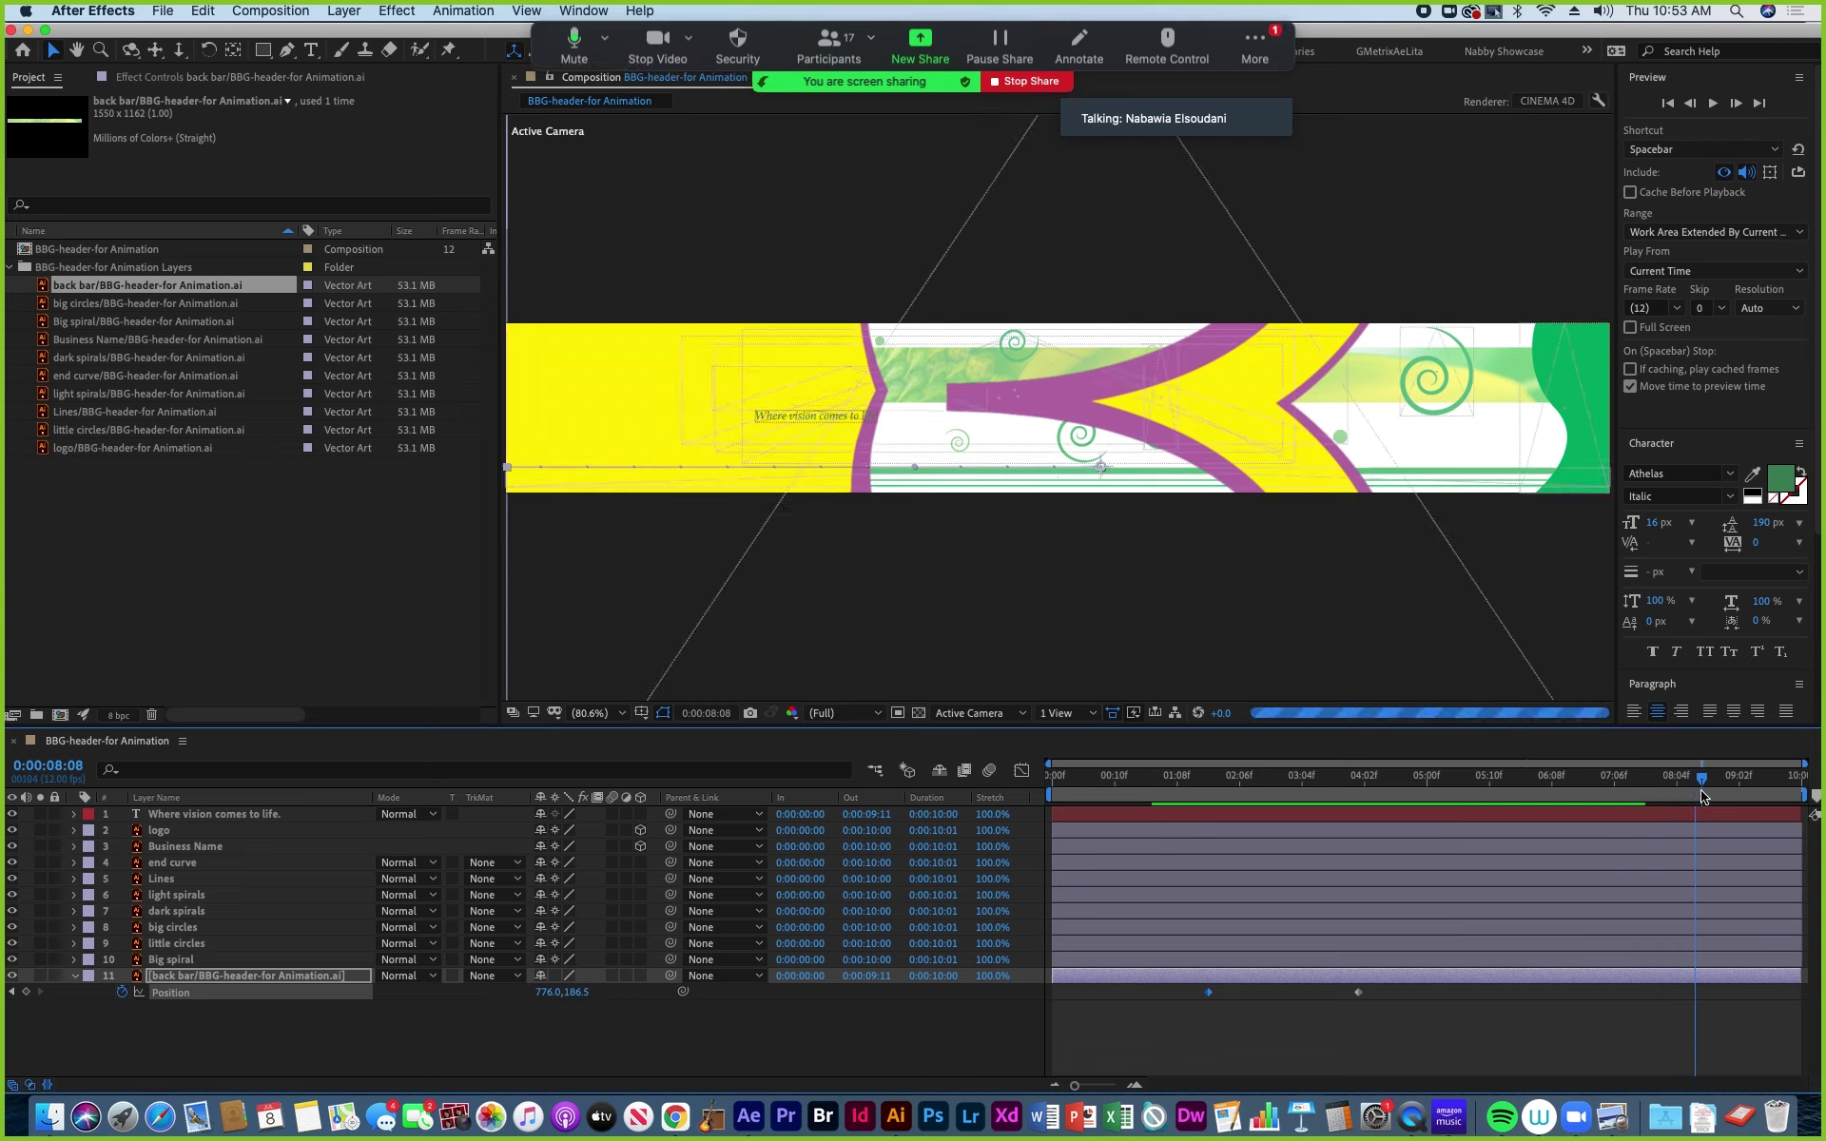
{"action": "mouse_move", "coordinate": [1075, 1086]}
{"action": "left_mouse_down"}
{"action": "mouse_move", "coordinate": [1096, 1092]}
{"action": "mouse_move", "coordinate": [1063, 1095]}
{"action": "left_mouse_up"}
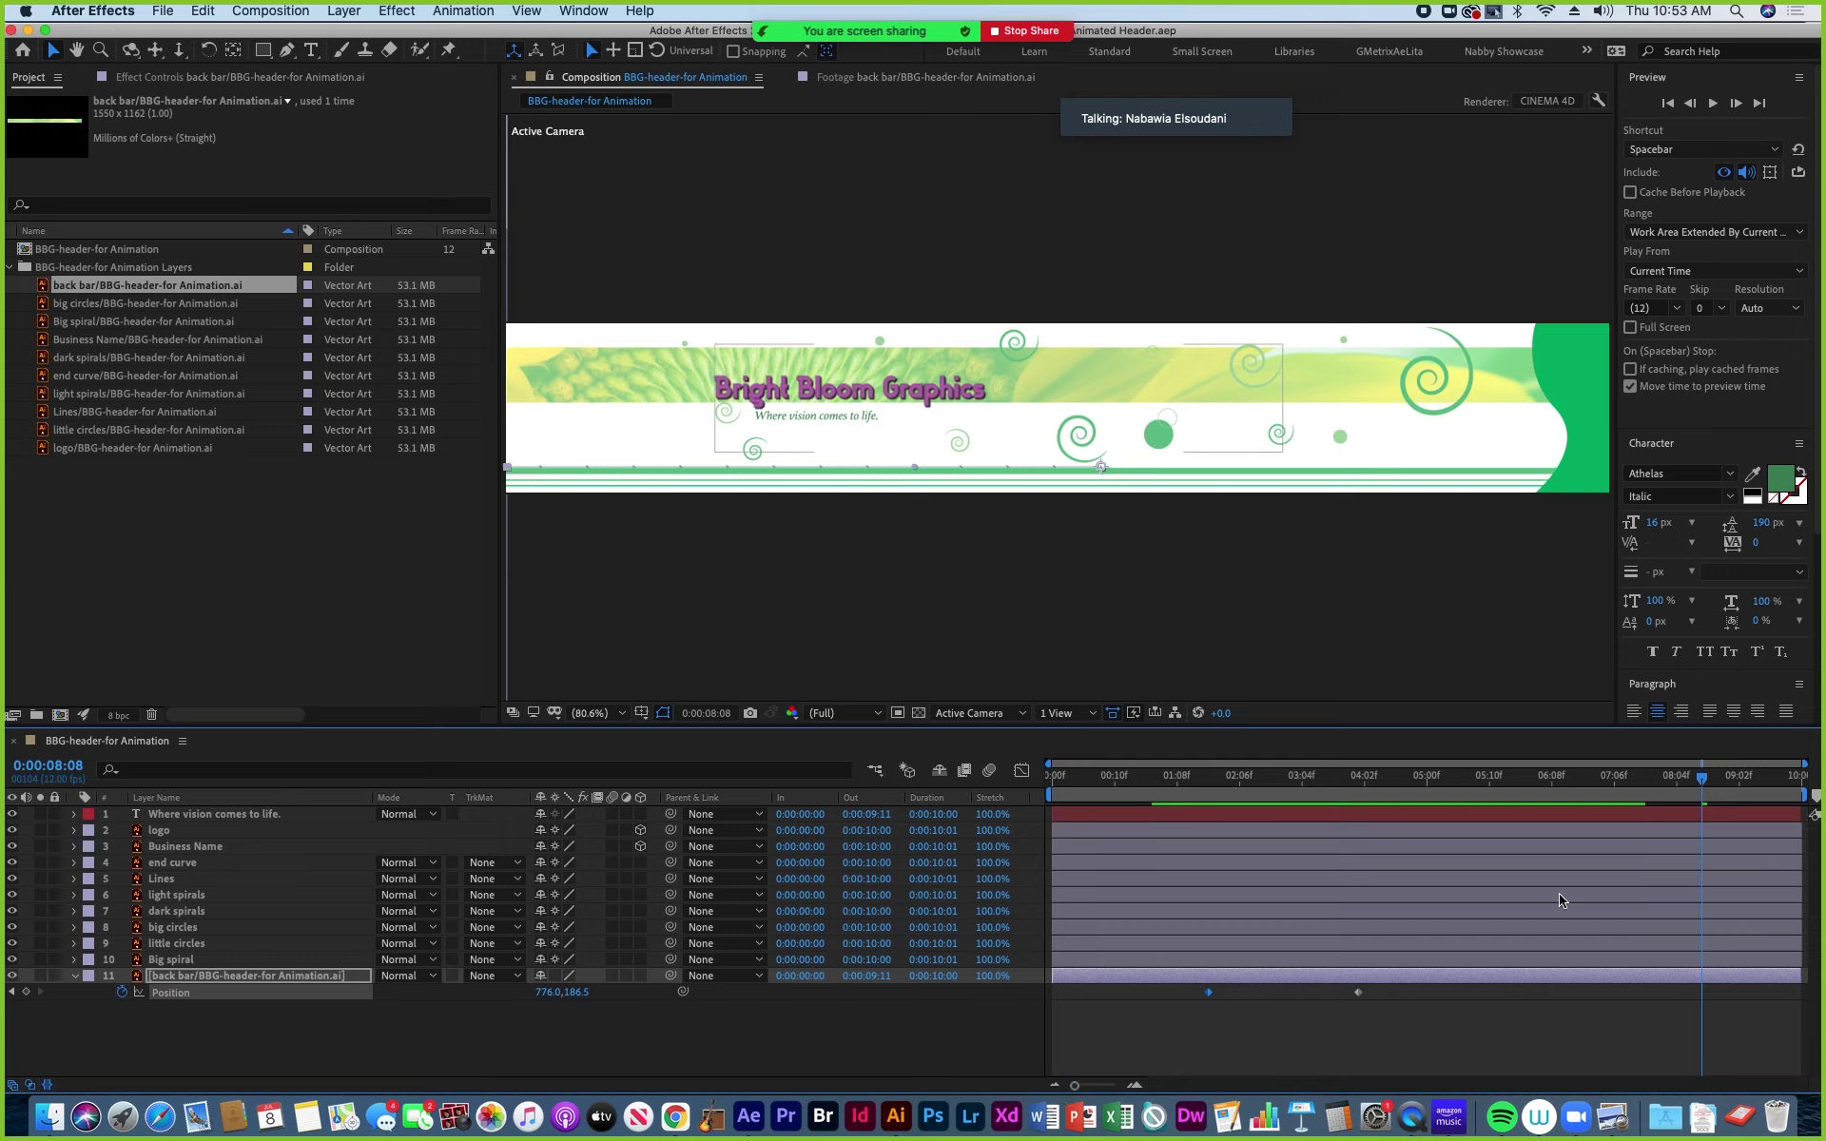
{"action": "mouse_move", "coordinate": [1702, 778]}
{"action": "left_mouse_down"}
{"action": "mouse_move", "coordinate": [1739, 791]}
{"action": "mouse_move", "coordinate": [1722, 794]}
{"action": "left_mouse_up"}
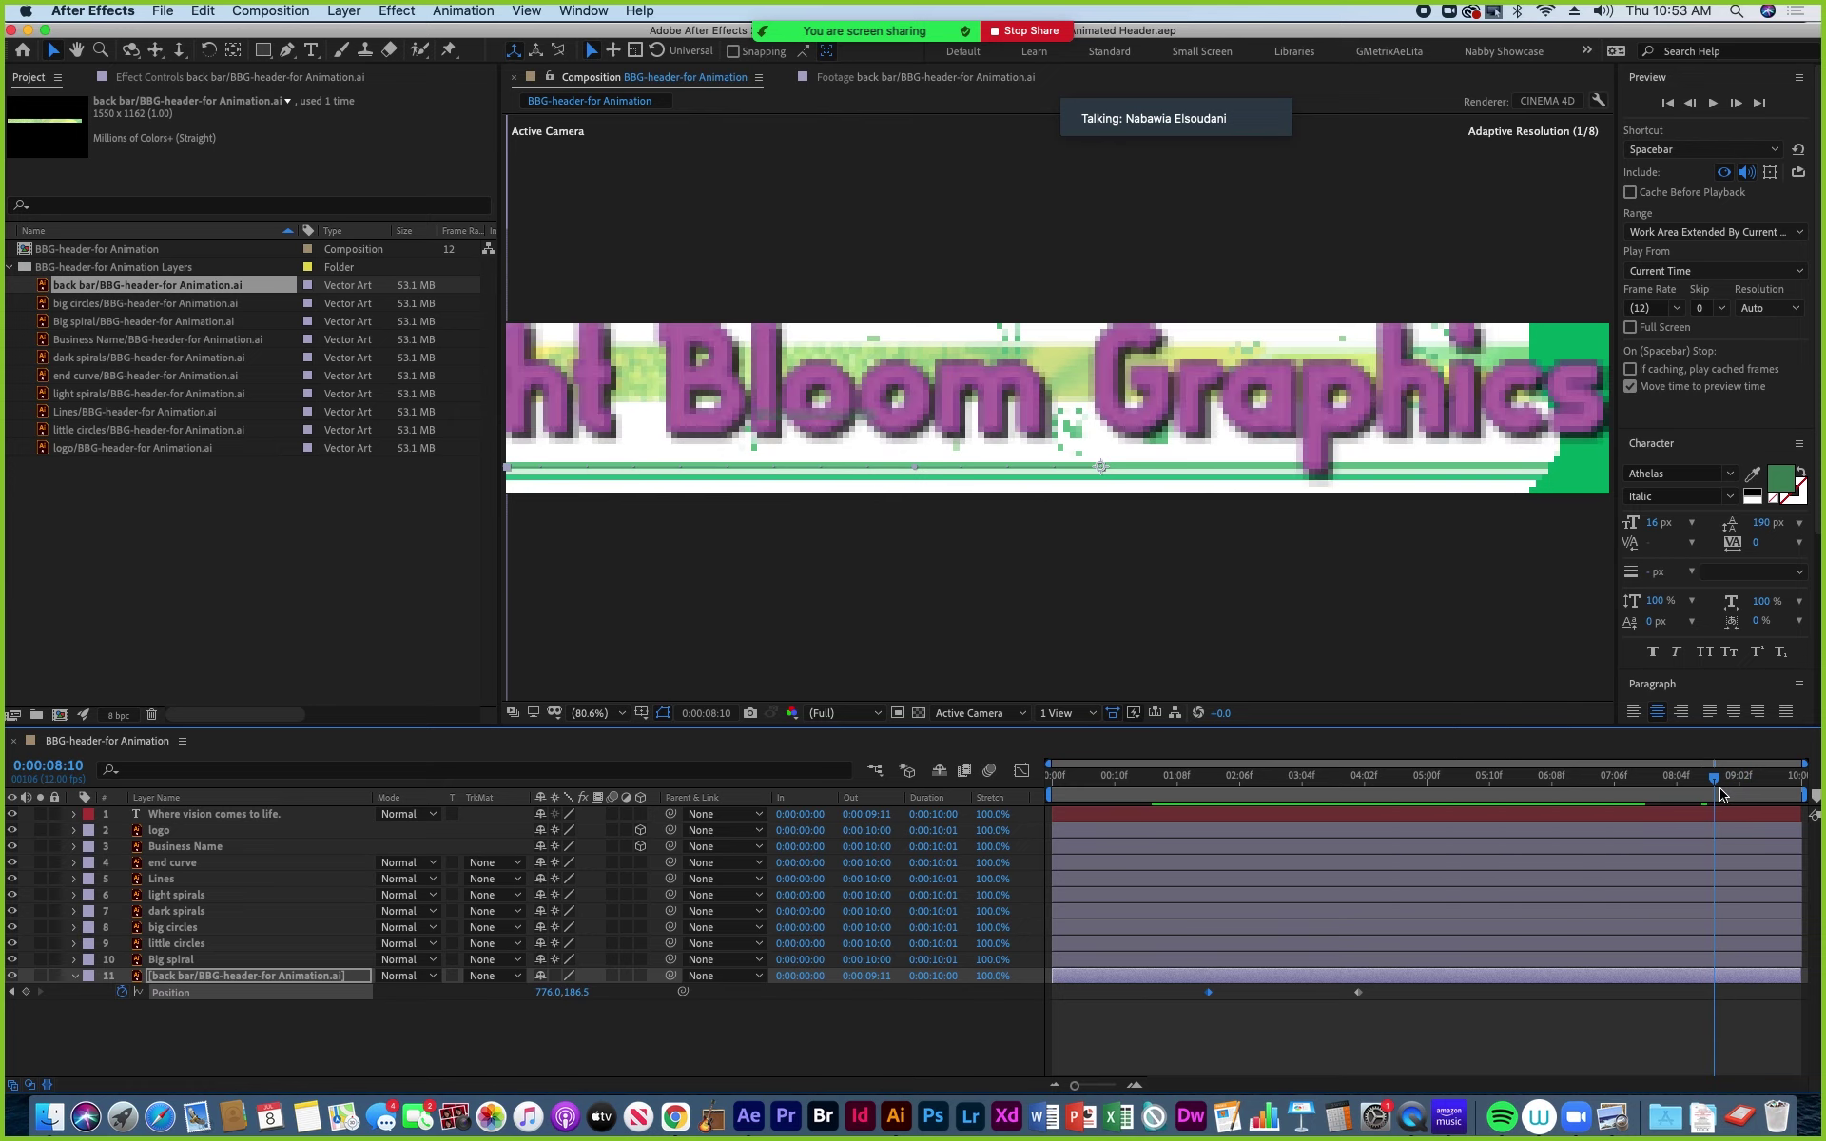
{"action": "mouse_move", "coordinate": [1705, 796]}
{"action": "left_mouse_down"}
{"action": "mouse_move", "coordinate": [1760, 785]}
{"action": "mouse_move", "coordinate": [1682, 785]}
{"action": "mouse_move", "coordinate": [1733, 786]}
{"action": "left_mouse_up"}
{"action": "left_click_drag", "start_coordinate": [1732, 785], "coordinate": [1352, 816]}
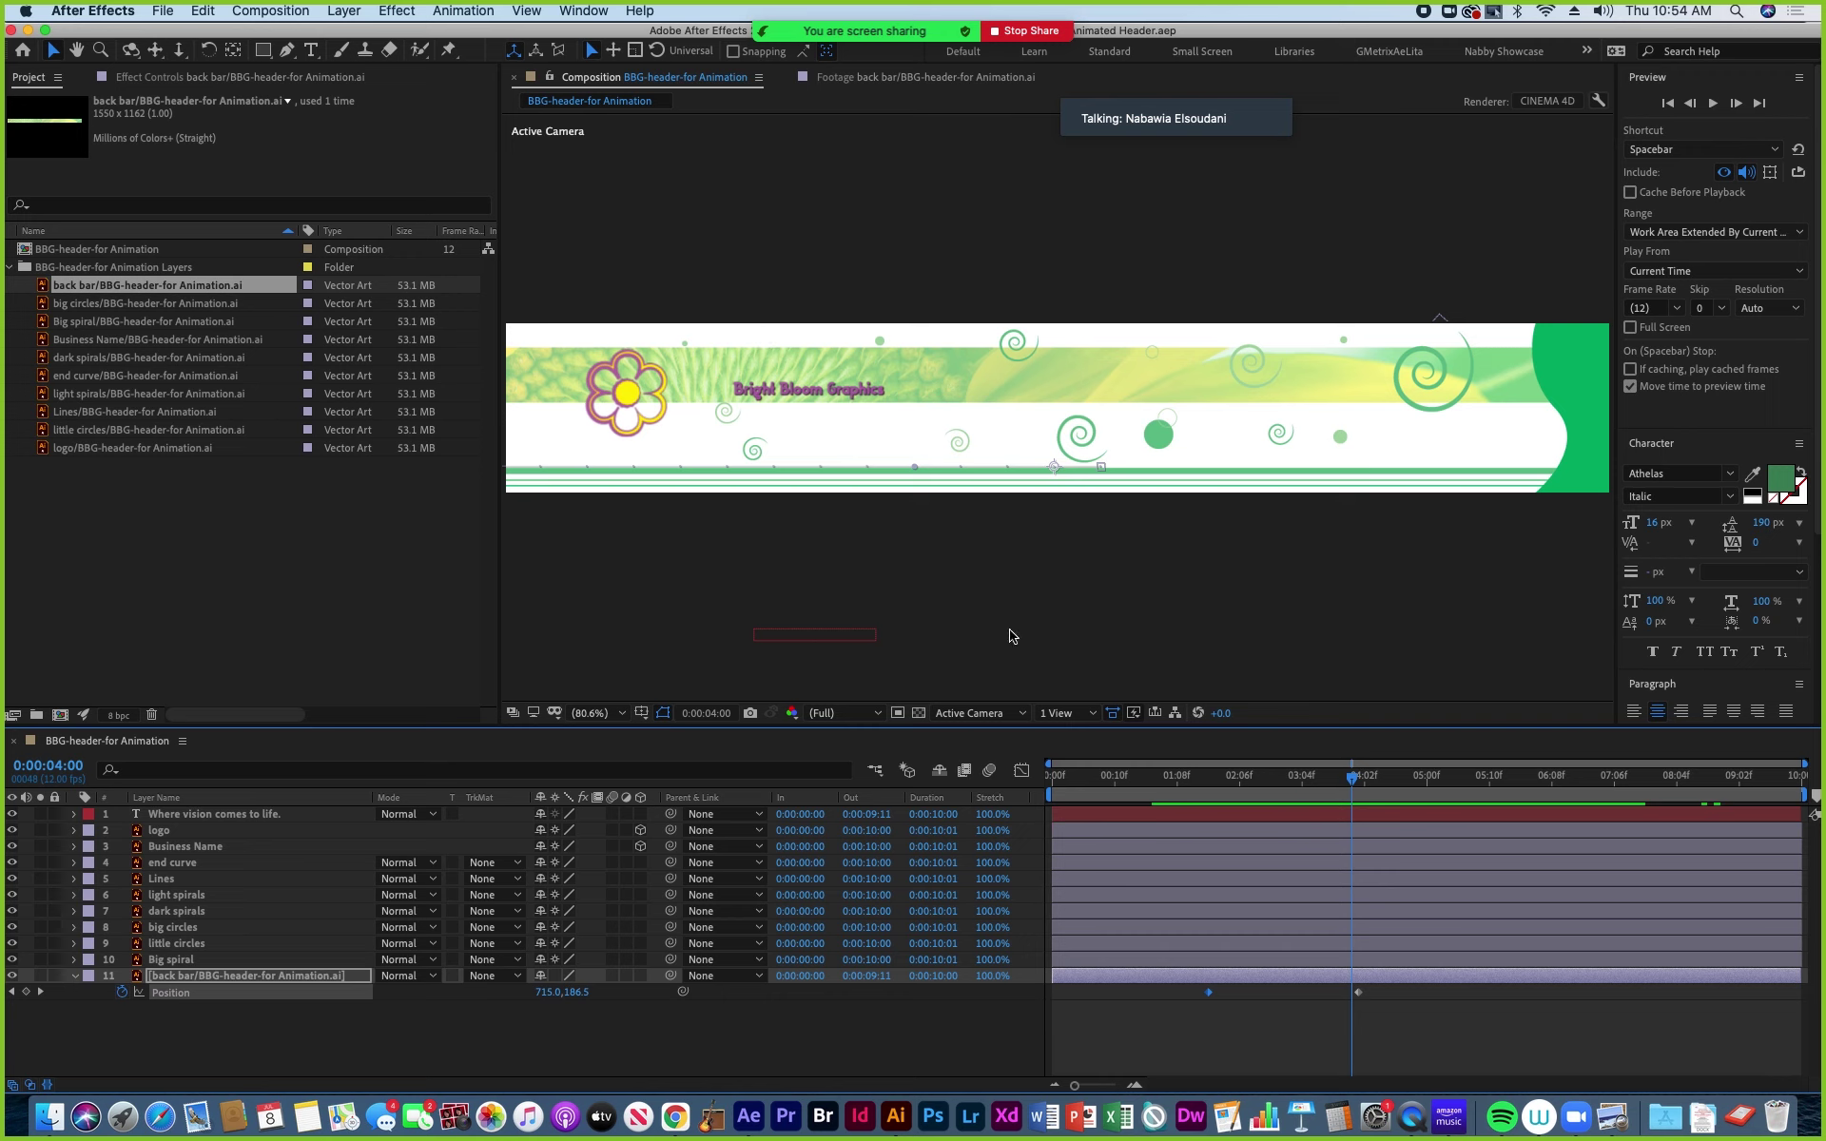
{"action": "left_click_drag", "start_coordinate": [1162, 787], "coordinate": [1046, 788]}
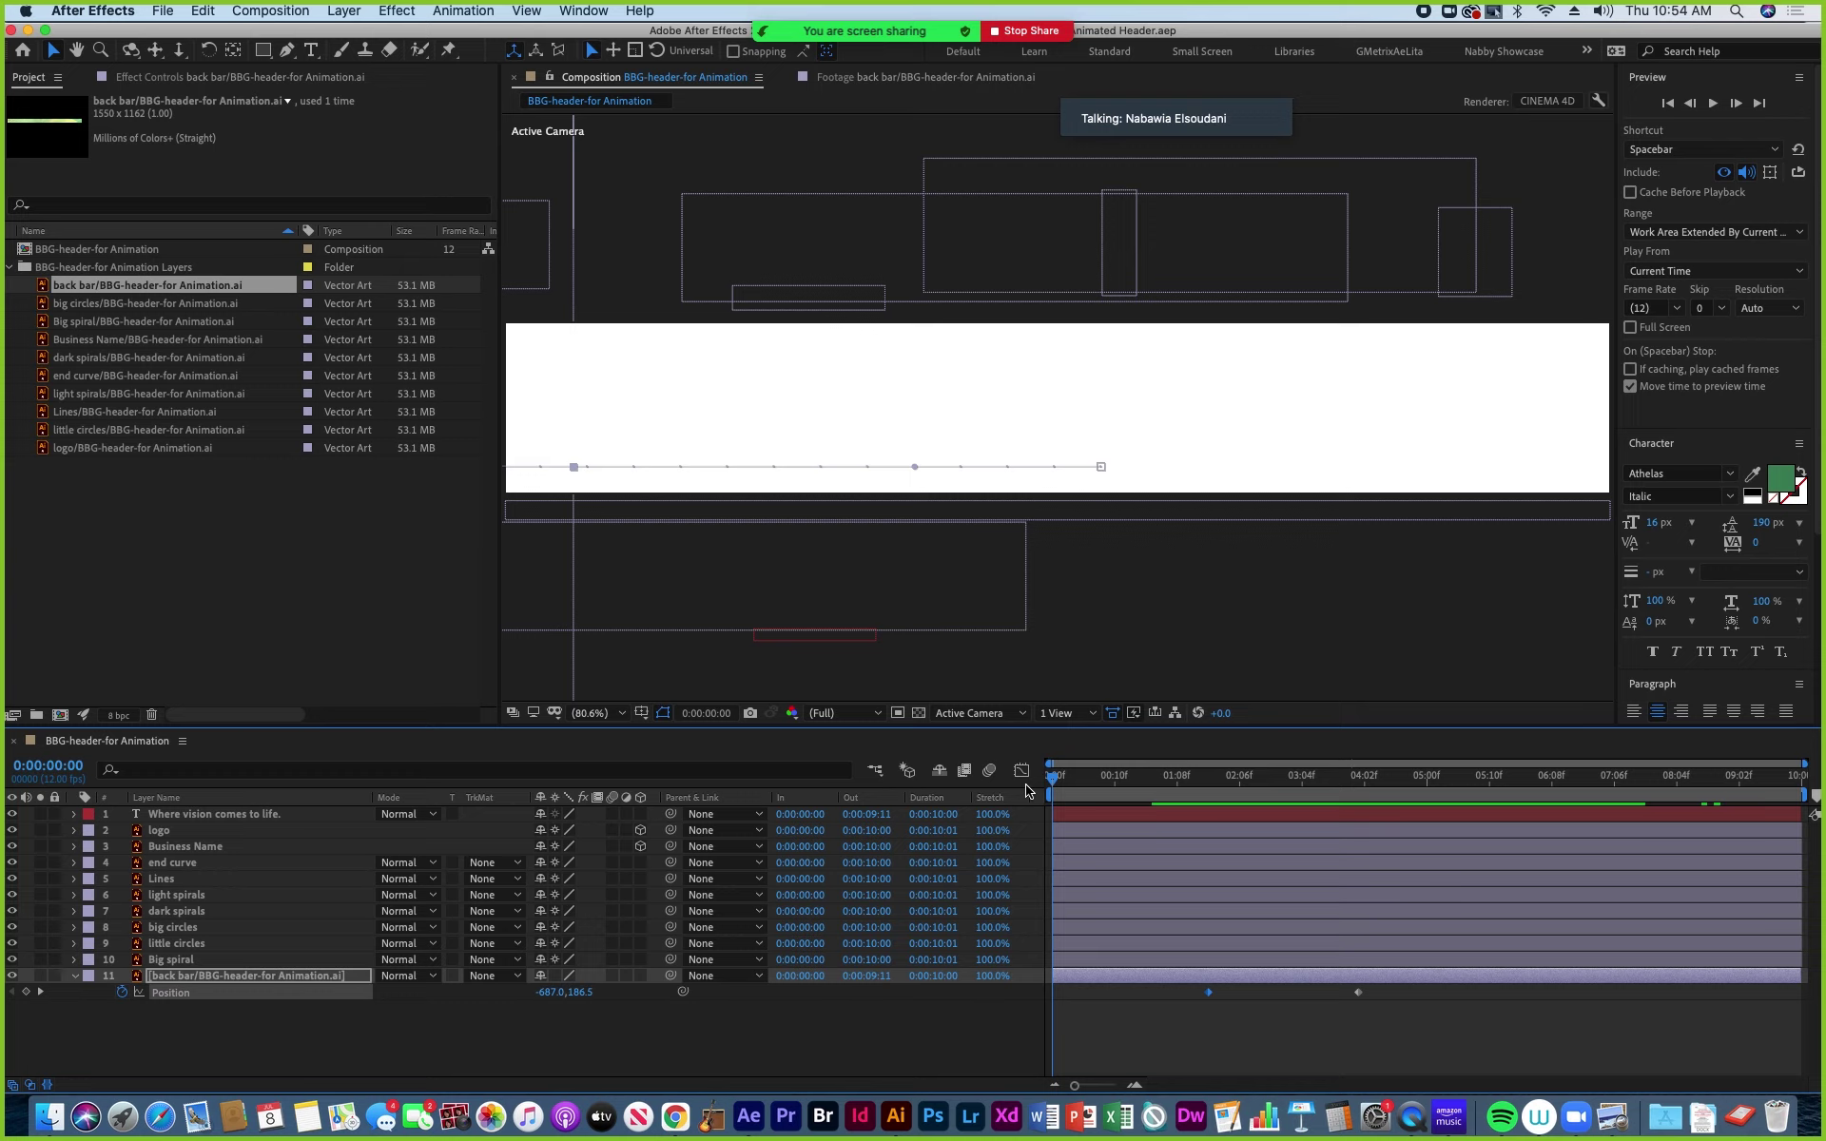
{"action": "left_click_drag", "start_coordinate": [1046, 790], "coordinate": [1407, 773]}
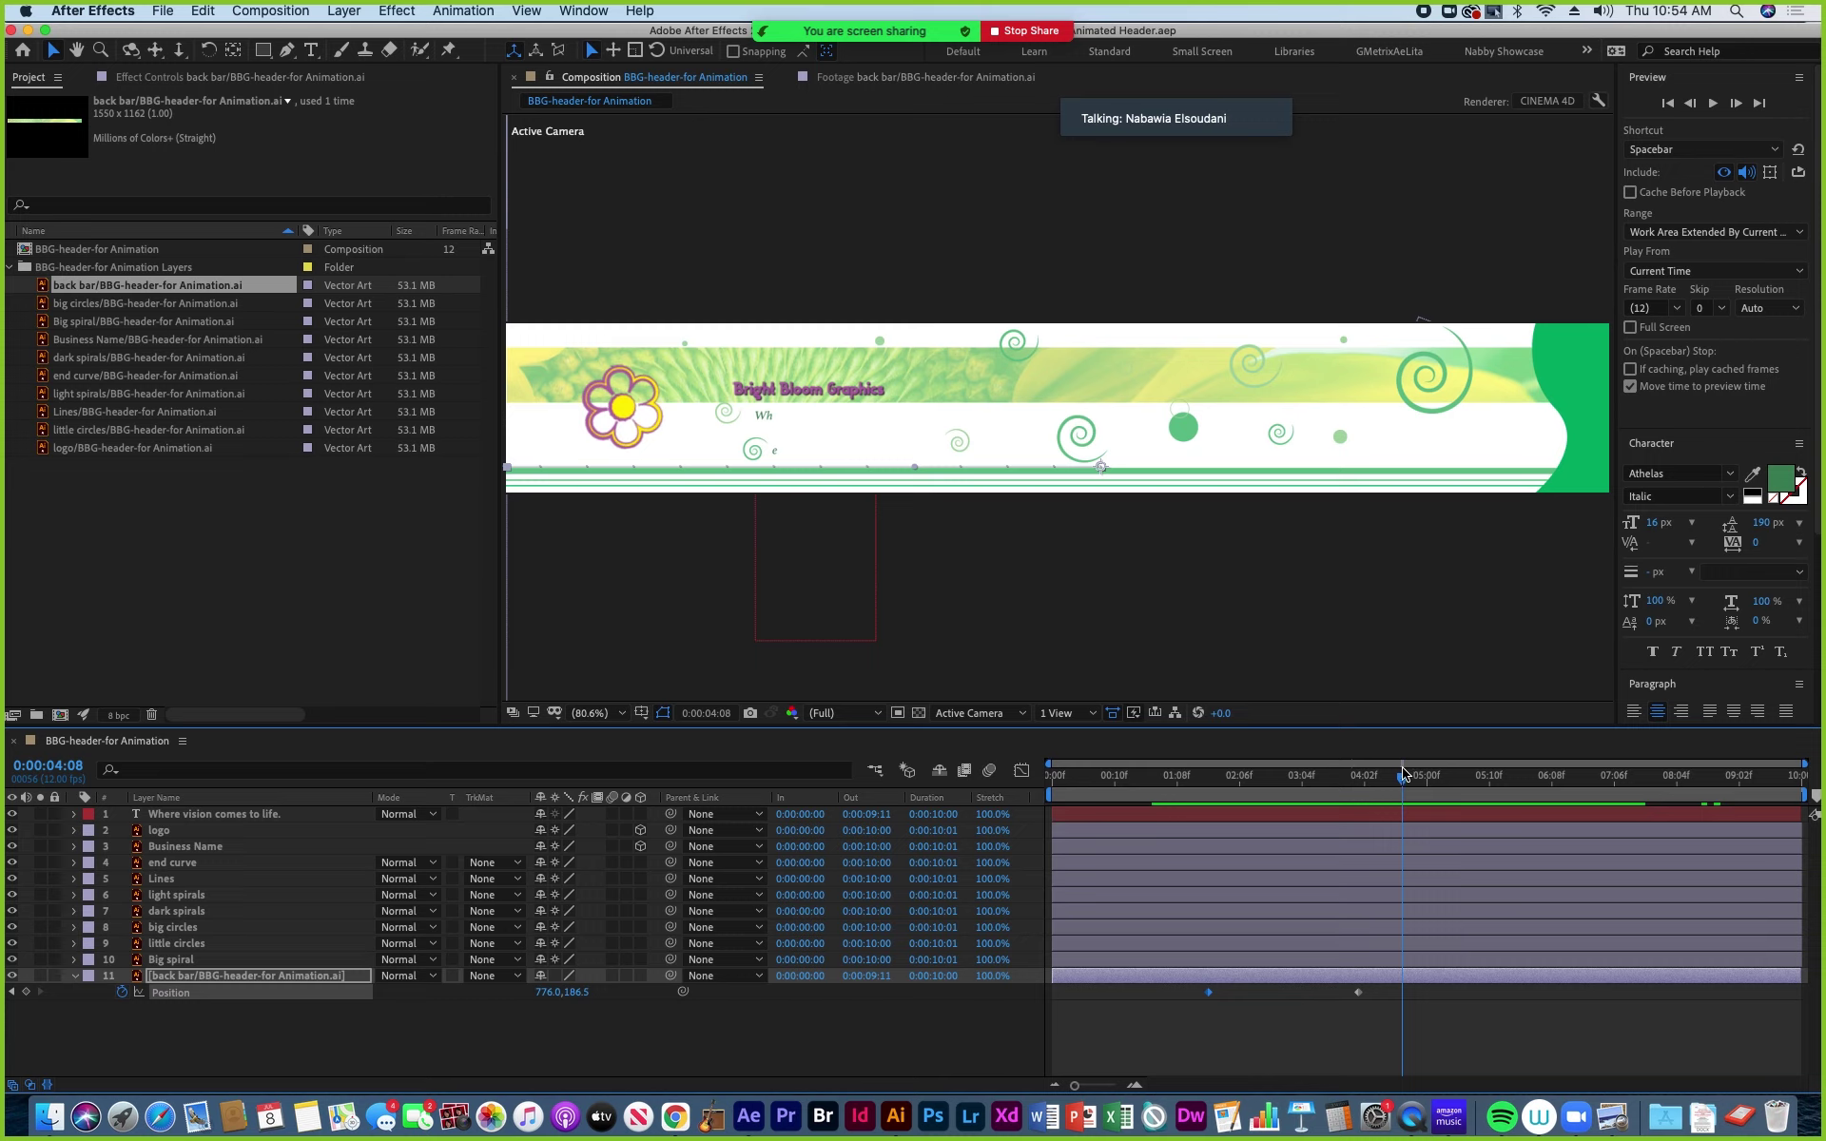
{"action": "left_click_drag", "start_coordinate": [1404, 772], "coordinate": [1795, 809]}
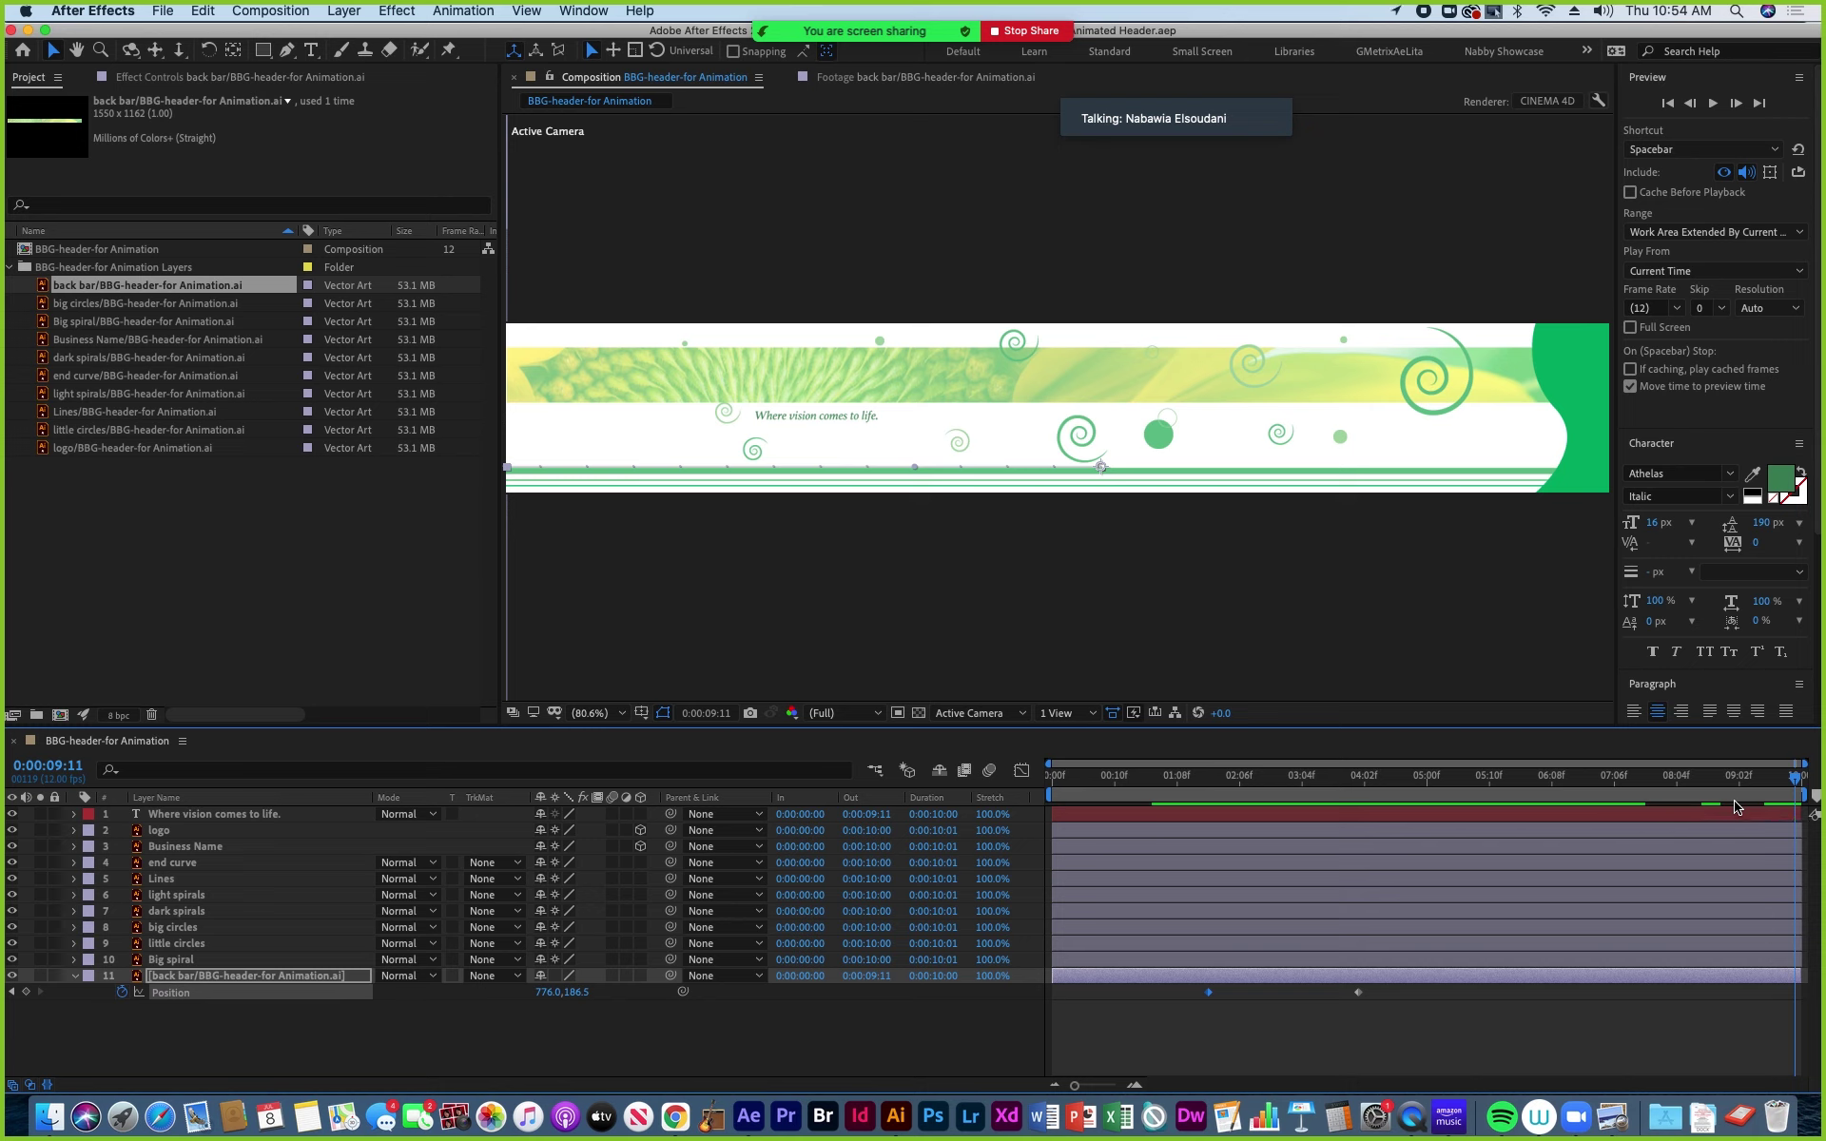
Go to 0:00:05:02 in the header timeline and select the "Where vision comes to life." text layer.
{"action": "left_click_drag", "start_coordinate": [1794, 783], "coordinate": [1438, 791]}
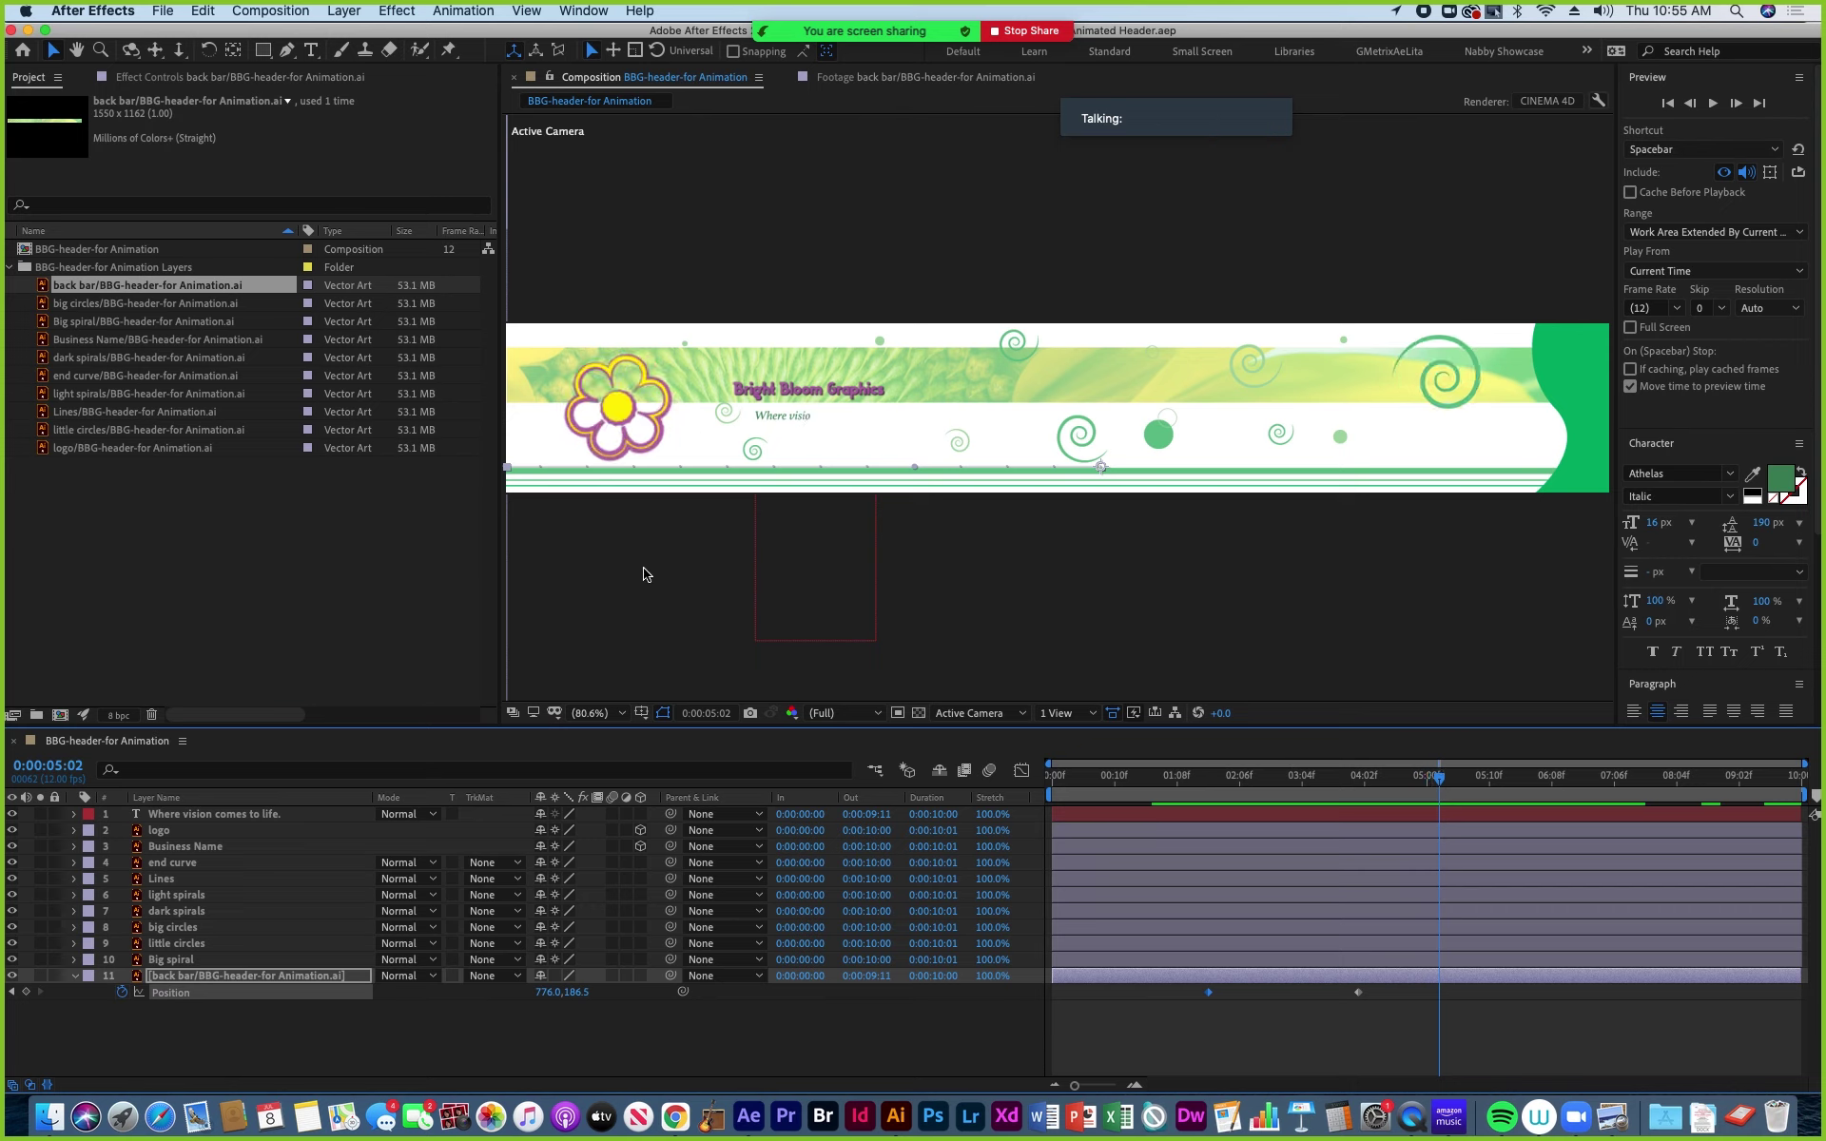
{"action": "left_click", "coordinate": [234, 816]}
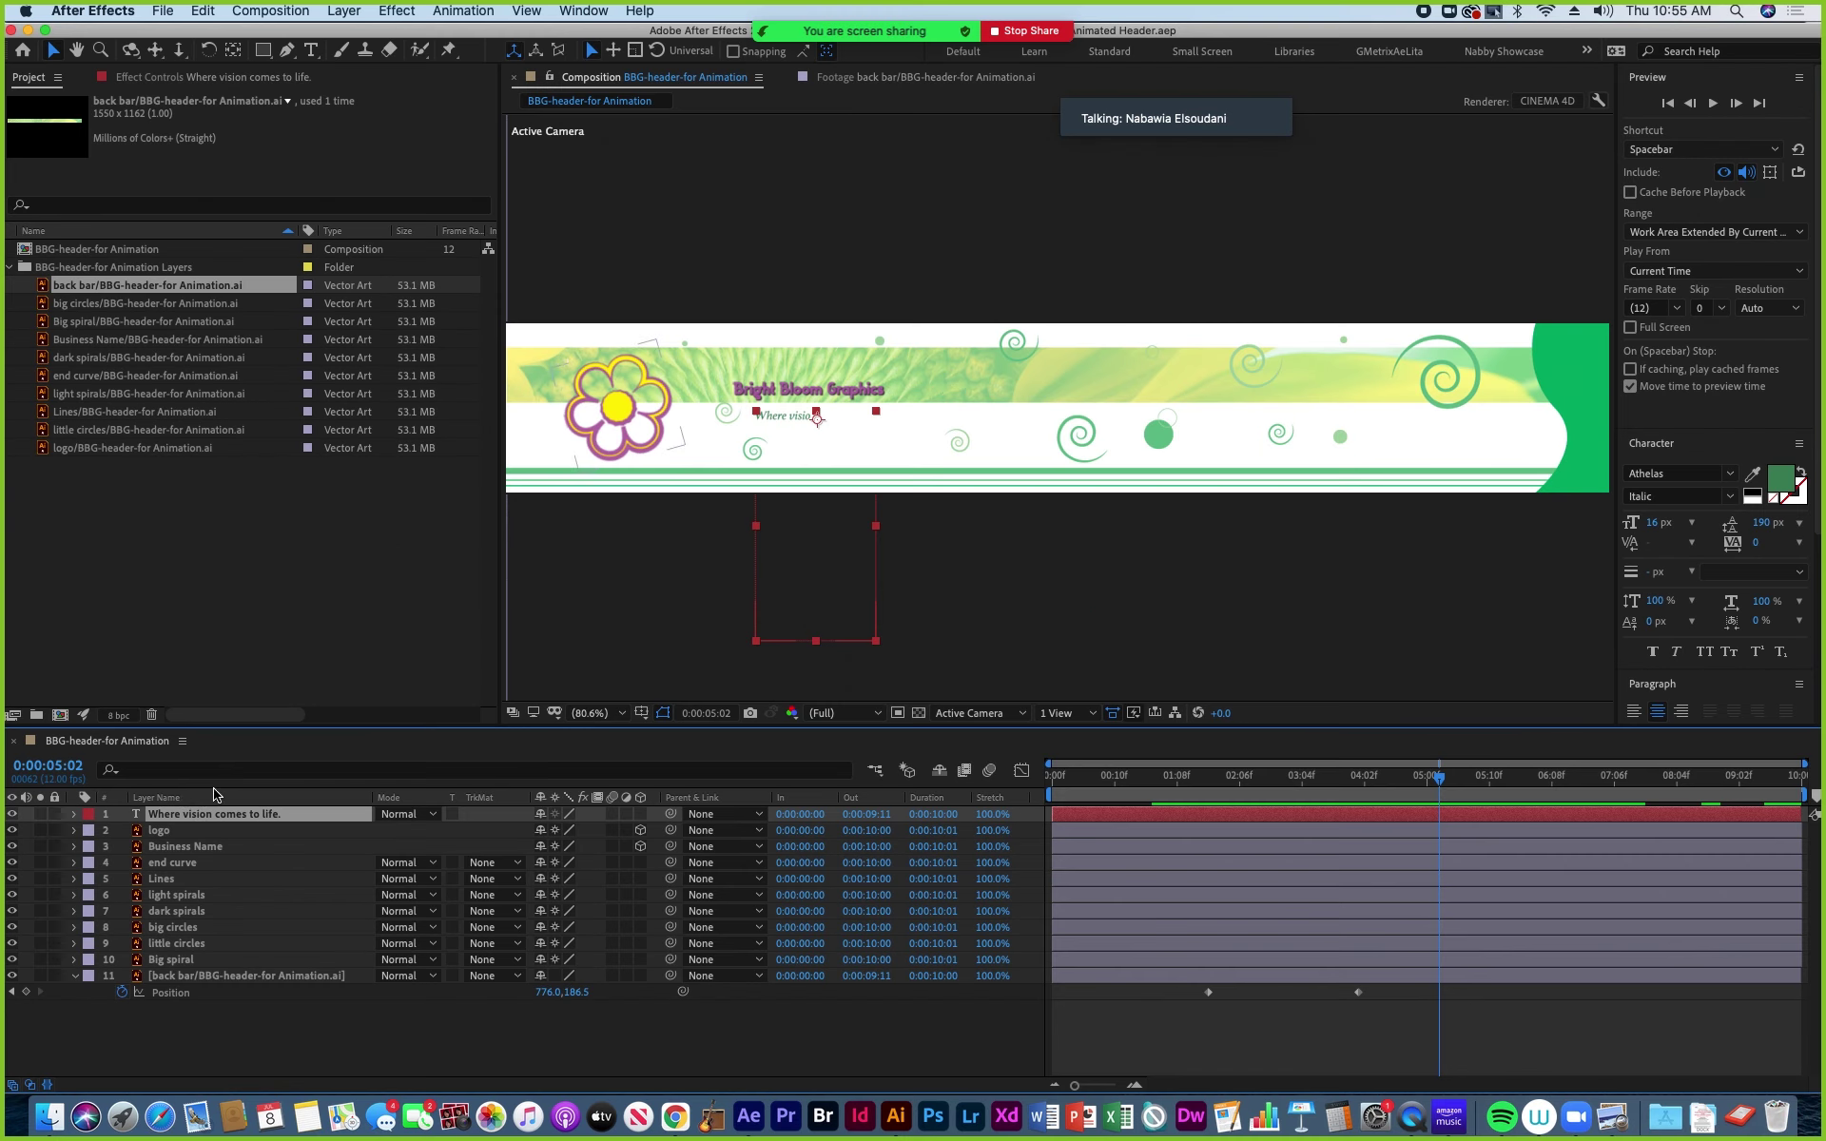
{"action": "mouse_move", "coordinate": [1423, 778]}
{"action": "left_mouse_down"}
{"action": "mouse_move", "coordinate": [1350, 781]}
{"action": "mouse_move", "coordinate": [1439, 789]}
{"action": "left_mouse_up"}
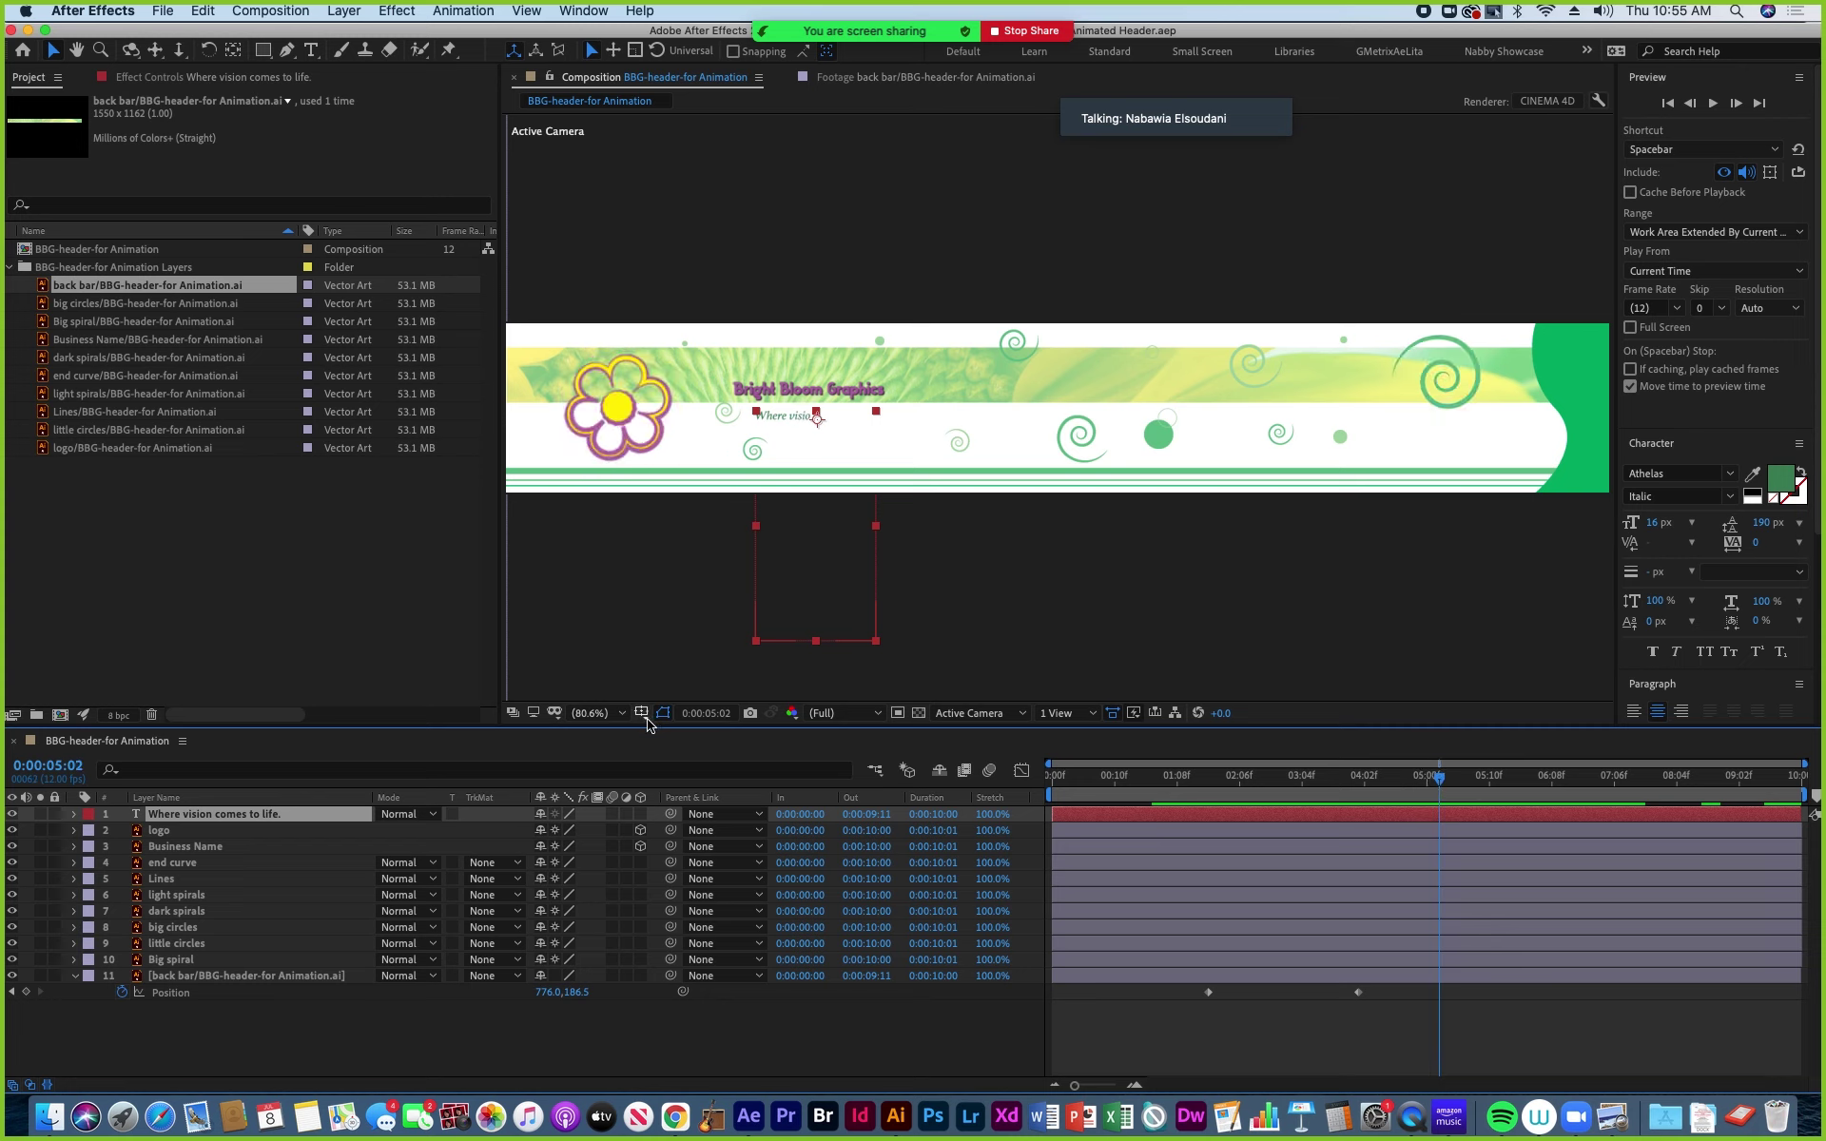
Magnify the composition to 200% and bring the business name and tagline into the middle of the view.
{"action": "left_click", "coordinate": [595, 714]}
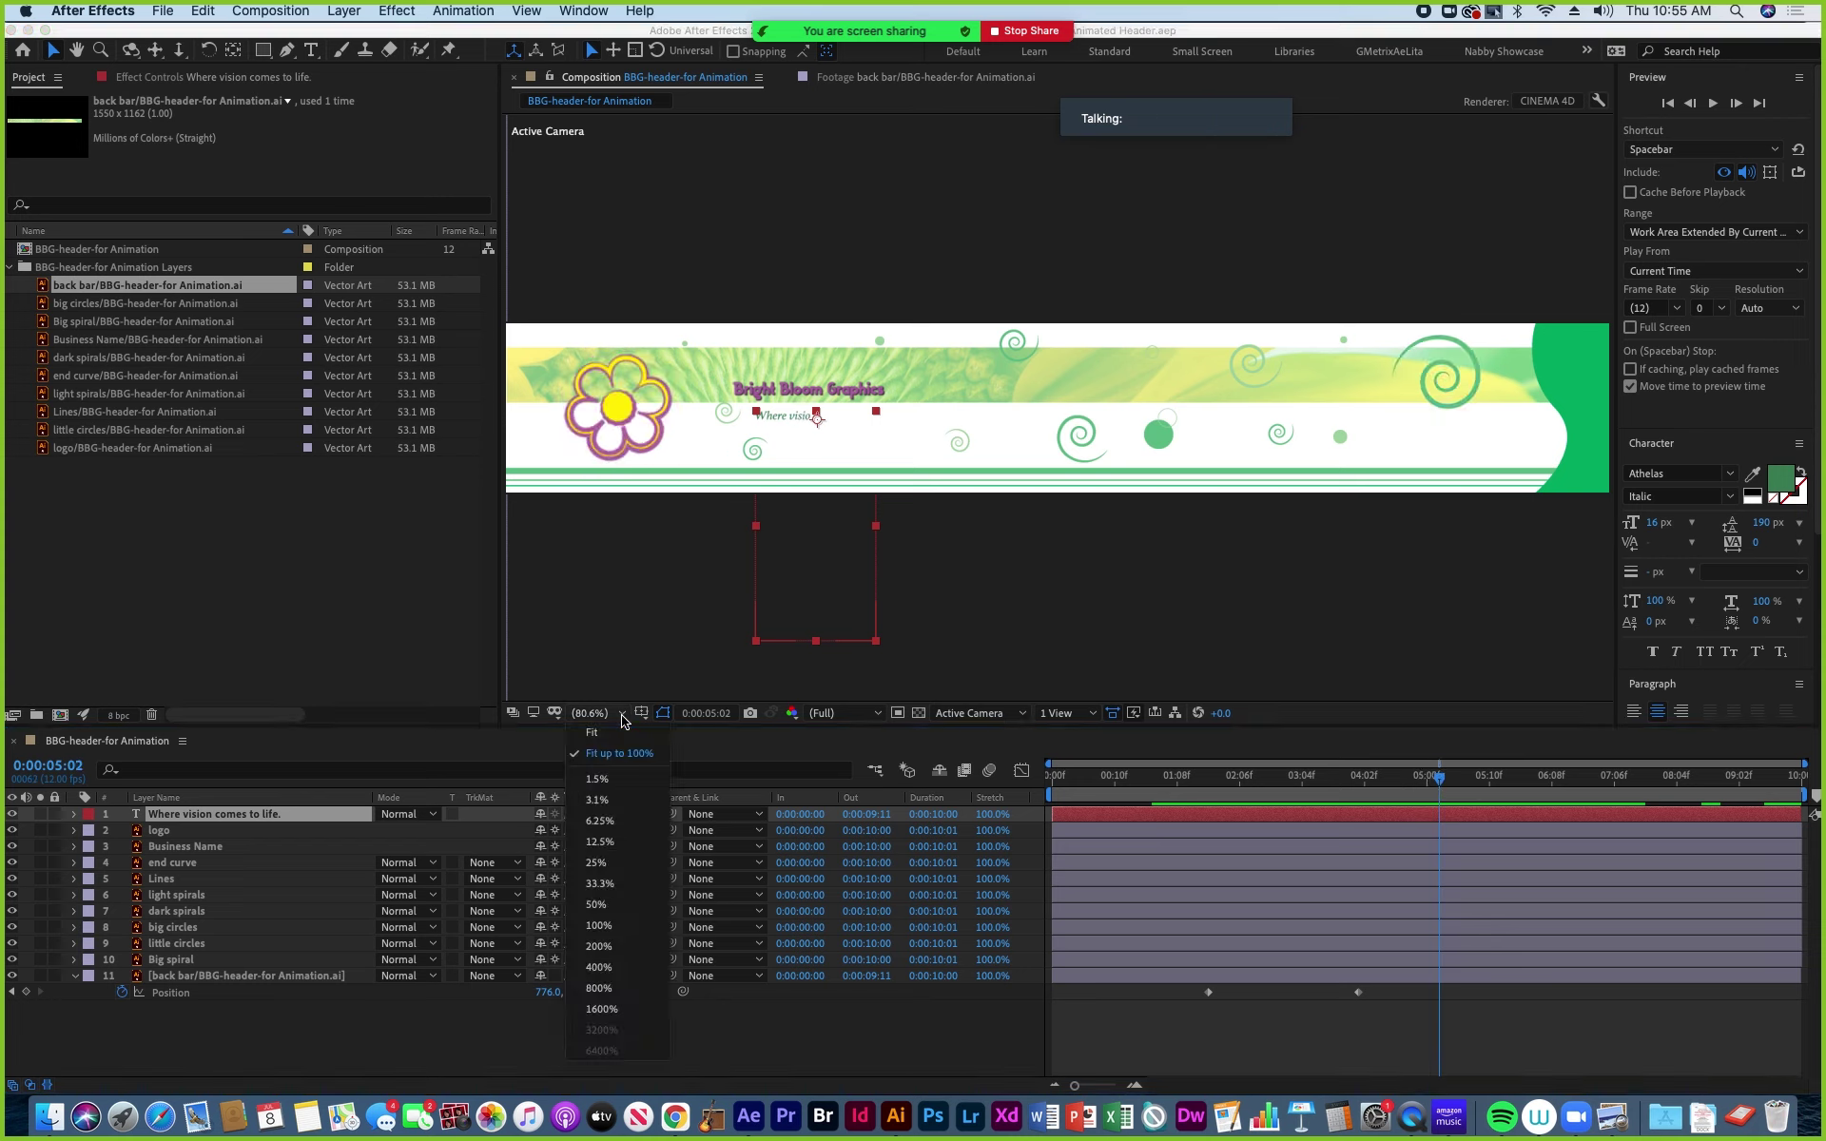
{"action": "left_click", "coordinate": [613, 927]}
{"action": "left_click", "coordinate": [623, 712]}
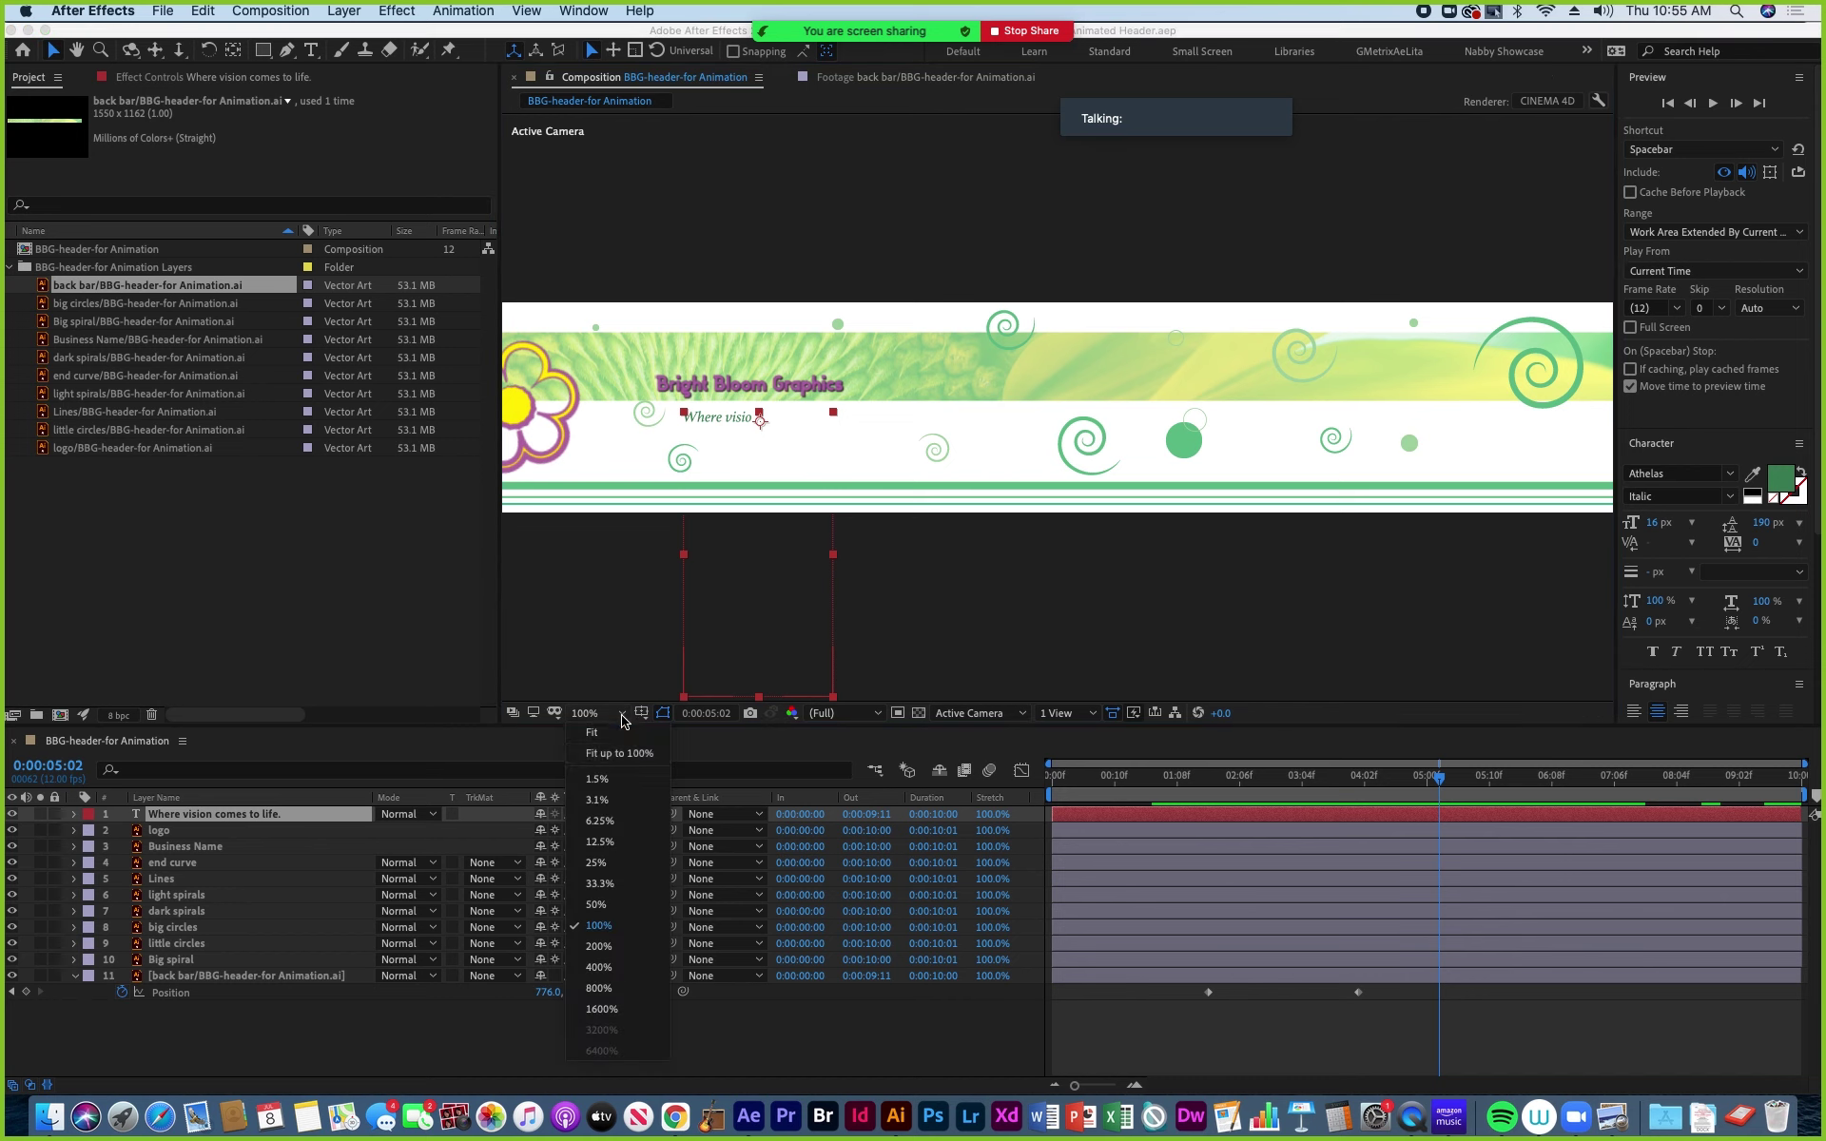
{"action": "left_click", "coordinate": [601, 947]}
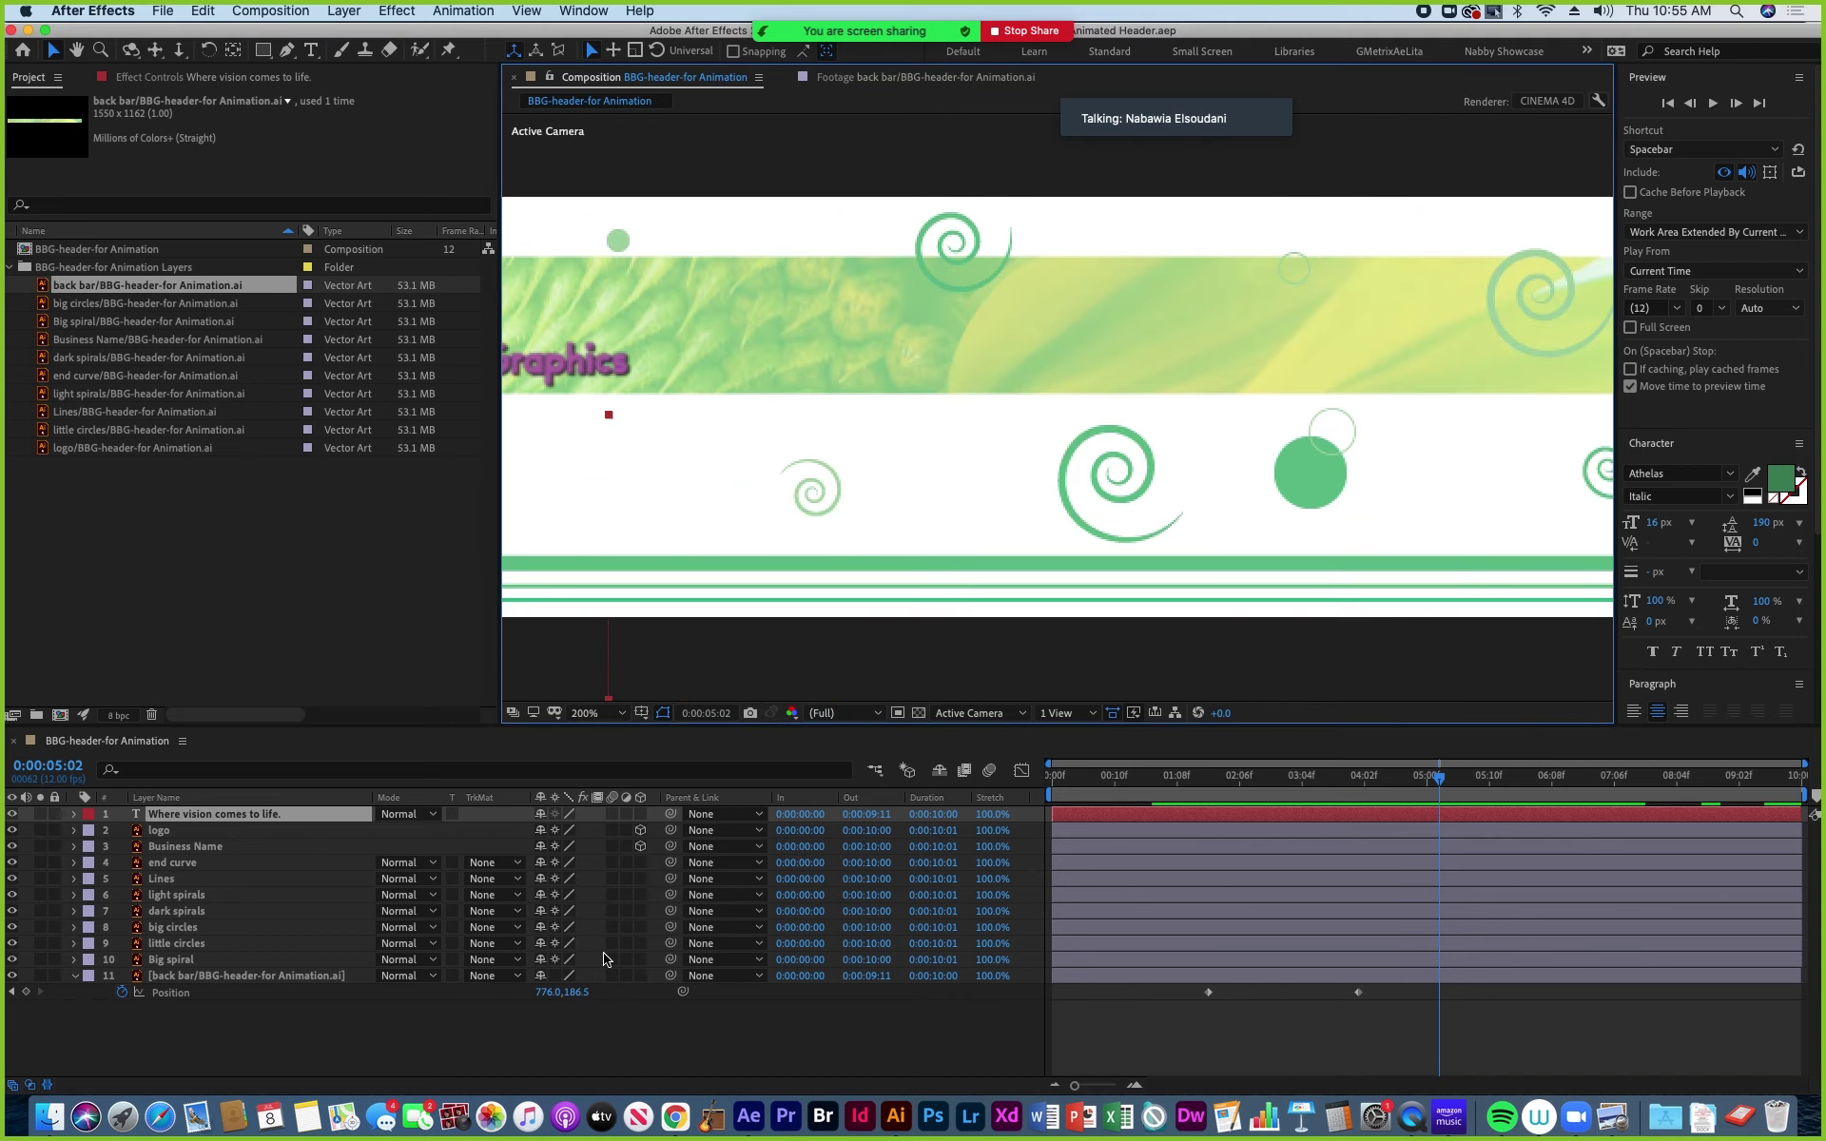
{"action": "key", "text": "h"}
{"action": "left_click_drag", "start_coordinate": [701, 632], "coordinate": [1133, 632]}
{"action": "key", "text": "v"}
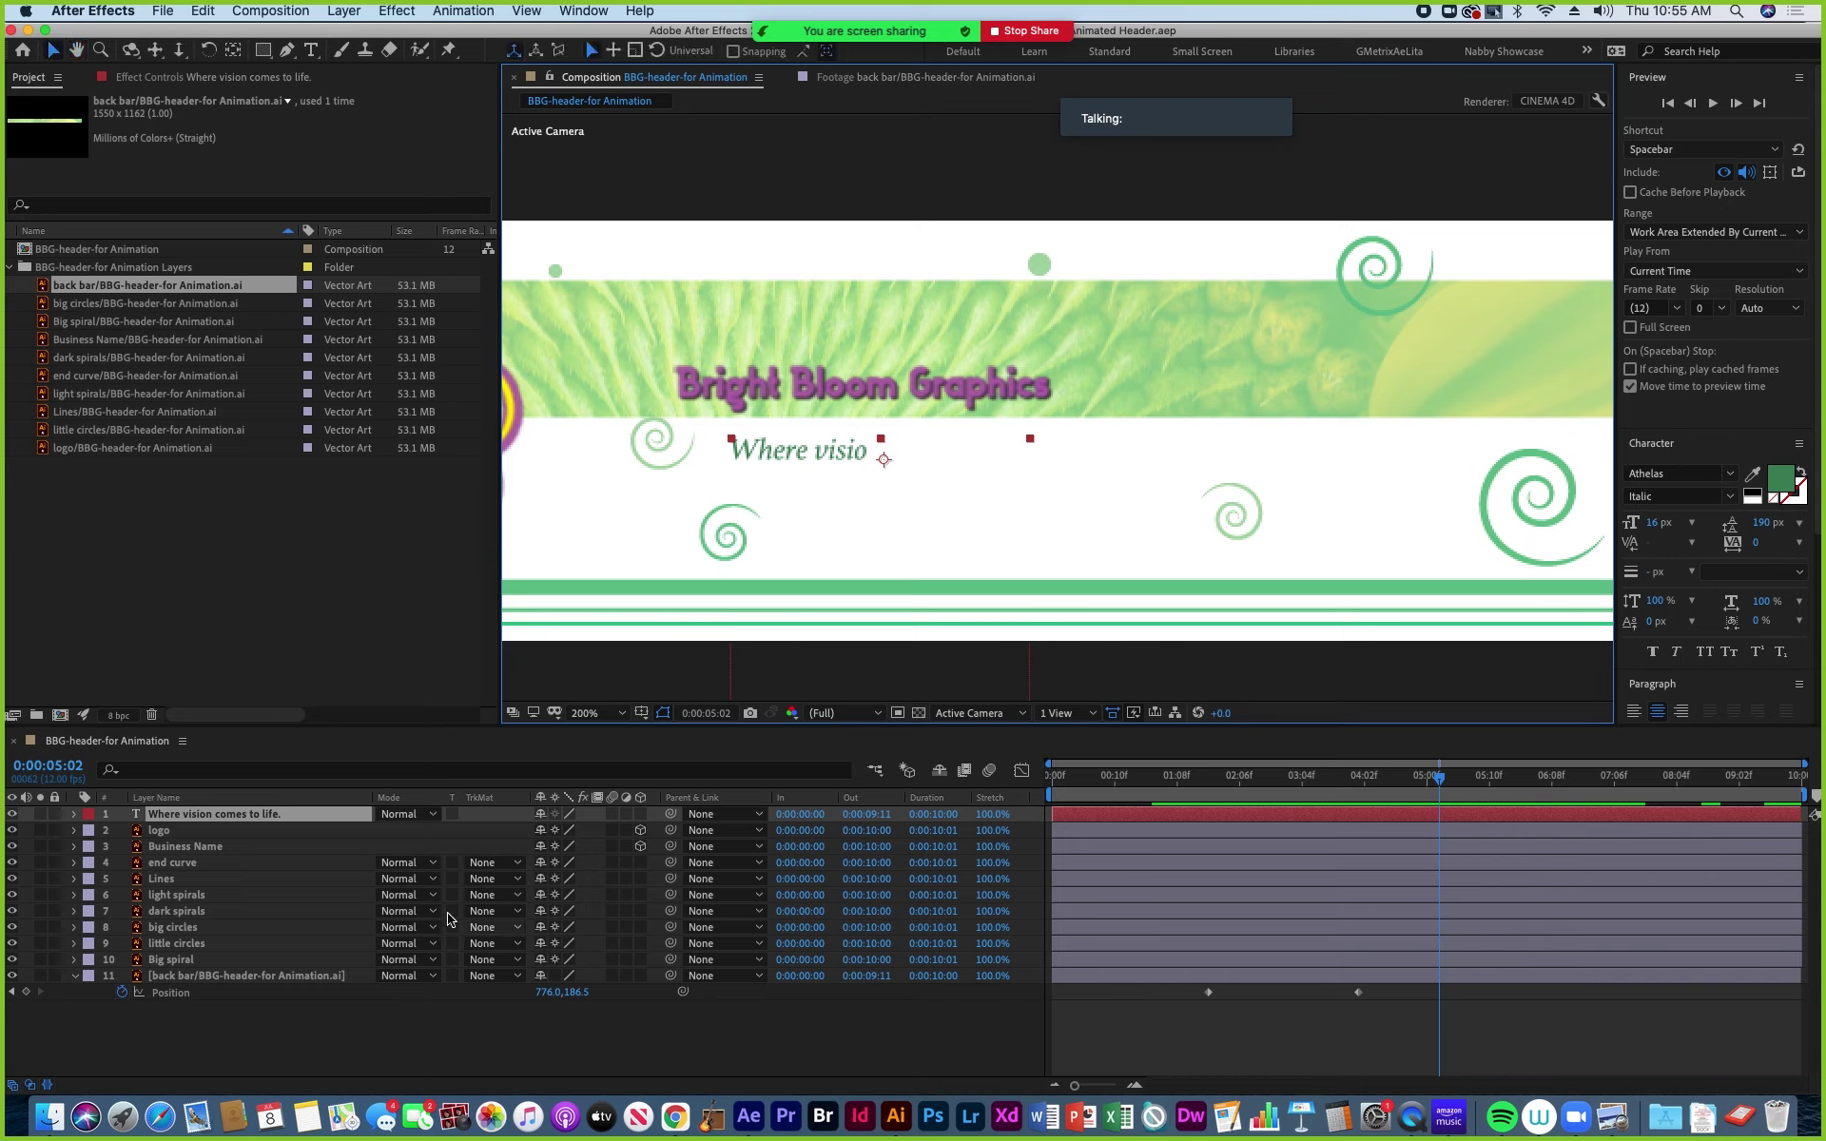
Examine the tagline layer's text properties, including Animator 1's range selector, advanced options and position.
{"action": "left_click", "coordinate": [183, 820]}
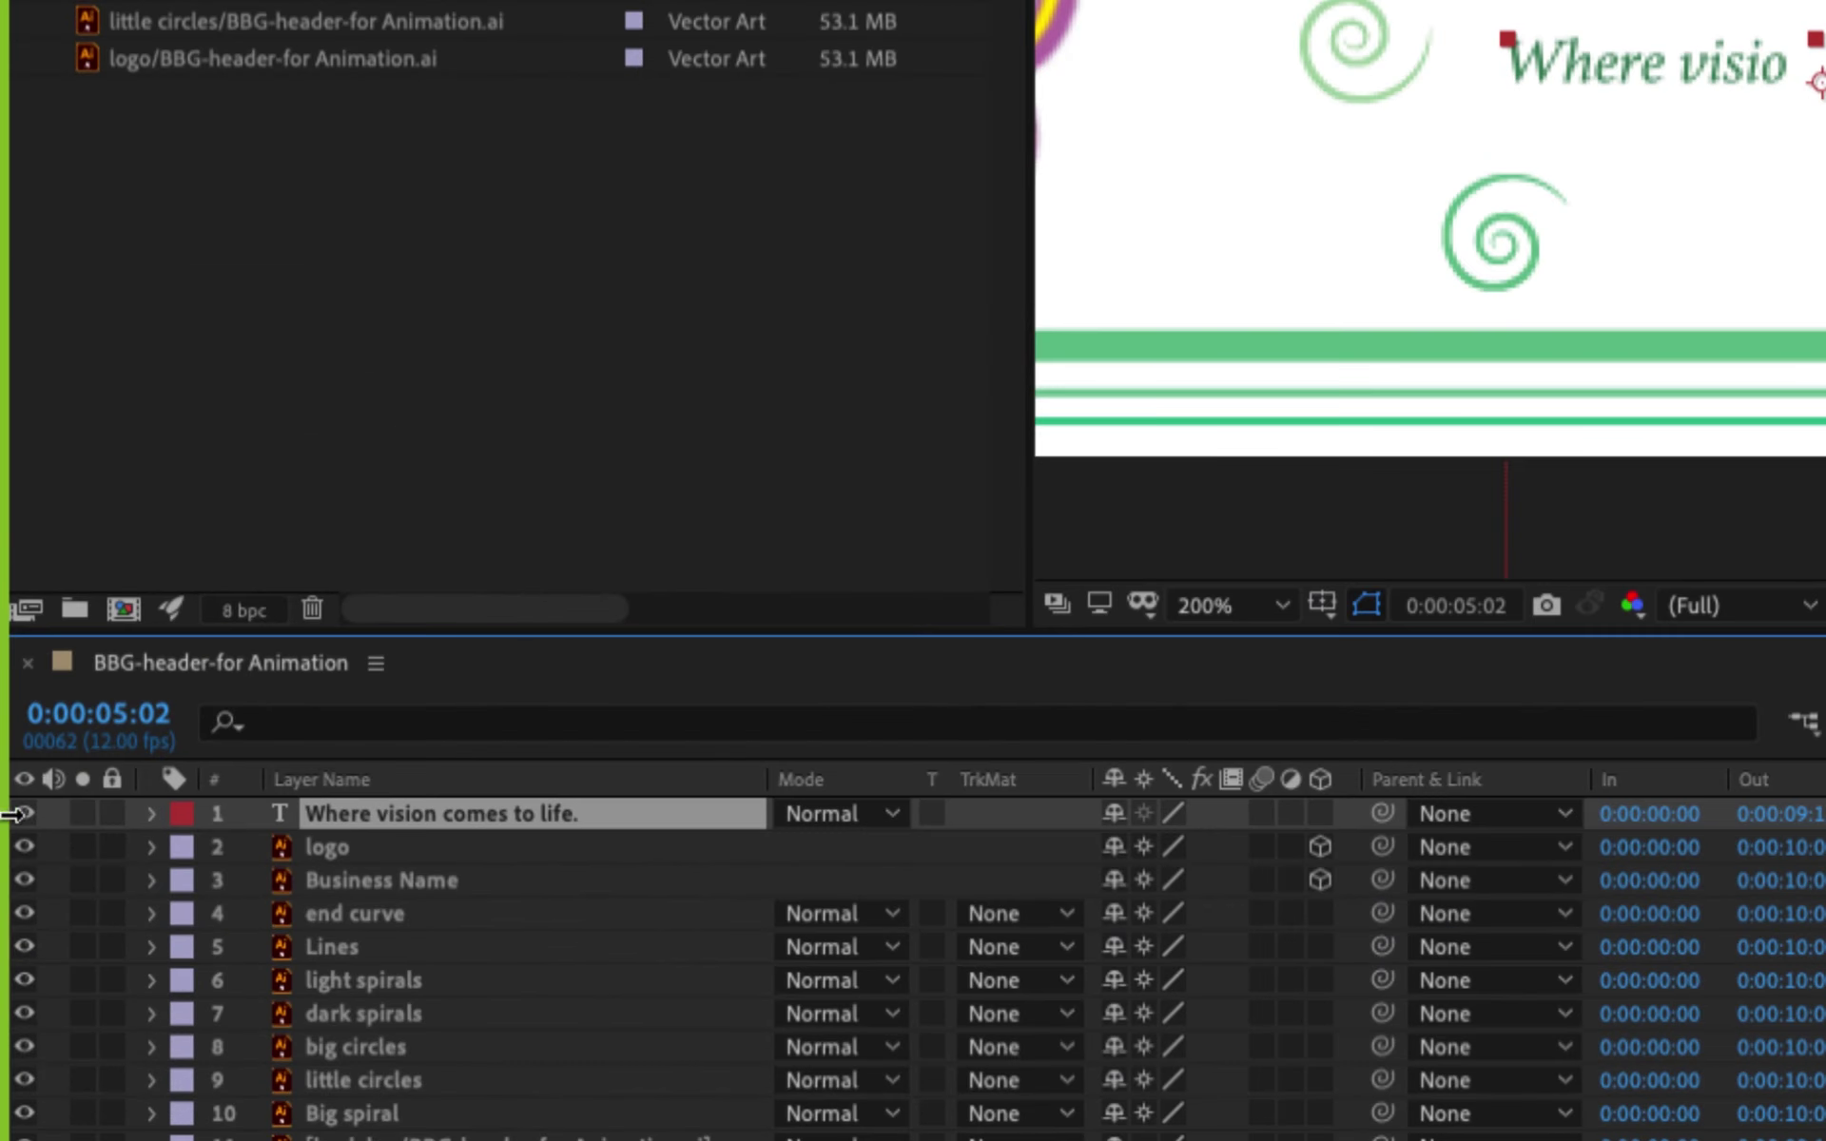
{"action": "left_click", "coordinate": [152, 814]}
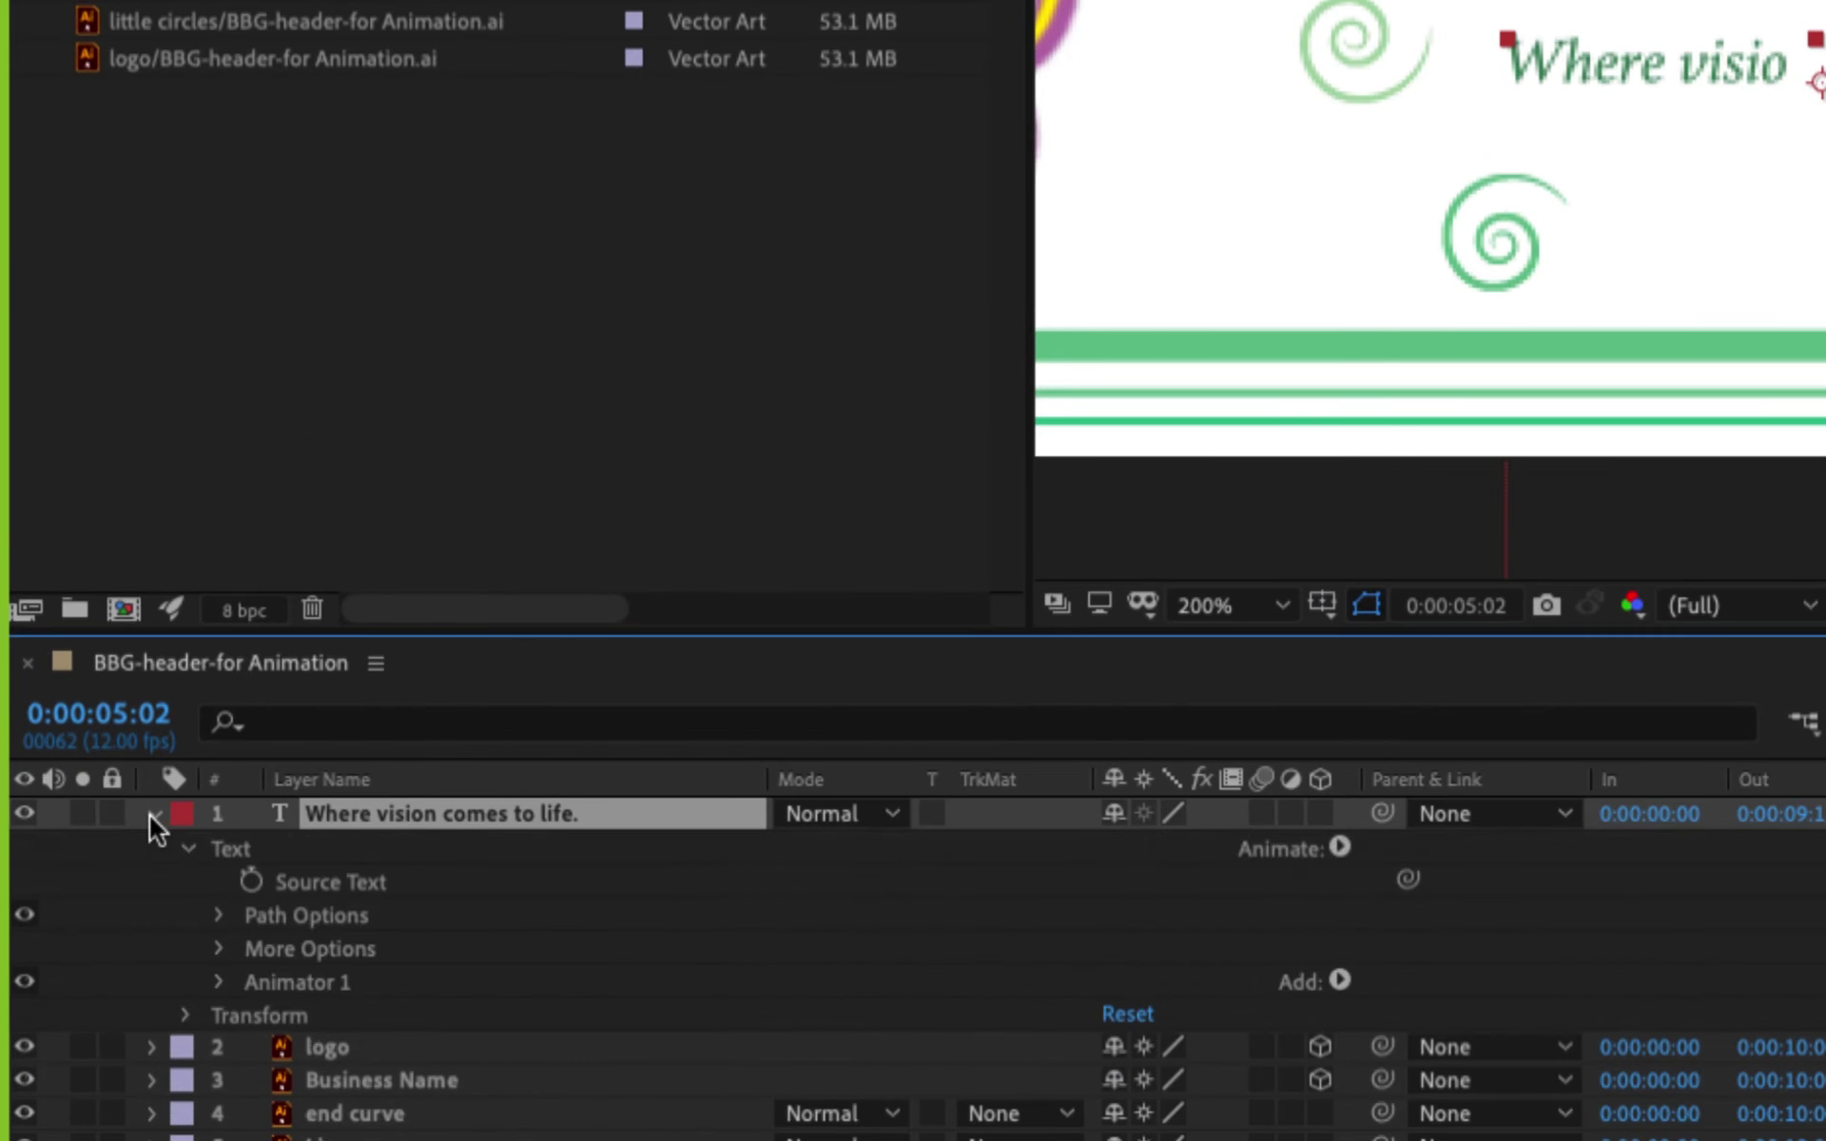
{"action": "left_click", "coordinate": [187, 848]}
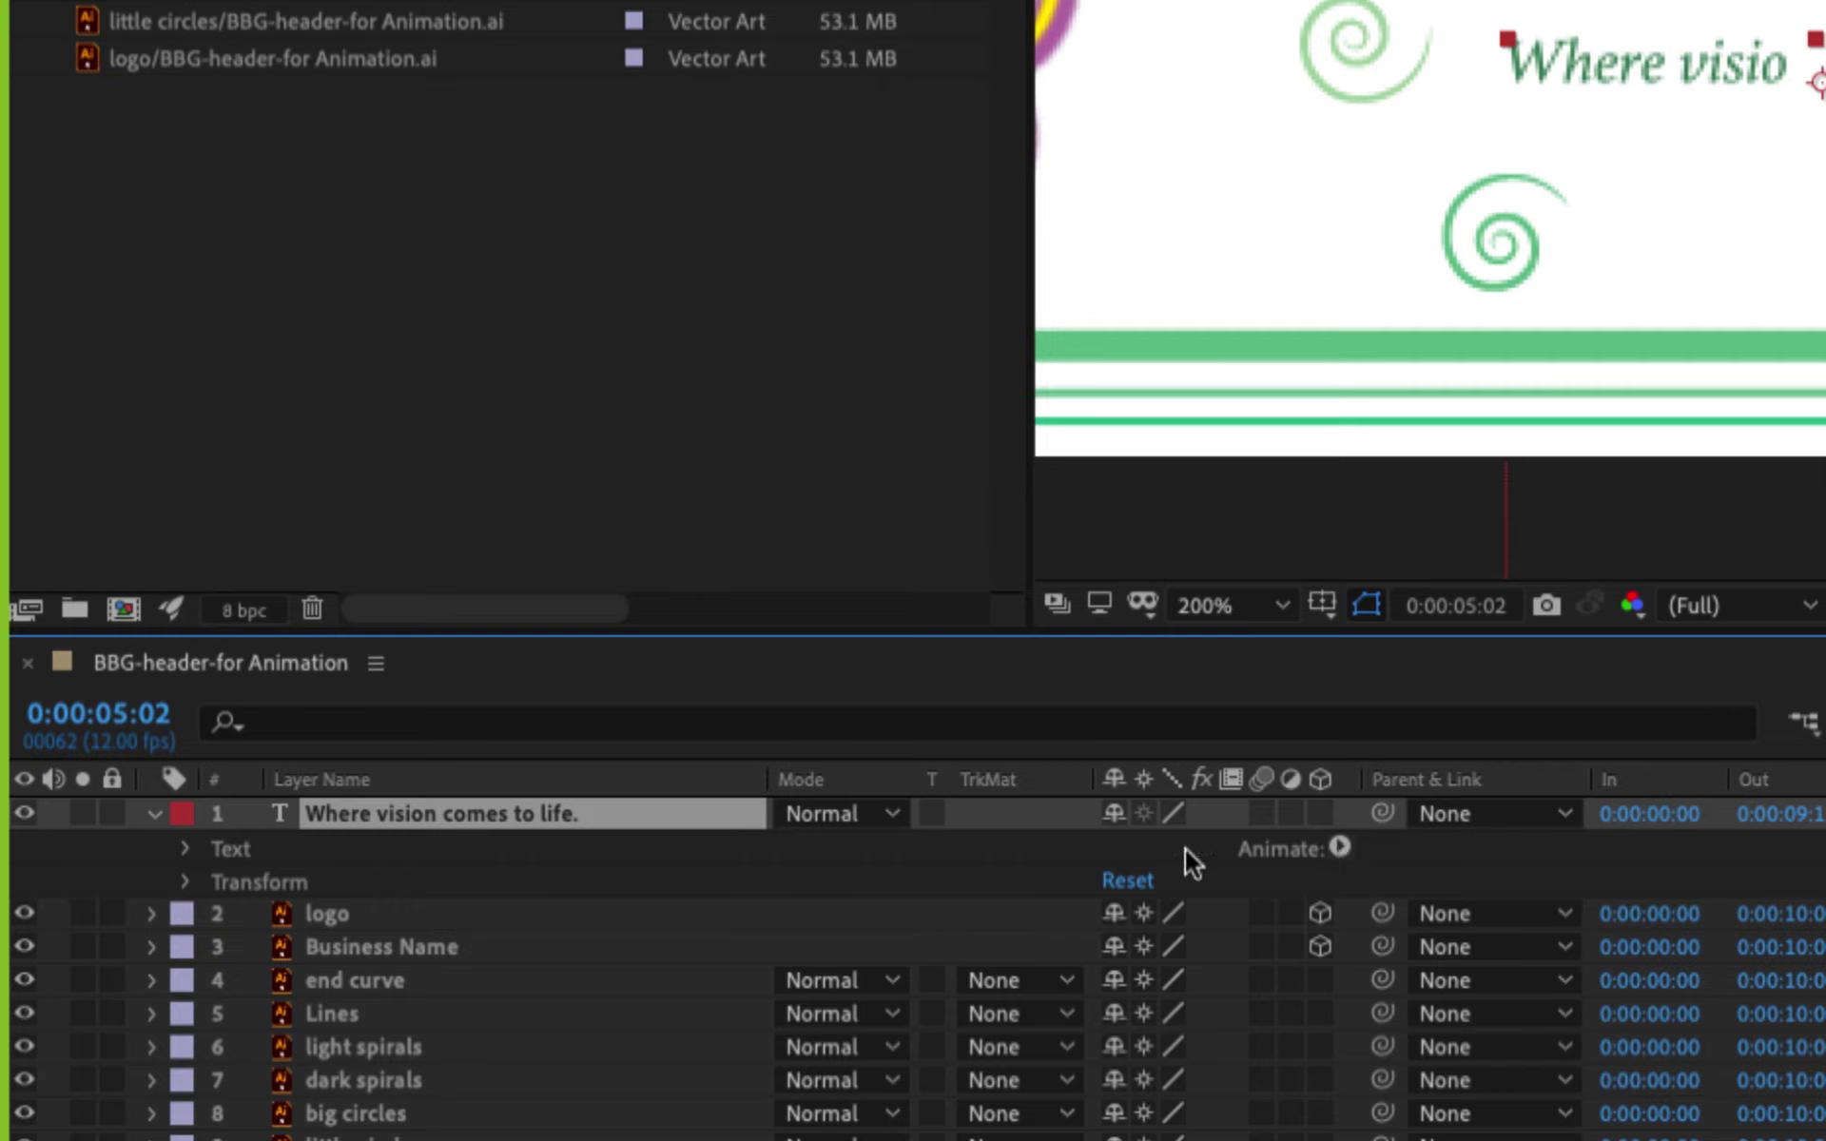
{"action": "left_click", "coordinate": [186, 849]}
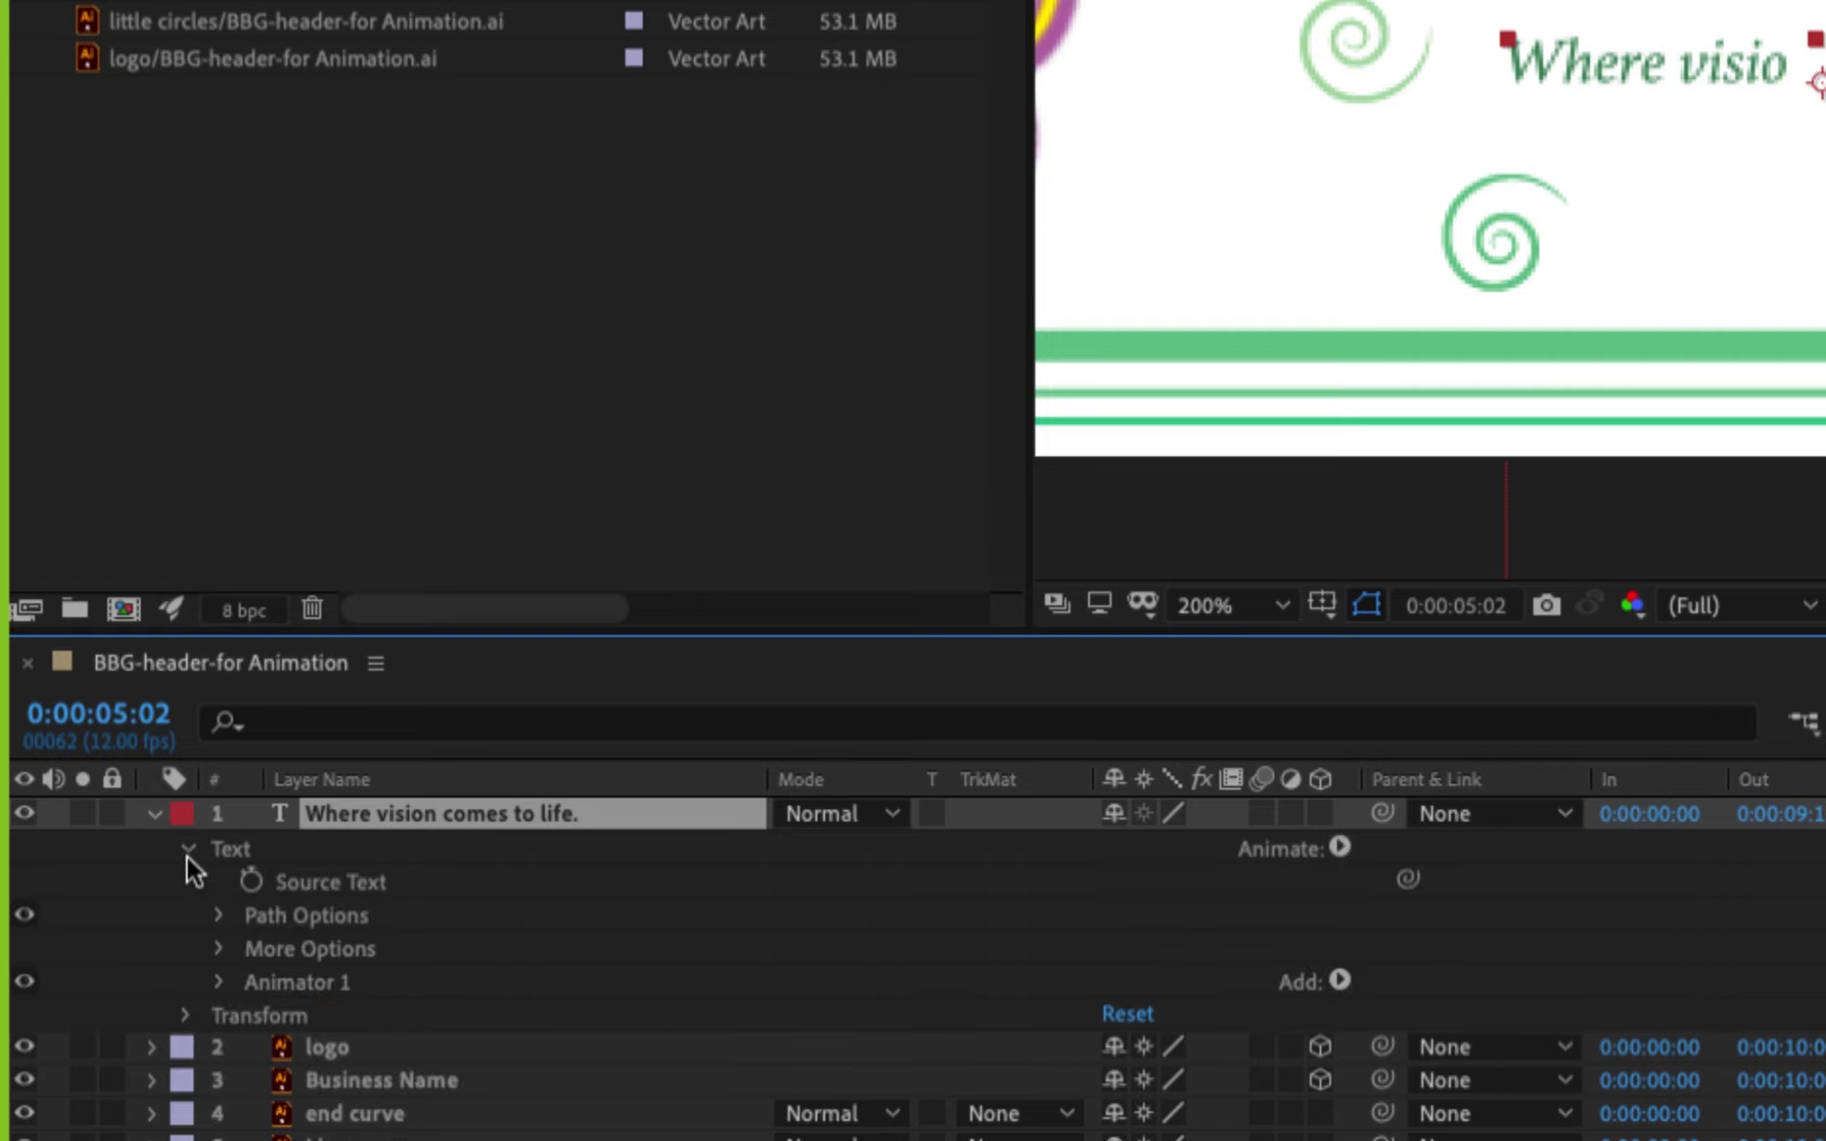
{"action": "left_click", "coordinate": [264, 985]}
{"action": "left_click", "coordinate": [219, 984]}
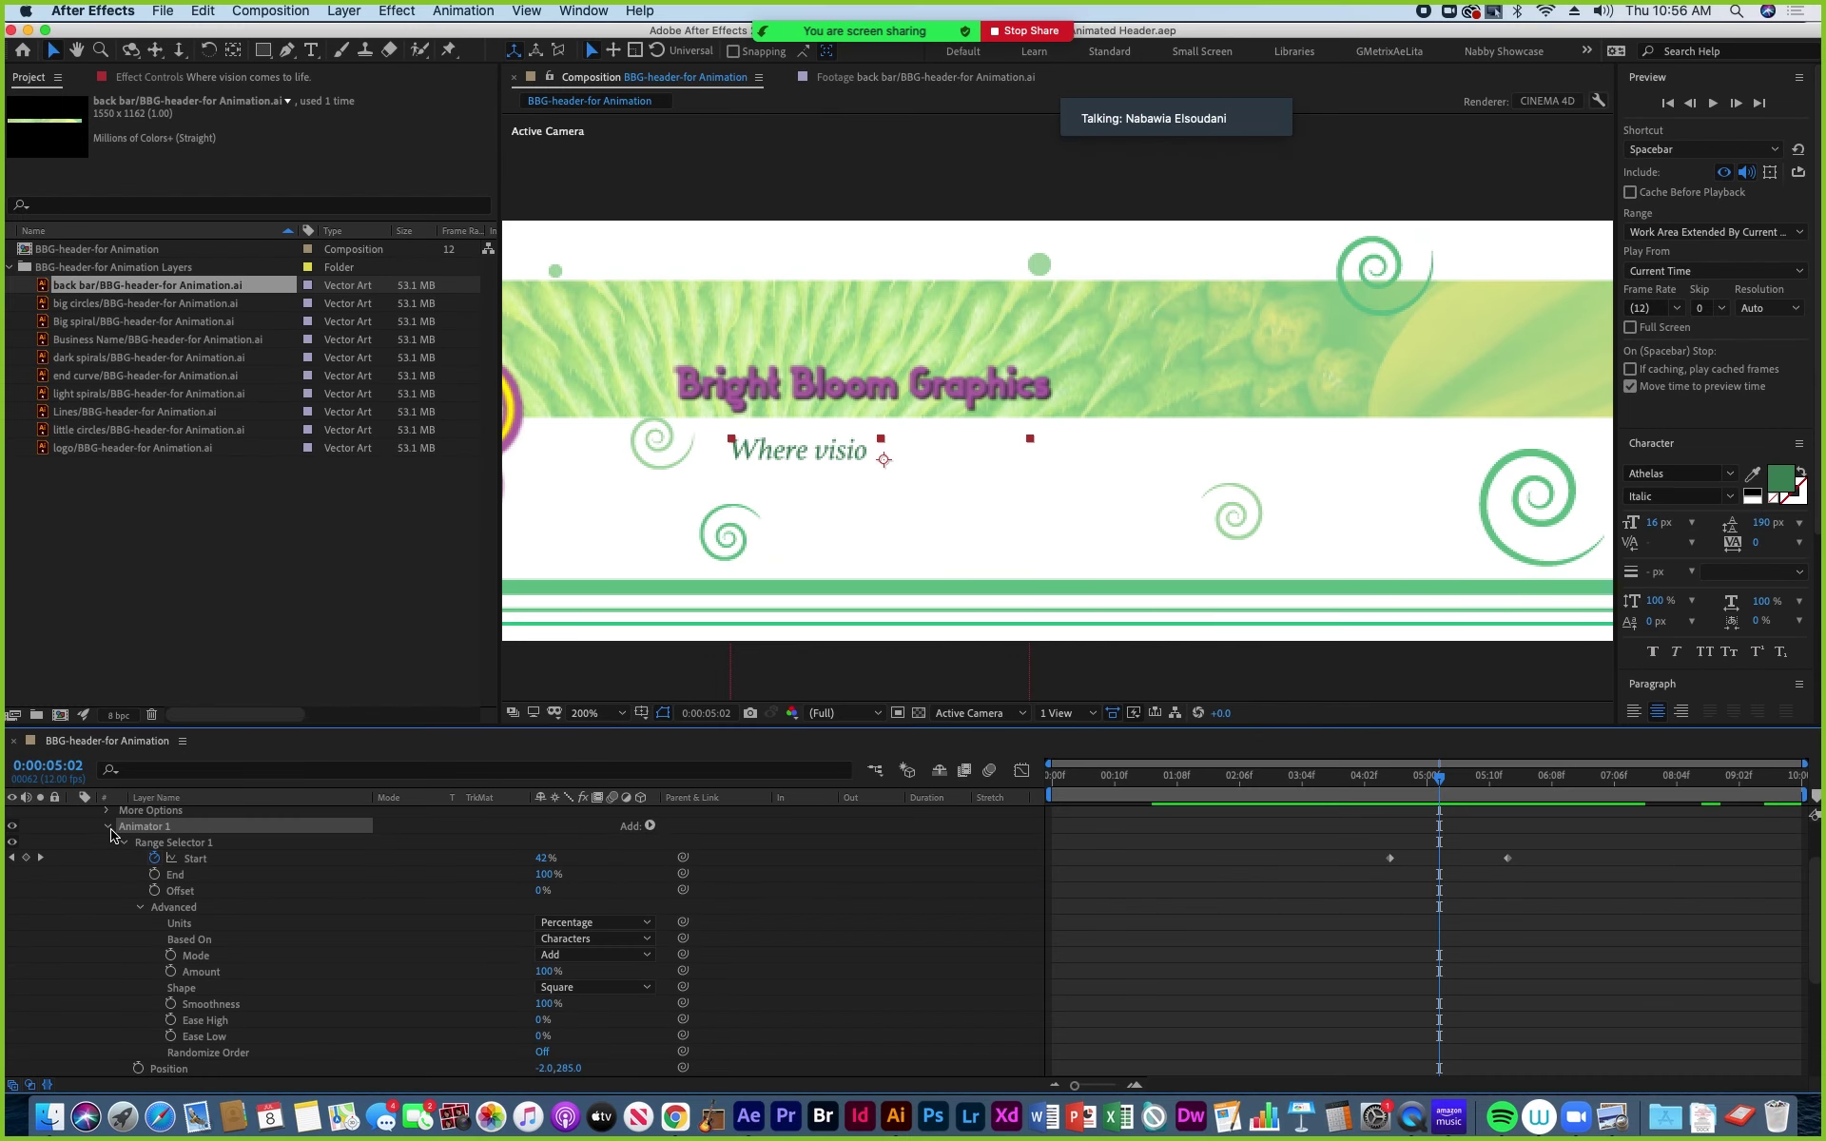
{"action": "left_click", "coordinate": [108, 828]}
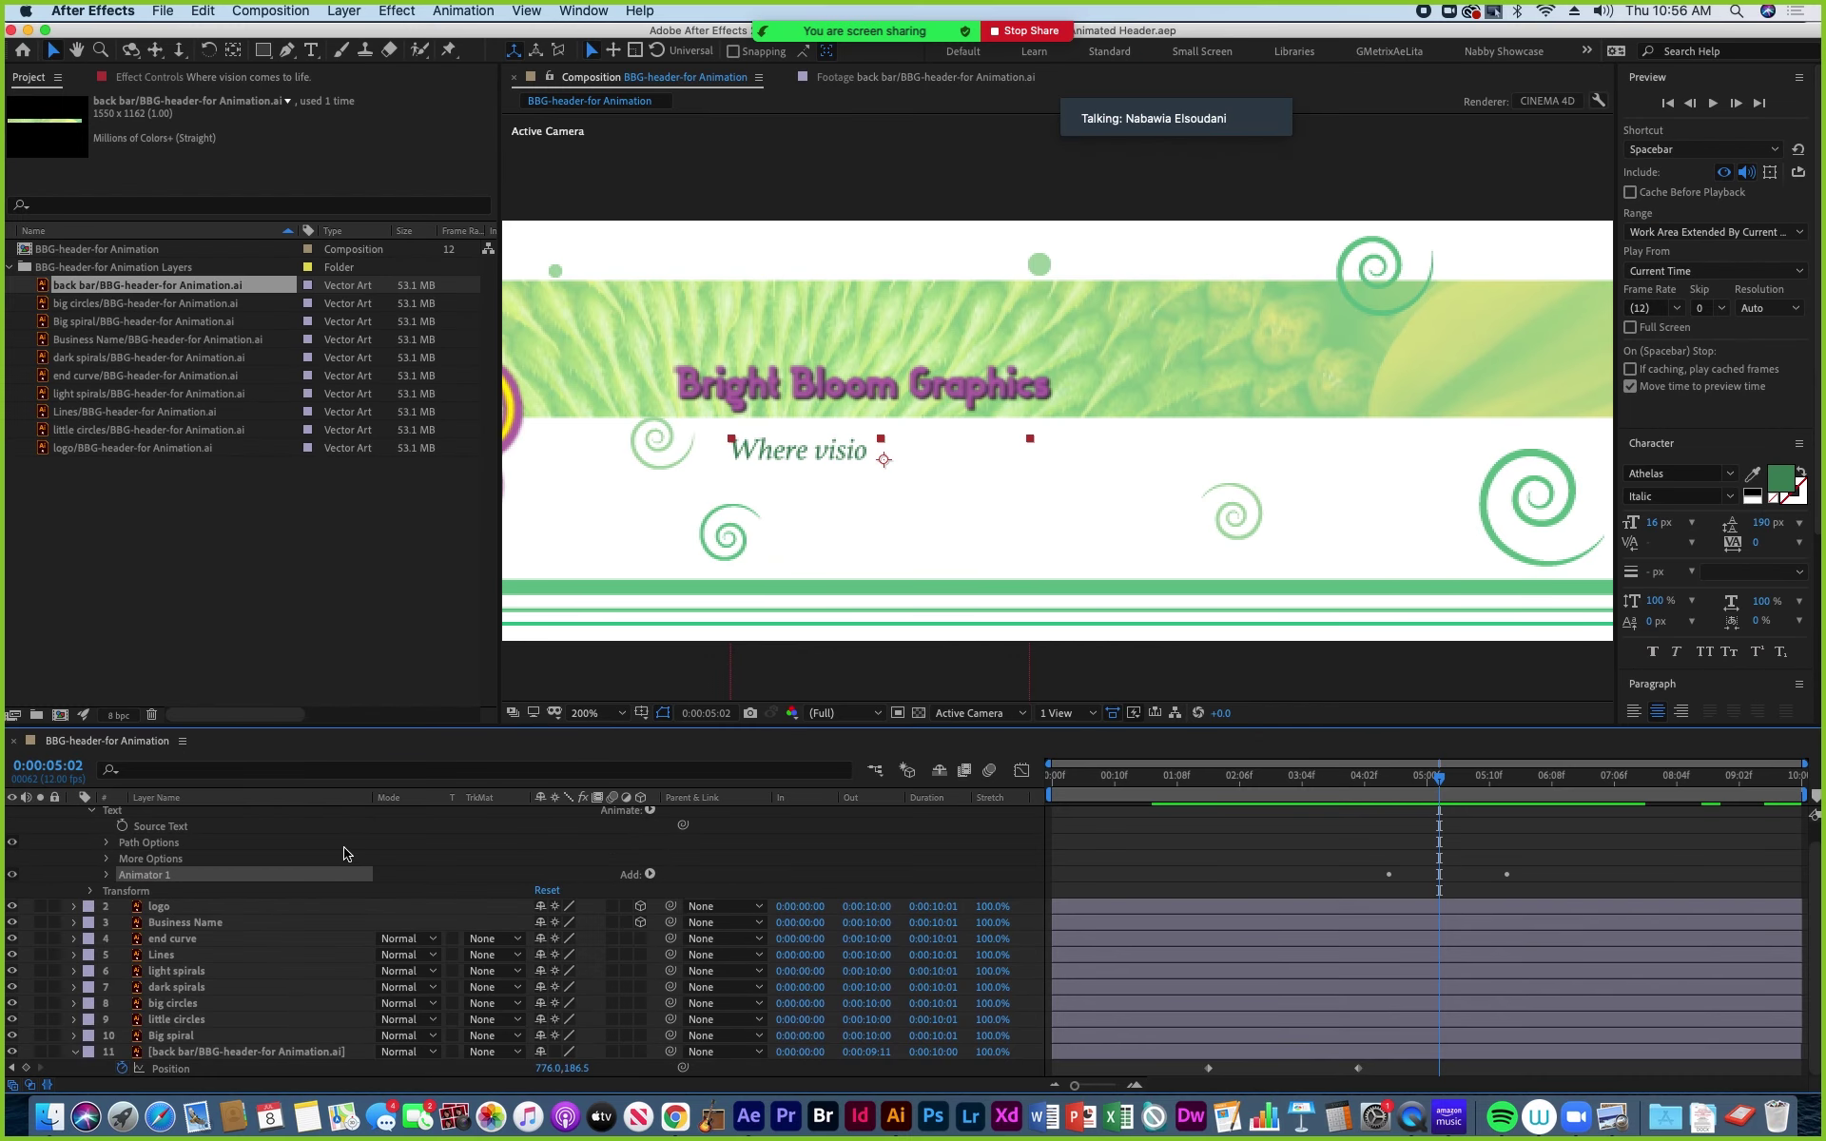
{"action": "scroll", "coordinate": [547, 837], "scroll_direction": "up", "scroll_amount": 1}
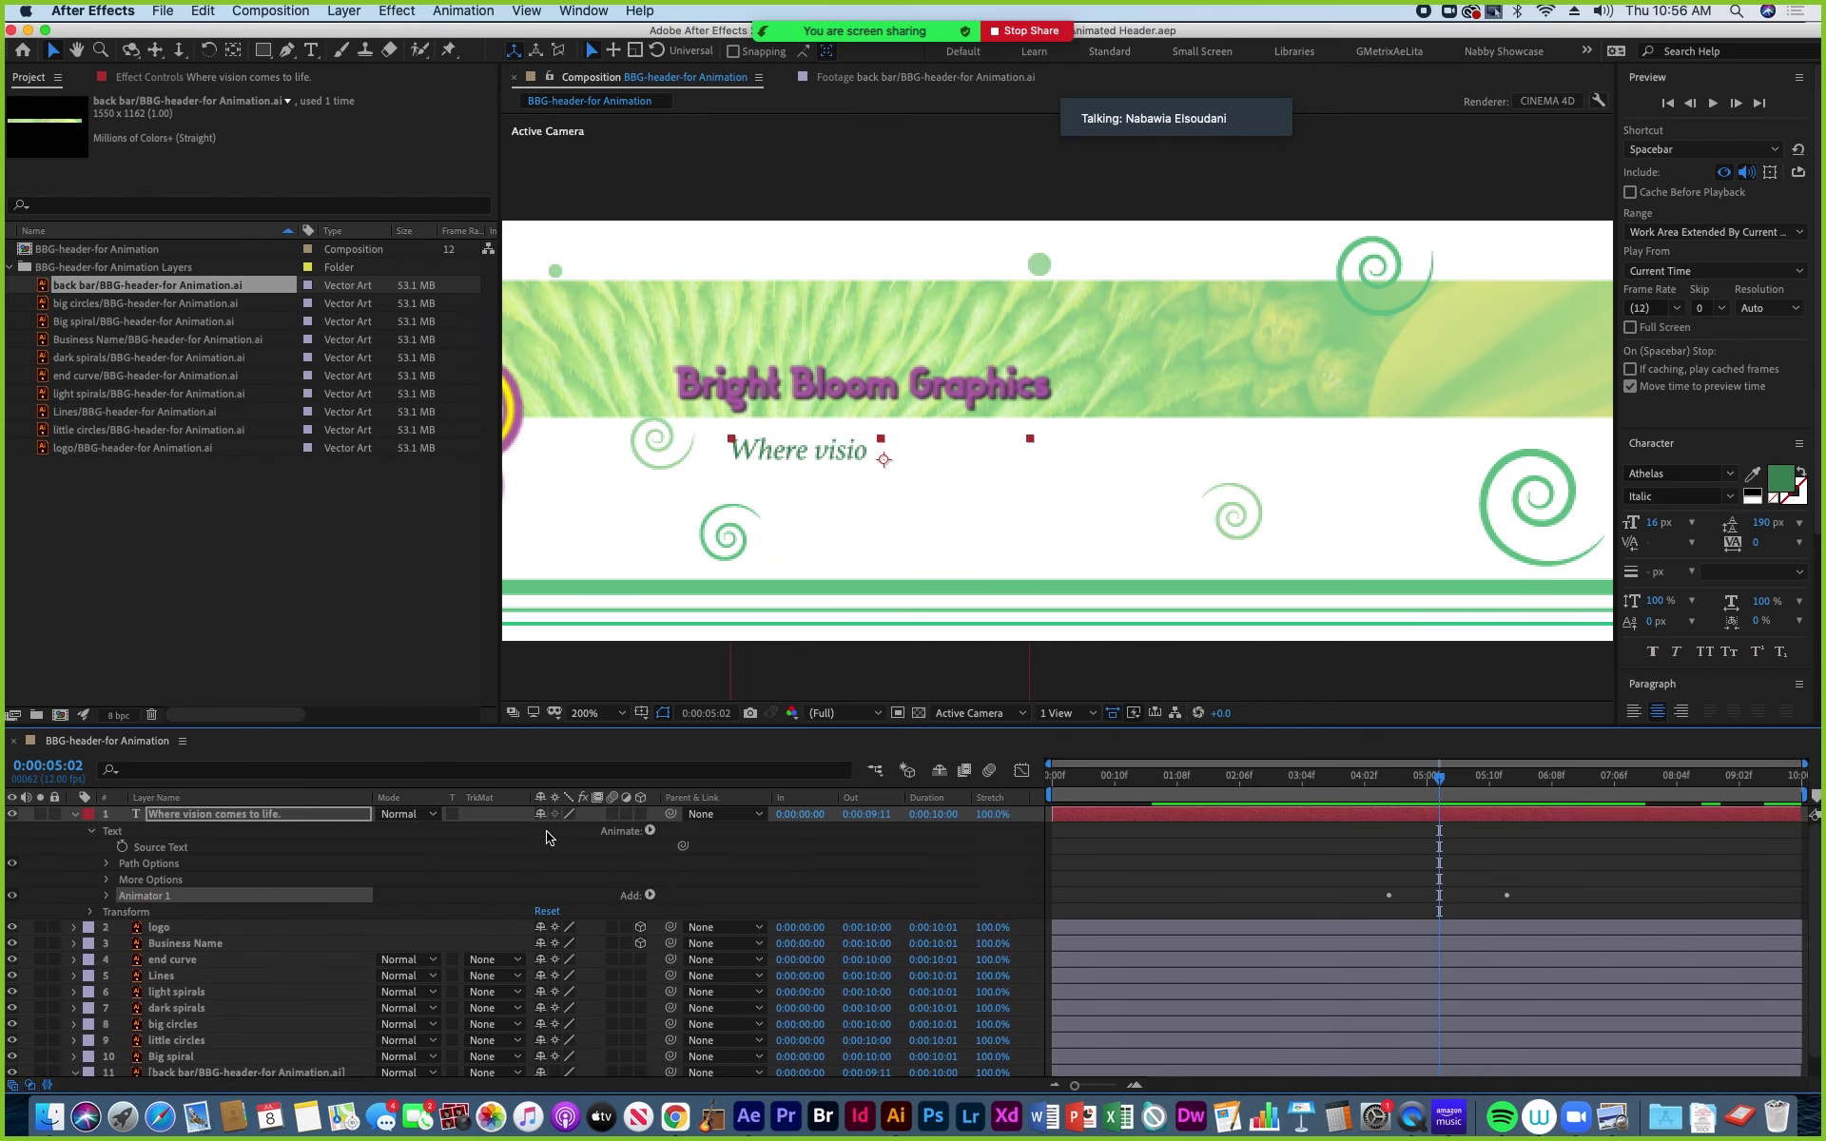
Enable per-character 3D on the tagline text layer through Animator 1's property options.
{"action": "left_click", "coordinate": [651, 831]}
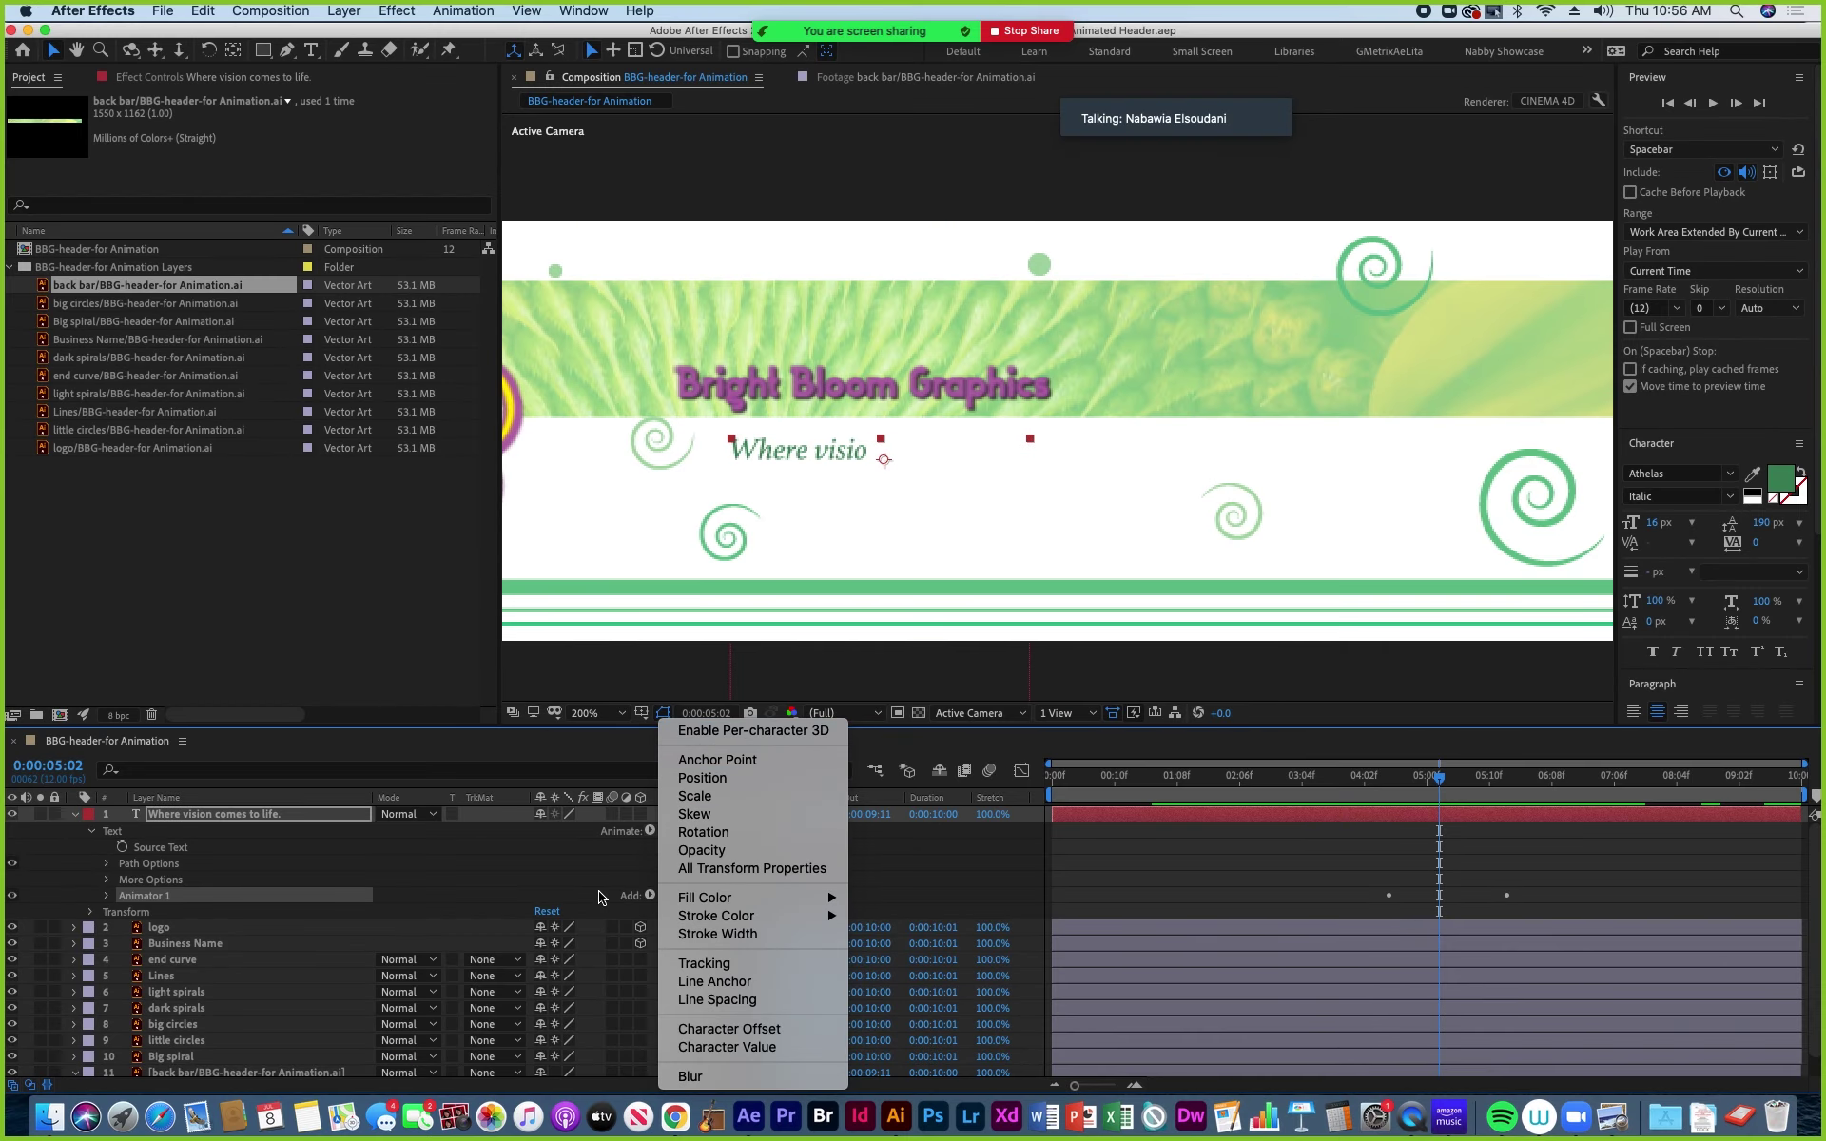
{"action": "left_click", "coordinate": [599, 898]}
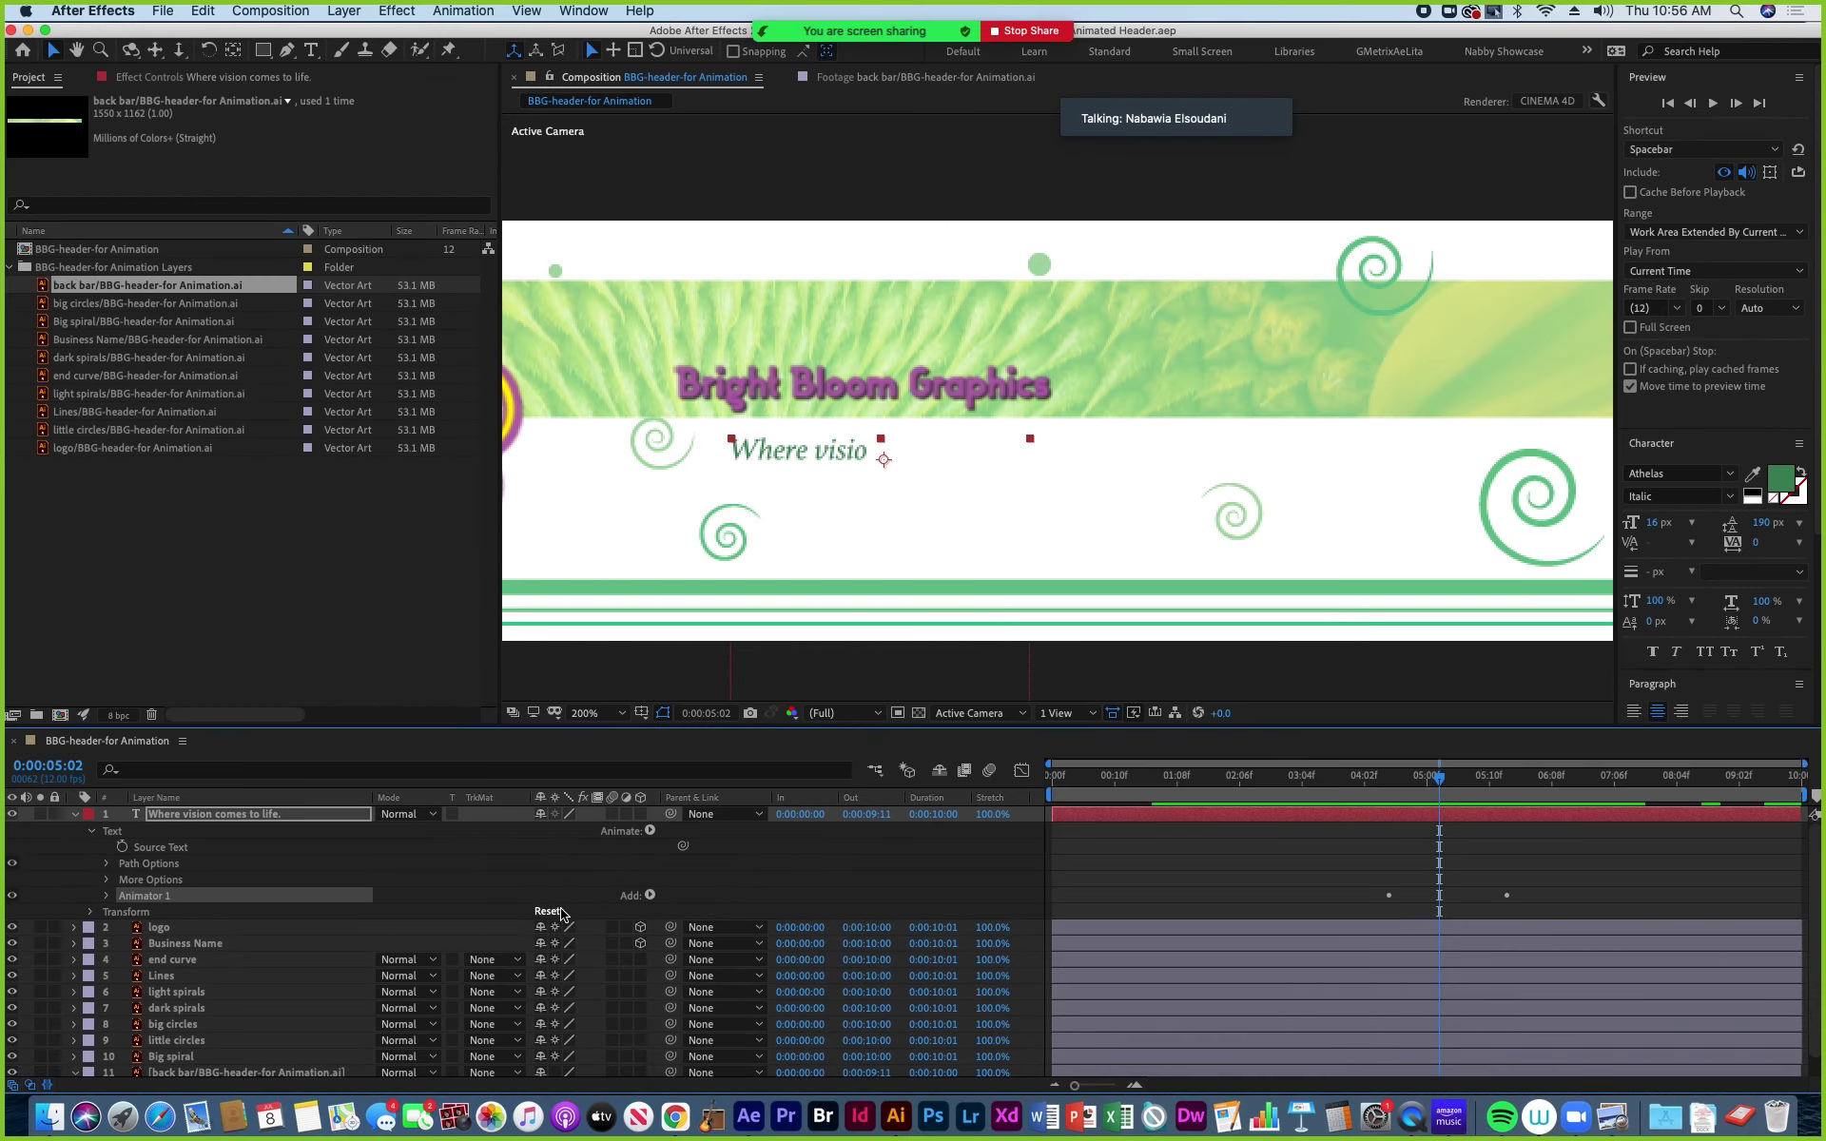
{"action": "left_click", "coordinate": [651, 896]}
{"action": "mouse_move", "coordinate": [685, 901]}
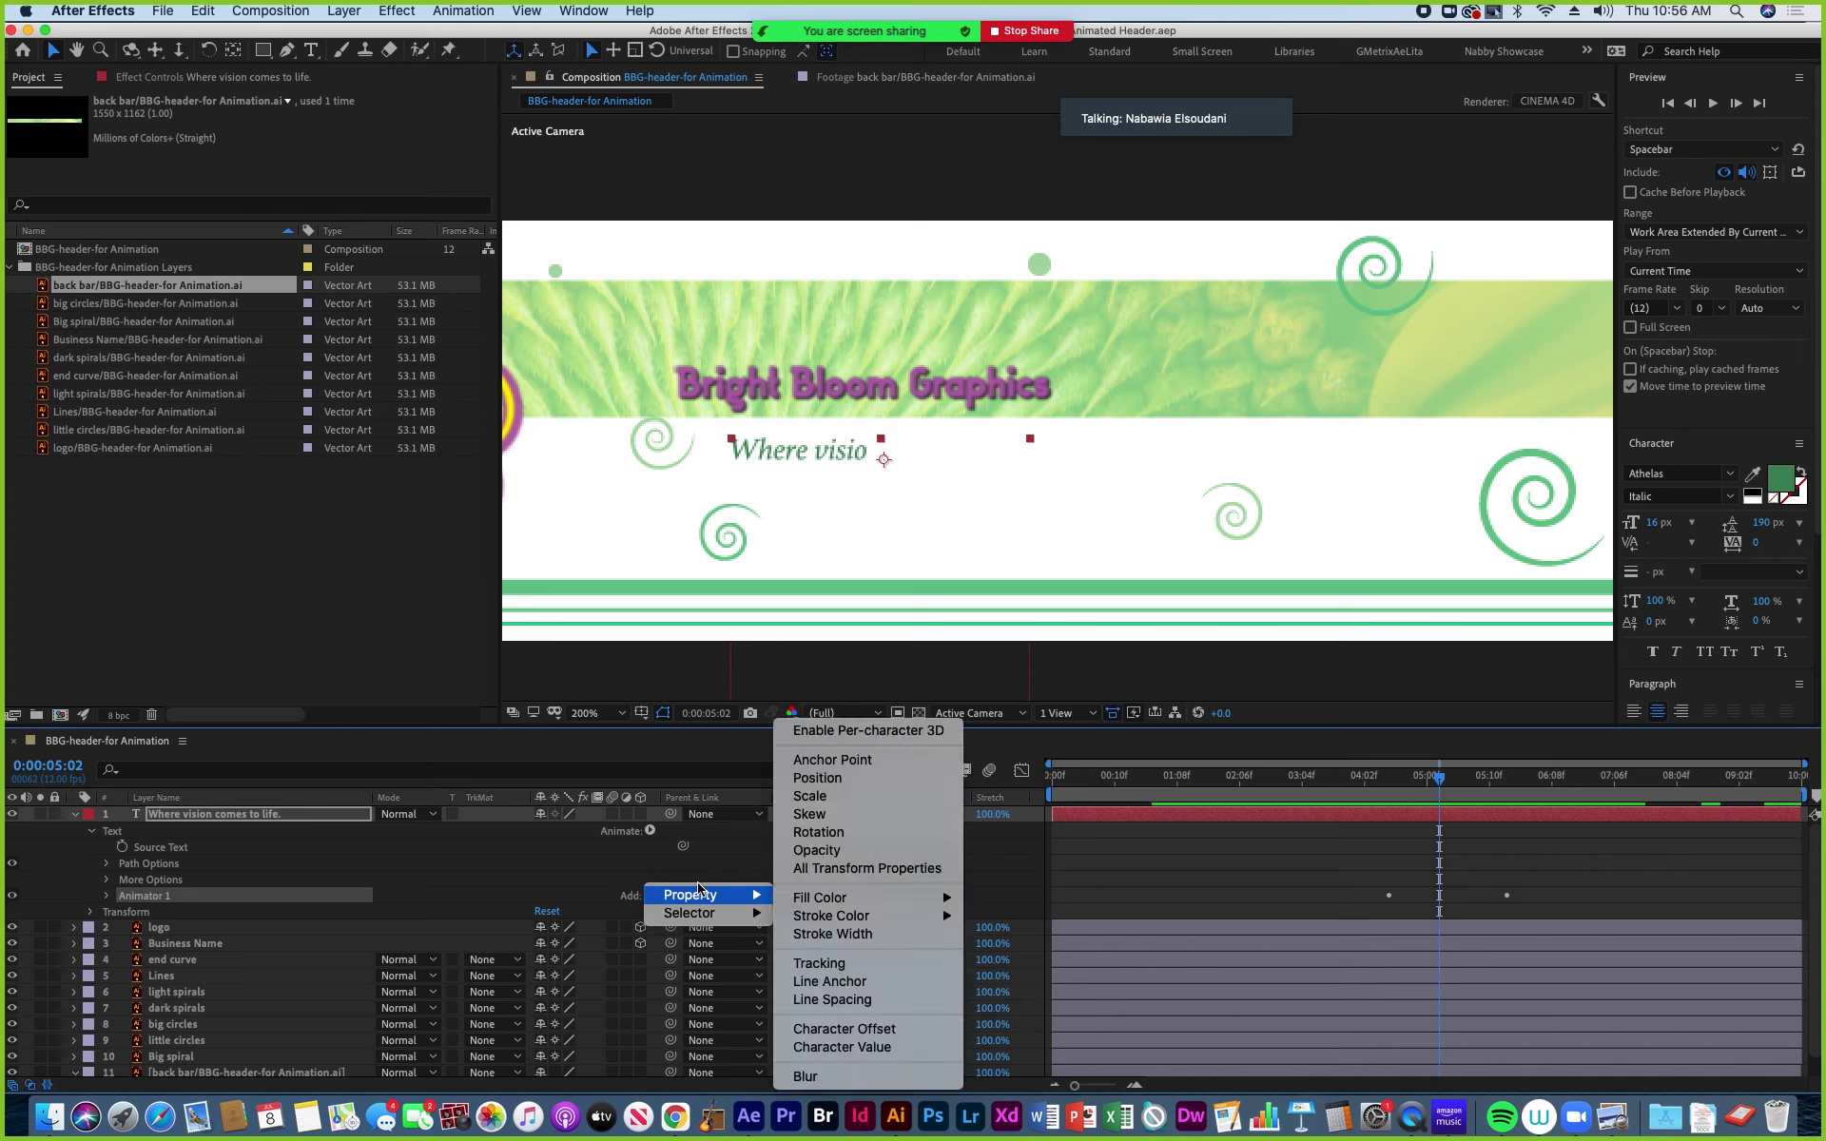
{"action": "left_click", "coordinate": [807, 738]}
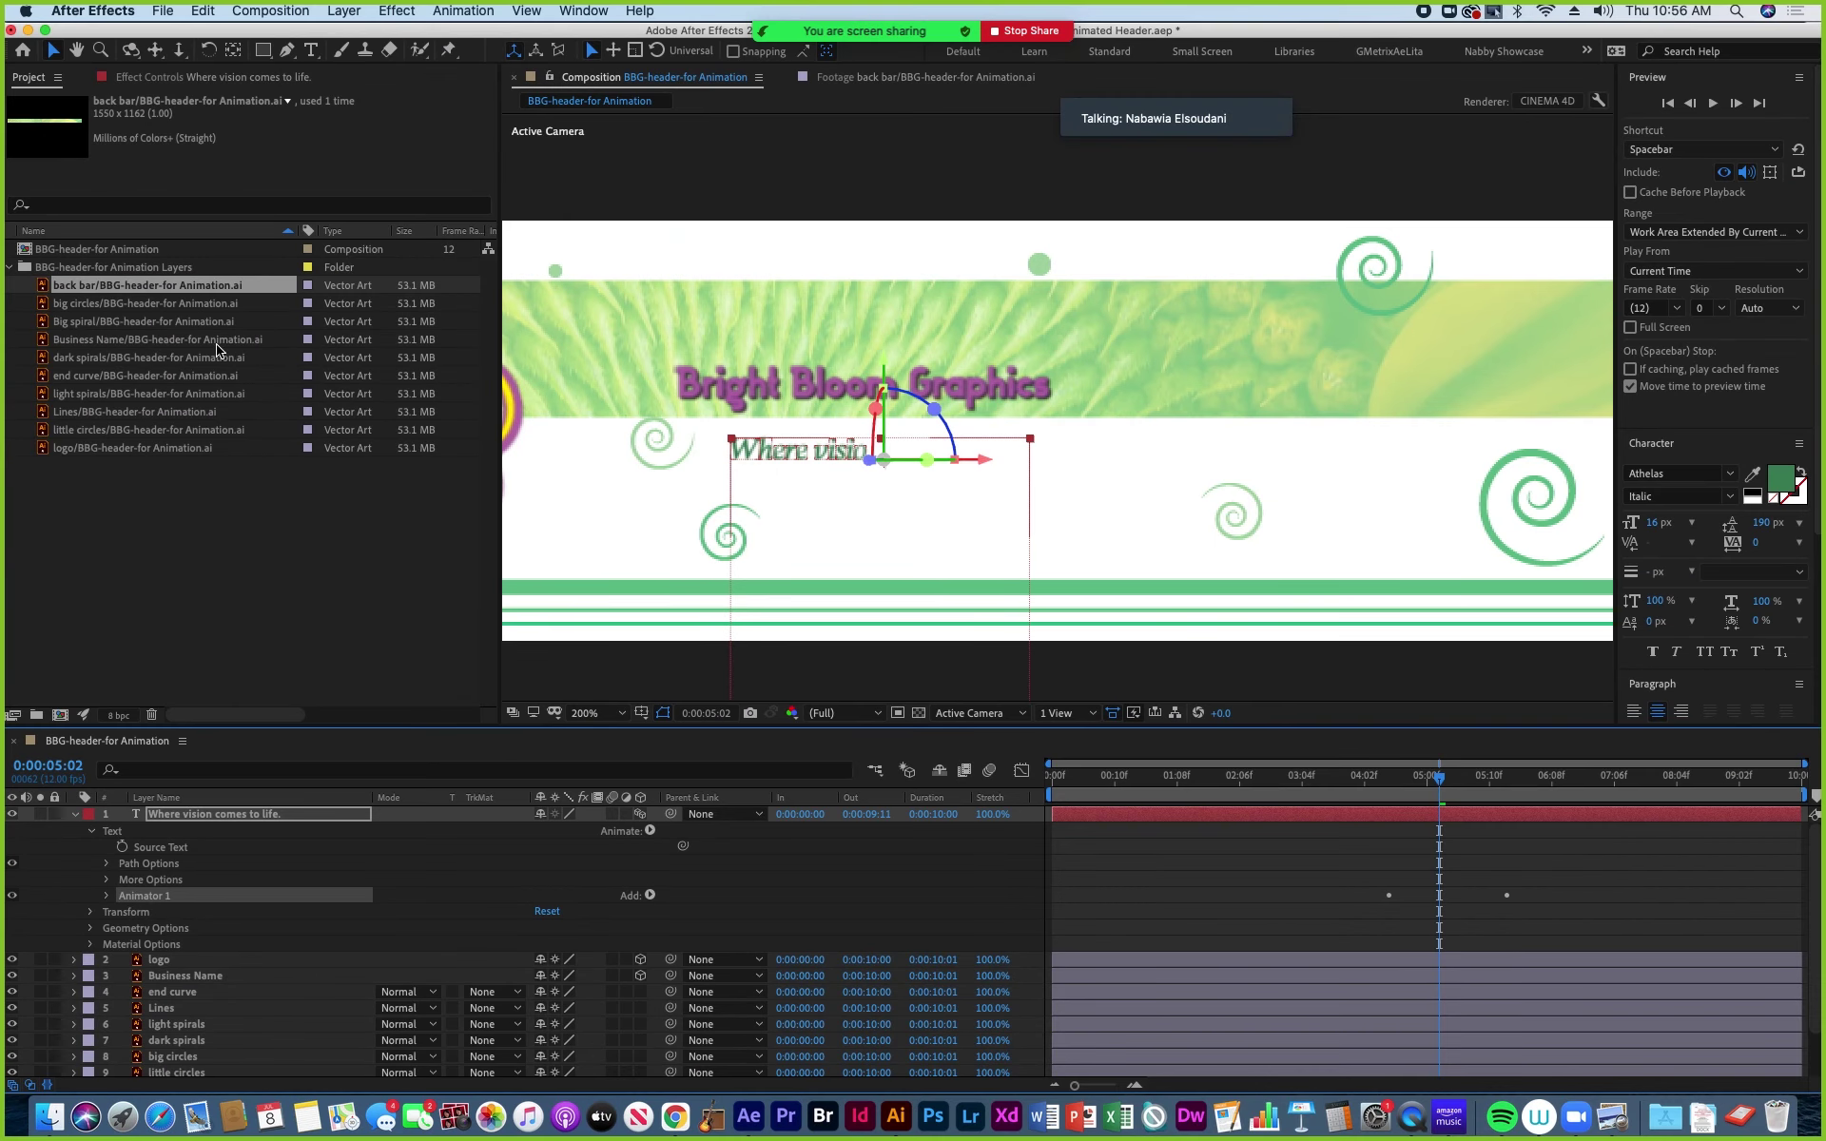
Change the composition's 3D renderer to Classic 3D in the composition settings.
{"action": "left_click", "coordinate": [255, 12]}
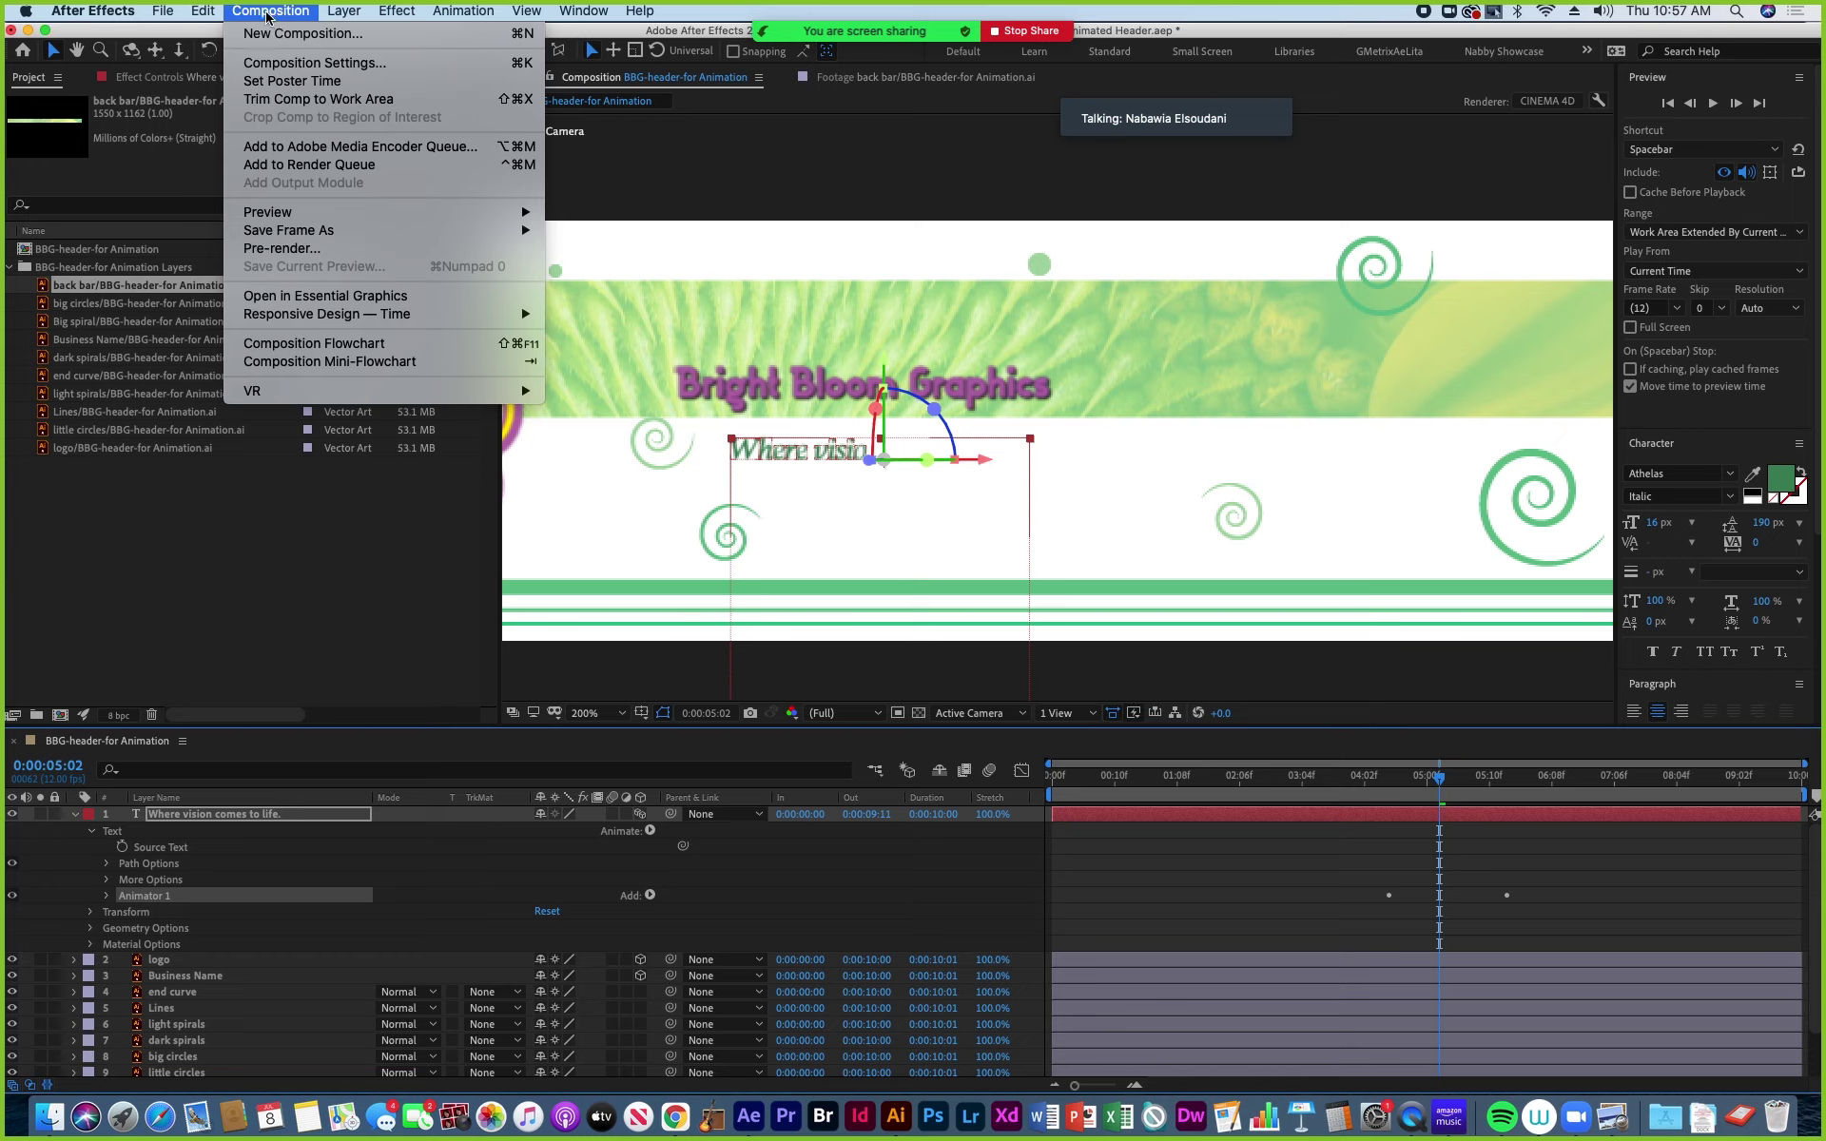
{"action": "left_click", "coordinate": [292, 63]}
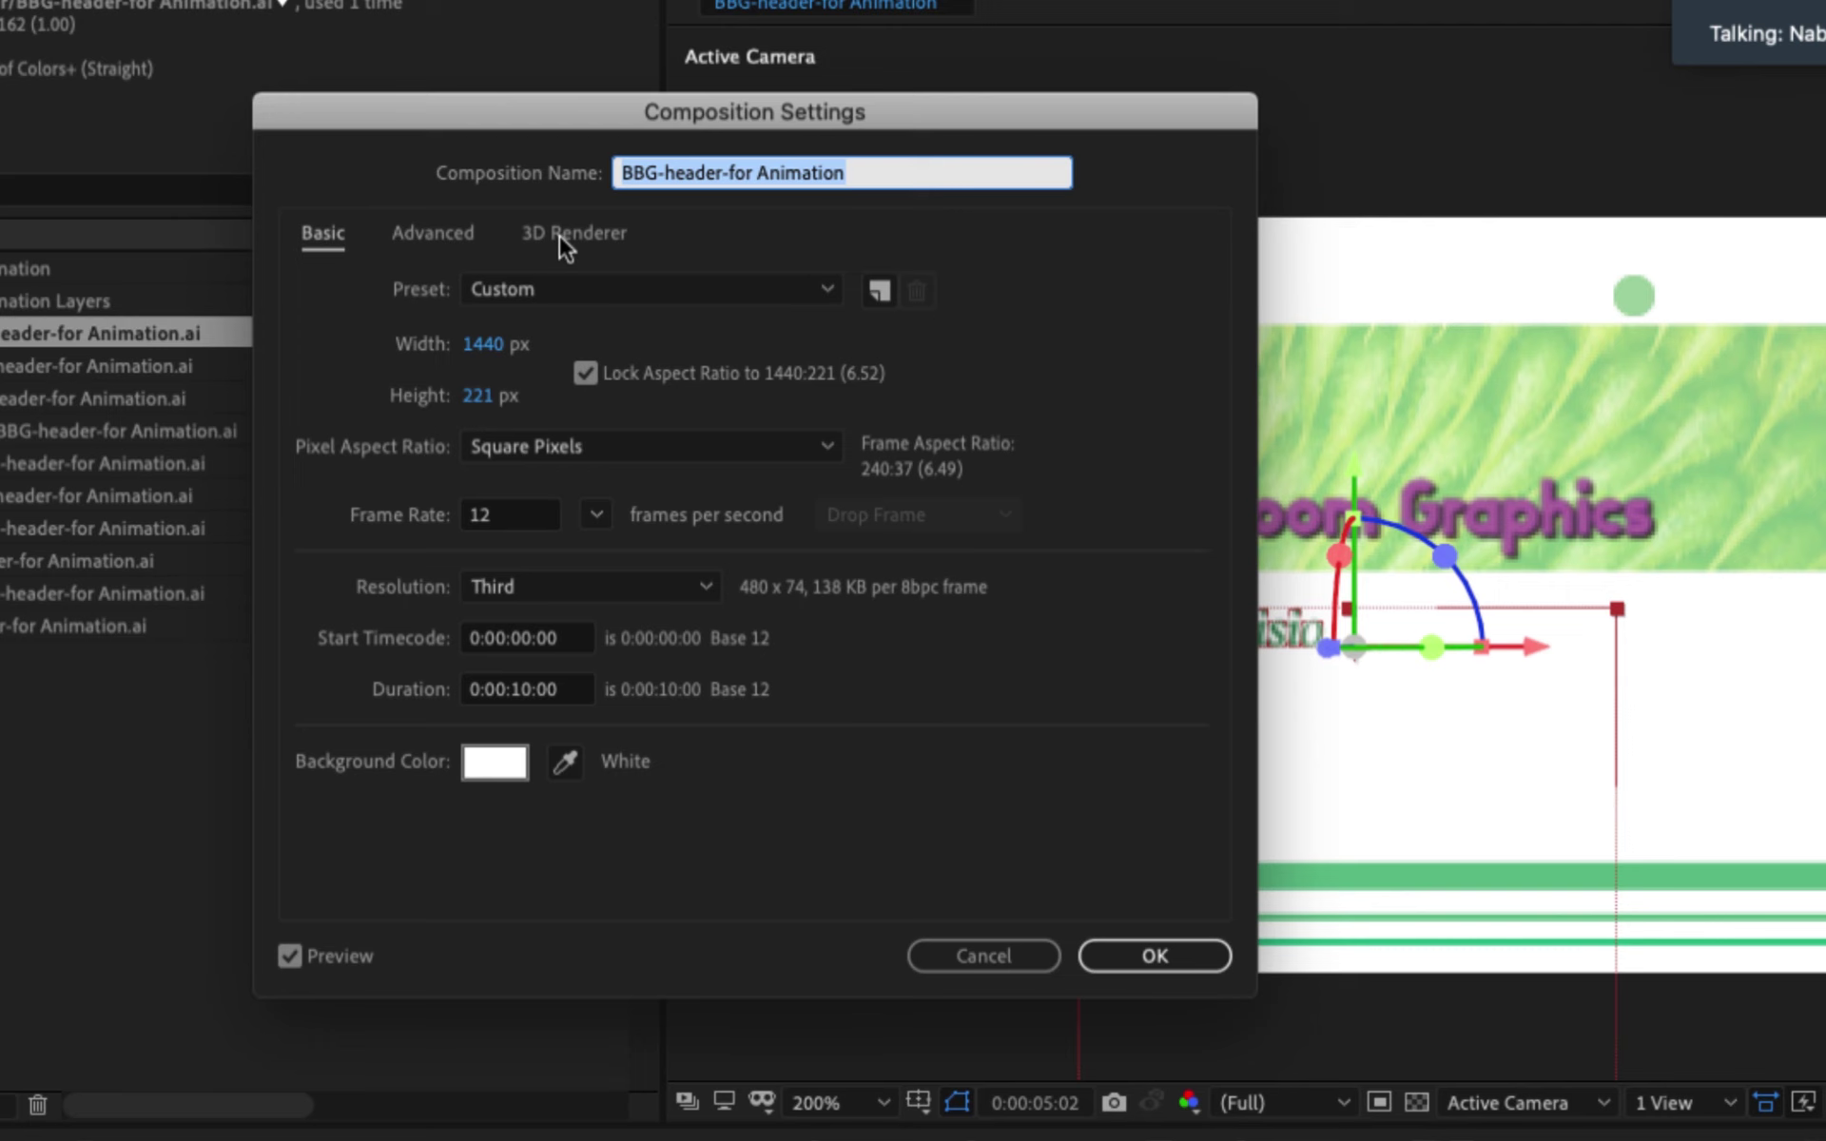
{"action": "left_click", "coordinate": [560, 234]}
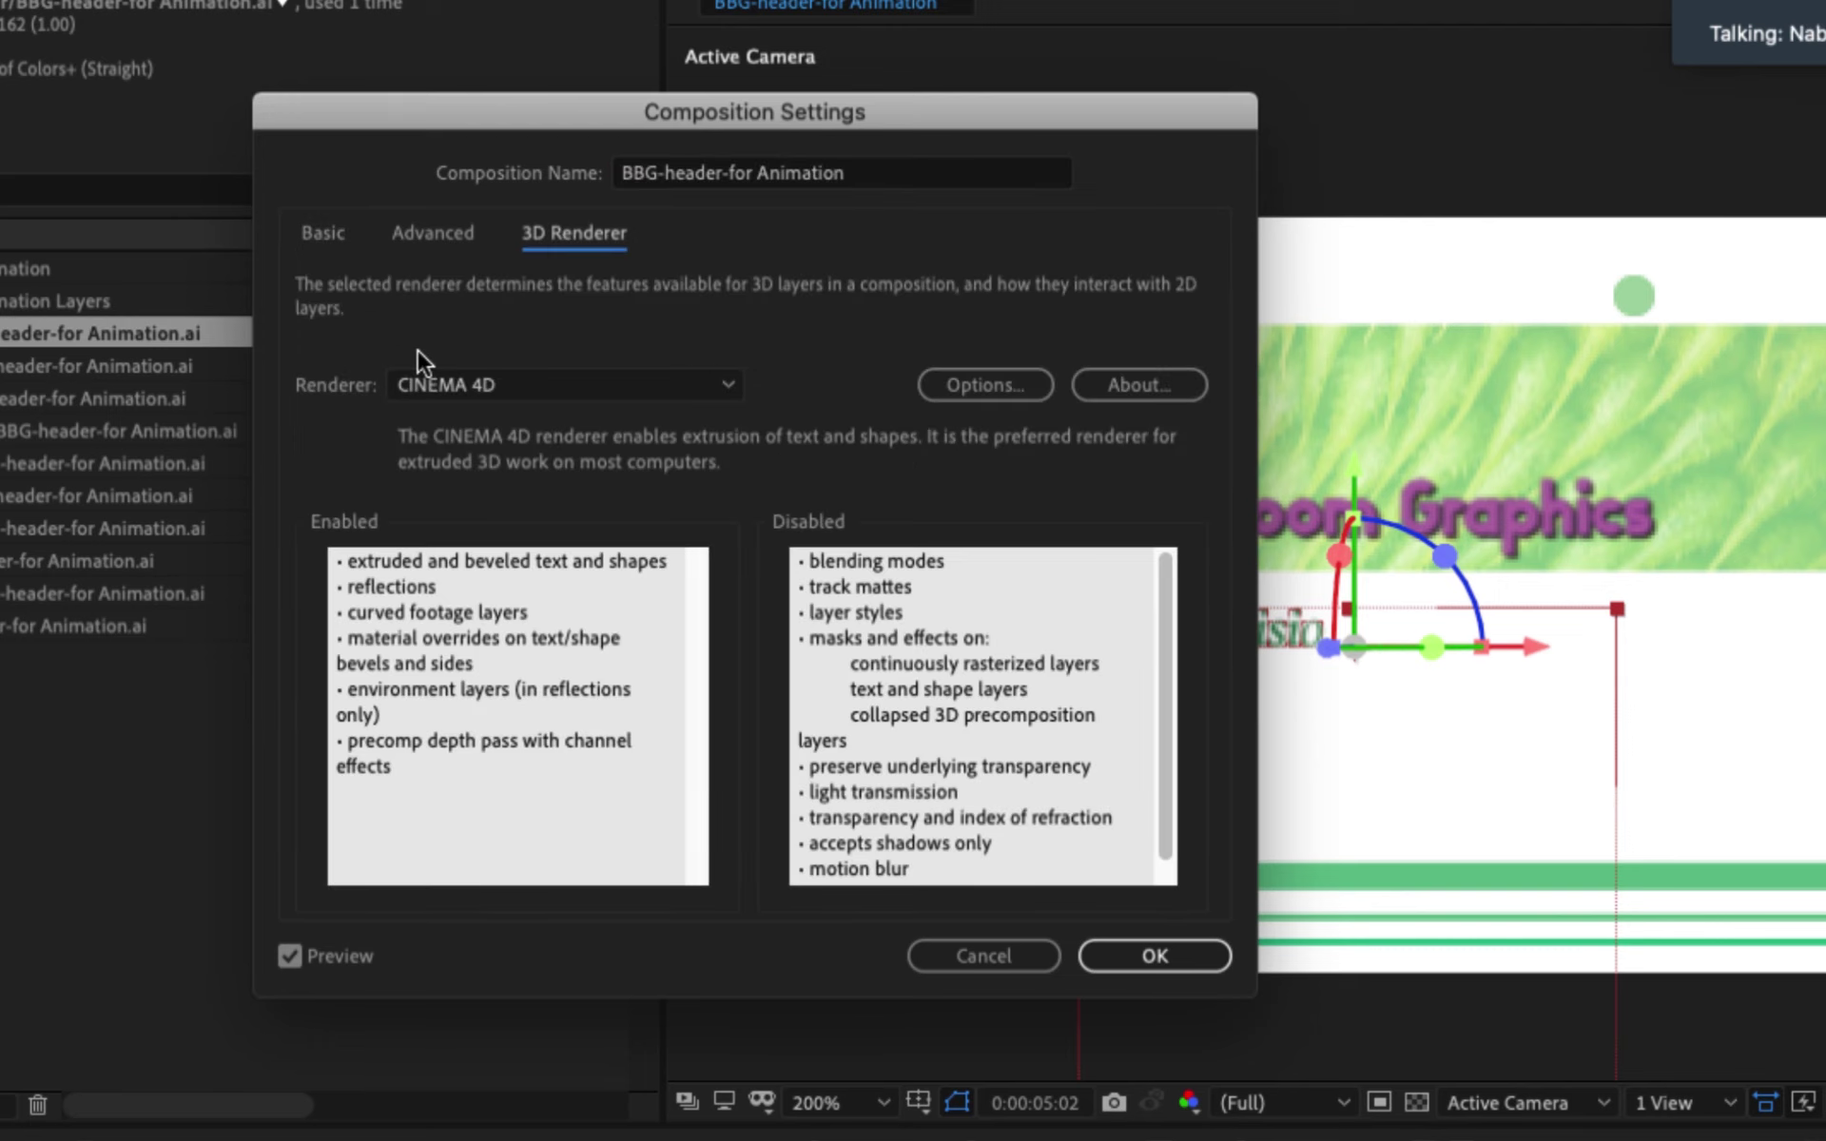
{"action": "left_click", "coordinate": [732, 382]}
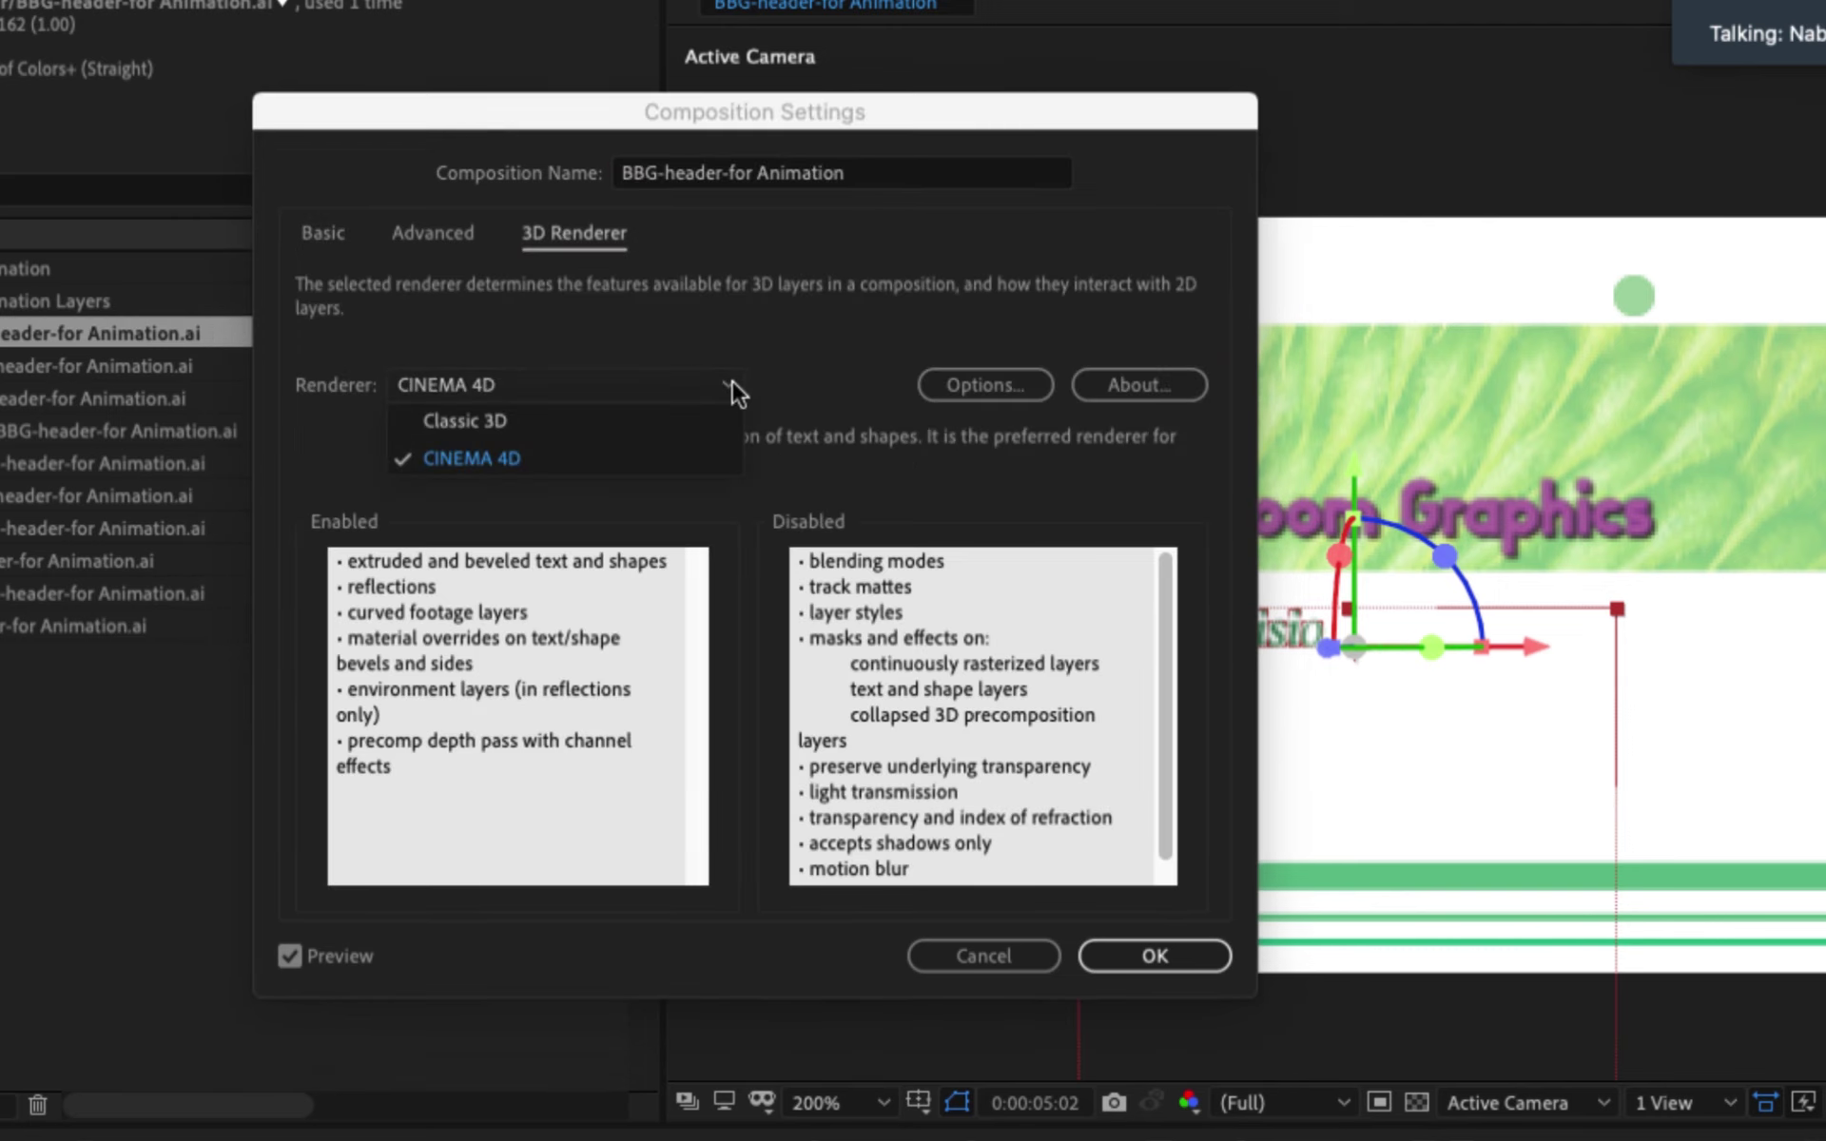
{"action": "left_click", "coordinate": [451, 421]}
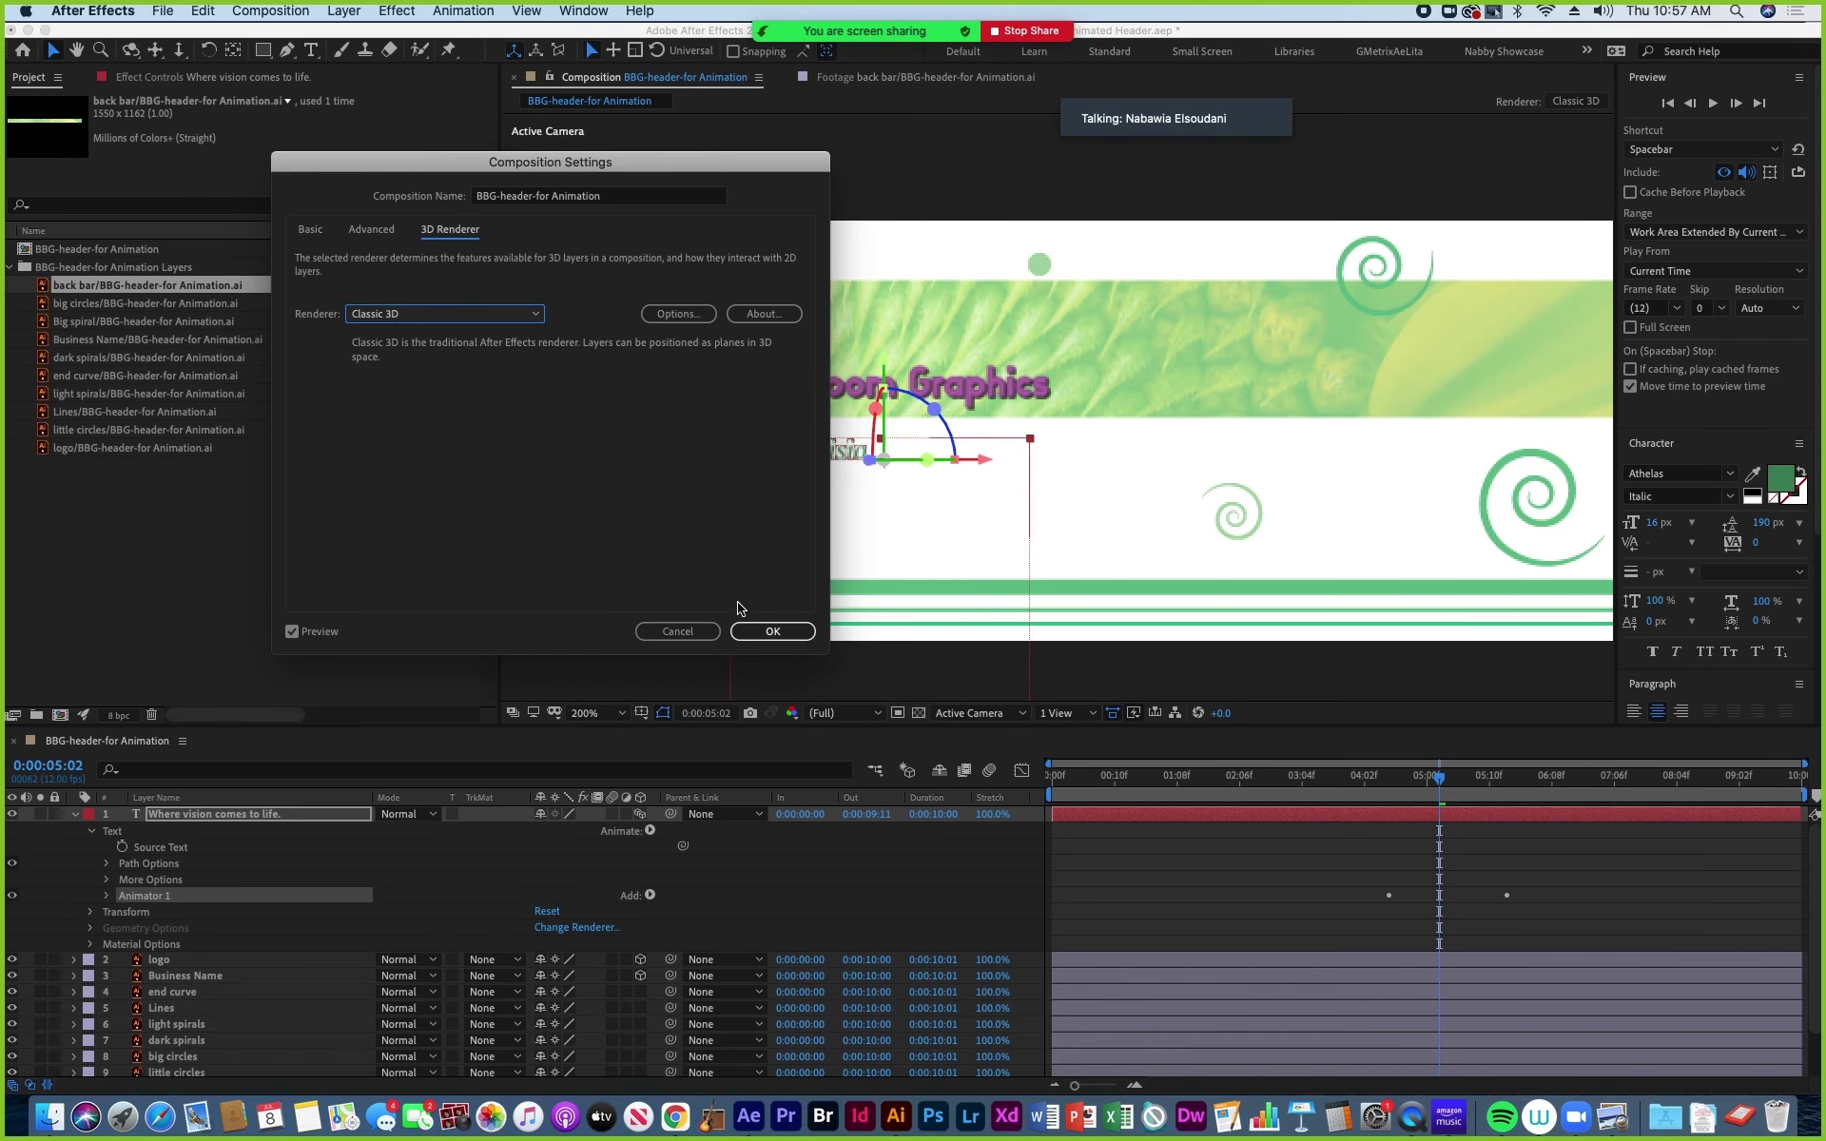
{"action": "left_click", "coordinate": [772, 631]}
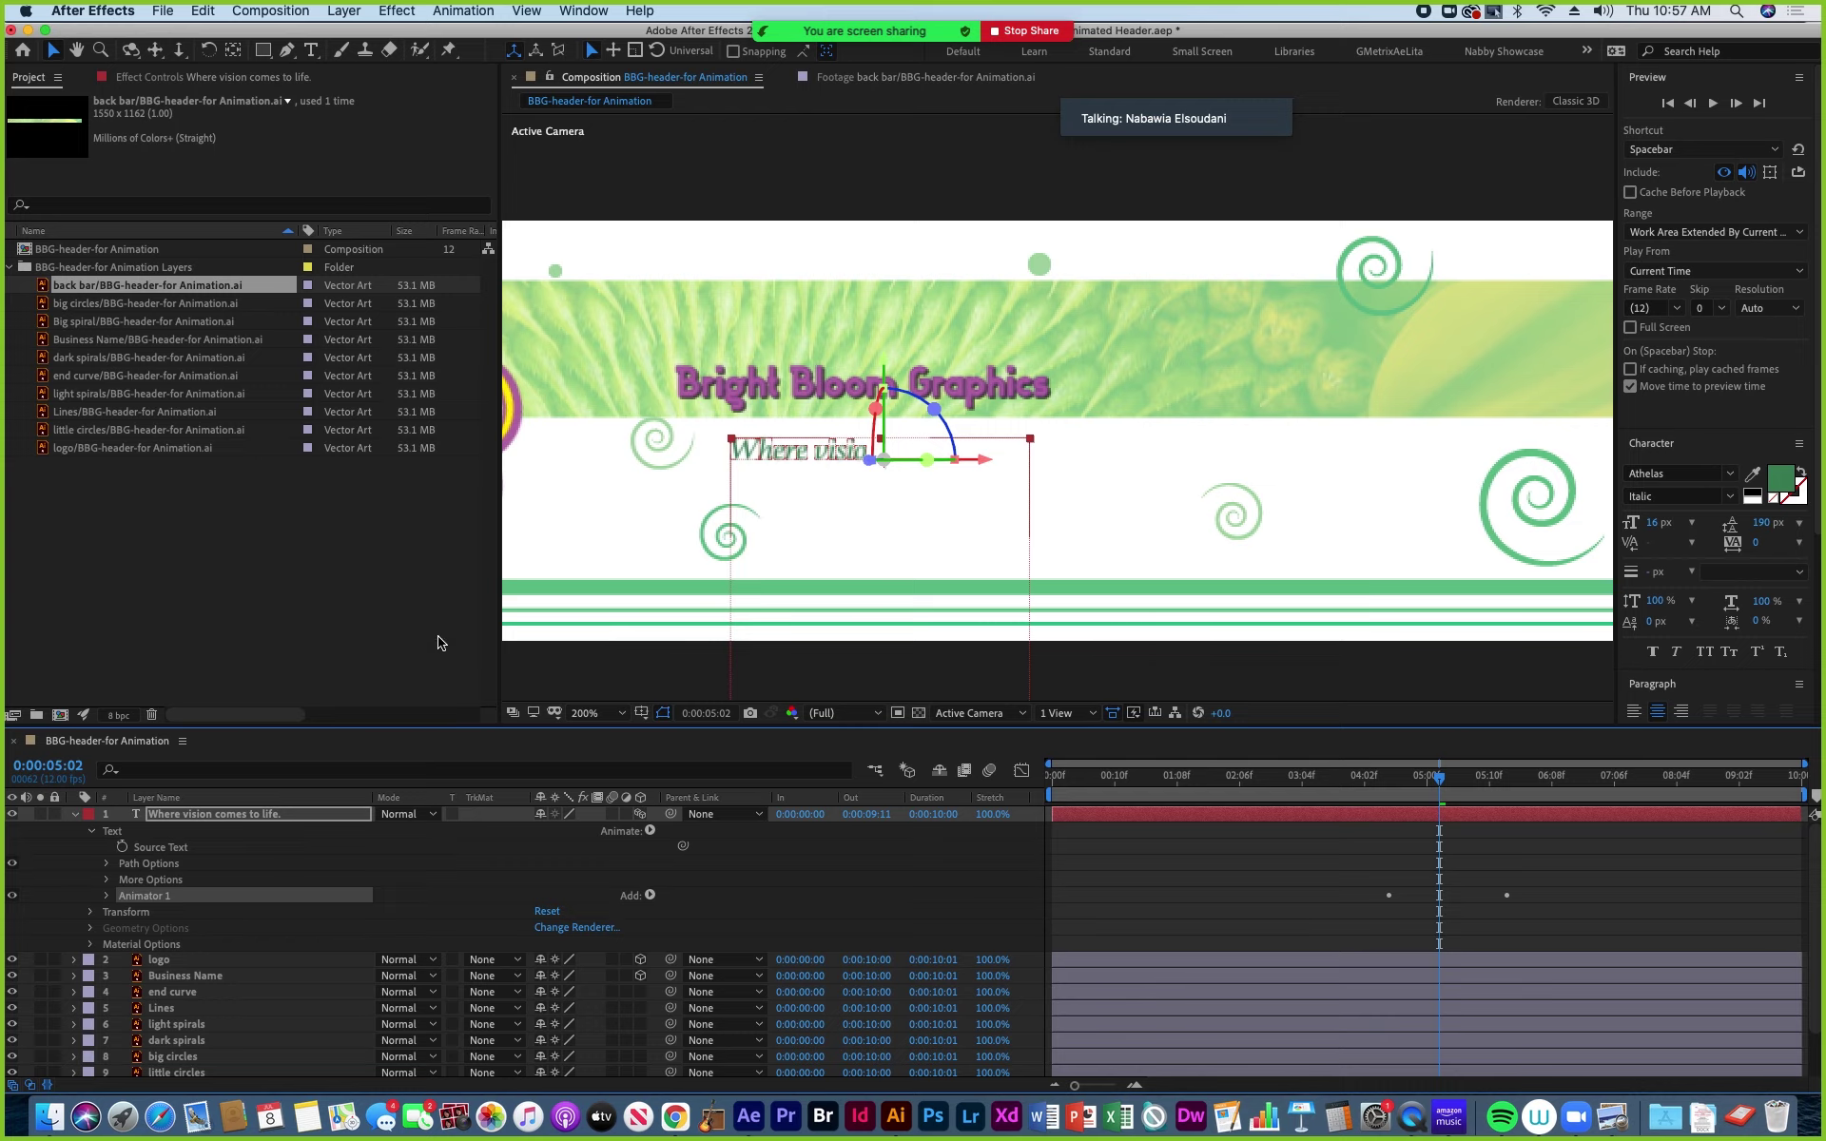
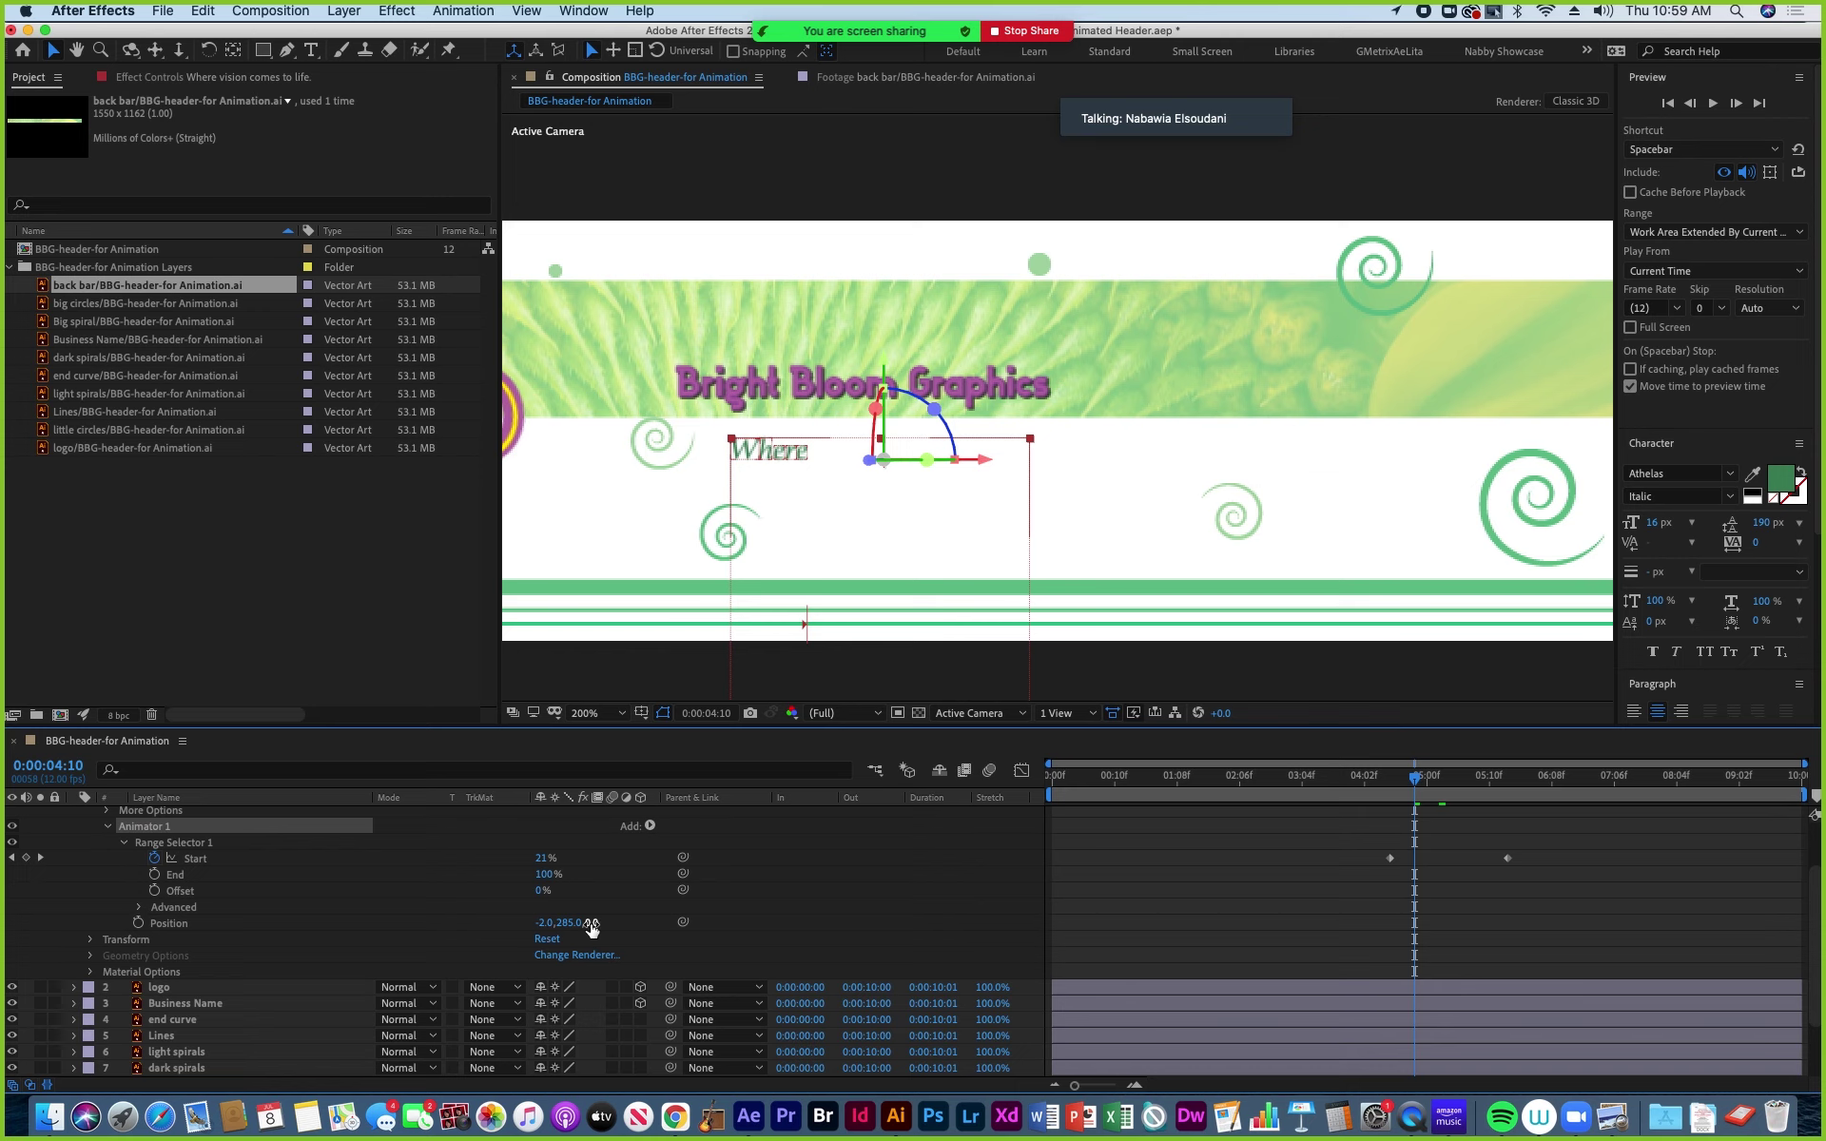
Set the tagline's Animator 1 position to 126, 209, -807 and scrub around 0:00:04:11 to check how the characters move.
{"action": "left_click_drag", "start_coordinate": [591, 927], "coordinate": [374, 930]}
{"action": "left_click_drag", "start_coordinate": [593, 930], "coordinate": [423, 930]}
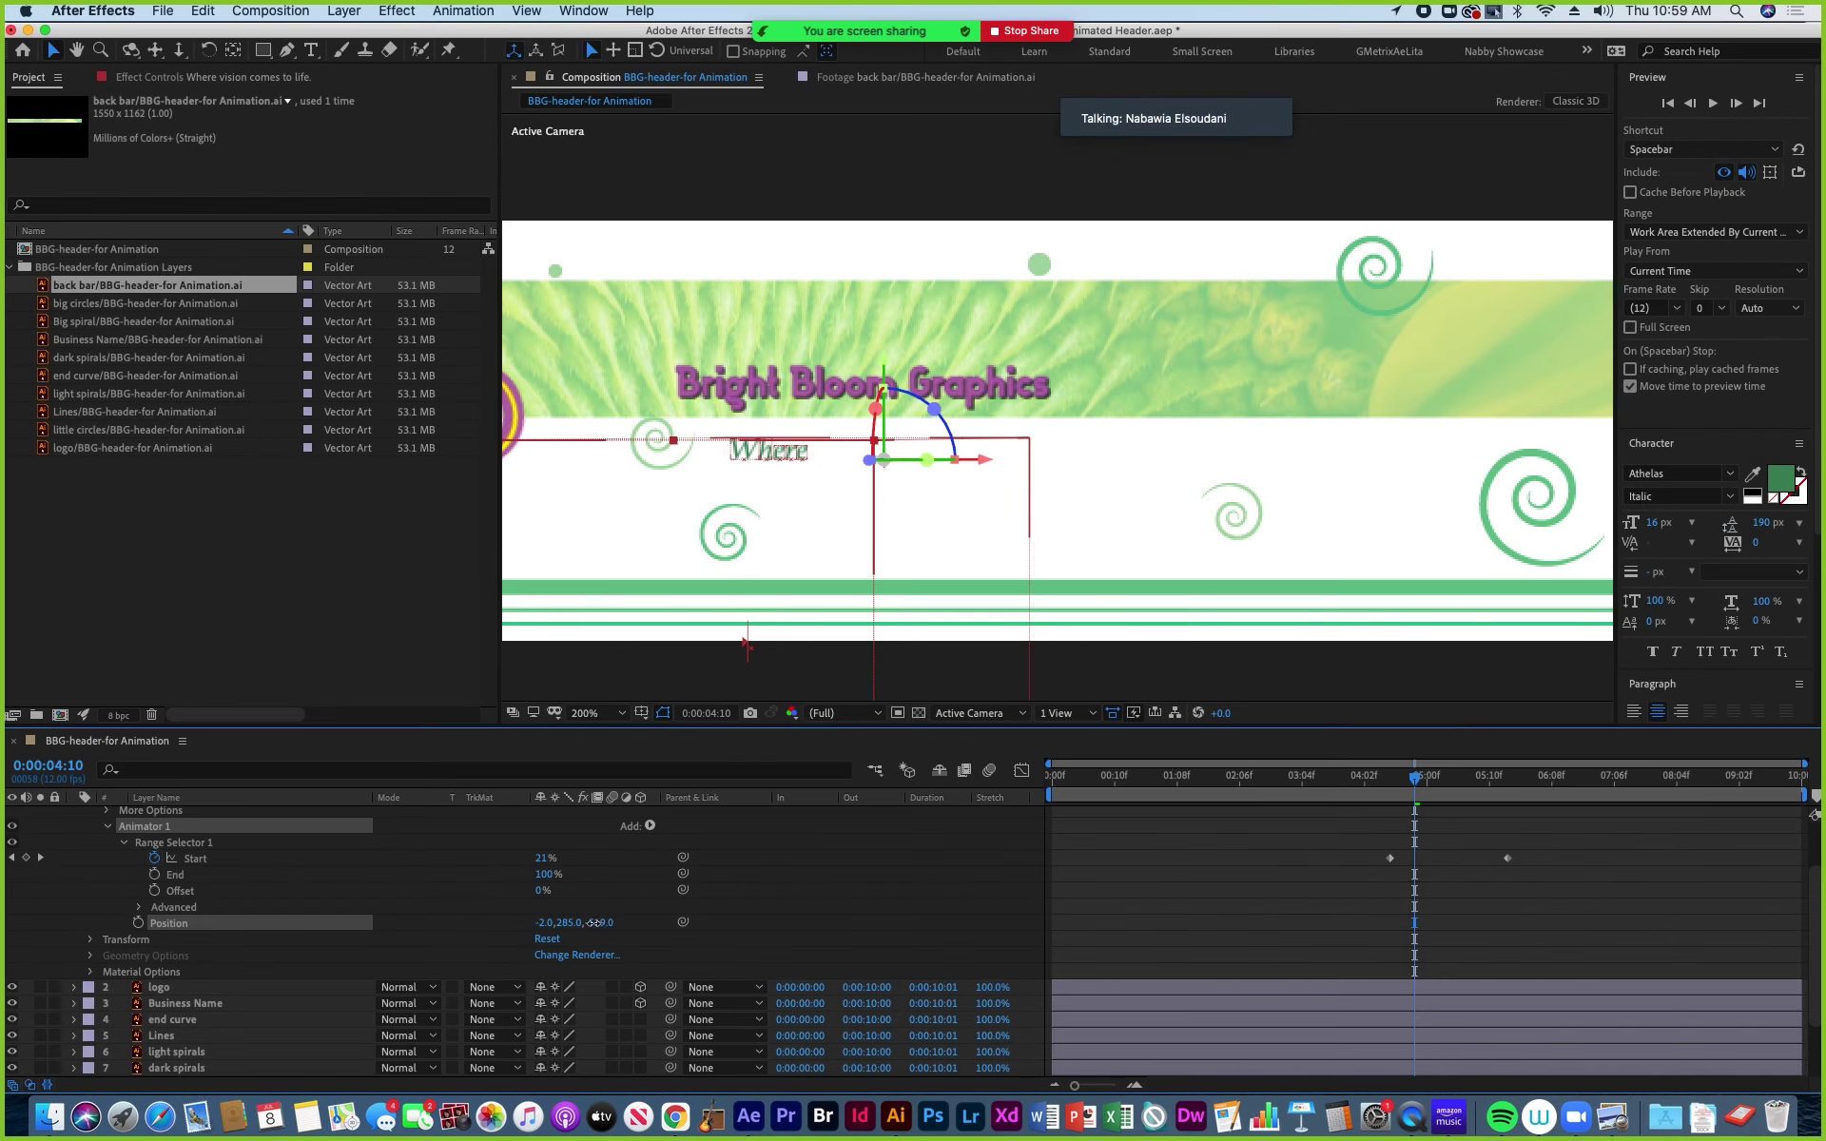
{"action": "mouse_move", "coordinate": [593, 923]}
{"action": "left_mouse_down"}
{"action": "mouse_move", "coordinate": [529, 929]}
{"action": "mouse_move", "coordinate": [599, 923]}
{"action": "mouse_move", "coordinate": [535, 929]}
{"action": "mouse_move", "coordinate": [576, 929]}
{"action": "left_mouse_up"}
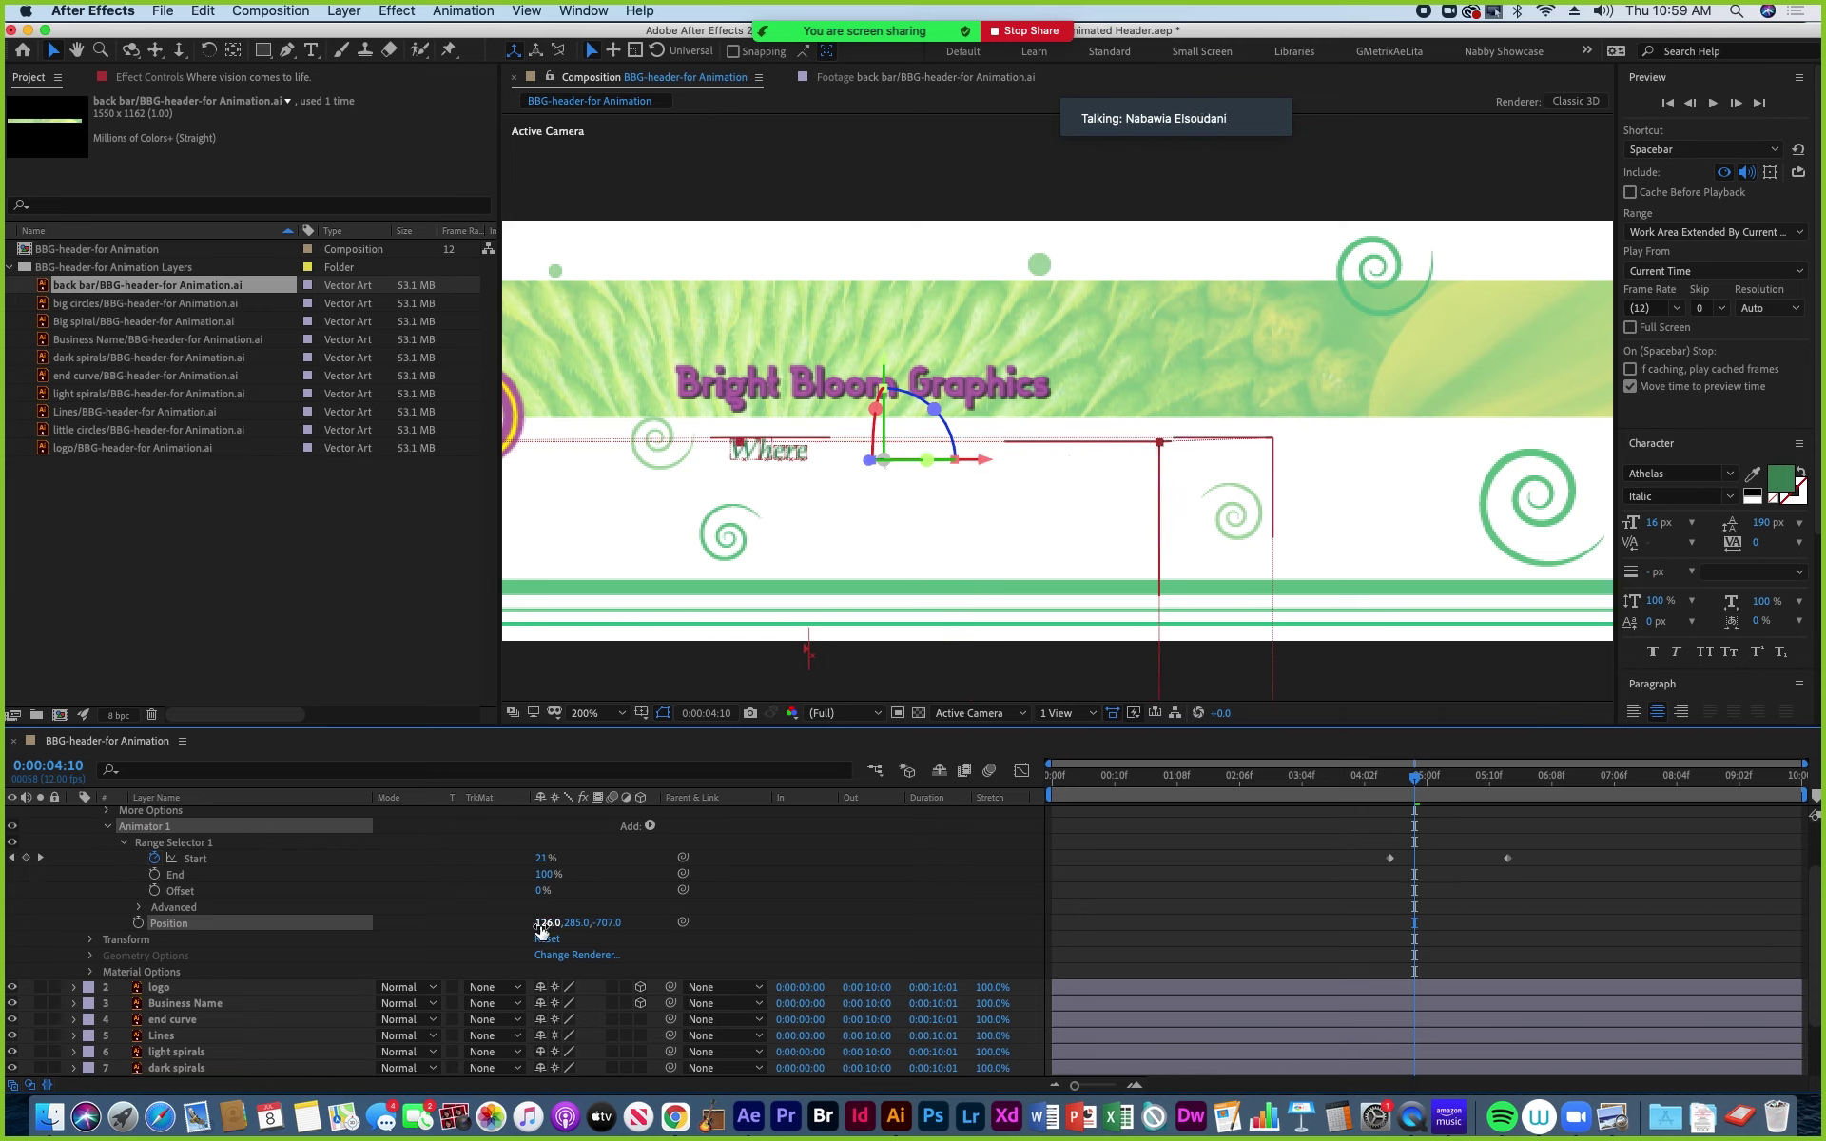
{"action": "left_click_drag", "start_coordinate": [607, 923], "coordinate": [545, 941]}
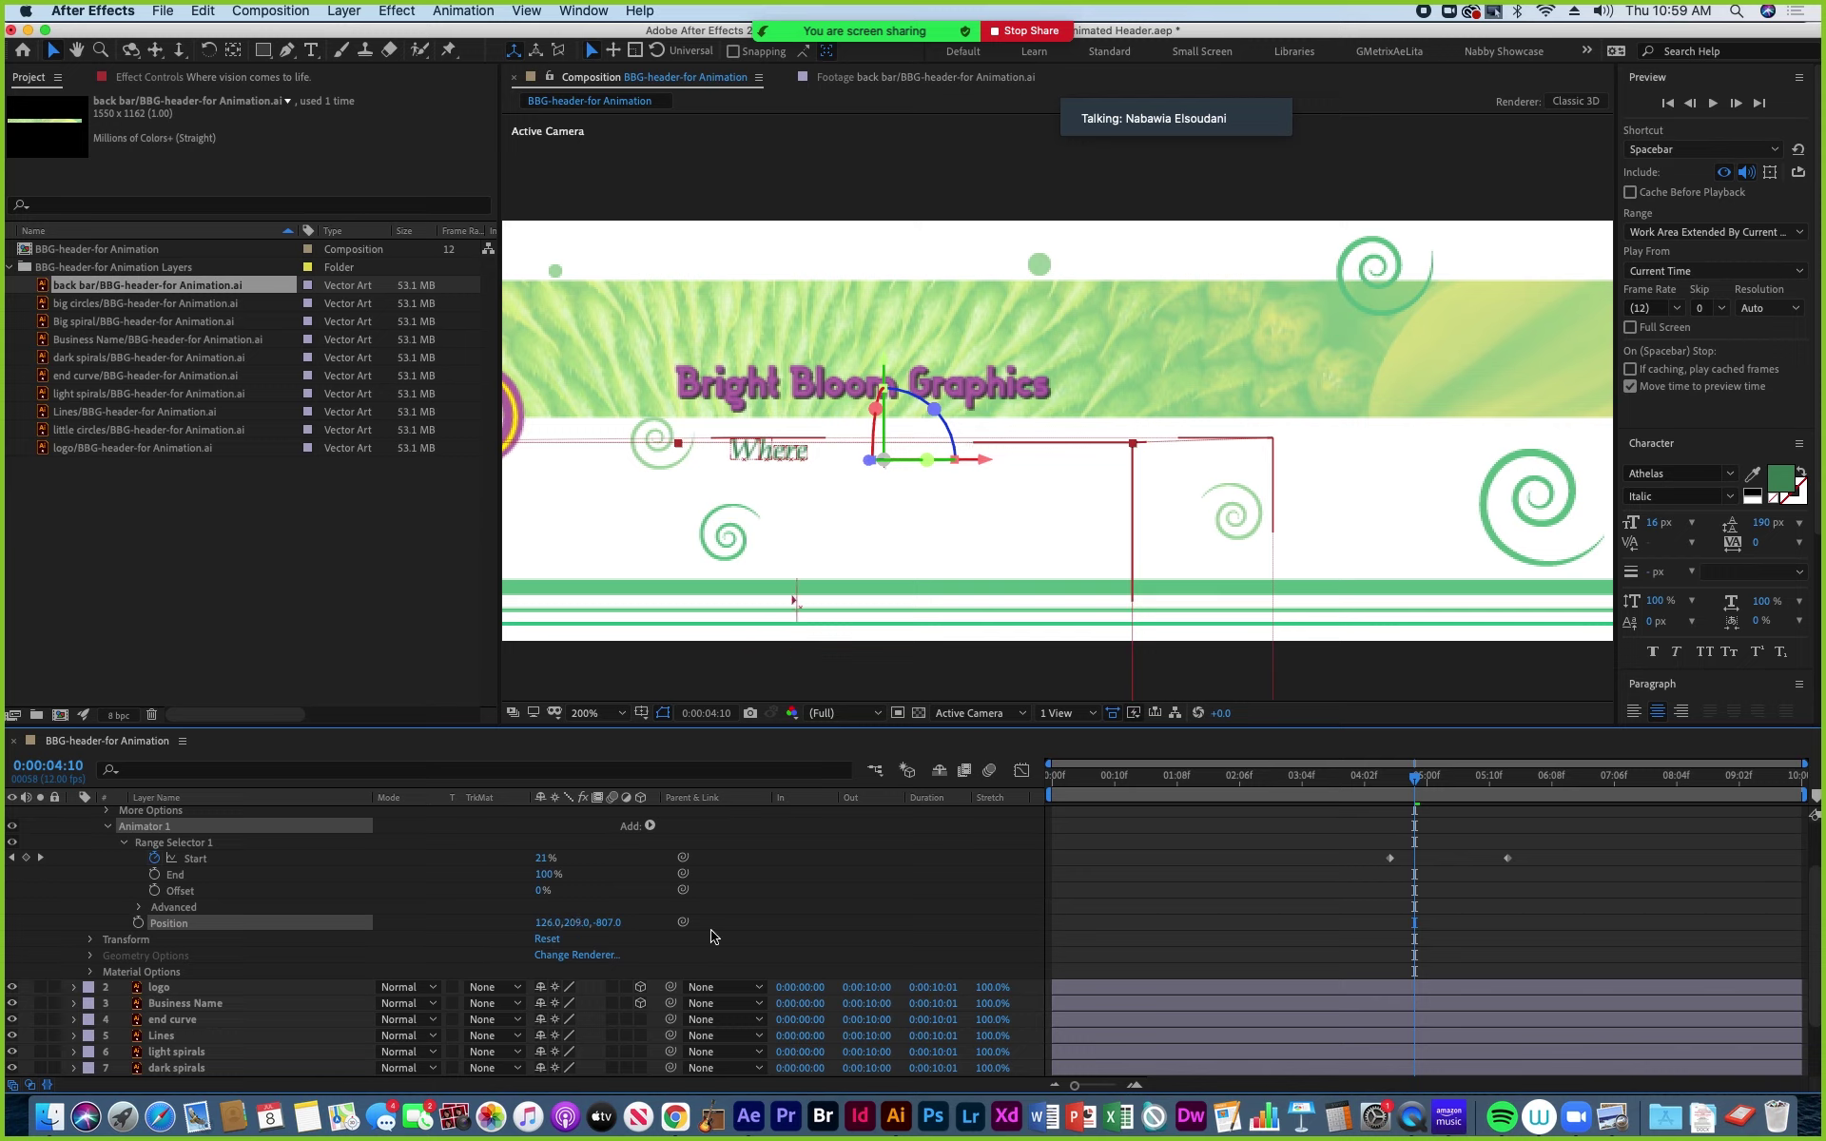
{"action": "left_click_drag", "start_coordinate": [1380, 787], "coordinate": [1420, 799]}
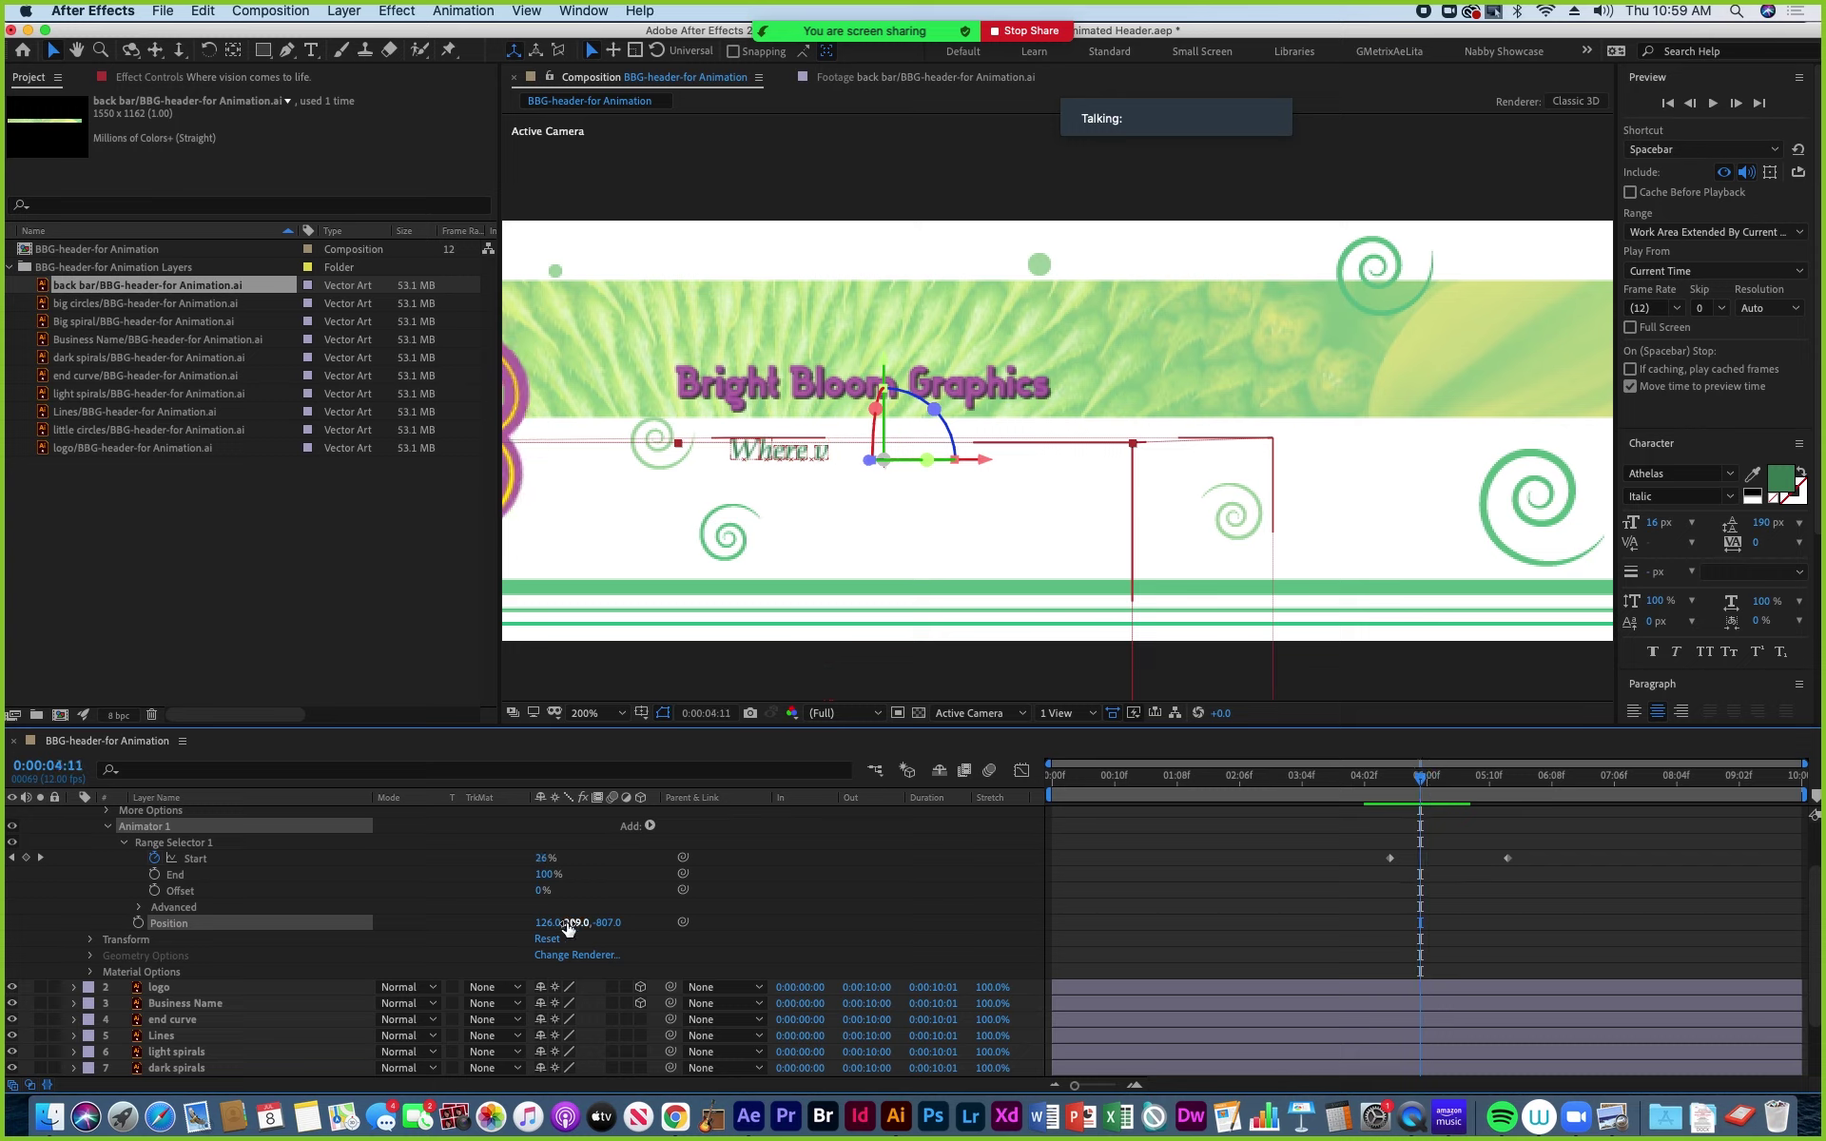
Set Animator 1's Position on the tagline text to about 257, -7, -1989 so the unrevealed letters sit outside the frame.
{"action": "left_click_drag", "start_coordinate": [608, 922], "coordinate": [399, 933]}
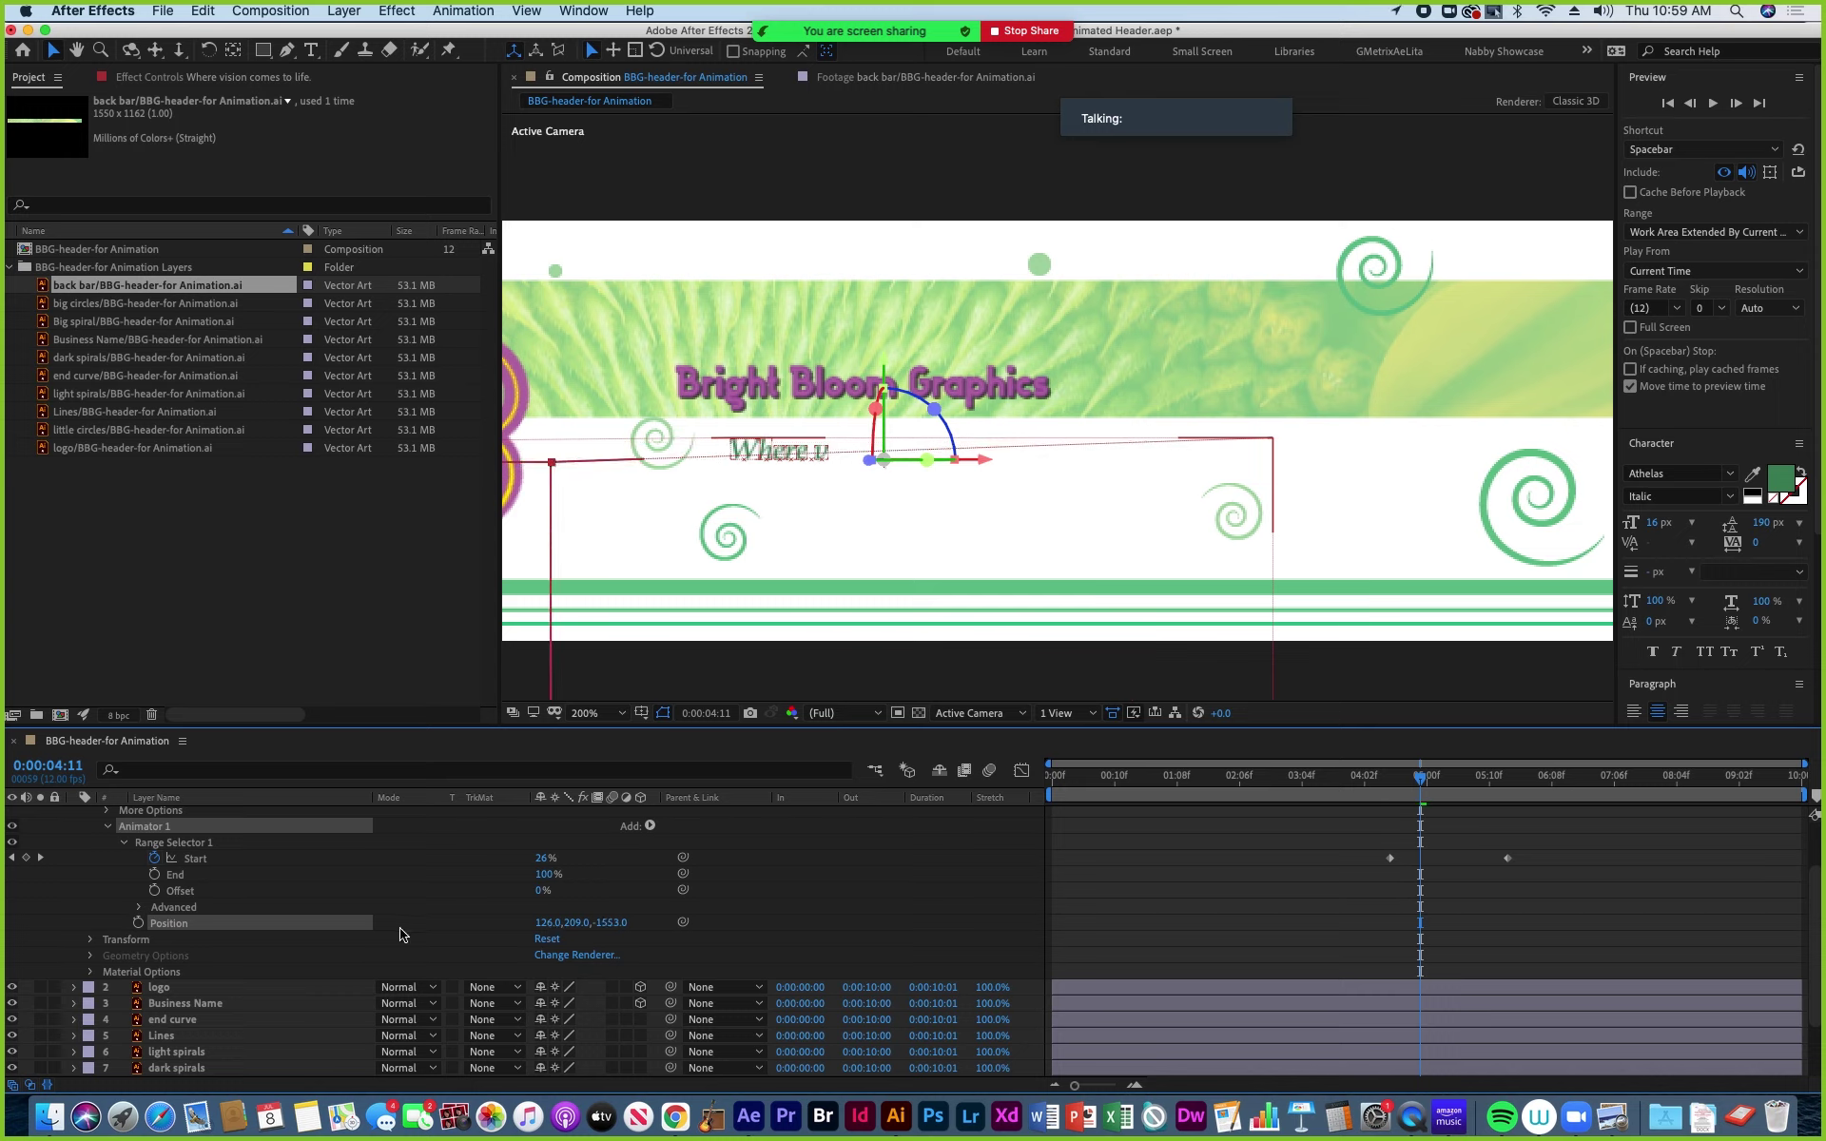
{"action": "left_click_drag", "start_coordinate": [544, 928], "coordinate": [629, 925]}
{"action": "left_click_drag", "start_coordinate": [483, 937], "coordinate": [366, 940]}
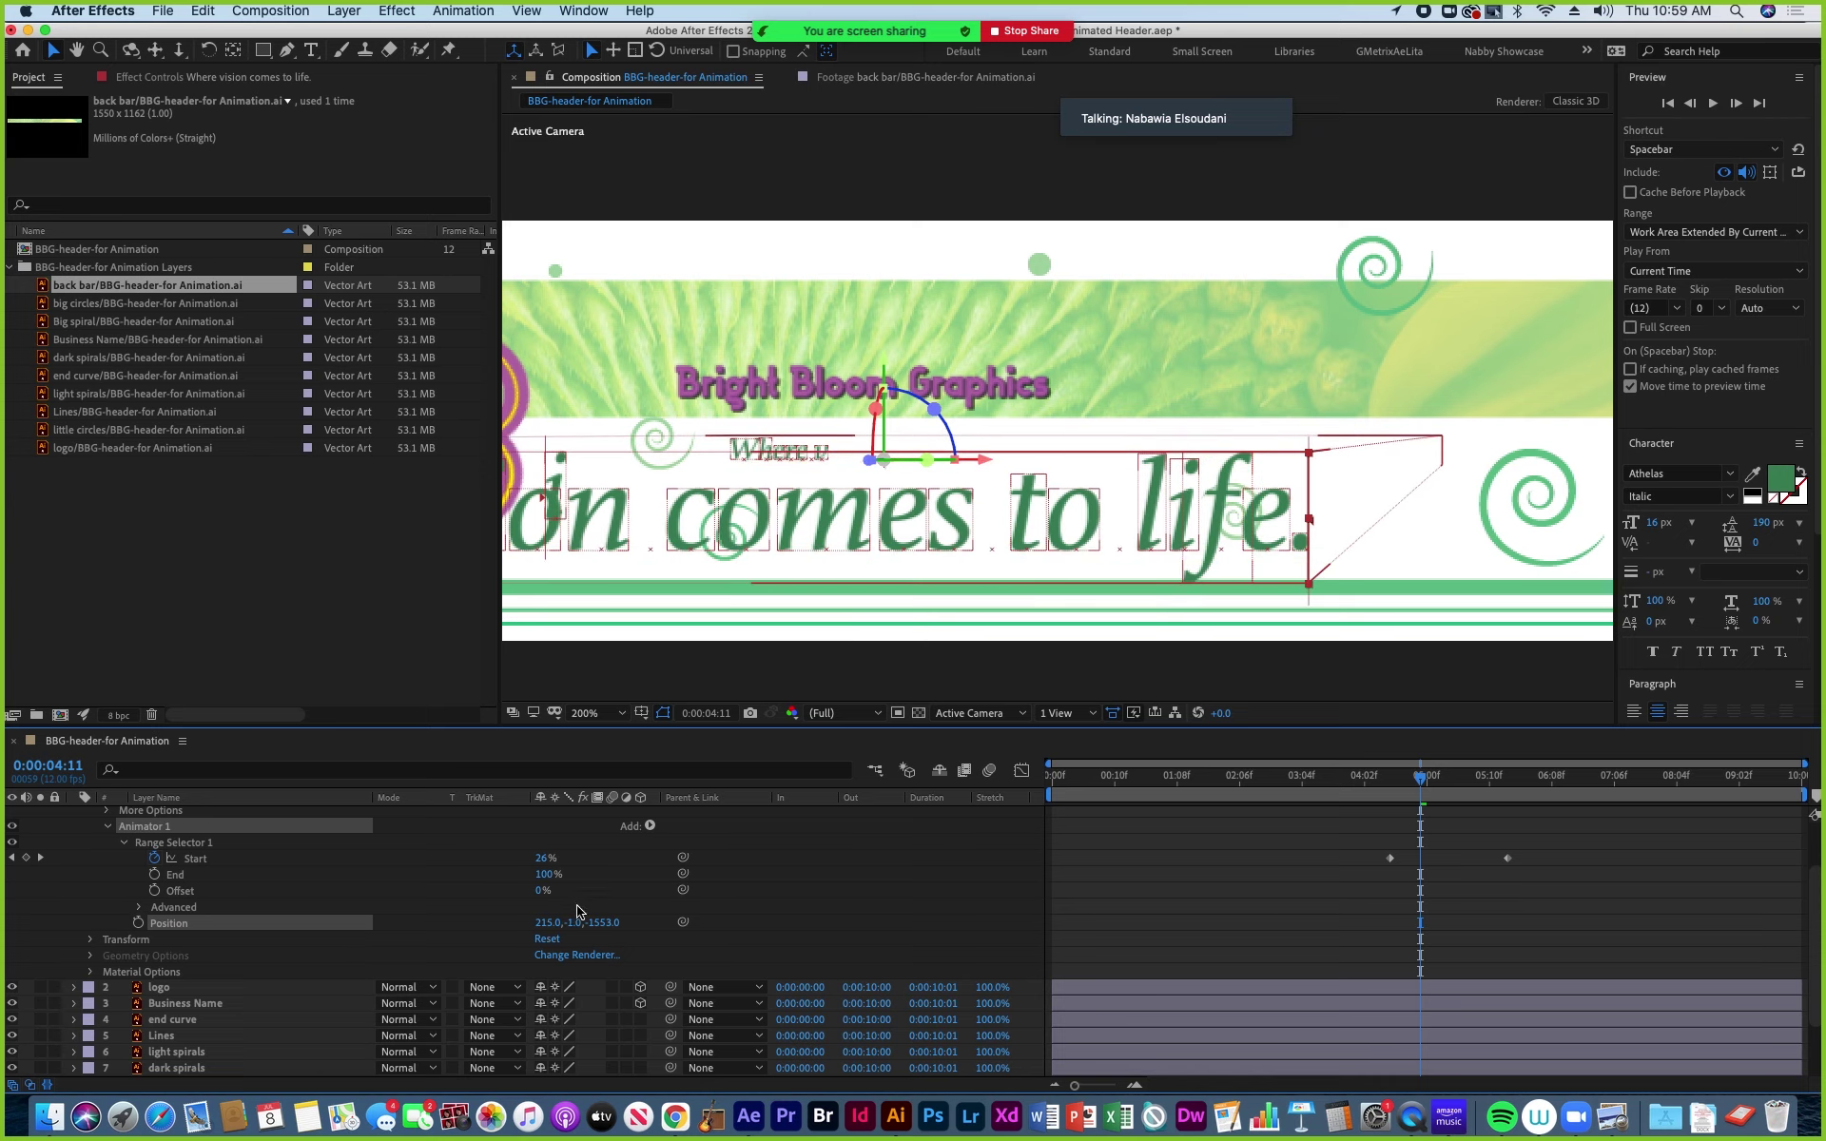
{"action": "mouse_move", "coordinate": [605, 928]}
{"action": "left_mouse_down"}
{"action": "mouse_move", "coordinate": [489, 938]}
{"action": "mouse_move", "coordinate": [583, 925]}
{"action": "left_mouse_up"}
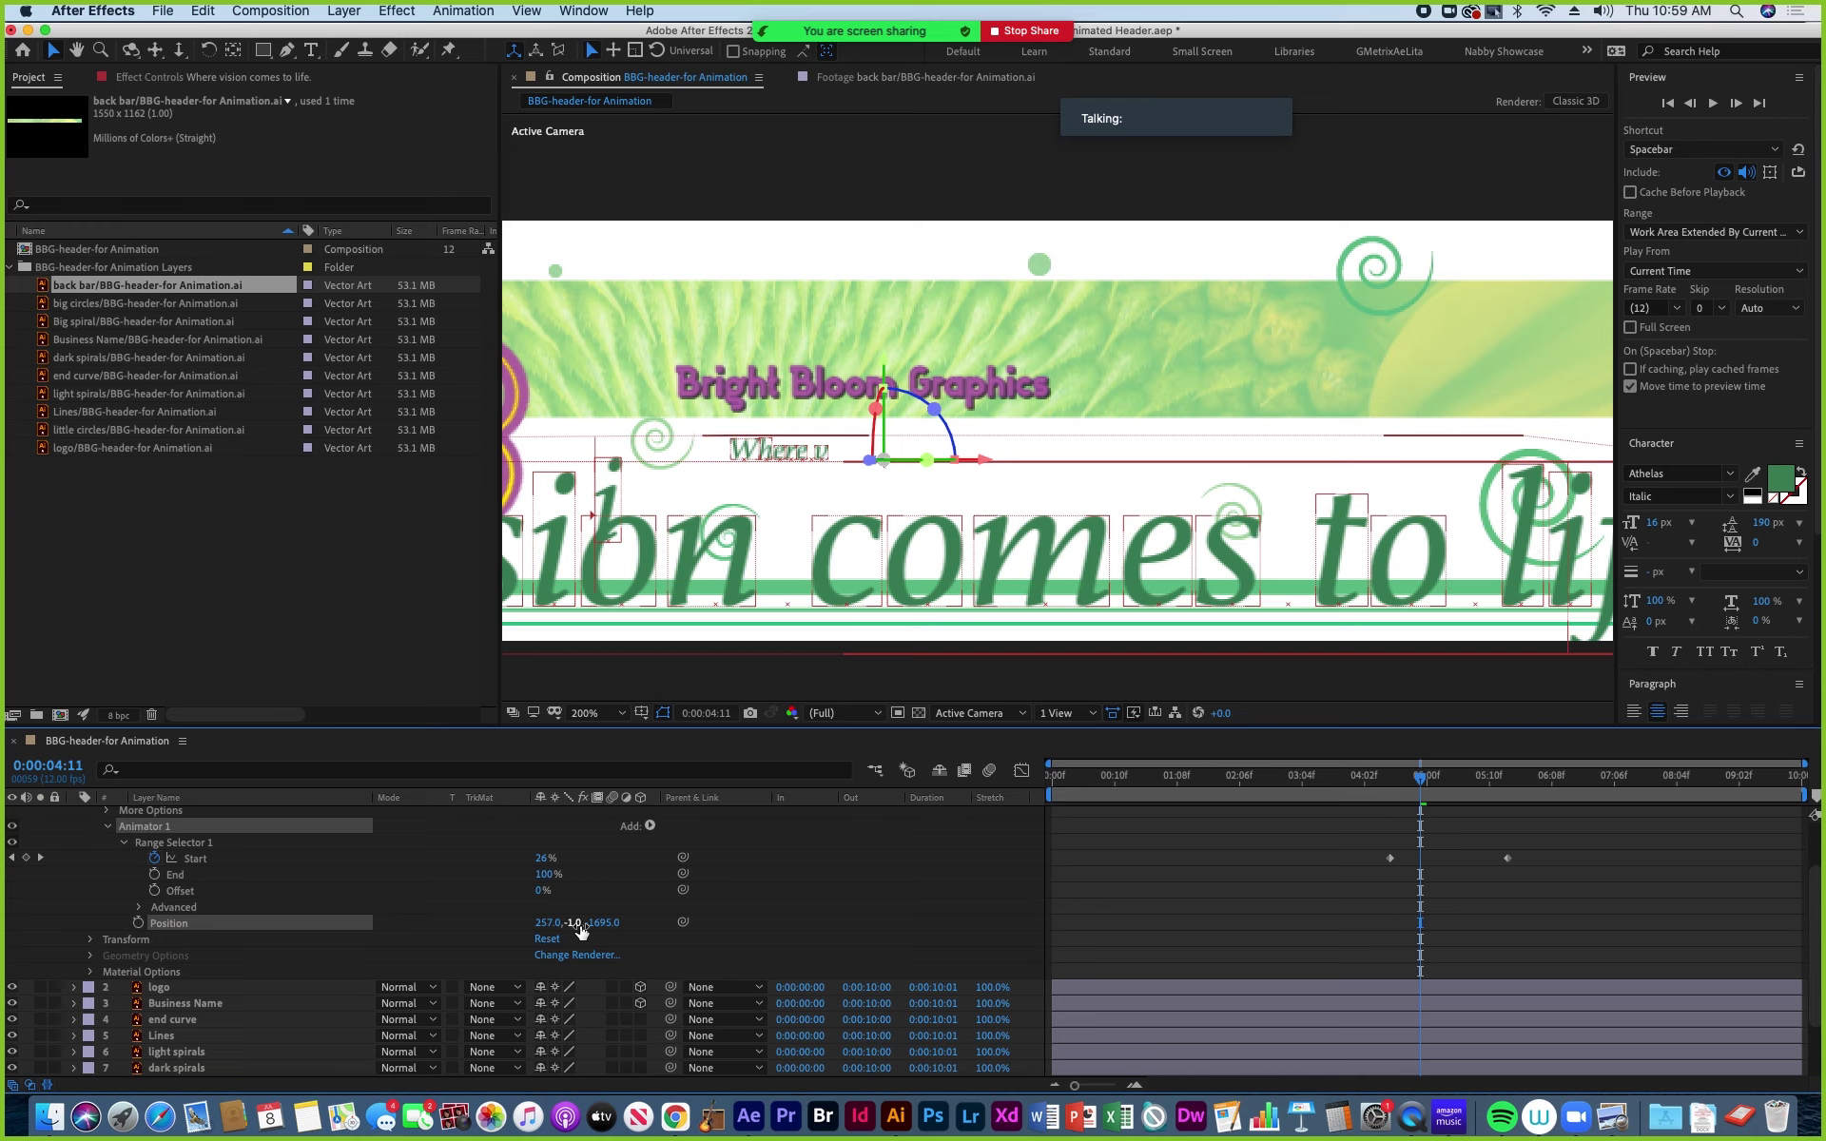
{"action": "left_click_drag", "start_coordinate": [575, 927], "coordinate": [453, 951]}
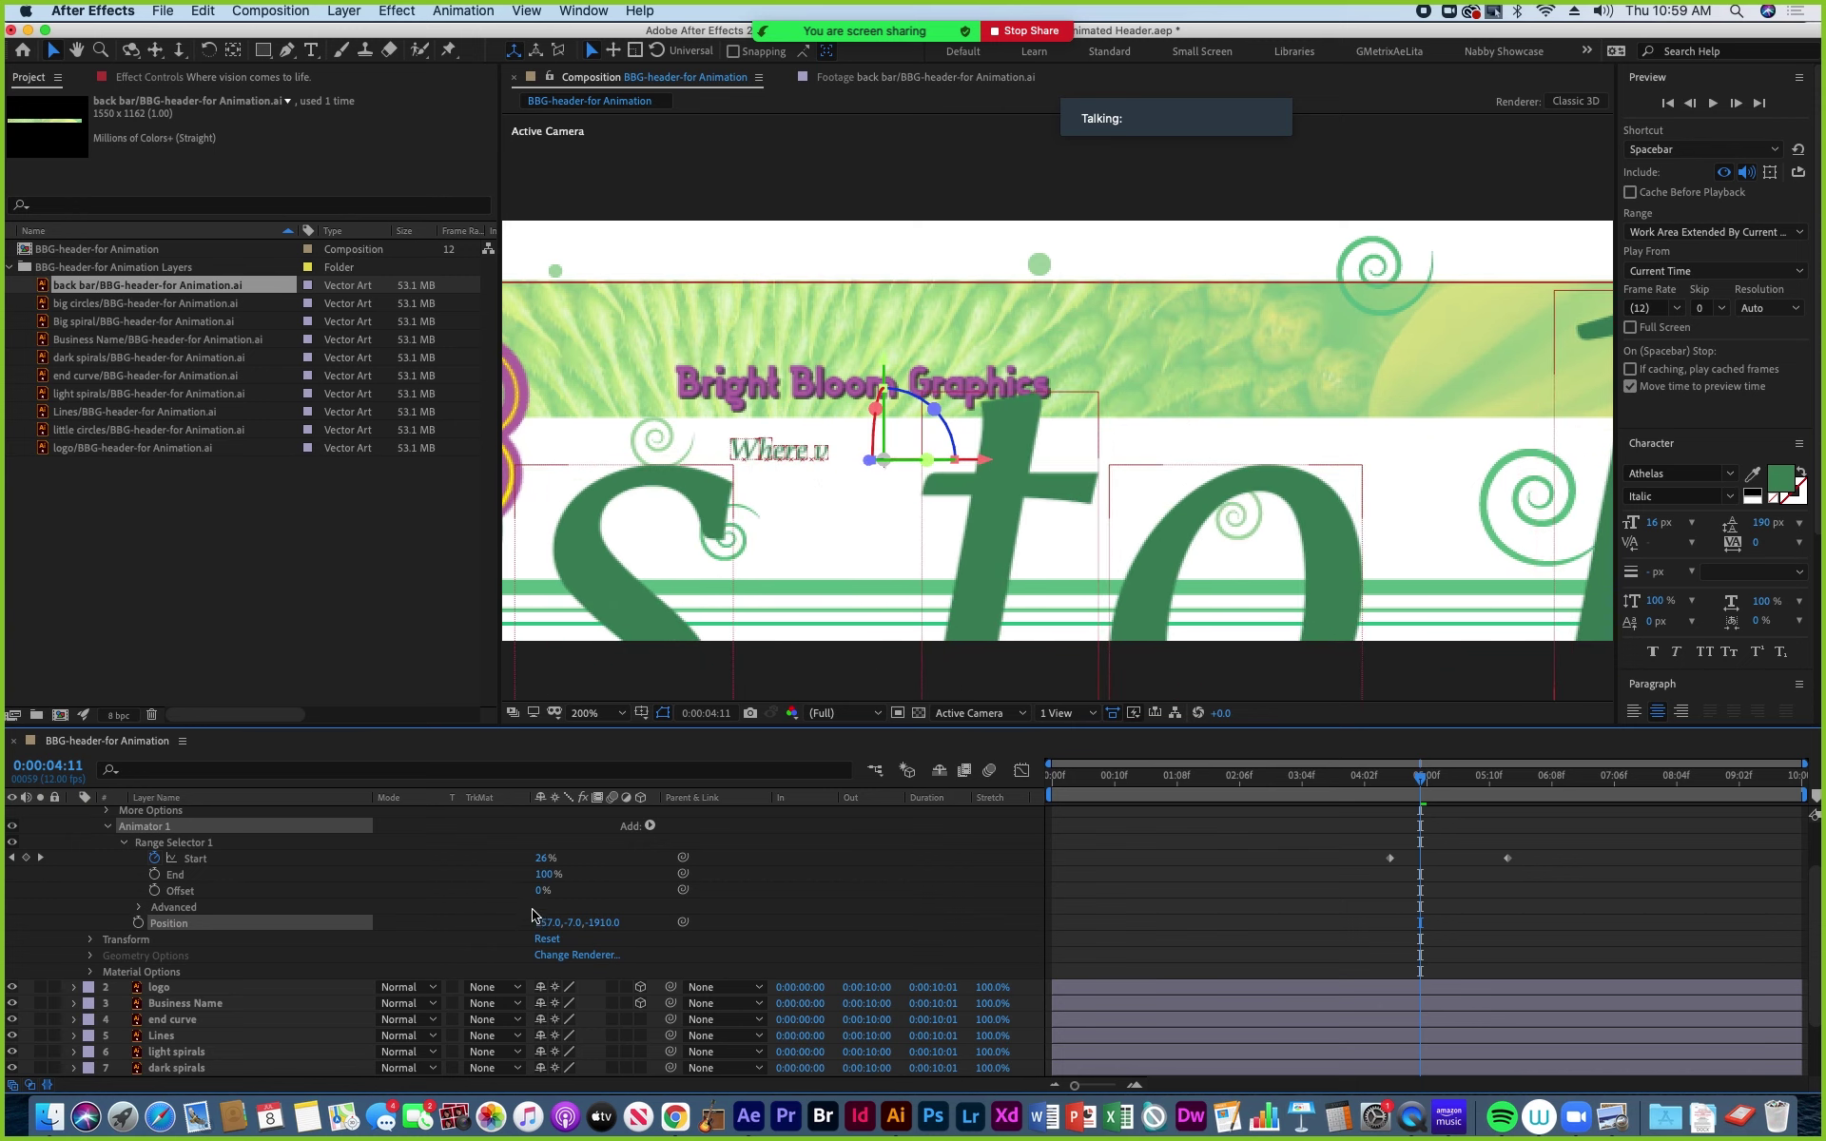
{"action": "left_click_drag", "start_coordinate": [602, 932], "coordinate": [558, 941]}
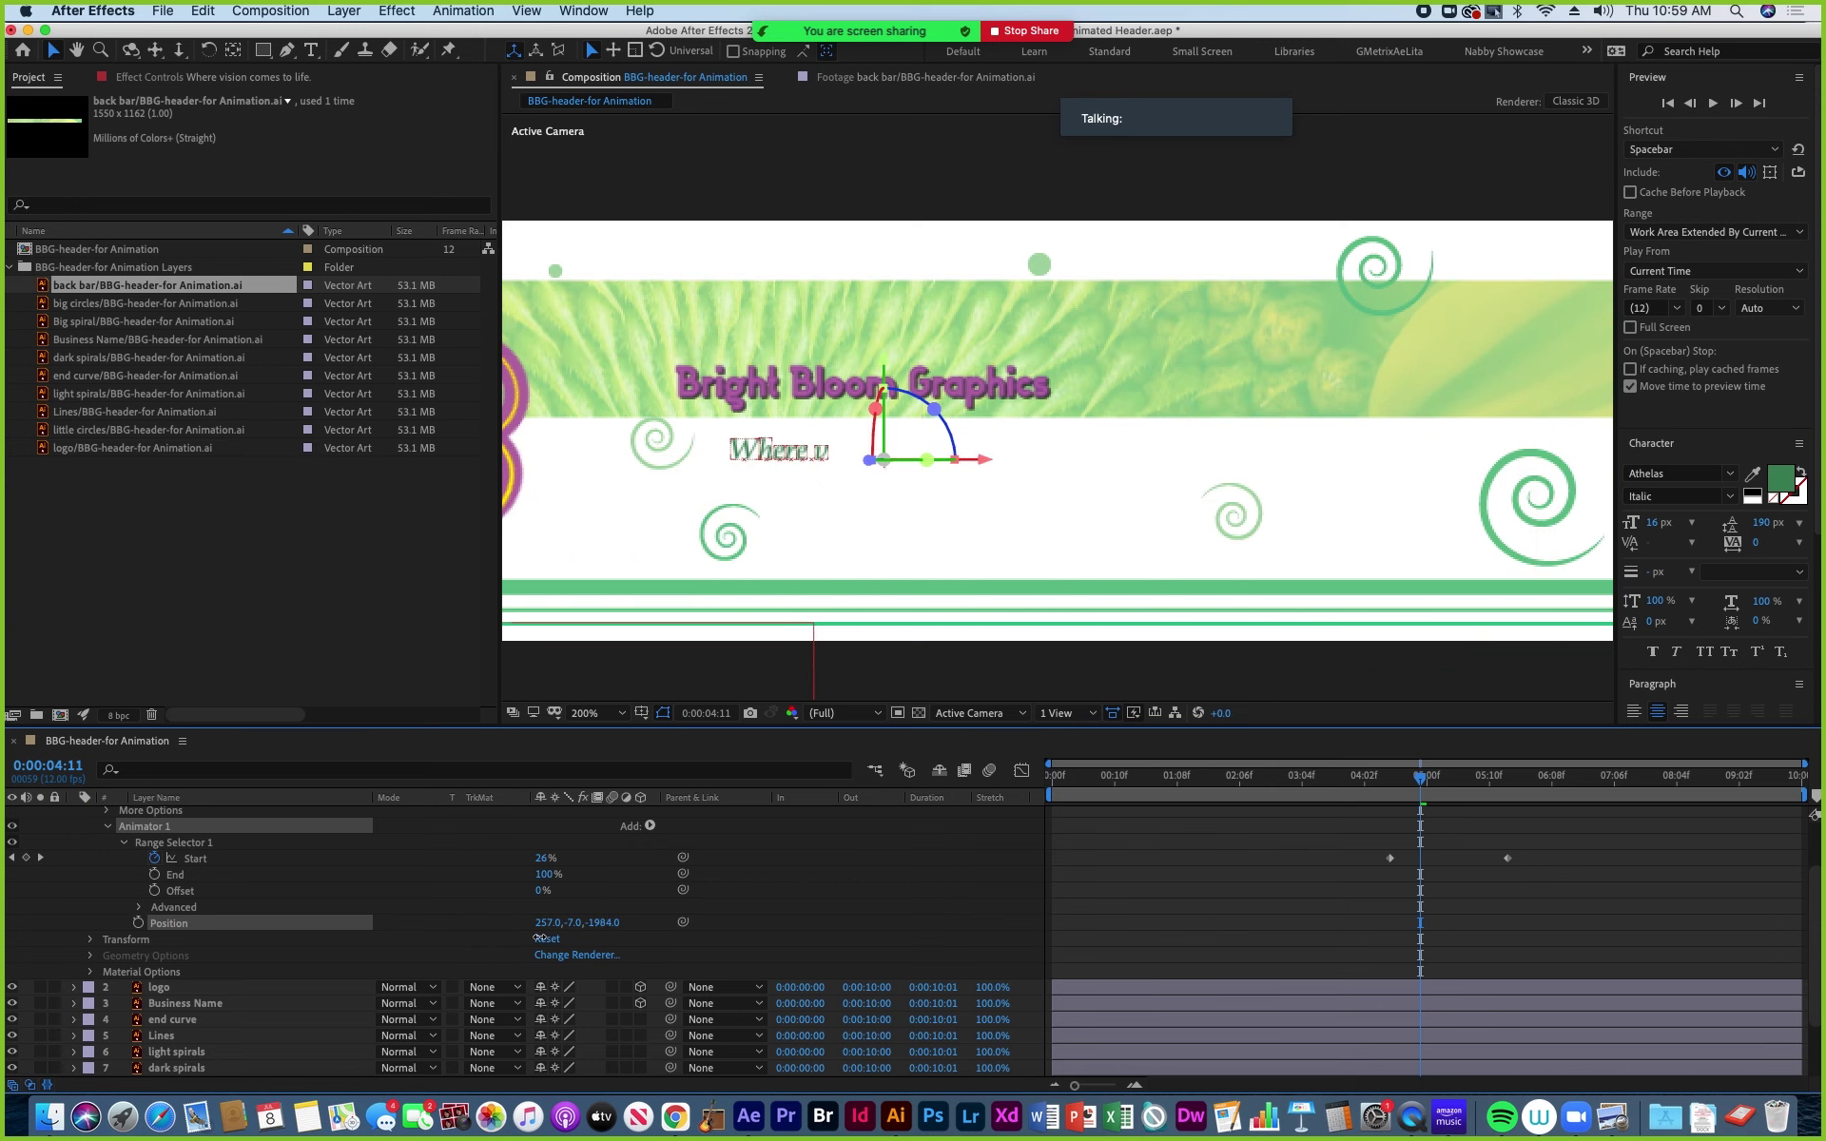
Move the closing Start keyframe of Range Selector 1 to about 0:00:06:09 and preview the tagline reveal.
{"action": "left_click_drag", "start_coordinate": [1419, 778], "coordinate": [1559, 858]}
{"action": "left_click_drag", "start_coordinate": [1511, 787], "coordinate": [1358, 794]}
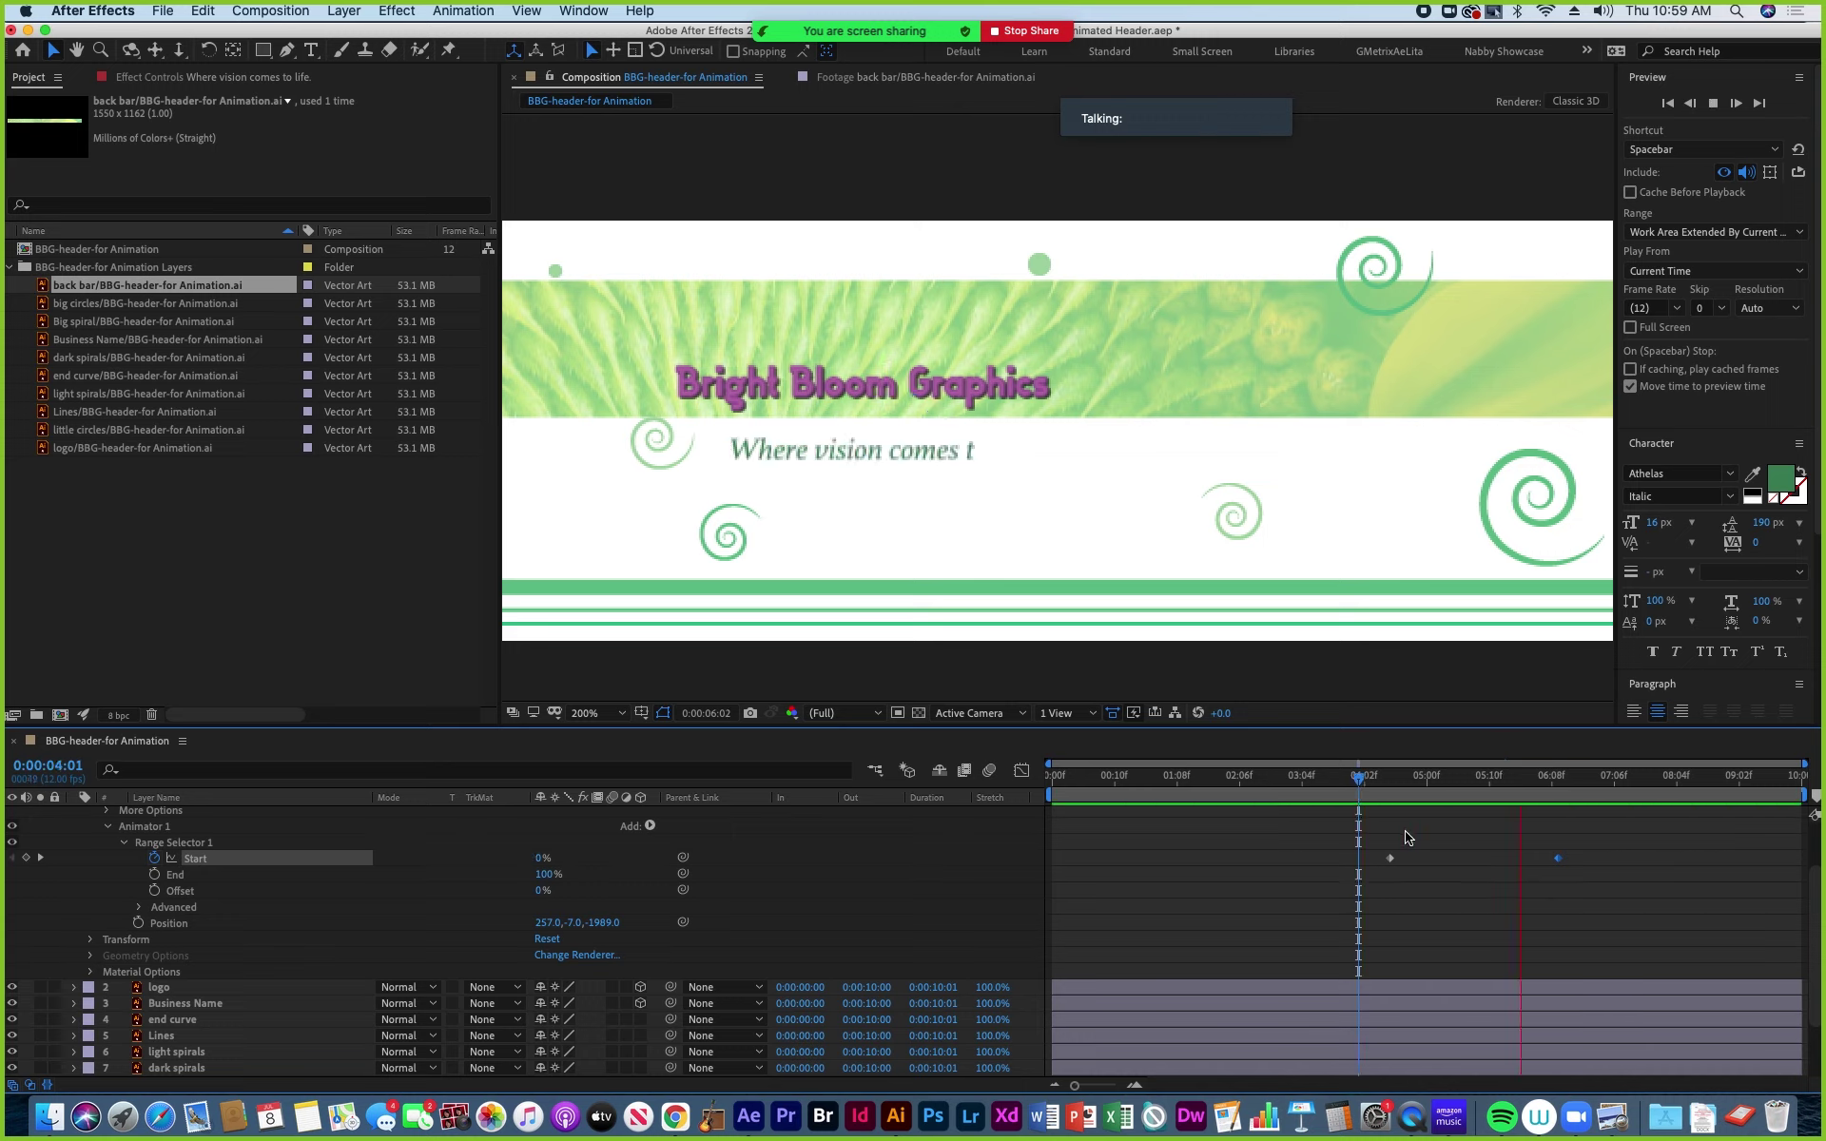
{"action": "key", "text": "space"}
{"action": "left_click_drag", "start_coordinate": [1453, 792], "coordinate": [1429, 791]}
{"action": "key", "text": "Page_Down"}
{"action": "key", "text": "Page_Down"}
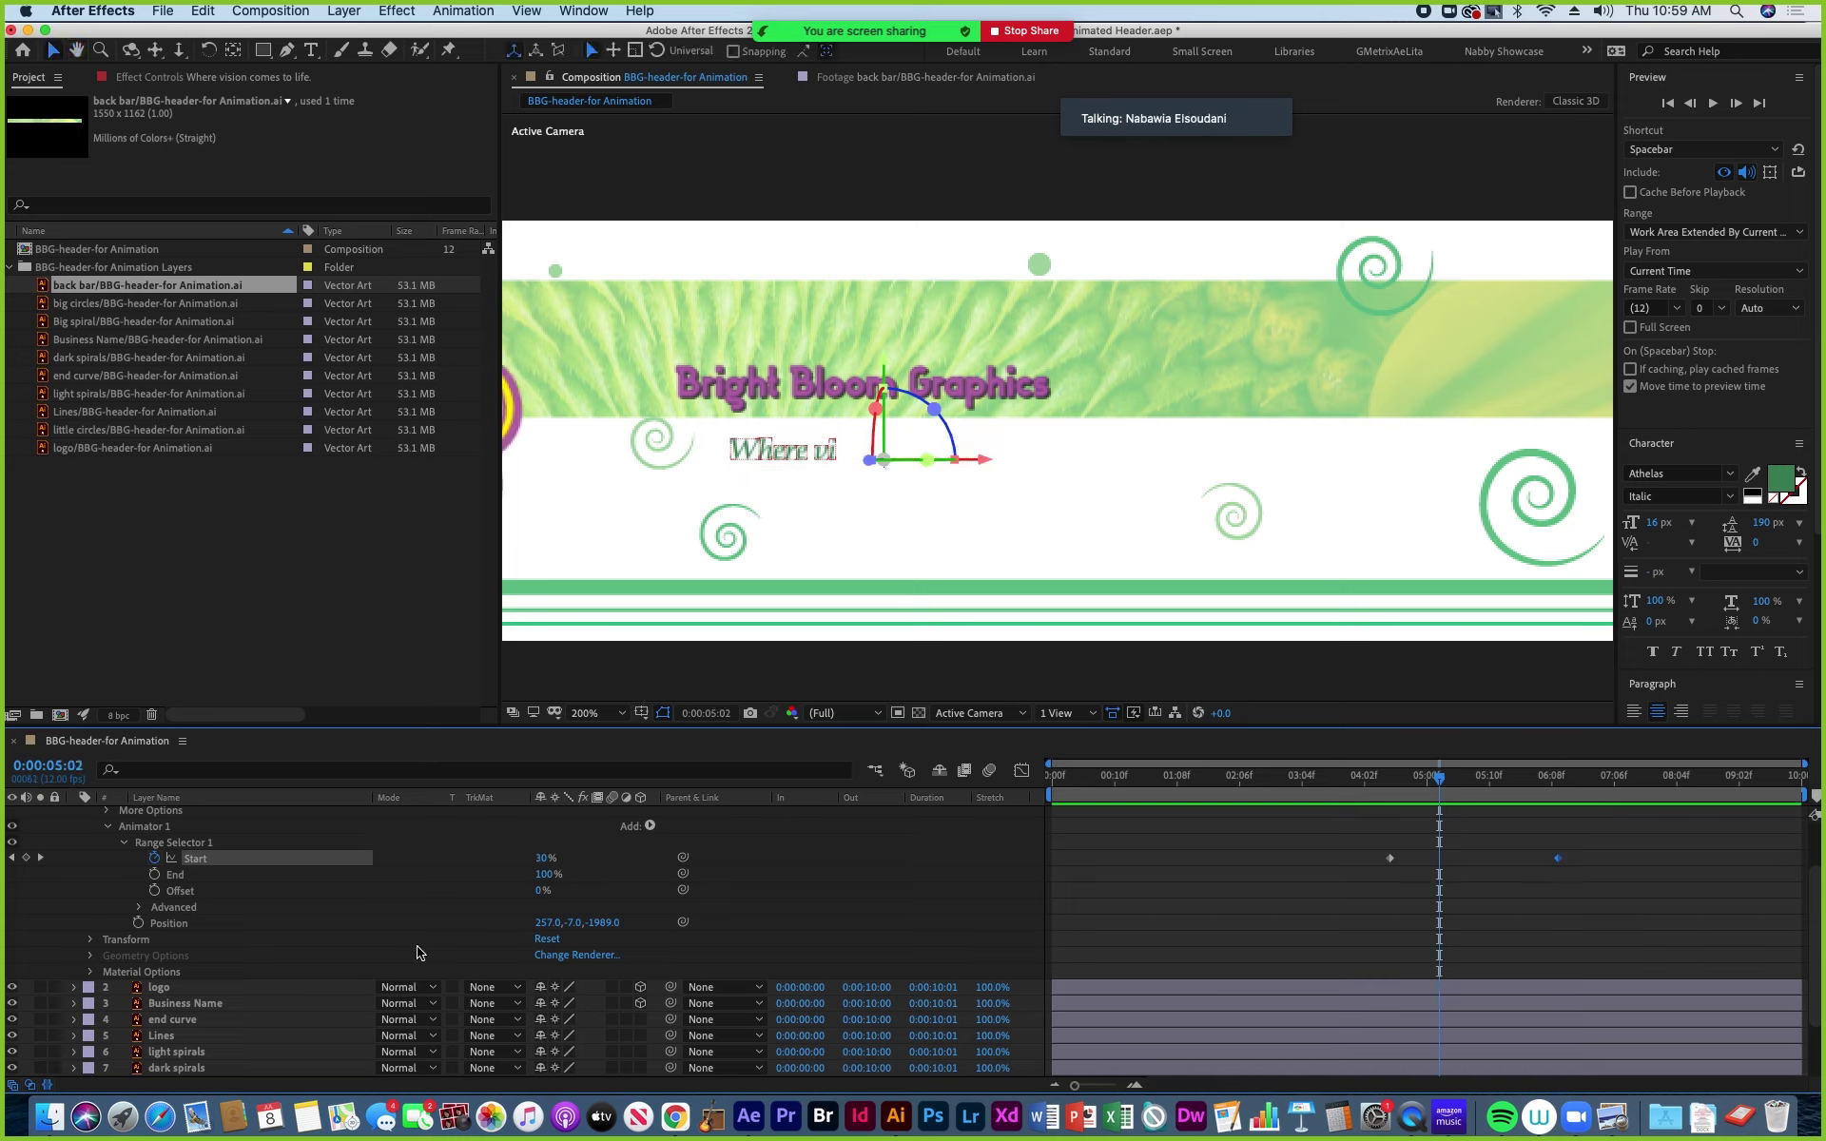
Review Range Selector 1's Advanced settings, and set the animator's Z position to -1828.
{"action": "left_click", "coordinate": [140, 908]}
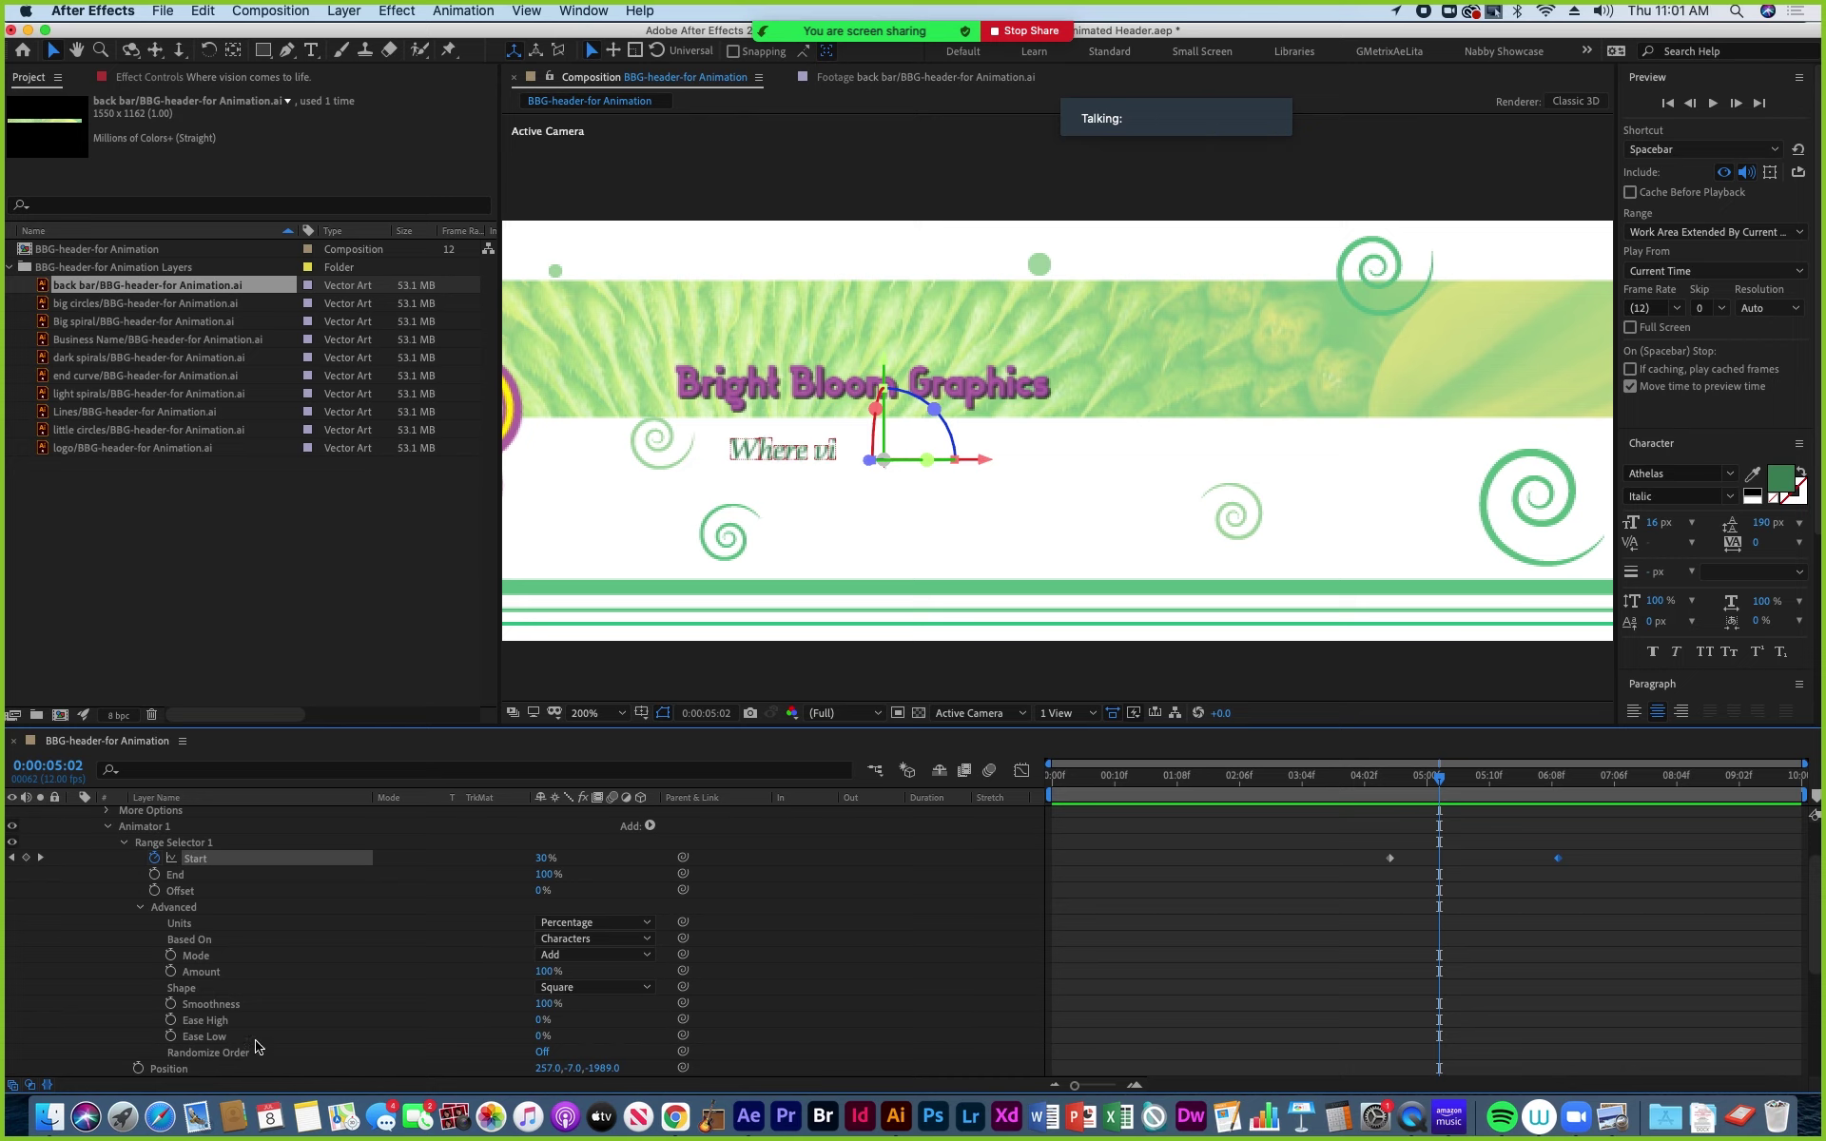
{"action": "left_click_drag", "start_coordinate": [1443, 784], "coordinate": [1491, 789]}
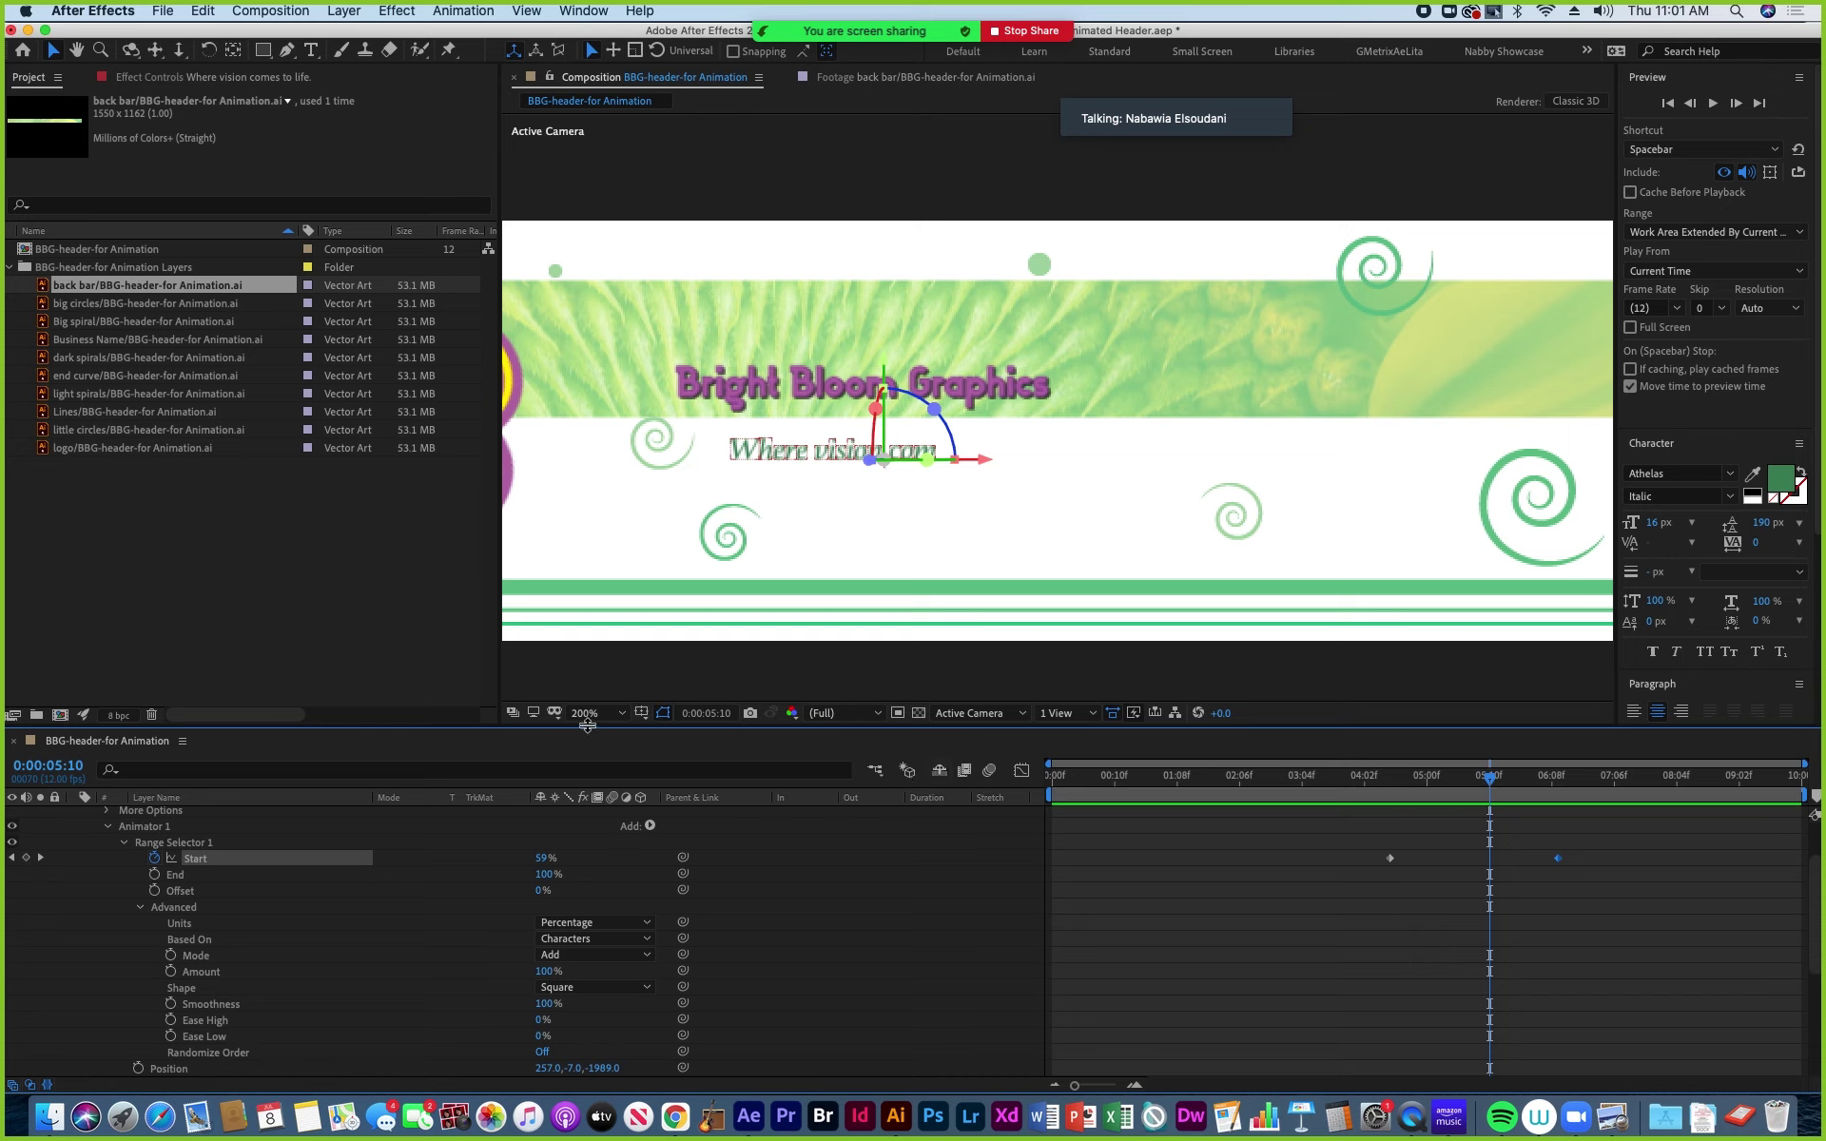
{"action": "left_click_drag", "start_coordinate": [1500, 782], "coordinate": [1452, 786]}
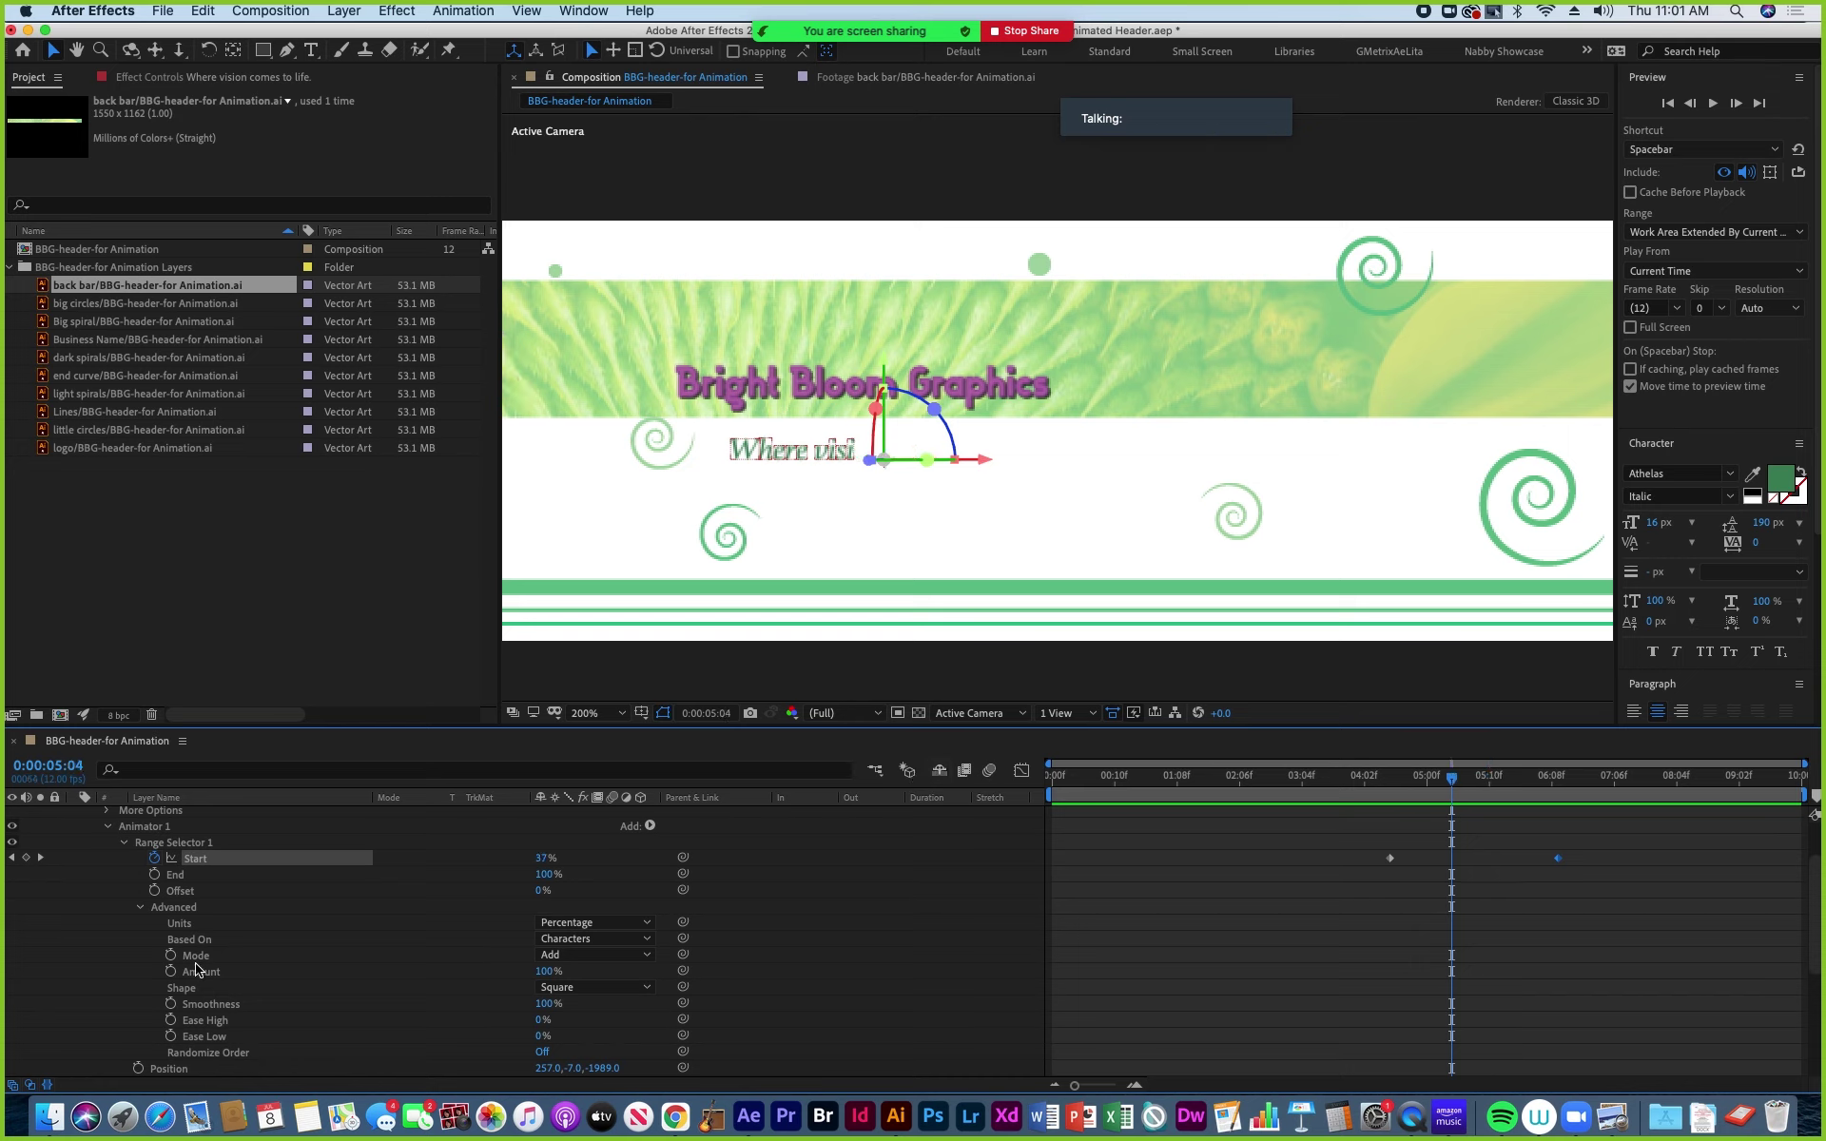
{"action": "left_click", "coordinate": [139, 909]}
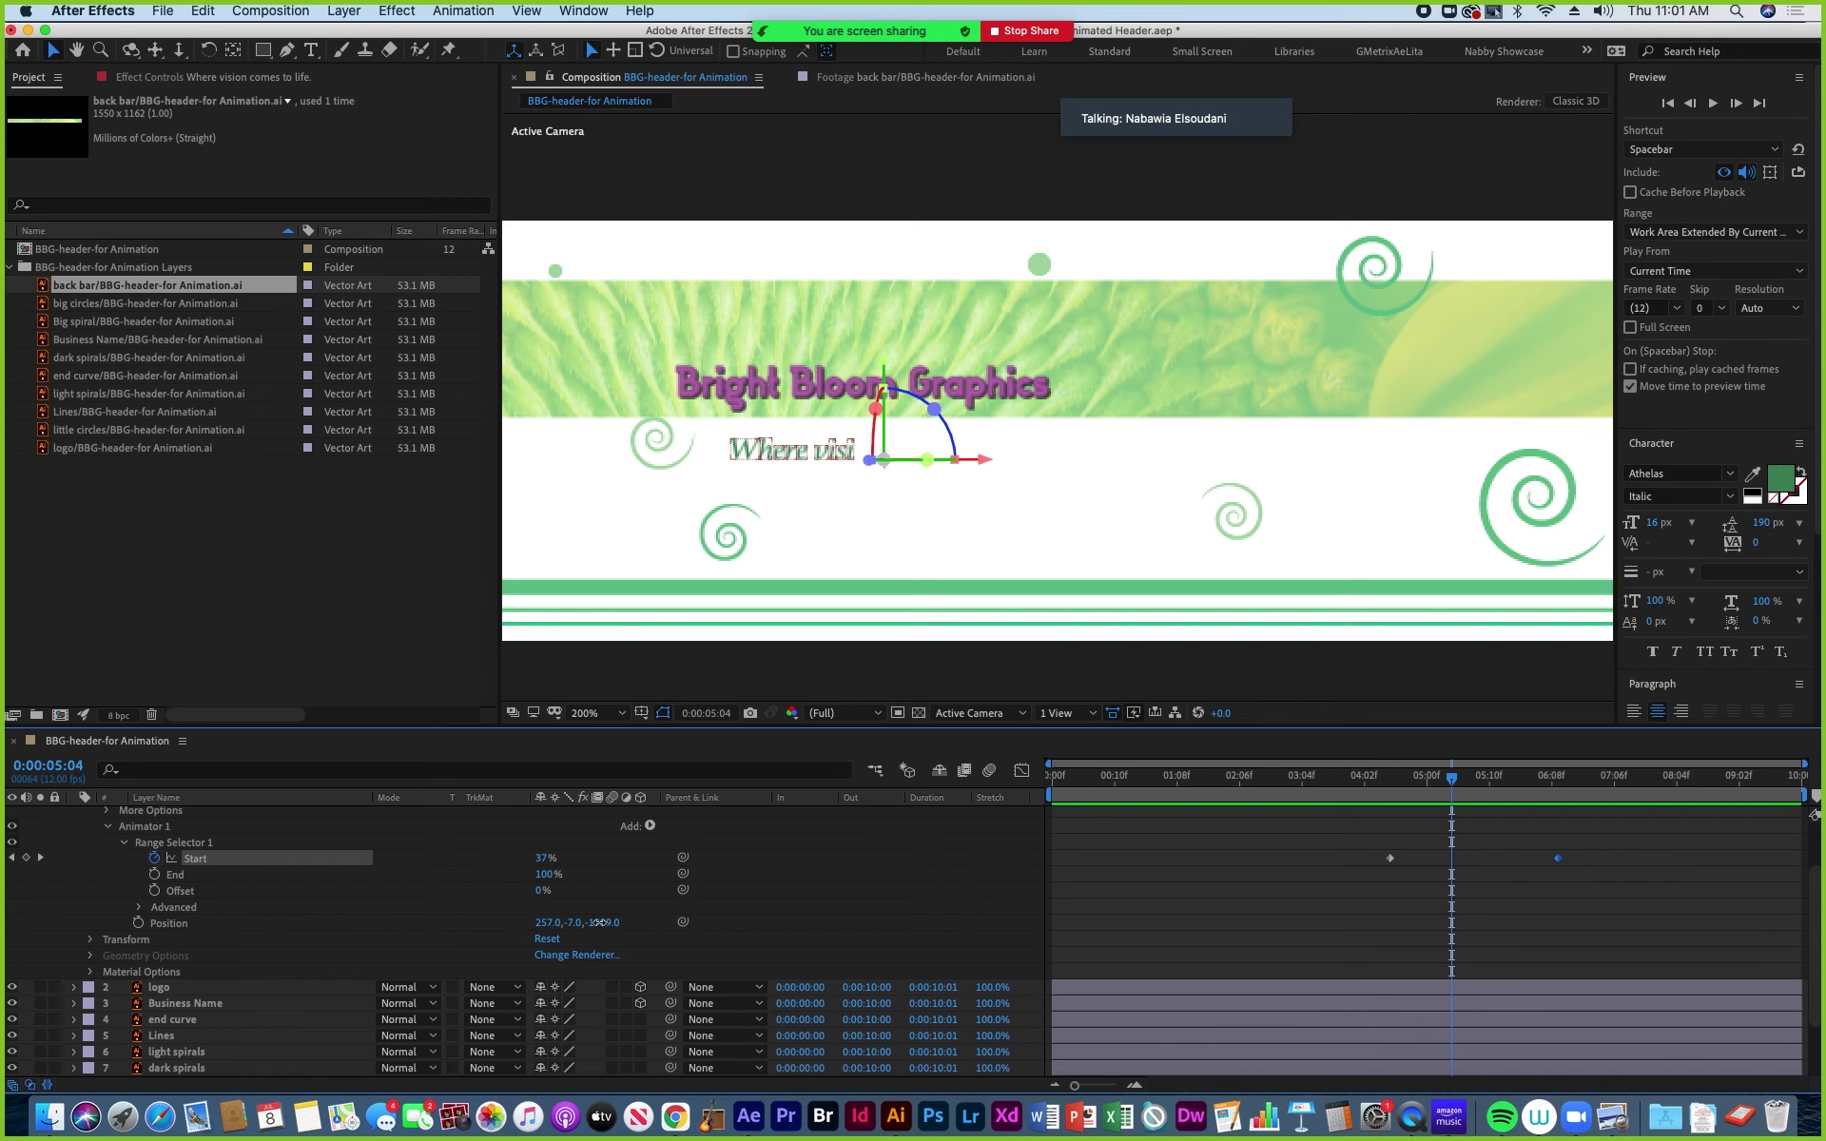
{"action": "left_click_drag", "start_coordinate": [600, 923], "coordinate": [750, 942]}
{"action": "left_click_drag", "start_coordinate": [1438, 788], "coordinate": [1477, 797]}
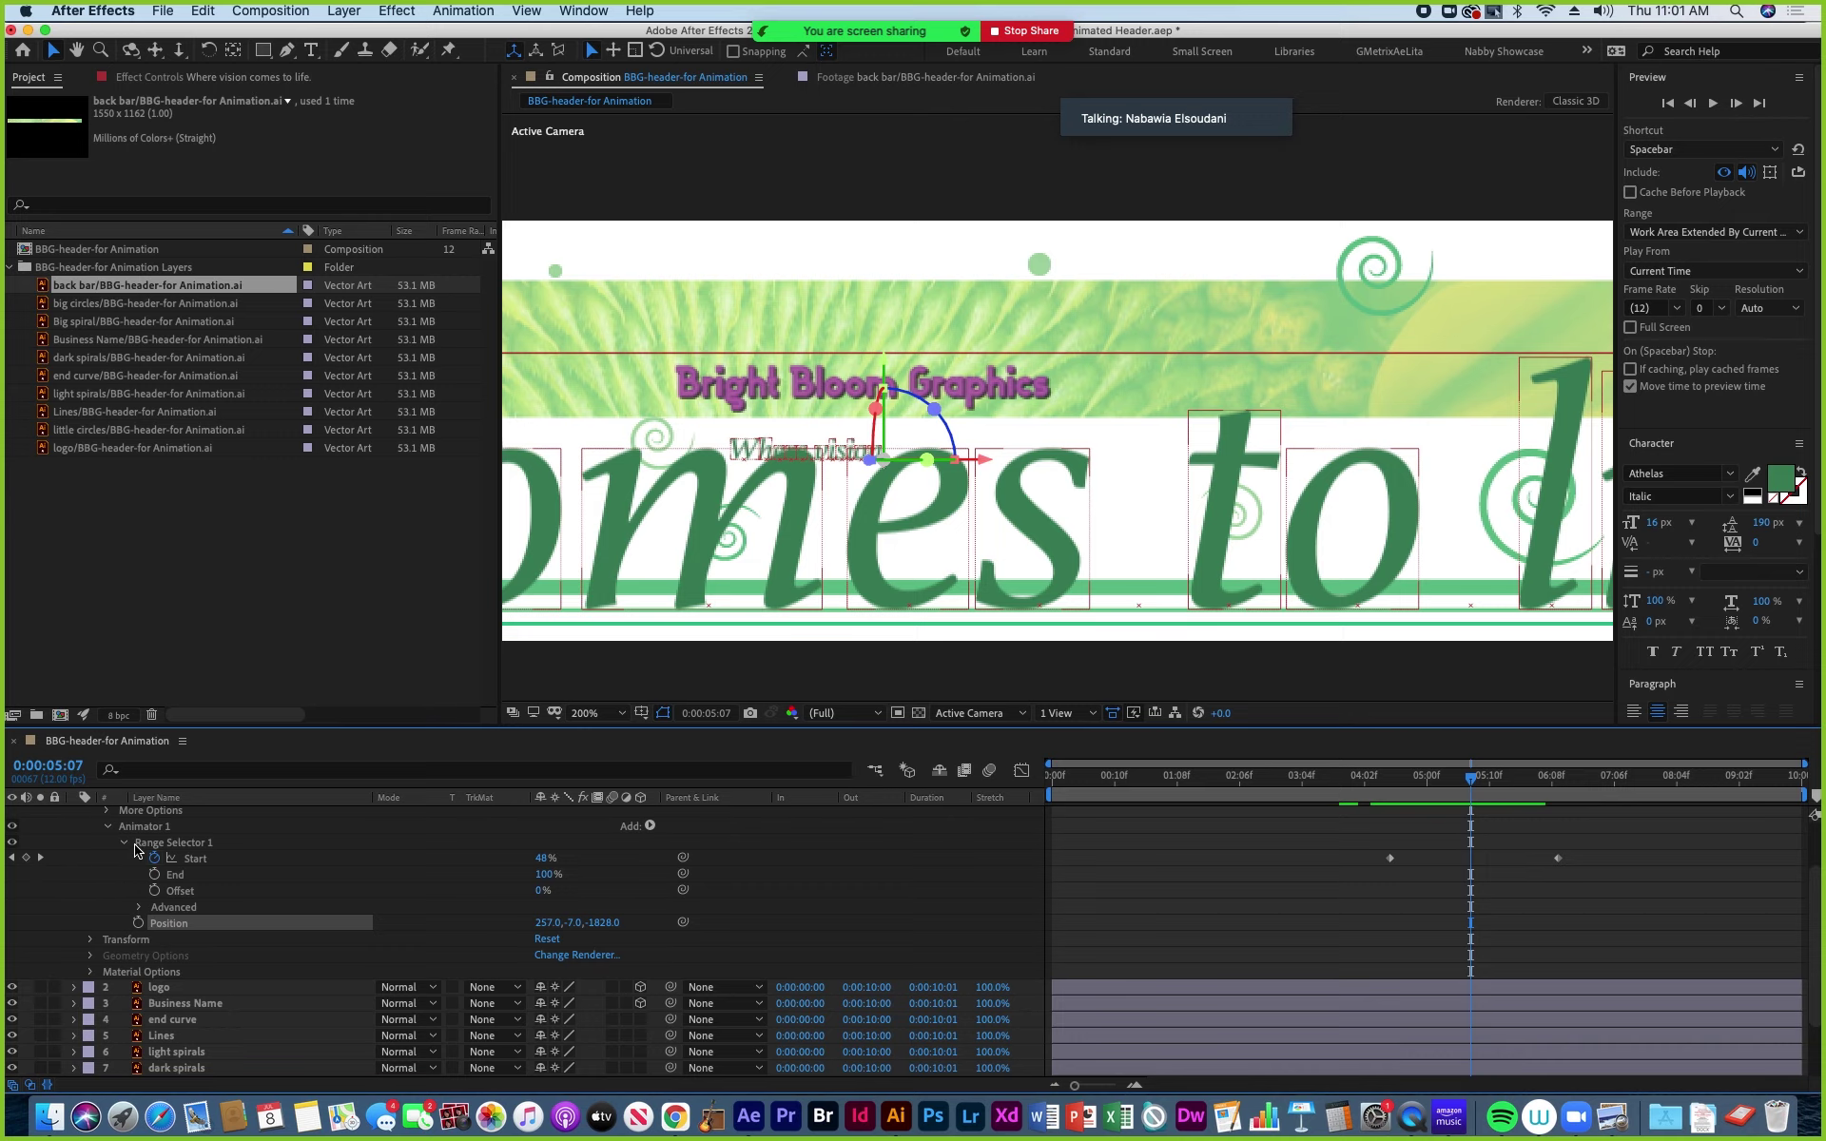
Delete Animator 1 from the "Where vision comes to life." text layer.
{"action": "scroll", "coordinate": [136, 850], "scroll_direction": "up", "scroll_amount": 4}
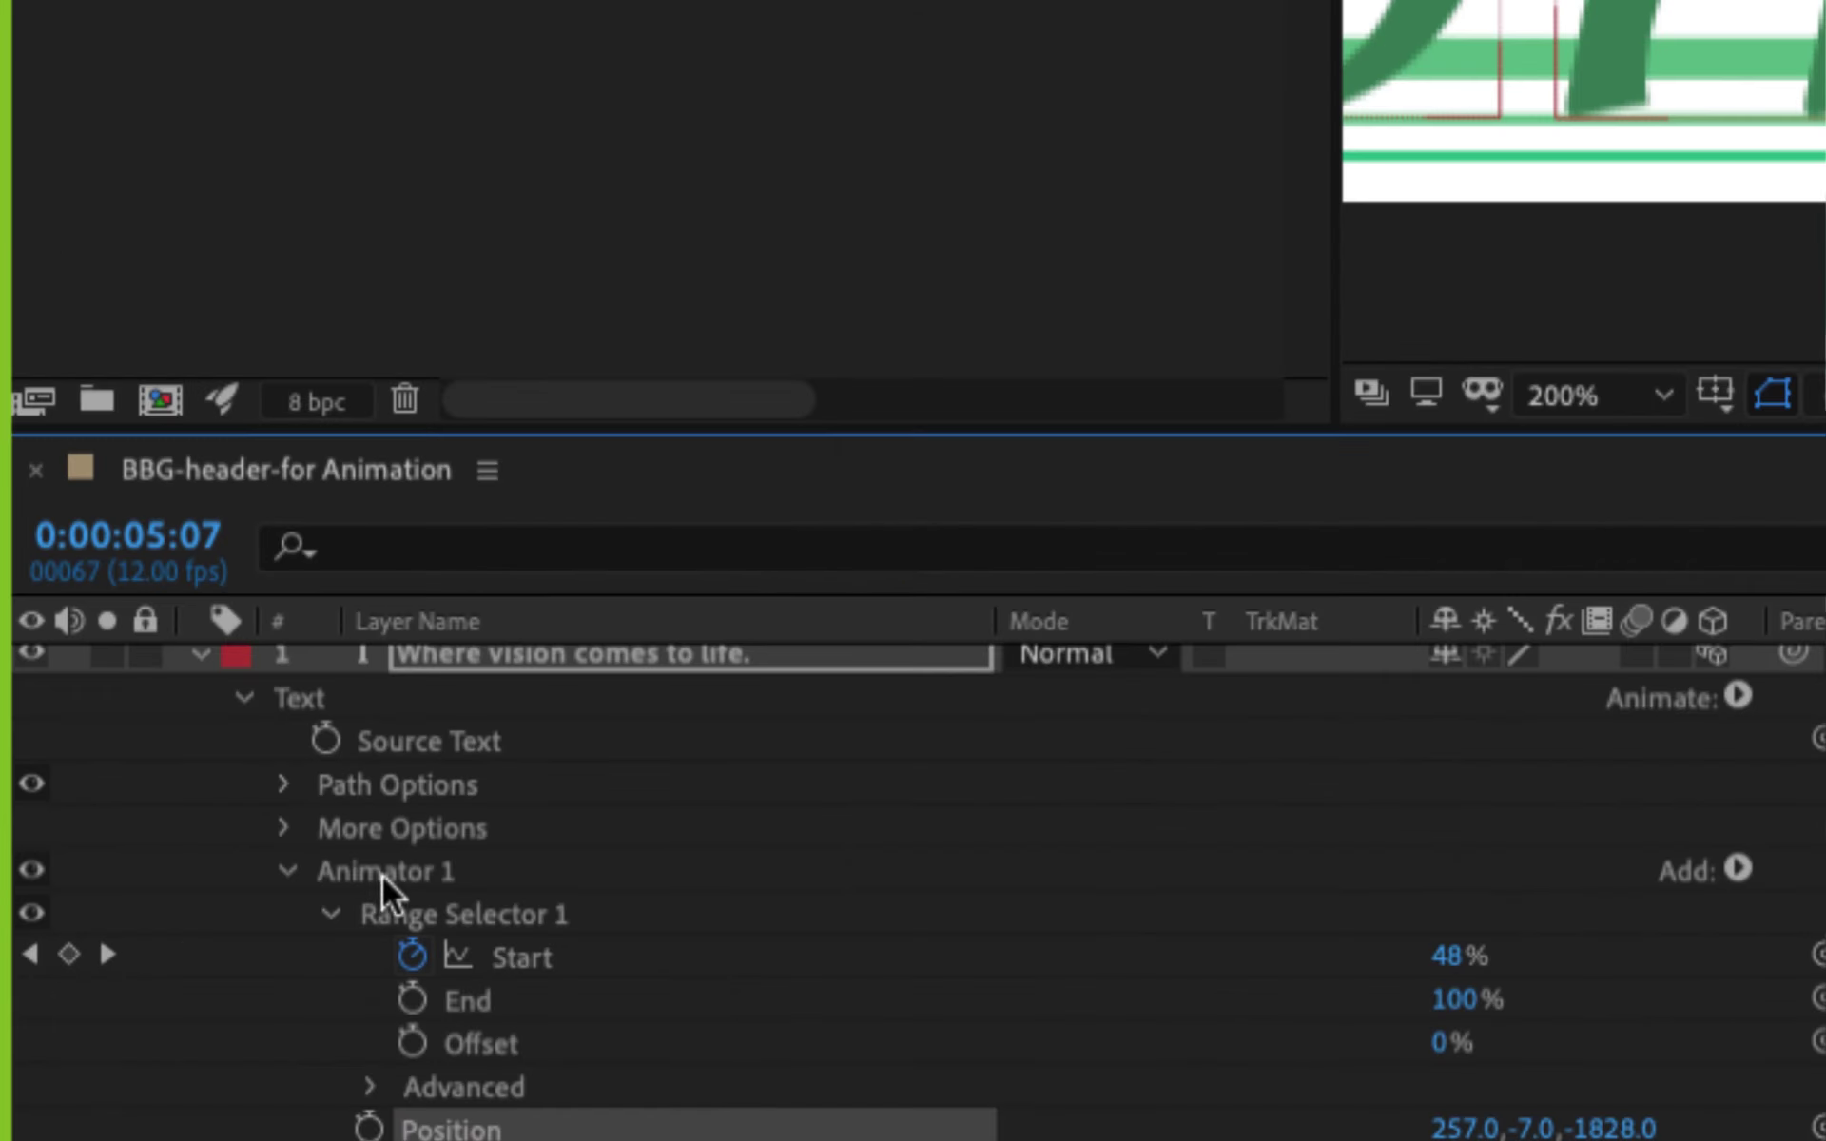
{"action": "left_click", "coordinate": [383, 873]}
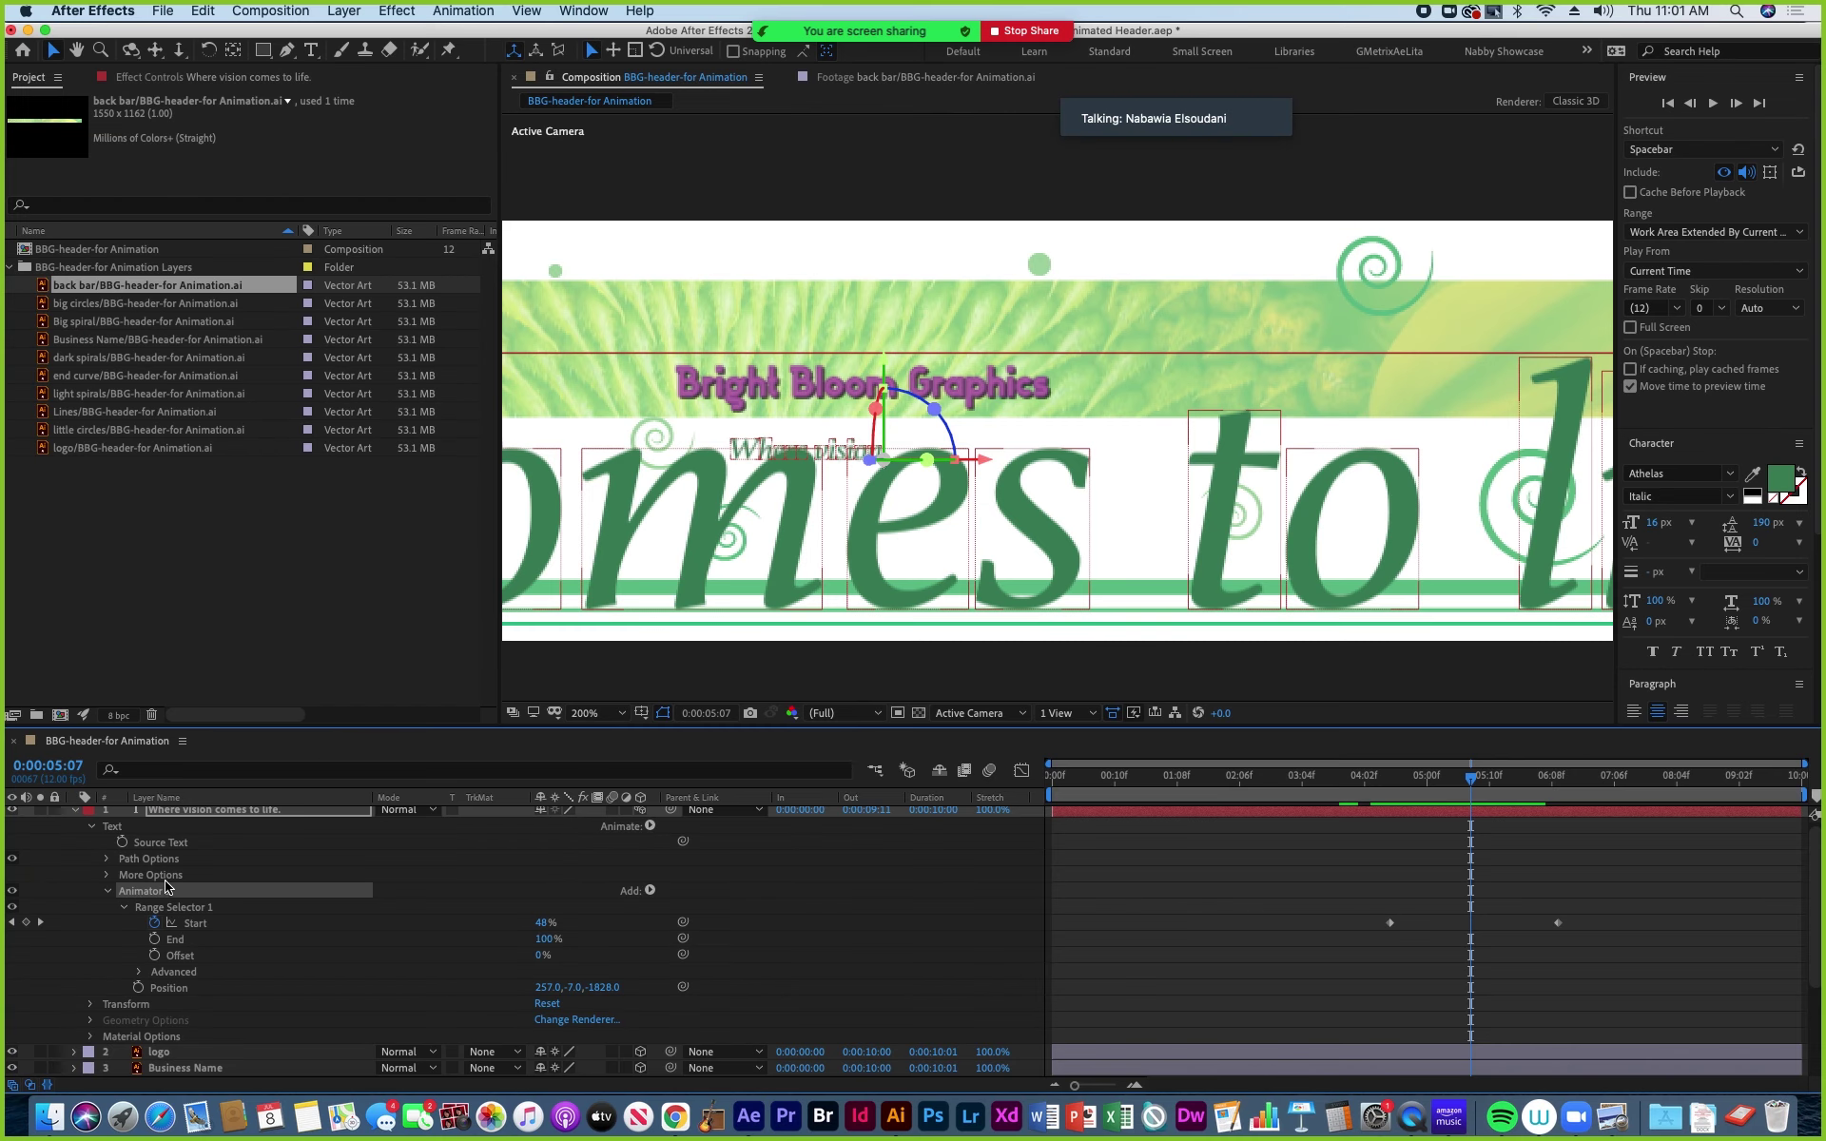
{"action": "key", "text": "Delete"}
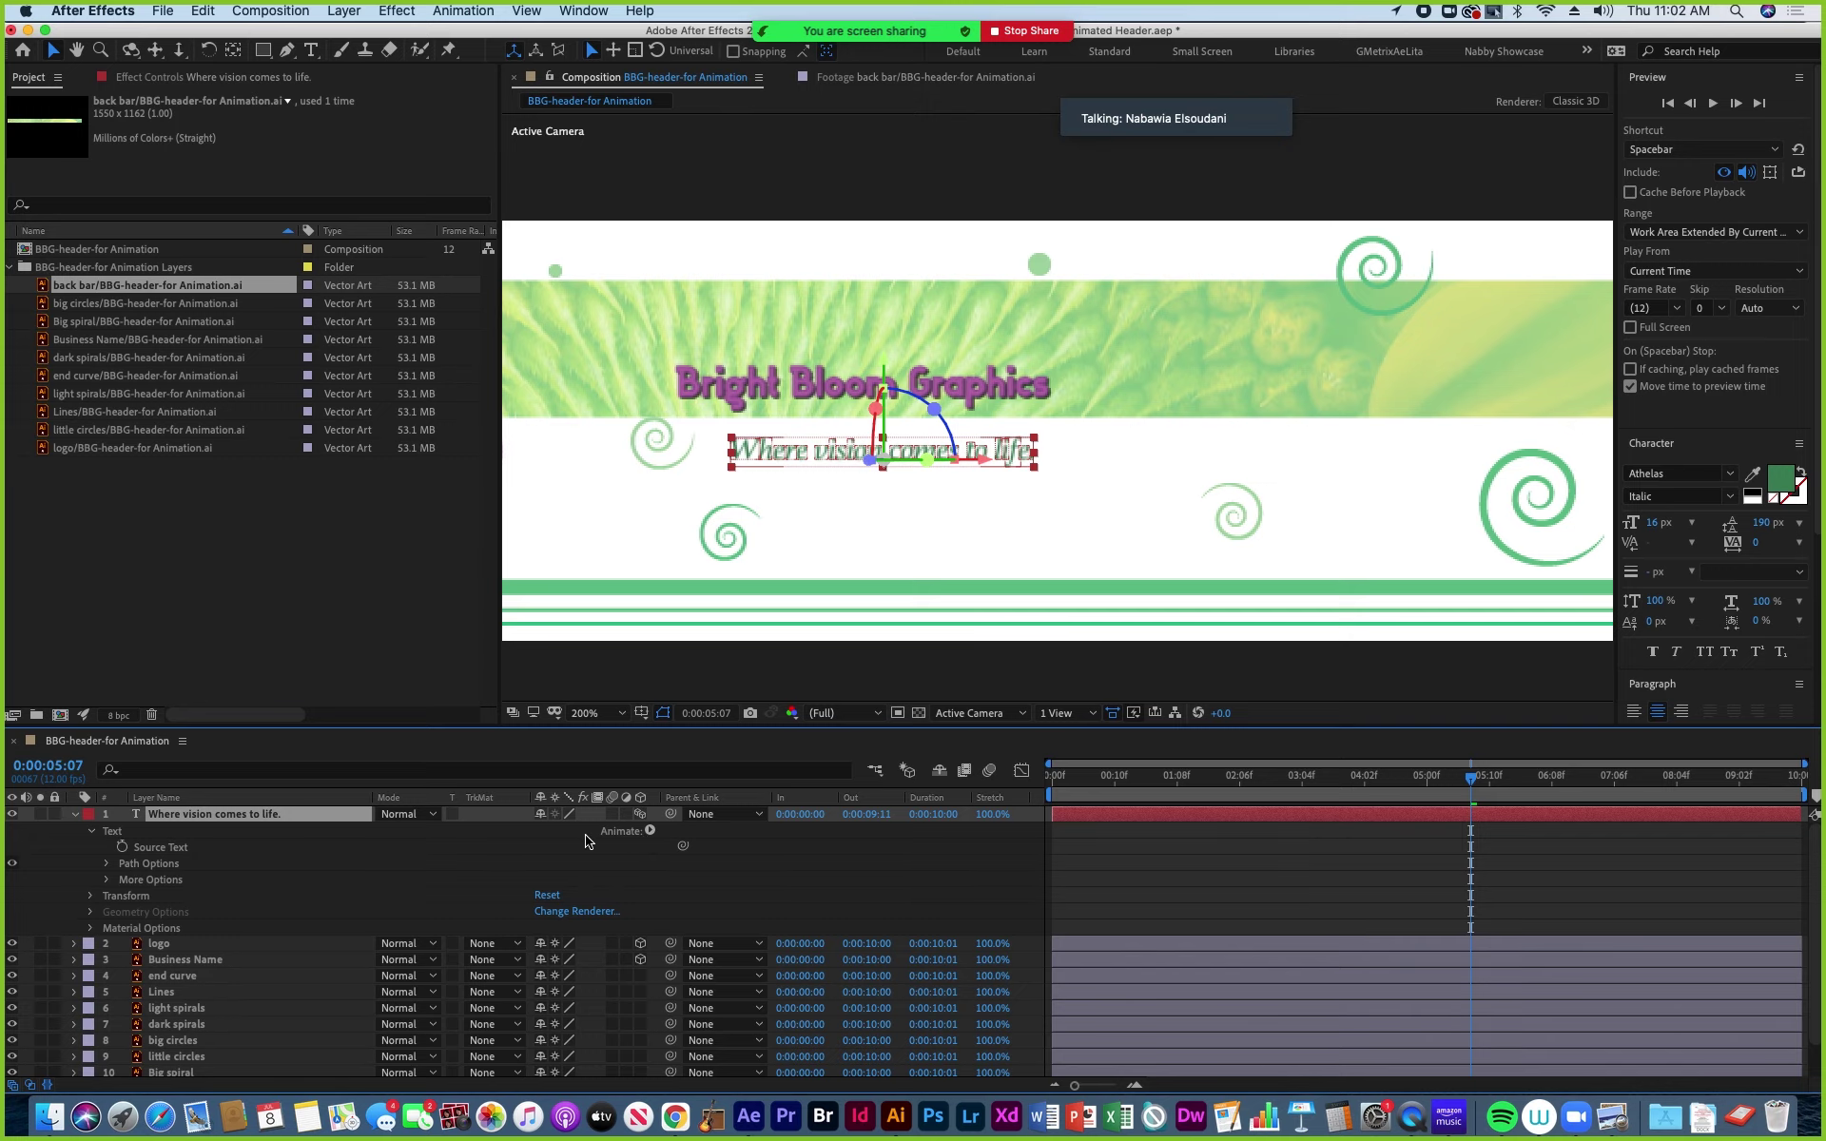
Add a Position animator to the tagline text and set its position to 268, -5, -1997, placing the text off-screen.
{"action": "left_click", "coordinate": [651, 833]}
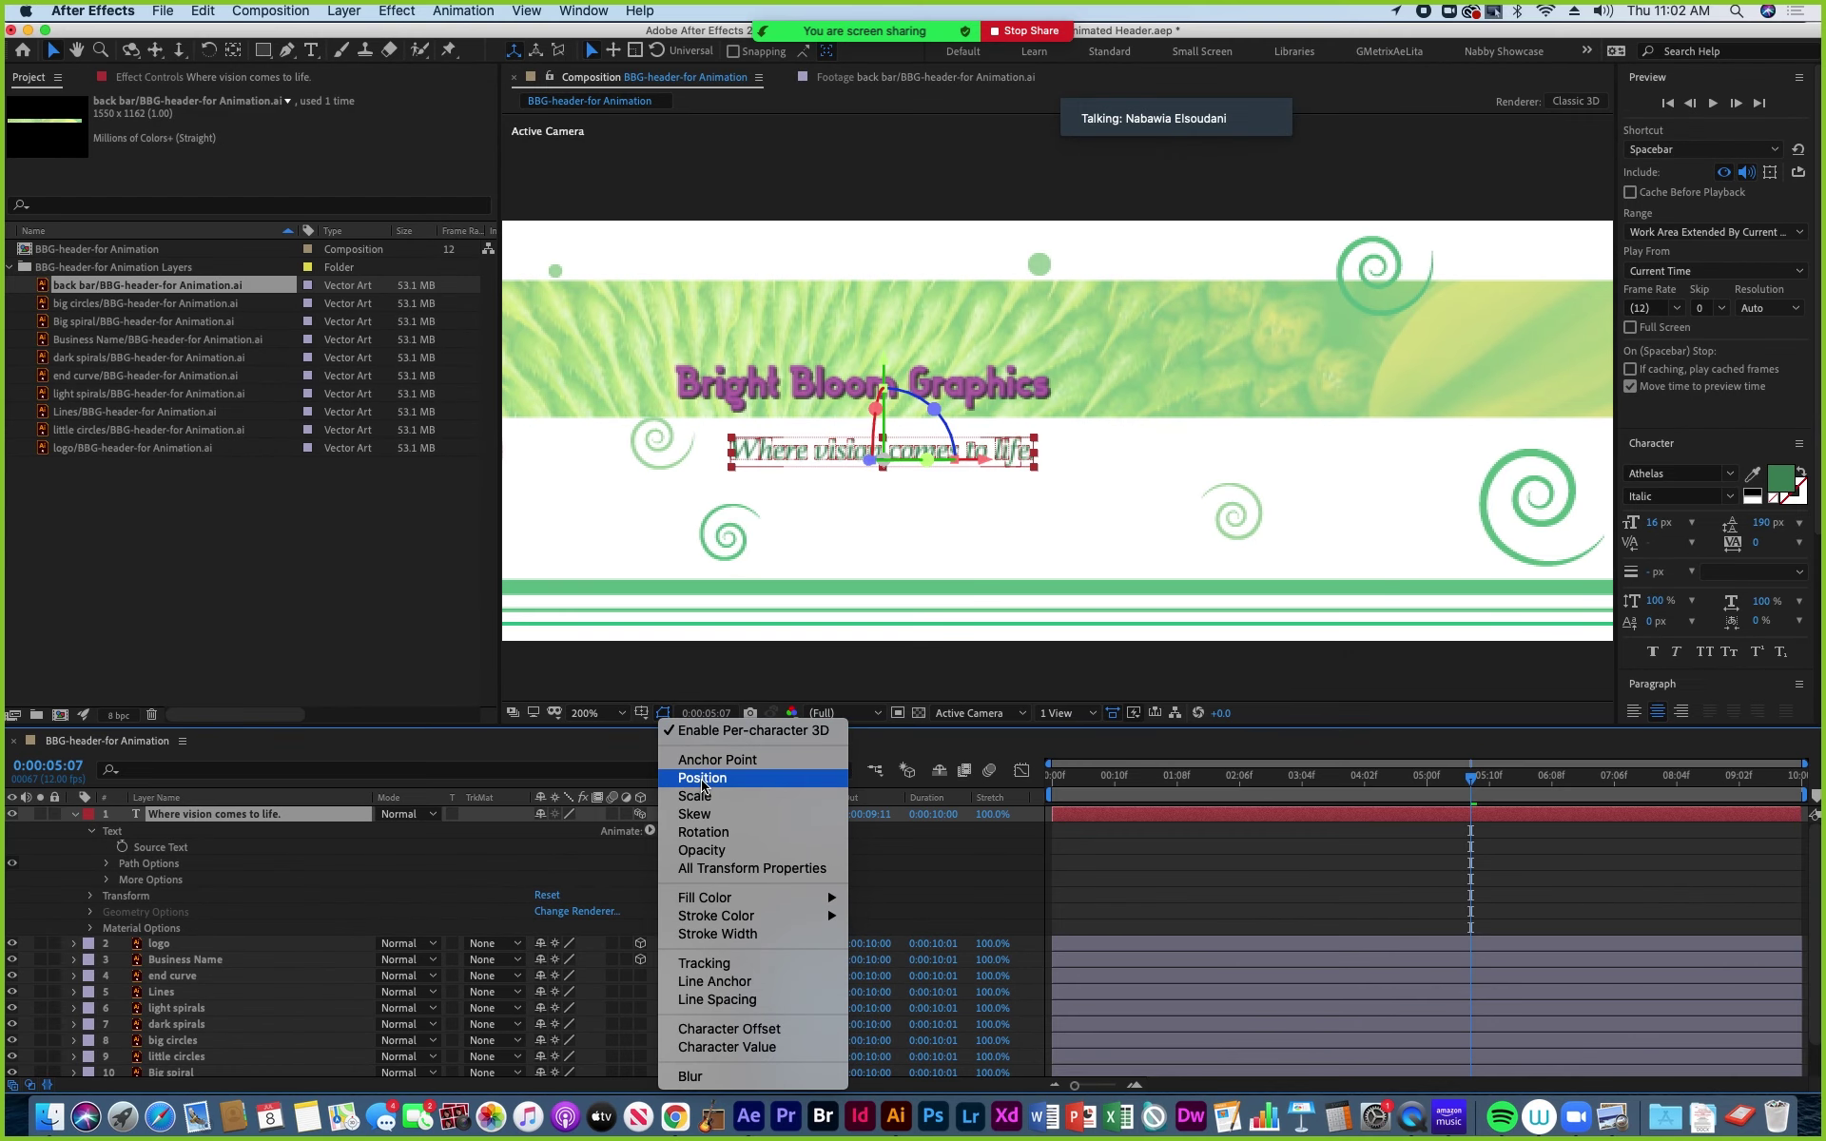
{"action": "left_click", "coordinate": [702, 778]}
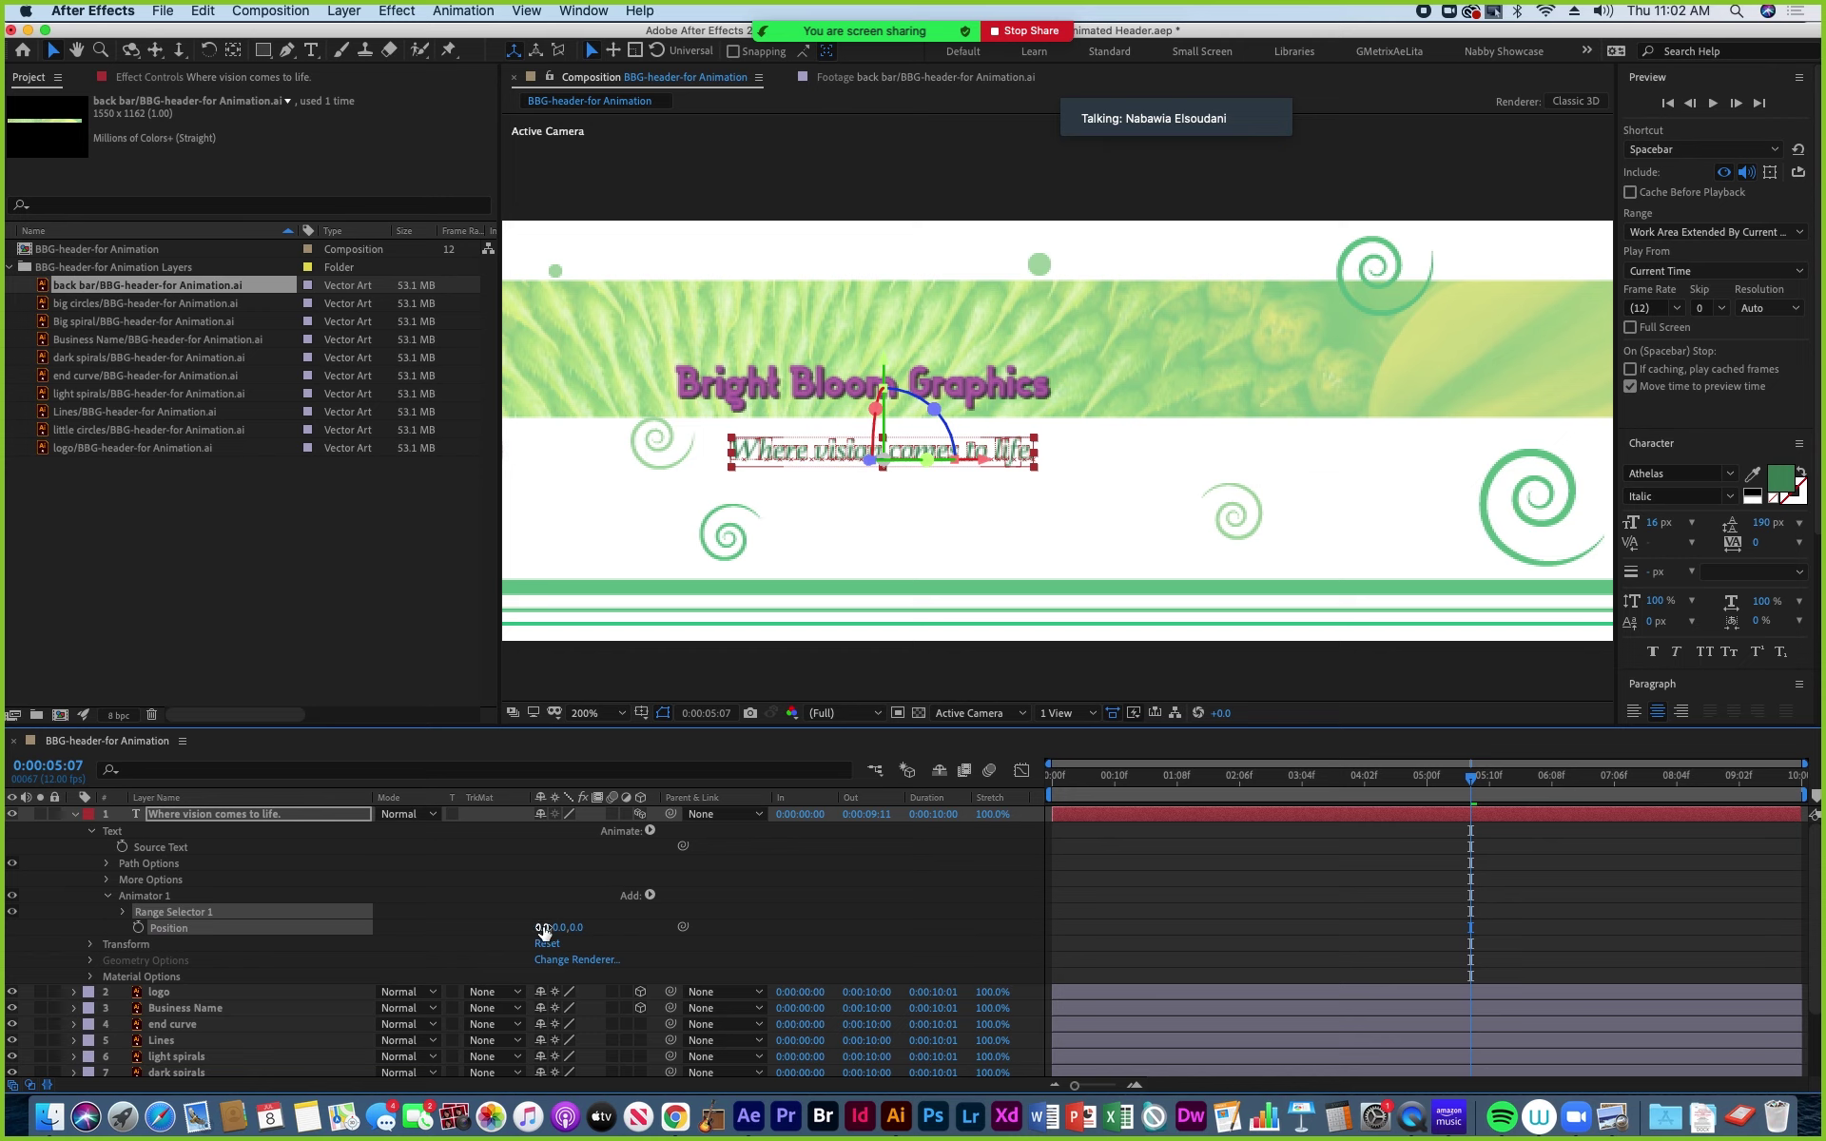
{"action": "left_click_drag", "start_coordinate": [543, 932], "coordinate": [597, 933]}
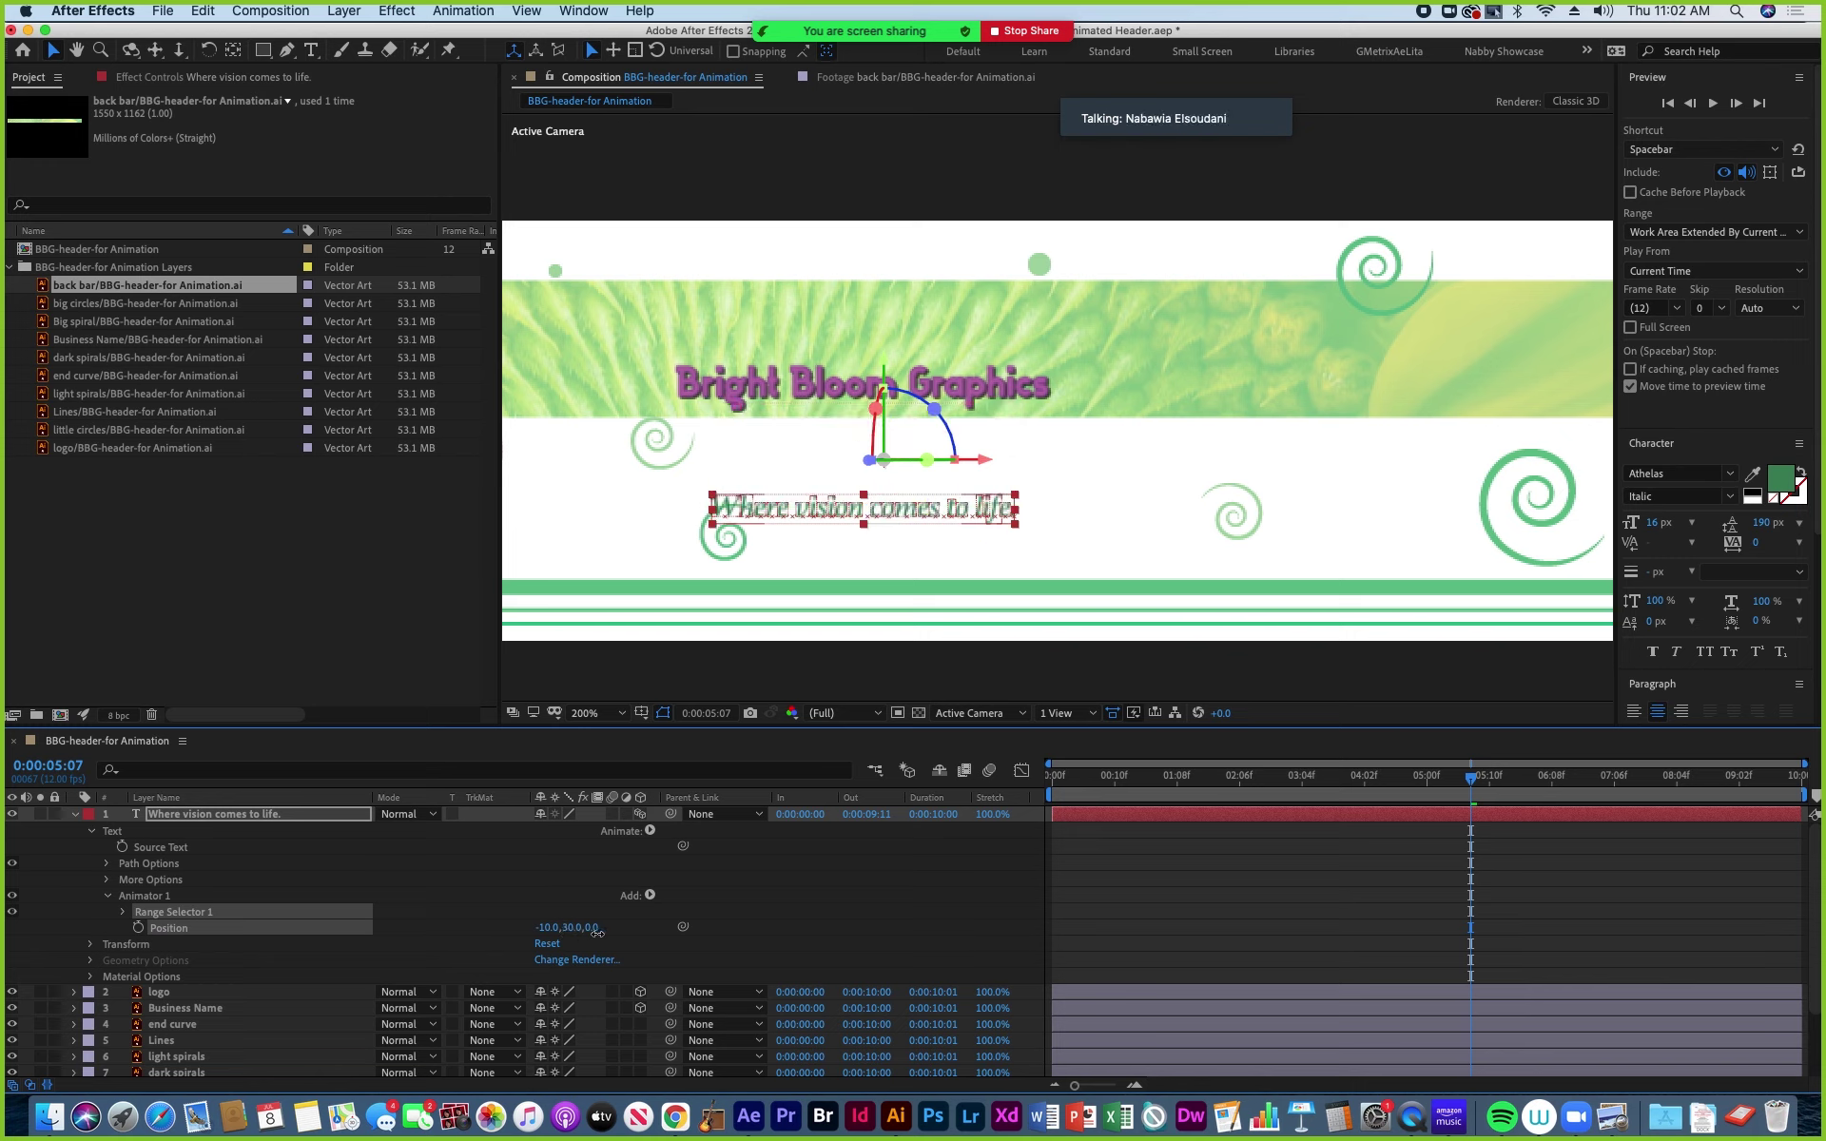
{"action": "left_click_drag", "start_coordinate": [568, 937], "coordinate": [509, 951]}
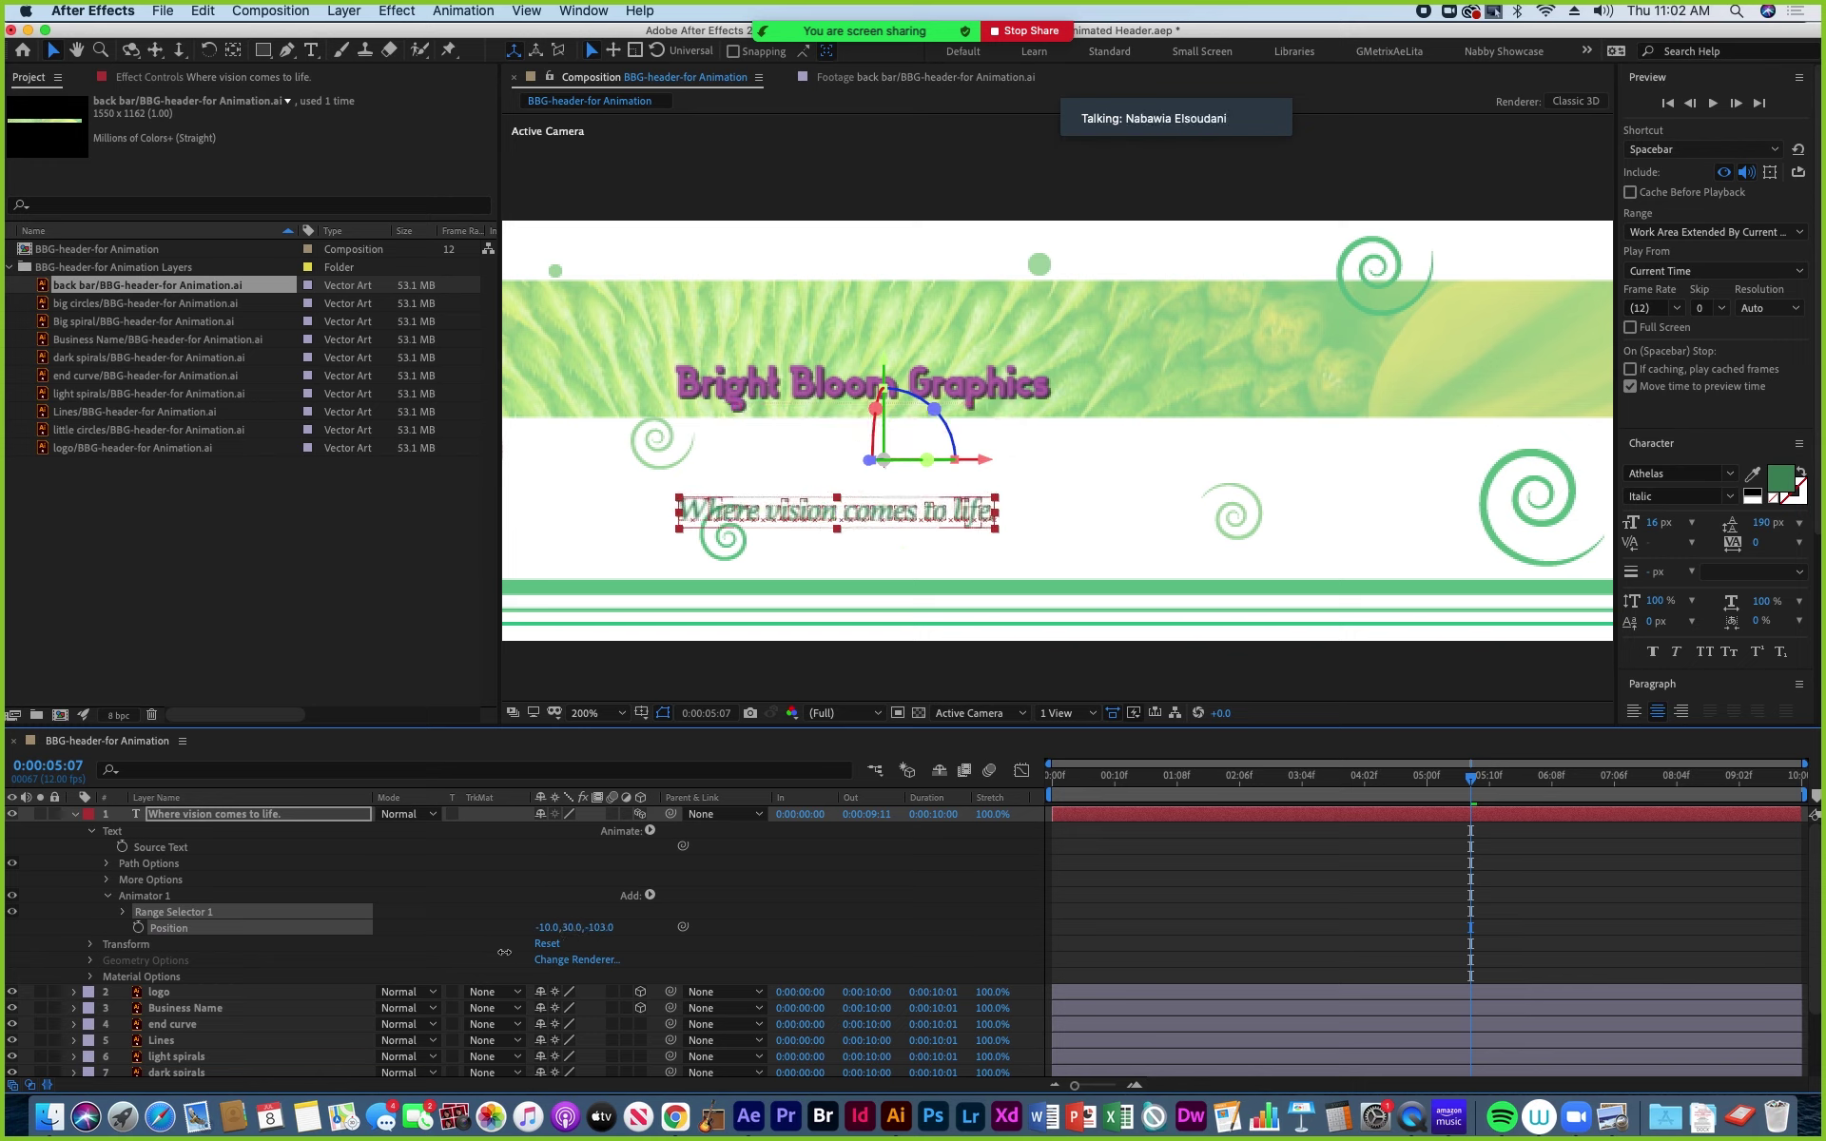
{"action": "left_click_drag", "start_coordinate": [353, 982], "coordinate": [315, 985]}
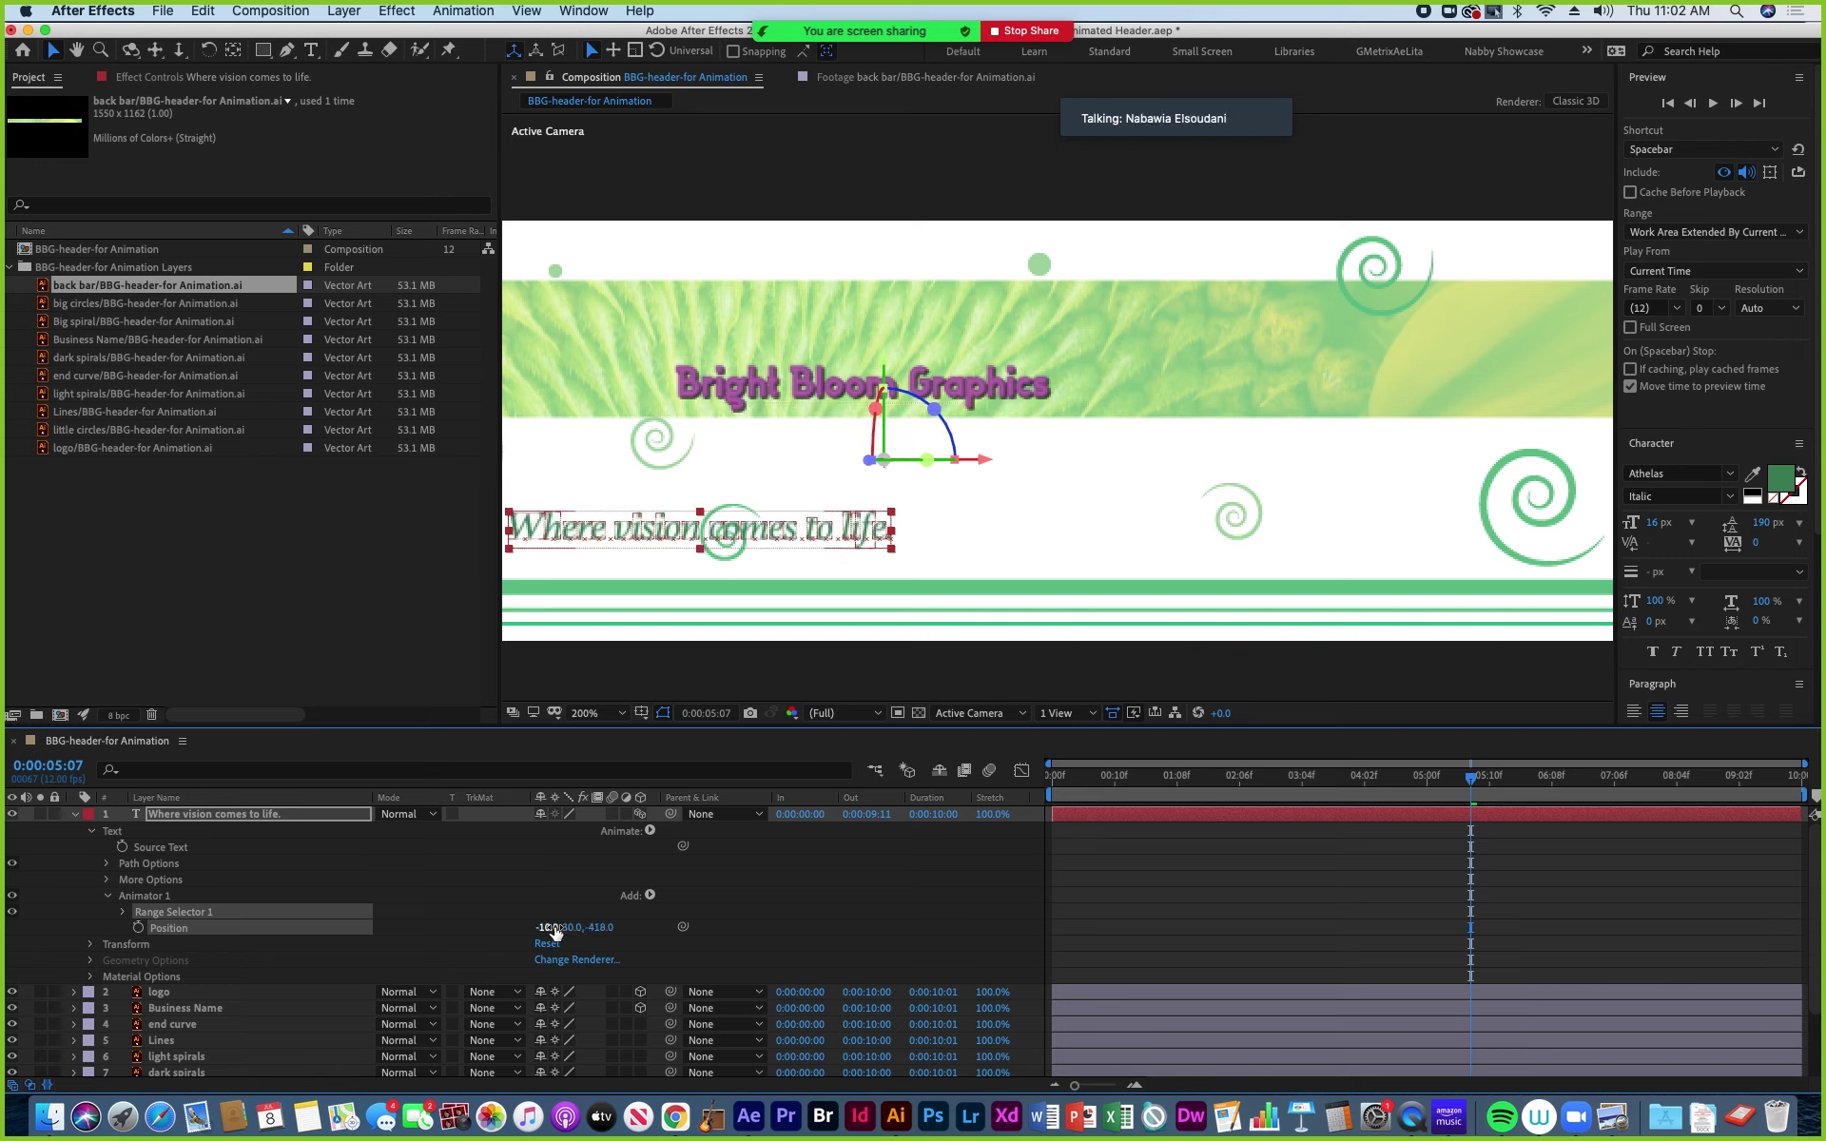
{"action": "left_click_drag", "start_coordinate": [554, 927], "coordinate": [483, 984]}
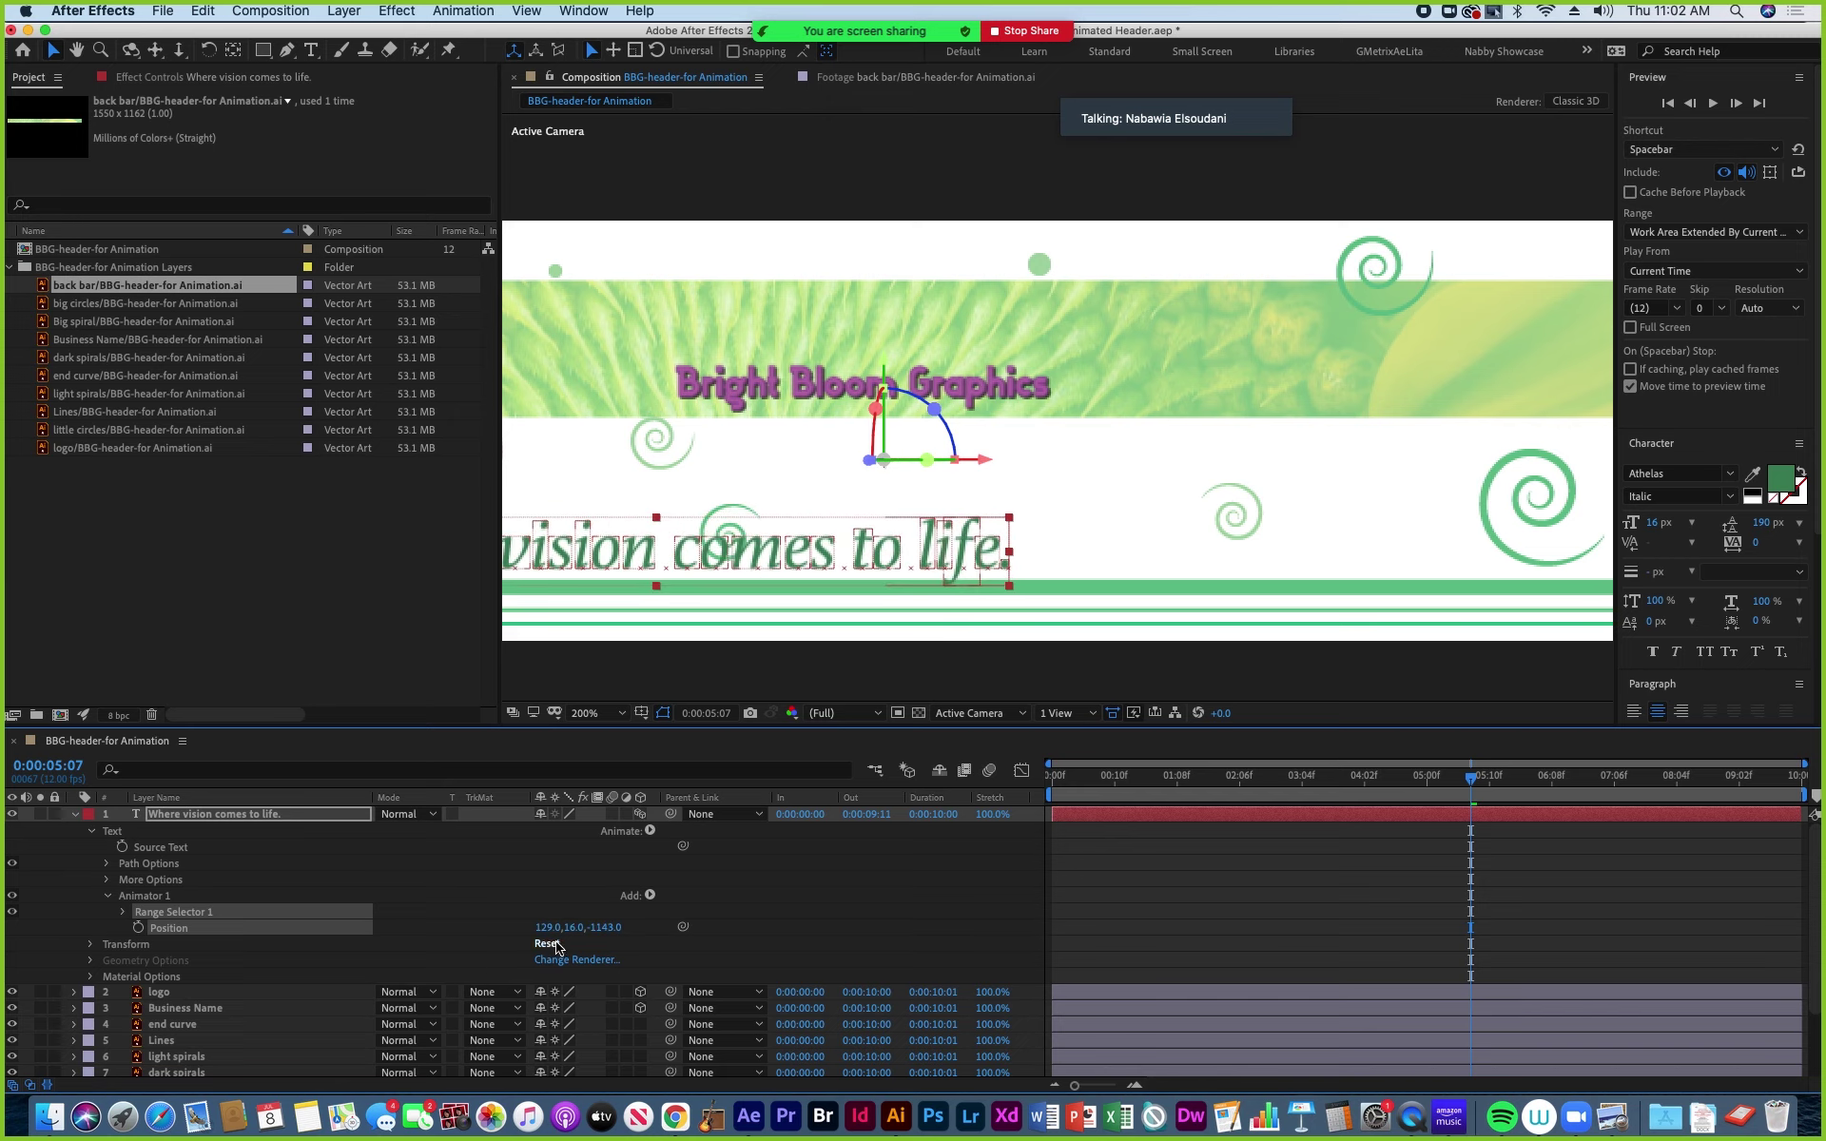
{"action": "left_click_drag", "start_coordinate": [609, 927], "coordinate": [402, 969]}
{"action": "left_click_drag", "start_coordinate": [549, 923], "coordinate": [351, 974]}
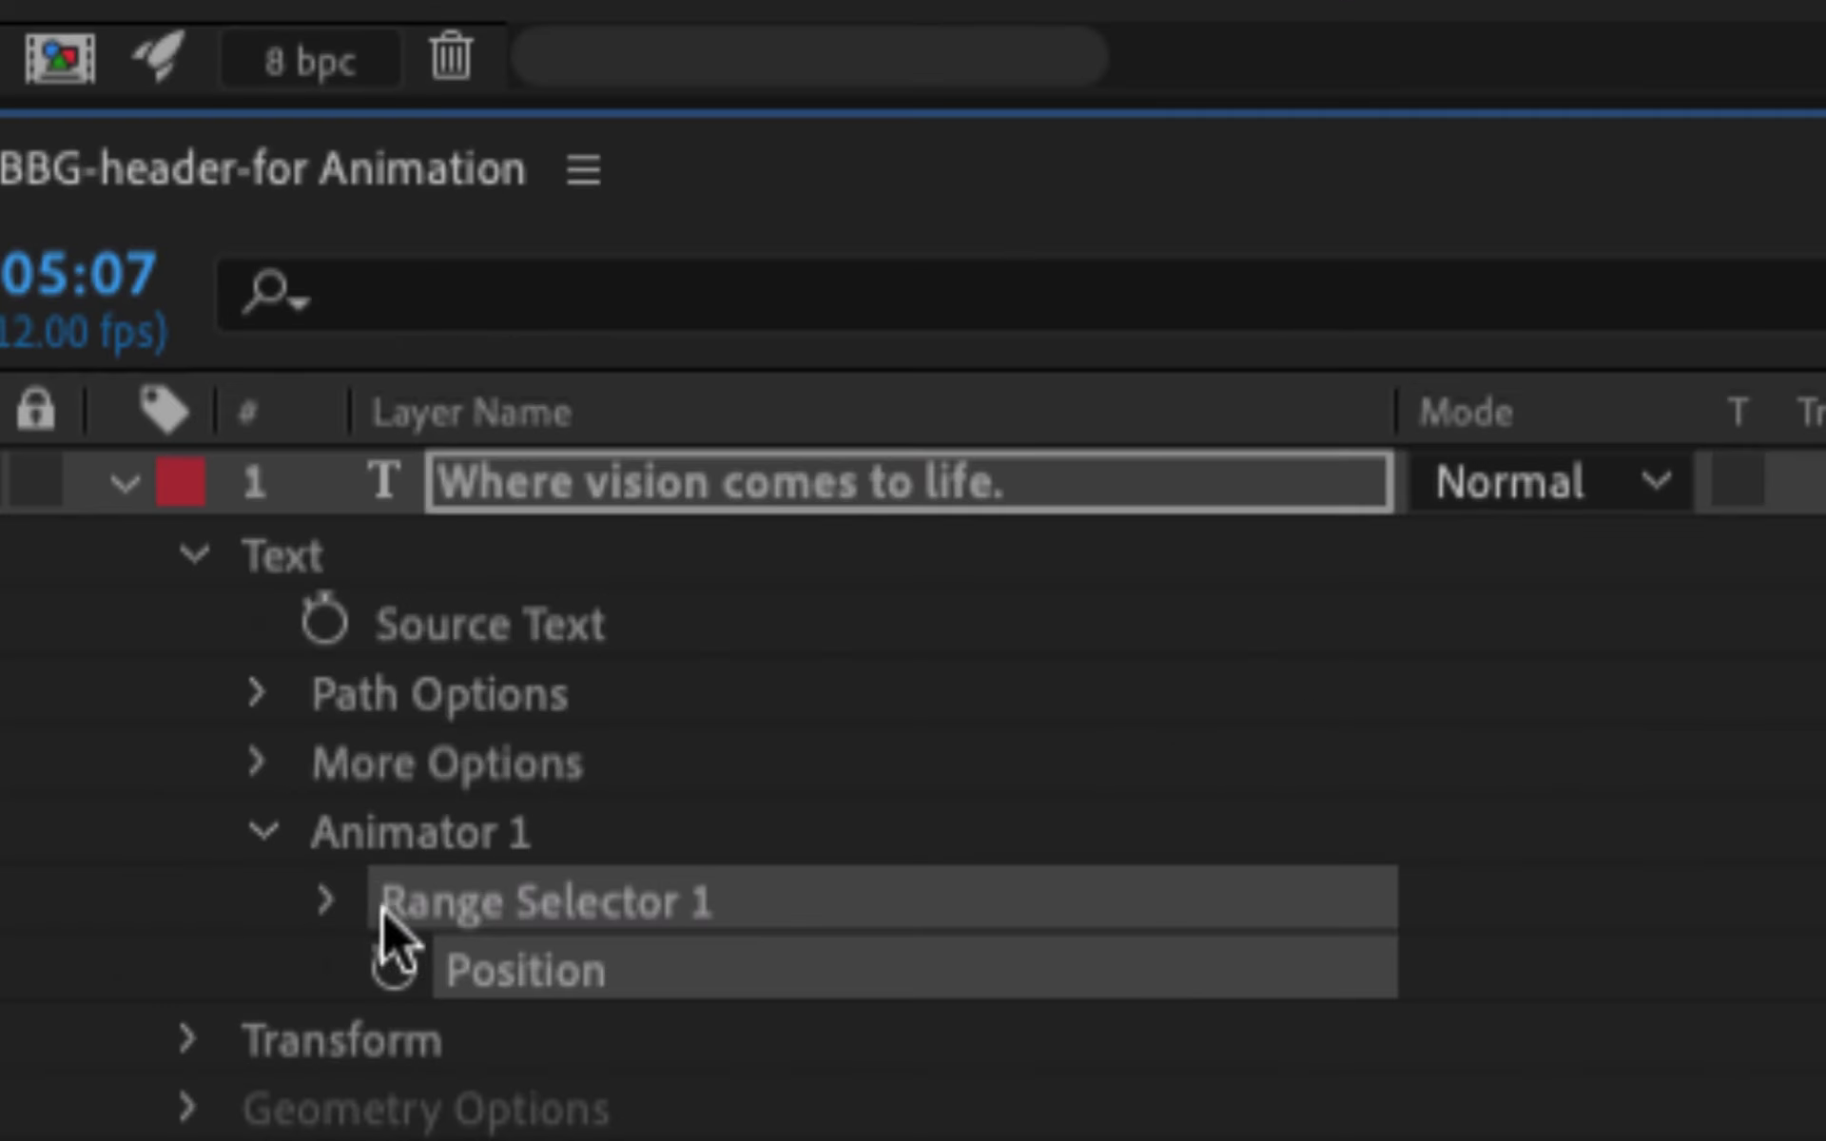
Keyframe Range Selector 1's Start value at 0% at 0:00:04:08.
{"action": "left_click", "coordinate": [327, 902]}
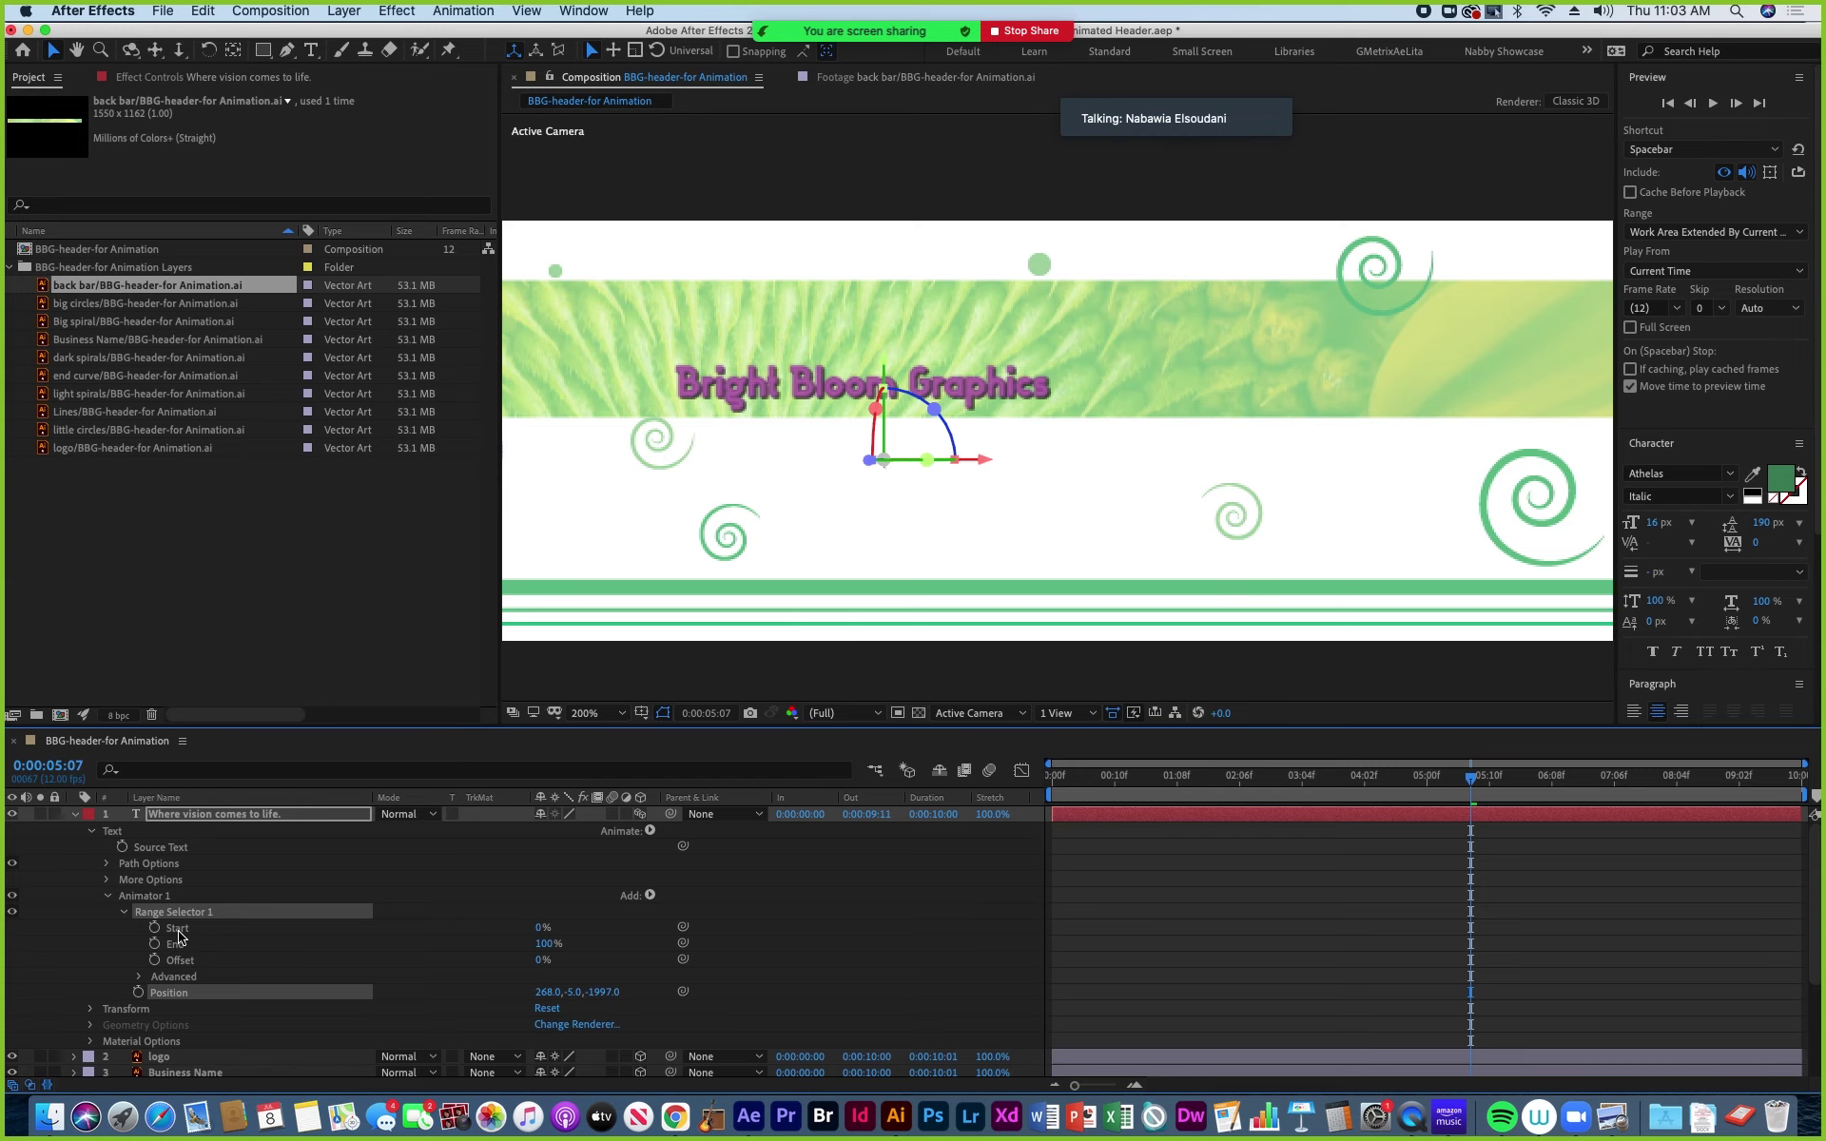
{"action": "left_click", "coordinate": [178, 932]}
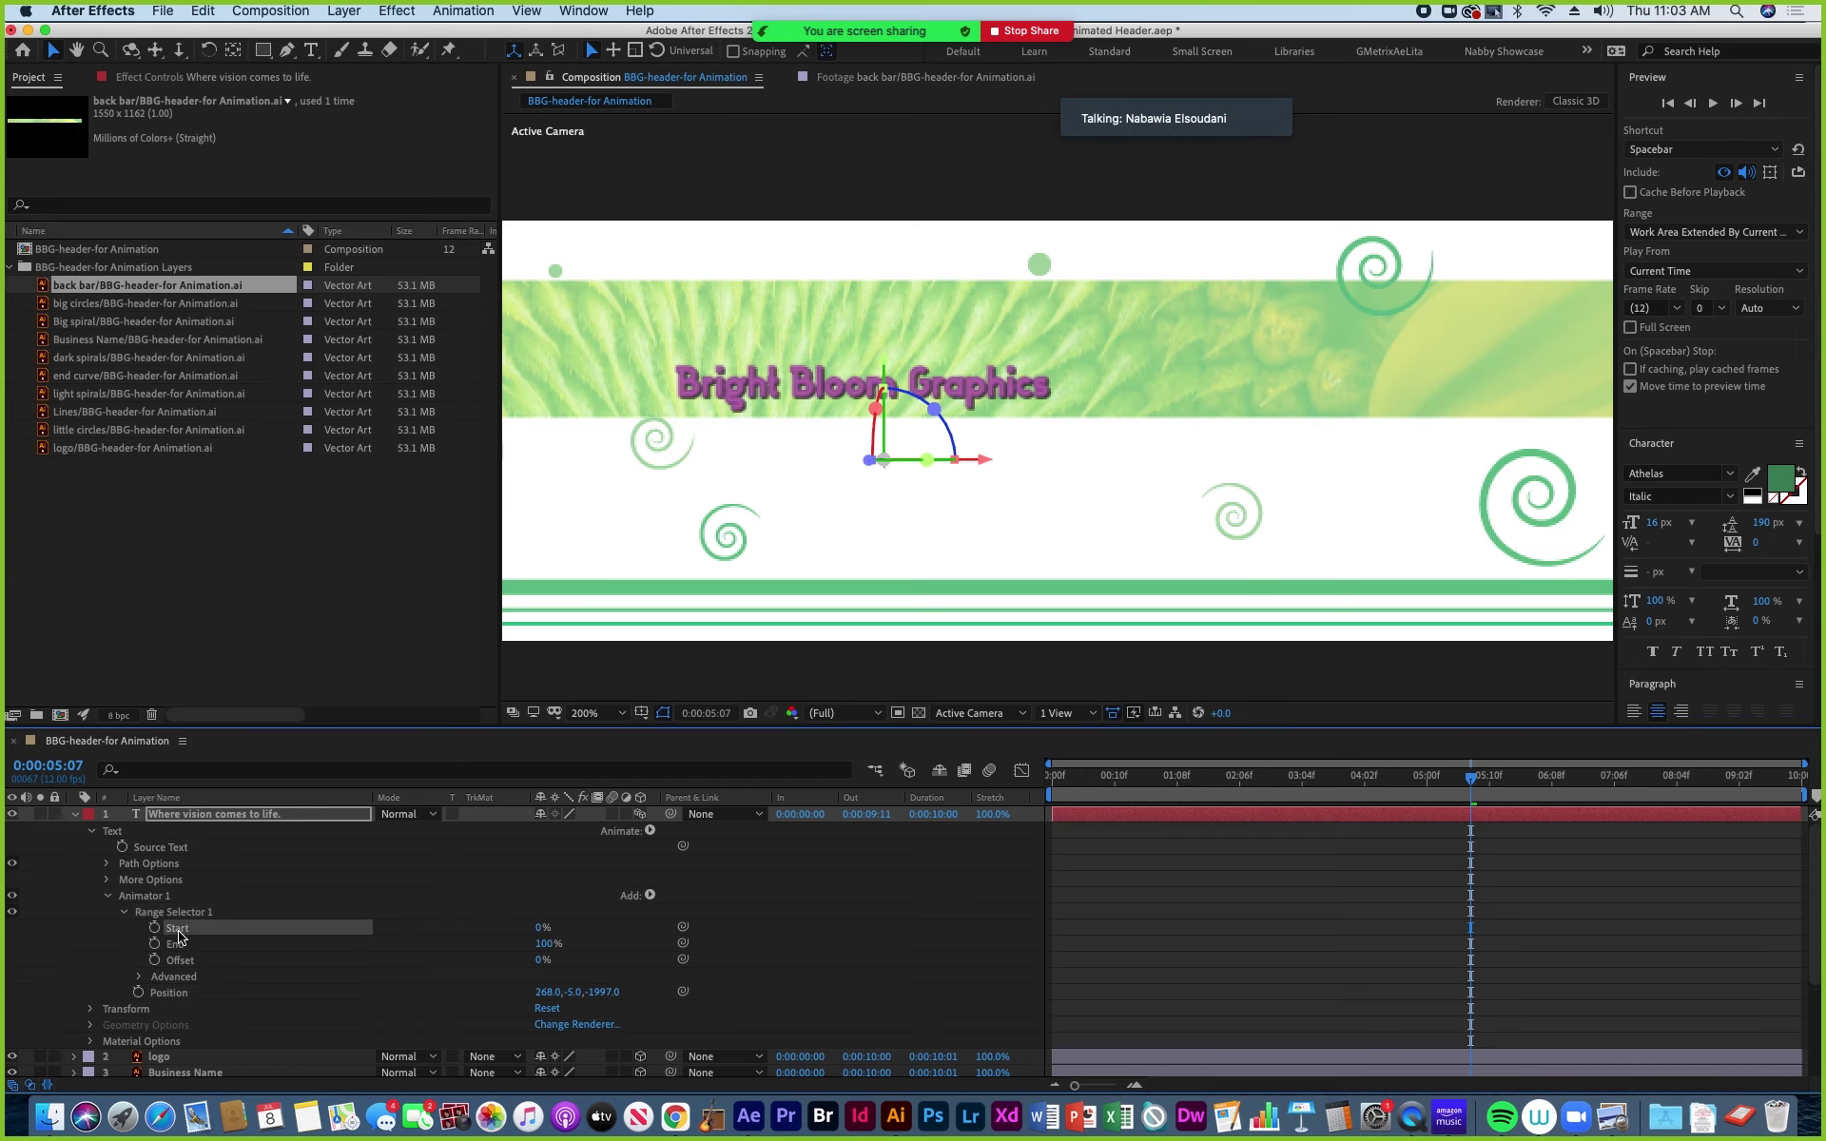
{"action": "key", "text": "h"}
{"action": "left_click_drag", "start_coordinate": [632, 644], "coordinate": [959, 301]}
{"action": "key", "text": "v"}
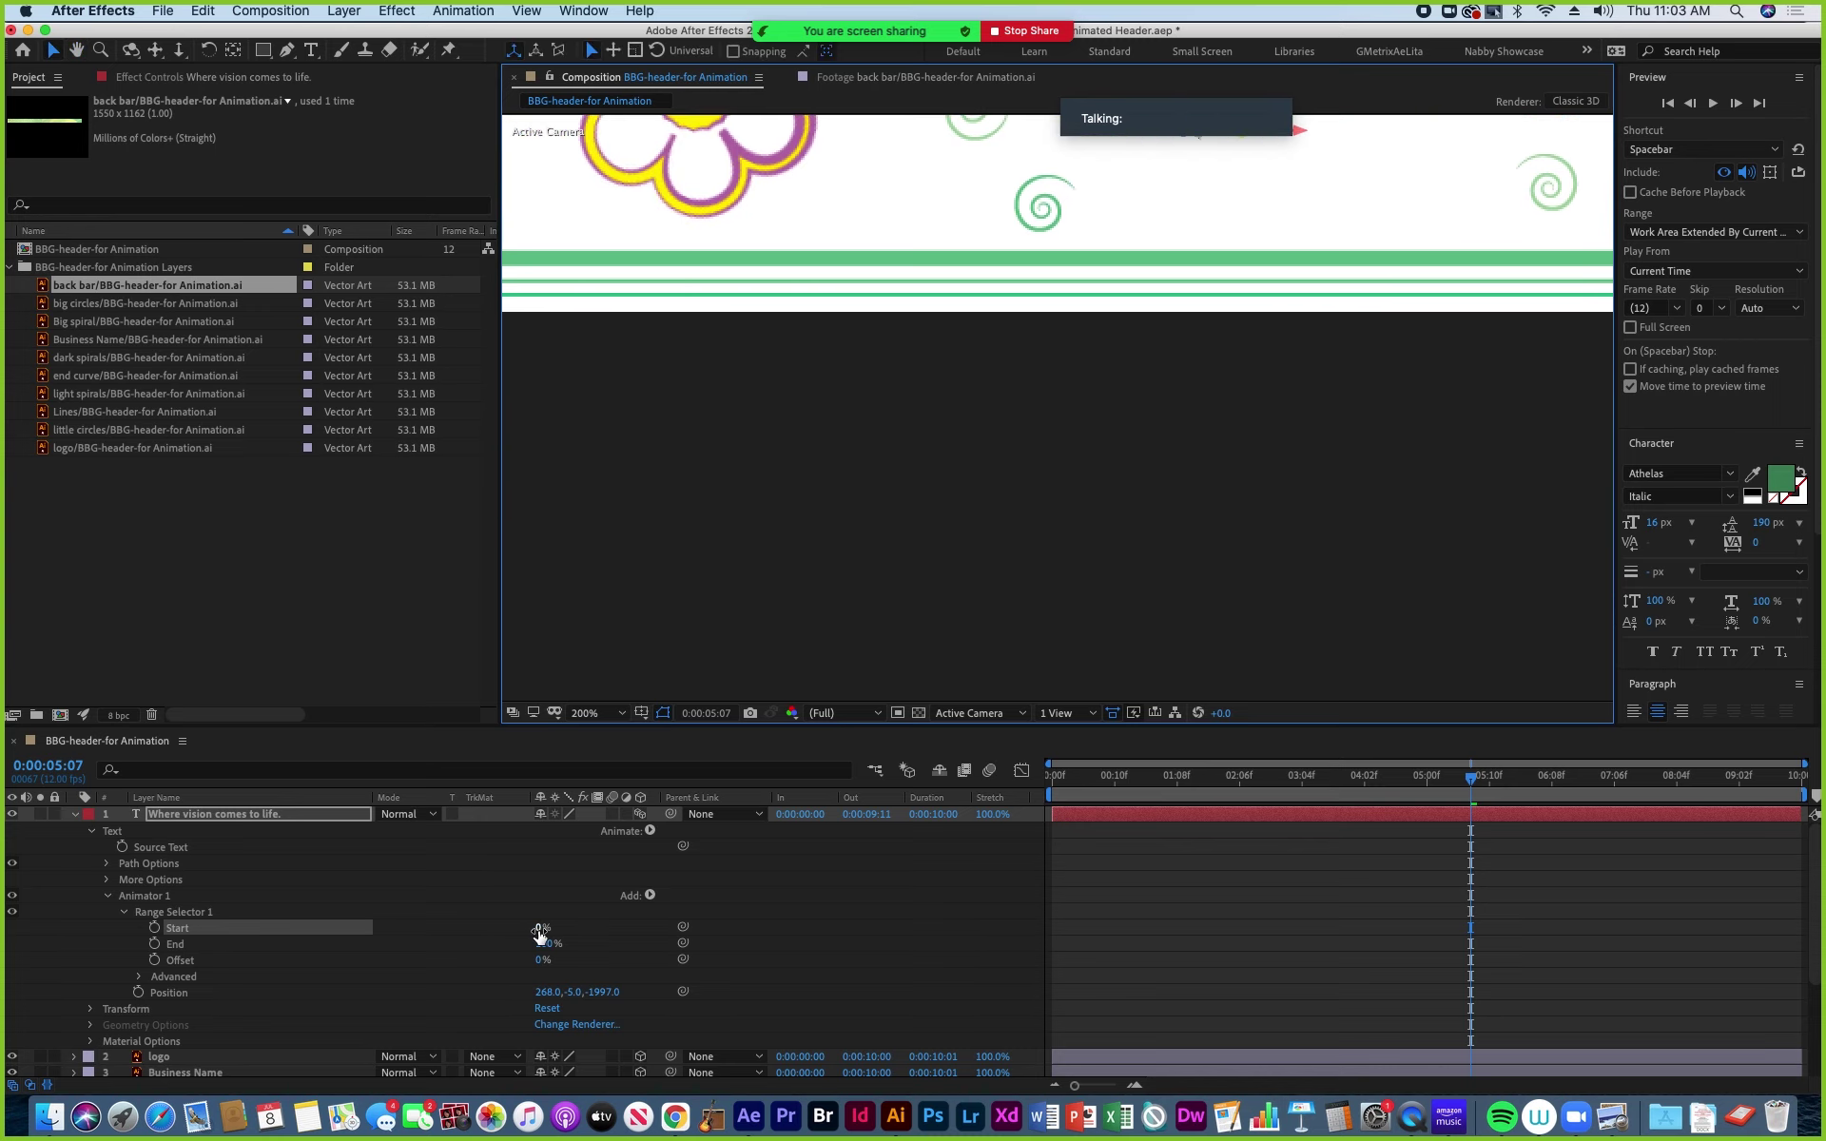
{"action": "left_click_drag", "start_coordinate": [905, 432], "coordinate": [774, 603]}
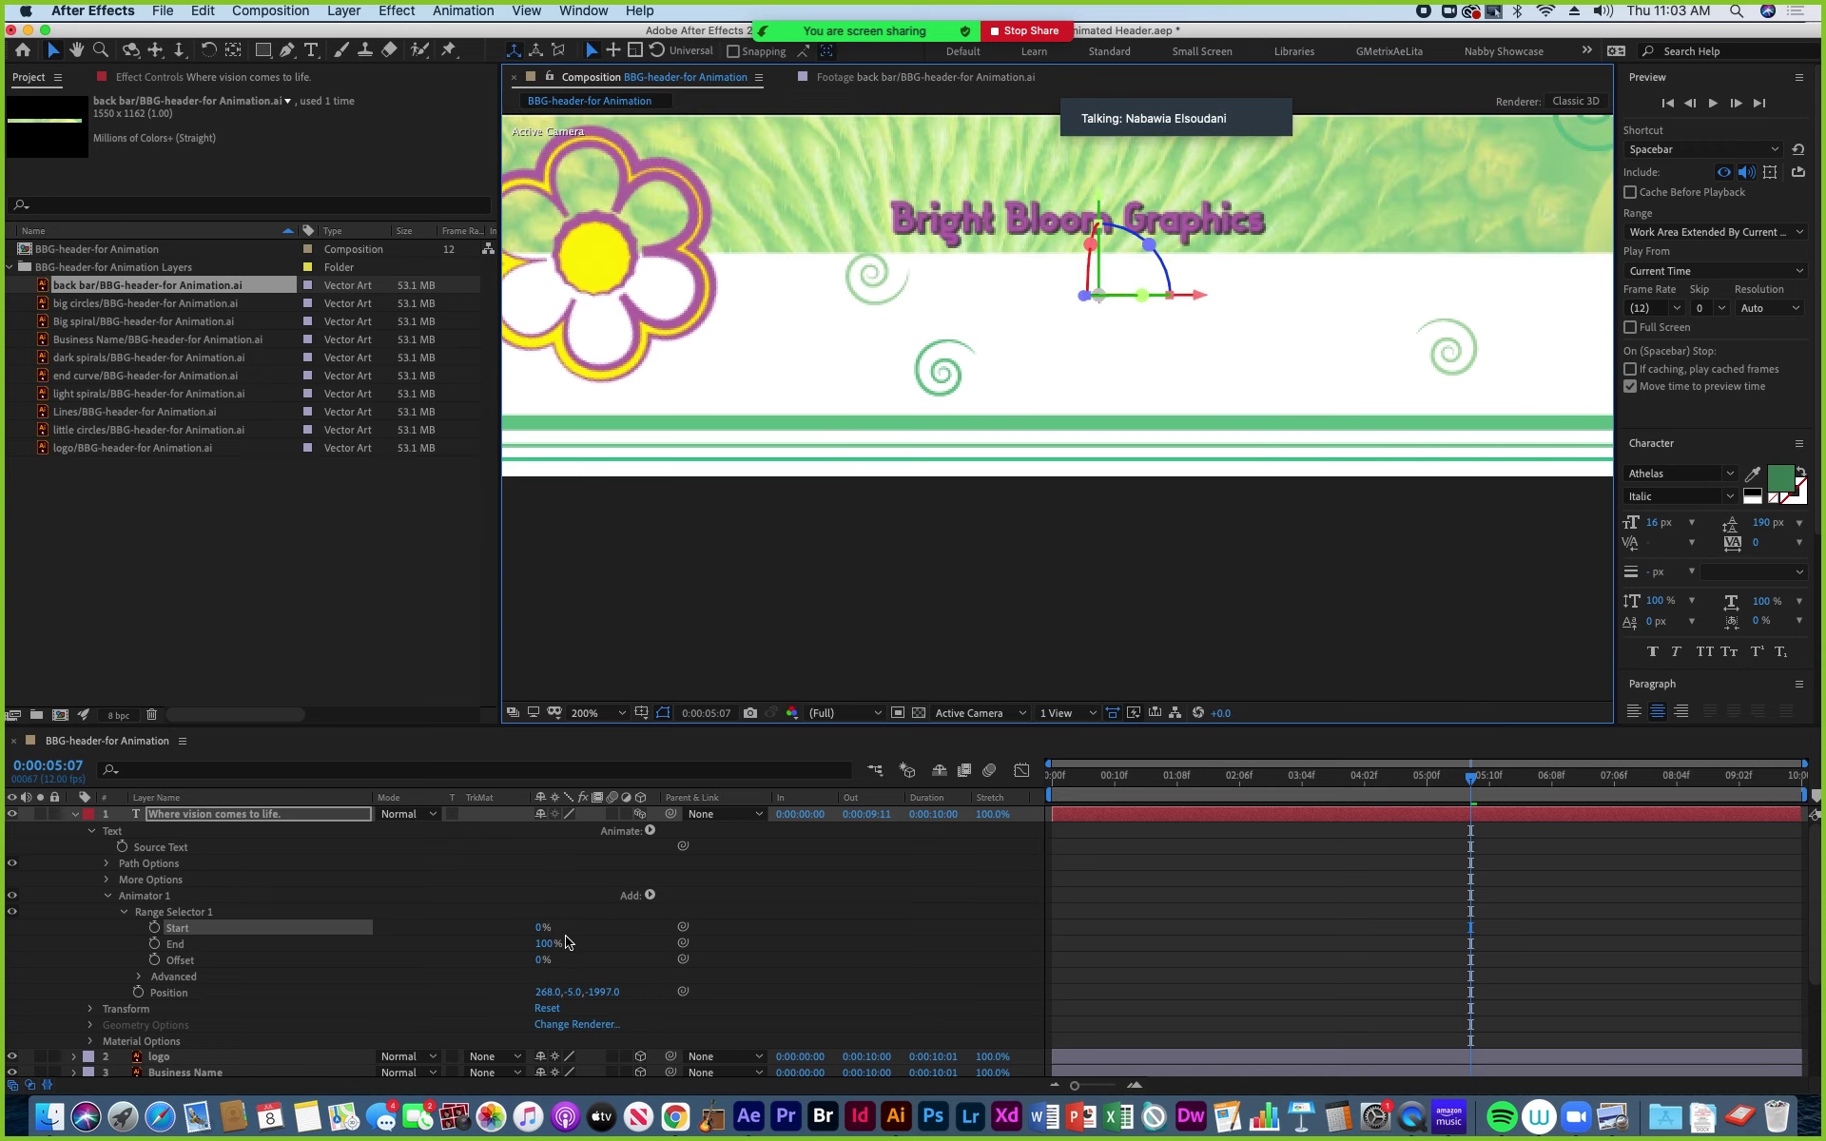
{"action": "mouse_move", "coordinate": [538, 932]}
{"action": "left_mouse_down"}
{"action": "mouse_move", "coordinate": [624, 930]}
{"action": "mouse_move", "coordinate": [557, 934]}
{"action": "left_mouse_up"}
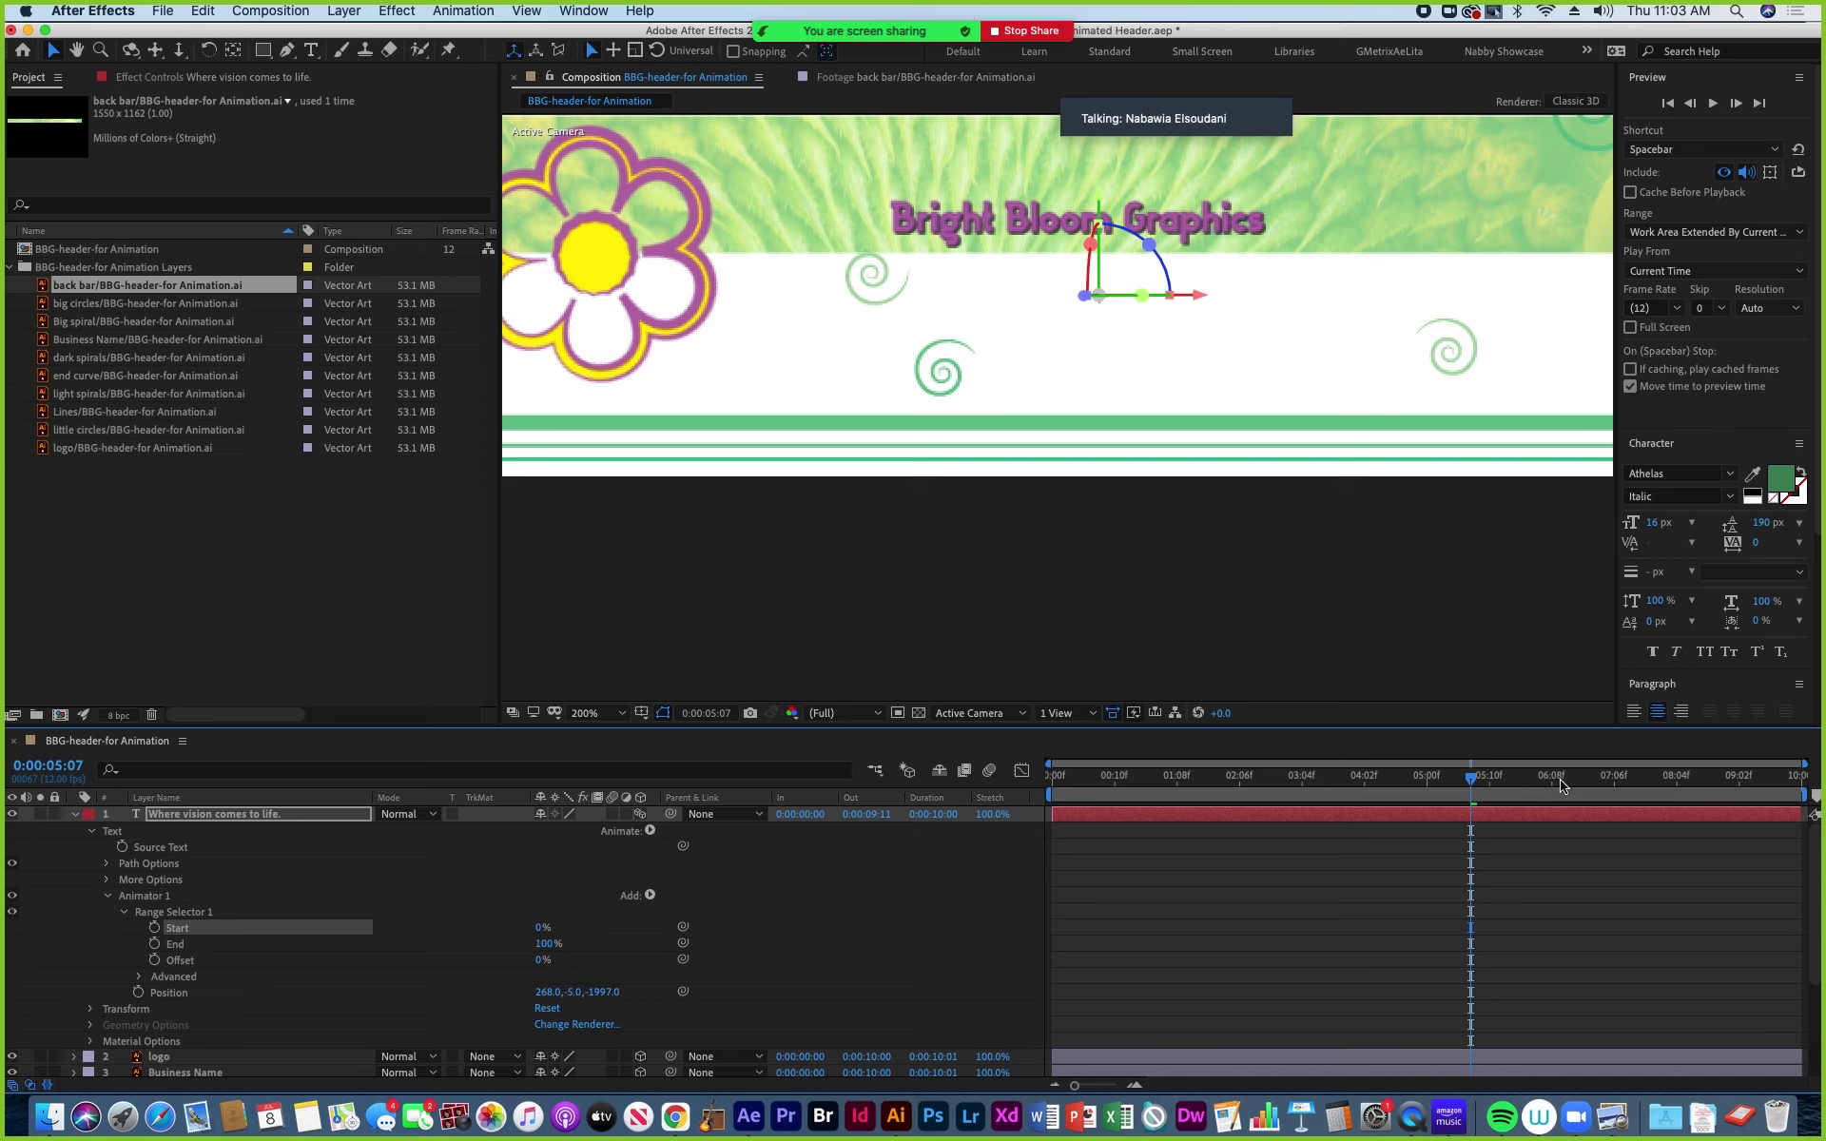
{"action": "left_click_drag", "start_coordinate": [1470, 782], "coordinate": [1397, 799]}
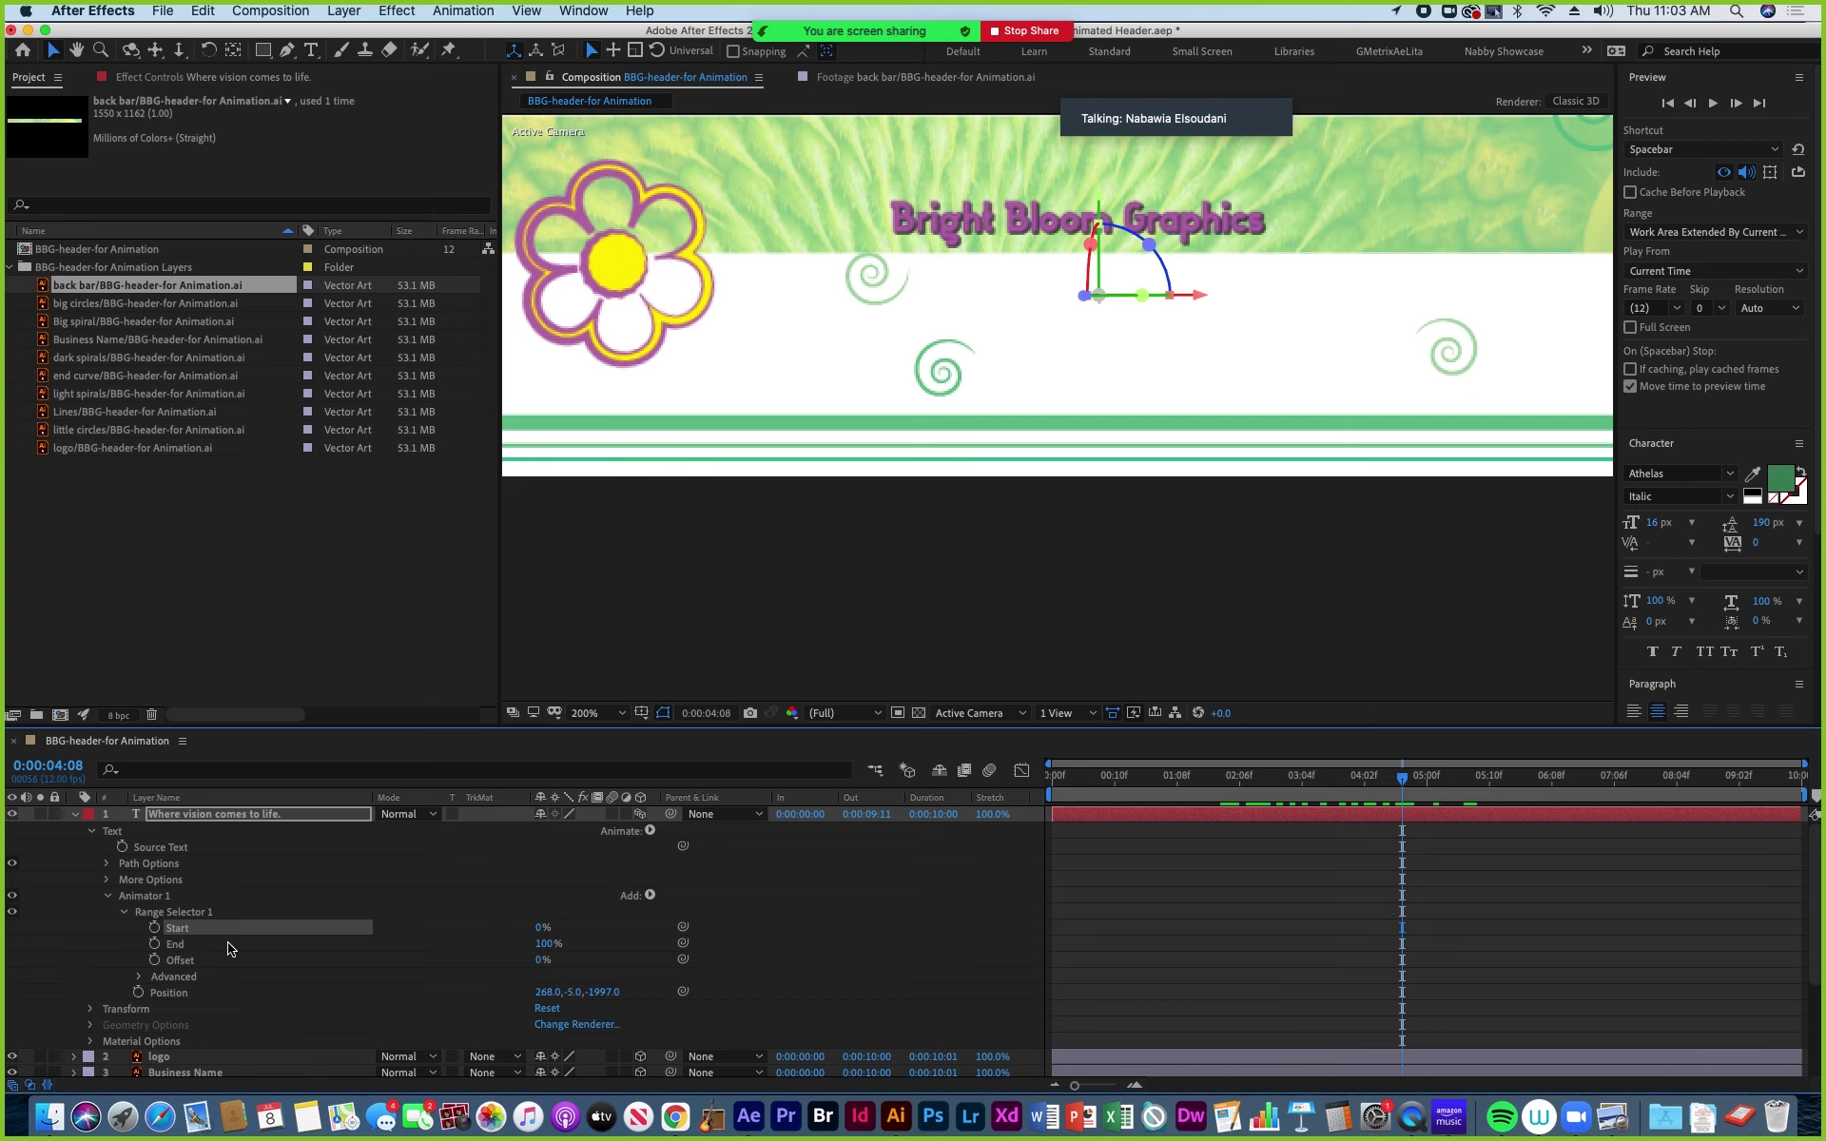
{"action": "left_click", "coordinate": [153, 928]}
Set Range Selector 1's Start to 100% at 0:00:06:04, adding the closing keyframe of the tagline reveal.
{"action": "left_click_drag", "start_coordinate": [1403, 785], "coordinate": [1484, 795]}
{"action": "key", "text": "space"}
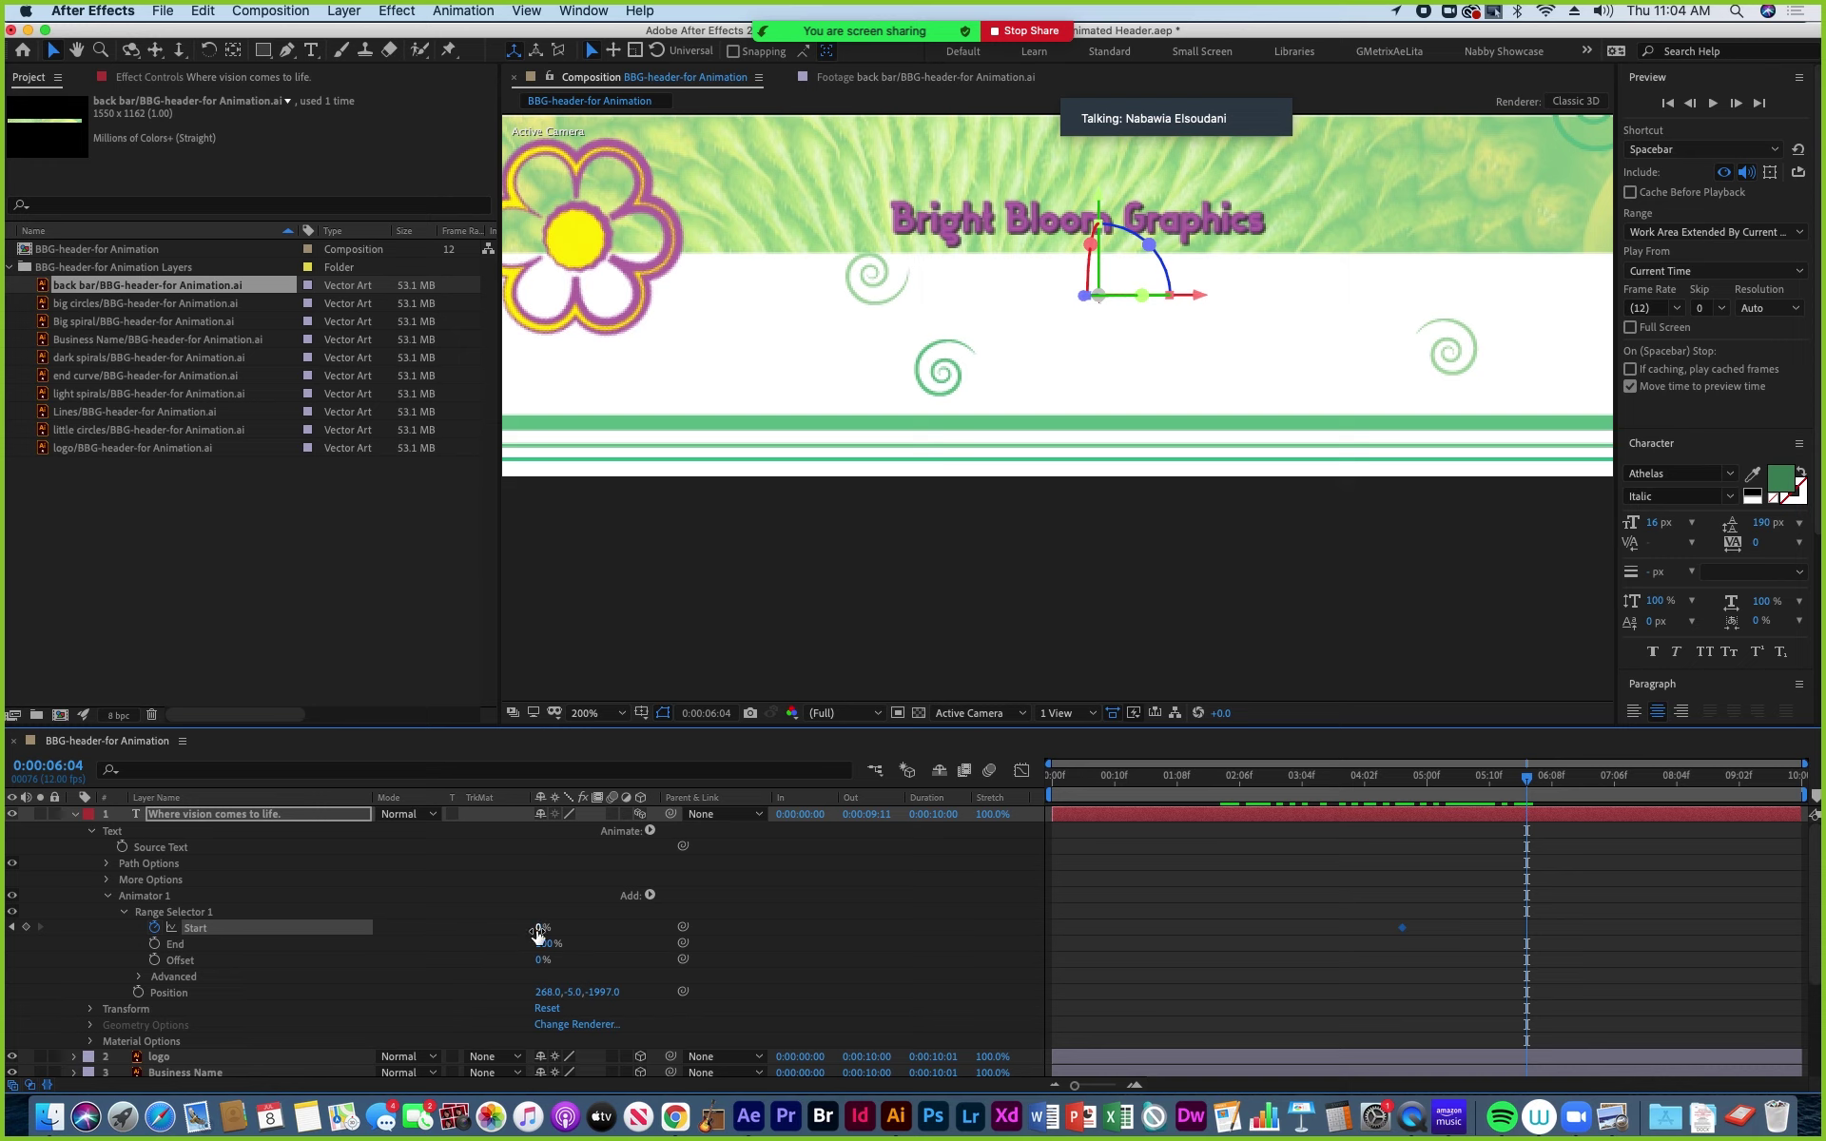
{"action": "left_click_drag", "start_coordinate": [539, 928], "coordinate": [642, 939]}
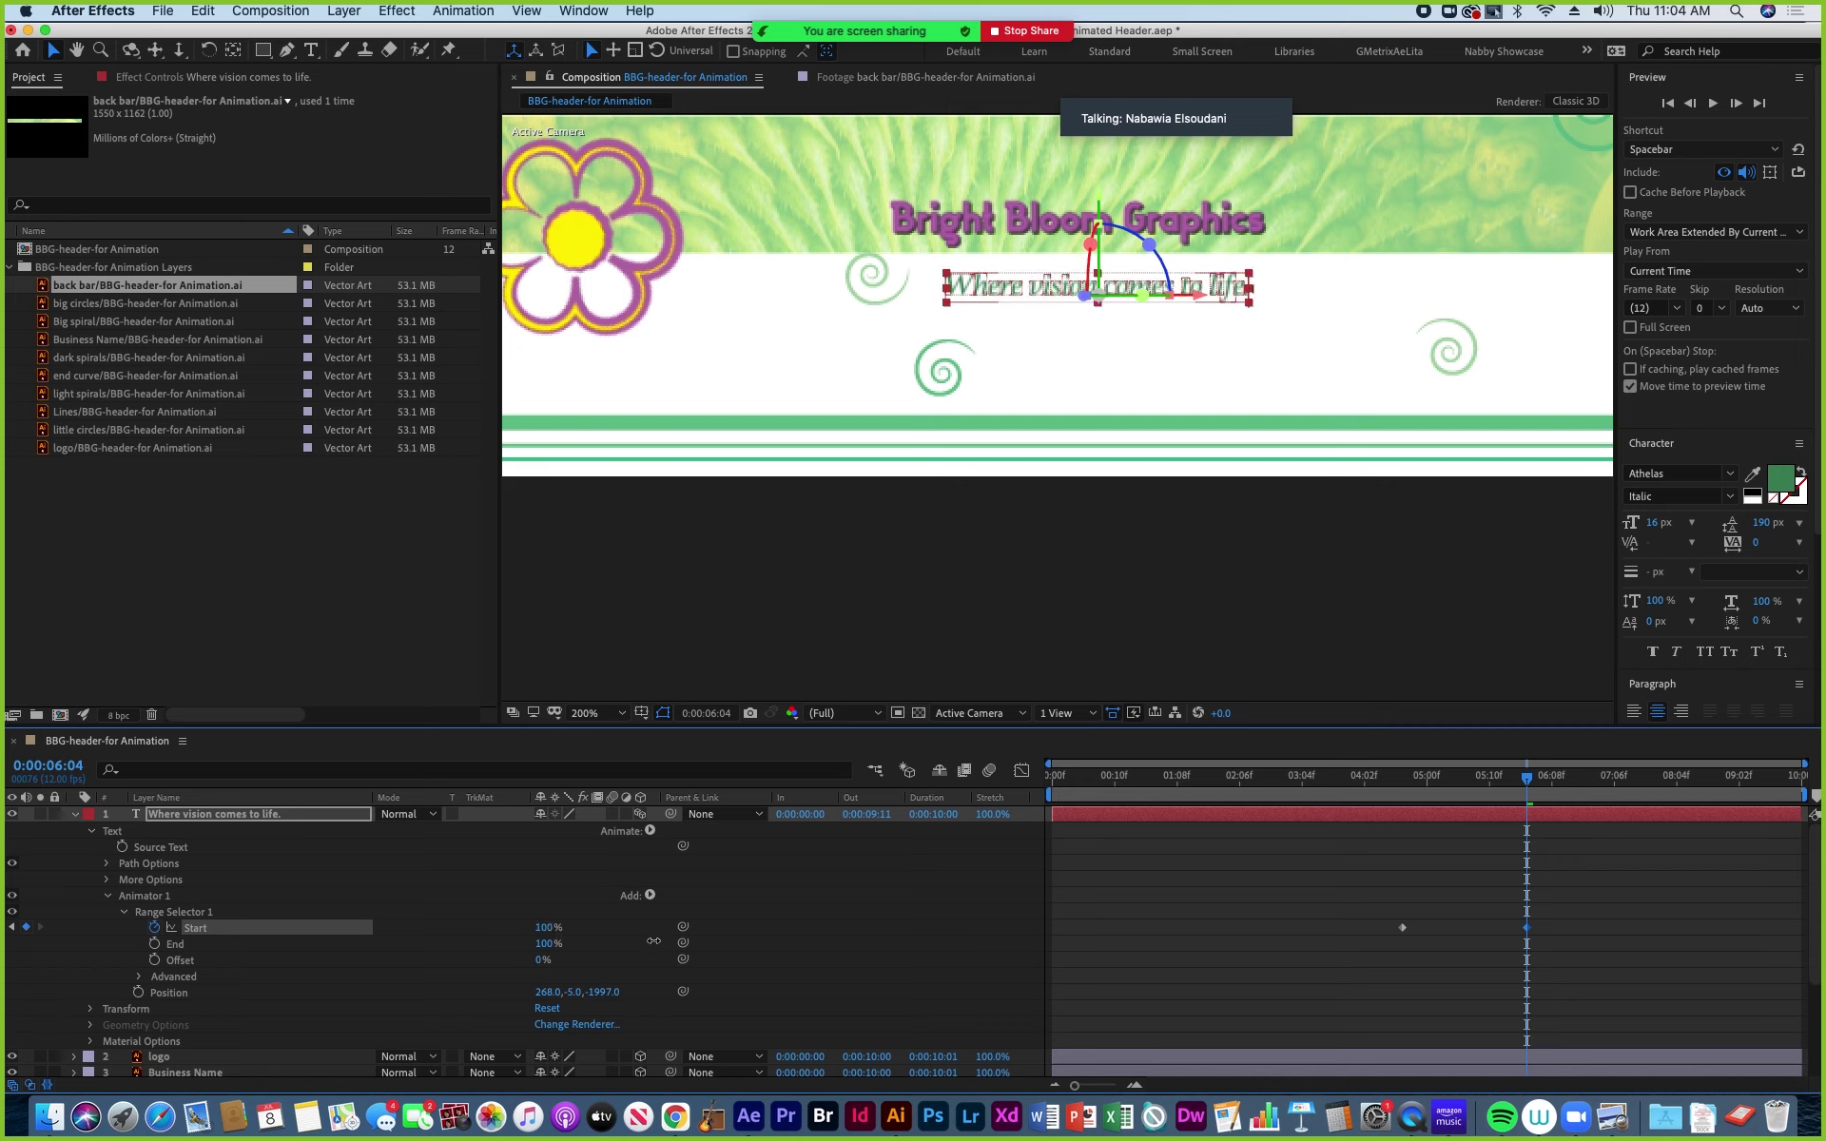
{"action": "mouse_move", "coordinate": [1527, 777]}
{"action": "left_mouse_down"}
{"action": "mouse_move", "coordinate": [1424, 818]}
{"action": "mouse_move", "coordinate": [1539, 799]}
{"action": "left_mouse_up"}
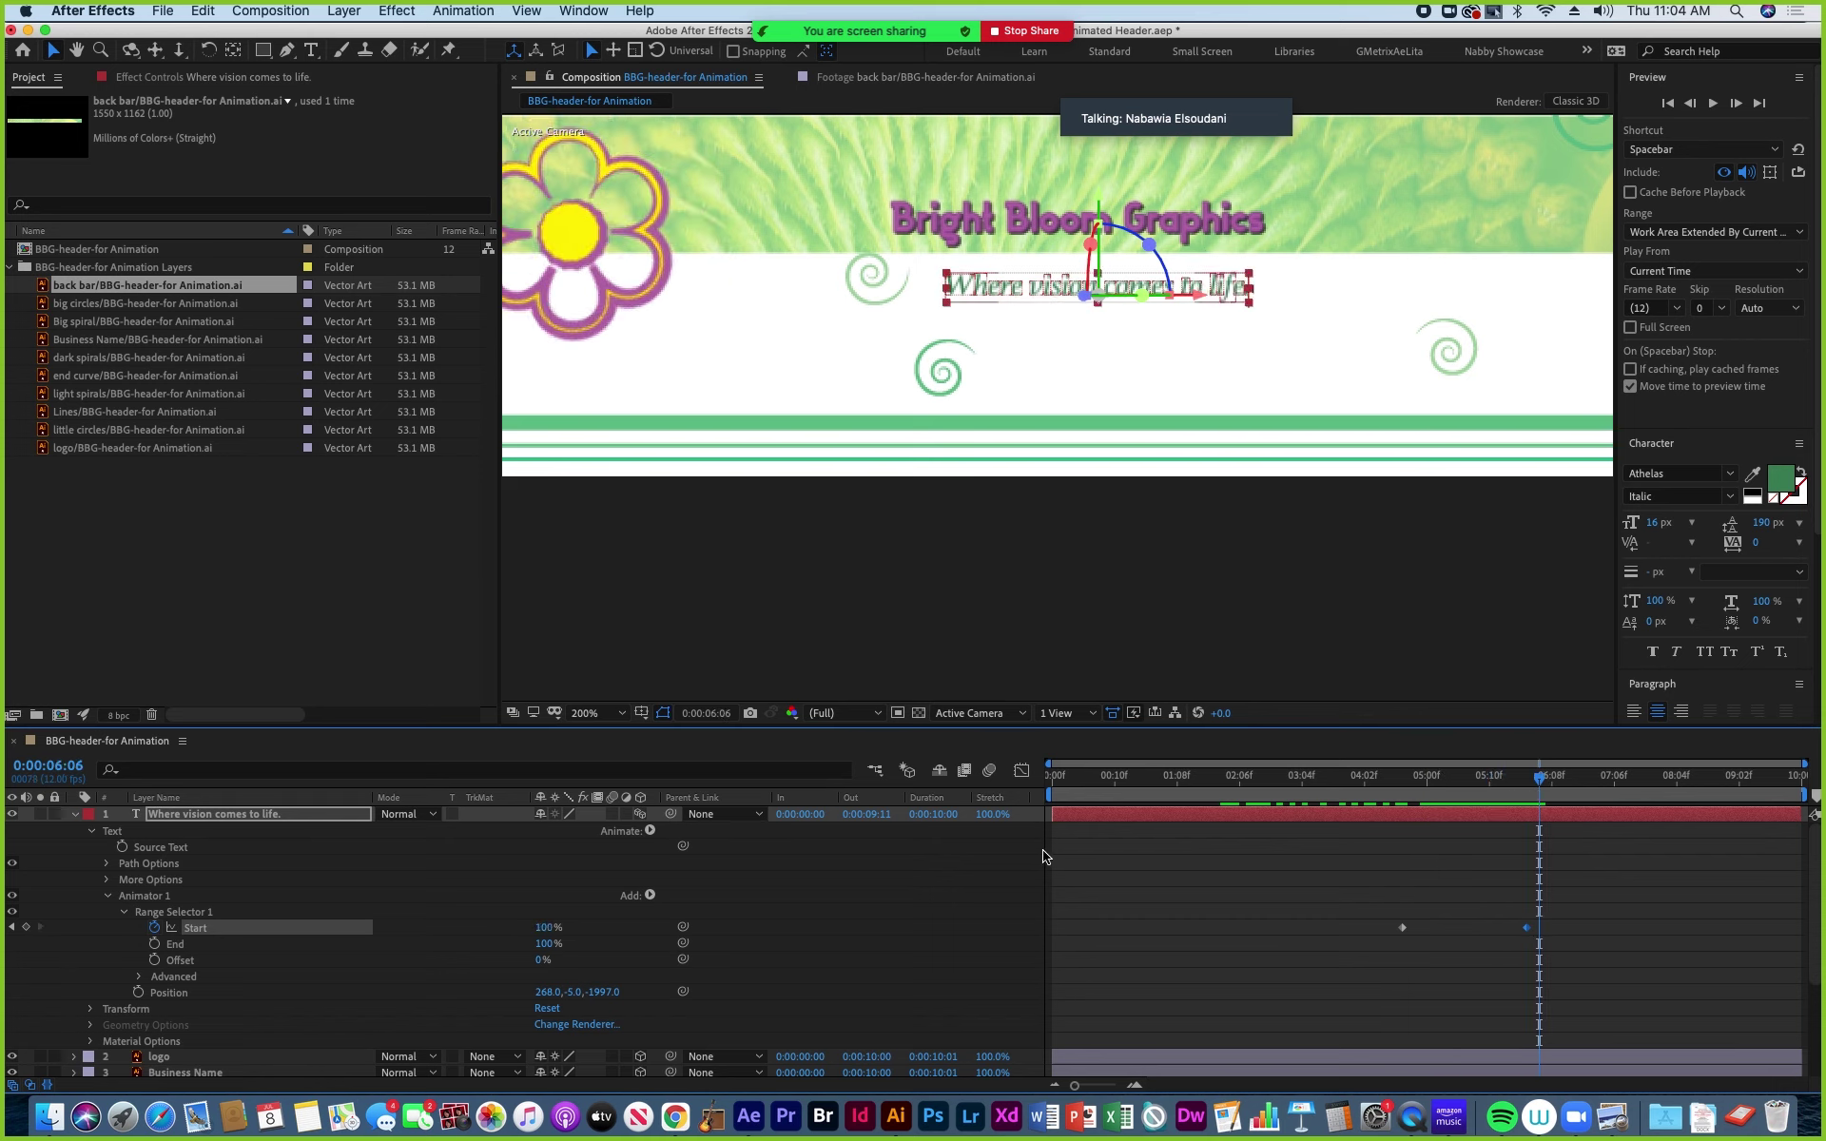
Add the Rotation property to the tagline's Animator 1 with the current time at 0:00:05:01.
{"action": "key", "text": "comma"}
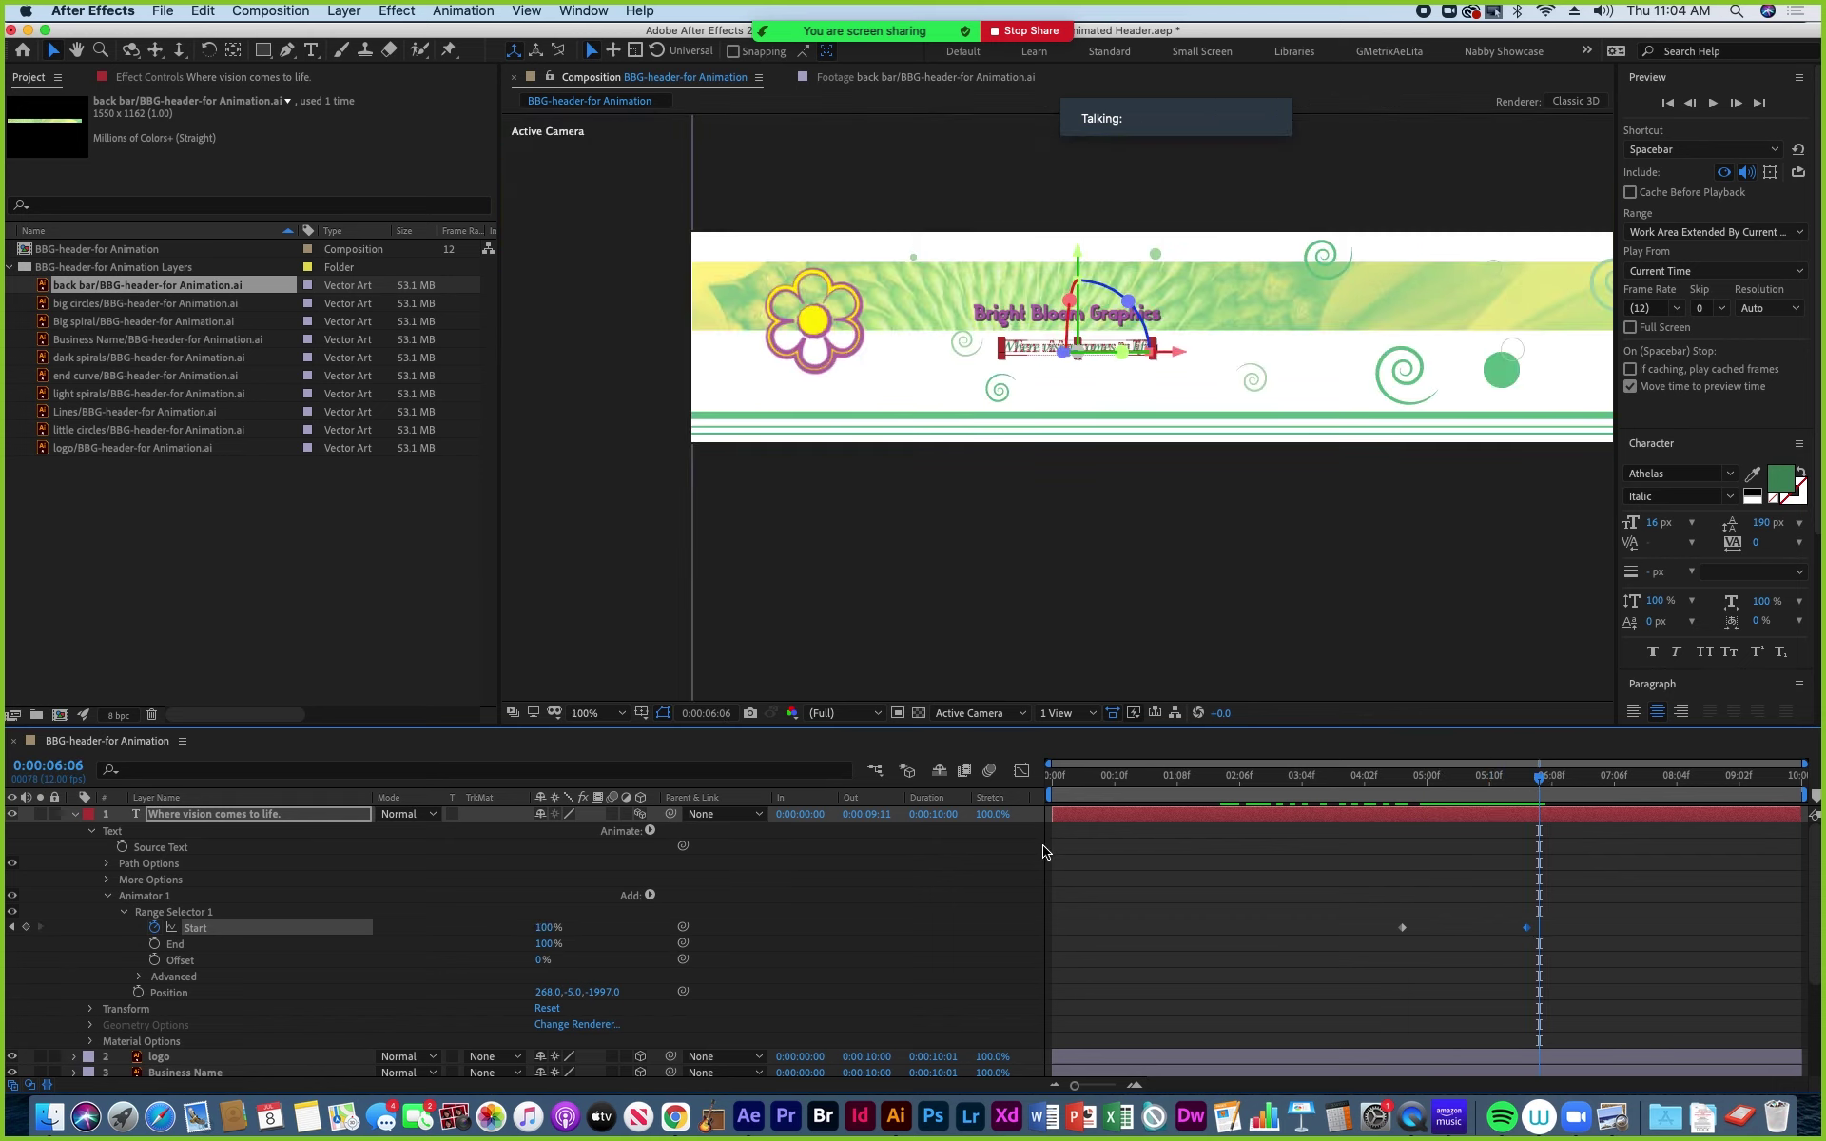
{"action": "left_click", "coordinate": [1434, 787]}
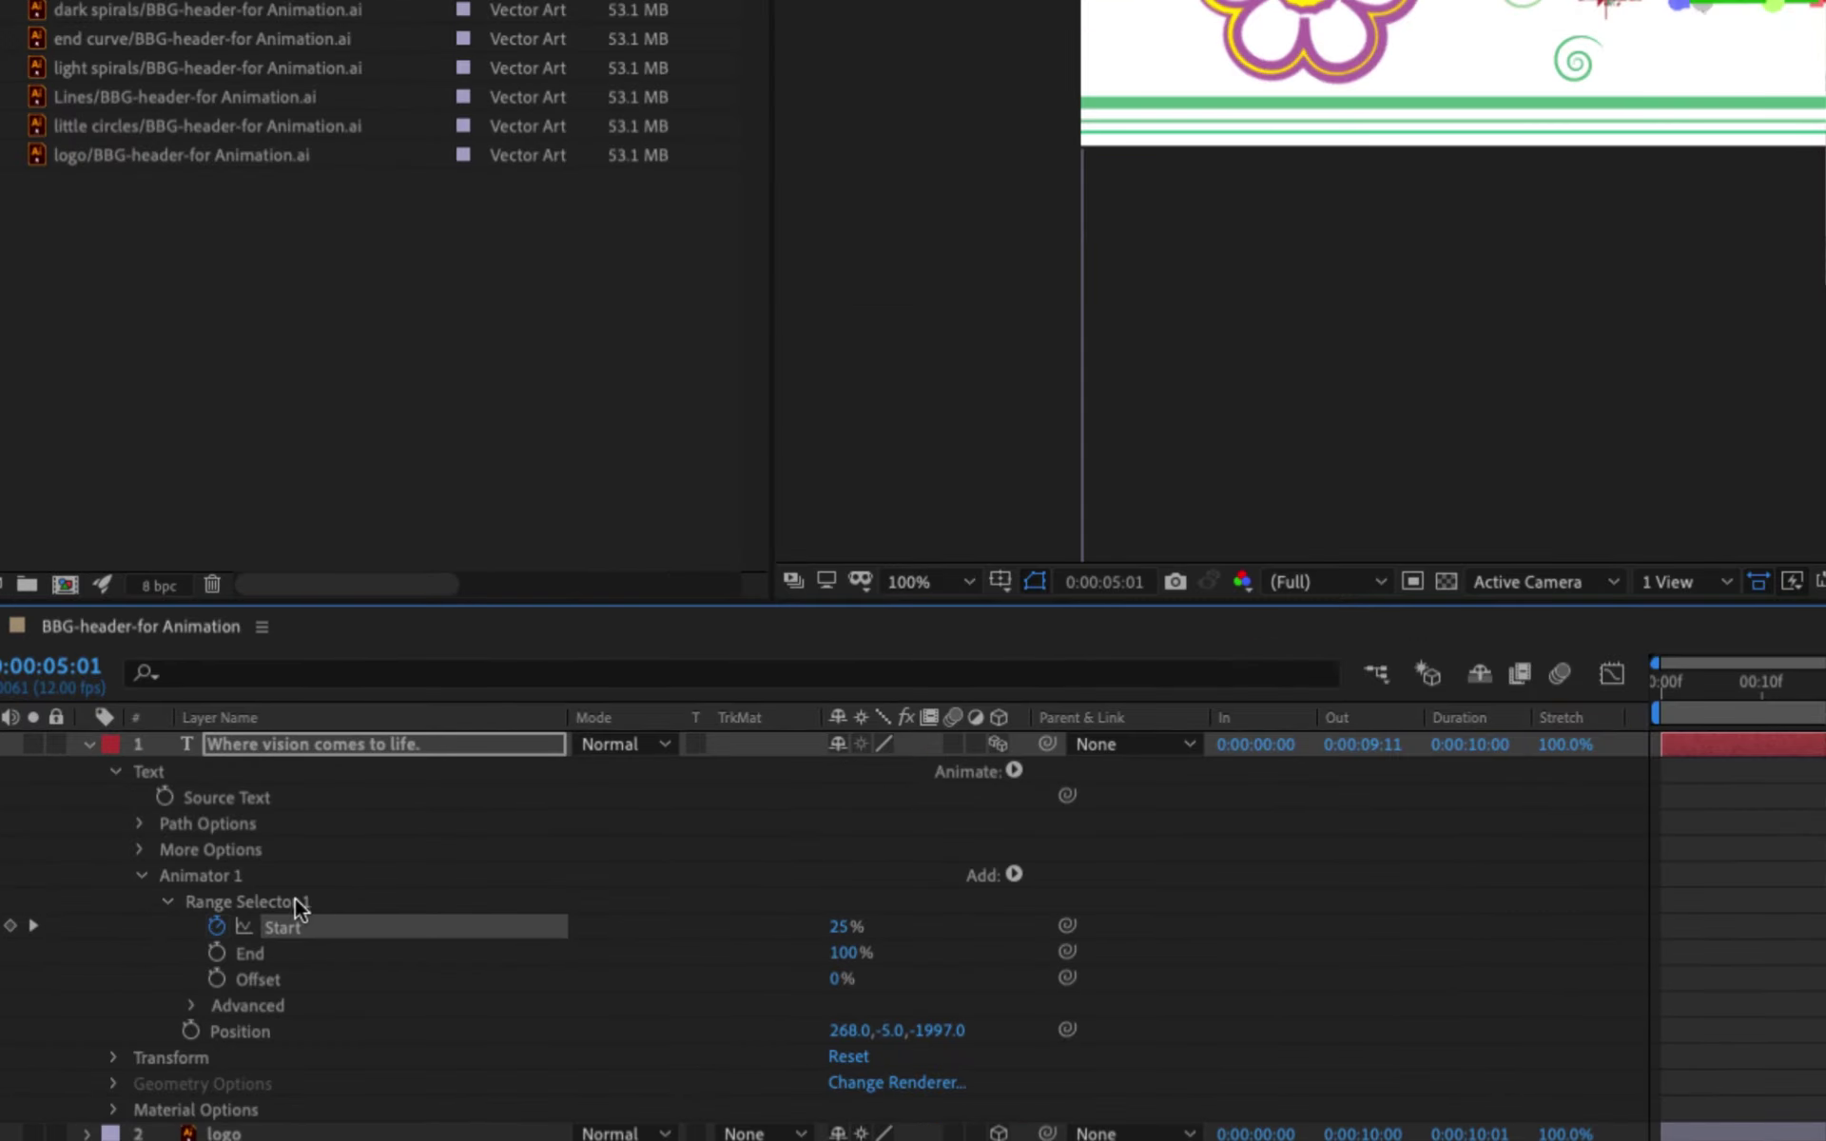
{"action": "left_click", "coordinate": [1015, 876]}
{"action": "mouse_move", "coordinate": [1080, 874]}
{"action": "mouse_move", "coordinate": [1231, 885]}
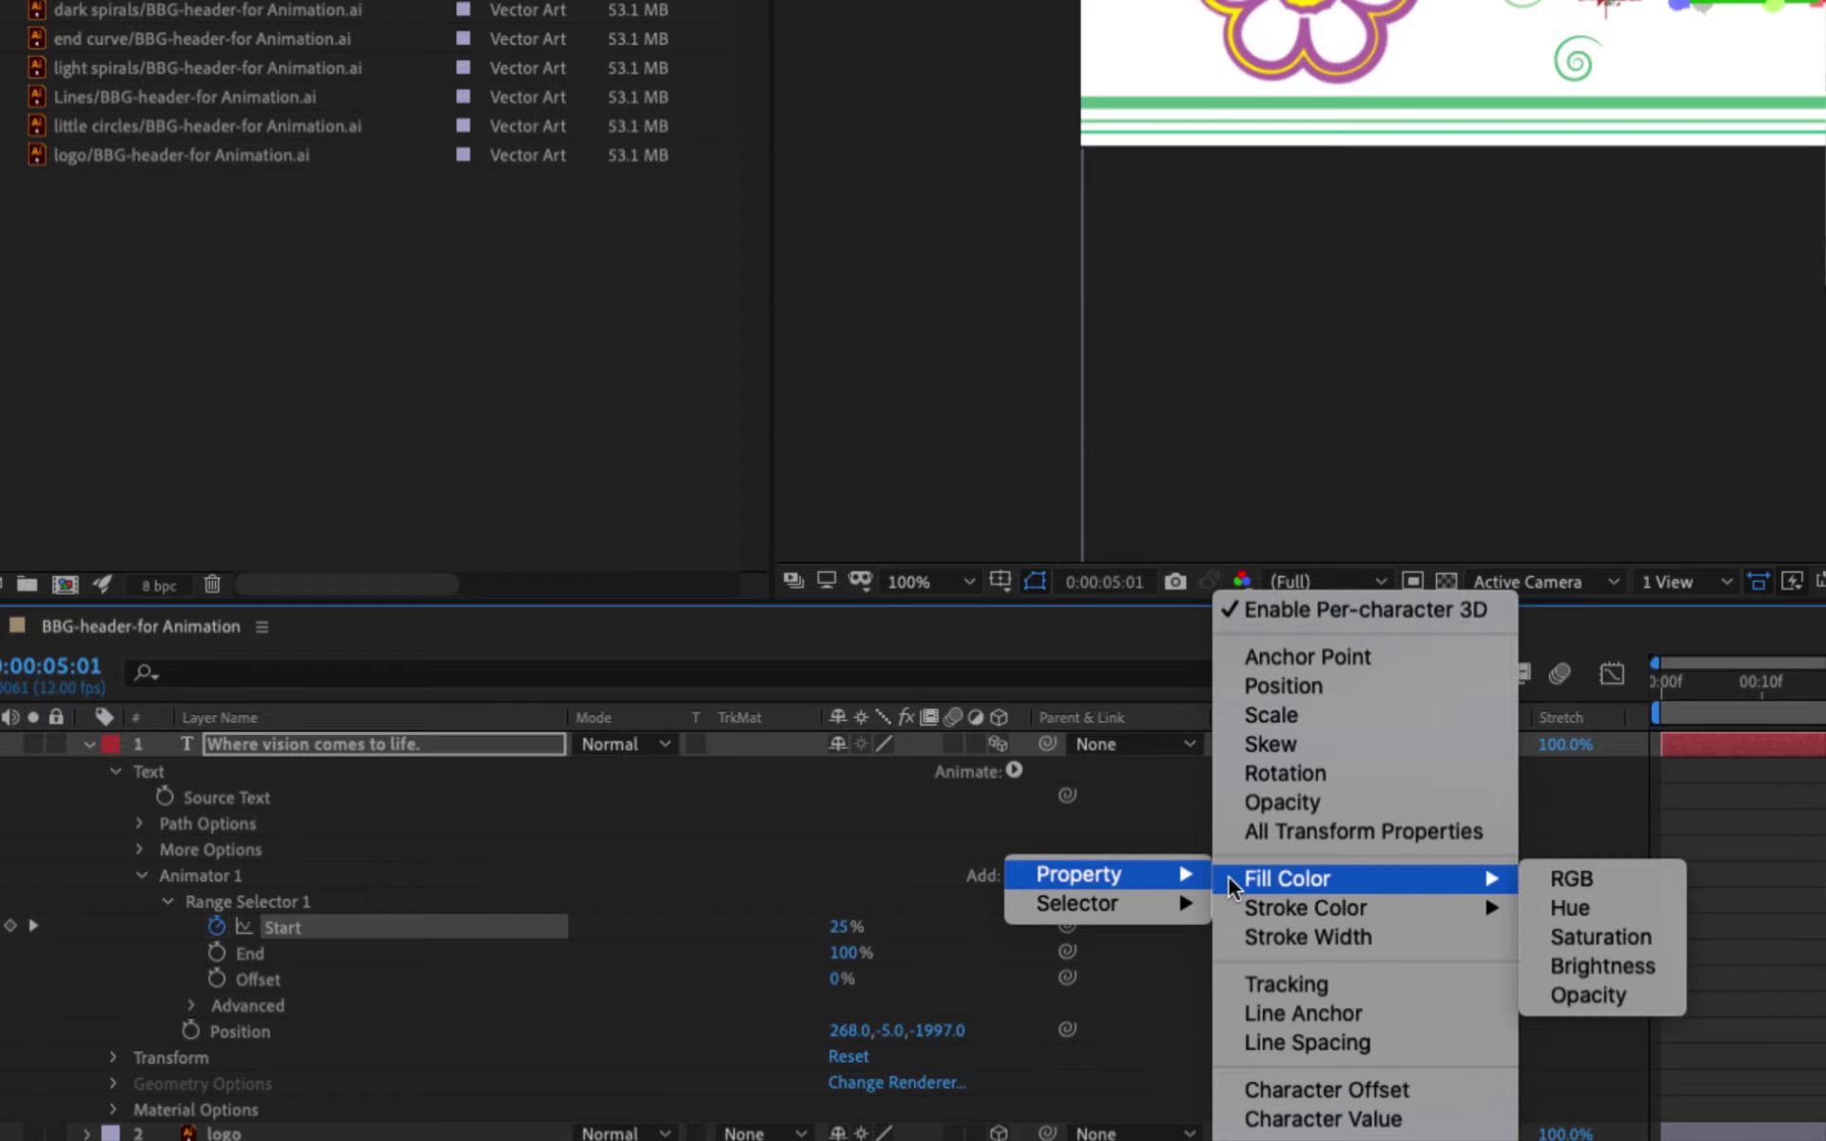
{"action": "left_click", "coordinate": [1279, 772]}
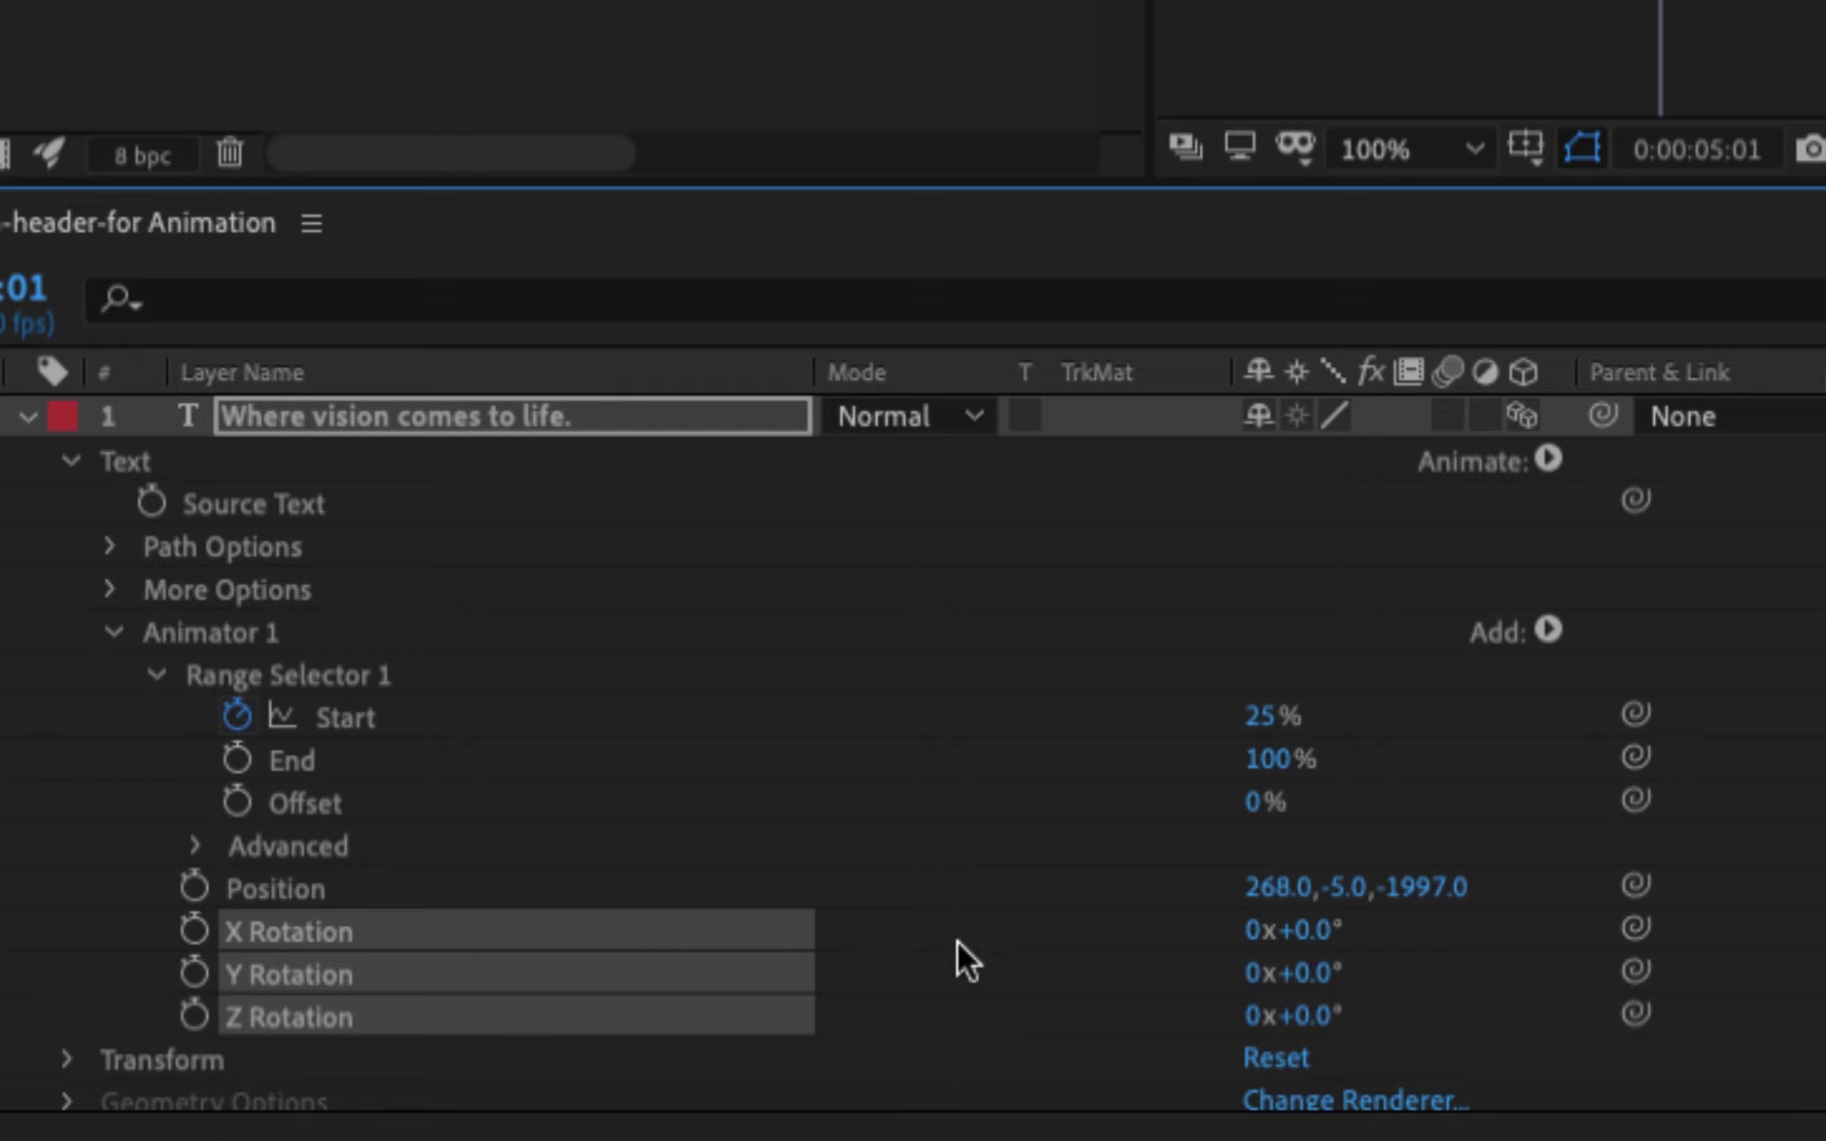
Set Animator 1's X Rotation to 2 full revolutions and its Y Rotation to 1 full revolution.
{"action": "left_click", "coordinate": [1251, 931]}
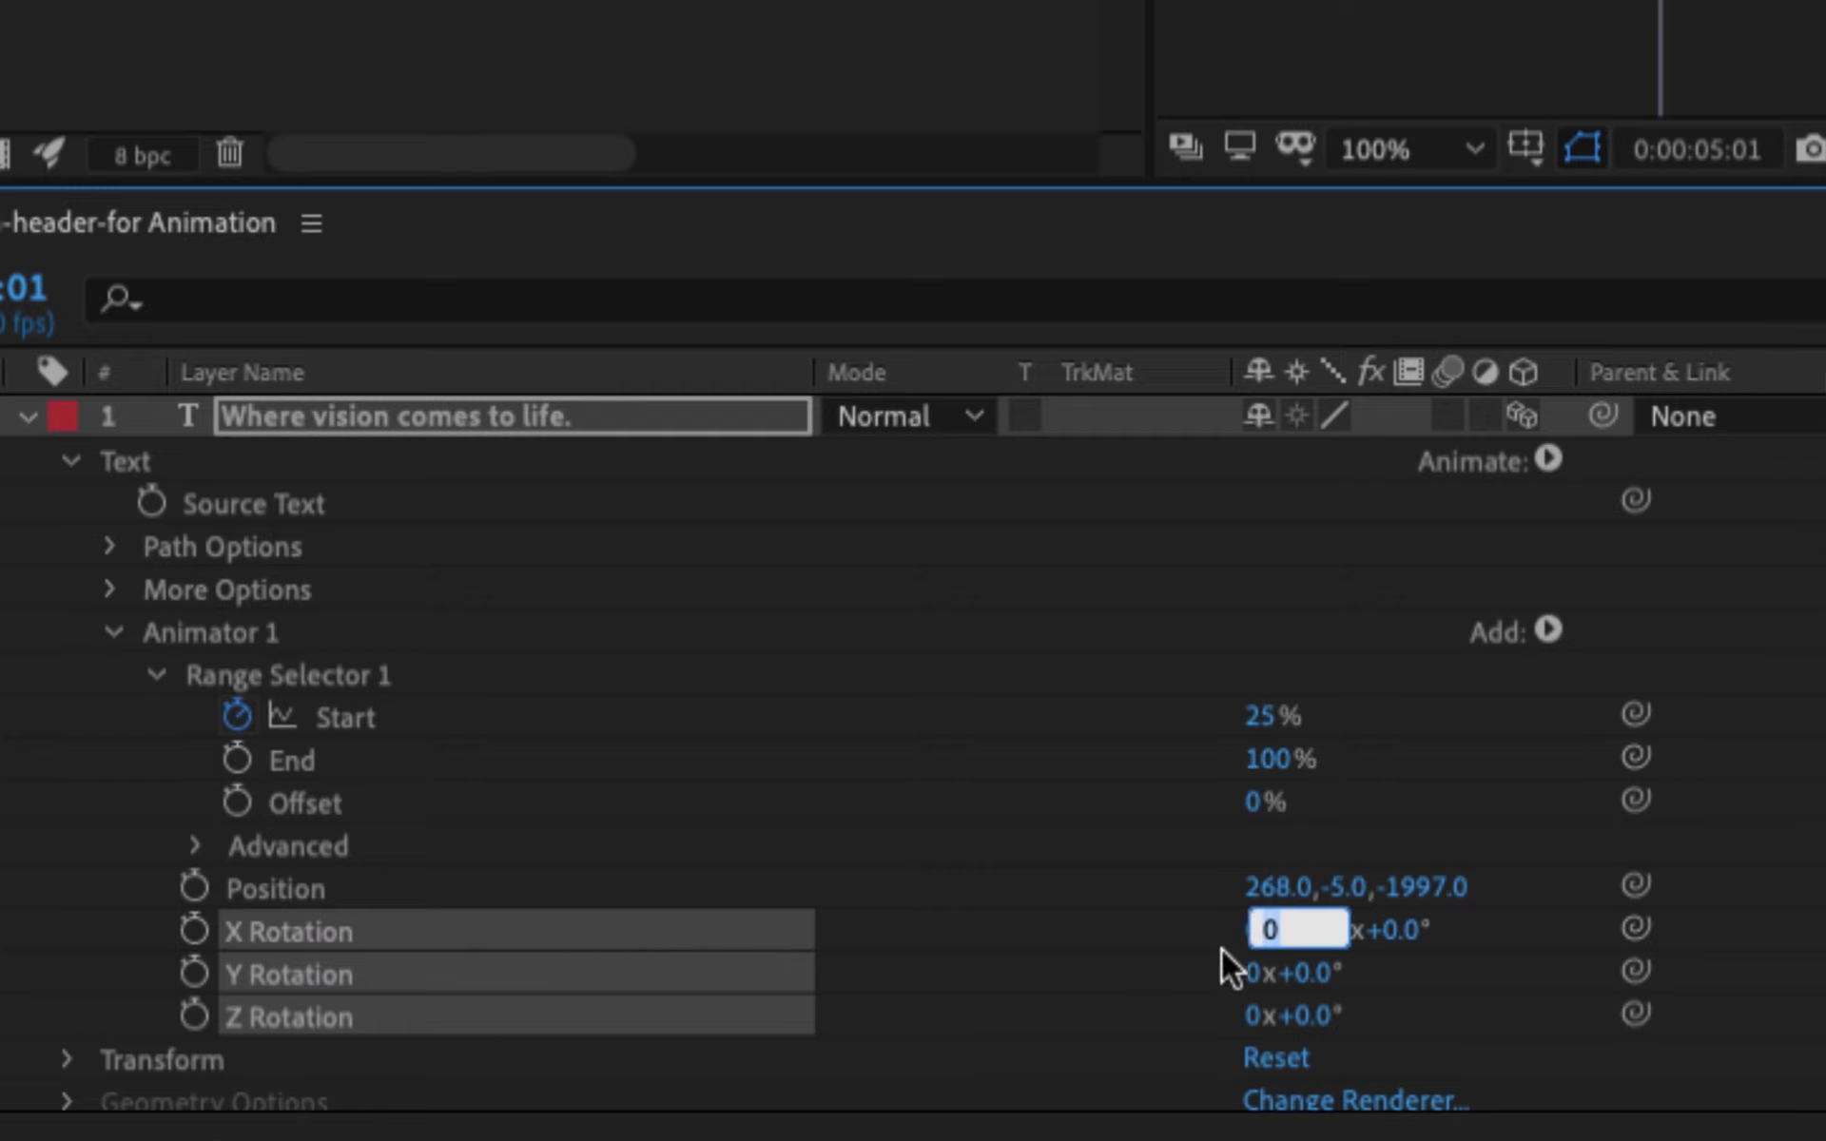
{"action": "type", "text": "2"}
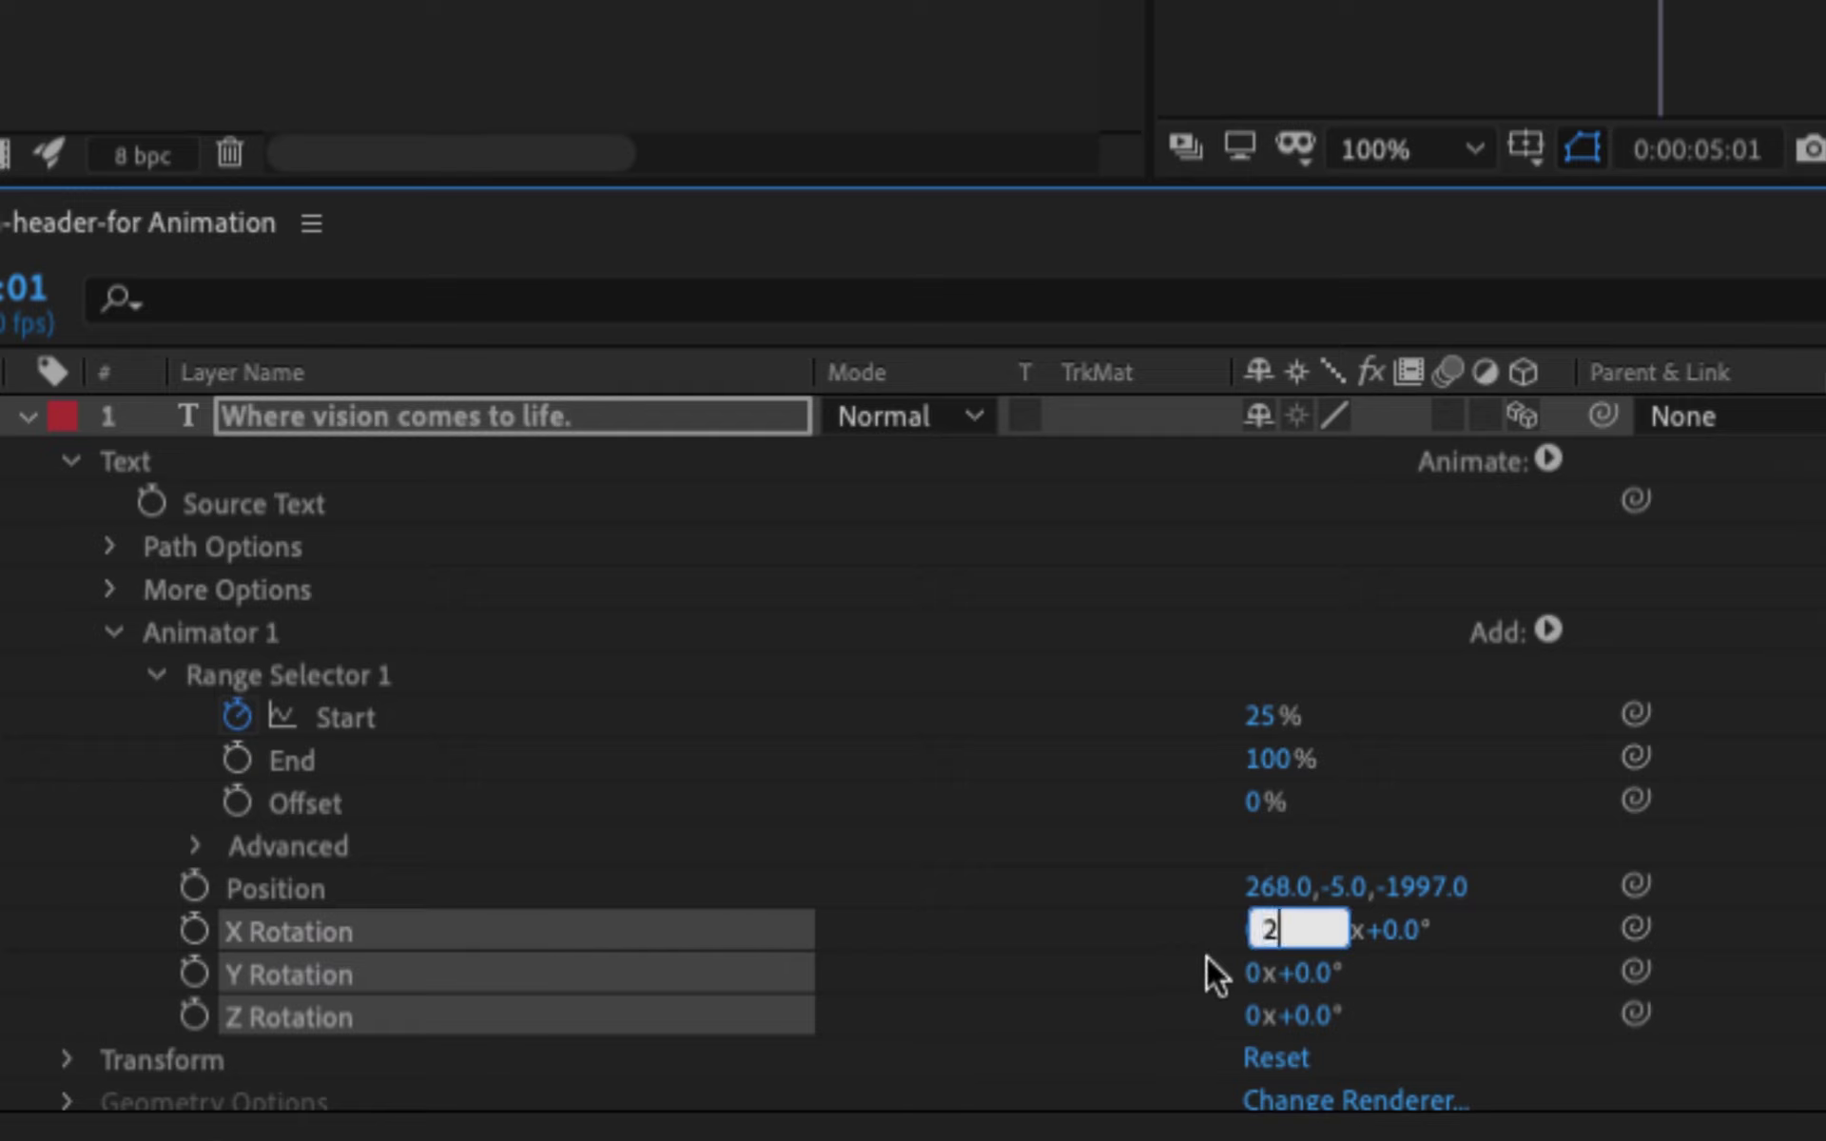
{"action": "left_click", "coordinate": [1251, 972]}
{"action": "type", "text": "1"}
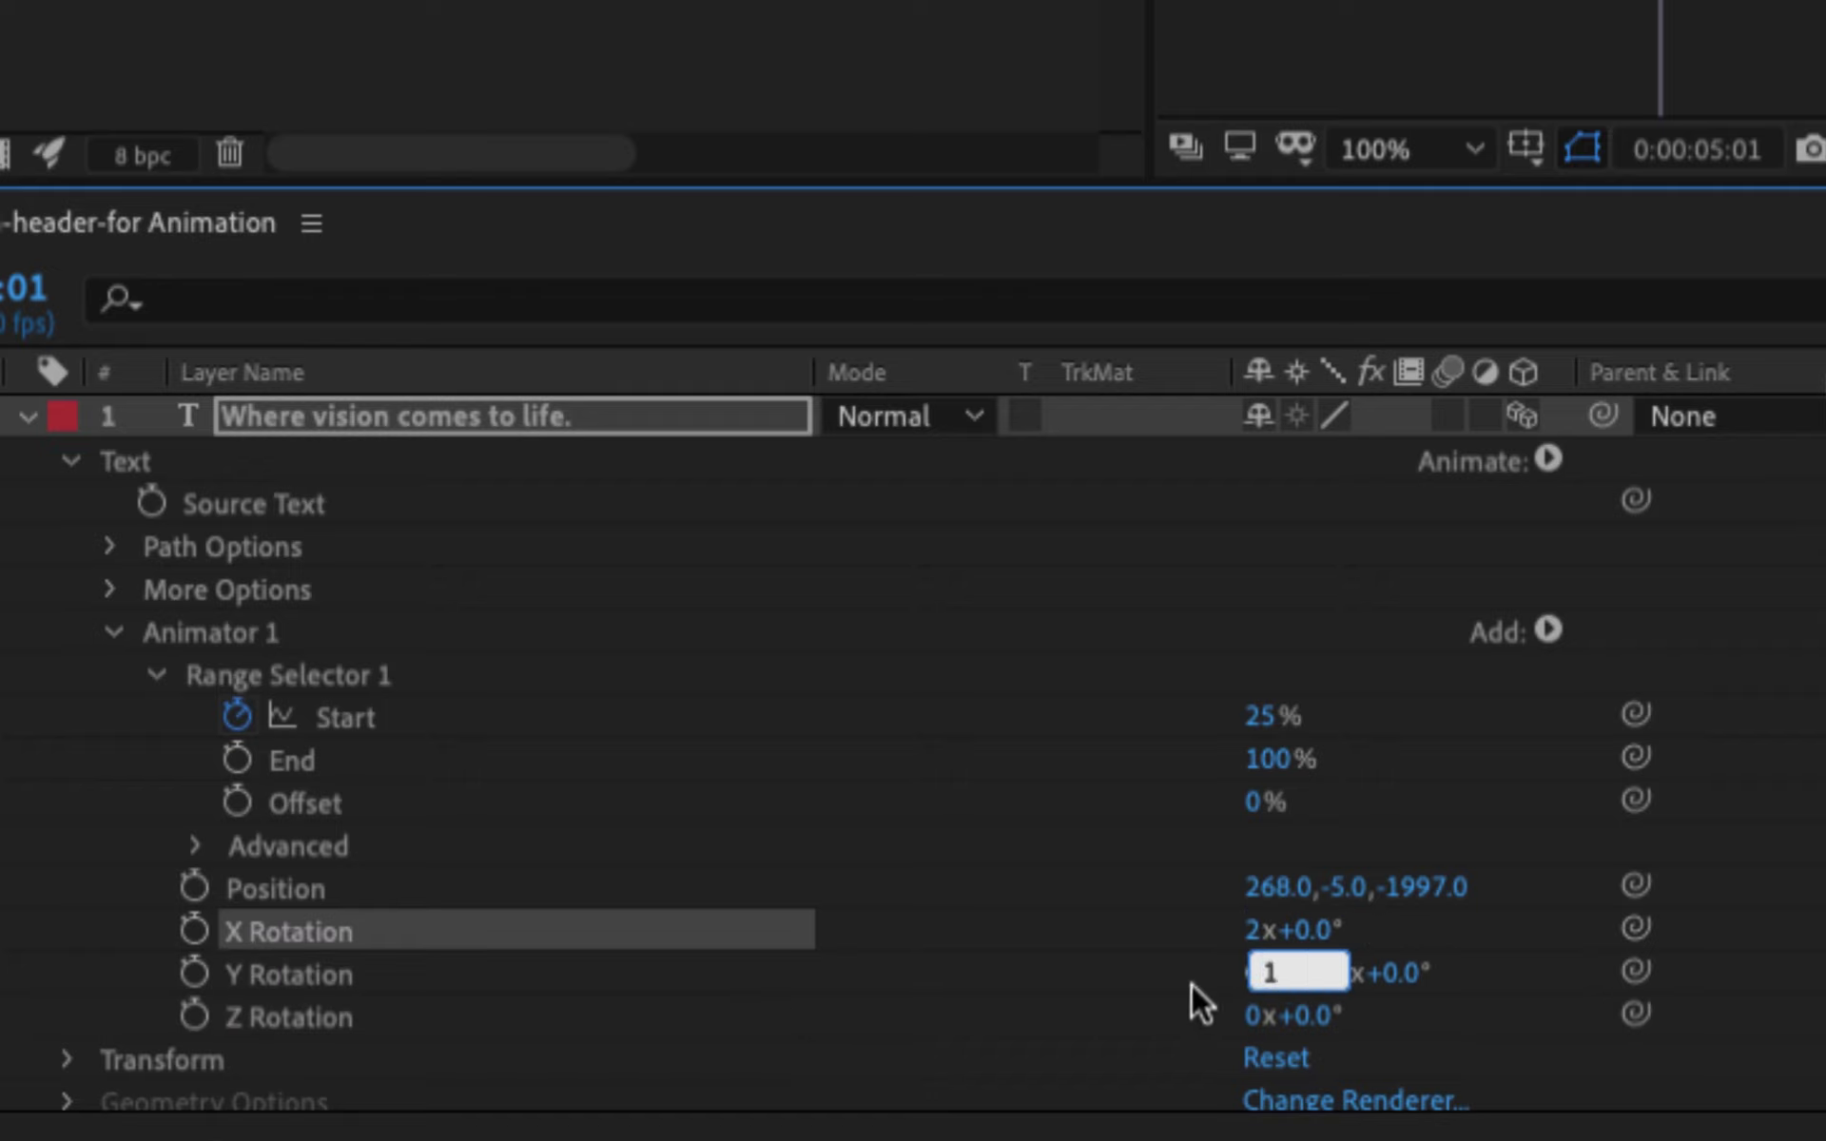
{"action": "left_click", "coordinate": [1407, 1017]}
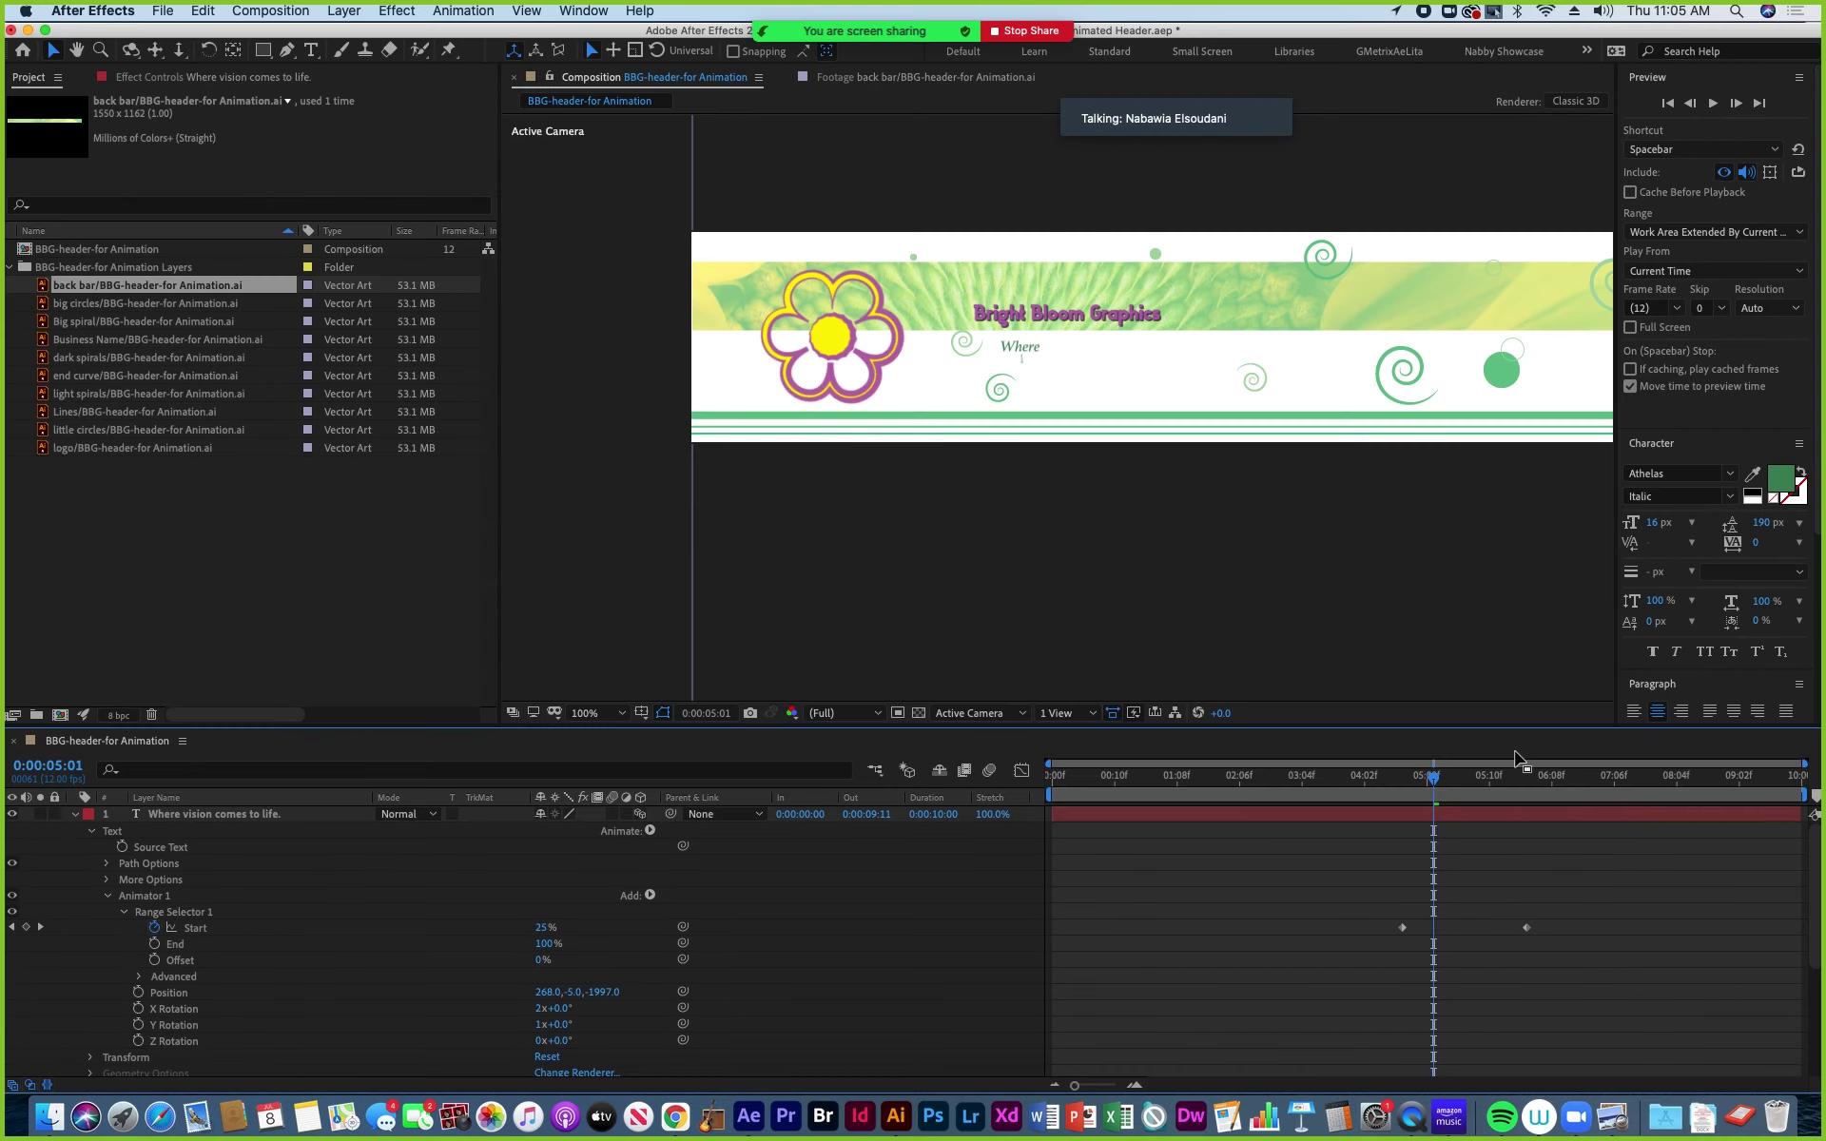
Examine the rotating tagline letters at 200% zoom by scrubbing between 0:00:05:00 and 0:00:05:09.
{"action": "mouse_move", "coordinate": [1437, 782]}
{"action": "left_mouse_down"}
{"action": "mouse_move", "coordinate": [1405, 790]}
{"action": "mouse_move", "coordinate": [1427, 789]}
{"action": "left_mouse_up"}
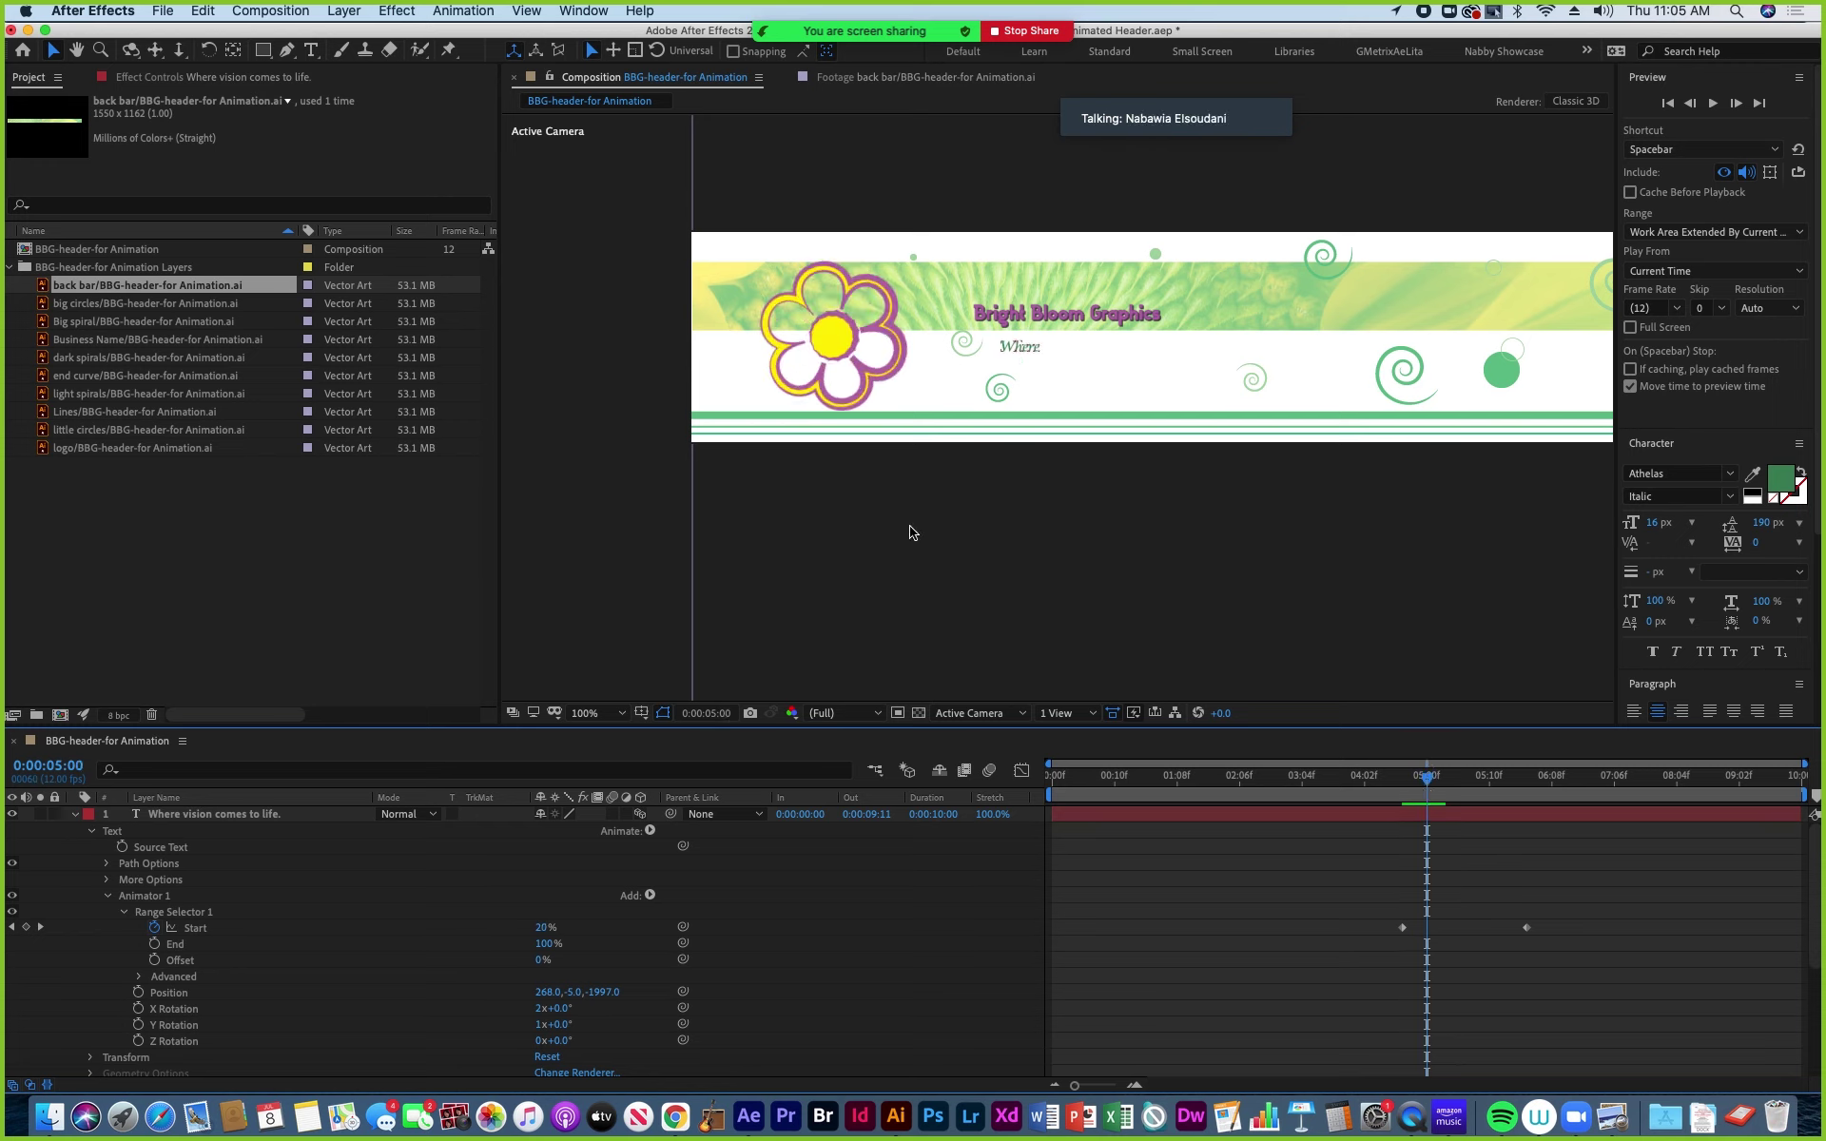
{"action": "scroll", "coordinate": [1031, 422], "scroll_direction": "up", "scroll_amount": 4}
{"action": "key", "text": "h"}
{"action": "left_click_drag", "start_coordinate": [1023, 428], "coordinate": [1021, 507]}
{"action": "key", "text": "v"}
{"action": "scroll", "coordinate": [1018, 504], "scroll_direction": "down", "scroll_amount": 2}
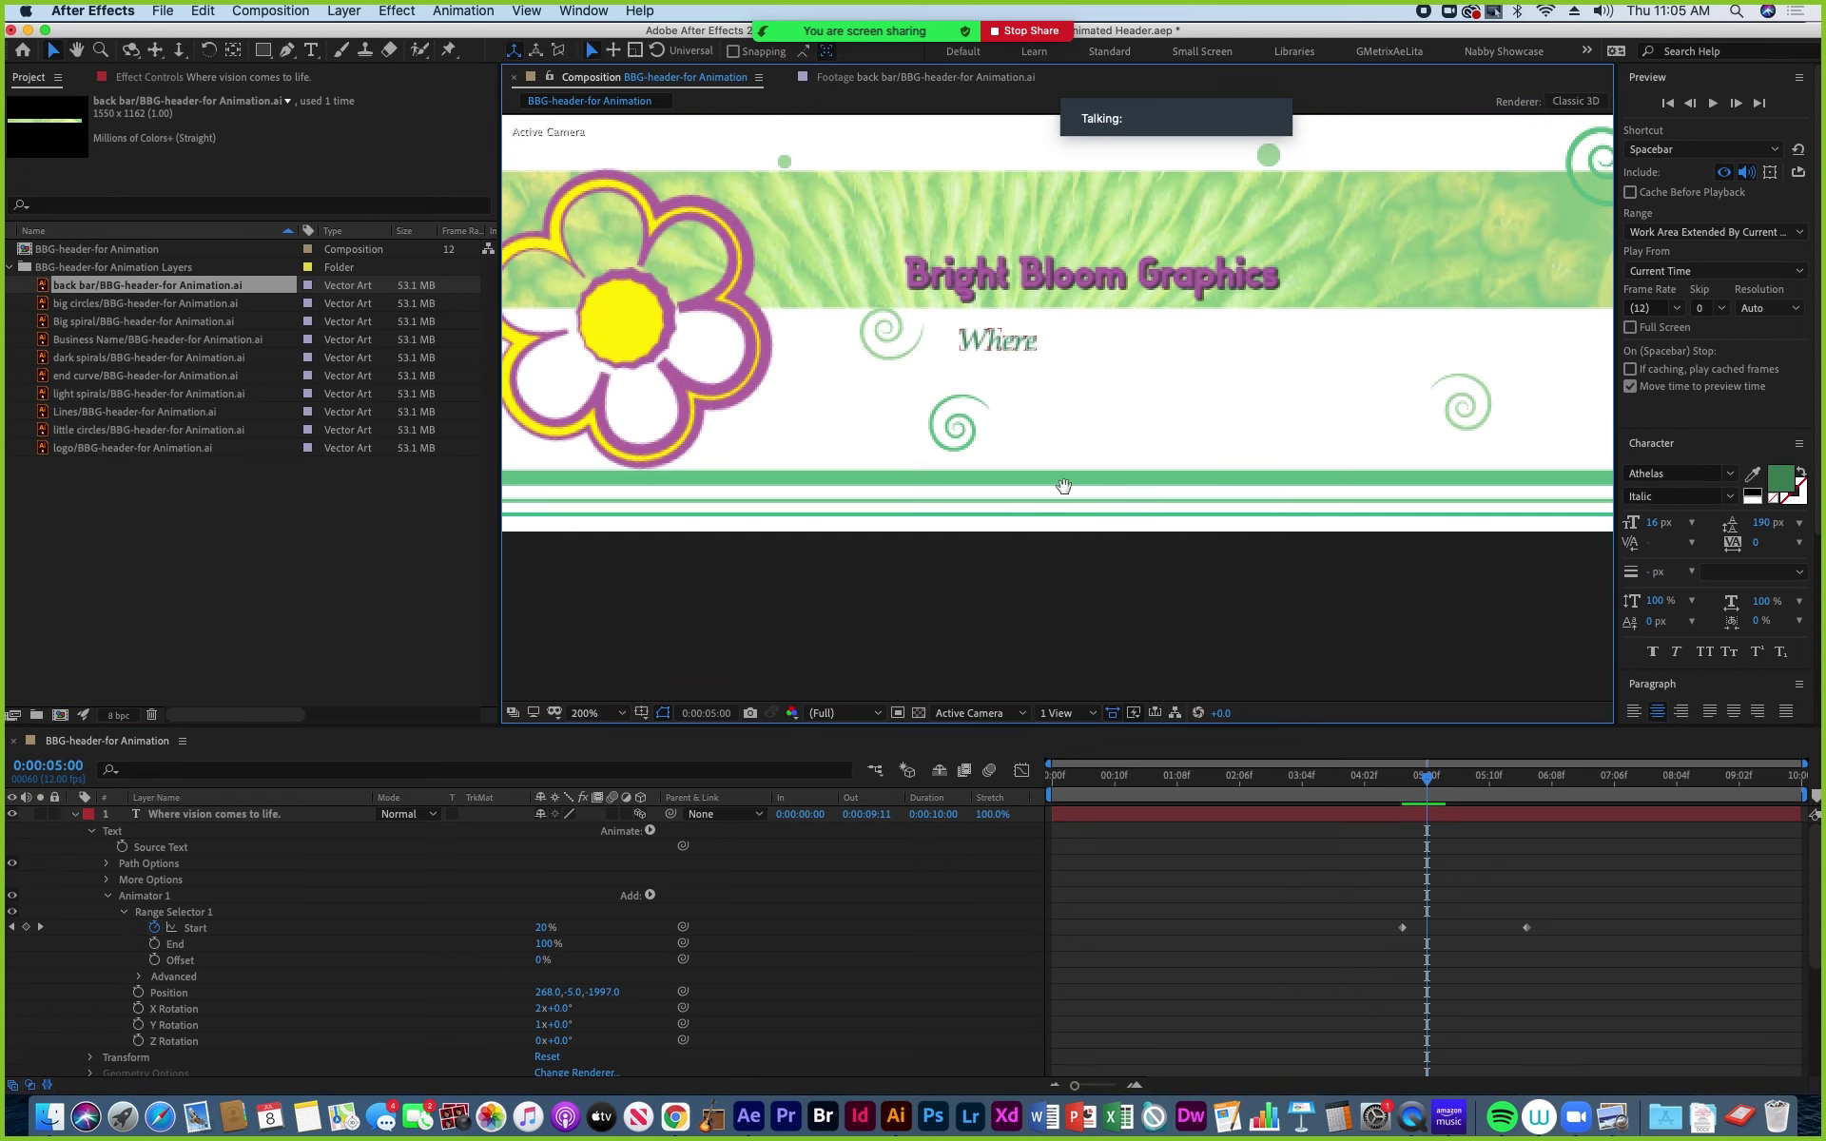
{"action": "left_click_drag", "start_coordinate": [1428, 782], "coordinate": [1478, 799]}
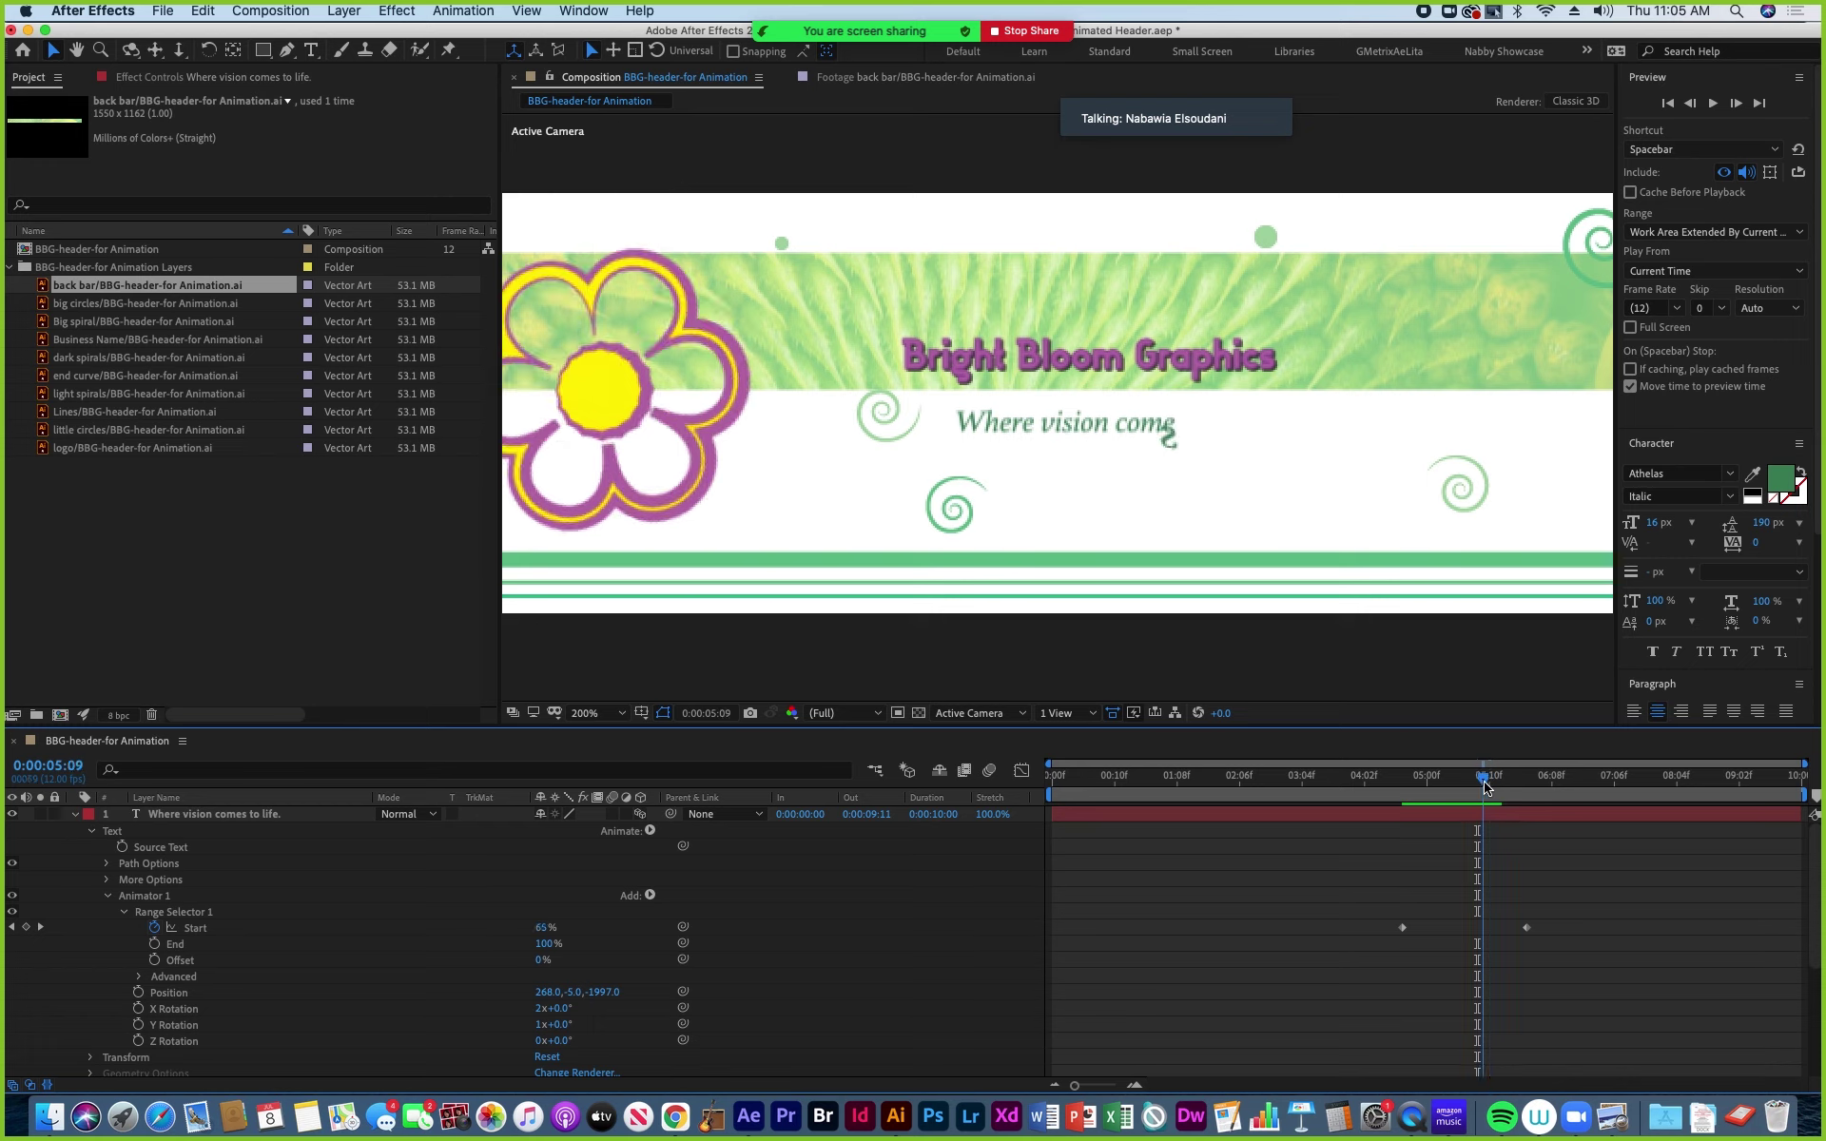
{"action": "left_click_drag", "start_coordinate": [1481, 787], "coordinate": [1484, 789]}
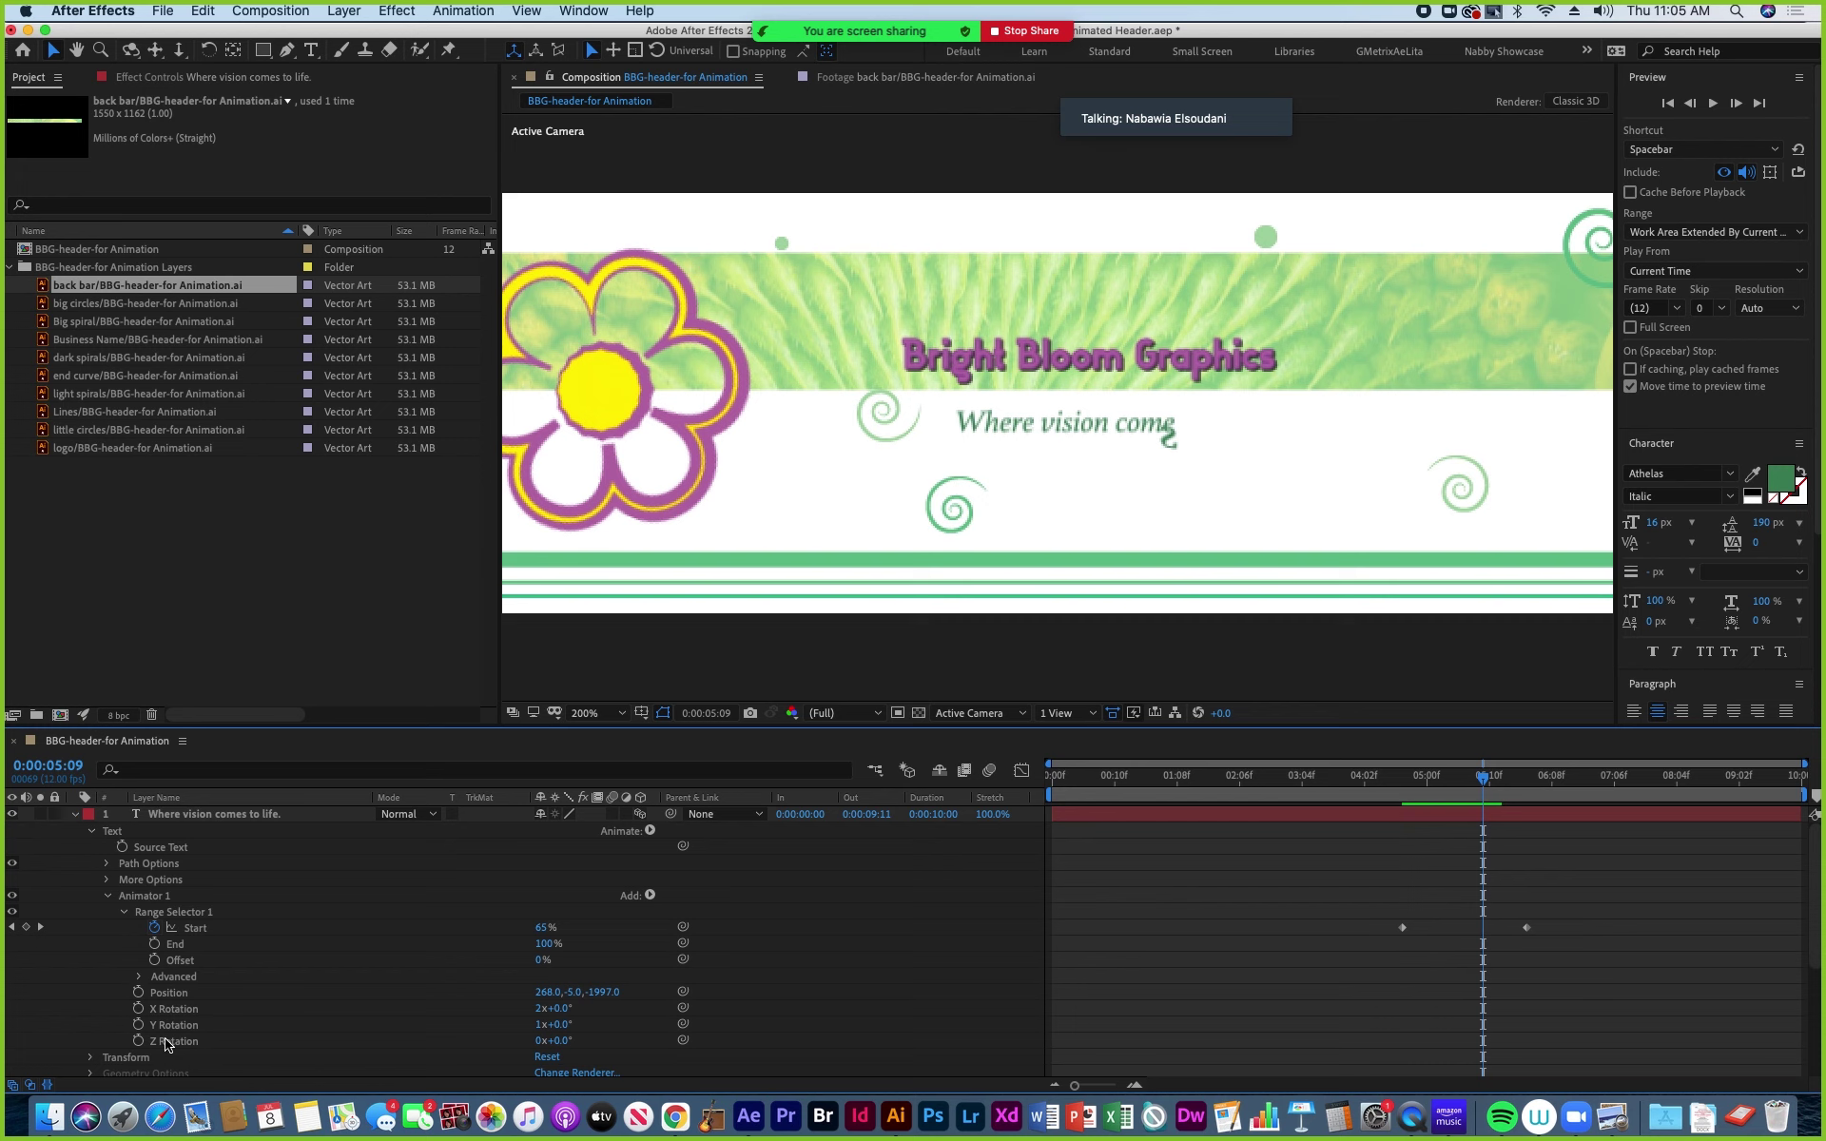
Add the Opacity property at 0% to the tagline's Animator 1 and preview the reveal from 0:00:04:08.
{"action": "scroll", "coordinate": [166, 1044], "scroll_direction": "down", "scroll_amount": 5}
{"action": "scroll", "coordinate": [143, 1008], "scroll_direction": "up", "scroll_amount": 4}
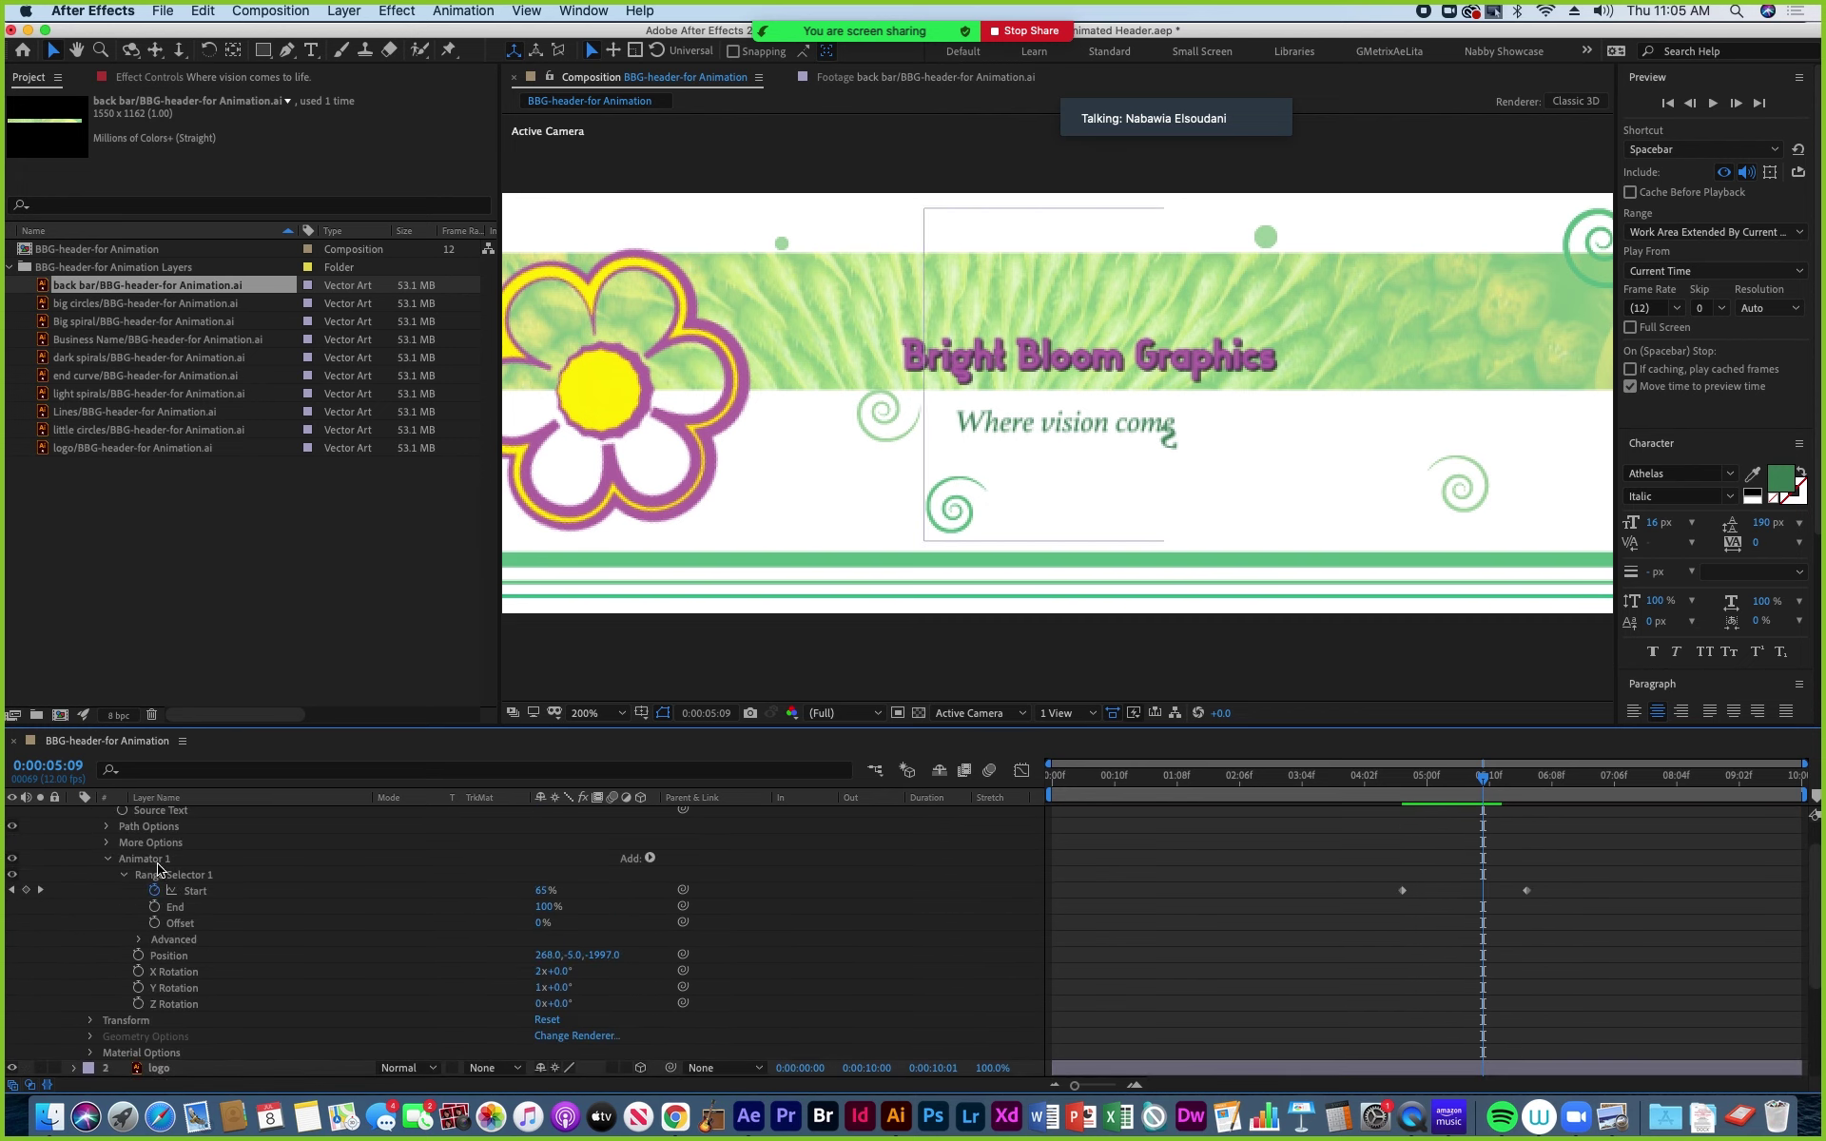
{"action": "left_click", "coordinate": [651, 862]}
{"action": "mouse_move", "coordinate": [687, 858]}
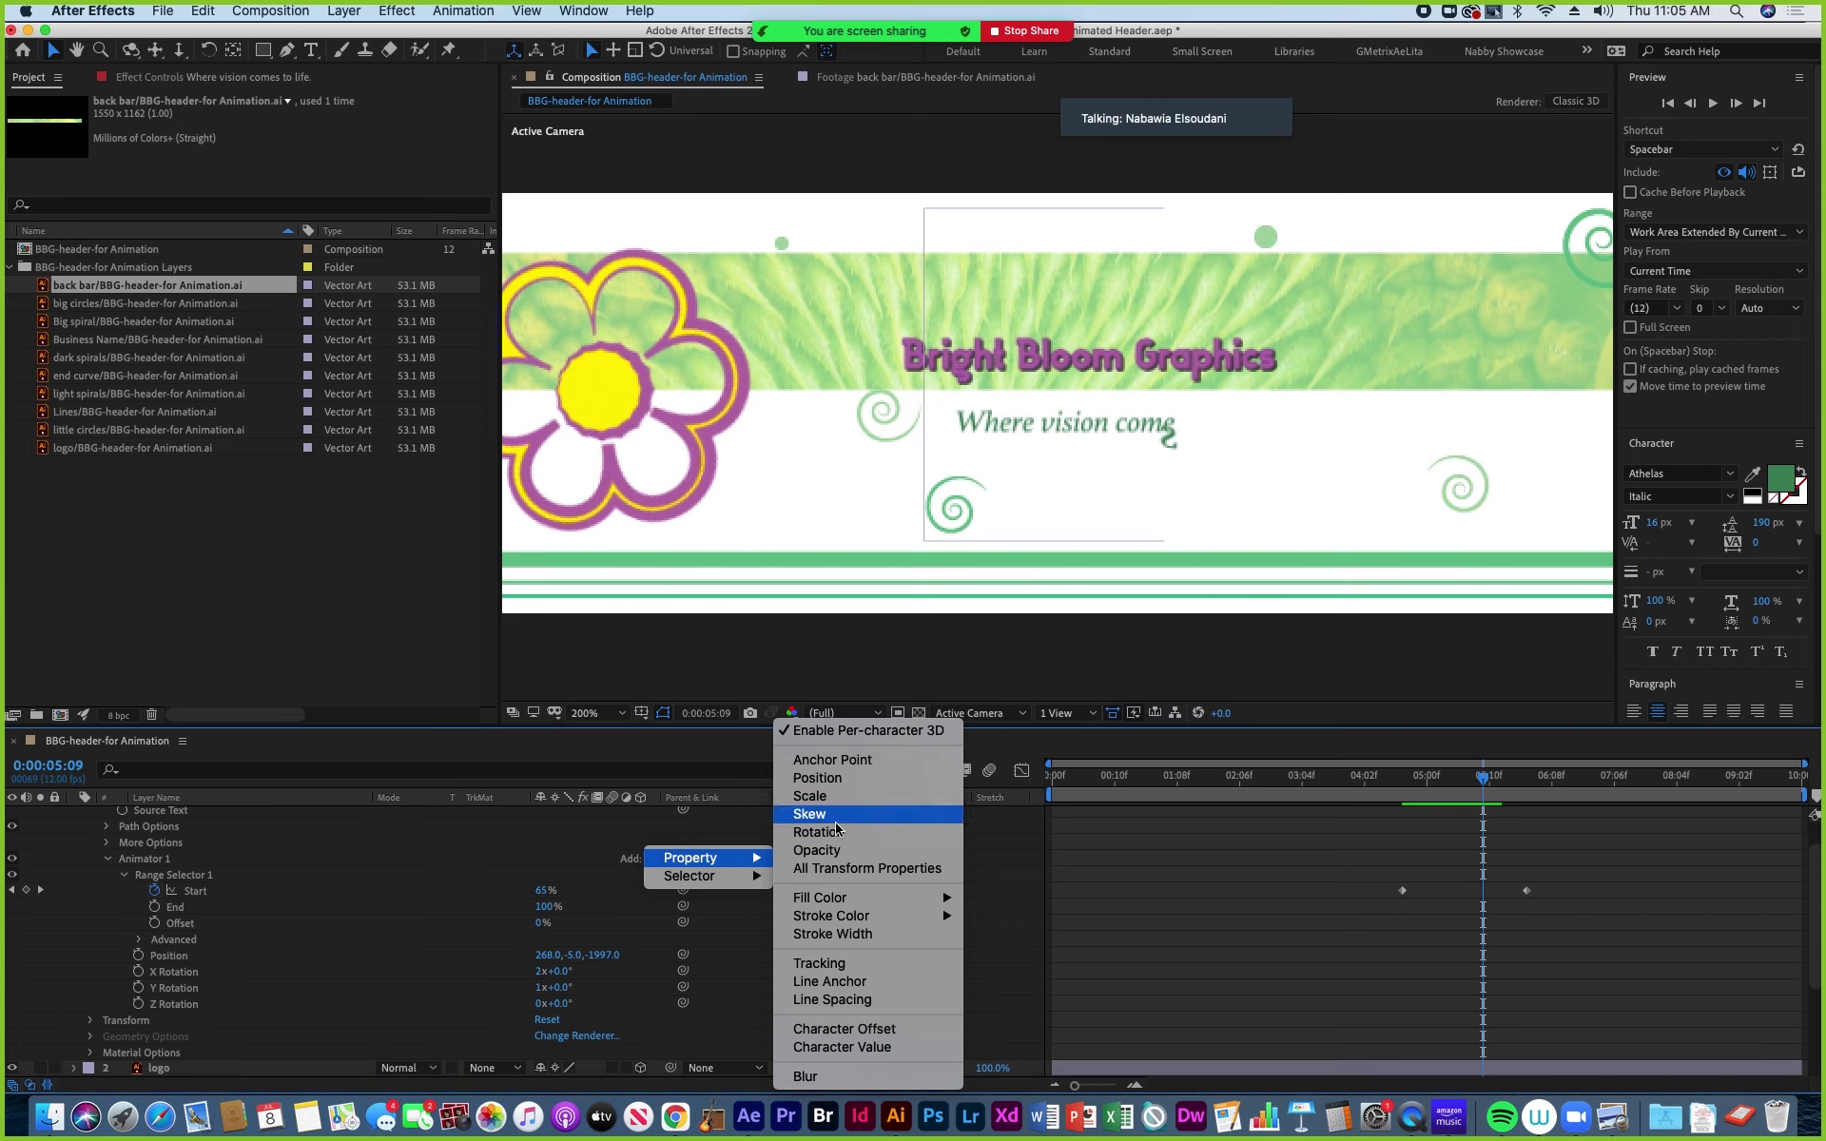
{"action": "left_click", "coordinate": [810, 852]}
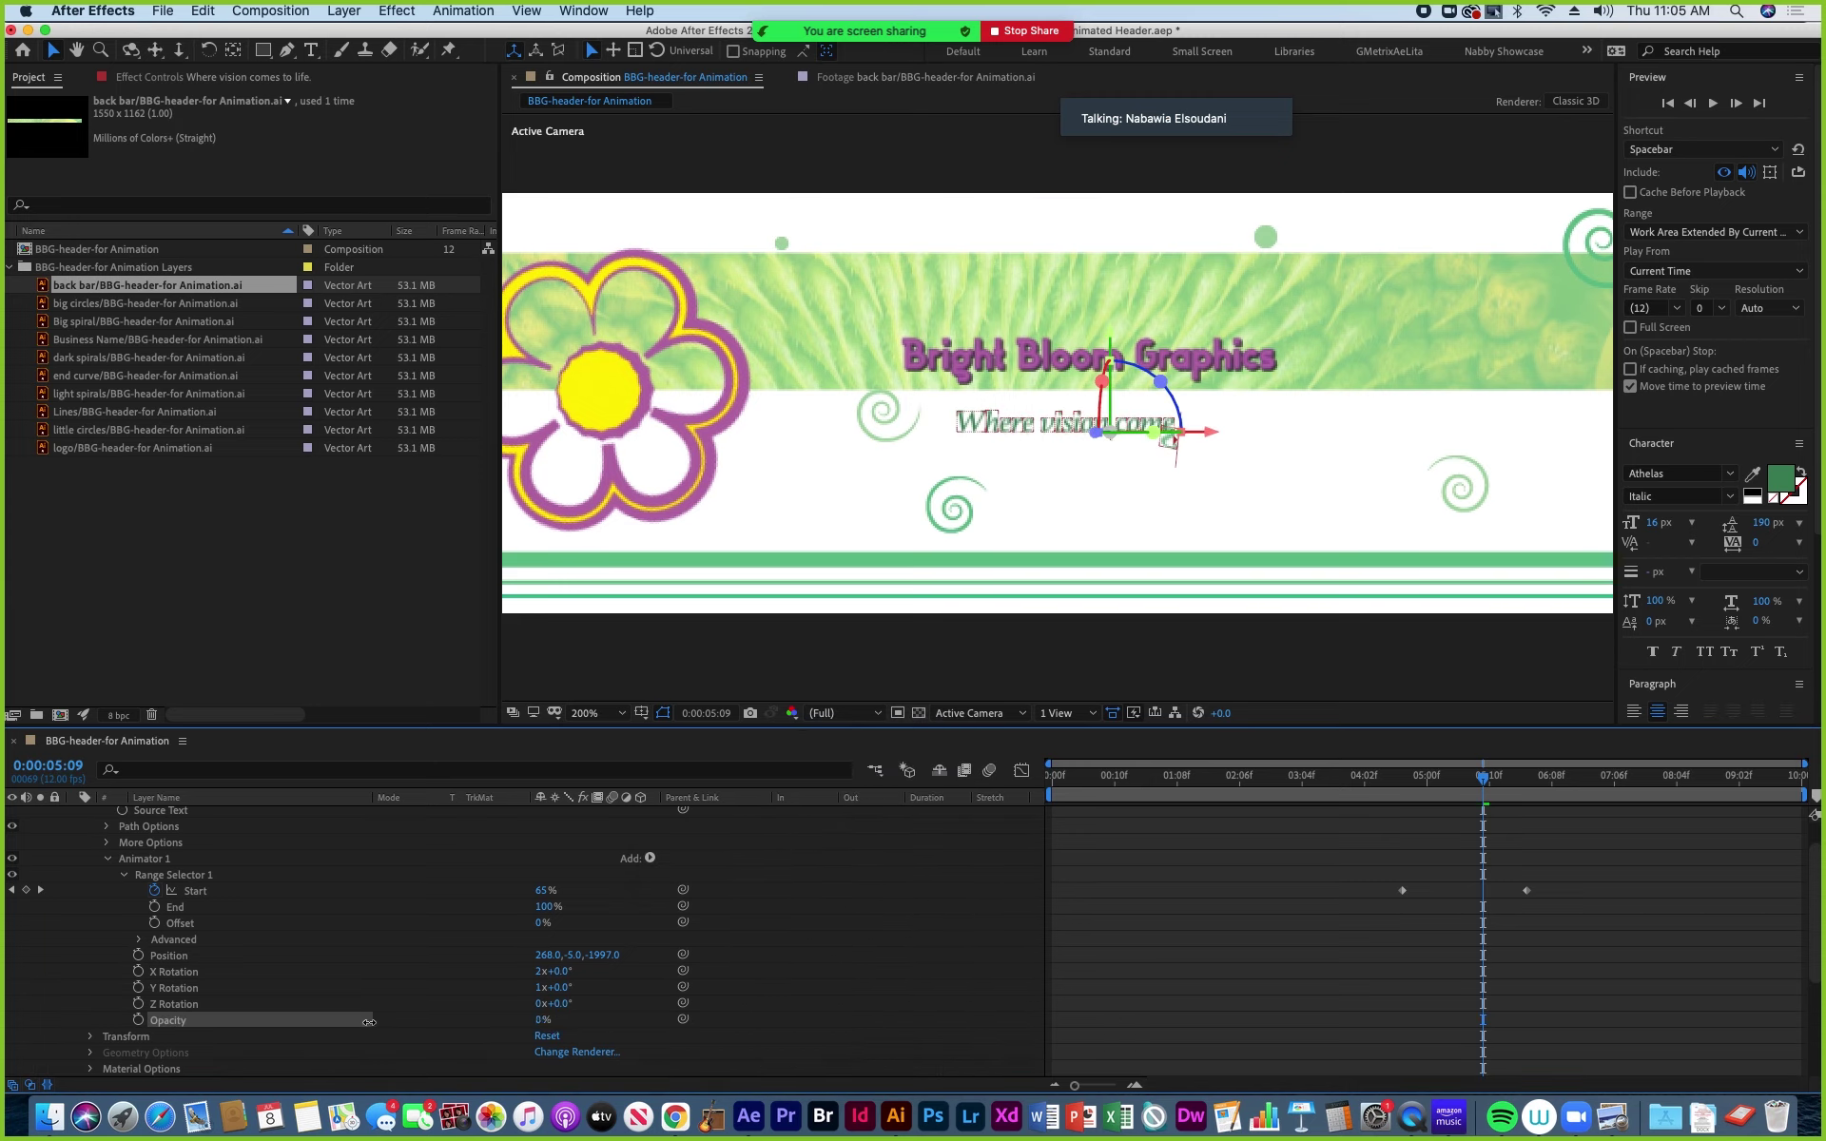
{"action": "left_click_drag", "start_coordinate": [1481, 784], "coordinate": [1403, 798]}
{"action": "key", "text": "space"}
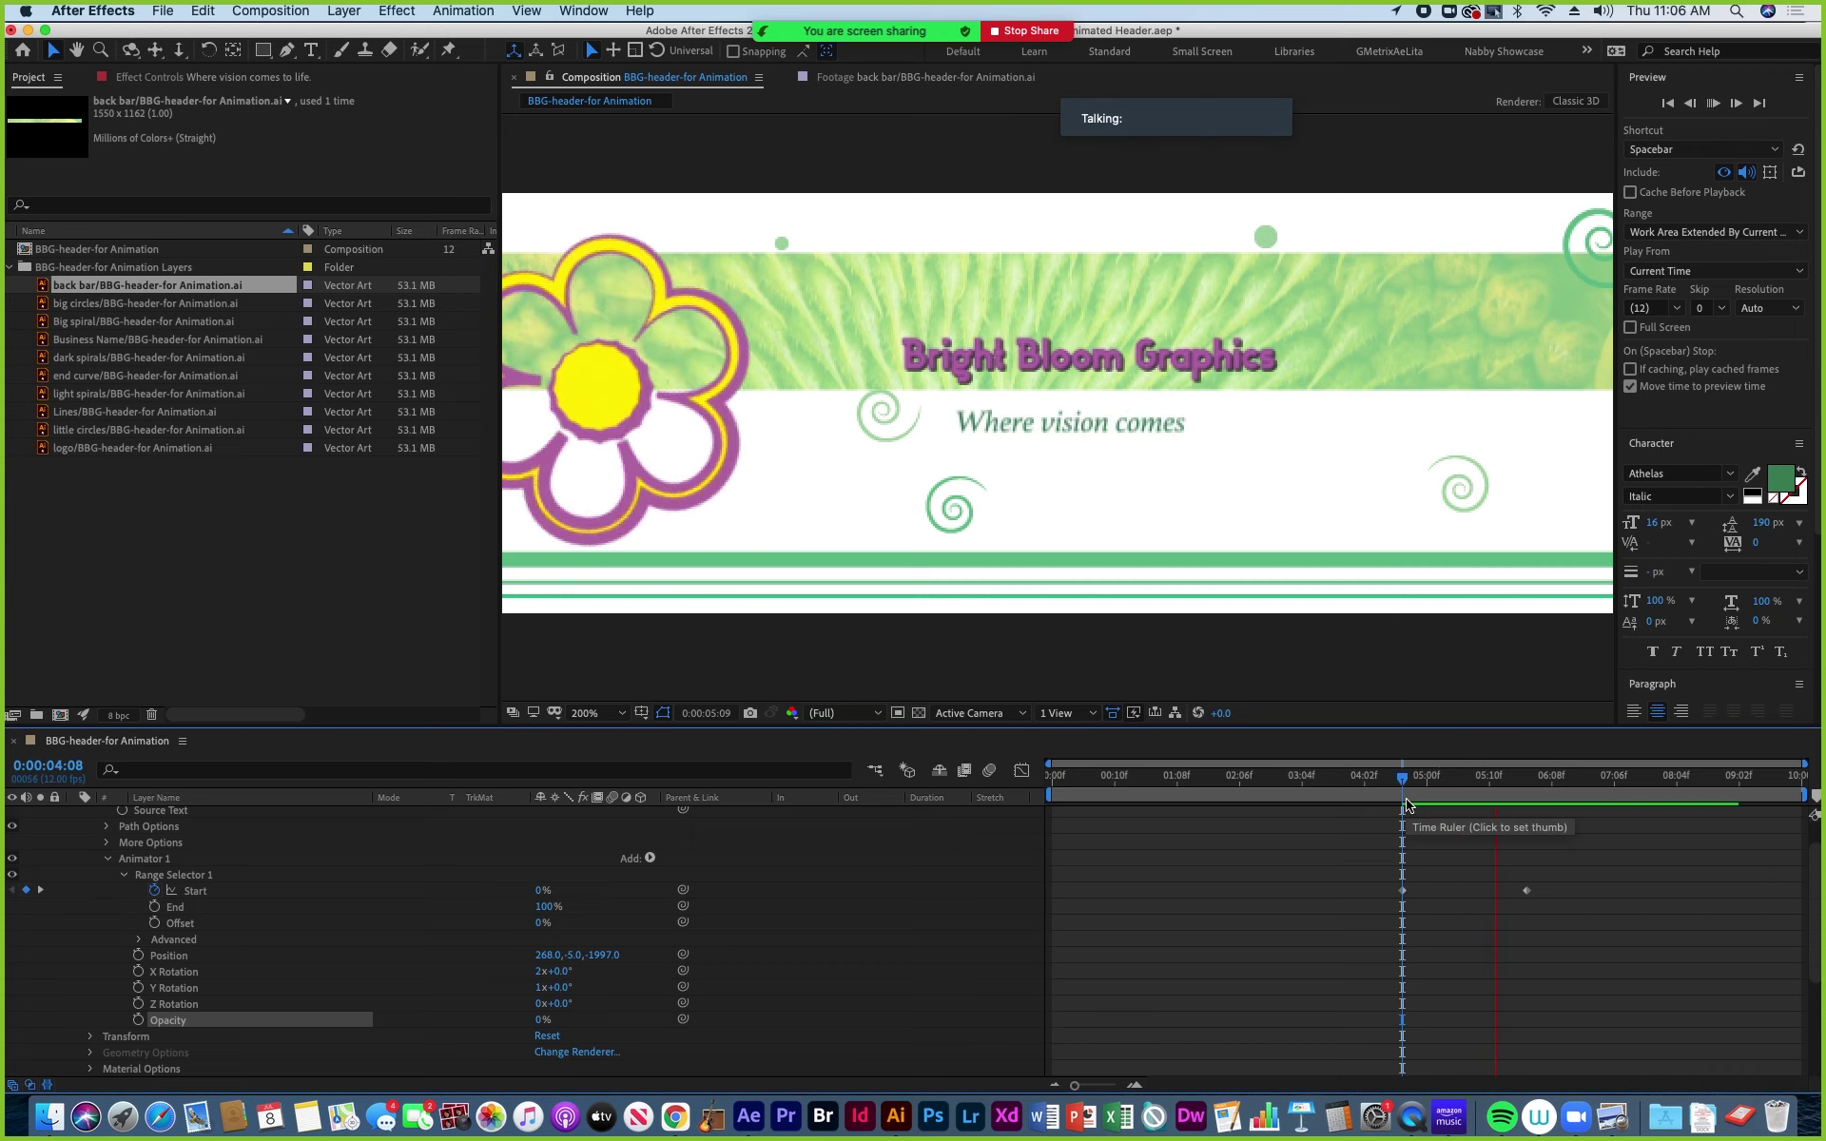
{"action": "key", "text": "space"}
Move Range Selector 1's closing Start keyframe out to about 0:00:08:07 and preview the slower reveal.
{"action": "left_click_drag", "start_coordinate": [1527, 890], "coordinate": [1694, 891]}
{"action": "key", "text": "space"}
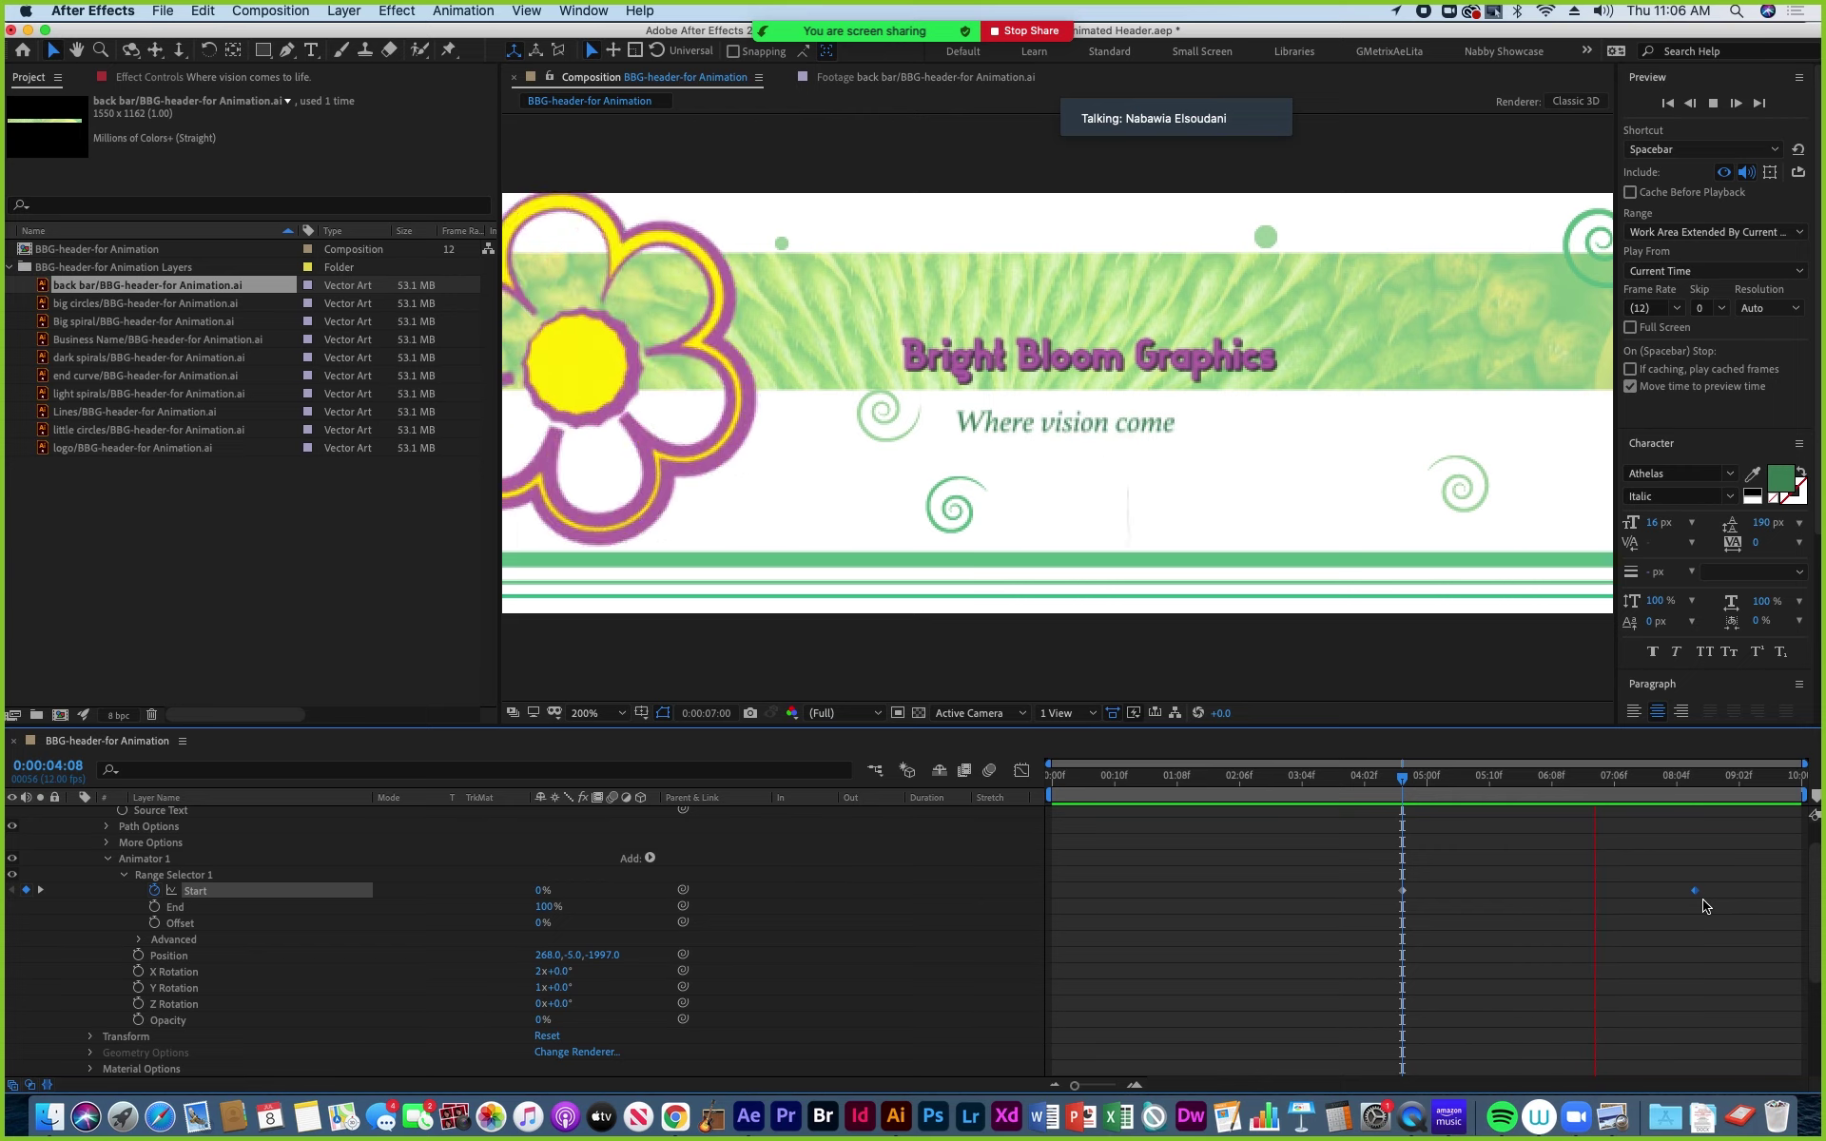
{"action": "key", "text": "space"}
Add the Blur property to the tagline's Animator 1 and set it to 3.0, 0.0 with its dimensions unlinked.
{"action": "left_click_drag", "start_coordinate": [1527, 794], "coordinate": [1437, 801]}
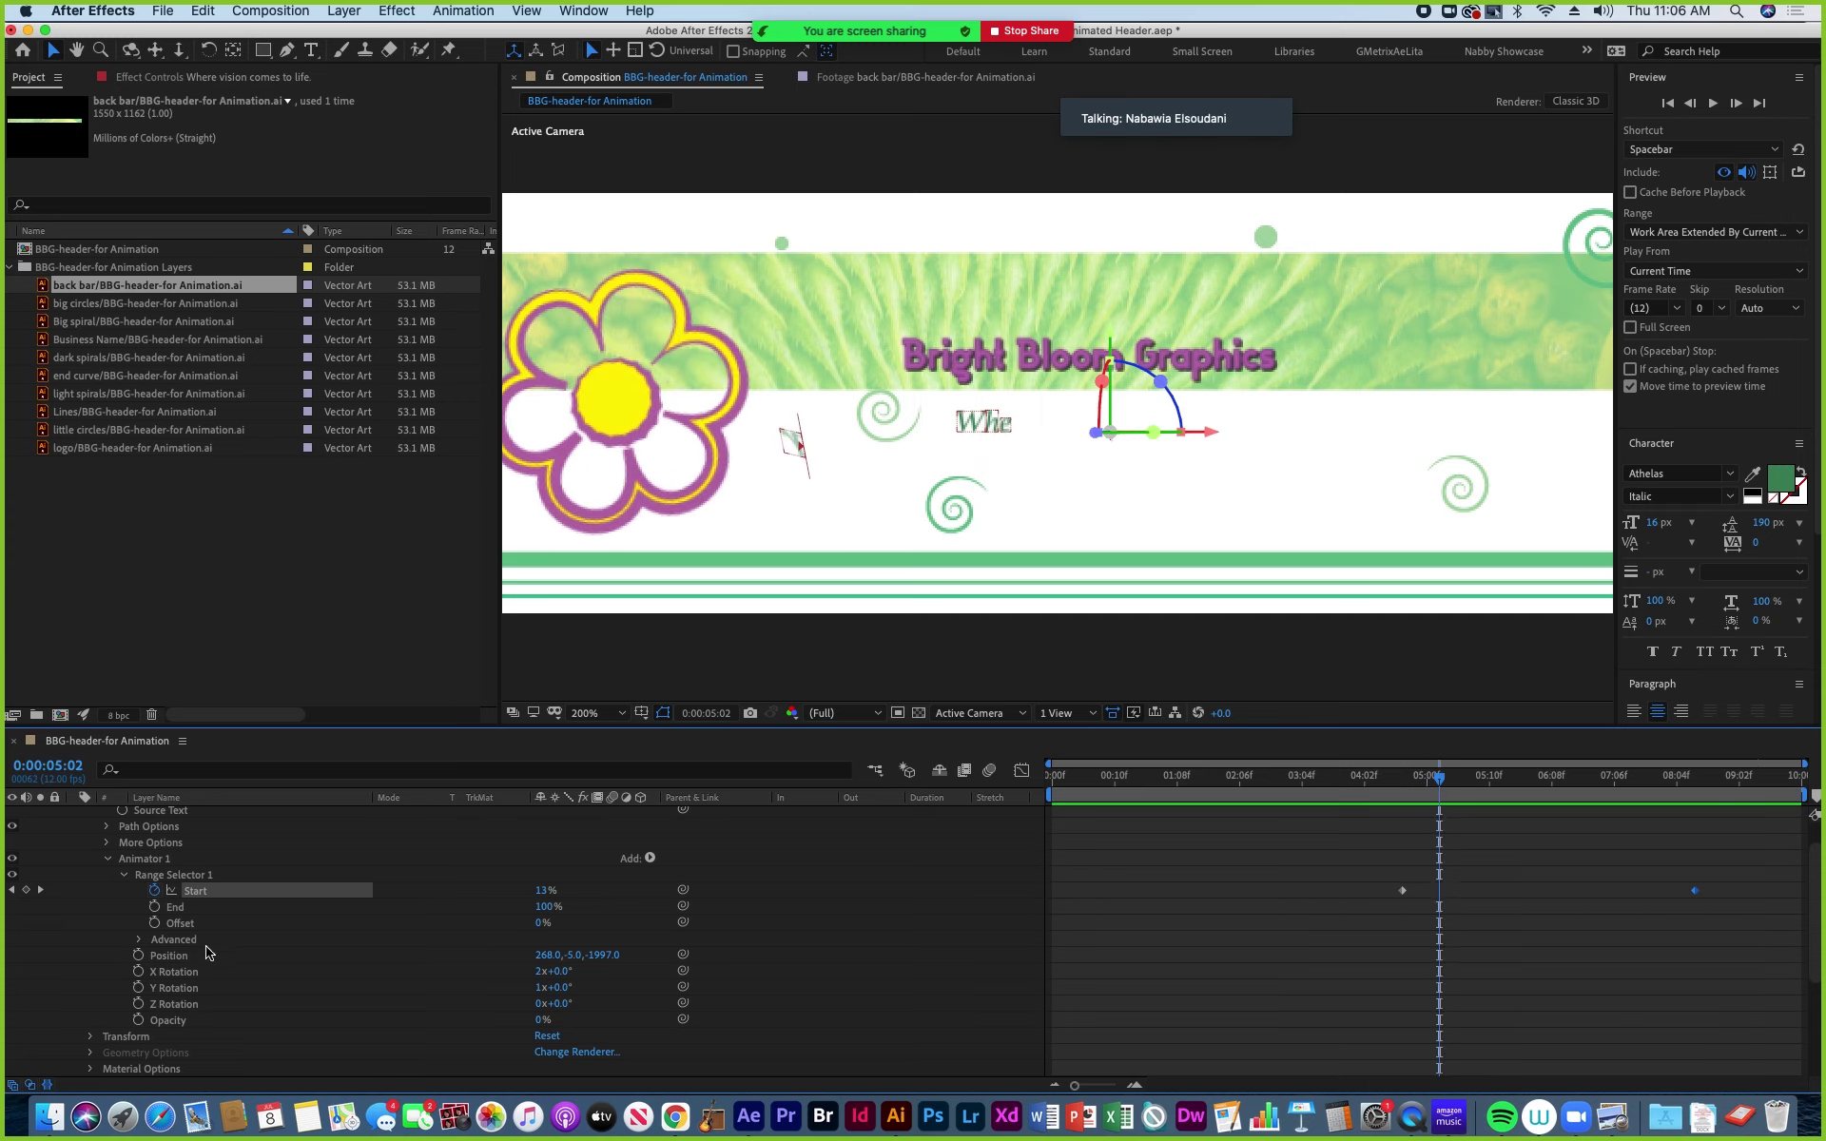
{"action": "left_click", "coordinate": [650, 858]}
{"action": "mouse_move", "coordinate": [702, 861]}
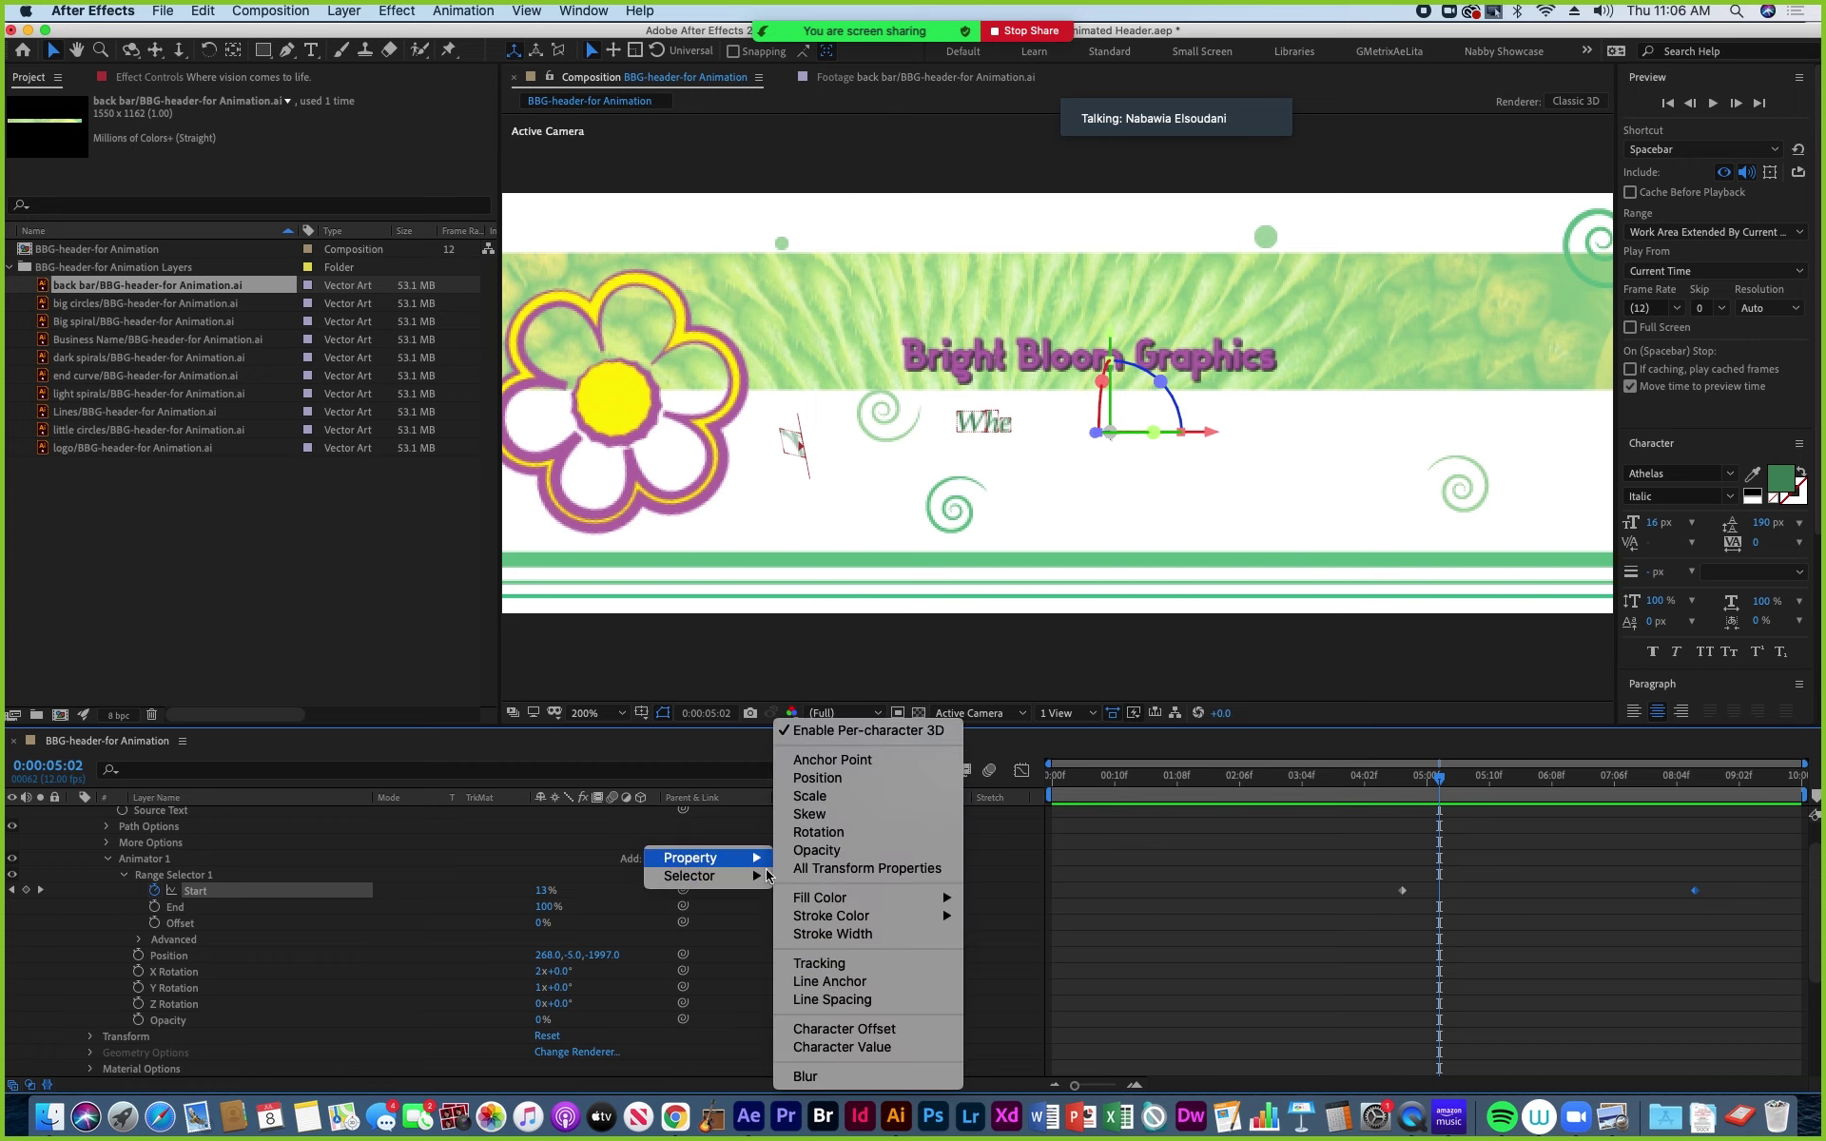
{"action": "left_click", "coordinate": [807, 1076]}
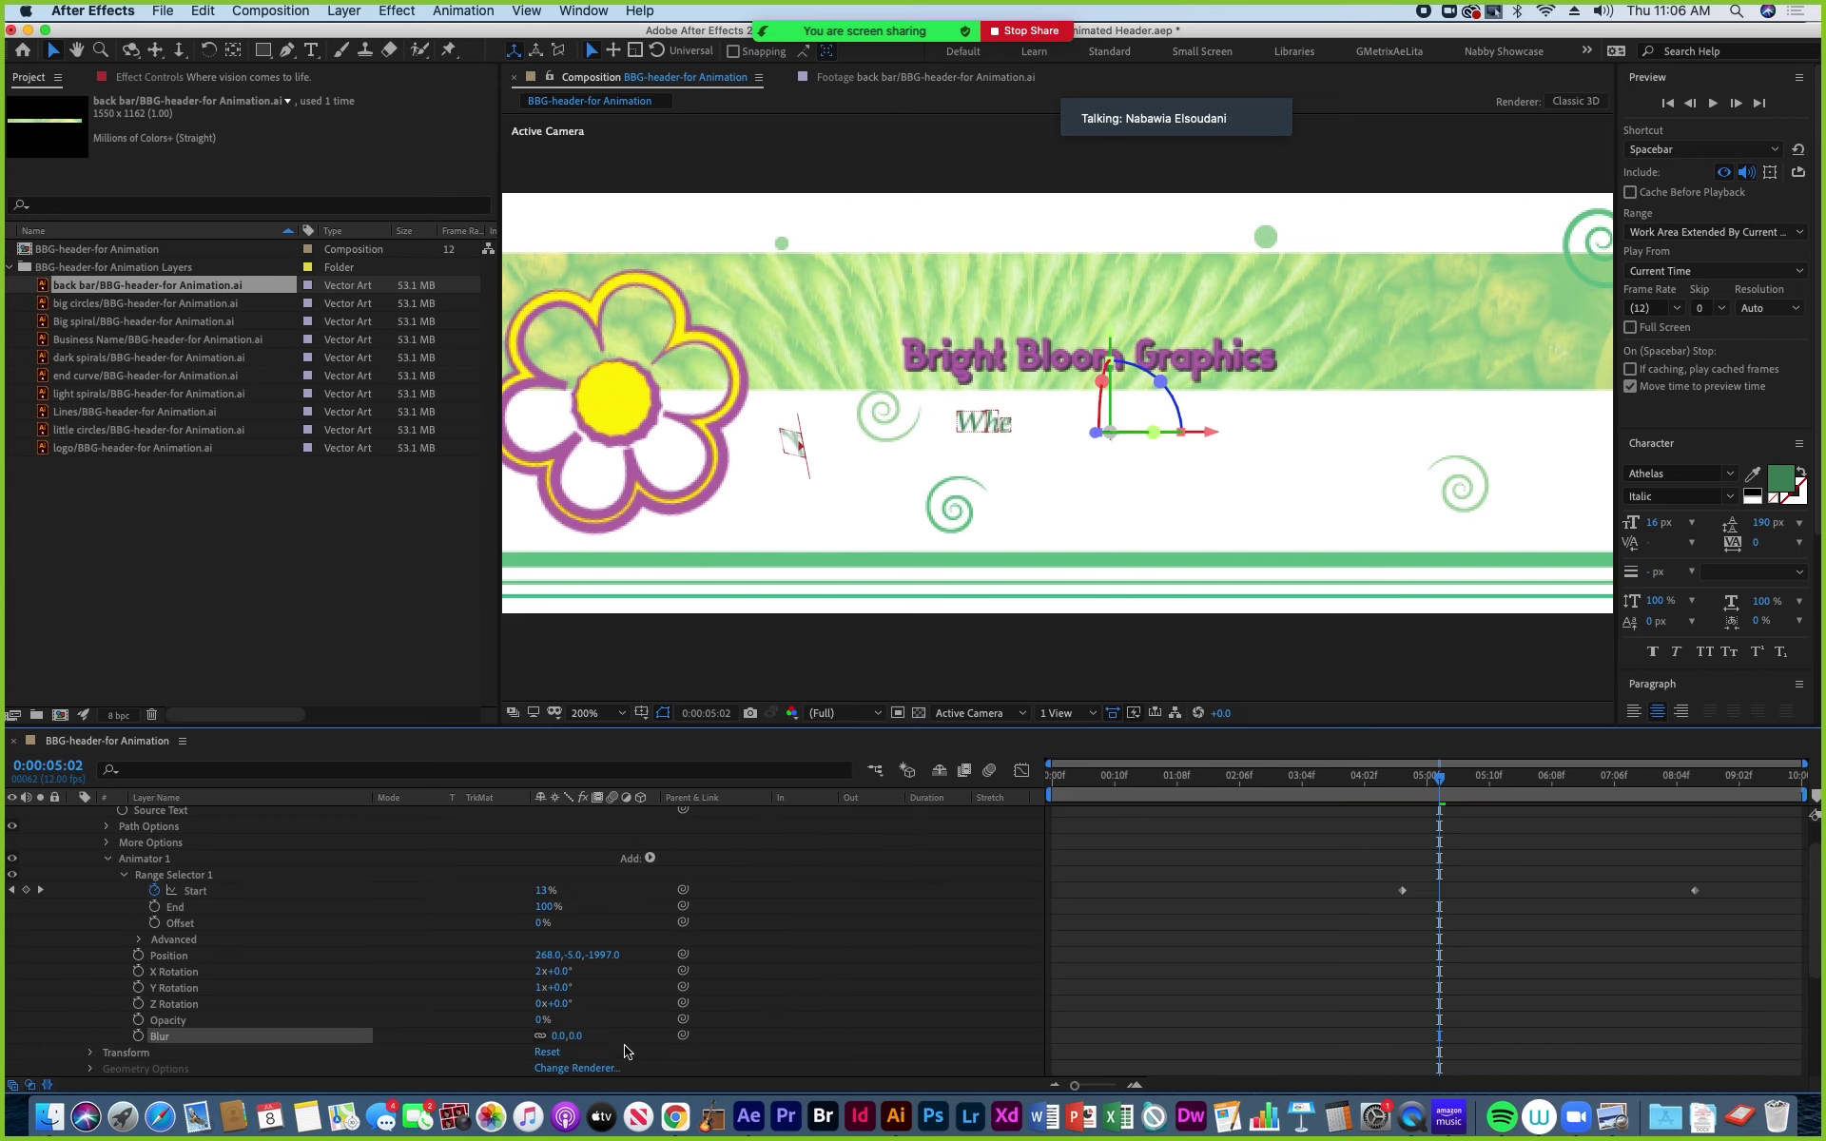
{"action": "mouse_move", "coordinate": [1439, 792]}
{"action": "left_mouse_down"}
{"action": "mouse_move", "coordinate": [1474, 797]}
{"action": "mouse_move", "coordinate": [1458, 799]}
{"action": "left_mouse_up"}
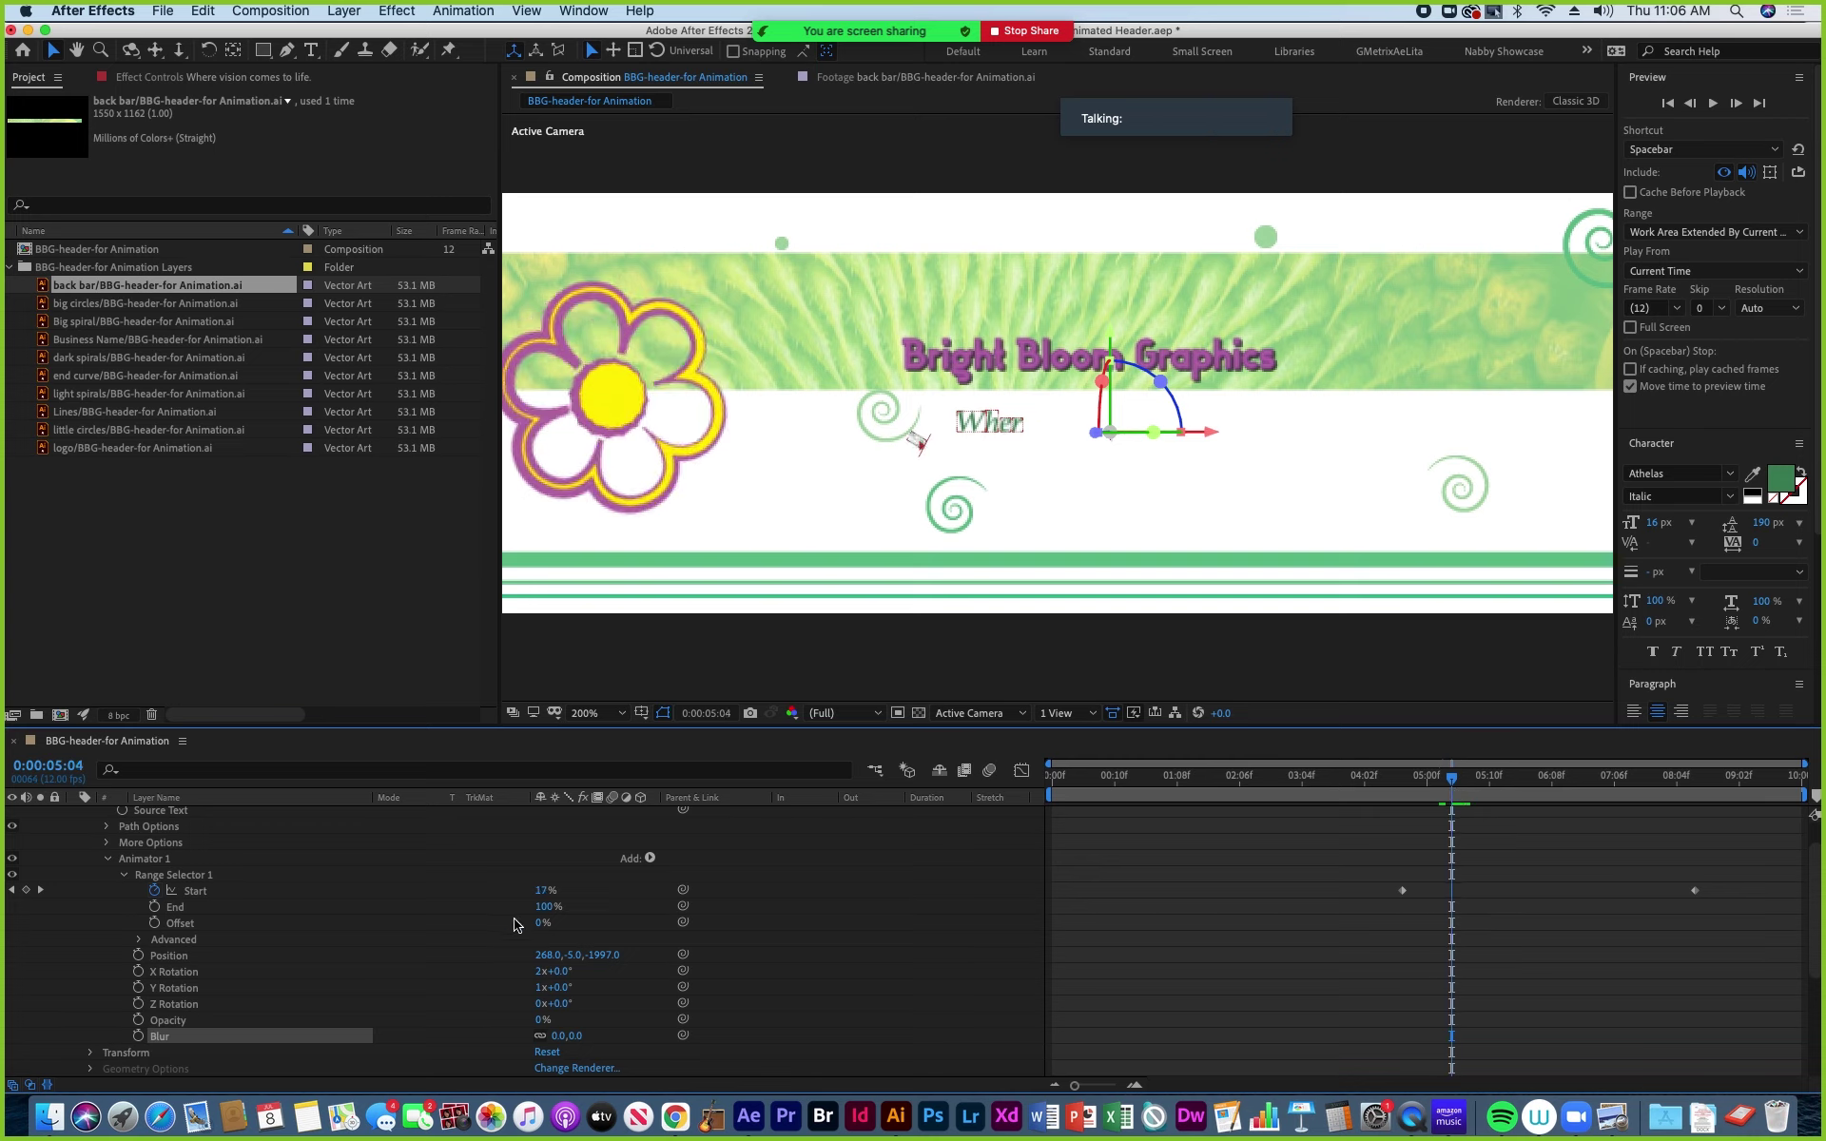
{"action": "left_click_drag", "start_coordinate": [1465, 788], "coordinate": [1460, 789]}
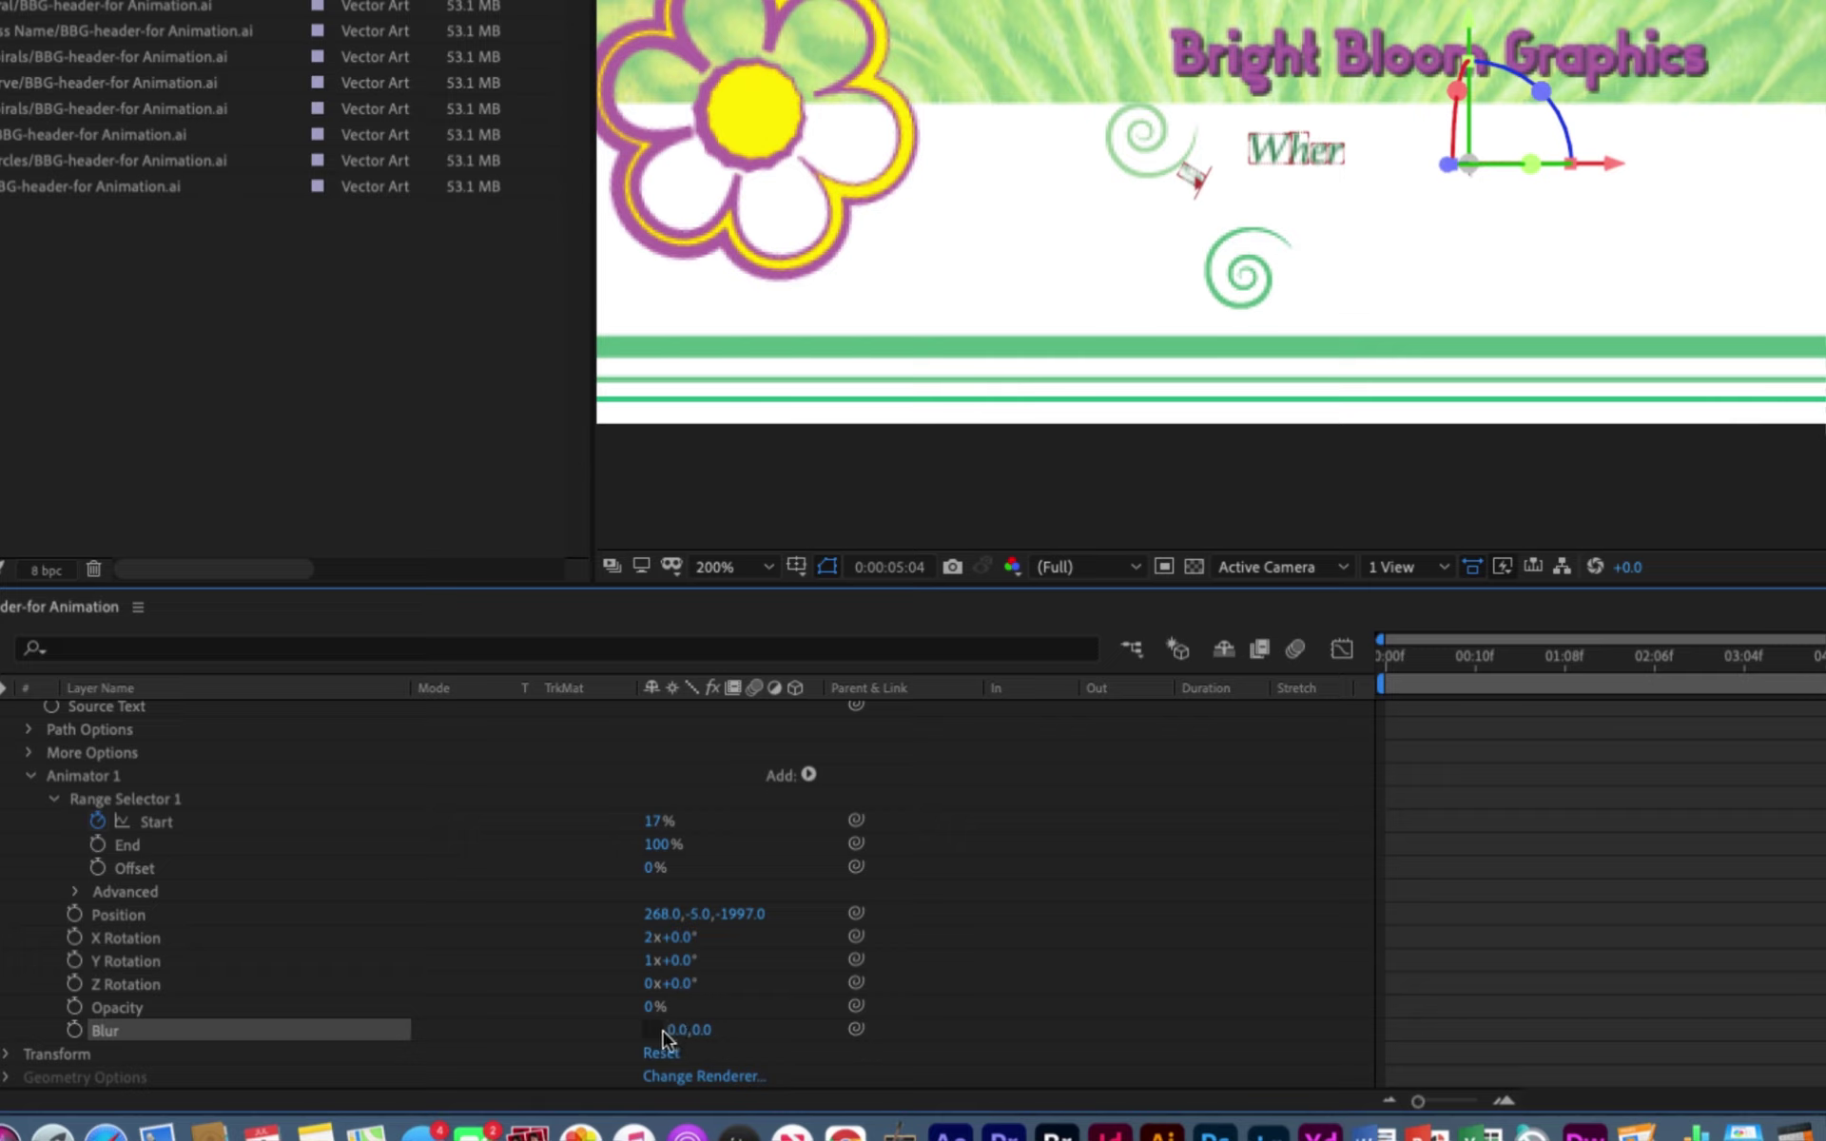
{"action": "left_click_drag", "start_coordinate": [673, 1031], "coordinate": [683, 1030]}
{"action": "left_click_drag", "start_coordinate": [679, 1036], "coordinate": [673, 1033]}
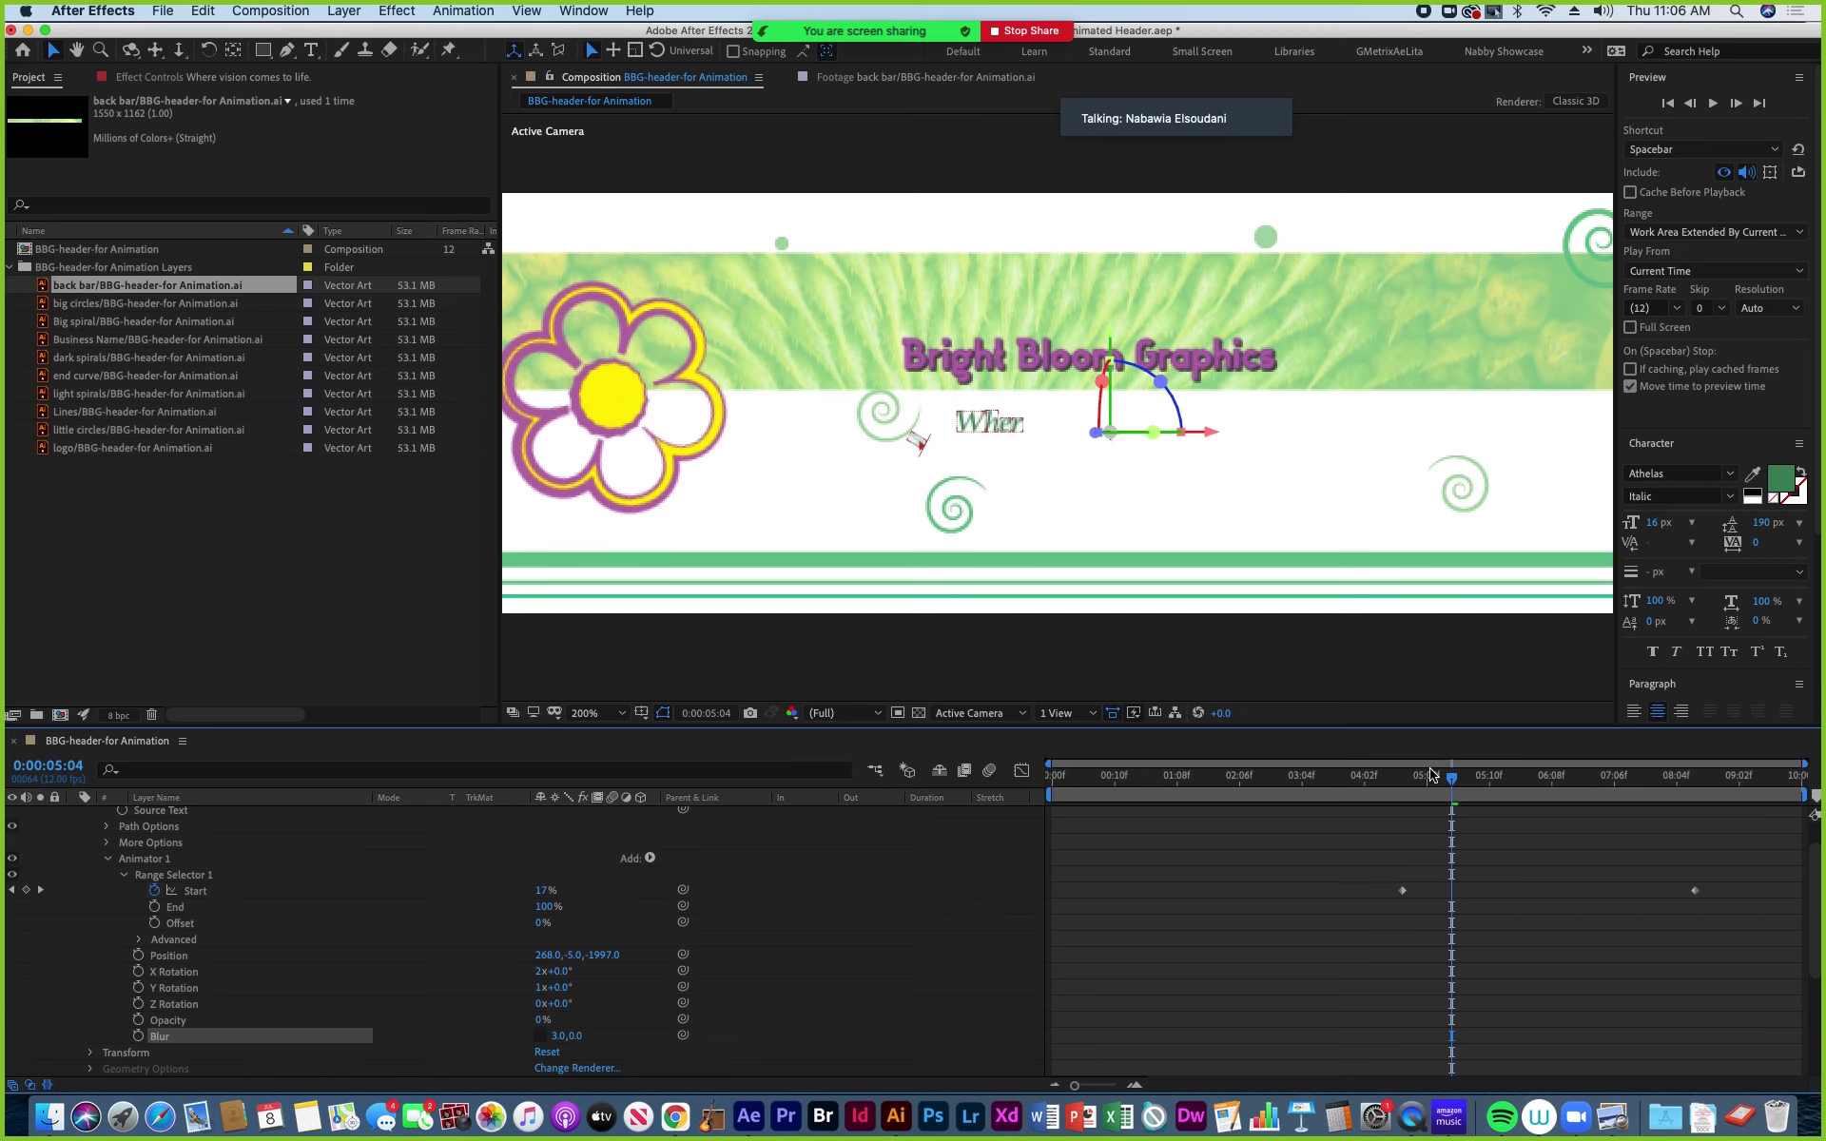
Fit the composition view up to 100% and scrub through the tagline reveal to examine the blurred letters.
{"action": "left_click_drag", "start_coordinate": [1431, 776], "coordinate": [1601, 790]}
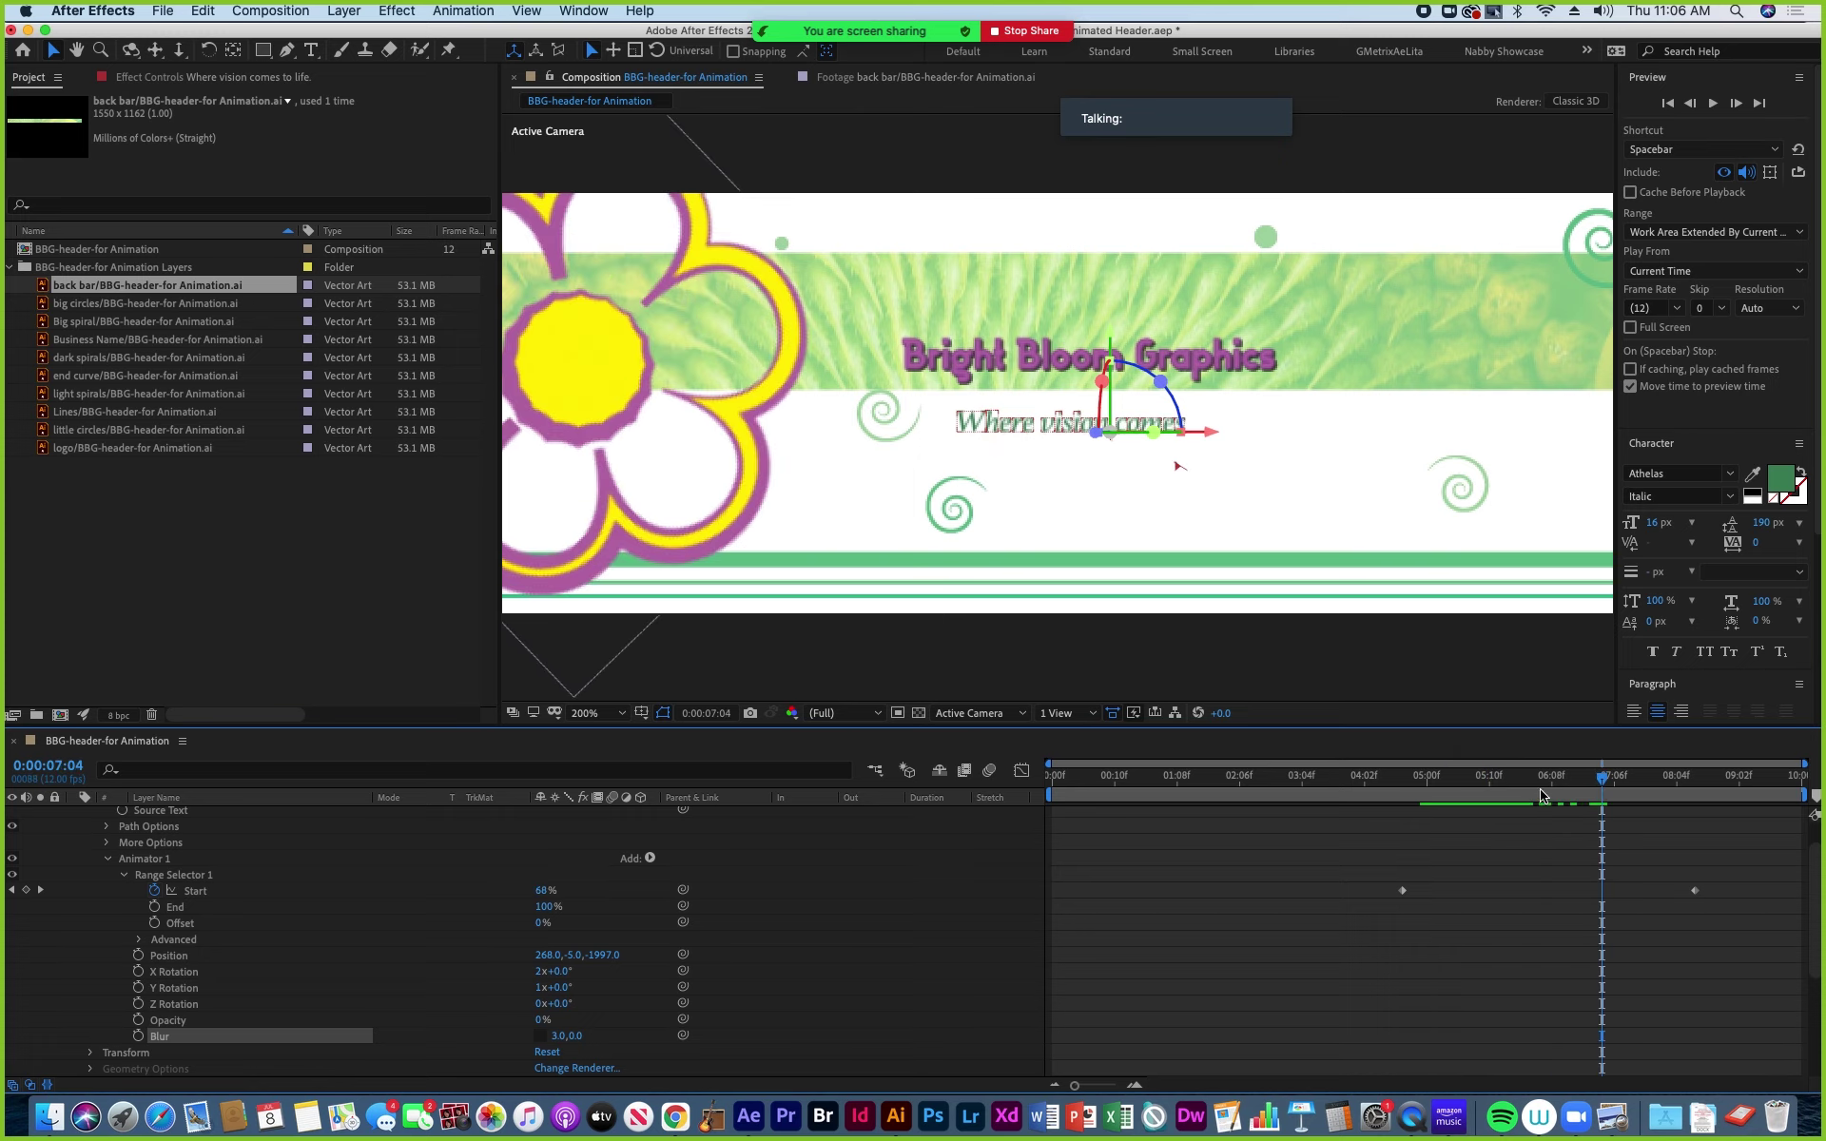
{"action": "left_click", "coordinate": [623, 713]}
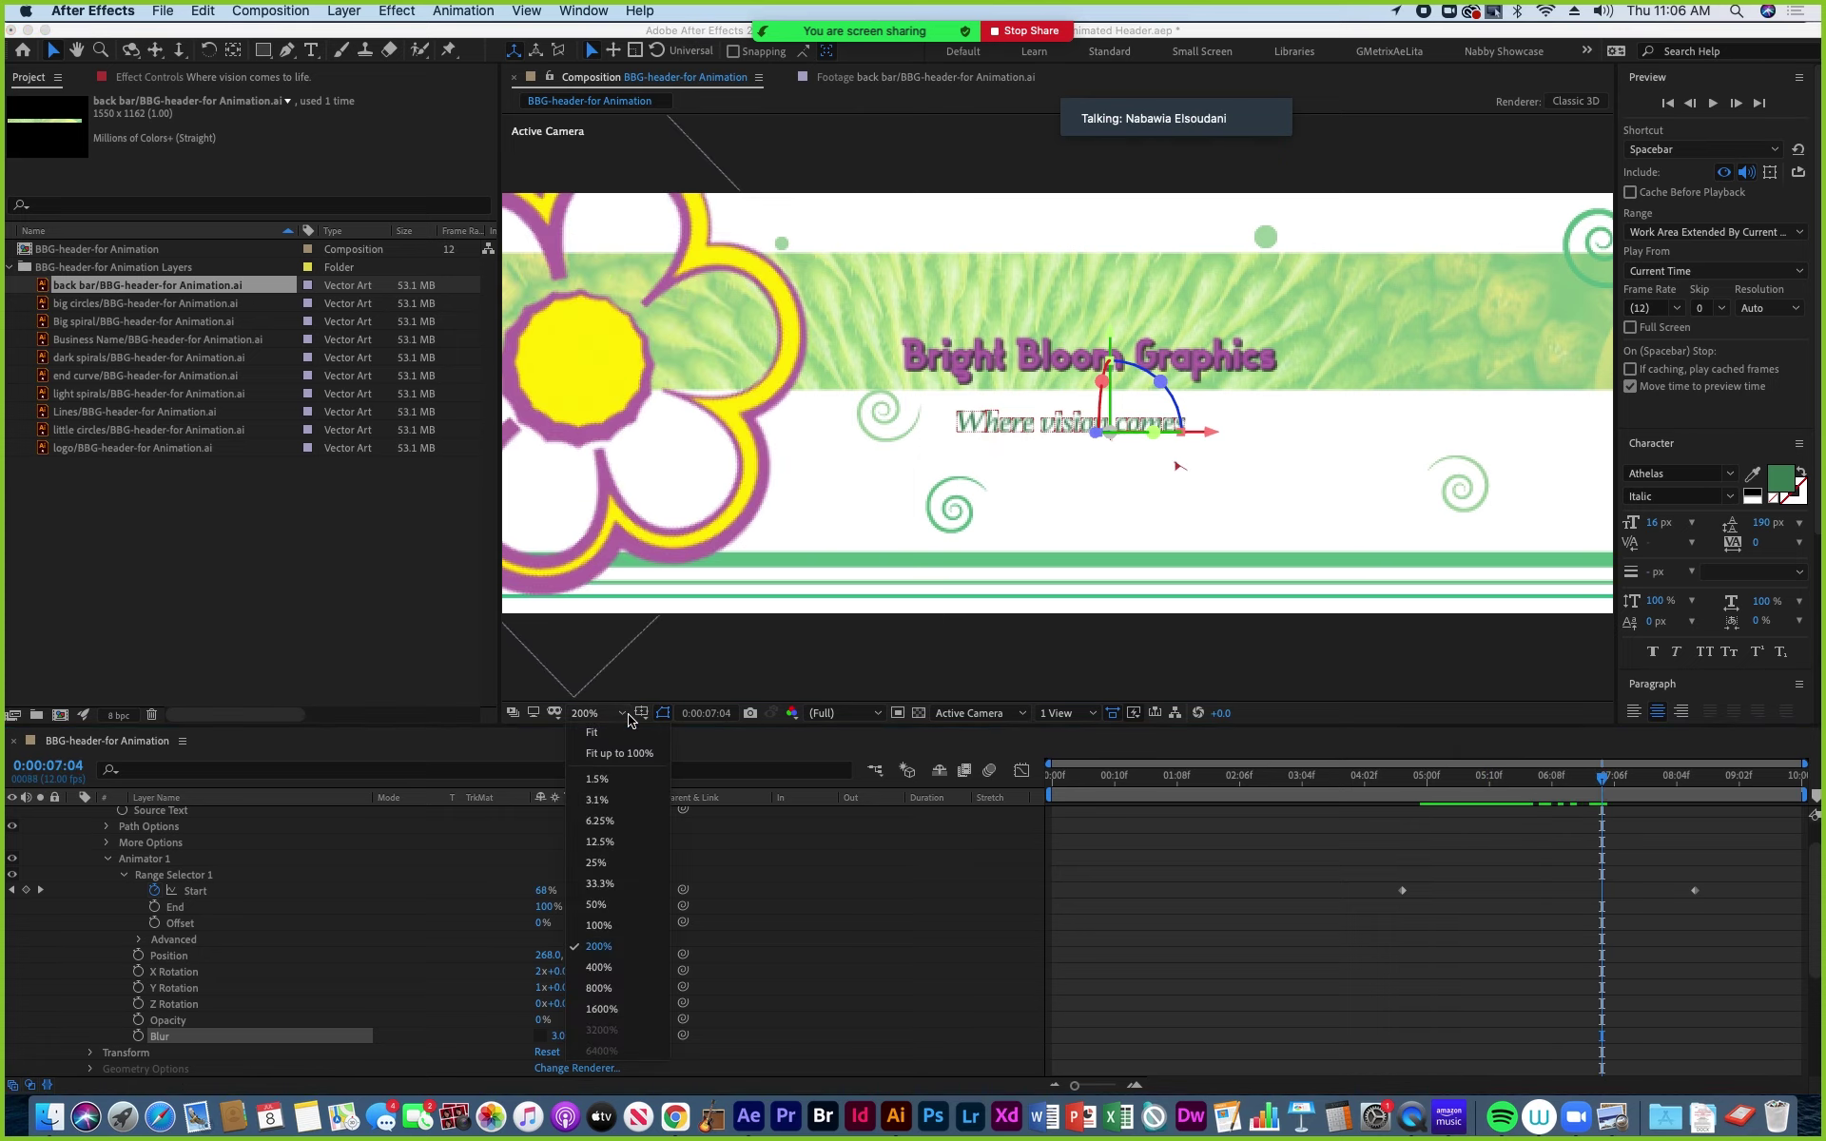
{"action": "left_click", "coordinate": [619, 753]}
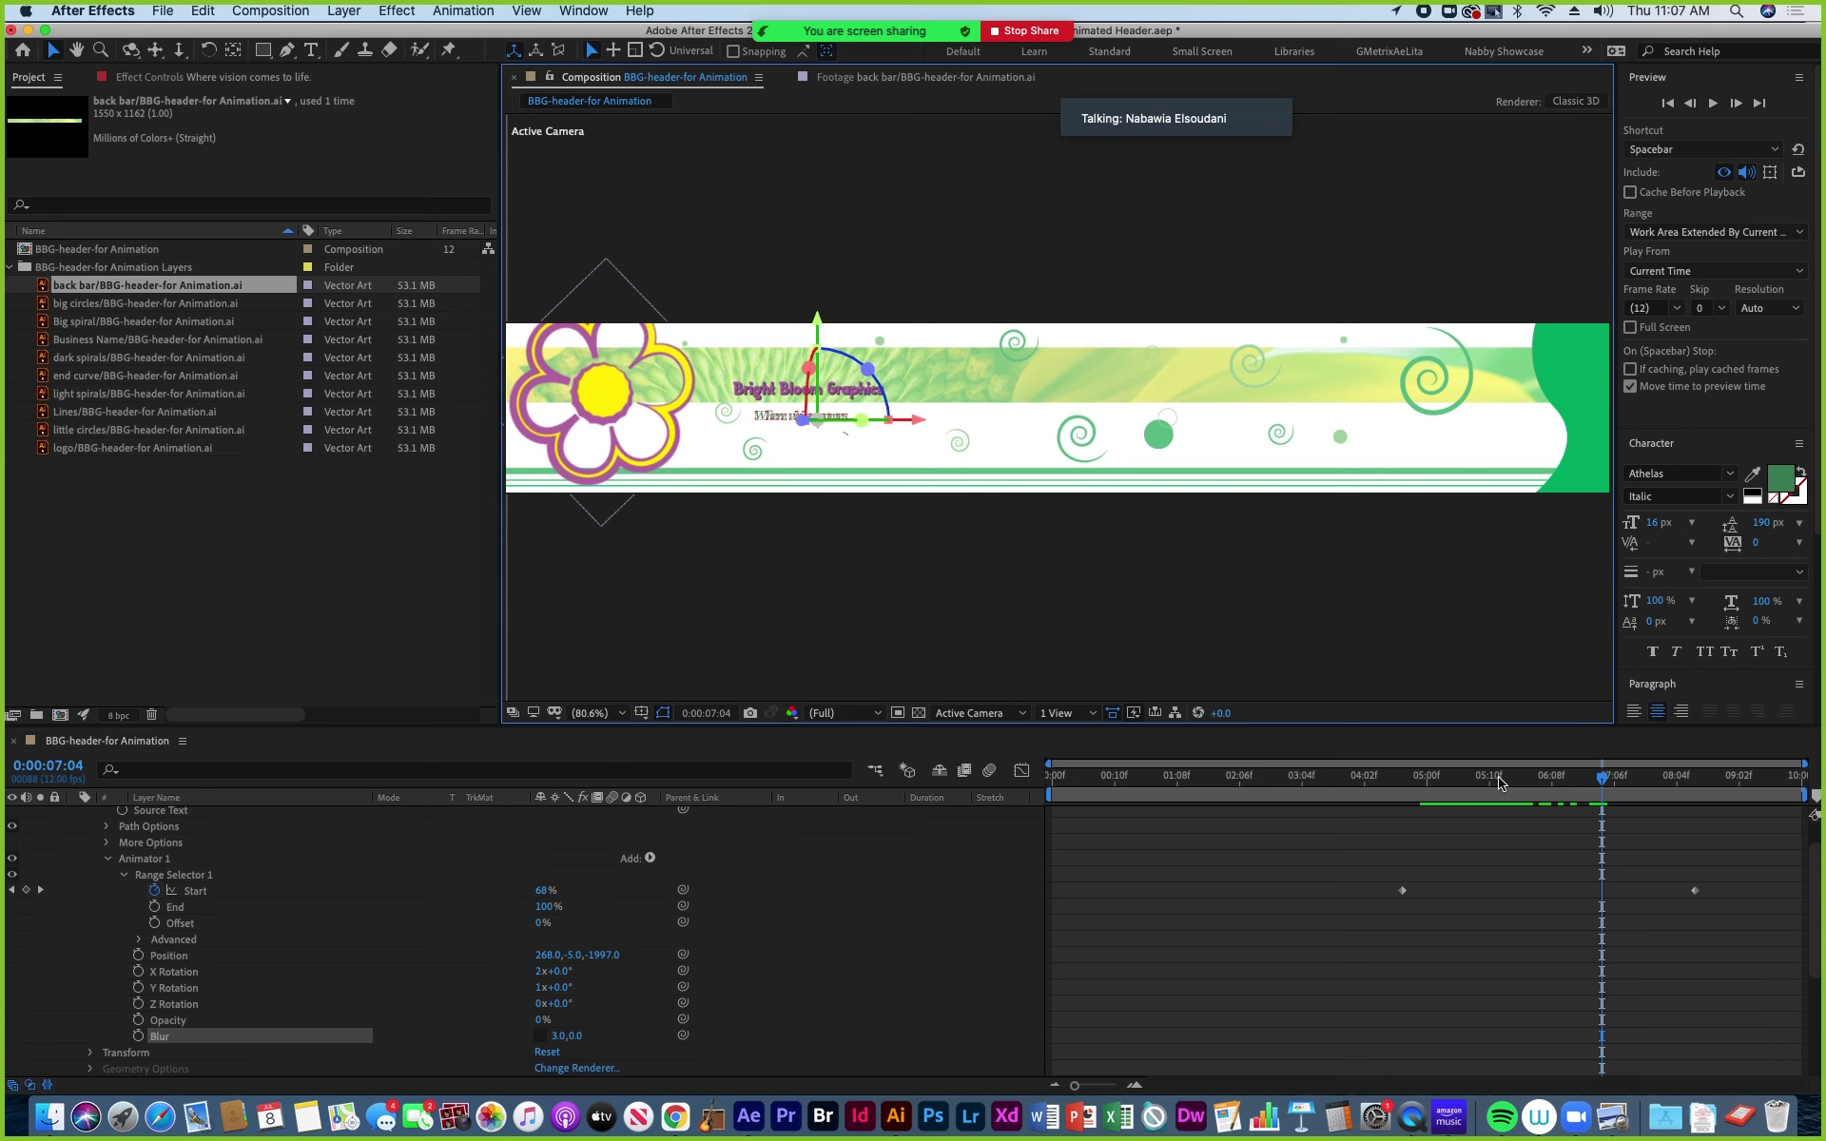
{"action": "left_click_drag", "start_coordinate": [1417, 787], "coordinate": [1682, 780]}
{"action": "scroll", "coordinate": [152, 897], "scroll_direction": "up", "scroll_amount": 2}
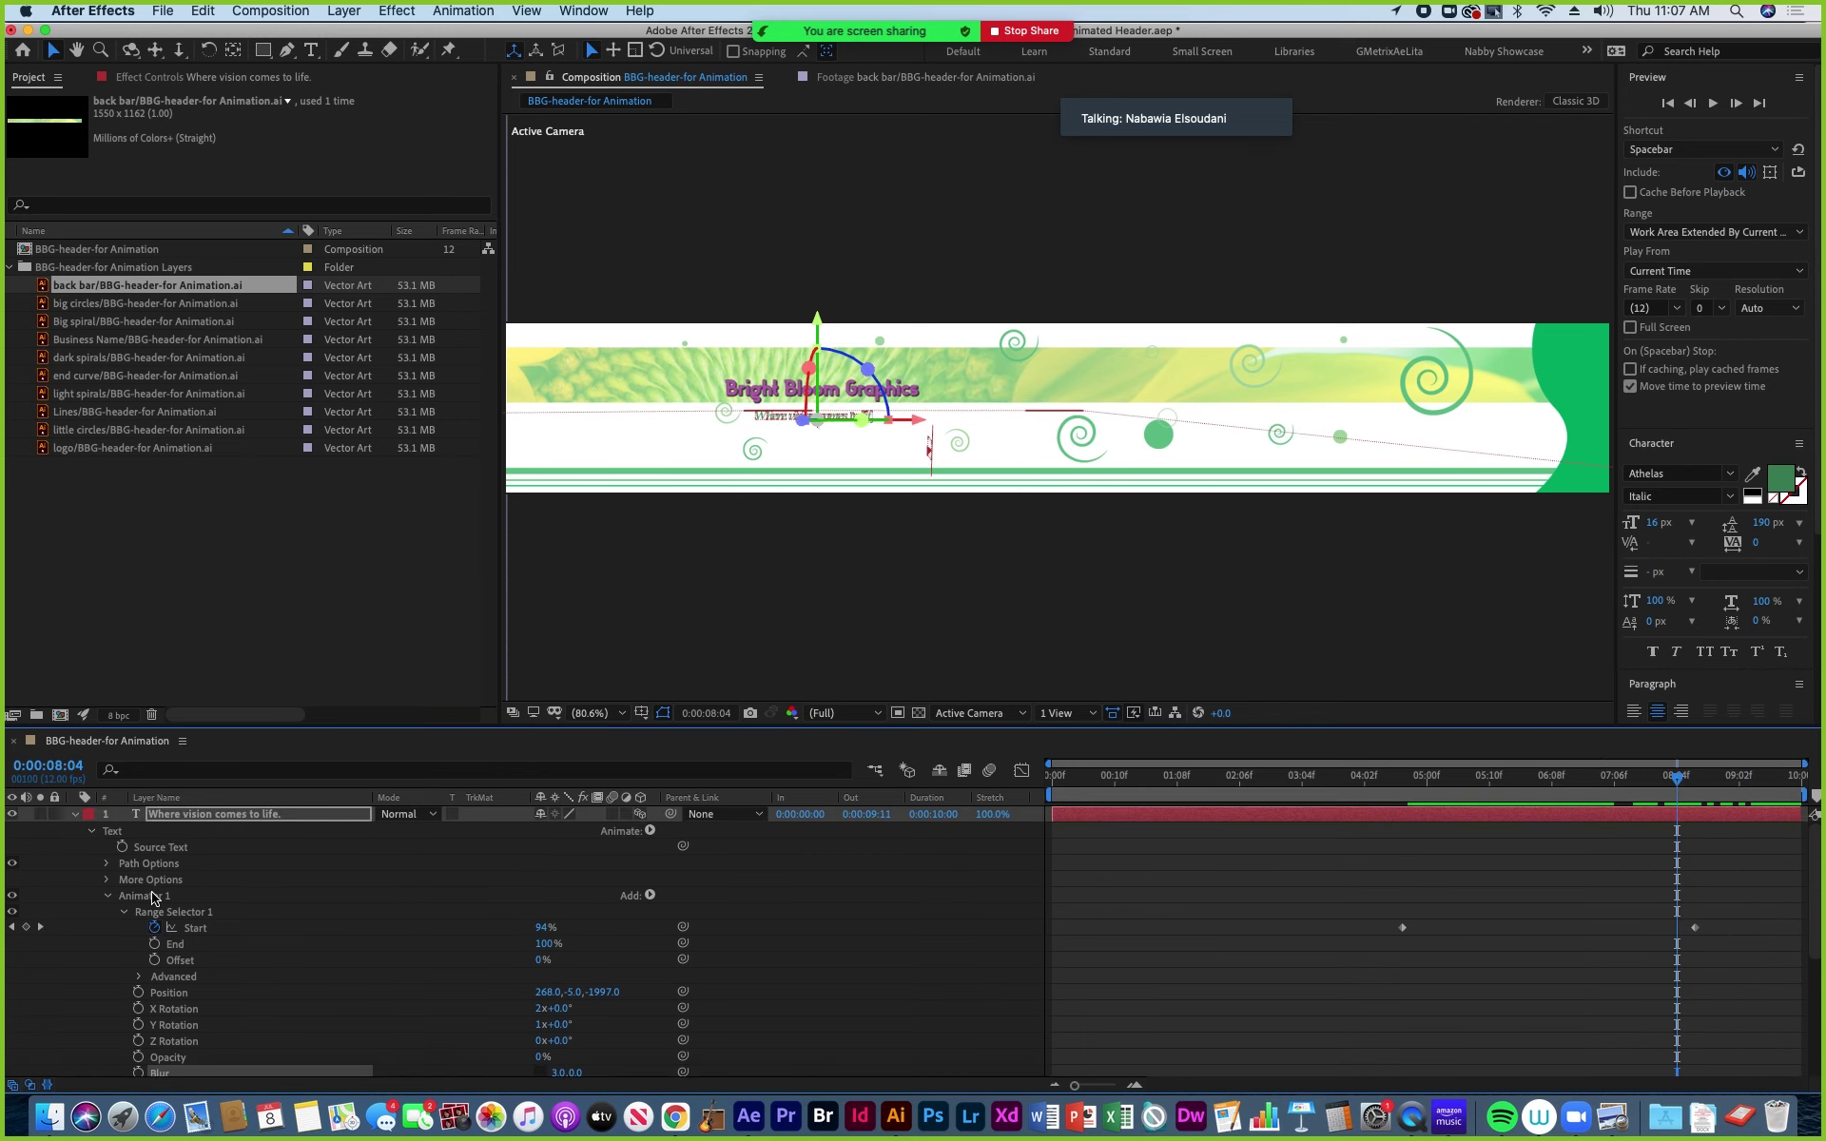
Collapse the tagline layer, select the back bar layer, and play the header animation from 0:00:04:02.
{"action": "left_click", "coordinate": [77, 815]}
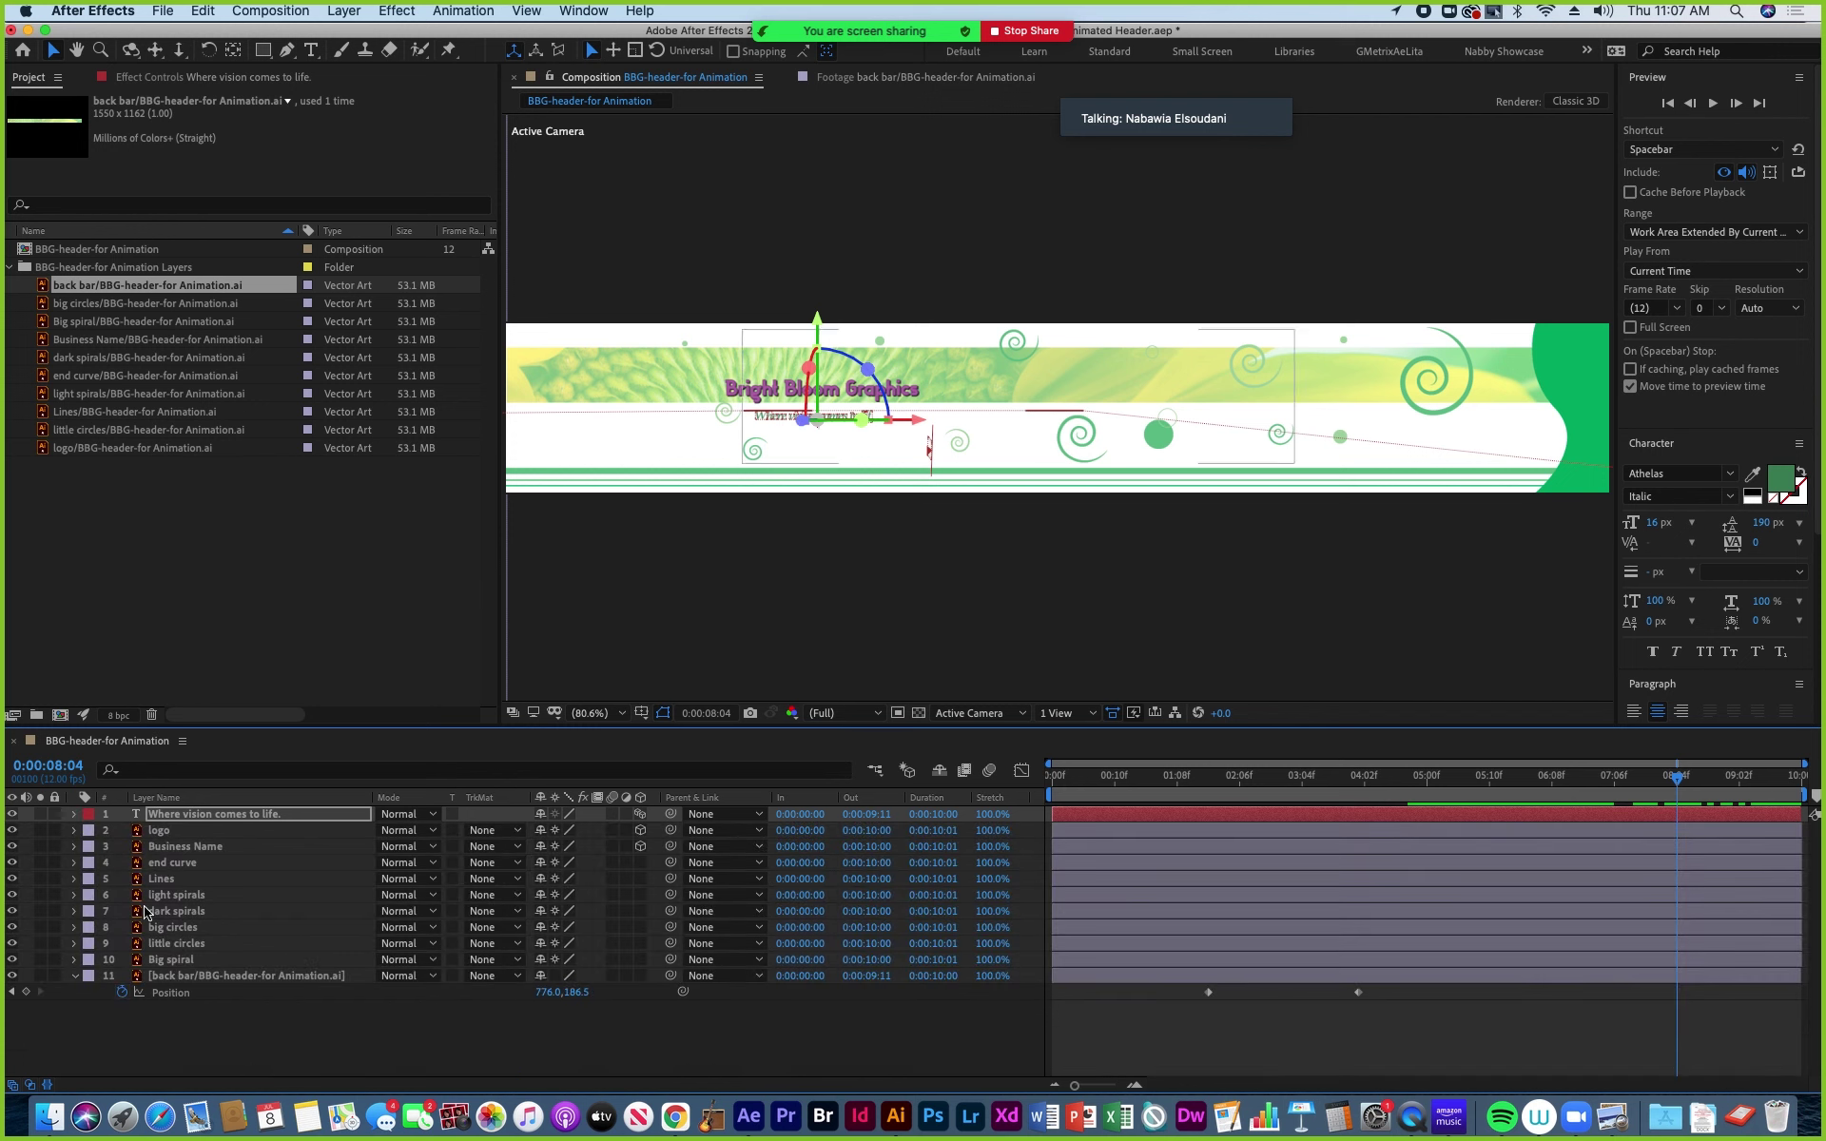
{"action": "left_click", "coordinate": [191, 977]}
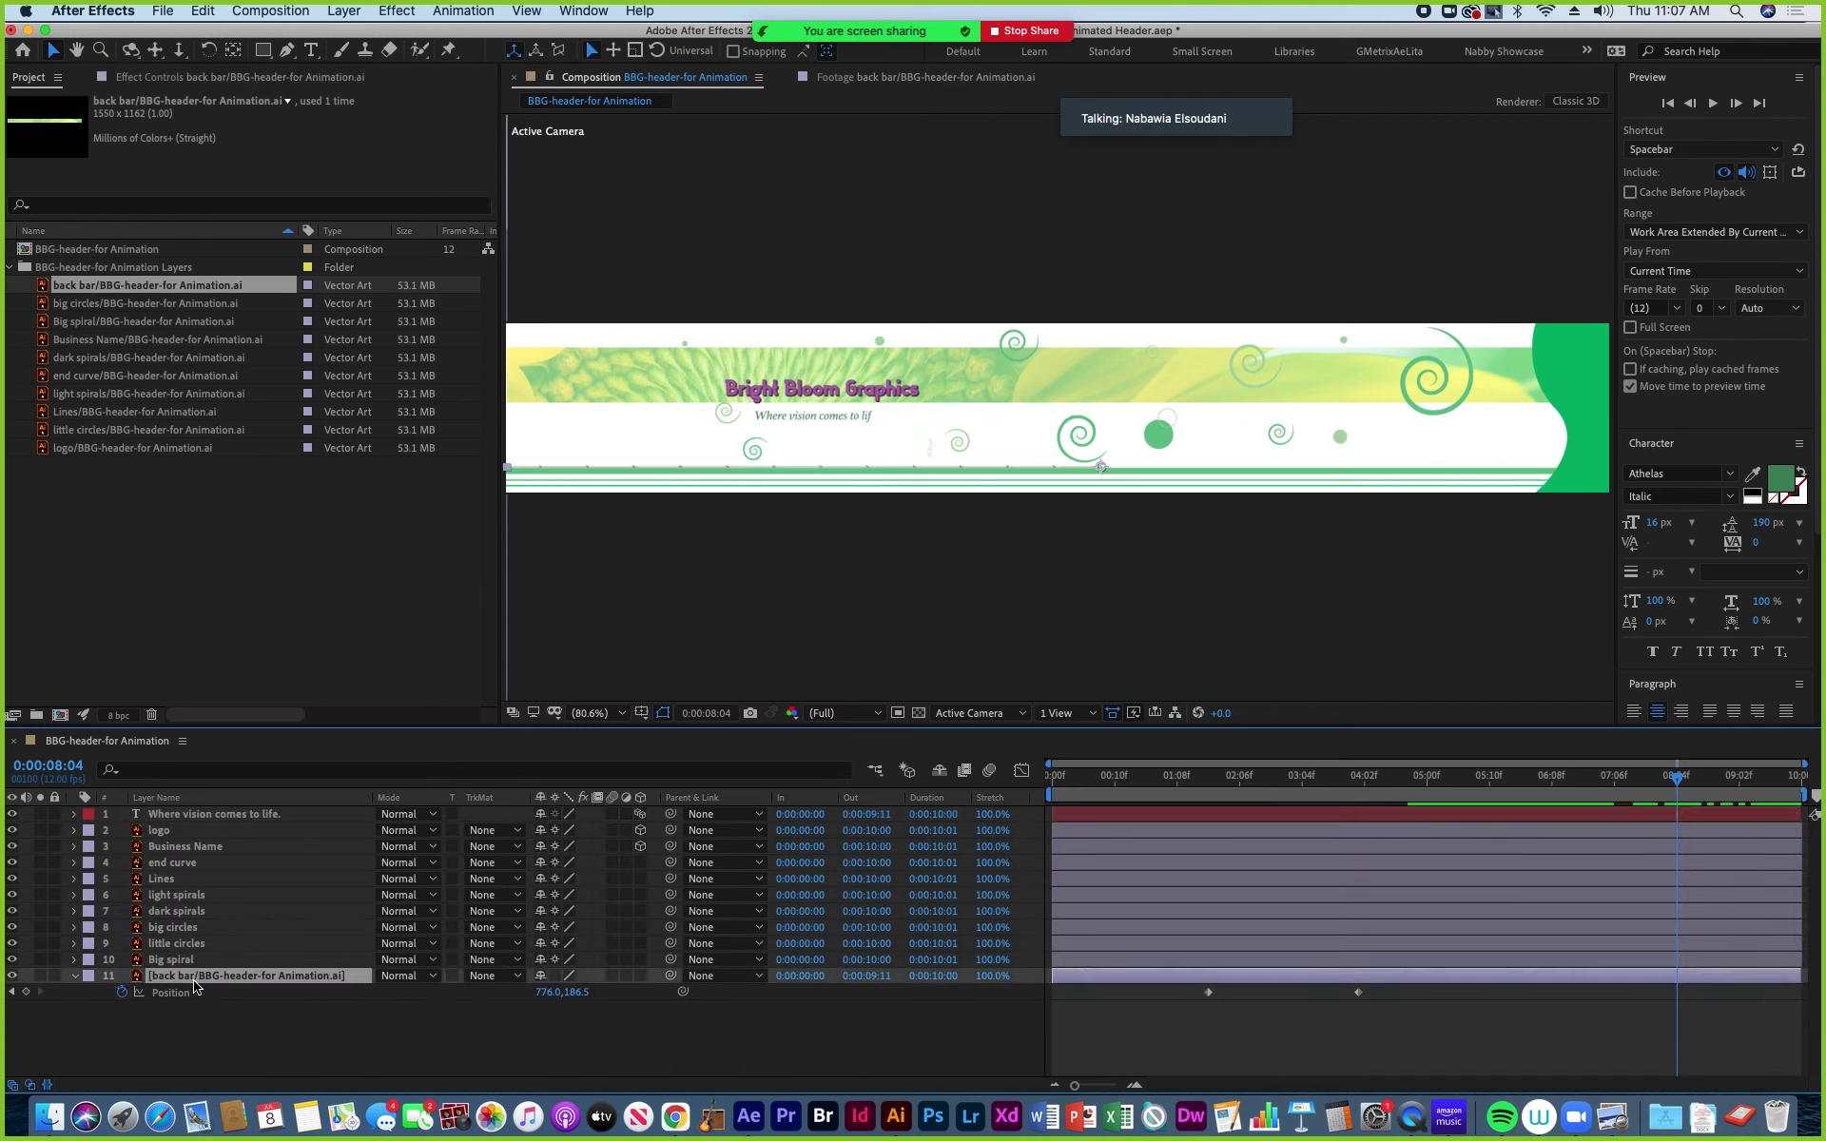
{"action": "left_click_drag", "start_coordinate": [1677, 775], "coordinate": [1433, 837]}
{"action": "key", "text": "space"}
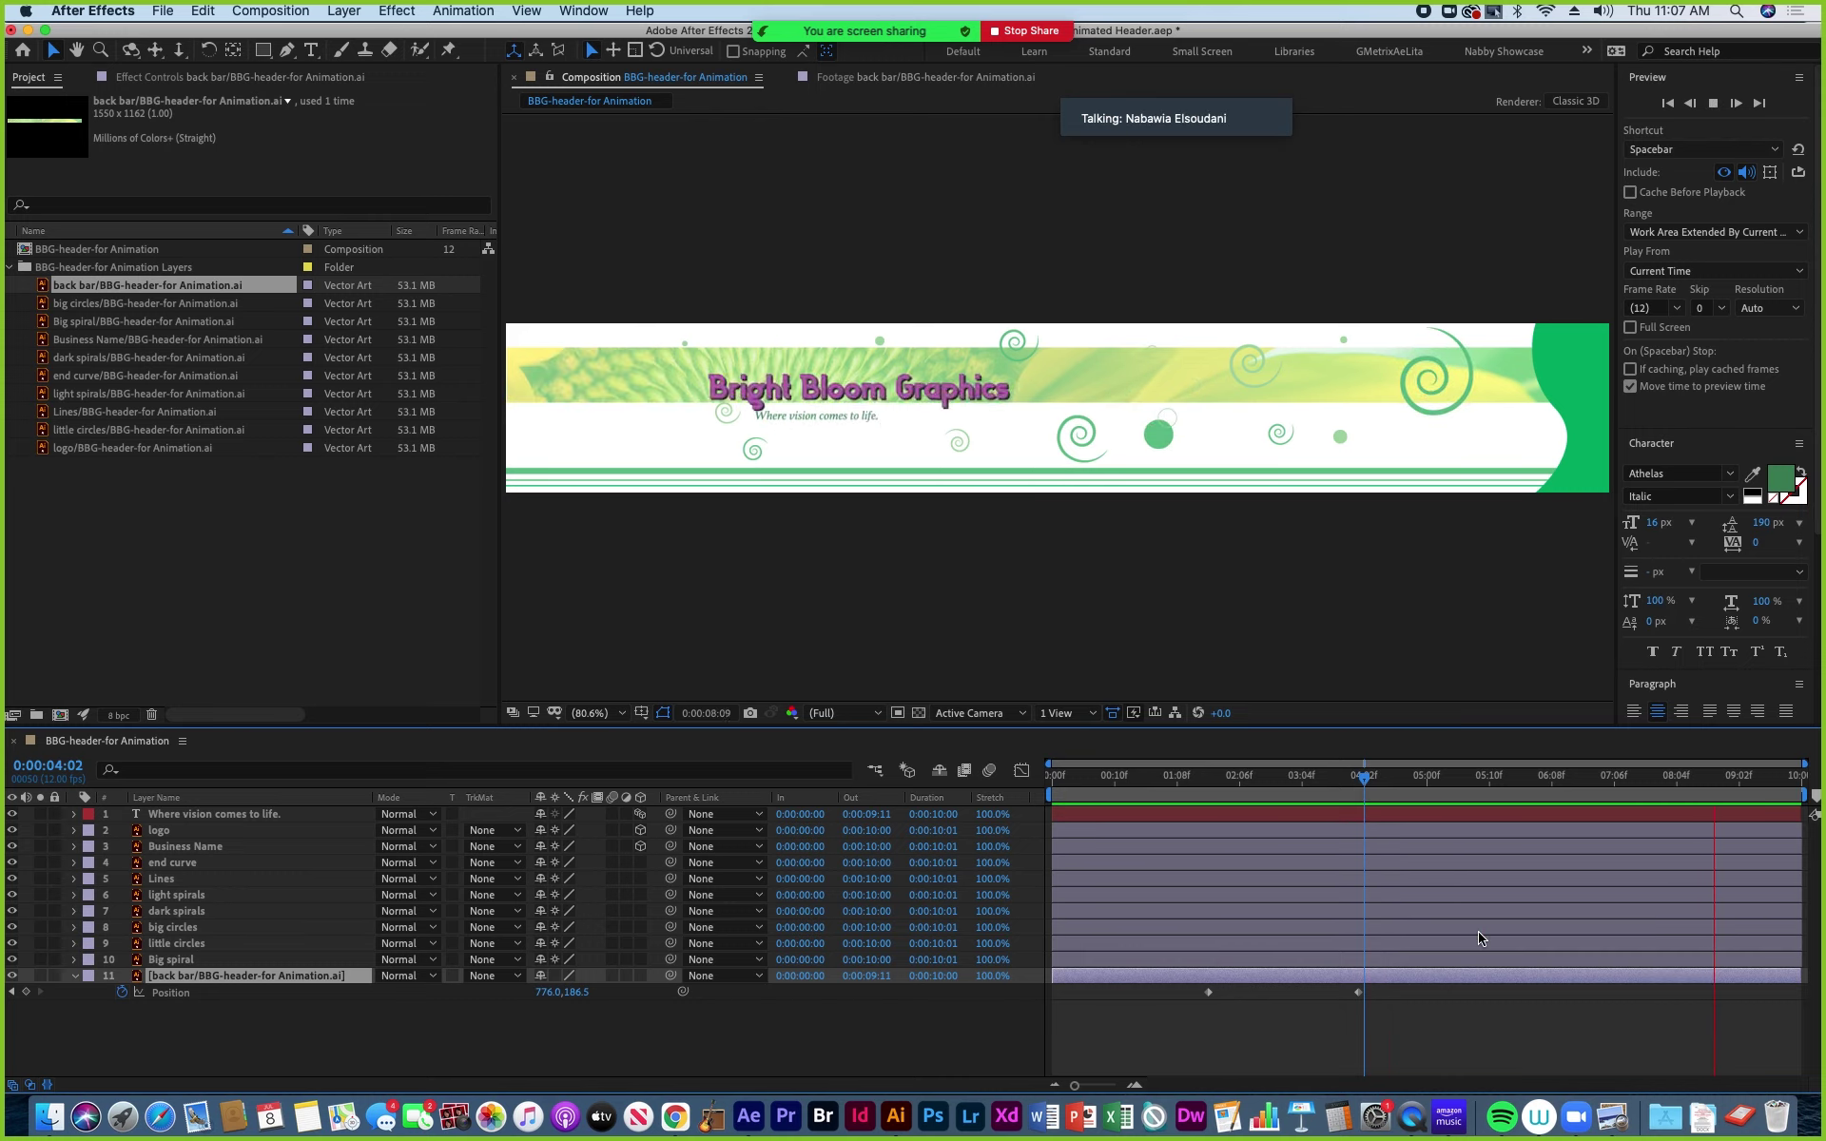
{"action": "key", "text": "space"}
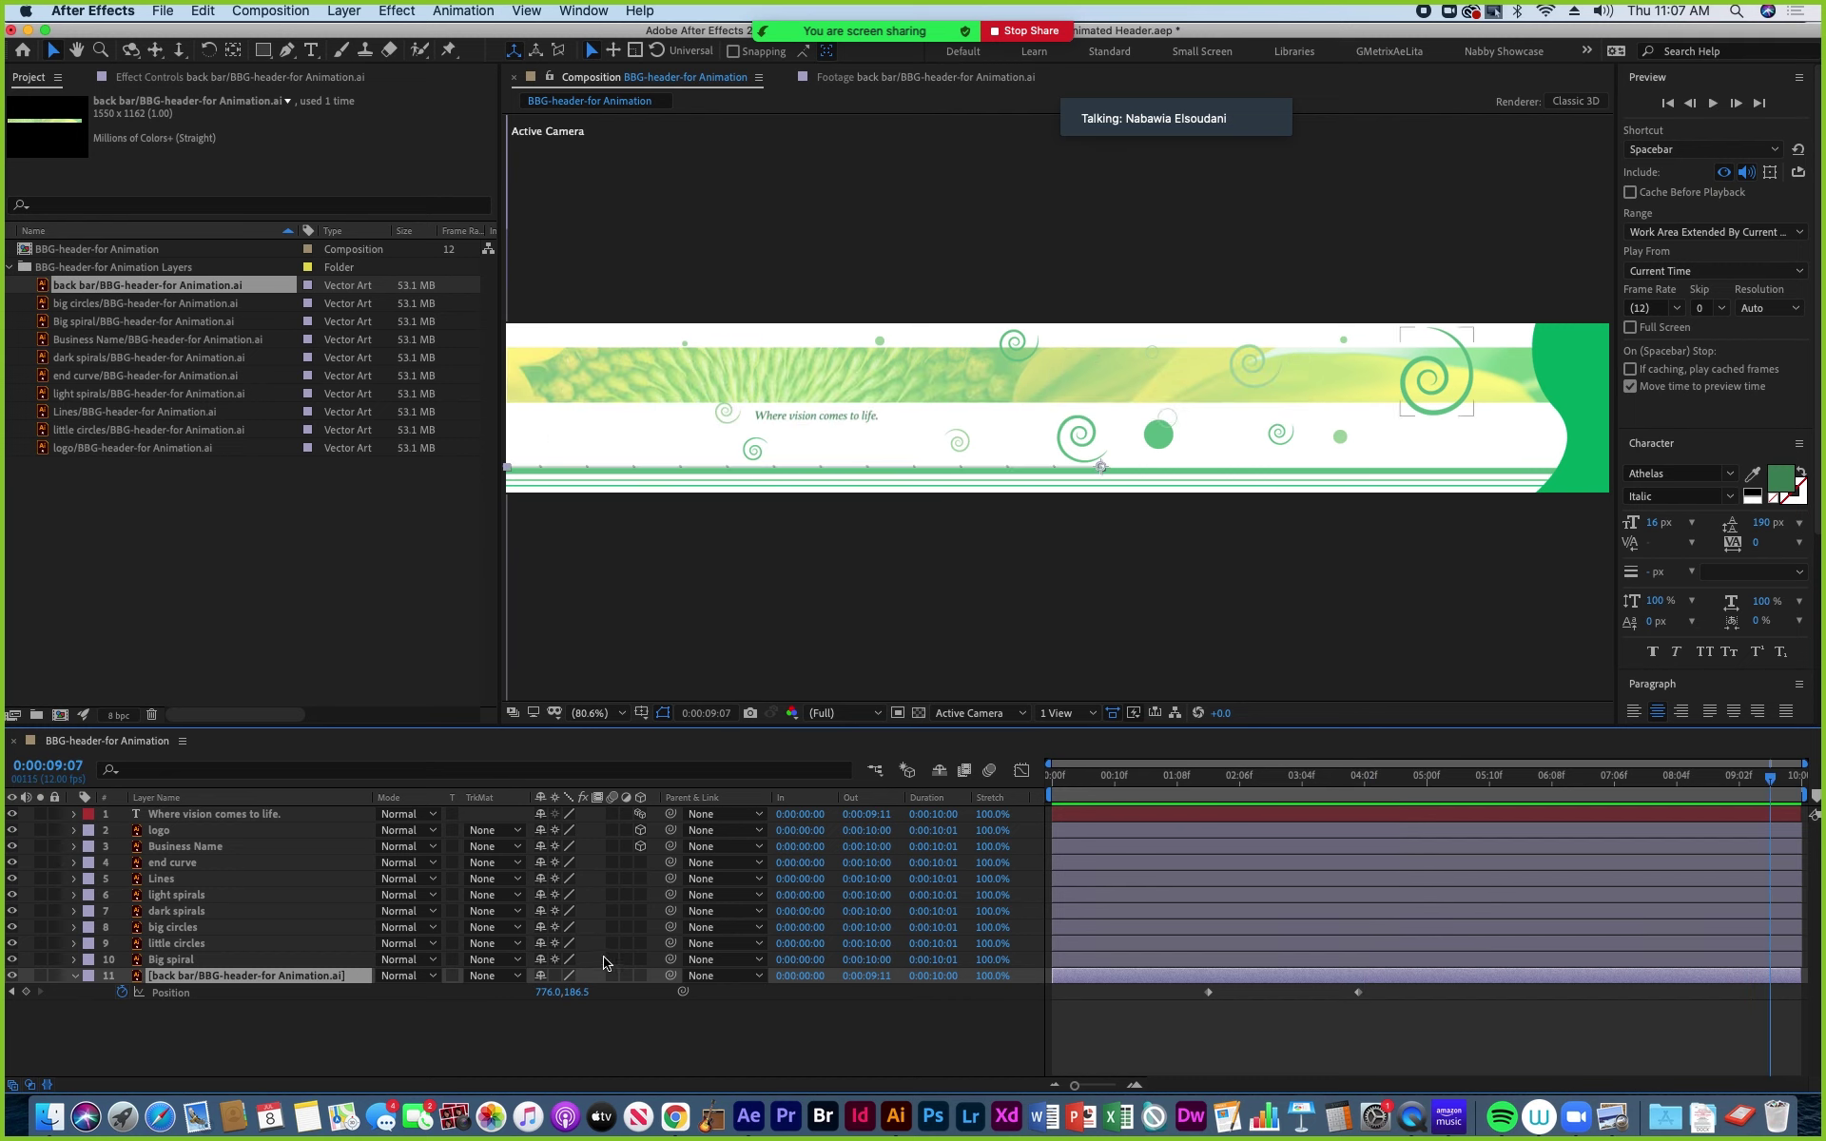
Show the tagline layer's keyframed properties and move its closing Start keyframe back to about 0:00:07:03.
{"action": "left_click", "coordinate": [217, 813]}
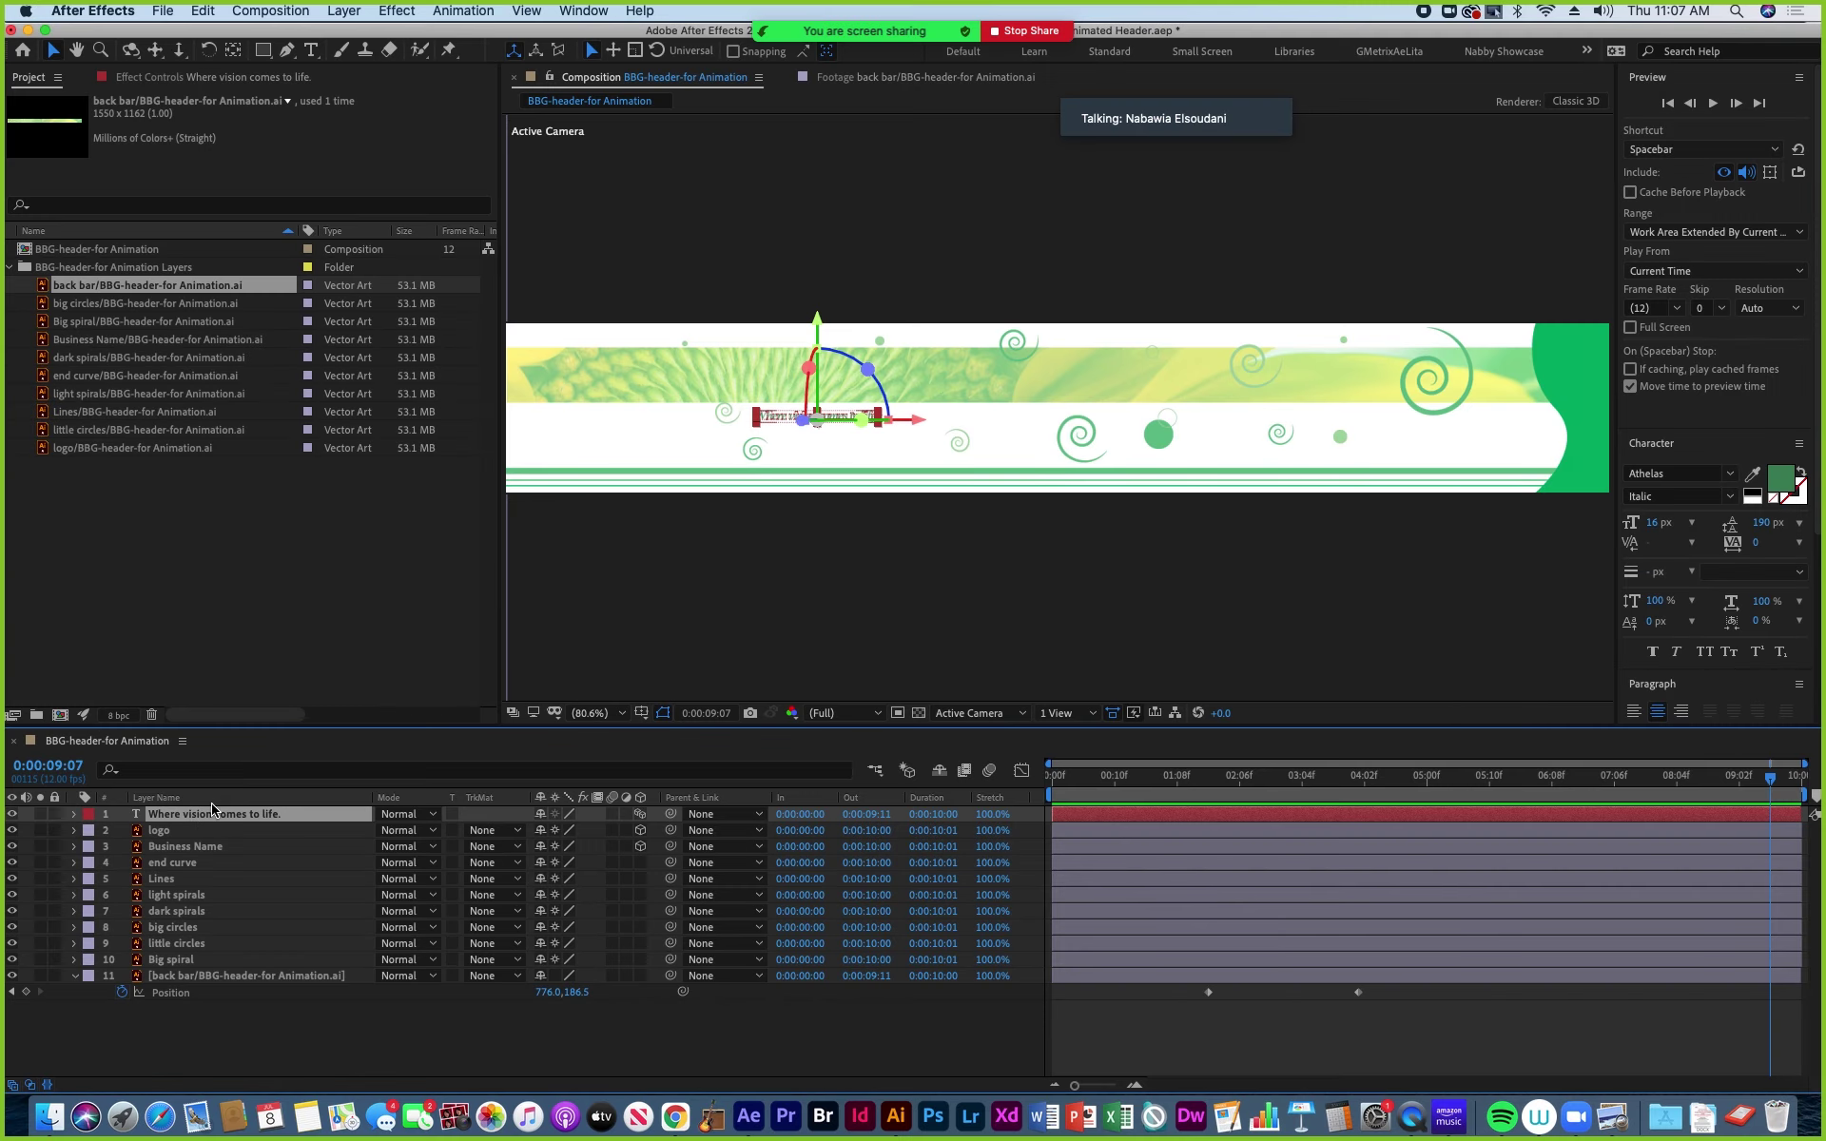
{"action": "key", "text": "u"}
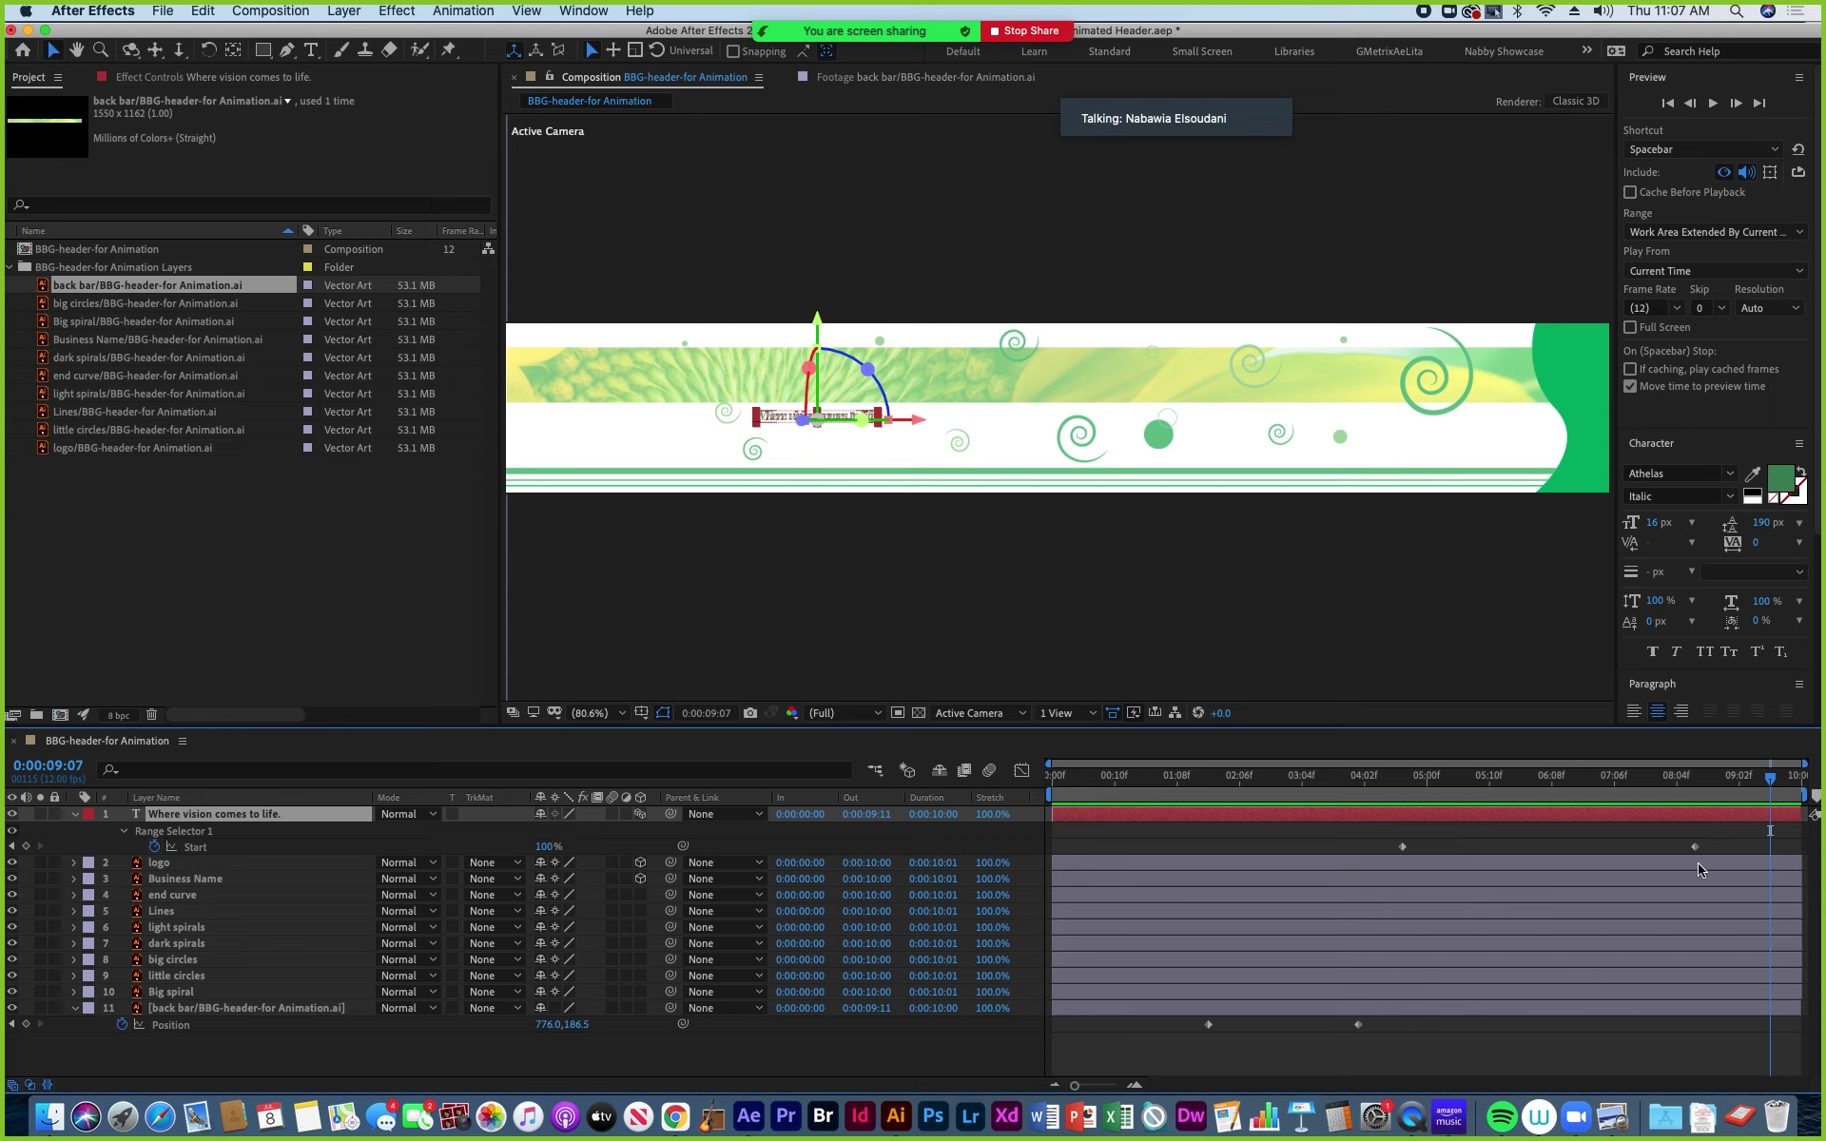
{"action": "left_click_drag", "start_coordinate": [1694, 846], "coordinate": [1595, 846]}
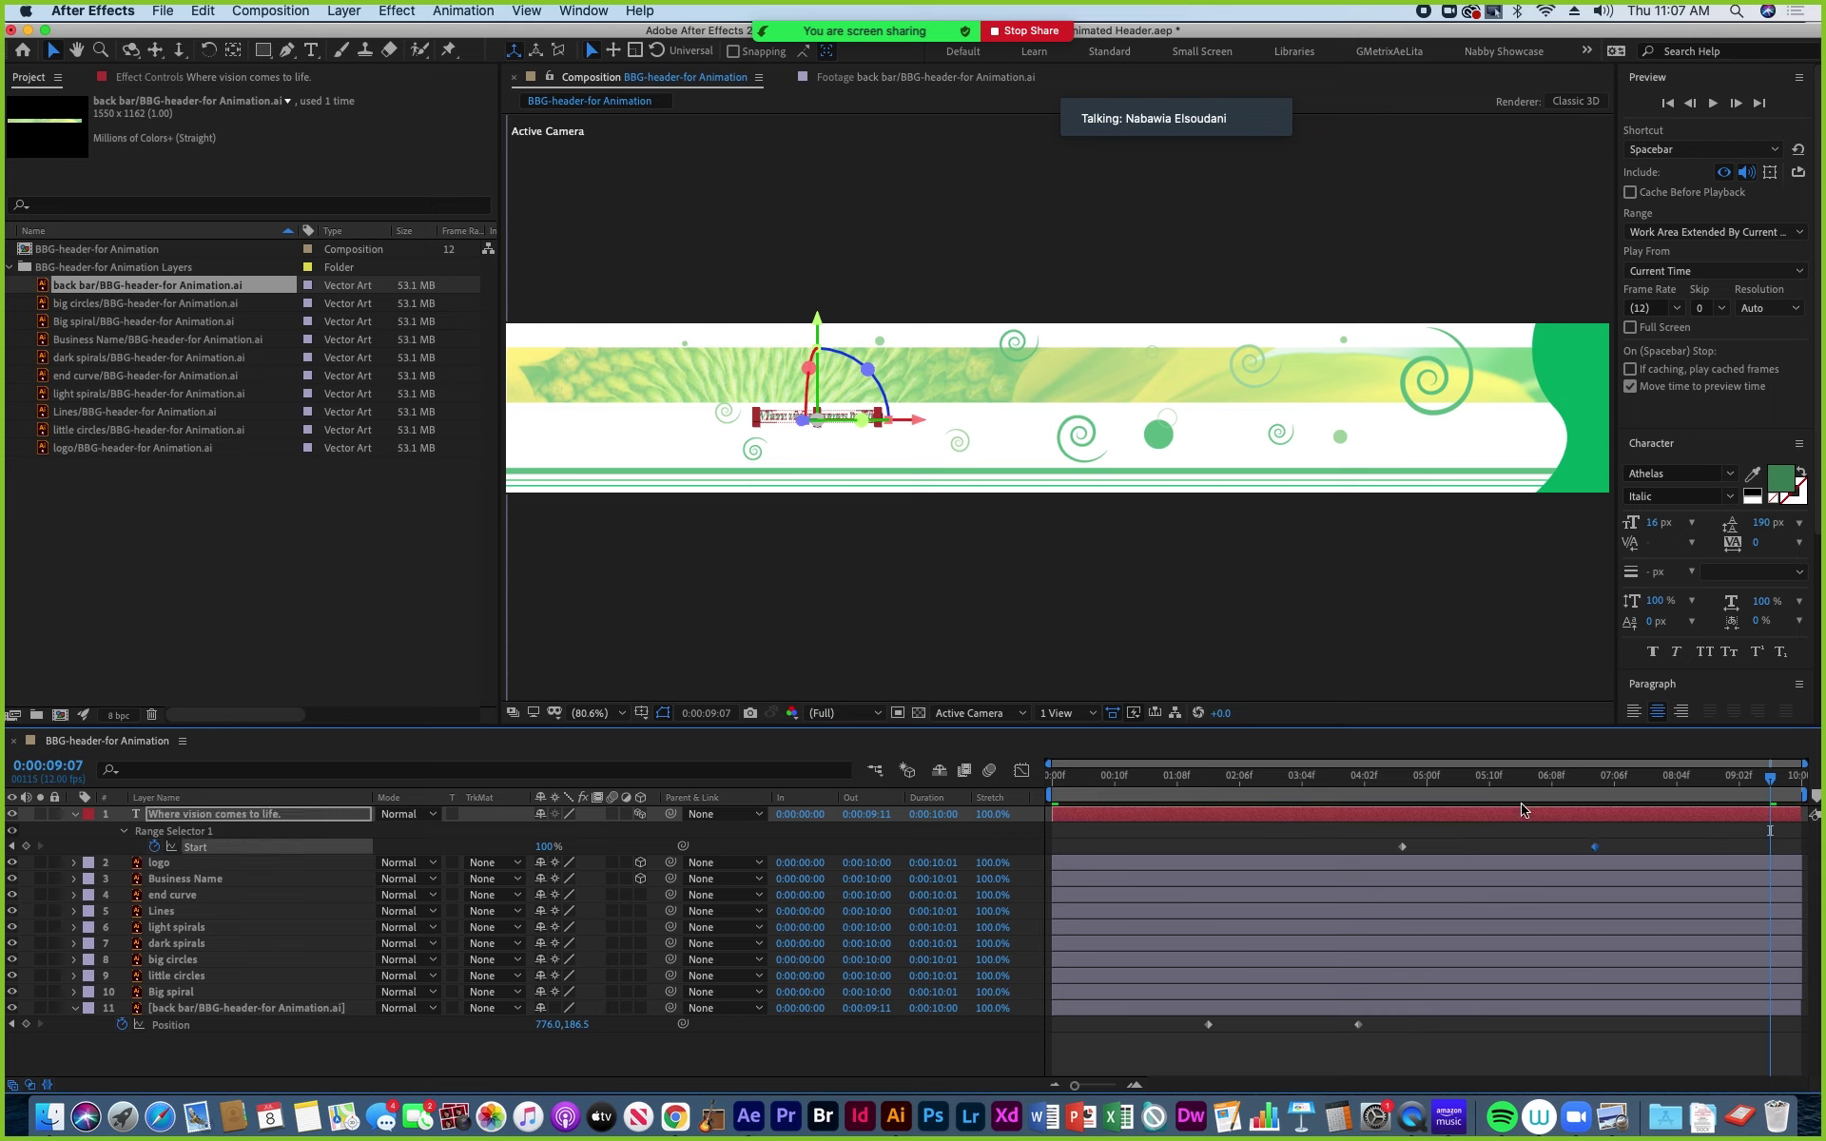
Play the tagline reveal from 0:00:04:08 to check its pace with the new keyframe timing.
{"action": "left_click", "coordinate": [1402, 778]}
{"action": "key", "text": "space"}
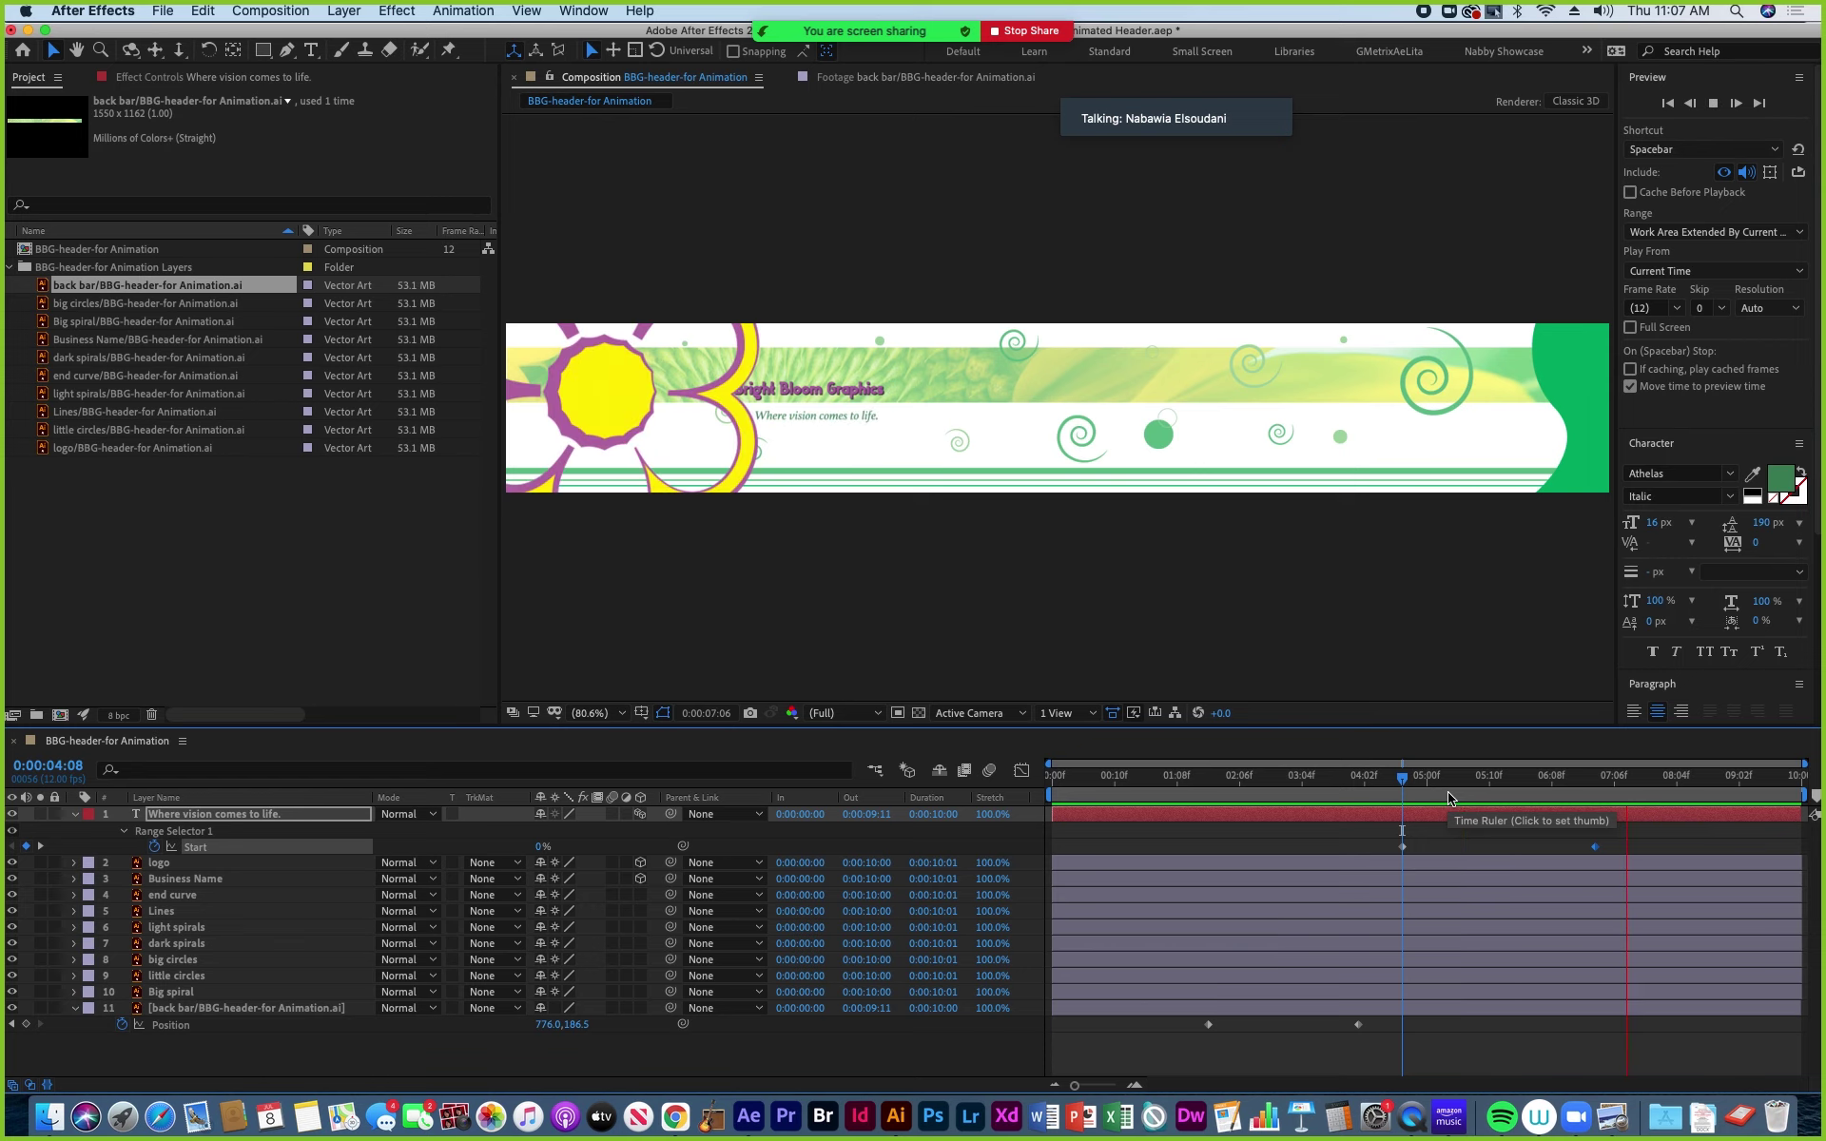
{"action": "key", "text": "space"}
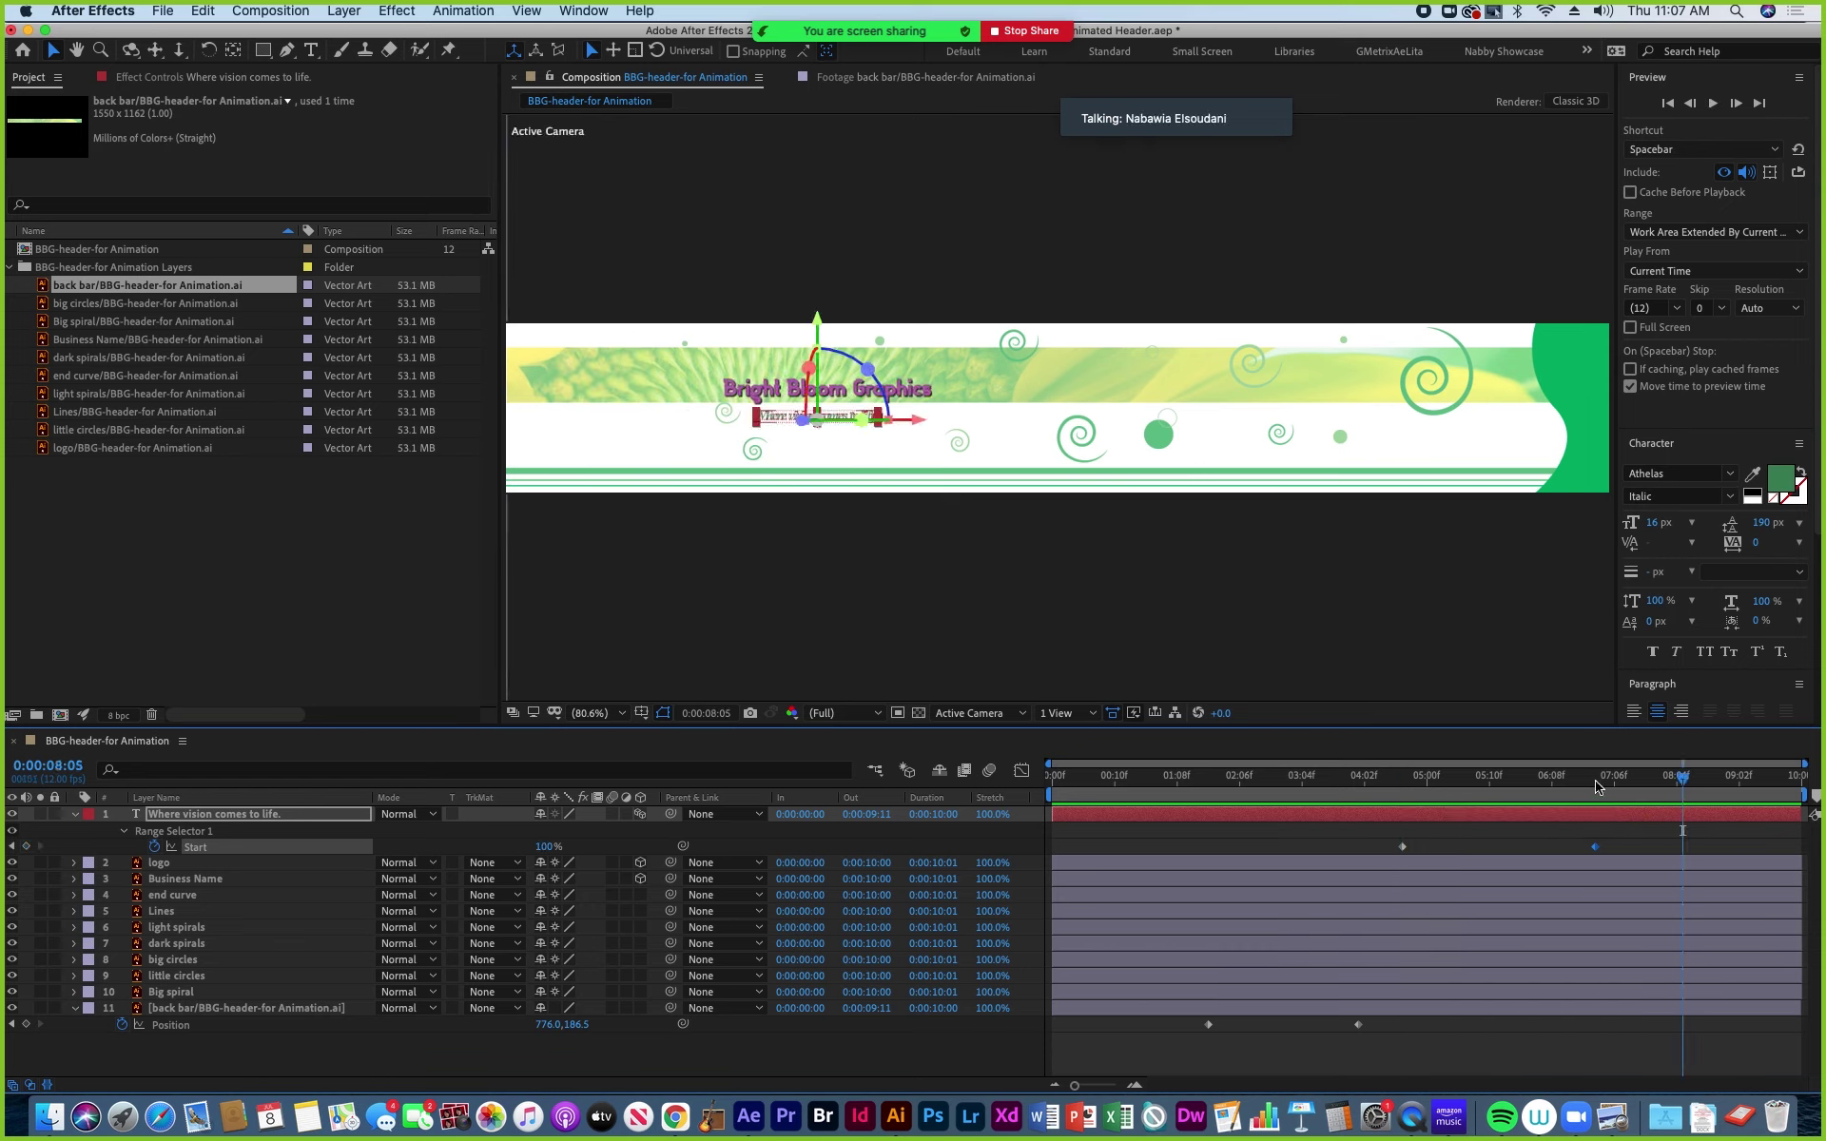
{"action": "left_click", "coordinate": [1415, 777]}
{"action": "left_click_drag", "start_coordinate": [1414, 781], "coordinate": [1401, 787]}
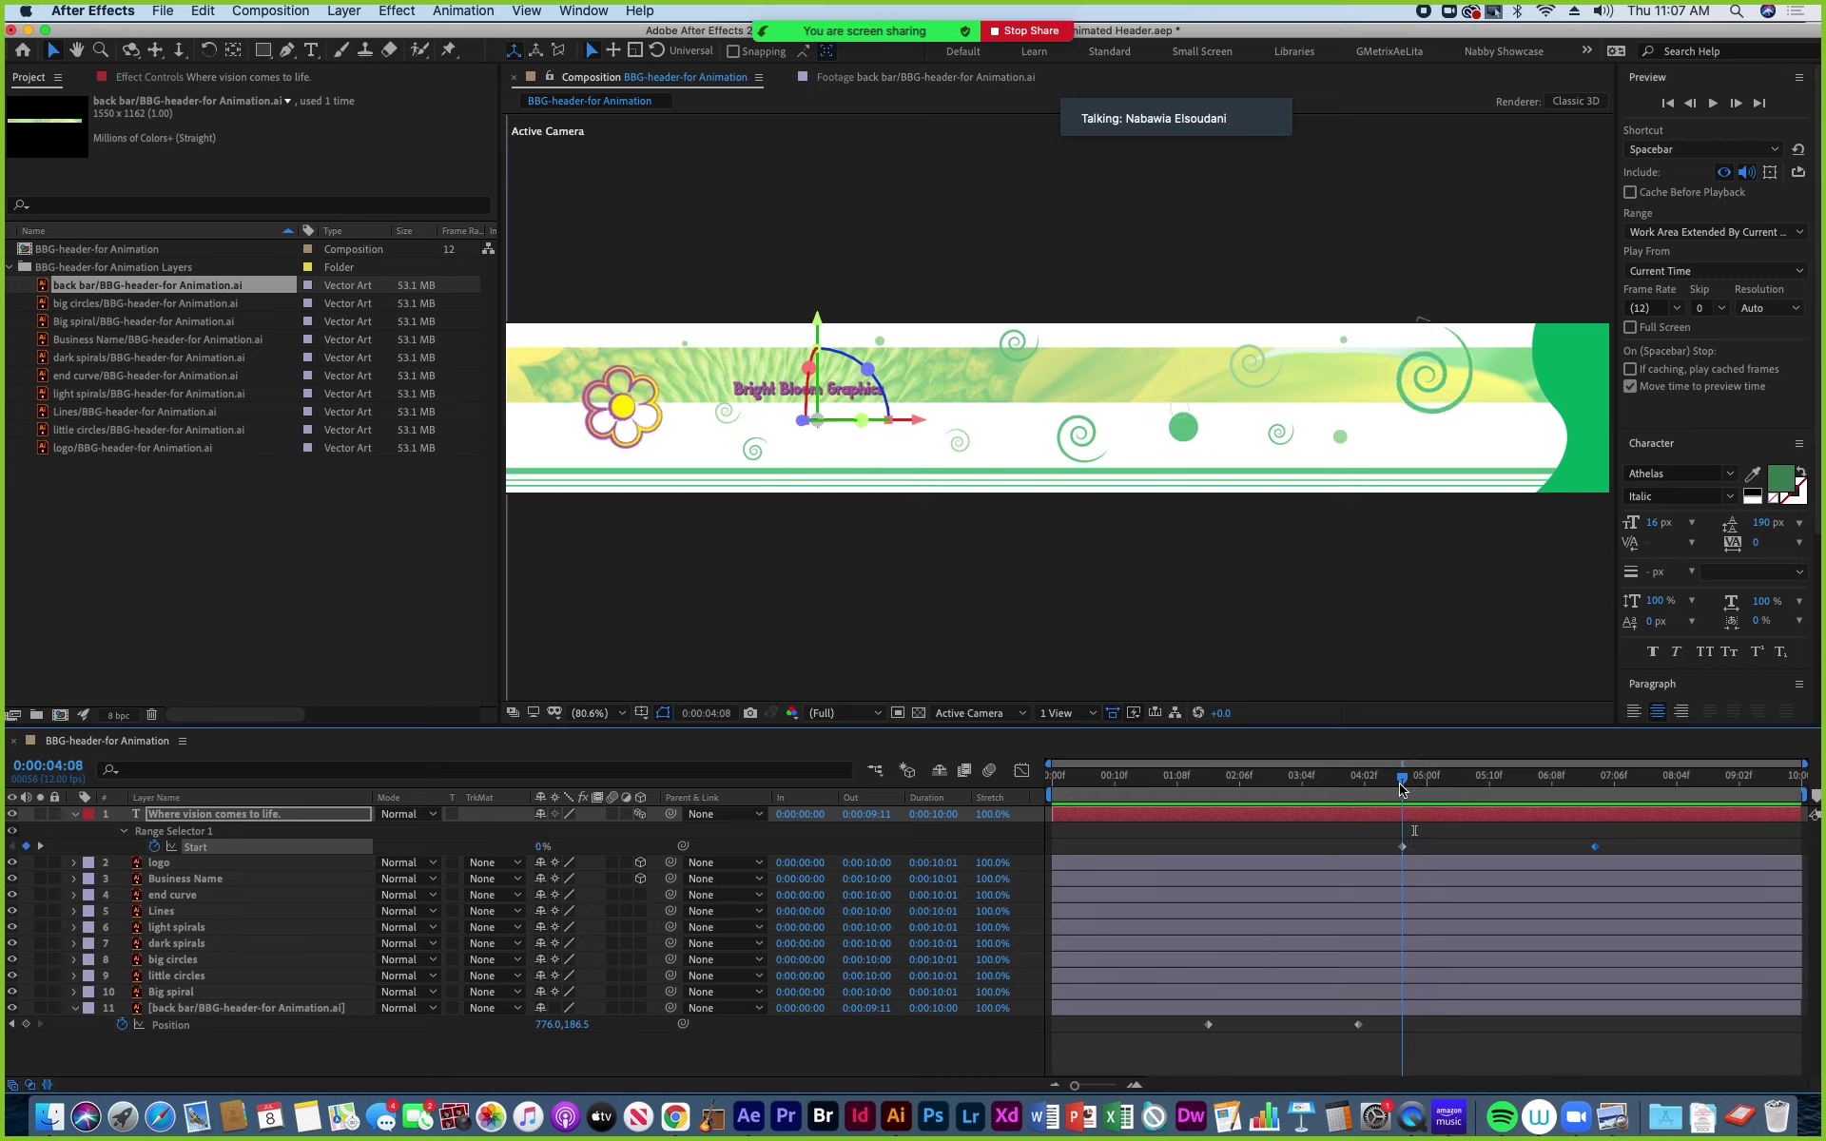
{"action": "key", "text": "space"}
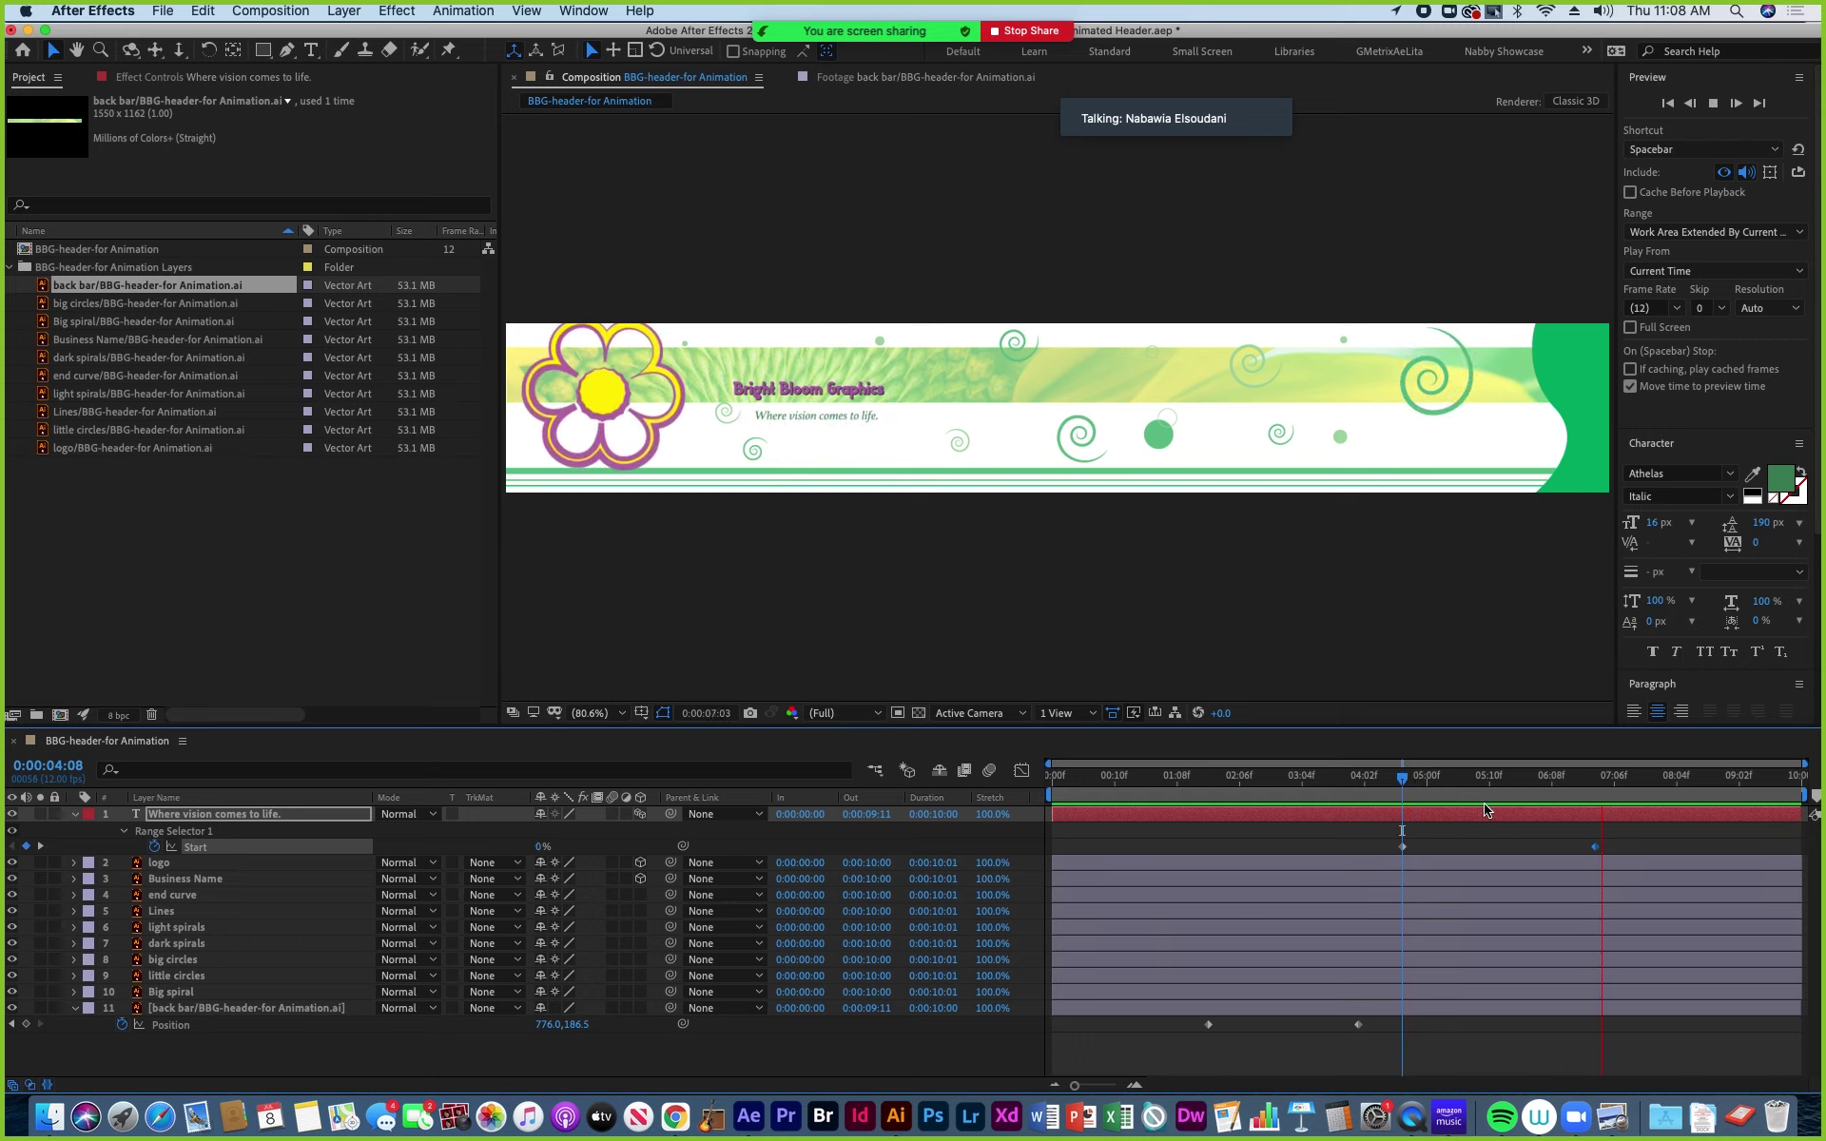
{"action": "key", "text": "space"}
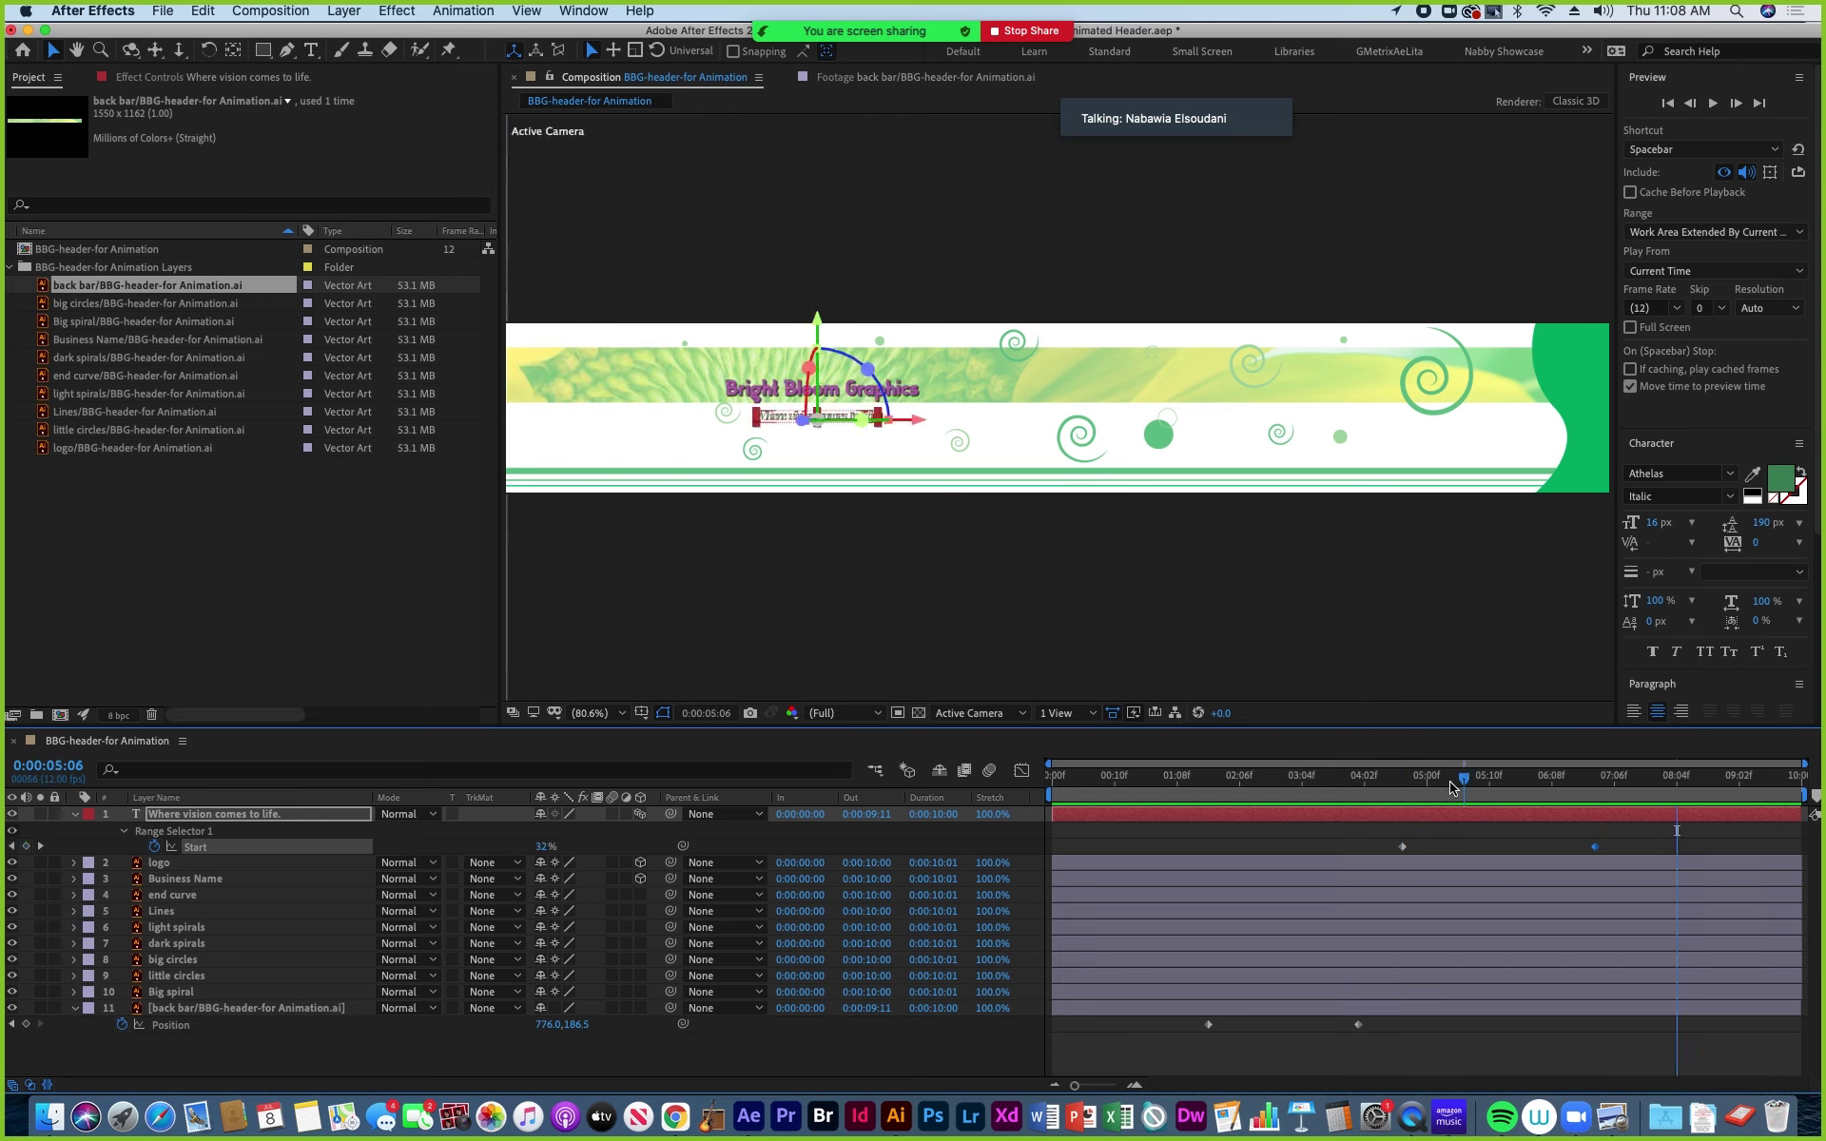
Play the tagline reveal repeatedly from around 0:00:04:07 to check the pace of the letter-by-letter animation.
{"action": "left_click_drag", "start_coordinate": [1457, 786], "coordinate": [1399, 785]}
{"action": "key", "text": "space"}
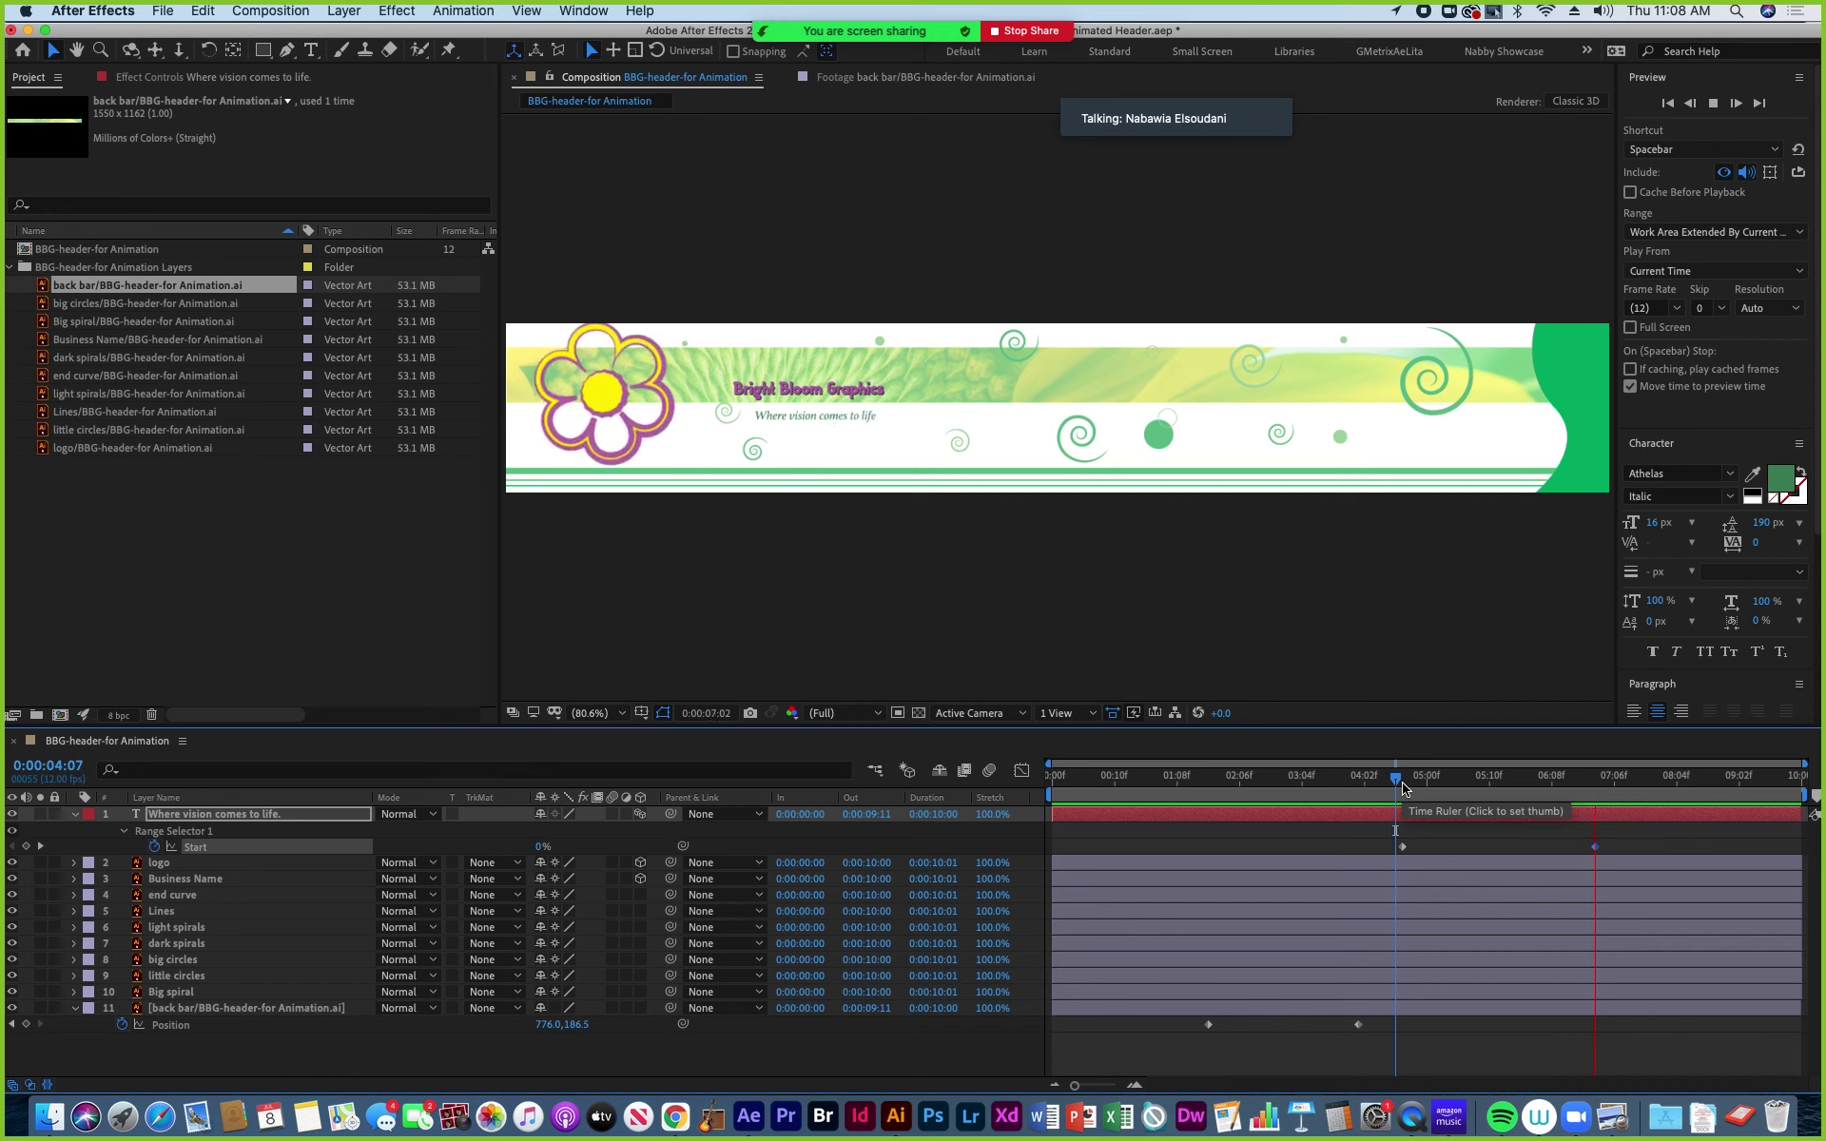
{"action": "left_click", "coordinate": [1400, 785]}
{"action": "key", "text": "space"}
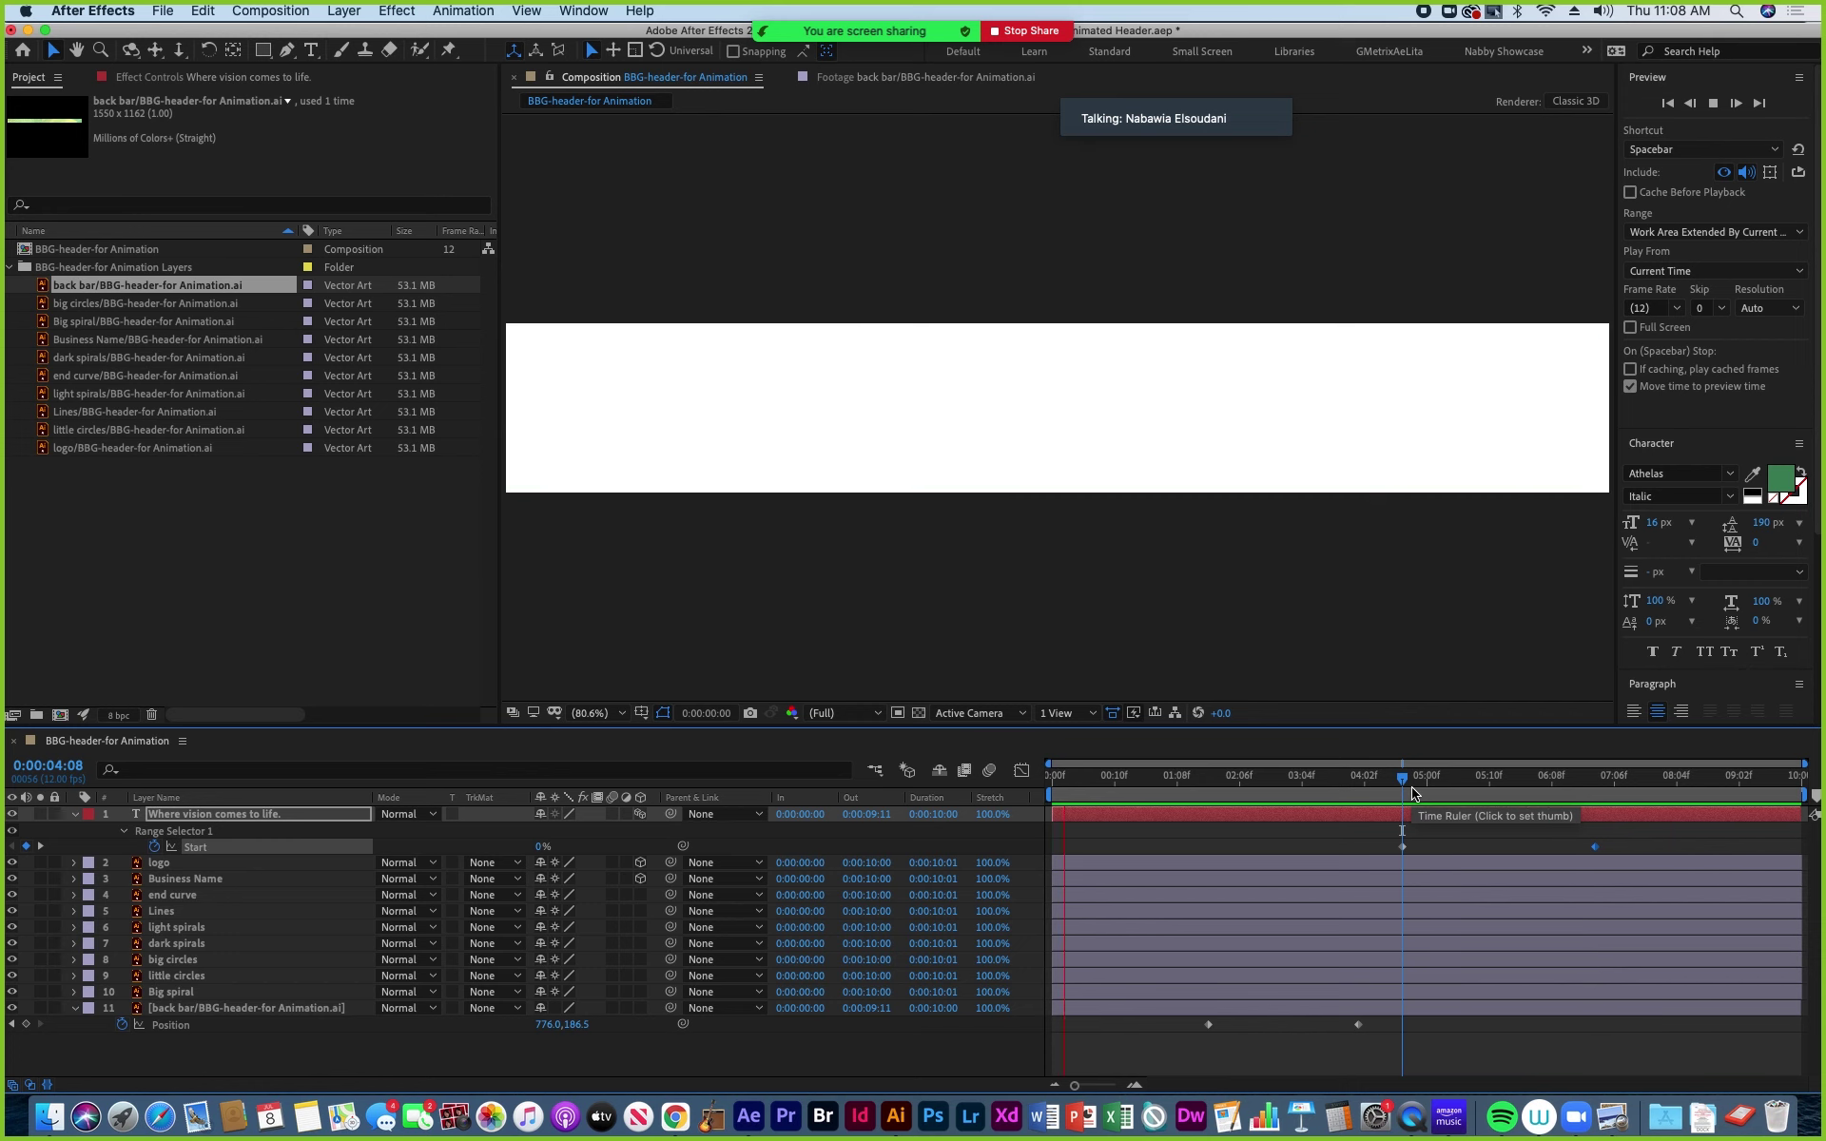
{"action": "key", "text": "space"}
{"action": "key", "text": "space"}
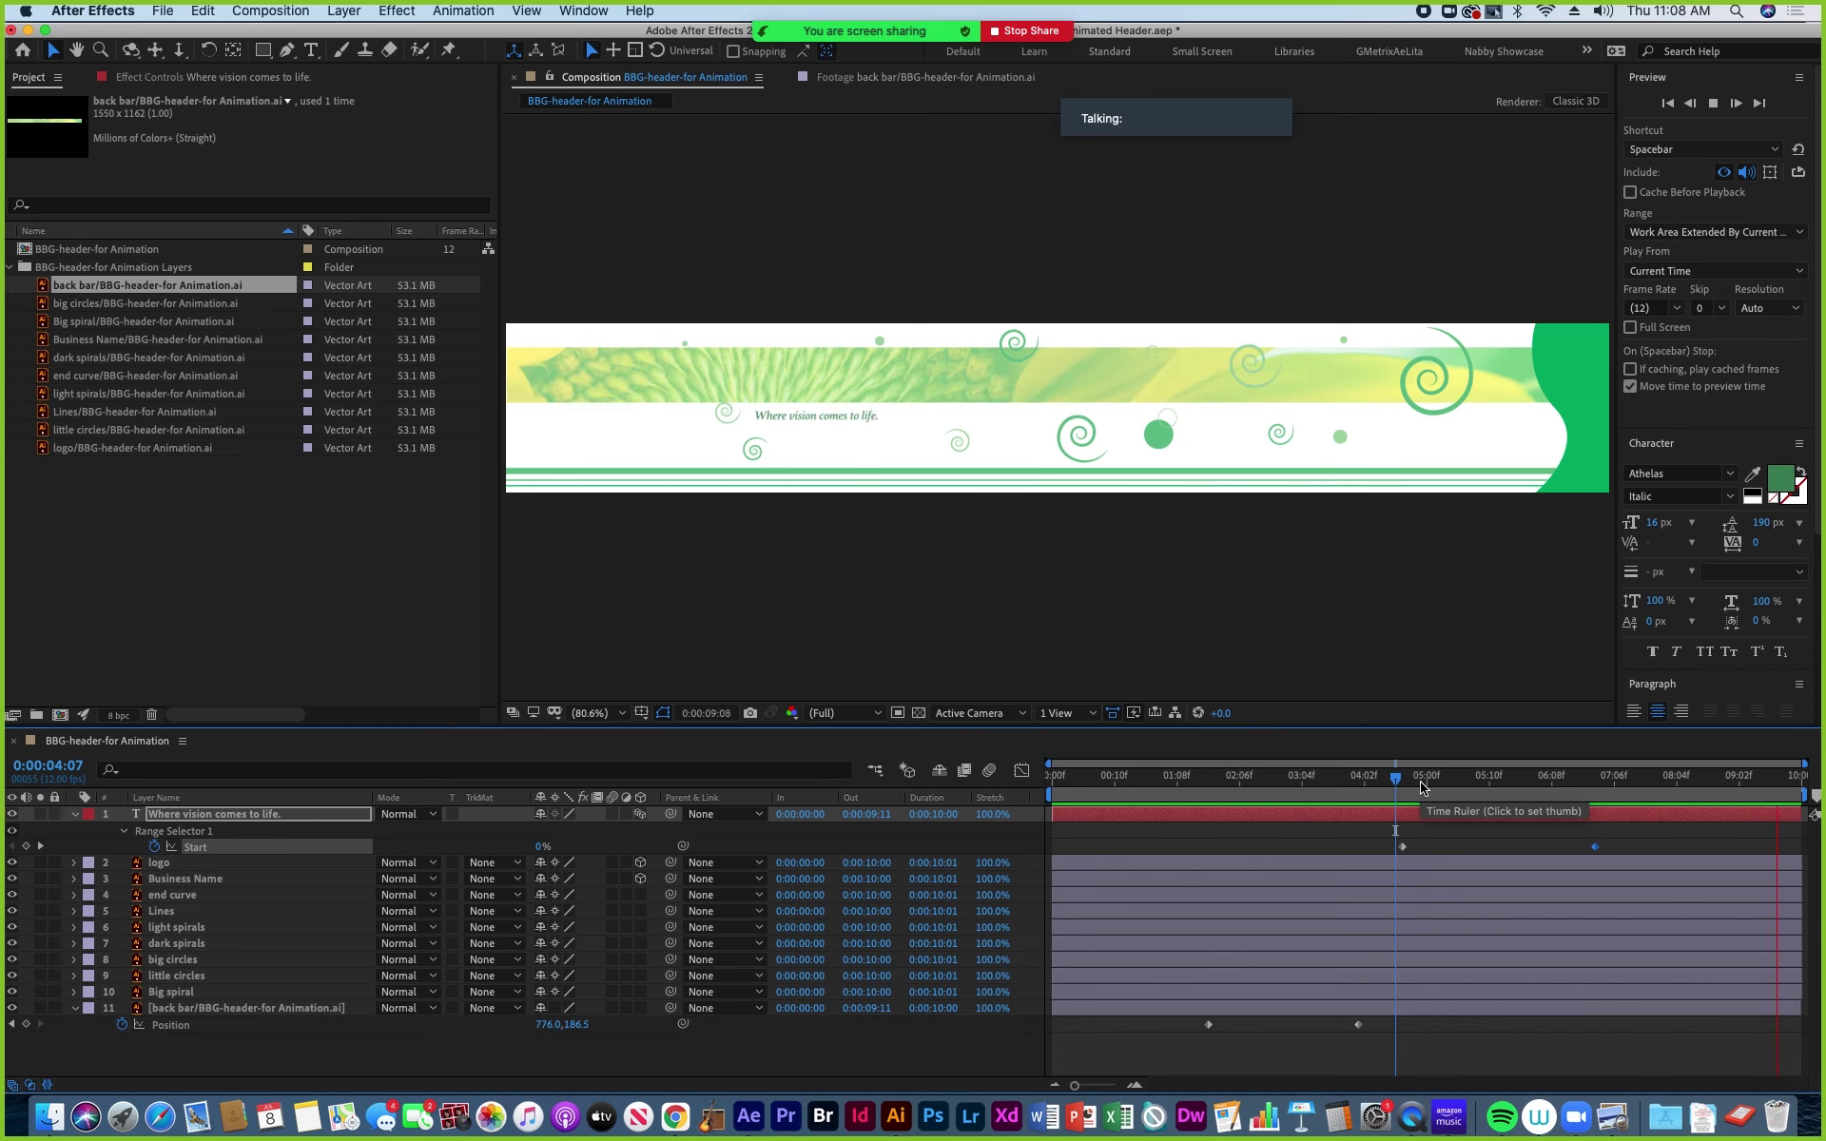
{"action": "key", "text": "space"}
Add a keyframe at 0:00:09:06 for the tagline's Range Selector 1 Start, keeping its value at 100%.
{"action": "left_click_drag", "start_coordinate": [1443, 792], "coordinate": [1709, 845]}
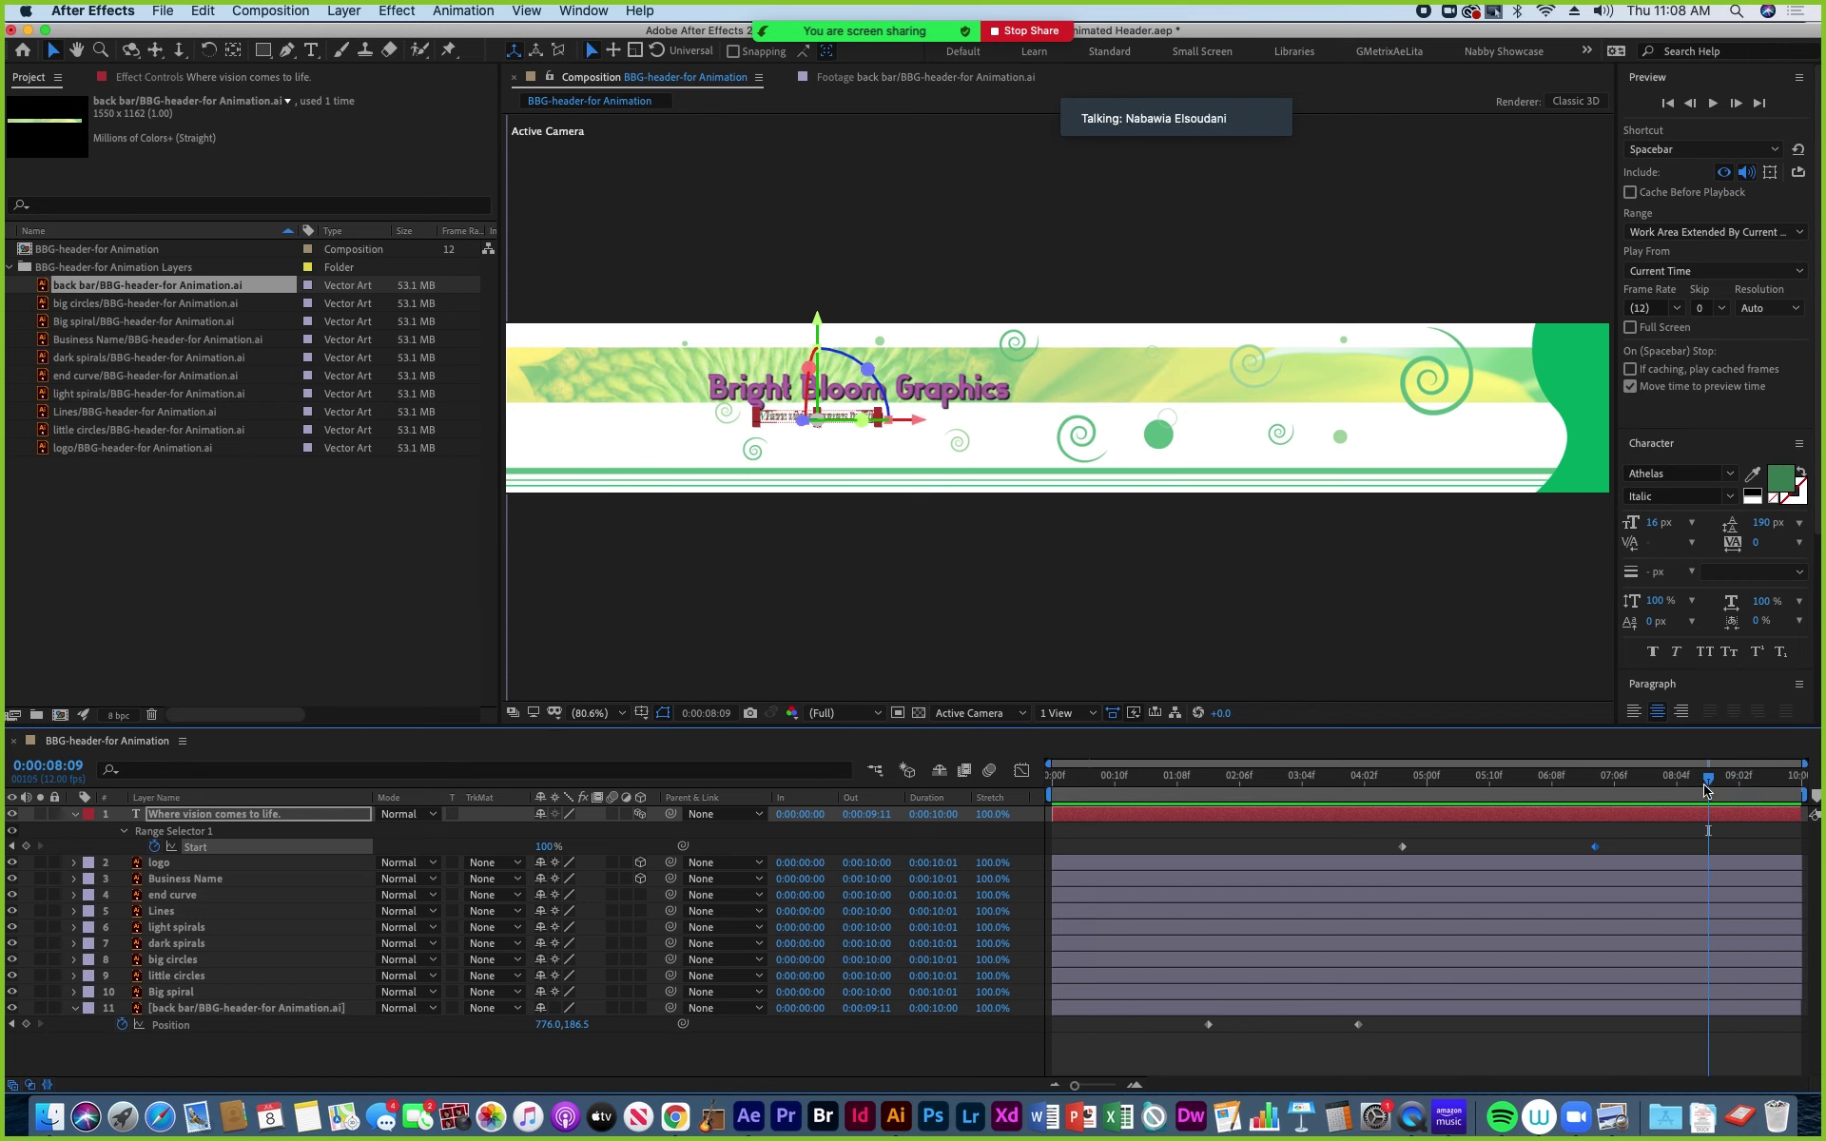
{"action": "left_click_drag", "start_coordinate": [1710, 789], "coordinate": [1767, 793]}
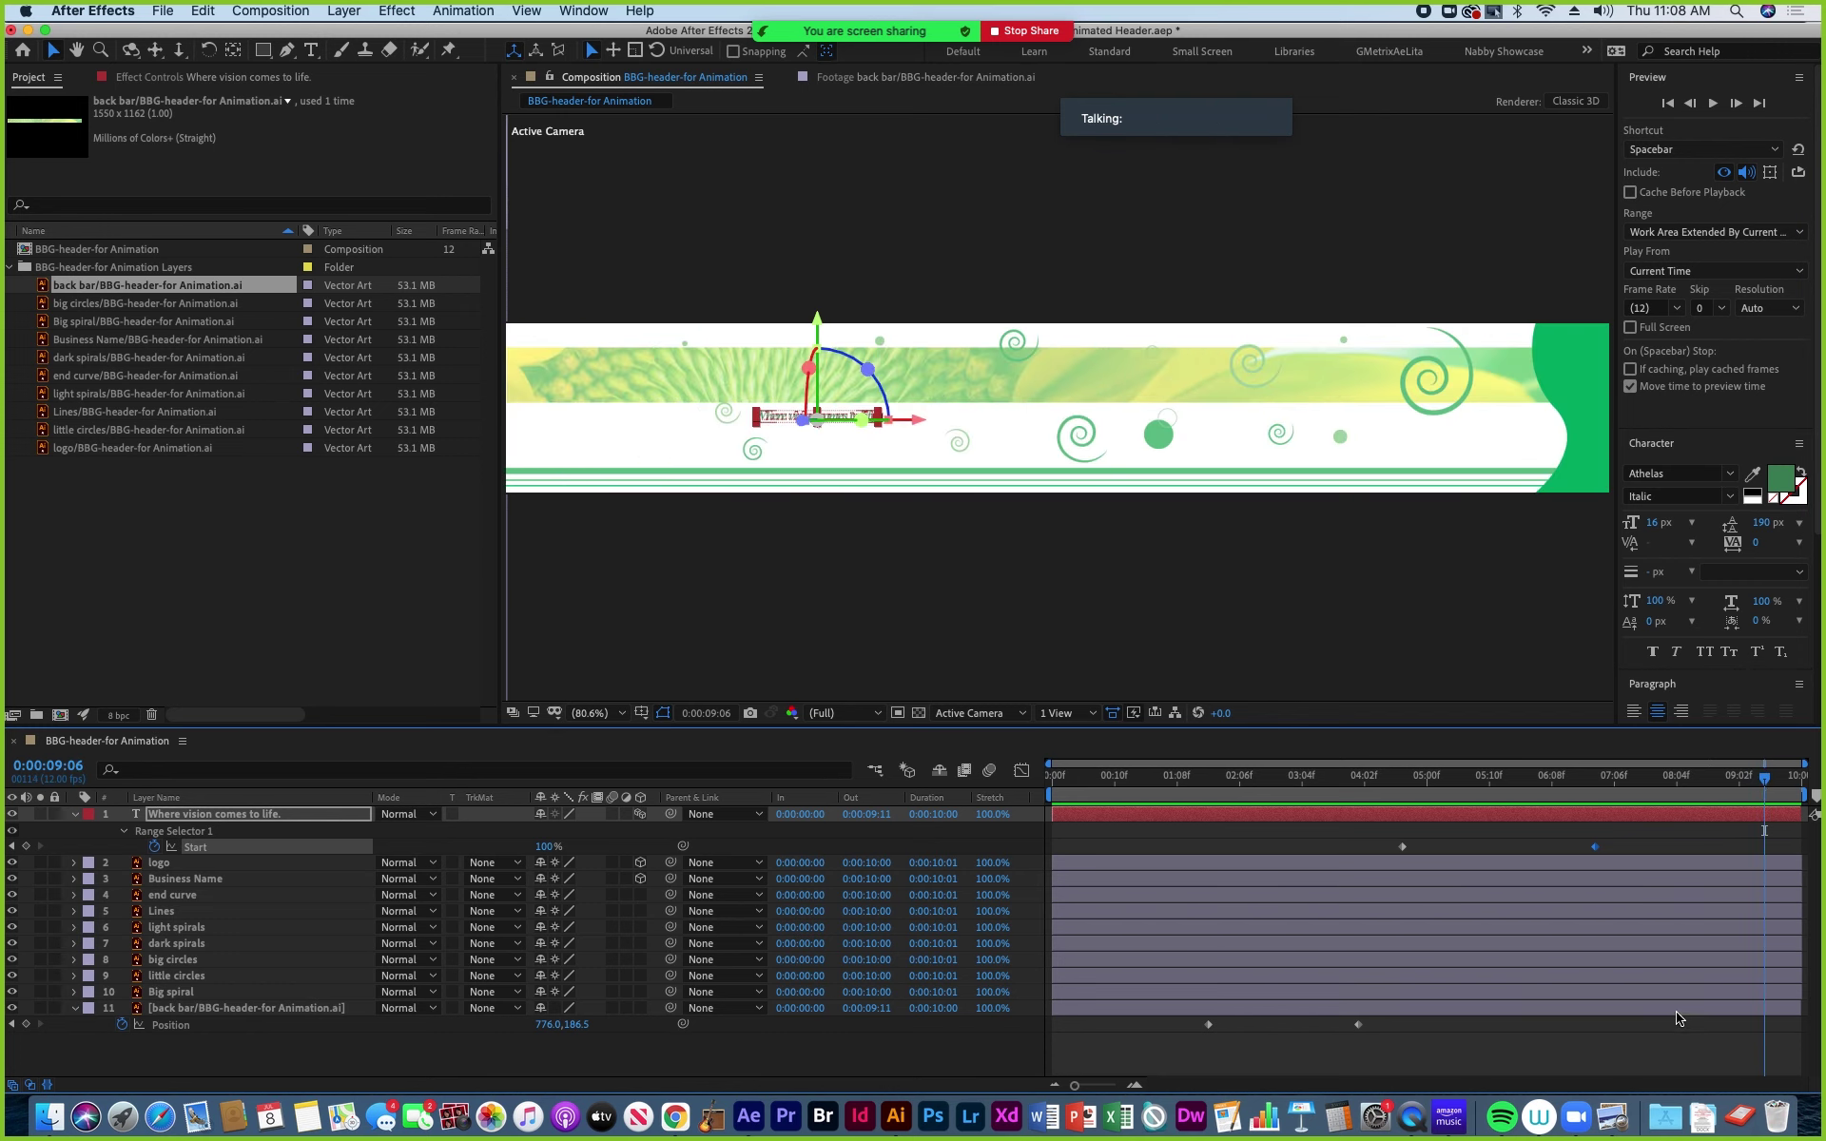
{"action": "left_click", "coordinate": [176, 833]}
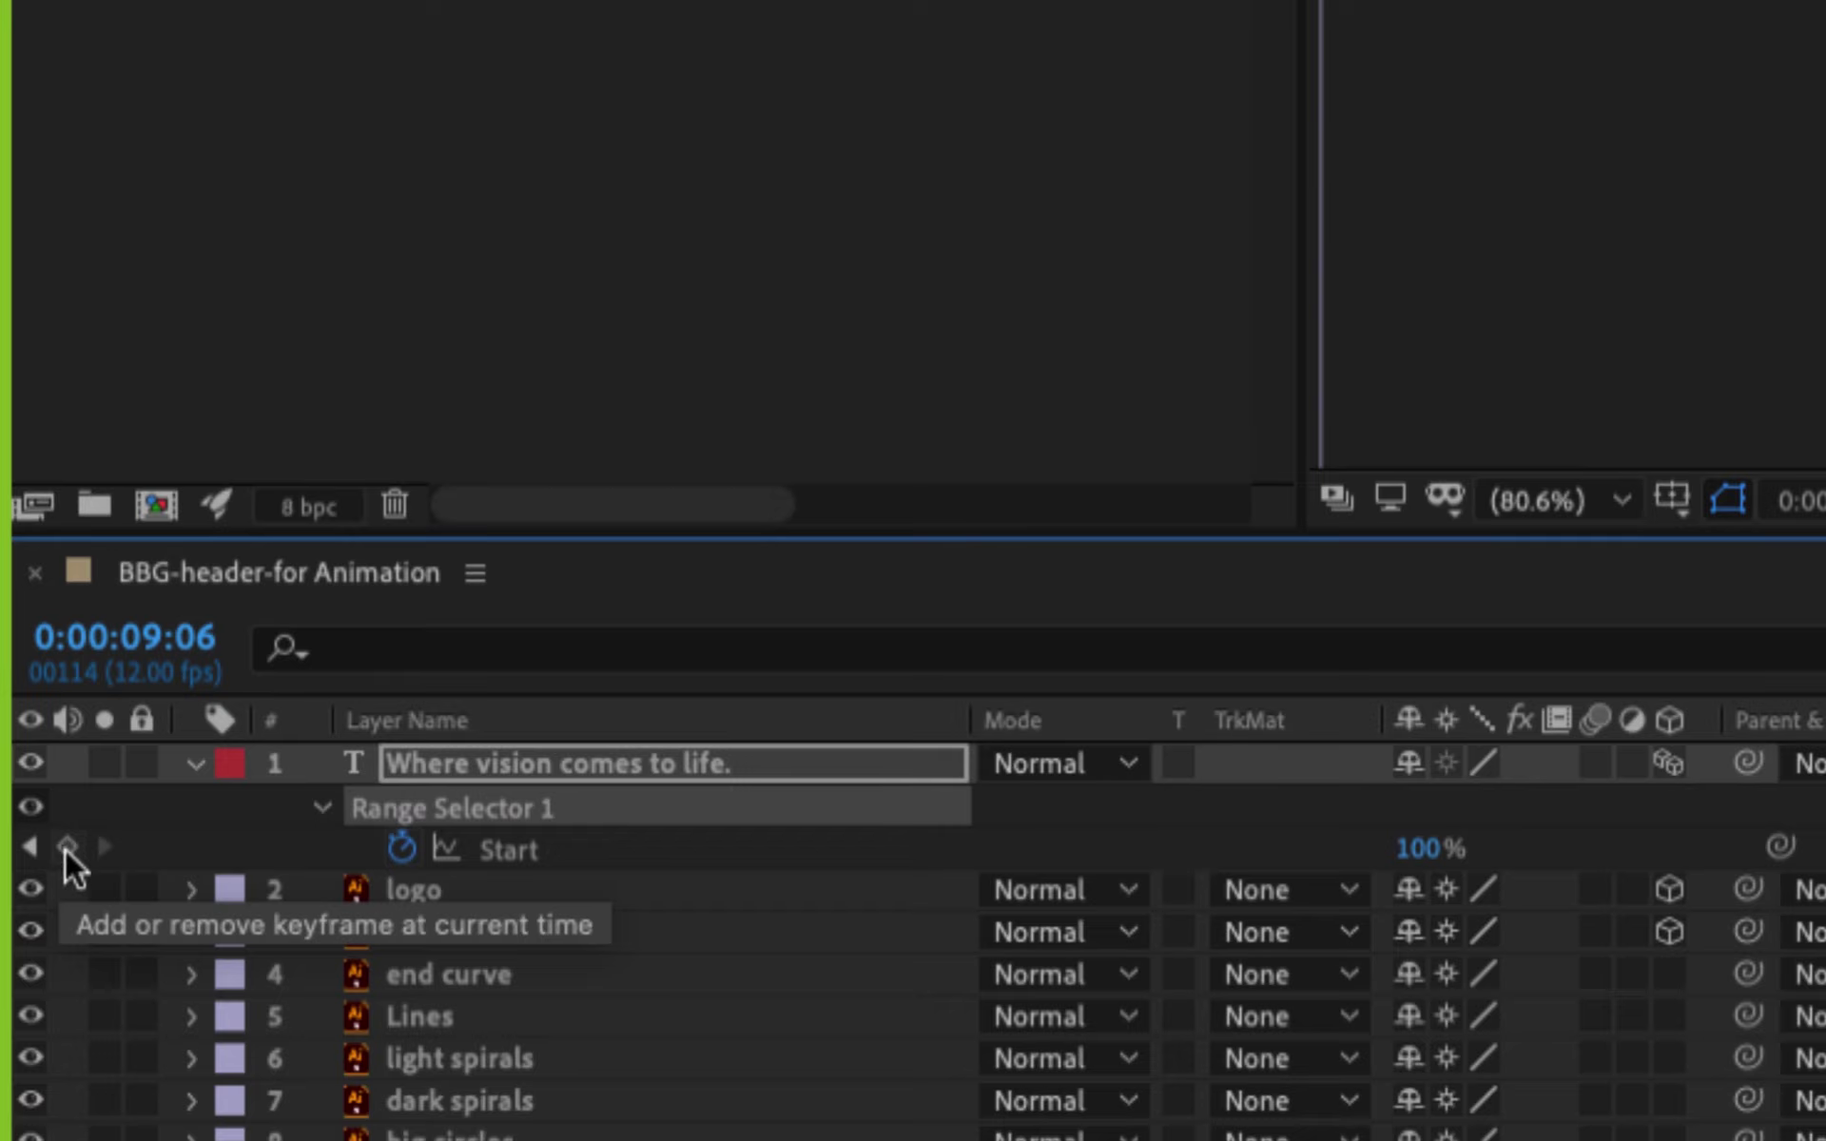
{"action": "left_click", "coordinate": [67, 848]}
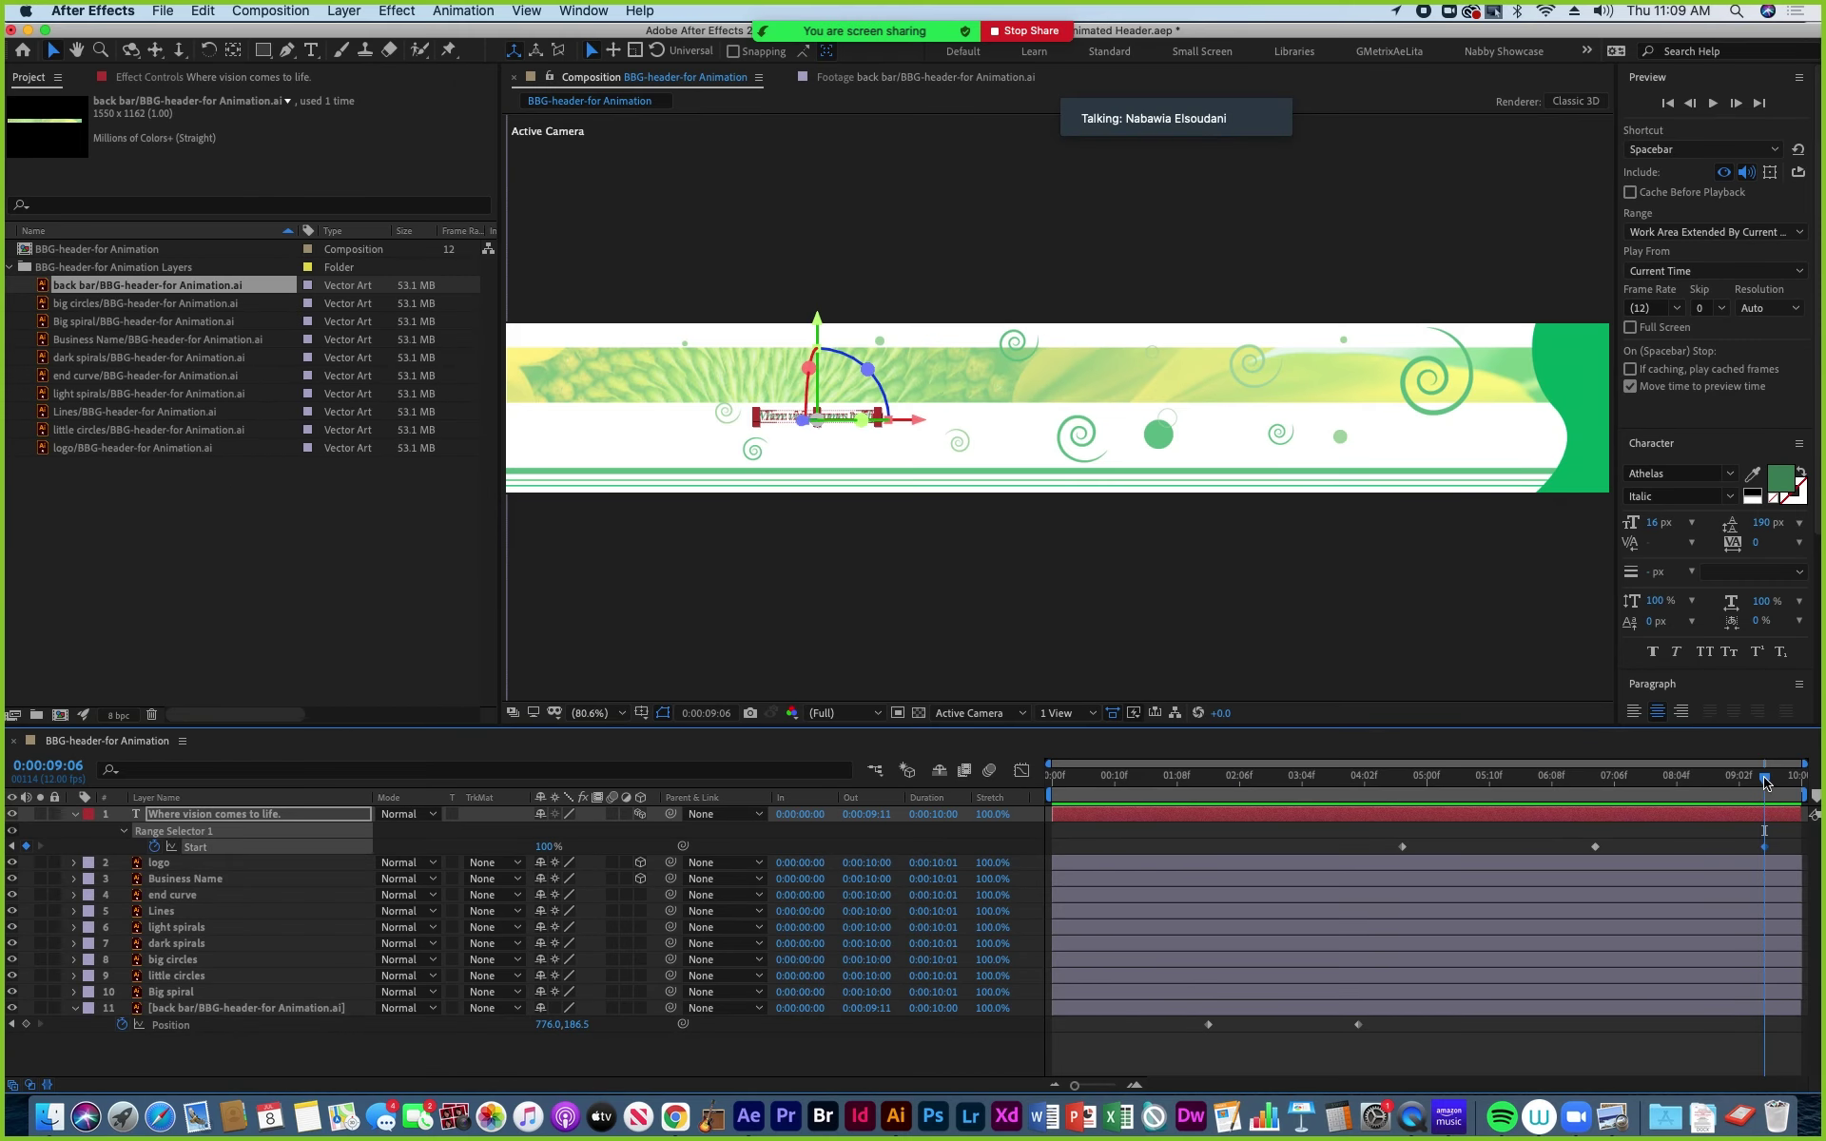
Scrub back and play the header from 0:00:07:03 and 0:00:05:04 to review the tagline's hold after the reveal.
{"action": "left_click_drag", "start_coordinate": [1764, 782], "coordinate": [1746, 800]}
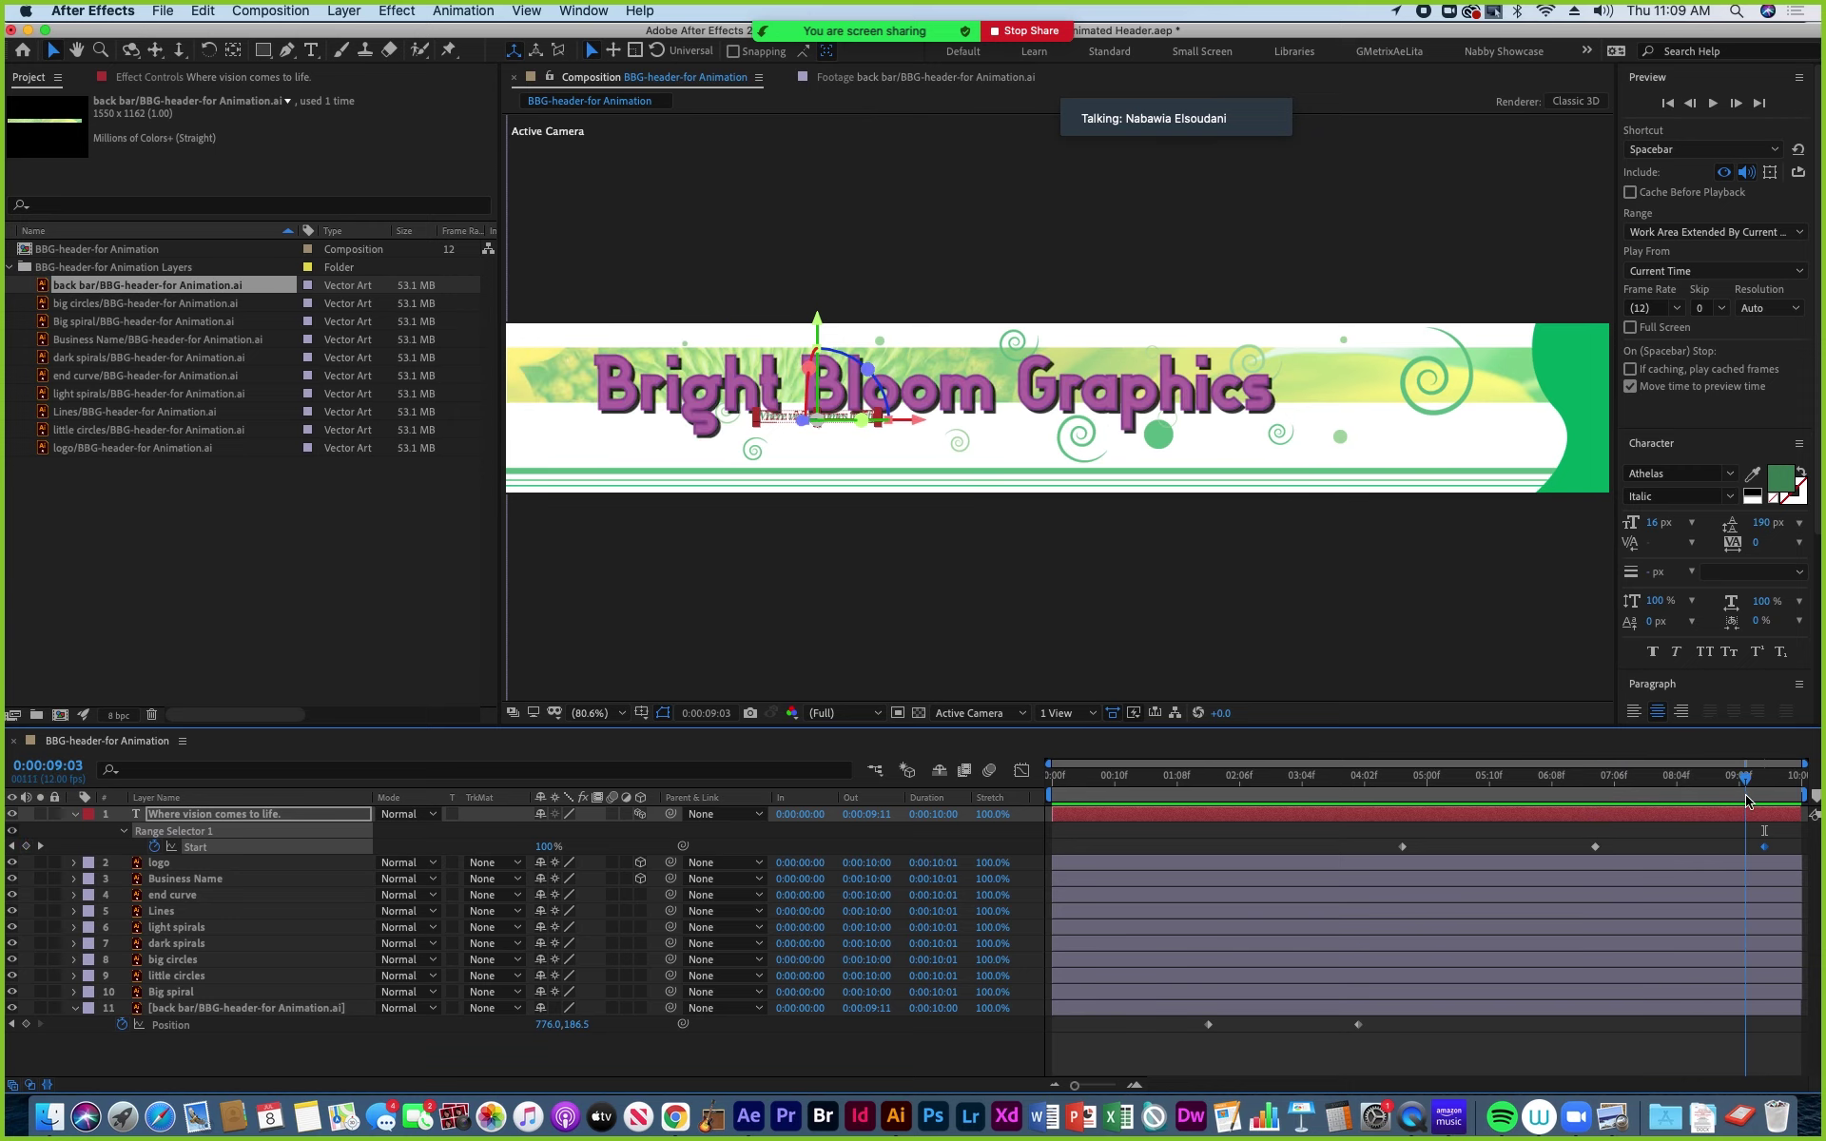
{"action": "left_click_drag", "start_coordinate": [1746, 801], "coordinate": [1595, 801]}
{"action": "key", "text": "space"}
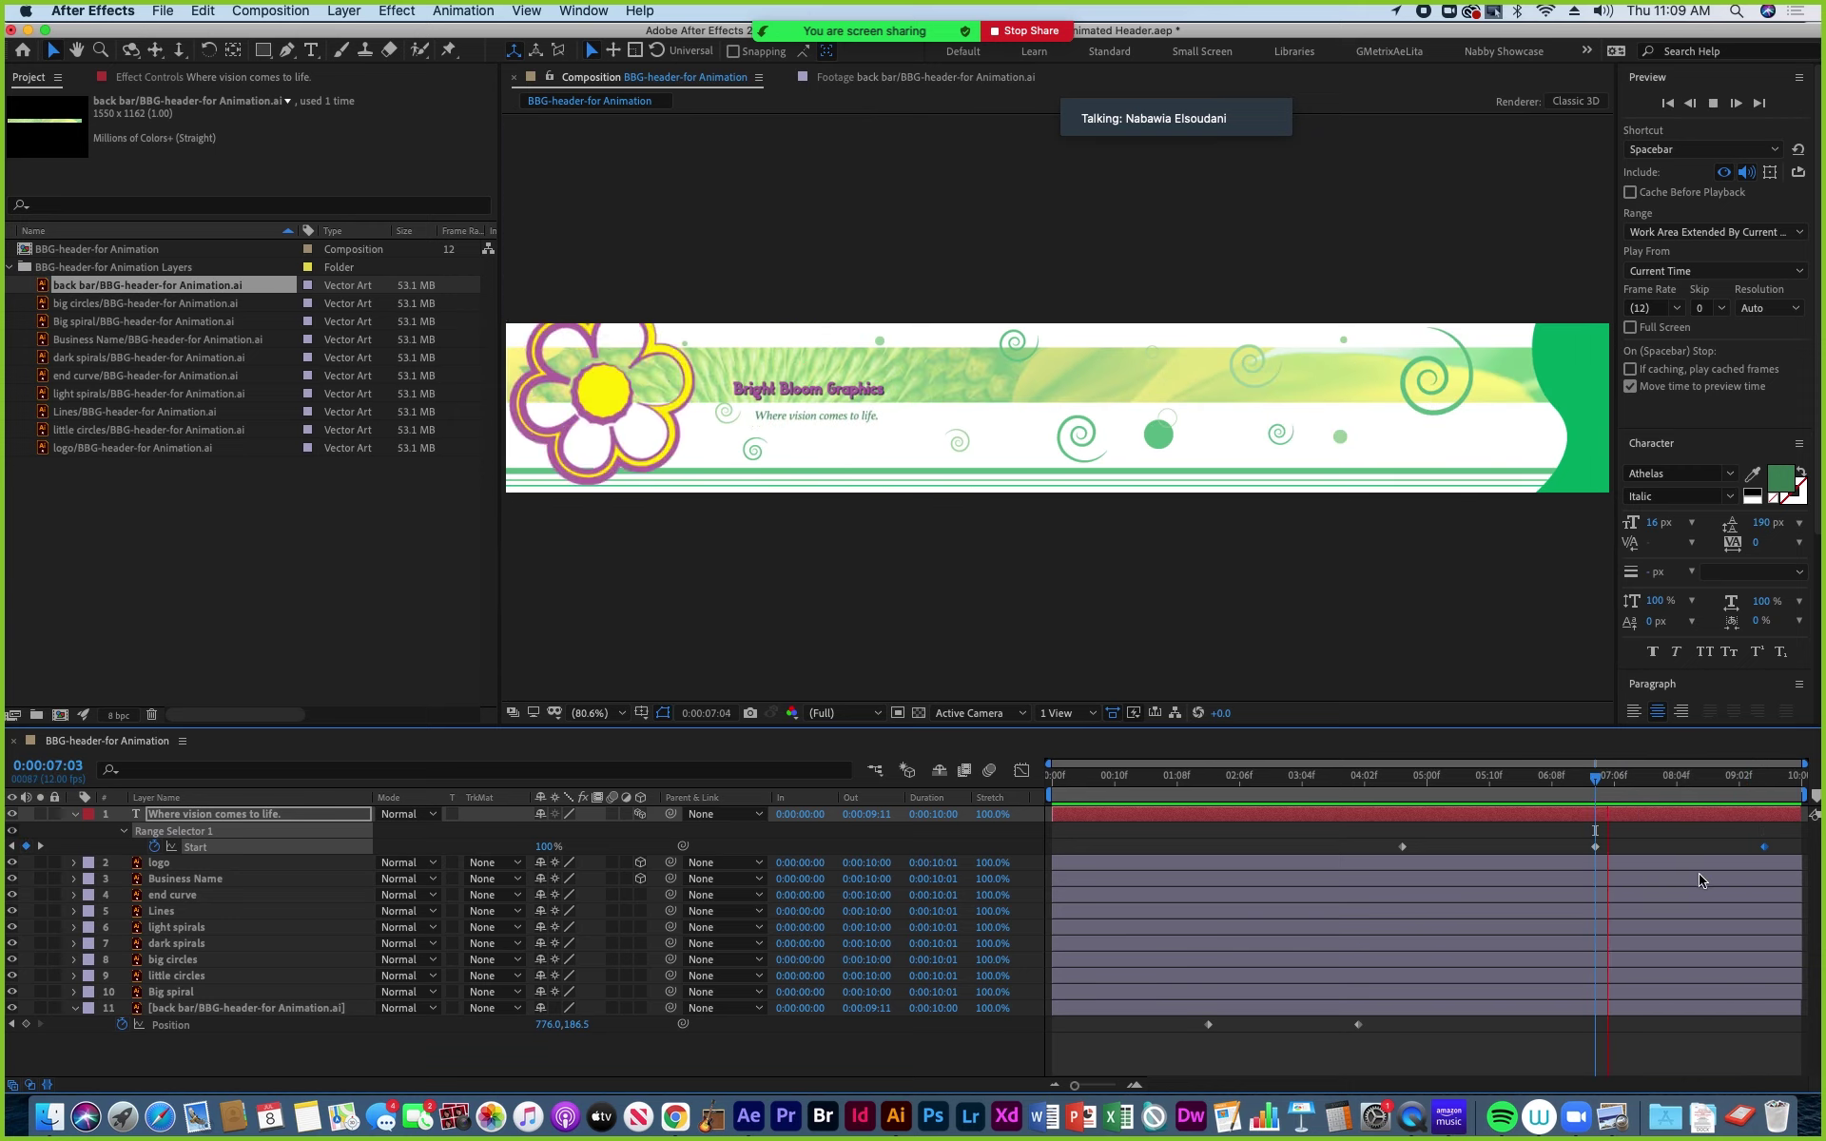
{"action": "key", "text": "space"}
{"action": "left_click", "coordinate": [1451, 785]}
{"action": "key", "text": "space"}
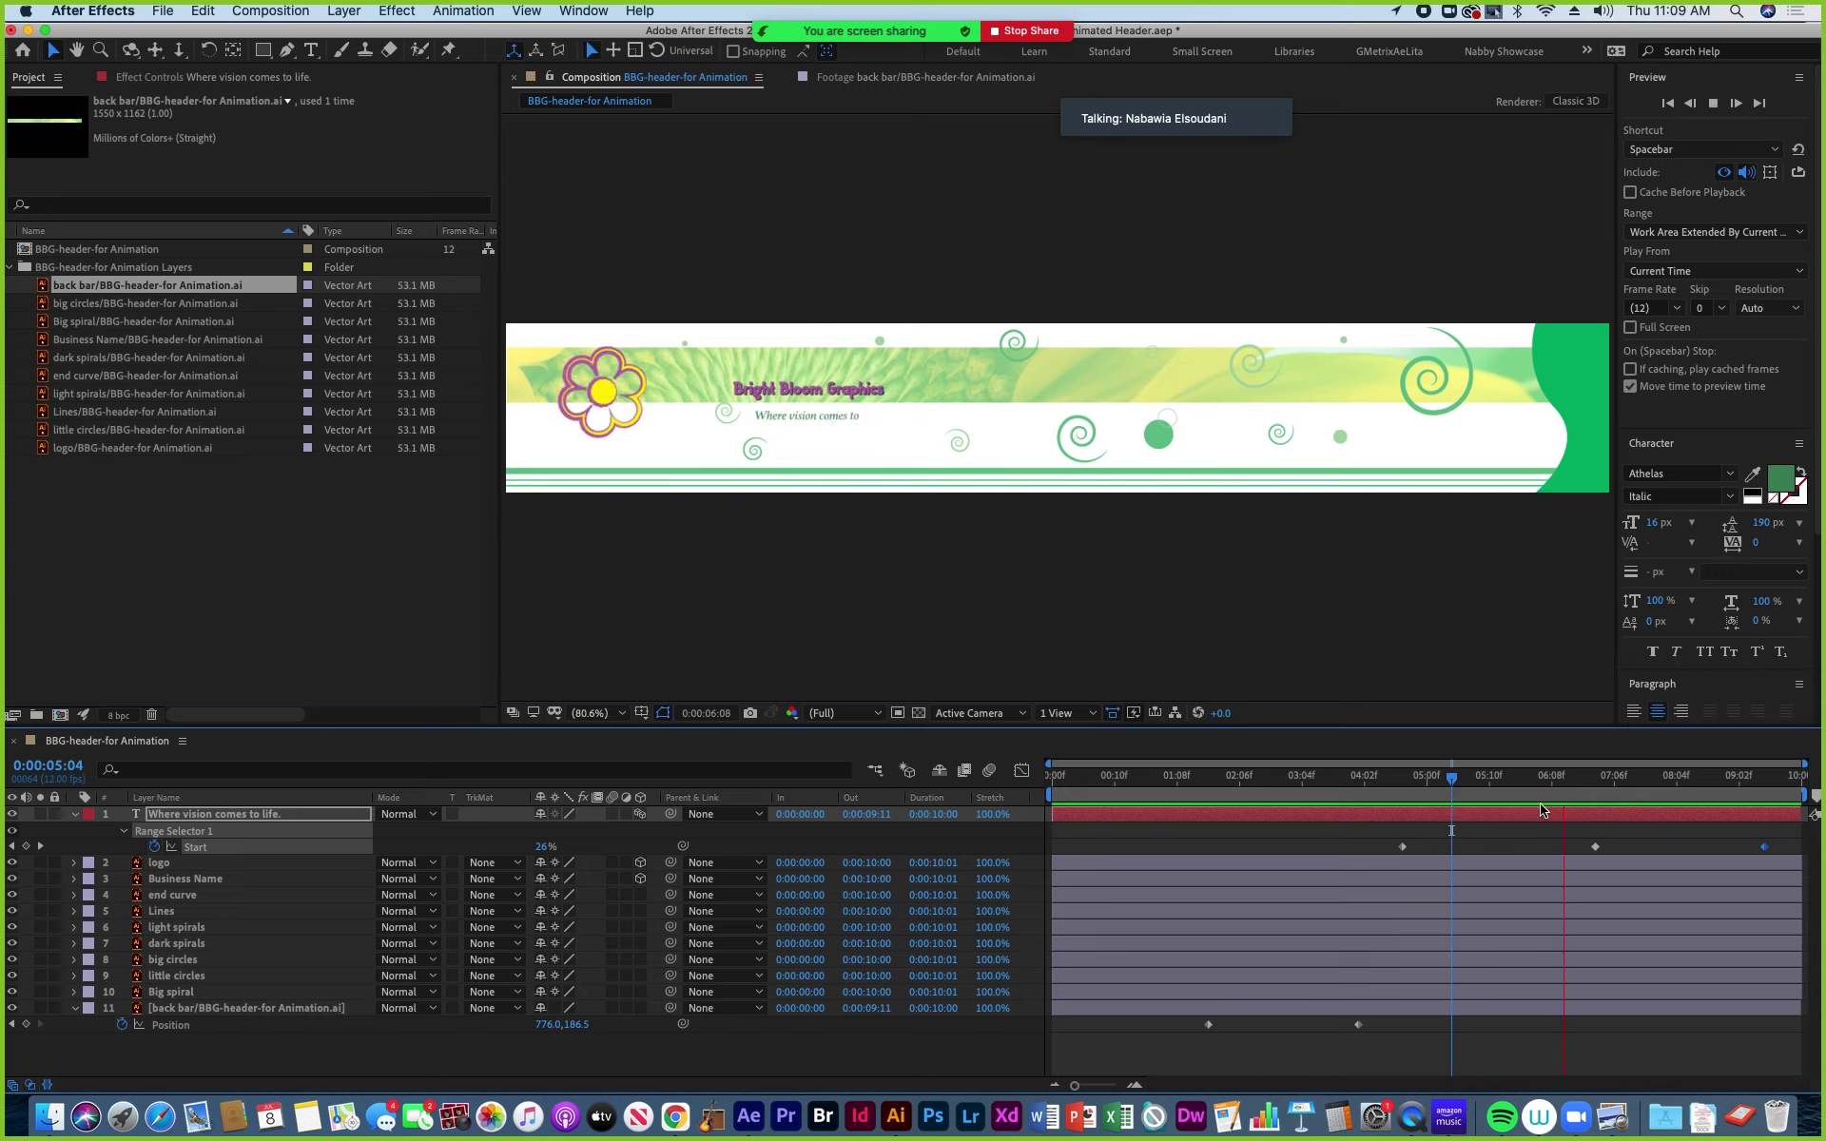
{"action": "key", "text": "space"}
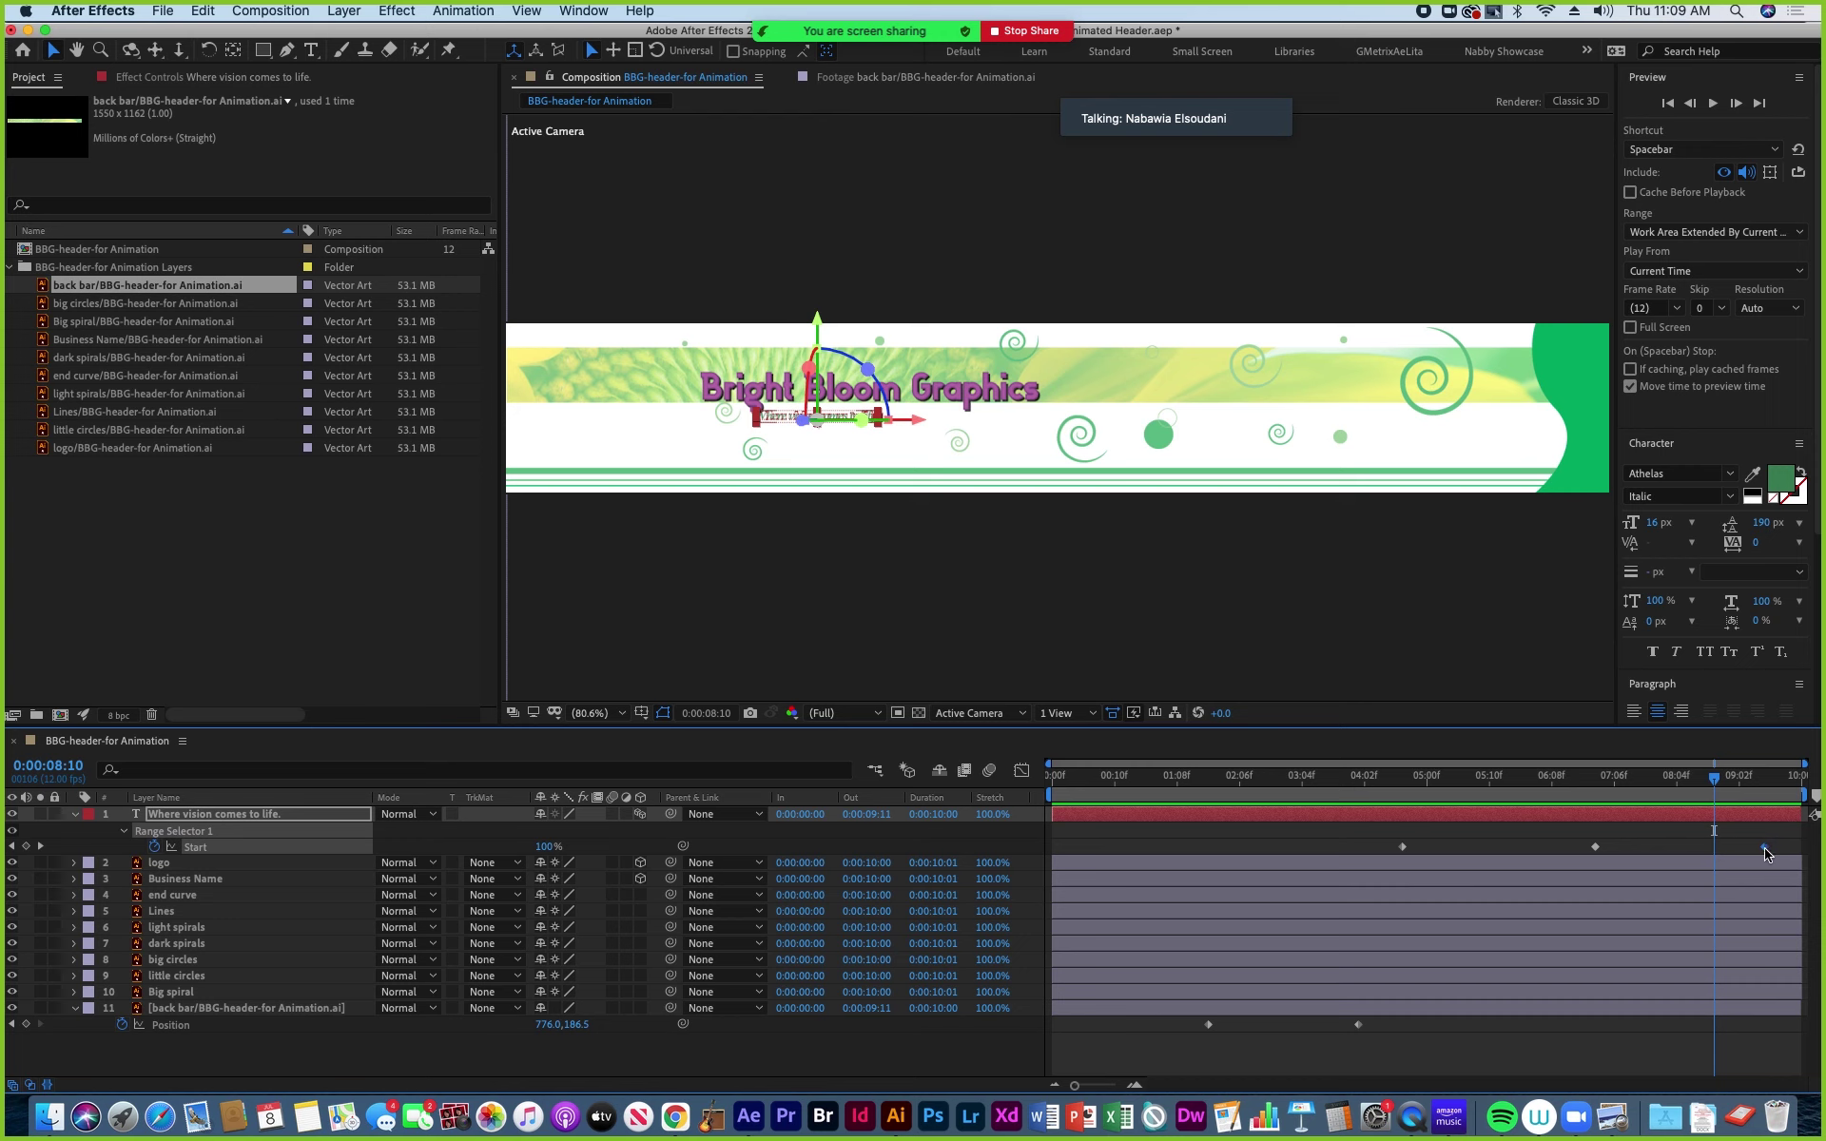
Move the tagline's last Start keyframe to 0:00:08:10 and set Start to 0% at 0:00:09:08.
{"action": "left_click_drag", "start_coordinate": [1765, 848], "coordinate": [1781, 795]}
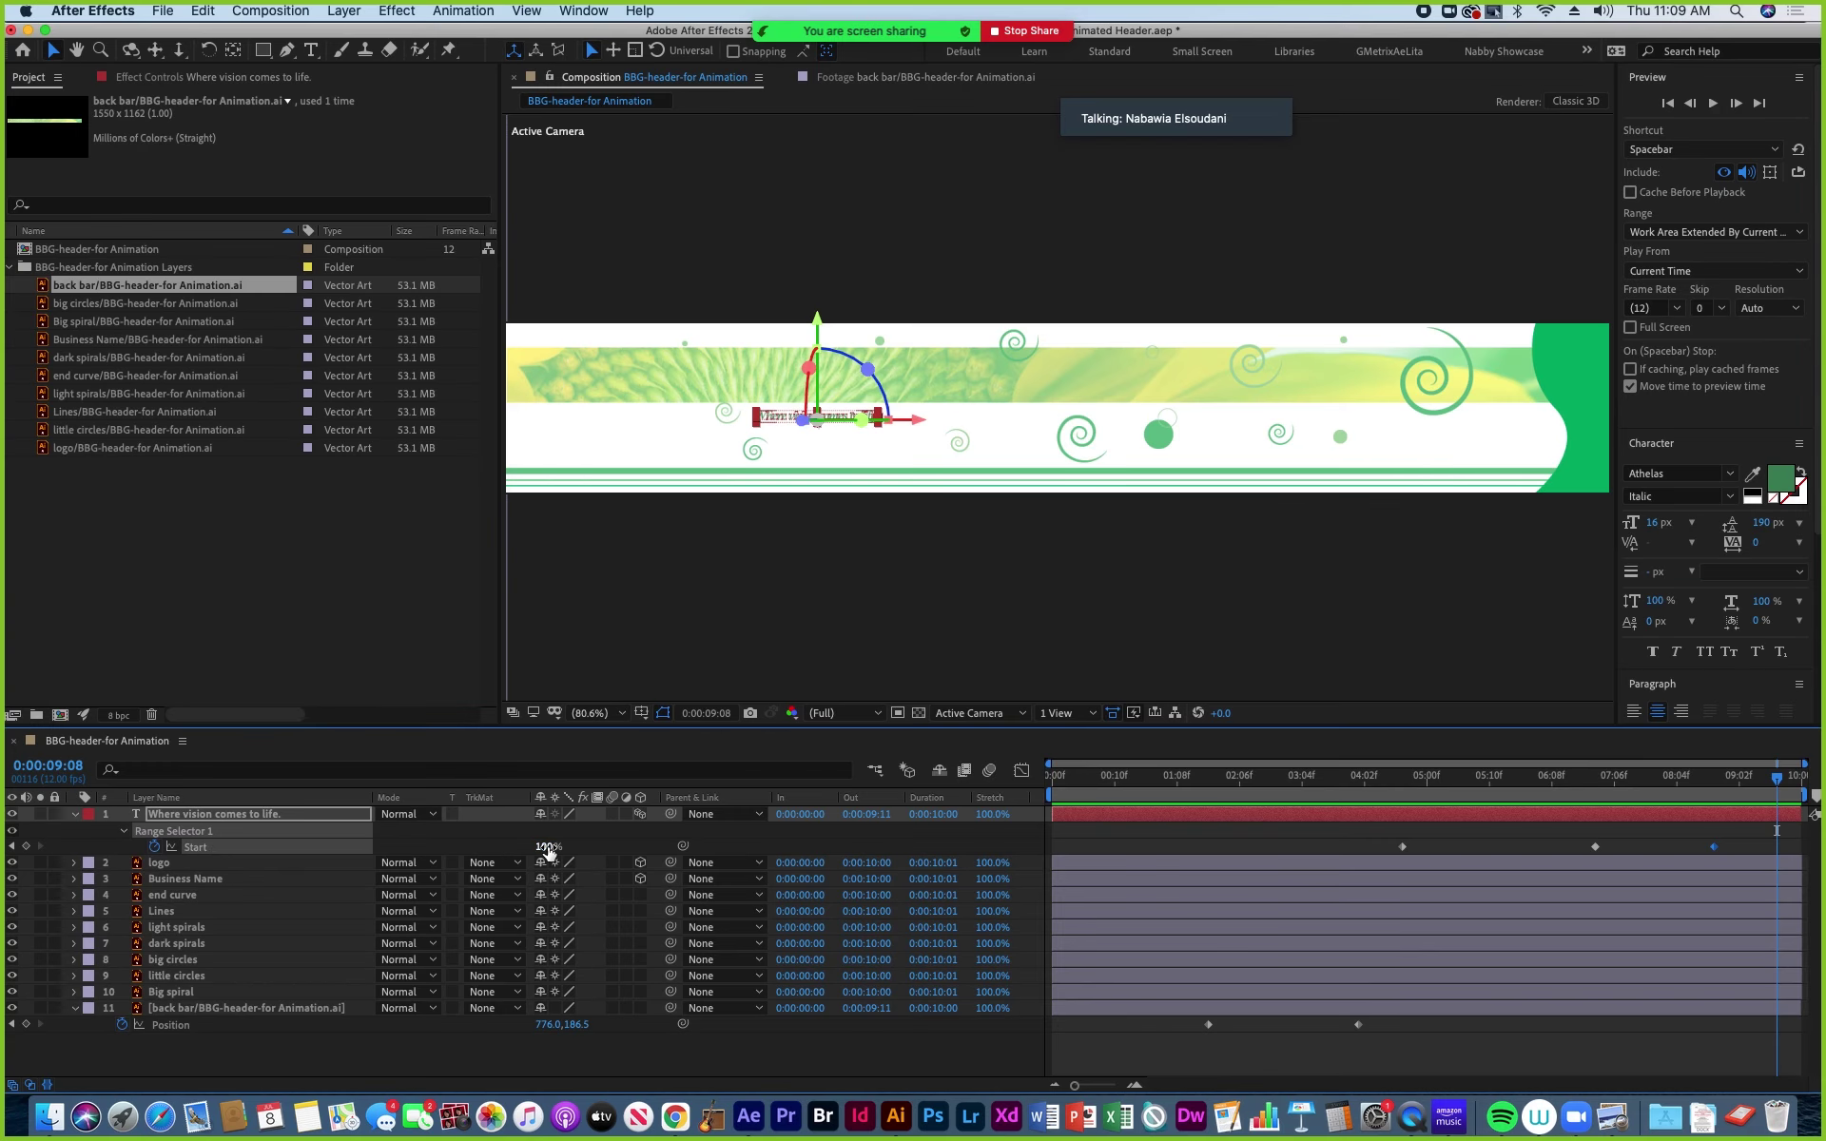
{"action": "left_click_drag", "start_coordinate": [548, 849], "coordinate": [428, 856]}
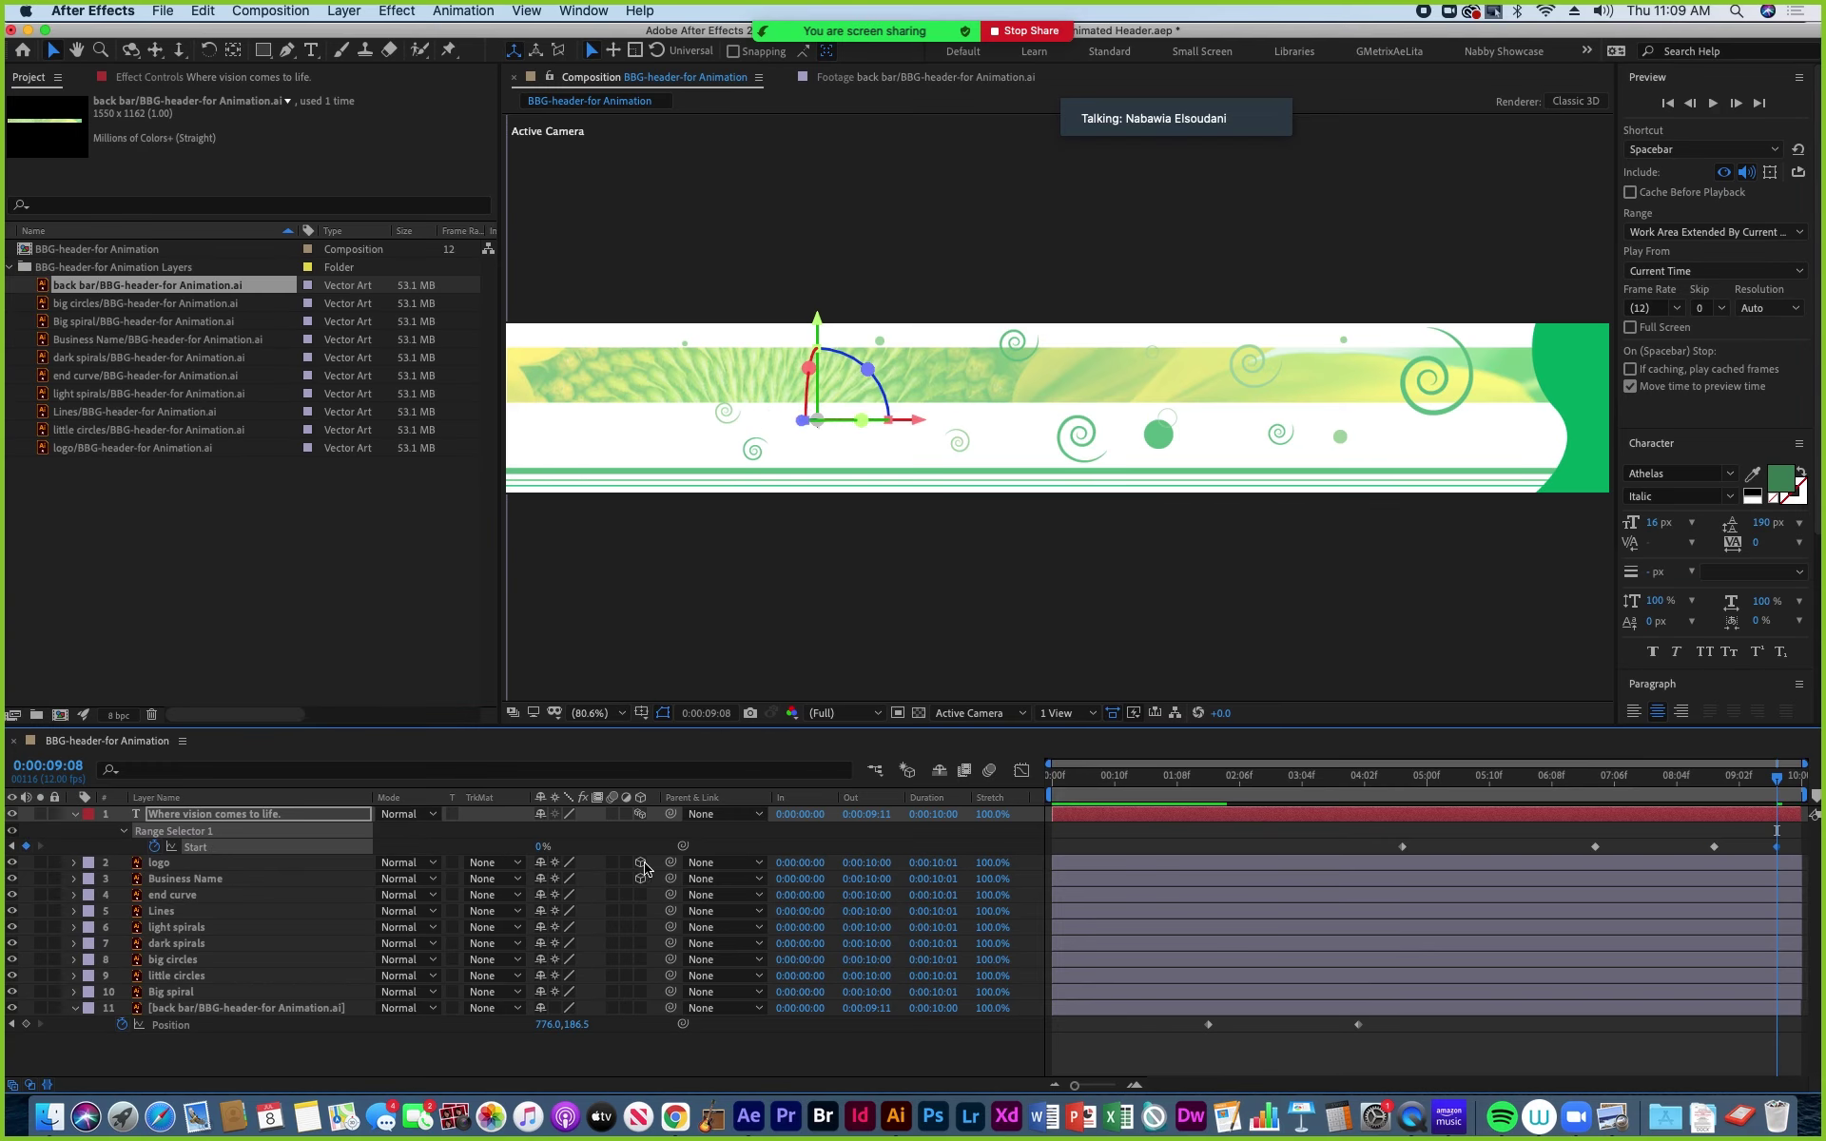
{"action": "mouse_move", "coordinate": [1781, 785]}
{"action": "left_mouse_down"}
{"action": "mouse_move", "coordinate": [1738, 783]}
{"action": "mouse_move", "coordinate": [1784, 792]}
{"action": "left_mouse_up"}
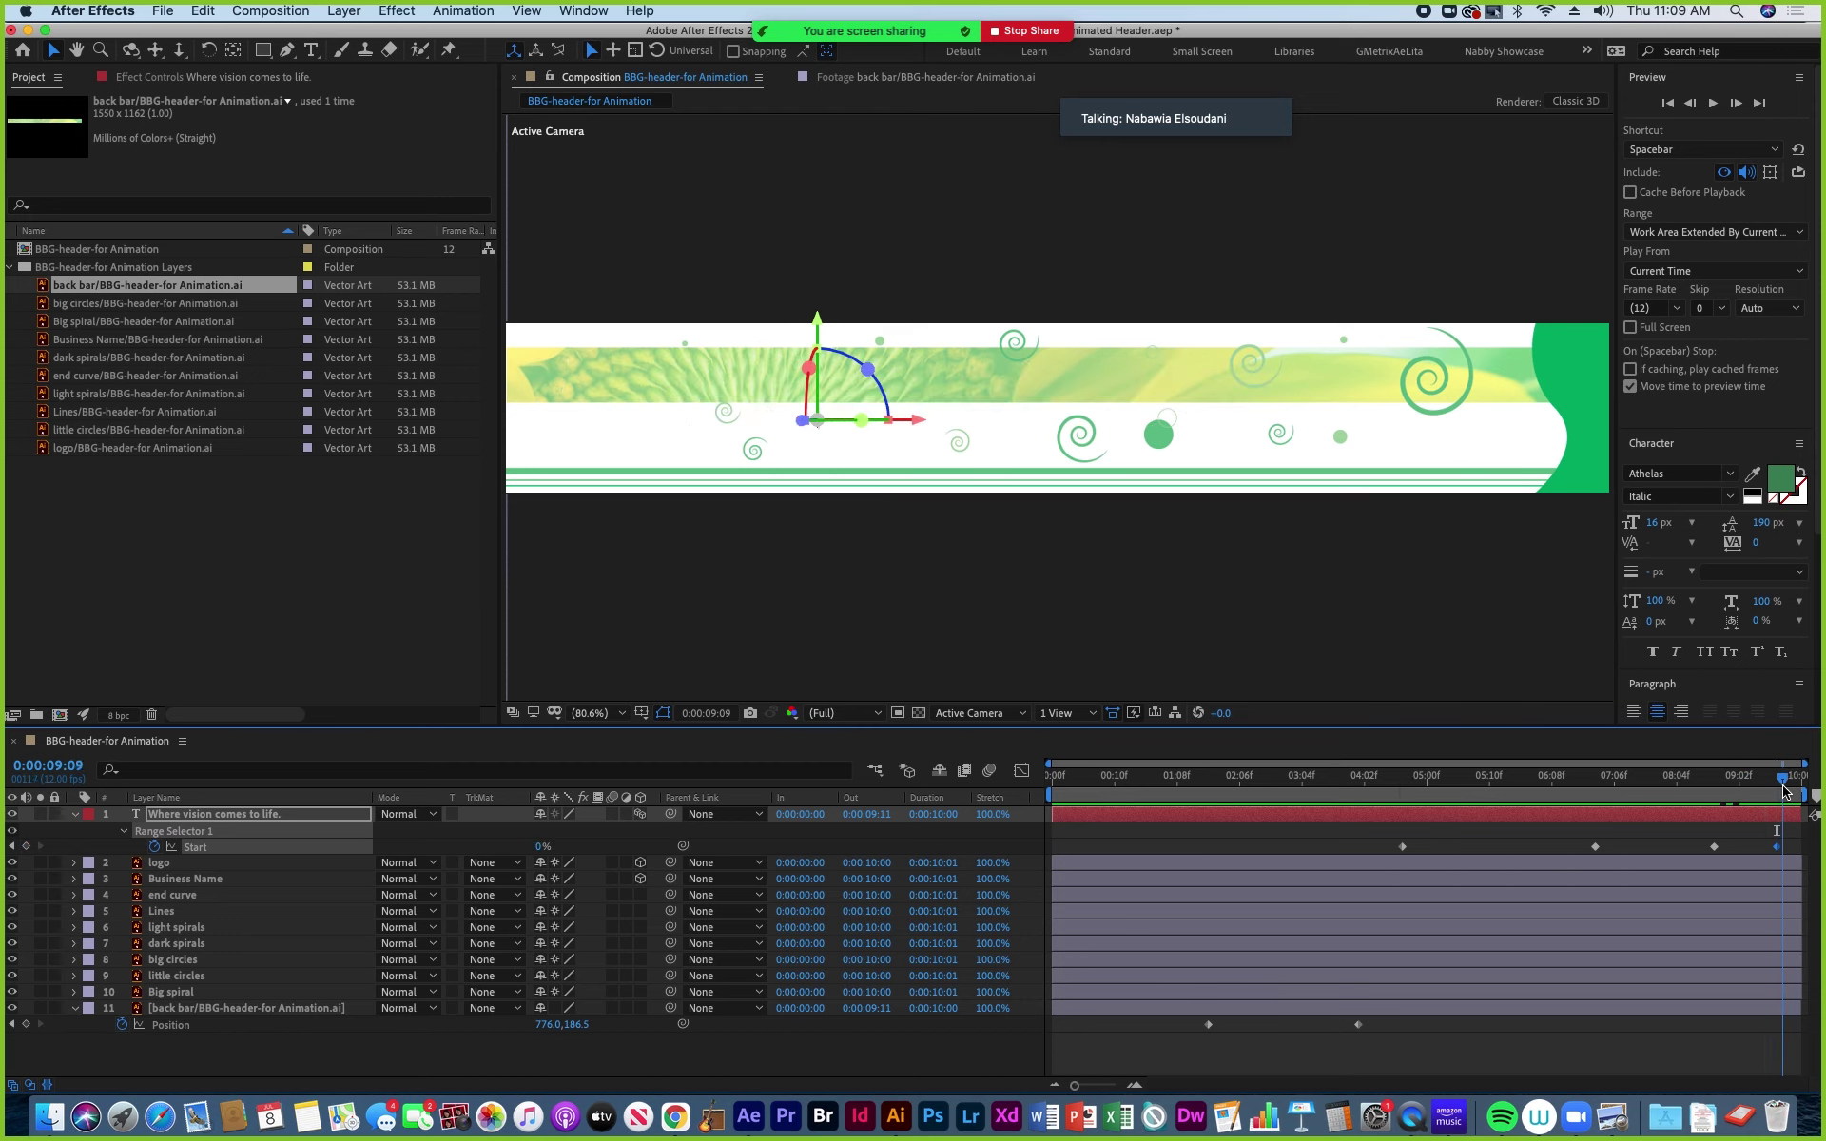
{"action": "mouse_move", "coordinate": [1786, 782]}
{"action": "left_mouse_down"}
{"action": "mouse_move", "coordinate": [1762, 783]}
{"action": "mouse_move", "coordinate": [1776, 784]}
{"action": "left_mouse_up"}
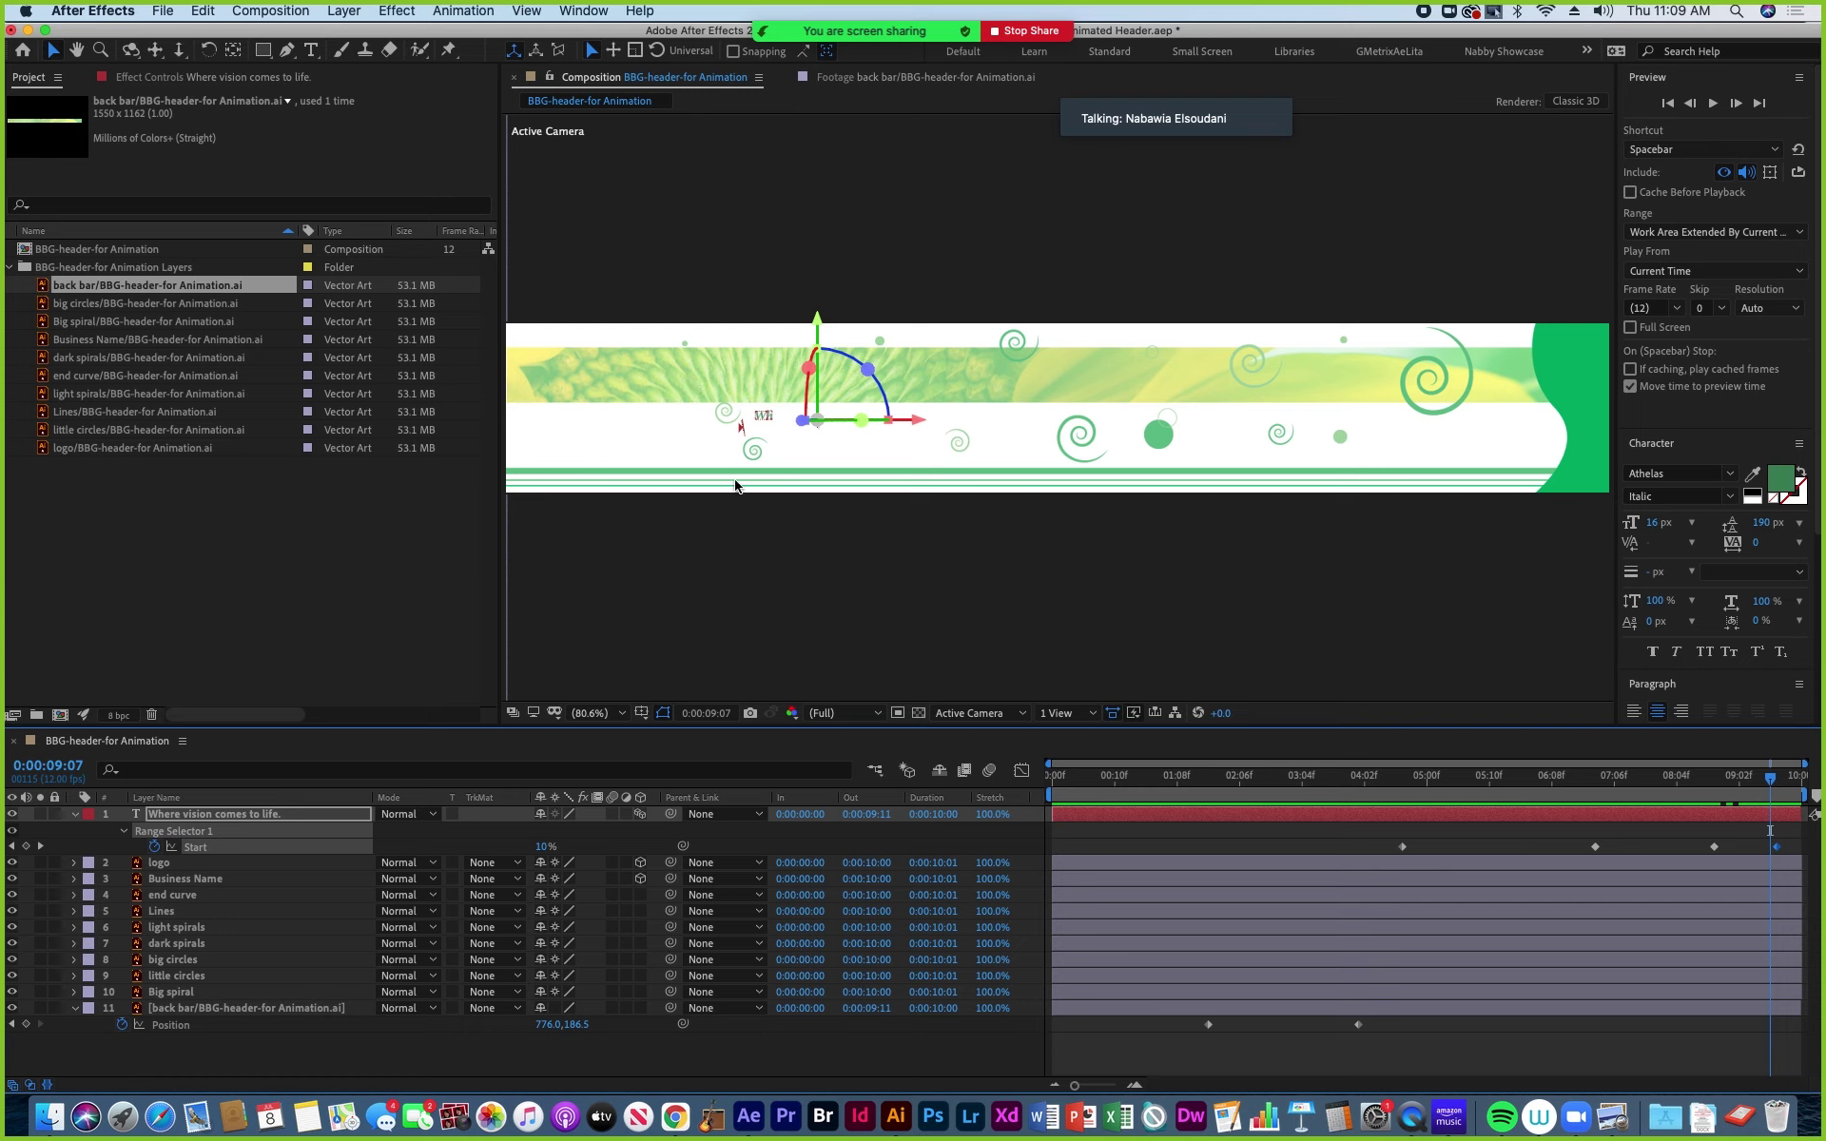
Fade out the little circles layer with Opacity keyframes of 100% at 0:00:09:06 and 0% at 0:00:09:11.
{"action": "left_click", "coordinate": [169, 976]}
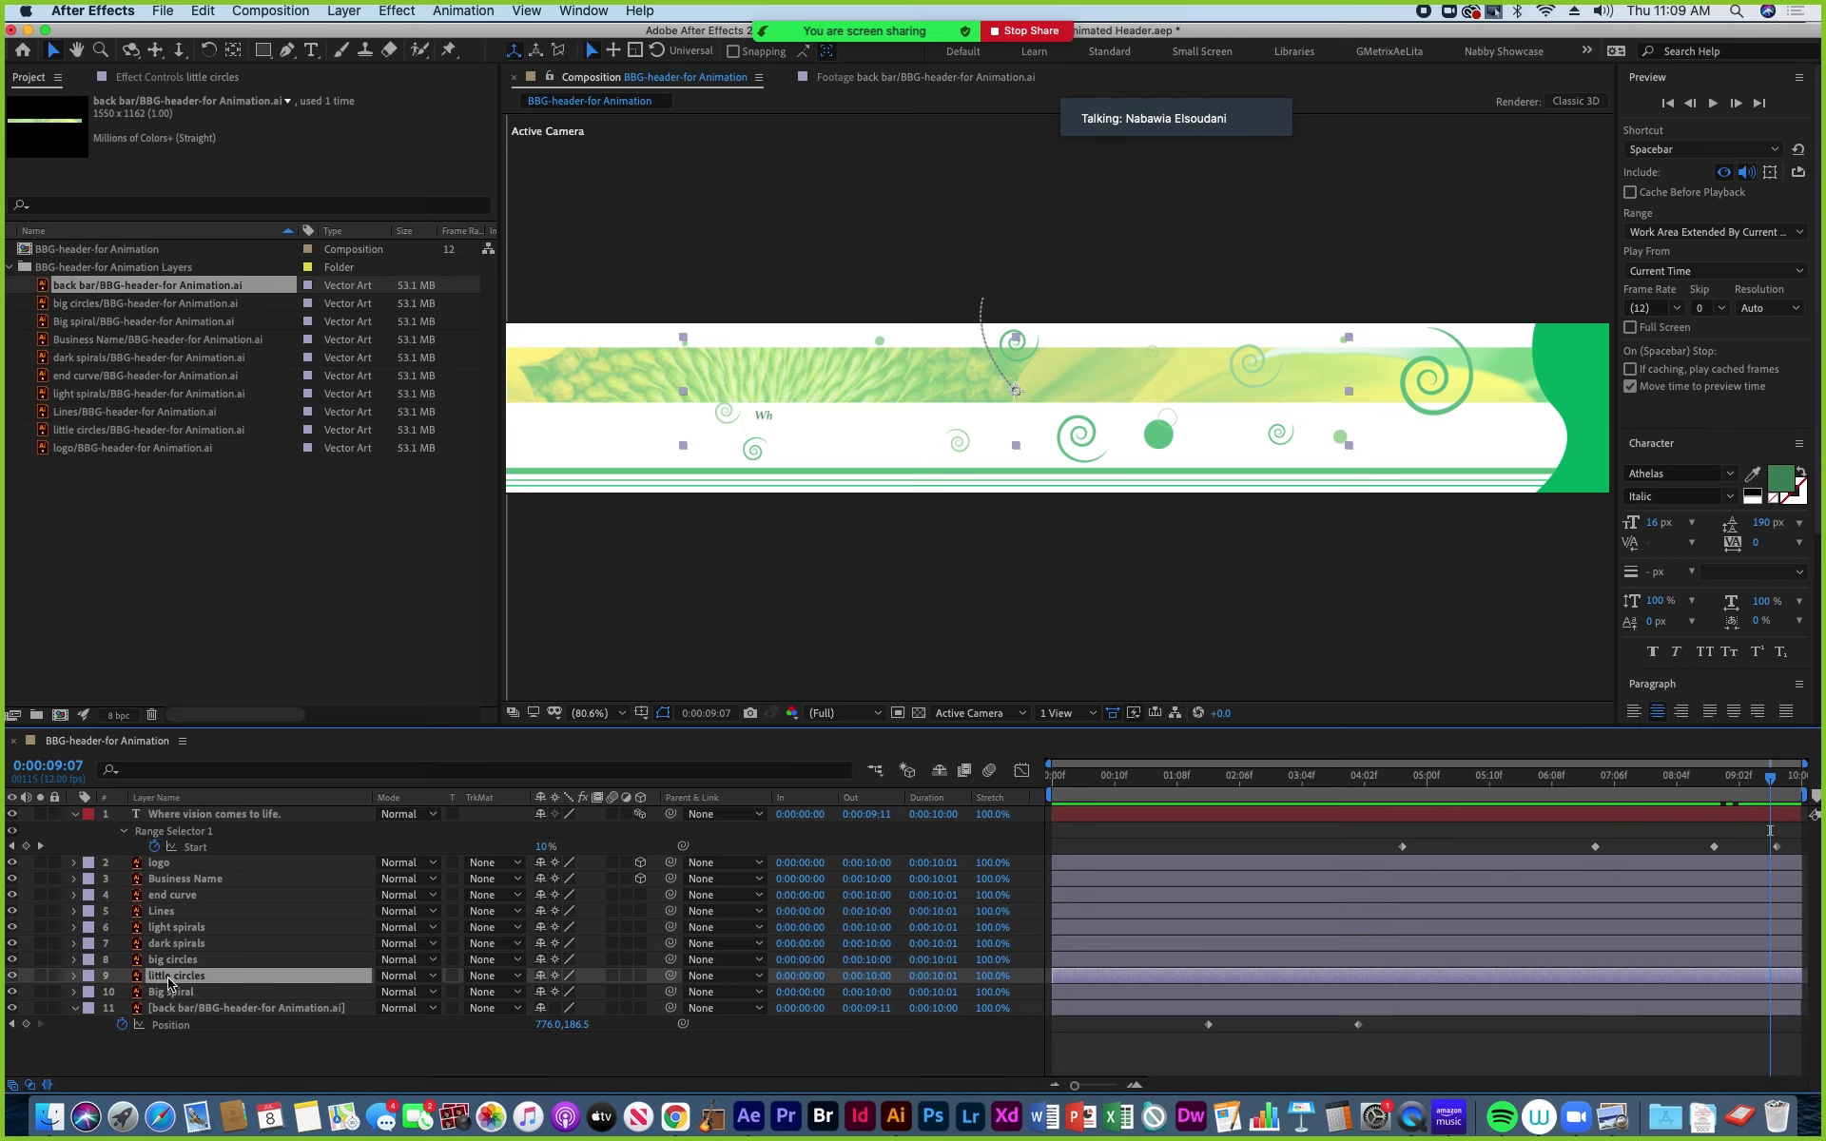
{"action": "key", "text": "t"}
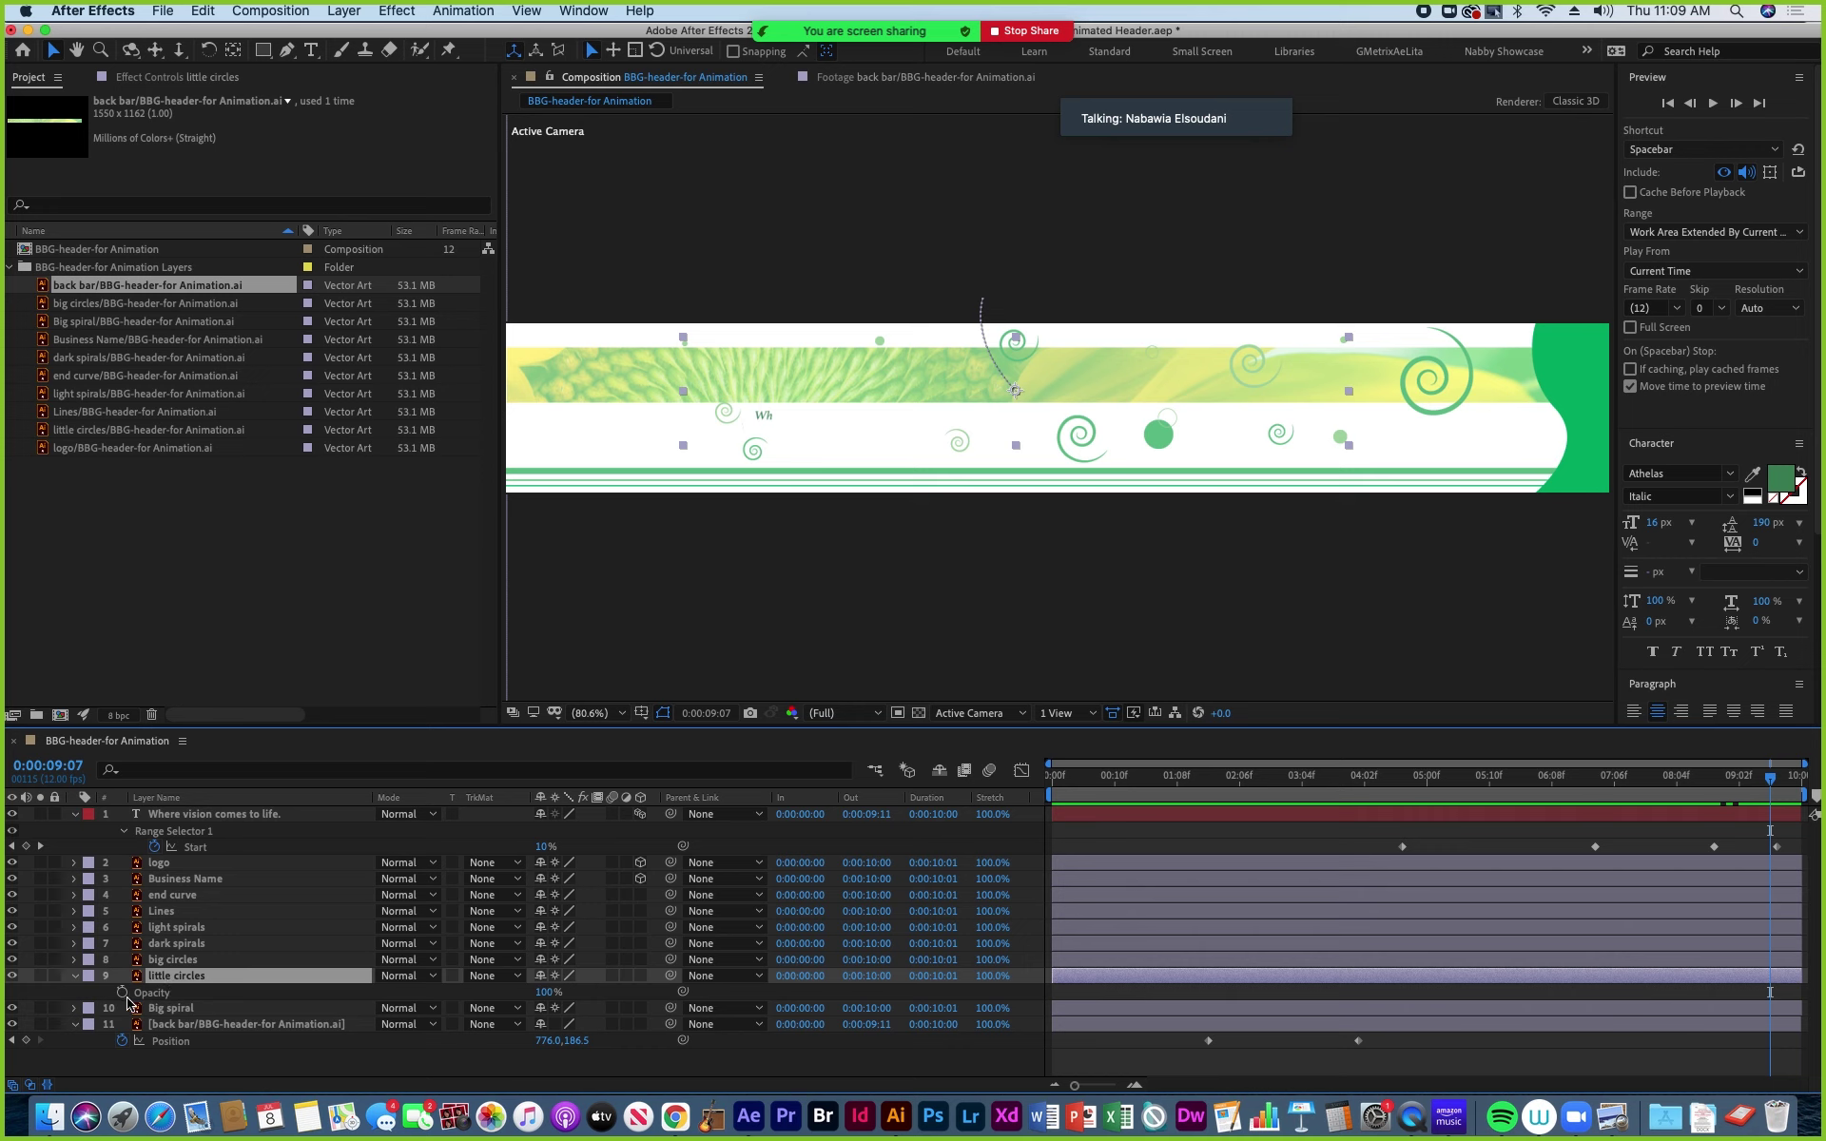
{"action": "left_click_drag", "start_coordinate": [1774, 784], "coordinate": [1764, 786]}
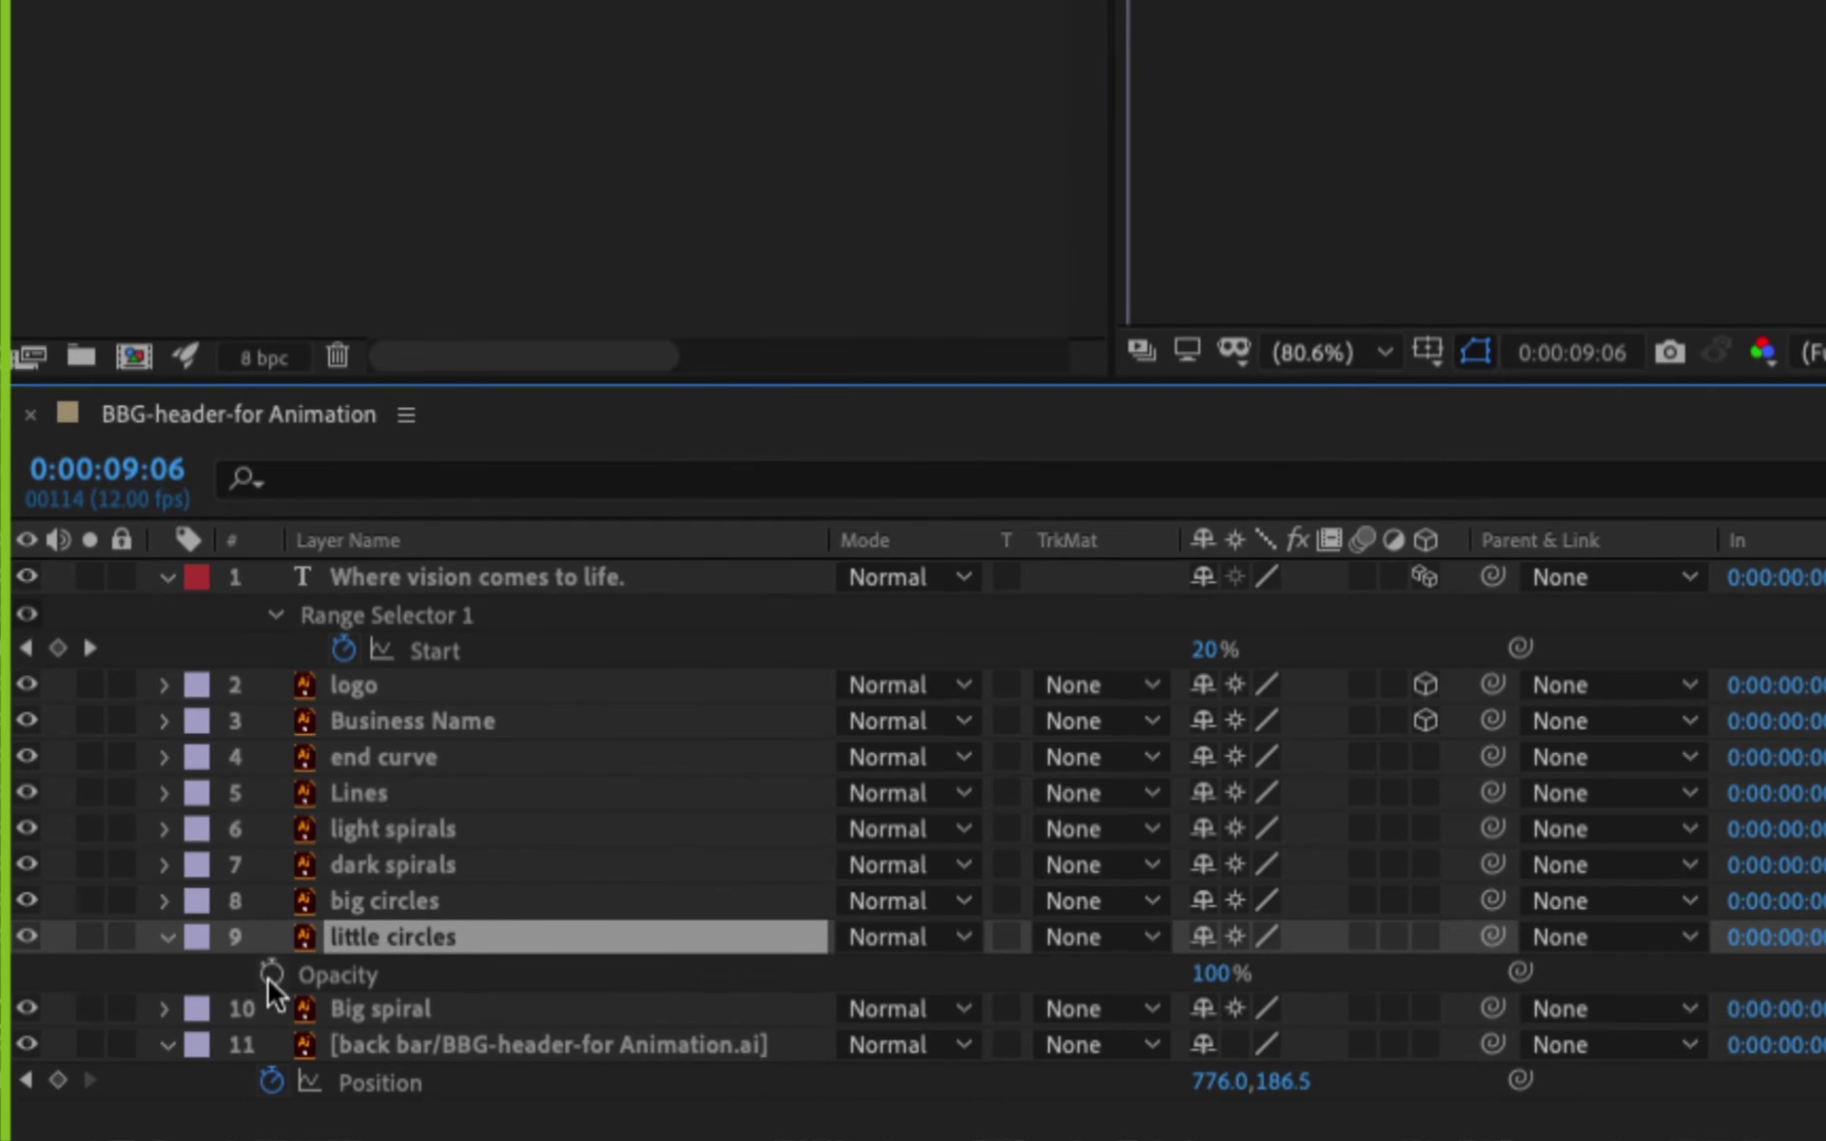
{"action": "left_click", "coordinate": [122, 993]}
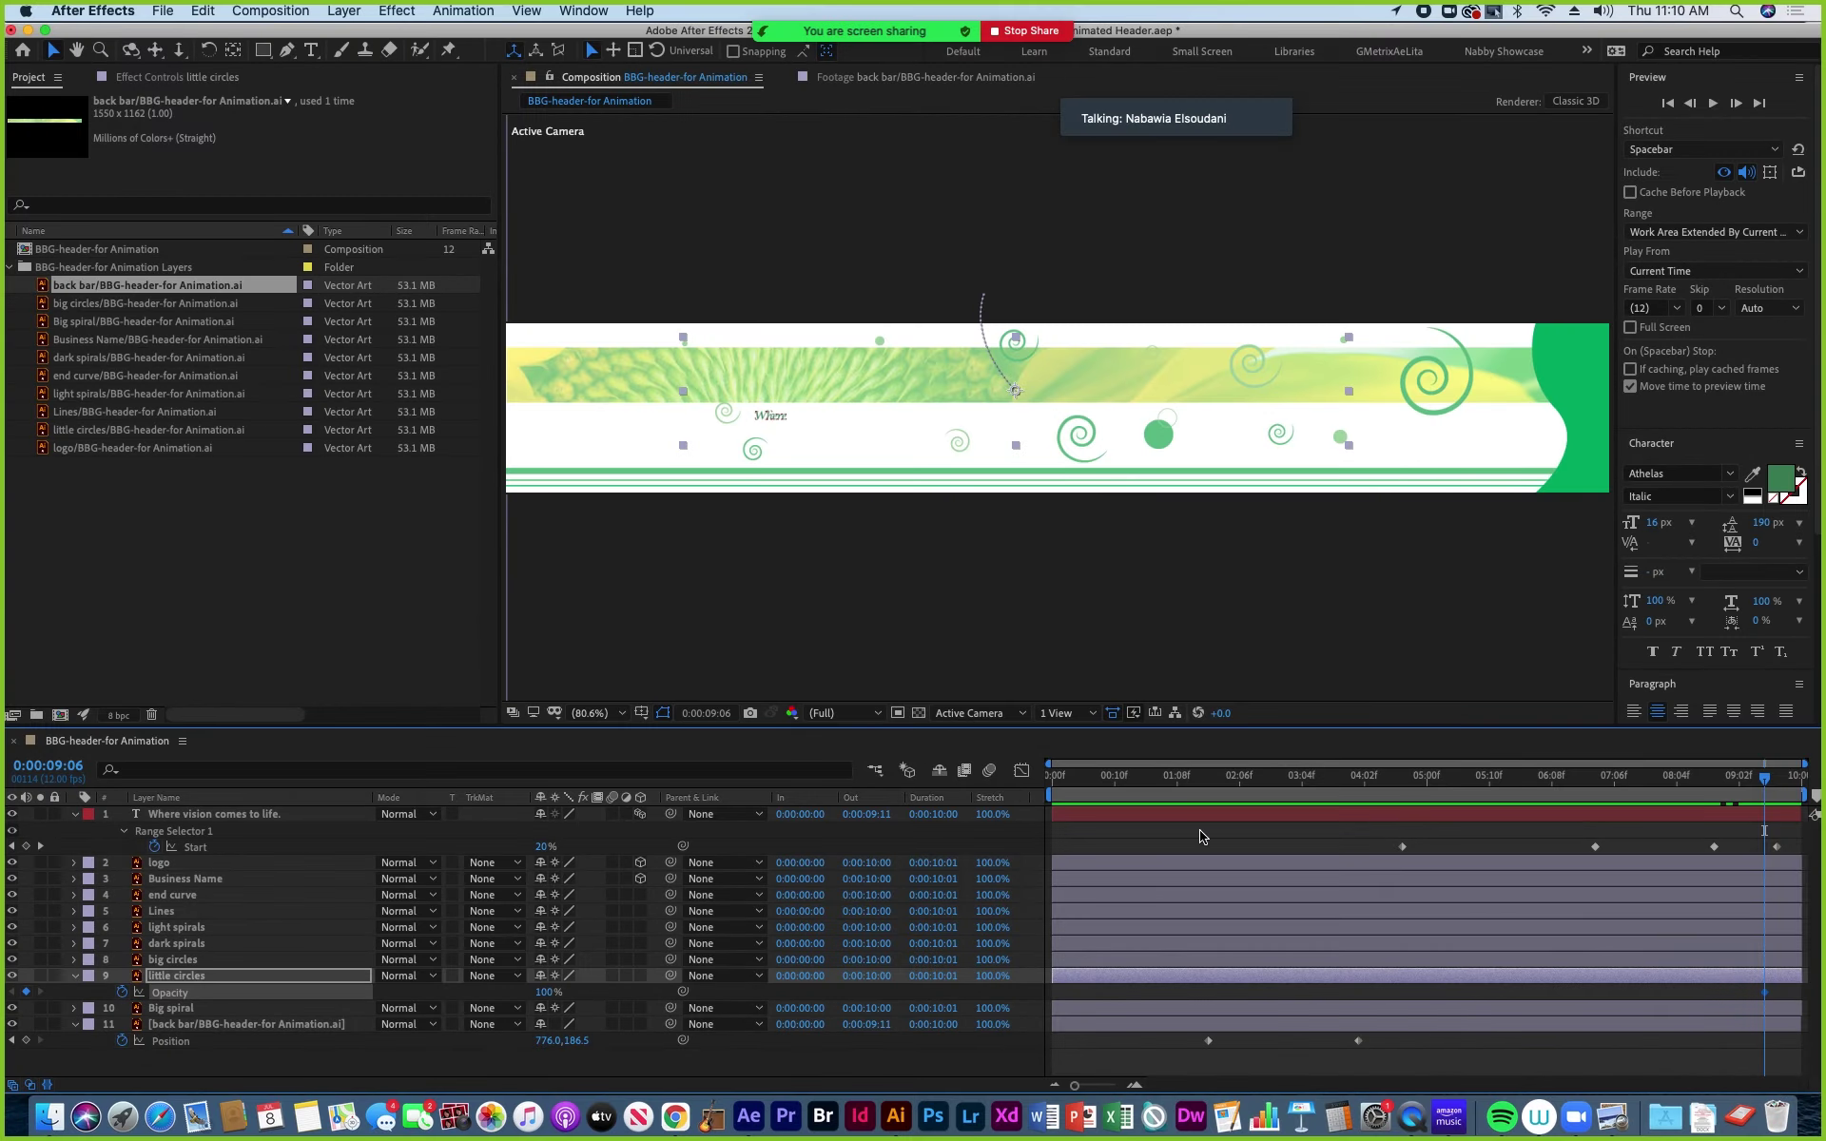
{"action": "left_click_drag", "start_coordinate": [1775, 782], "coordinate": [1800, 782]}
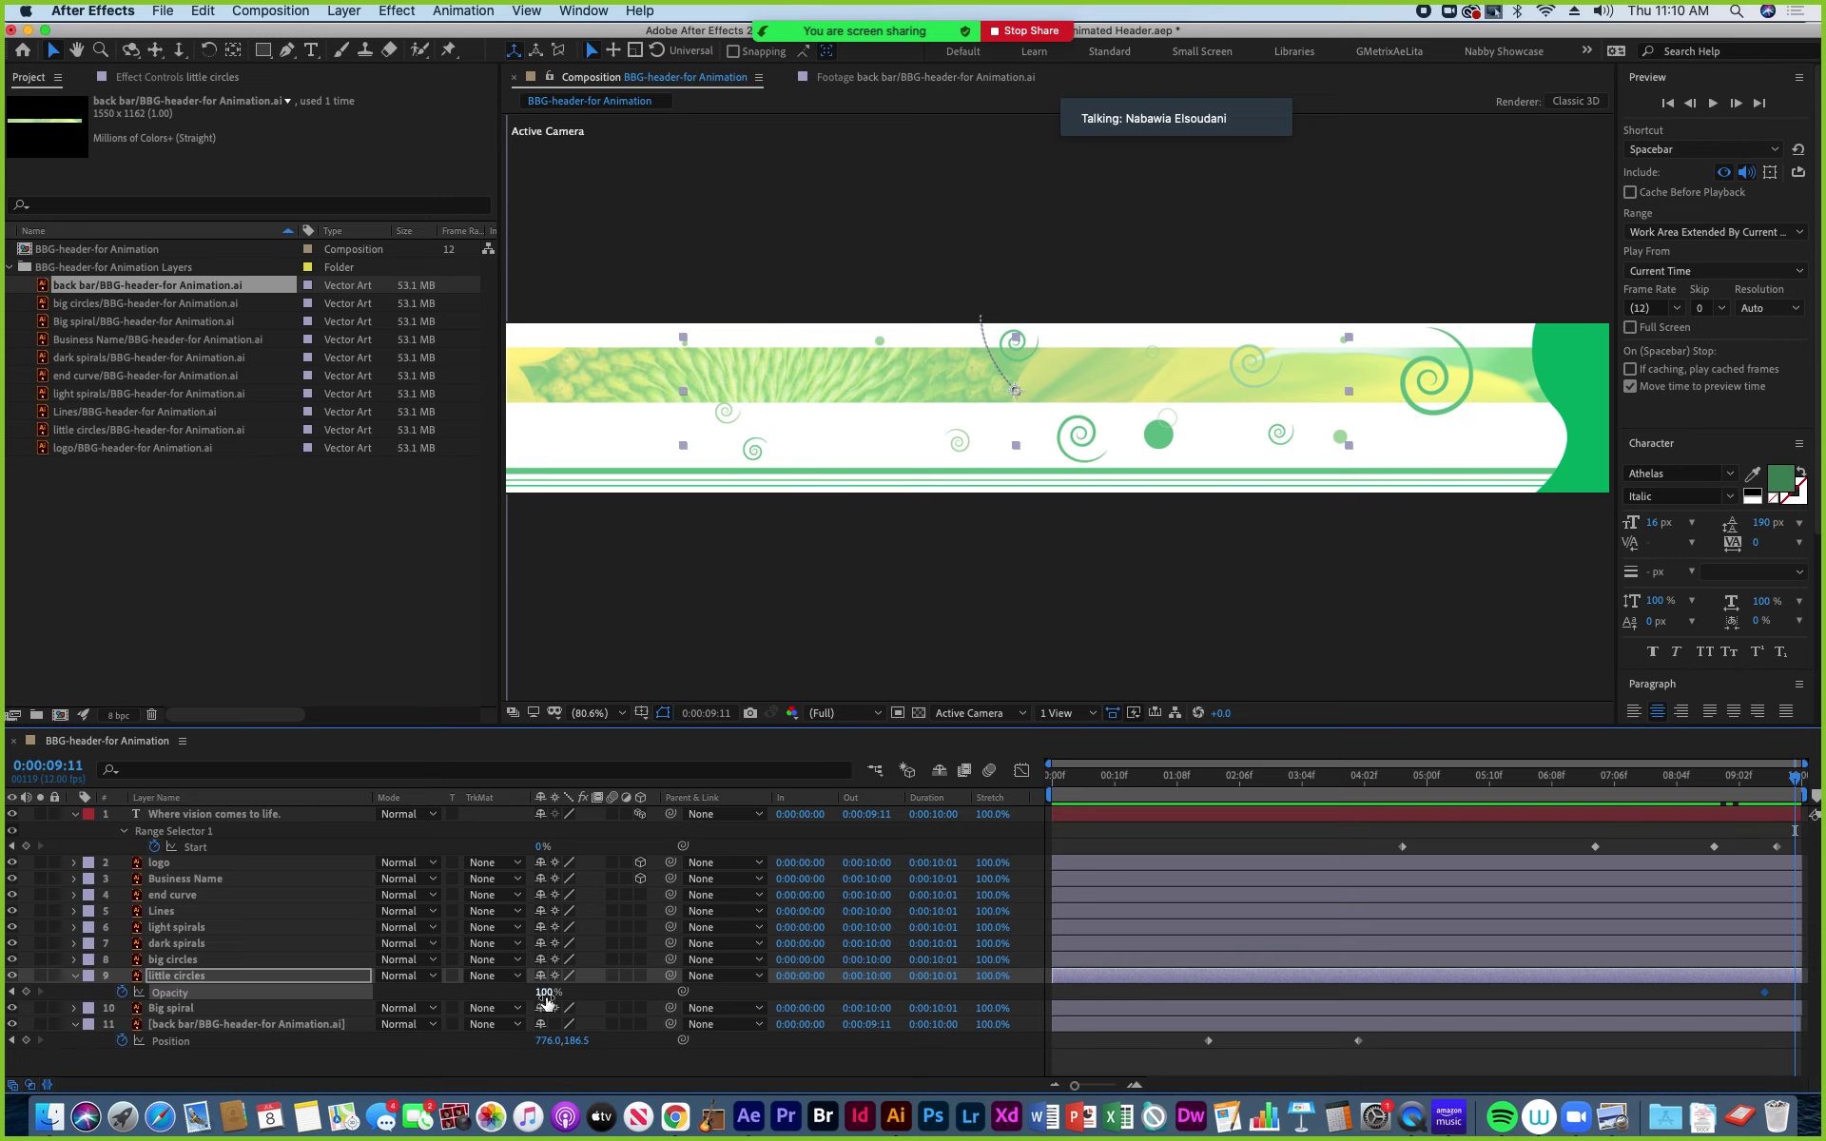
{"action": "left_click_drag", "start_coordinate": [547, 993], "coordinate": [361, 996]}
Add 100% Opacity keyframes at 0:00:09:06 to the end curve, Lines, light spirals, dark spirals and big circles layers together.
{"action": "left_click_drag", "start_coordinate": [1795, 778], "coordinate": [1774, 789]}
{"action": "left_click", "coordinate": [173, 961]}
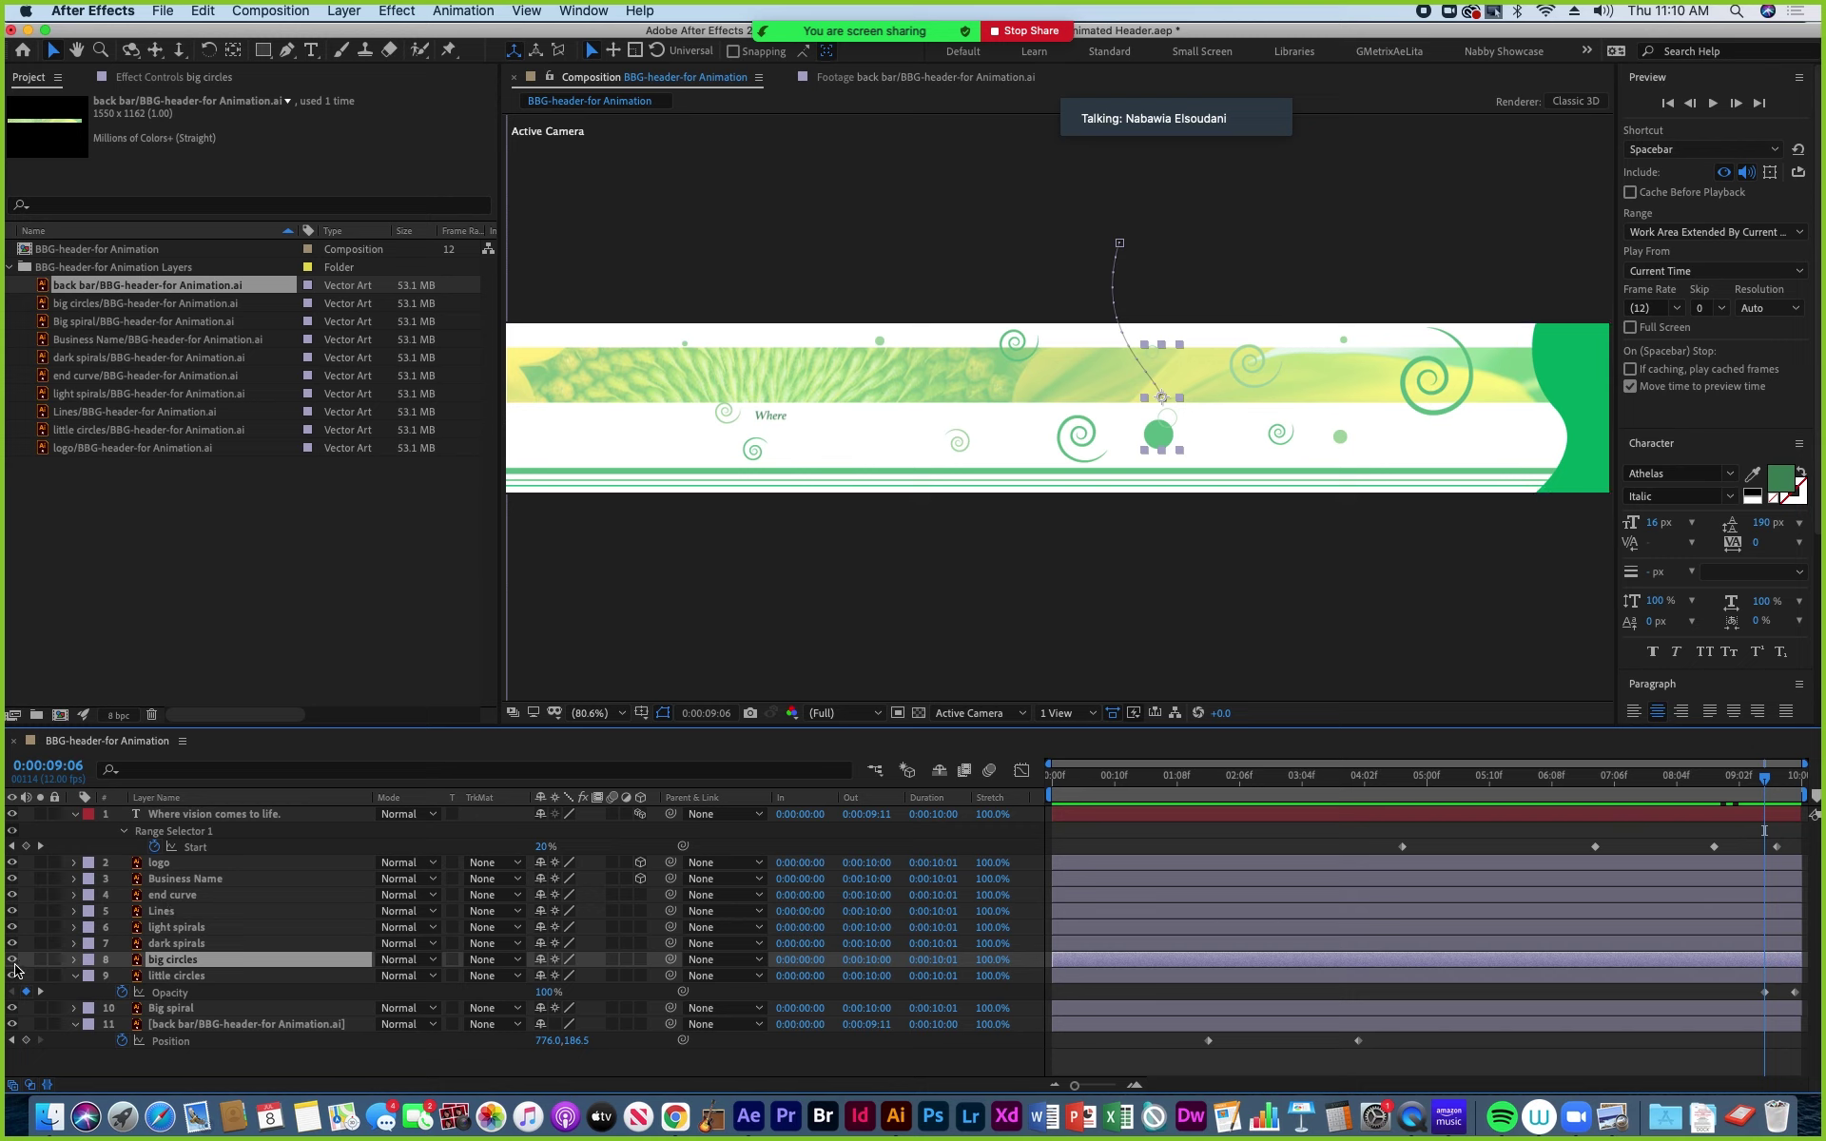
{"action": "left_click", "coordinate": [160, 899], "text": "shift"}
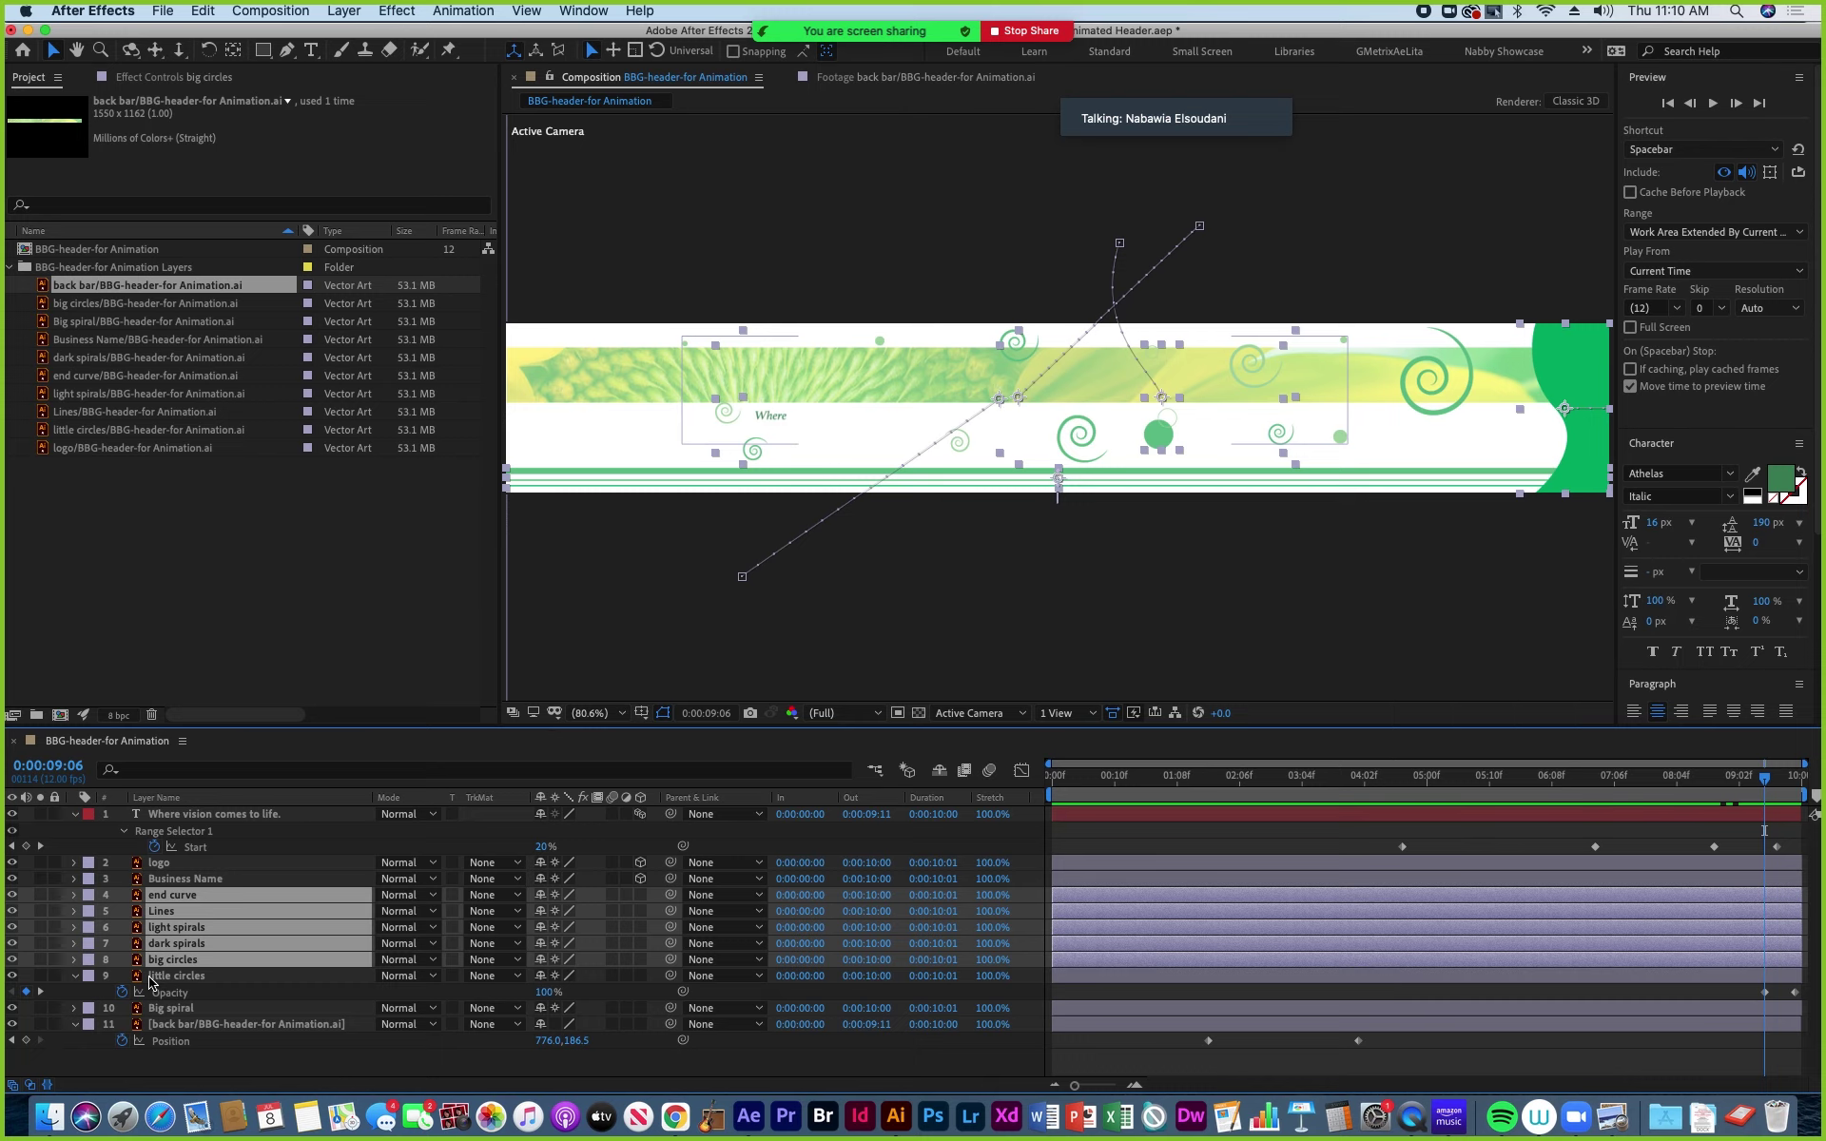
{"action": "key", "text": "t"}
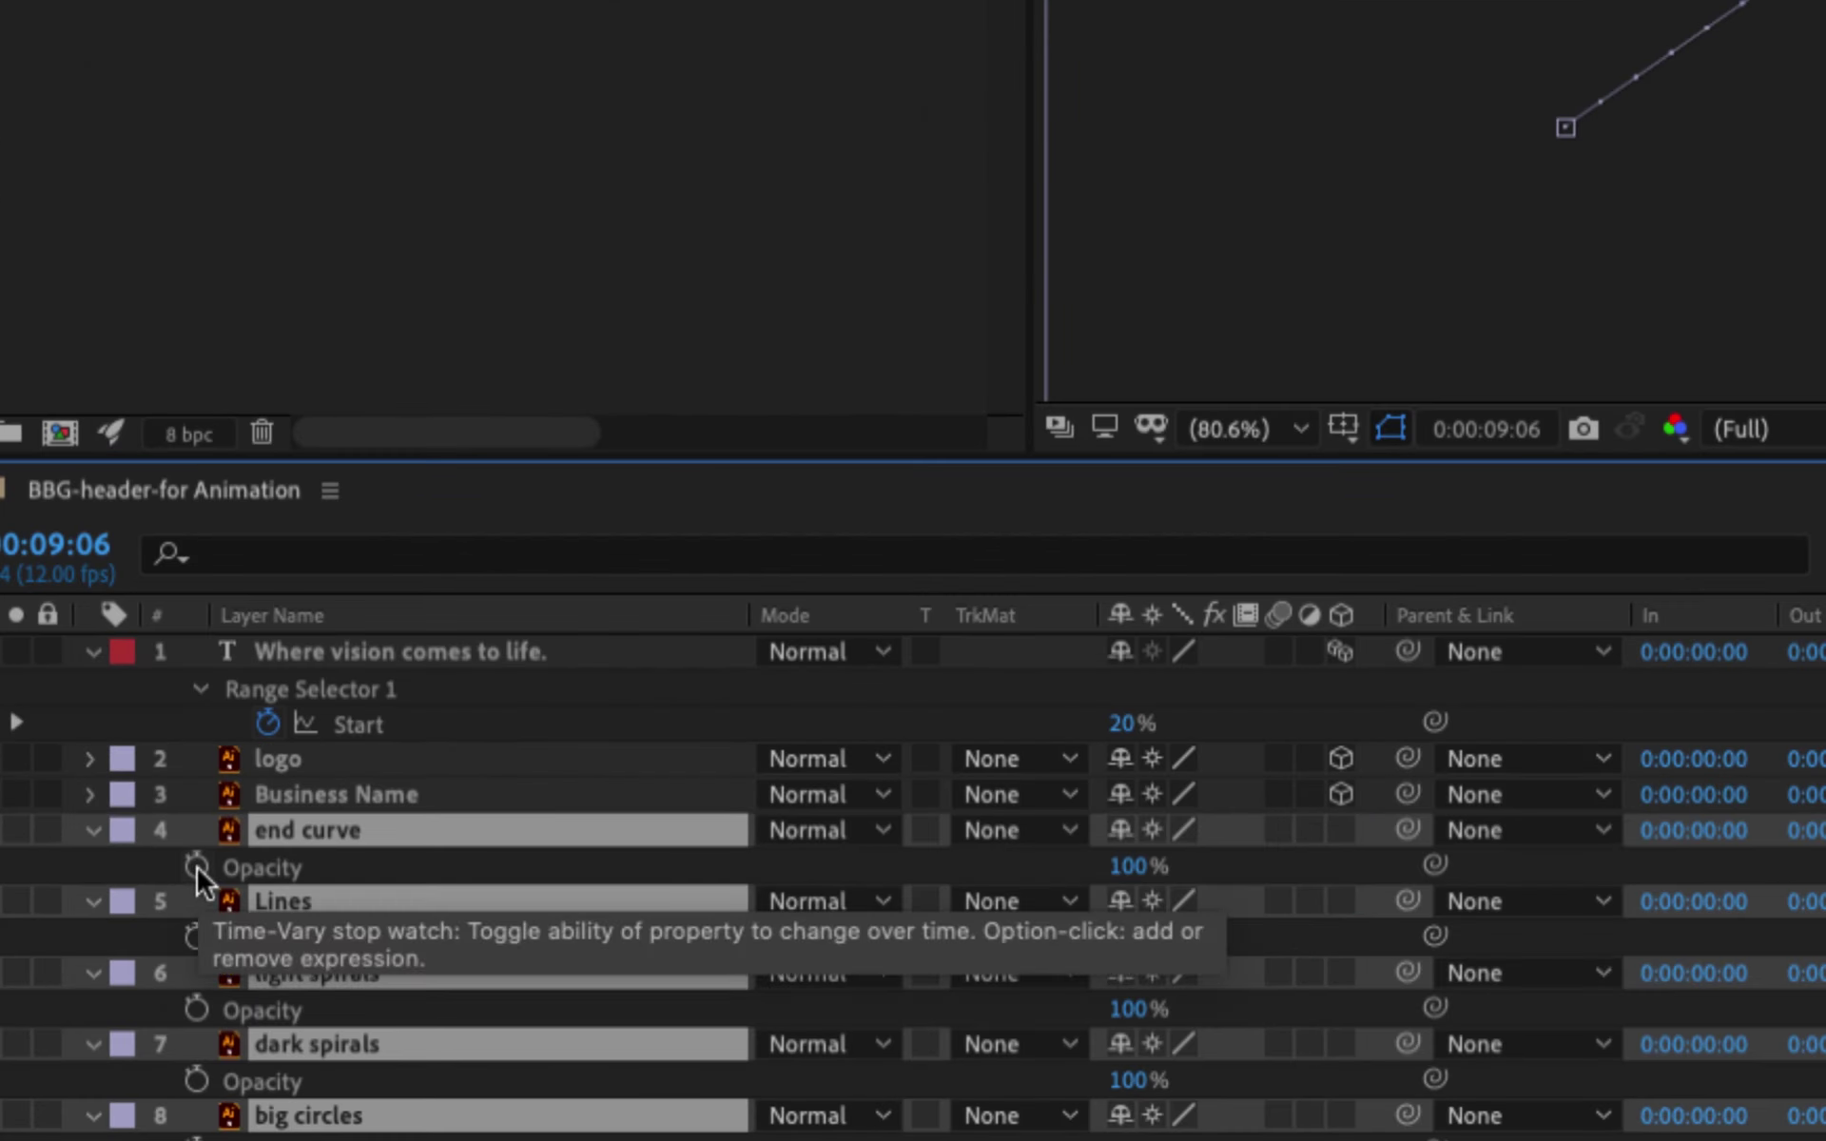
{"action": "left_click", "coordinate": [196, 866]}
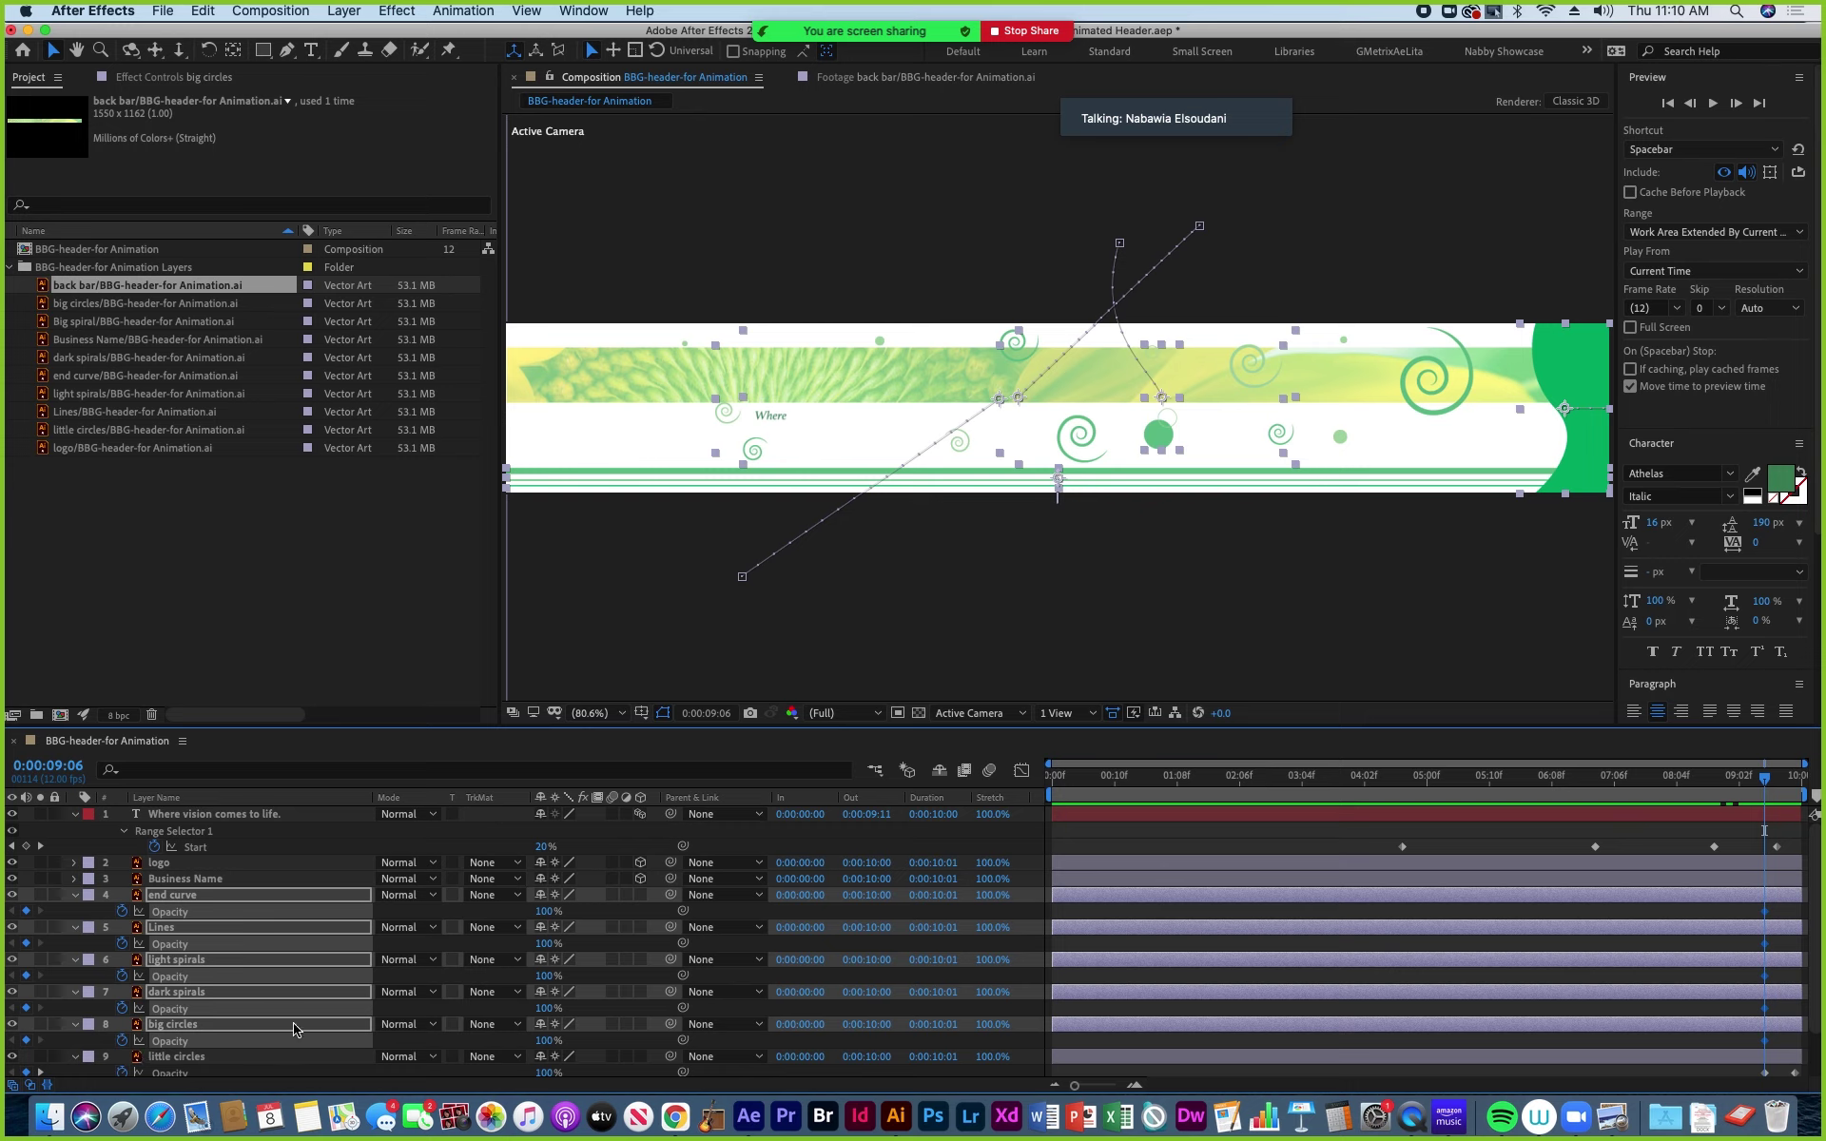
Set the Opacity of the five selected layers to 0% at 0:00:09:11 and scrub back through their fade-out.
{"action": "left_click_drag", "start_coordinate": [1766, 786], "coordinate": [1797, 784]}
{"action": "left_click_drag", "start_coordinate": [540, 915], "coordinate": [380, 909]}
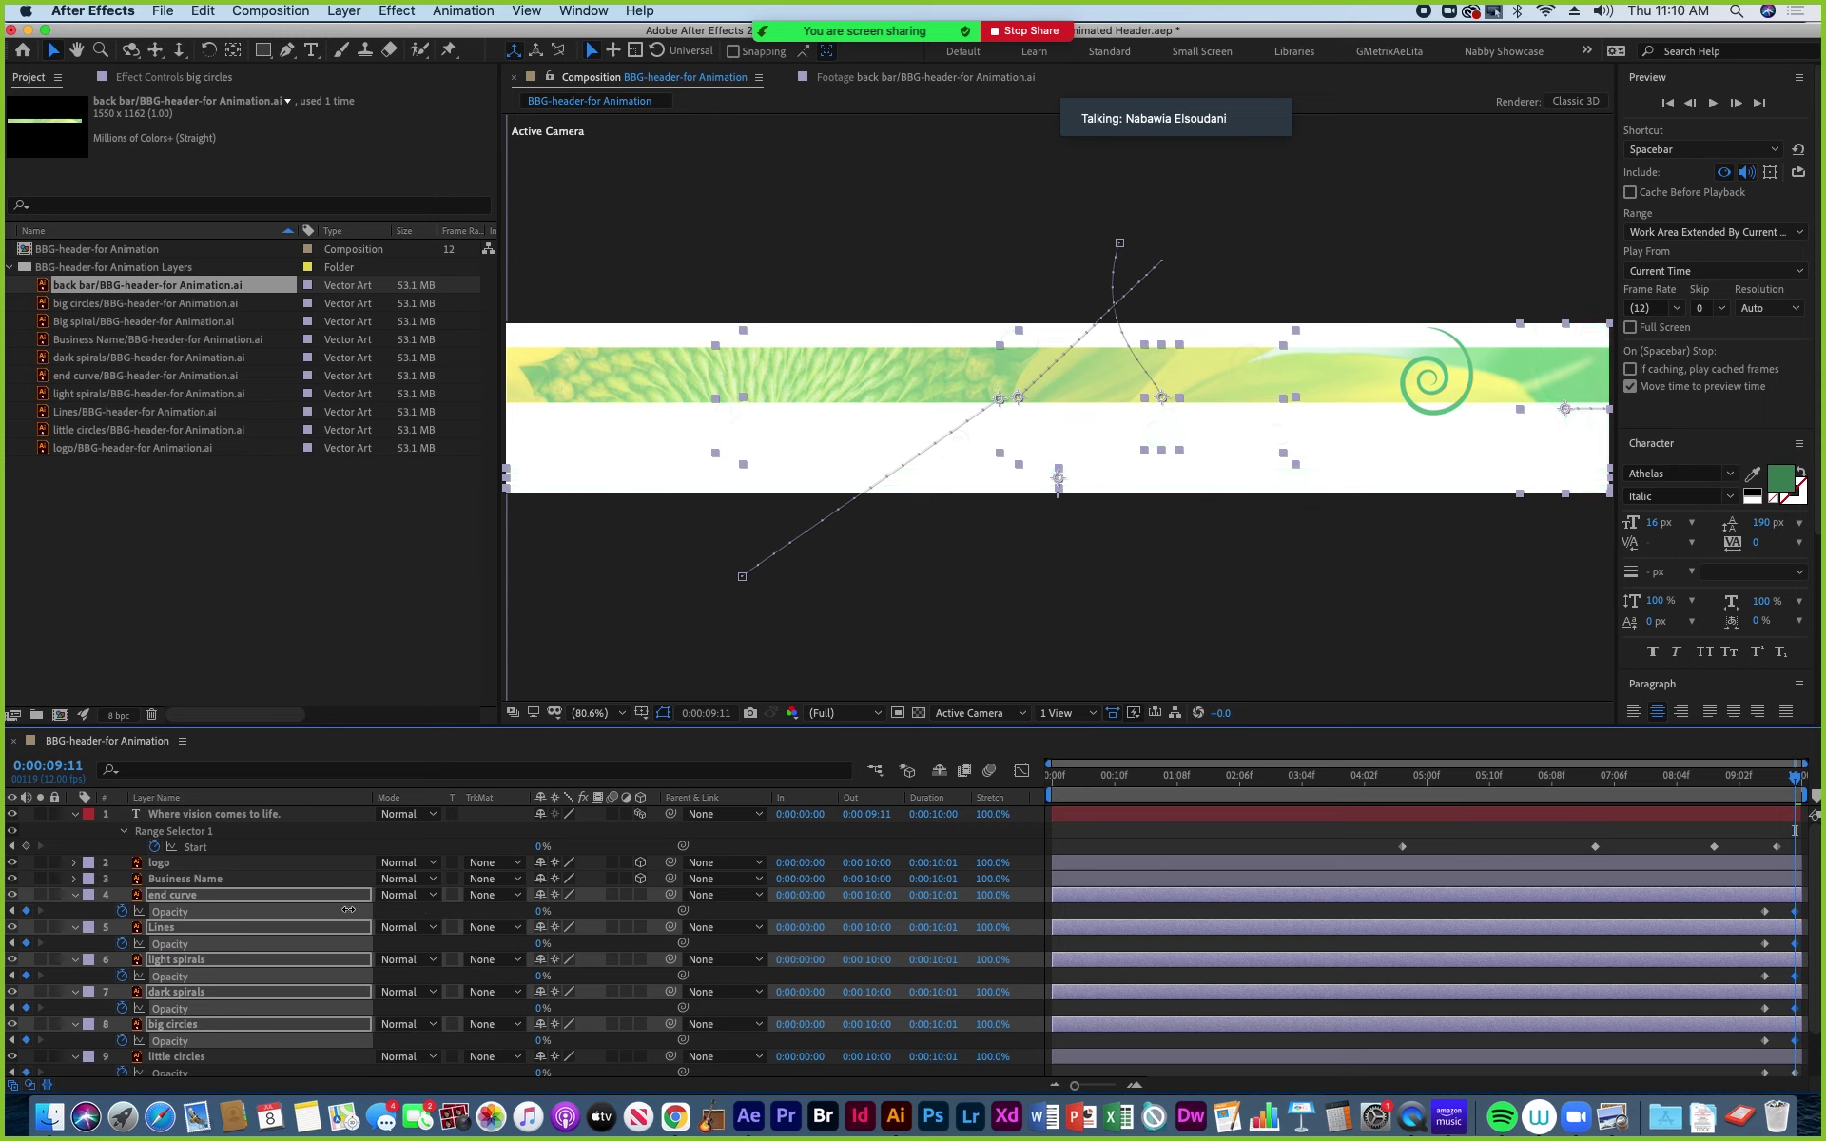
{"action": "mouse_move", "coordinate": [1795, 777]}
{"action": "left_mouse_down"}
{"action": "mouse_move", "coordinate": [1760, 782]}
{"action": "mouse_move", "coordinate": [1794, 789]}
{"action": "left_mouse_up"}
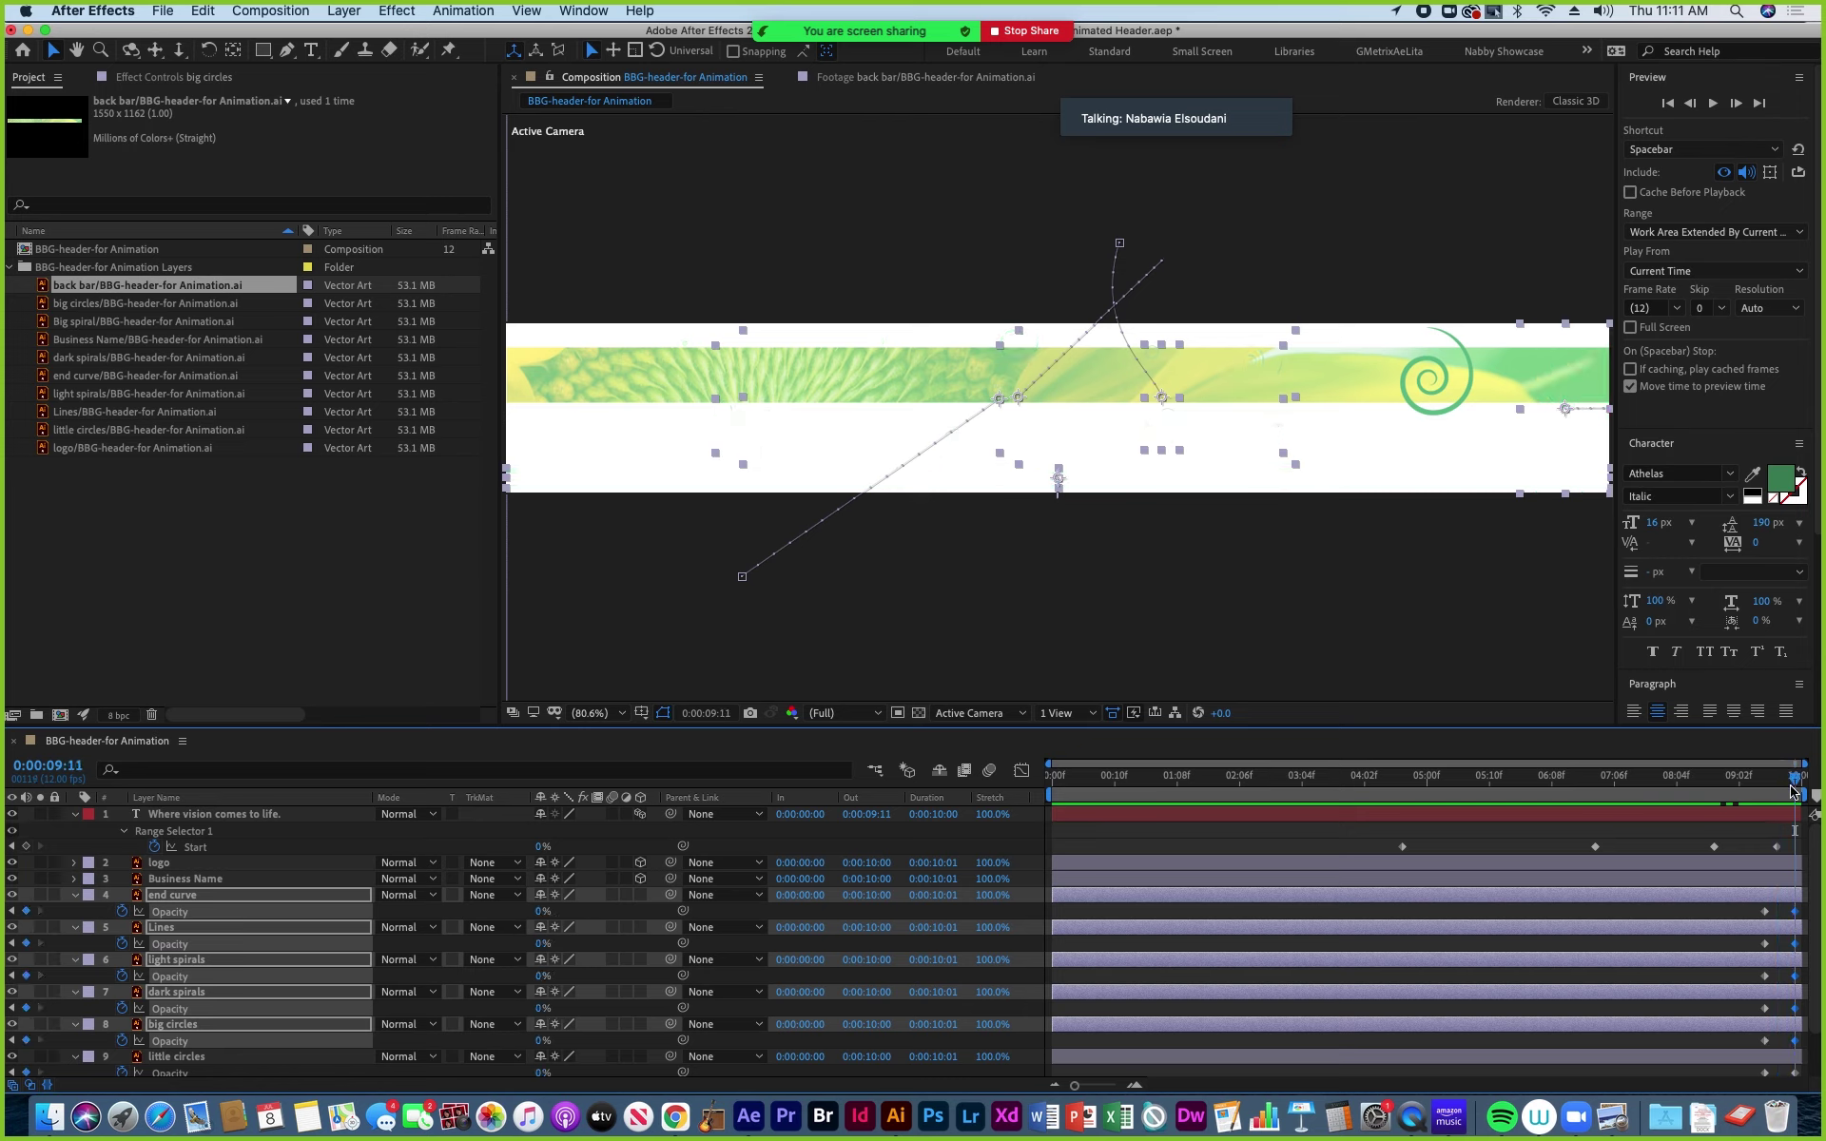
{"action": "left_click_drag", "start_coordinate": [1791, 795], "coordinate": [1767, 795]}
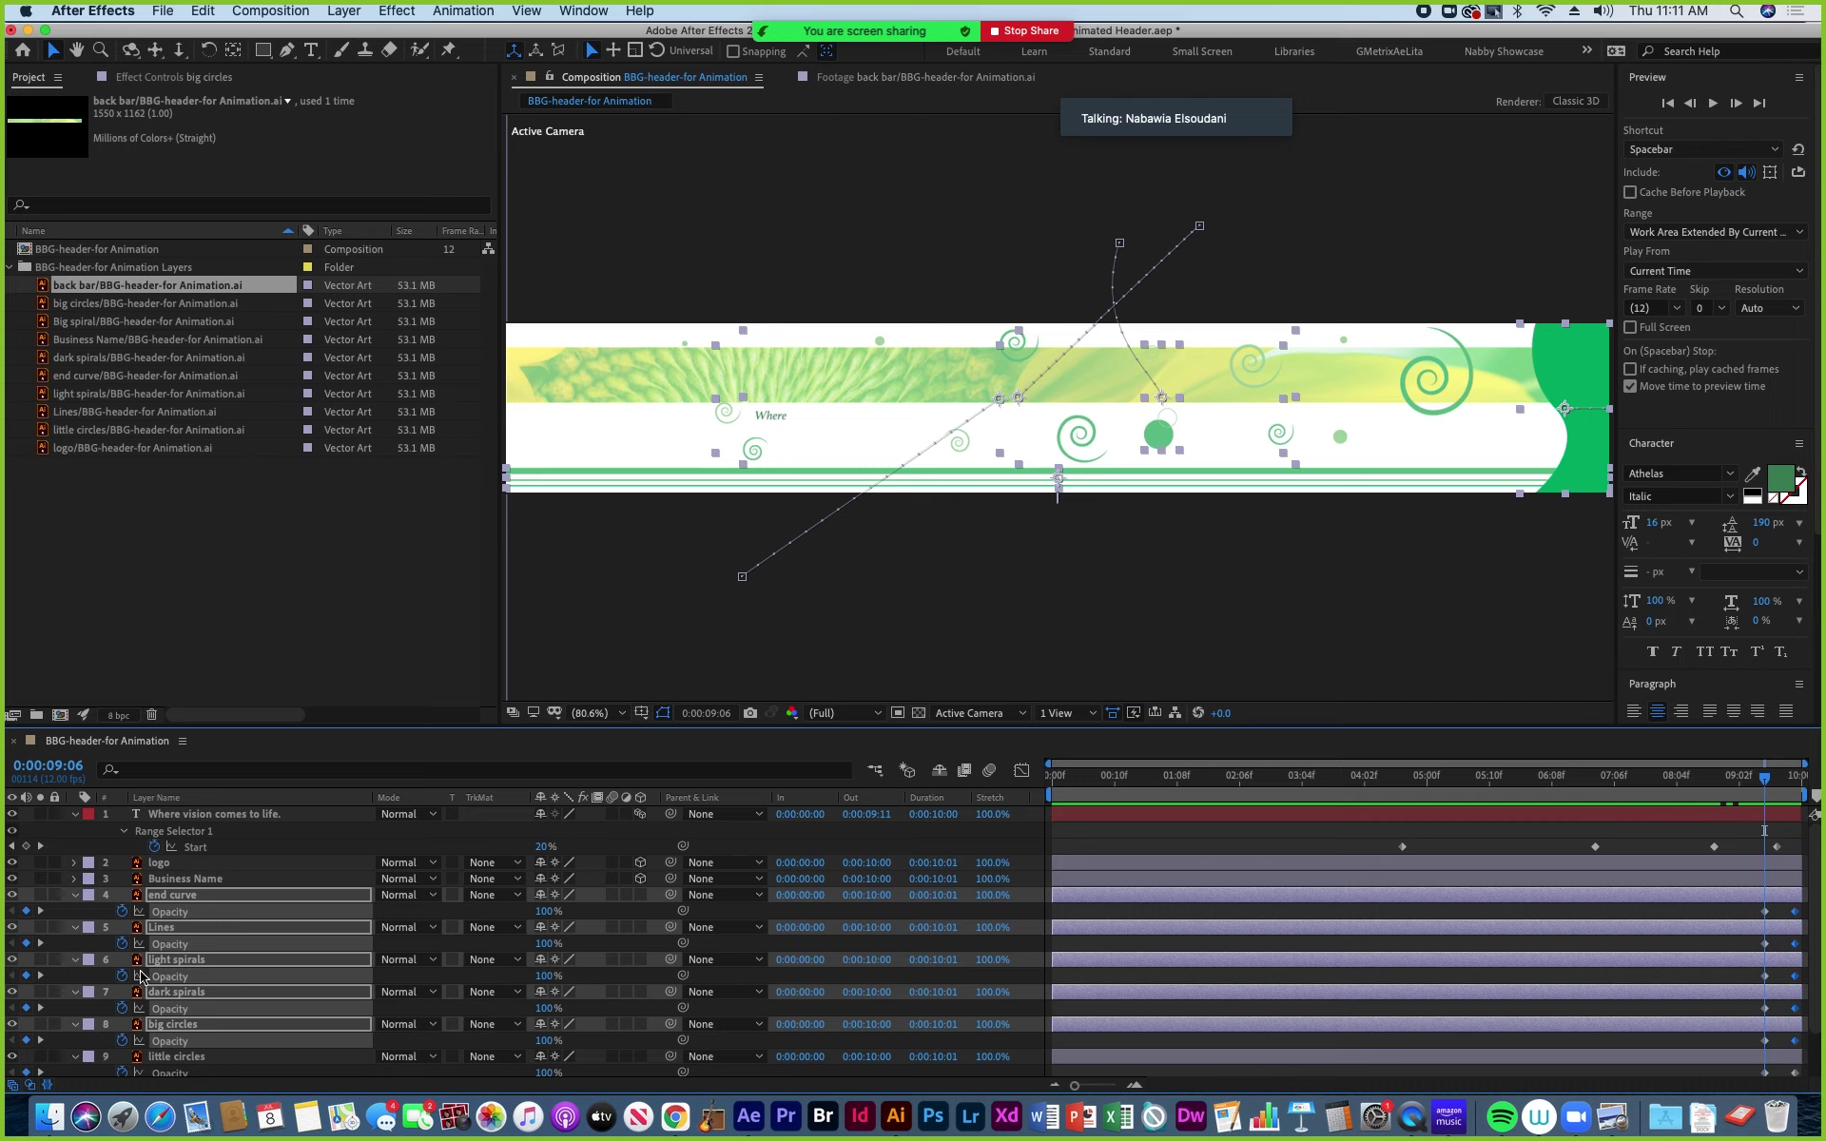
Add a Position keyframe to the back bar layer at 0:00:08:08.
{"action": "scroll", "coordinate": [152, 989], "scroll_direction": "down", "scroll_amount": 3}
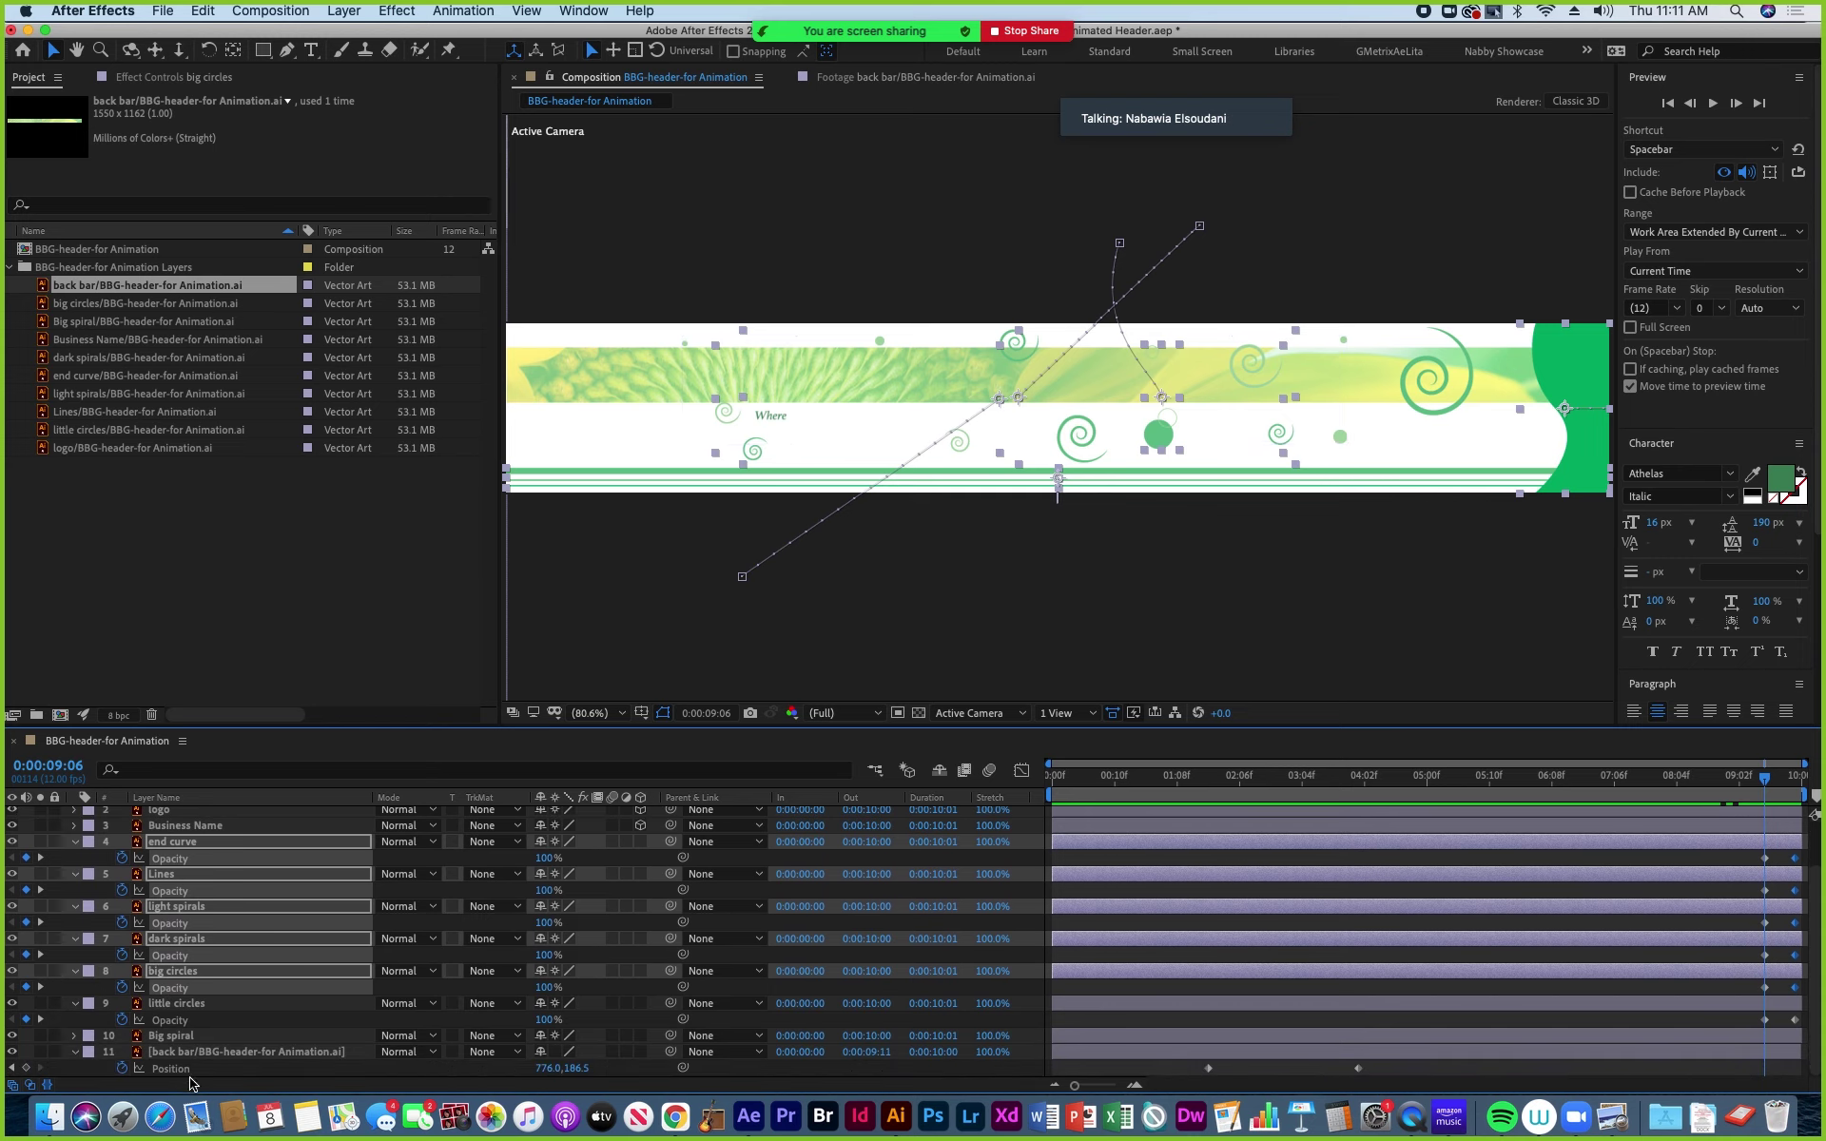
{"action": "left_click", "coordinate": [176, 1052]}
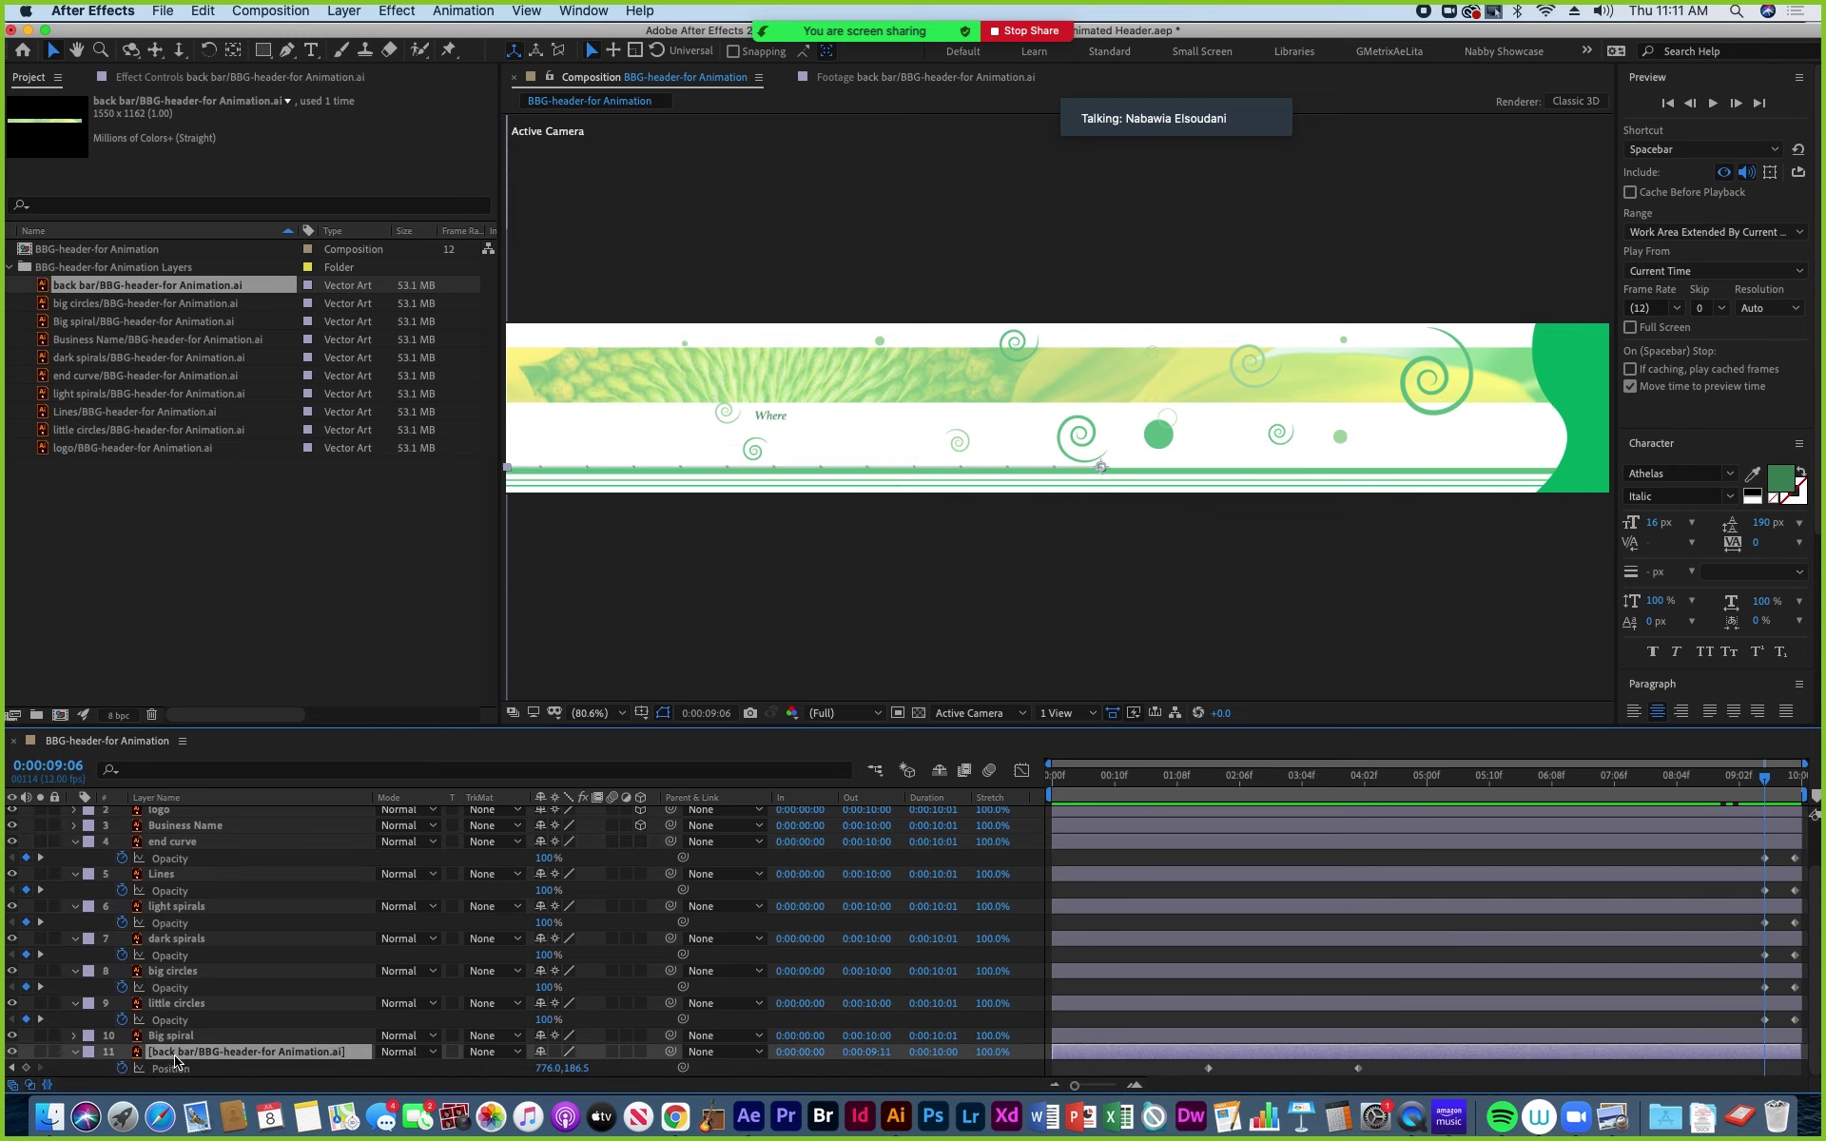
{"action": "left_click_drag", "start_coordinate": [1766, 780], "coordinate": [1700, 856]}
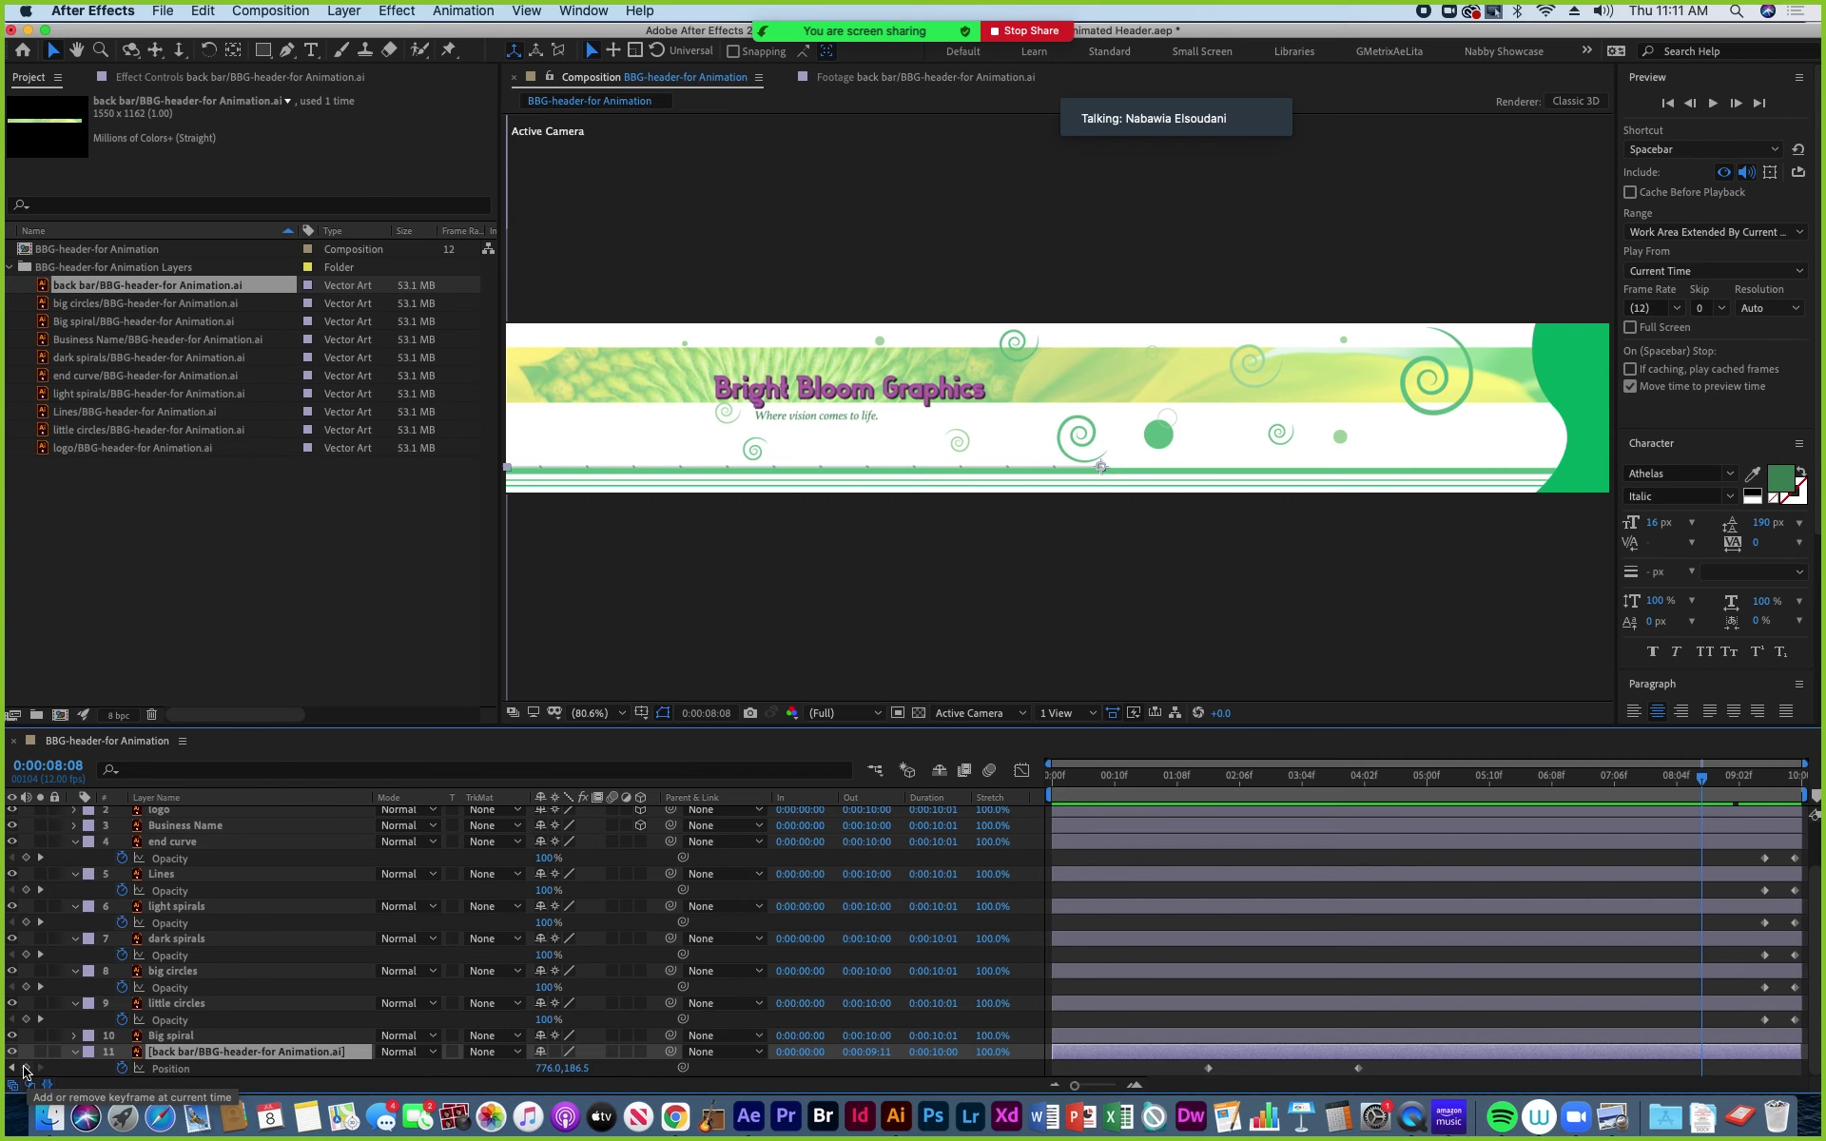
{"action": "left_click", "coordinate": [66, 1059]}
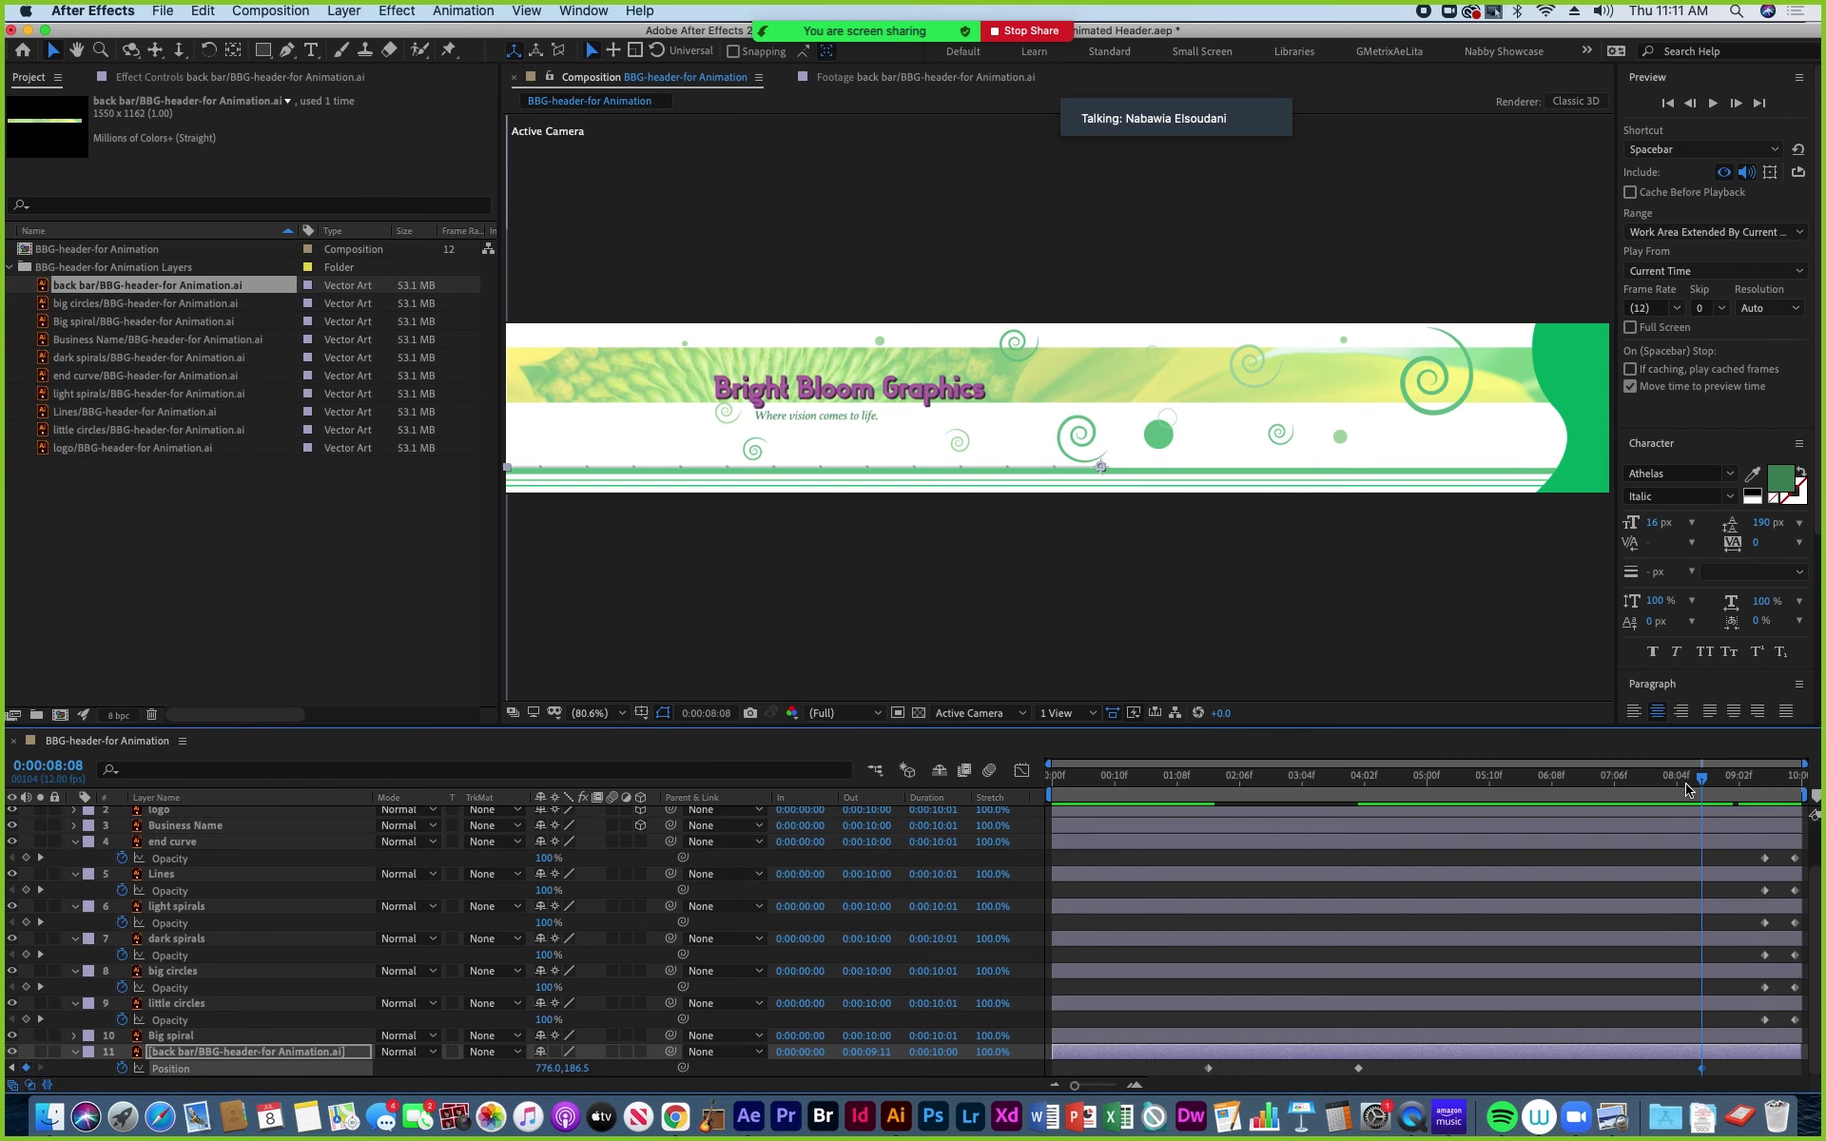
Slide the back bar out of the header by setting its X position to -678.0 at 0:00:09:11.
{"action": "left_click", "coordinate": [1777, 789]}
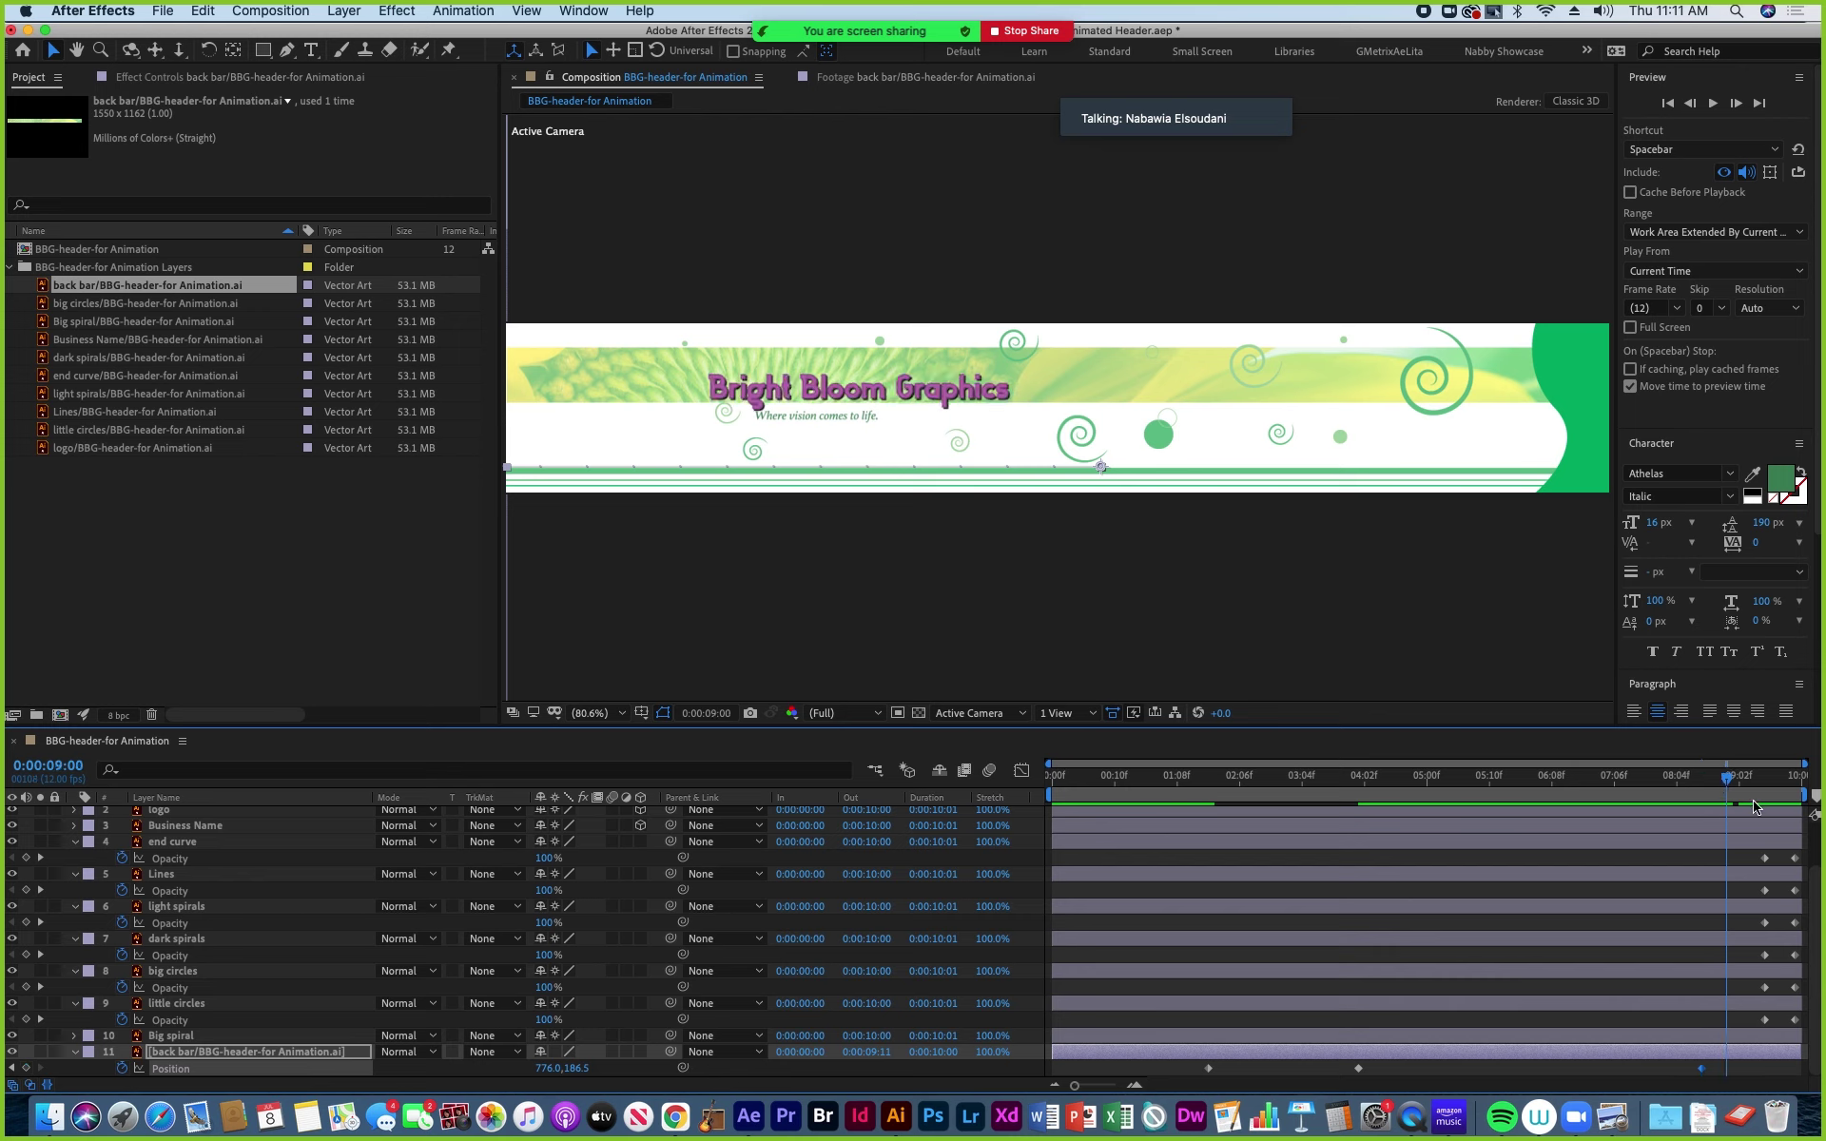
{"action": "left_click_drag", "start_coordinate": [1784, 815], "coordinate": [1799, 816]}
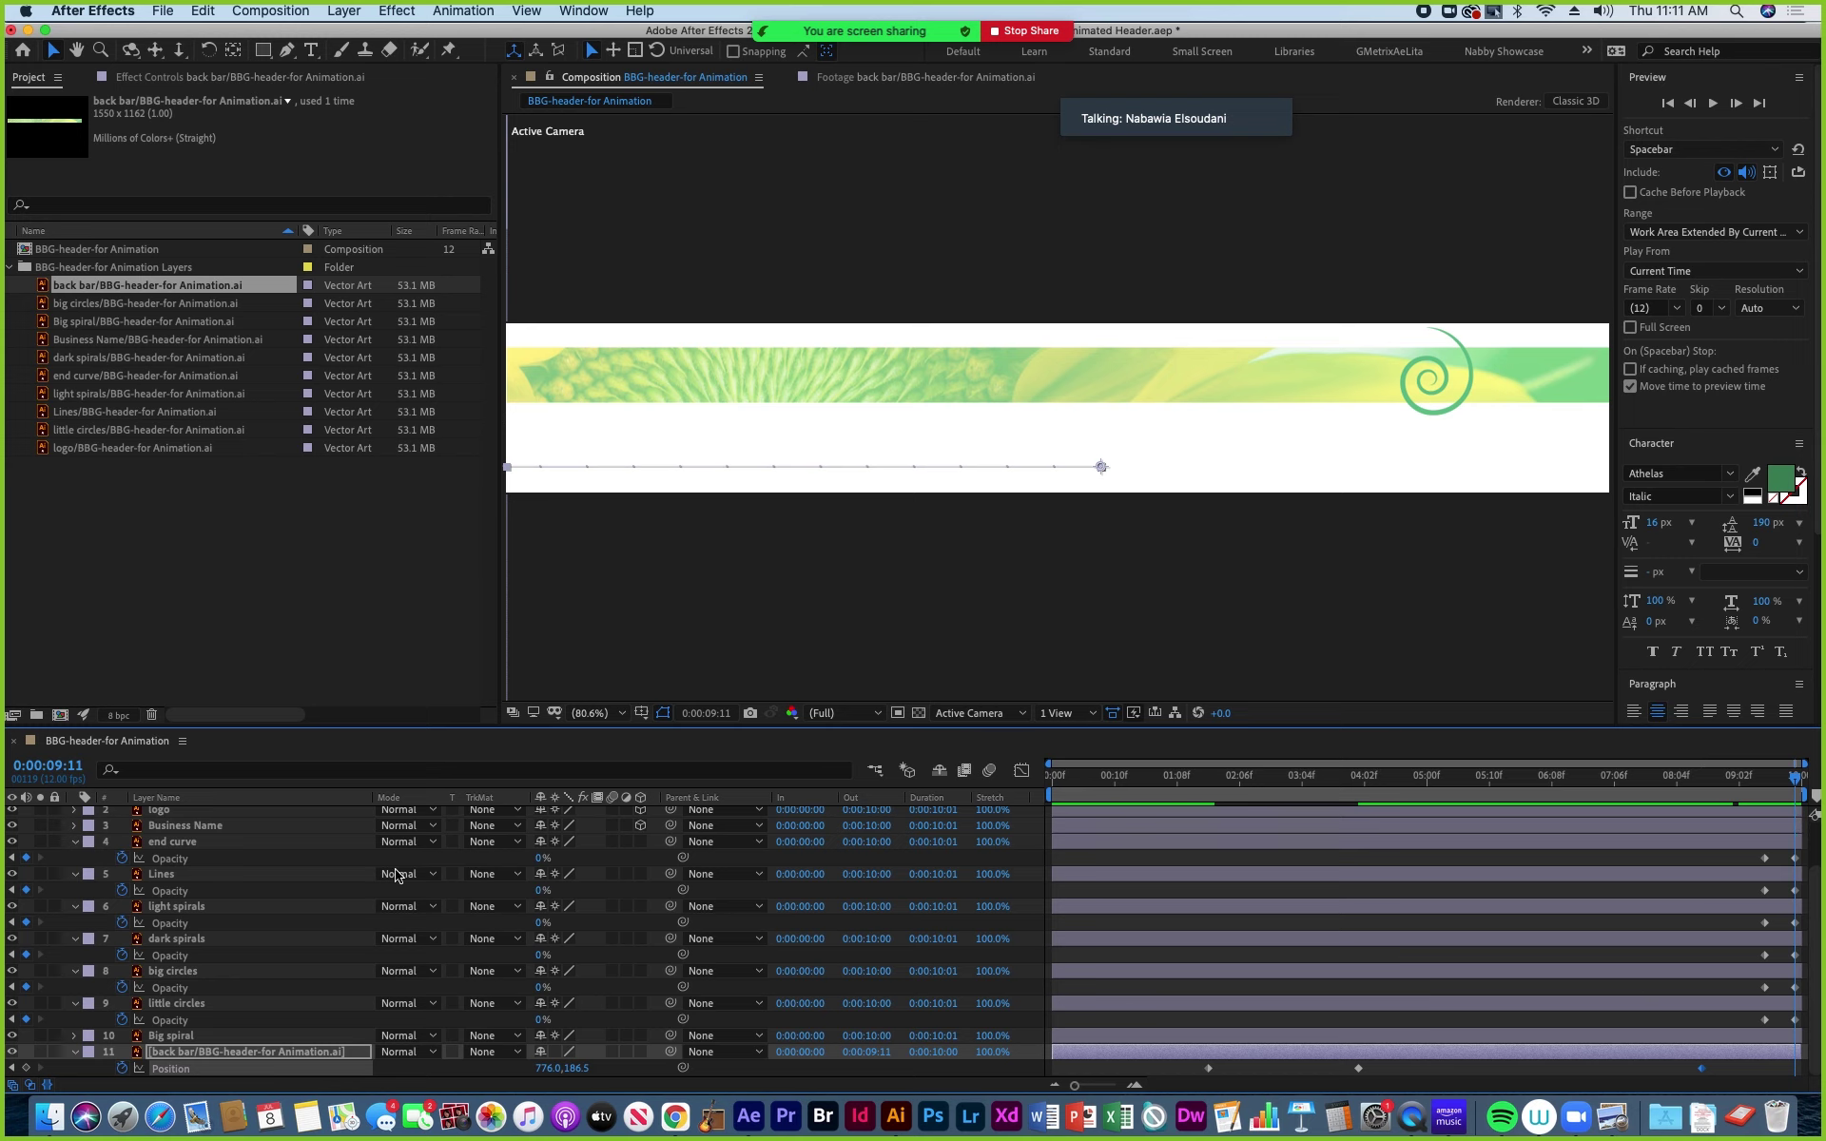
{"action": "left_click_drag", "start_coordinate": [549, 1068], "coordinate": [416, 1072]}
{"action": "left_click_drag", "start_coordinate": [535, 1072], "coordinate": [447, 1089]}
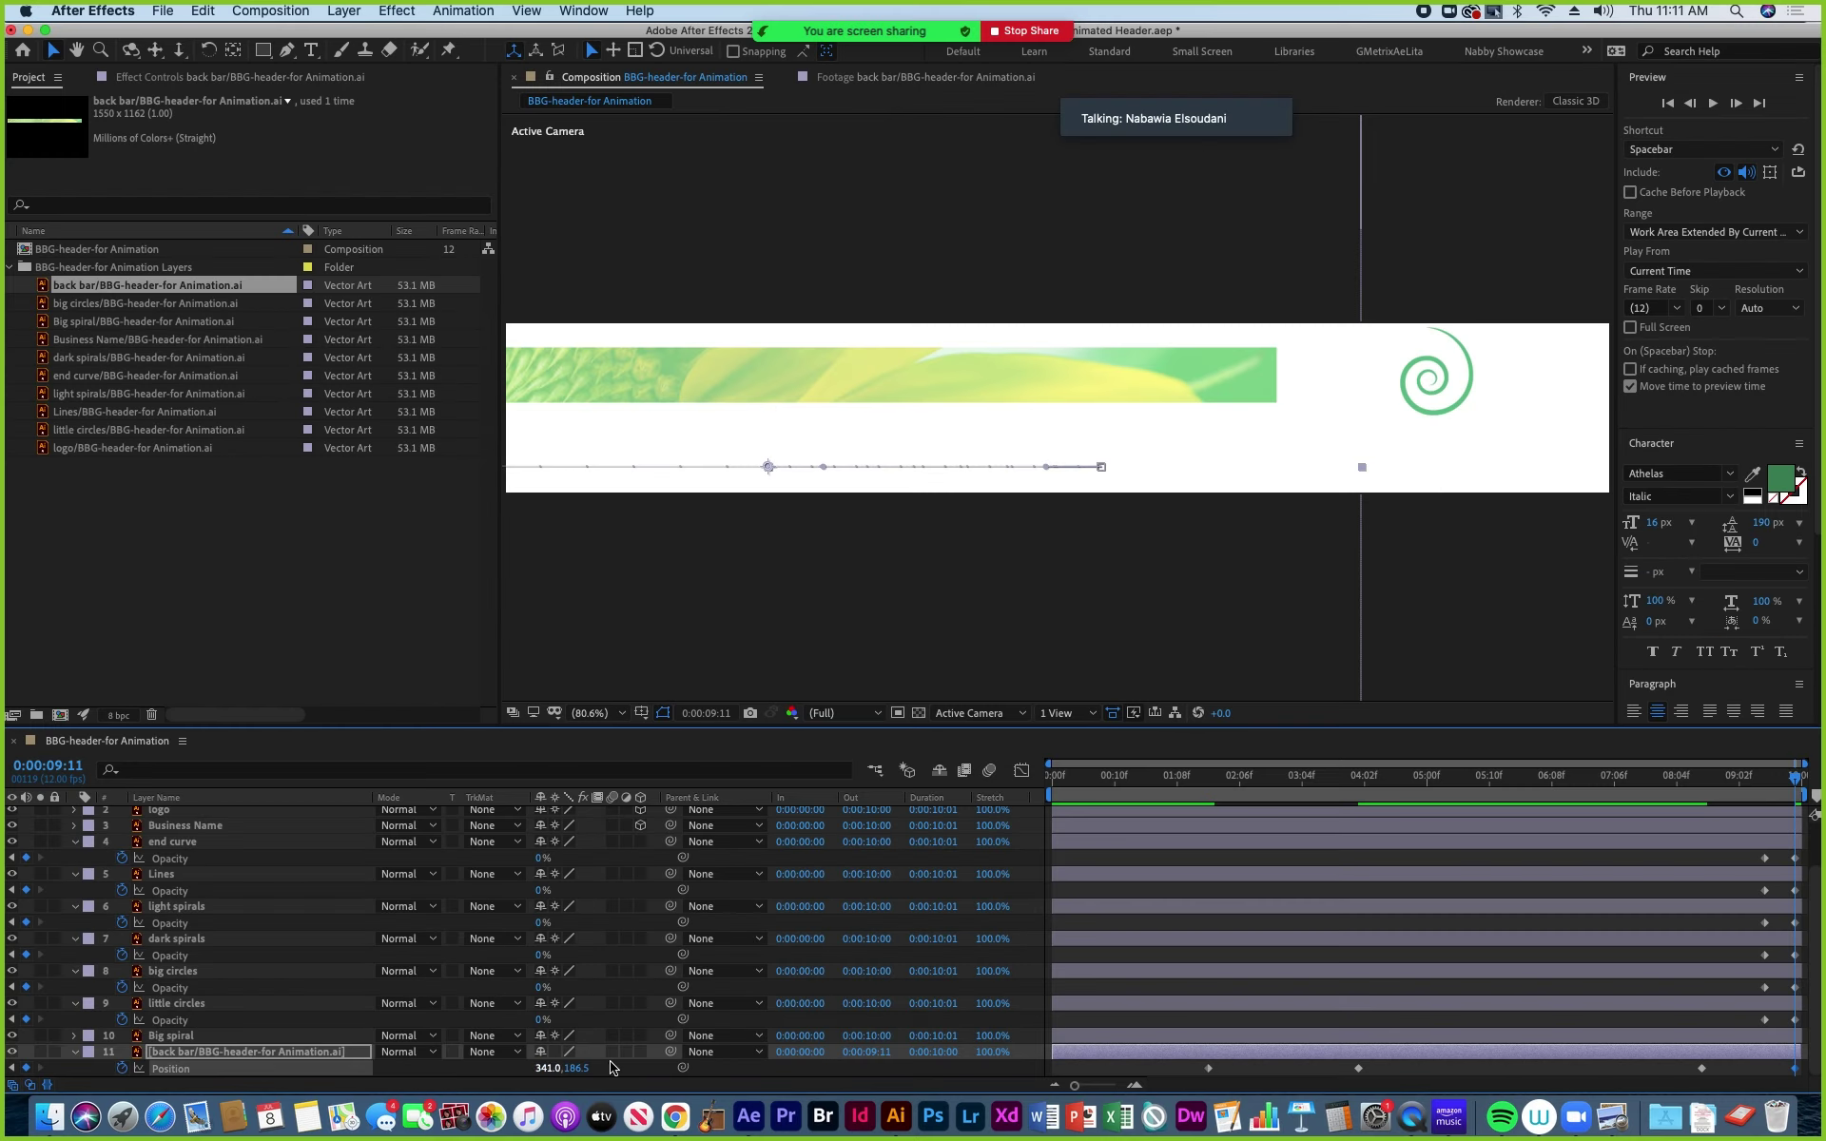
{"action": "left_click_drag", "start_coordinate": [540, 1068], "coordinate": [410, 1069]}
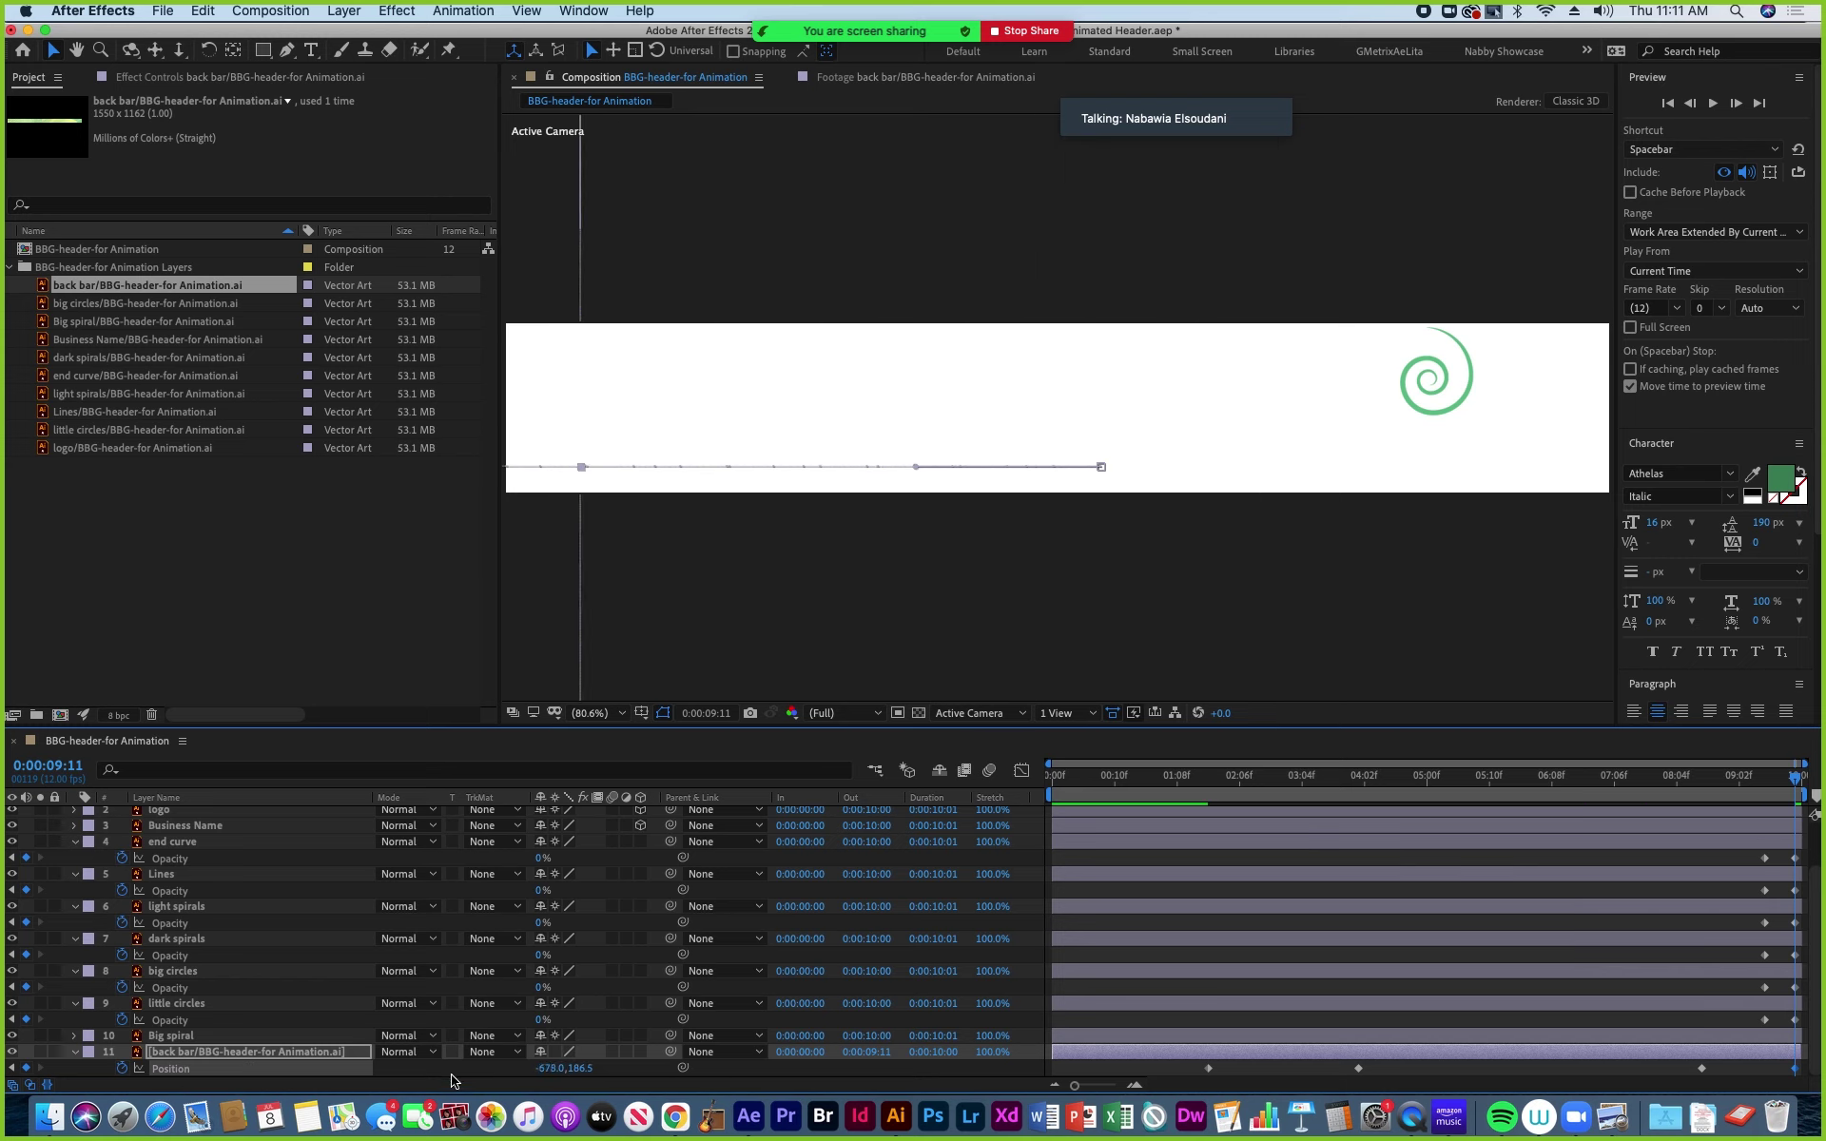
Add Position and Rotation keyframes to the Big spiral layer at 0:00:07:00.
{"action": "left_click_drag", "start_coordinate": [1769, 784], "coordinate": [1701, 802]}
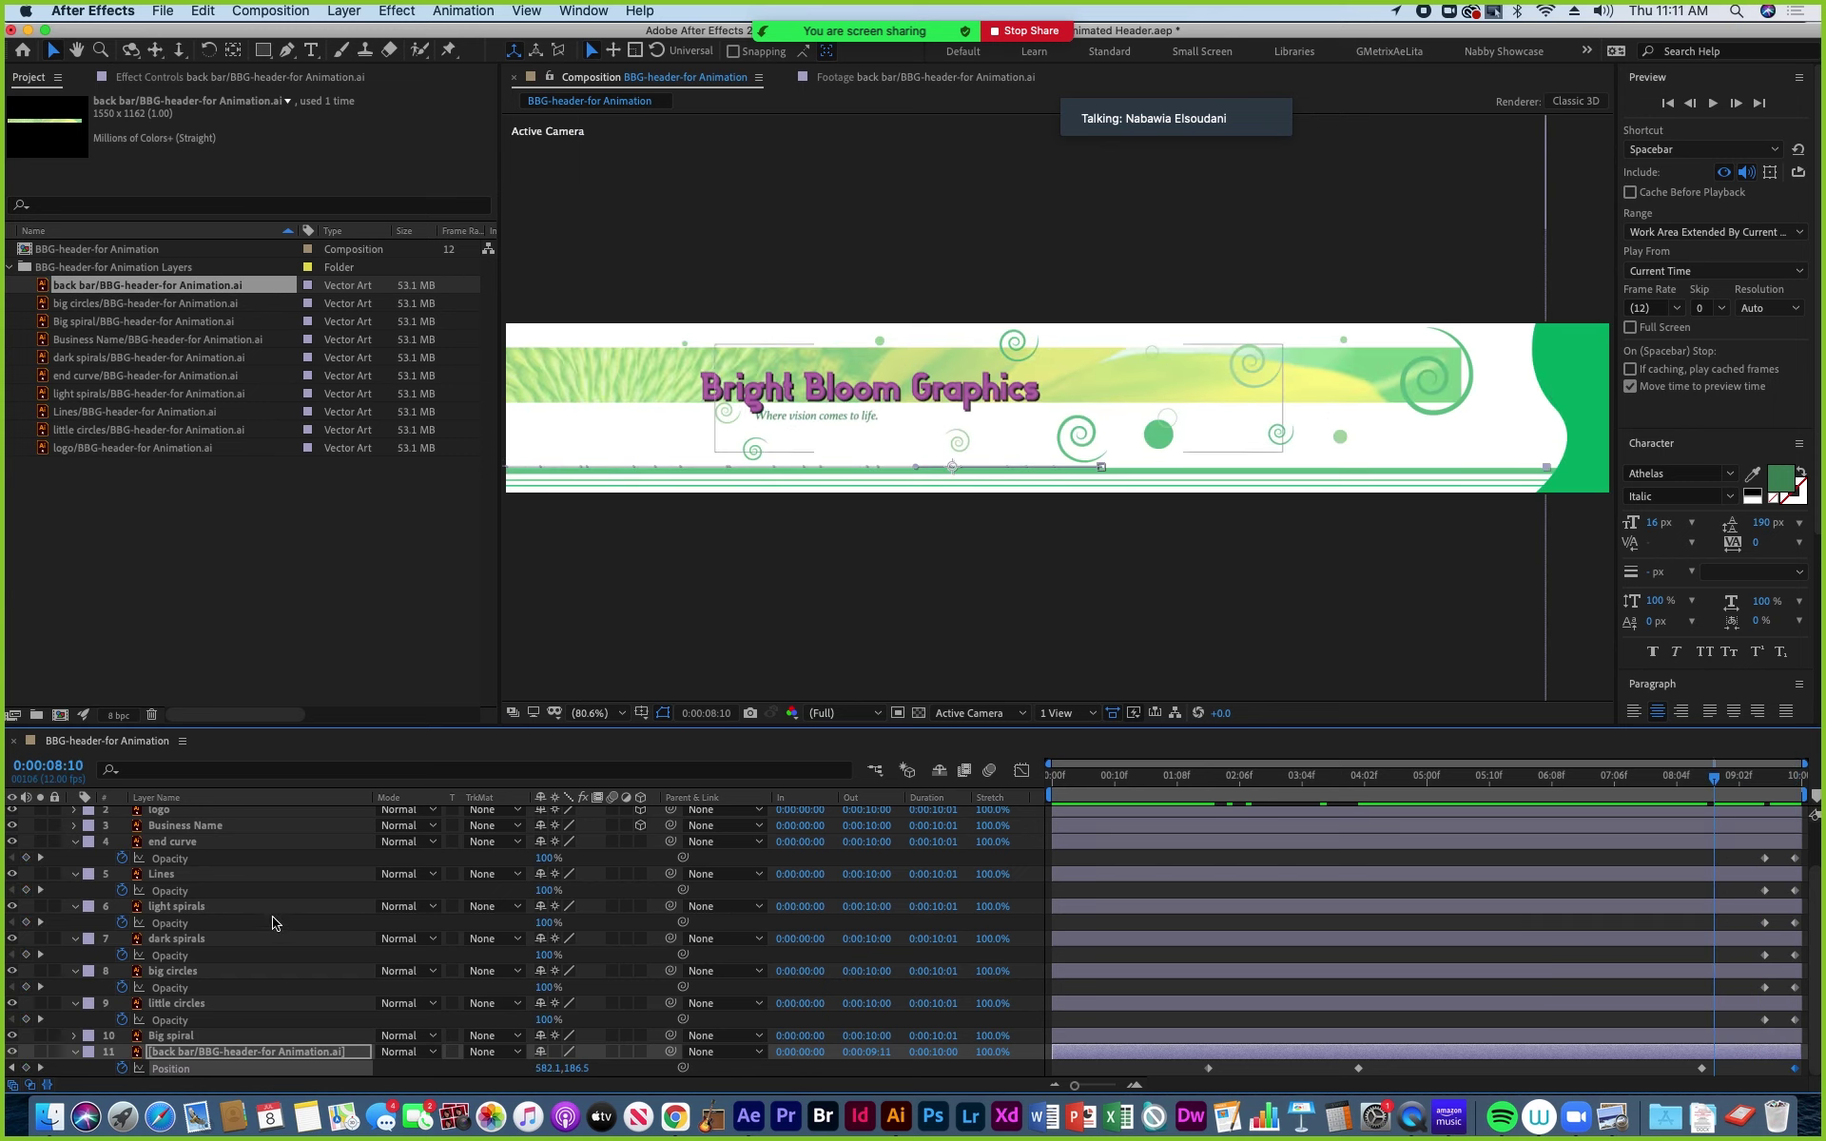
{"action": "left_click", "coordinate": [166, 1039]}
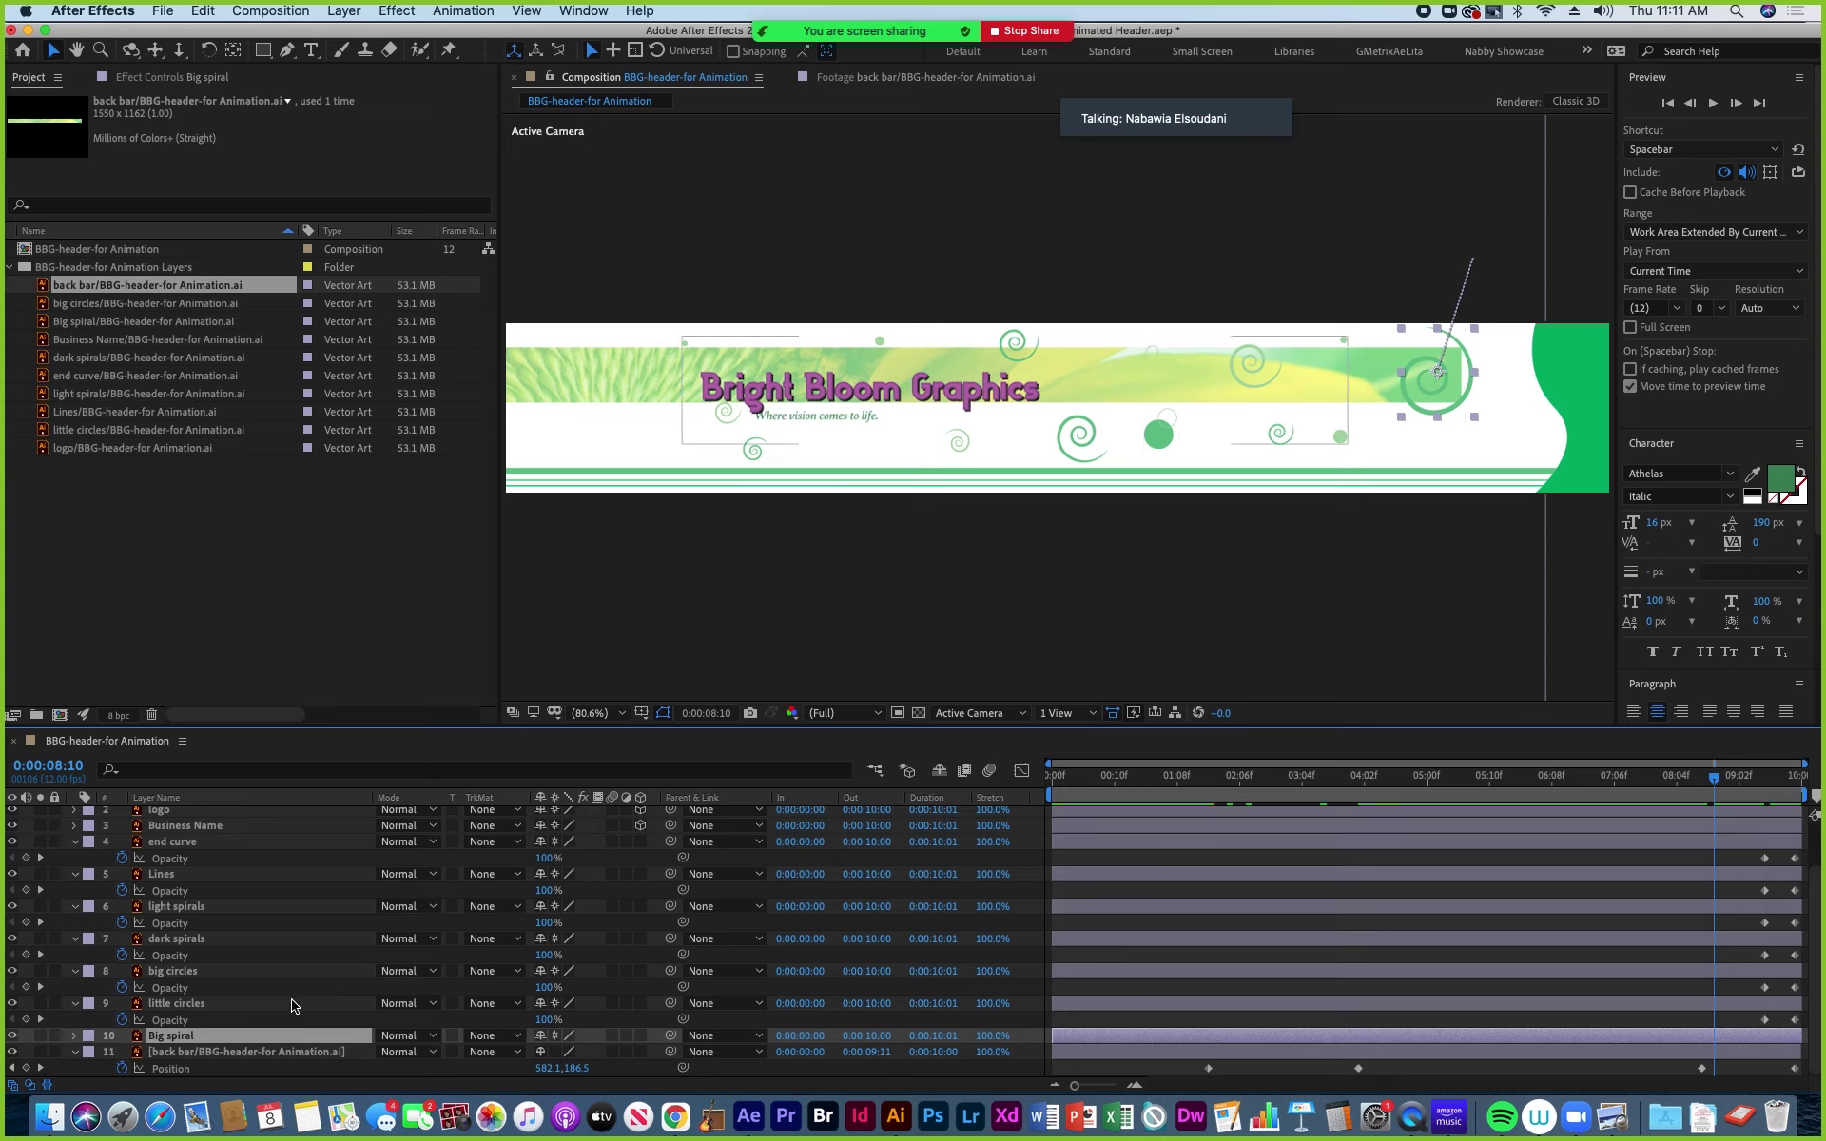
{"action": "key", "text": "u"}
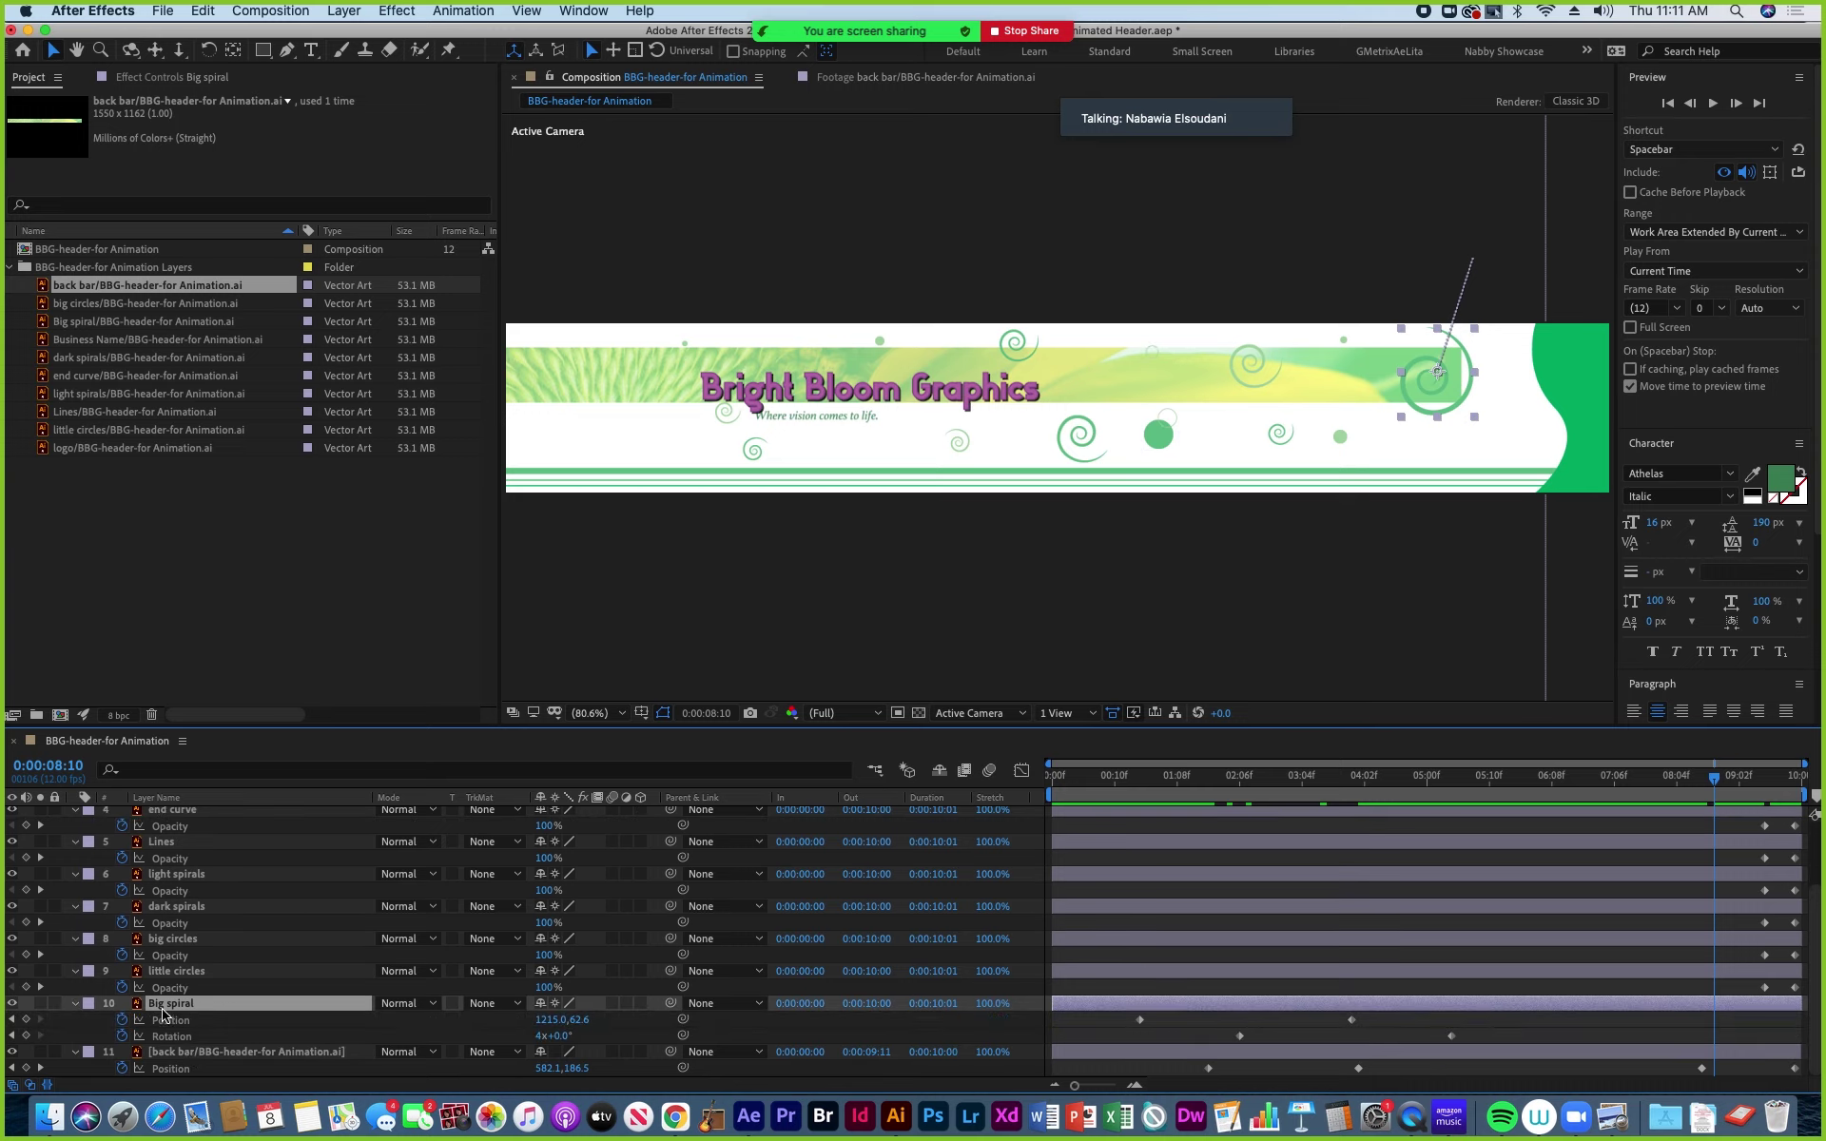
{"action": "left_click_drag", "start_coordinate": [1717, 782], "coordinate": [1578, 801]}
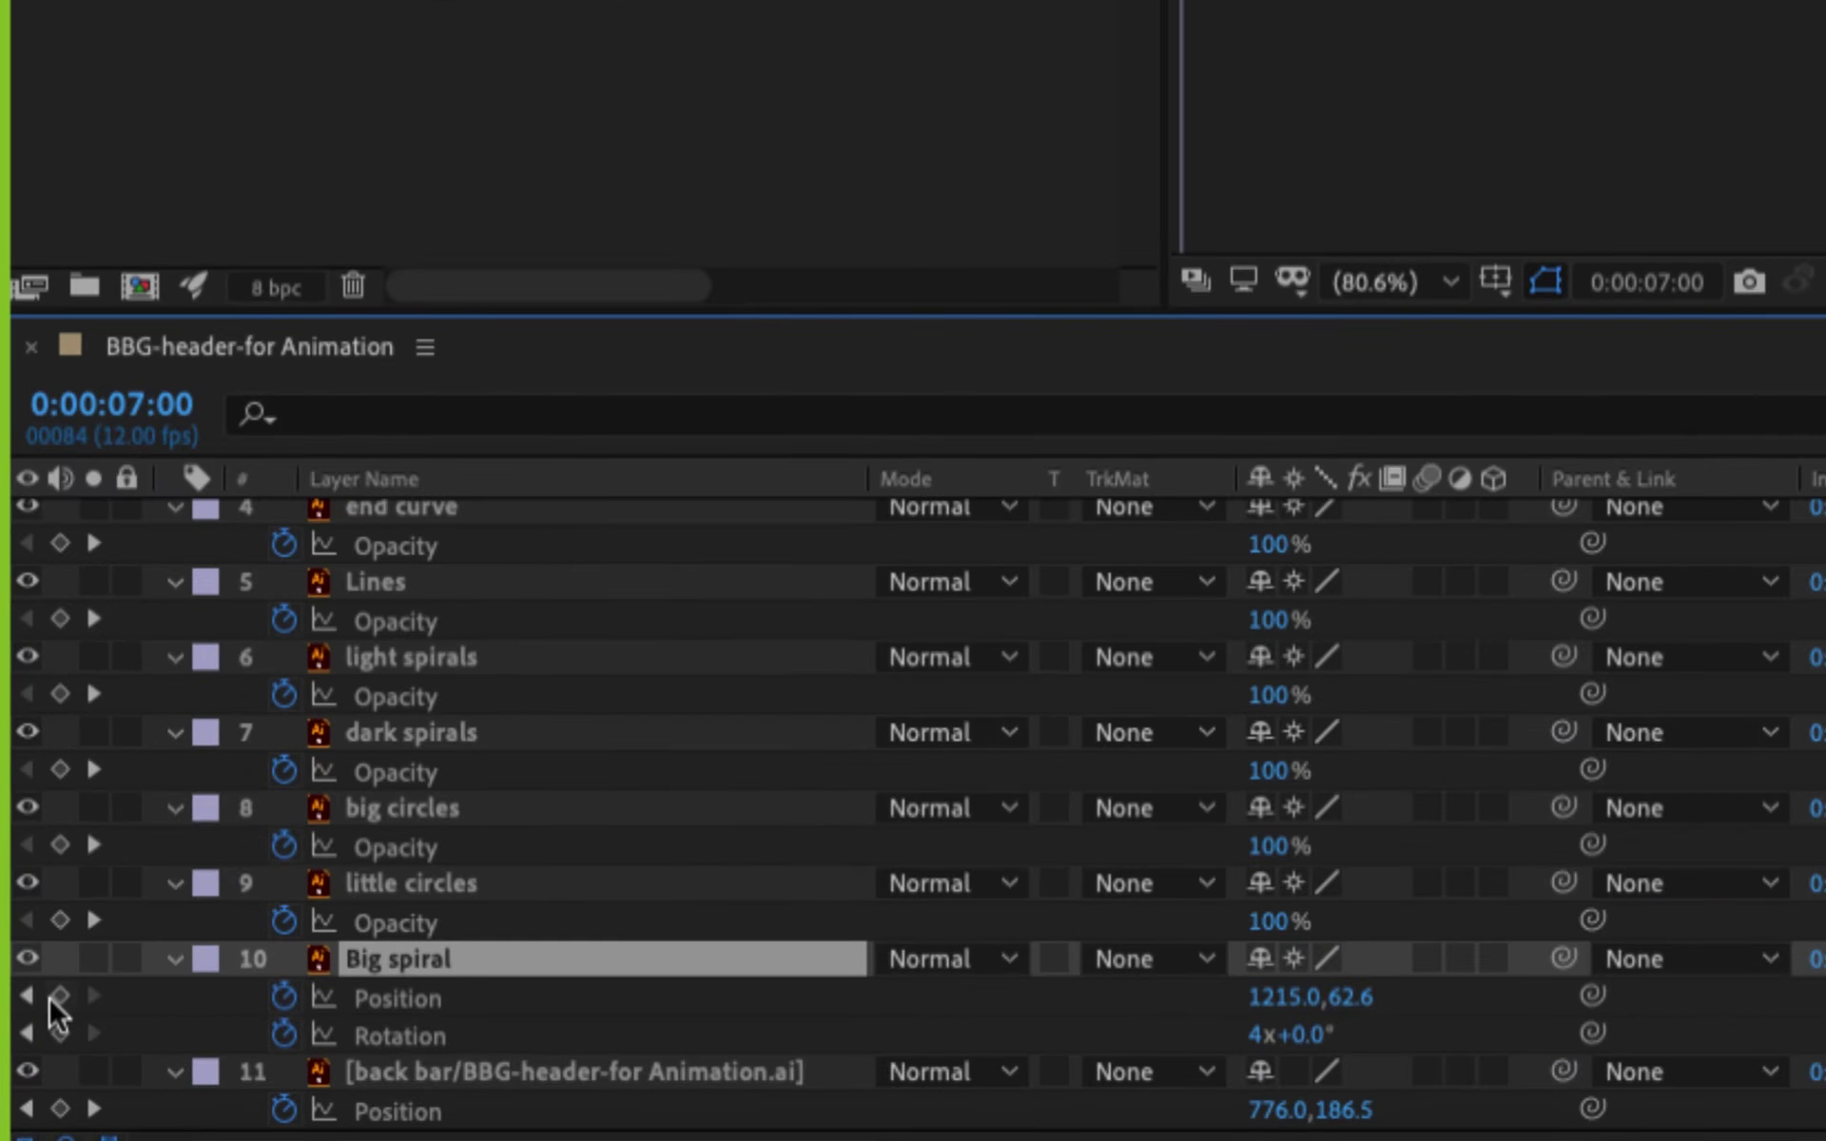
{"action": "left_click", "coordinate": [59, 996]}
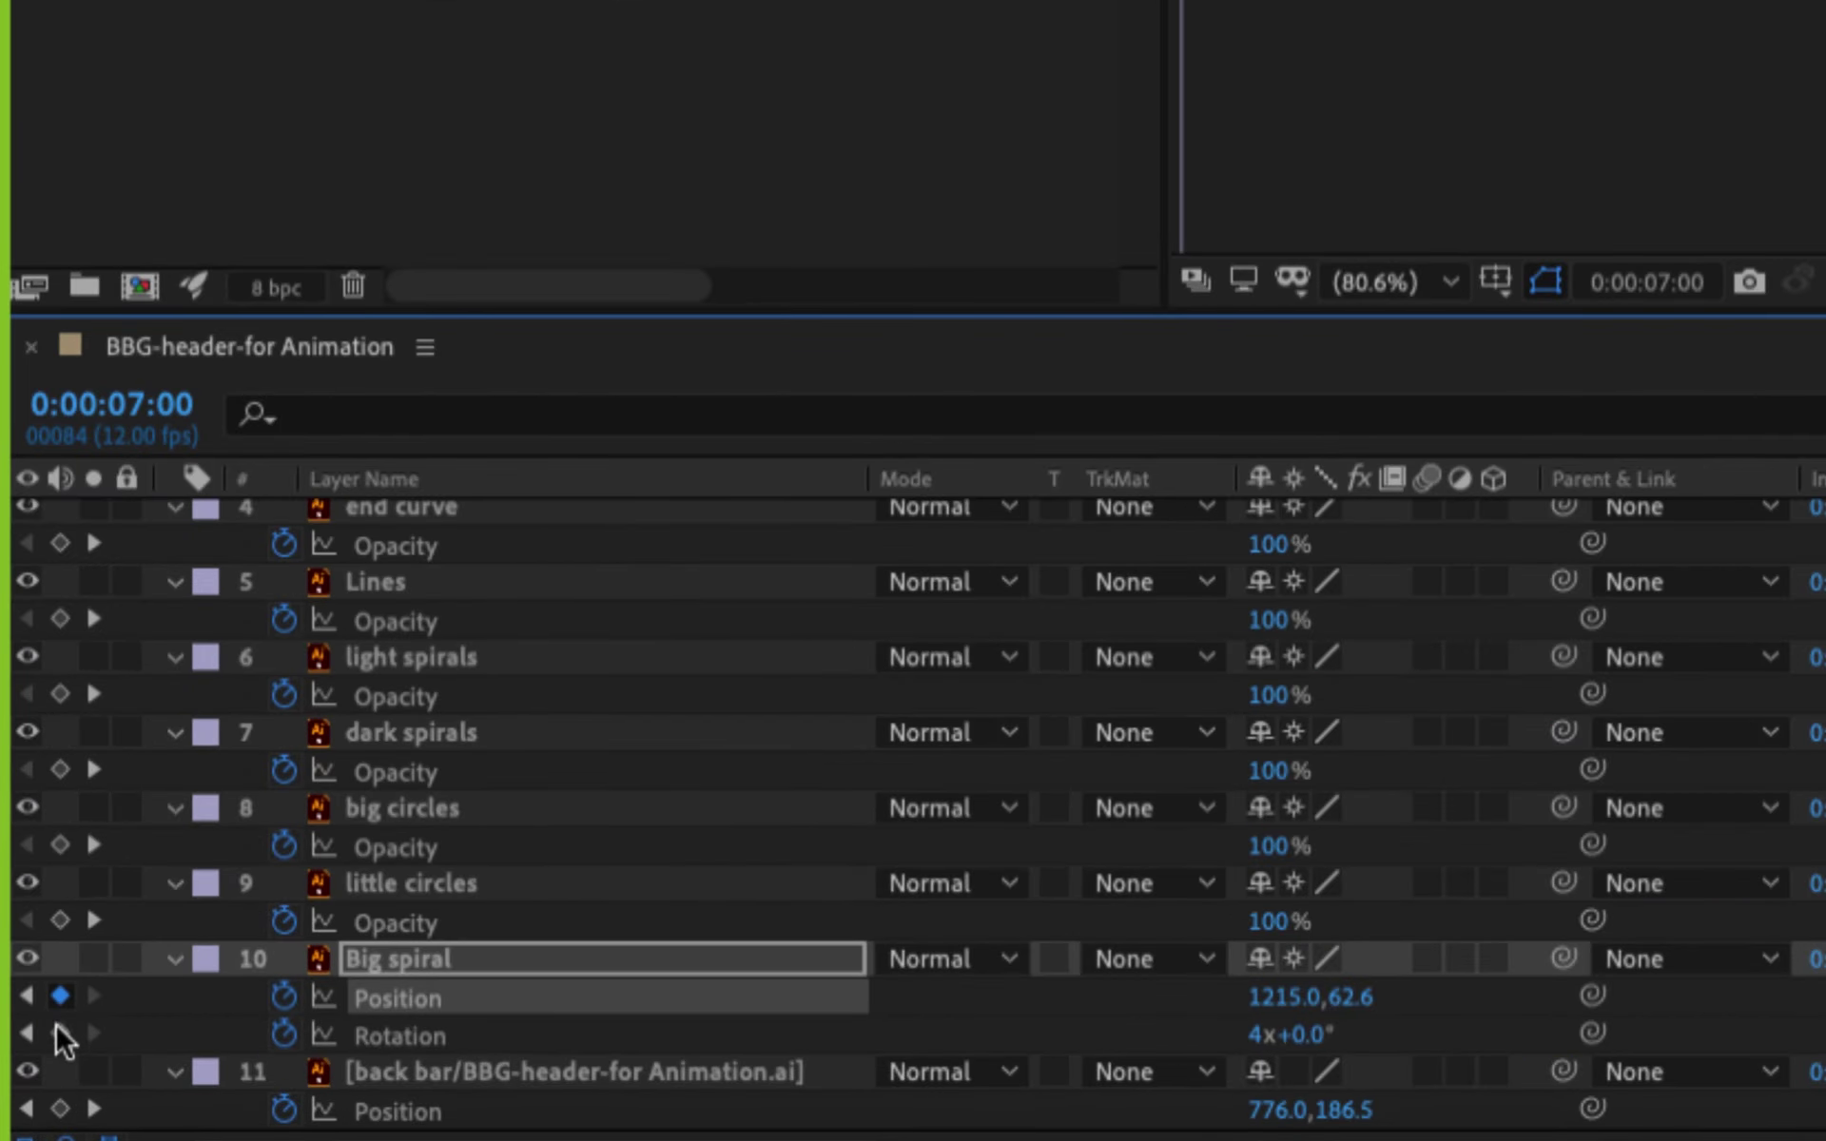
{"action": "left_click", "coordinate": [59, 1033]}
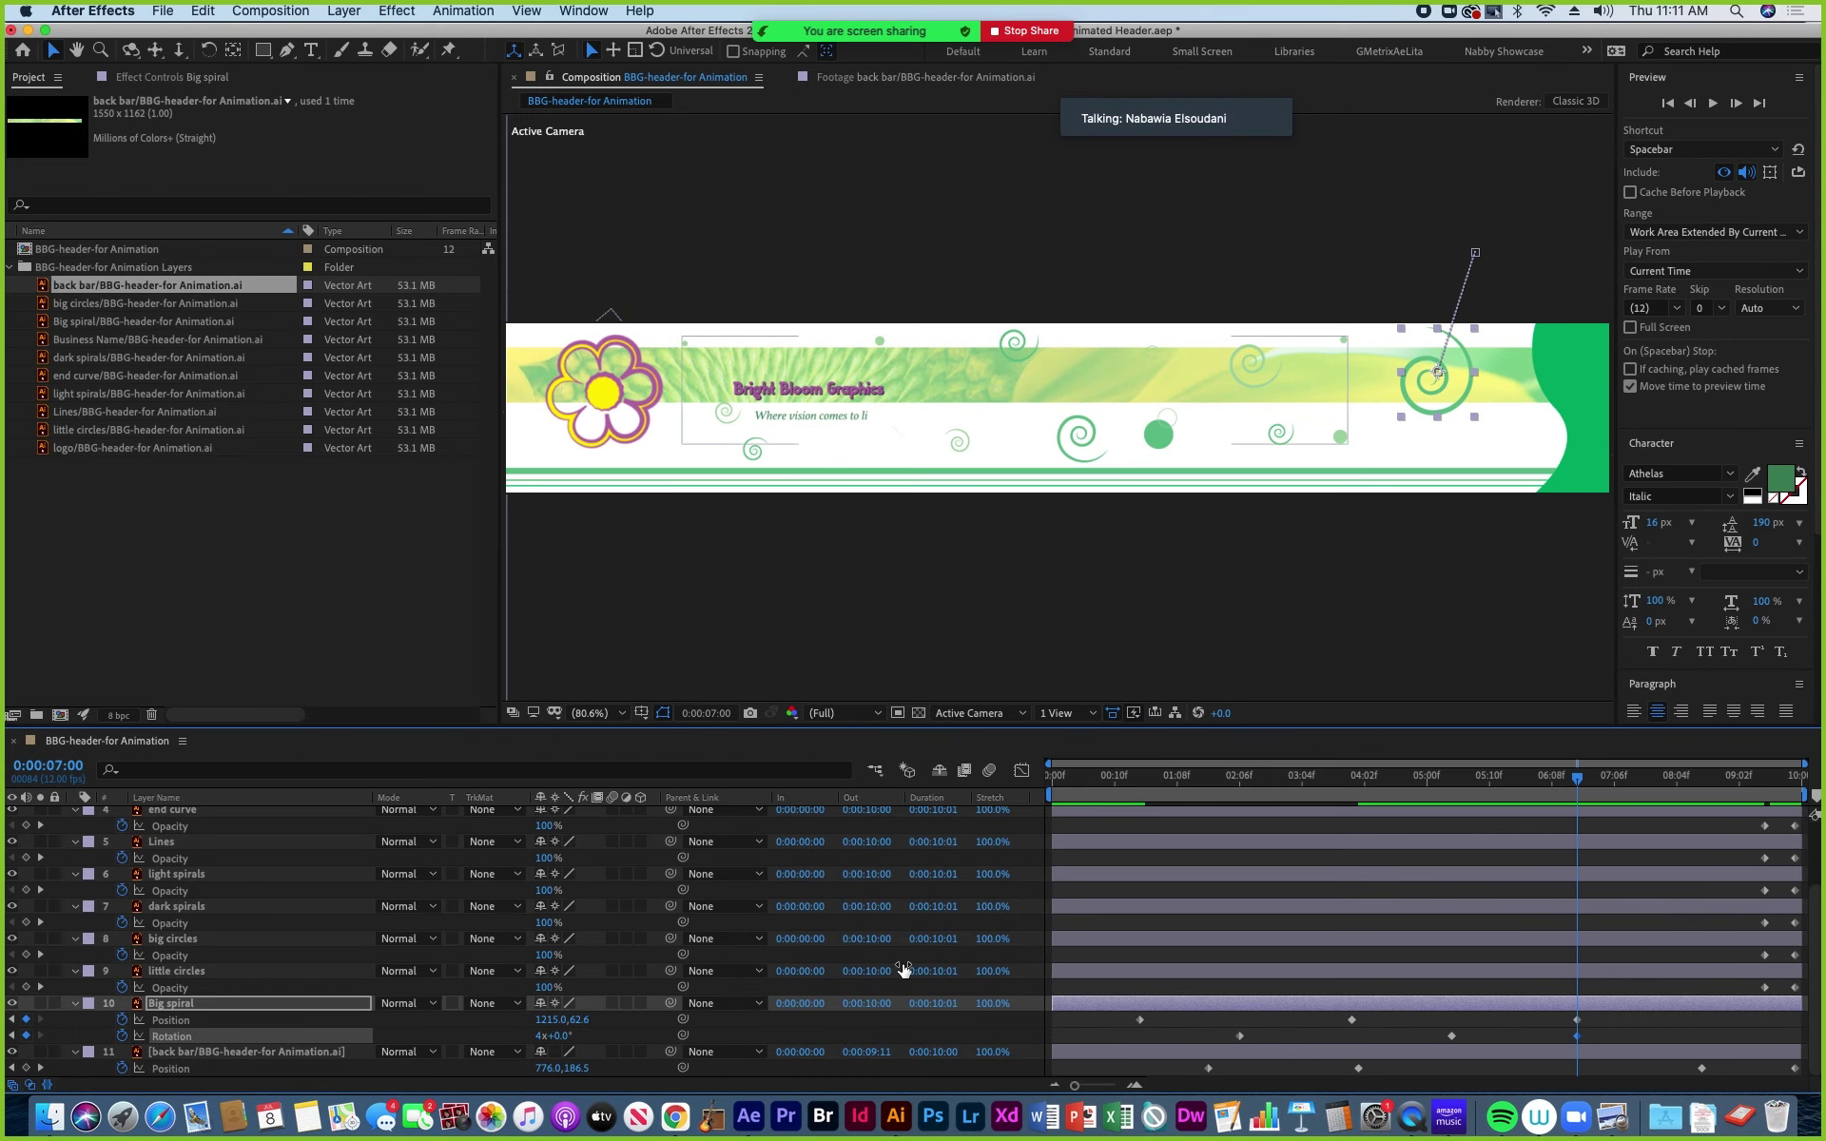
Move the Big spiral above the header to about 1053.6, -70.2 at 0:00:09:08 and bend its exit motion path into a curve.
{"action": "key", "text": "space"}
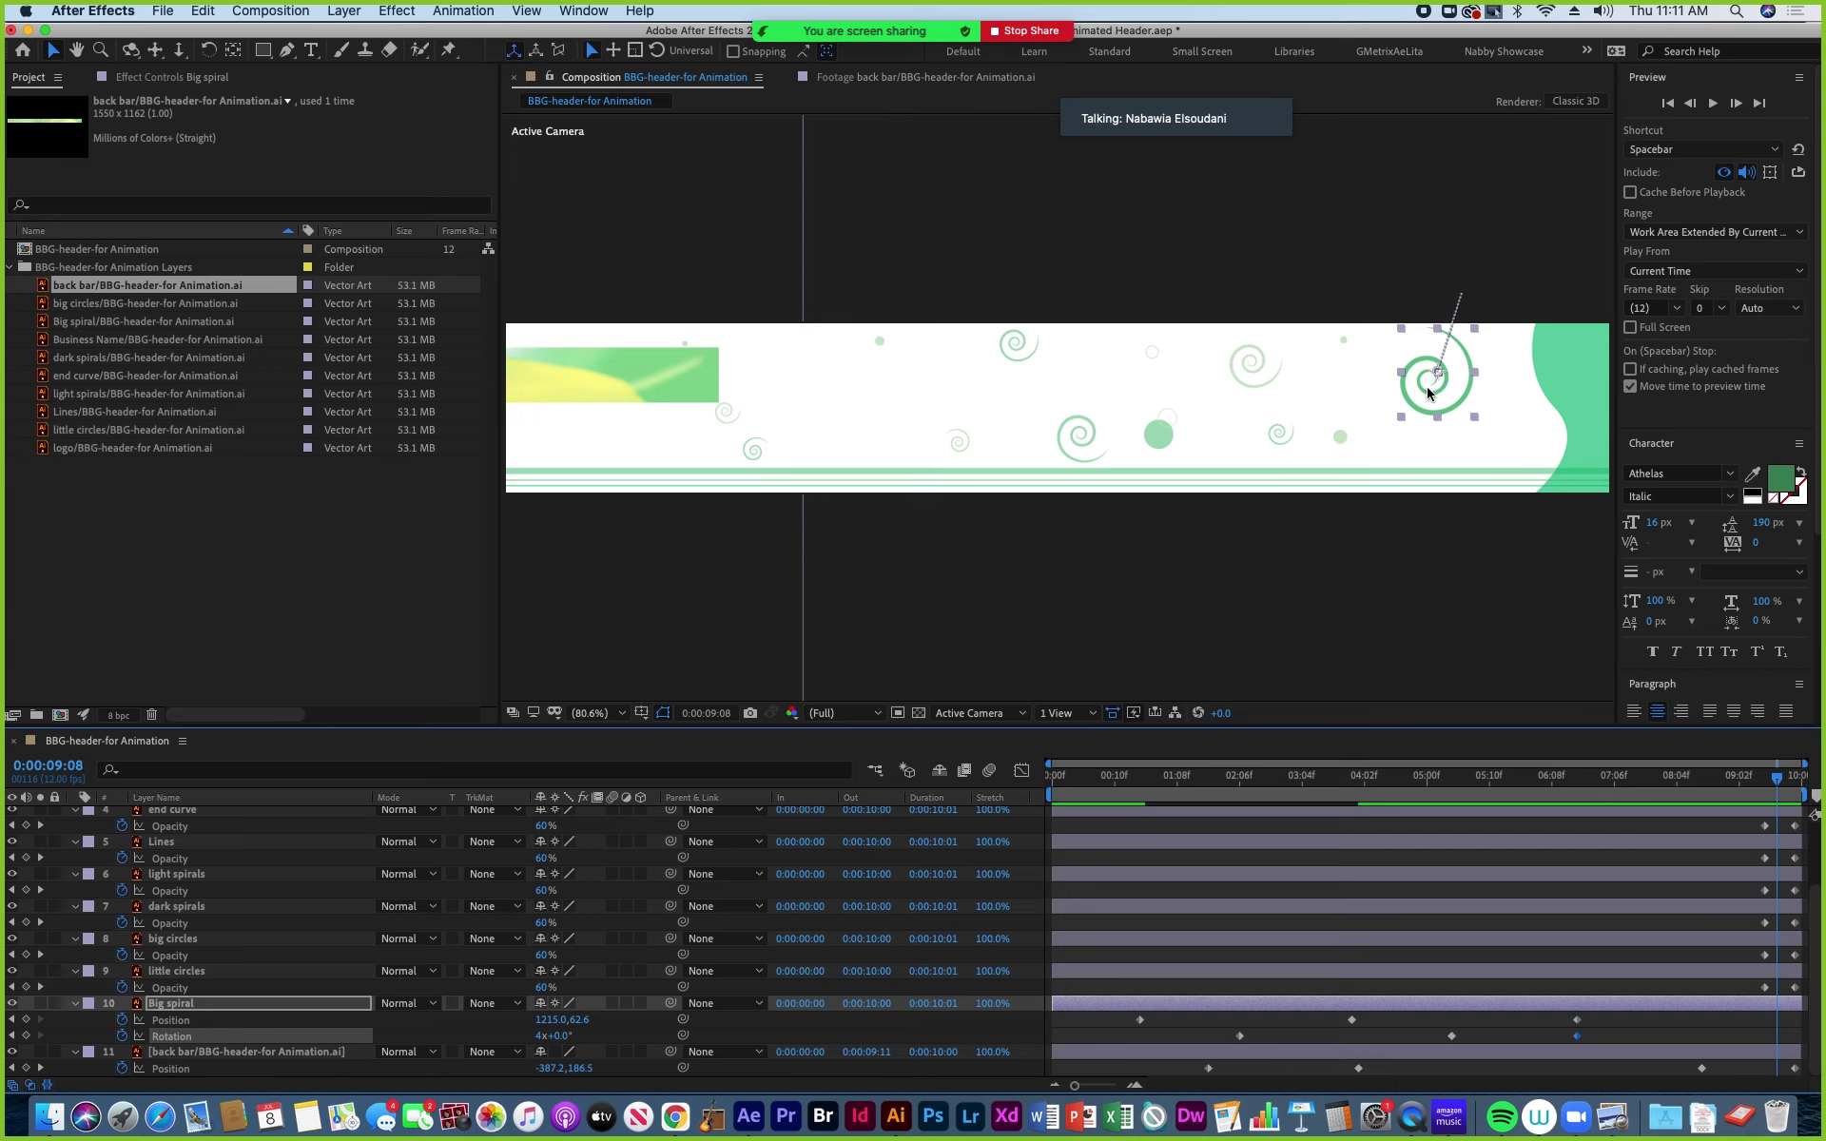
{"action": "left_click_drag", "start_coordinate": [1424, 390], "coordinate": [1300, 288]}
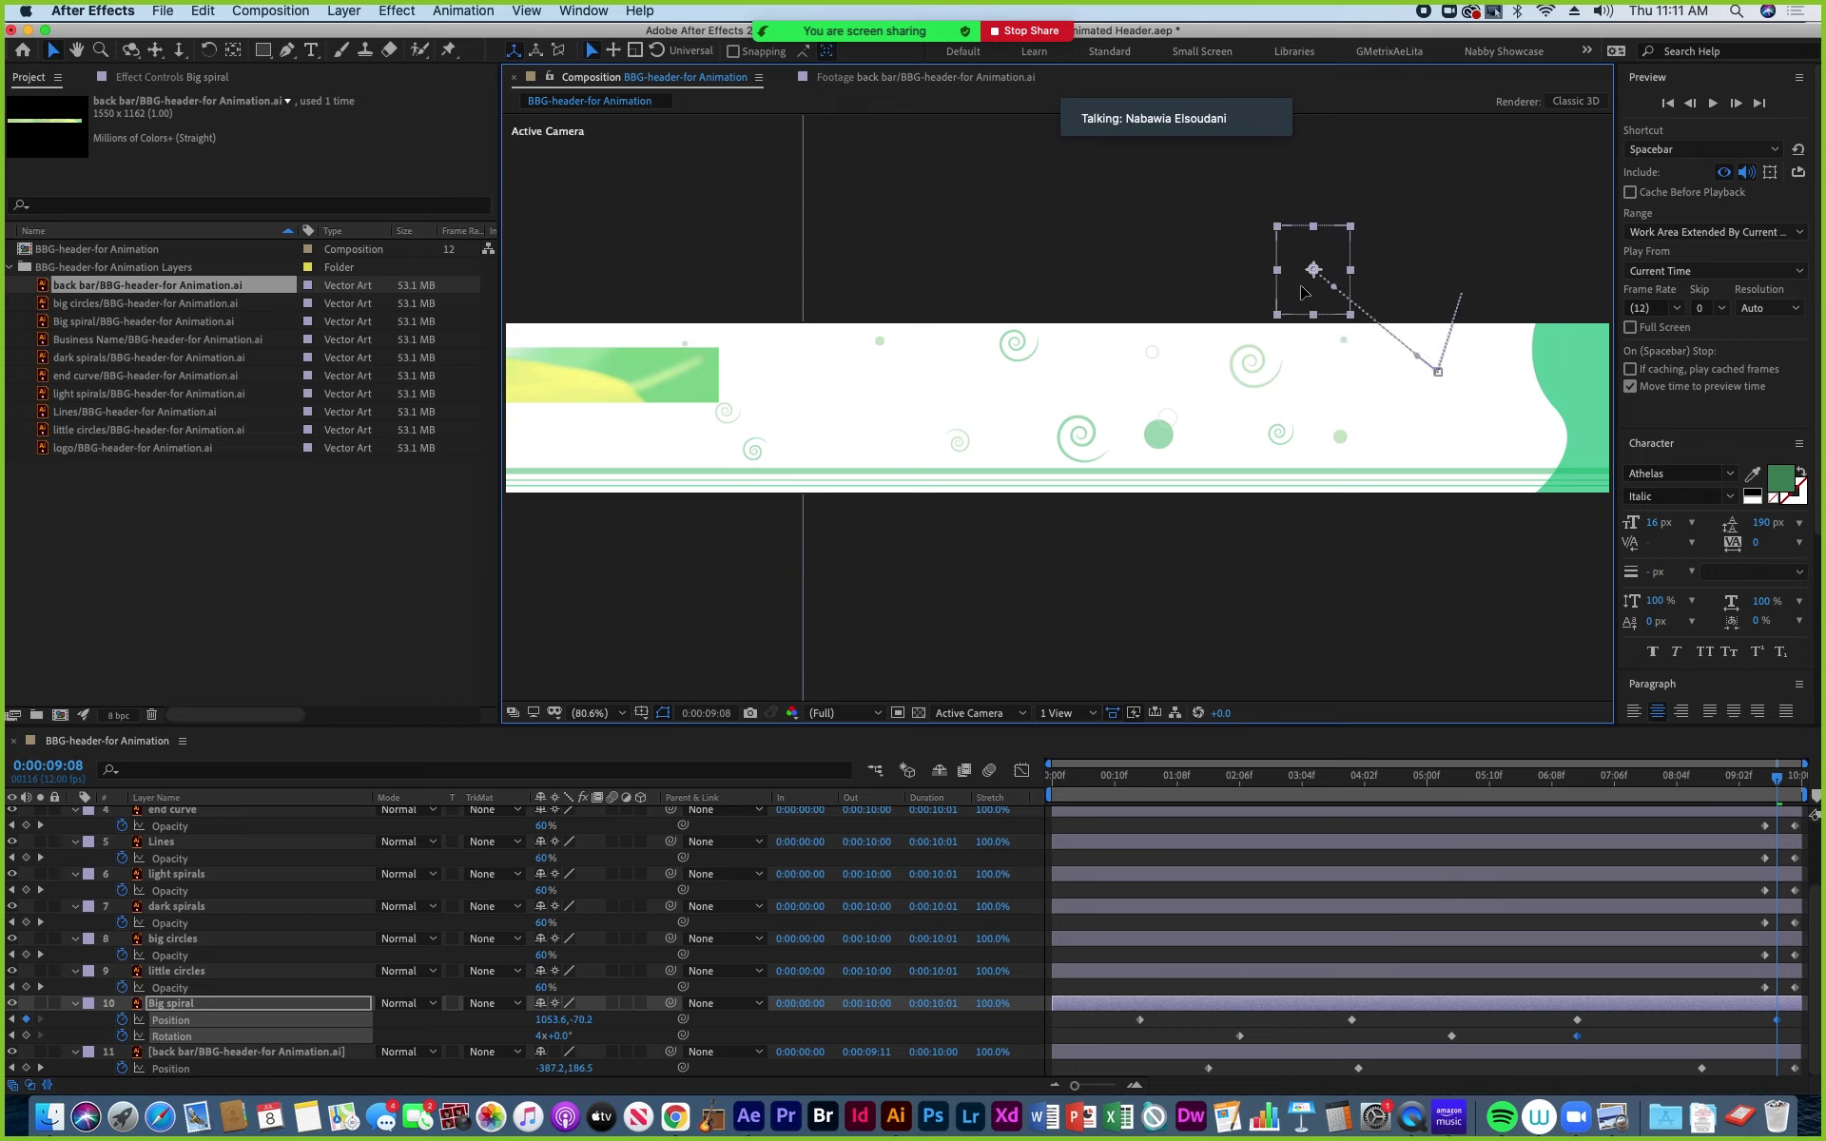
{"action": "left_click_drag", "start_coordinate": [1334, 287], "coordinate": [1309, 369]}
{"action": "left_click_drag", "start_coordinate": [1417, 355], "coordinate": [1394, 398]}
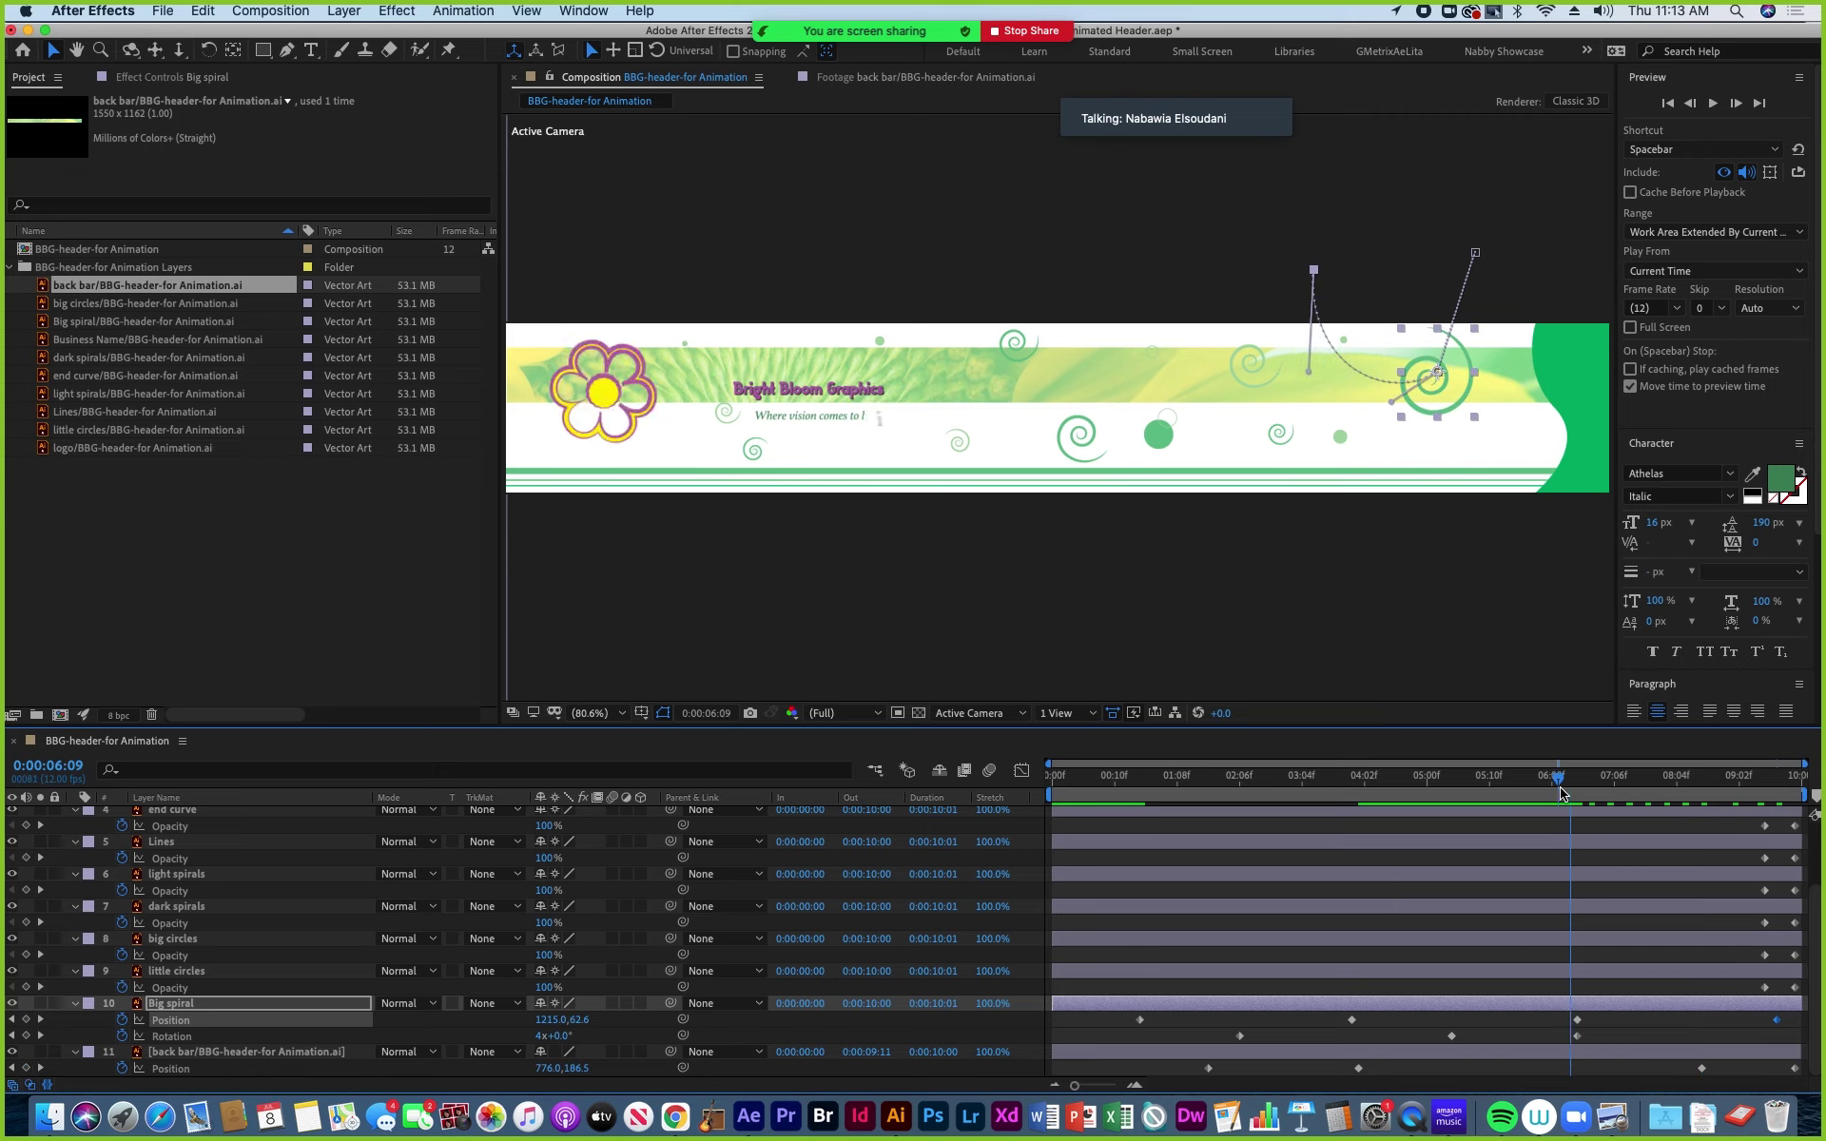
Set the Big spiral's Rotation to 8 full revolutions at 0:00:09:08 and scrub through its exit.
{"action": "left_click_drag", "start_coordinate": [1574, 797], "coordinate": [1781, 811]}
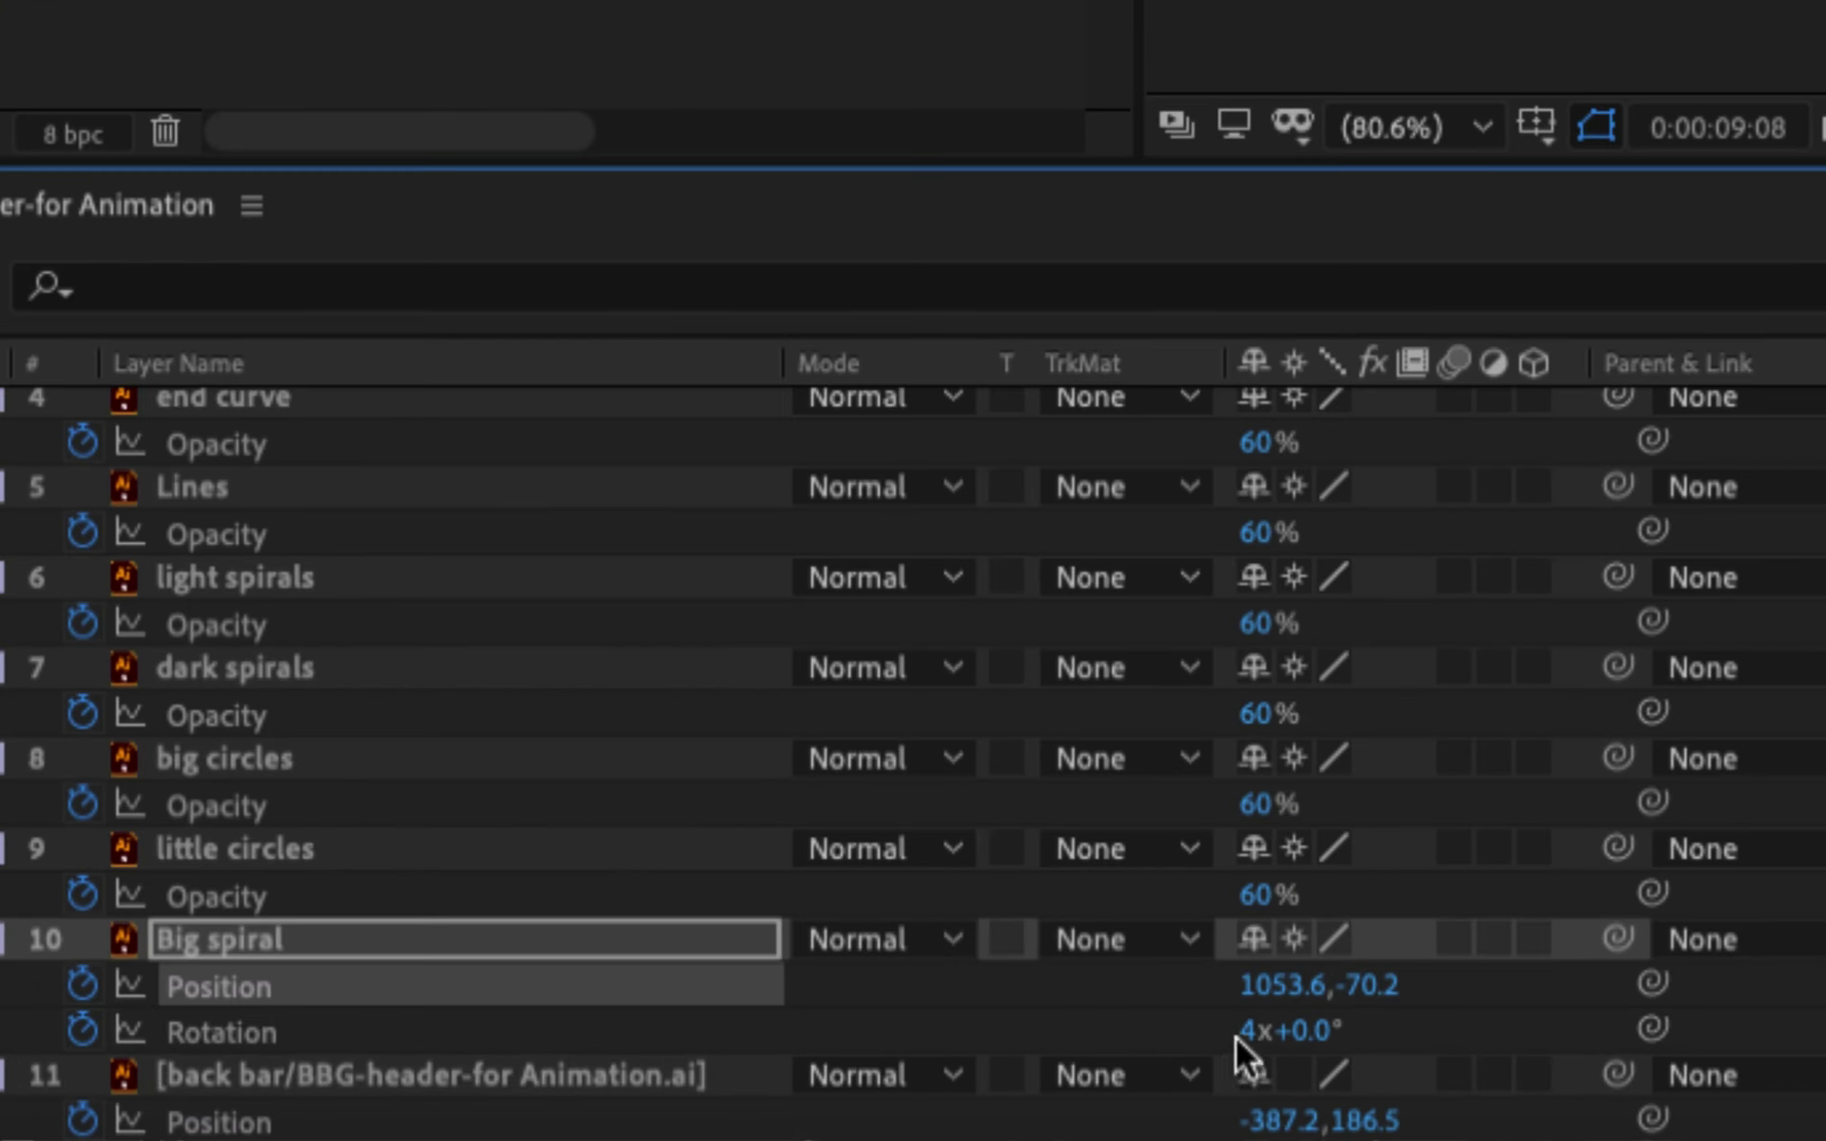
{"action": "left_click", "coordinate": [1243, 1035]}
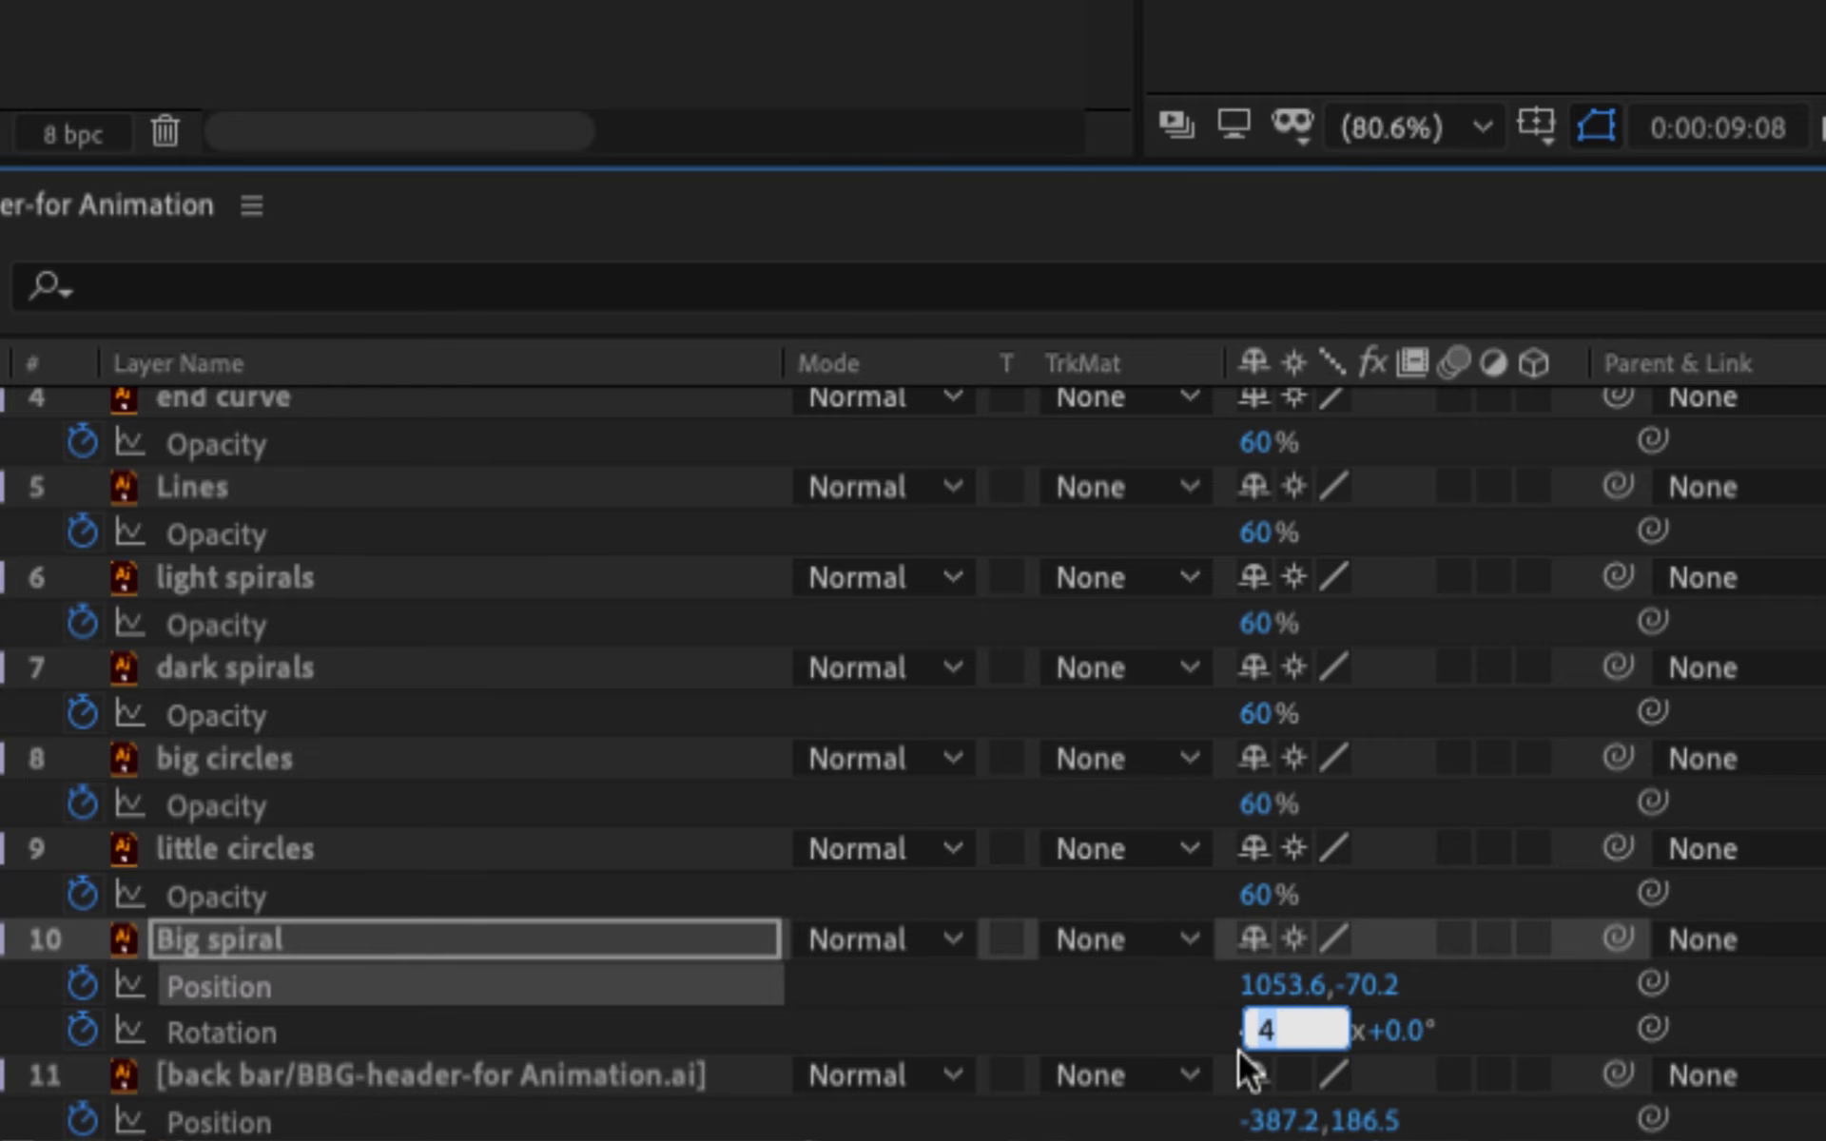
{"action": "type", "text": "8"}
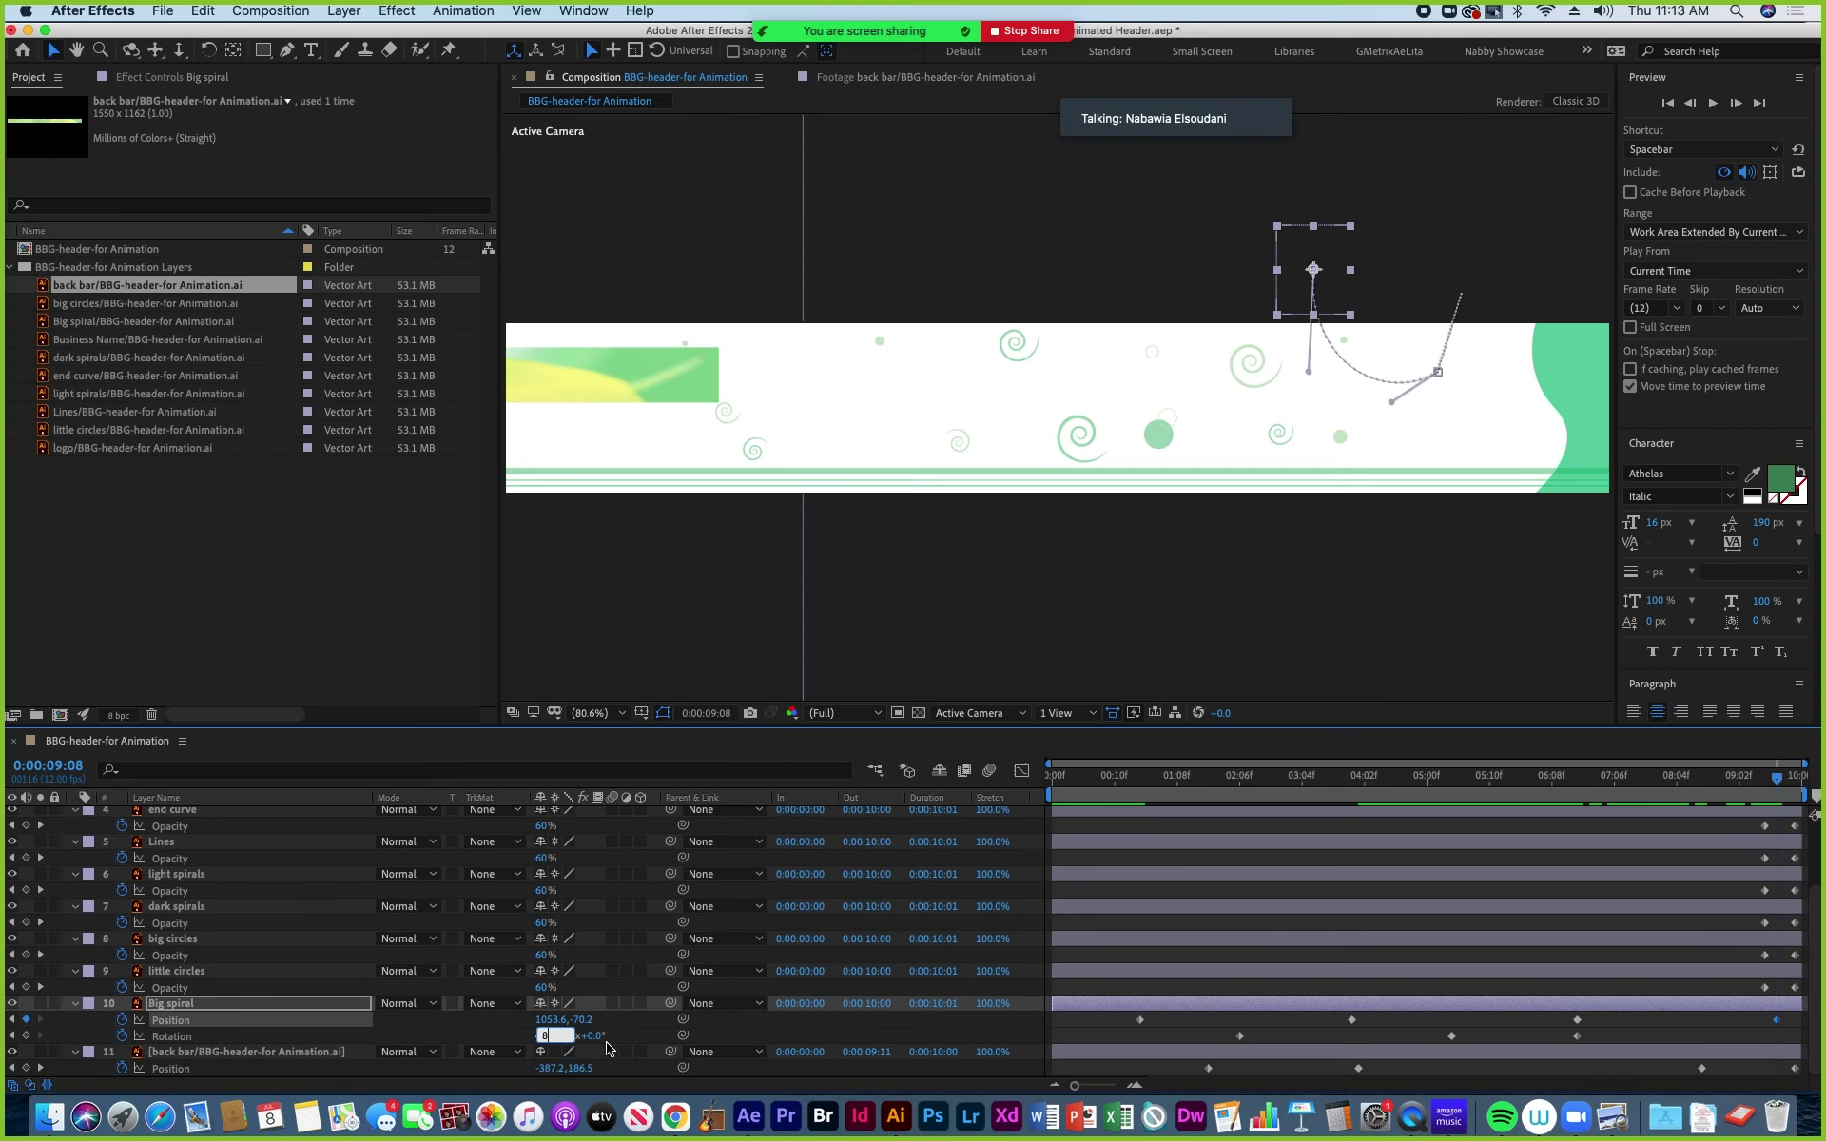
{"action": "key", "text": "Return"}
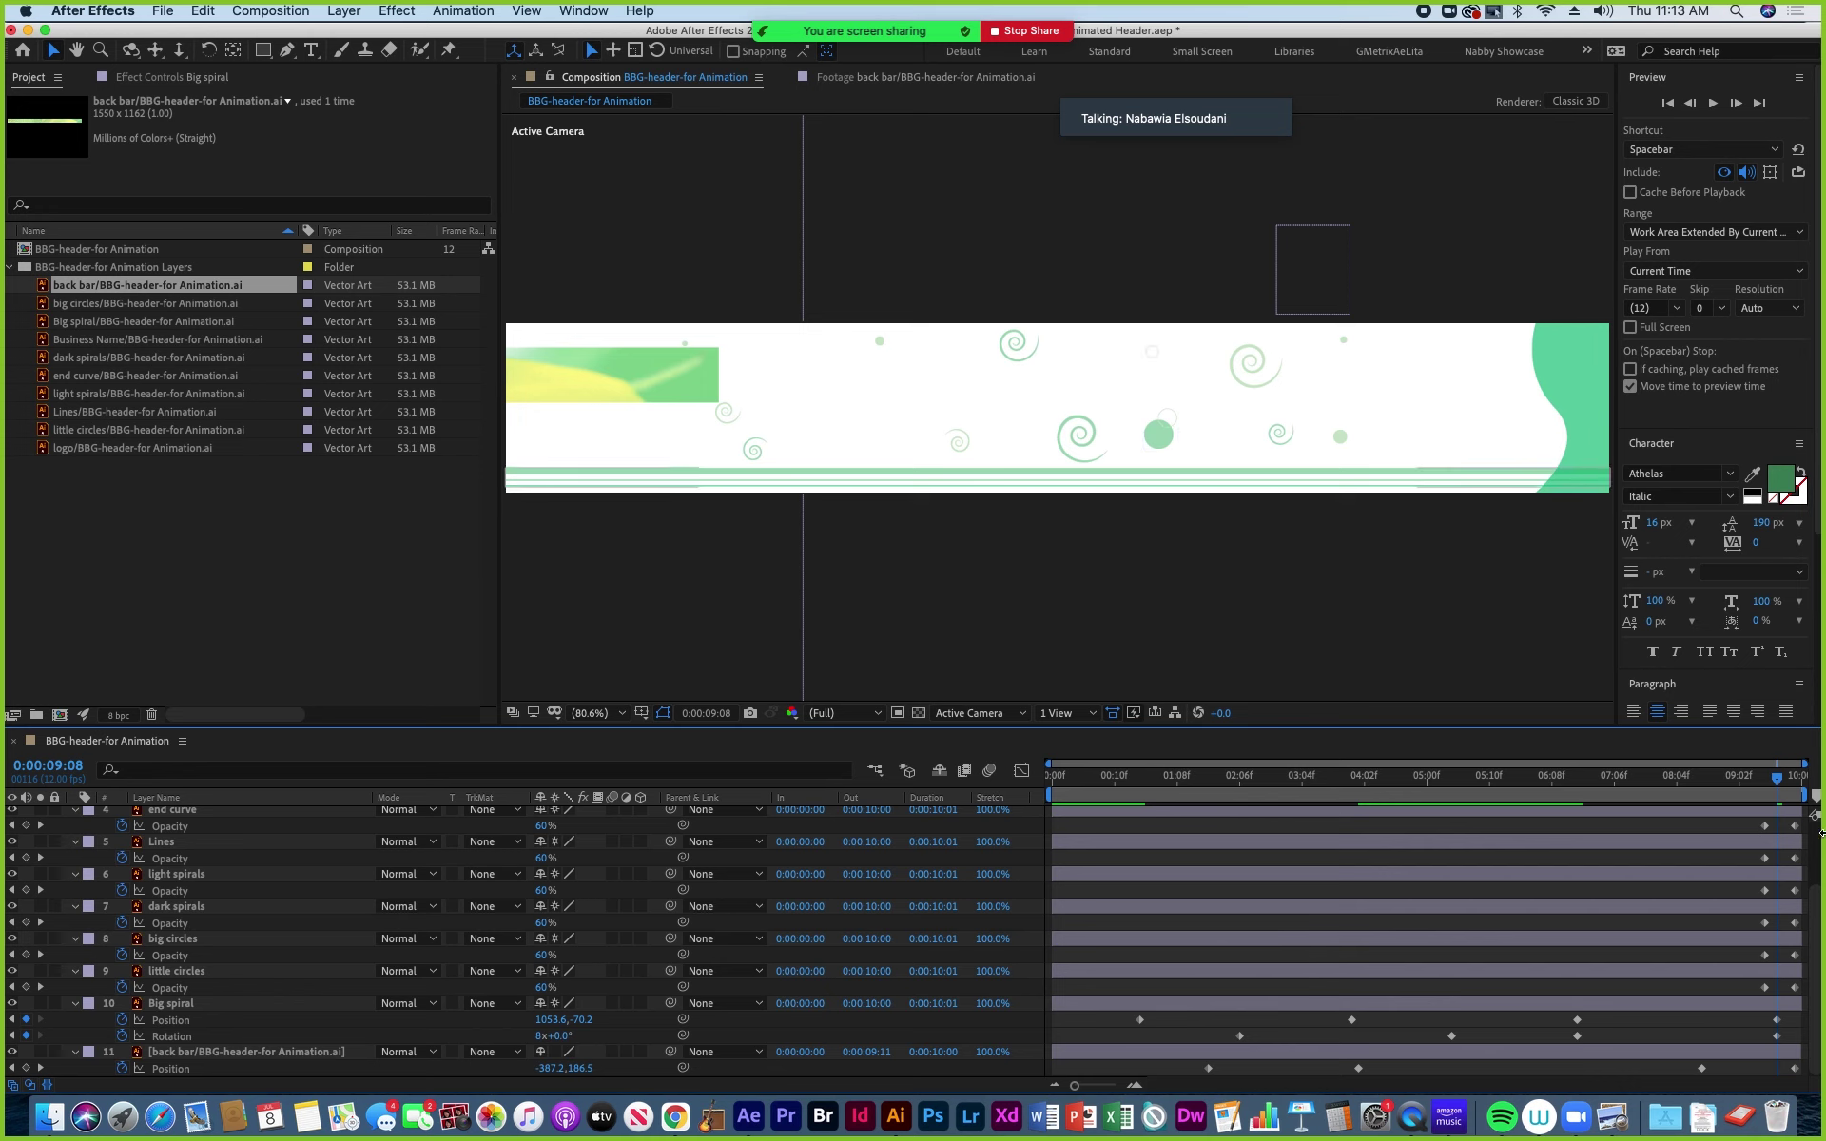
{"action": "left_click_drag", "start_coordinate": [1780, 779], "coordinate": [1792, 836]}
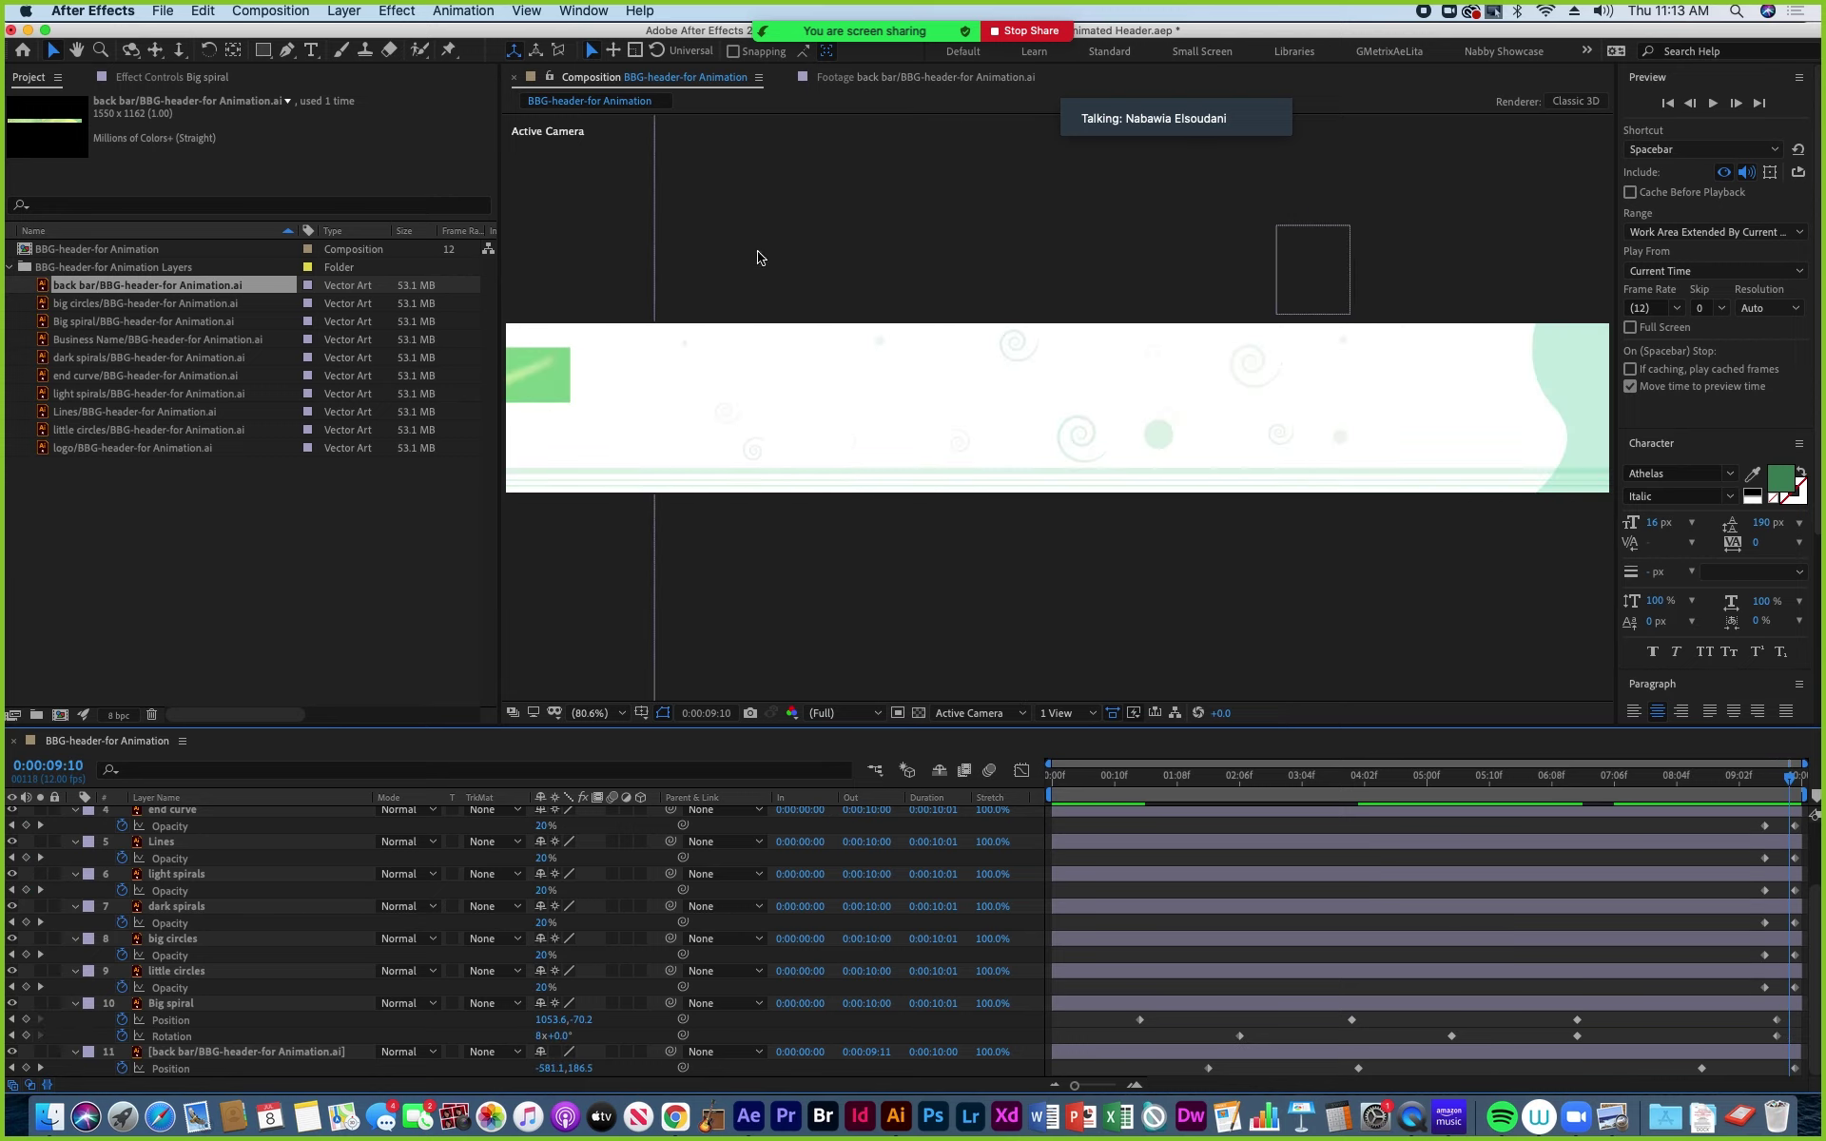
{"action": "left_click_drag", "start_coordinate": [1798, 786], "coordinate": [1604, 806]}
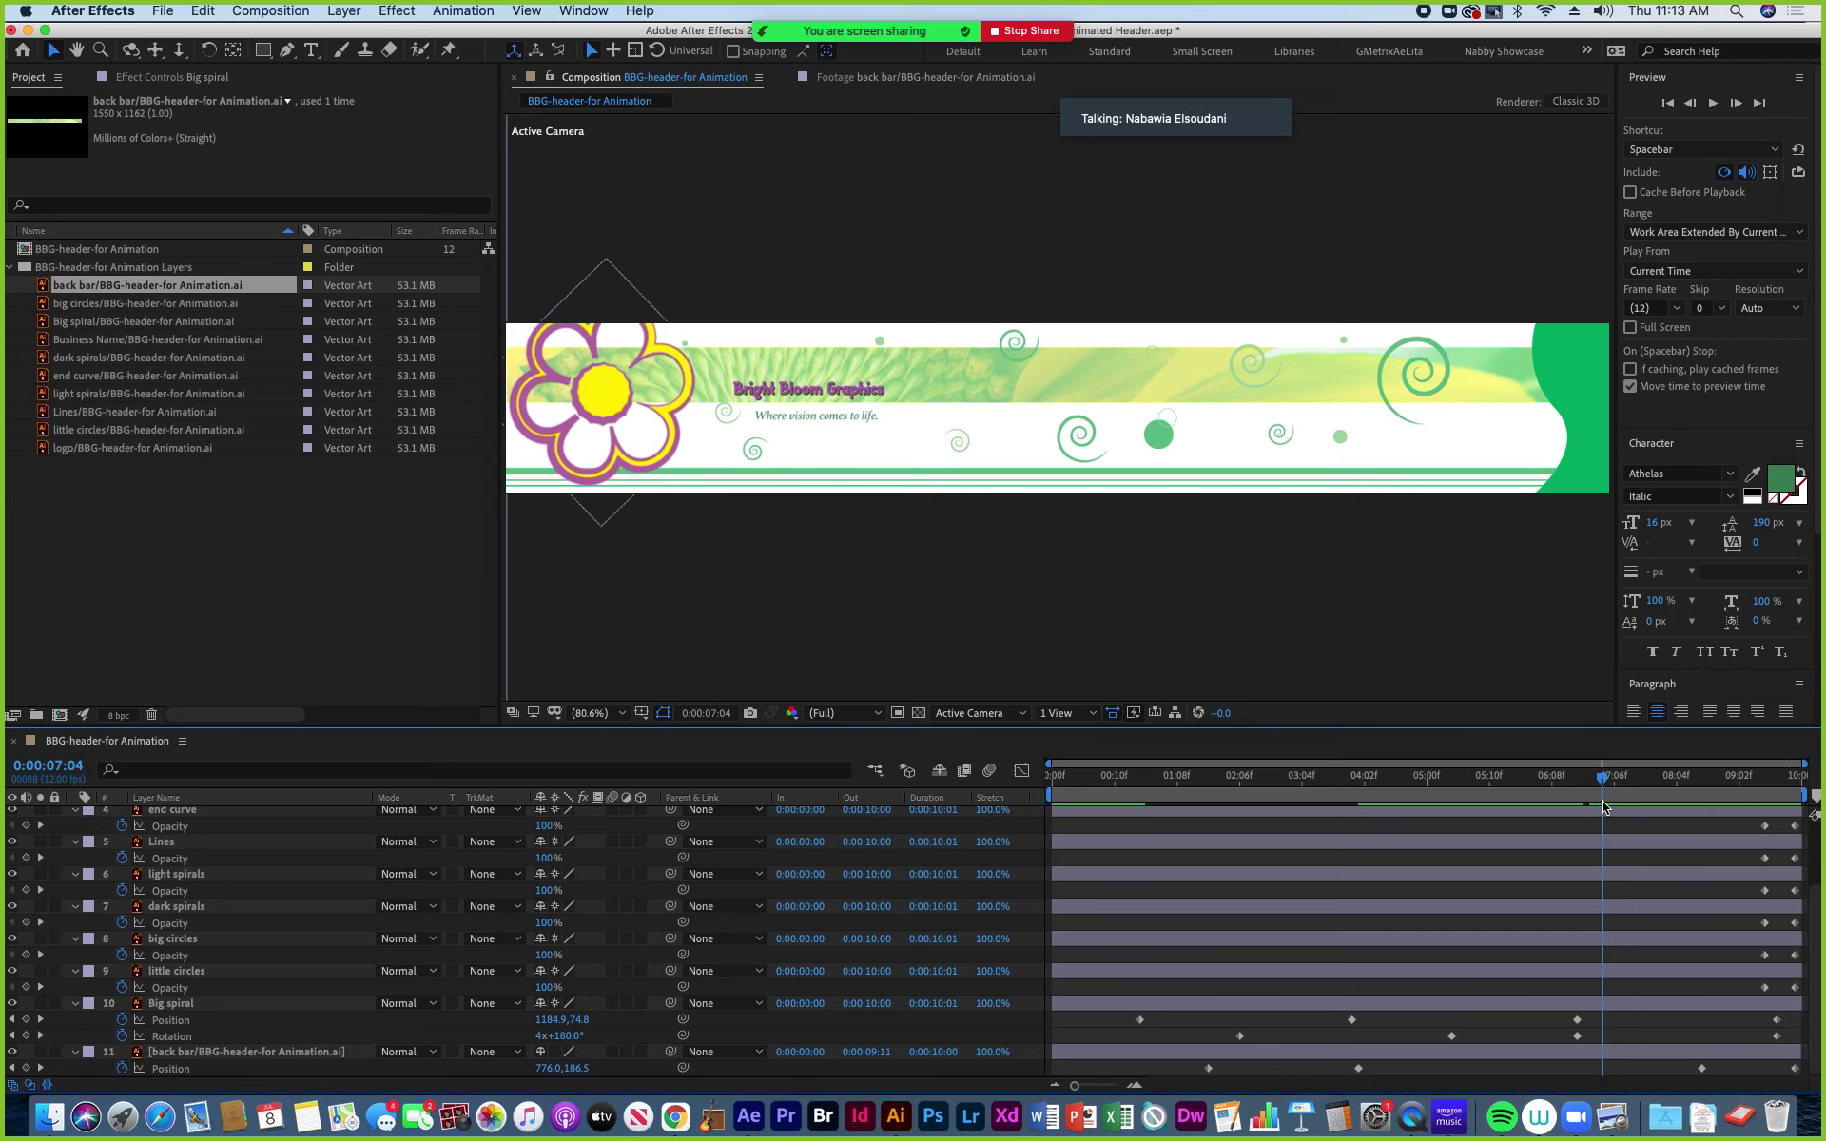
Go to 0:00:08:03 and toggle the little circles layer off and on to identify its shapes in the header.
{"action": "left_click", "coordinate": [179, 976]}
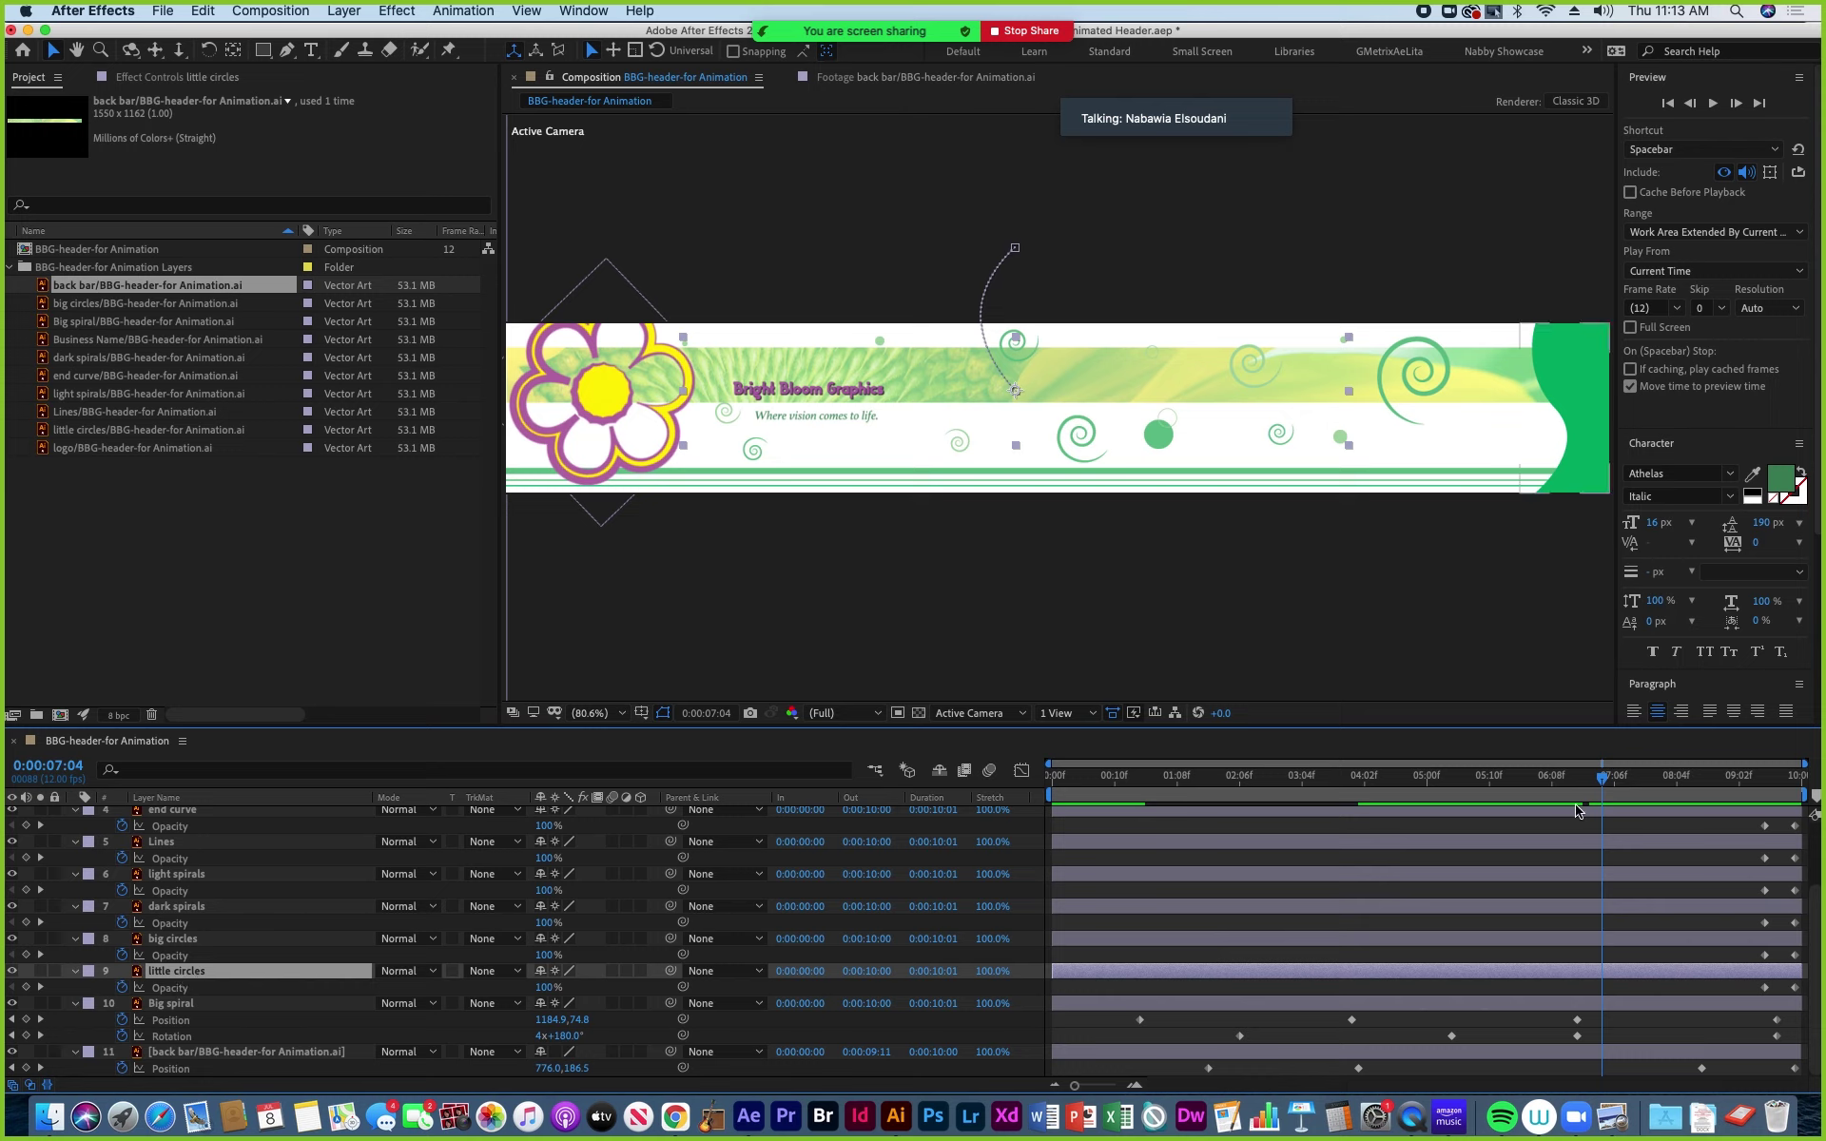
{"action": "left_click", "coordinate": [1647, 790]}
{"action": "left_click_drag", "start_coordinate": [1650, 794], "coordinate": [1669, 866]}
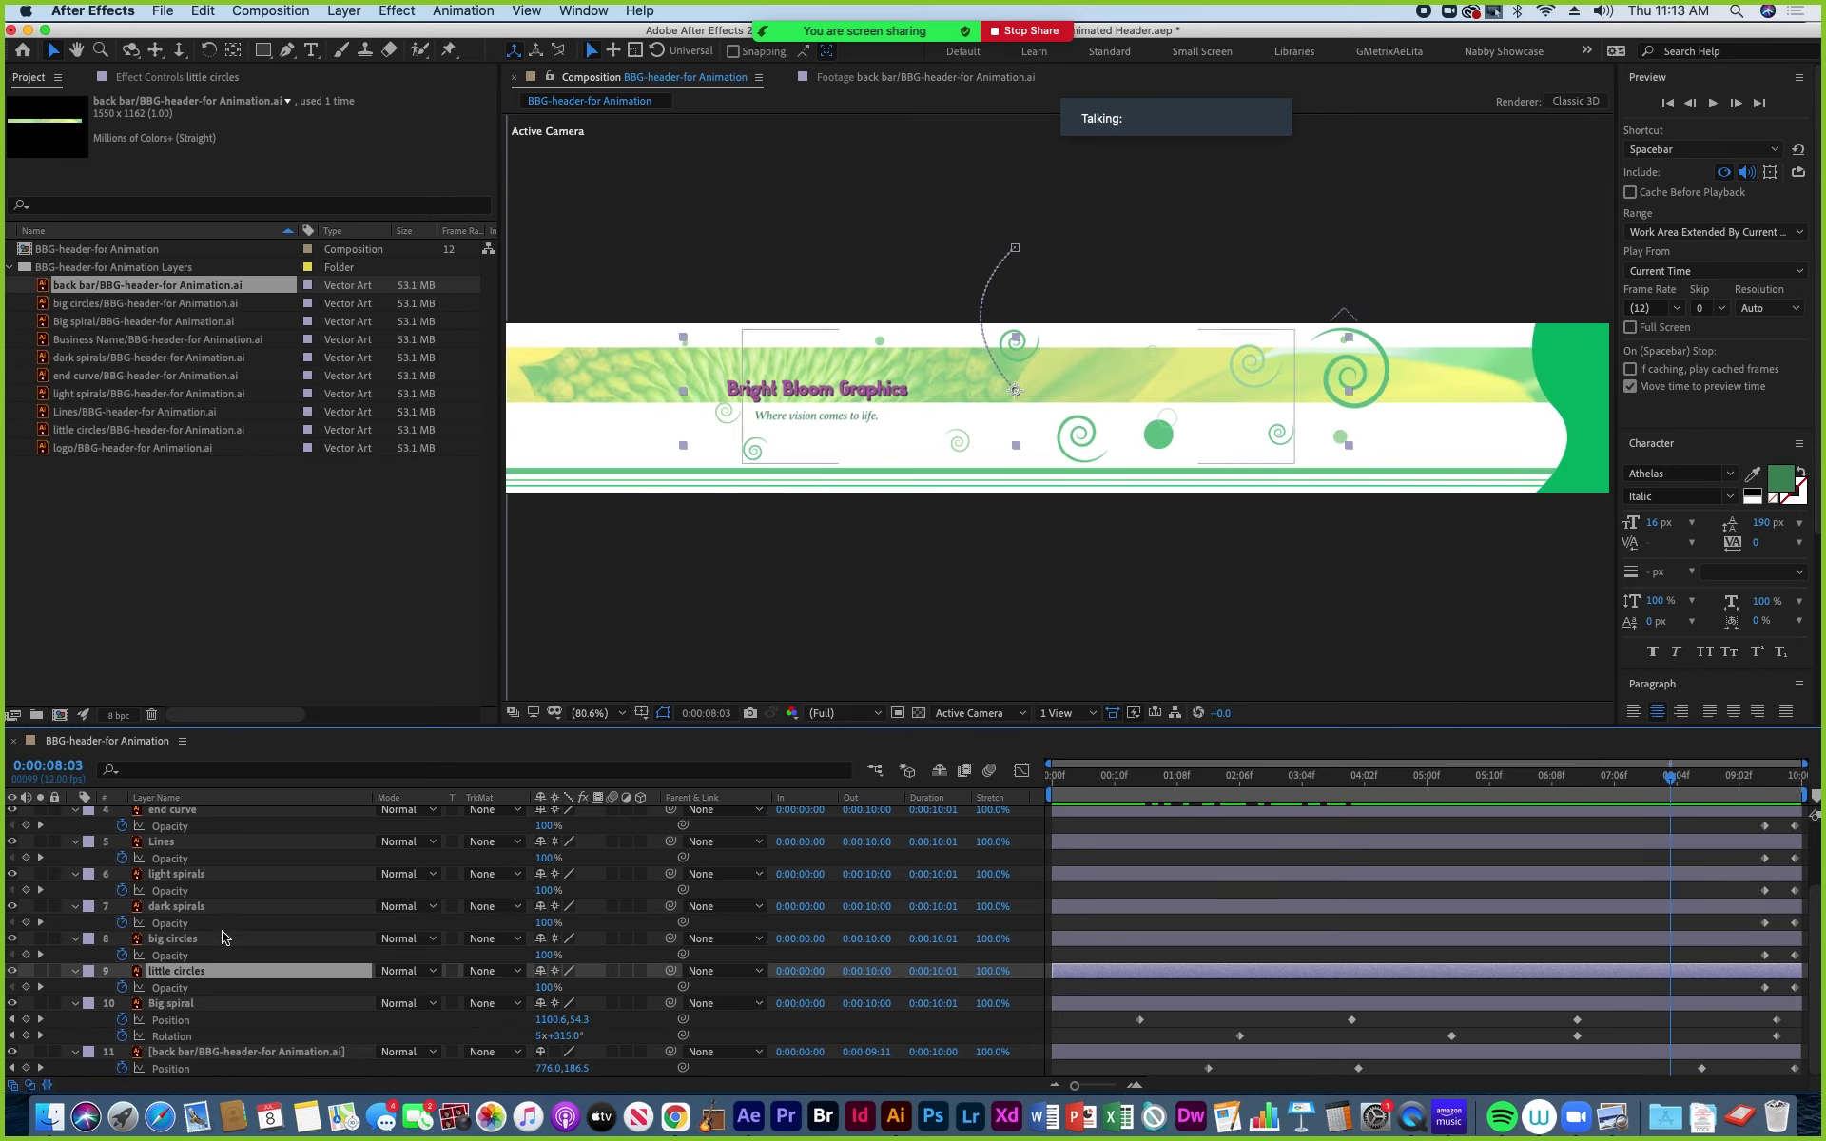
{"action": "left_click", "coordinate": [13, 971]}
{"action": "left_click", "coordinate": [12, 971]}
{"action": "left_click", "coordinate": [12, 971]}
{"action": "left_click", "coordinate": [13, 972]}
{"action": "left_click", "coordinate": [14, 972]}
{"action": "left_click", "coordinate": [13, 972]}
{"action": "left_click", "coordinate": [13, 971]}
{"action": "left_click", "coordinate": [14, 971]}
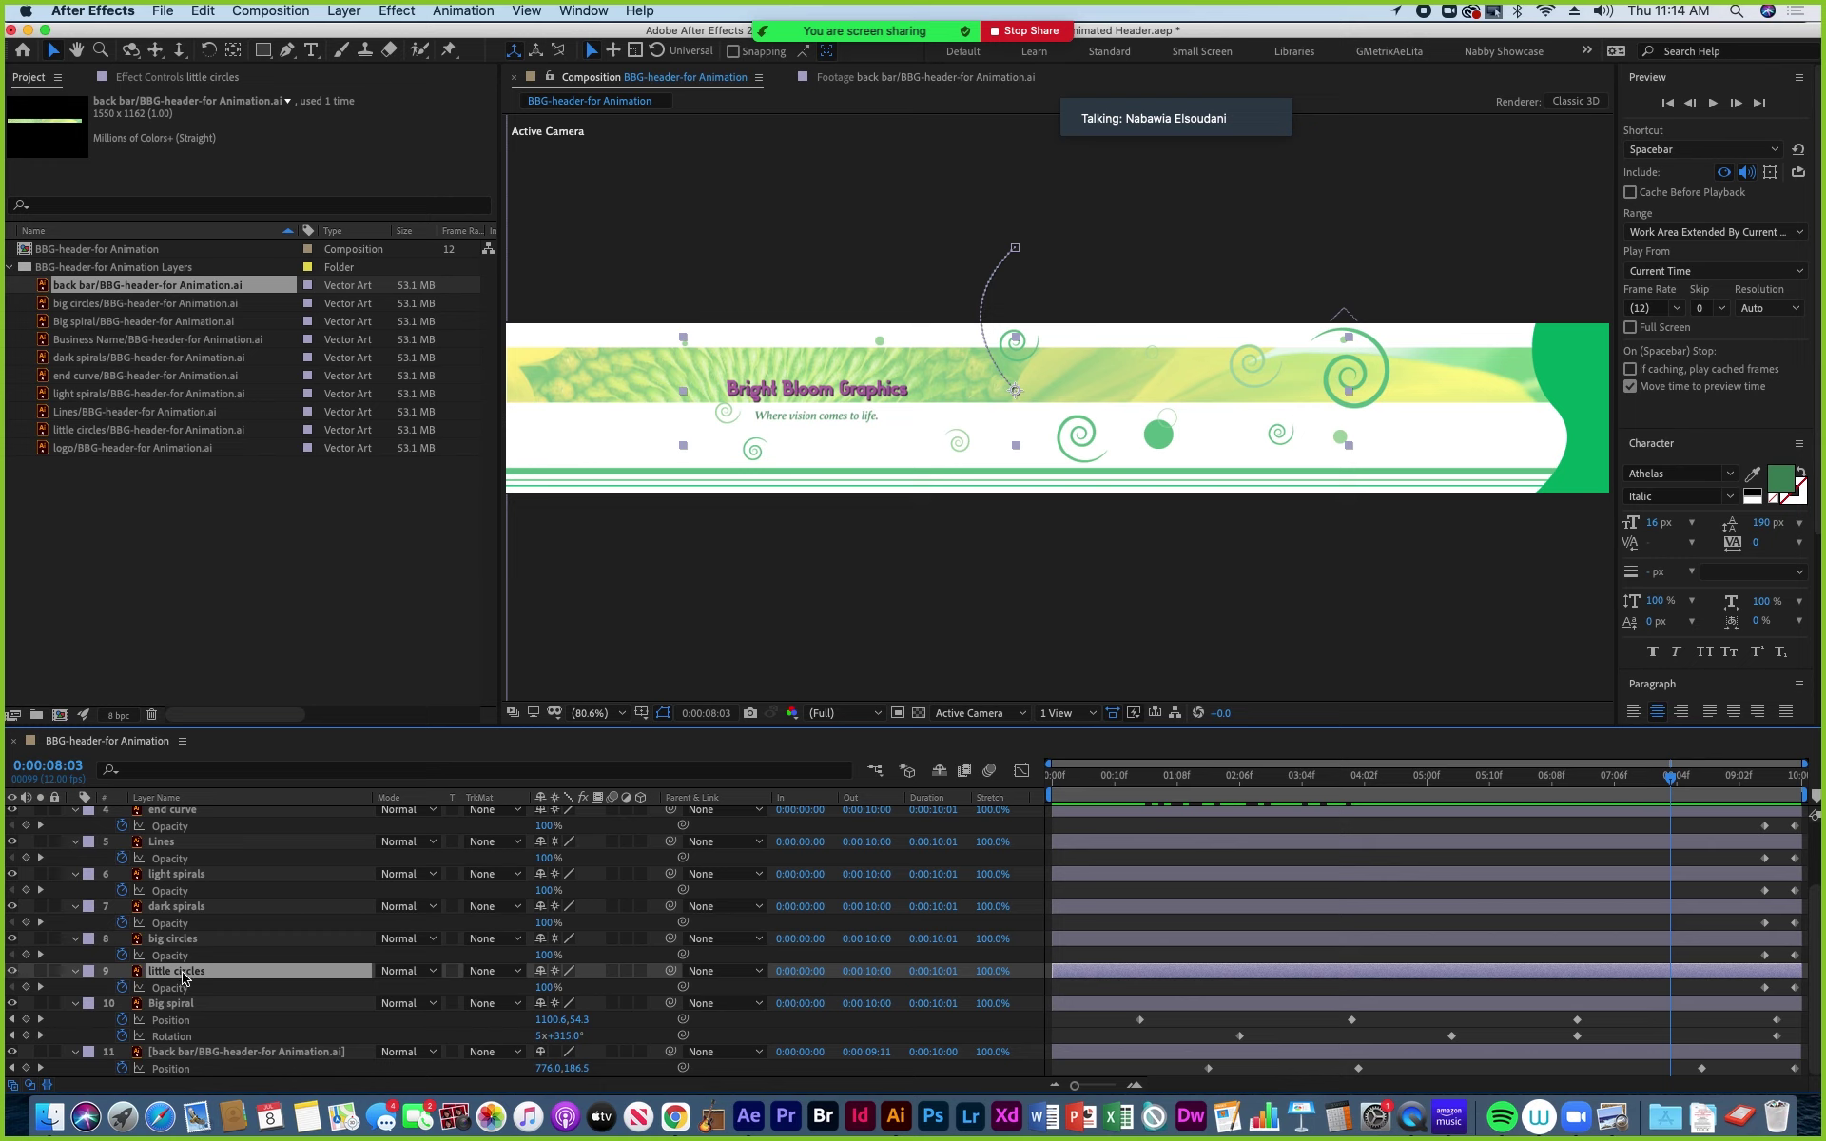
Animate the little circles' Position from a keyframe at 0:00:08:03 to 566.0, -76.0 above the header at 0:00:09:11.
{"action": "key", "text": "shift+p"}
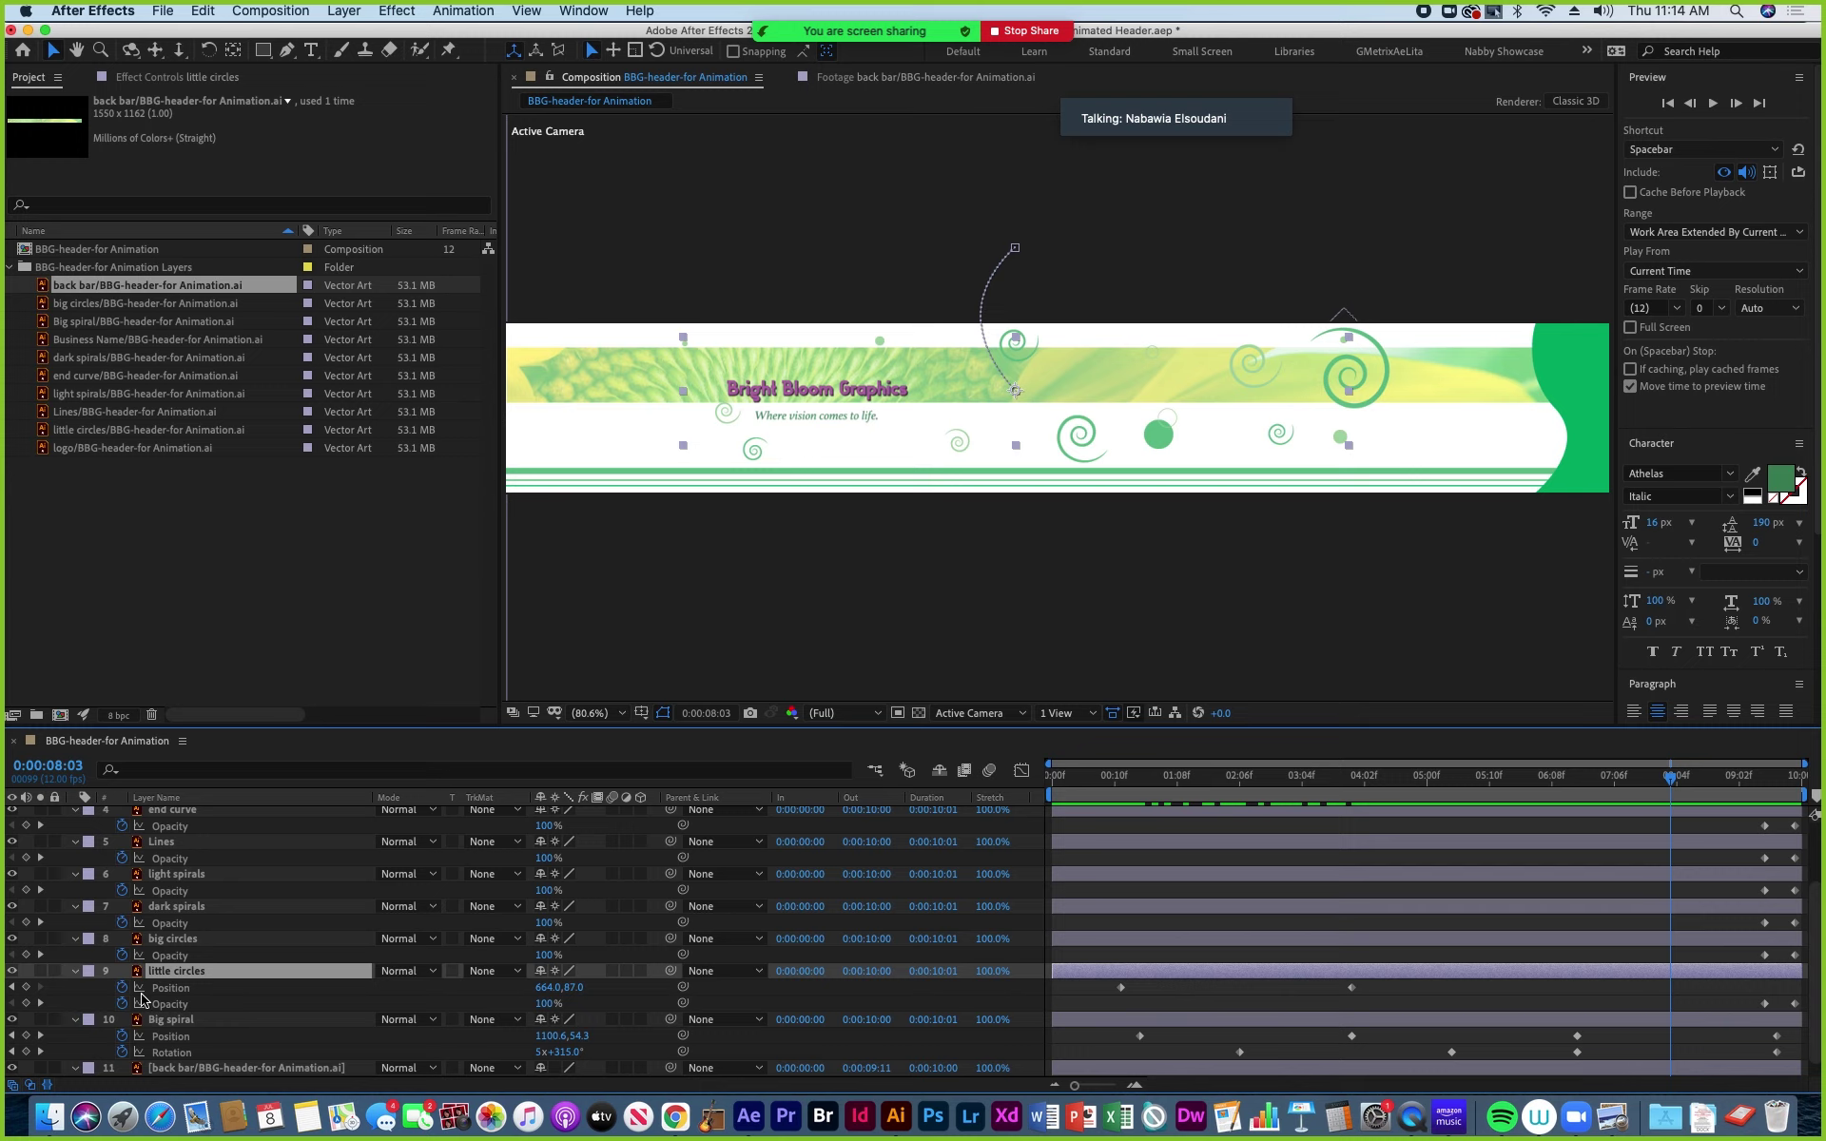
{"action": "left_click", "coordinate": [26, 988]}
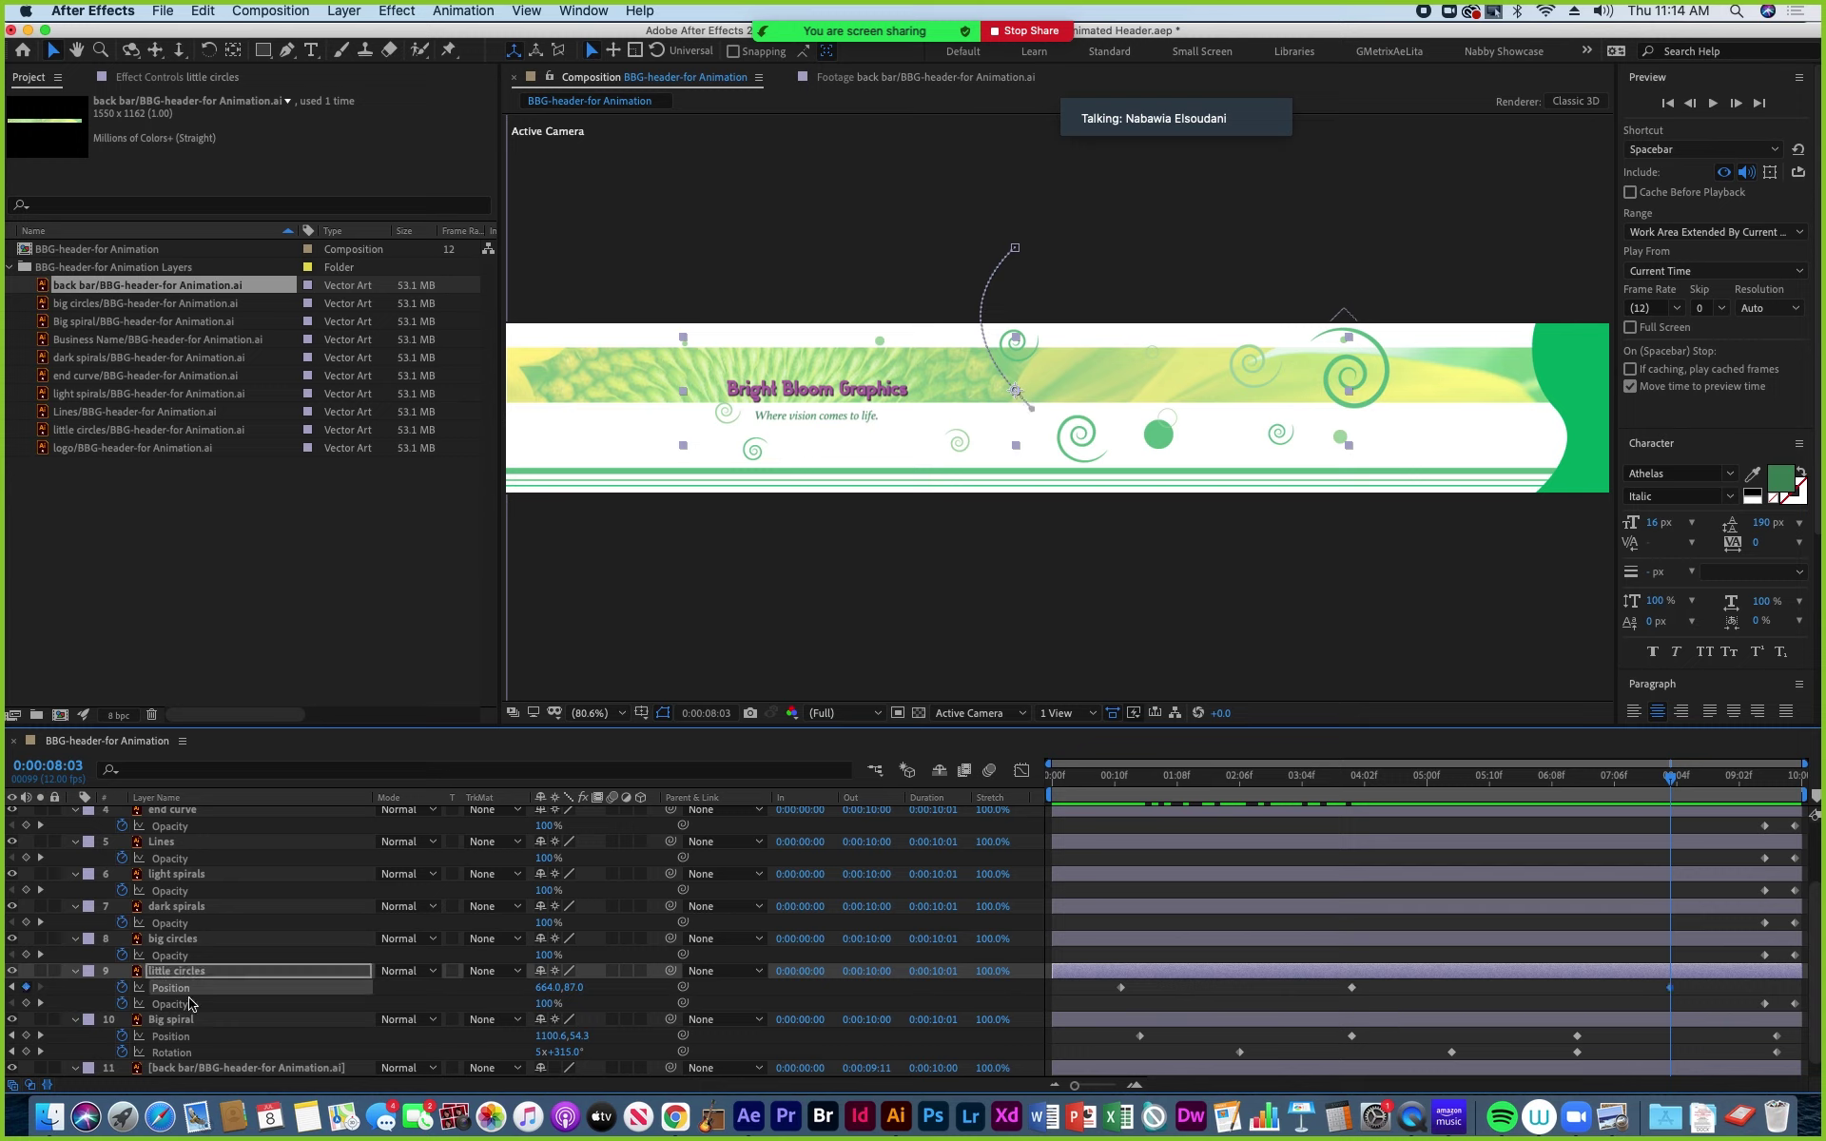
{"action": "left_click_drag", "start_coordinate": [1675, 780], "coordinate": [1763, 799]}
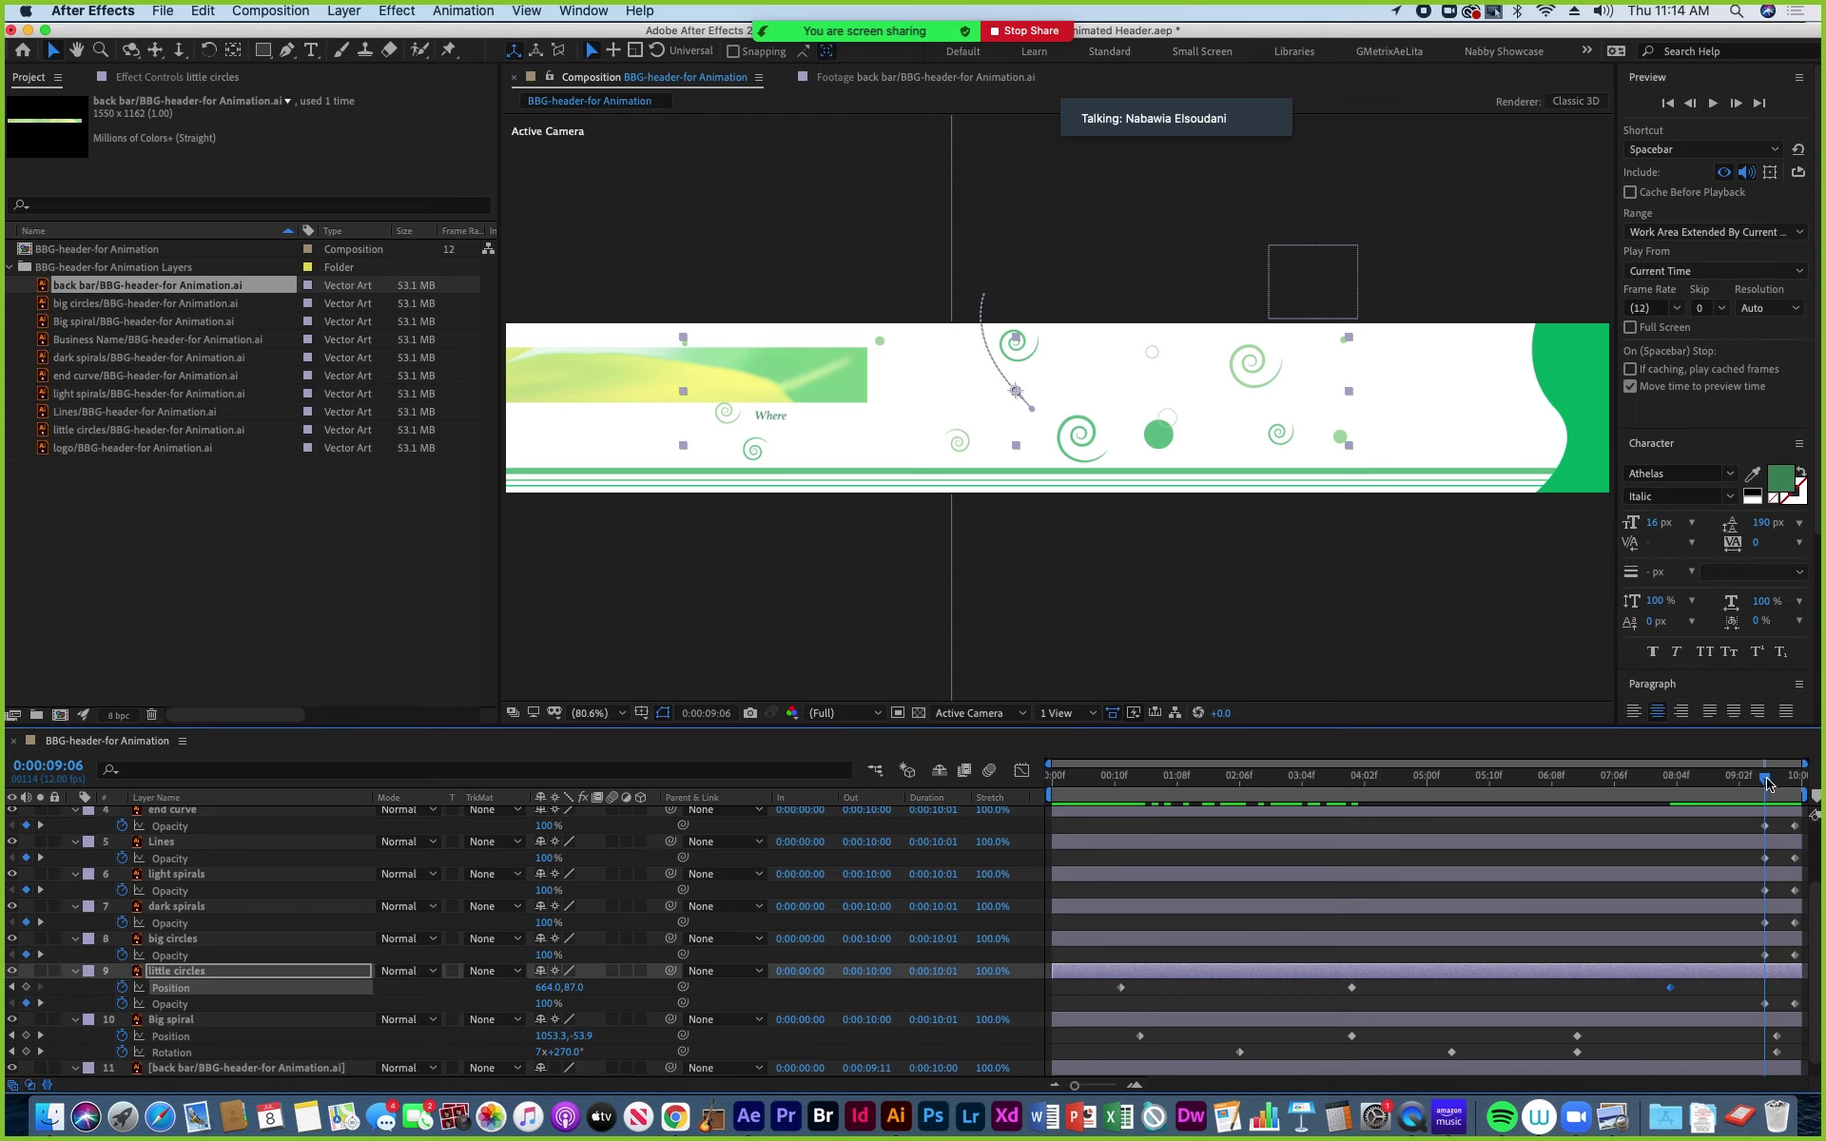
{"action": "left_click_drag", "start_coordinate": [1766, 781], "coordinate": [1777, 785]}
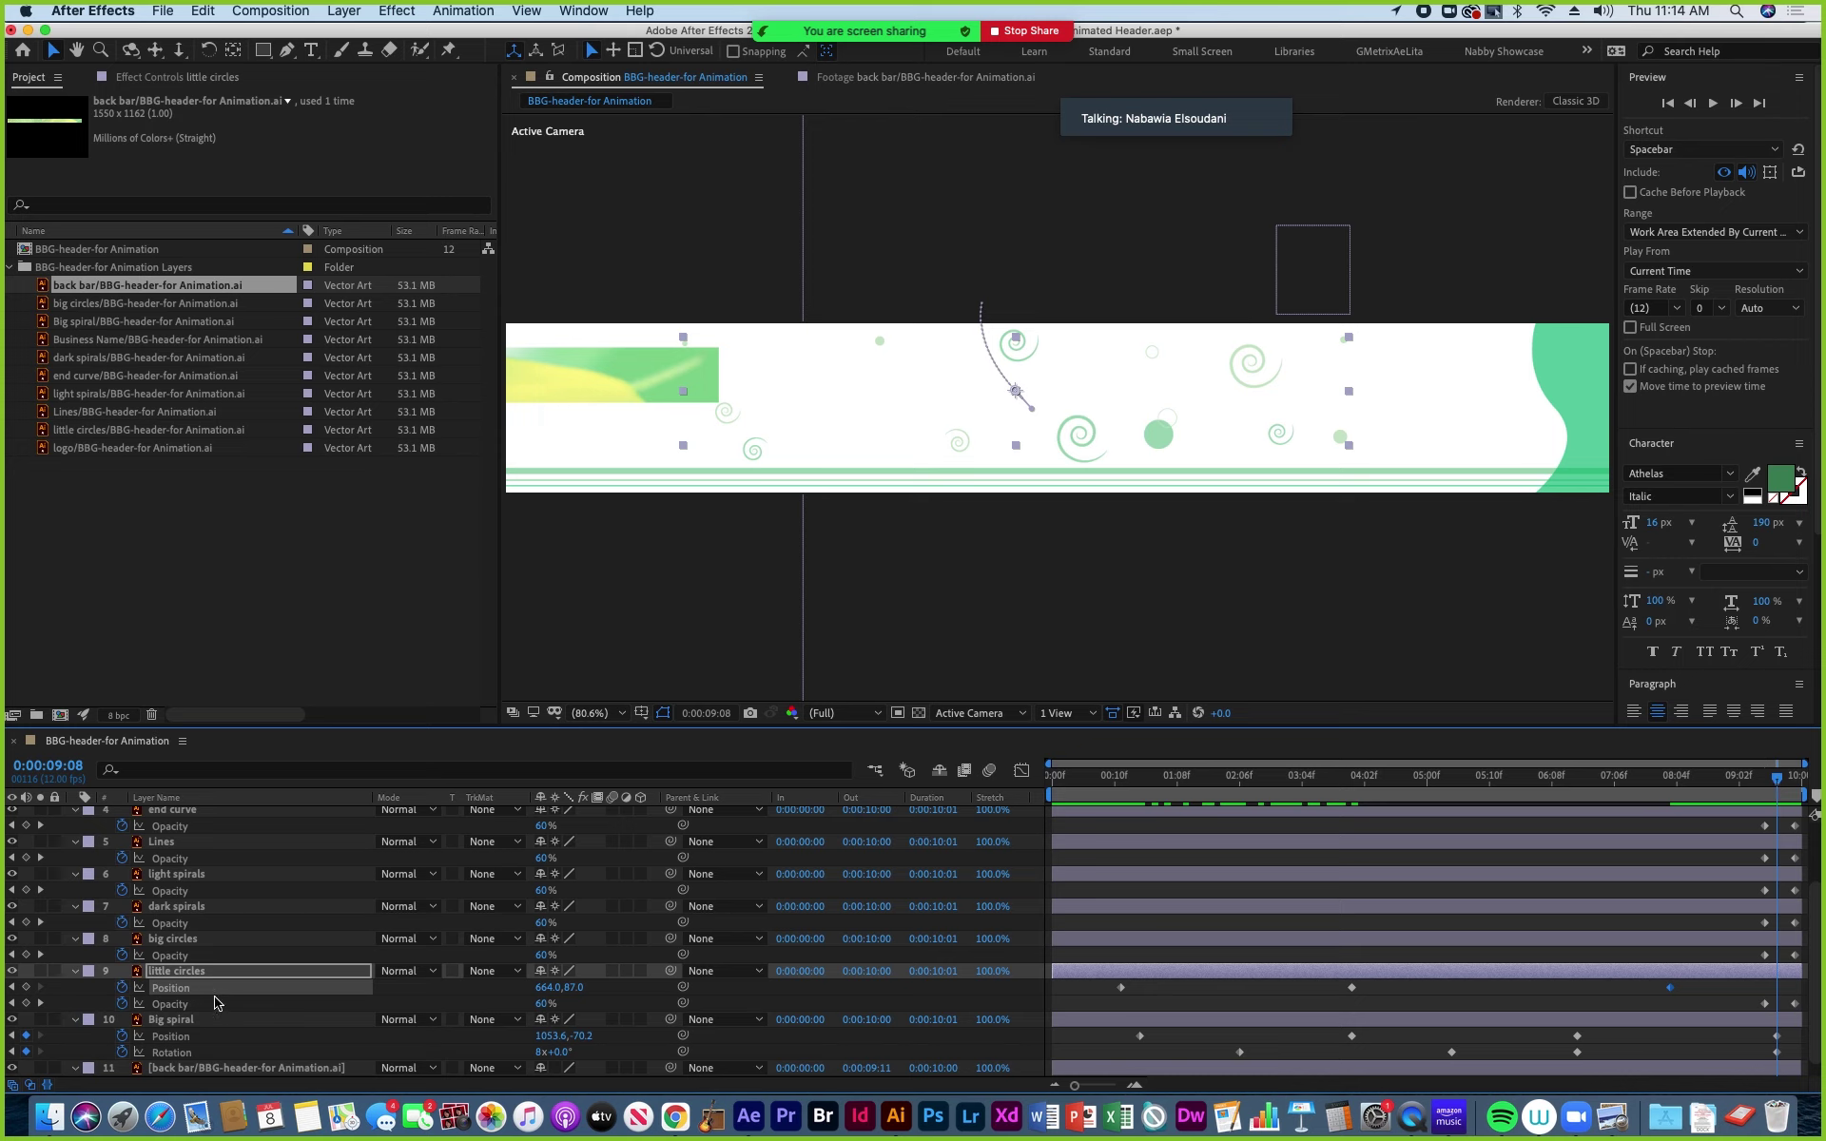
{"action": "left_click_drag", "start_coordinate": [540, 990], "coordinate": [446, 986]}
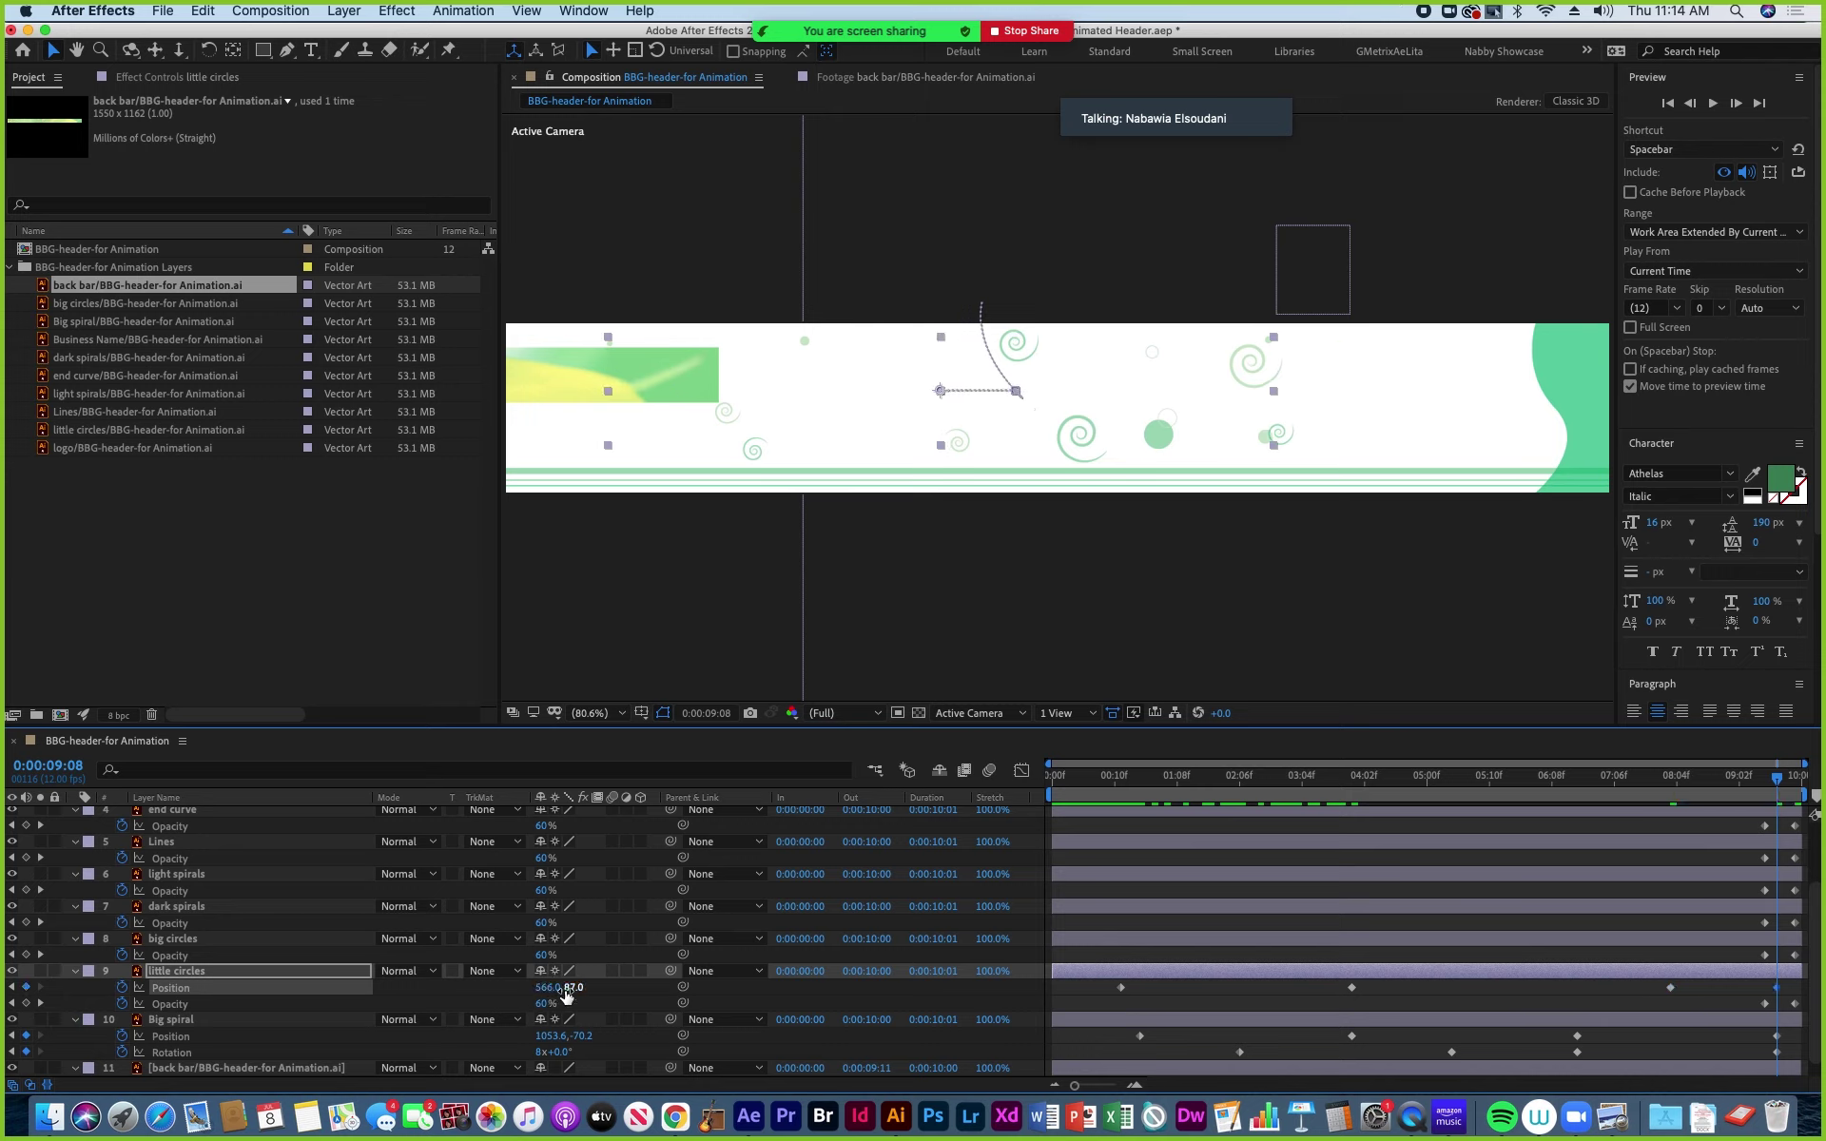
{"action": "left_click_drag", "start_coordinate": [564, 989], "coordinate": [420, 989]}
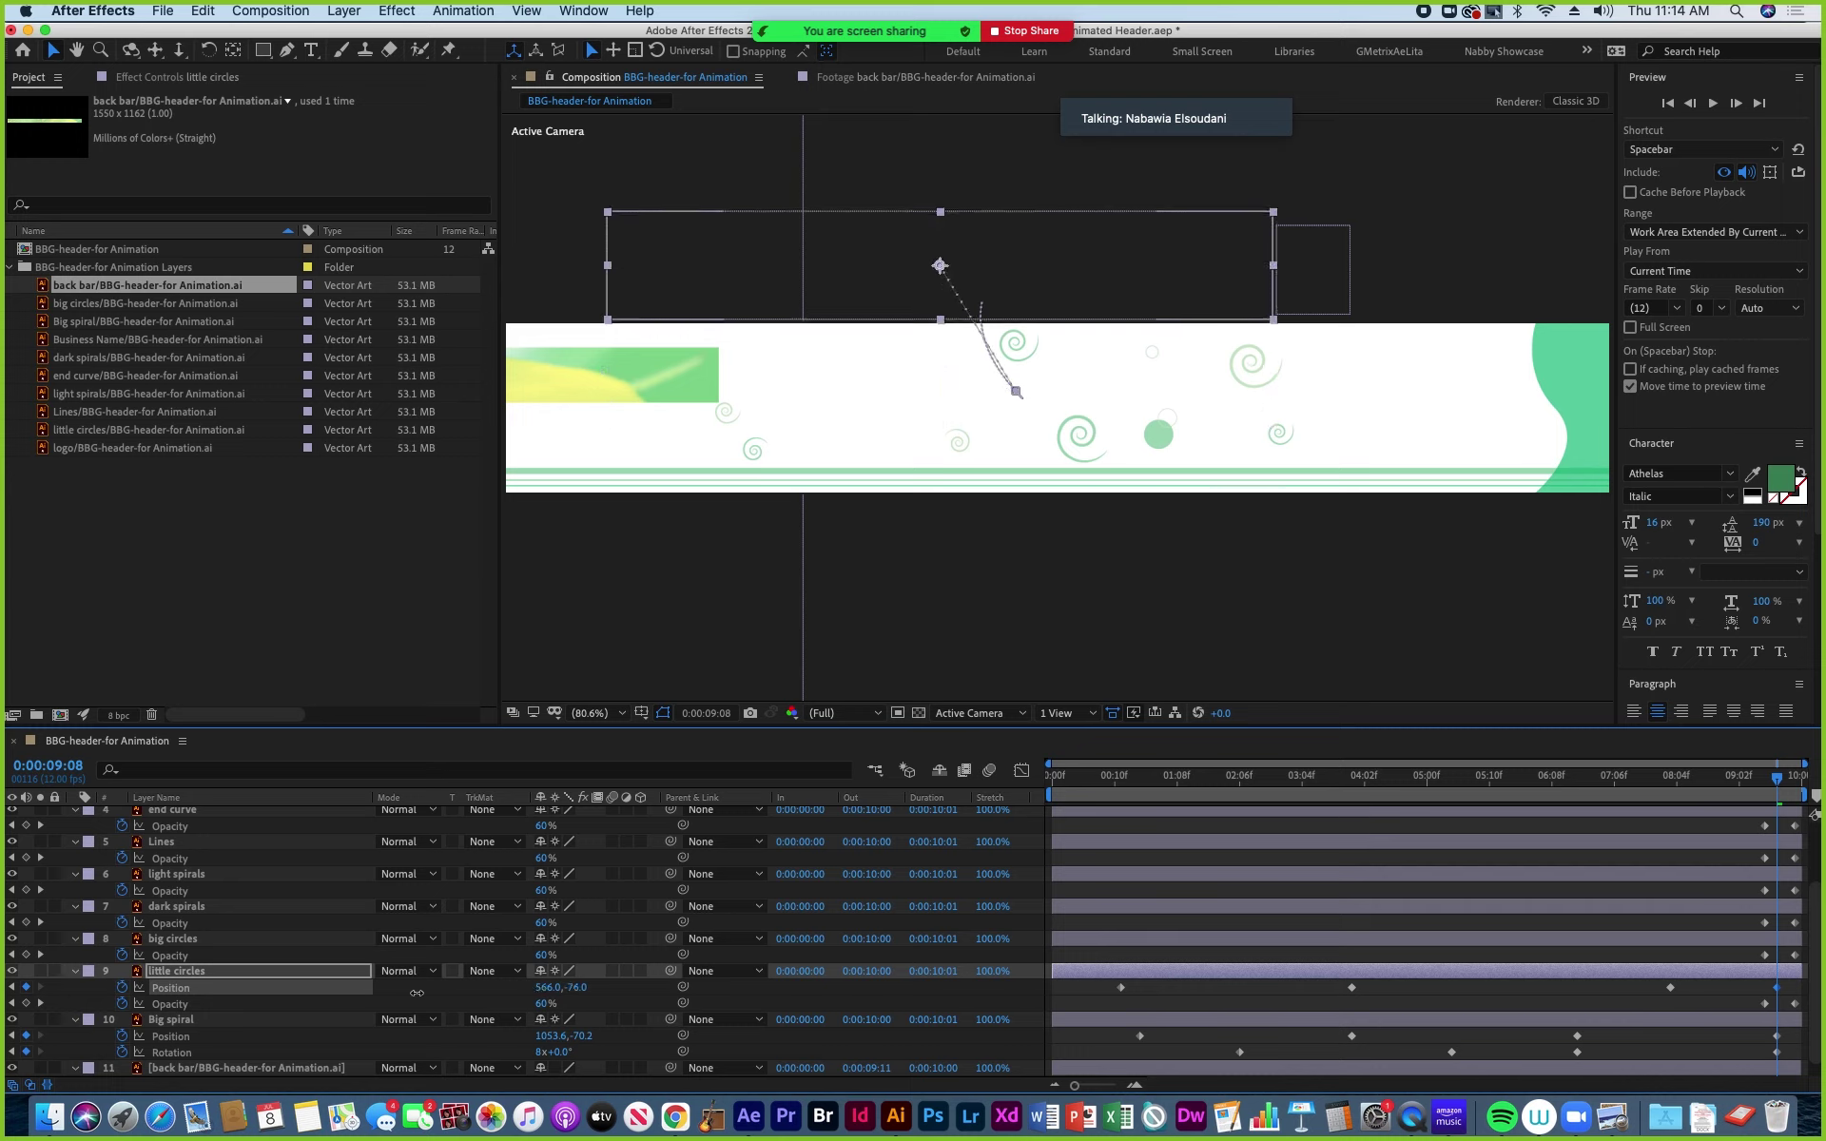
{"action": "left_click_drag", "start_coordinate": [1774, 988], "coordinate": [1796, 988]}
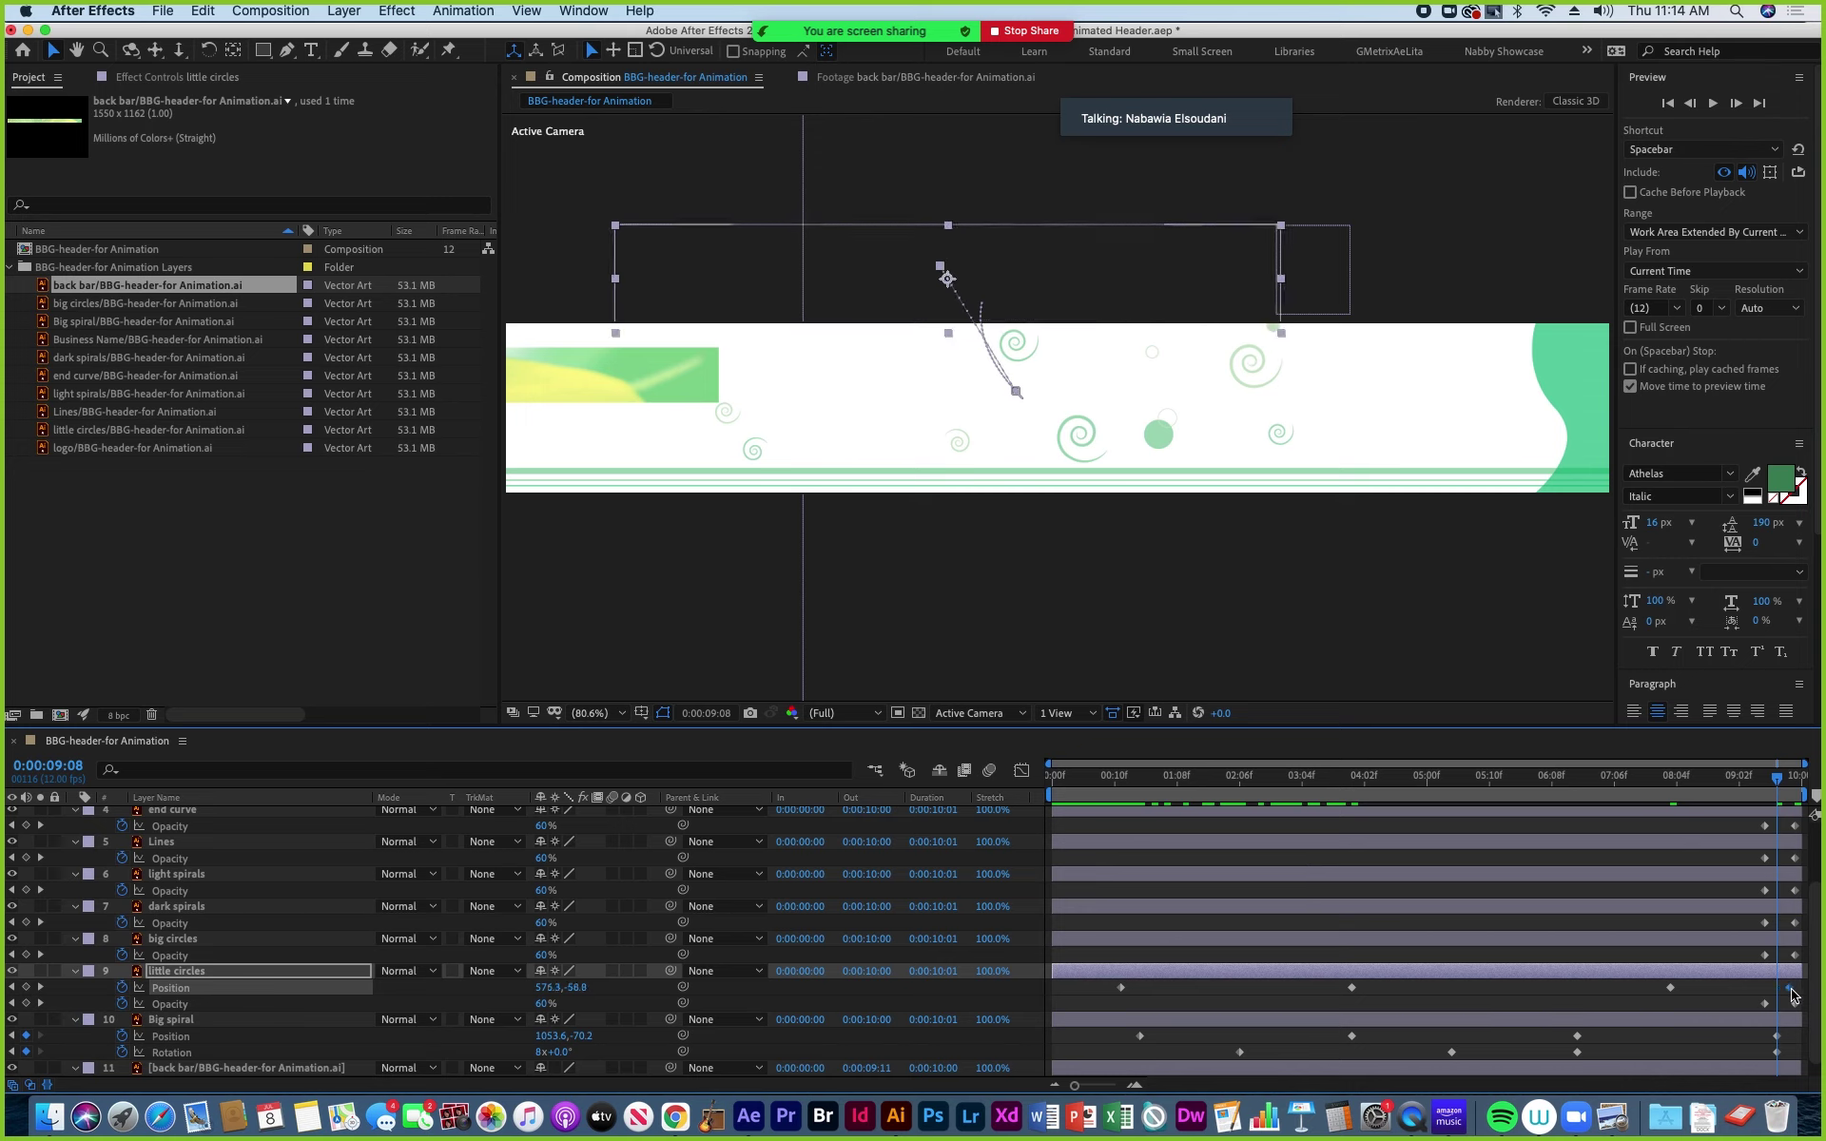
Animate the little circles' Rotation from a 0° keyframe at 0:00:08:03 to -60° at 0:00:09:11.
{"action": "left_click_drag", "start_coordinate": [1755, 792], "coordinate": [1673, 834]}
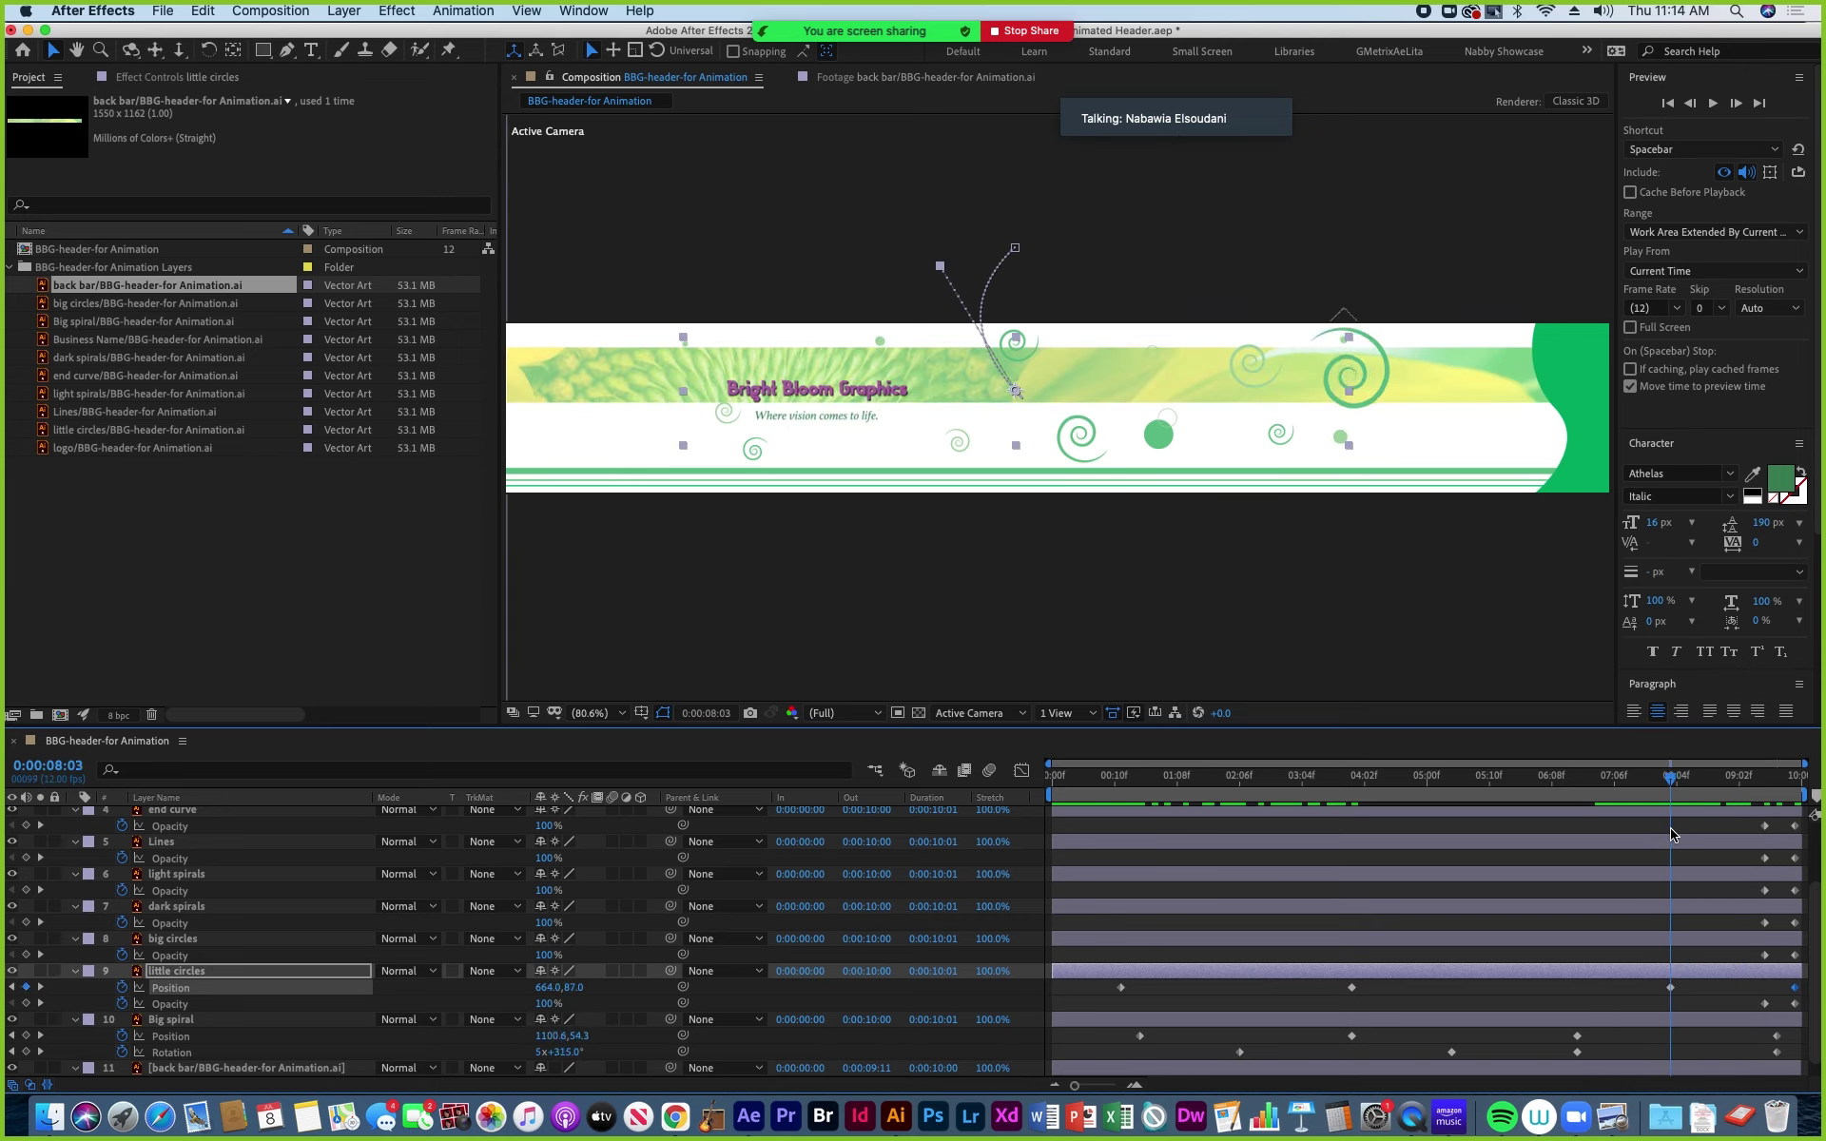
{"action": "left_click", "coordinate": [191, 974]}
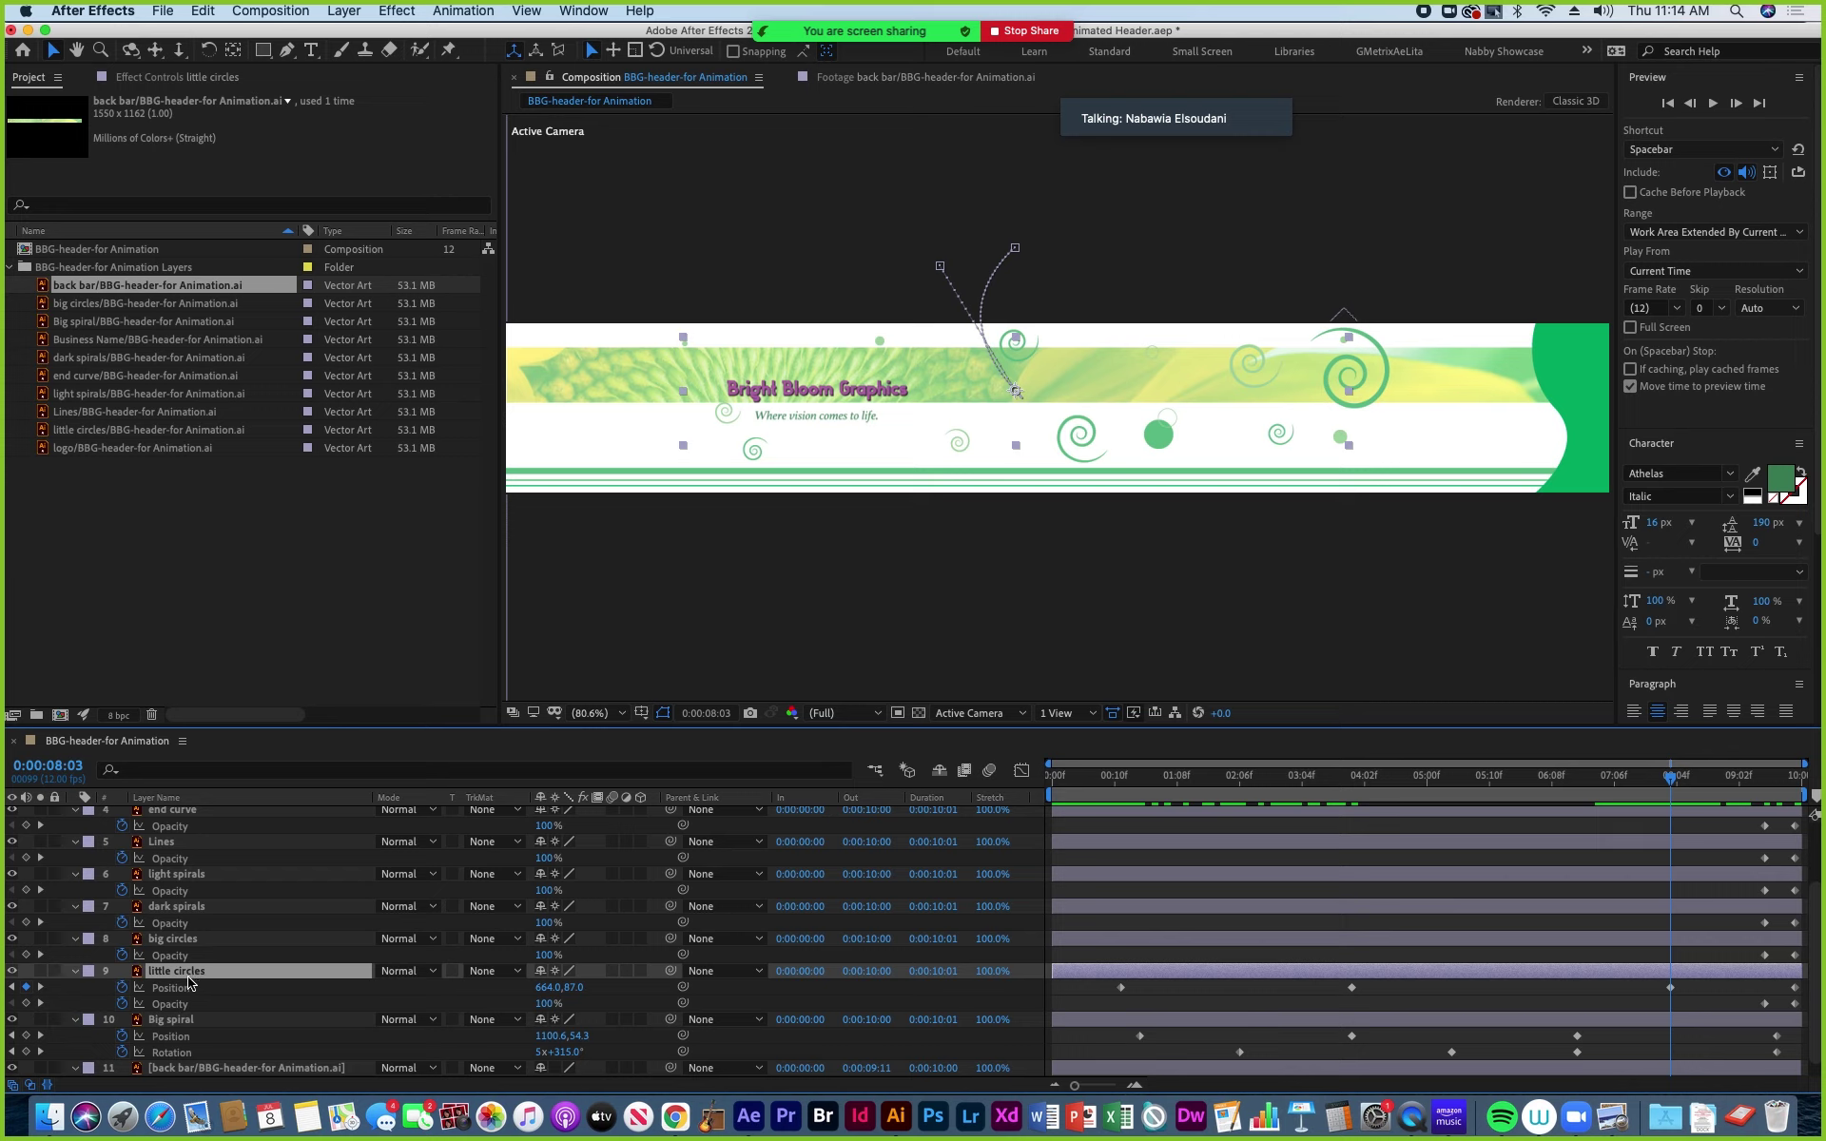
{"action": "key", "text": "shift+r"}
{"action": "left_click", "coordinate": [122, 1006]}
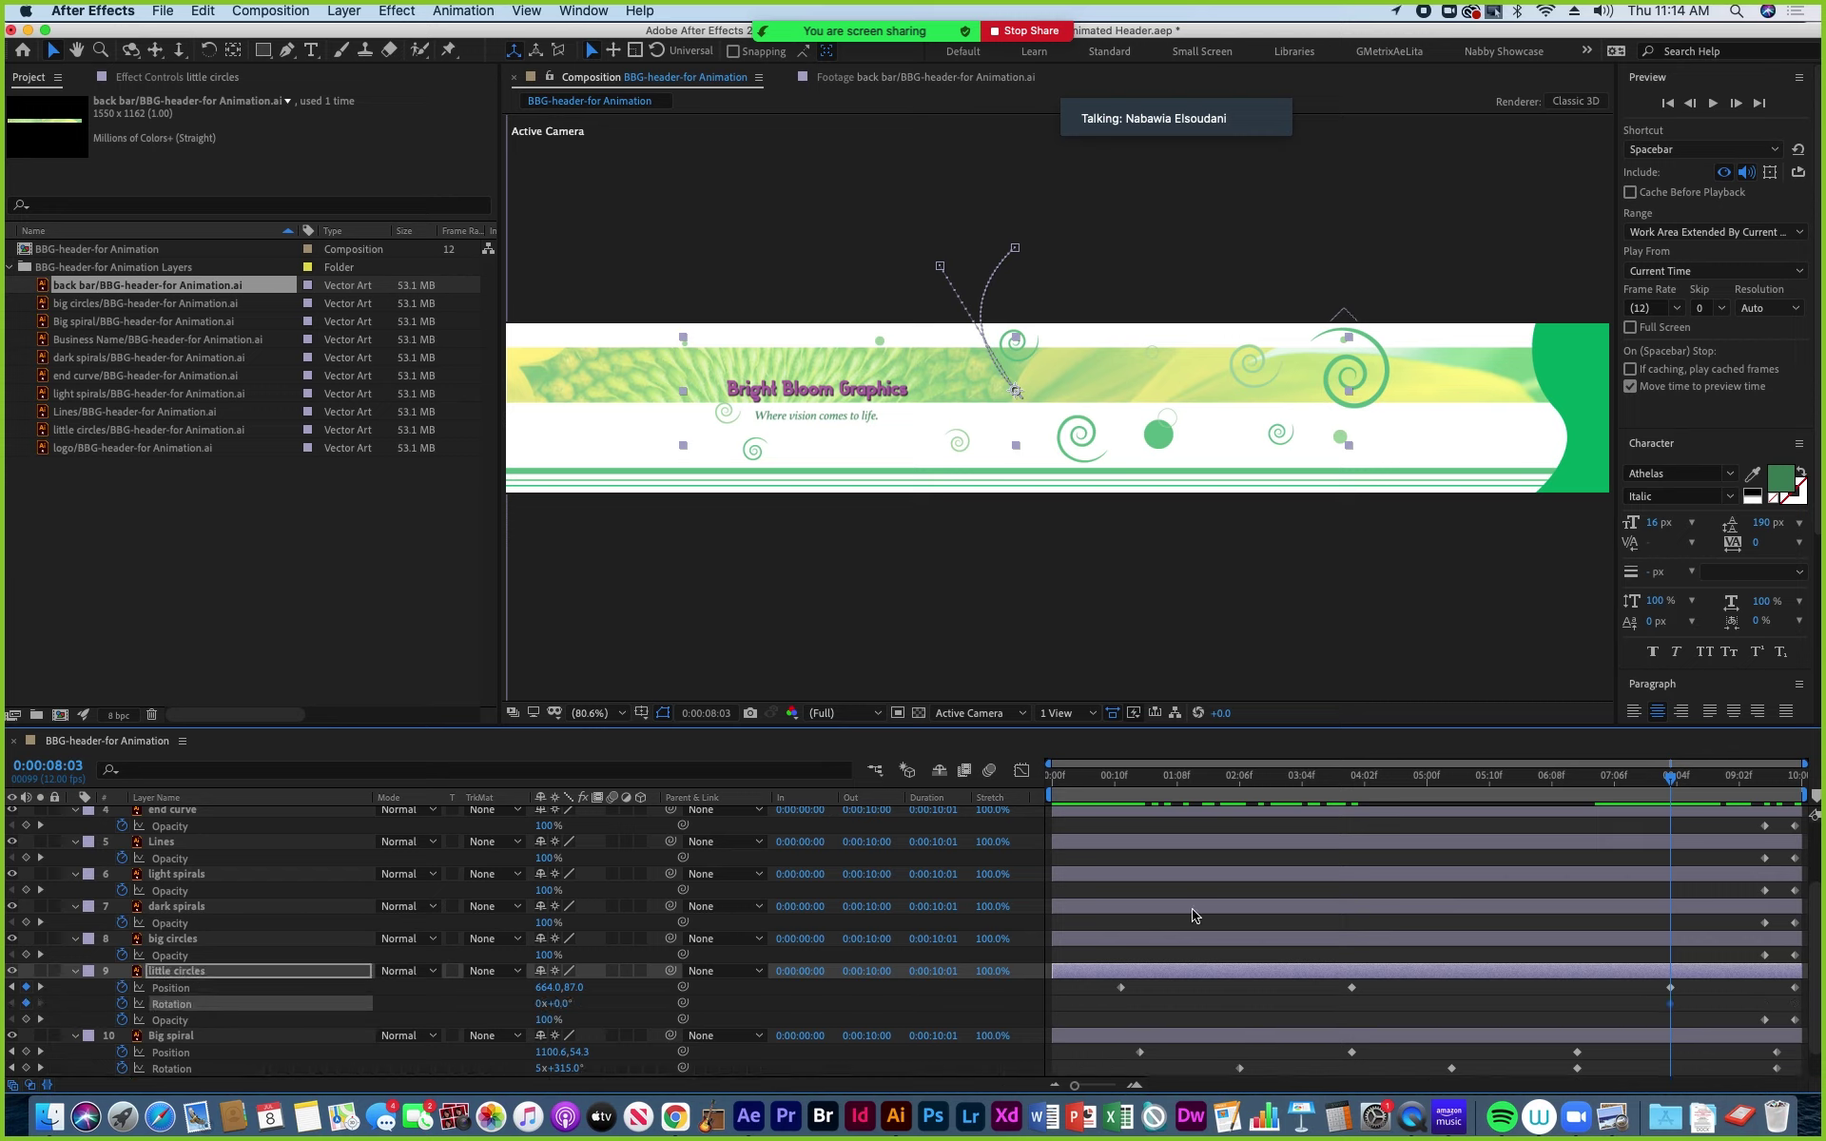
{"action": "left_click_drag", "start_coordinate": [1670, 784], "coordinate": [1726, 824]}
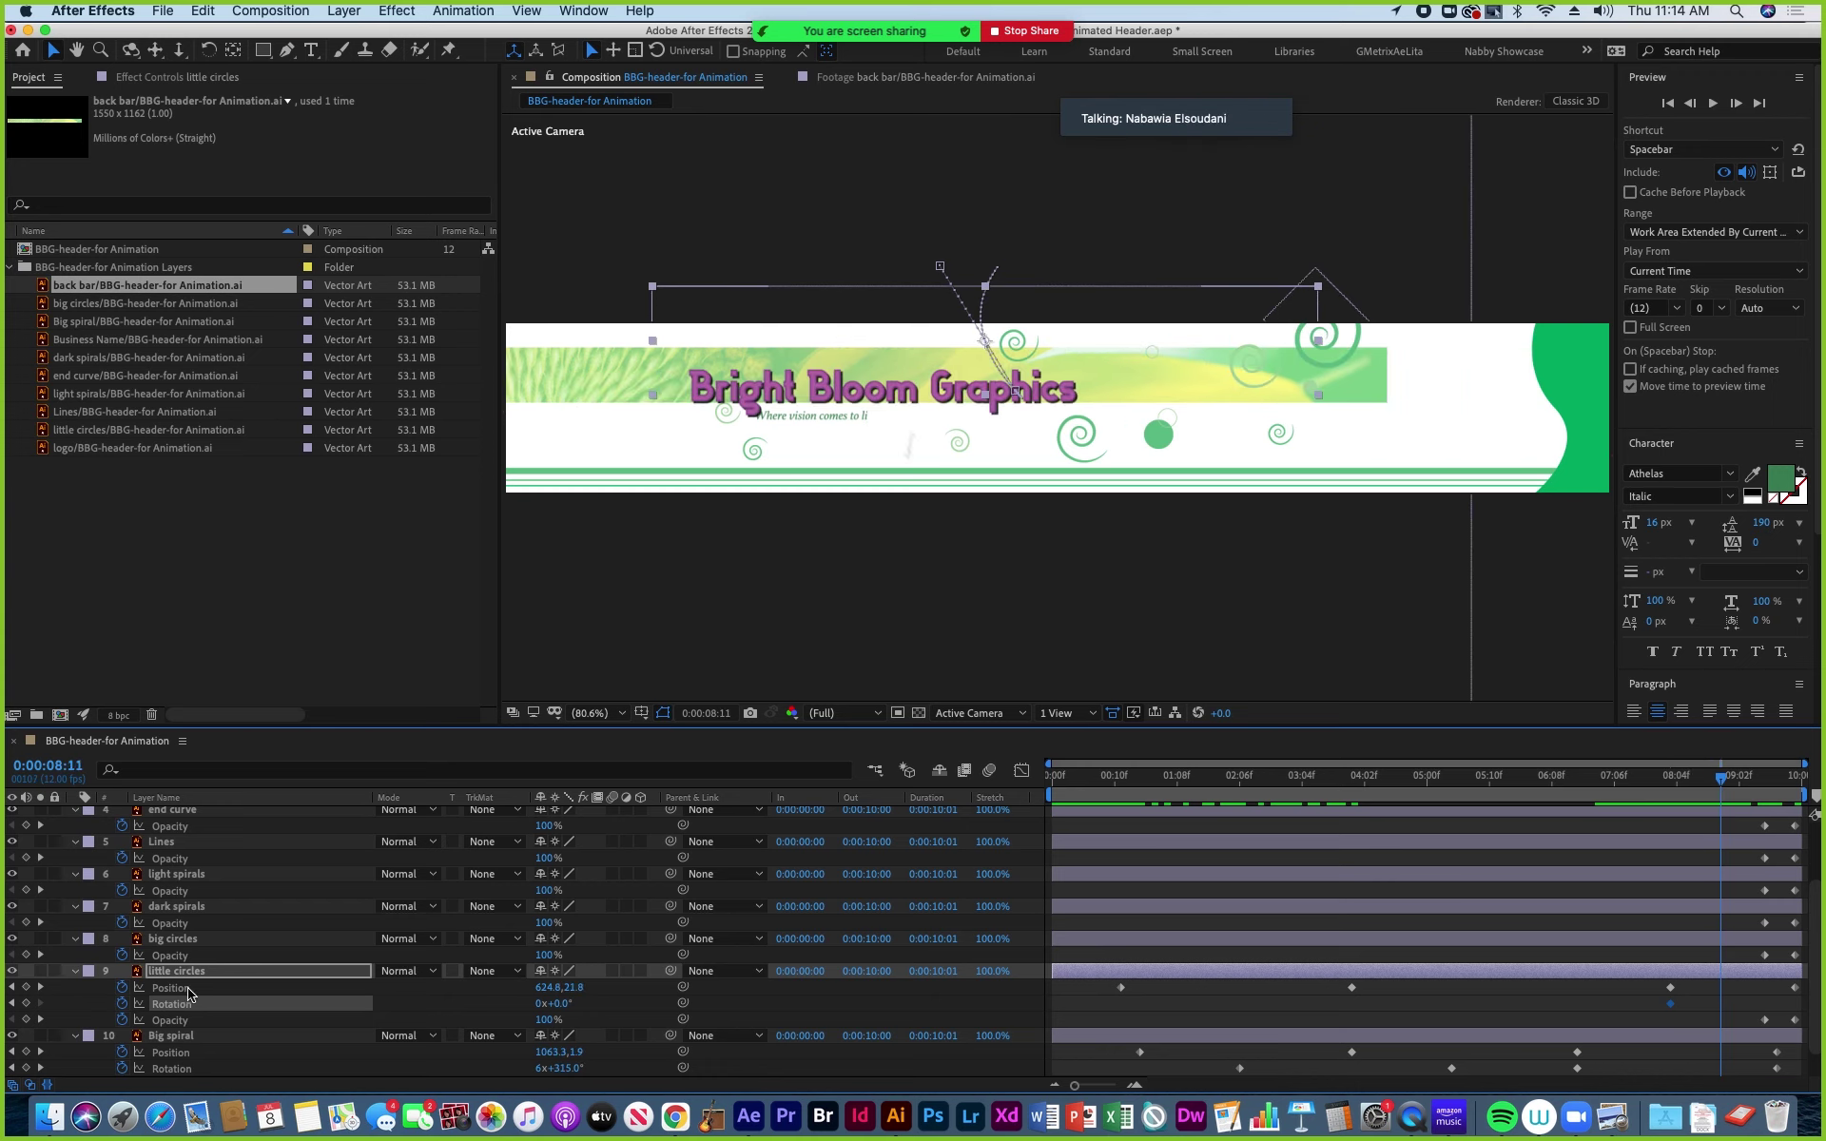
{"action": "left_click_drag", "start_coordinate": [557, 1008], "coordinate": [501, 1008]}
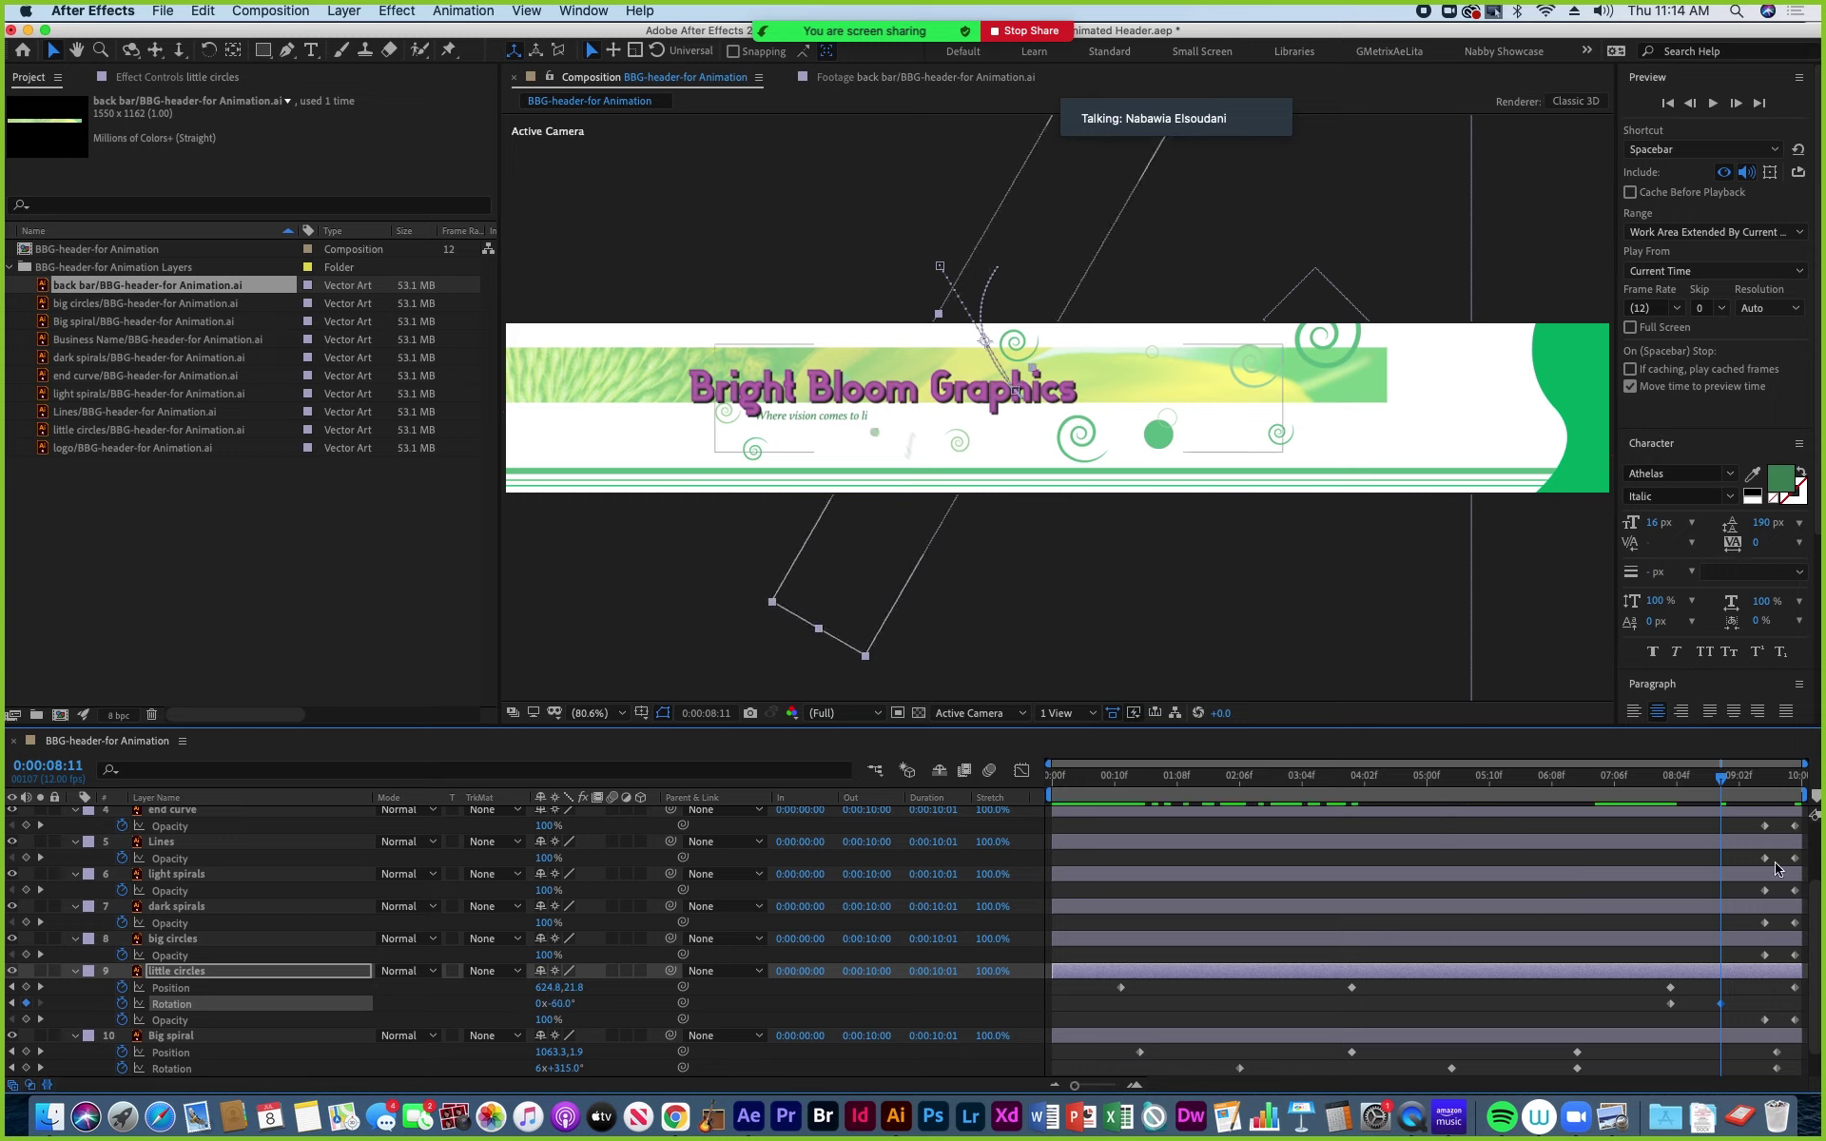
{"action": "mouse_move", "coordinate": [1723, 789]}
{"action": "left_mouse_down"}
{"action": "mouse_move", "coordinate": [1660, 792]}
{"action": "mouse_move", "coordinate": [1736, 805]}
{"action": "left_mouse_up"}
{"action": "left_click_drag", "start_coordinate": [1724, 1009], "coordinate": [1796, 1006]}
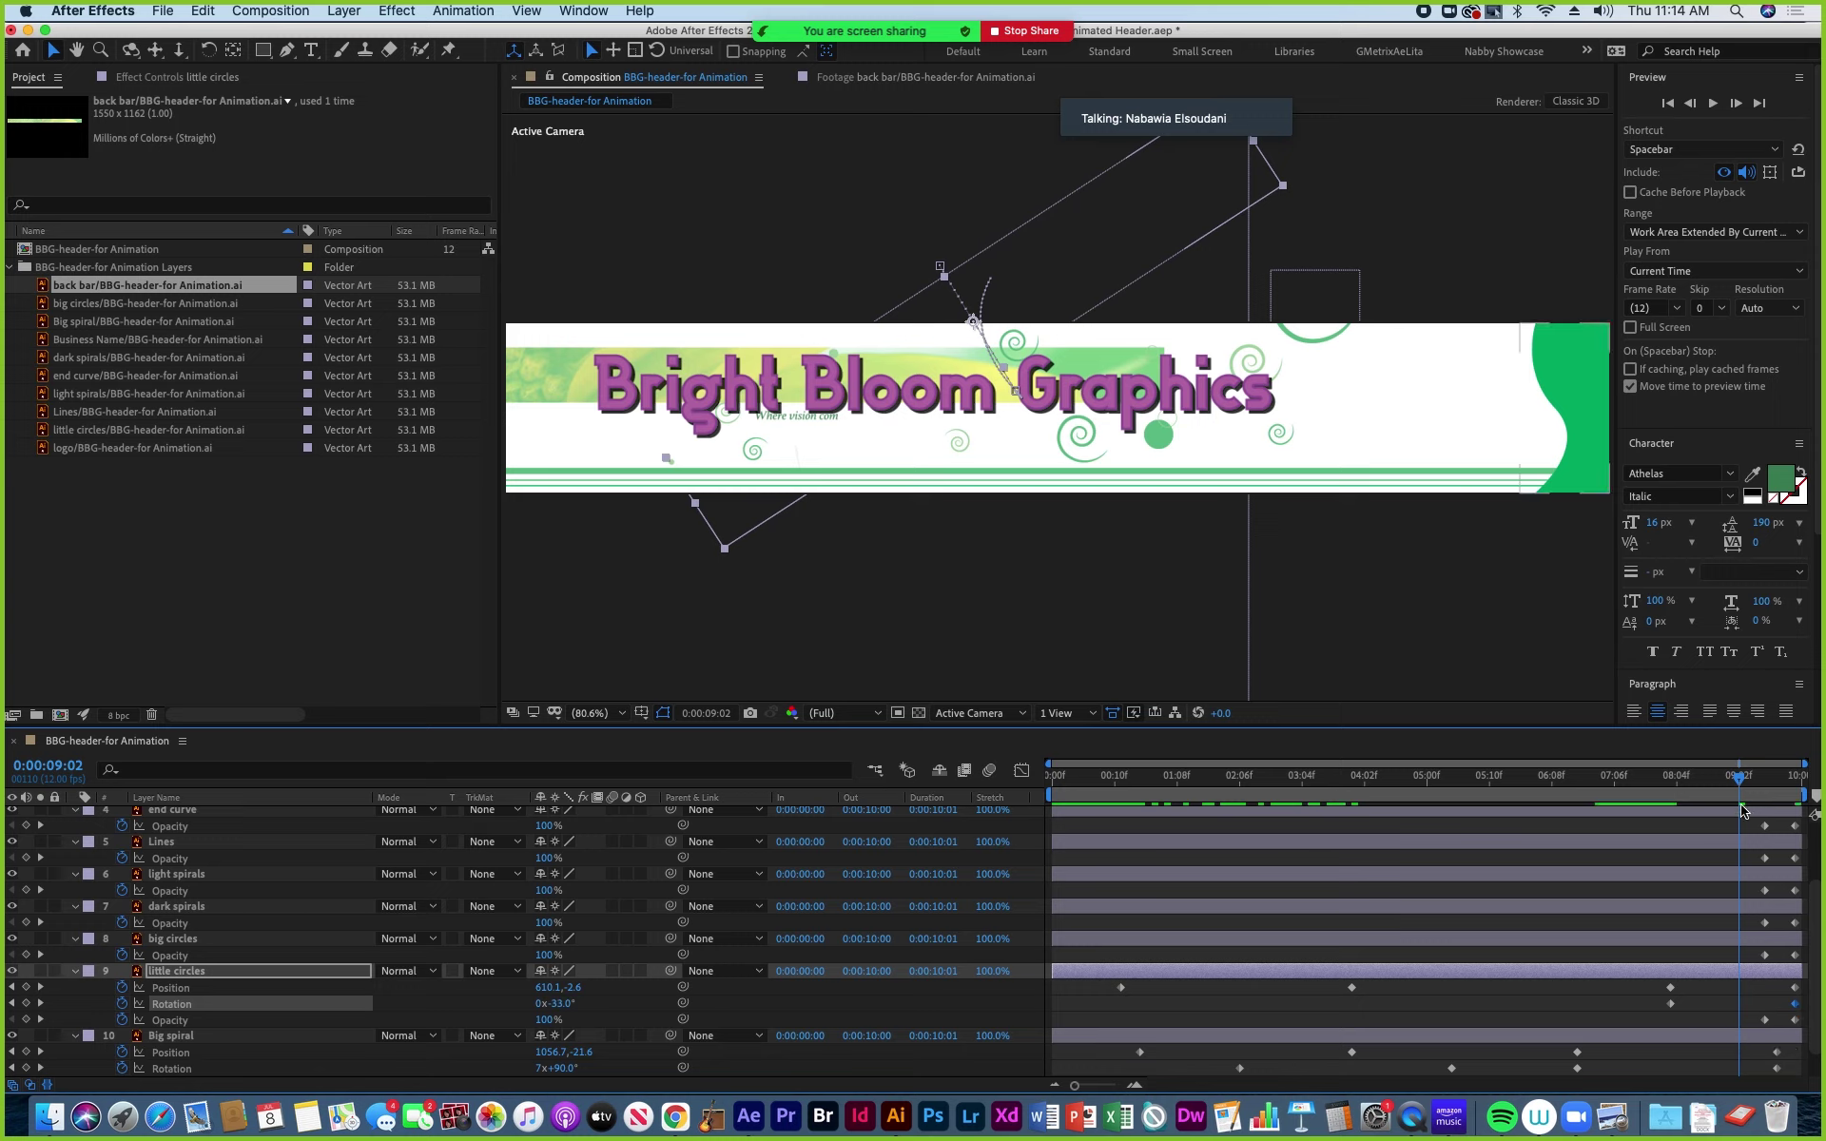
Scrub through the animation to check the exits and return the current time to 0:00:00:00.
{"action": "left_click_drag", "start_coordinate": [1743, 791], "coordinate": [1800, 811]}
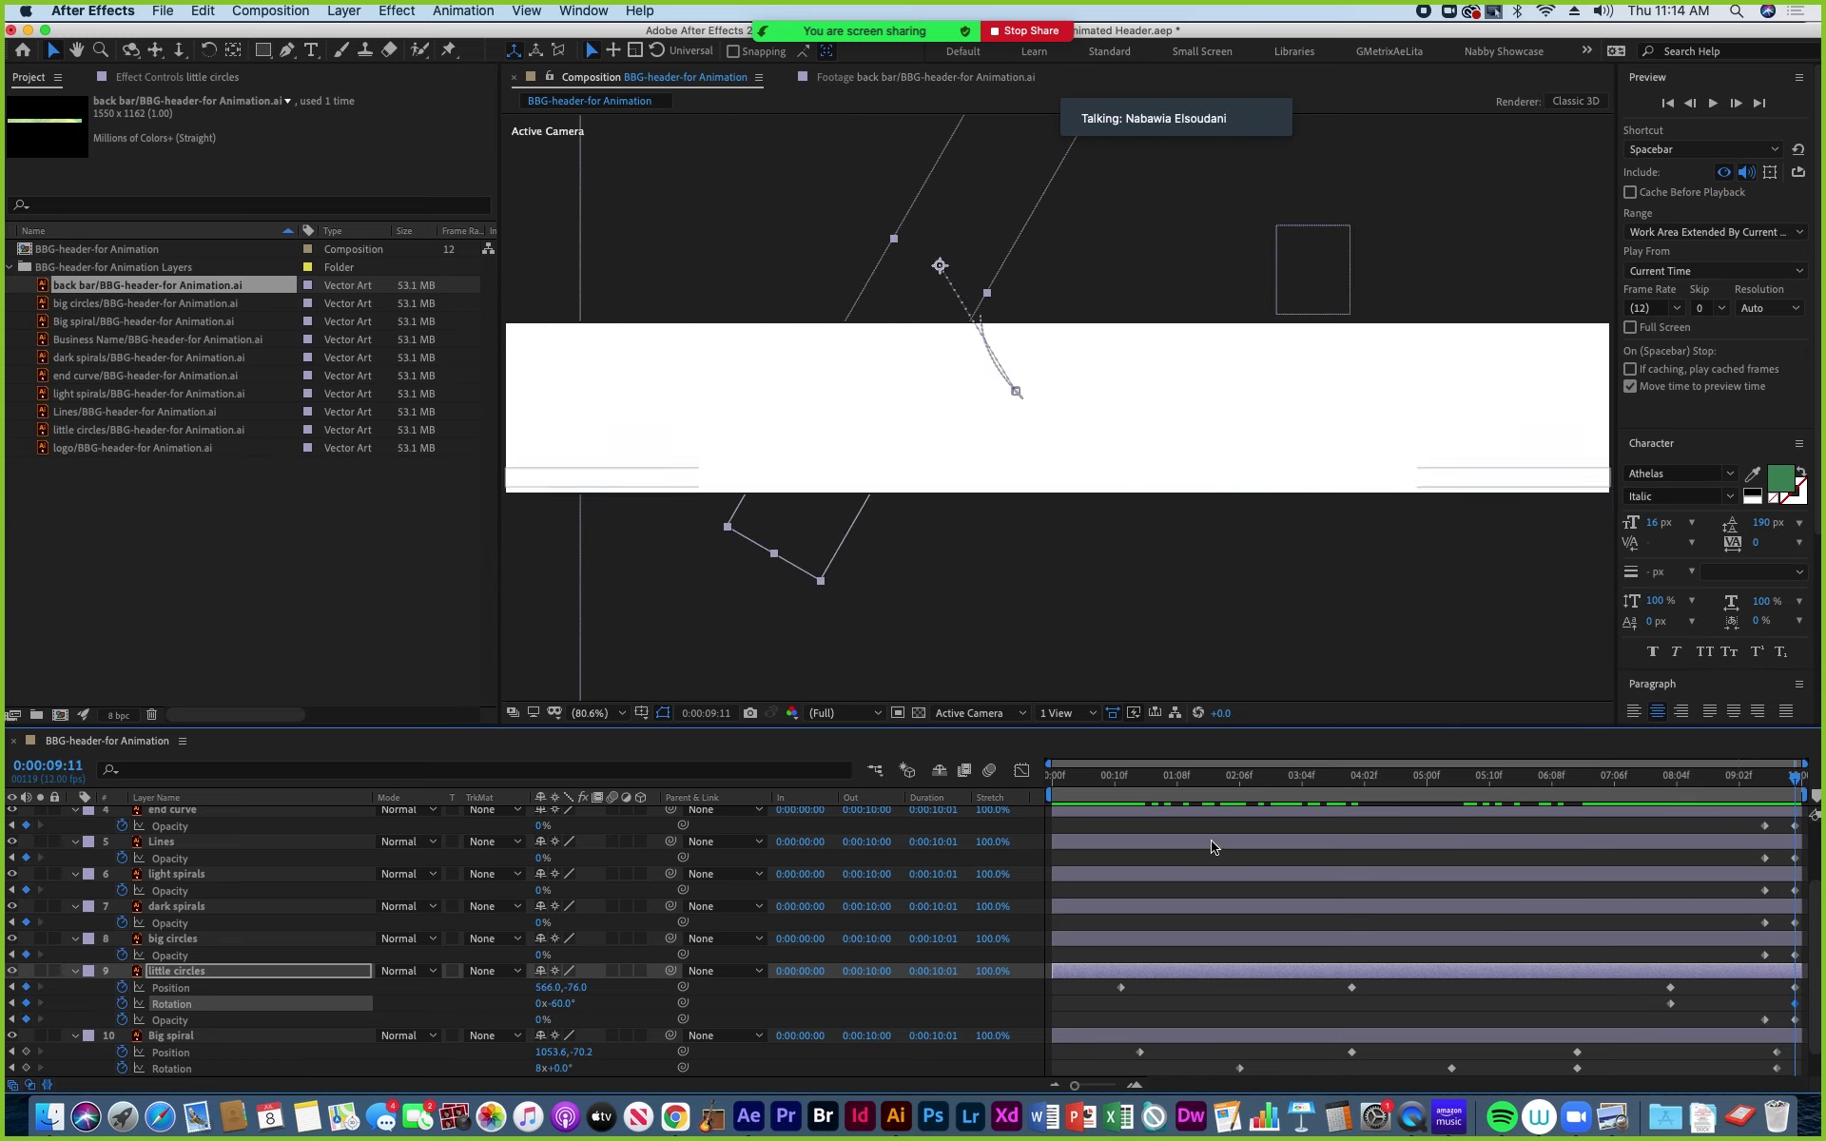
{"action": "left_click_drag", "start_coordinate": [1158, 781], "coordinate": [1477, 776]}
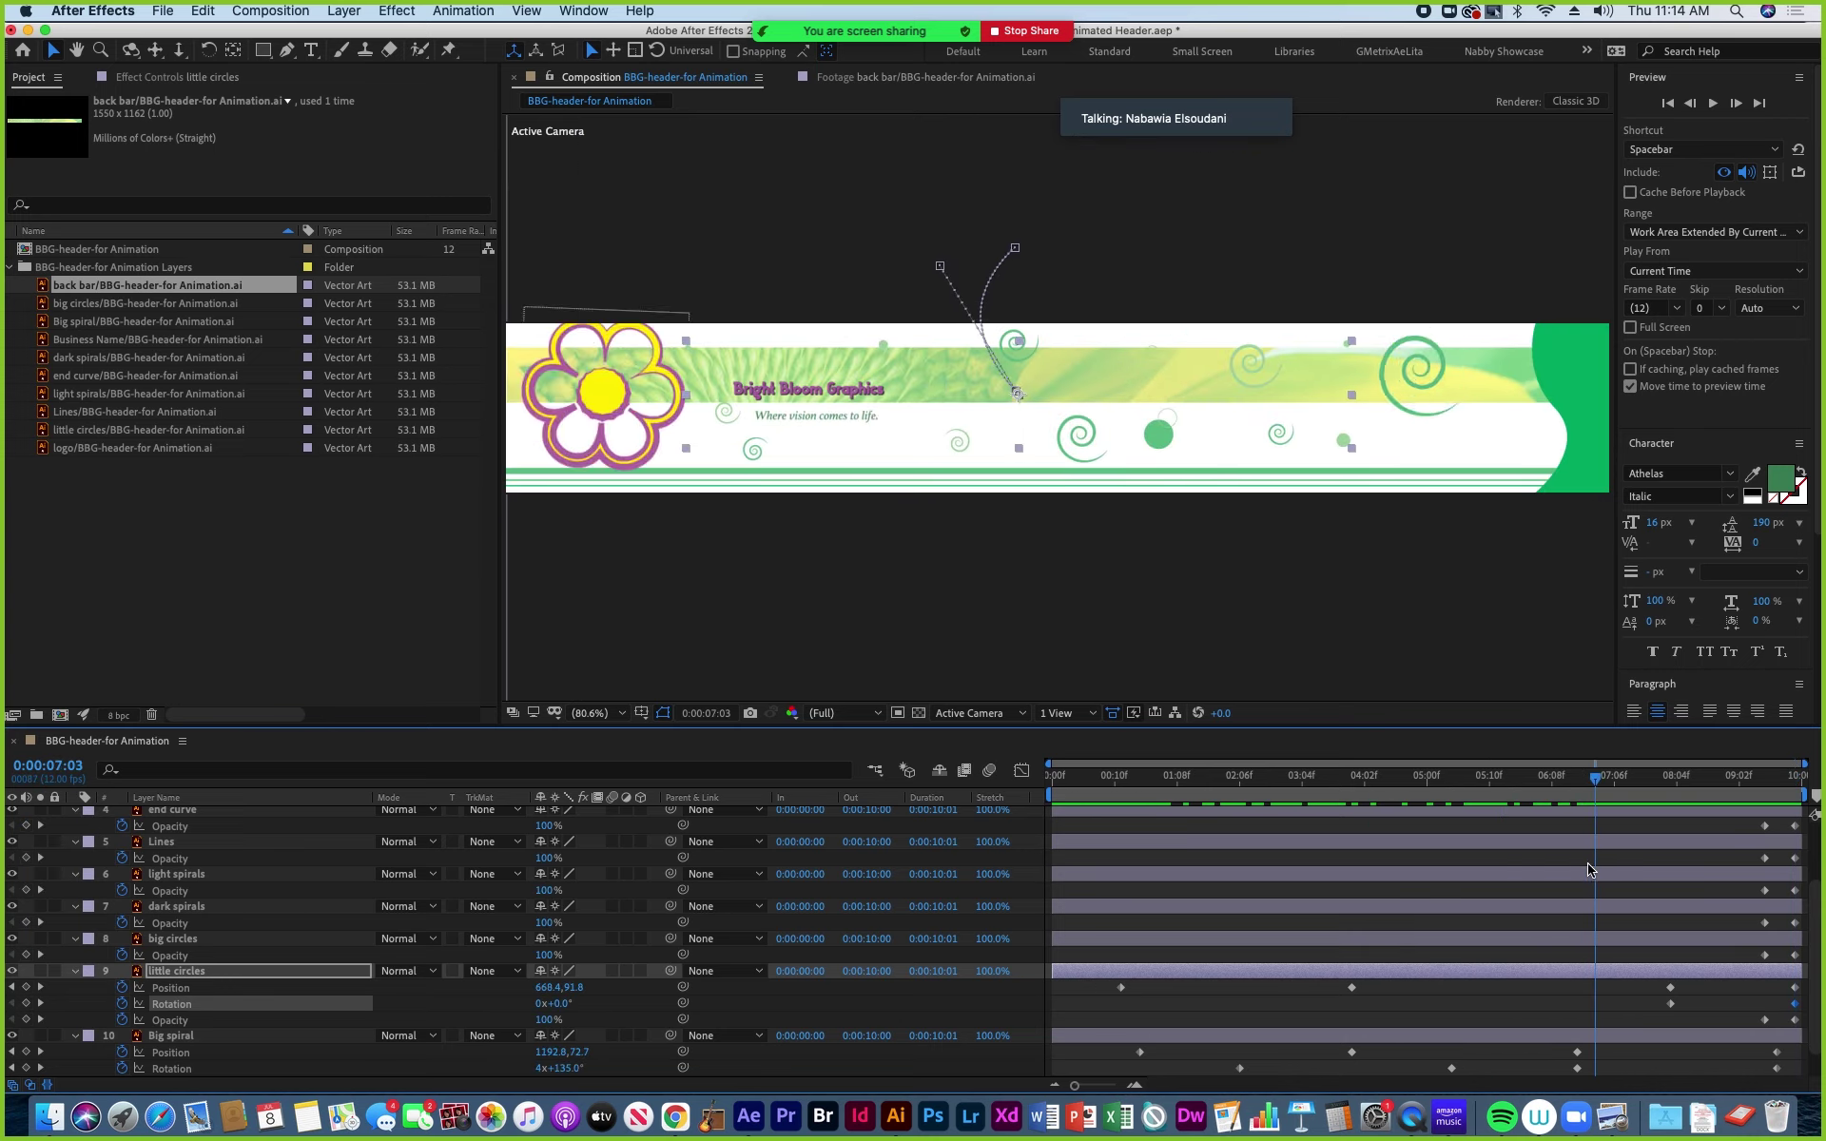
{"action": "left_click", "coordinate": [1259, 775]}
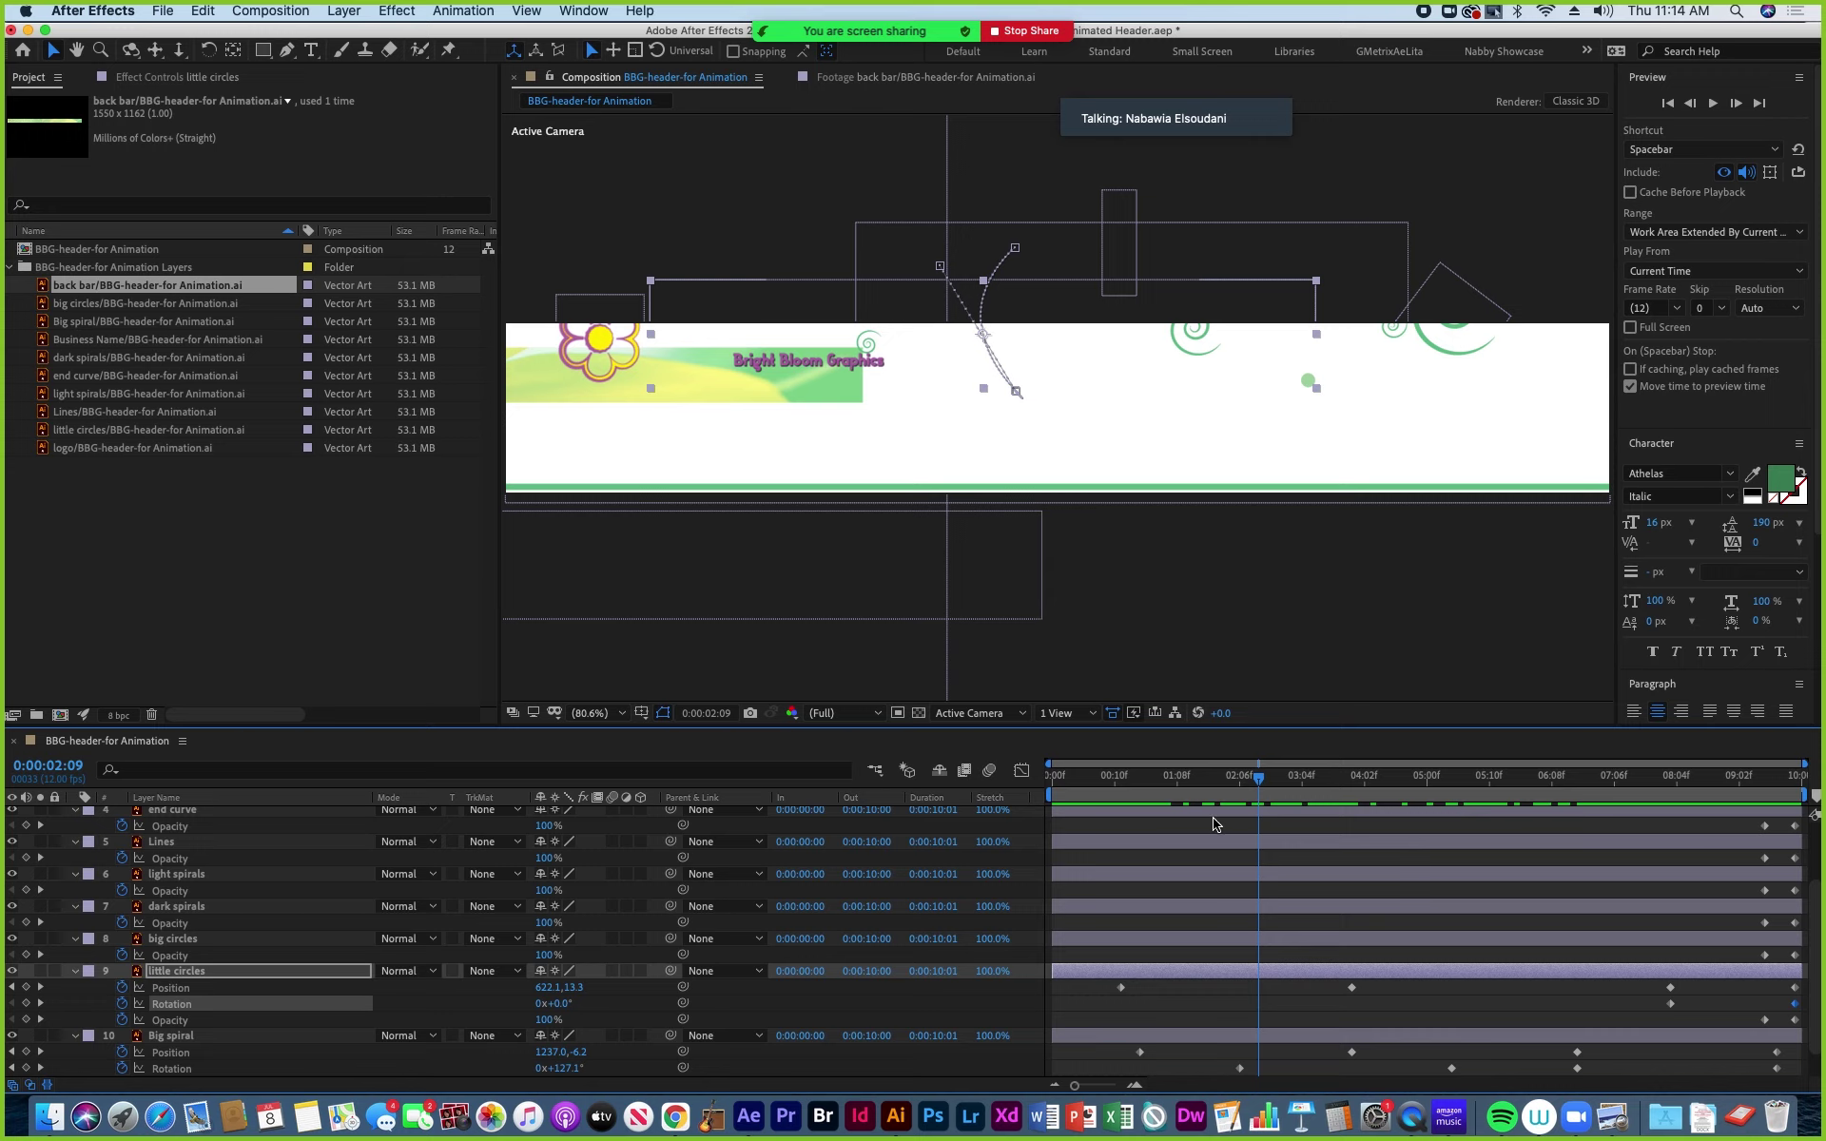
{"action": "left_click_drag", "start_coordinate": [1256, 786], "coordinate": [1032, 765]}
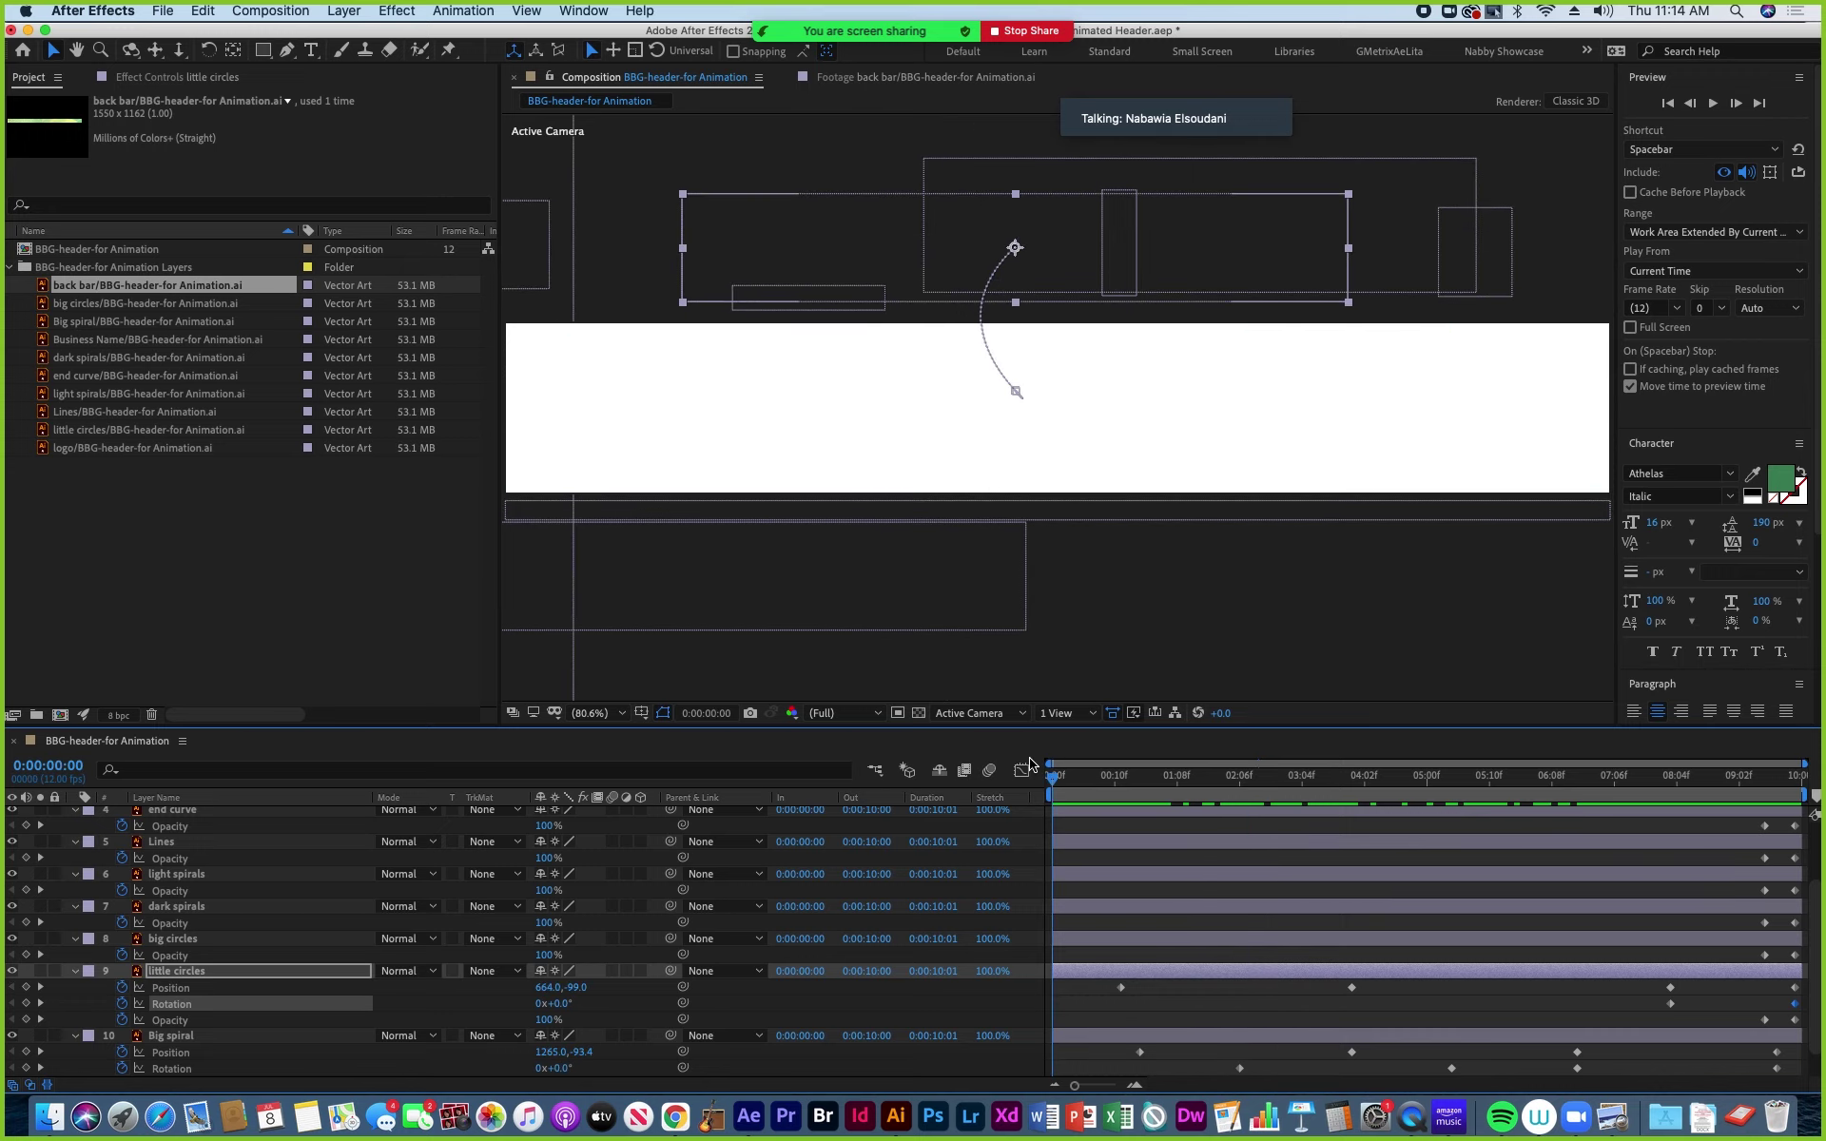
Preview the animation from the start and scrub between 0:00:07:05 and 0:00:07:01 to examine the logo and tagline motion.
{"action": "key", "text": "space"}
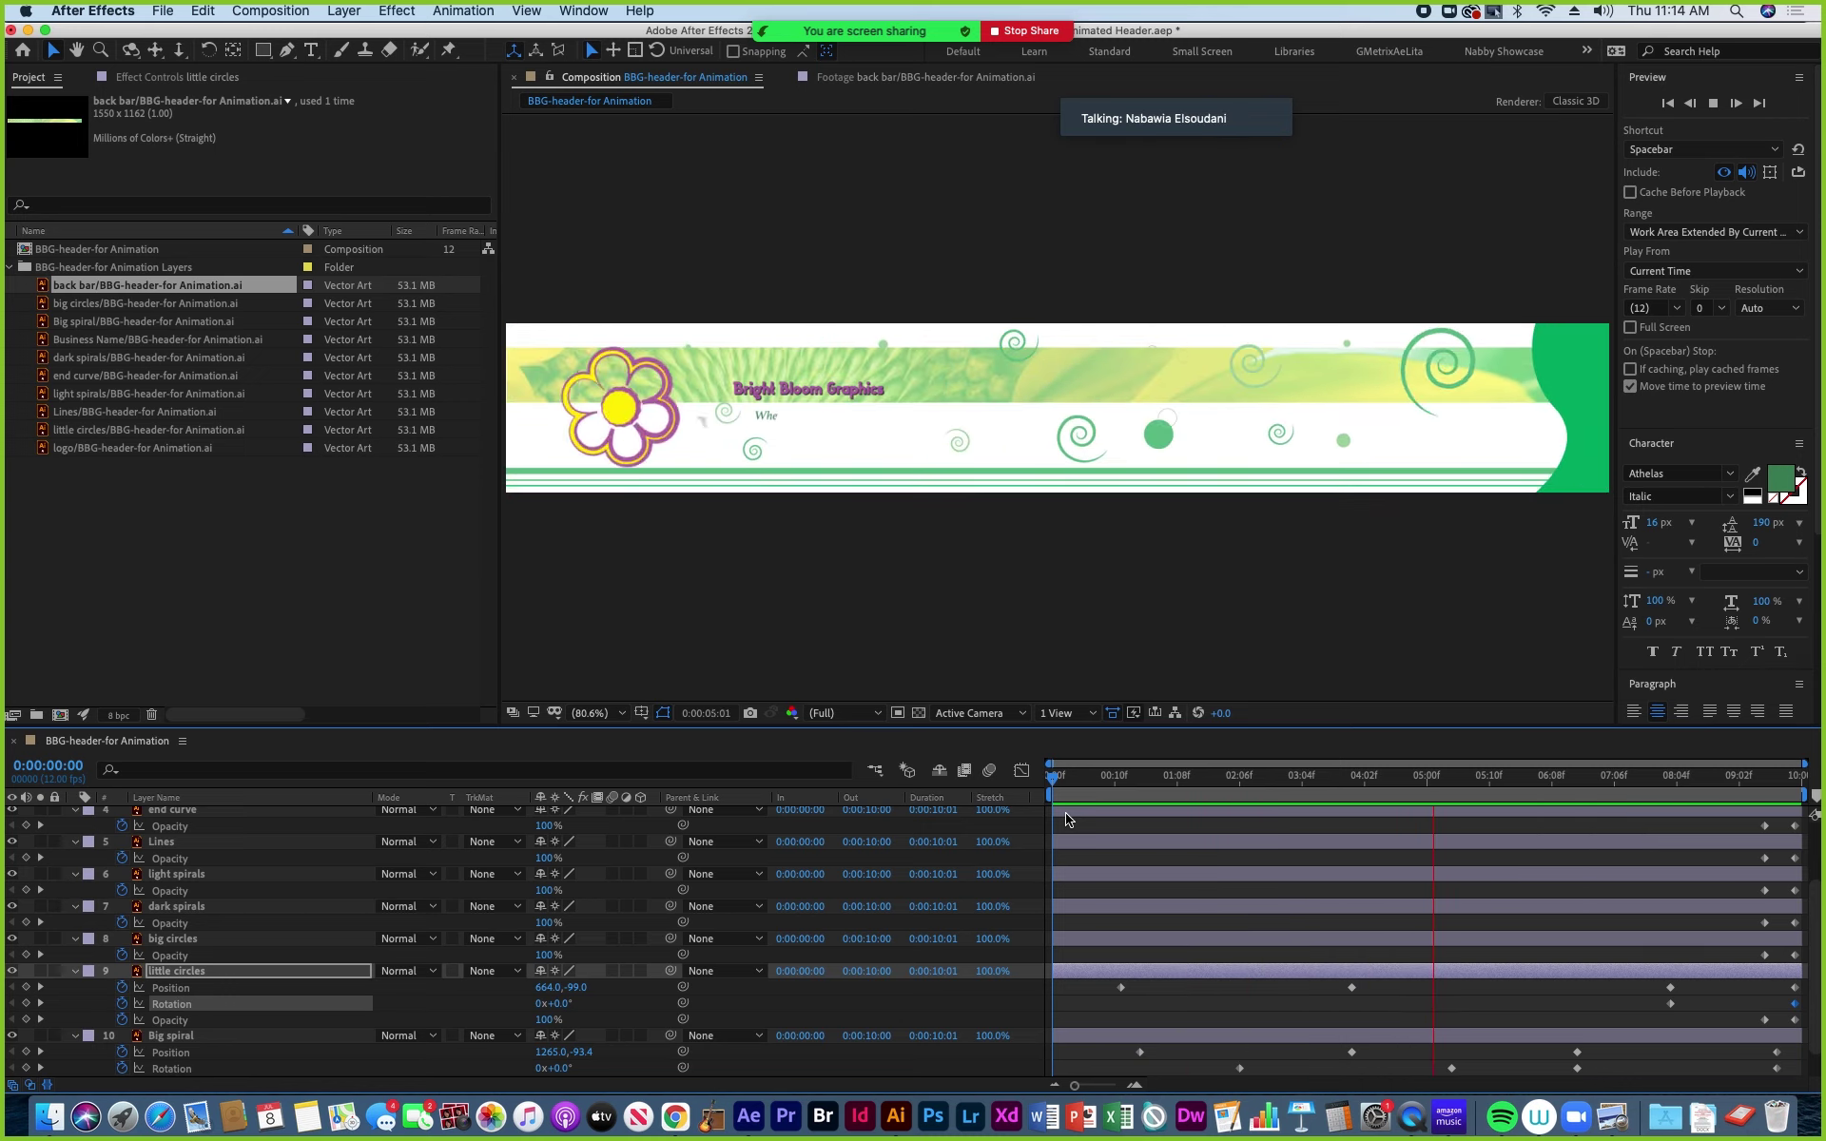
{"action": "key", "text": "space"}
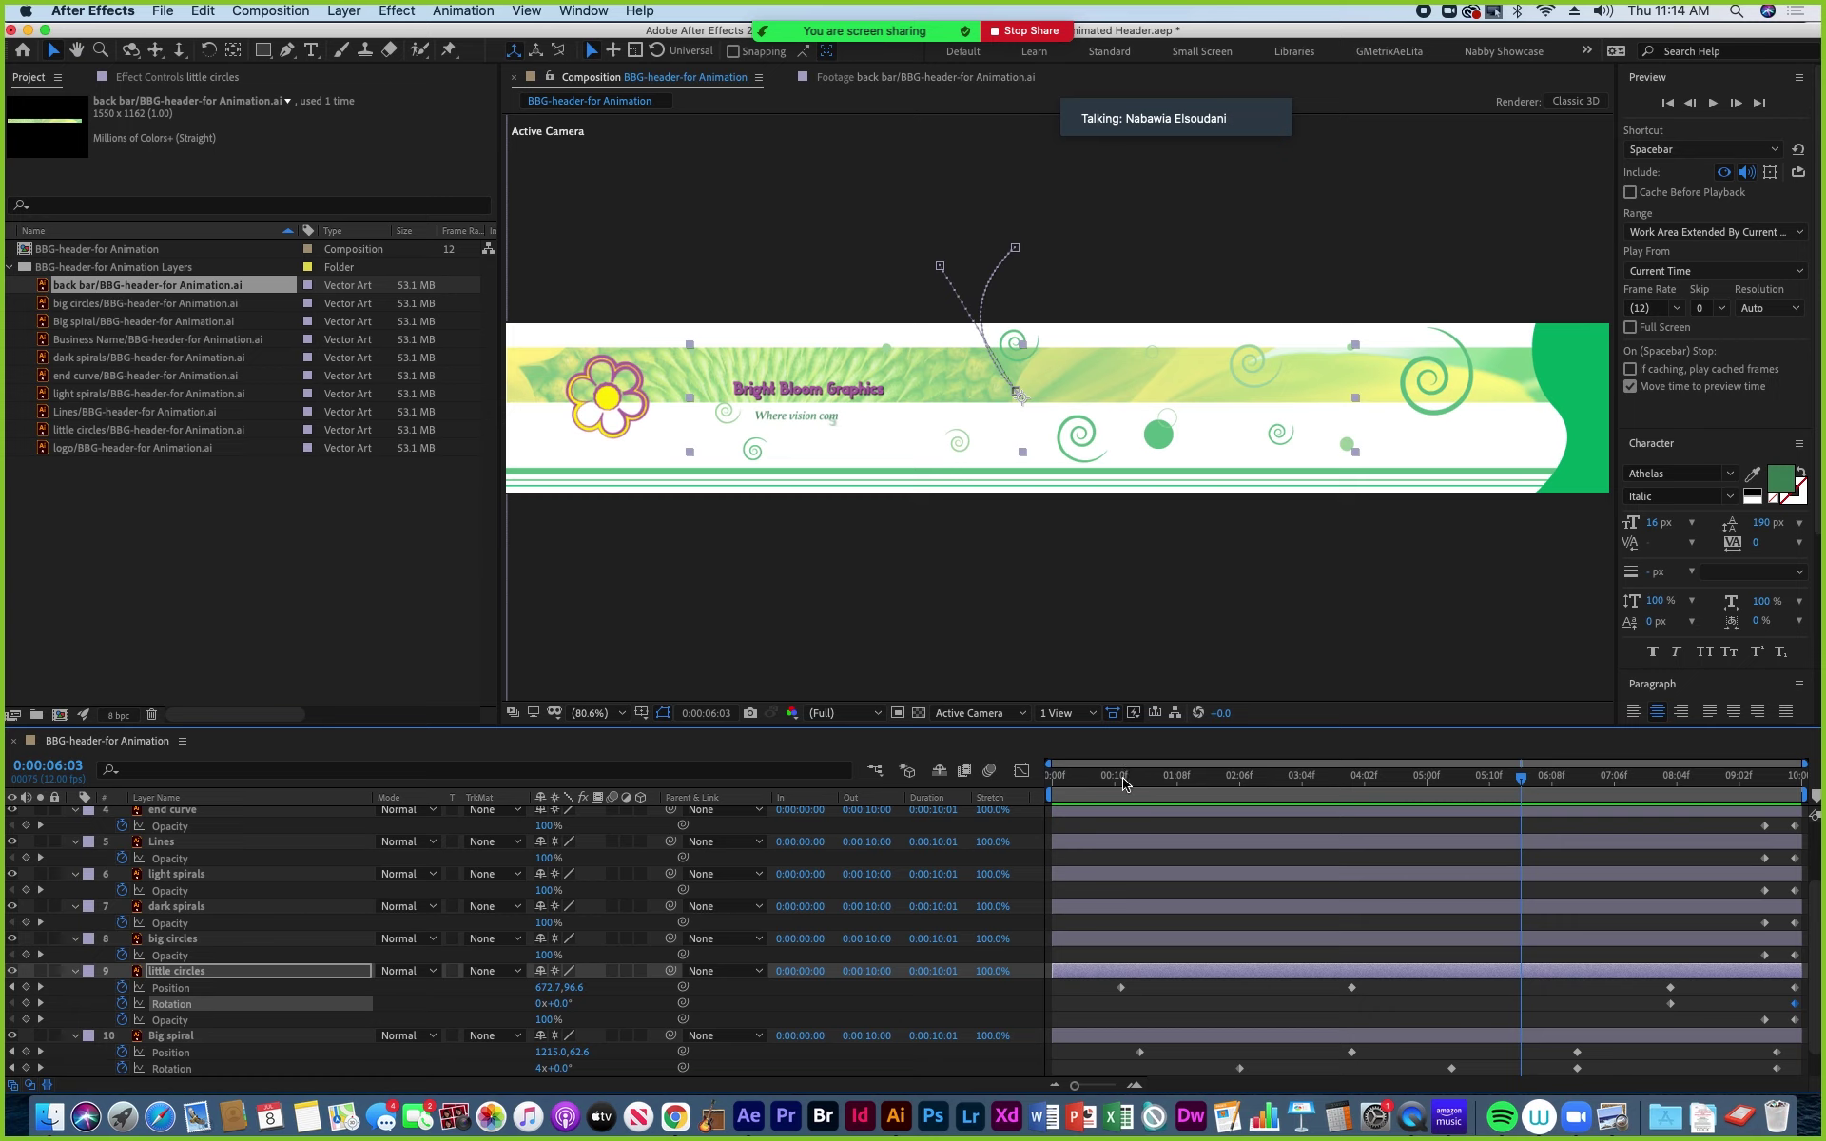
{"action": "key", "text": "Home"}
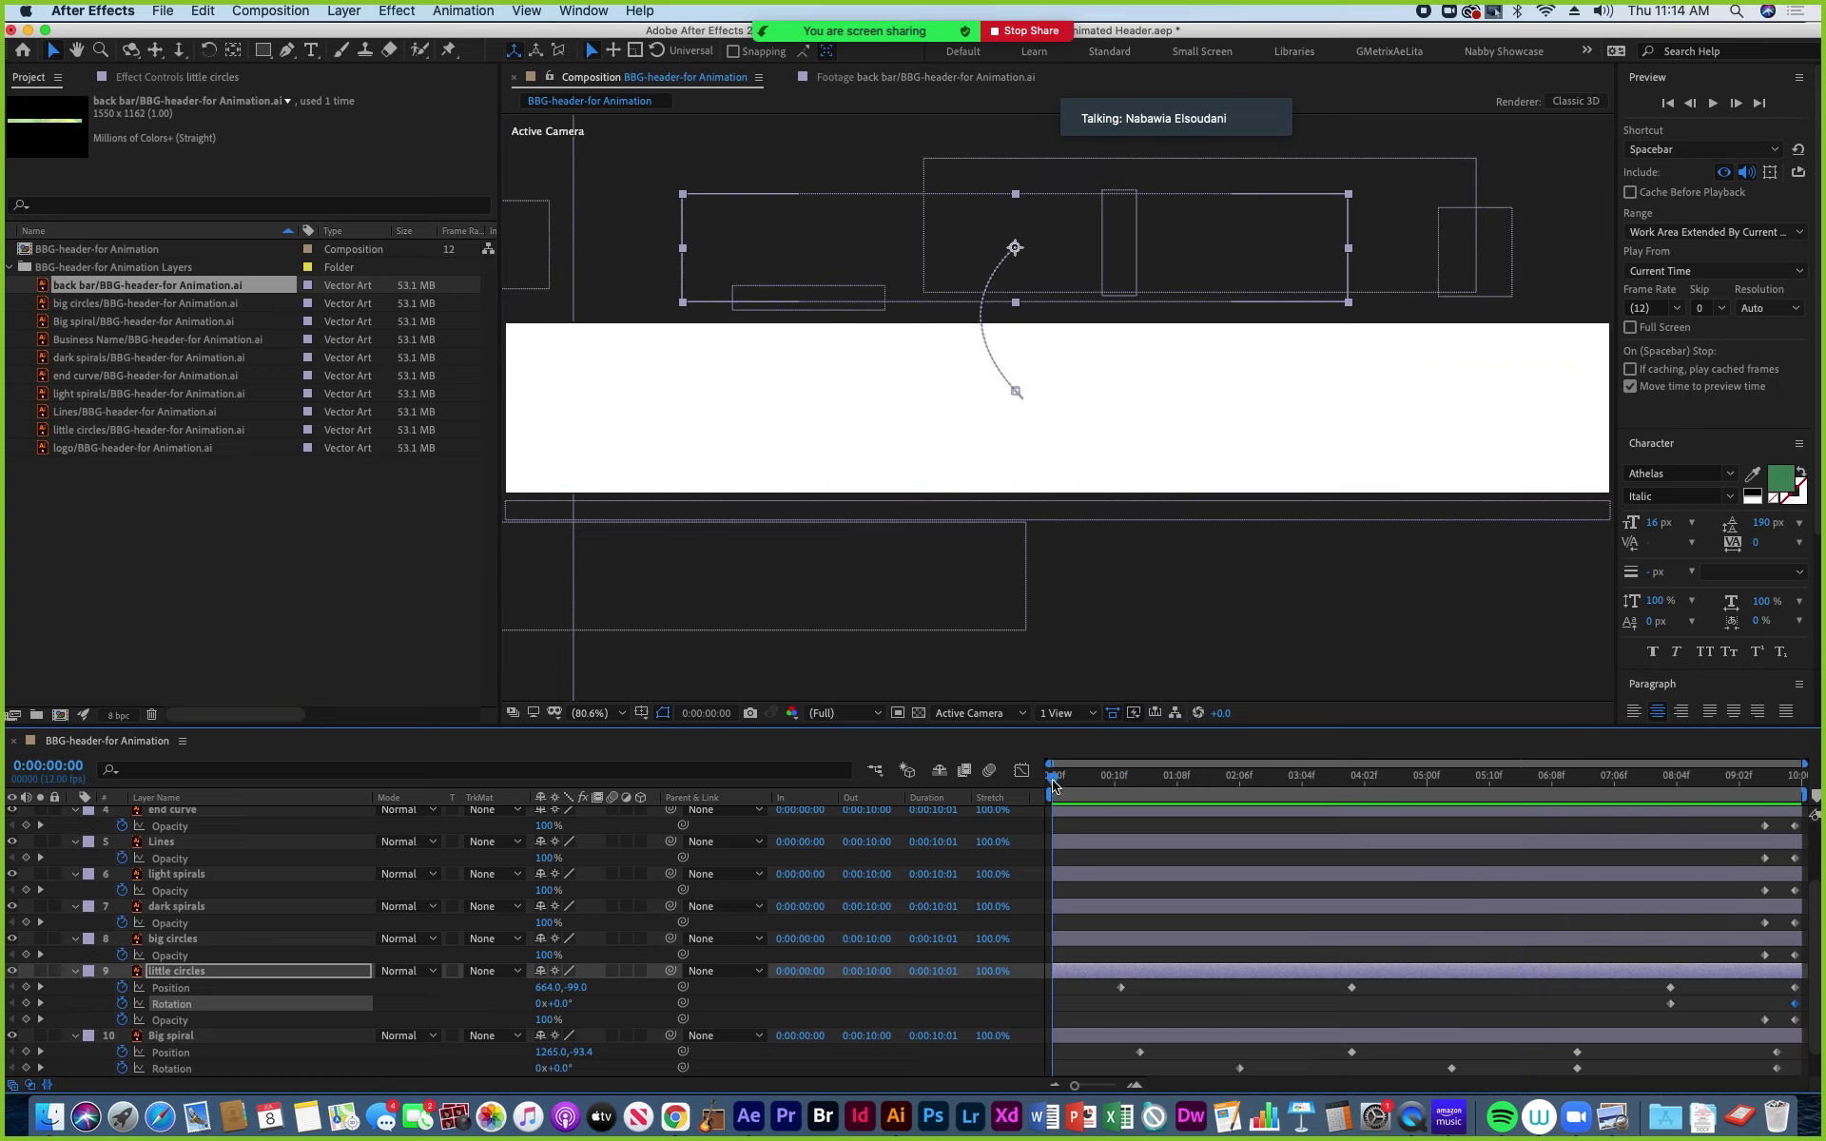
{"action": "key", "text": "space"}
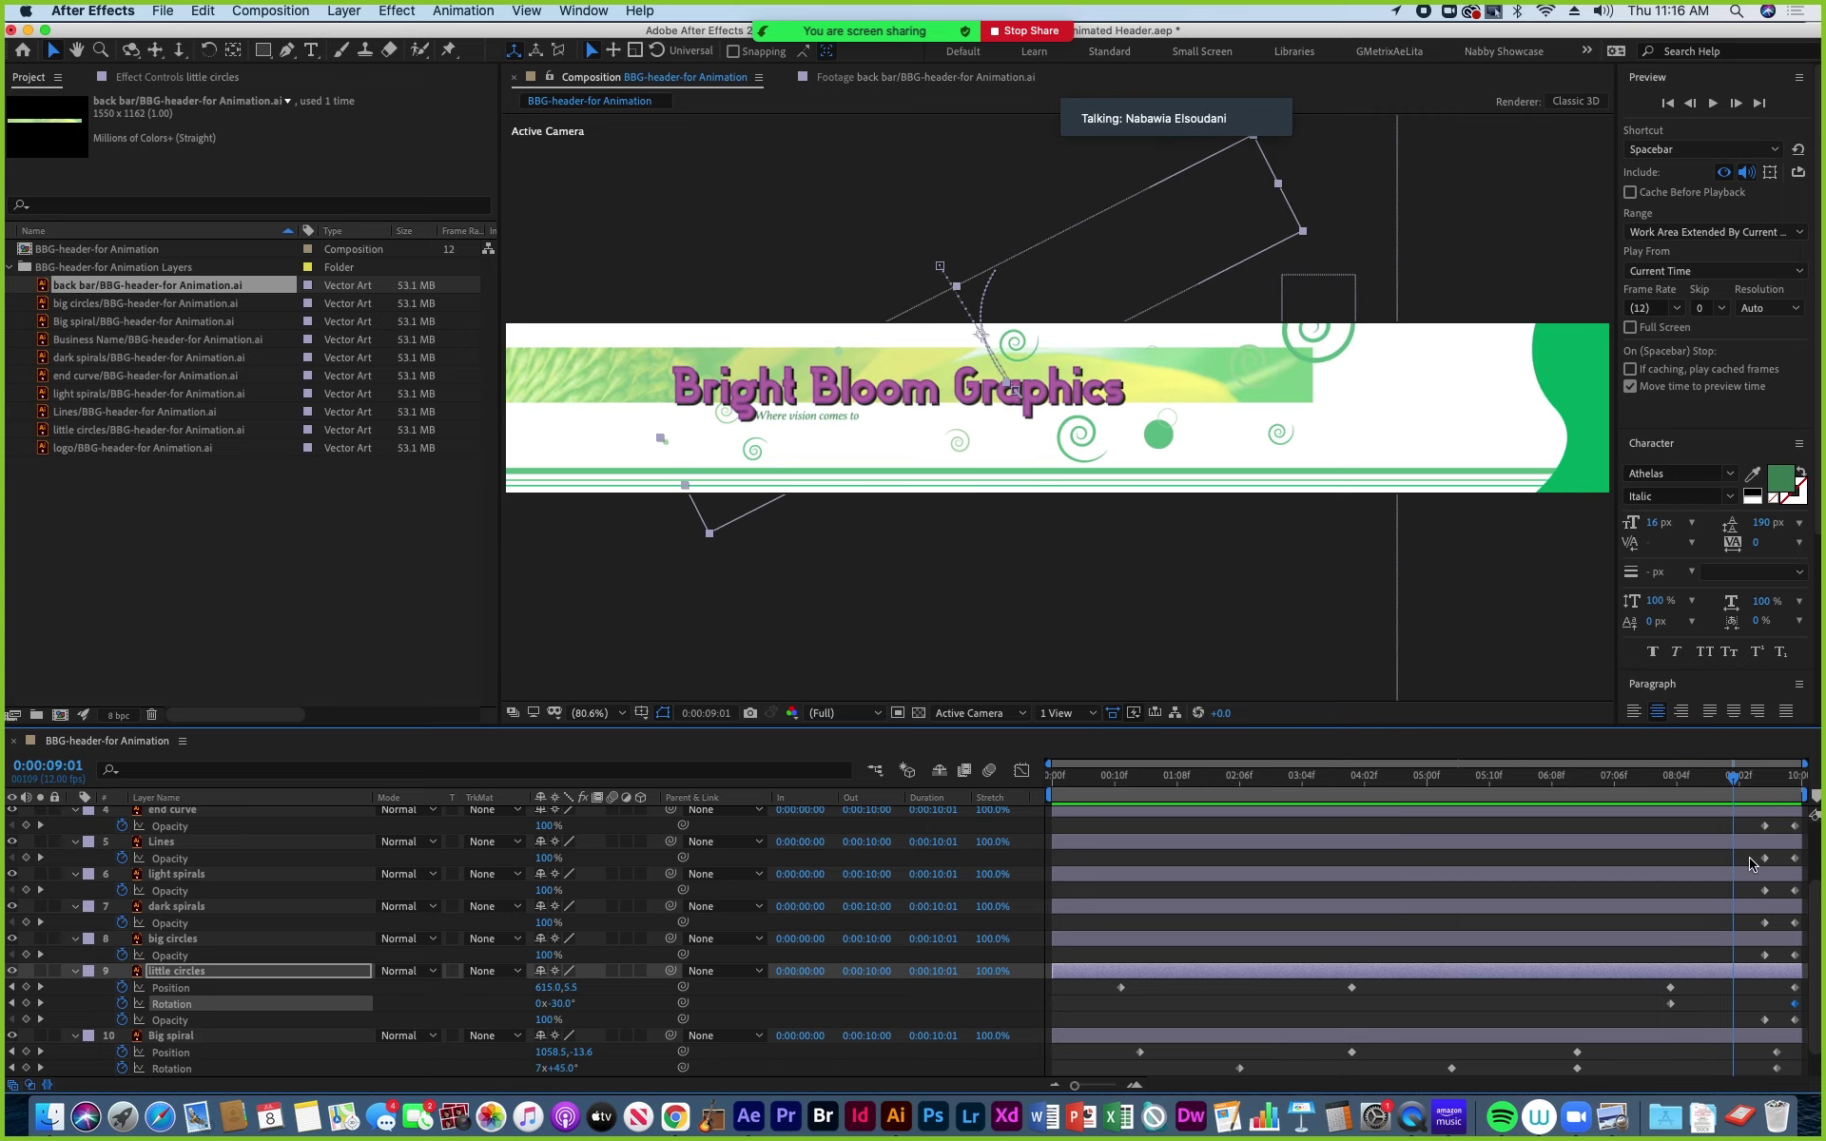
{"action": "left_click_drag", "start_coordinate": [1674, 876], "coordinate": [1618, 944]}
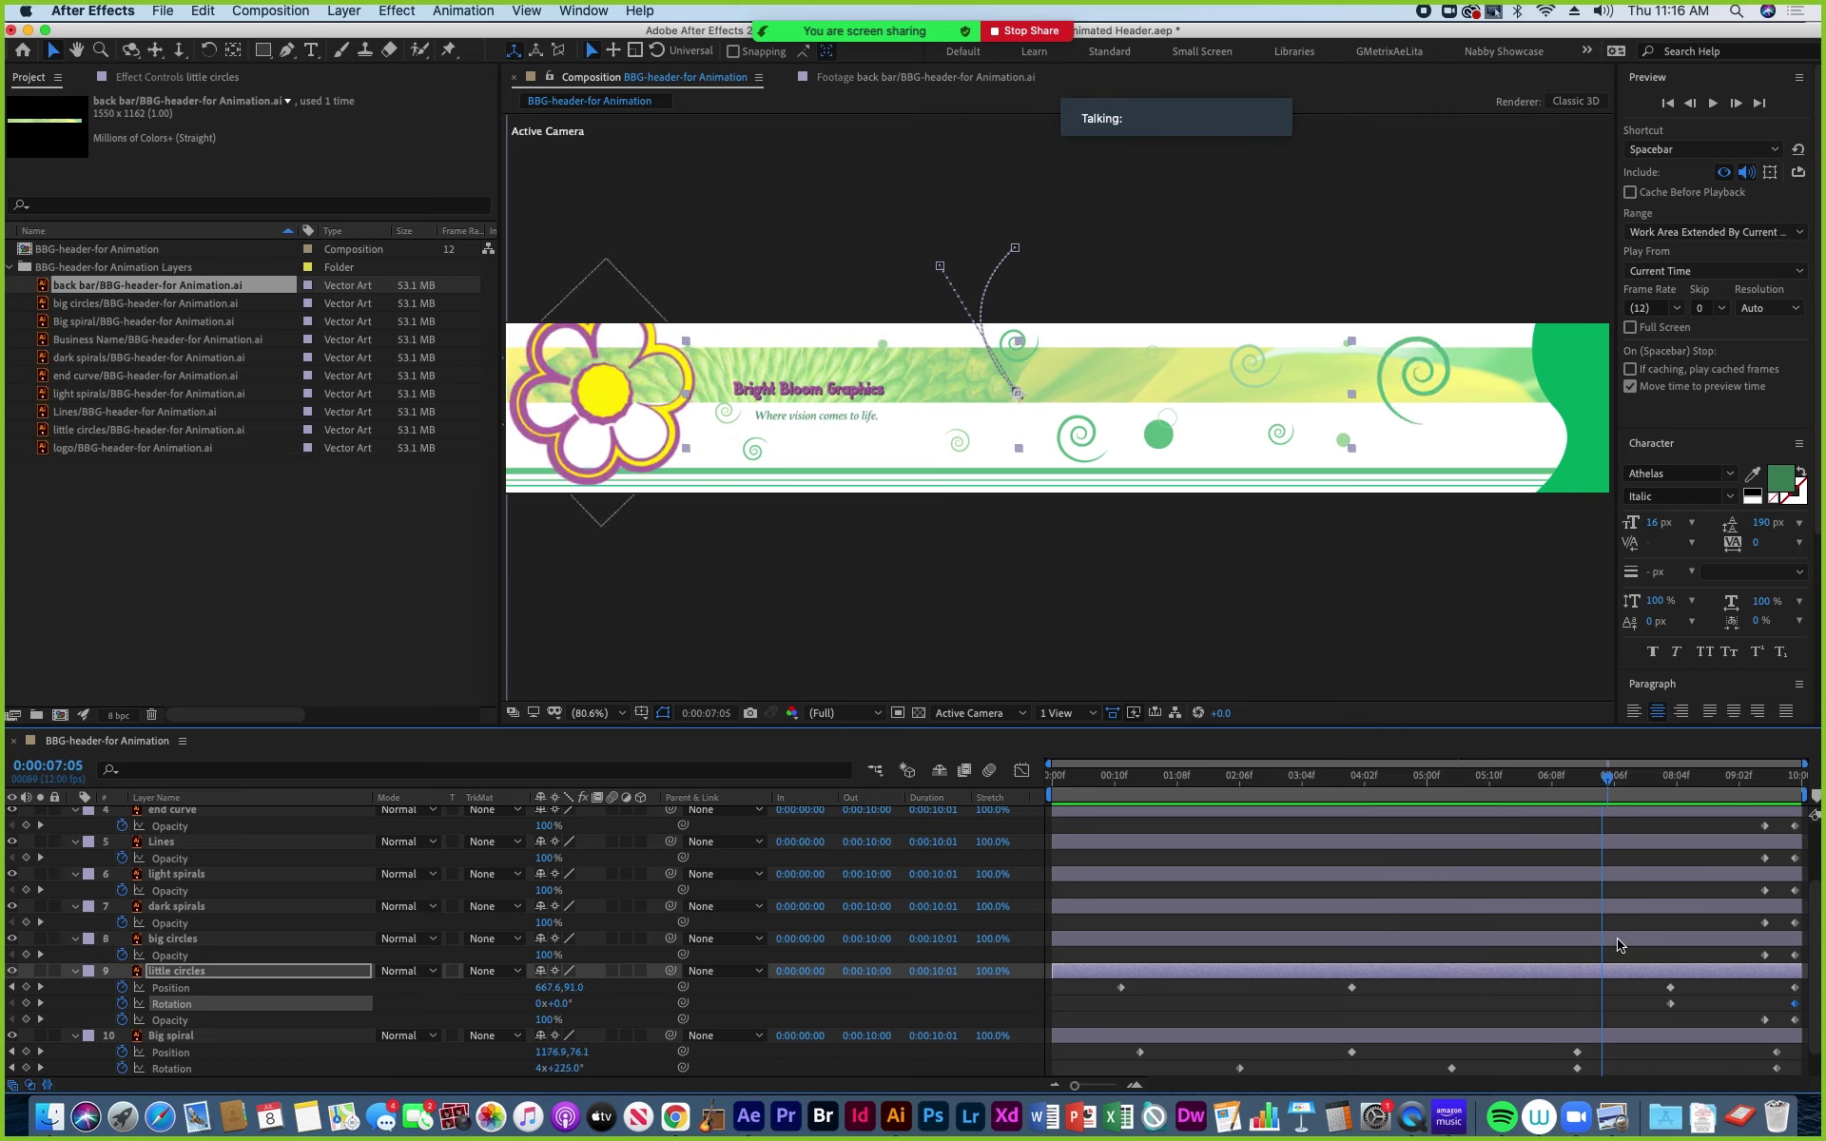
{"action": "left_click_drag", "start_coordinate": [1604, 969], "coordinate": [1587, 969]}
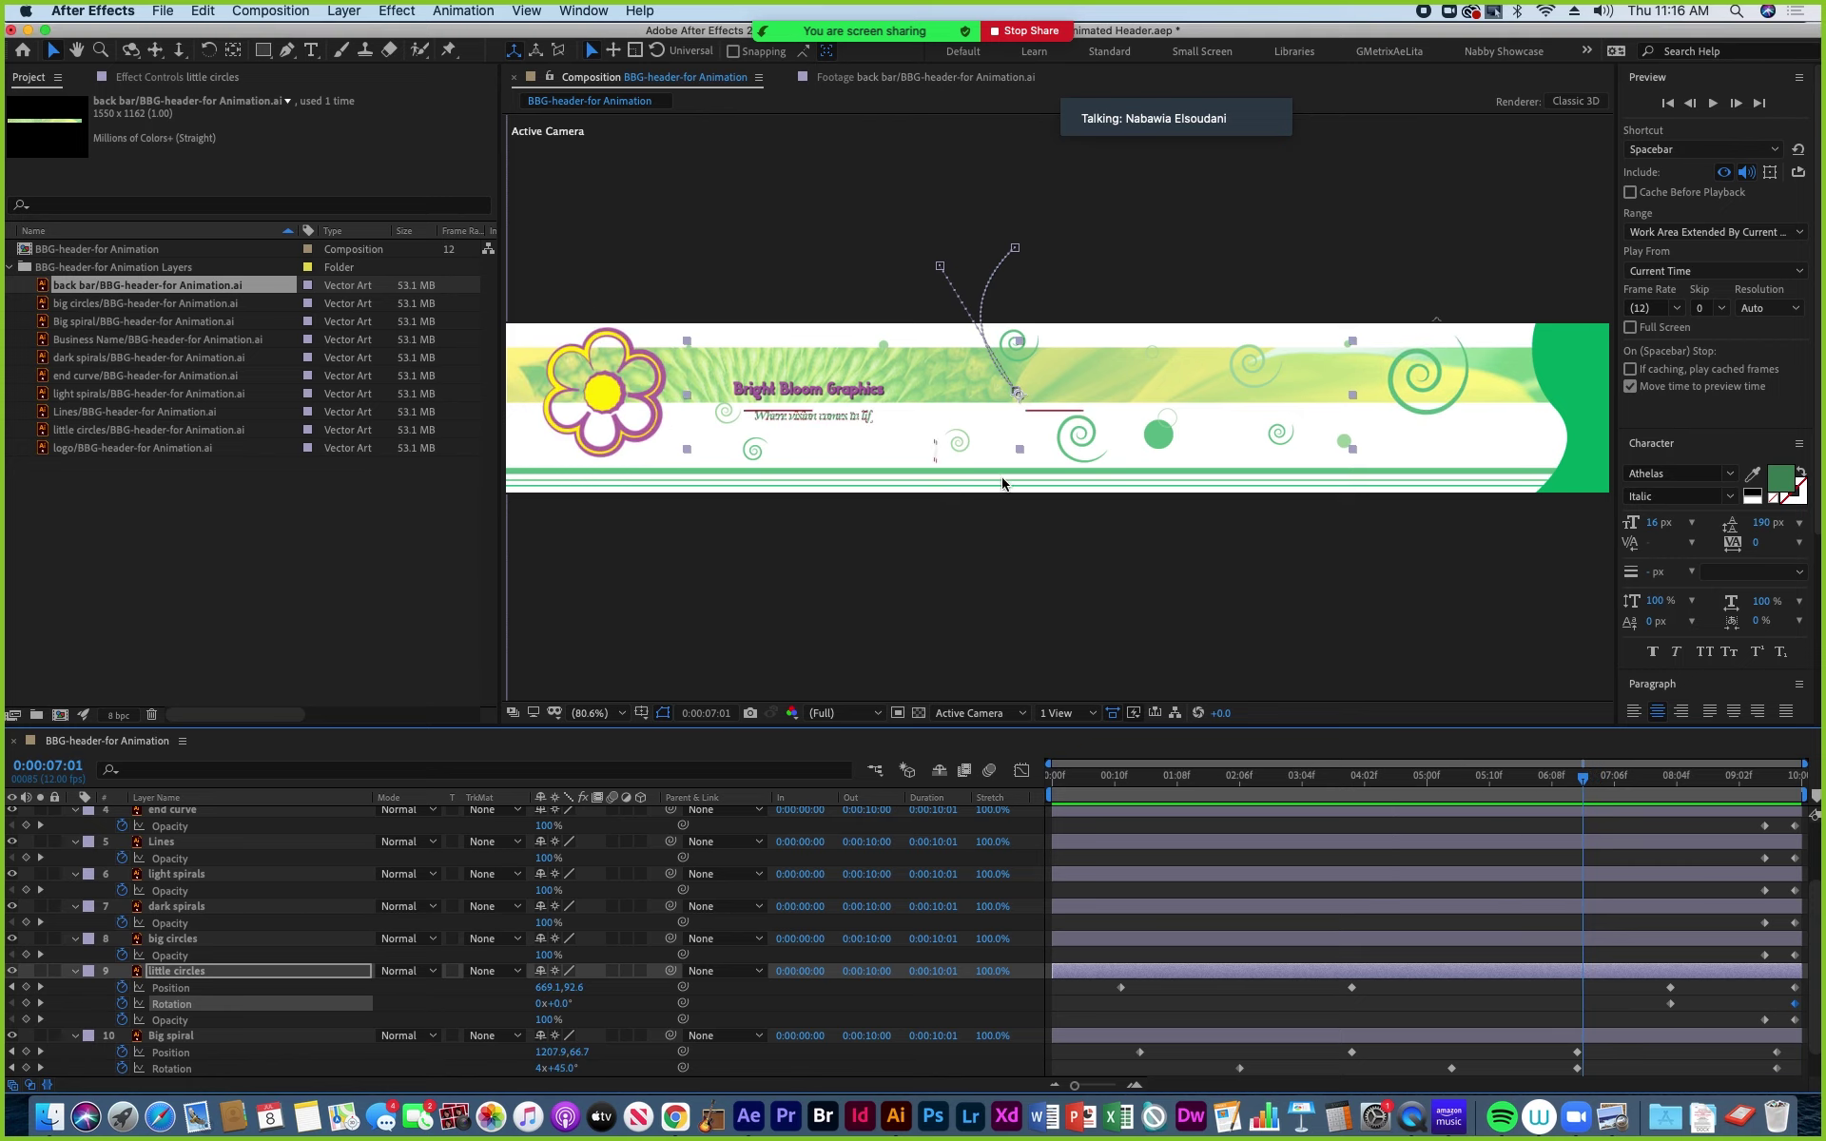
{"action": "left_click", "coordinate": [1621, 777]}
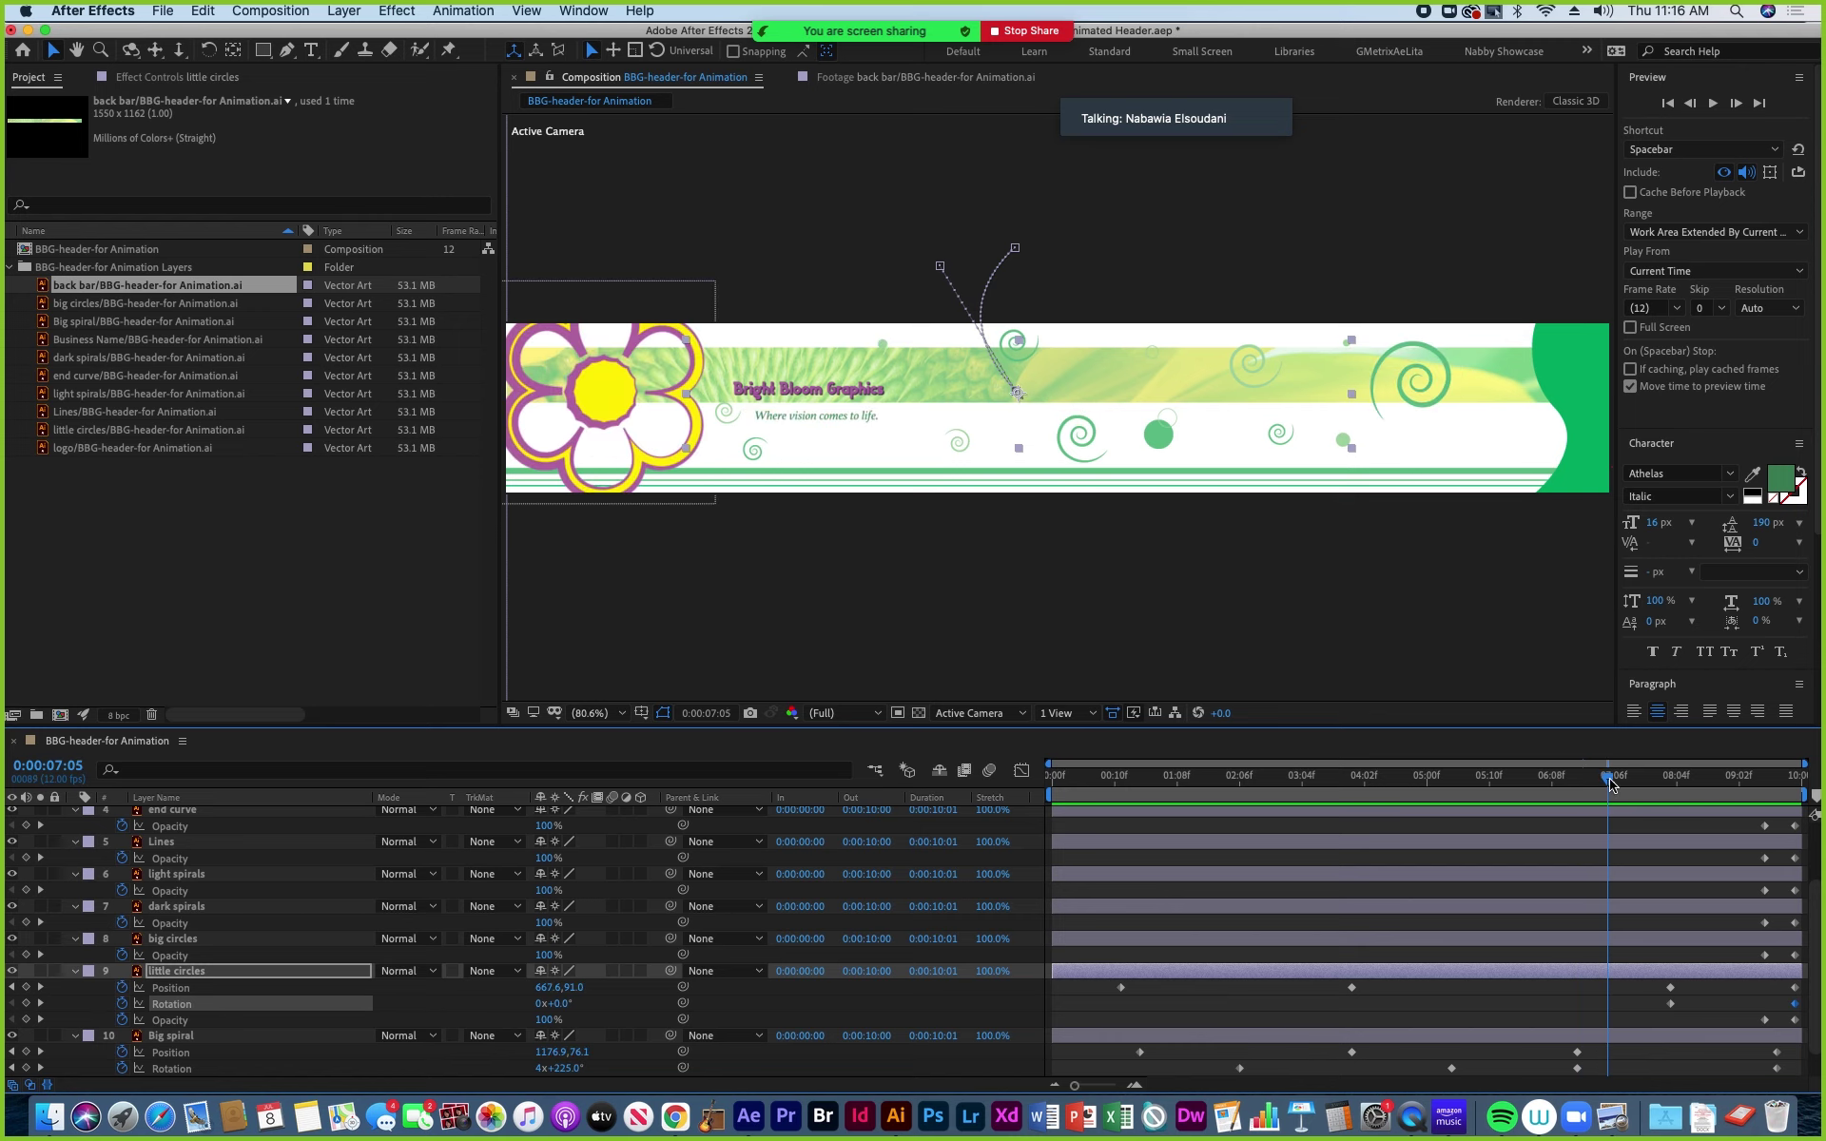
{"action": "left_click_drag", "start_coordinate": [1626, 788], "coordinate": [1586, 807]}
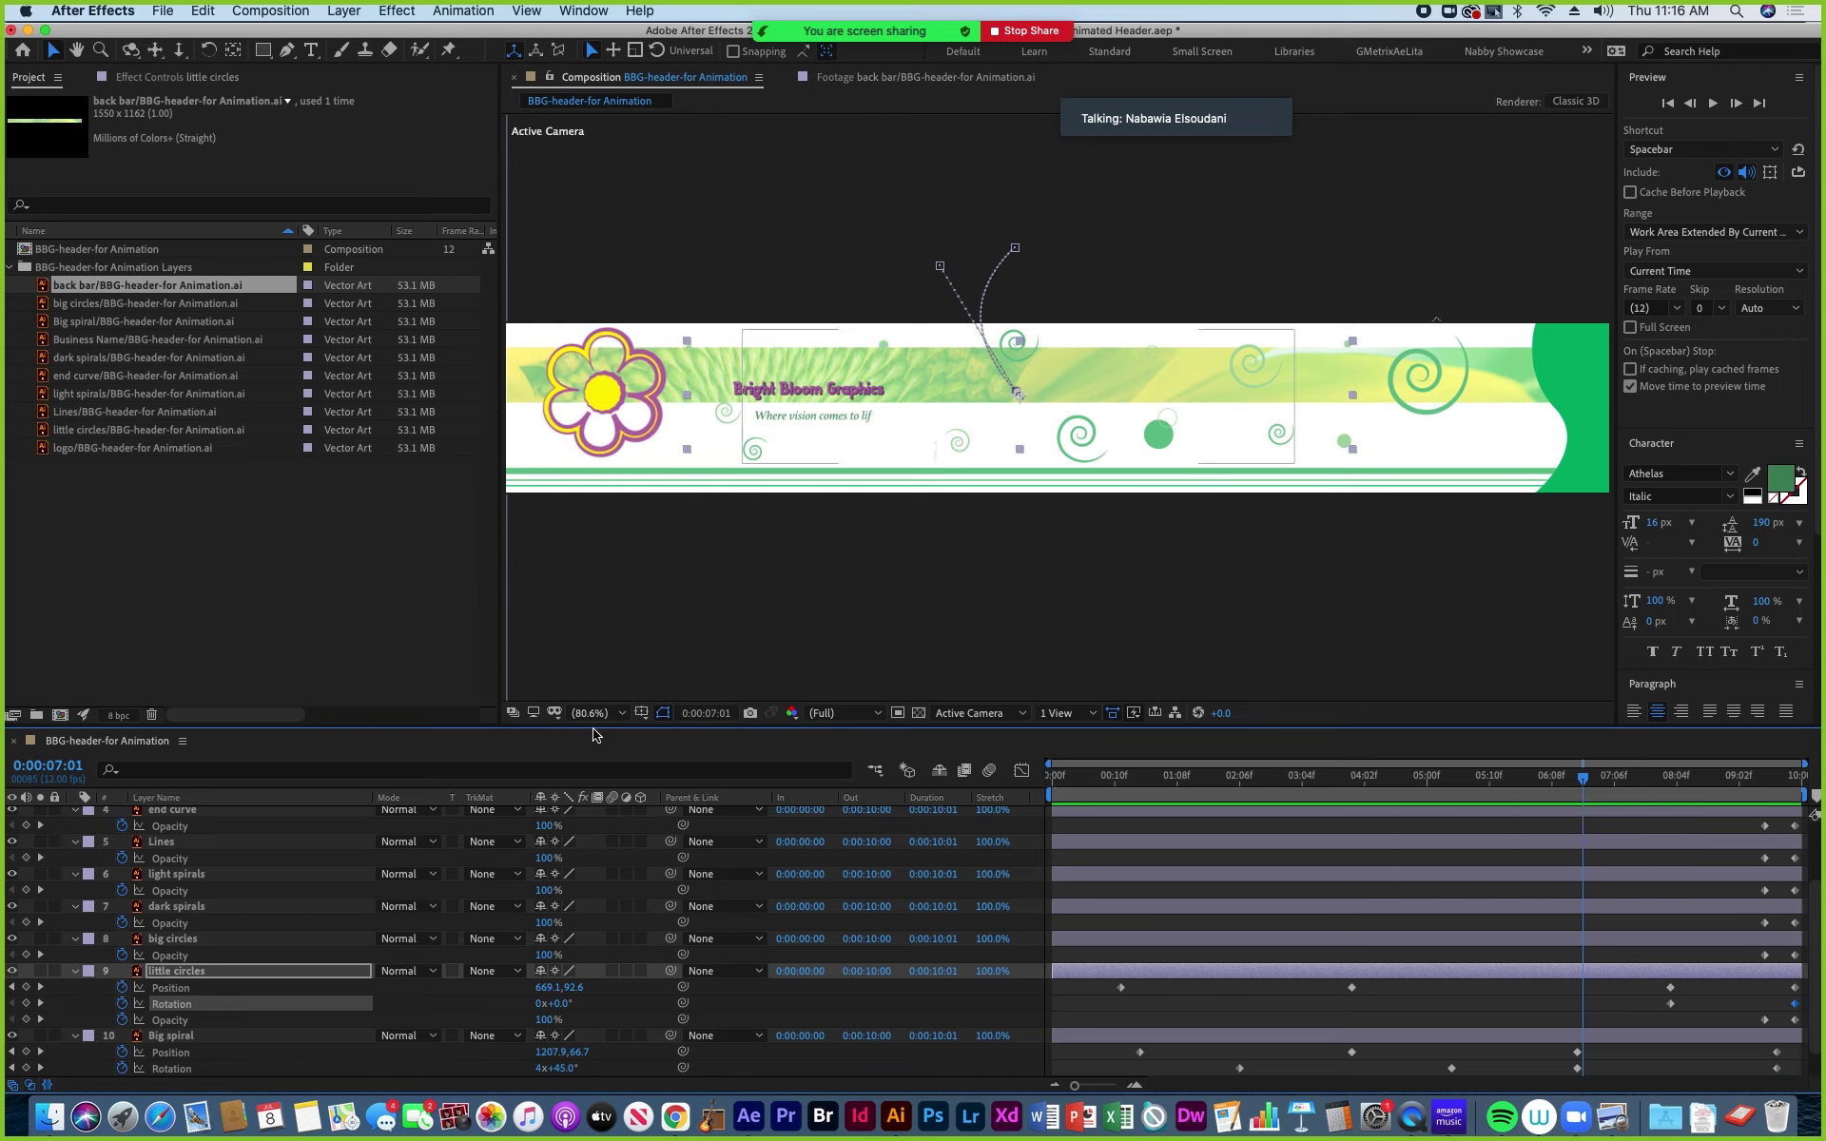
Save the project, collapse the layers folder and duplicate the BBG-header-for Animation composition.
{"action": "left_click", "coordinate": [161, 12]}
{"action": "left_click", "coordinate": [179, 173]}
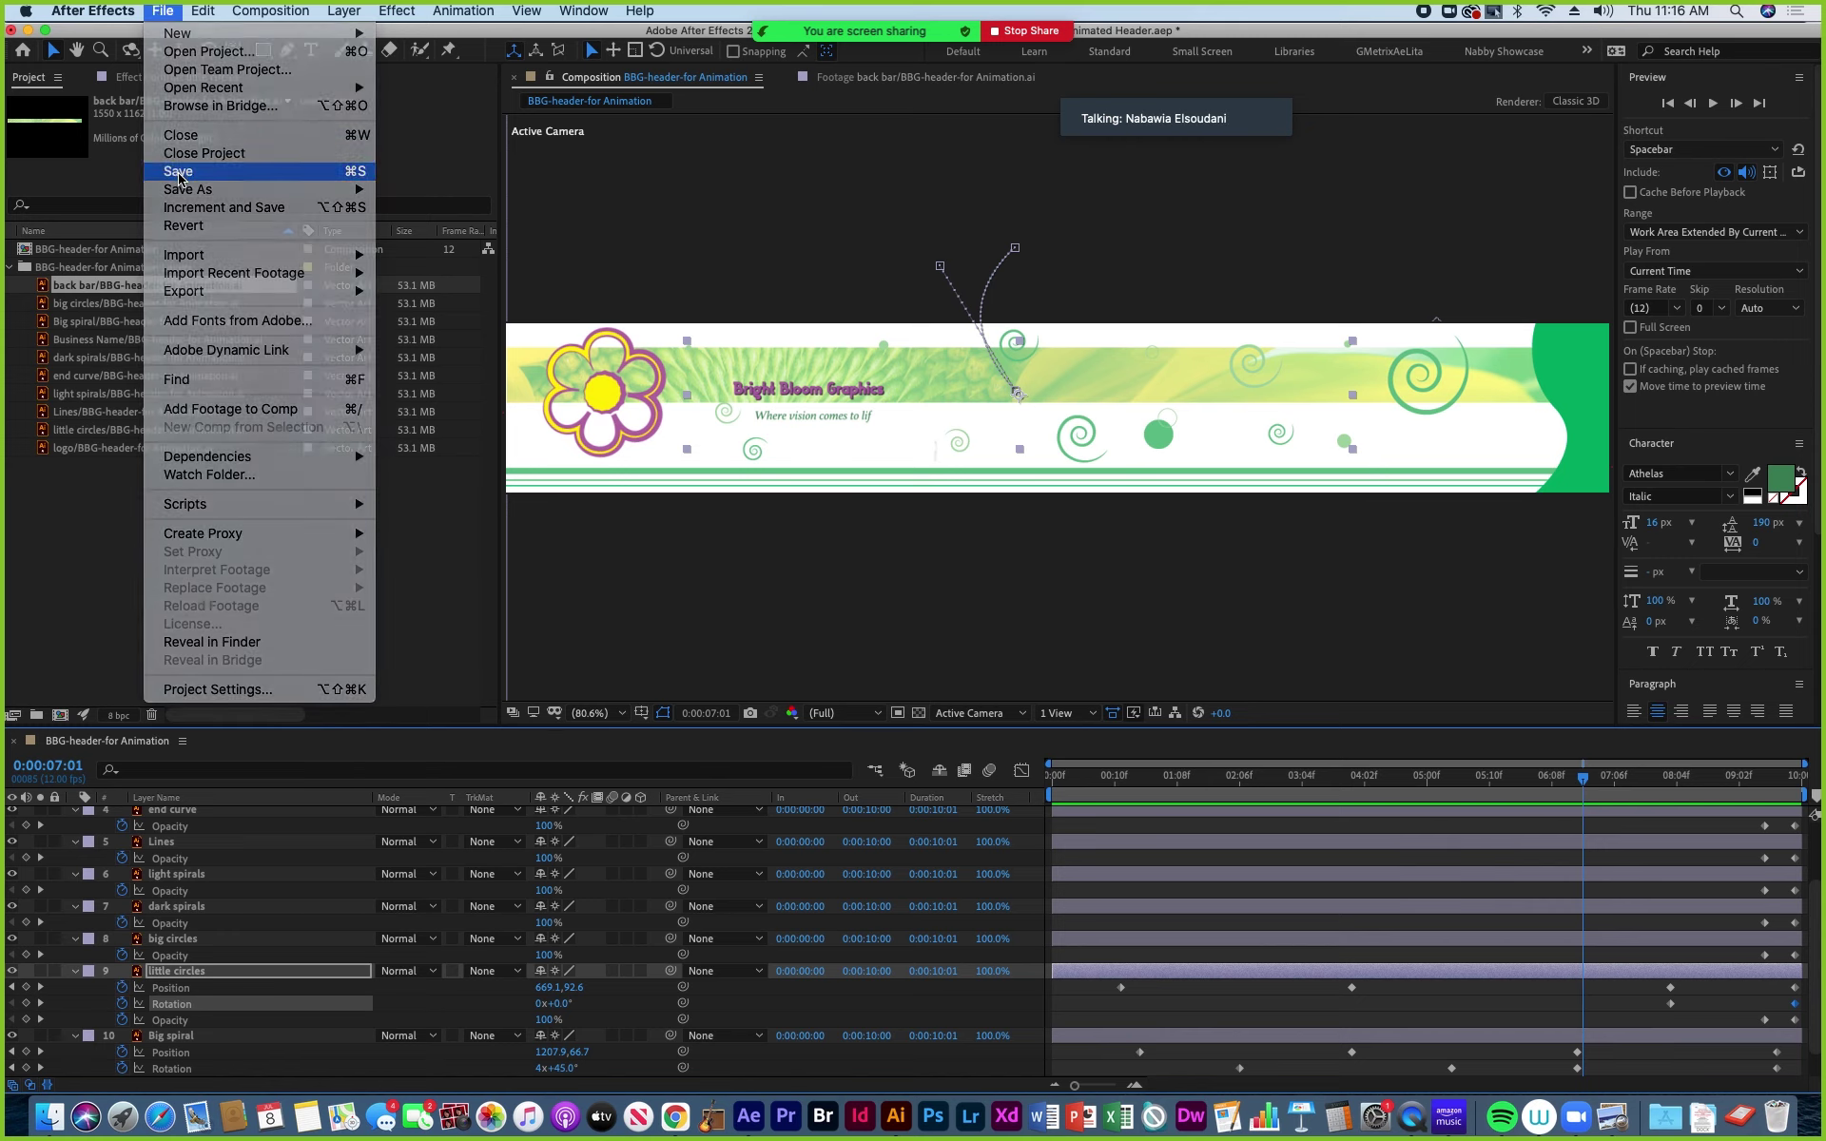
{"action": "left_click", "coordinate": [9, 267]}
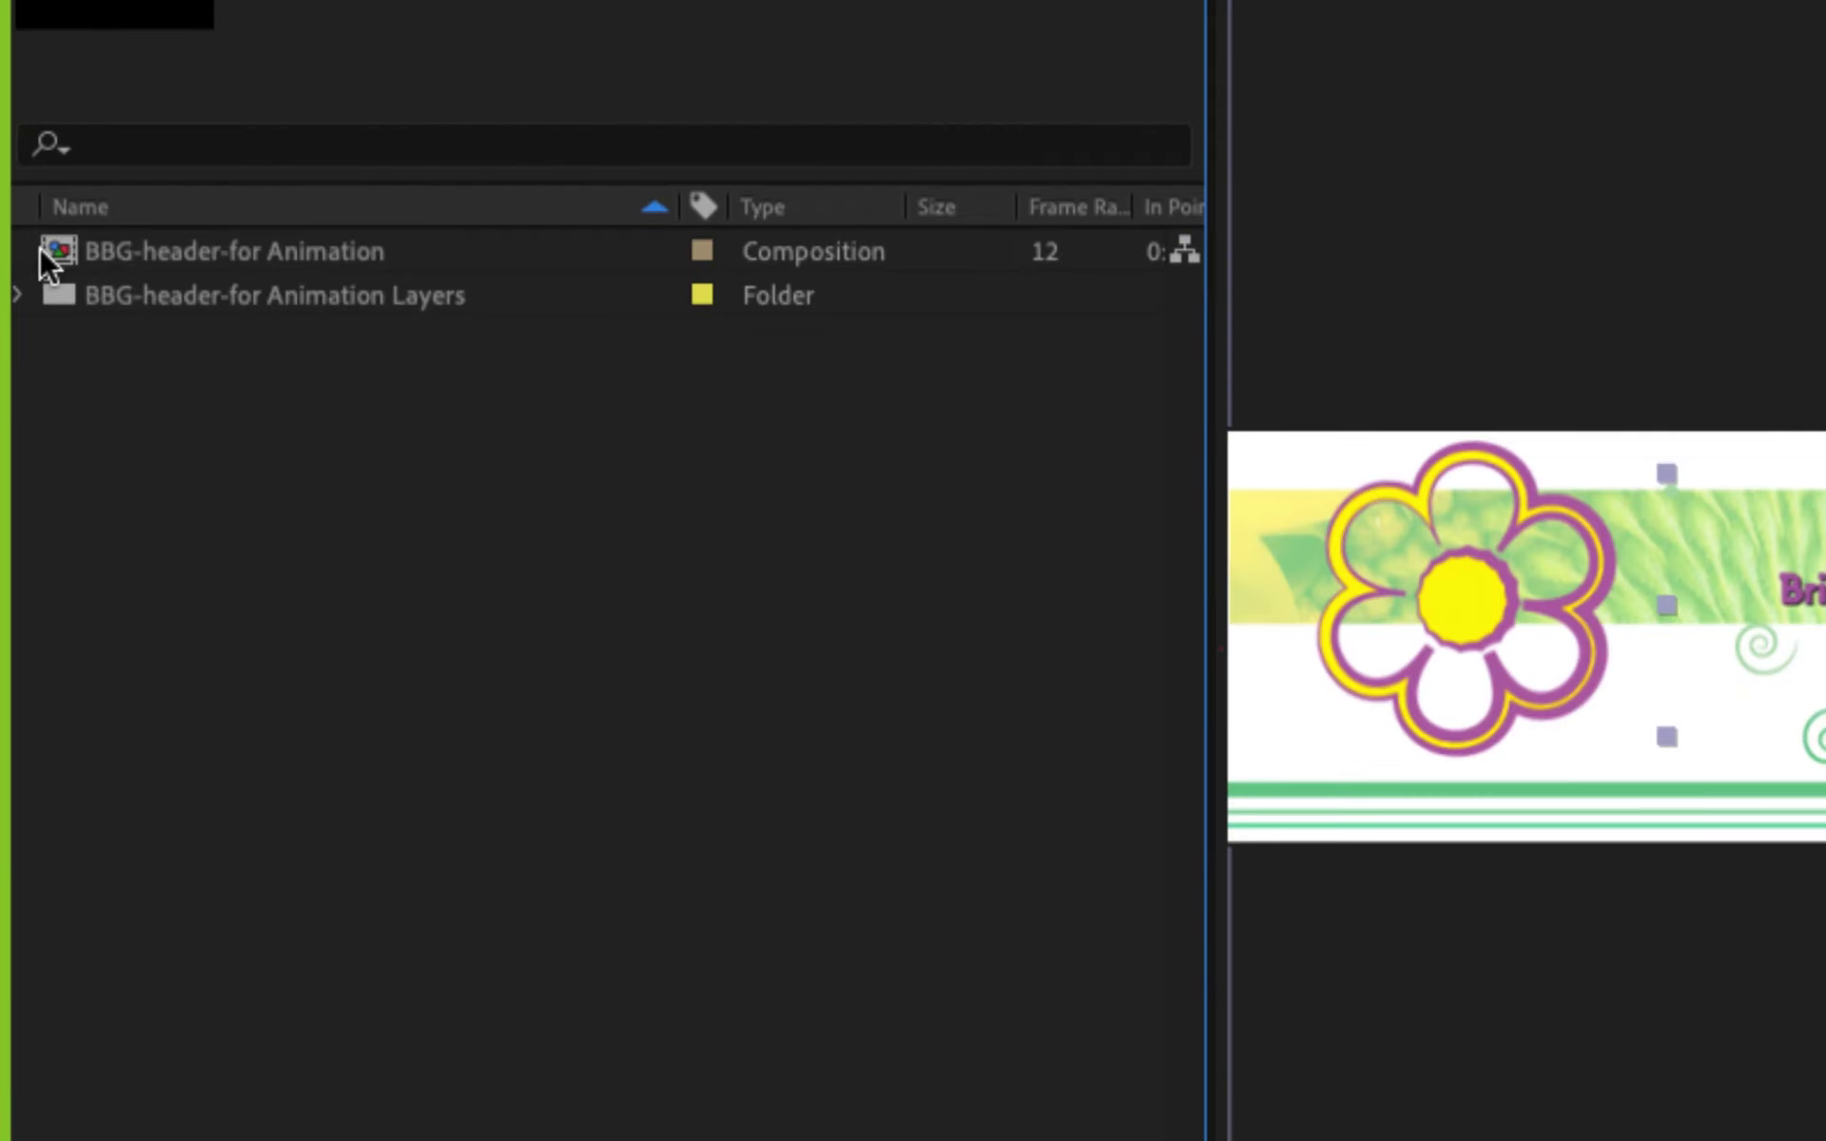
{"action": "left_click", "coordinate": [56, 249]}
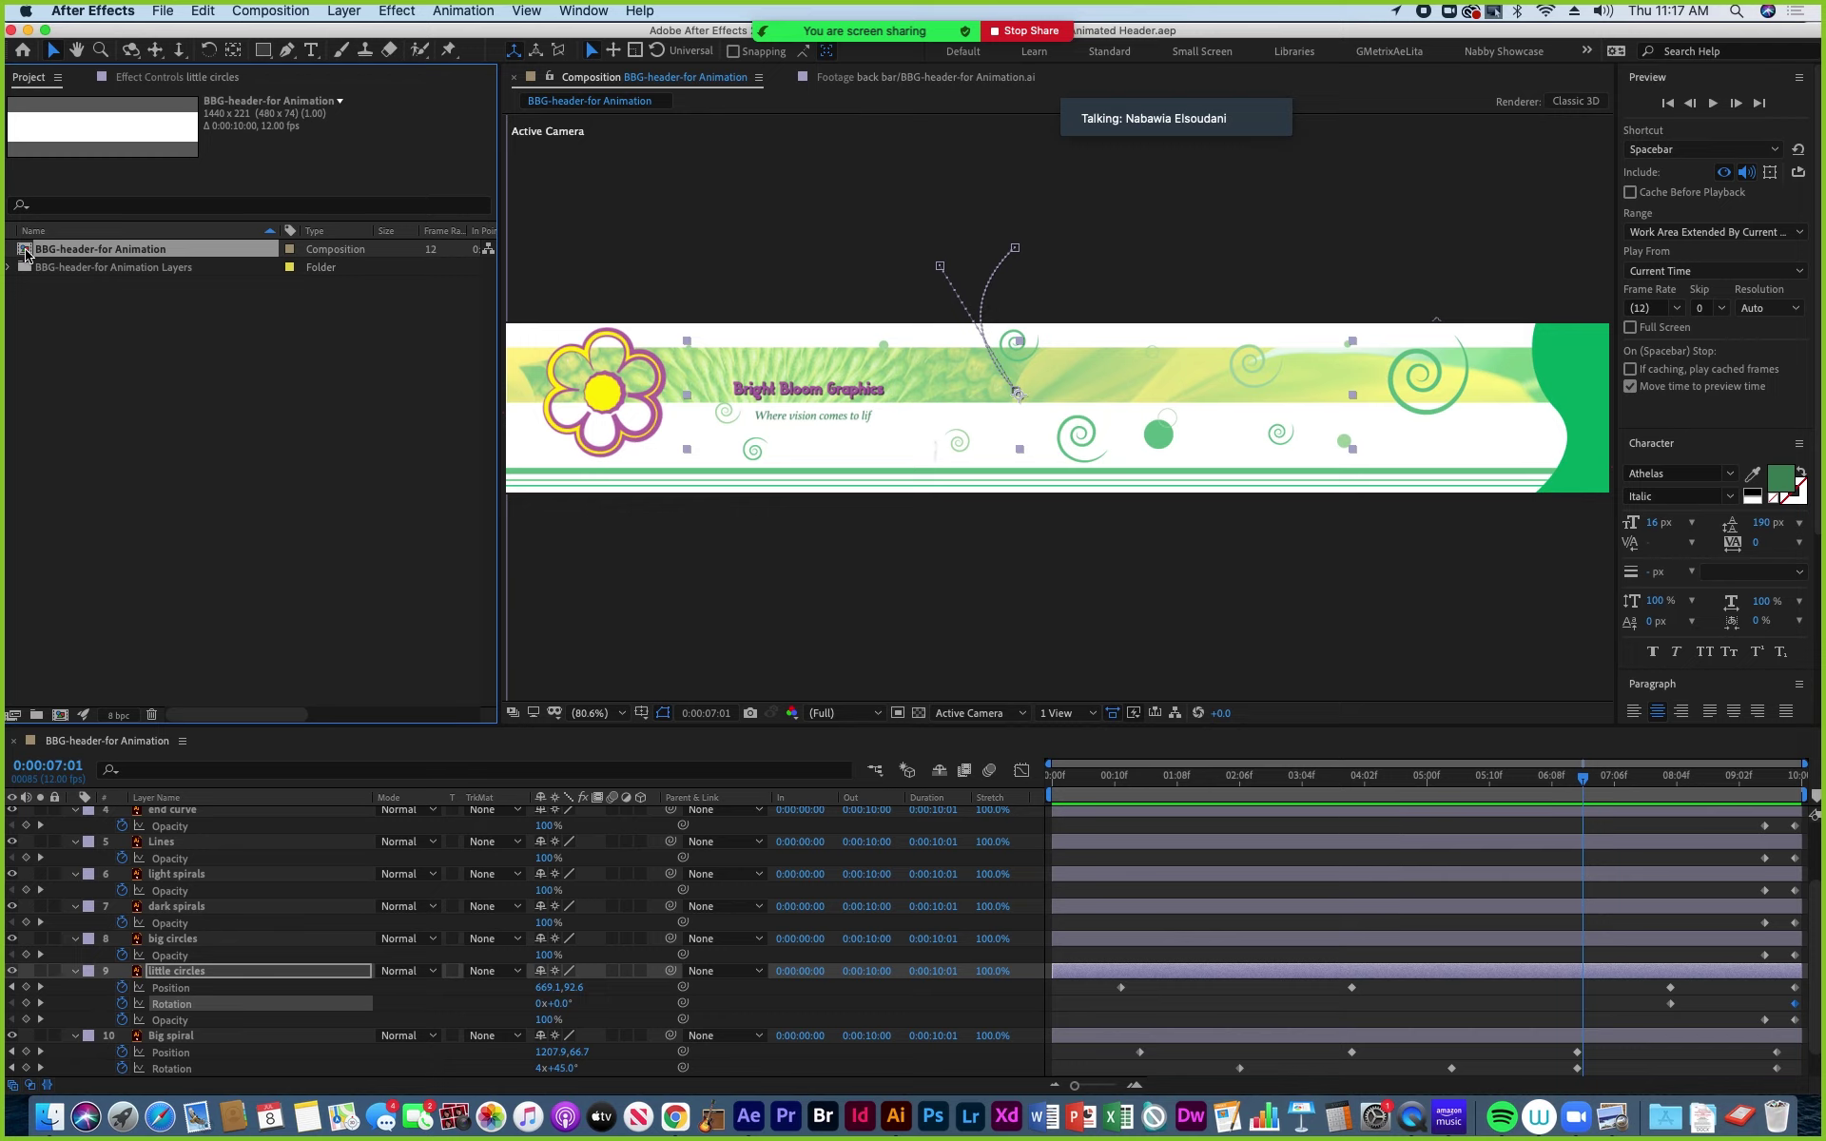
{"action": "key", "text": "super+d"}
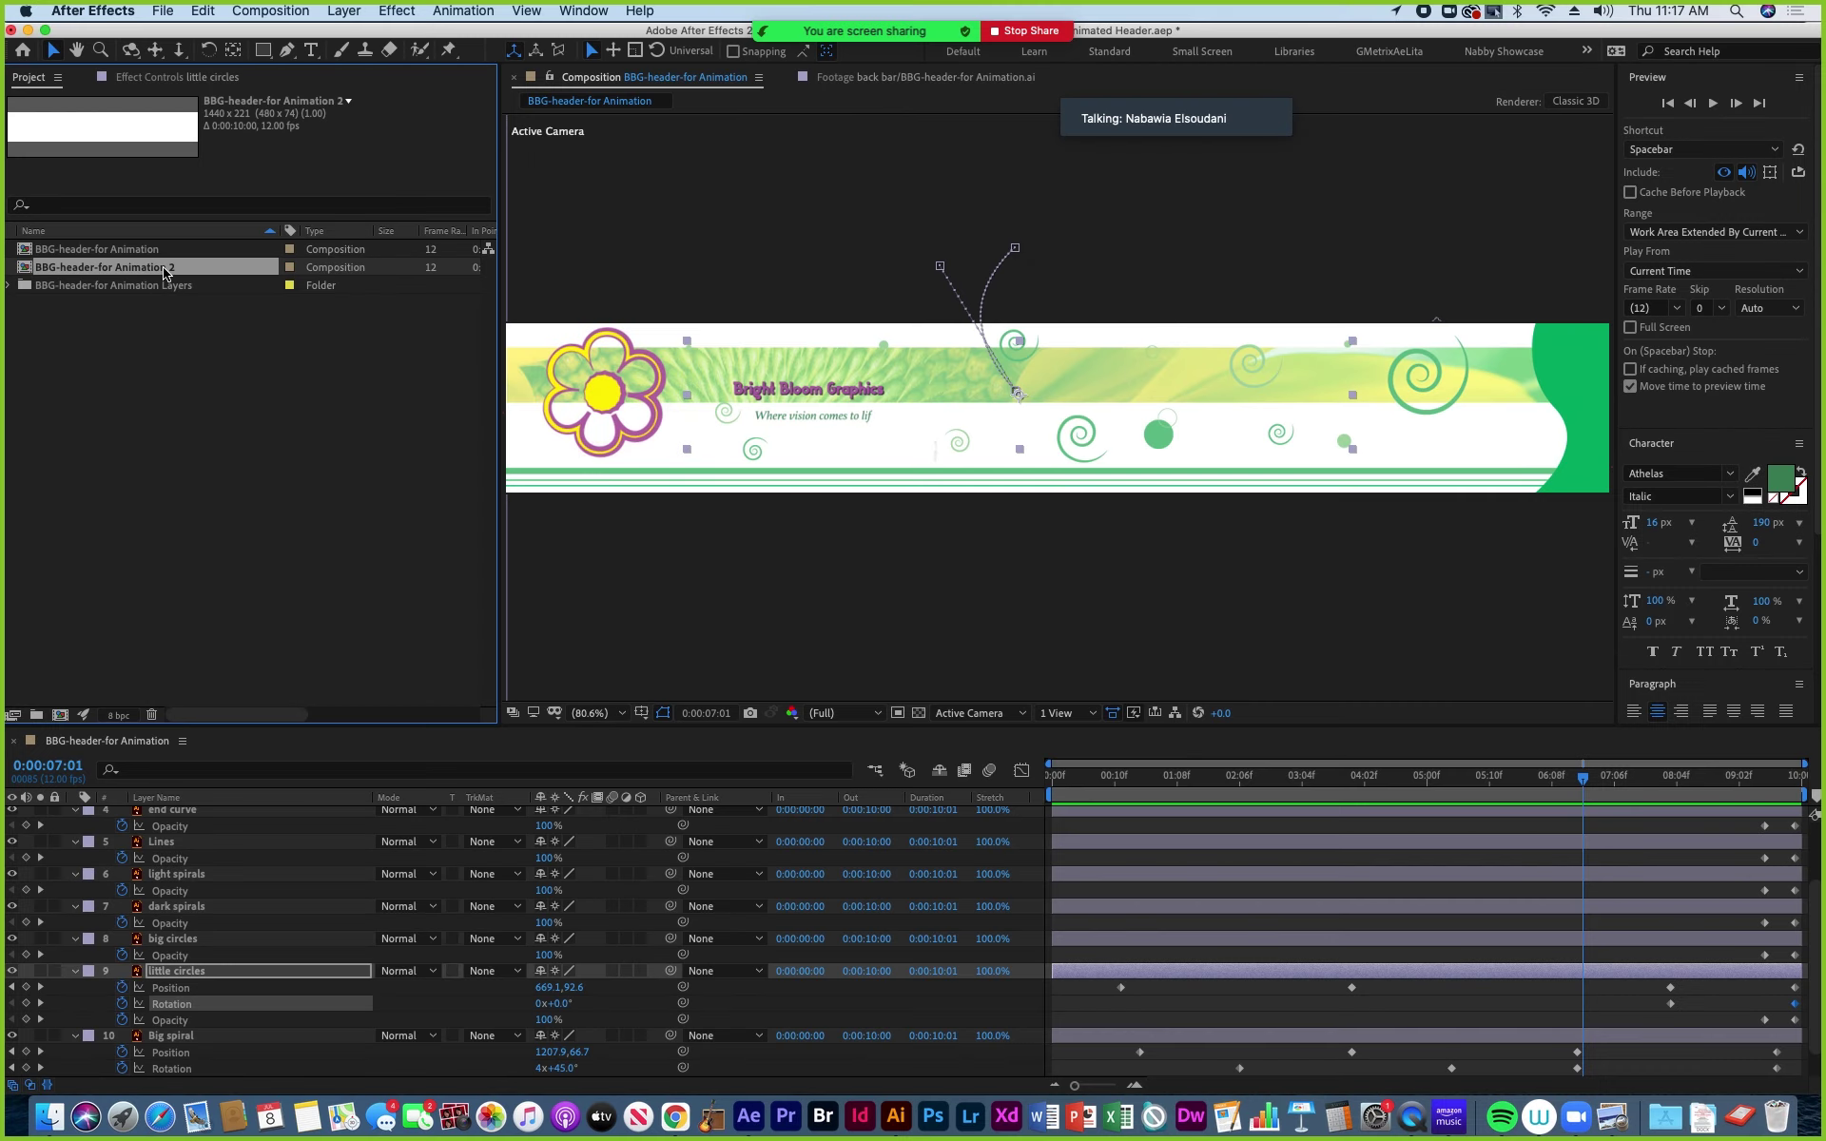
Rename the duplicated composition as BBG-header-for Animation v2 and open it.
{"action": "key", "text": "Return"}
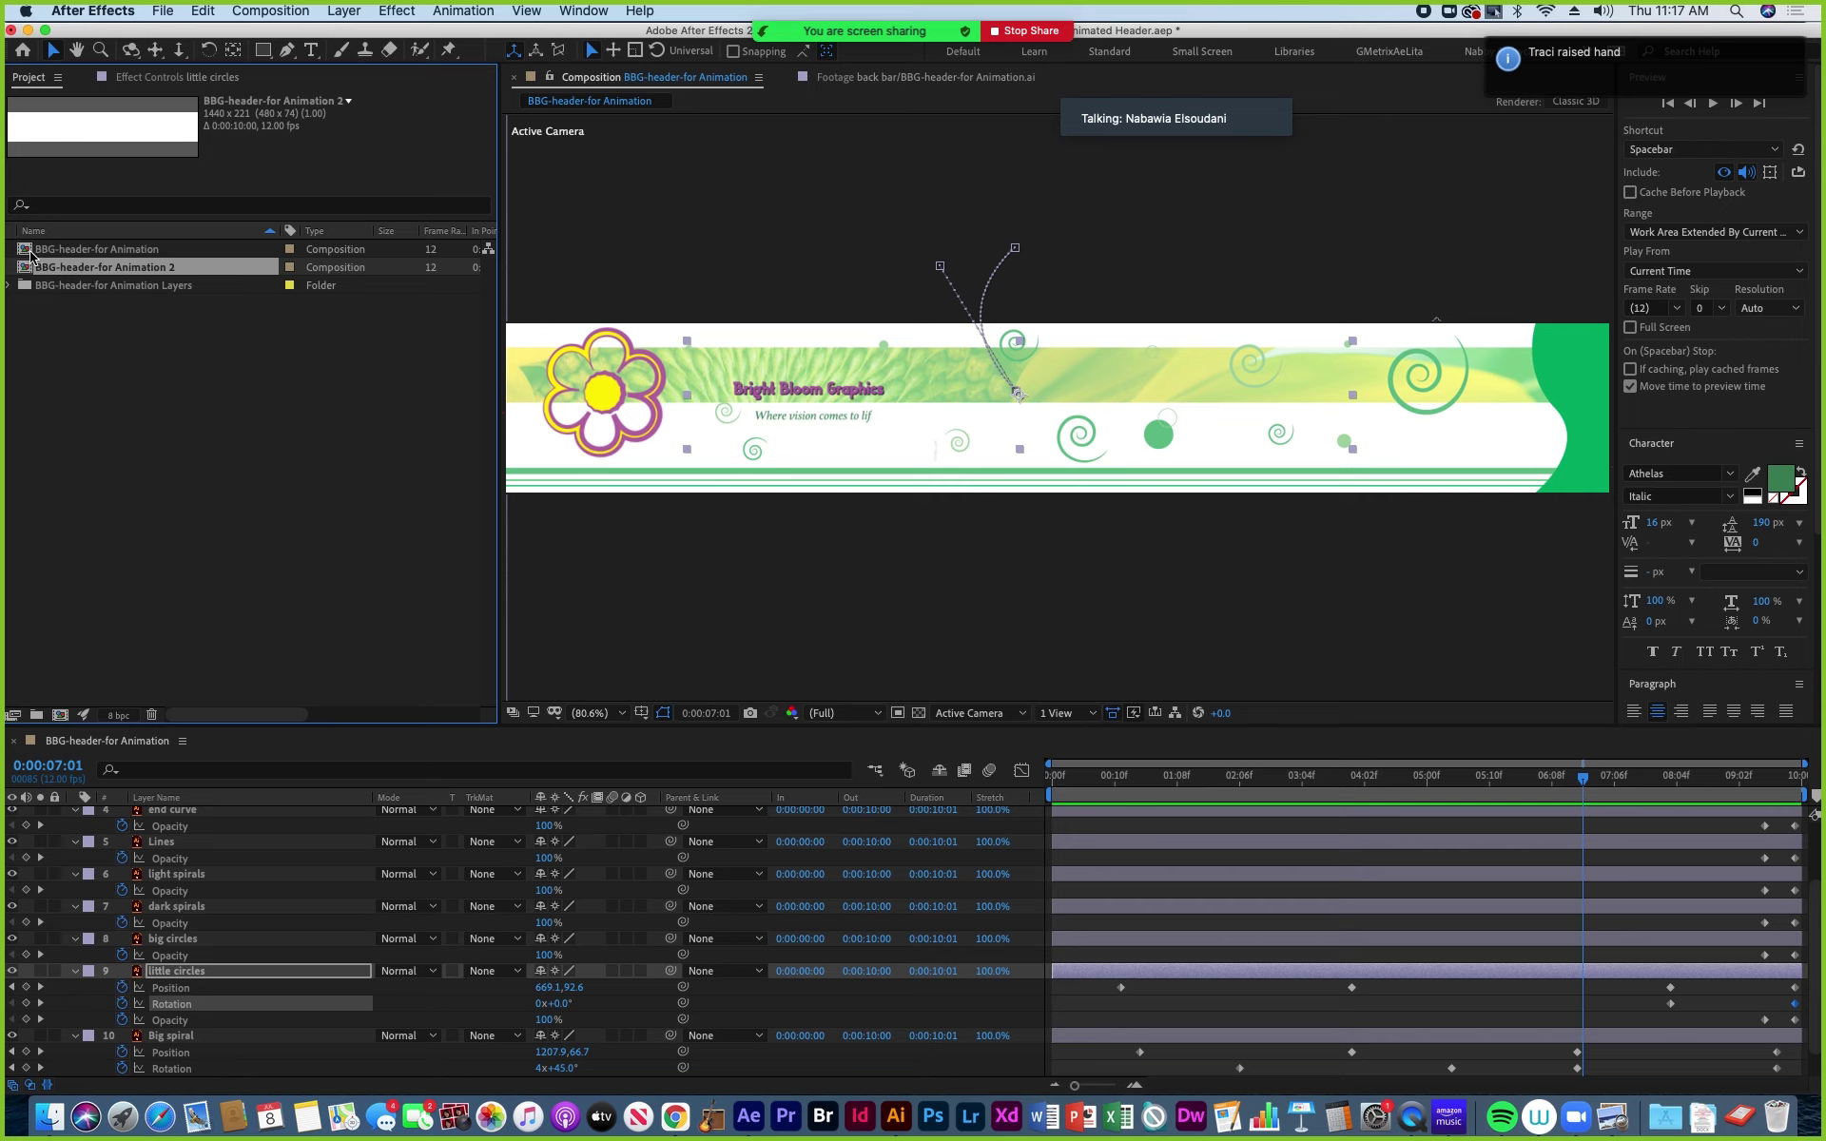
{"action": "key", "text": "Return"}
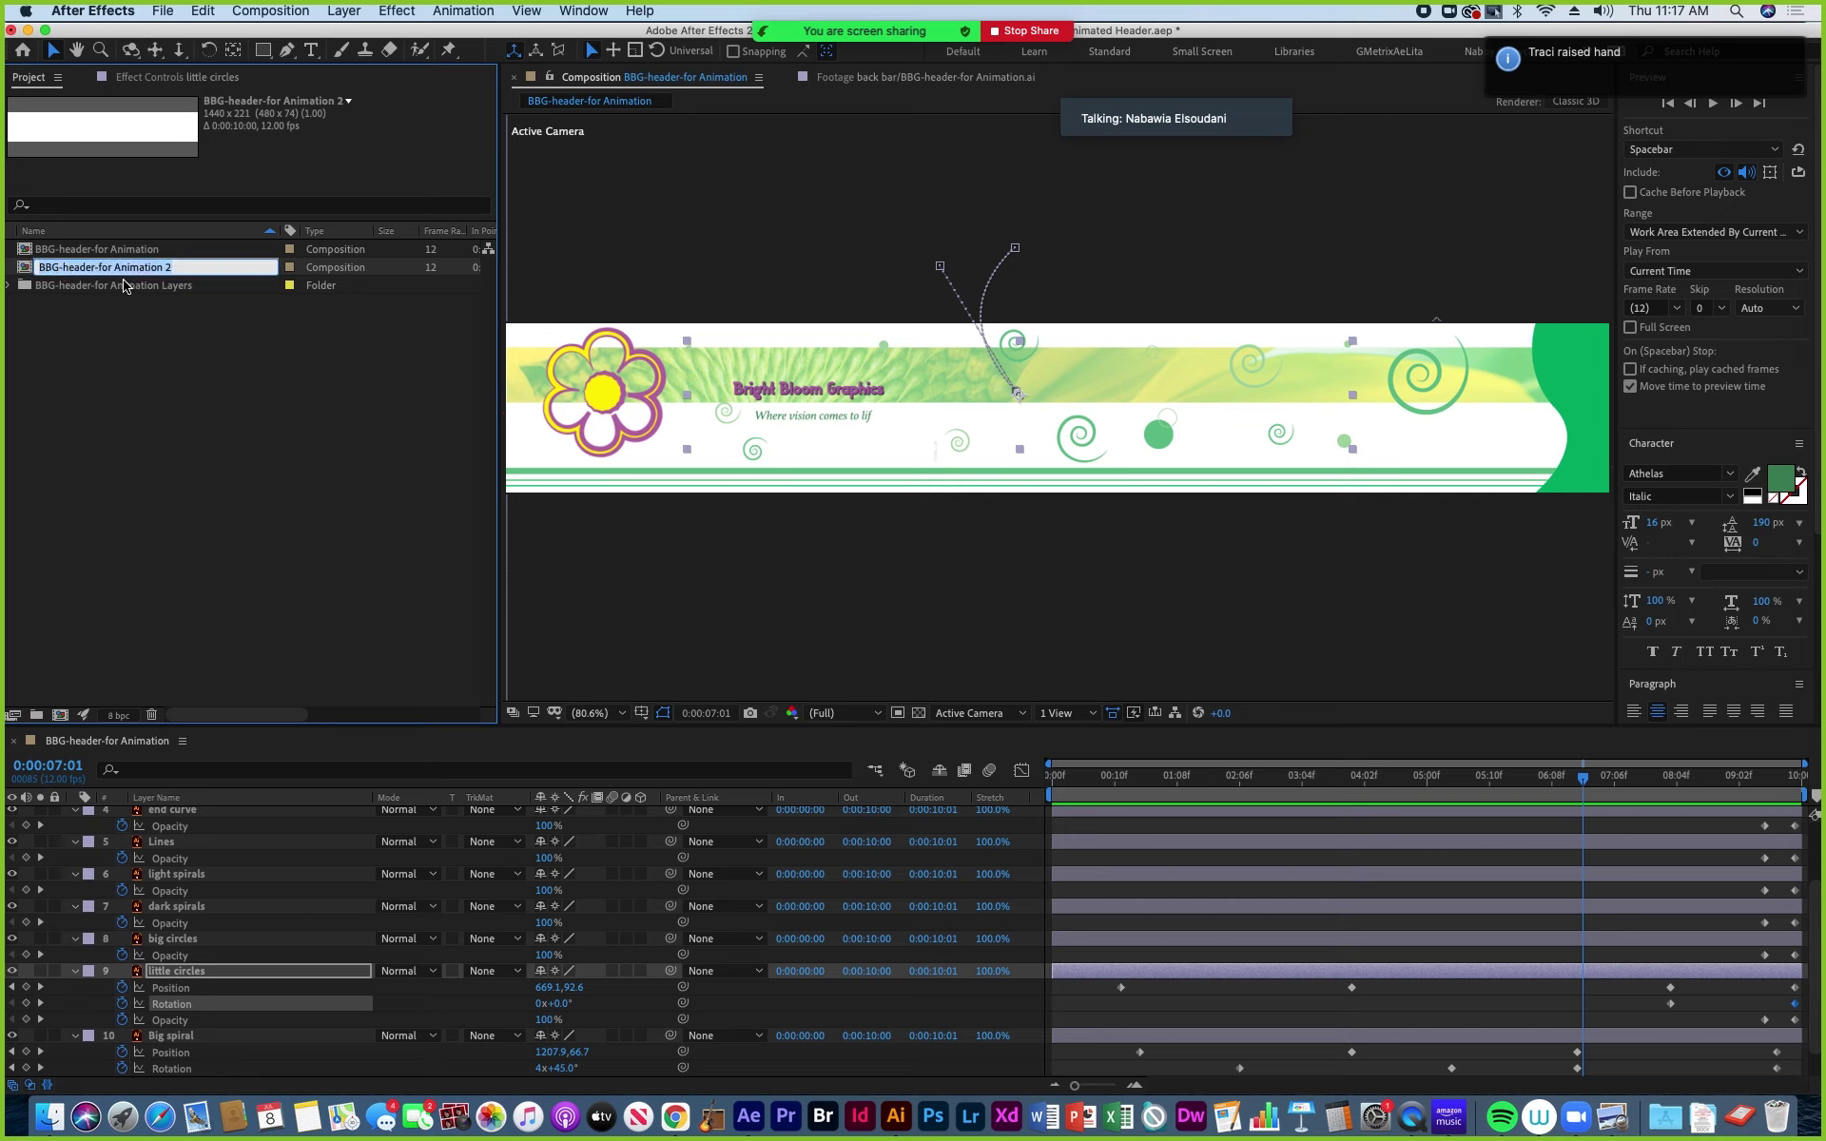
{"action": "left_click", "coordinate": [168, 268]}
{"action": "key", "text": "BackSpace"}
{"action": "key", "text": "BackSpace"}
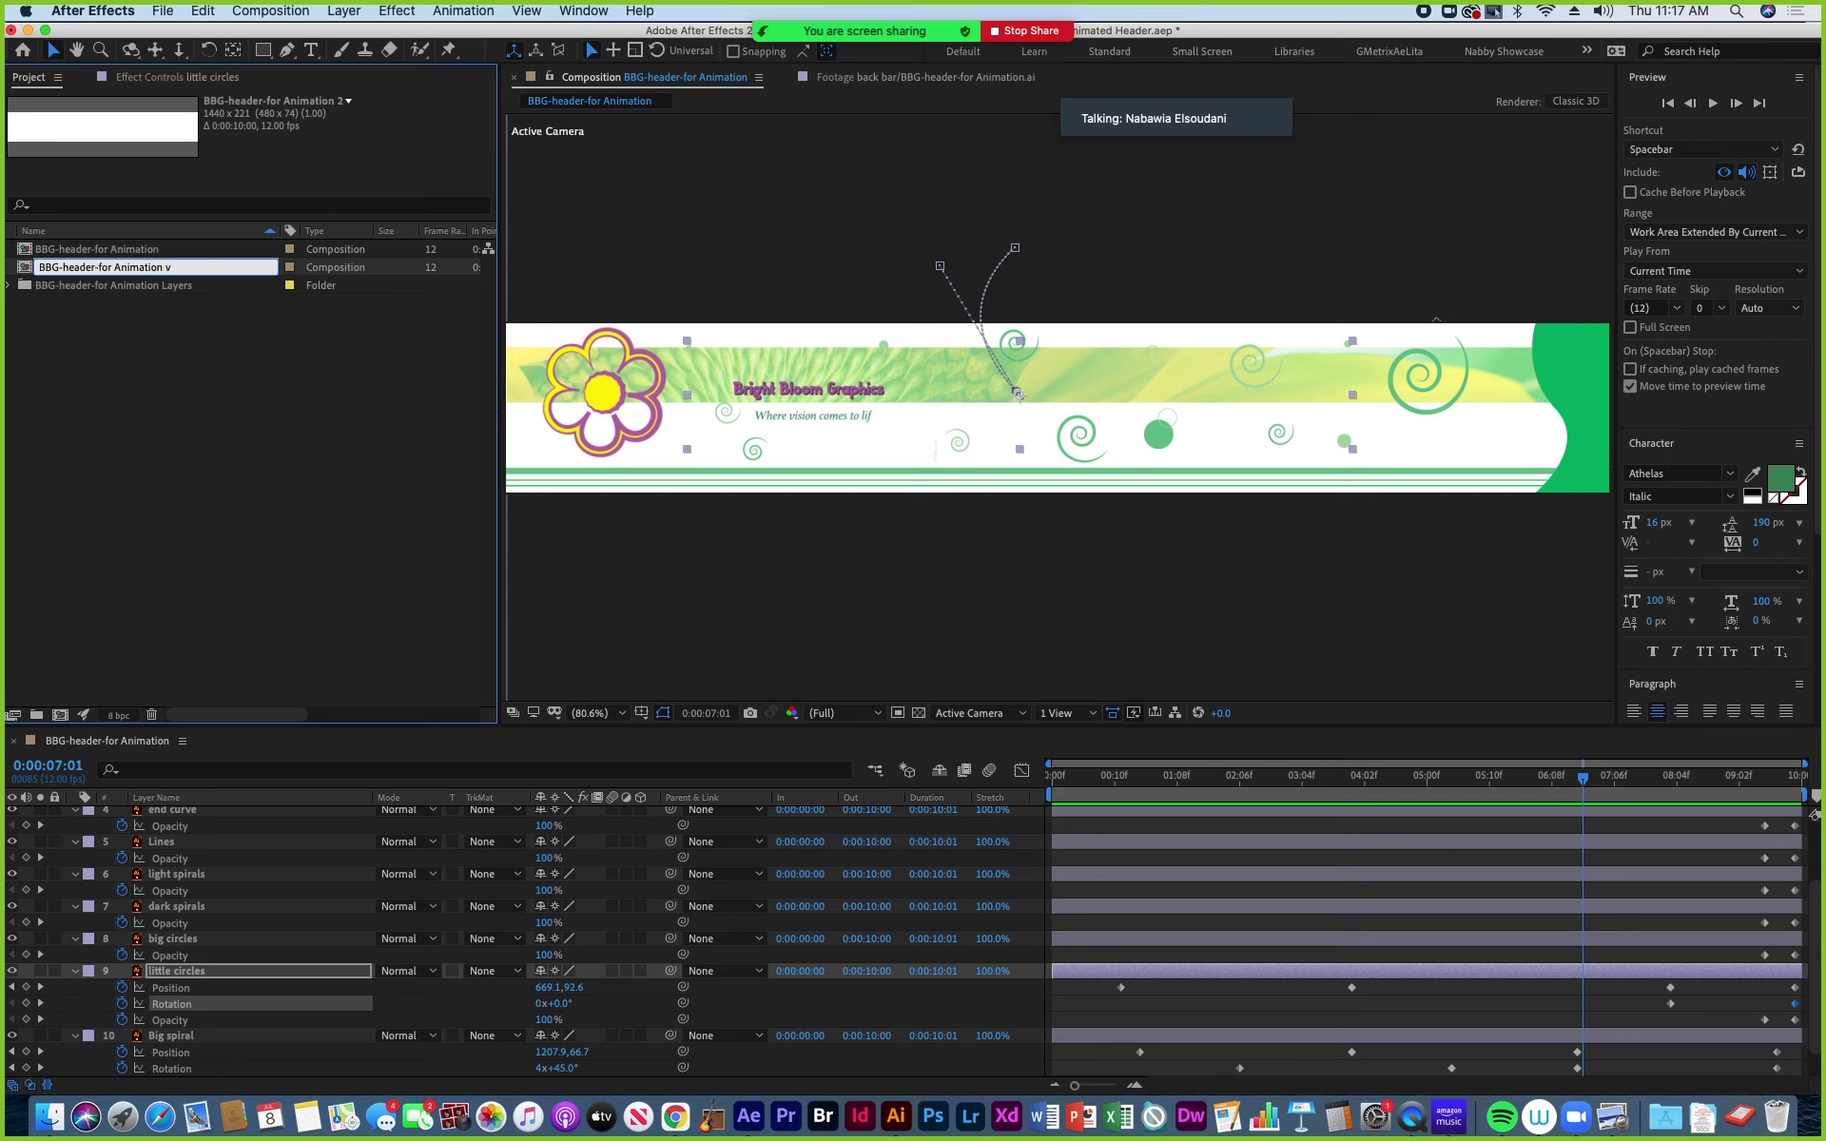
{"action": "left_click", "coordinate": [28, 270]}
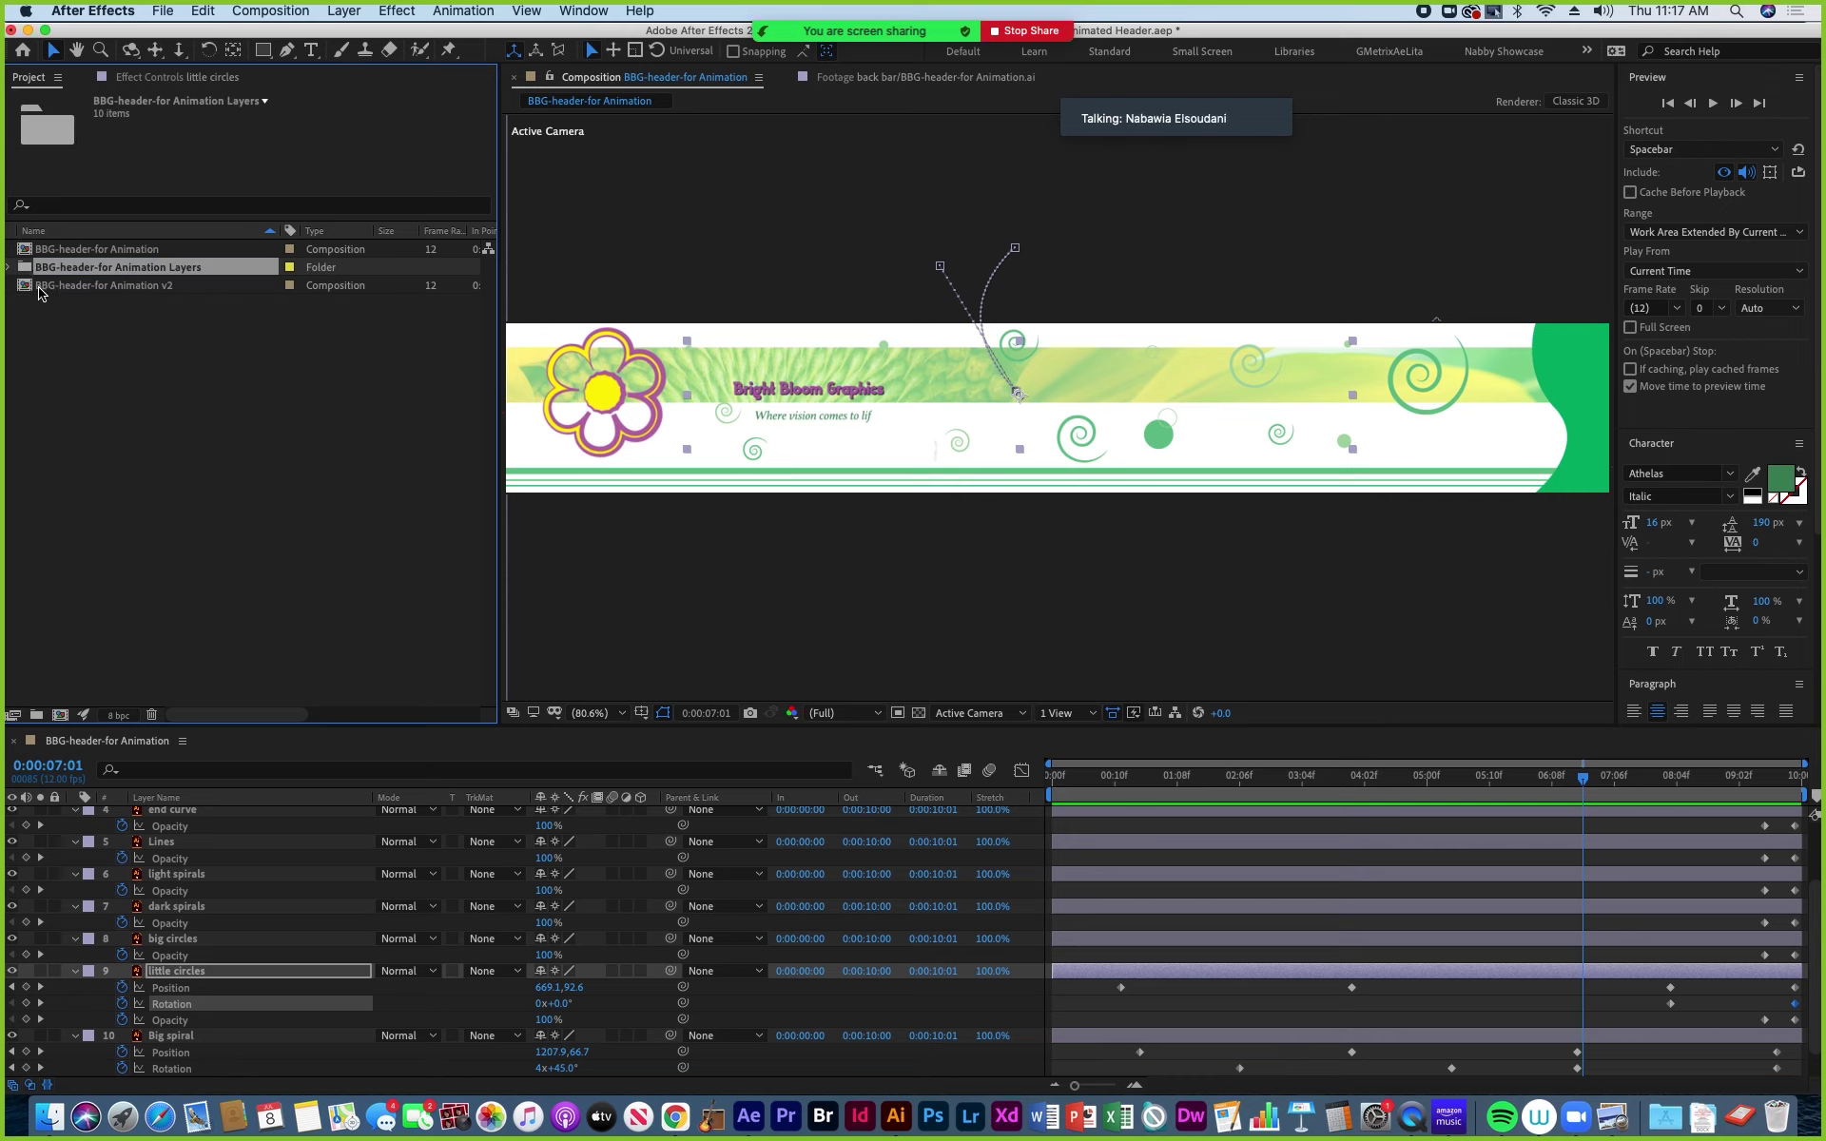
{"action": "double_click", "coordinate": [39, 287]}
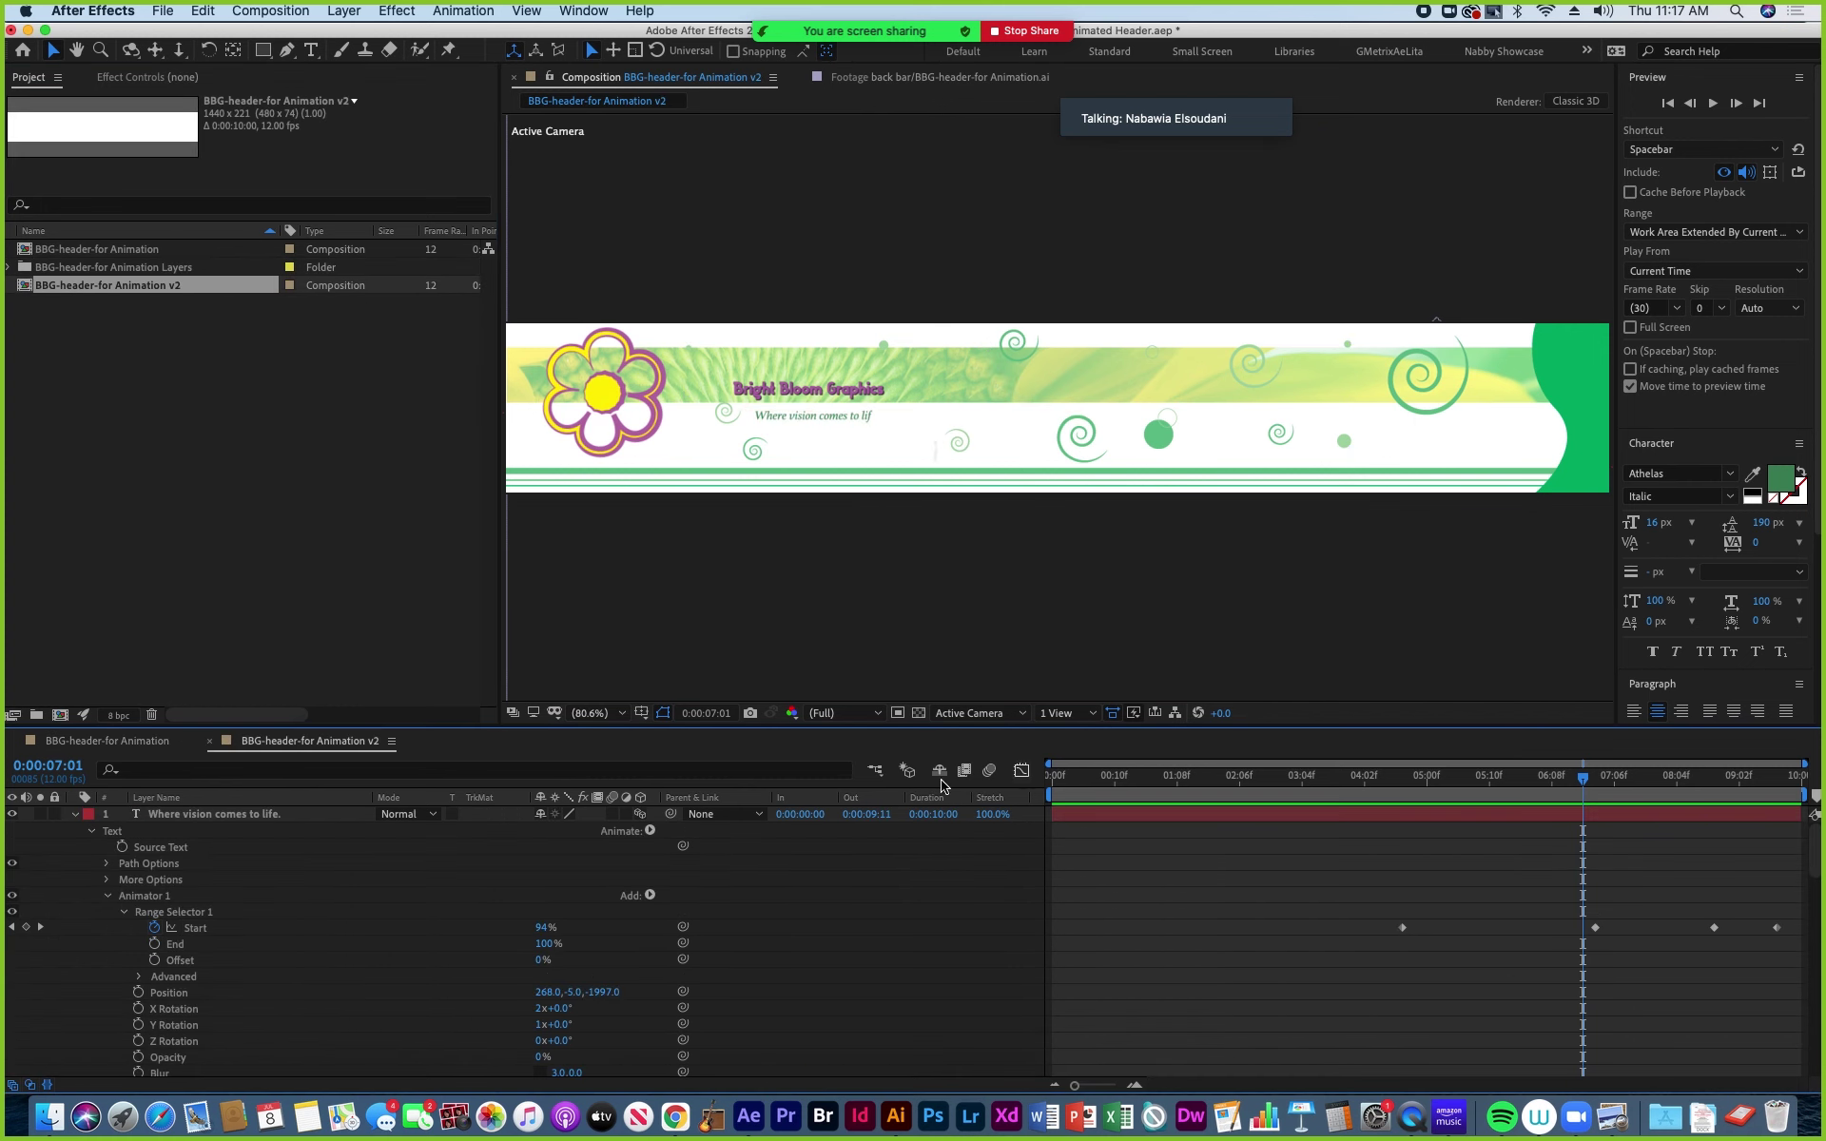
Collapse the expanded properties of the layers from the tagline text down to big circles in the v2 composition.
{"action": "left_click", "coordinate": [74, 815]}
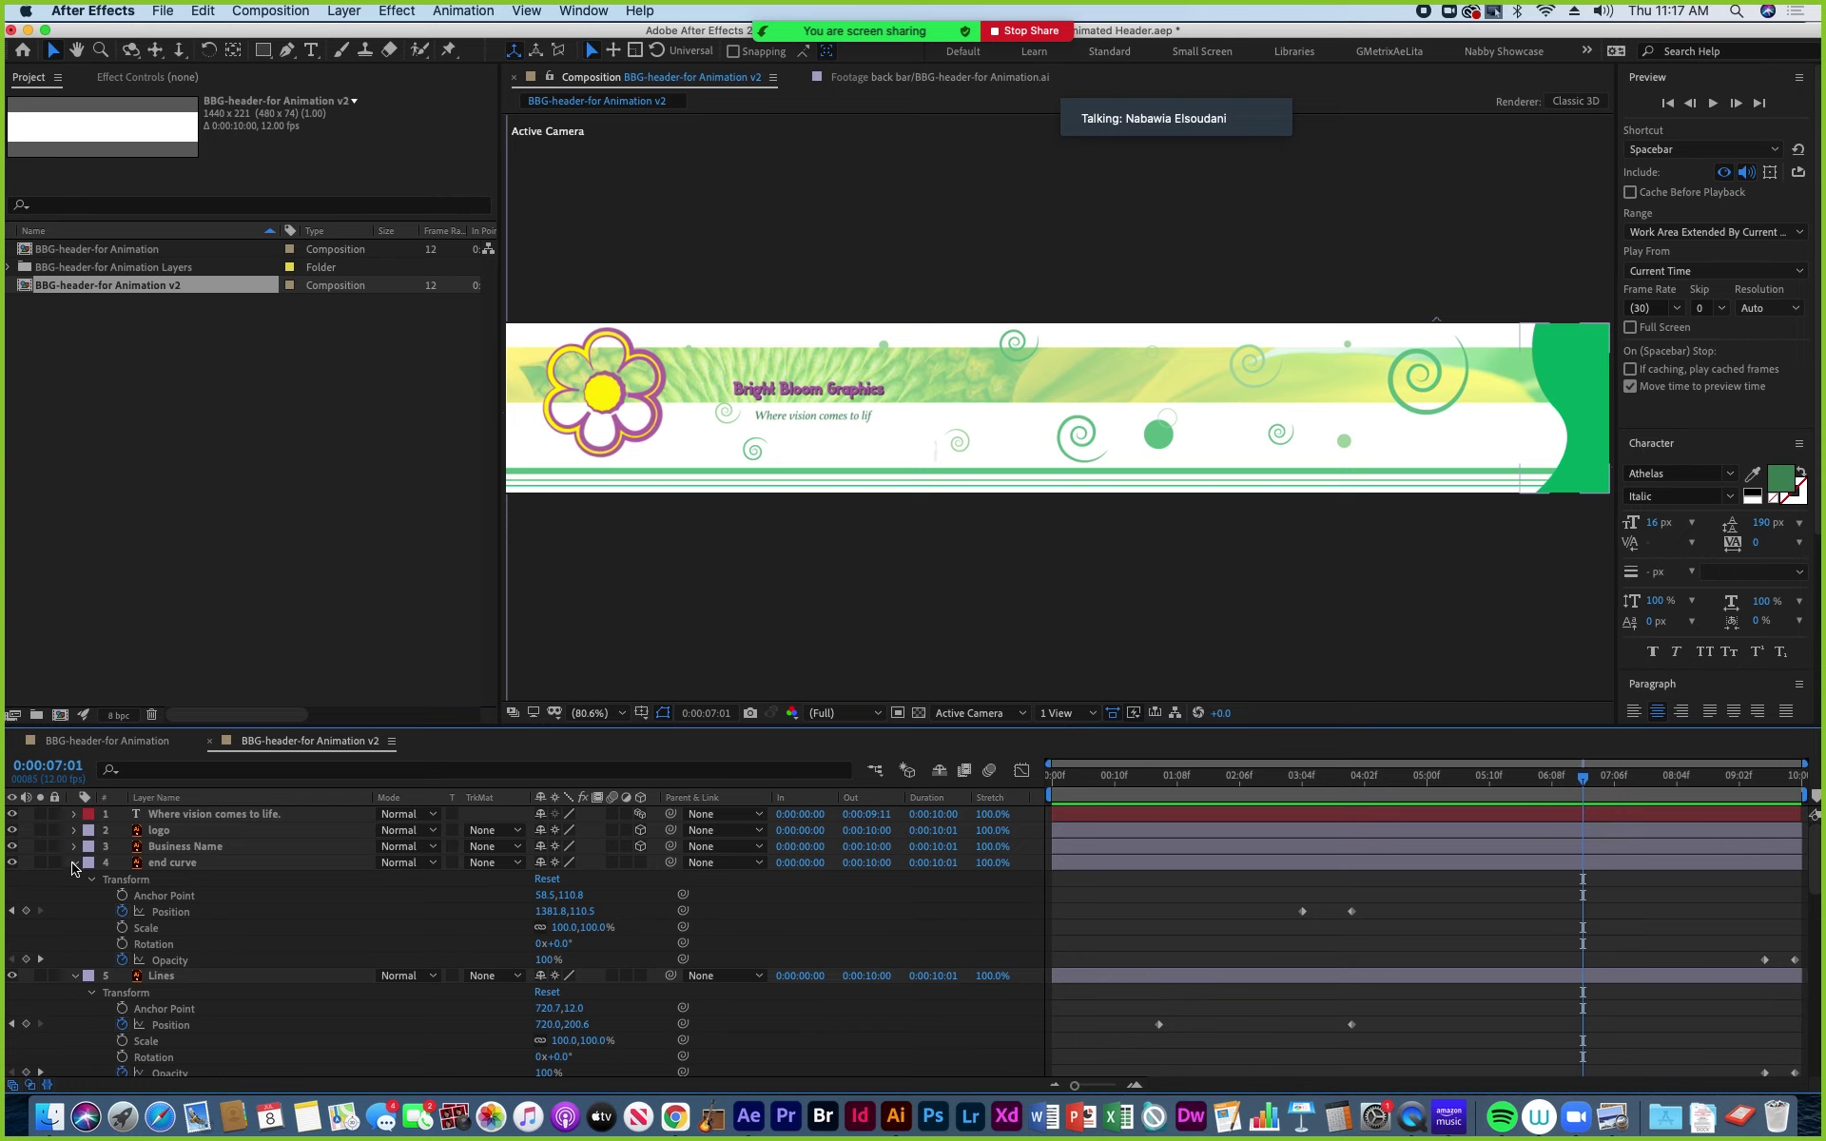
{"action": "left_click", "coordinate": [73, 863]}
{"action": "left_click", "coordinate": [75, 879]}
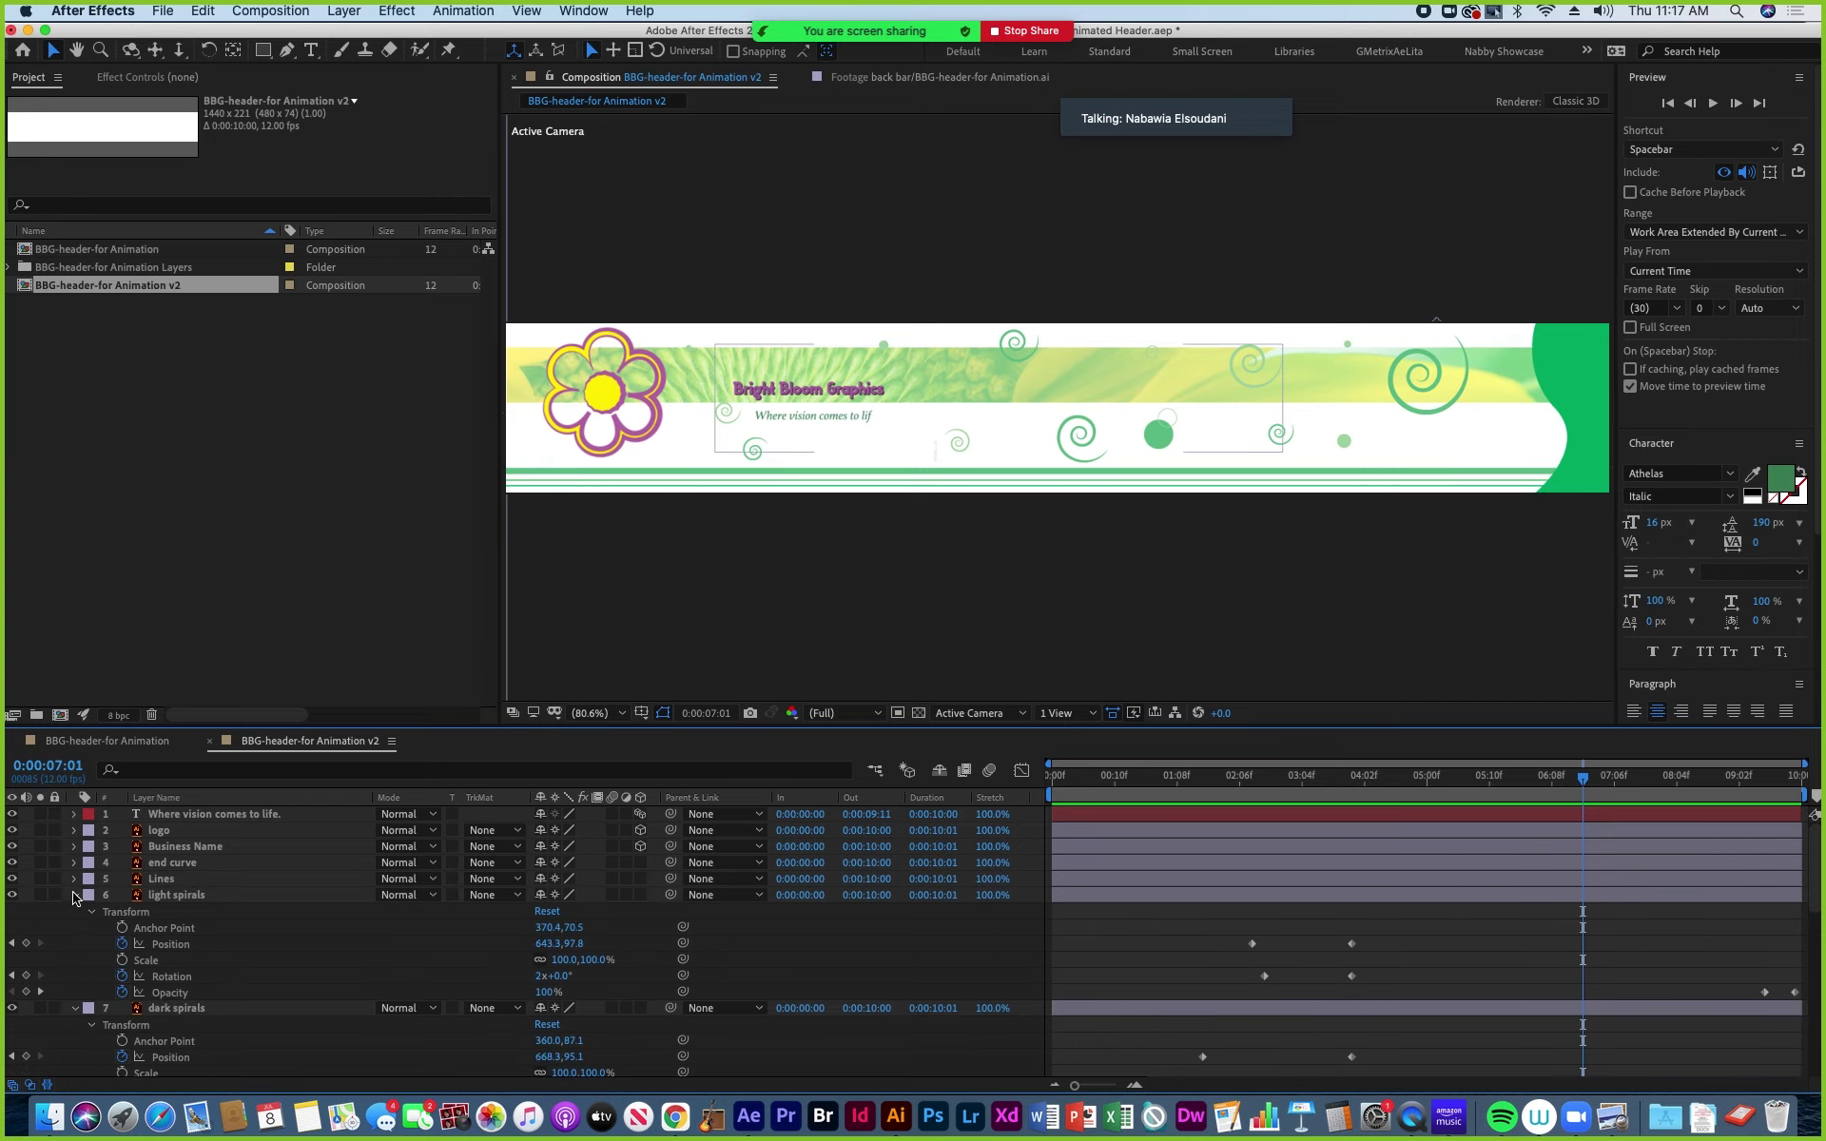
{"action": "left_click", "coordinate": [73, 895]}
{"action": "left_click", "coordinate": [74, 911]}
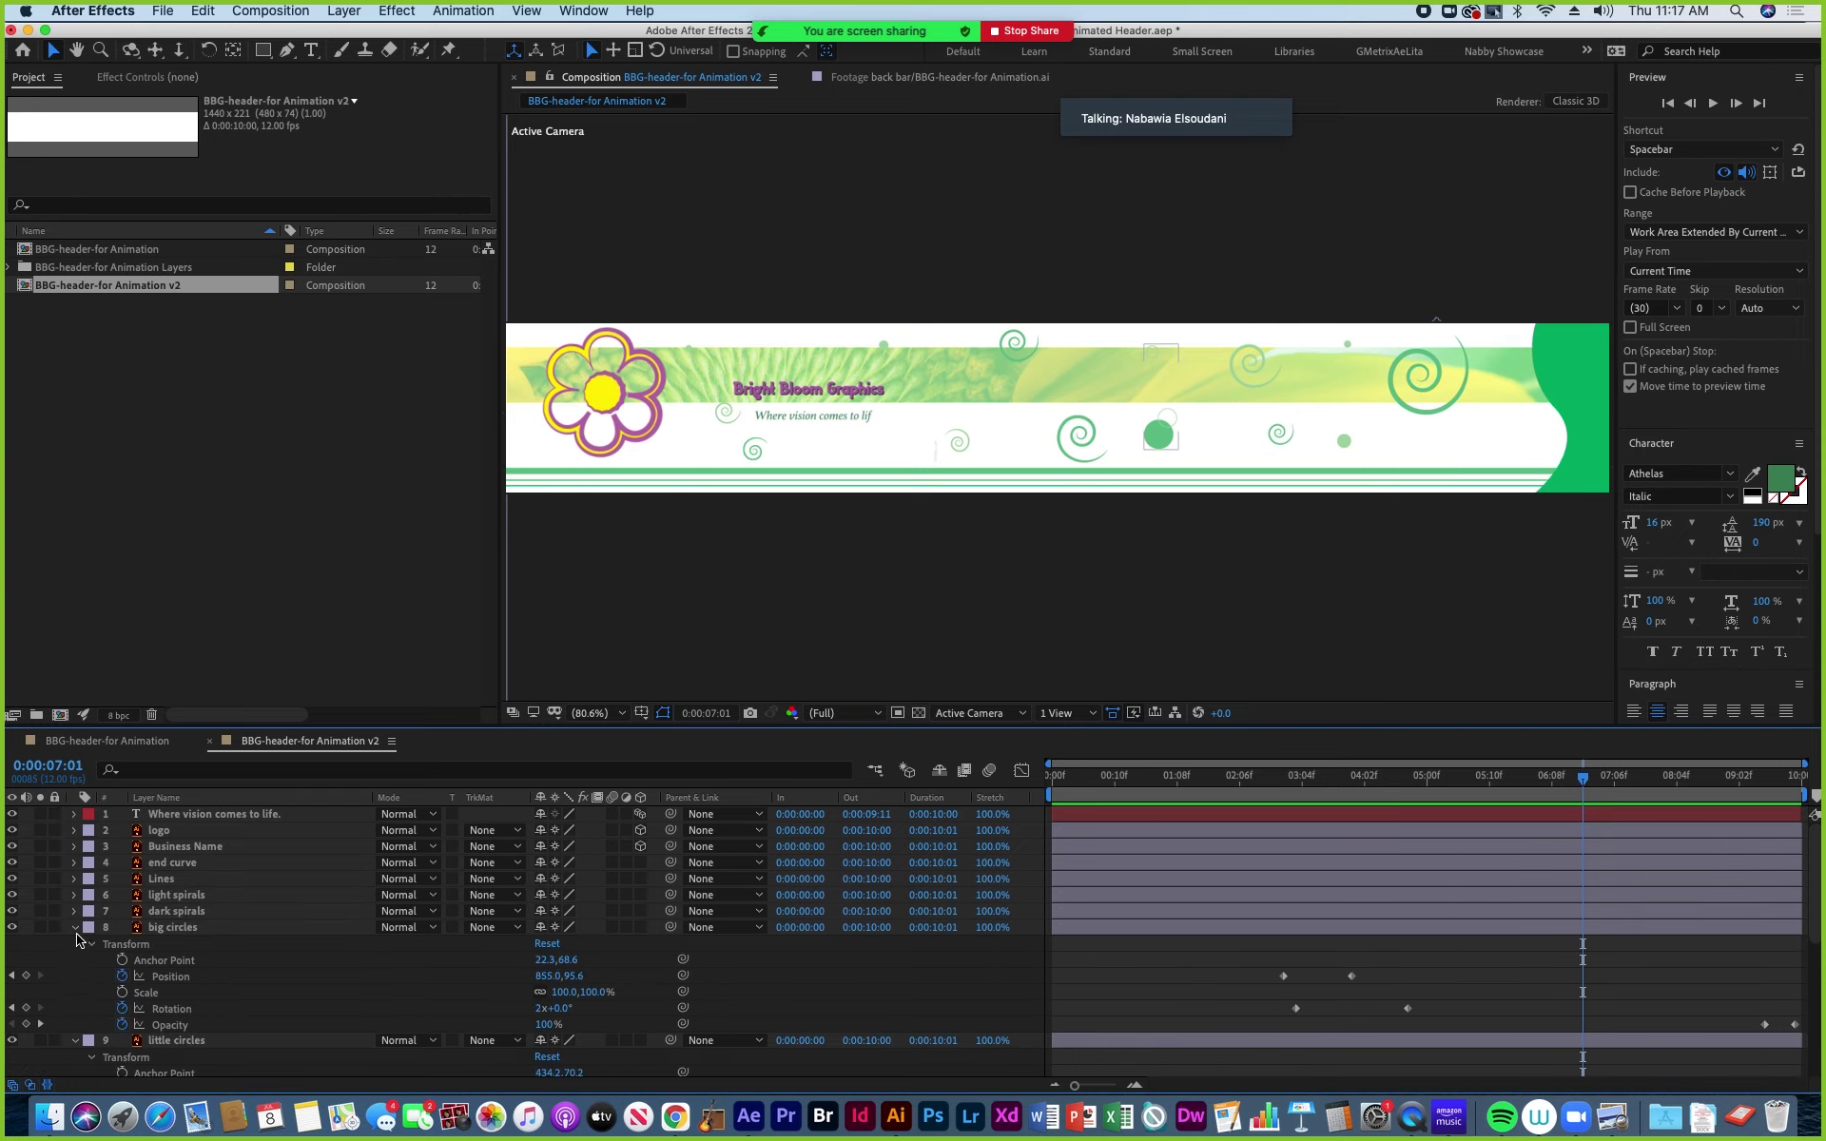
{"action": "left_click", "coordinate": [175, 929]}
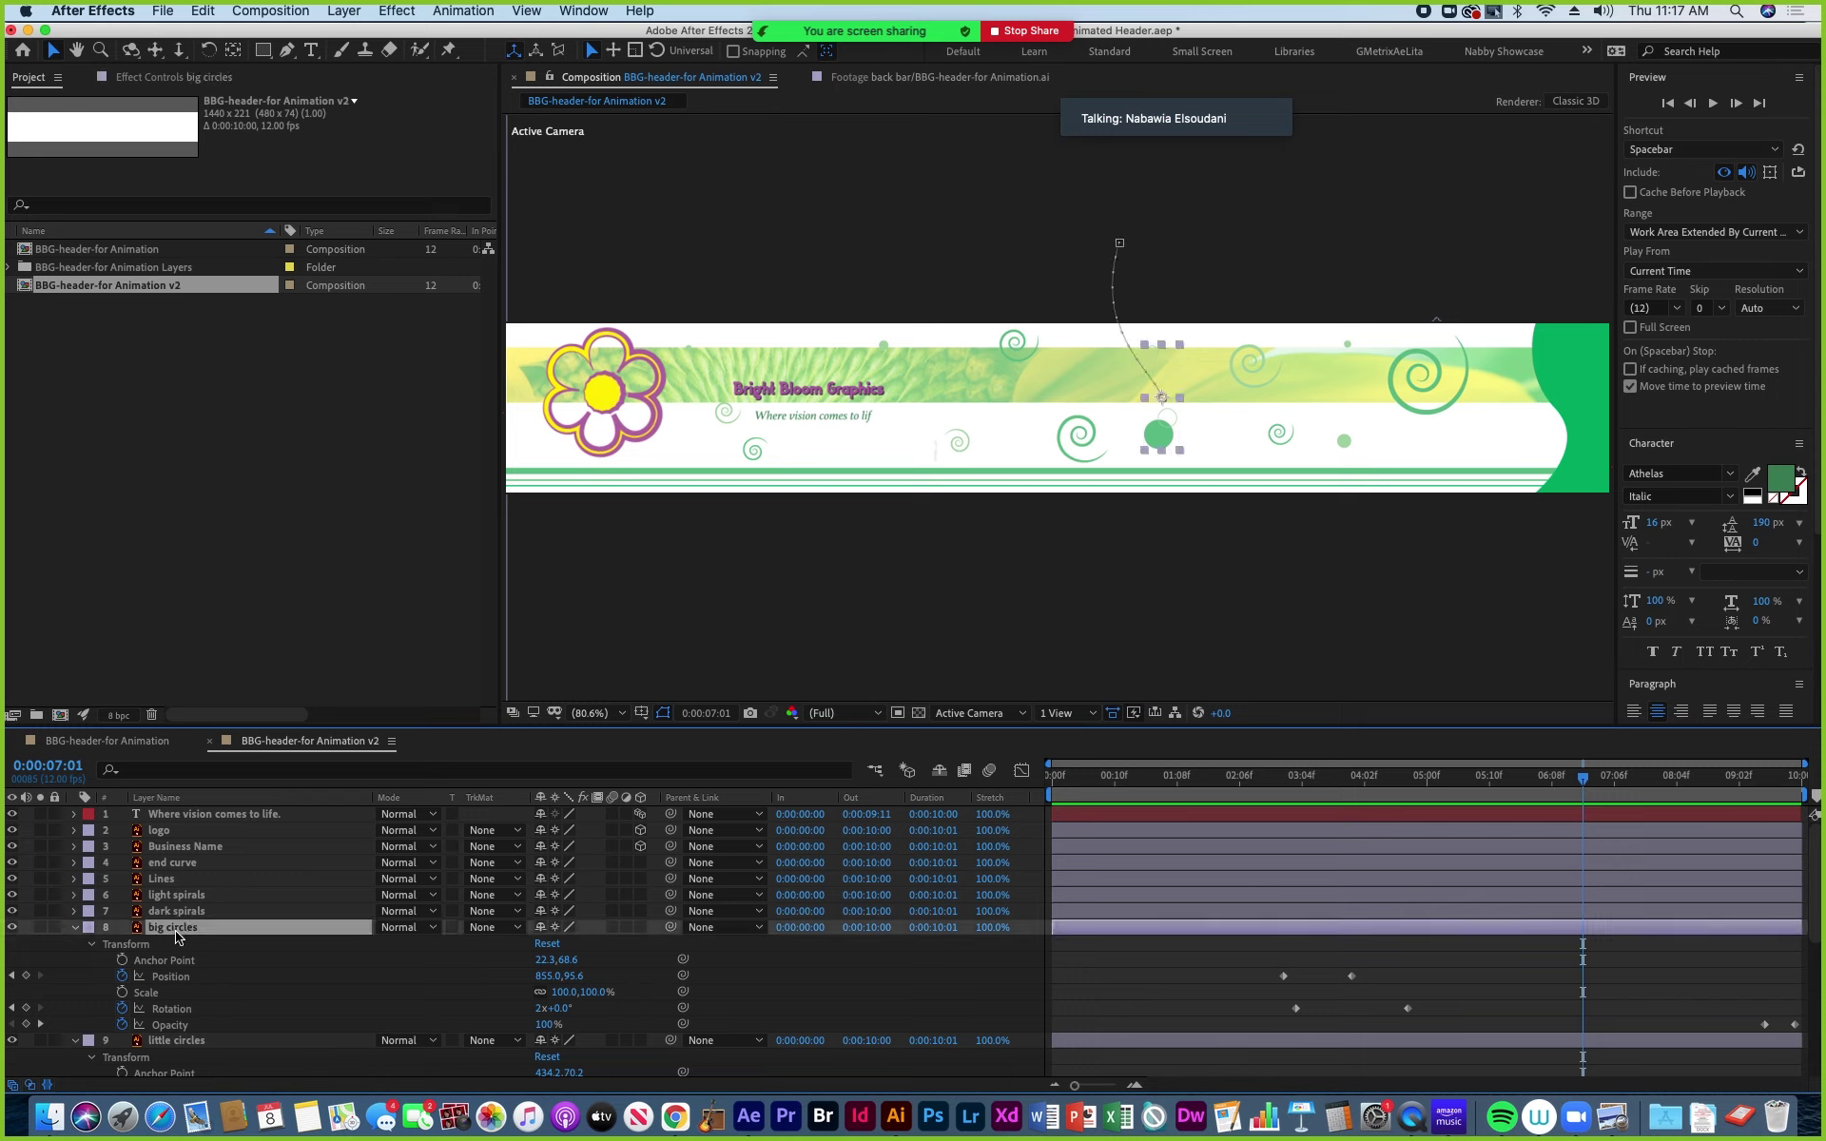
{"action": "scroll", "coordinate": [175, 937], "scroll_direction": "down", "scroll_amount": 3}
{"action": "scroll", "coordinate": [169, 934], "scroll_direction": "up", "scroll_amount": 3}
{"action": "key", "text": "super+Left"}
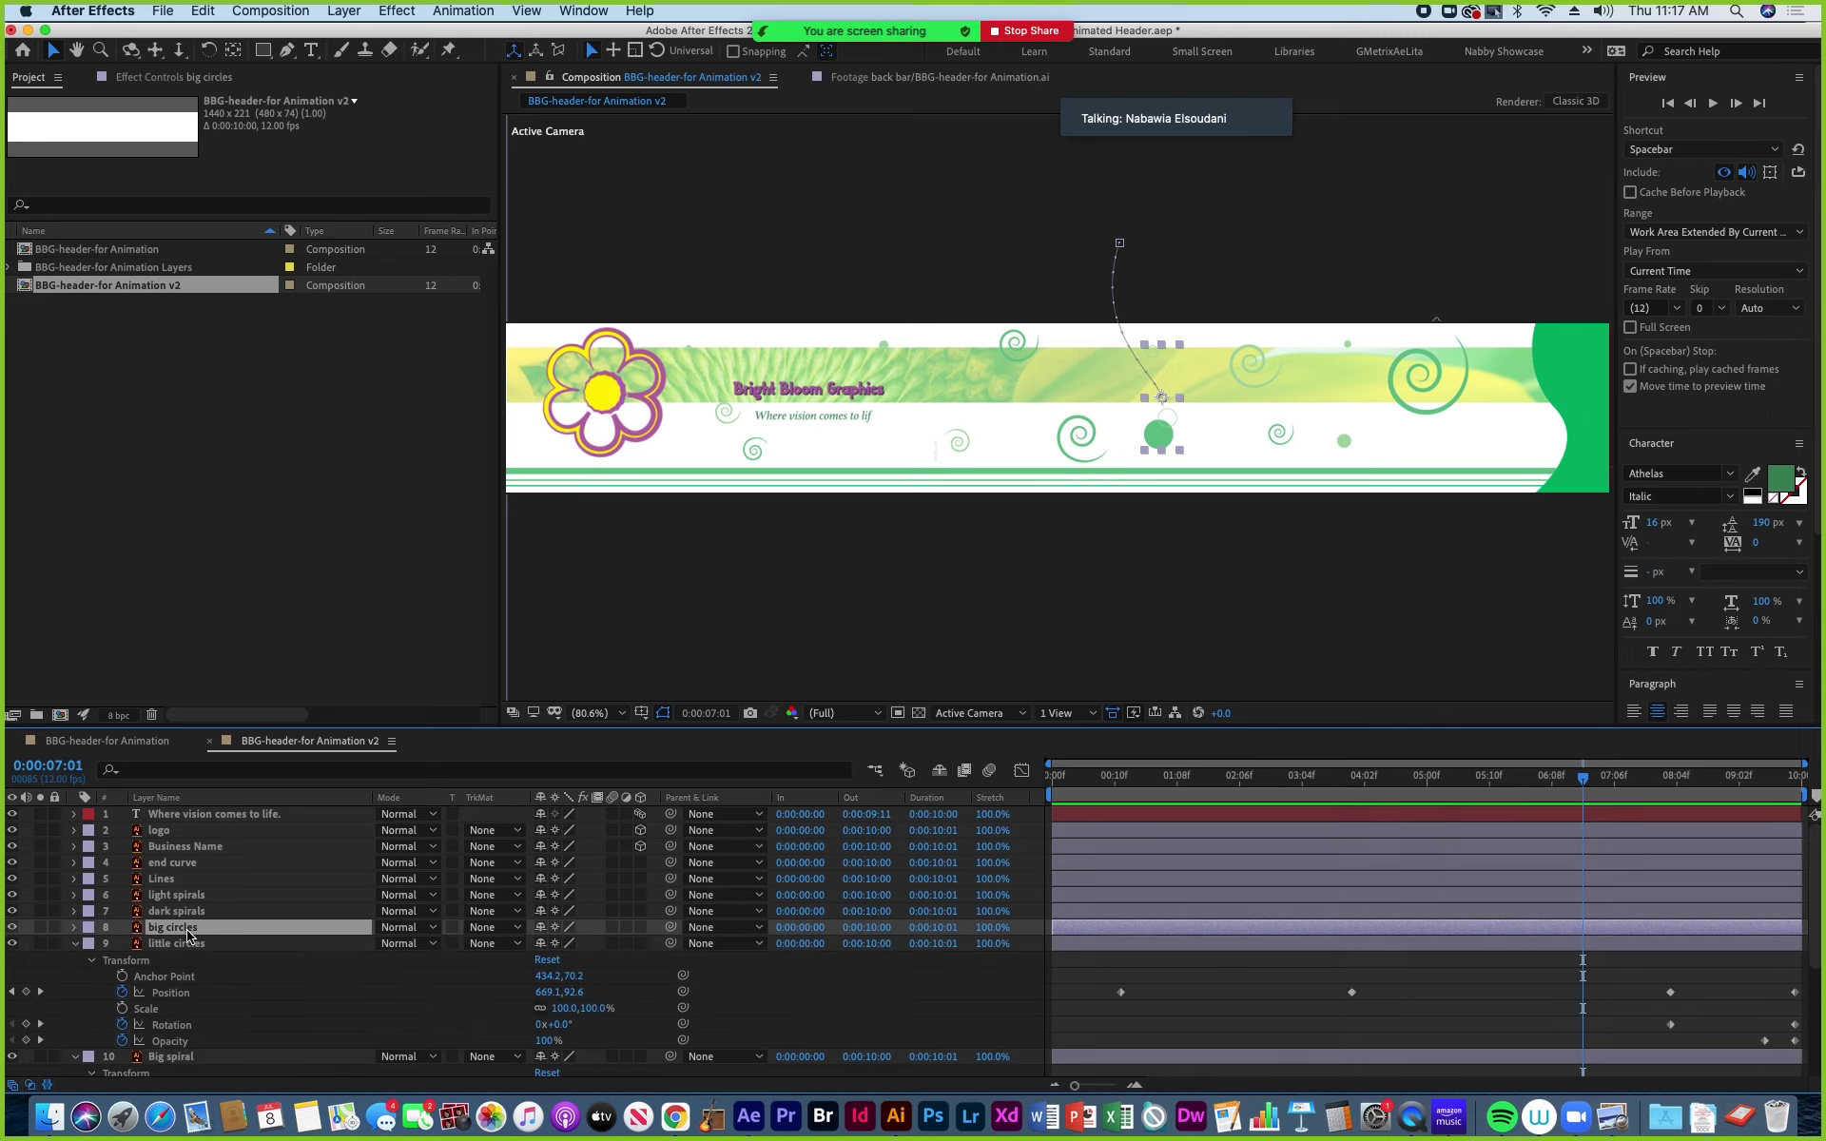
Collapse the expanded properties of the little circles, Big spiral and back bar layers.
{"action": "left_click", "coordinate": [166, 946]}
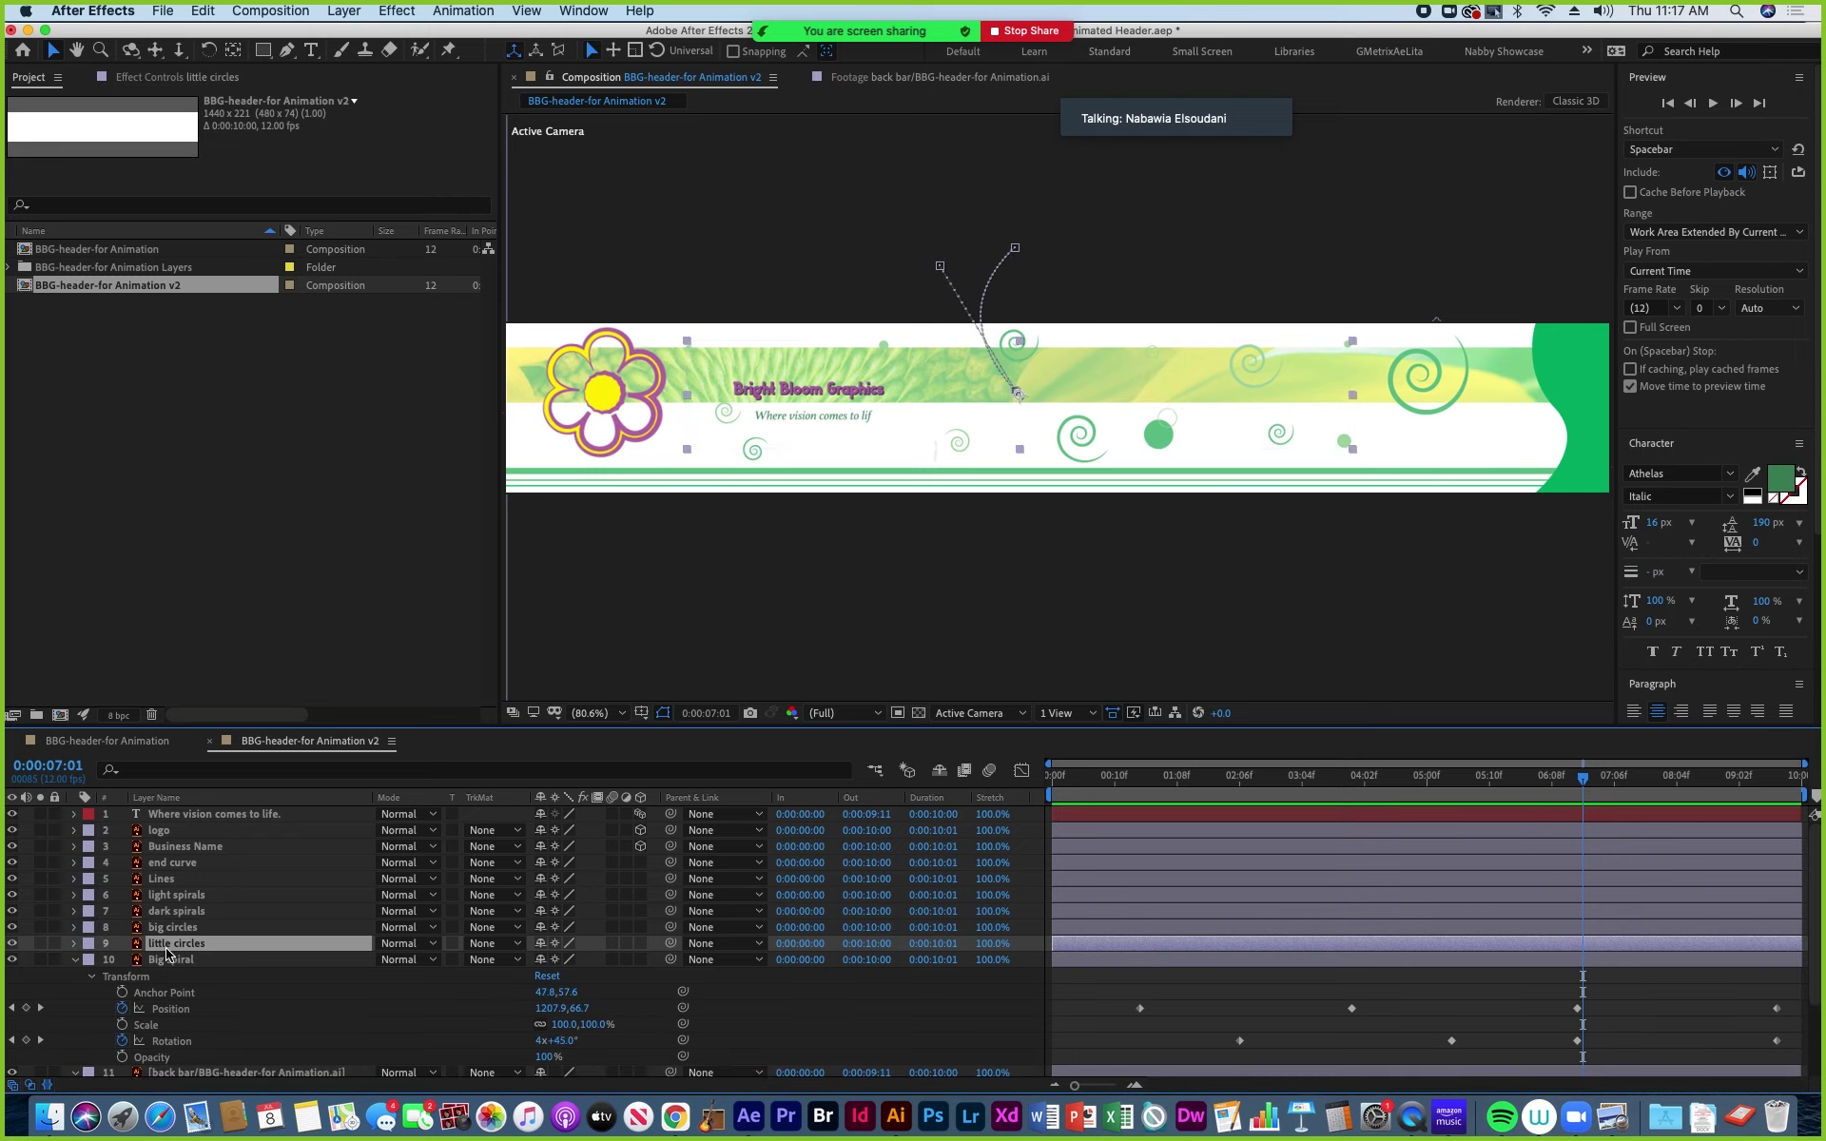
{"action": "key", "text": "ctrl+Down"}
{"action": "scroll", "coordinate": [174, 986], "scroll_direction": "down", "scroll_amount": 2}
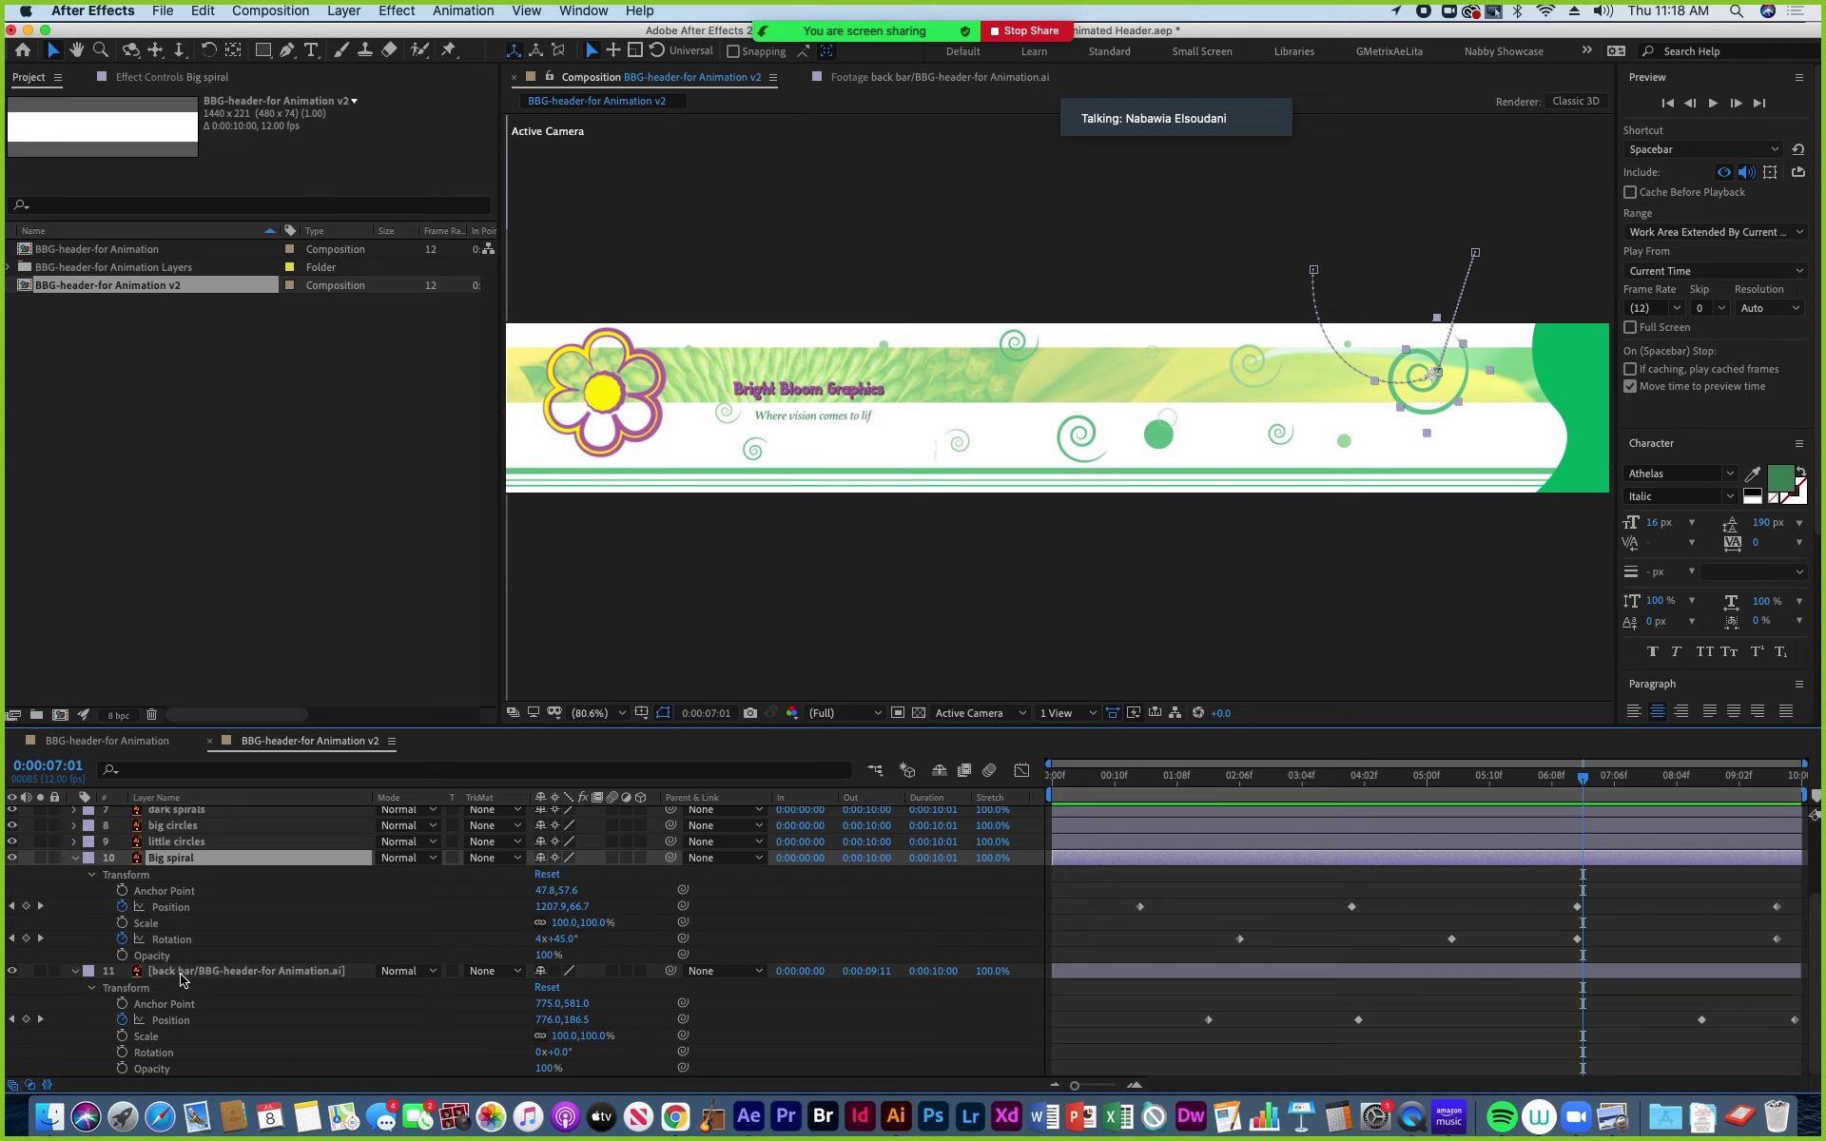
{"action": "left_click", "coordinate": [181, 971], "text": "shift"}
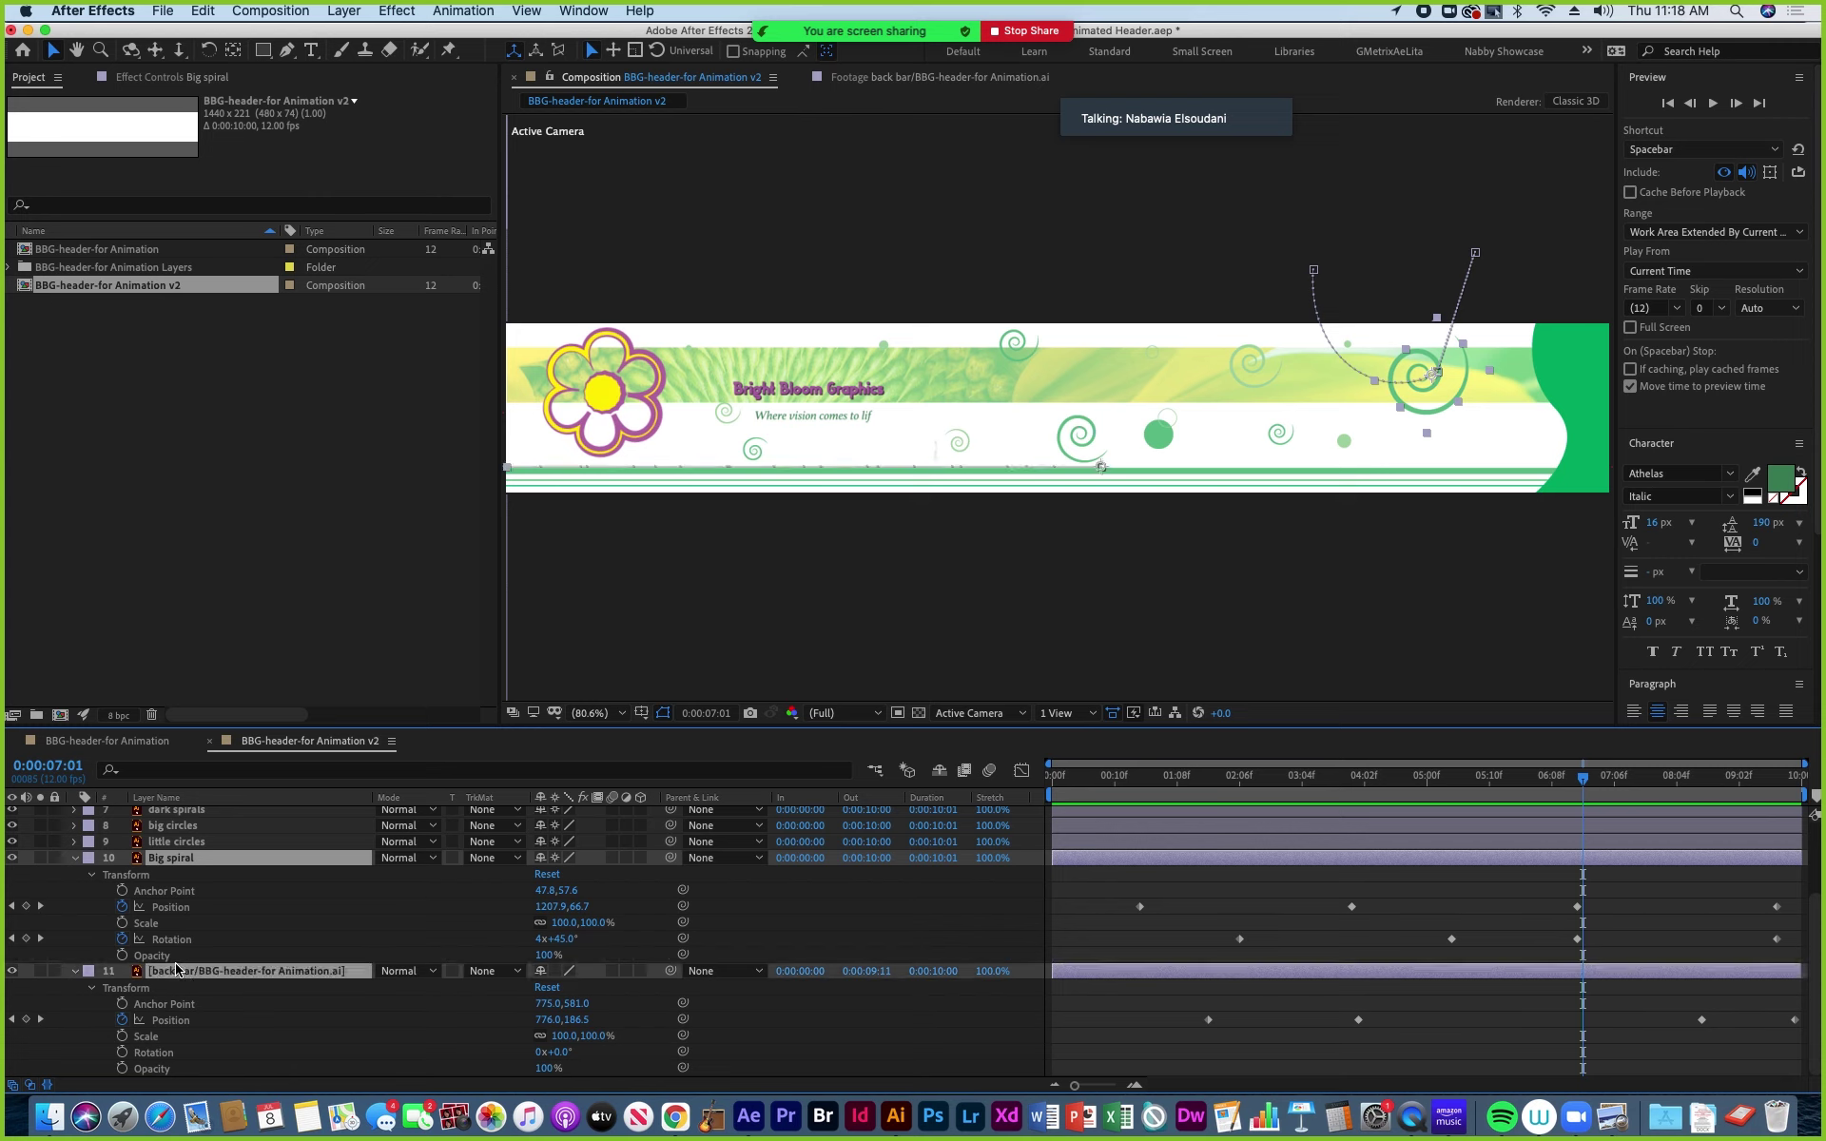
{"action": "key", "text": "super+grave"}
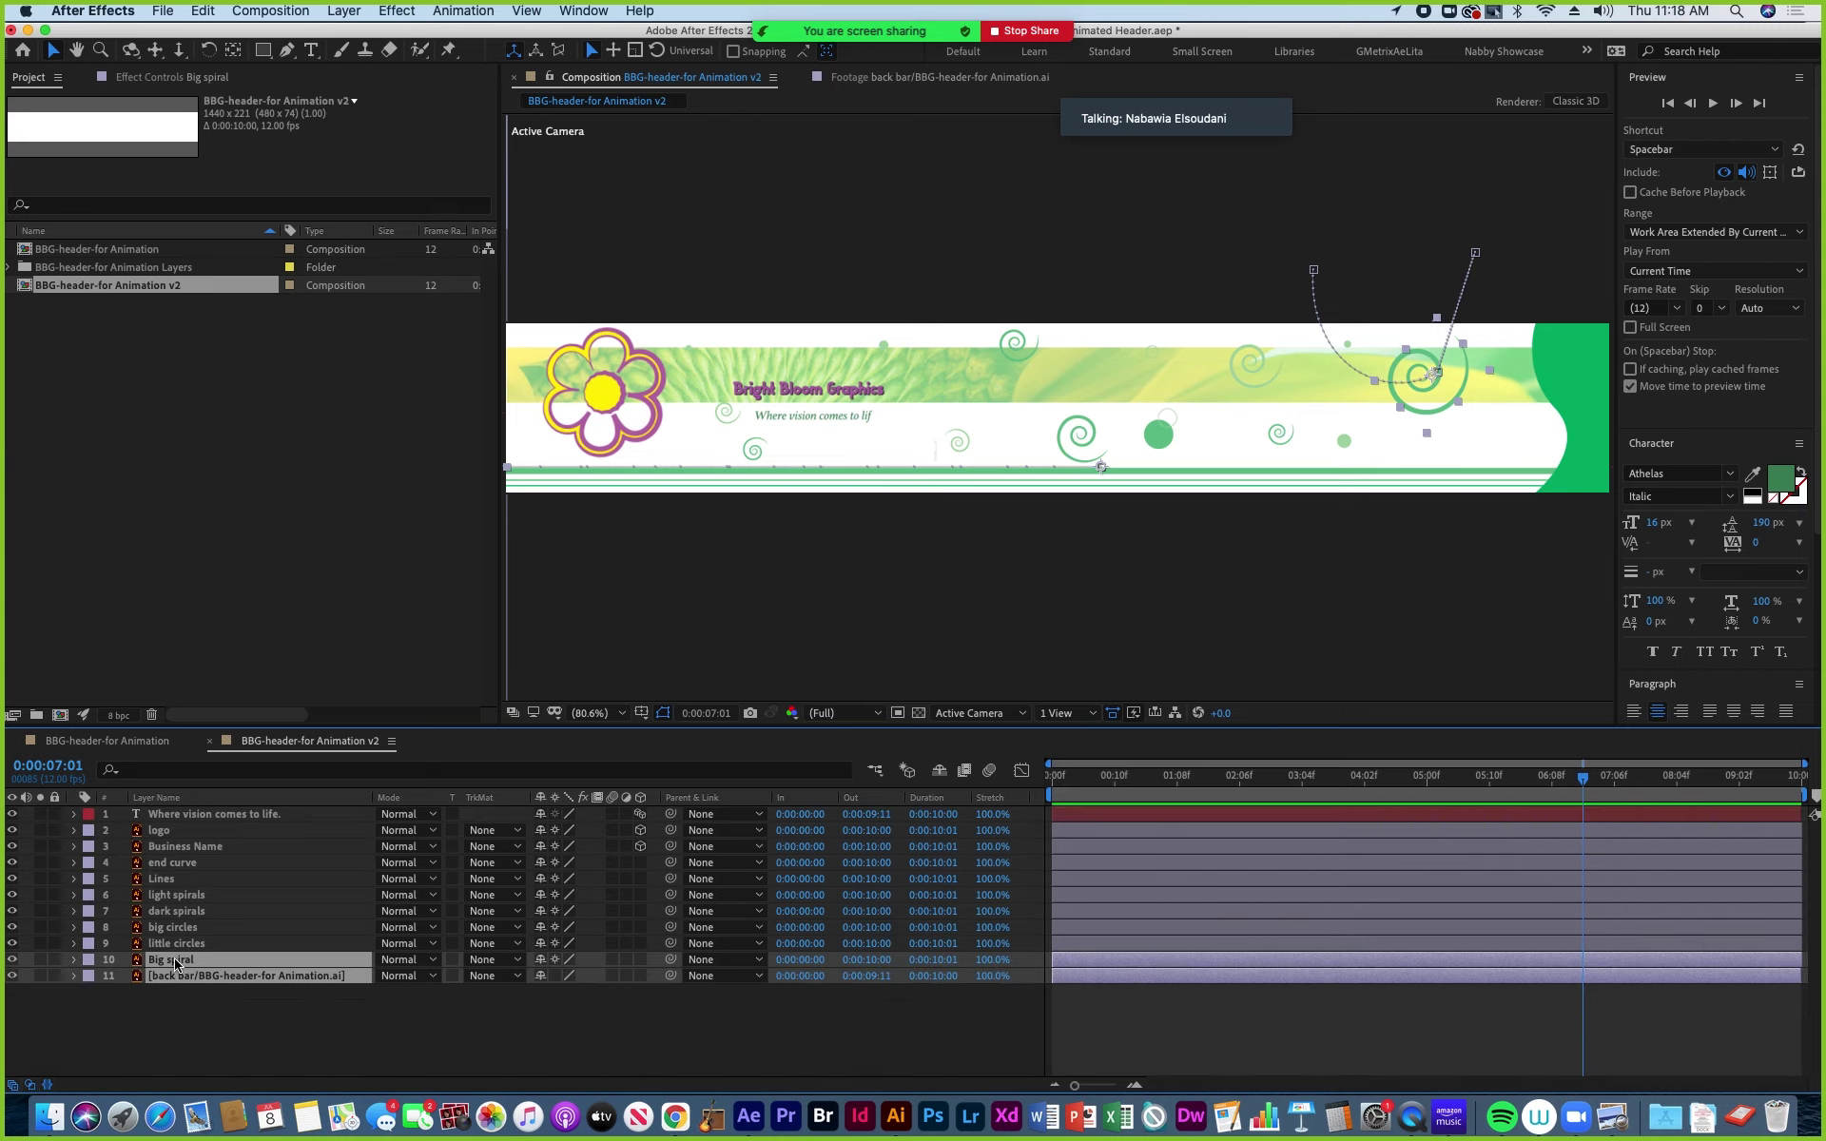
{"action": "left_click", "coordinate": [178, 897]}
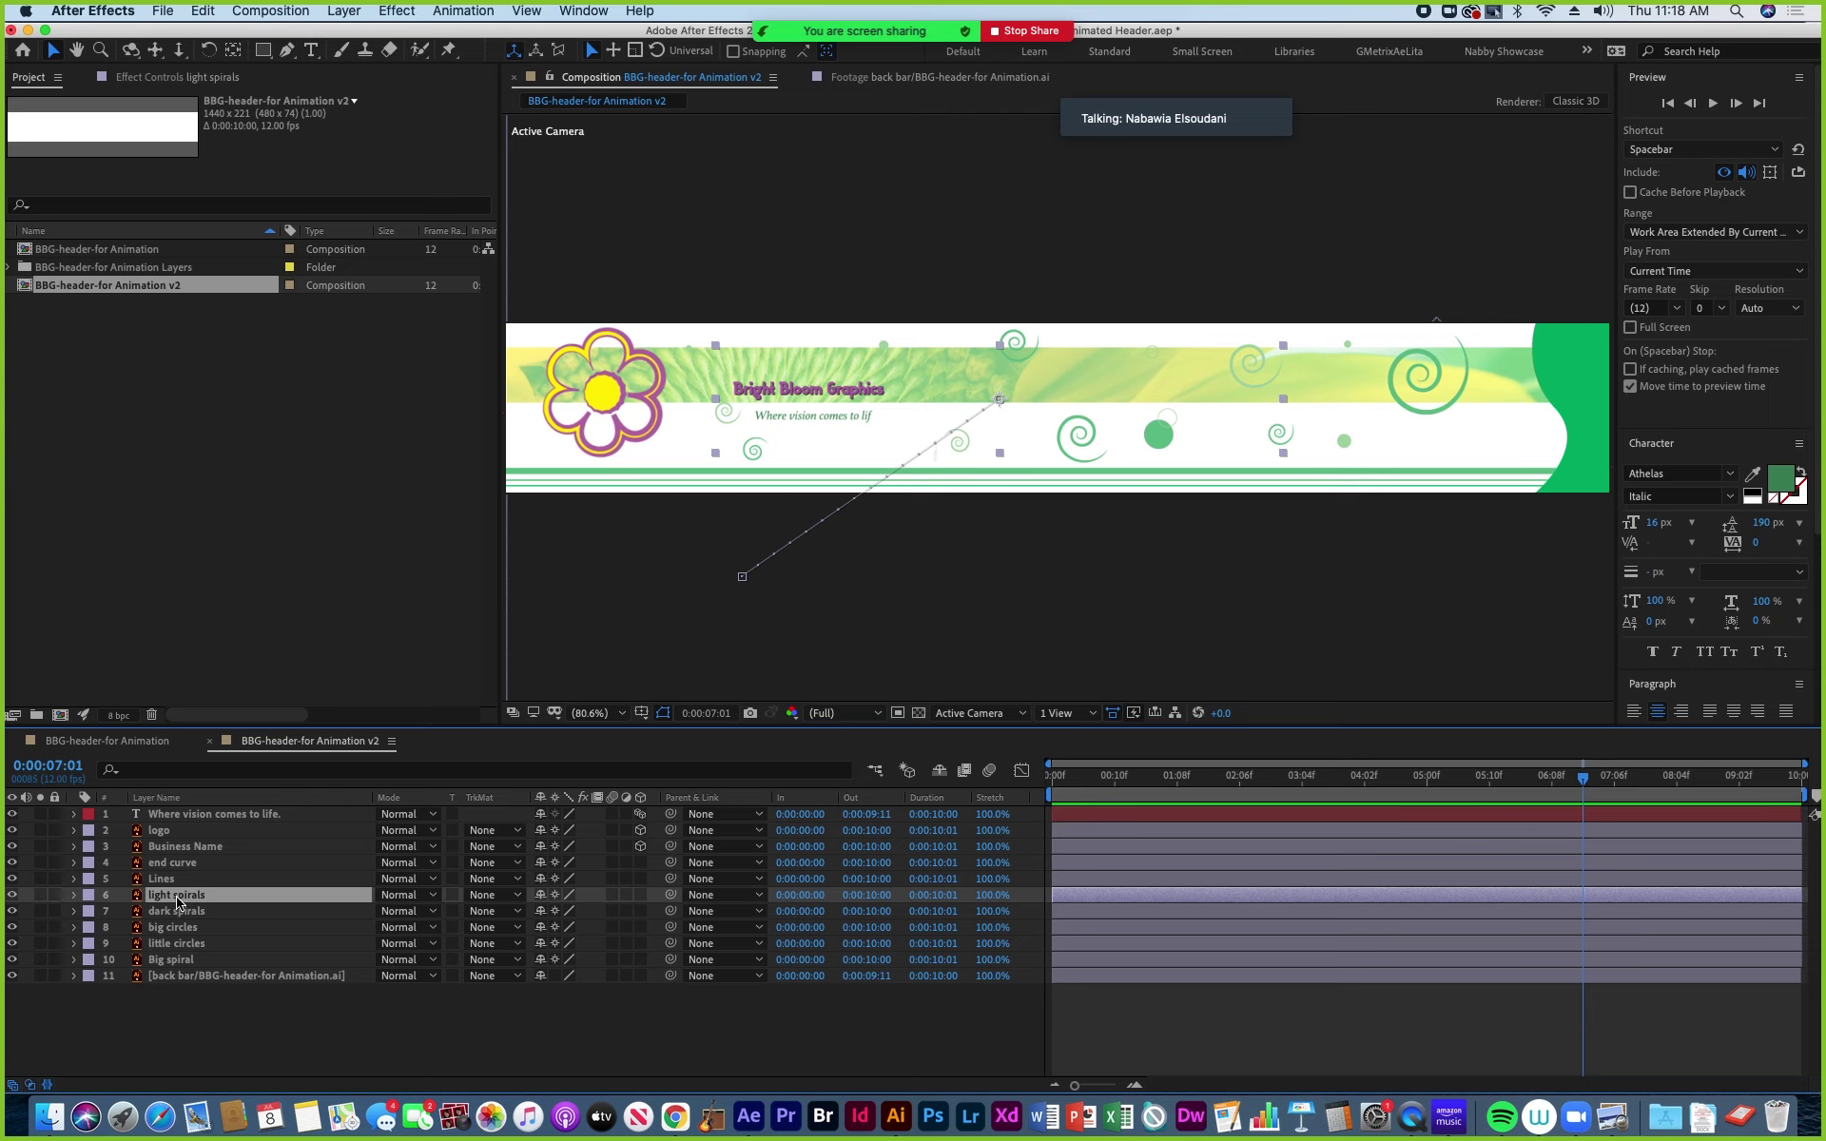
{"action": "key", "text": "super+grave"}
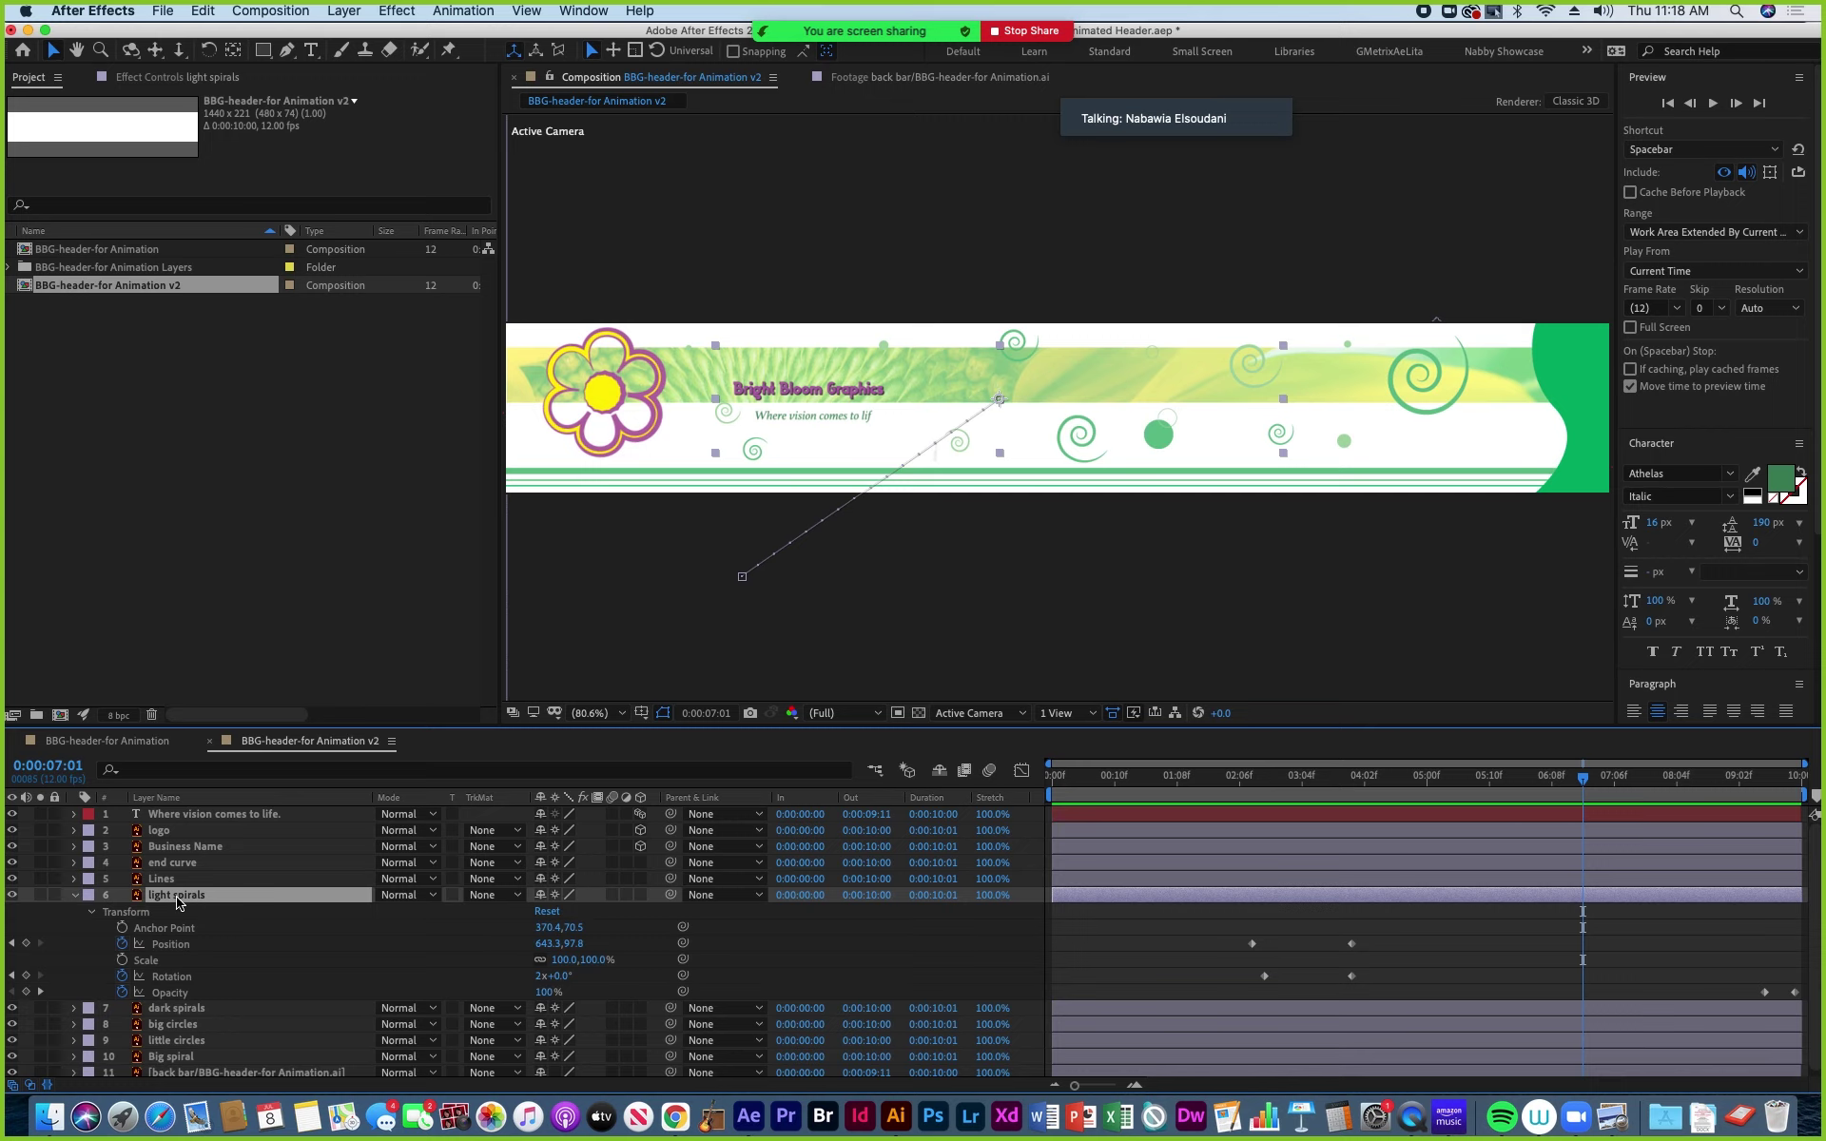
{"action": "key", "text": "super+grave"}
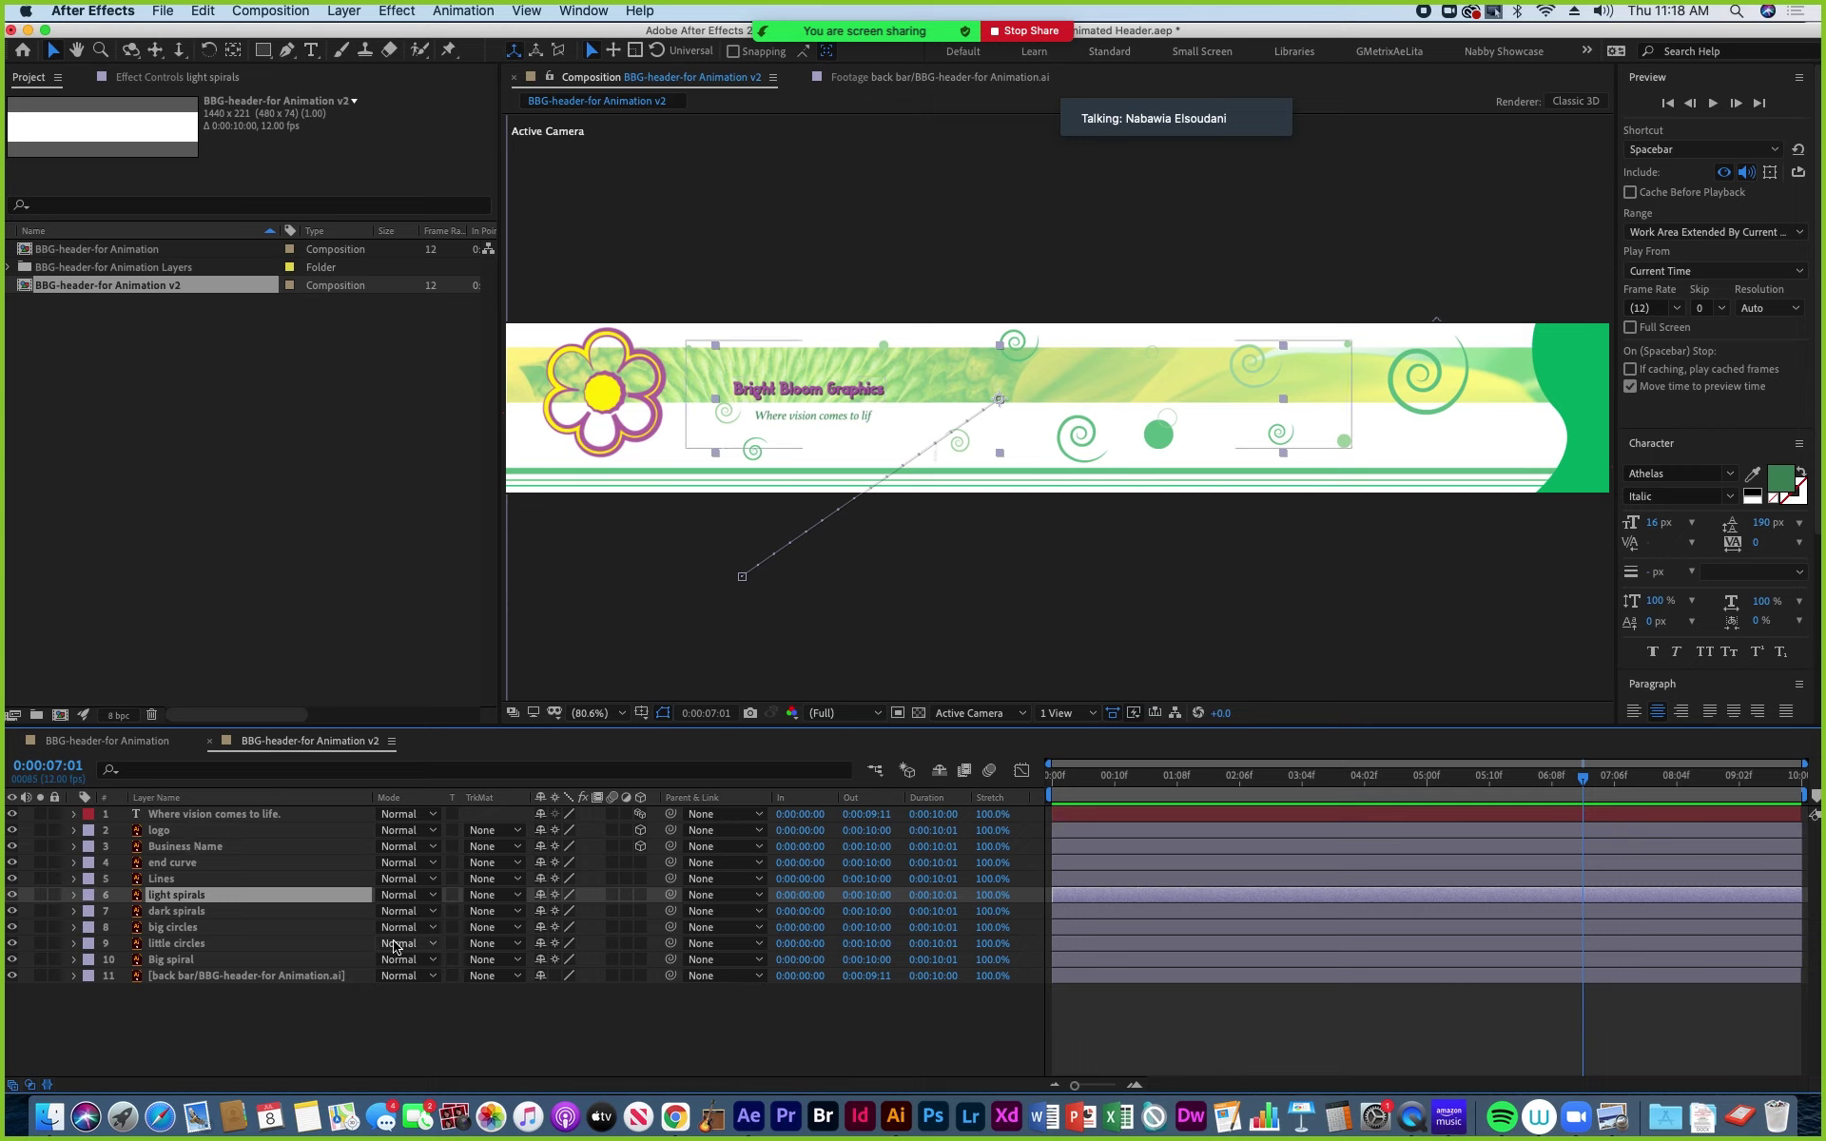
Go to 0:00:07:05, select all eleven layers and reveal only their keyframed properties.
{"action": "left_click_drag", "start_coordinate": [1202, 793], "coordinate": [1609, 794]}
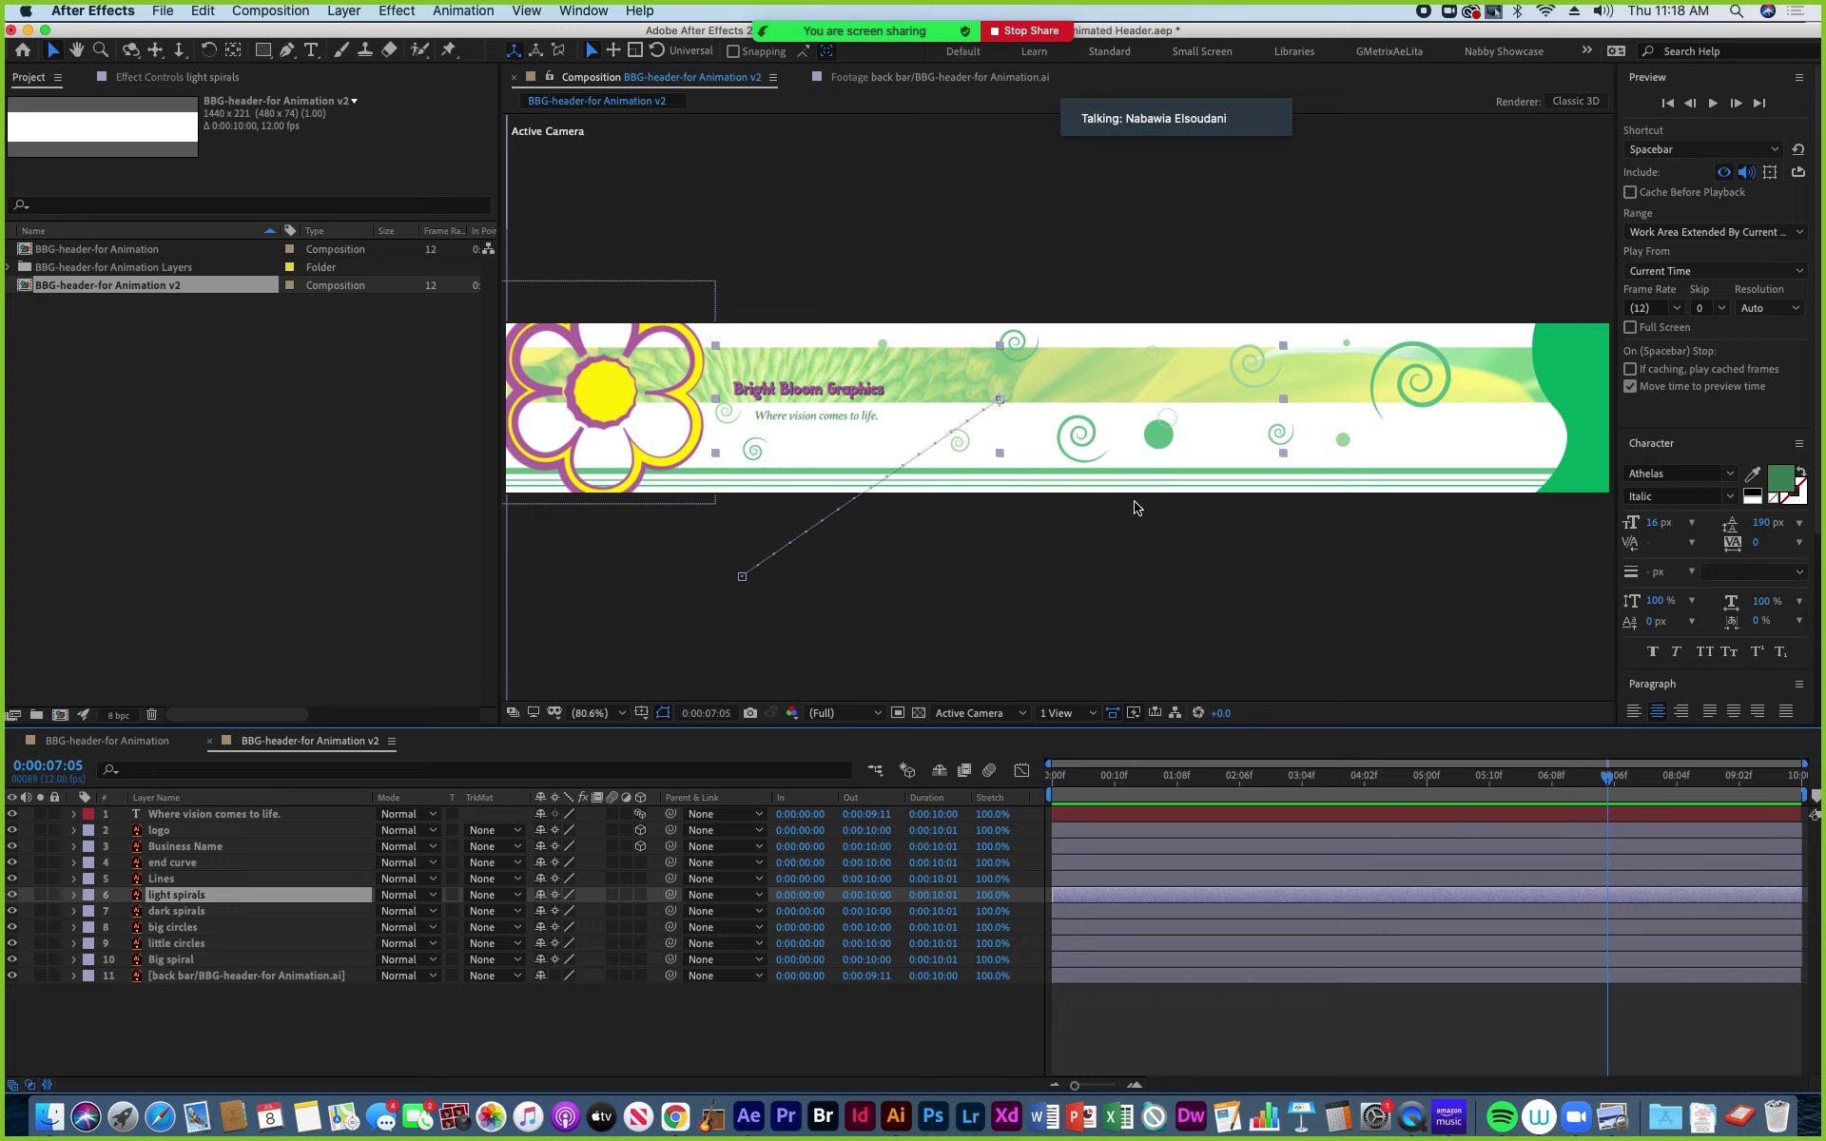
{"action": "left_click", "coordinate": [202, 816]}
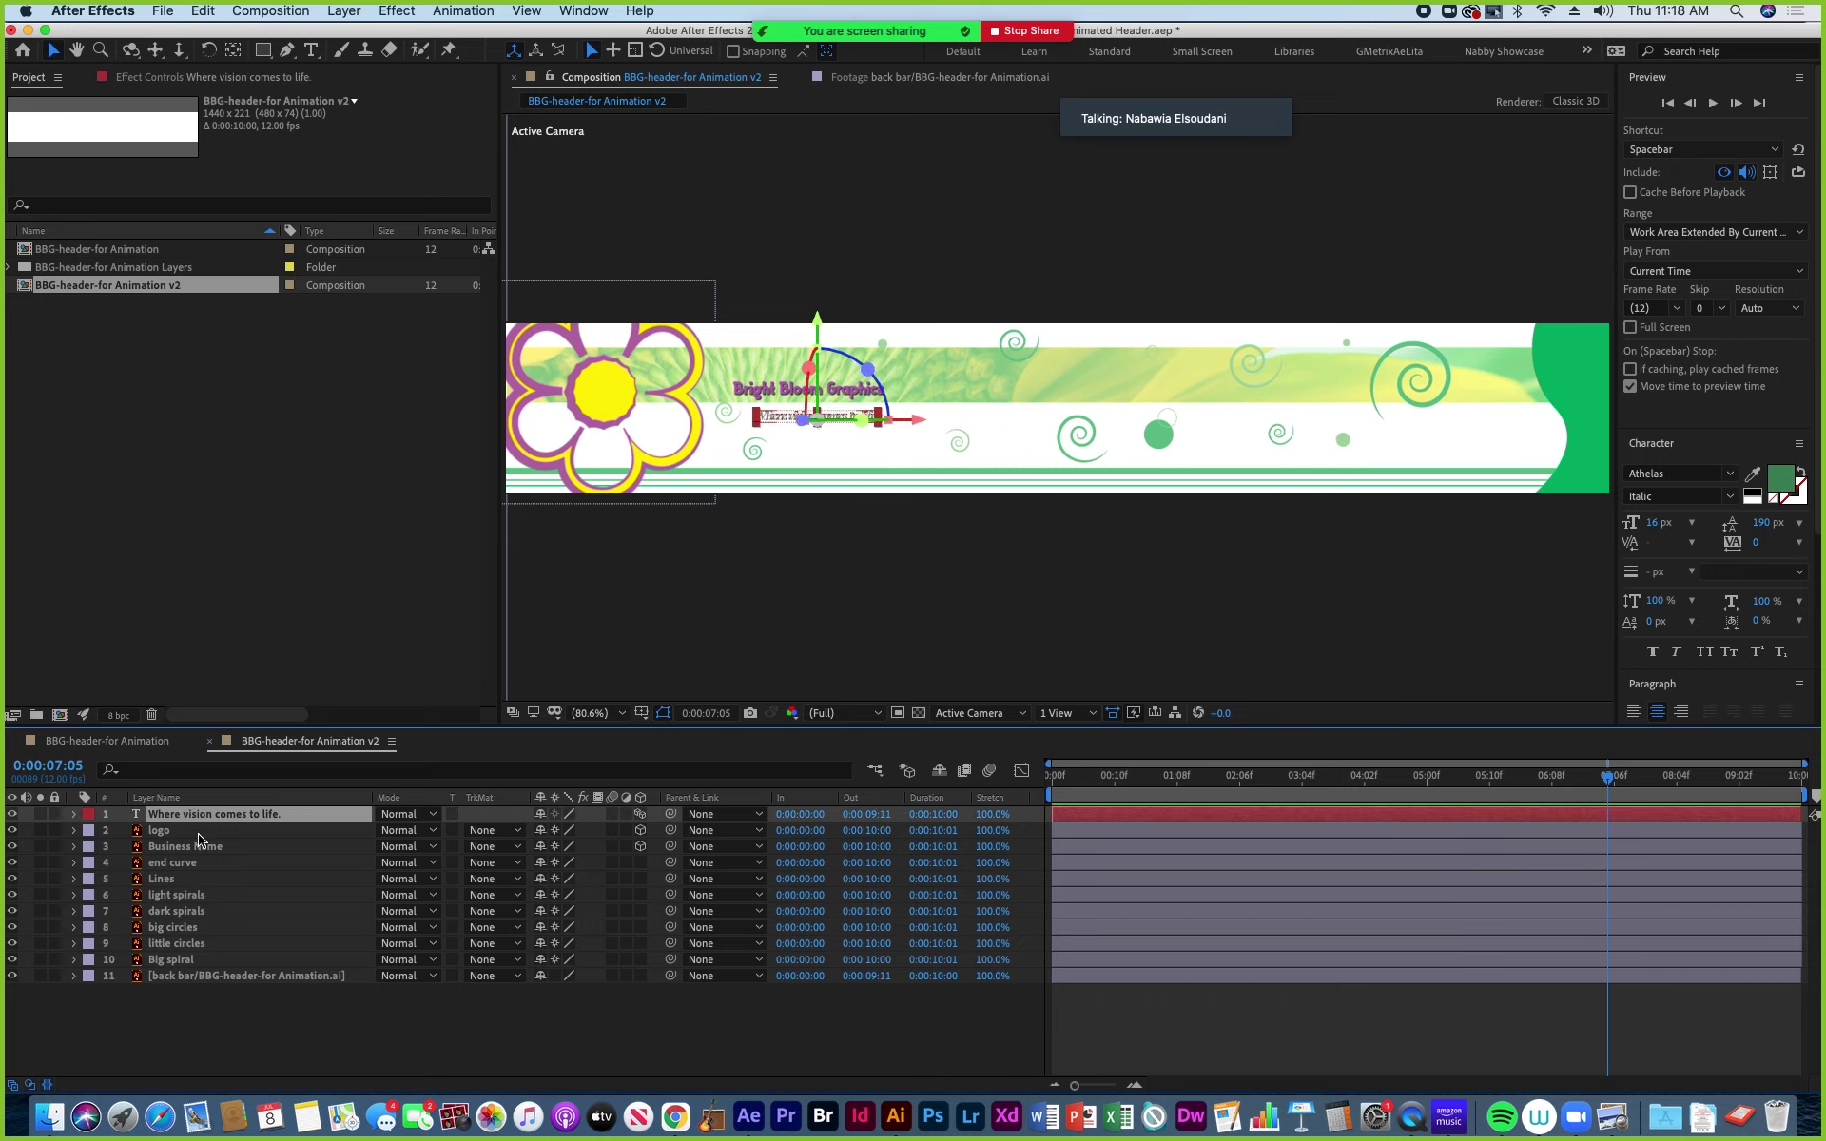
{"action": "left_click", "coordinate": [178, 983], "text": "shift"}
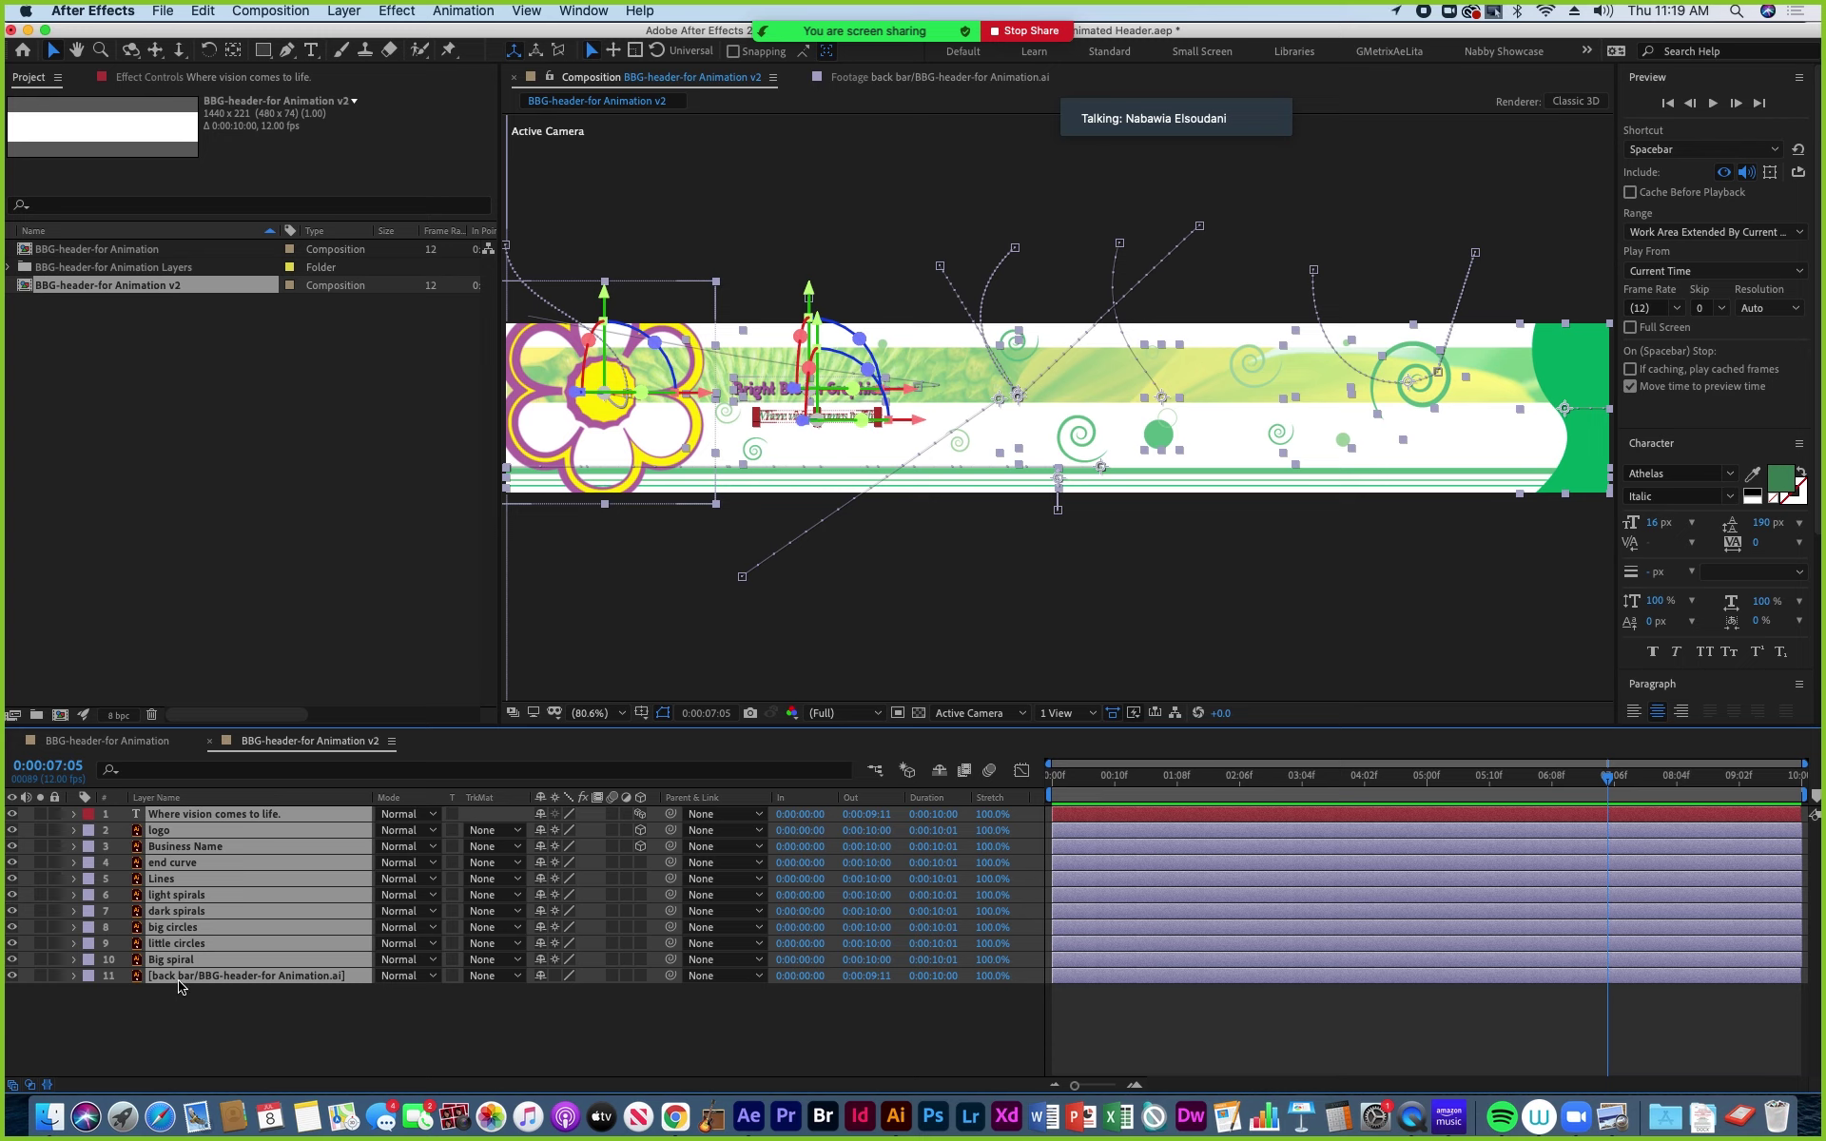
{"action": "key", "text": "u"}
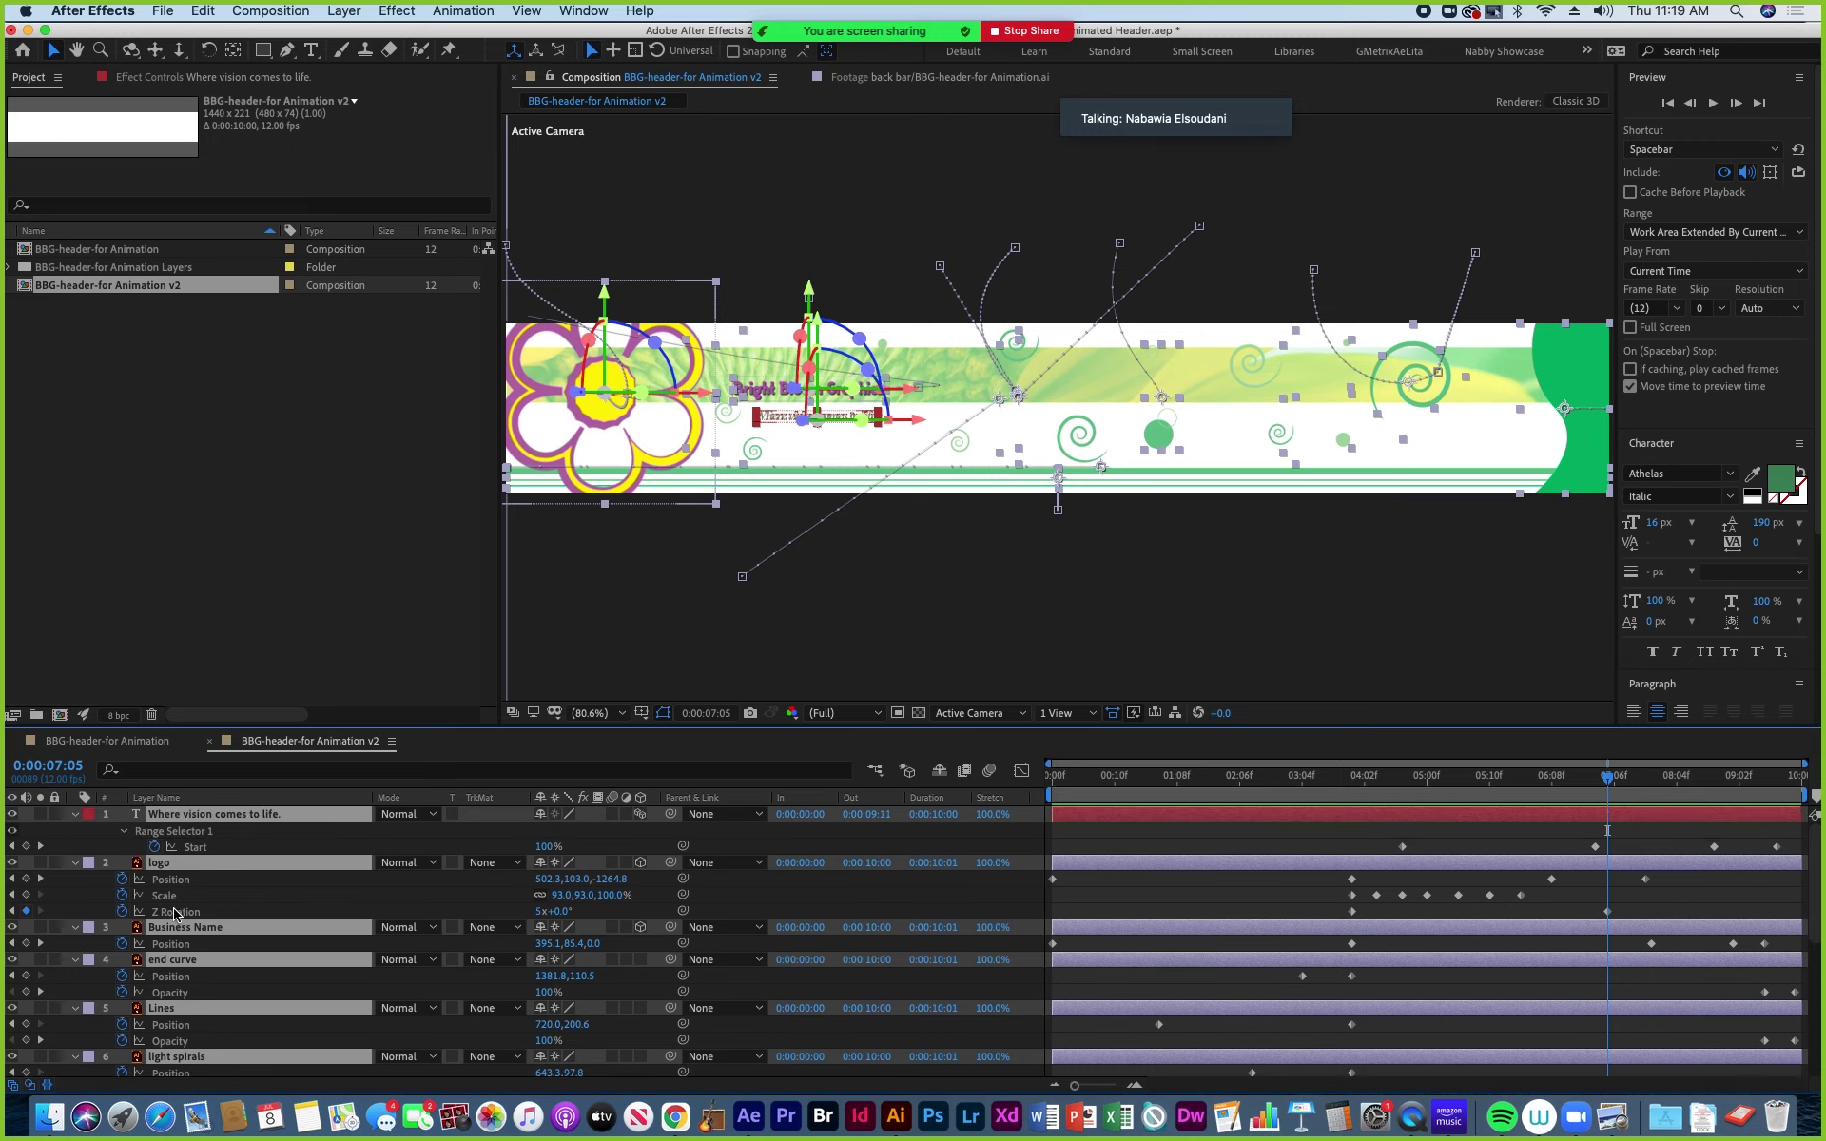
Add a Scale keyframe to the logo layer at 0:00:07:05 by setting its scale to 100%.
{"action": "left_click", "coordinate": [171, 898]}
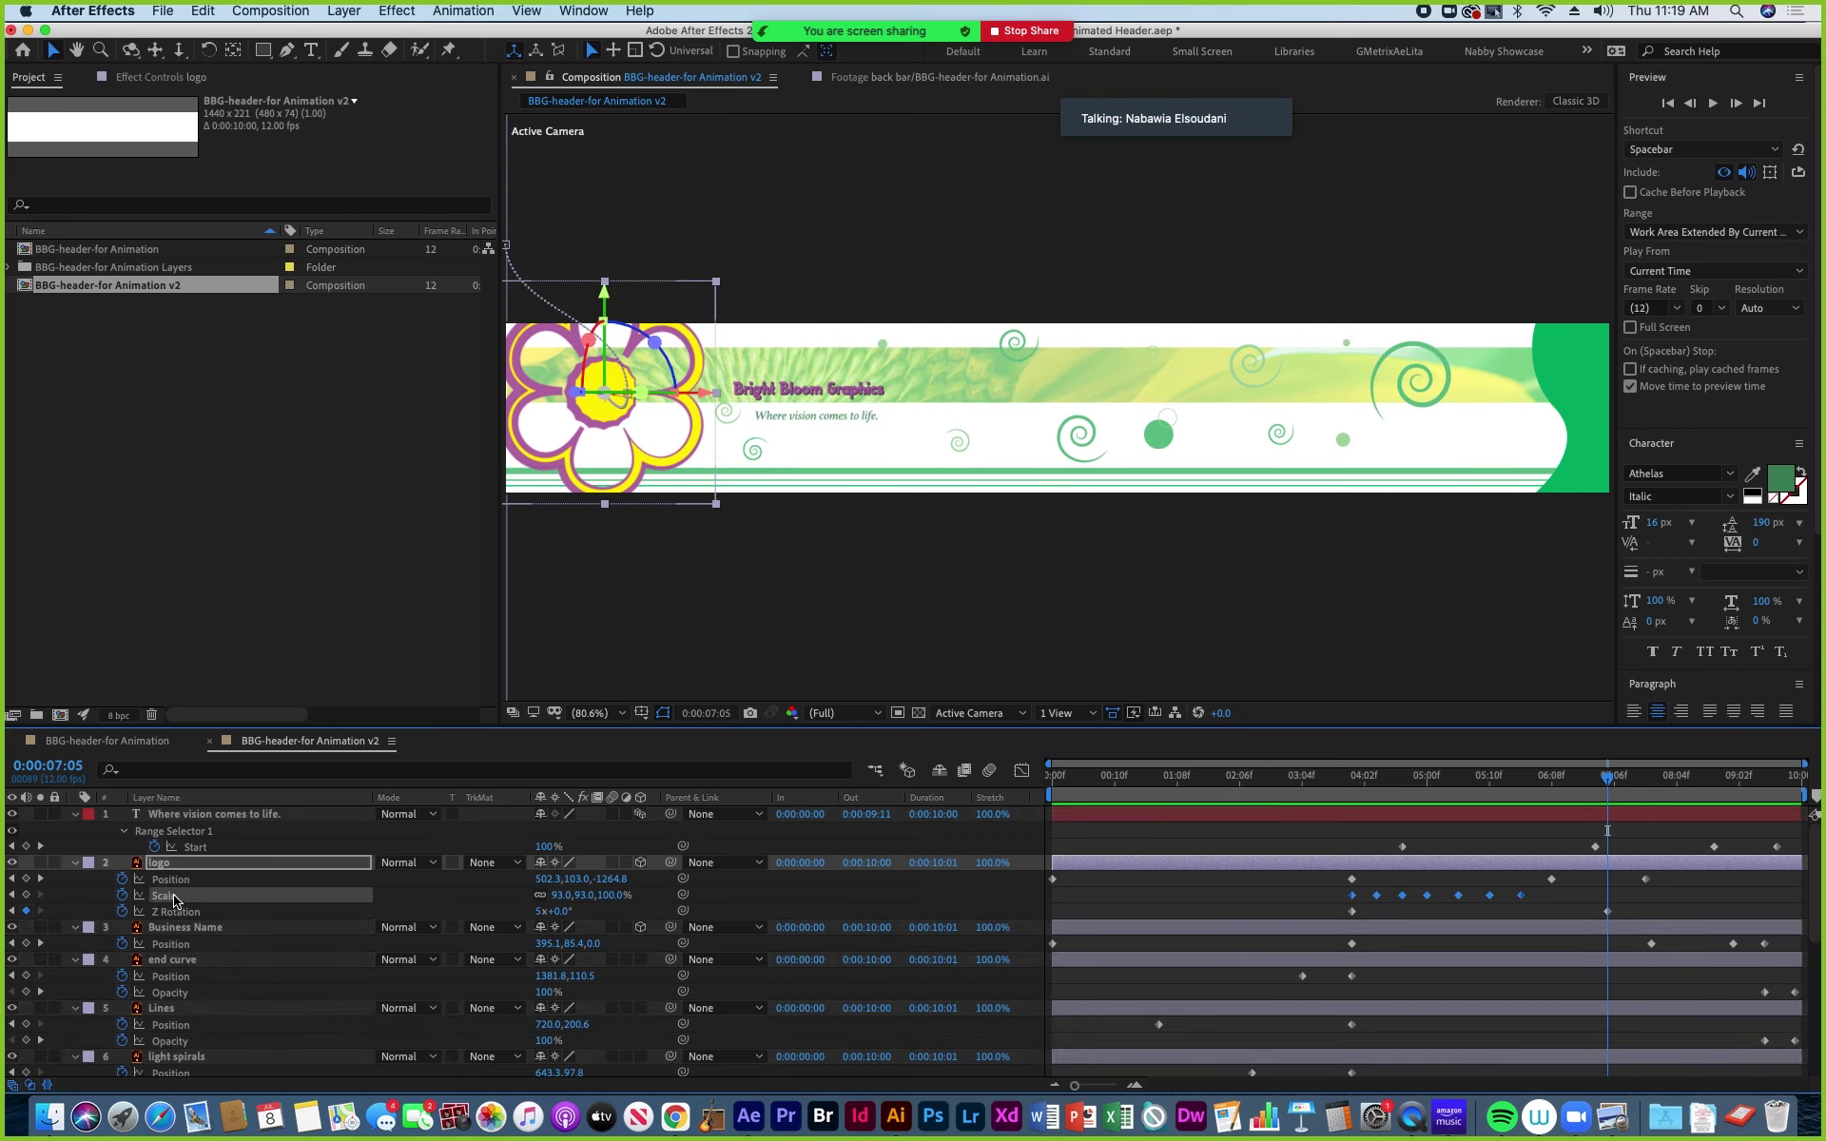
{"action": "left_click", "coordinate": [560, 896]}
{"action": "type", "text": "100"}
{"action": "key", "text": "Return"}
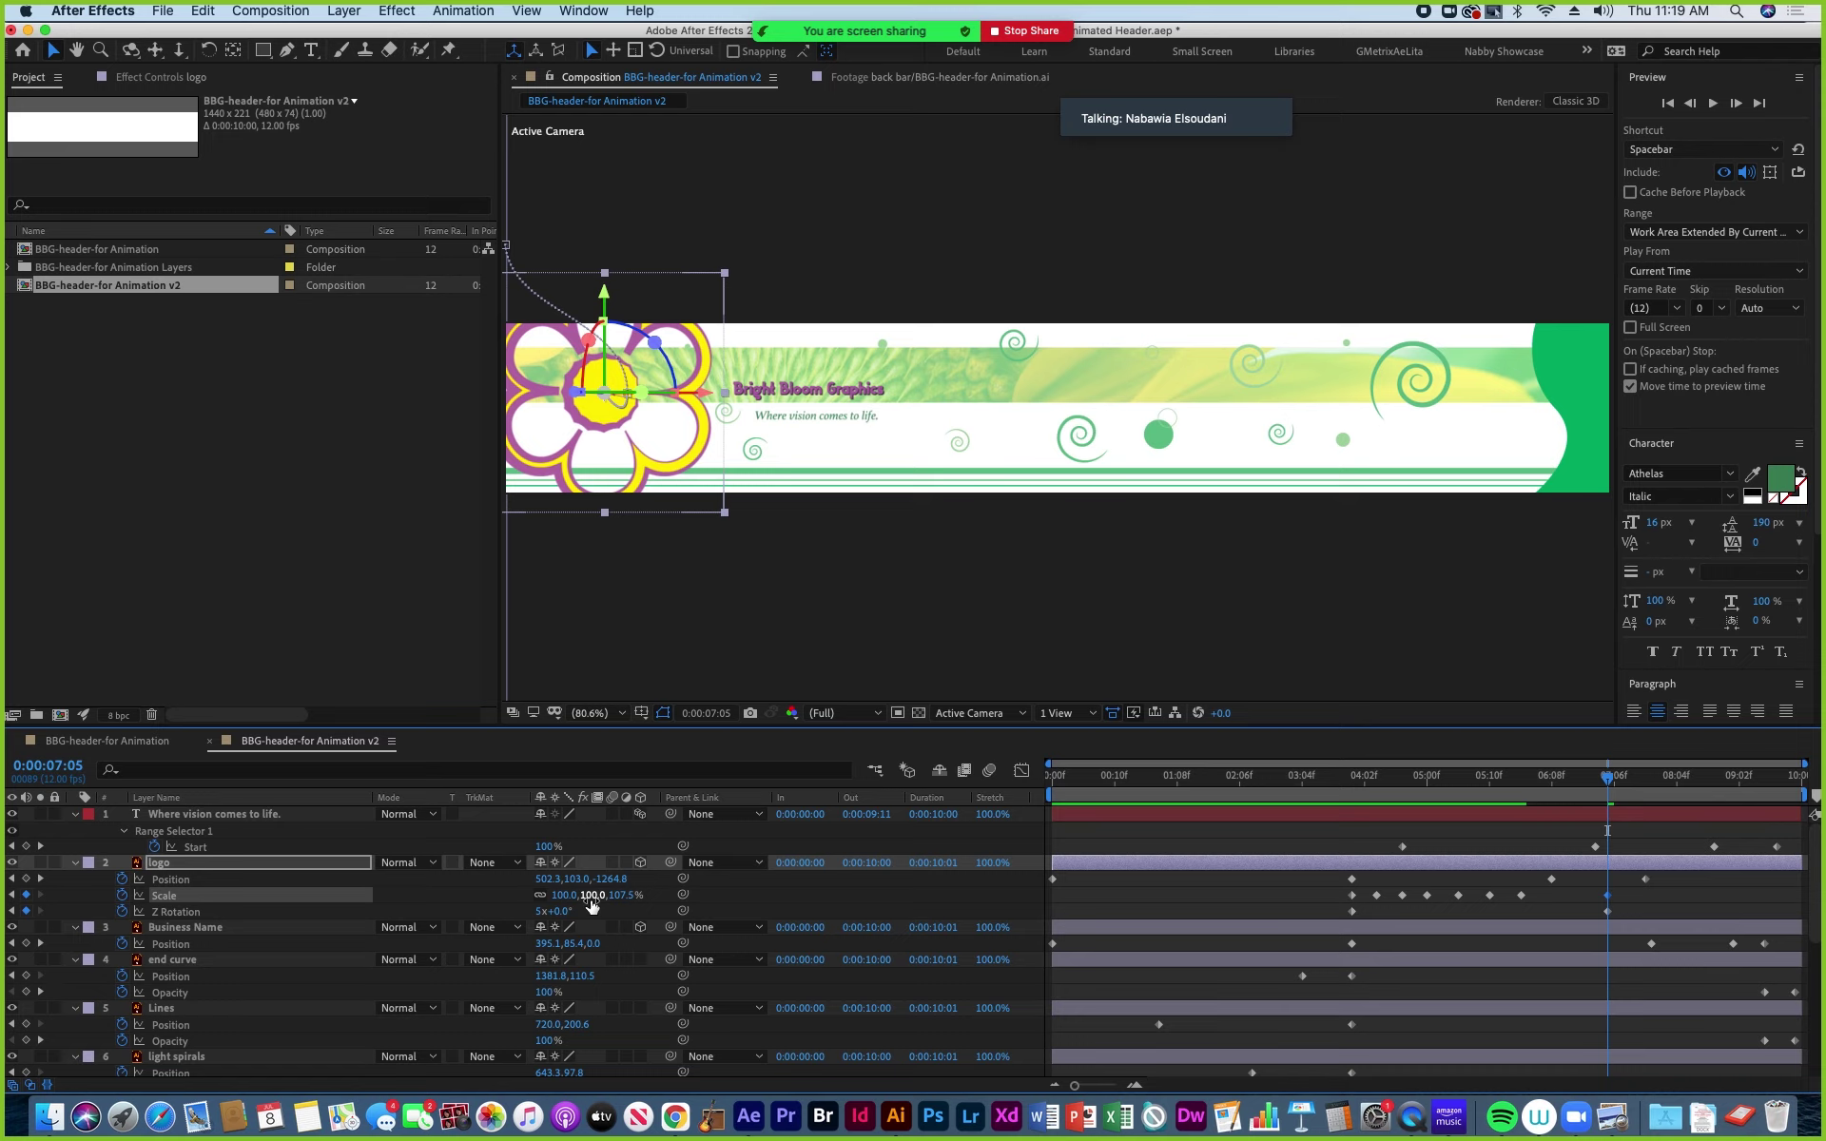
Switch the logo layer from 3D back to 2D and set its scale to 100% at 0:00:07:05.
{"action": "left_click", "coordinate": [624, 895]}
{"action": "type", "text": "100"}
{"action": "key", "text": "Return"}
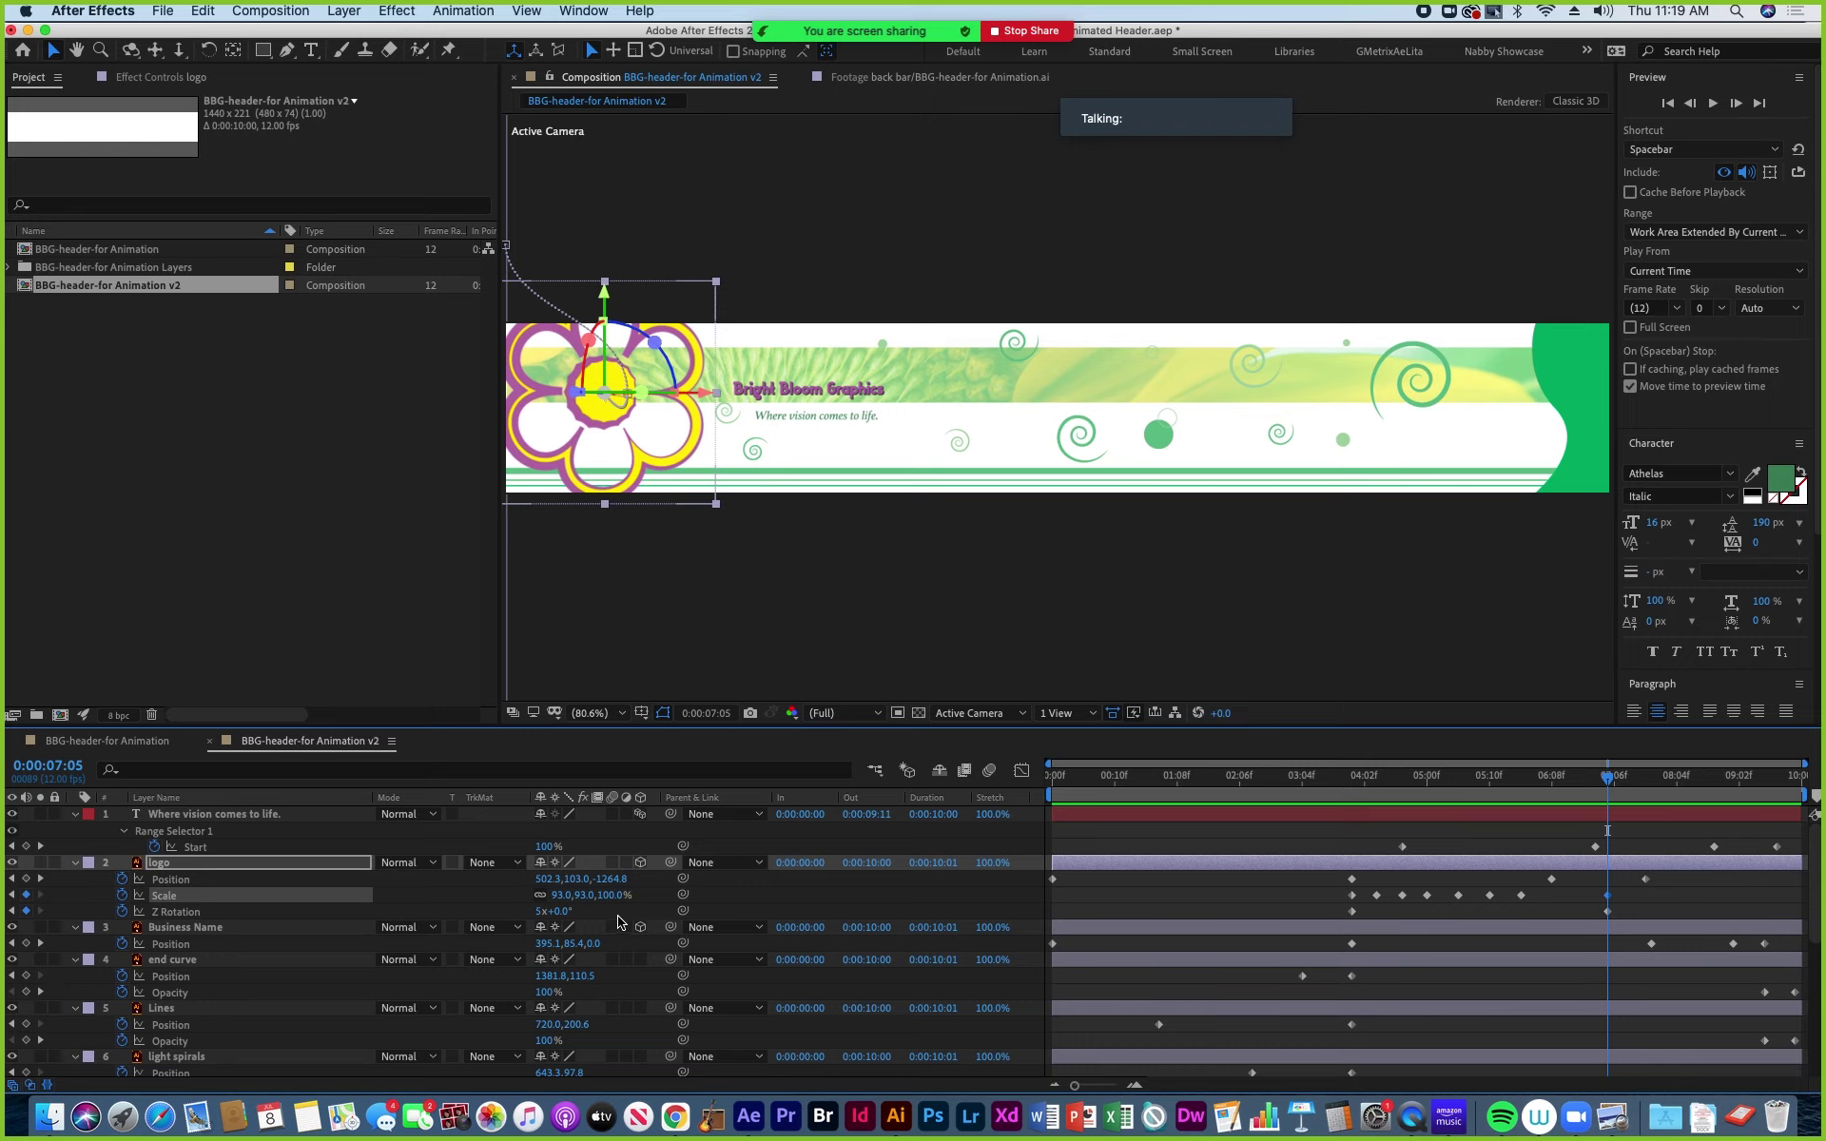
{"action": "left_click", "coordinate": [641, 864]}
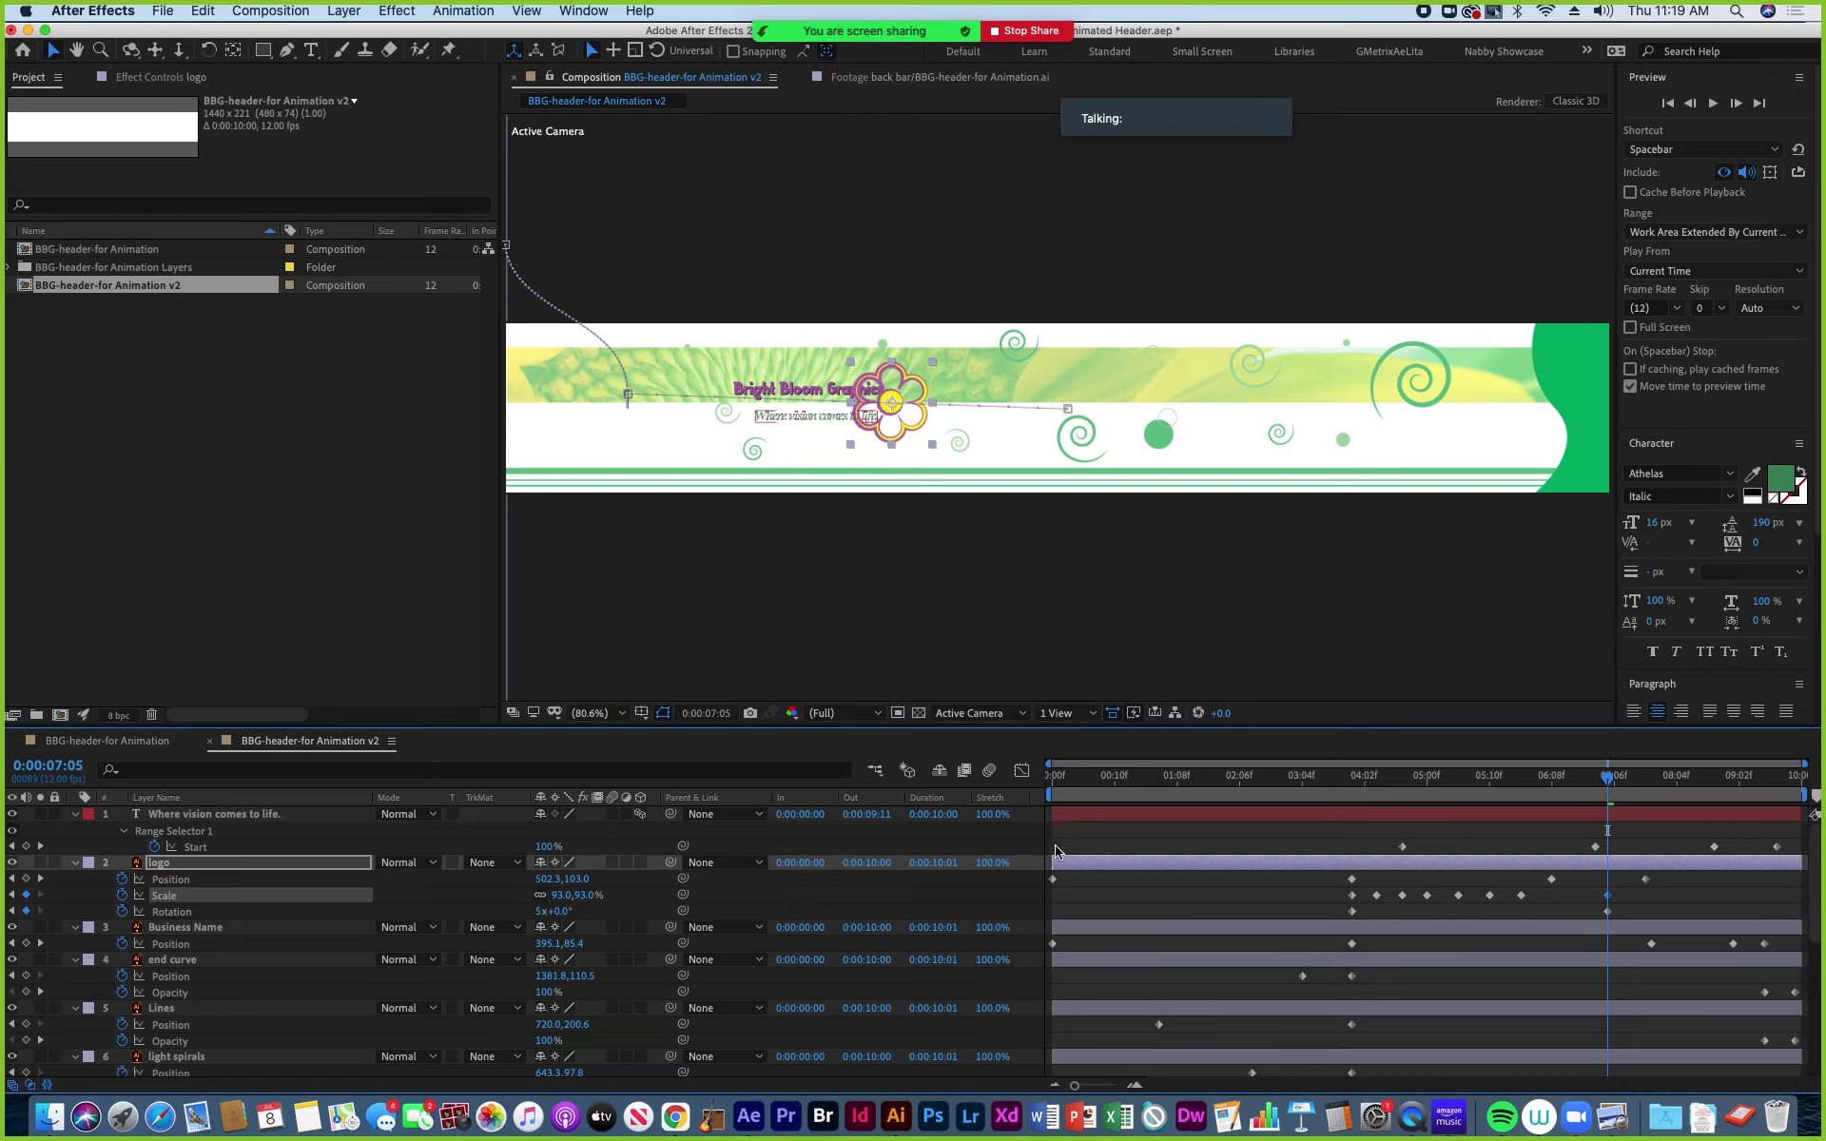
{"action": "left_click", "coordinate": [563, 896]}
{"action": "type", "text": "100"}
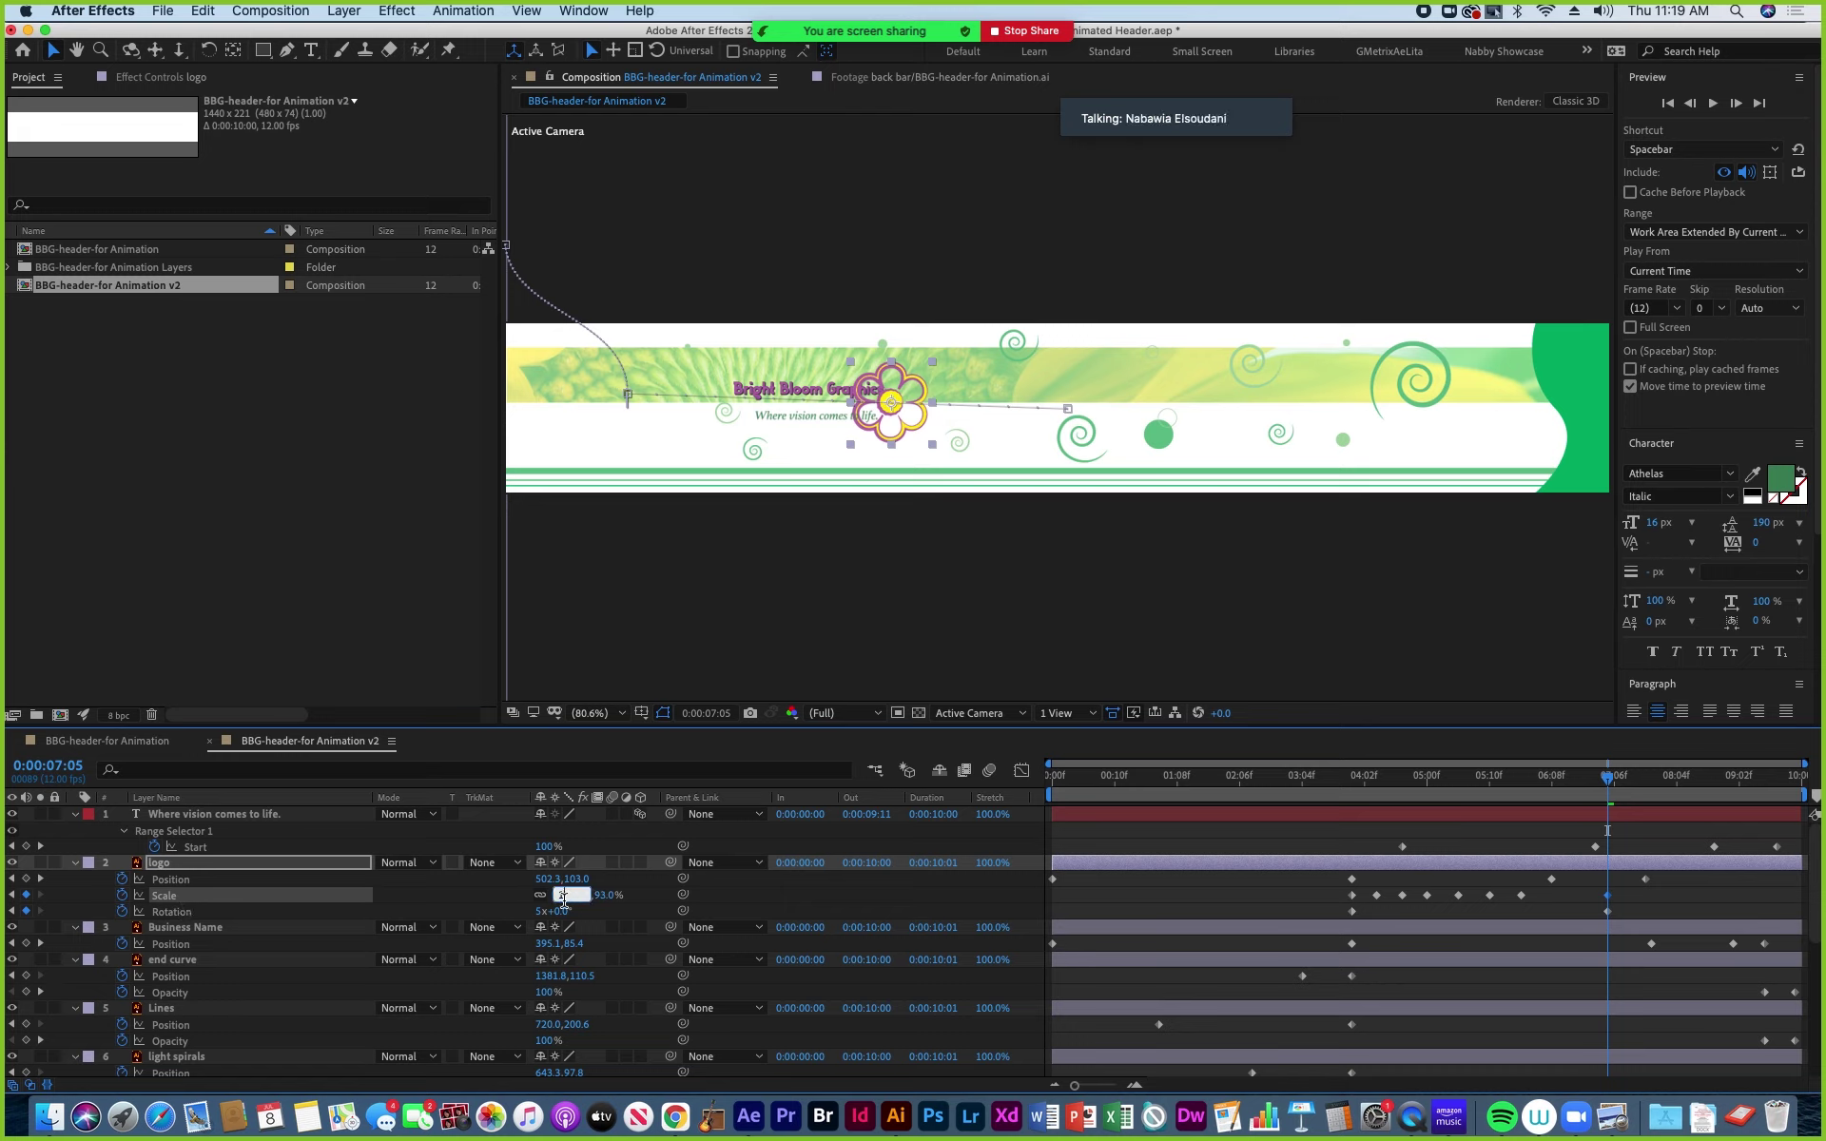
{"action": "key", "text": "Return"}
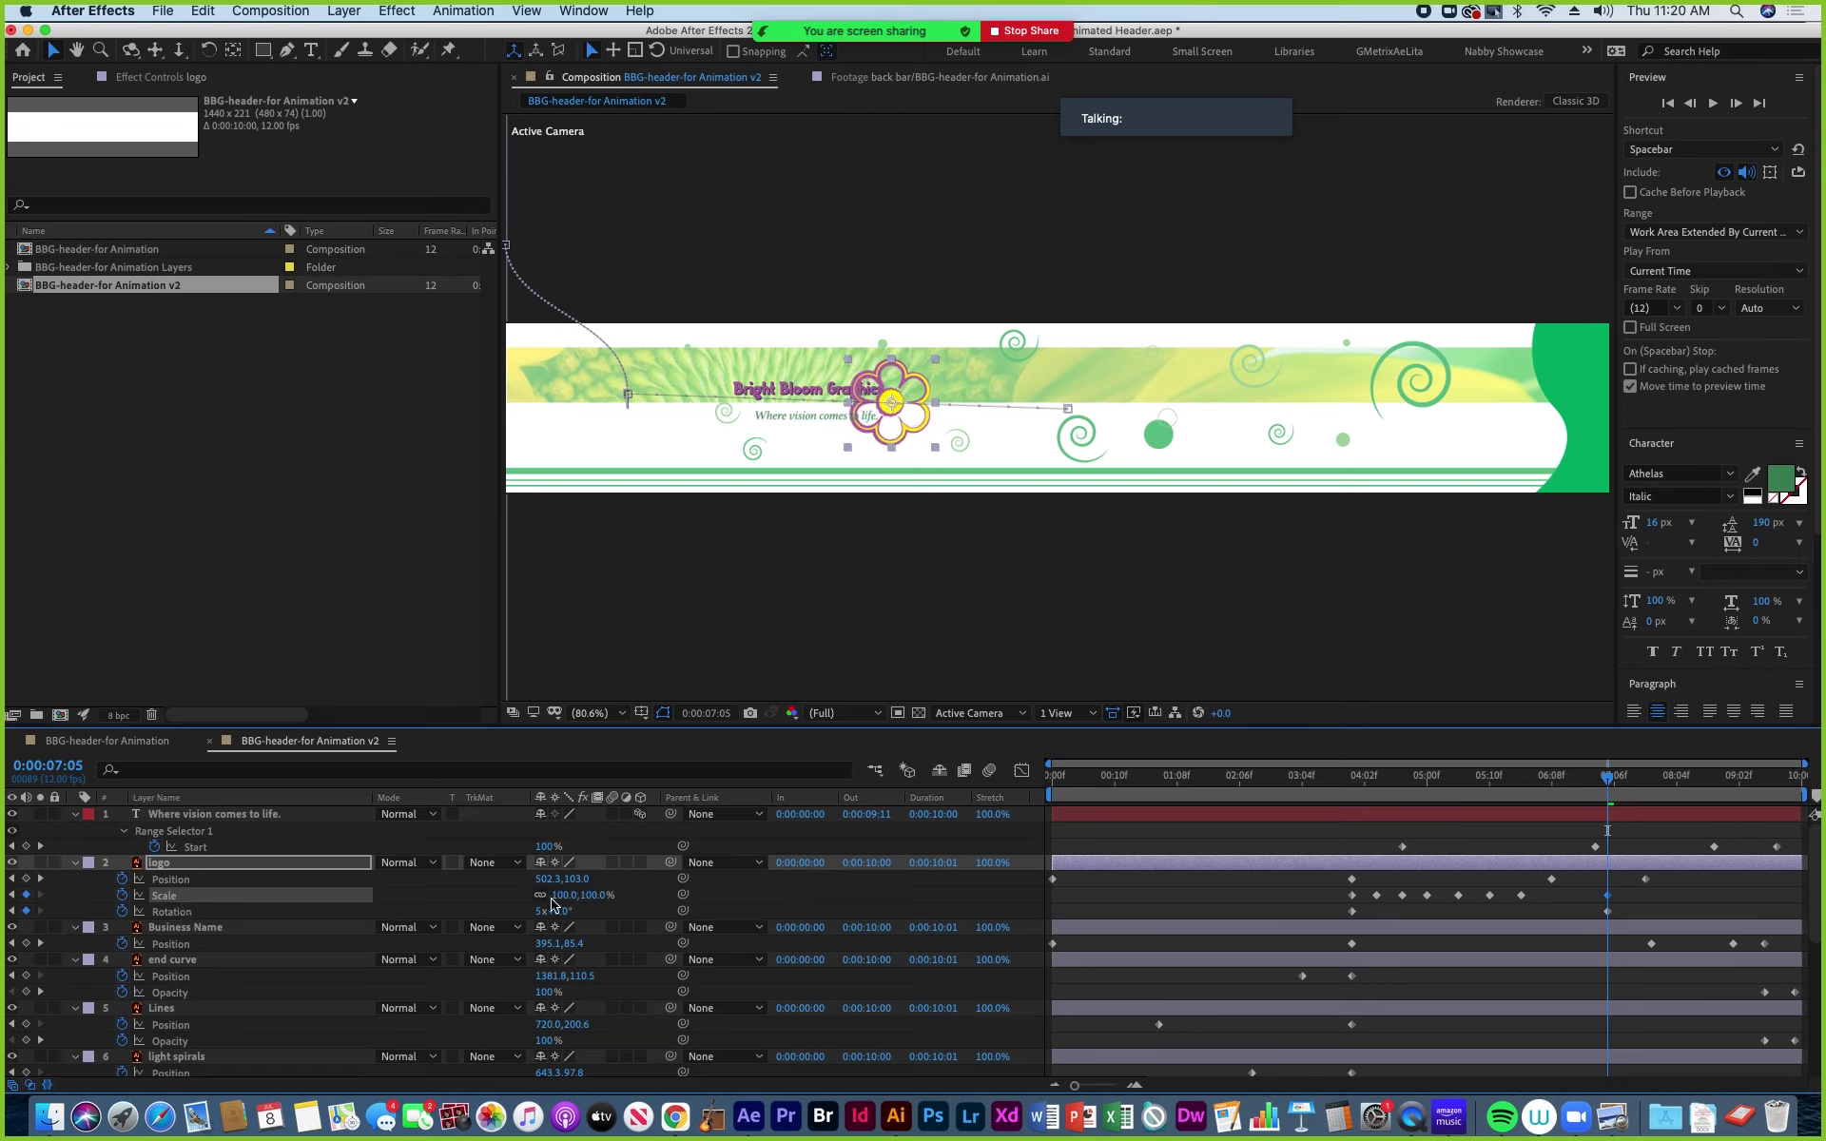
Delete the logo's Position keyframes at 0:00:07:11 and 0:00:06:08.
{"action": "left_click", "coordinate": [184, 881]}
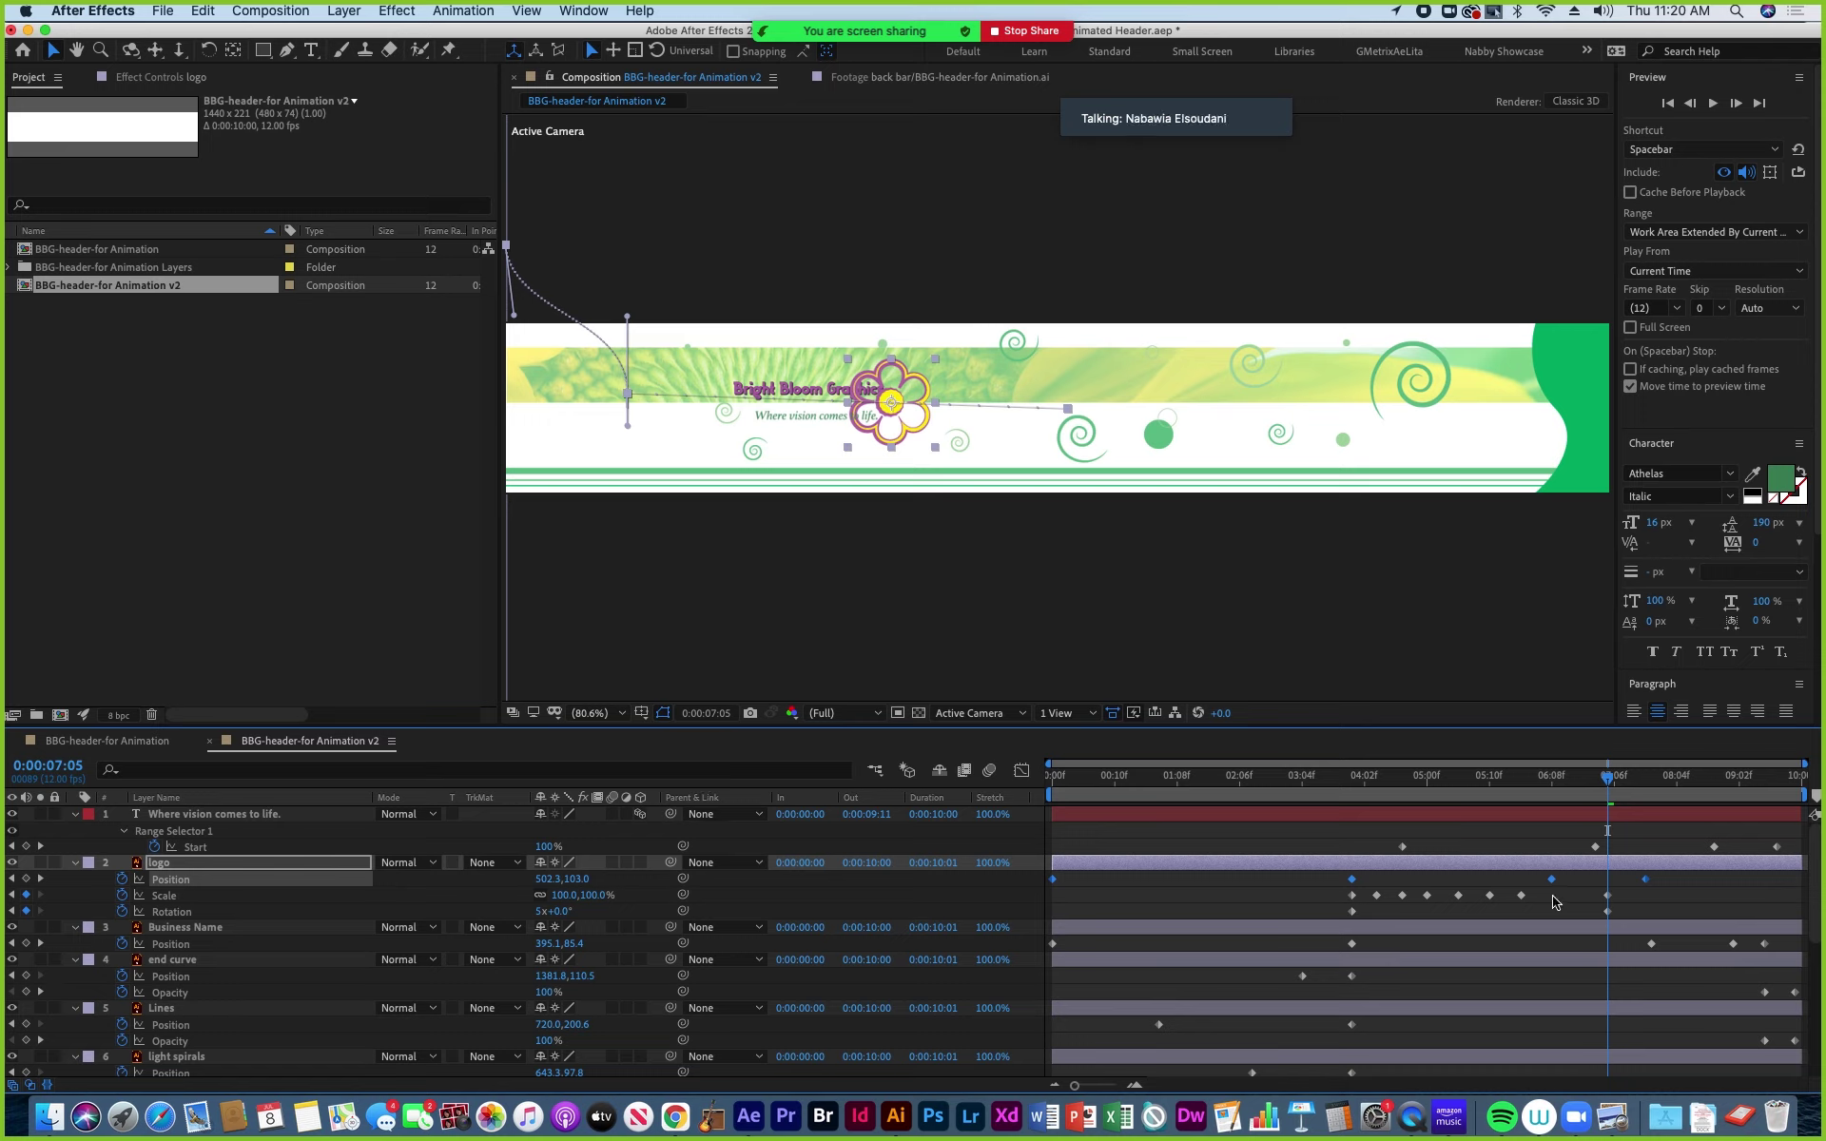
{"action": "left_click", "coordinate": [1673, 890]}
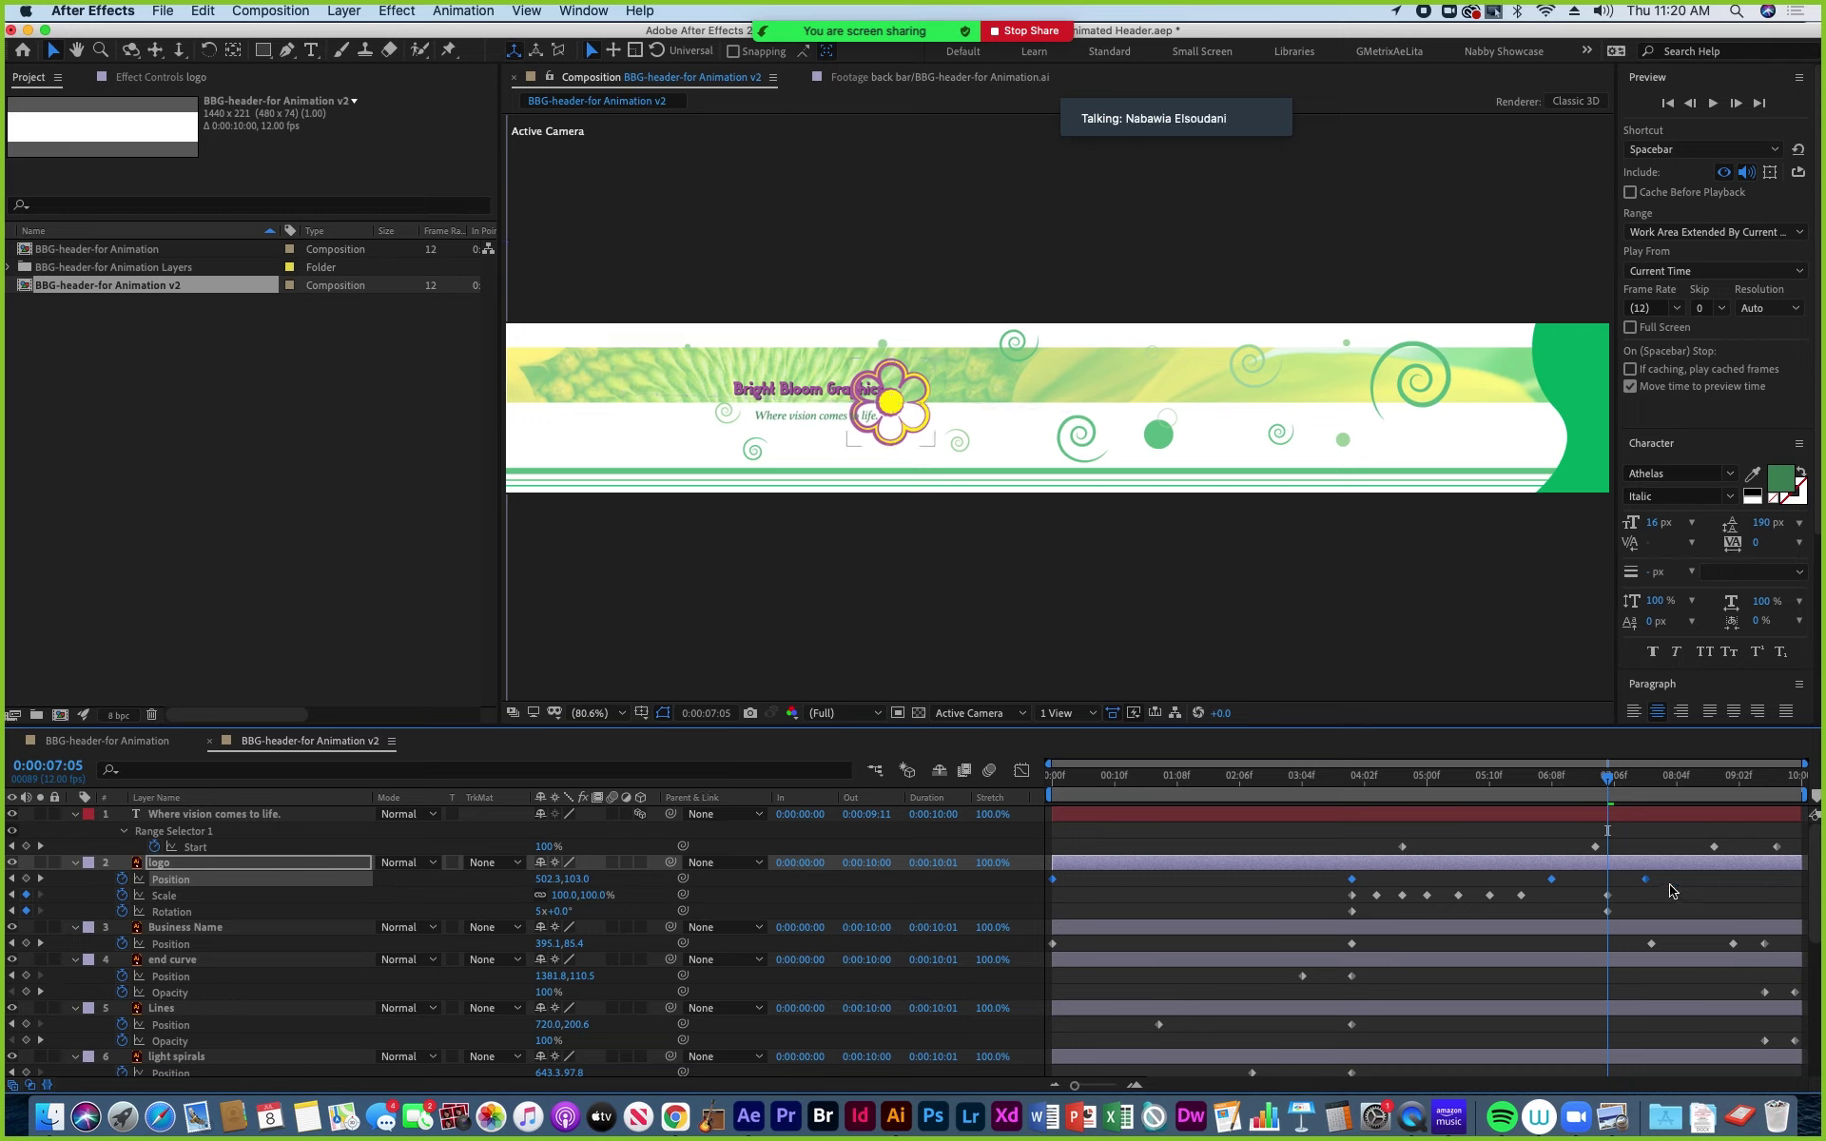
{"action": "left_click", "coordinate": [1646, 879]}
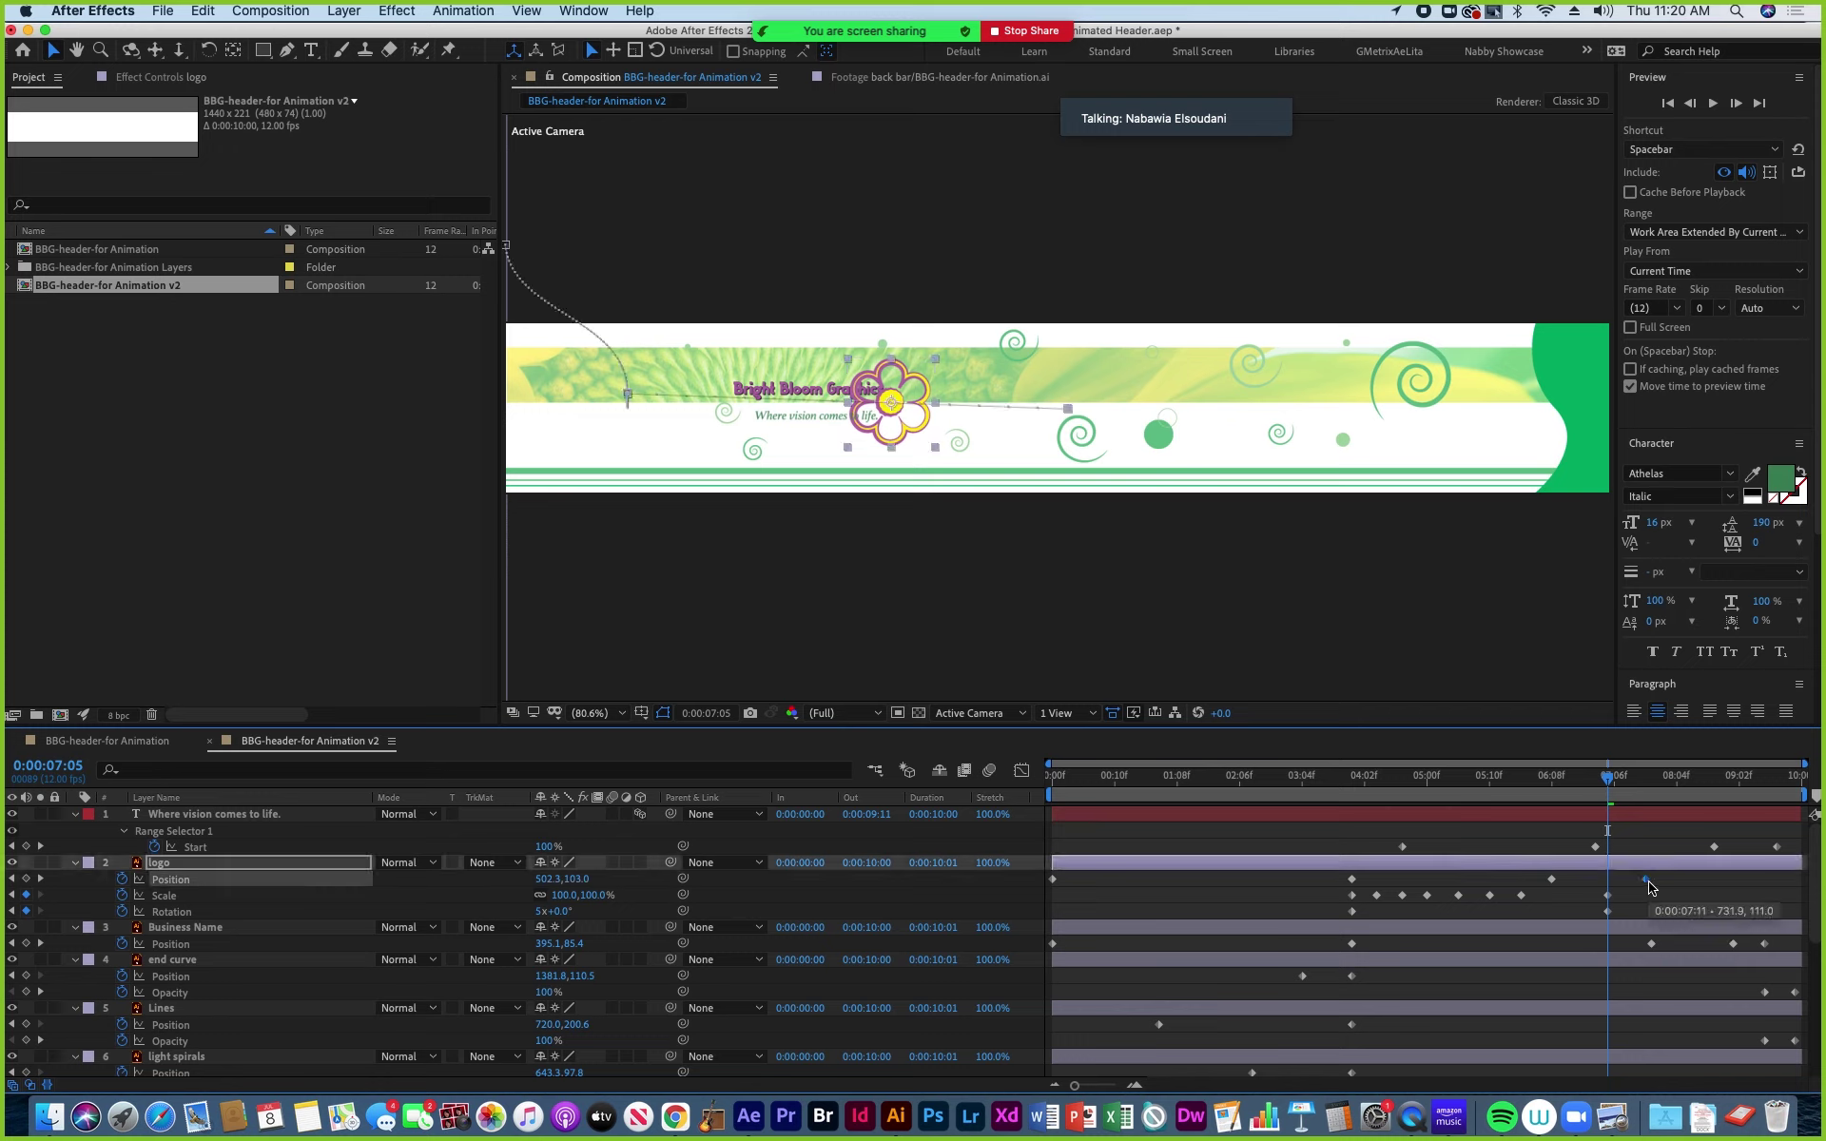
{"action": "key", "text": "Delete"}
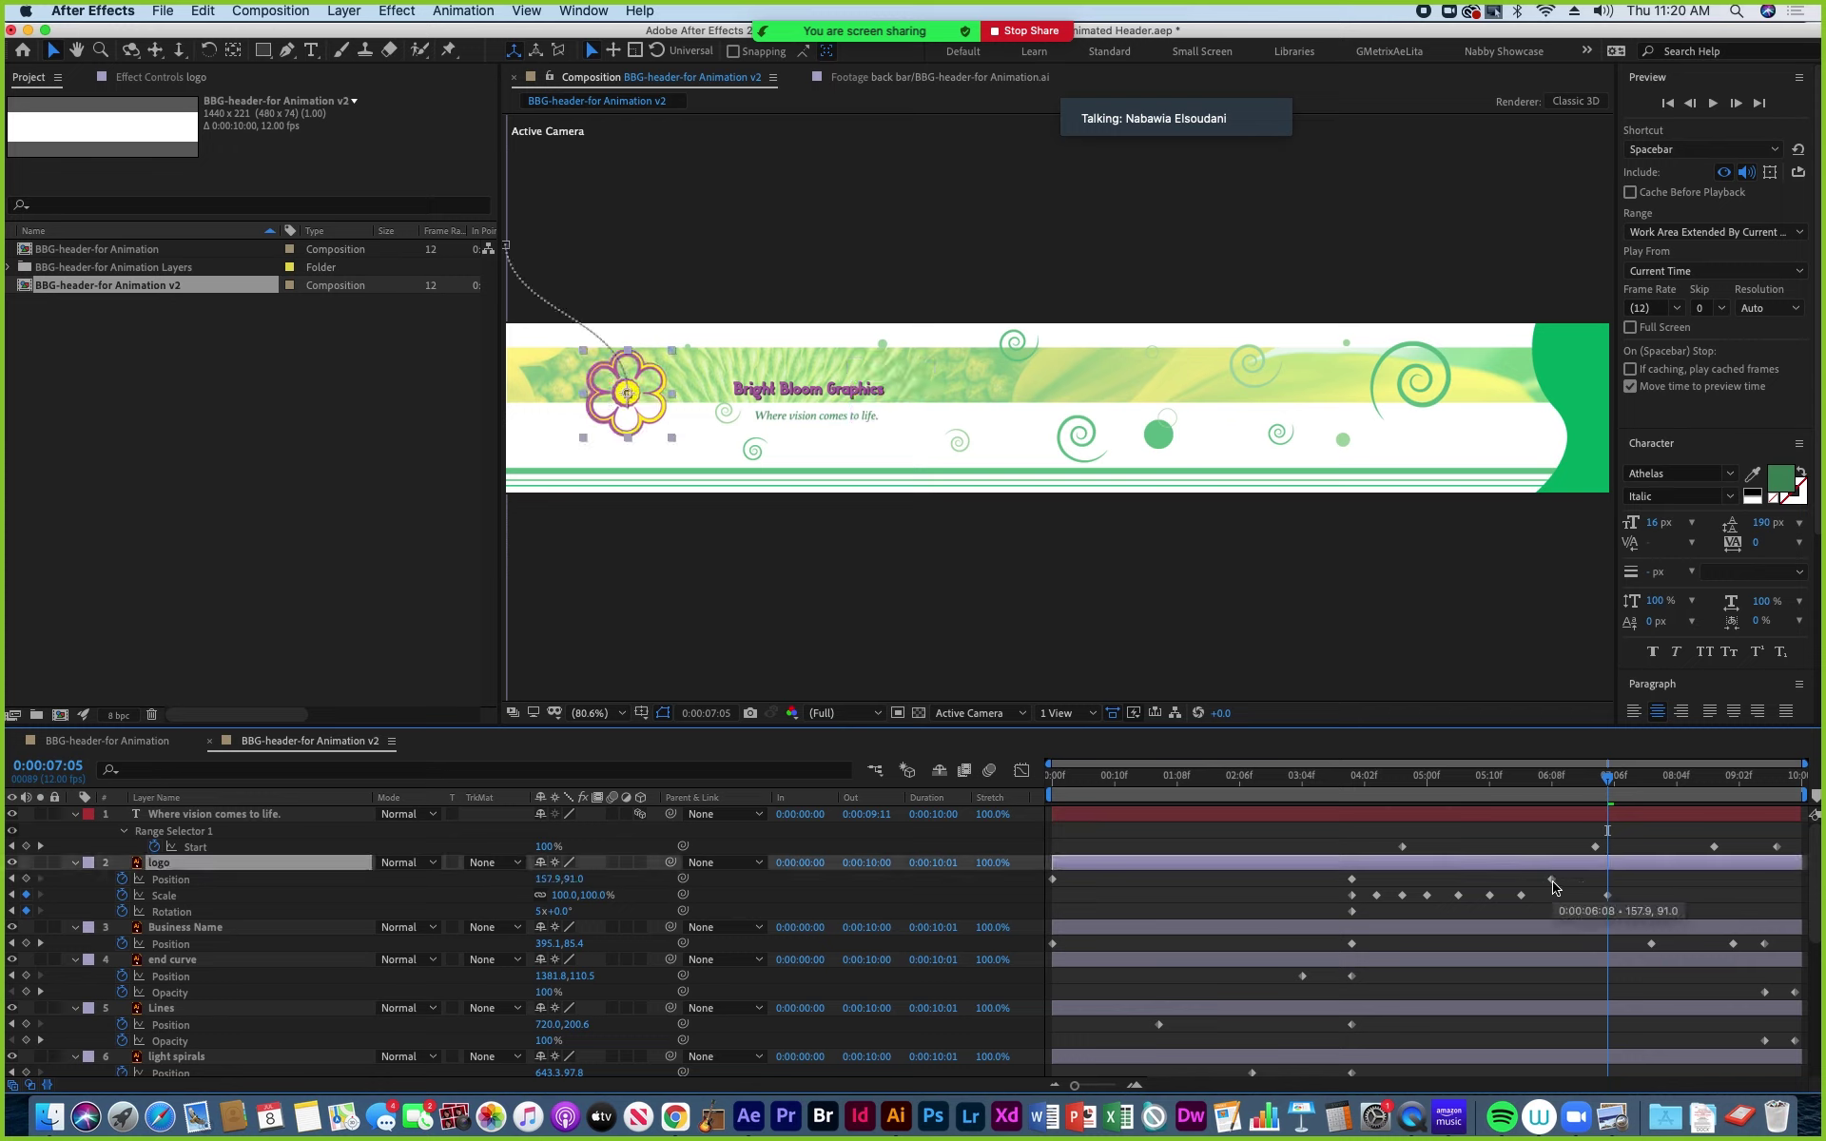
{"action": "left_click", "coordinate": [1552, 881]}
{"action": "key", "text": "Delete"}
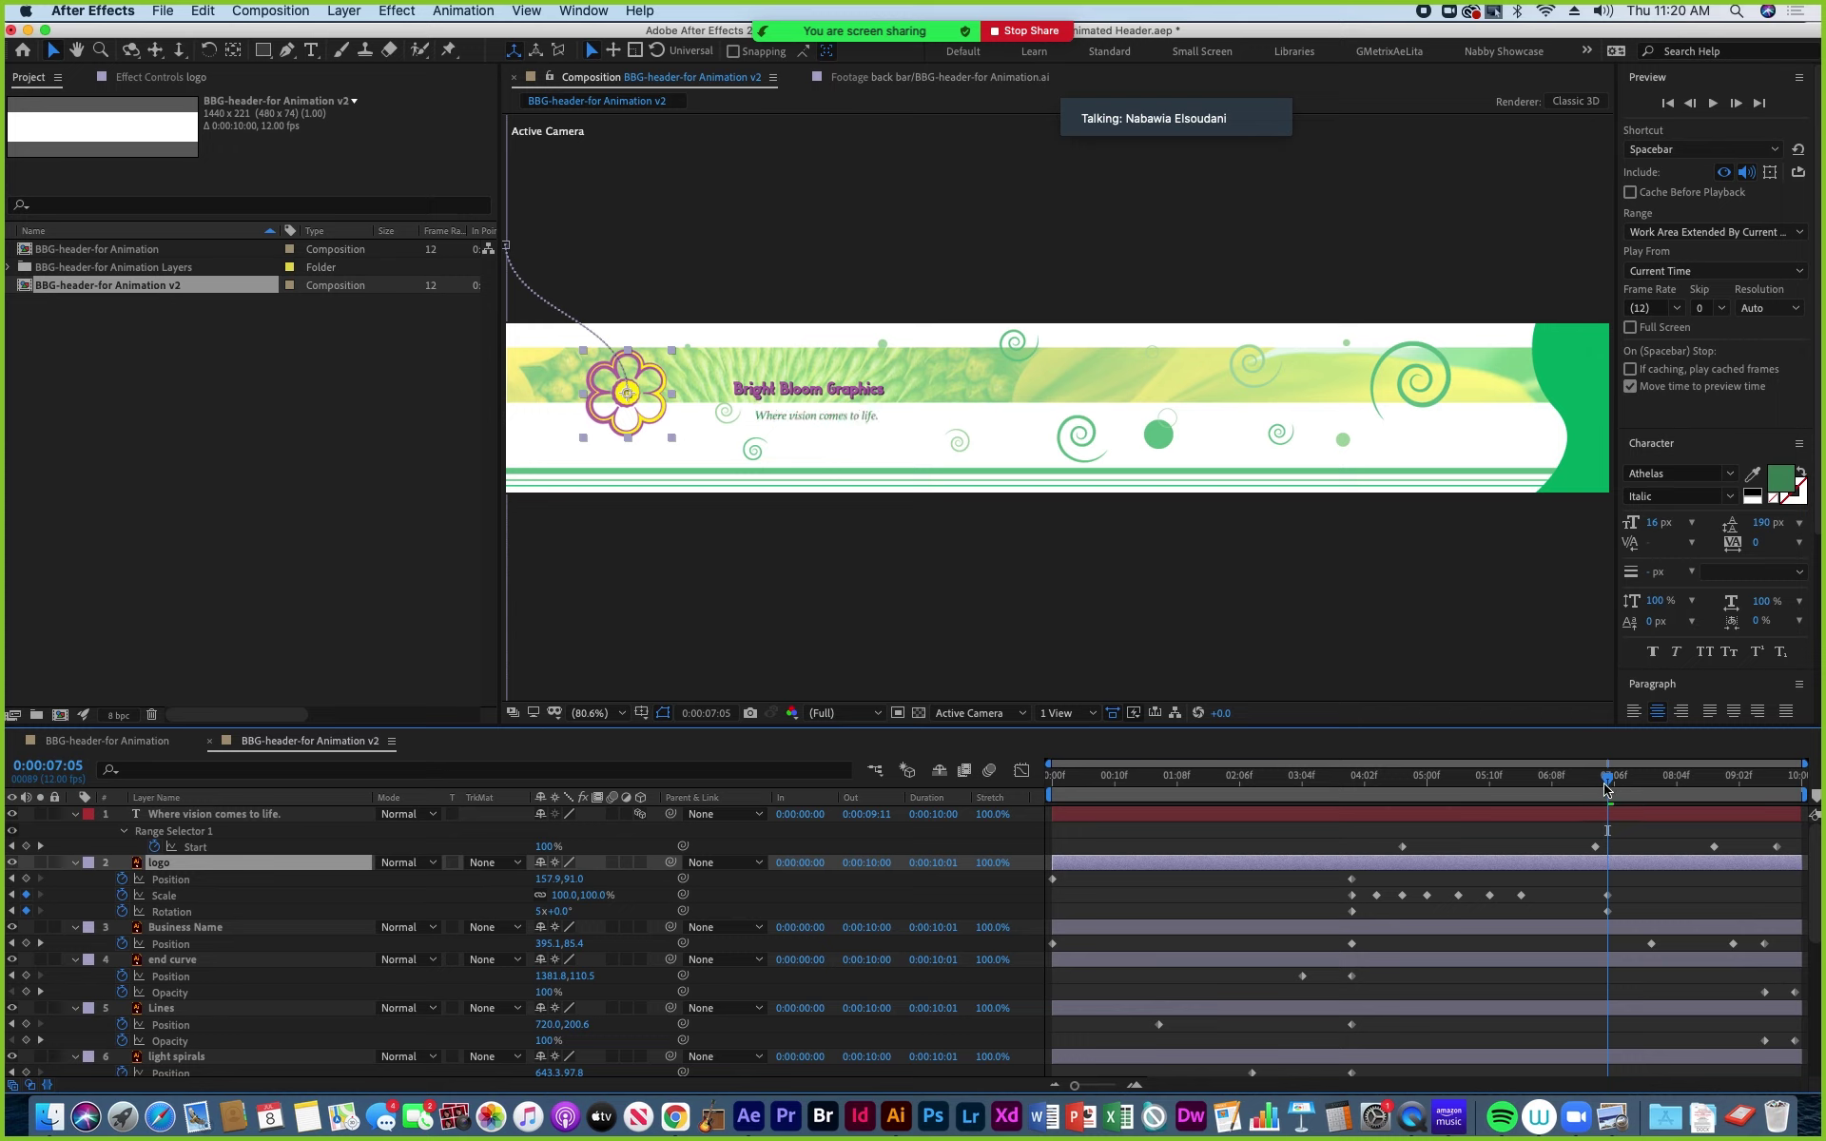
{"action": "mouse_move", "coordinate": [1605, 787]}
{"action": "left_mouse_down"}
{"action": "mouse_move", "coordinate": [1456, 788]}
{"action": "mouse_move", "coordinate": [1613, 809]}
{"action": "left_mouse_up"}
{"action": "left_click_drag", "start_coordinate": [1605, 784], "coordinate": [1605, 844]}
{"action": "scroll", "coordinate": [1821, 994], "scroll_direction": "down", "scroll_amount": 5}
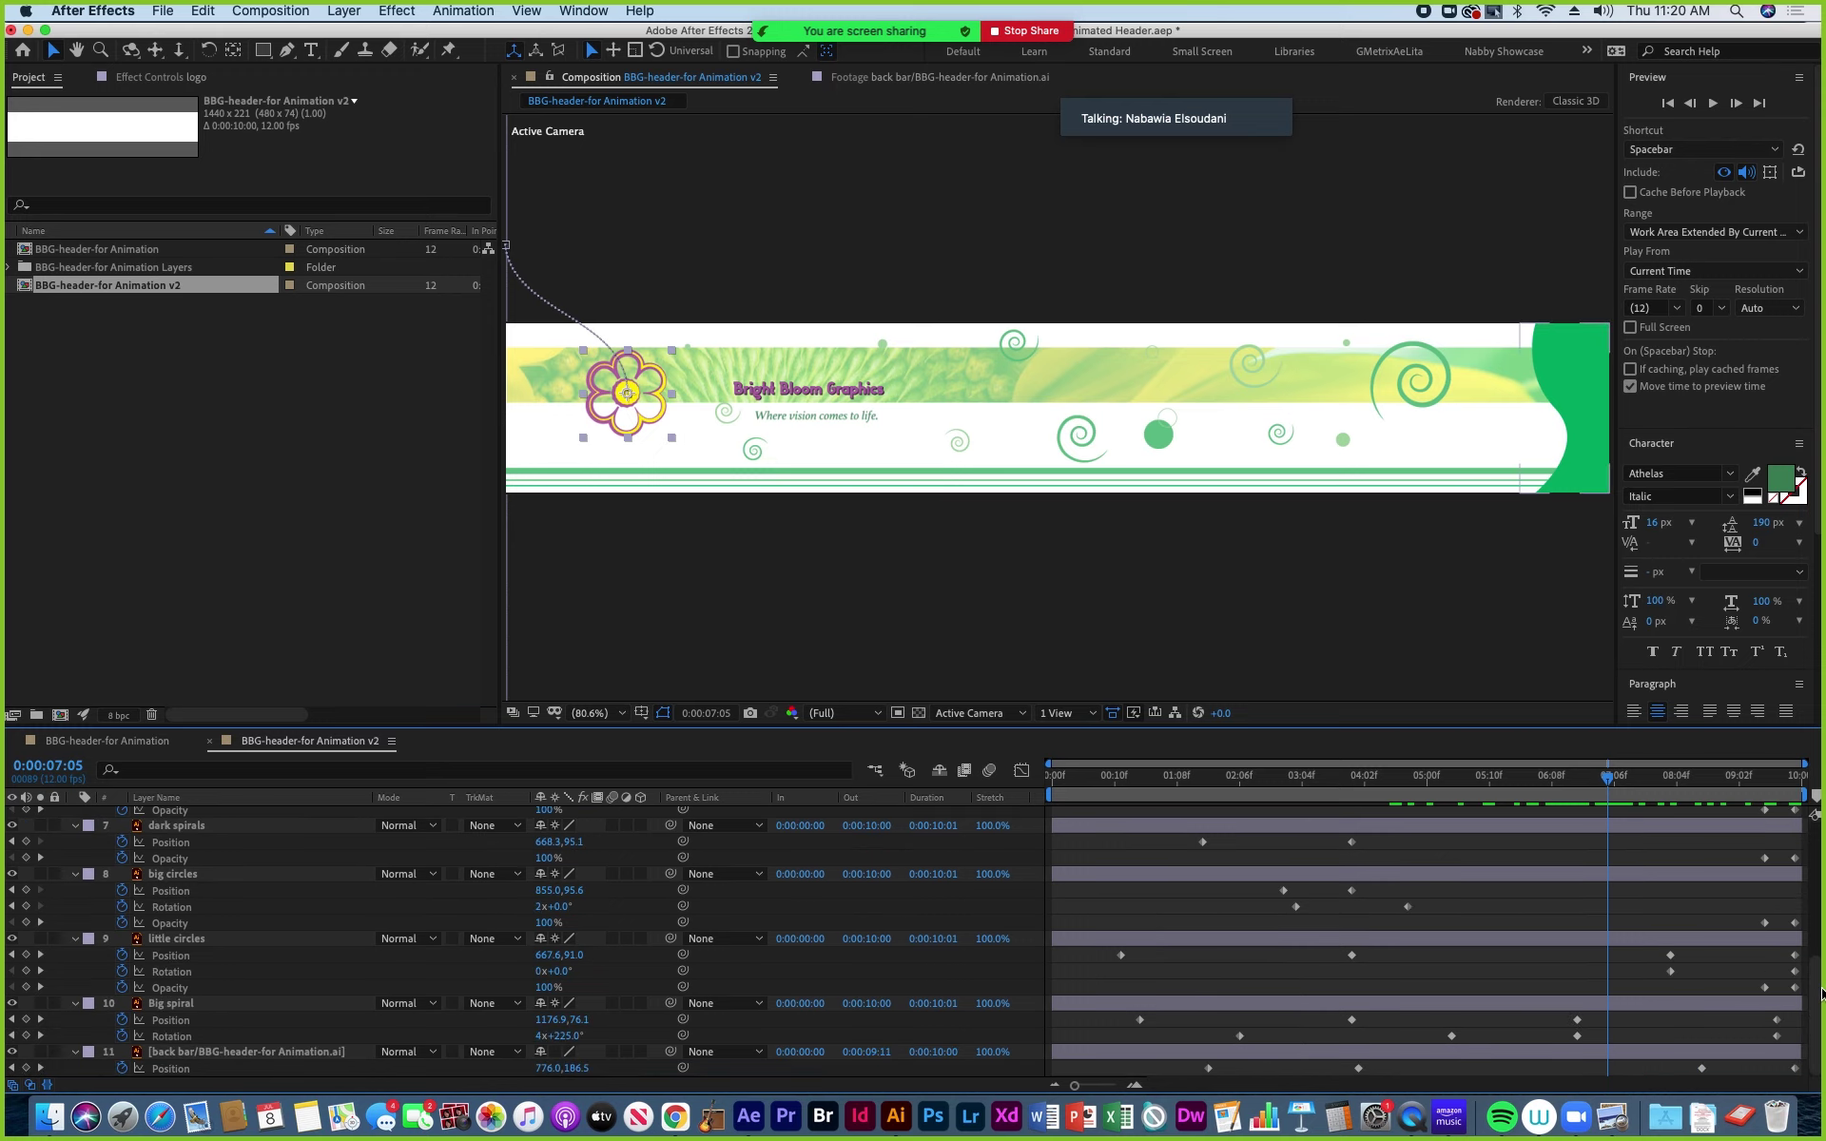
{"action": "scroll", "coordinate": [1820, 994], "scroll_direction": "up", "scroll_amount": 5}
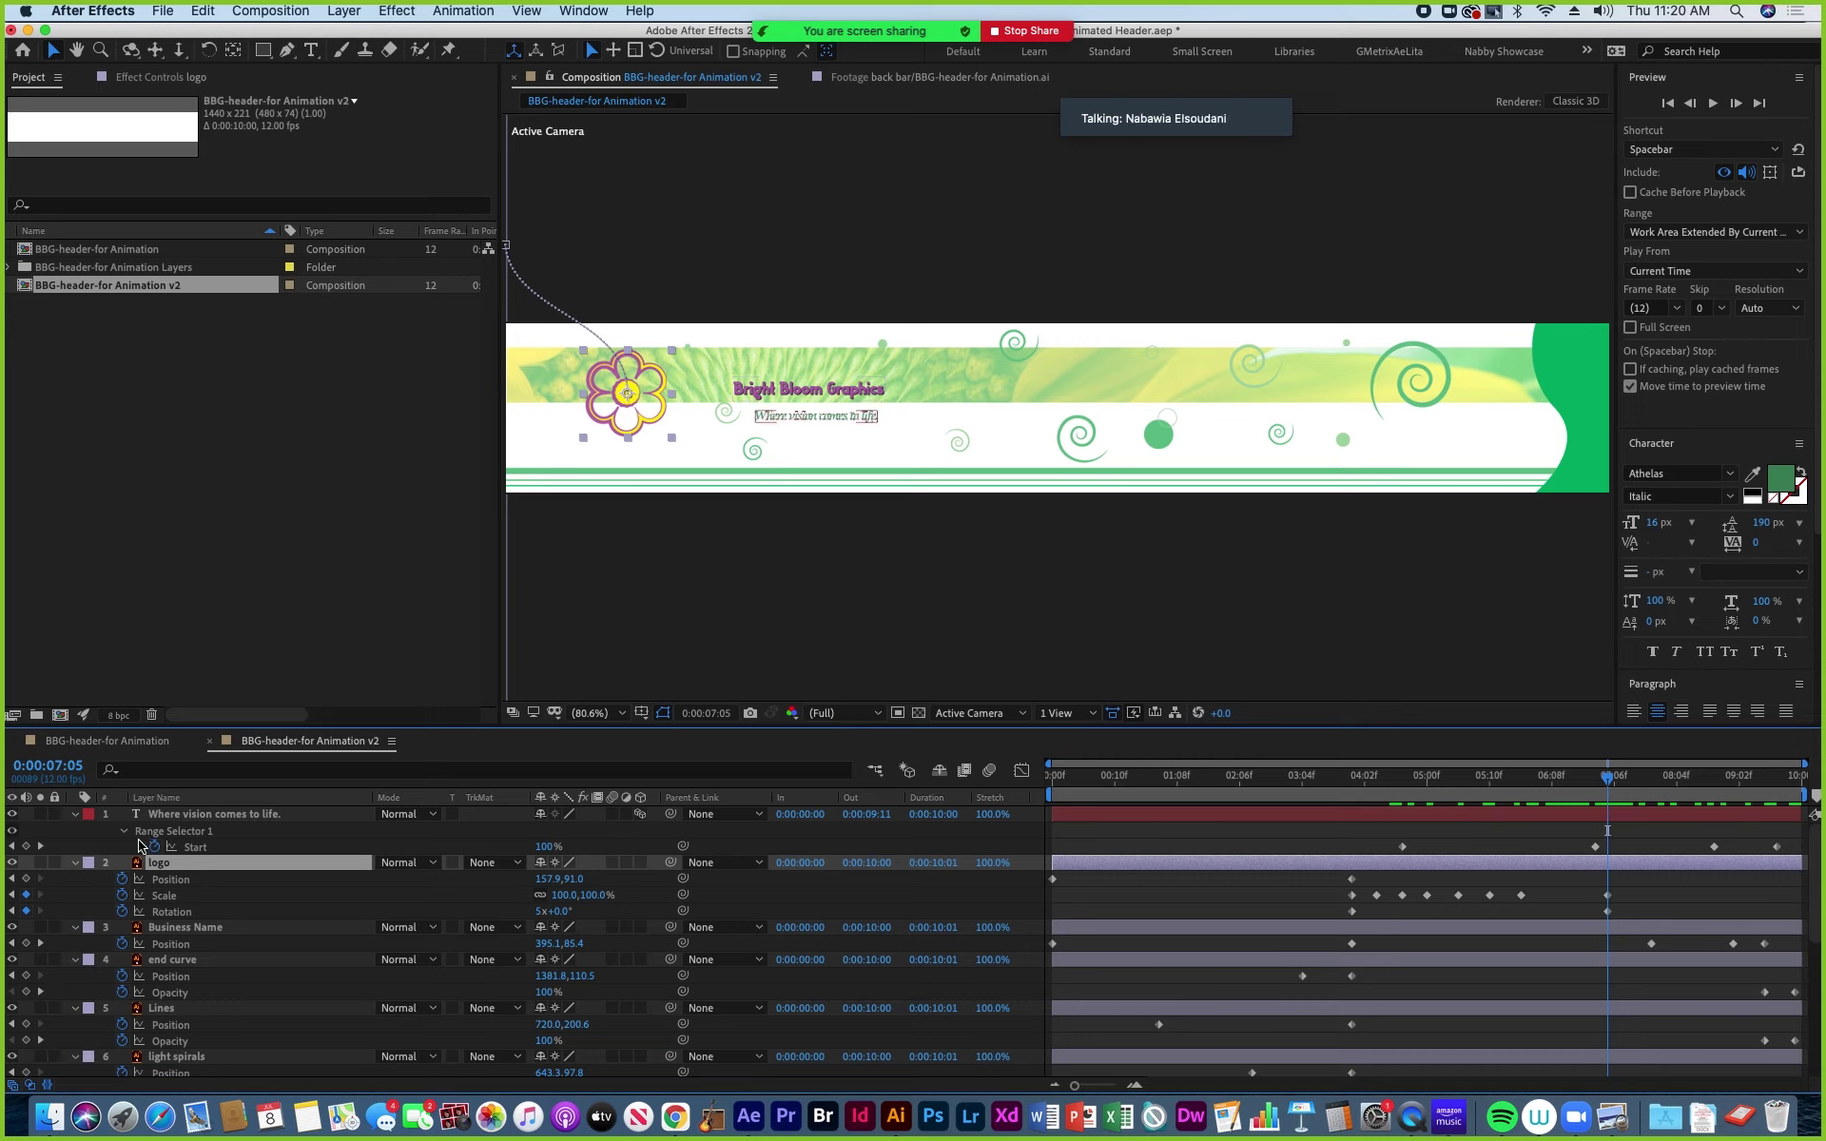
Select all eleven layers, from the tagline text down to the back bar, and reveal only their Position property.
{"action": "left_click", "coordinate": [76, 815]}
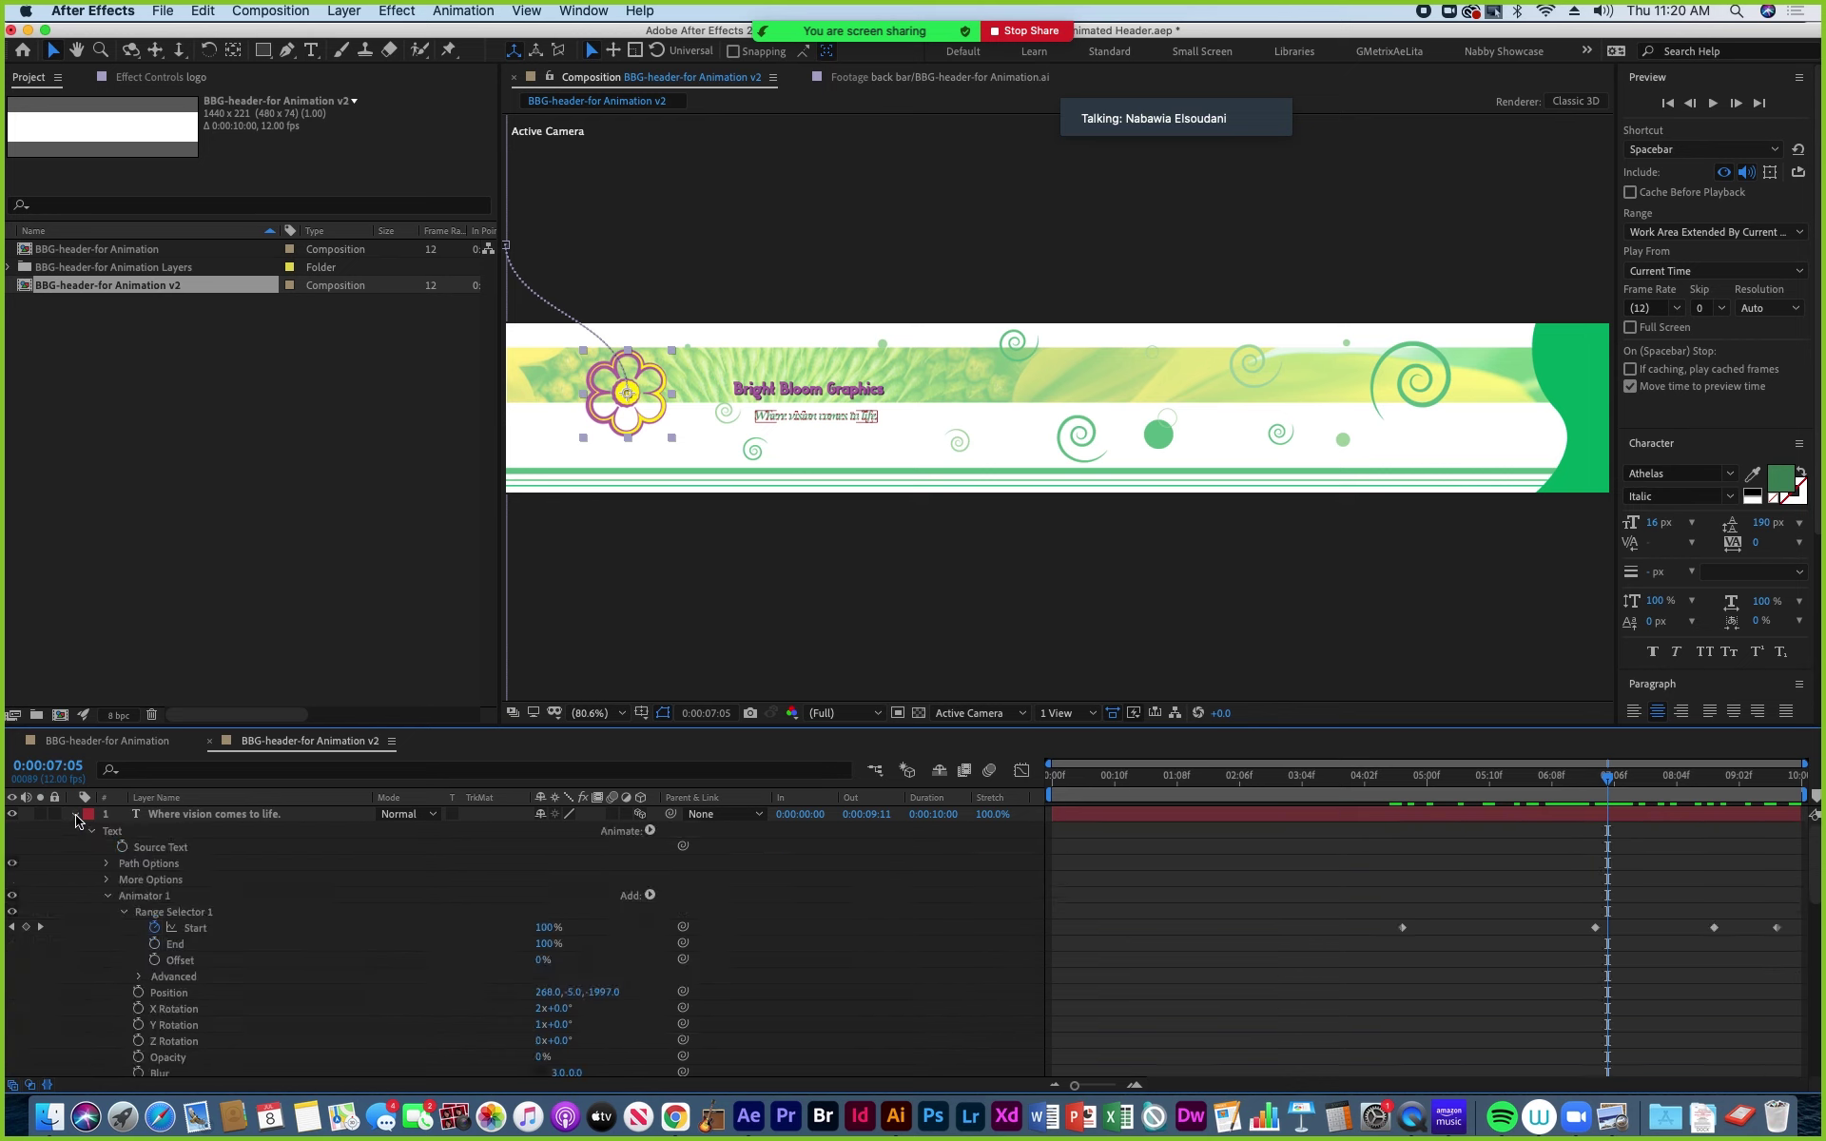
{"action": "left_click", "coordinate": [76, 815]}
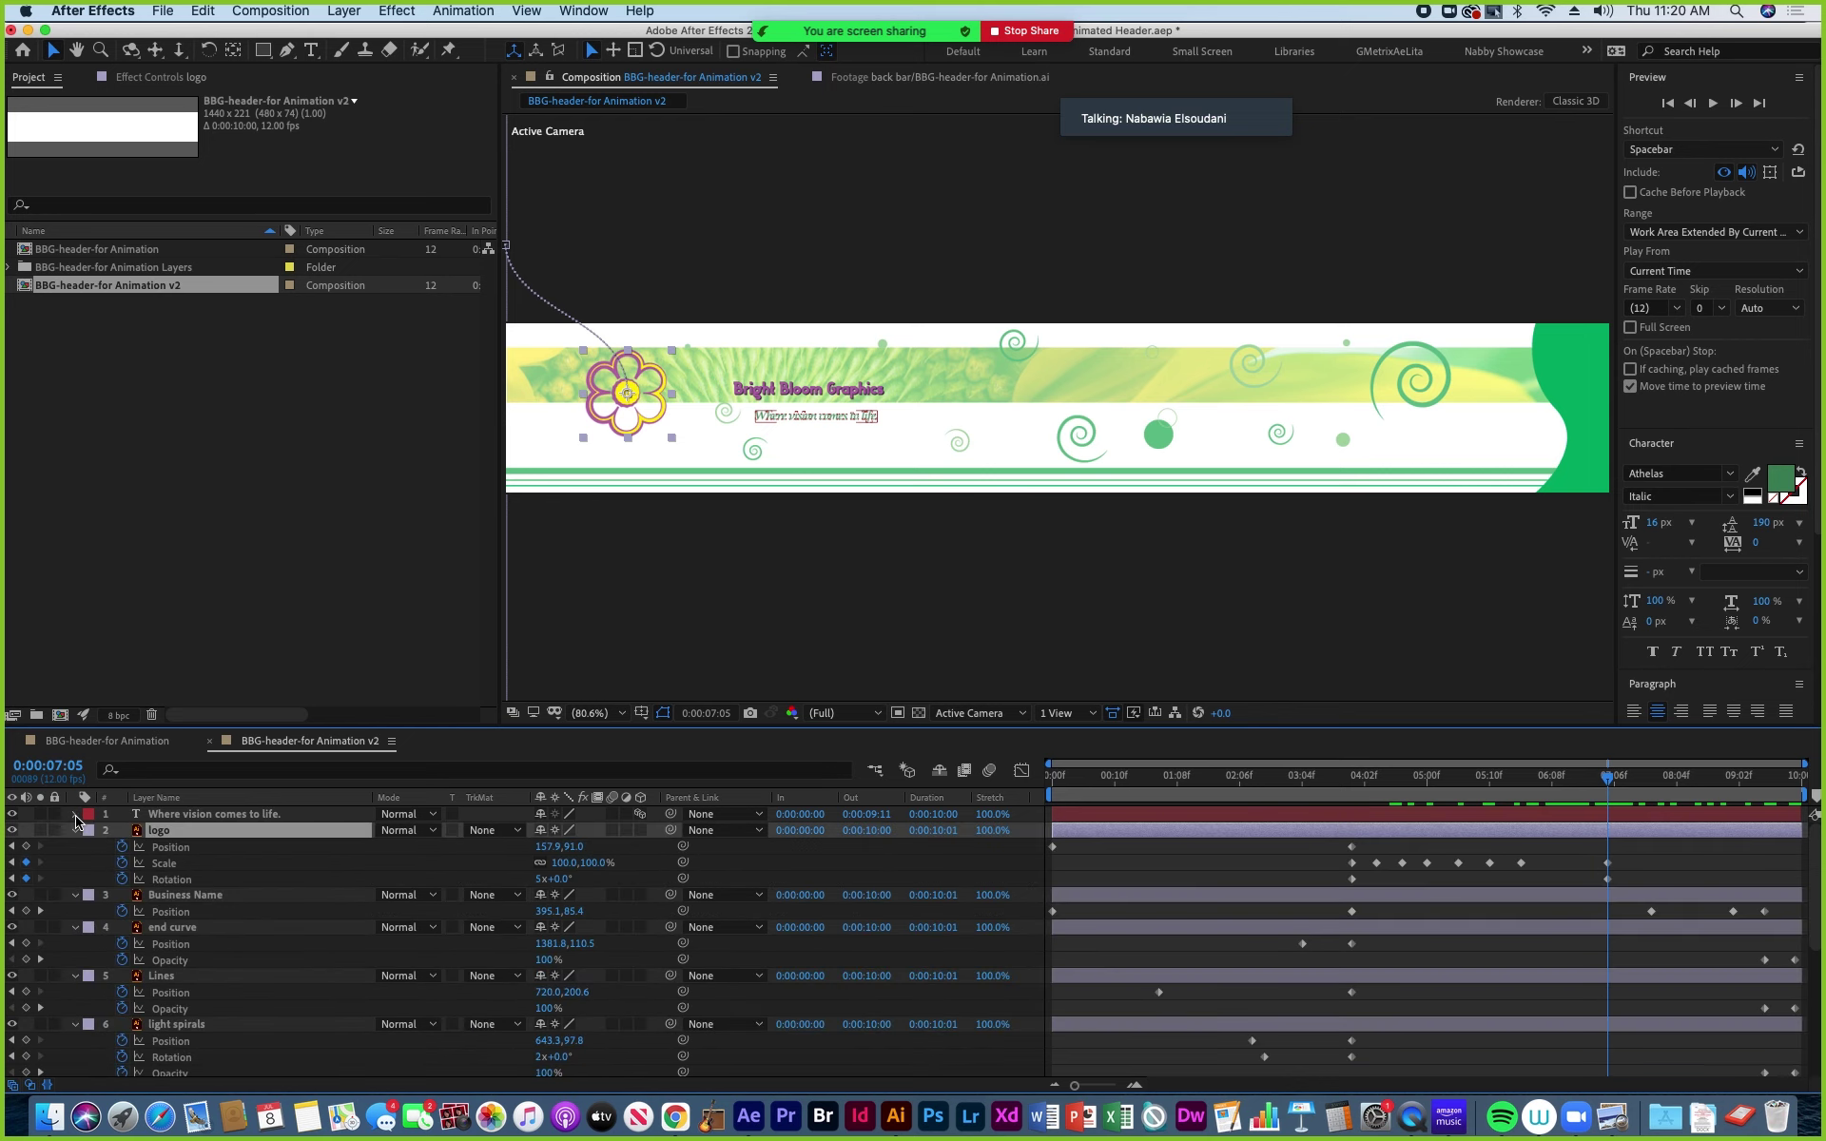
{"action": "left_click", "coordinate": [152, 814]}
{"action": "scroll", "coordinate": [176, 1016], "scroll_direction": "down", "scroll_amount": 5}
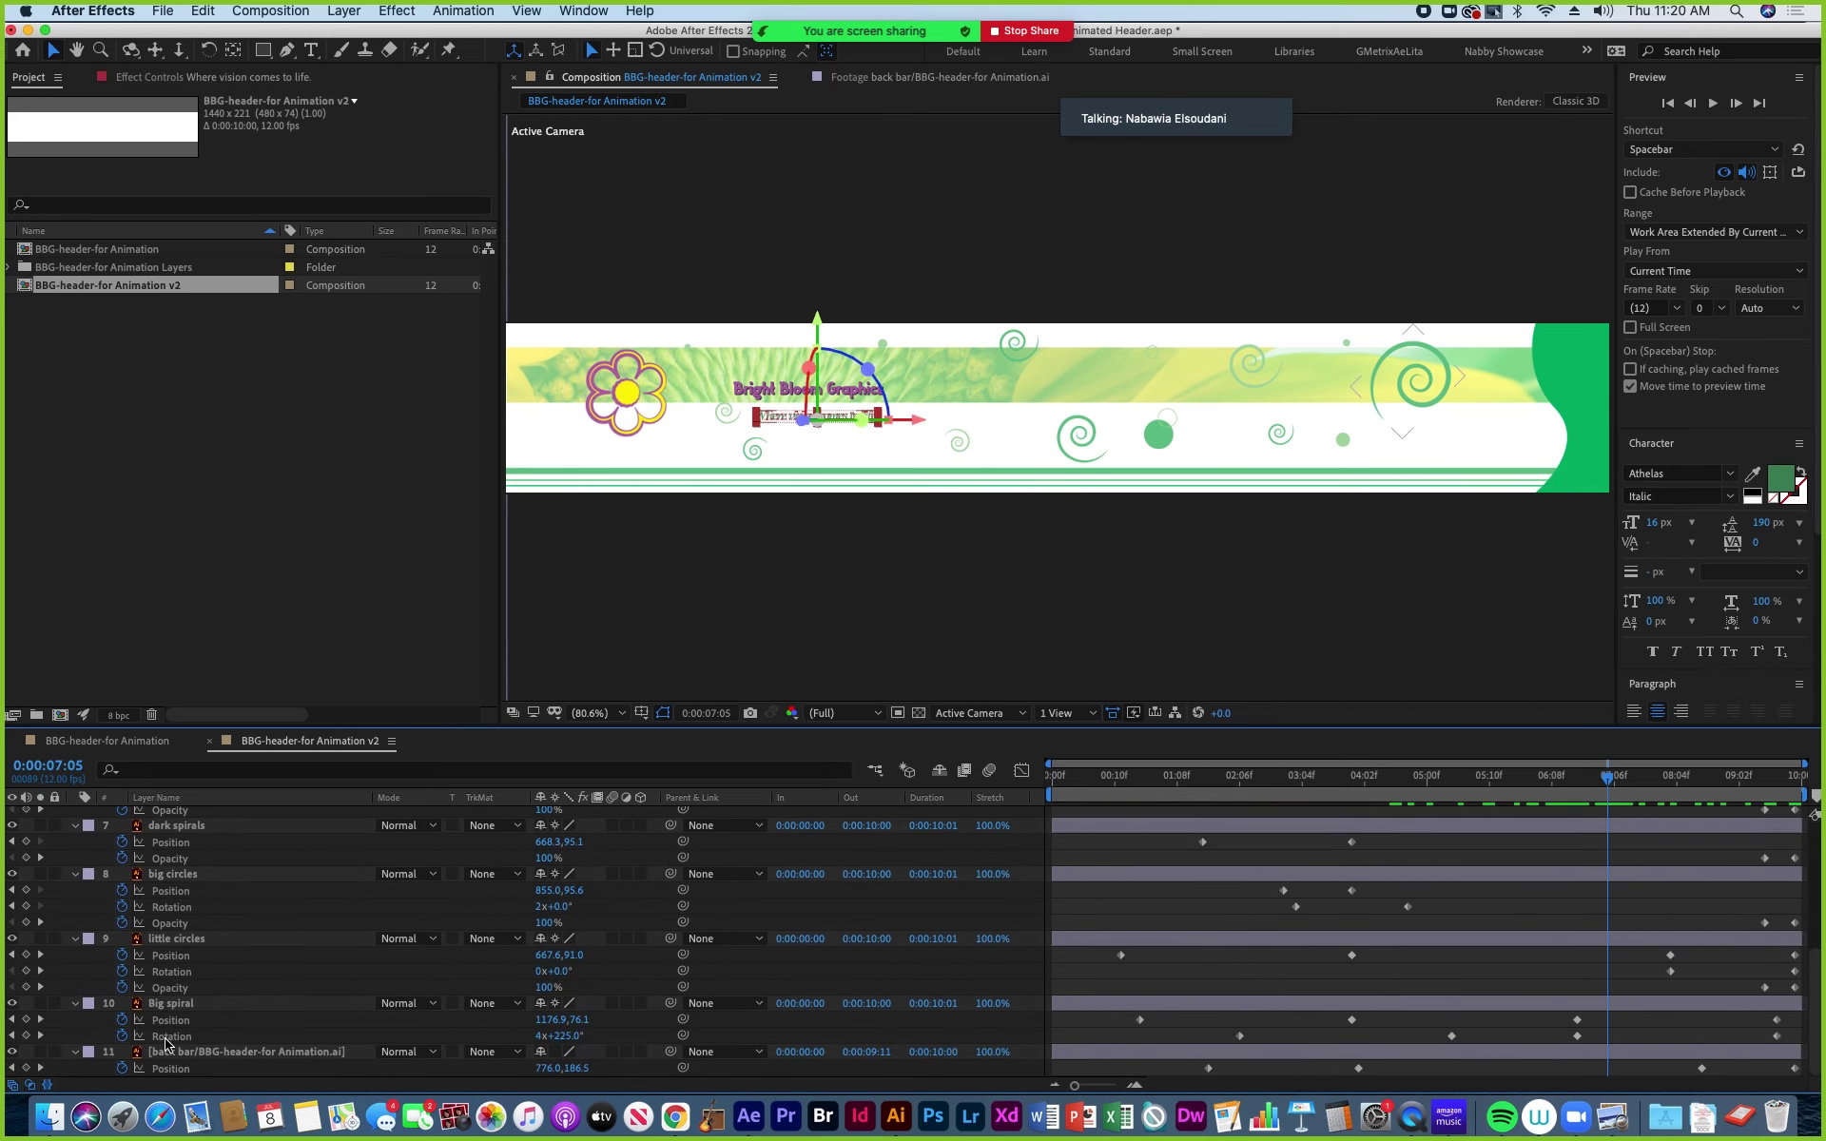
{"action": "left_click", "coordinate": [166, 1051], "text": "shift"}
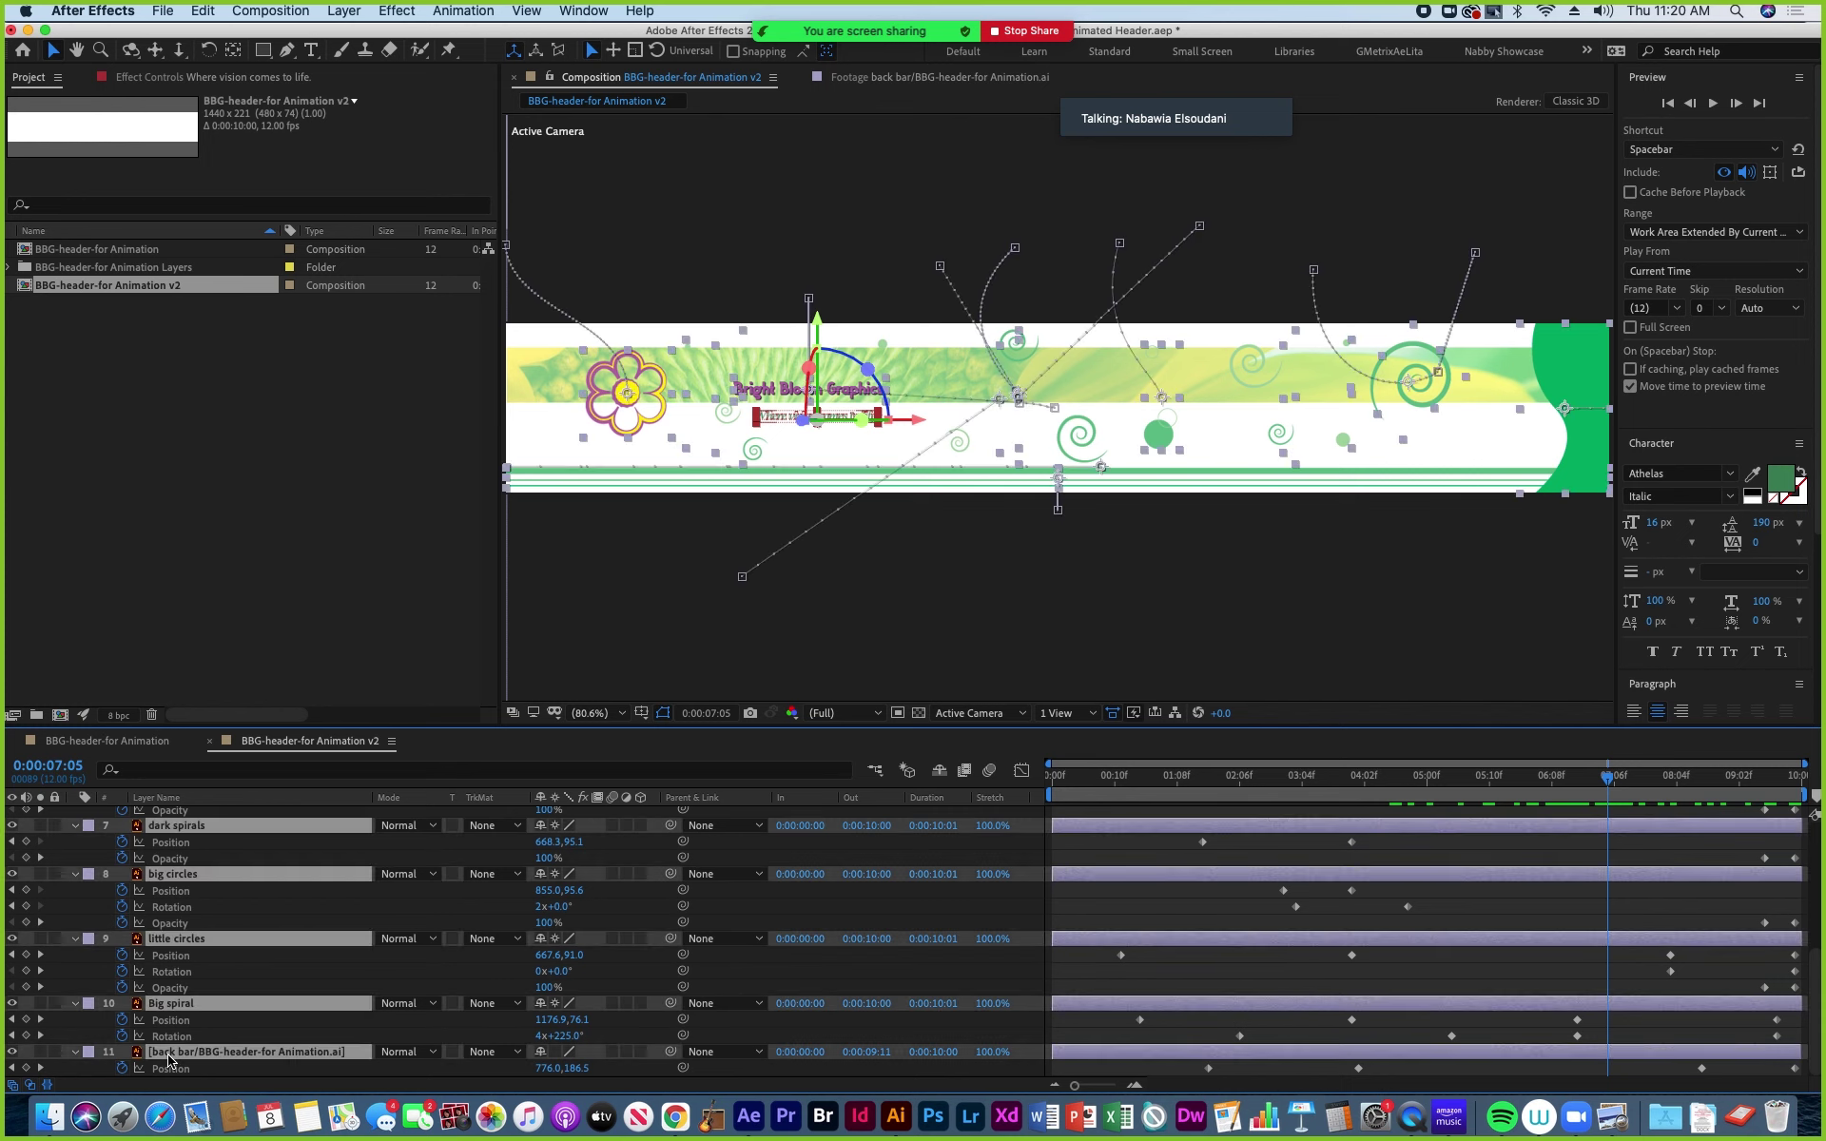
{"action": "scroll", "coordinate": [184, 969], "scroll_direction": "up", "scroll_amount": 5}
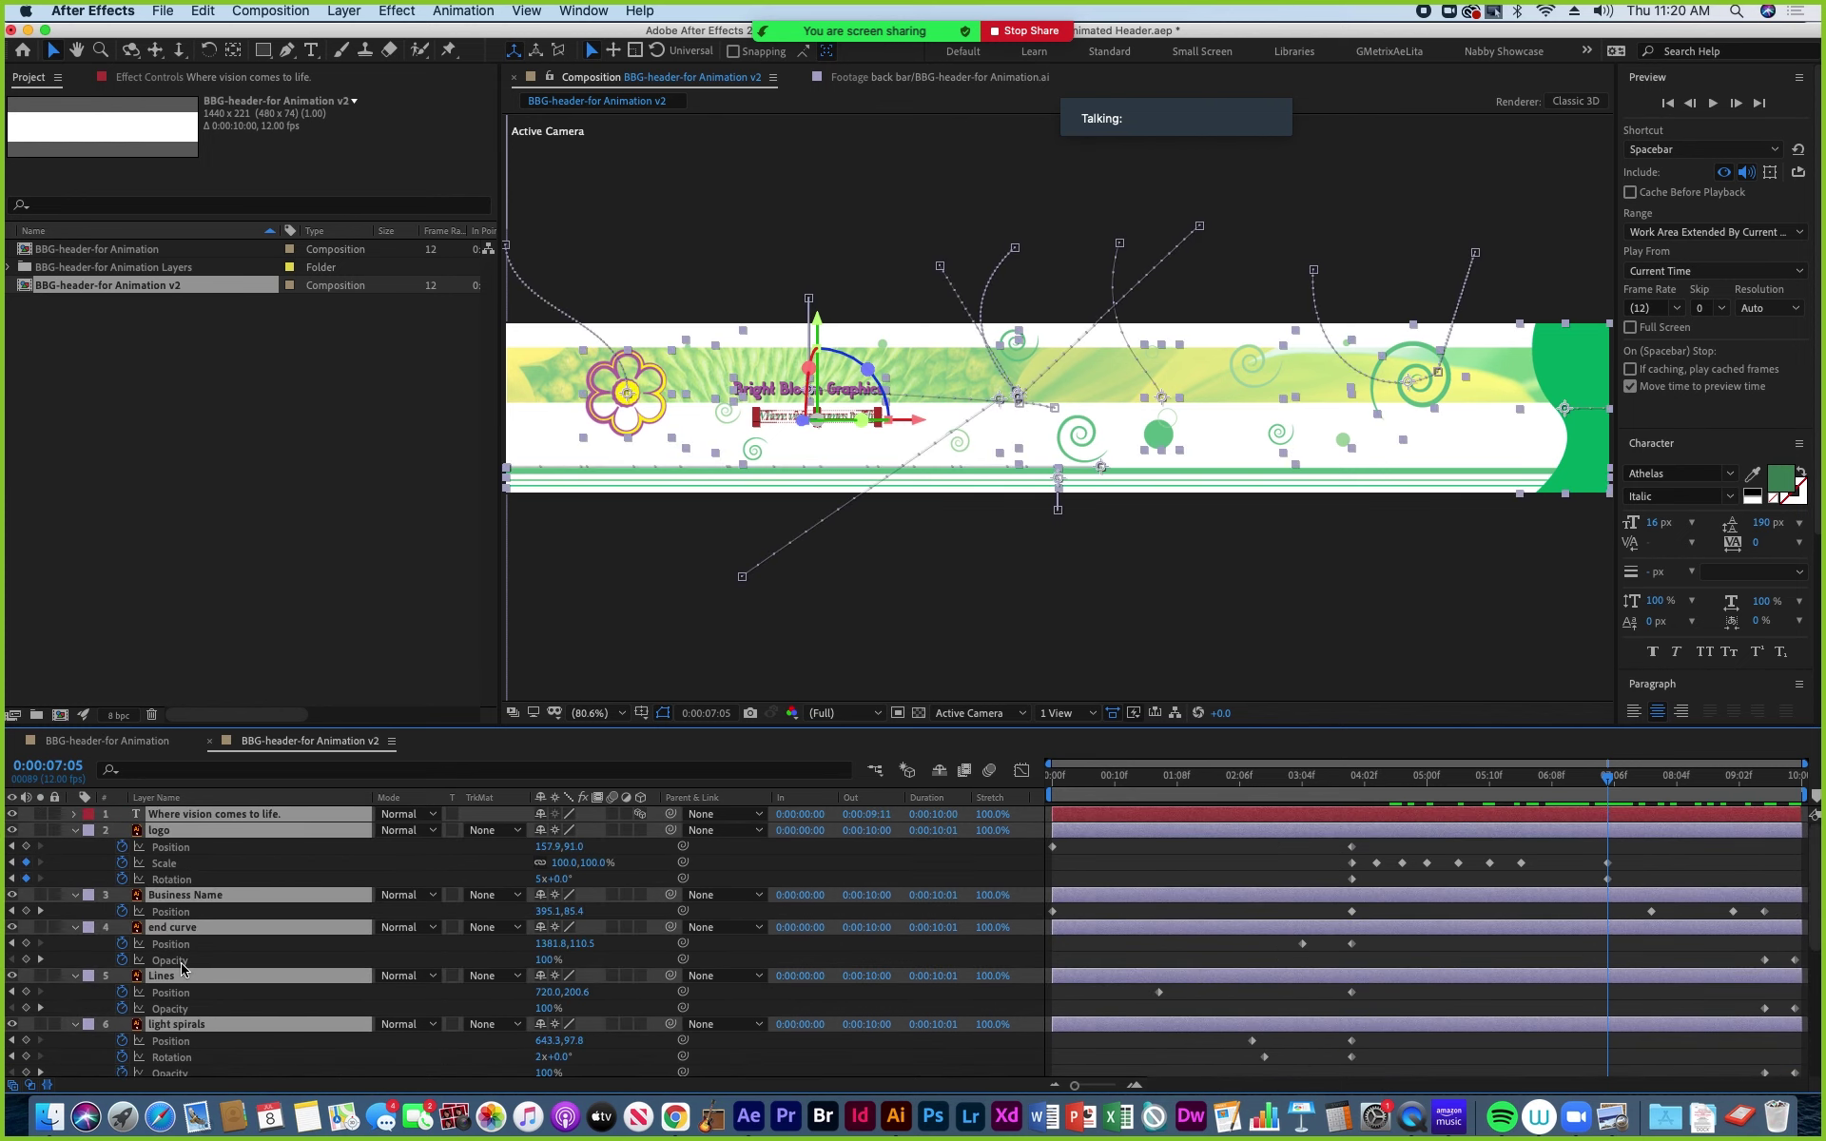
{"action": "key", "text": "p"}
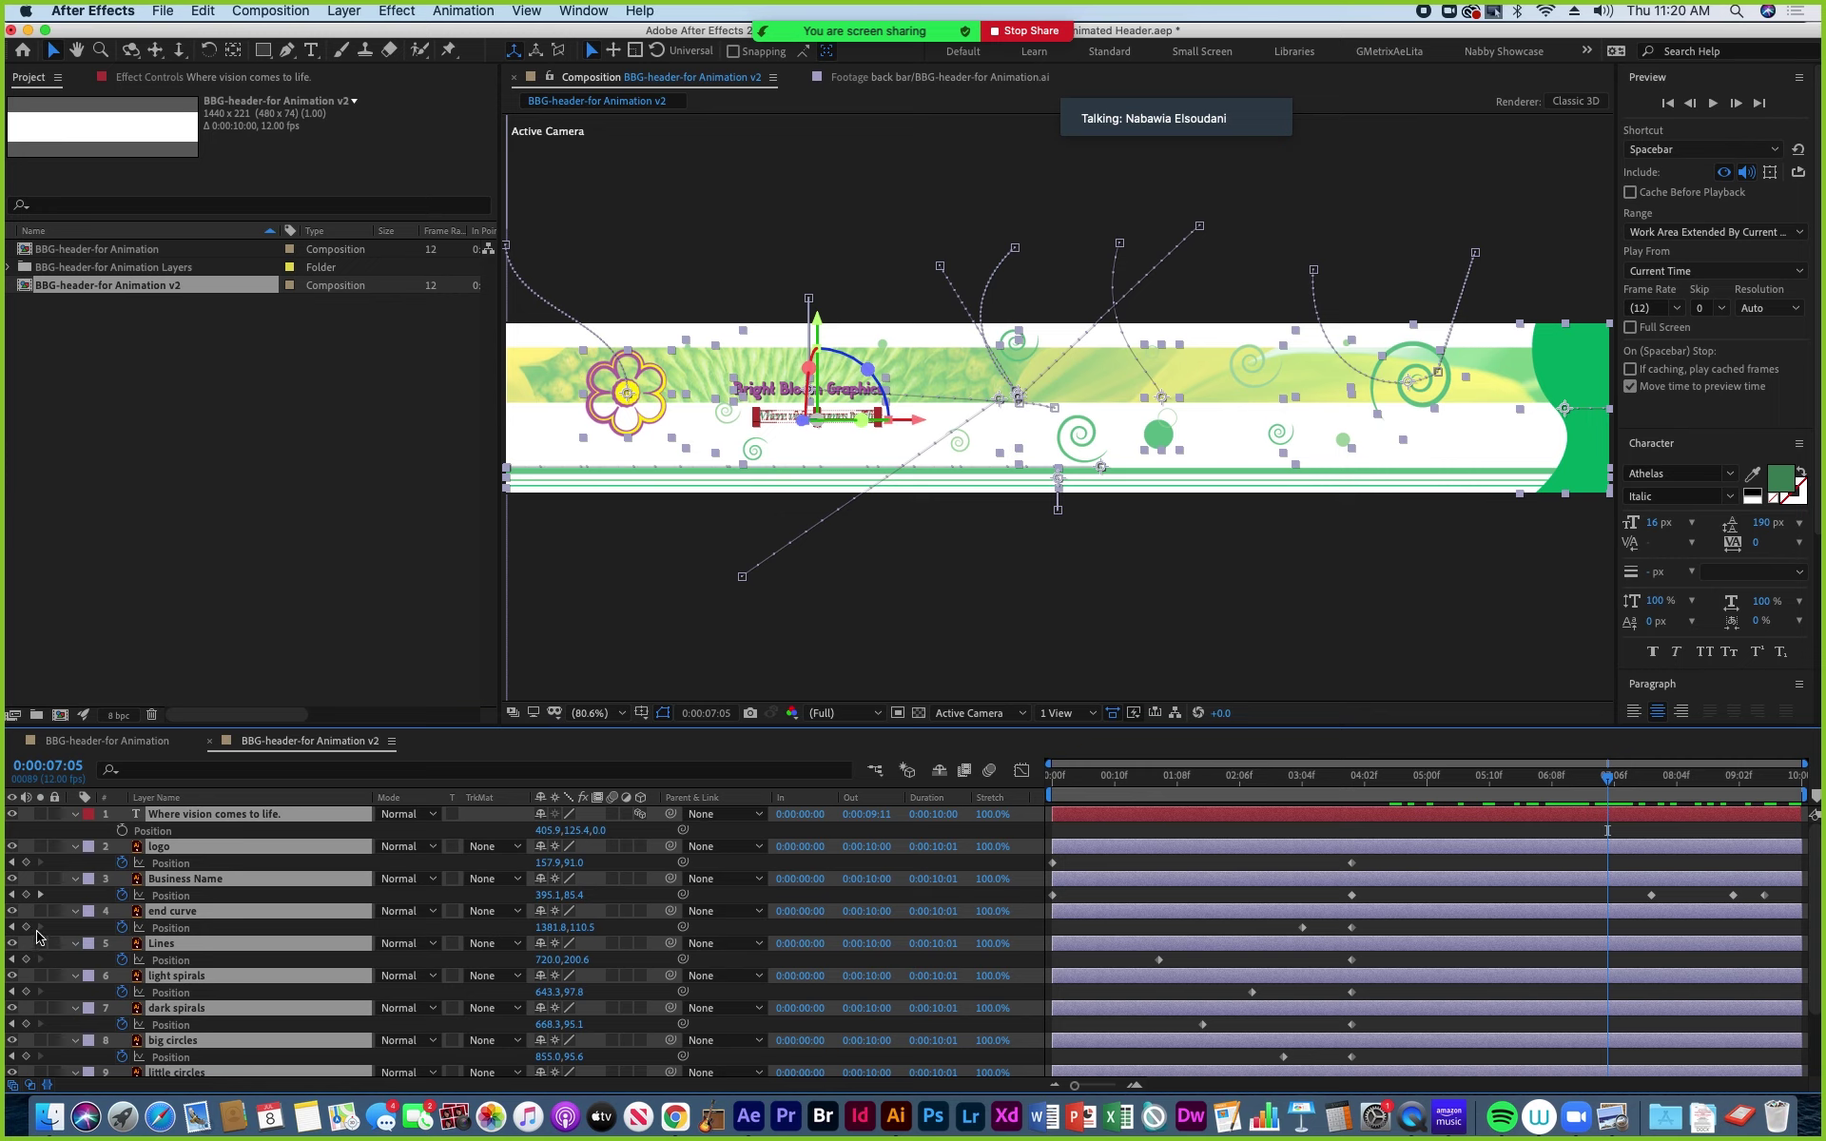
Add a Position keyframe at 0:00:07:05 to every layer from the logo down to the back bar.
{"action": "key", "text": "super+a"}
{"action": "key", "text": "alt+shift+p"}
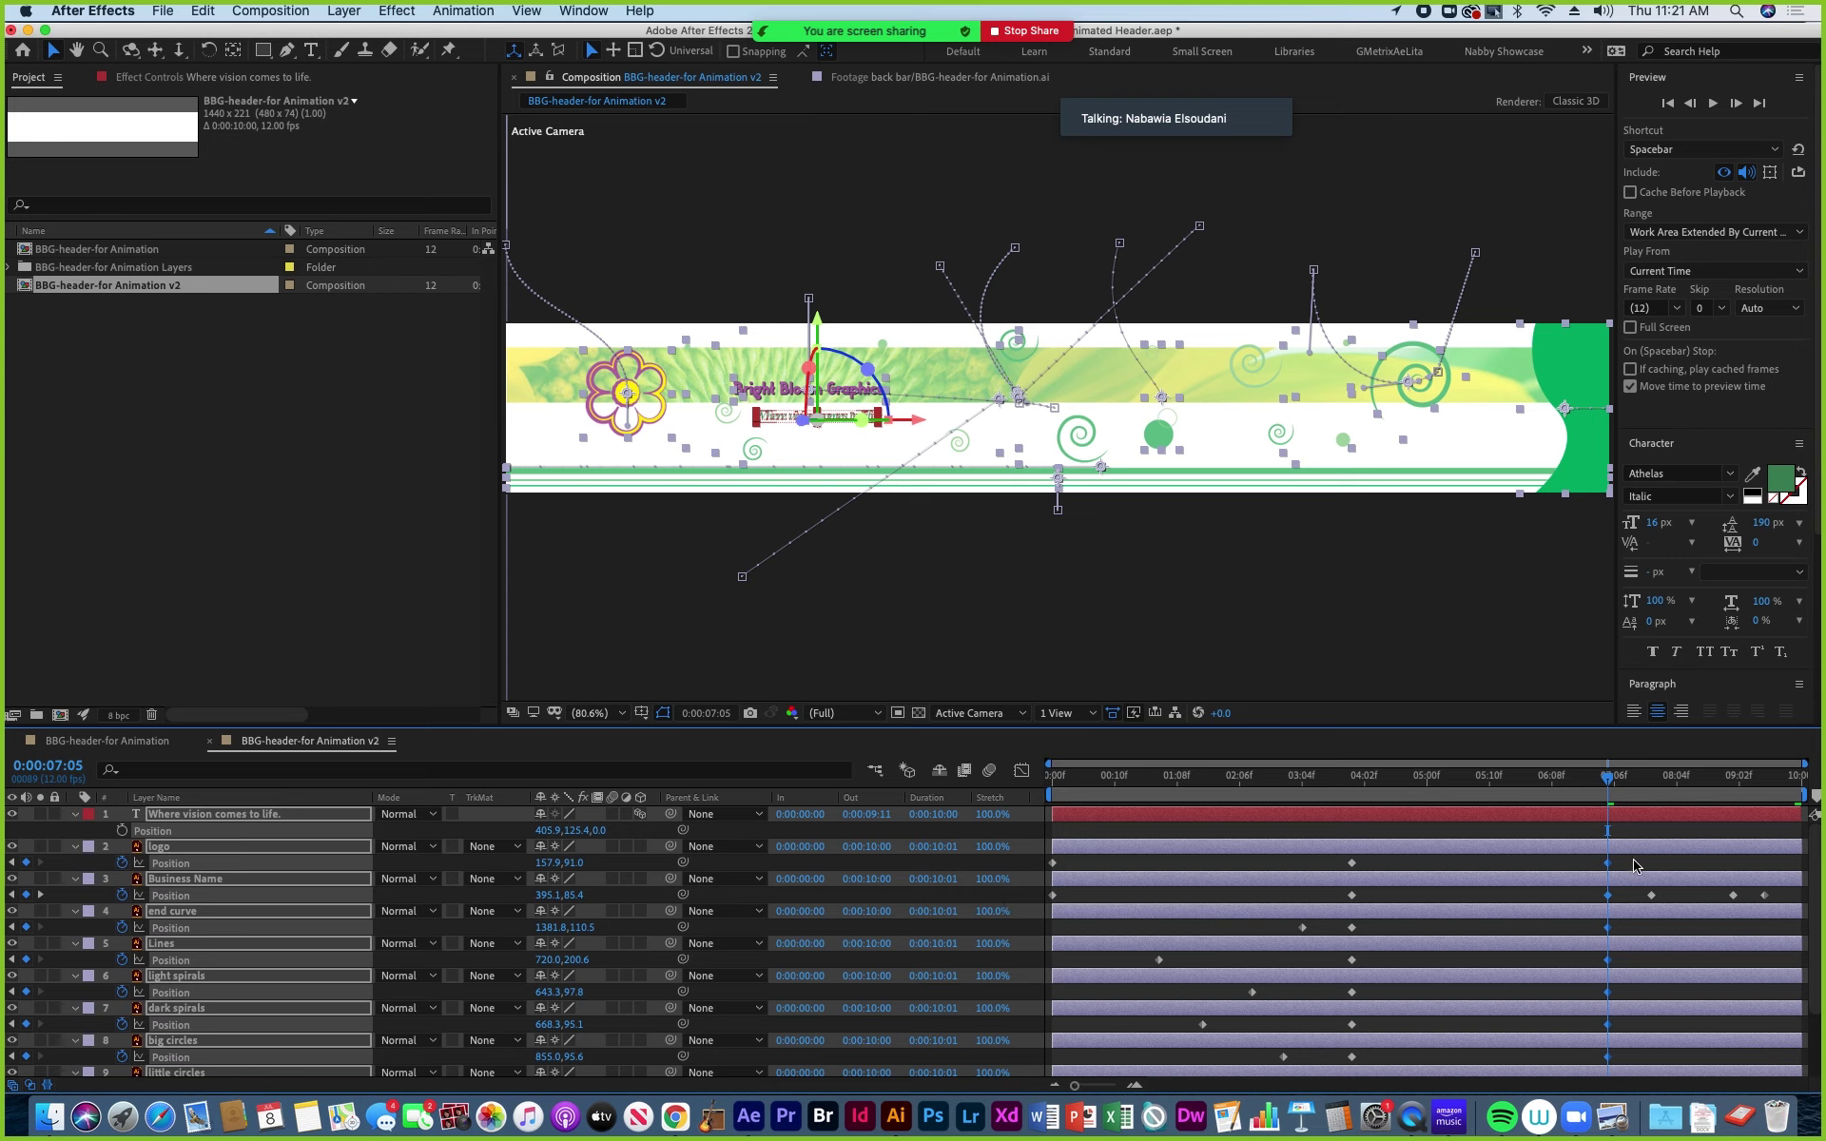
{"action": "scroll", "coordinate": [1645, 884], "scroll_direction": "down", "scroll_amount": 3}
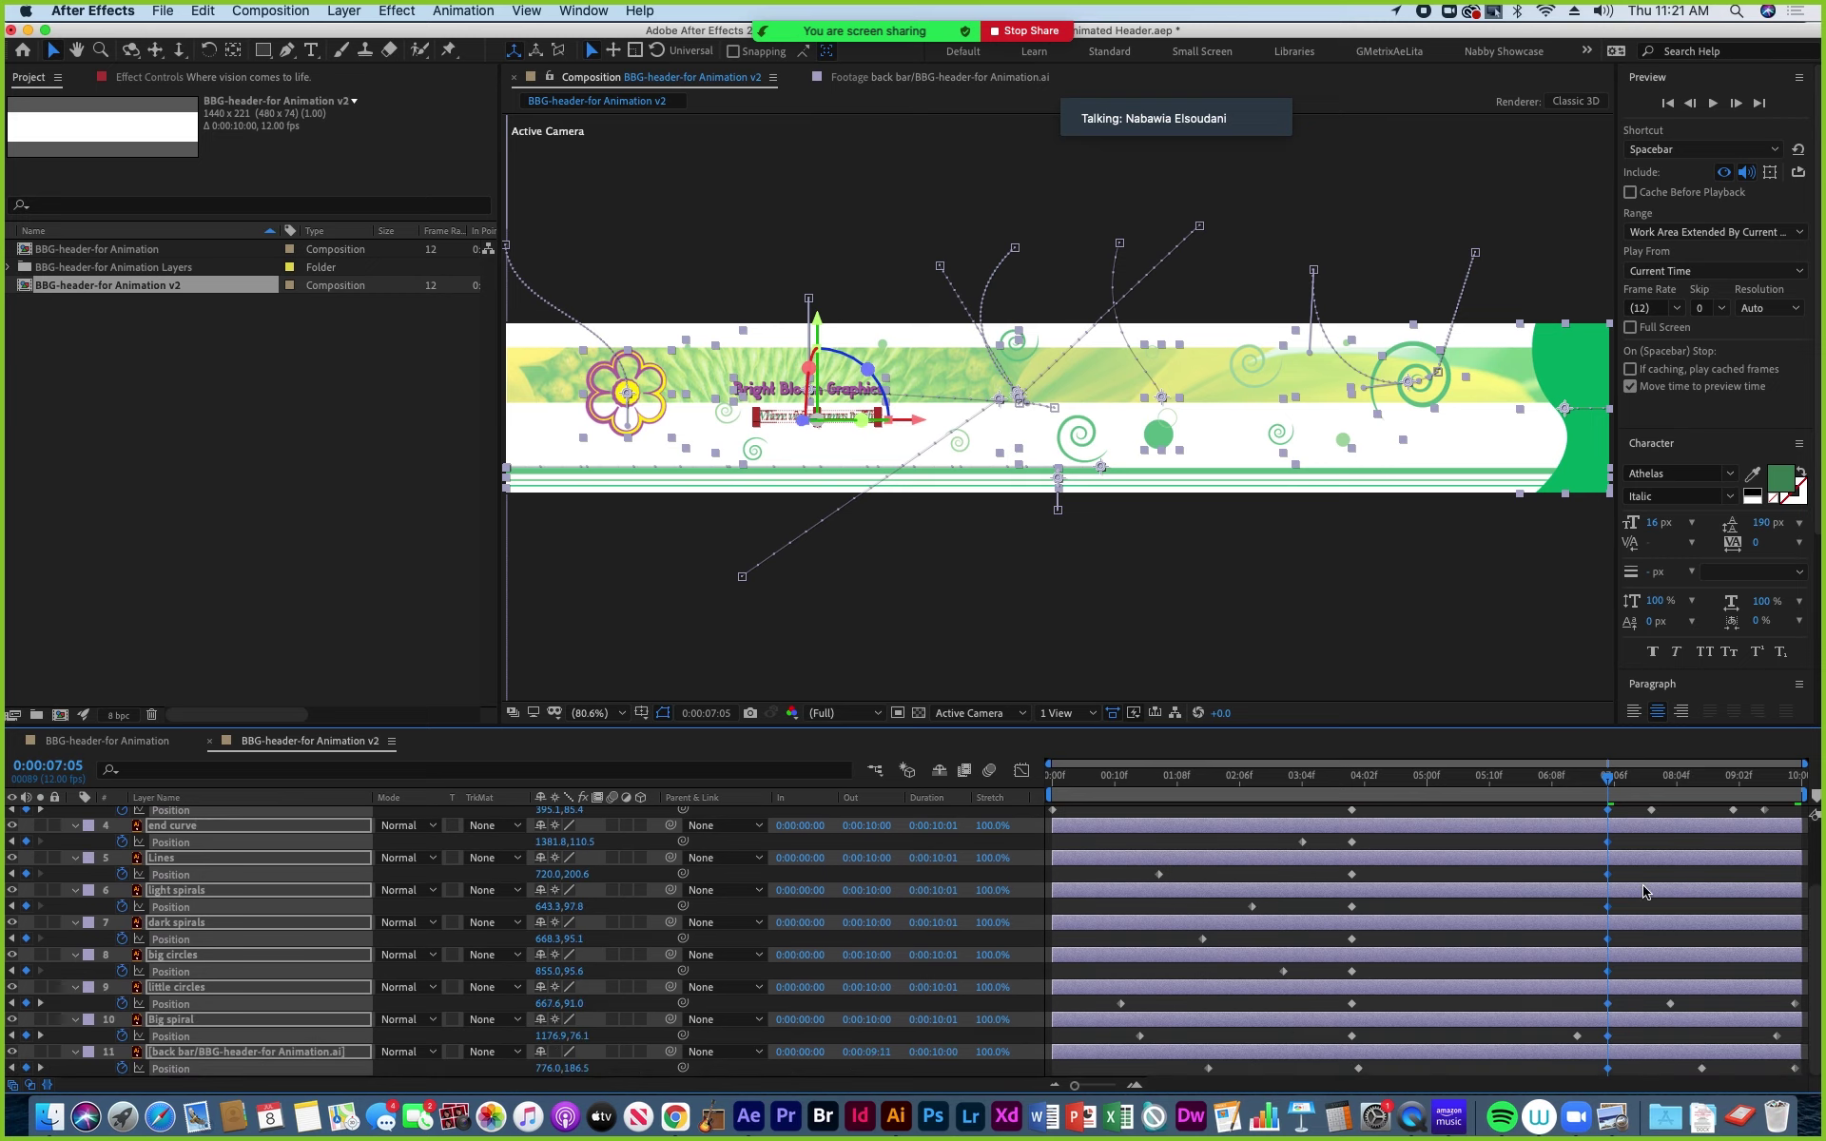
{"action": "scroll", "coordinate": [1645, 892], "scroll_direction": "up", "scroll_amount": 3}
Delete all Position keyframes after 0:00:07:05 on the Business Name, little circles, Big spiral and back bar layers.
{"action": "left_click_drag", "start_coordinate": [1633, 898], "coordinate": [1811, 1127]}
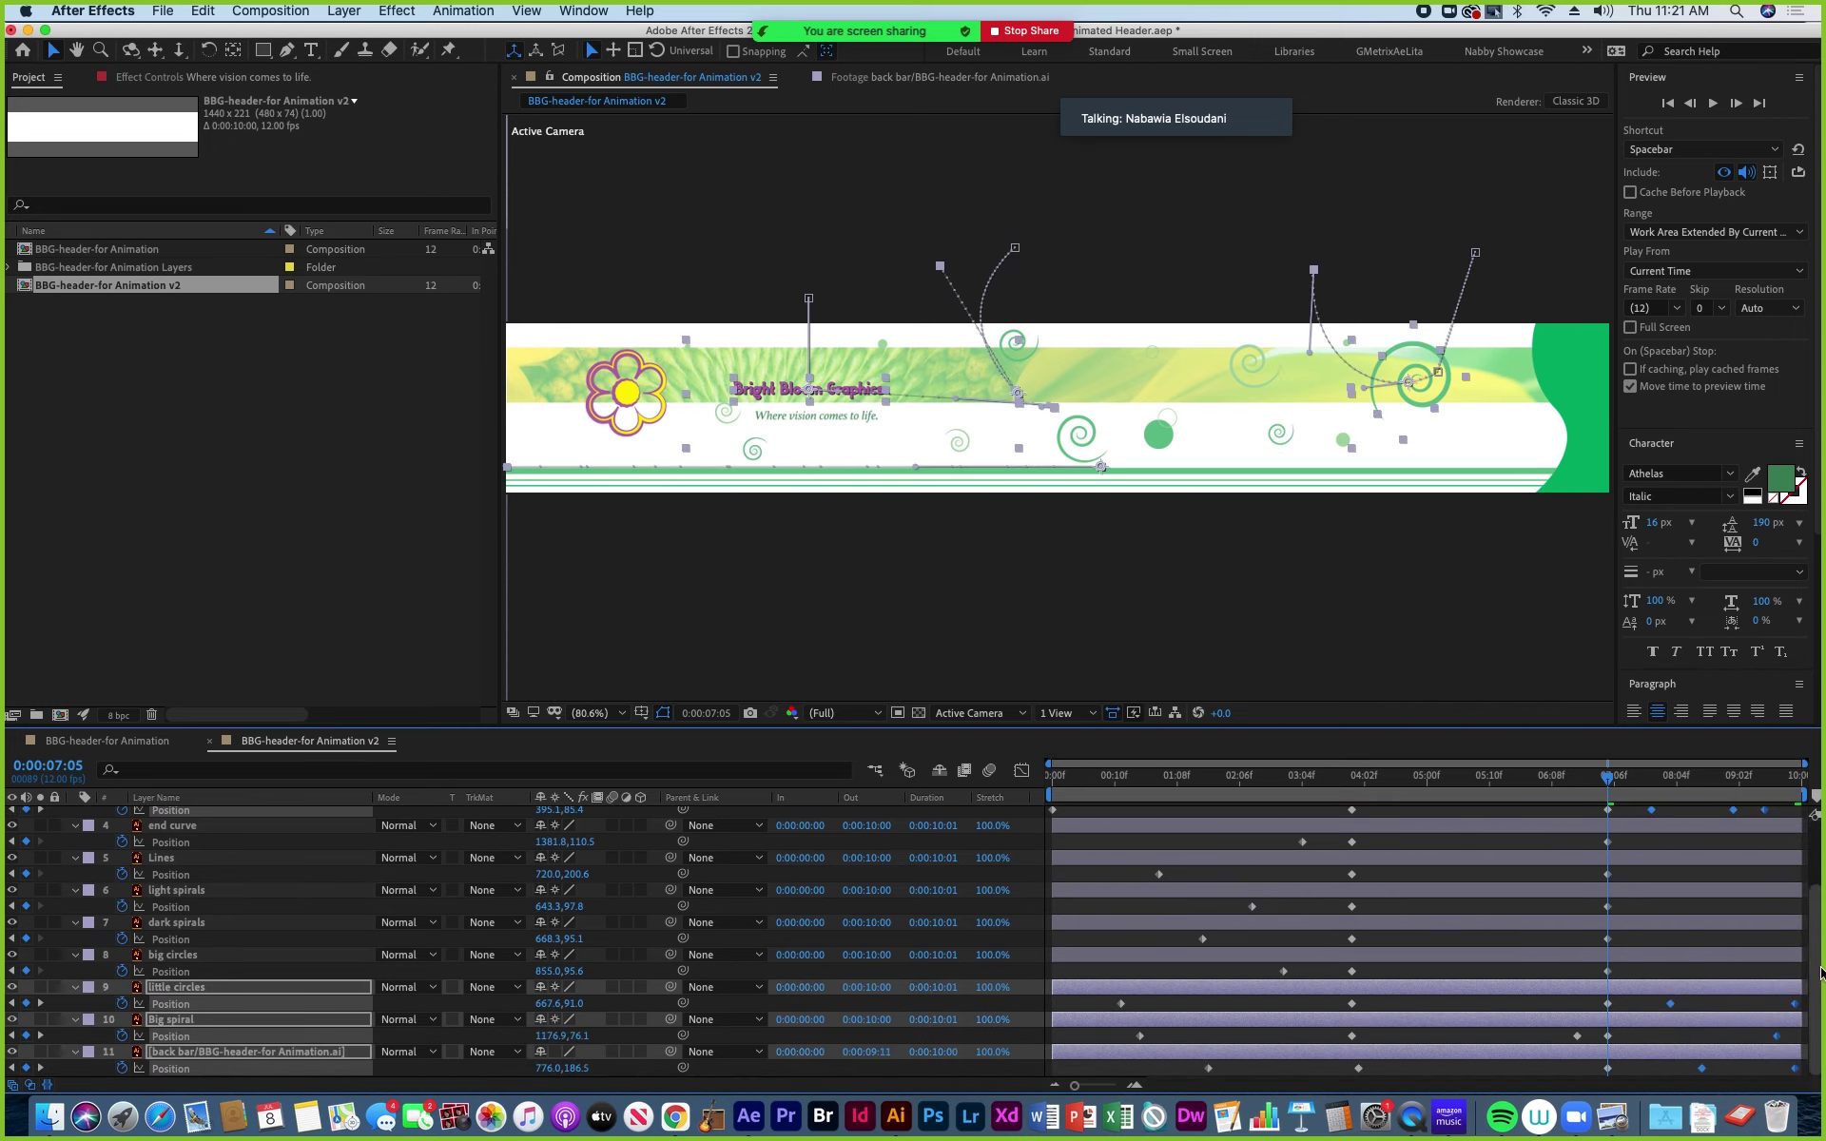
{"action": "scroll", "coordinate": [1821, 911], "scroll_direction": "up", "scroll_amount": 2}
{"action": "scroll", "coordinate": [1821, 912], "scroll_direction": "up", "scroll_amount": 1}
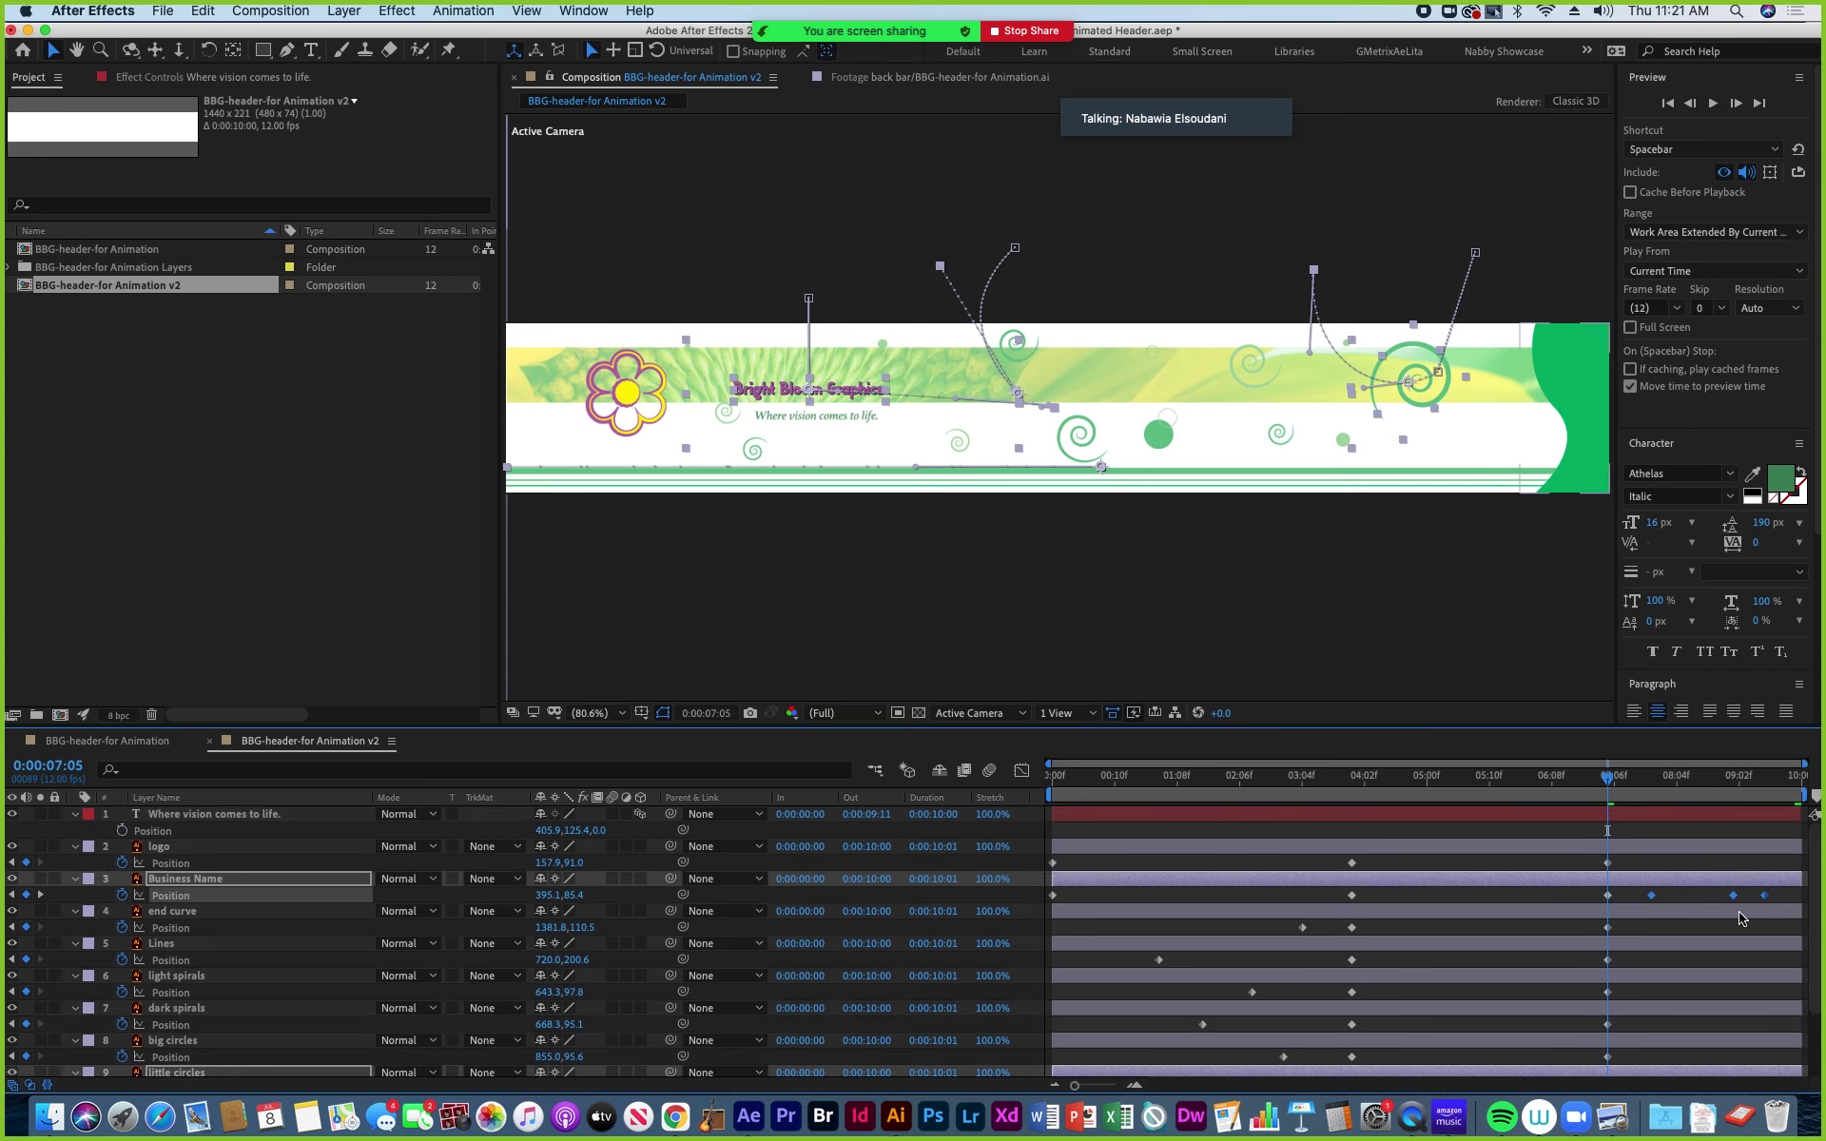
{"action": "key", "text": "Delete"}
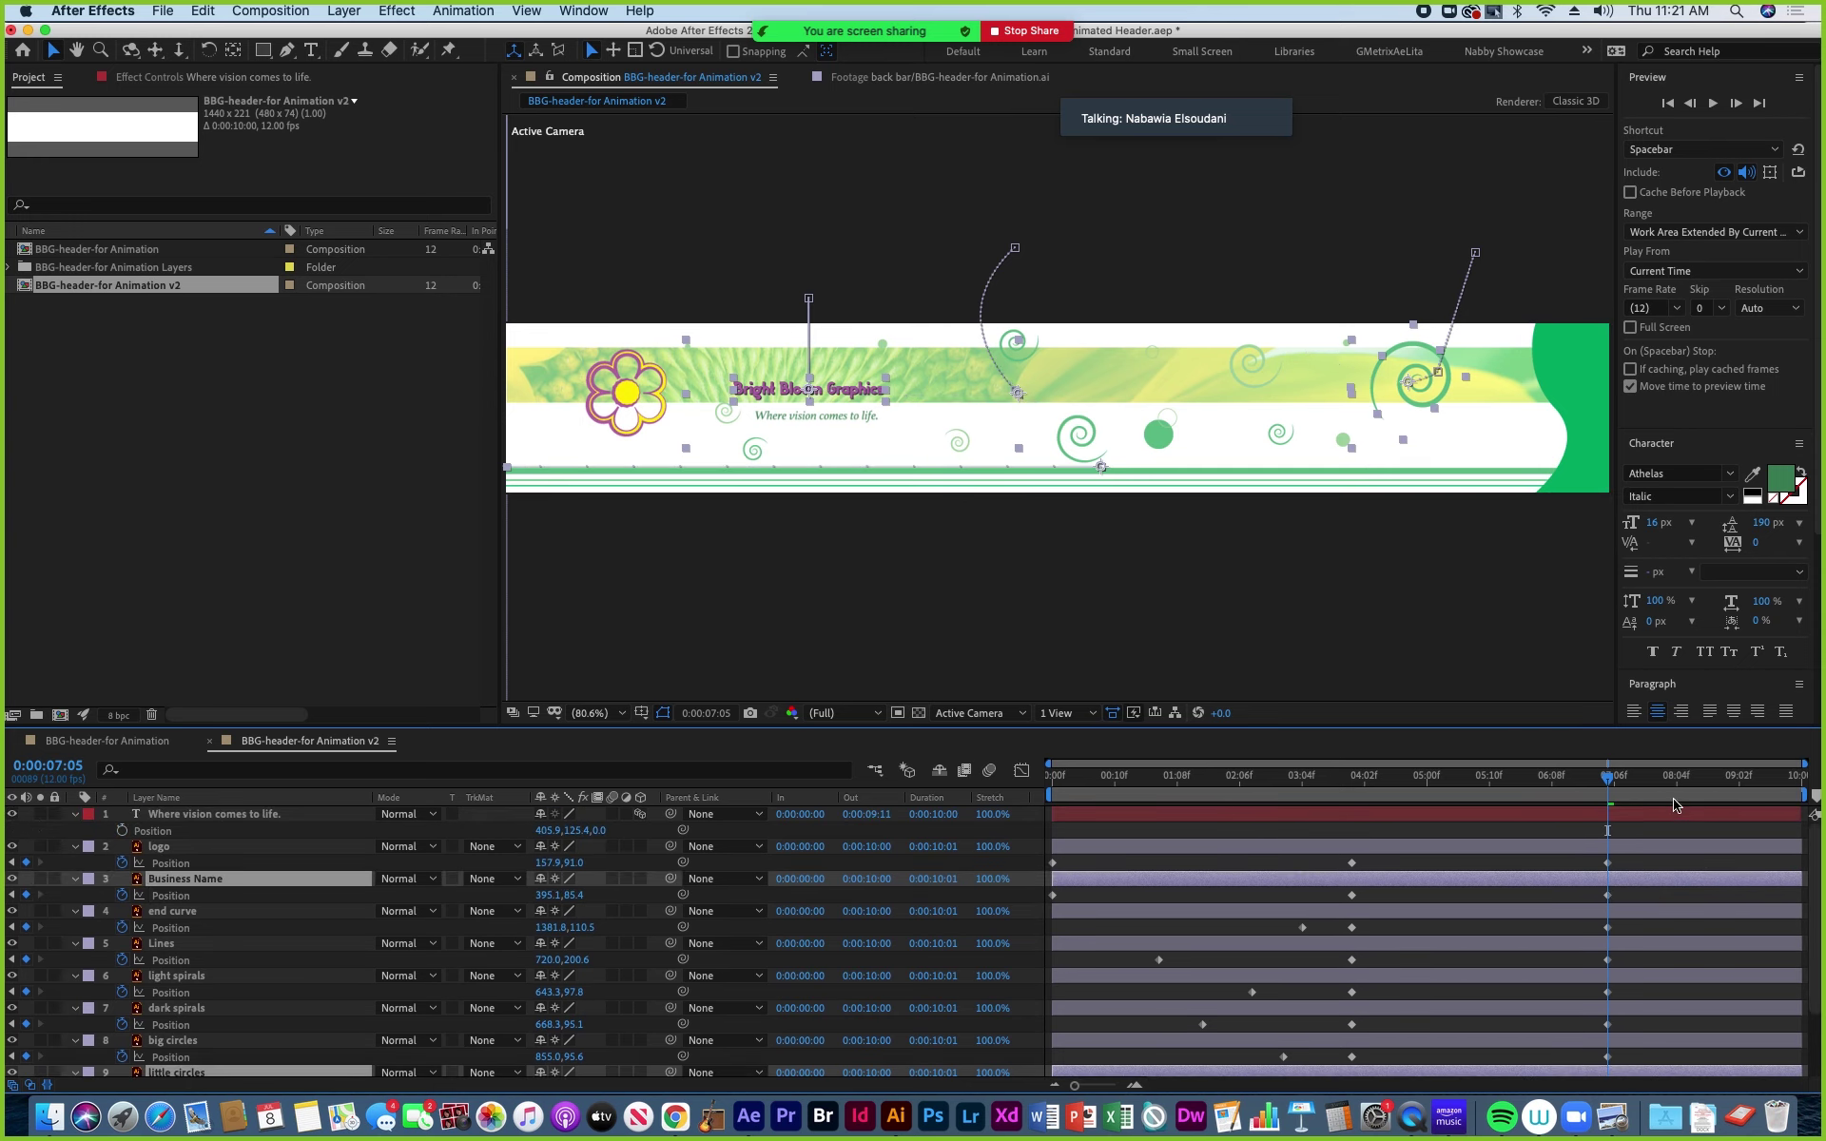
Reveal Opacity on all eleven layers and delete the closing Opacity keyframes of the end curve through little circles layers.
{"action": "left_click_drag", "start_coordinate": [1607, 785], "coordinate": [1713, 808]}
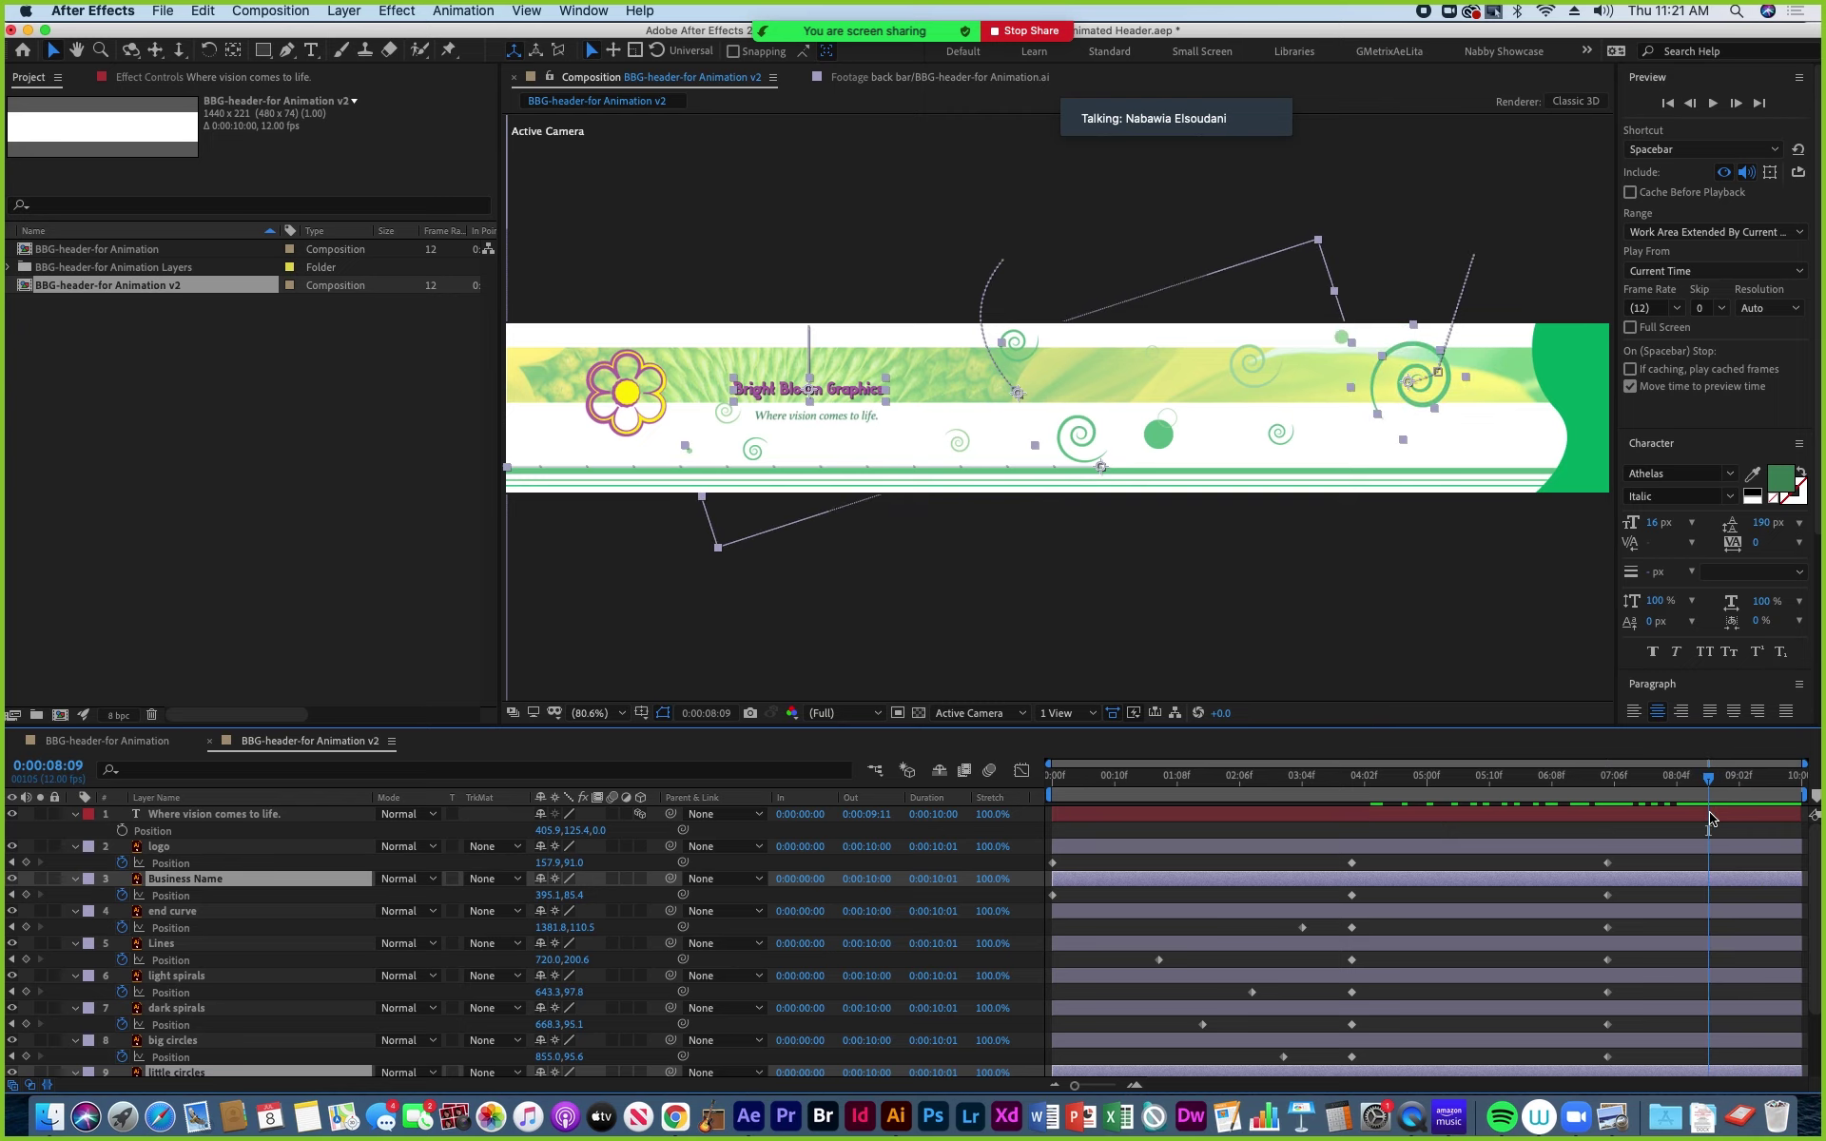
{"action": "left_click", "coordinate": [195, 814]}
{"action": "scroll", "coordinate": [171, 1008], "scroll_direction": "down", "scroll_amount": 3}
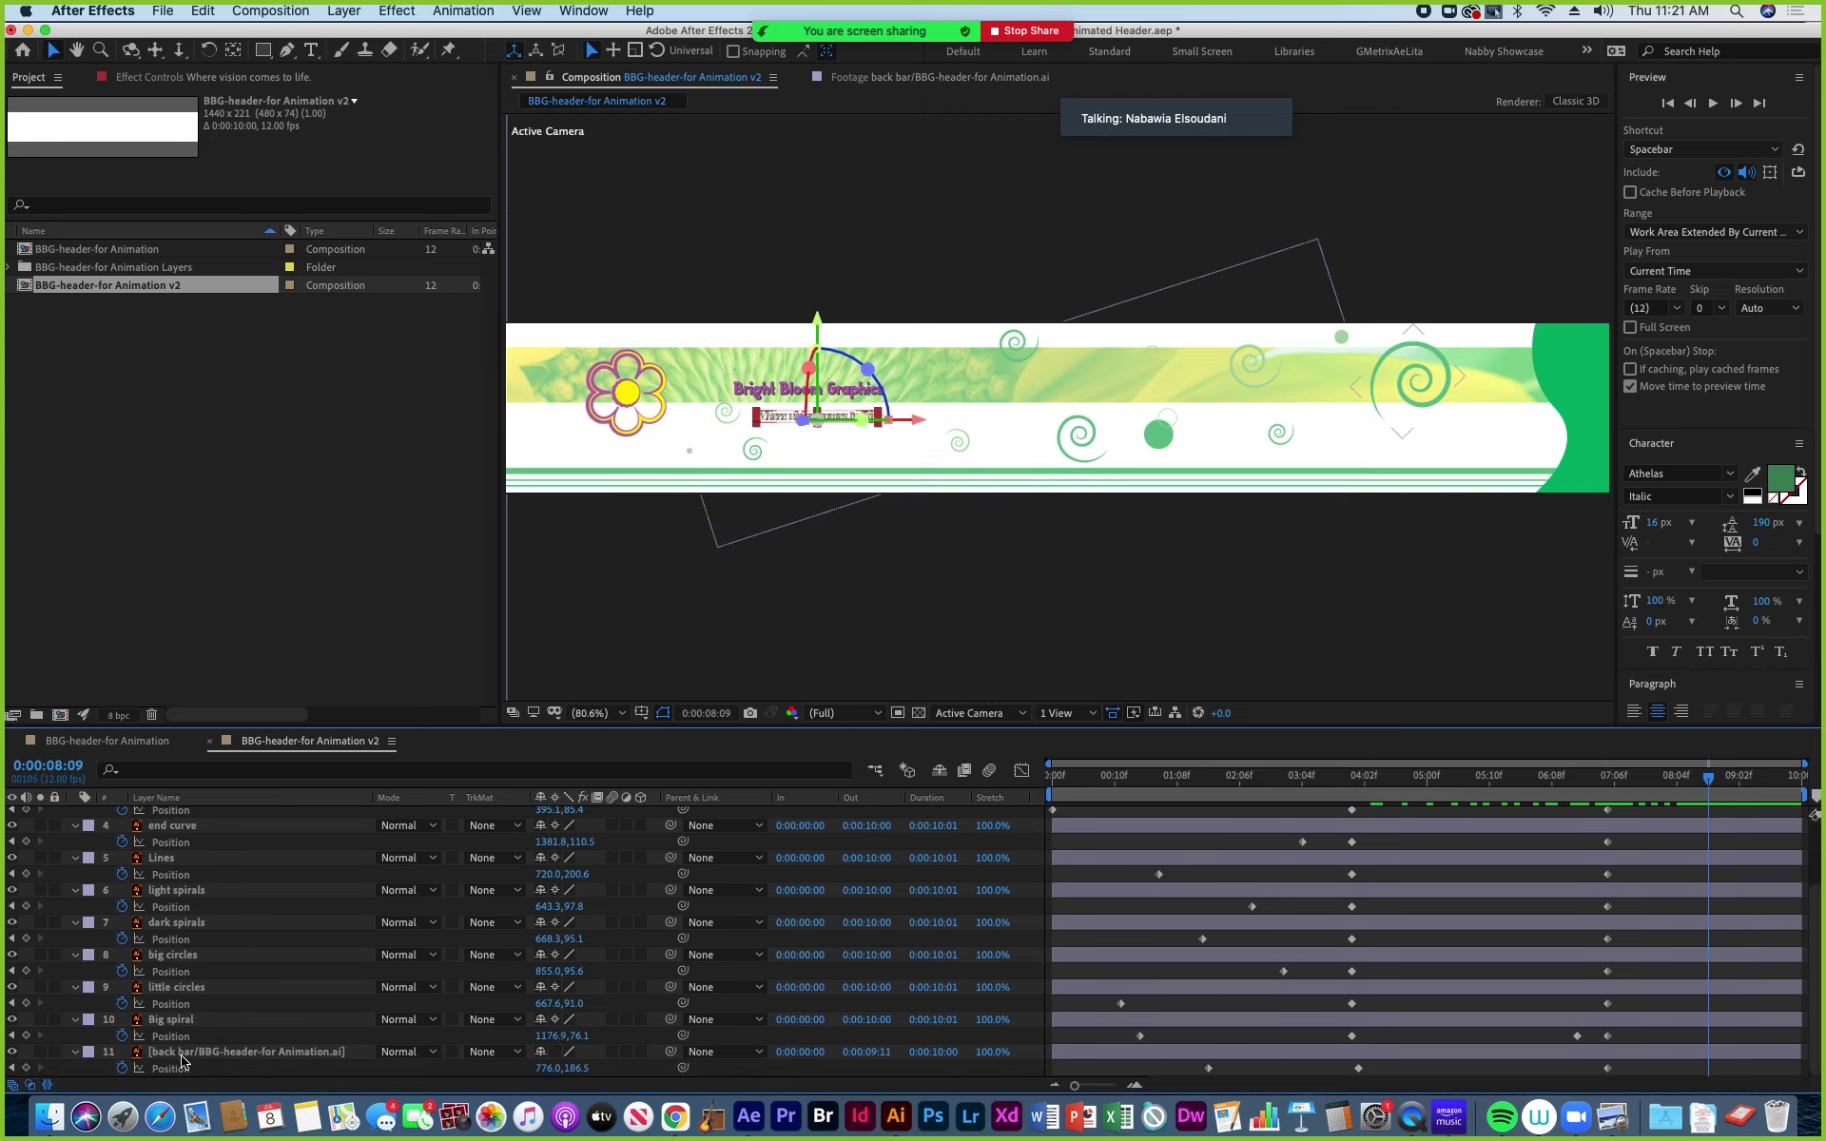
{"action": "left_click", "coordinate": [180, 1052], "text": "shift"}
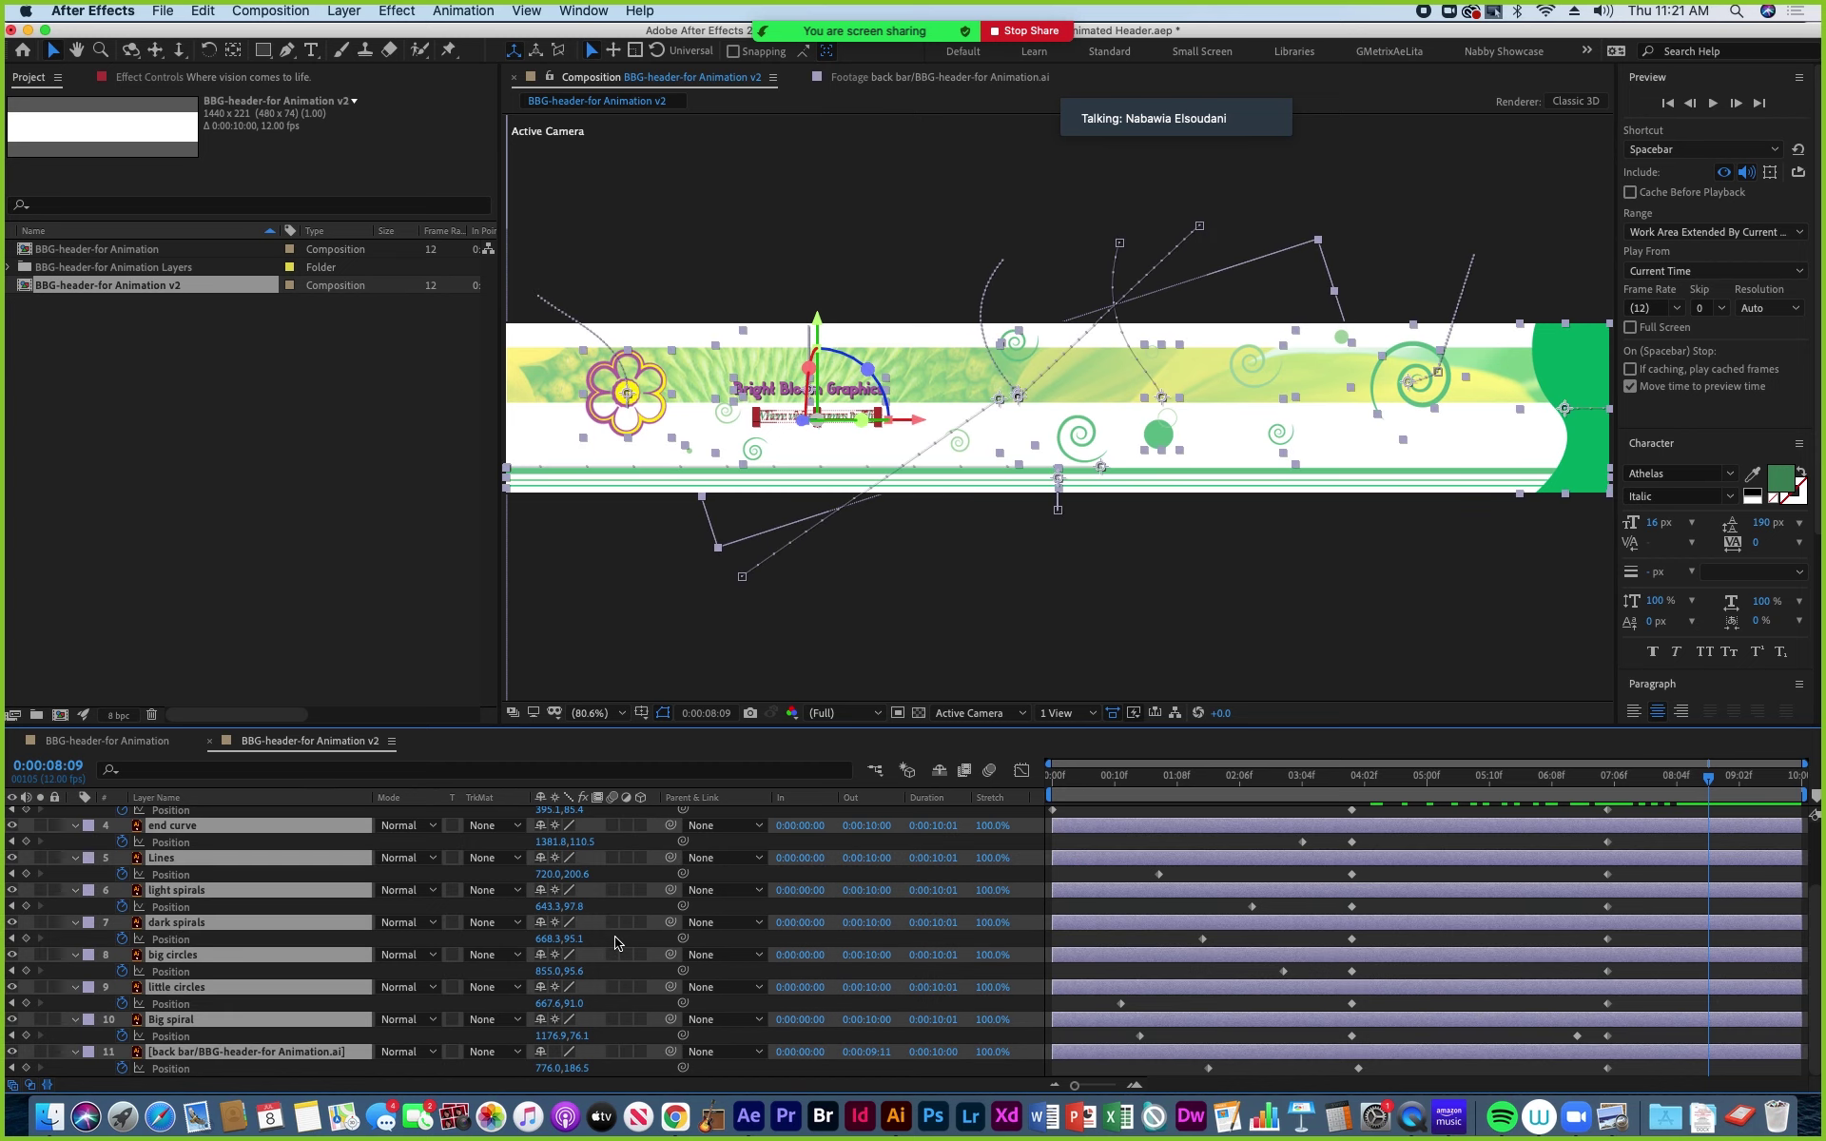
{"action": "key", "text": "t"}
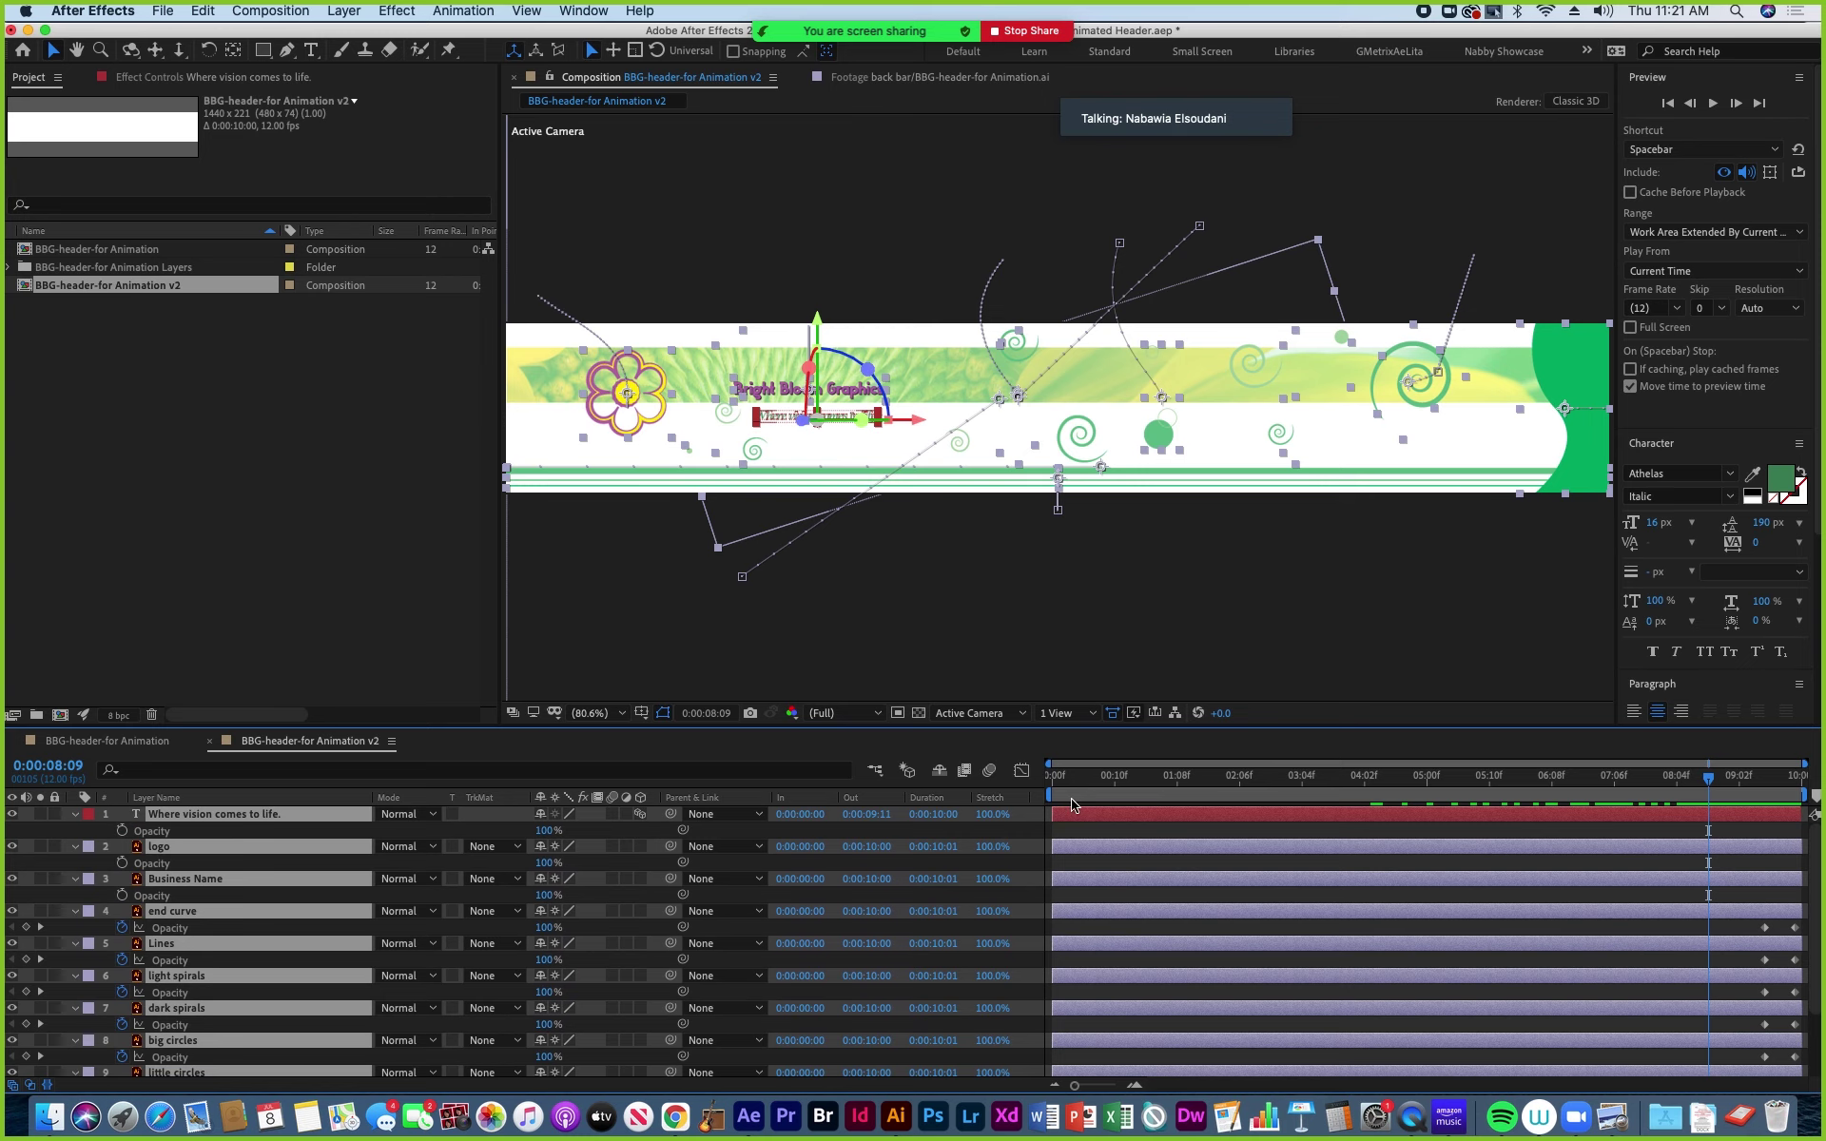
{"action": "left_click_drag", "start_coordinate": [1753, 929], "coordinate": [1797, 1092]}
{"action": "key", "text": "Delete"}
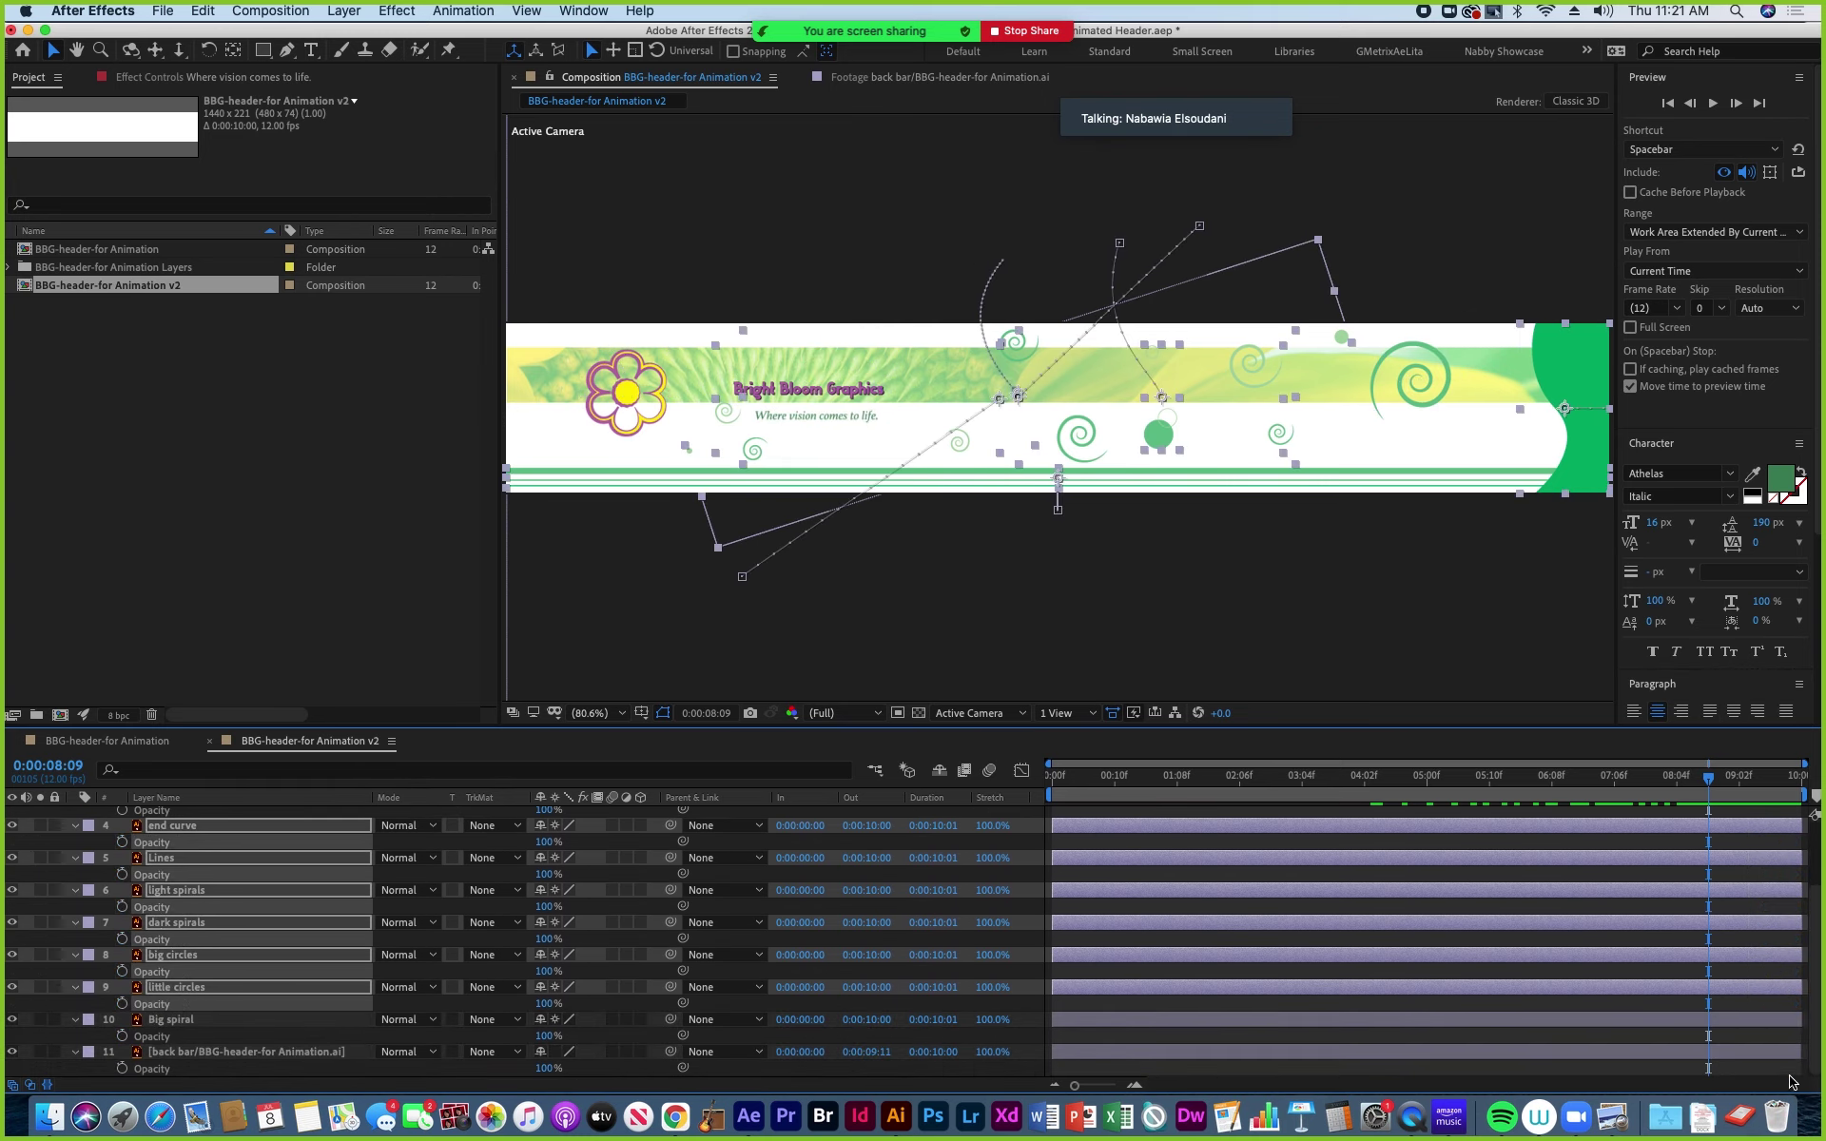
Reveal the Big spiral layer's Rotation, delete its last Rotation keyframe and go to 0:00:08:00.
{"action": "key", "text": "End"}
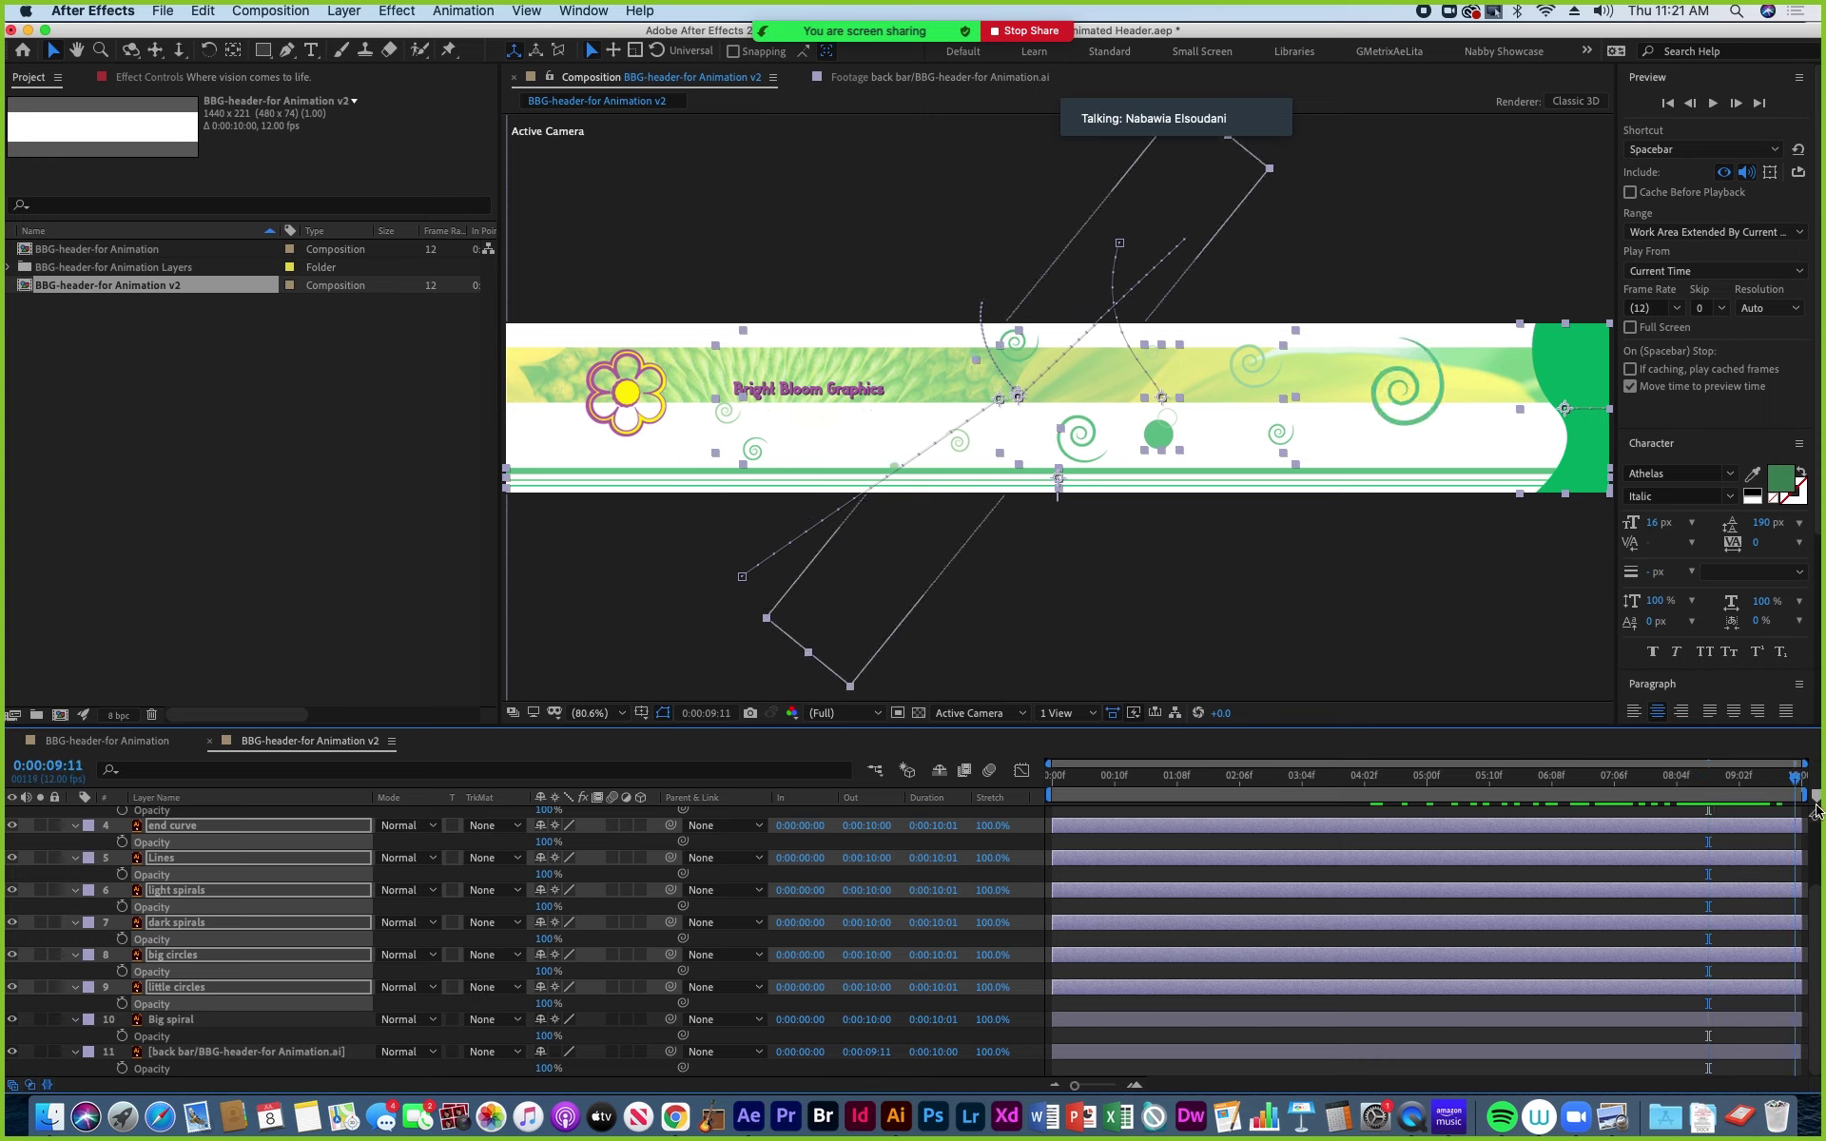
{"action": "left_click_drag", "start_coordinate": [1795, 776], "coordinate": [1683, 776]}
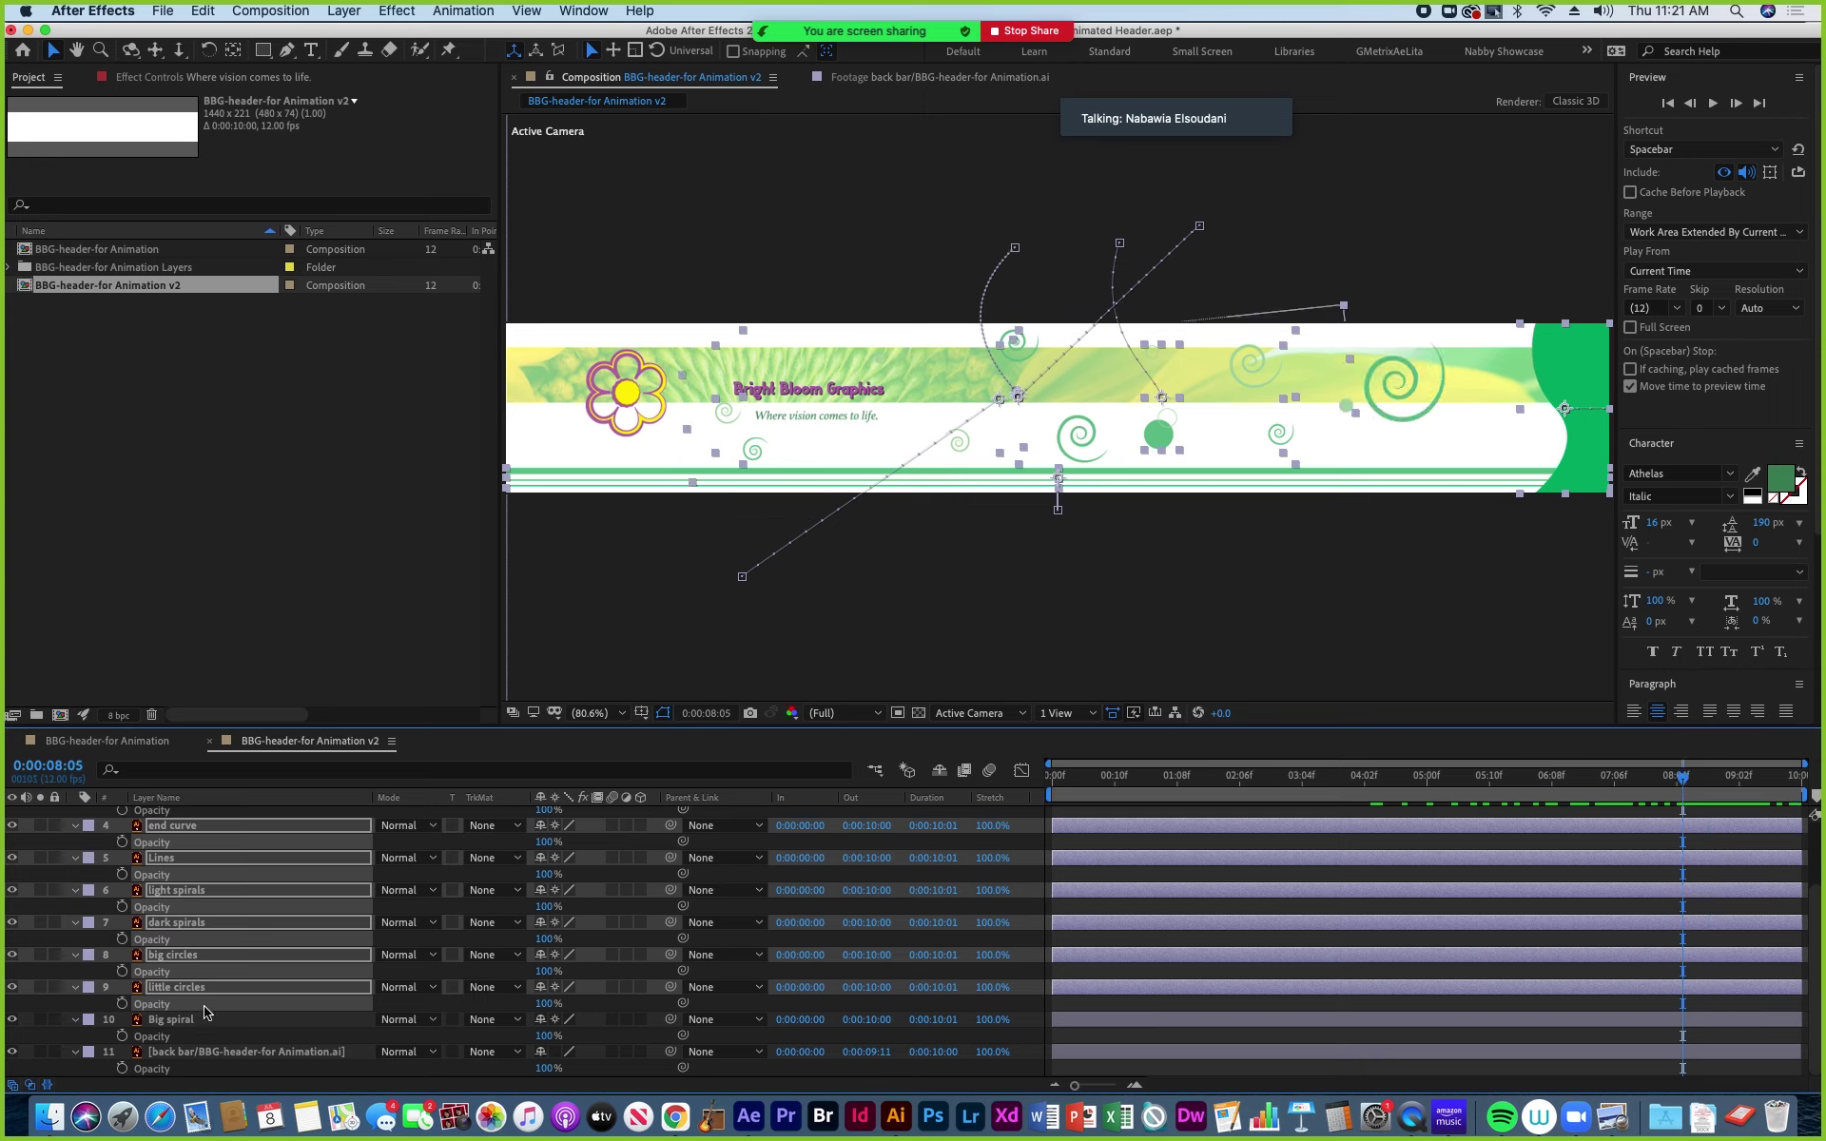
{"action": "scroll", "coordinate": [164, 998], "scroll_direction": "up", "scroll_amount": 3}
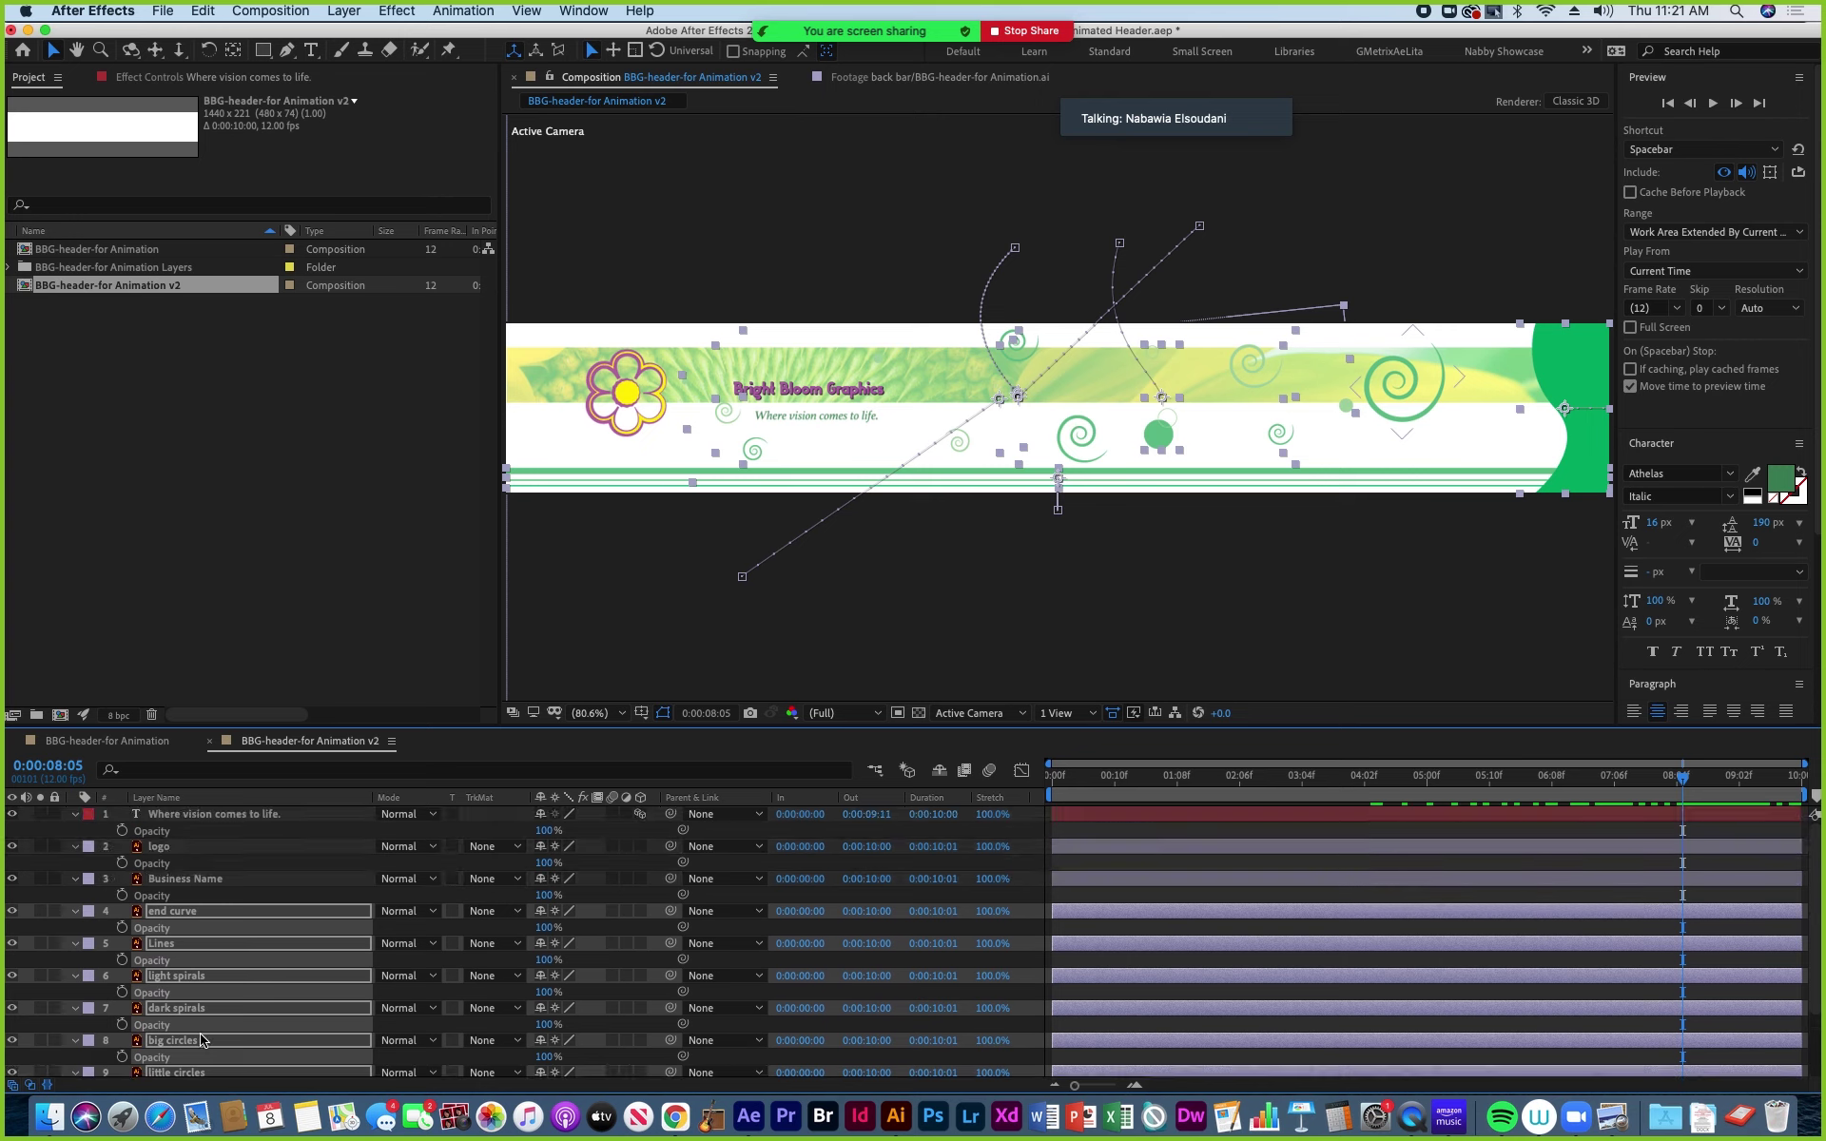
{"action": "scroll", "coordinate": [181, 1027], "scroll_direction": "down", "scroll_amount": 3}
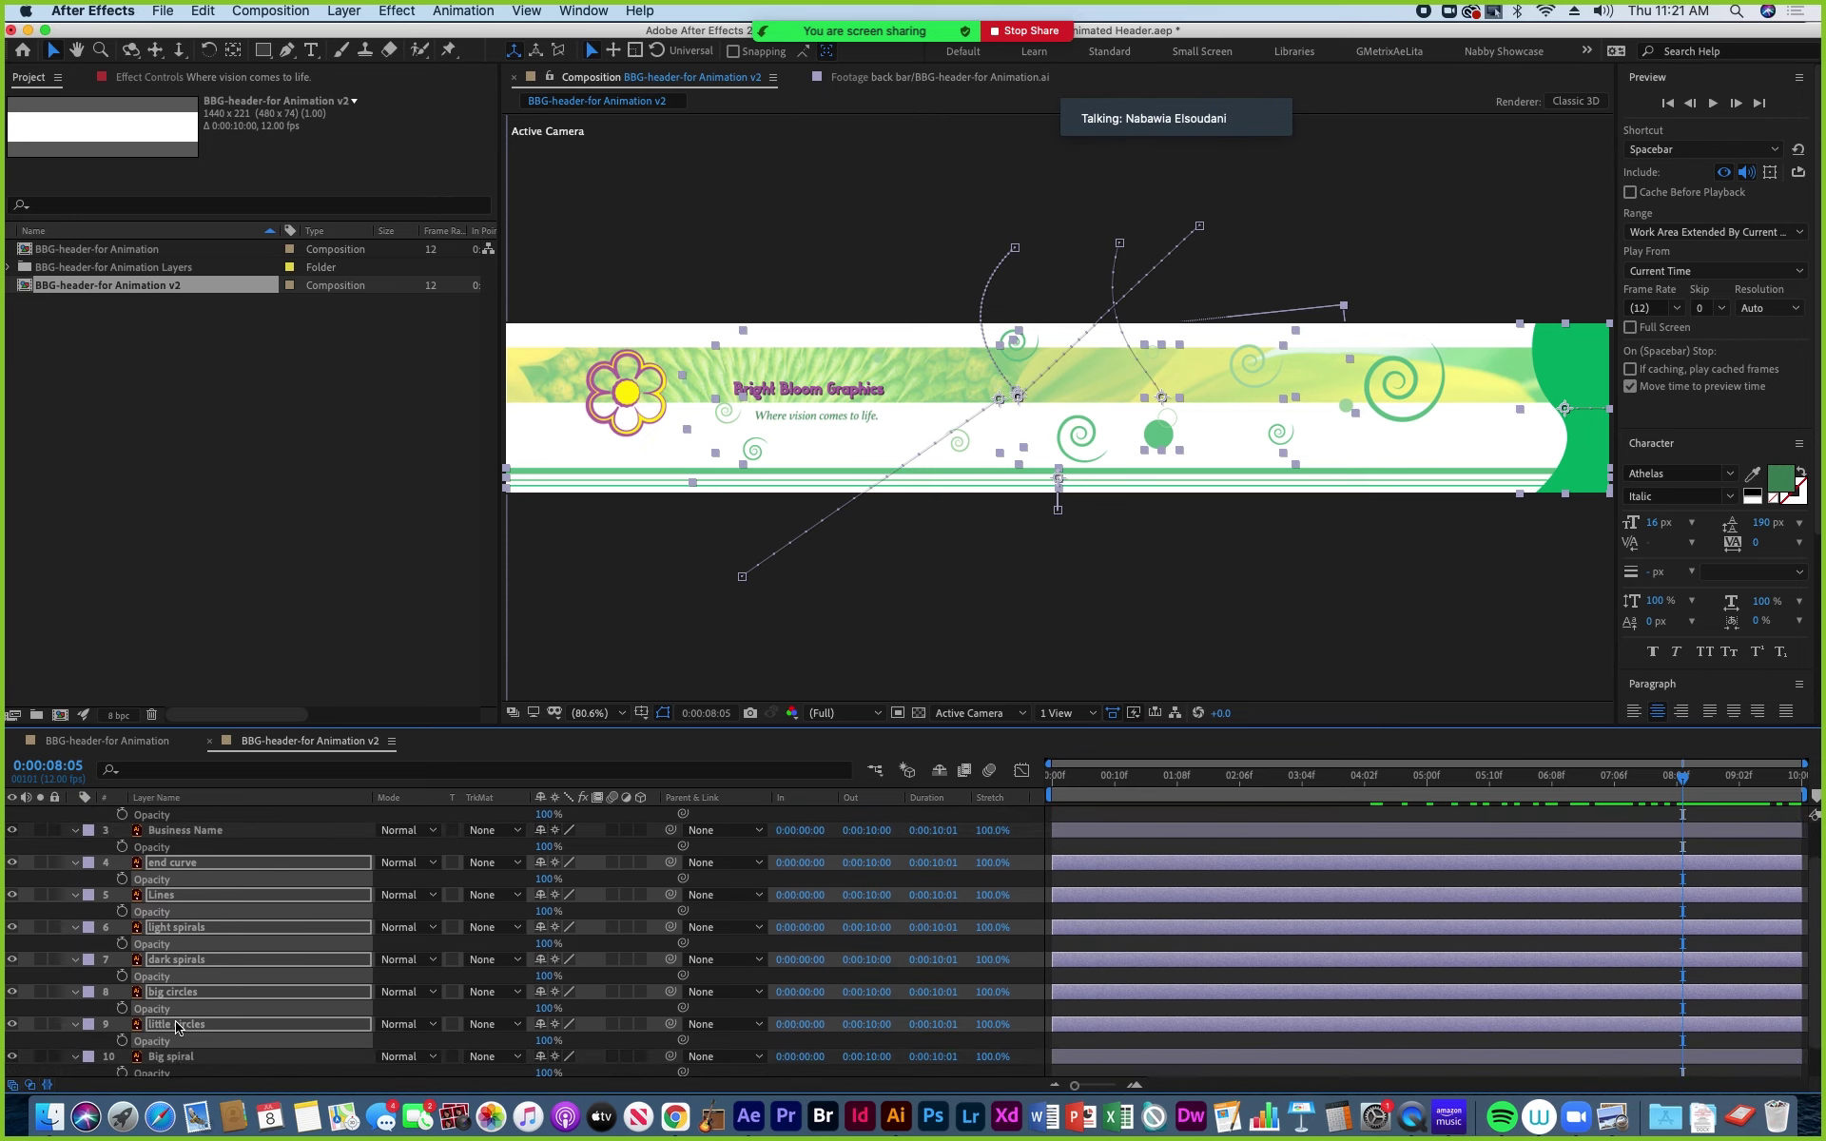
{"action": "left_click", "coordinate": [183, 1021]}
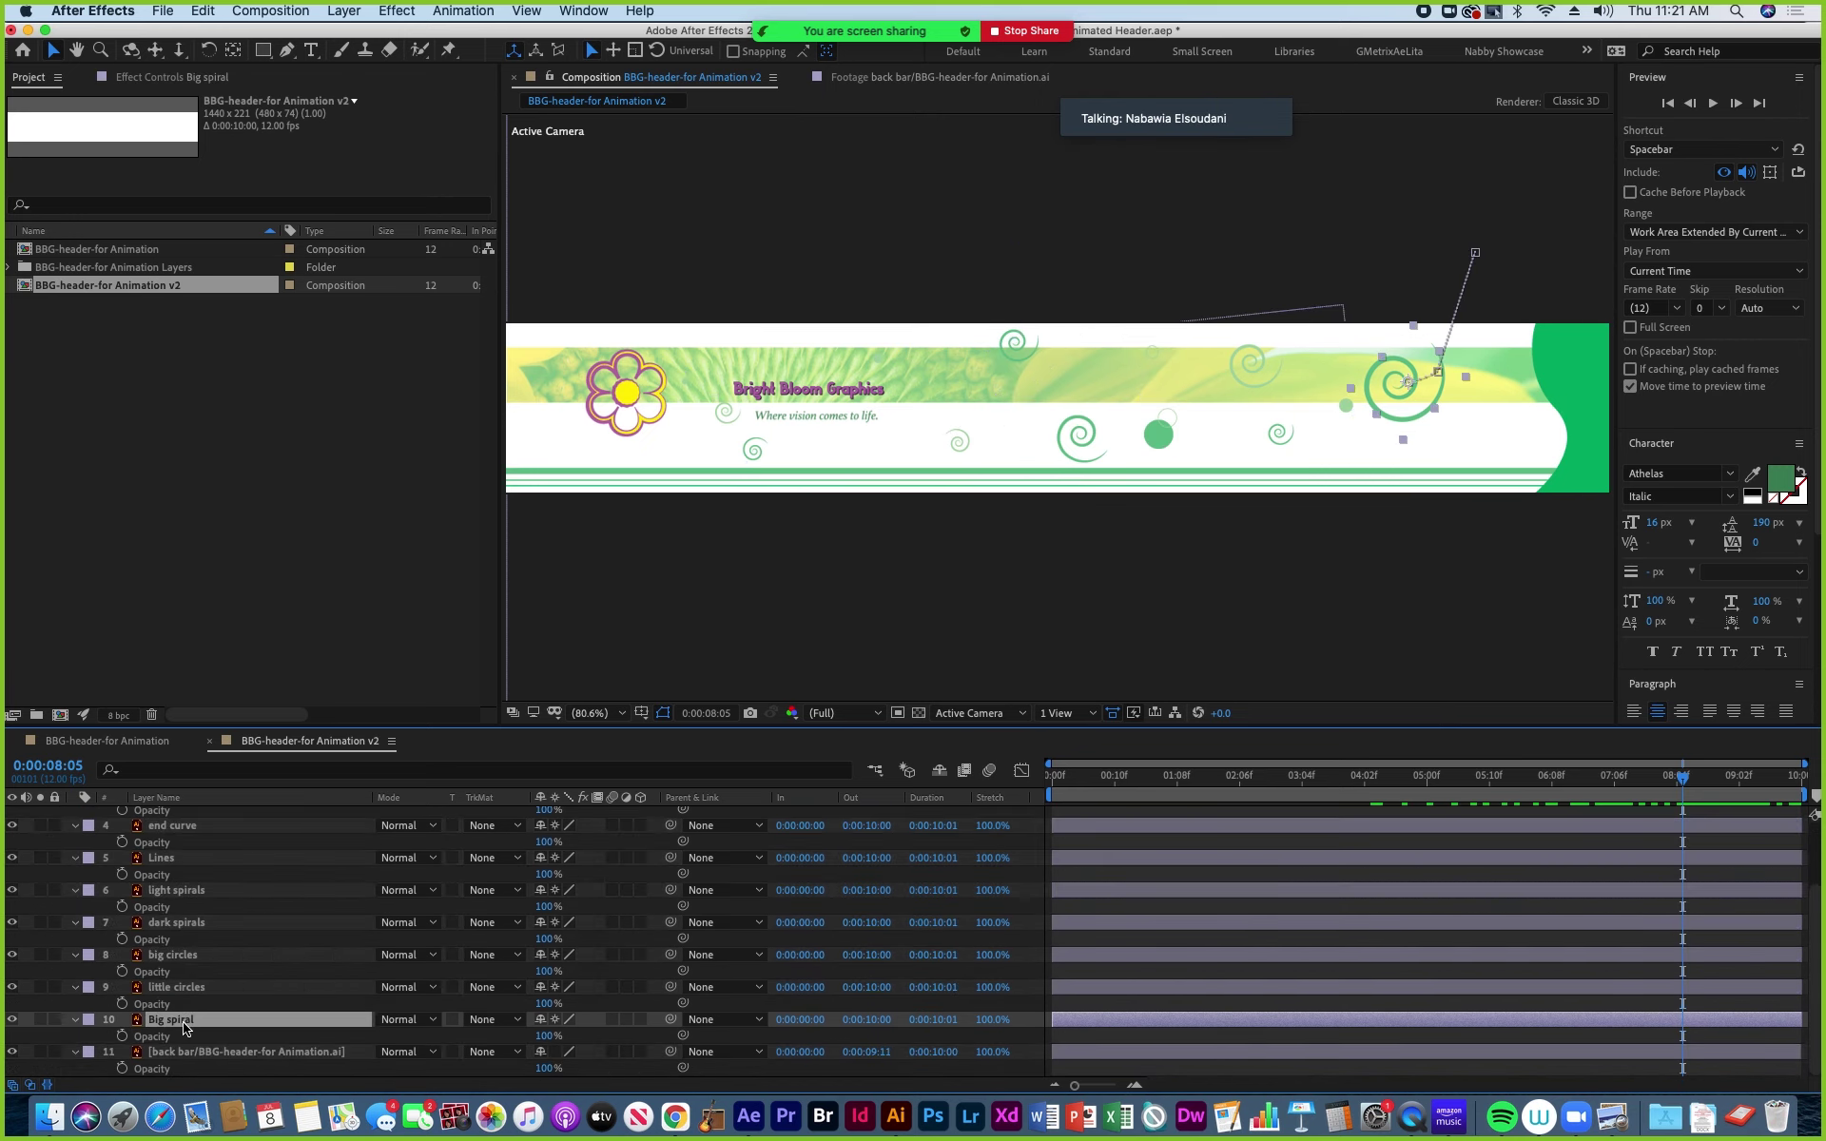
{"action": "key", "text": "r"}
{"action": "left_click_drag", "start_coordinate": [1678, 780], "coordinate": [1583, 849]}
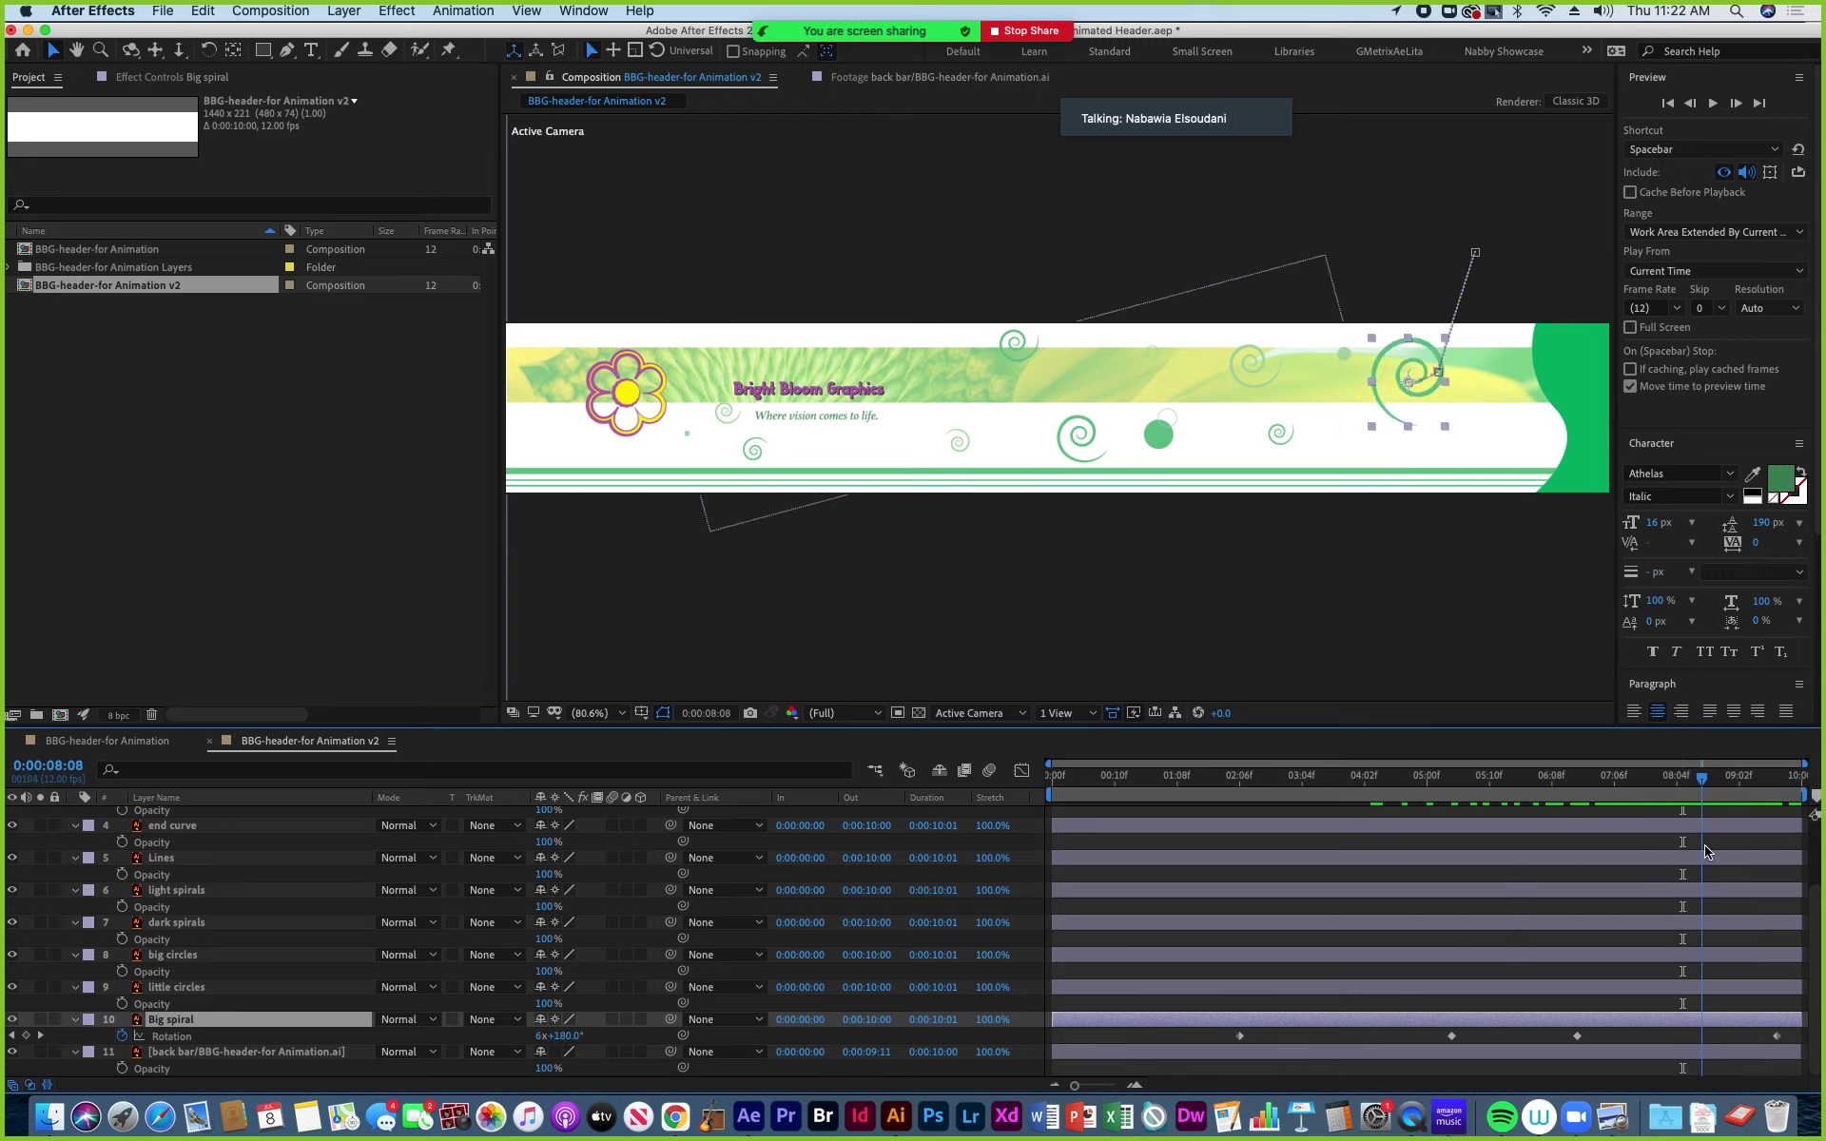
{"action": "left_click", "coordinate": [1777, 1038]}
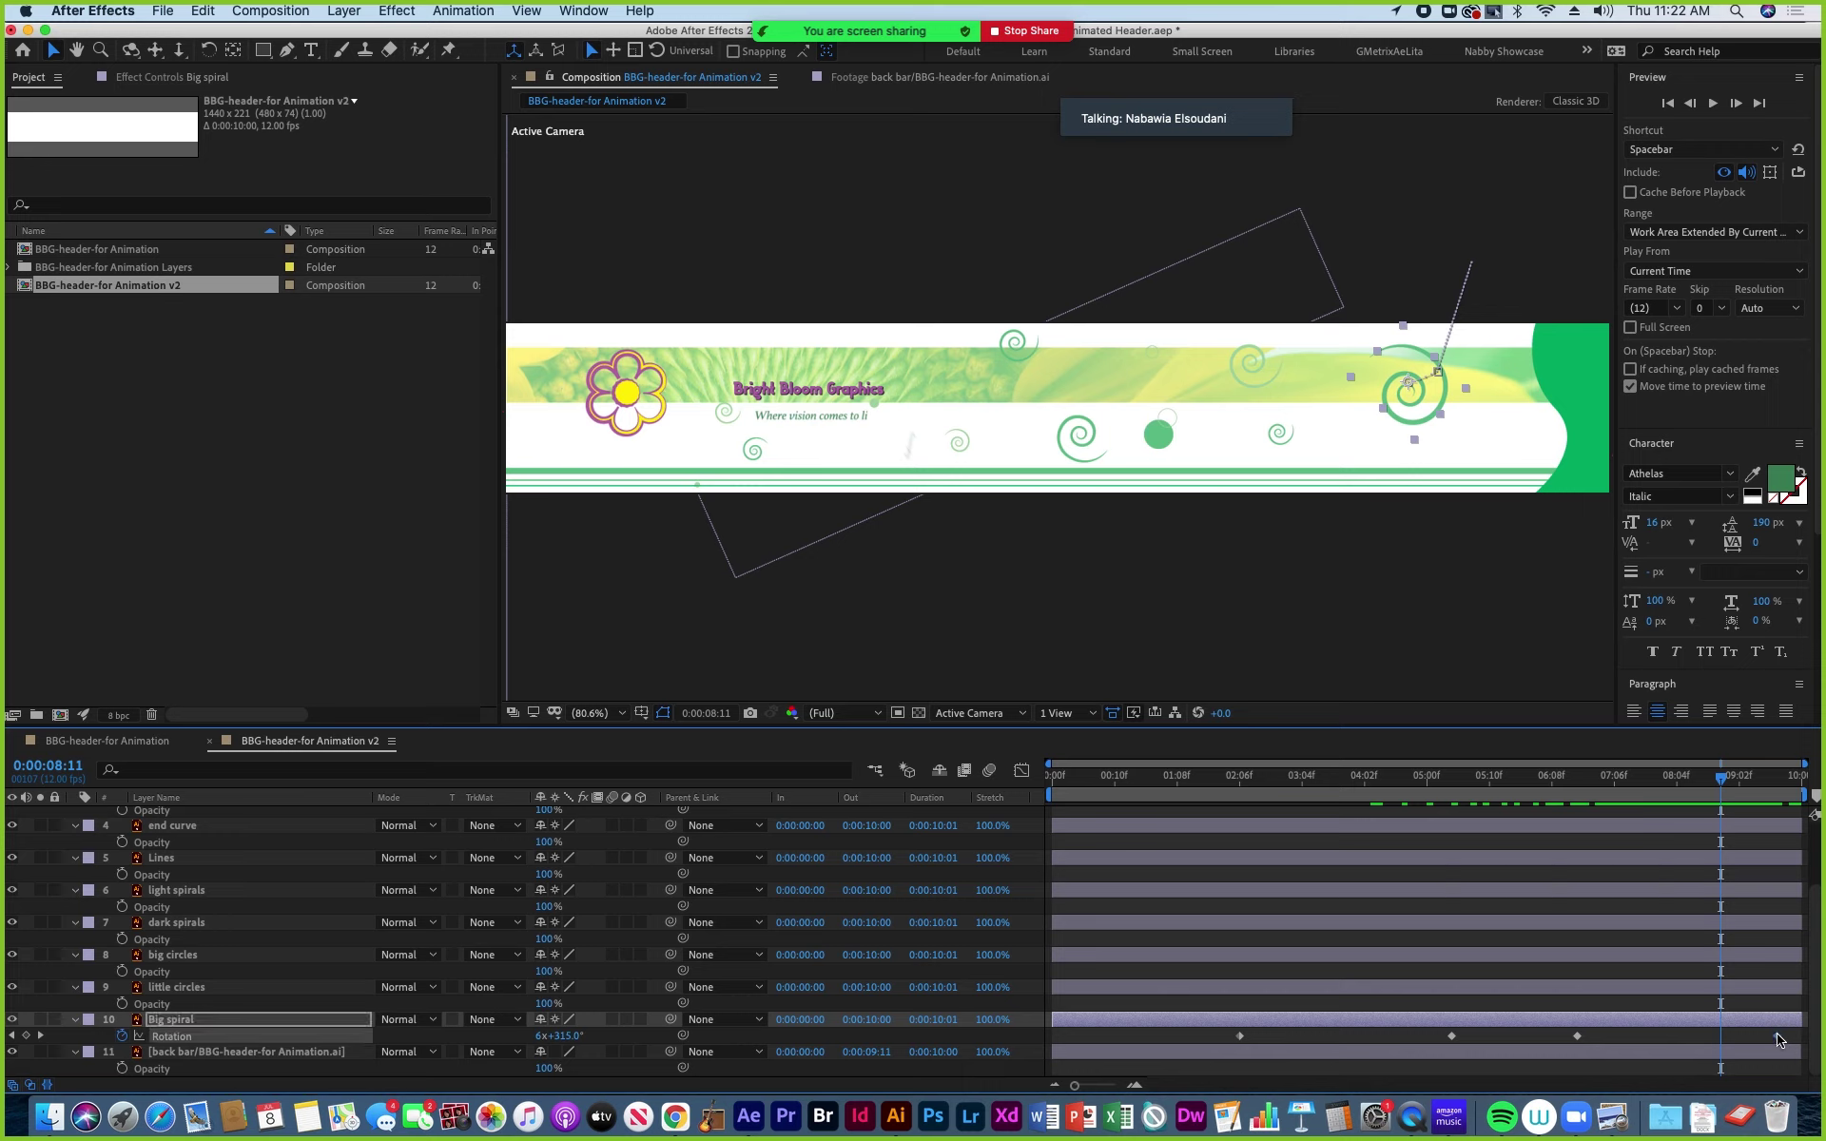
{"action": "key", "text": "Delete"}
{"action": "left_click_drag", "start_coordinate": [1720, 776], "coordinate": [1651, 869]}
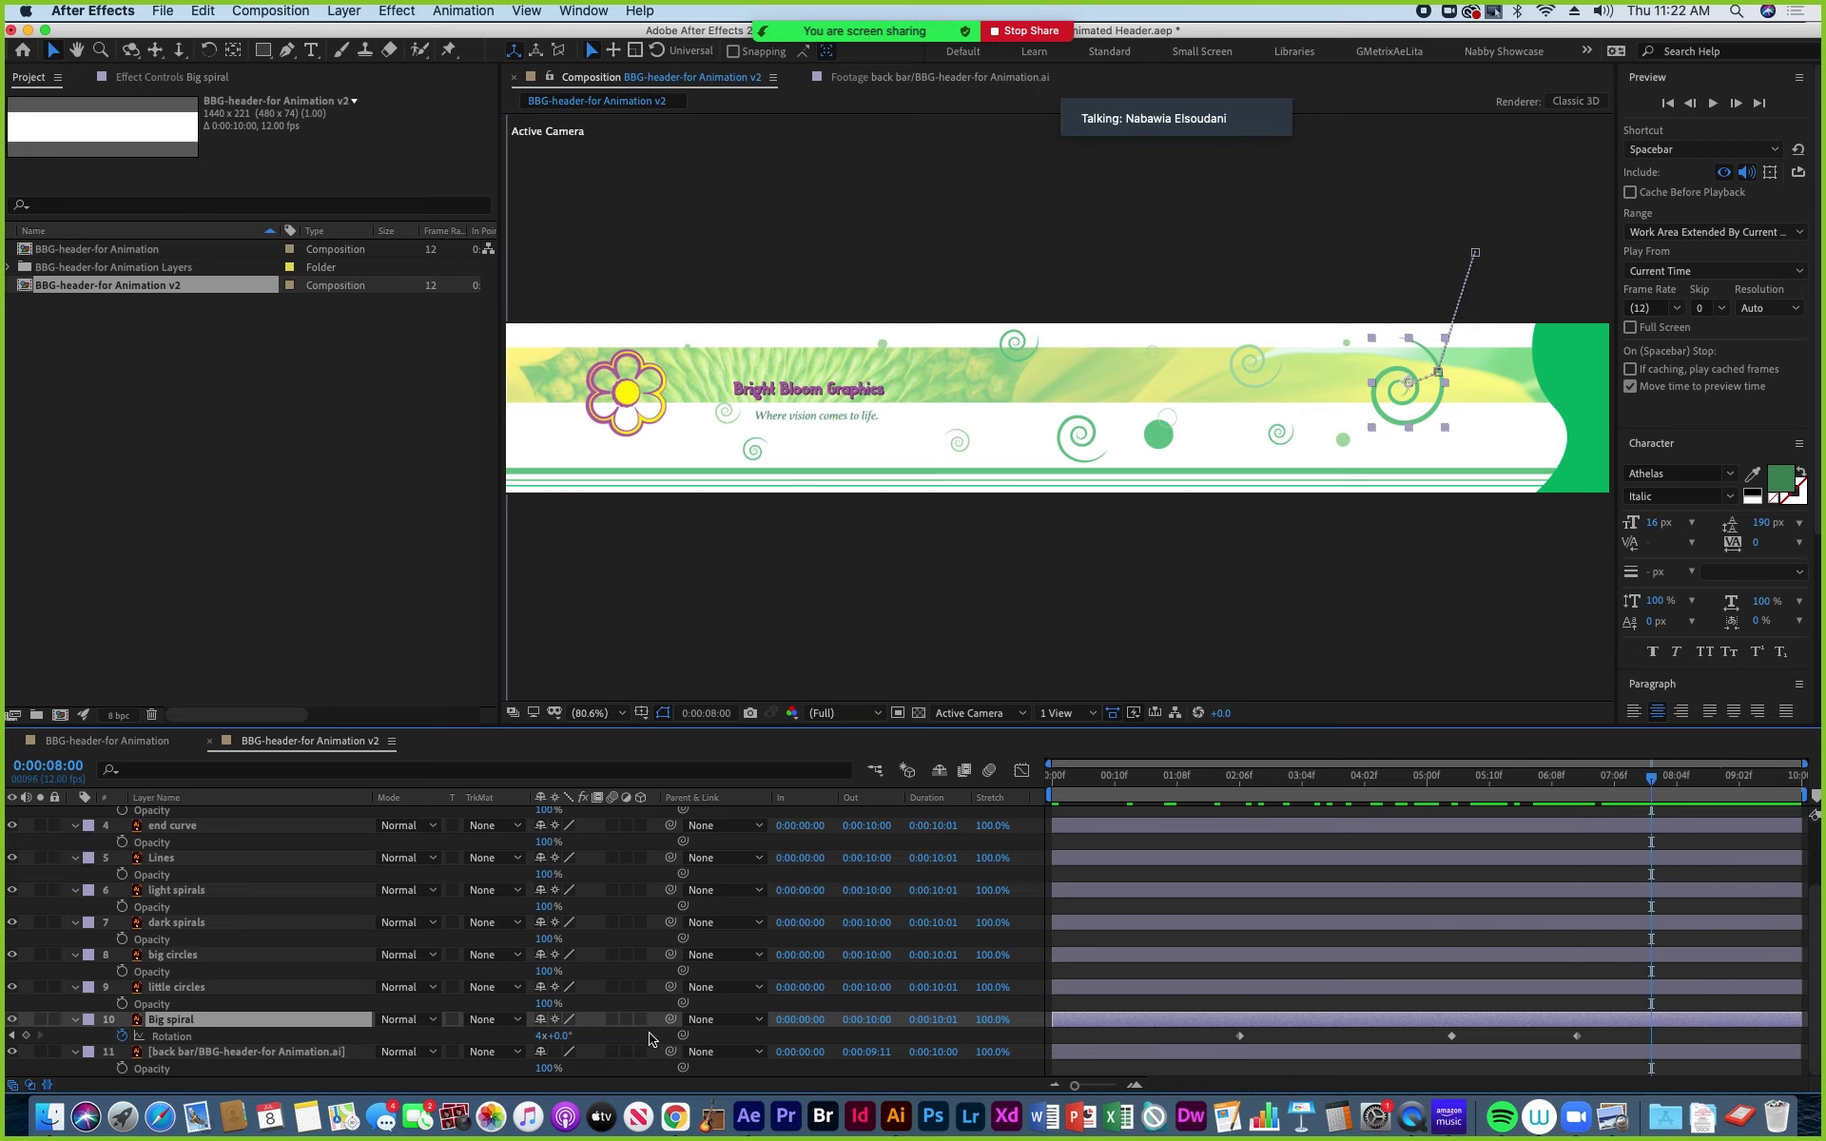
Reveal the little circles layer's Rotation, delete both of its Rotation keyframes and check the motion through to the last frame.
{"action": "left_click", "coordinate": [153, 989]}
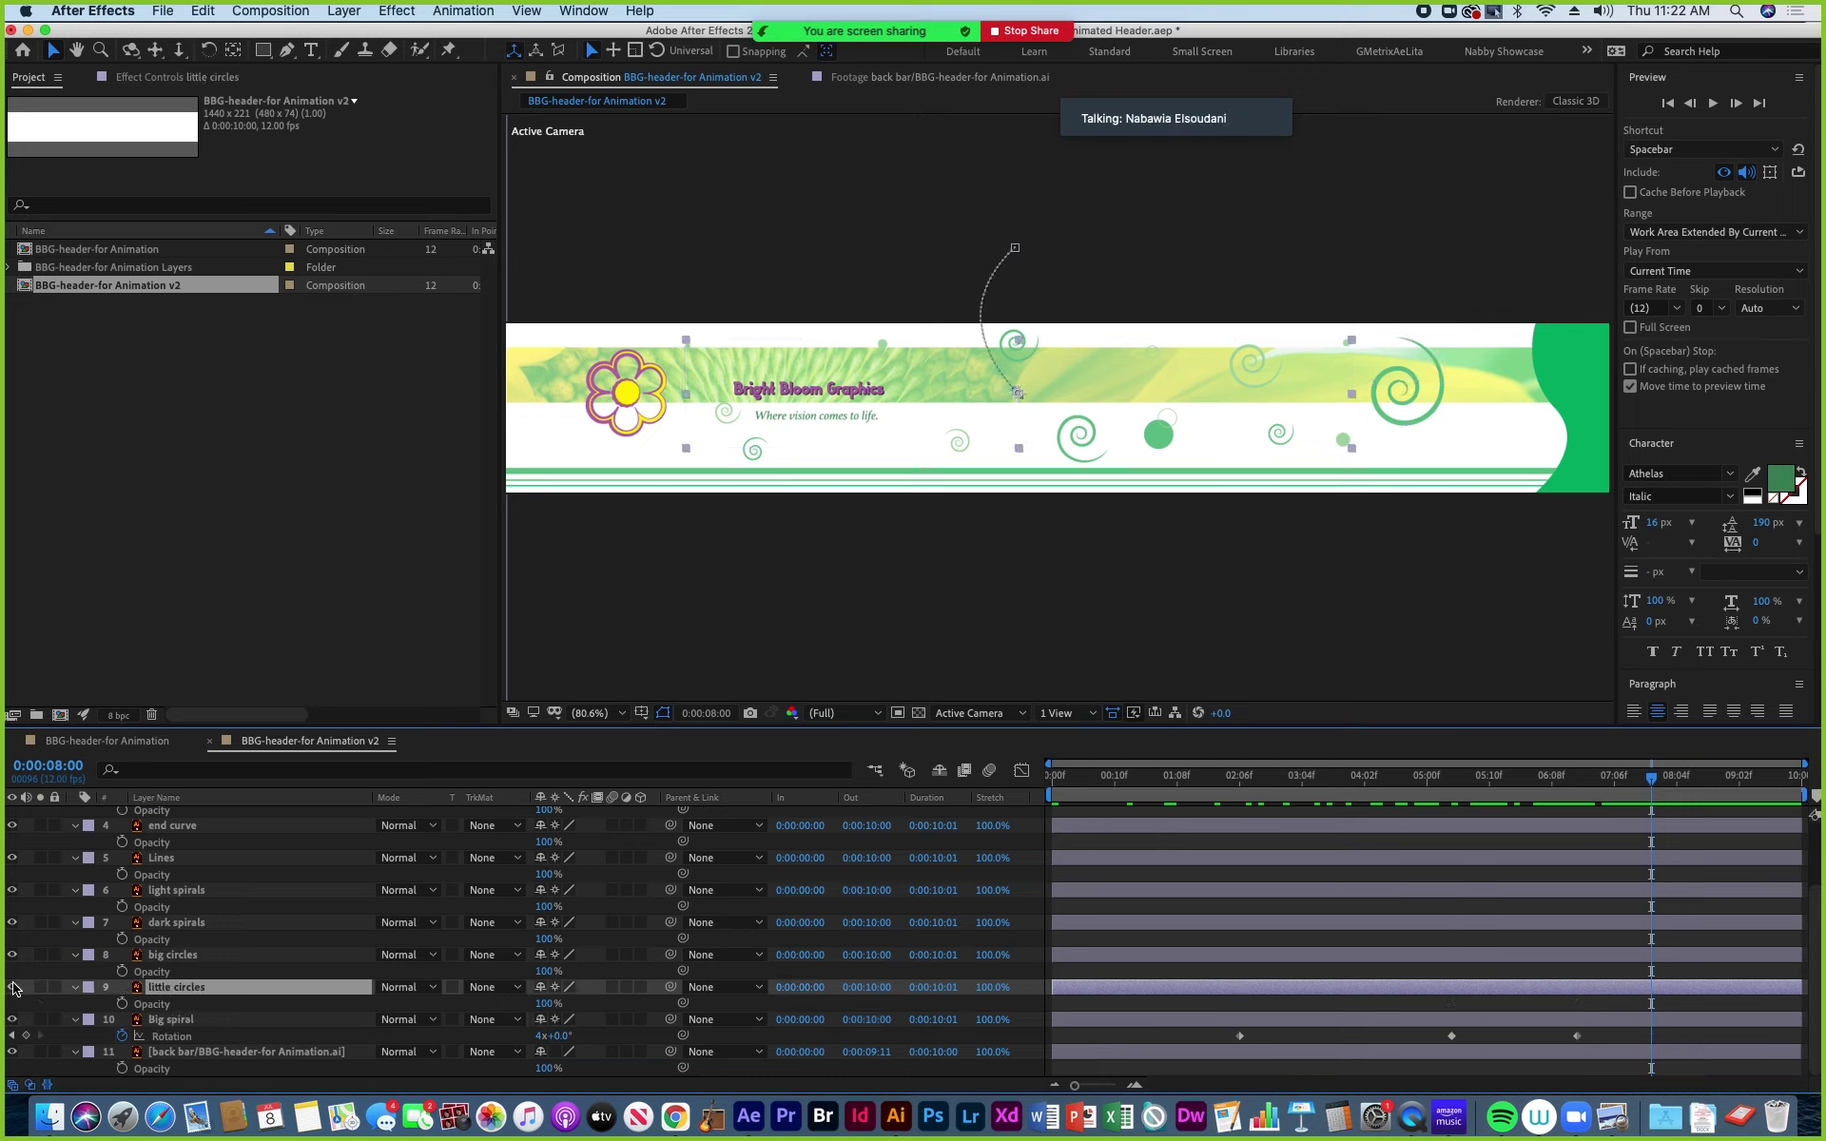
{"action": "key", "text": "r"}
{"action": "left_click_drag", "start_coordinate": [1659, 1001], "coordinate": [1810, 1014]}
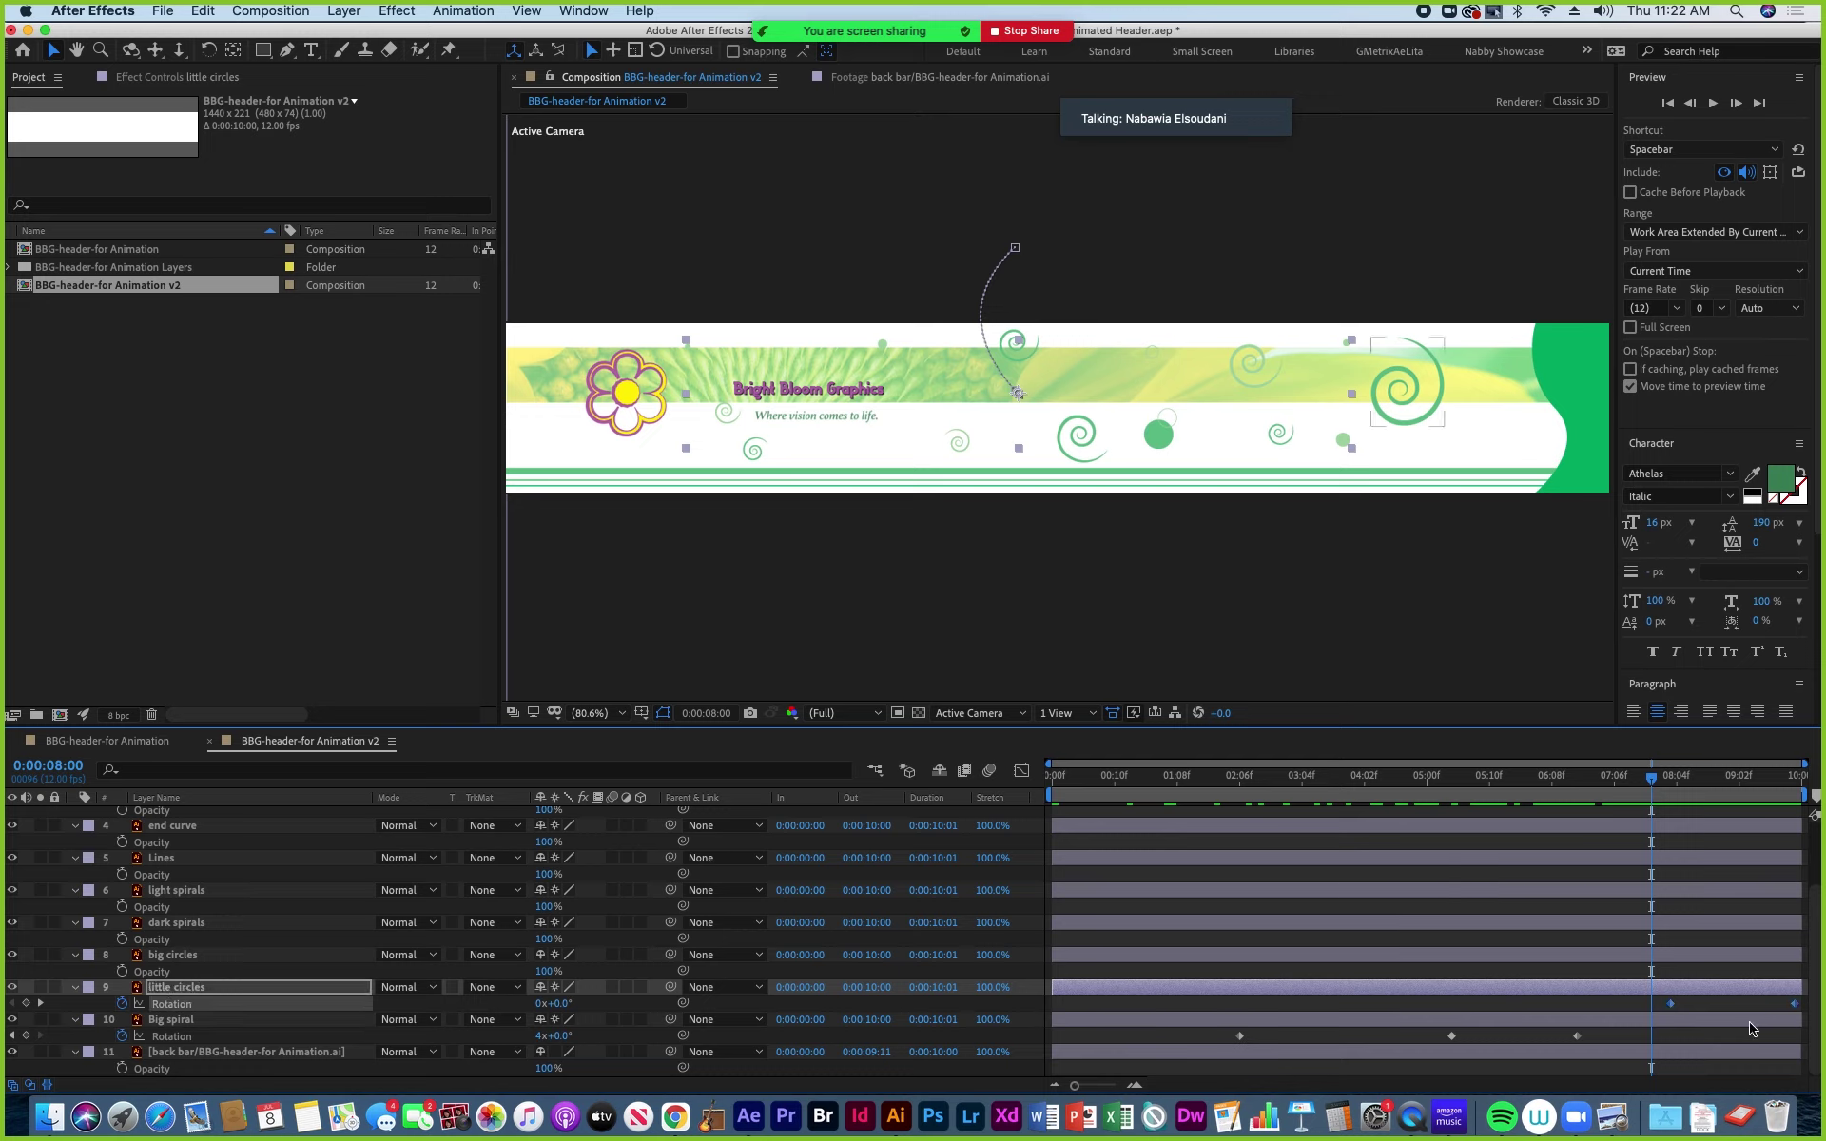
{"action": "key", "text": "Delete"}
{"action": "left_click", "coordinate": [1089, 775]}
{"action": "left_click", "coordinate": [1733, 775]}
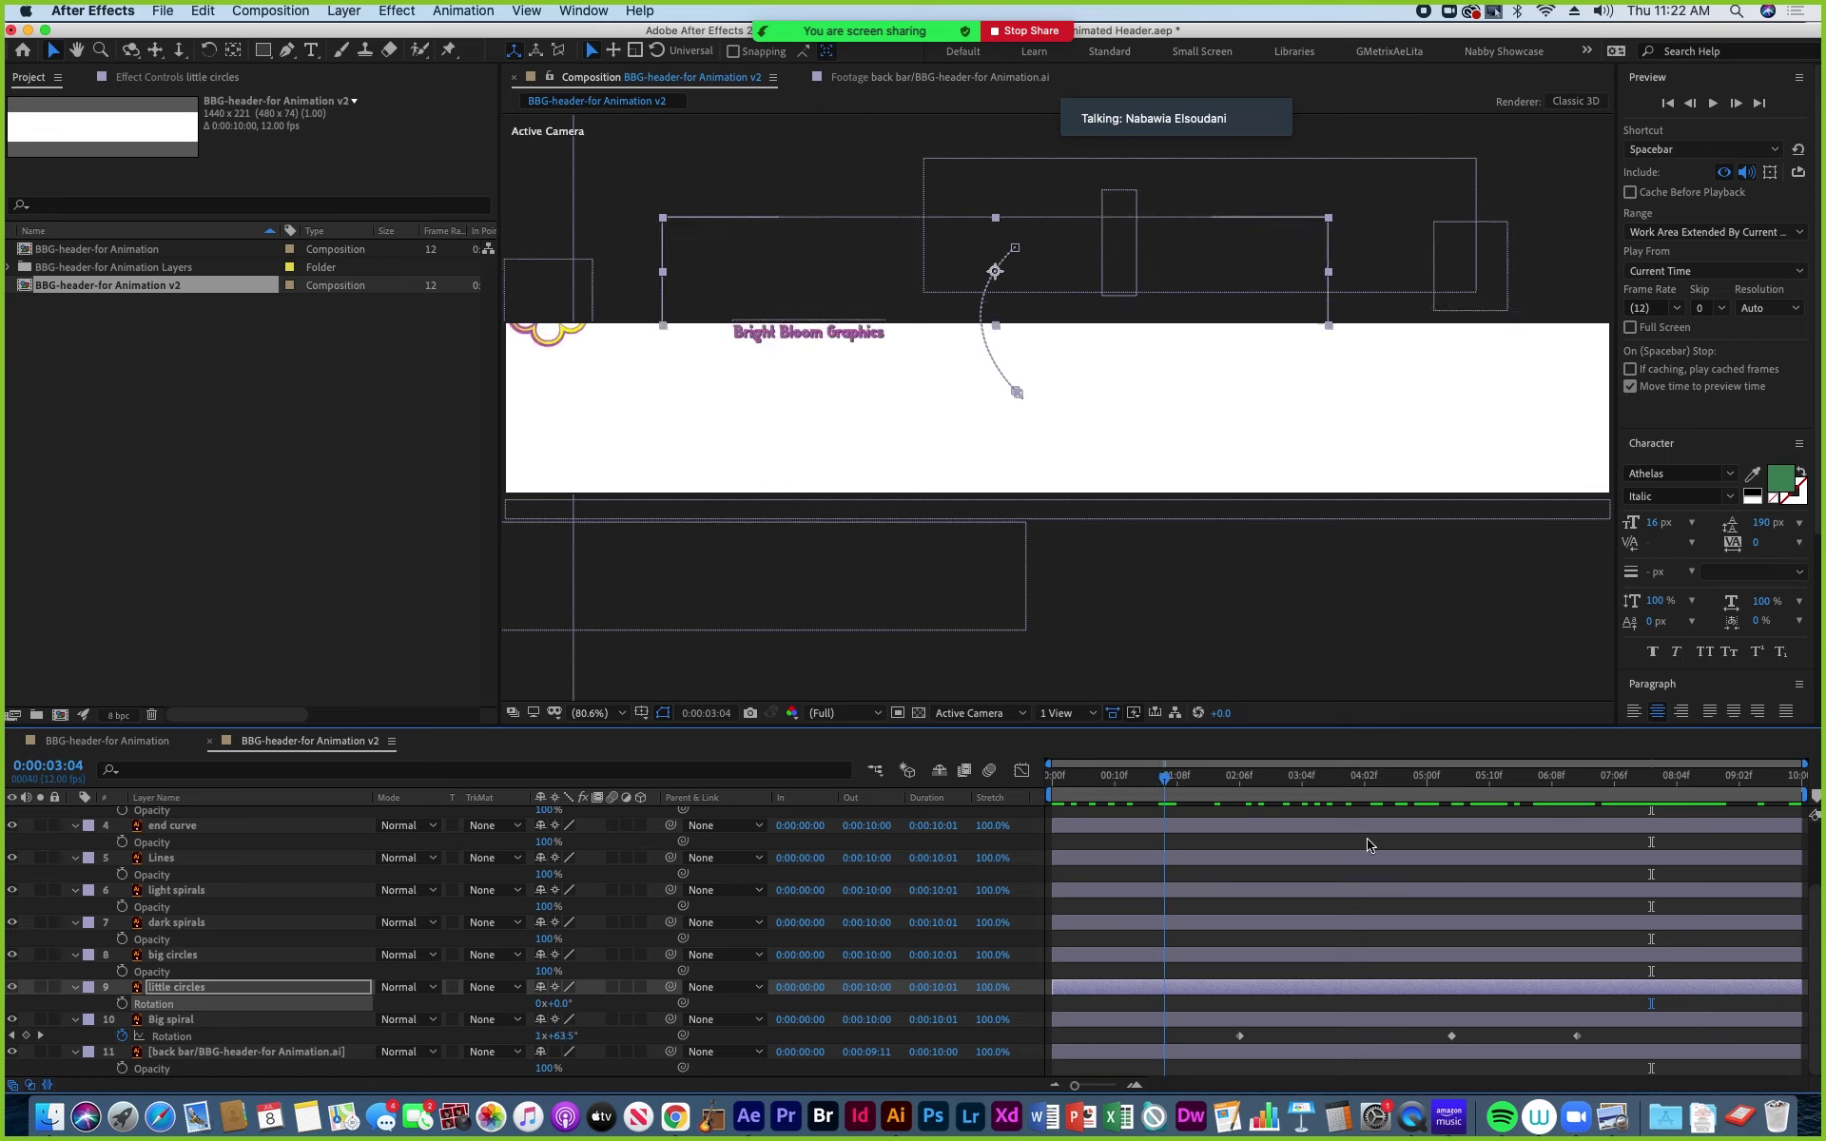
{"action": "key", "text": "End"}
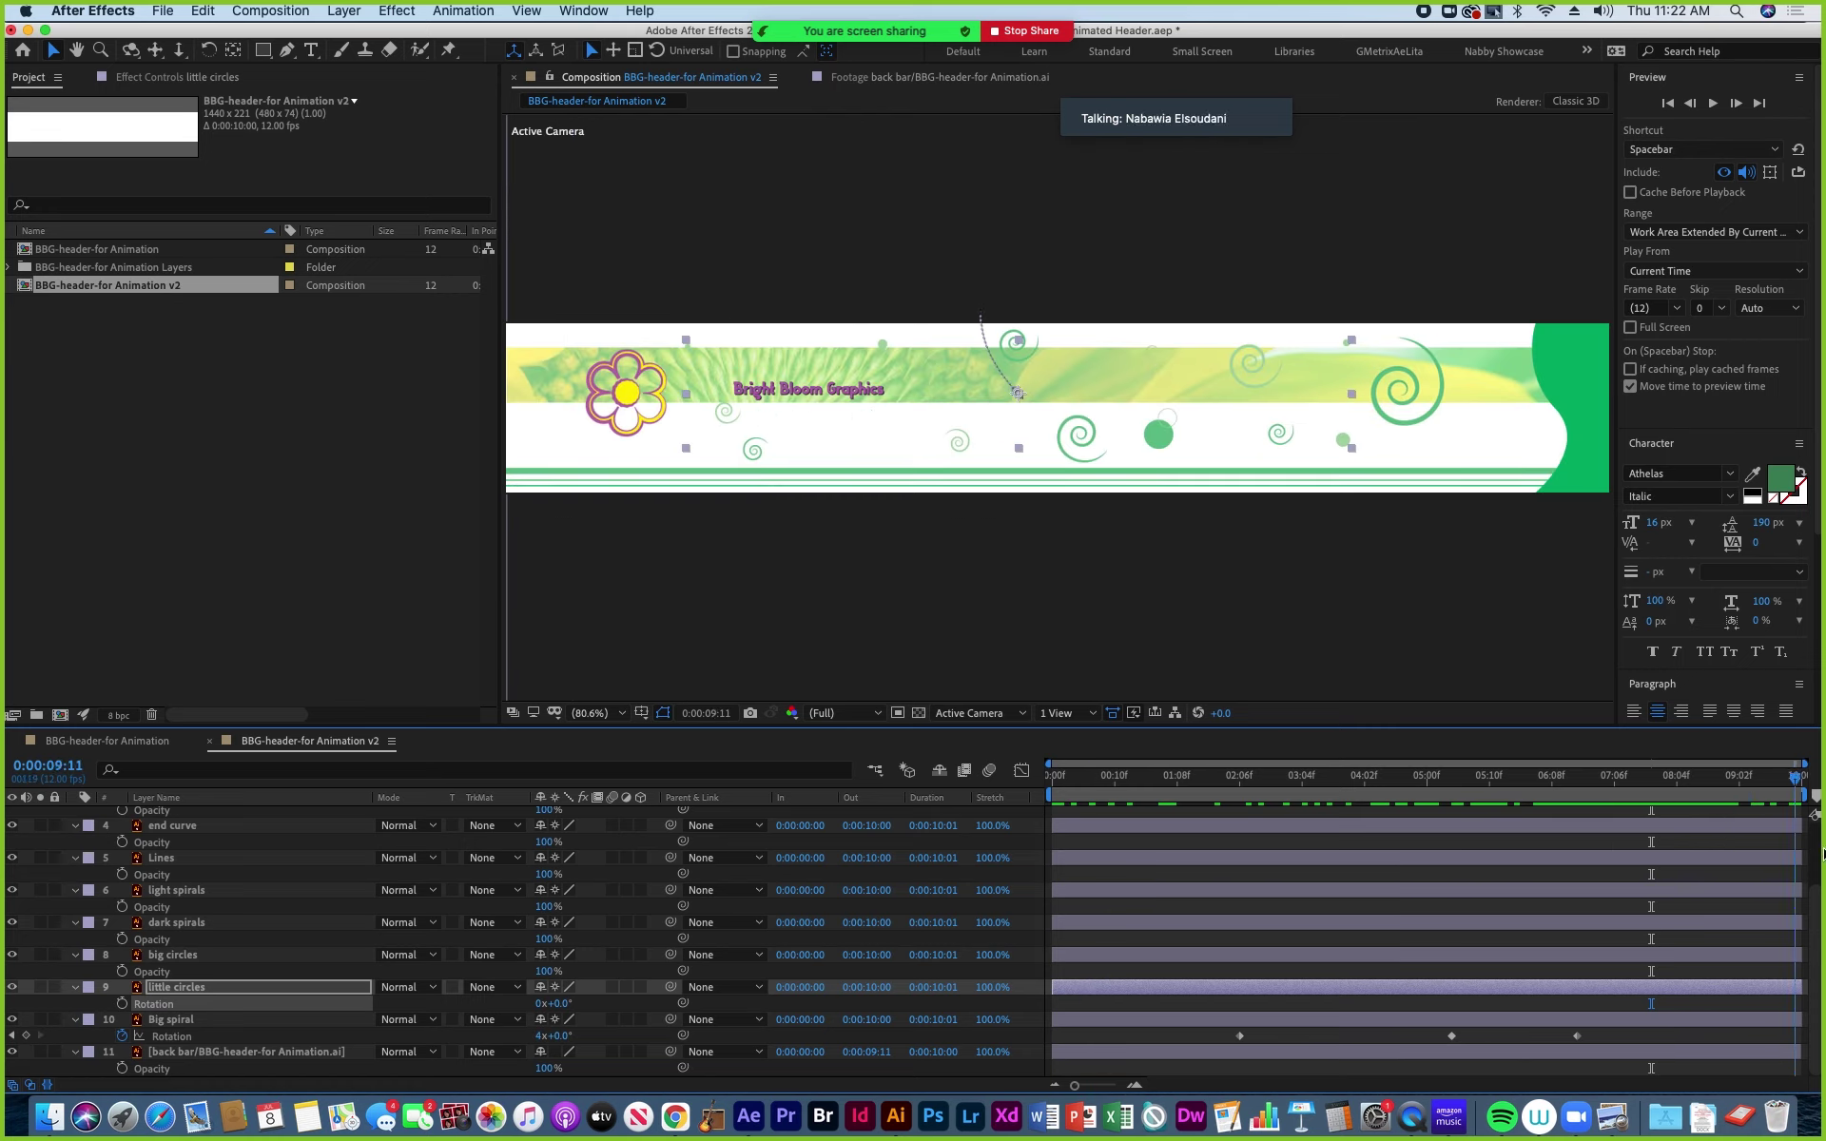
{"action": "key", "text": "space"}
Delete the tagline layer's closing Range Selector Start keyframes after 0:00:07:10 and briefly preview from 0:00:00:00.
{"action": "scroll", "coordinate": [159, 813], "scroll_direction": "up", "scroll_amount": 3}
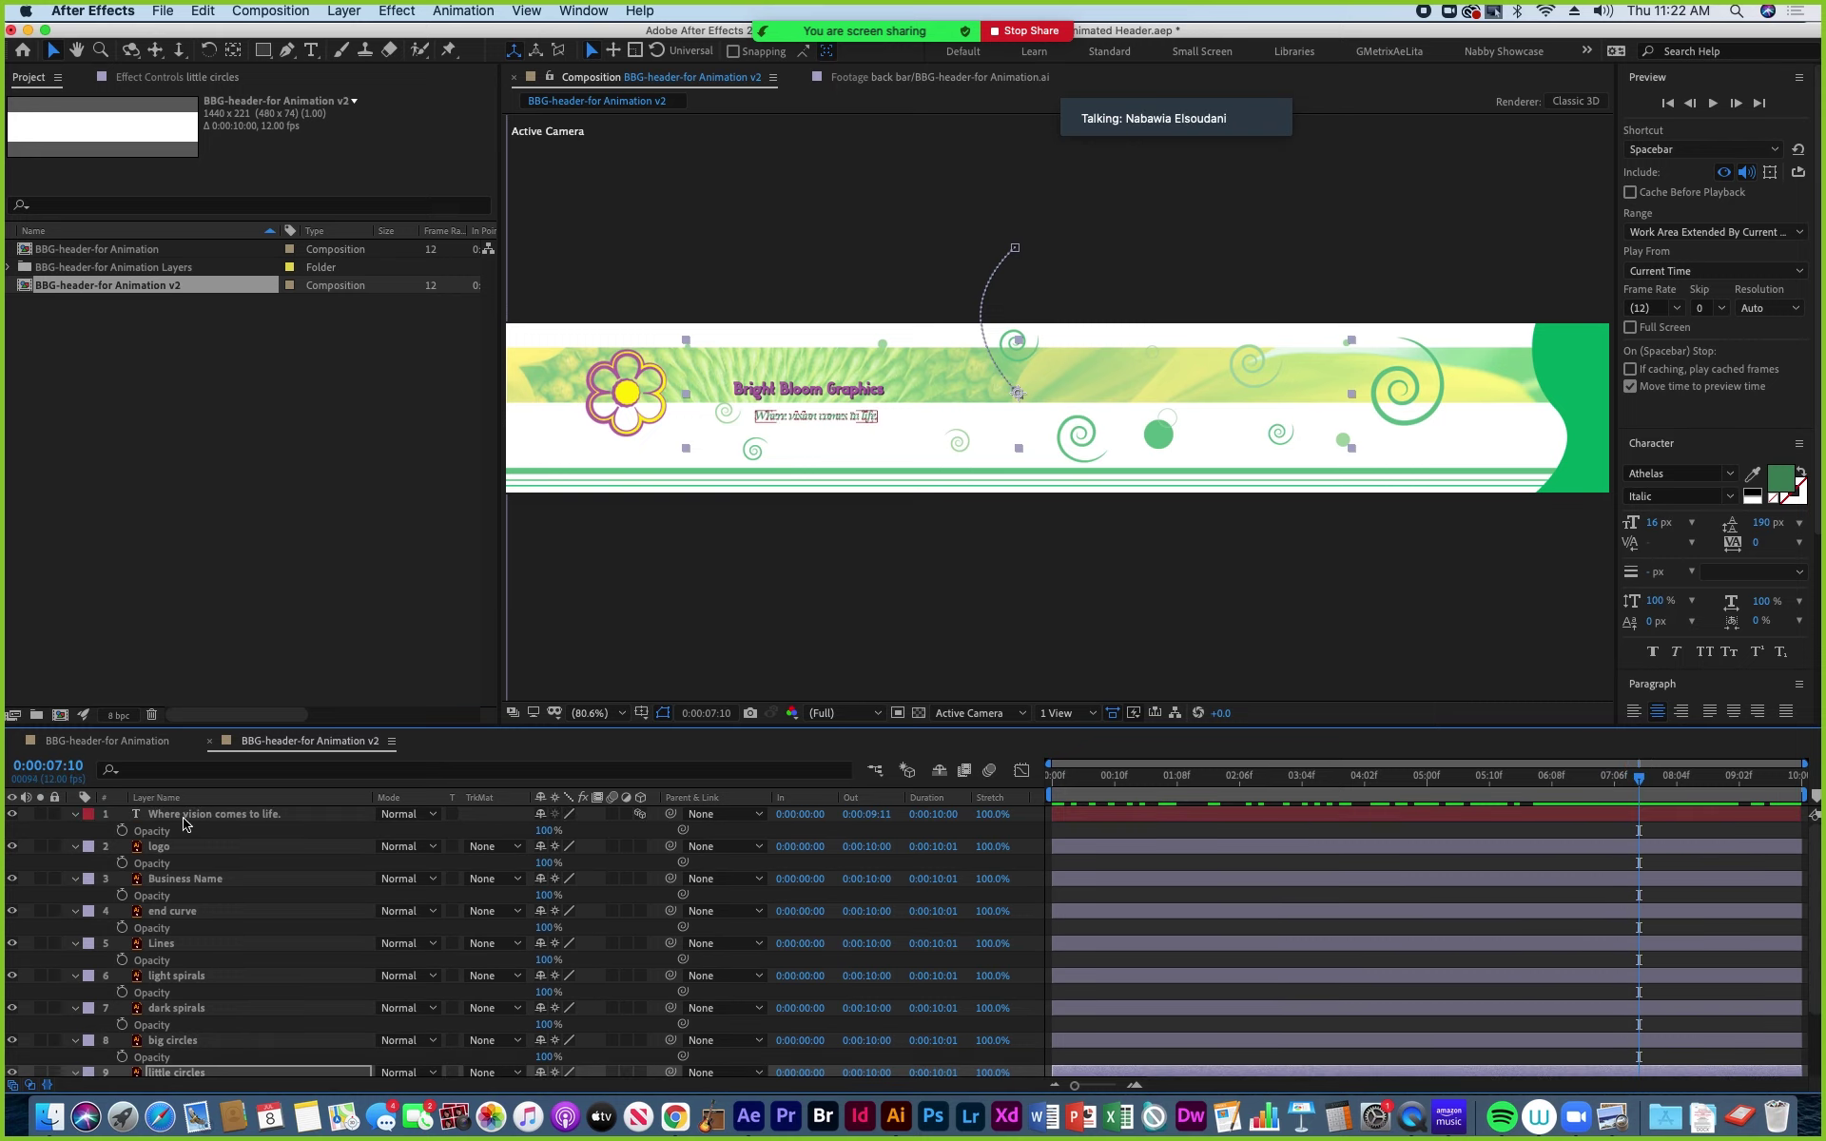
{"action": "left_click", "coordinate": [181, 815]}
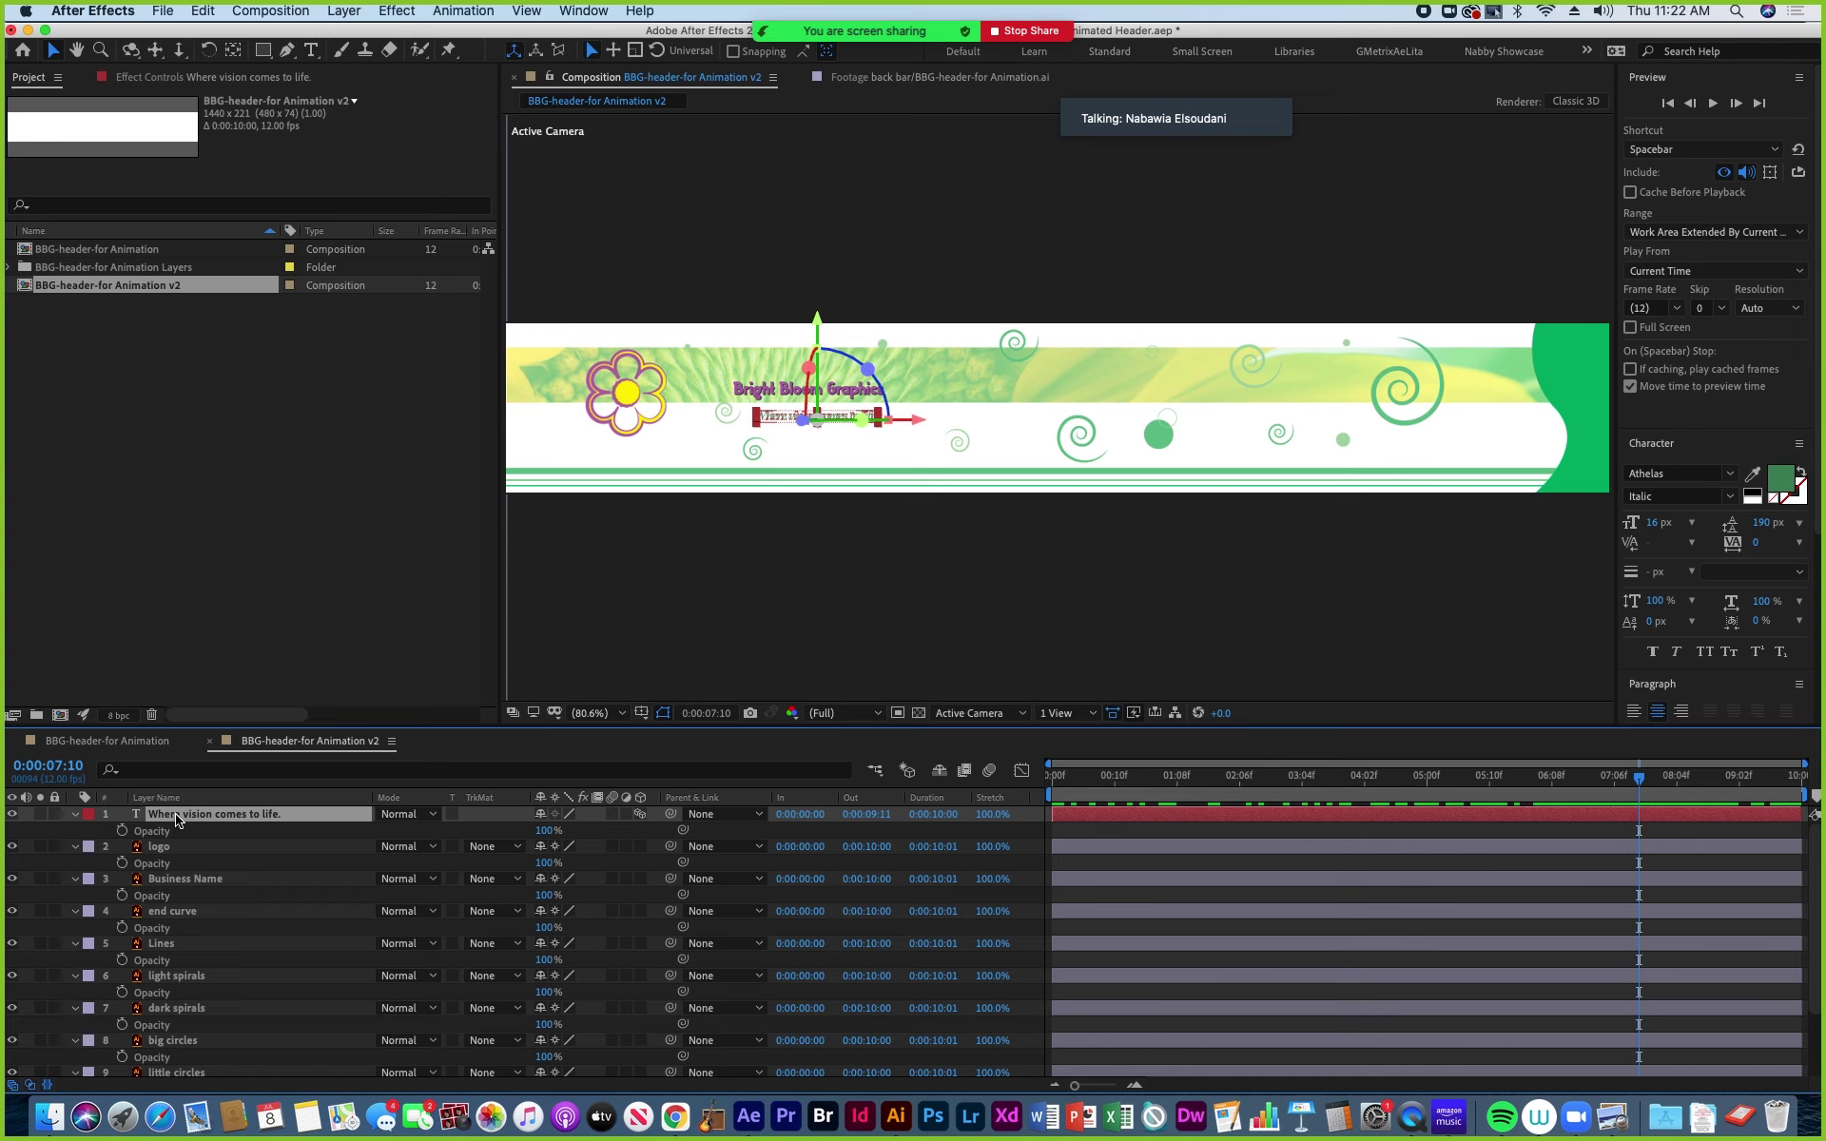
{"action": "key", "text": "u"}
{"action": "left_click_drag", "start_coordinate": [1684, 846], "coordinate": [1797, 861]}
{"action": "key", "text": "Delete"}
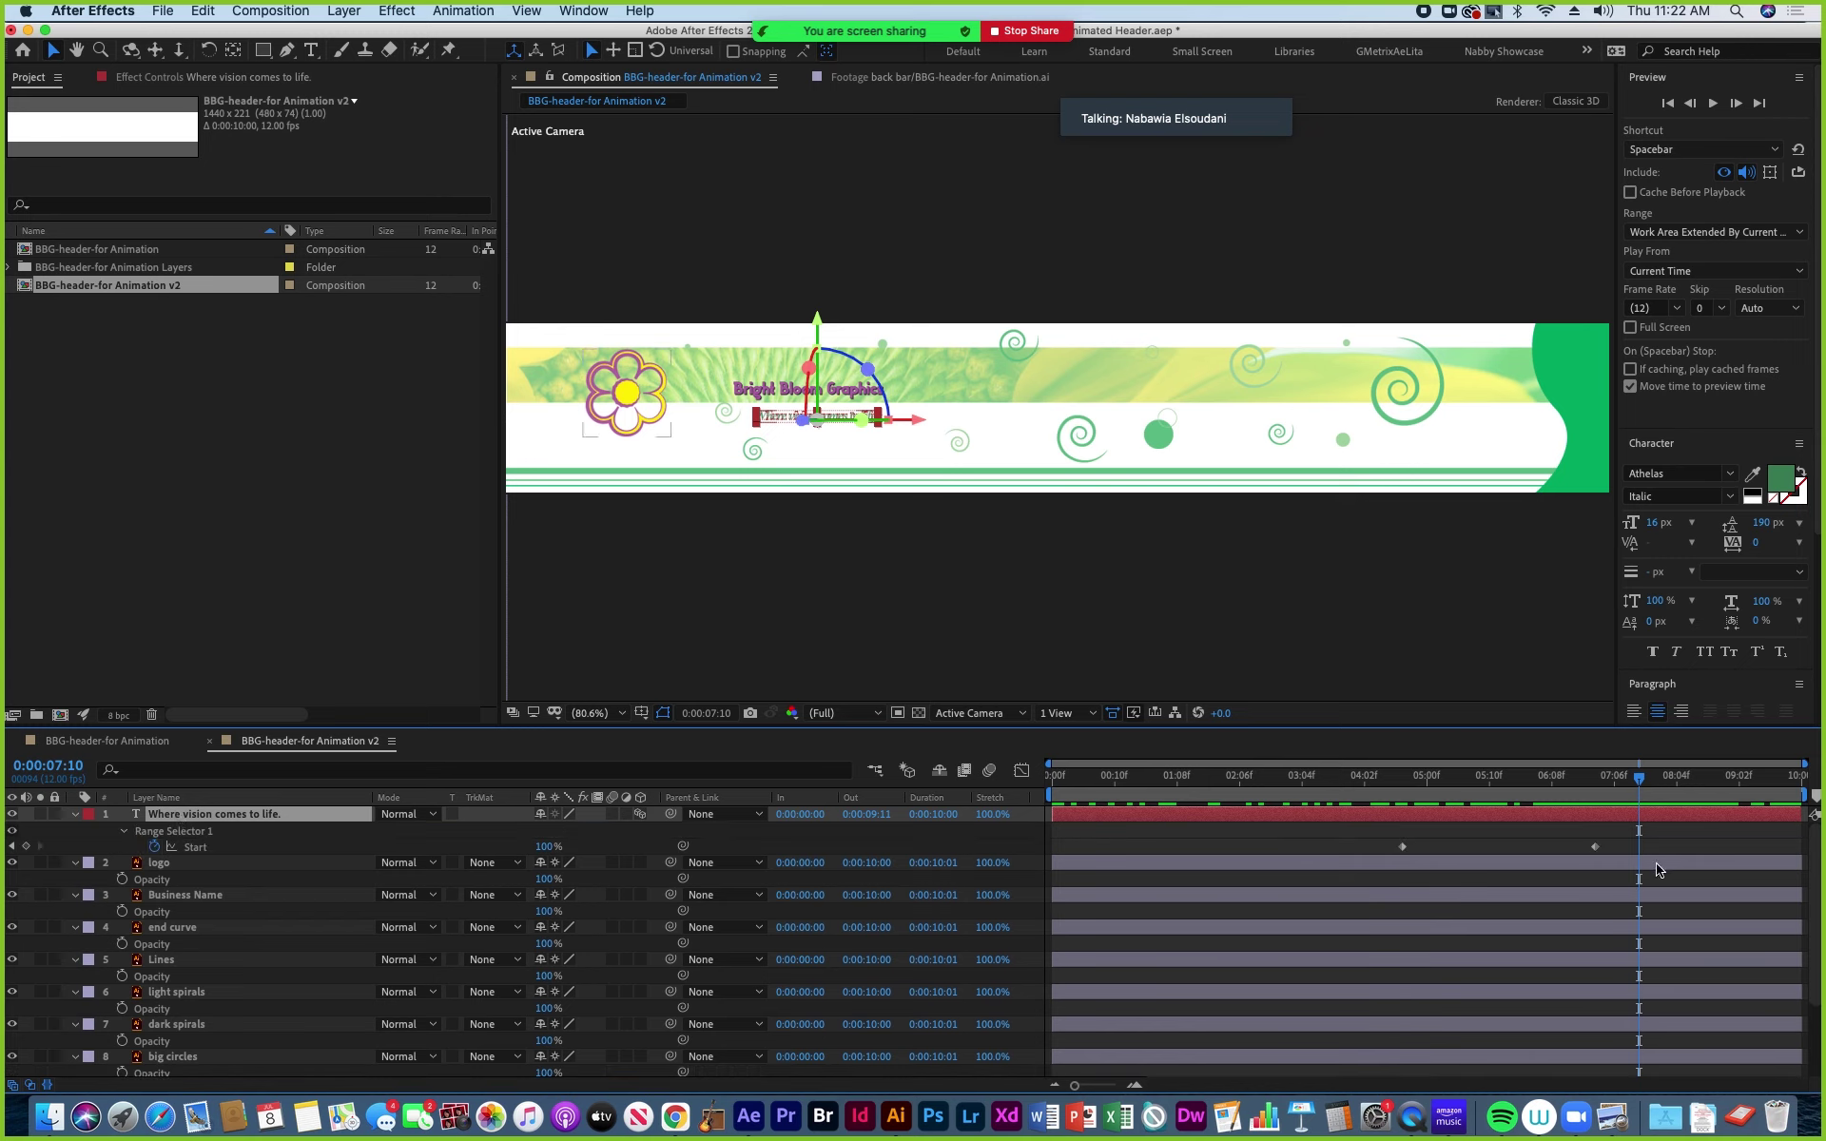
{"action": "left_click_drag", "start_coordinate": [1622, 785], "coordinate": [983, 794]}
{"action": "key", "text": "space"}
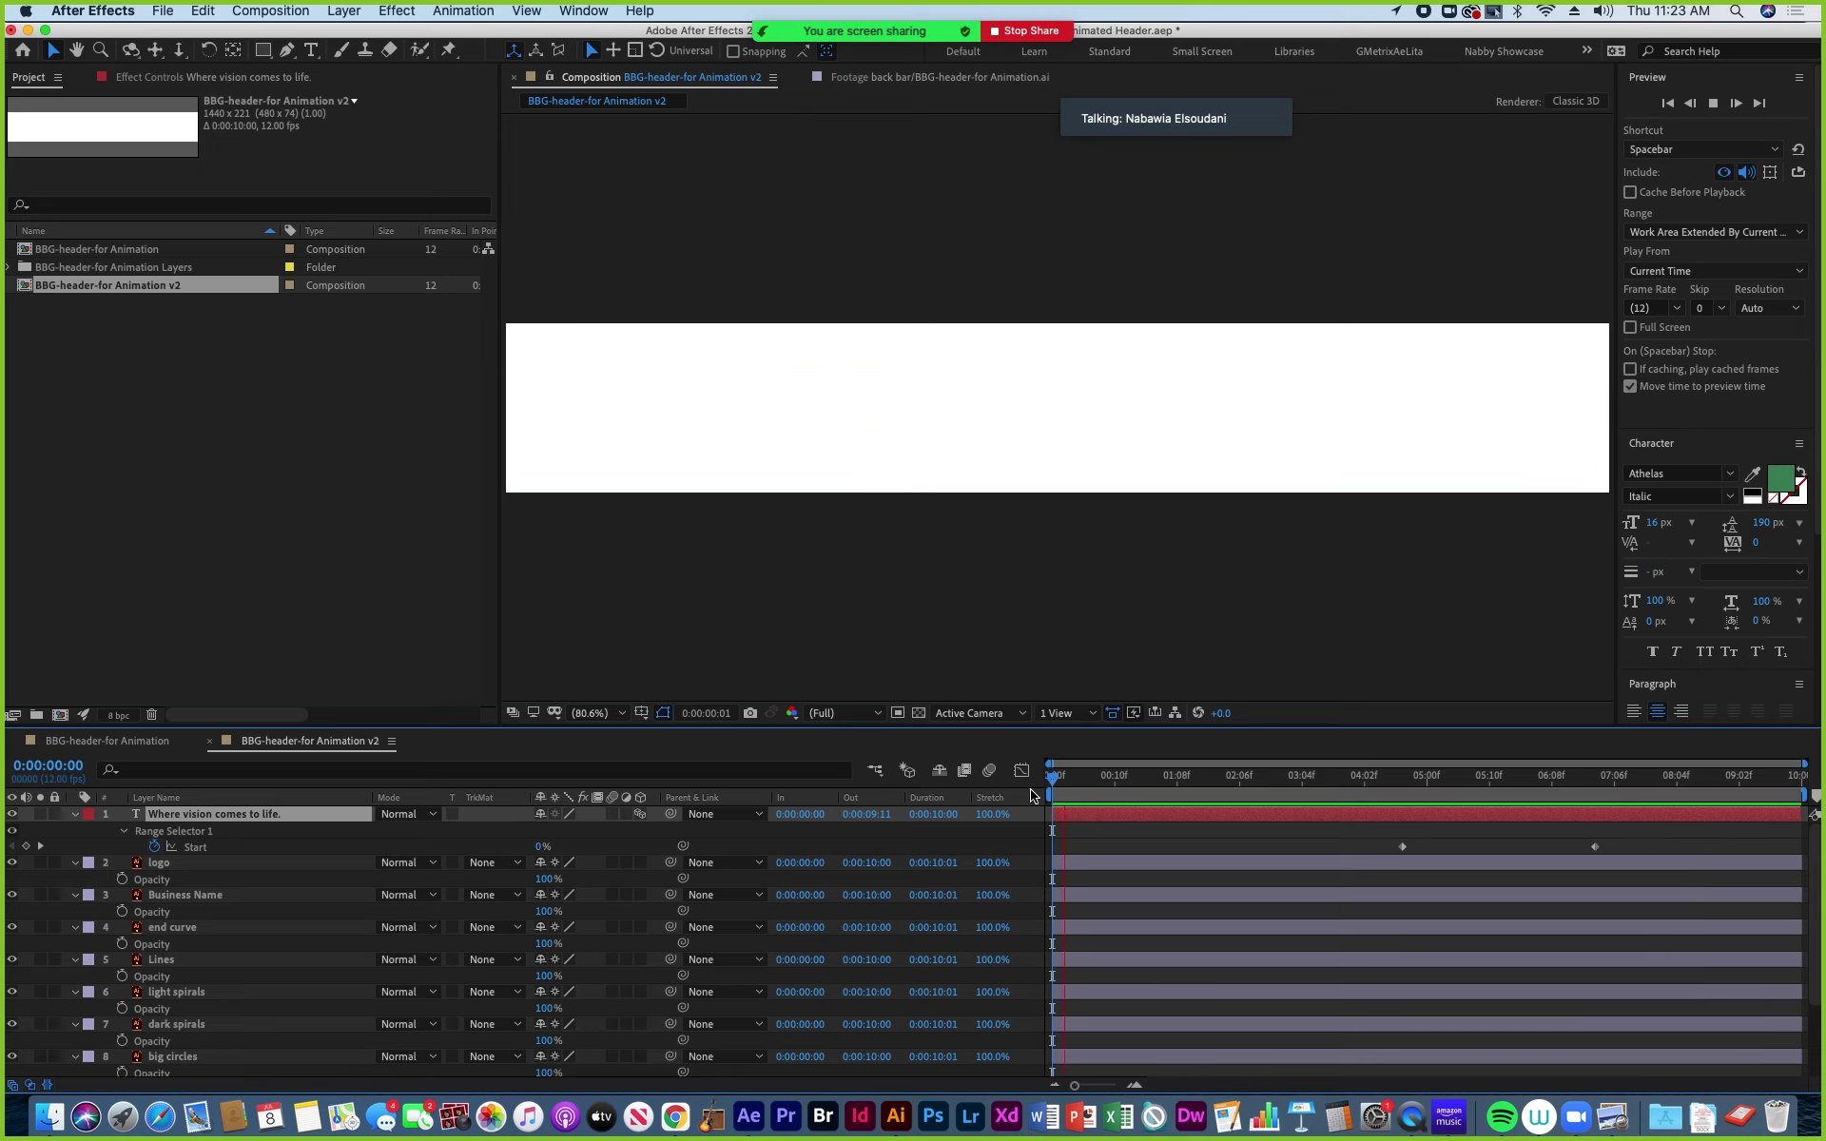
{"action": "key", "text": "space"}
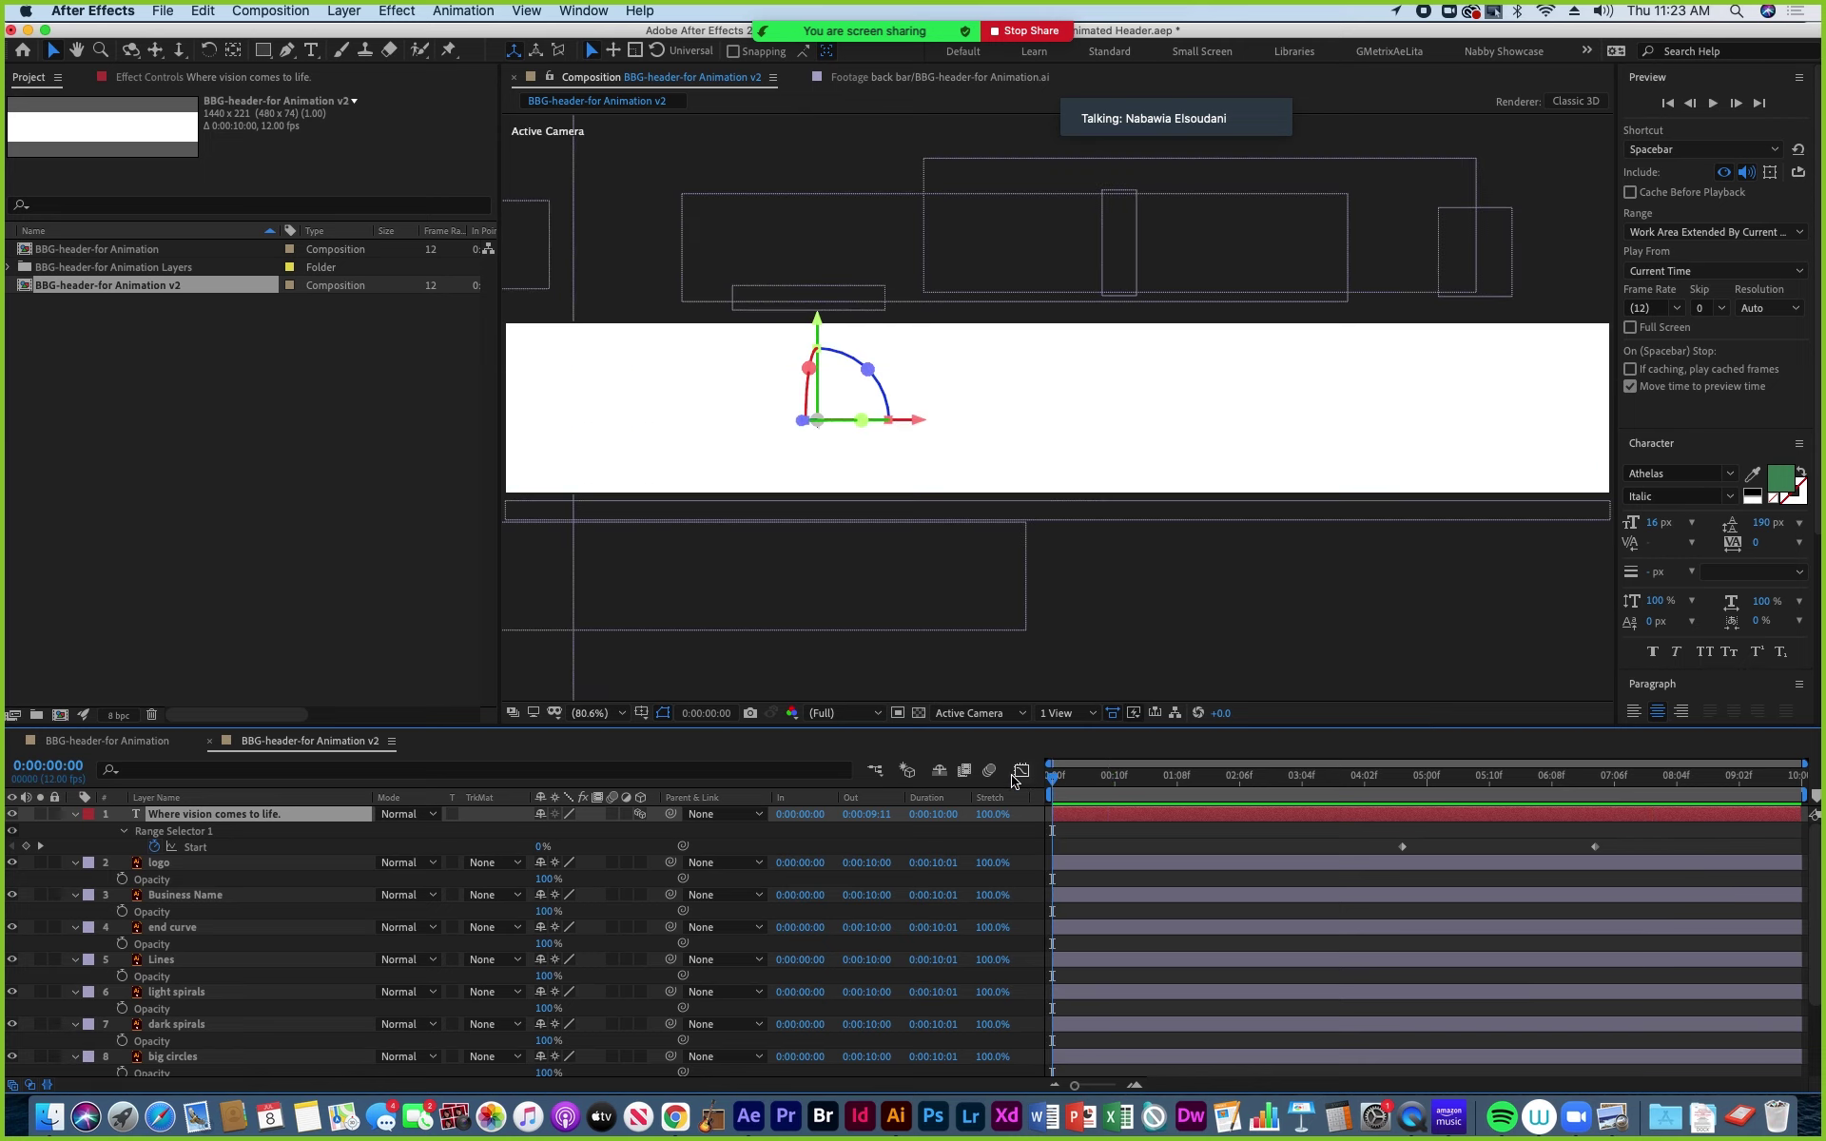
Collapse the tagline layer, then inspect the logo layer's Scale for keyframes while scrubbing to 0:00:03:08.
{"action": "left_click", "coordinate": [75, 815]}
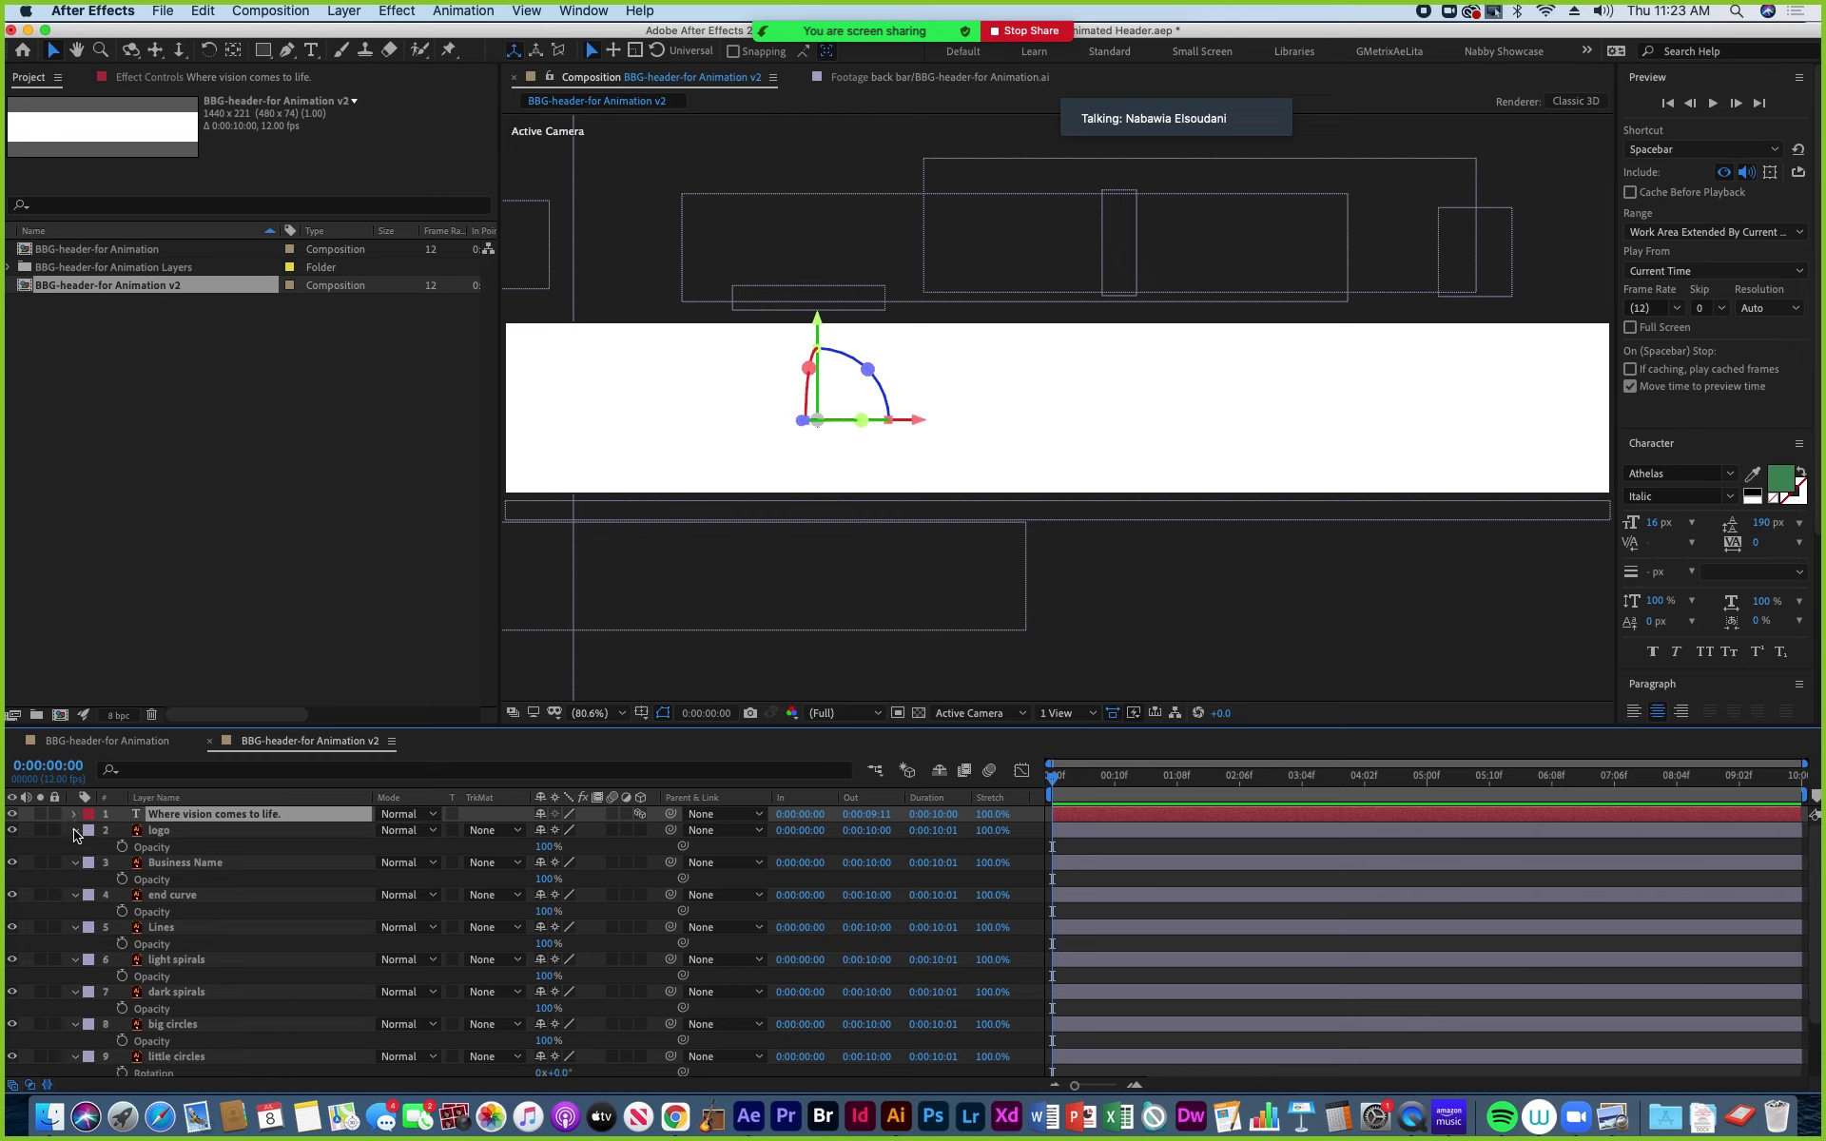
{"action": "left_click", "coordinate": [164, 832]}
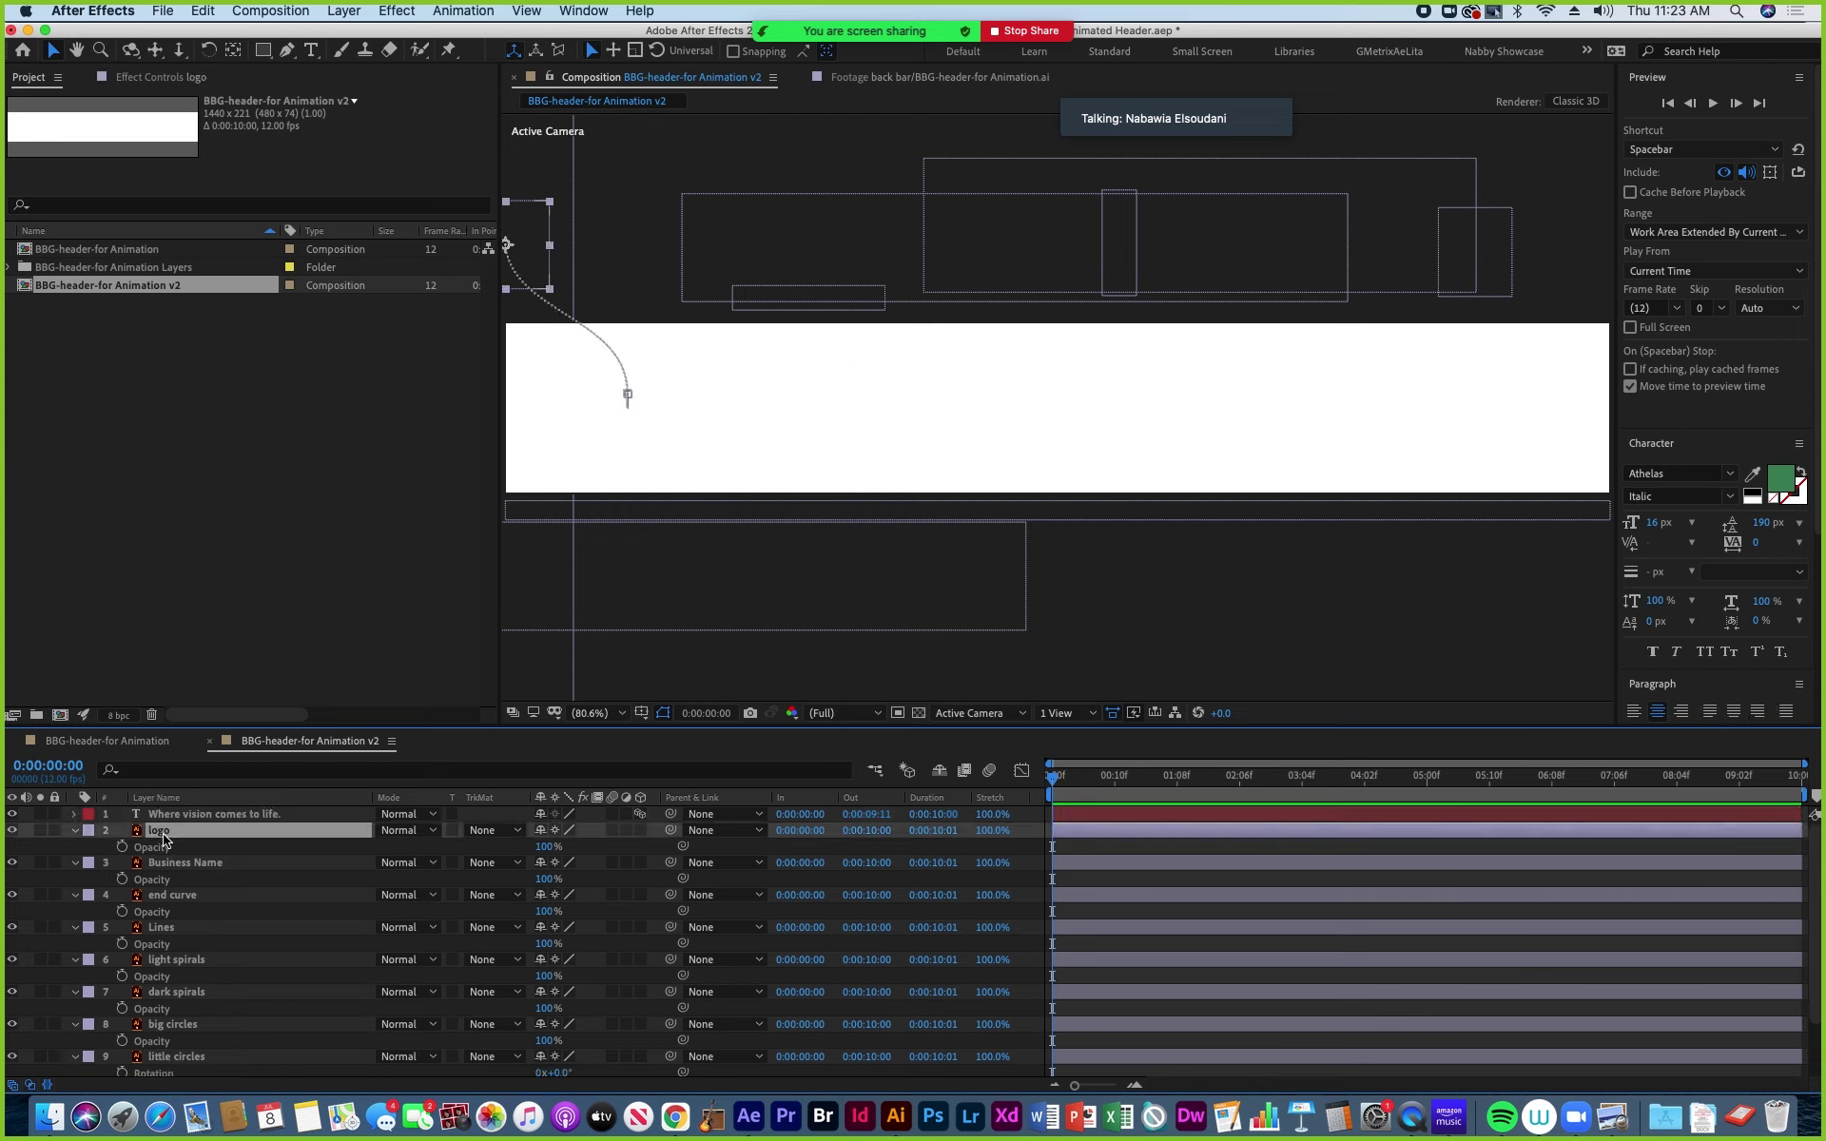
{"action": "key", "text": "s"}
{"action": "left_click", "coordinate": [123, 847]}
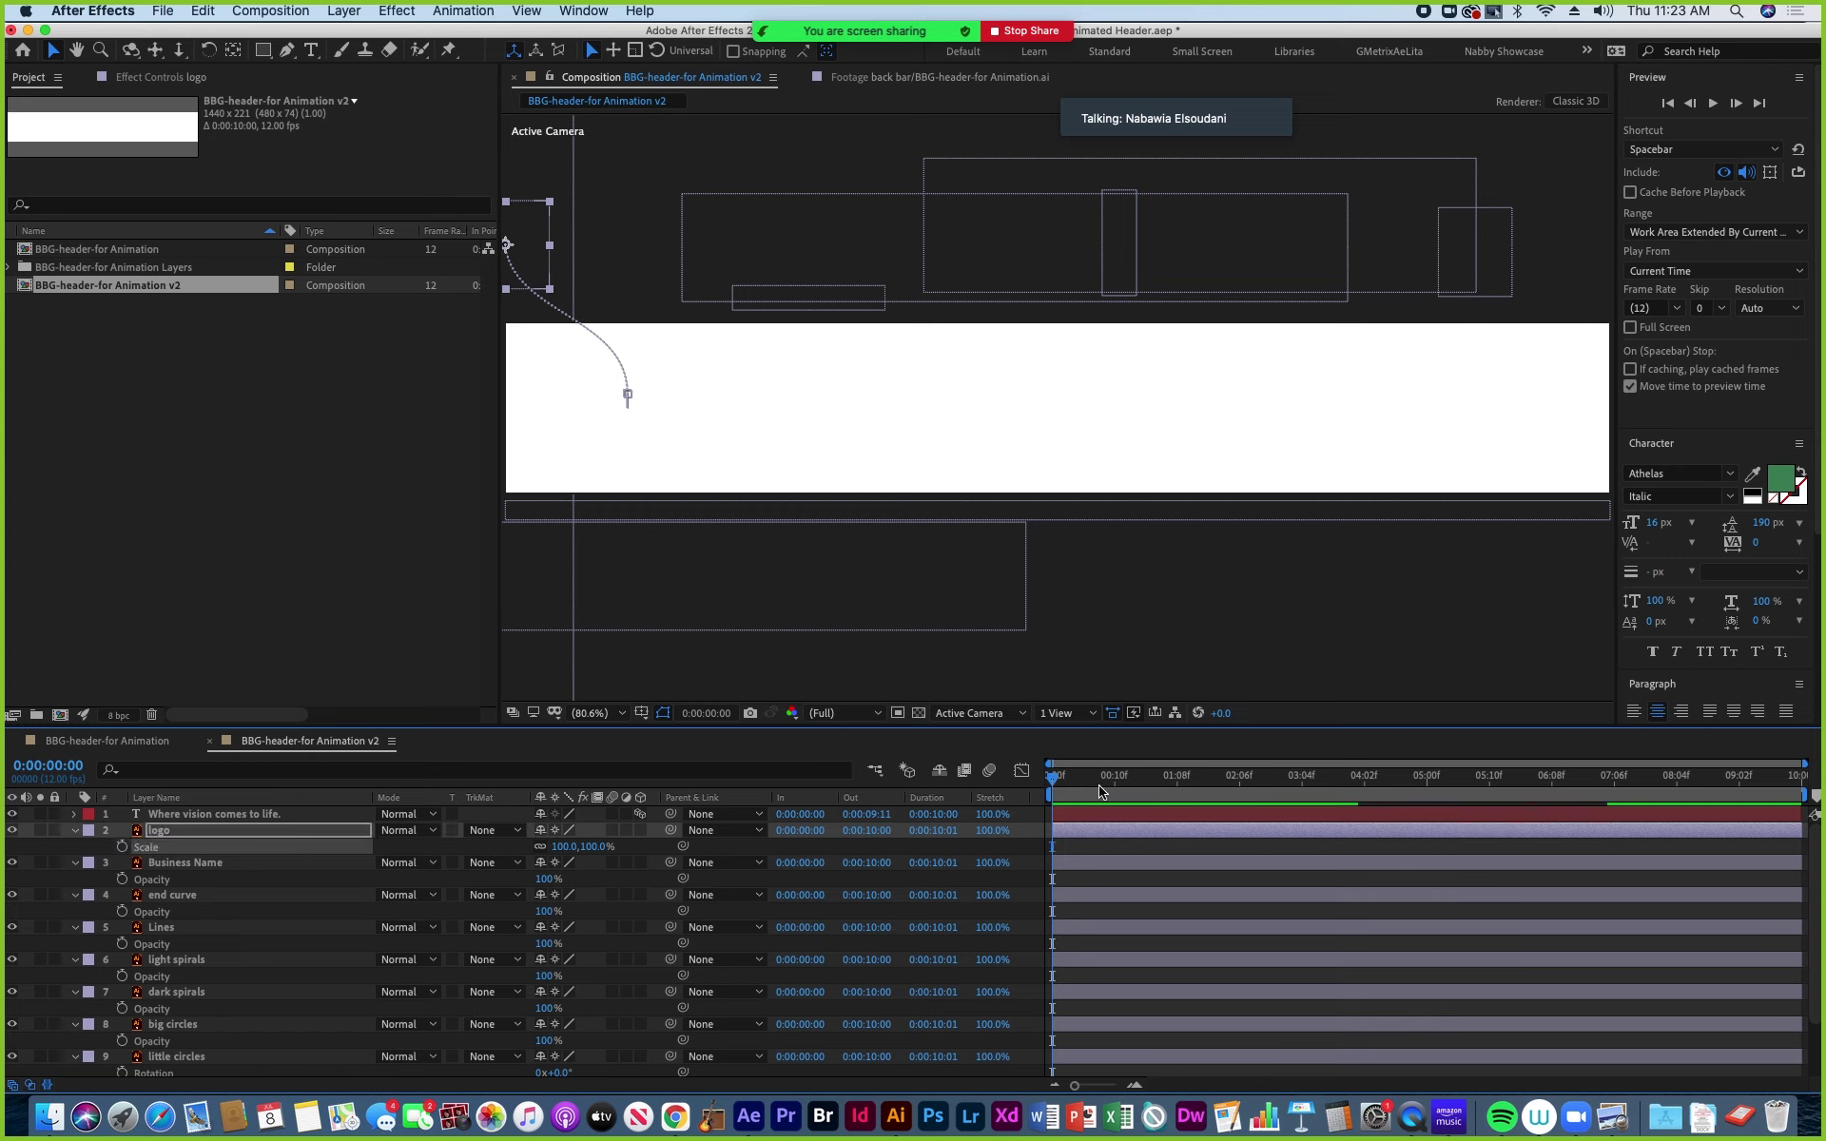
{"action": "left_click_drag", "start_coordinate": [1053, 783], "coordinate": [1327, 785]}
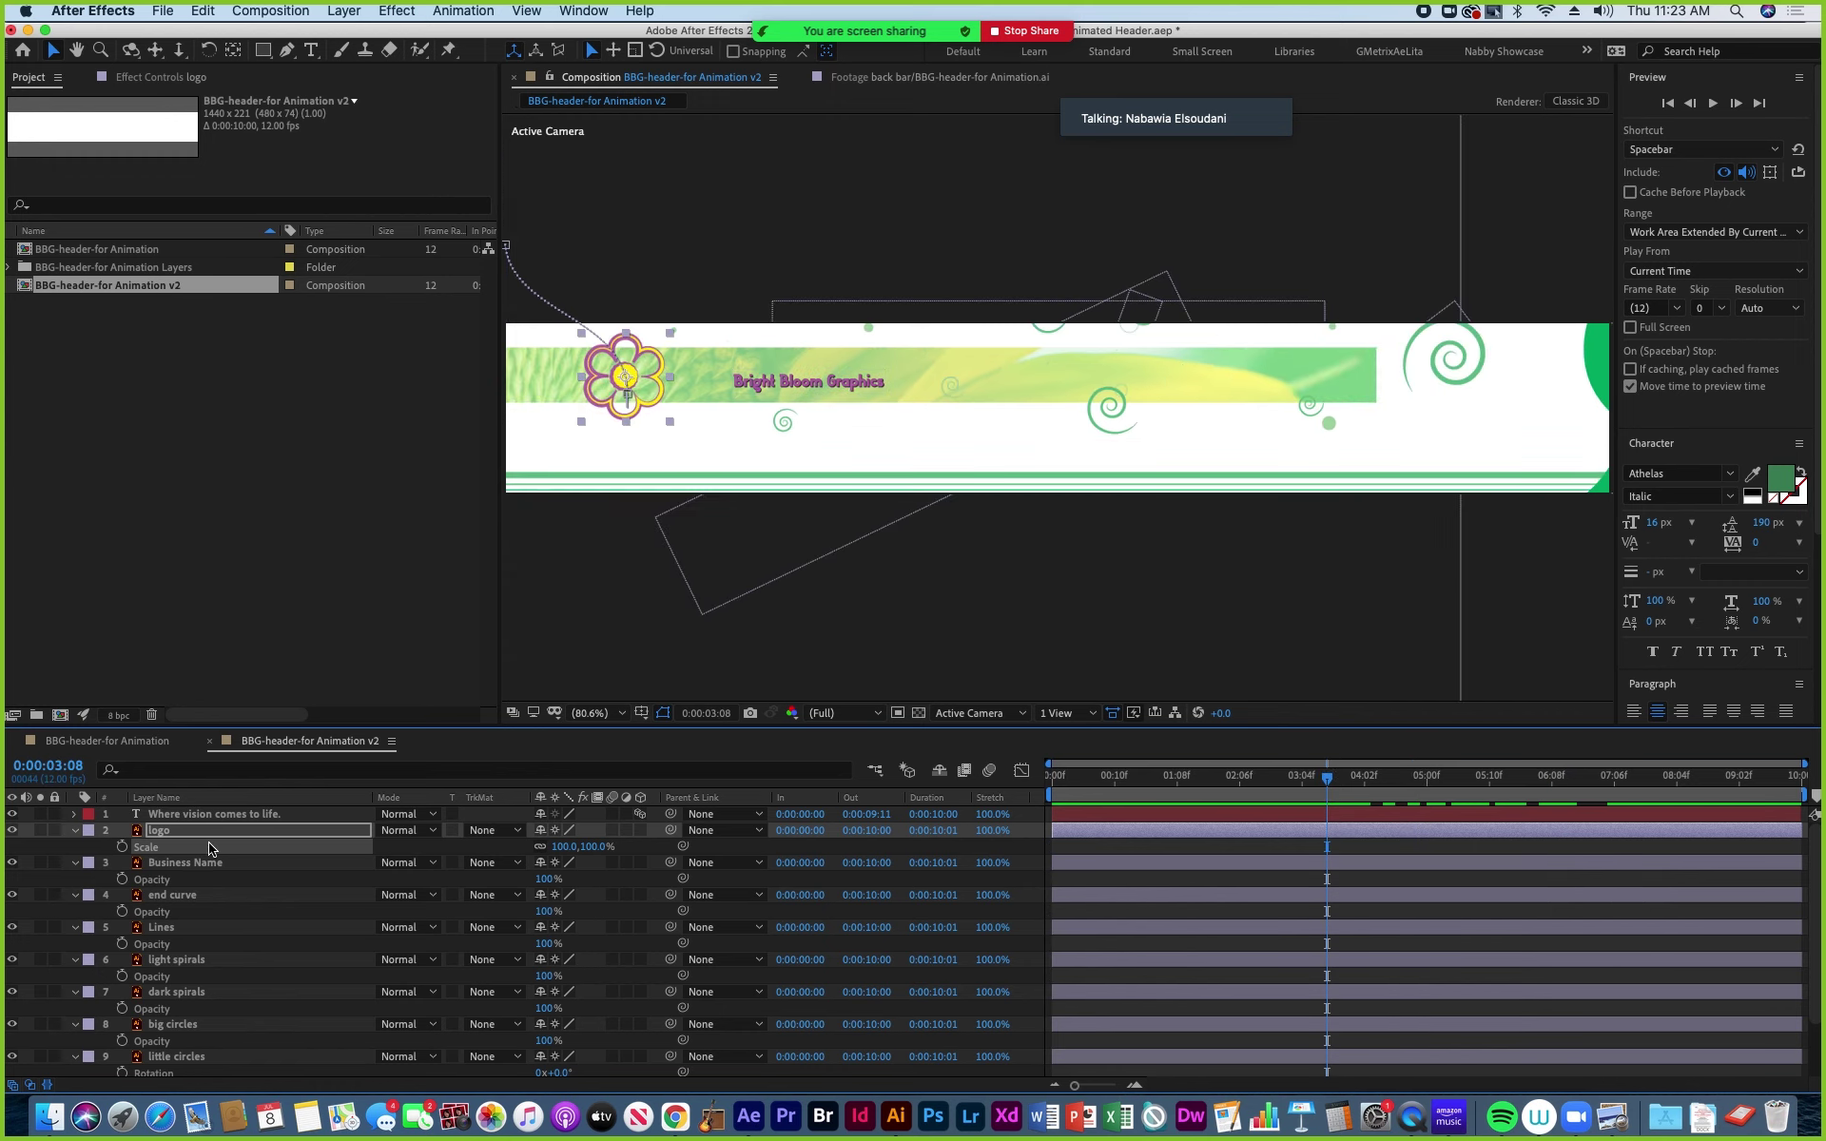
Reveal the logo layer's Position and delete its last Position keyframe, the one near 0:00:07:05.
{"action": "left_click", "coordinate": [158, 834]}
{"action": "key", "text": "p"}
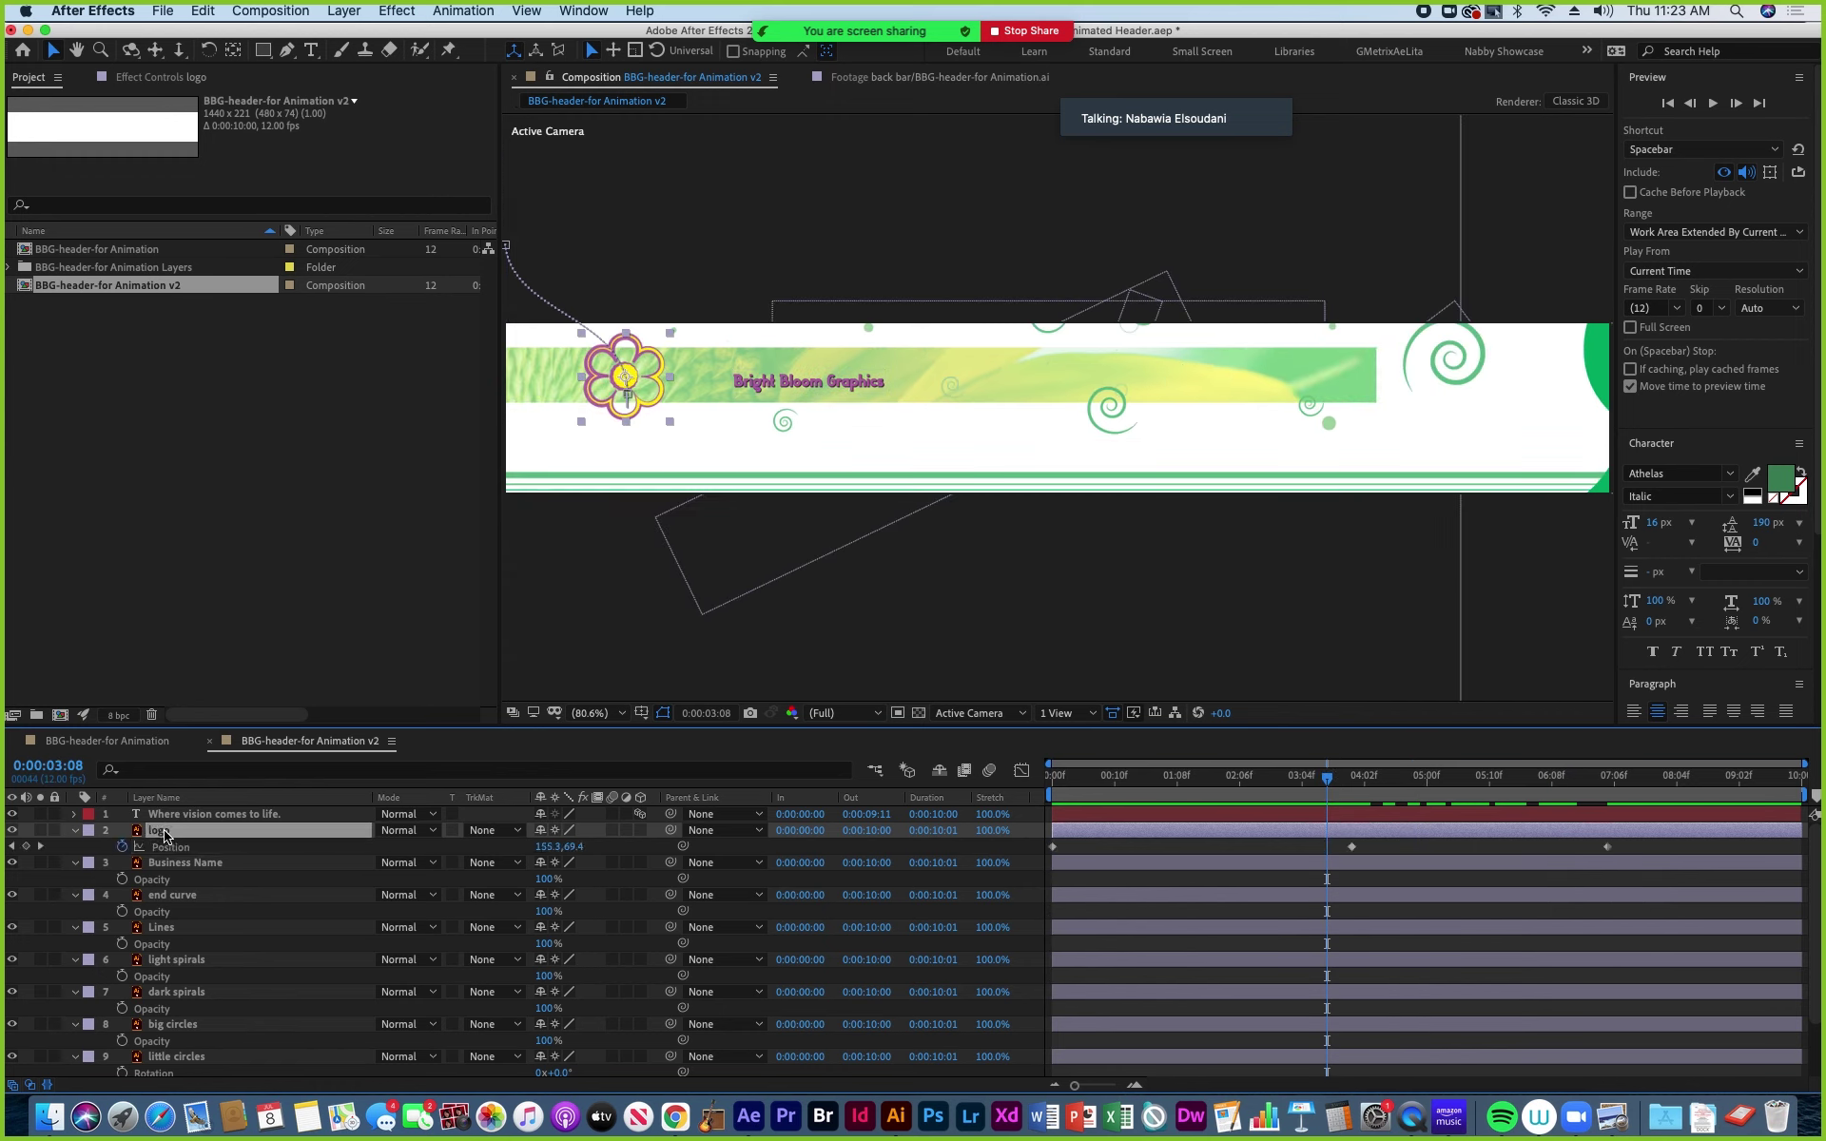
{"action": "left_click_drag", "start_coordinate": [1329, 785], "coordinate": [1376, 784]}
{"action": "key", "text": "space"}
{"action": "key", "text": "space"}
{"action": "key", "text": "shift+Page_Up"}
{"action": "key", "text": "Page_Up"}
{"action": "left_click", "coordinate": [1605, 847]}
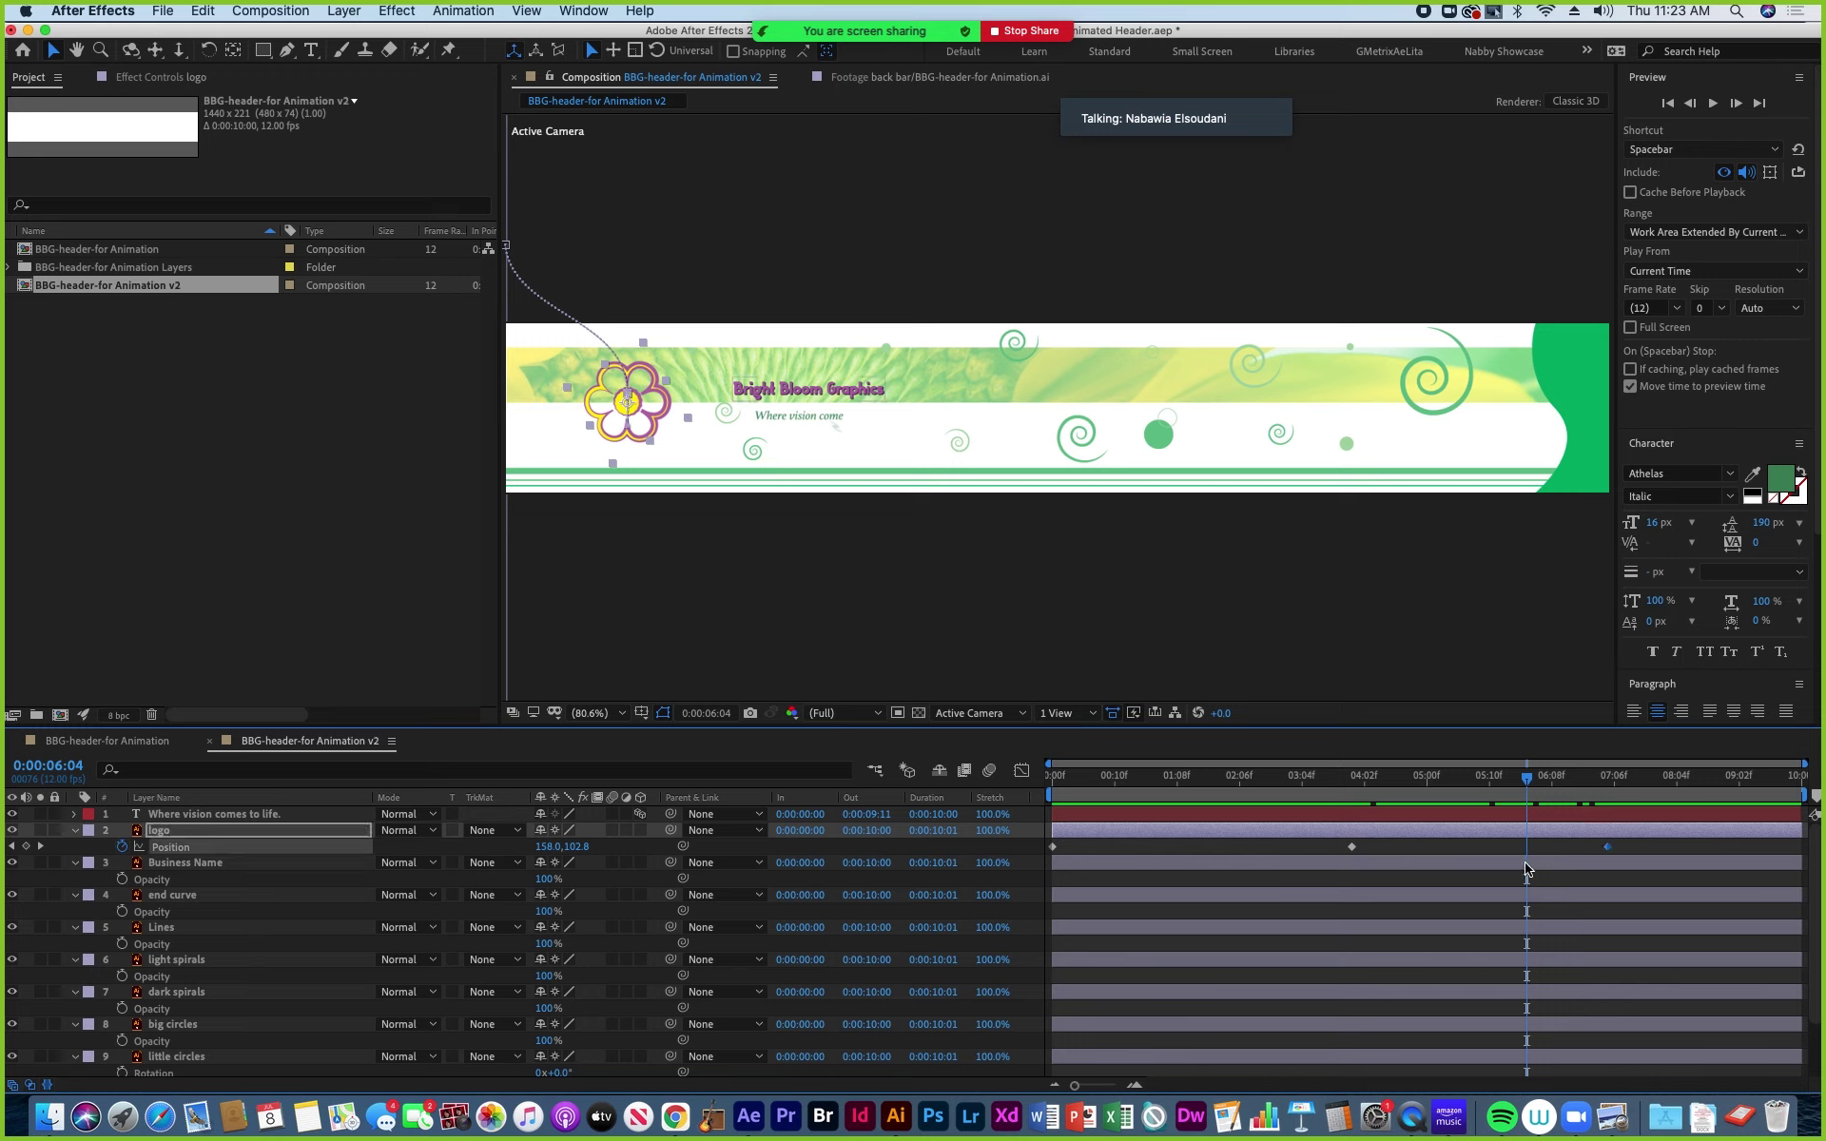
{"action": "key", "text": "Delete"}
Preview the logo's motion from the start and examine the closing frames up to 0:00:09:11.
{"action": "left_click", "coordinate": [1483, 776]}
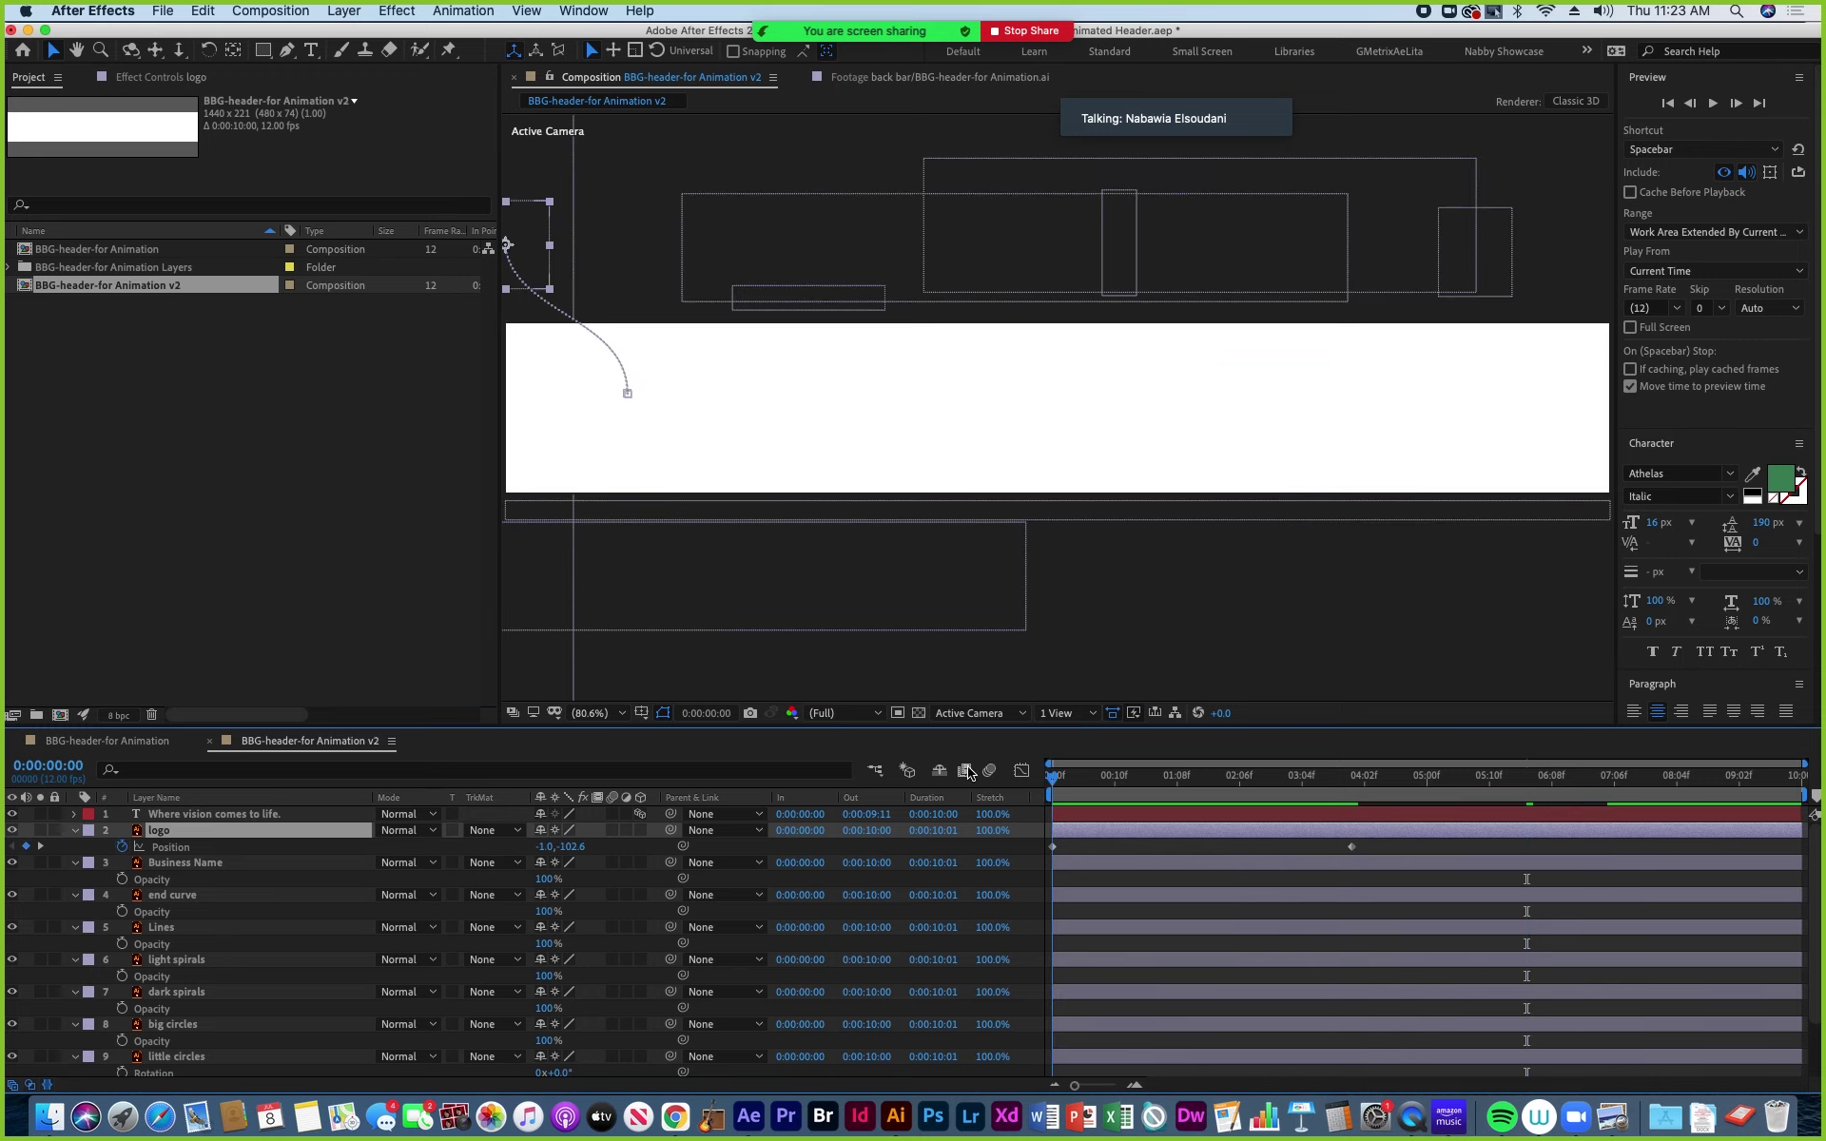
{"action": "key", "text": "space"}
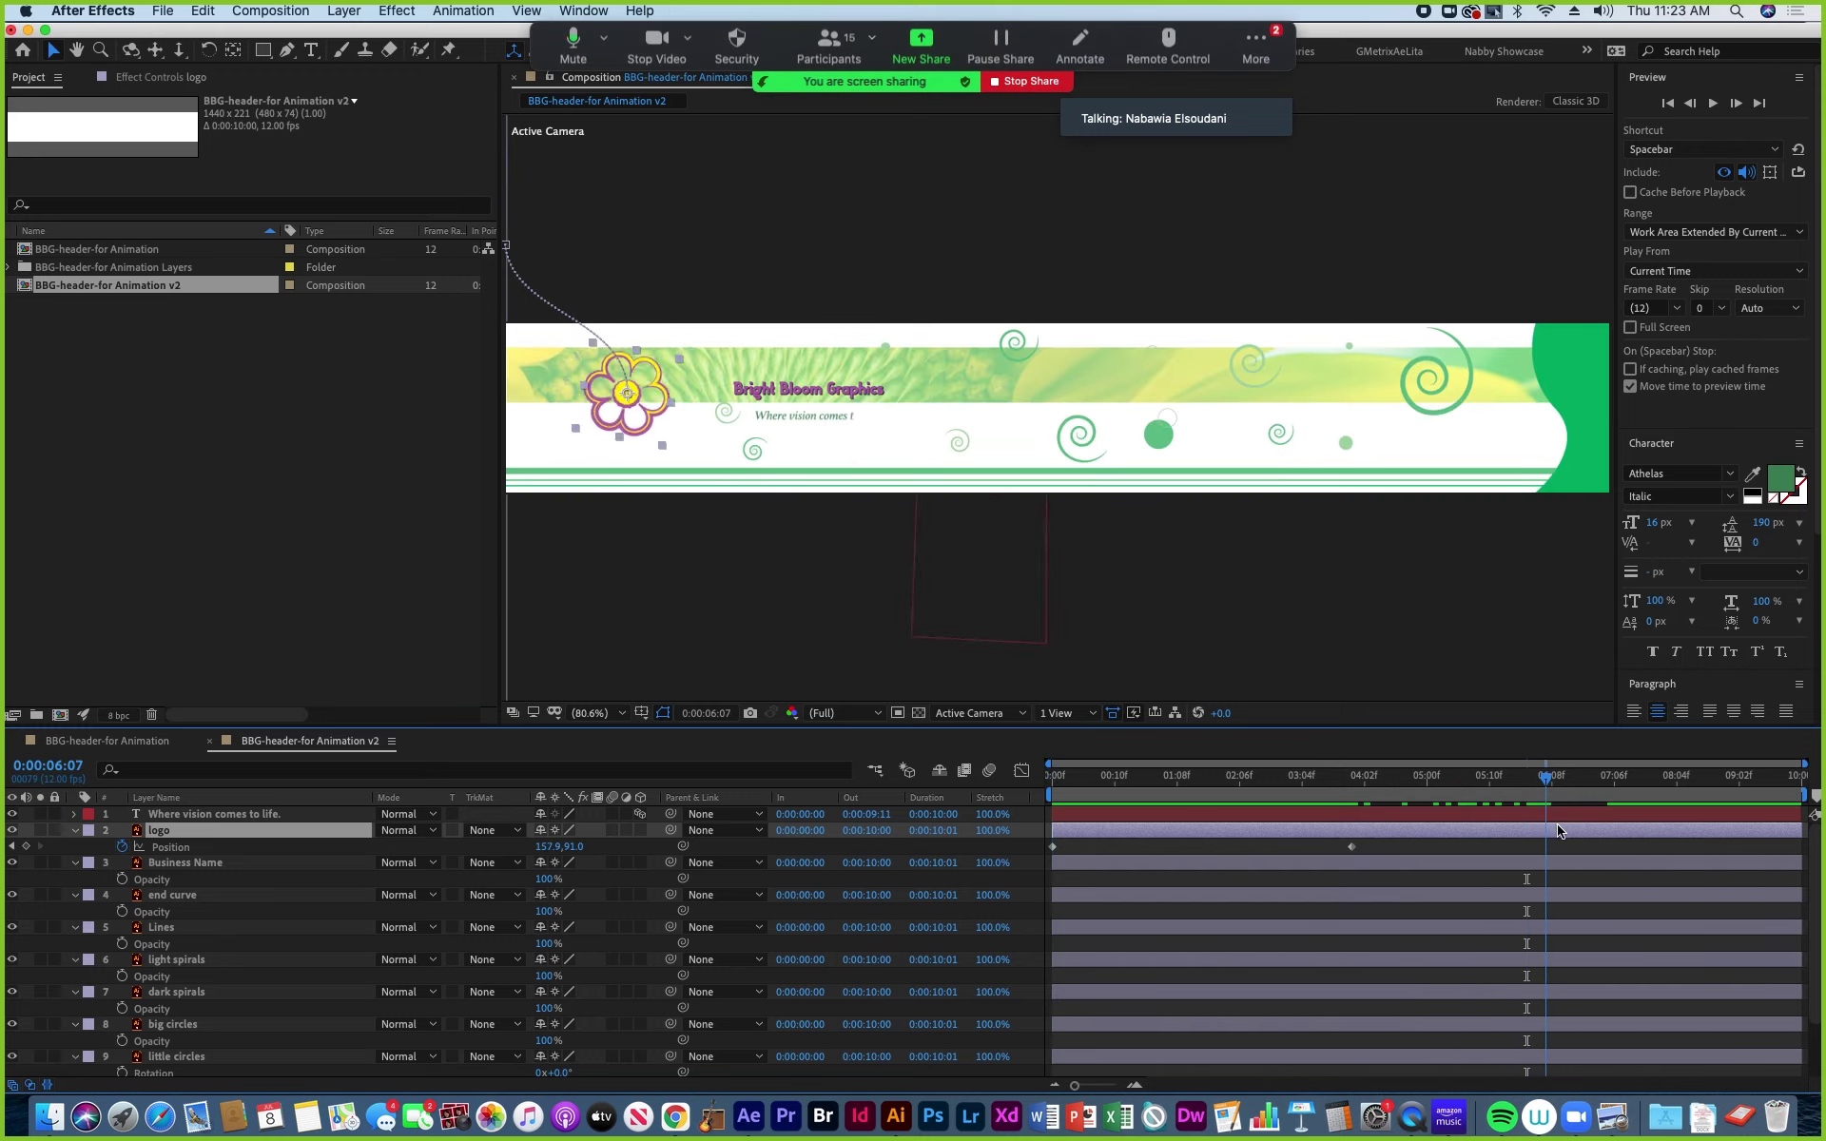
{"action": "key", "text": "space"}
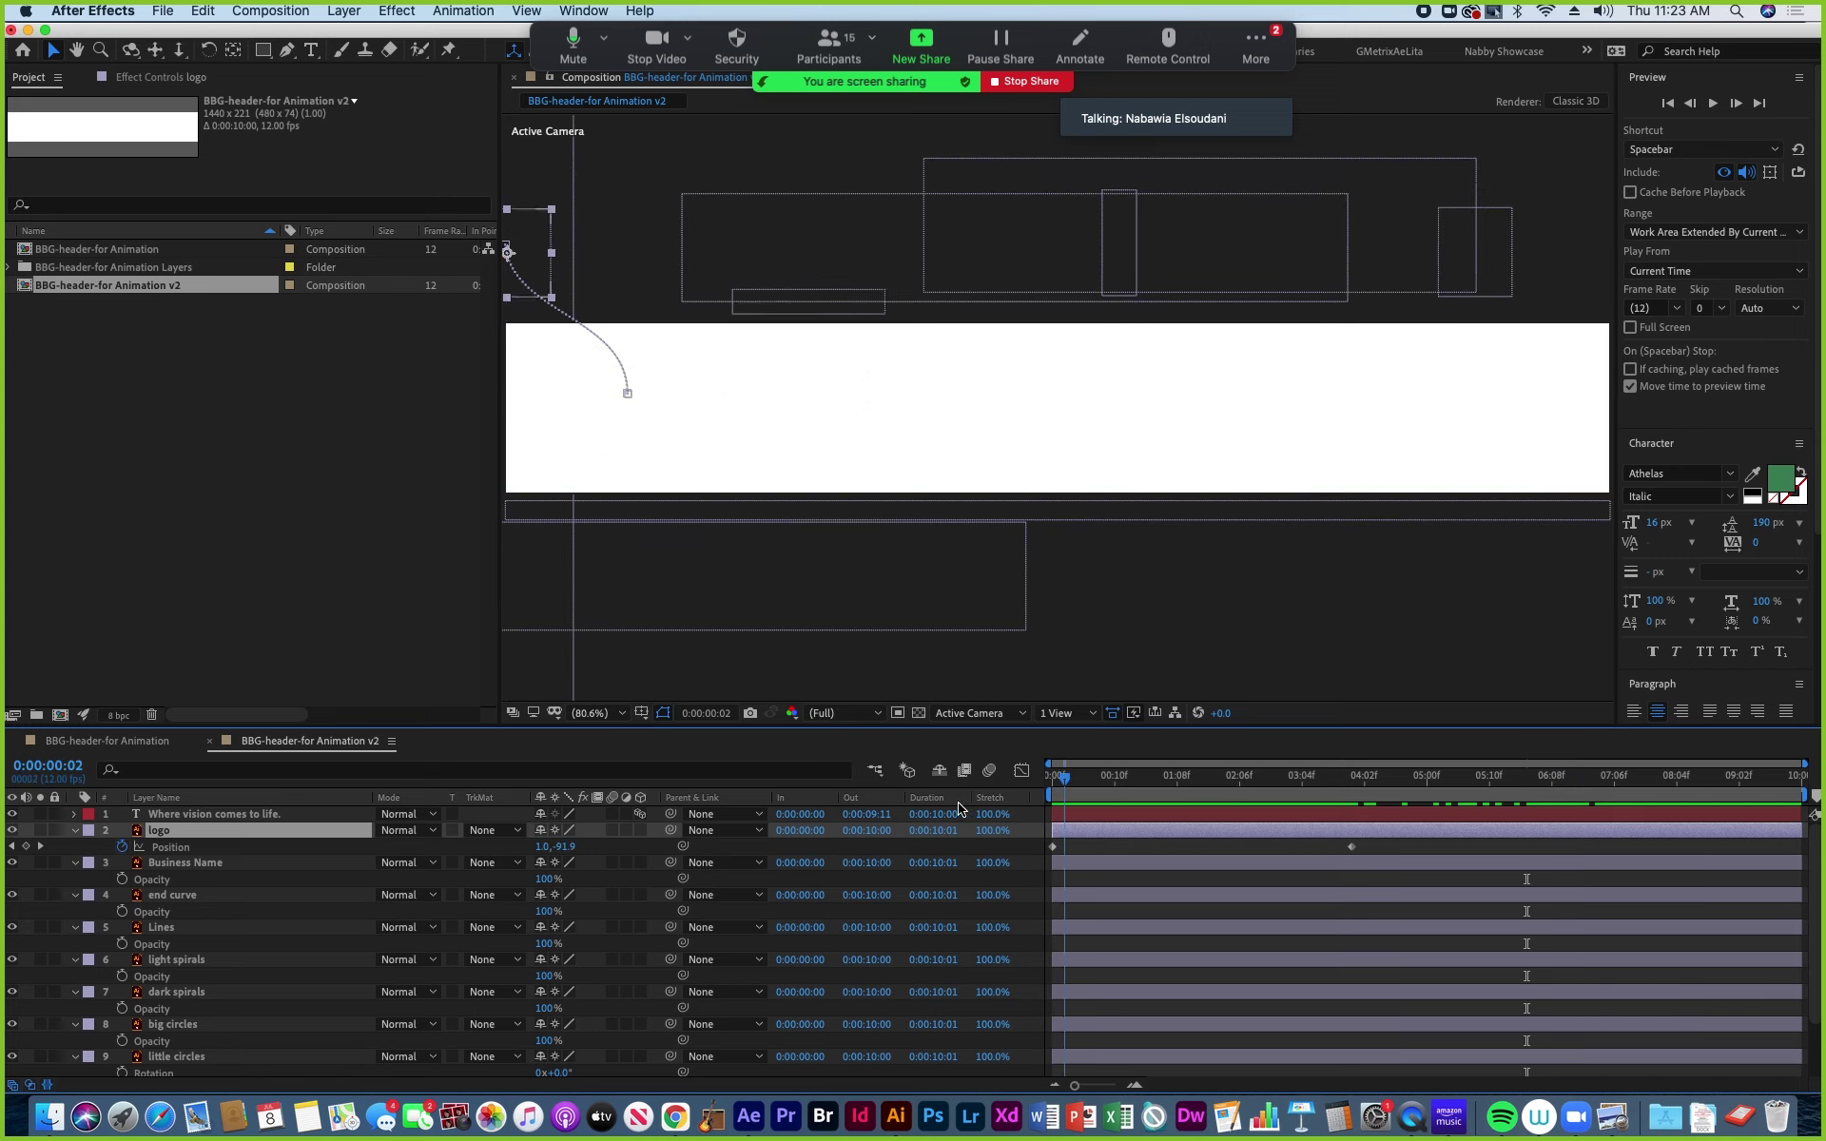
{"action": "left_click_drag", "start_coordinate": [1608, 854], "coordinate": [1660, 854]}
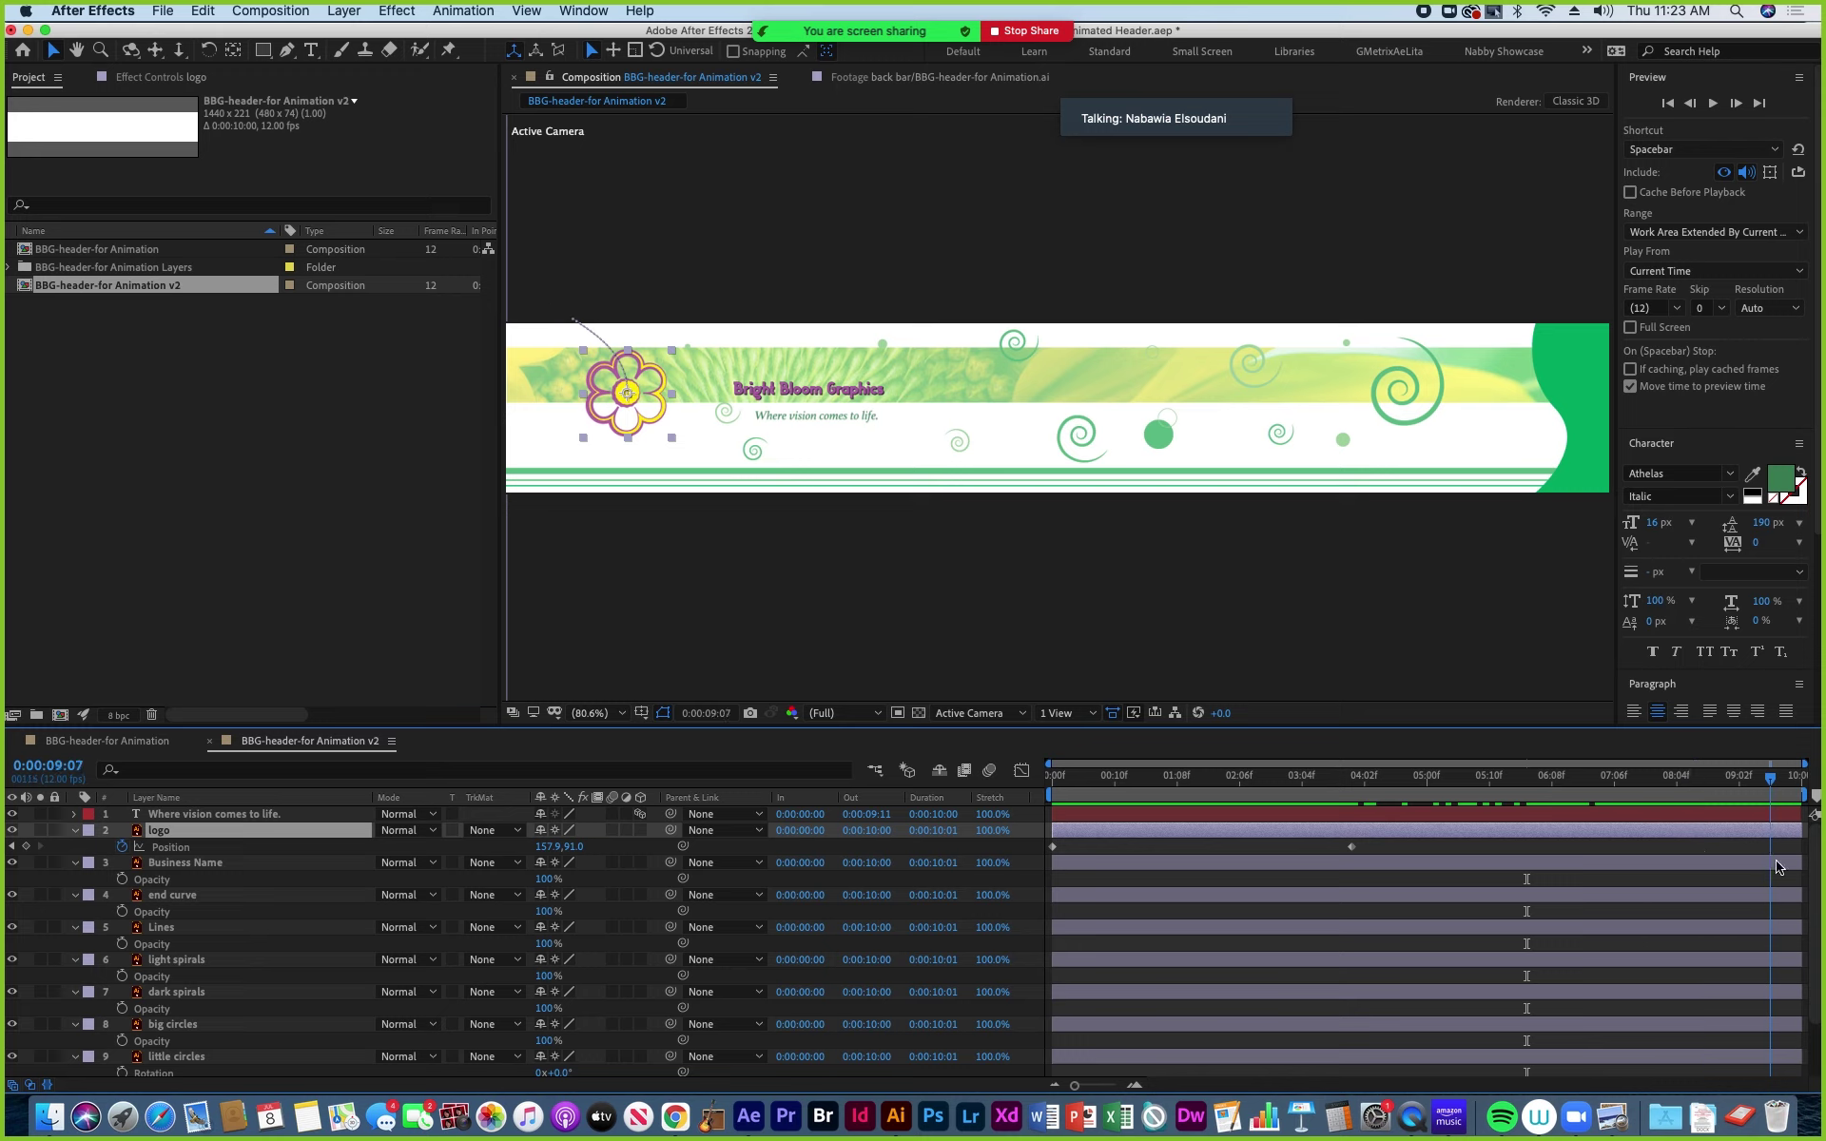
{"action": "key", "text": "Page_Down"}
{"action": "key", "text": "Page_Down"}
{"action": "key", "text": "Page_Down"}
{"action": "key", "text": "Page_Down"}
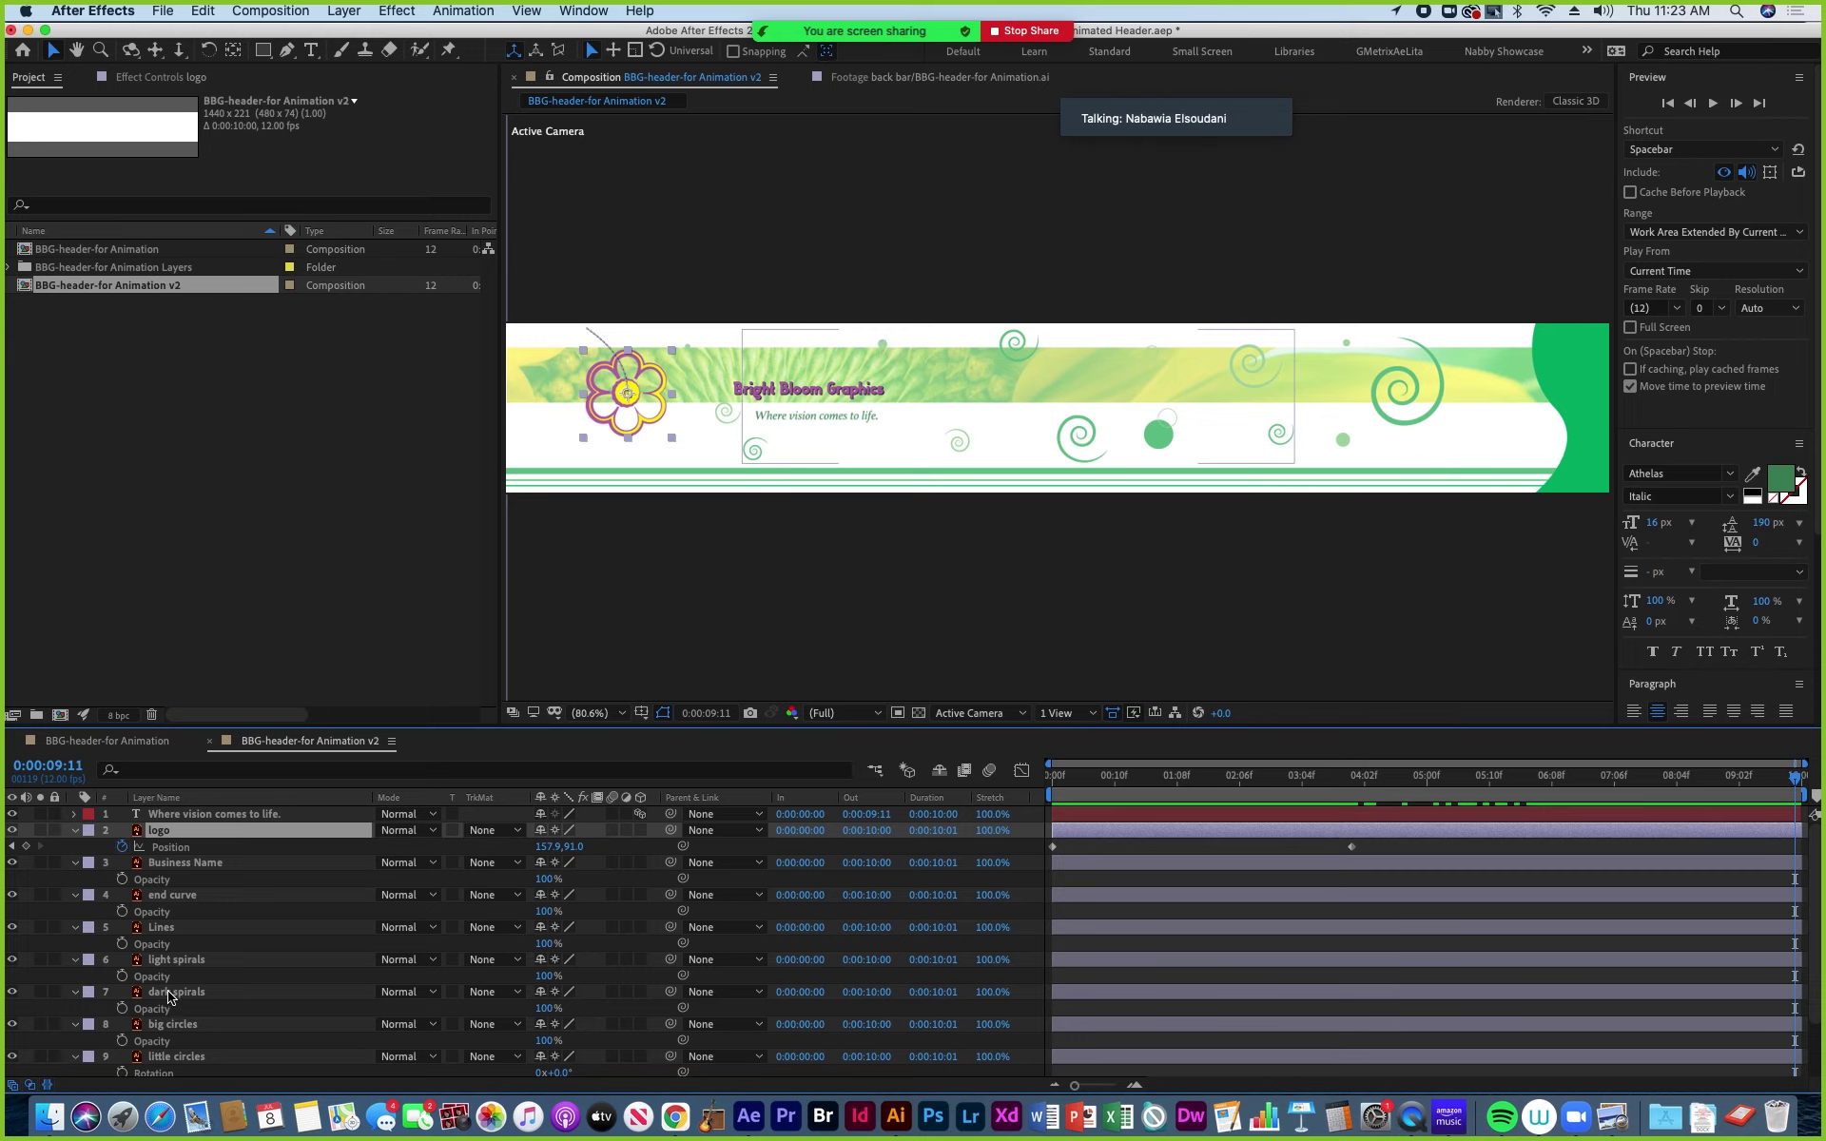
Reveal the little circles layer's Position and delete its last Position keyframe at 0:00:07:05.
{"action": "scroll", "coordinate": [170, 996], "scroll_direction": "down", "scroll_amount": 2}
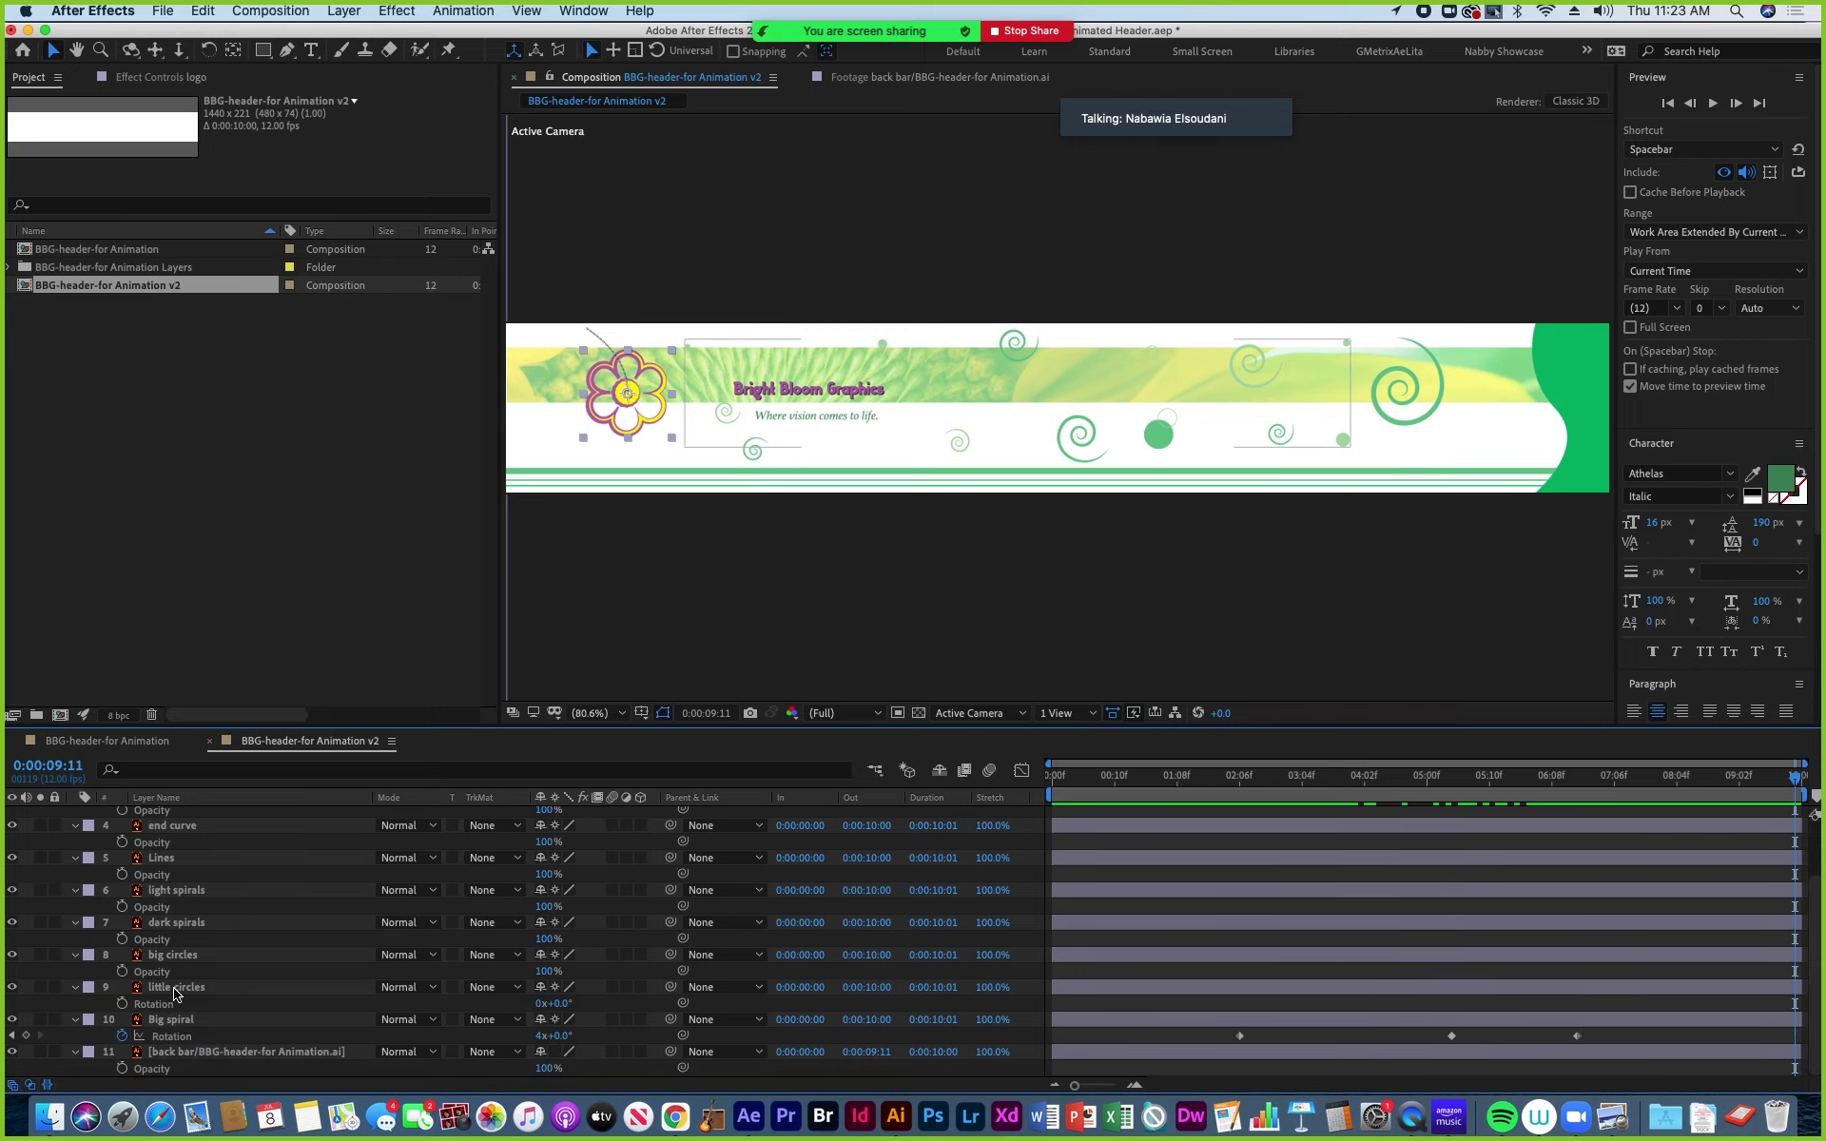
{"action": "left_click", "coordinate": [175, 989]}
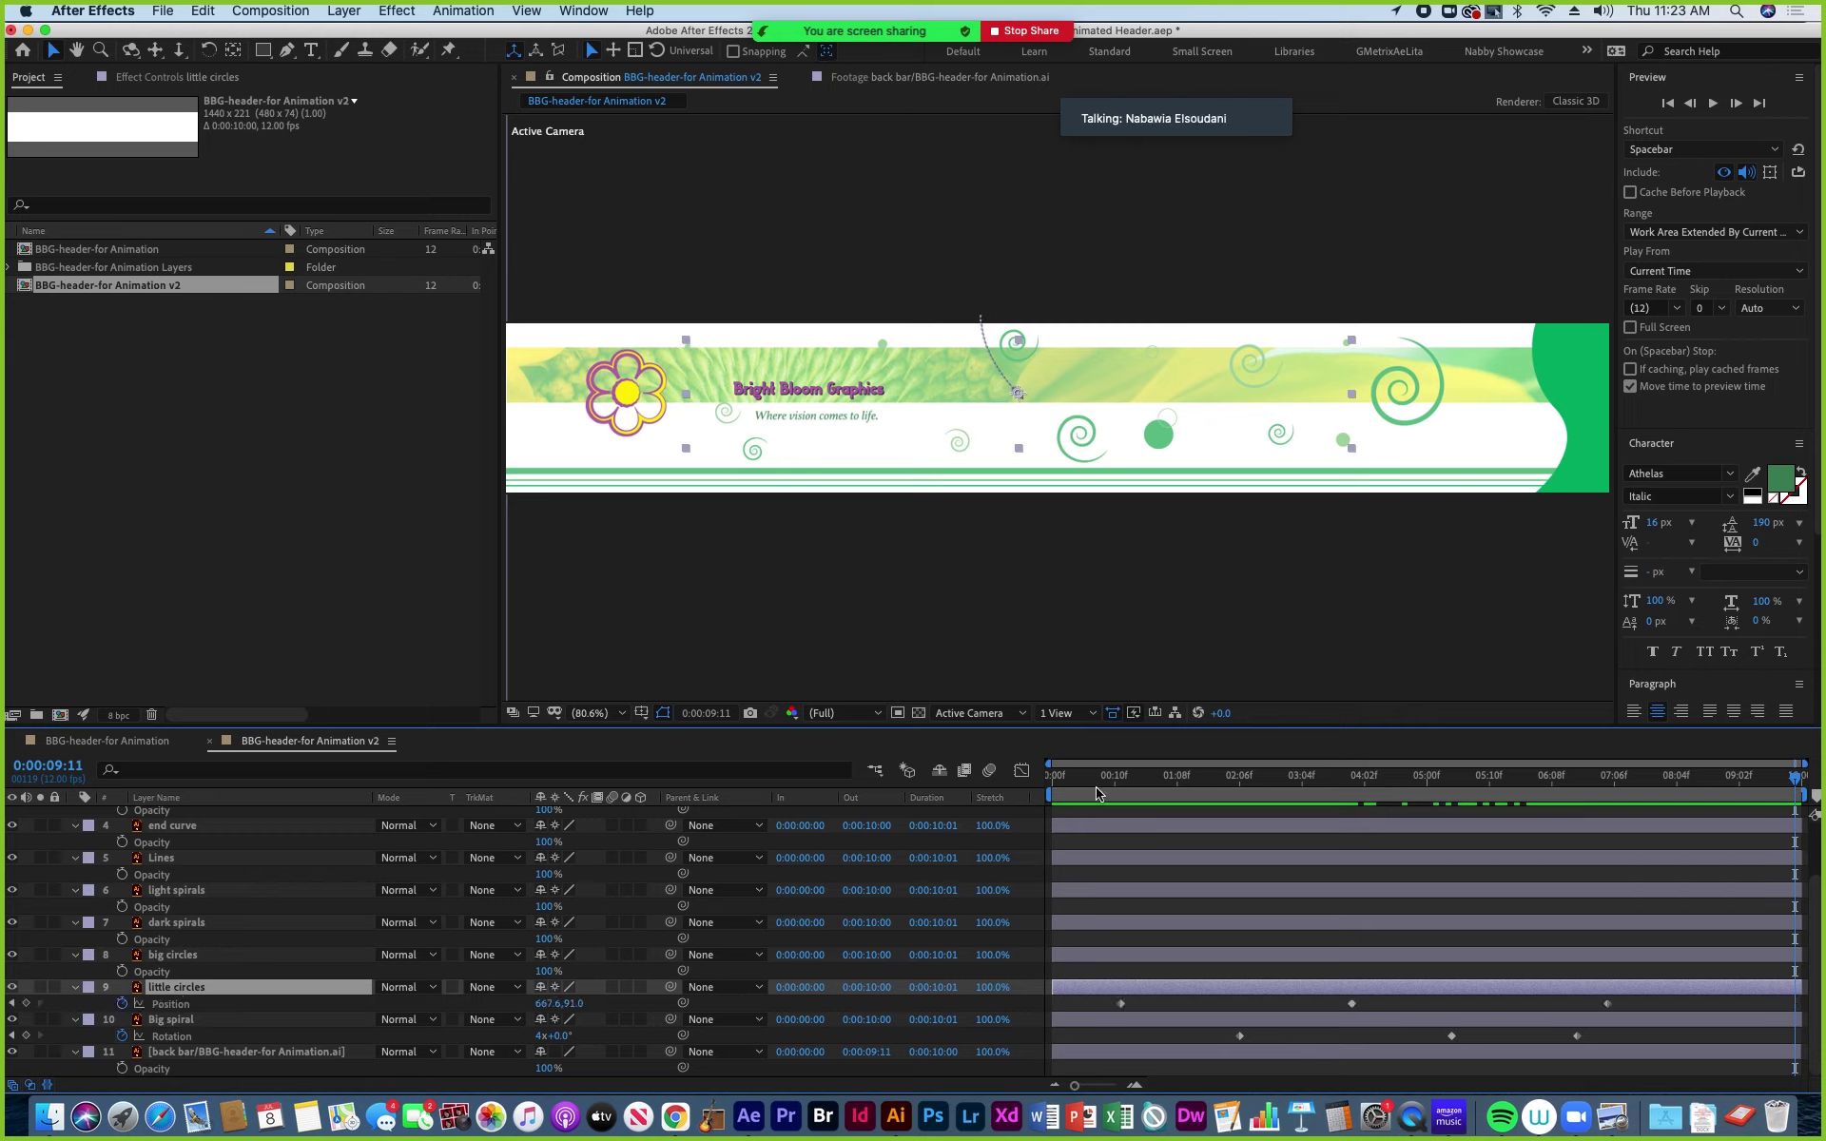
{"action": "left_click", "coordinate": [1233, 775]}
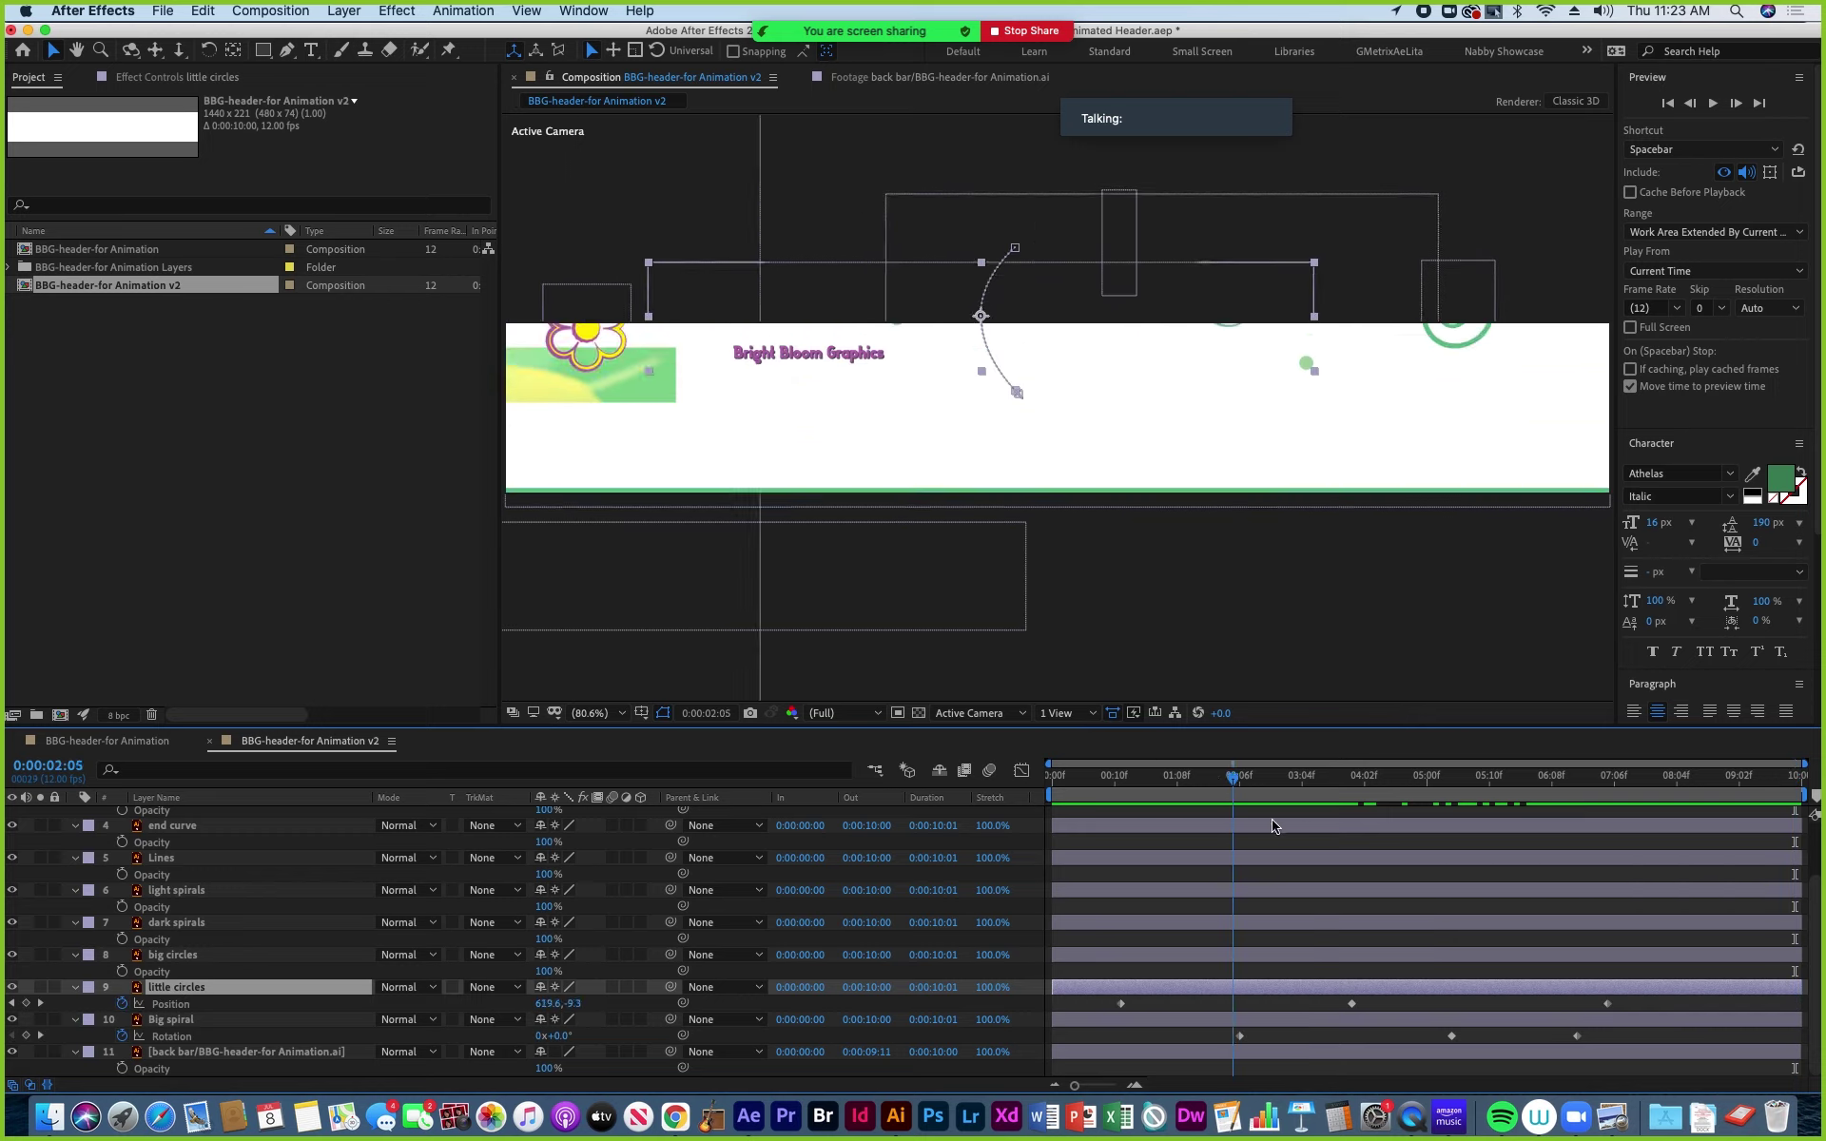
{"action": "left_click", "coordinate": [1607, 775]}
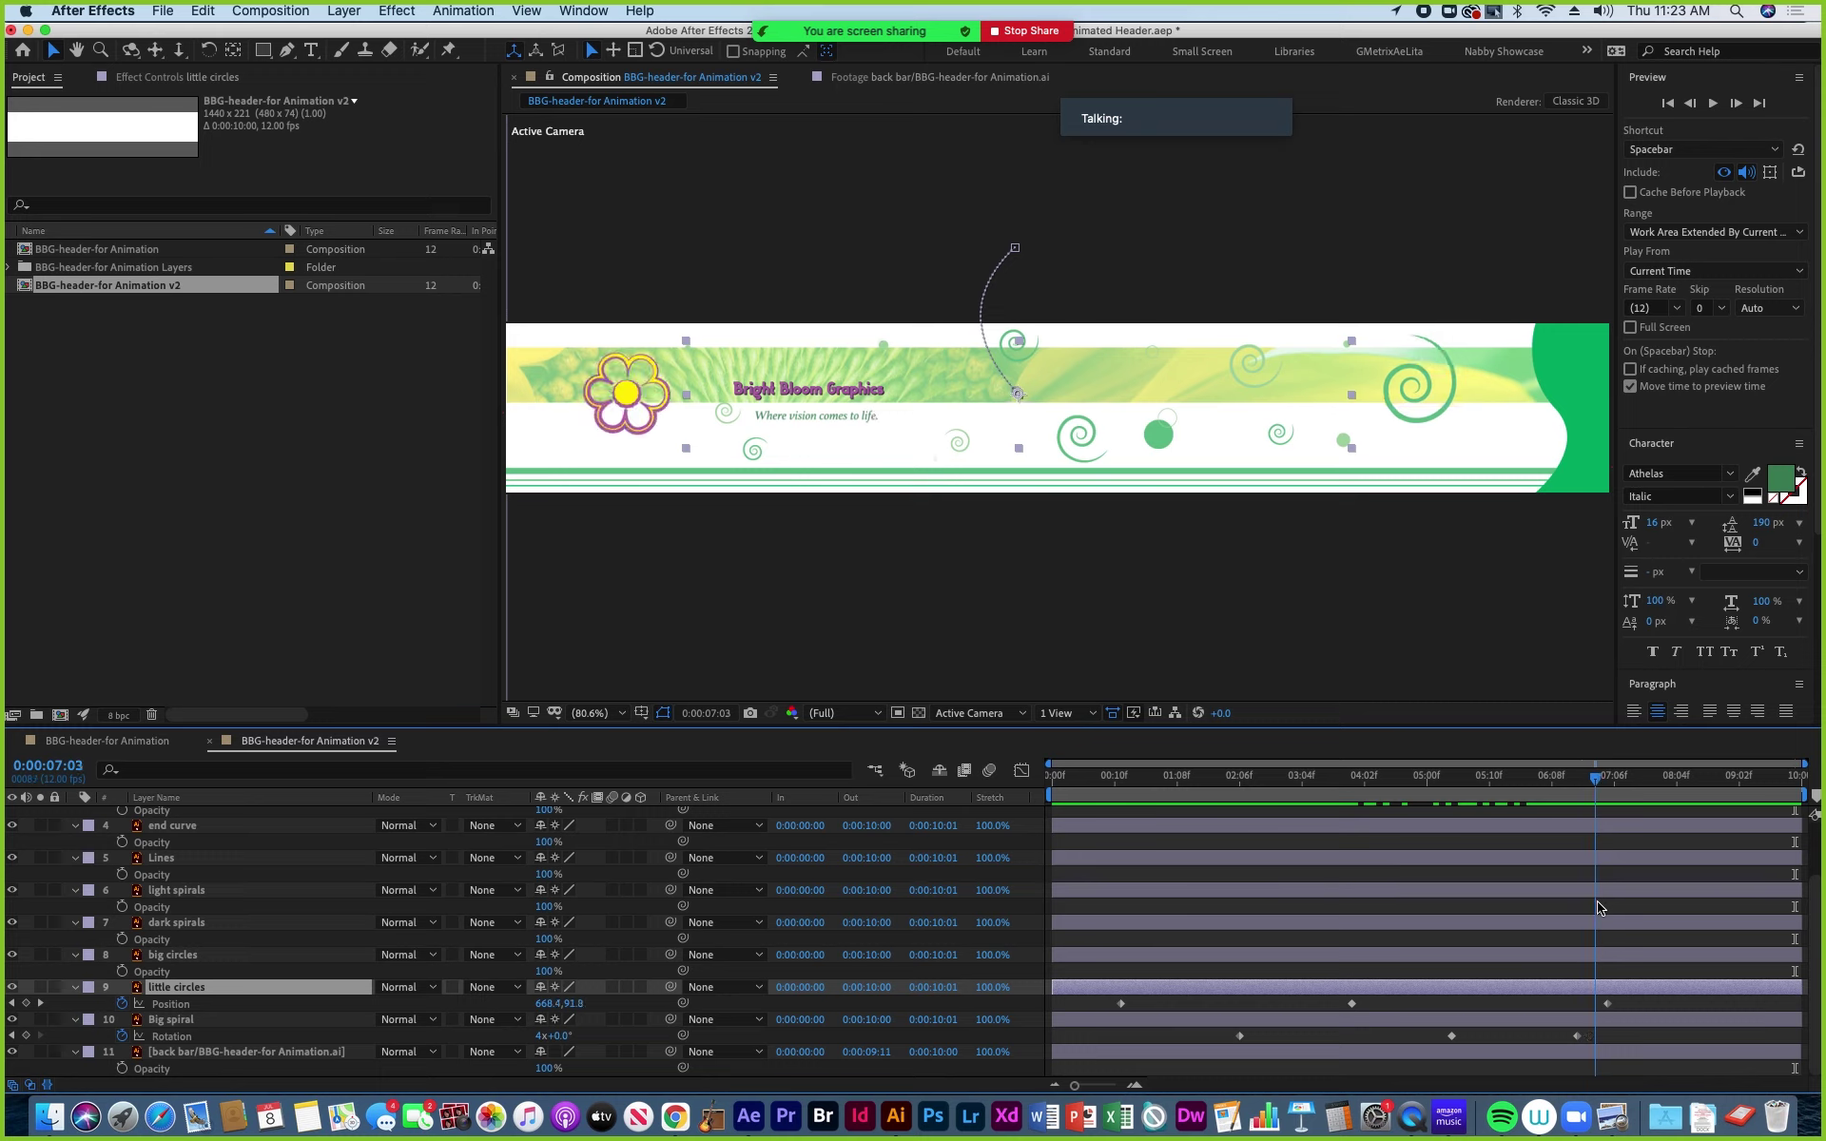
{"action": "left_click", "coordinate": [1608, 1004]}
{"action": "key", "text": "Delete"}
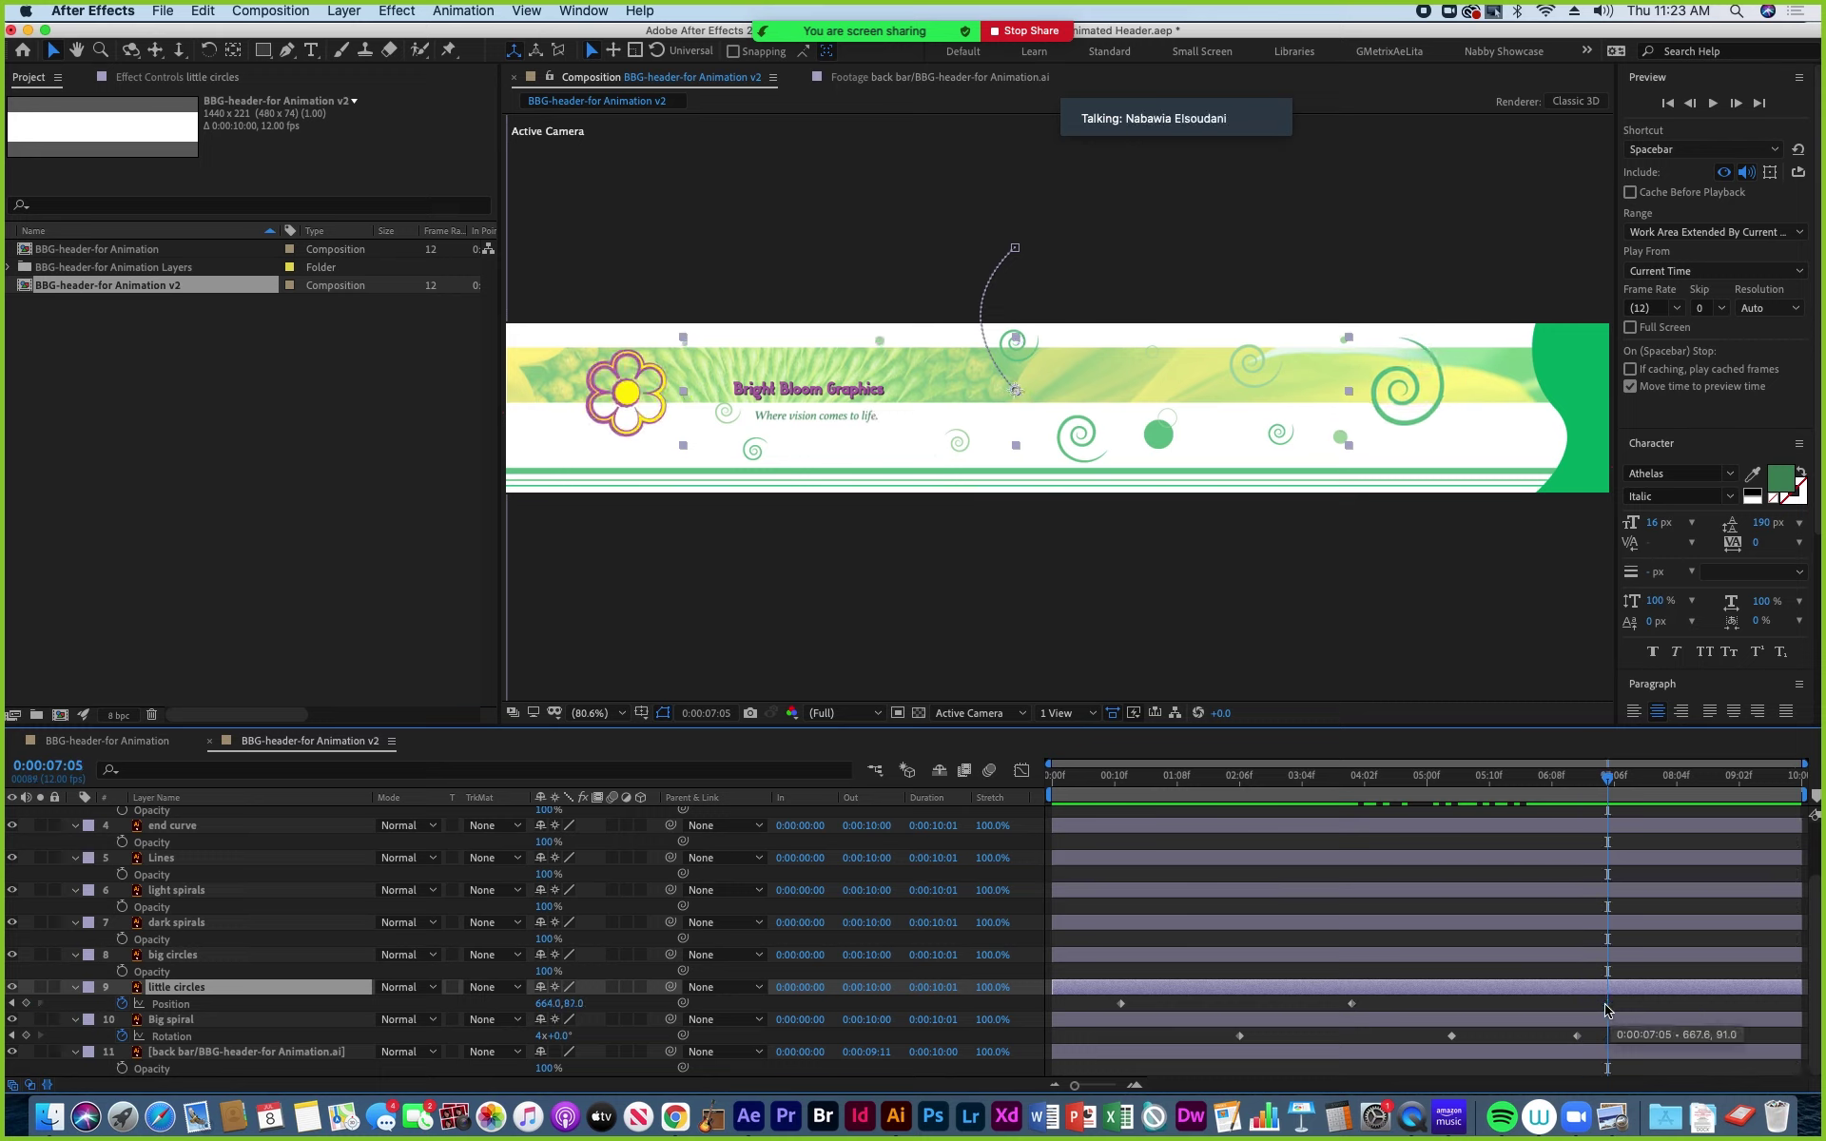
Check the header's hold by scrubbing to 0:00:09:06 and save the project.
{"action": "left_click_drag", "start_coordinate": [1576, 789], "coordinate": [1477, 790]}
{"action": "left_click_drag", "start_coordinate": [1489, 864], "coordinate": [1764, 921]}
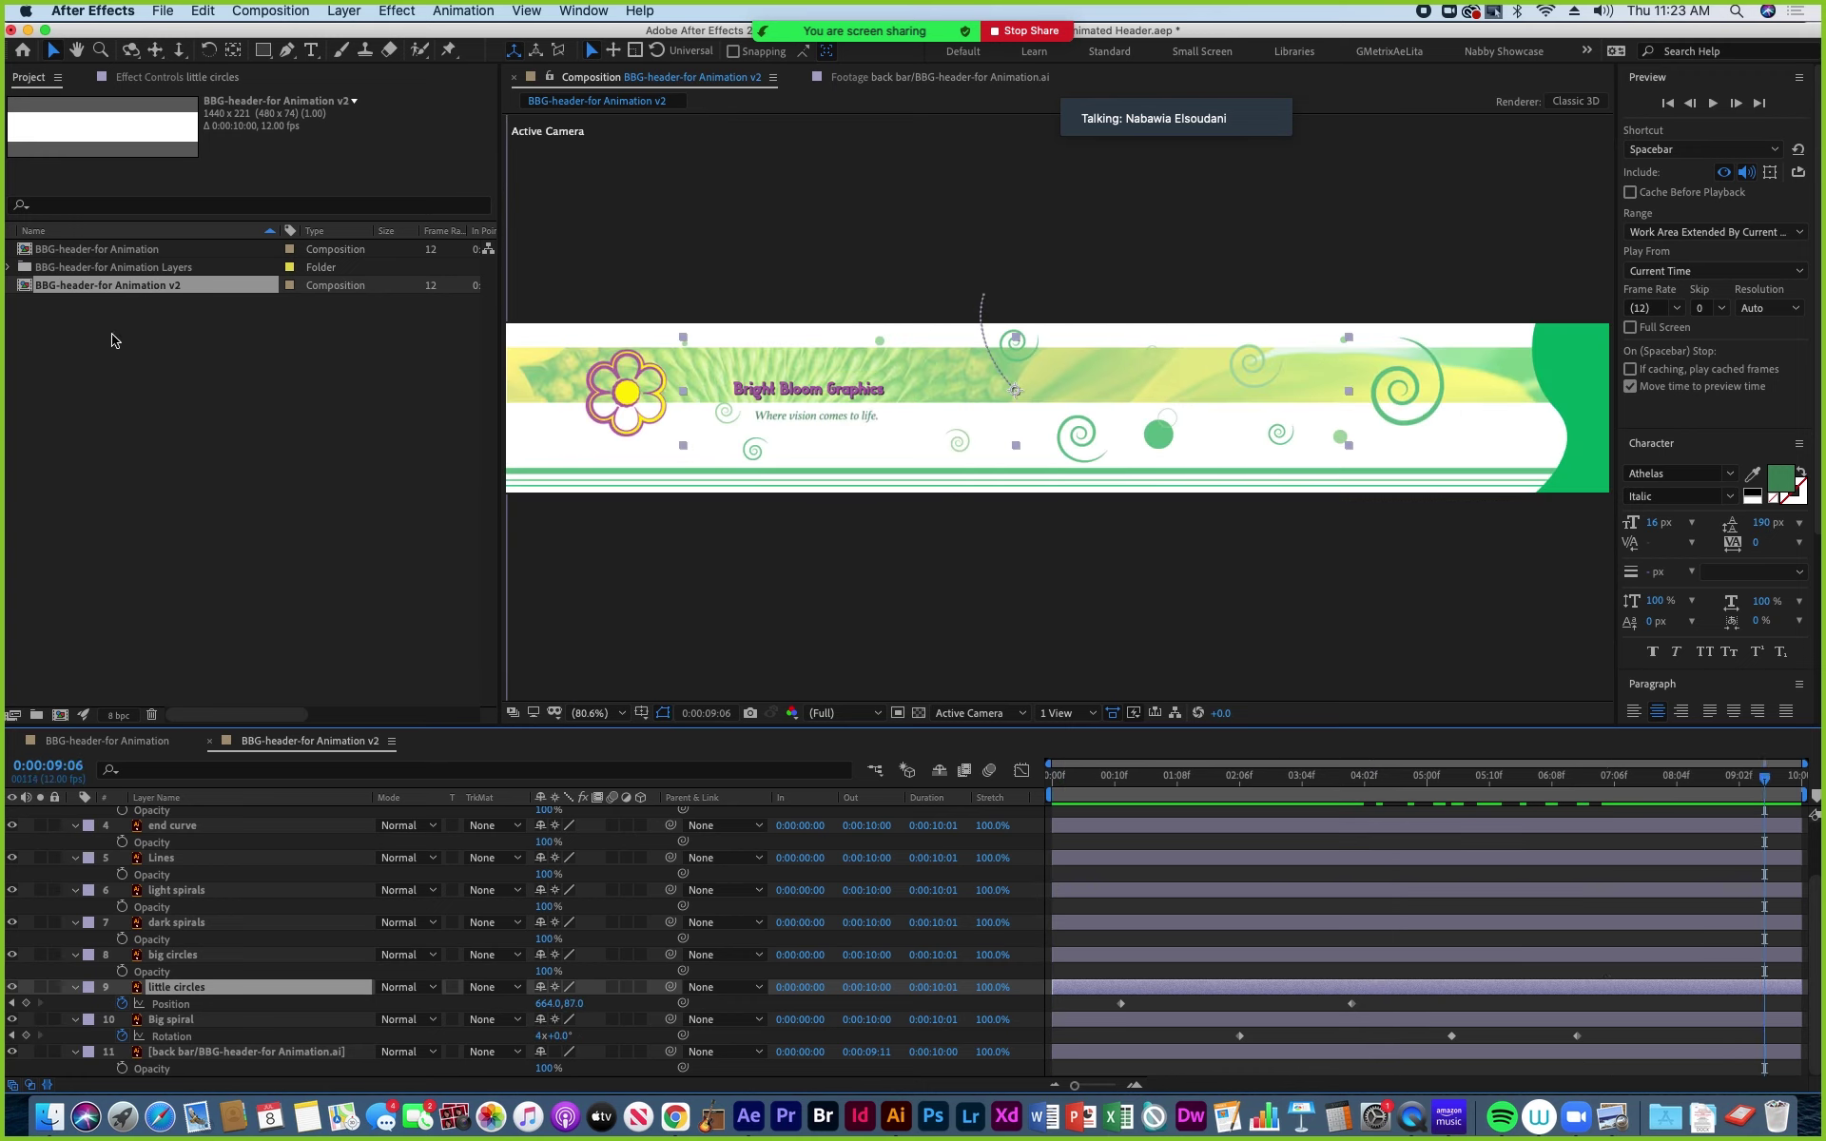
{"action": "left_click", "coordinate": [163, 13]}
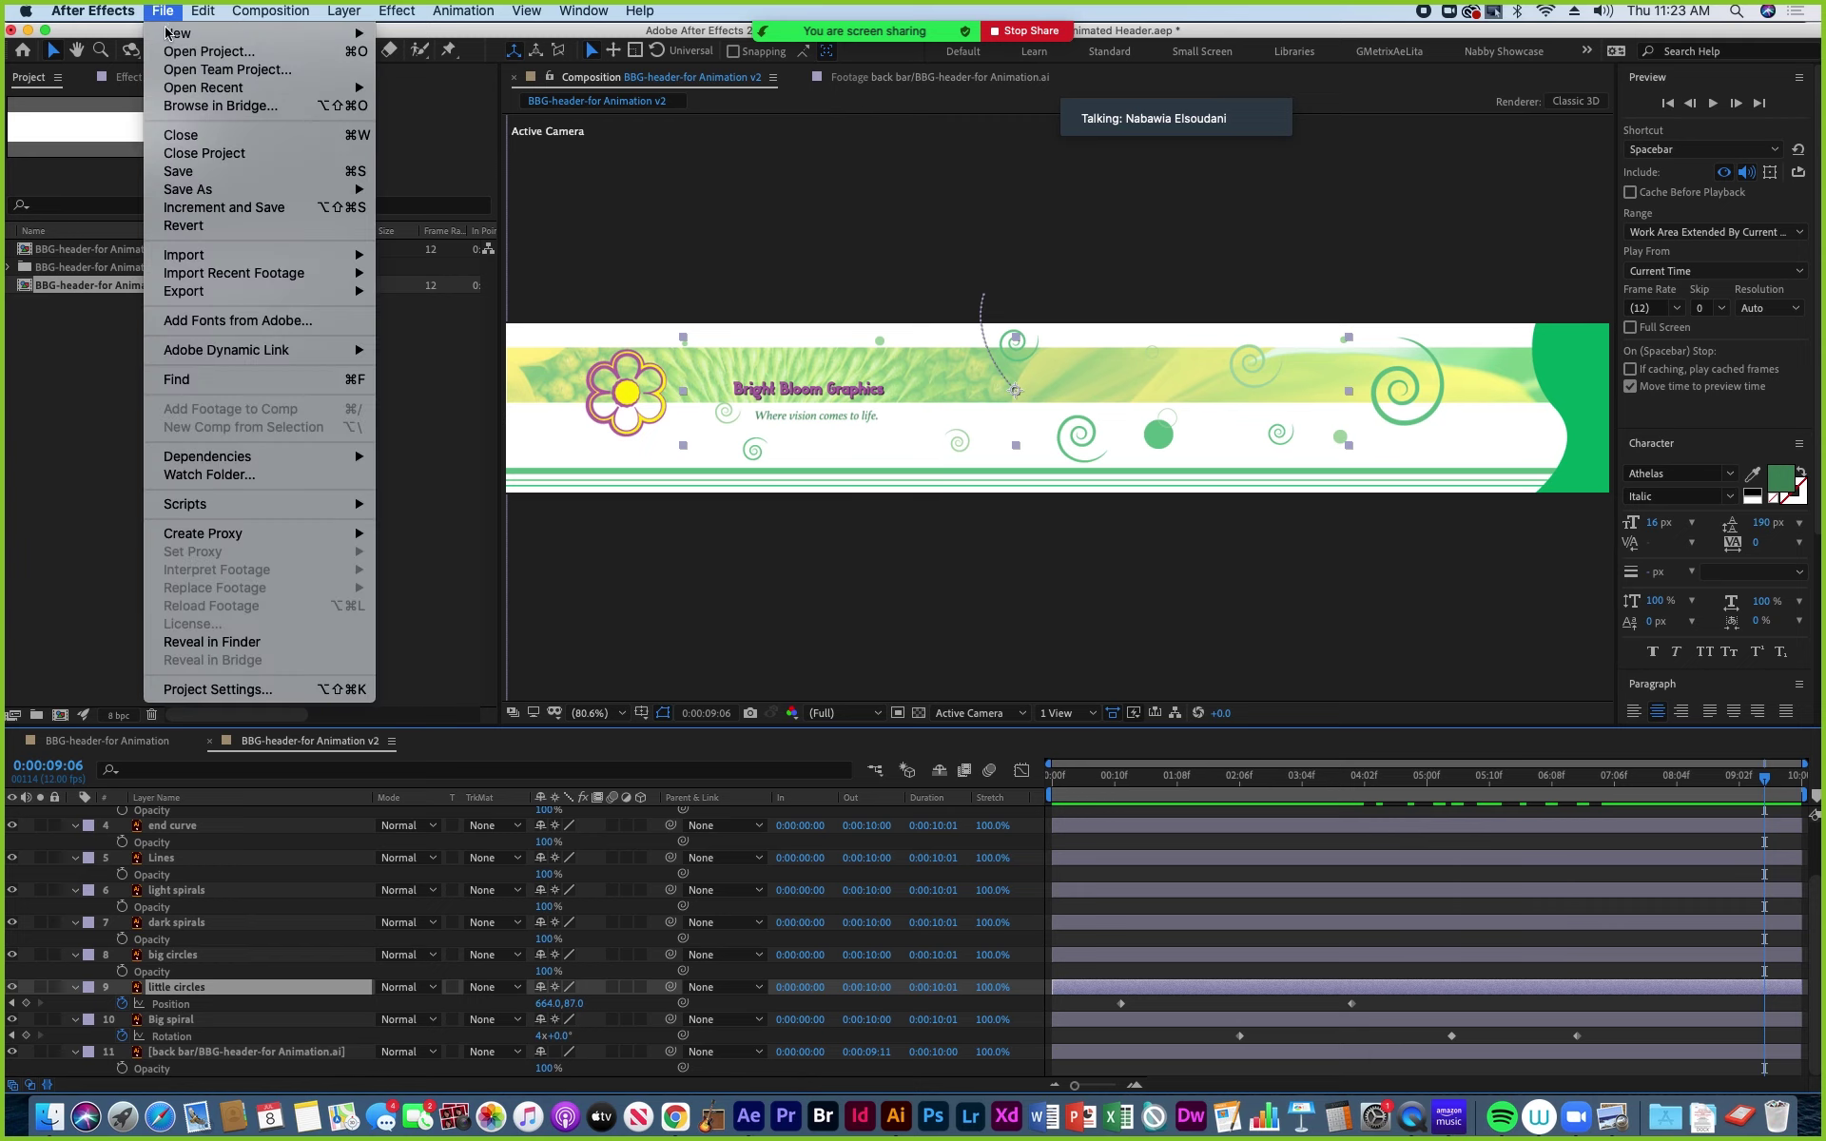
{"action": "left_click", "coordinate": [176, 173]}
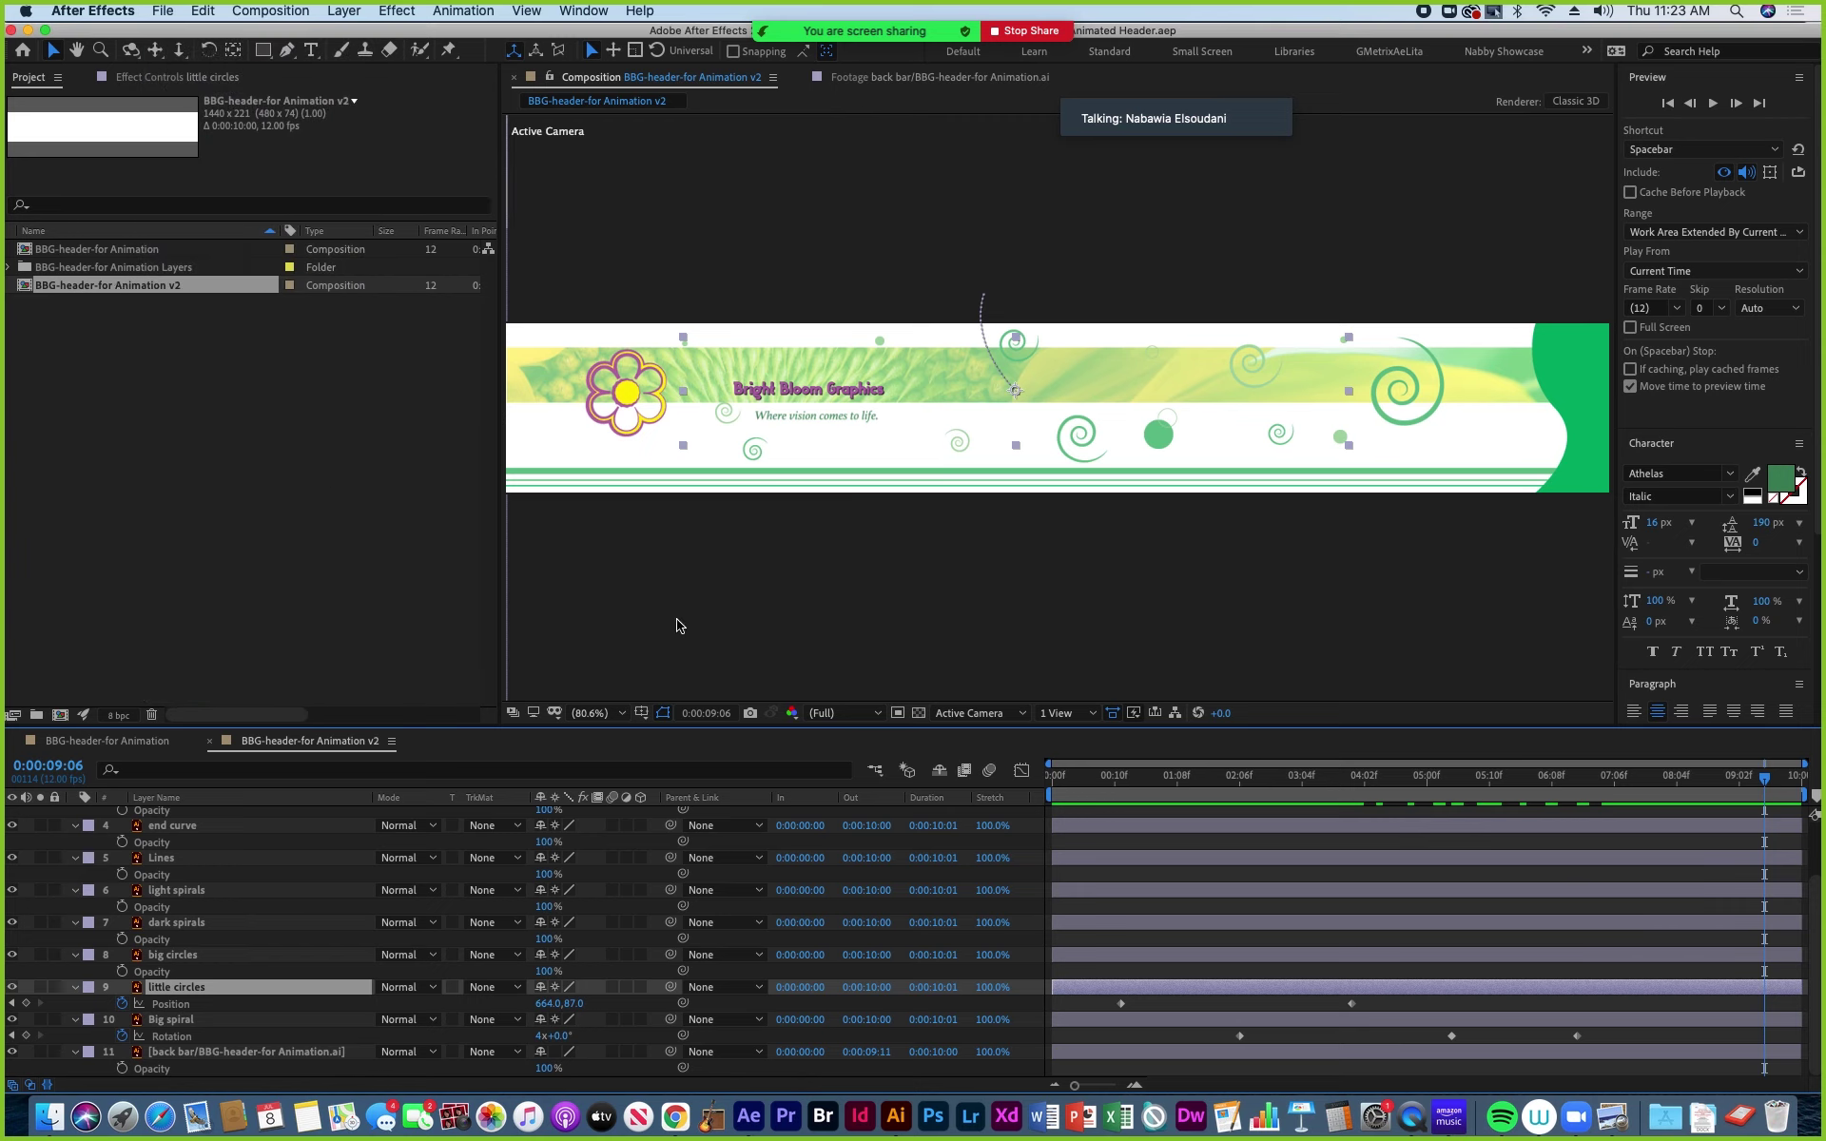
Return v2 to 0:00:00:00, compare it with the original BBG-header-for Animation composition from its start, and reopen v2.
{"action": "left_click", "coordinate": [1055, 775]}
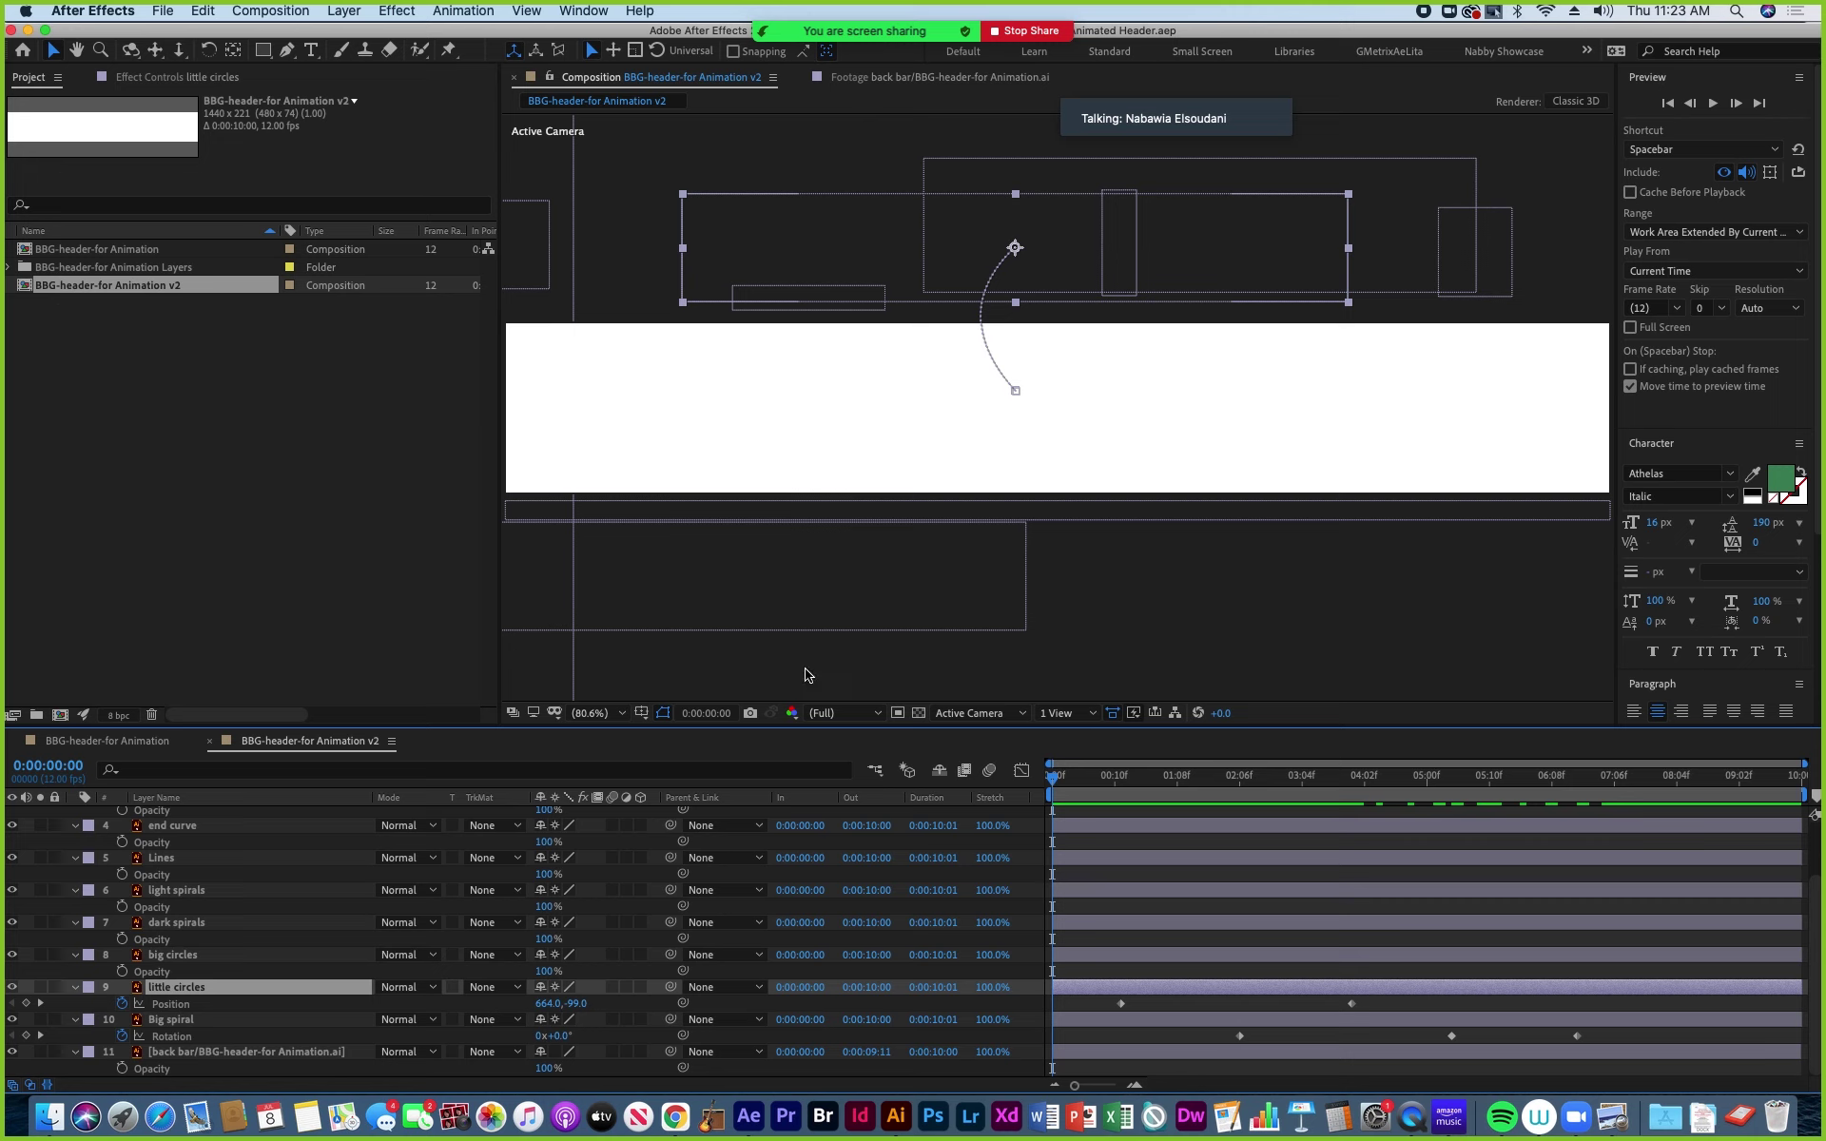
{"action": "left_click_drag", "start_coordinate": [1053, 776], "coordinate": [857, 776]}
{"action": "left_click", "coordinate": [21, 252]}
{"action": "double_click", "coordinate": [23, 252]}
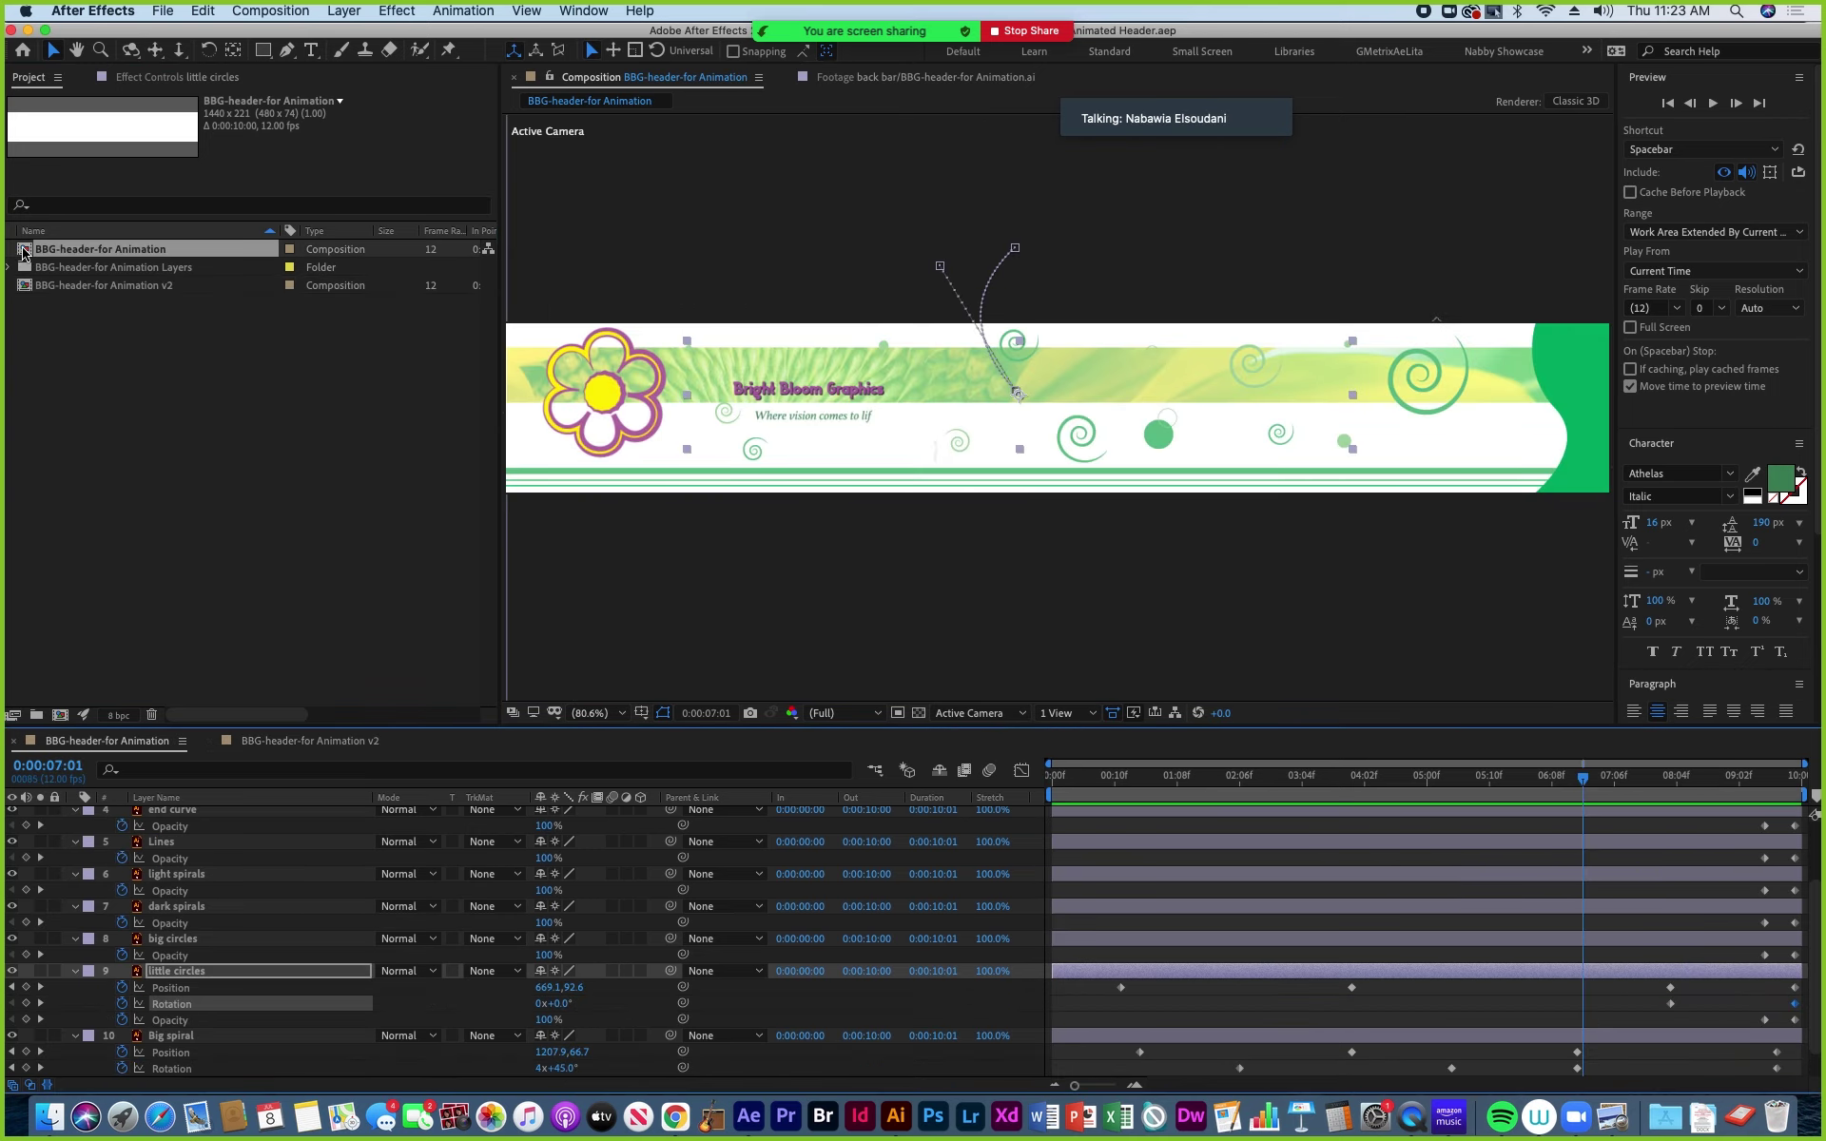
{"action": "left_click_drag", "start_coordinate": [1056, 775], "coordinate": [1008, 862]}
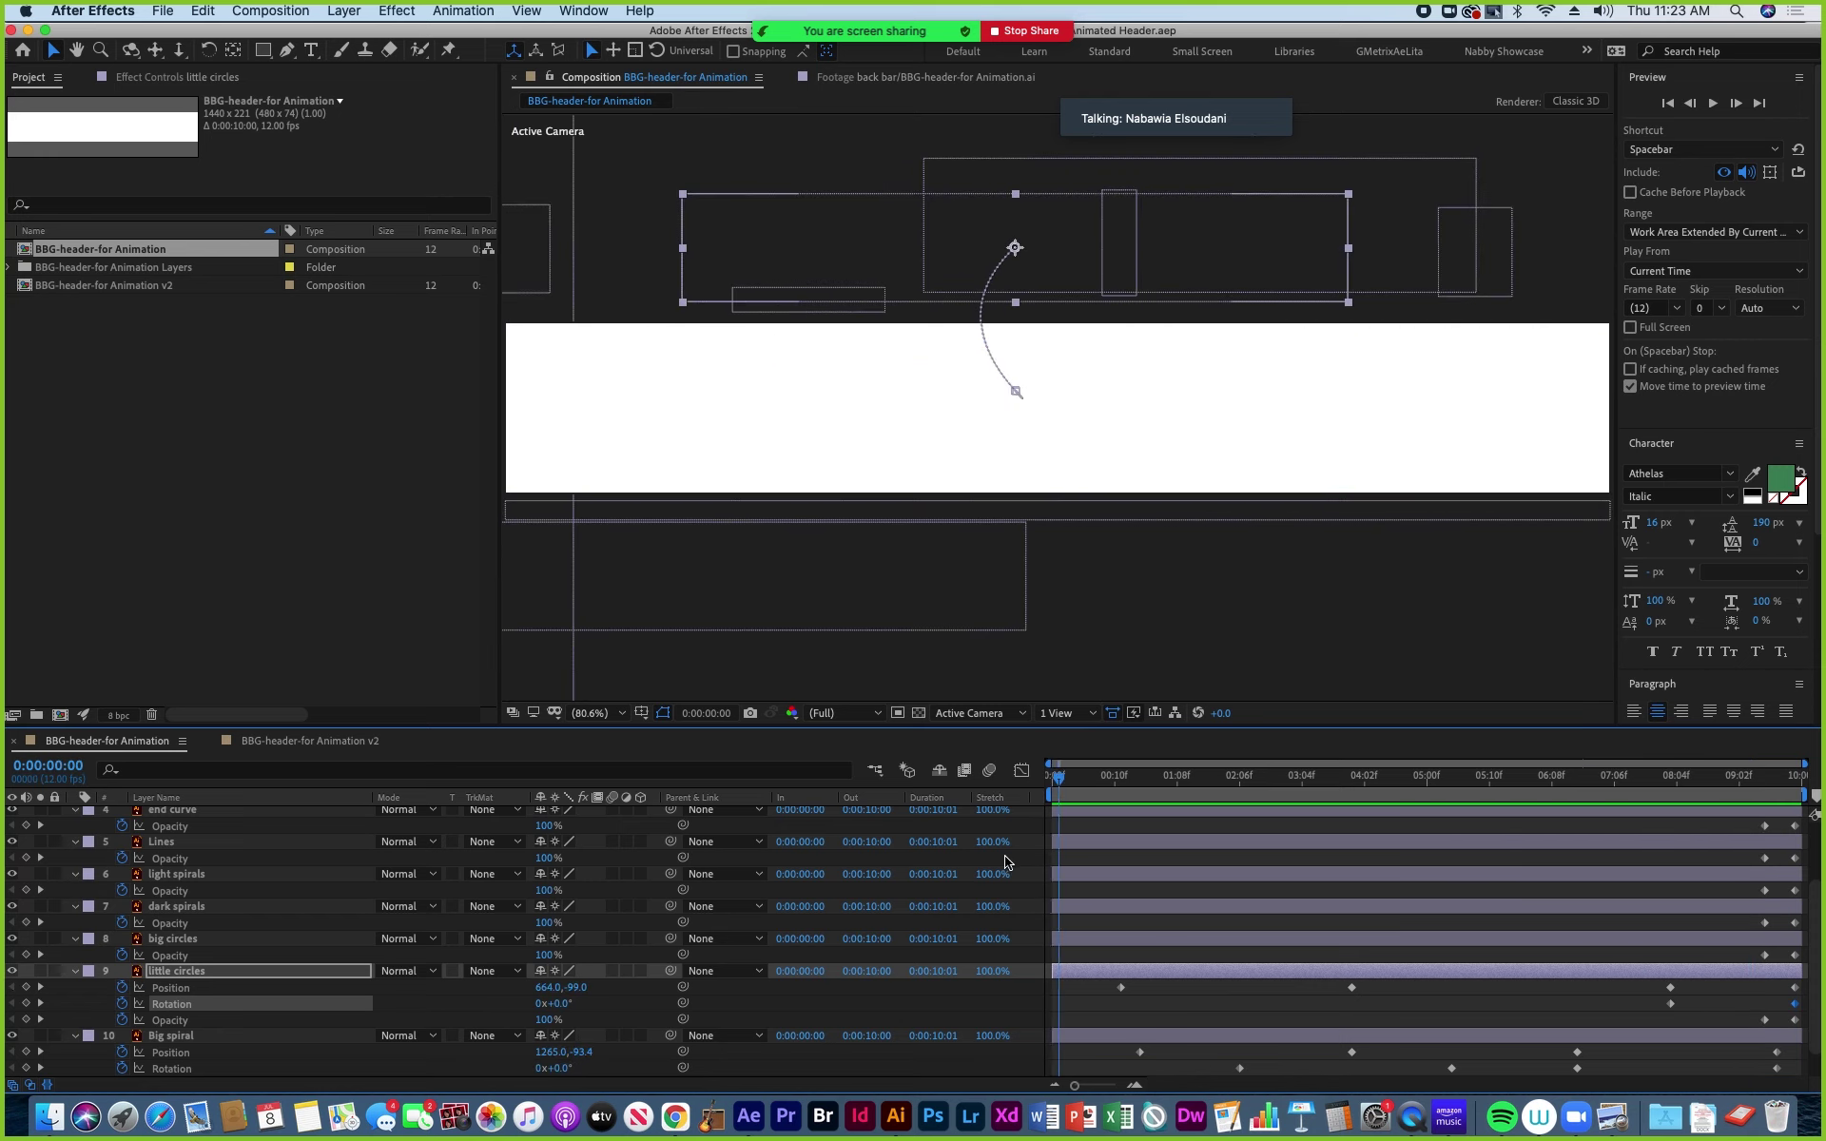
{"action": "double_click", "coordinate": [26, 292]}
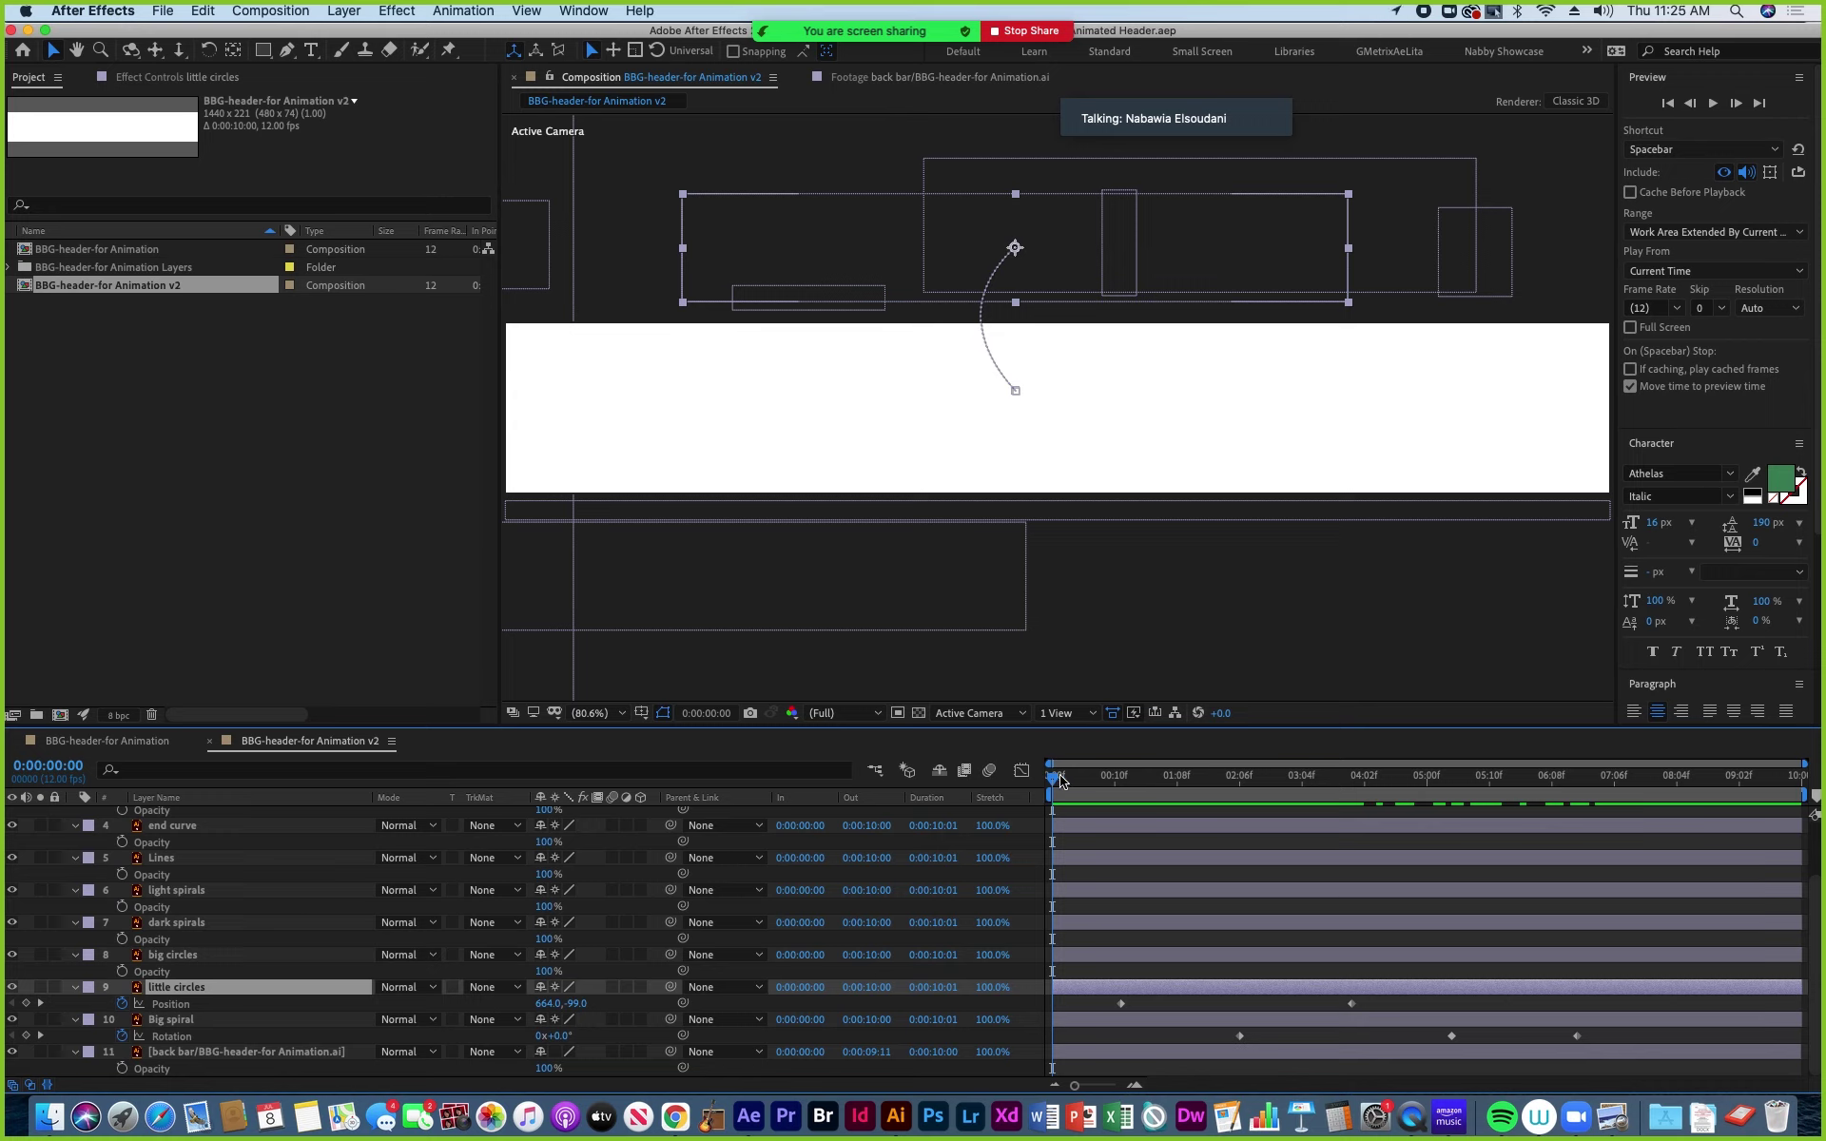
Scrub the v2 animation, reveal the Big spiral layer's Position keyframes and examine its motion up to 0:00:07:04.
{"action": "left_click_drag", "start_coordinate": [1106, 780], "coordinate": [1533, 841]}
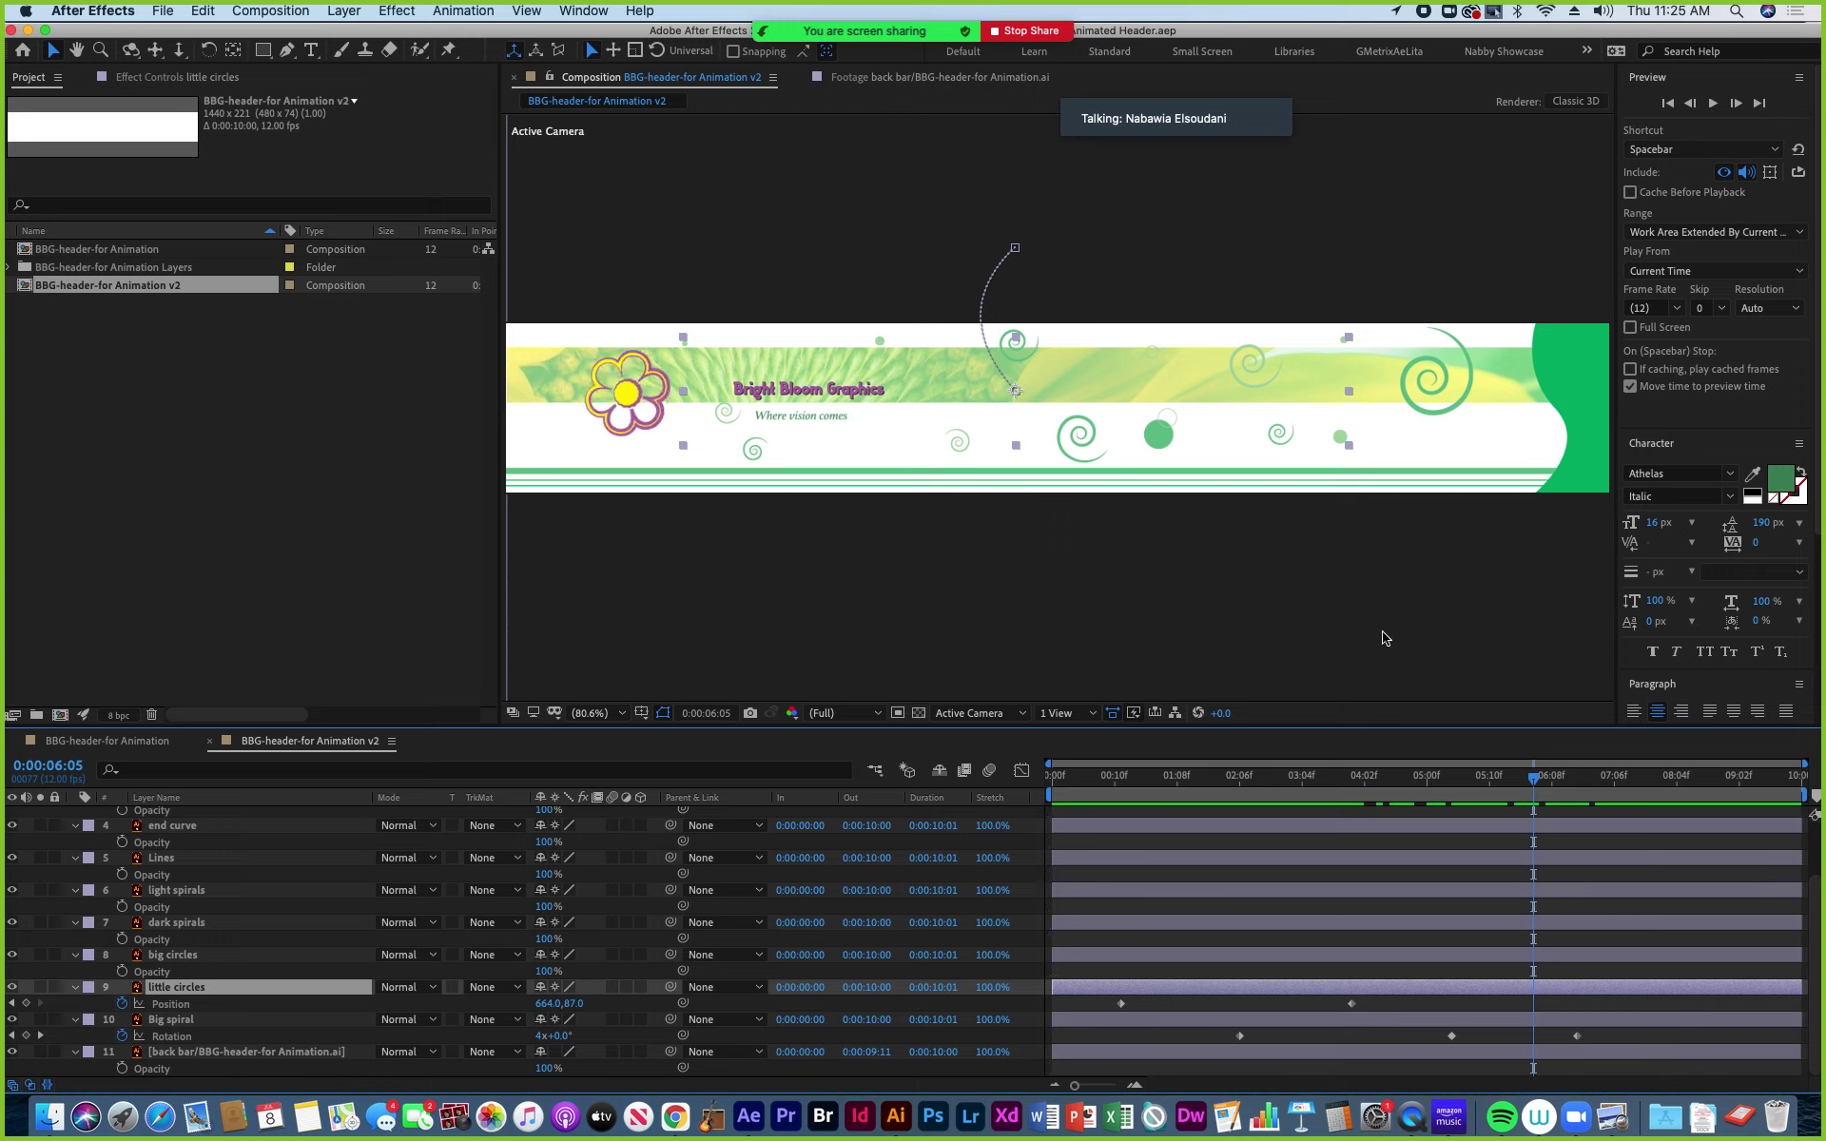
{"action": "left_click", "coordinate": [169, 1021]}
{"action": "key", "text": "p"}
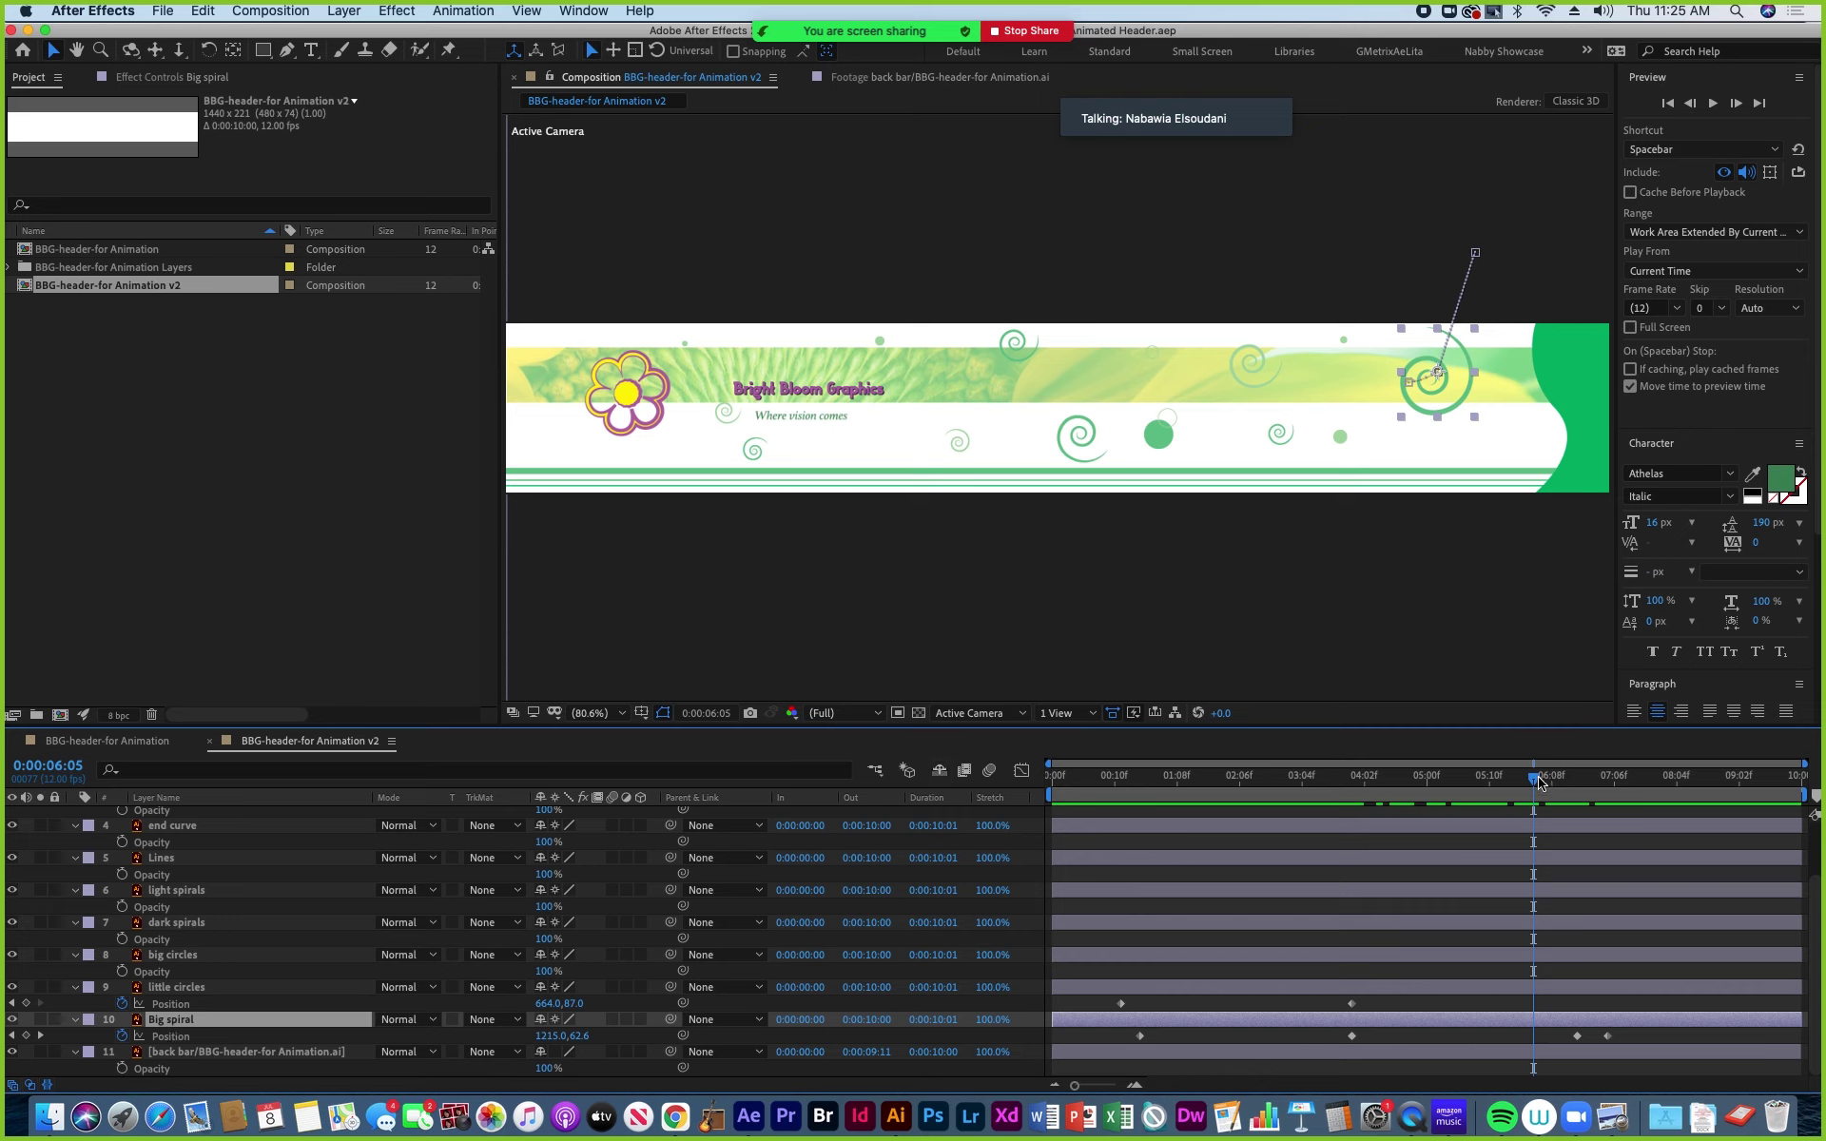
{"action": "left_click", "coordinate": [1564, 775]}
{"action": "left_click_drag", "start_coordinate": [1574, 799], "coordinate": [1602, 798]}
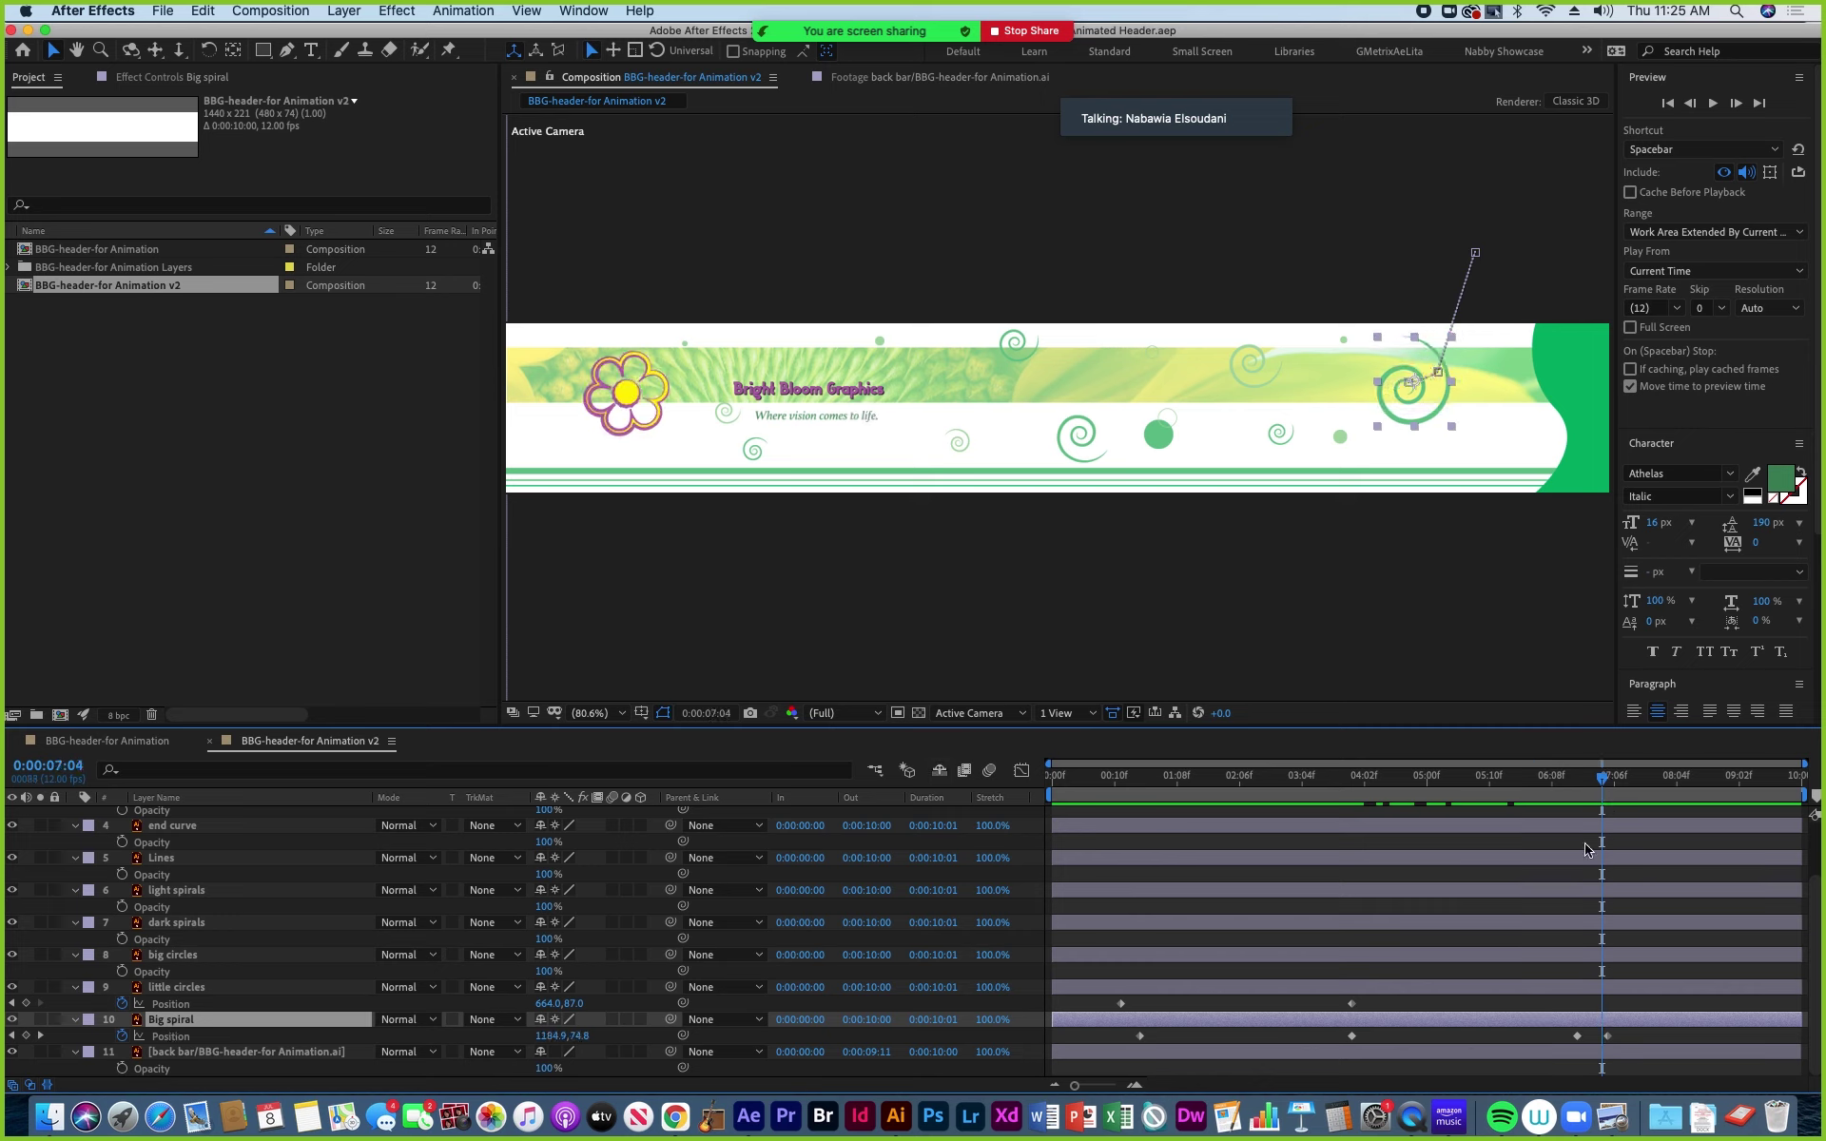
Delete the Big spiral layer's last two Position keyframes in the v2 composition.
{"action": "left_click", "coordinate": [1607, 1037]}
{"action": "key", "text": "Delete"}
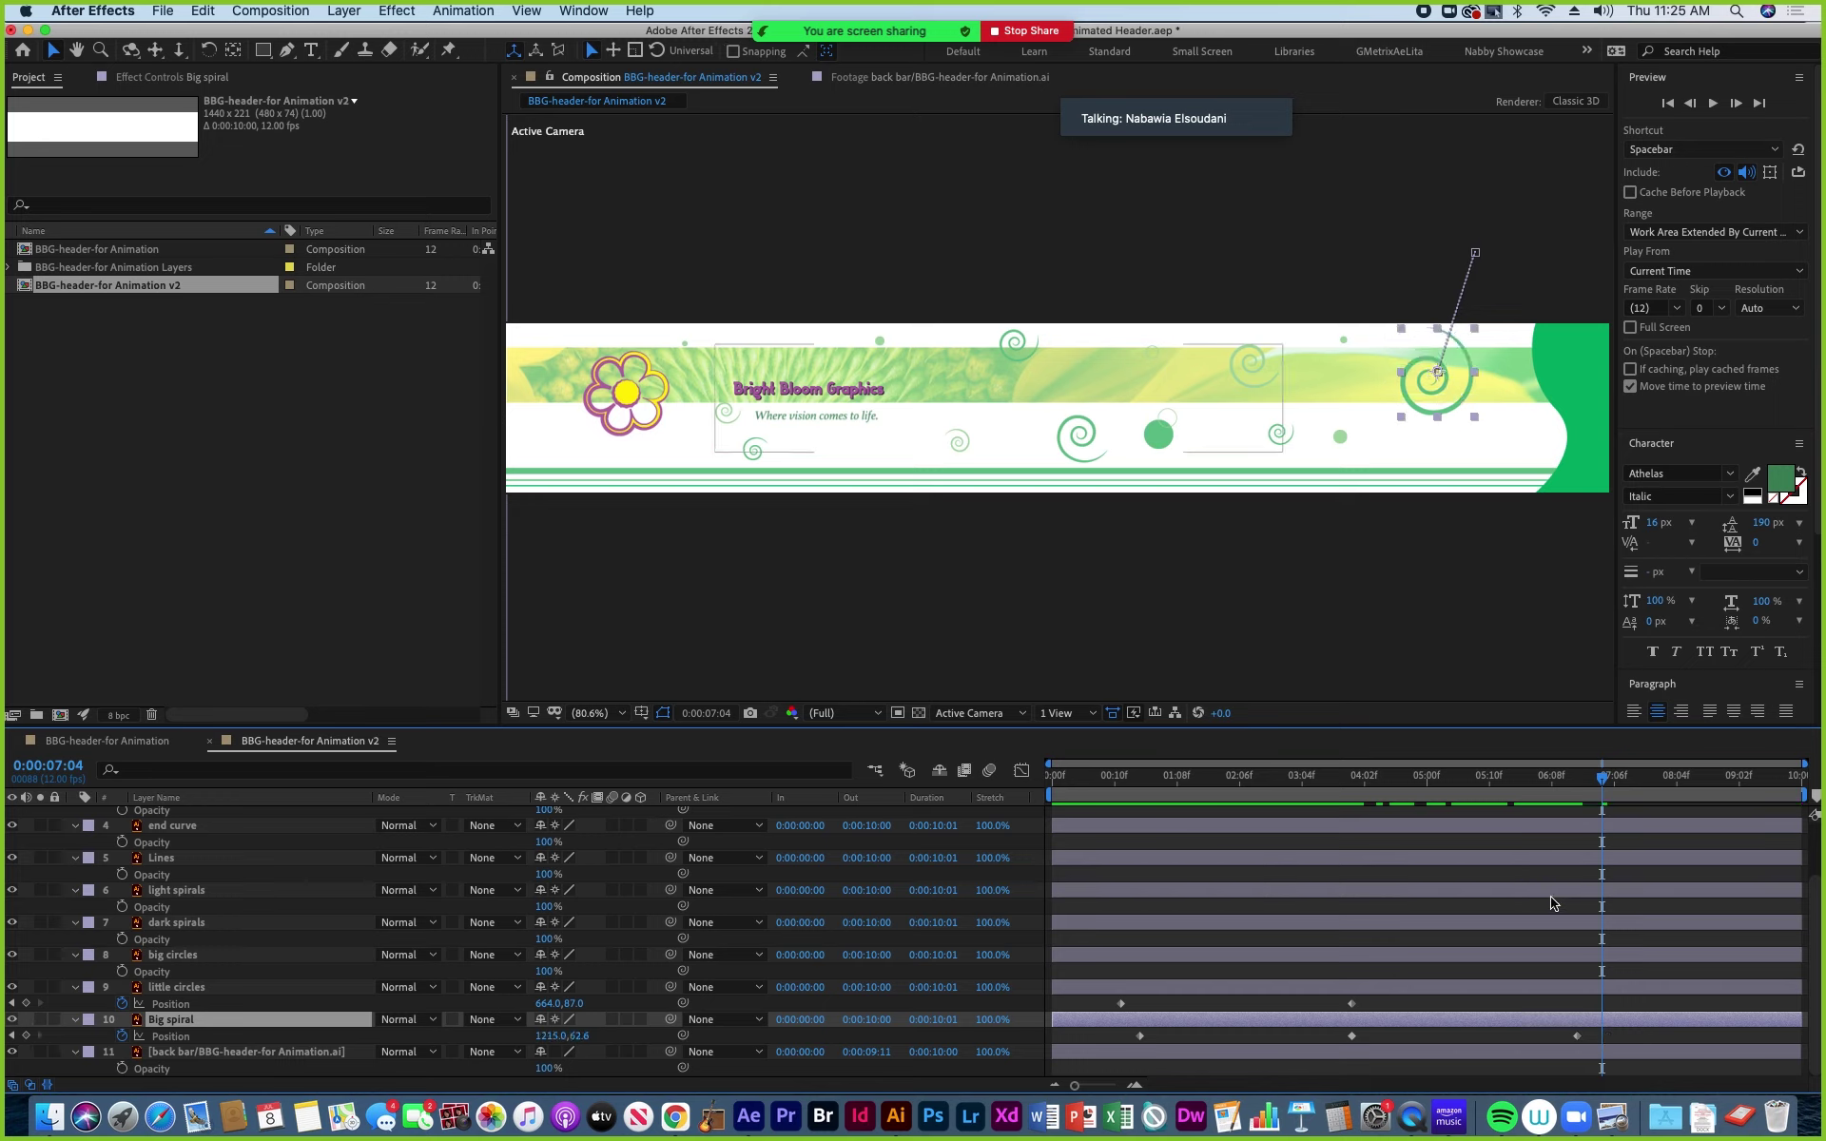
{"action": "left_click_drag", "start_coordinate": [1603, 775], "coordinate": [1563, 832]}
{"action": "left_click", "coordinate": [1577, 1036]}
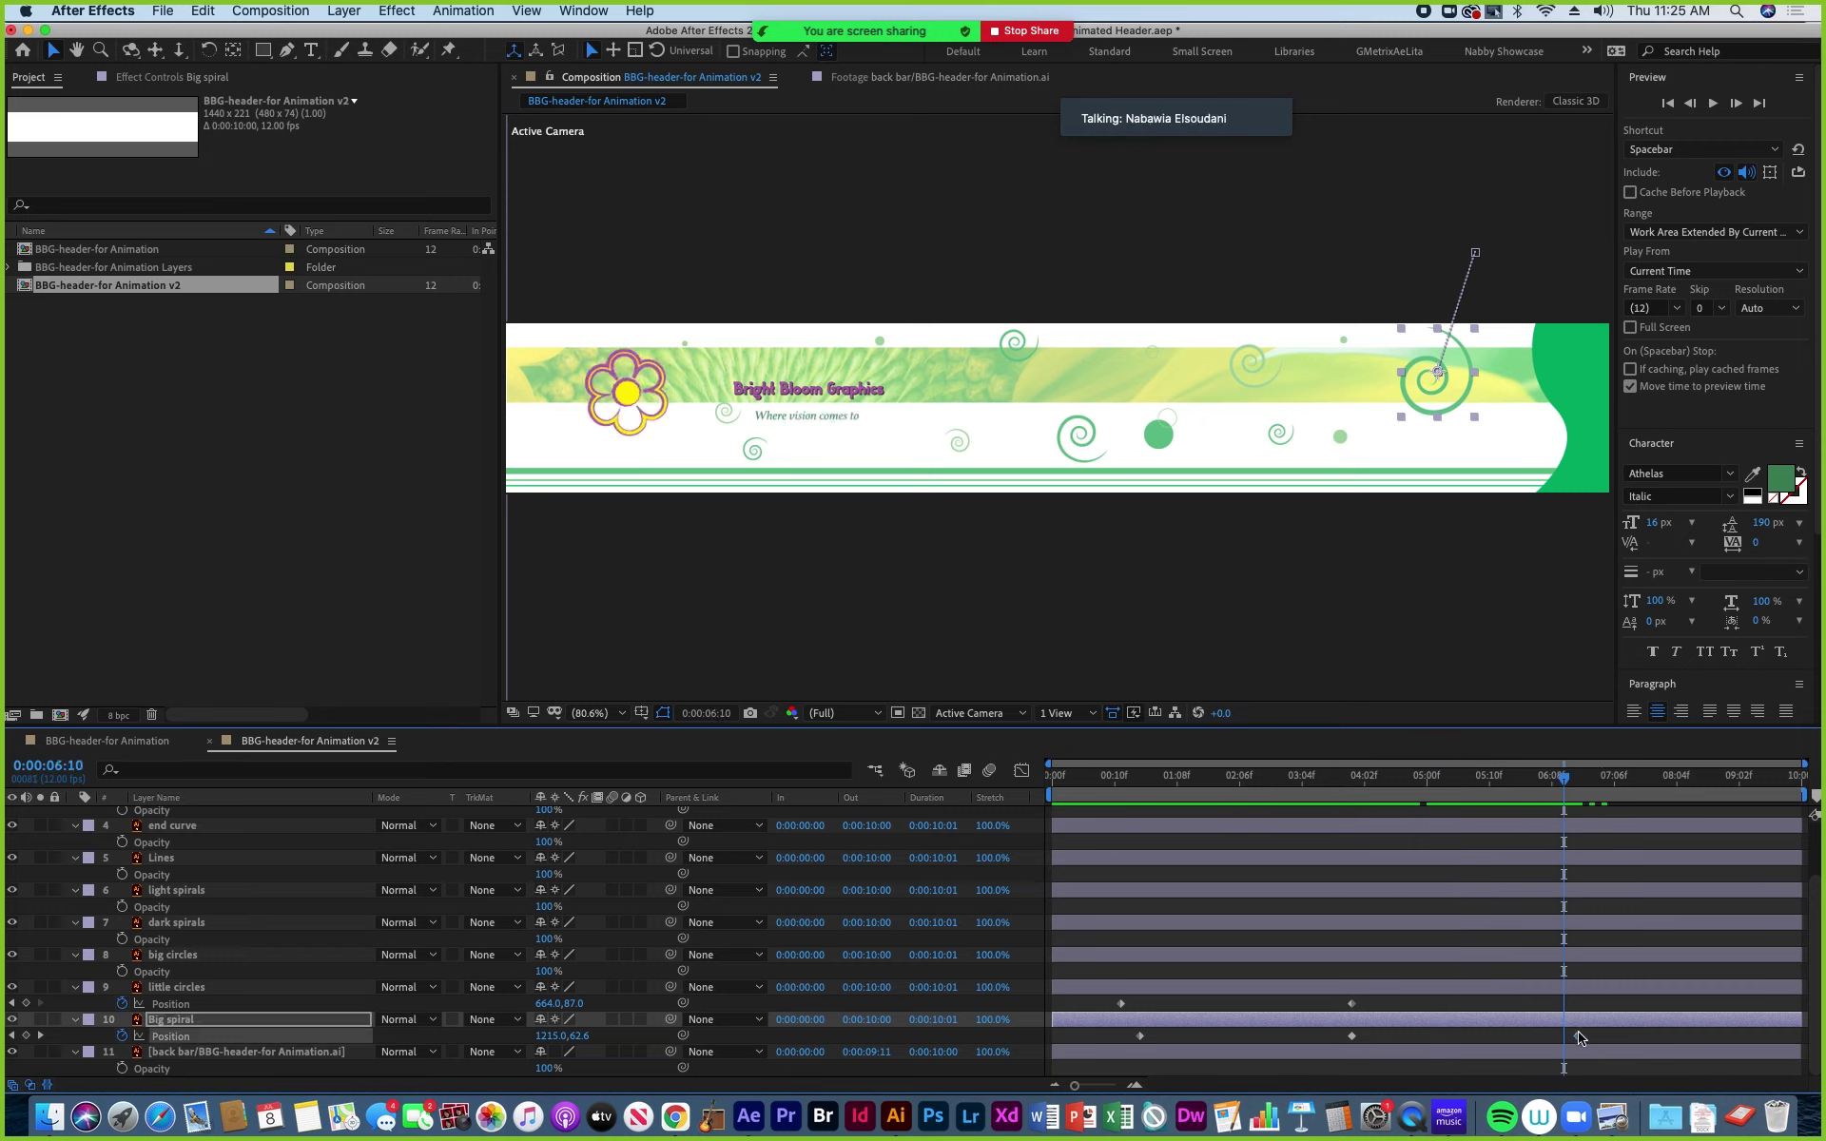
{"action": "key", "text": "Delete"}
Scrub and play the v2 animation from its start up to 0:00:06:07 to check the Big spiral's hold.
{"action": "left_click", "coordinate": [1334, 803]}
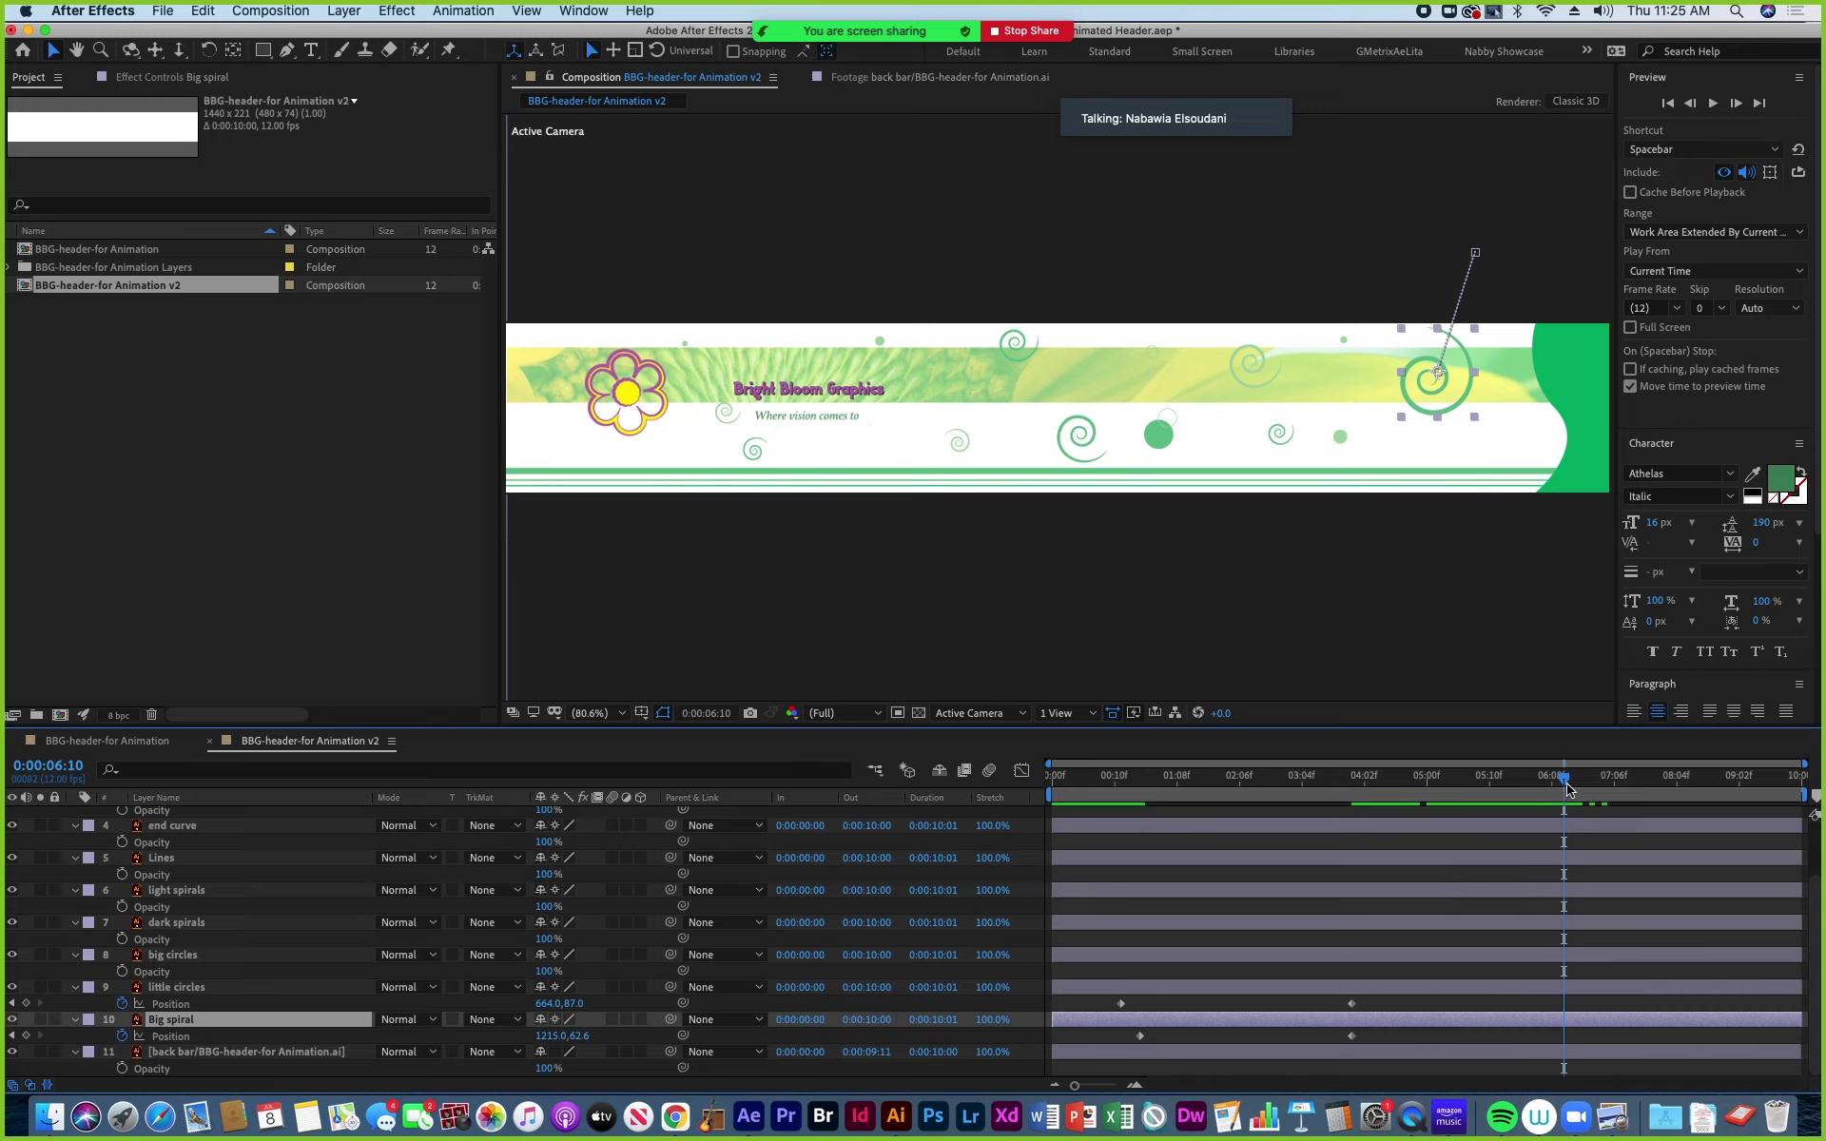
{"action": "left_click_drag", "start_coordinate": [1247, 814], "coordinate": [1357, 834]}
{"action": "key", "text": "space"}
{"action": "key", "text": "space"}
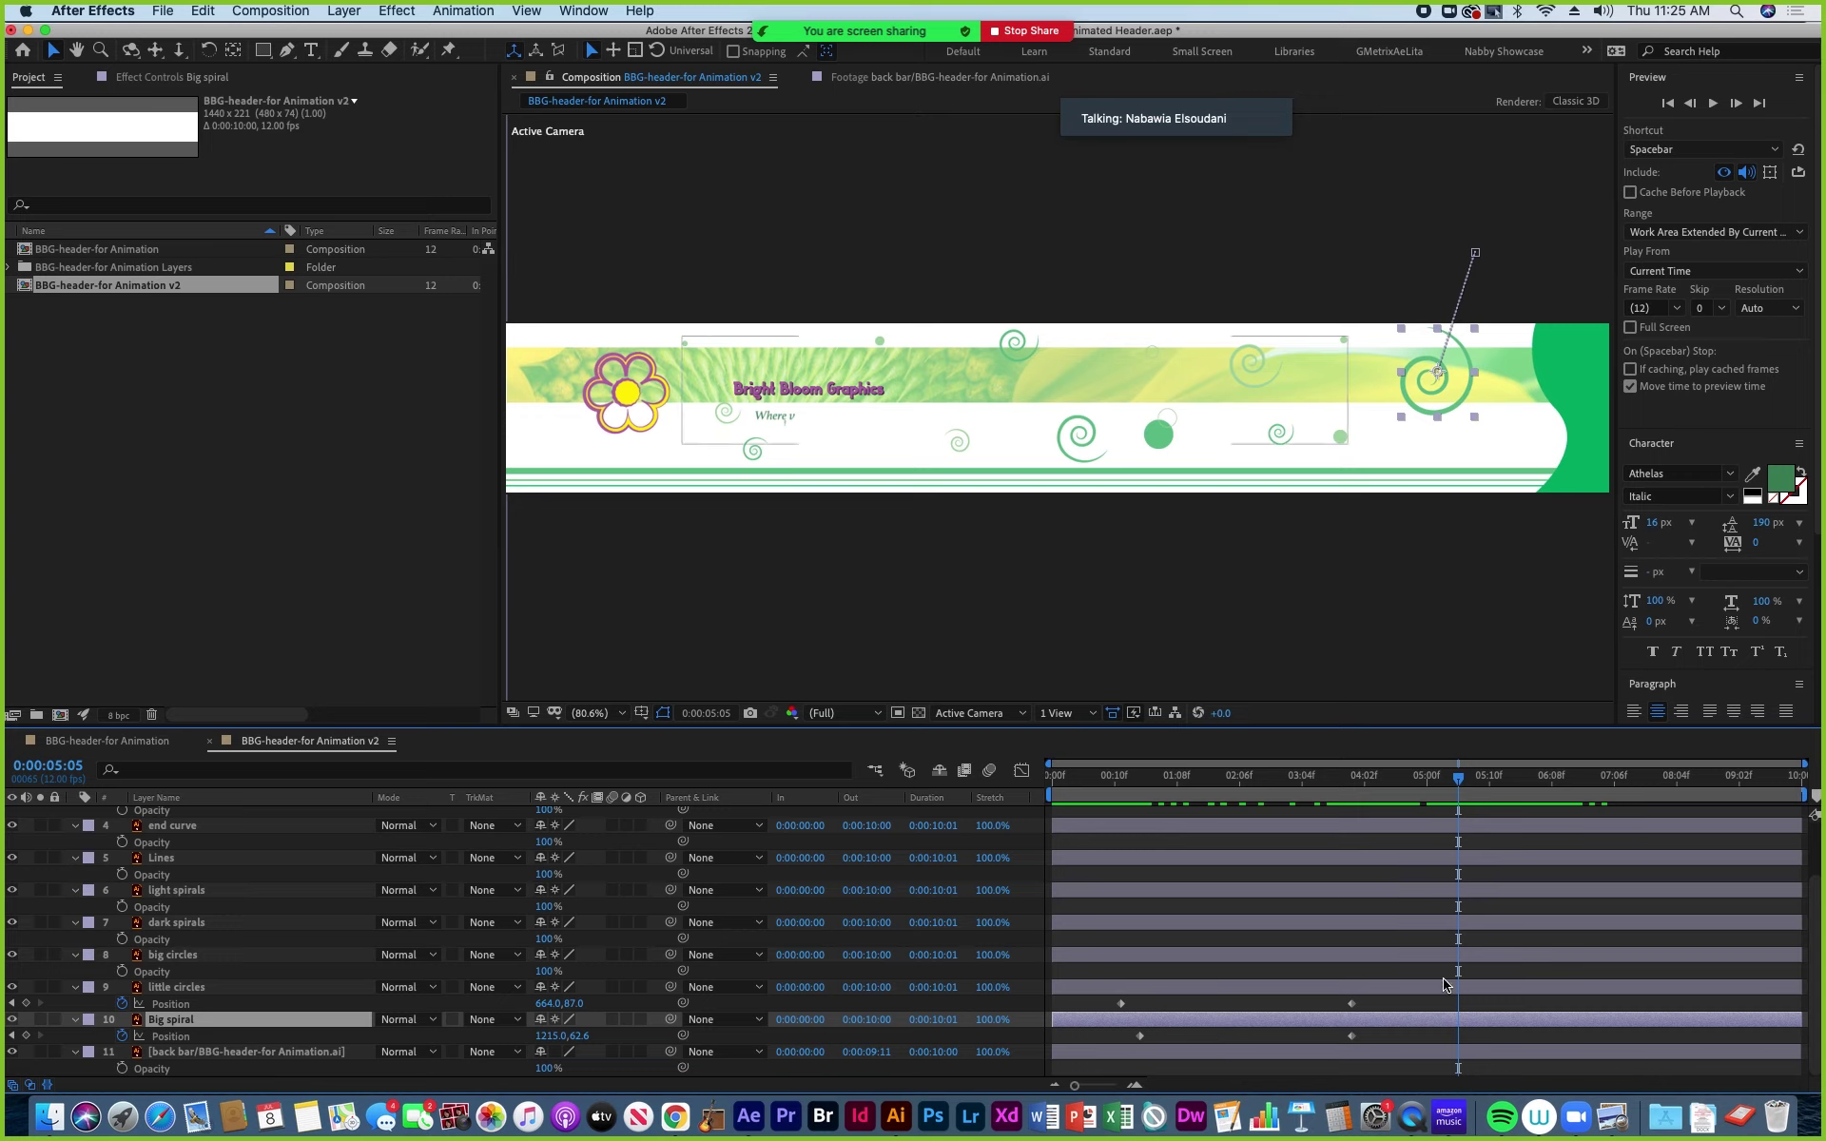
{"action": "left_click_drag", "start_coordinate": [1460, 782], "coordinate": [1427, 804]}
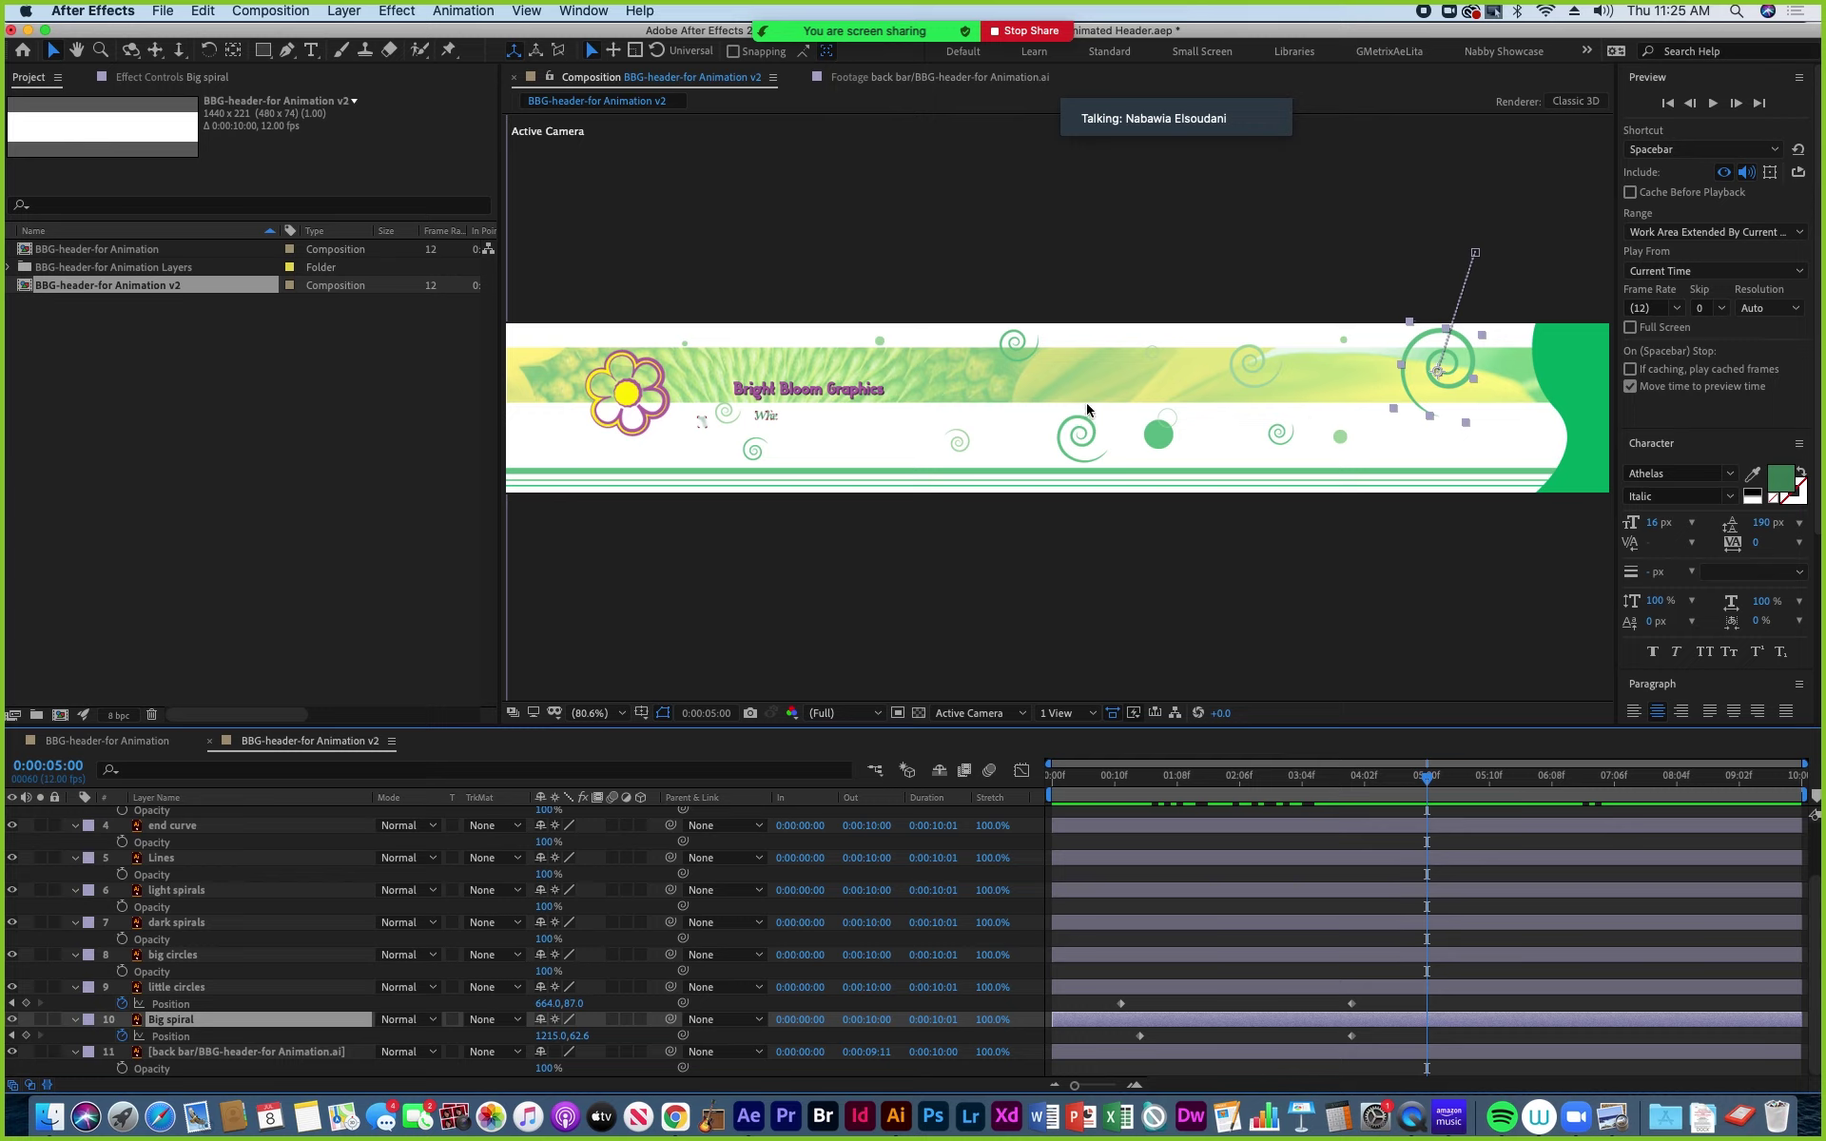
{"action": "left_click_drag", "start_coordinate": [1426, 776], "coordinate": [1466, 807]}
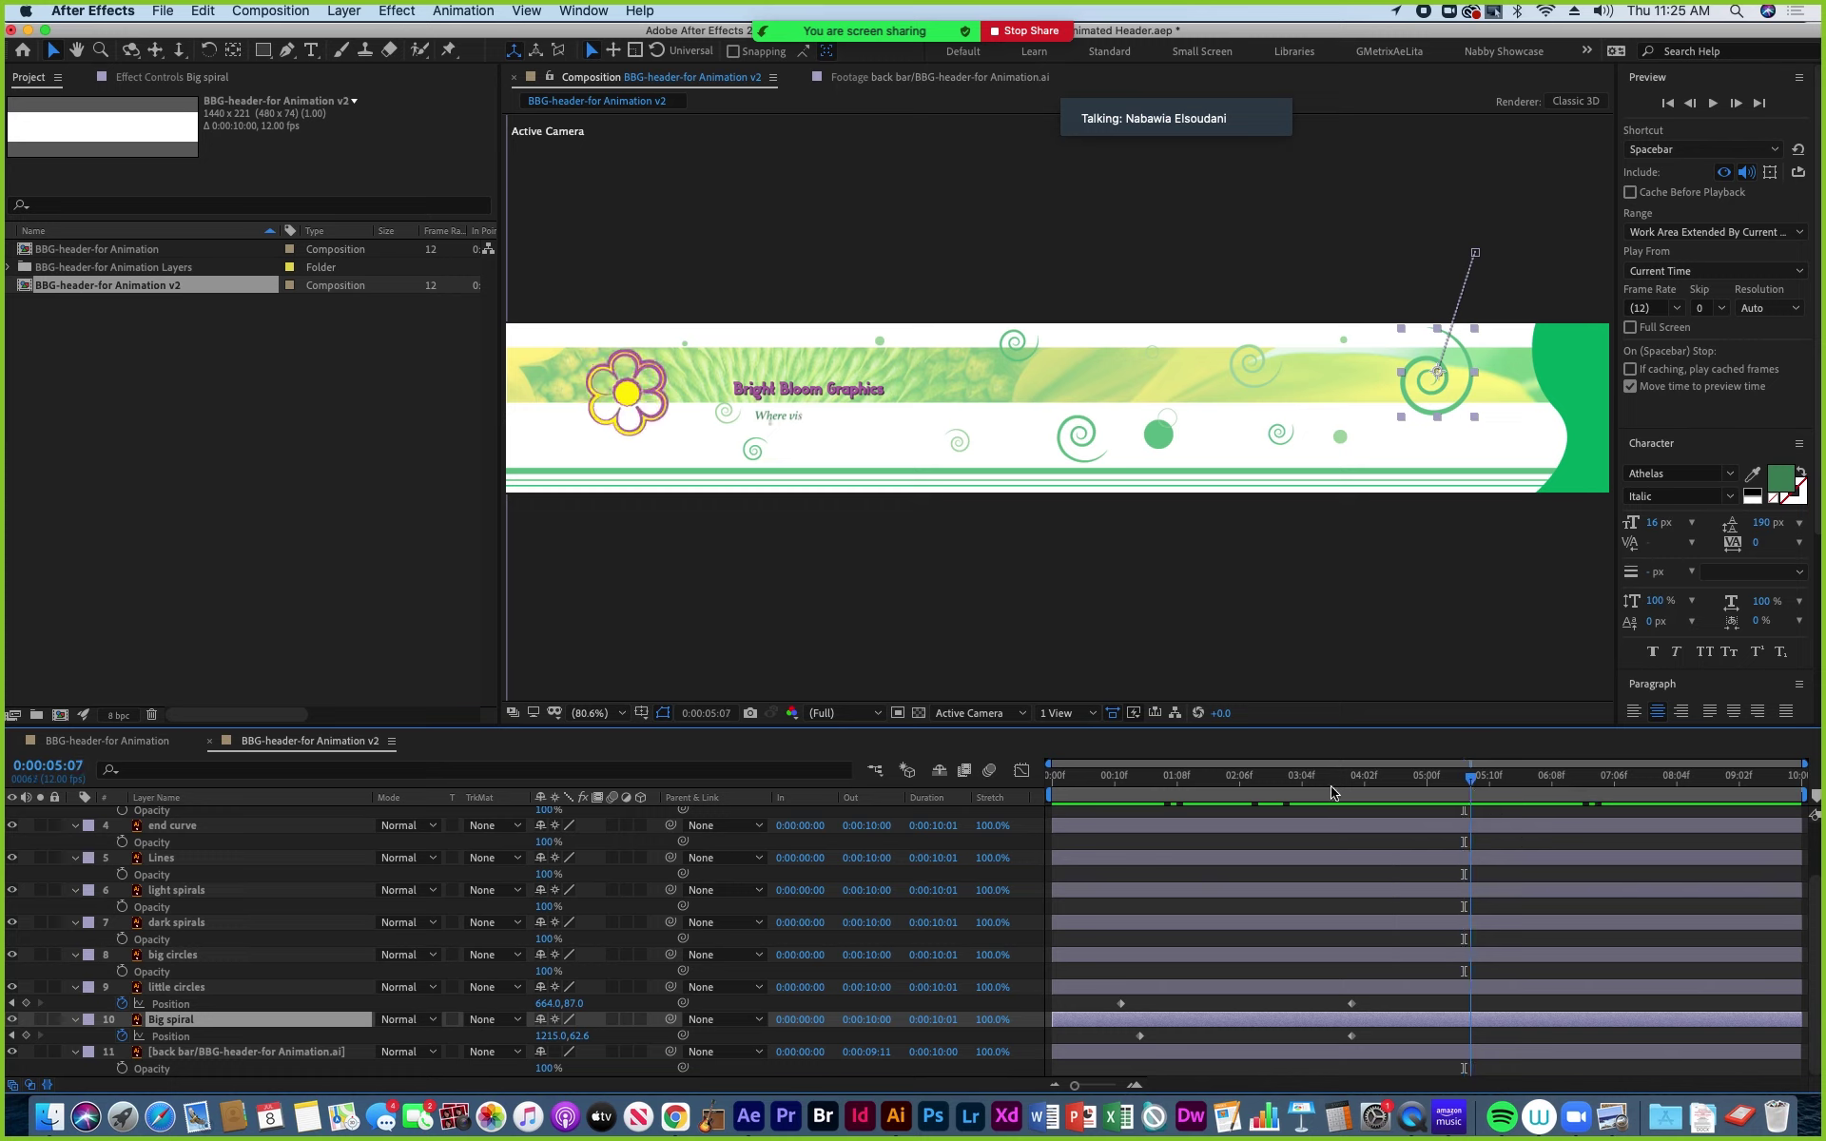
{"action": "left_click", "coordinate": [1056, 778]}
{"action": "left_click_drag", "start_coordinate": [1068, 791], "coordinate": [1513, 869]}
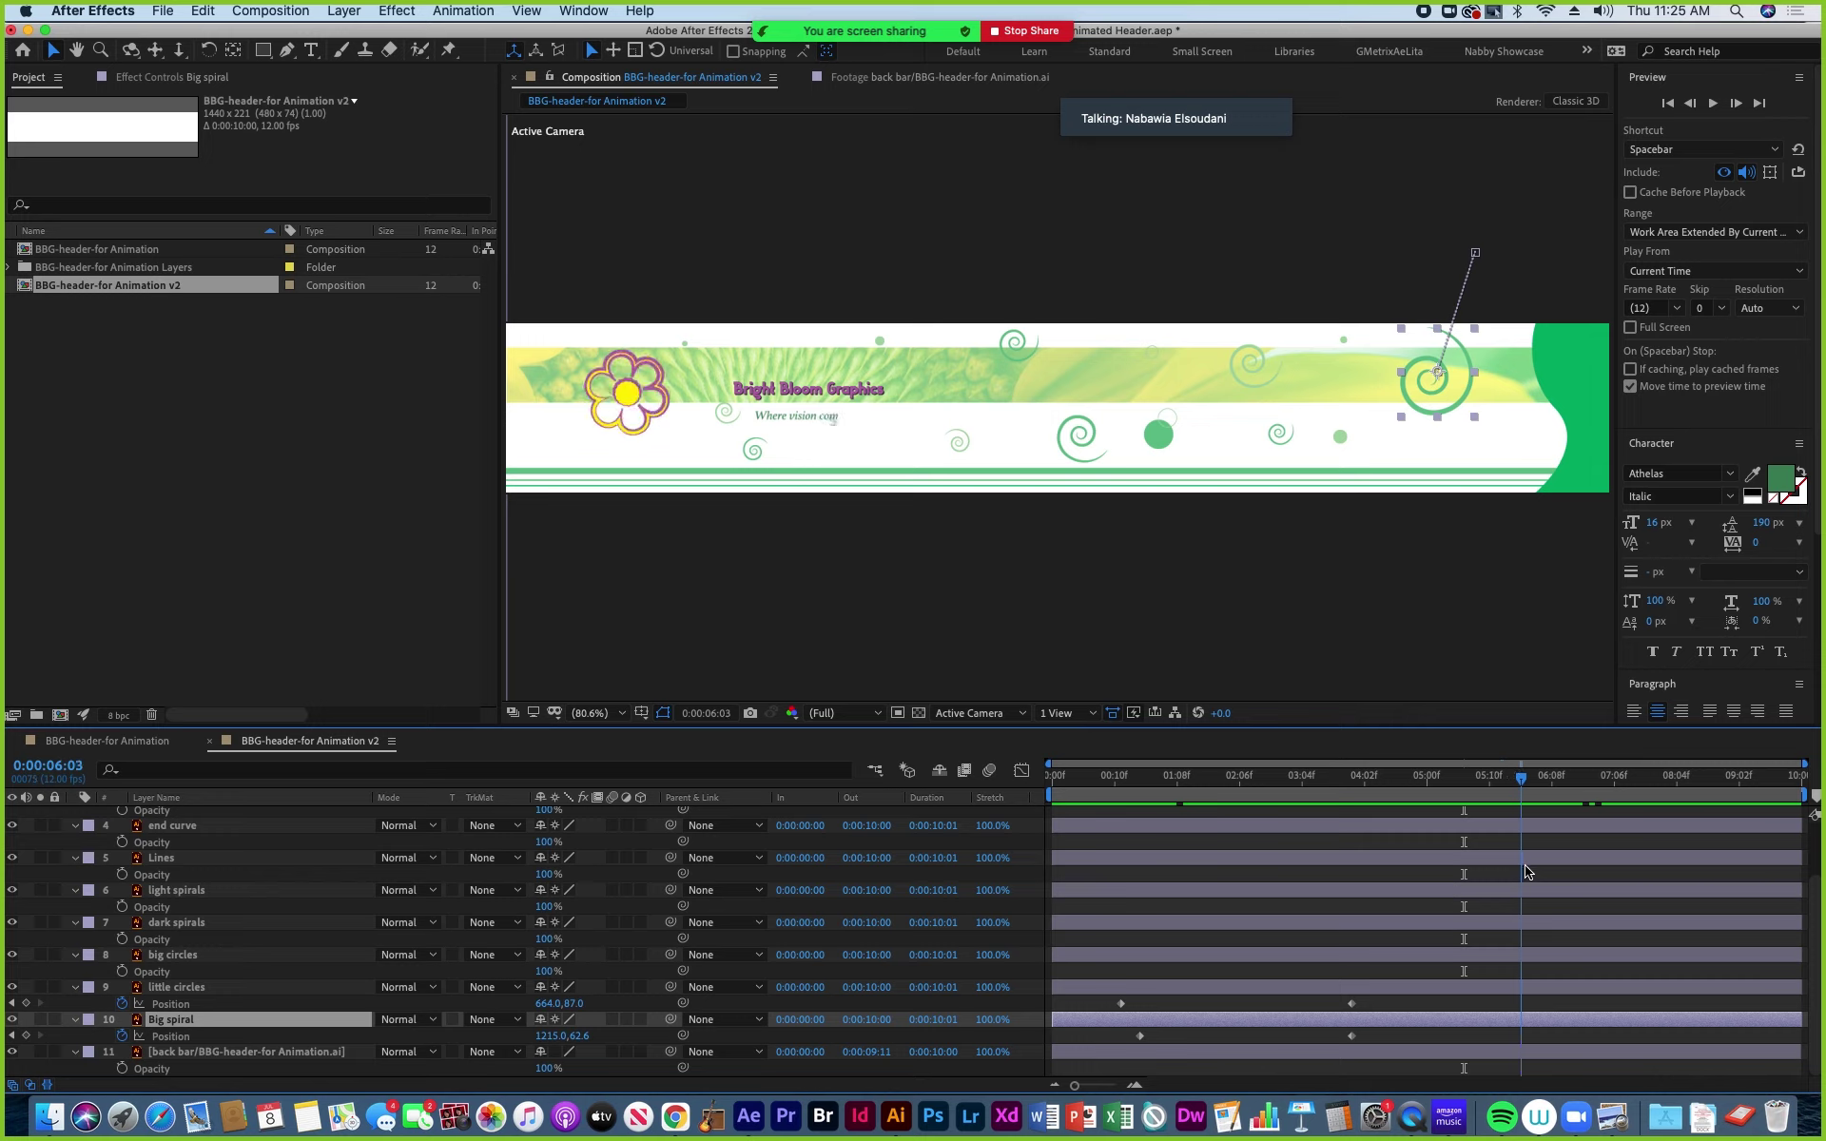
{"action": "key", "text": "space"}
{"action": "key", "text": "space"}
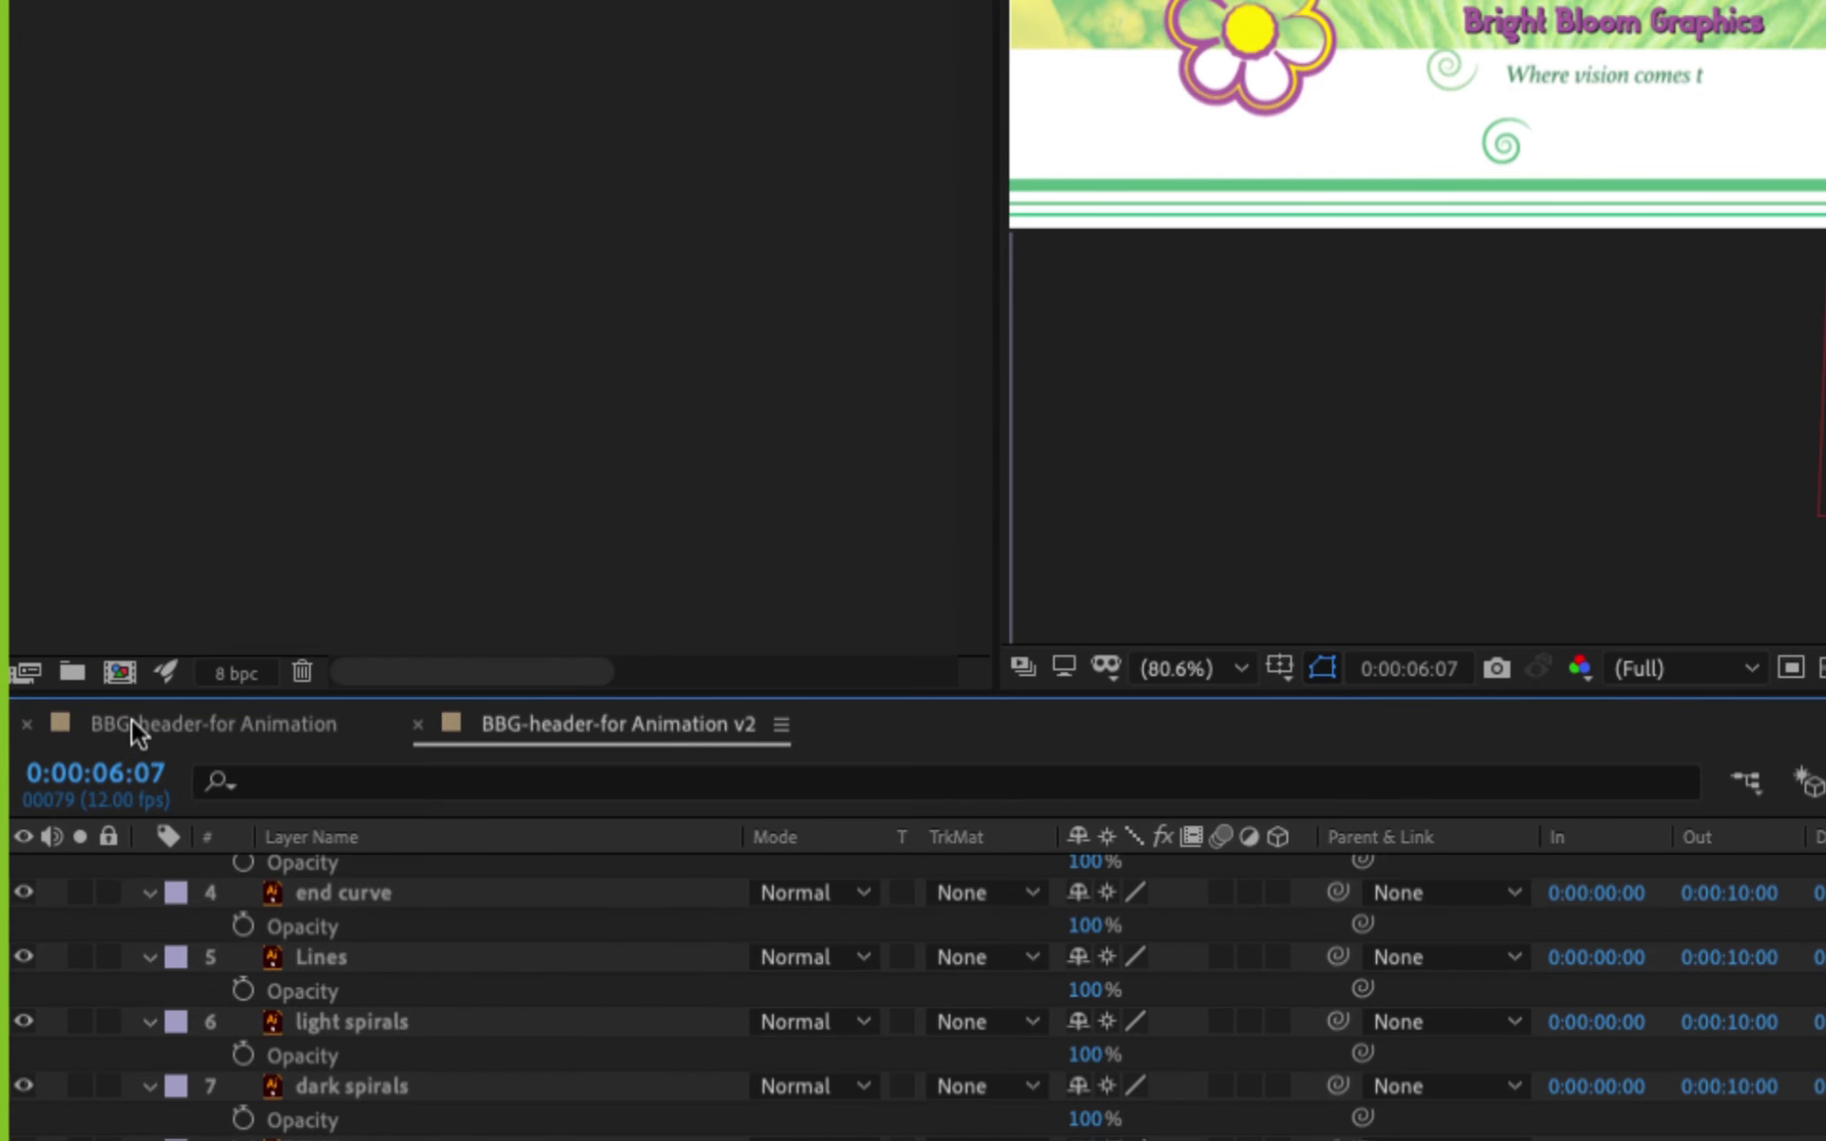
Compare the original BBG-header-for Animation composition with v2 by scrubbing both, and return v2 to 0:00:00:00.
{"action": "left_click", "coordinate": [131, 721]}
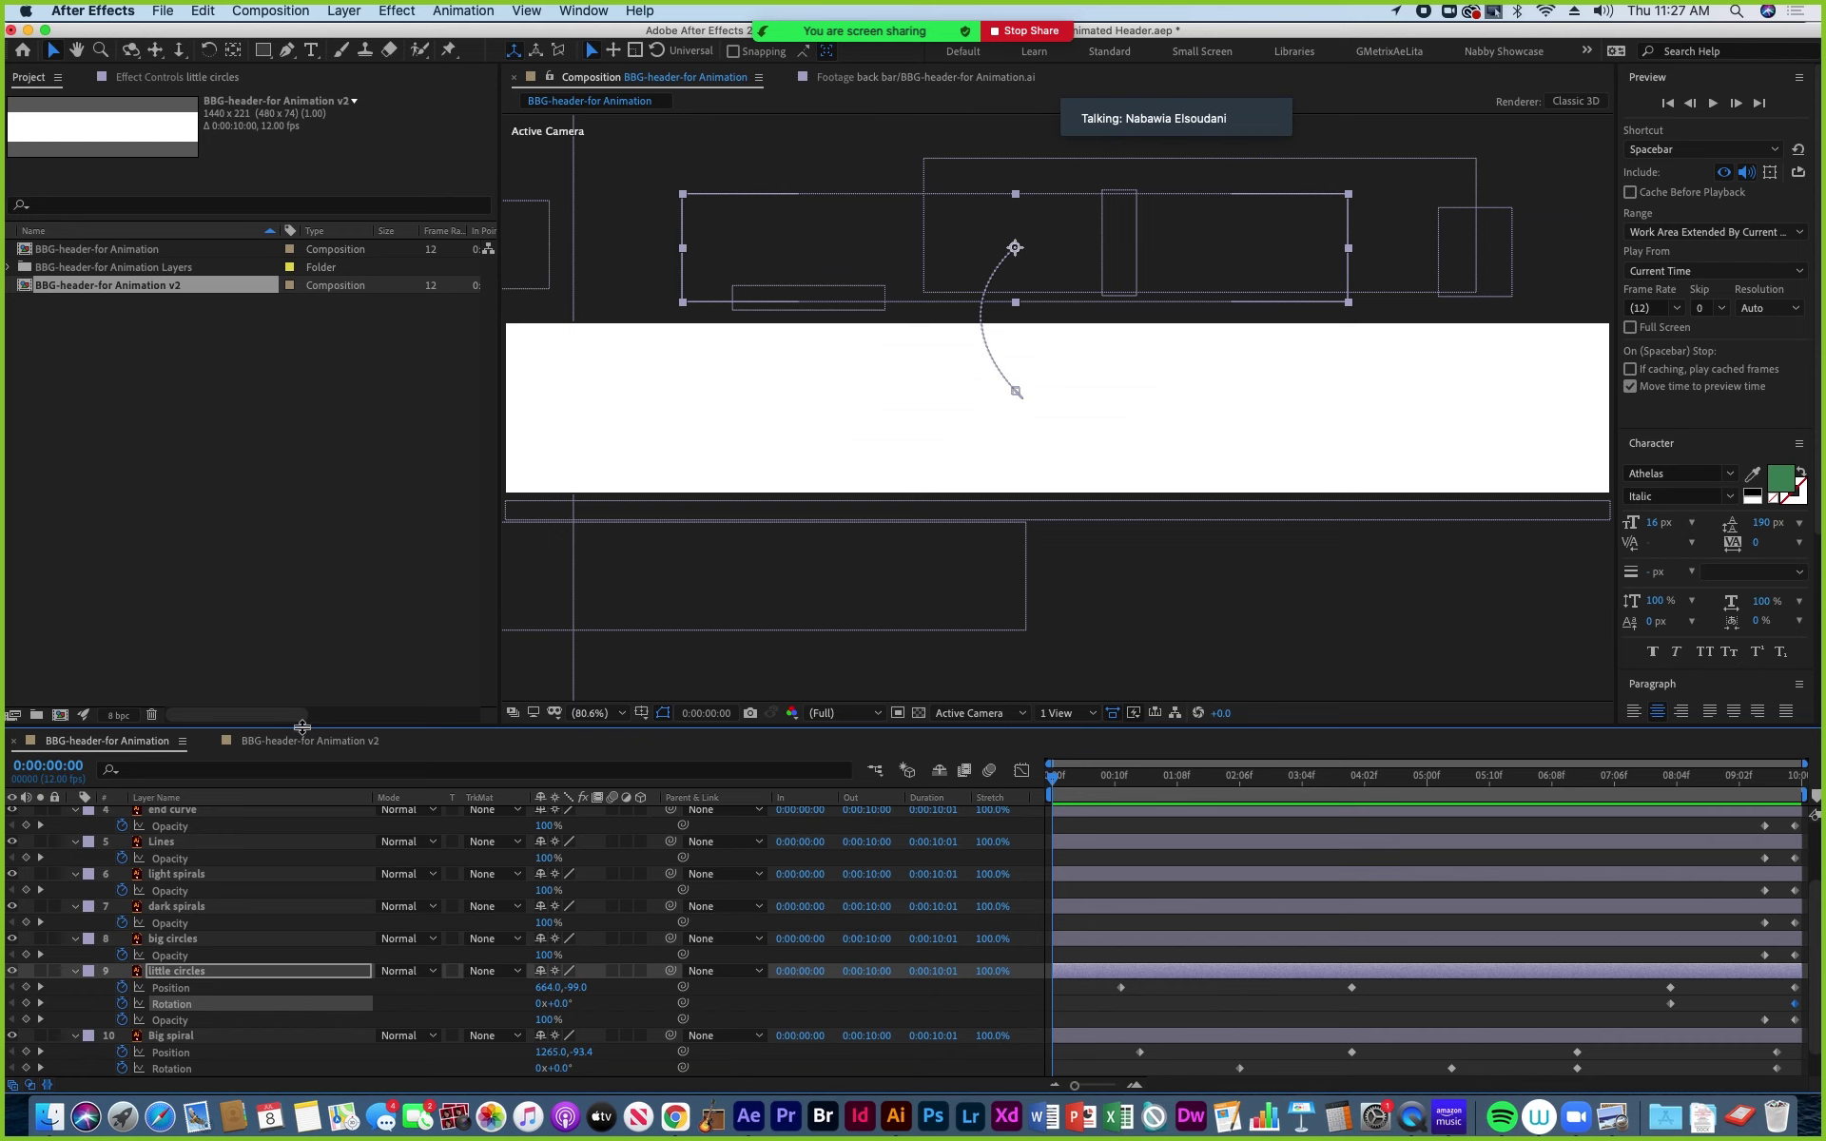
{"action": "left_click_drag", "start_coordinate": [1108, 779], "coordinate": [1551, 778]}
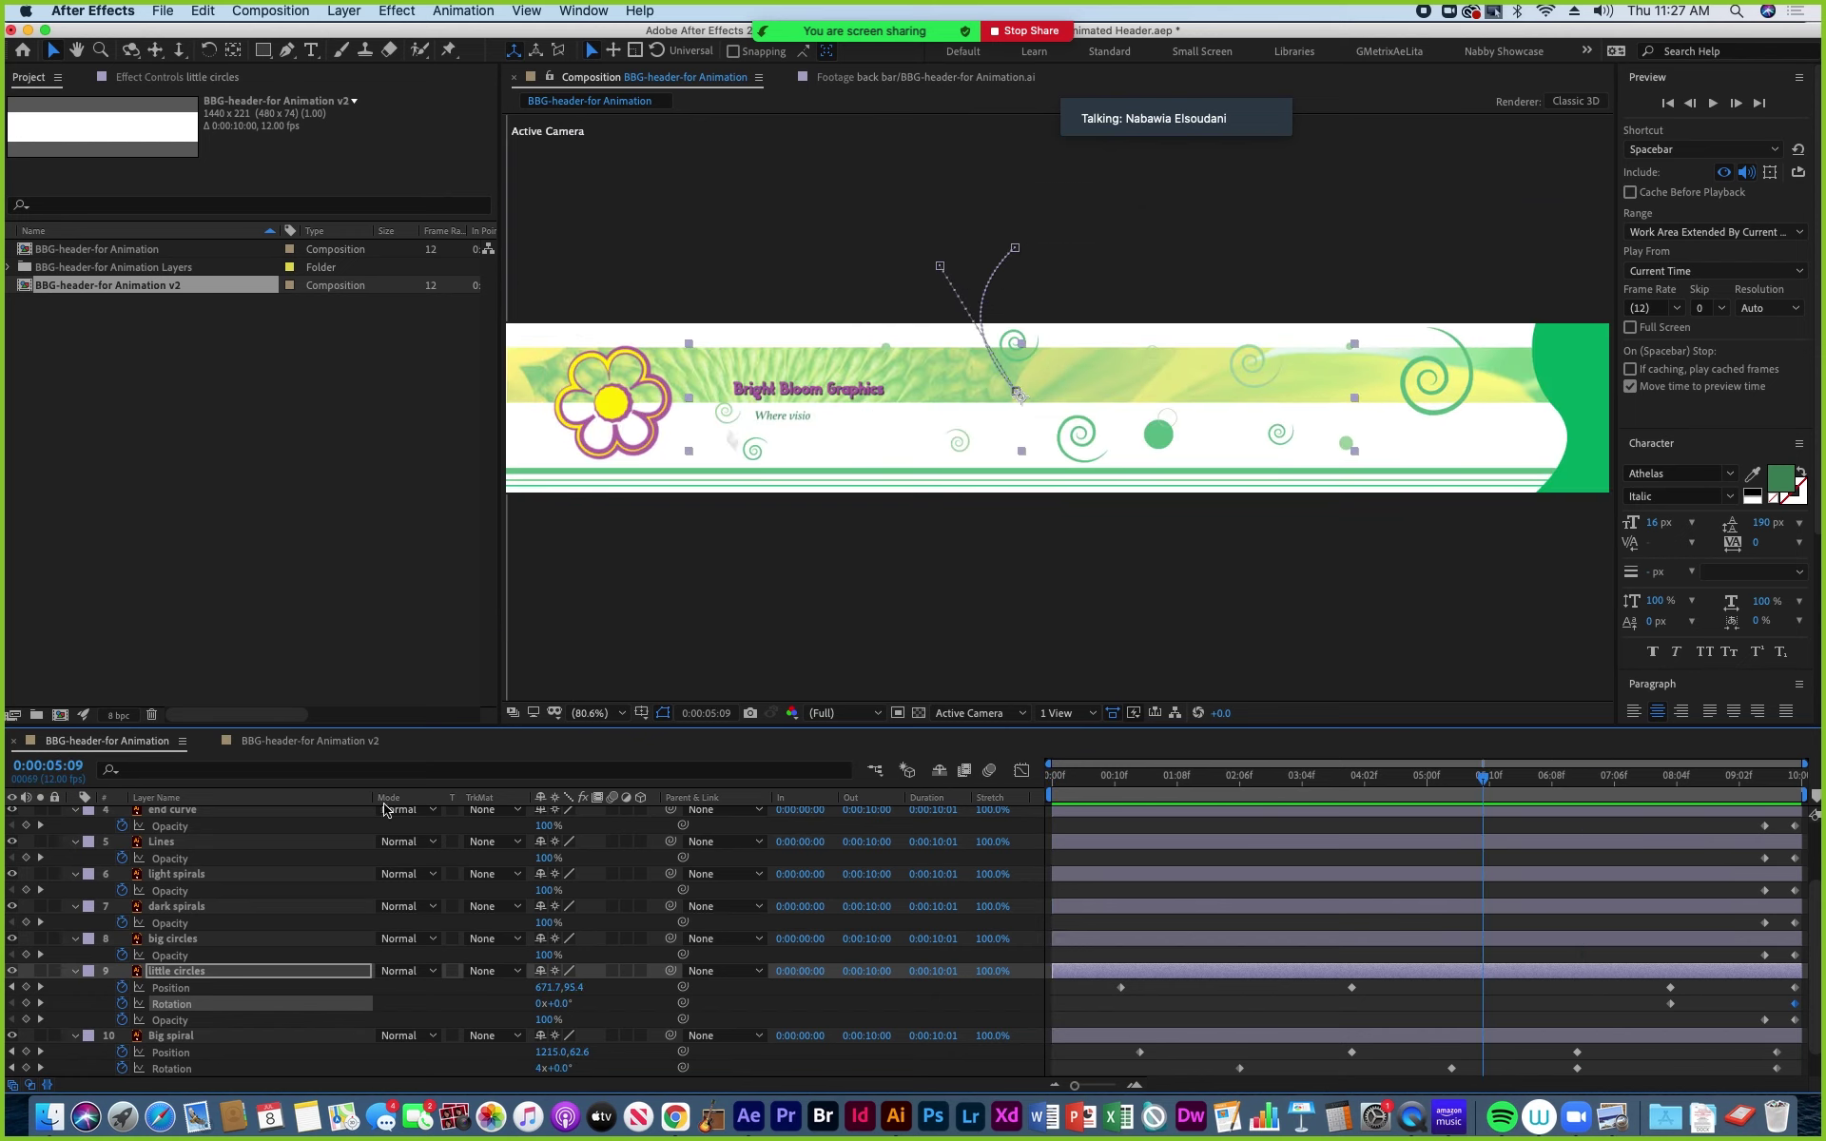
{"action": "left_click", "coordinate": [289, 744]}
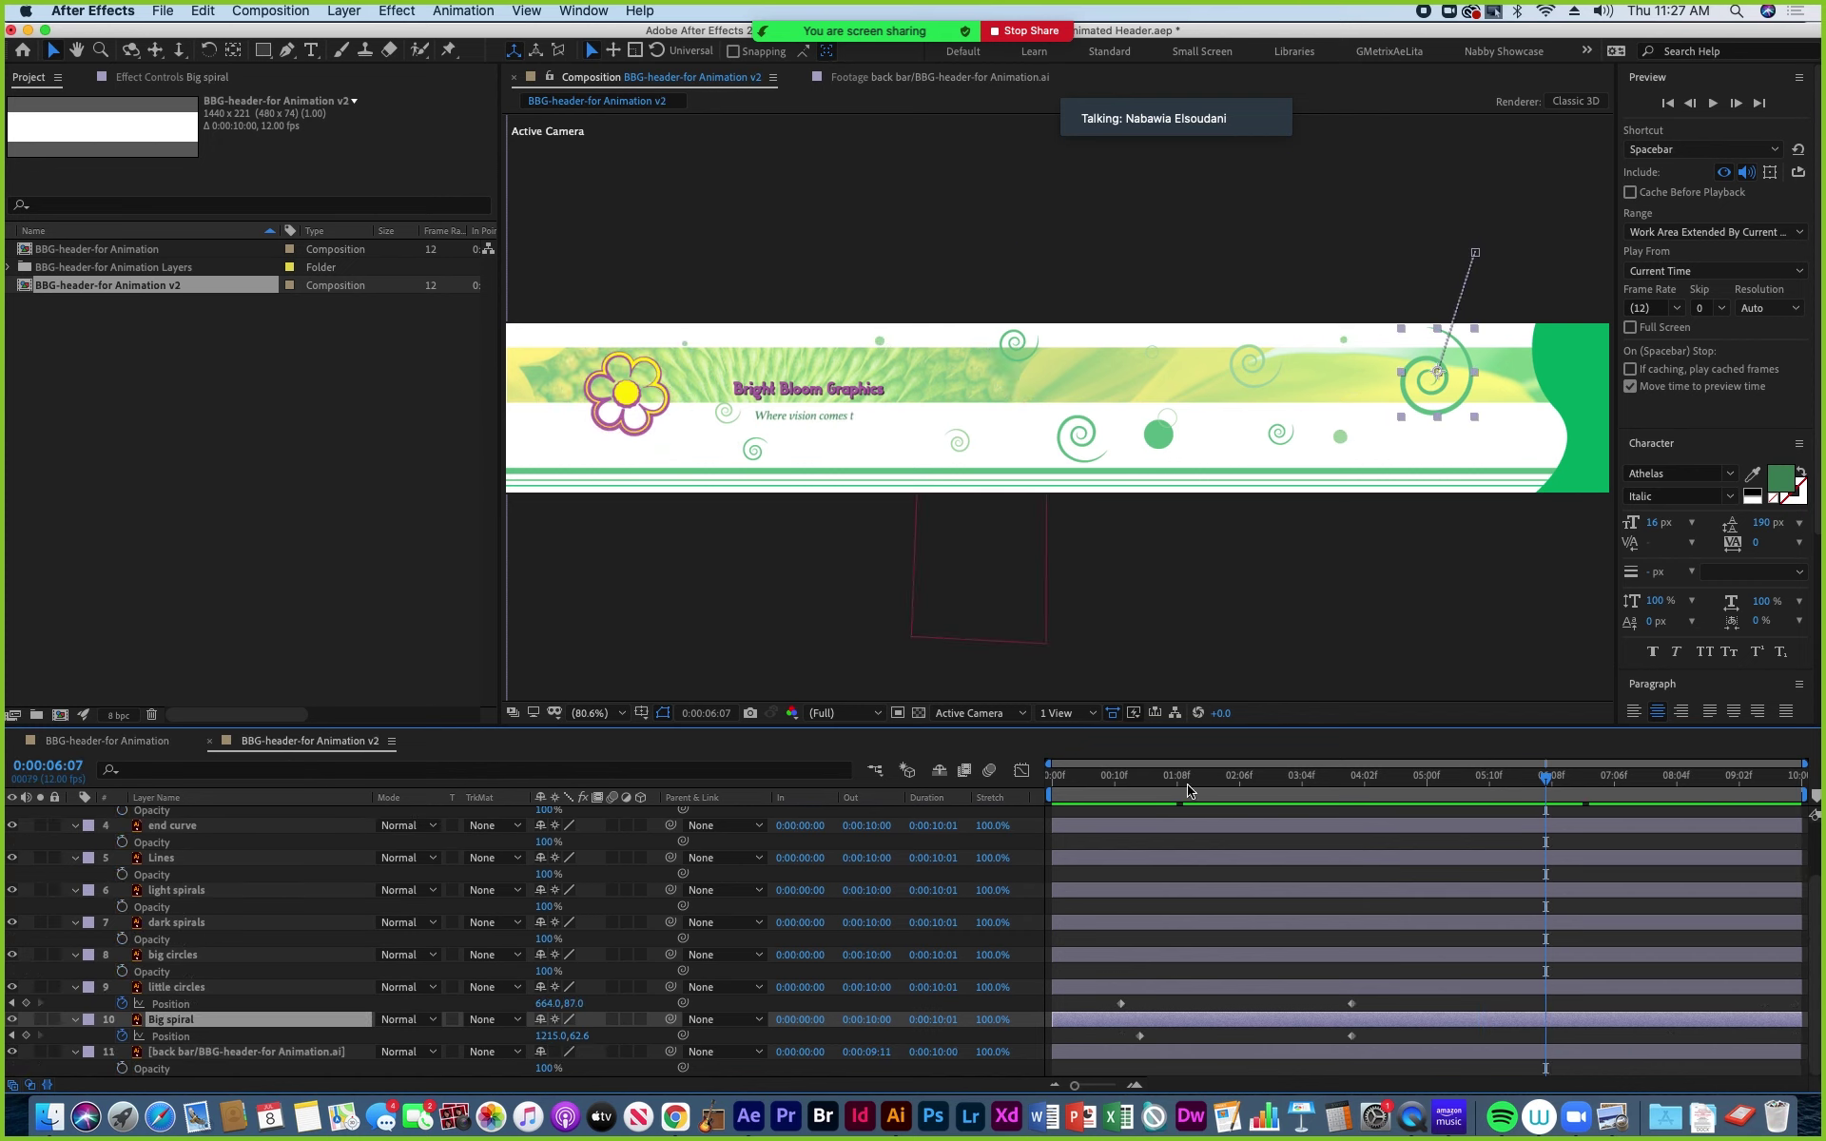
{"action": "mouse_move", "coordinate": [1187, 778]}
{"action": "left_mouse_down"}
{"action": "mouse_move", "coordinate": [1027, 778]}
{"action": "mouse_move", "coordinate": [1172, 781]}
{"action": "left_mouse_up"}
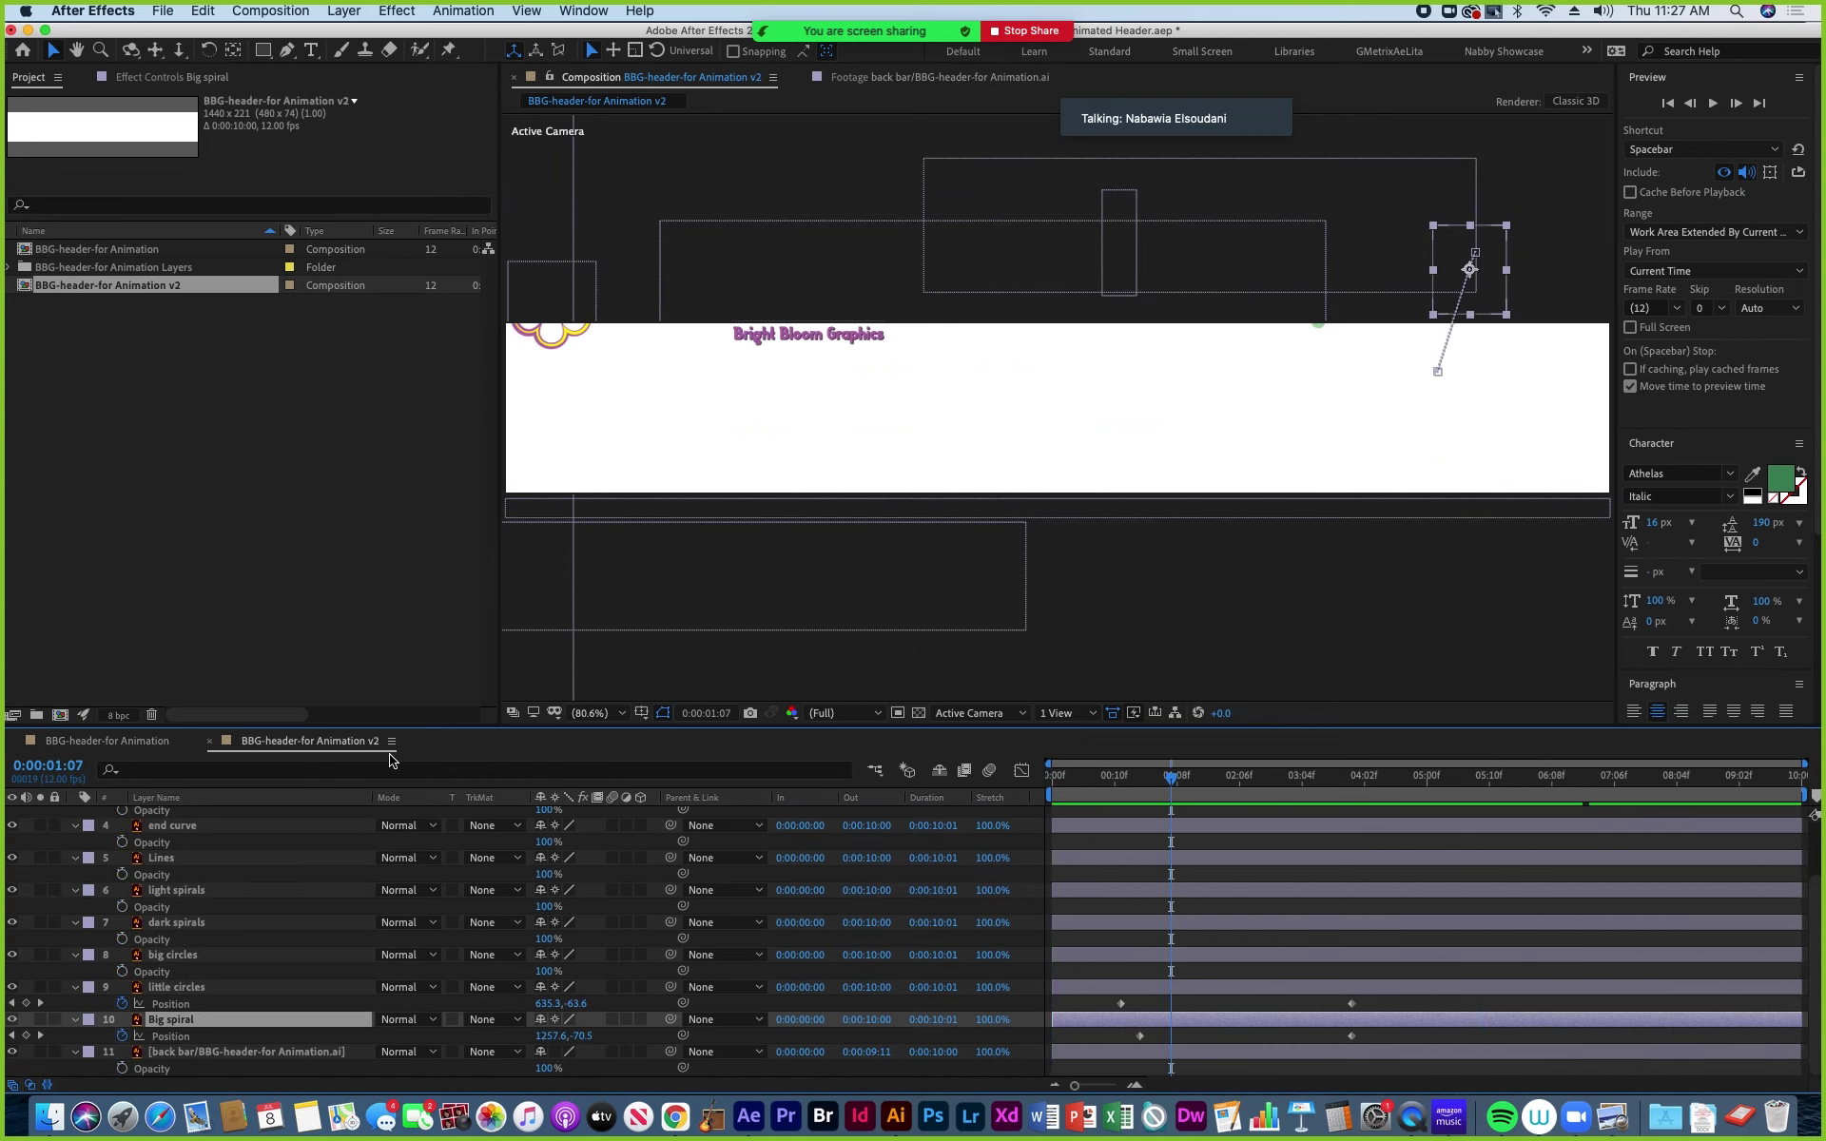
{"action": "left_click", "coordinate": [122, 742]}
{"action": "left_click_drag", "start_coordinate": [1144, 782], "coordinate": [1171, 827]}
{"action": "left_click", "coordinate": [271, 749]}
{"action": "left_click_drag", "start_coordinate": [1154, 793], "coordinate": [1018, 859]}
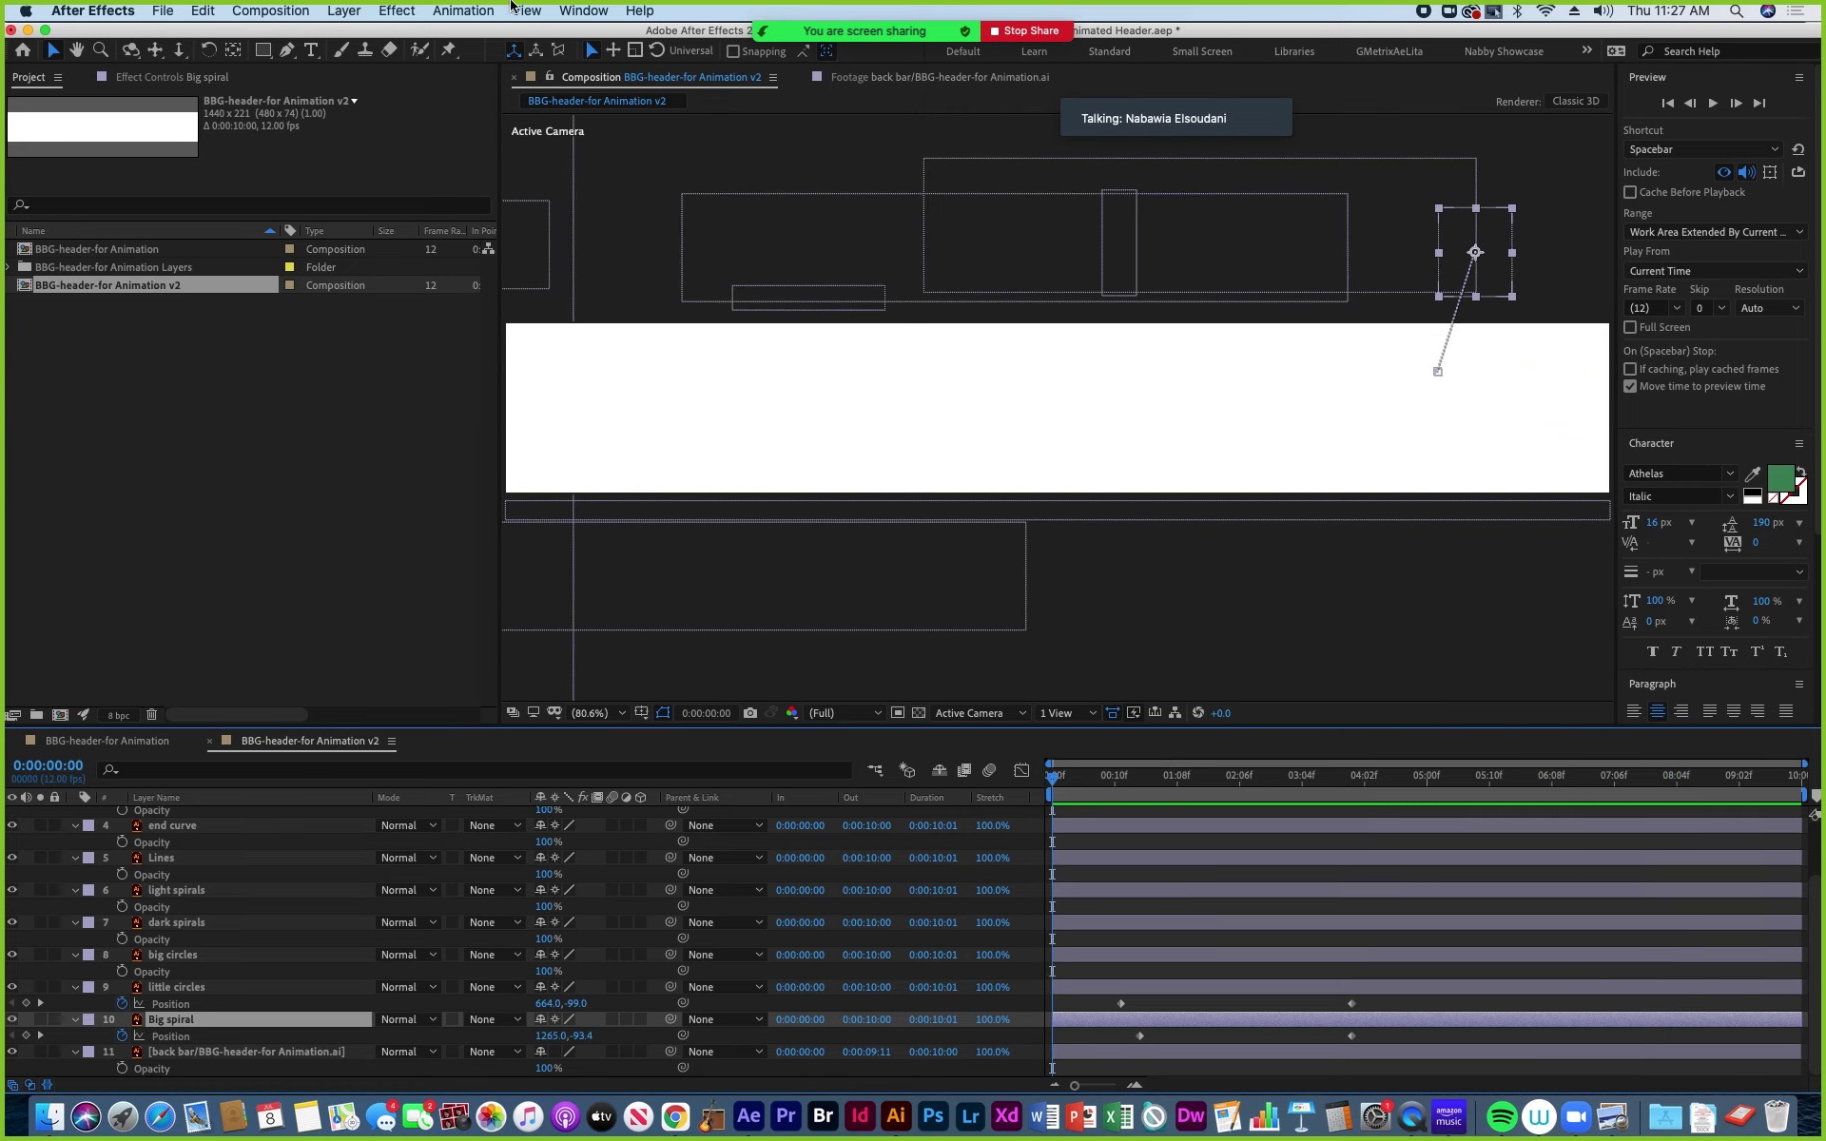
Save the project, scrub v2 to 0:00:04:06 and close the original BBG-header-for Animation timeline.
{"action": "left_click", "coordinate": [161, 10]}
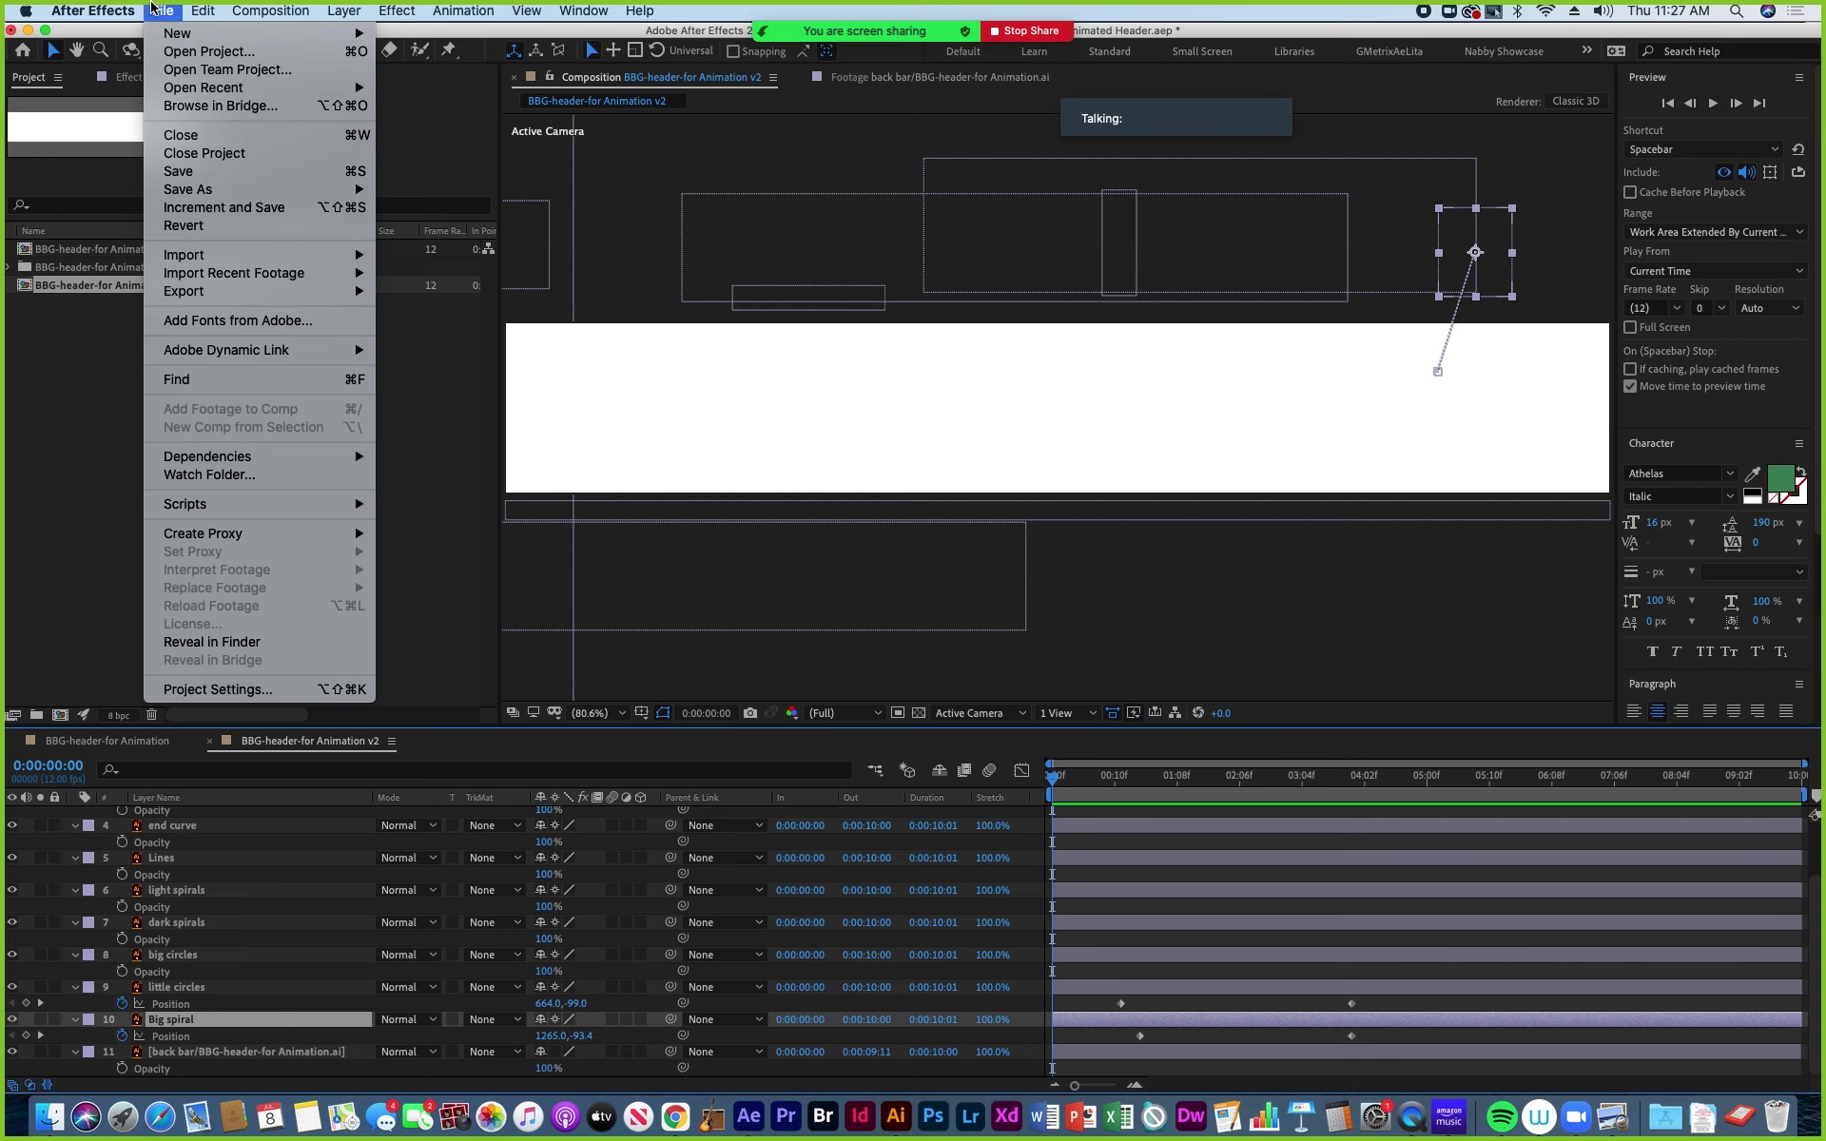
{"action": "left_click", "coordinate": [179, 173]}
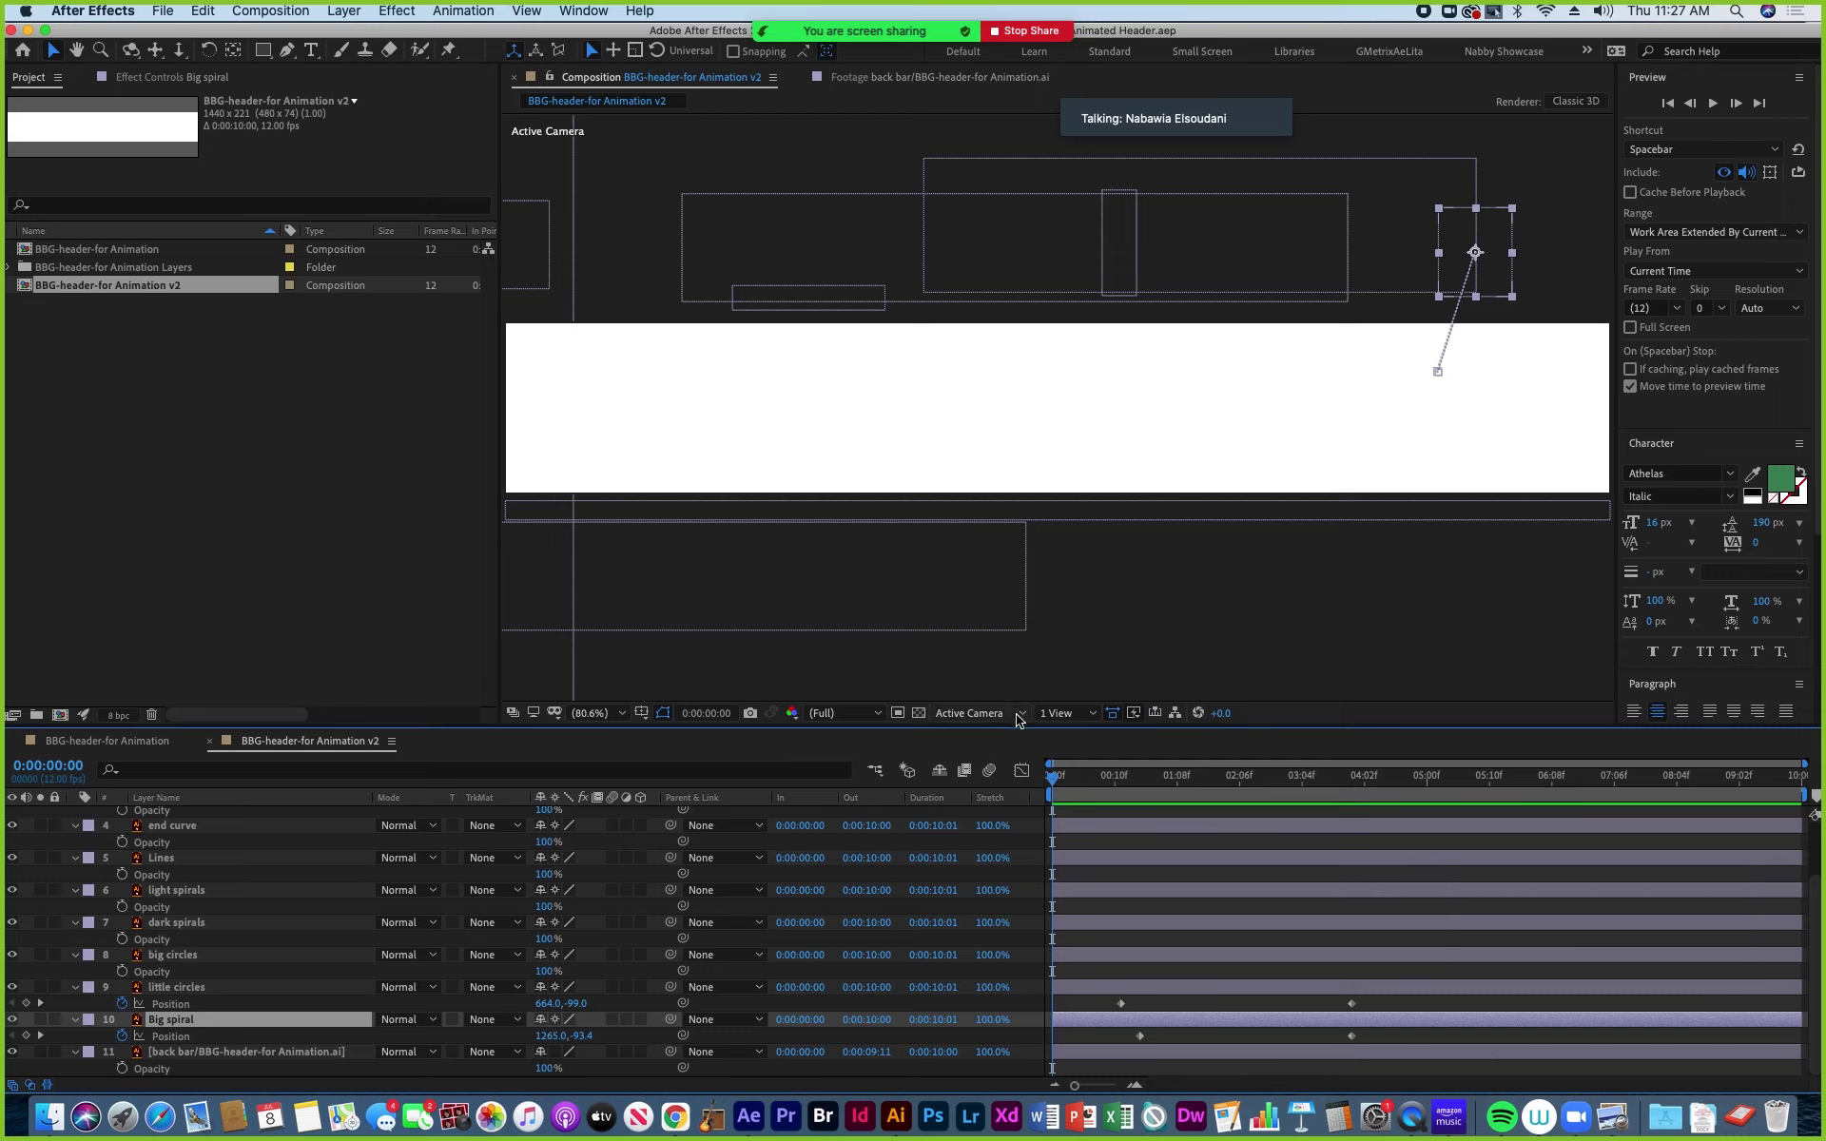
{"action": "left_click", "coordinate": [1084, 777]}
{"action": "left_click_drag", "start_coordinate": [1138, 783], "coordinate": [1389, 777]}
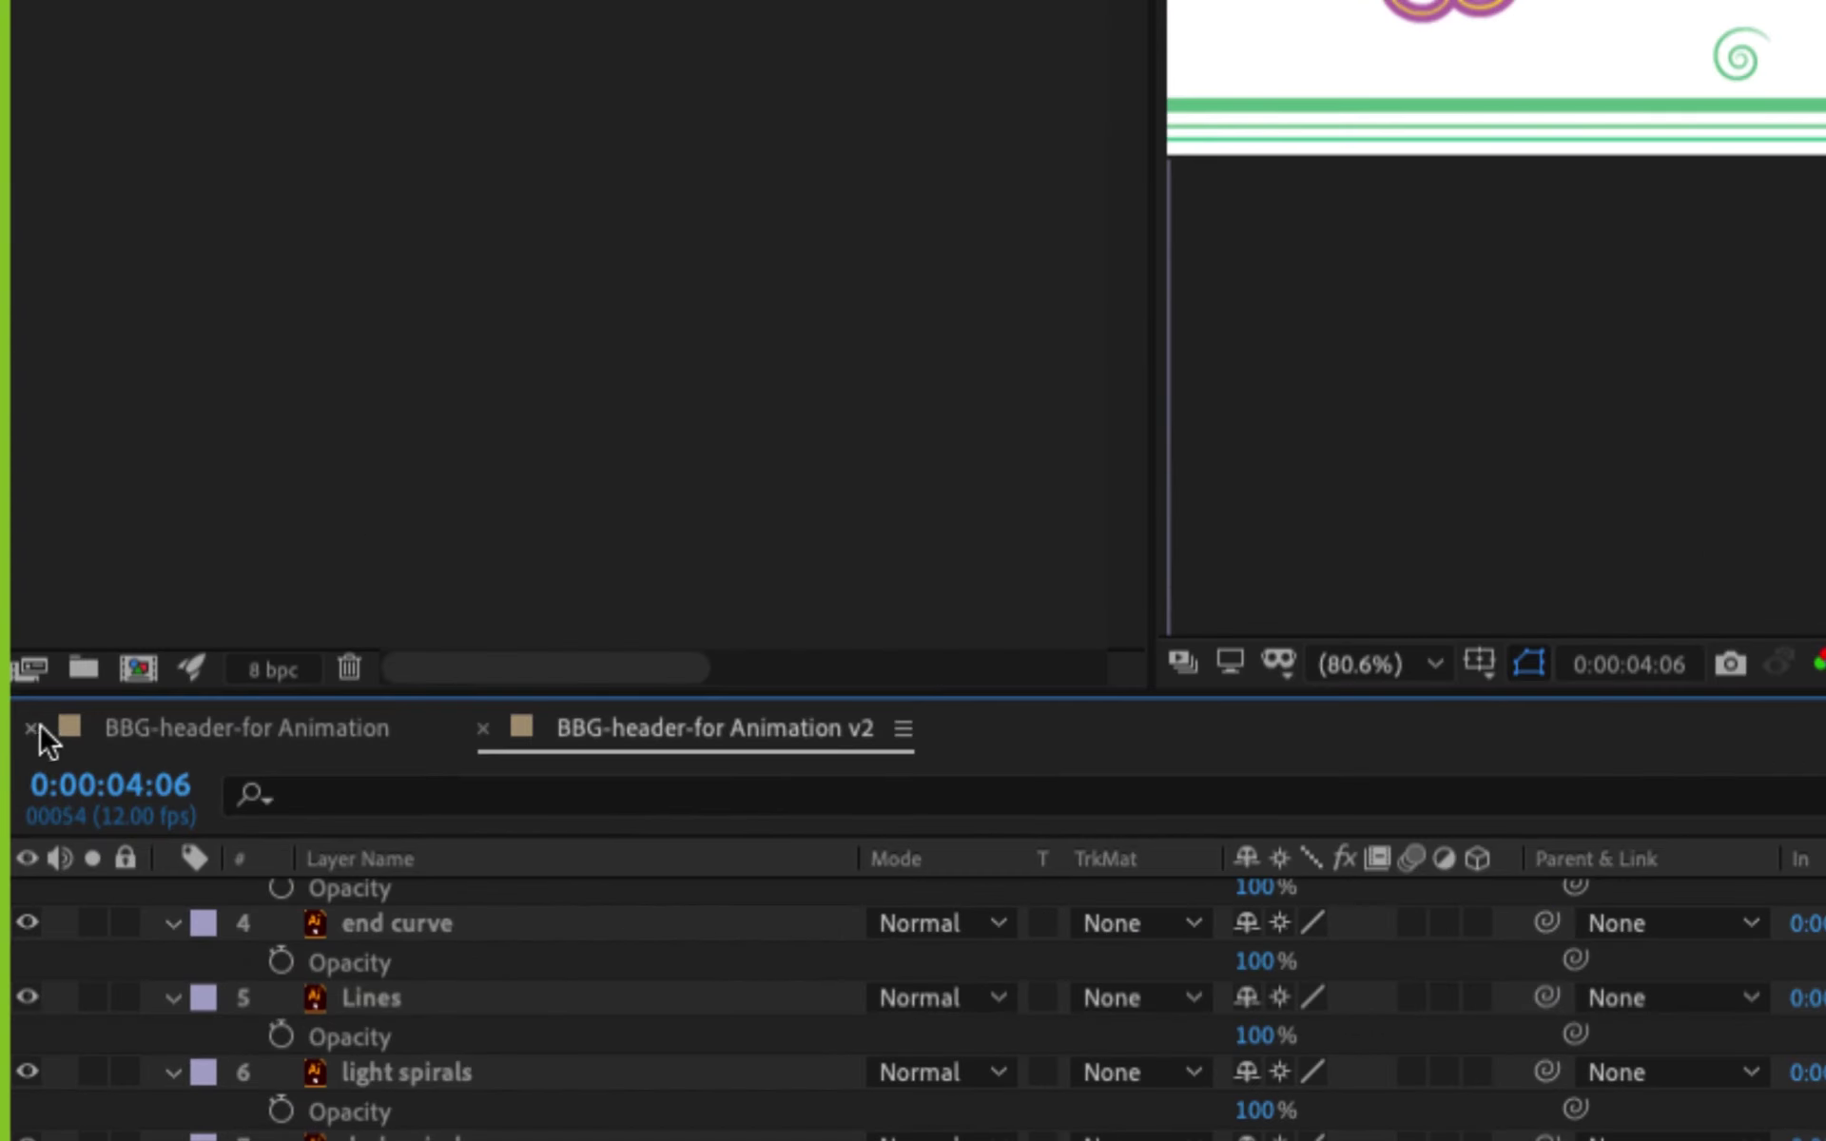
{"action": "left_click", "coordinate": [31, 728]}
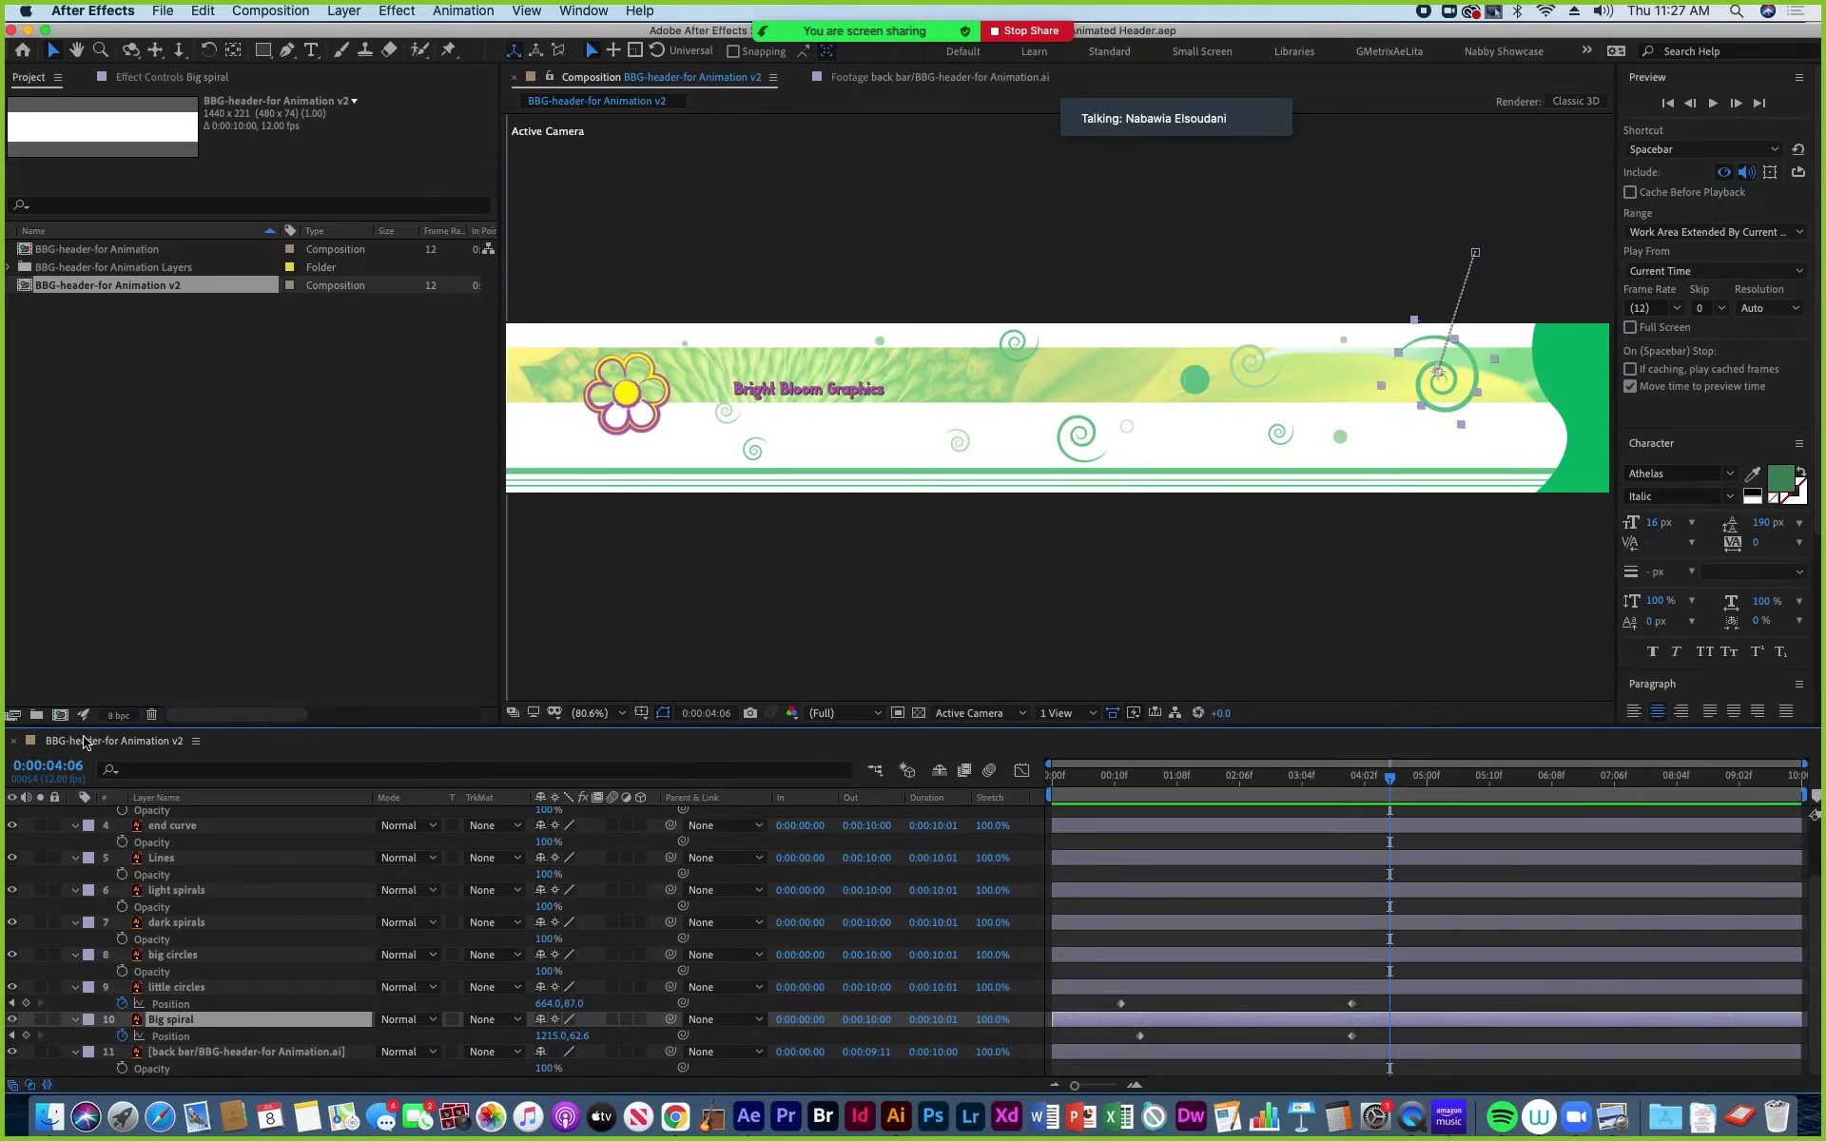
Queue BBG-header-for Animation v2 with Pre-render and review its Render Settings without changing them.
{"action": "left_click", "coordinate": [267, 14]}
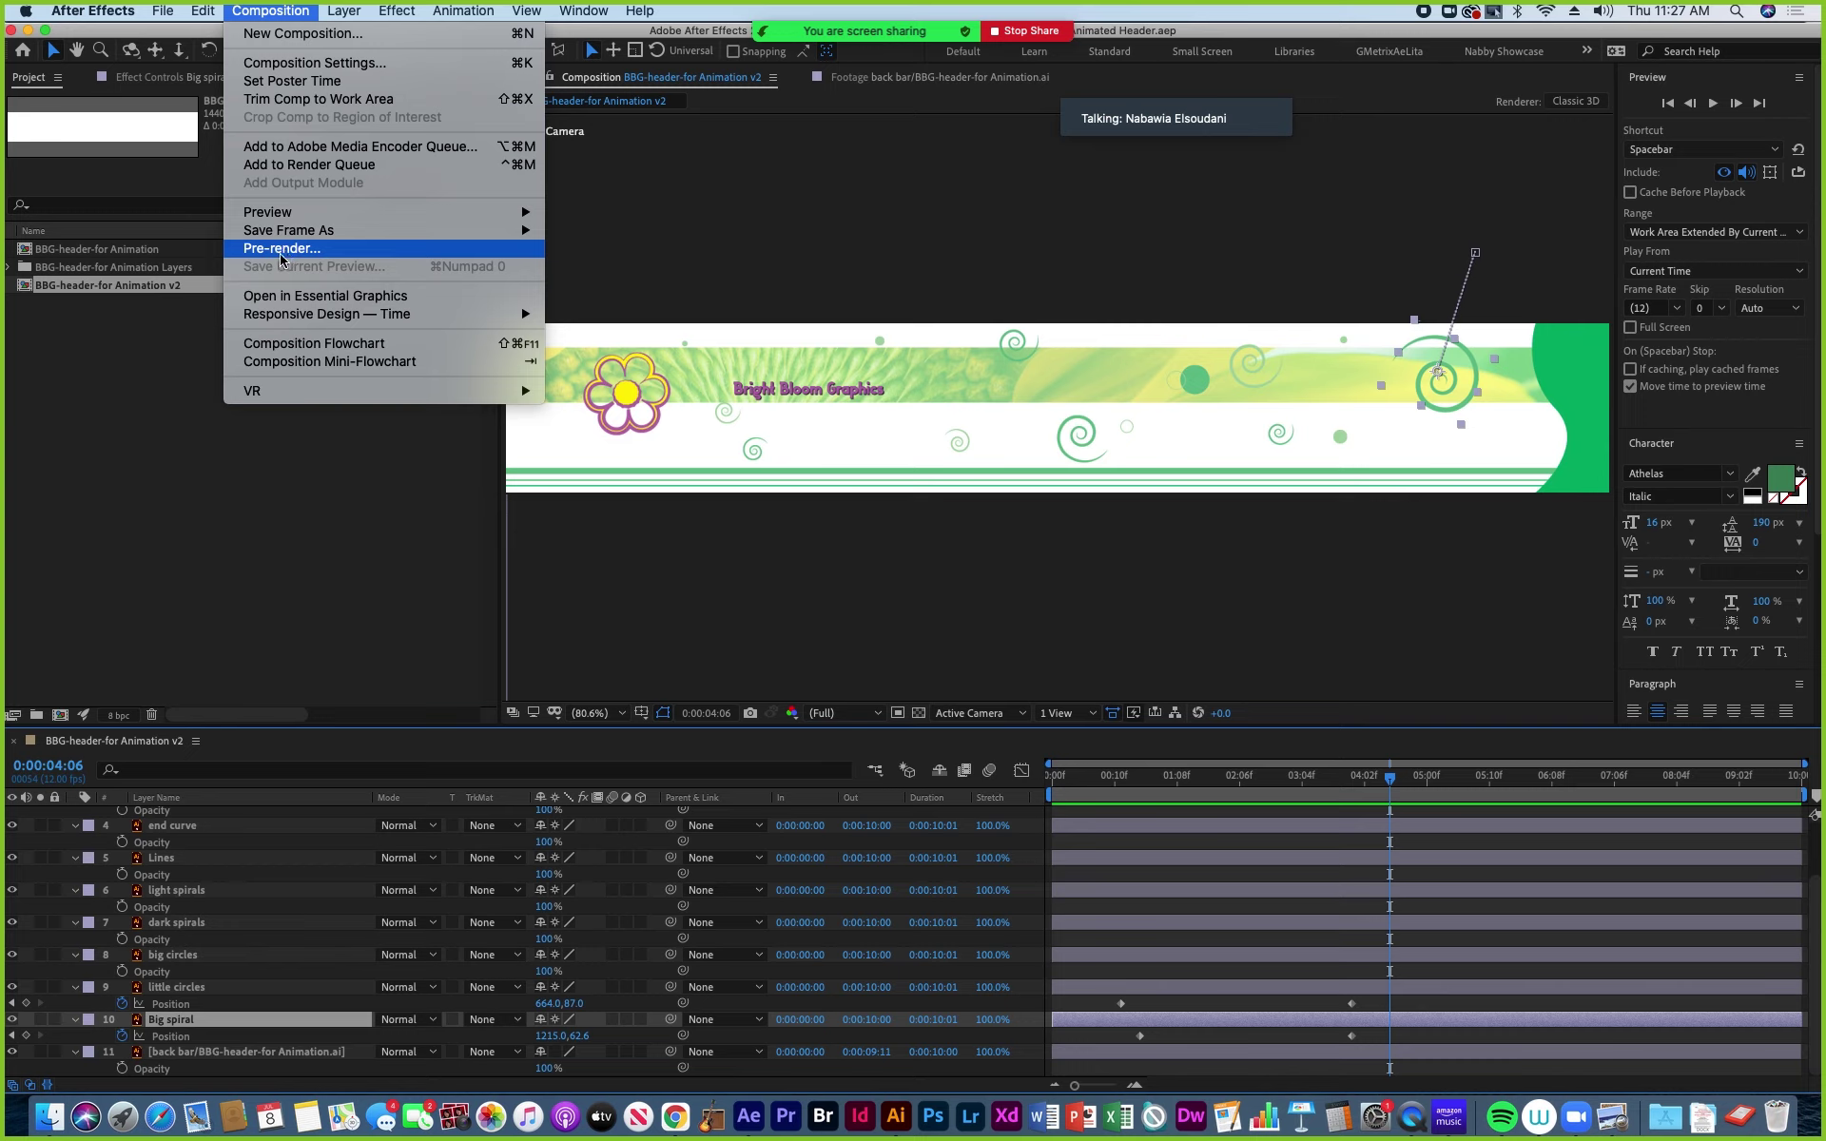
{"action": "left_click", "coordinate": [284, 254]}
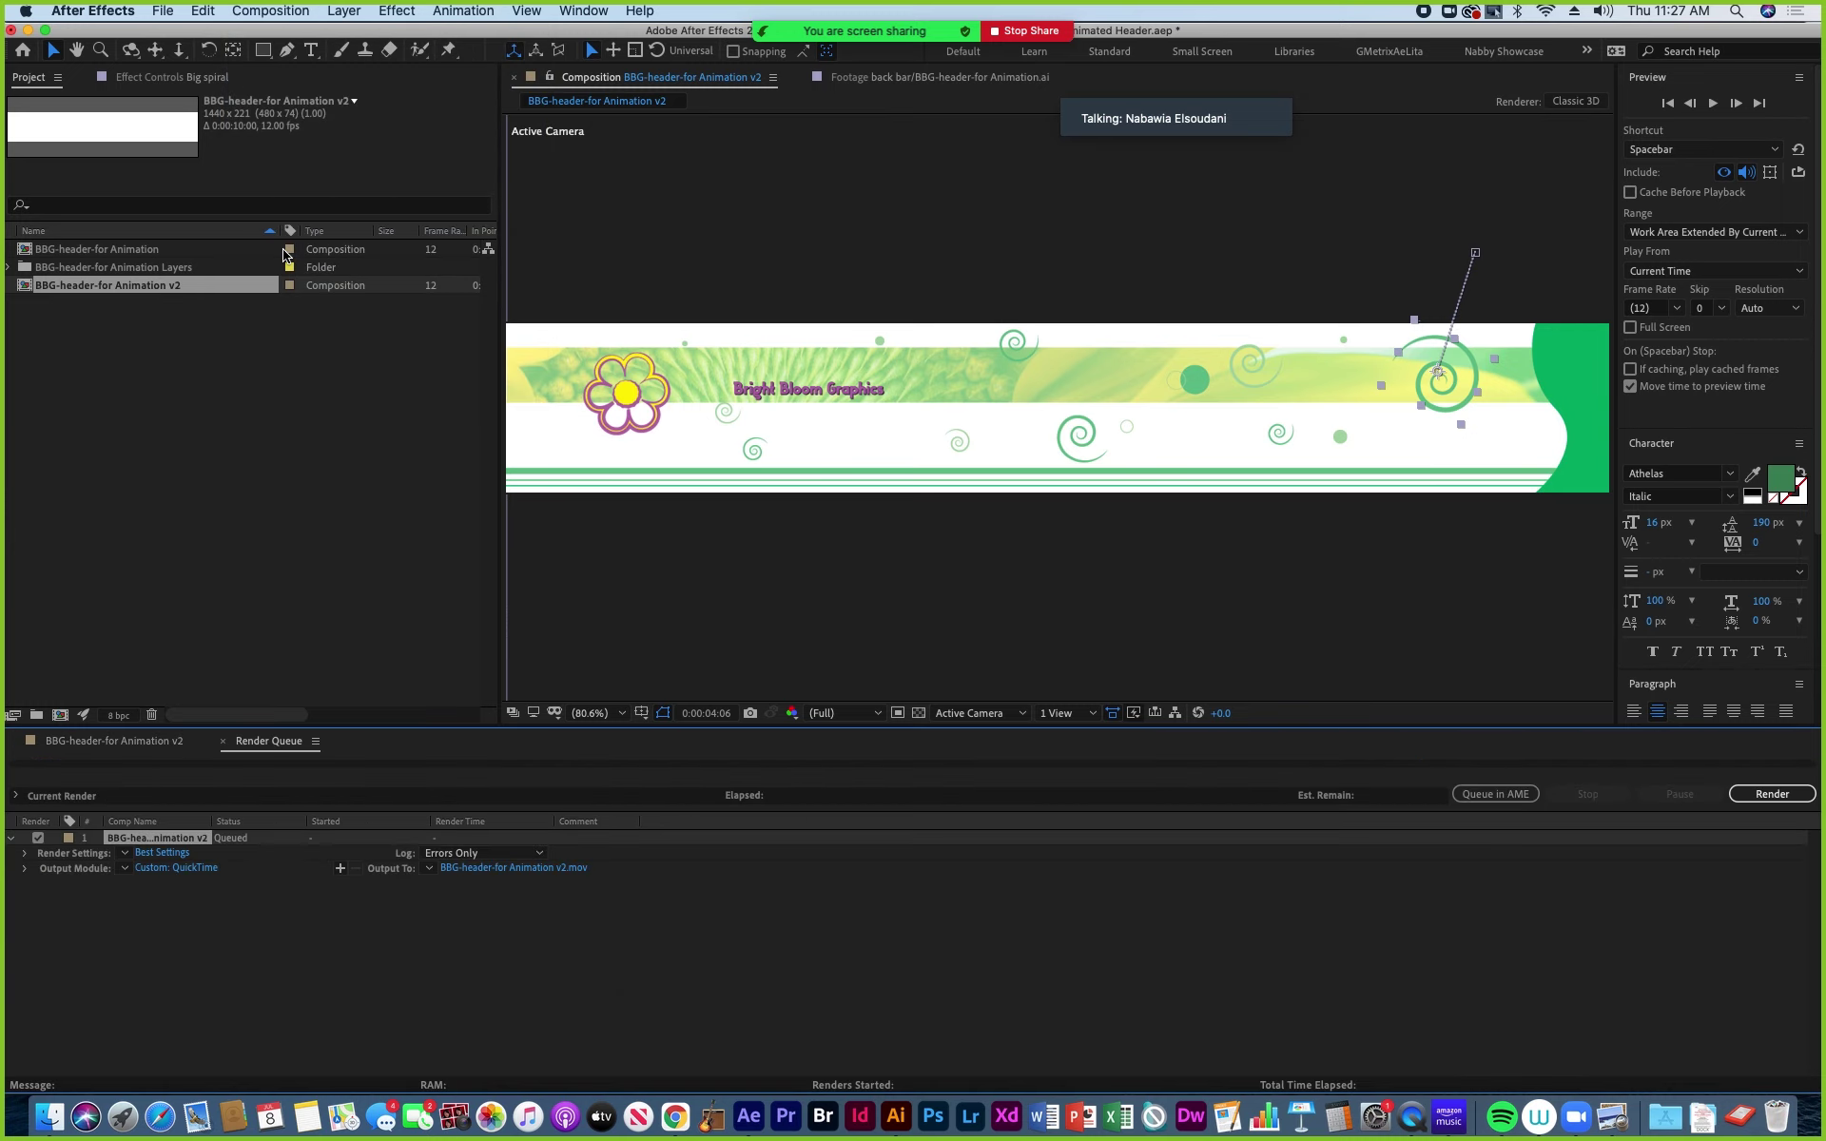
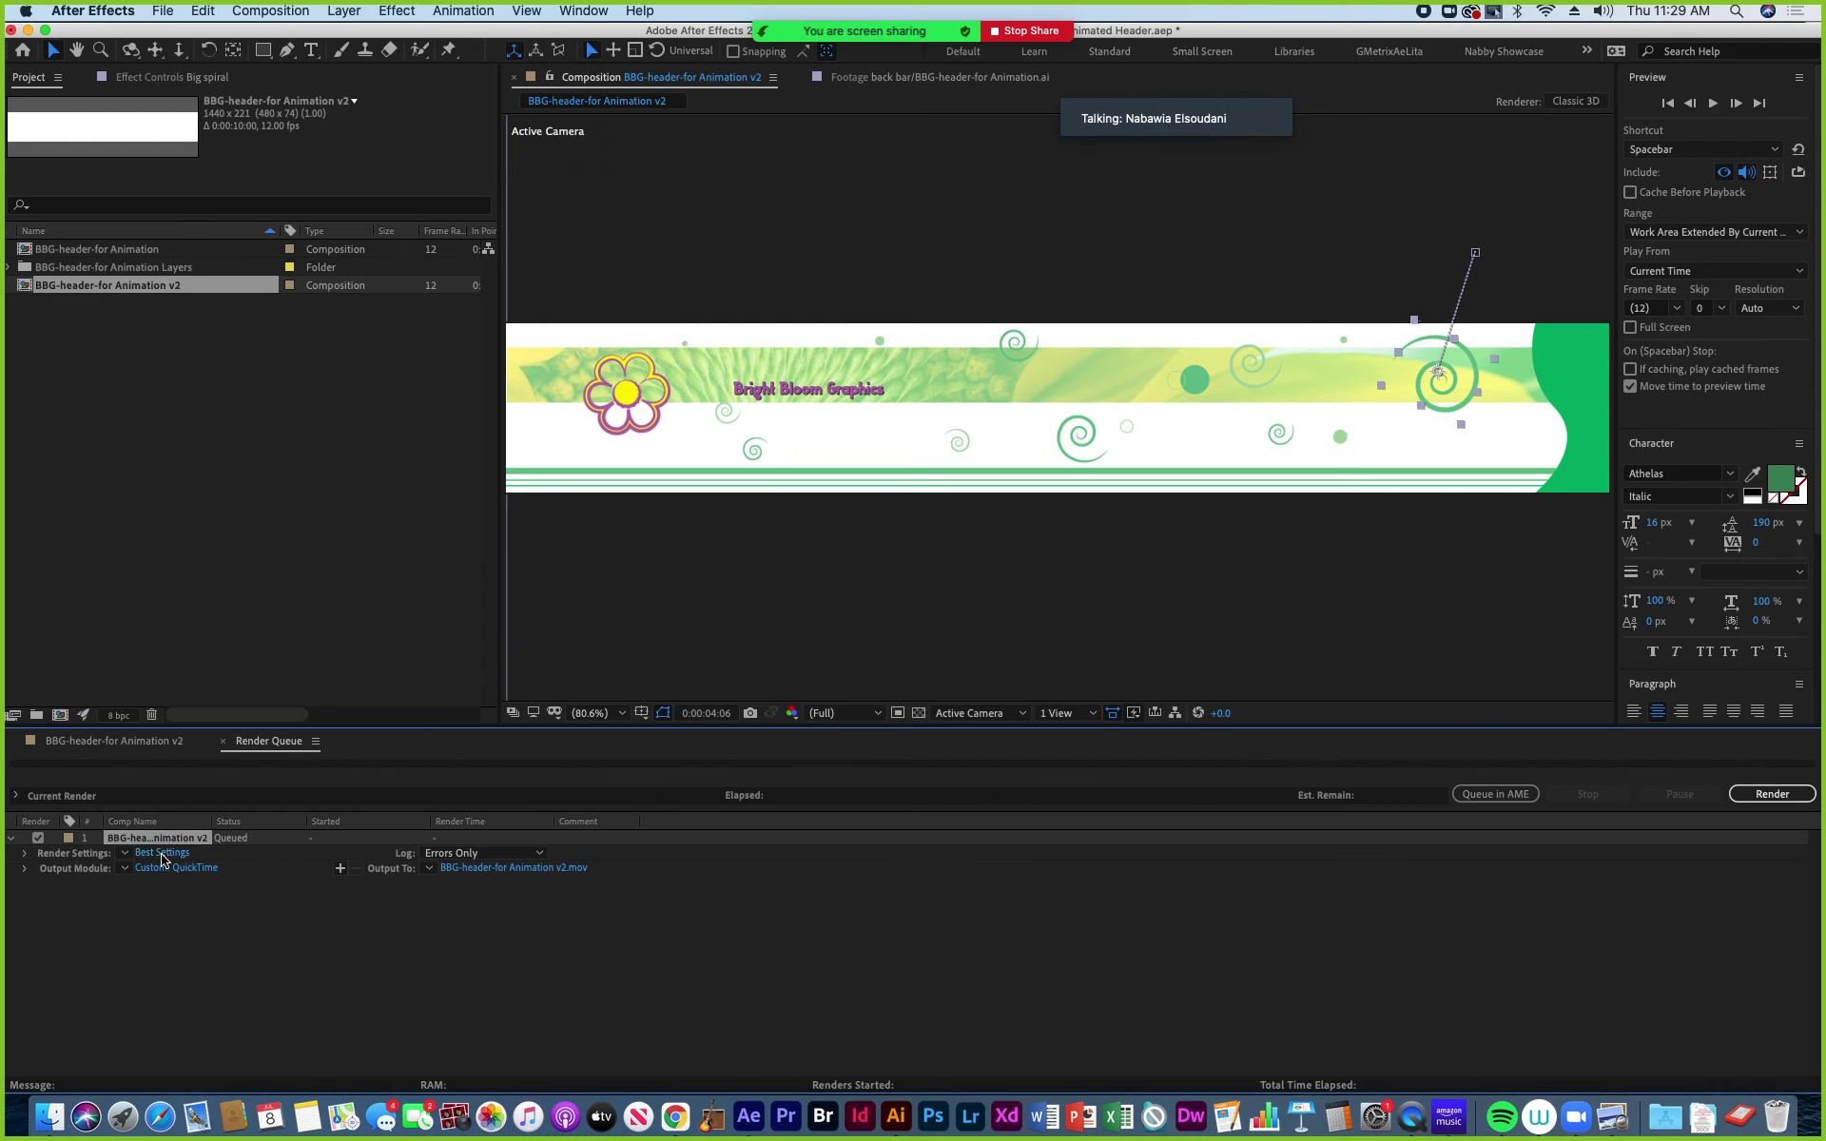
{"action": "left_click", "coordinate": [161, 853]}
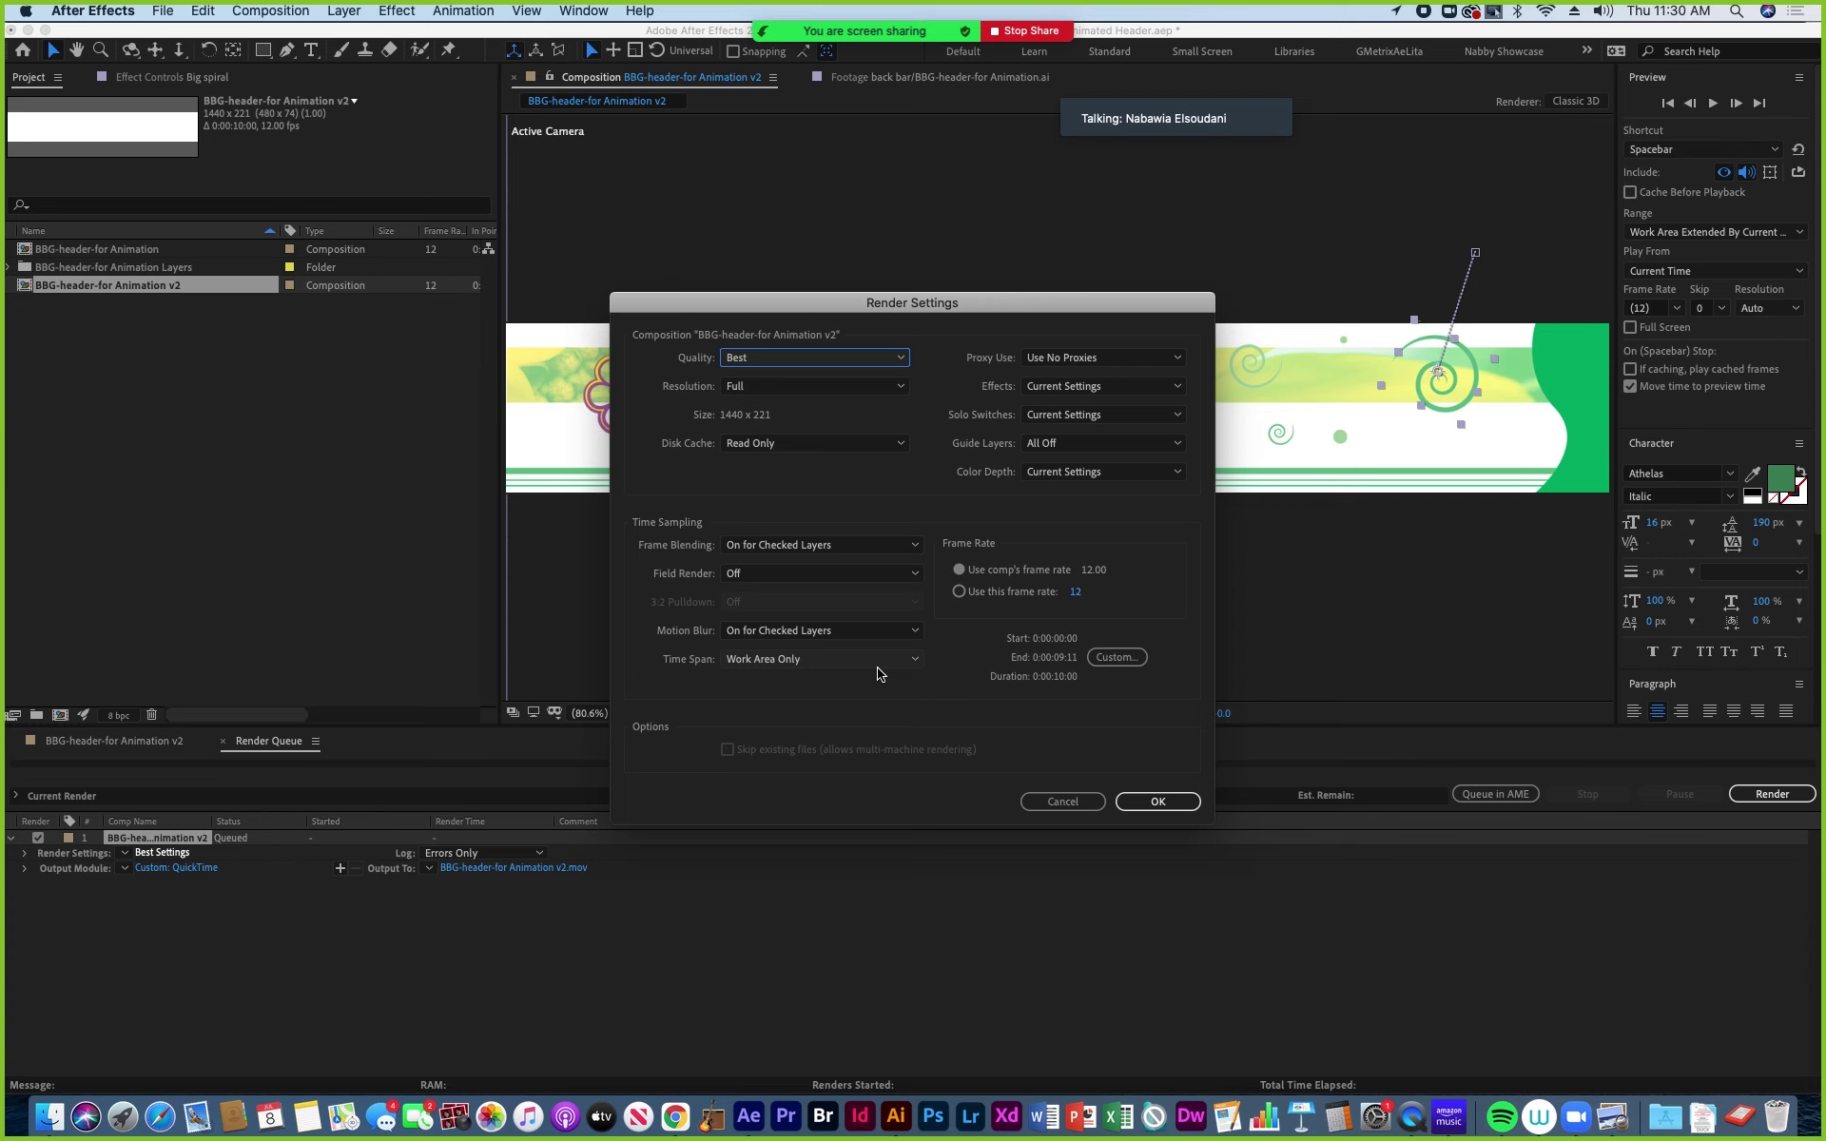
{"action": "left_click", "coordinate": [1062, 801]}
Try shortening the v2 work area at both ends, and restore it to the full composition length.
{"action": "left_click", "coordinate": [96, 749]}
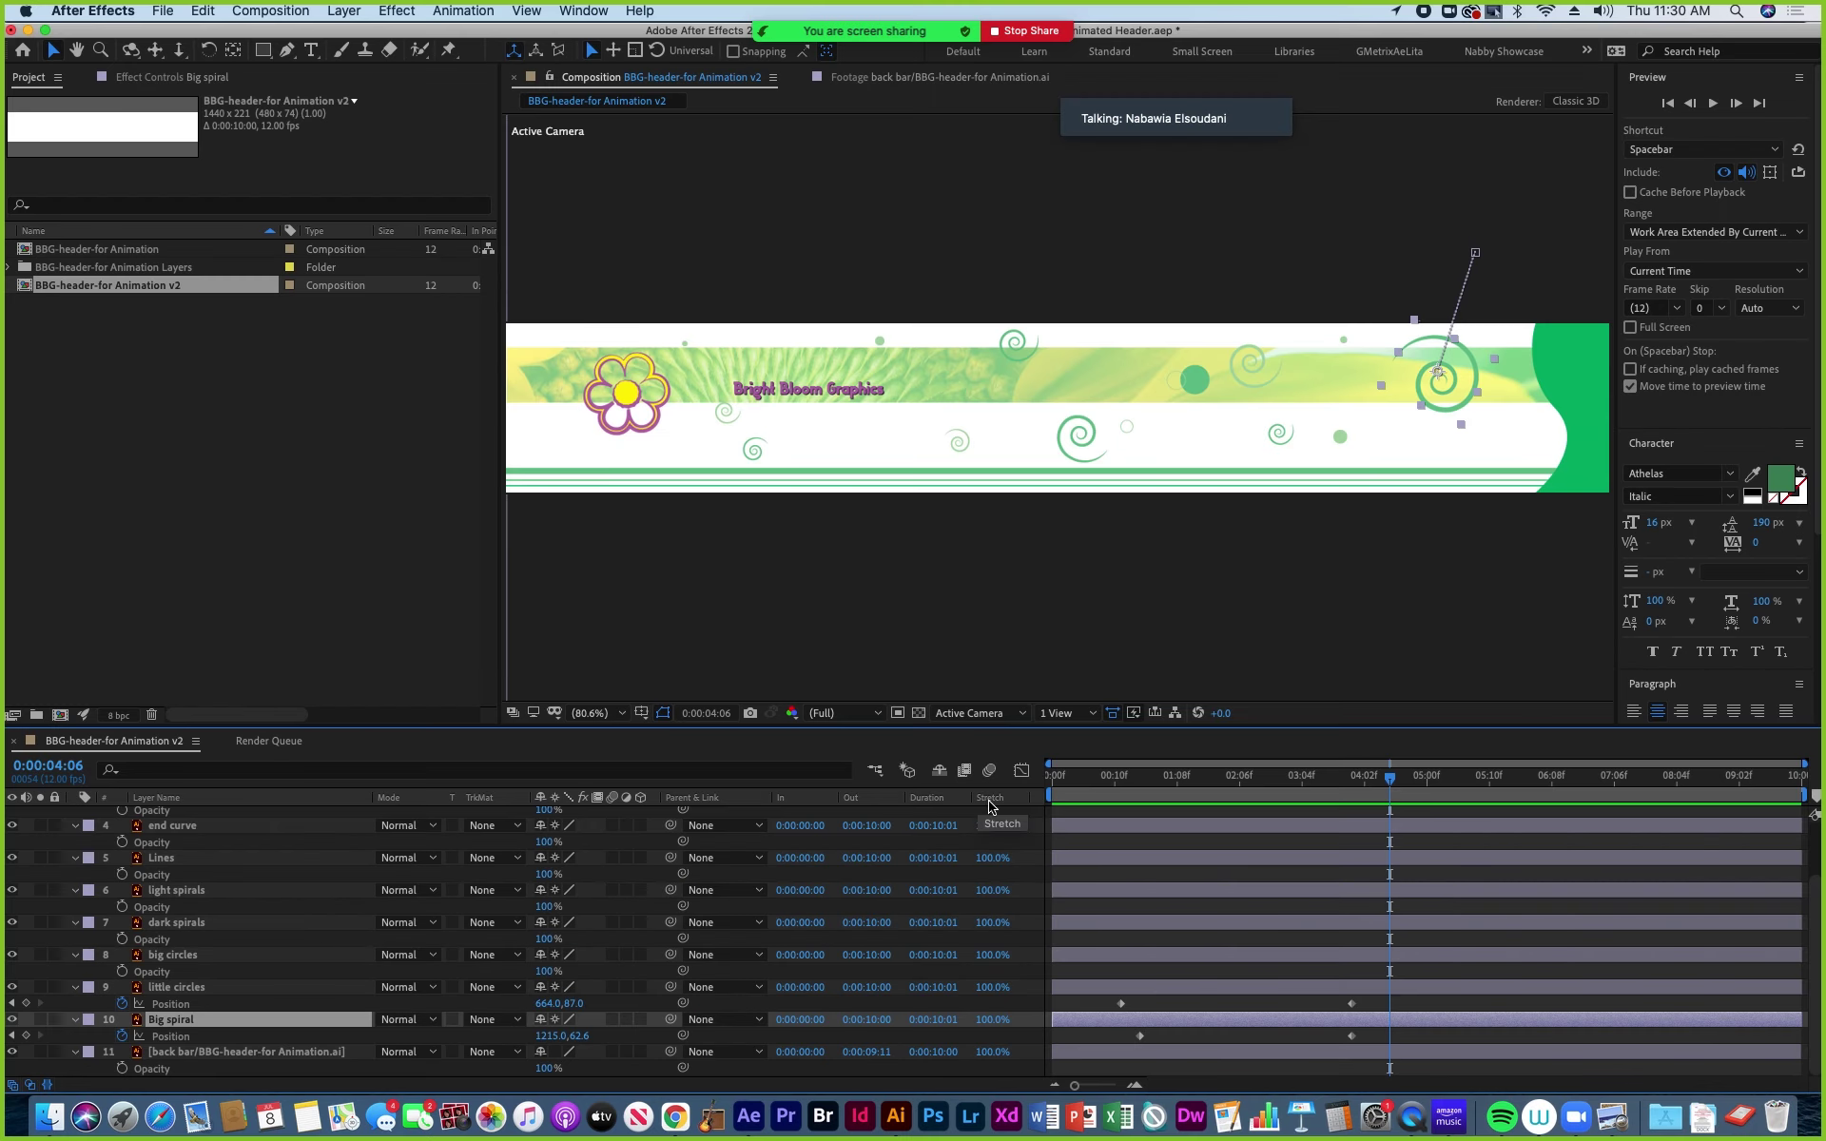
{"action": "left_click_drag", "start_coordinate": [1072, 797], "coordinate": [1179, 797]}
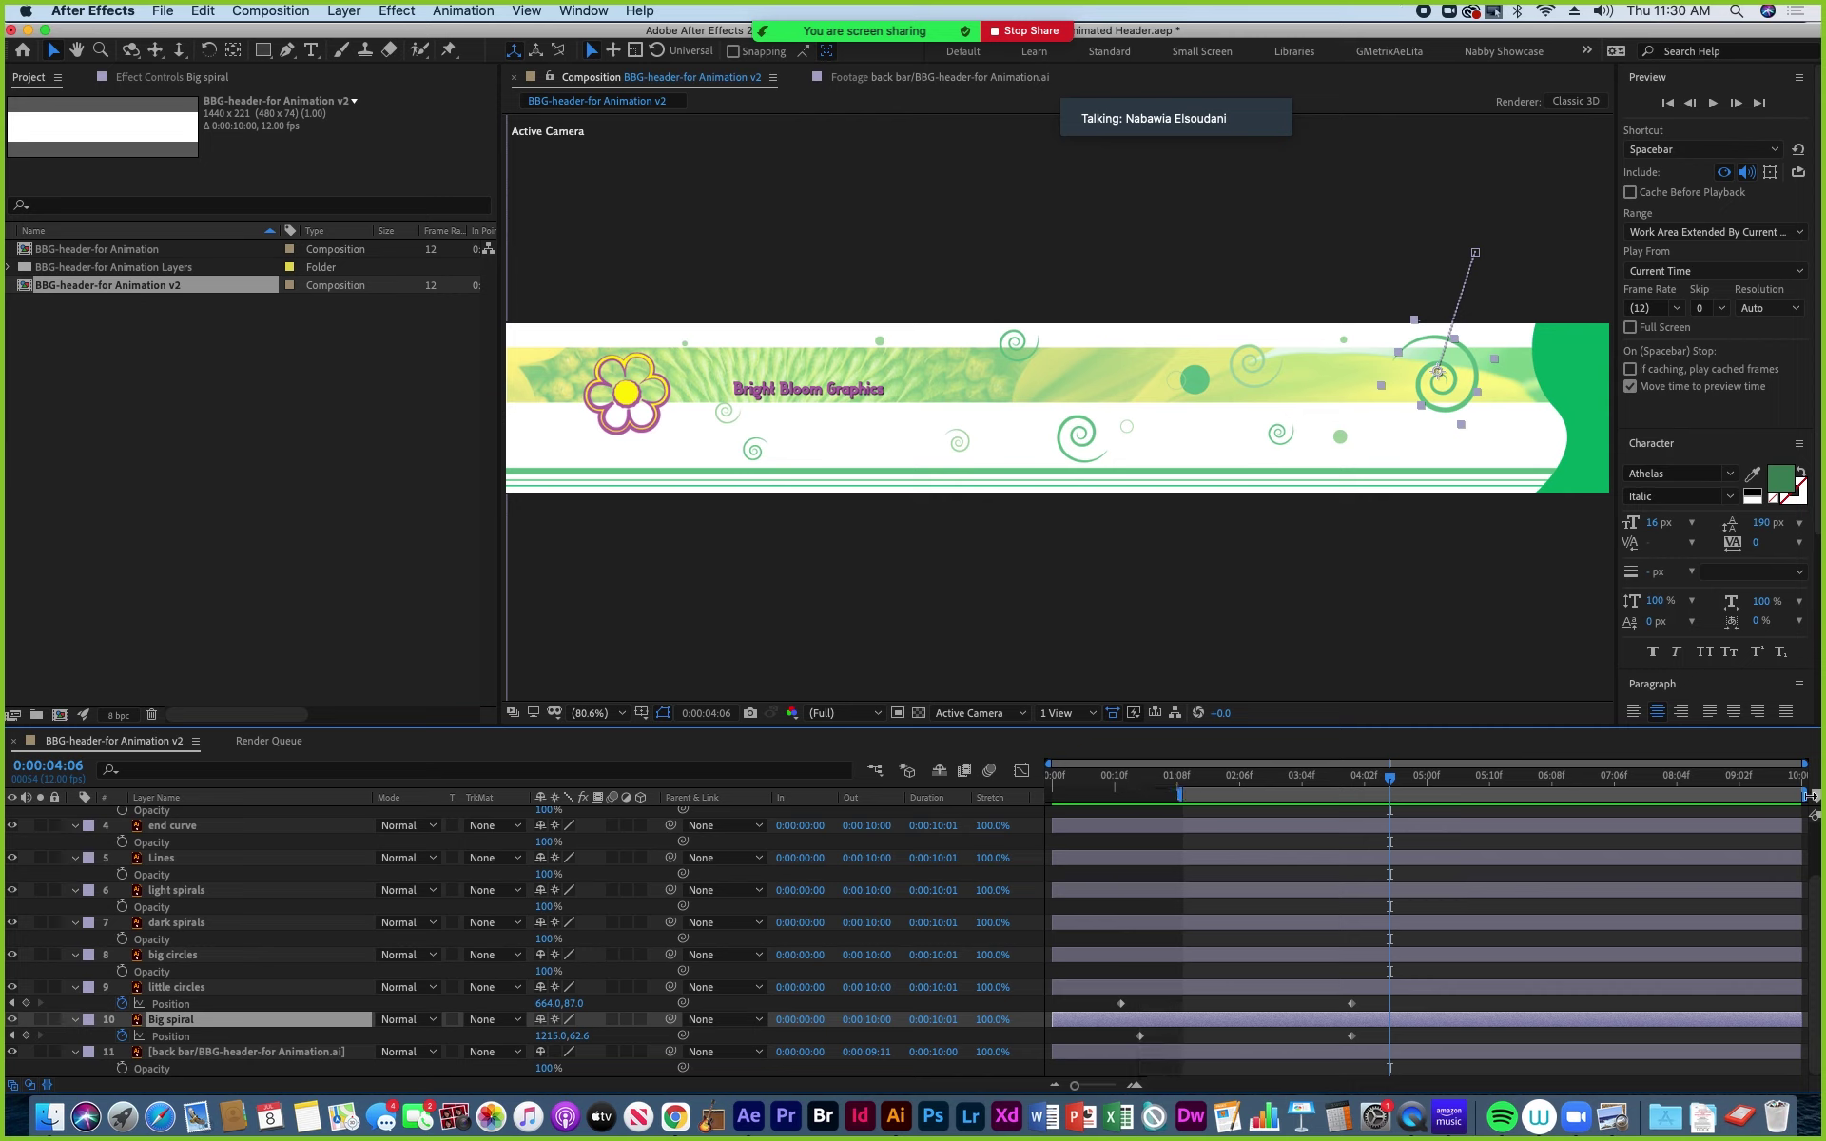
{"action": "left_click_drag", "start_coordinate": [1806, 796], "coordinate": [1596, 795]}
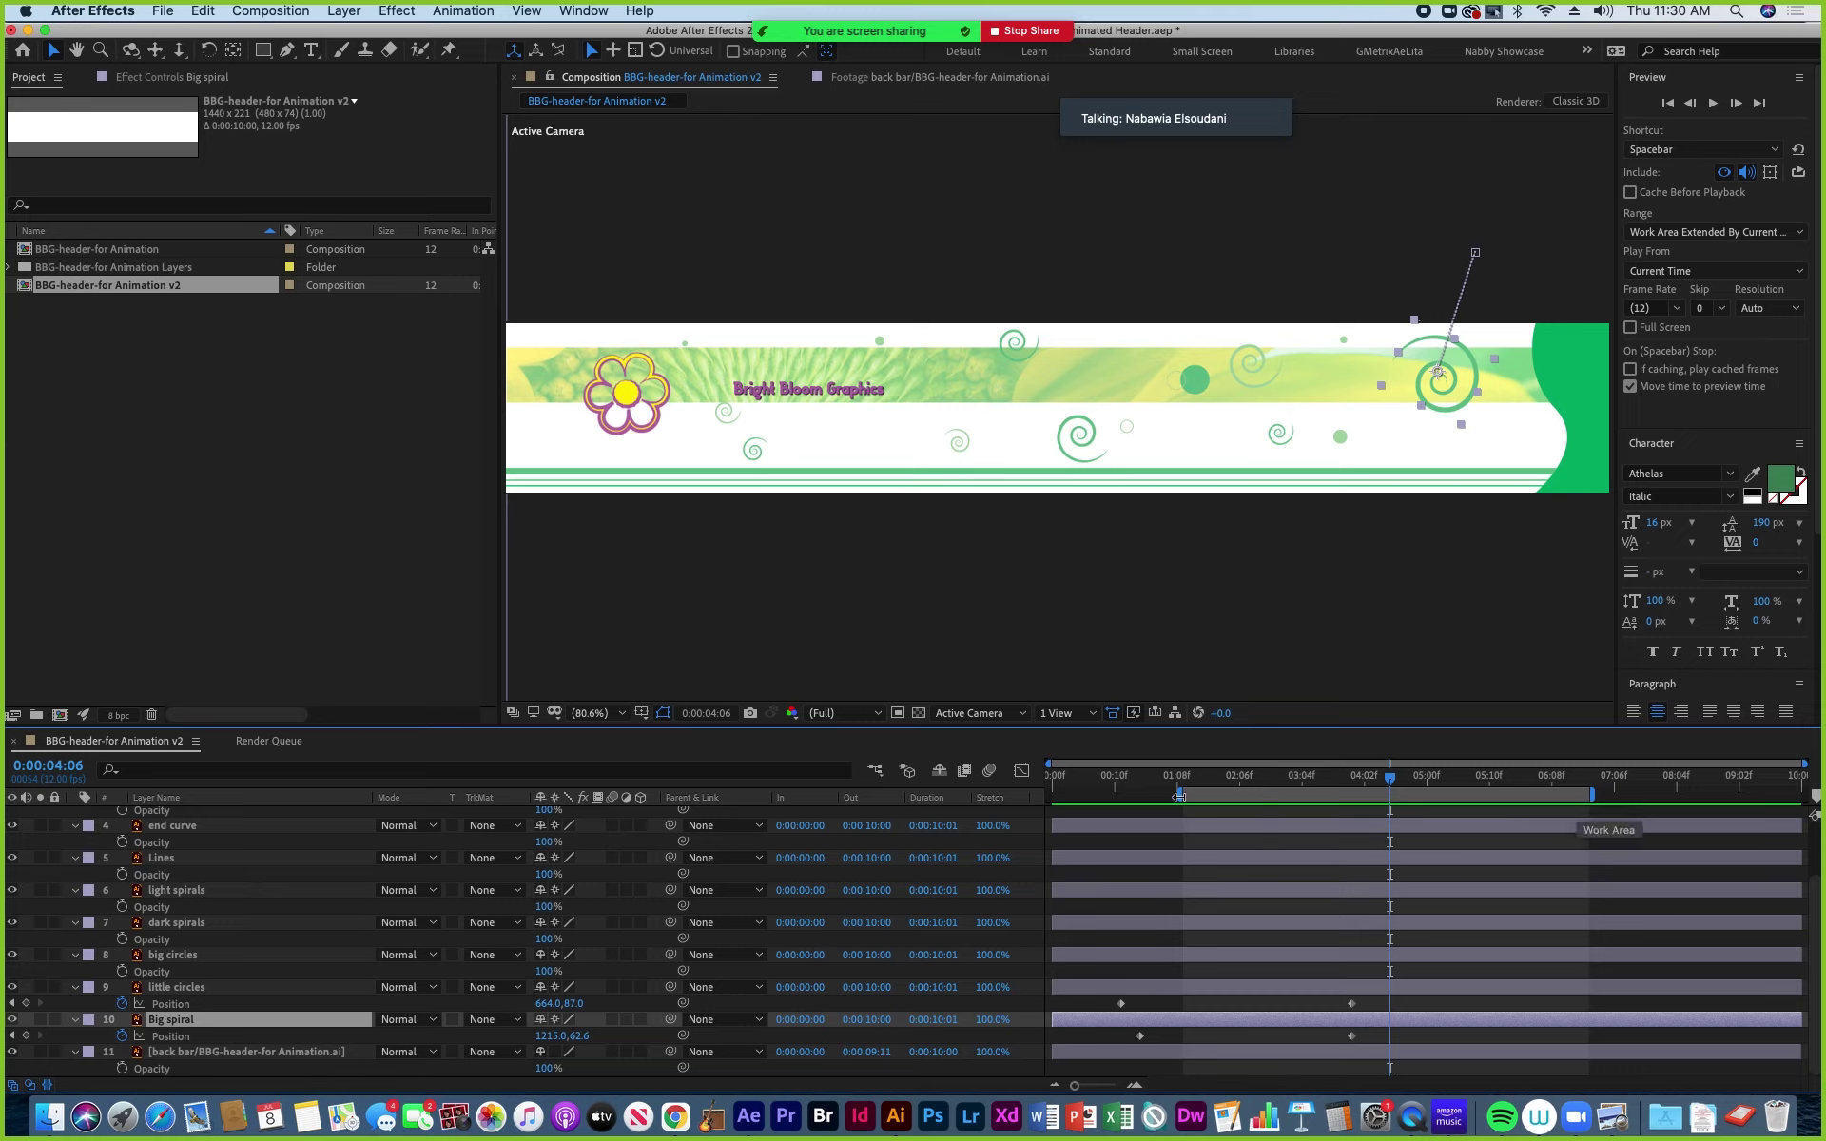
{"action": "left_click_drag", "start_coordinate": [1179, 795], "coordinate": [1050, 795]}
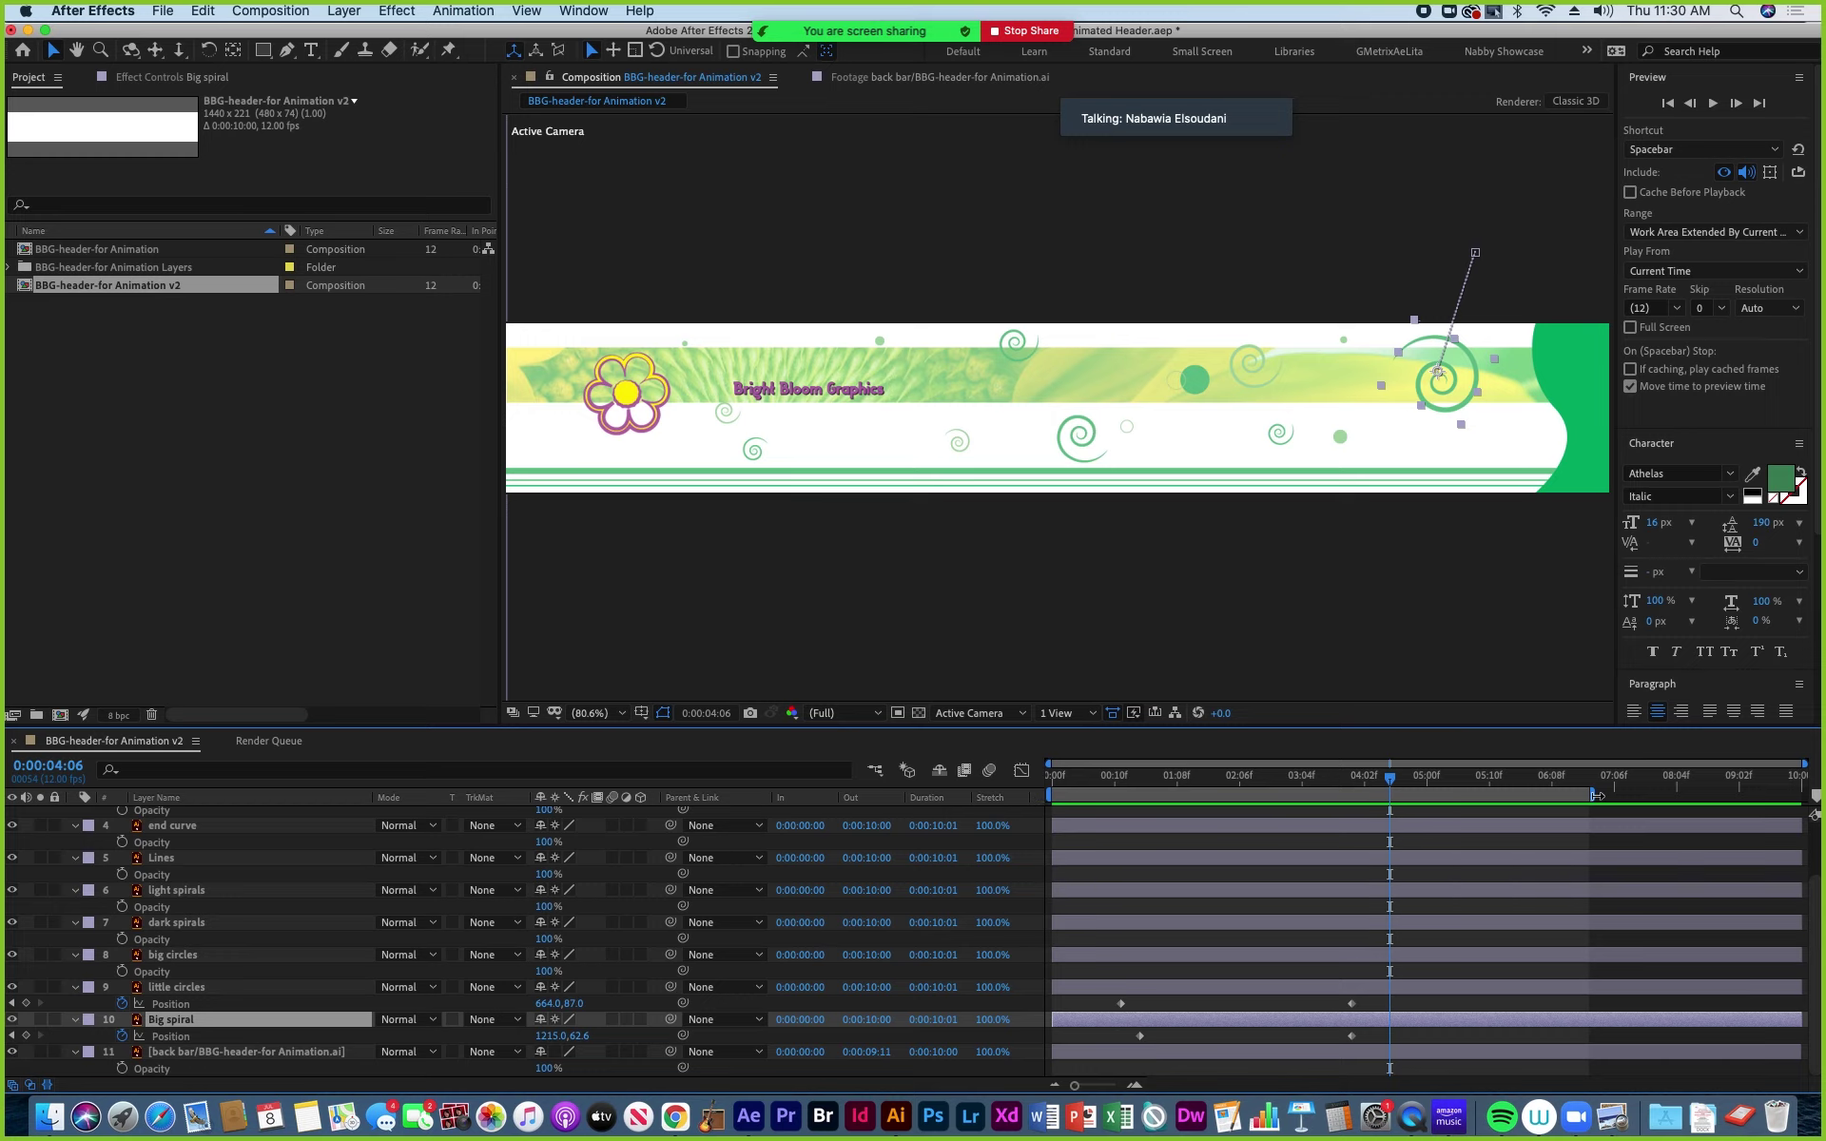
{"action": "left_click_drag", "start_coordinate": [1597, 796], "coordinate": [1817, 797]}
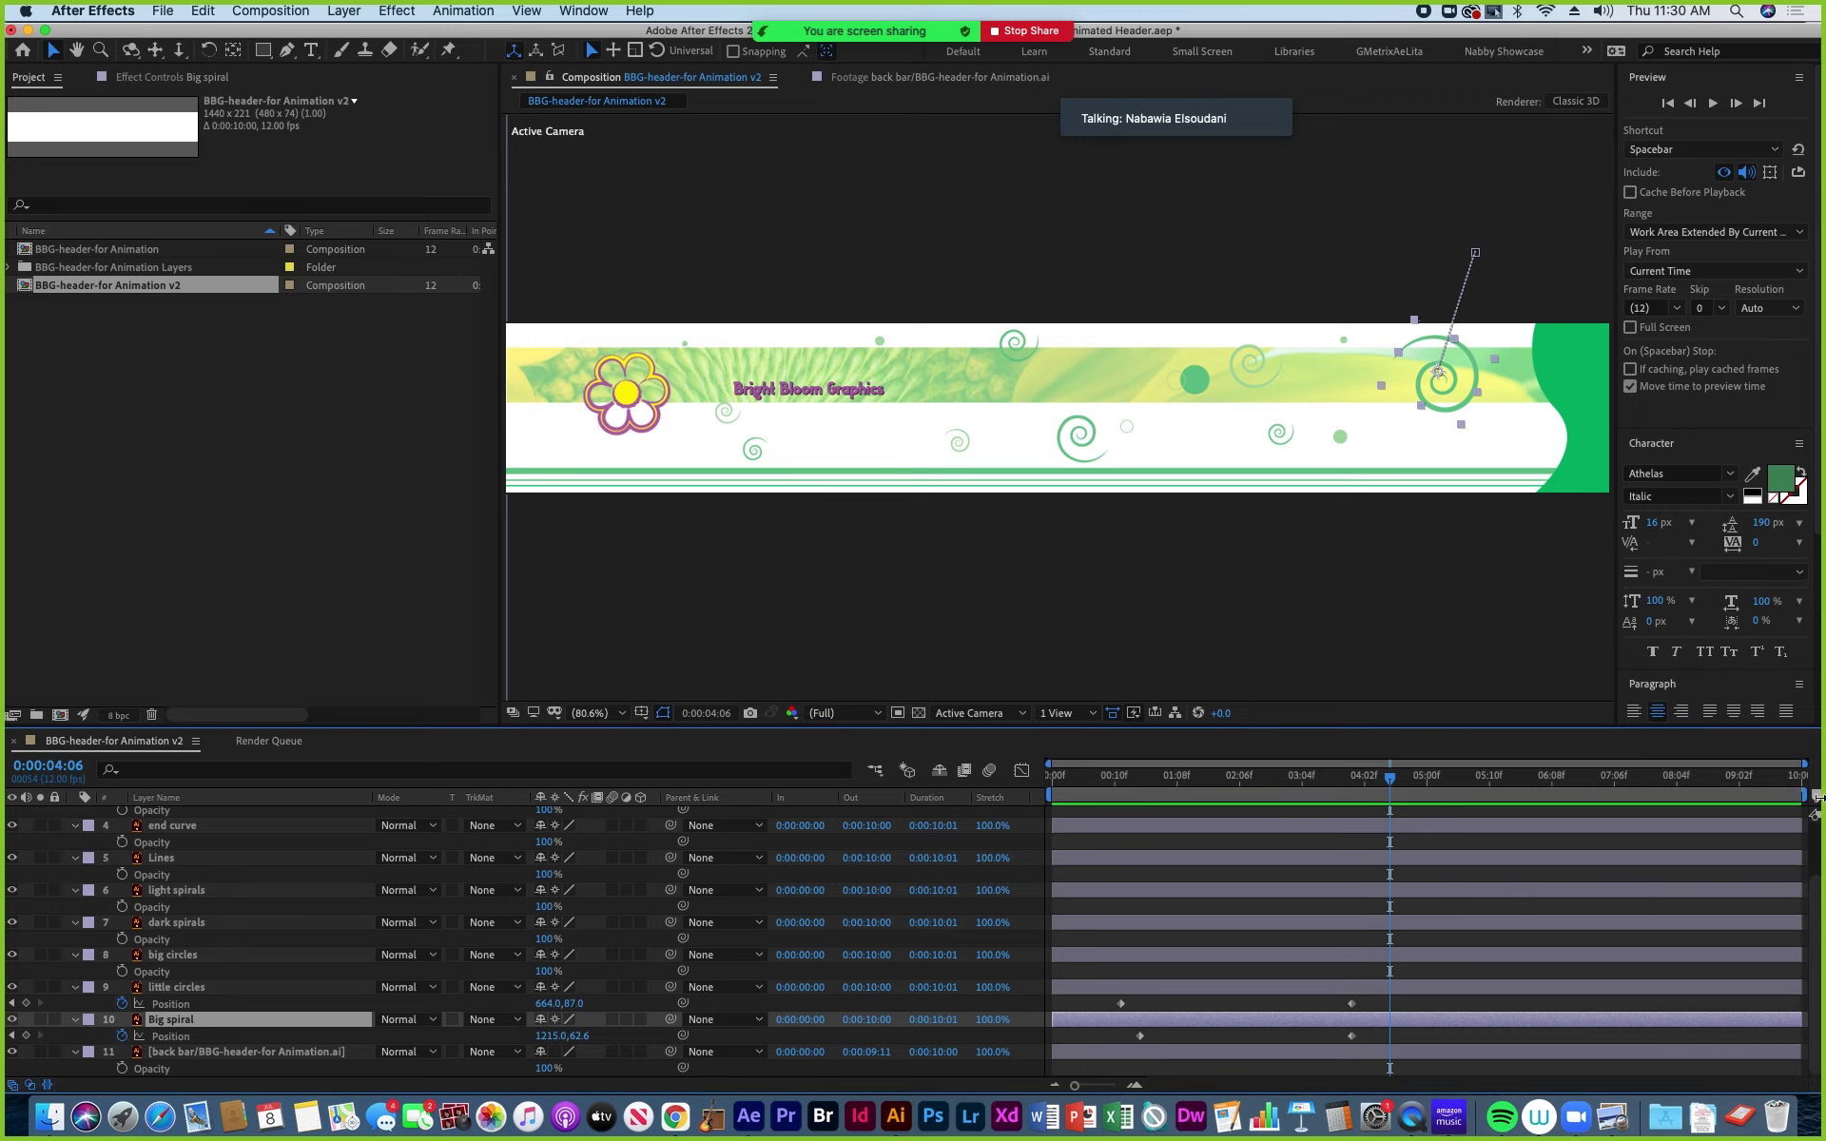
Examine the Time Span options in the queued v2 item's Render Settings and leave them unchanged.
{"action": "left_click", "coordinate": [275, 743]}
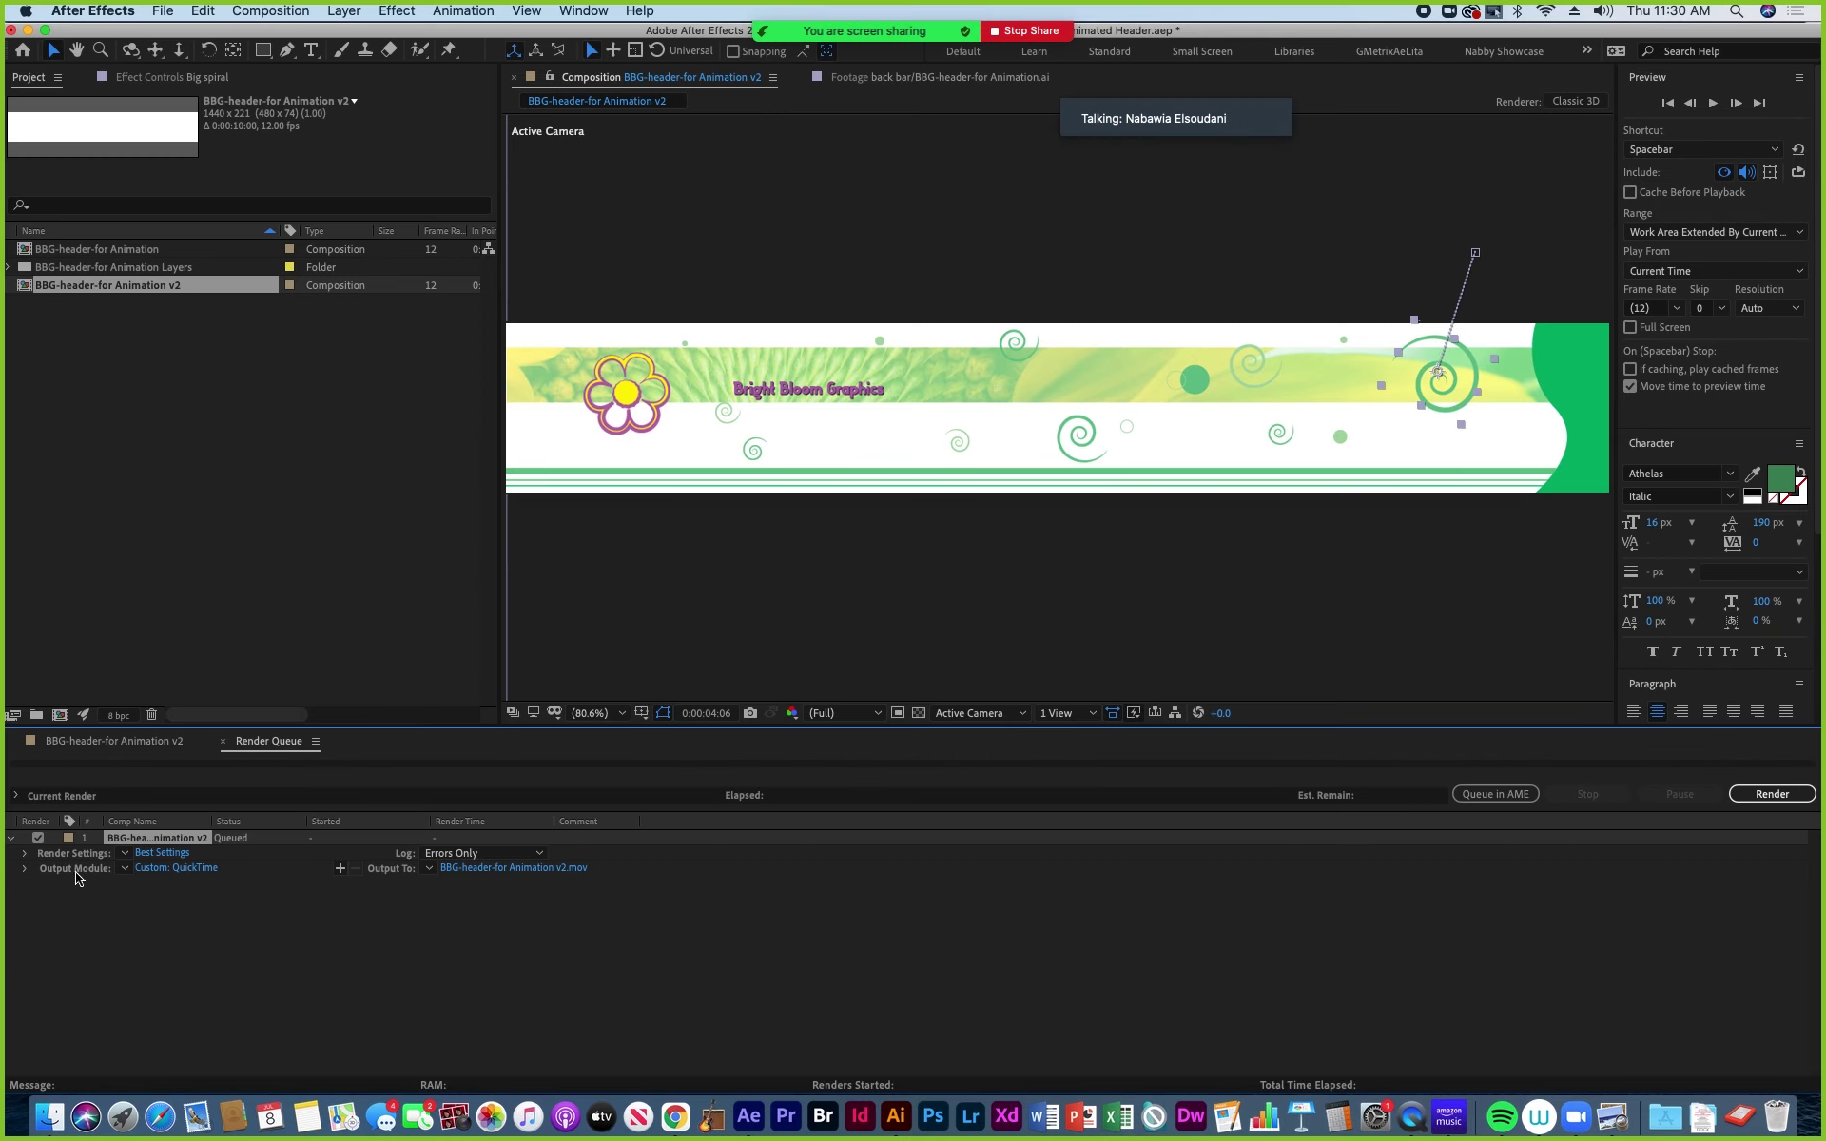
{"action": "left_click", "coordinate": [162, 852]}
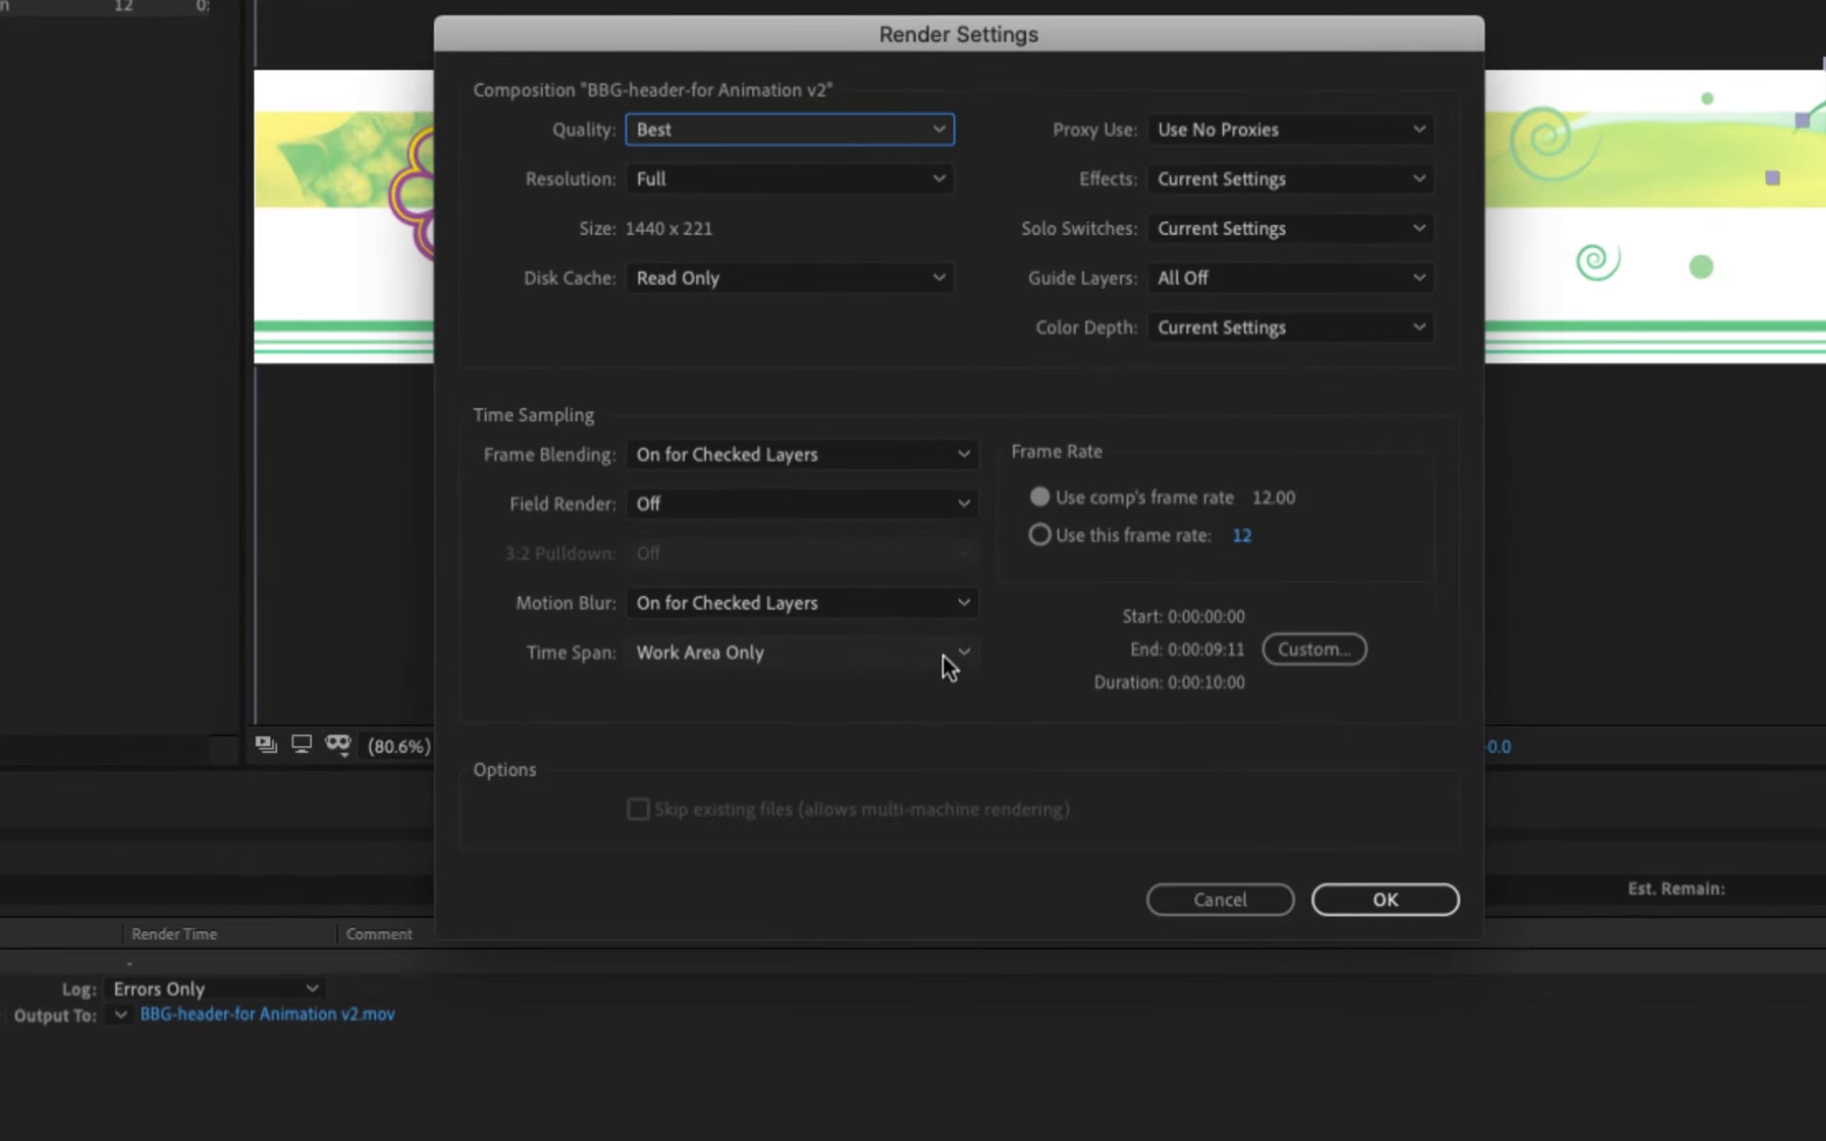
{"action": "left_click", "coordinate": [962, 655]}
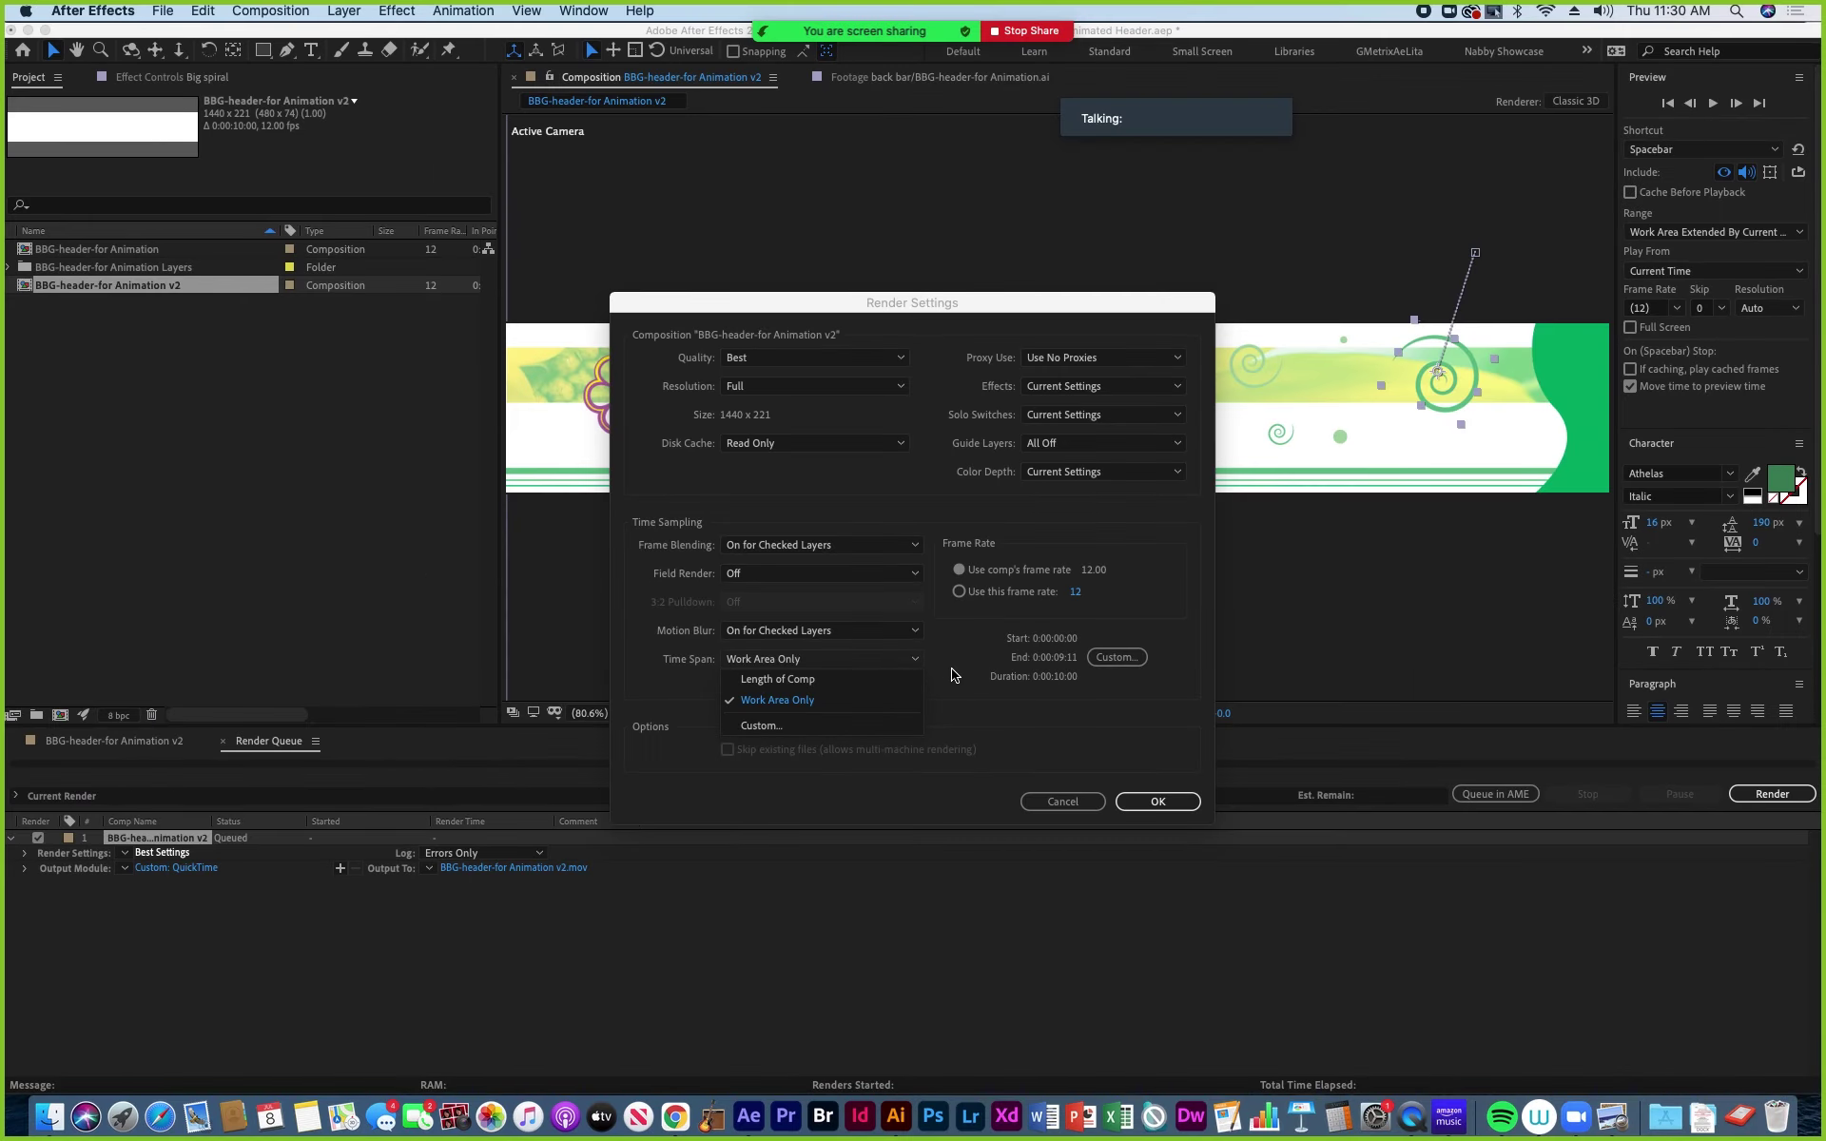
{"action": "left_click", "coordinate": [953, 673]}
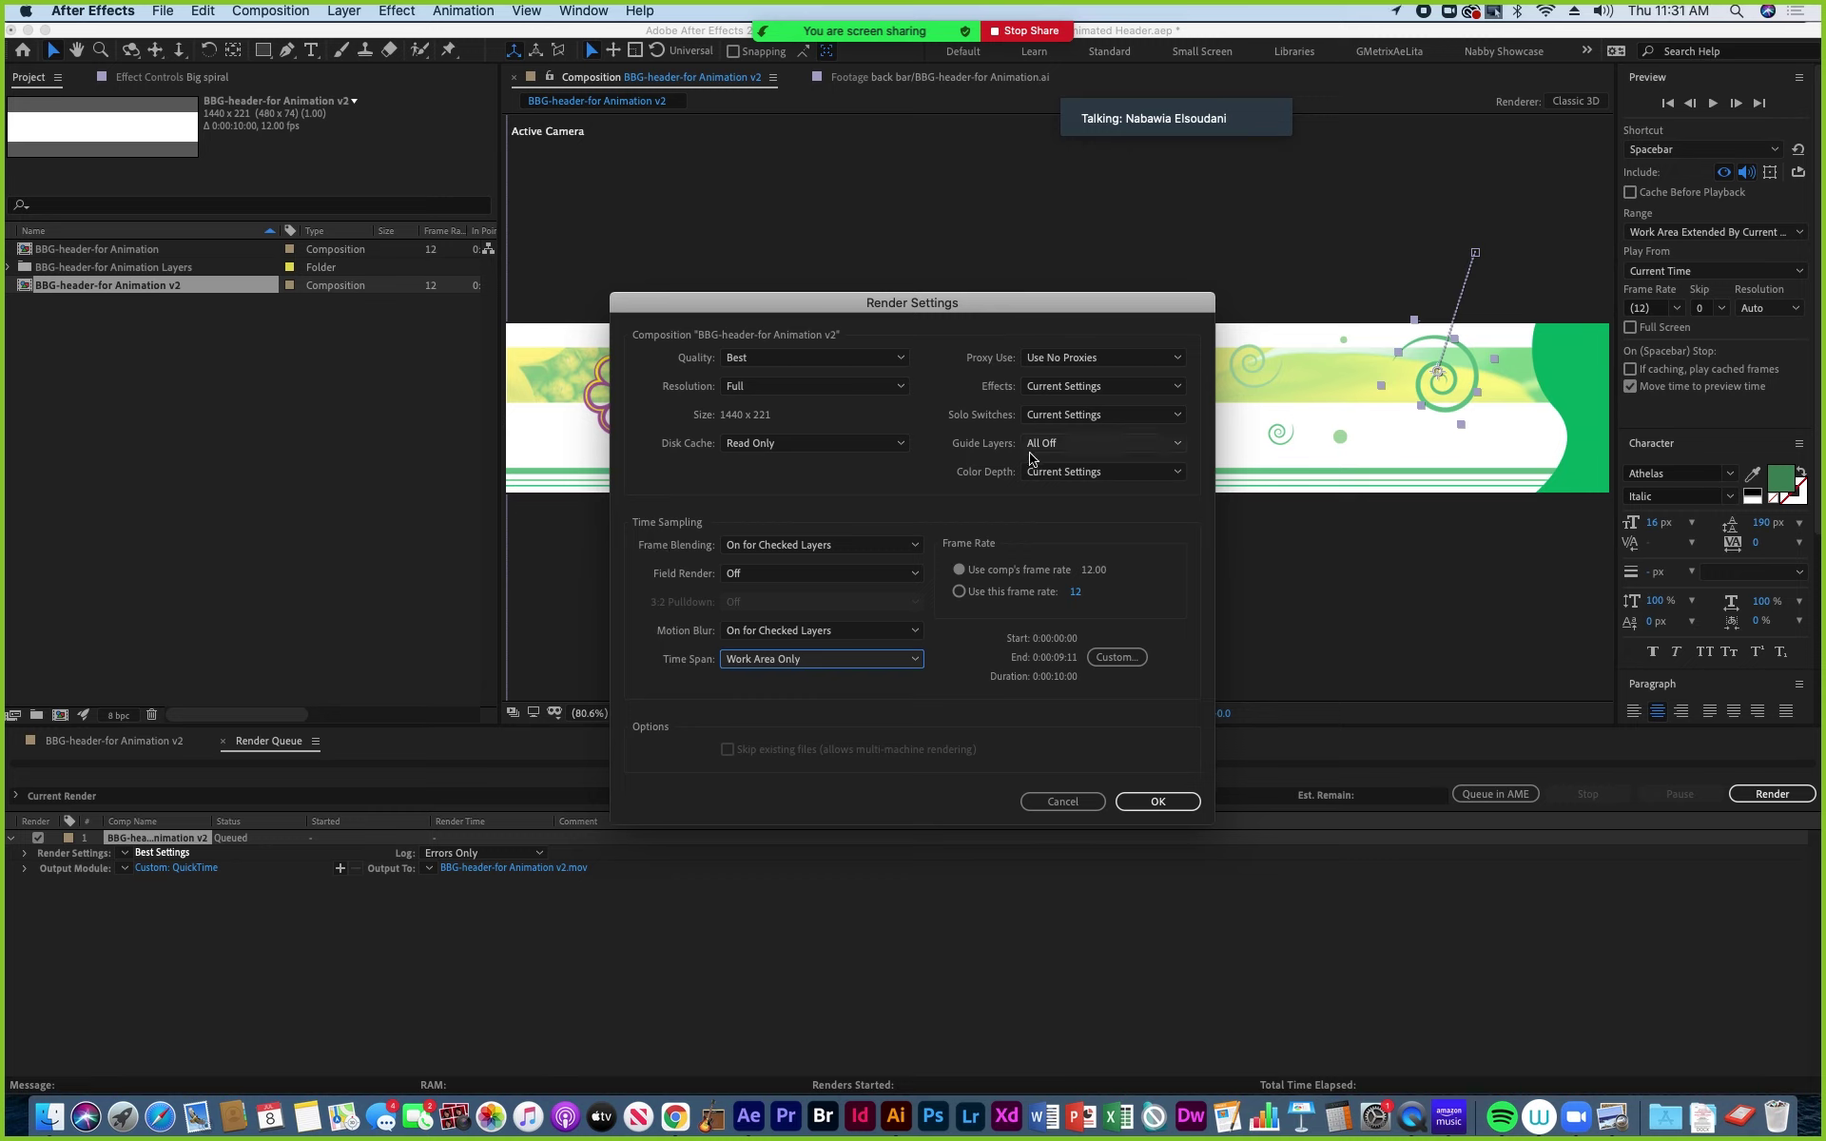
{"action": "left_click", "coordinate": [1059, 799]}
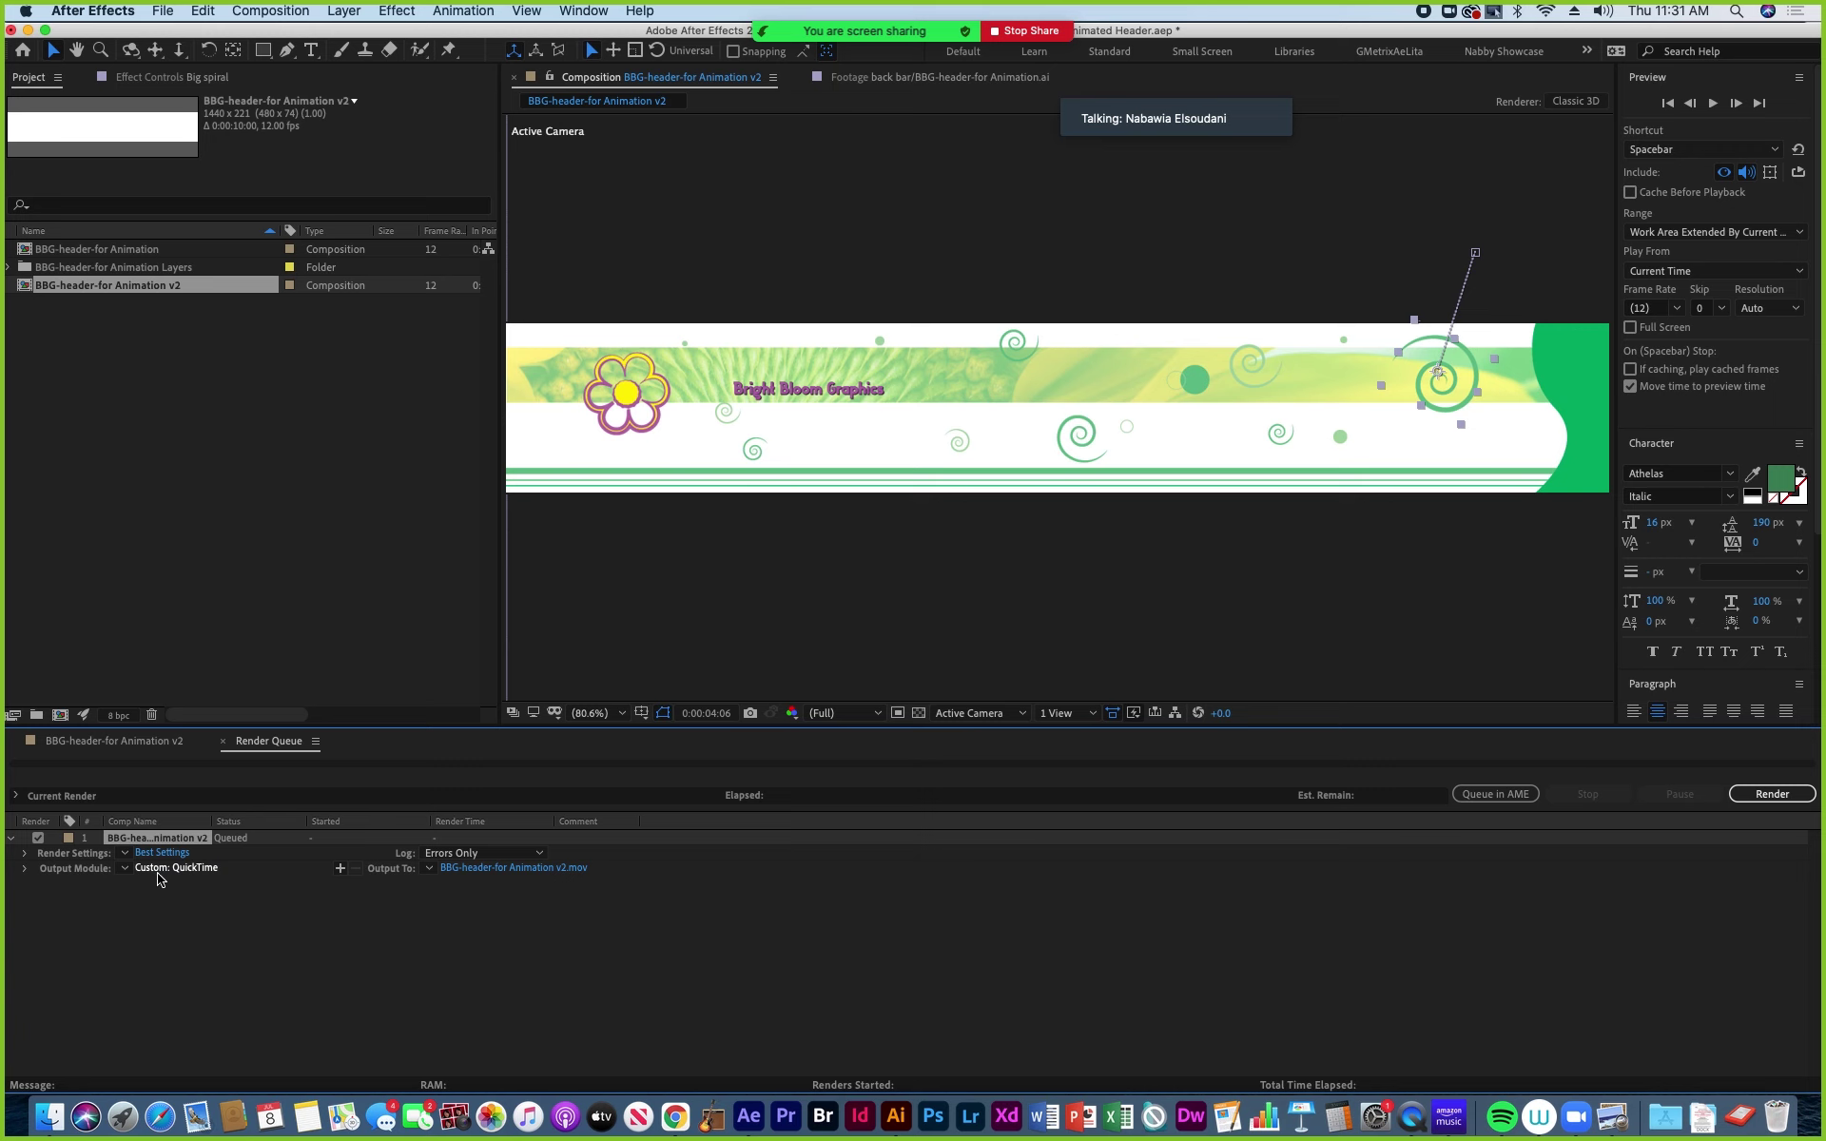
Keep QuickTime as the v2 output module's format and set its Post-Render Action to None.
{"action": "left_click", "coordinate": [162, 868]}
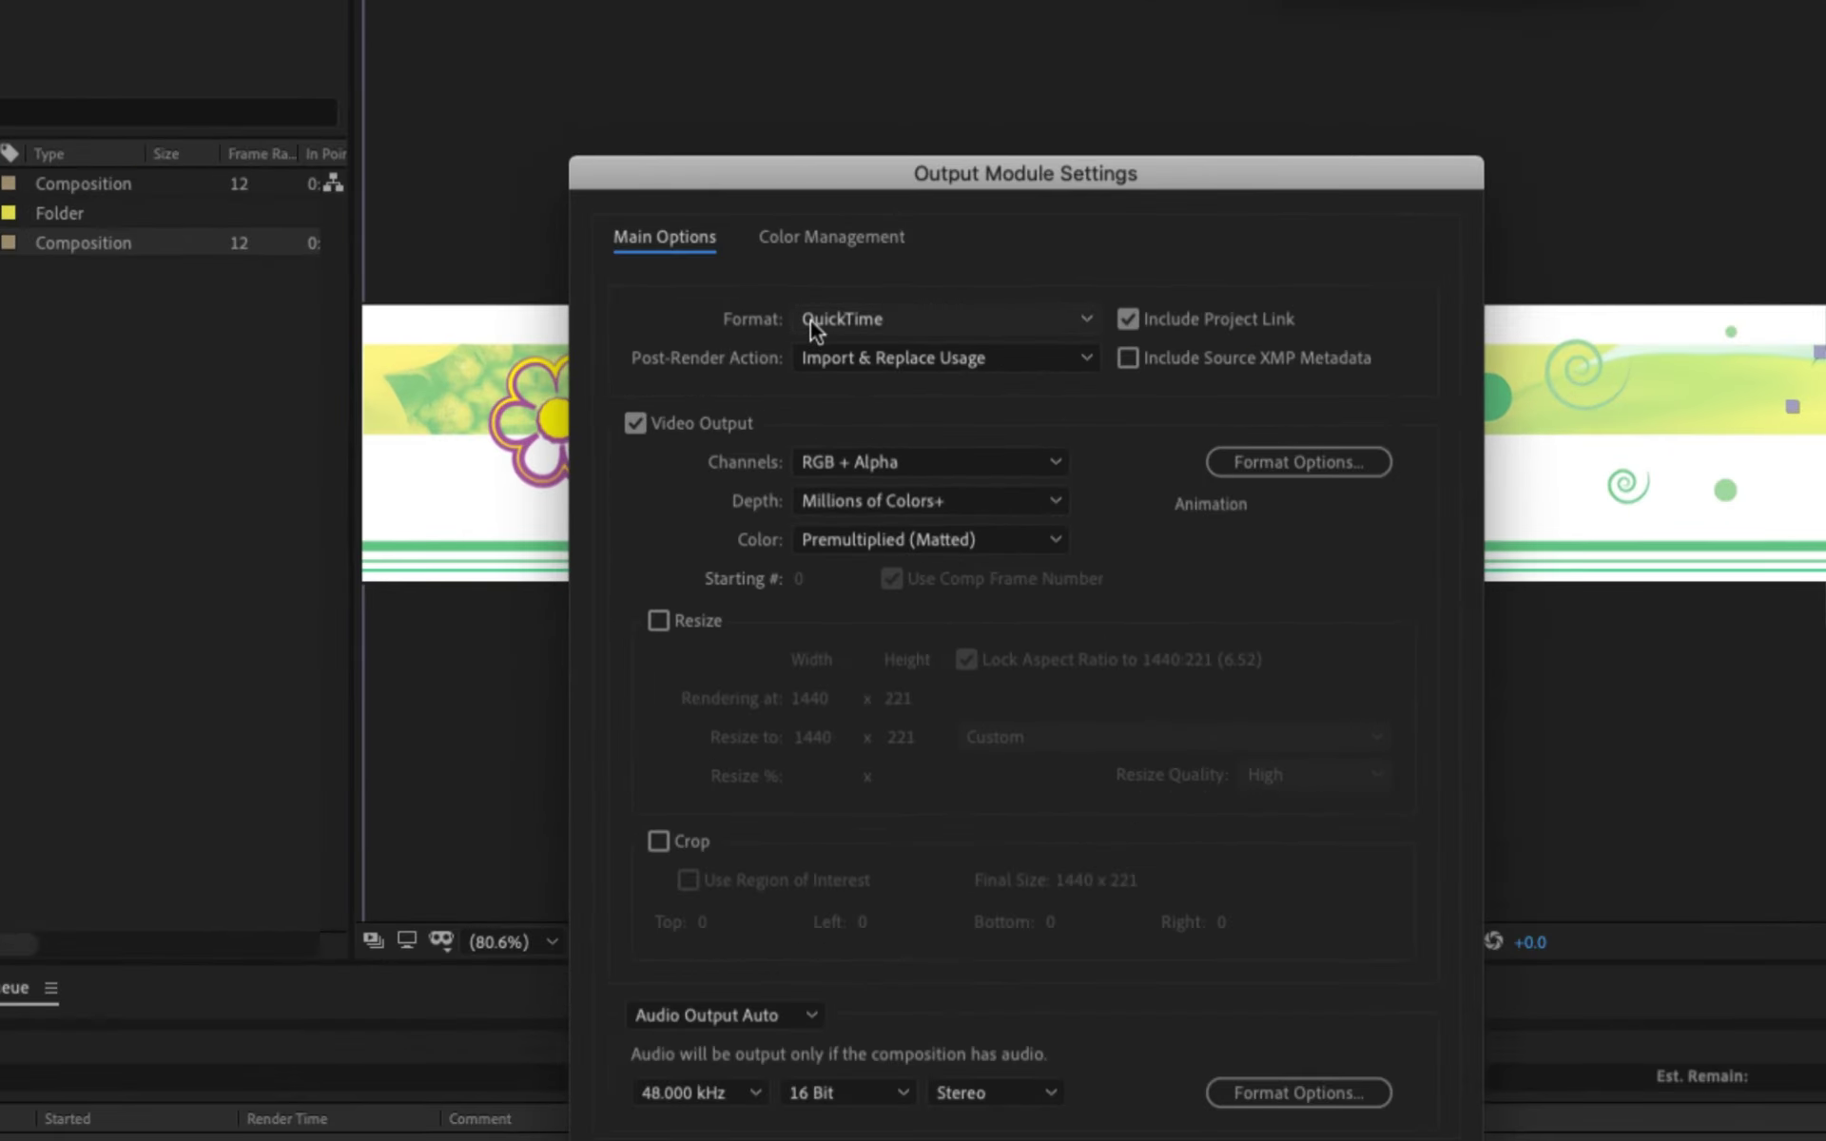
{"action": "left_click", "coordinate": [1092, 326]}
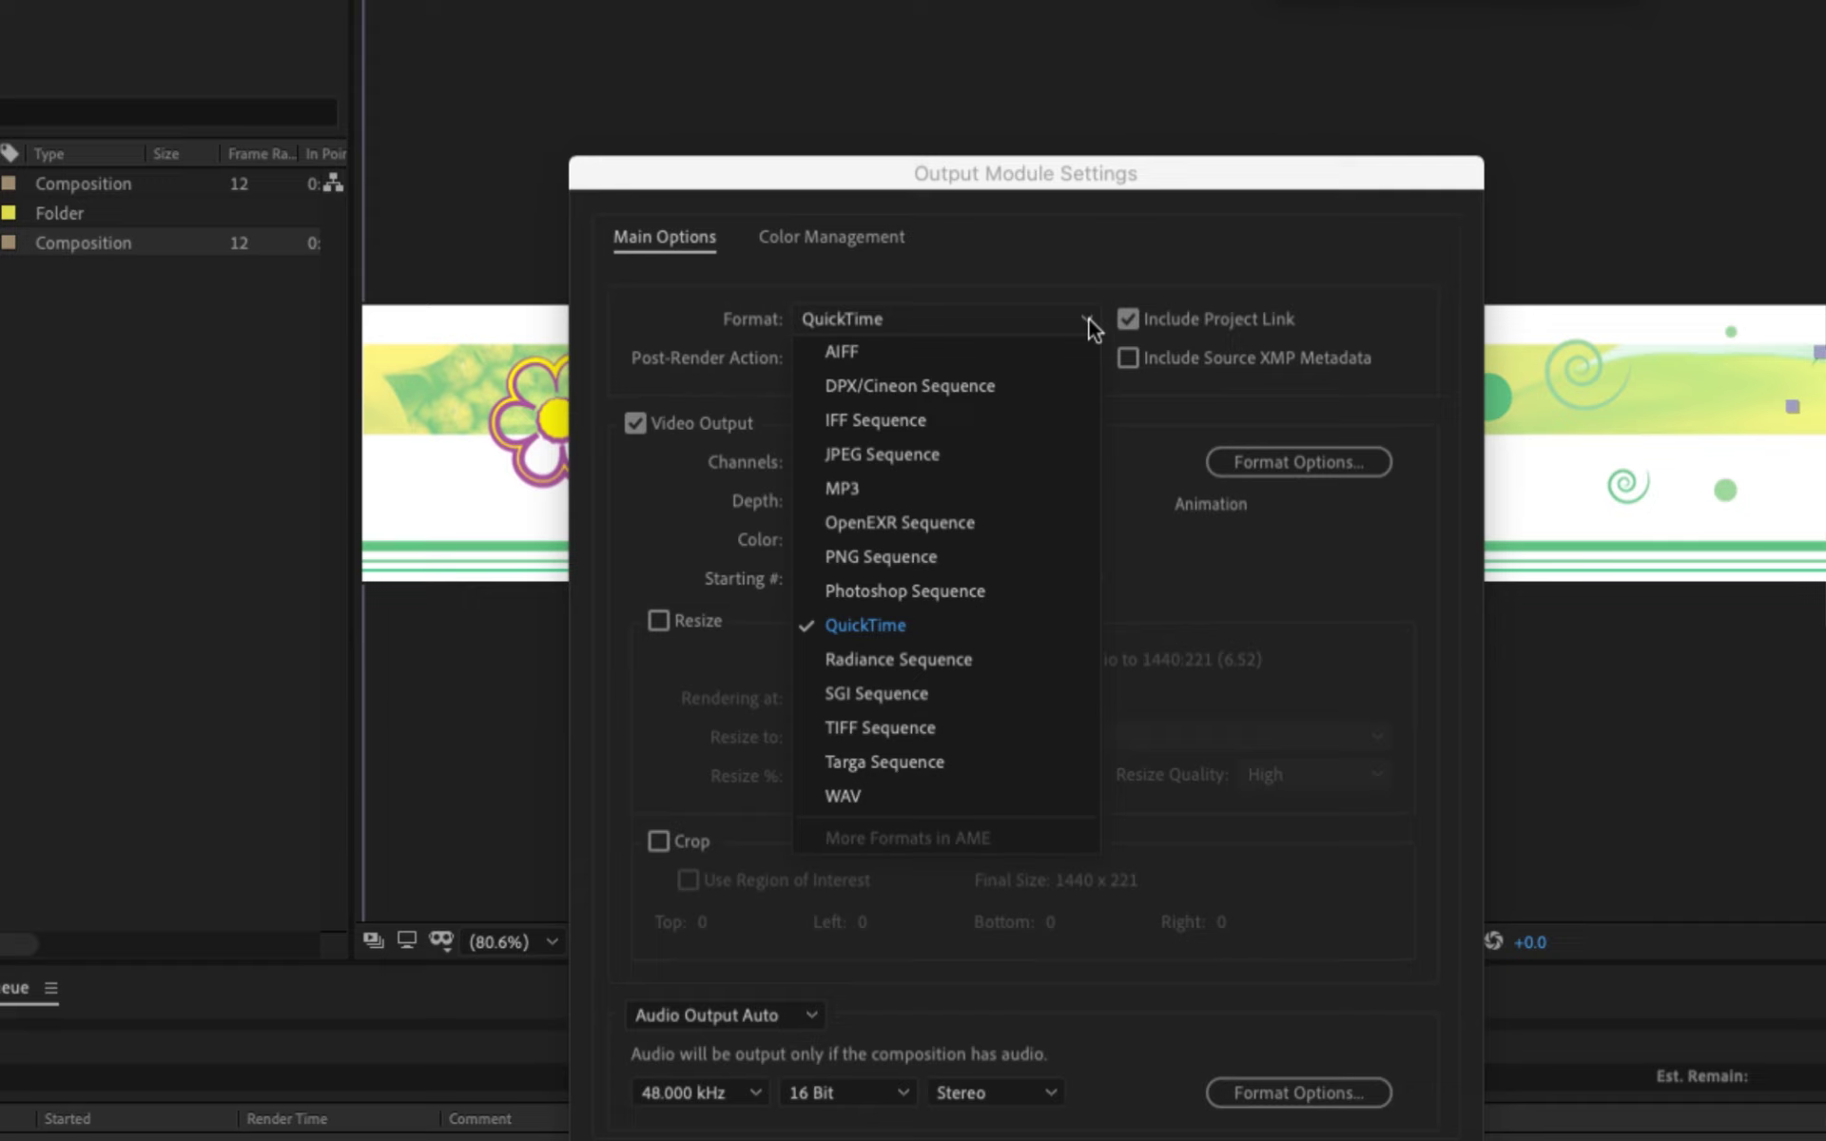
{"action": "left_click", "coordinate": [1131, 263]}
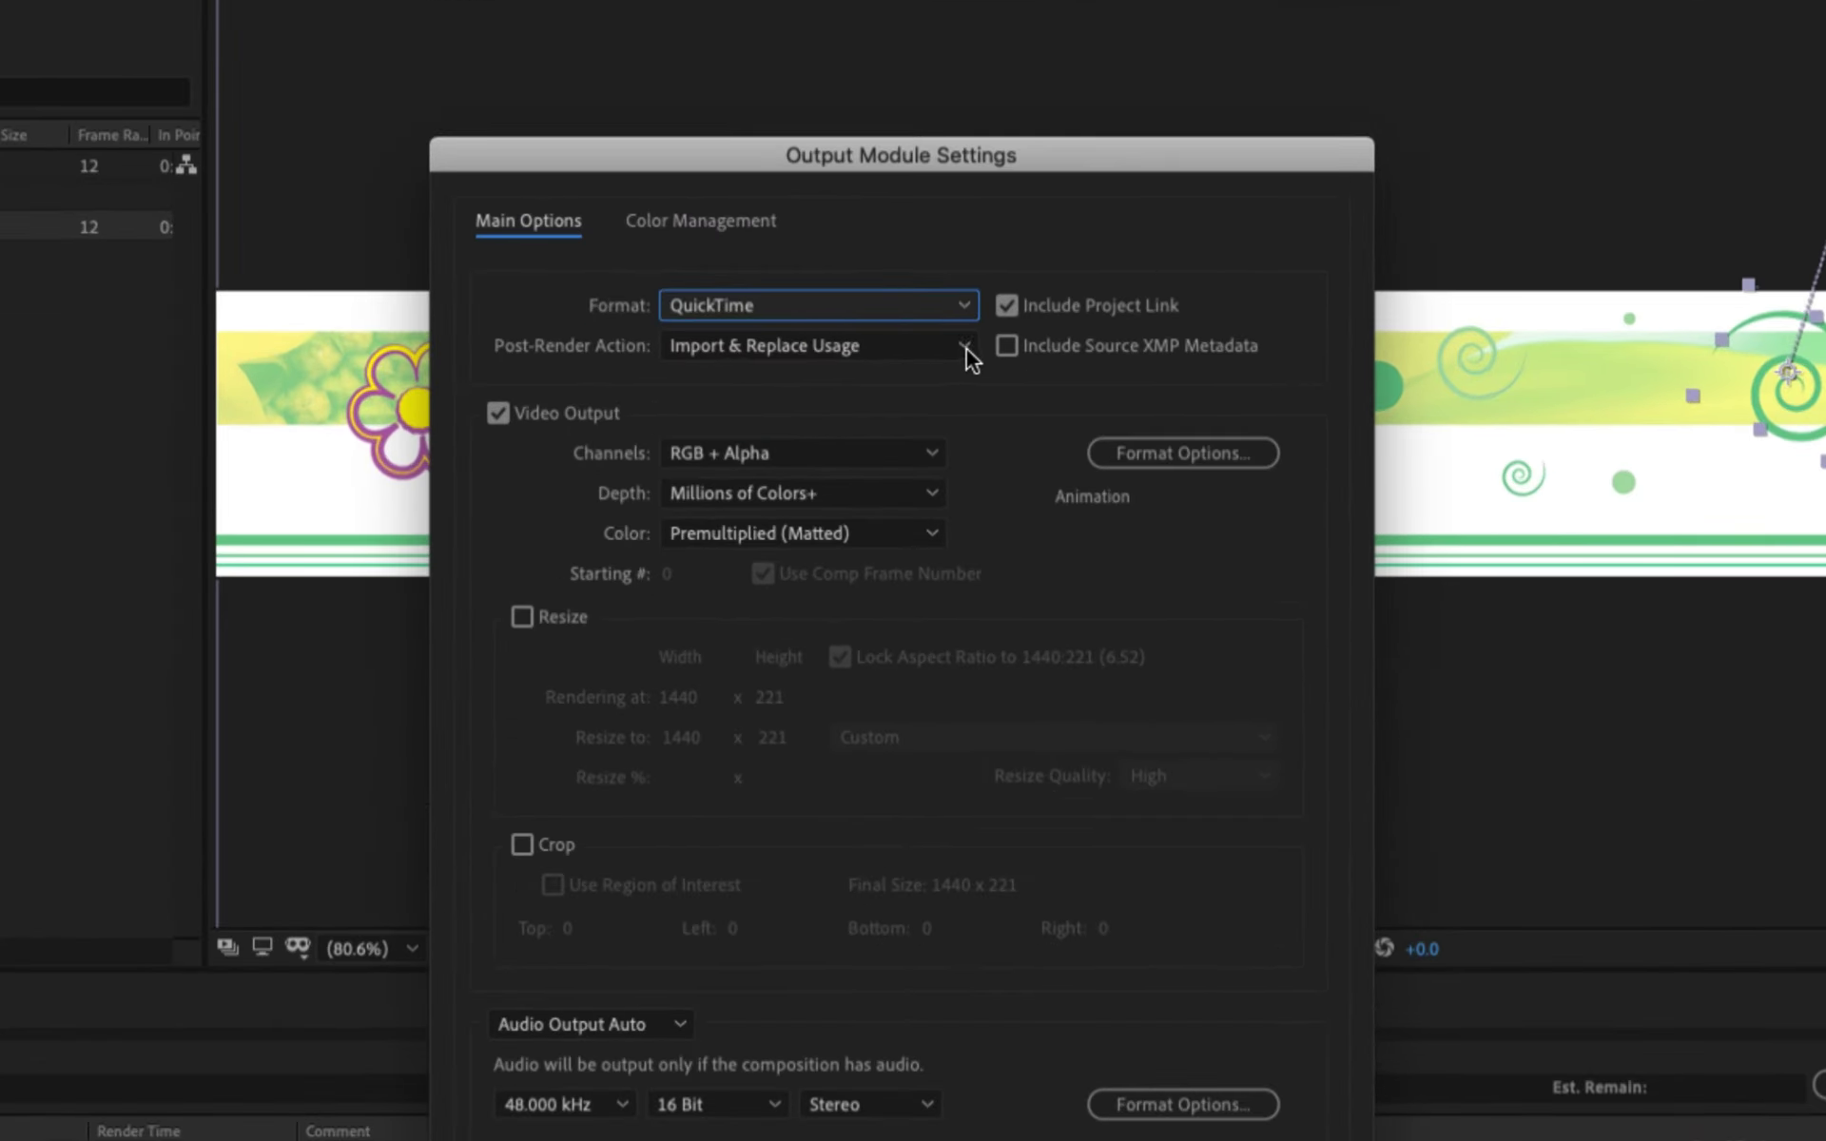
{"action": "left_click", "coordinate": [965, 347]}
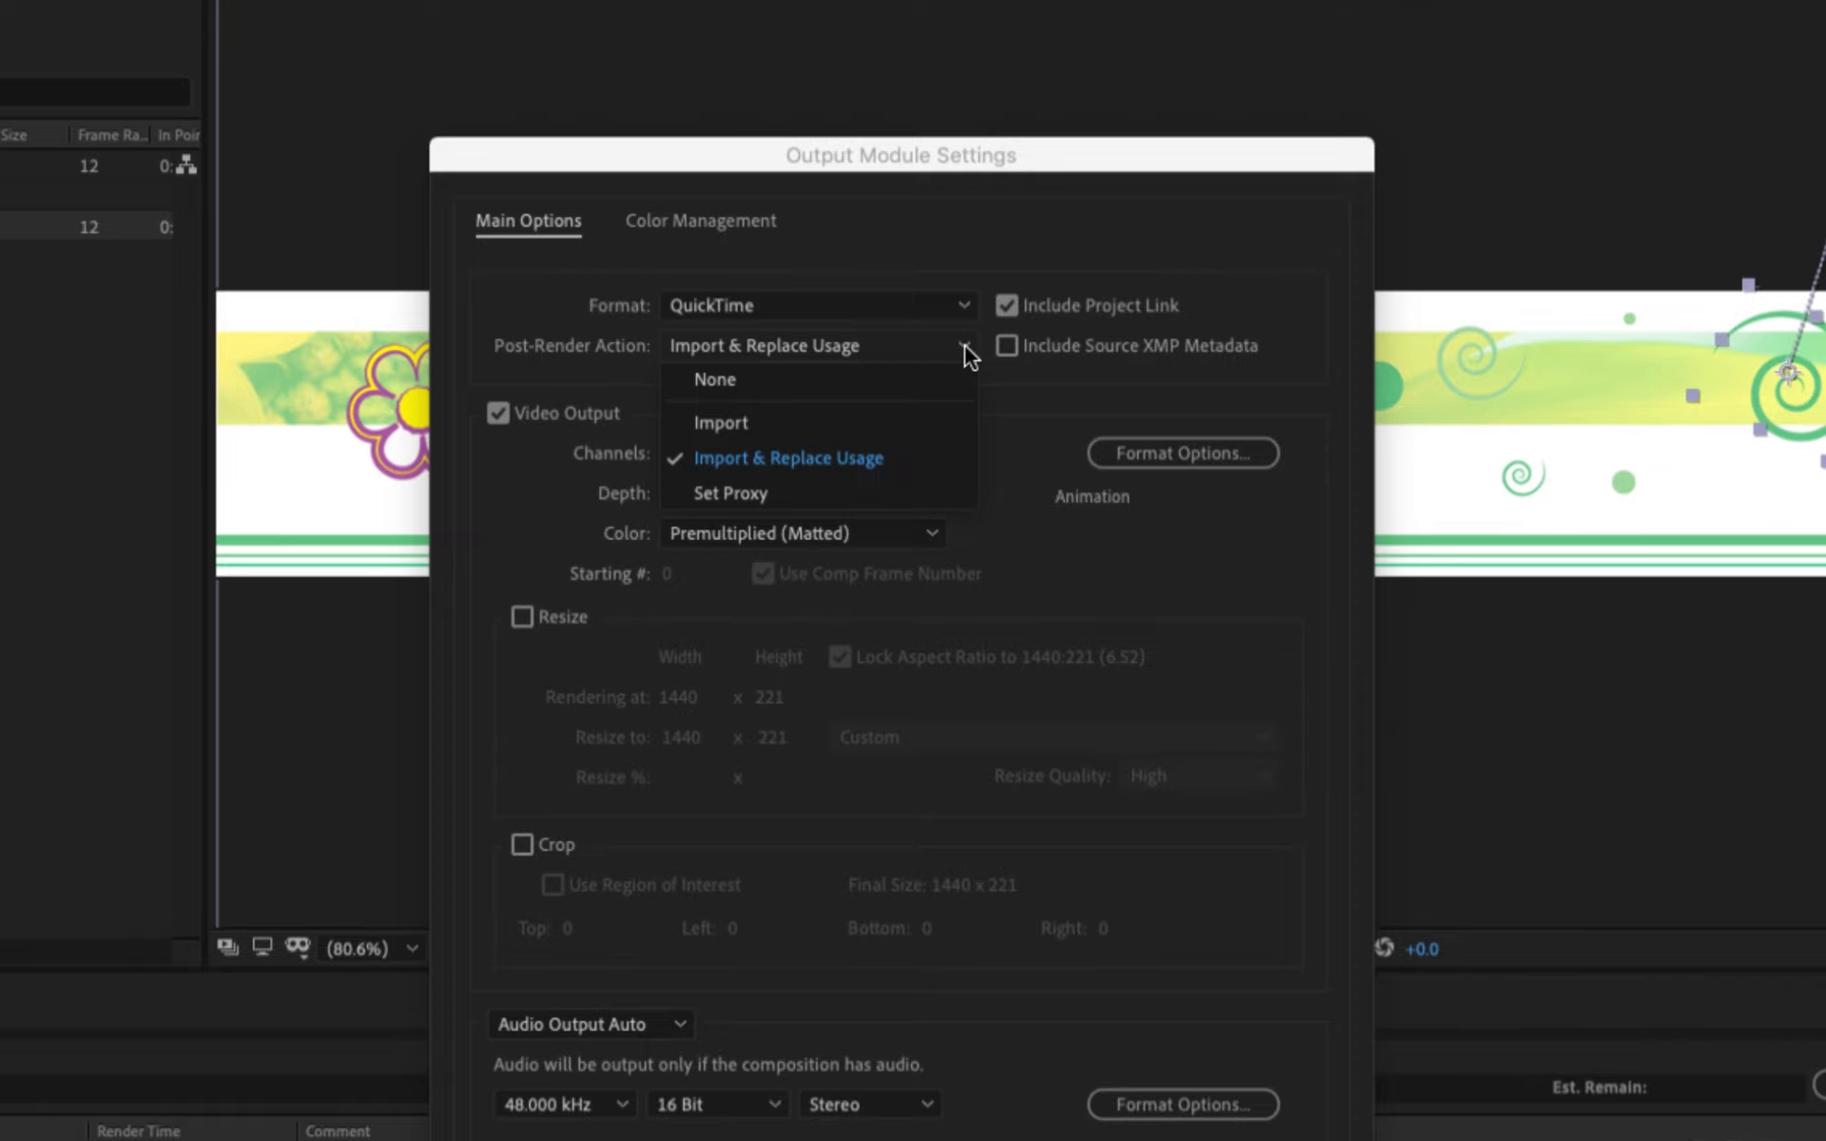
{"action": "left_click", "coordinate": [706, 380]}
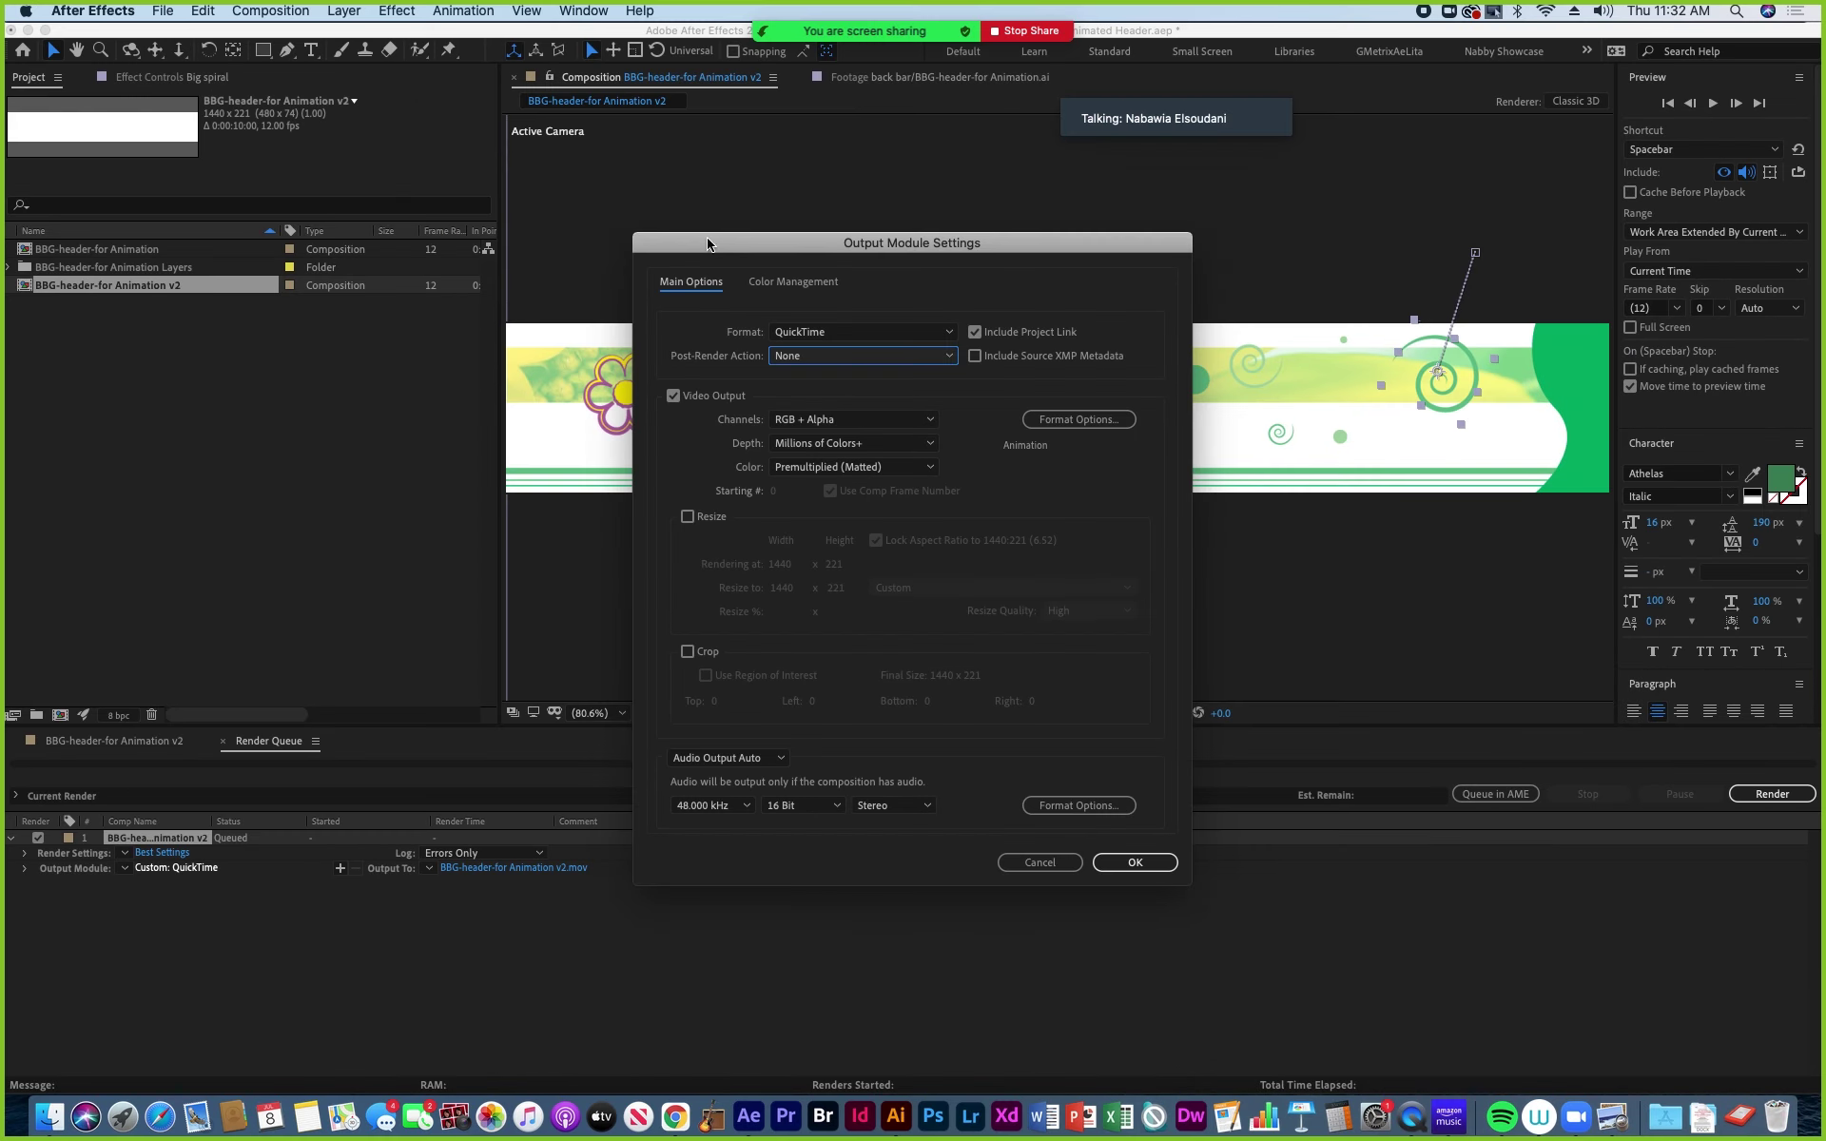
{"action": "left_click_drag", "start_coordinate": [708, 244], "coordinate": [1057, 259]}
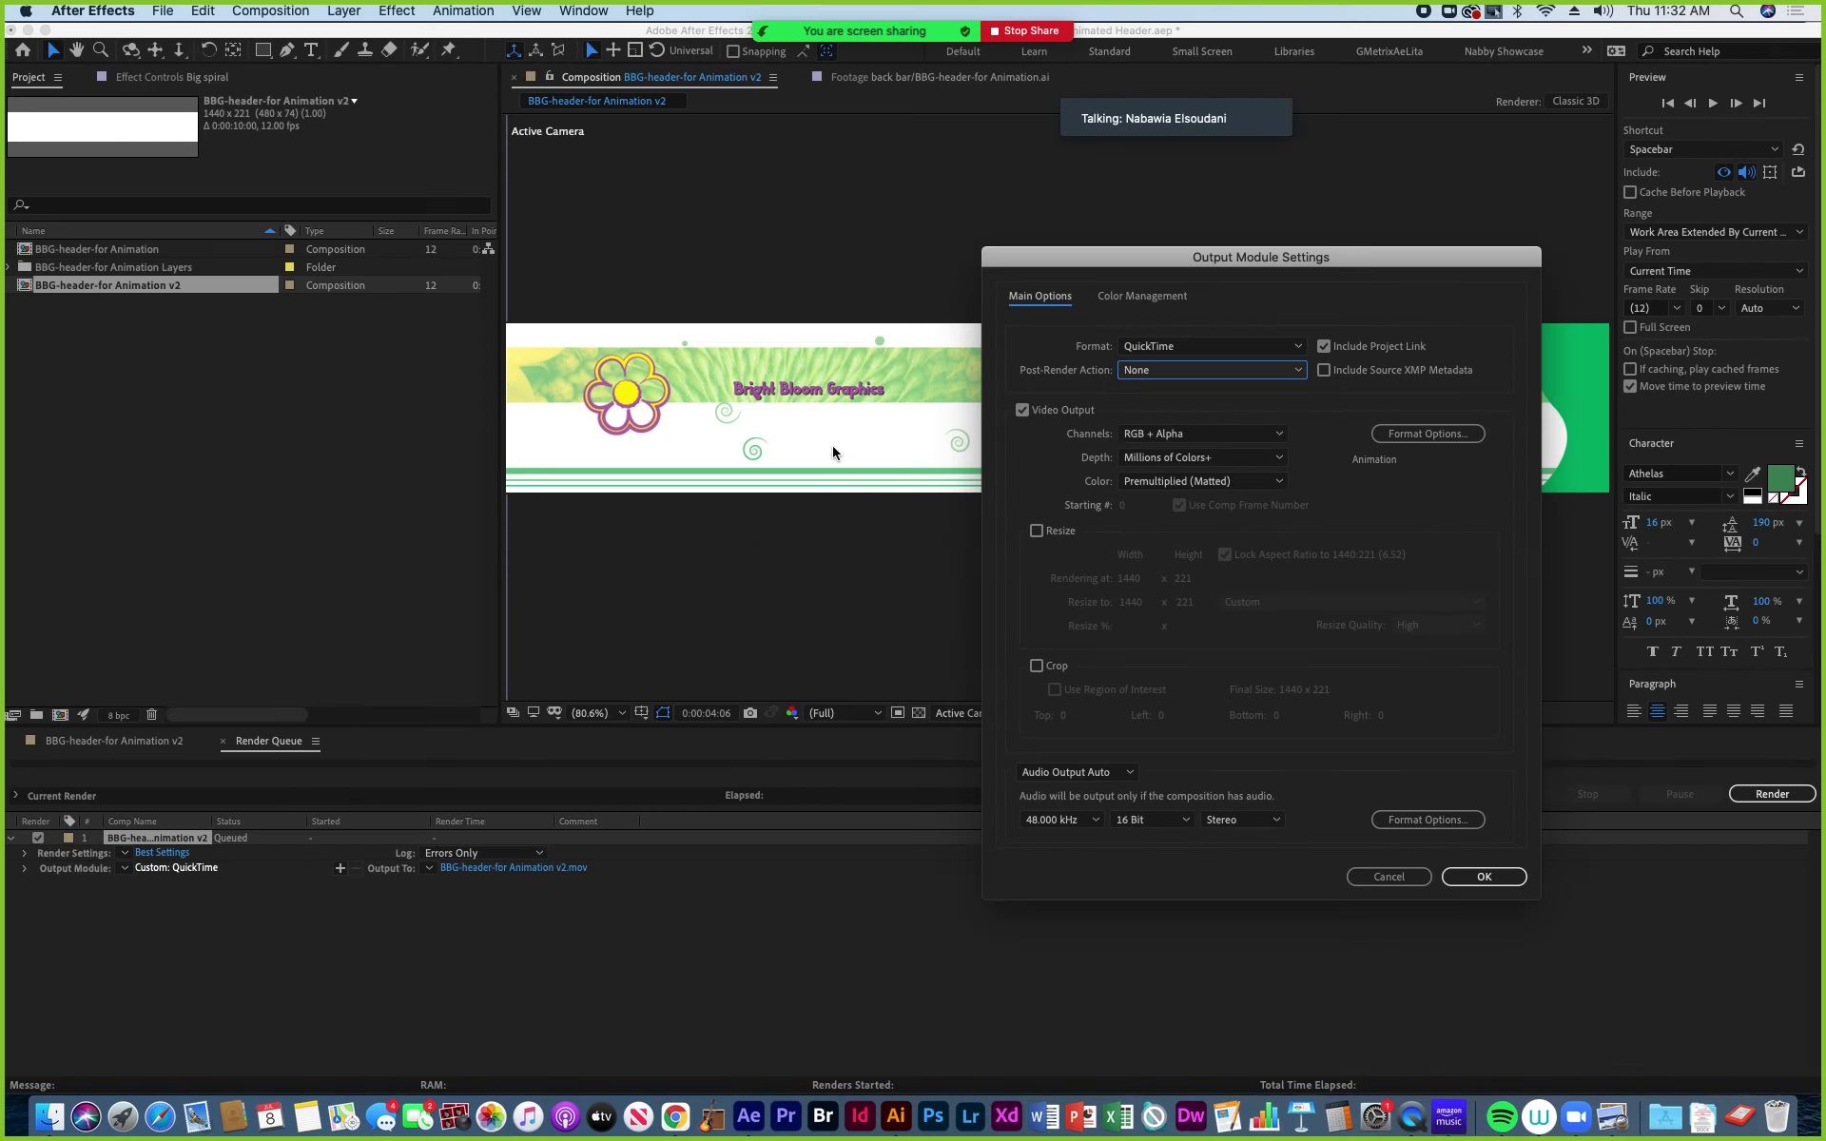
Try Straight (Unmatted) as the output color, restore Premultiplied (Matted), and accept the Output Module Settings.
{"action": "left_click", "coordinate": [1280, 485]}
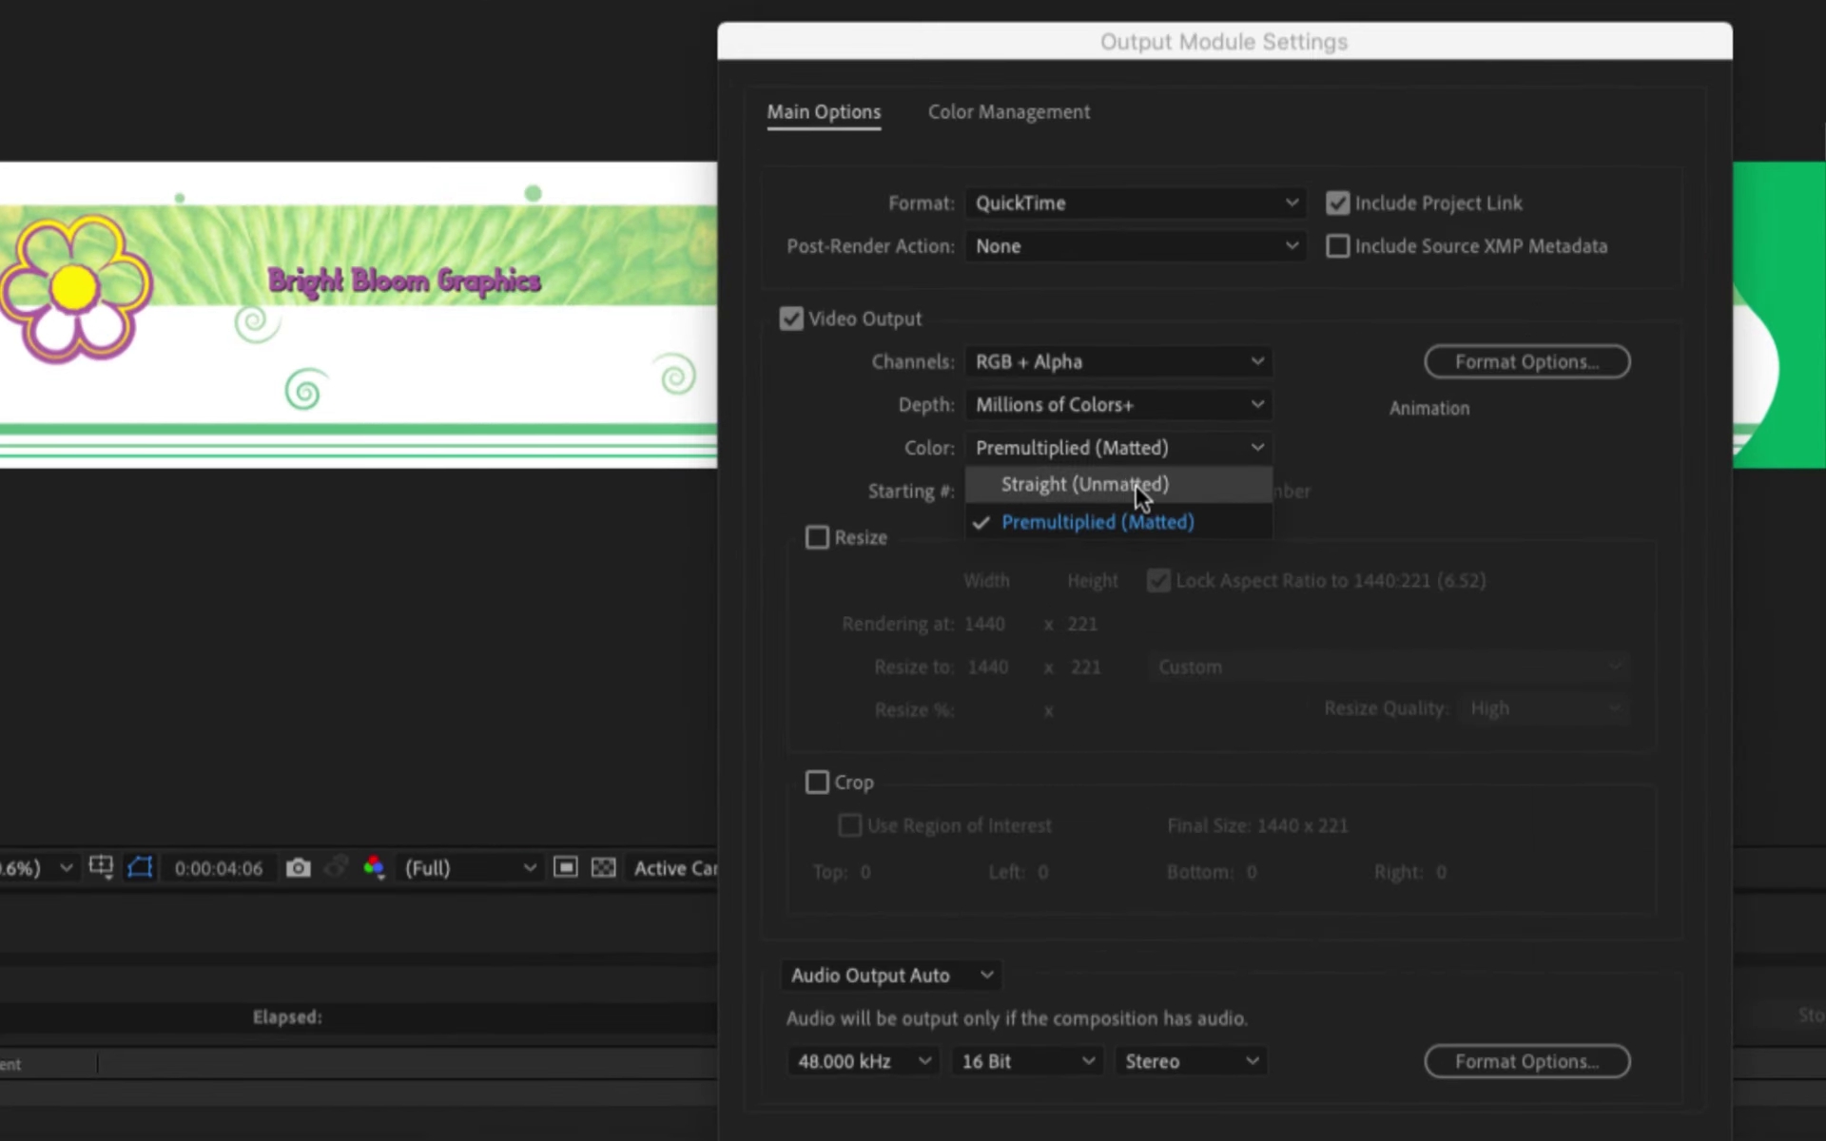
{"action": "left_click", "coordinate": [1133, 485]}
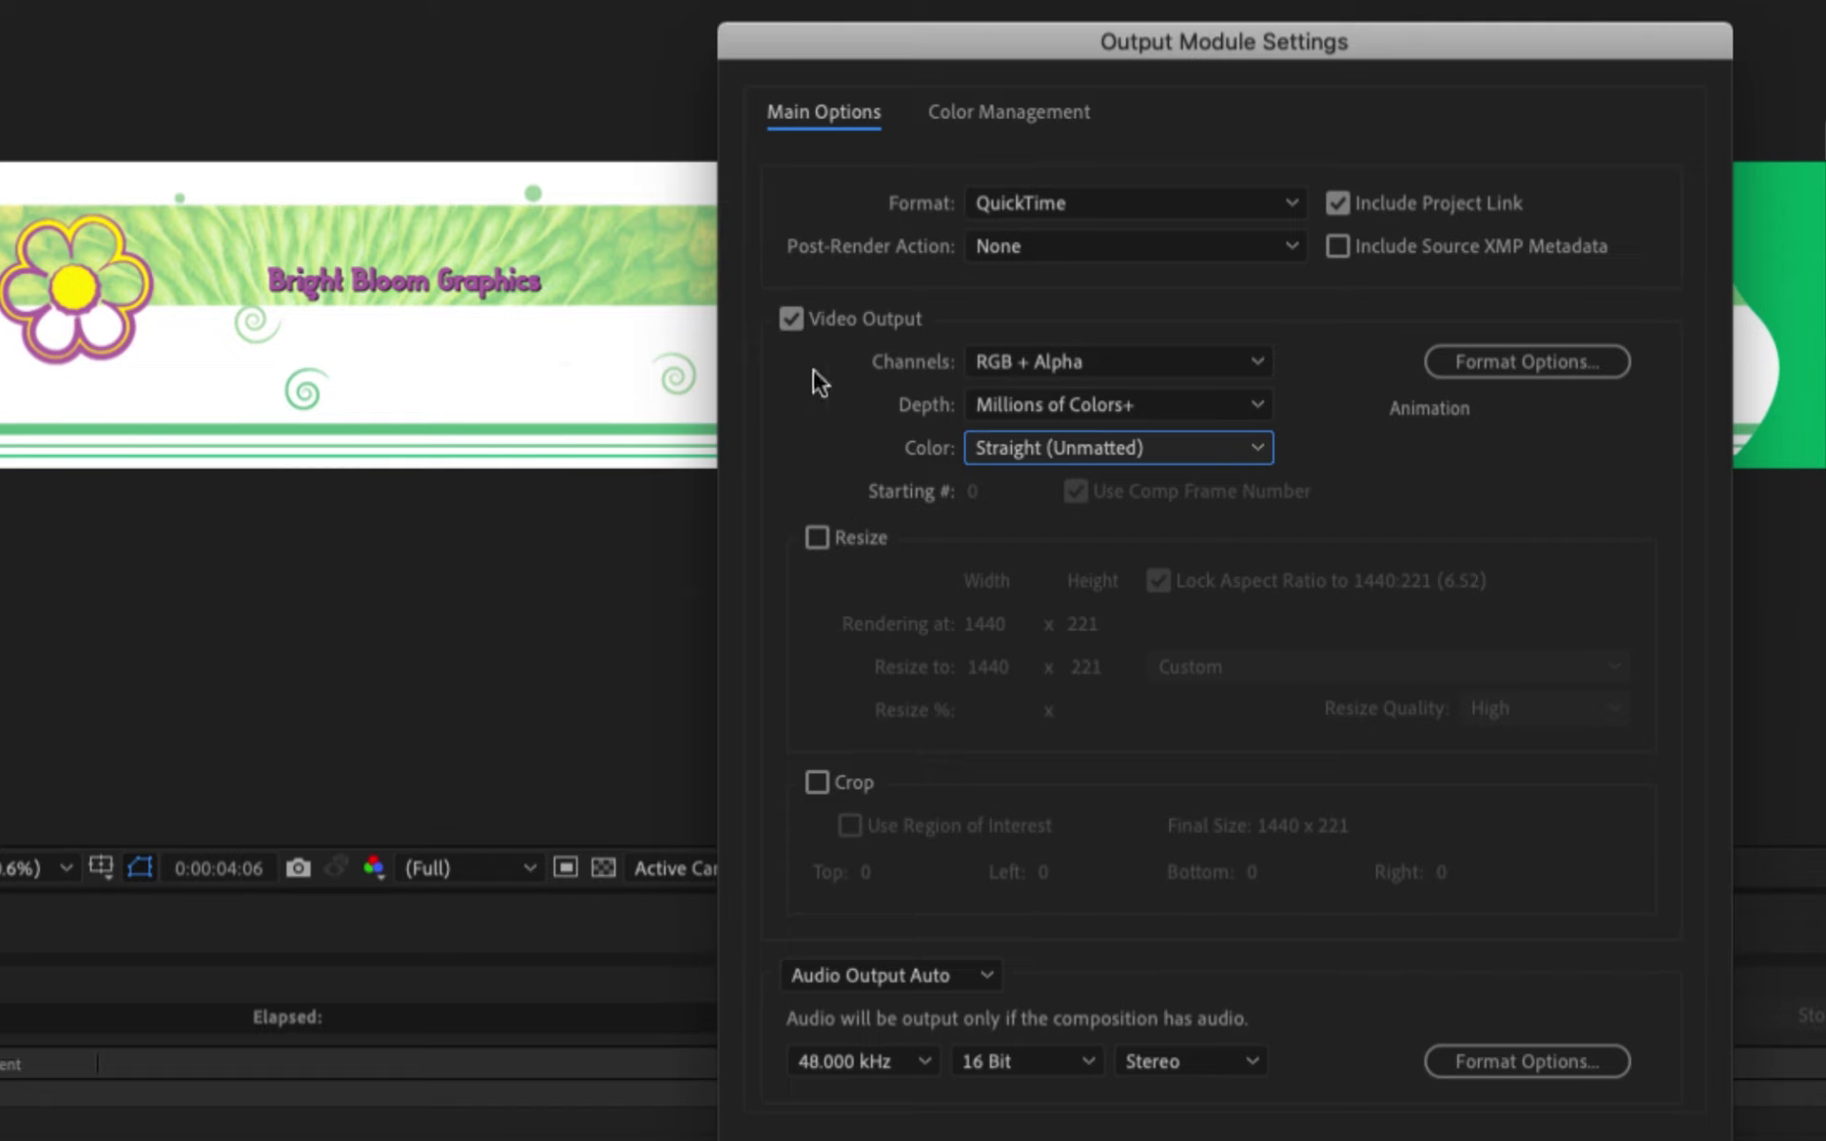
{"action": "left_click", "coordinate": [1255, 447]}
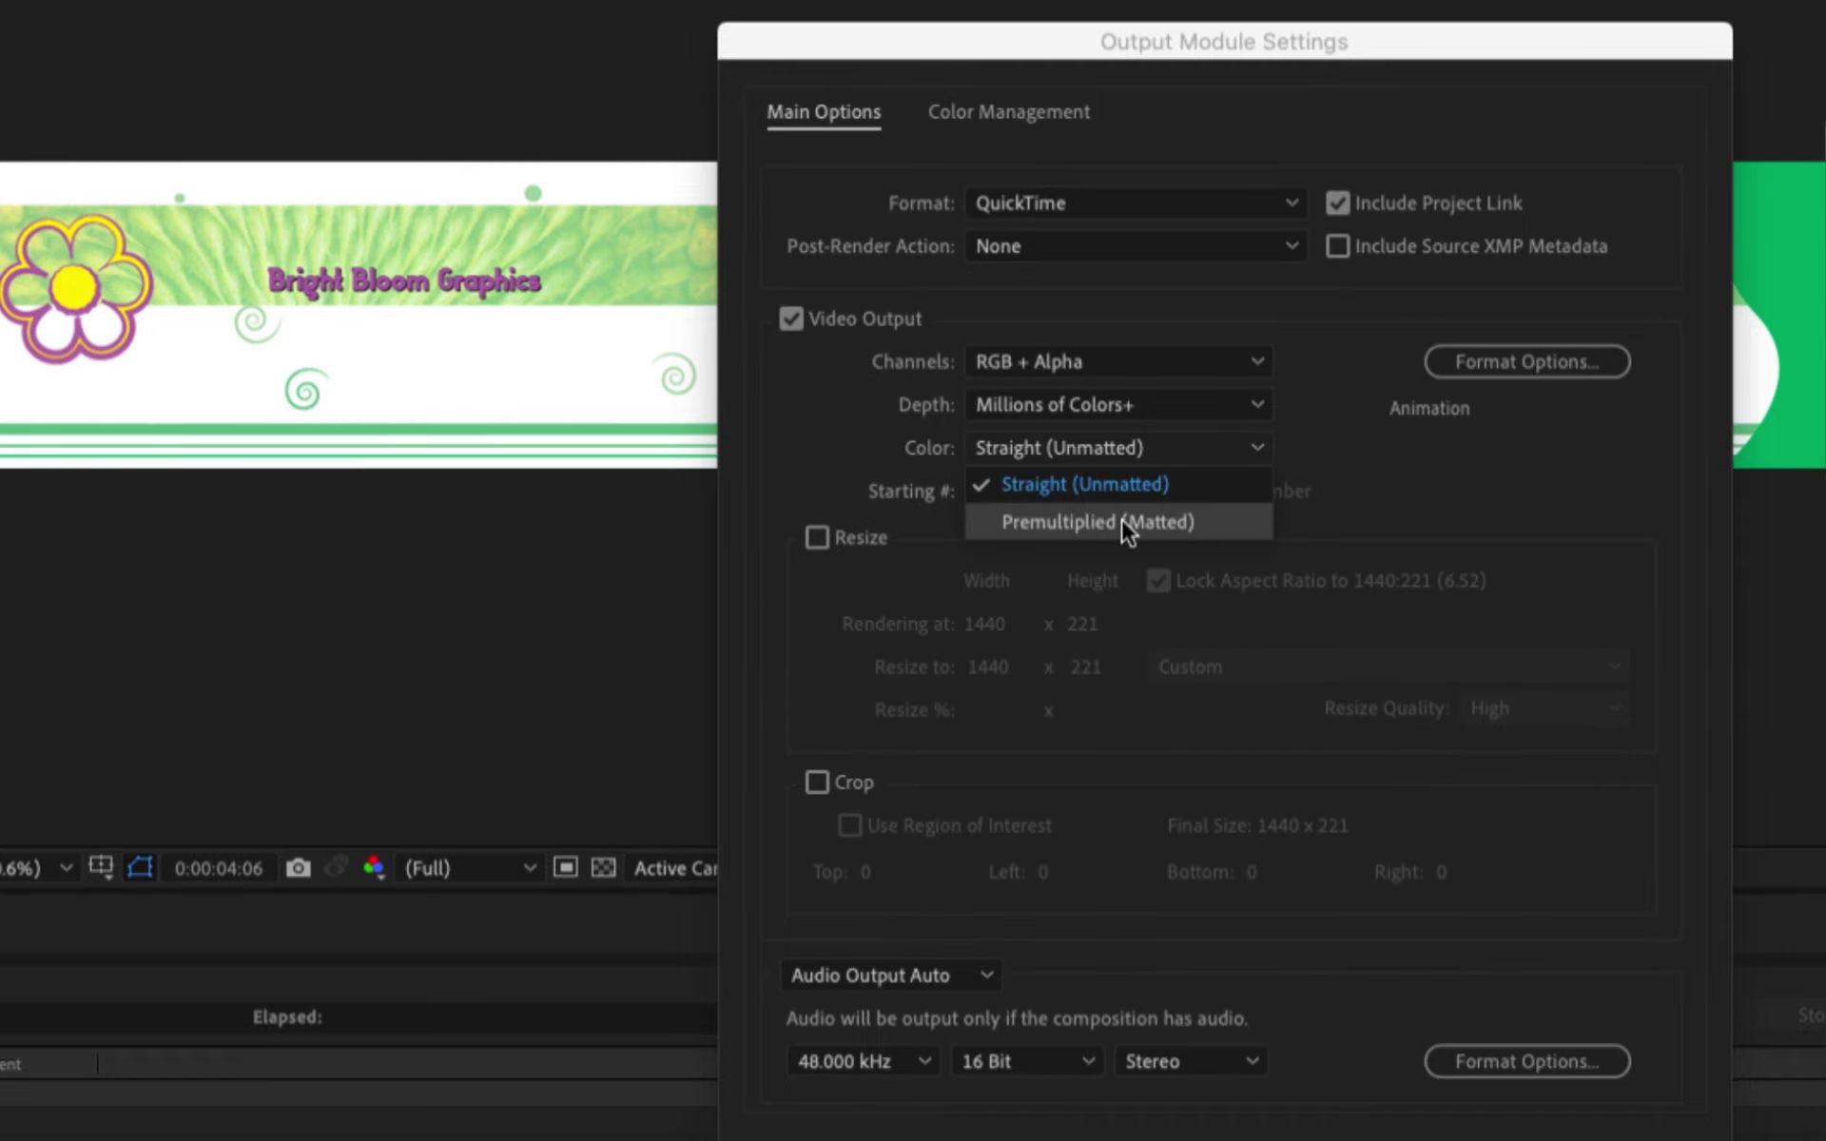
{"action": "left_click", "coordinate": [1161, 523]}
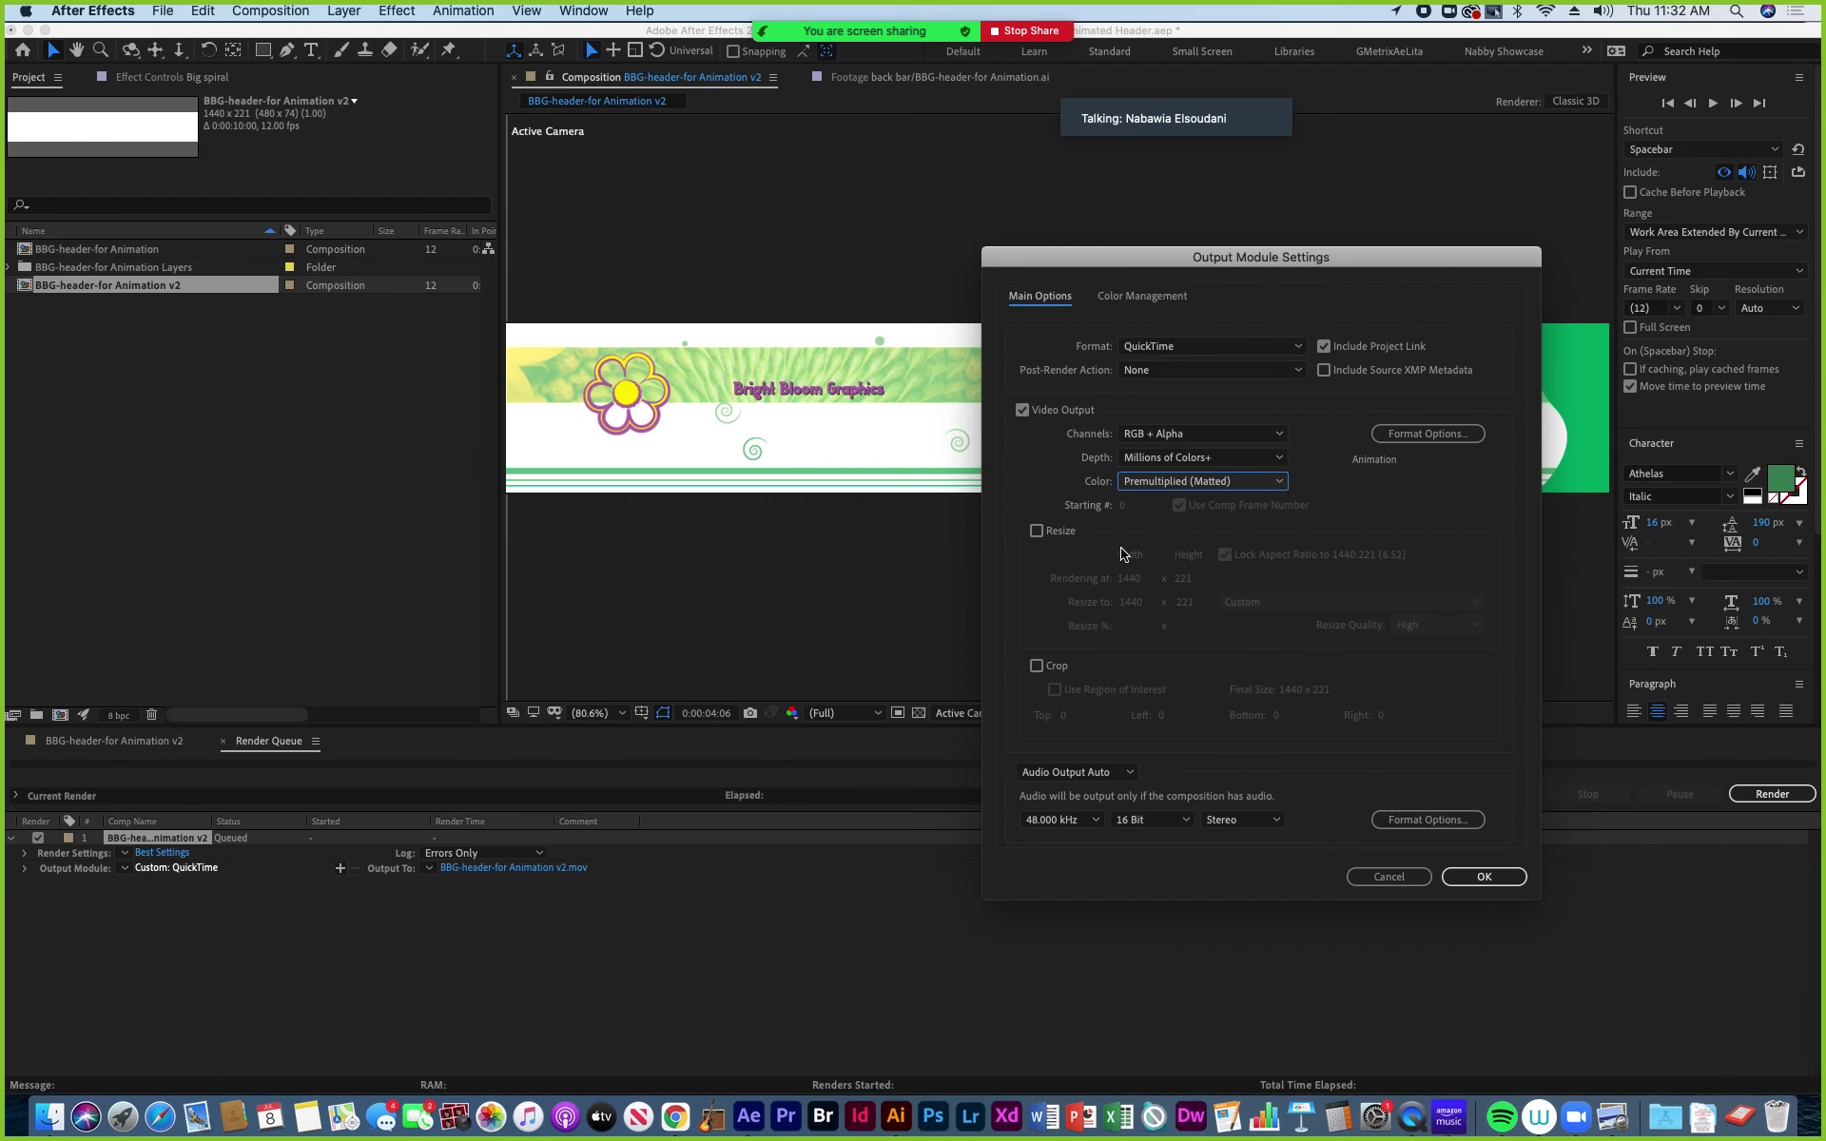
{"action": "left_click_drag", "start_coordinate": [1397, 266], "coordinate": [1221, 207]}
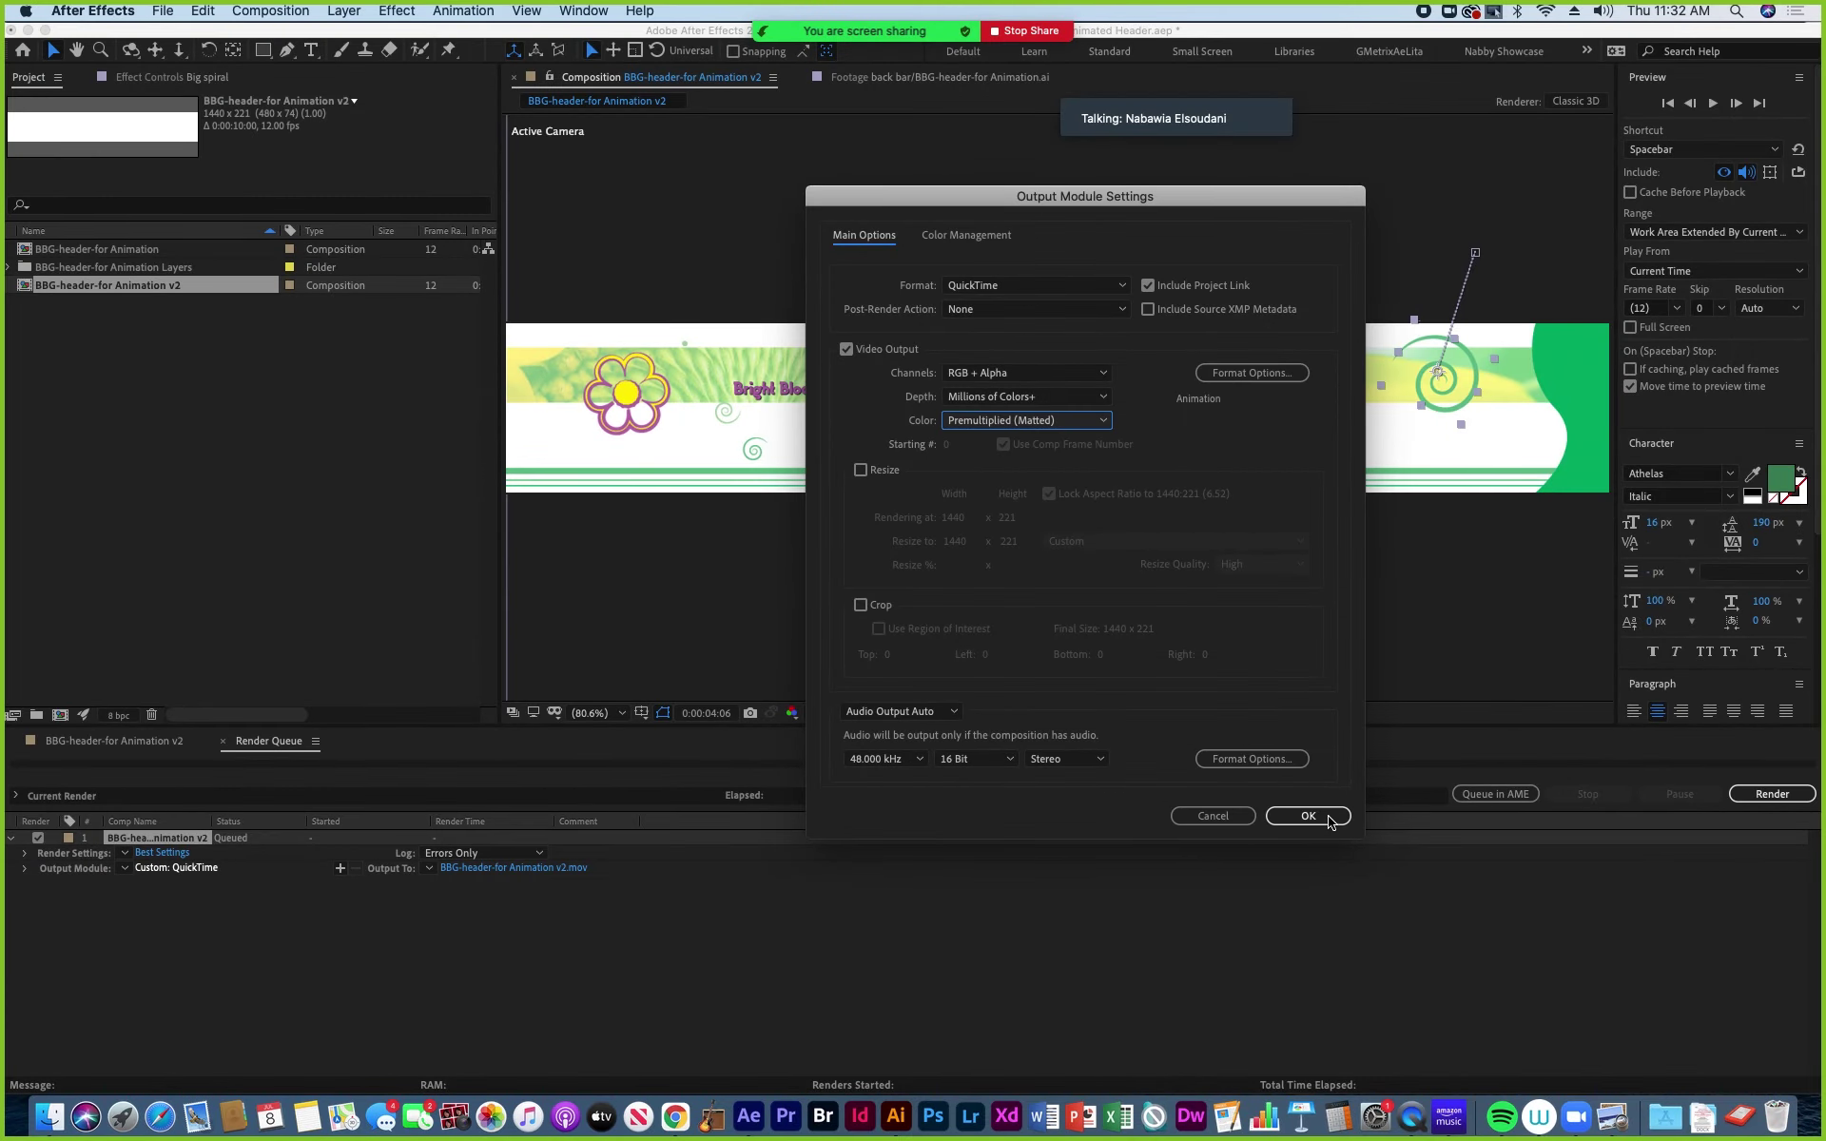
{"action": "left_click", "coordinate": [1329, 820]}
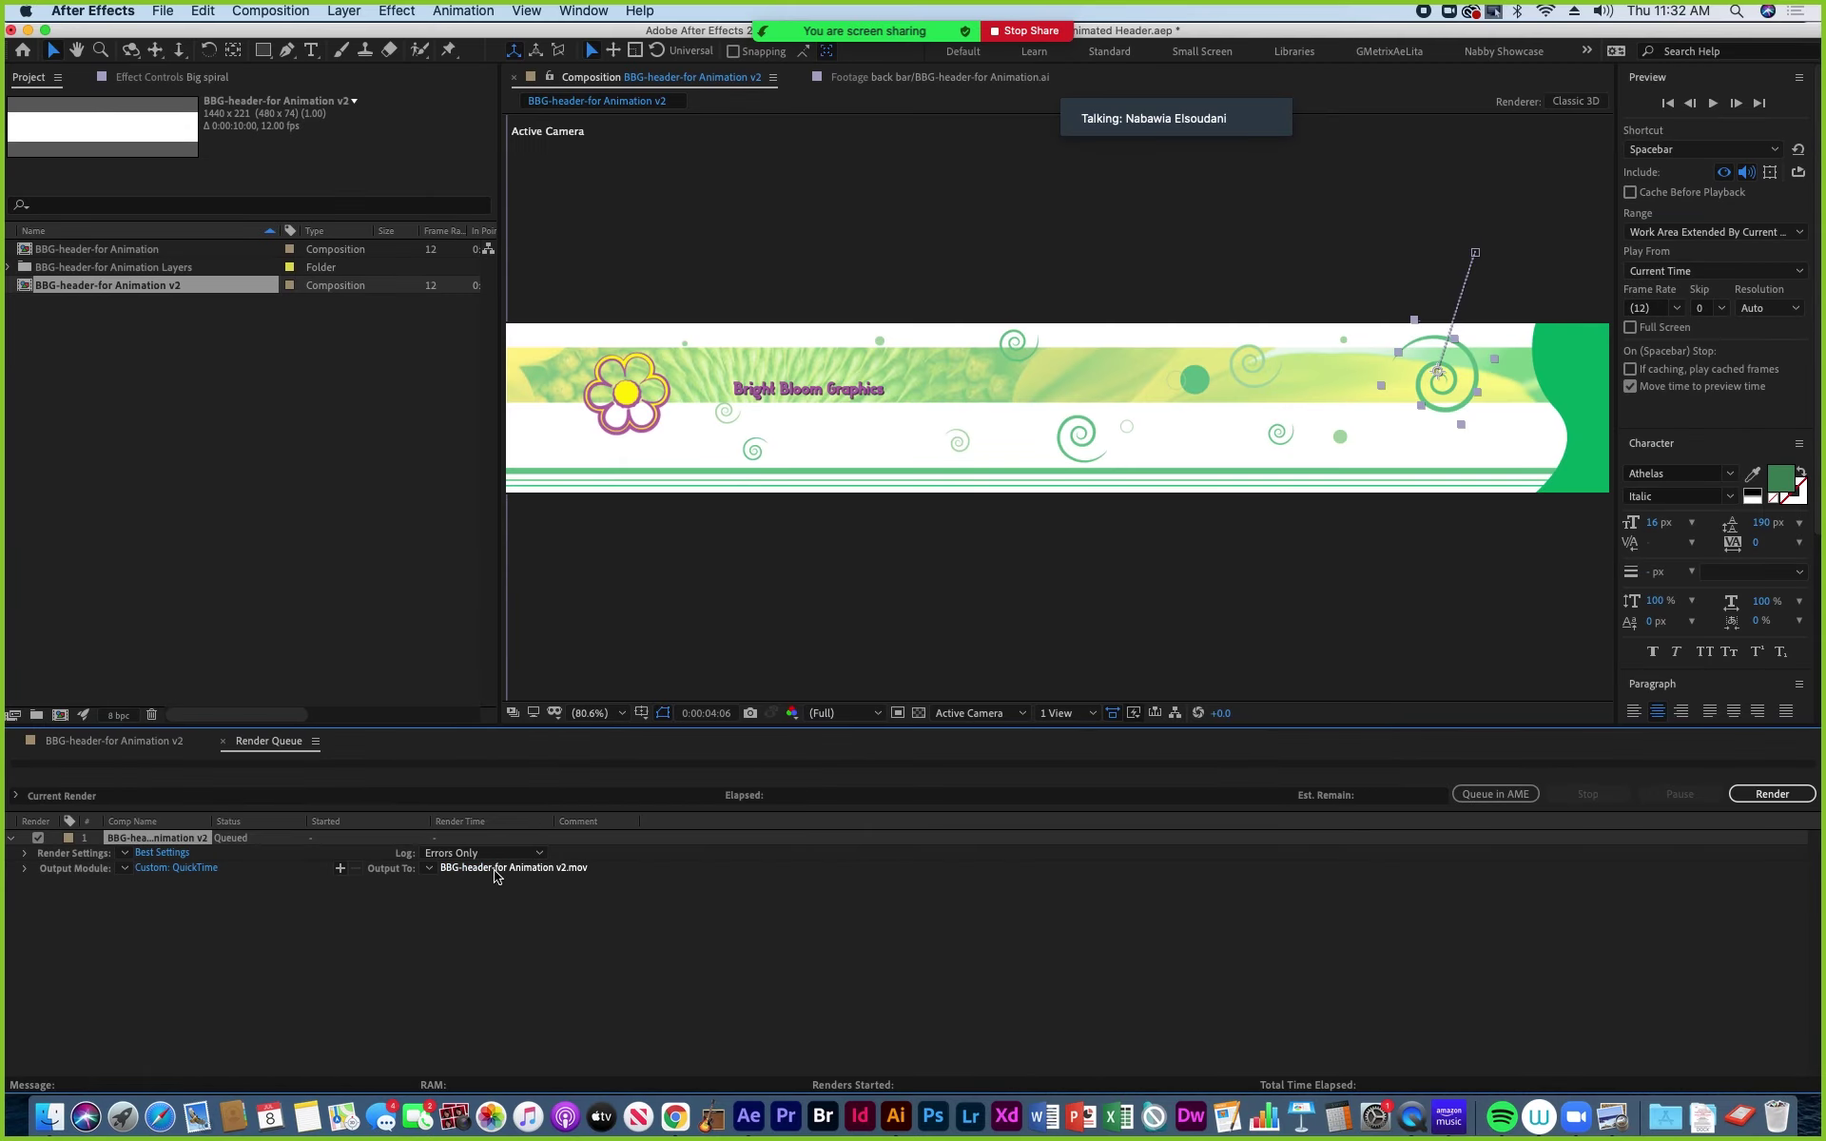
Set the output location to the BBOP-Work folder under Teaching from Home on Media Drive, keeping the file name, and render v2.
{"action": "left_click", "coordinate": [494, 870]}
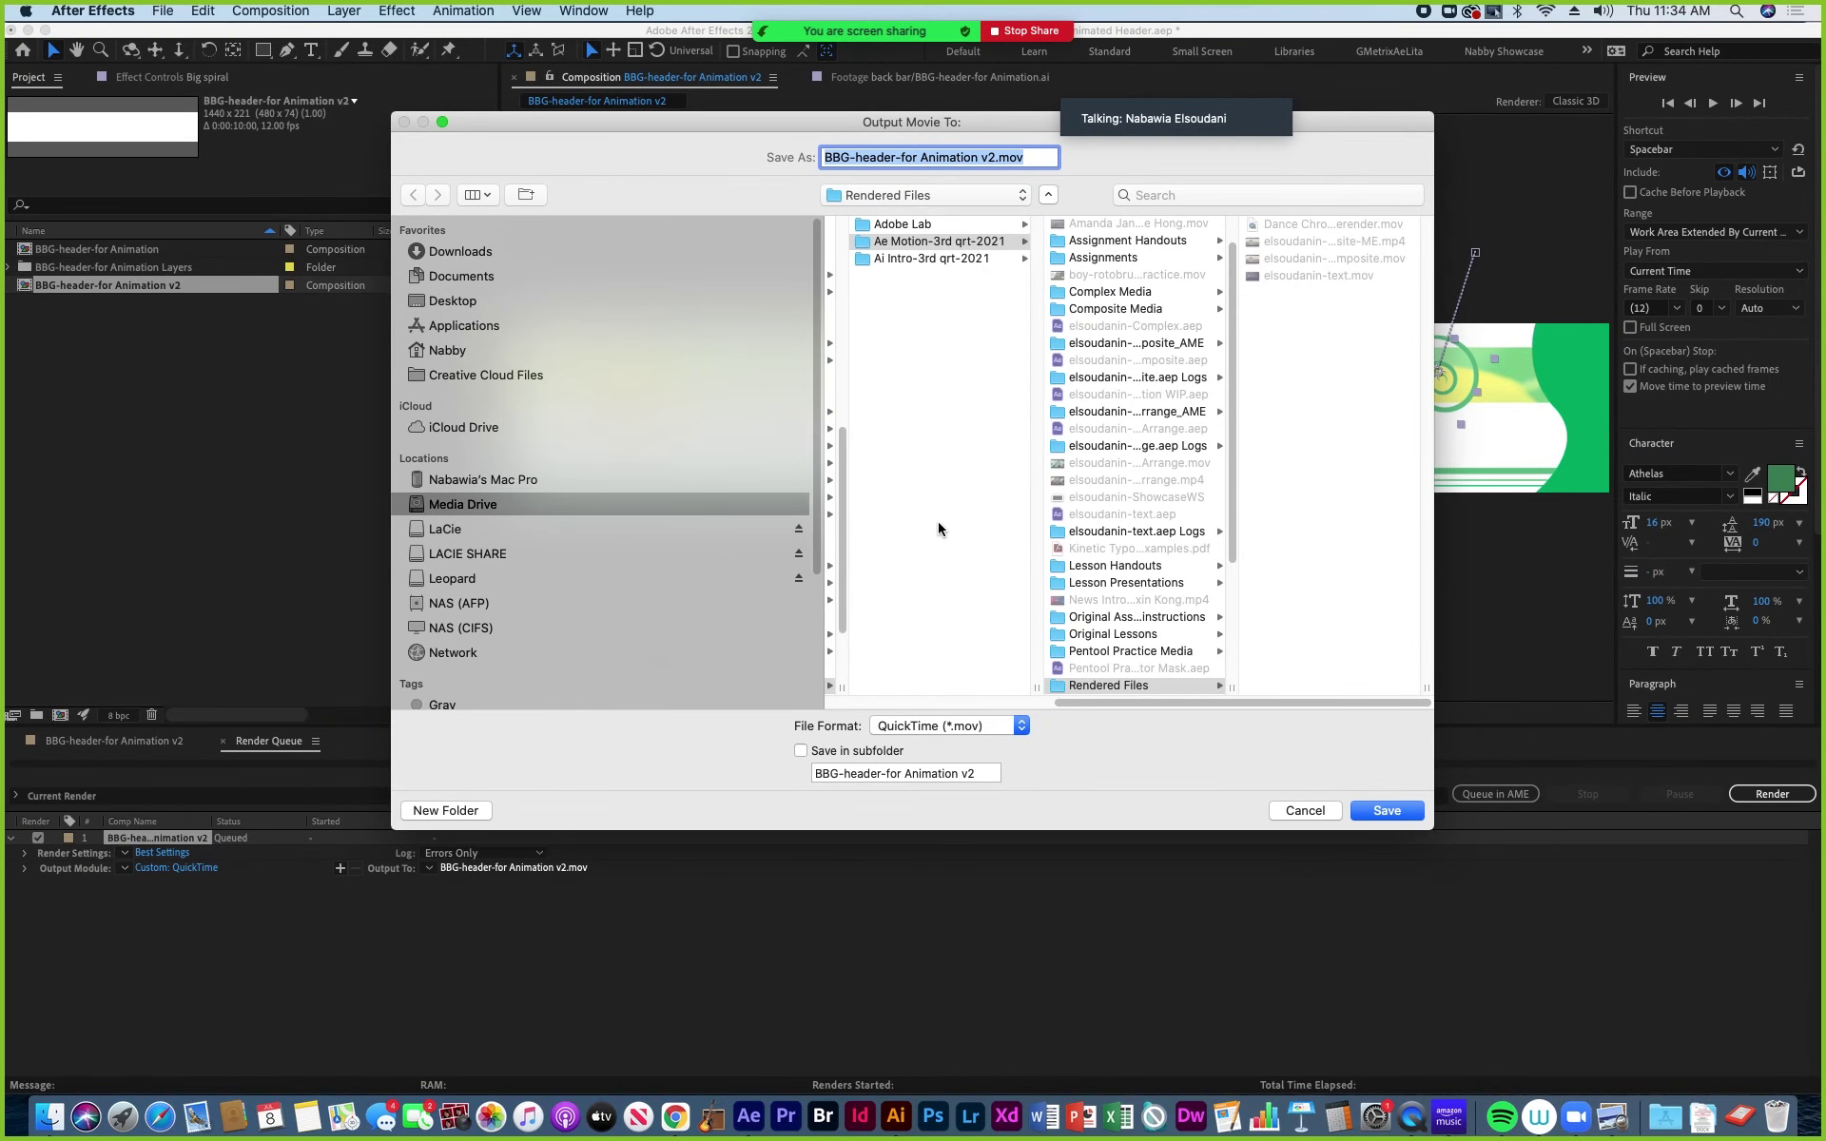
{"action": "left_click", "coordinate": [462, 509]}
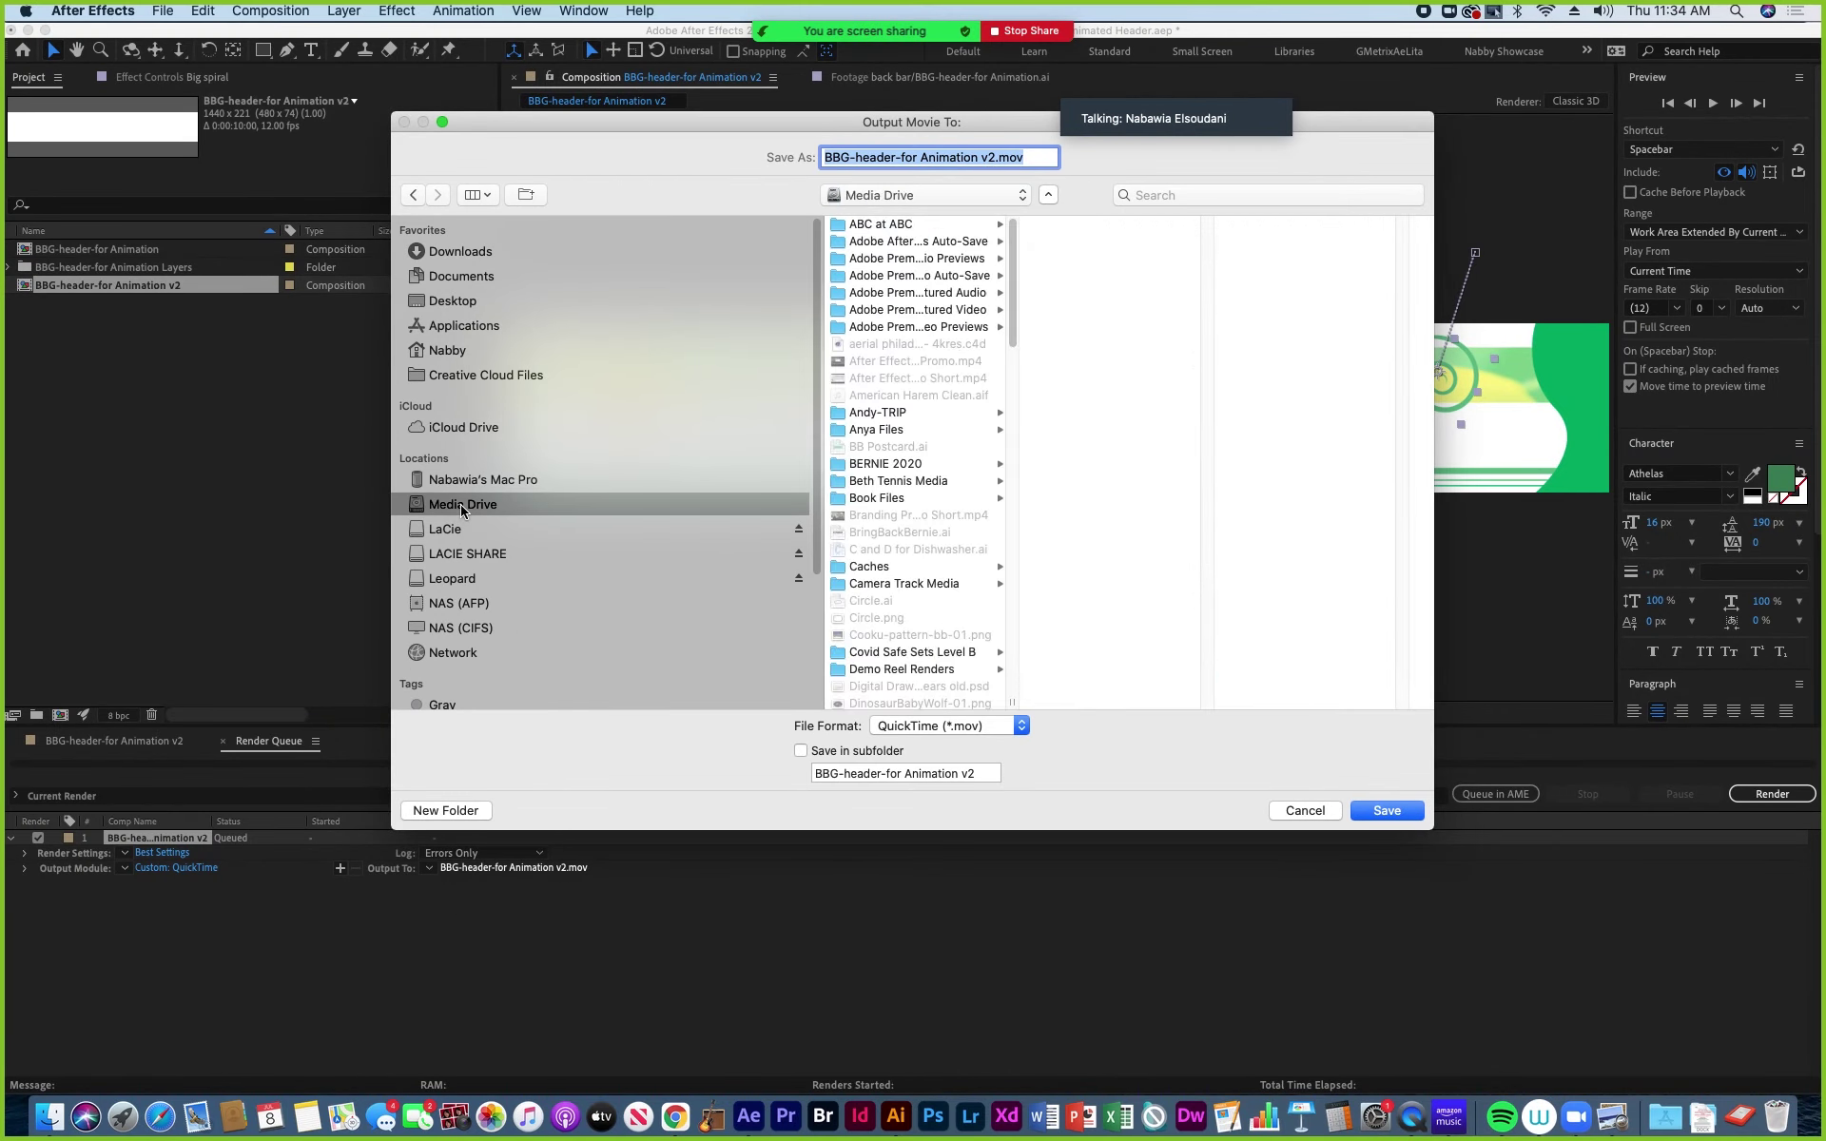
{"action": "scroll", "coordinate": [872, 537], "scroll_direction": "down", "scroll_amount": 15}
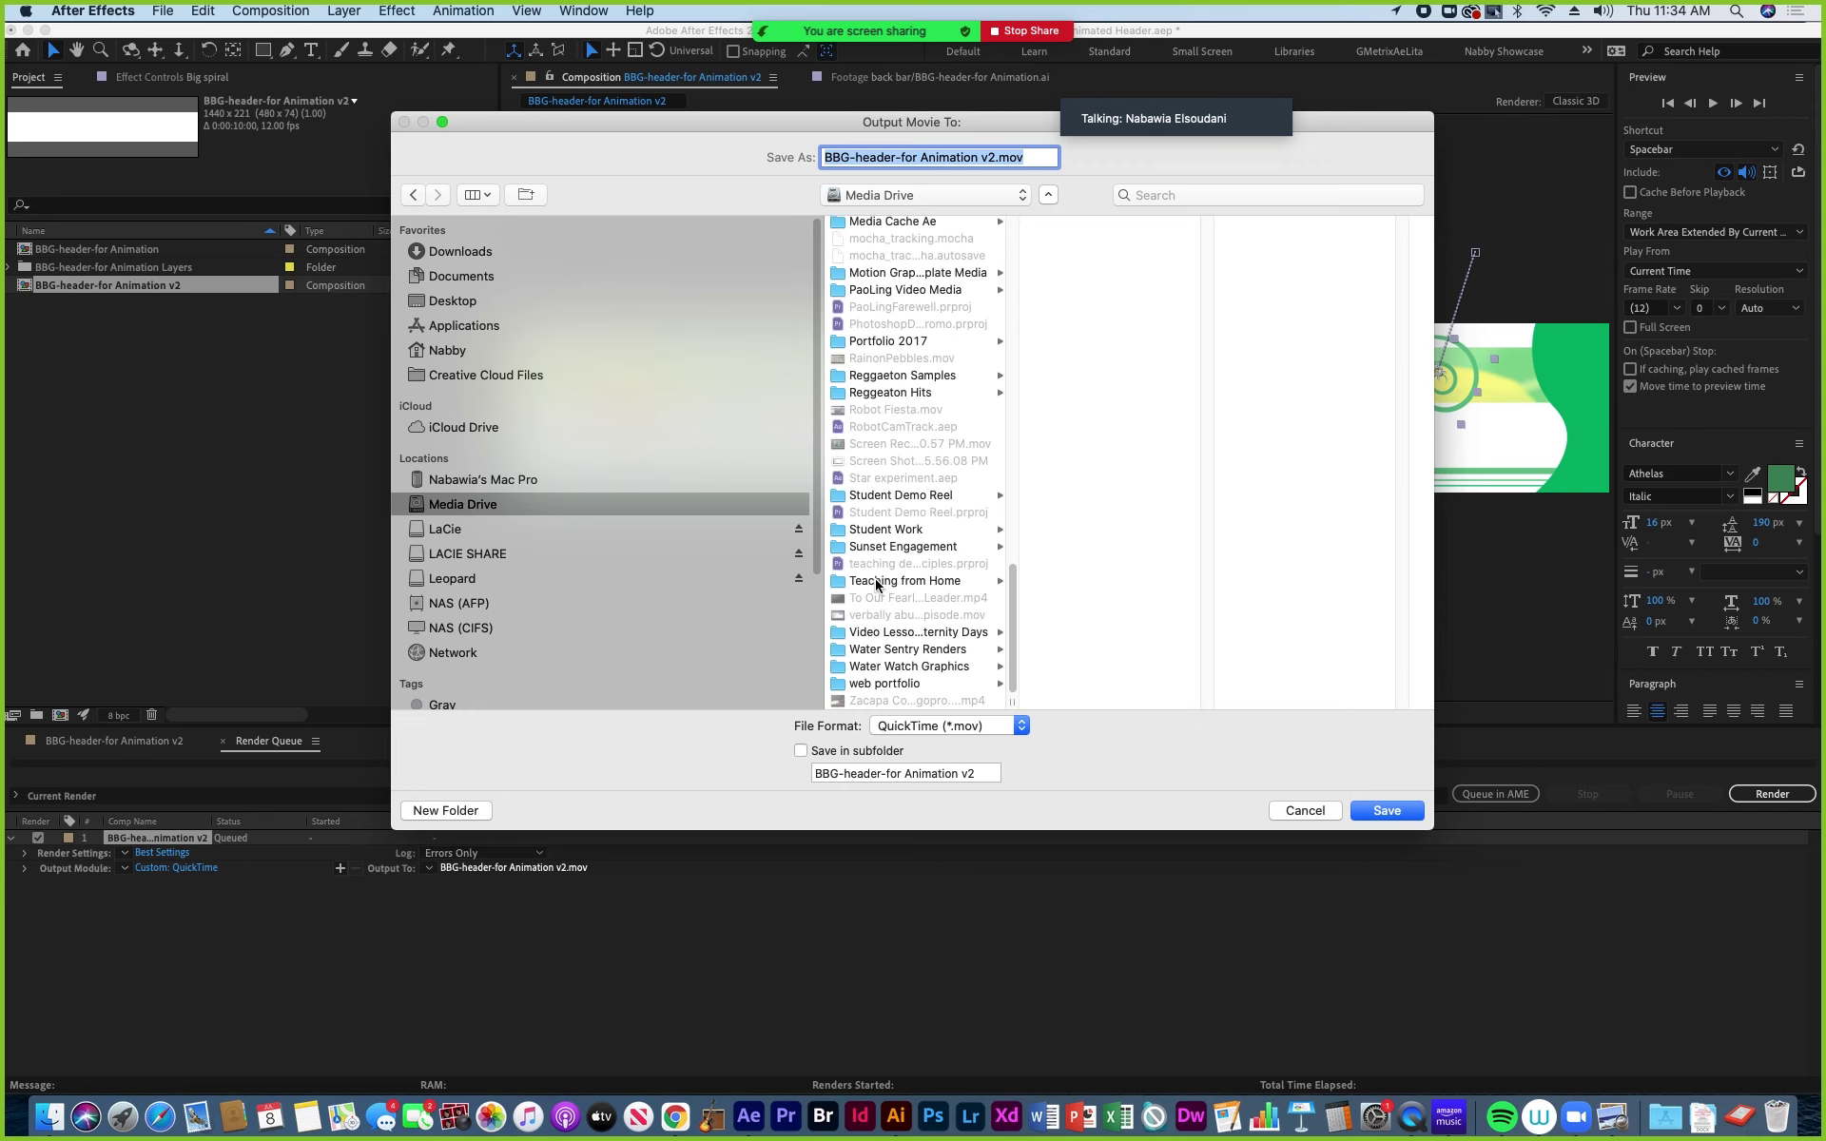
{"action": "left_click", "coordinate": [875, 580]}
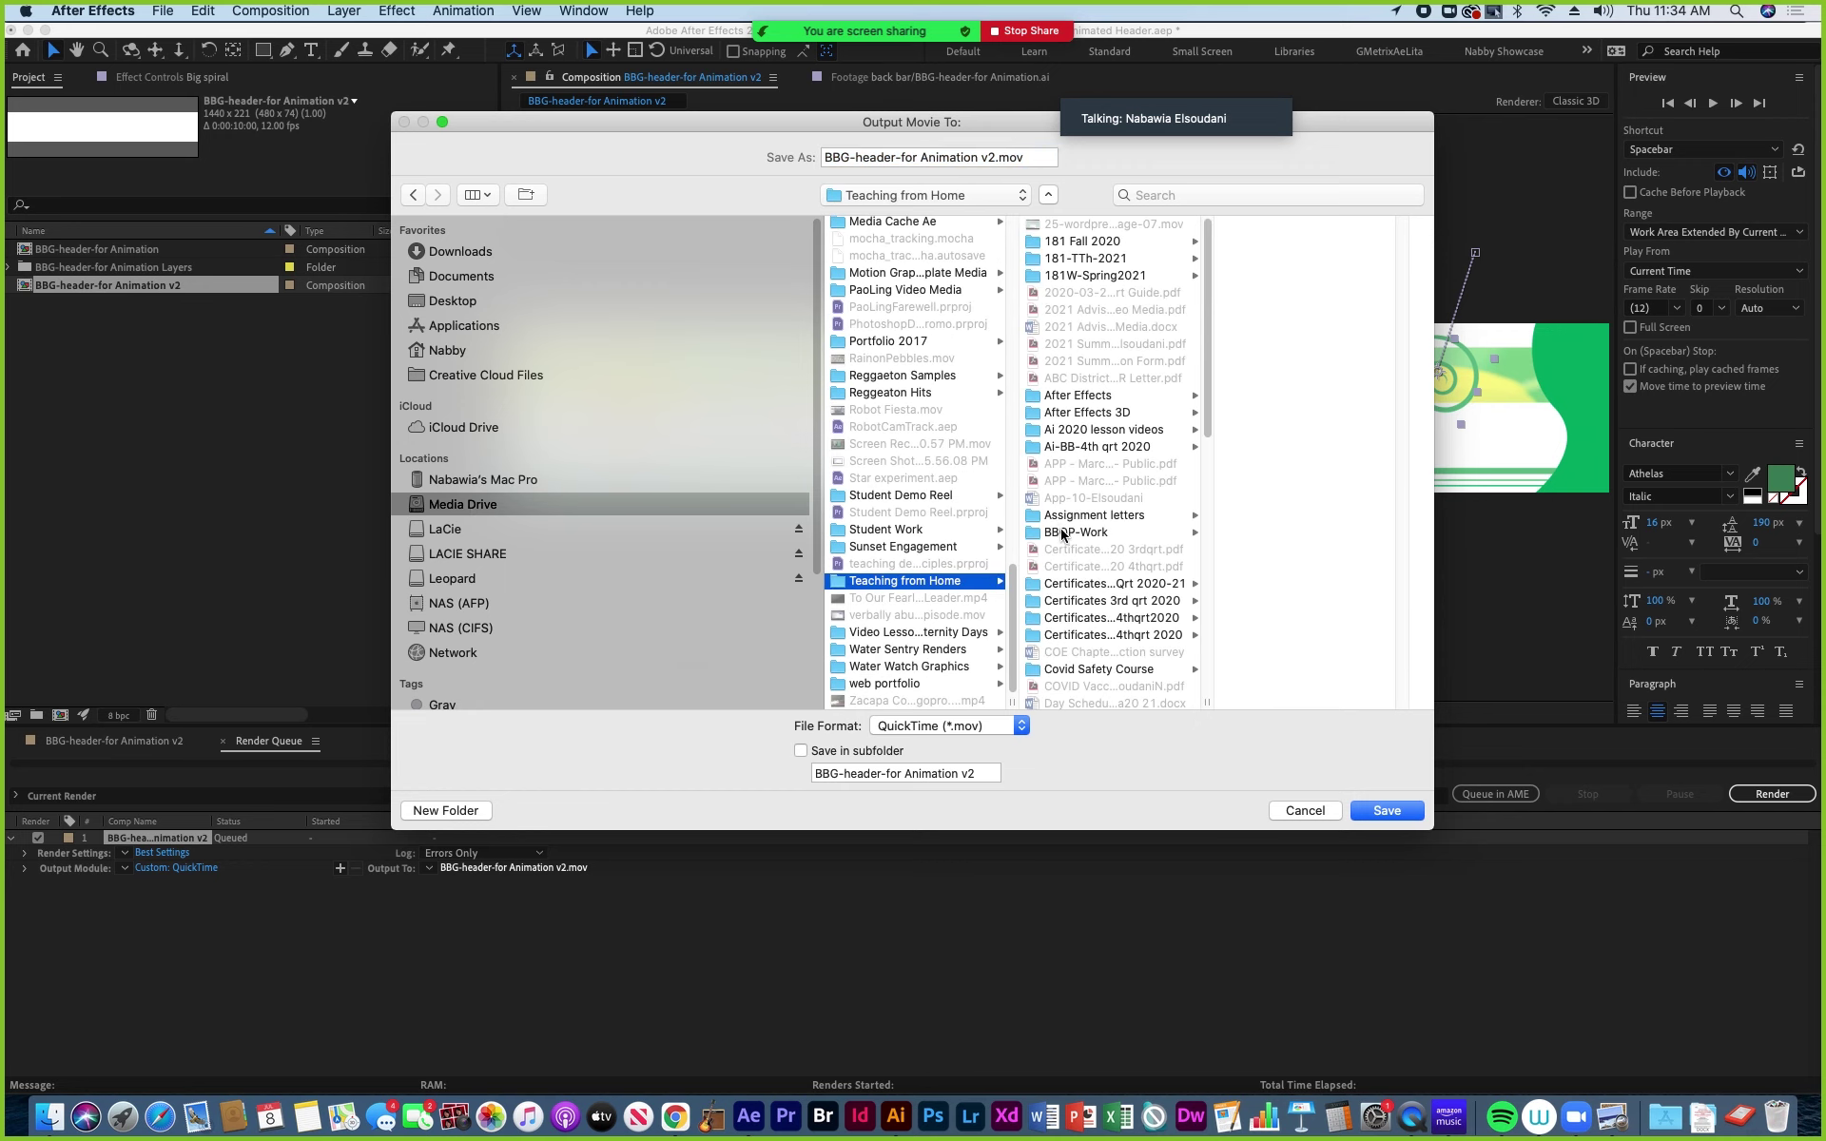
{"action": "left_click", "coordinate": [1062, 534]}
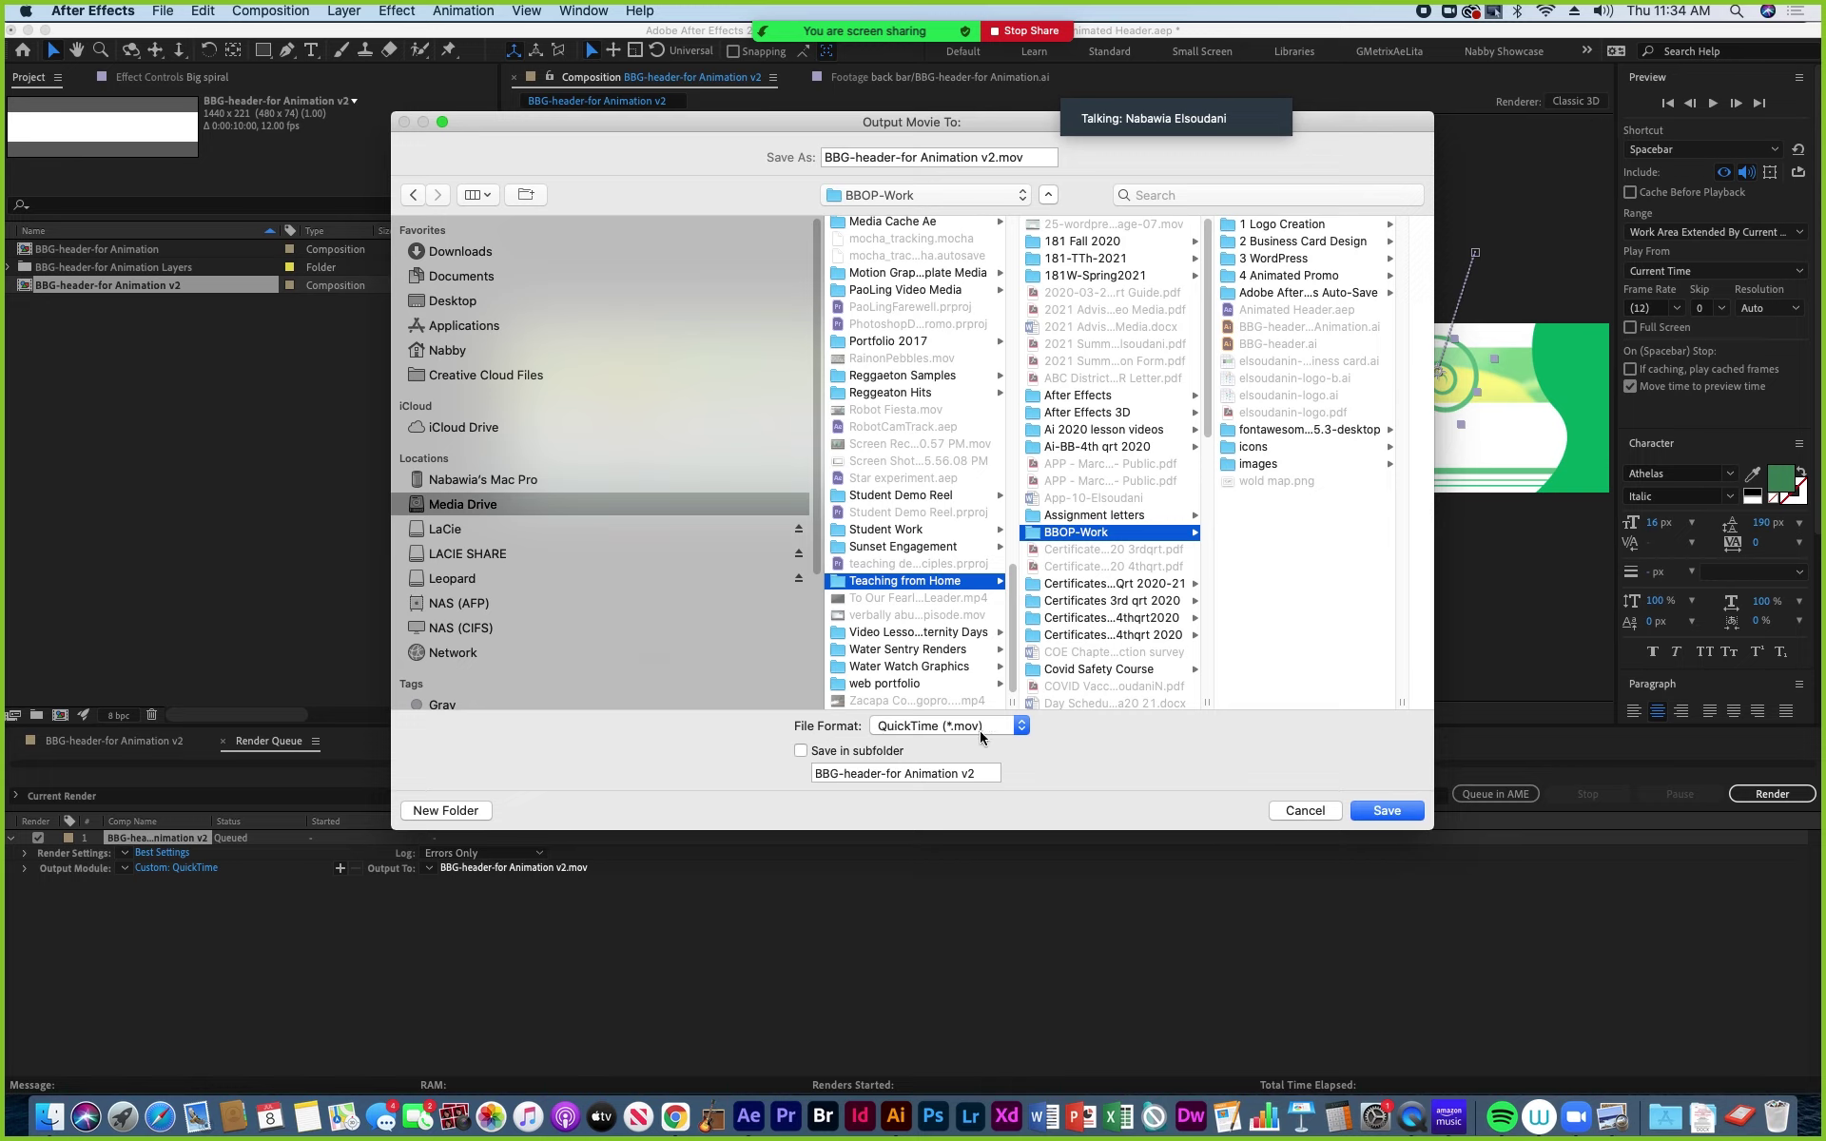
{"action": "left_click", "coordinate": [1389, 811]}
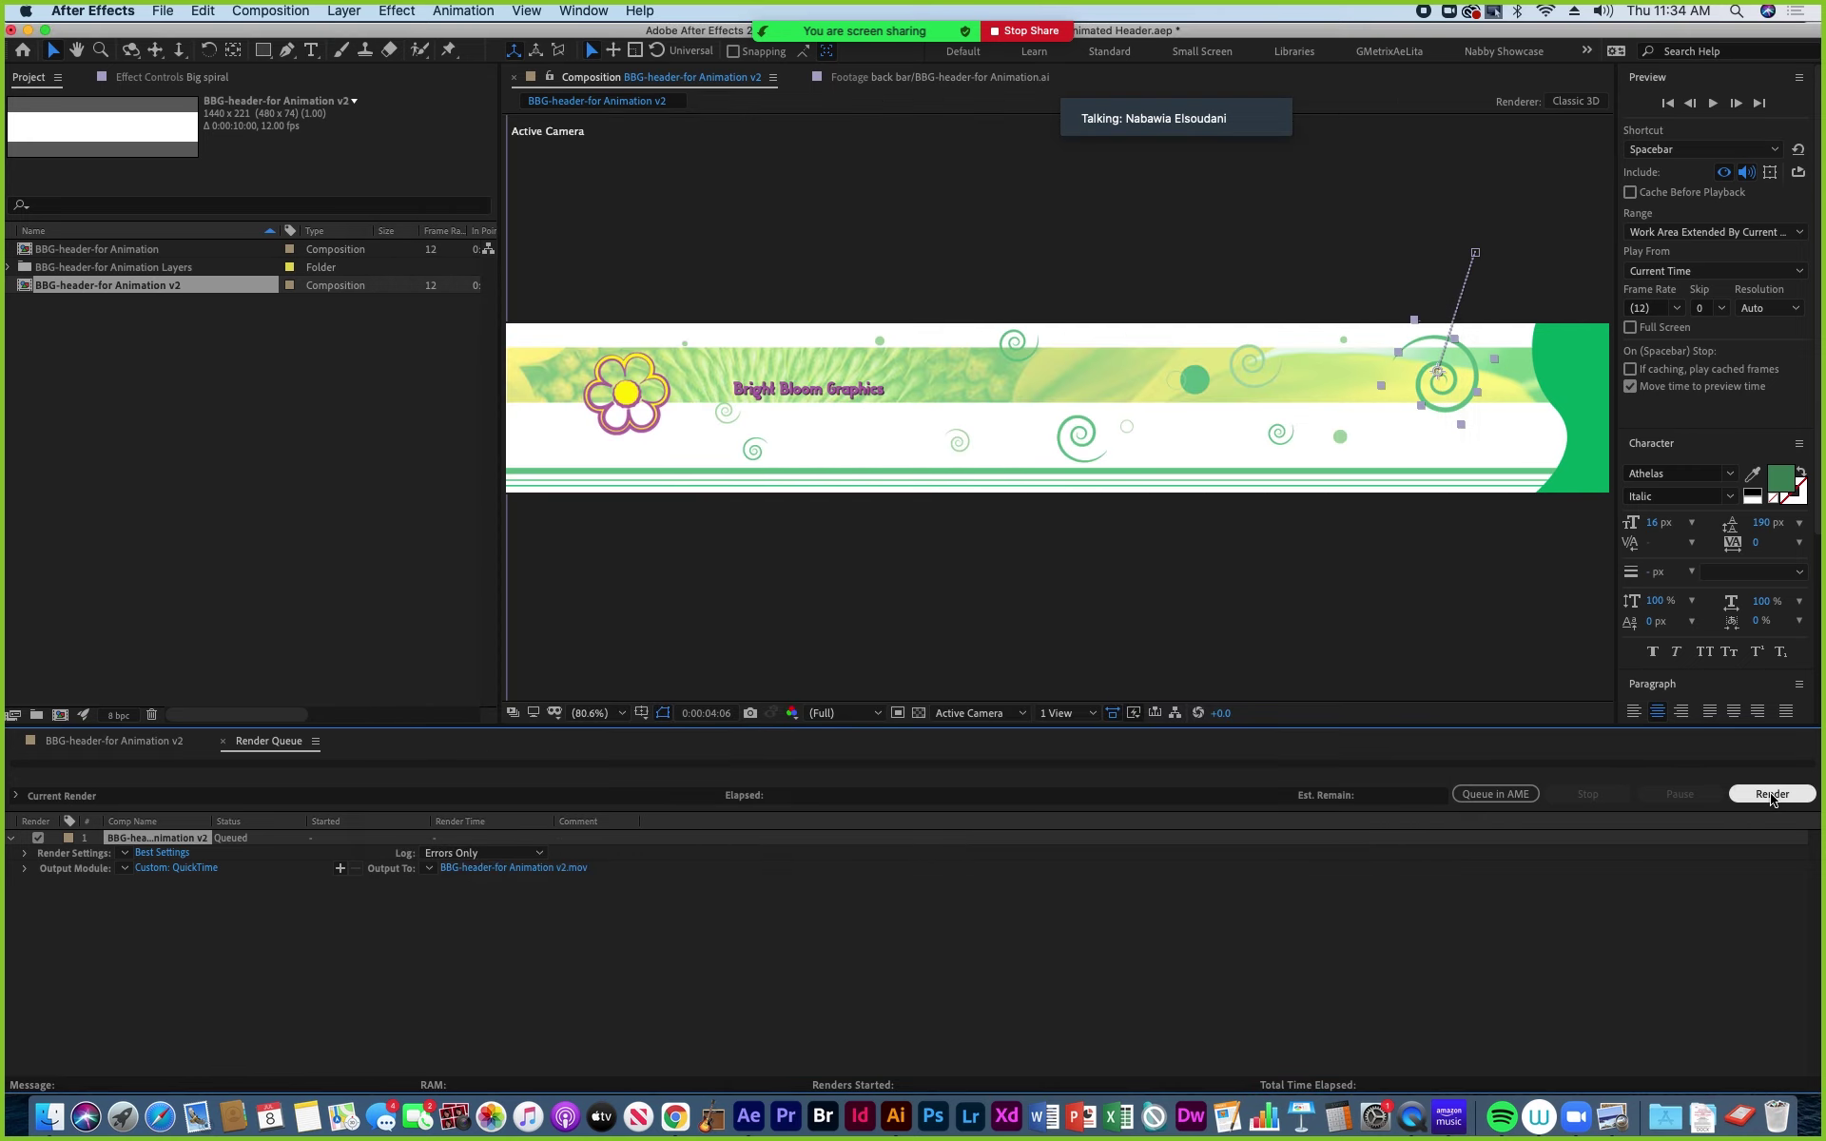
{"action": "left_click", "coordinate": [1771, 794]}
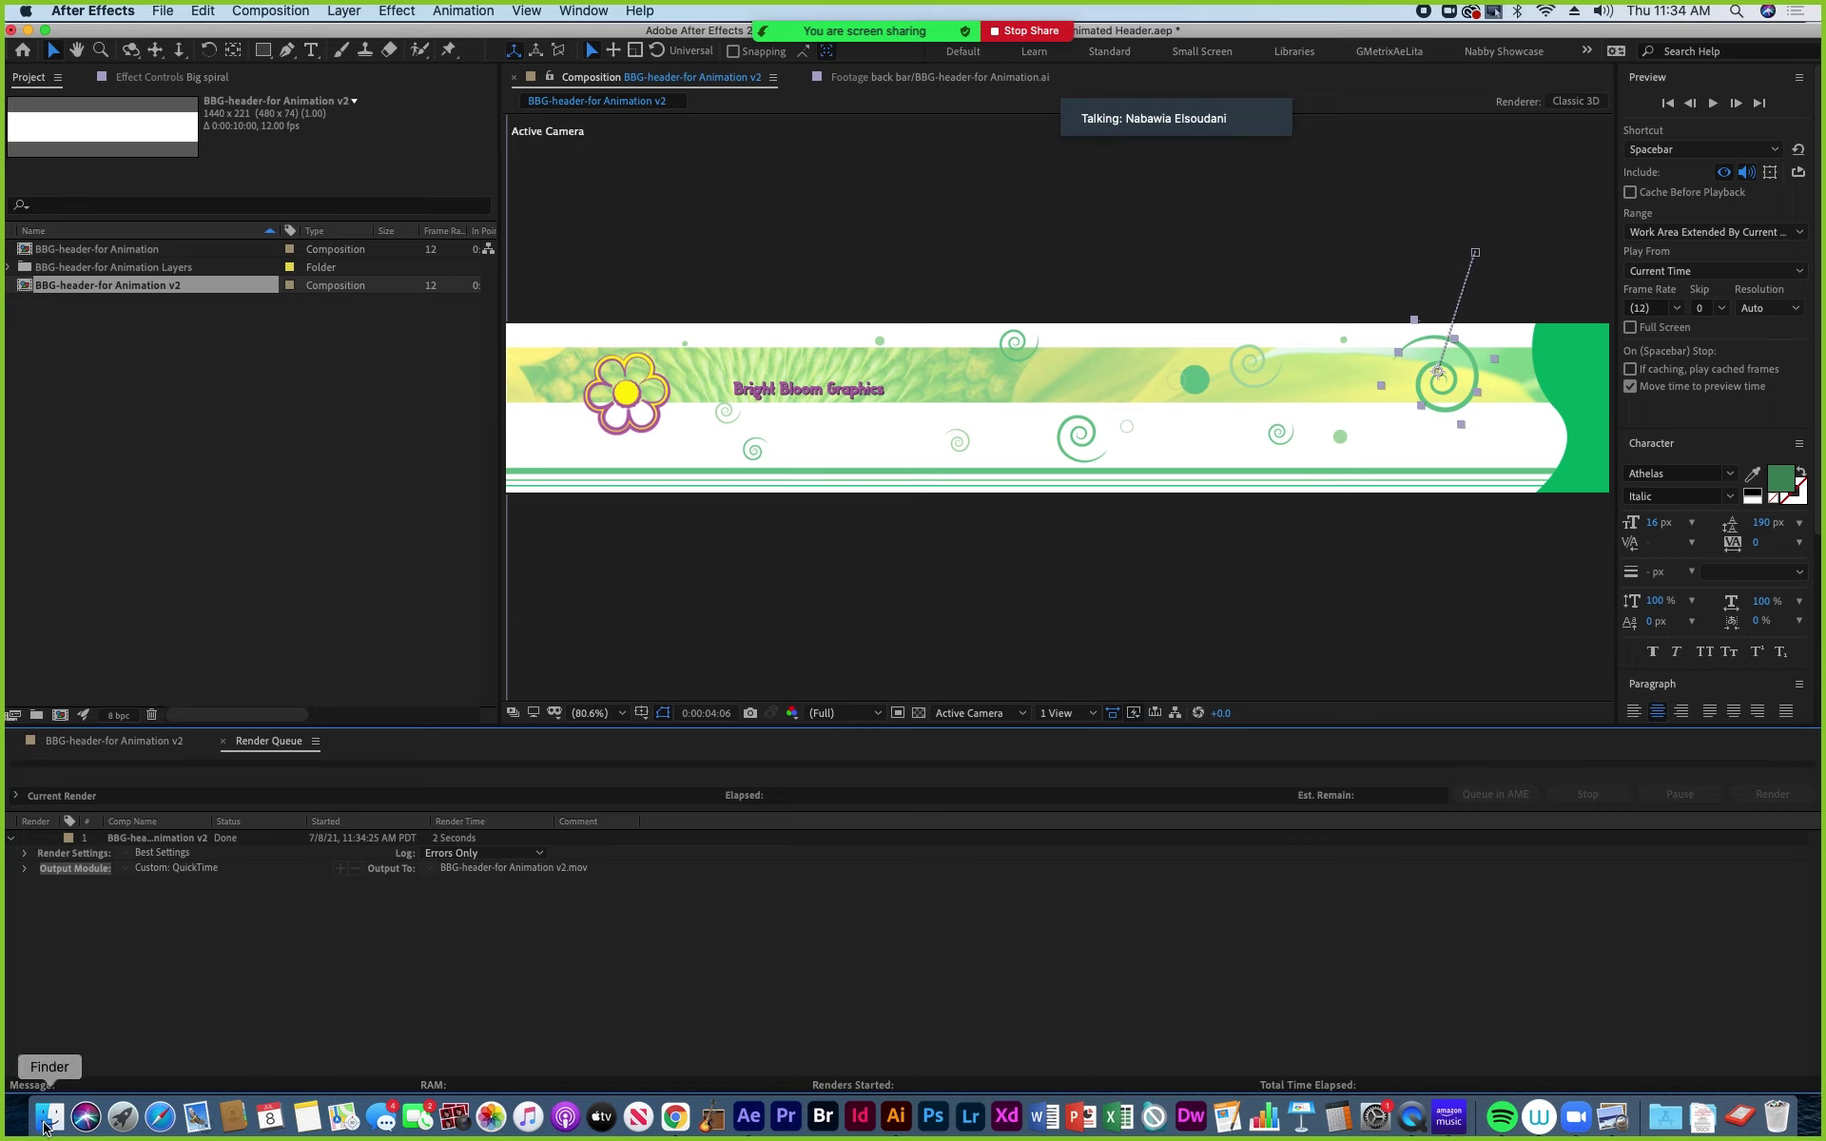
Switch to Photoshop, open BBG-header-for Animation v2.mov from the BBOP-Work folder, and scrub its timeline to 0:00:07:06.
{"action": "left_click", "coordinate": [937, 1128]}
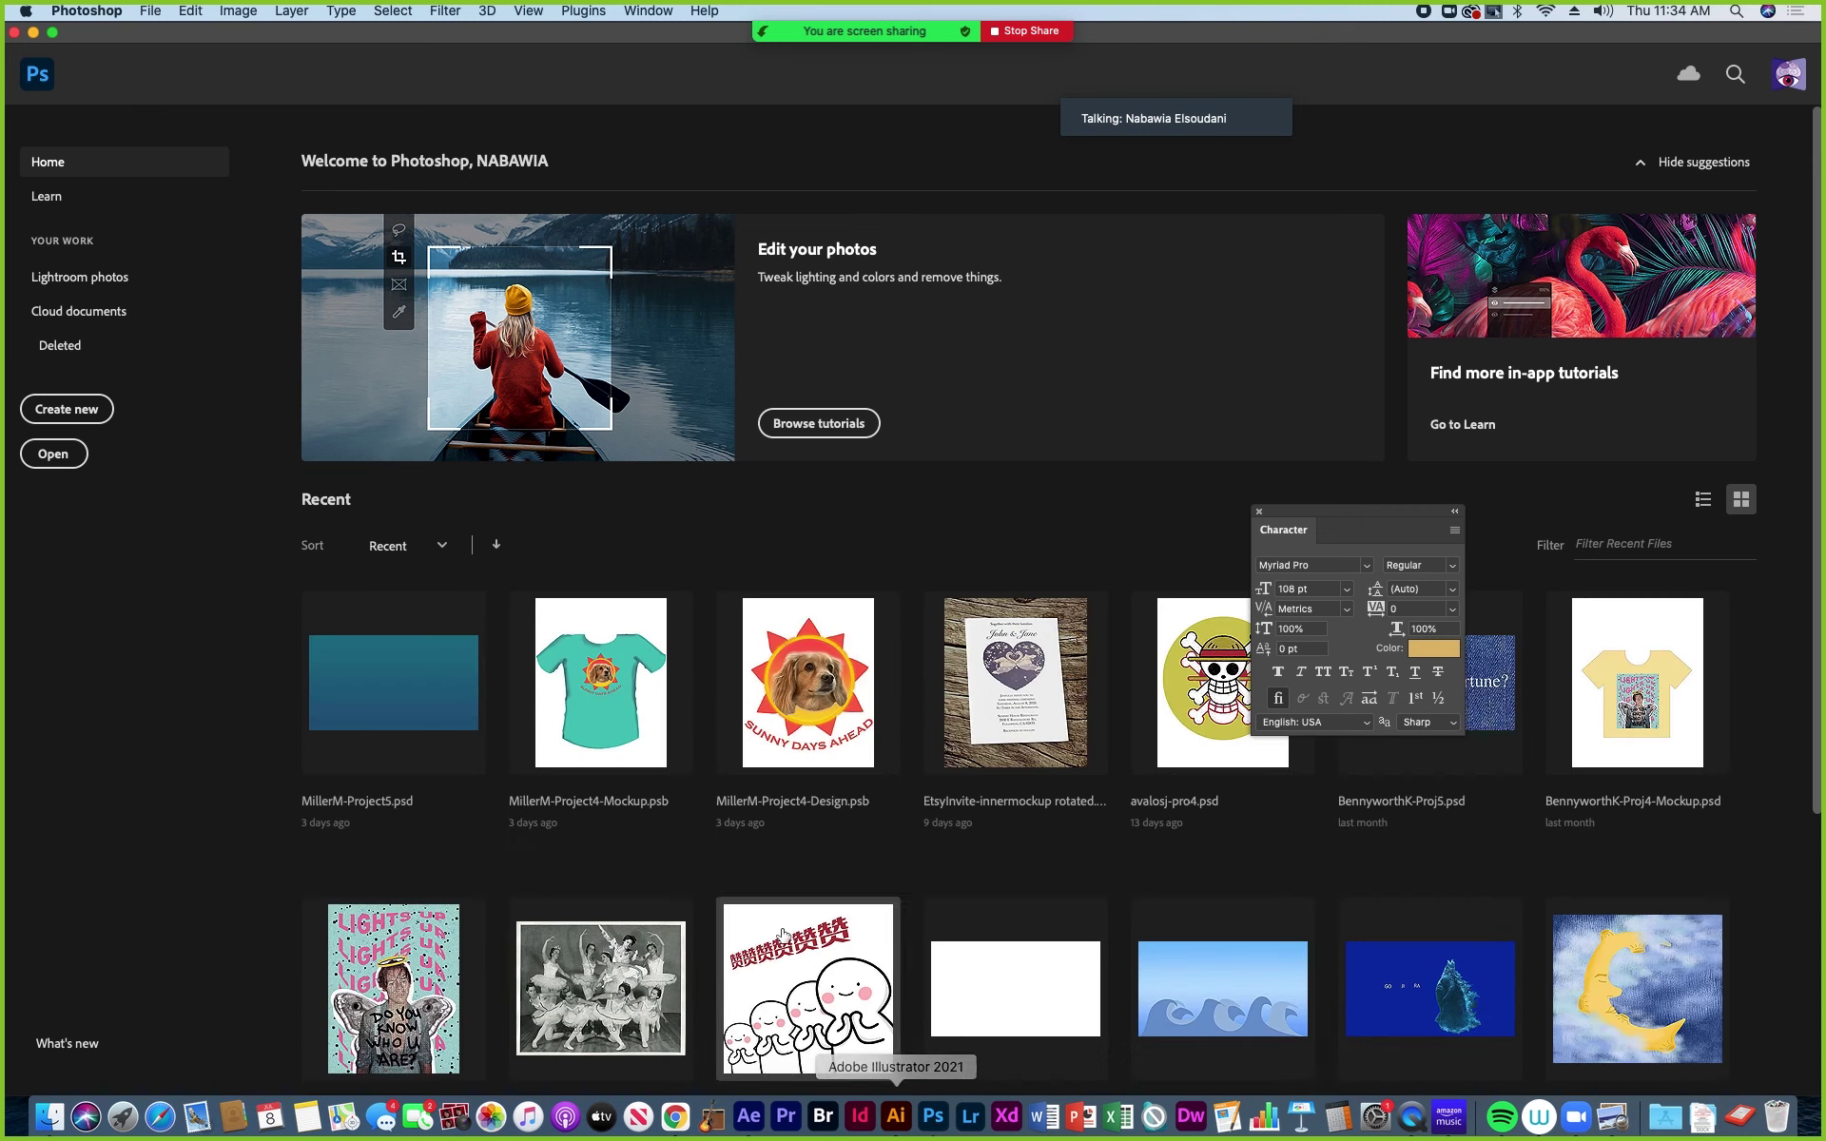
{"action": "left_click", "coordinate": [149, 16]}
{"action": "left_click", "coordinate": [166, 55]}
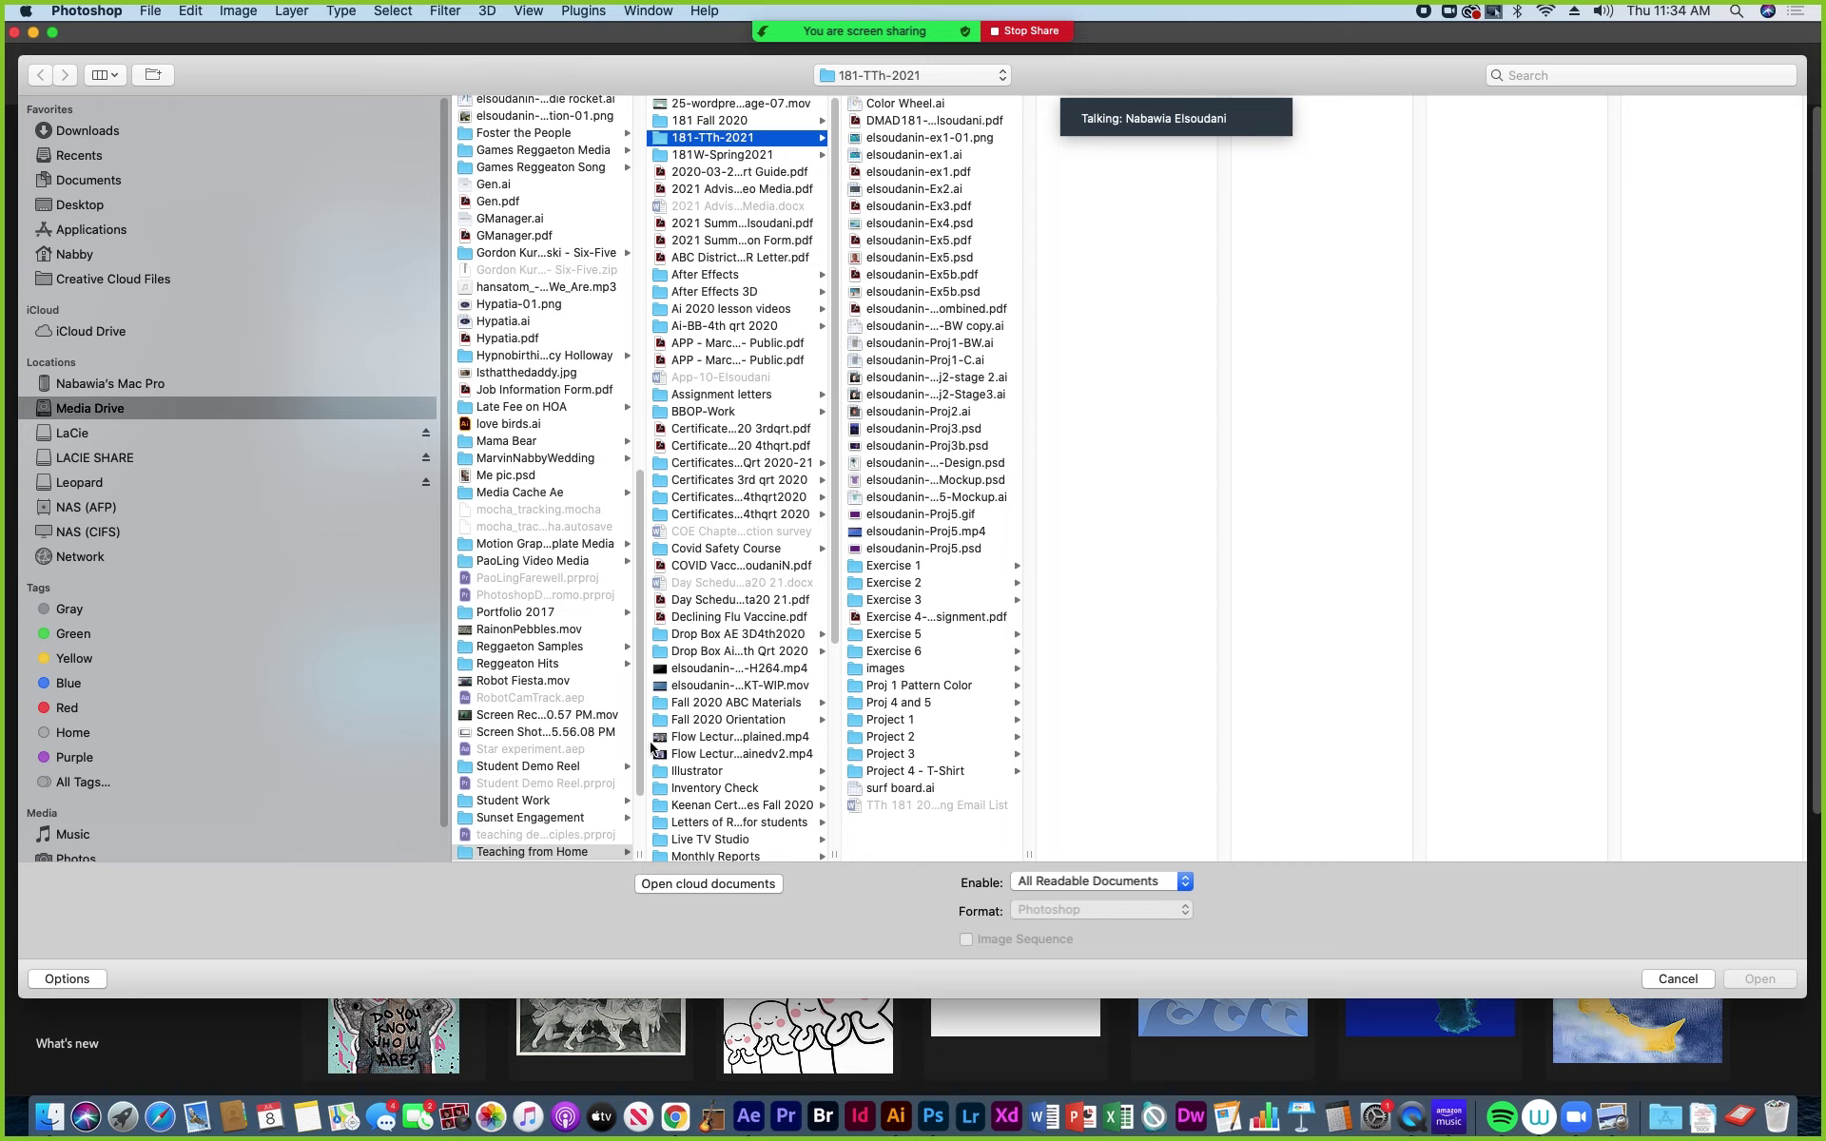
{"action": "left_click", "coordinate": [732, 413]}
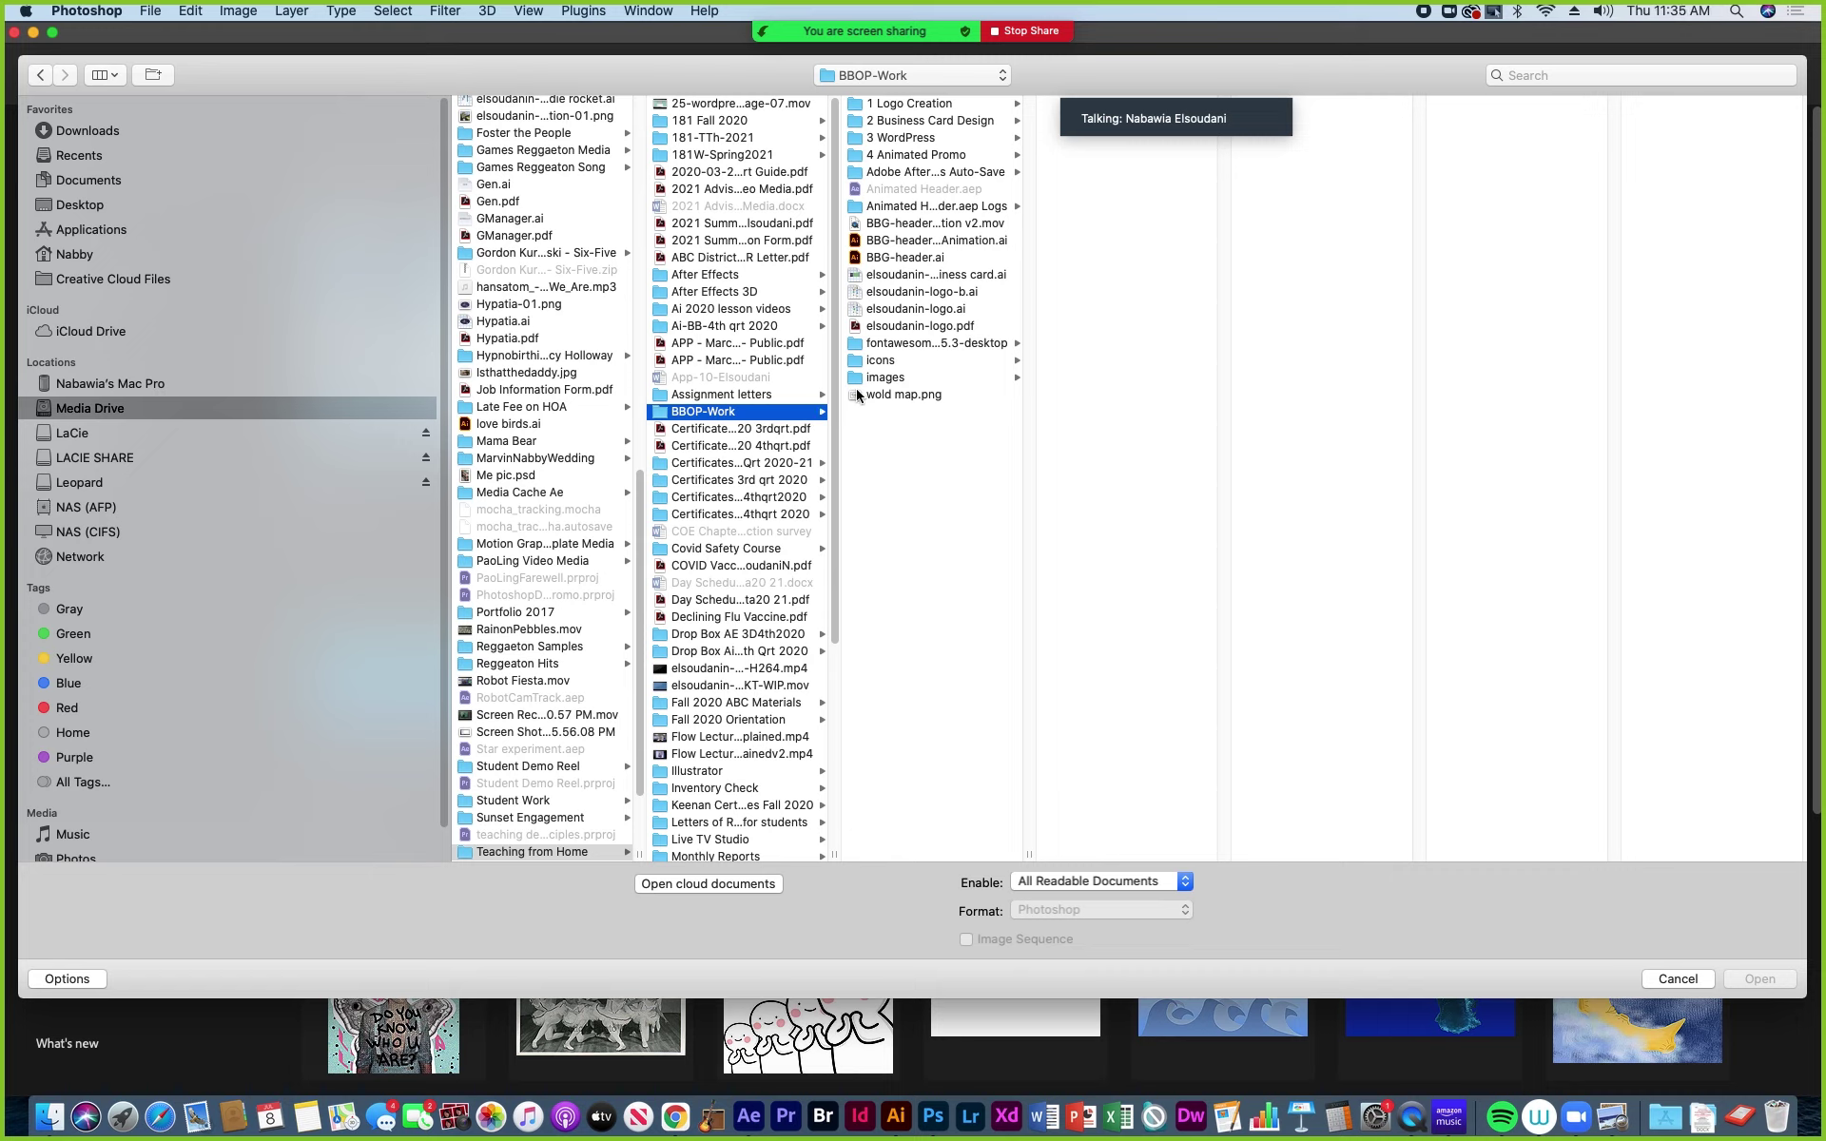
{"action": "left_click_drag", "start_coordinate": [1029, 852], "coordinate": [1213, 853]}
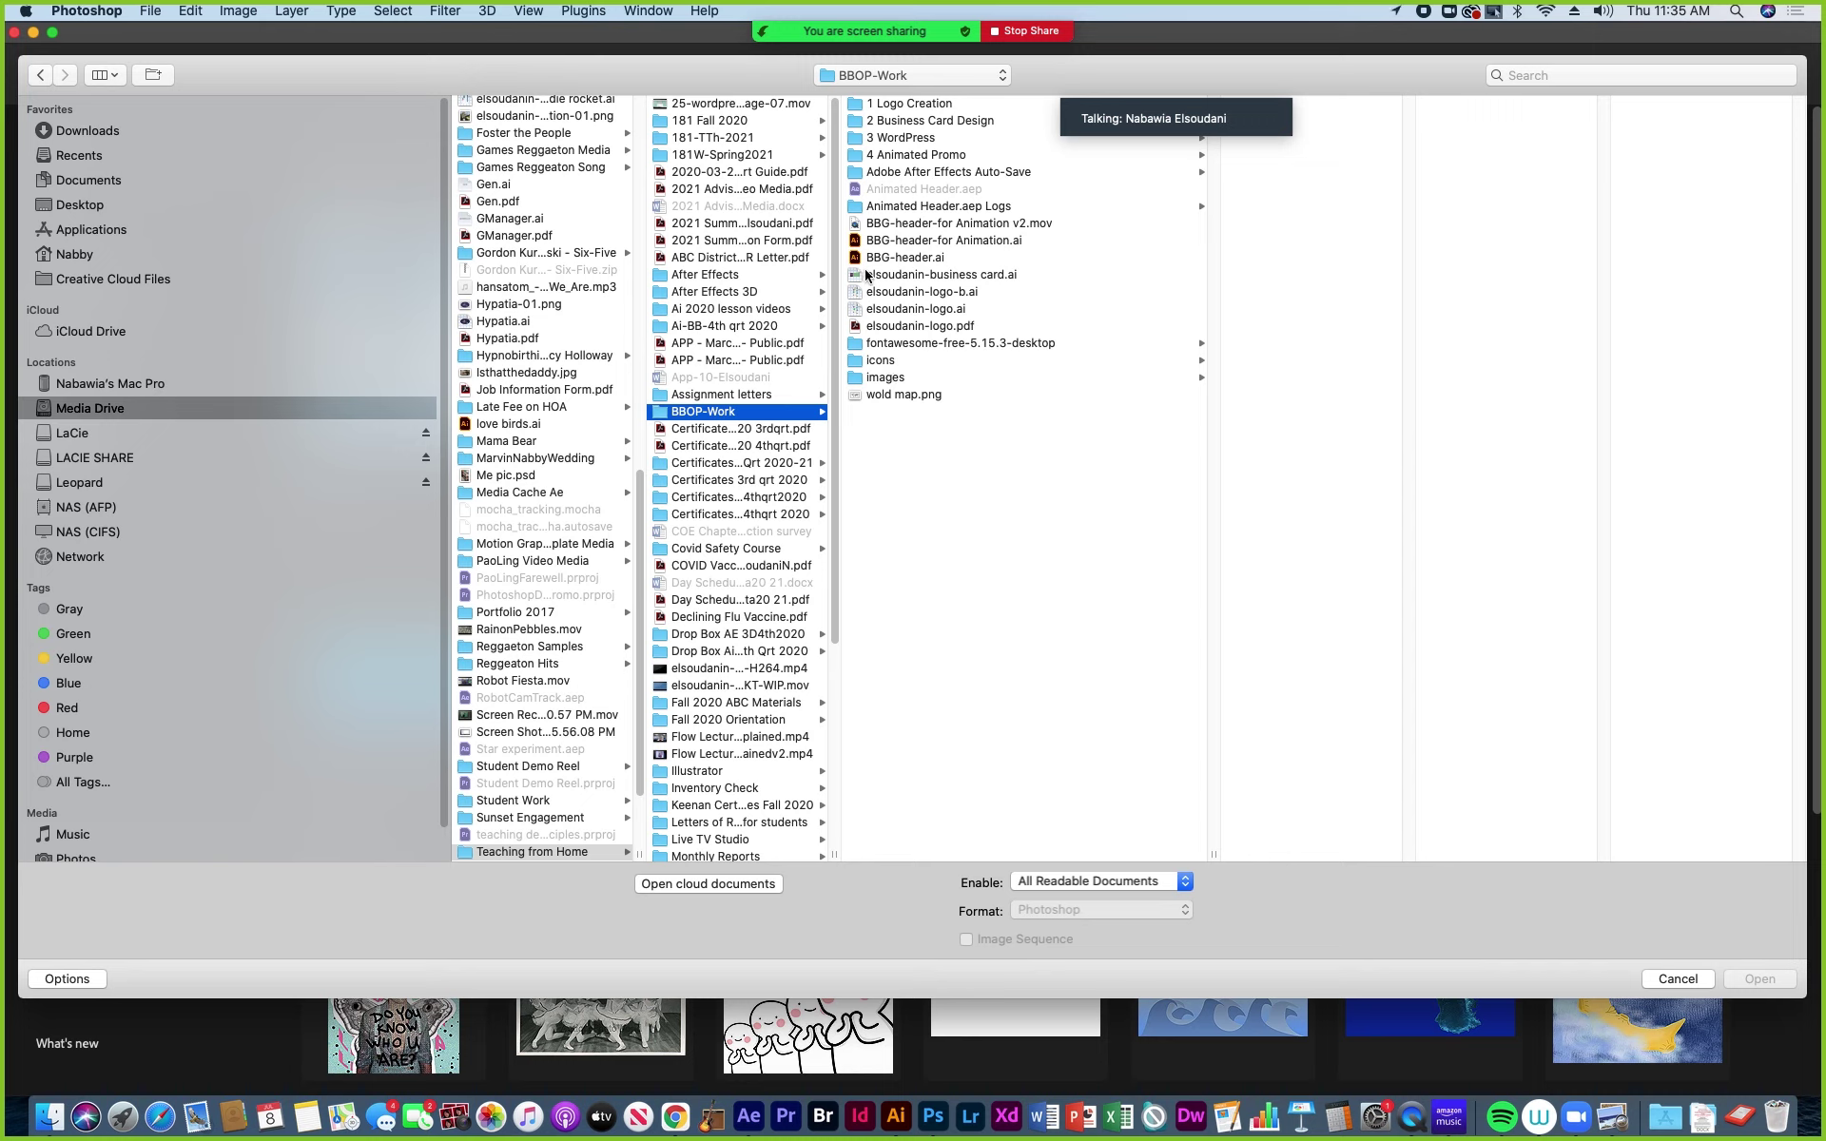
{"action": "left_click", "coordinate": [928, 225]}
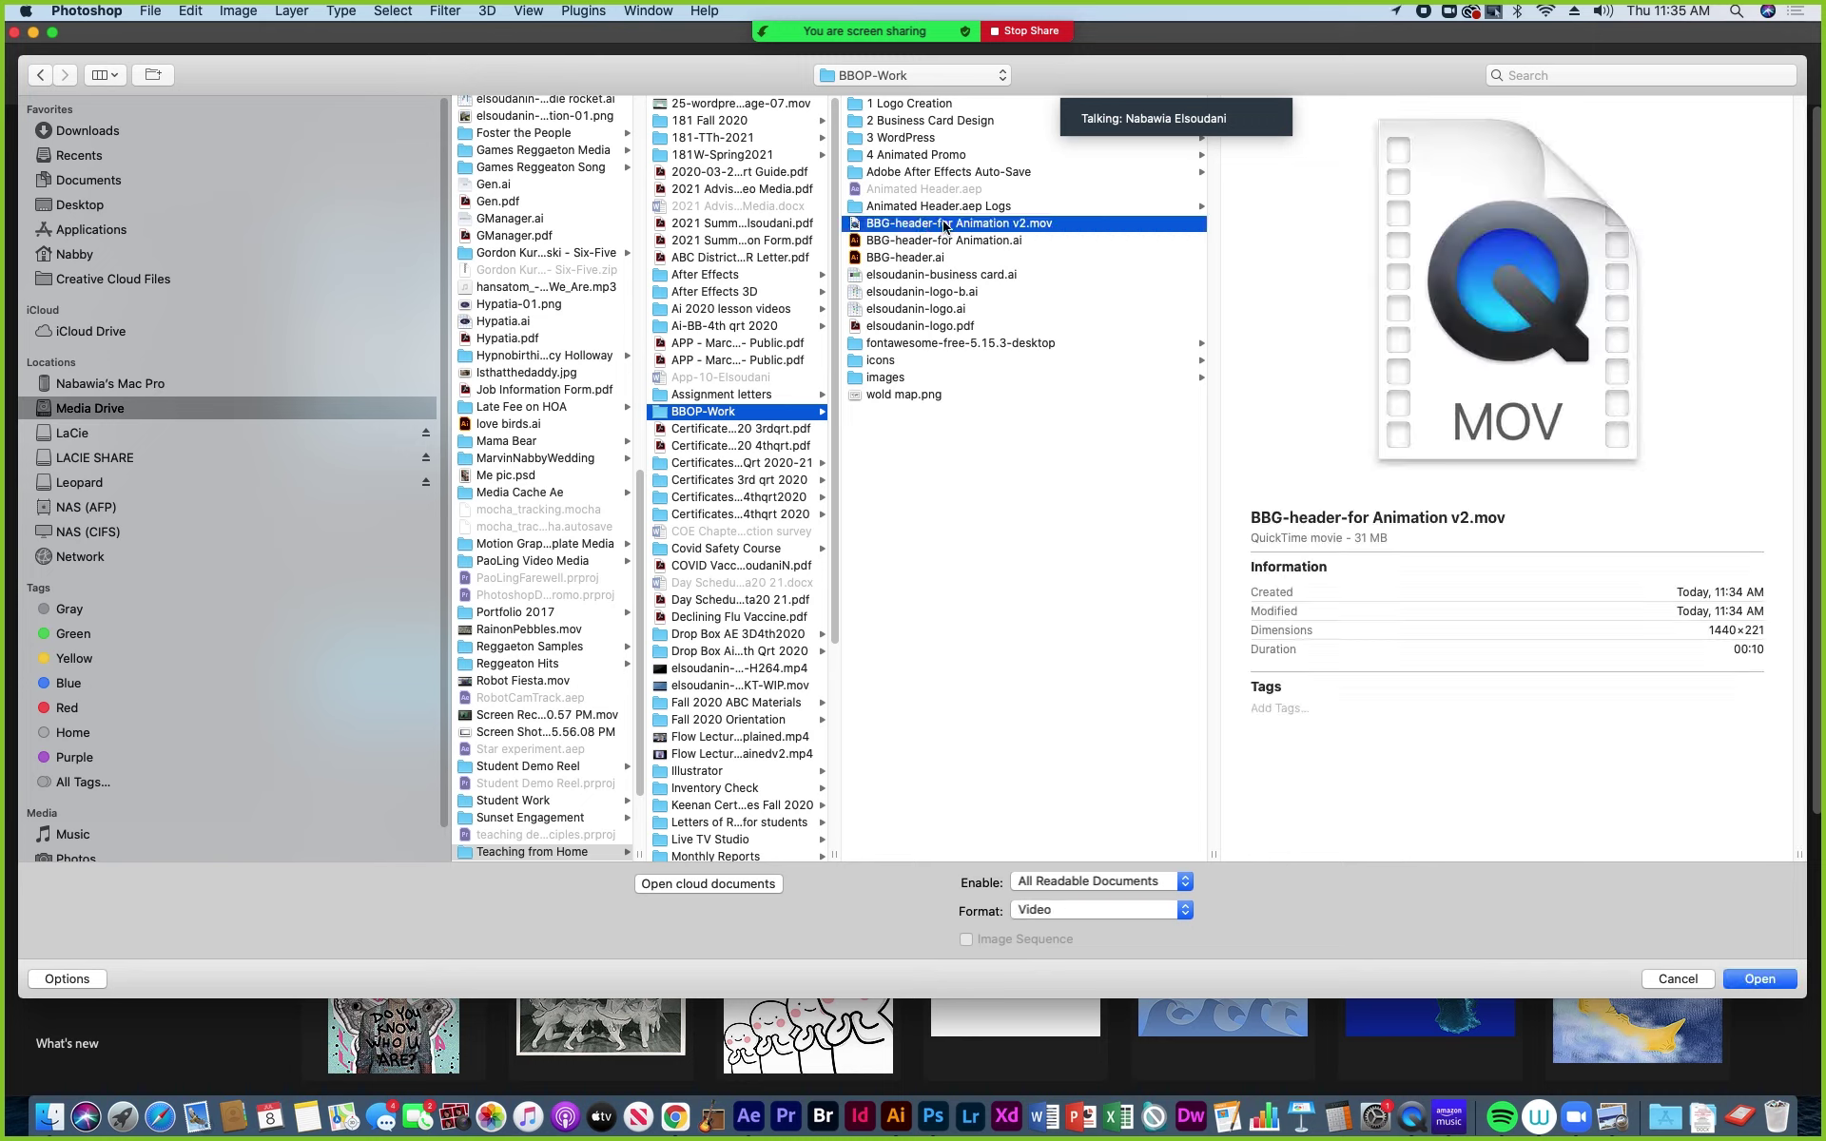
{"action": "left_click", "coordinate": [1755, 978]}
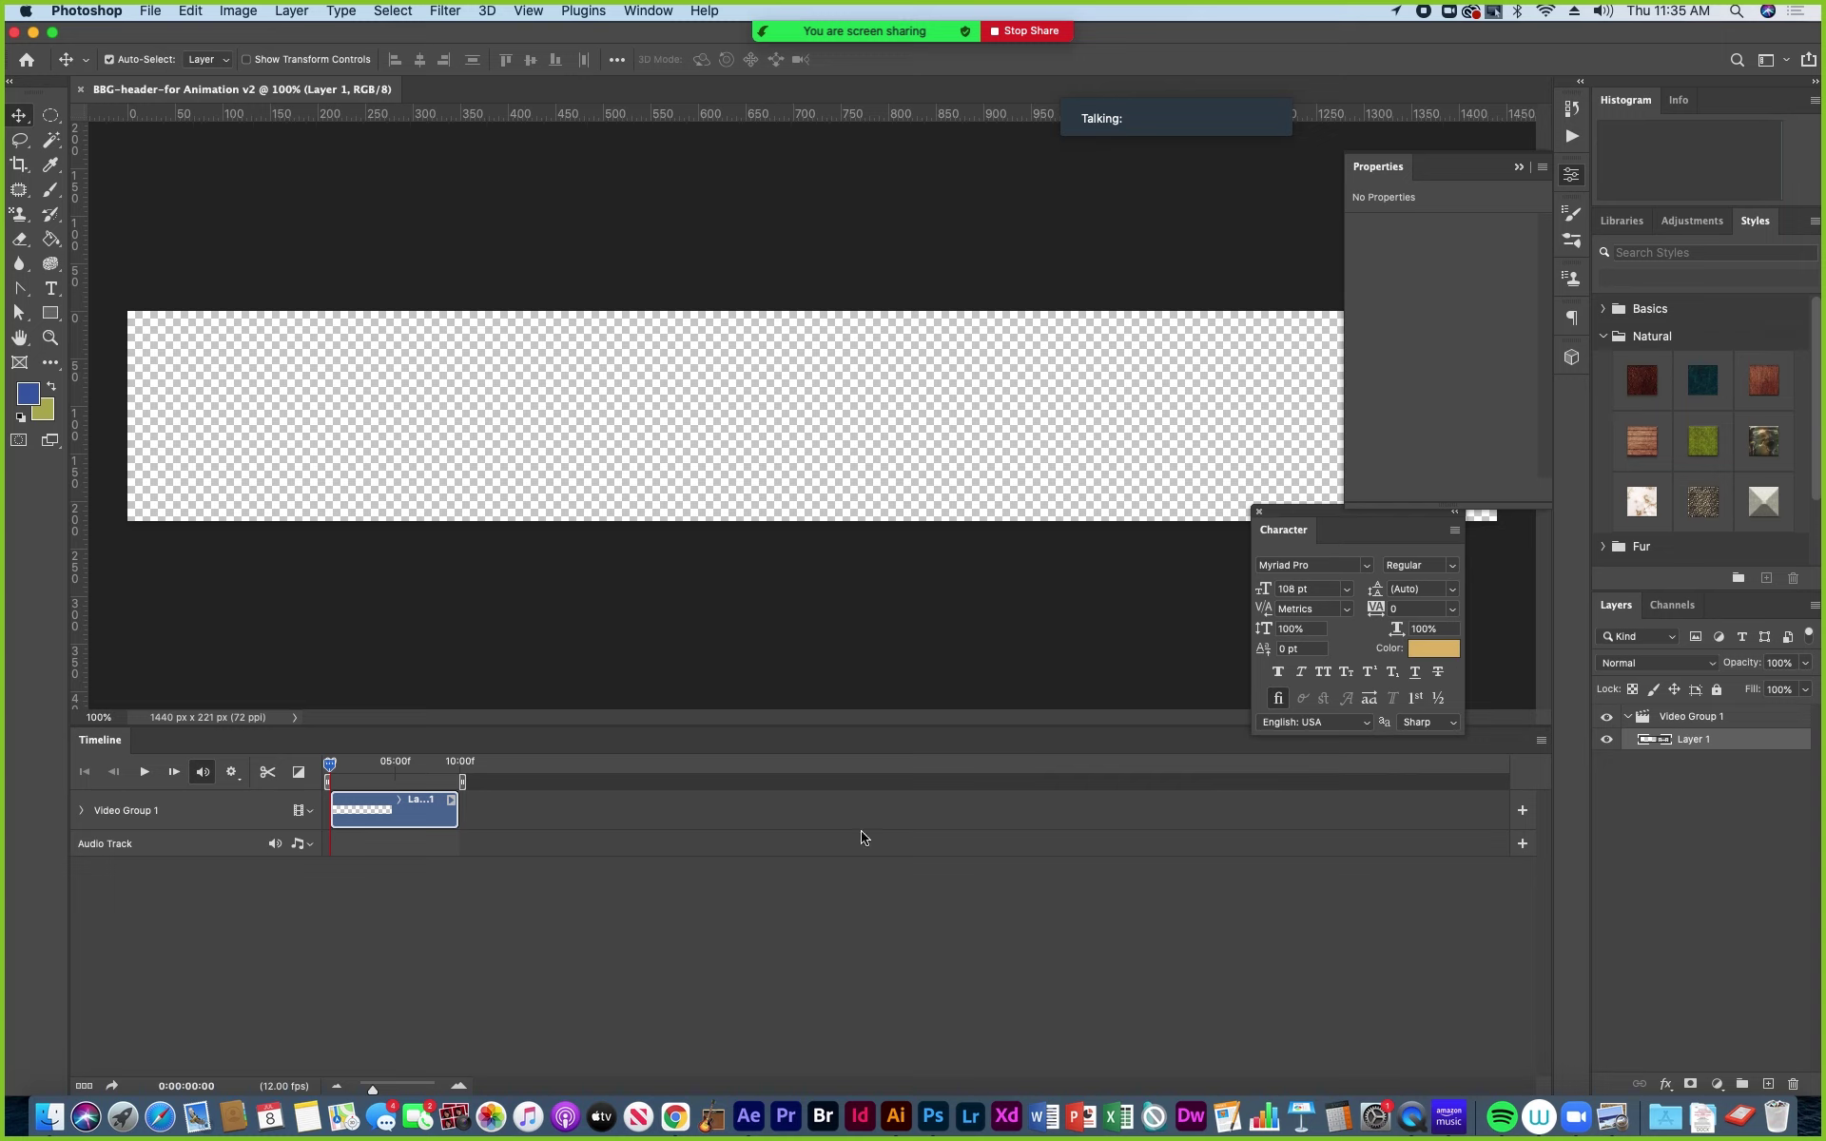
{"action": "left_click_drag", "start_coordinate": [330, 767], "coordinate": [426, 799]}
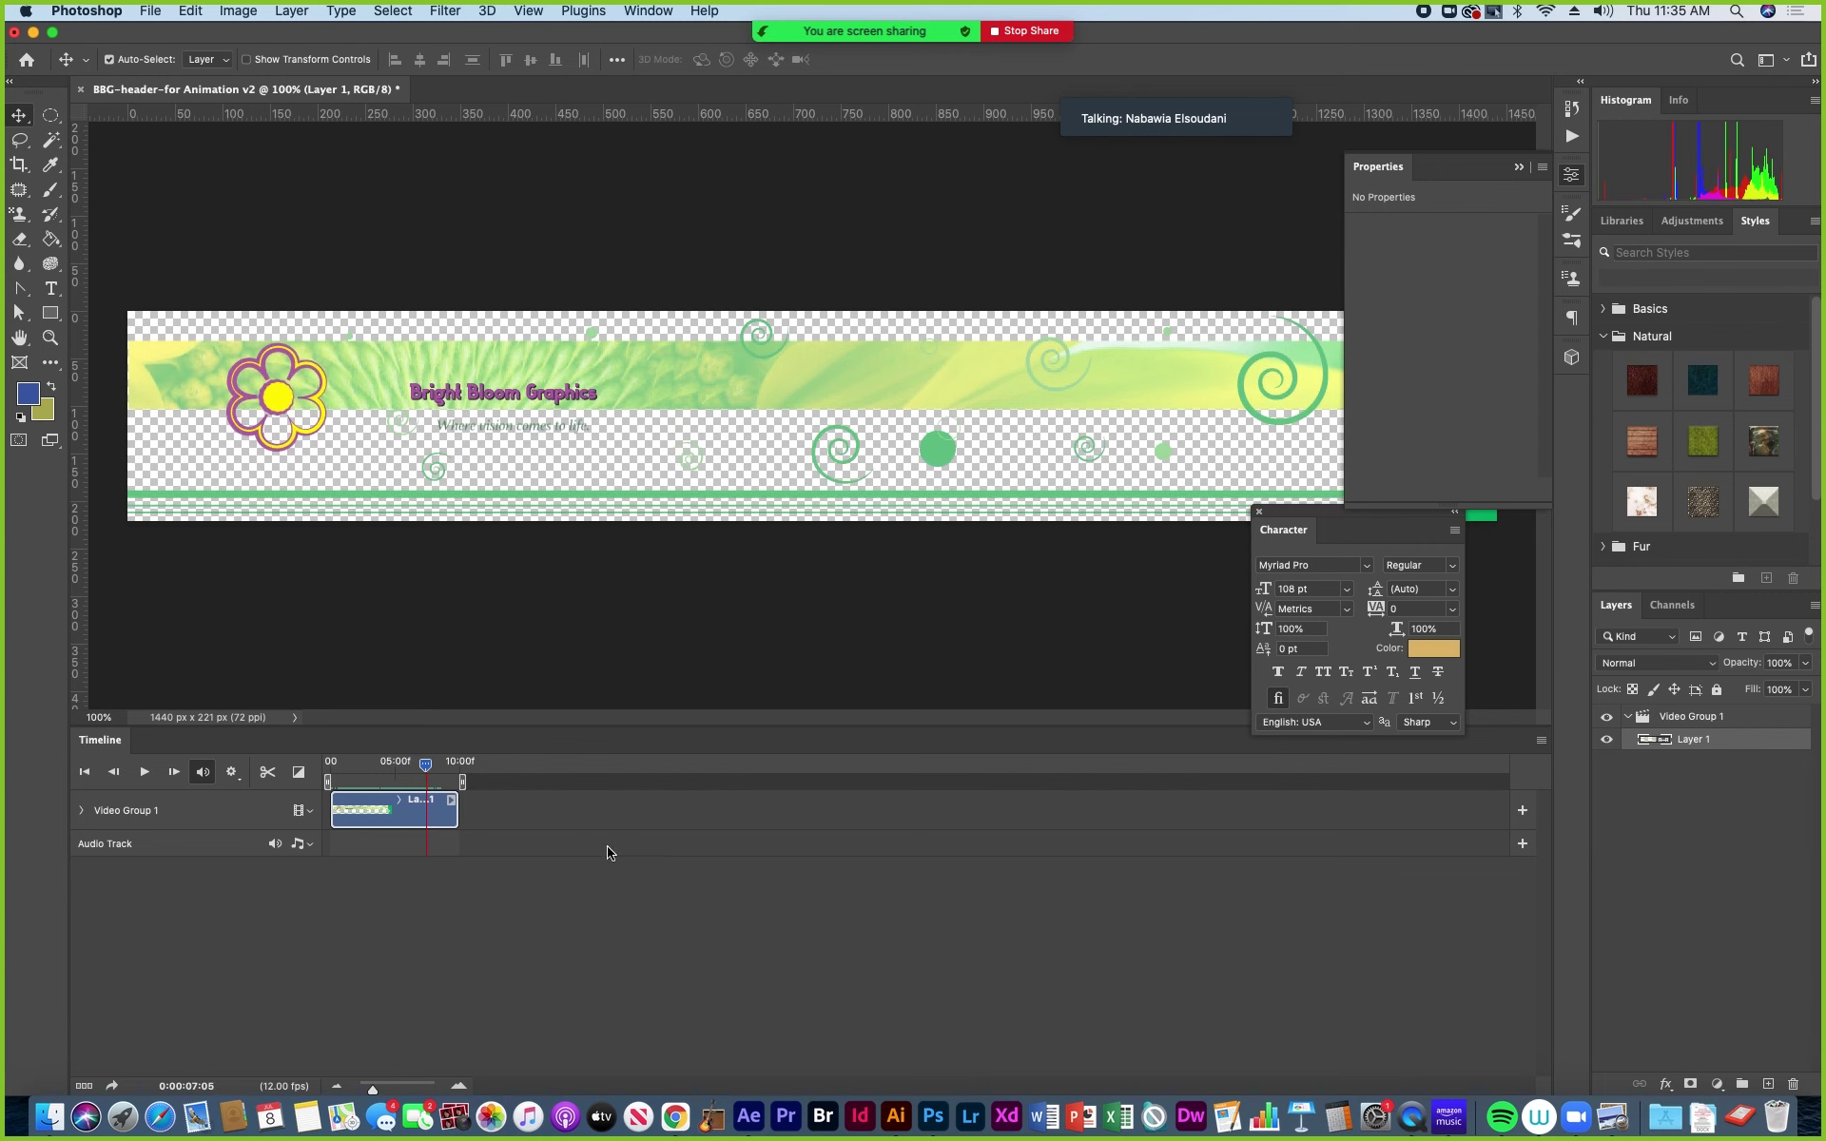
Switch back to After Effects and delete the finished v2 item from the Render Queue.
{"action": "left_click", "coordinate": [748, 1116]}
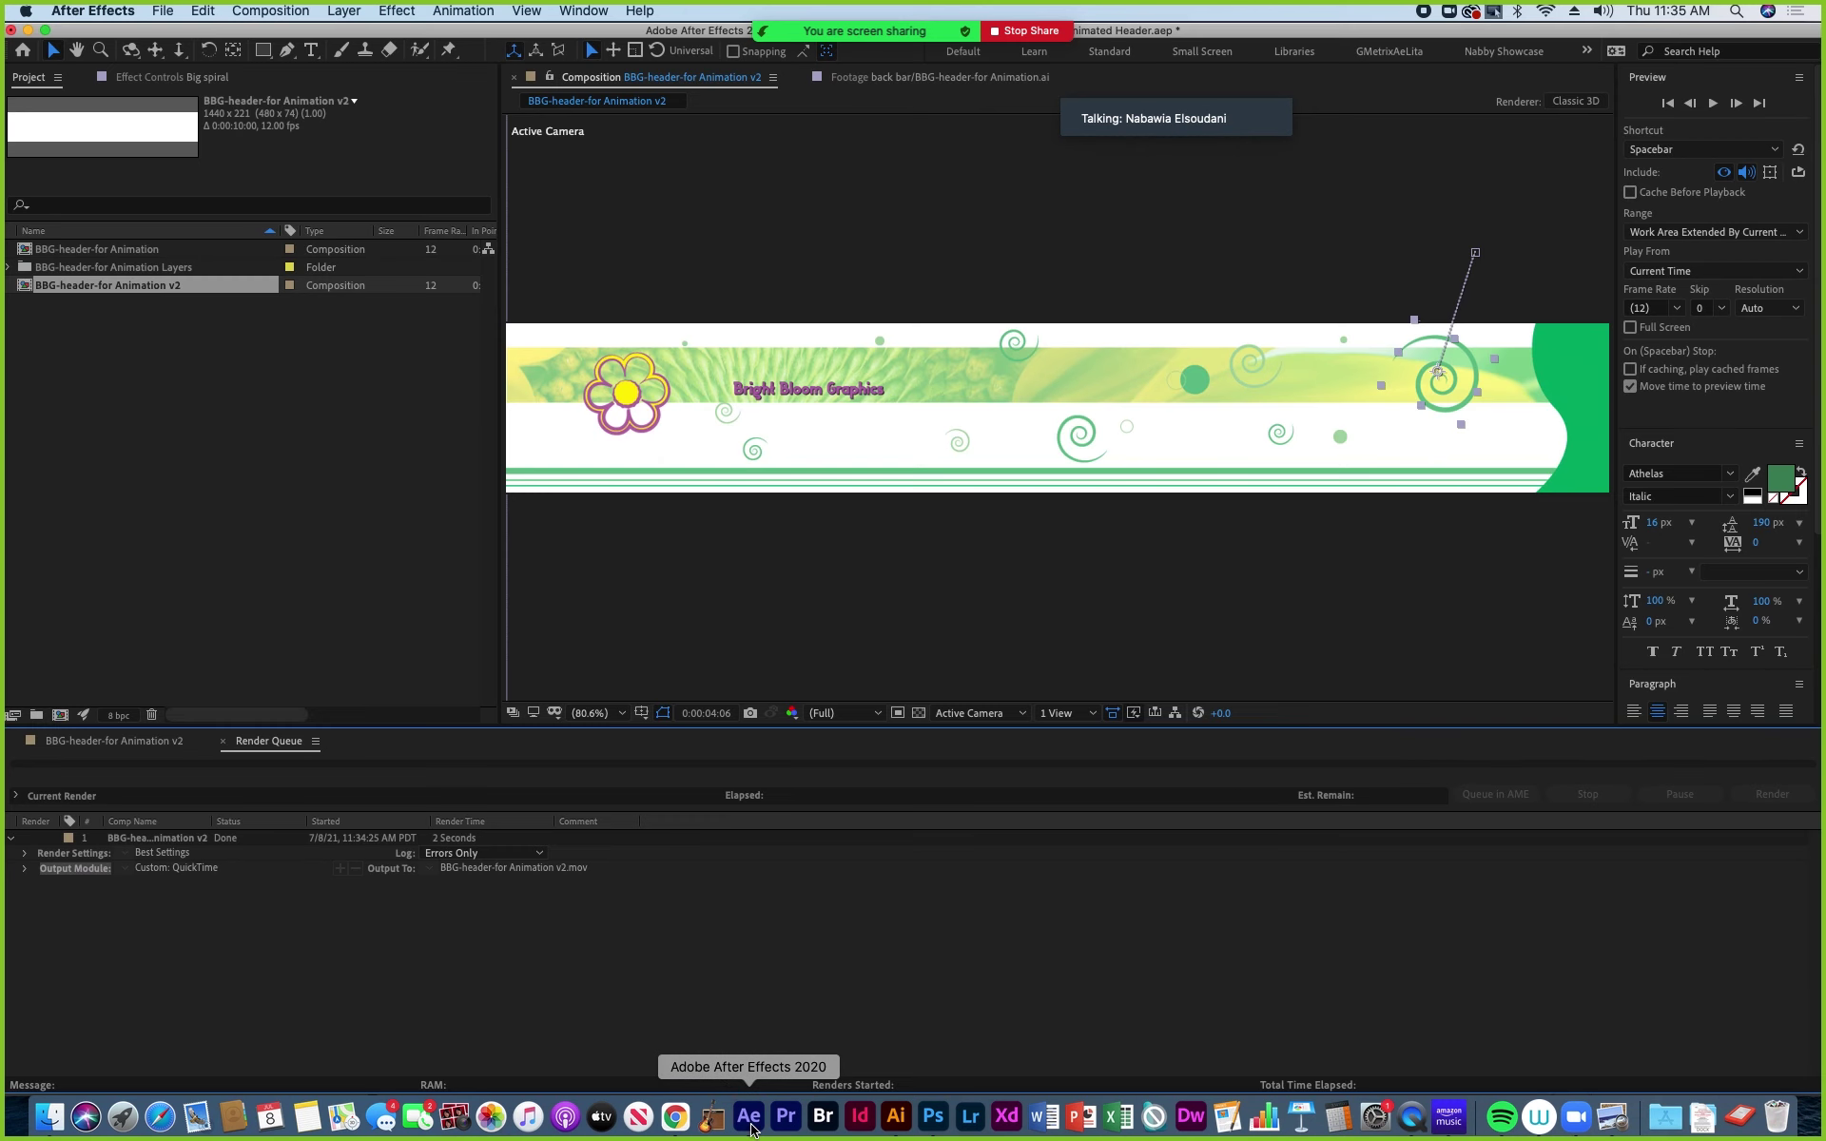
{"action": "left_click", "coordinate": [140, 841]}
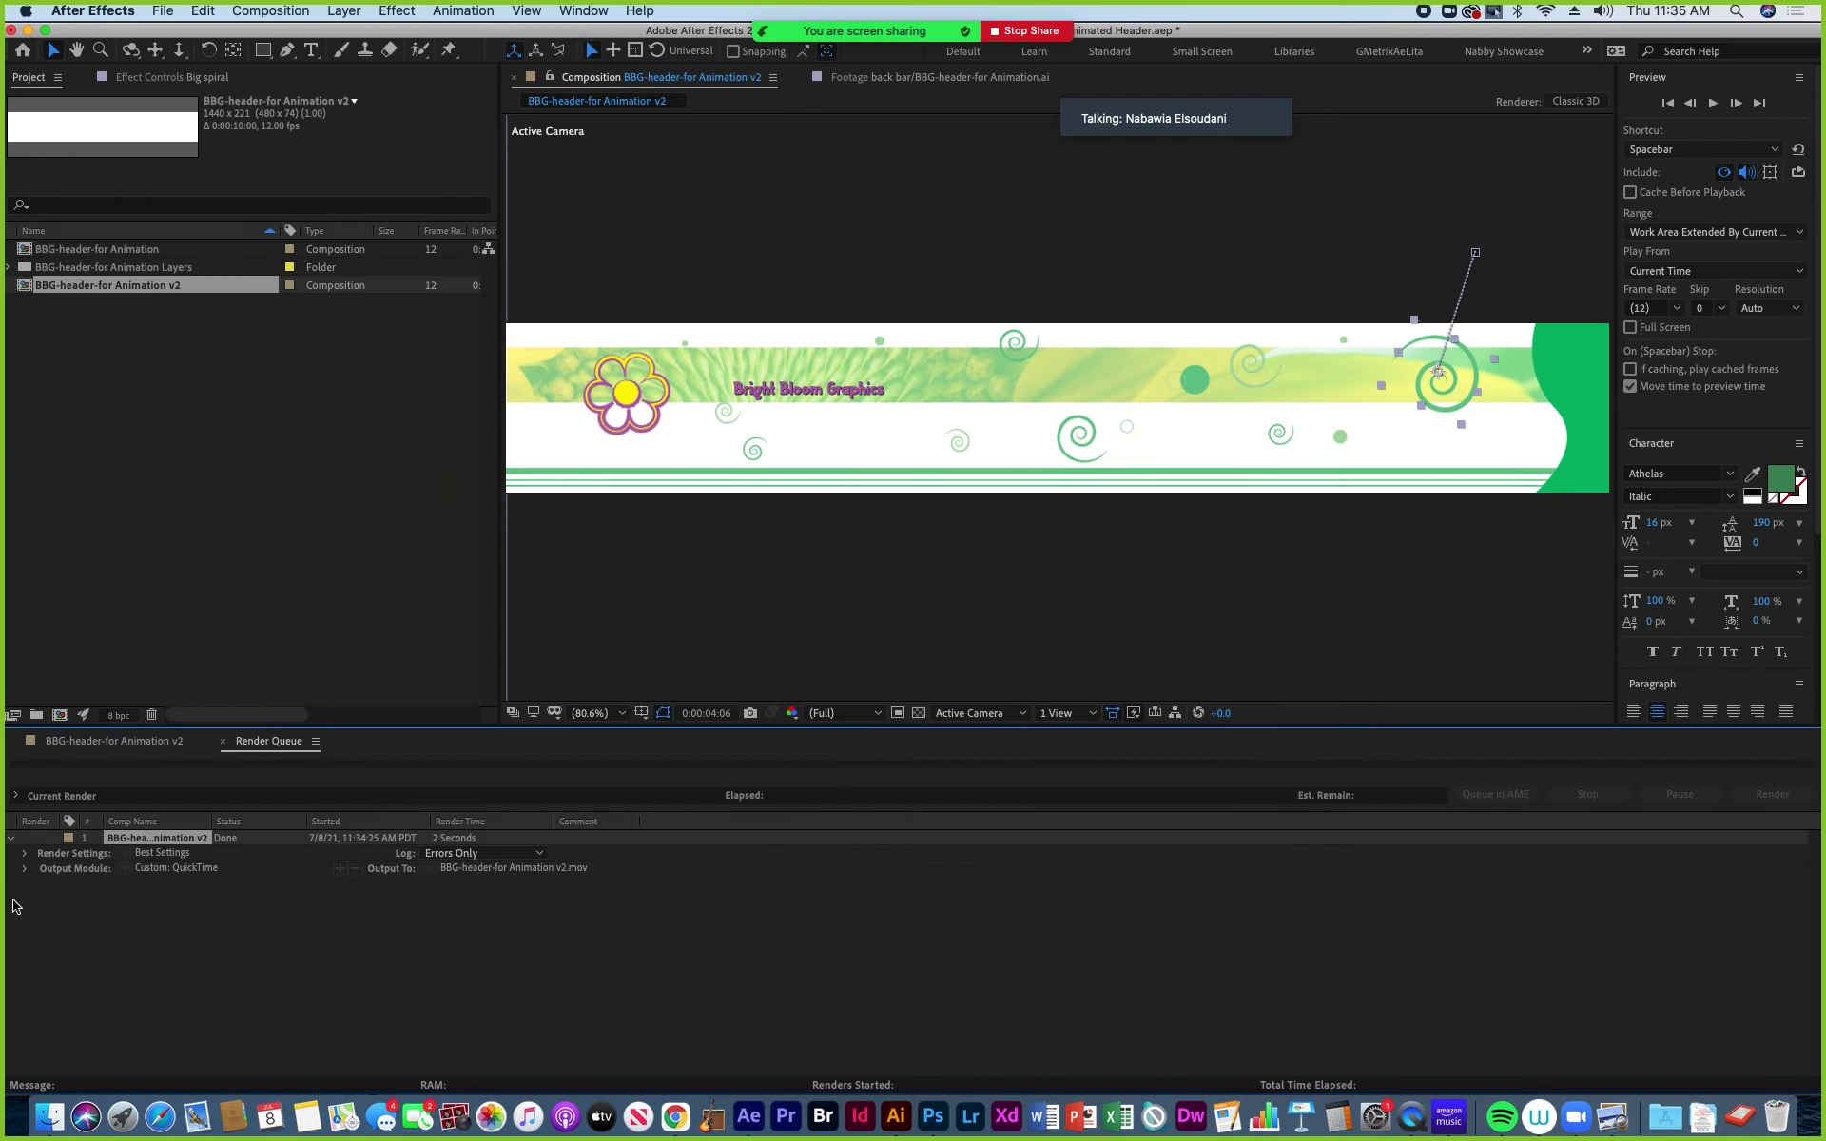
{"action": "key", "text": "Delete"}
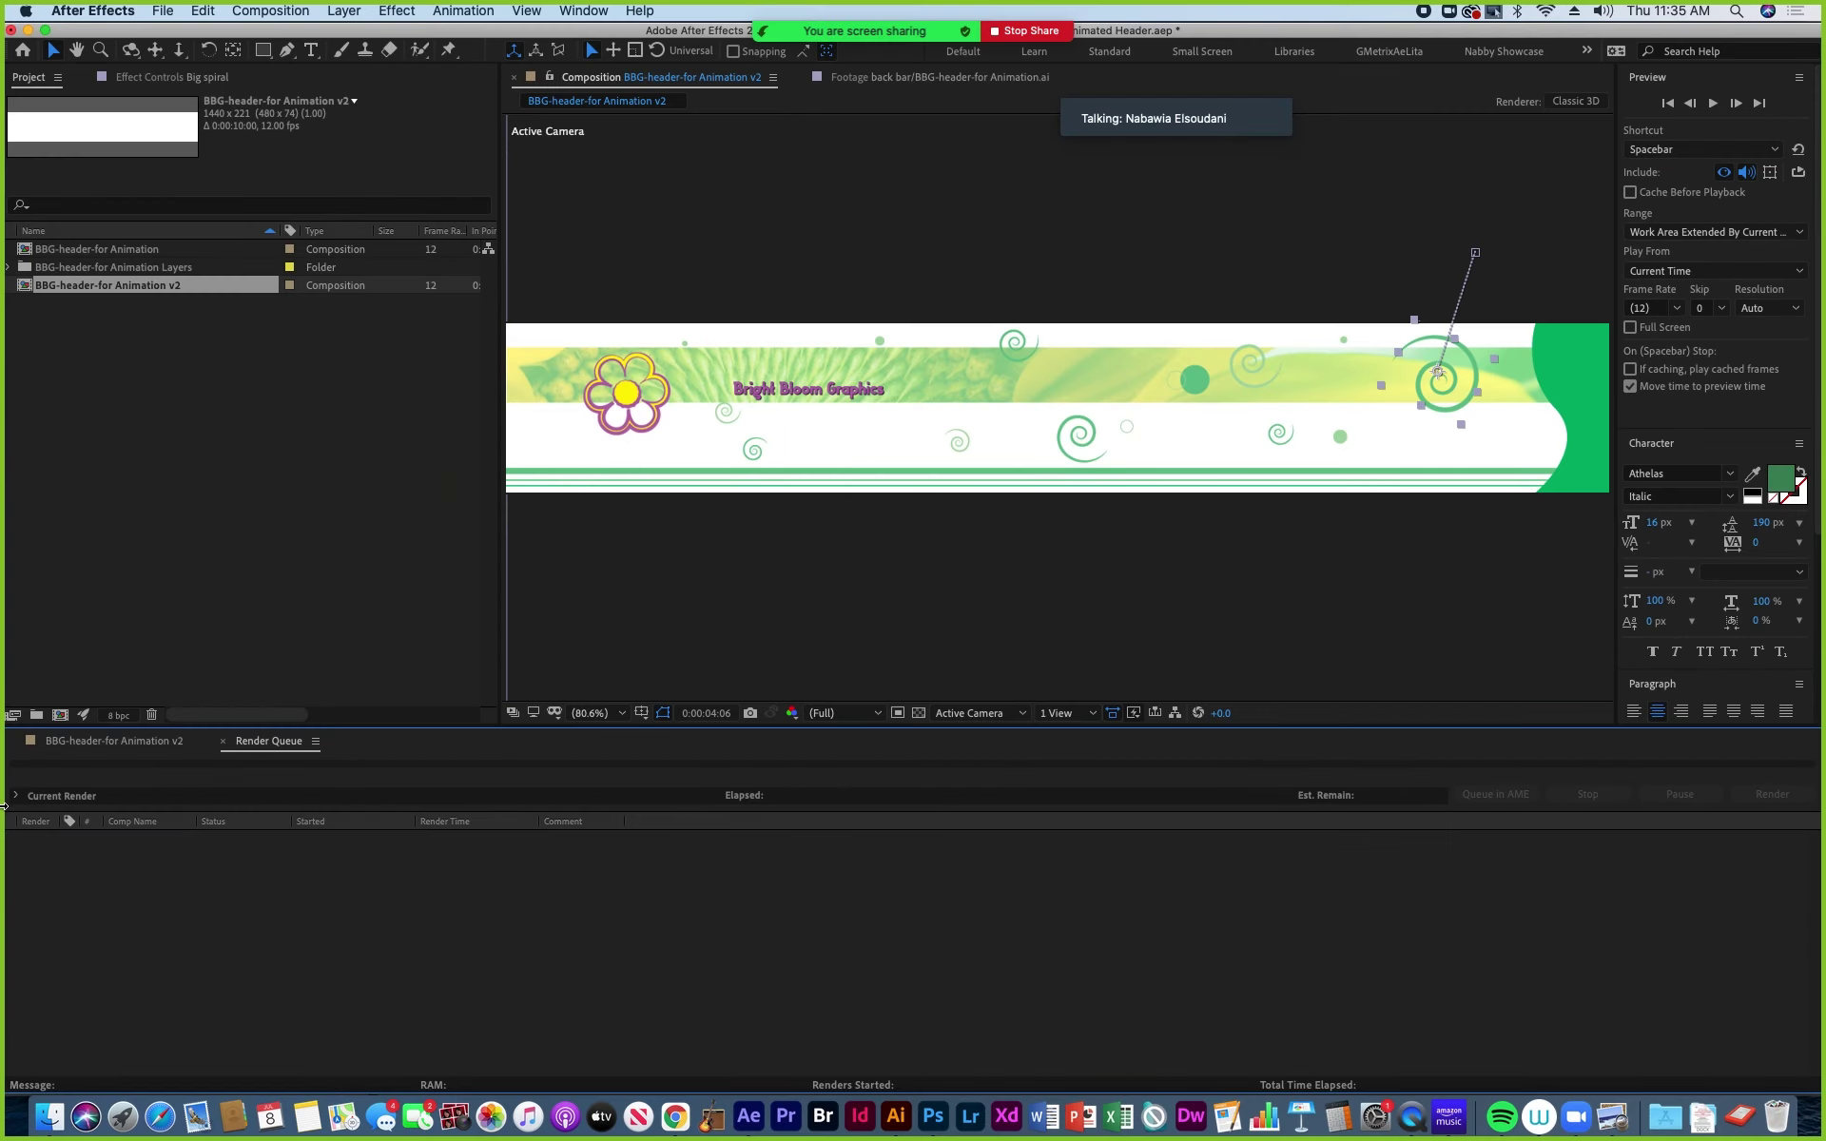
Return to the v2 composition's timeline and queue it again with Pre-render.
{"action": "left_click", "coordinate": [66, 741]}
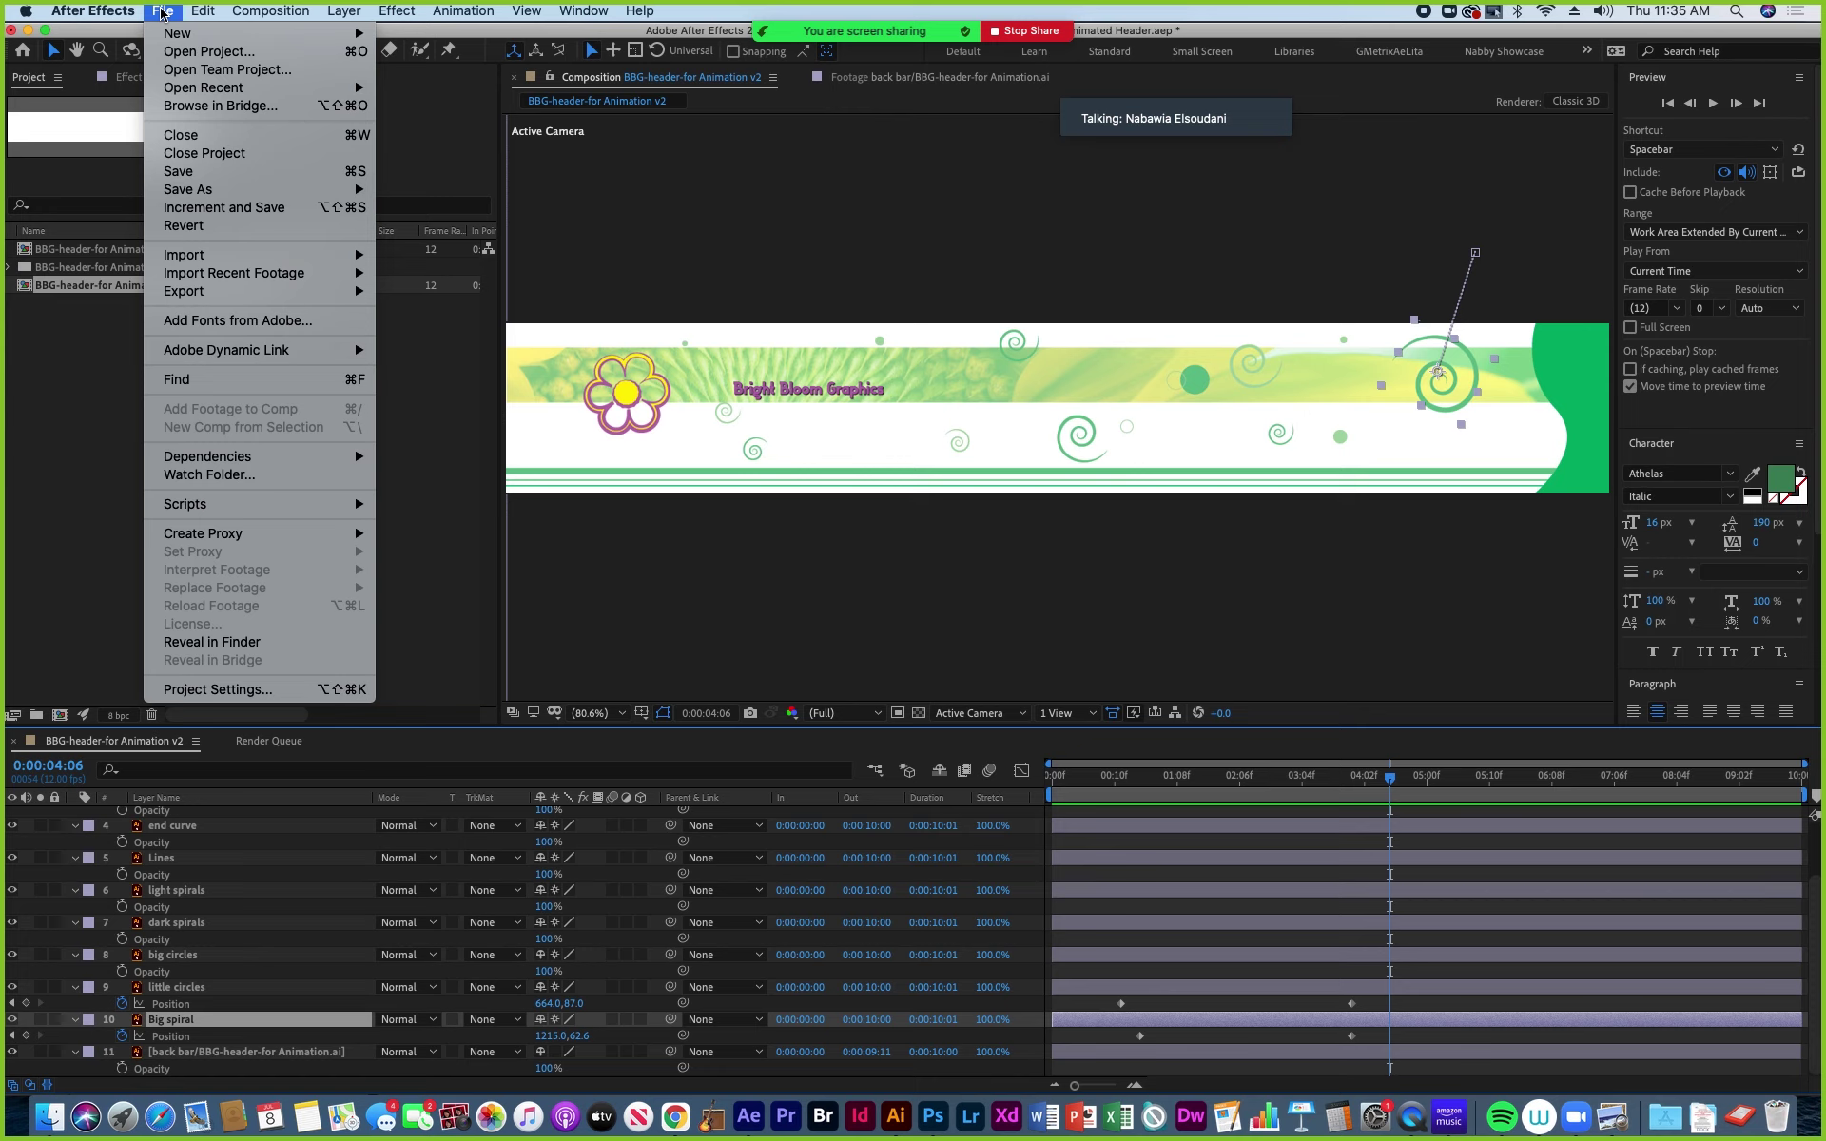
{"action": "mouse_move", "coordinate": [268, 13]}
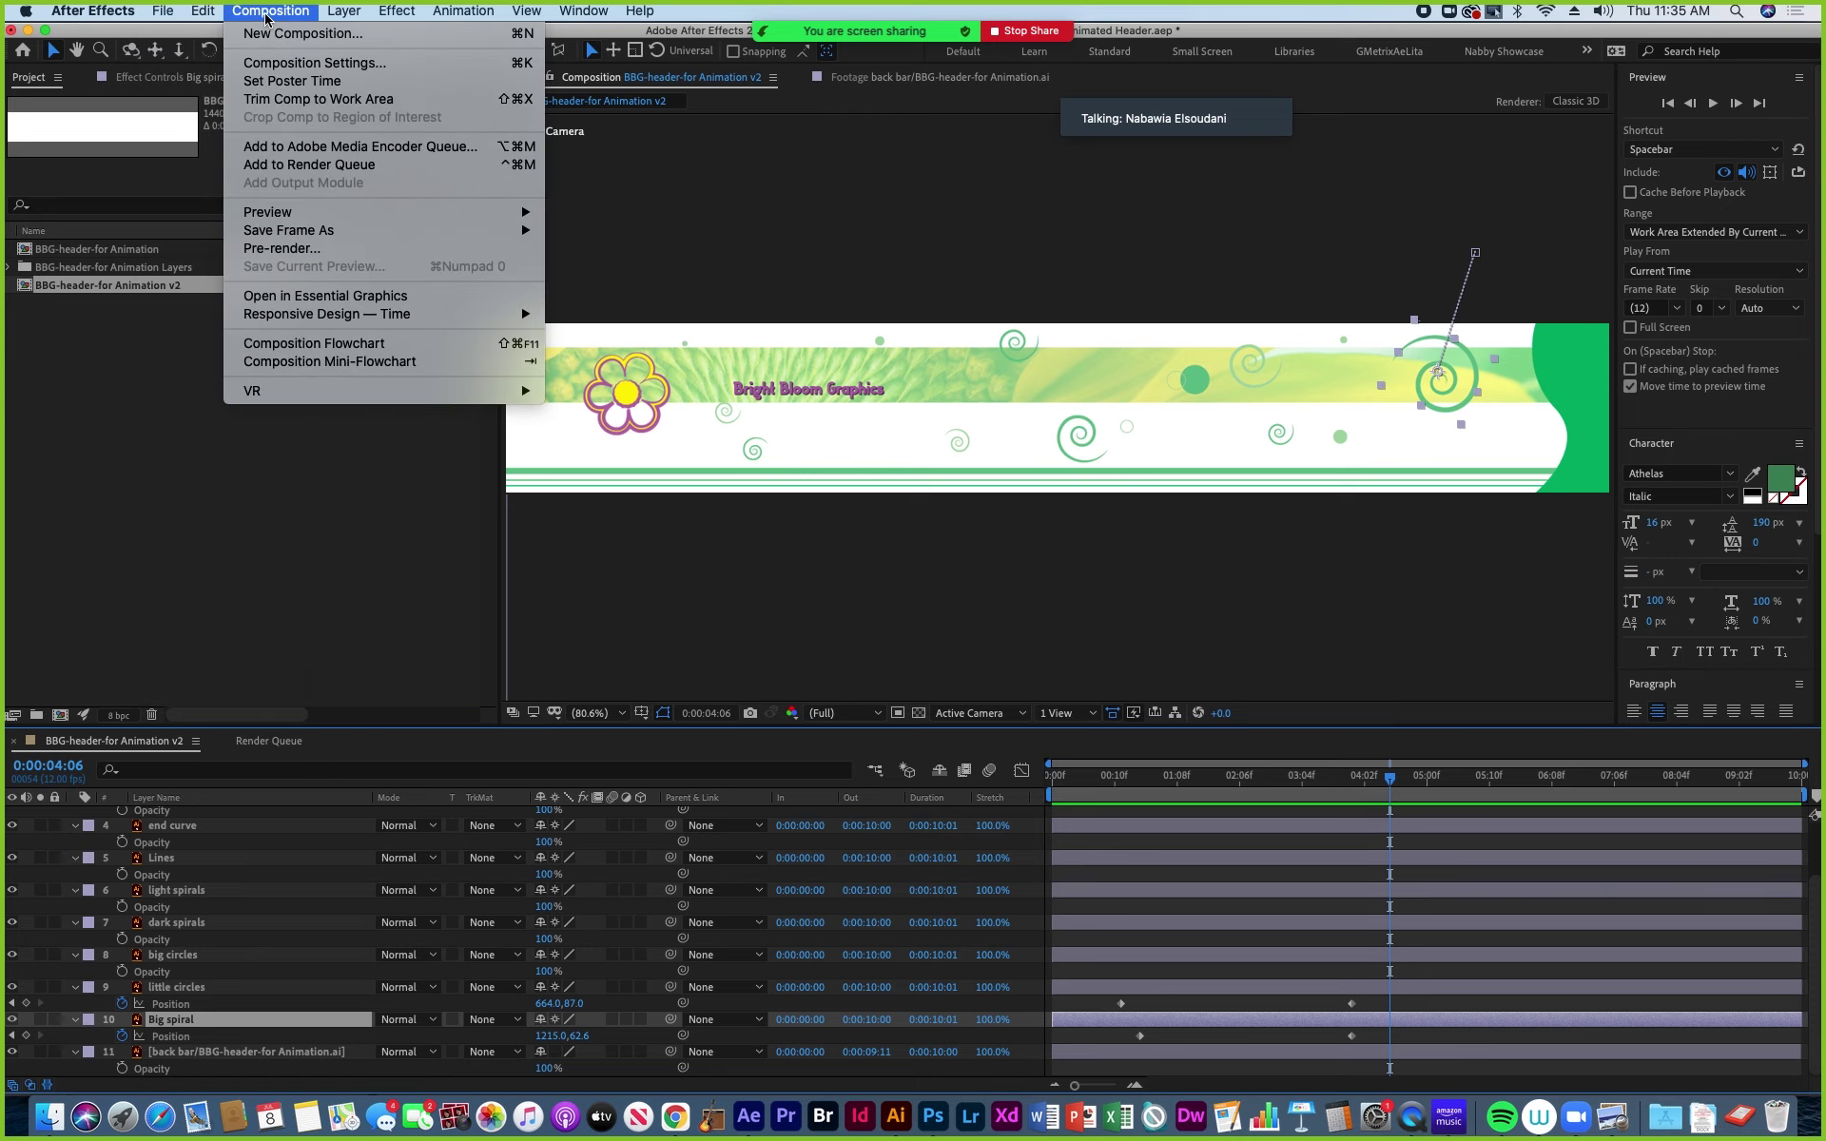
{"action": "left_click", "coordinate": [285, 248]}
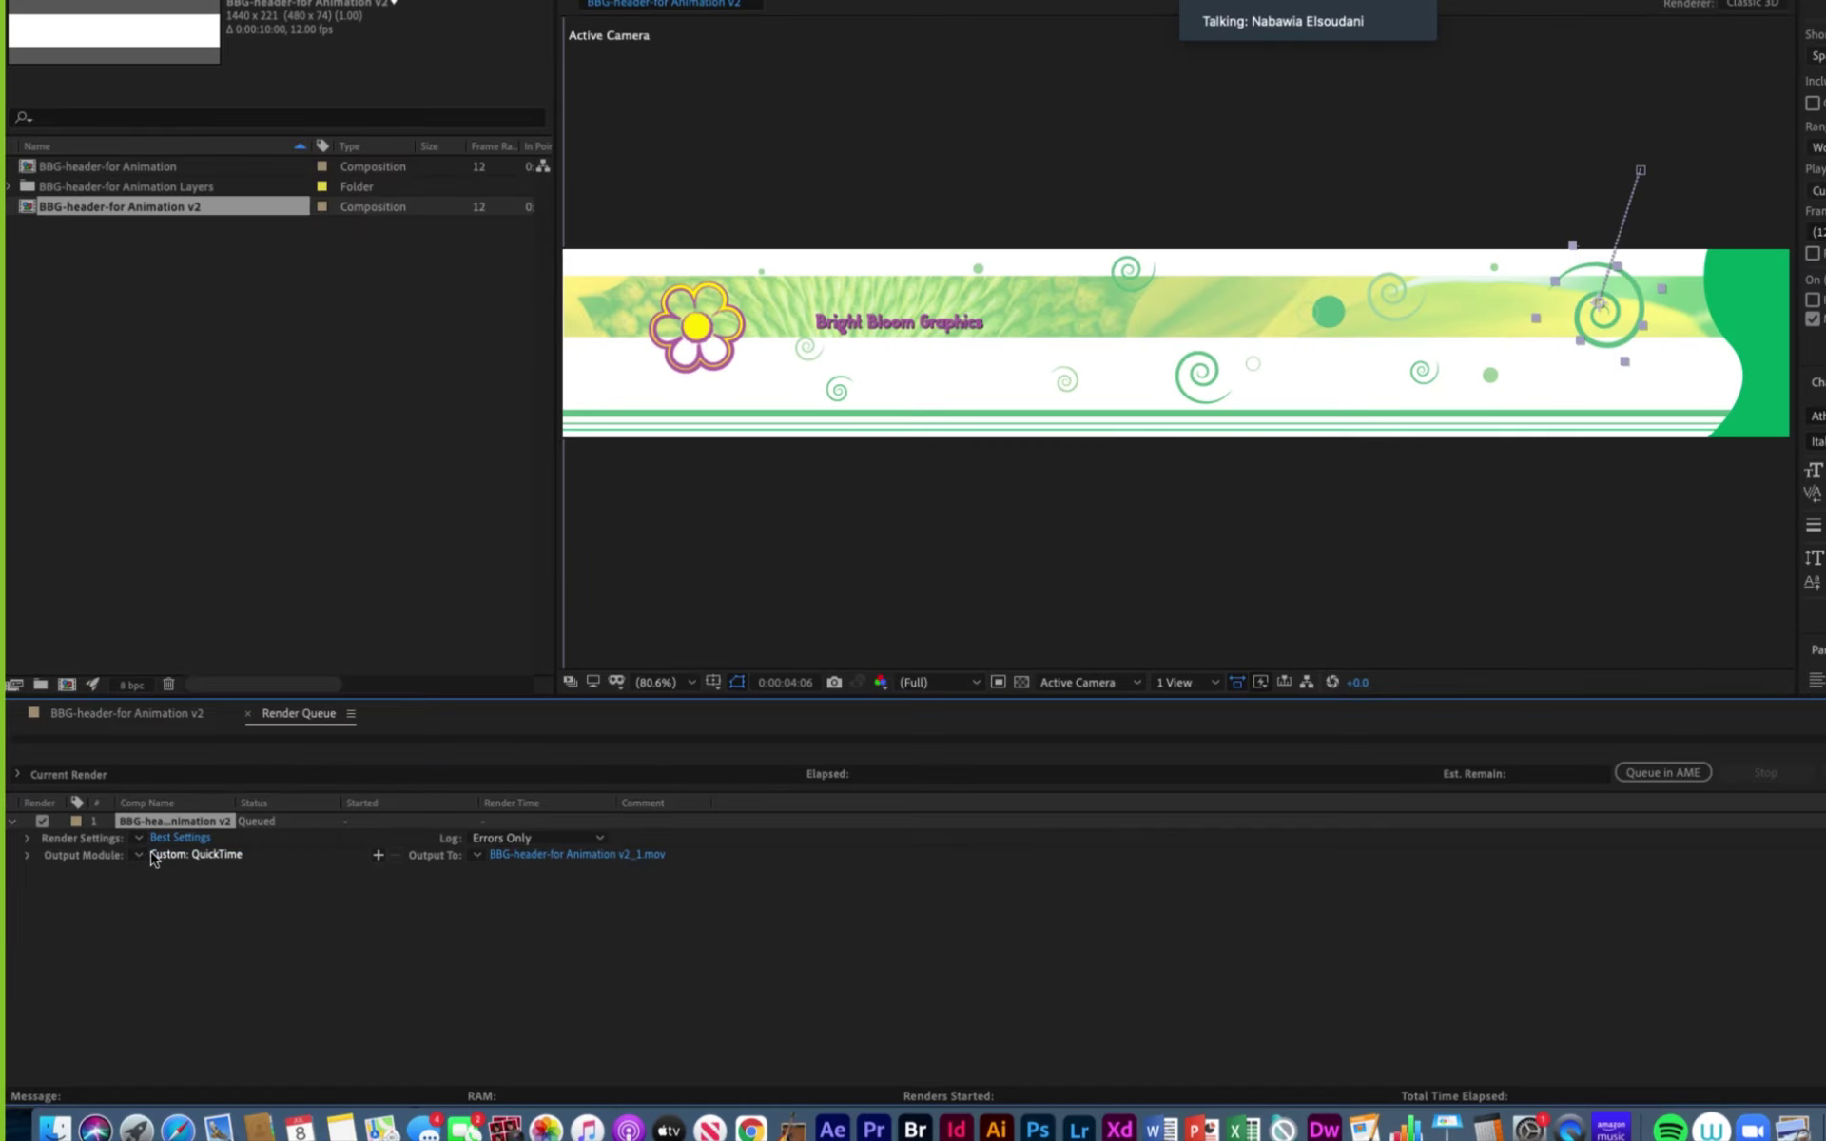
Set the output module's video channels to RGB for the queued BBG-header-for Animation v2 QuickTime render.
{"action": "left_click", "coordinate": [370, 853]}
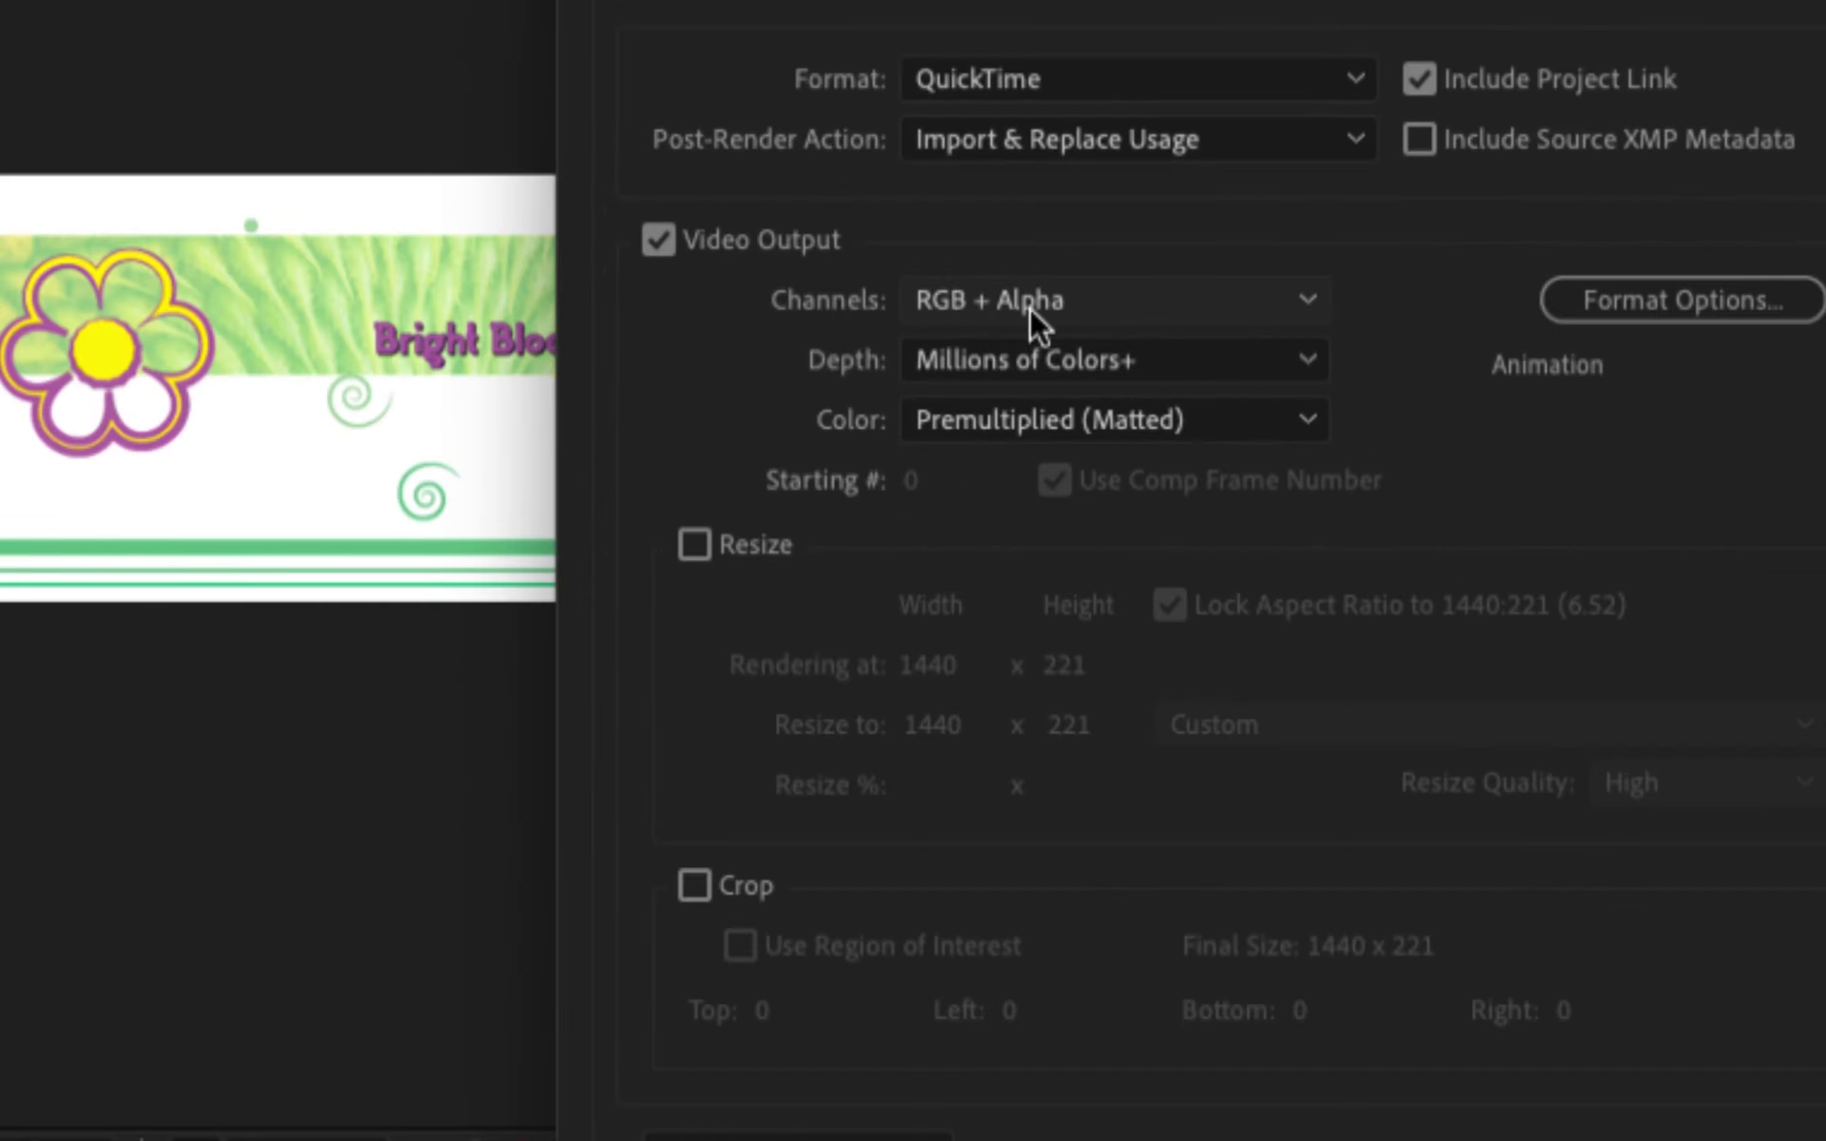
{"action": "left_click", "coordinate": [1305, 296]}
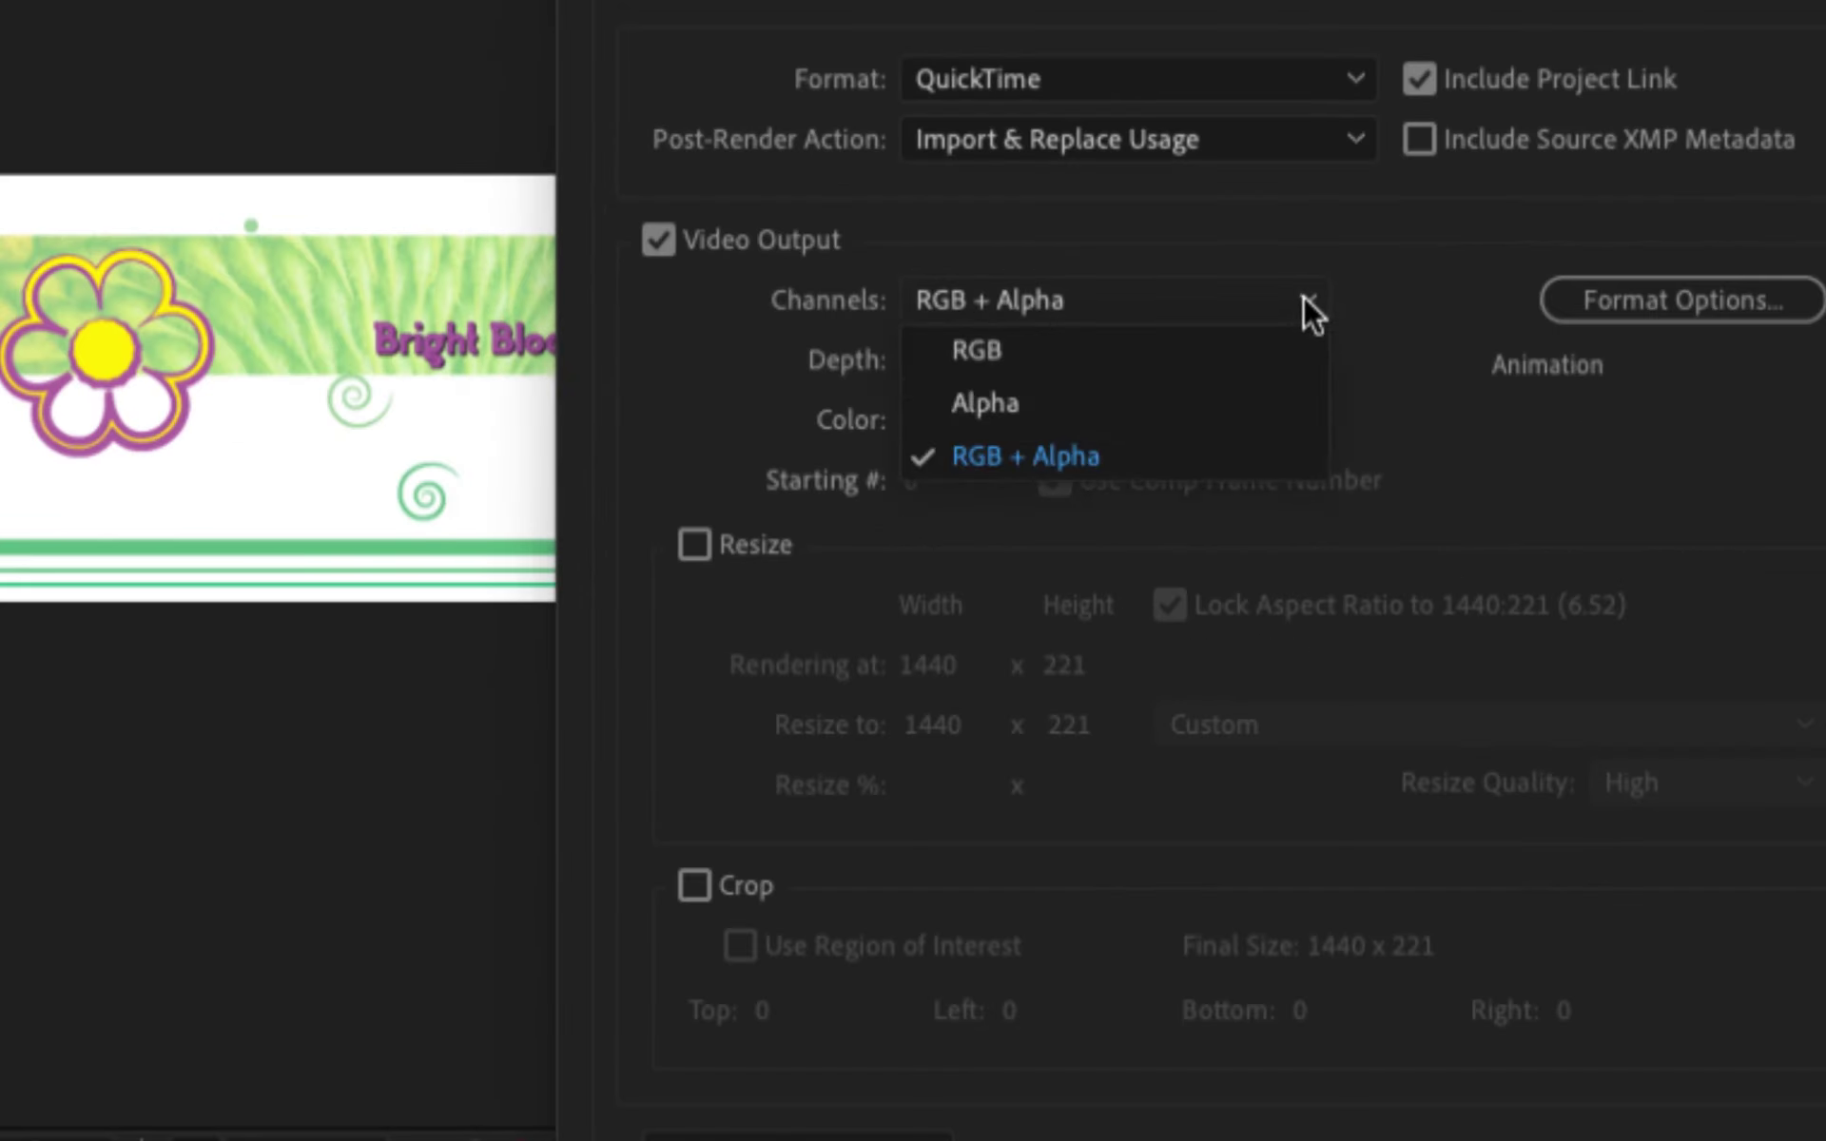
{"action": "left_click", "coordinate": [1029, 358]}
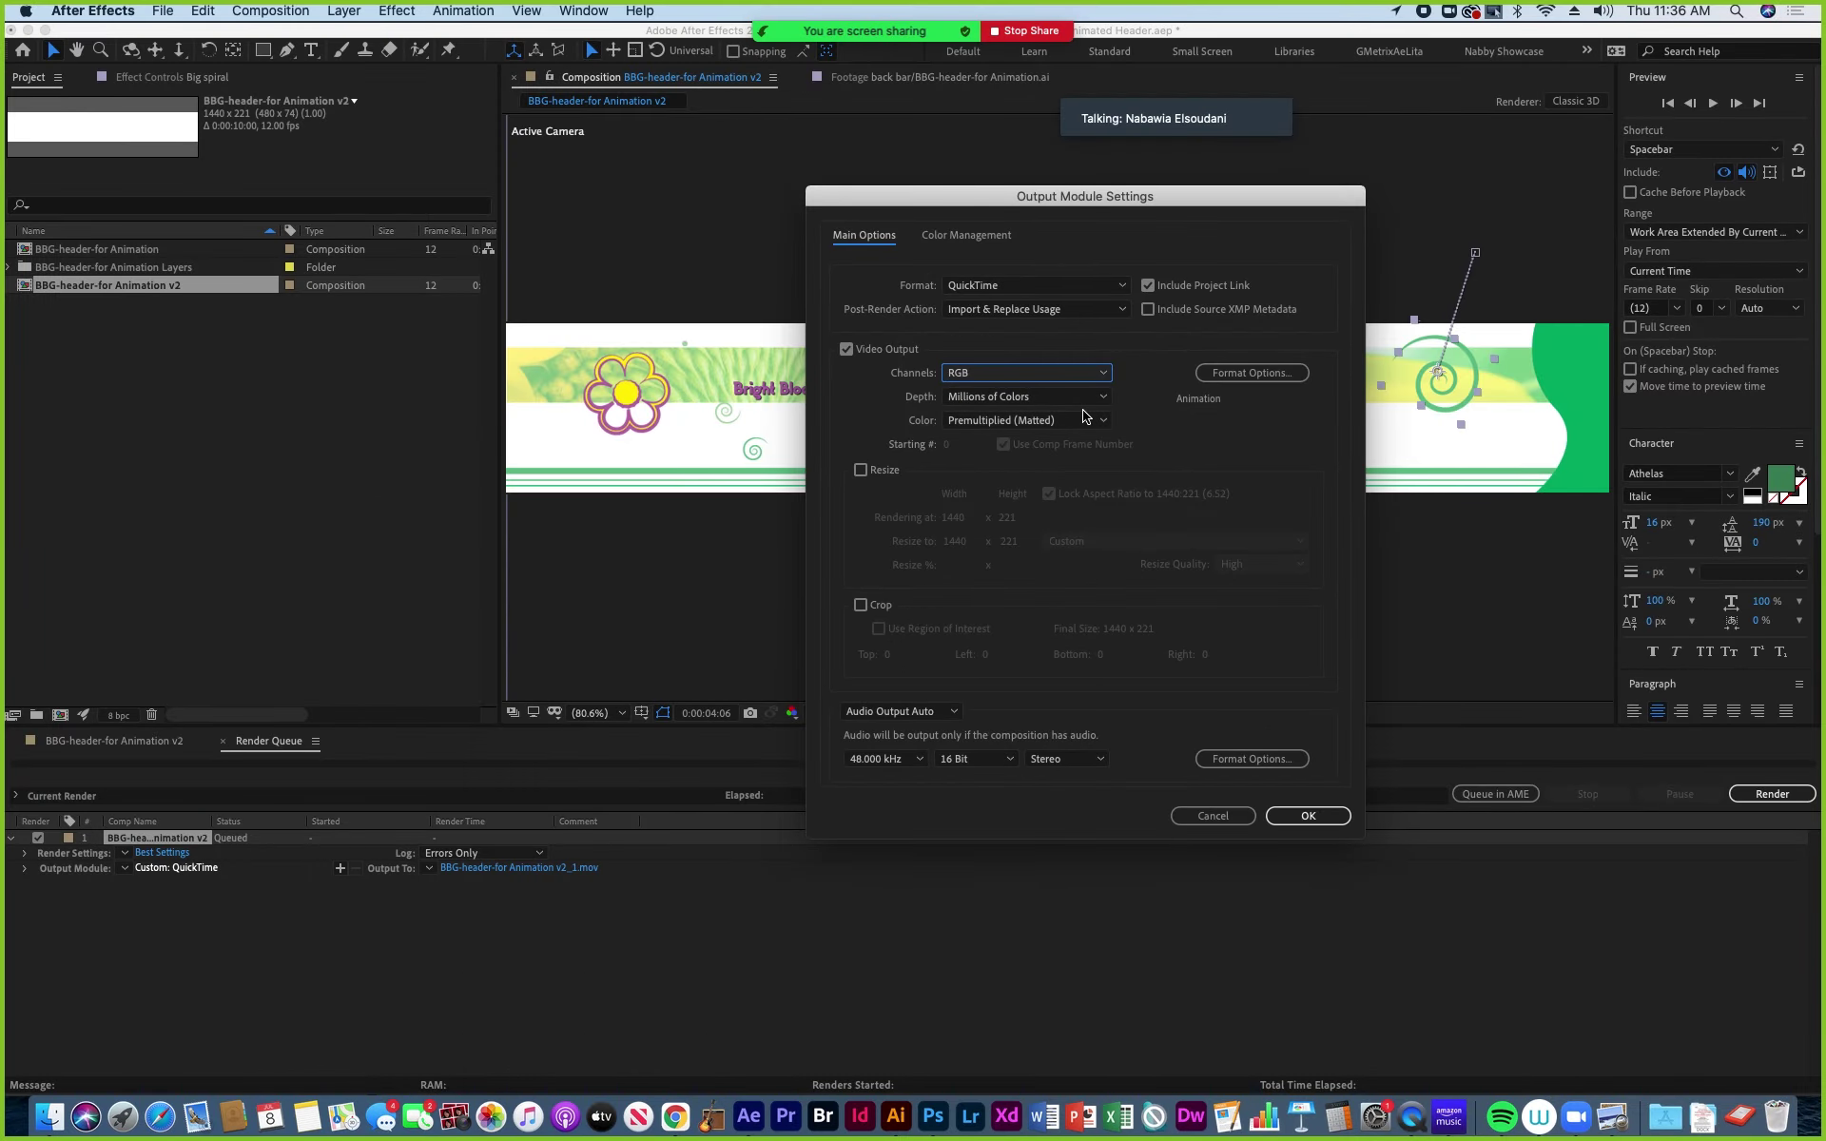
{"action": "left_click", "coordinate": [1308, 816]}
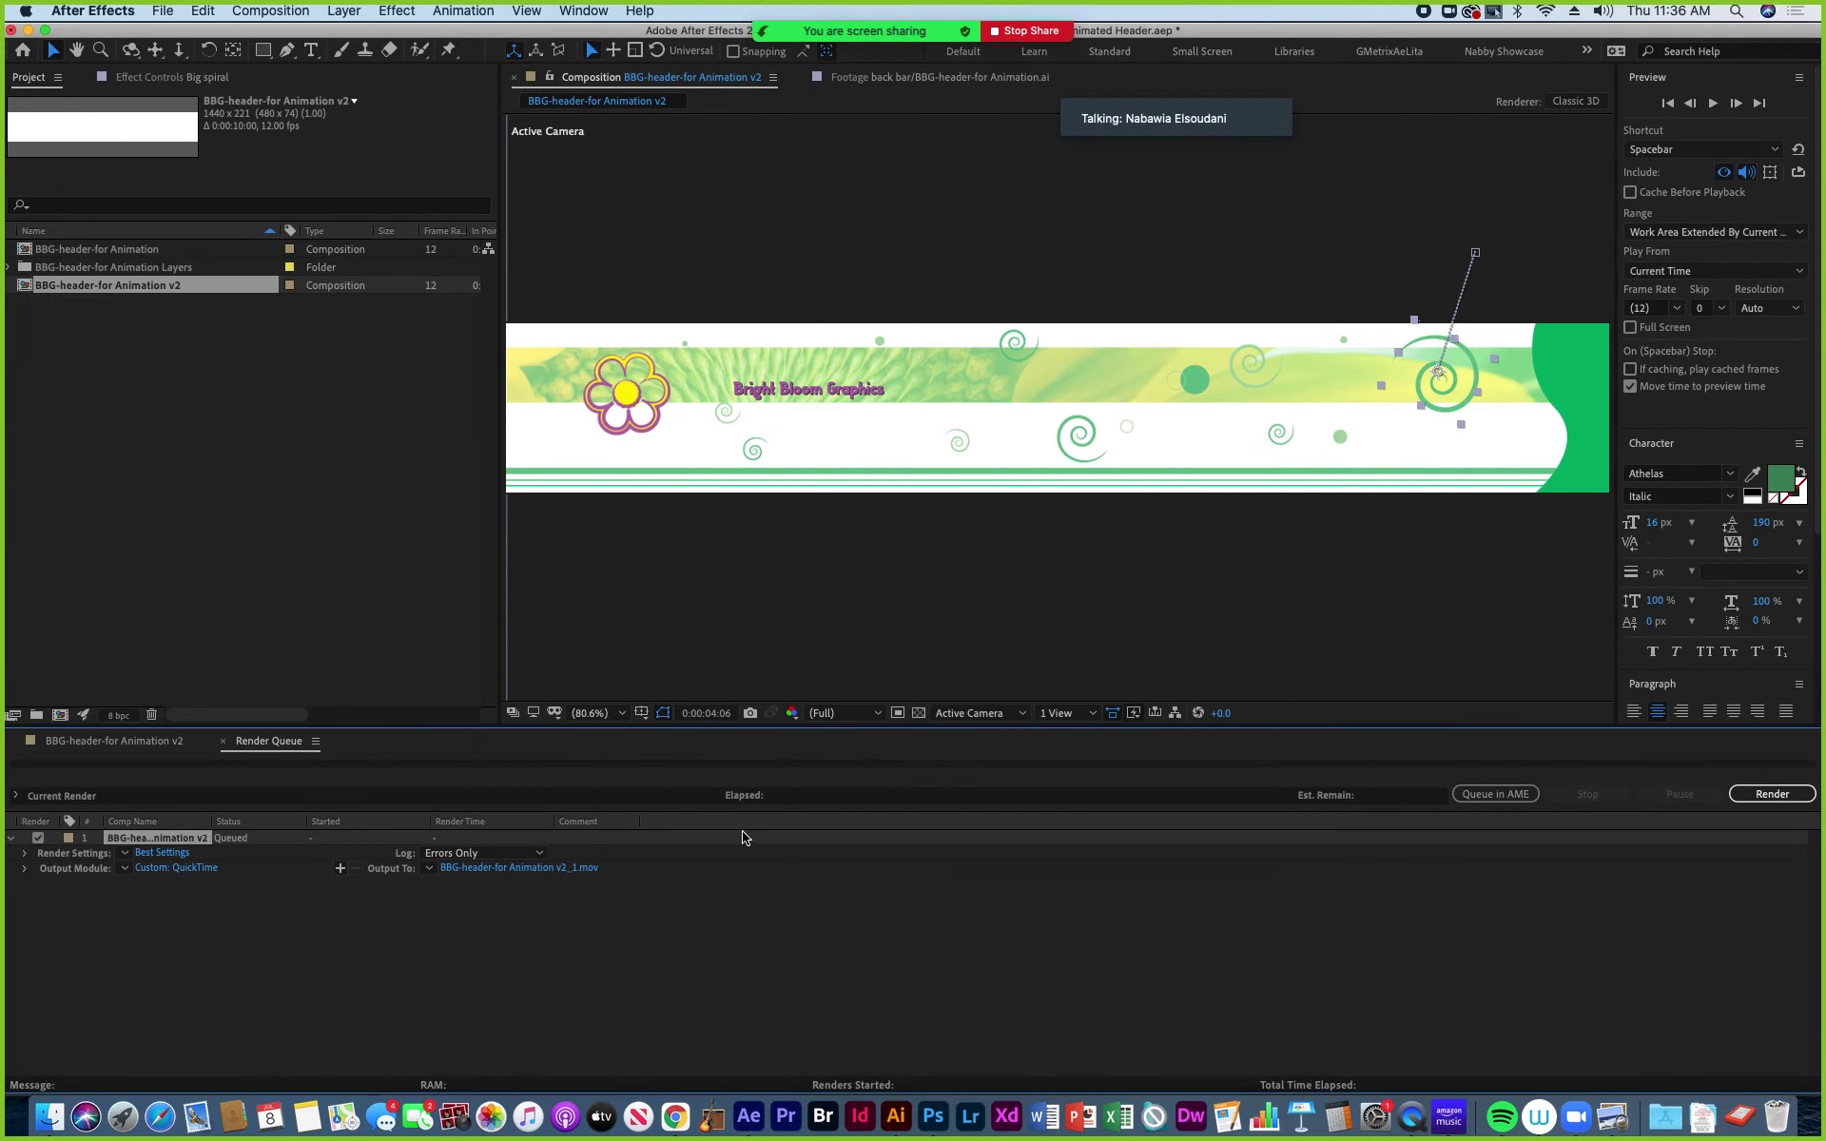
Name the output movie BBG-header-for Animation v2_1-white bg.mov in the BBOP-Work folder and render it.
{"action": "left_click", "coordinate": [482, 870]}
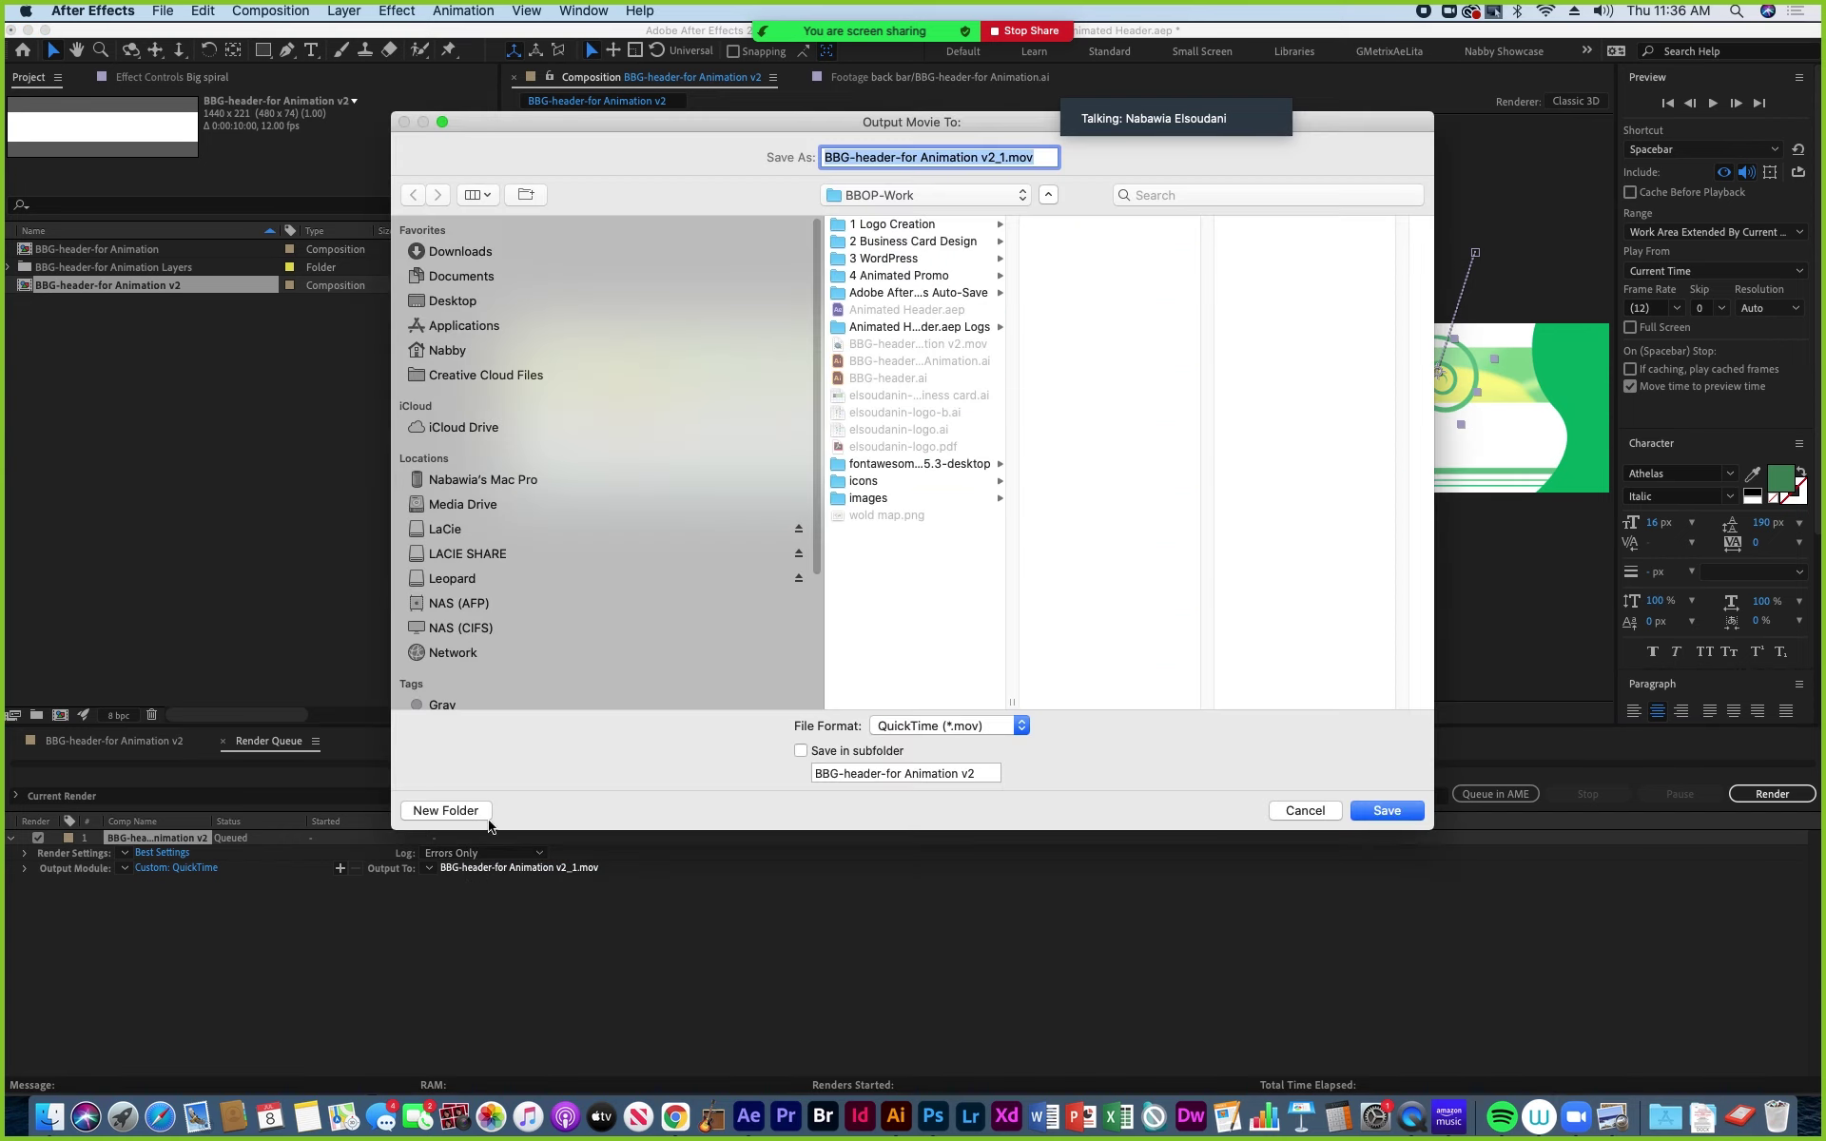
{"action": "left_click", "coordinate": [1006, 158]}
{"action": "type", "text": "-whit"}
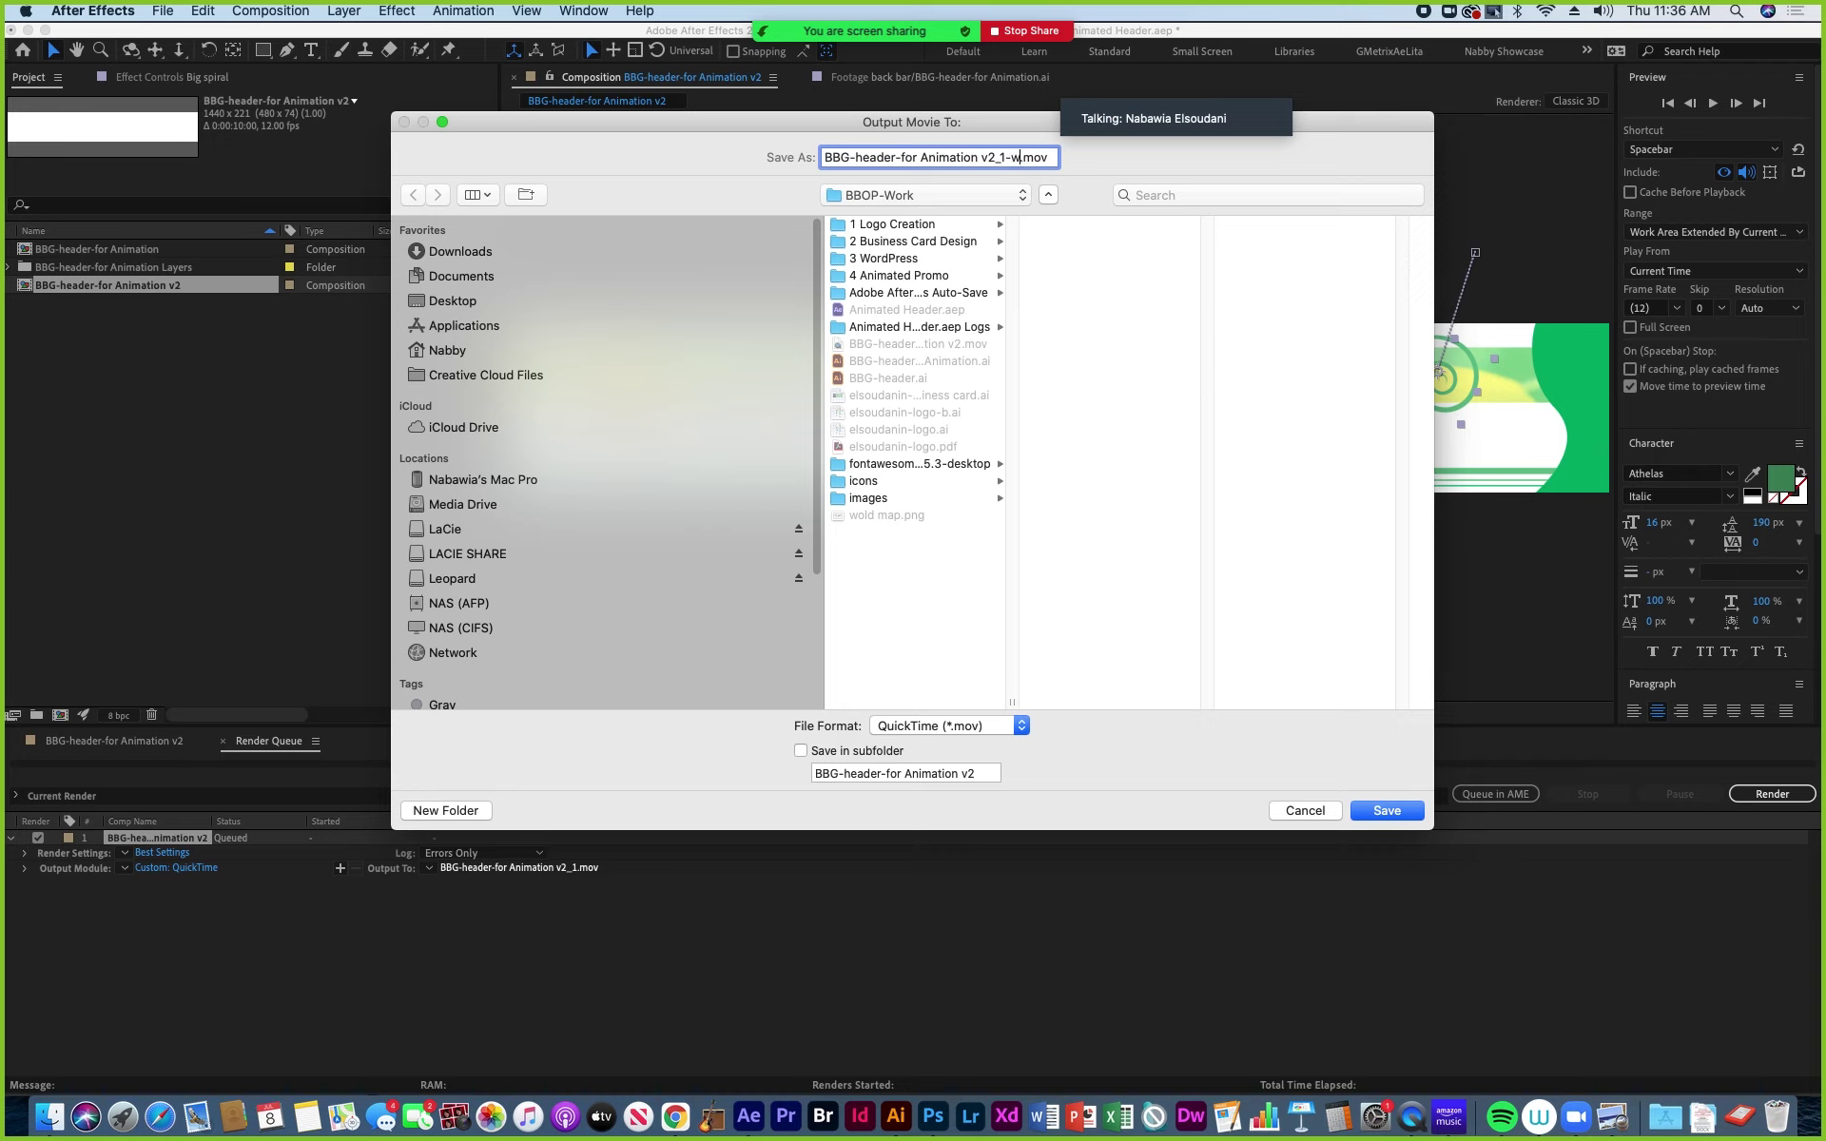
{"action": "type", "text": "e bg"}
{"action": "left_click", "coordinate": [1394, 810]}
{"action": "left_click", "coordinate": [1774, 795]}
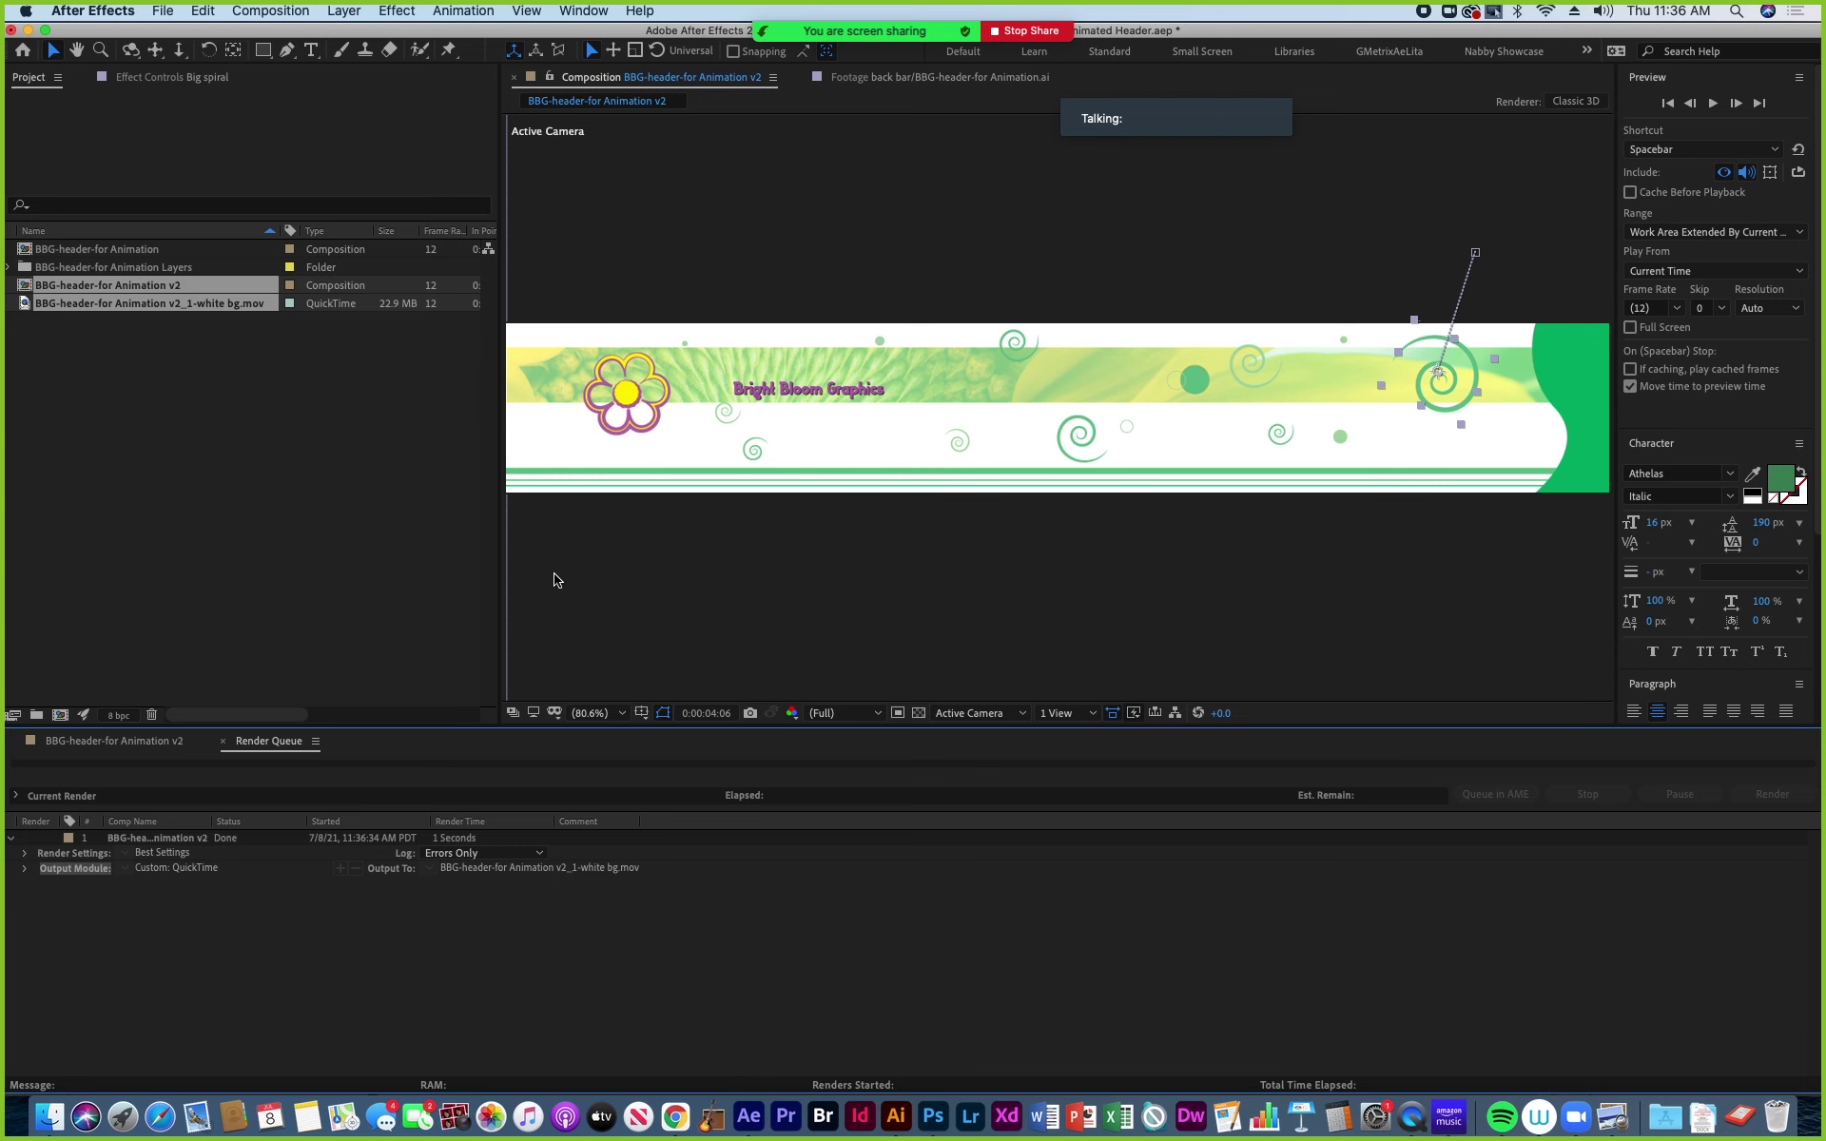
Switch to Photoshop, rewind the existing header animation to its start, and open BBG-header-for Animation v2_1-white bg.mov.
{"action": "left_click", "coordinate": [933, 1116]}
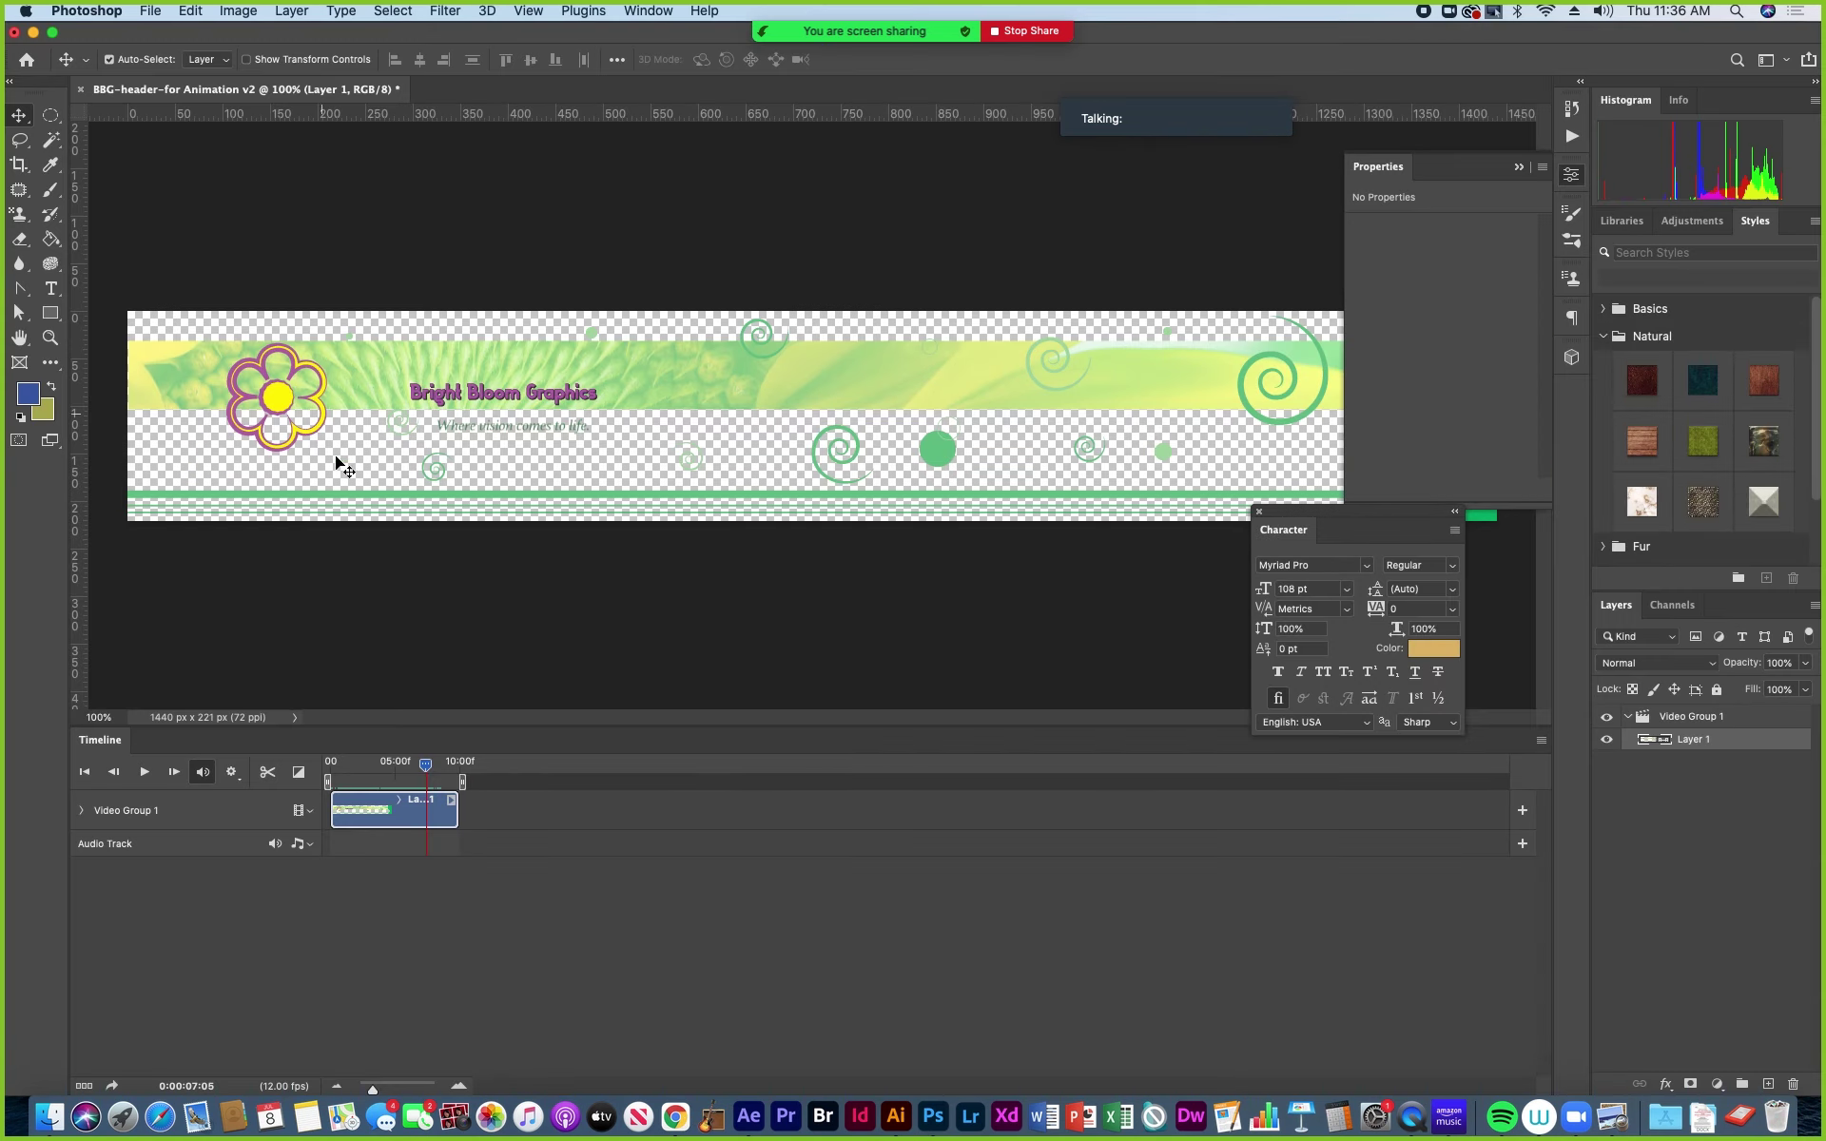
{"action": "left_click", "coordinate": [423, 766]}
{"action": "left_click_drag", "start_coordinate": [423, 767], "coordinate": [329, 767]}
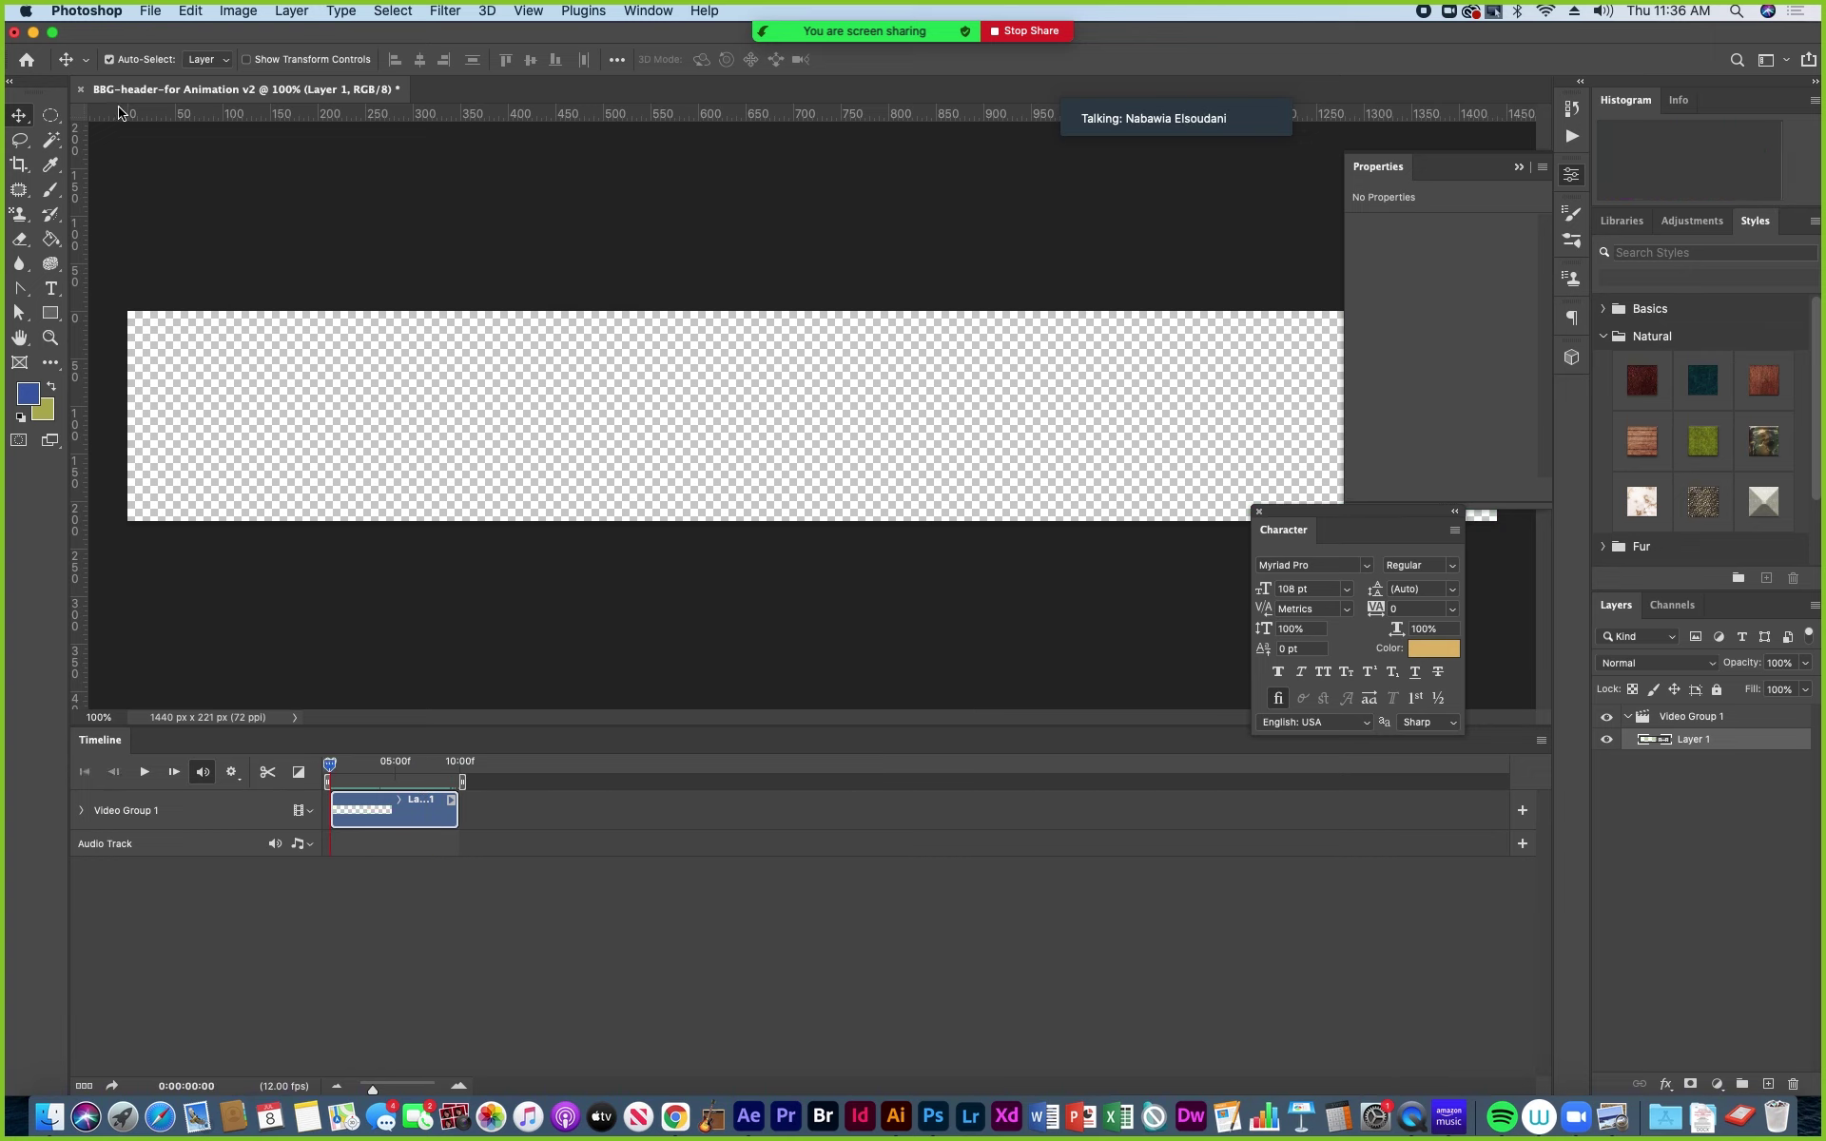
{"action": "left_click", "coordinate": [152, 11]}
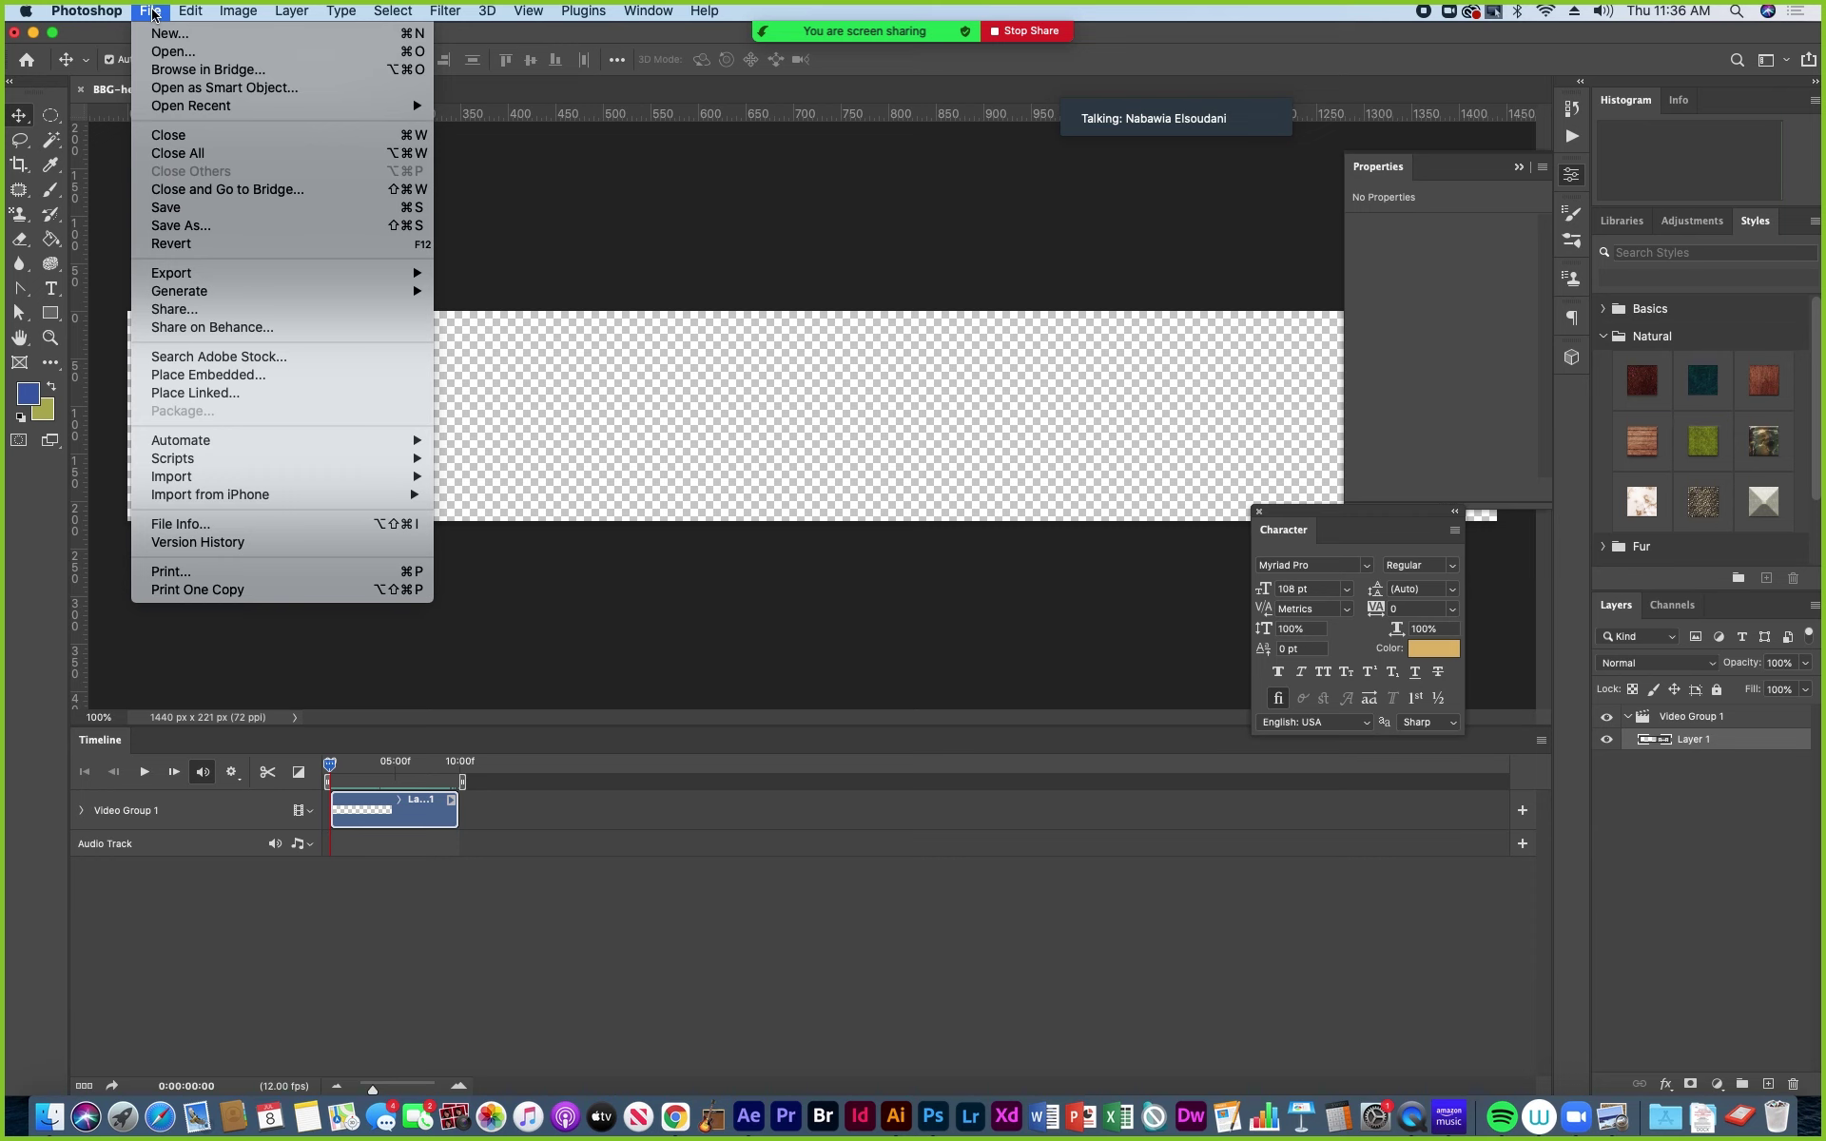
{"action": "left_click", "coordinate": [163, 54]}
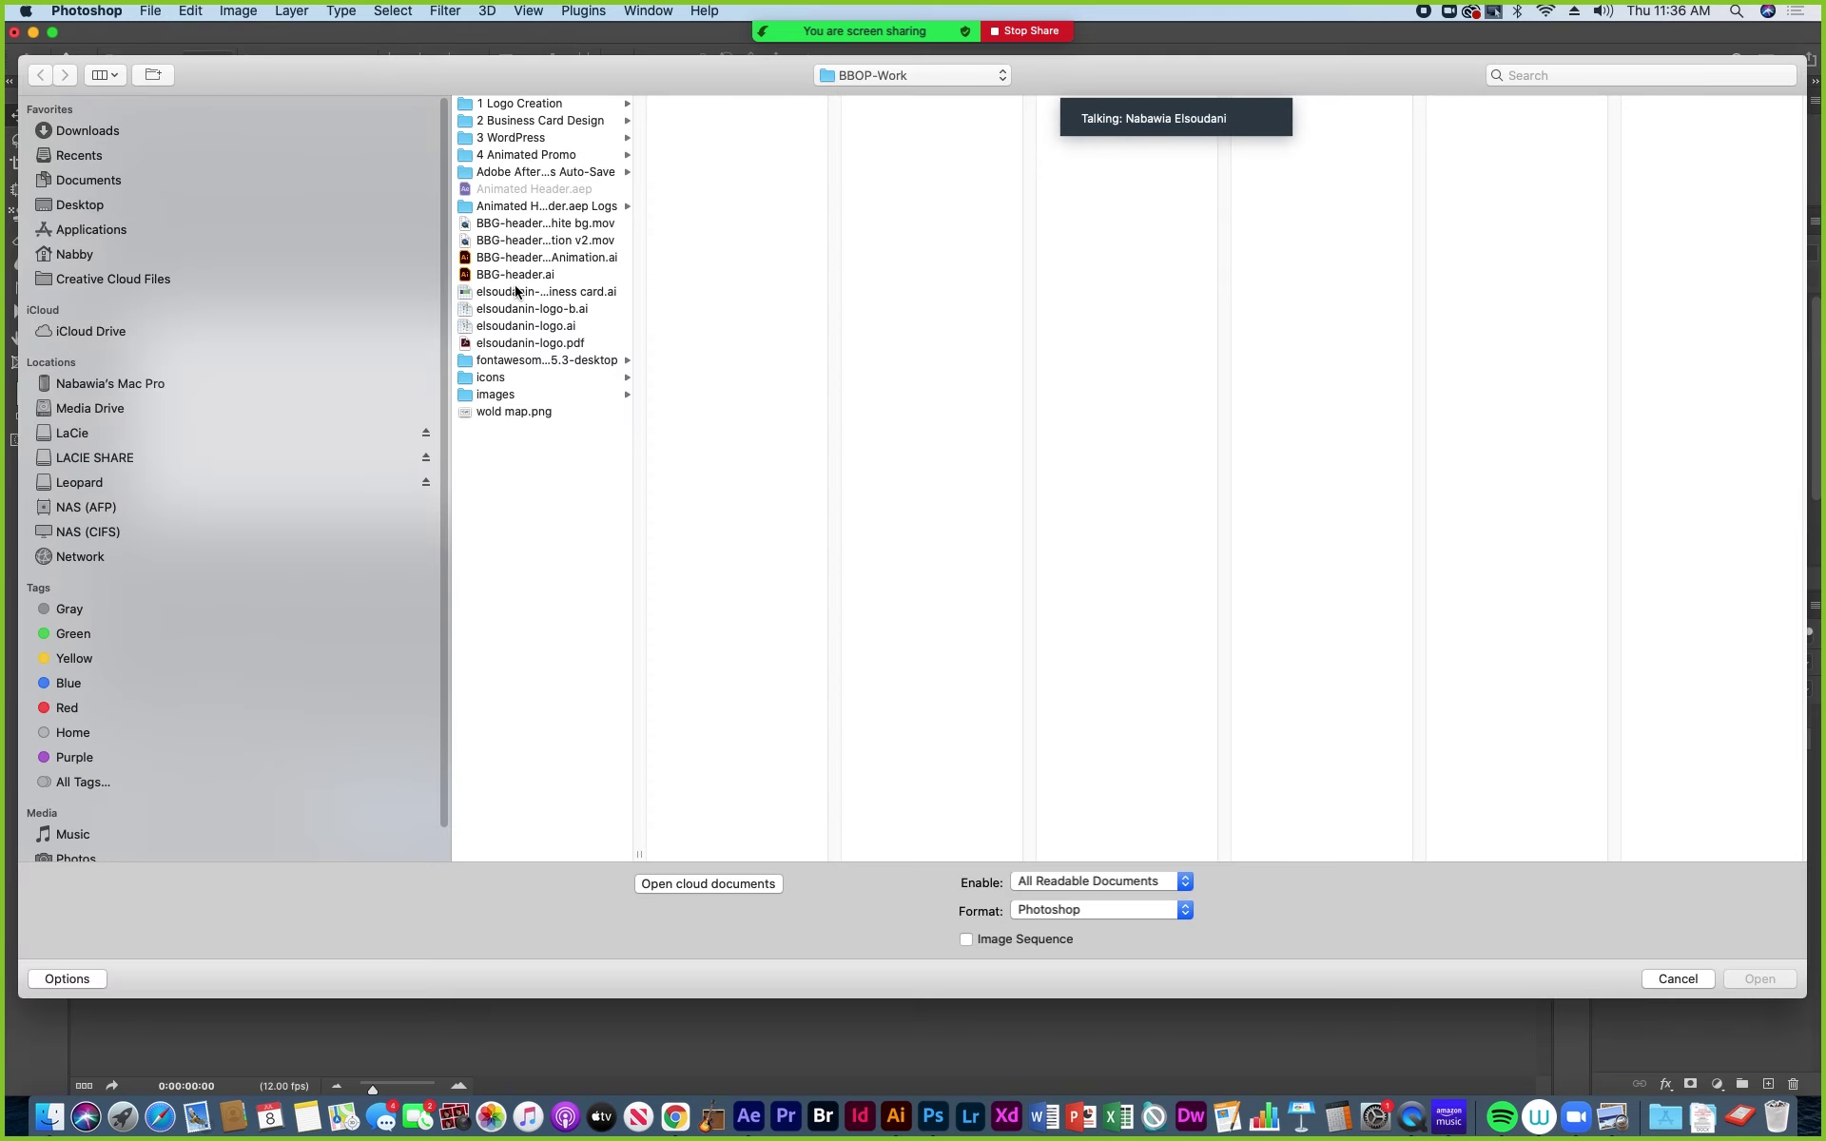
{"action": "left_click", "coordinate": [489, 226]}
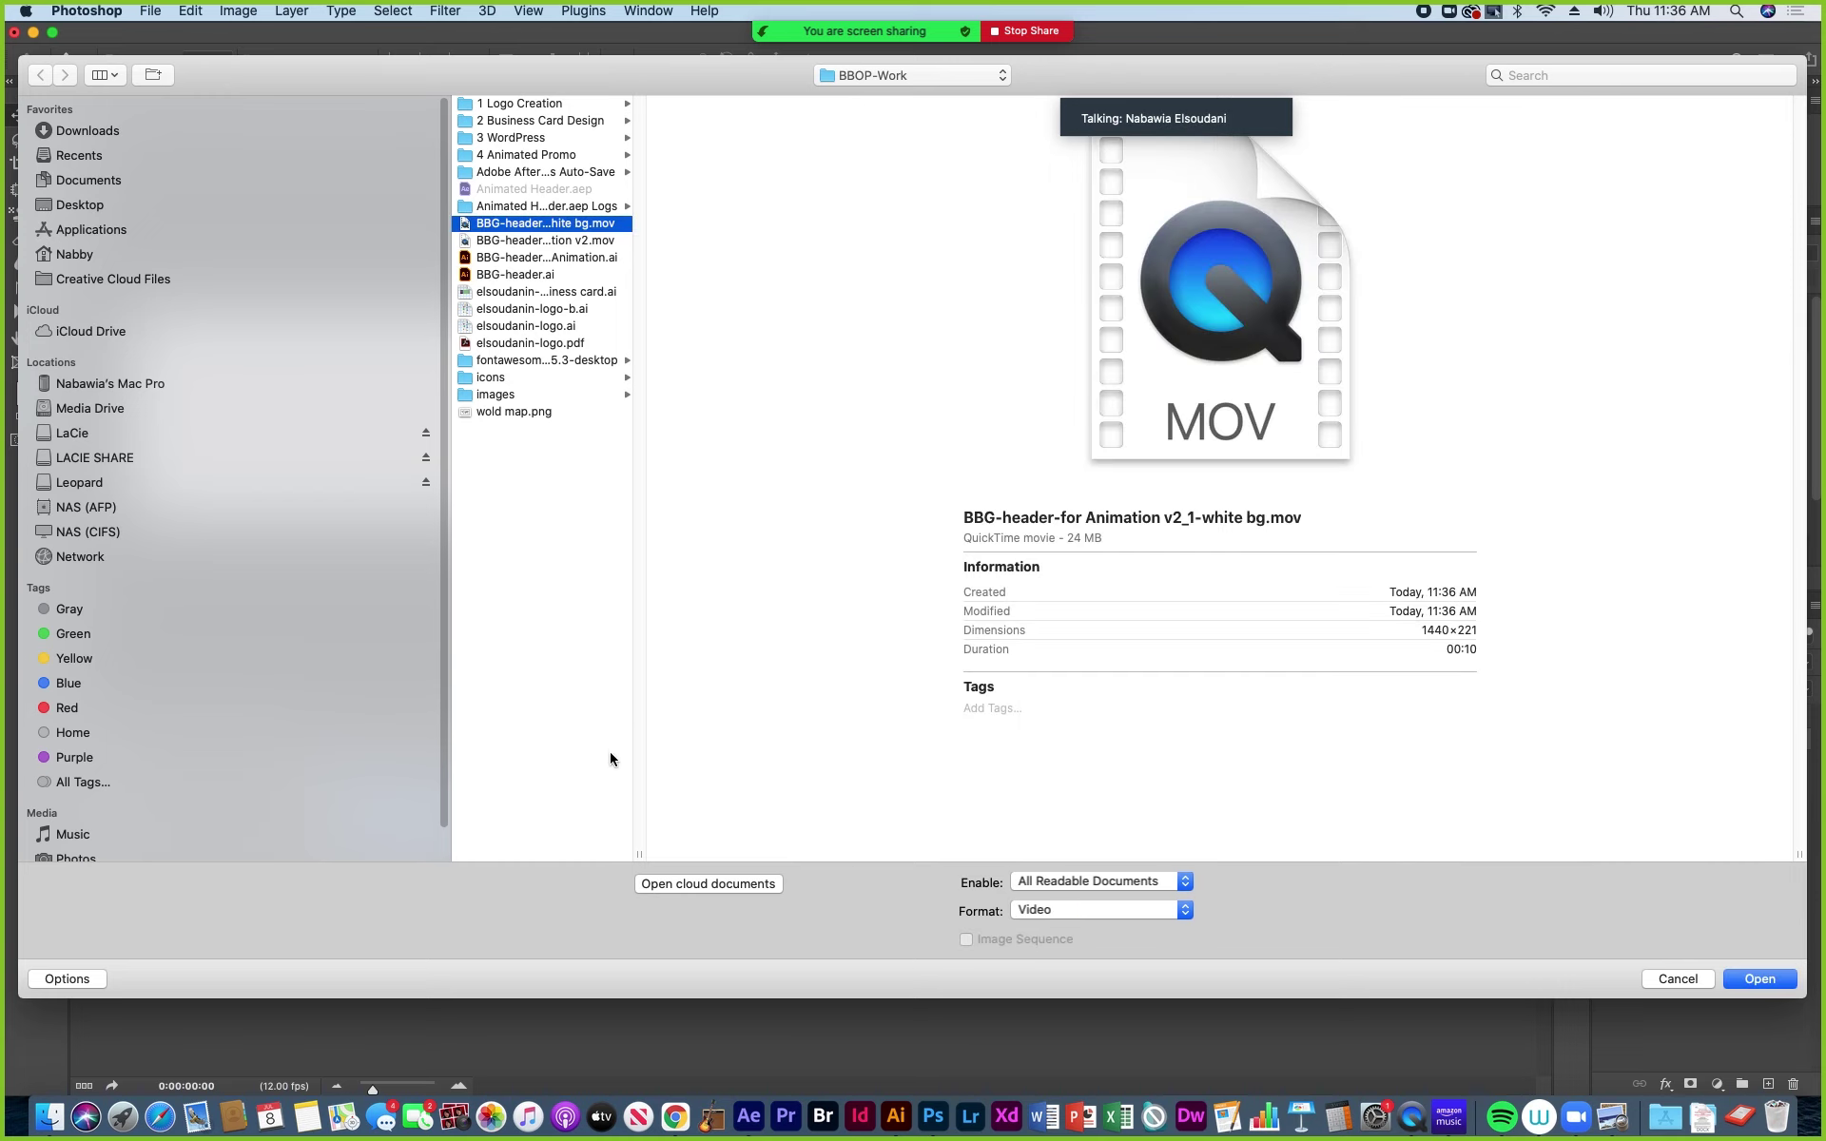
{"action": "double_click", "coordinate": [642, 849]}
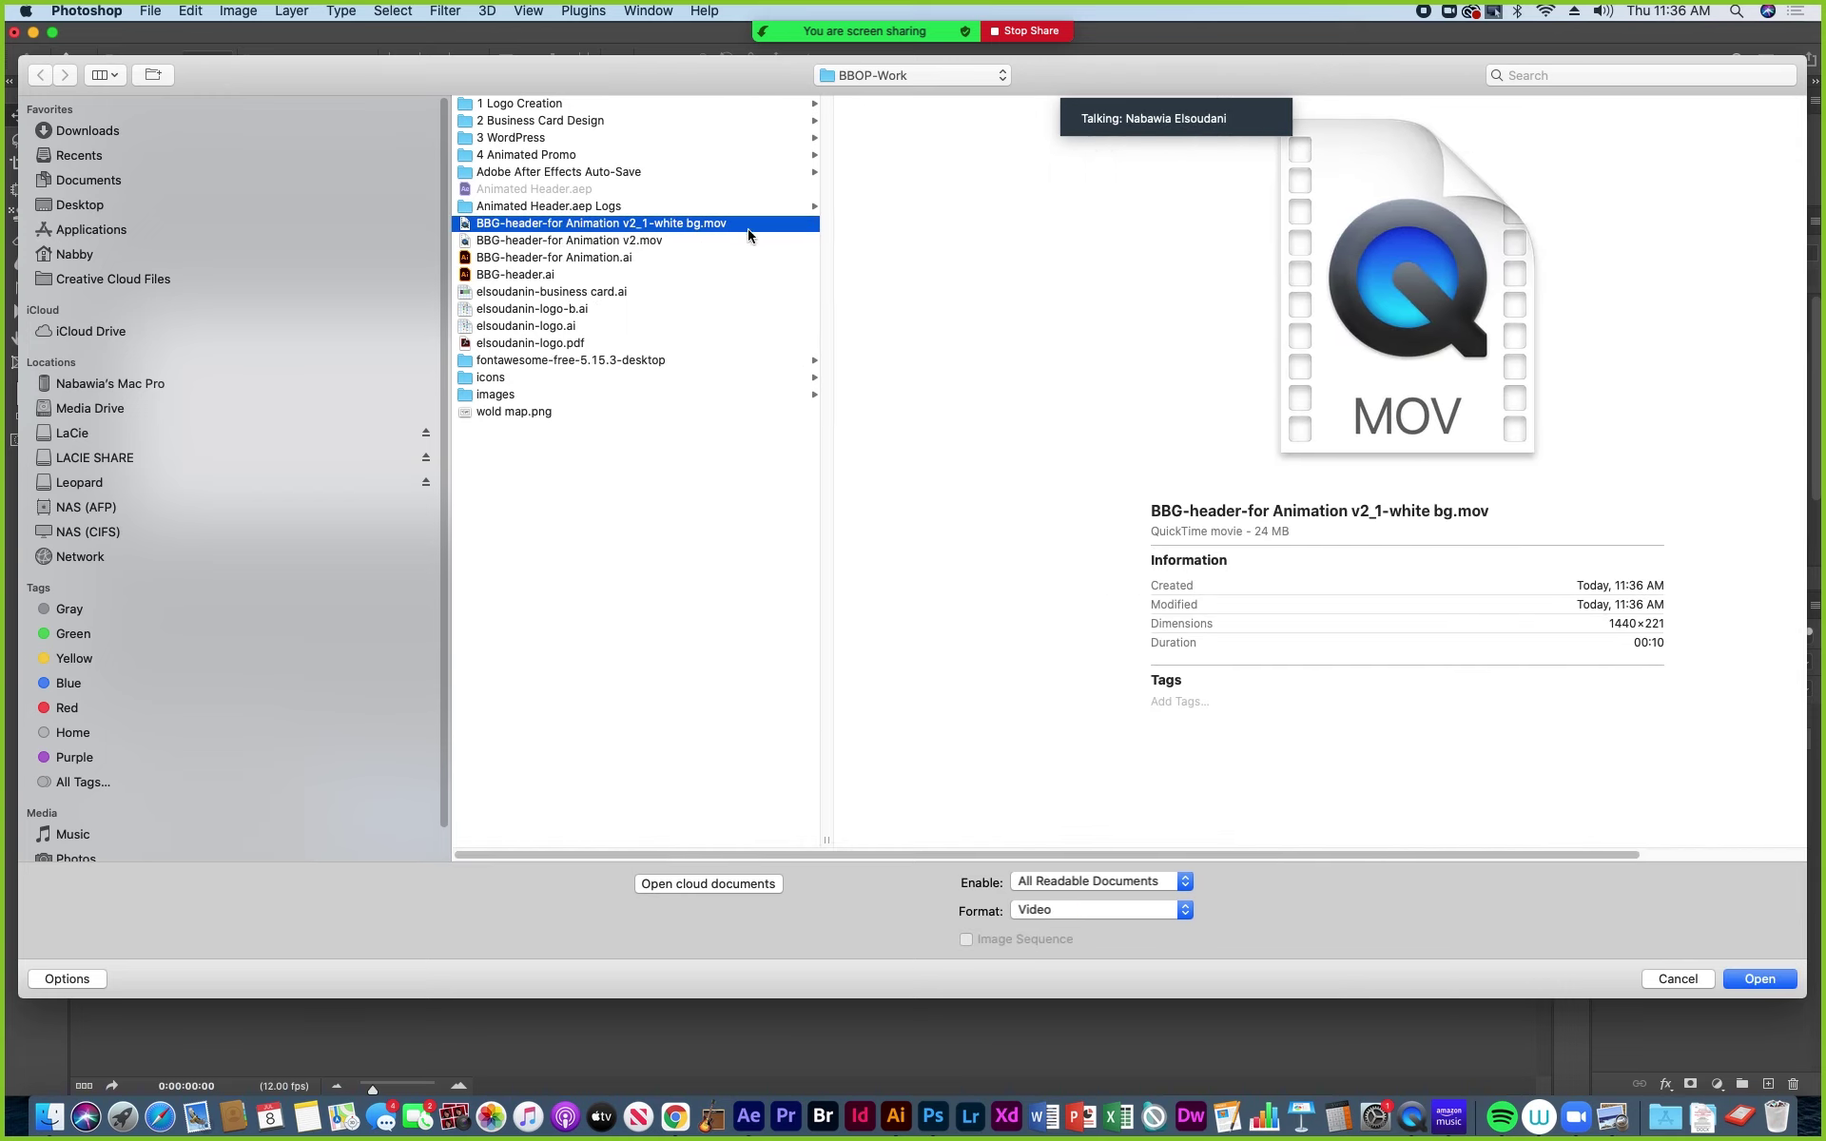
{"action": "left_click", "coordinate": [1771, 985]}
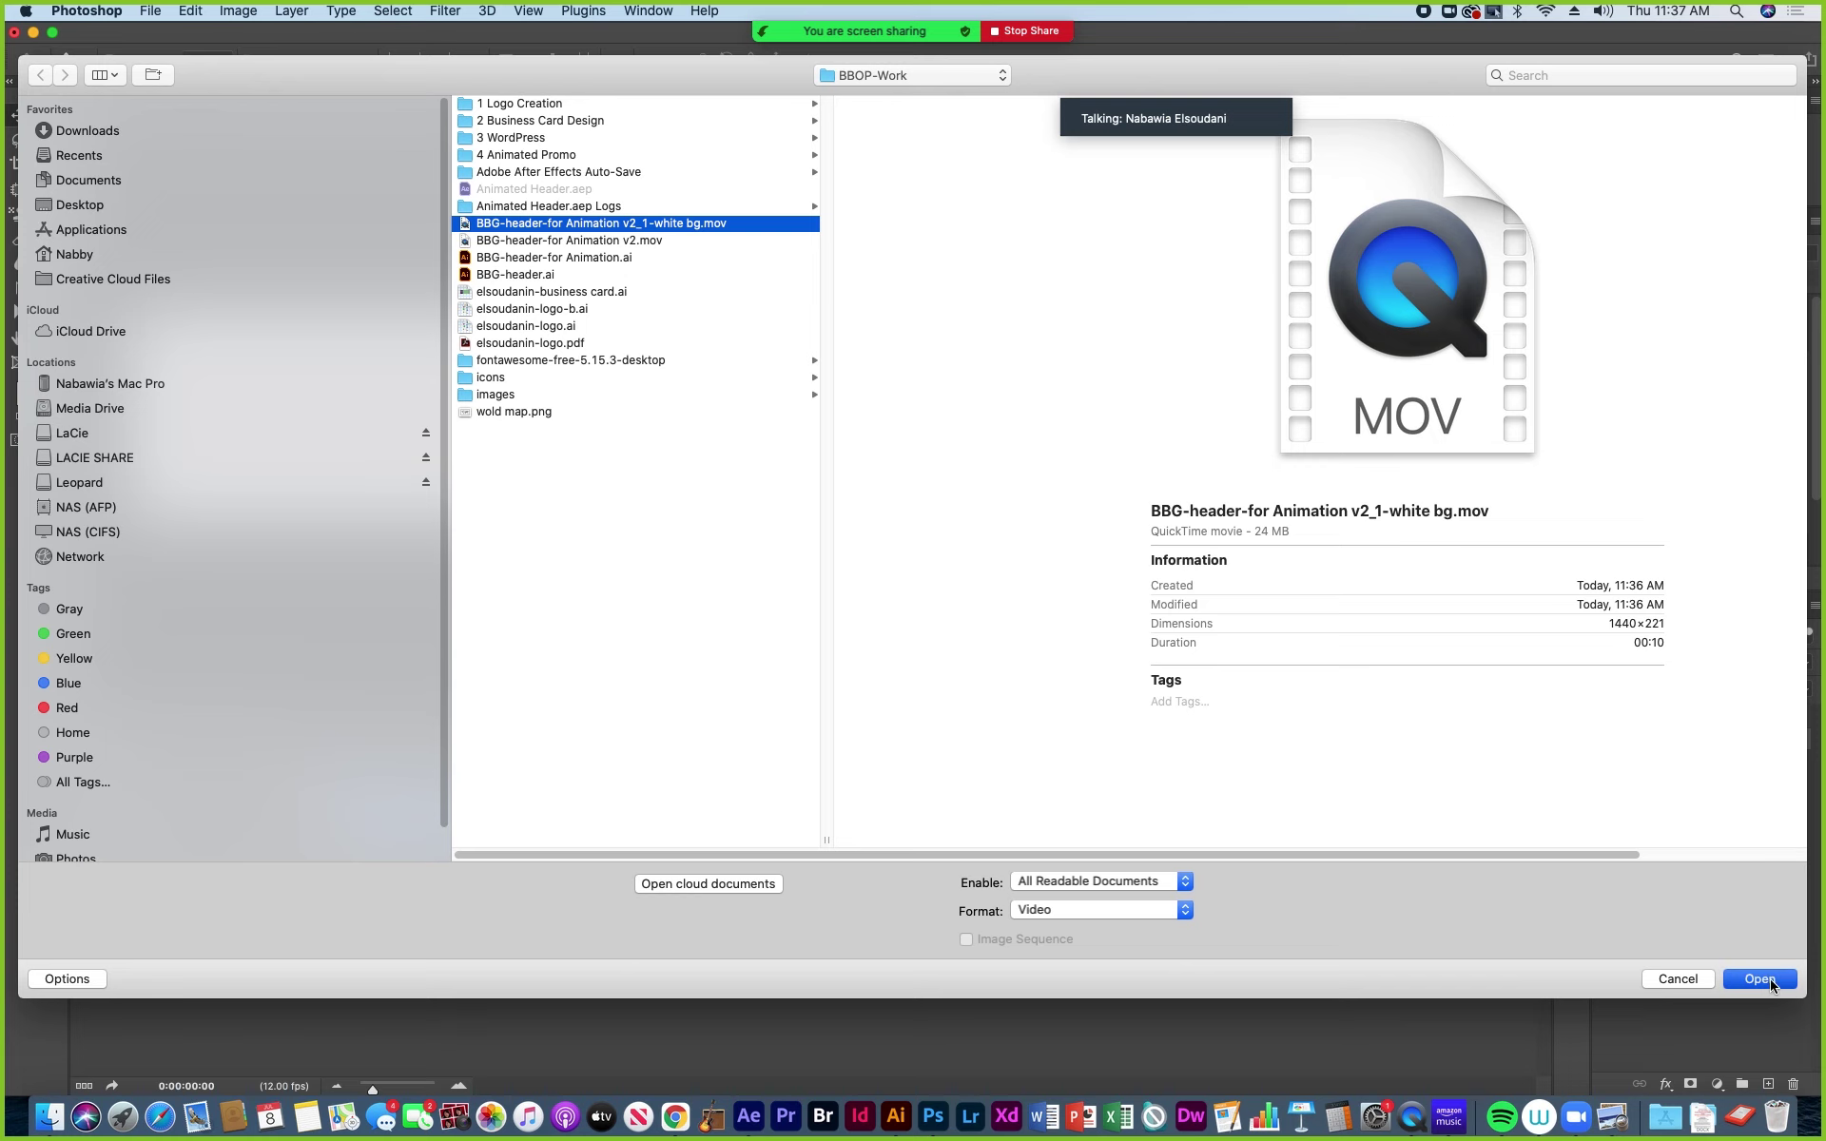
Scrub through and briefly play the white-background header animation to check how it renders.
{"action": "left_click_drag", "start_coordinate": [333, 767], "coordinate": [481, 789]}
{"action": "left_click", "coordinate": [1247, 761]}
{"action": "left_click_drag", "start_coordinate": [1247, 760], "coordinate": [879, 769]}
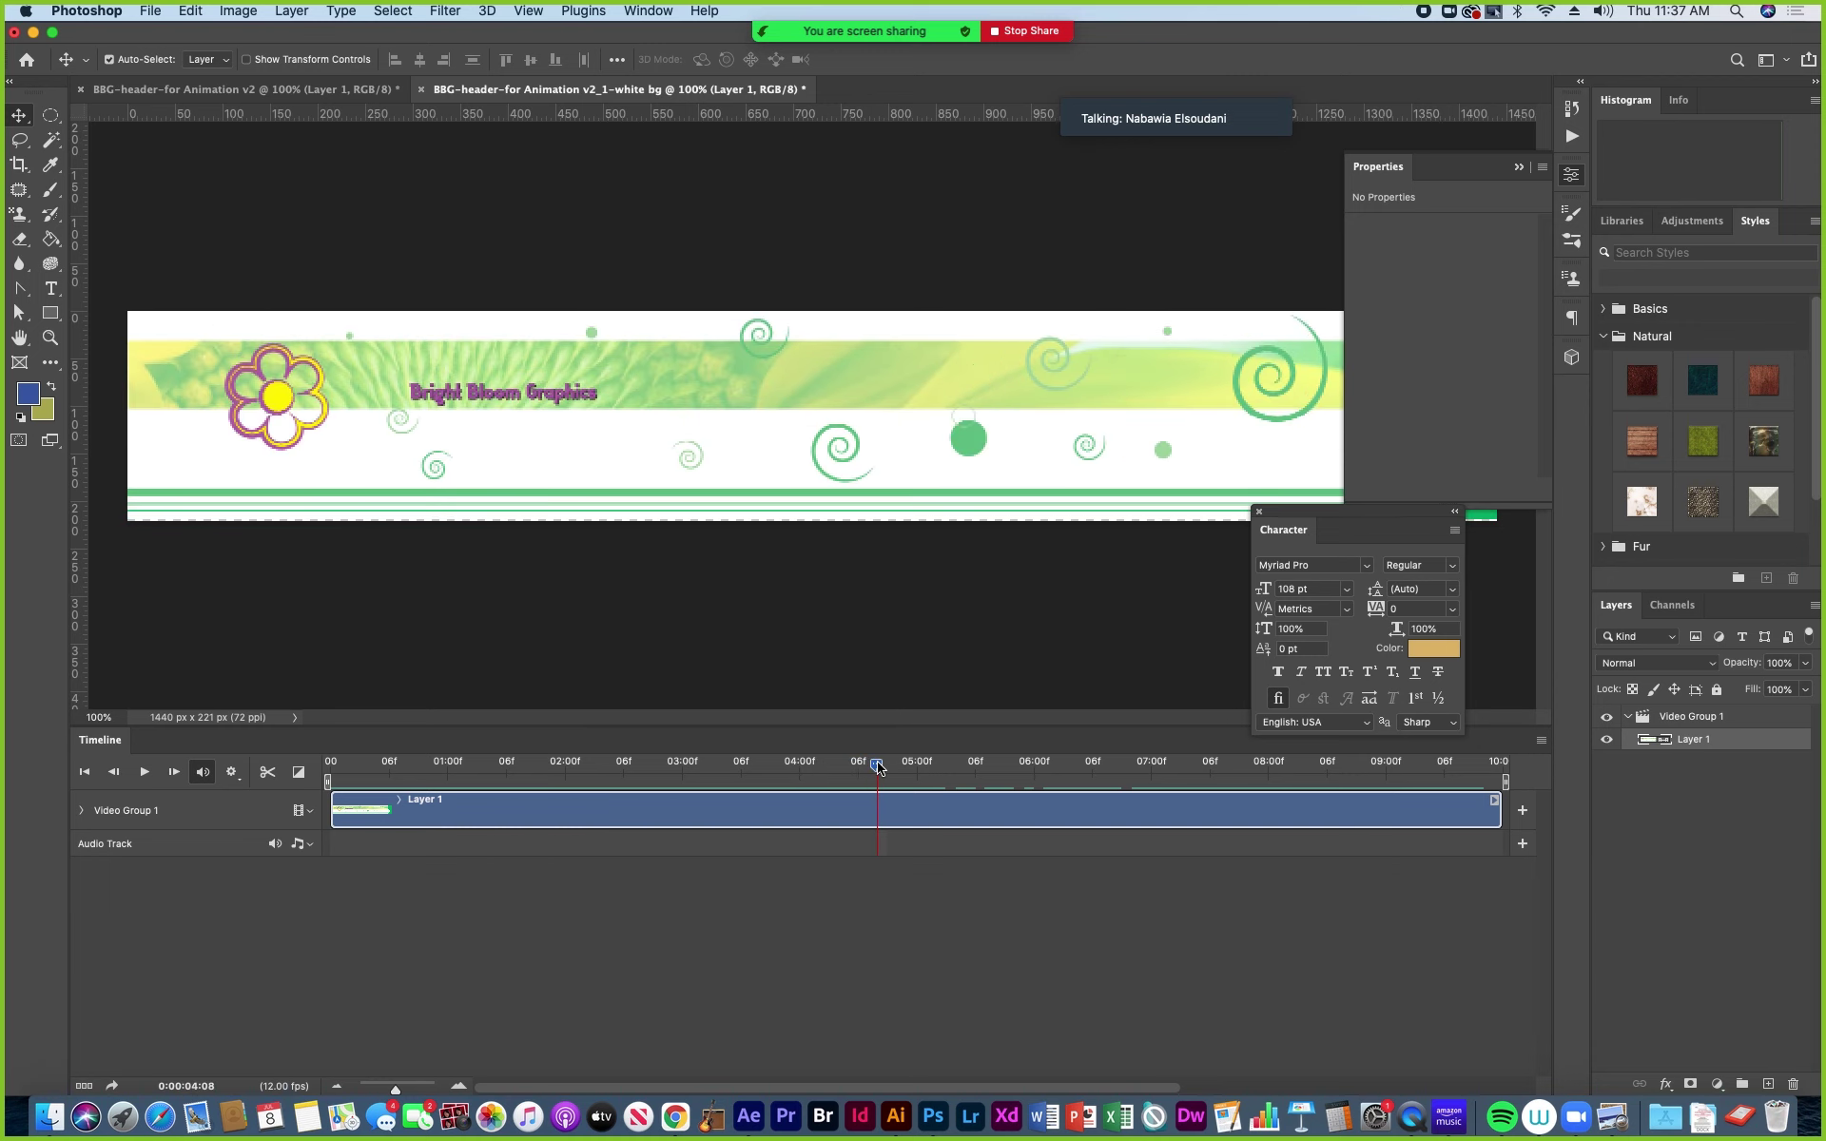
{"action": "key", "text": "space"}
{"action": "key", "text": "space"}
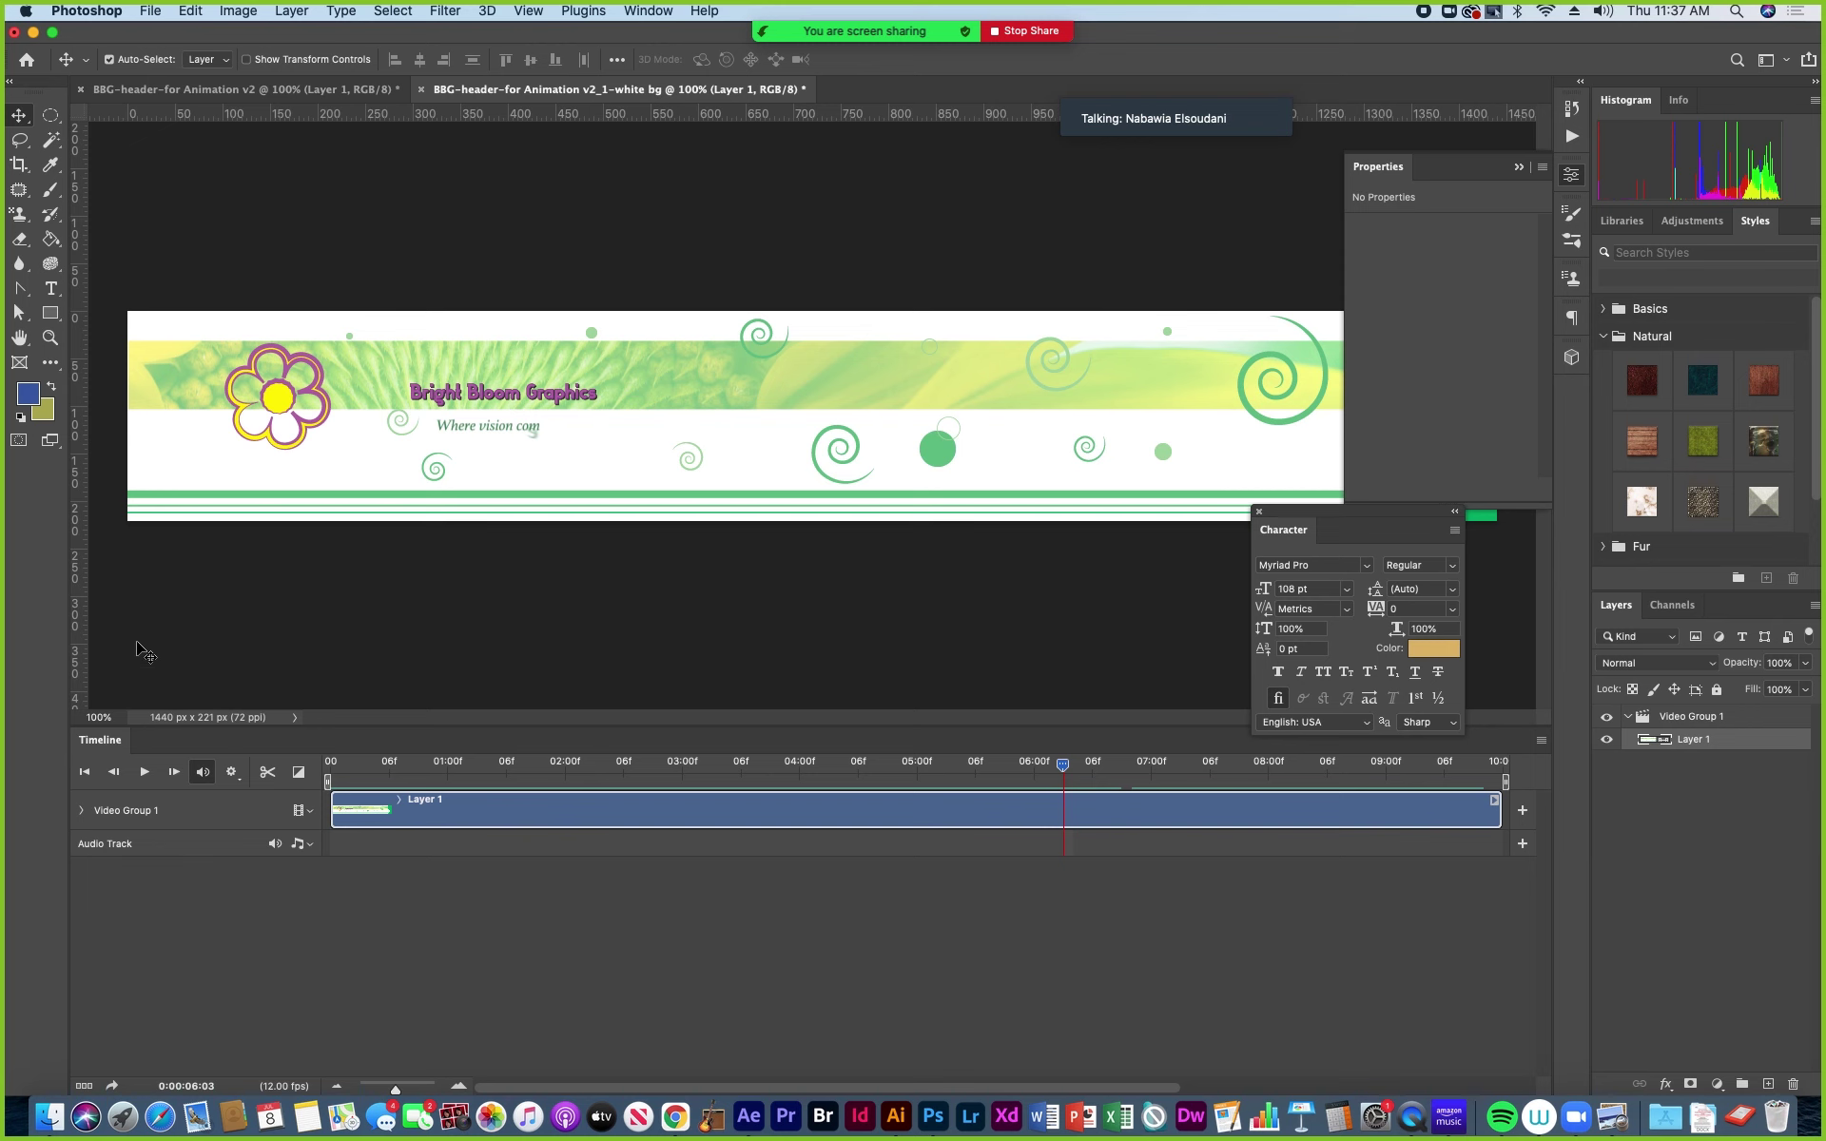
Compare the transparent header animation around 0:00:06:11 with the white-background version around 0:00:08:10.
{"action": "left_click", "coordinate": [181, 88]}
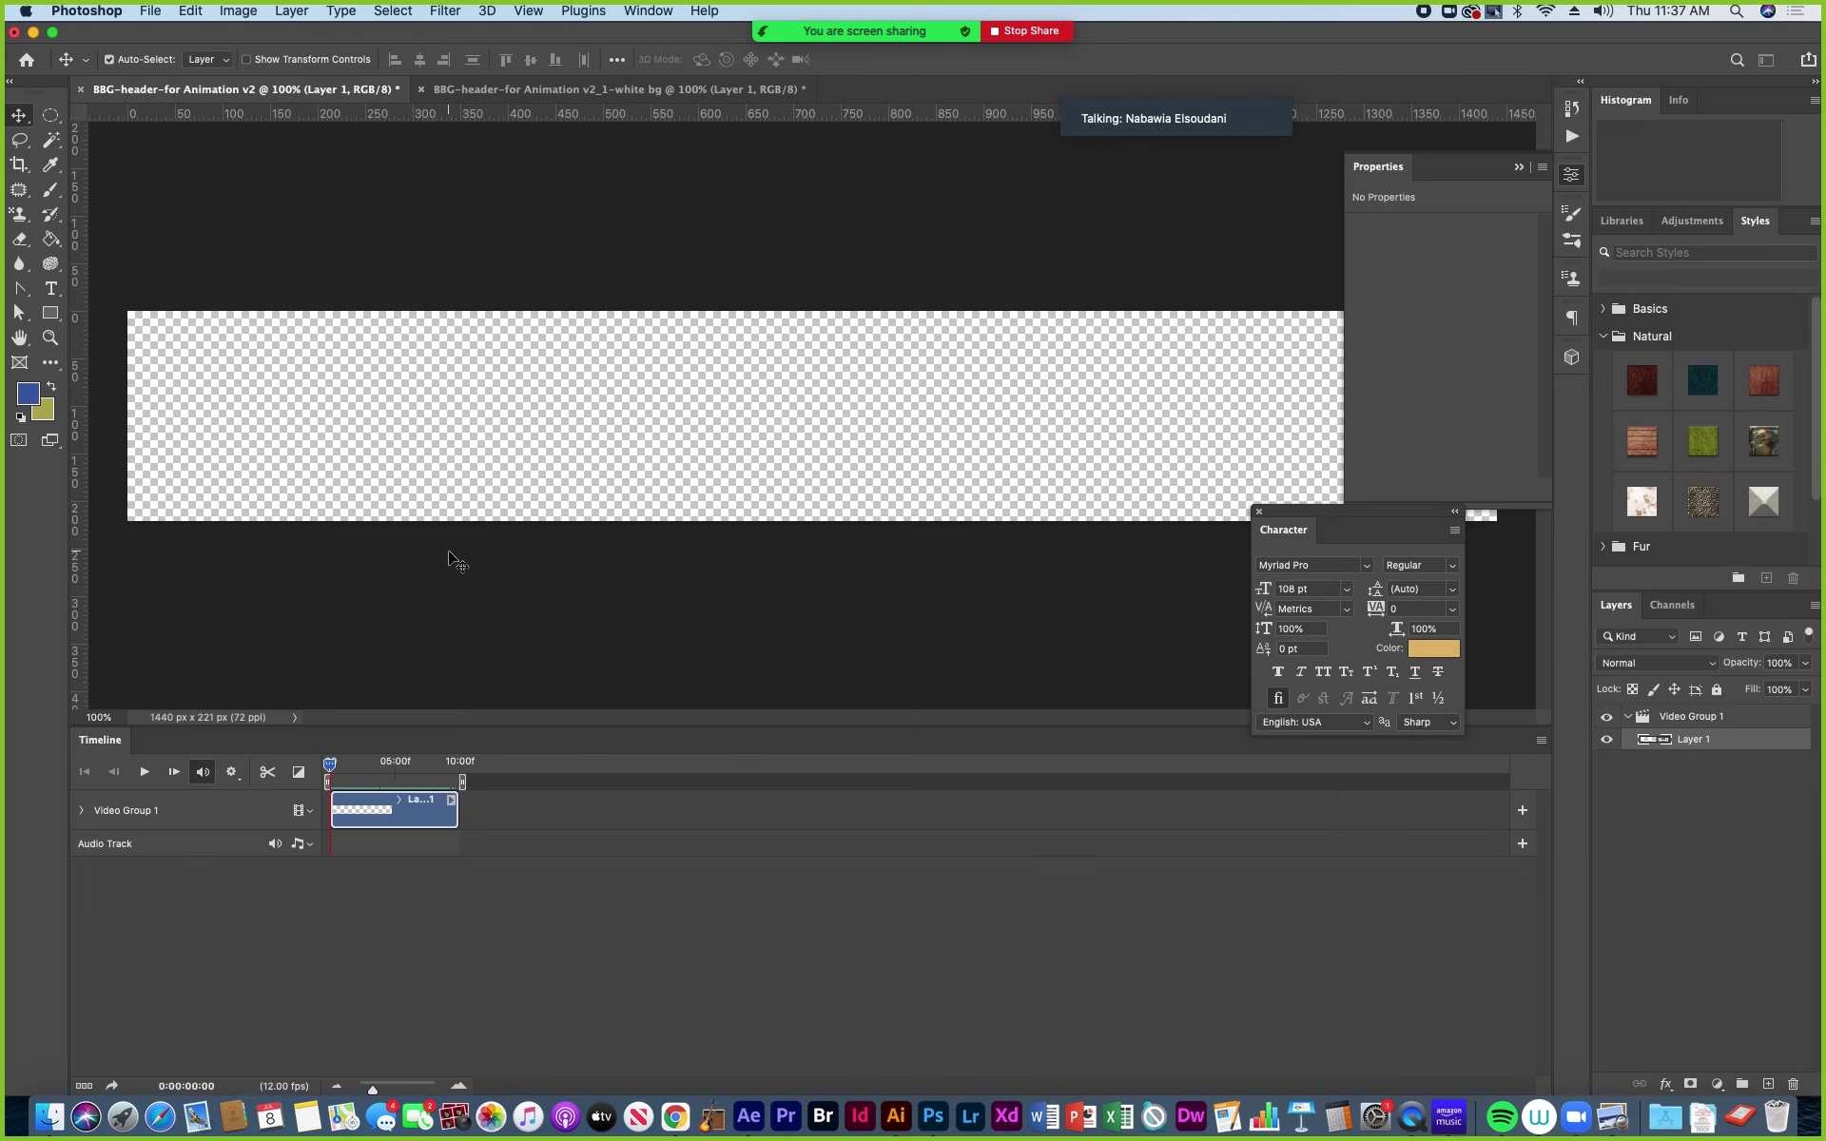
{"action": "left_click_drag", "start_coordinate": [328, 767], "coordinate": [418, 767]}
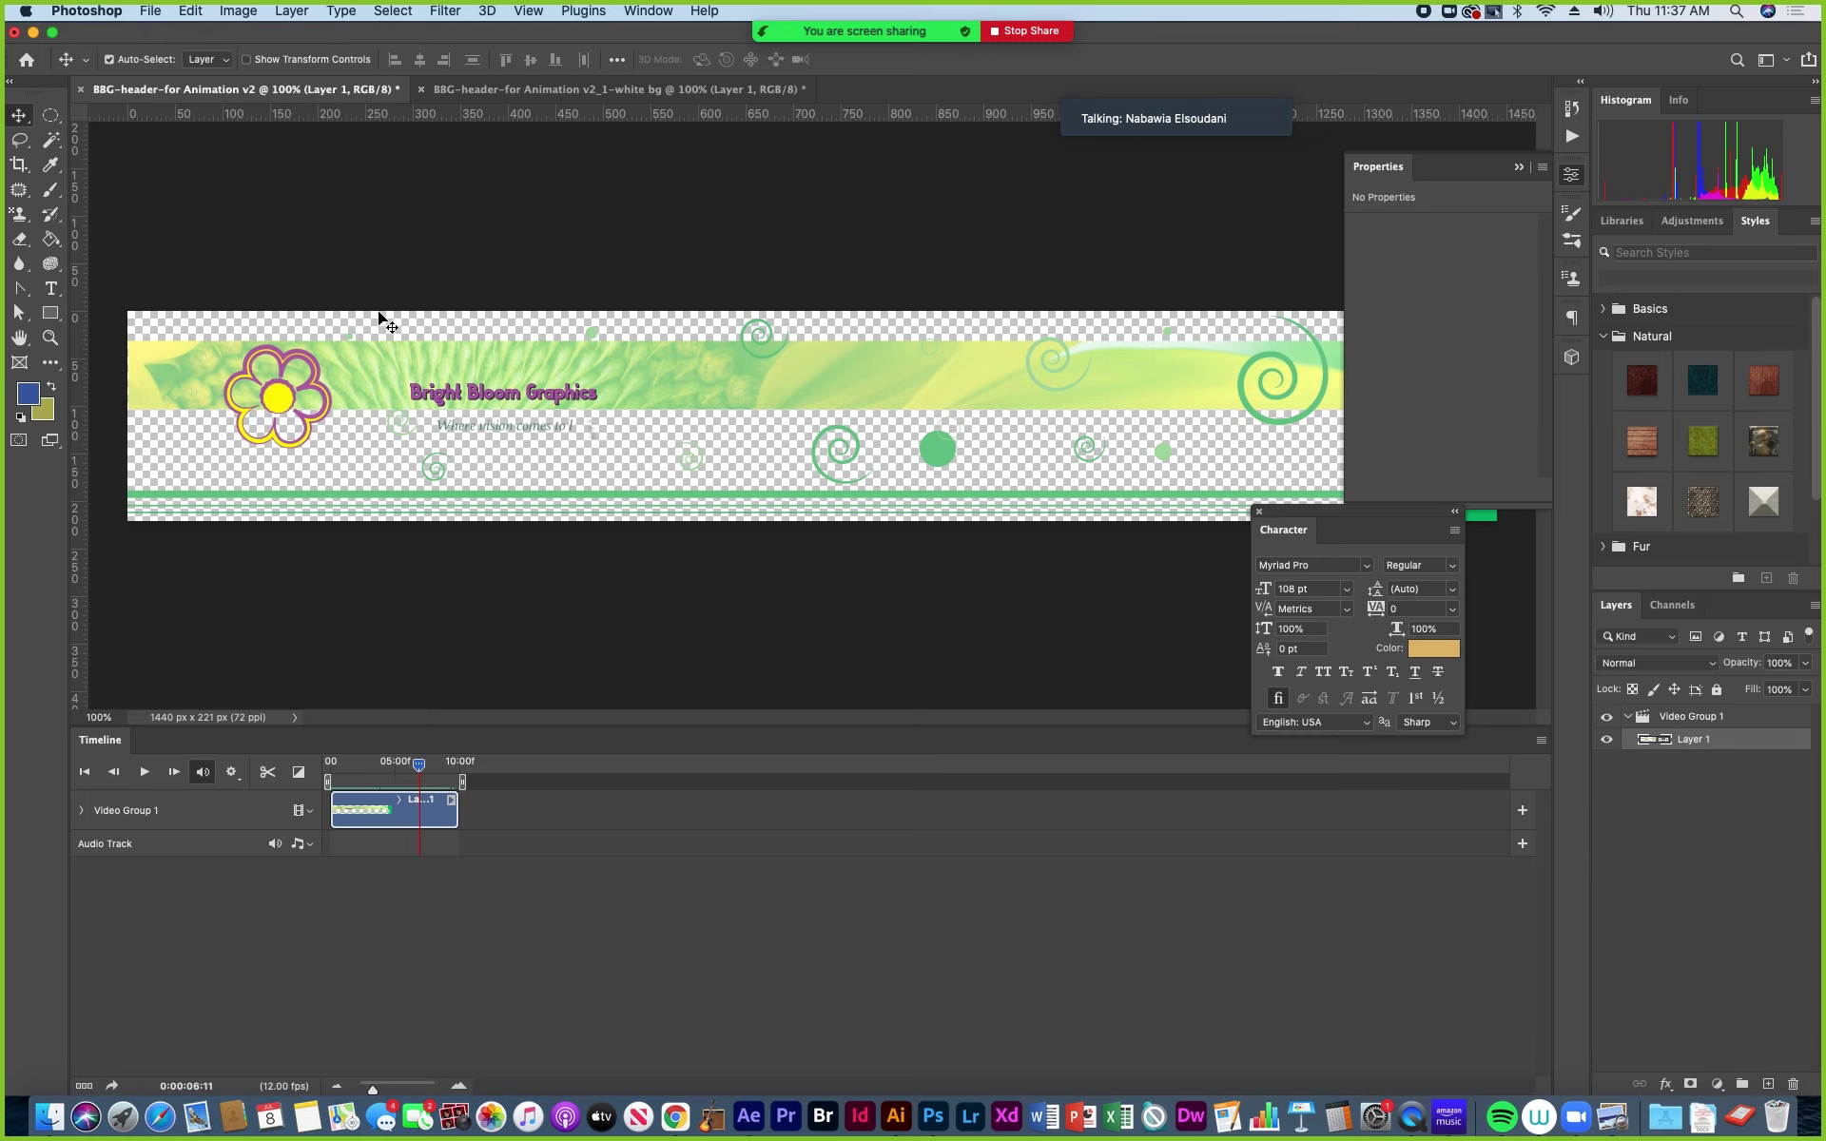
{"action": "left_click", "coordinate": [478, 90]}
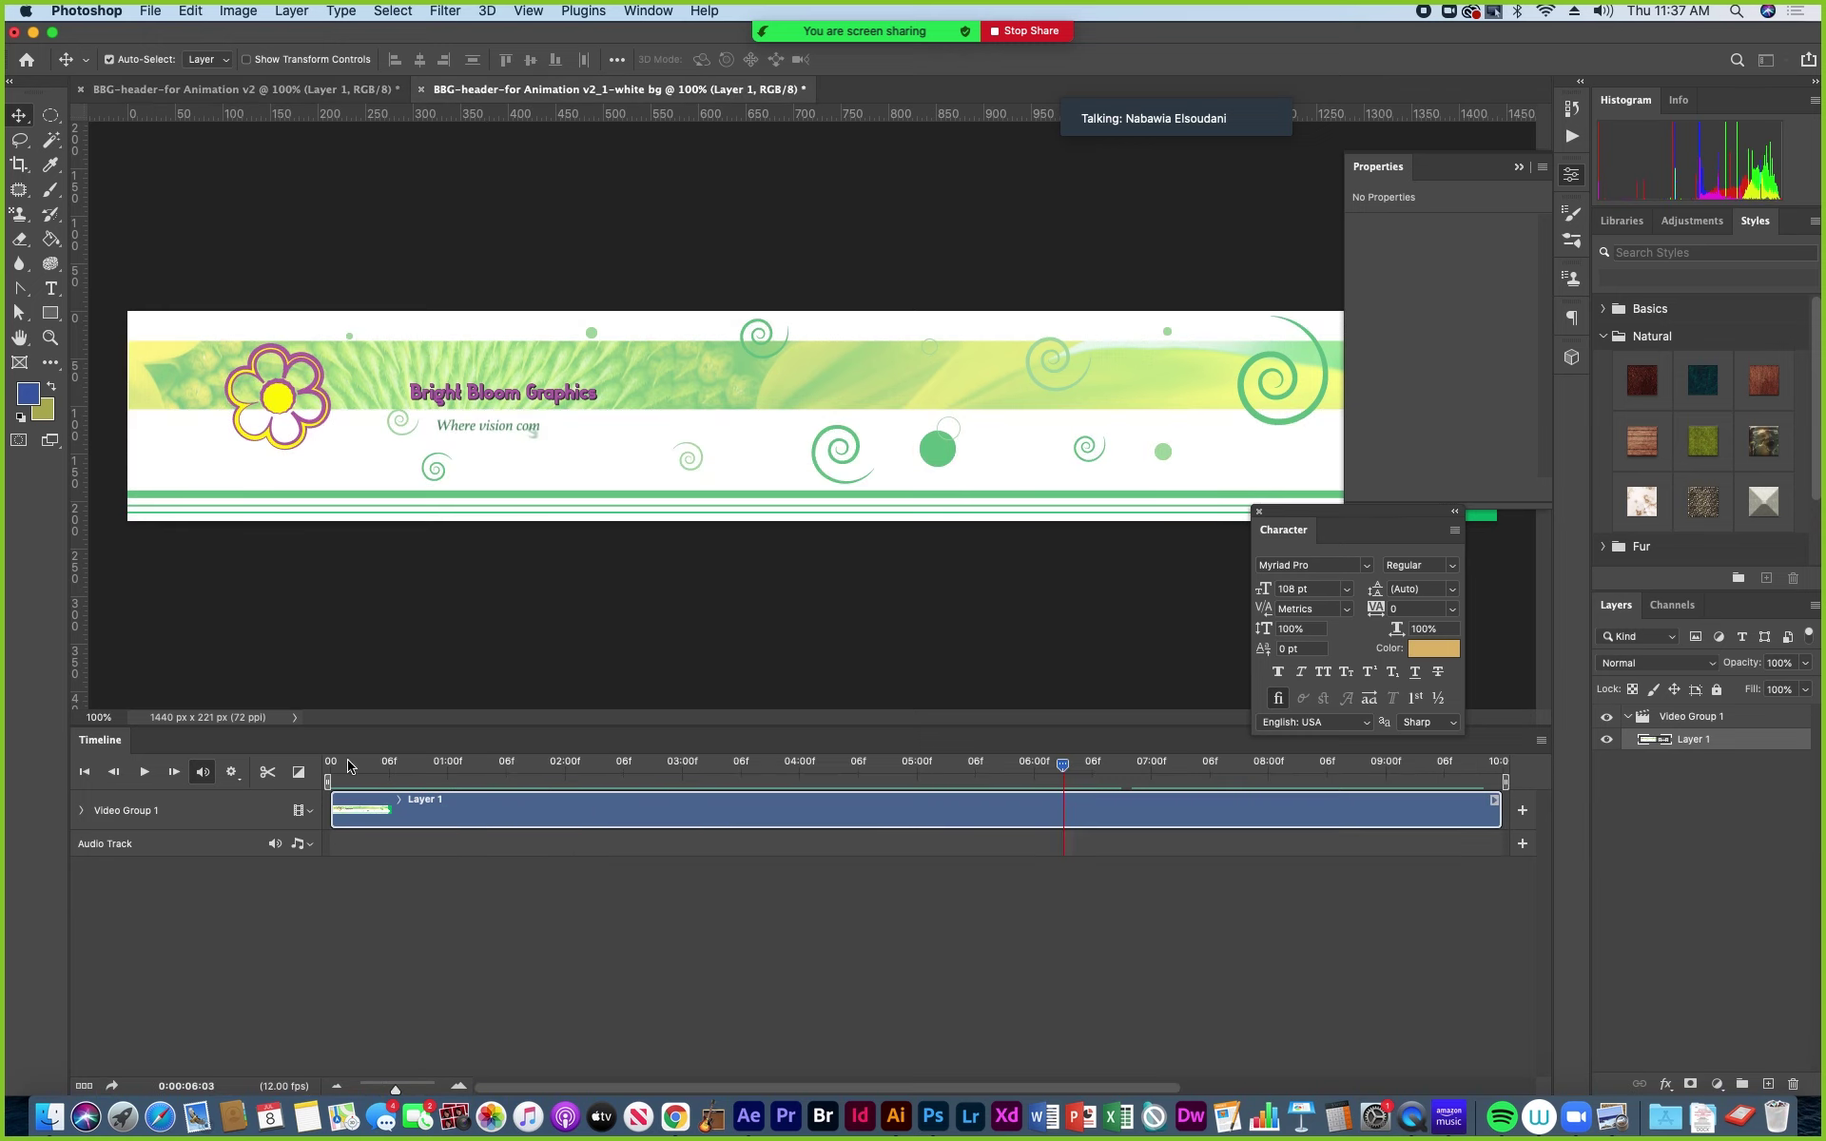
{"action": "left_click_drag", "start_coordinate": [348, 766], "coordinate": [1365, 766]}
Clear the canvas view by moving the Character panel below the timeline tracks and collapsing the Properties panel.
{"action": "left_click_drag", "start_coordinate": [1309, 528], "coordinate": [1387, 945]}
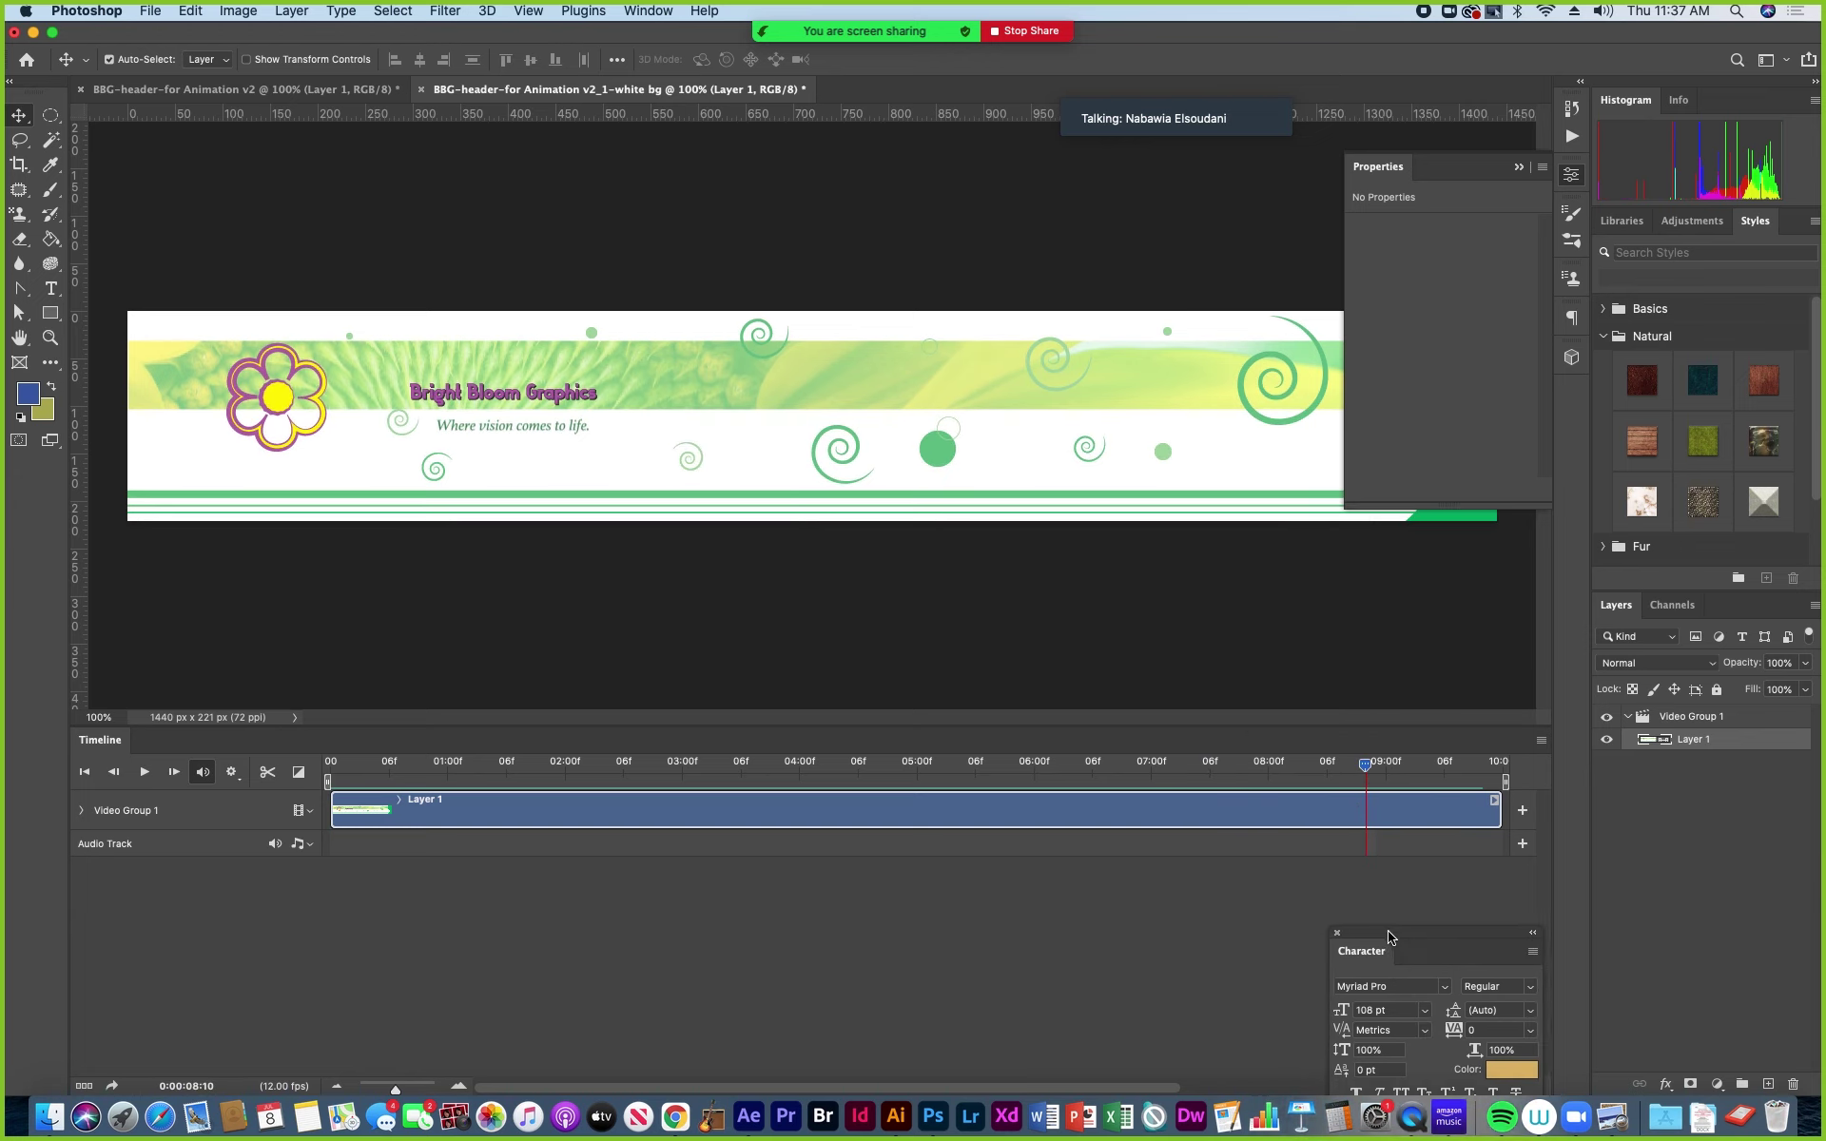
{"action": "left_click", "coordinate": [1519, 167]}
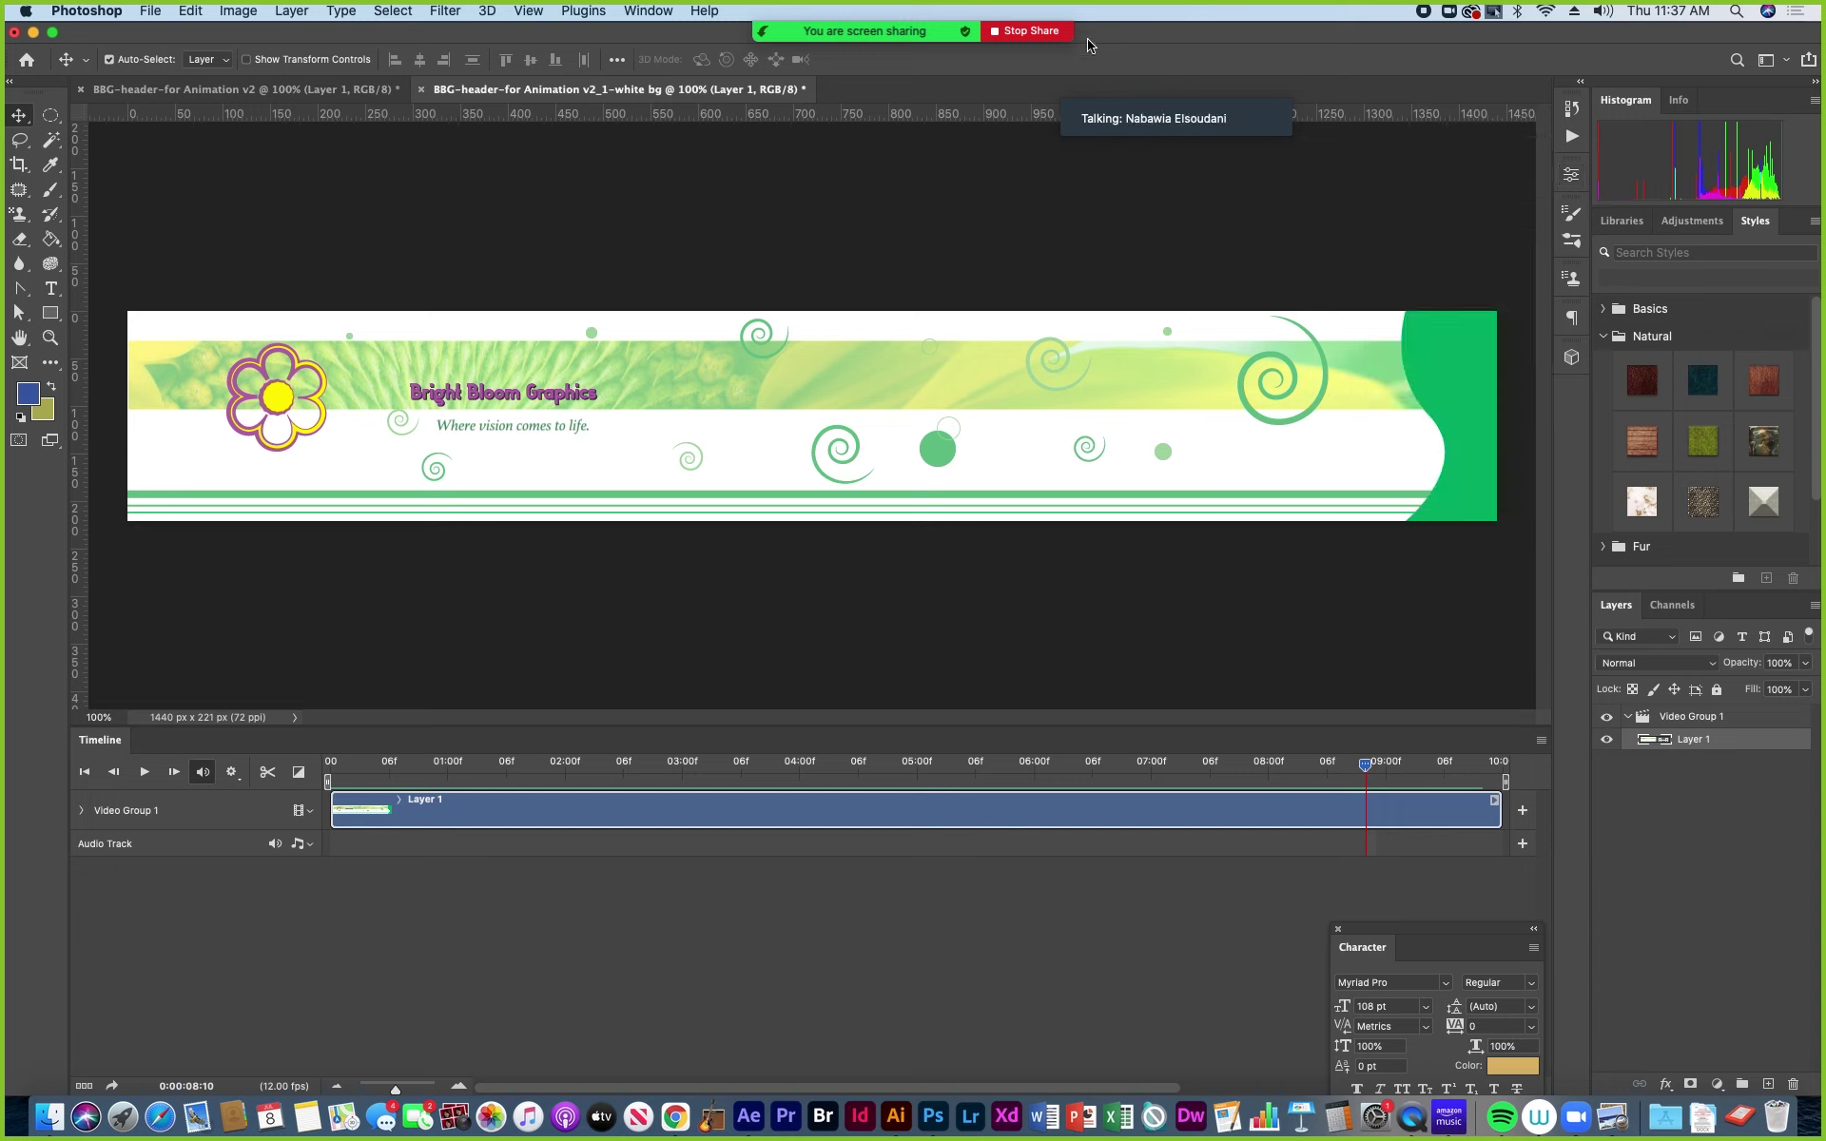
Check the latest messages in the meeting chat and close the chat window.
{"action": "mouse_move", "coordinate": [1010, 33]}
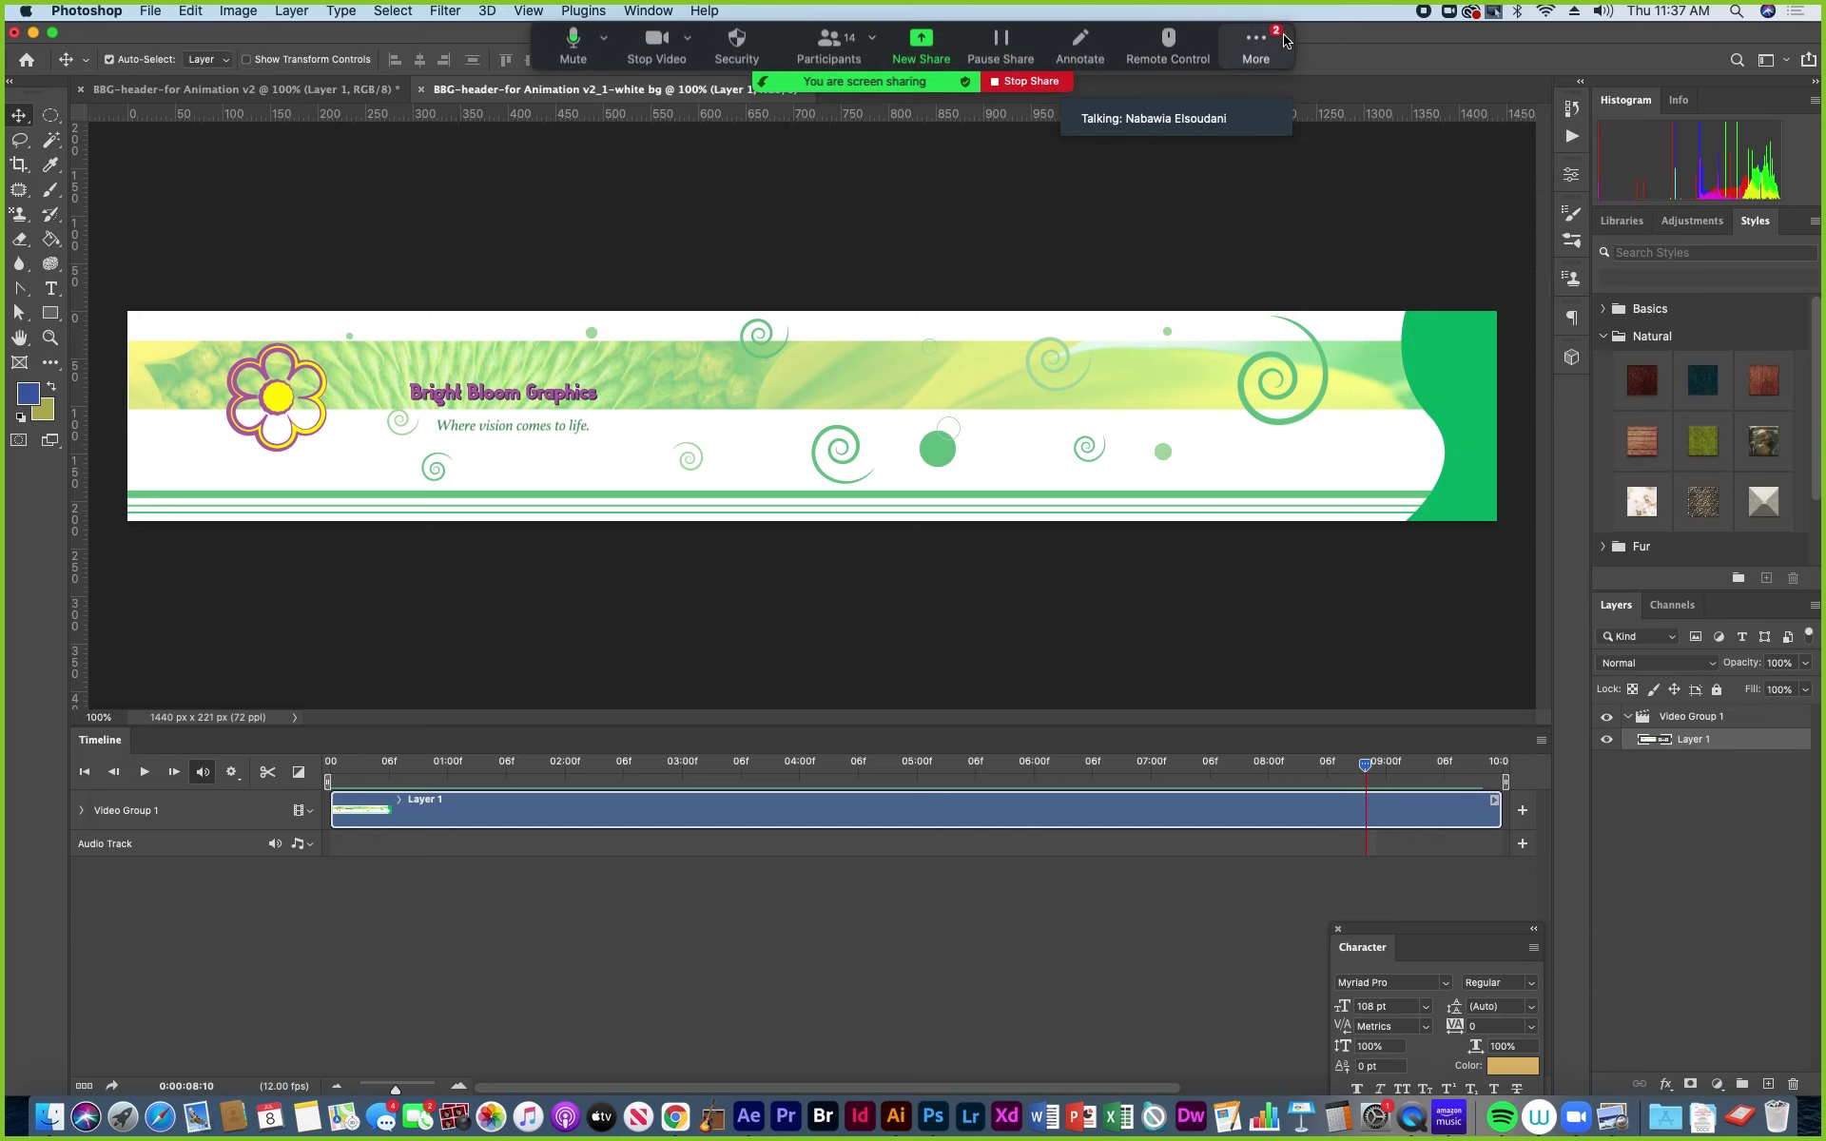
{"action": "left_click", "coordinate": [1255, 42]}
{"action": "left_click", "coordinate": [1271, 94]}
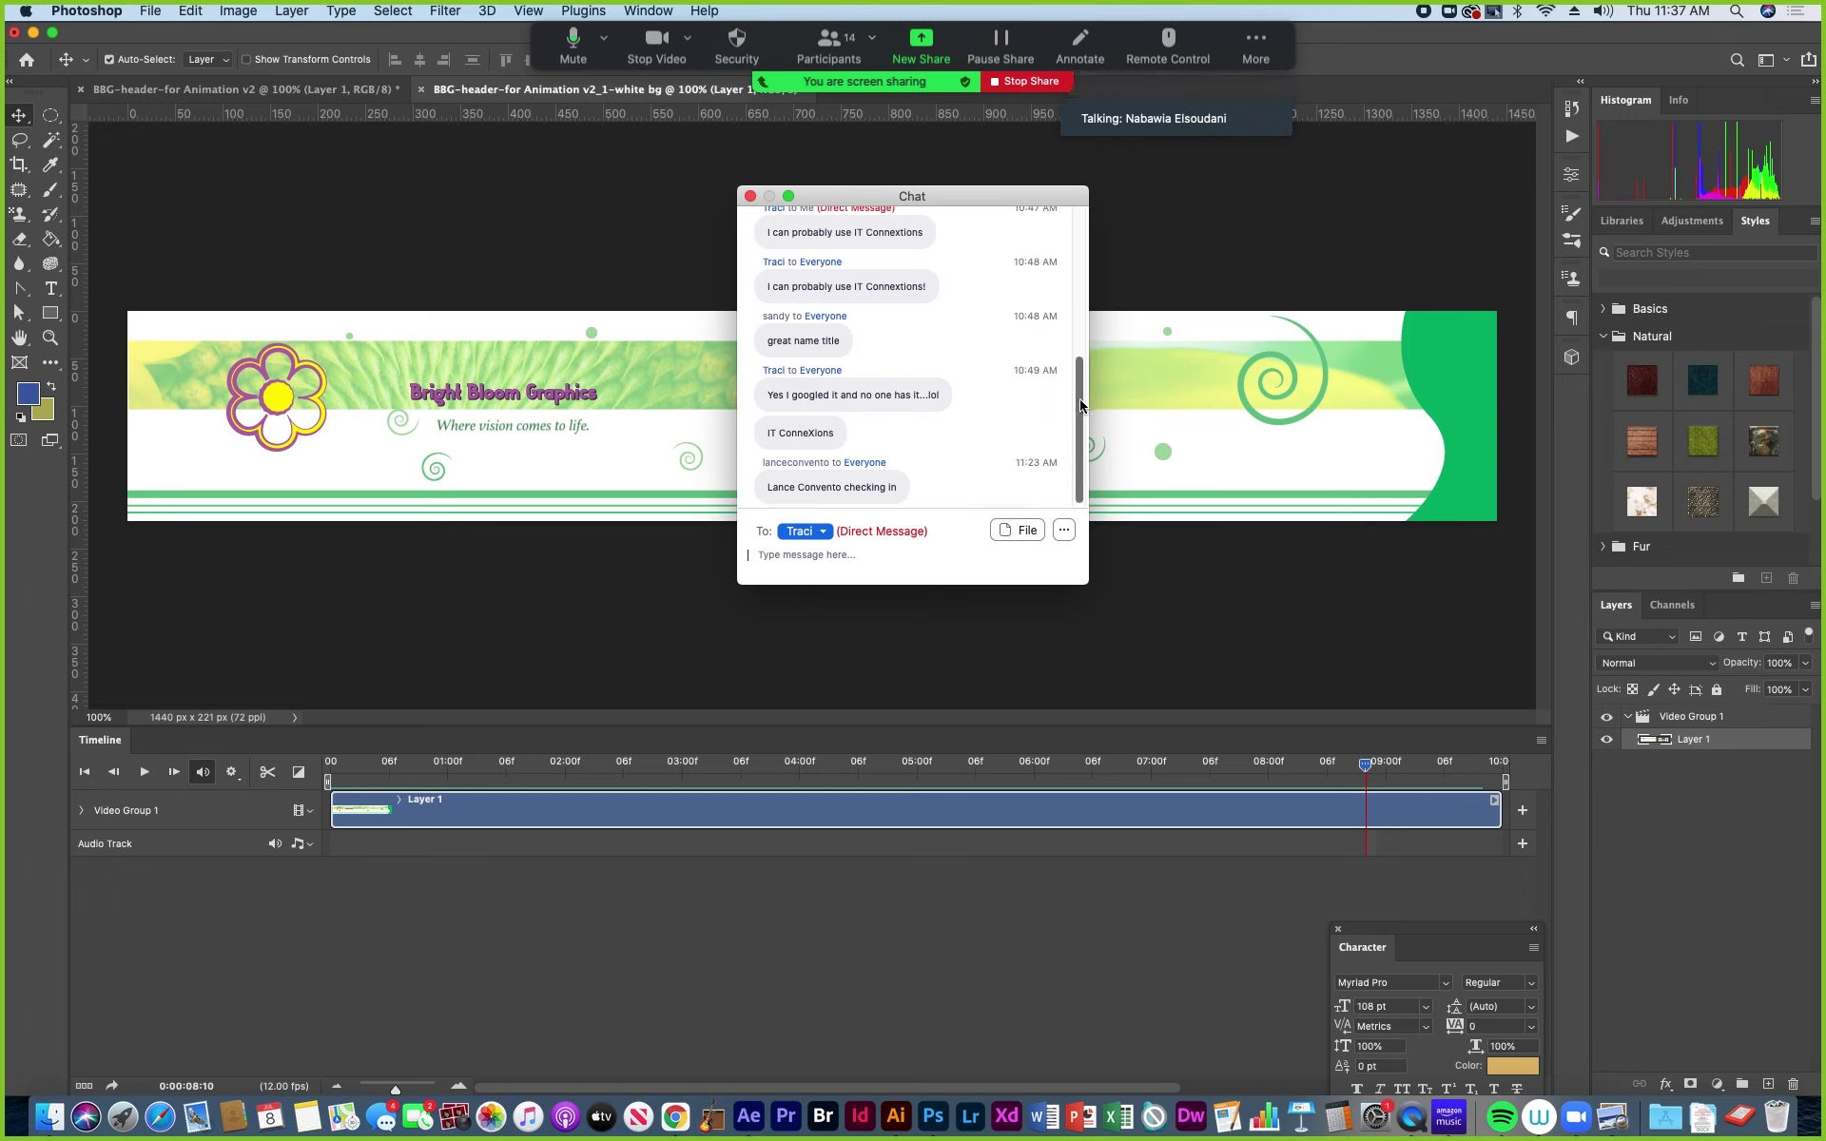
{"action": "left_click", "coordinate": [750, 196]}
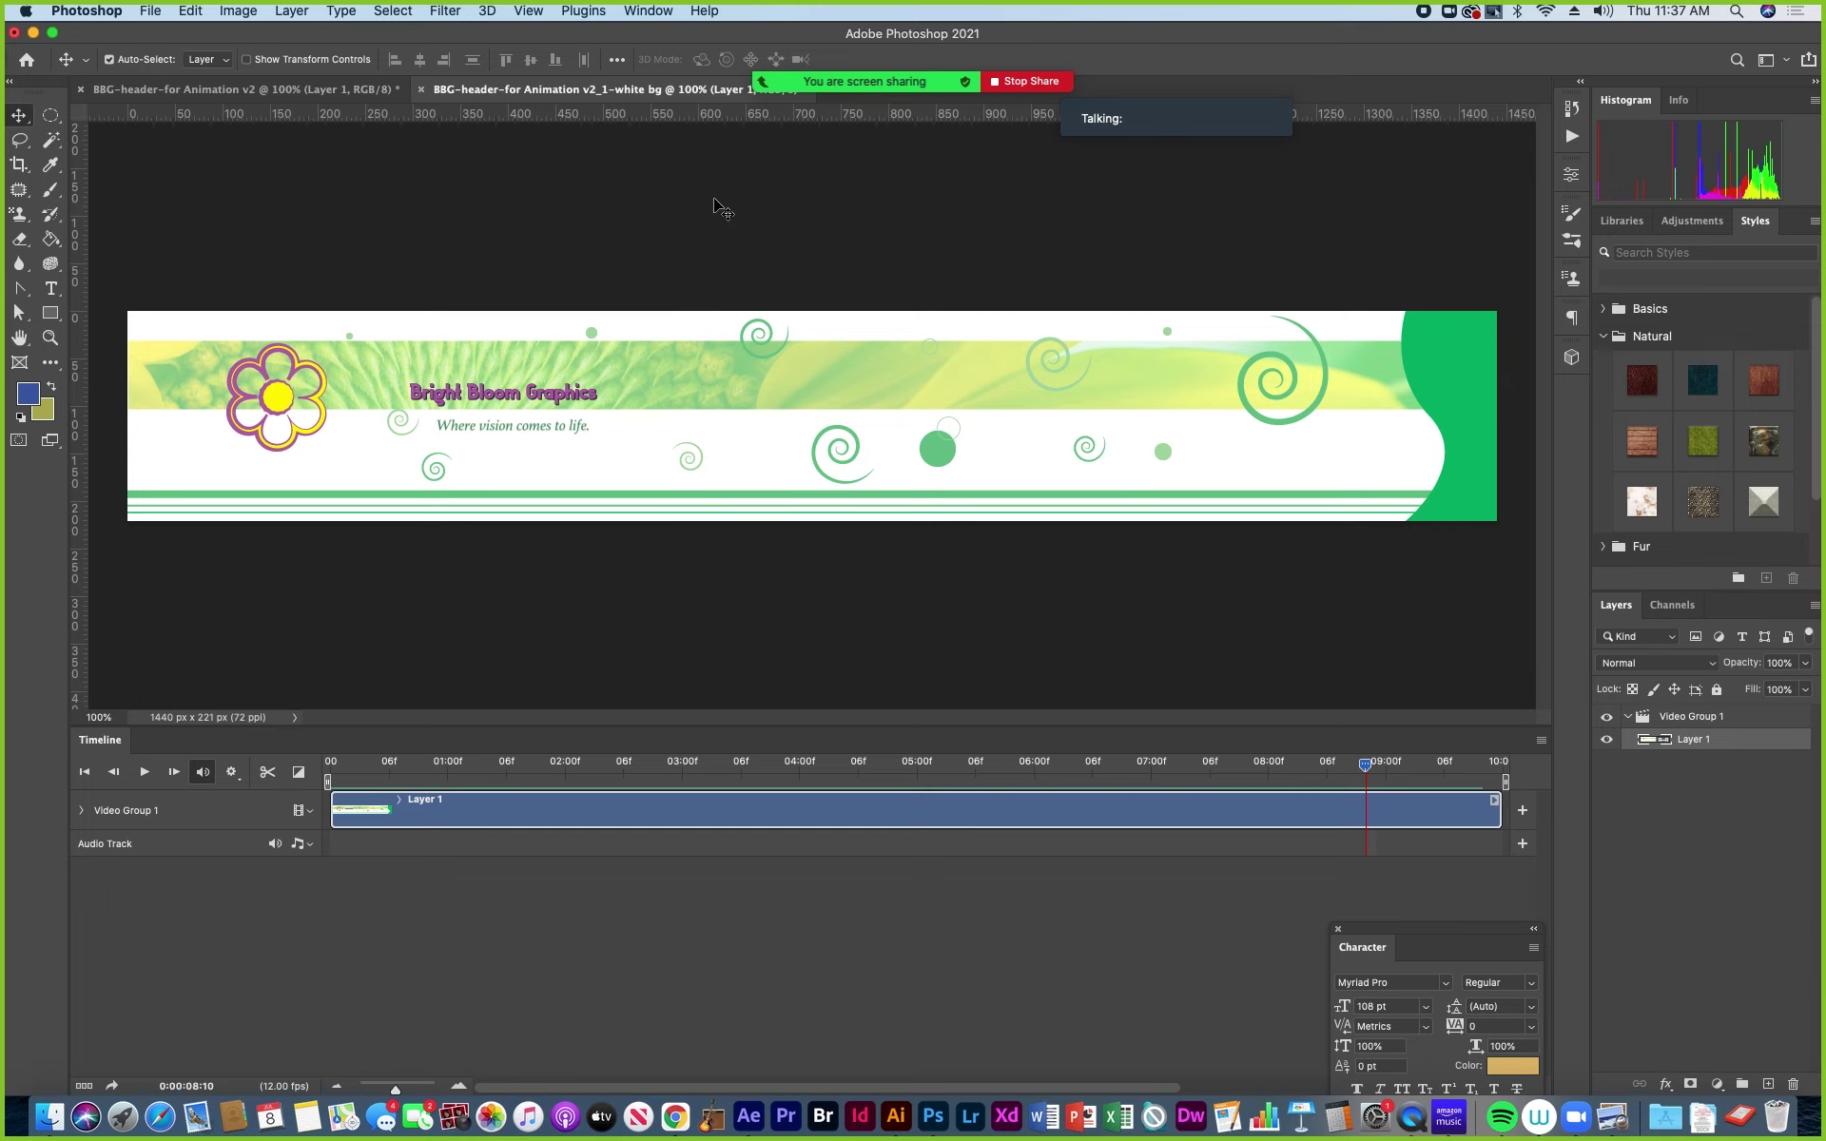
Start a Save for Web (Legacy) export of the white-background header animation.
{"action": "left_click", "coordinate": [149, 11]}
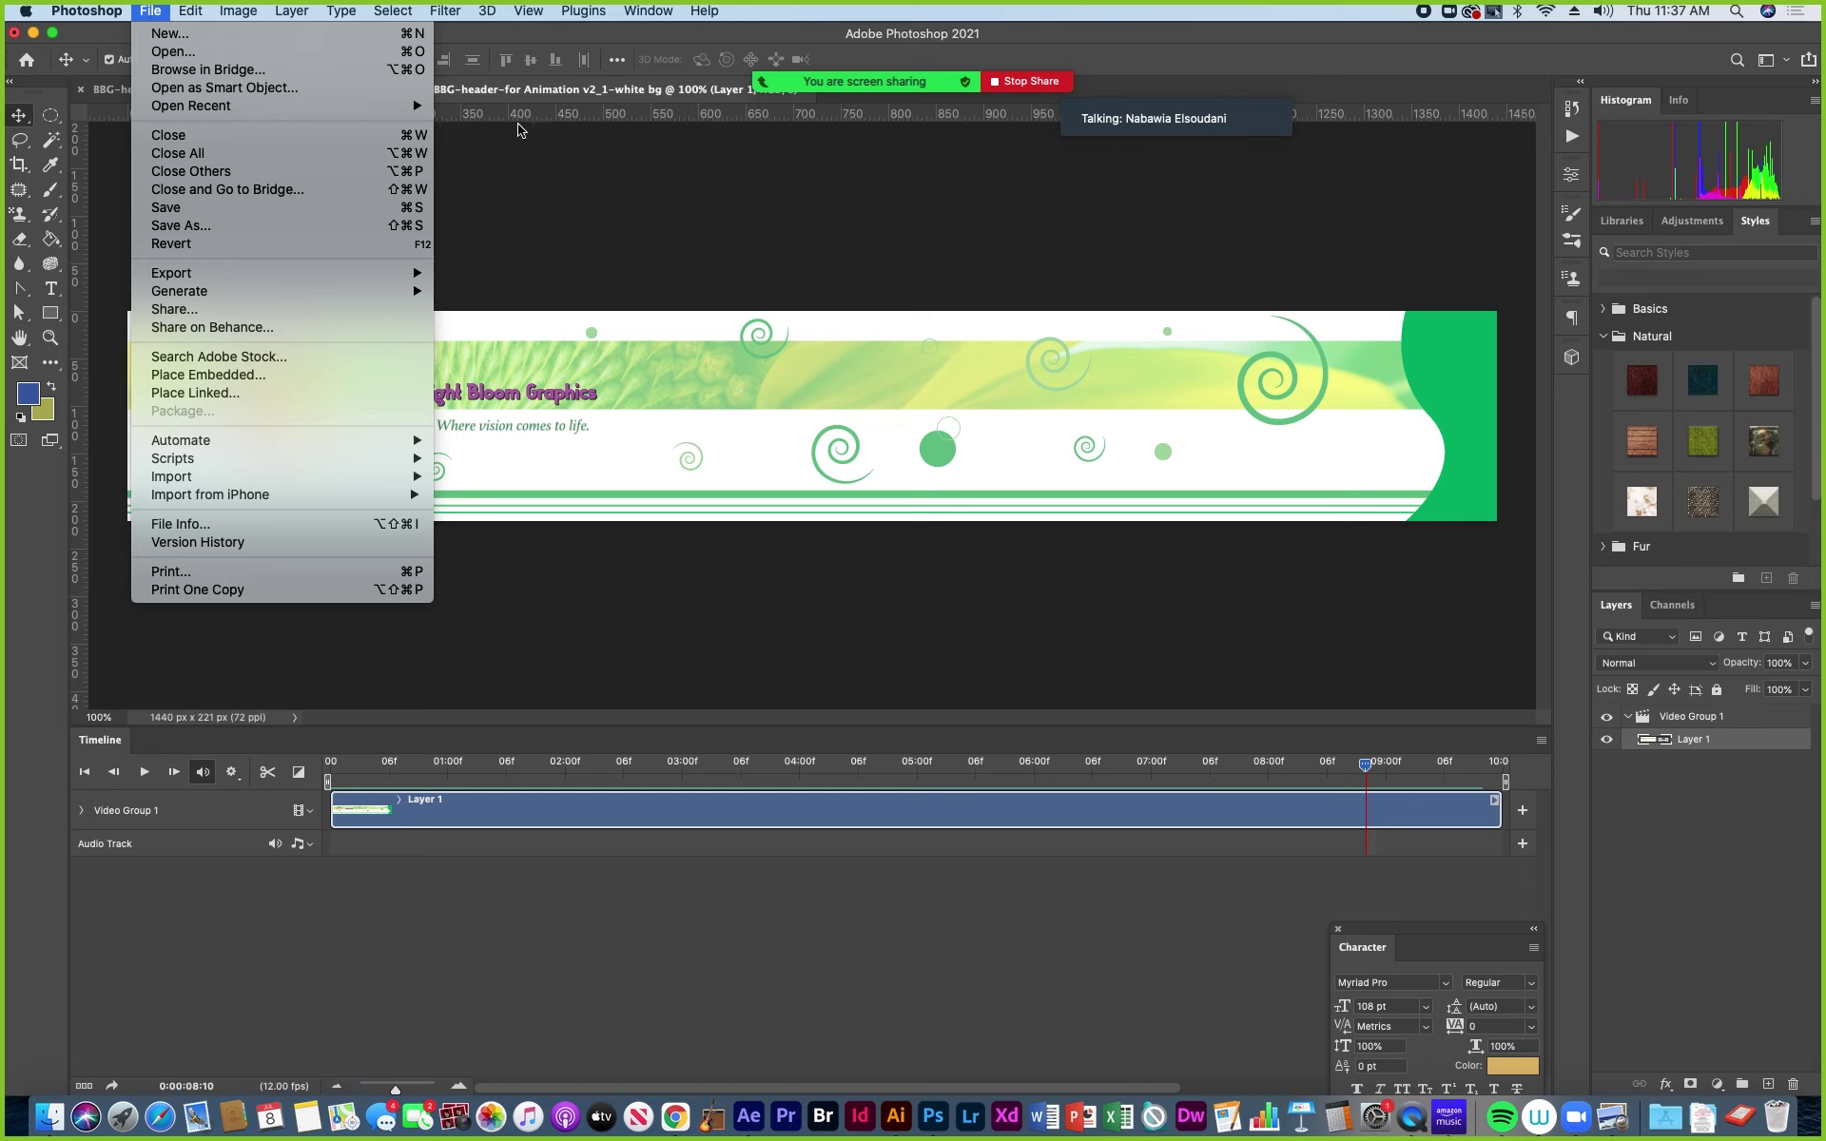
{"action": "left_click", "coordinate": [686, 40]}
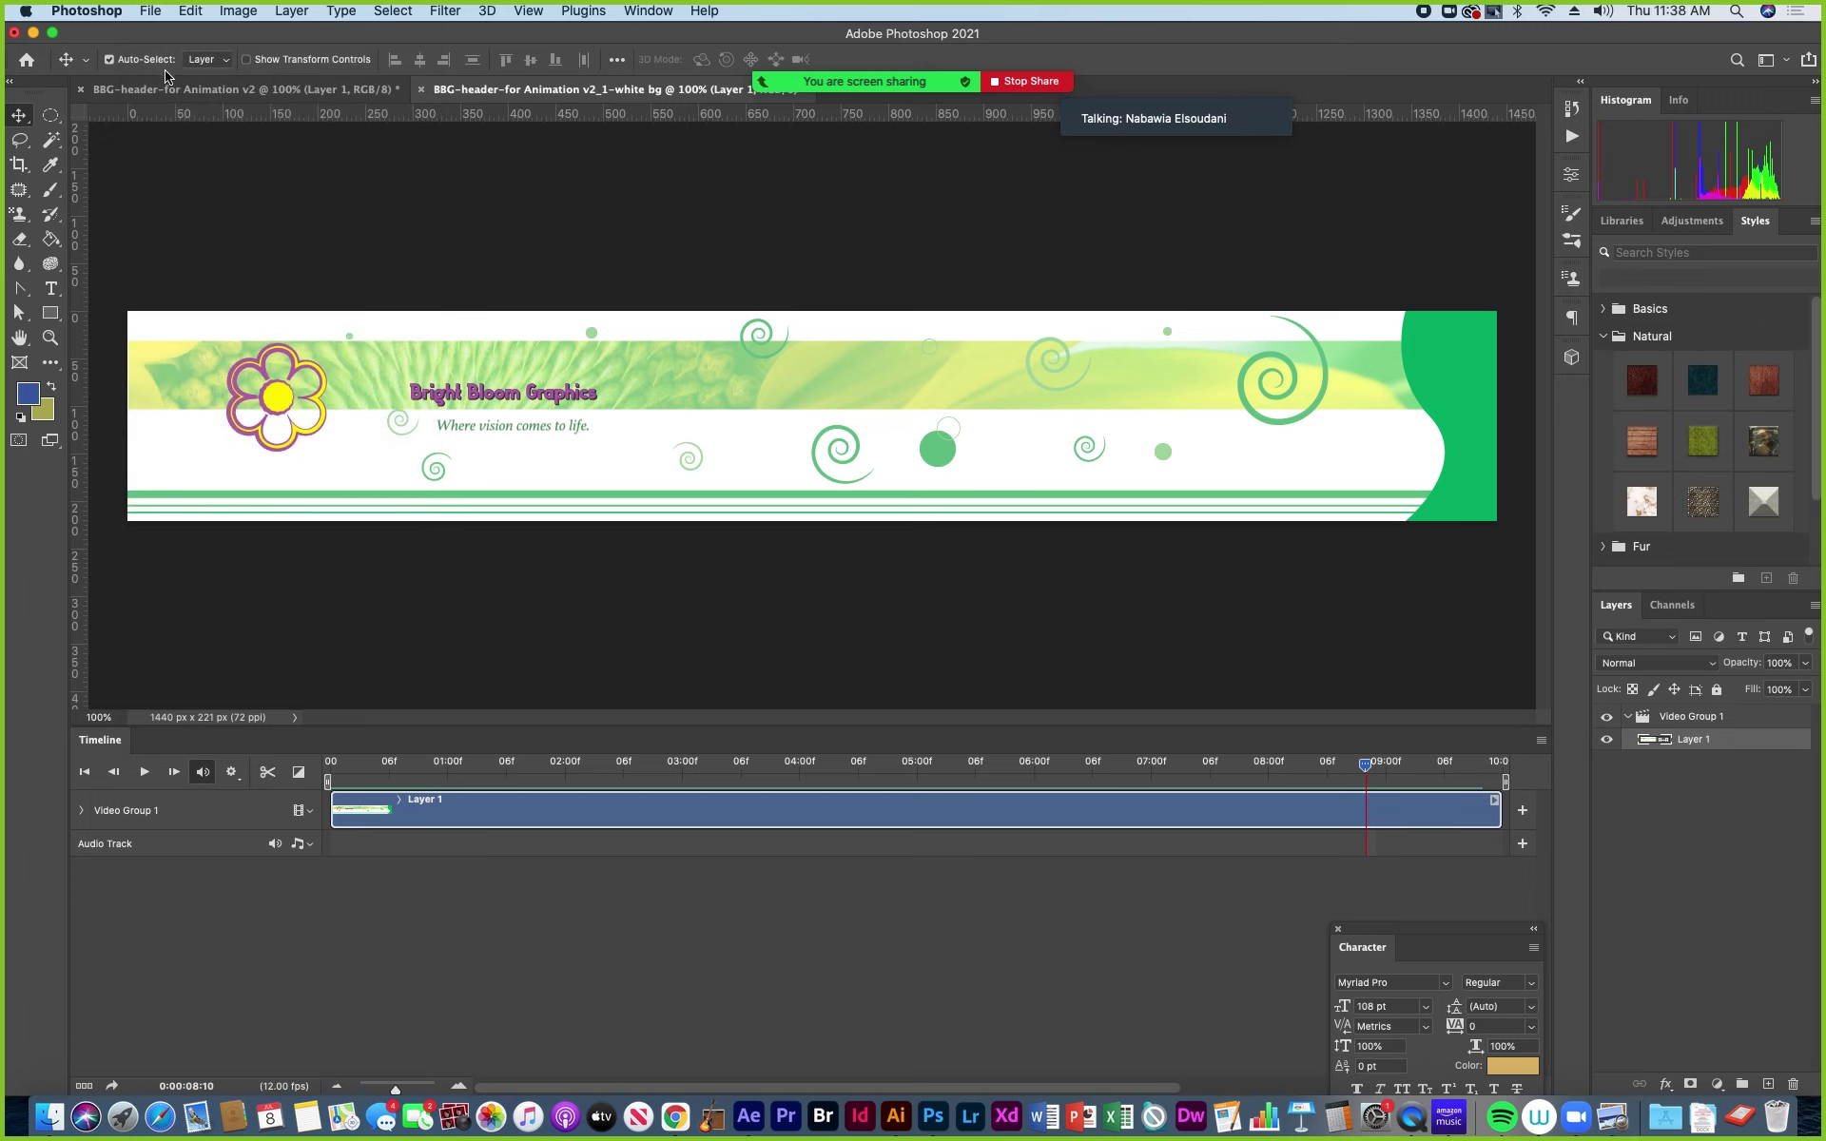
{"action": "left_click", "coordinate": [154, 13]}
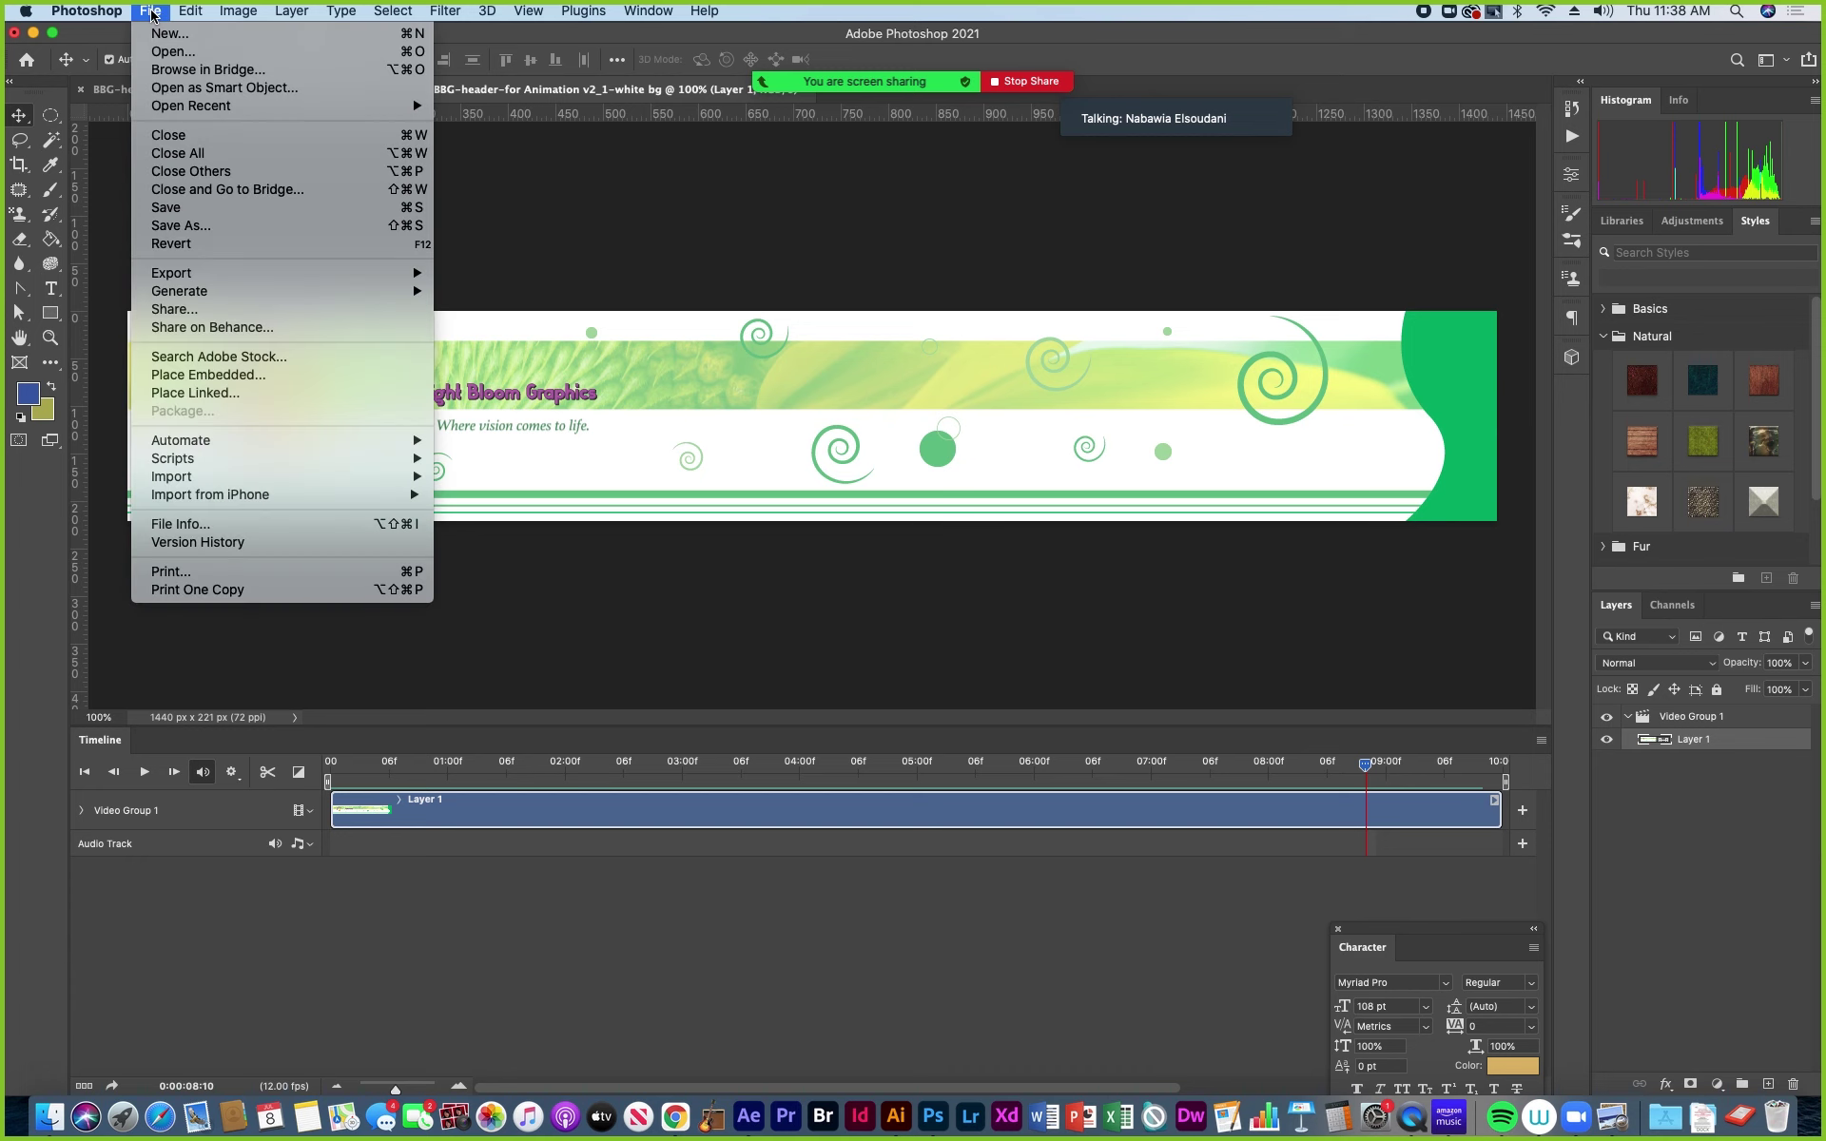
{"action": "mouse_move", "coordinate": [155, 275]}
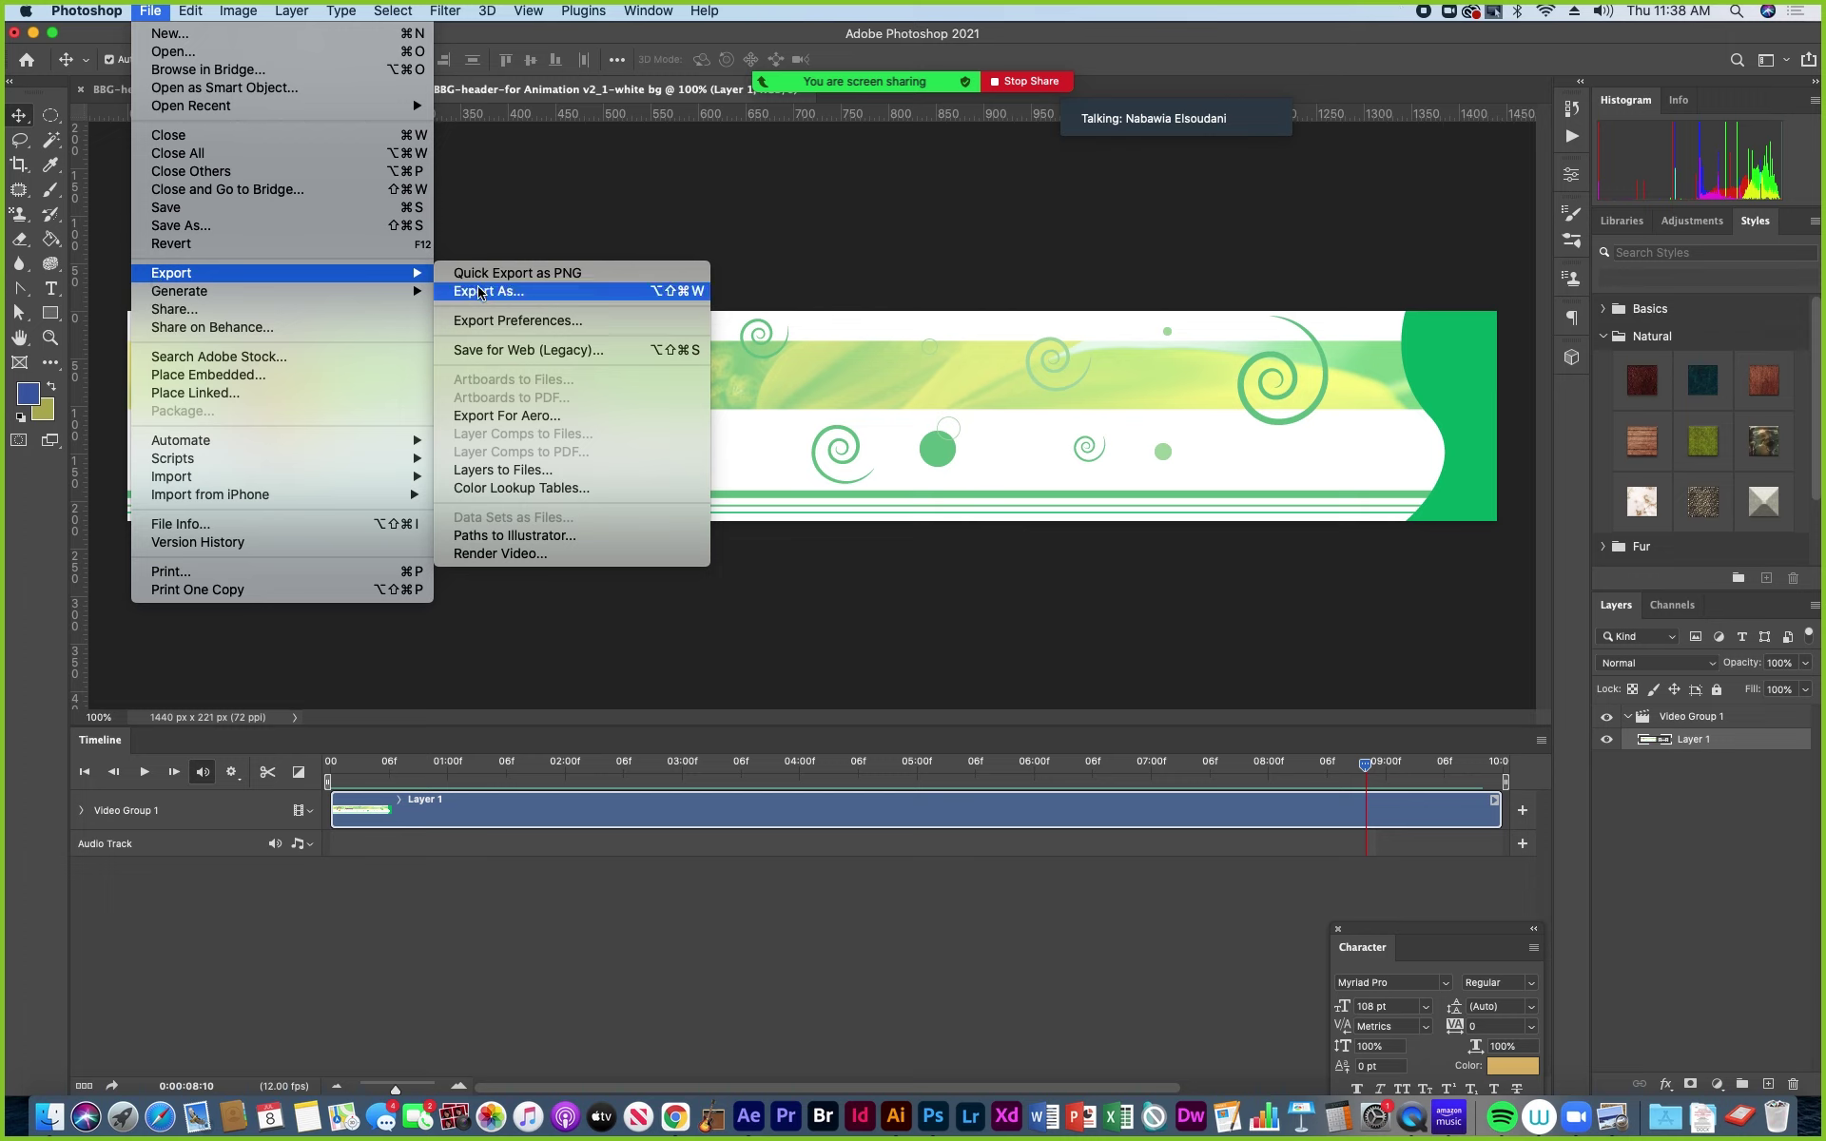
{"action": "left_click", "coordinate": [516, 352]}
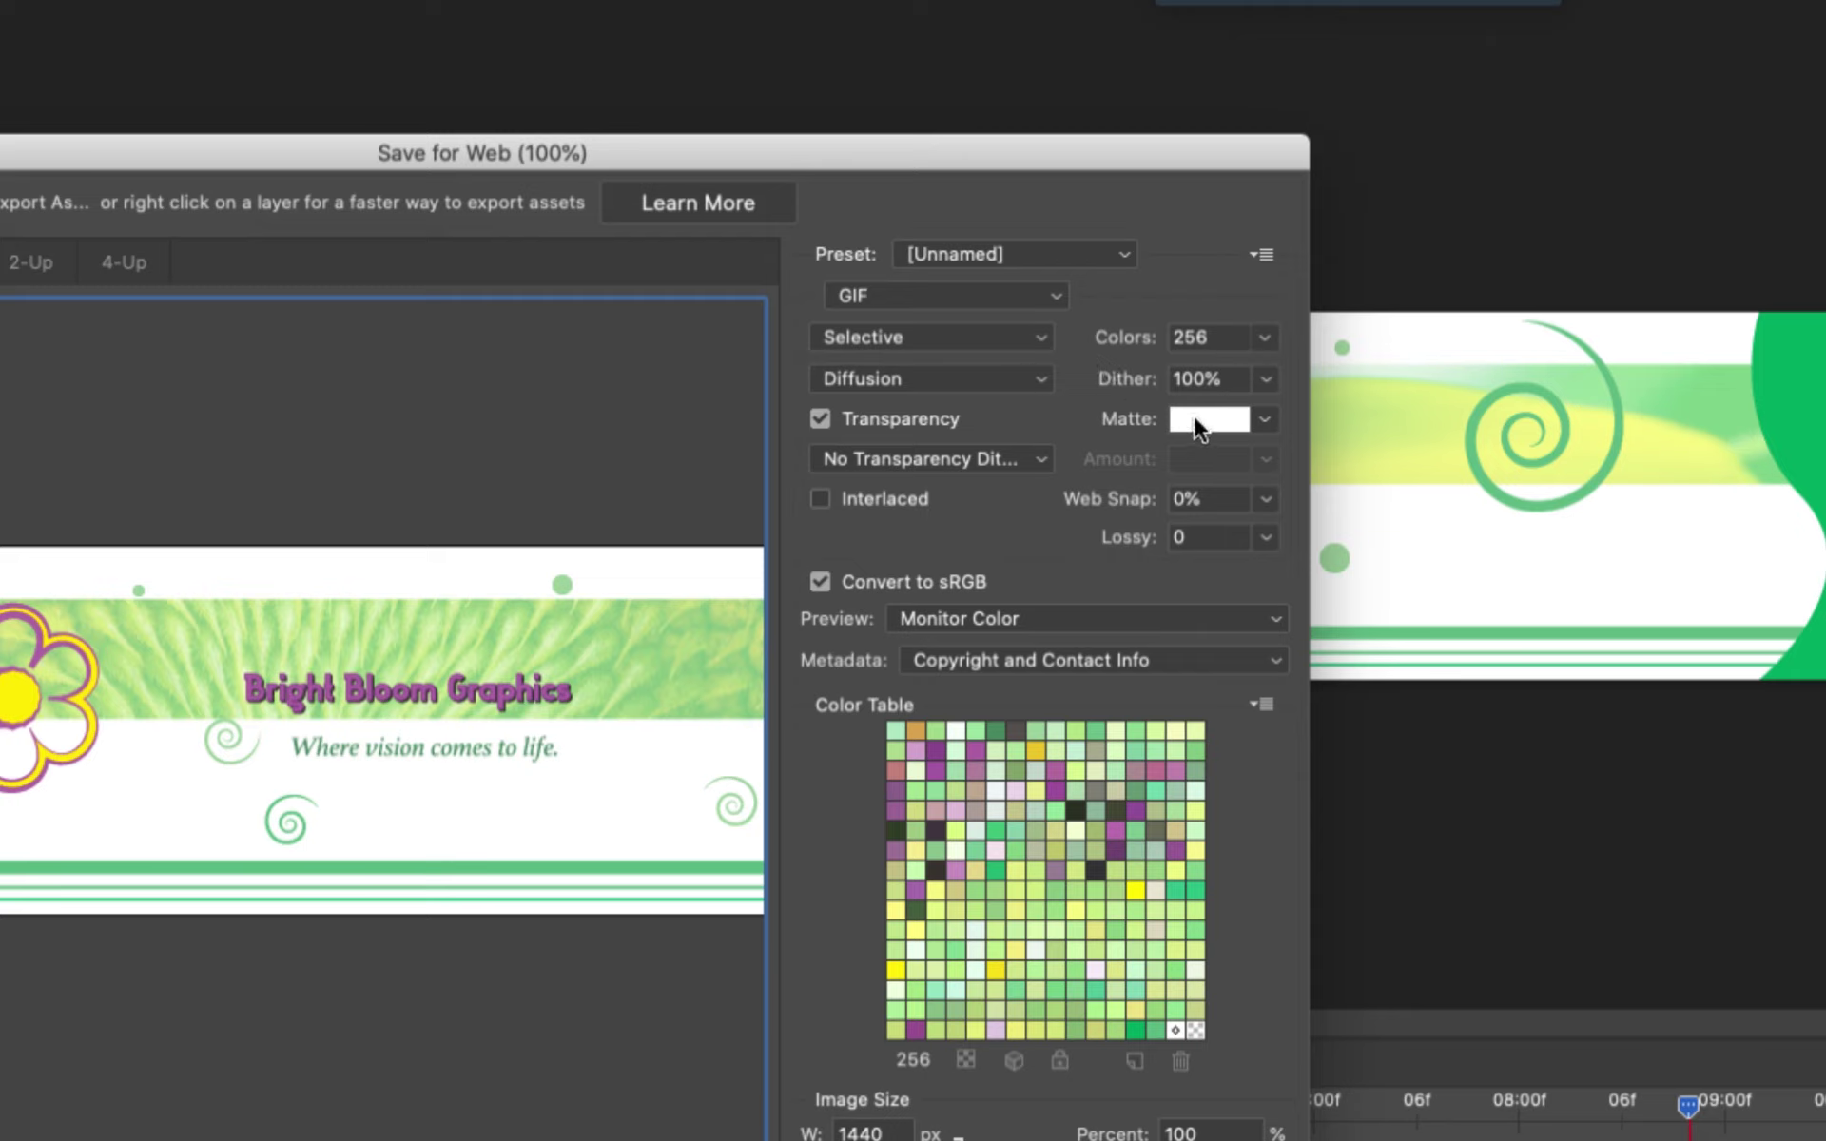
Turn off transparency in the GIF export settings and review the available dither and matte options.
{"action": "left_click", "coordinate": [1040, 379]}
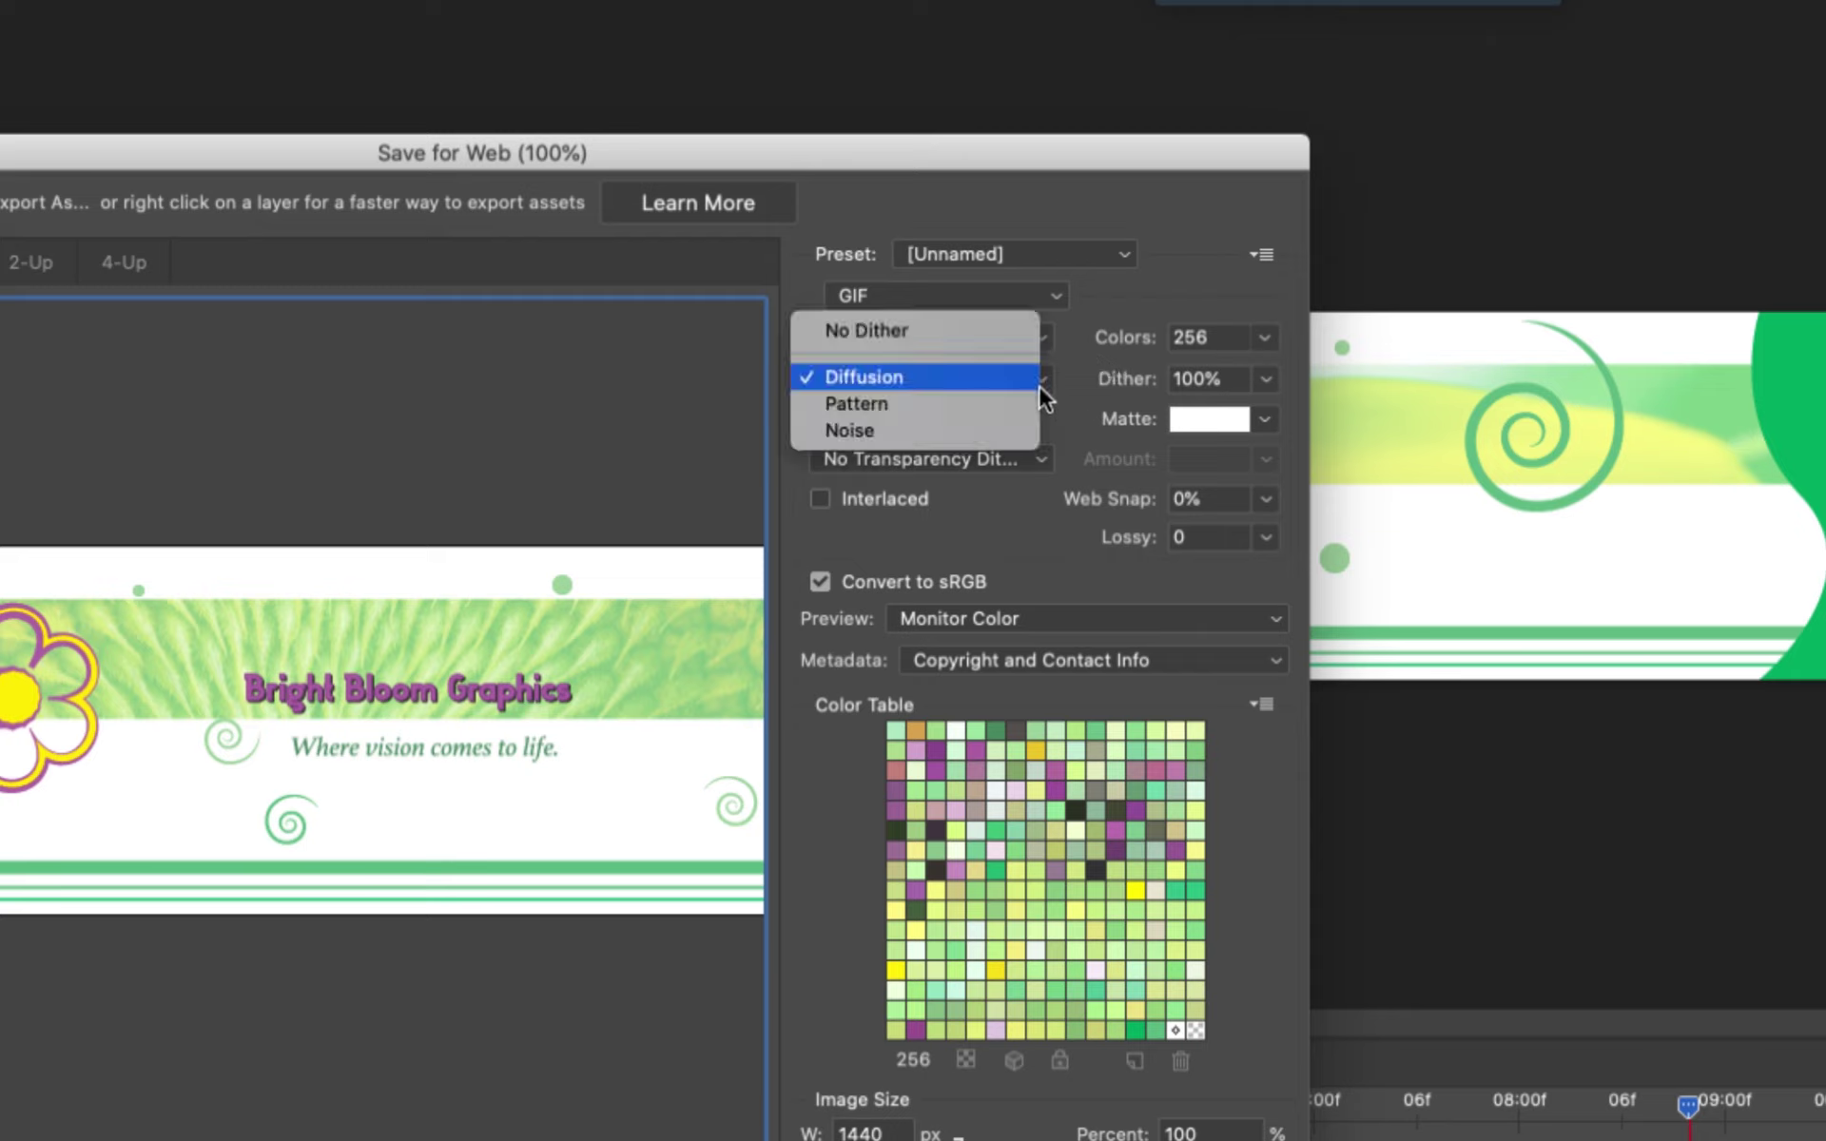
{"action": "left_click", "coordinate": [1139, 293]}
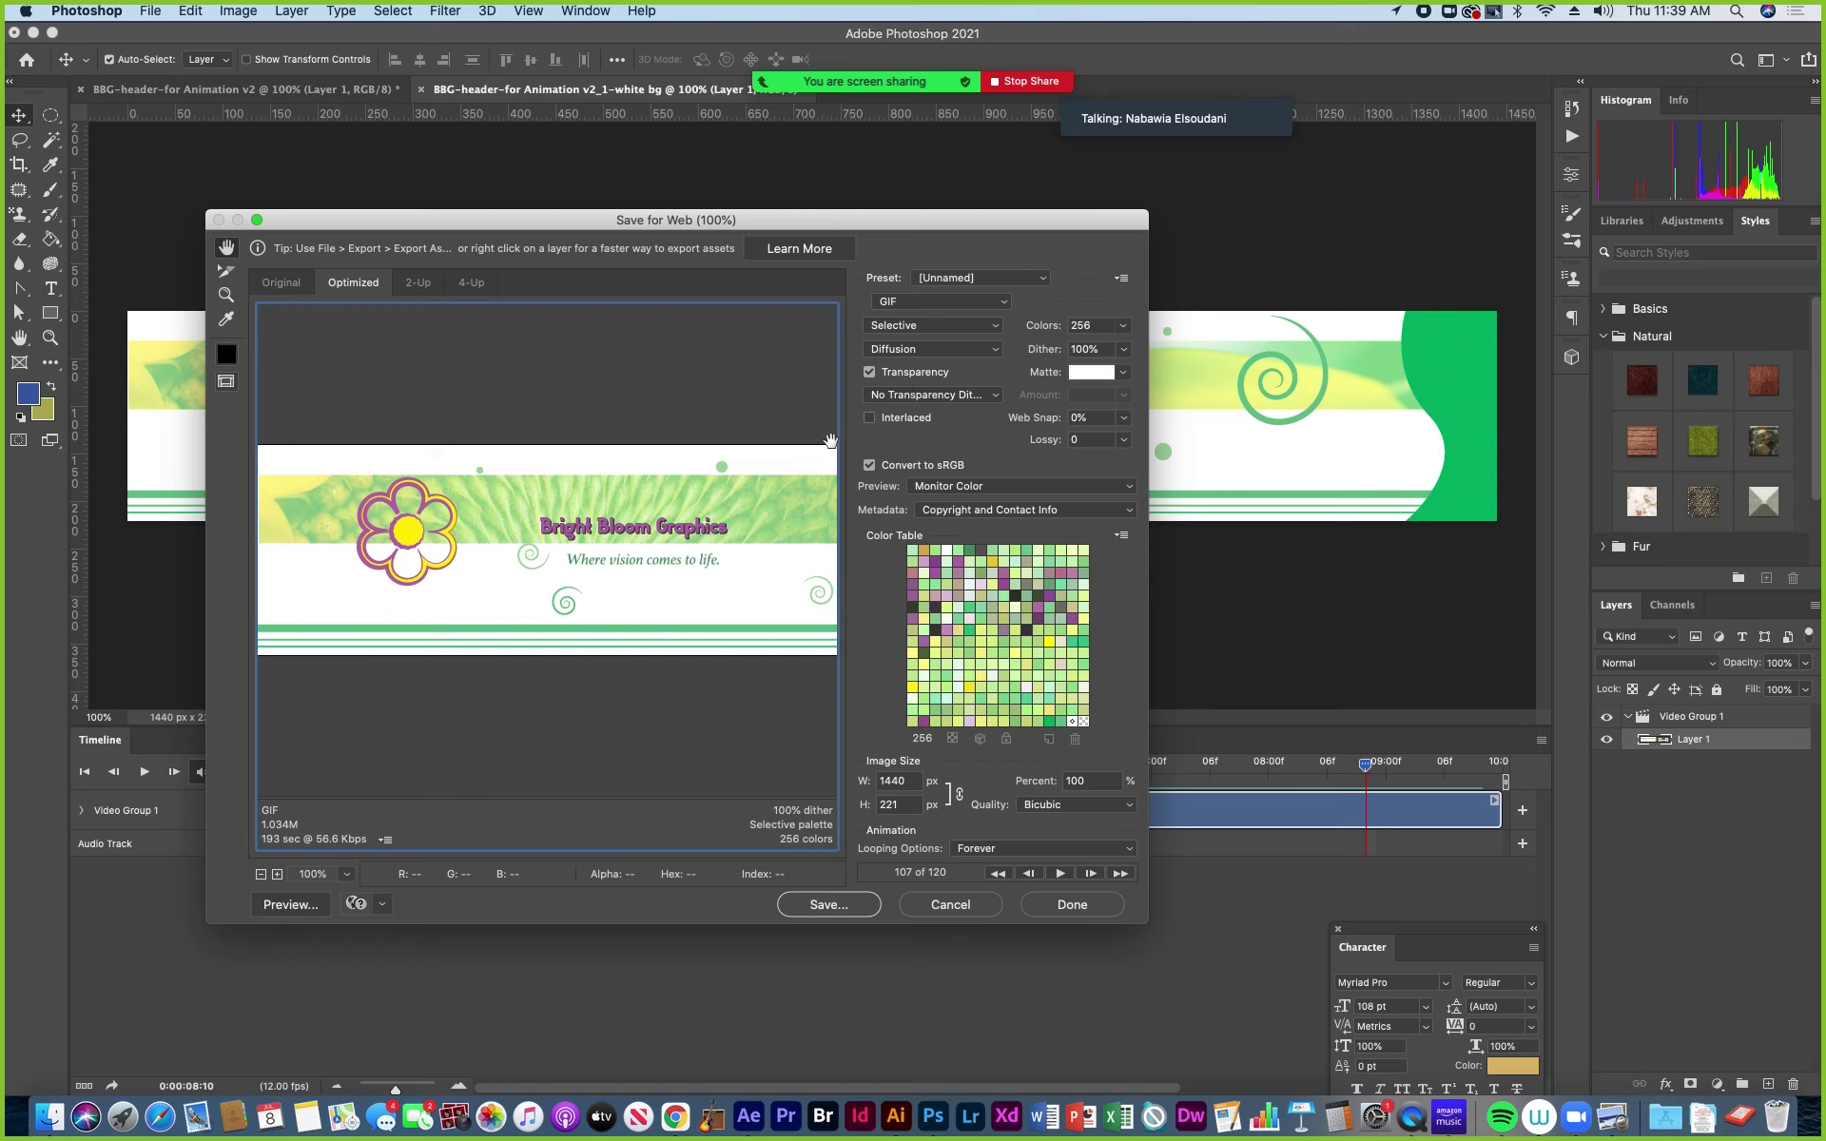
{"action": "left_click", "coordinate": [869, 374]}
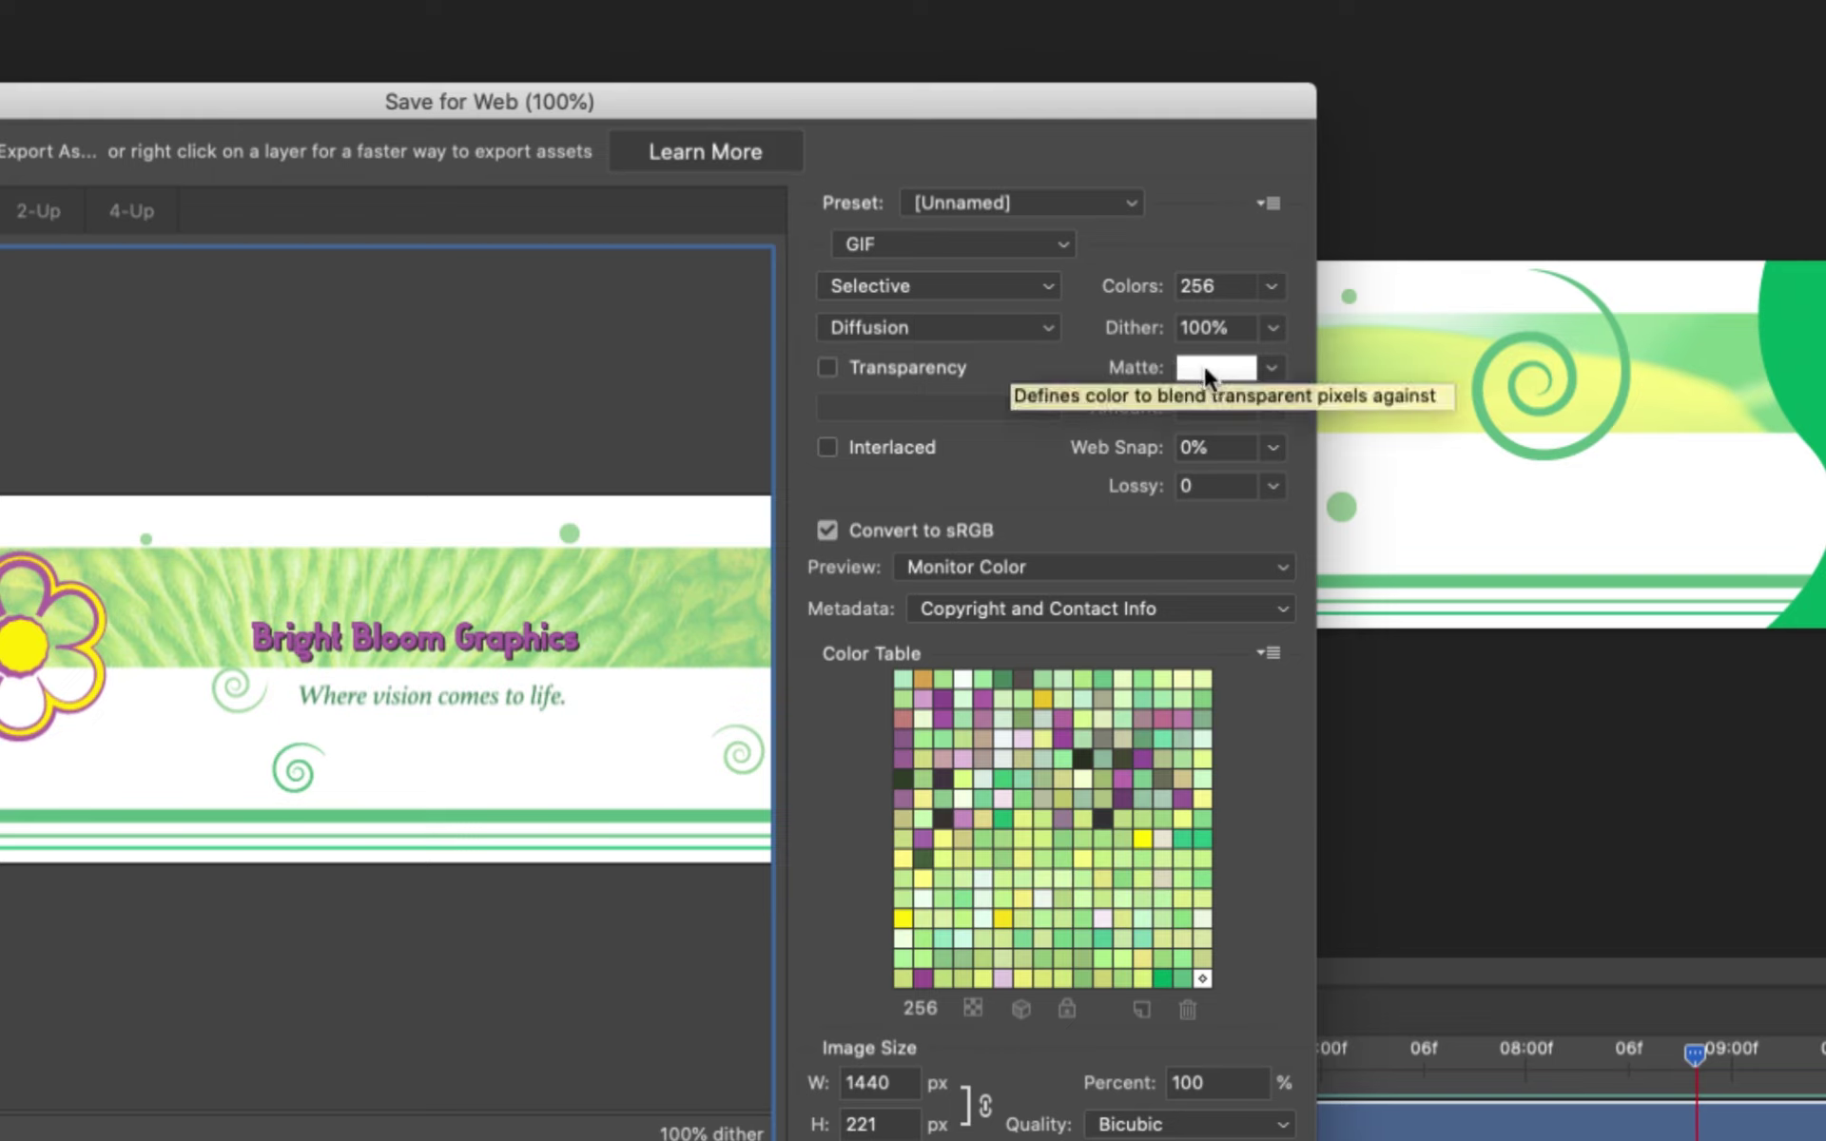
{"action": "left_click", "coordinate": [1267, 367]}
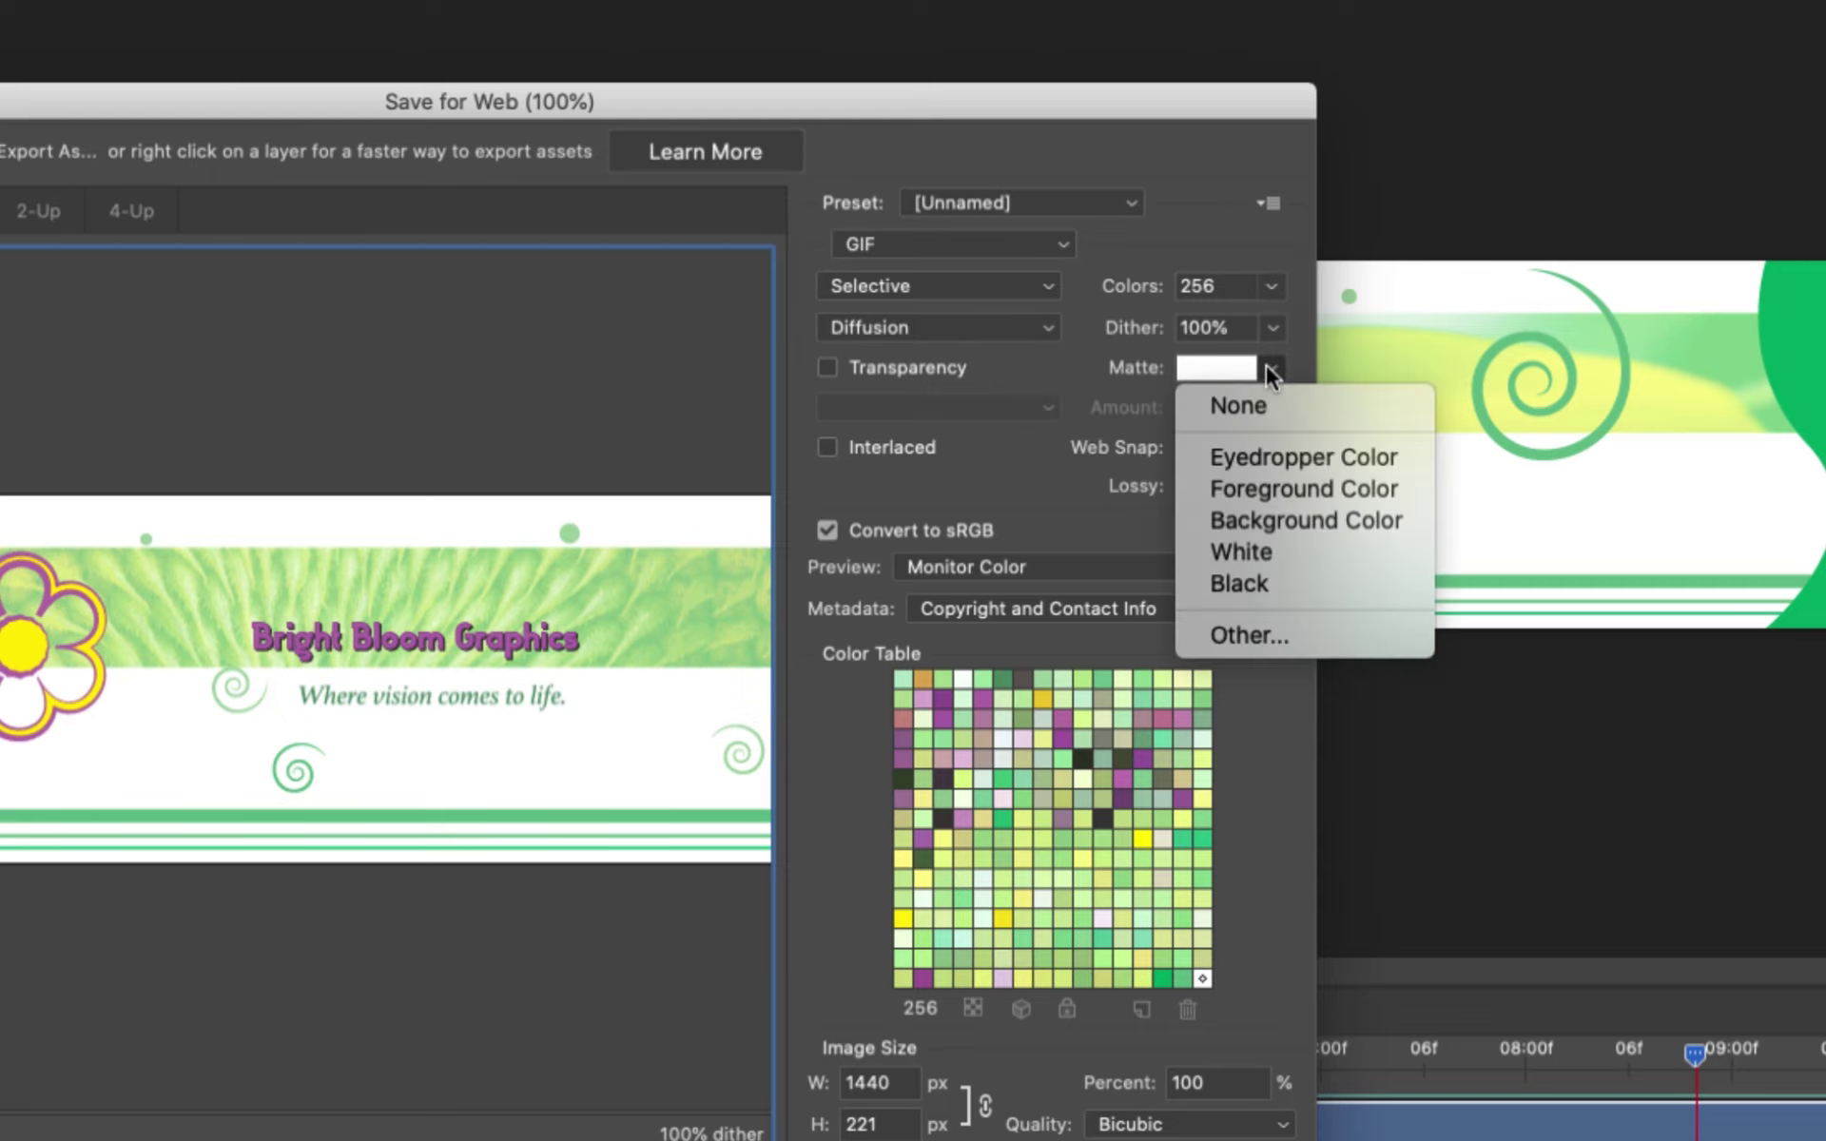
{"action": "left_click", "coordinate": [1127, 378]}
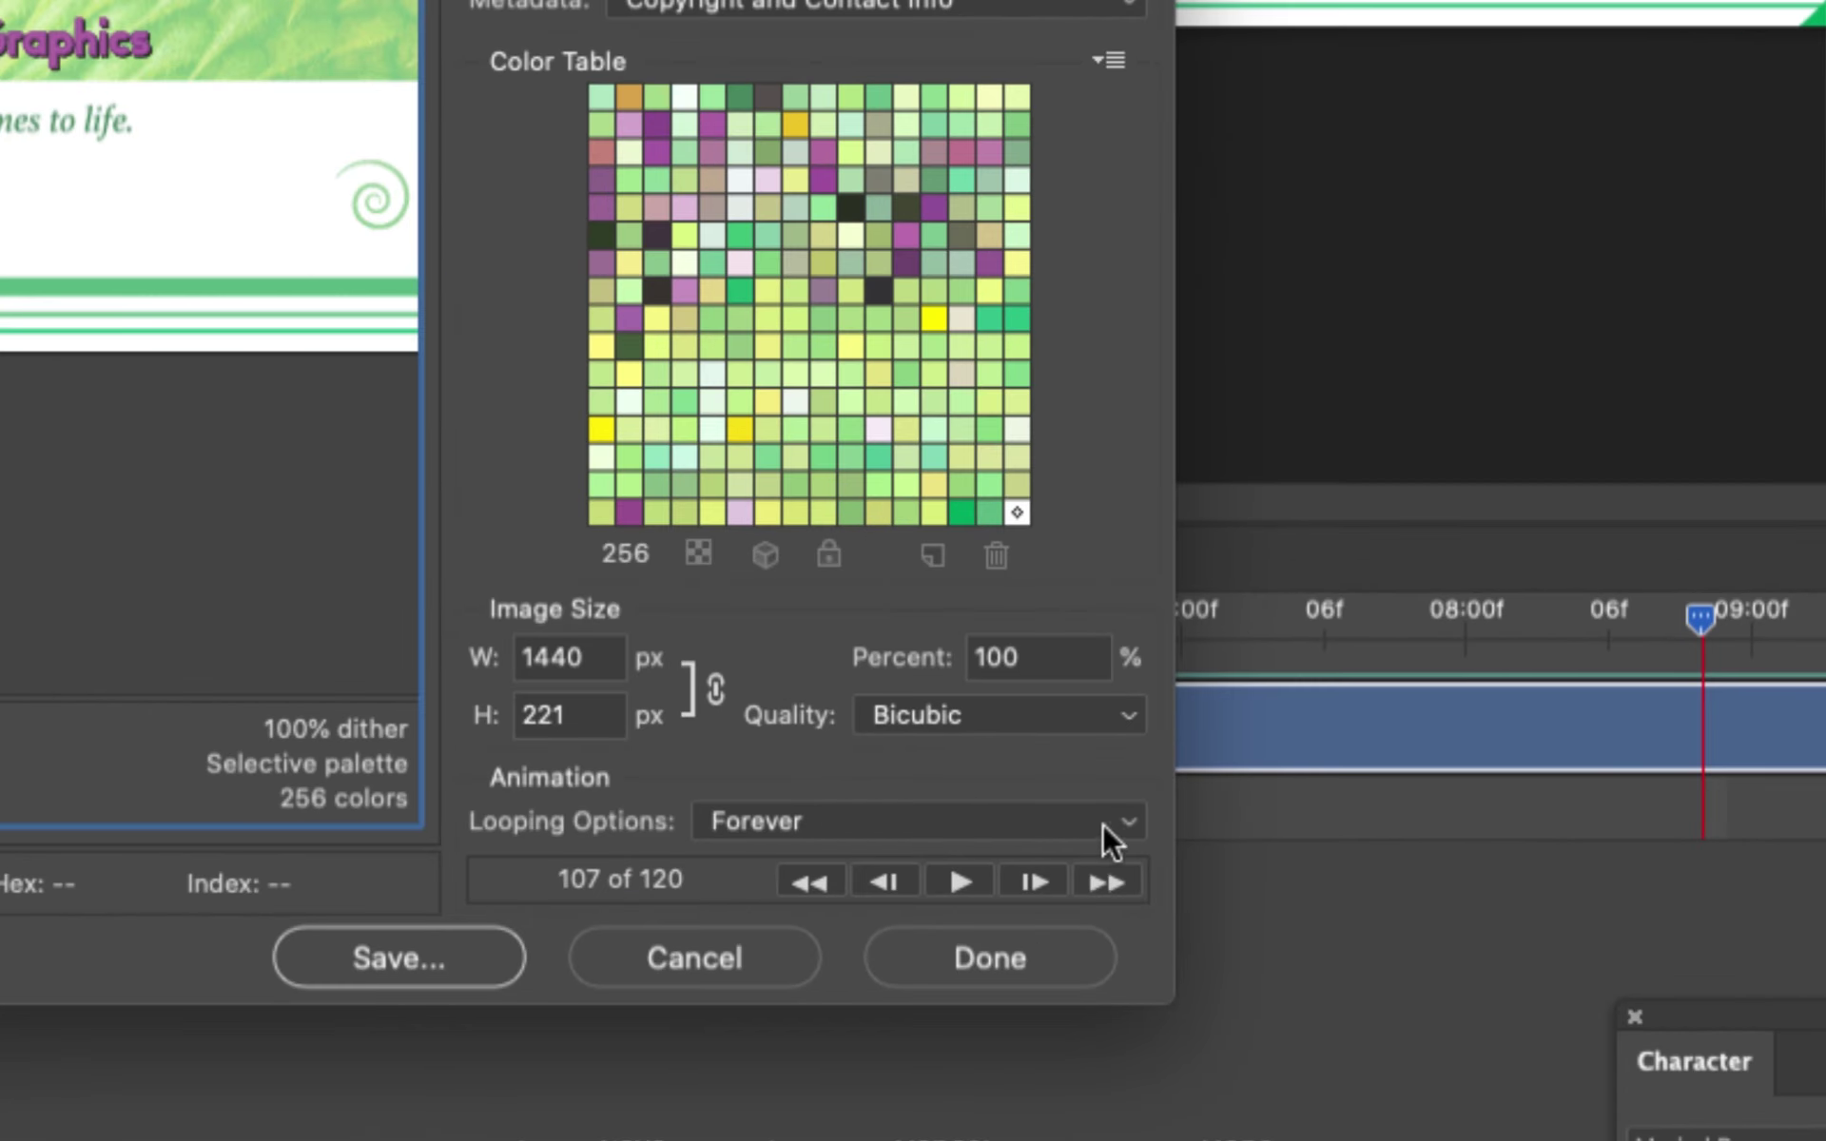
Set the GIF's looping option to Once and save the optimized image in the BBOP-Work folder.
{"action": "left_click", "coordinate": [1133, 820]}
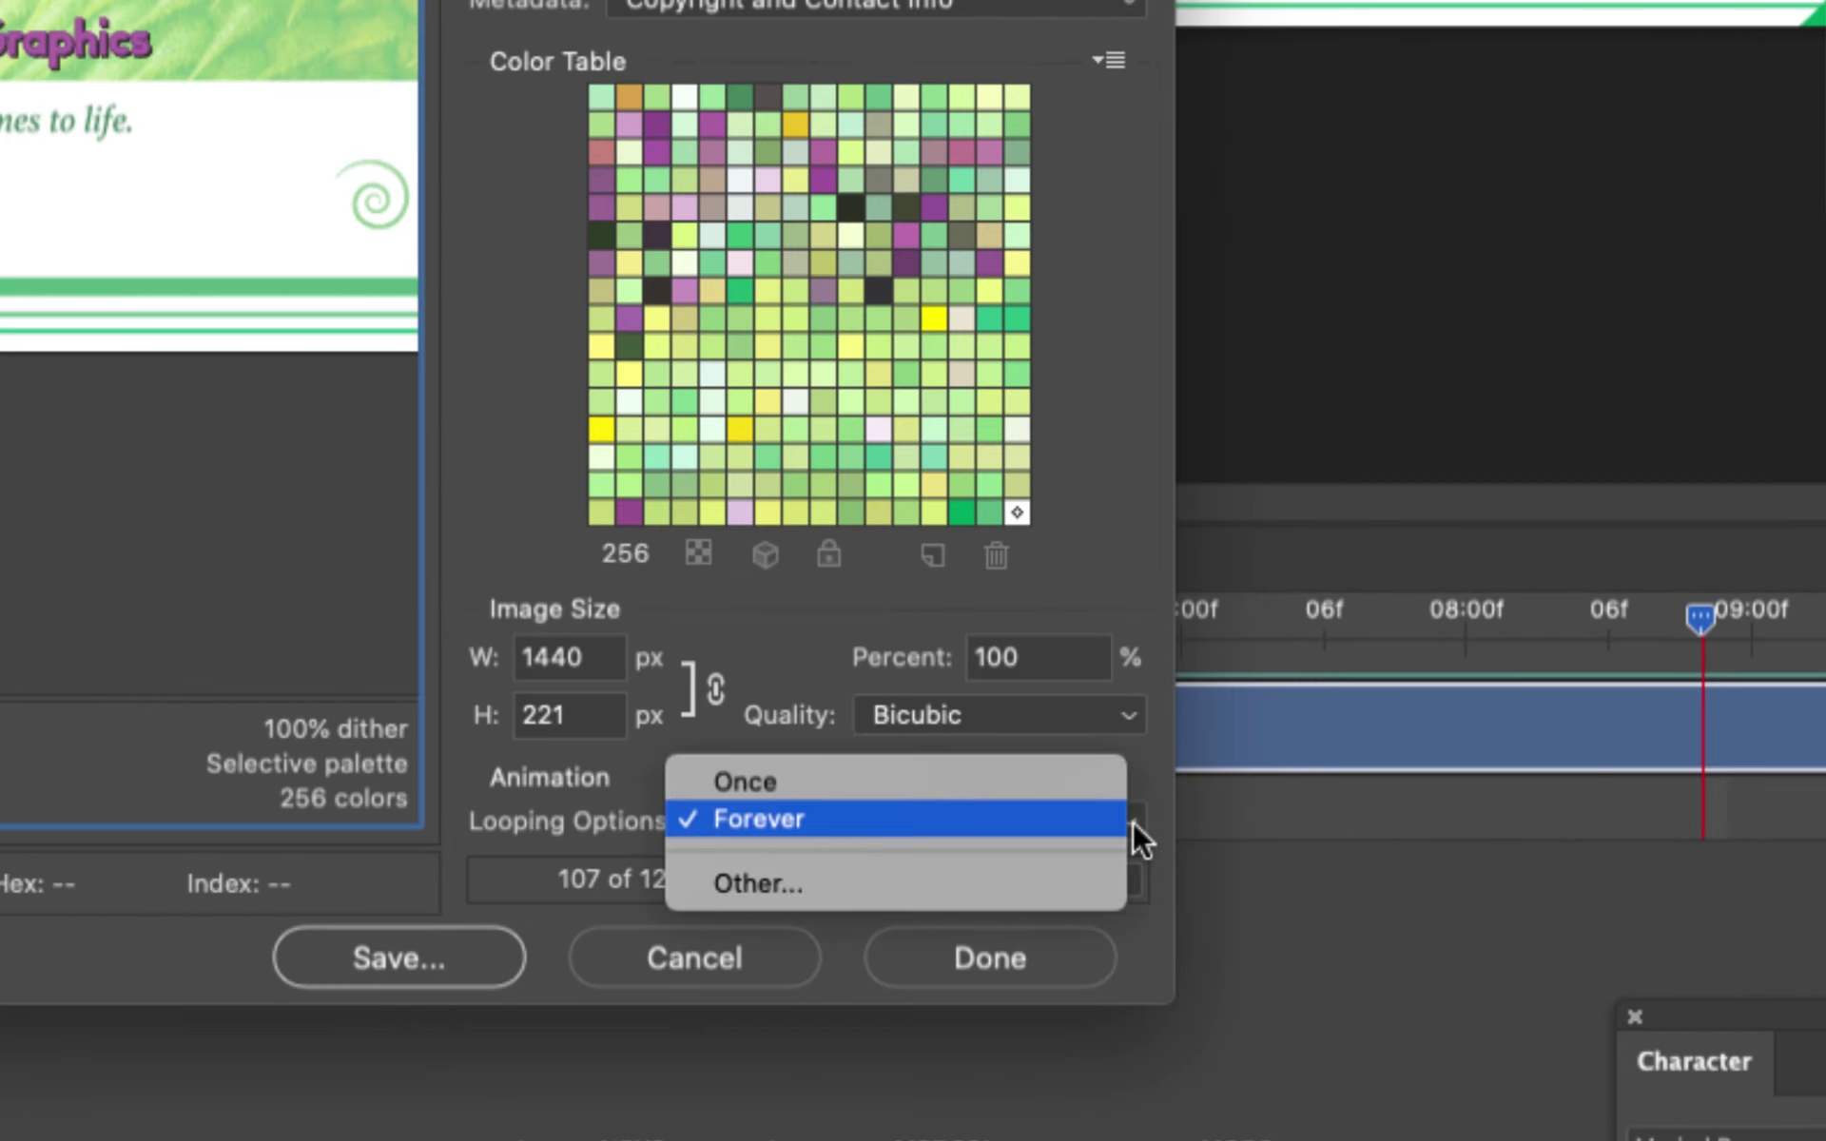
{"action": "left_click", "coordinate": [753, 779]}
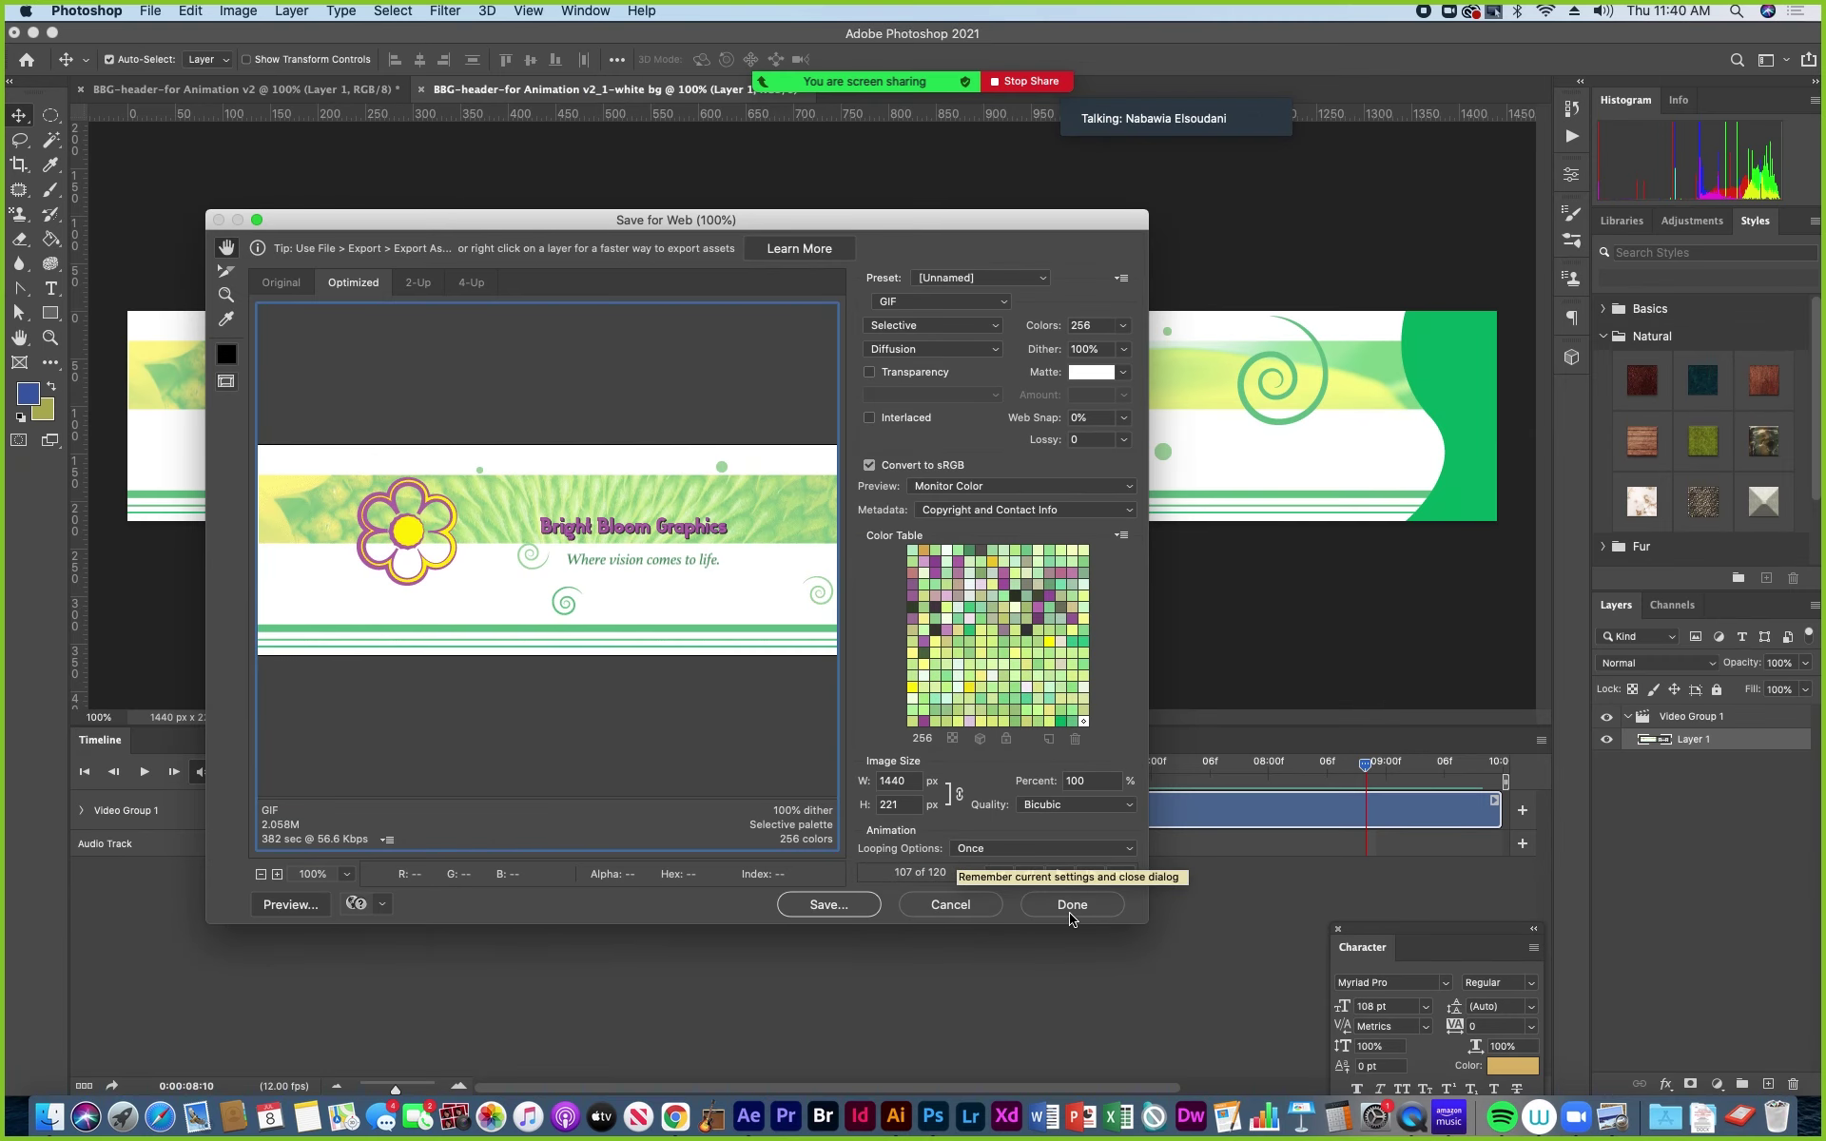
{"action": "left_click", "coordinate": [830, 911]}
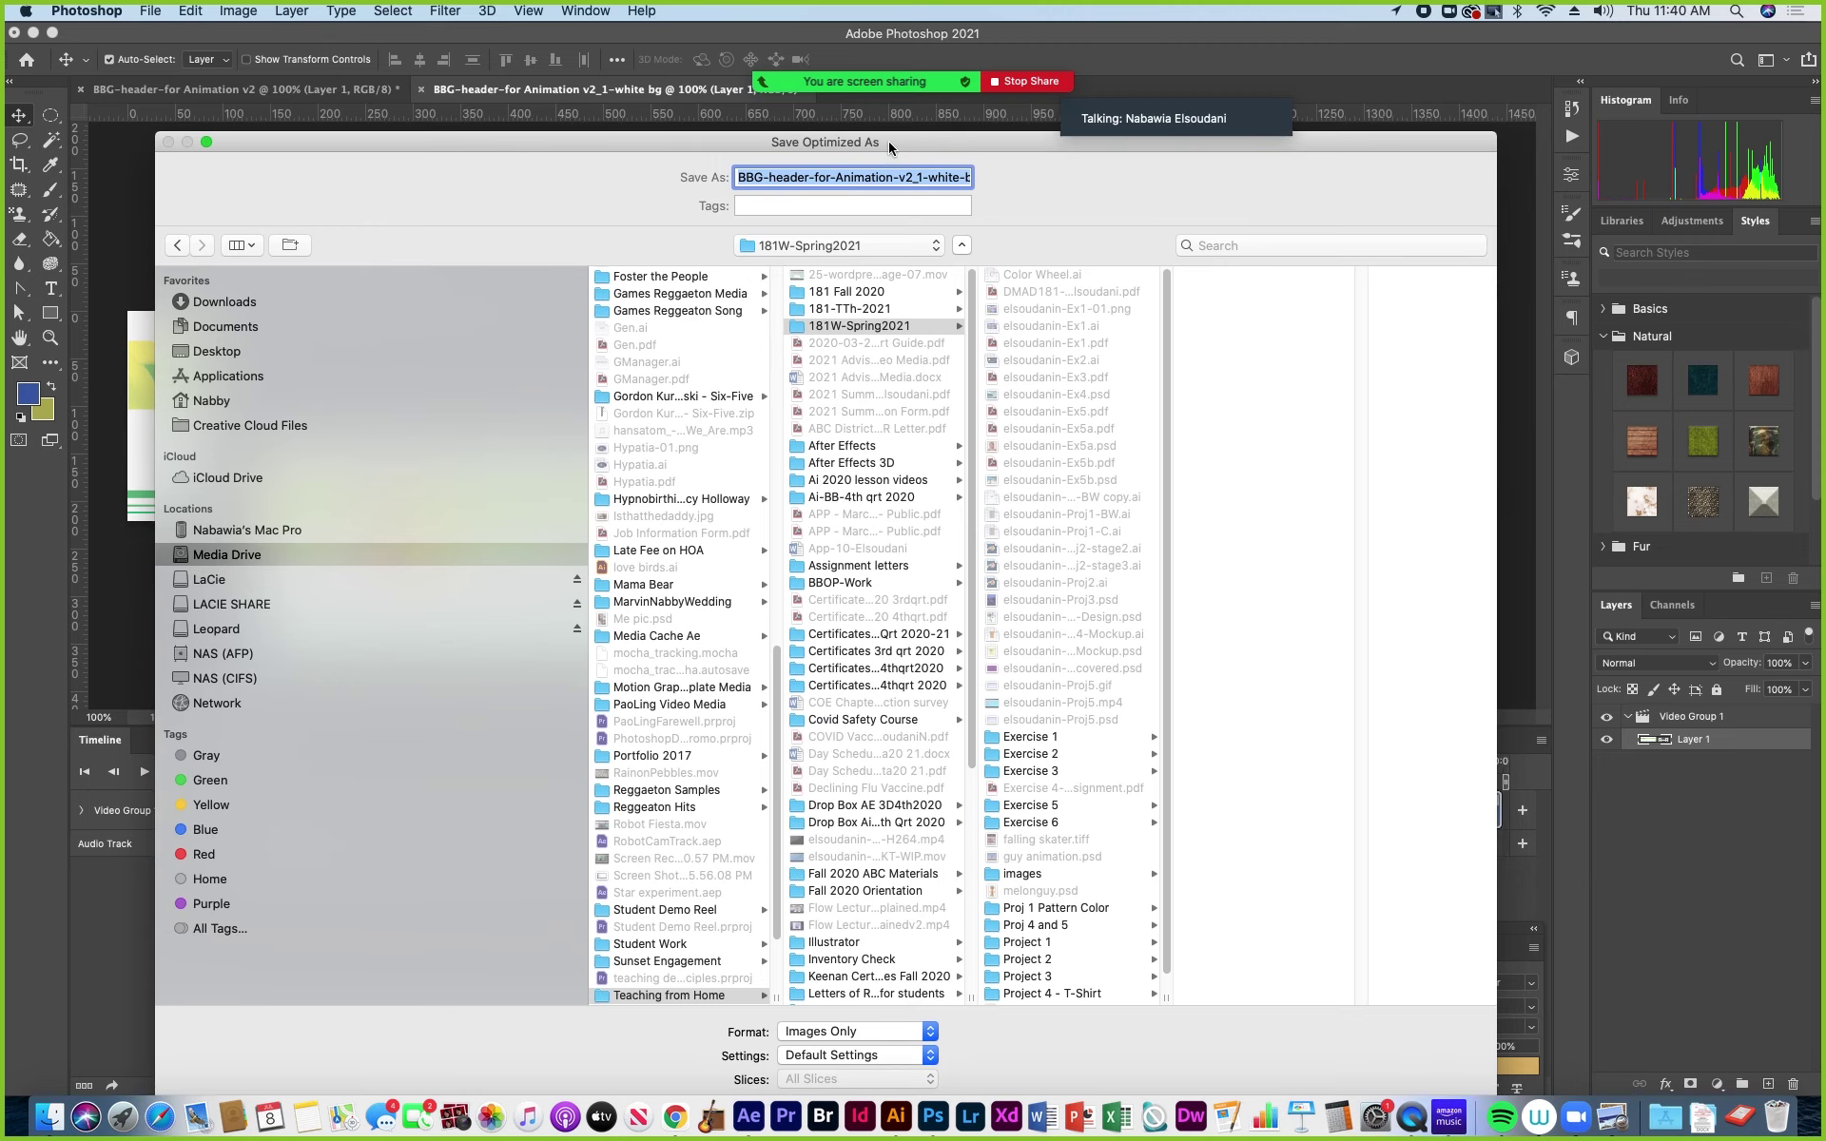
{"action": "left_click_drag", "start_coordinate": [760, 141], "coordinate": [899, 37]}
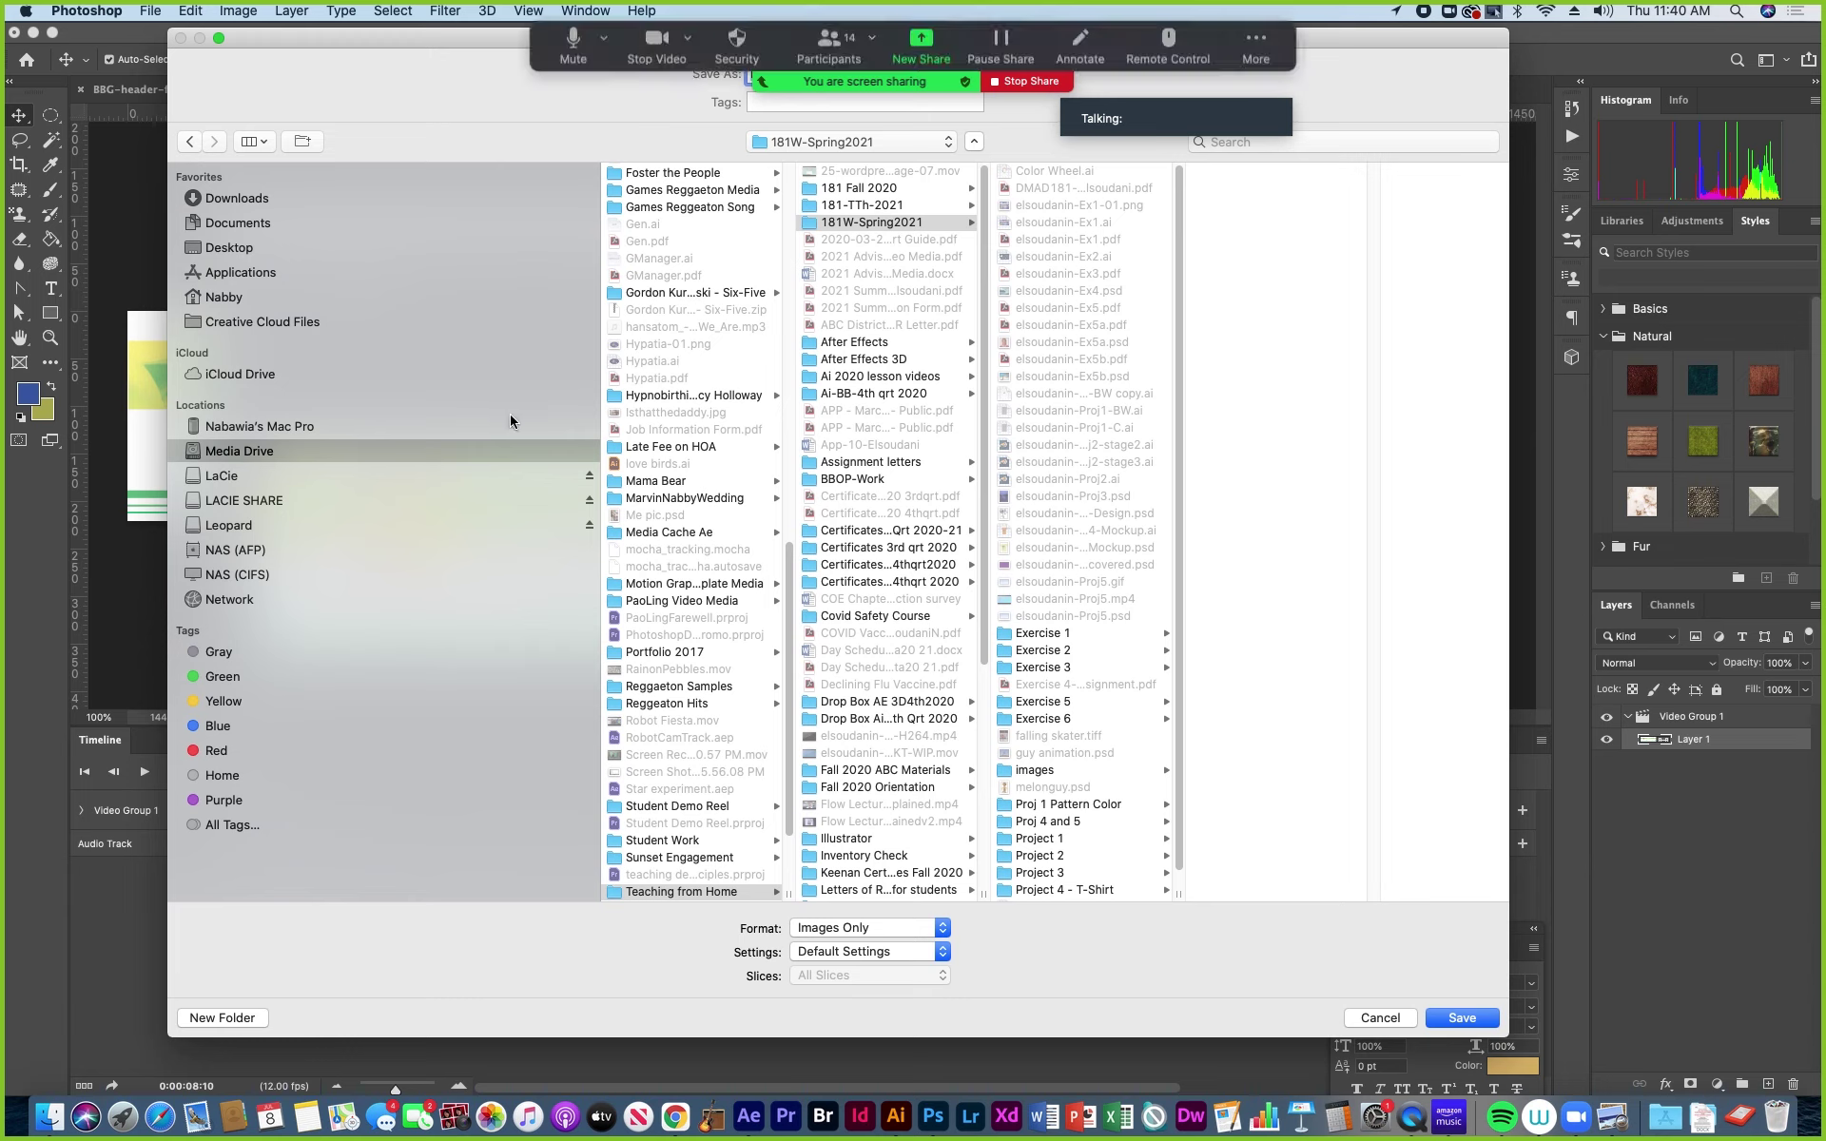
{"action": "left_click", "coordinate": [846, 479]}
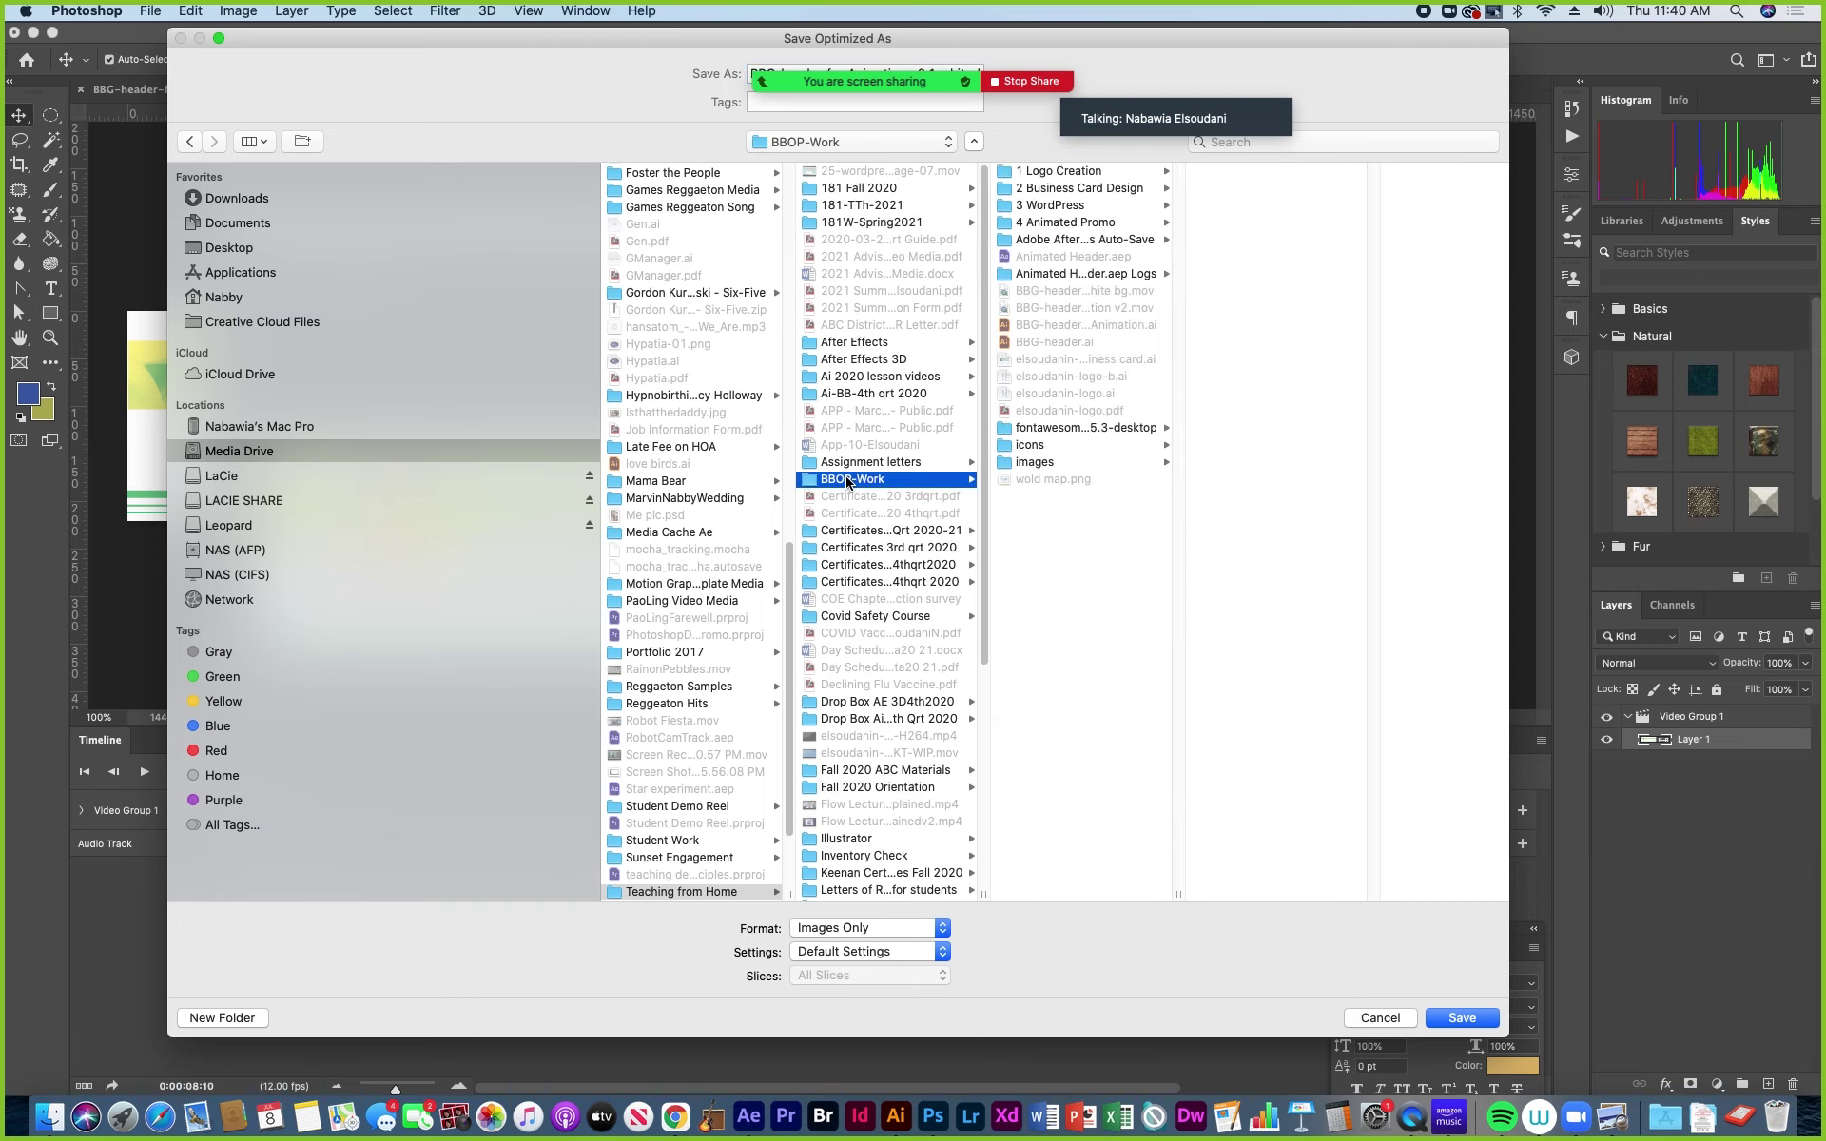
{"action": "left_click_drag", "start_coordinate": [605, 41], "coordinate": [553, 131]}
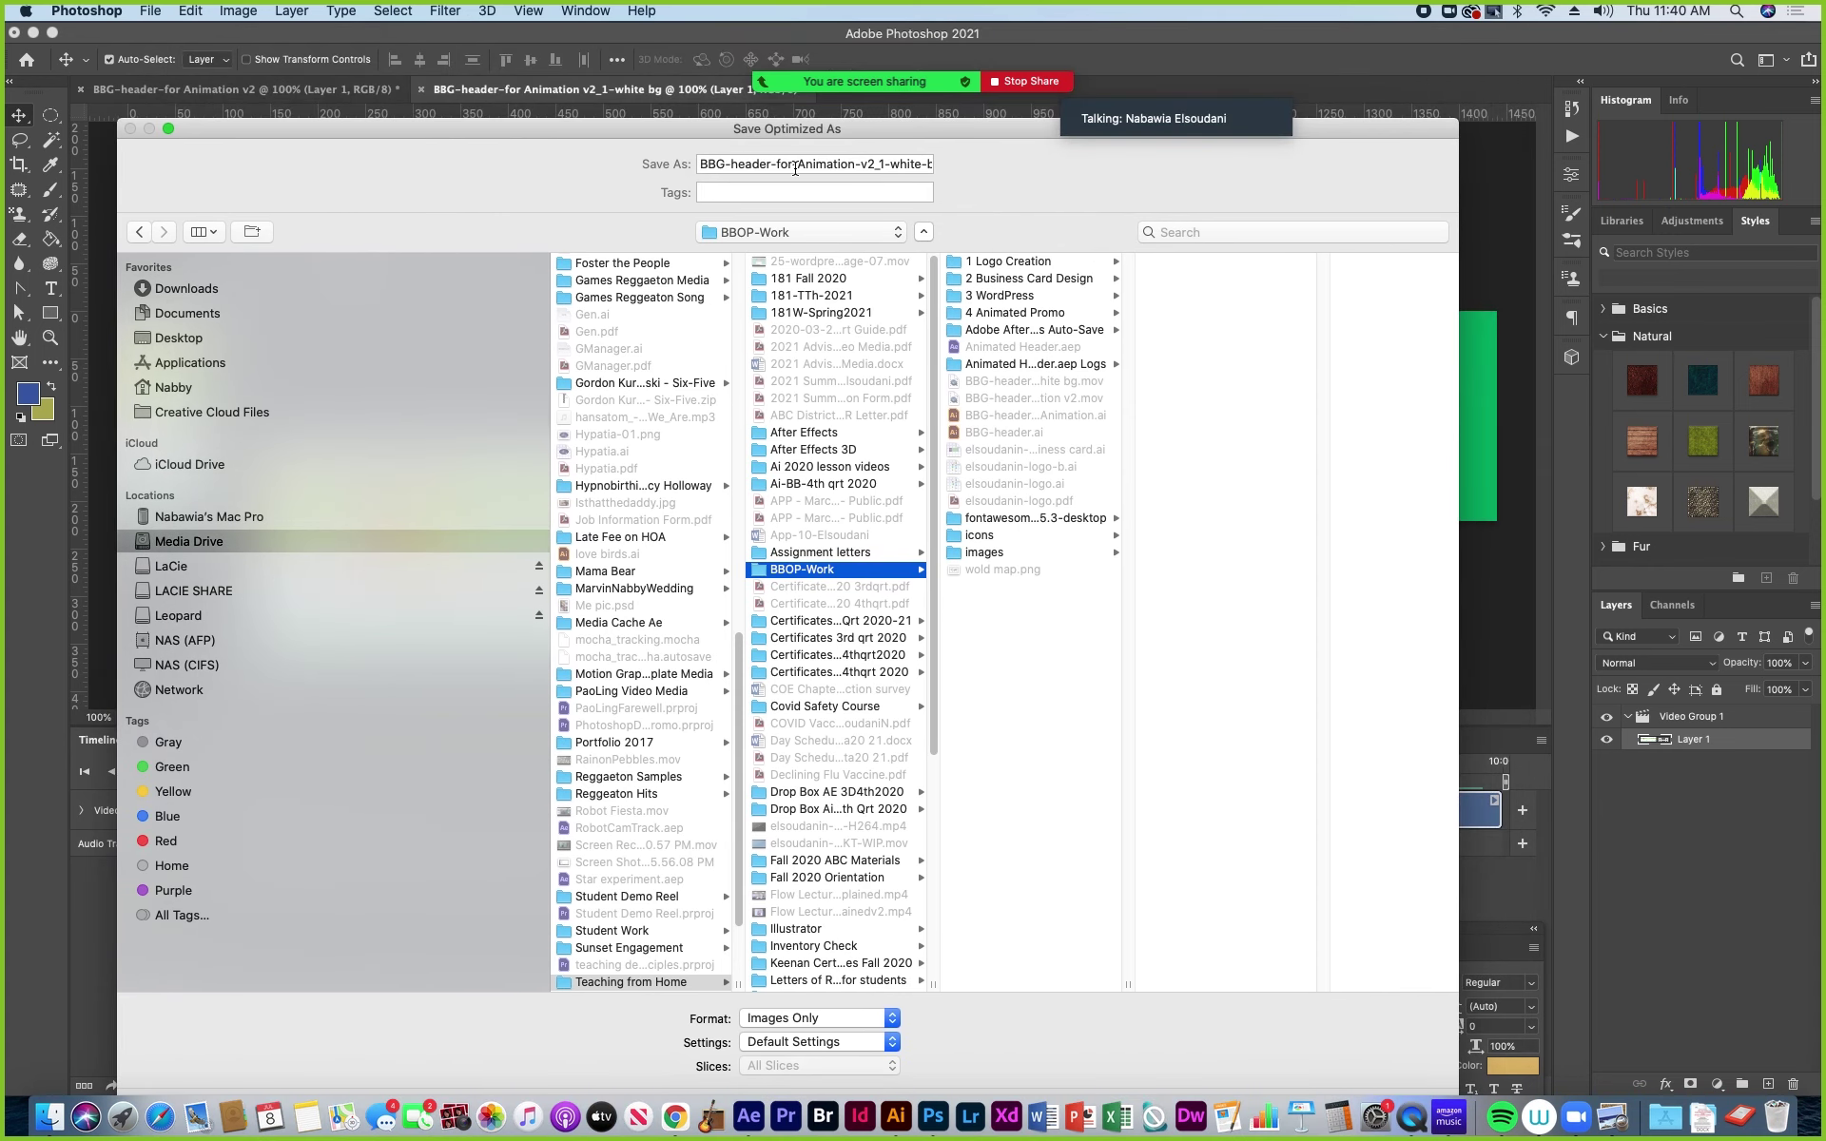
{"action": "left_click_drag", "start_coordinate": [792, 138], "coordinate": [657, 51]}
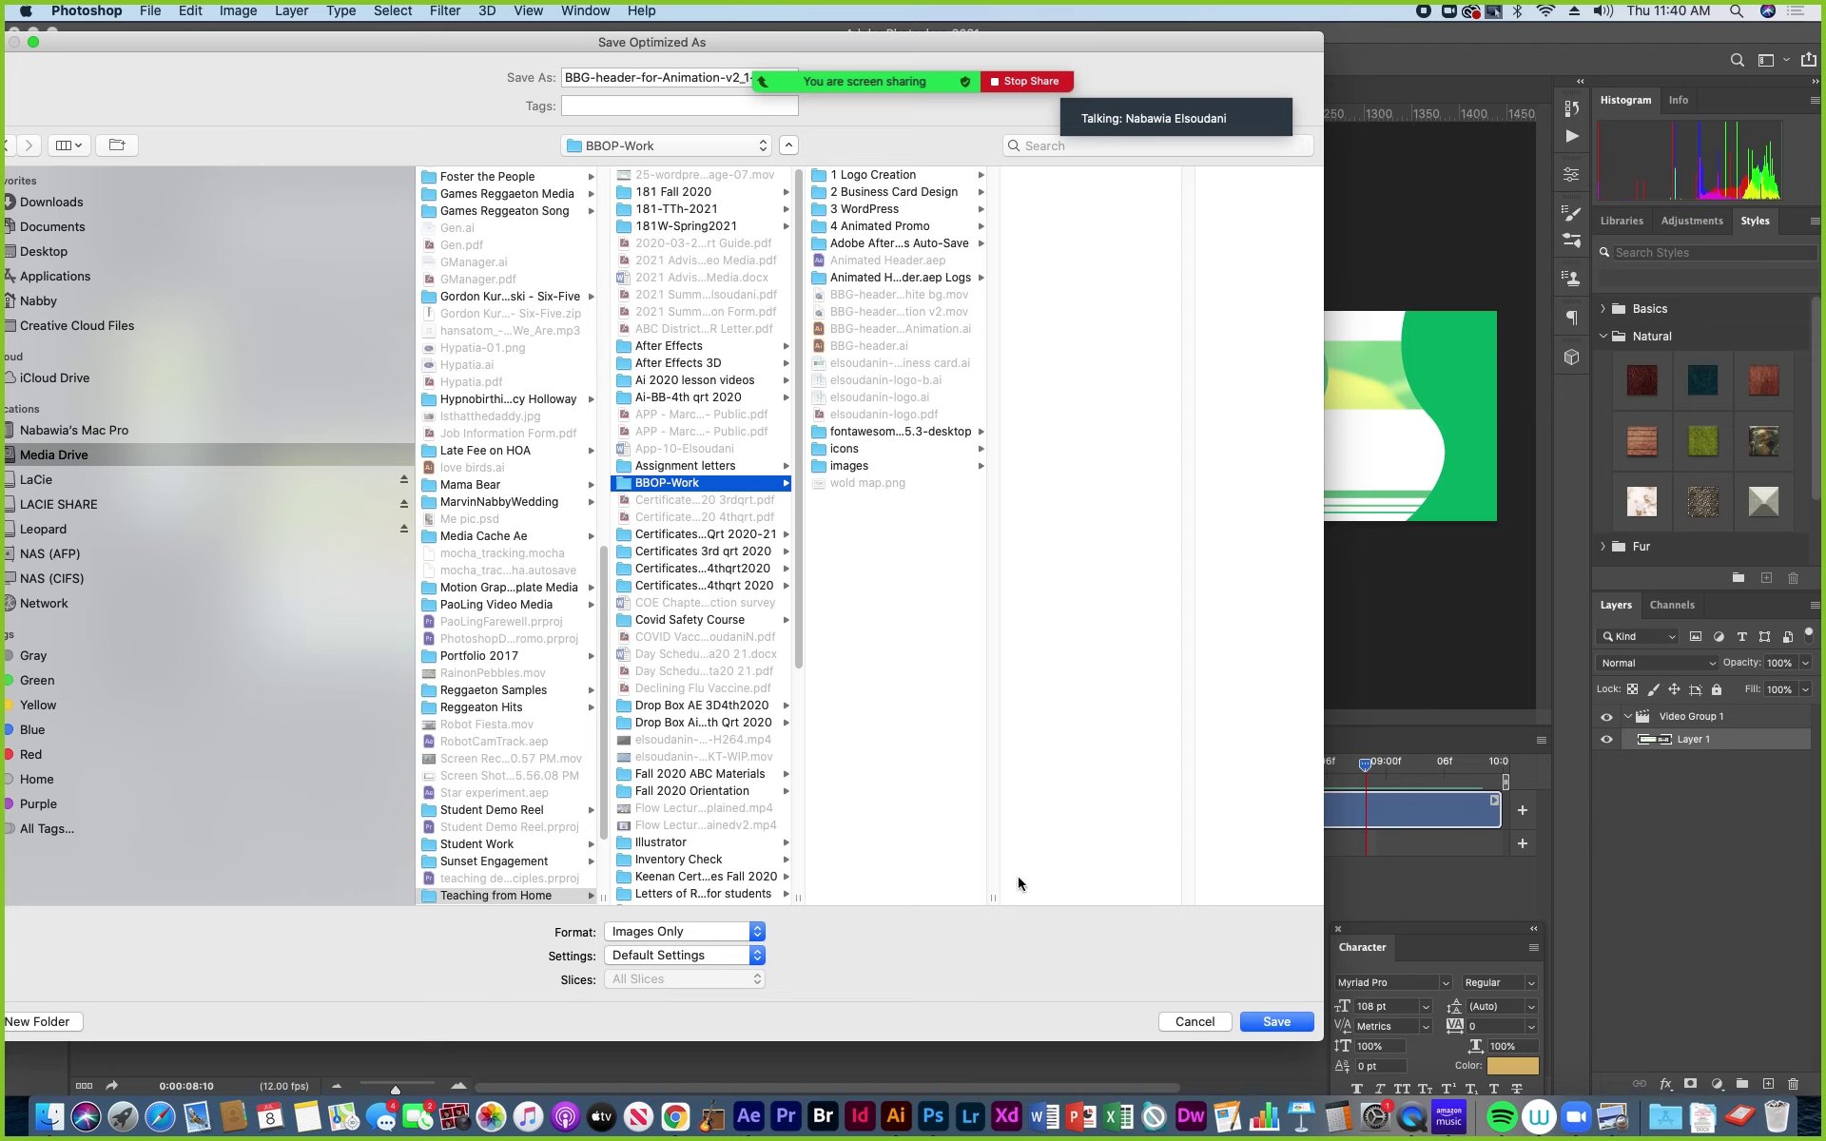
{"action": "left_click", "coordinate": [1278, 1022]}
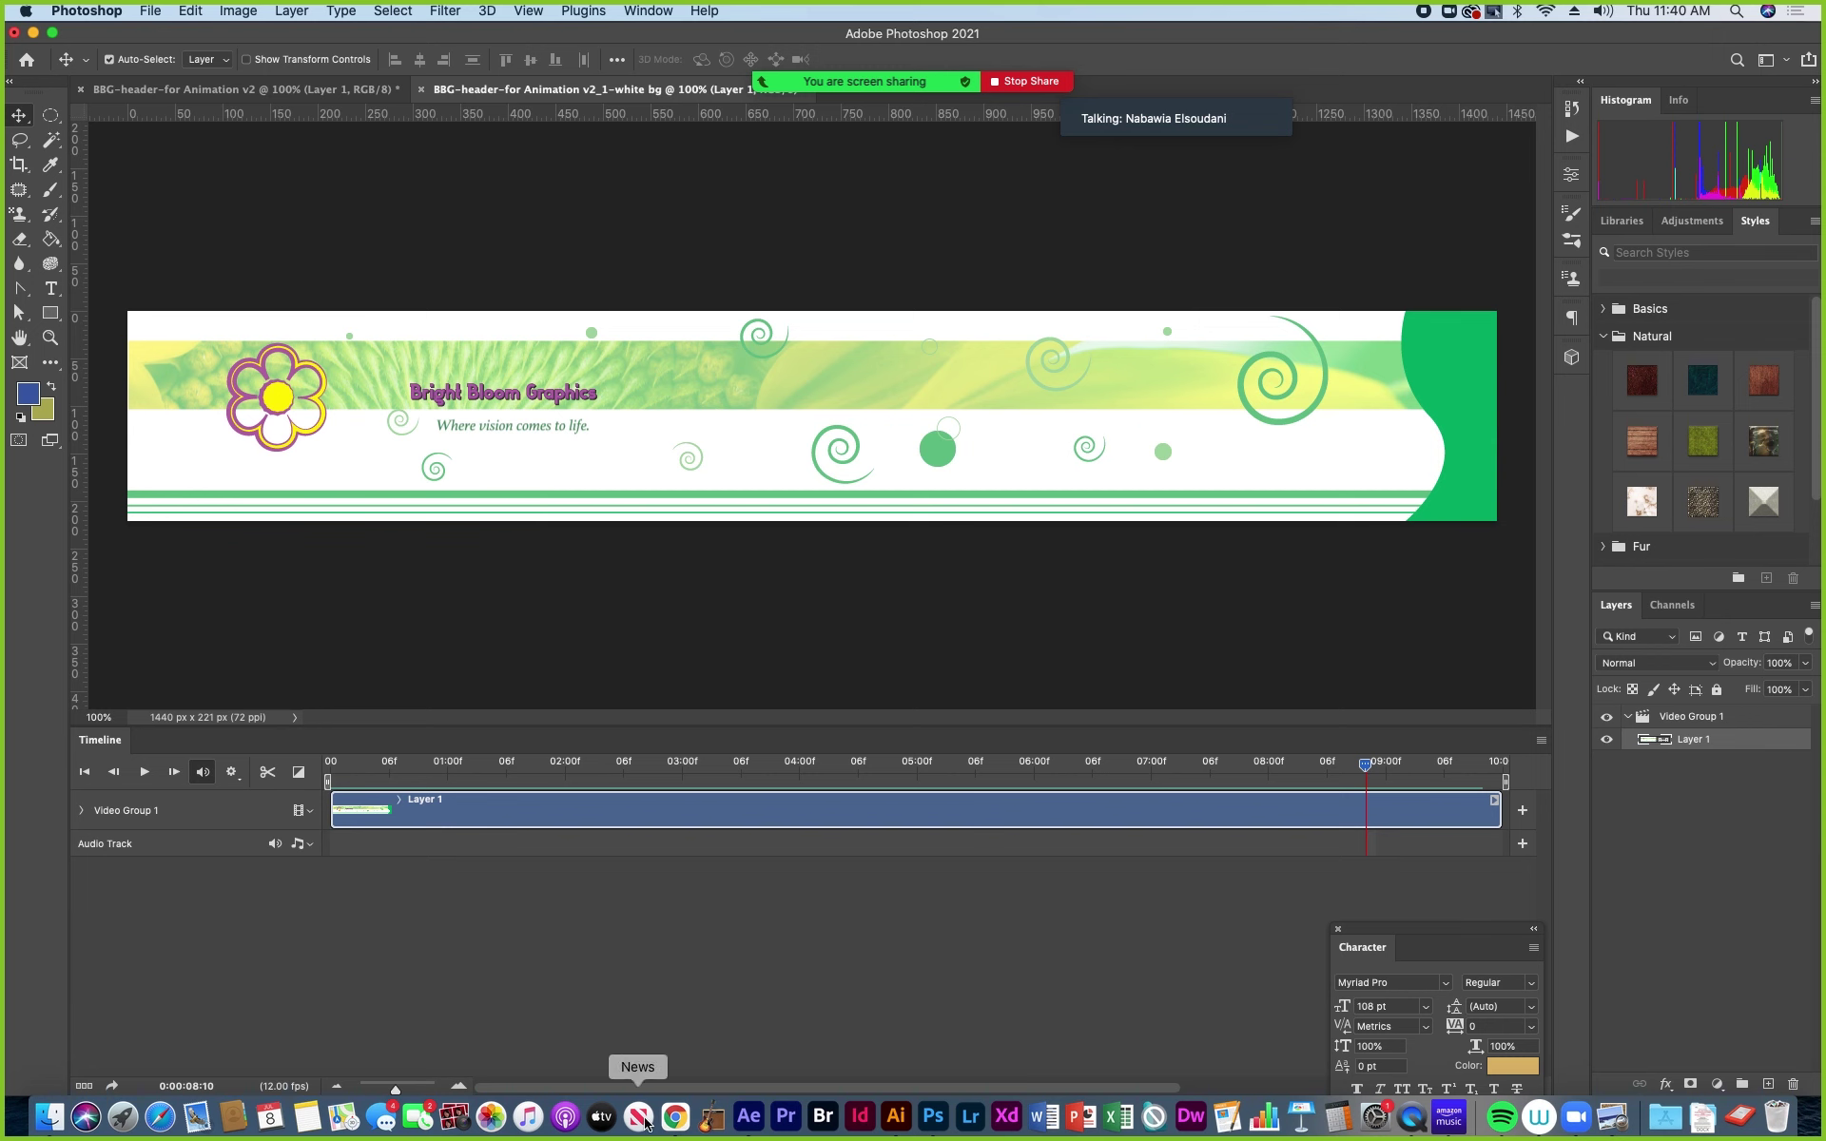
Switch to Chrome, open WordPress.com in a new tab and switch to the Bright Bloom Graphics site.
{"action": "left_click", "coordinate": [675, 1116]}
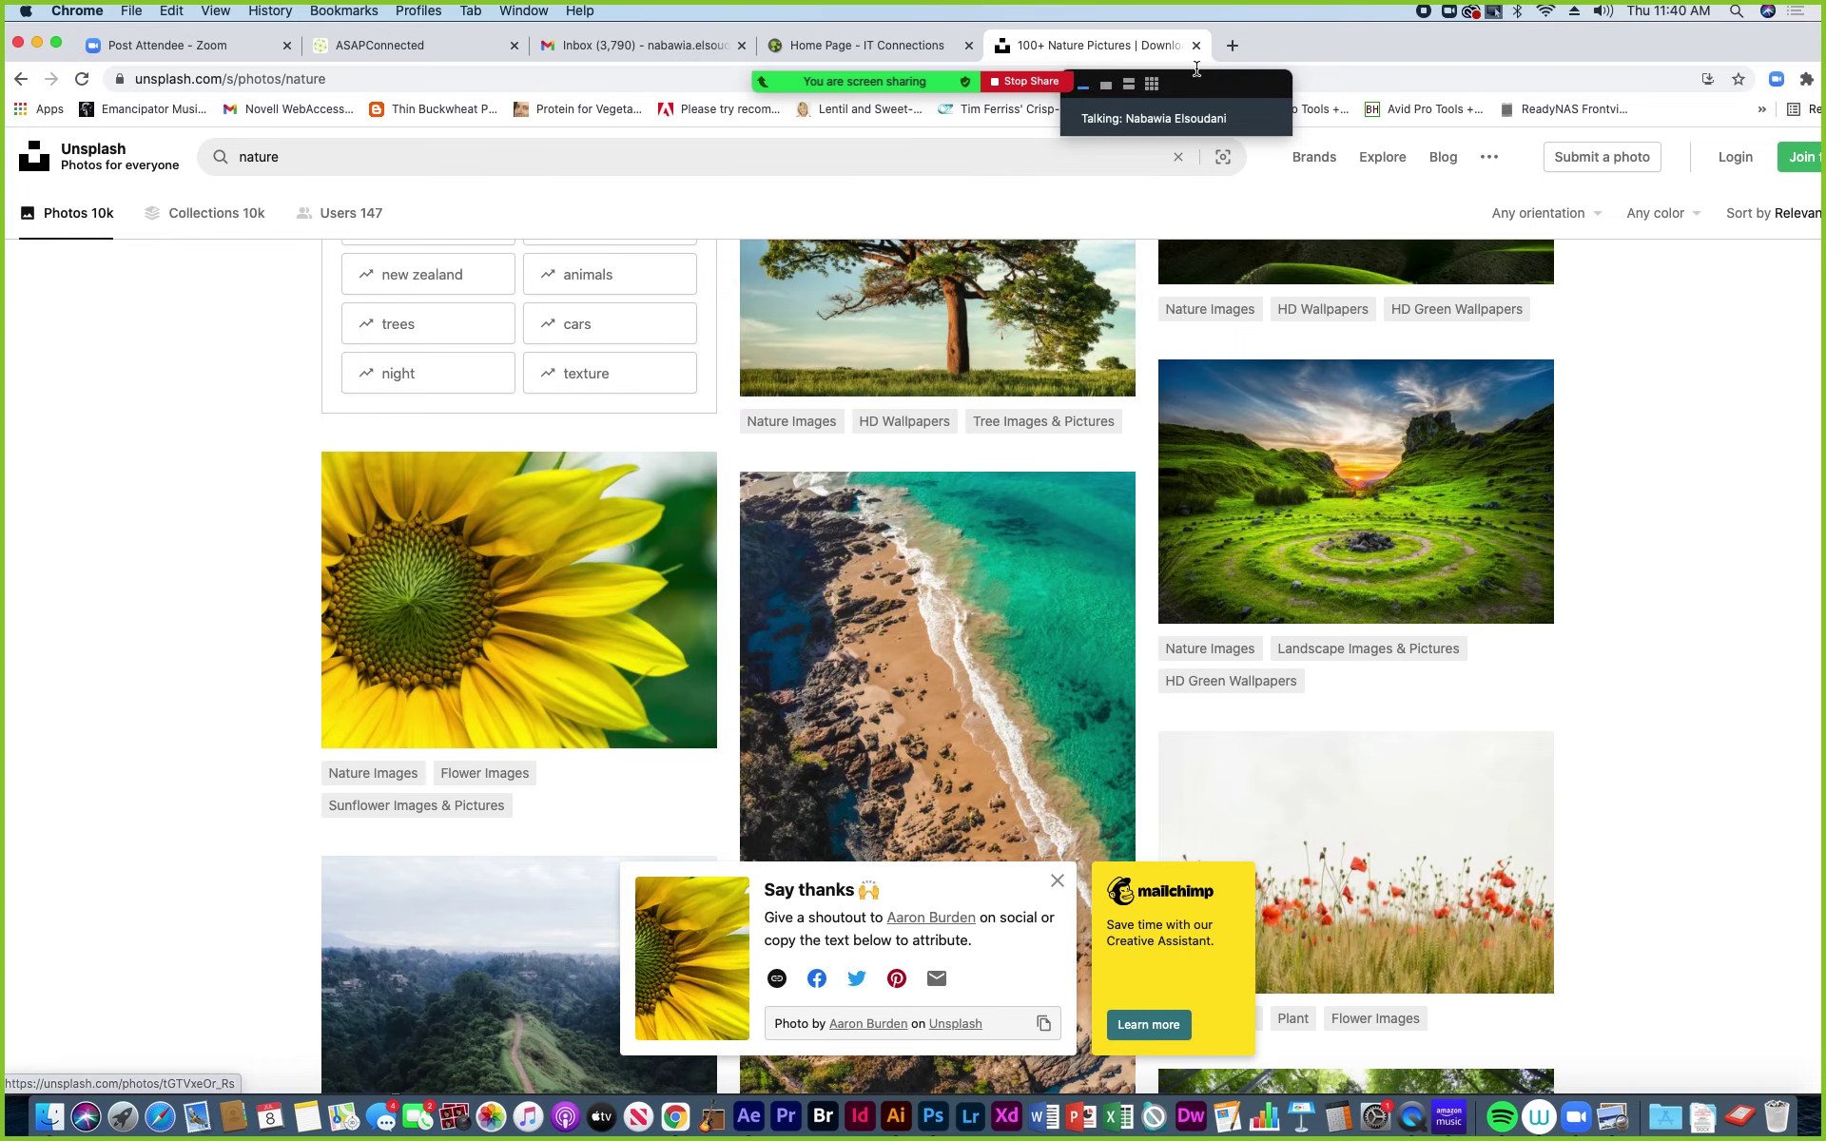
{"action": "left_click", "coordinate": [1232, 44]}
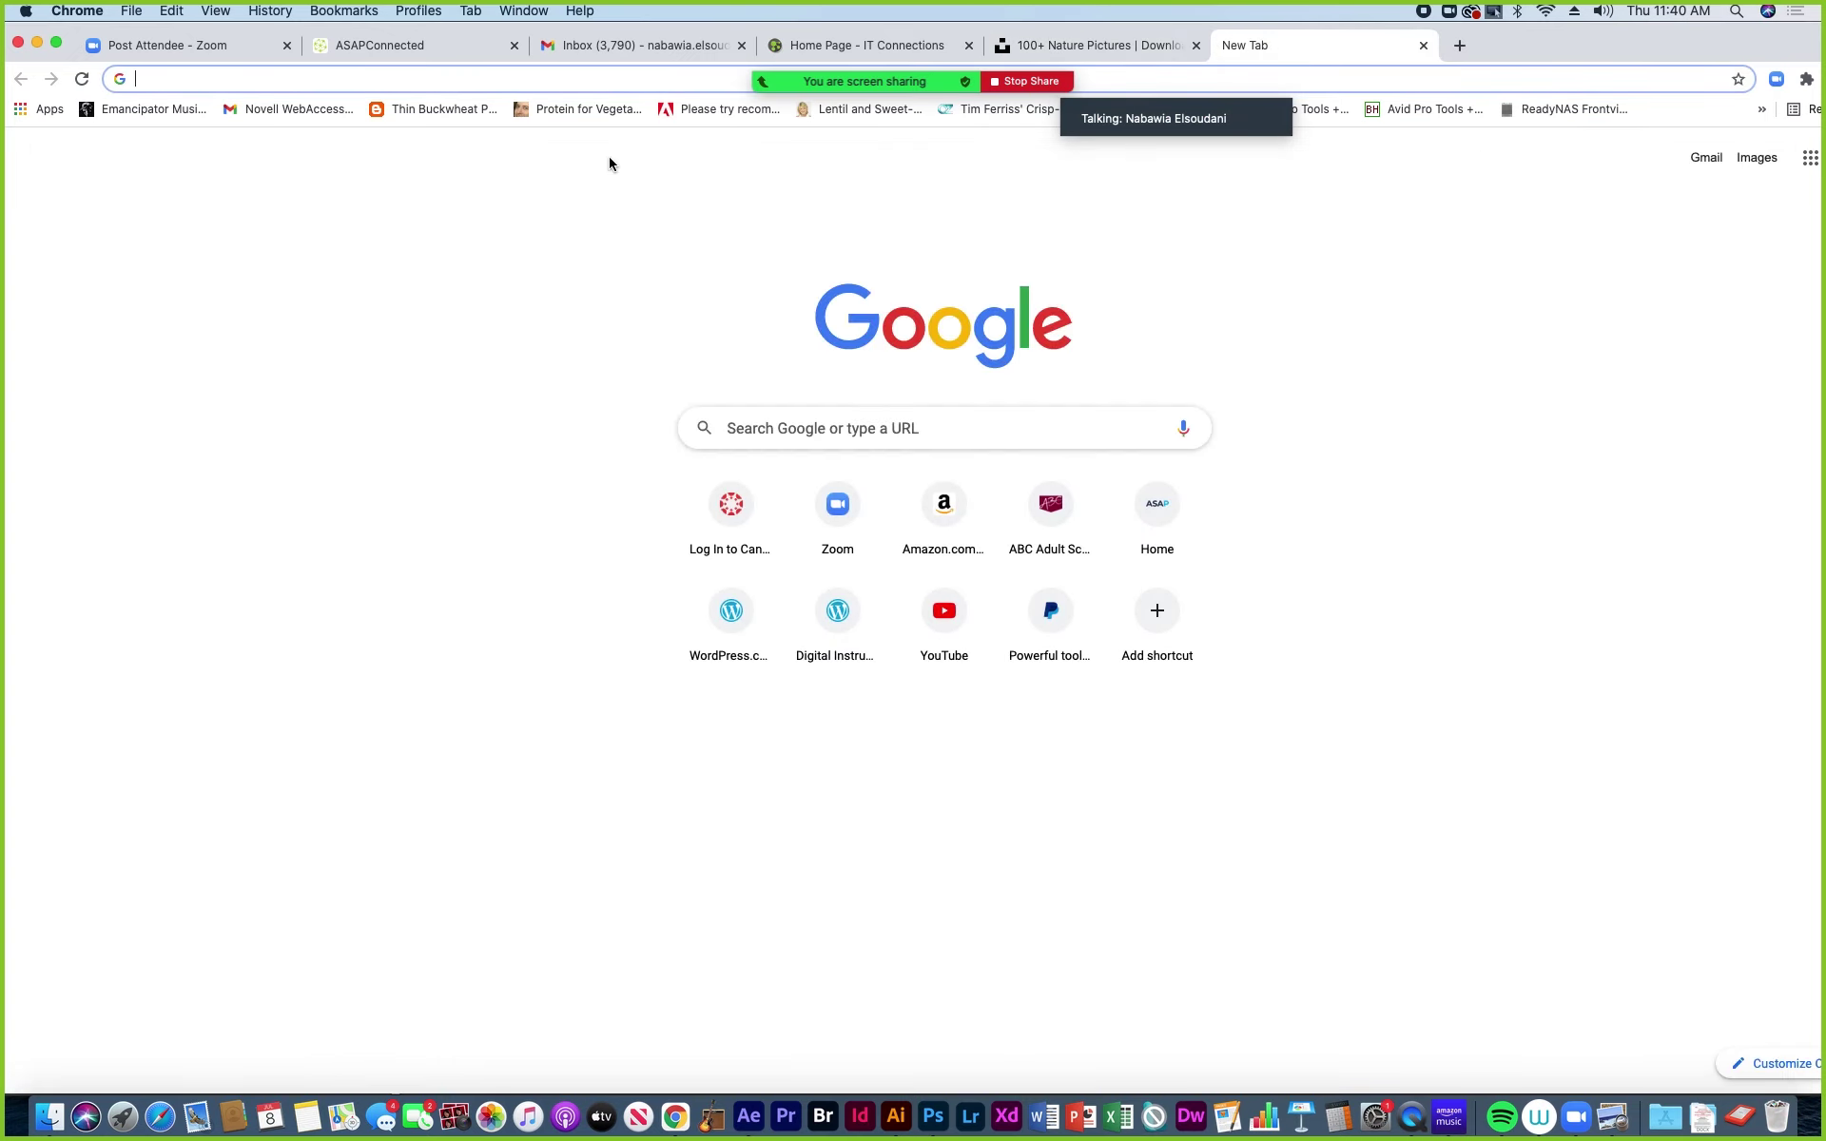
{"action": "type", "text": "word"}
{"action": "key", "text": "Return"}
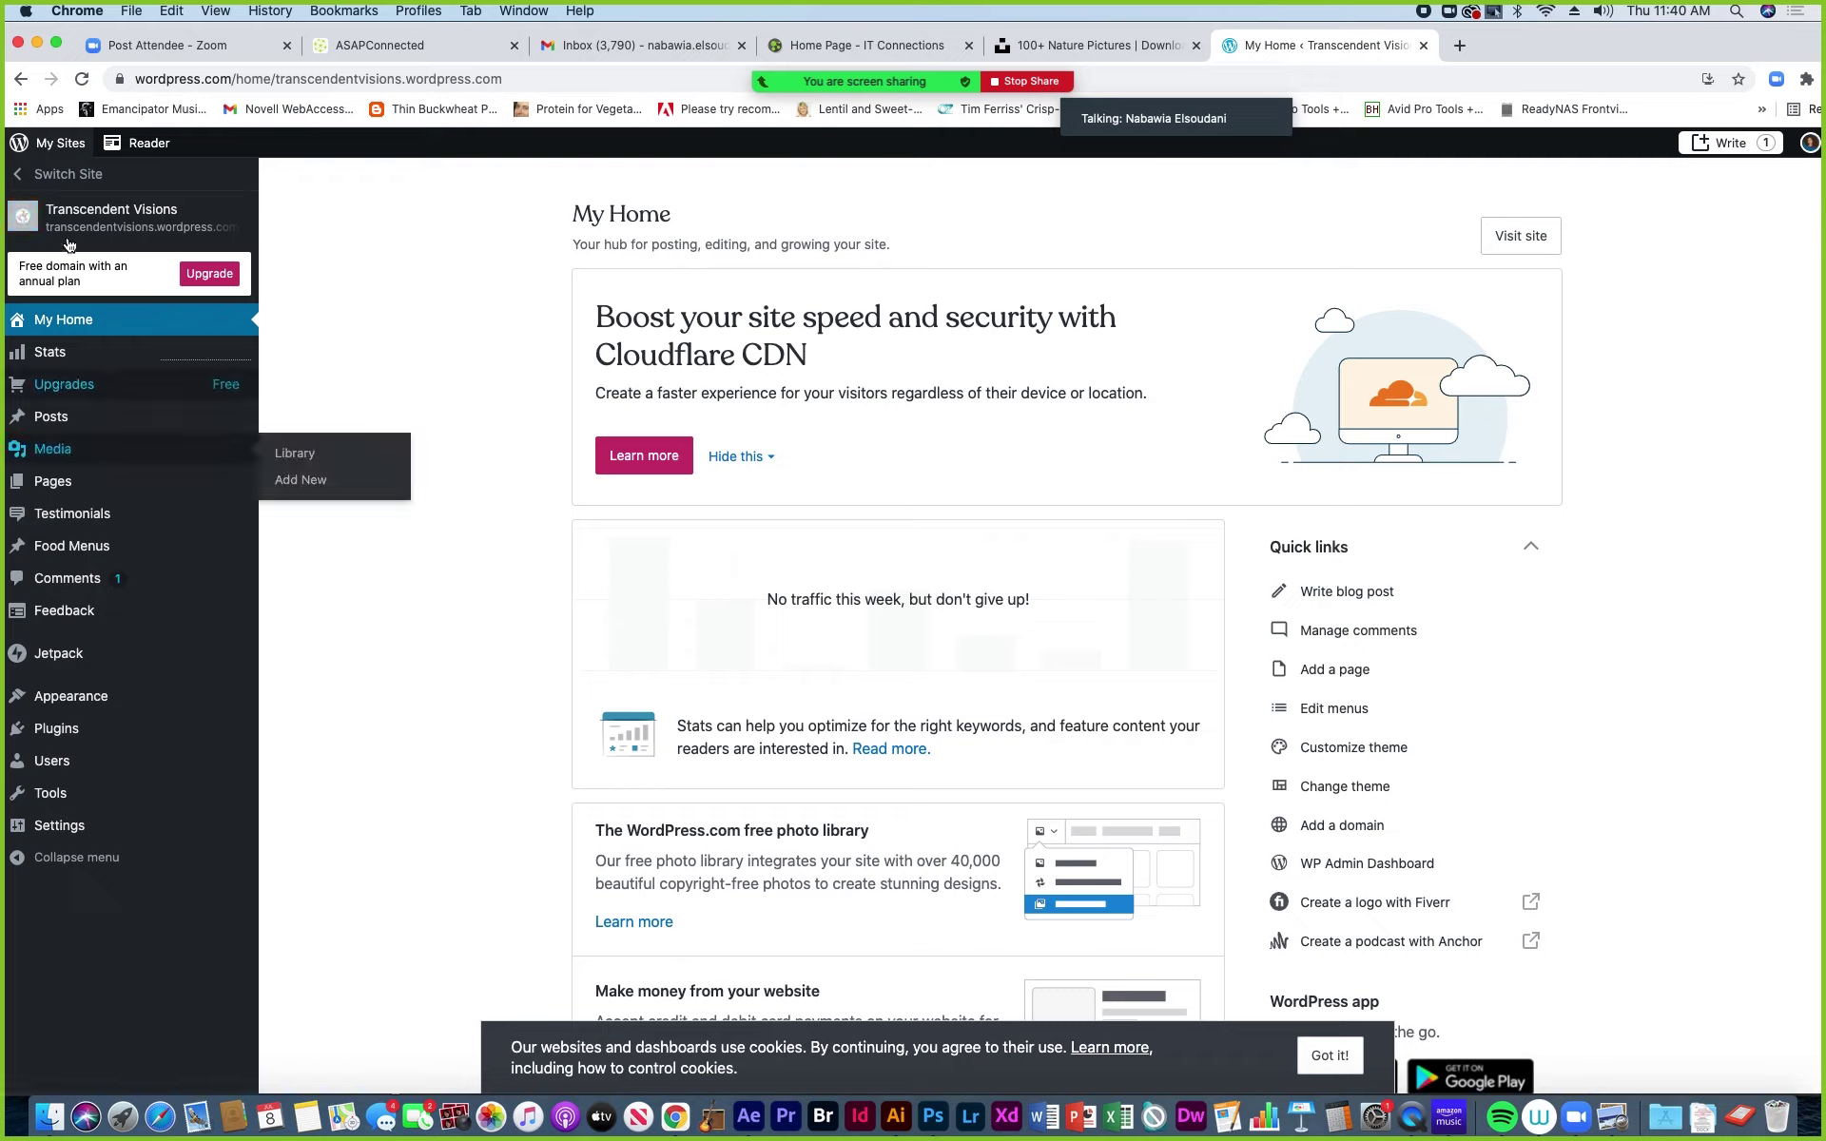
{"action": "left_click", "coordinate": [58, 173]}
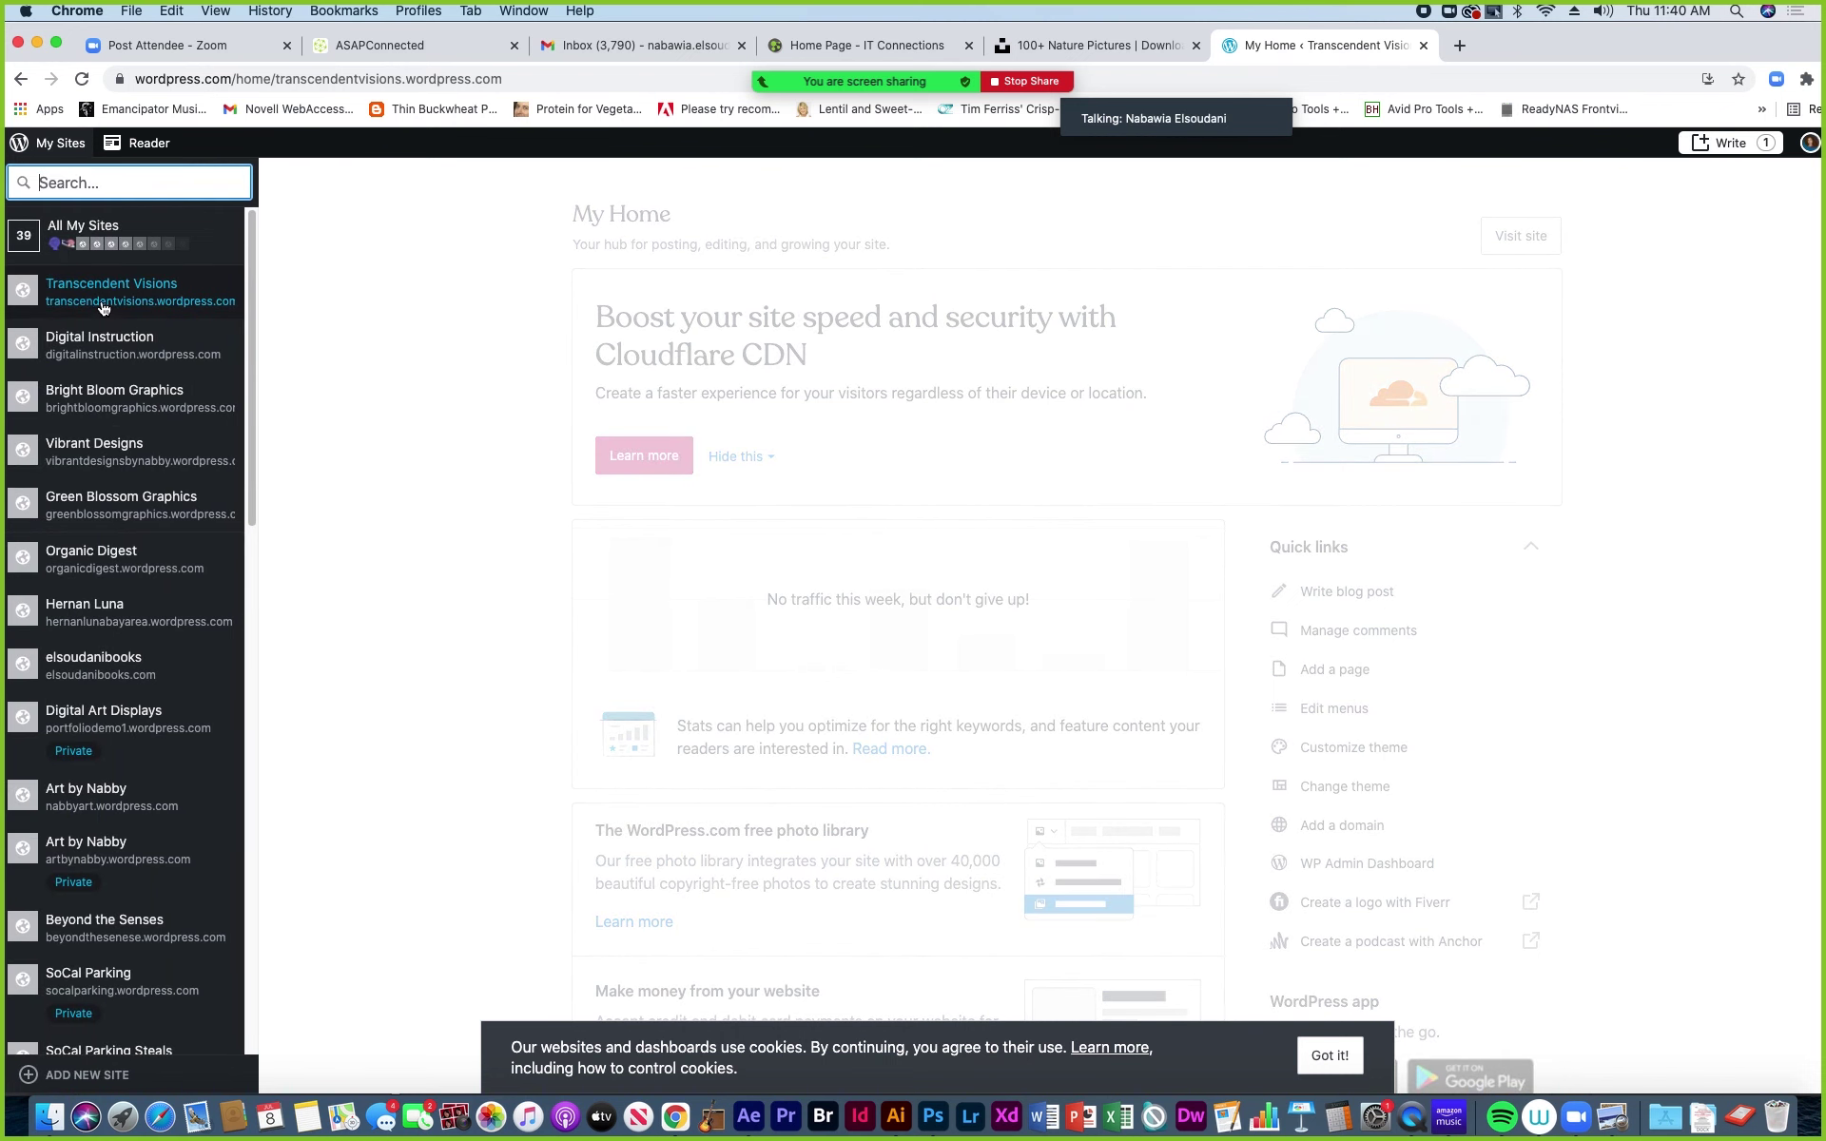
{"action": "left_click", "coordinate": [98, 404]}
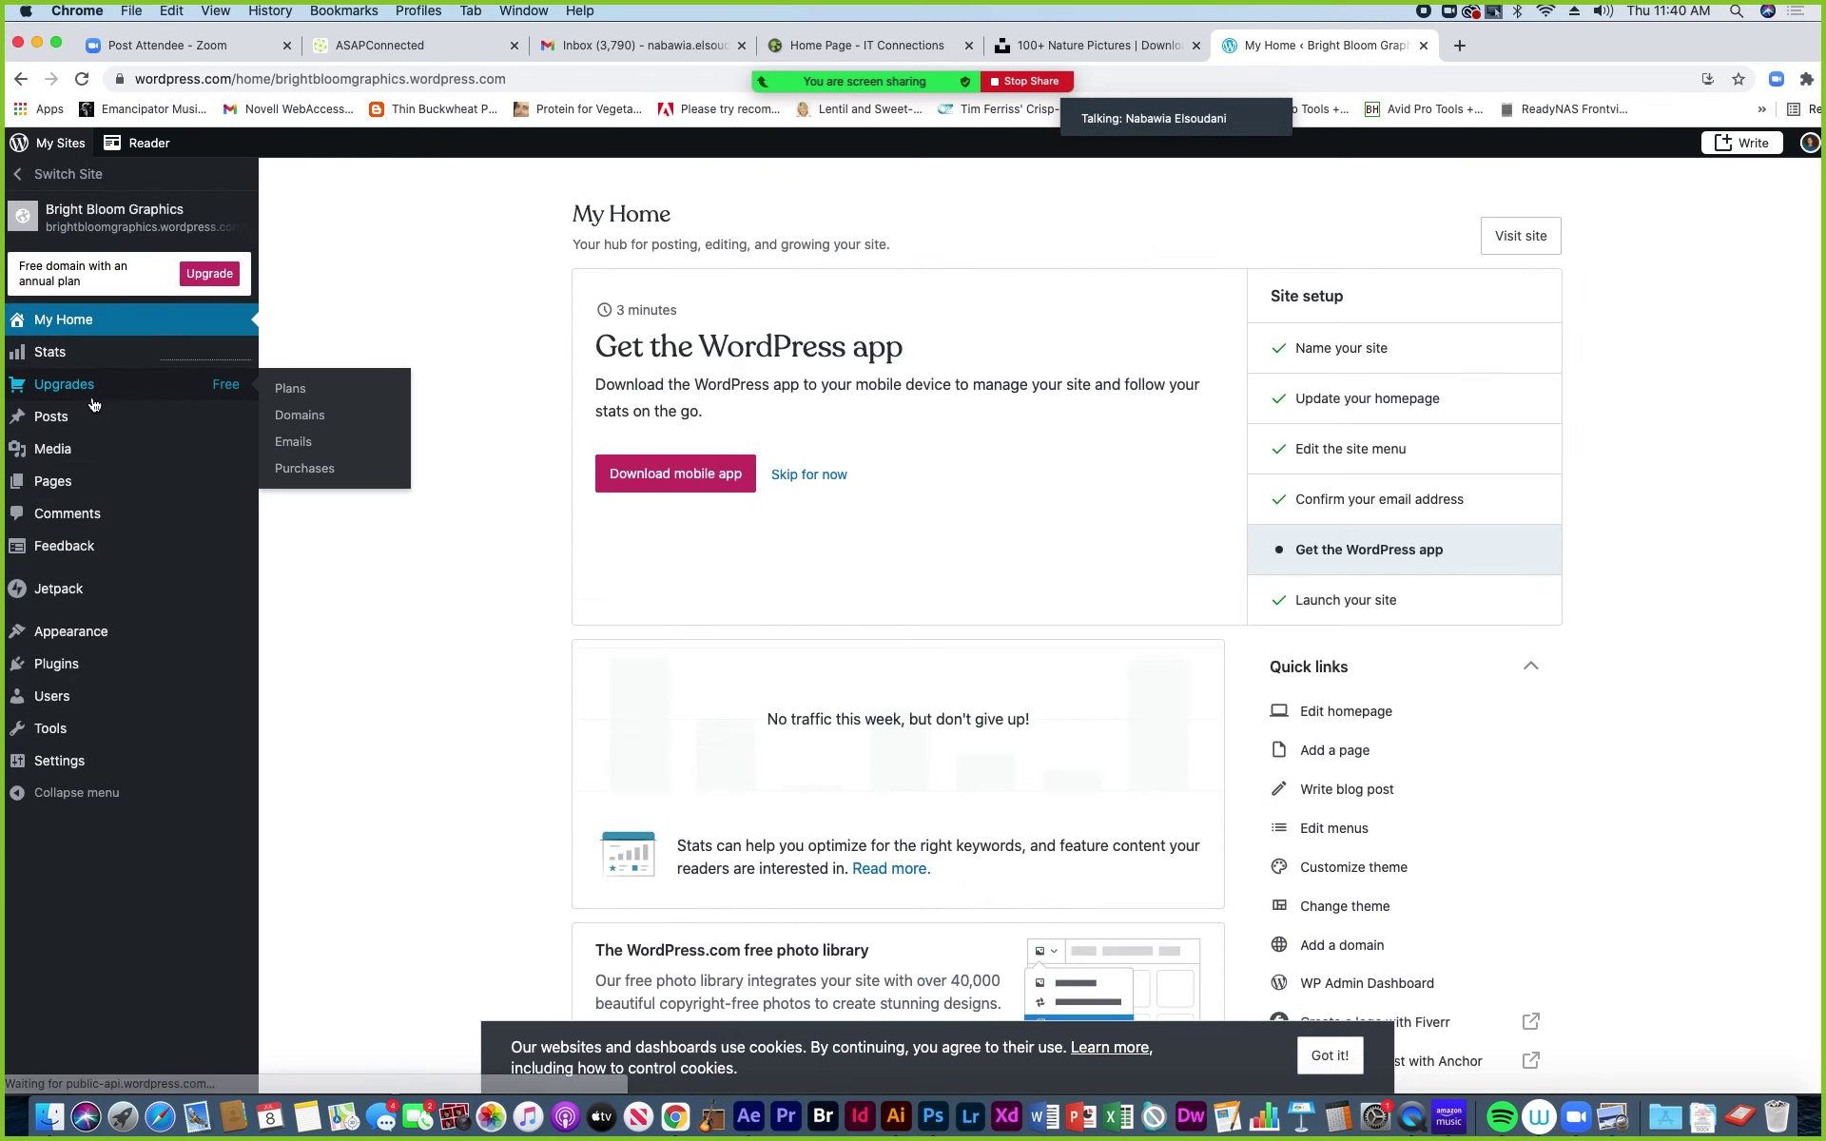
Open the site's Header Image customization and start adding a new header image.
{"action": "mouse_move", "coordinate": [87, 636]}
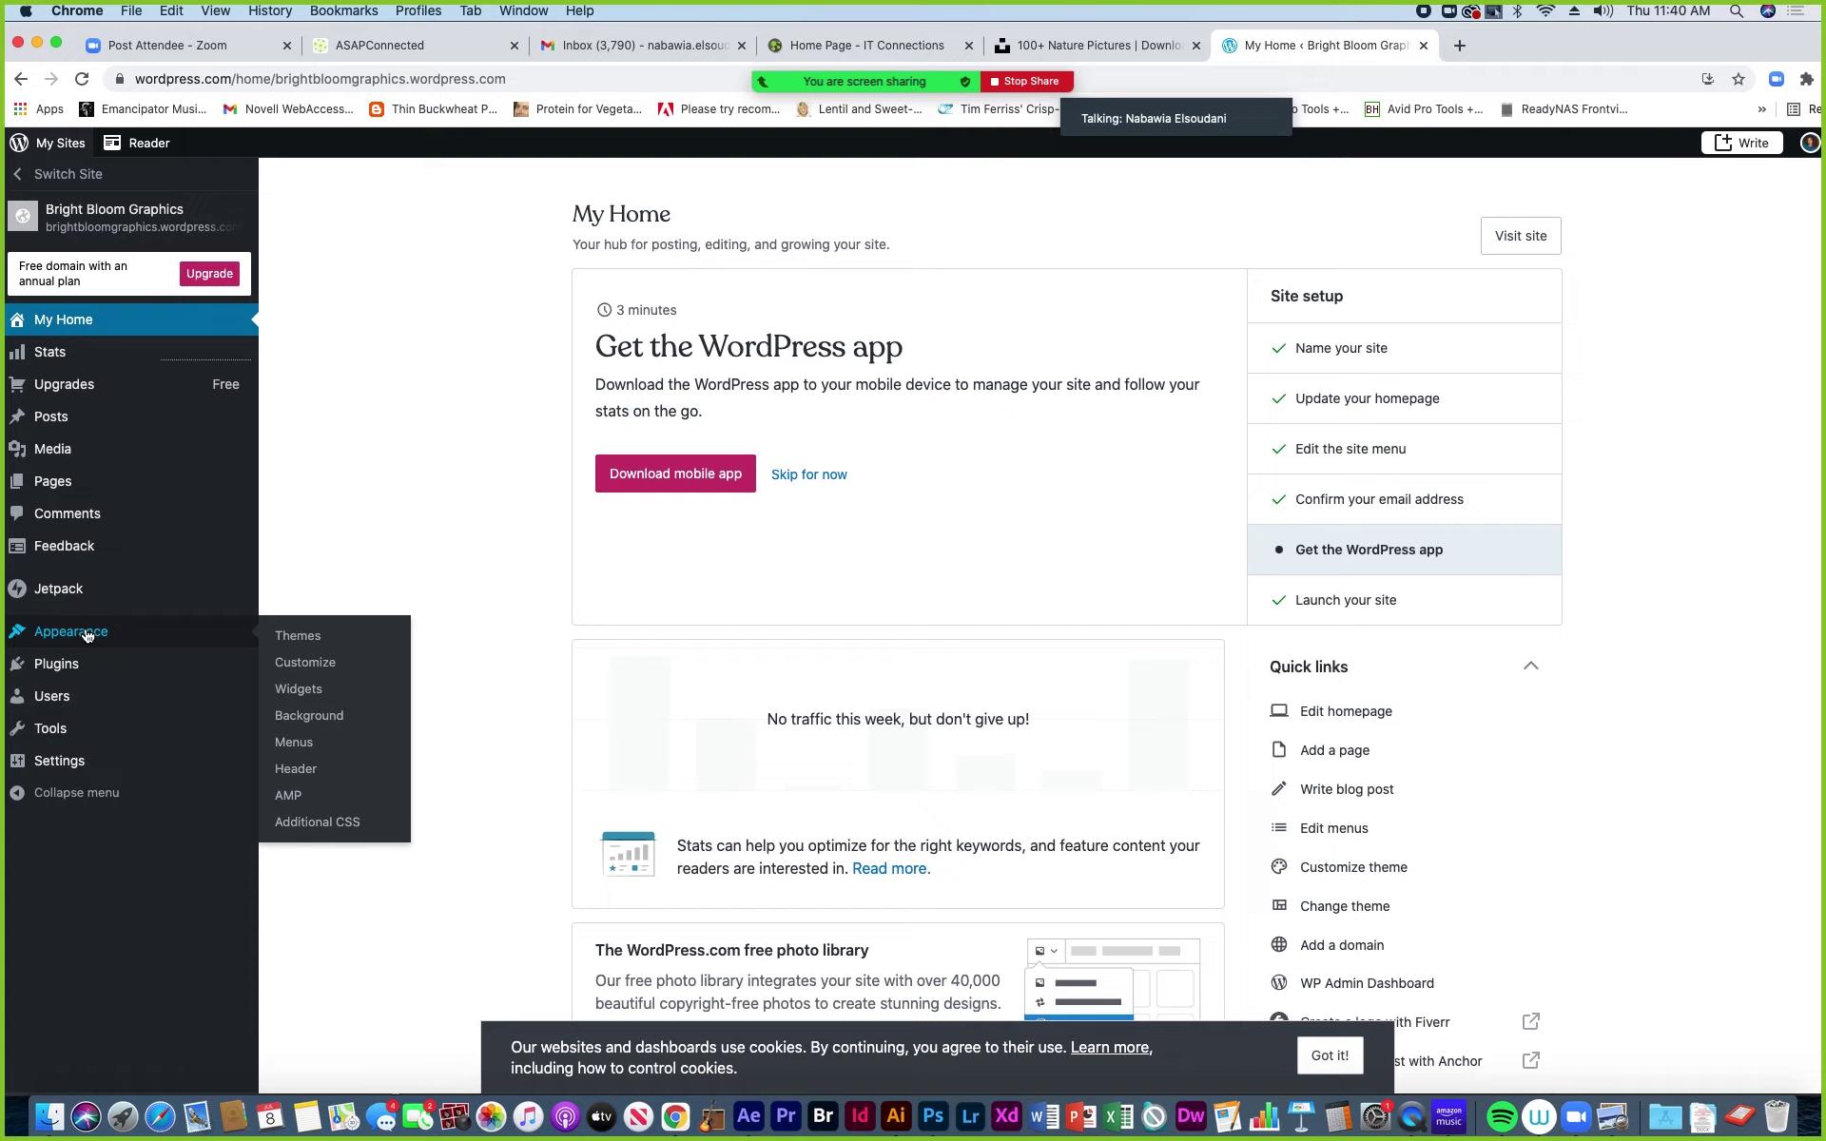
{"action": "left_click", "coordinate": [304, 670]}
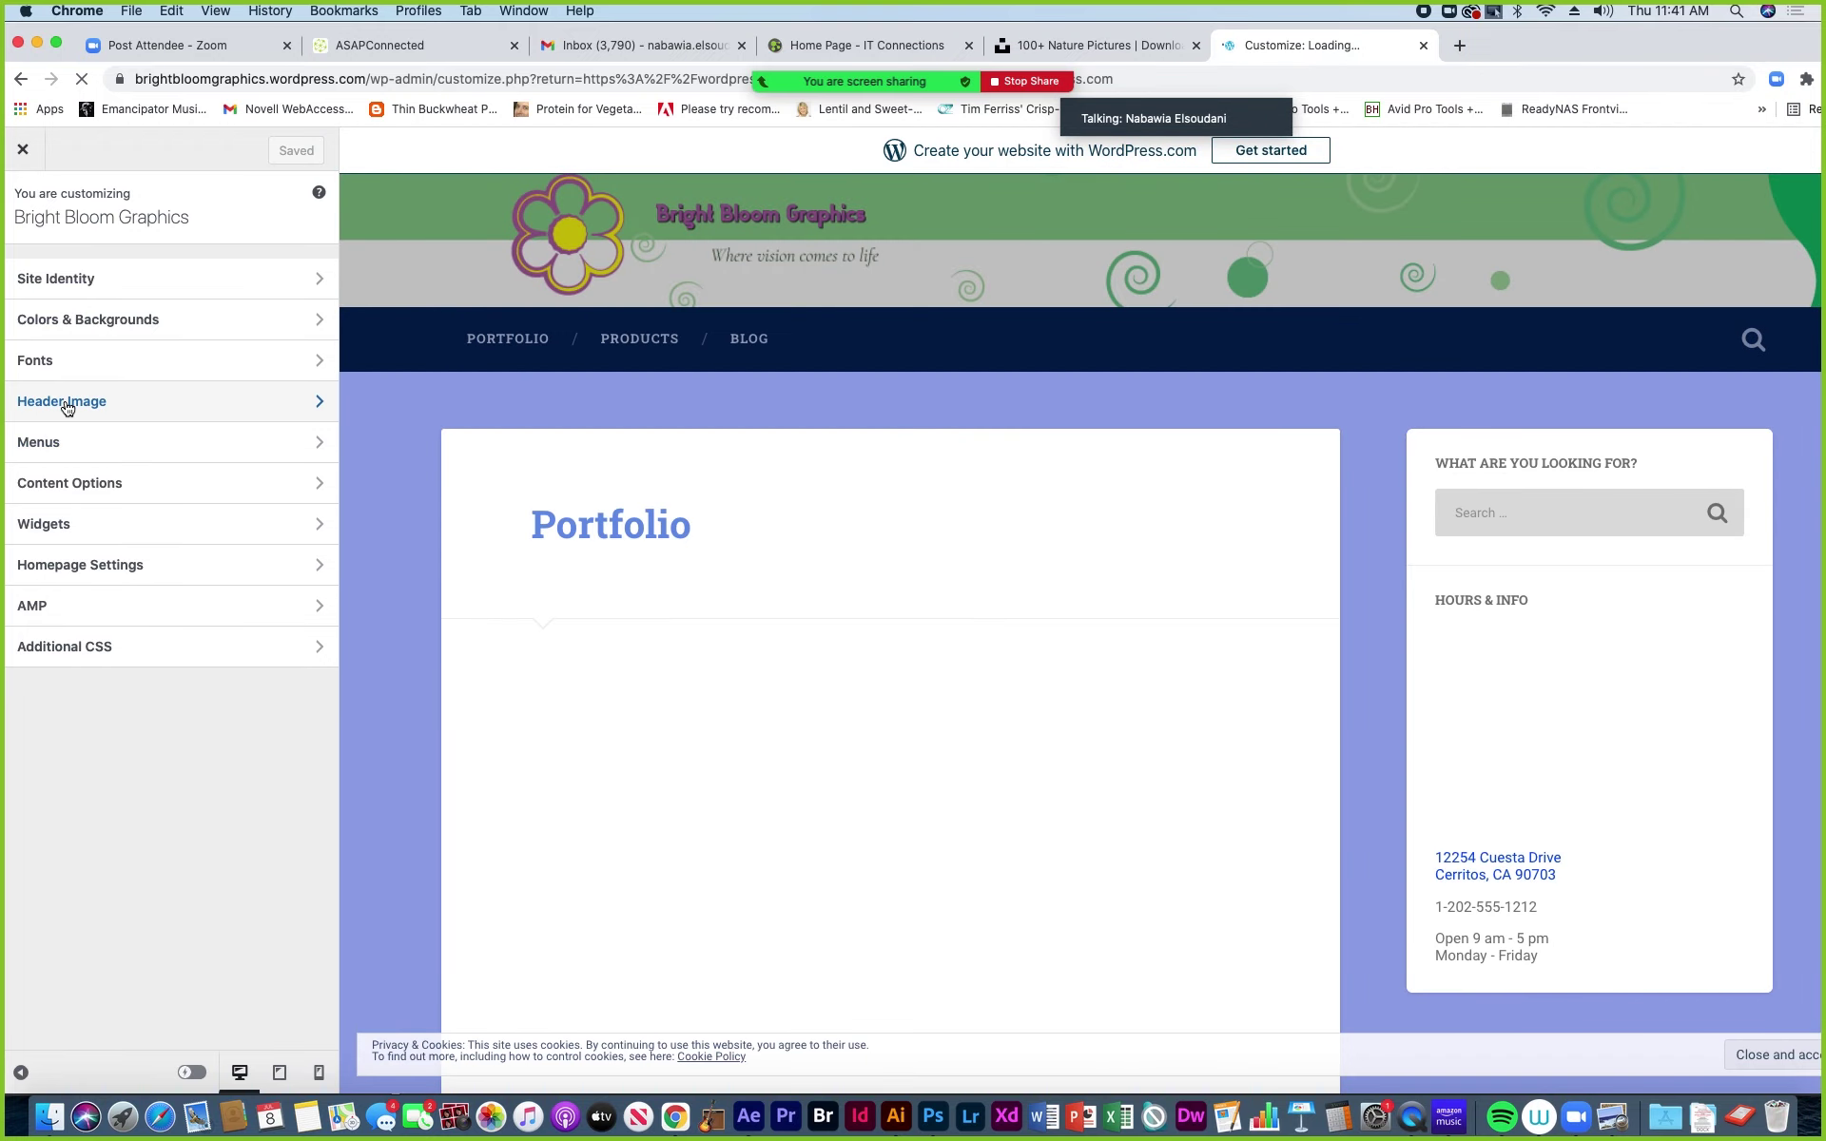
{"action": "left_click", "coordinate": [65, 403]}
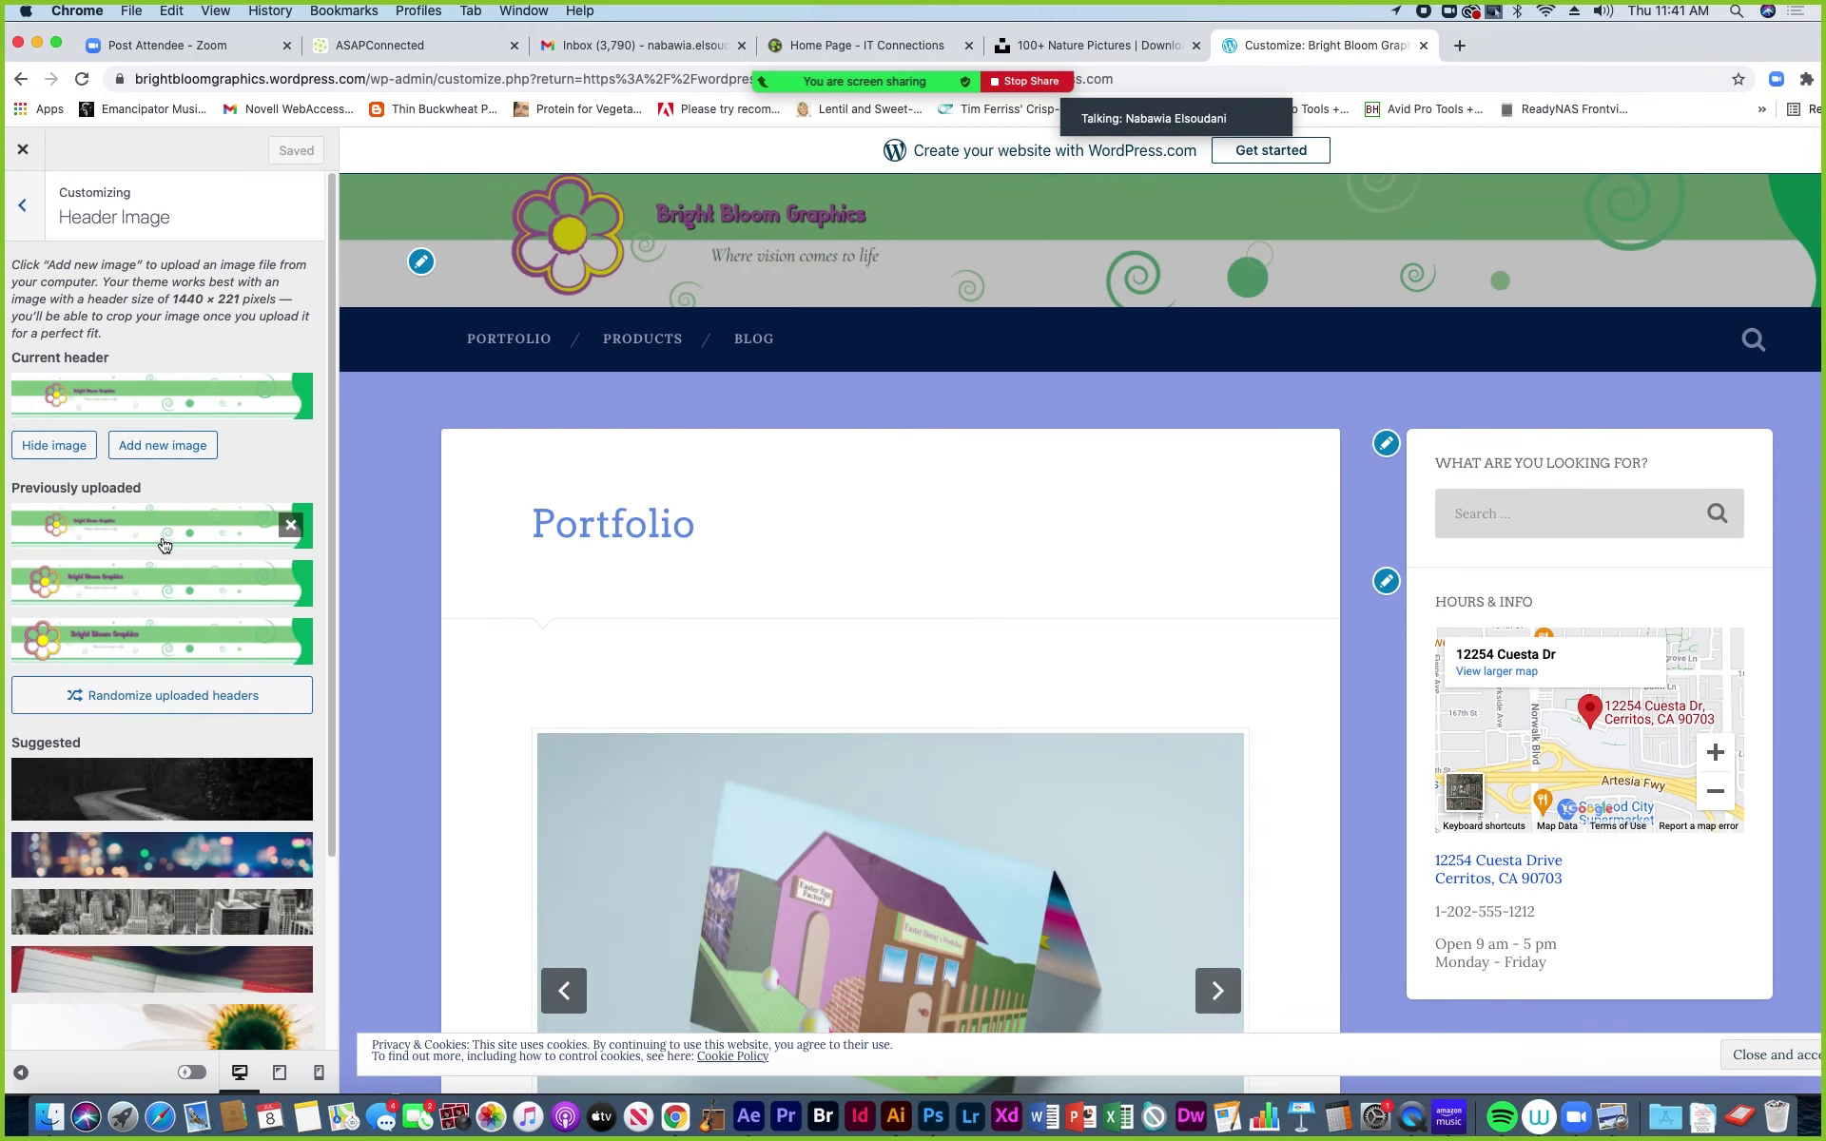
{"action": "left_click", "coordinate": [170, 457]}
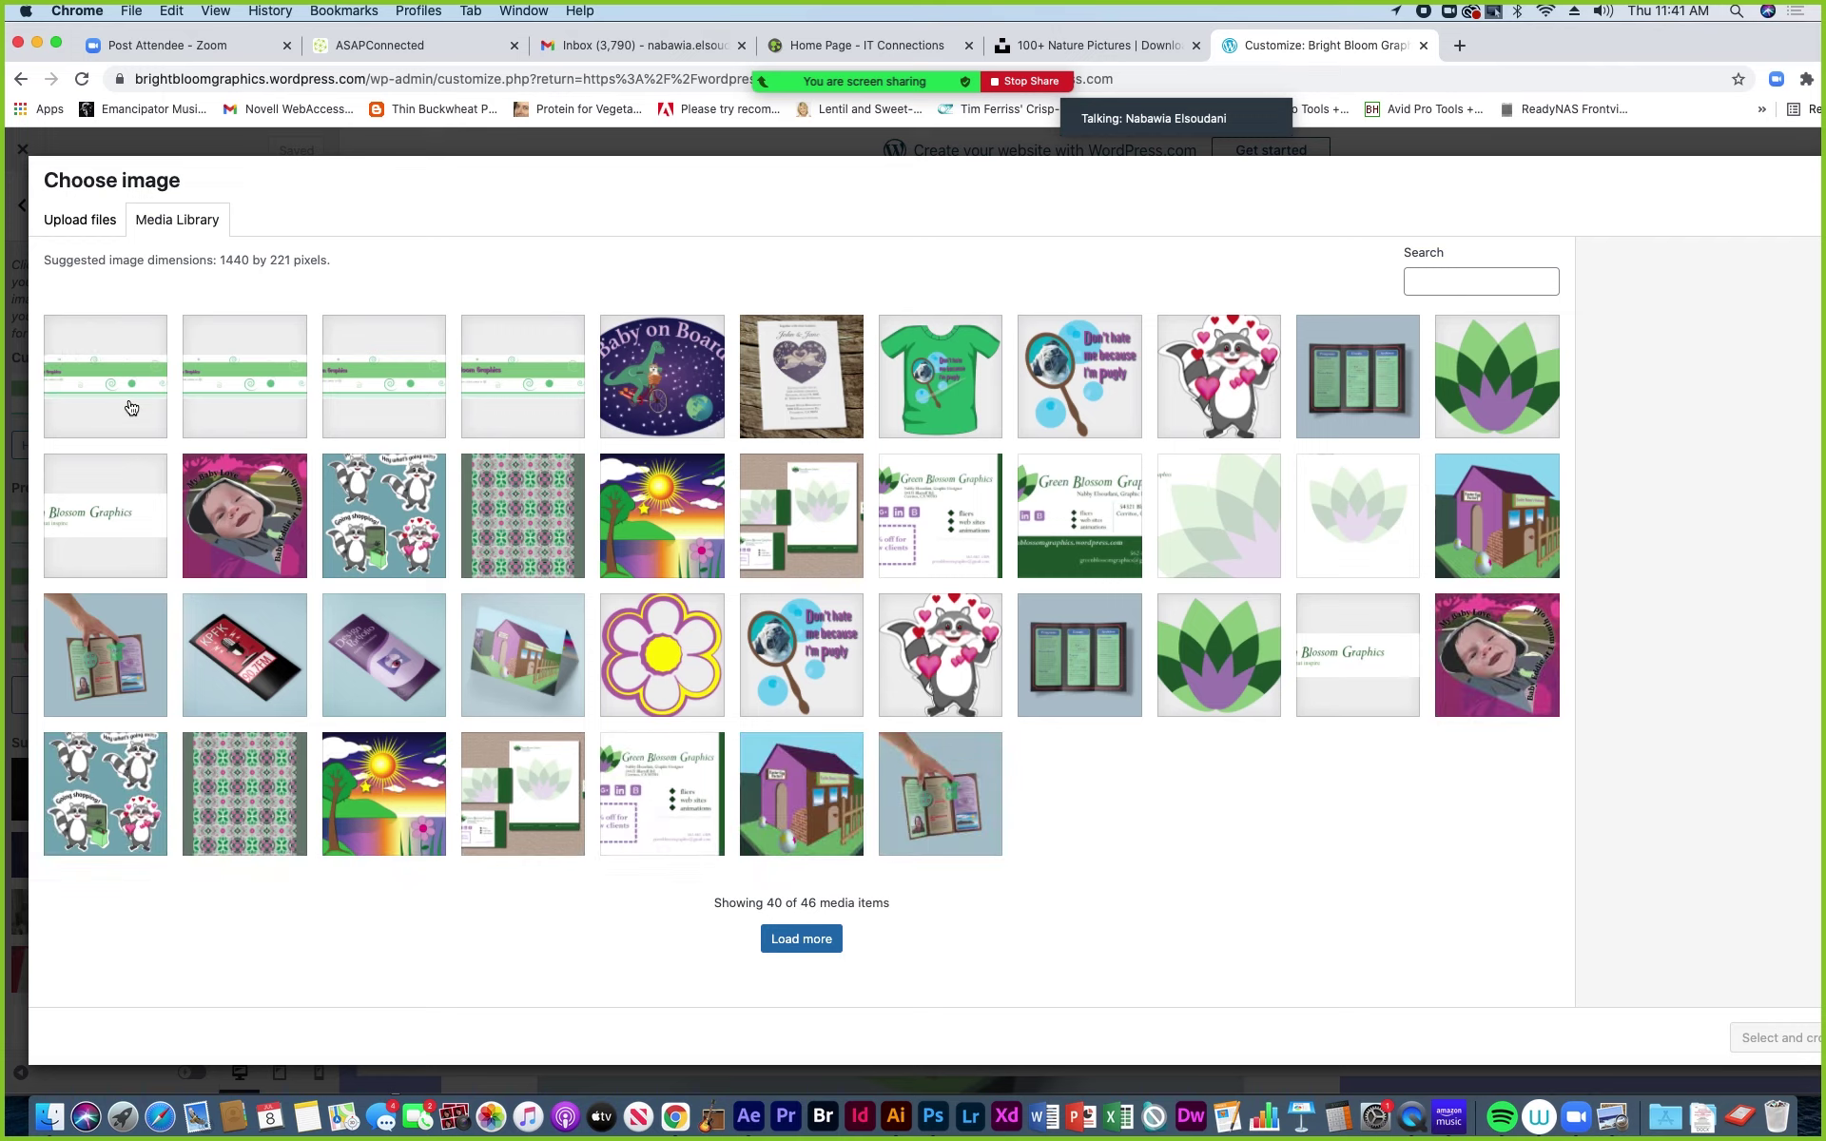
Upload BBG-header-for-Animation-v2_1-white-bg.gif from the BBOP-Work folder inside Teaching from Home on the Media Drive.
{"action": "left_click", "coordinate": [79, 219]}
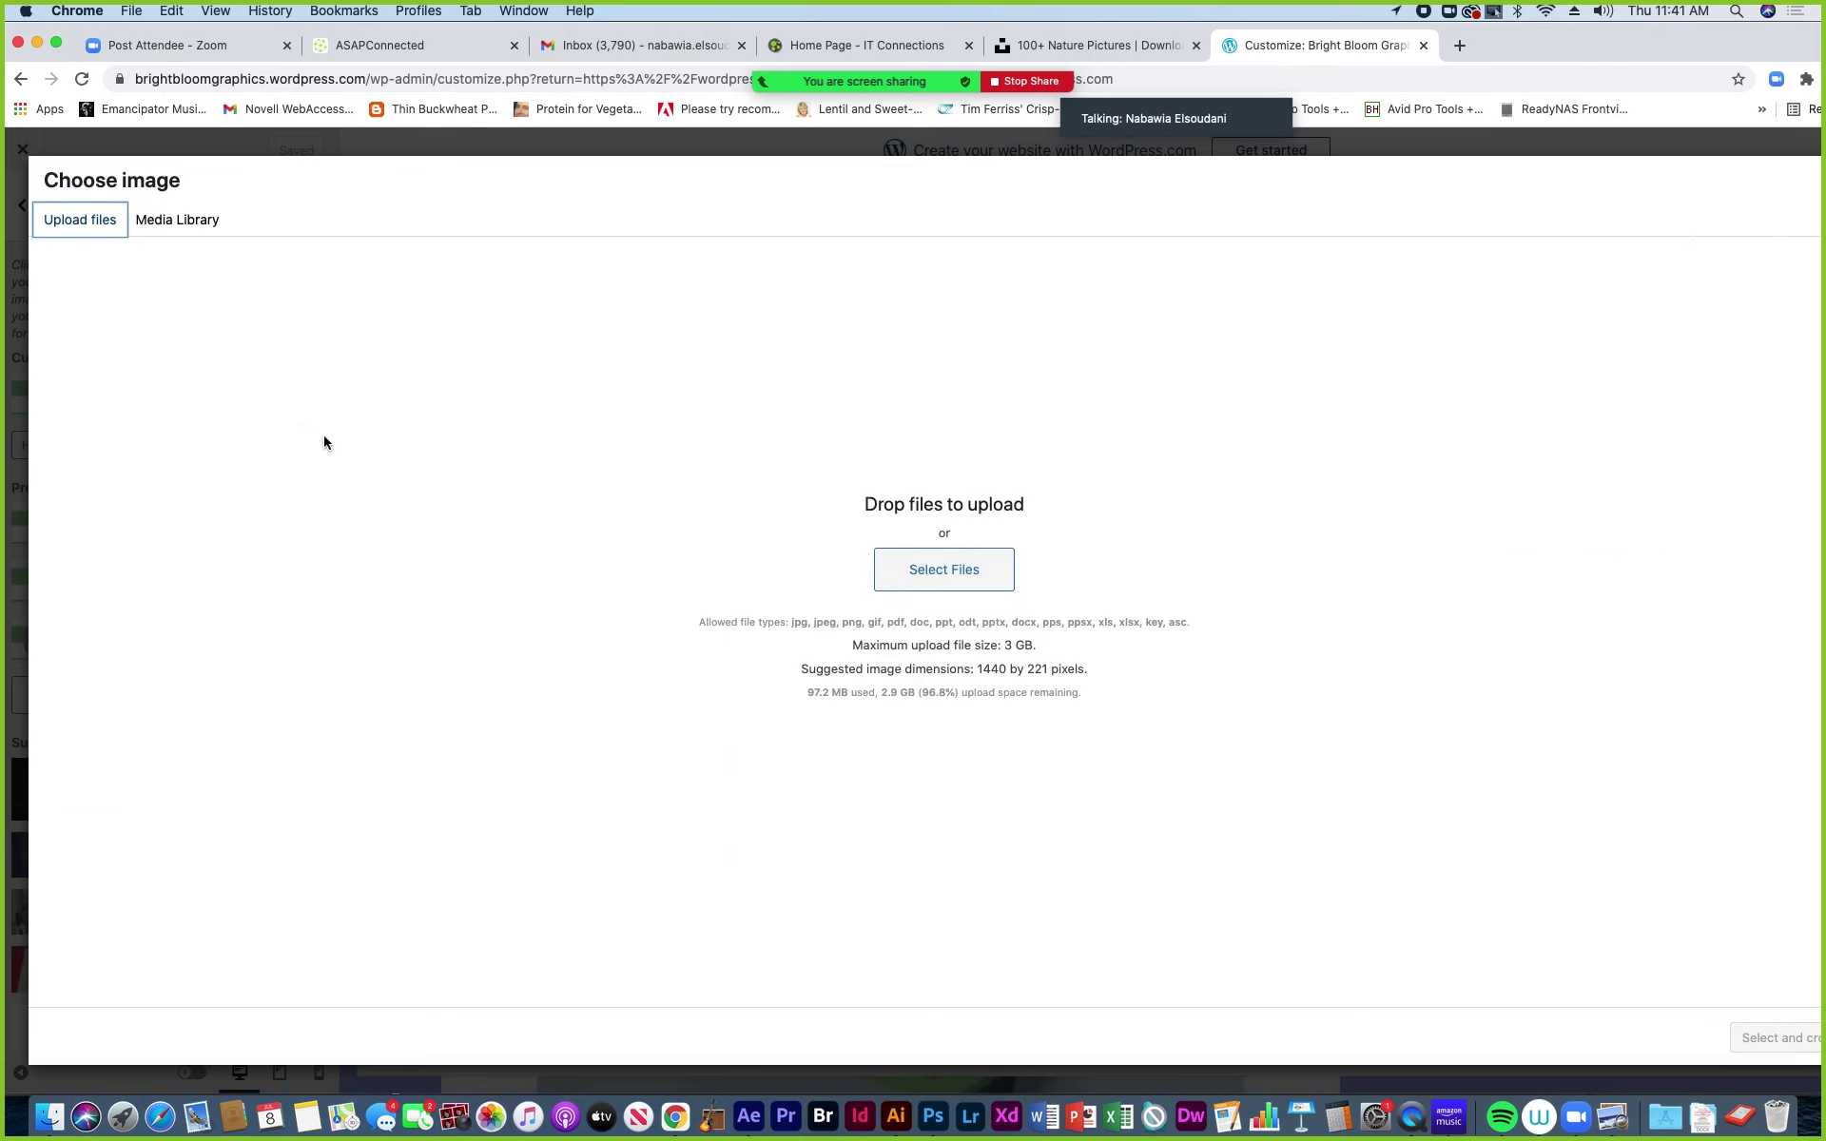
{"action": "left_click", "coordinate": [878, 589]}
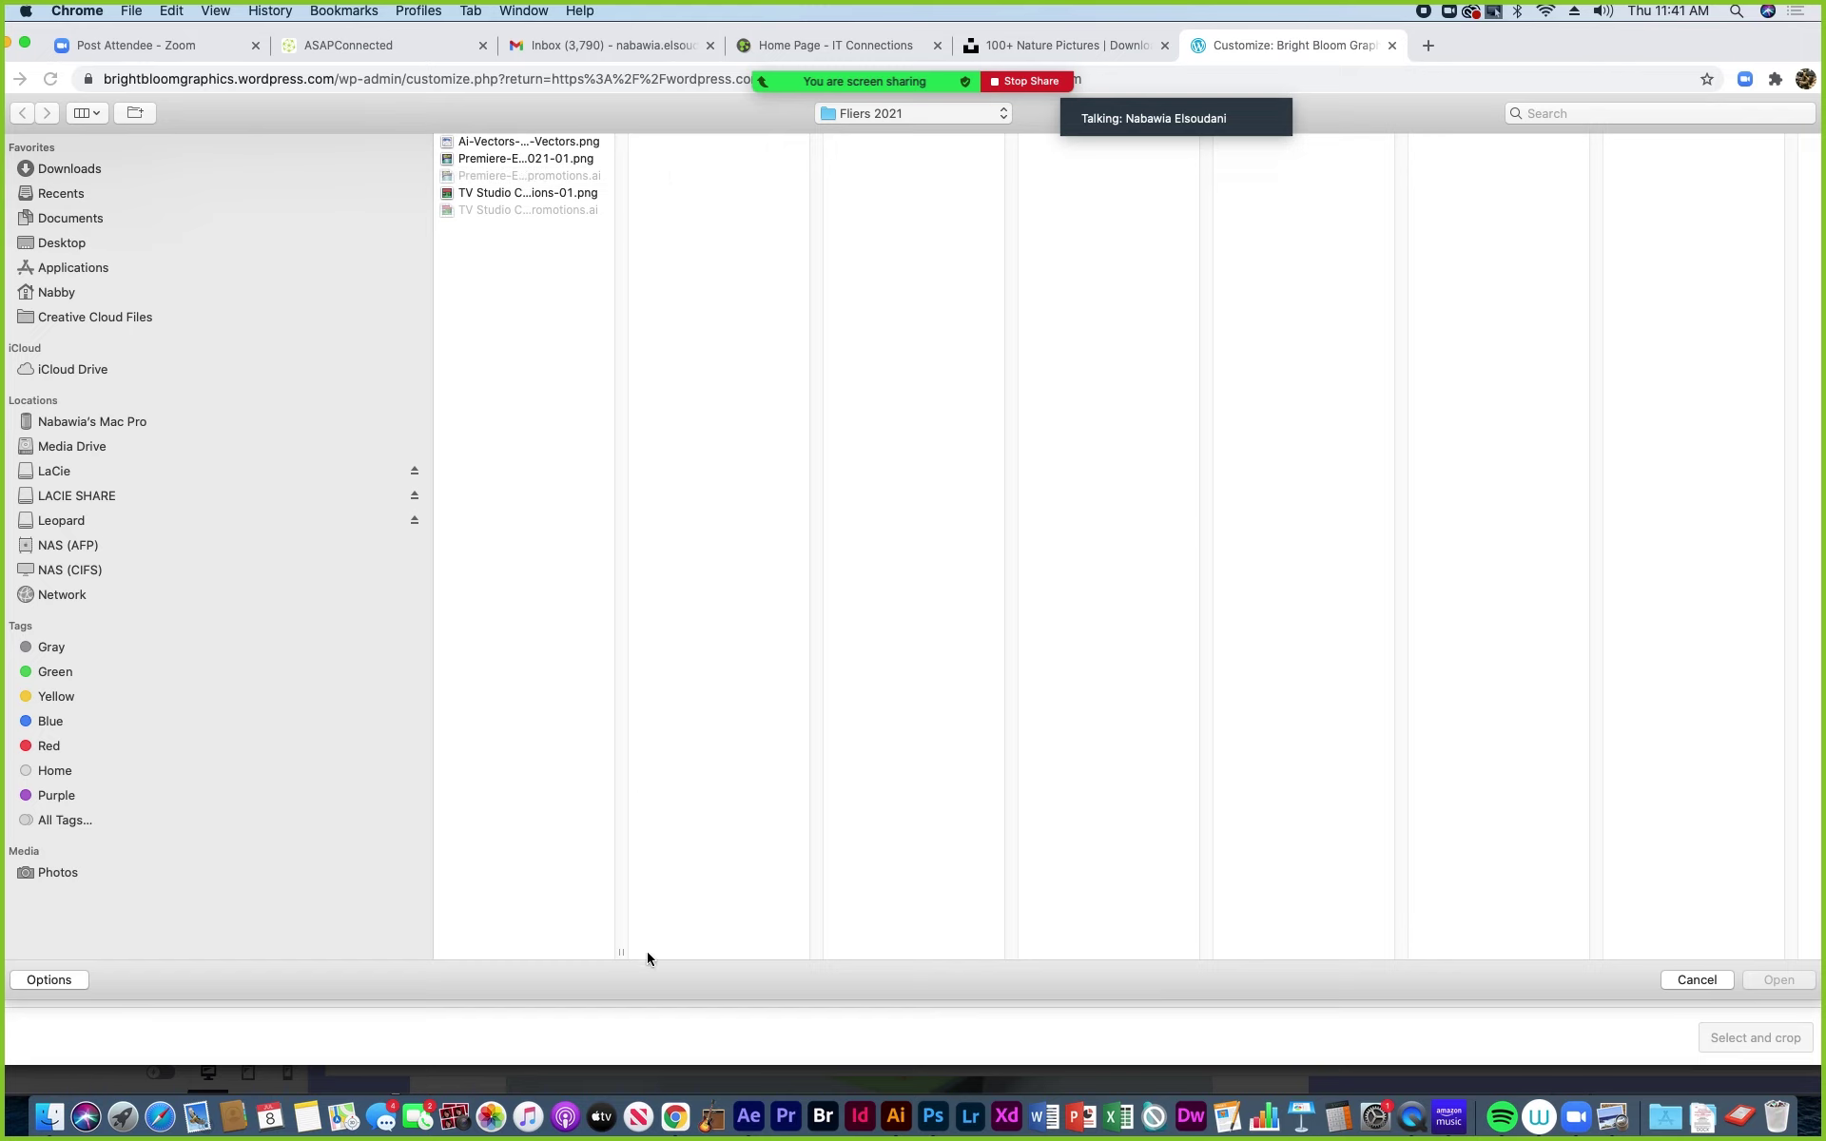
{"action": "left_click_drag", "start_coordinate": [621, 953], "coordinate": [862, 952]}
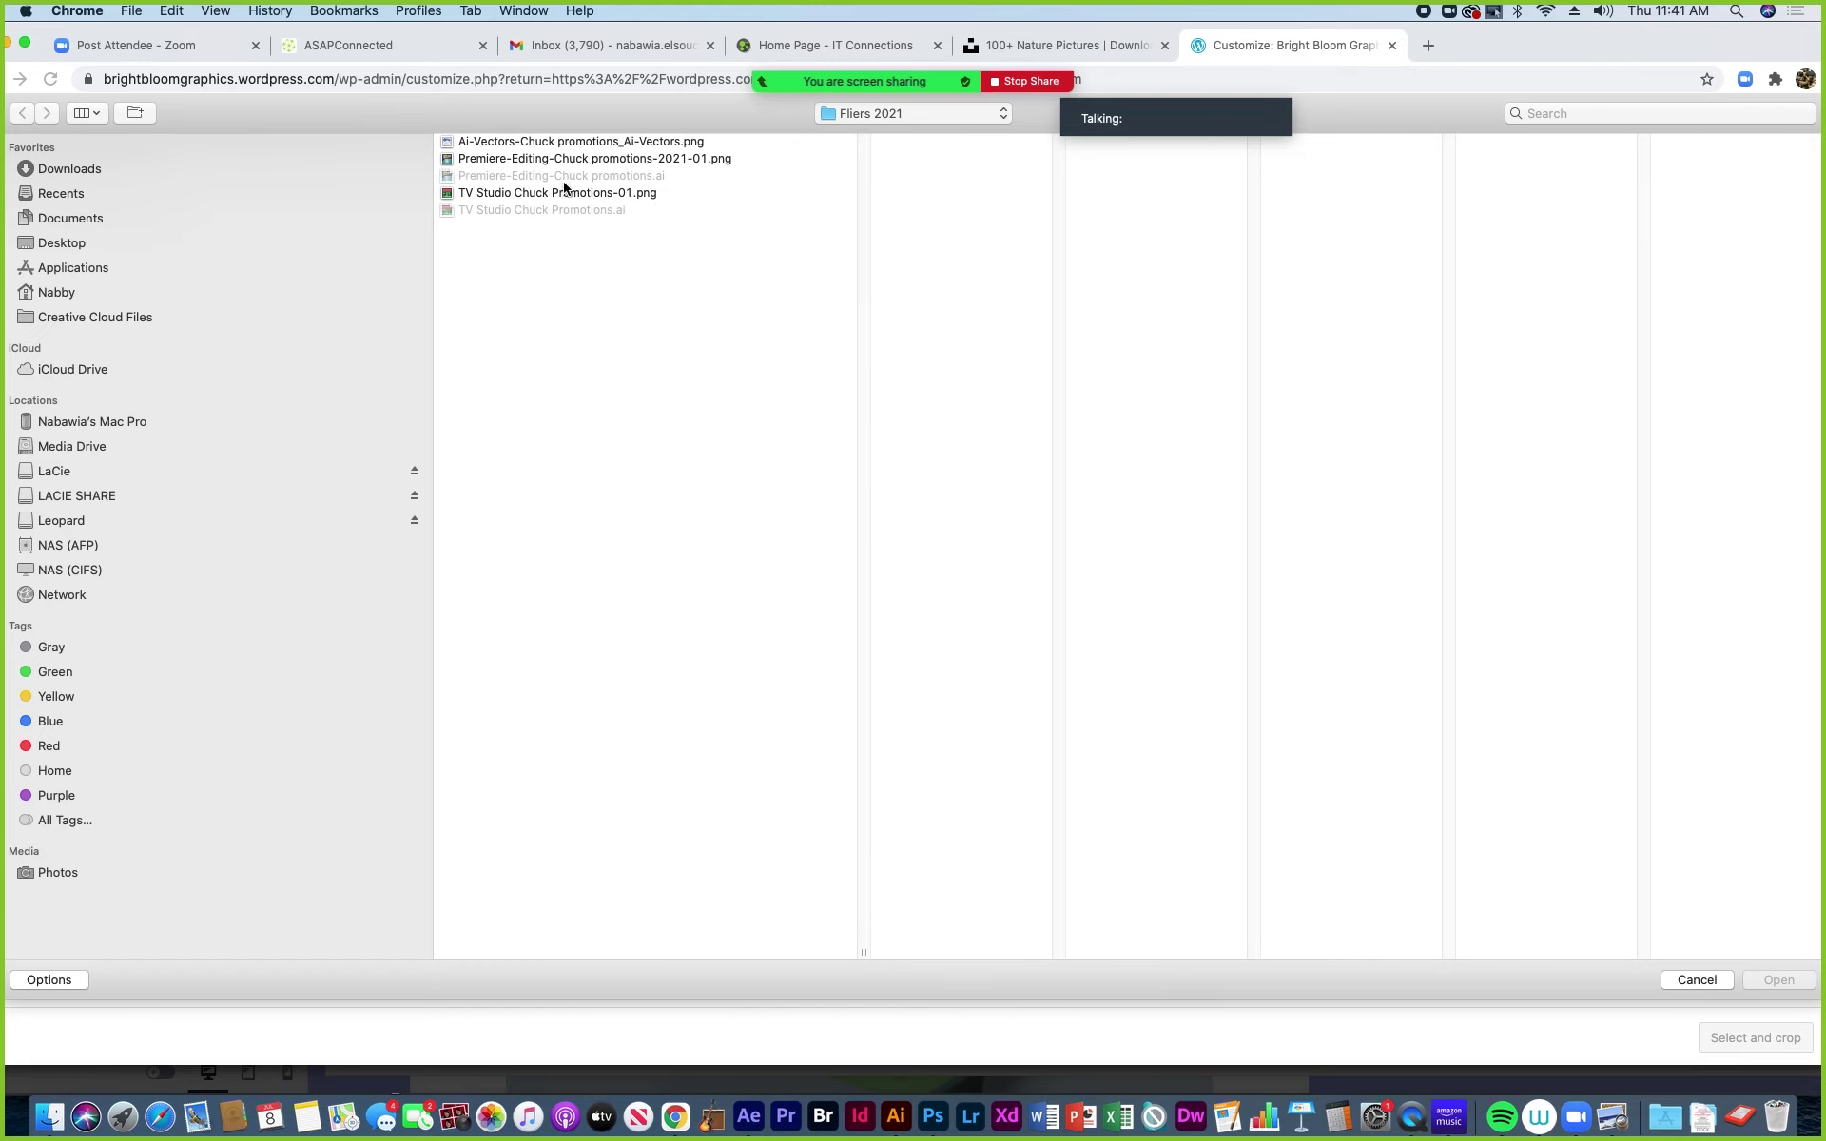
{"action": "left_click", "coordinate": [67, 447]}
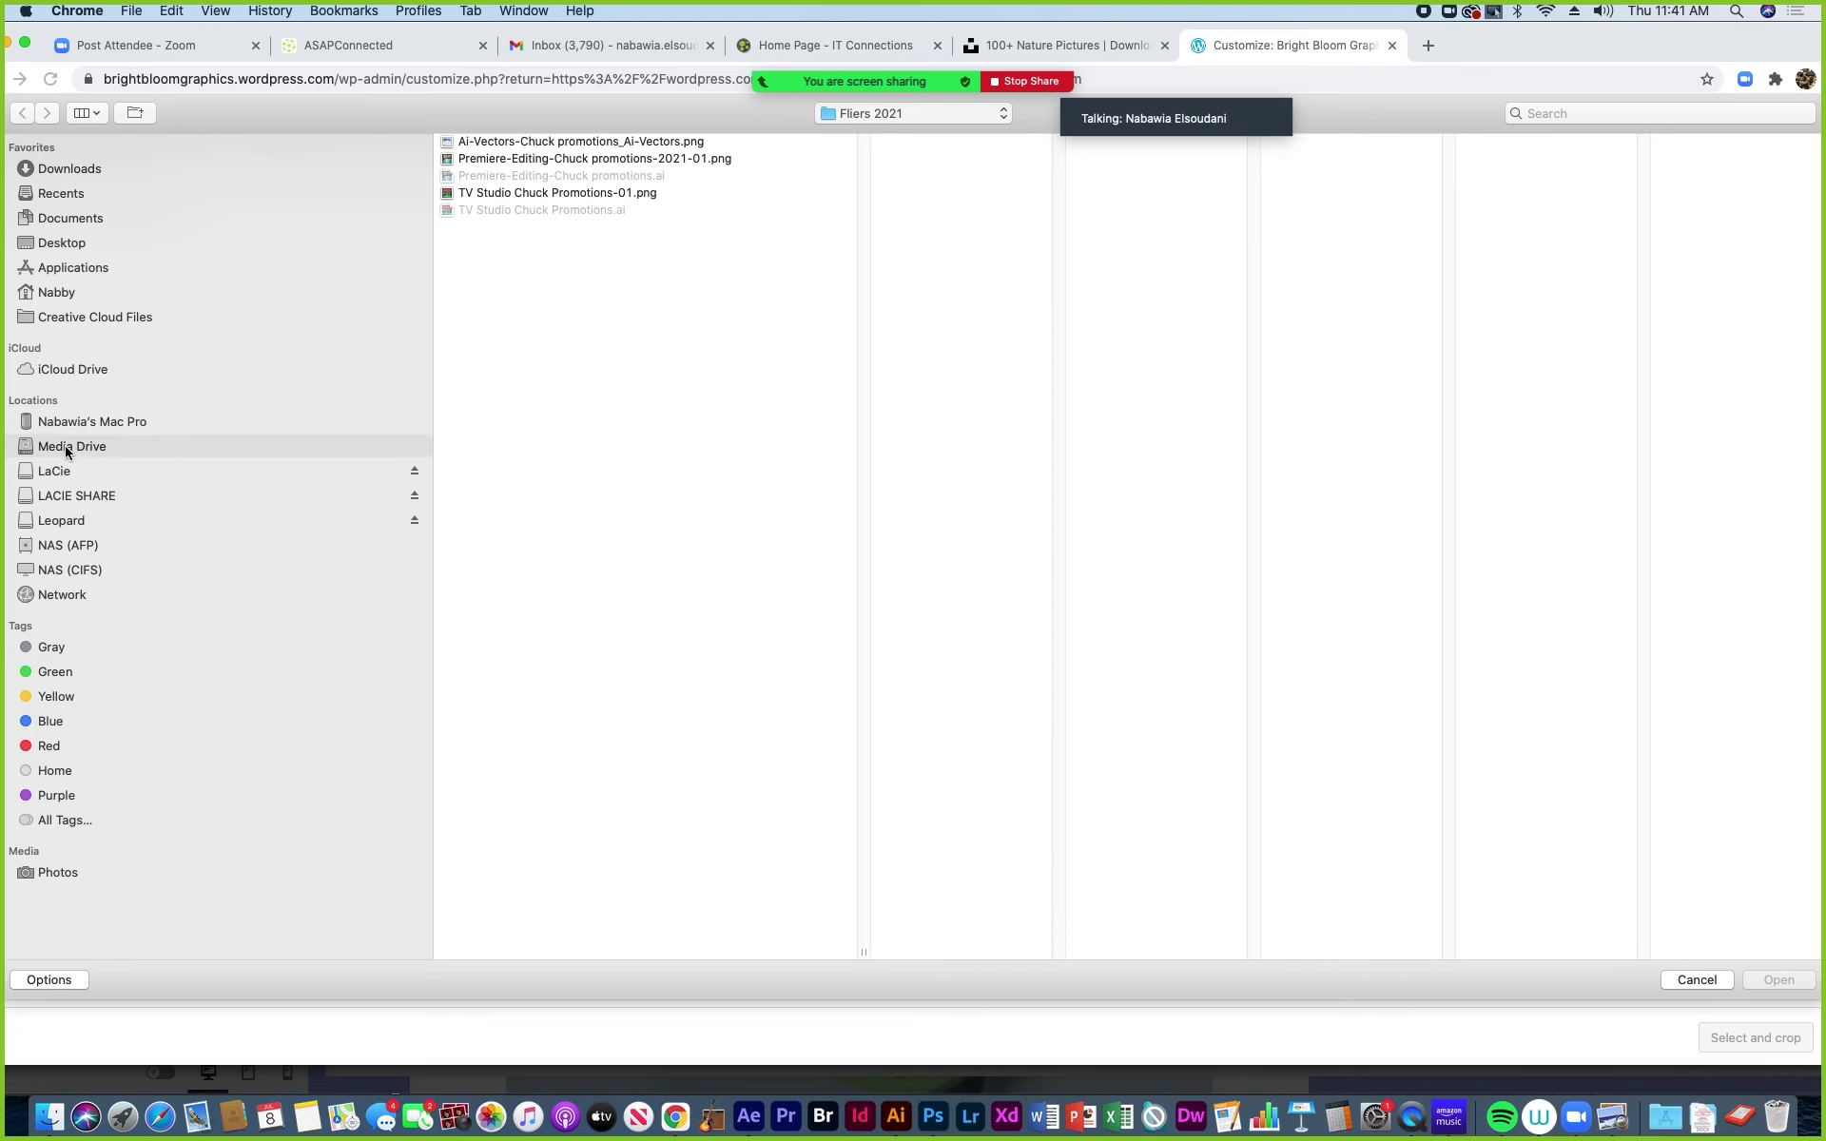
{"action": "scroll", "coordinate": [523, 713], "scroll_direction": "down", "scroll_amount": 10}
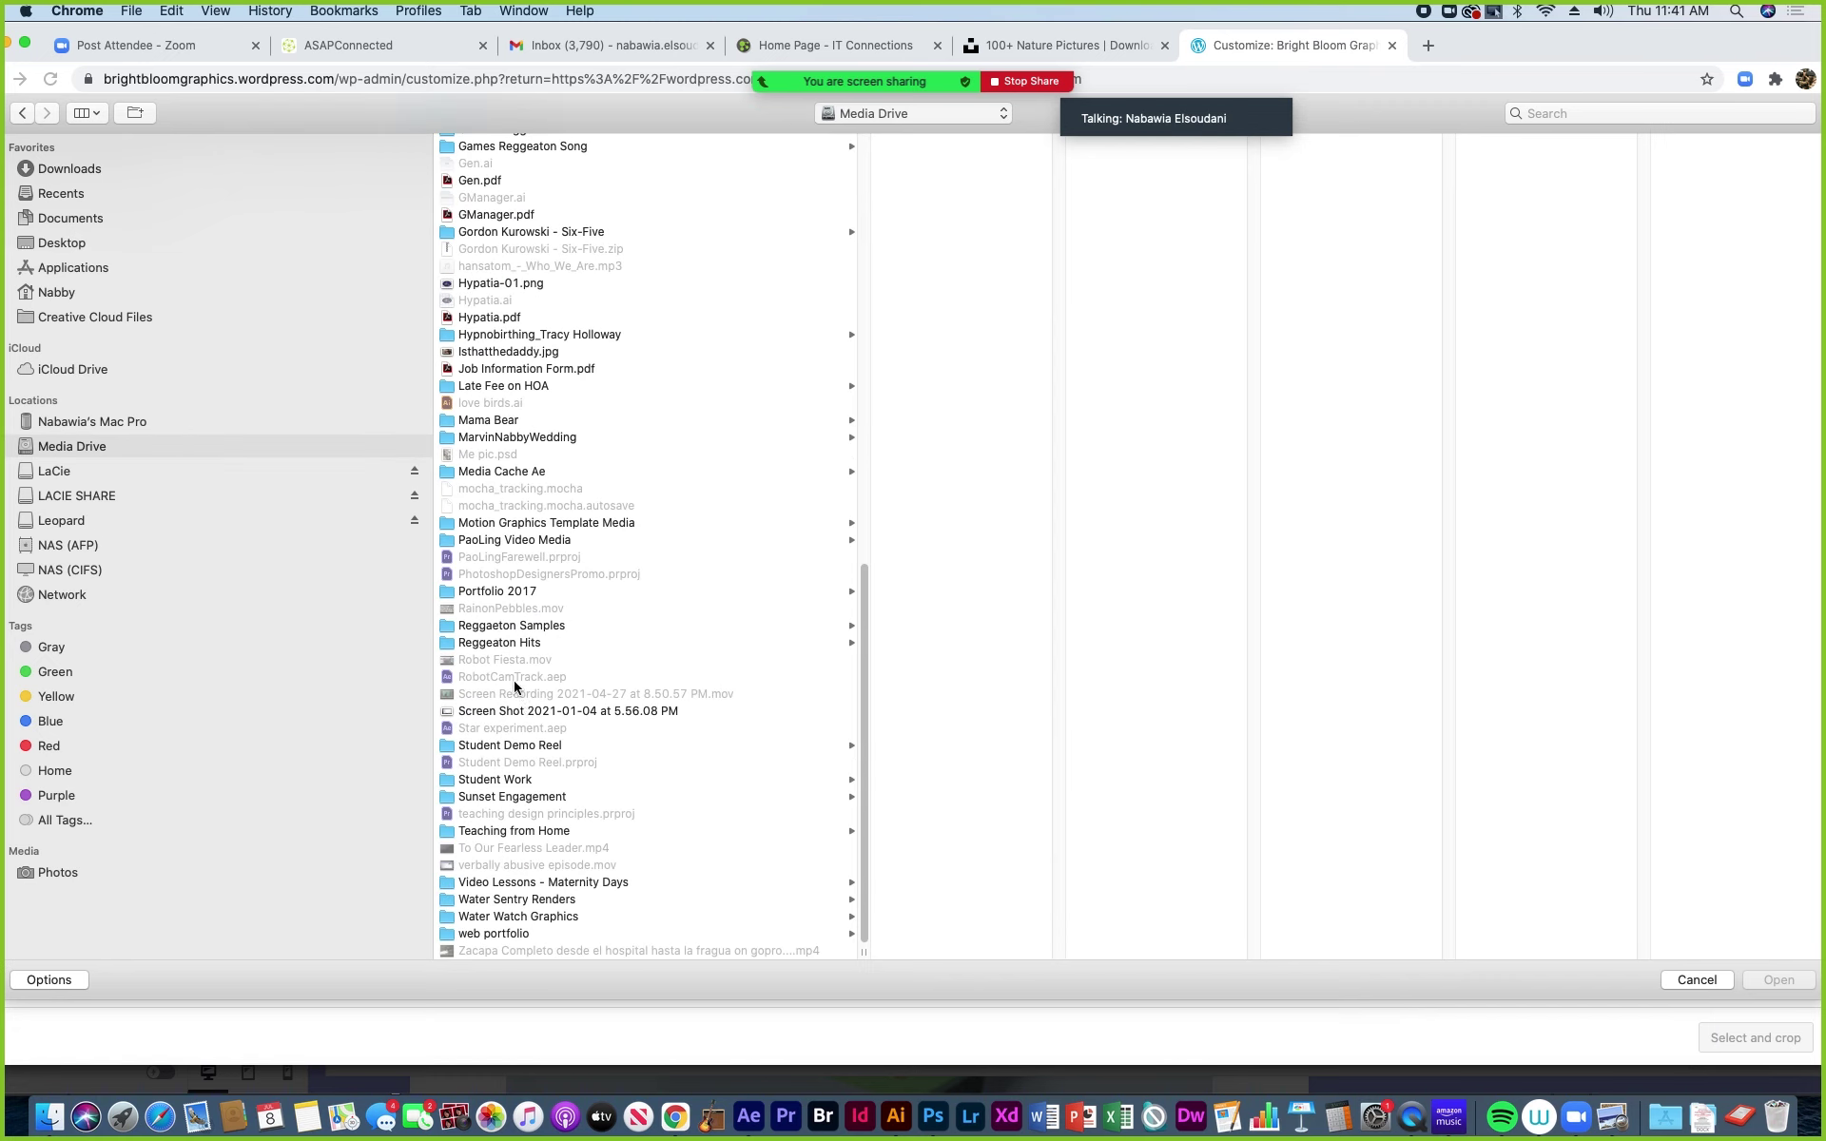
{"action": "left_click", "coordinate": [510, 835]}
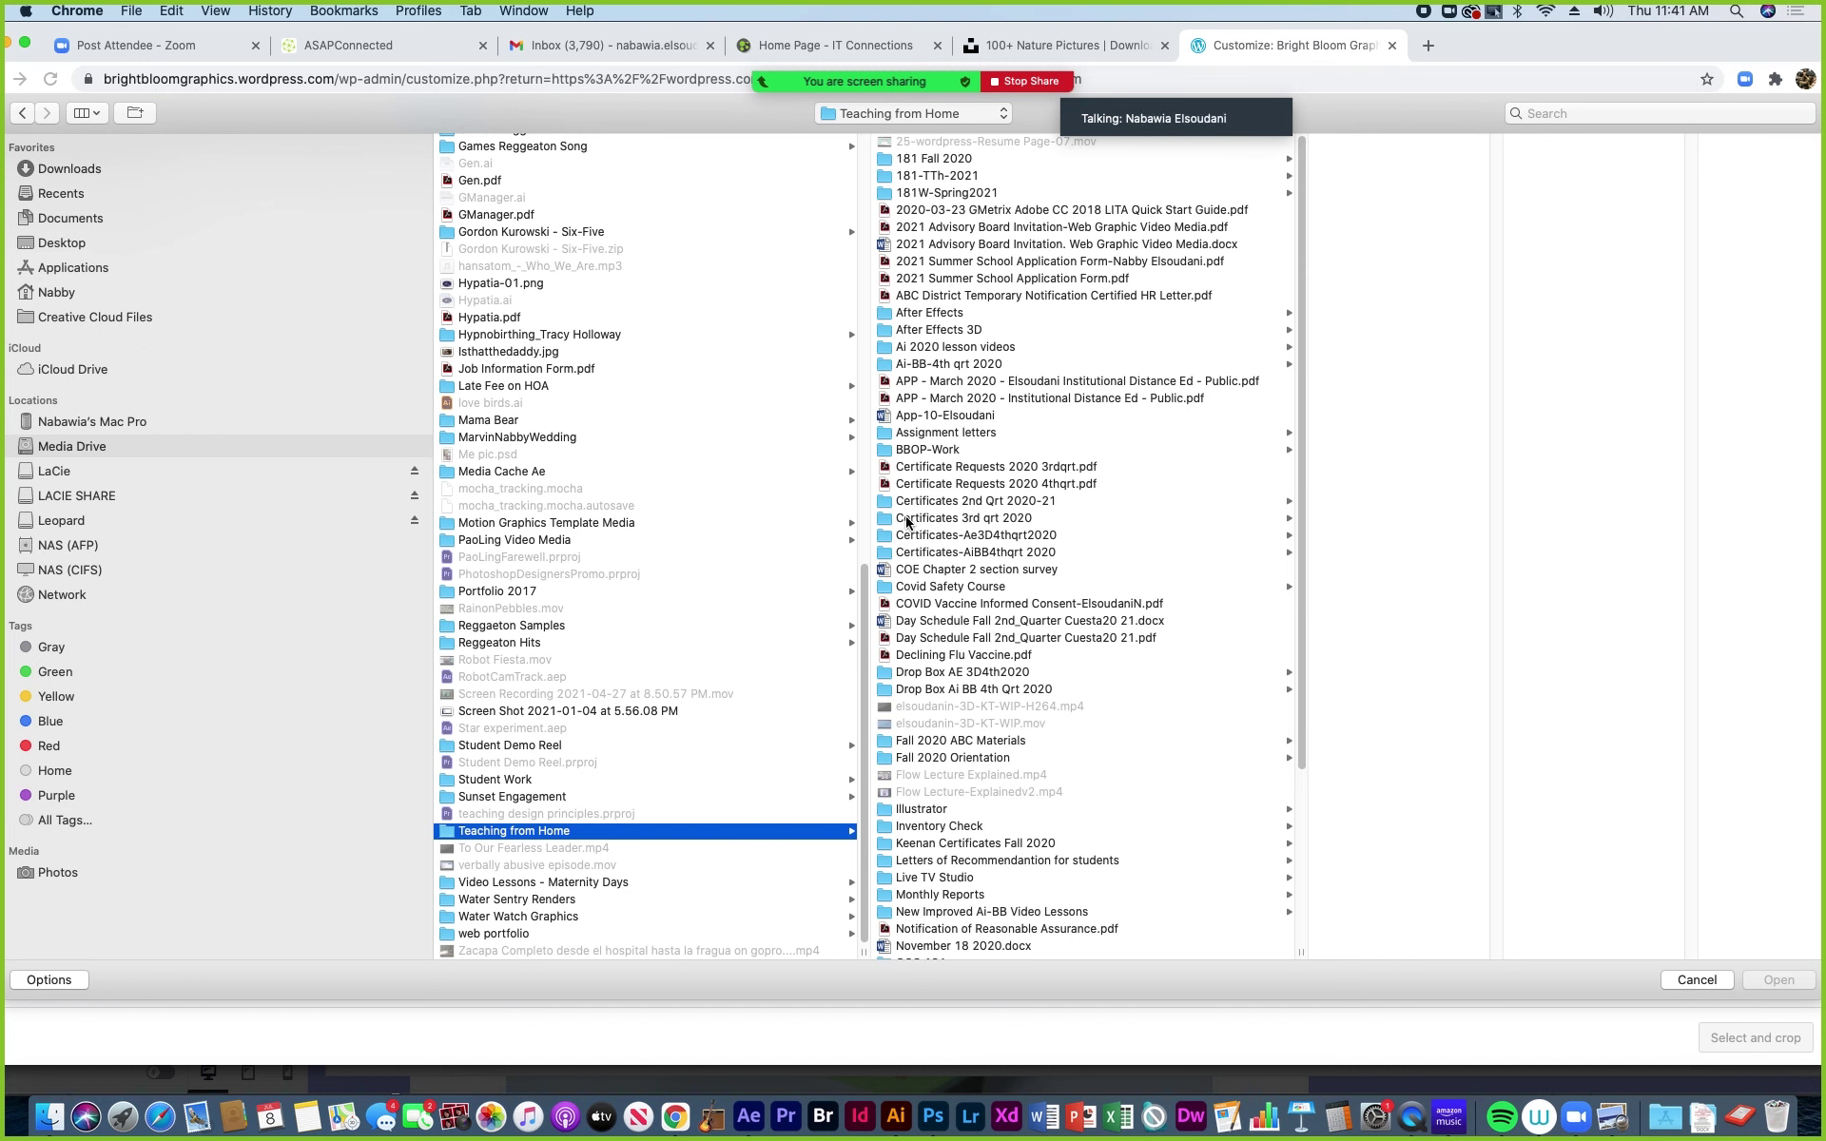
{"action": "left_click", "coordinate": [920, 452]}
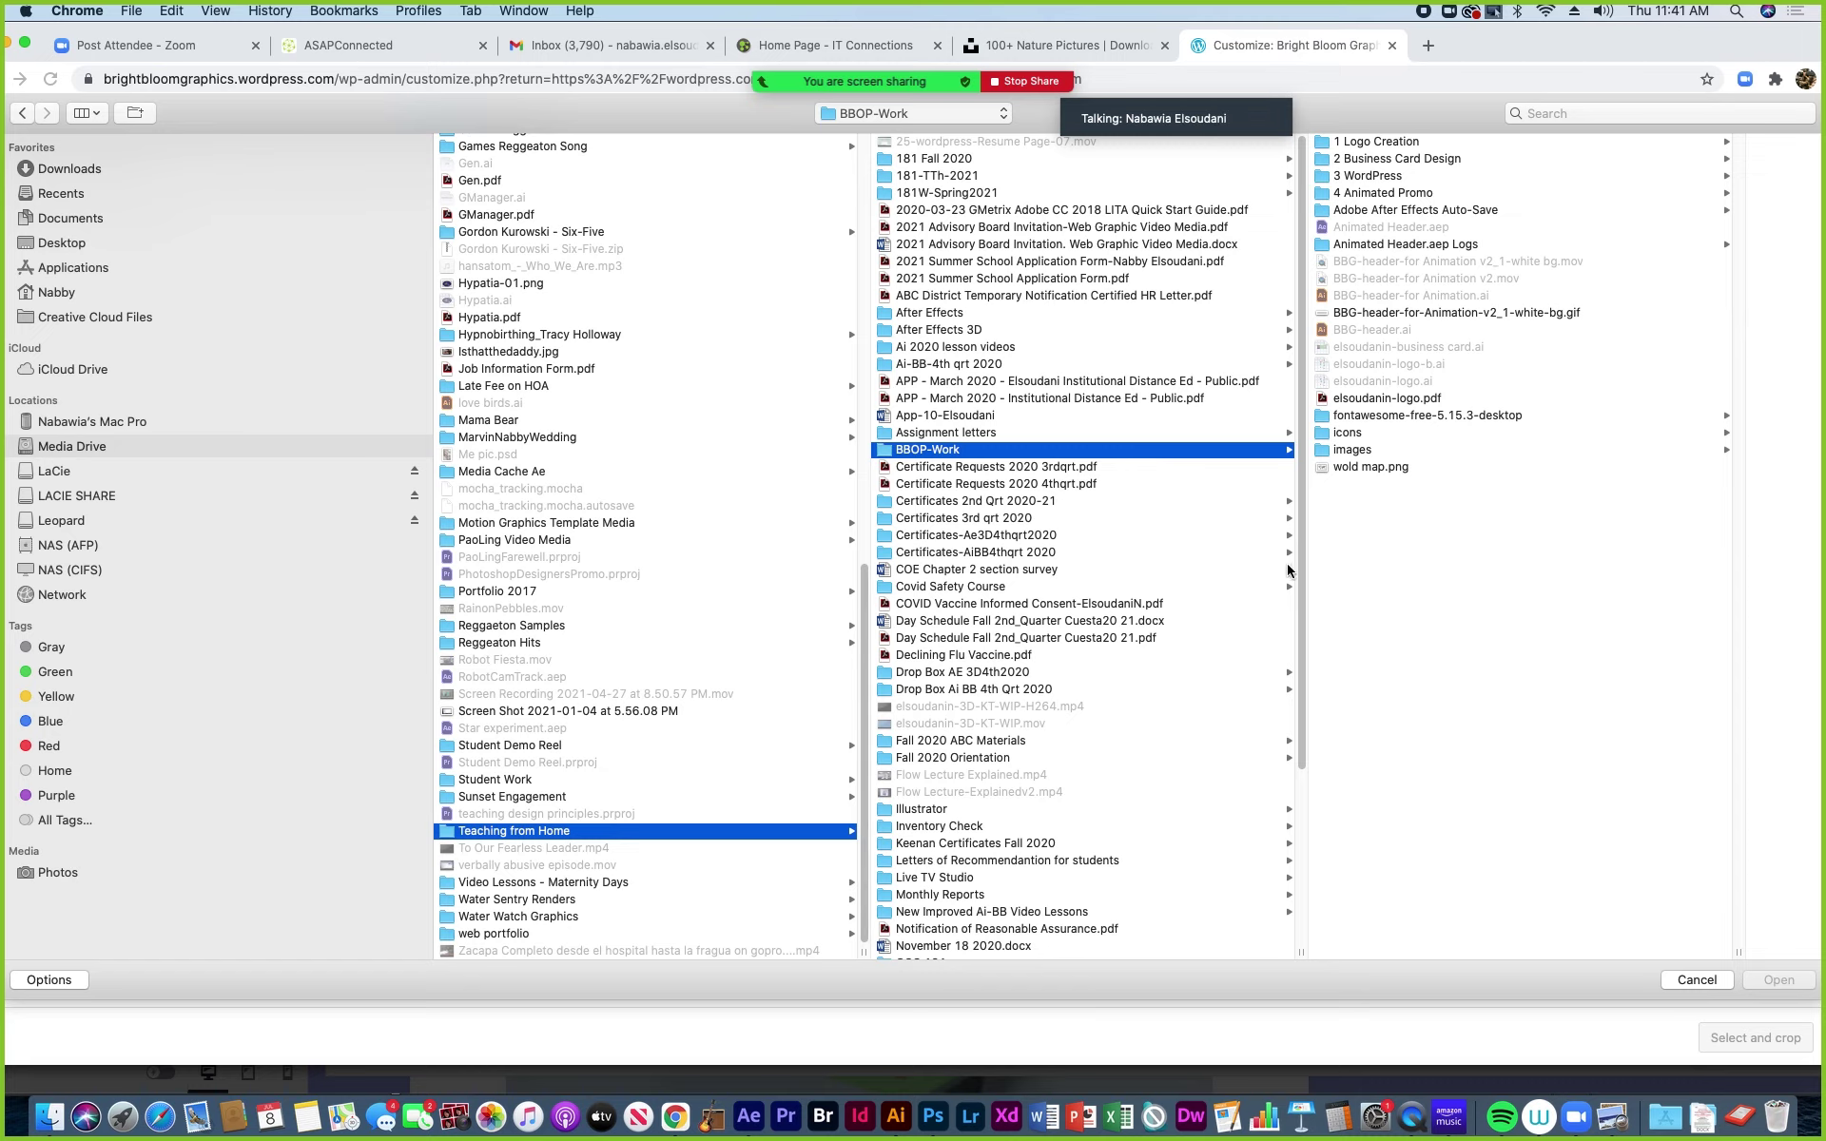
{"action": "left_click", "coordinate": [1404, 317]}
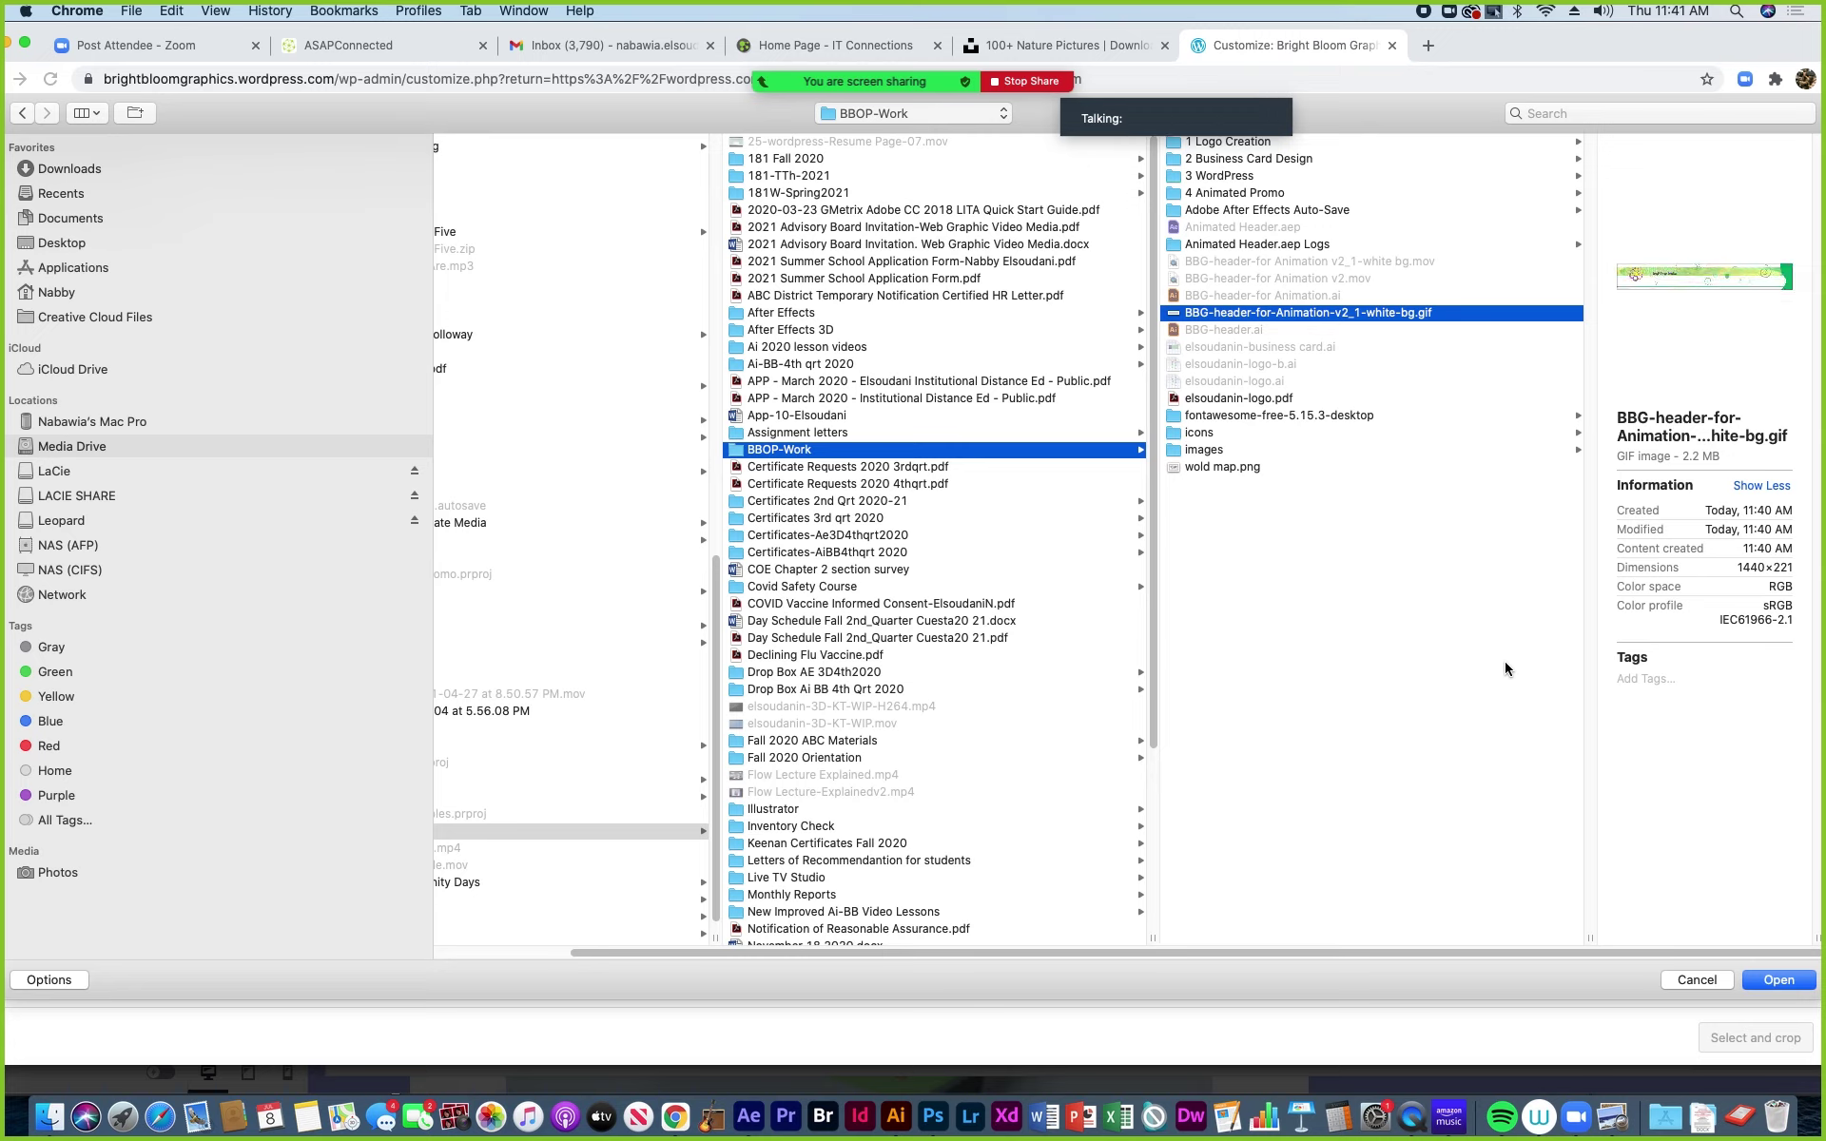
{"action": "left_click", "coordinate": [1776, 982]}
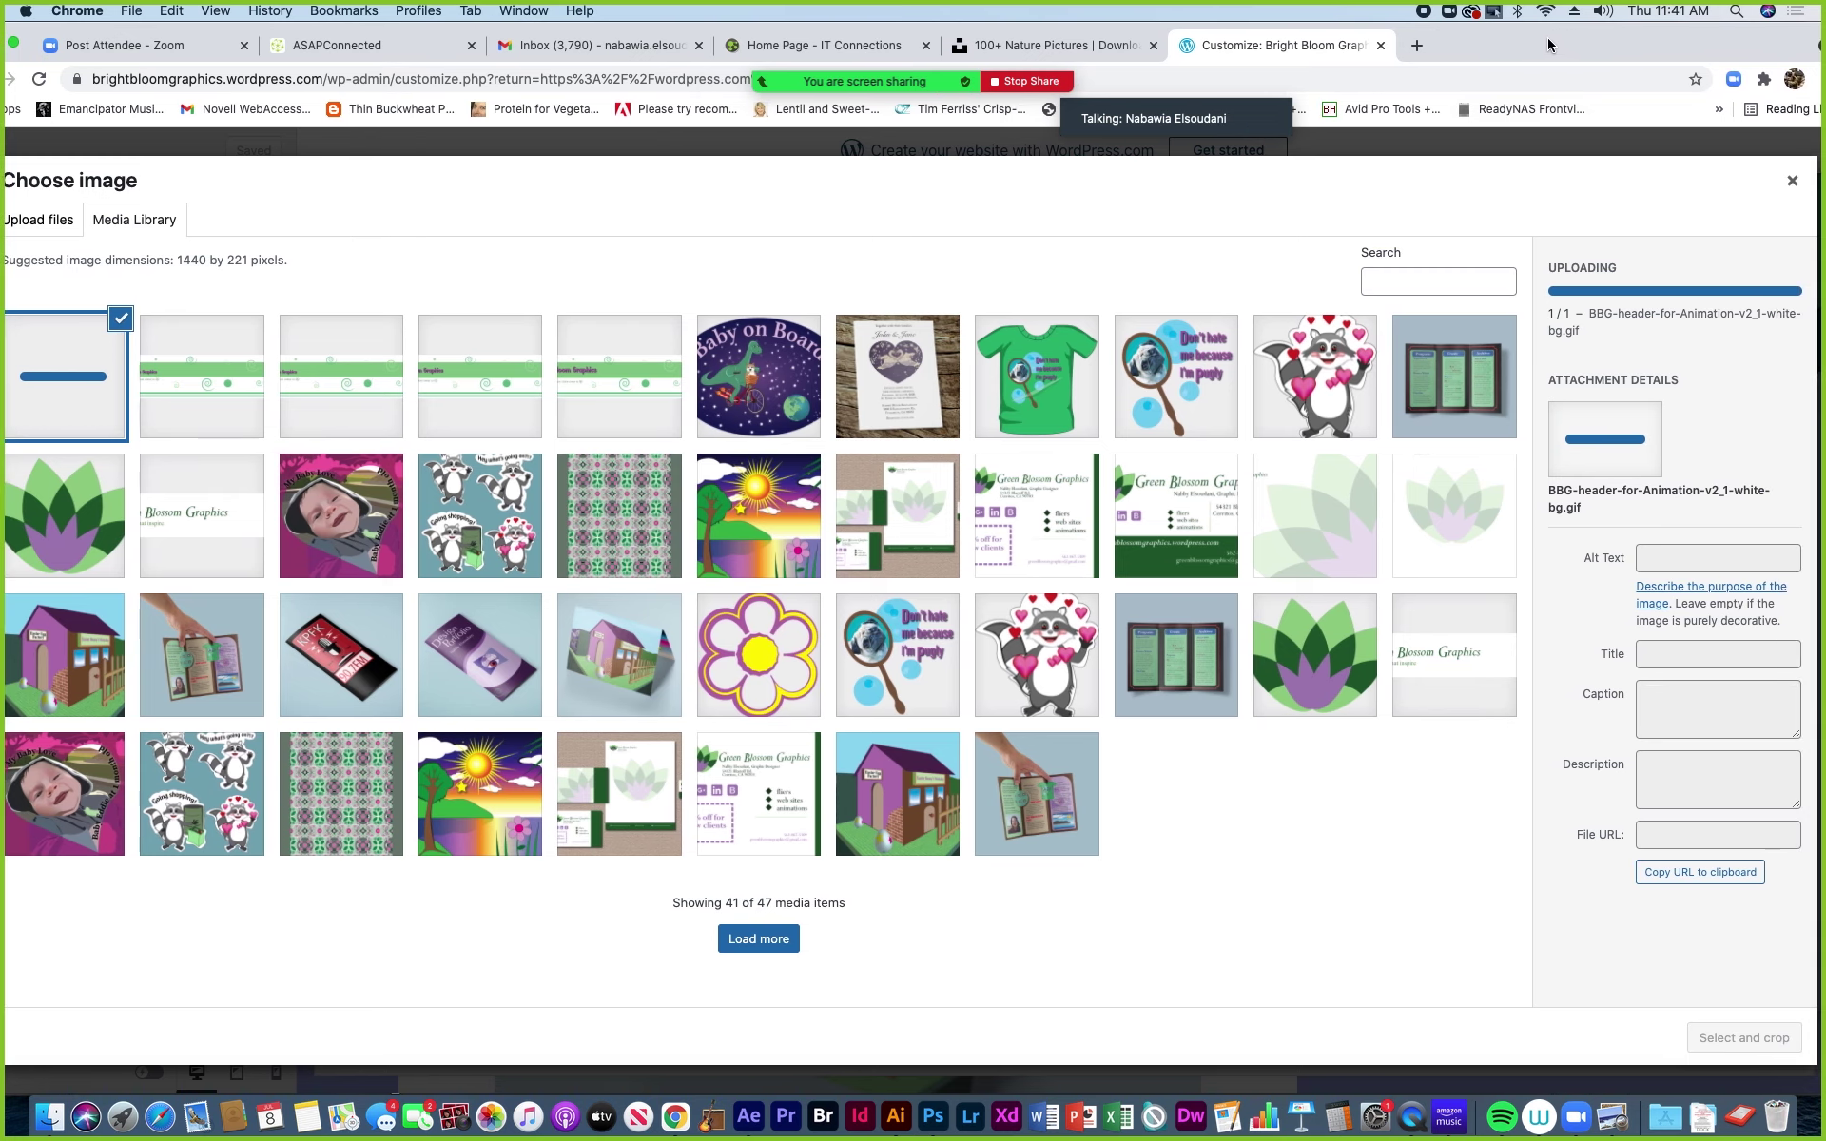
Set the uploaded GIF's alt text to "animated header".
{"action": "left_click_drag", "start_coordinate": [1575, 37], "coordinate": [1501, 39]}
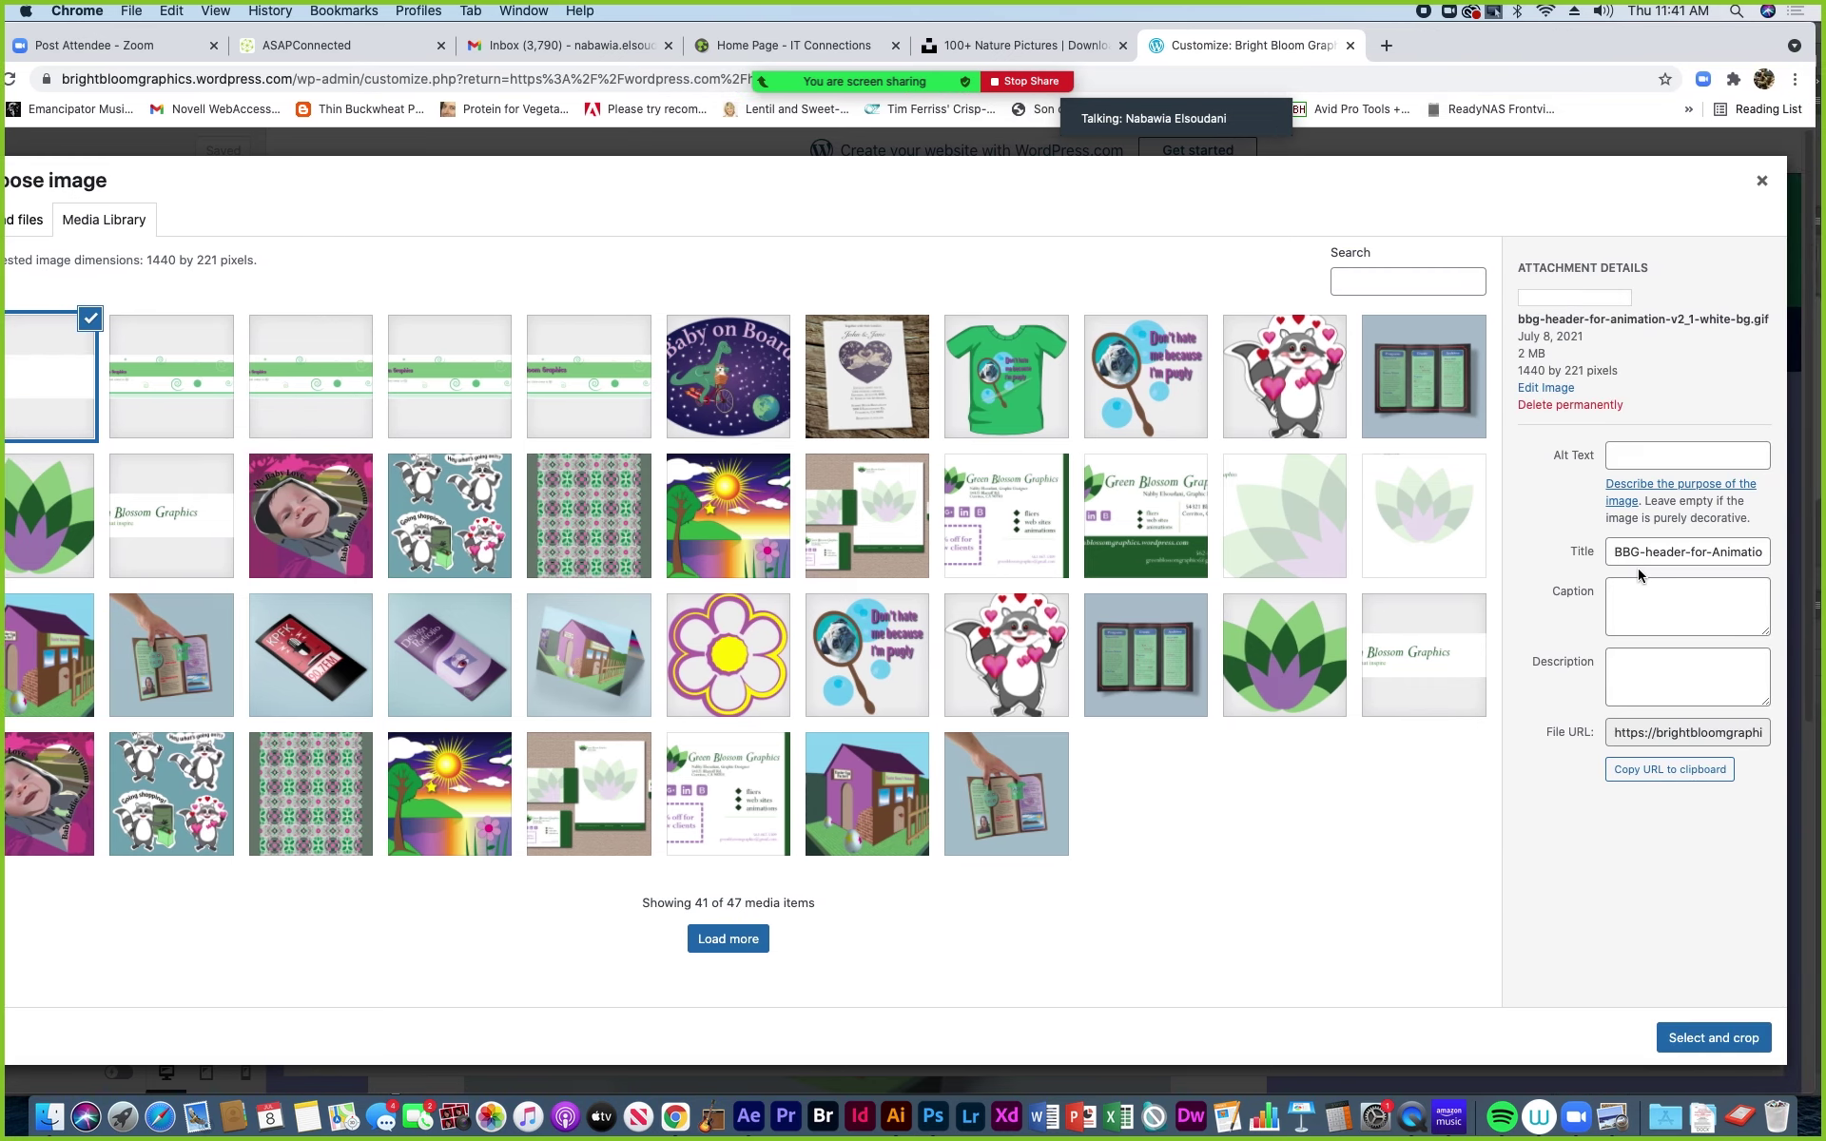
{"action": "left_click", "coordinate": [1635, 456]}
{"action": "type", "text": "animated header"}
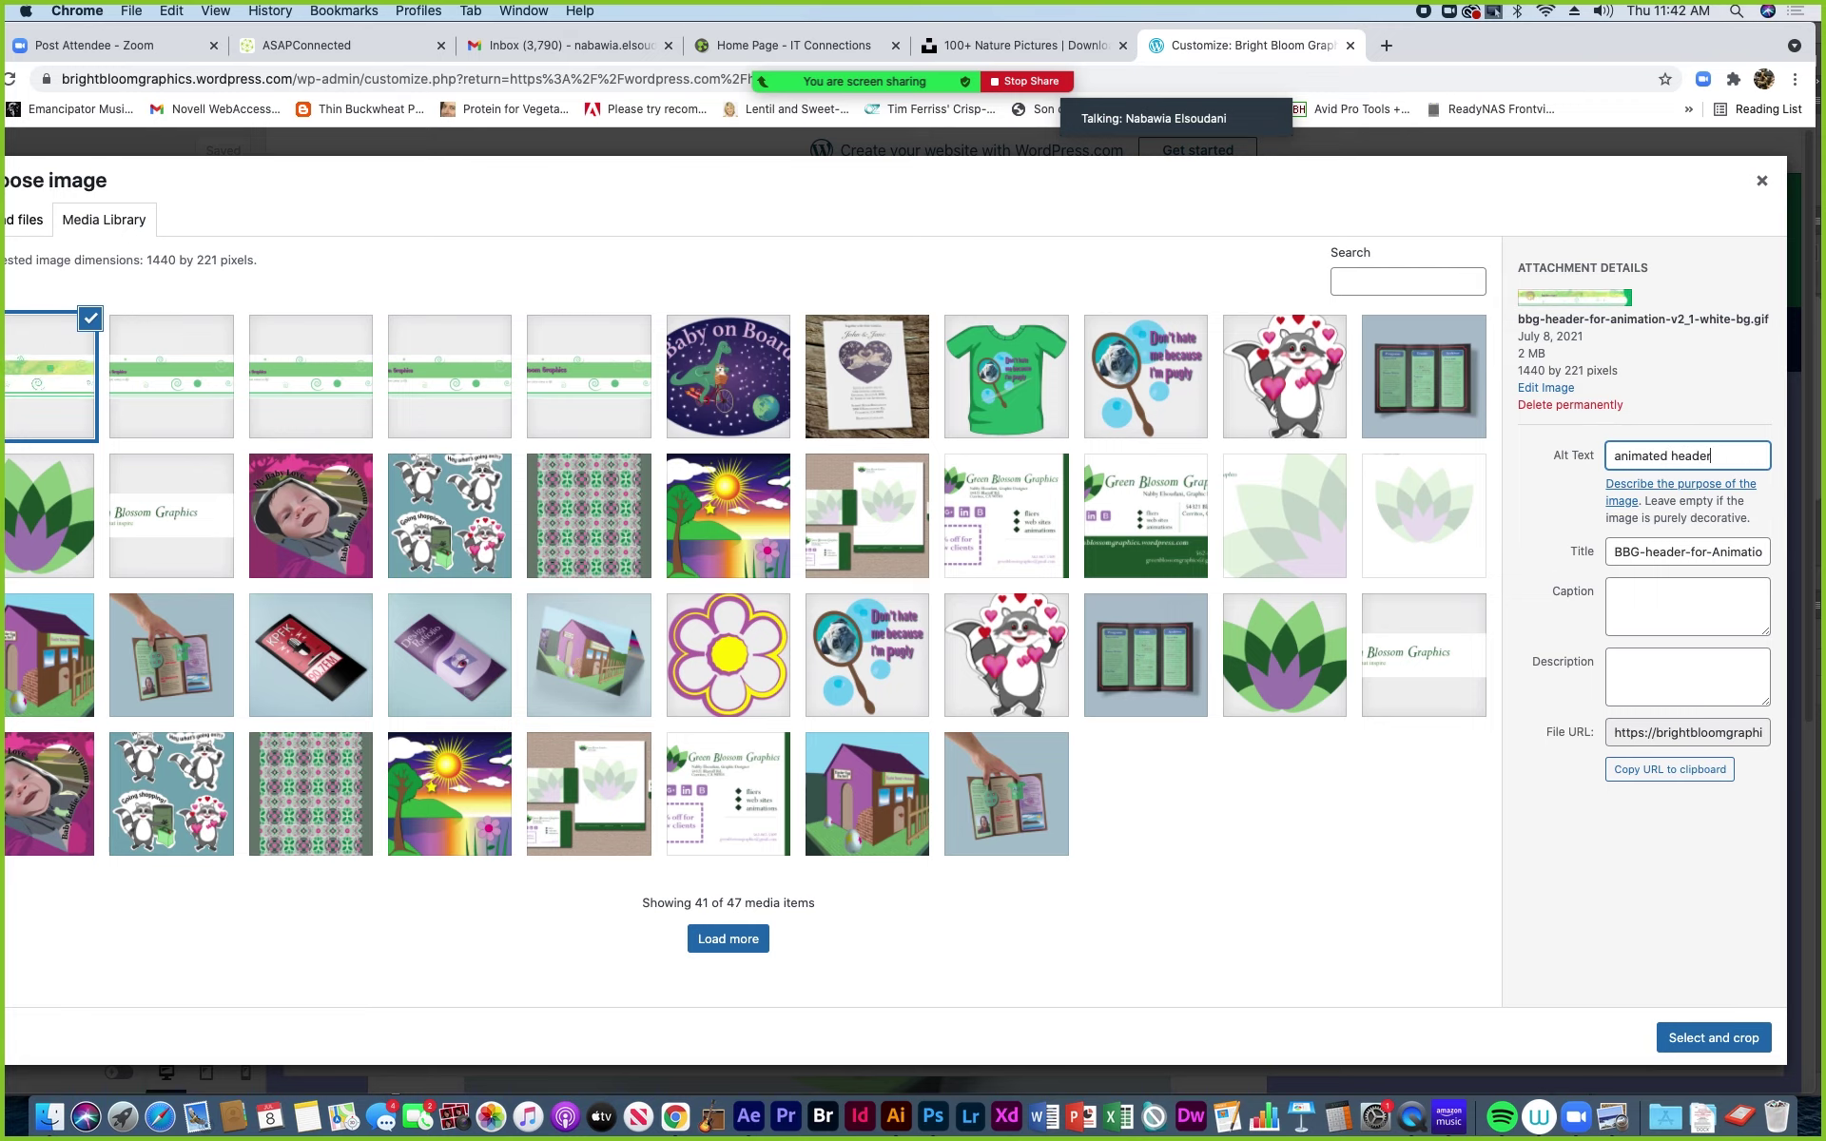
Use the uploaded GIF as the header image without cropping and save the site changes.
{"action": "left_click", "coordinate": [1709, 1038]}
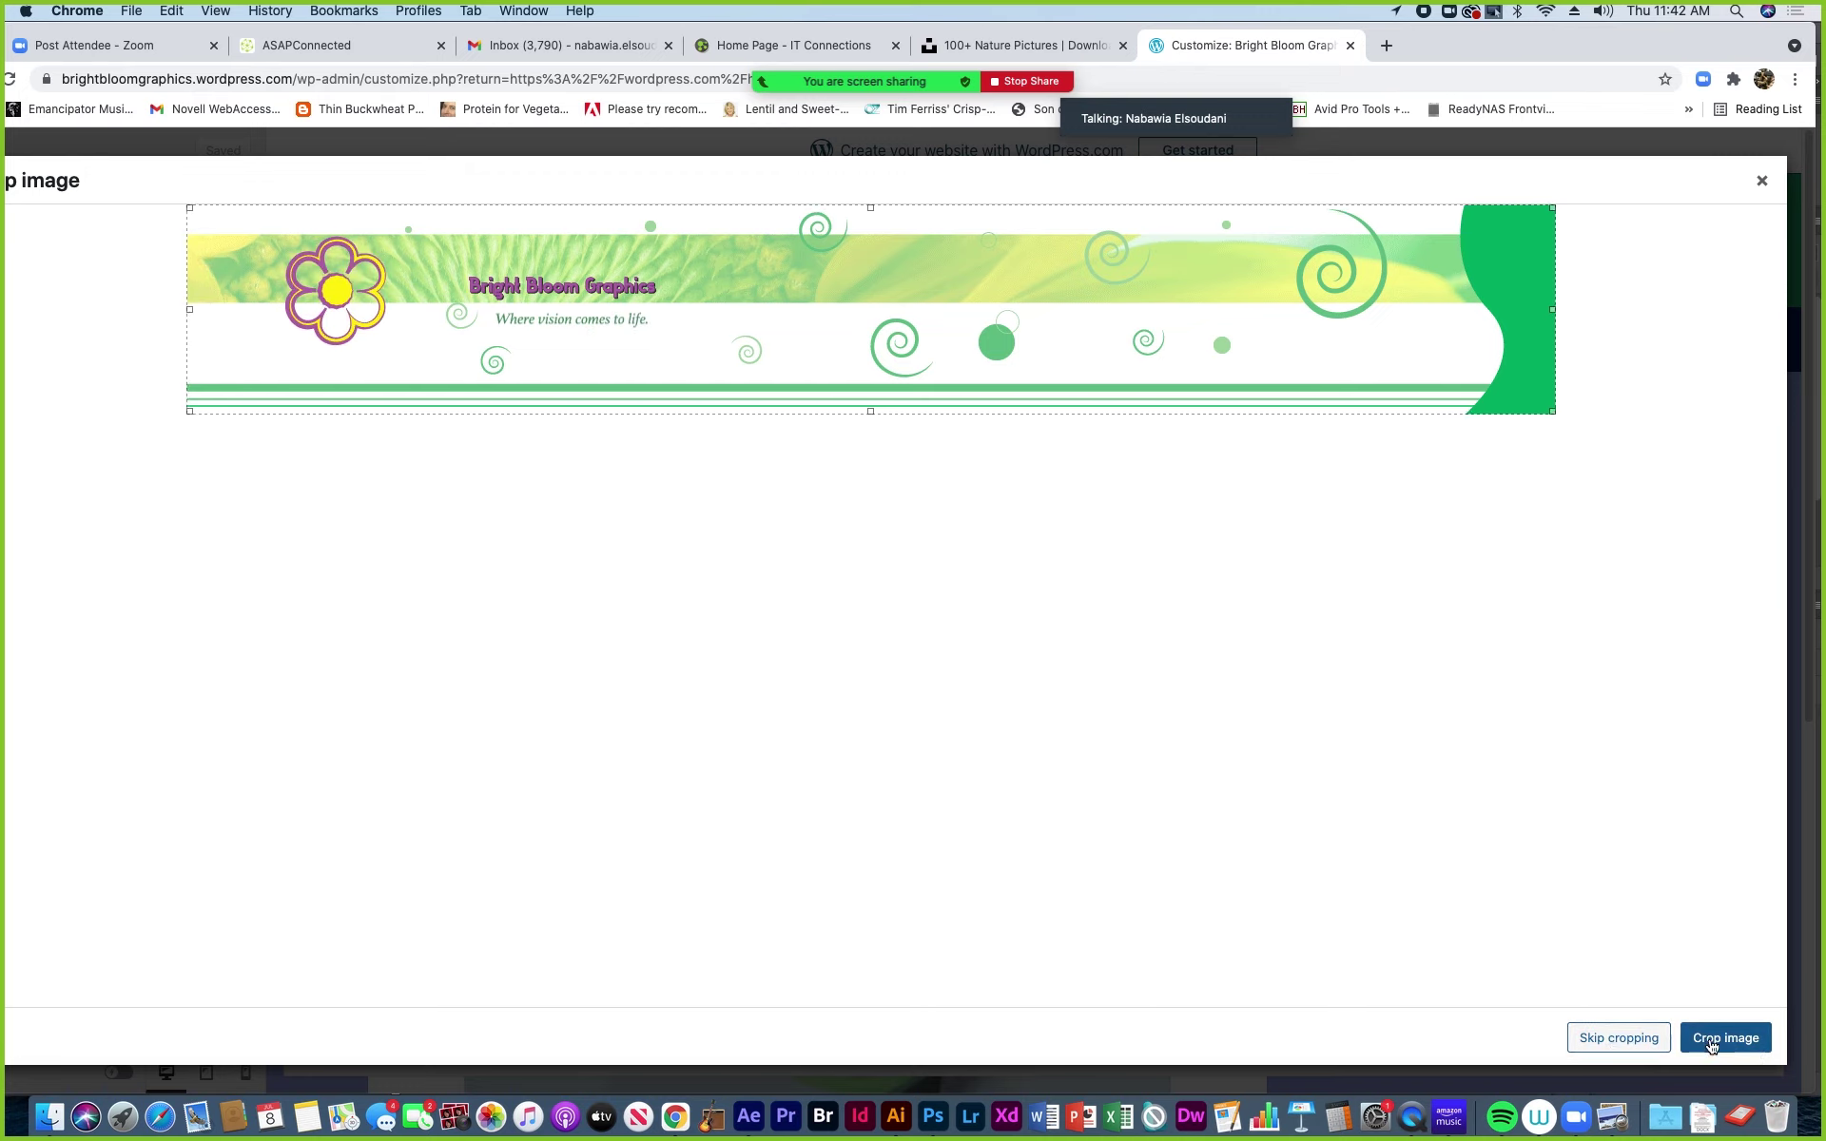
{"action": "left_click", "coordinate": [1636, 1044]}
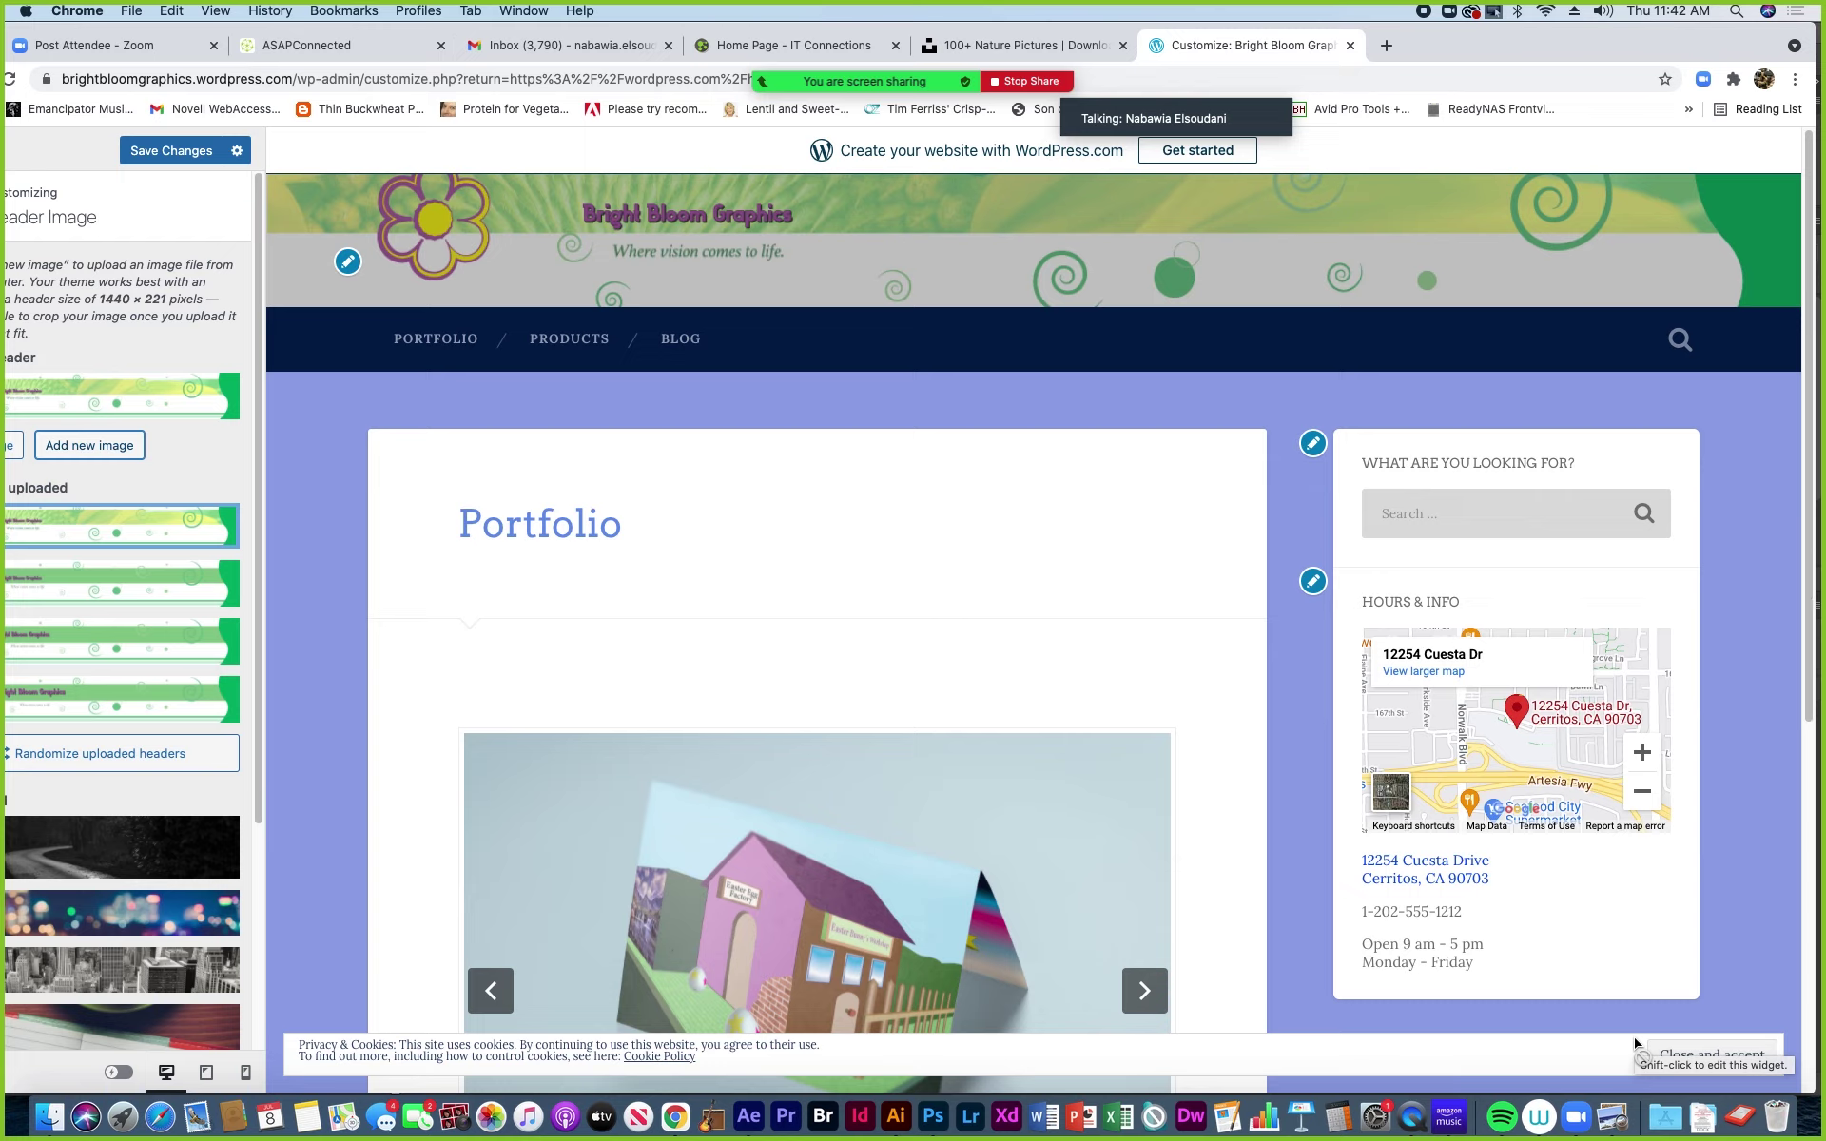
{"action": "left_click", "coordinate": [172, 150]}
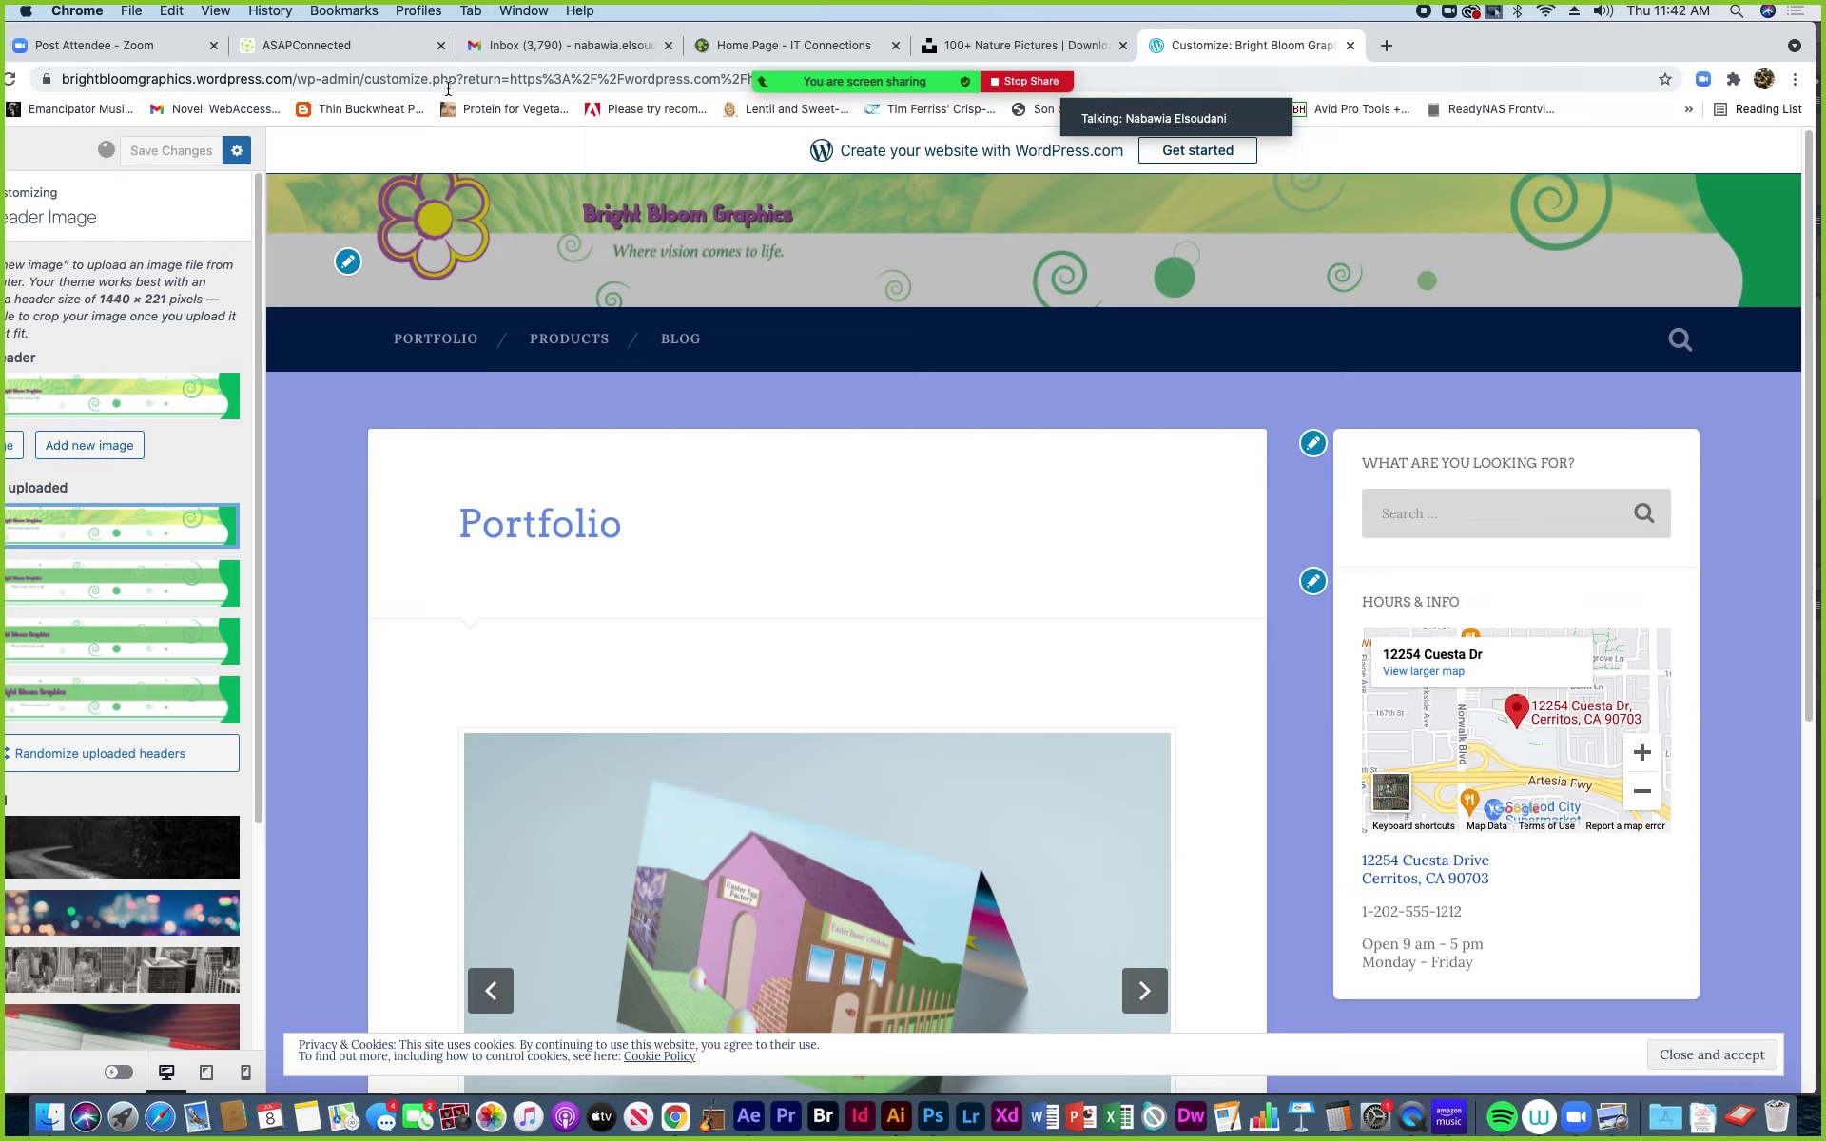
{"action": "left_click_drag", "start_coordinate": [483, 32], "coordinate": [587, 10]}
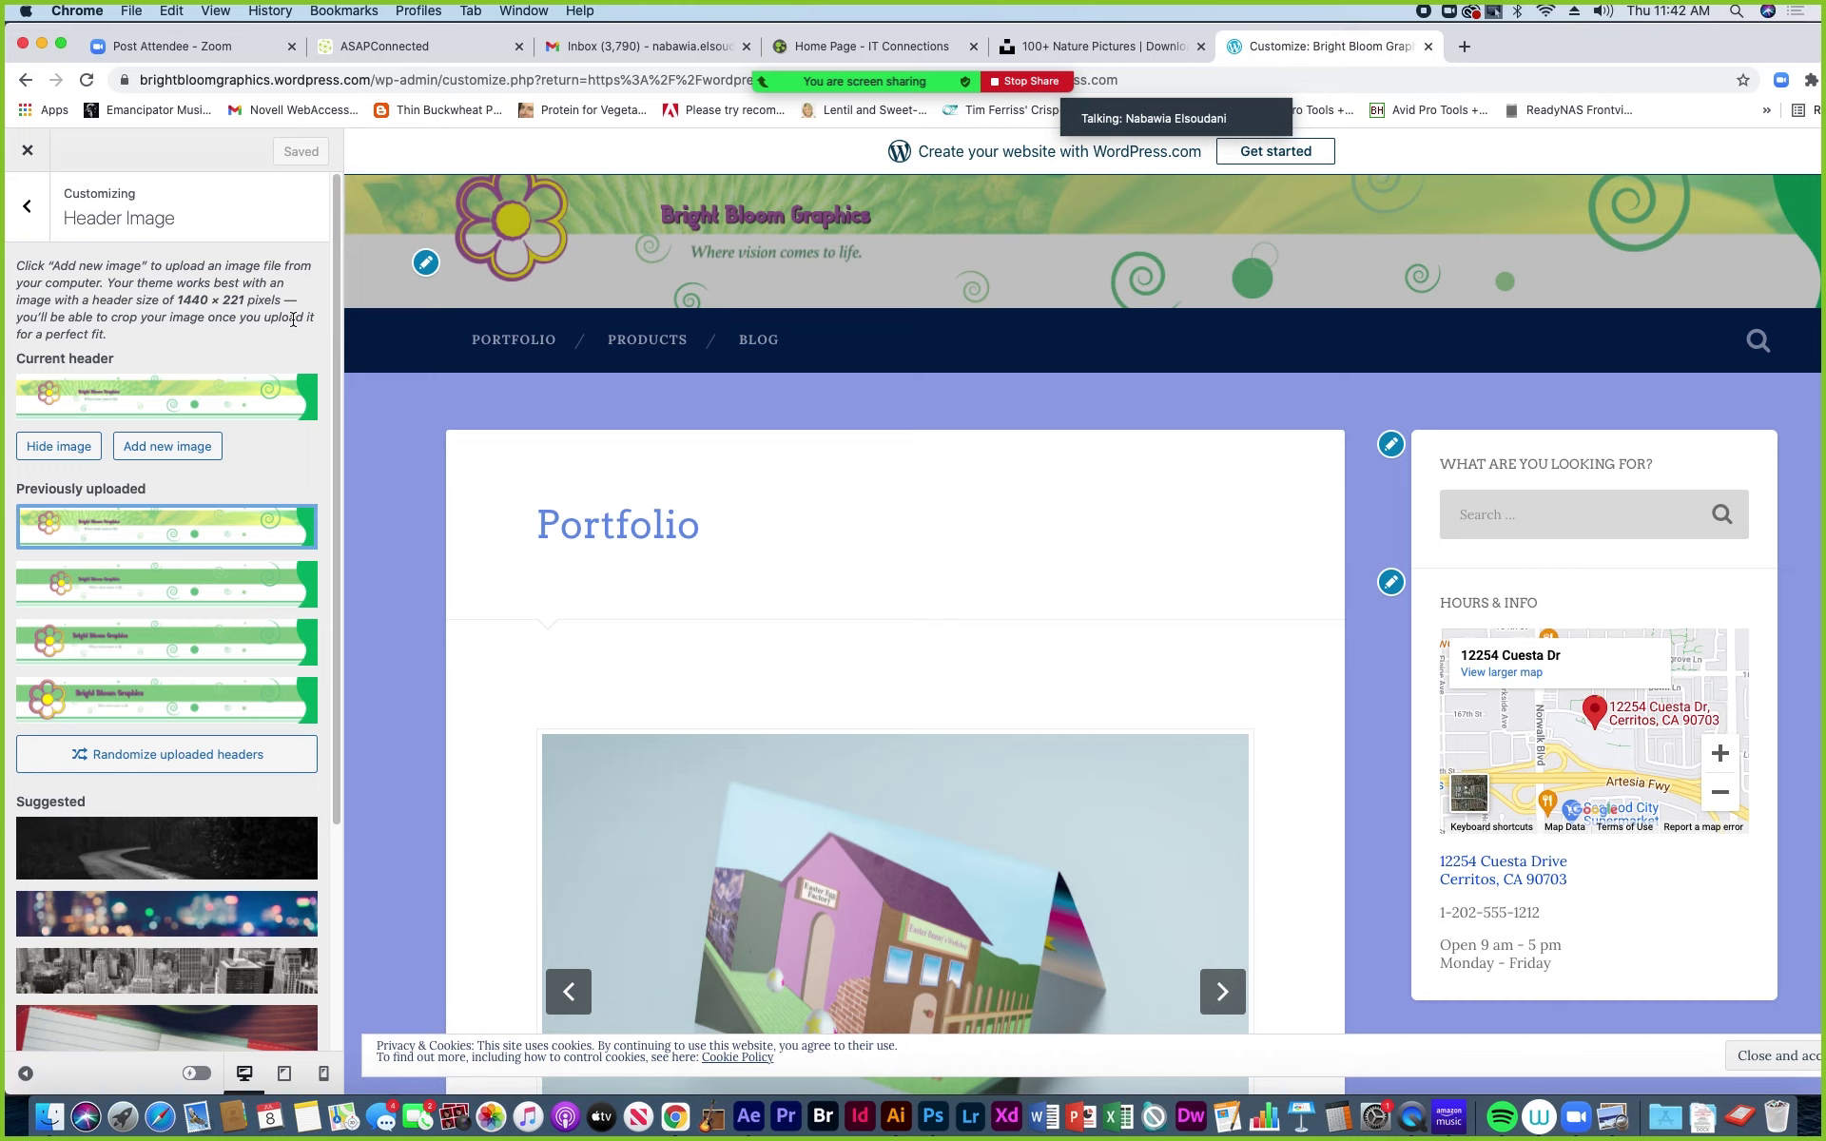
Close the customizer and visit the live Bright Bloom Graphics site to check the animated header.
{"action": "left_click", "coordinate": [29, 152]}
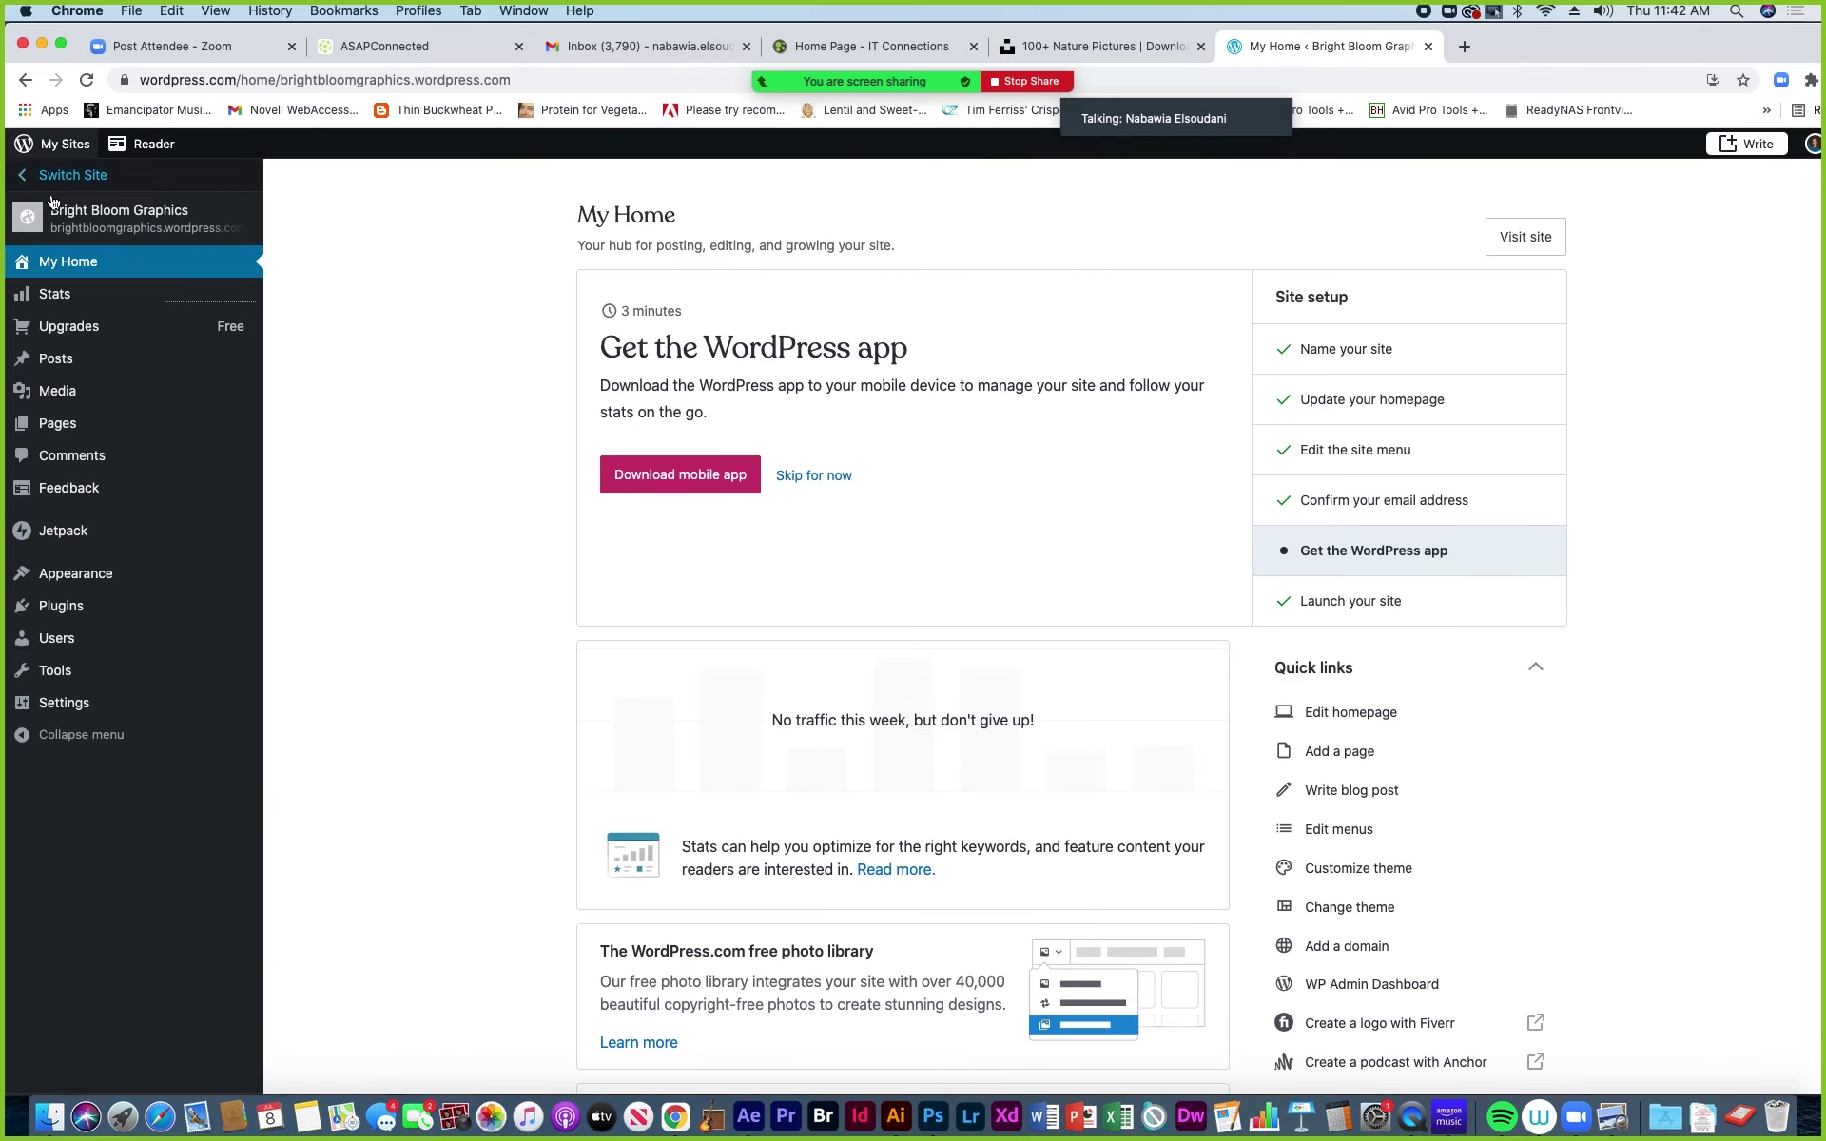
{"action": "left_click", "coordinate": [53, 218]}
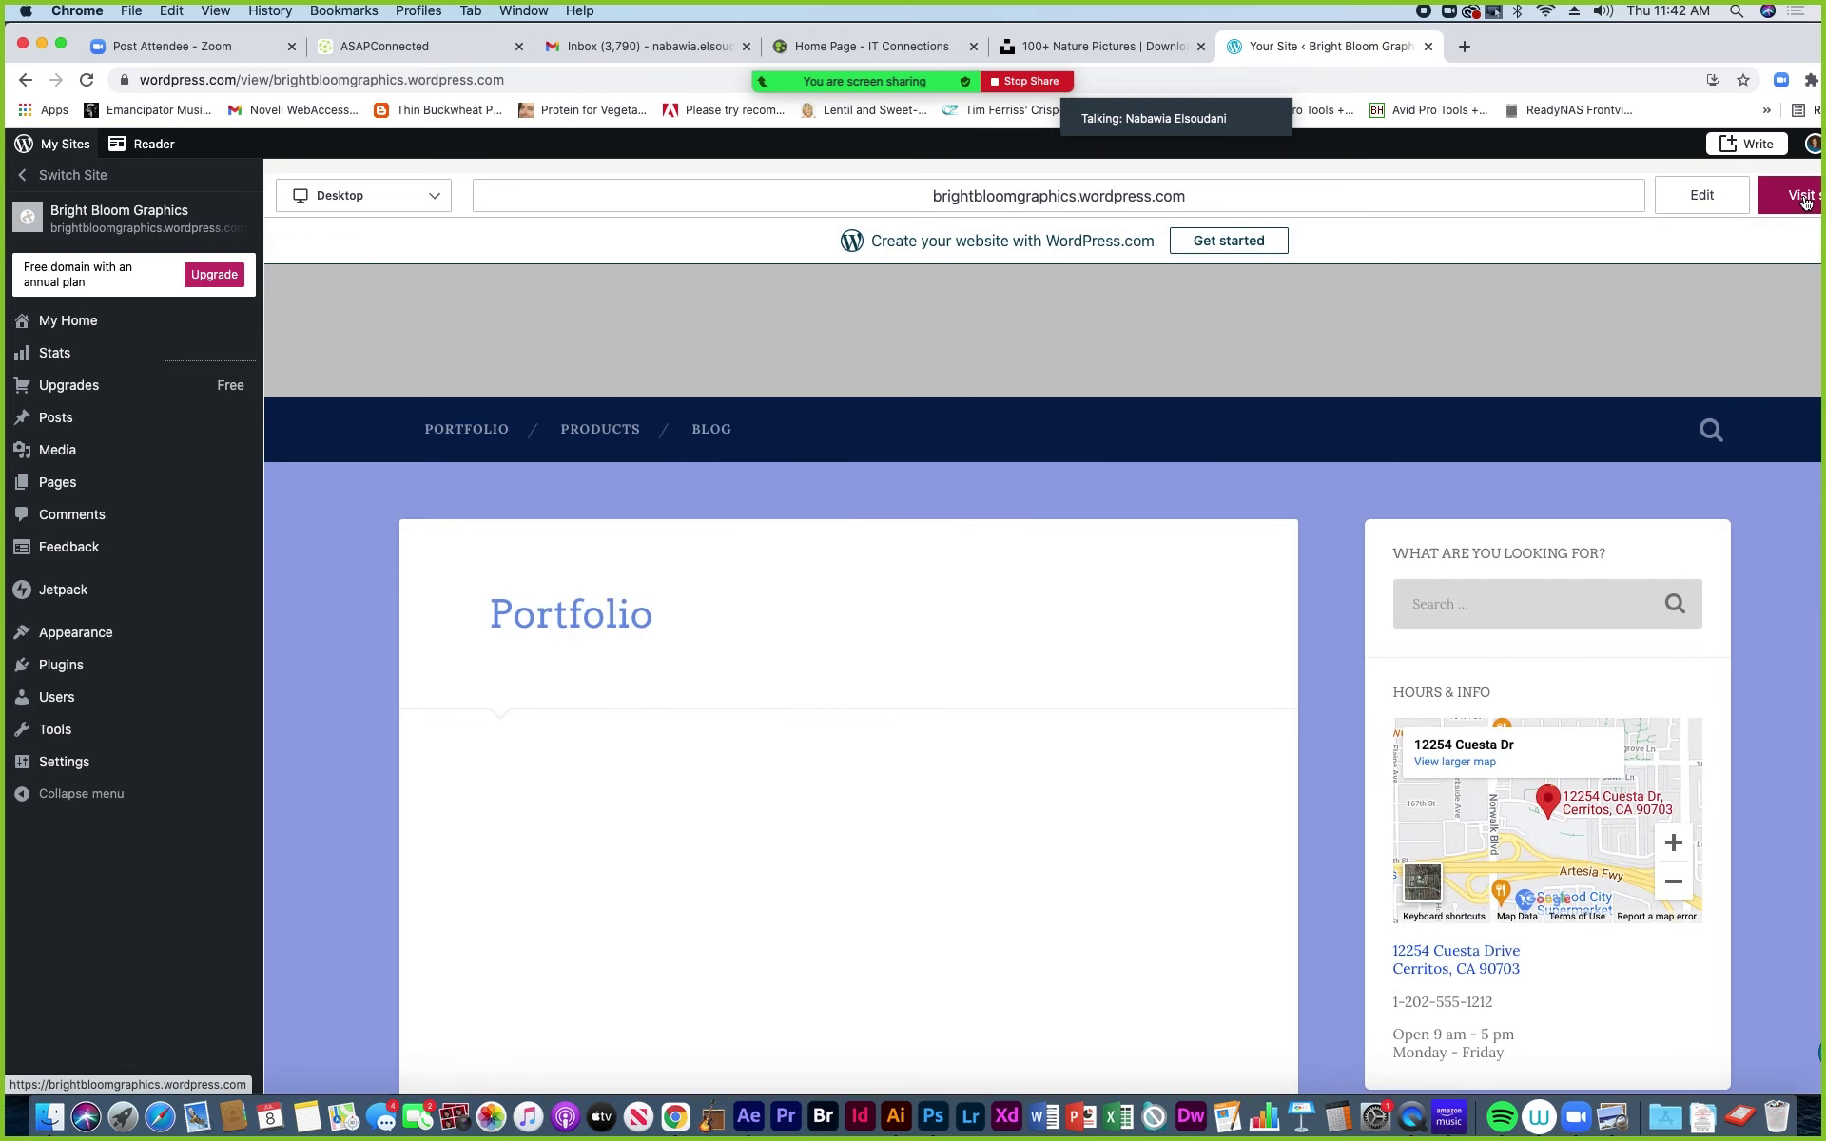
{"action": "left_click", "coordinate": [1802, 200]}
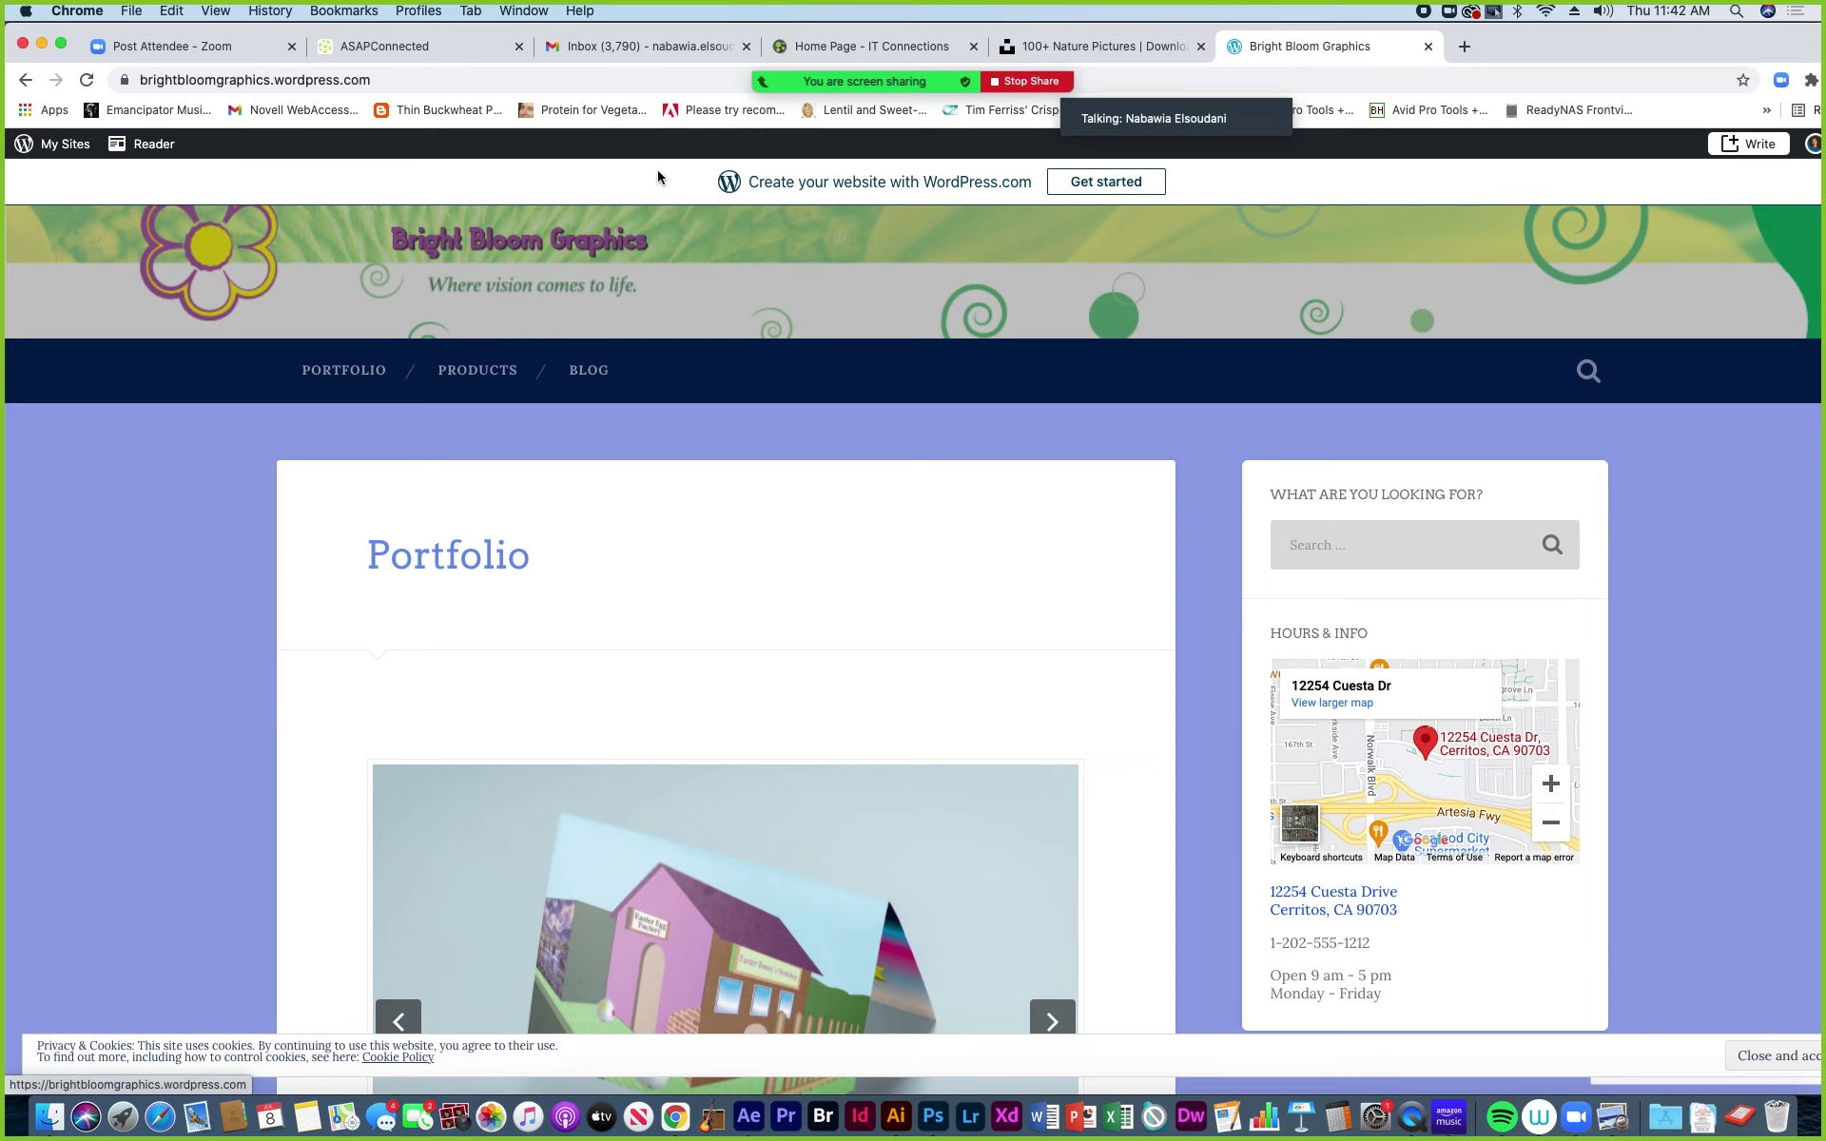
Reload the live site and visit its Products, Portfolio and Blog pages to check how the animated header plays.
{"action": "left_click", "coordinate": [87, 81]}
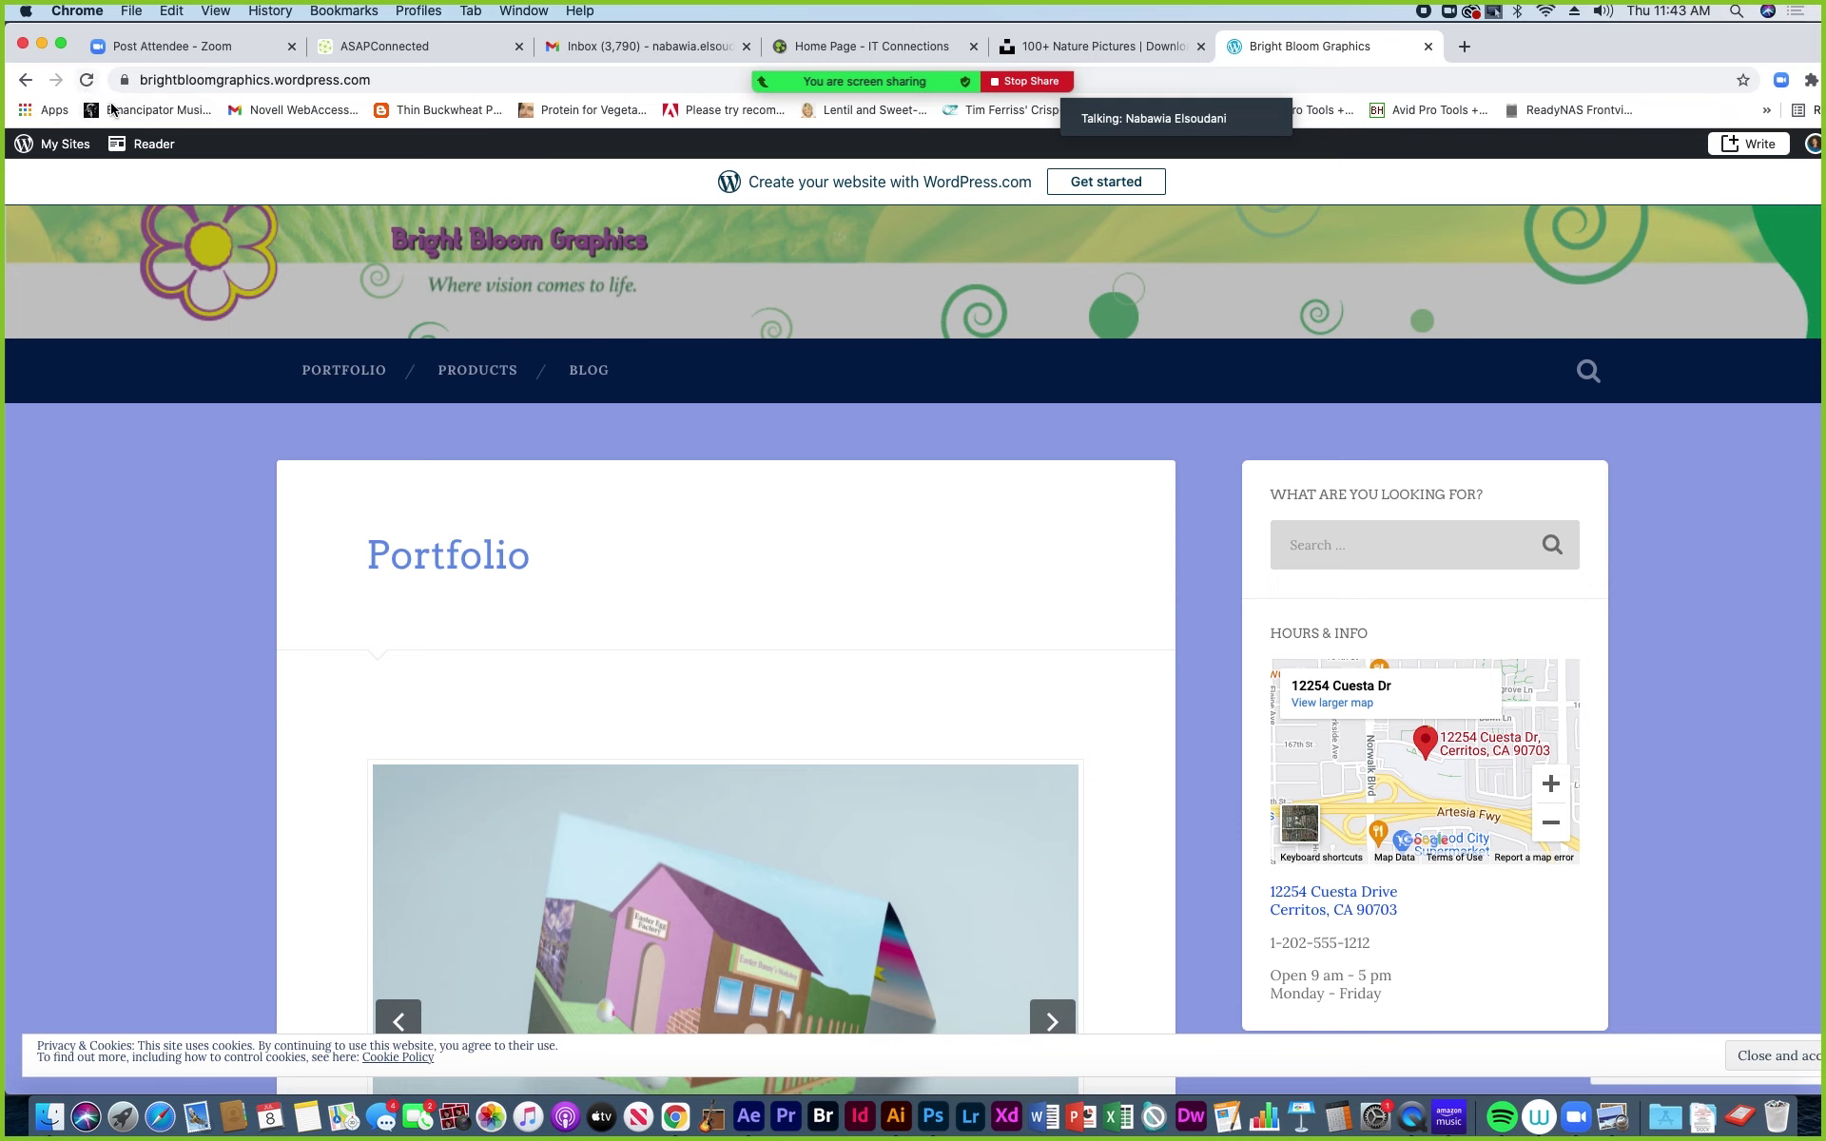
{"action": "left_click", "coordinate": [86, 80]}
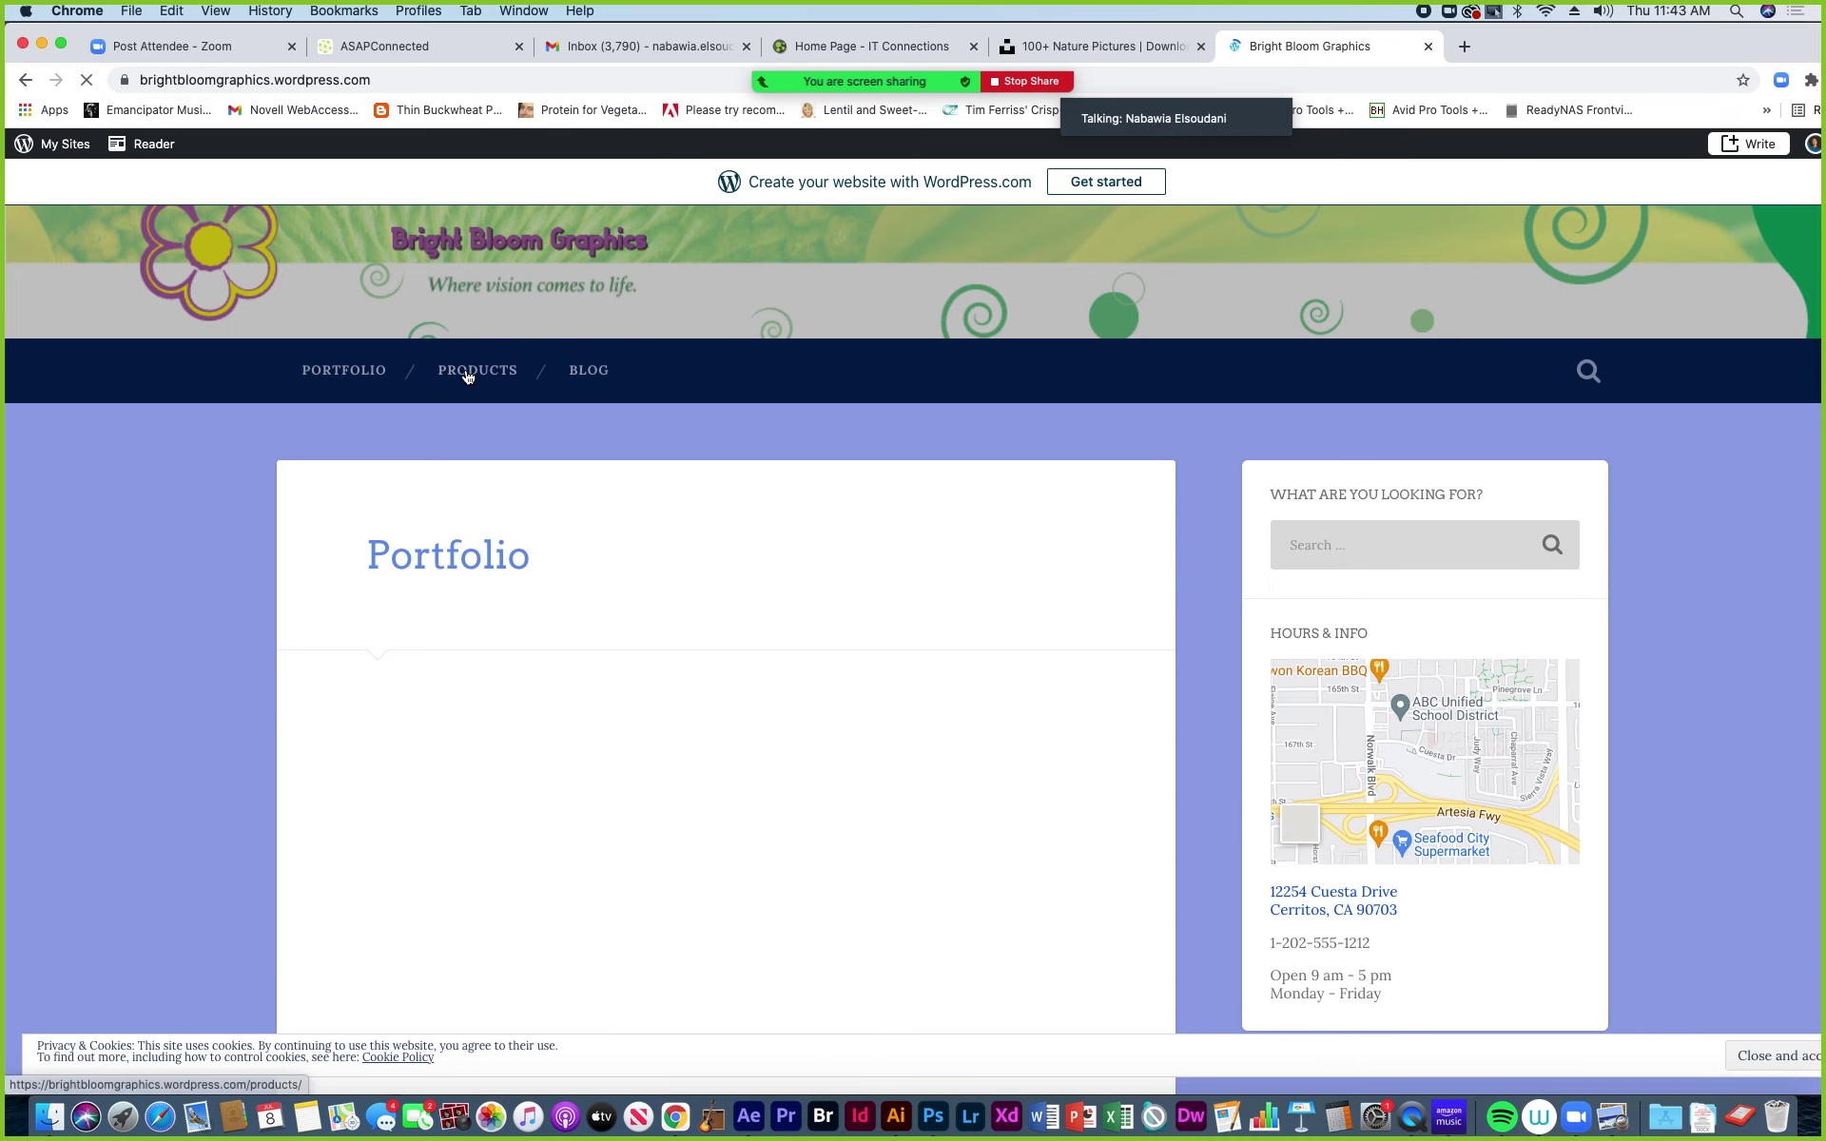
{"action": "left_click", "coordinate": [467, 374]}
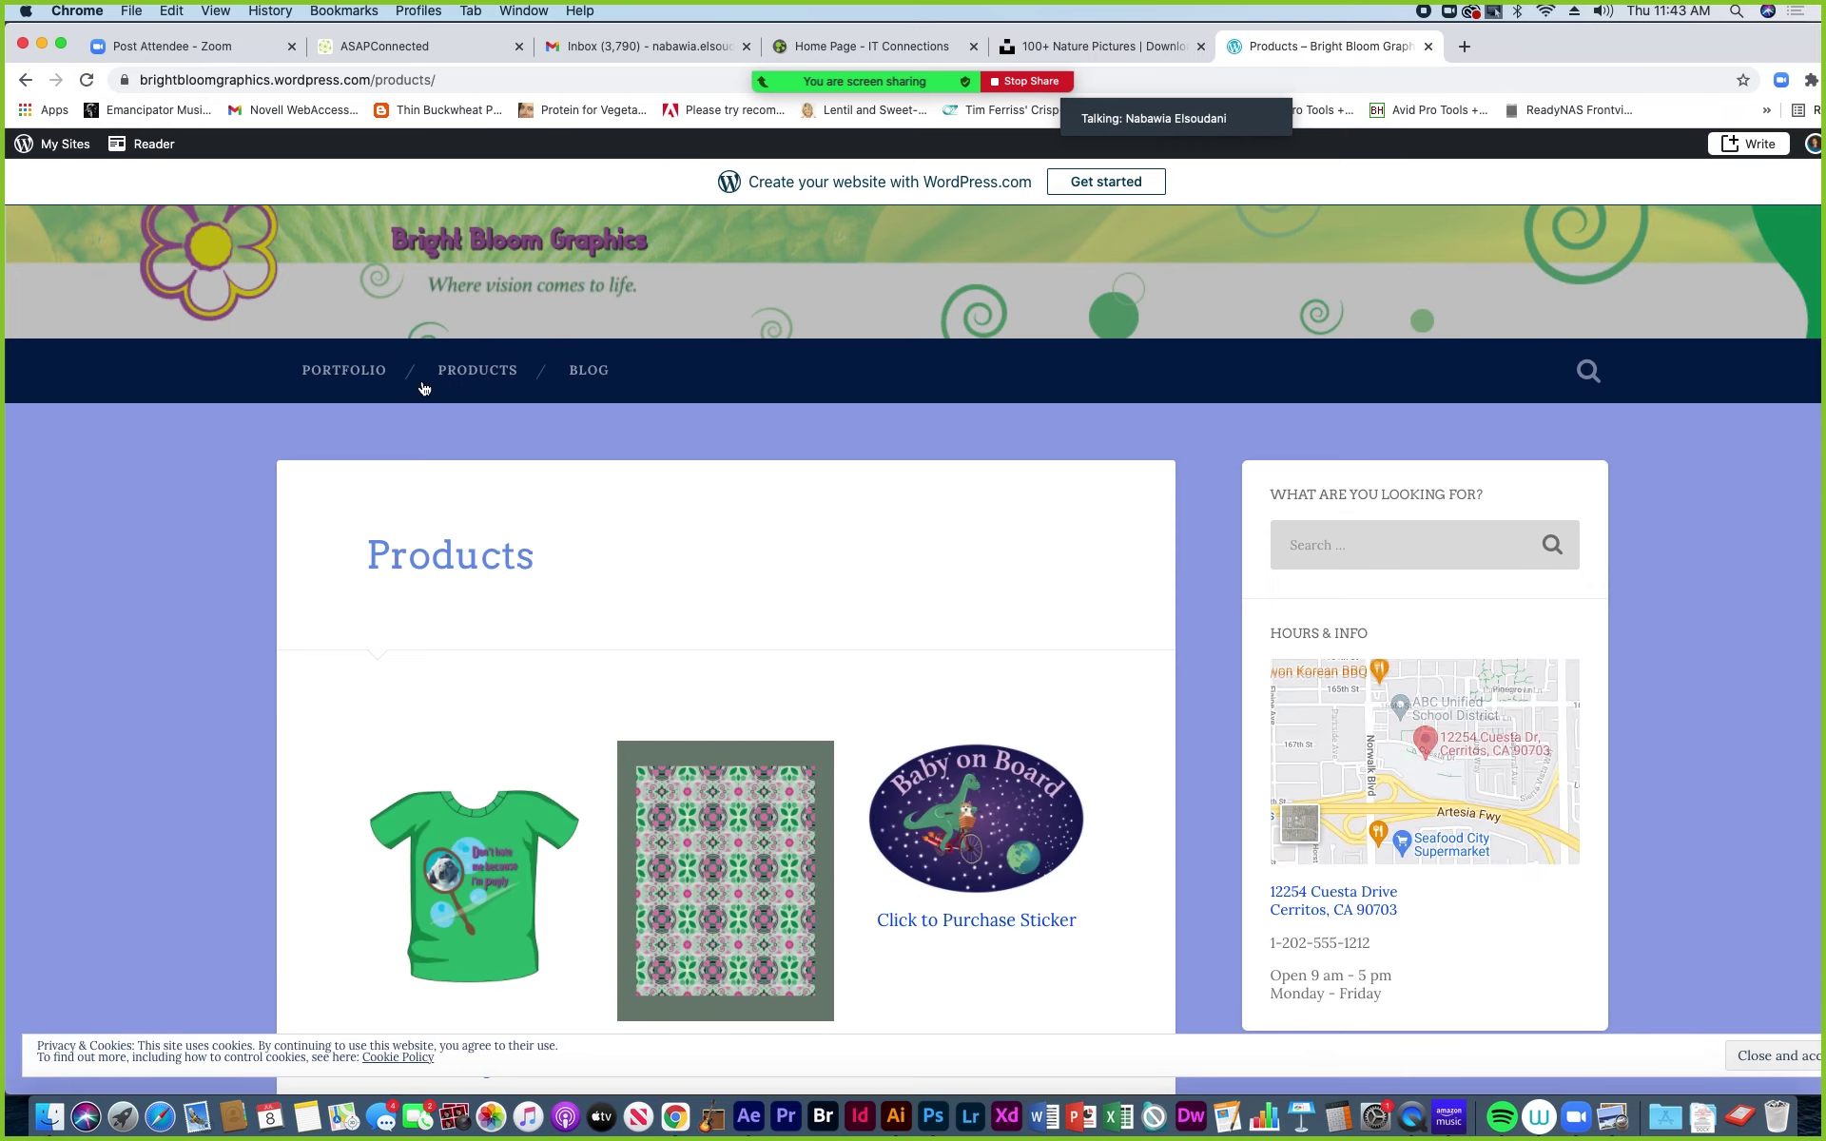
{"action": "left_click", "coordinate": [338, 371]}
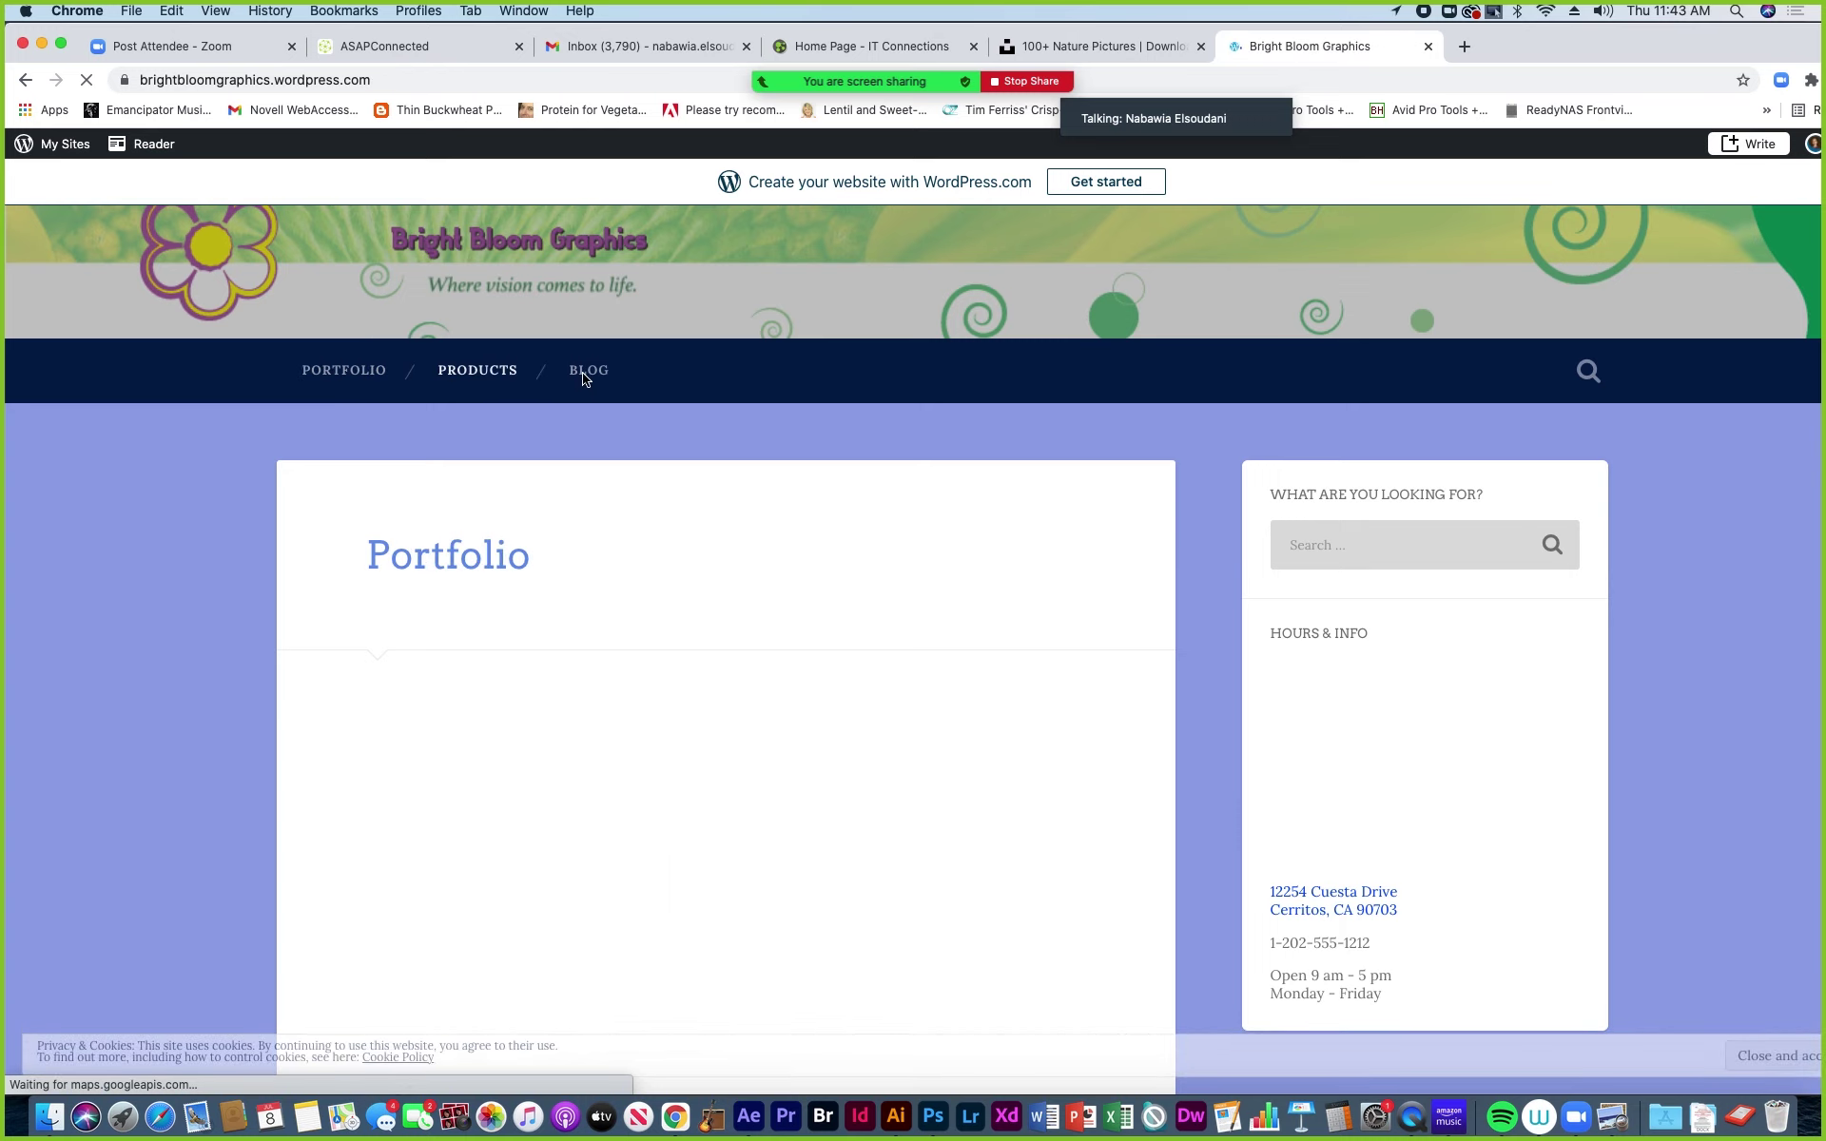
{"action": "left_click", "coordinate": [584, 373]}
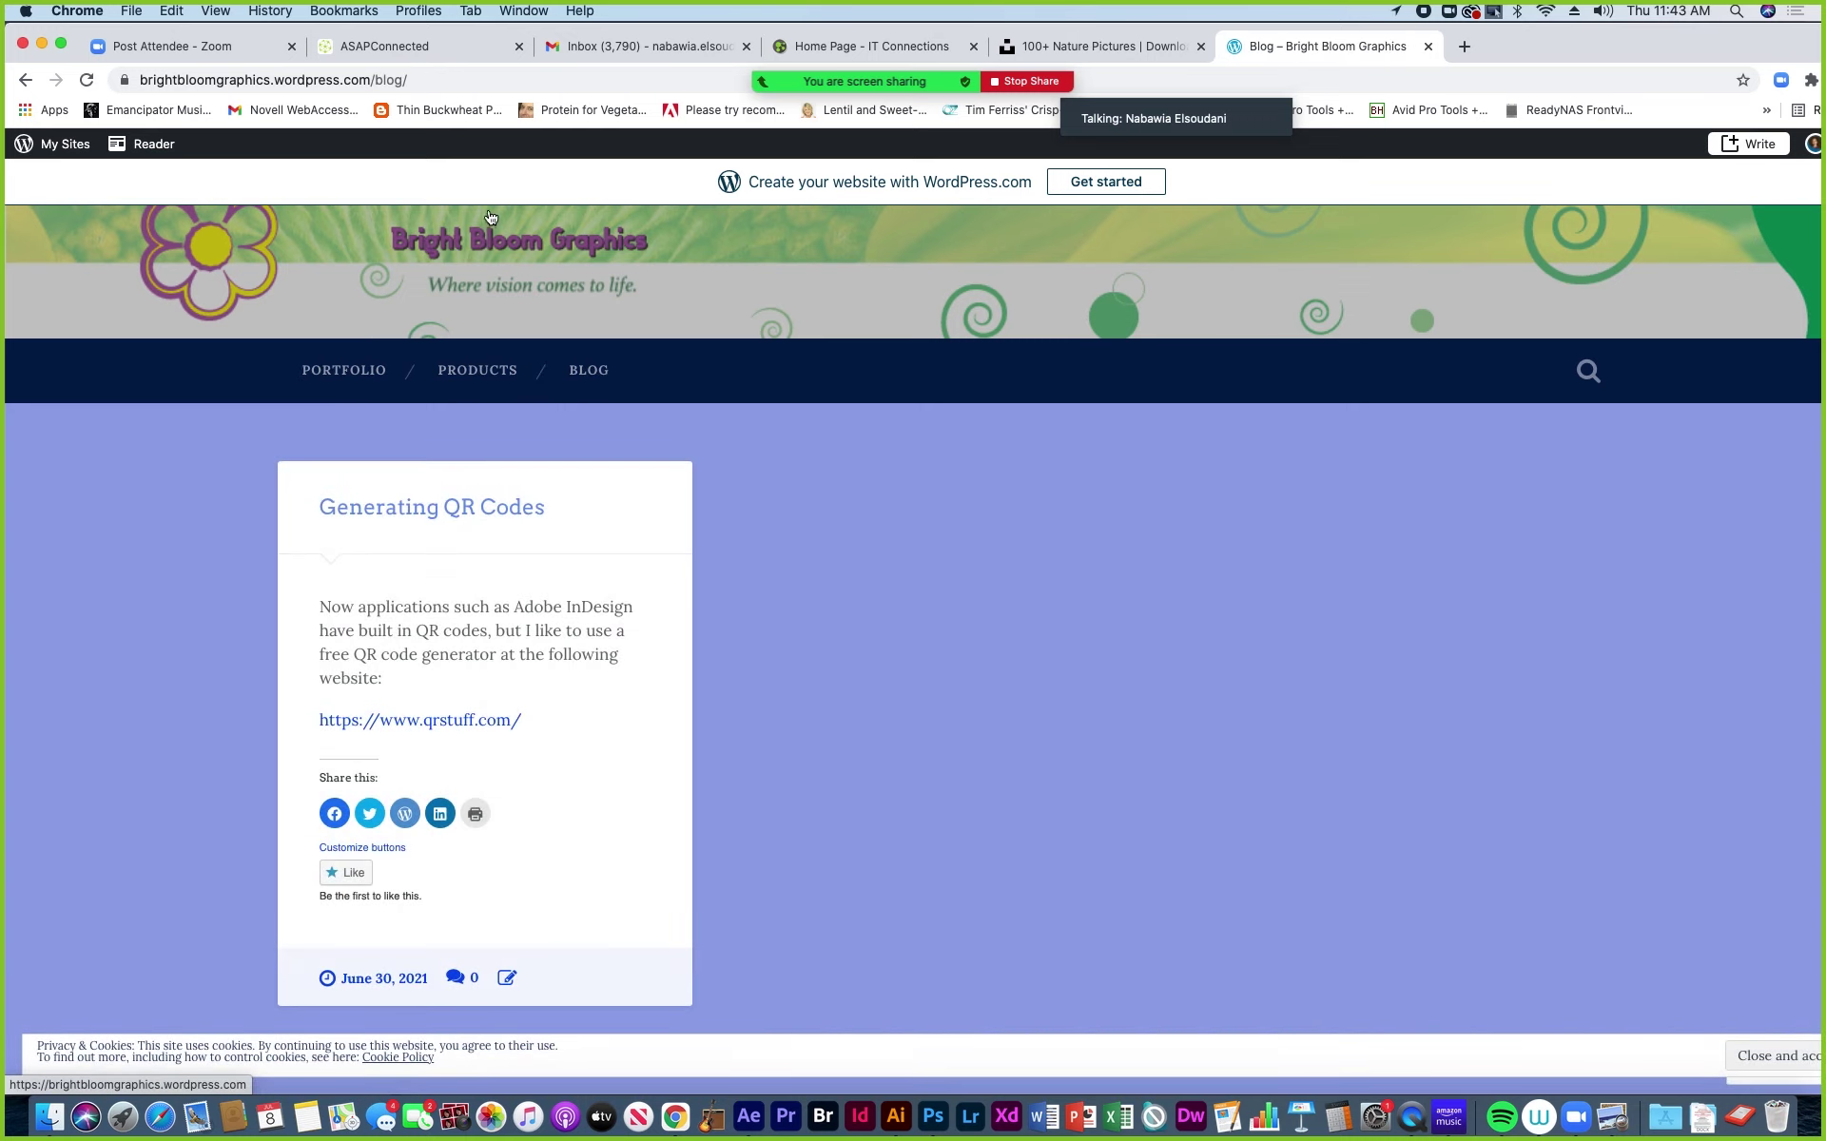
{"action": "left_click", "coordinate": [342, 370]}
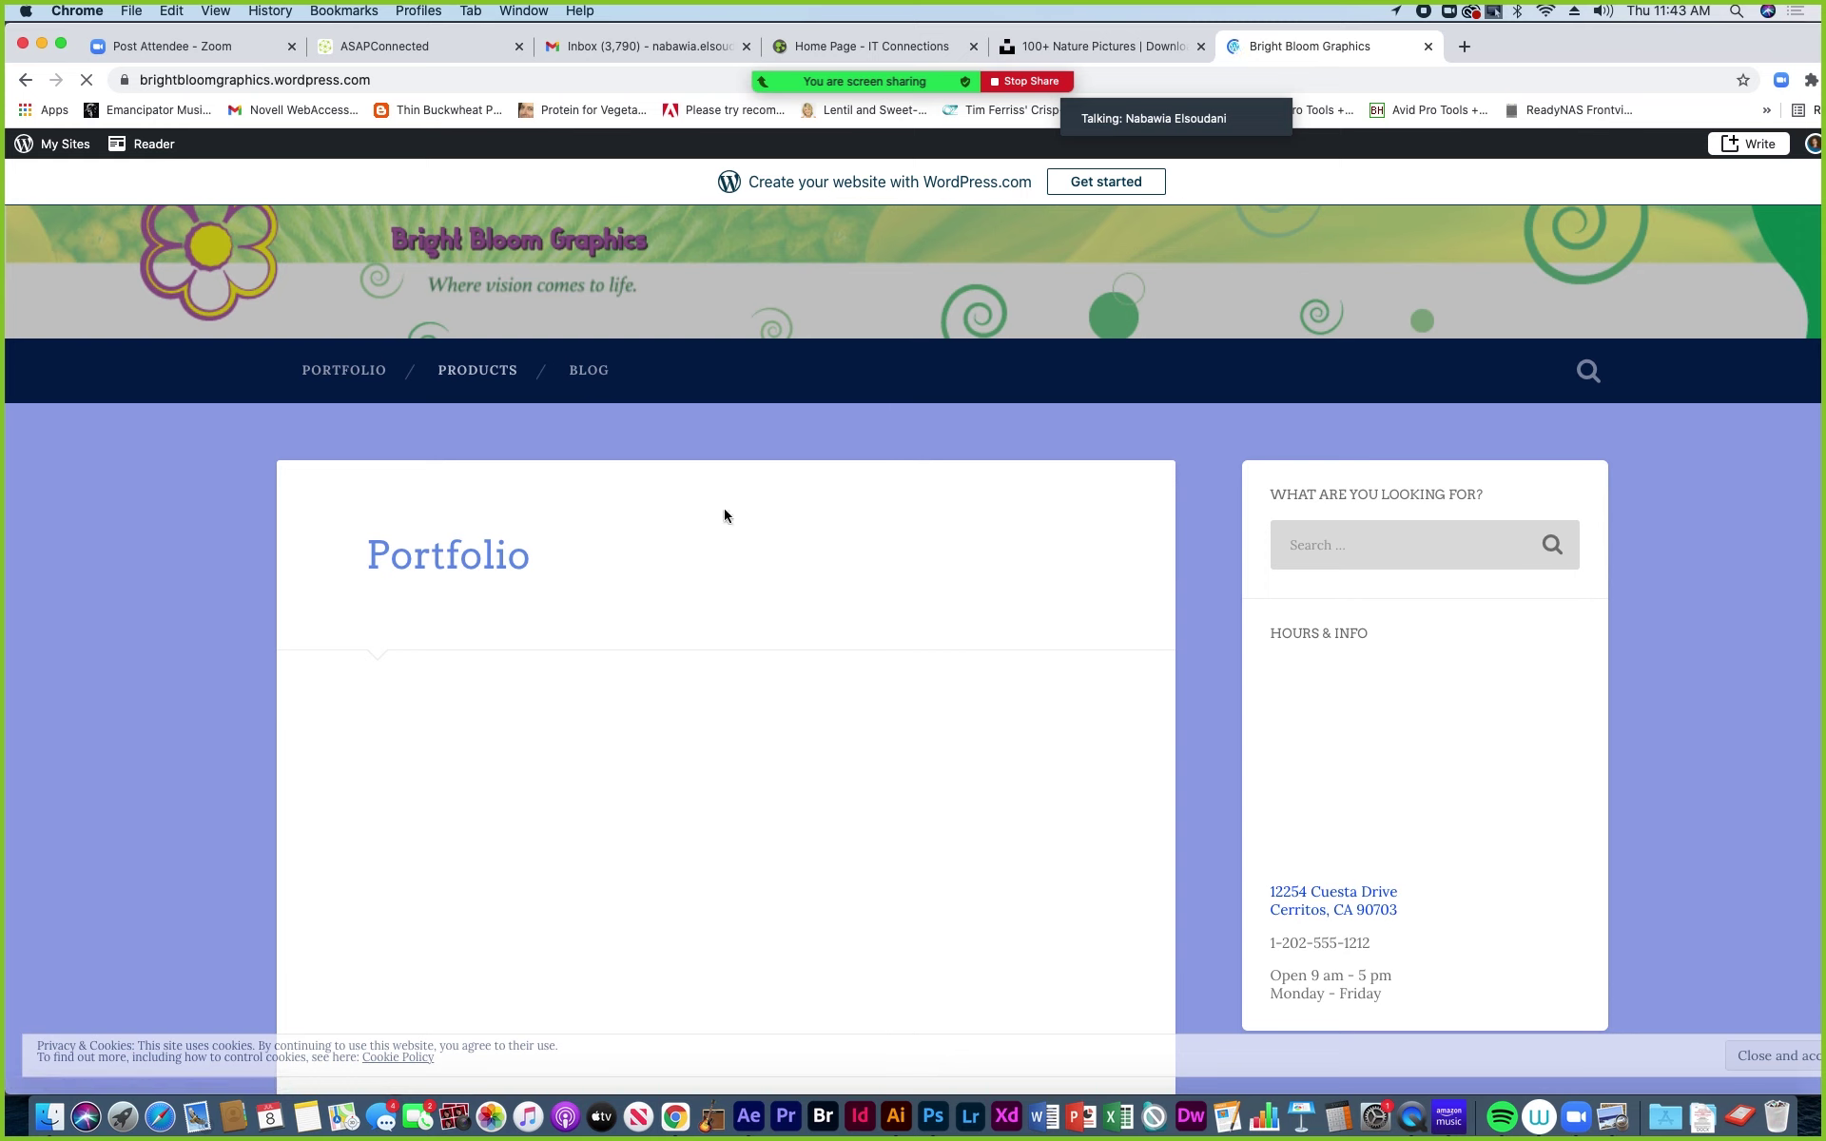
Switch to After Effects, open the original BBG-header-for Animation composition and return the playhead to the first frame.
{"action": "left_click", "coordinate": [752, 1121]}
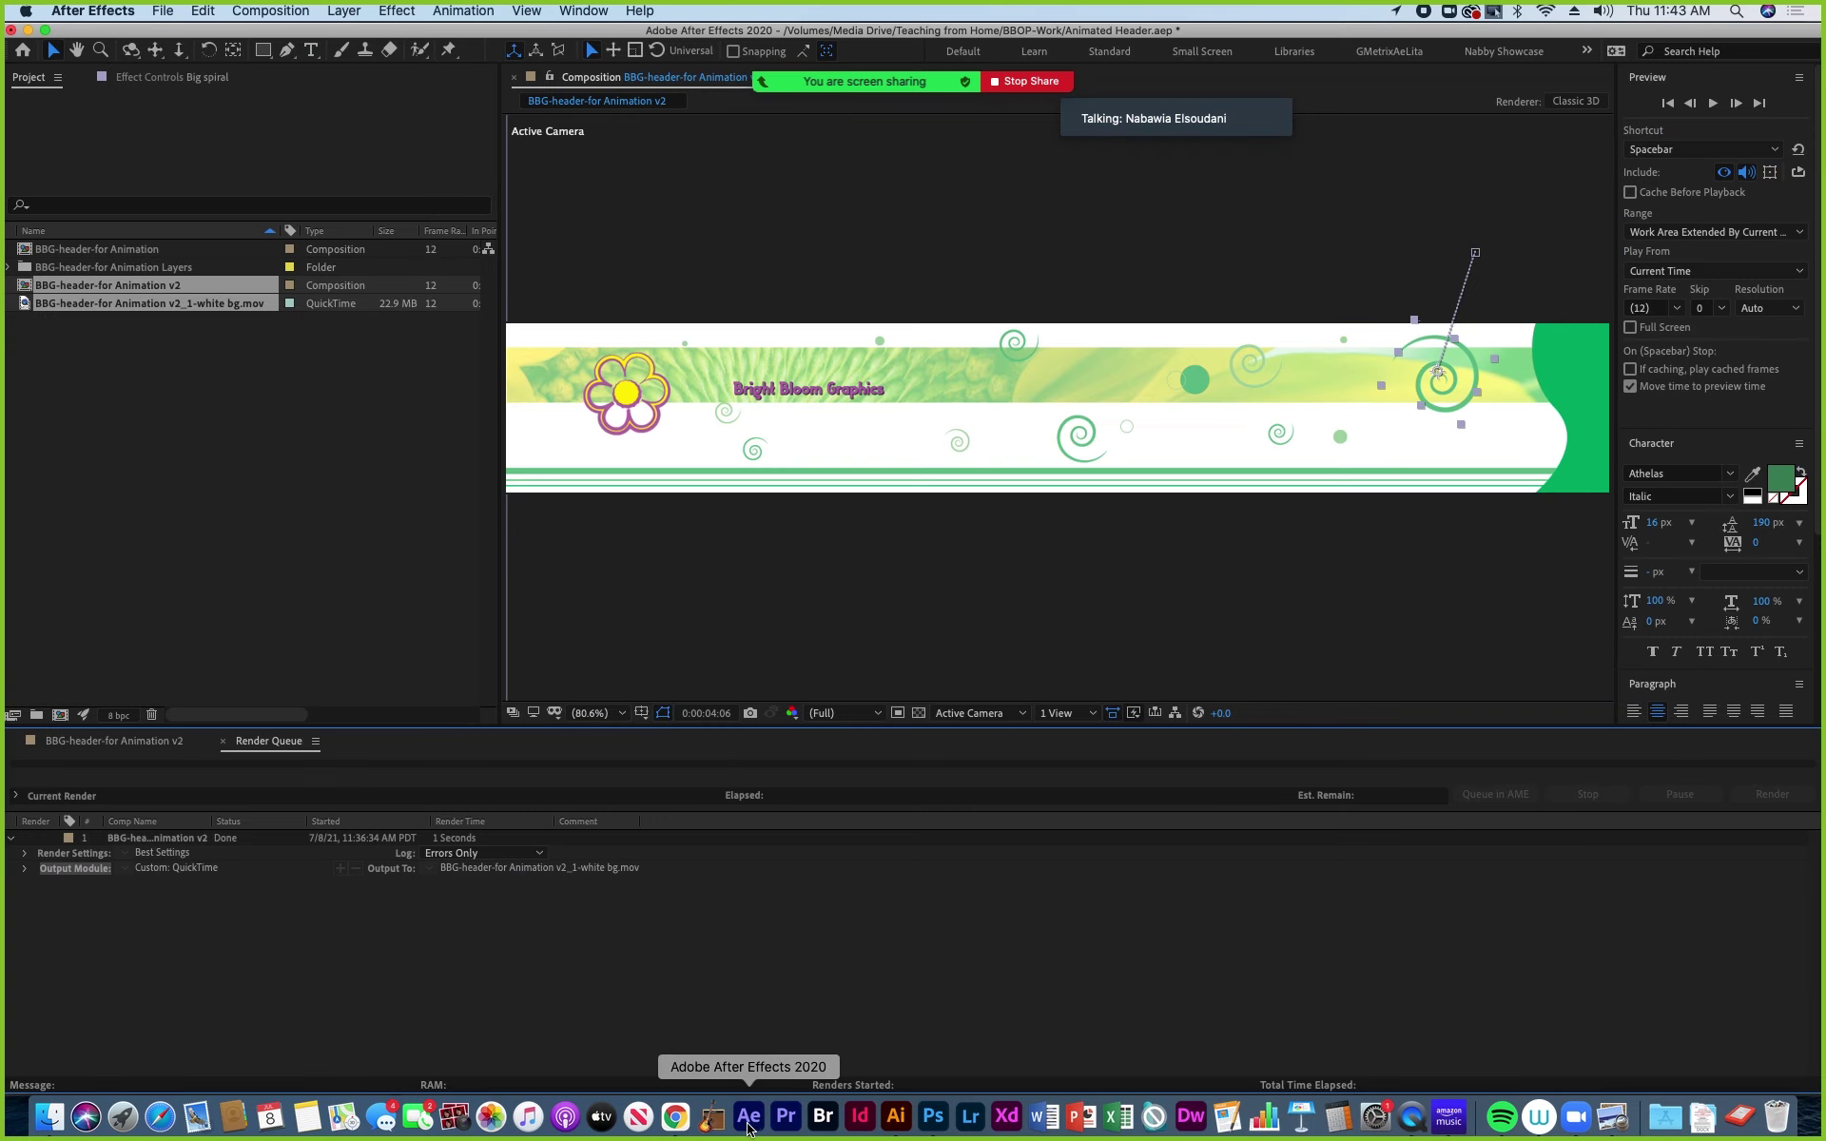
{"action": "left_click", "coordinate": [76, 750]}
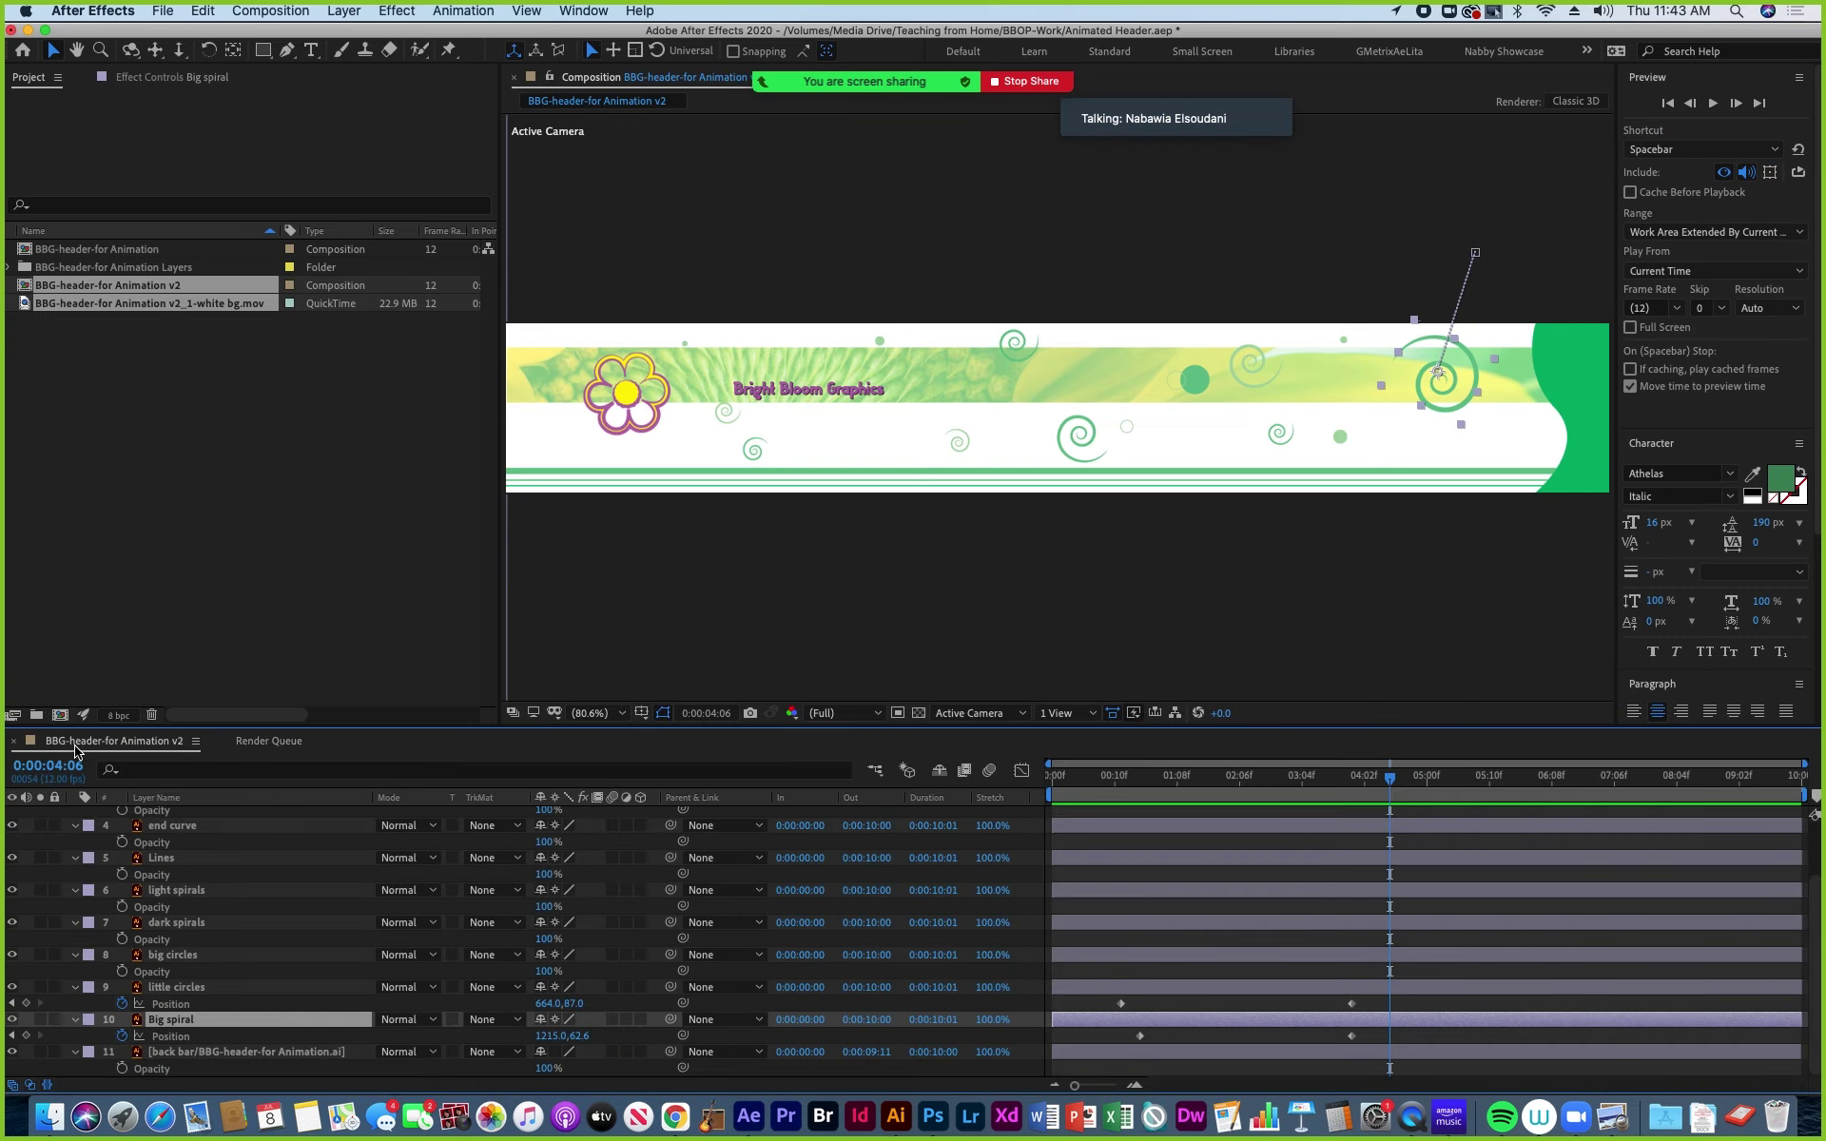
{"action": "left_click", "coordinate": [29, 255]}
{"action": "double_click", "coordinate": [24, 251]}
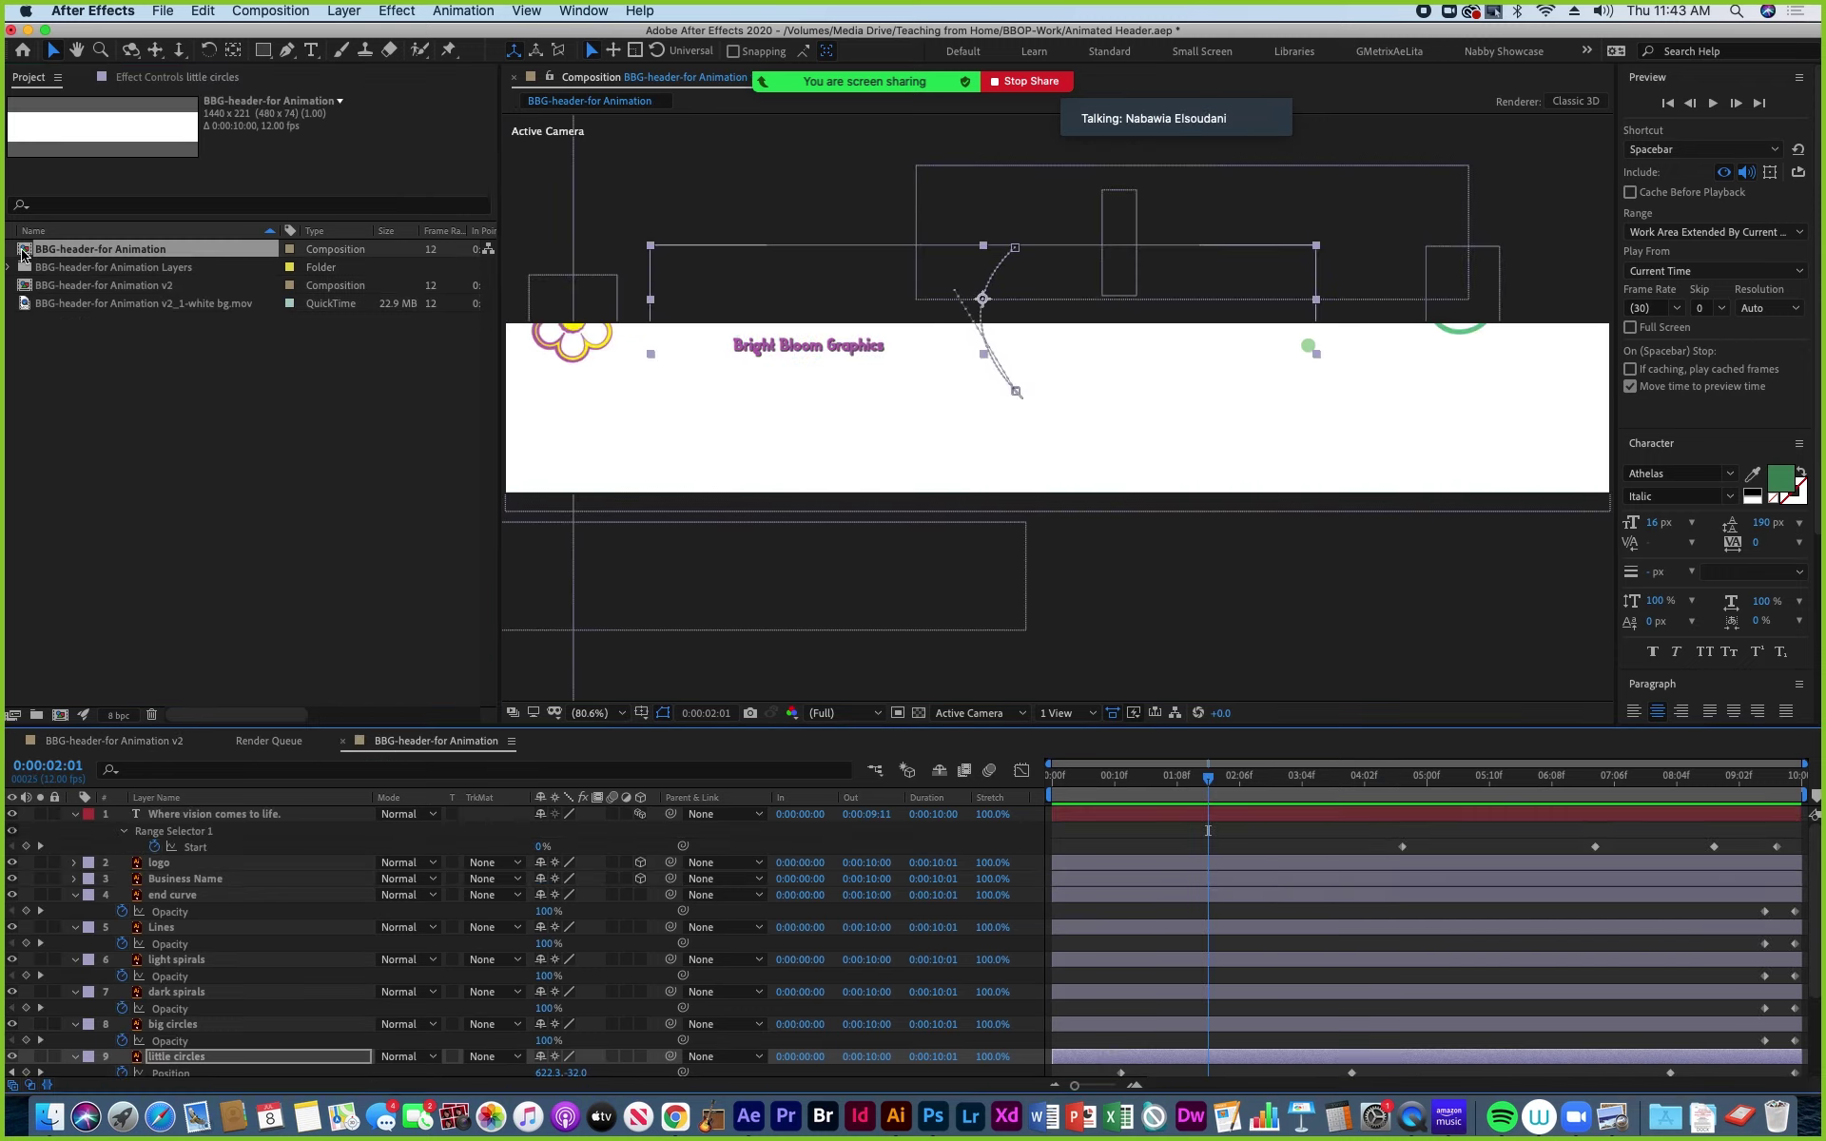
{"action": "left_click", "coordinate": [1276, 776]}
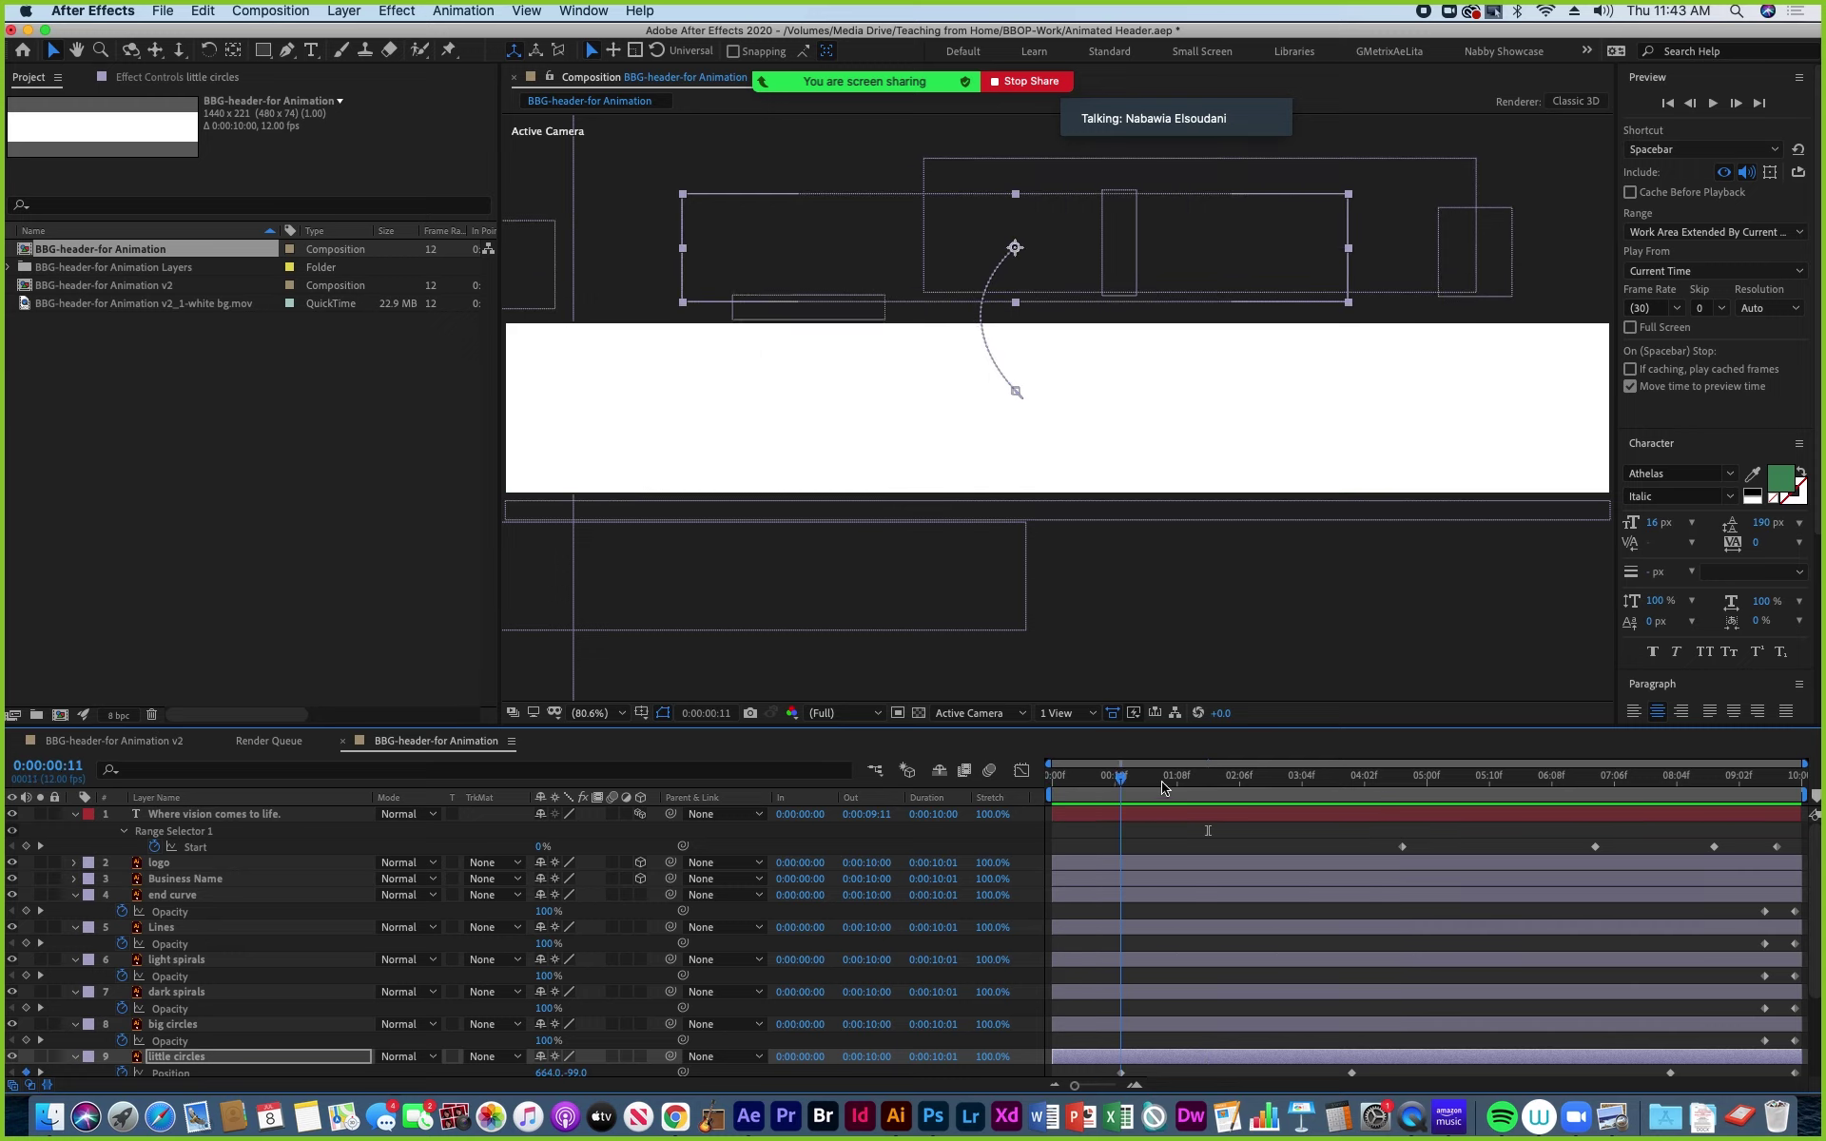
{"action": "left_click_drag", "start_coordinate": [1317, 802], "coordinate": [1003, 758]}
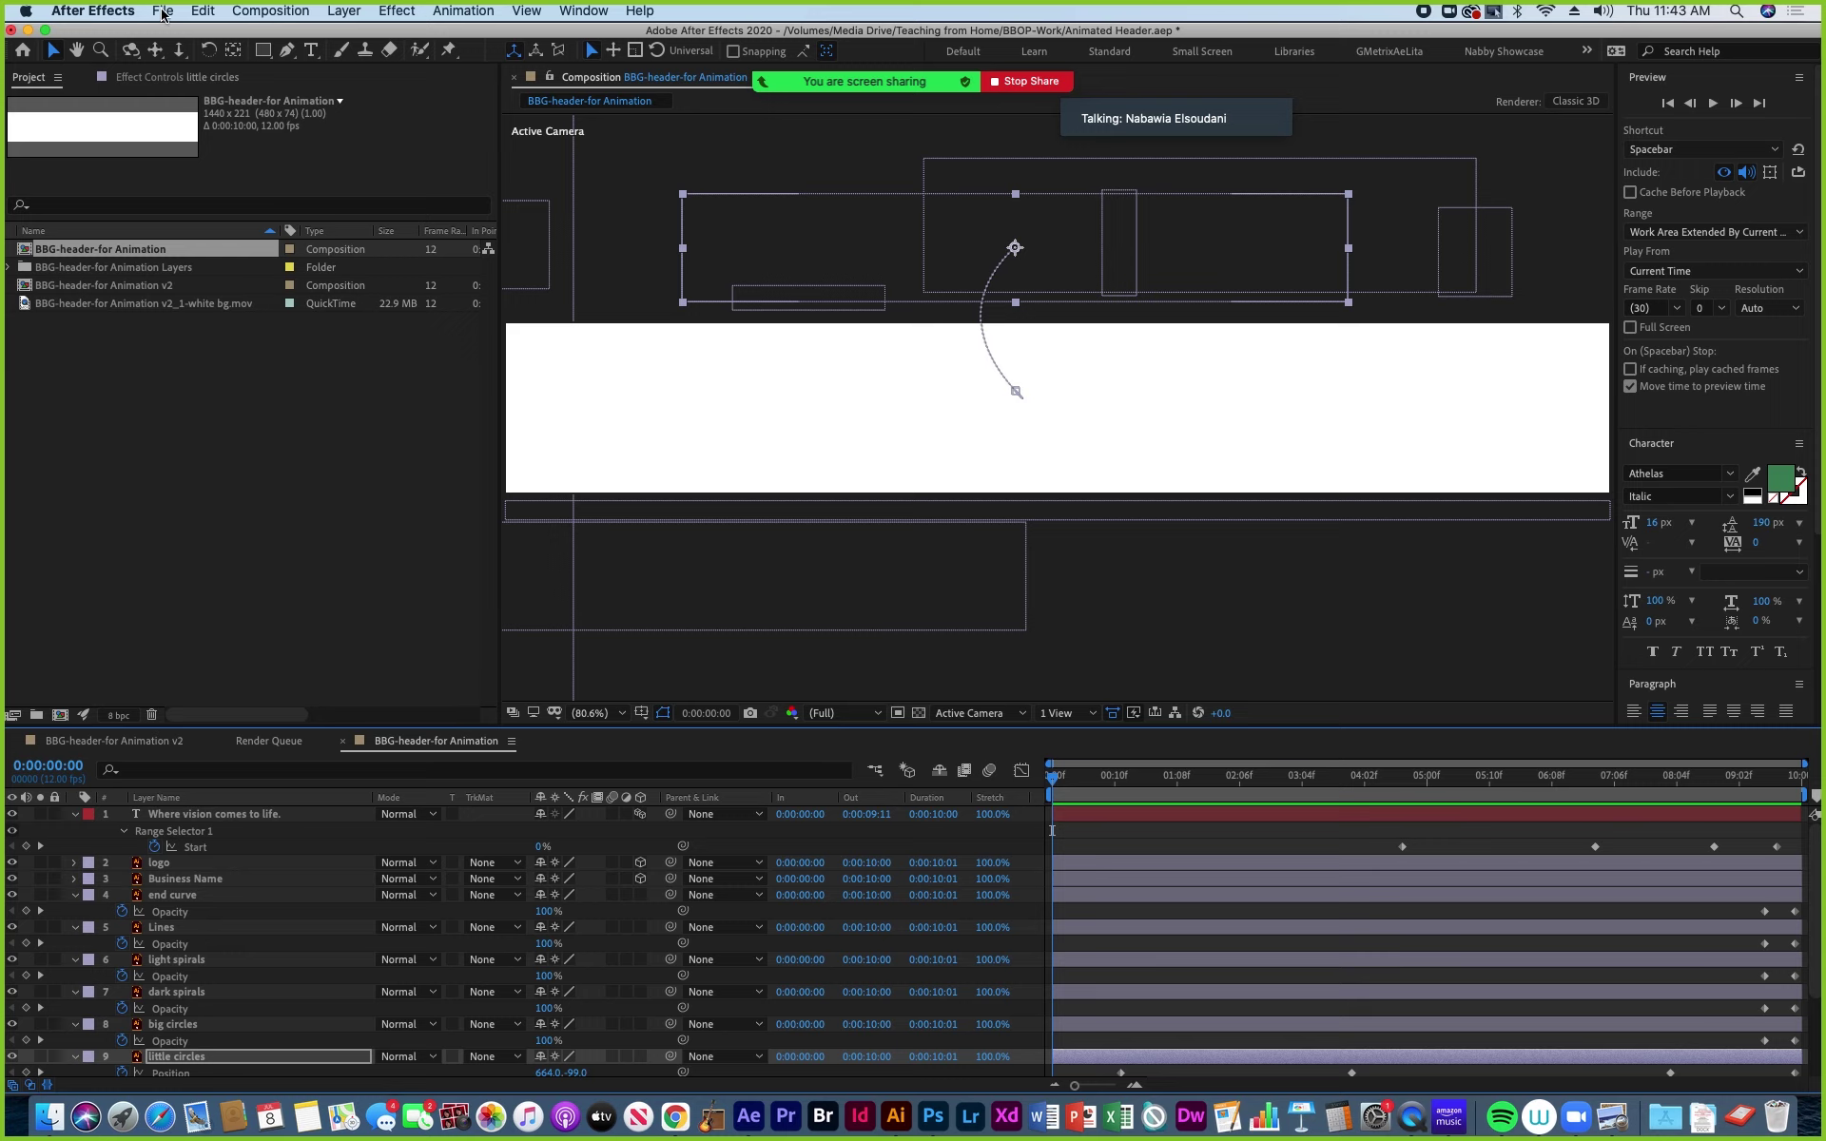
Pre-render the BBG-header-for Animation composition to queue it, and remove the finished v2 item from the render queue.
{"action": "left_click", "coordinate": [268, 12]}
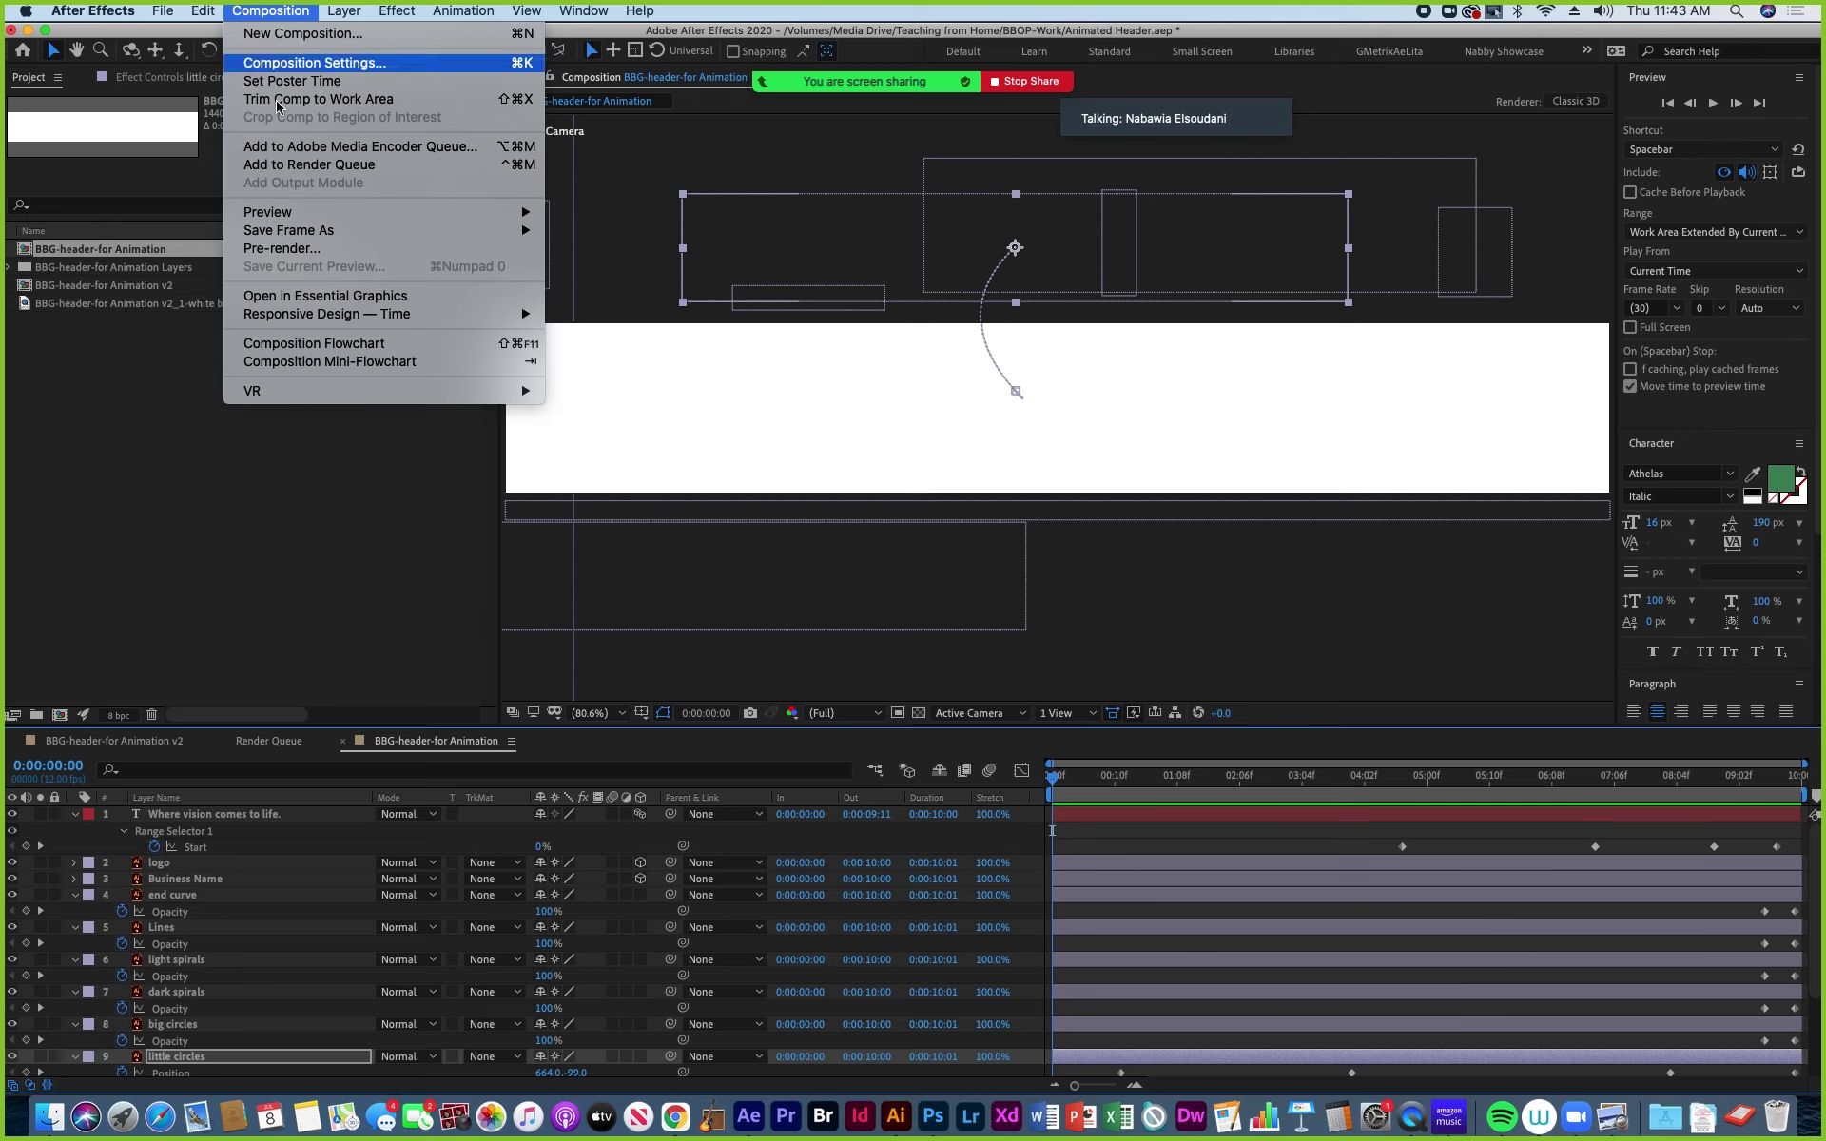
{"action": "left_click", "coordinate": [283, 249]}
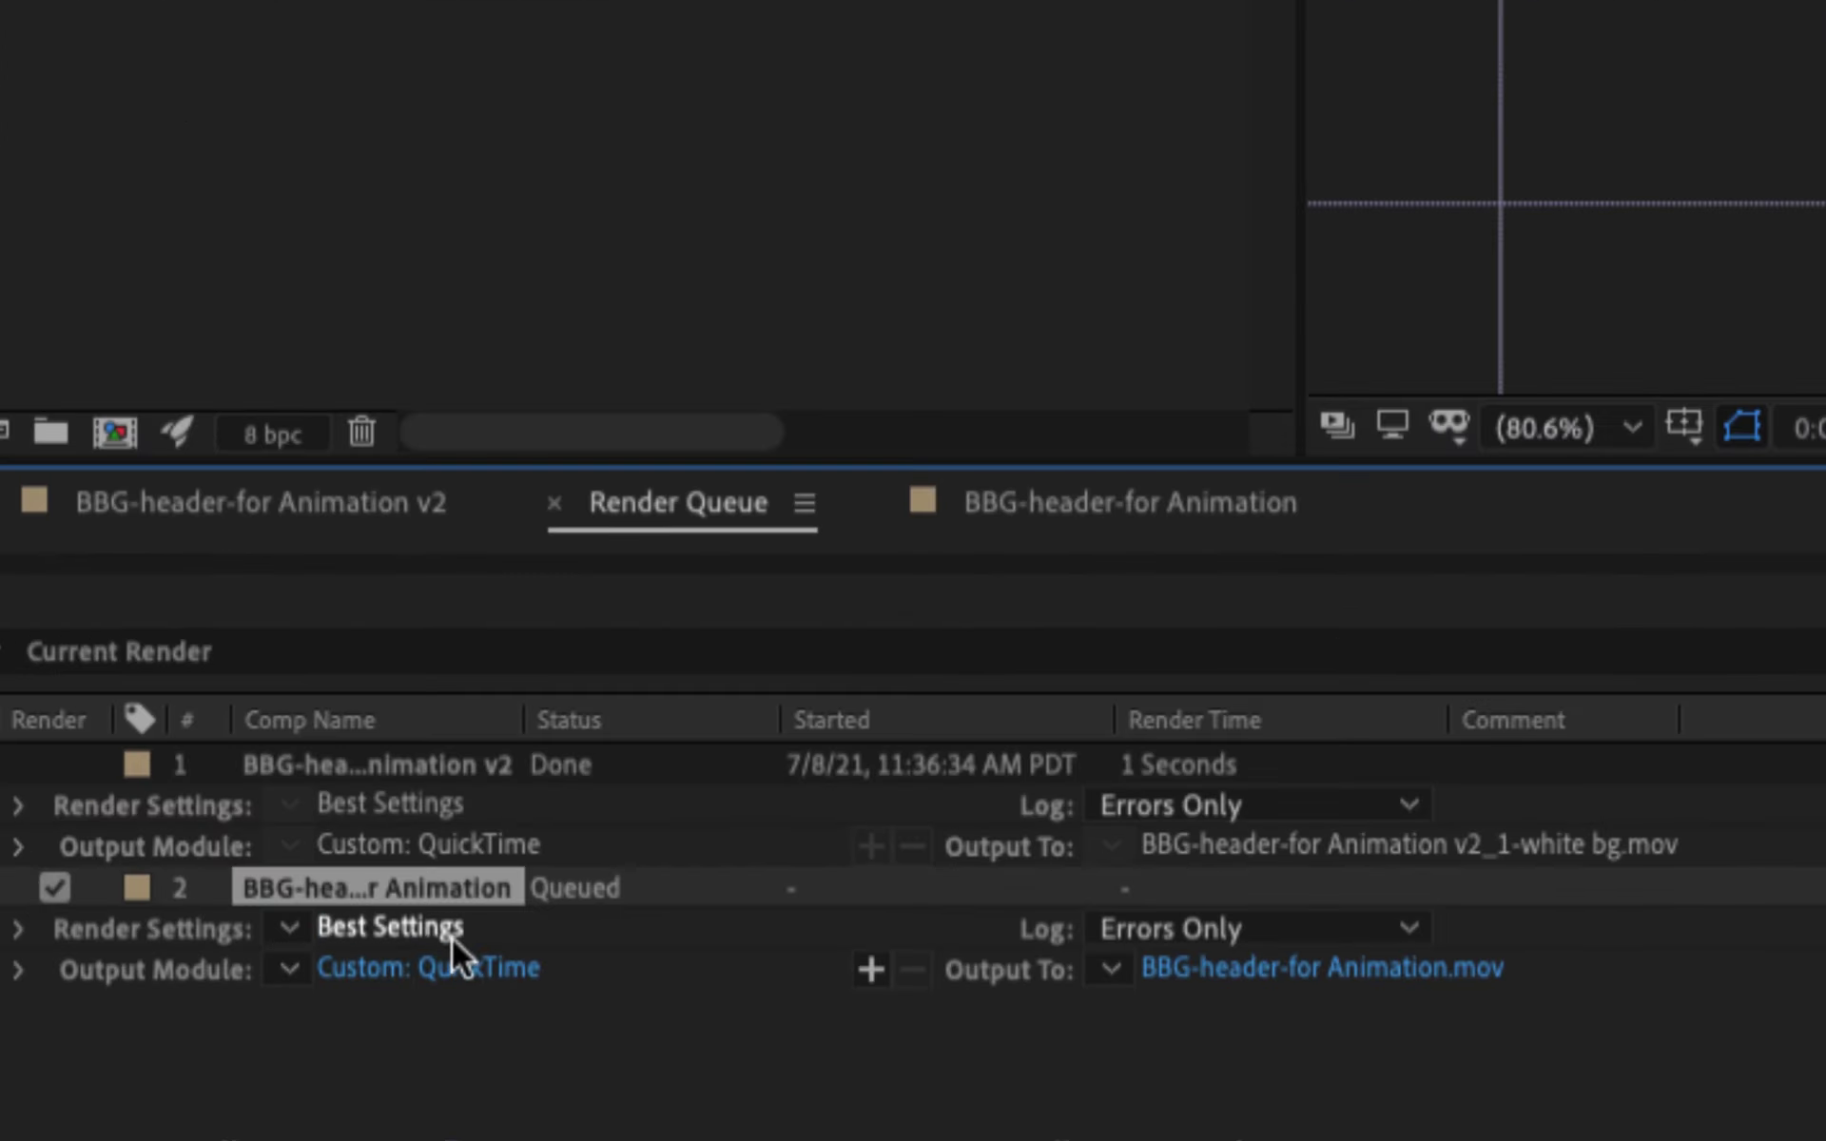
{"action": "left_click", "coordinate": [305, 761]}
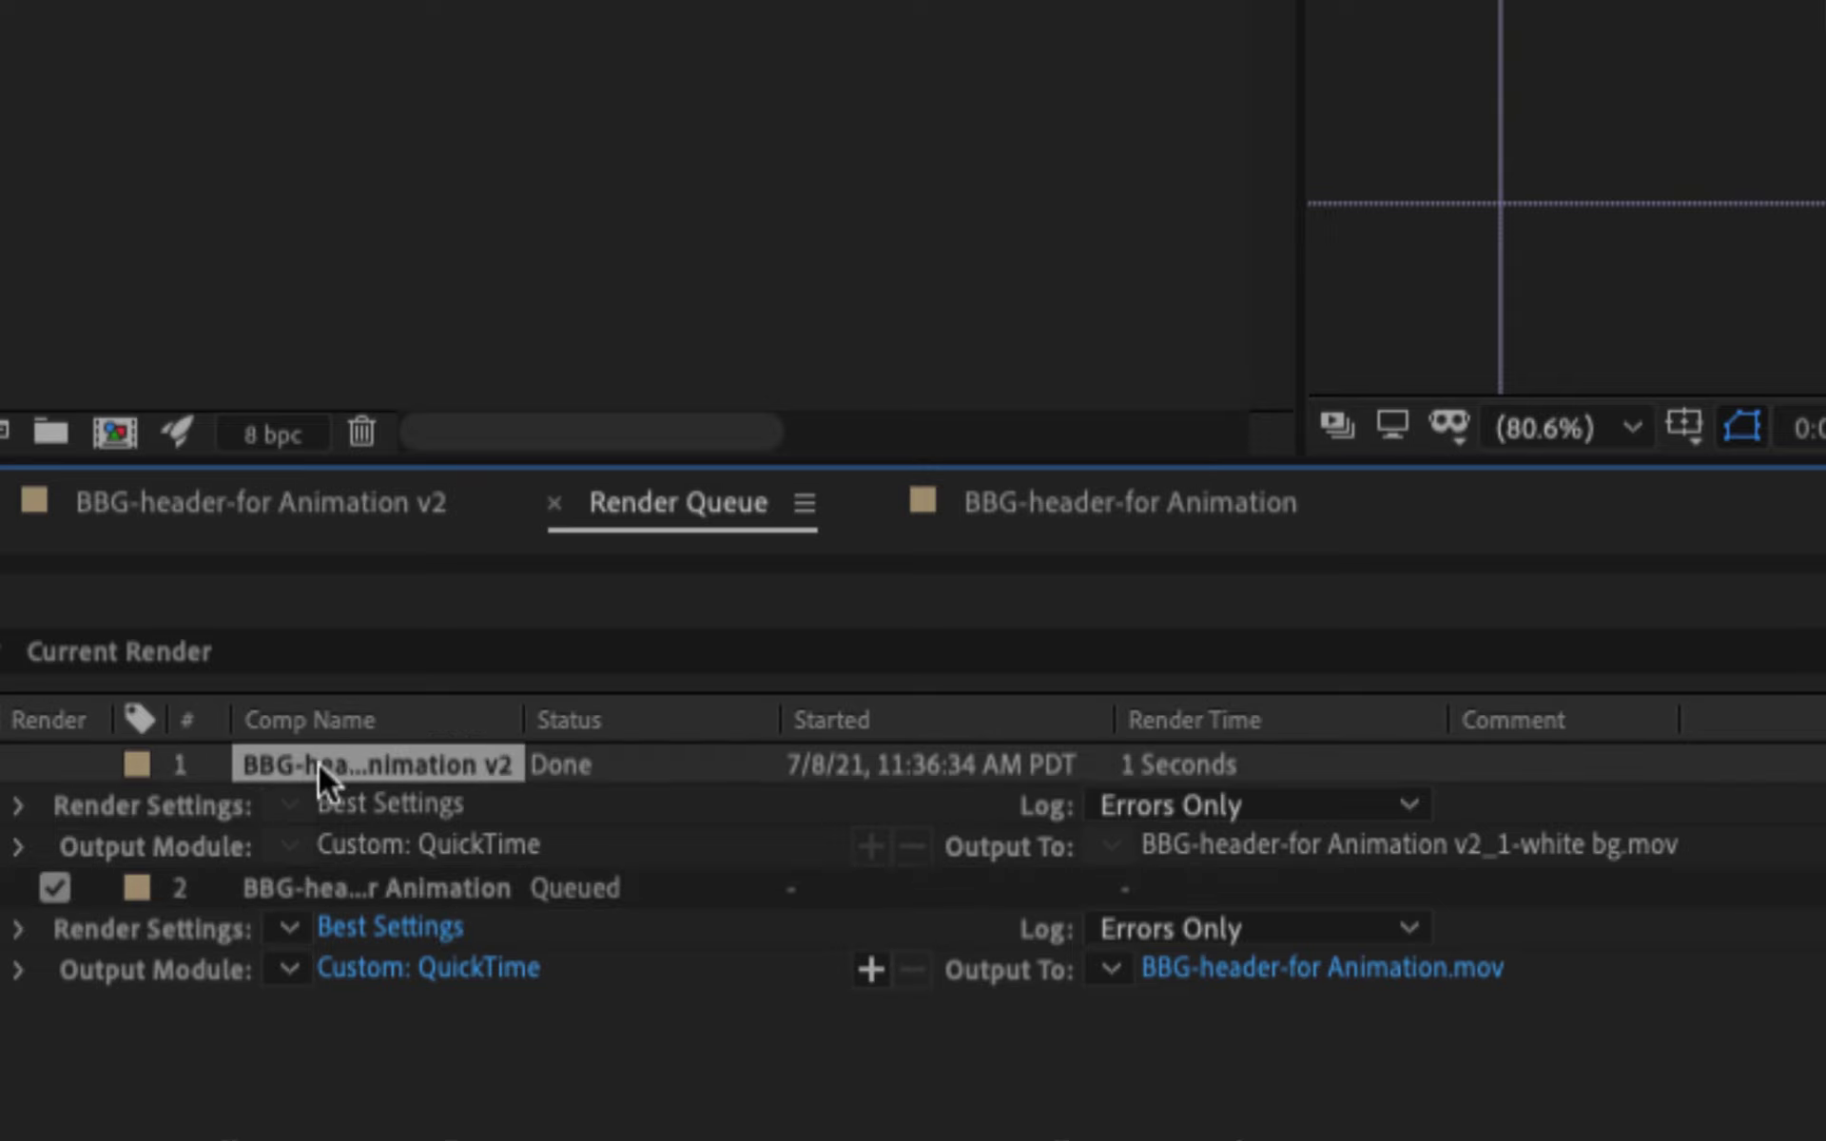
{"action": "key", "text": "Delete"}
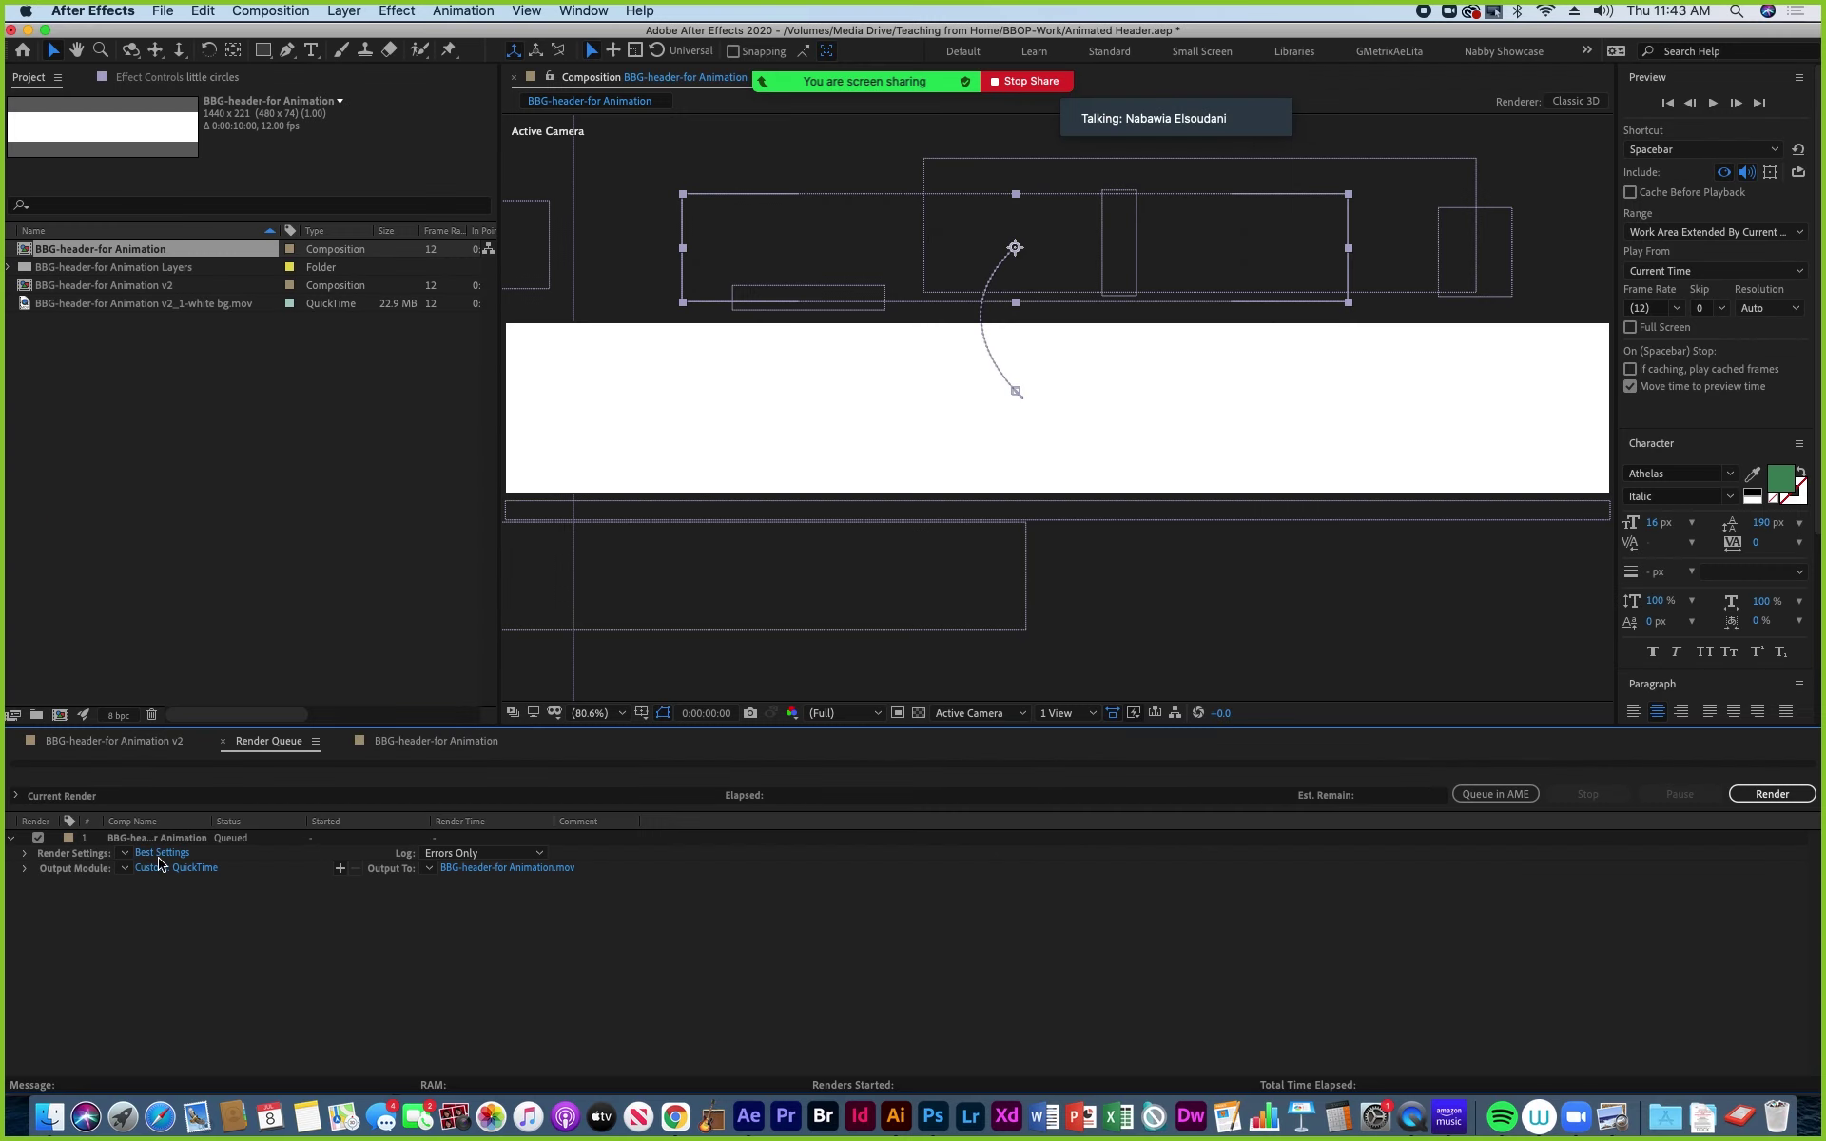
Set the queued item's output module to no post-render action and RGB channels, keeping the QuickTime format.
{"action": "left_click", "coordinate": [160, 855]}
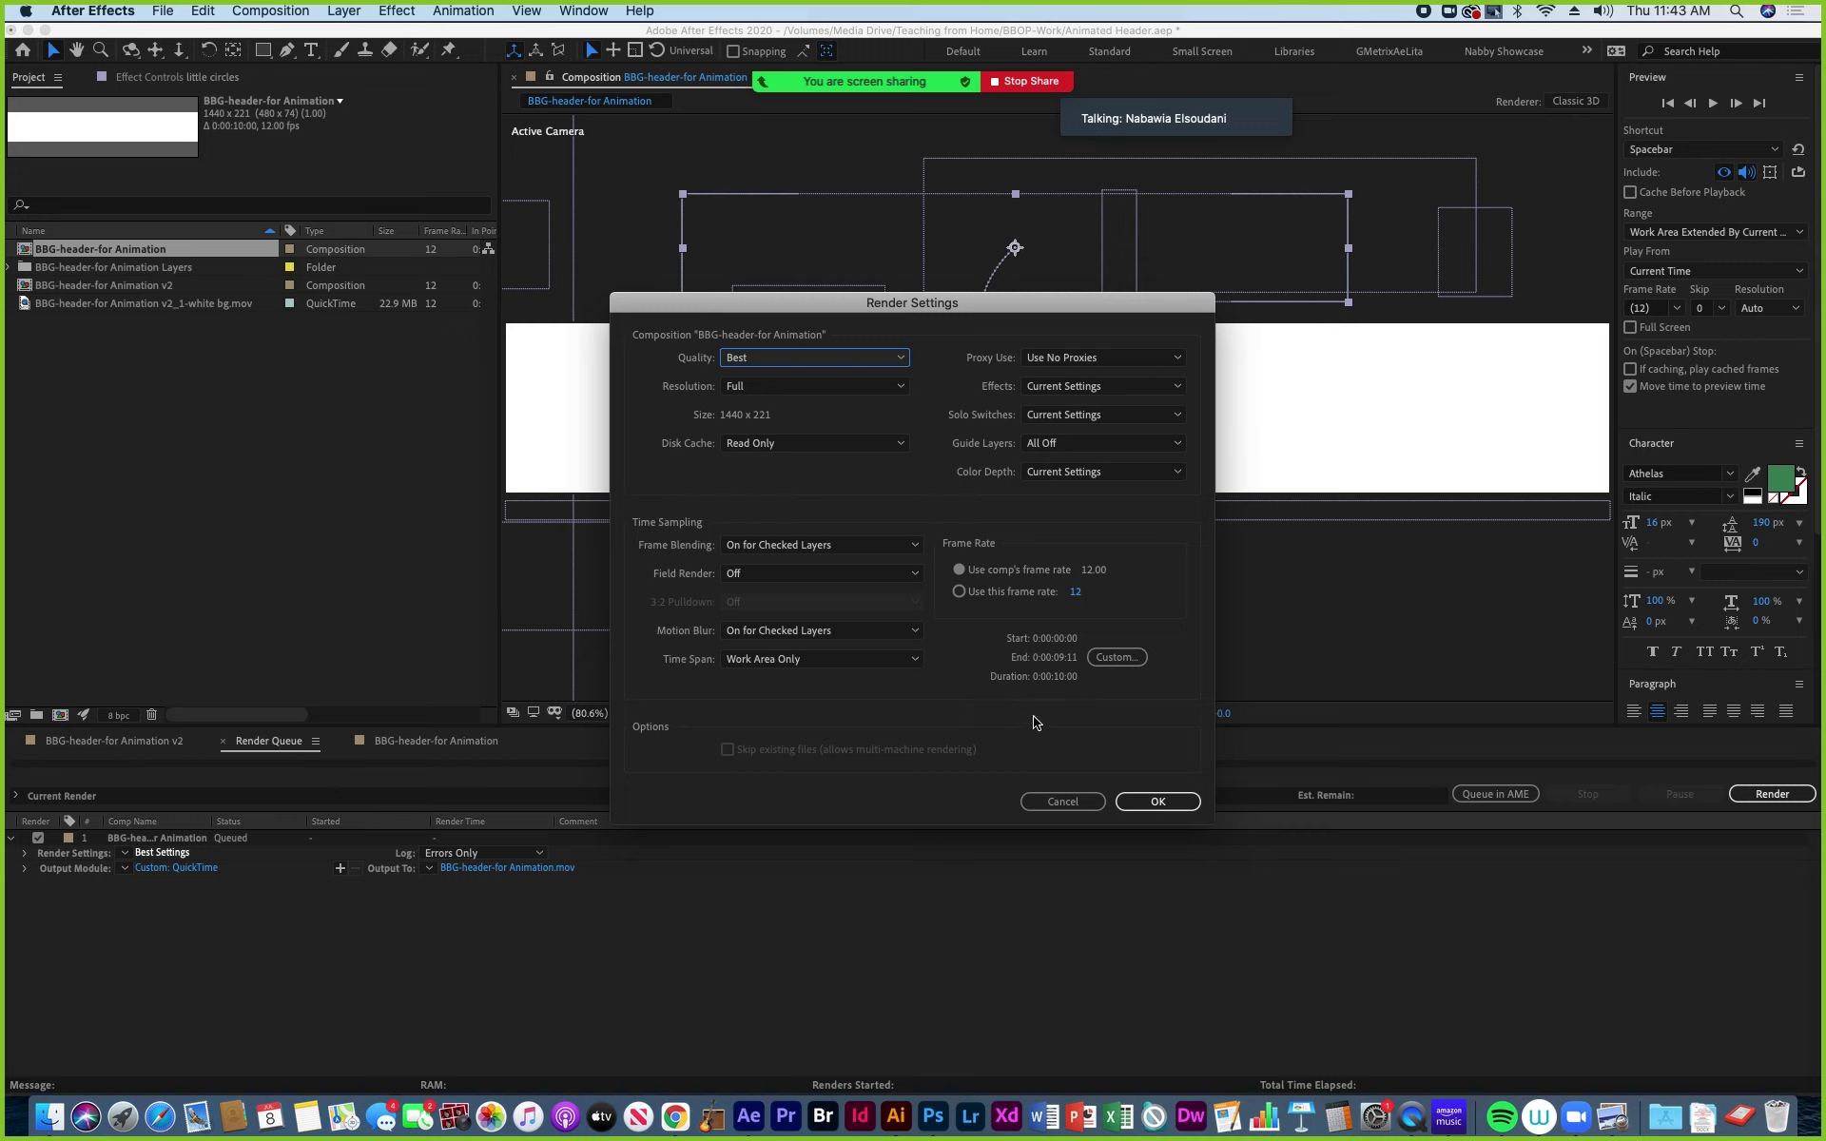
{"action": "left_click", "coordinate": [1062, 802]}
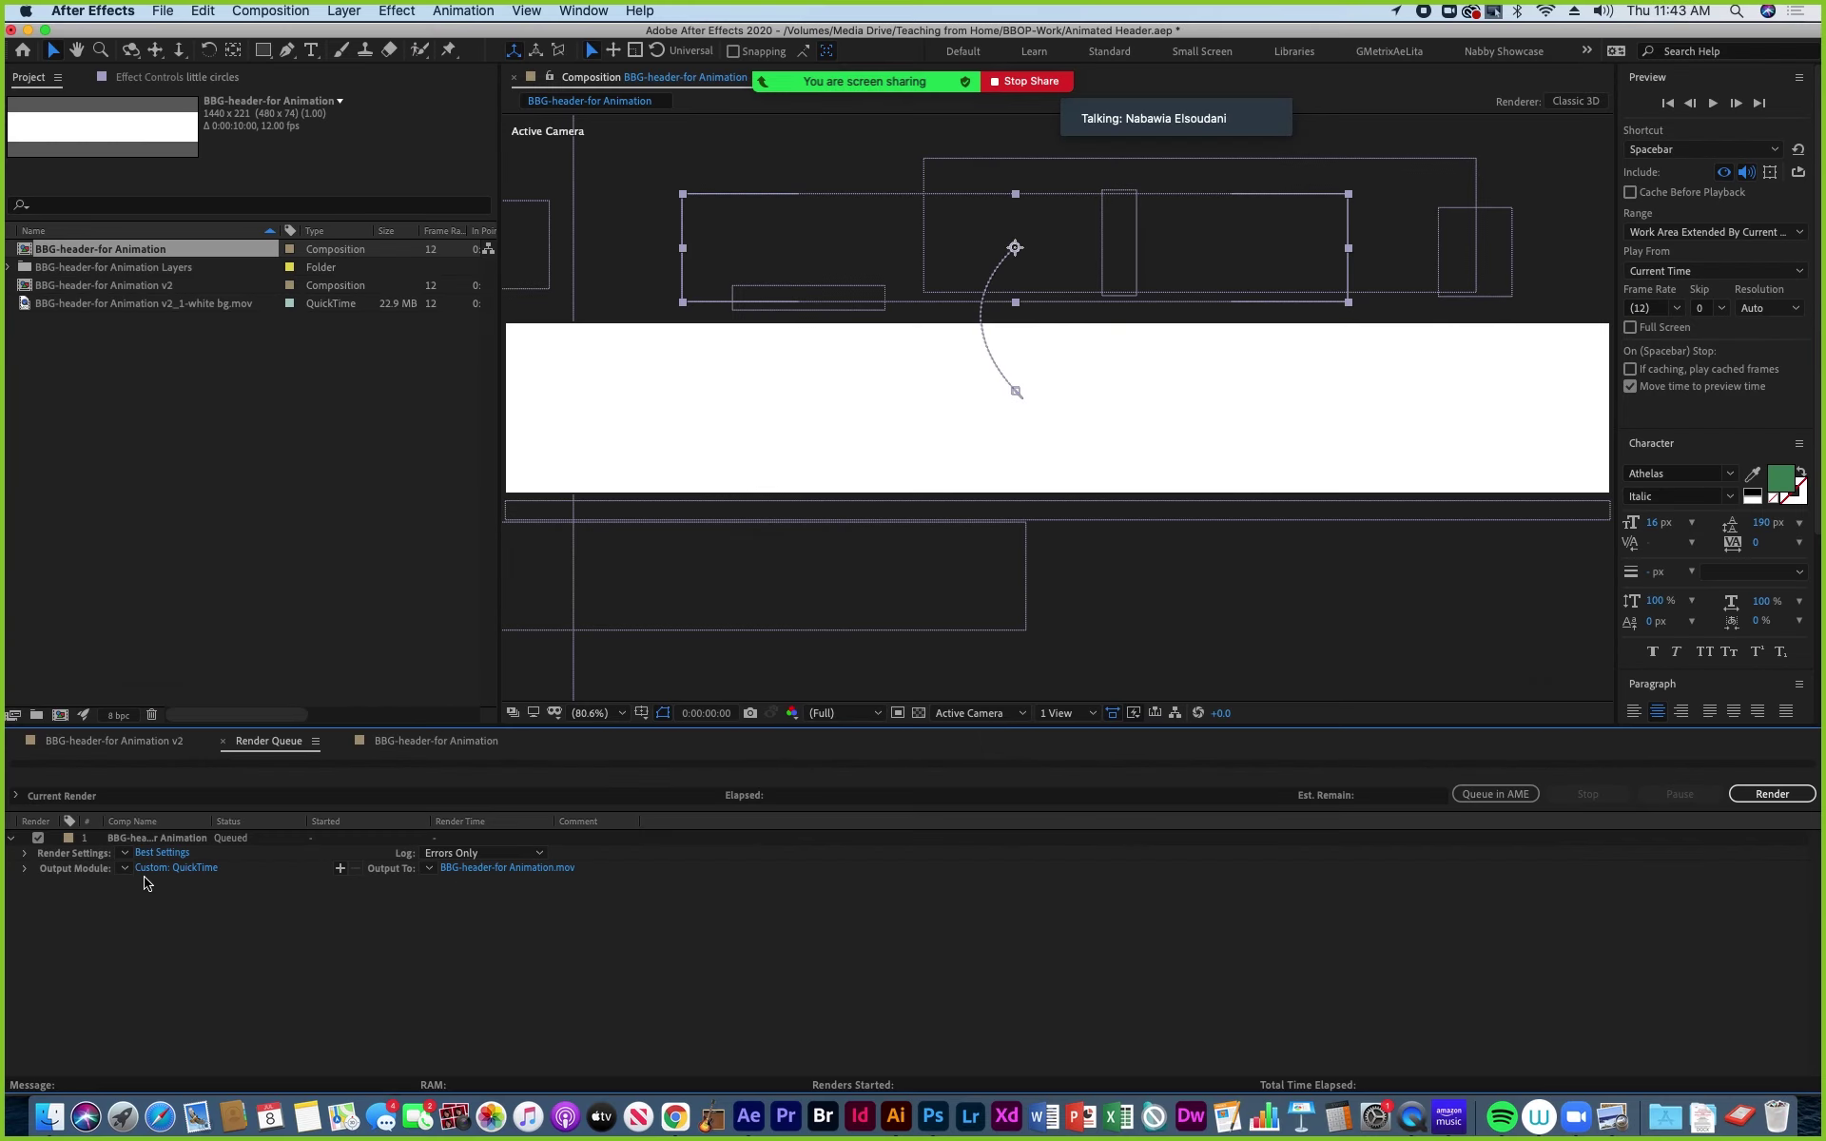
{"action": "left_click", "coordinate": [343, 869]}
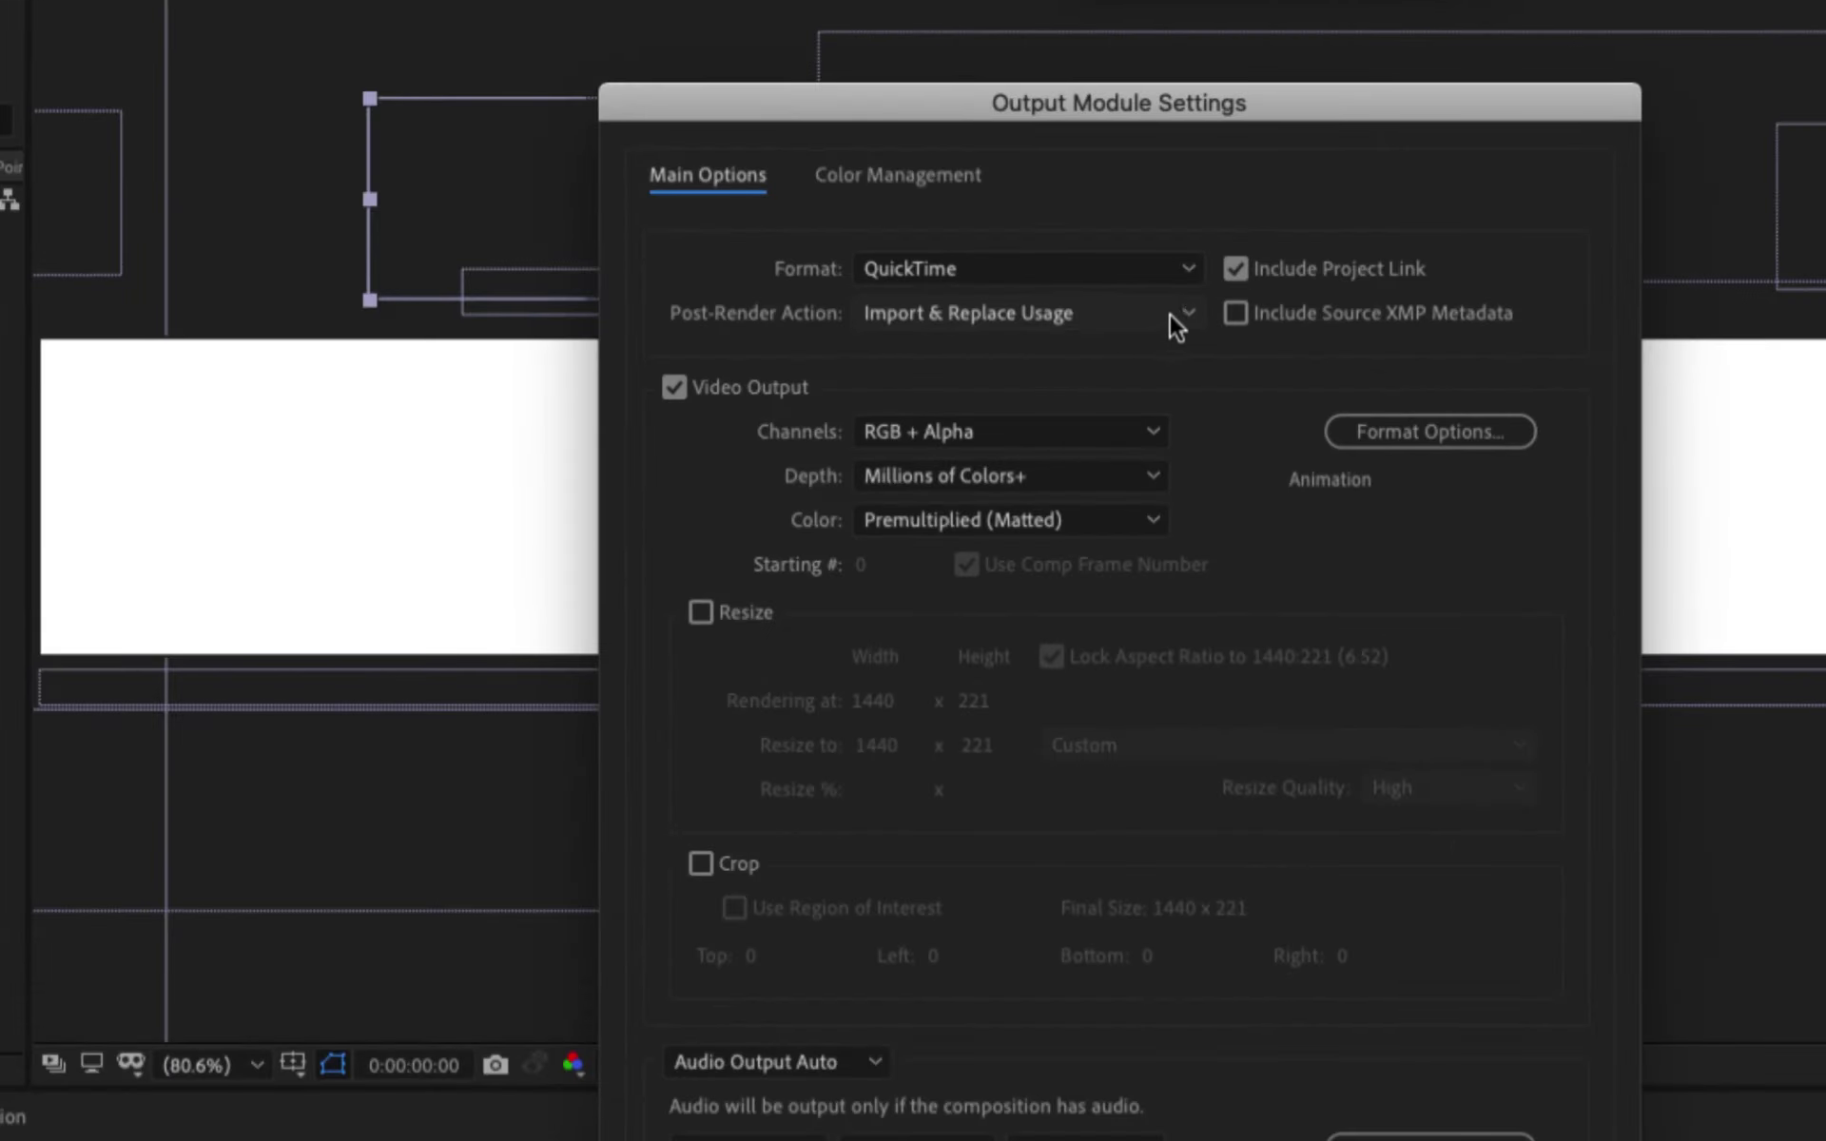
{"action": "left_click", "coordinate": [1168, 311]}
{"action": "left_click", "coordinate": [948, 350]}
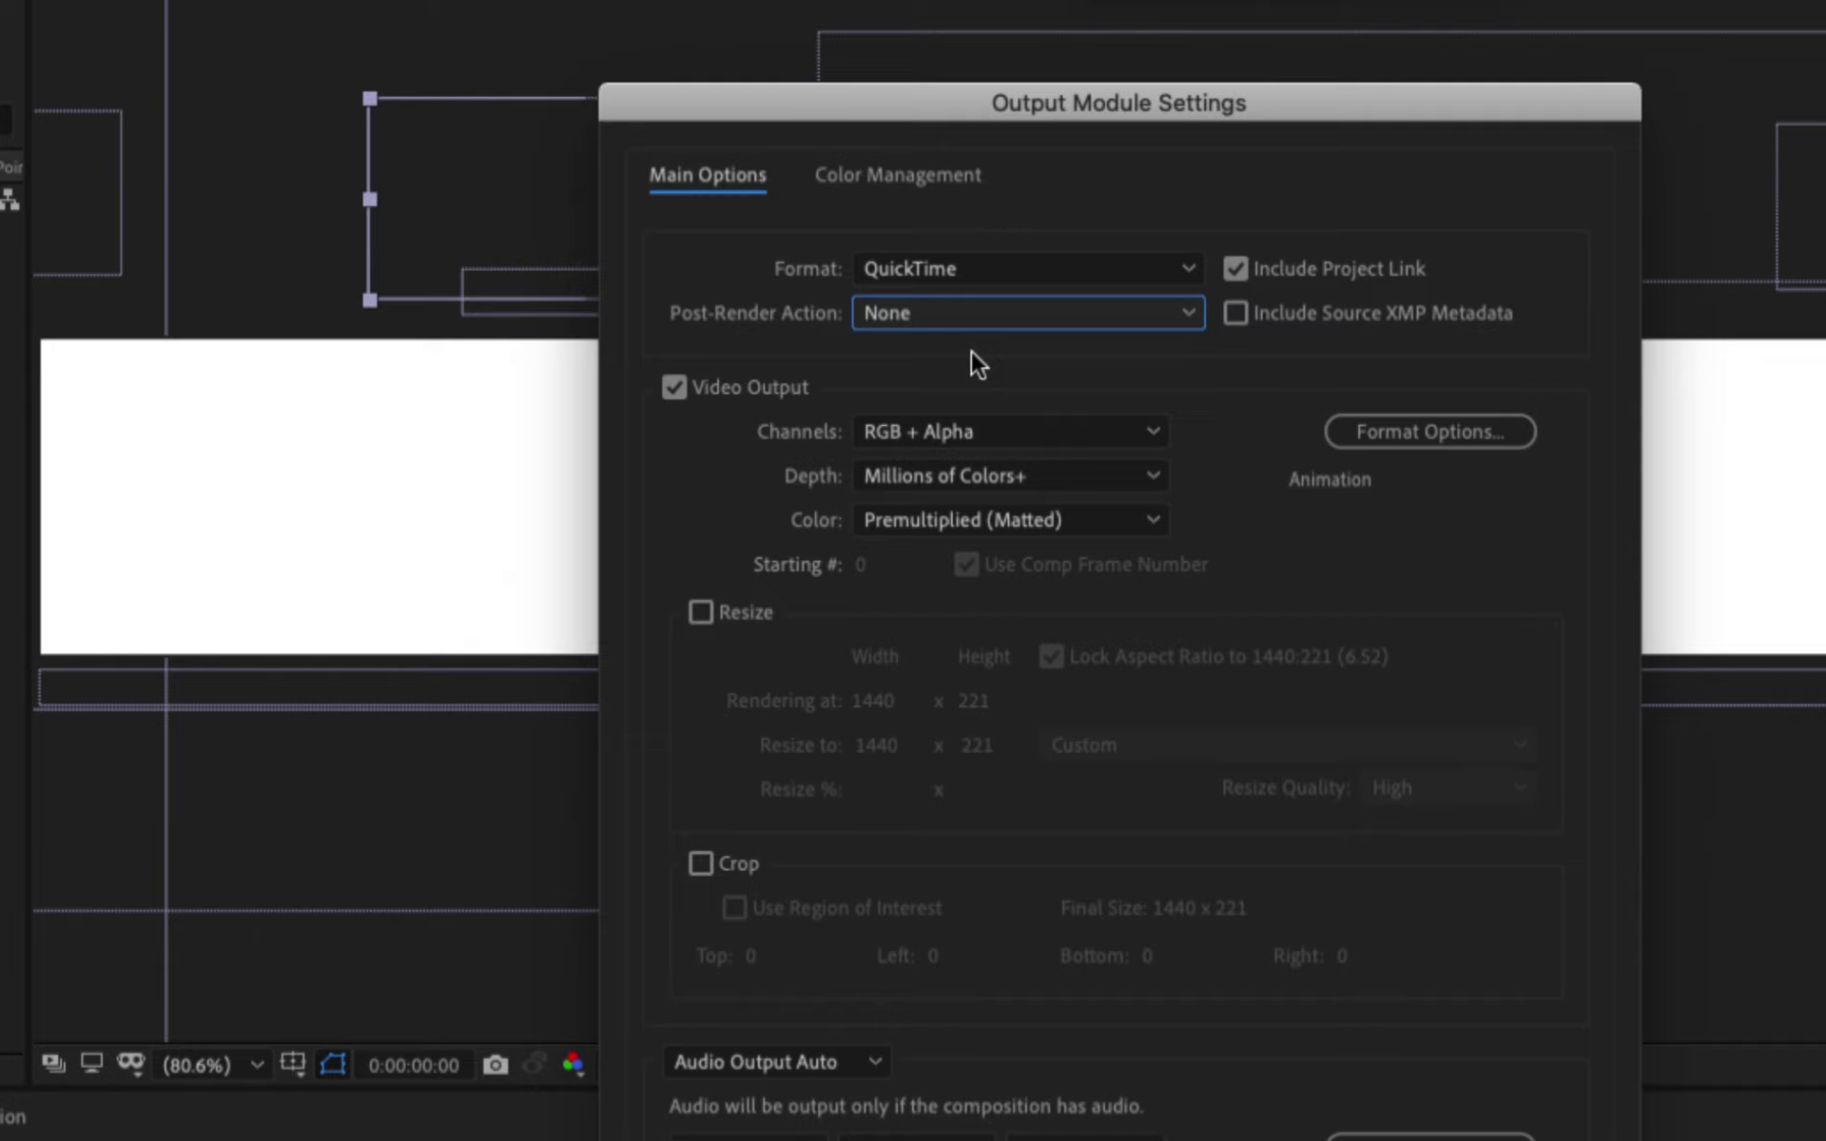
{"action": "left_click", "coordinate": [1153, 437]}
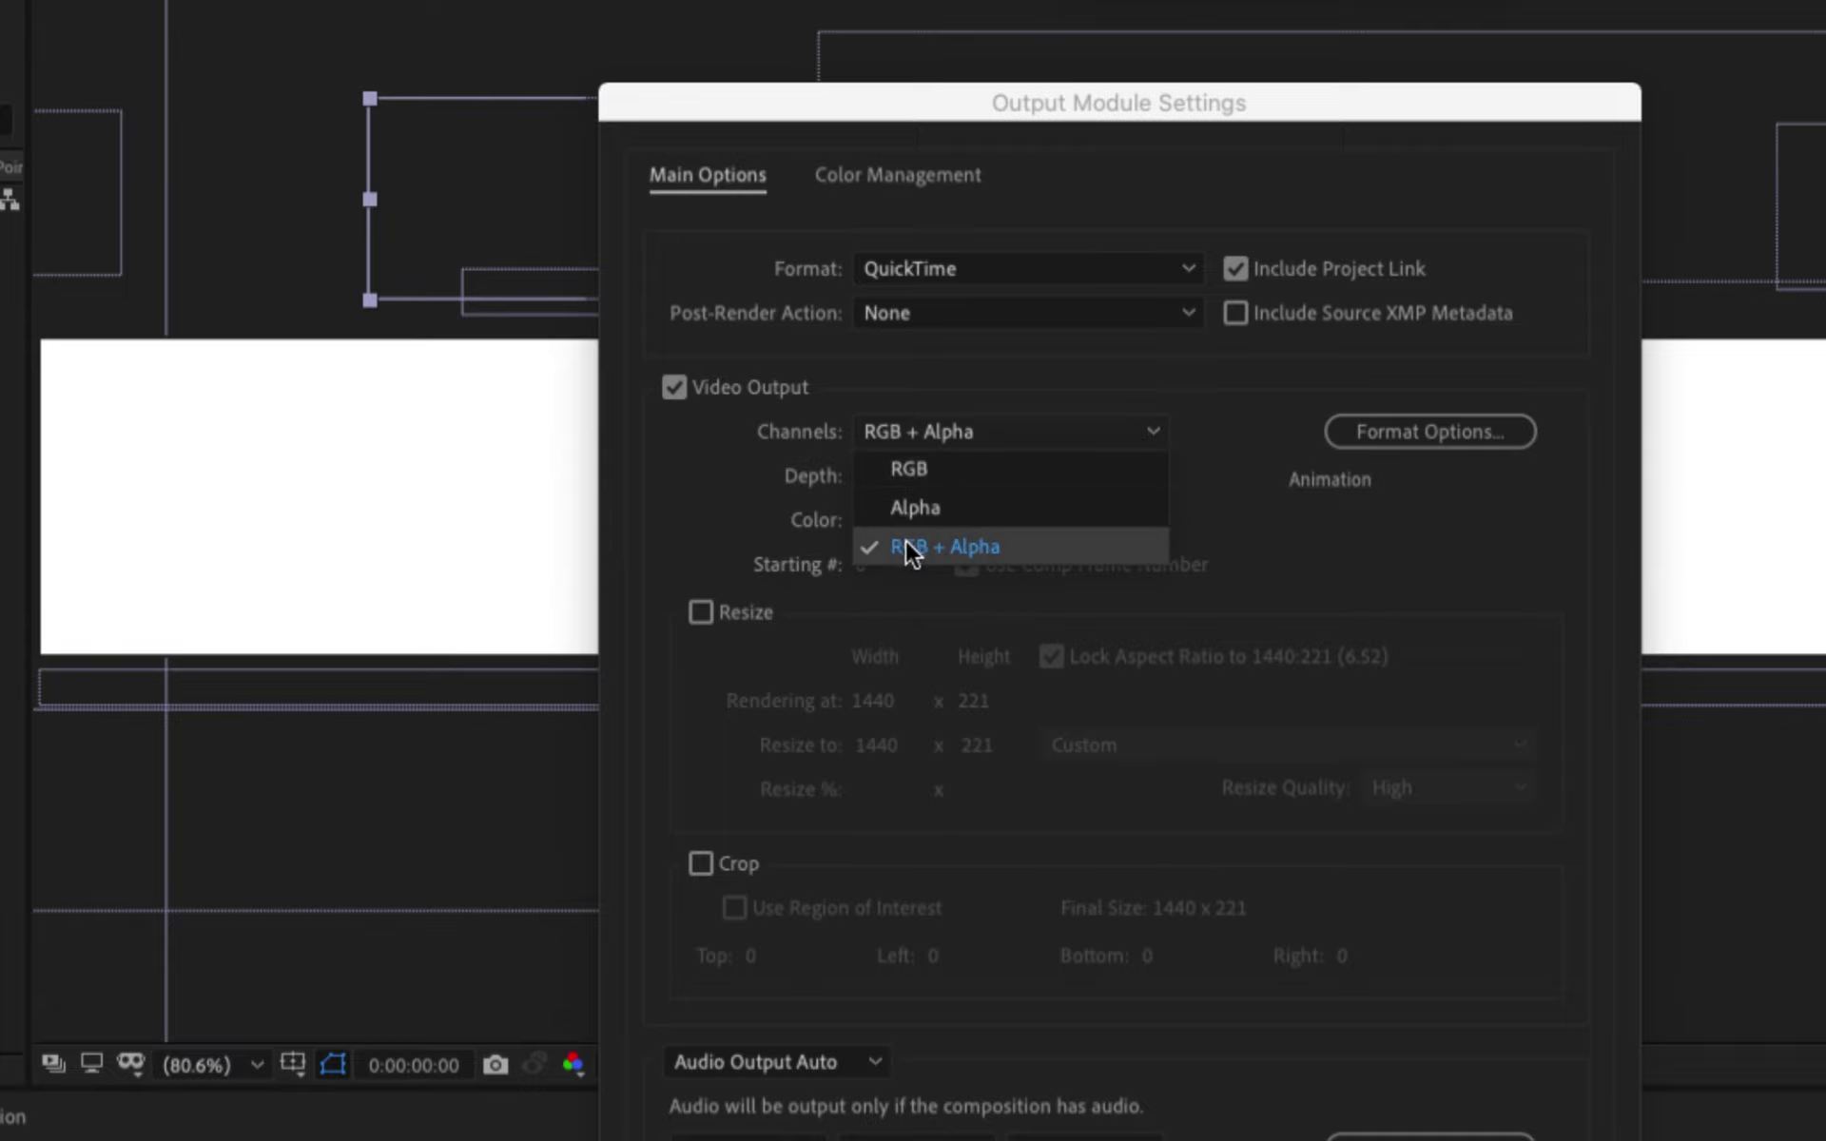
{"action": "left_click", "coordinate": [910, 468]}
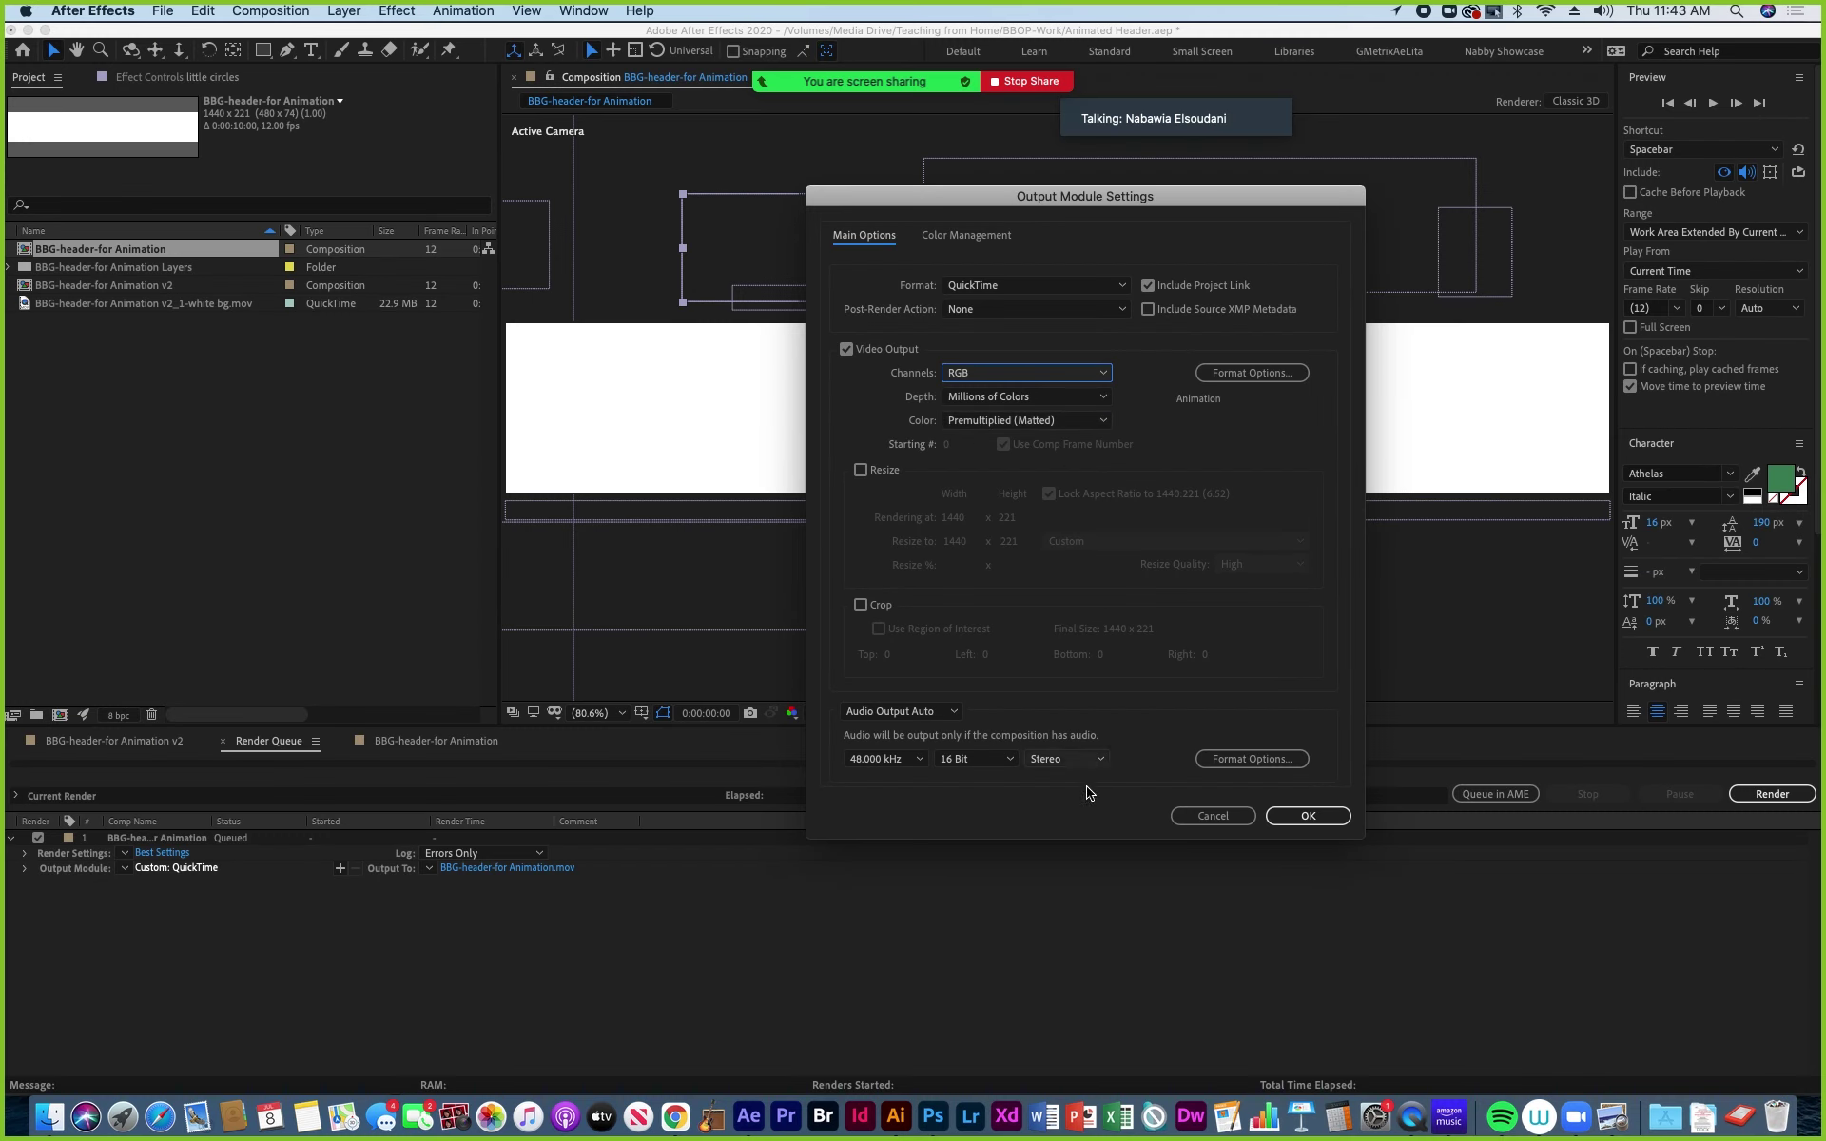
{"action": "left_click", "coordinate": [1309, 816]}
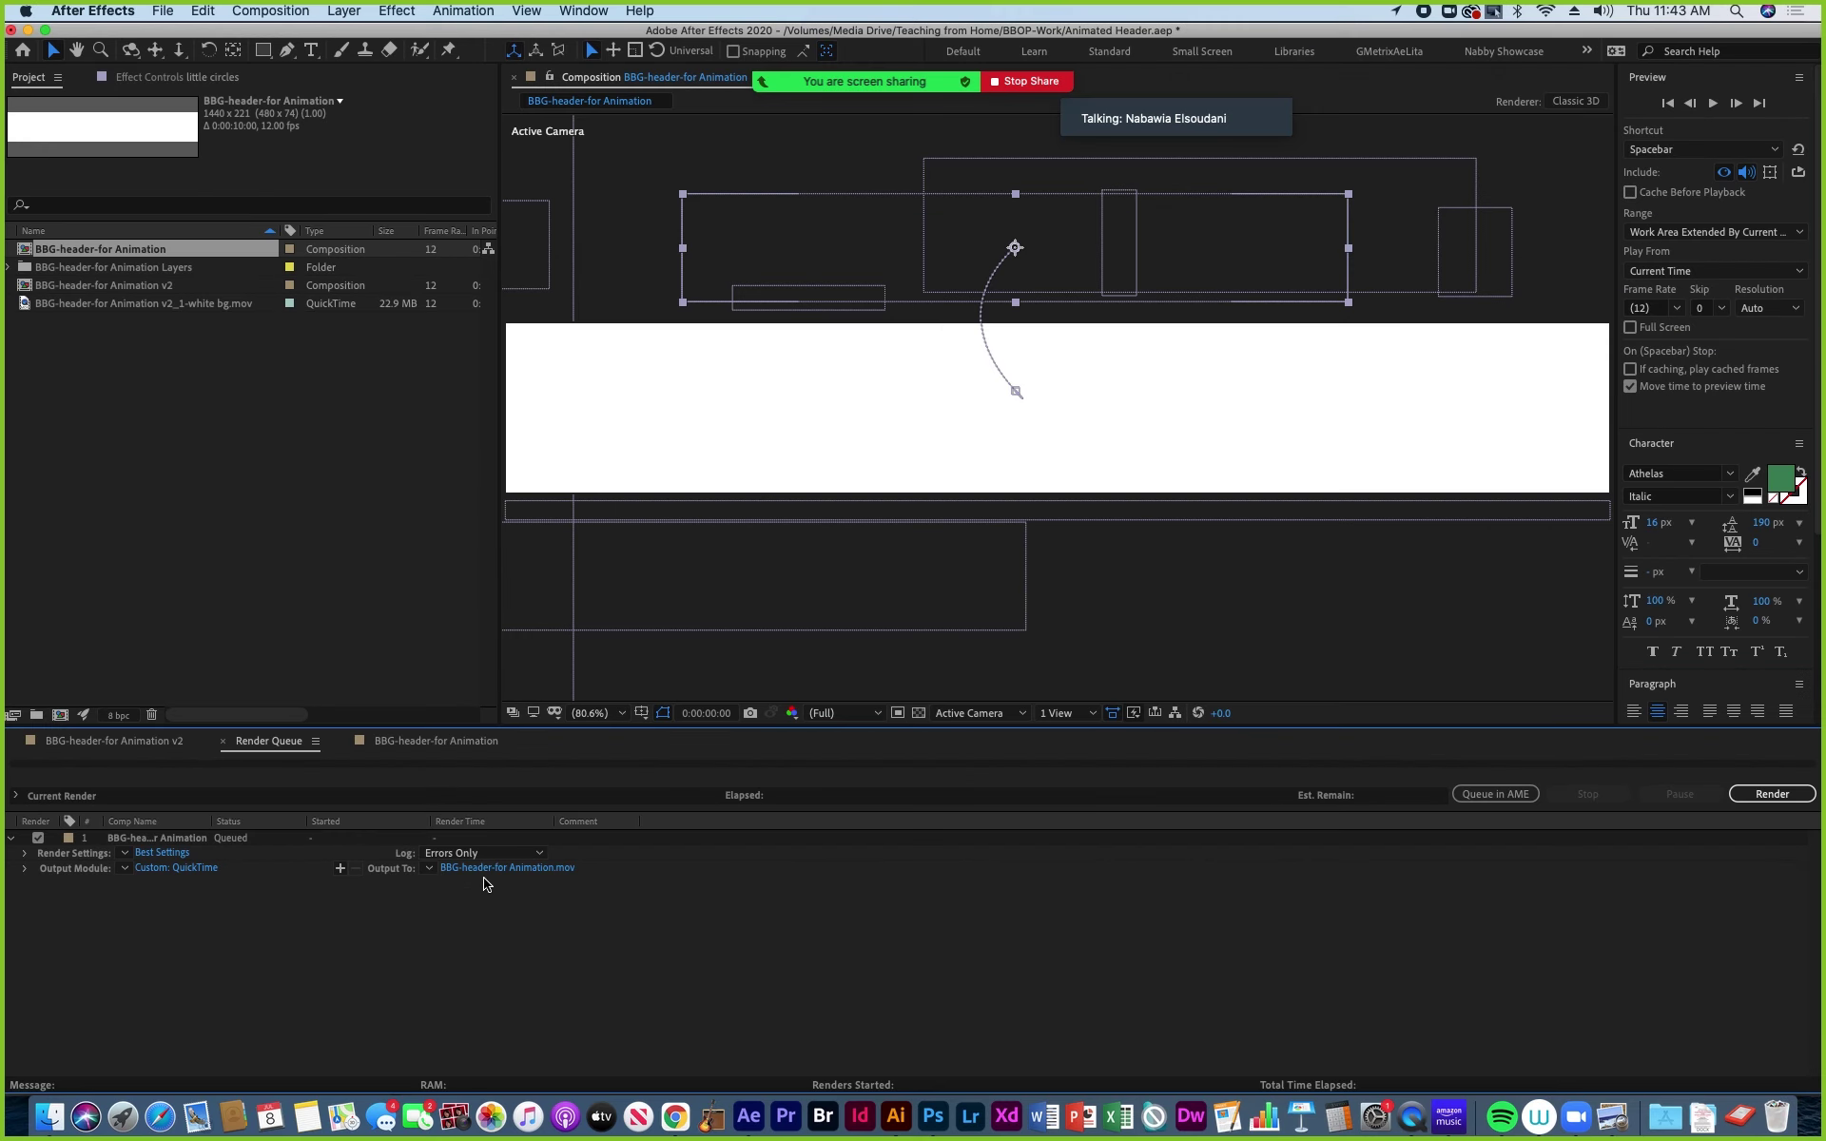
Name the output BBG-header-for Animation-loop.mov, store it in Media Drive's Teaching from Home/BBOP-Work folder, and render it.
{"action": "left_click", "coordinate": [538, 866]}
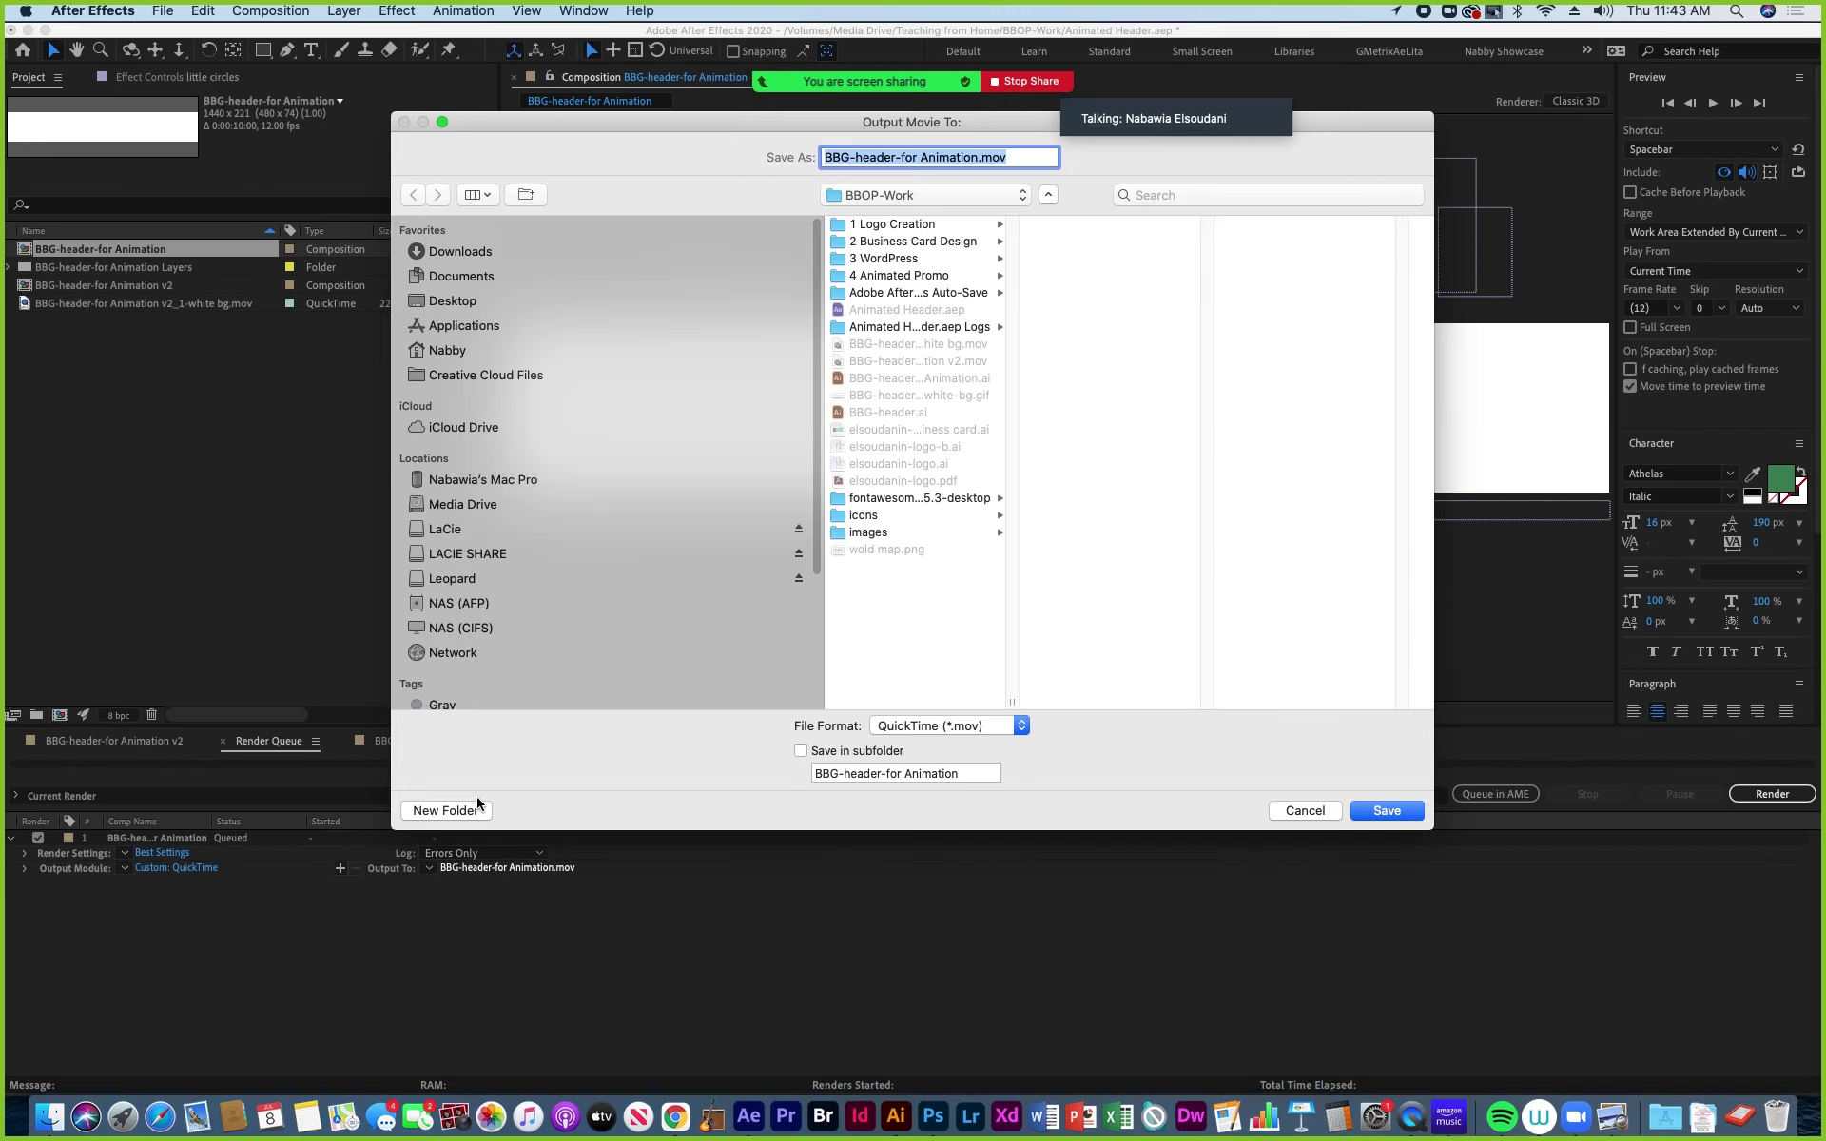
{"action": "left_click", "coordinate": [979, 158]}
{"action": "type", "text": "-loop"}
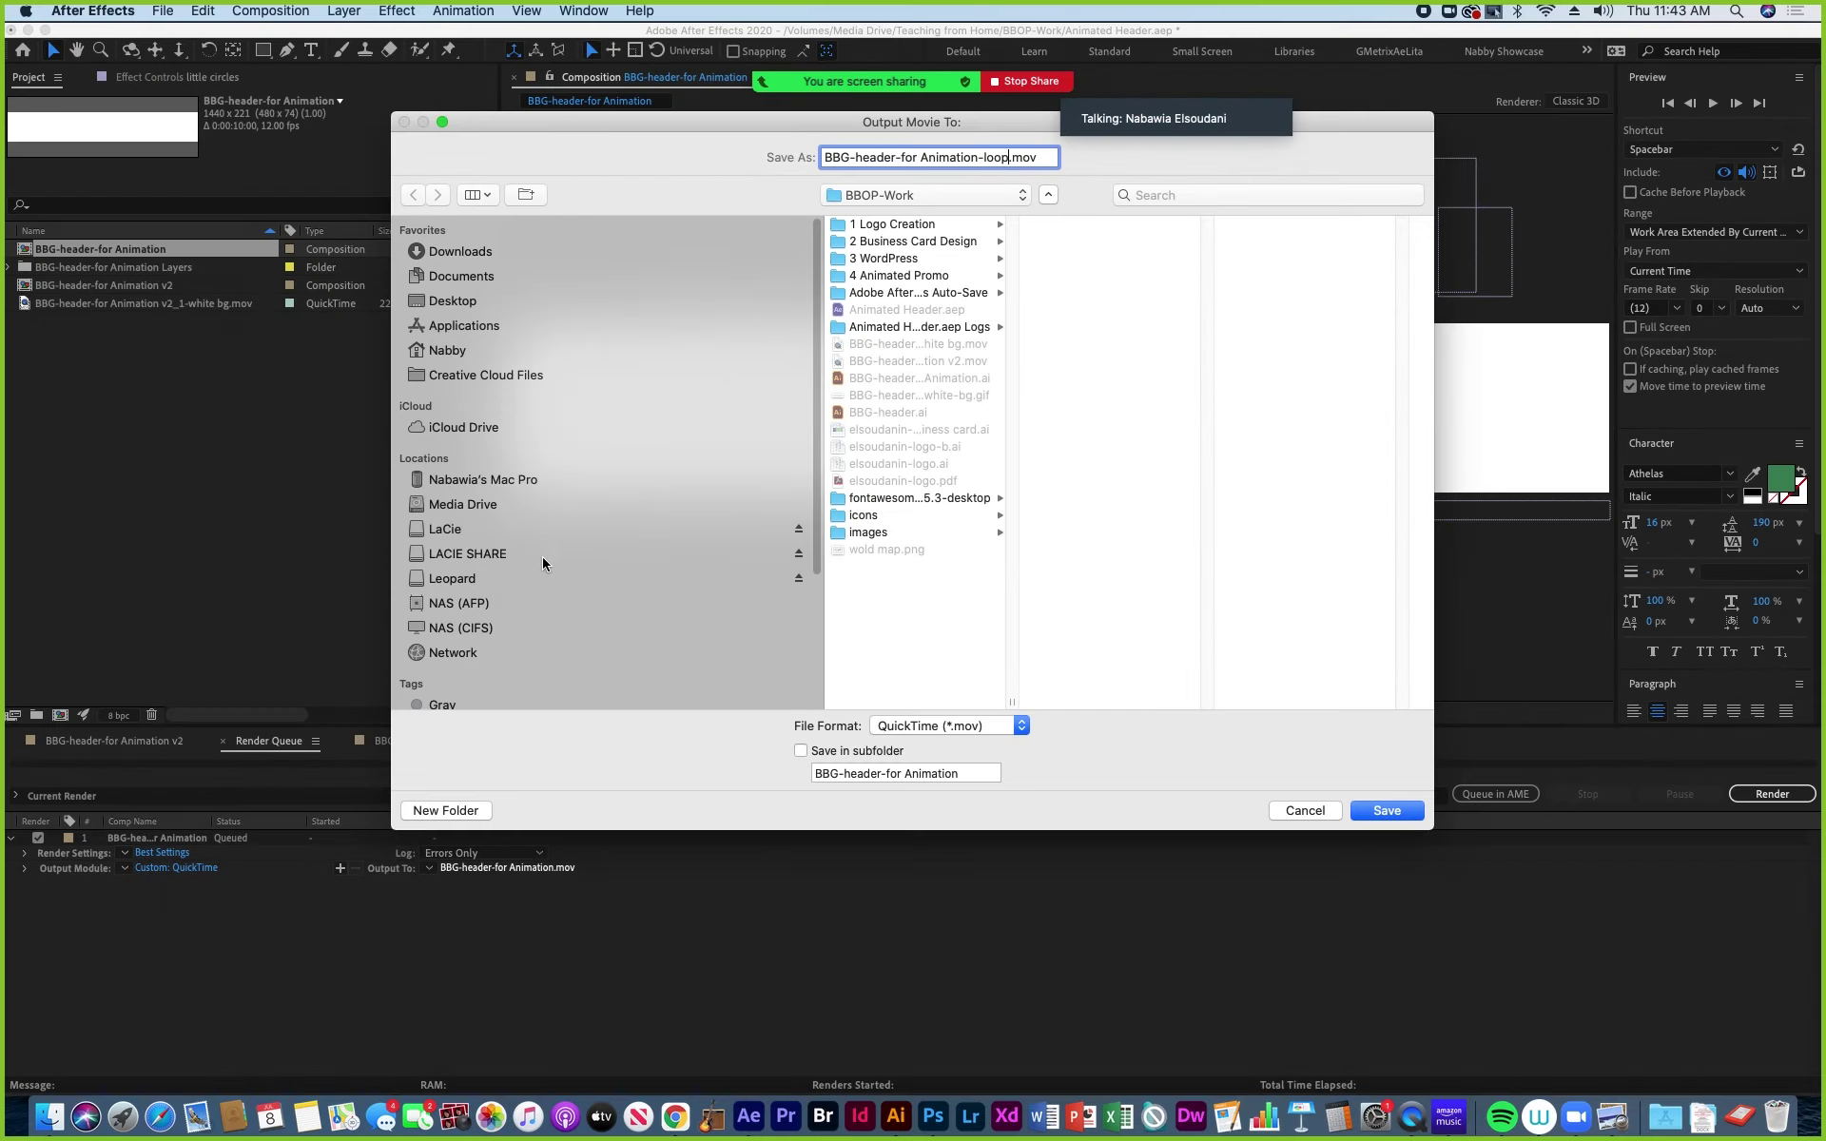
{"action": "left_click", "coordinate": [463, 505]}
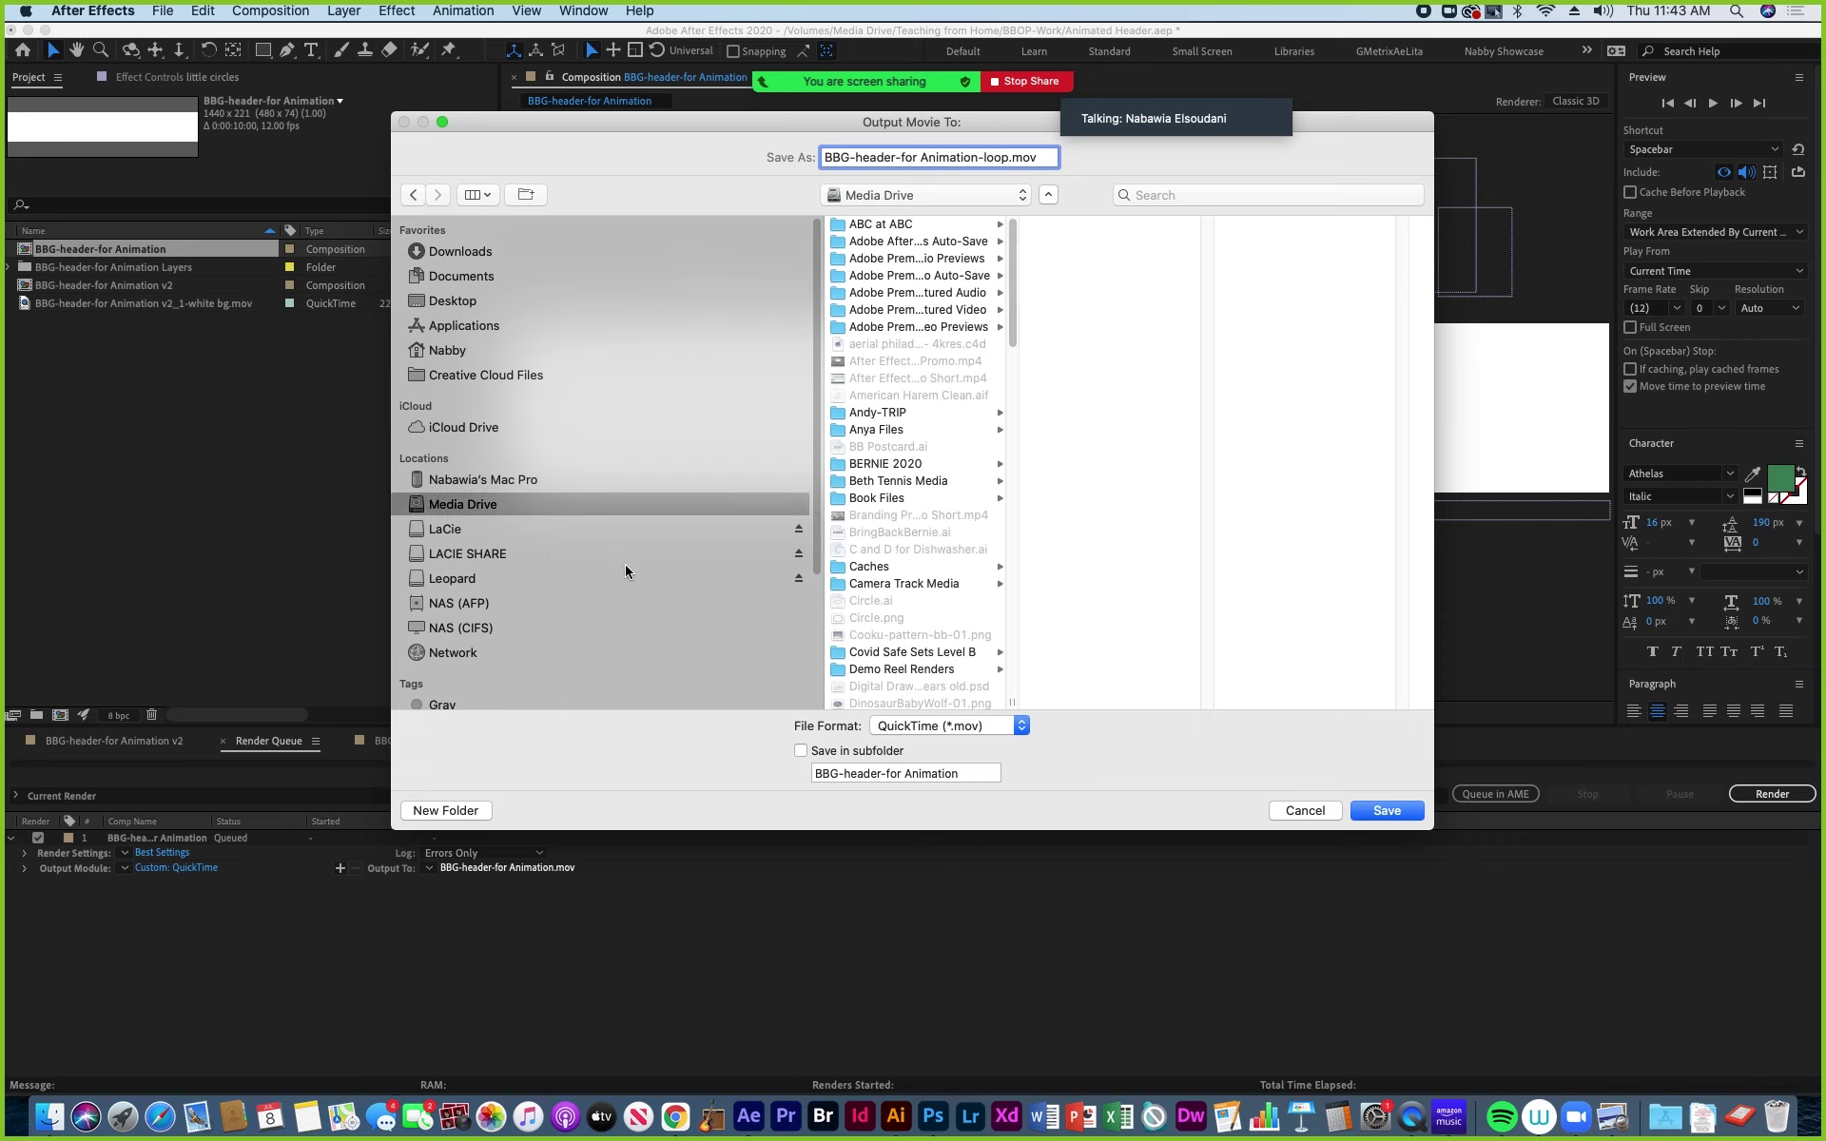
{"action": "scroll", "coordinate": [903, 652], "scroll_direction": "down", "scroll_amount": 10}
{"action": "left_click", "coordinate": [896, 588]}
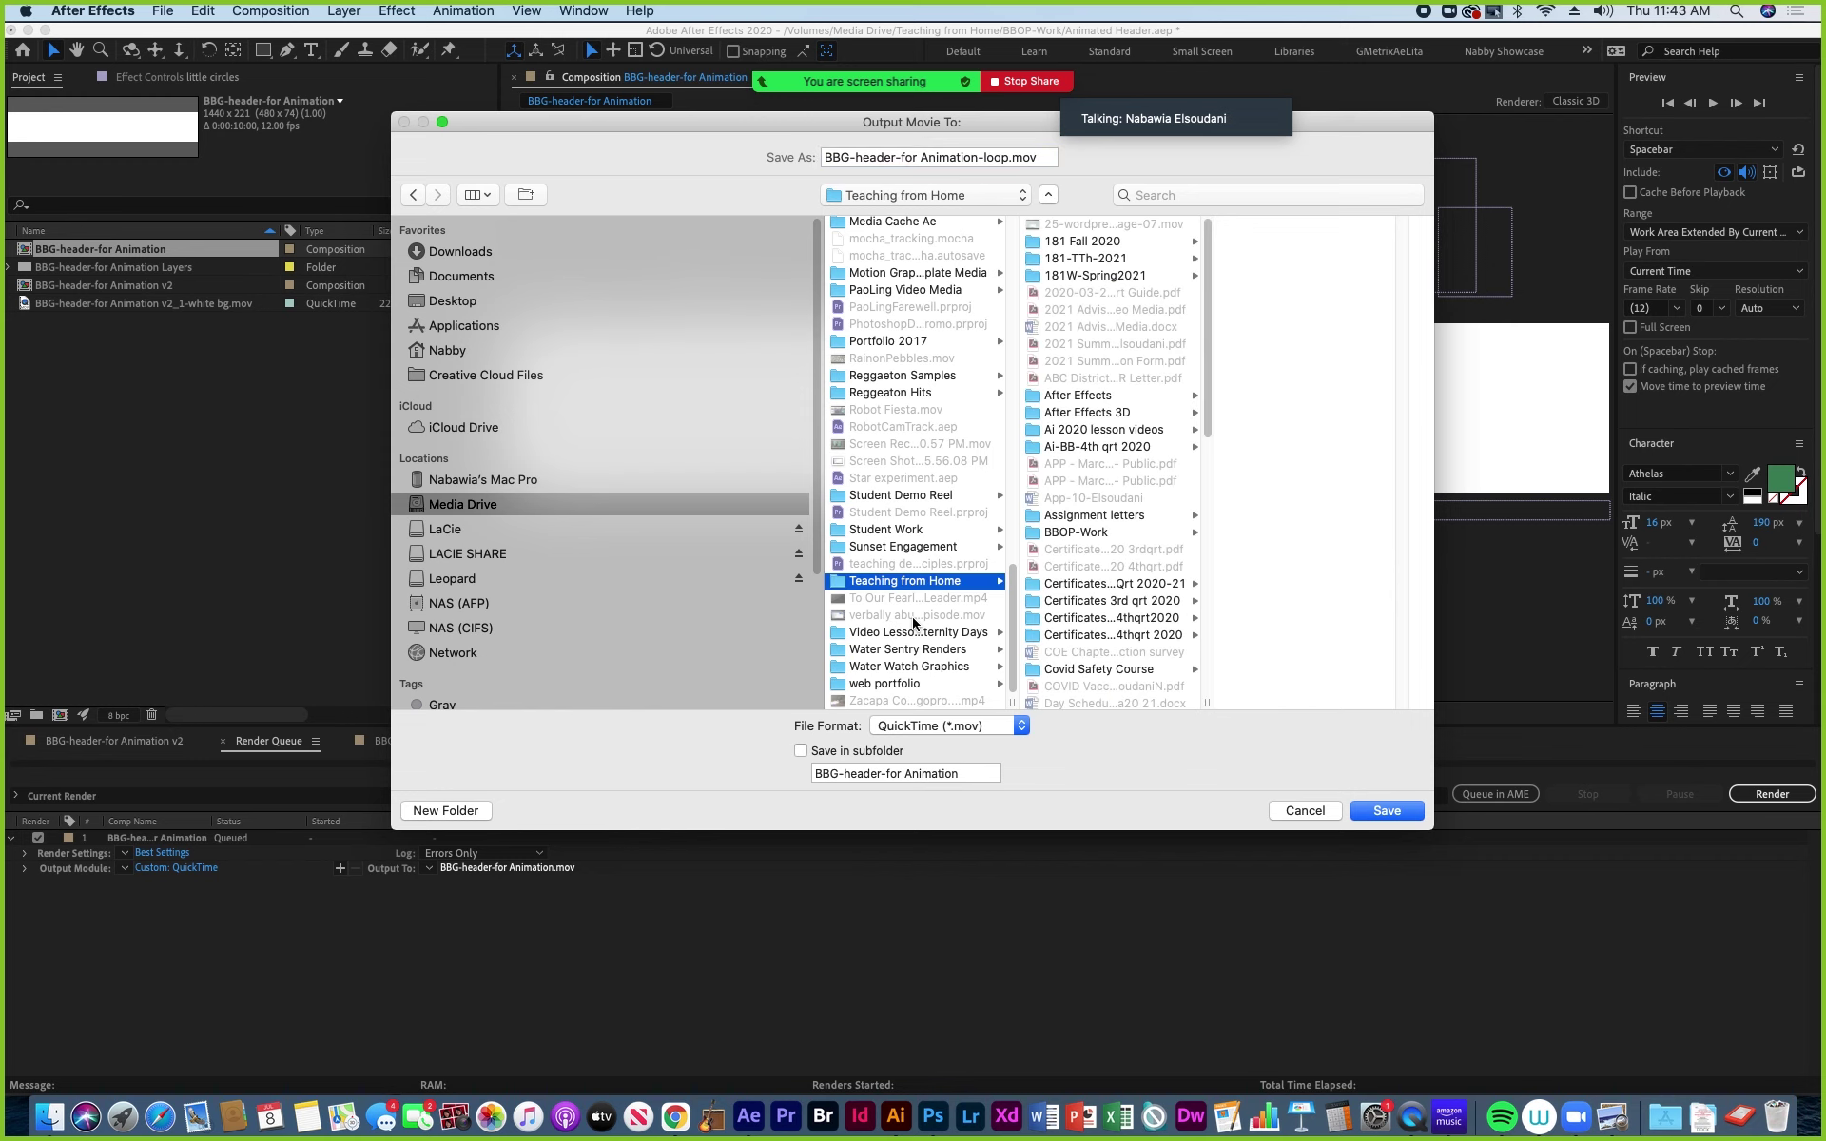
{"action": "left_click", "coordinate": [1055, 533]}
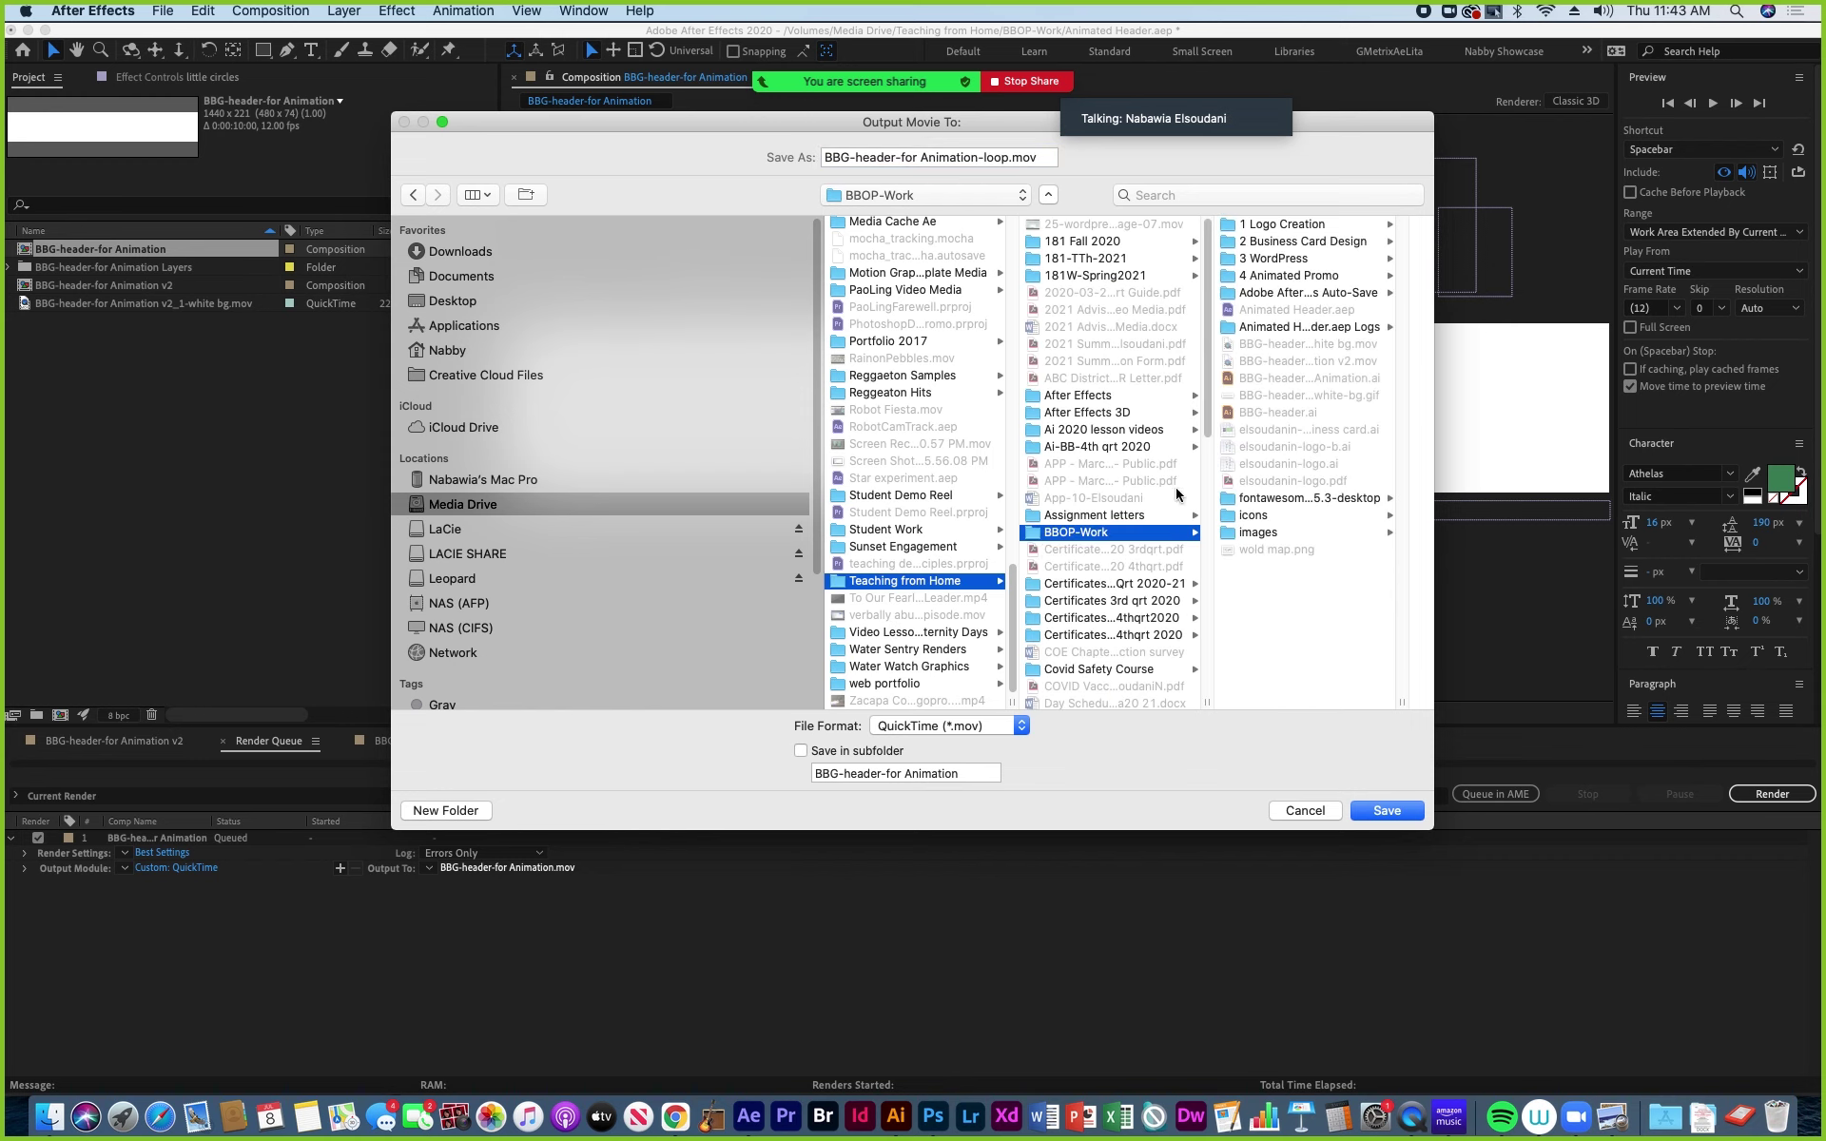
{"action": "left_click", "coordinate": [1387, 811]}
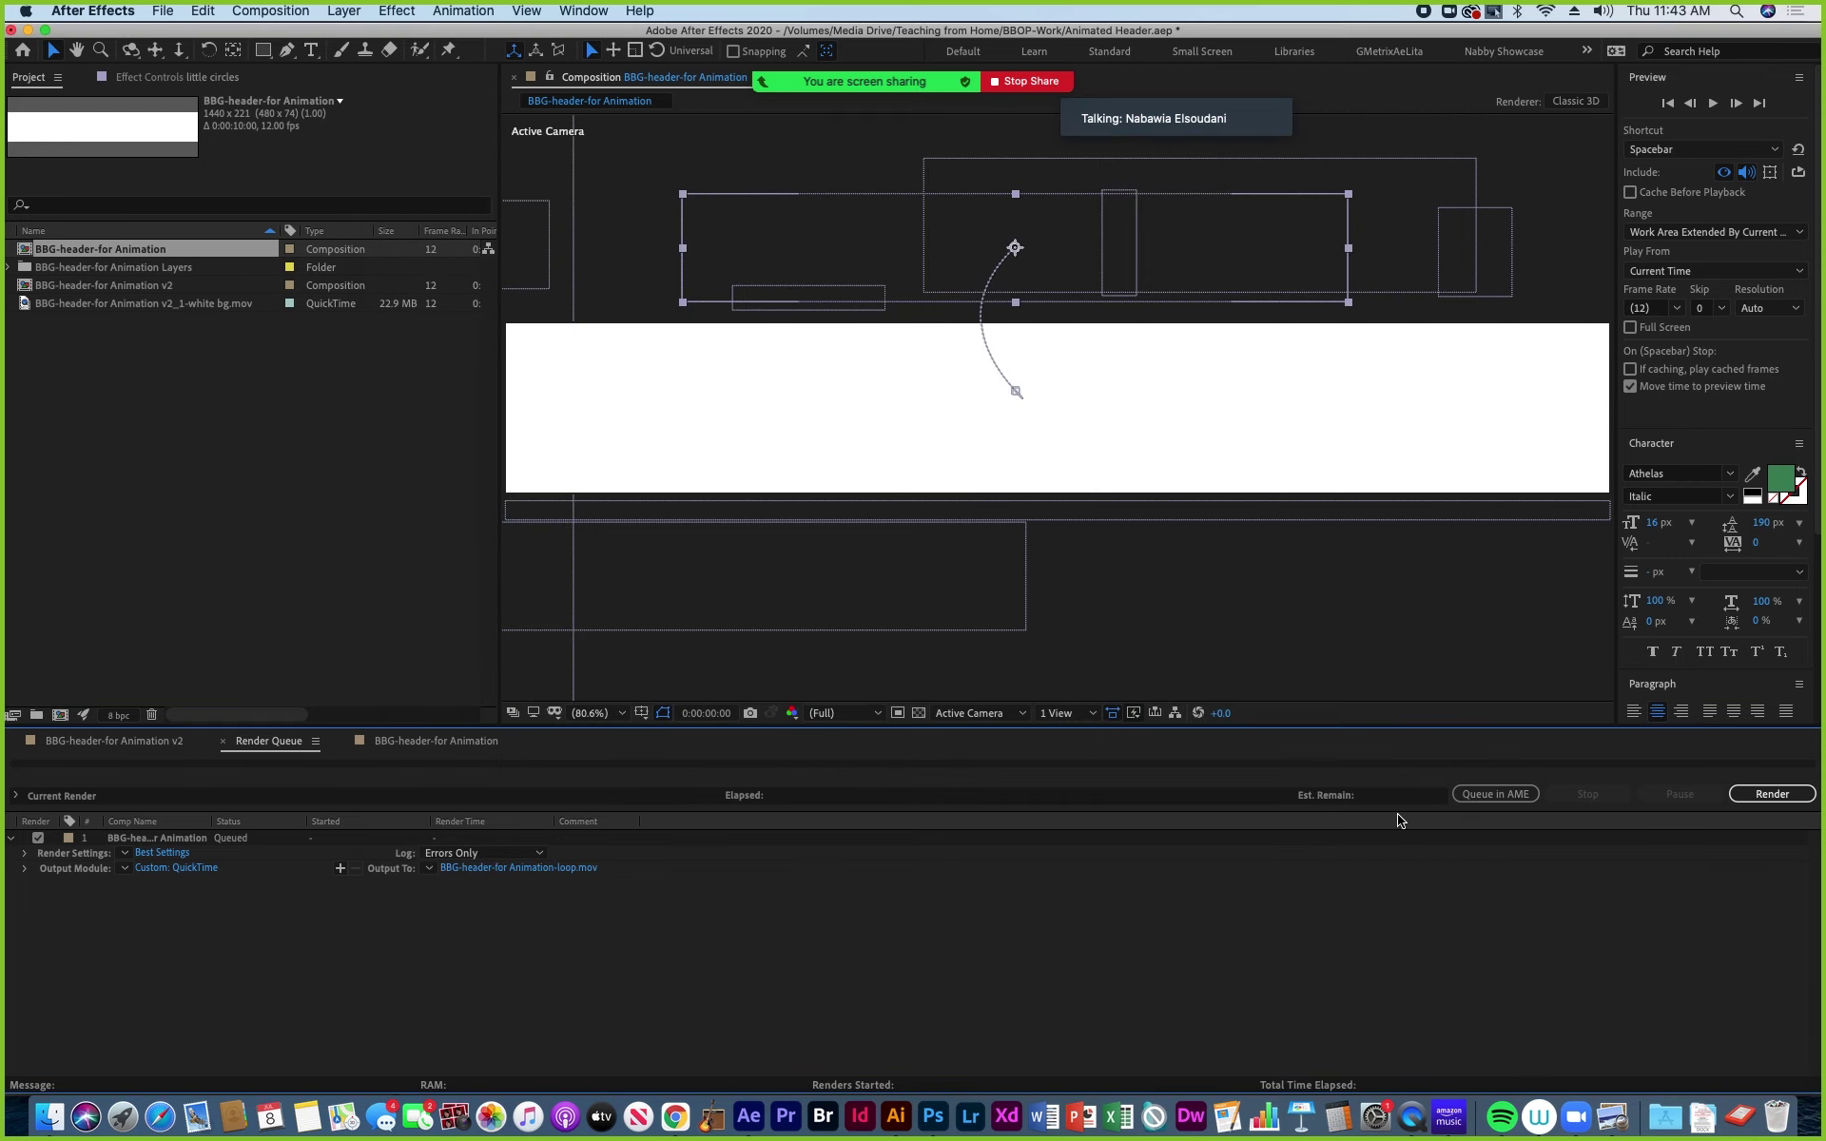
{"action": "left_click", "coordinate": [1772, 794]}
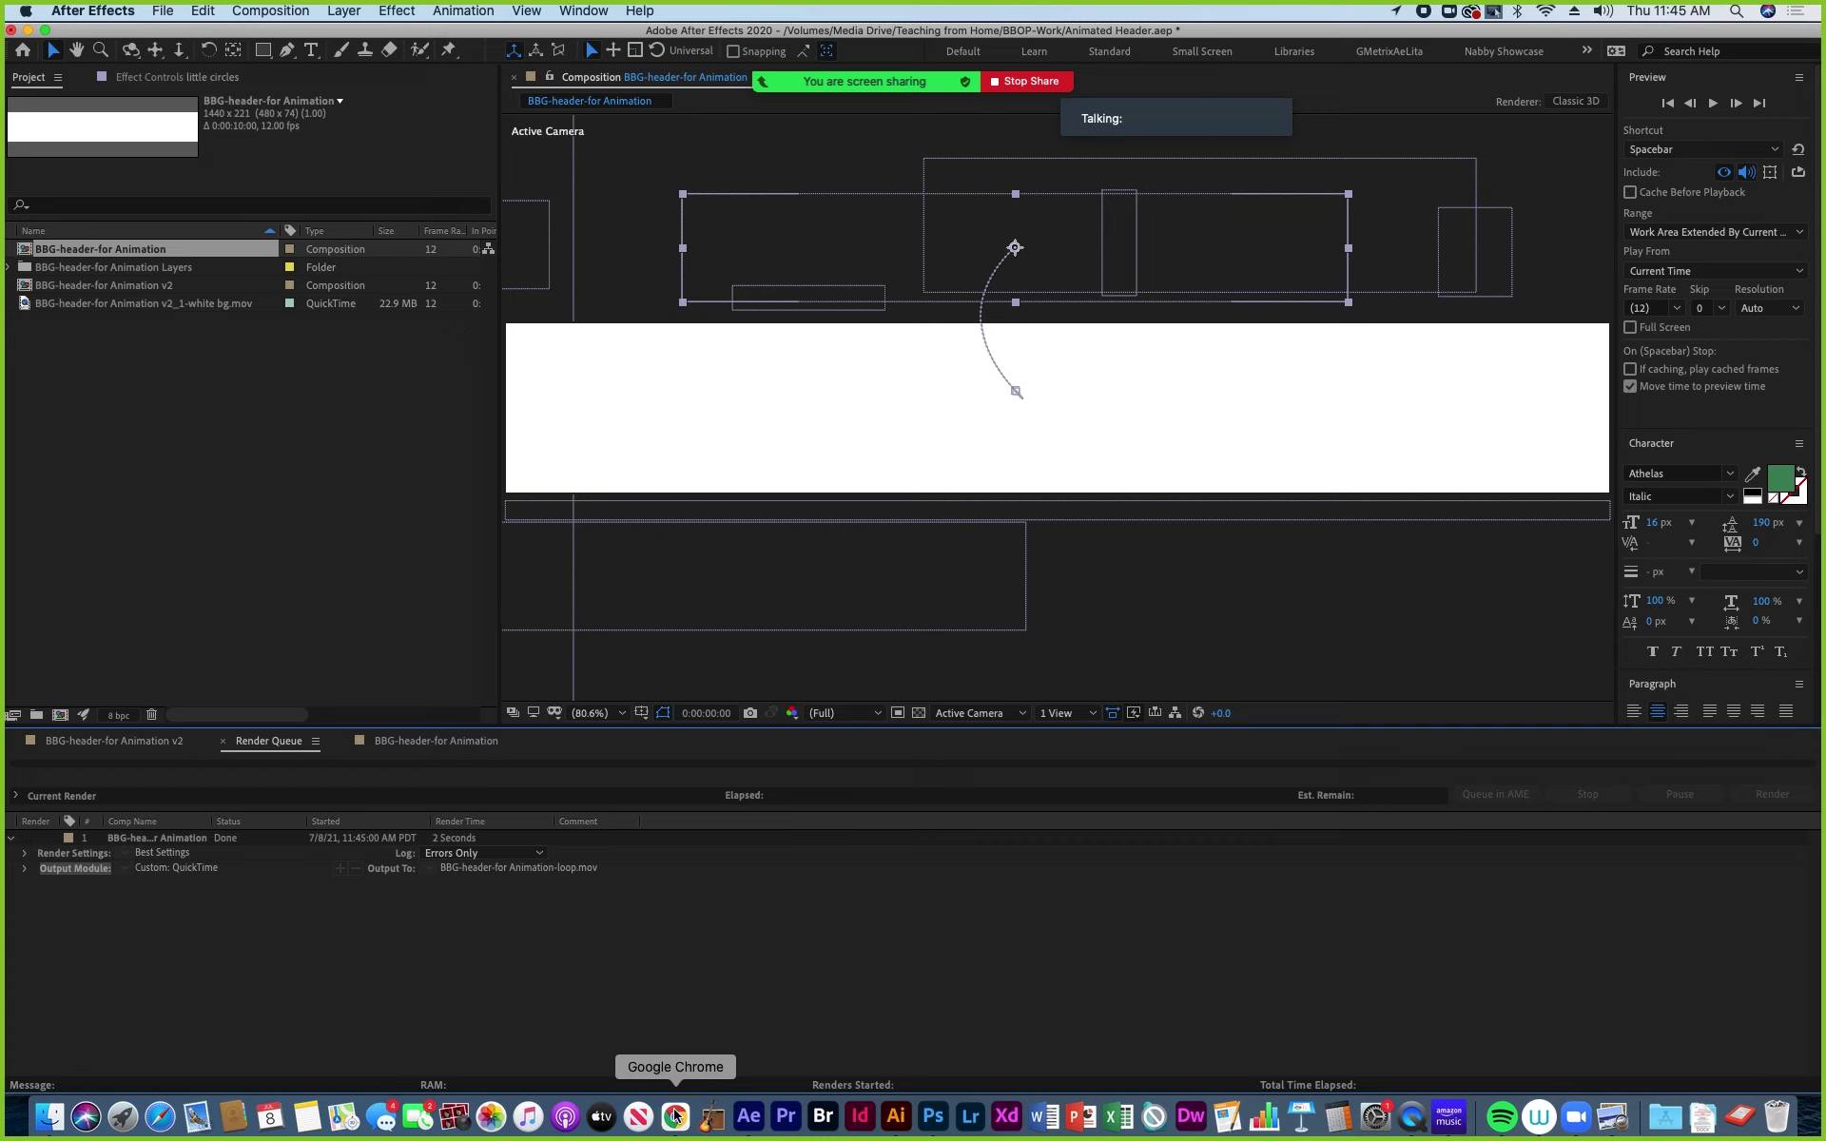
Switch to Photoshop and close both open header animation documents without saving changes.
{"action": "left_click", "coordinate": [933, 1117]}
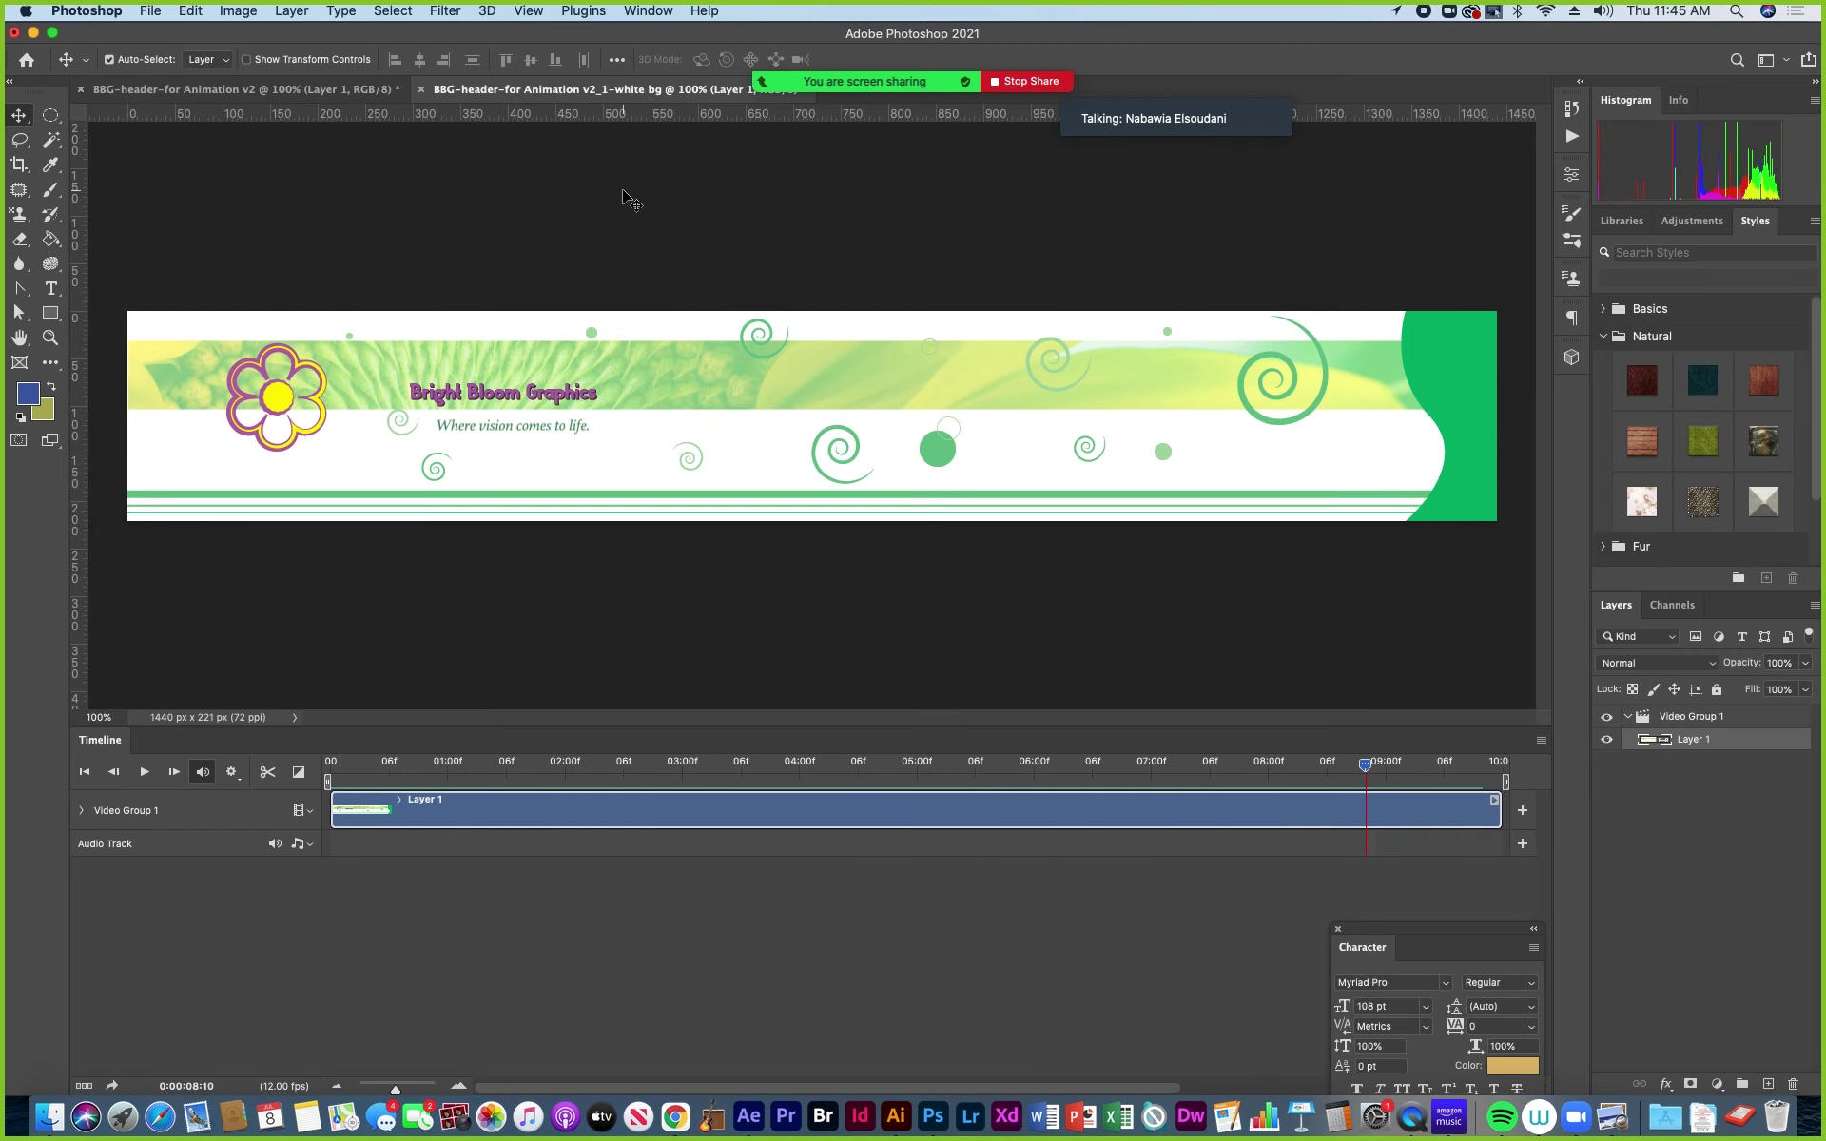
{"action": "left_click", "coordinate": [264, 93]}
{"action": "left_click", "coordinate": [84, 89]}
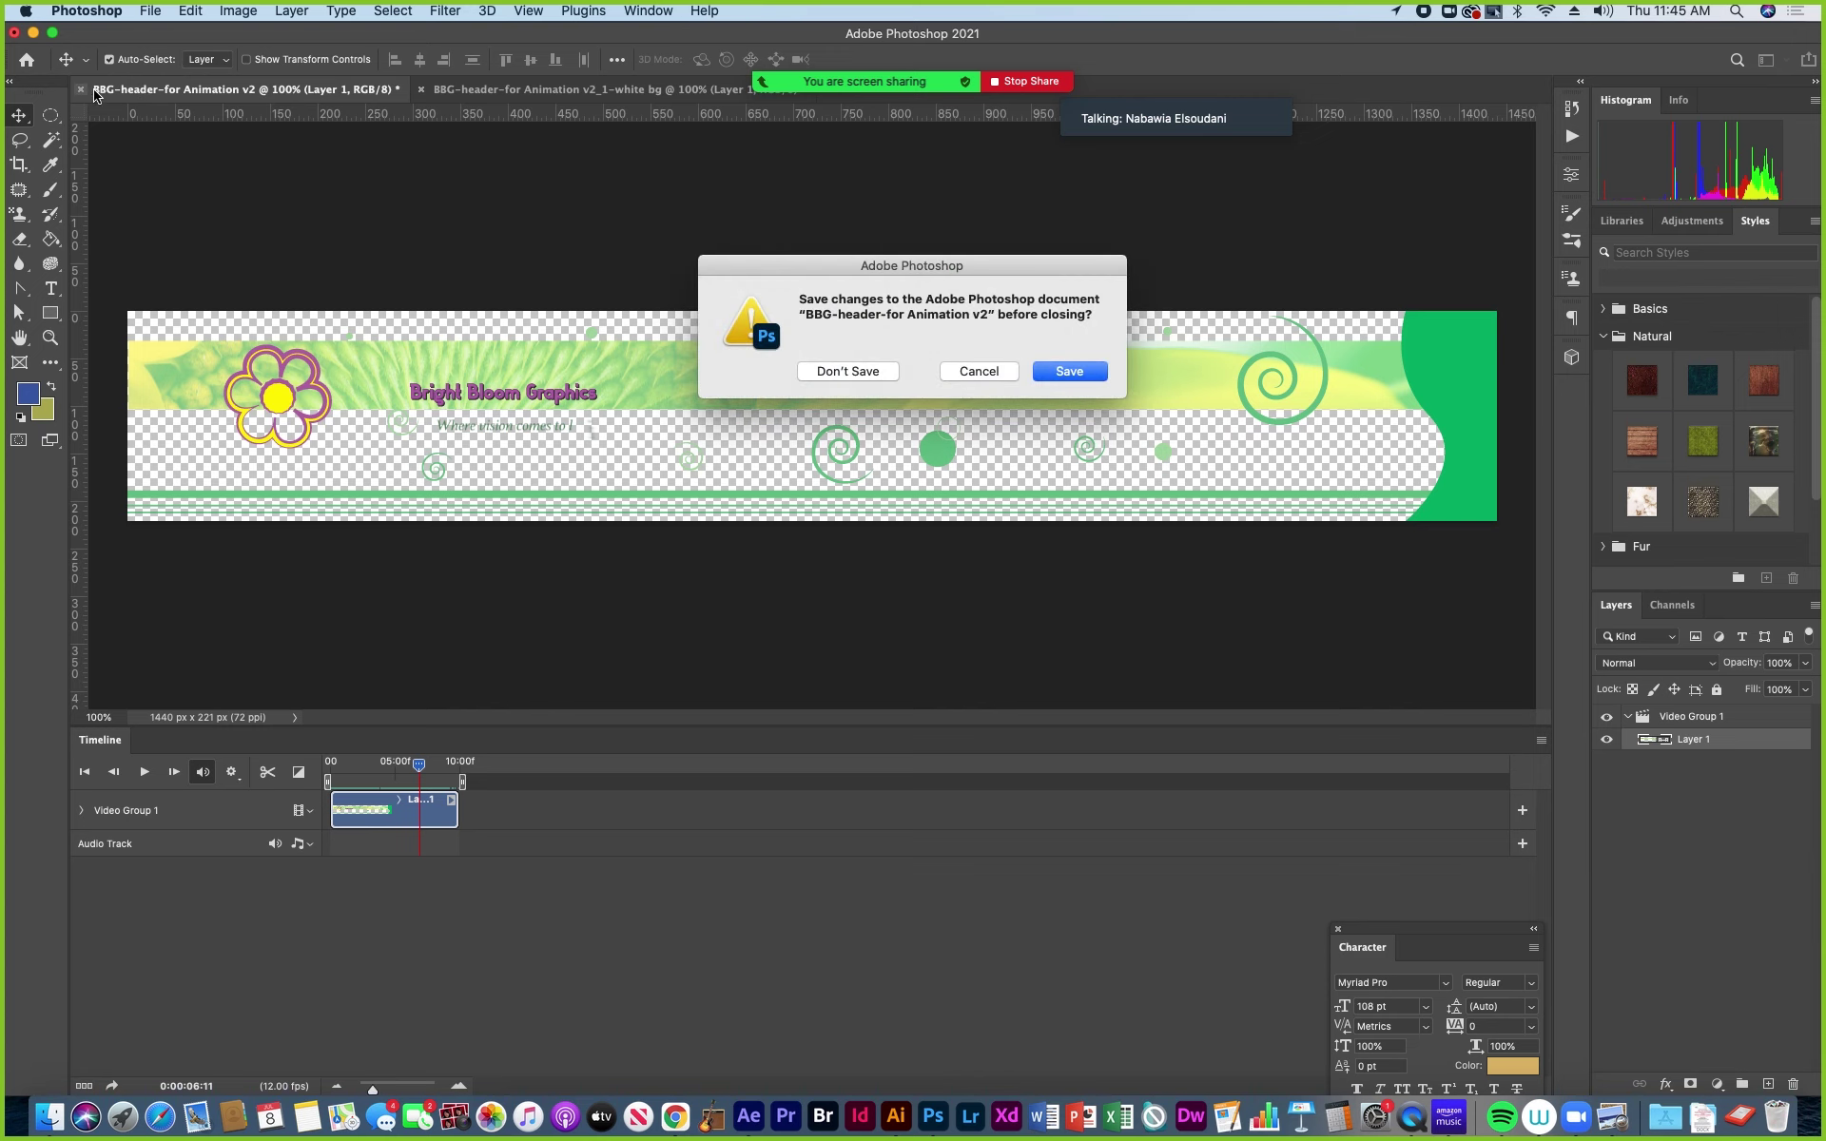
{"action": "left_click", "coordinate": [834, 378]}
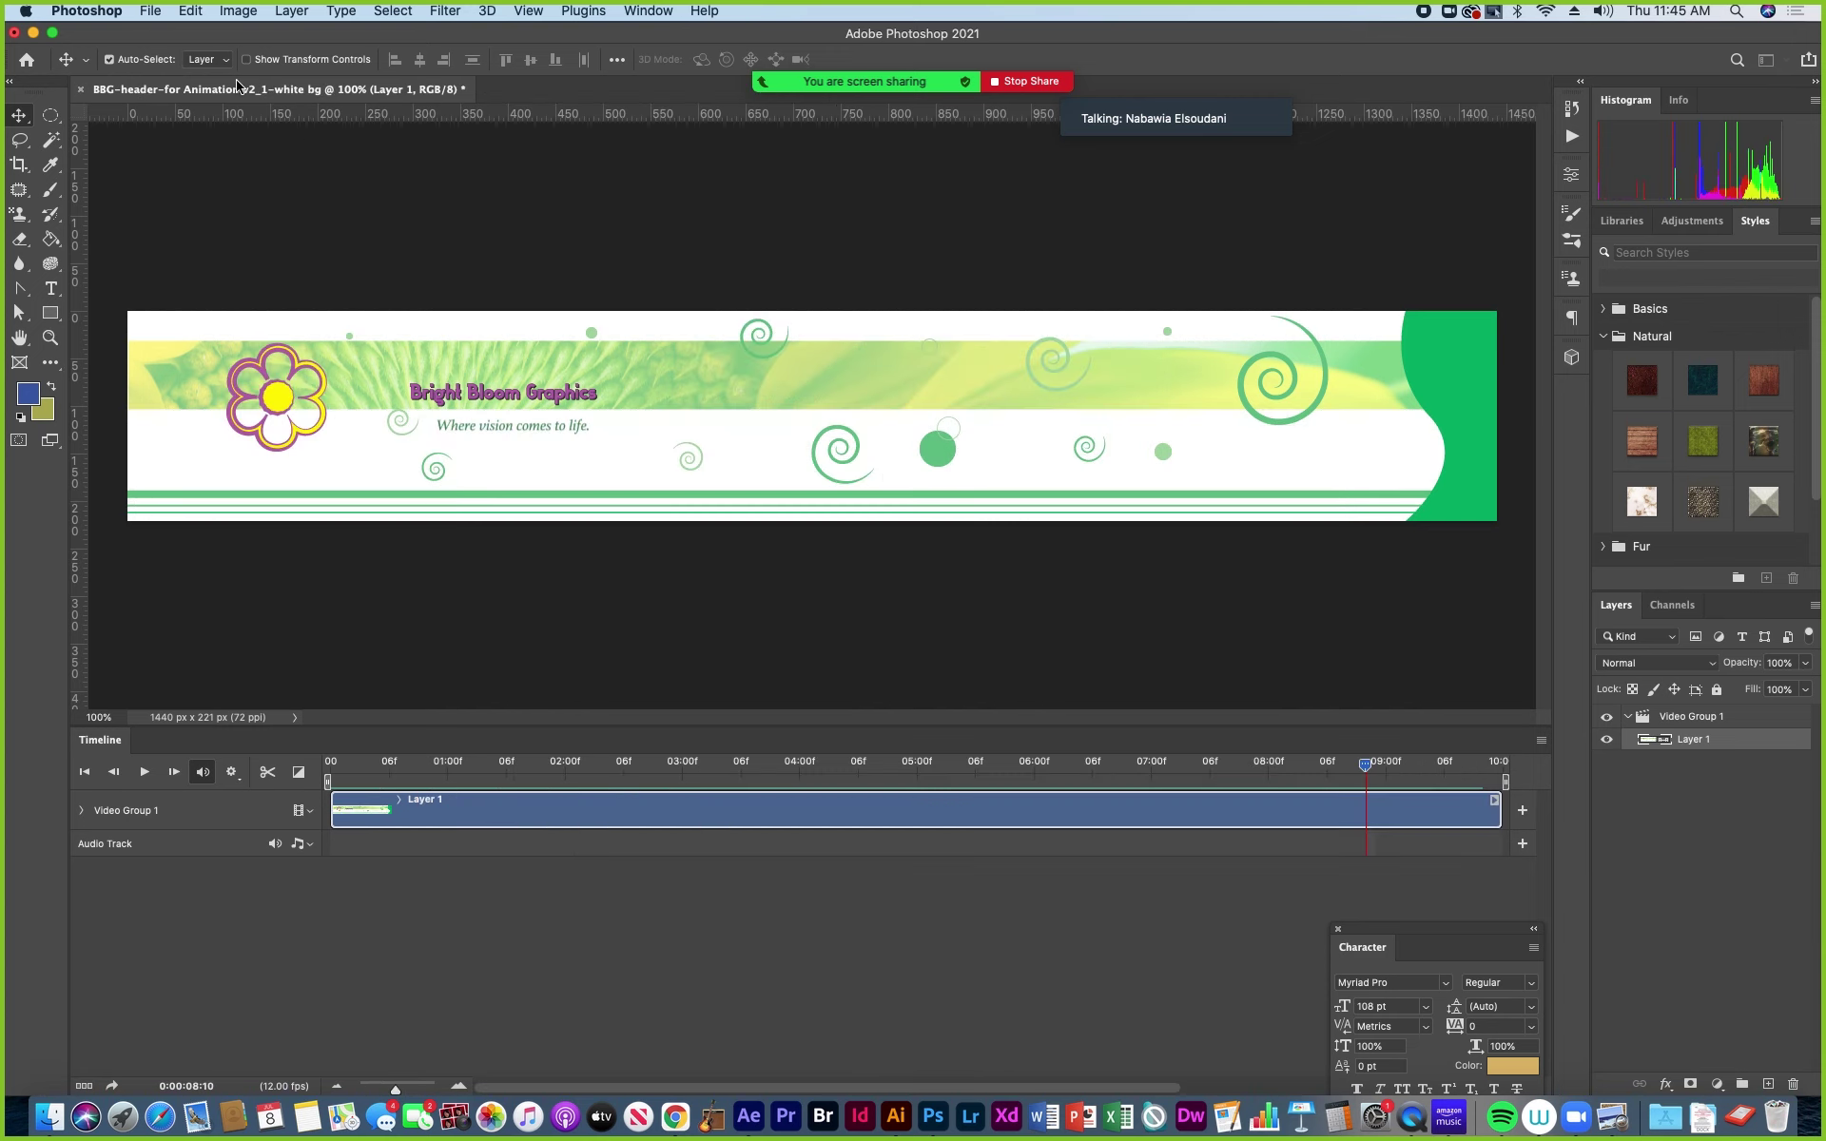
{"action": "left_click", "coordinate": [81, 90]}
{"action": "left_click", "coordinate": [837, 371]}
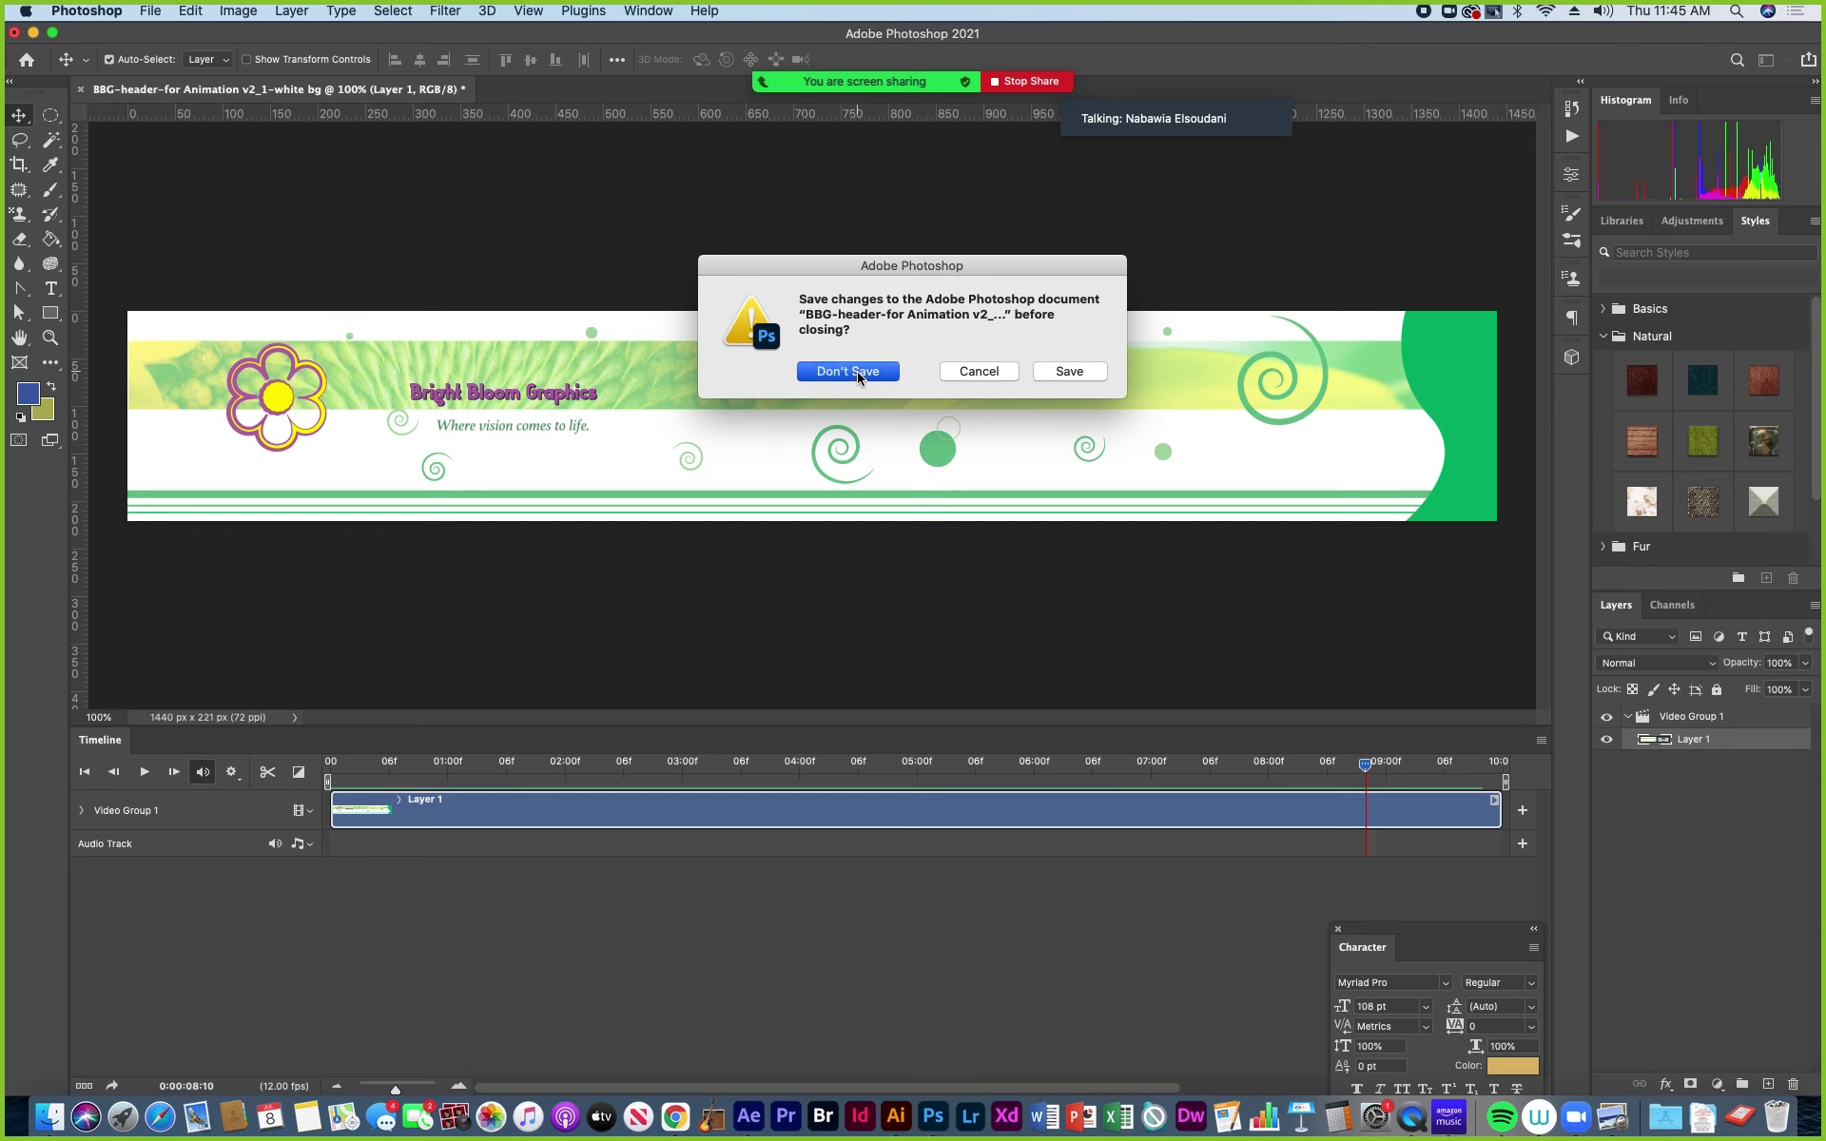
Open BBG-header-for Animation-loop.mov from the BBOP-Work folder as a video document.
{"action": "left_click", "coordinate": [146, 13]}
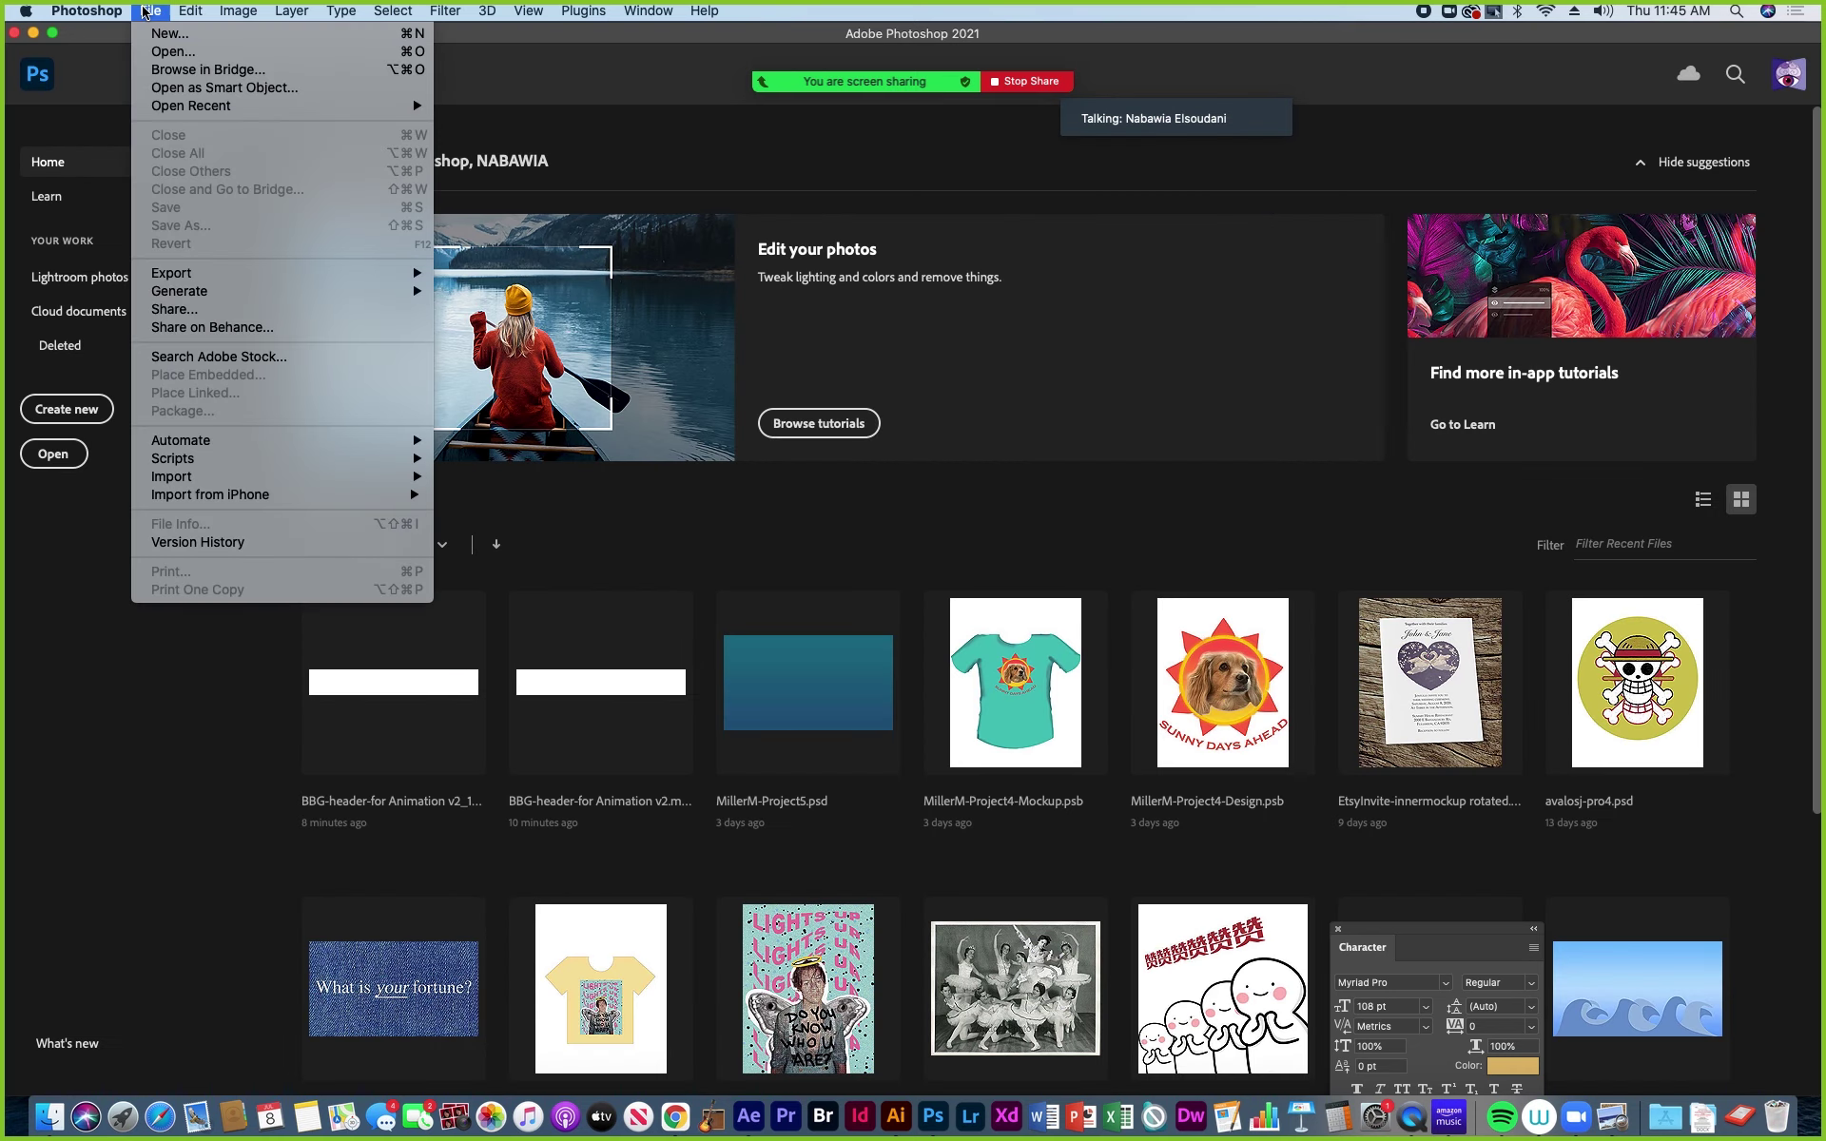
{"action": "left_click", "coordinate": [171, 53]}
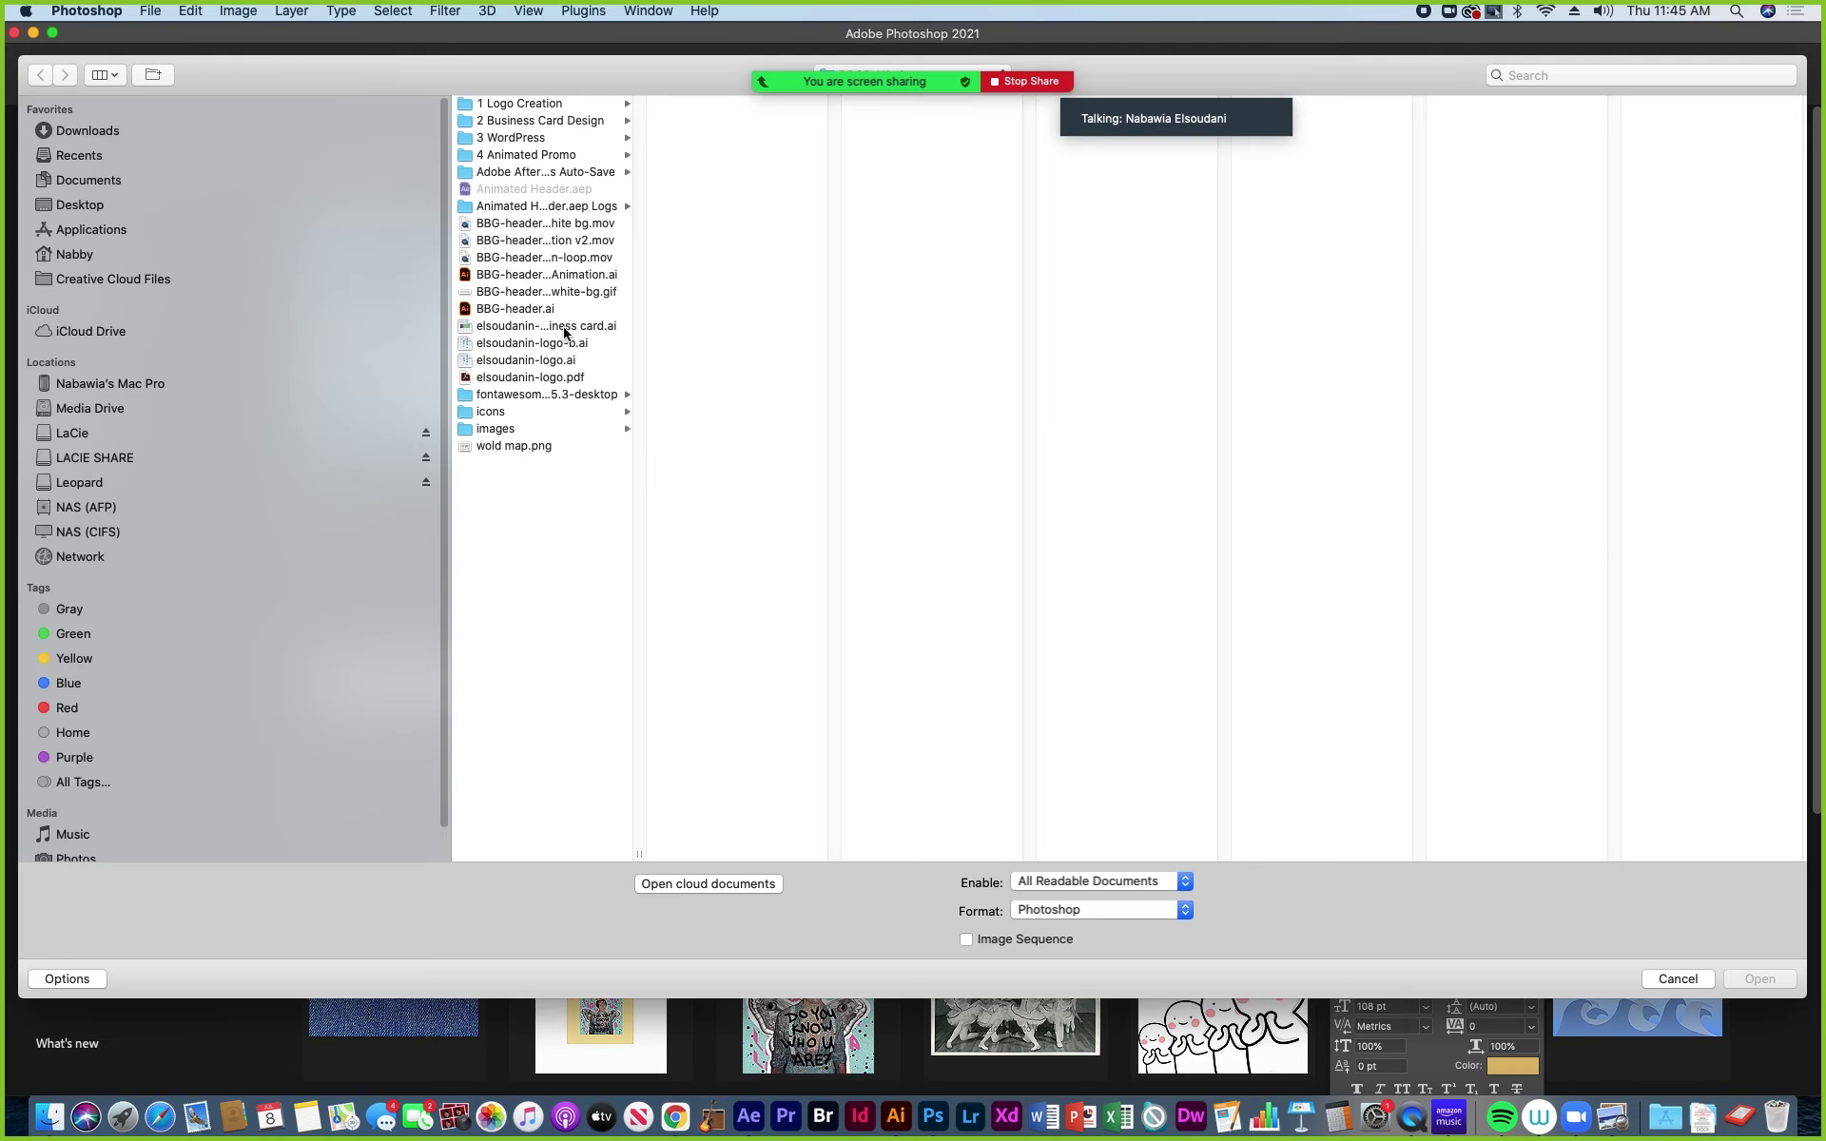
{"action": "left_click_drag", "start_coordinate": [639, 849], "coordinate": [924, 844]}
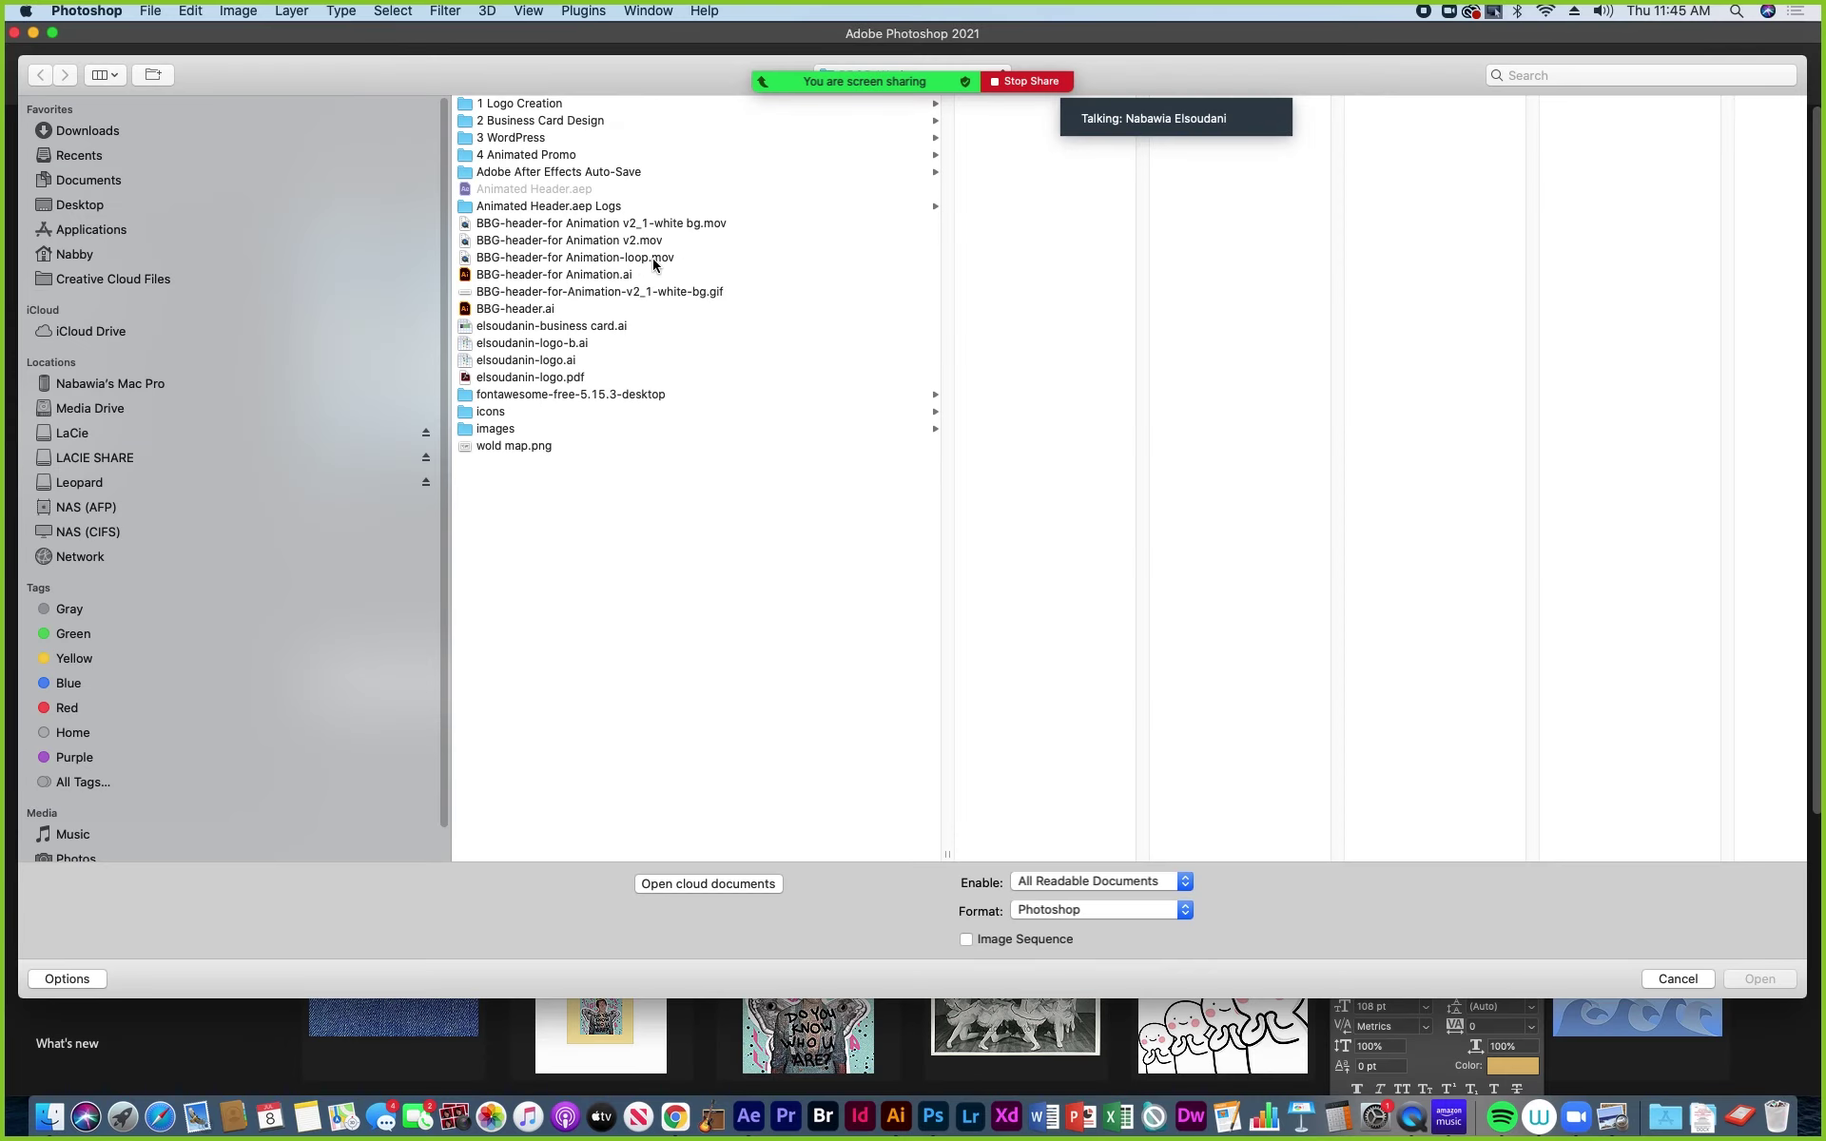
{"action": "left_click", "coordinate": [903, 247]}
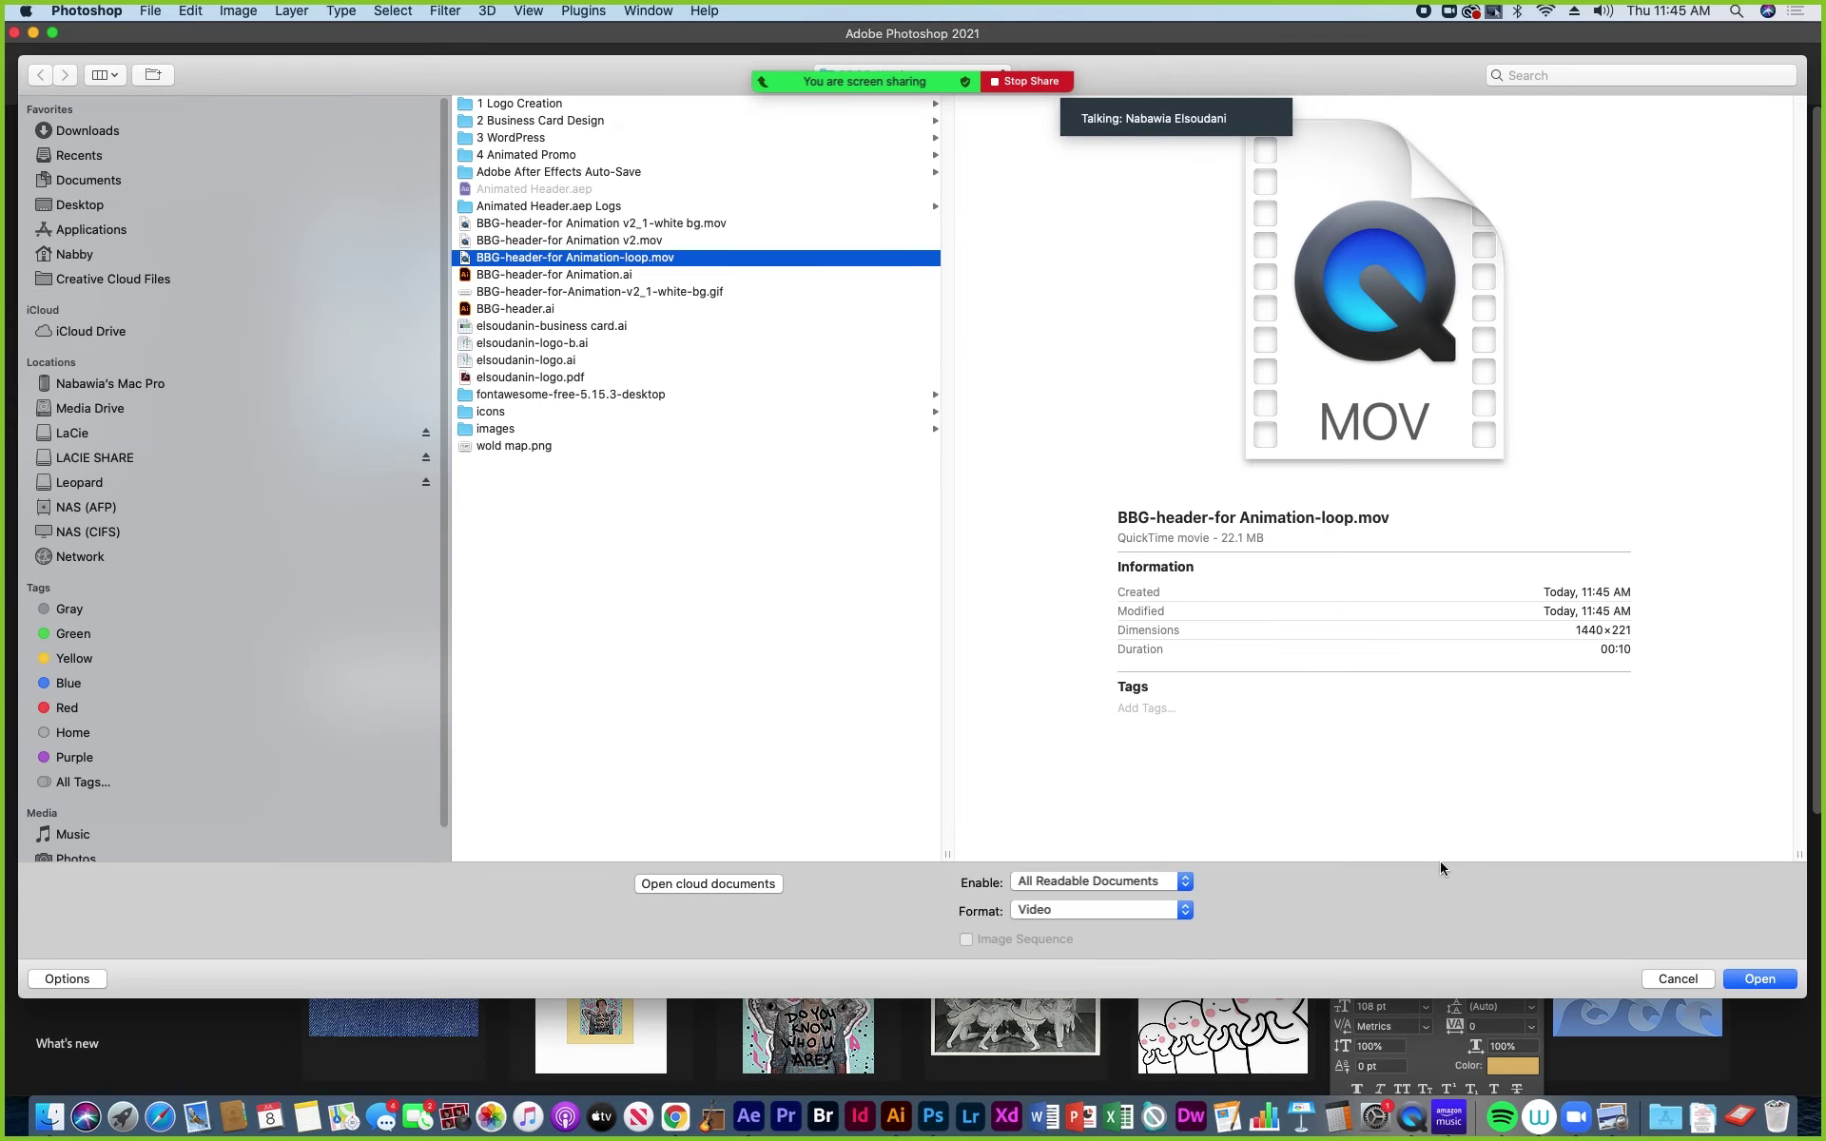
{"action": "left_click", "coordinate": [1762, 981]}
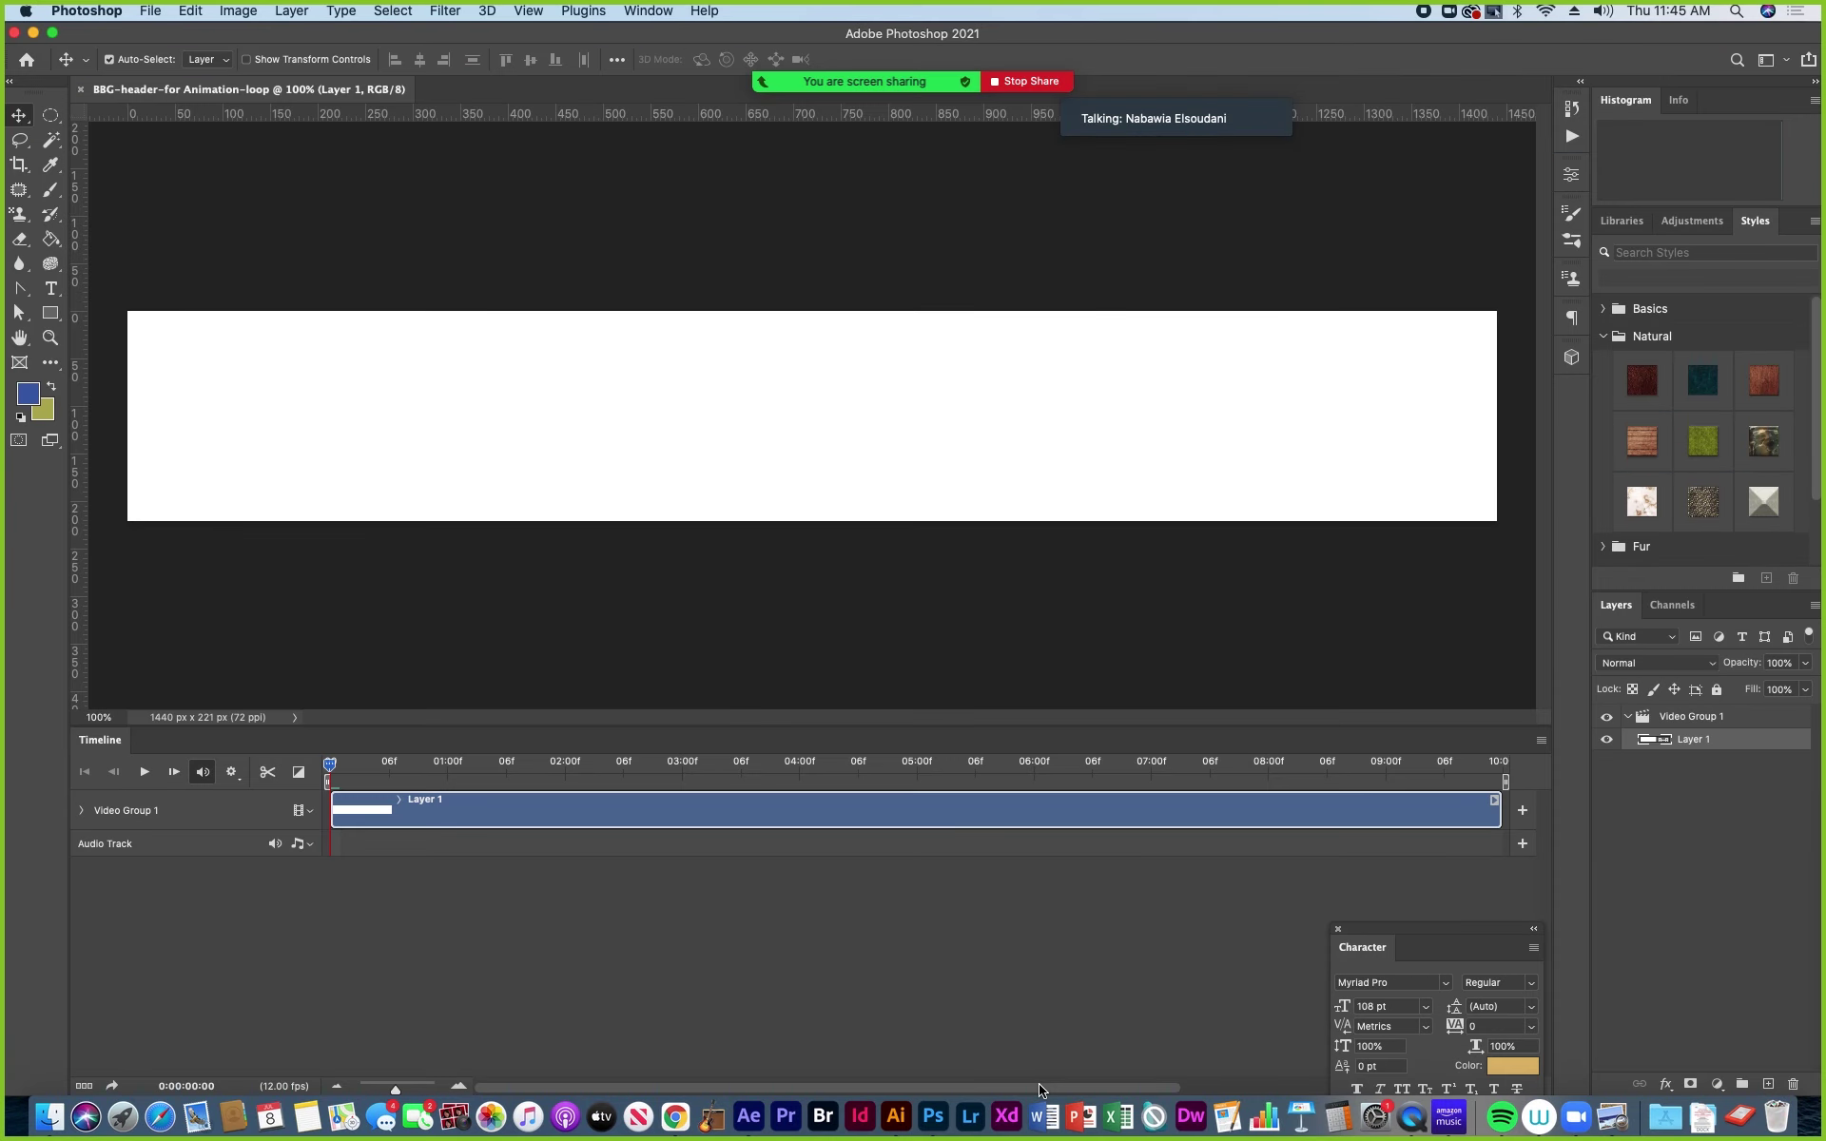
Play through the header animation and return the playhead to the first frame.
{"action": "left_click", "coordinate": [145, 775]}
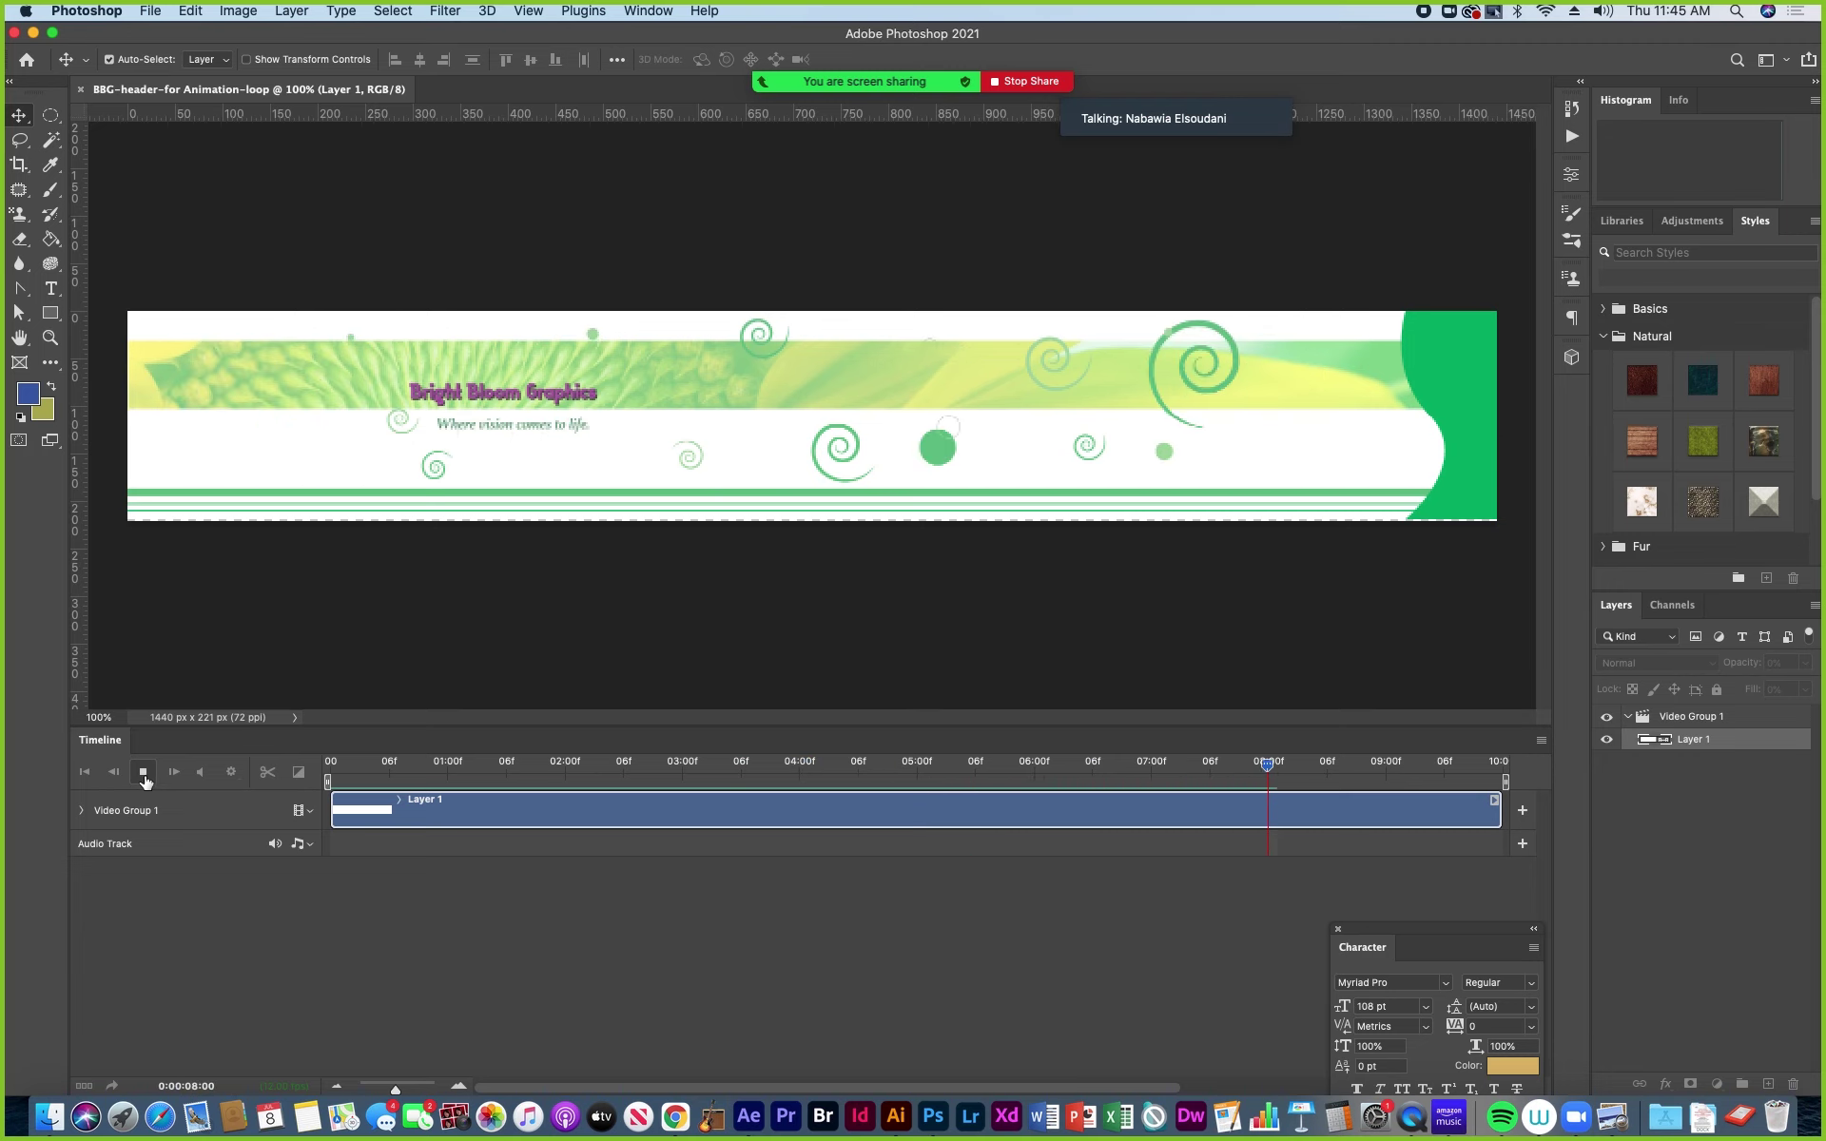
{"action": "left_click", "coordinate": [144, 775]}
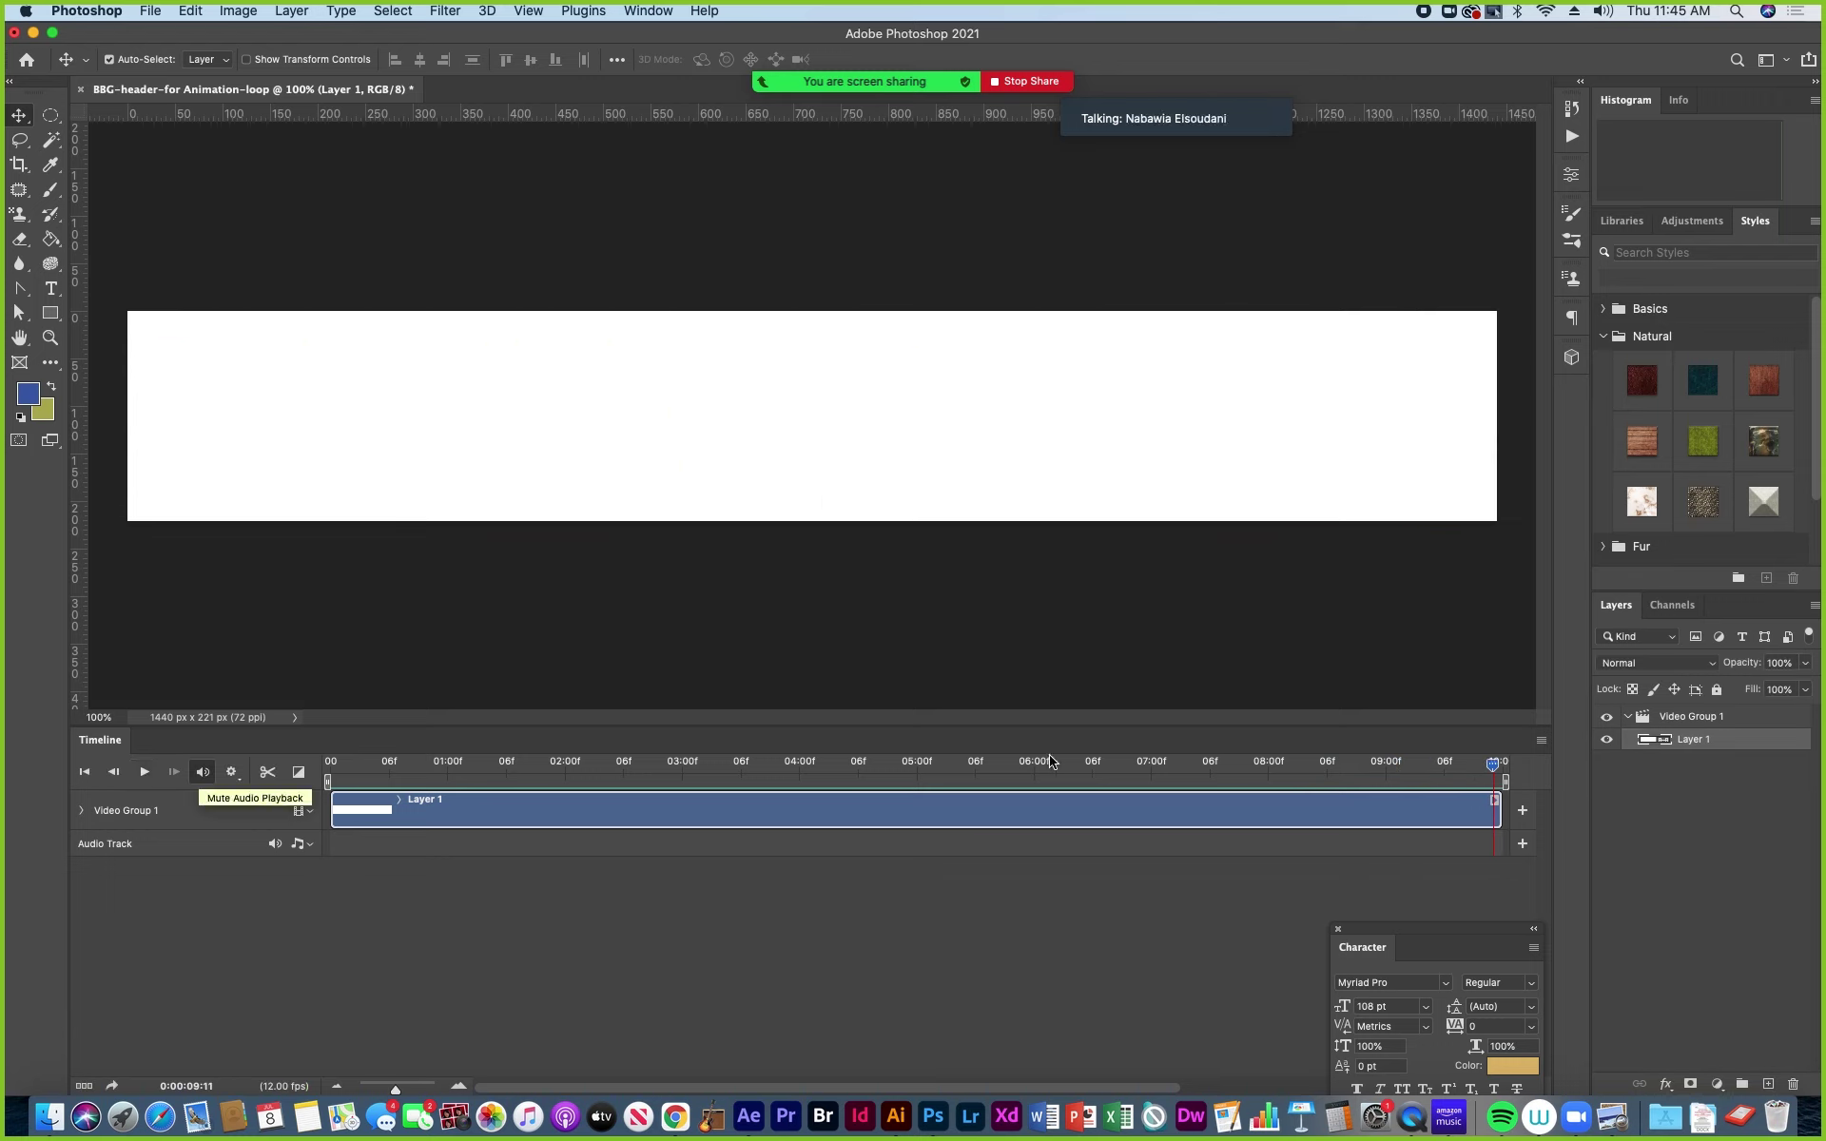
{"action": "left_click_drag", "start_coordinate": [1489, 767], "coordinate": [312, 753]}
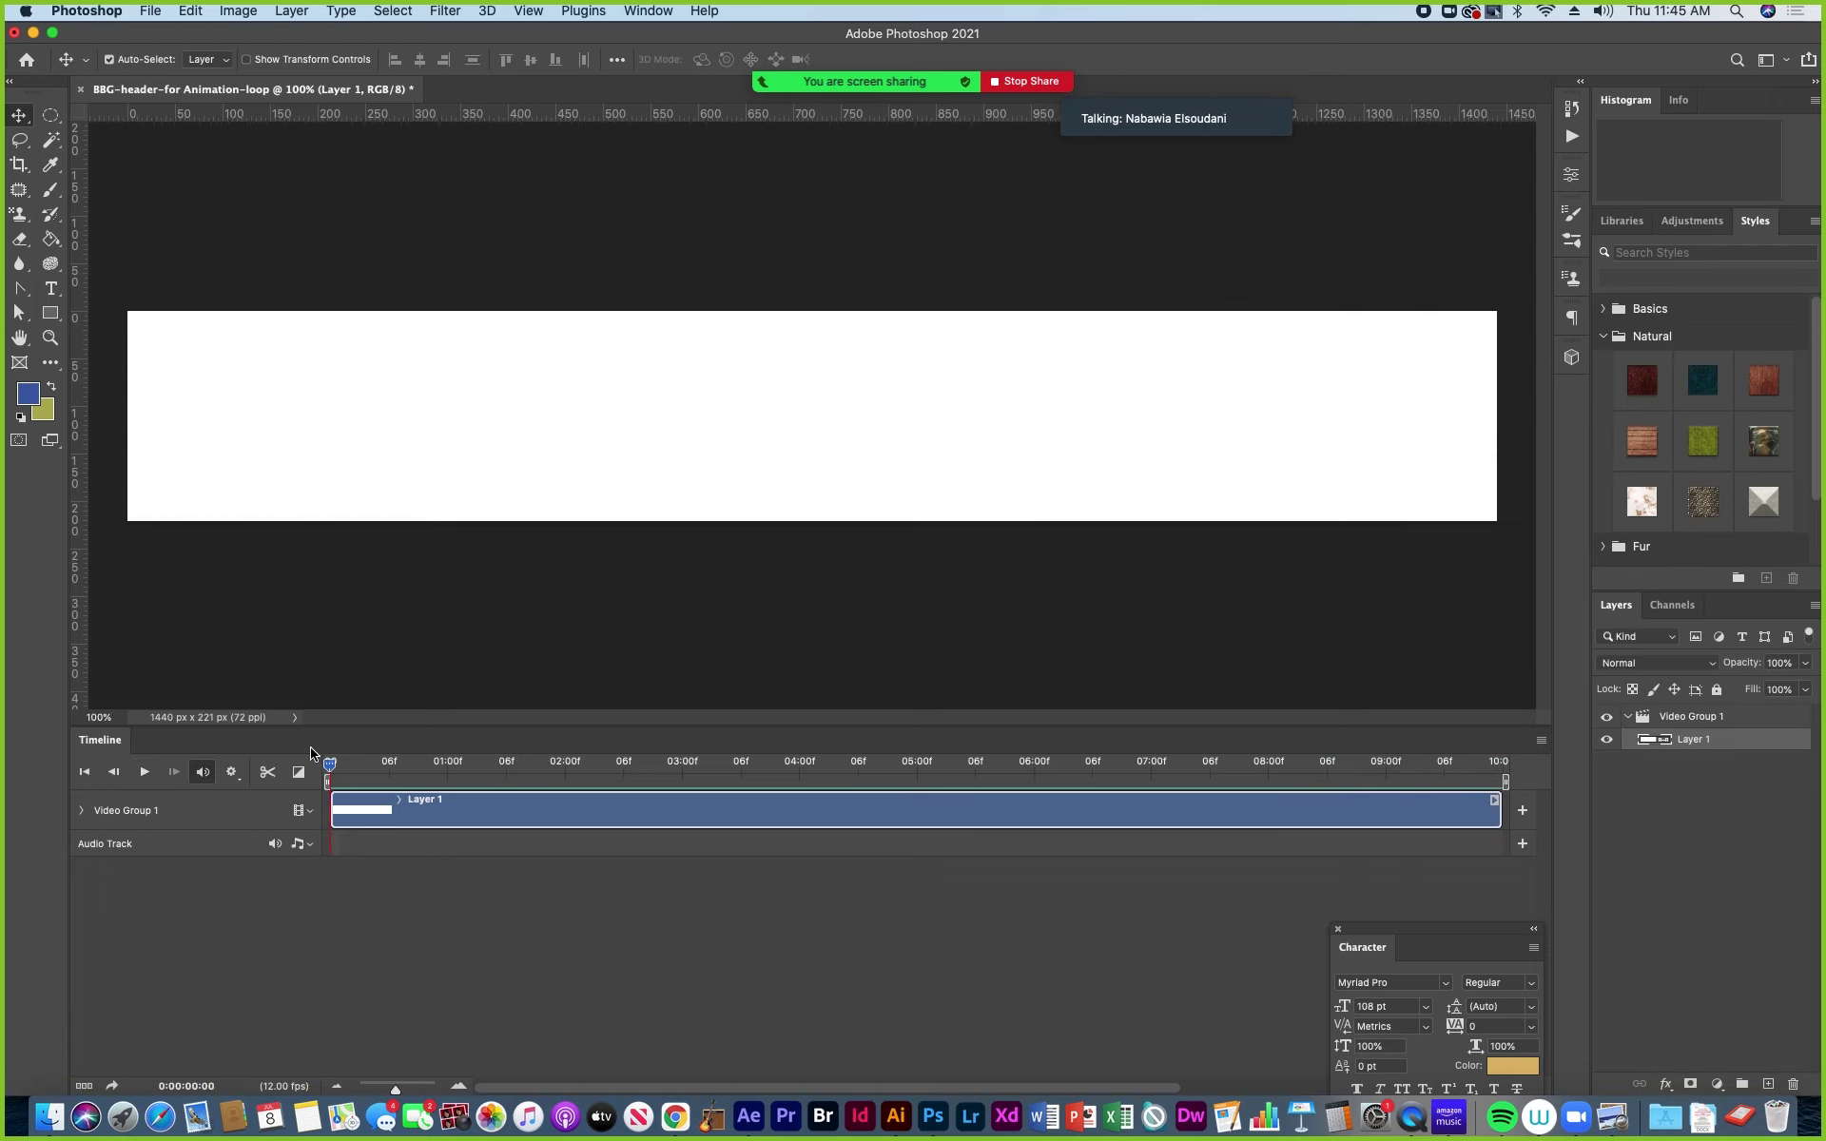
Export the animation with Save for Web as a forever-looping GIF named BBG-header-for-Animation-loop.gif in the BBOP-Work folder.
{"action": "left_click", "coordinate": [149, 12]}
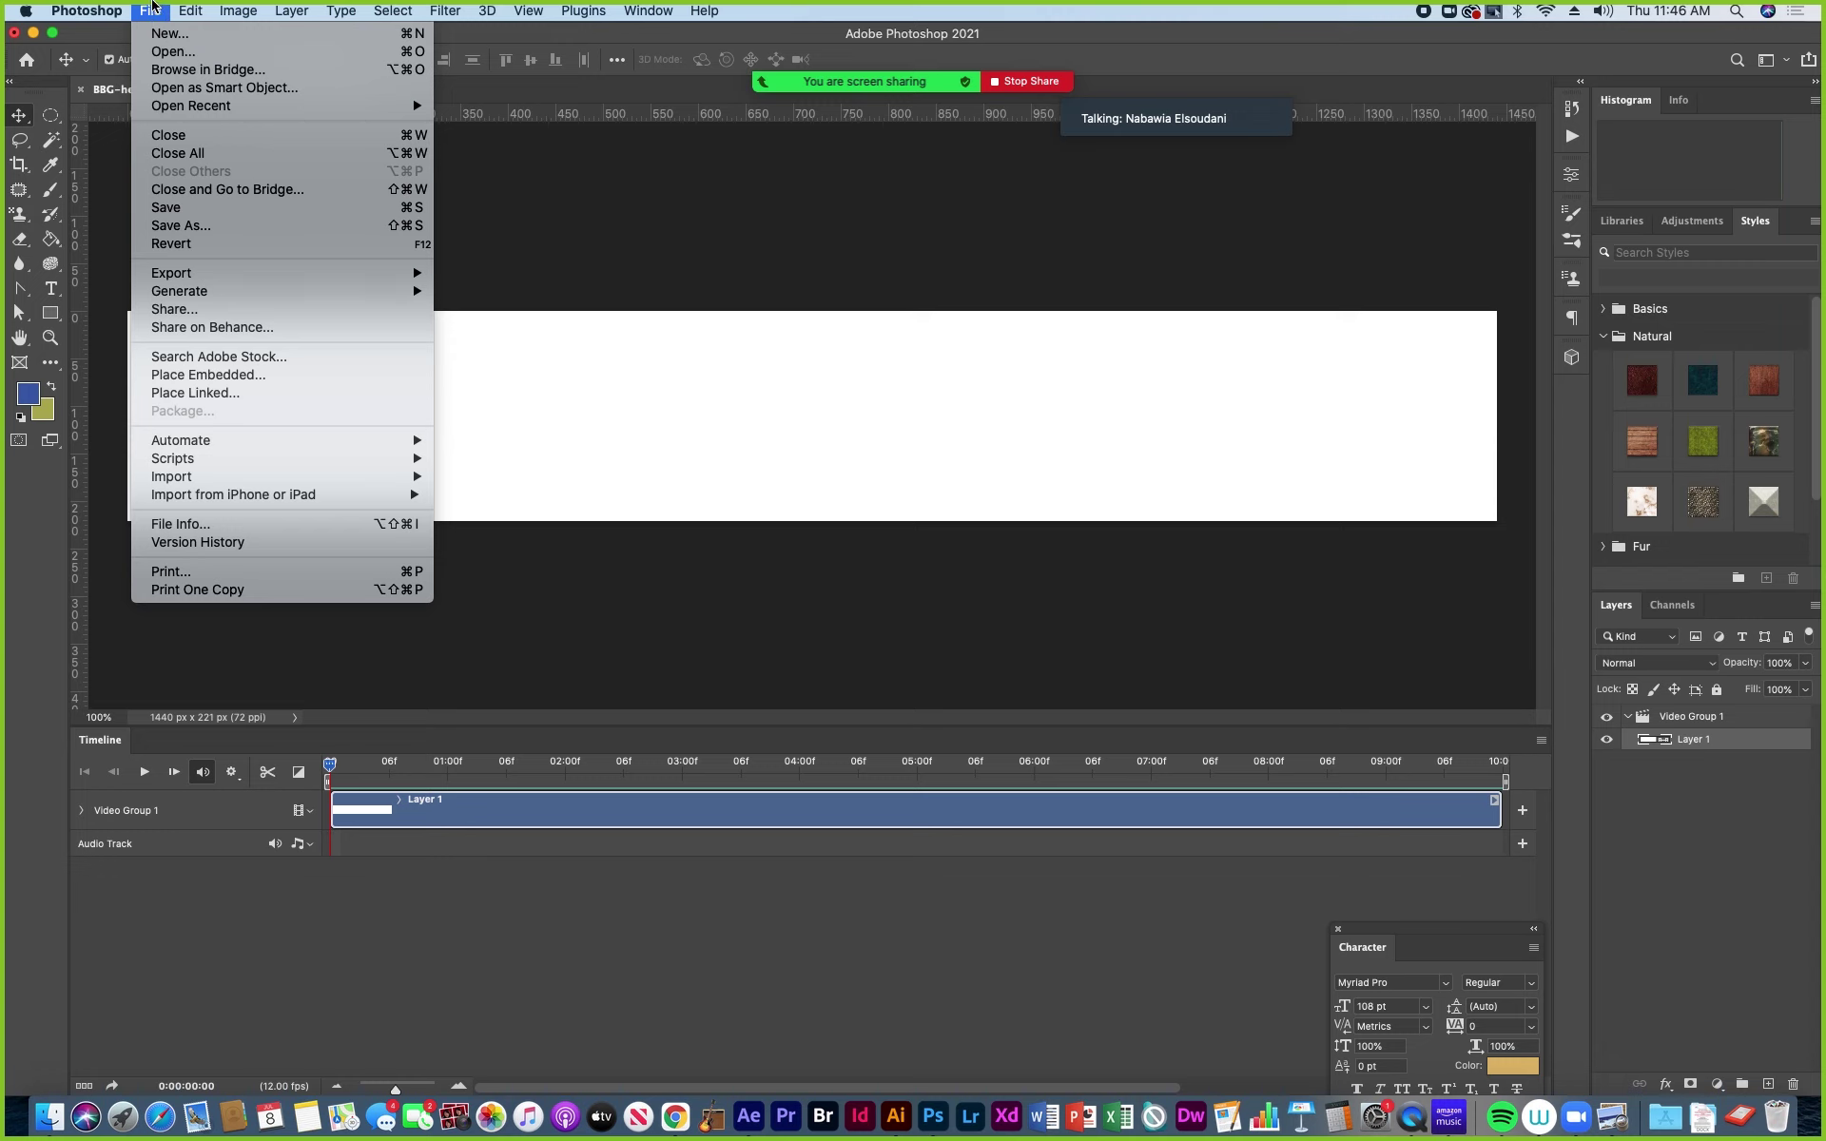
{"action": "mouse_move", "coordinate": [172, 278]}
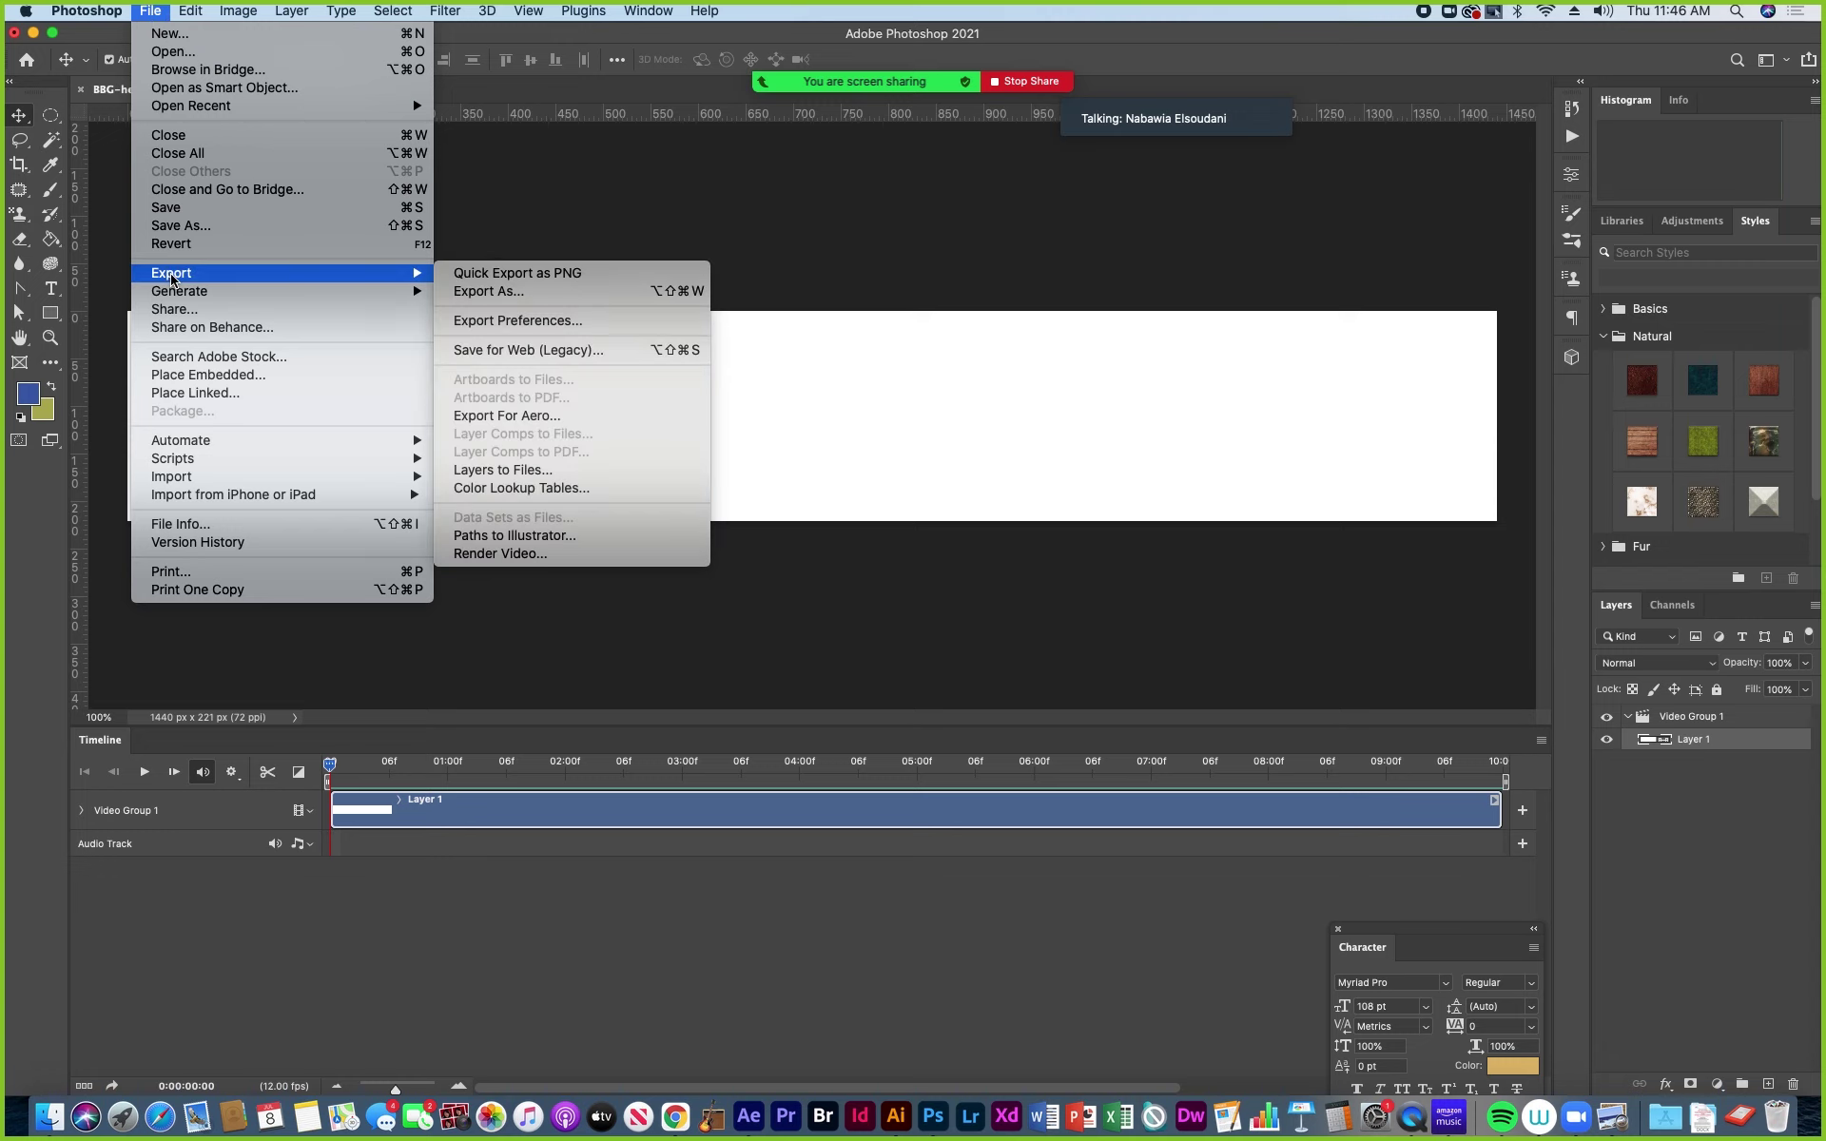
{"action": "left_click", "coordinate": [545, 355]}
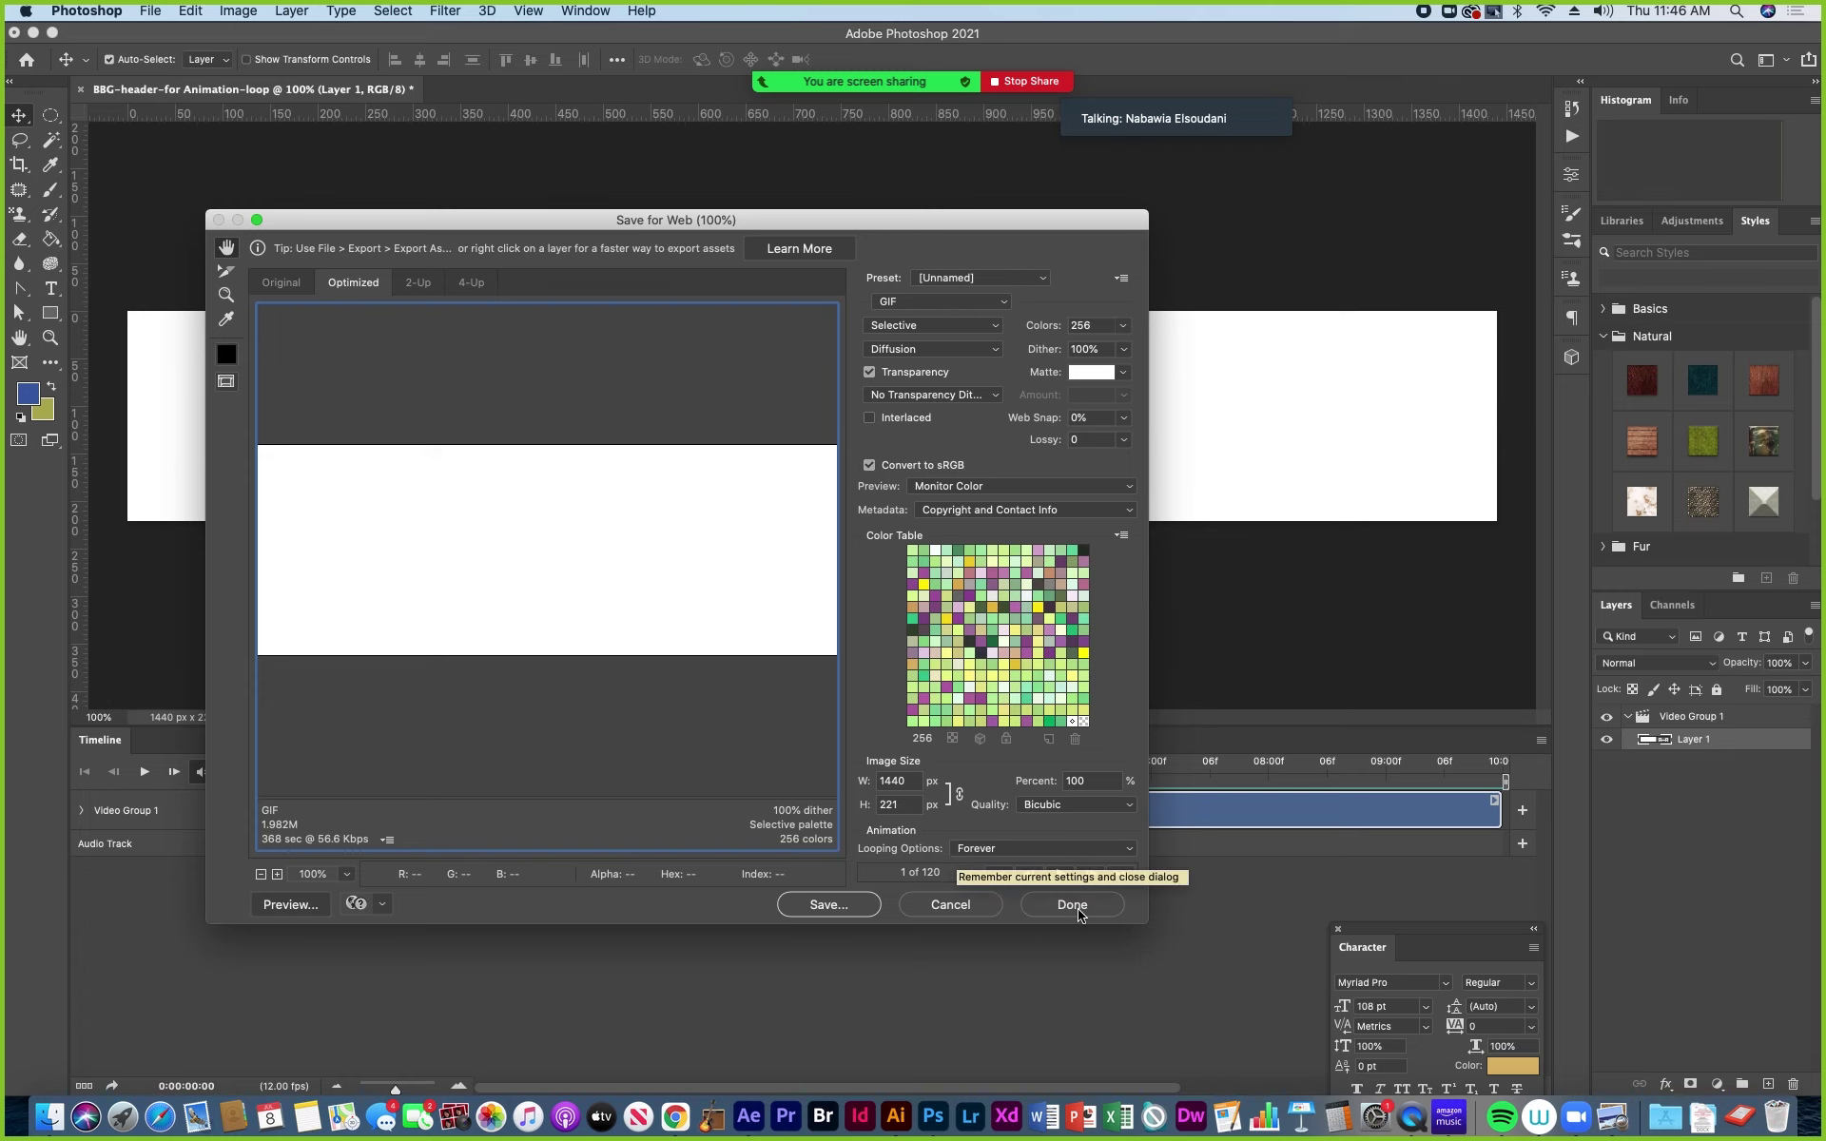
{"action": "left_click", "coordinate": [841, 910]}
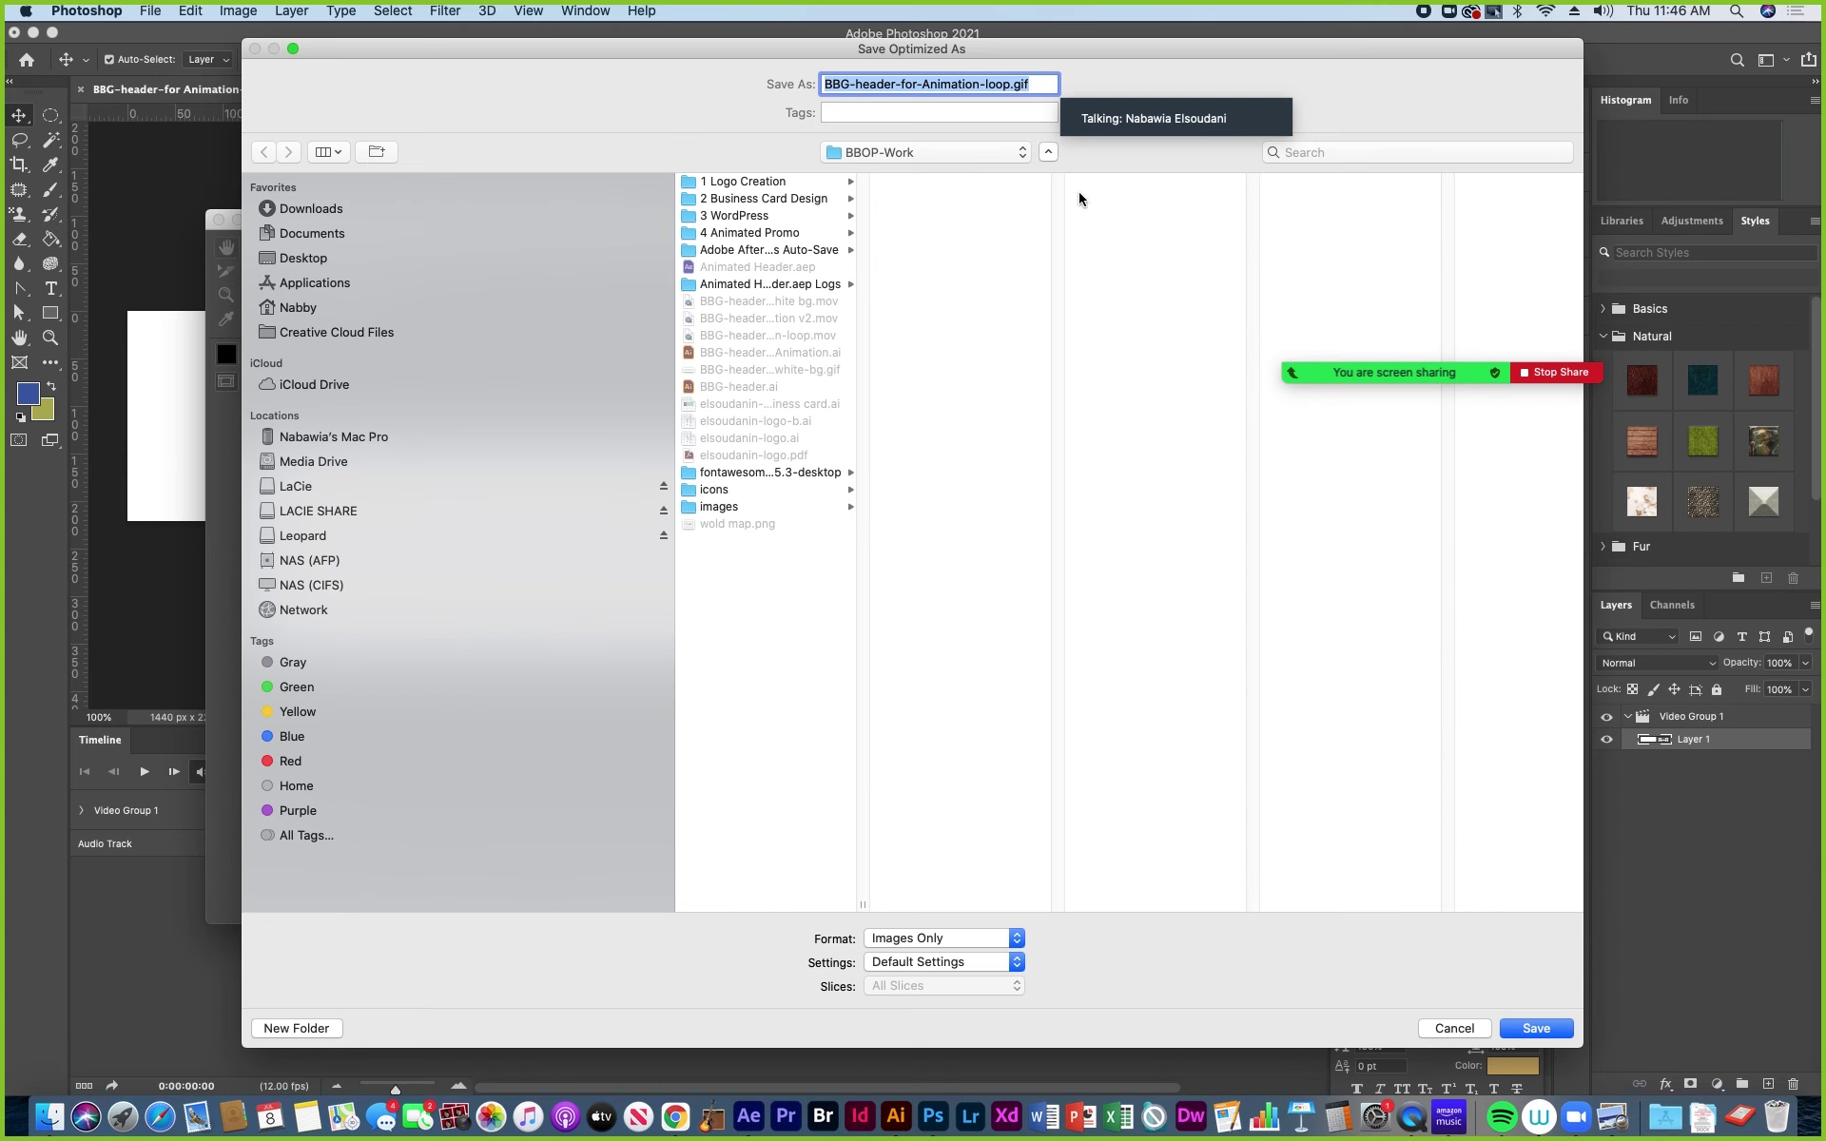
{"action": "left_click", "coordinate": [1537, 1029]}
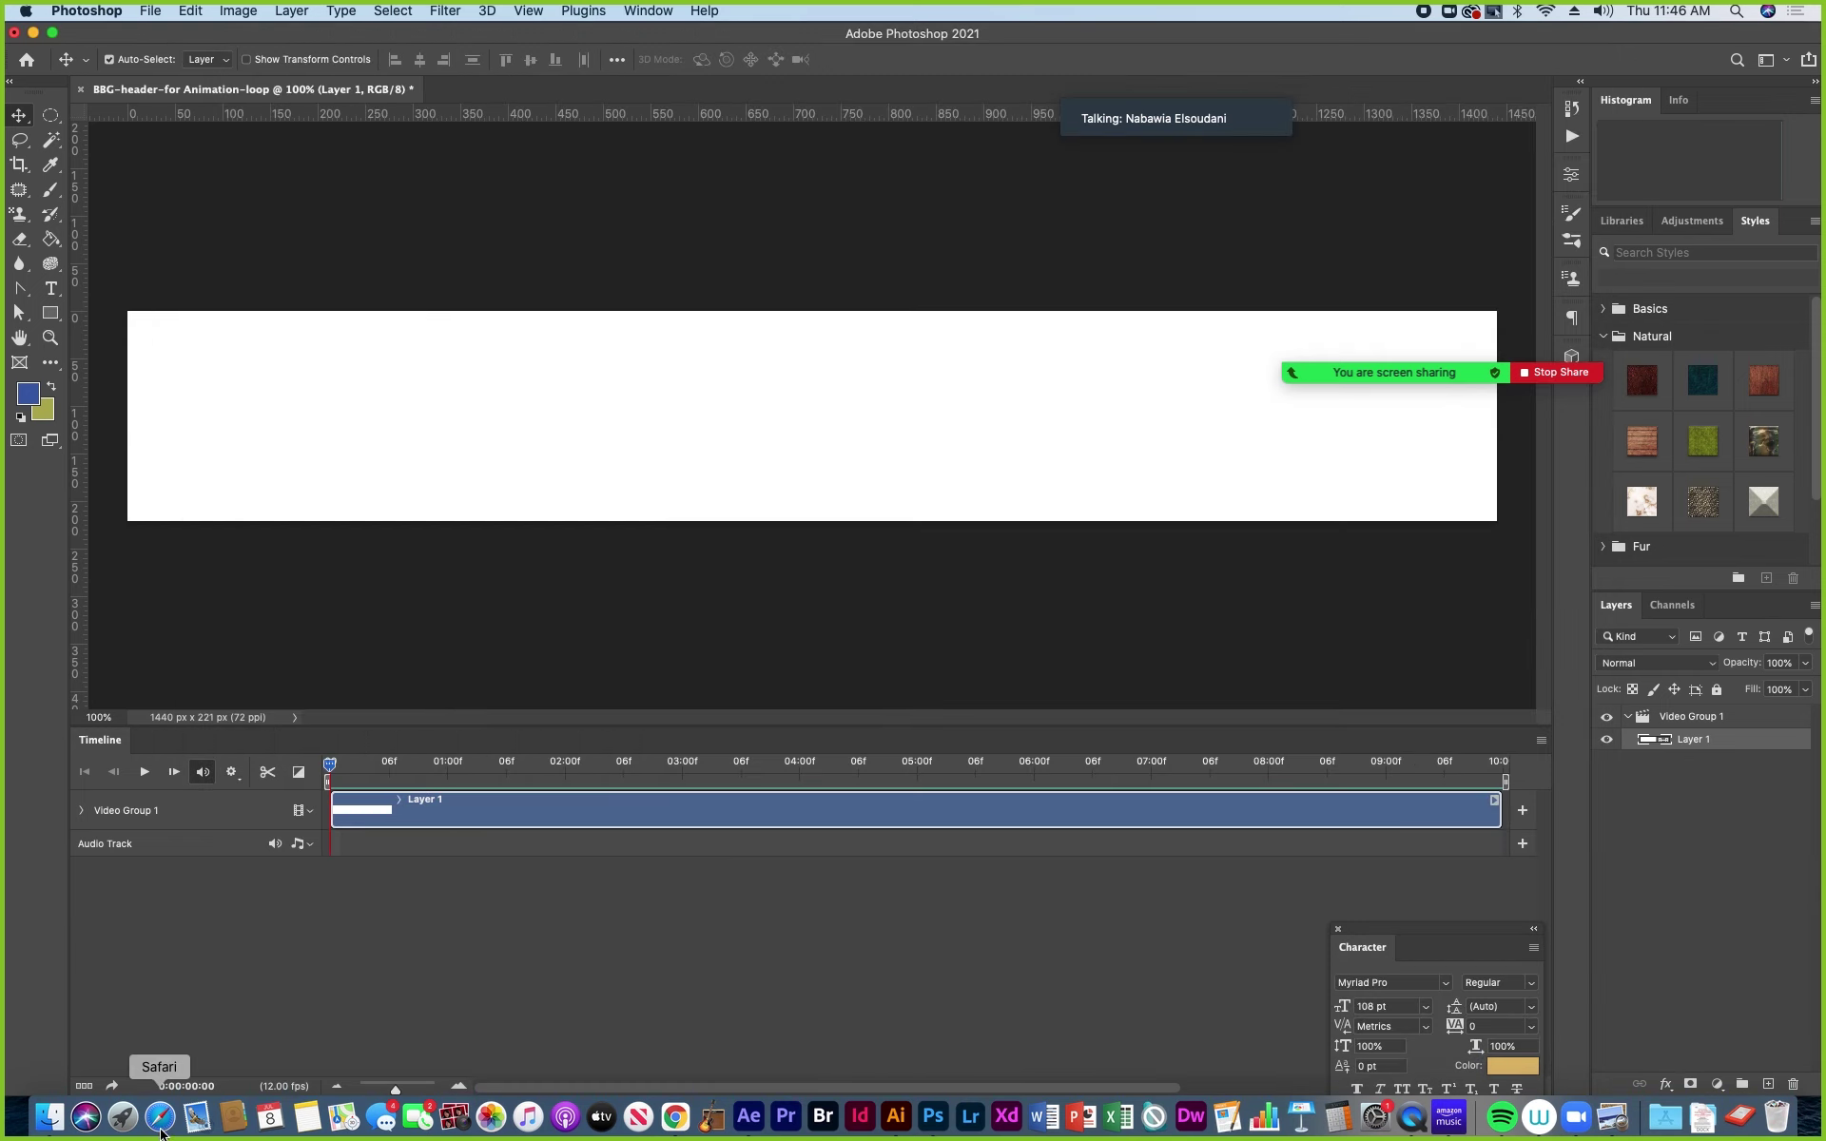
Switch to Chrome and open the Header Image settings in the Bright Bloom Graphics site's WordPress customizer.
{"action": "left_click", "coordinate": [676, 1117]}
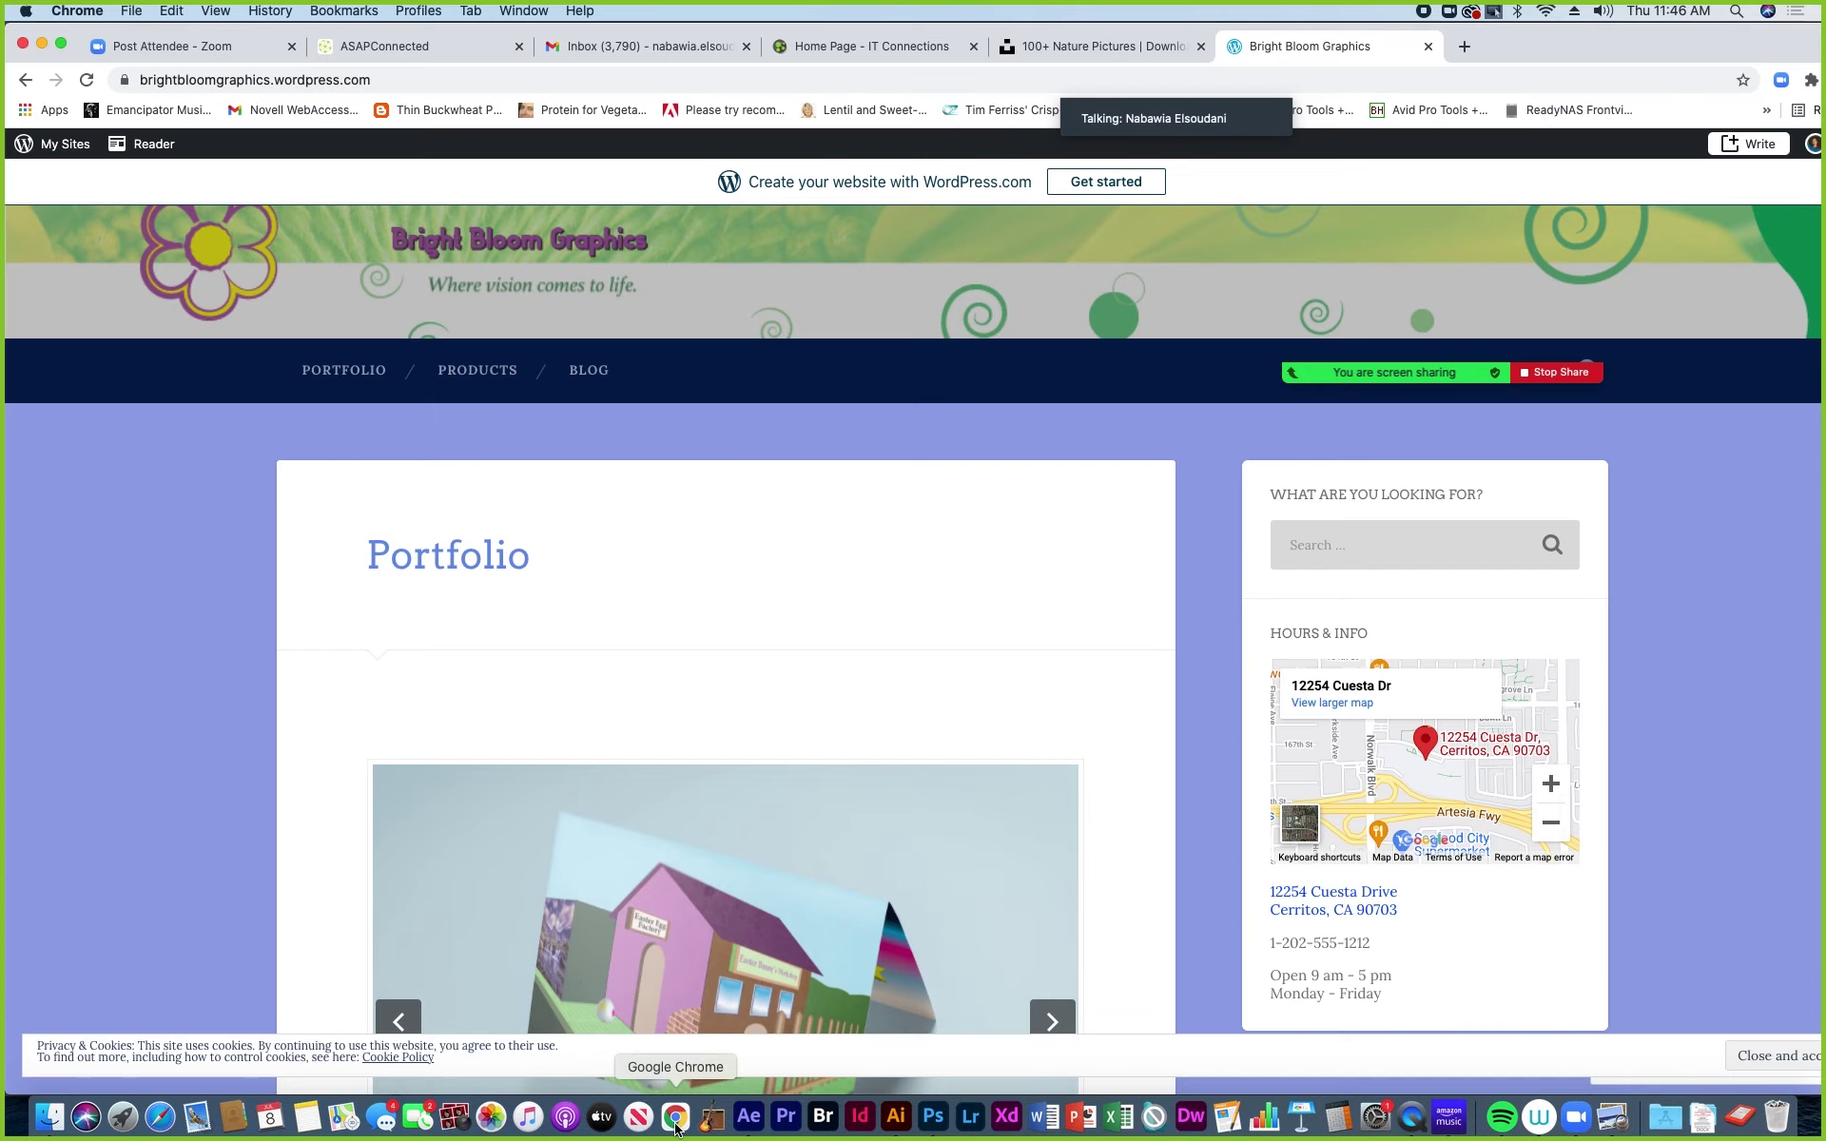
{"action": "left_click", "coordinate": [67, 146]}
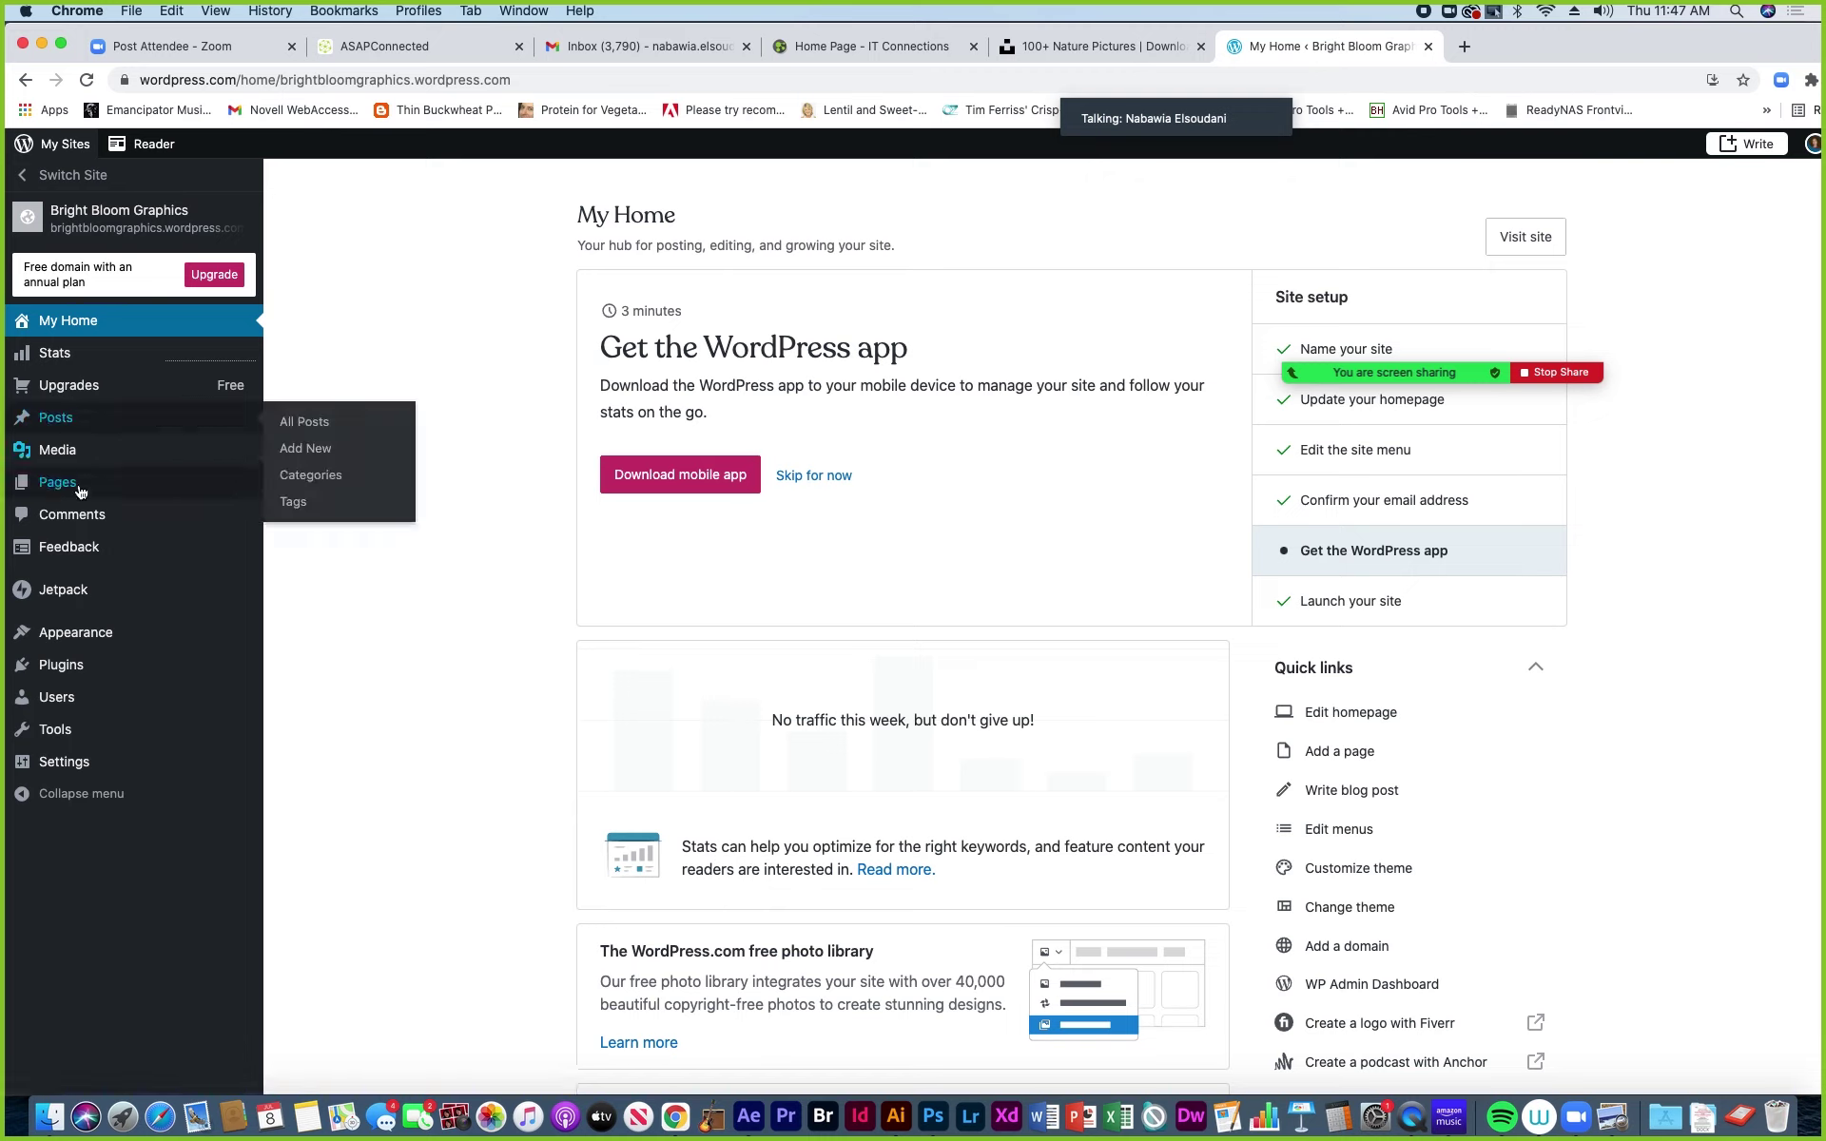
{"action": "mouse_move", "coordinate": [101, 640]}
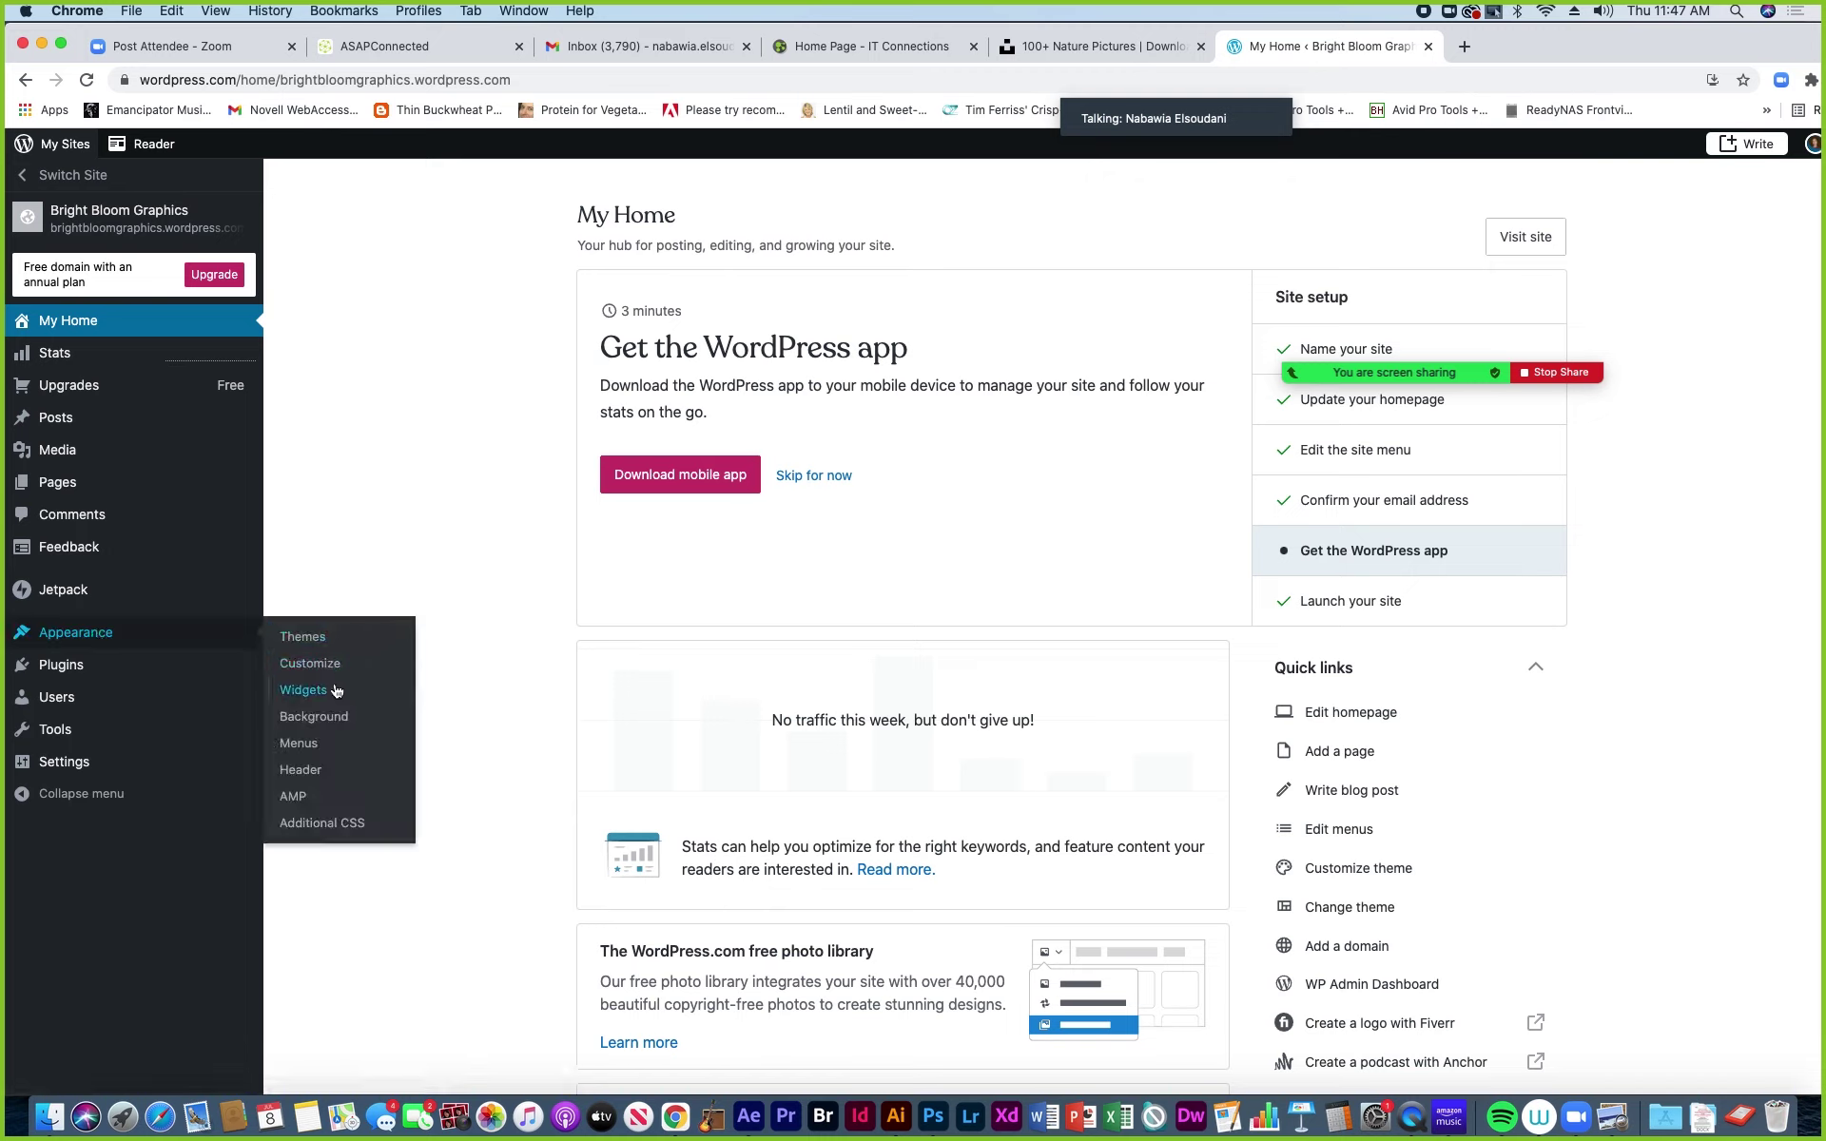
{"action": "left_click", "coordinate": [300, 771]}
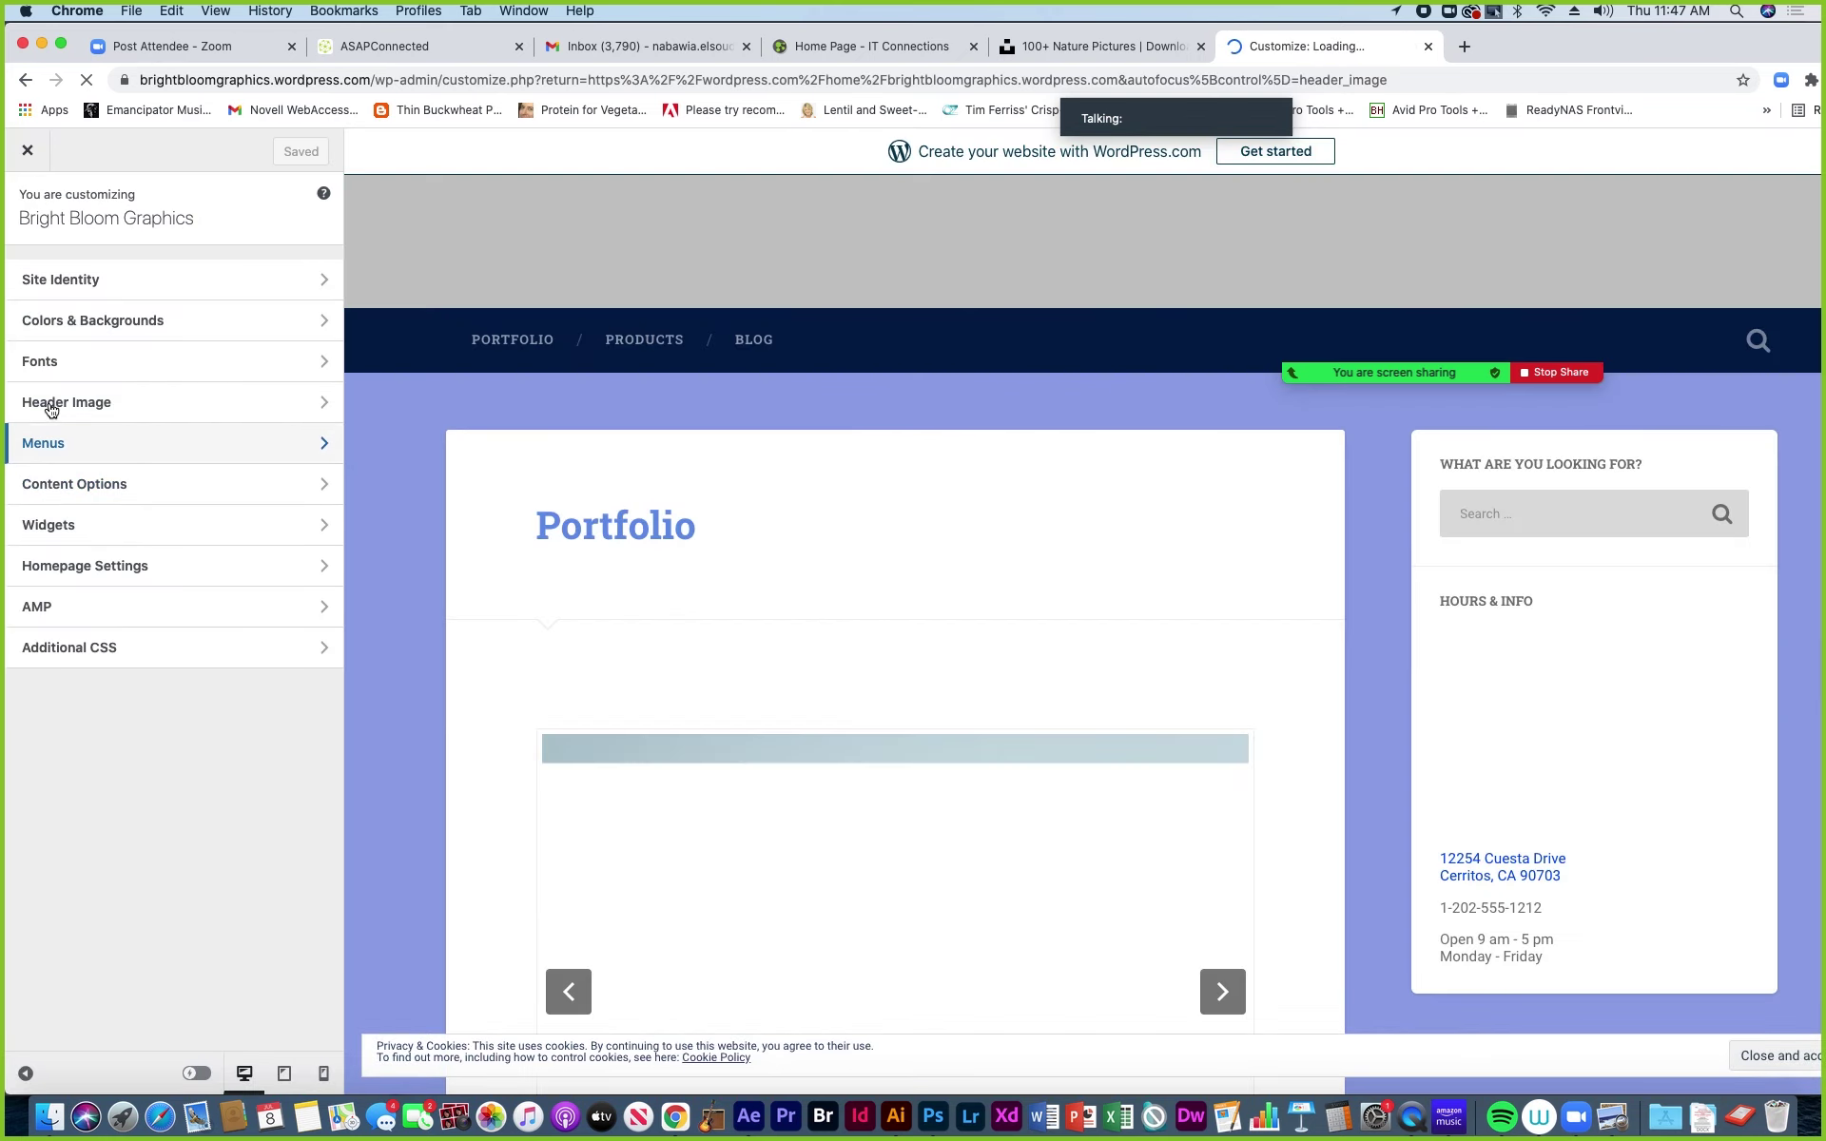
{"action": "left_click", "coordinate": [51, 409]}
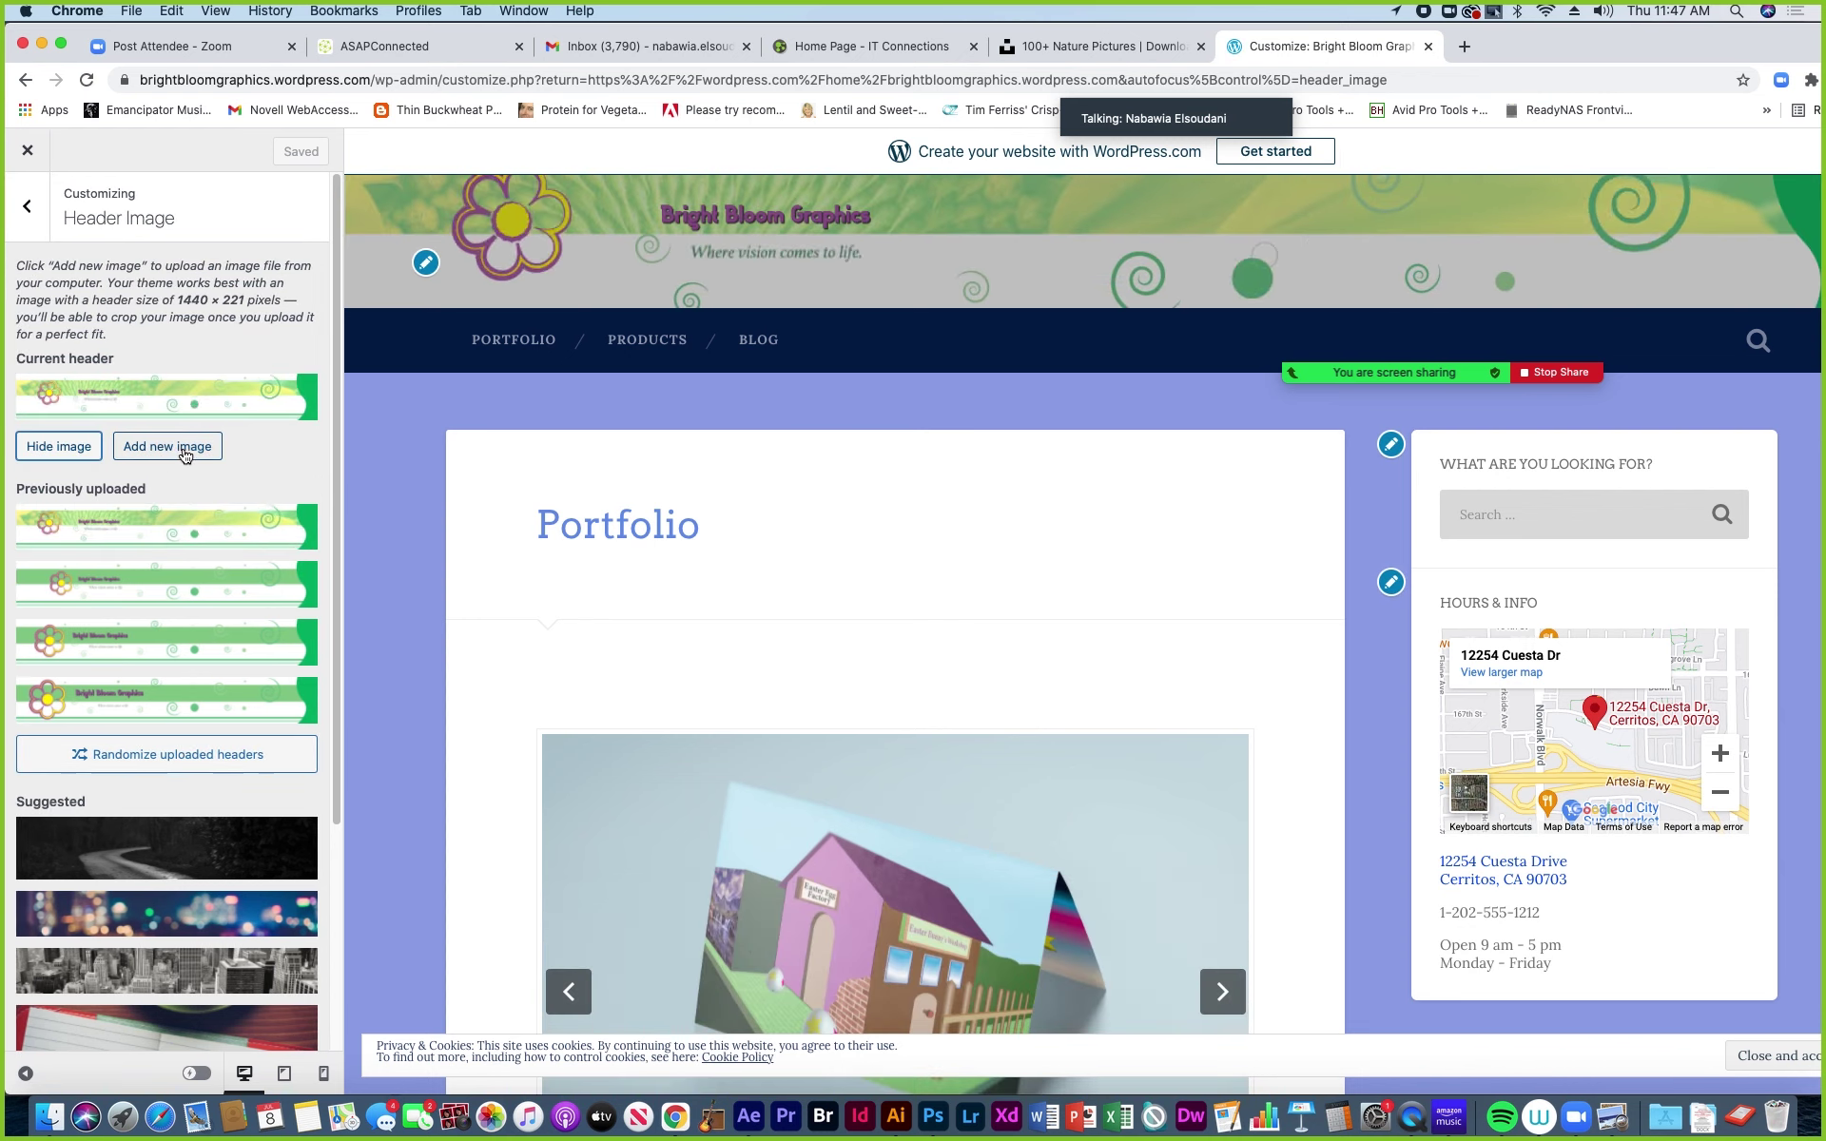
Upload BBG-header-for-Animation-loop.gif from the BBOP-Work folder as a new header image.
{"action": "left_click", "coordinate": [185, 446]}
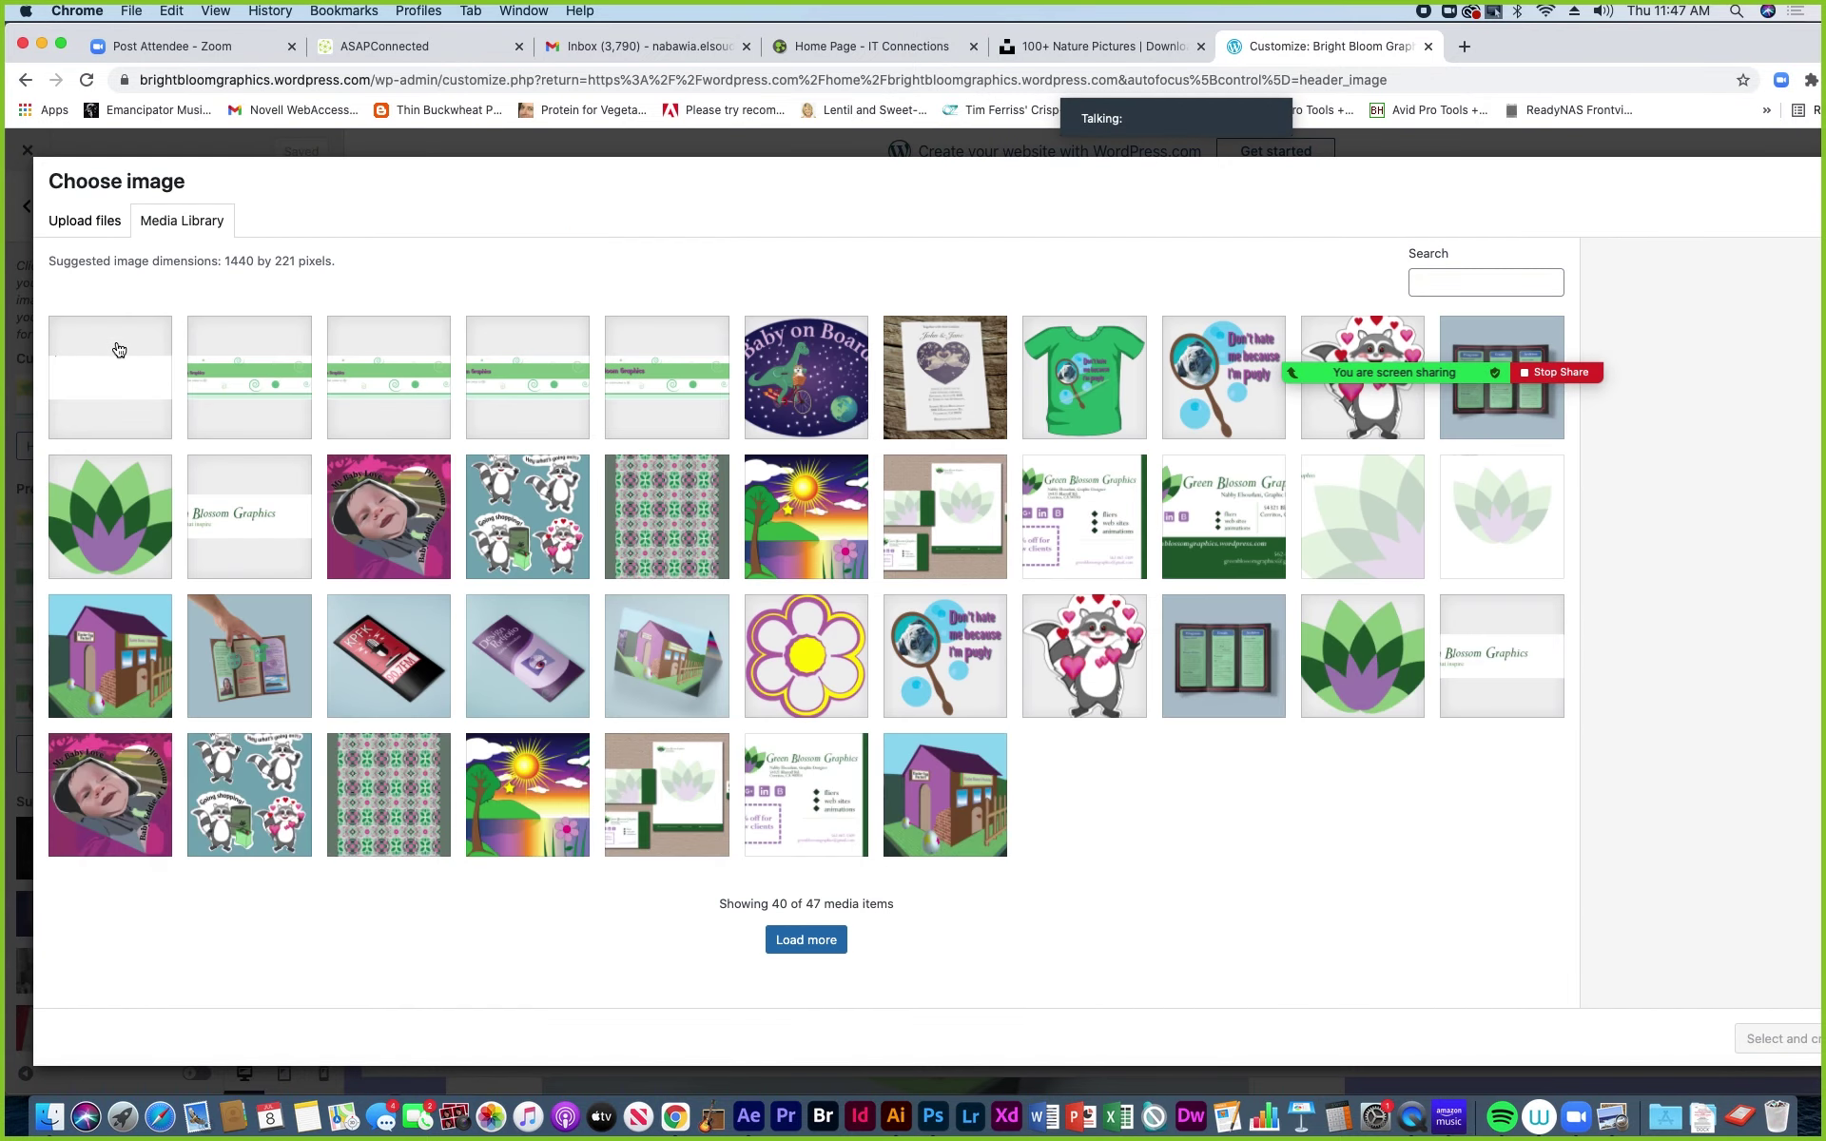
{"action": "left_click", "coordinate": [84, 221]}
{"action": "left_click", "coordinate": [883, 568]}
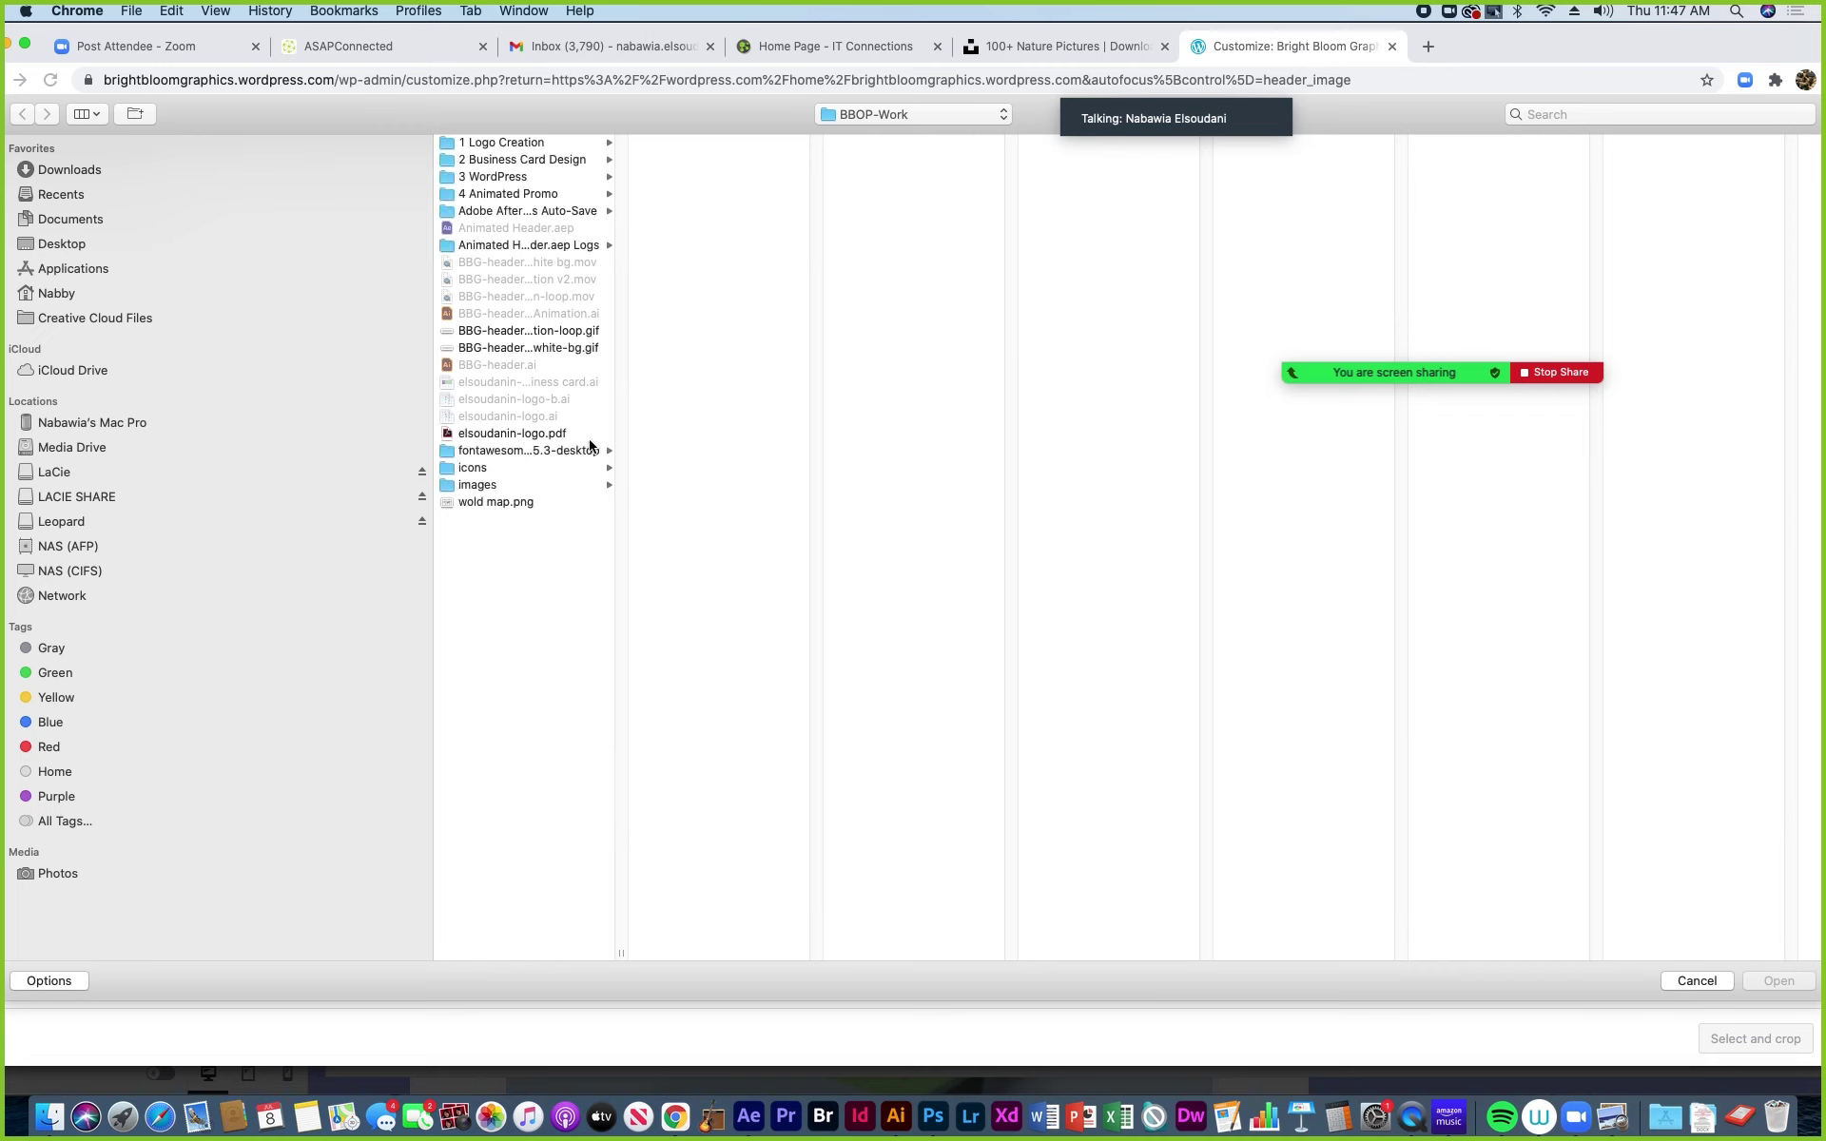
{"action": "left_click", "coordinate": [539, 332]}
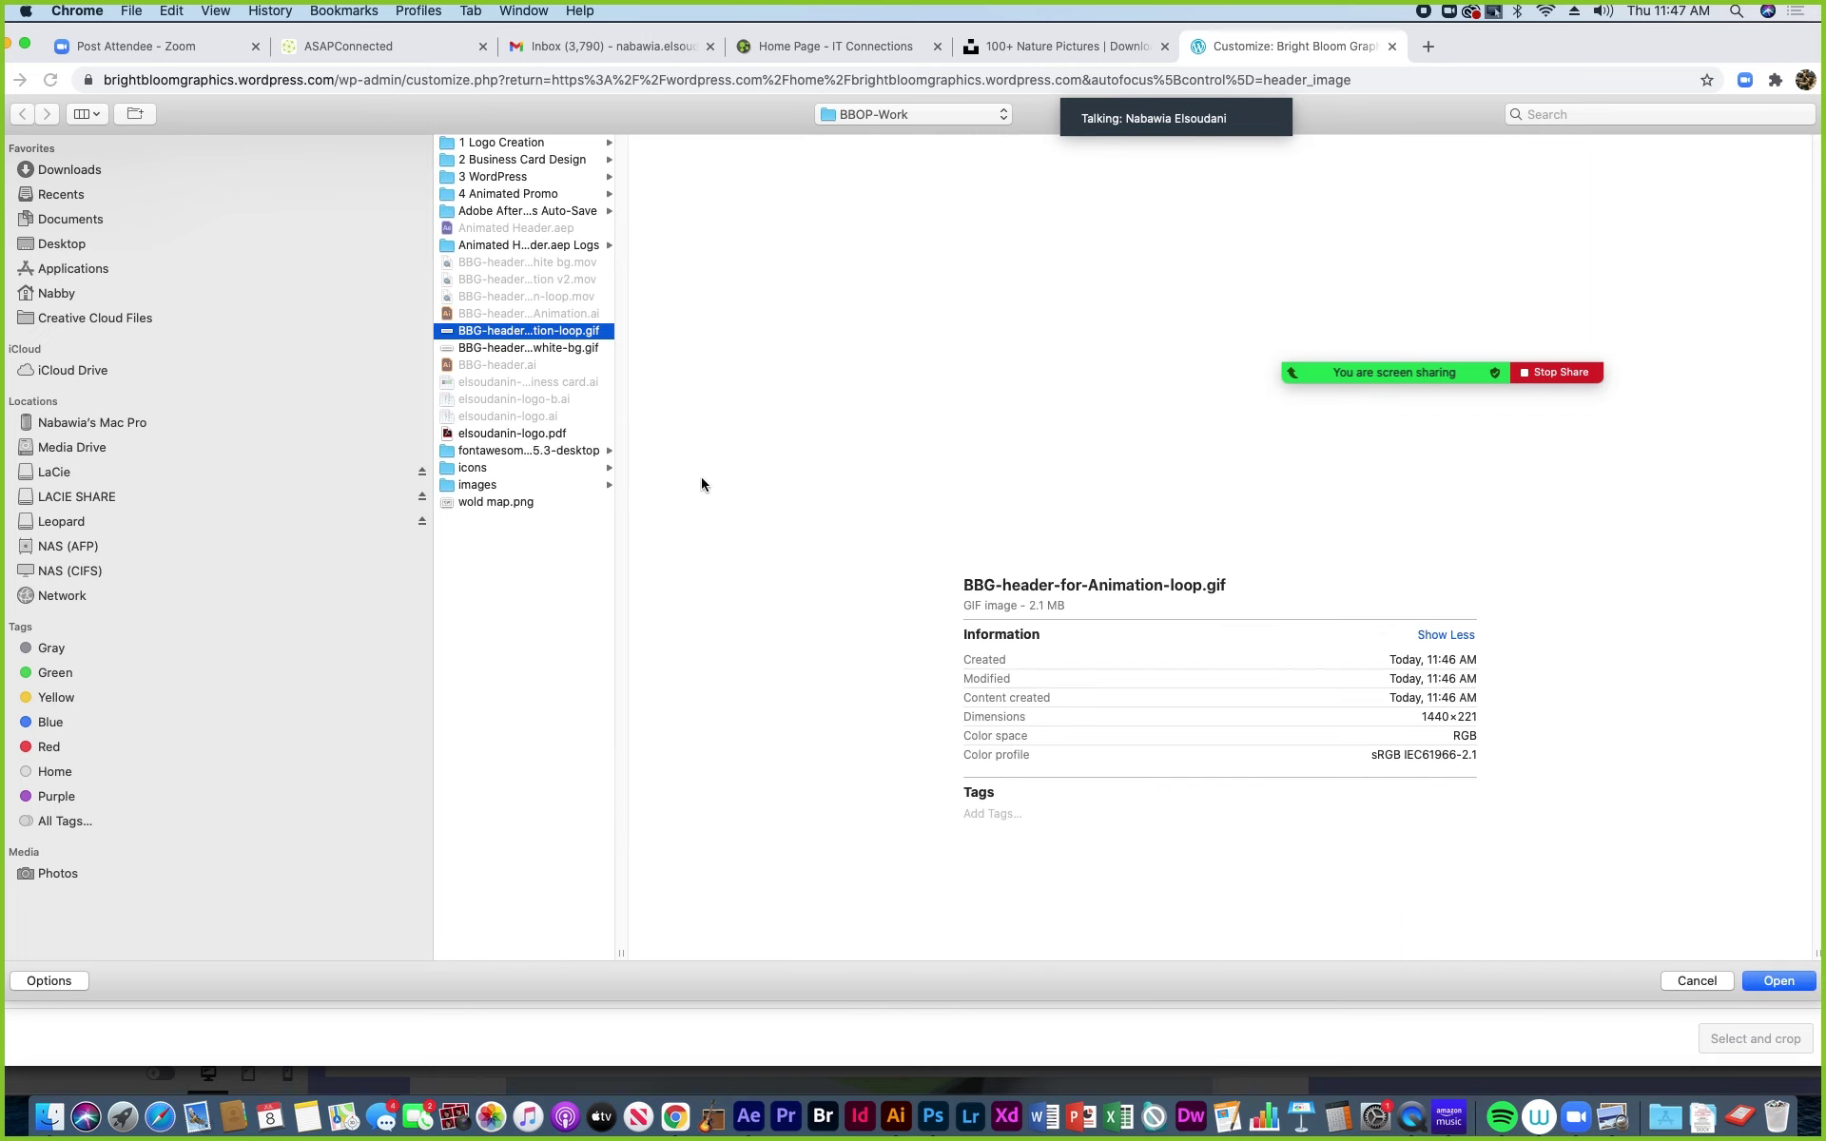
{"action": "left_click", "coordinate": [1777, 981]}
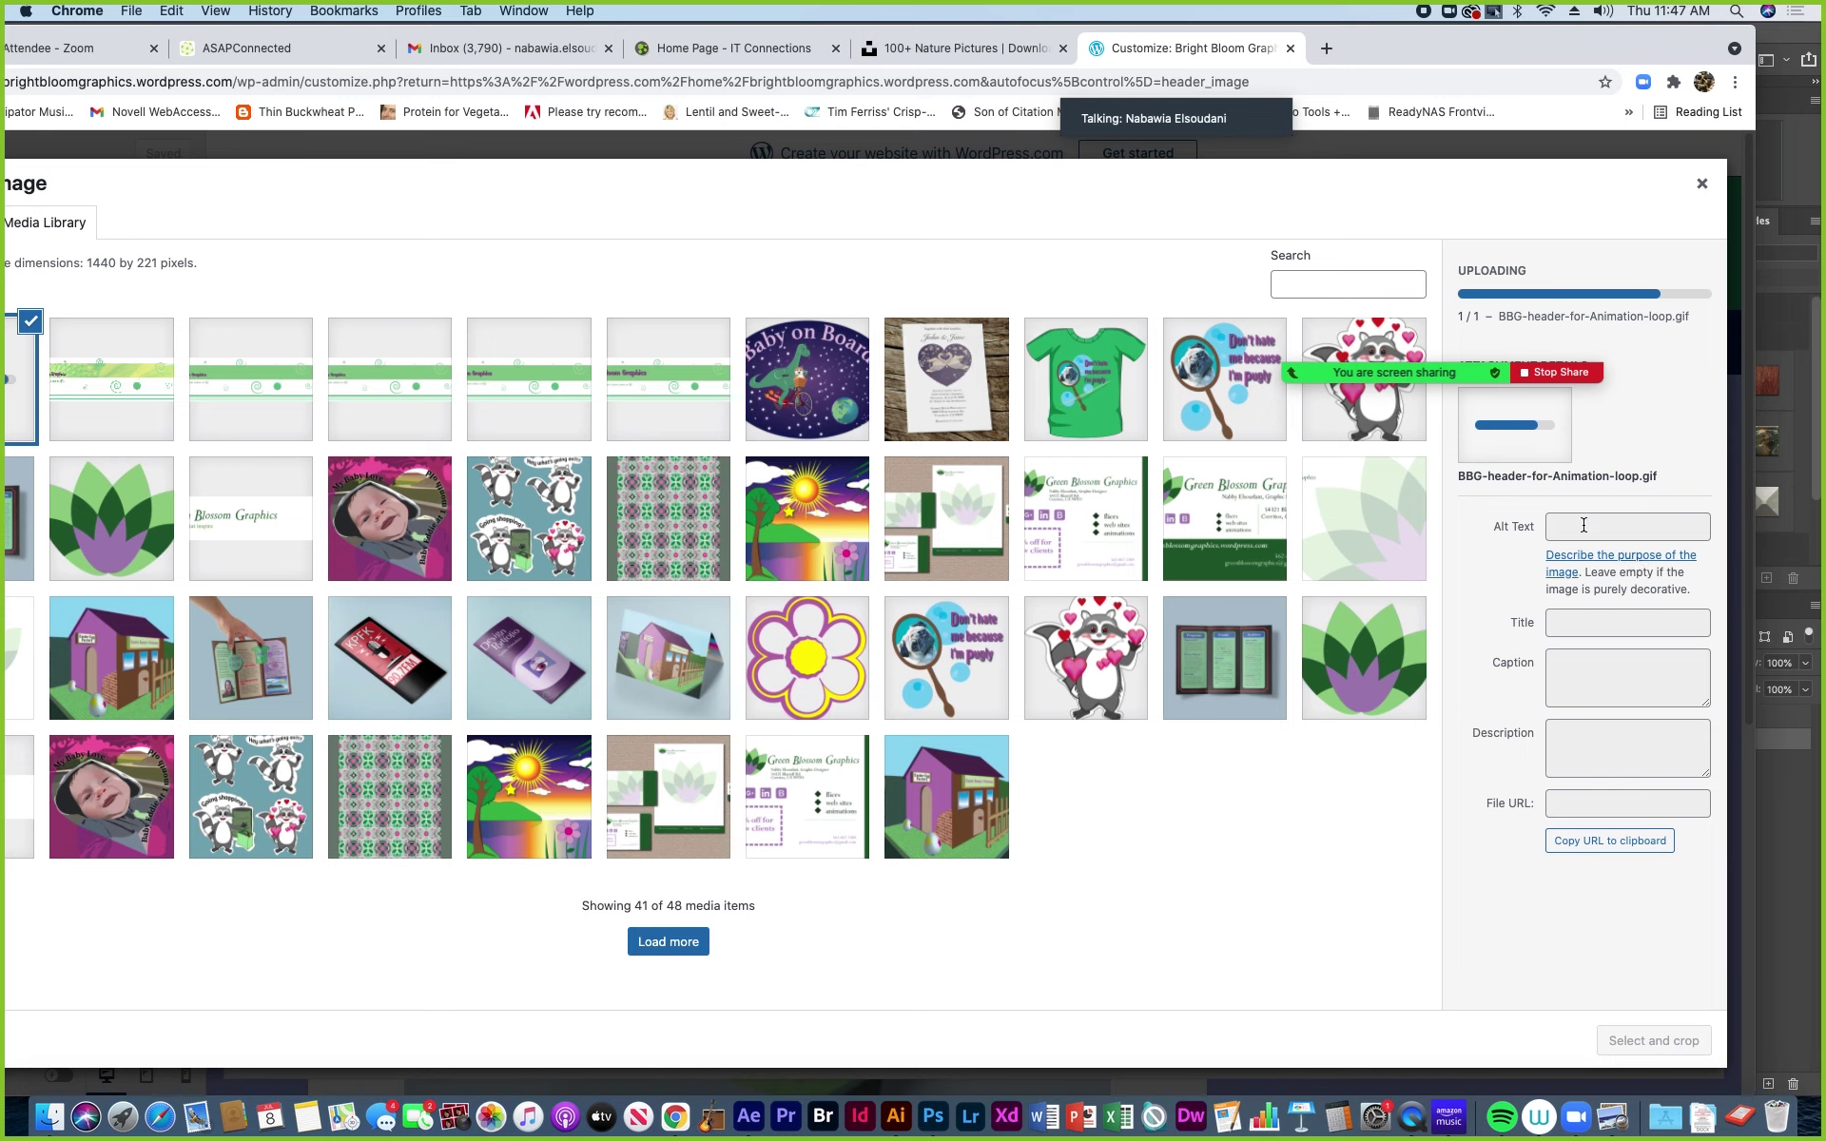
Give the uploaded GIF the alt text "animated header loop" and use it as the header image without cropping.
{"action": "left_click", "coordinate": [1583, 524]}
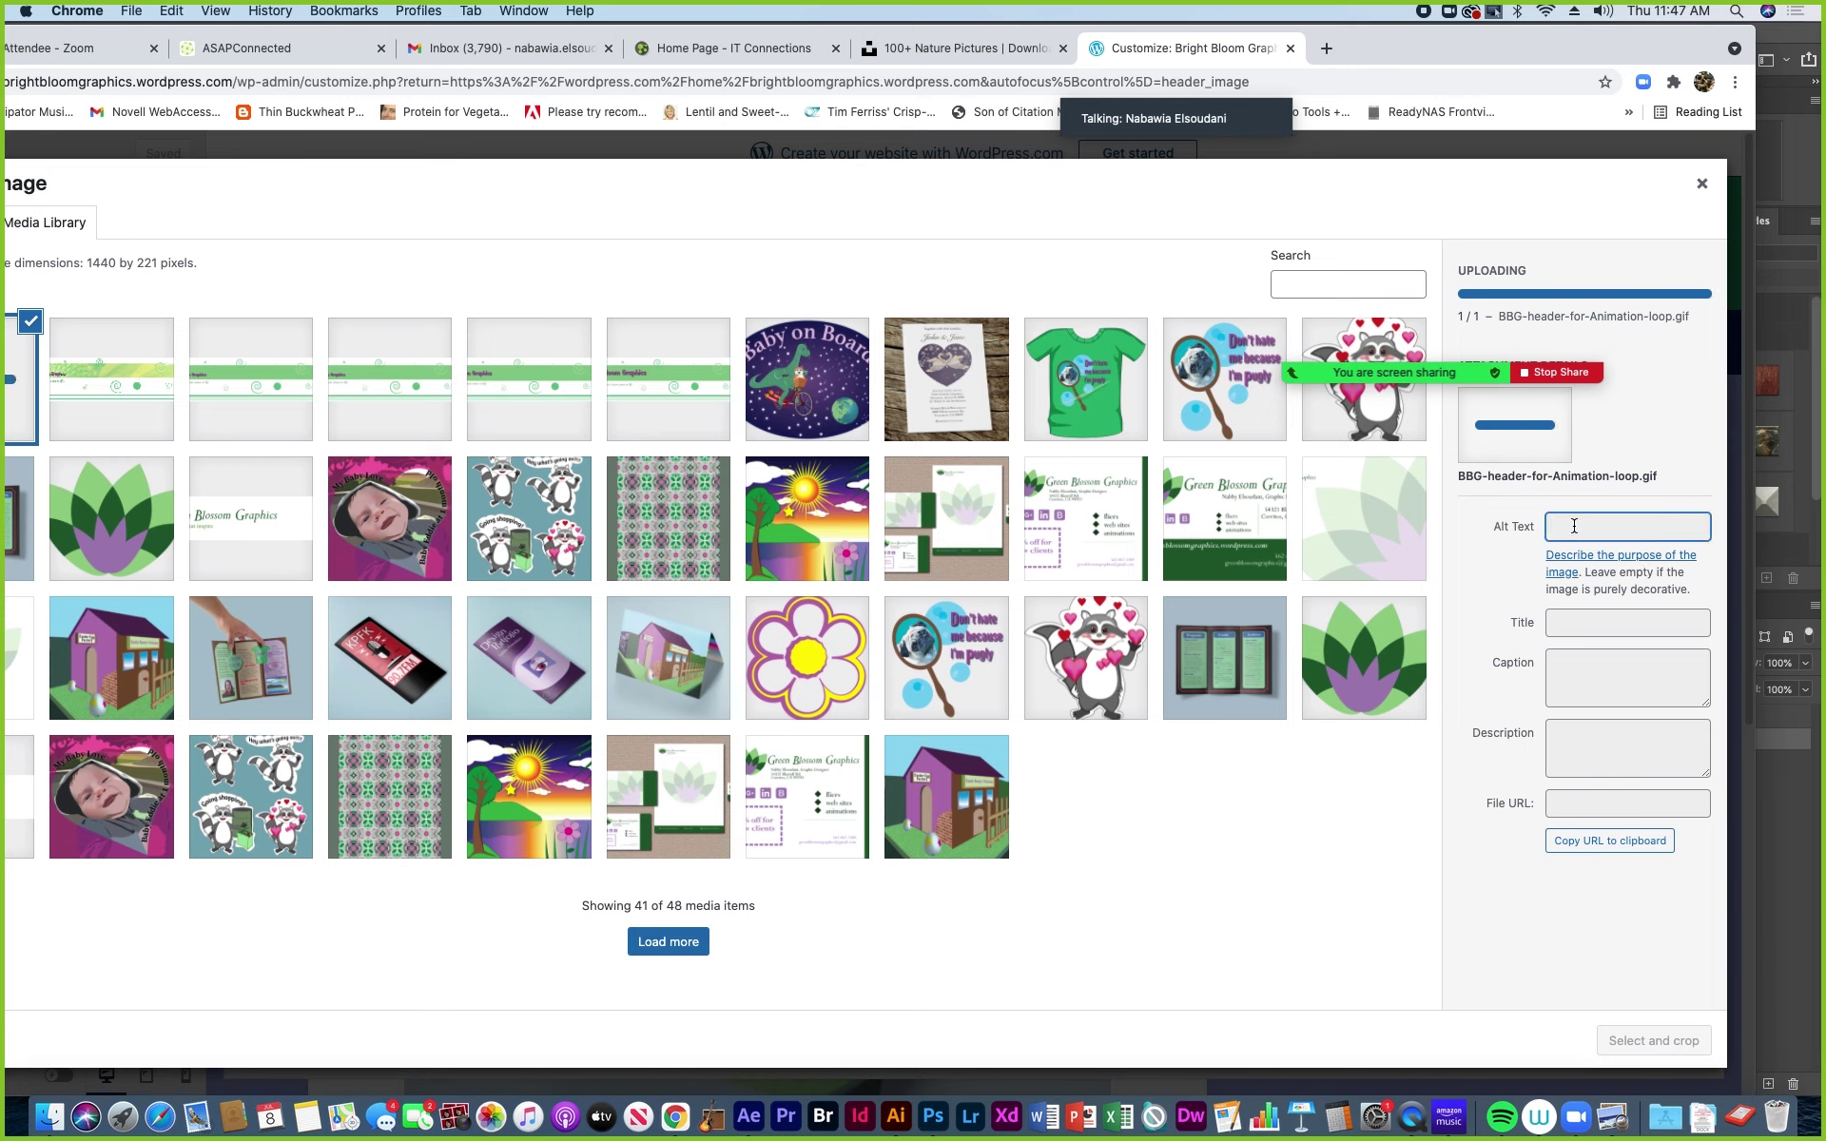
{"action": "left_click", "coordinate": [1568, 431]}
{"action": "type", "text": "animated head"}
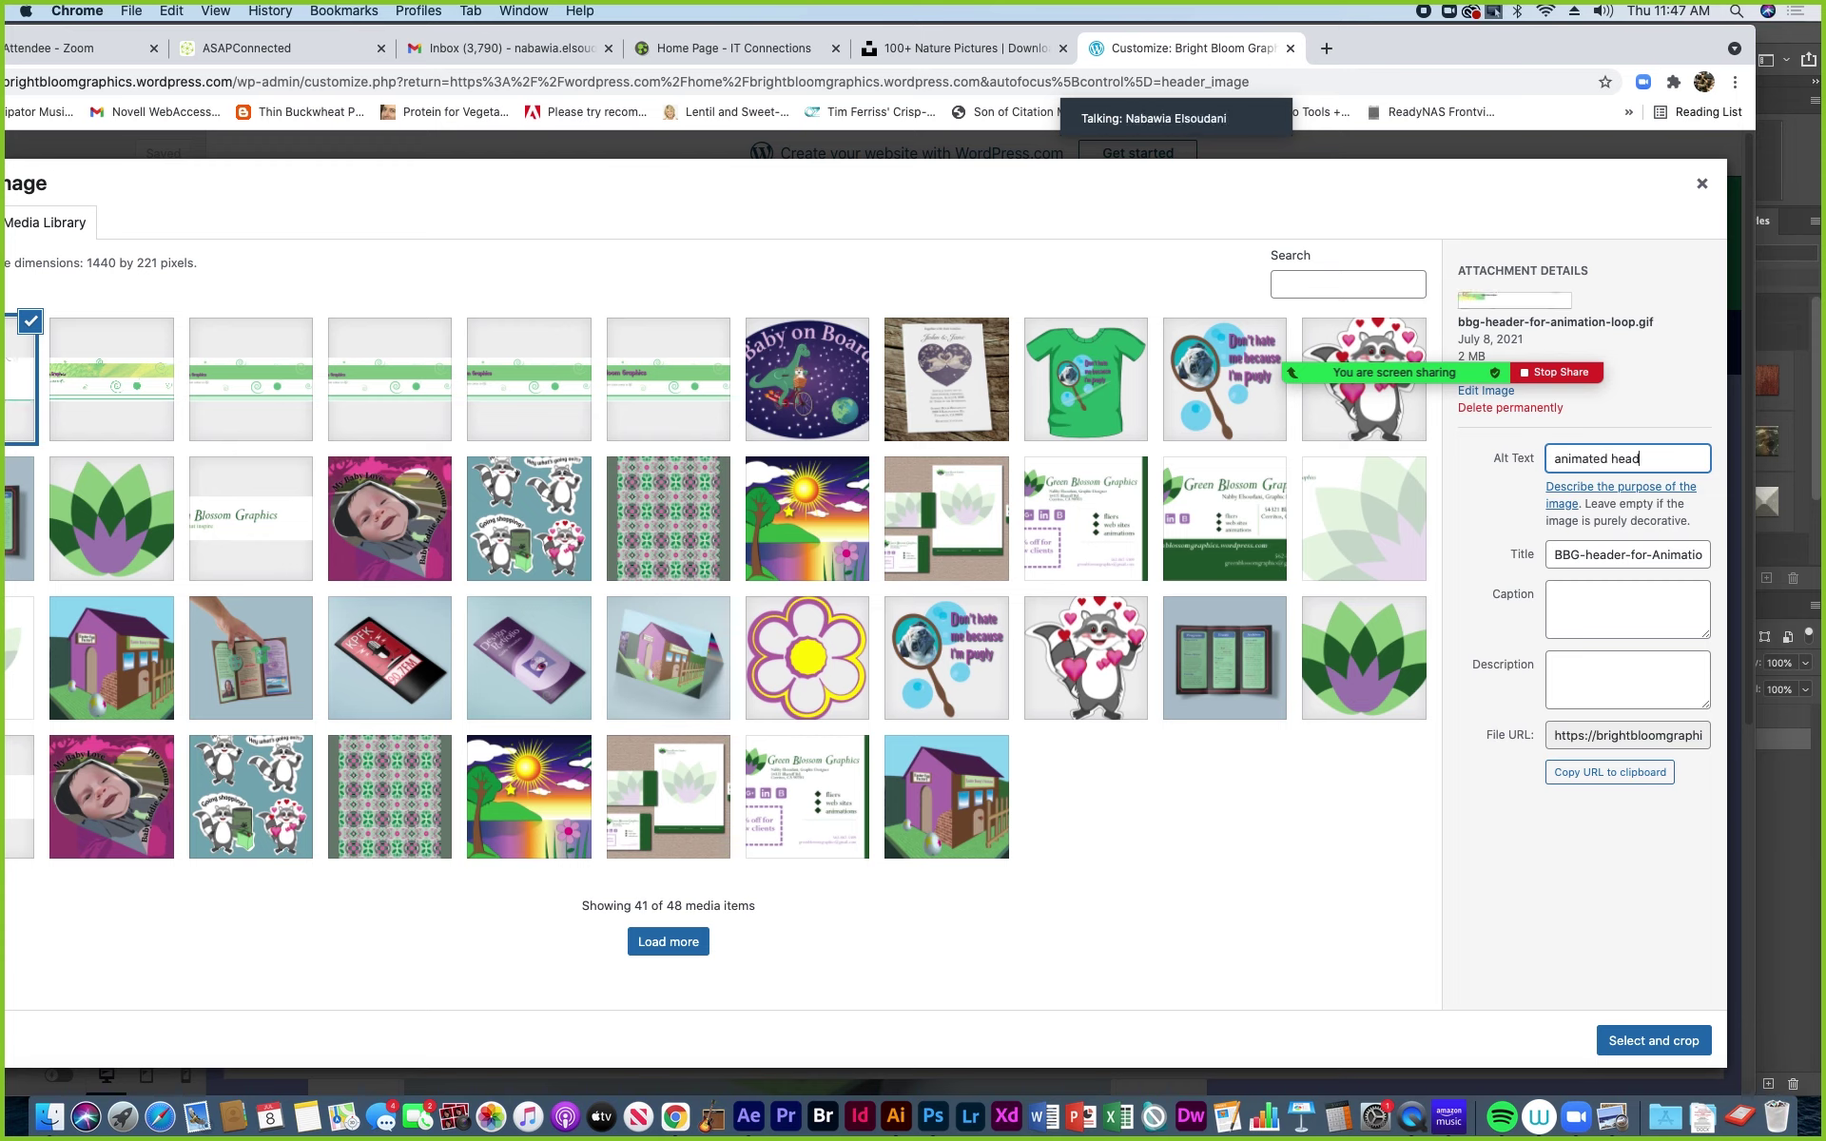
{"action": "type", "text": "er loop"}
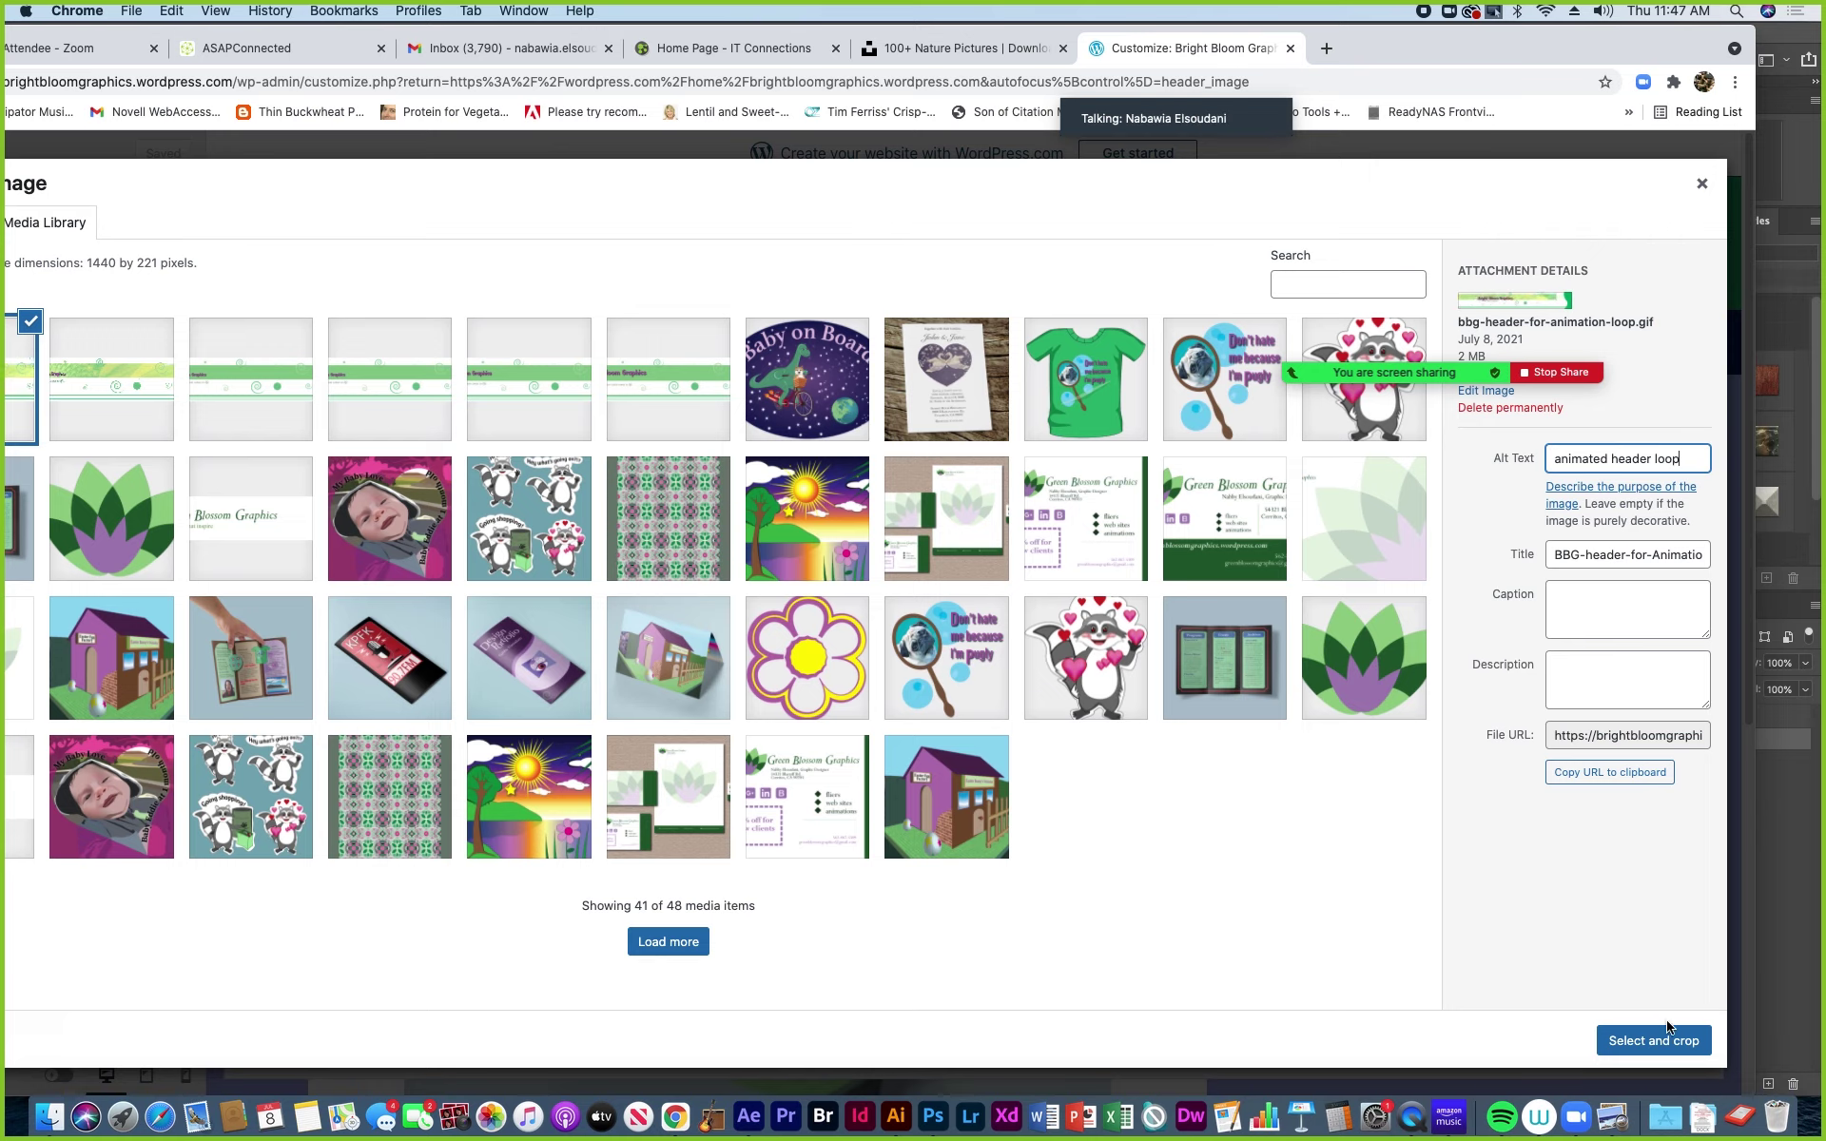
{"action": "left_click", "coordinate": [1645, 1044]}
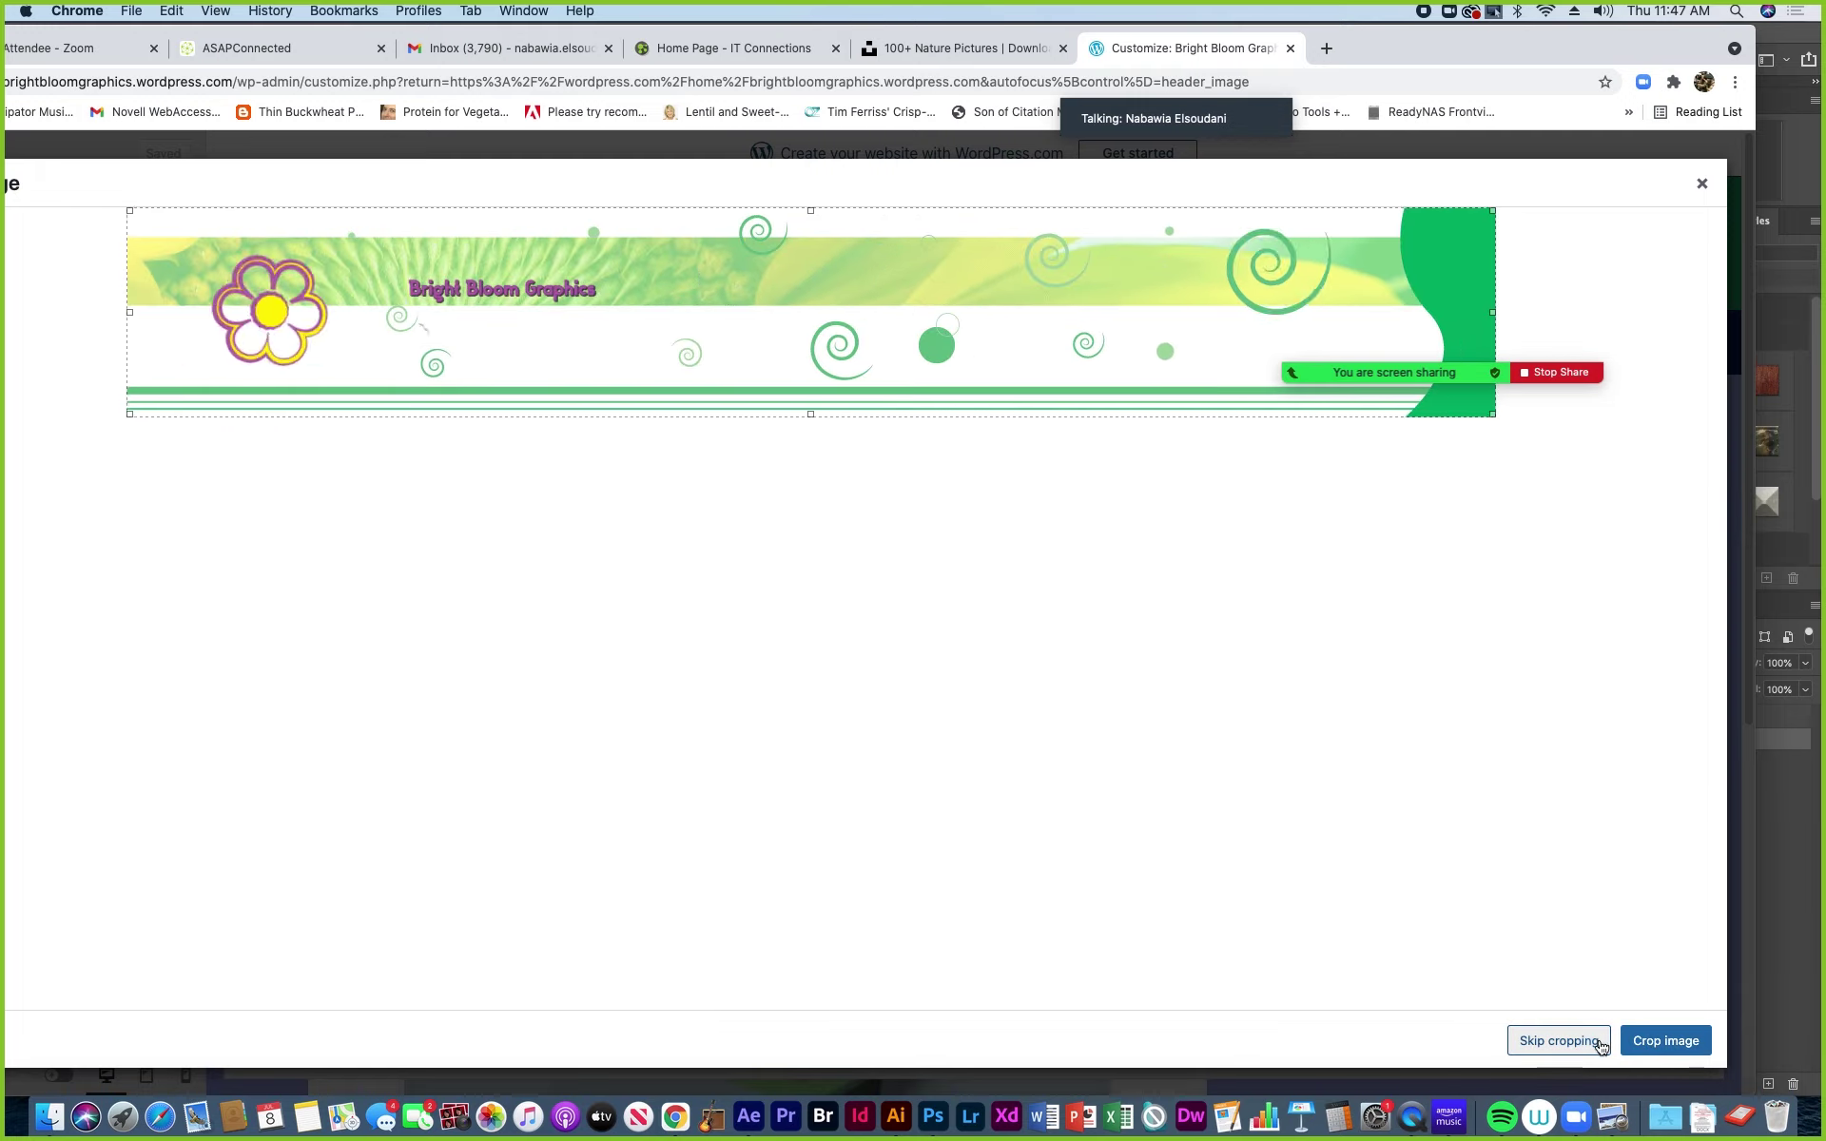
{"action": "left_click", "coordinate": [1567, 1043]}
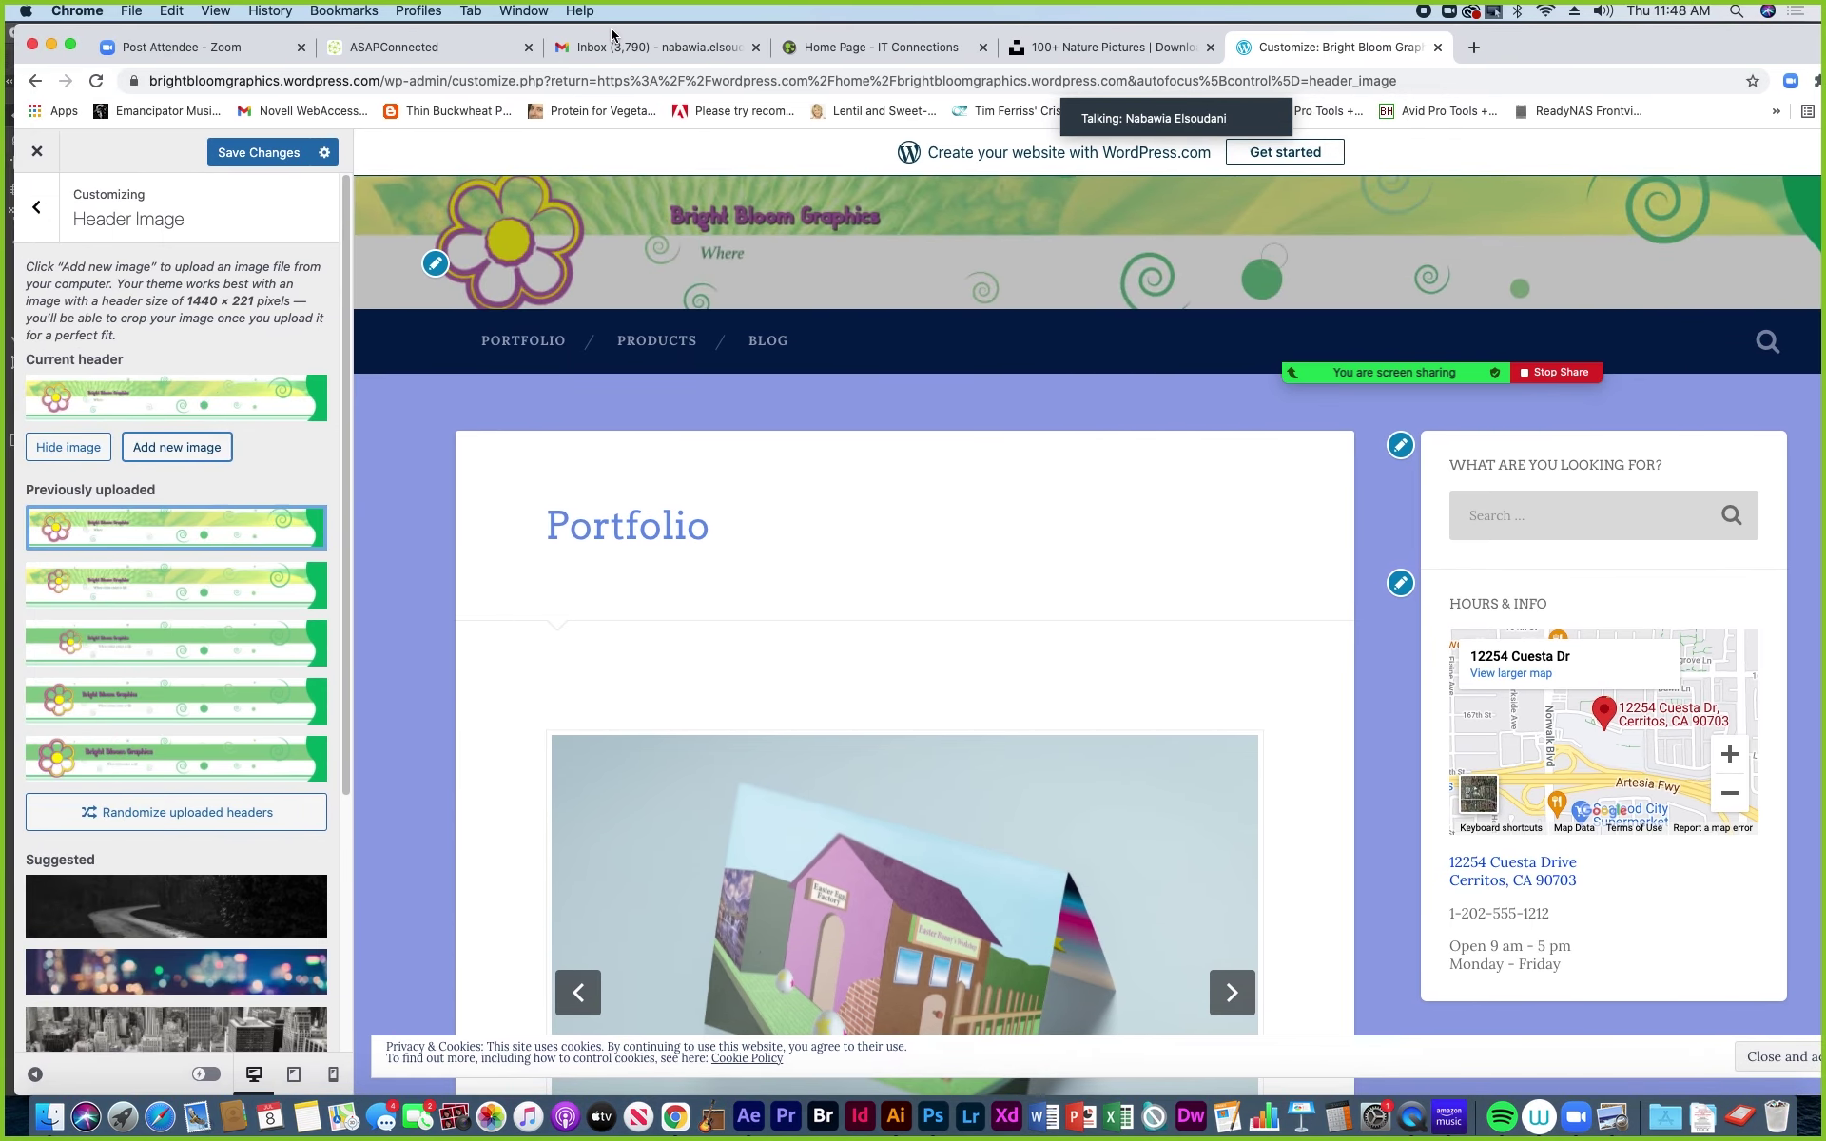
Save the header image change, close the customizer, and visit the live Bright Bloom Graphics site.
{"action": "left_click", "coordinate": [269, 153]}
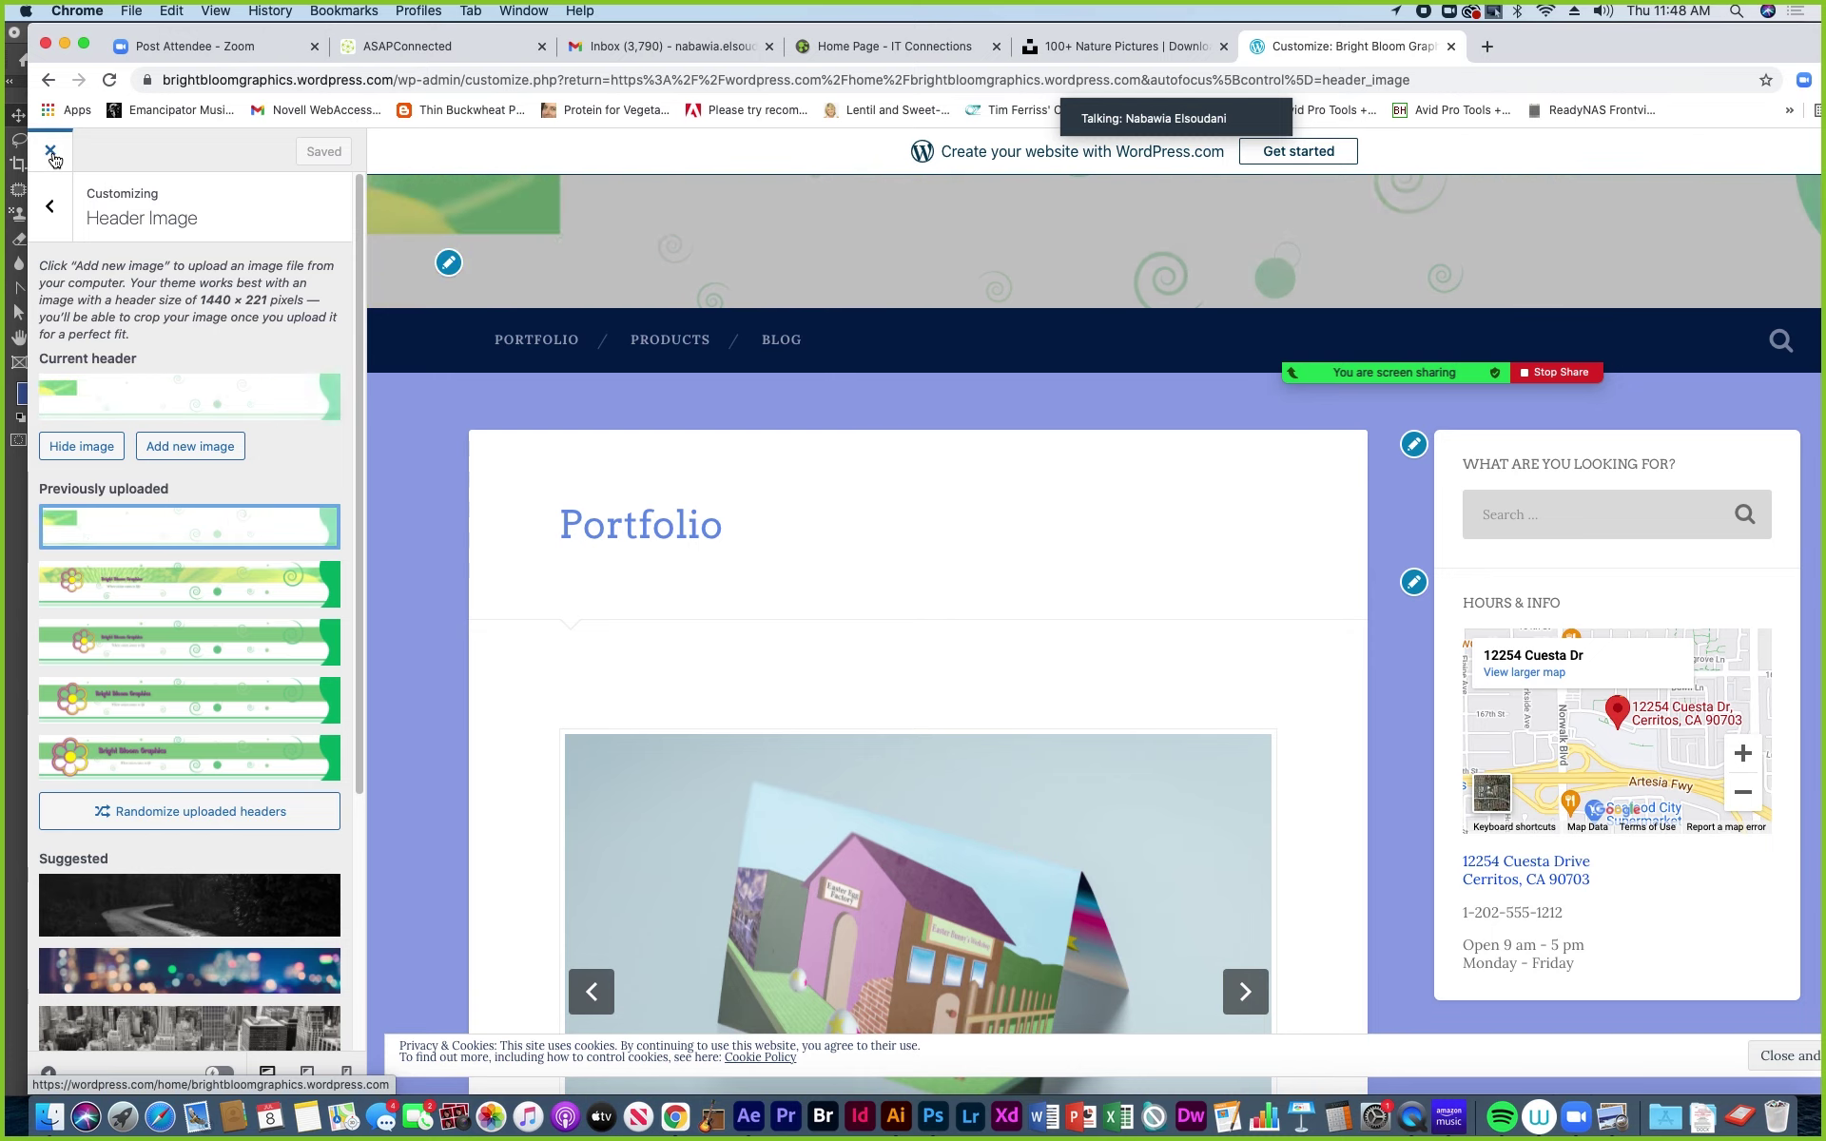
{"action": "left_click", "coordinate": [51, 154]}
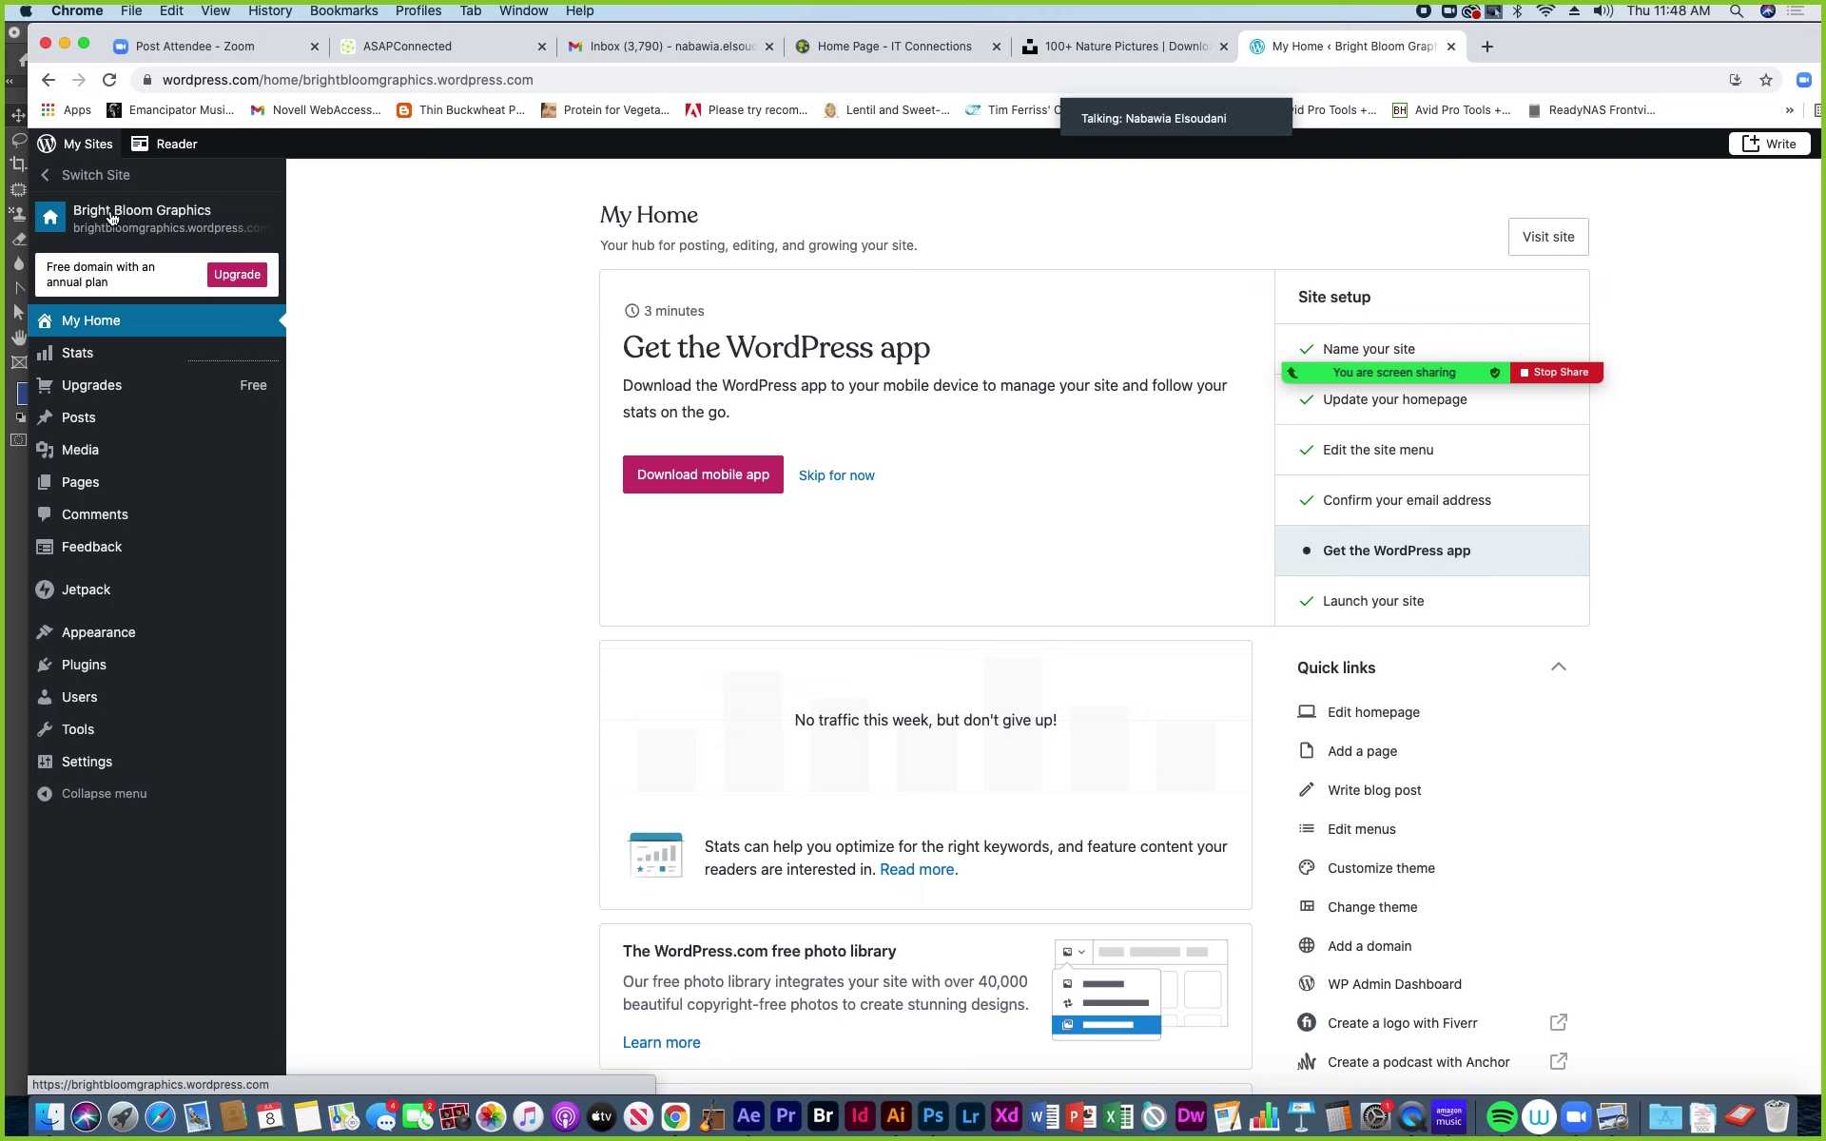
{"action": "left_click", "coordinate": [110, 217]}
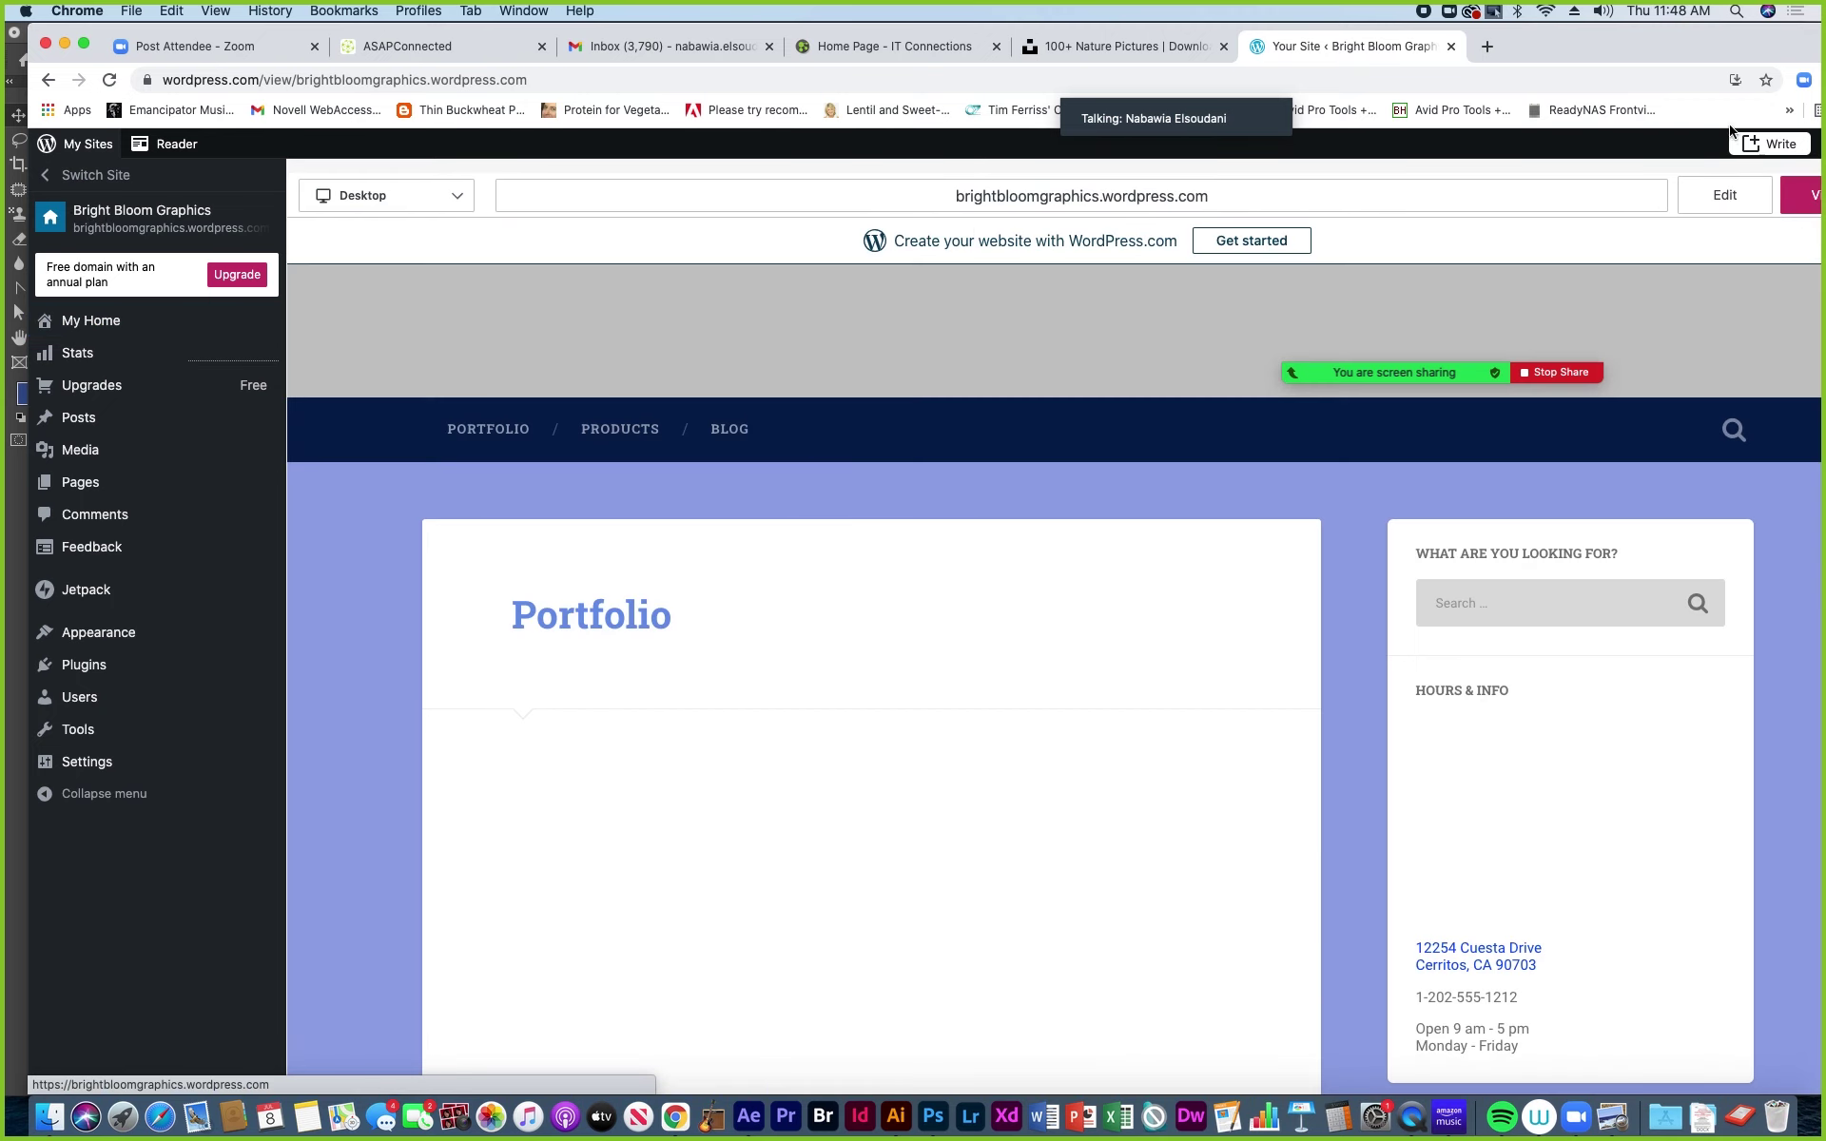
{"action": "left_click", "coordinate": [1761, 205]}
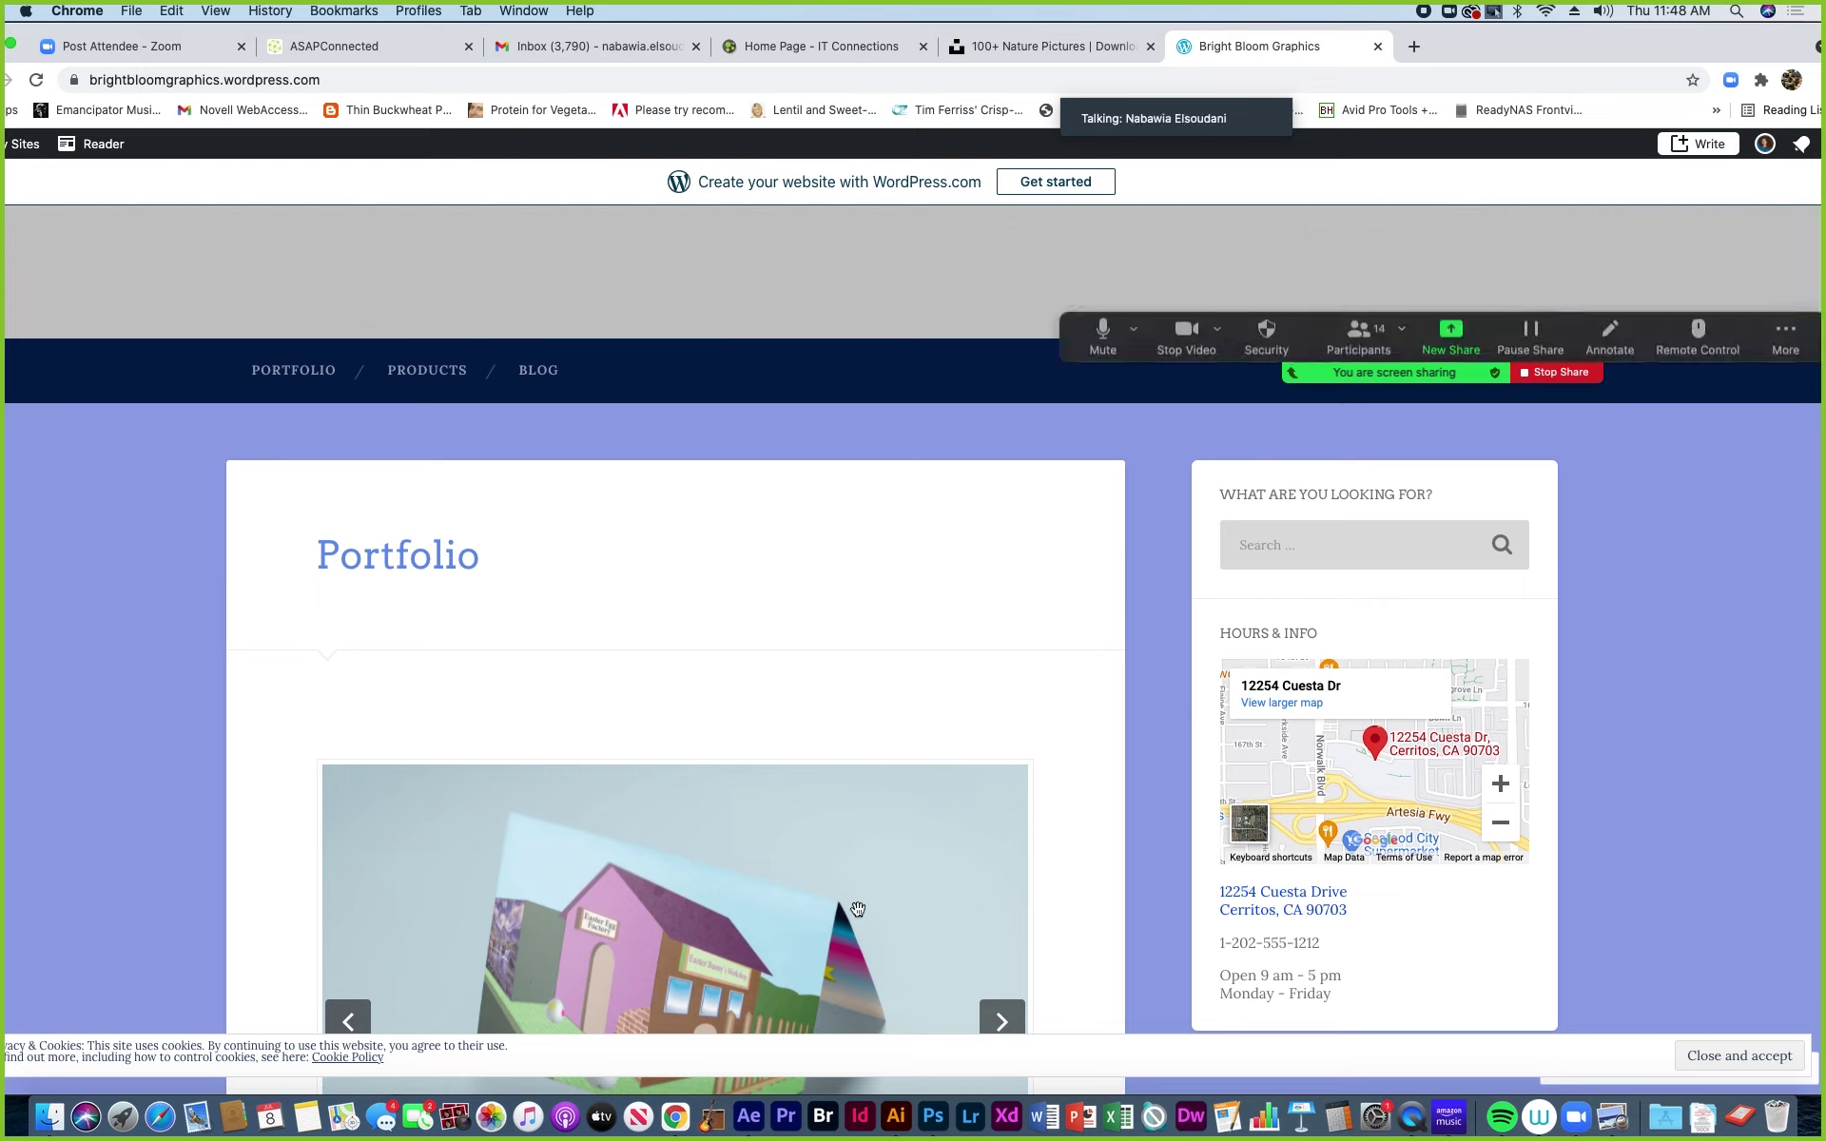
Switch to Illustrator and create a Film & Video document named "BBG Video Promo" from the HDV/HDTV 1080 preset, 1920 x 1080 px.
{"action": "left_click", "coordinate": [752, 1126]}
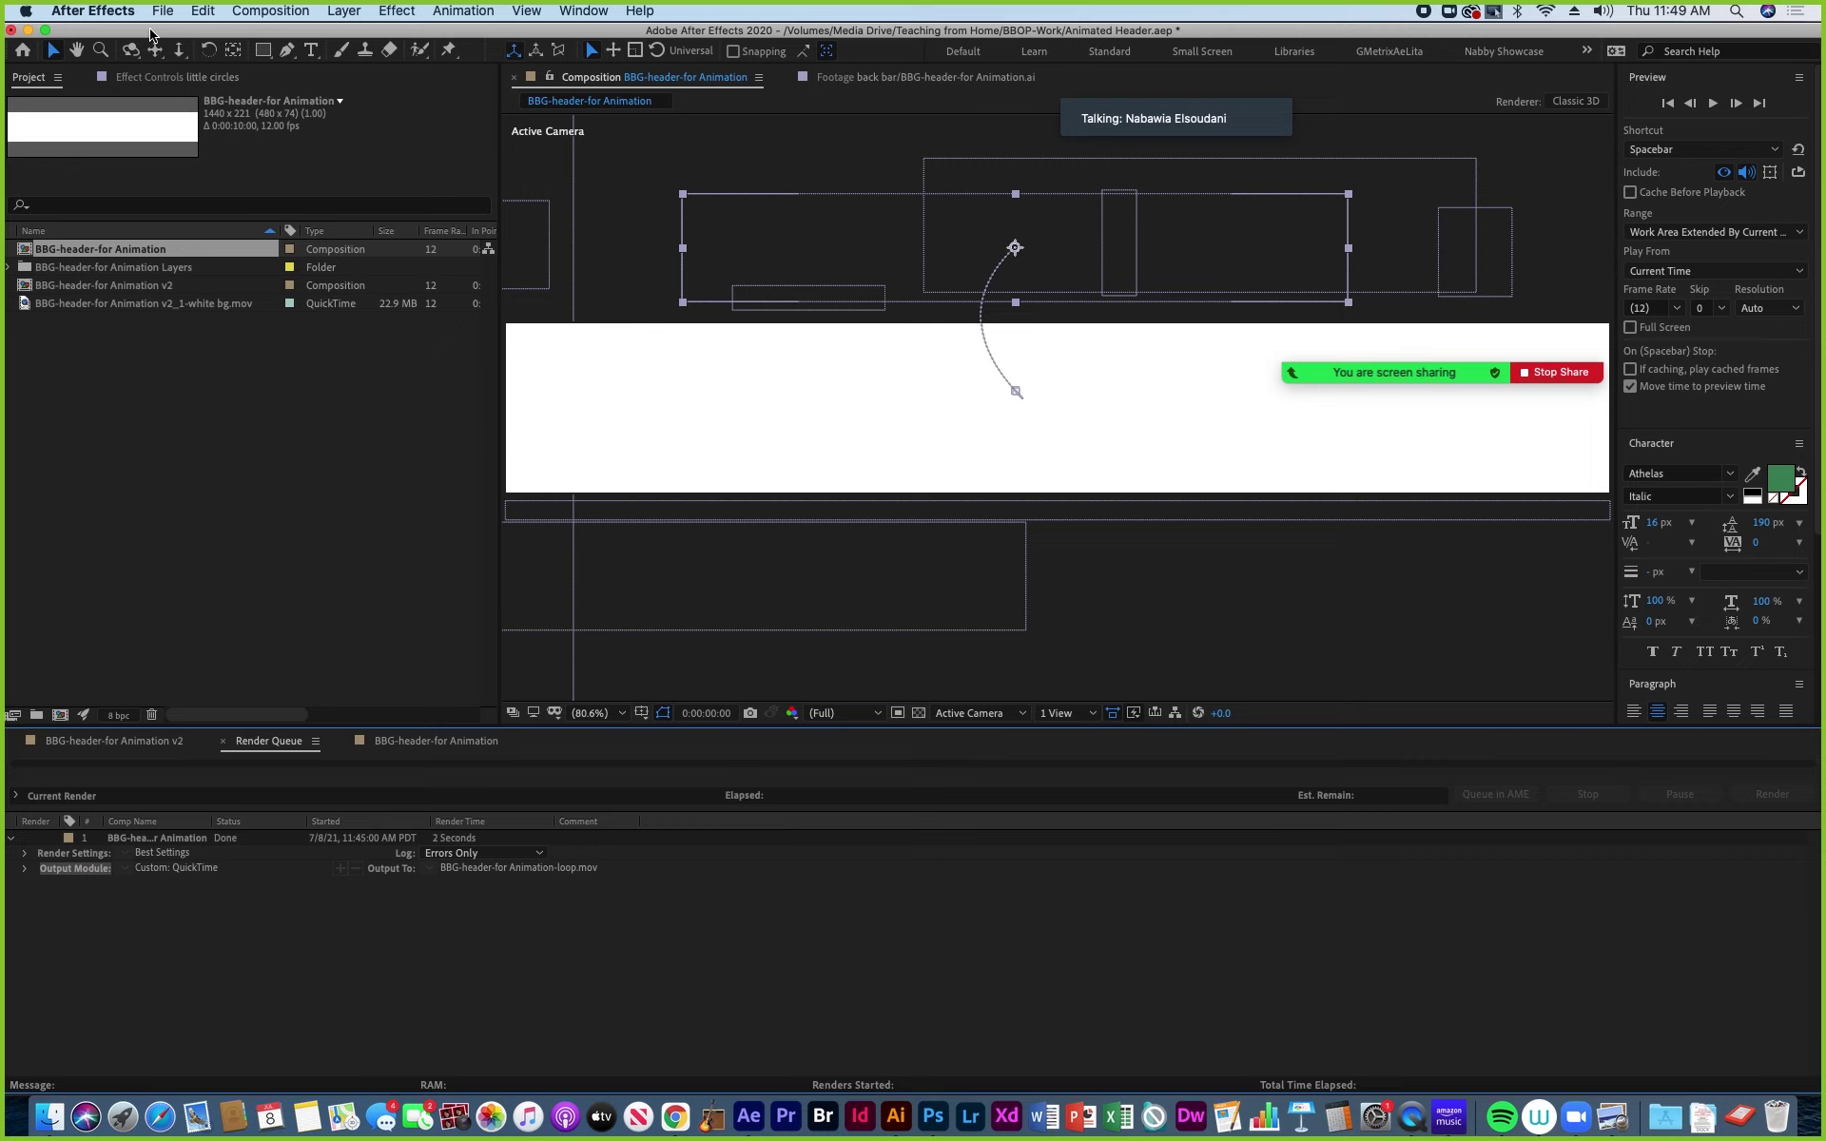
{"action": "left_click", "coordinate": [897, 1117]}
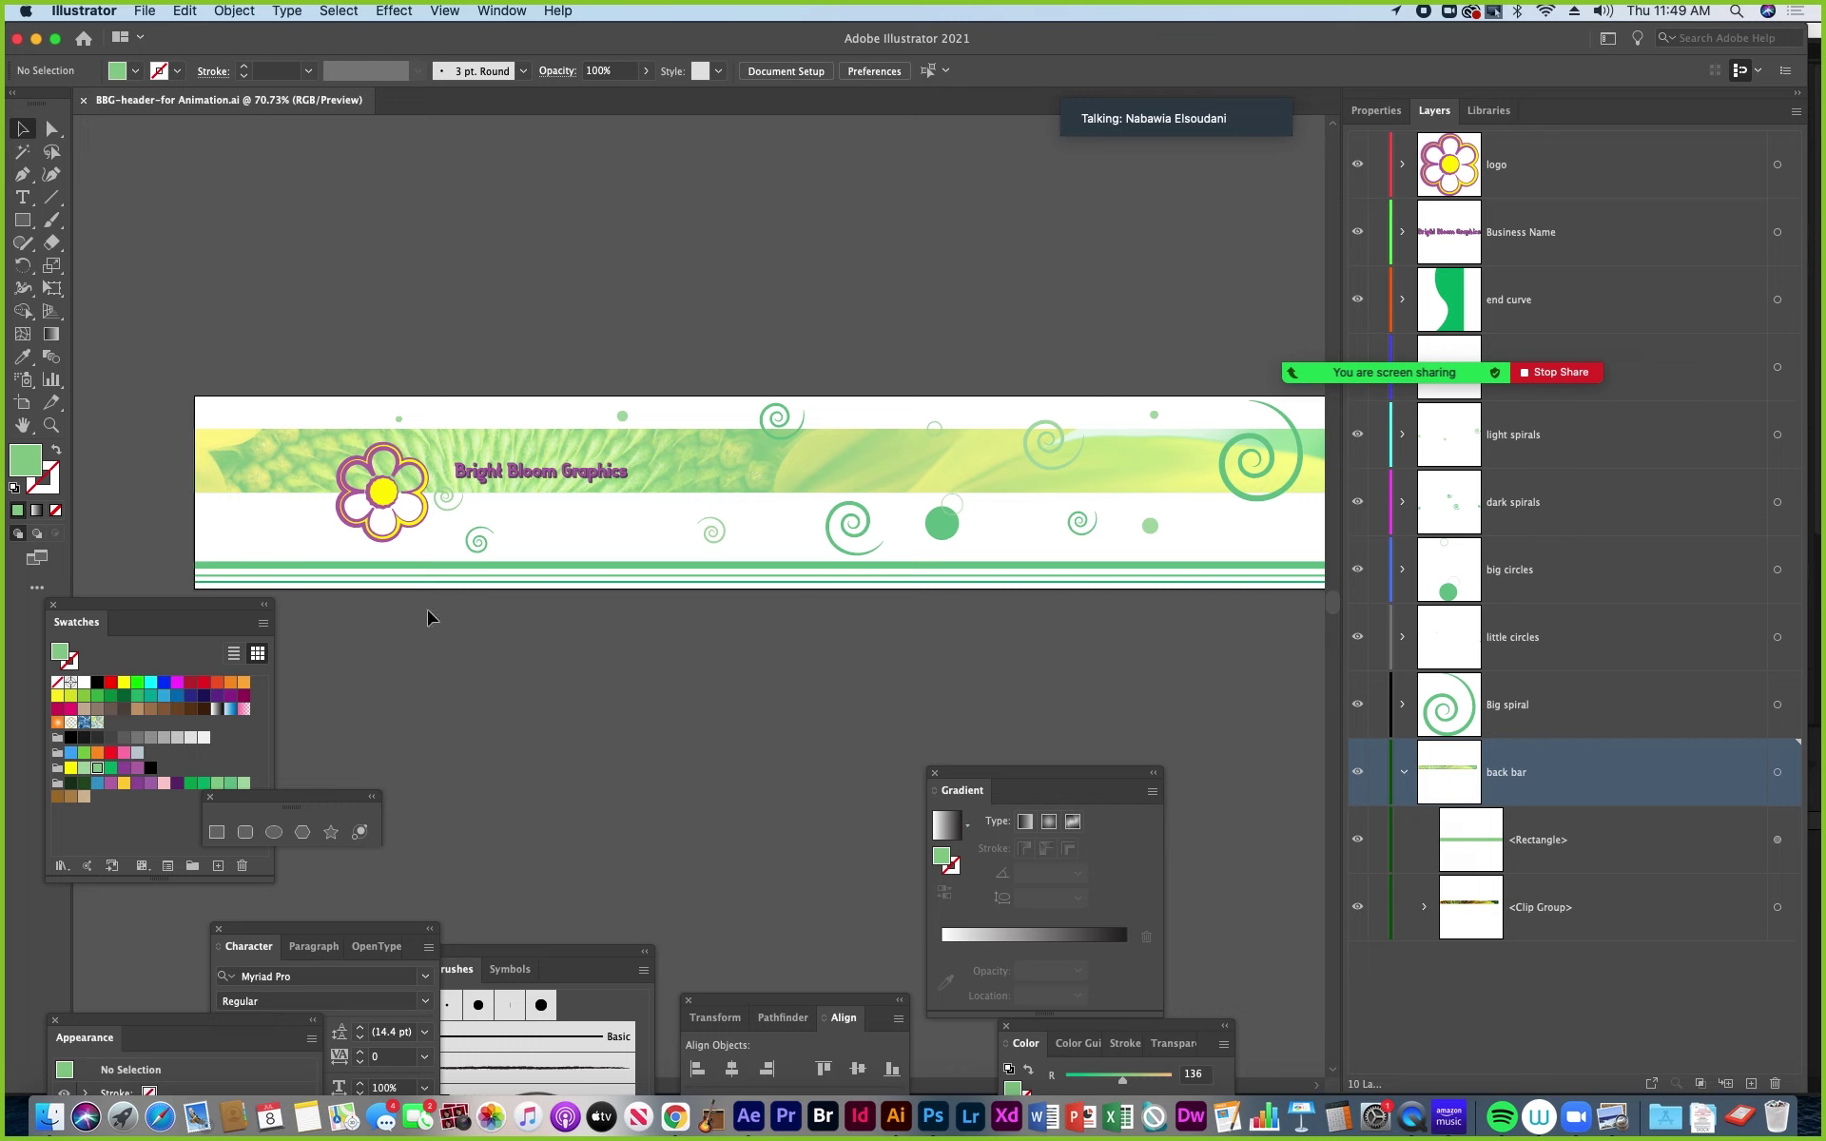
{"action": "left_click", "coordinate": [144, 11]}
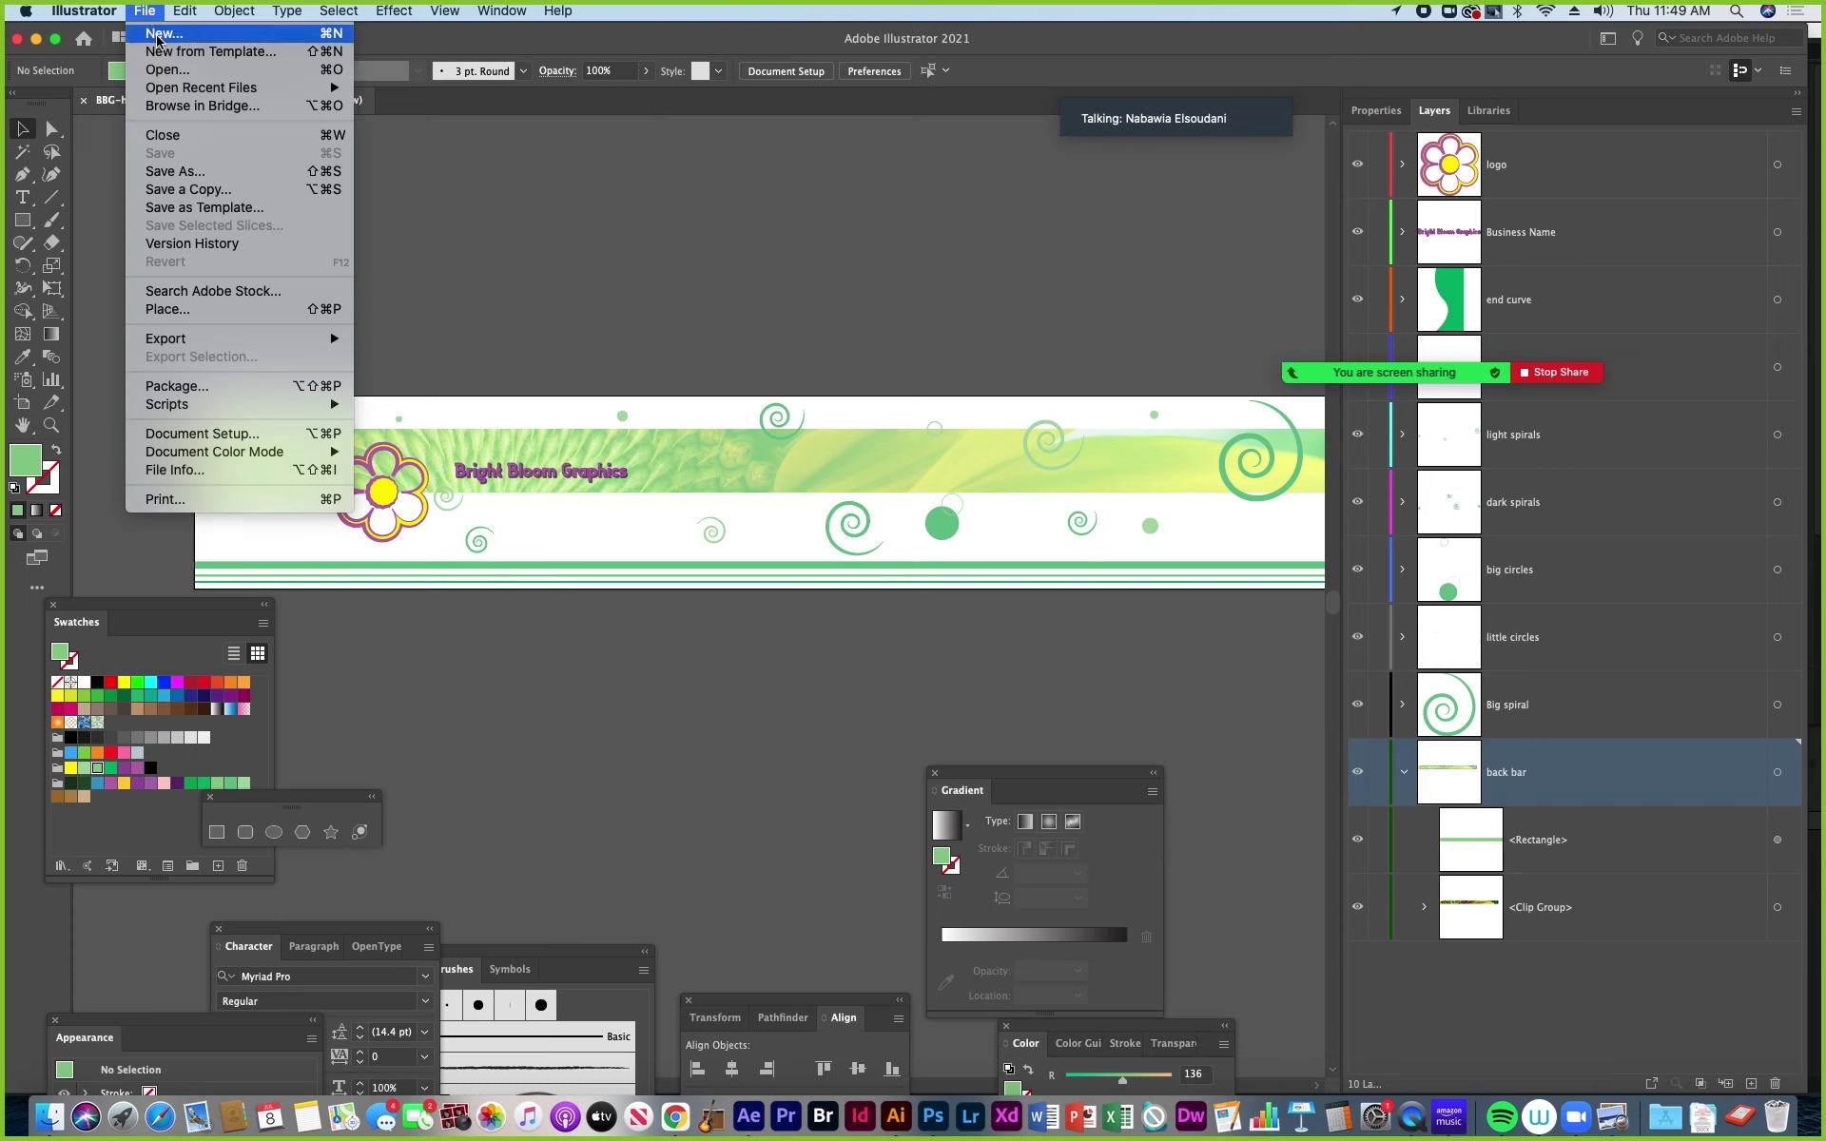
{"action": "left_click", "coordinate": [158, 36]}
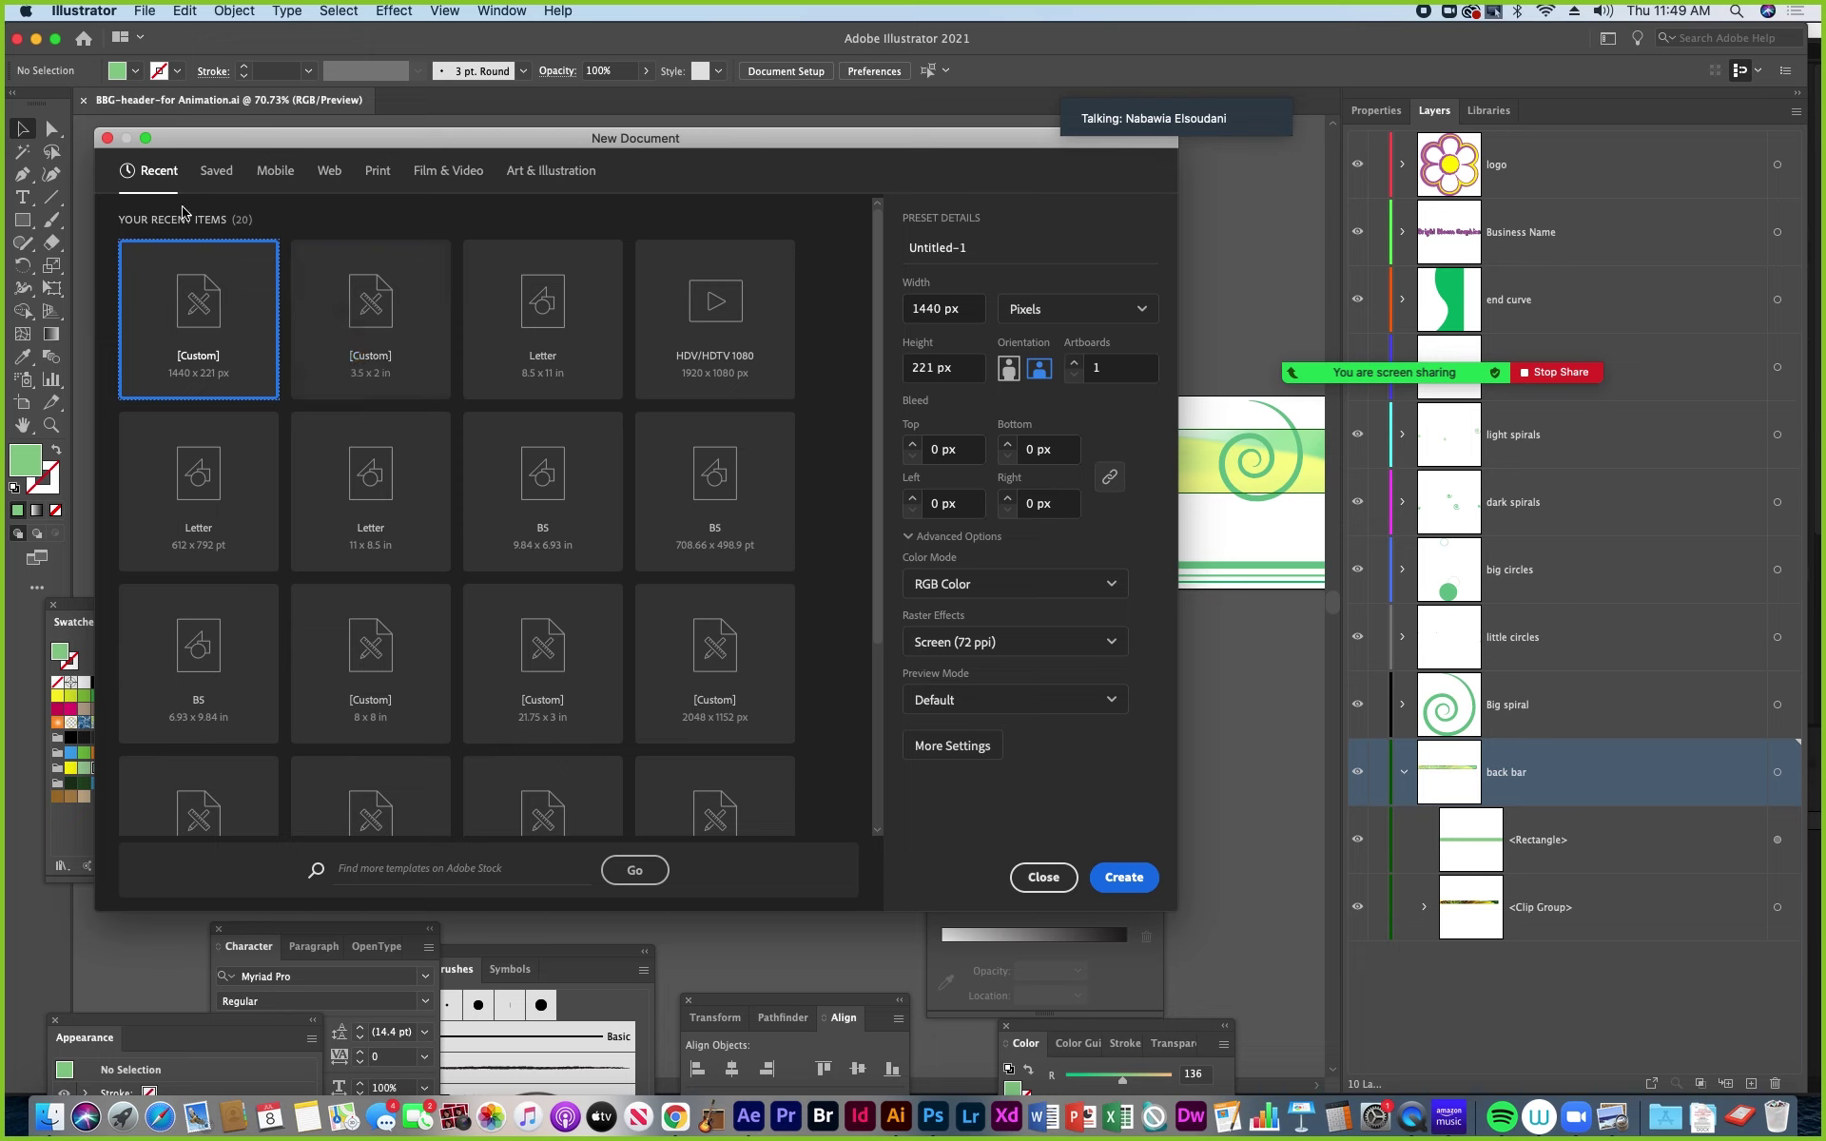
{"action": "left_click", "coordinate": [449, 177]}
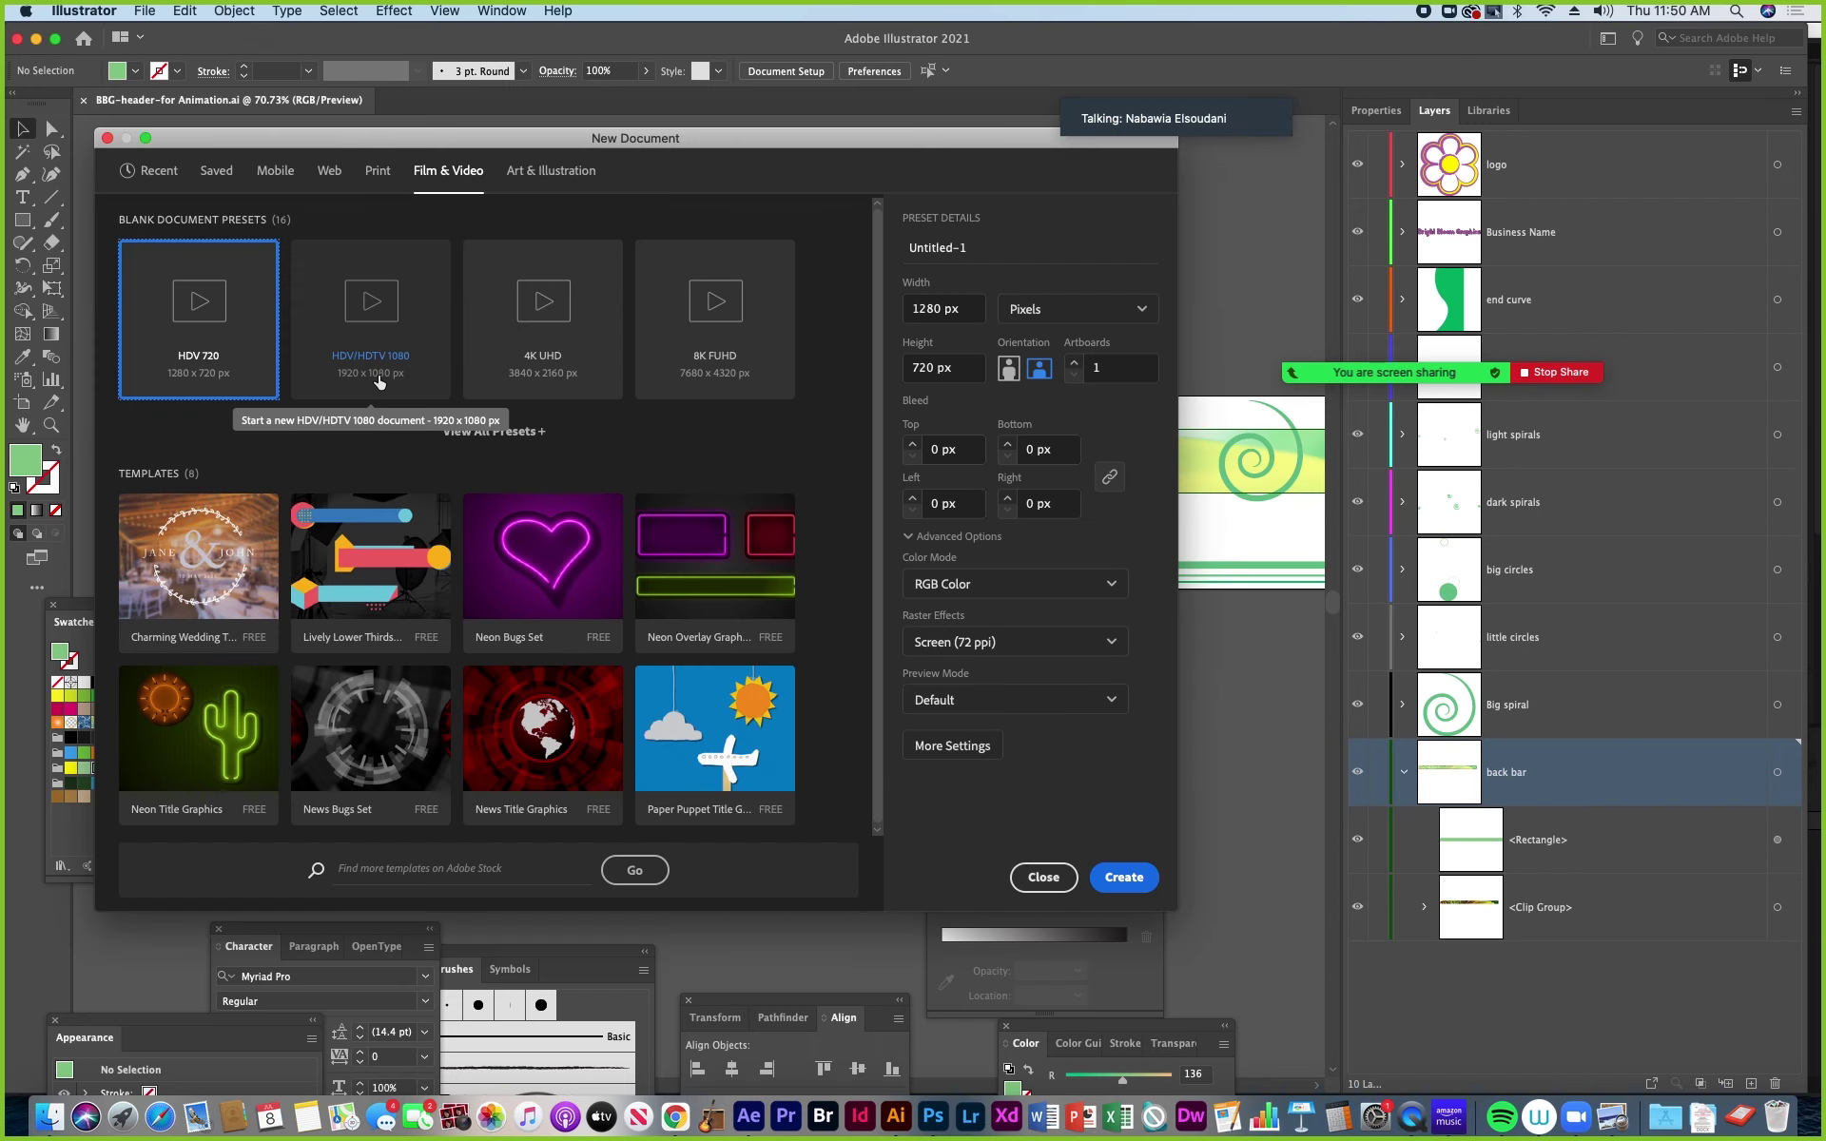
{"action": "left_click", "coordinate": [400, 282]}
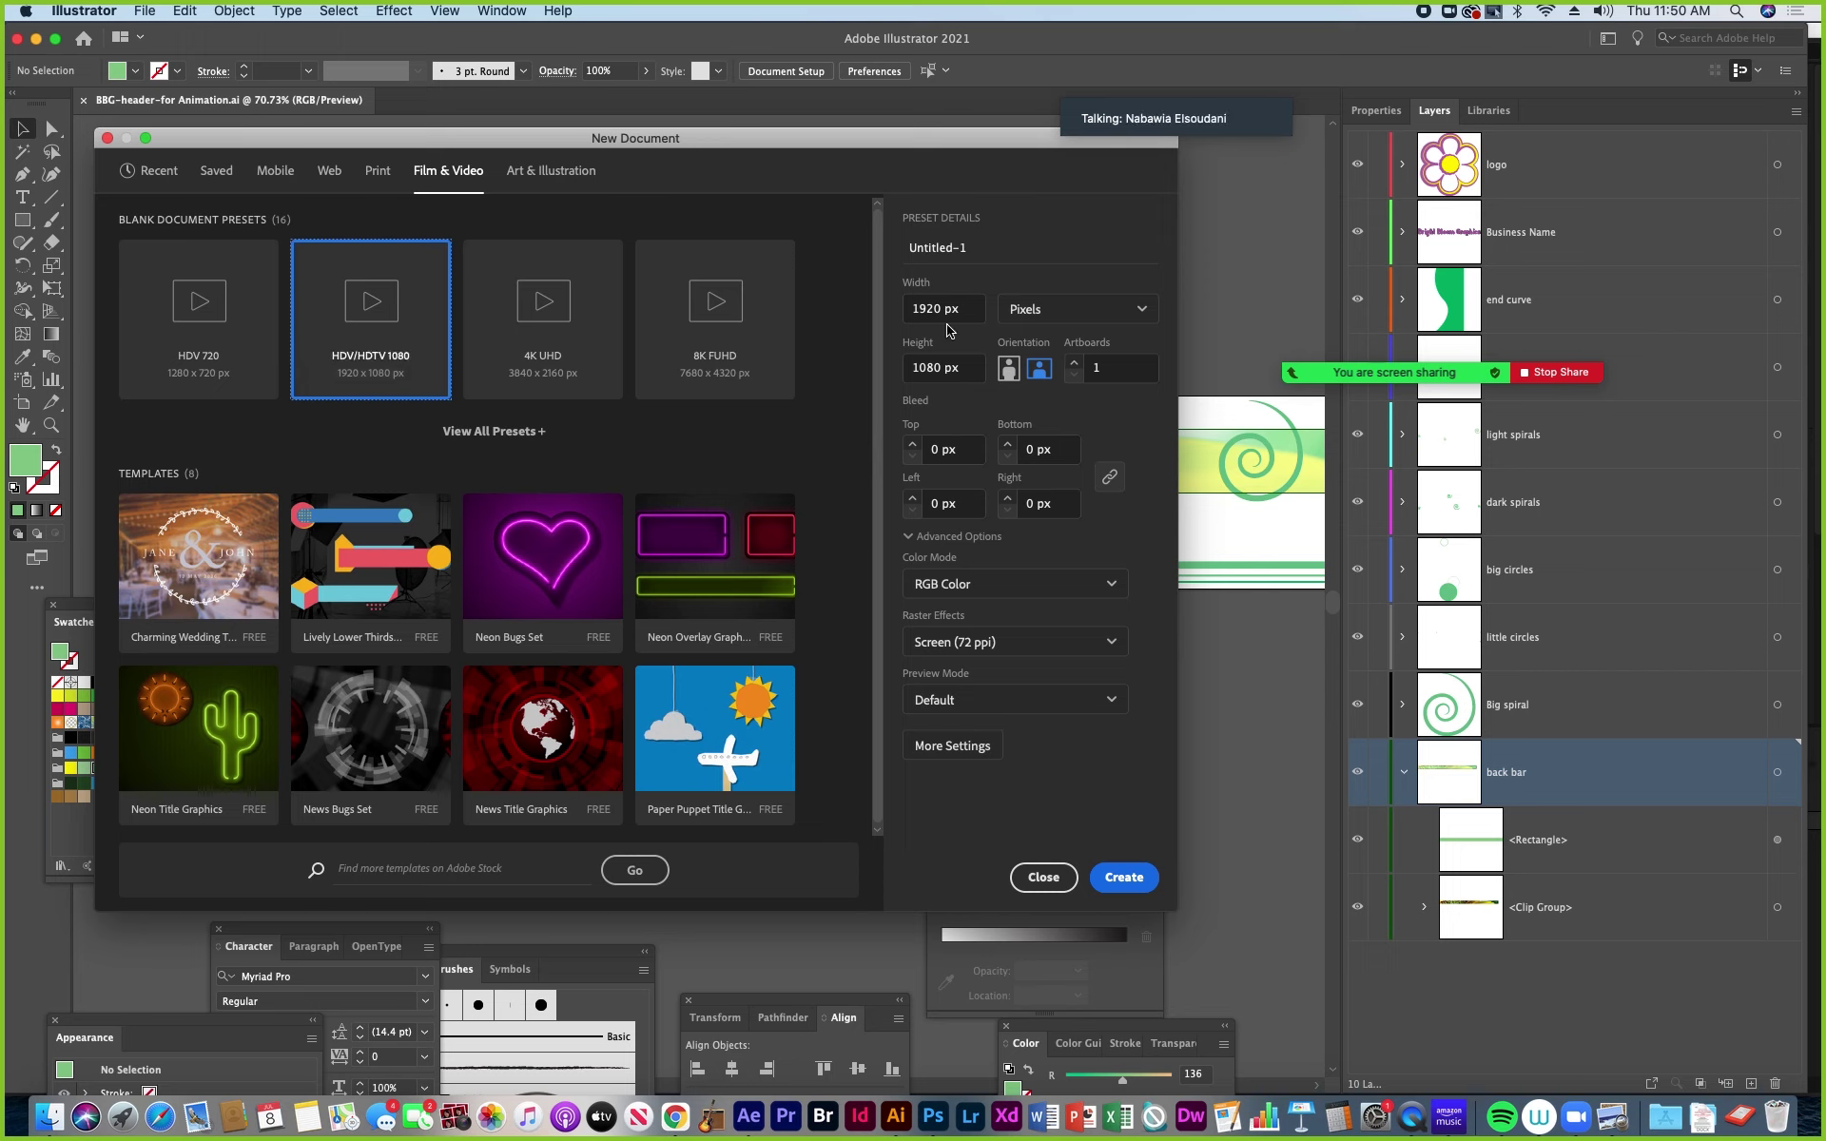
{"action": "left_click", "coordinate": [980, 249]}
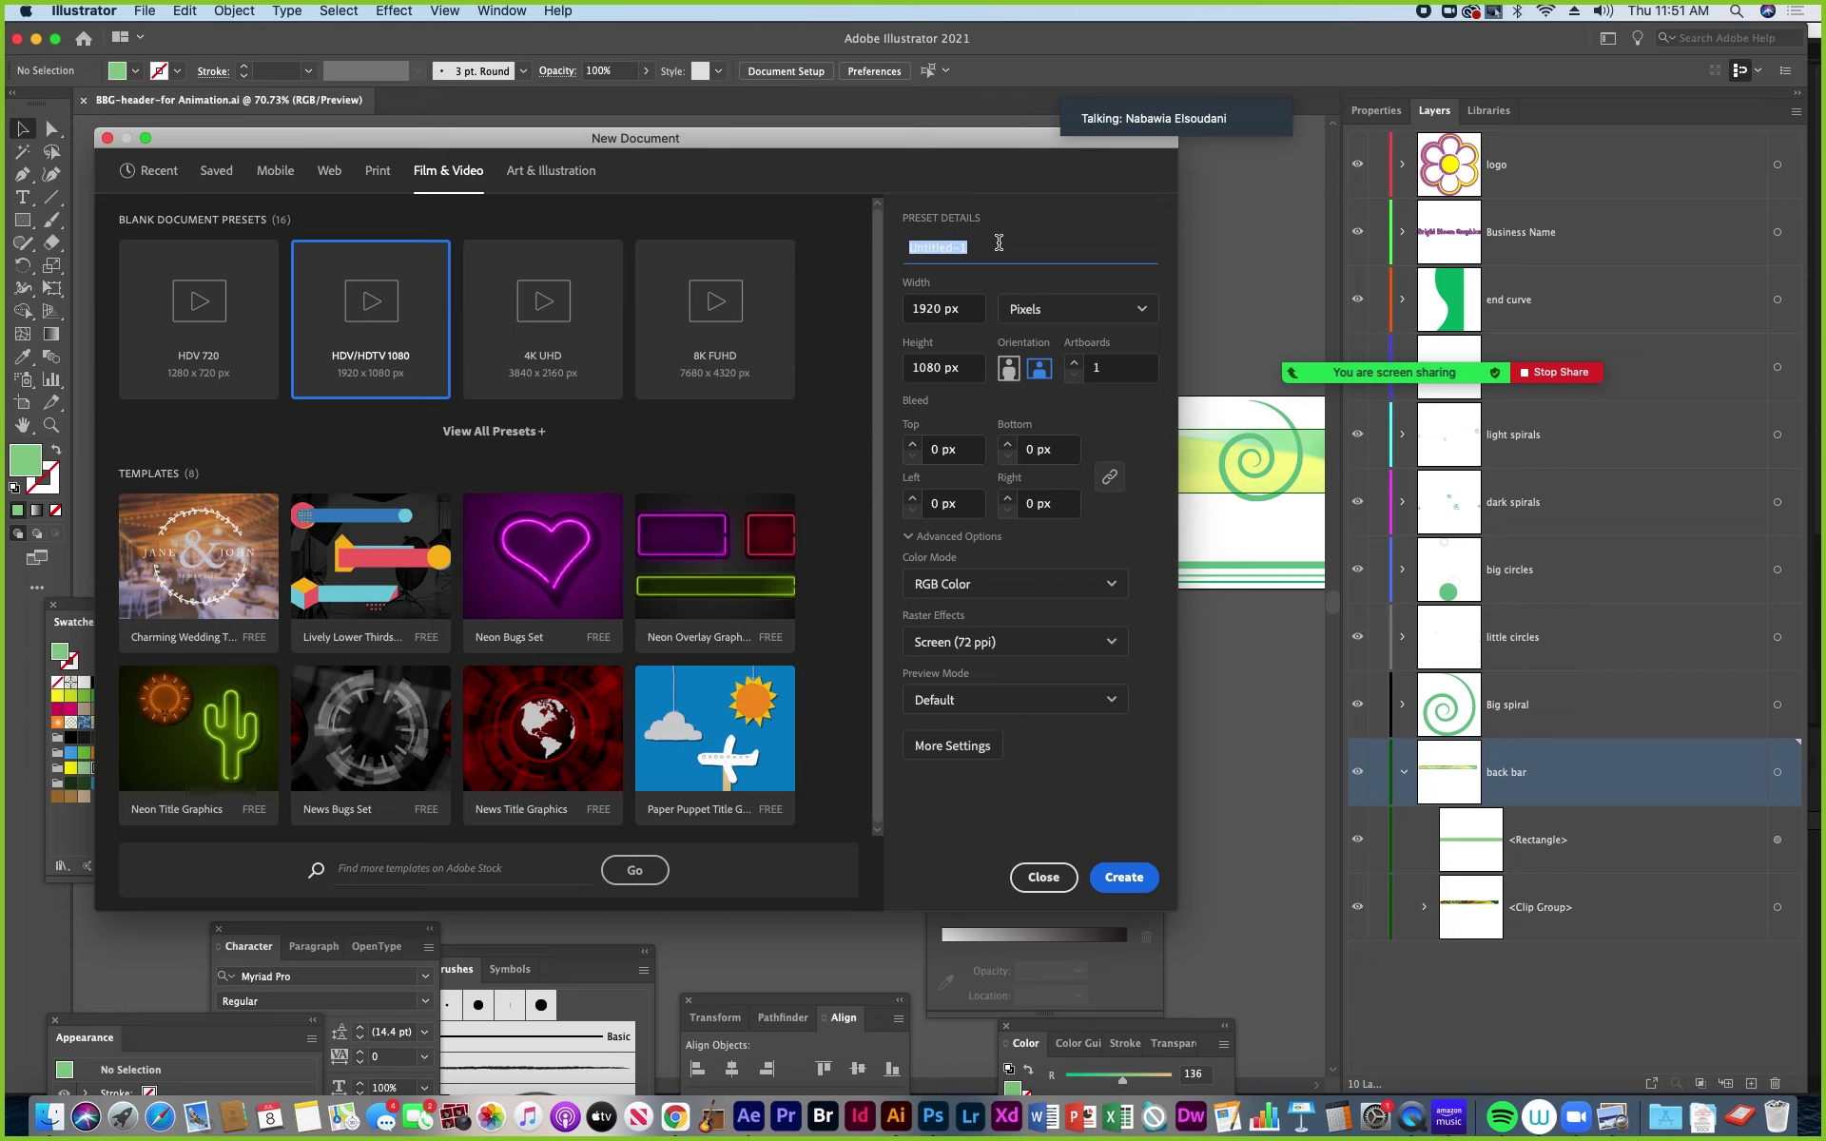
{"action": "type", "text": "BBG Video Promo"}
{"action": "left_click", "coordinate": [1134, 887]}
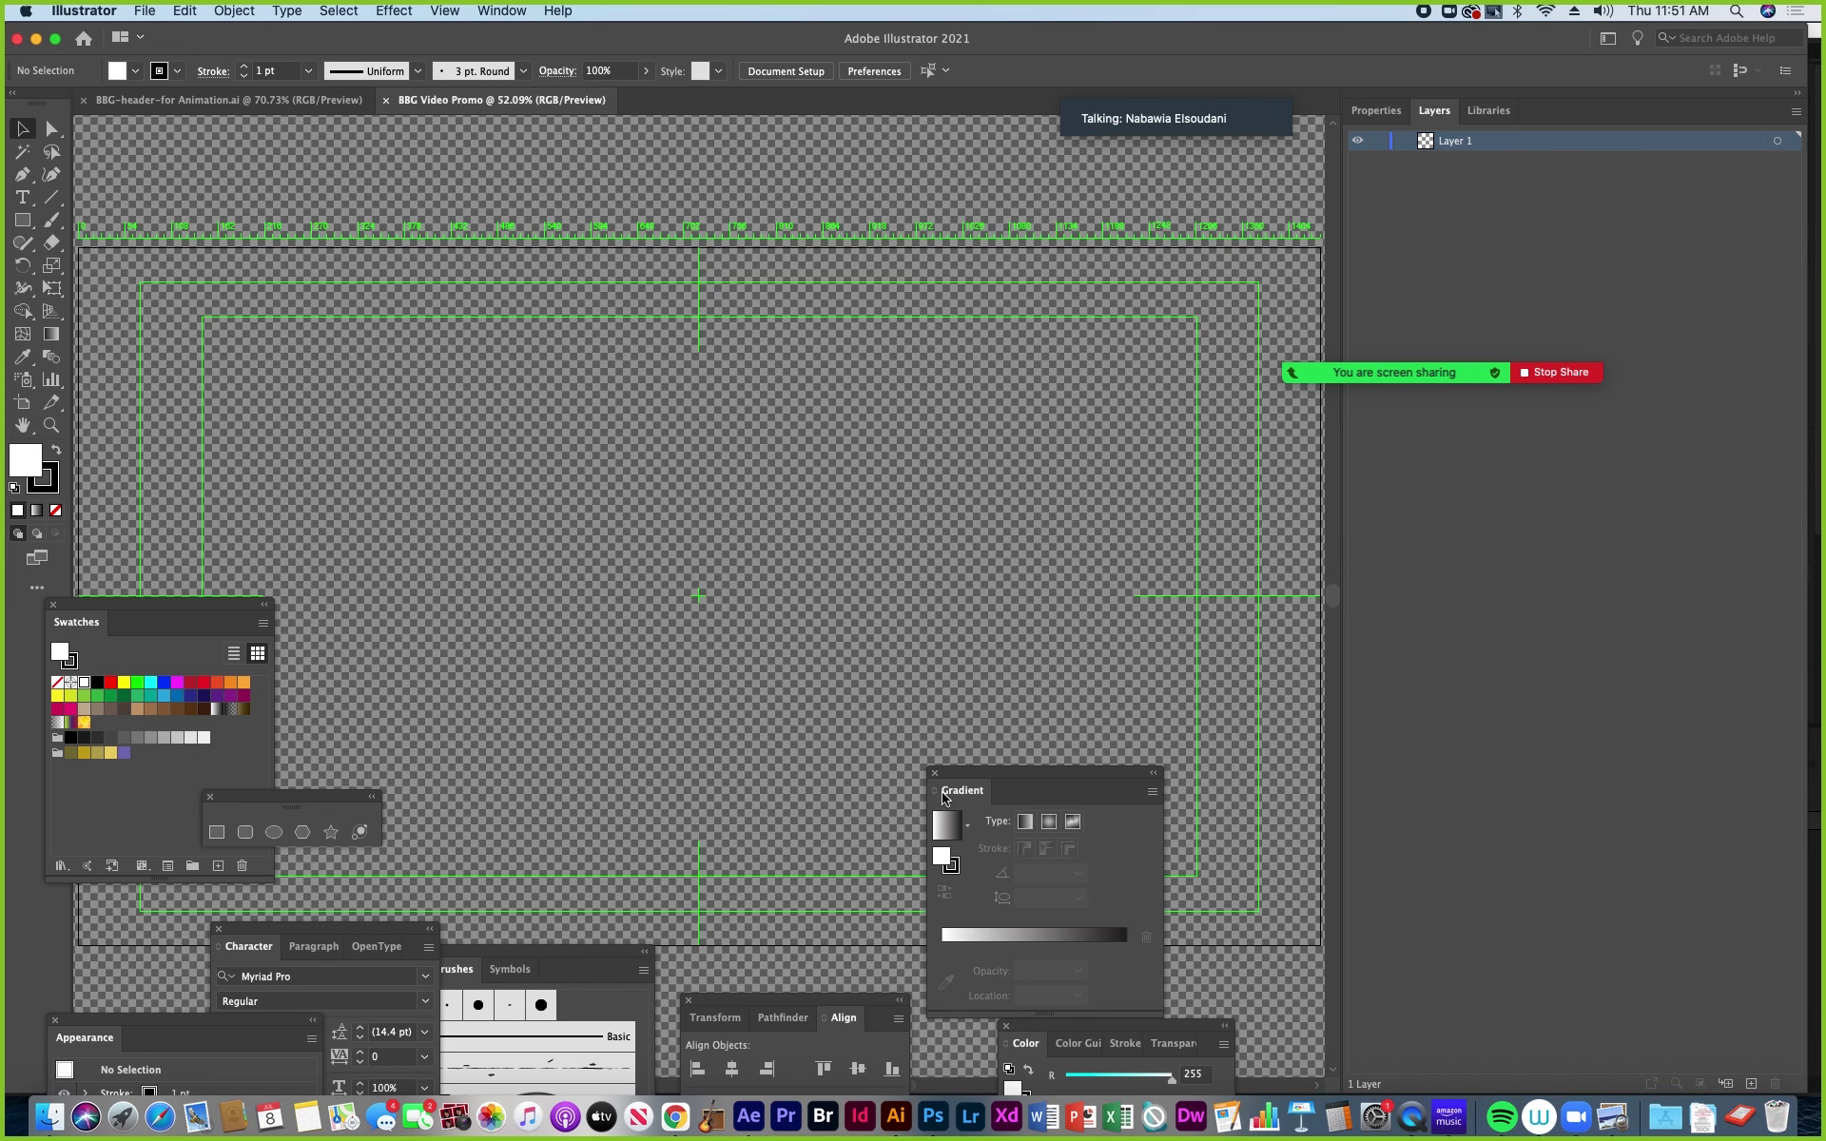
Move the Swatches and shape tools panels off the new artboard and hide the transparency grid.
{"action": "left_click_drag", "start_coordinate": [701, 676], "coordinate": [745, 611]}
{"action": "left_click_drag", "start_coordinate": [284, 792], "coordinate": [696, 888]}
{"action": "left_click_drag", "start_coordinate": [163, 610], "coordinate": [140, 901]}
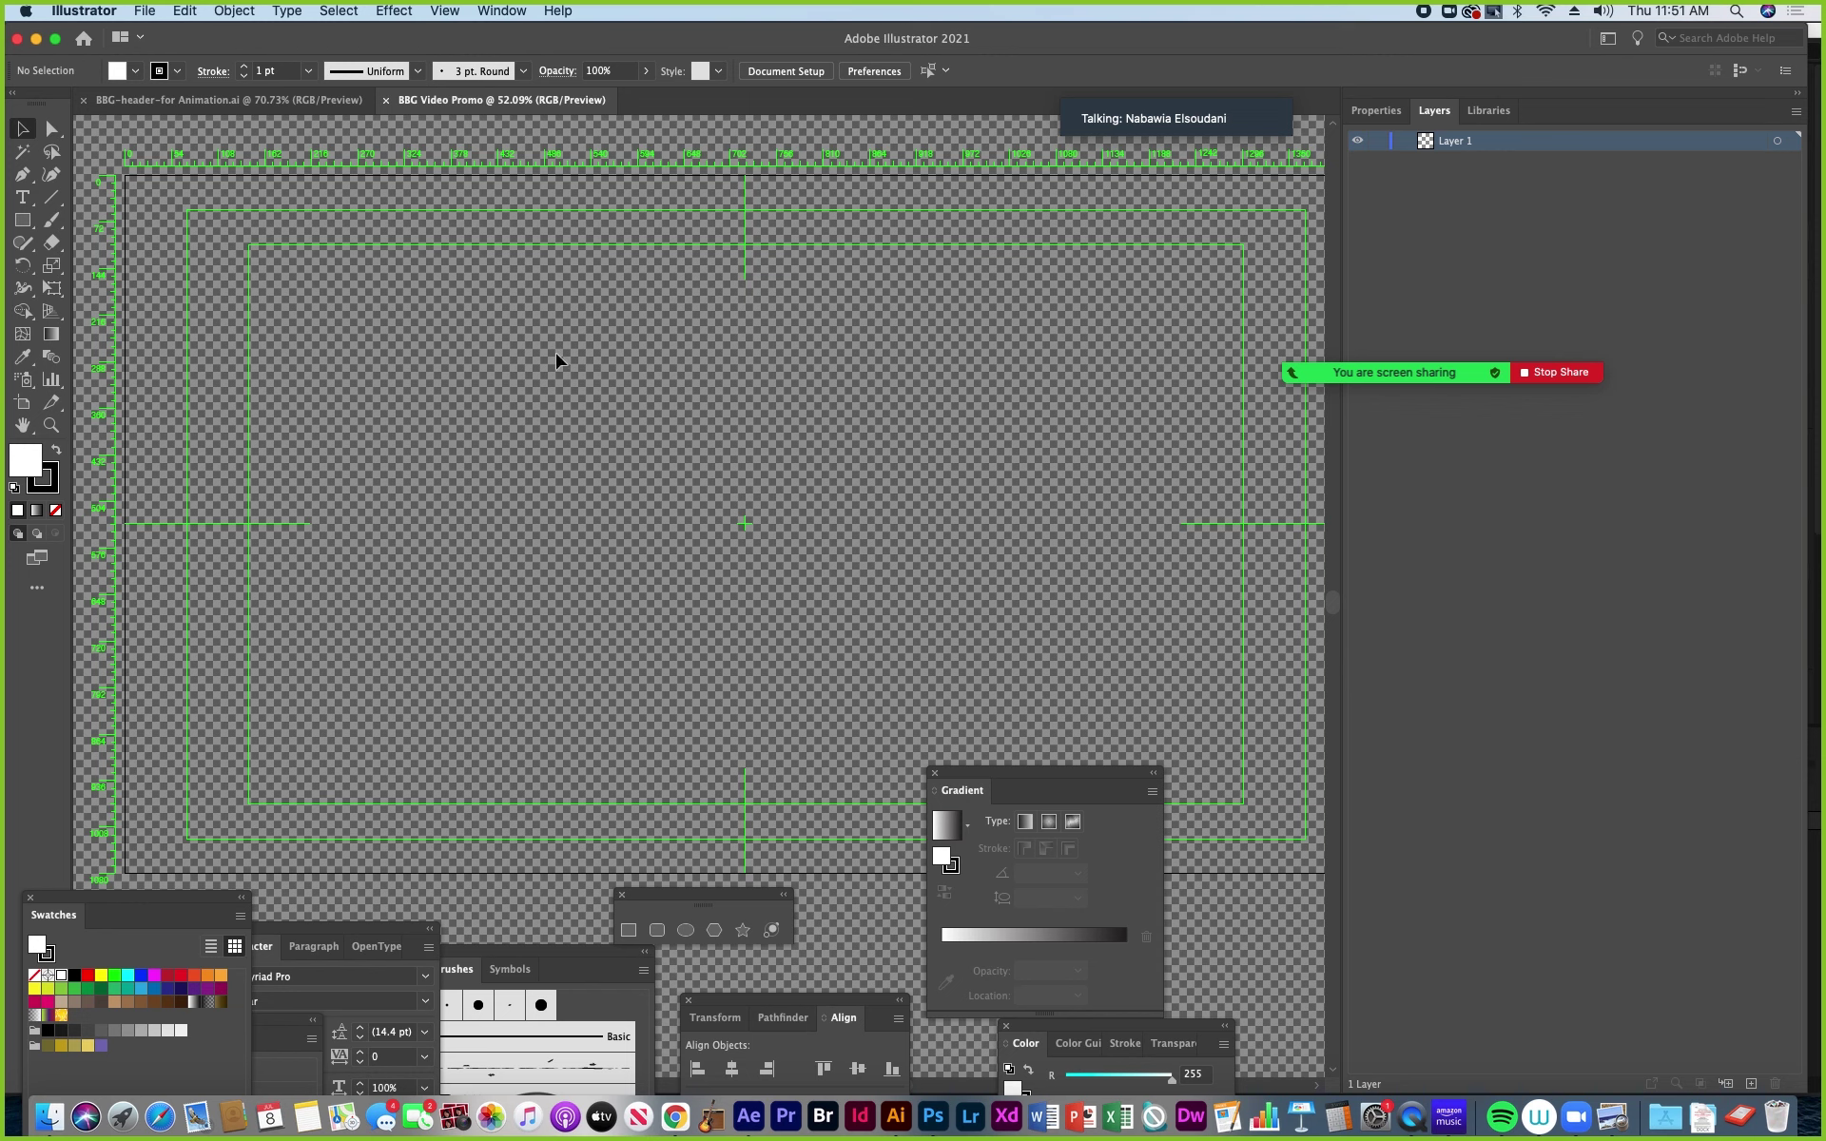
{"action": "left_click", "coordinate": [498, 11]}
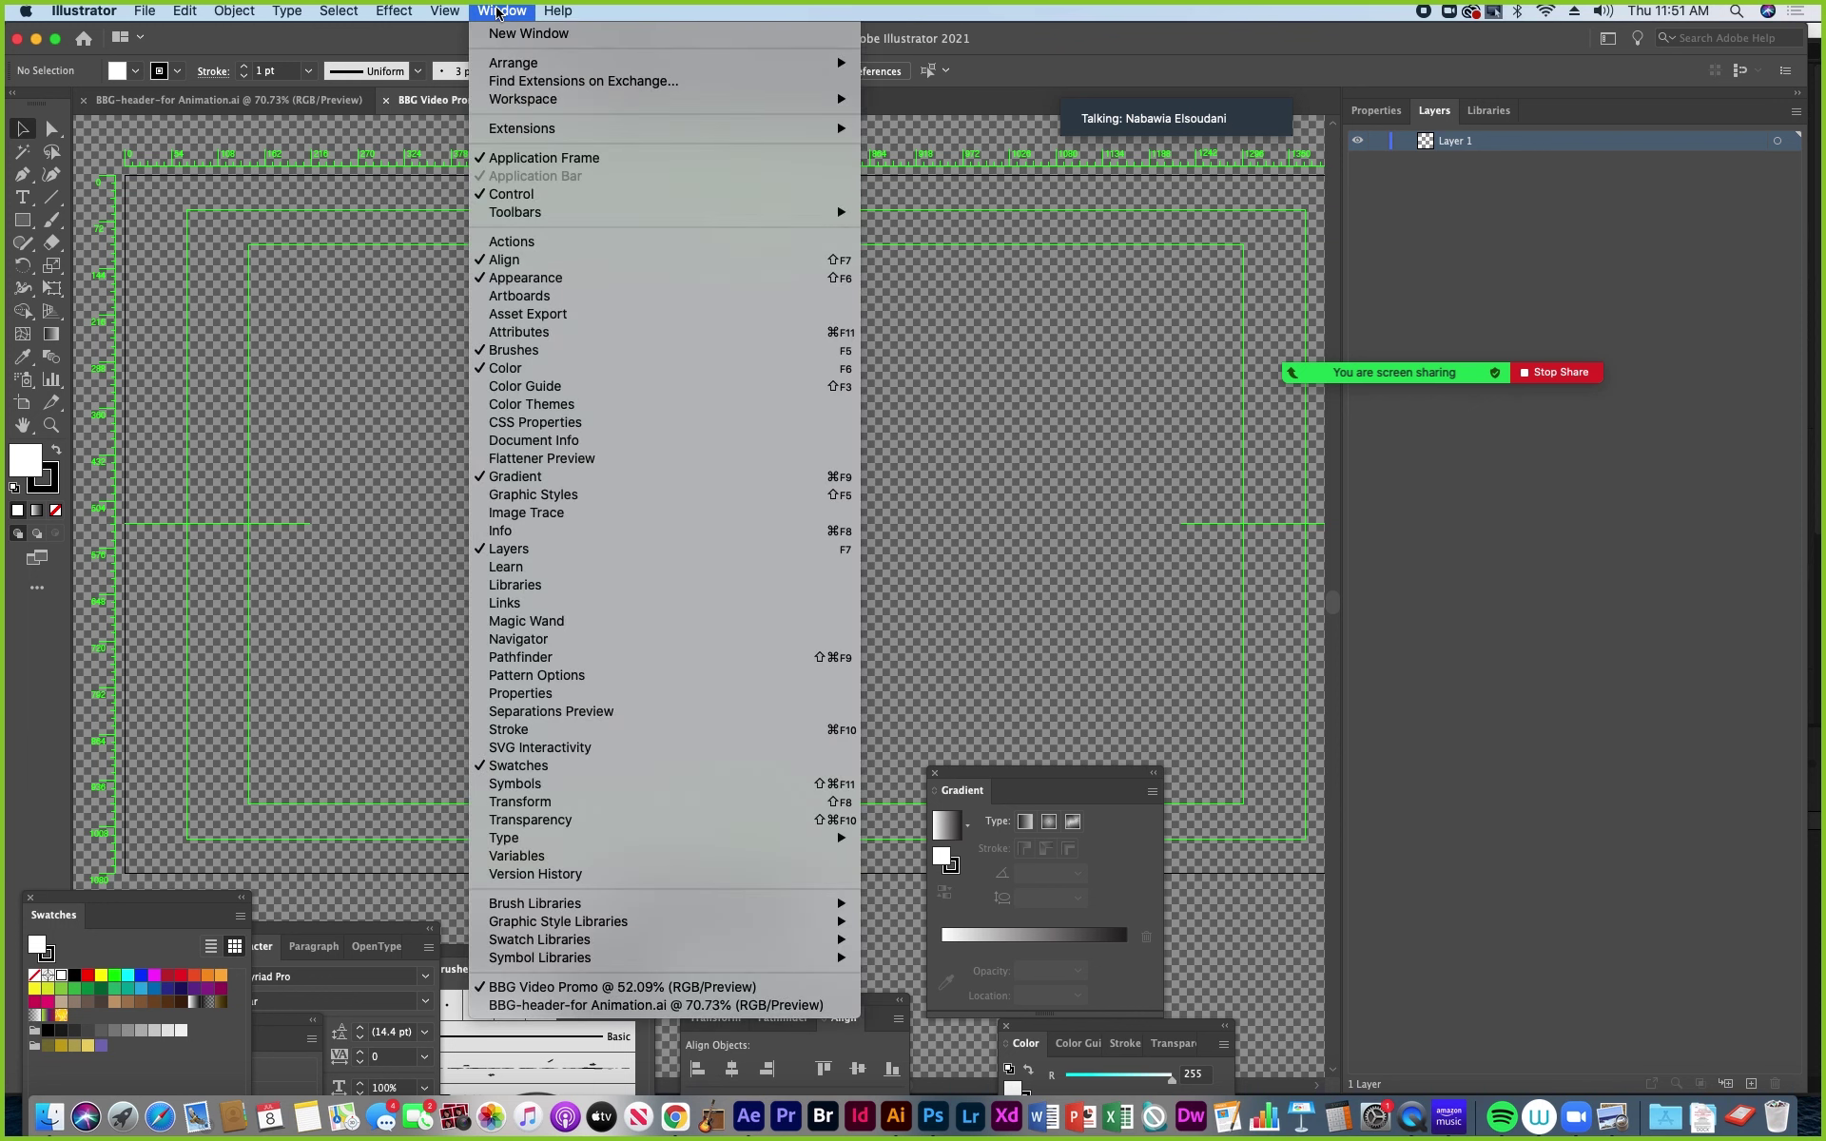
{"action": "mouse_move", "coordinate": [446, 13]}
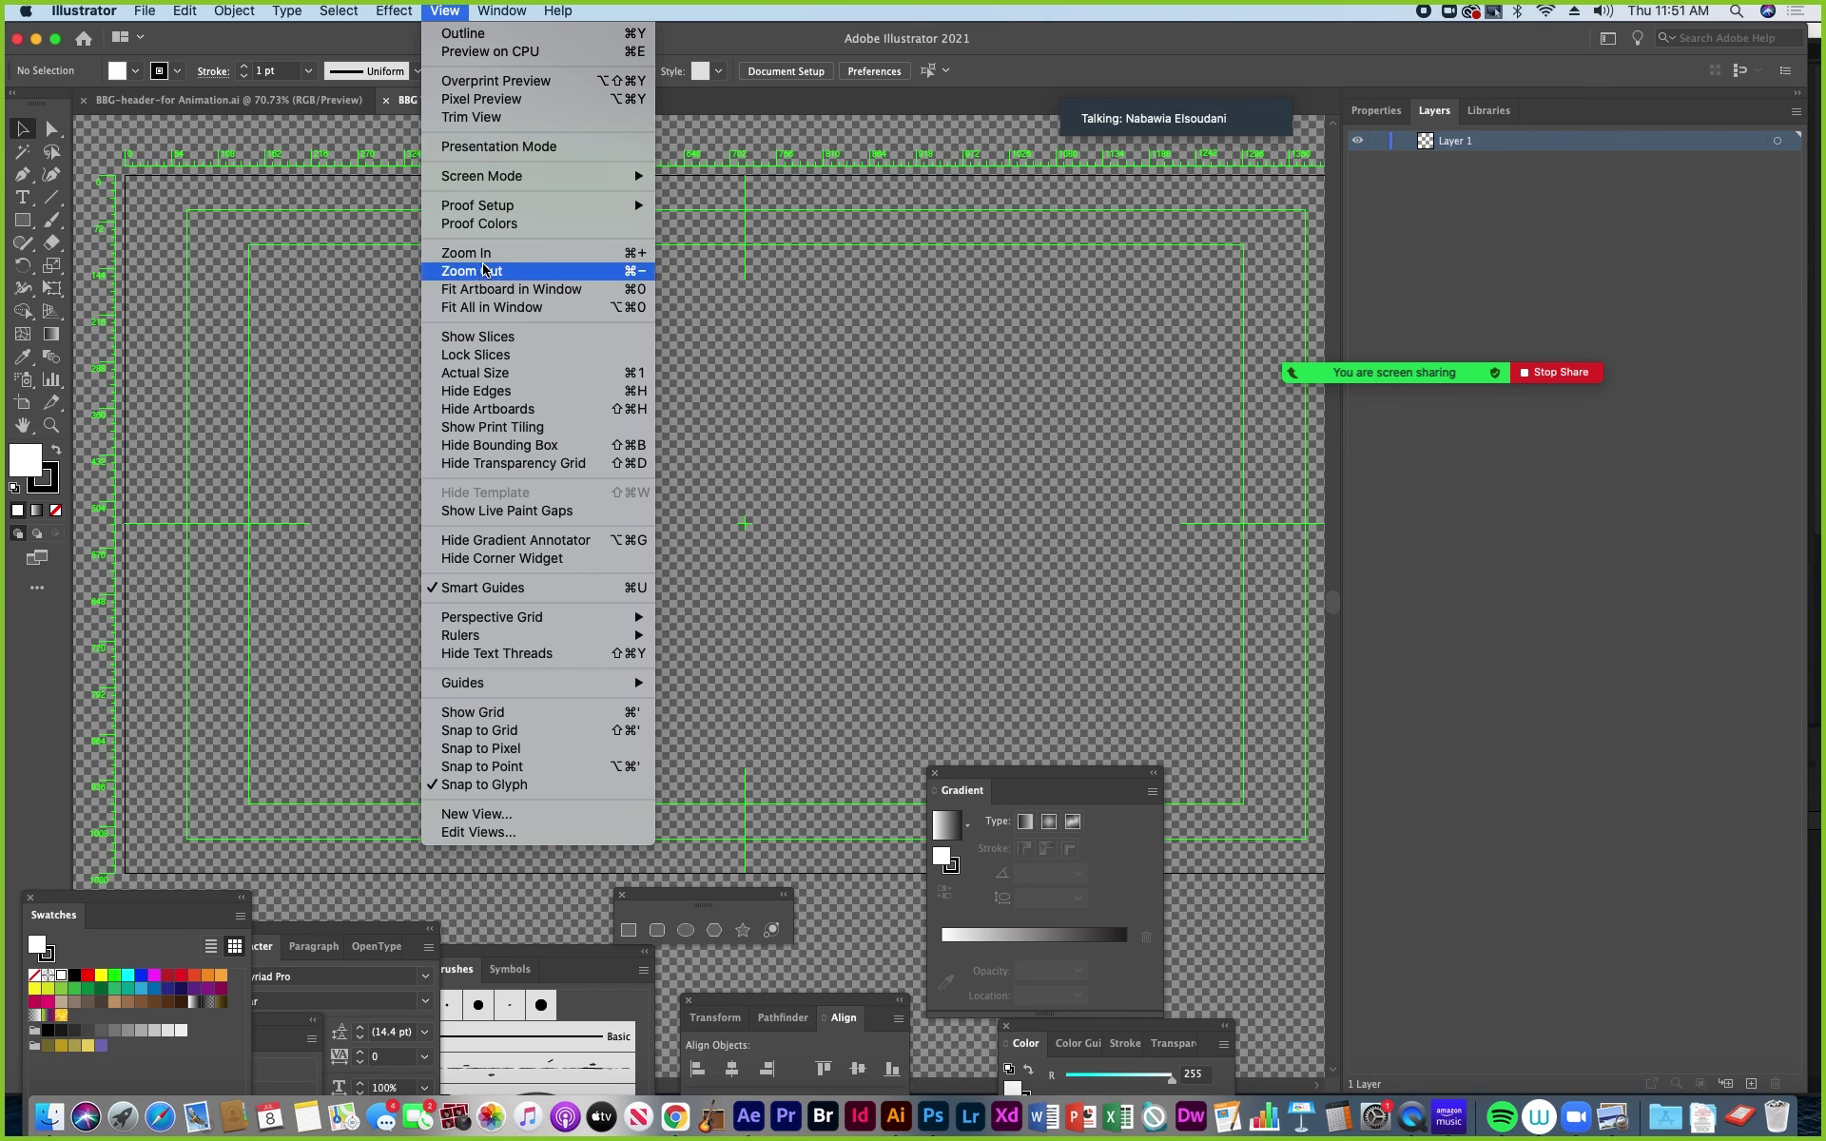
{"action": "left_click", "coordinate": [465, 464]}
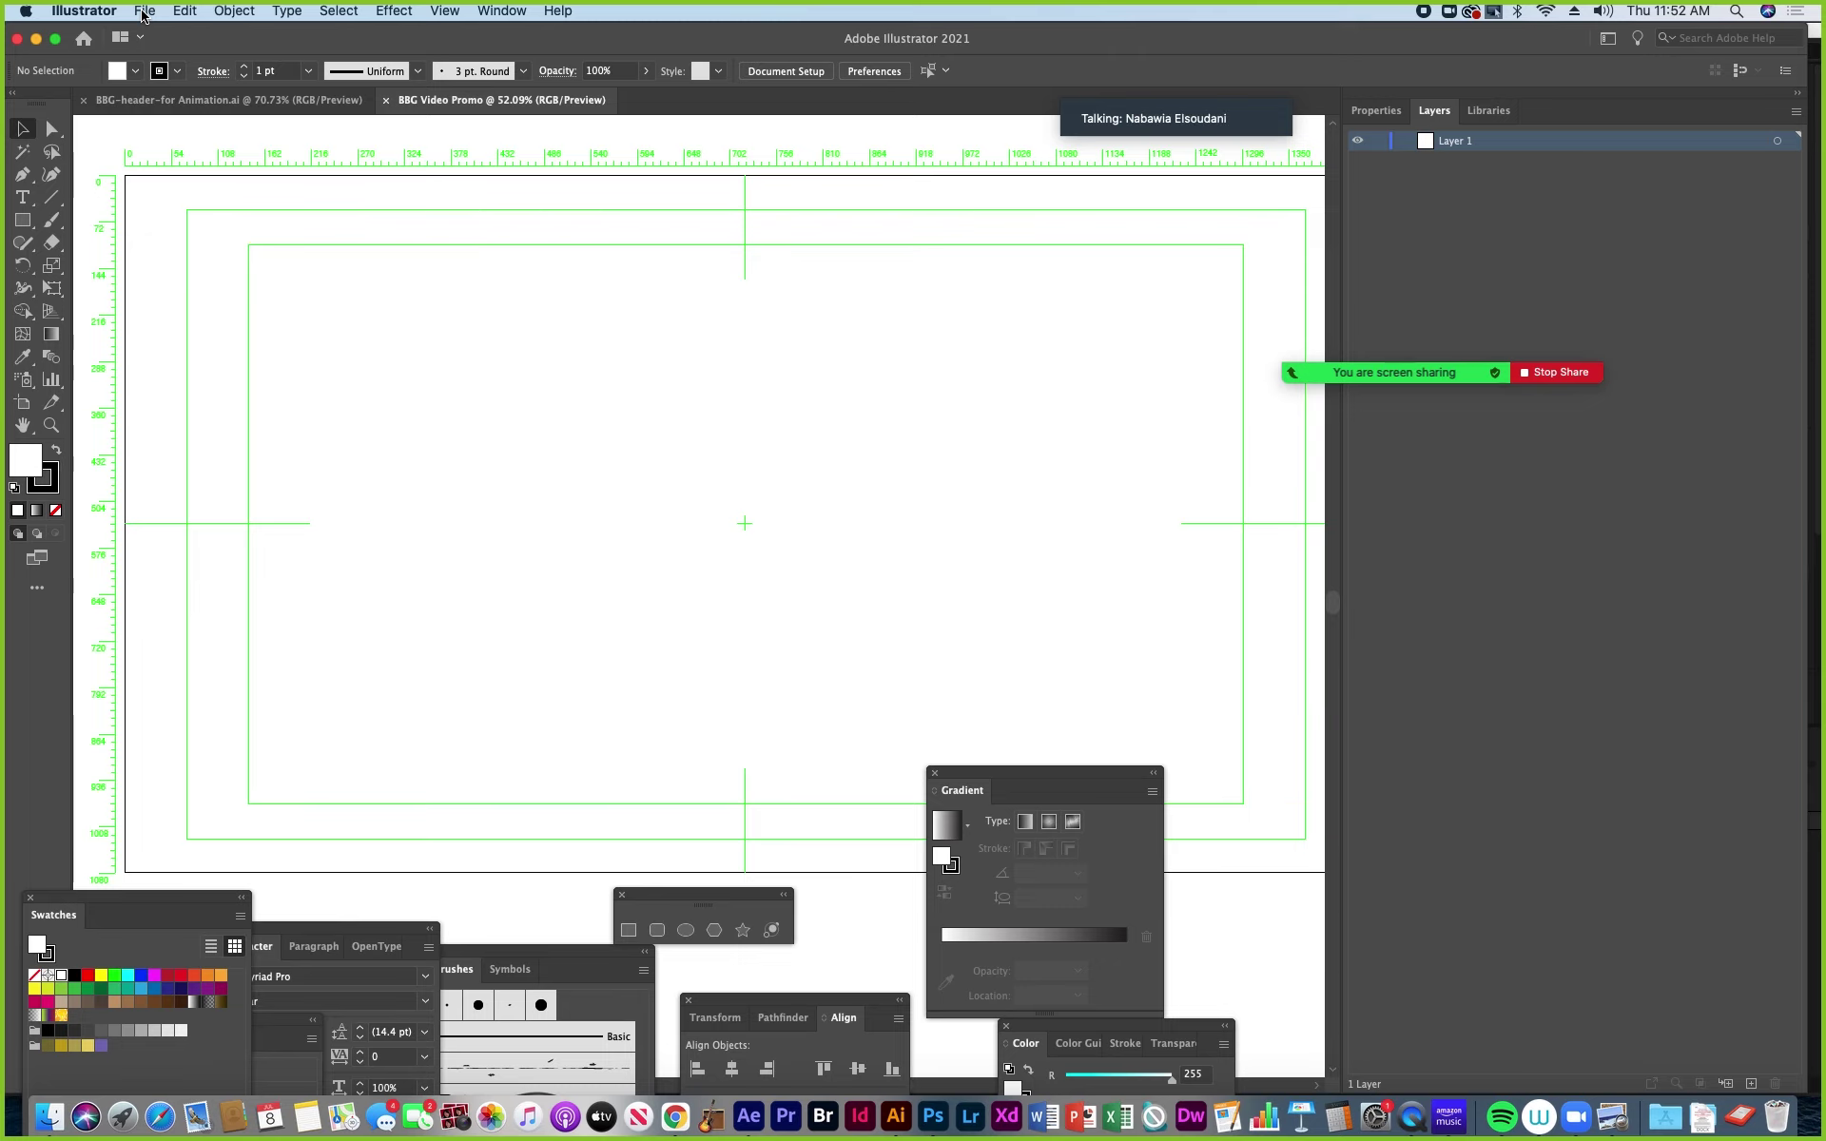
Switch to the BBG-header-for Animation.ai document and collapse the back bar layer.
{"action": "left_click", "coordinate": [257, 103]}
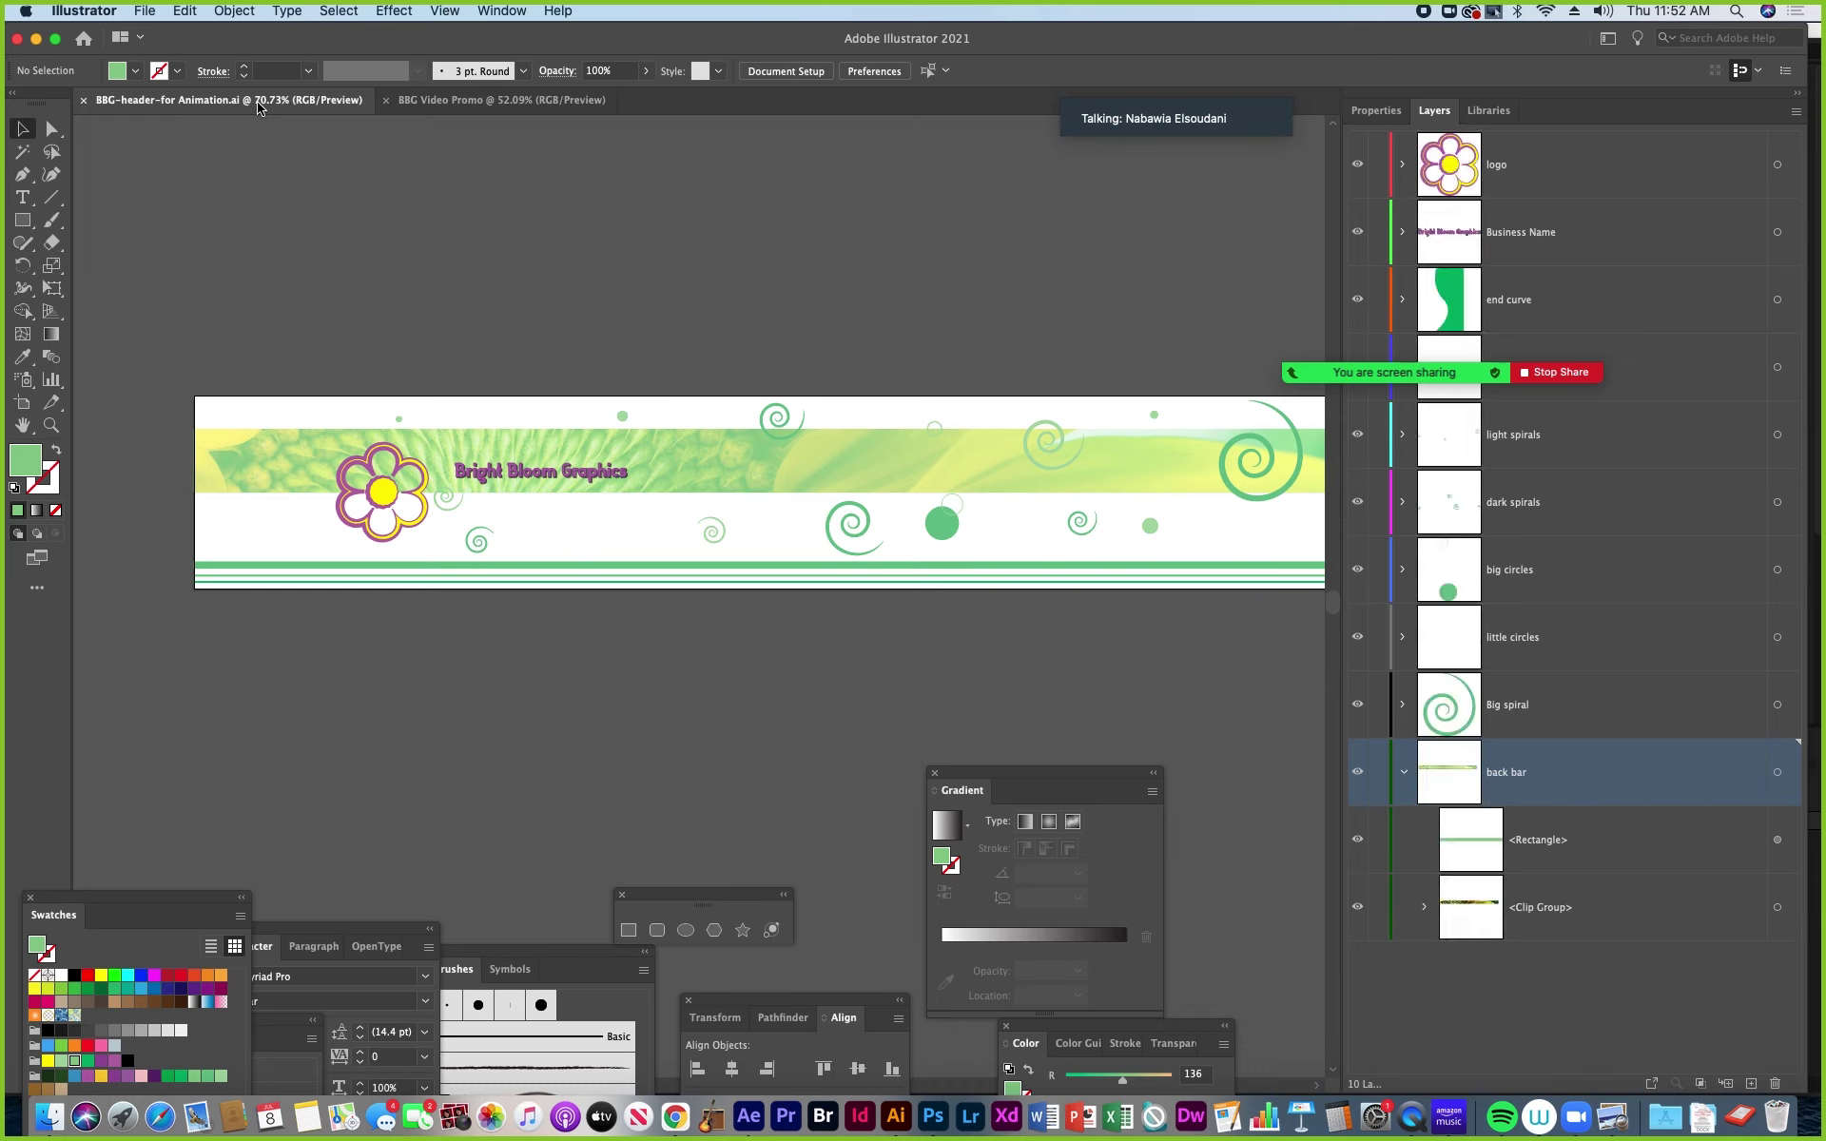
{"action": "mouse_move", "coordinate": [1128, 331]}
{"action": "left_click_drag", "start_coordinate": [1128, 331], "coordinate": [516, 283]}
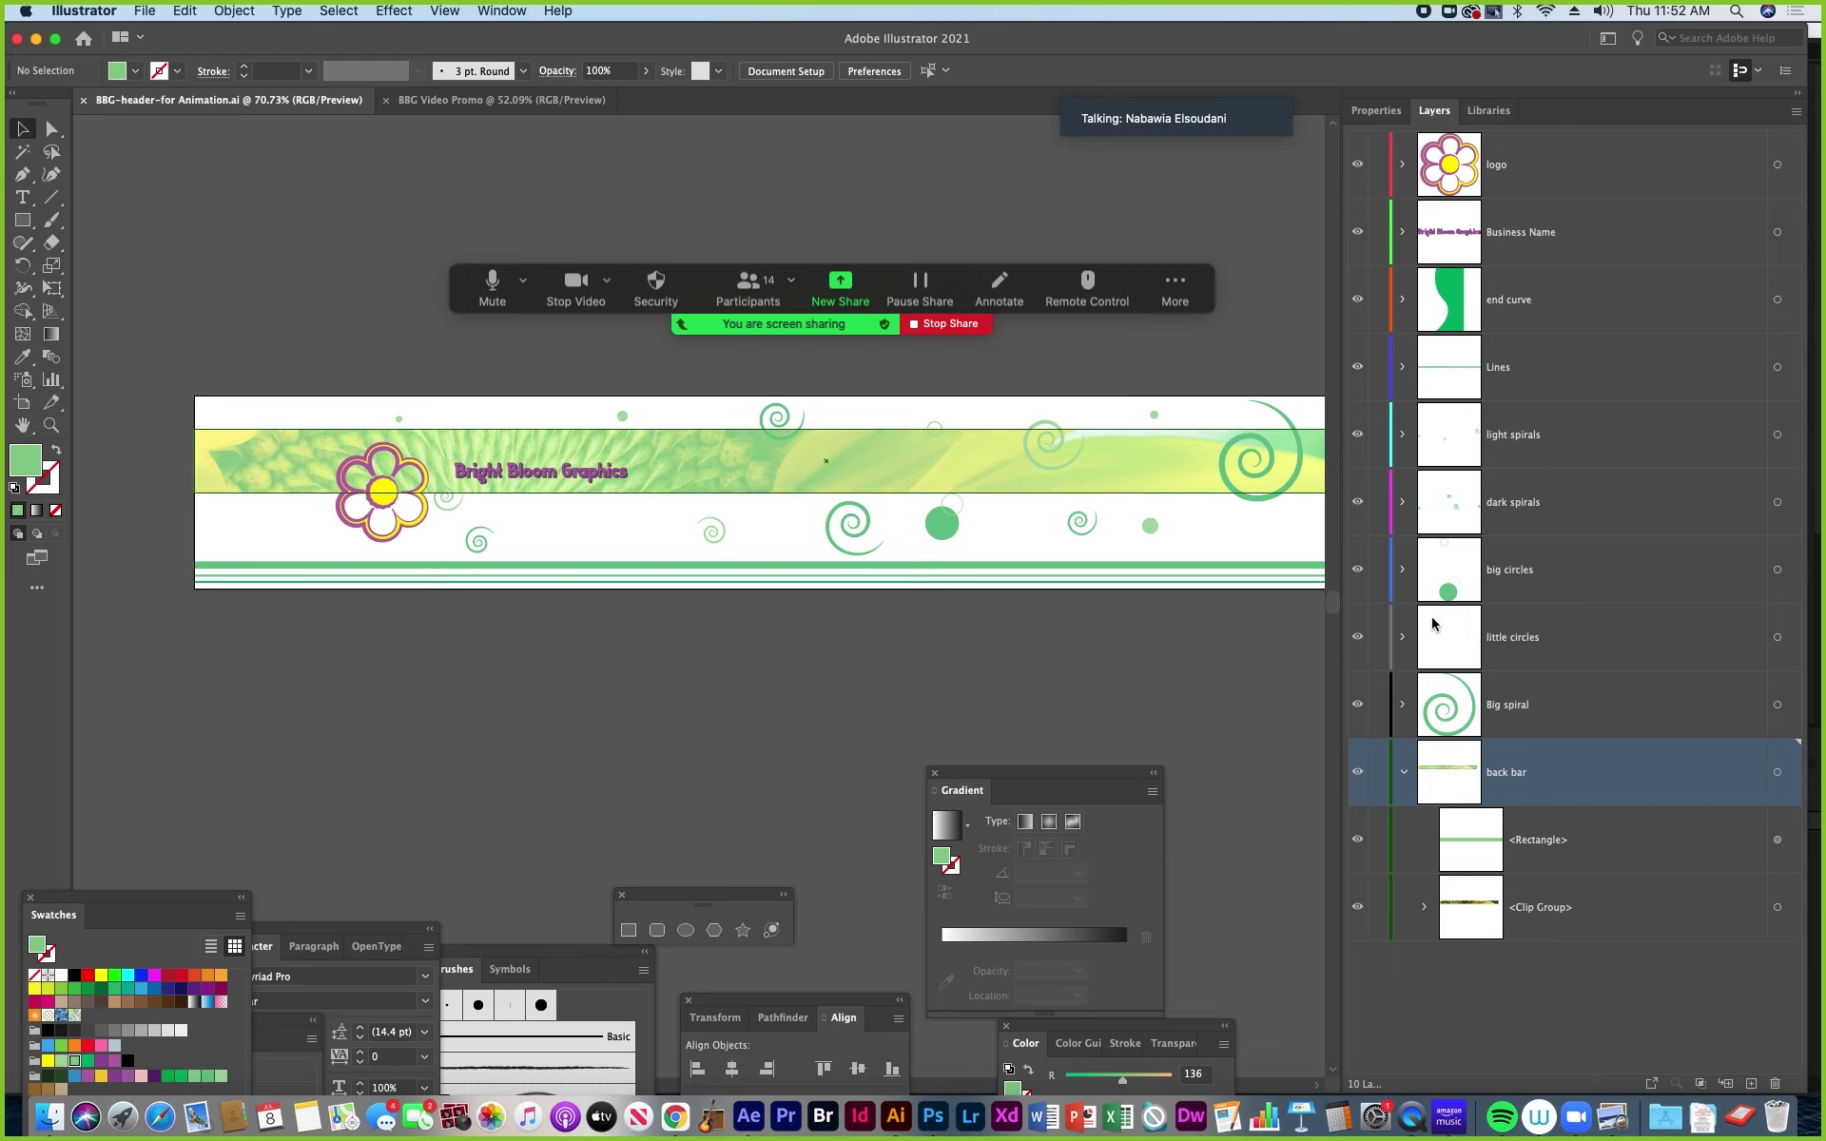
{"action": "left_click", "coordinate": [1404, 778]}
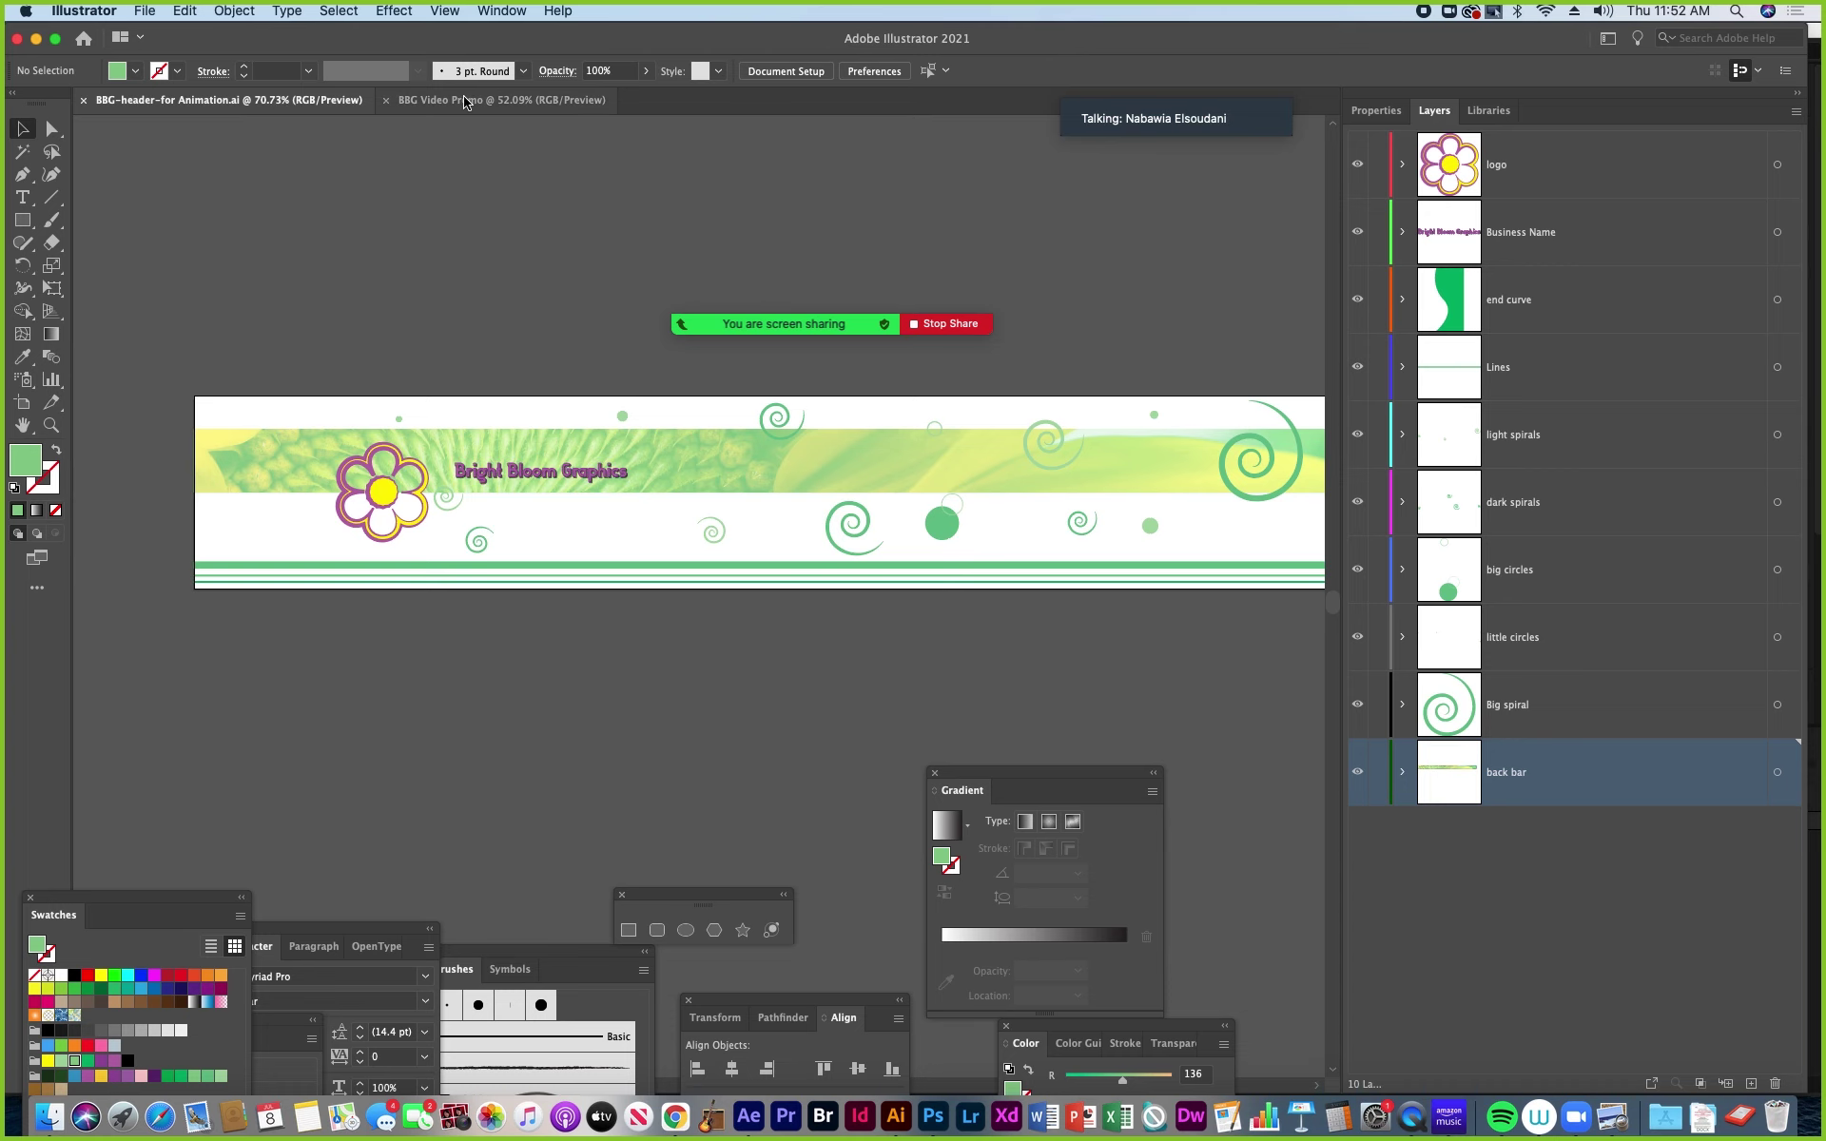
Save the header document in the BBOP-Work folder as "BBG-header-for Animation-HDTV.ai", keeping the Illustrator 2020 version and default save options.
{"action": "left_click", "coordinate": [494, 100]}
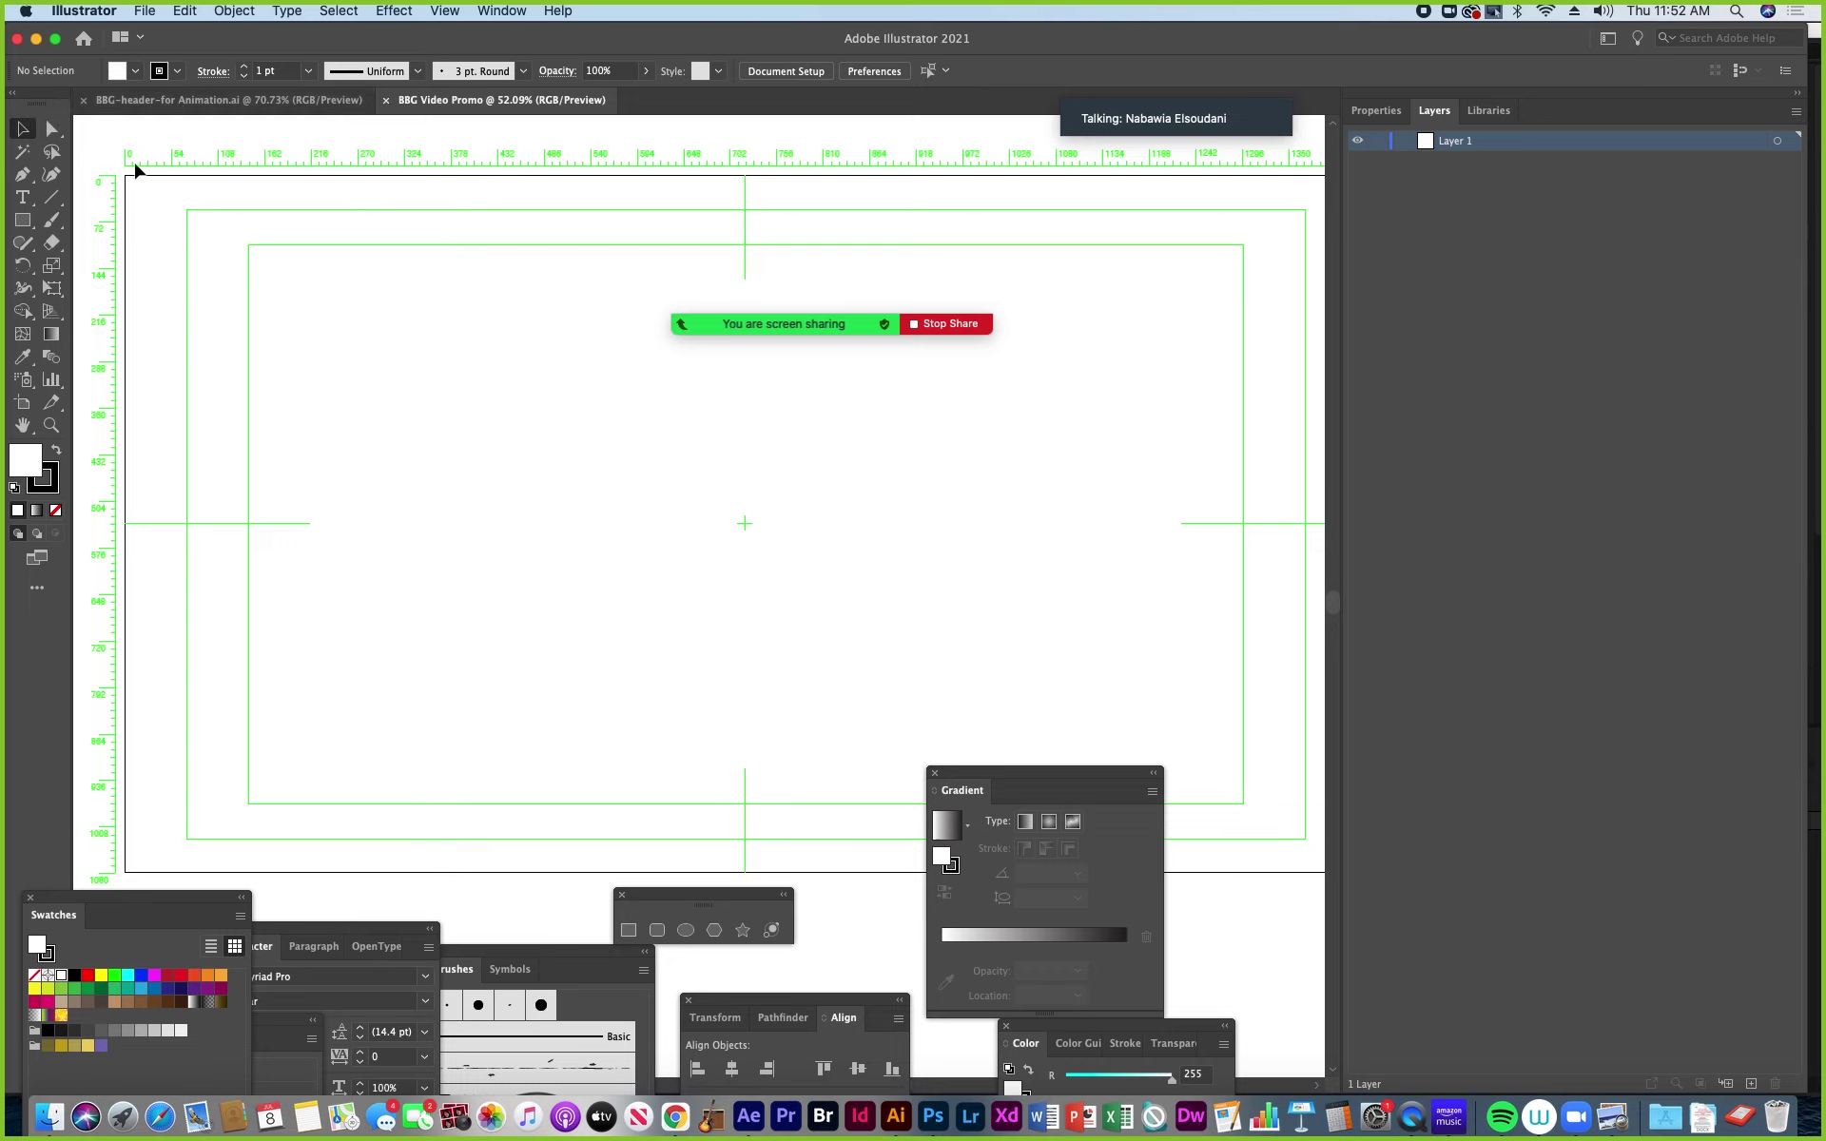
{"action": "left_click", "coordinate": [228, 100]}
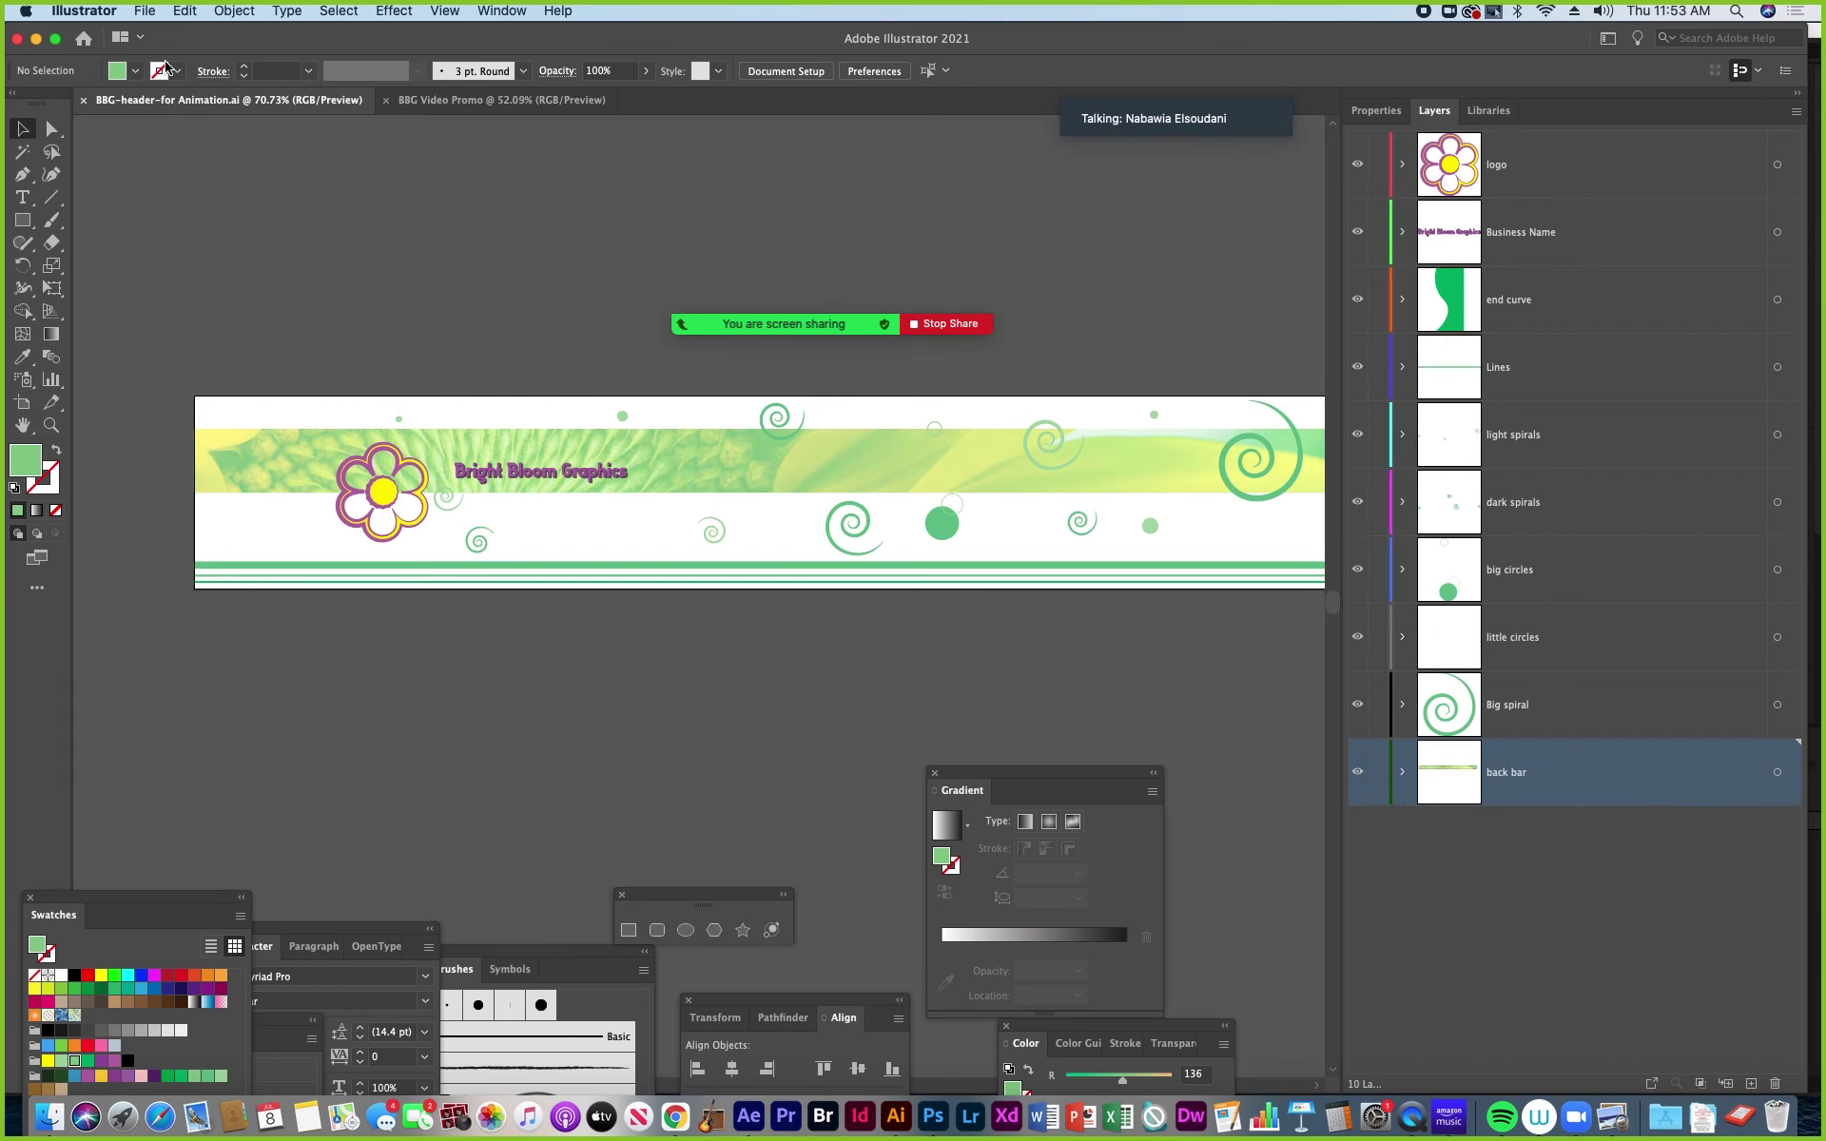
{"action": "left_click", "coordinate": [144, 12]}
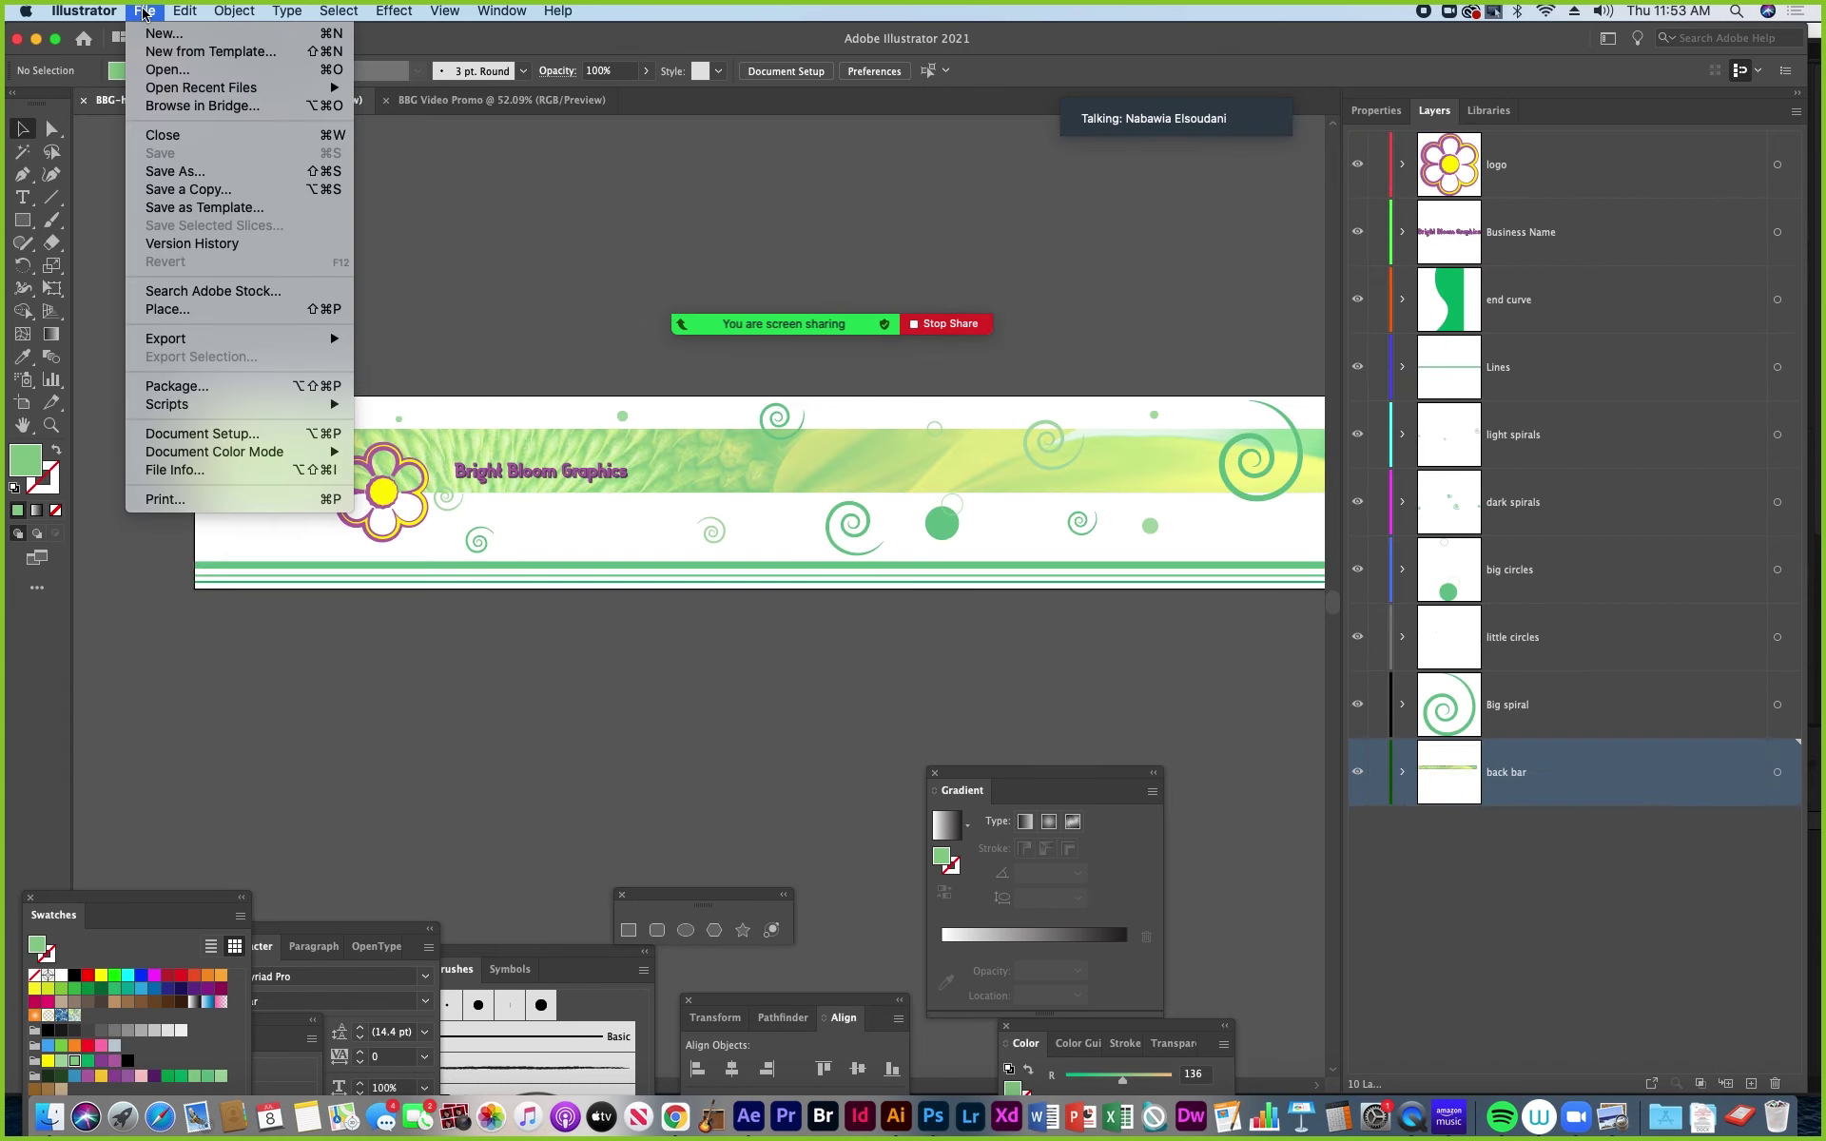
{"action": "left_click", "coordinate": [193, 173]}
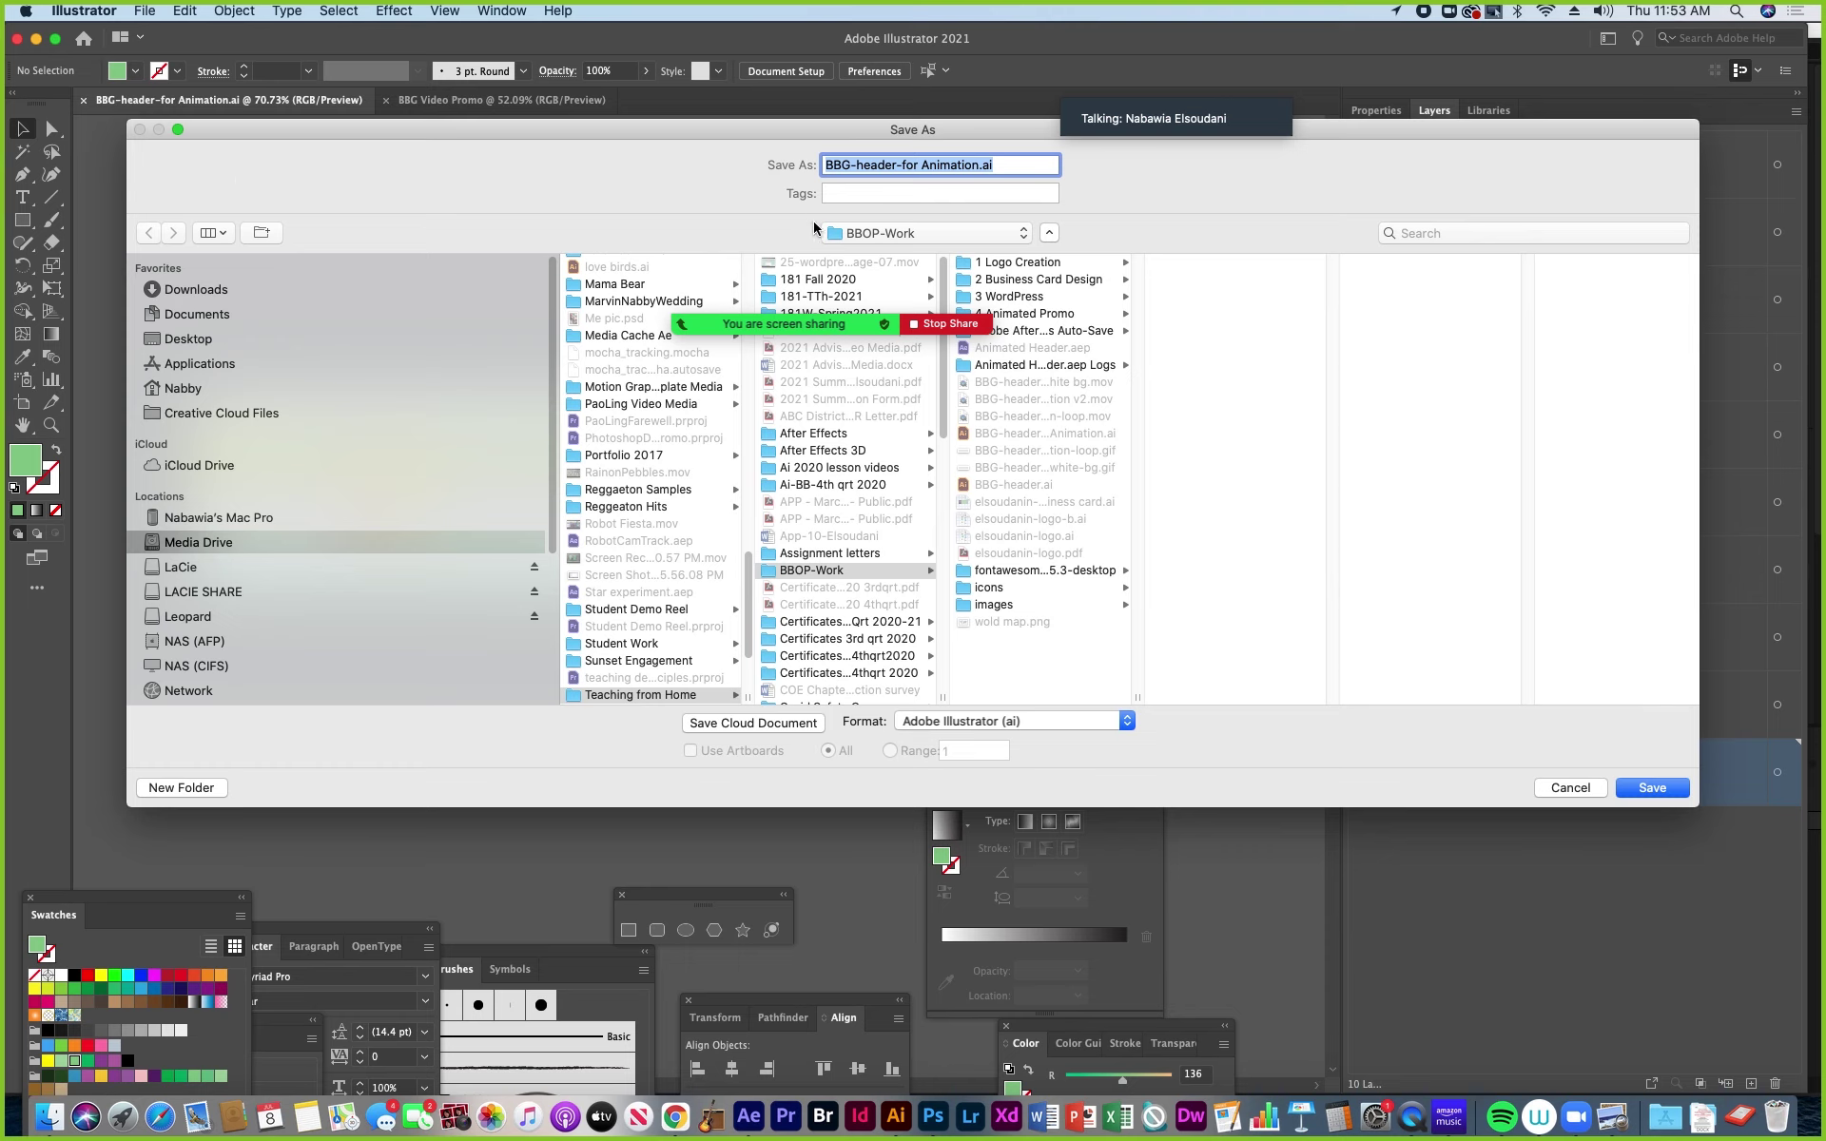
{"action": "left_click", "coordinate": [975, 163]}
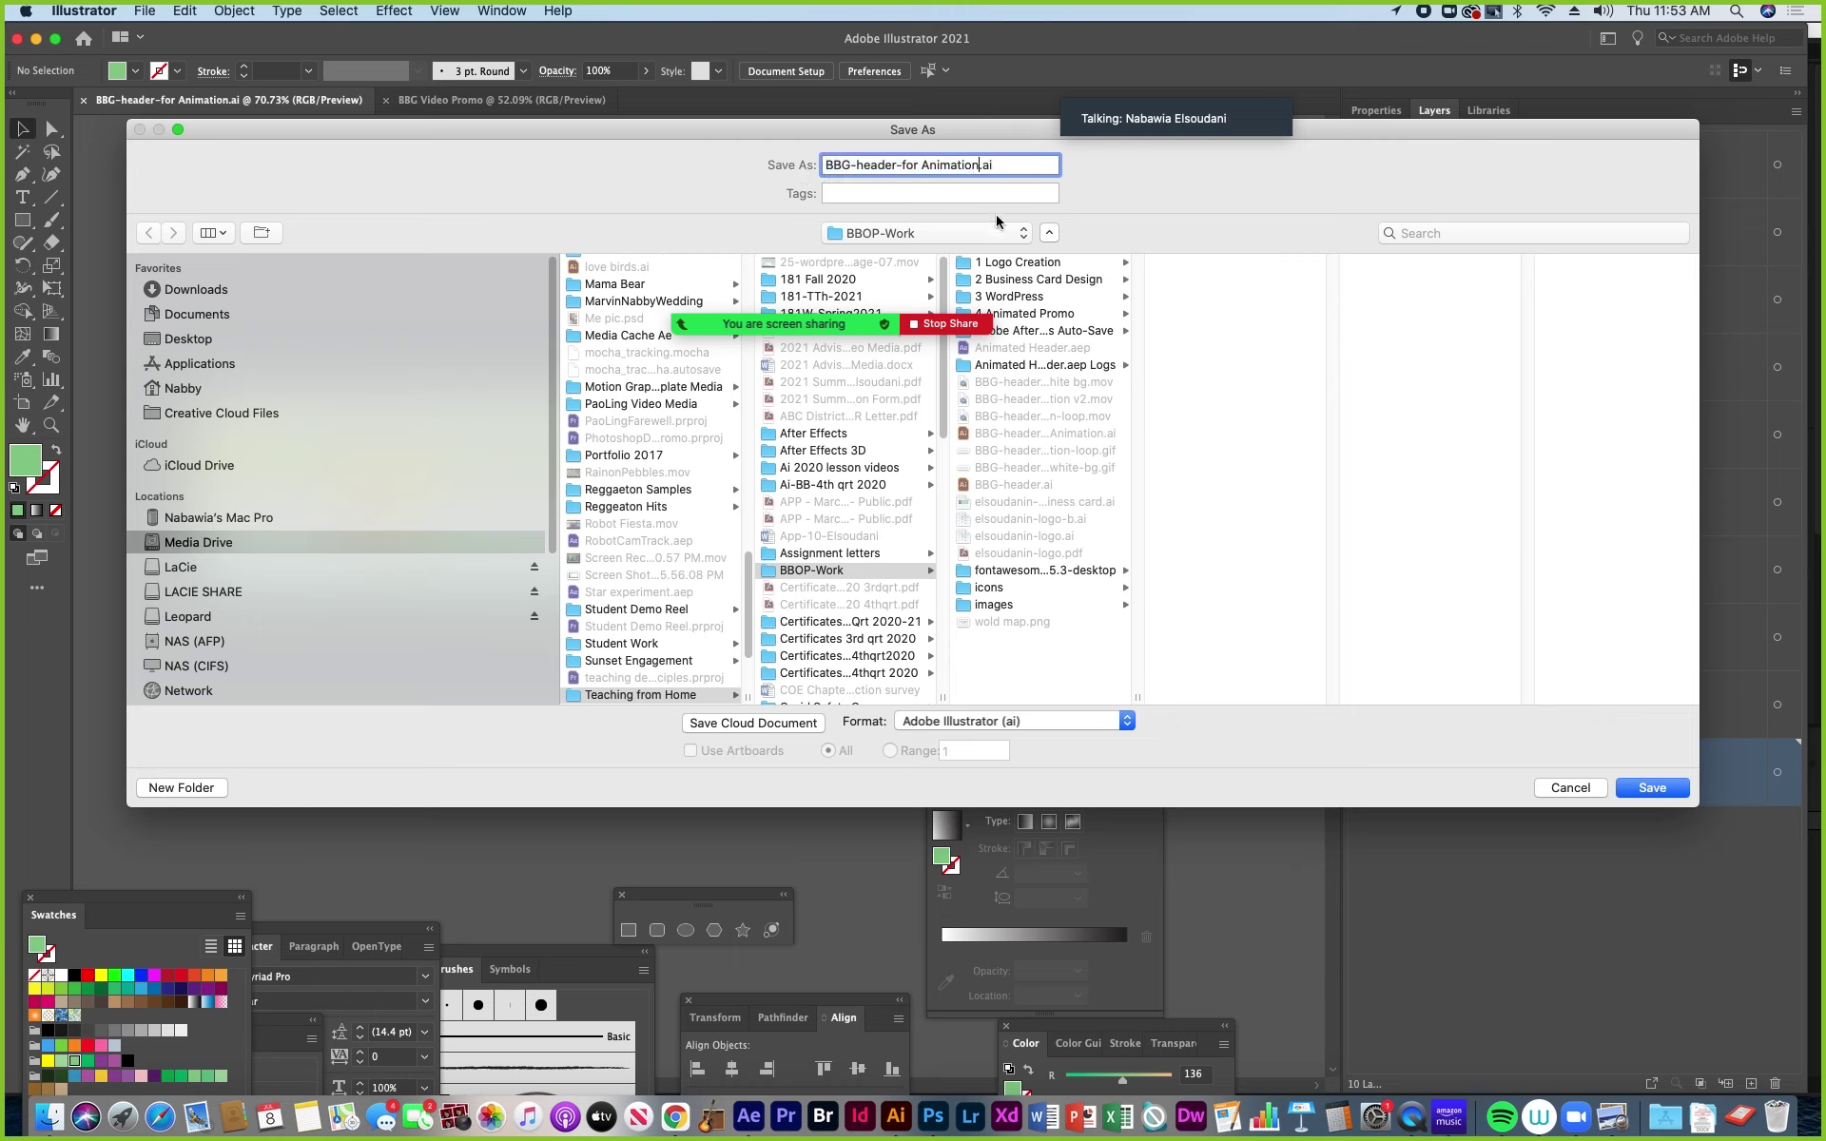
{"action": "type", "text": "-HDTV"}
{"action": "left_click", "coordinate": [1017, 165]}
{"action": "left_click", "coordinate": [1652, 788]}
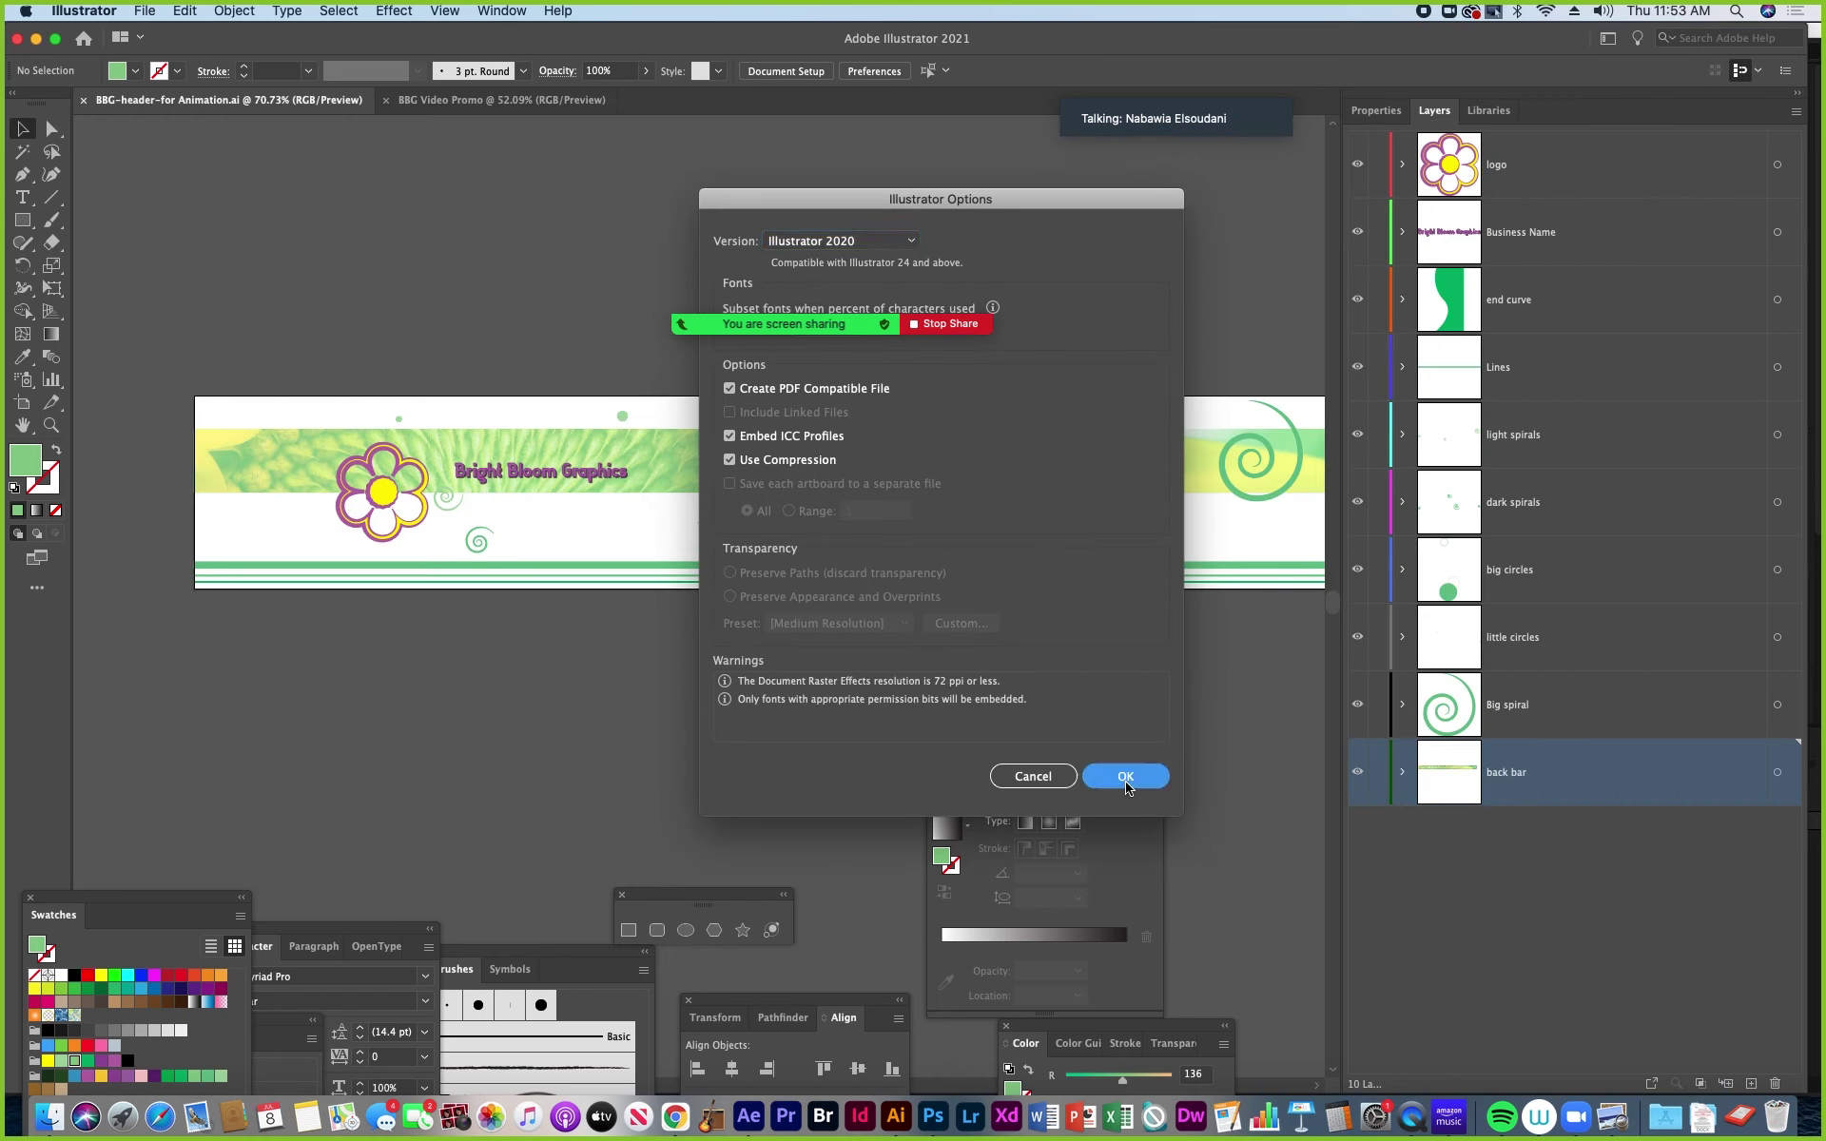
{"action": "left_click", "coordinate": [1108, 785]}
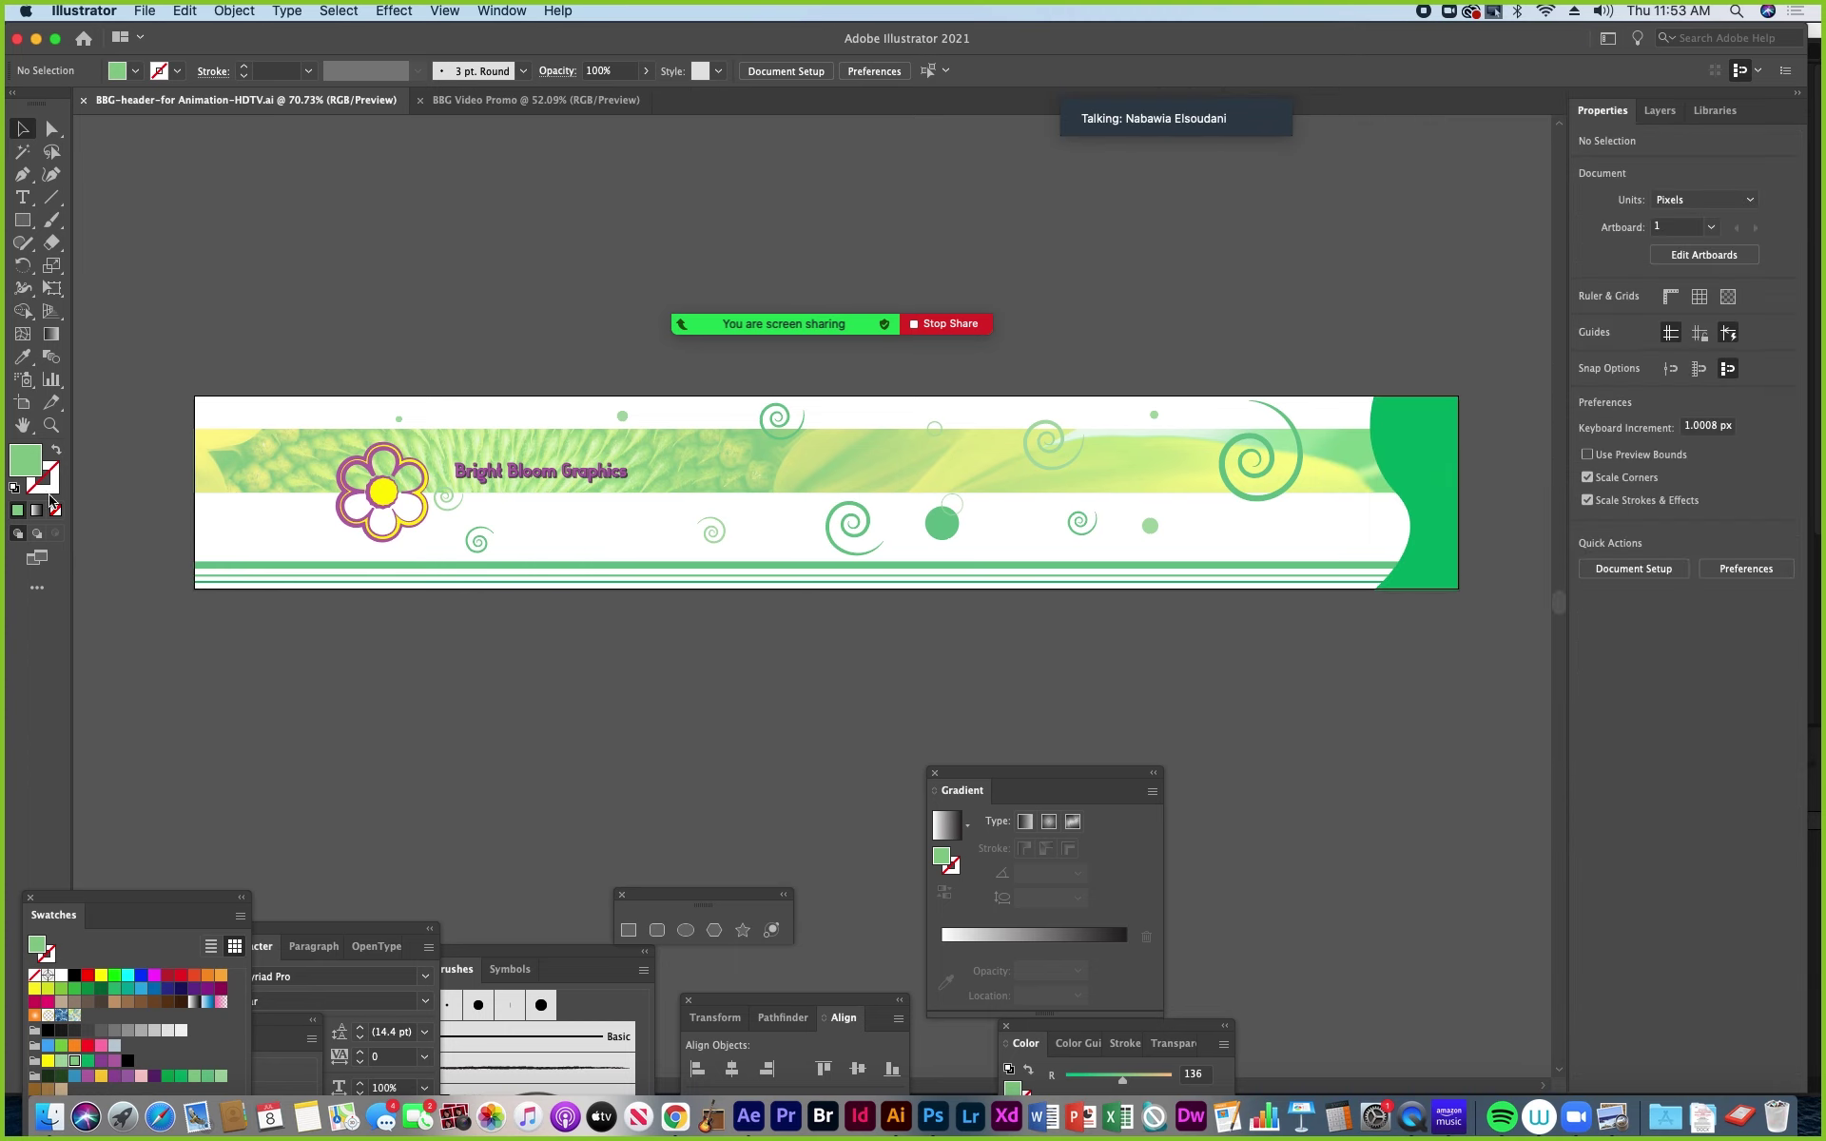
Resize the BBG-header artboard with the HDTV 1080 preset and leave artboard editing.
{"action": "left_click", "coordinate": [21, 407]}
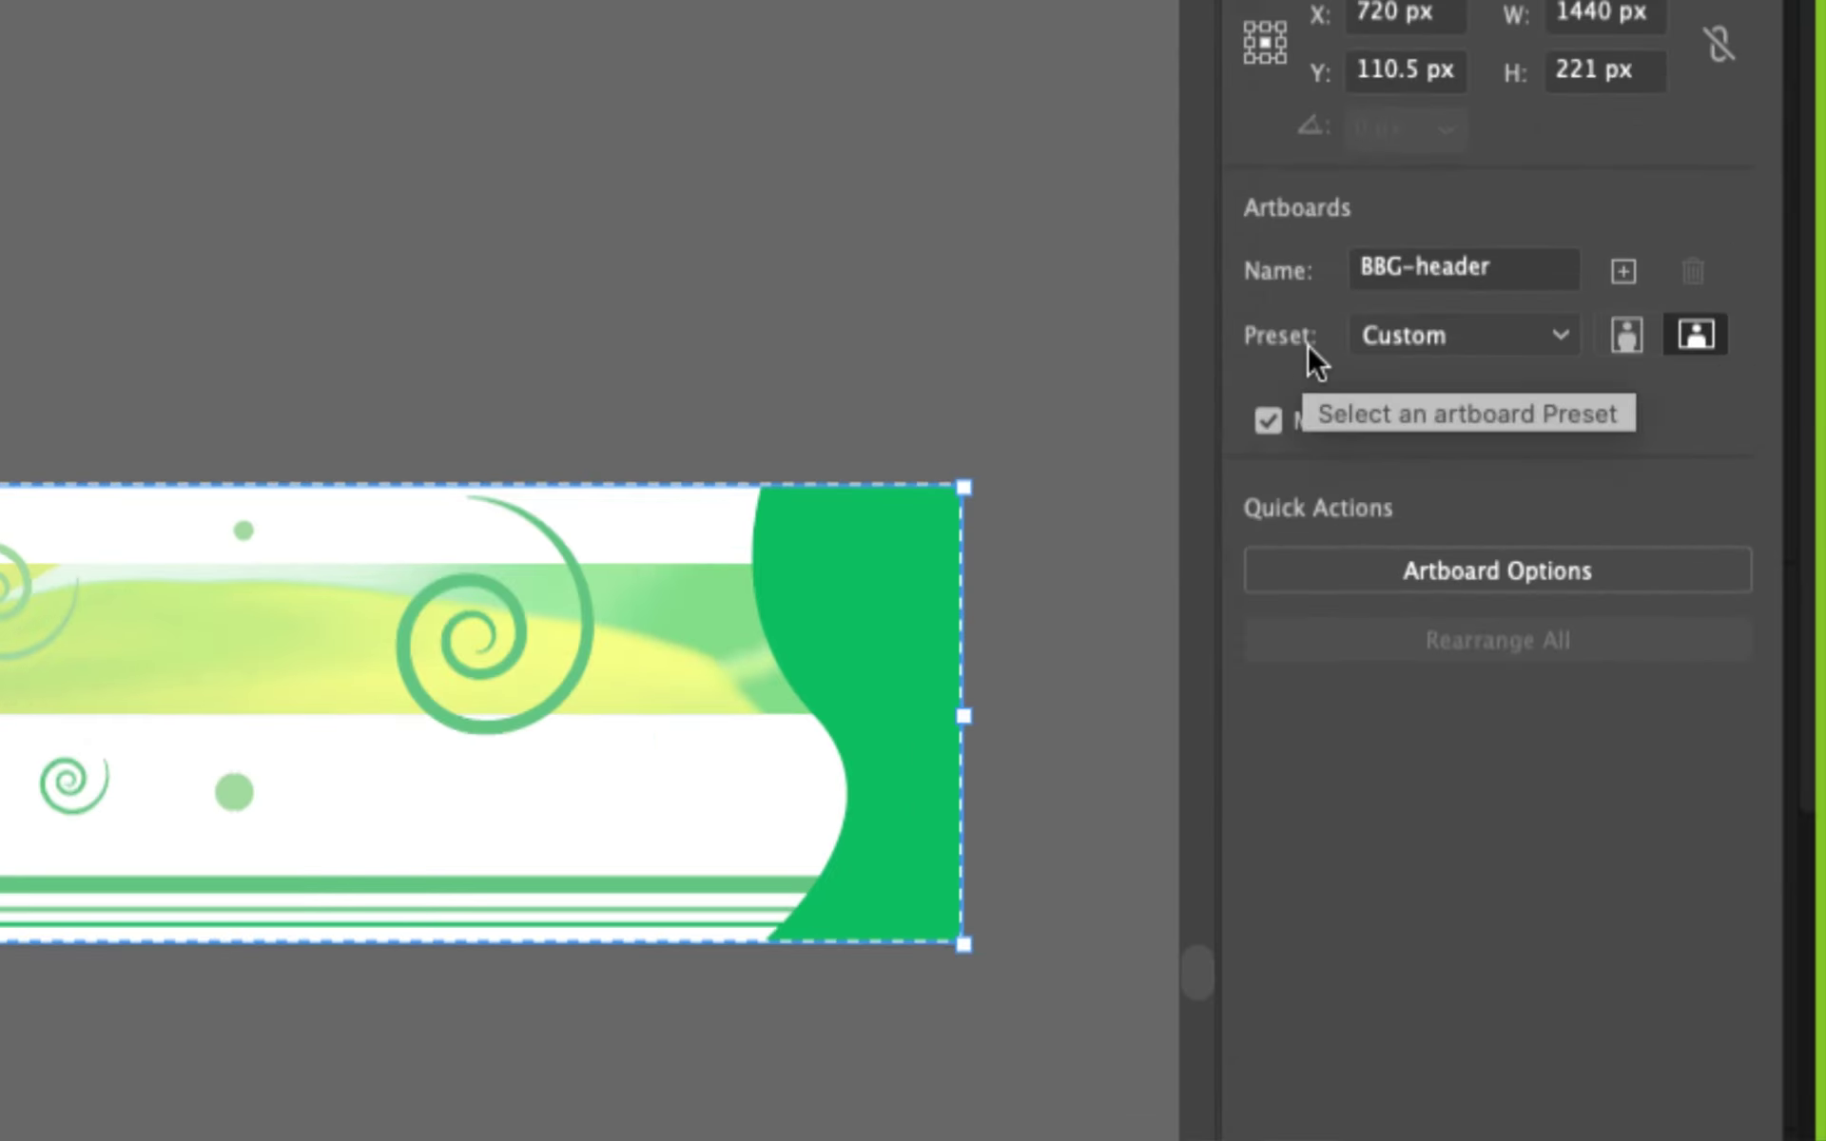
{"action": "left_click", "coordinate": [1562, 335]}
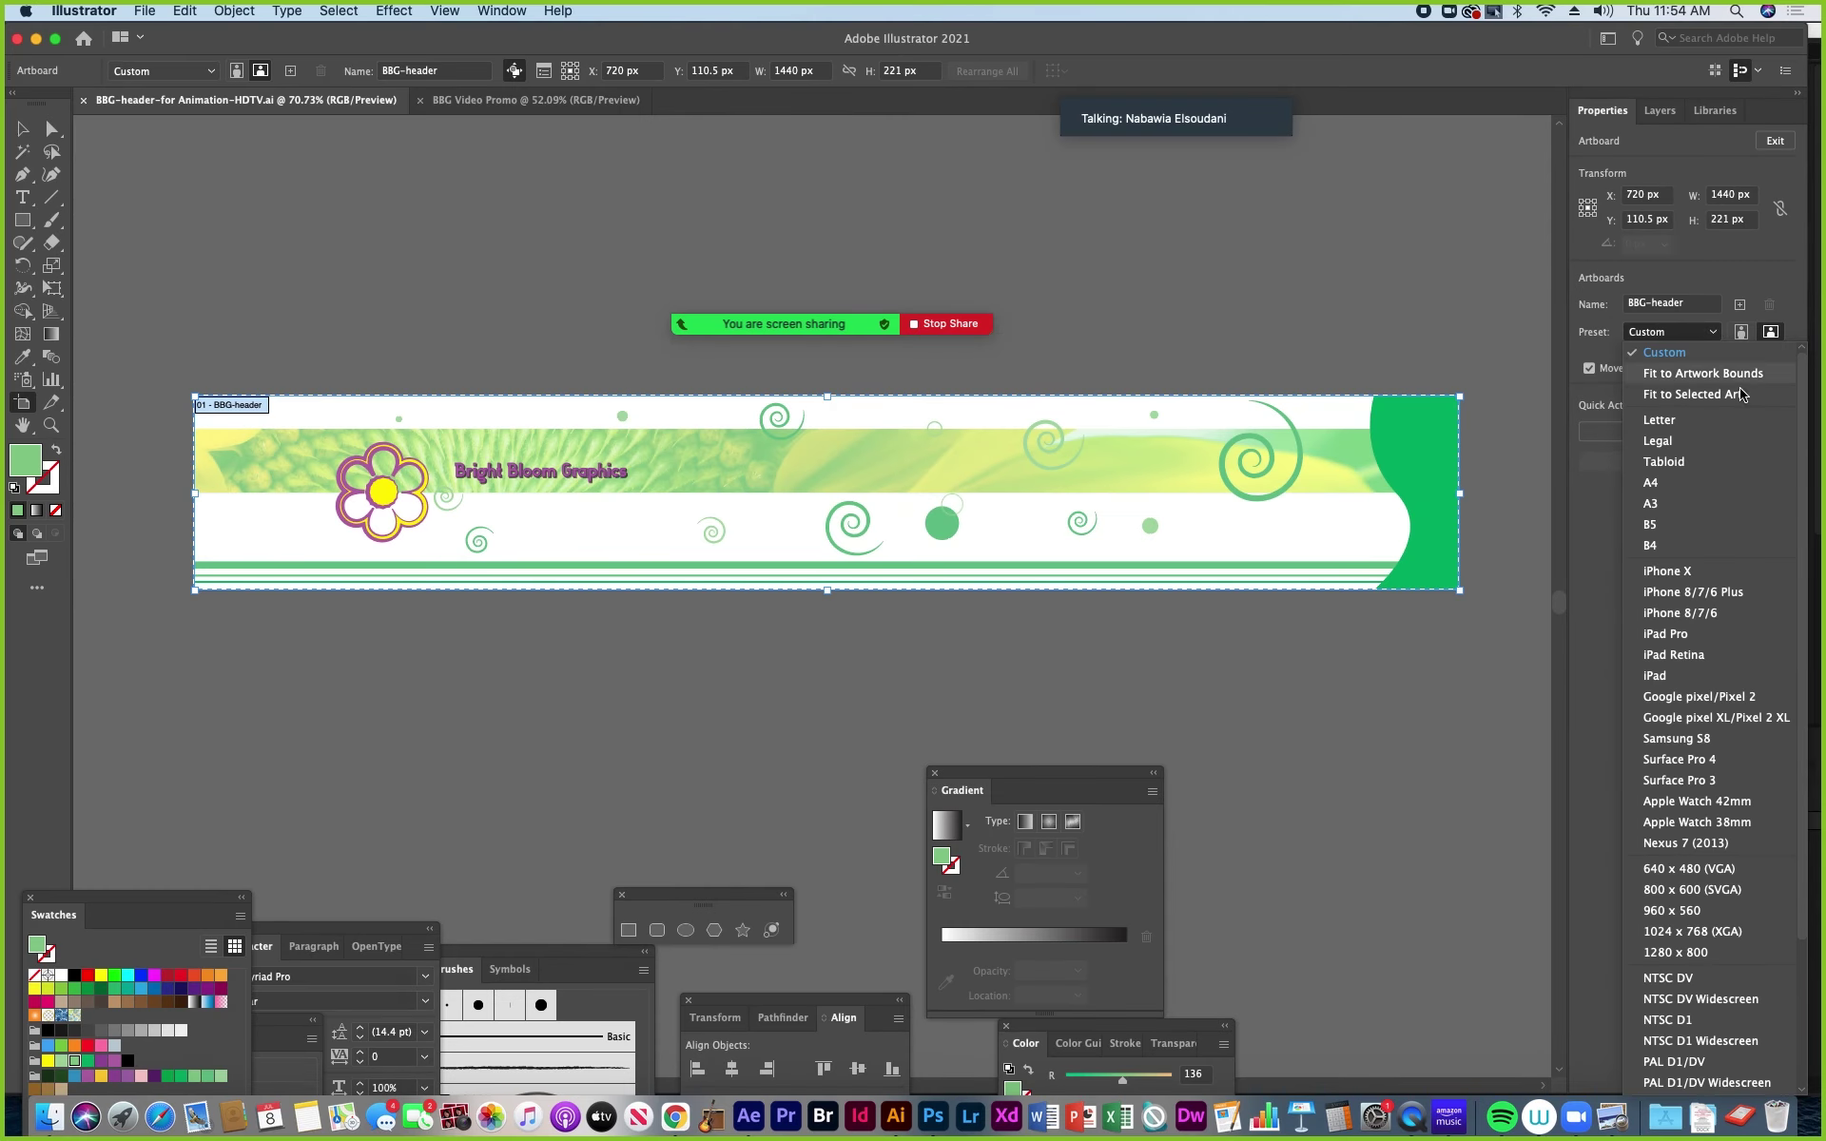
{"action": "scroll", "coordinate": [1798, 487], "scroll_direction": "down", "scroll_amount": 2}
{"action": "scroll", "coordinate": [1798, 487], "scroll_direction": "down", "scroll_amount": 5}
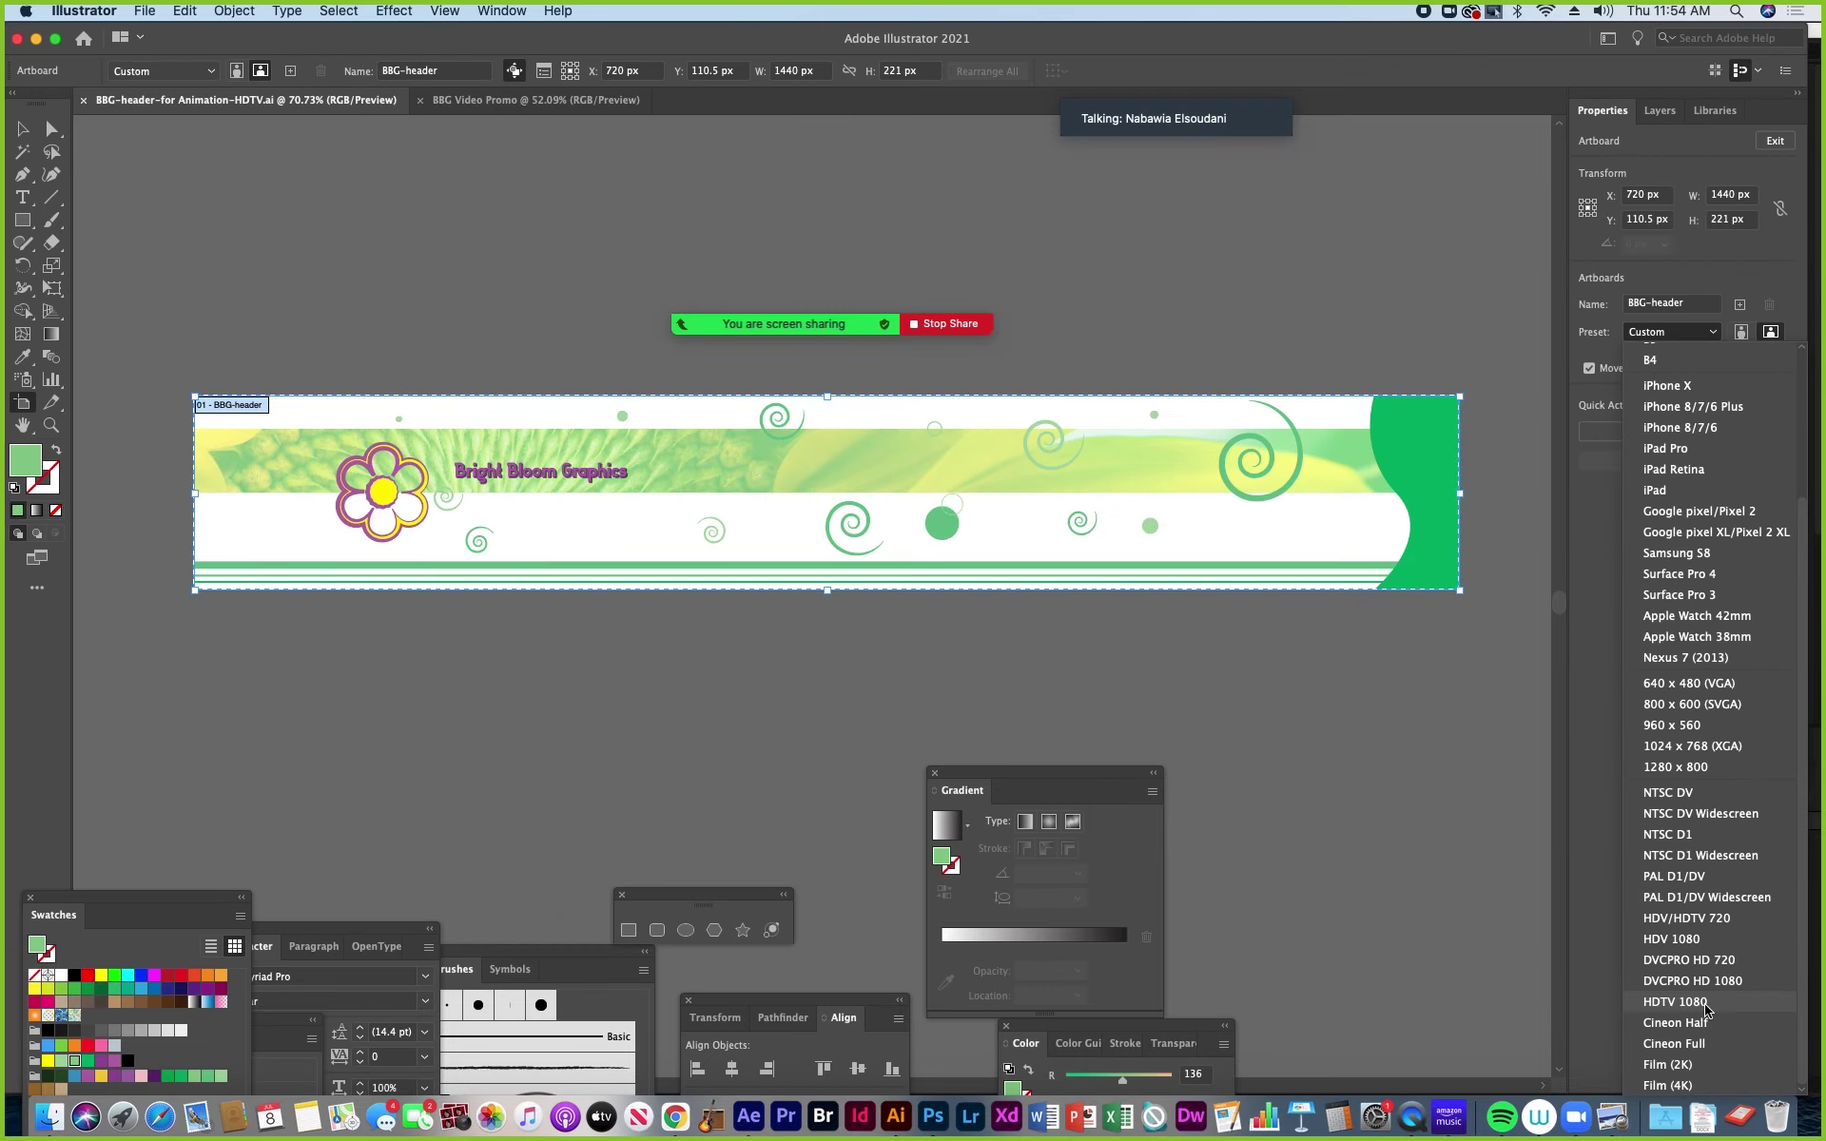
{"action": "left_click", "coordinate": [1698, 1004]}
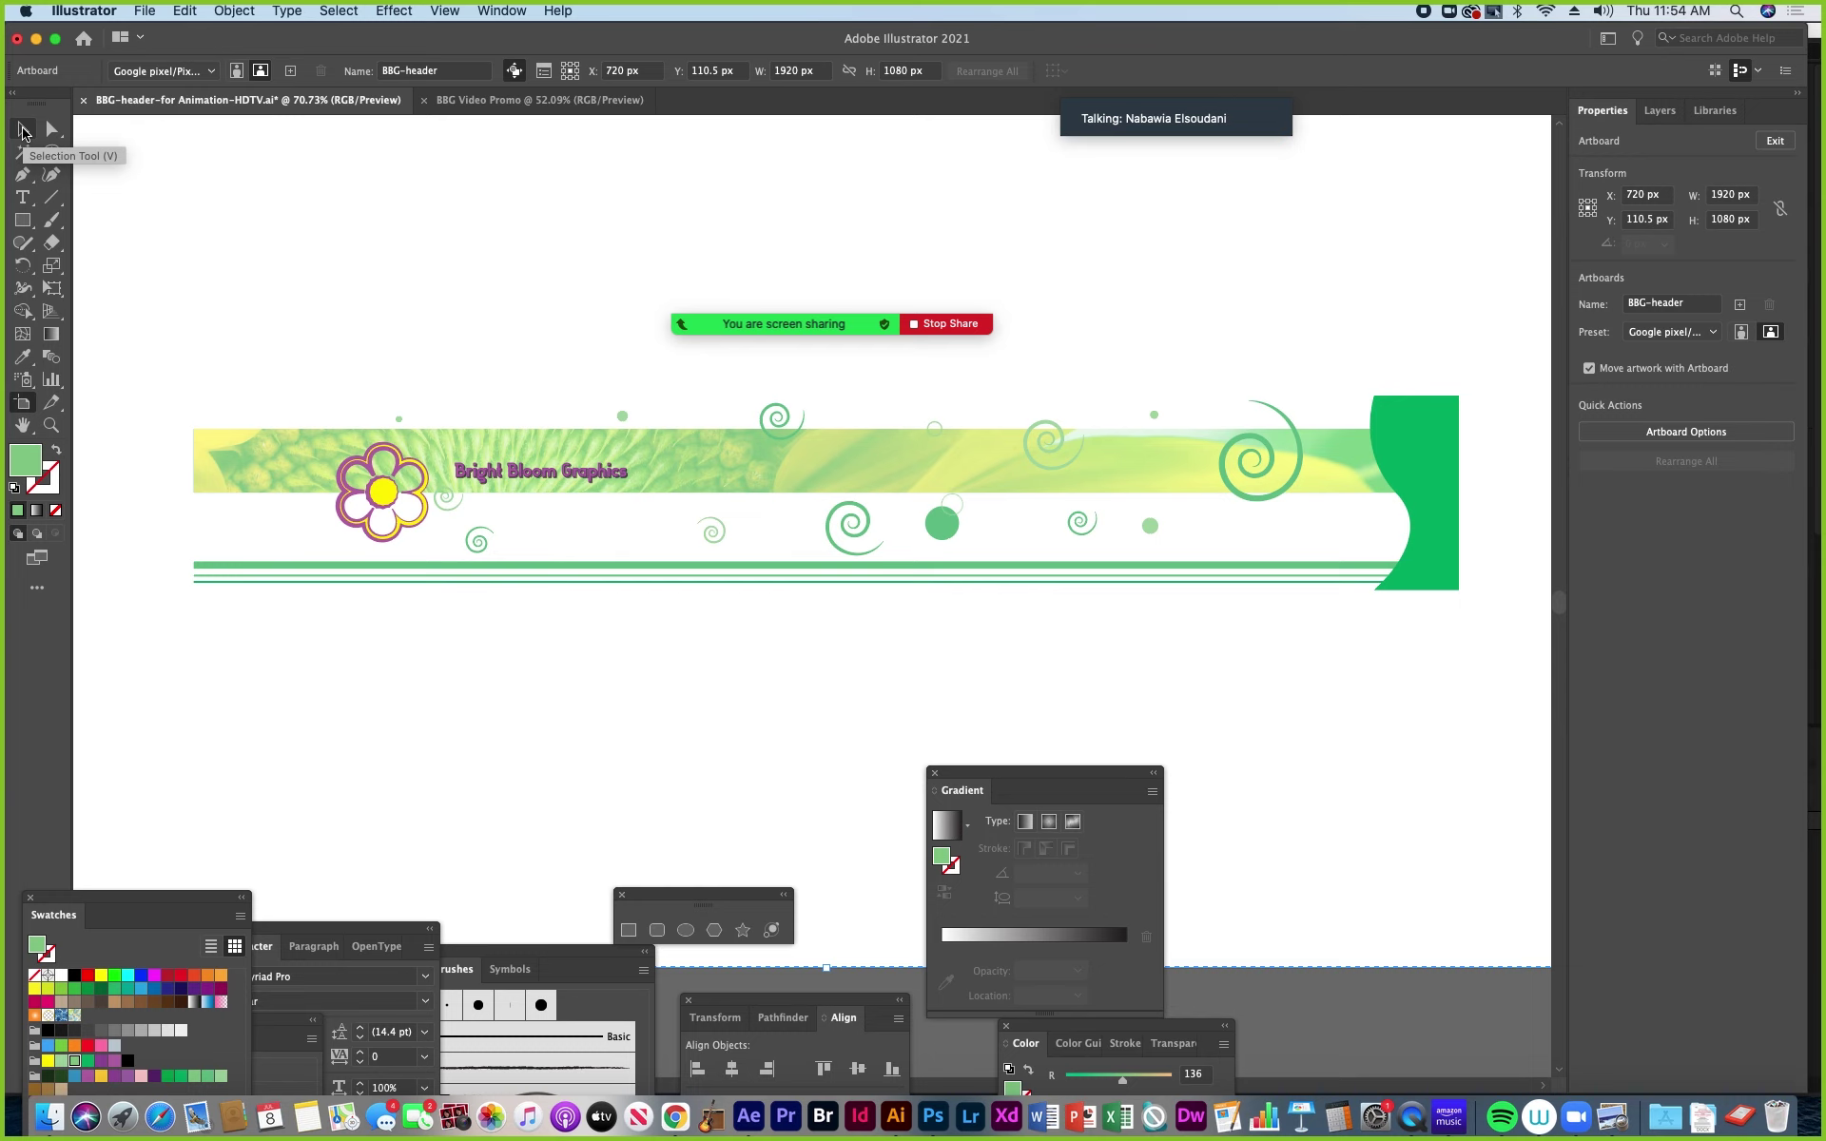
{"action": "left_click", "coordinate": [23, 130]}
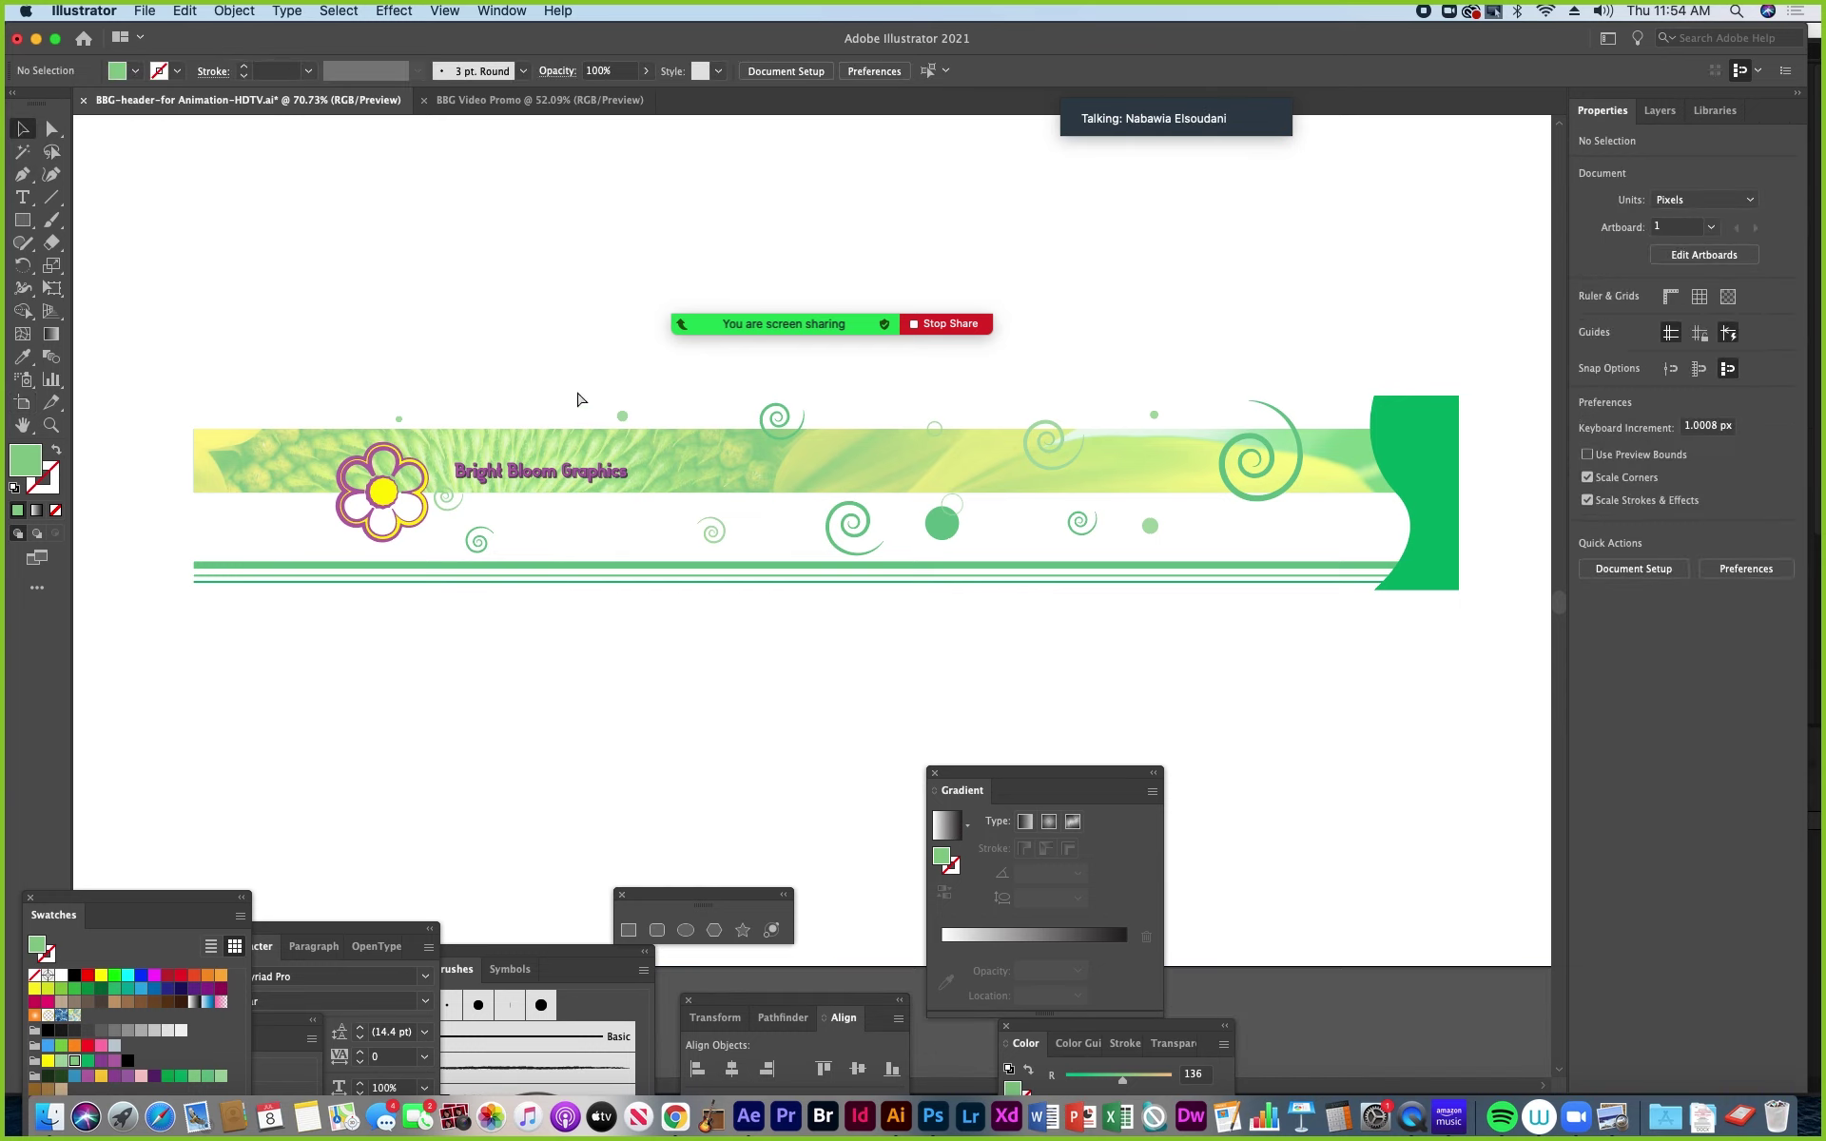
Move the Gradient panel off the artwork and stretch the green end curve to the artboard's full height, about 444 px wide.
{"action": "key", "text": "super+minus"}
{"action": "key", "text": "super+minus"}
{"action": "key", "text": "super+minus"}
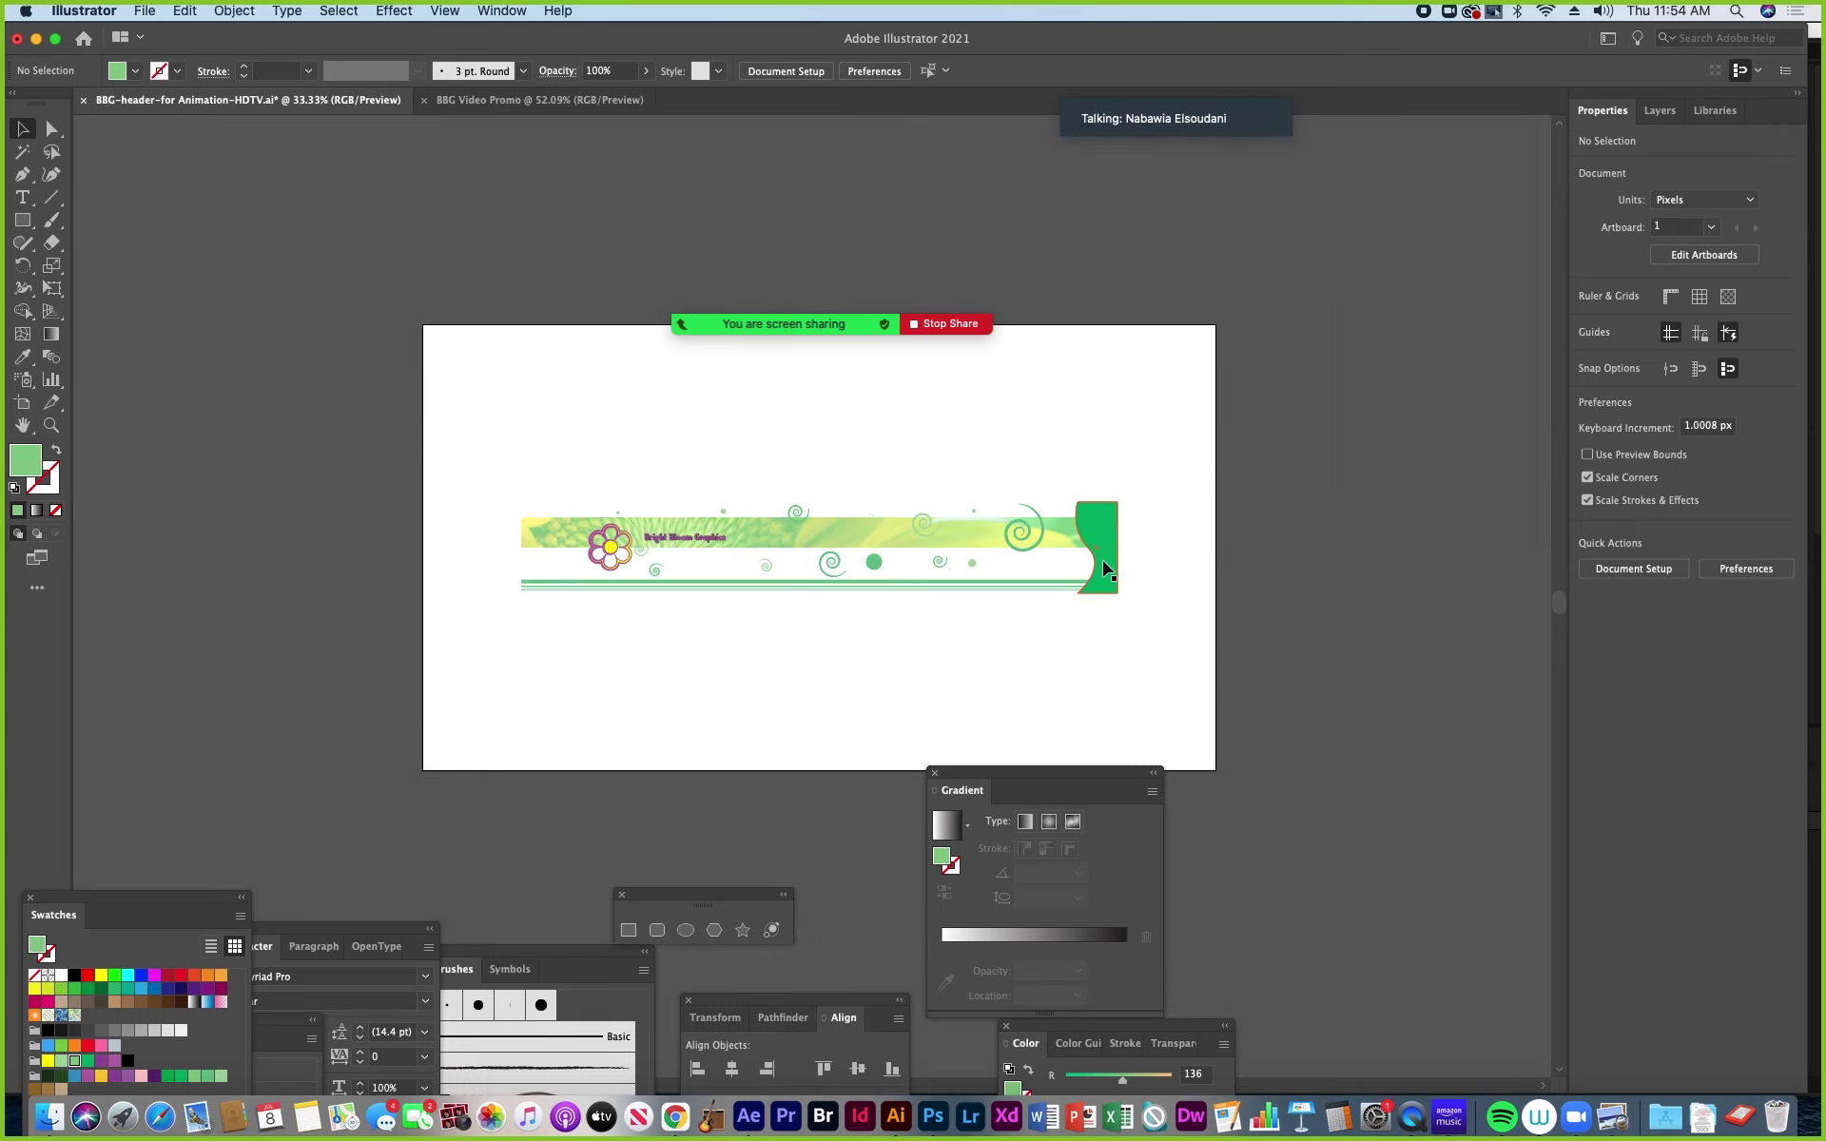
{"action": "left_click_drag", "start_coordinate": [1050, 775], "coordinate": [1289, 928]}
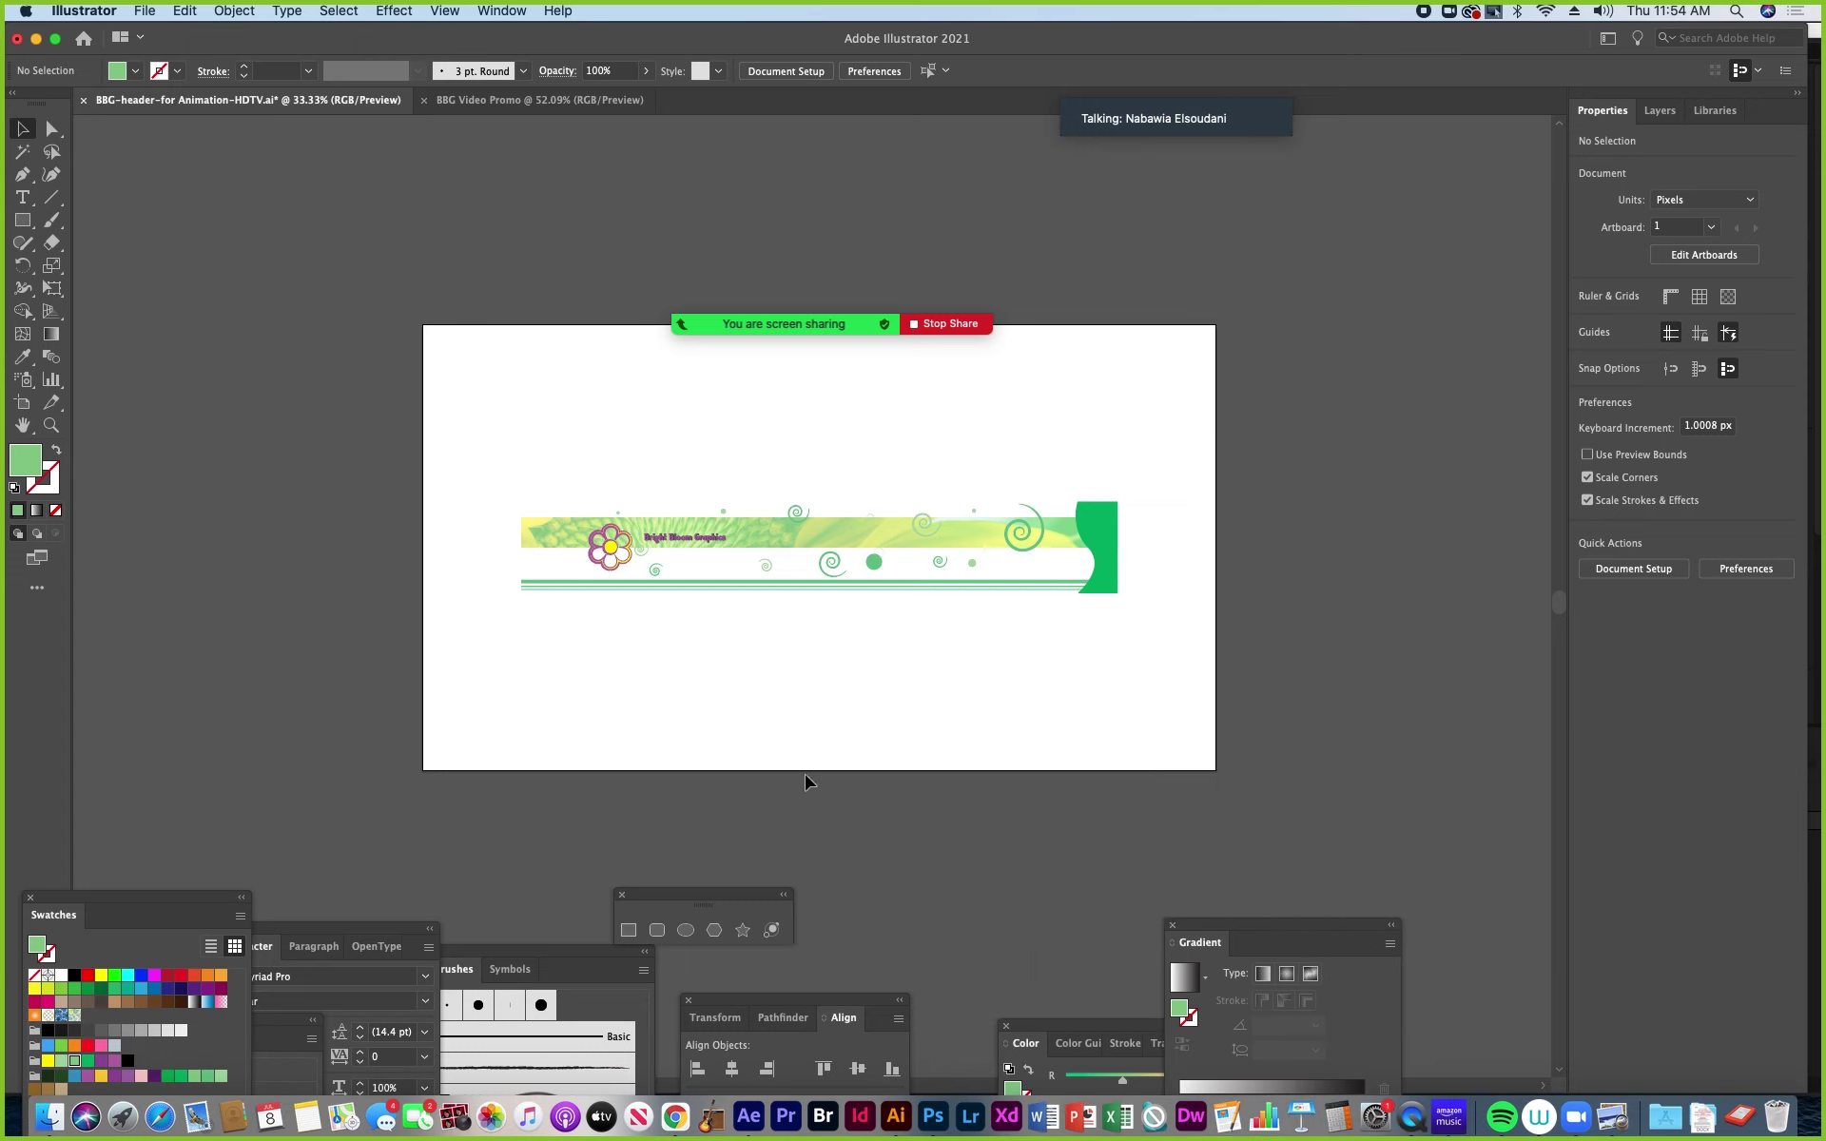
{"action": "left_click", "coordinate": [552, 545]}
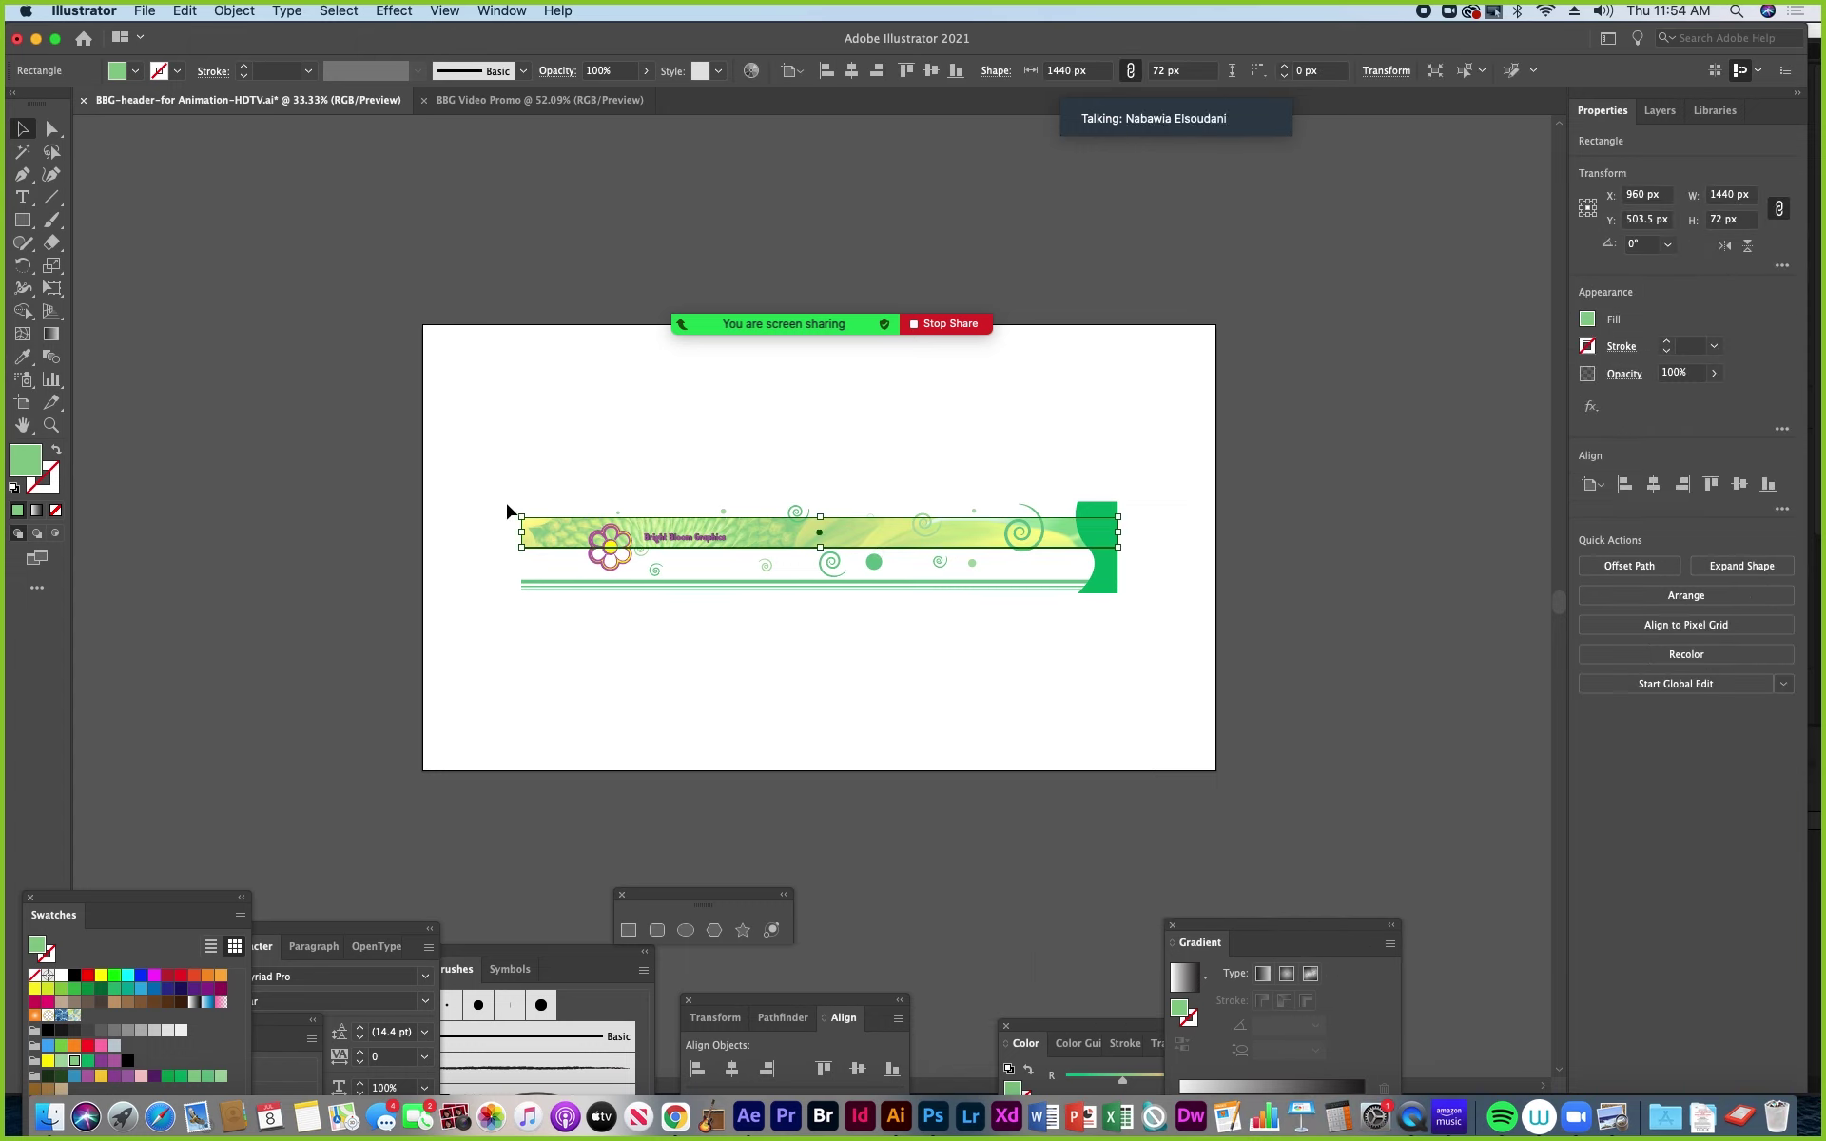
{"action": "mouse_move", "coordinate": [844, 308]}
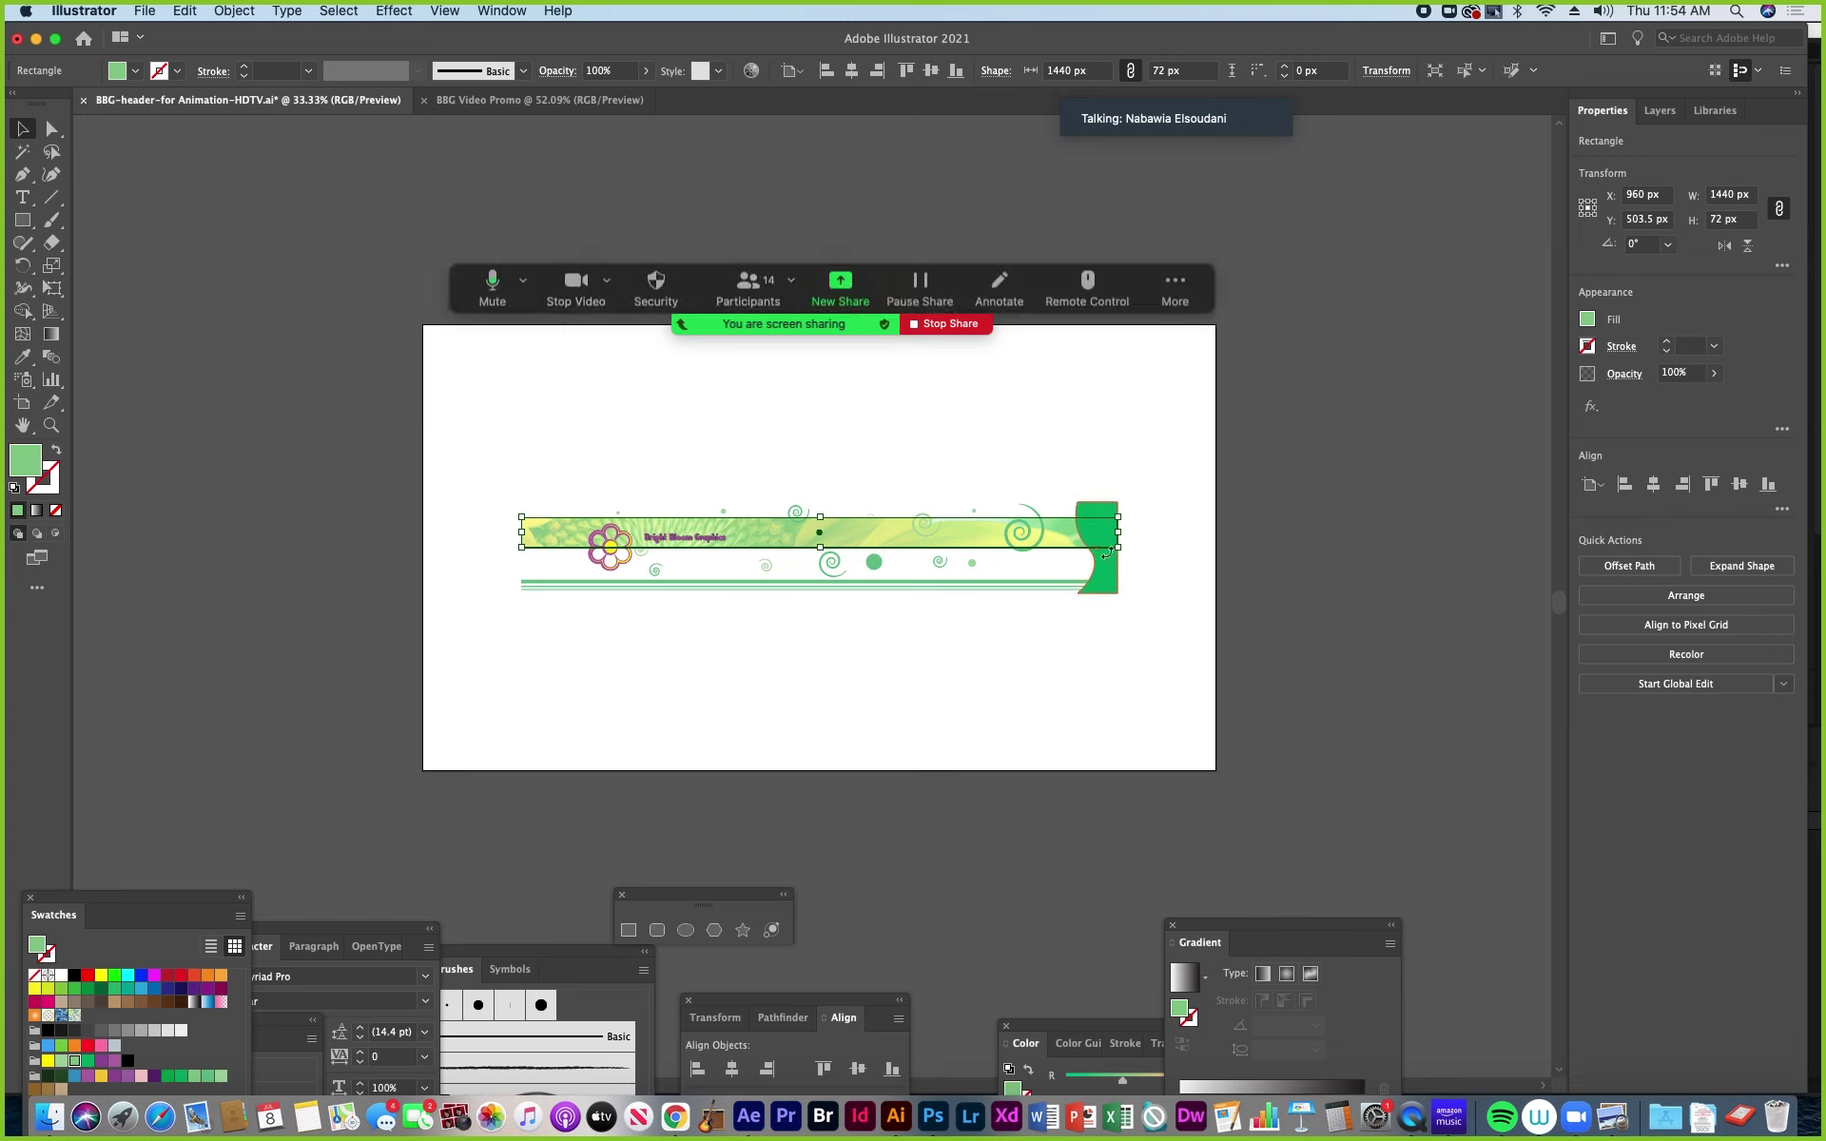
{"action": "left_click", "coordinate": [1128, 597]}
{"action": "left_click", "coordinate": [1105, 569]}
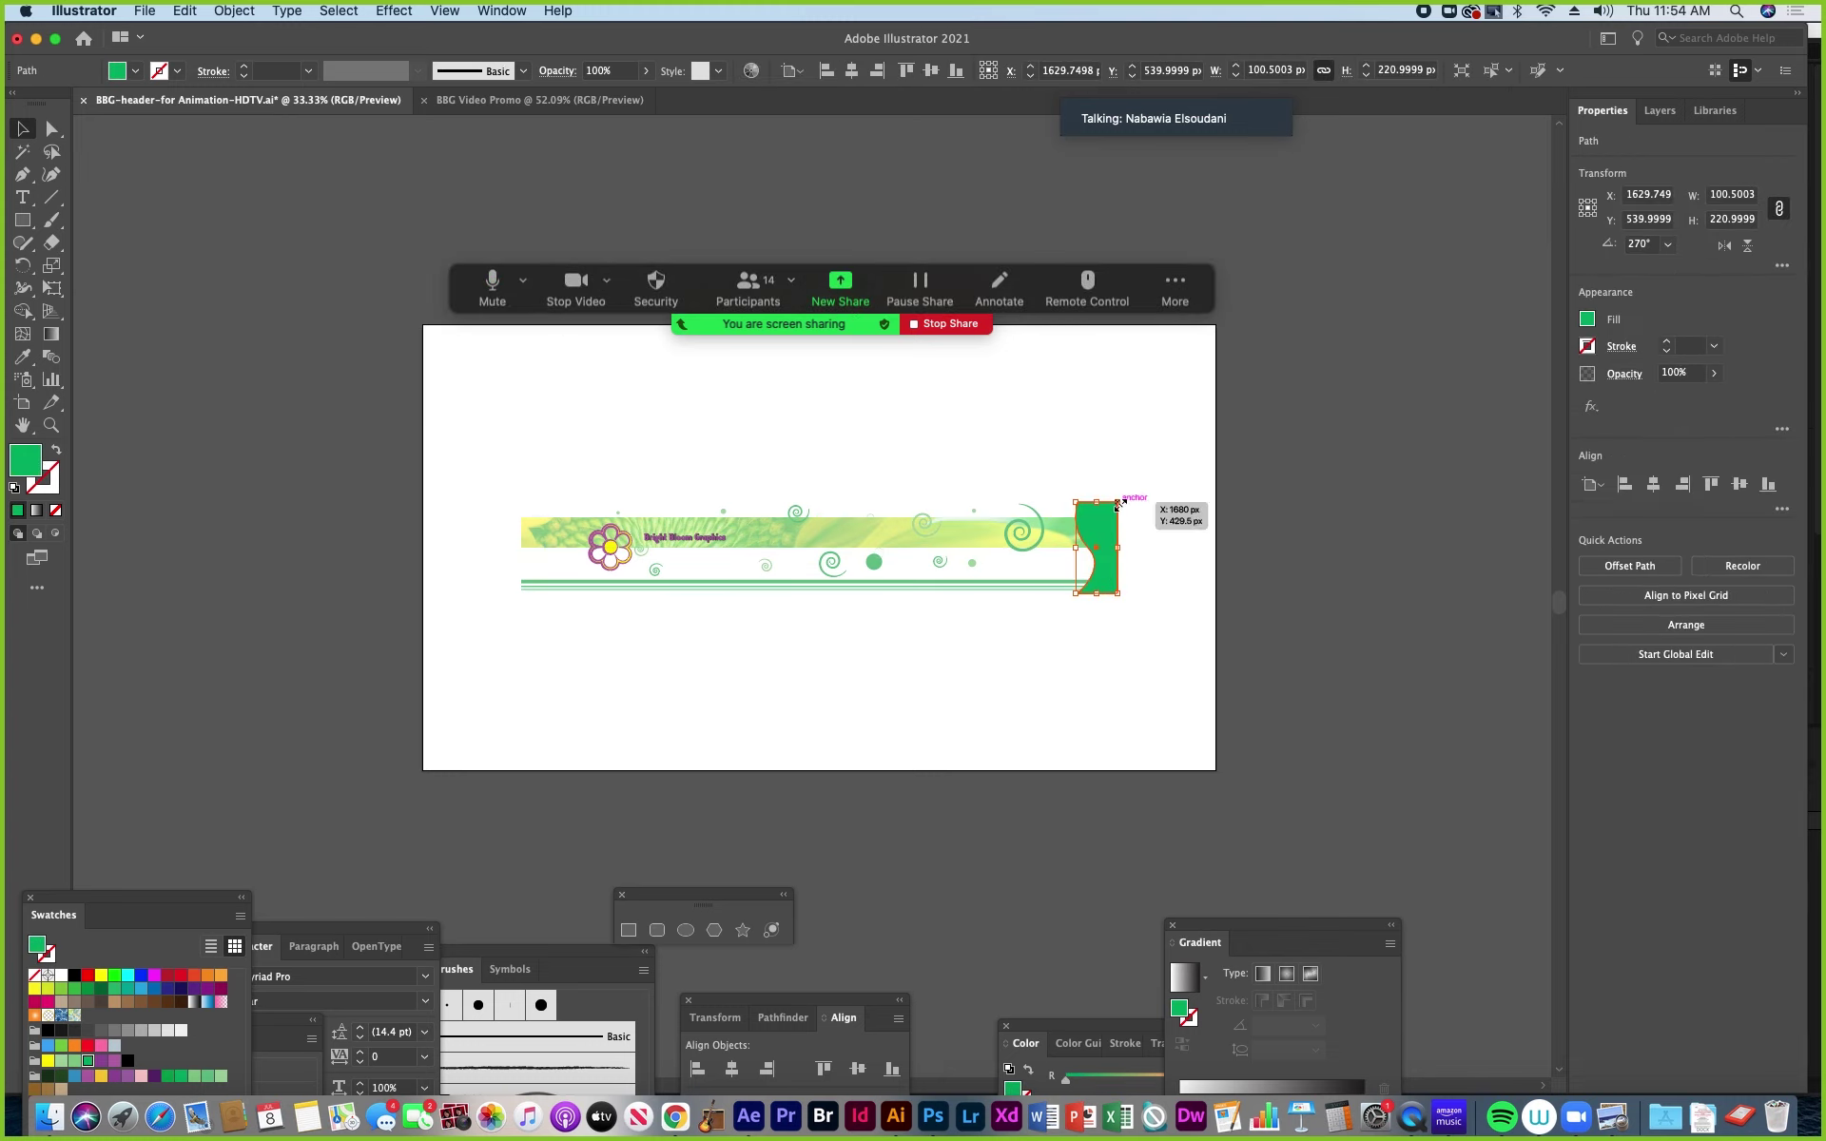
{"action": "left_click_drag", "start_coordinate": [1119, 504], "coordinate": [1216, 324]}
{"action": "left_click_drag", "start_coordinate": [1077, 594], "coordinate": [1033, 770]}
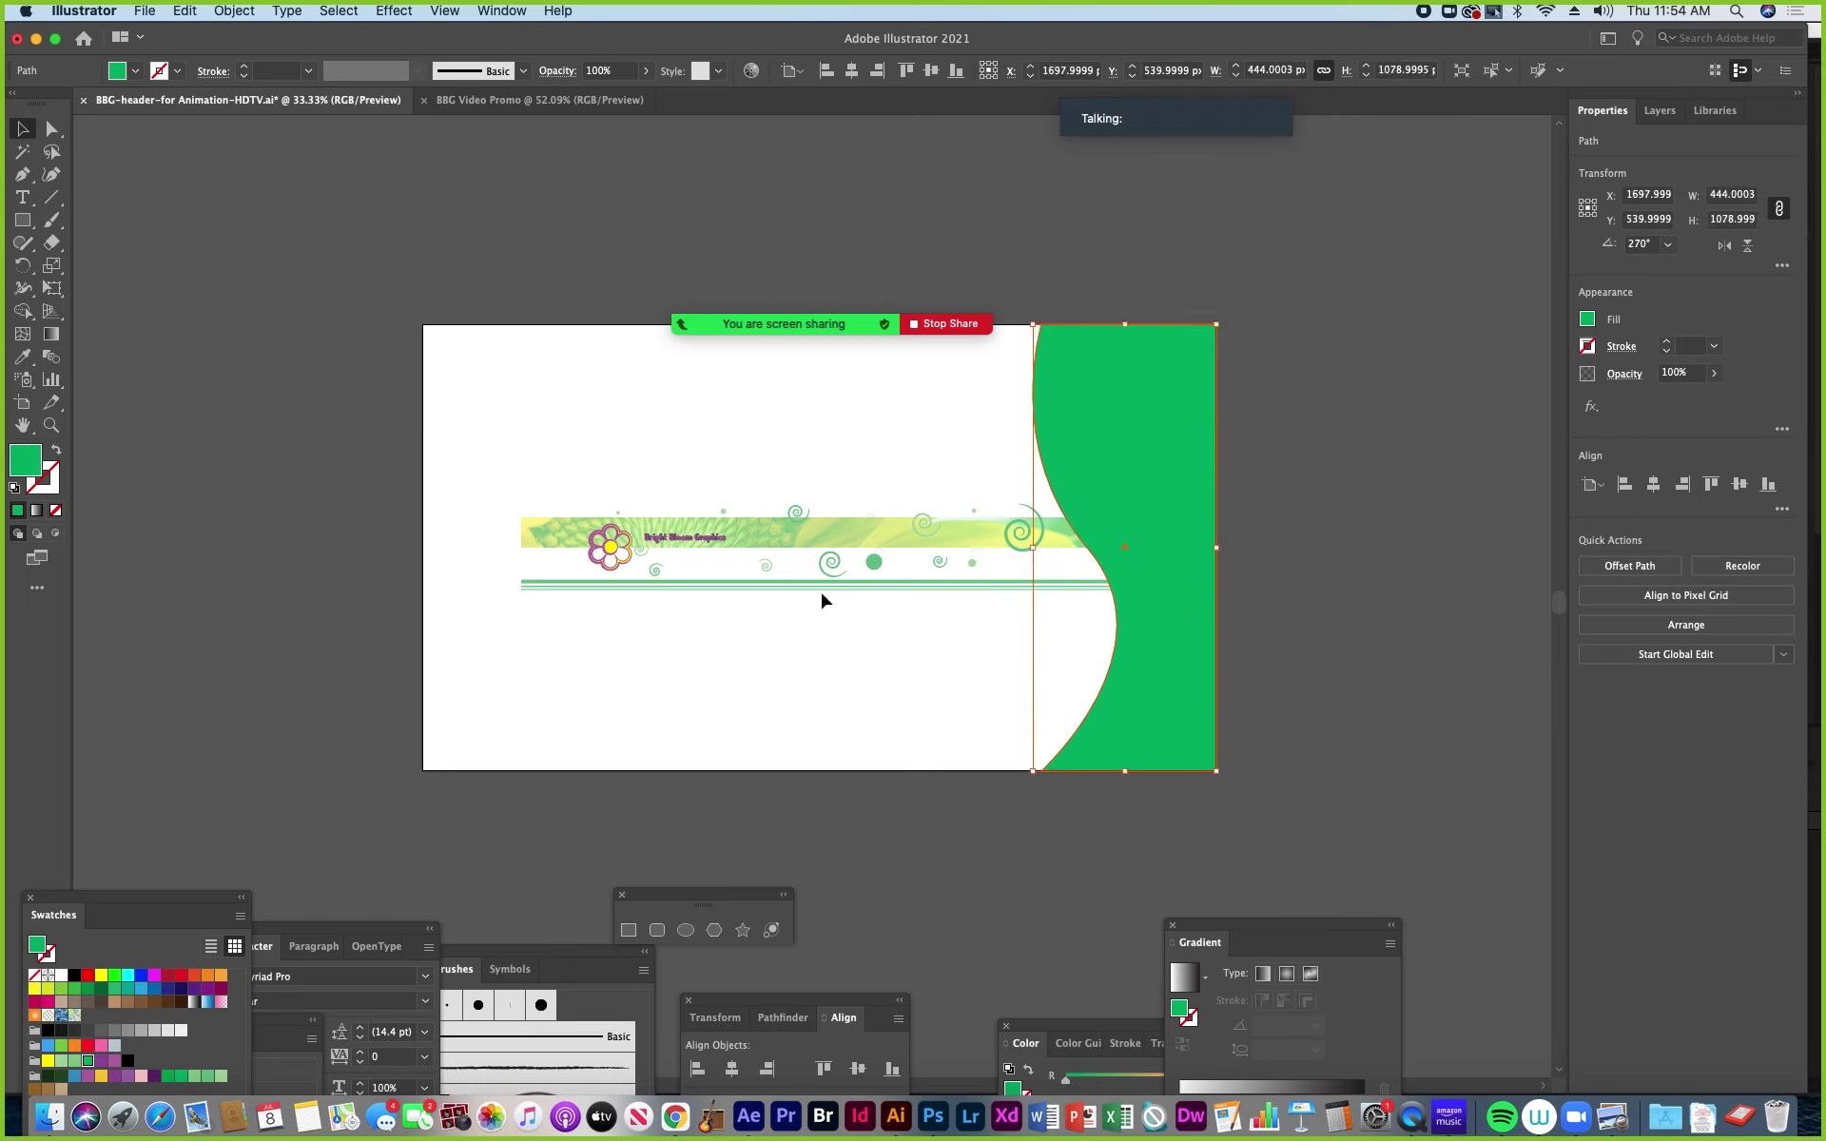
Scale the yellow back bar with its flower image proportionally from the center to 1920 px wide and 96 px high.
{"action": "left_click", "coordinate": [547, 536]}
{"action": "left_click_drag", "start_coordinate": [519, 515], "coordinate": [447, 489]}
{"action": "key", "text": "super+z"}
{"action": "left_click_drag", "start_coordinate": [1117, 547], "coordinate": [1216, 588]}
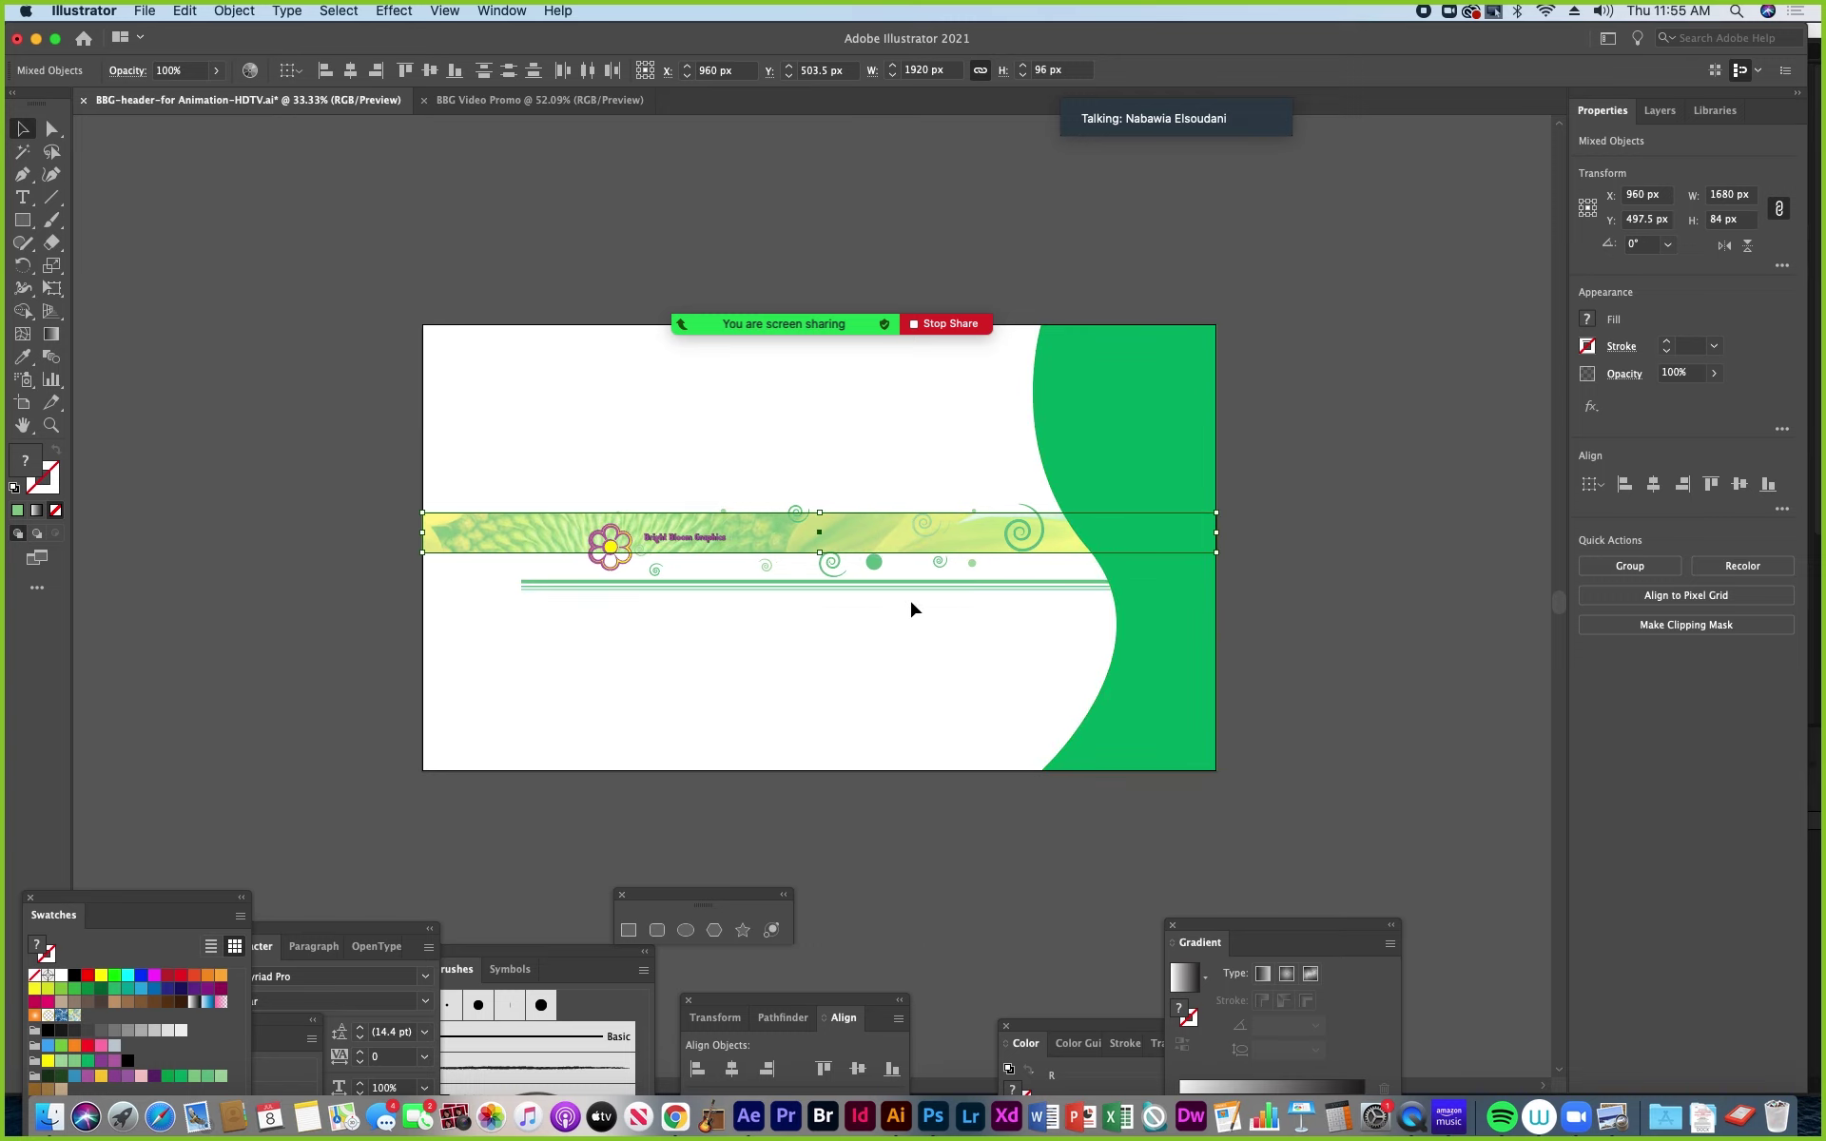
Move the green lines lower and stretch them across the artboard's full width, then add the end curve to the selection.
{"action": "left_click", "coordinate": [590, 585]}
{"action": "left_click_drag", "start_coordinate": [553, 587], "coordinate": [456, 692]}
{"action": "left_click_drag", "start_coordinate": [1024, 702], "coordinate": [1218, 771]}
{"action": "left_click", "coordinate": [1179, 738], "text": "shift"}
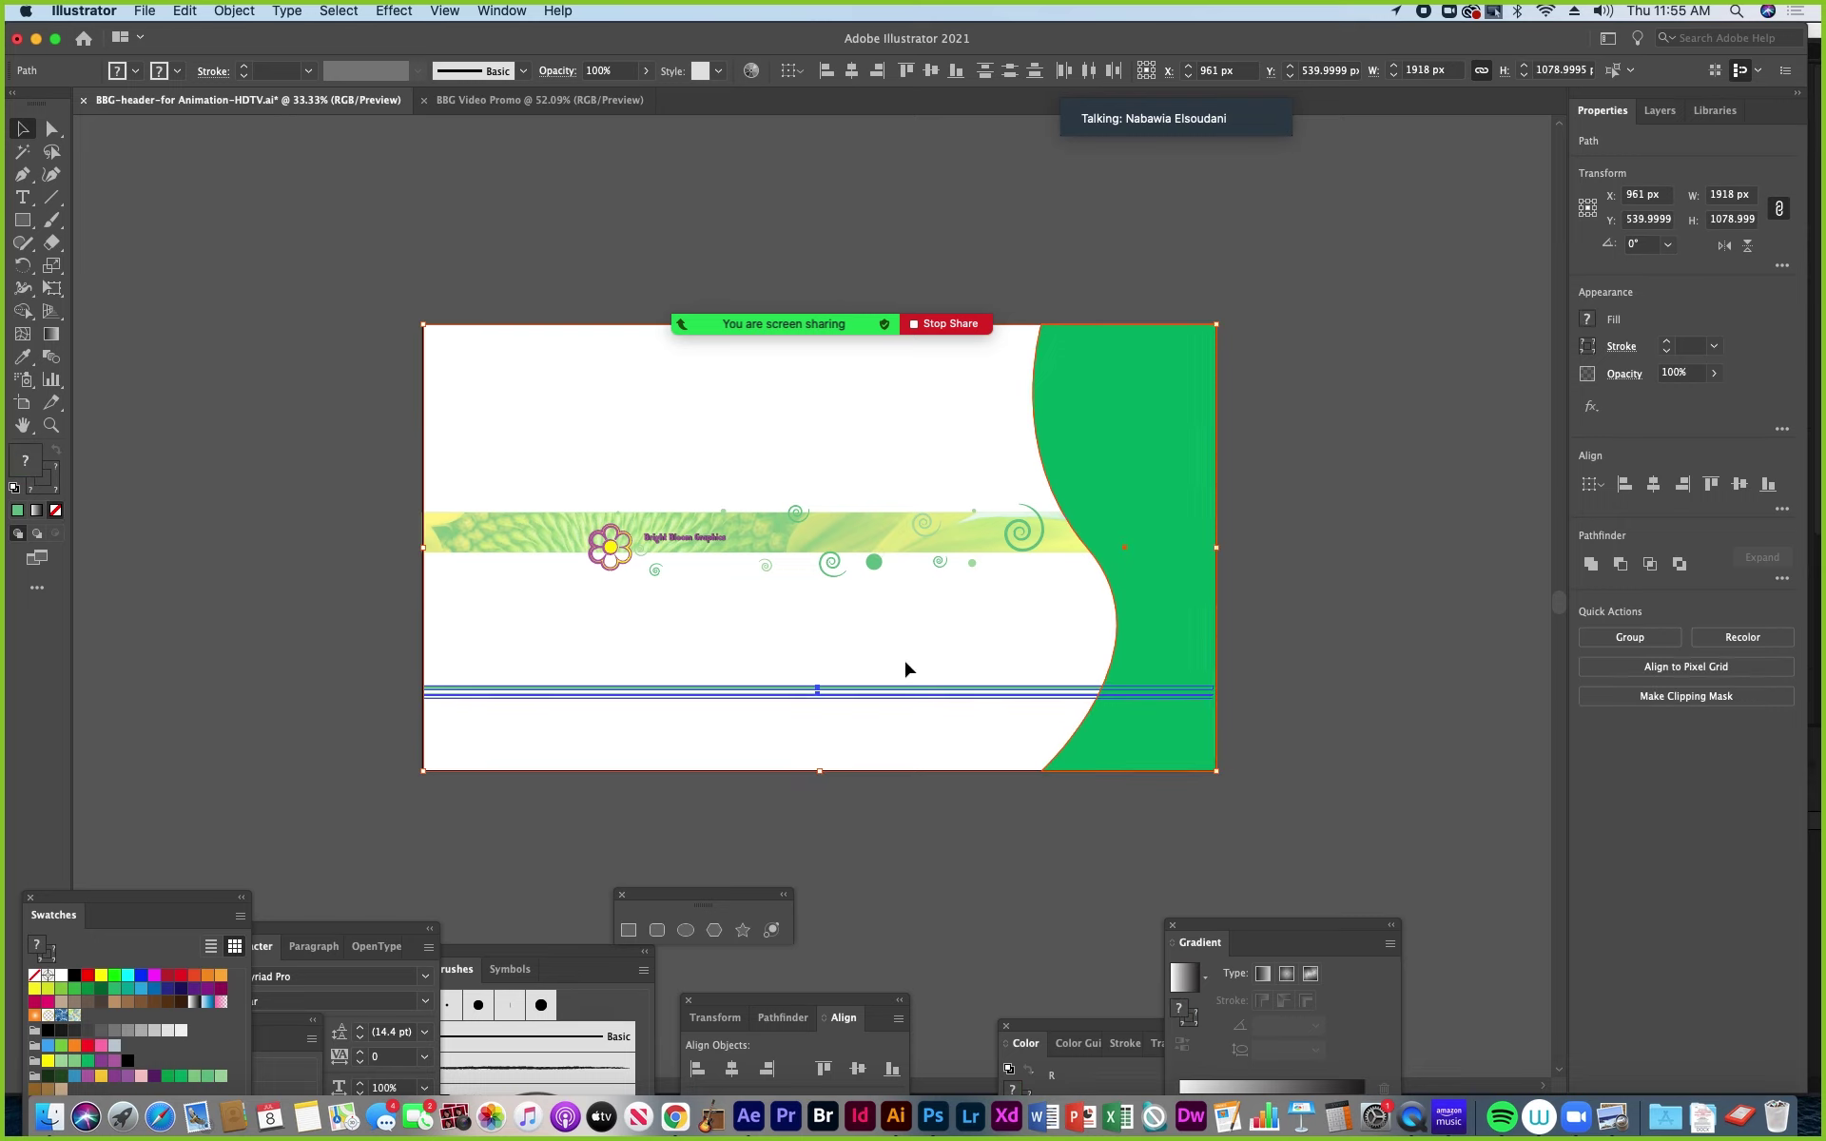
Proportionally enlarge the flower logo and the Bright Bloom Graphics name together until the flower is about 377 px wide, then deselect them.
{"action": "left_click_drag", "start_coordinate": [924, 666], "coordinate": [966, 725]}
{"action": "left_click_drag", "start_coordinate": [1214, 701], "coordinate": [1216, 701]}
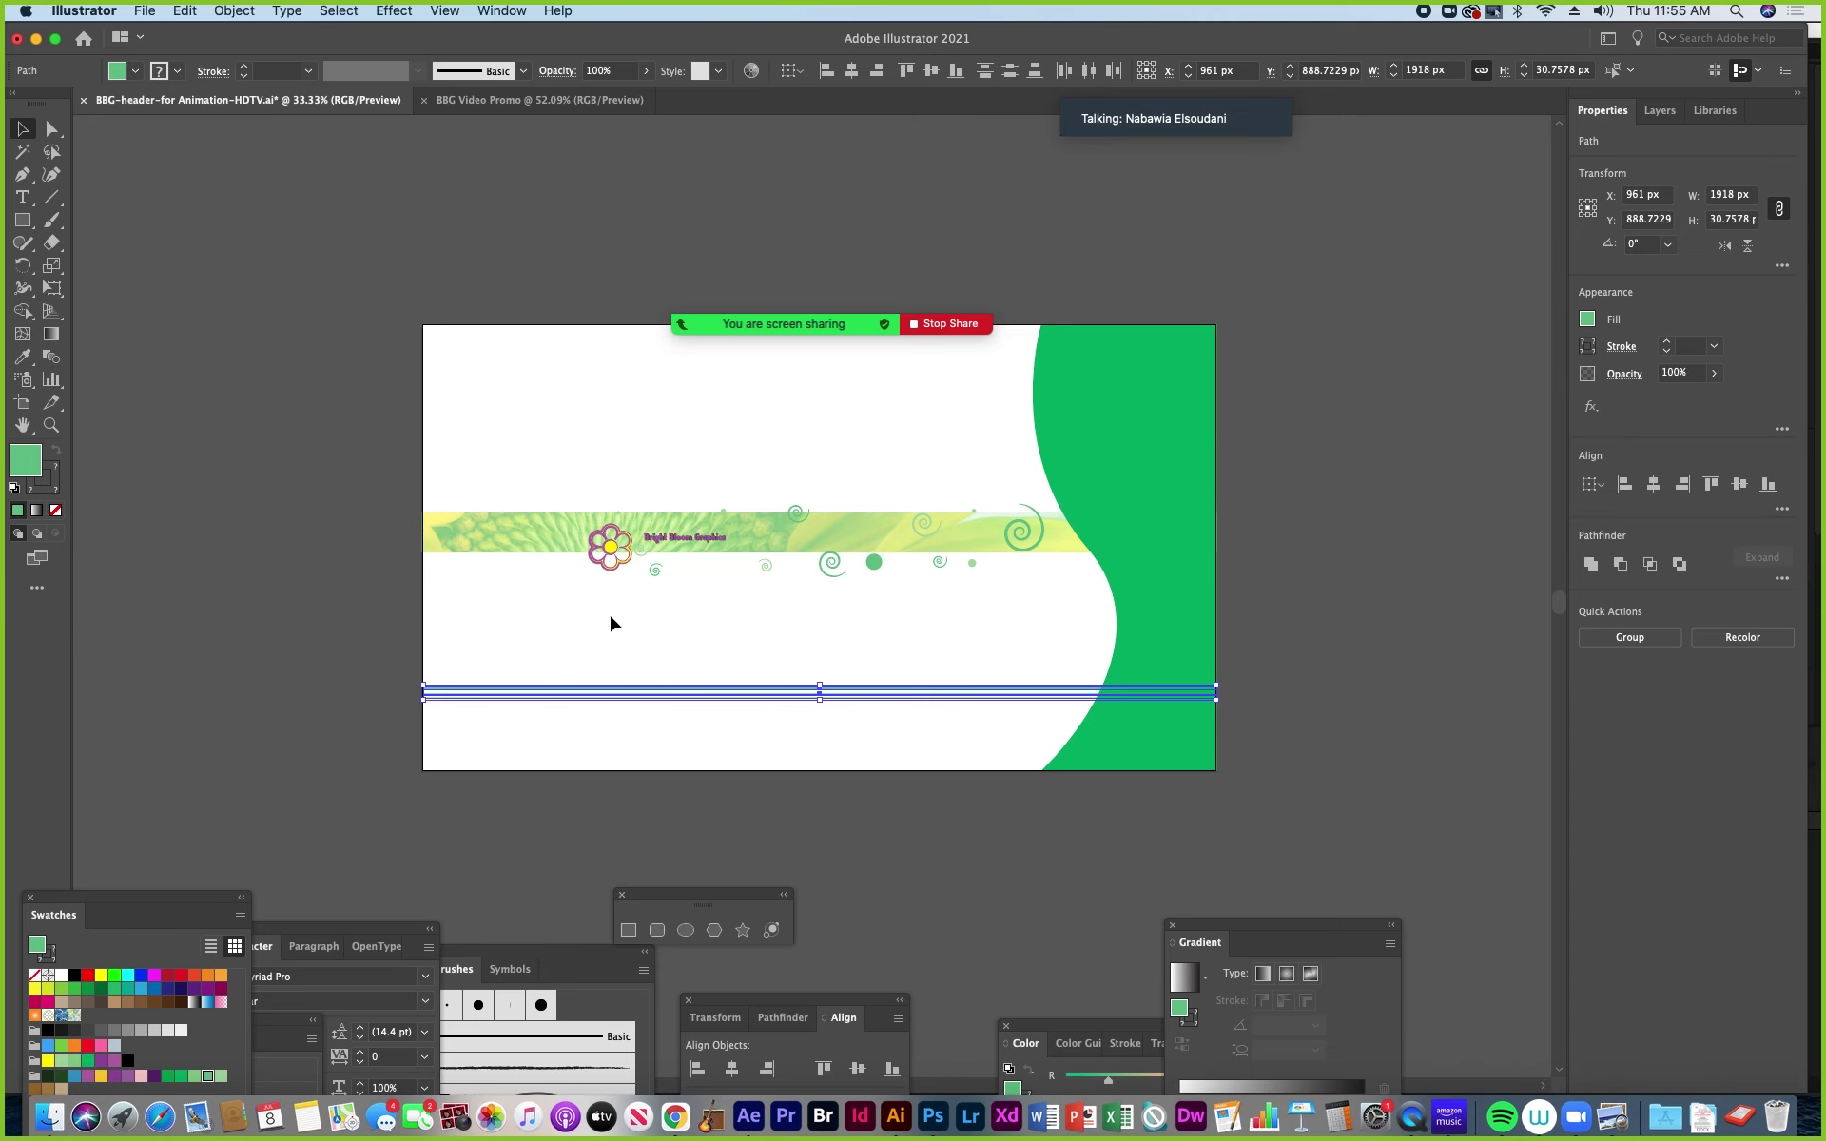
{"action": "left_click_drag", "start_coordinate": [605, 559], "coordinate": [602, 563]}
{"action": "key", "text": "super+1"}
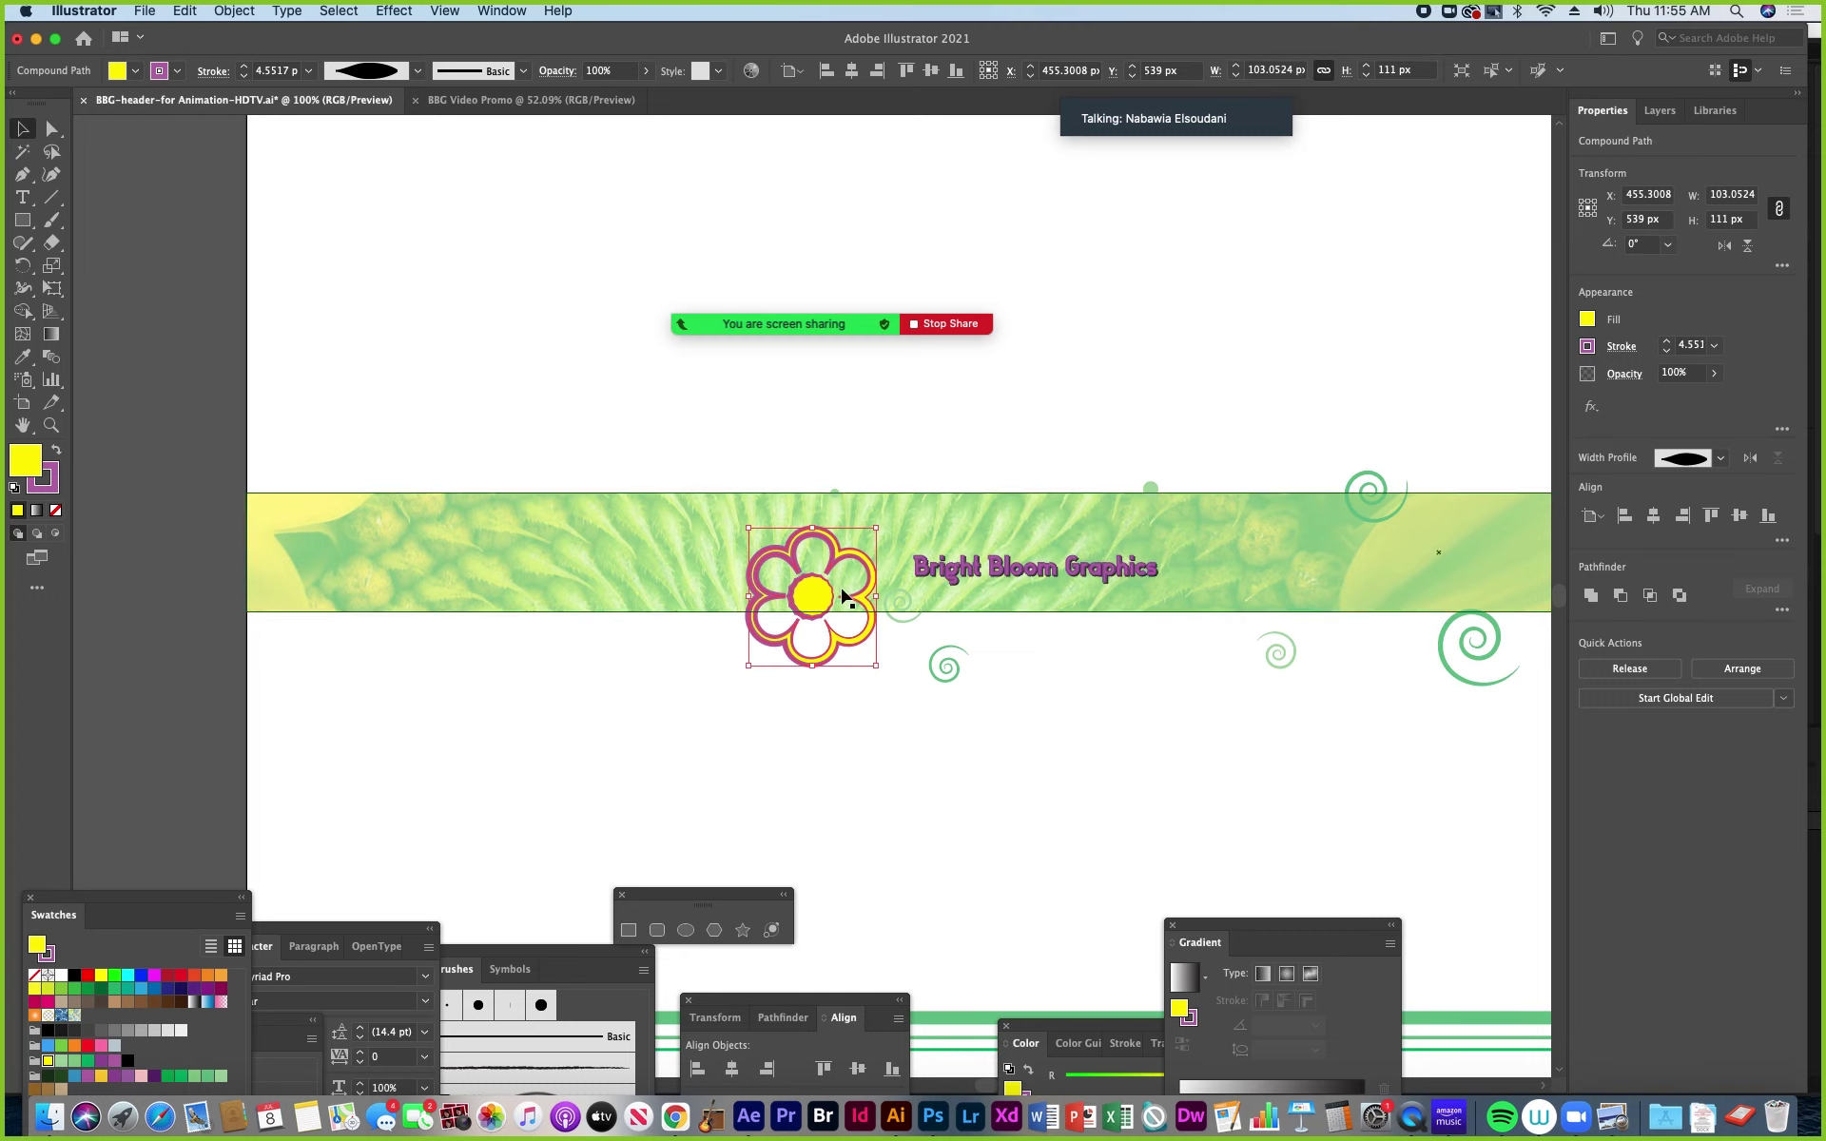
{"action": "left_click", "coordinate": [967, 581], "text": "shift"}
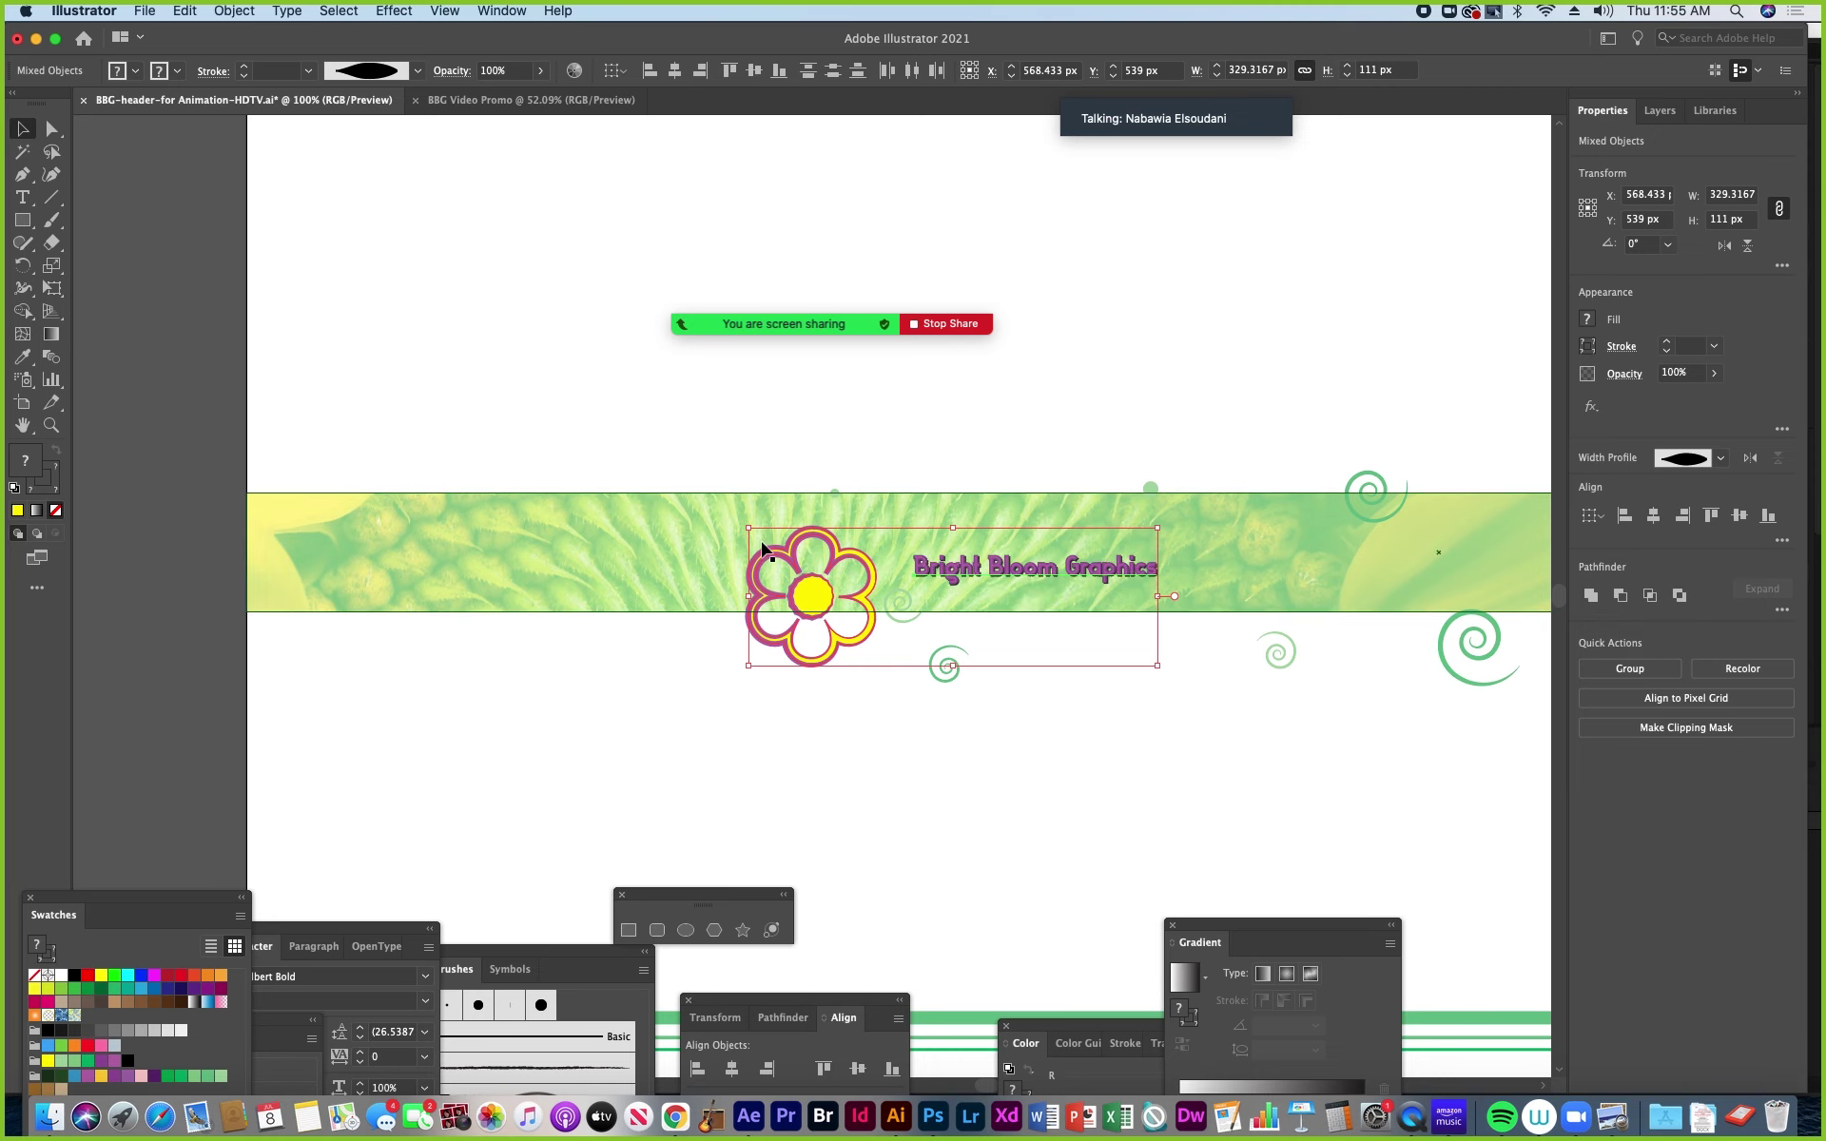
{"action": "left_click_drag", "start_coordinate": [752, 530], "coordinate": [411, 415]}
{"action": "key", "text": "super+minus"}
{"action": "key", "text": "super+minus"}
{"action": "key", "text": "super+minus"}
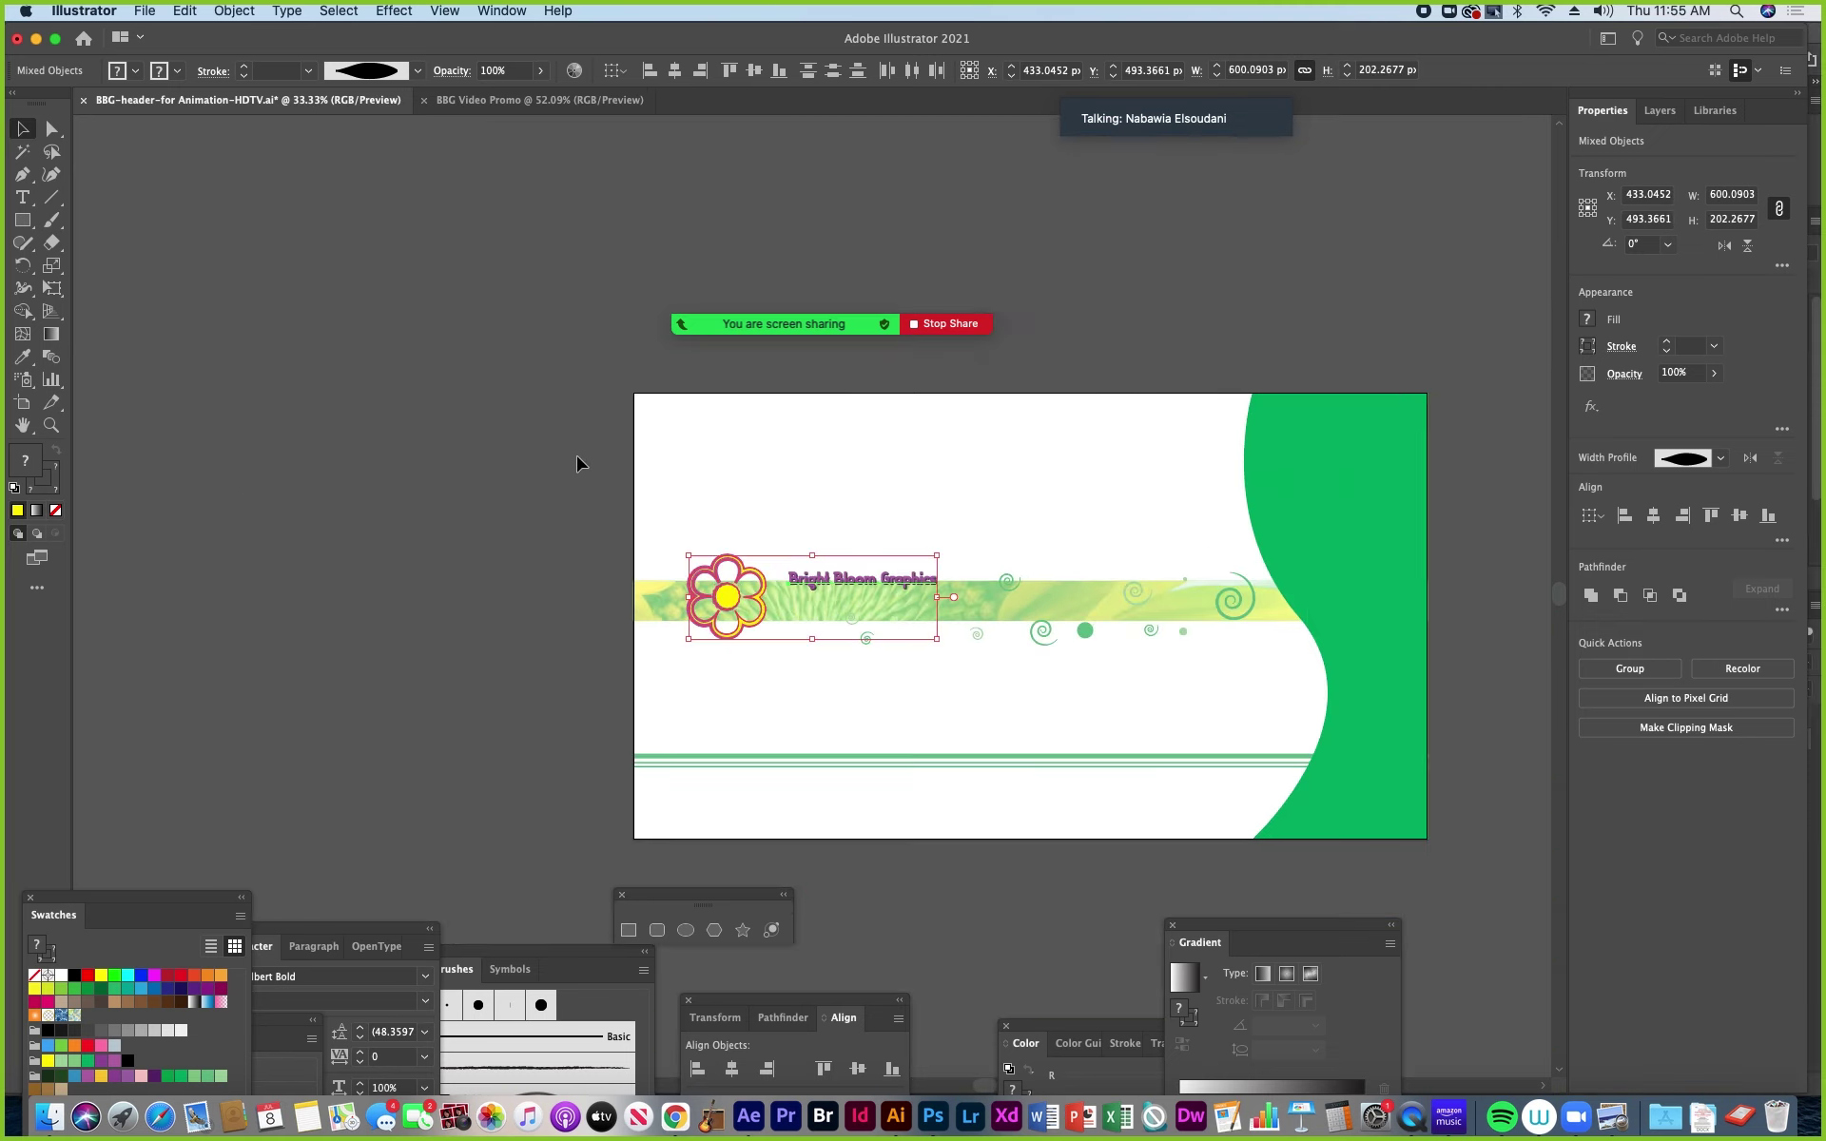
{"action": "left_click_drag", "start_coordinate": [939, 558], "coordinate": [1189, 449]}
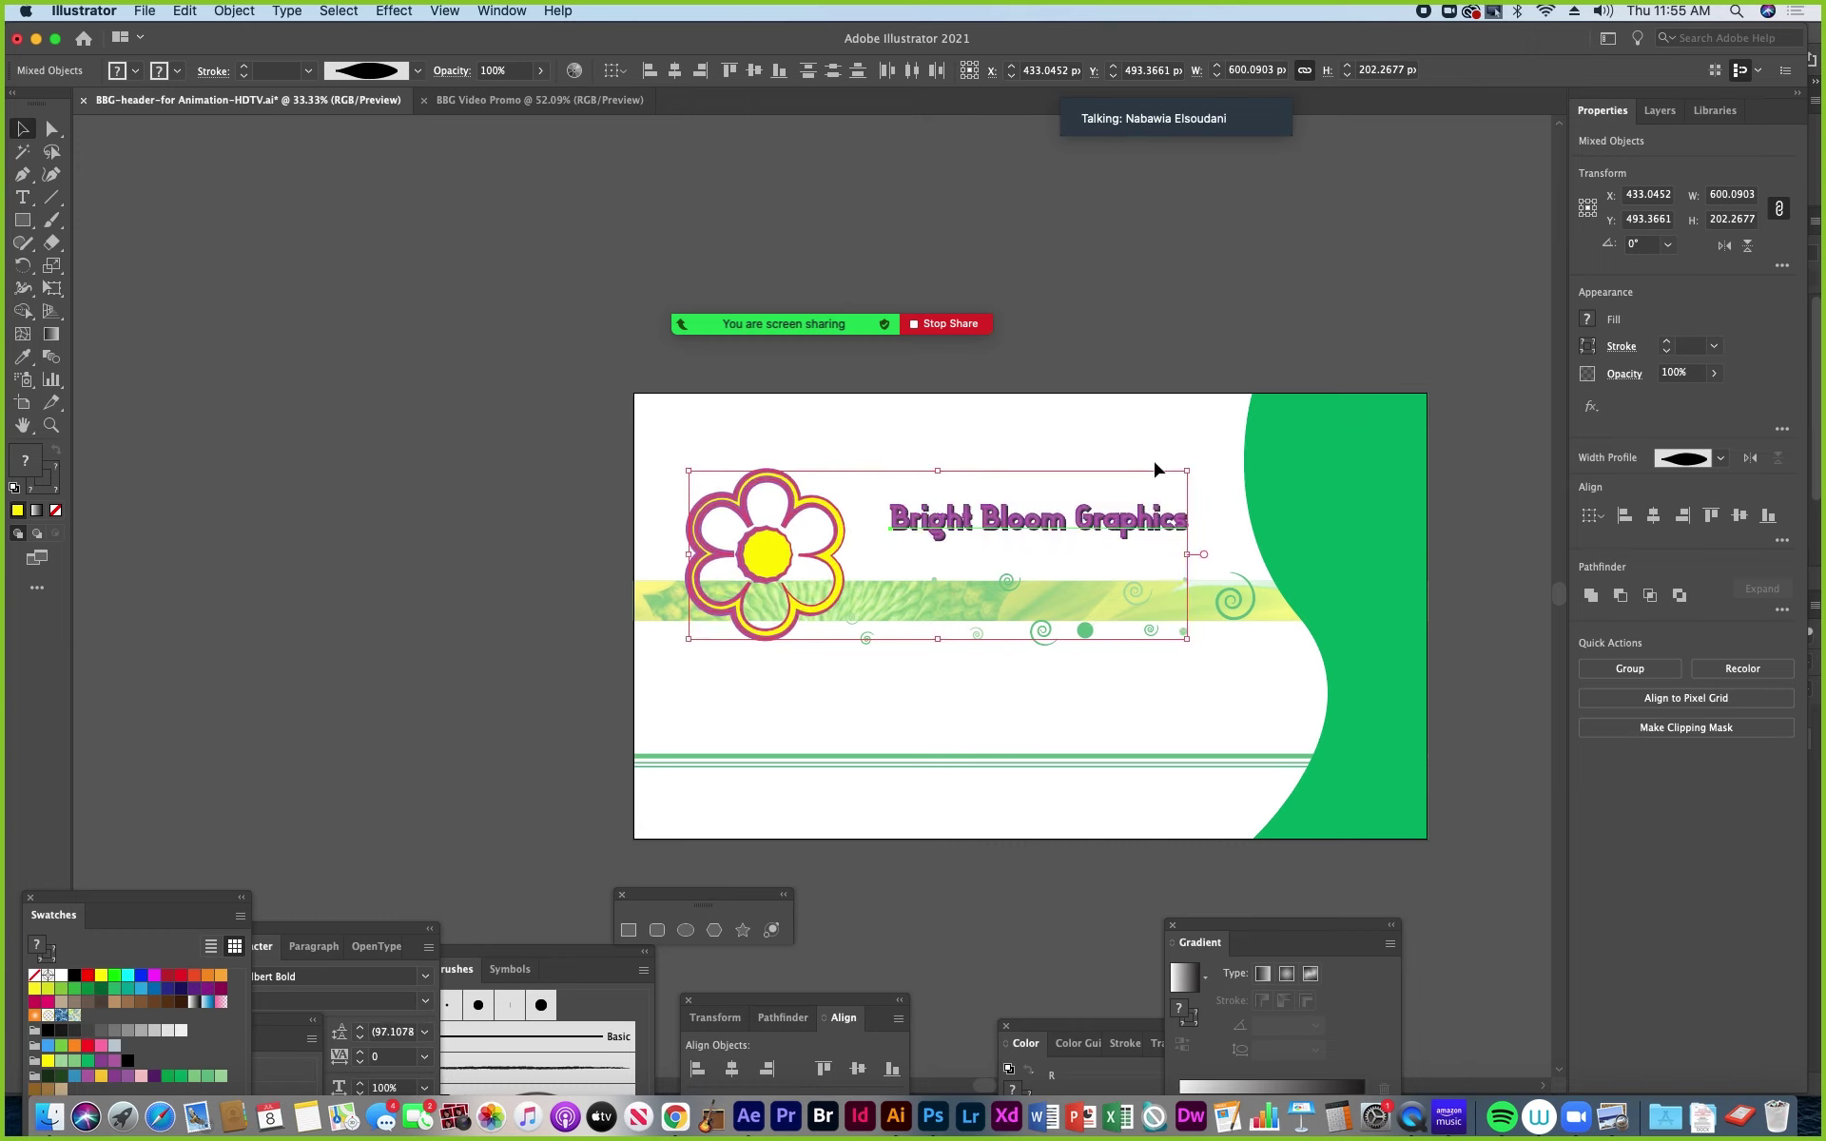
{"action": "left_click", "coordinate": [514, 517]}
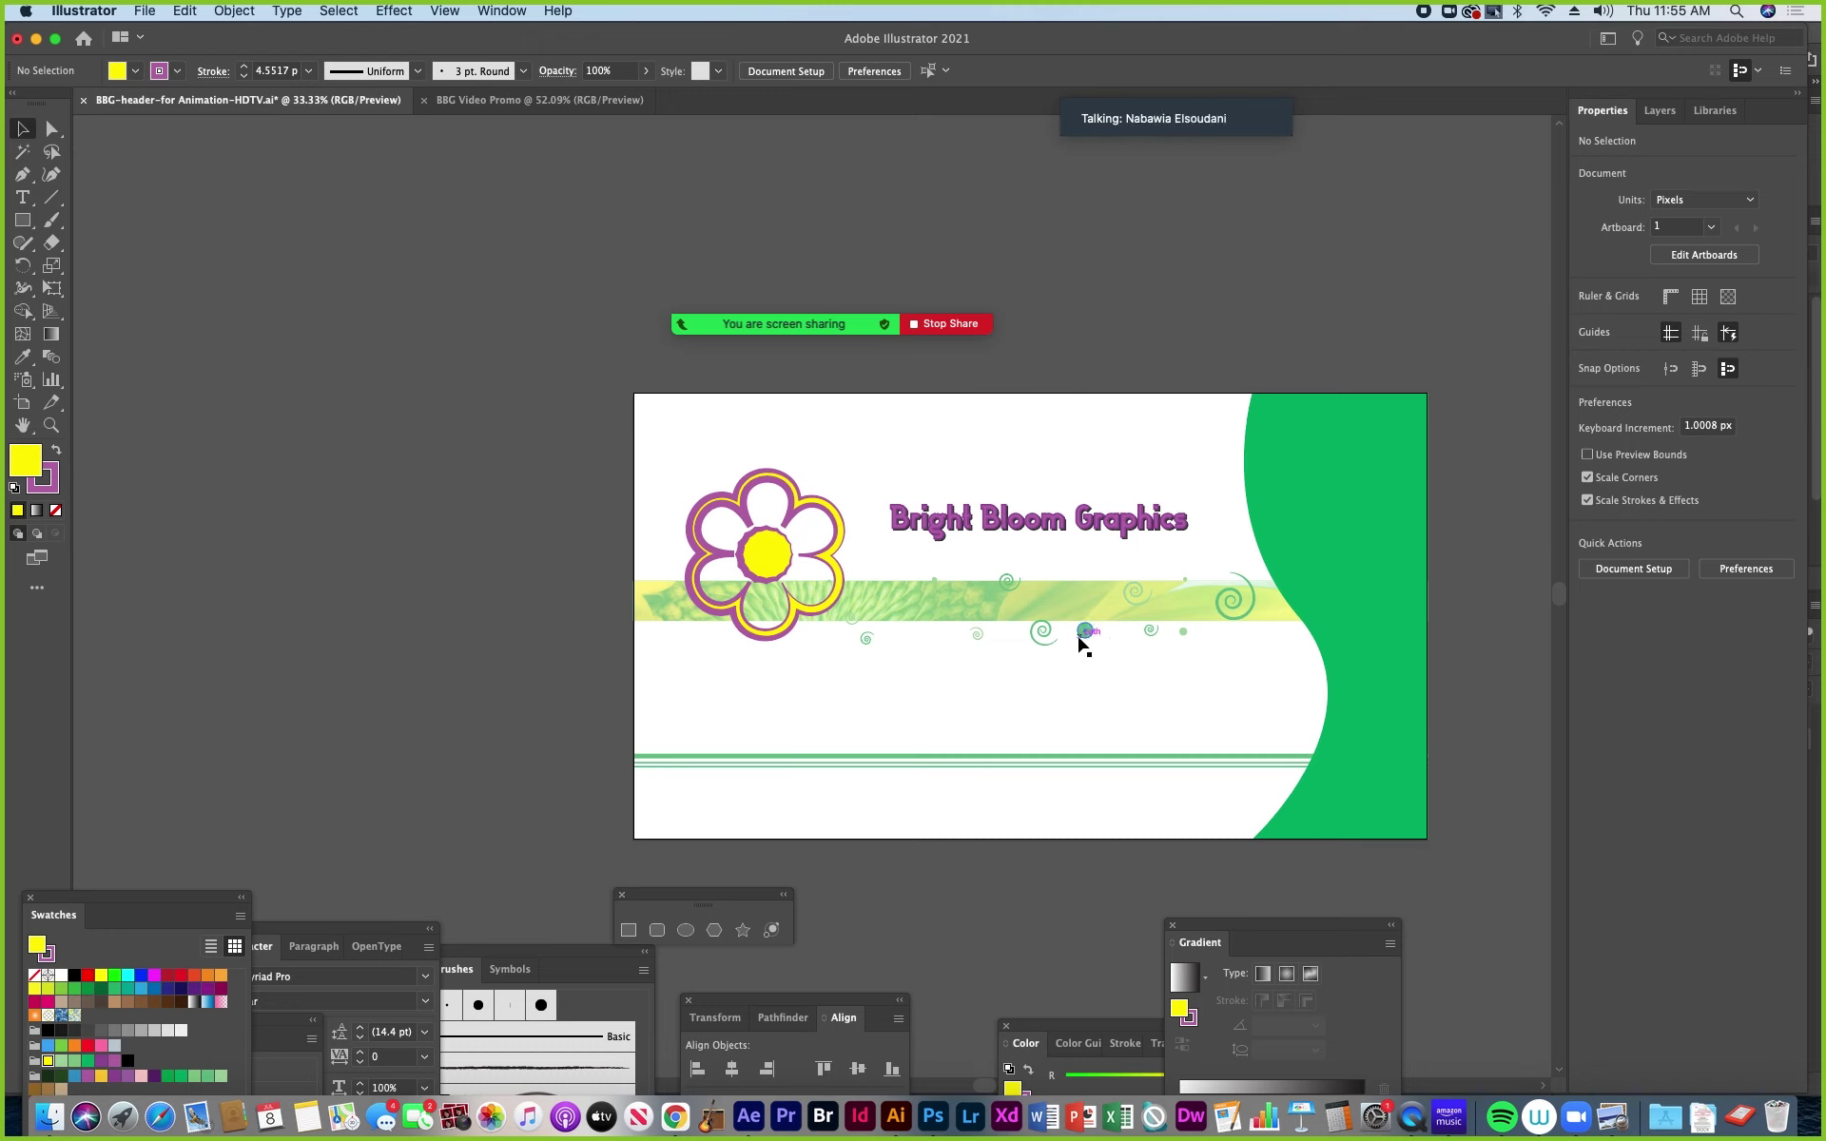
Spread the green spirals and circles away from the yellow bar, scattering them across the white areas above and below it.
{"action": "left_click_drag", "start_coordinate": [1041, 705], "coordinate": [1039, 702]}
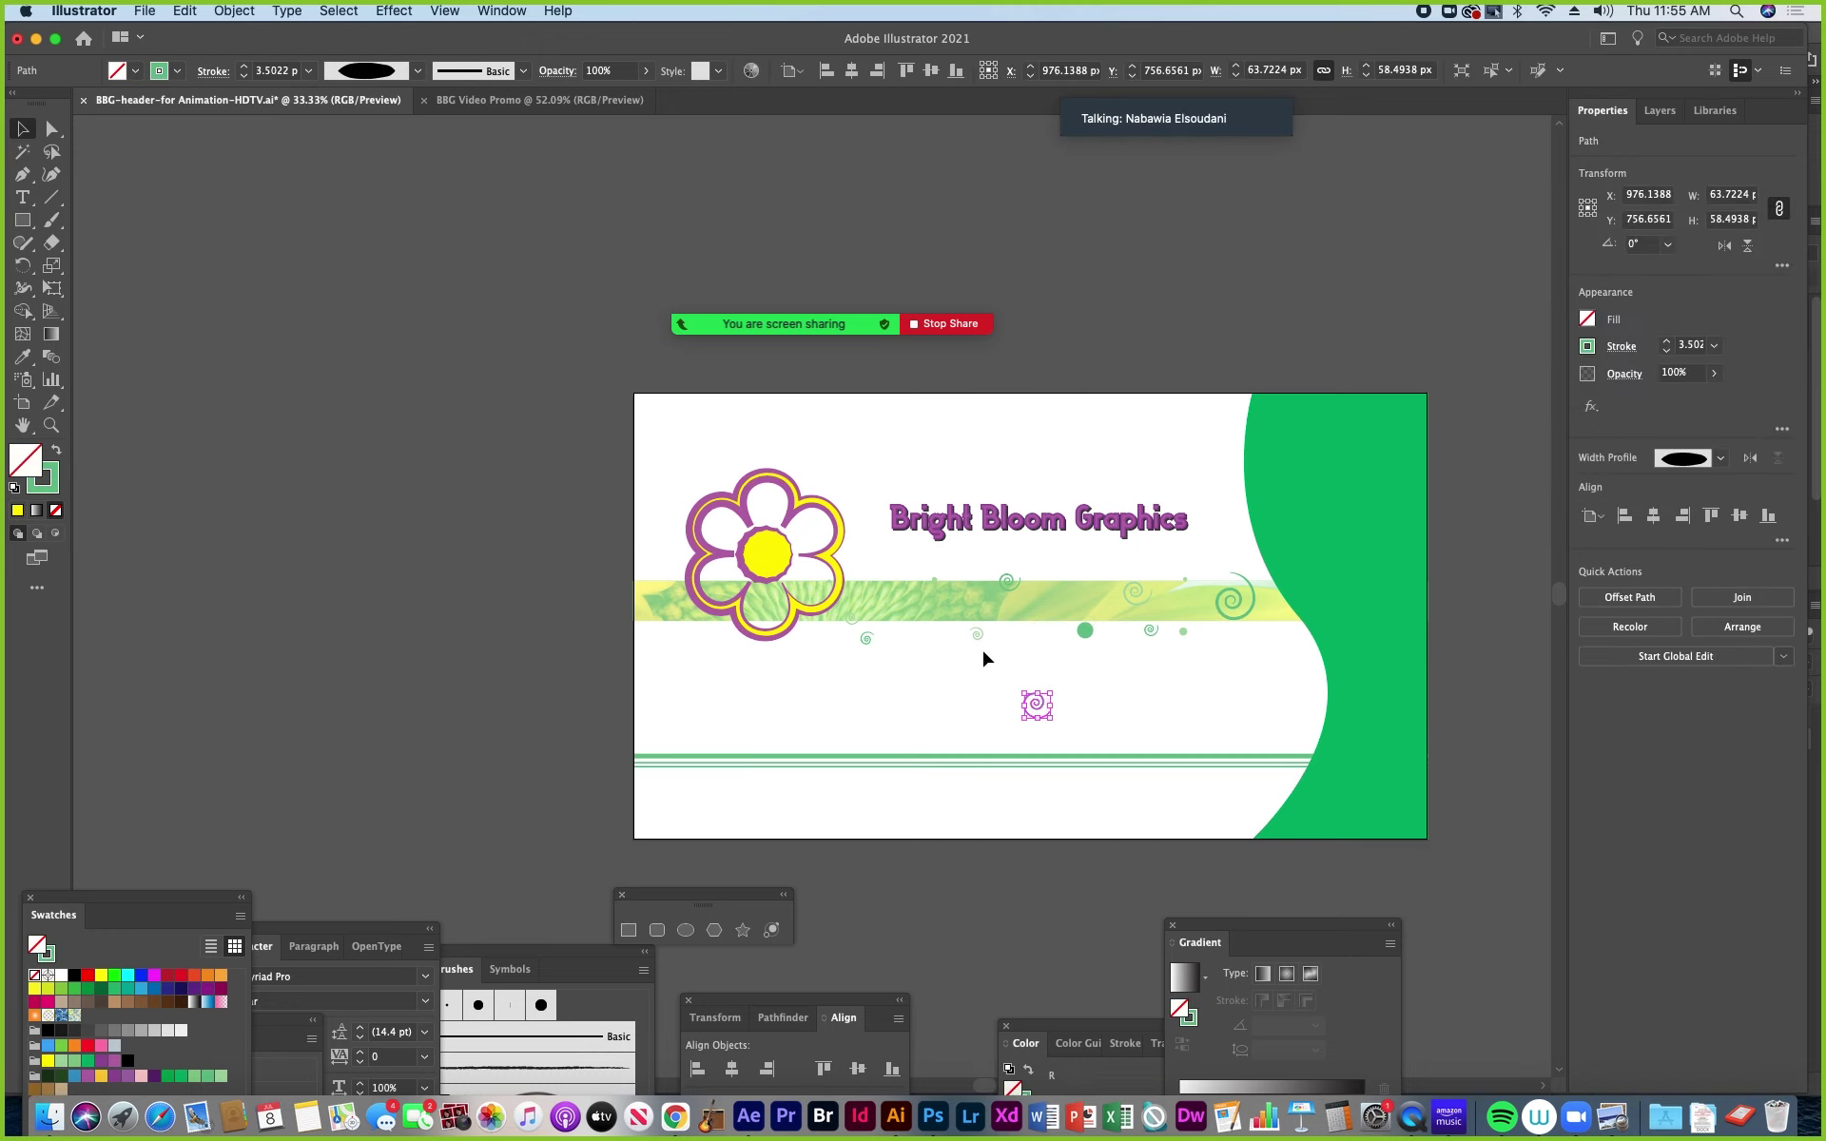
{"action": "left_click_drag", "start_coordinate": [1219, 613], "coordinate": [1196, 465]}
{"action": "left_click_drag", "start_coordinate": [1087, 638], "coordinate": [1223, 712]}
{"action": "left_click_drag", "start_coordinate": [1010, 584], "coordinate": [956, 466]}
{"action": "left_click_drag", "start_coordinate": [868, 640], "coordinate": [774, 658]}
{"action": "left_click_drag", "start_coordinate": [1125, 591], "coordinate": [1081, 478]}
{"action": "left_click_drag", "start_coordinate": [936, 578], "coordinate": [841, 471]}
{"action": "left_click_drag", "start_coordinate": [1150, 636], "coordinate": [1222, 652]}
{"action": "left_click_drag", "start_coordinate": [1184, 579], "coordinate": [1194, 561]}
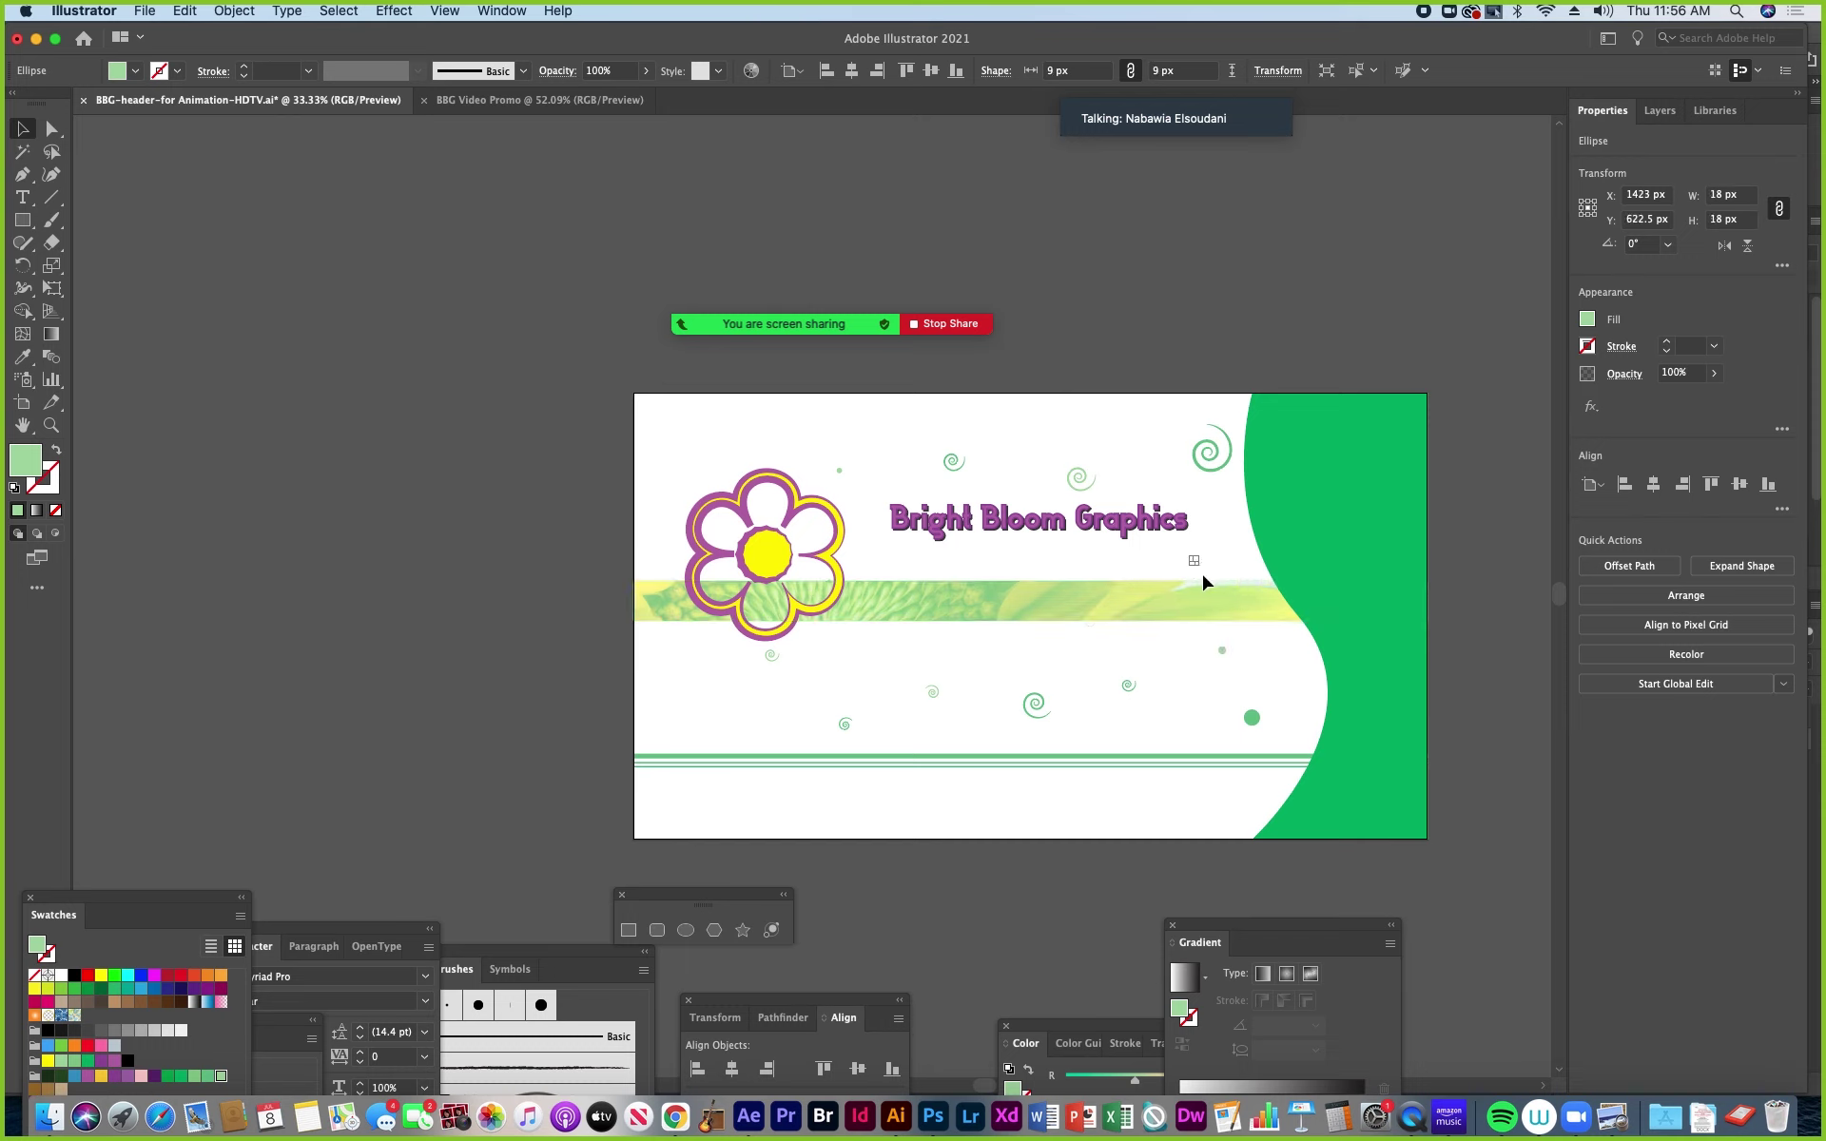
Show the header's layers, then examine the Film & Video HDV/HDTV 1080 new-document preset from BBG Video Promo without creating a document.
{"action": "left_click", "coordinate": [1659, 110]}
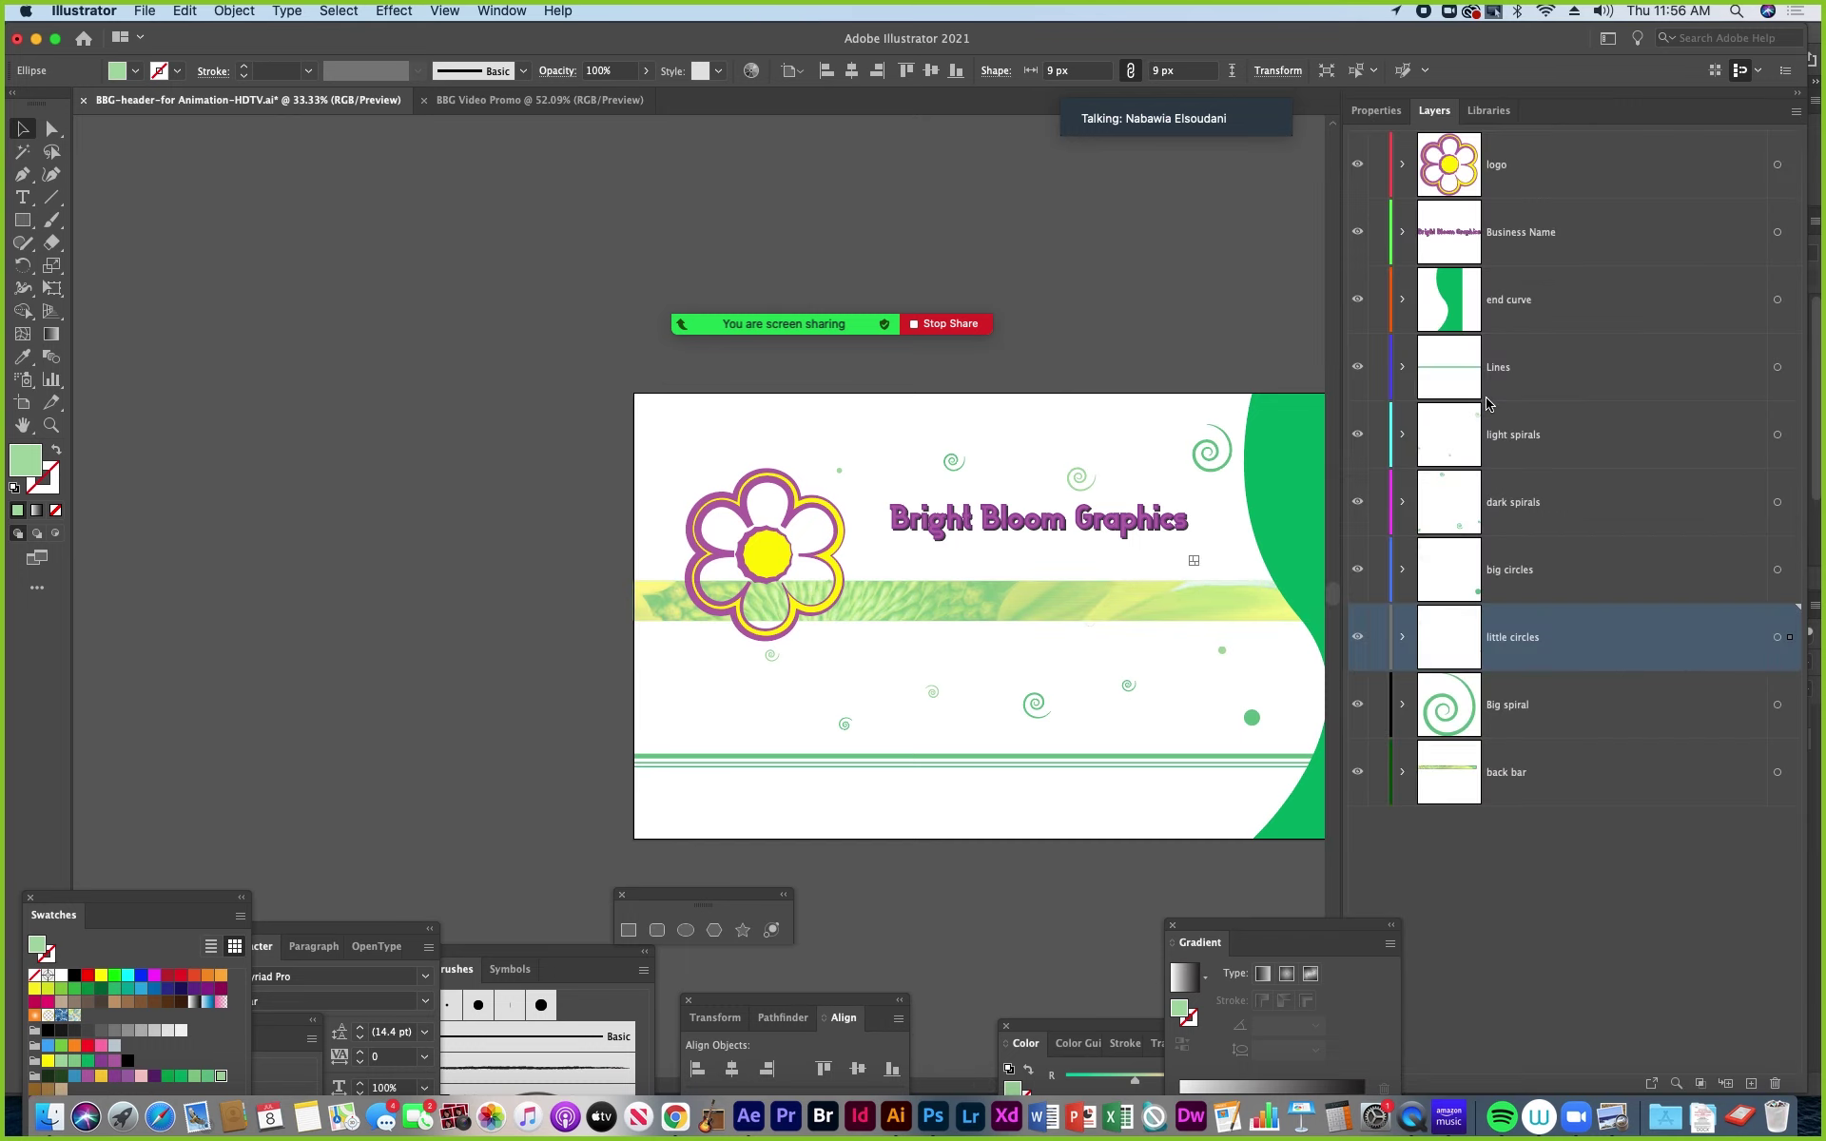
{"action": "scroll", "coordinate": [881, 521], "scroll_direction": "right", "scroll_amount": 10}
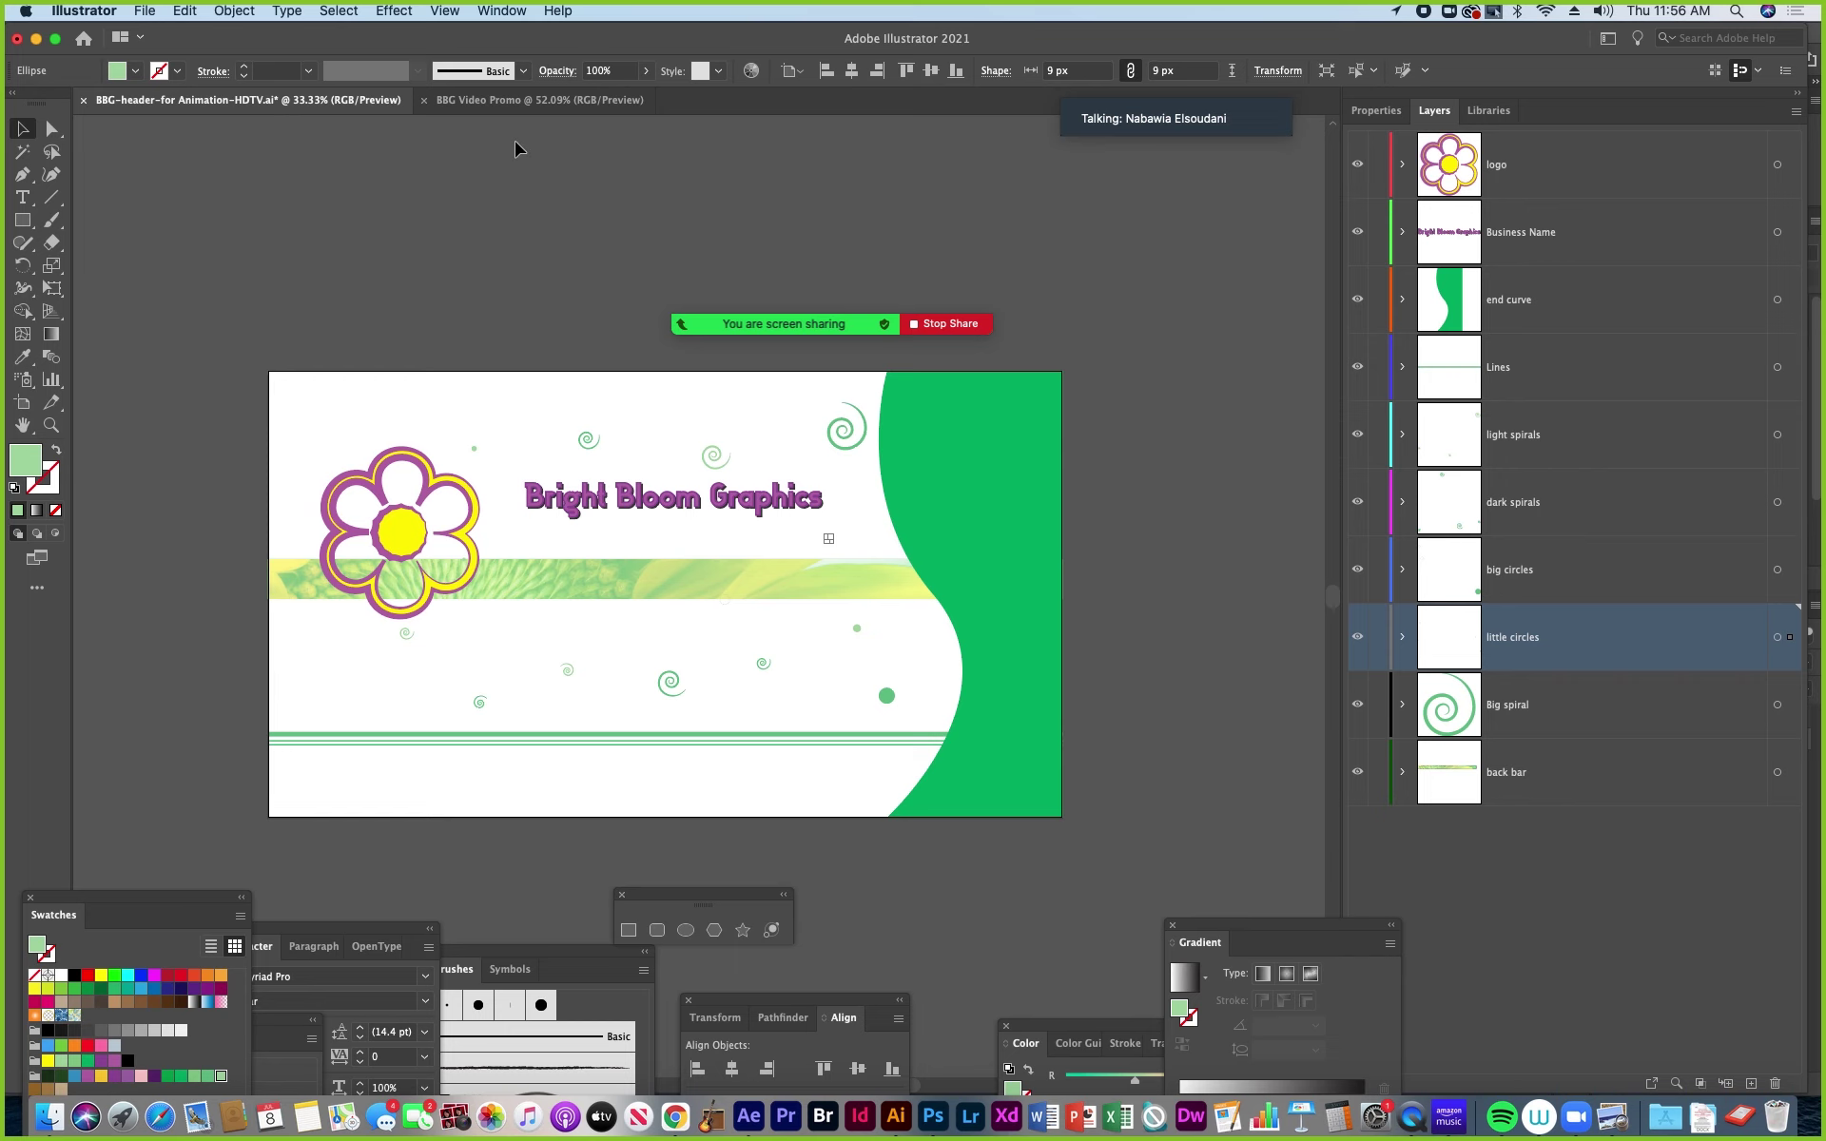
{"action": "left_click", "coordinate": [490, 103]}
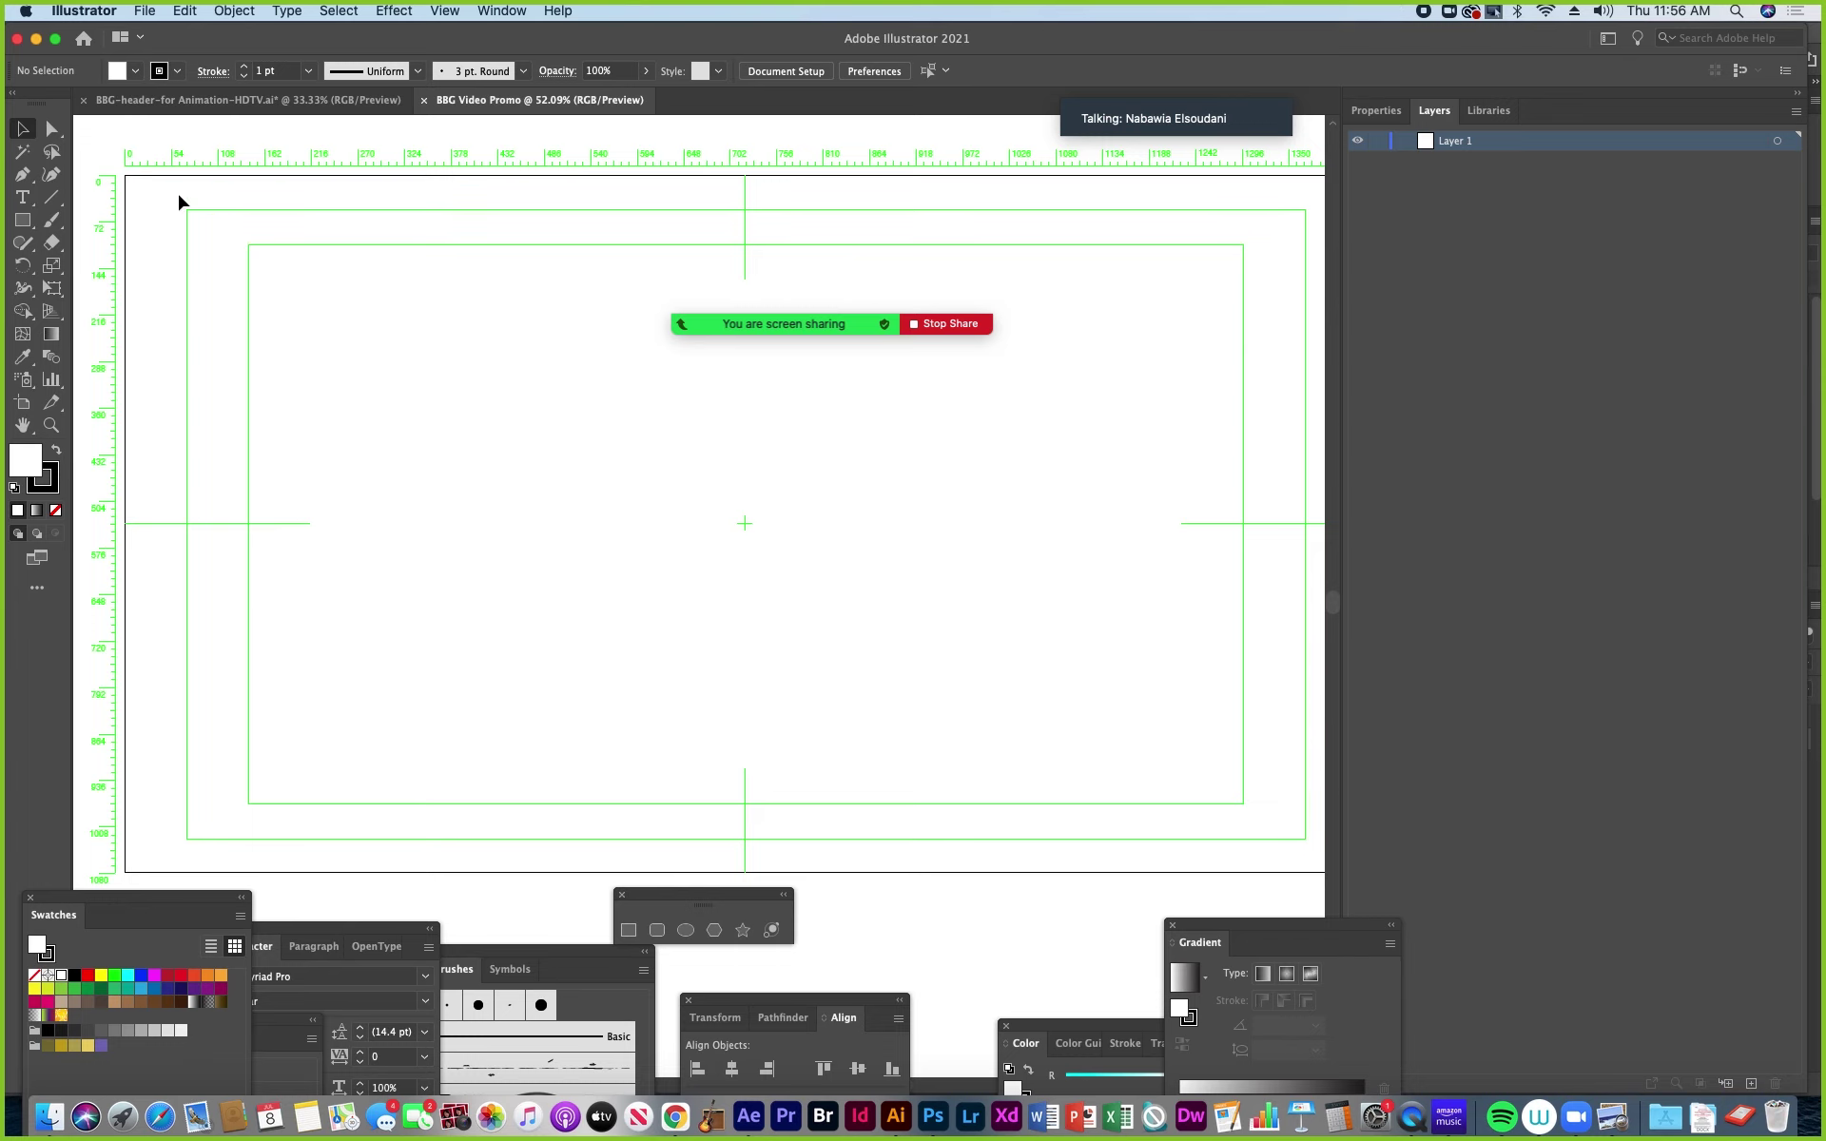
{"action": "left_click", "coordinate": [146, 11]}
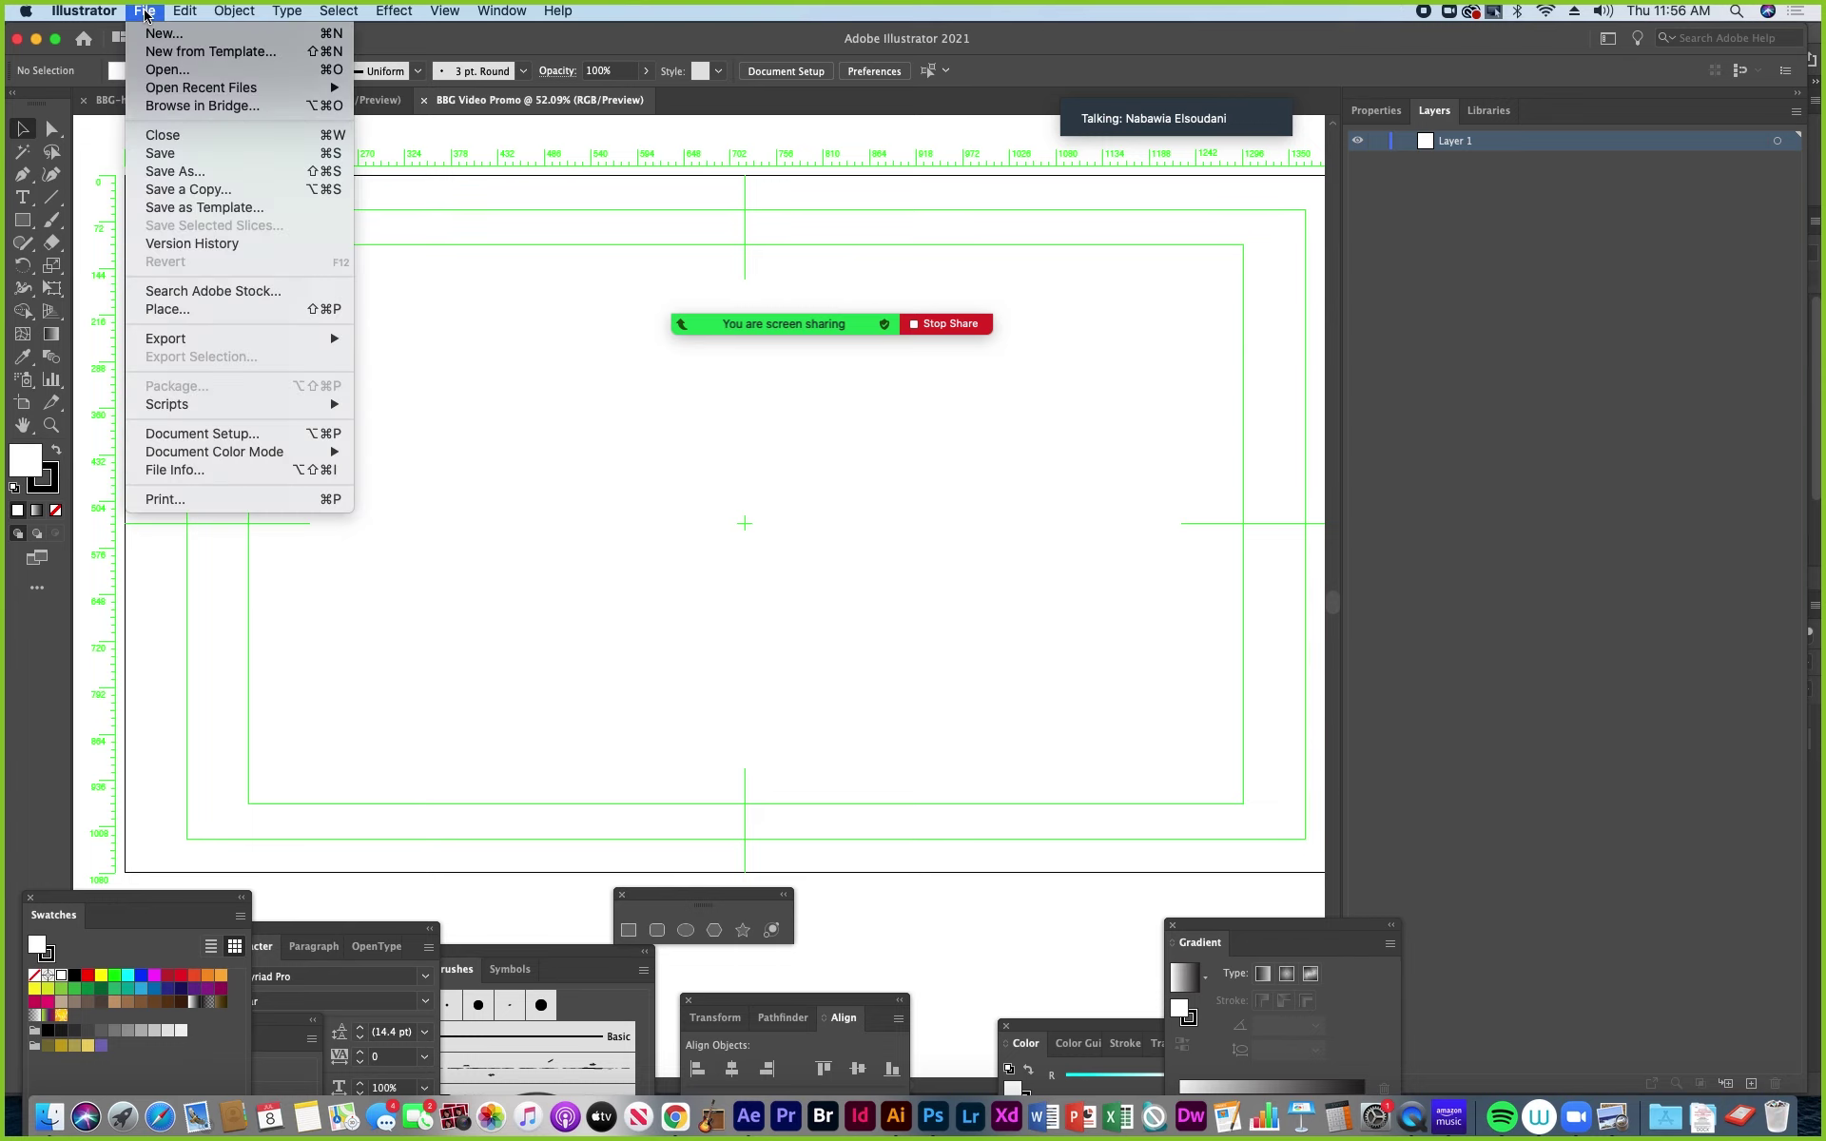
{"action": "left_click", "coordinate": [284, 37]}
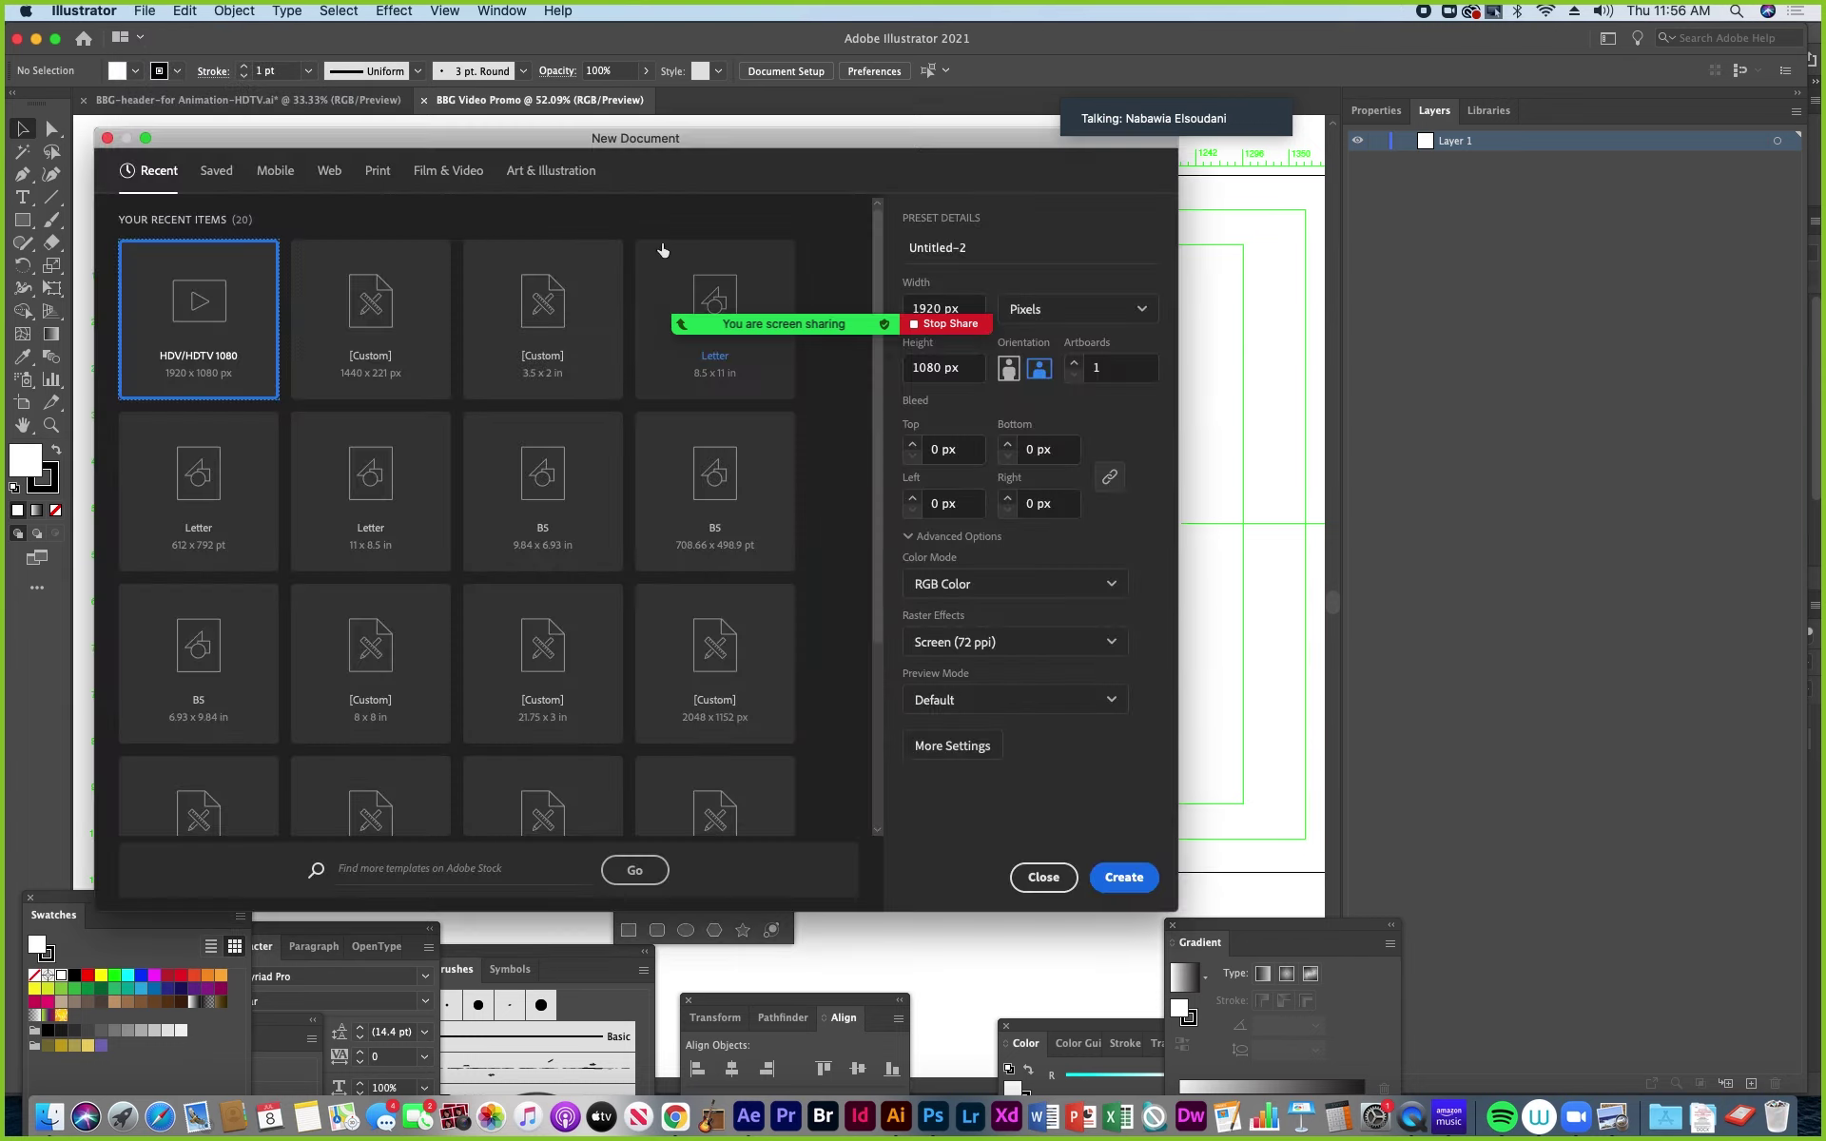
{"action": "left_click", "coordinate": [440, 174]}
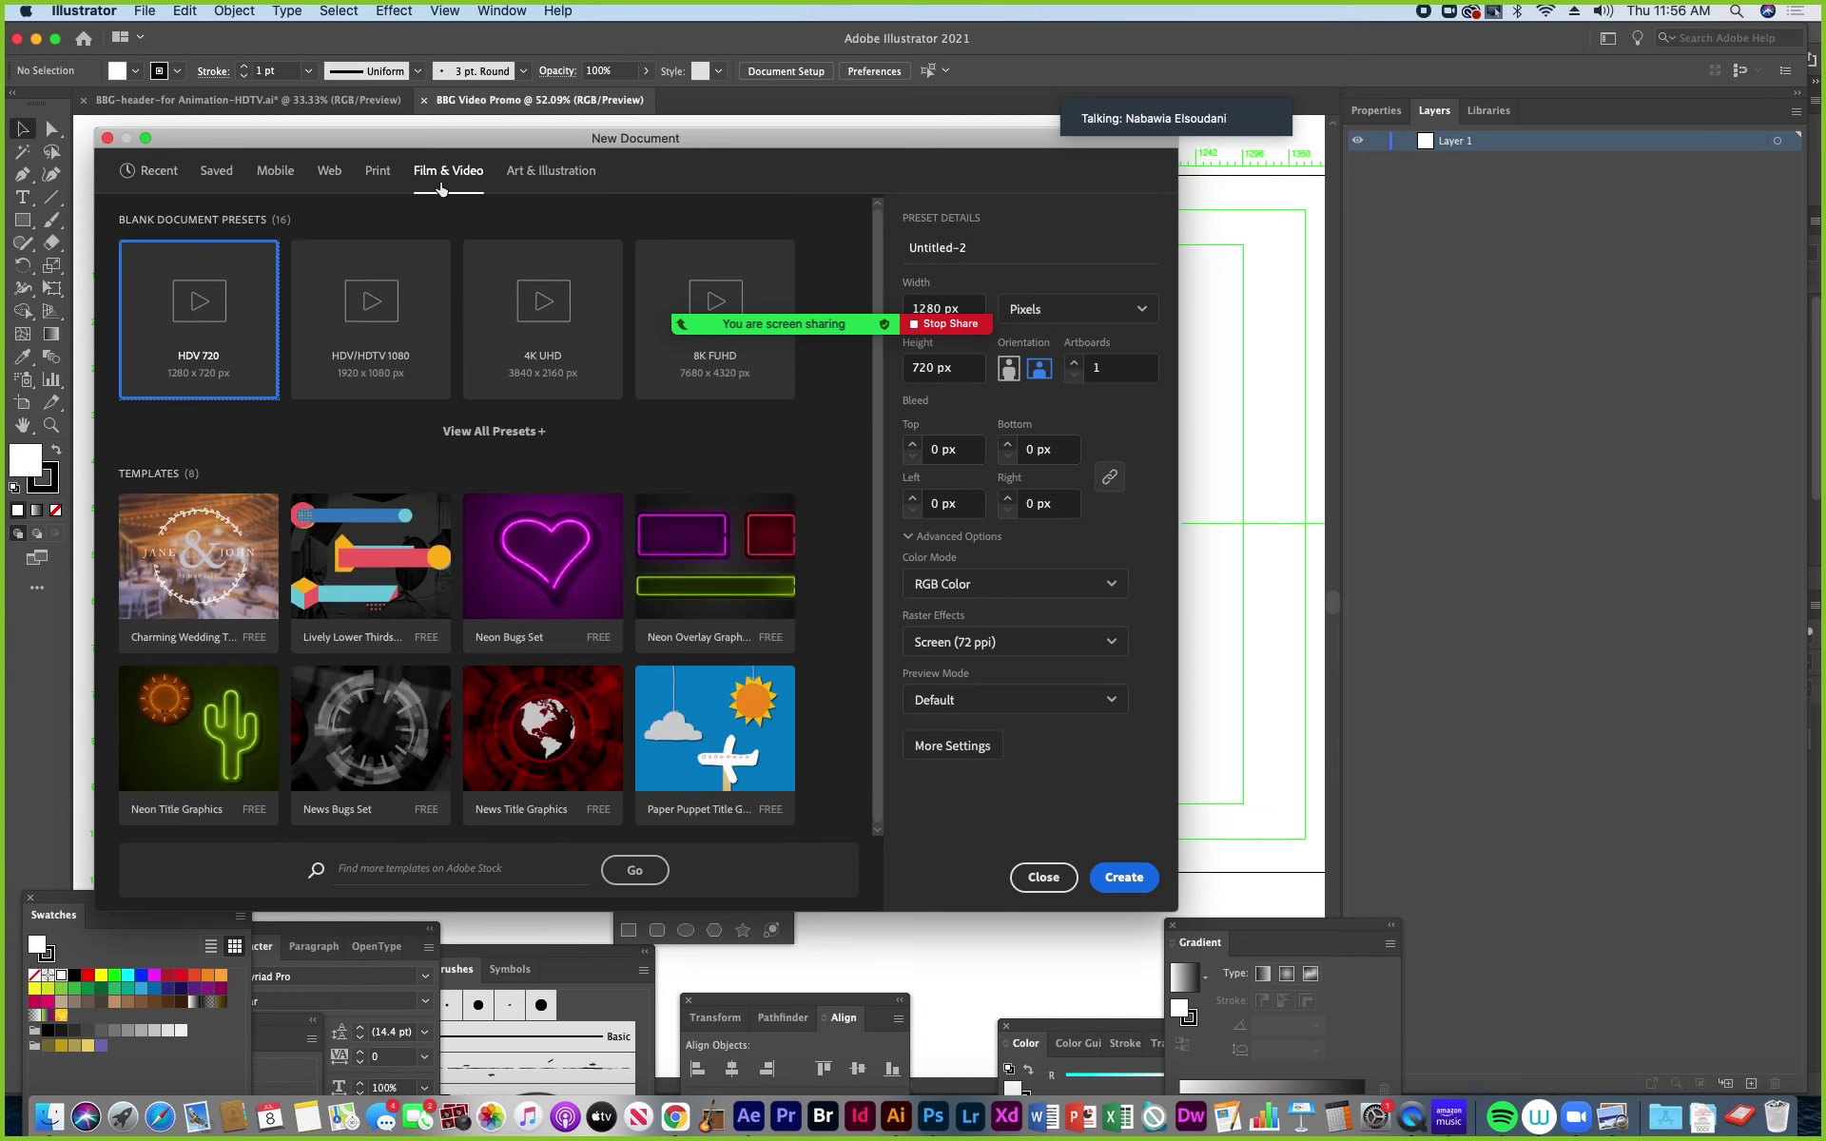
{"action": "left_click", "coordinate": [371, 330]}
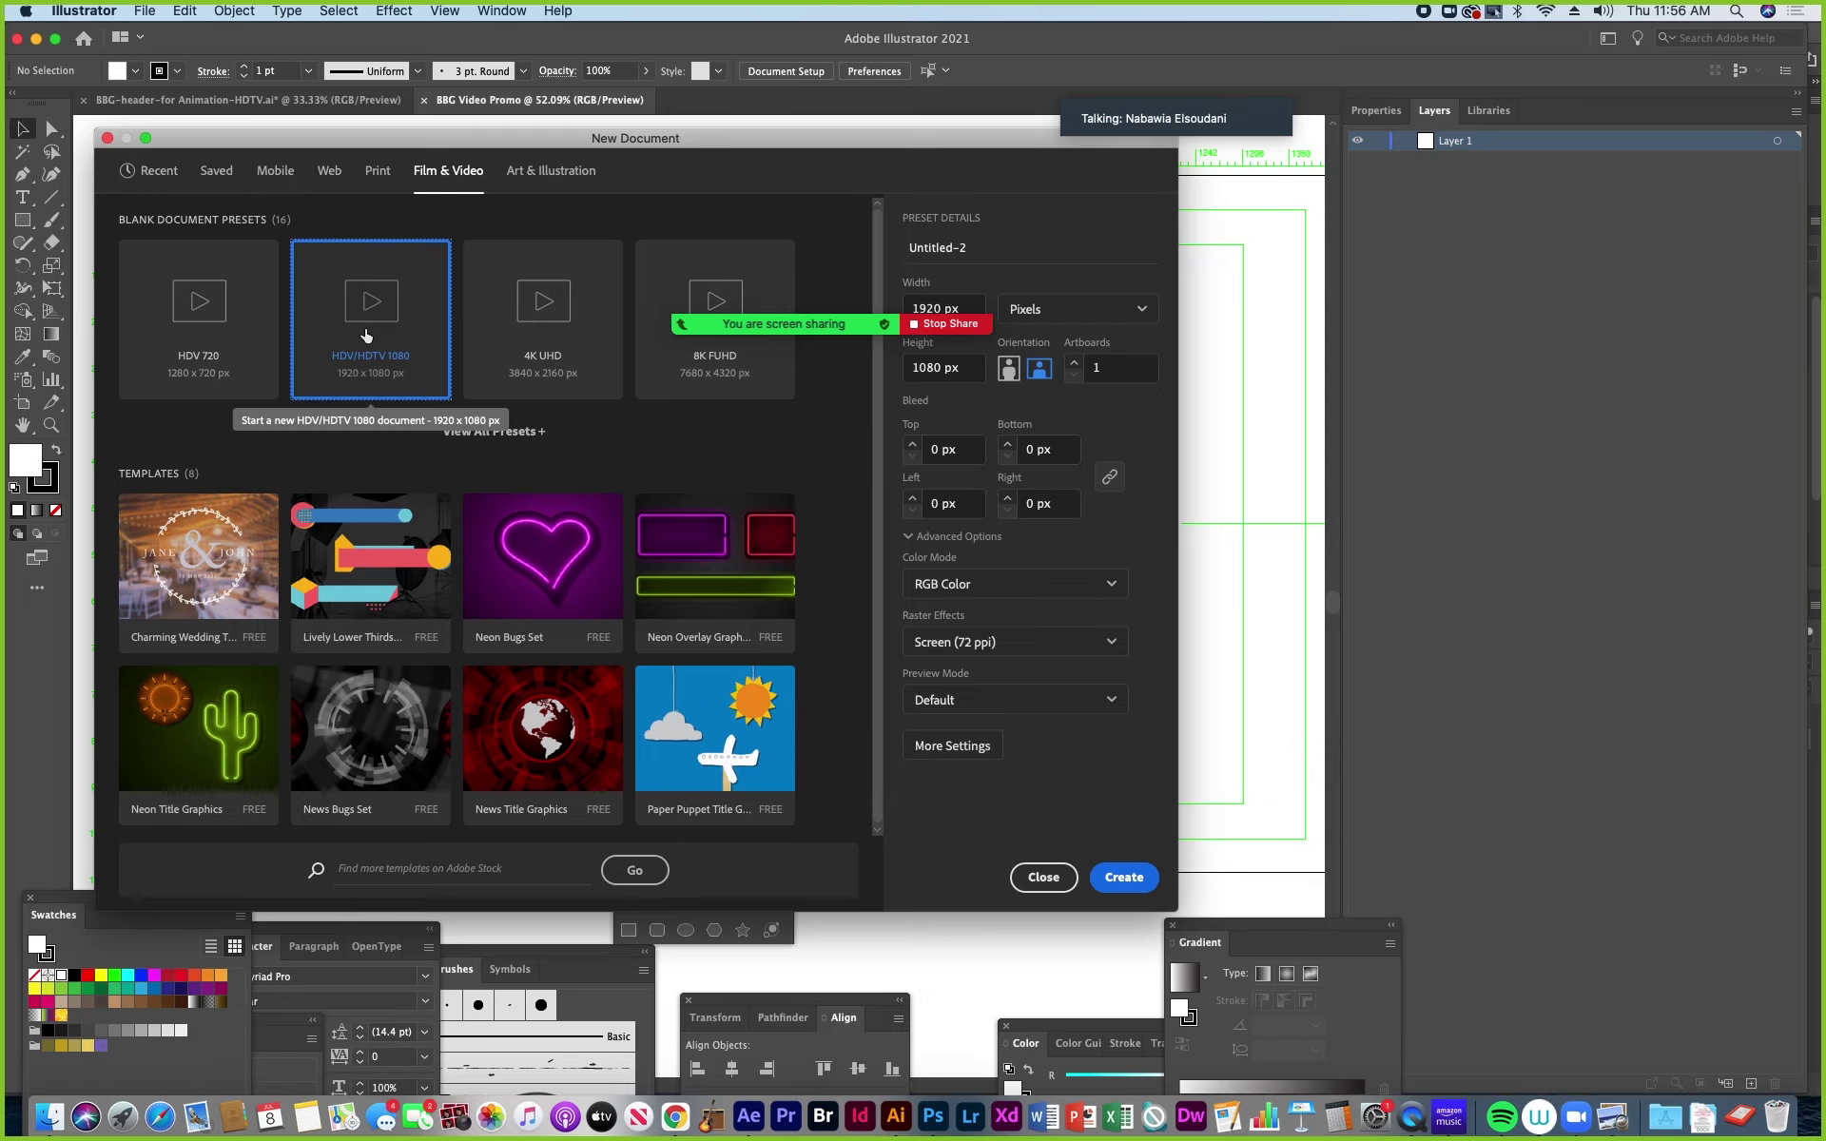
{"action": "left_click", "coordinate": [1046, 880]}
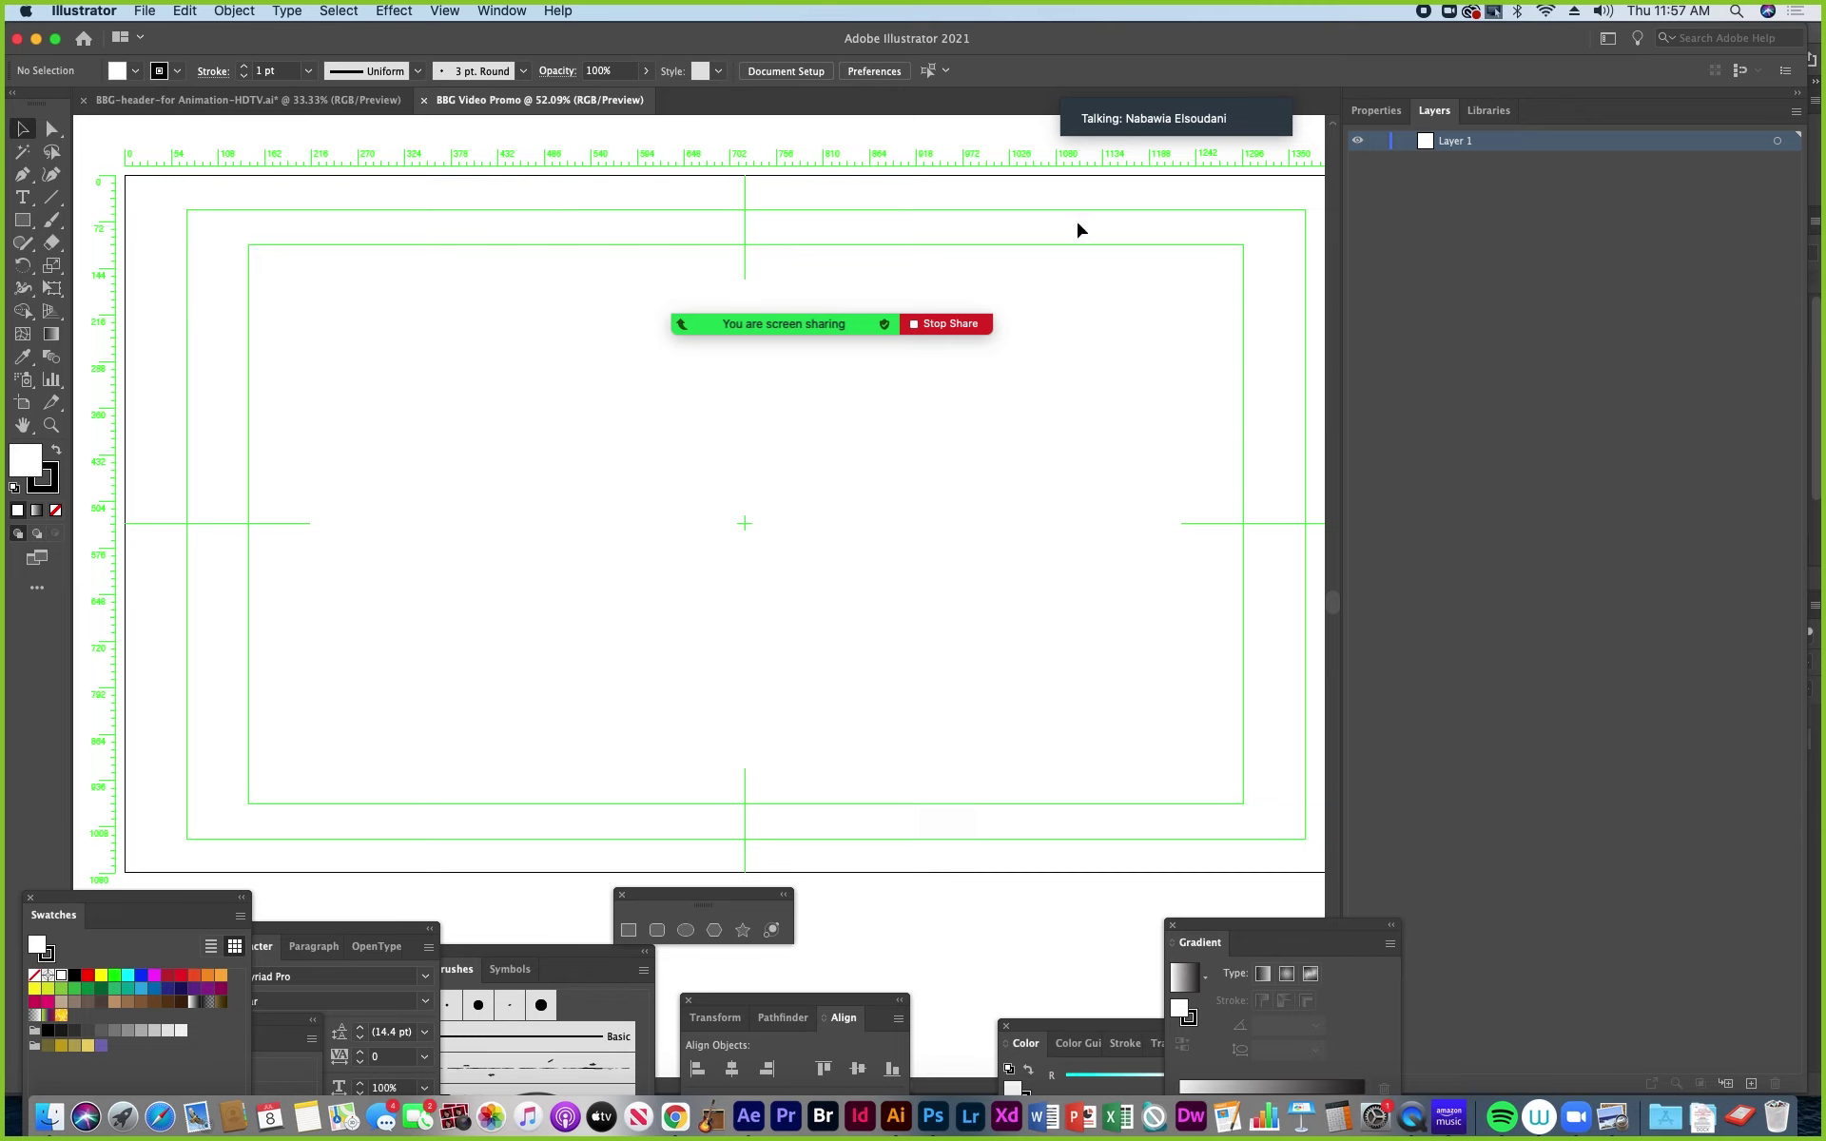
Return to the header document and examine the BBG-header artboard's size and preset properties, then leave artboard editing.
{"action": "mouse_move", "coordinate": [763, 369]}
{"action": "left_click", "coordinate": [193, 100]}
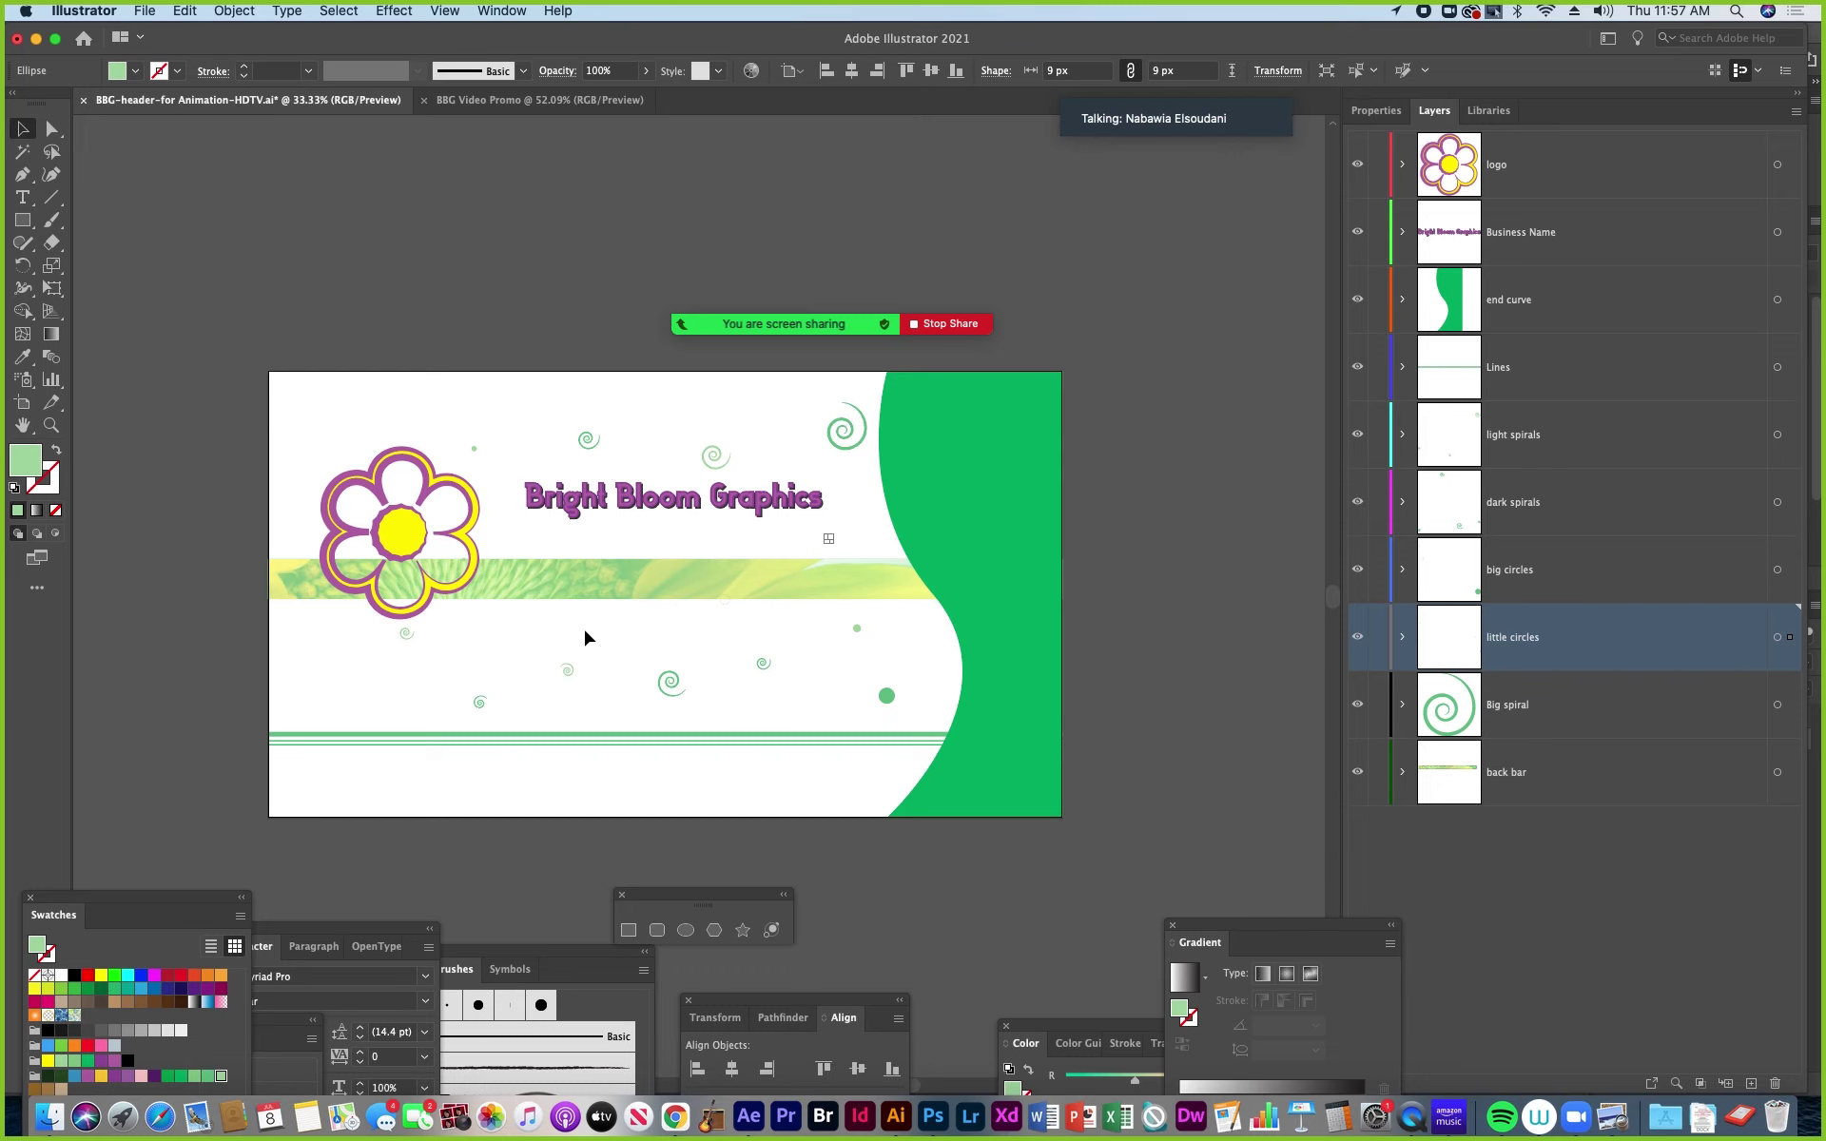
{"action": "left_click", "coordinate": [24, 408]}
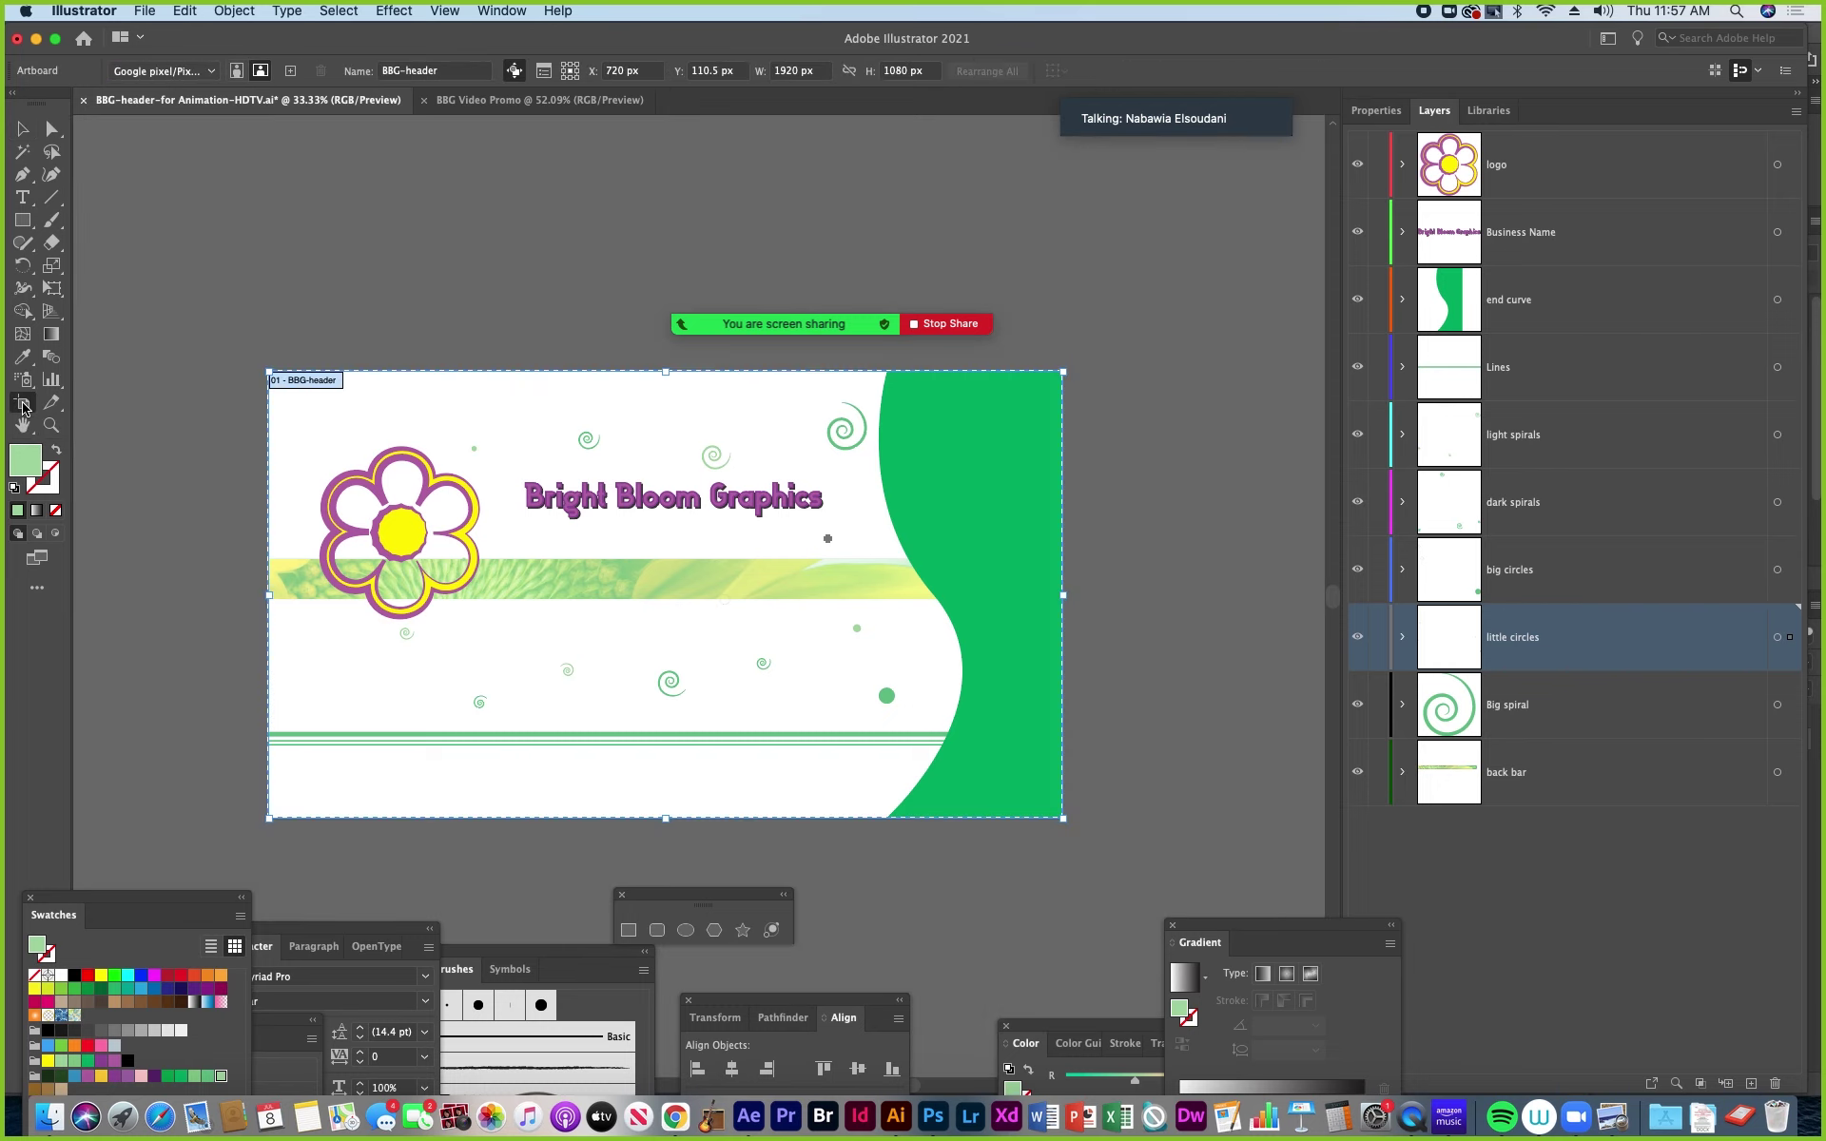
{"action": "left_click", "coordinate": [1375, 110]}
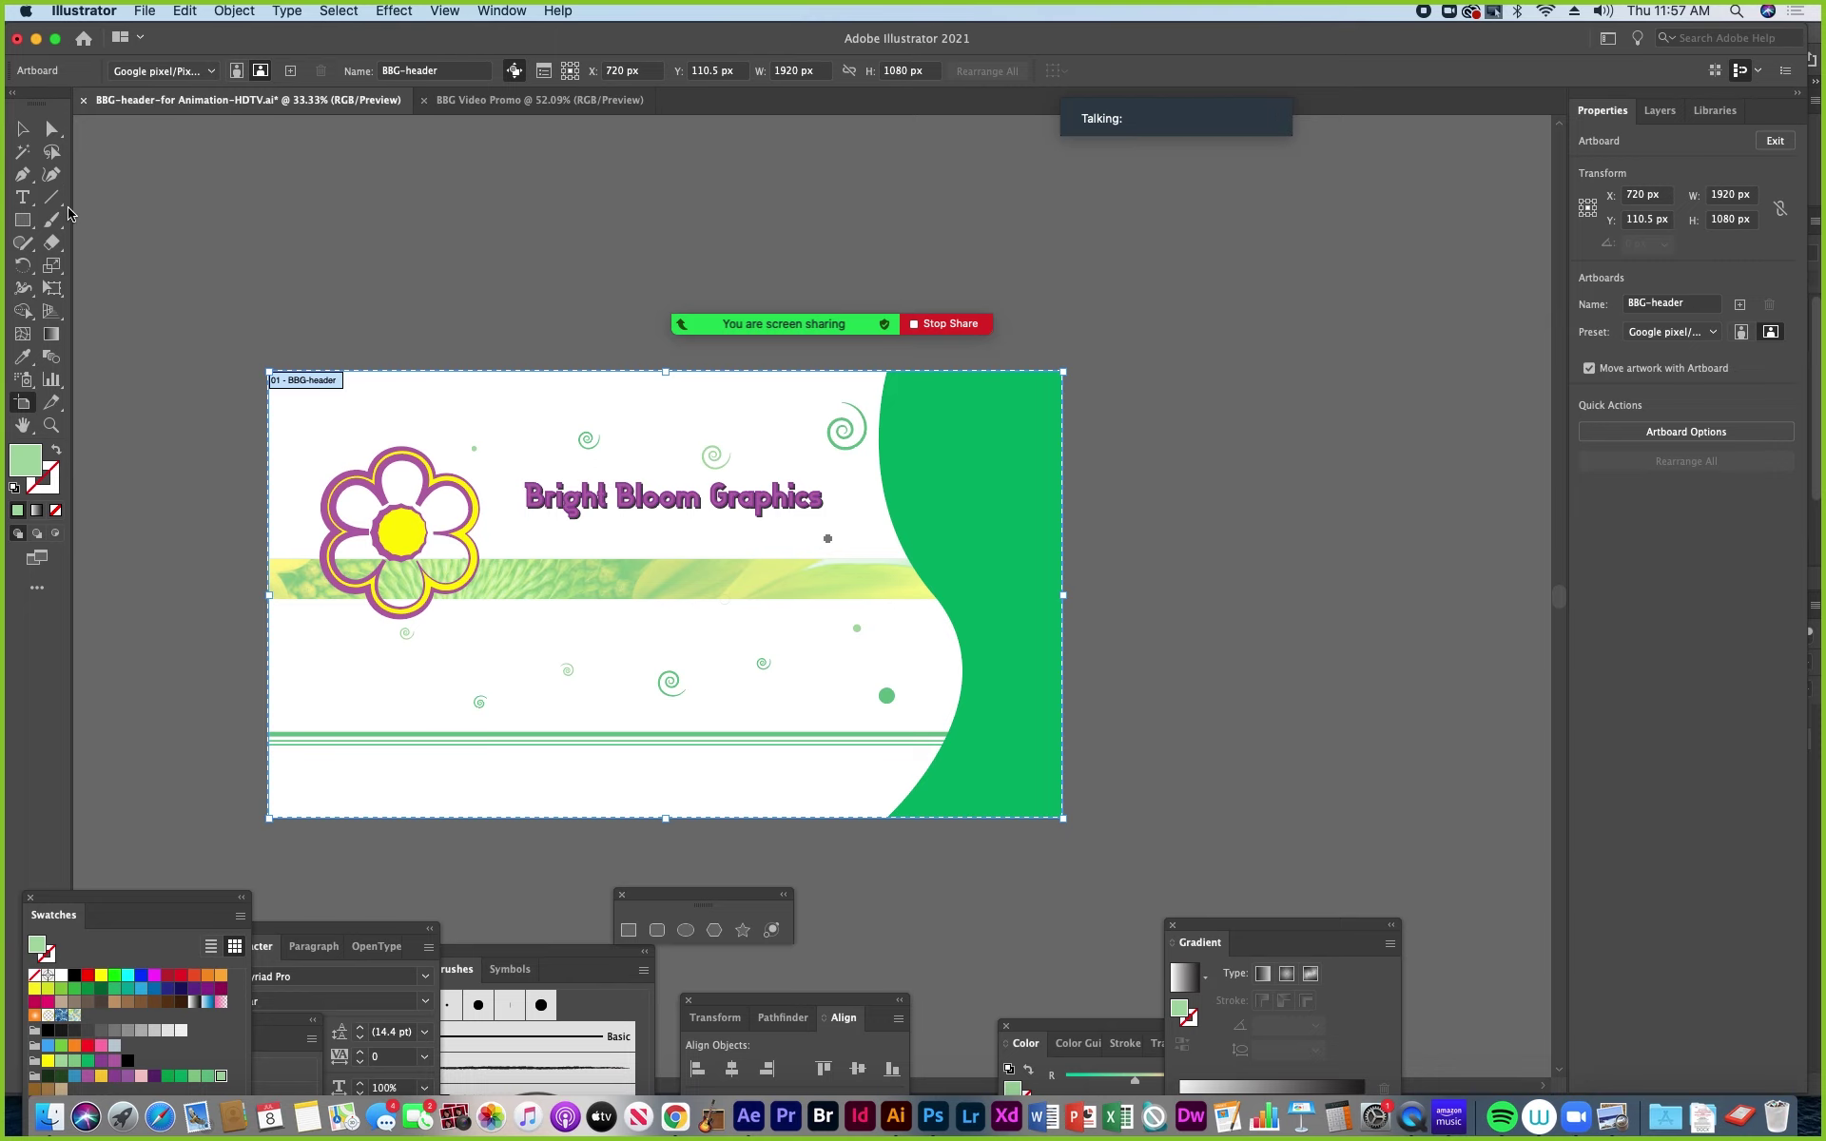
{"action": "left_click", "coordinate": [21, 132]}
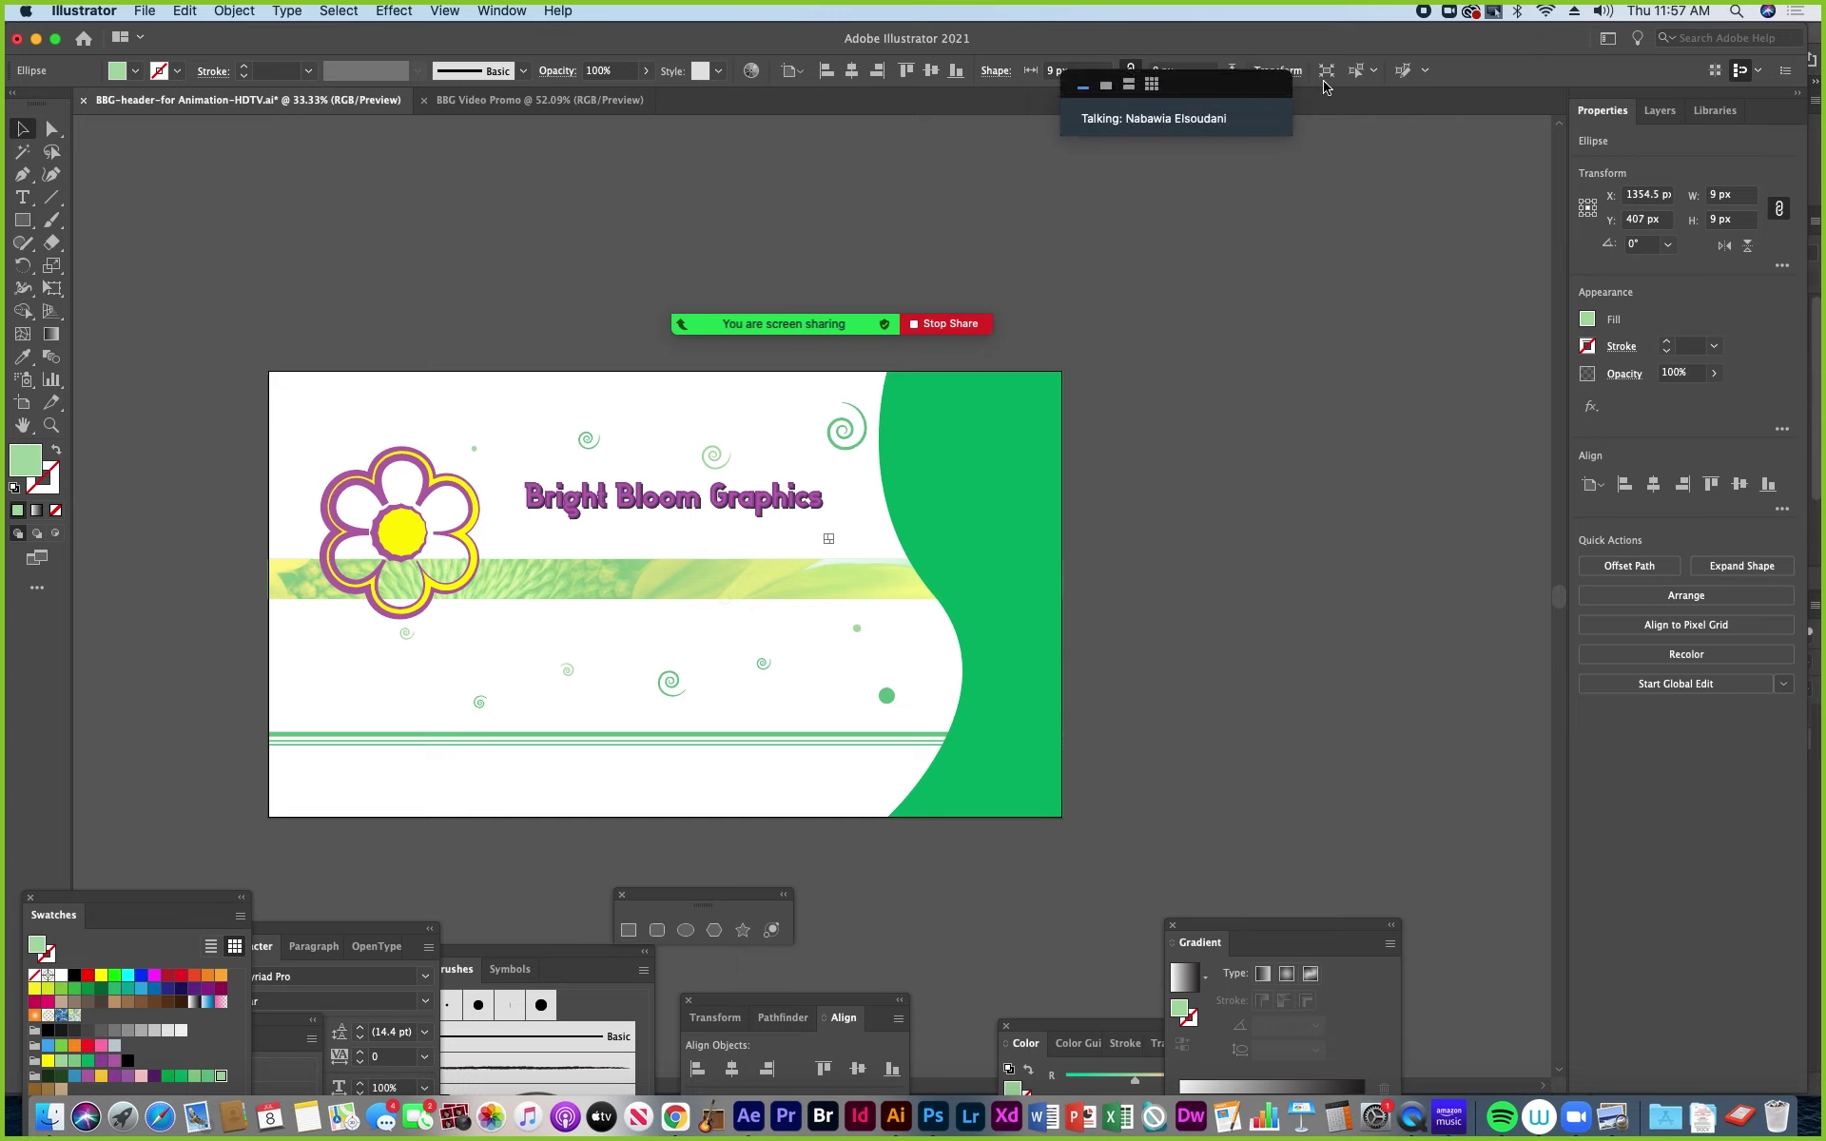
{"action": "left_click", "coordinate": [445, 11]}
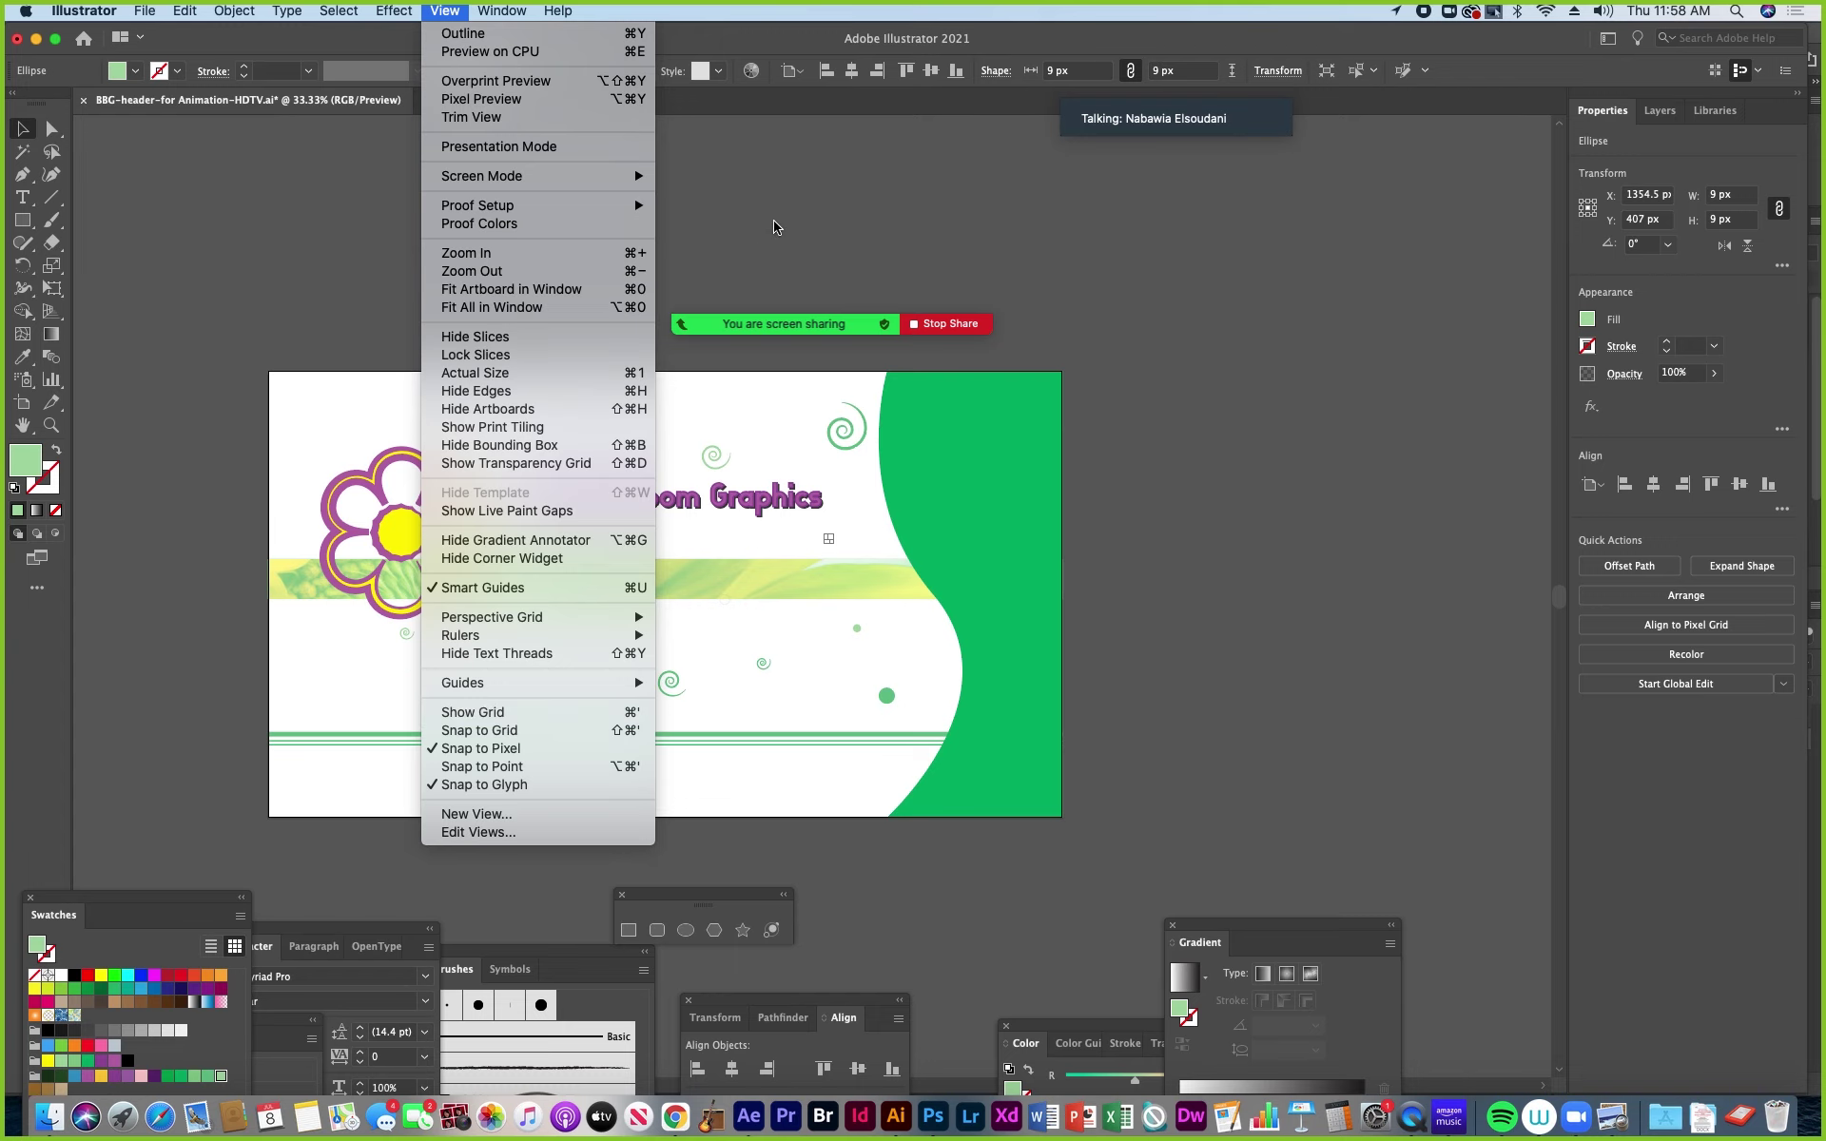
{"action": "left_click", "coordinate": [741, 40]}
Rename Layer 1 of the BBG Video Promo document as logo.
{"action": "left_click", "coordinate": [510, 101]}
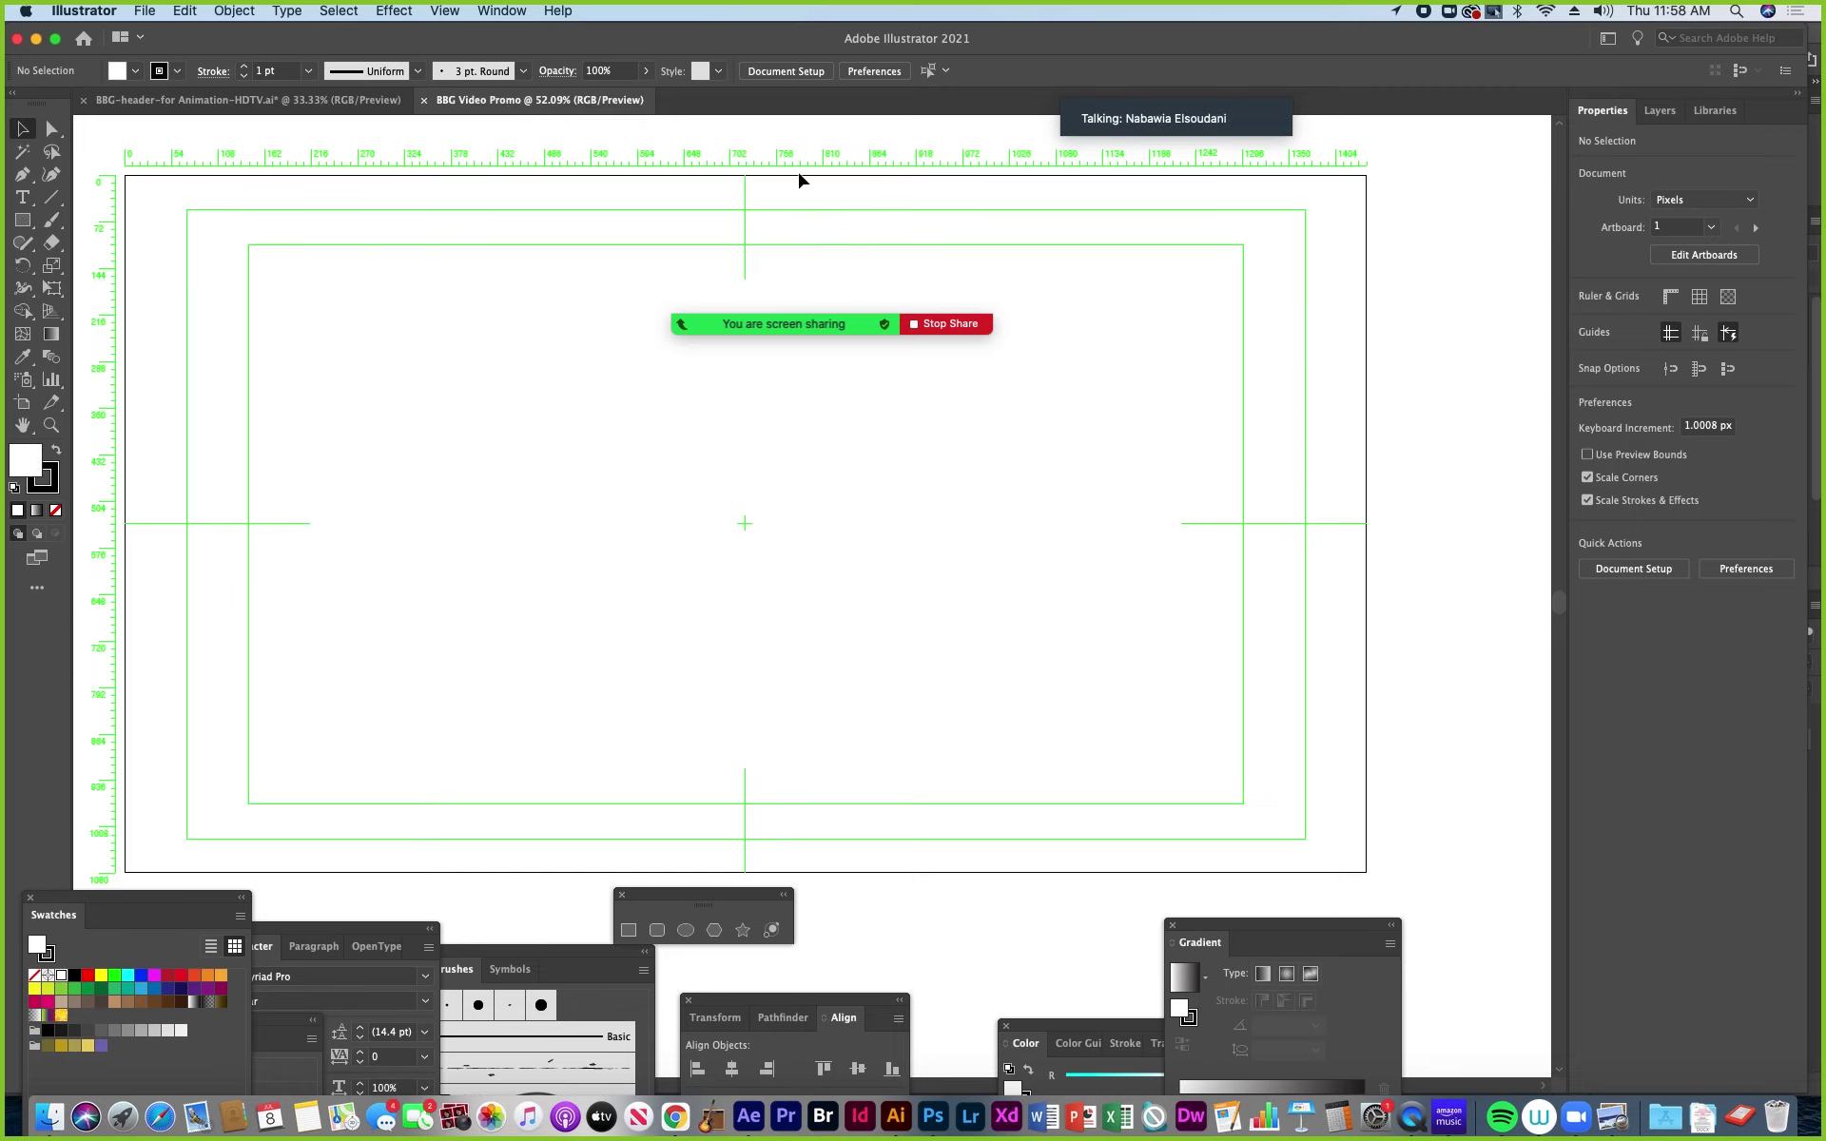
{"action": "left_click", "coordinate": [1661, 112]}
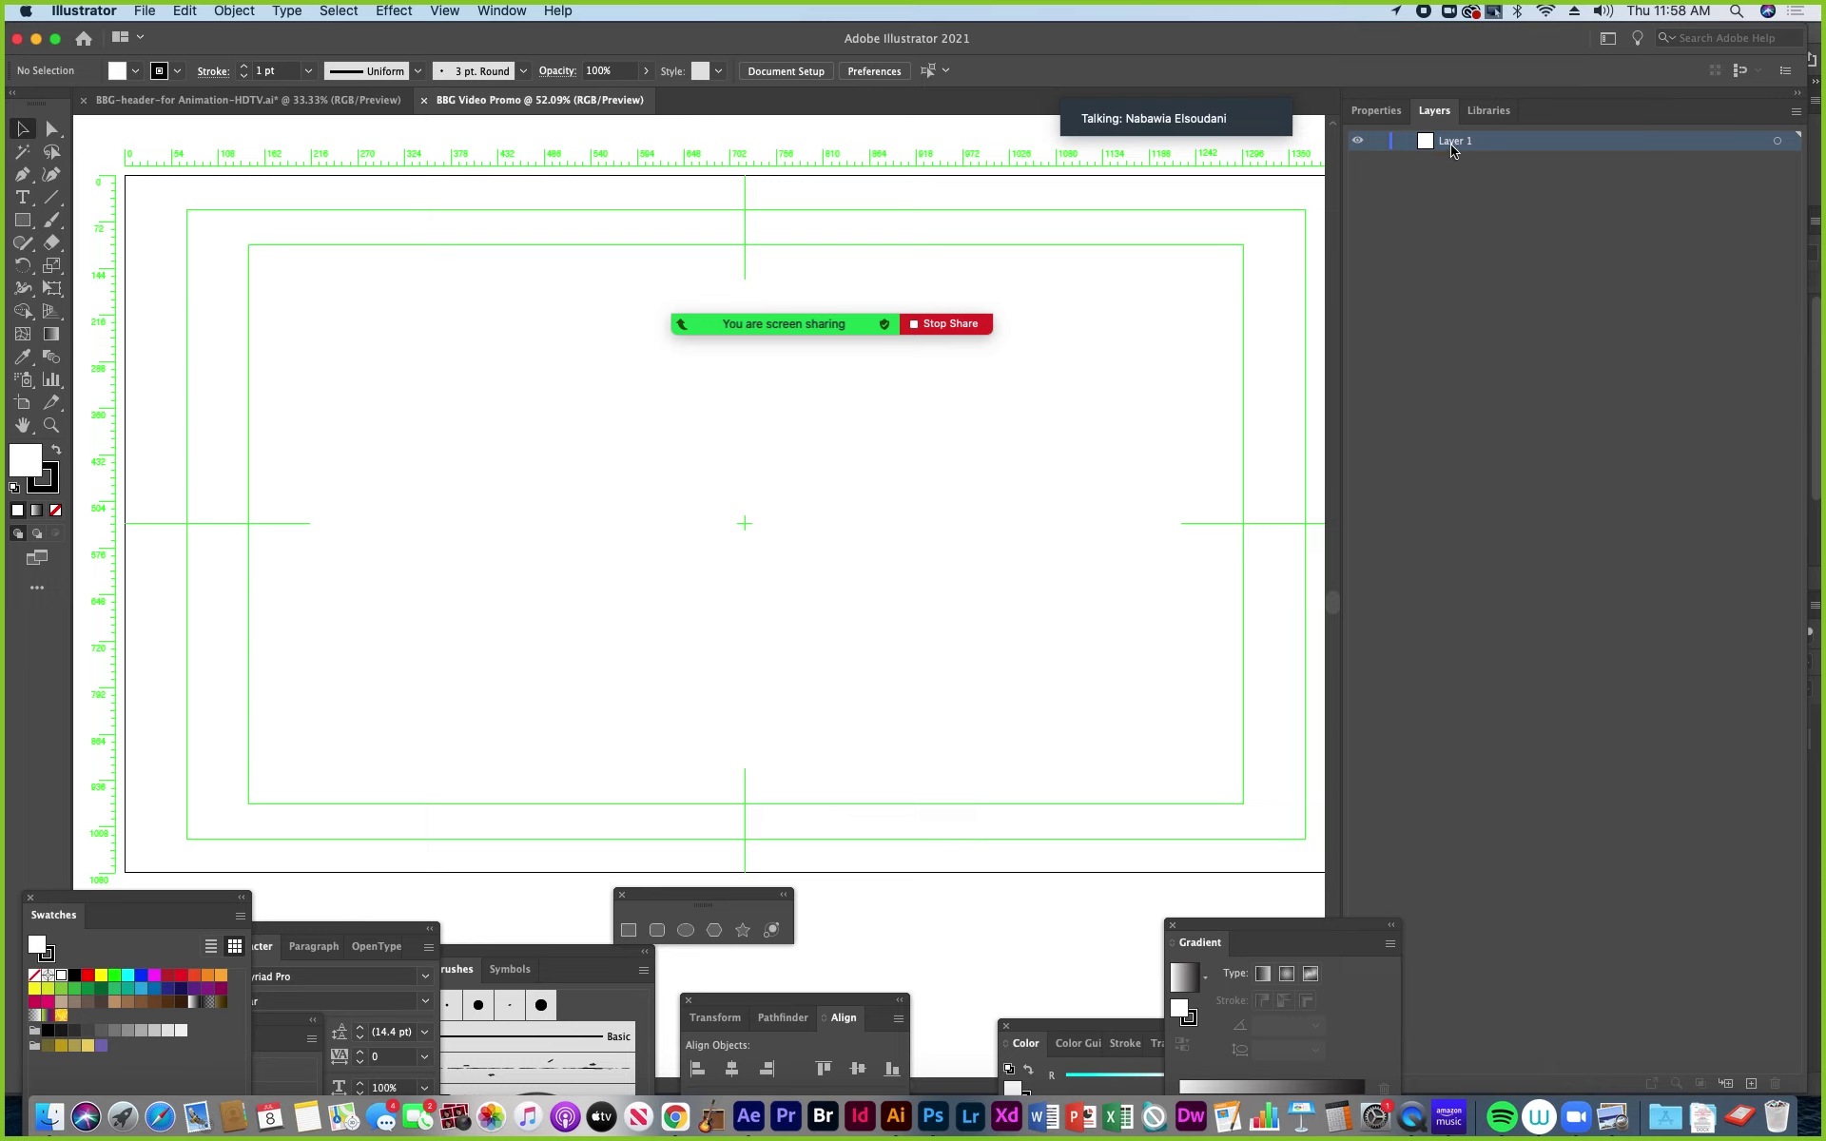
{"action": "double_click", "coordinate": [1455, 142]}
{"action": "type", "text": "logo"}
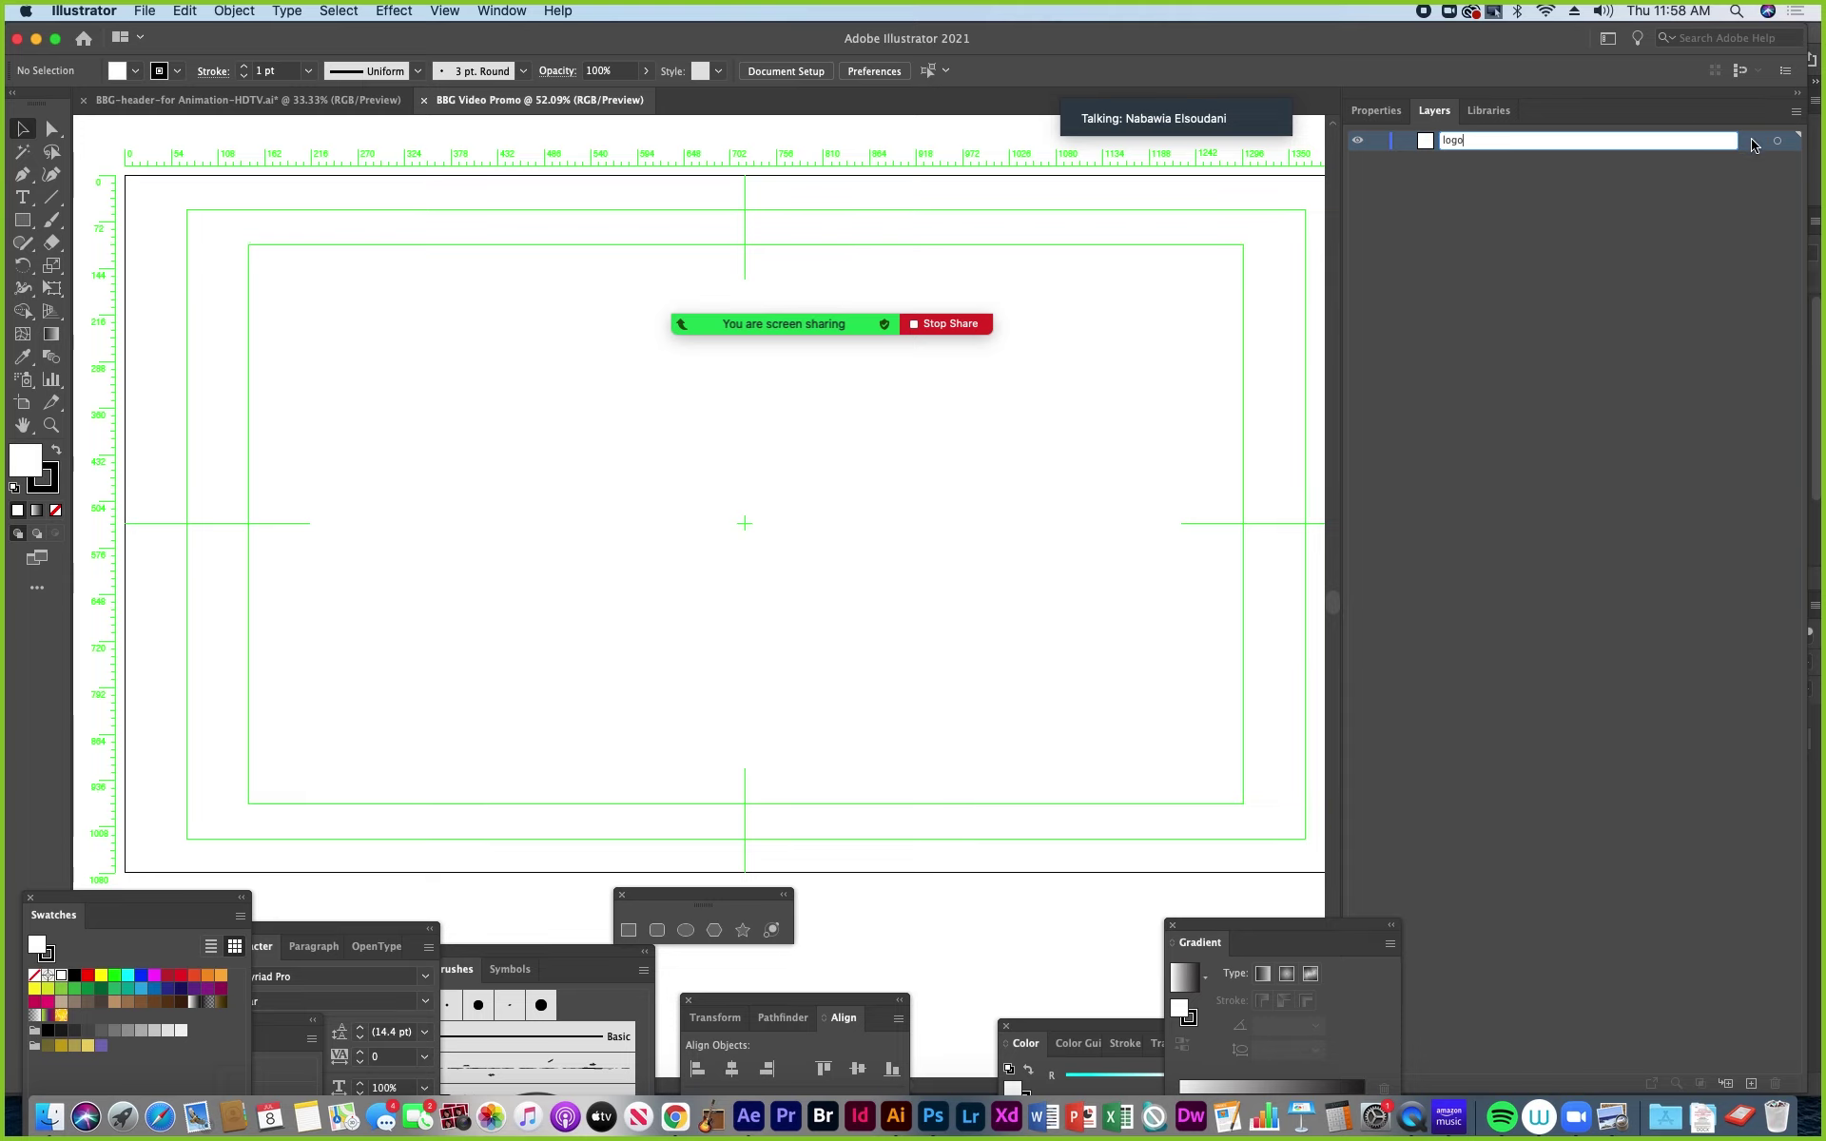
{"action": "key", "text": "Return"}
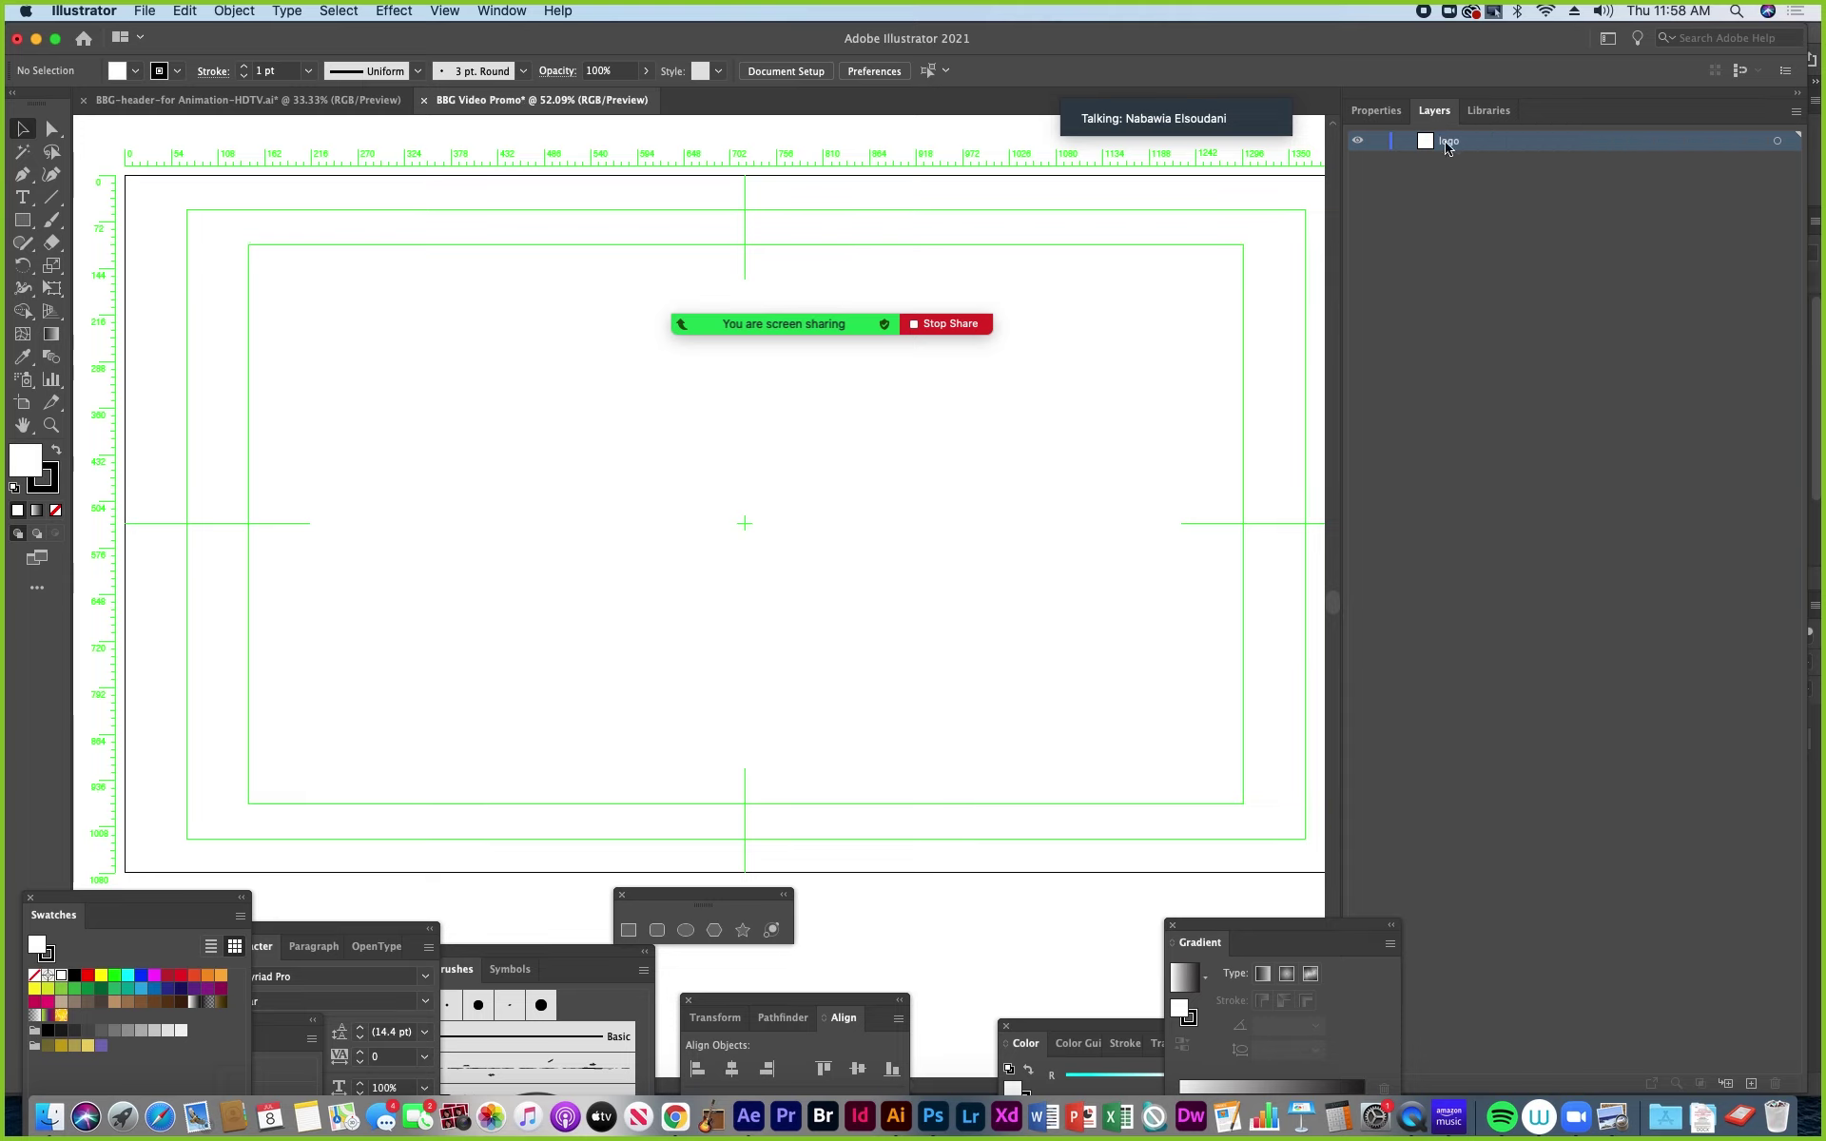
Copy all artwork on the header document's logo layer and paste it in place on BBG Video Promo's logo layer.
{"action": "left_click", "coordinate": [216, 101]}
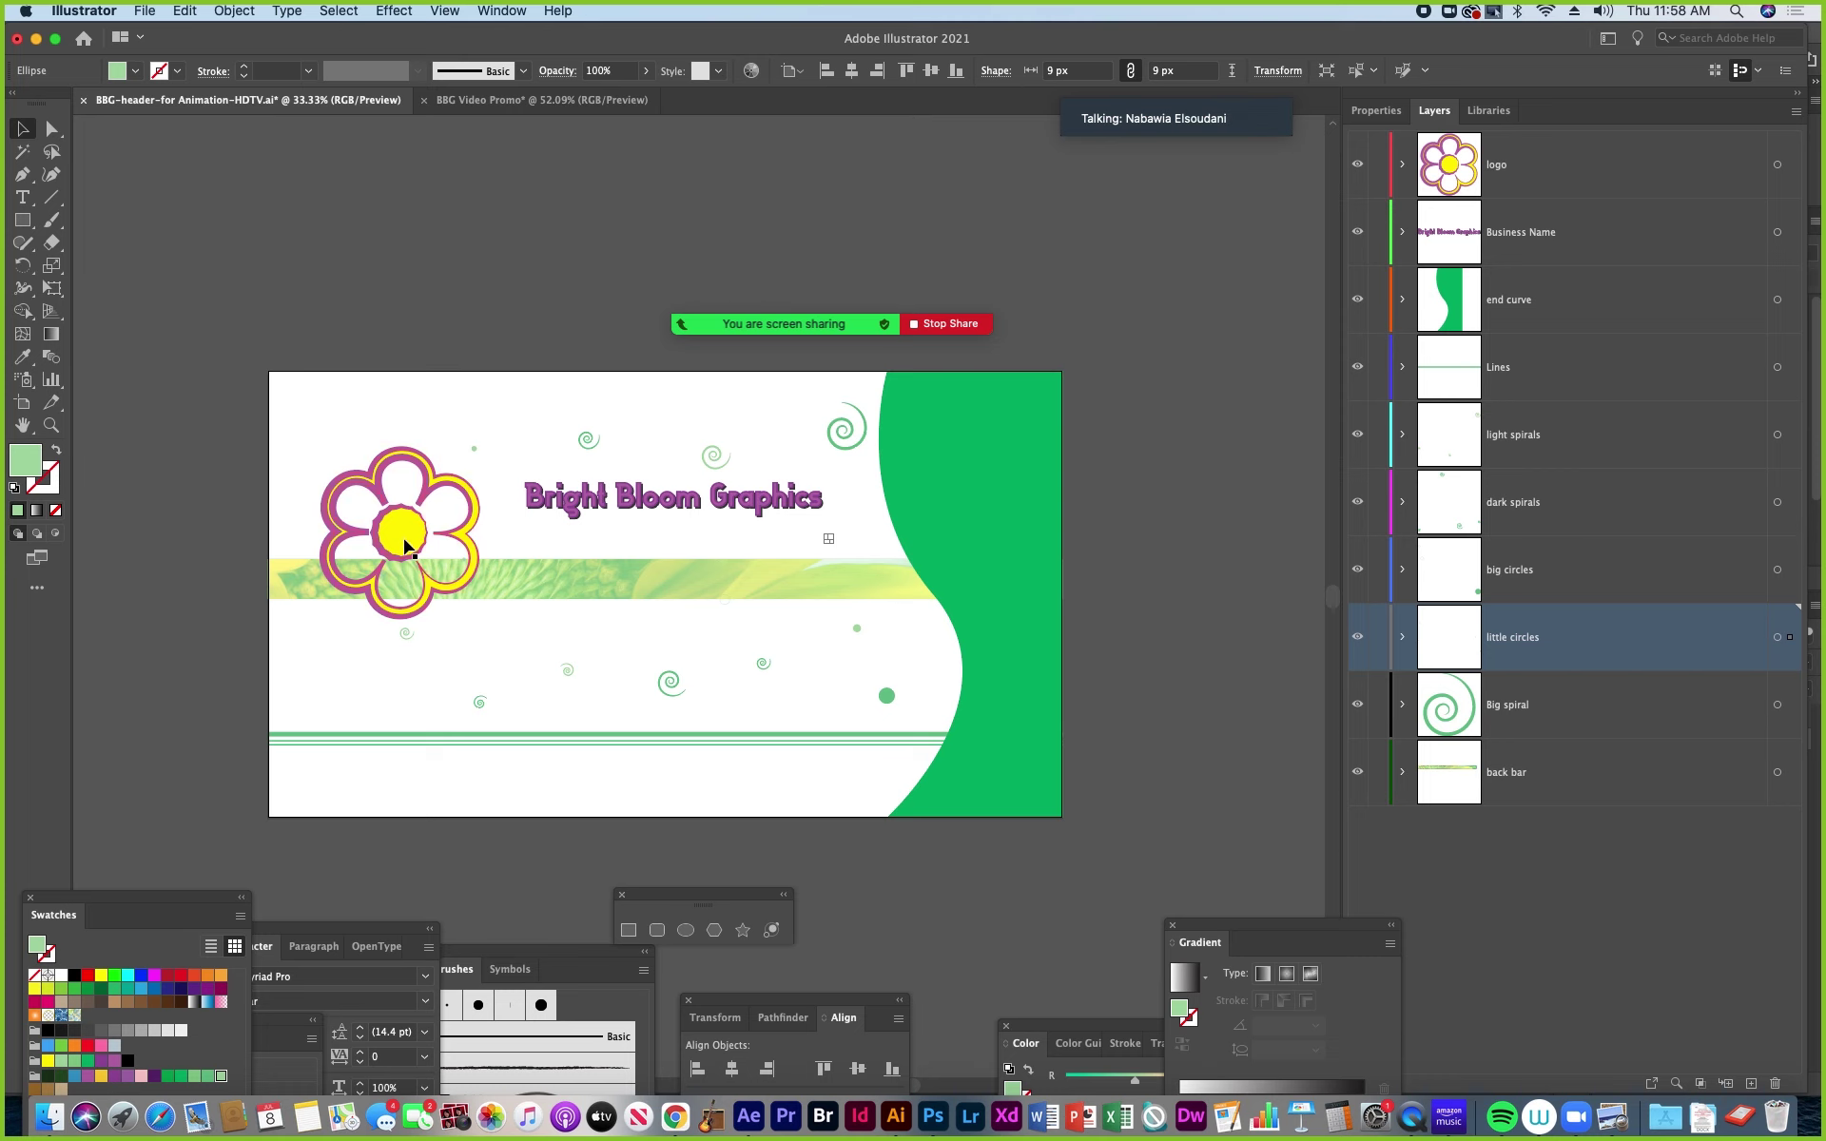
{"action": "mouse_move", "coordinate": [951, 324]}
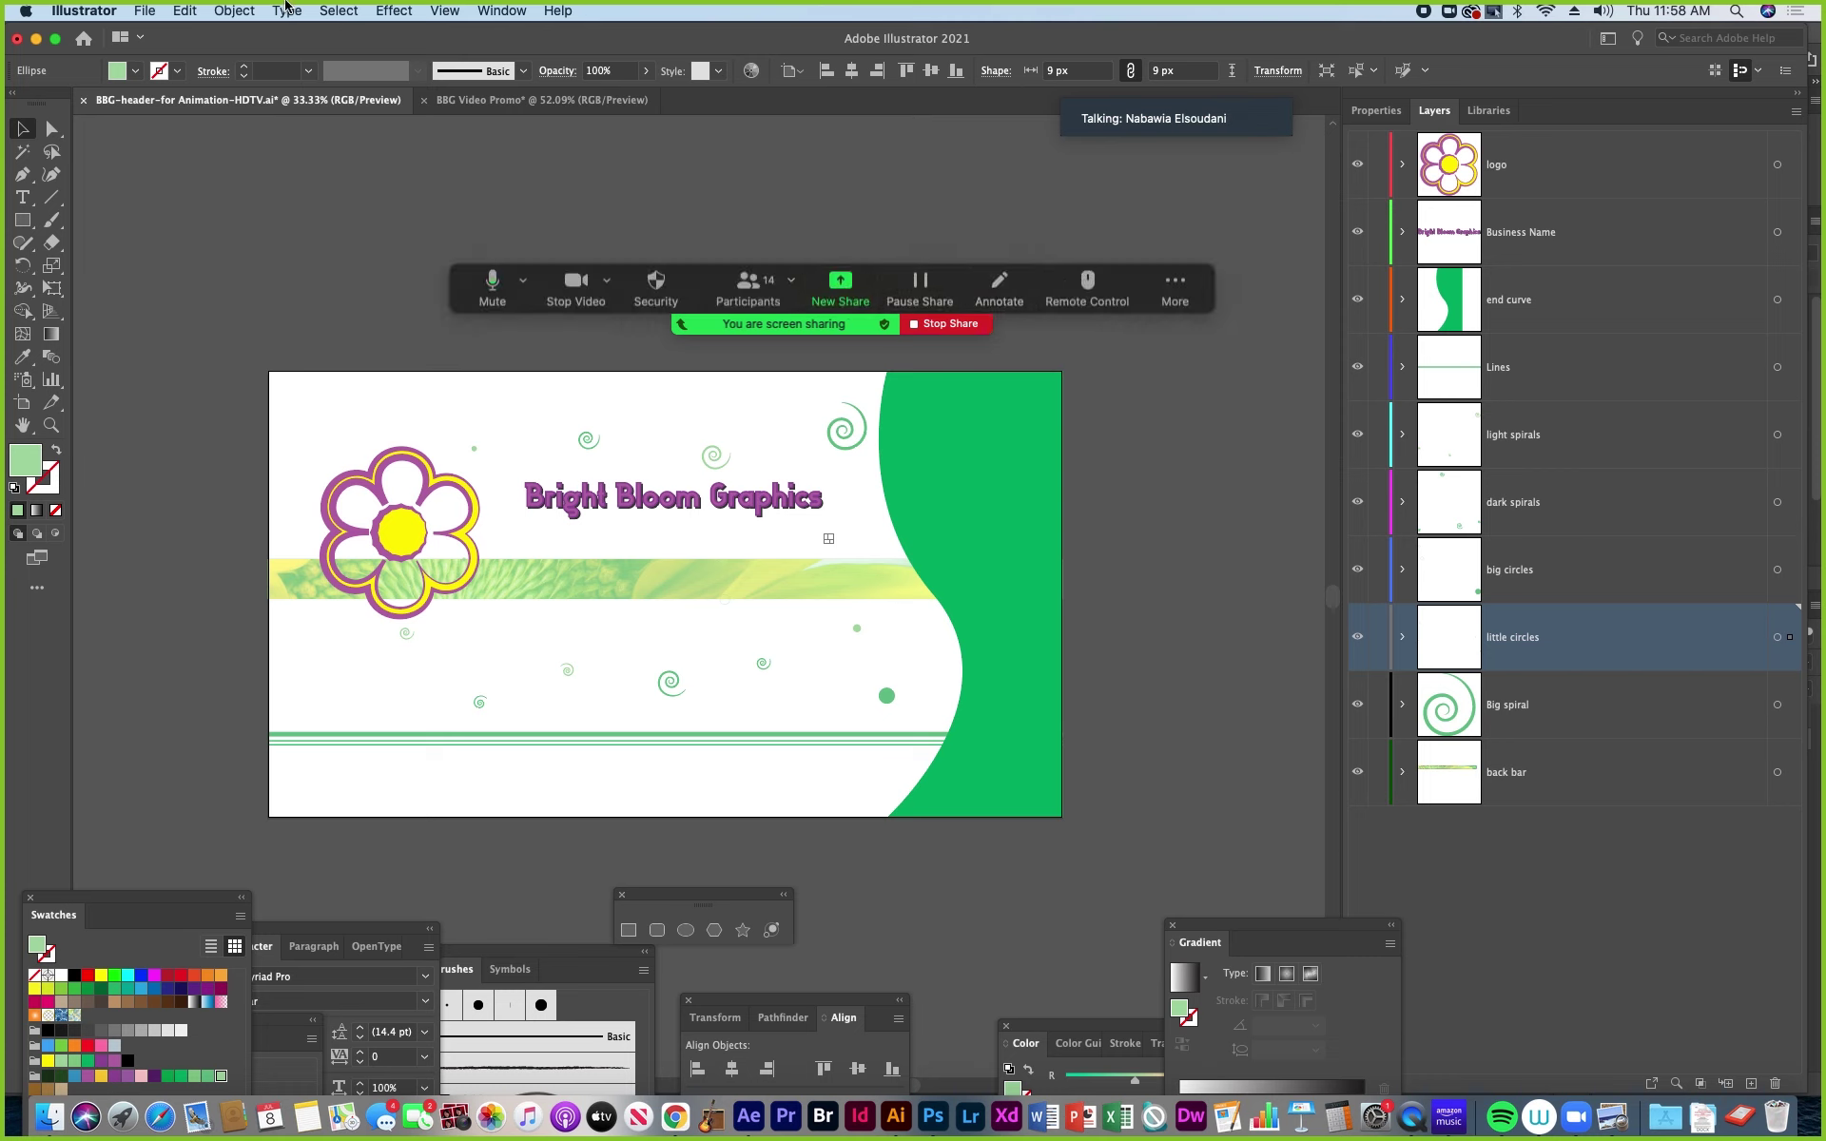
{"action": "left_click", "coordinate": [234, 14]}
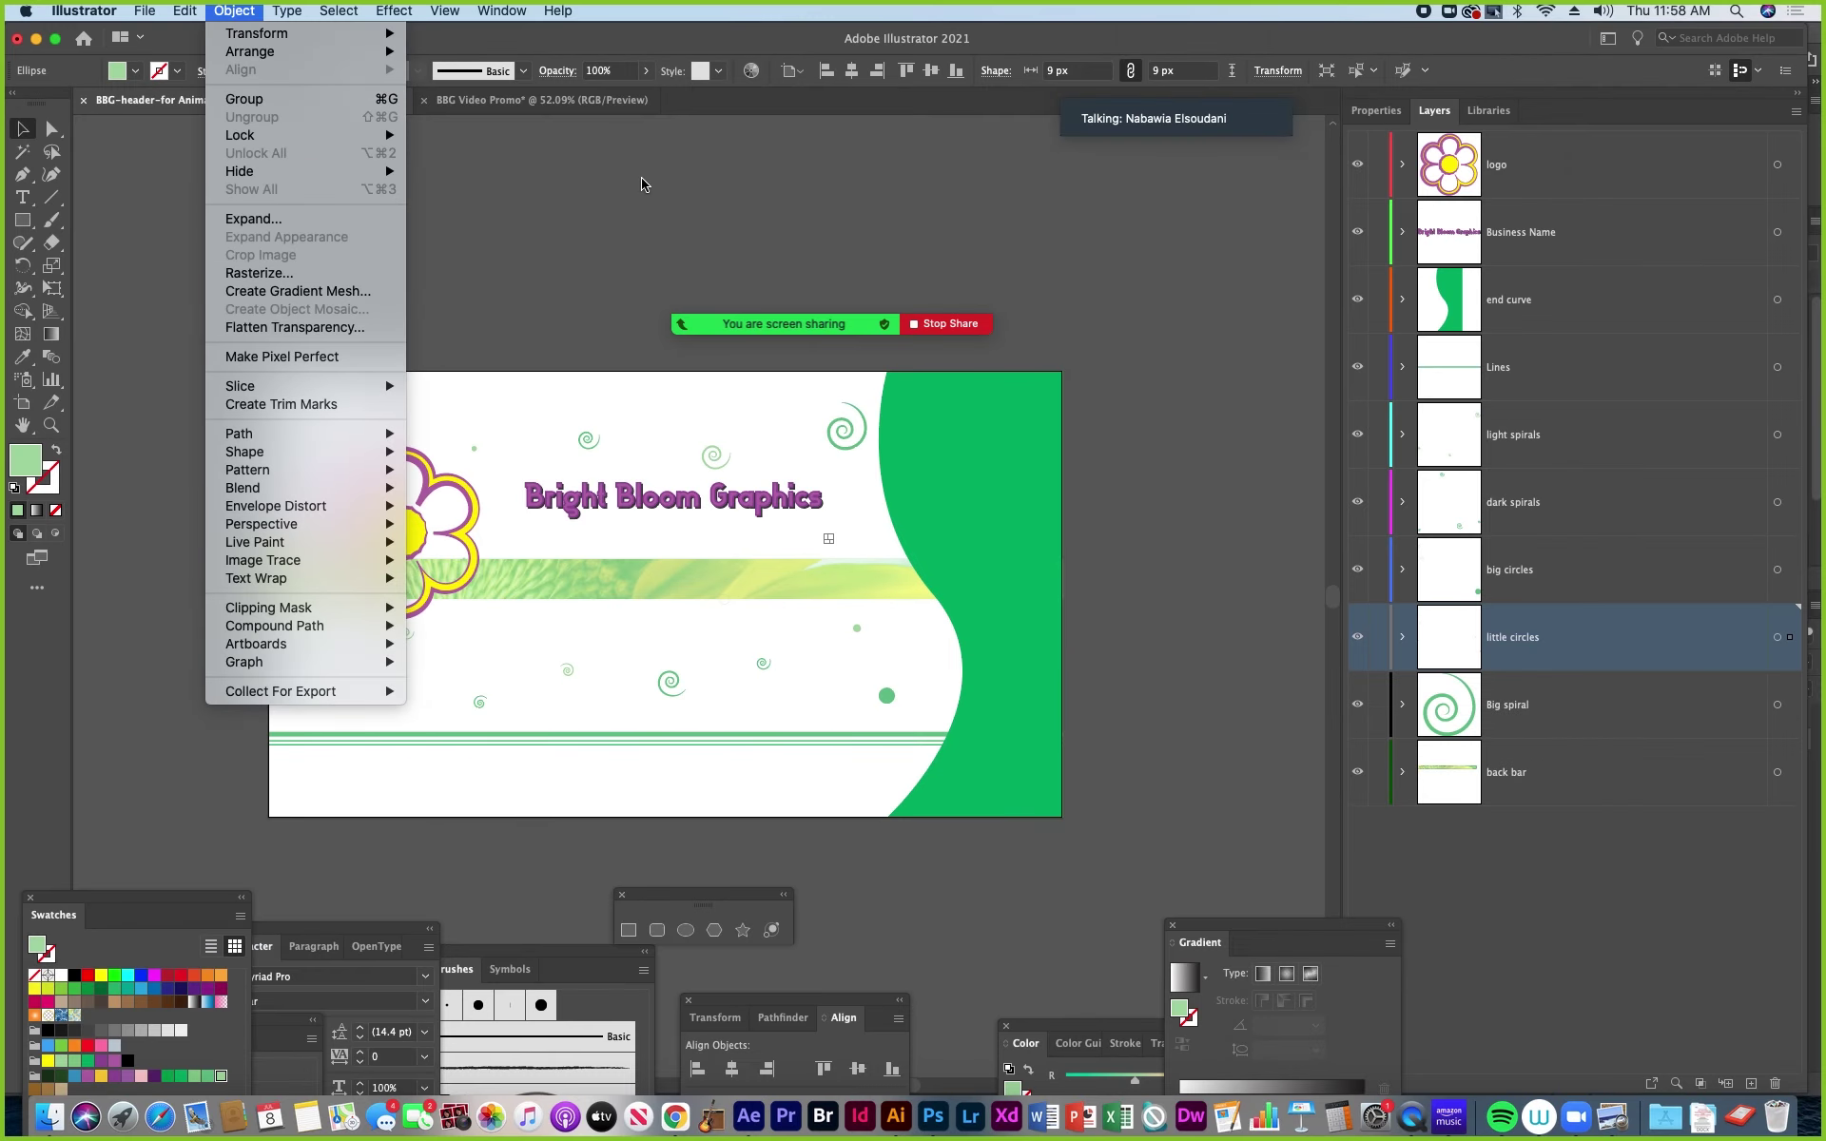
{"action": "left_click", "coordinate": [799, 163]}
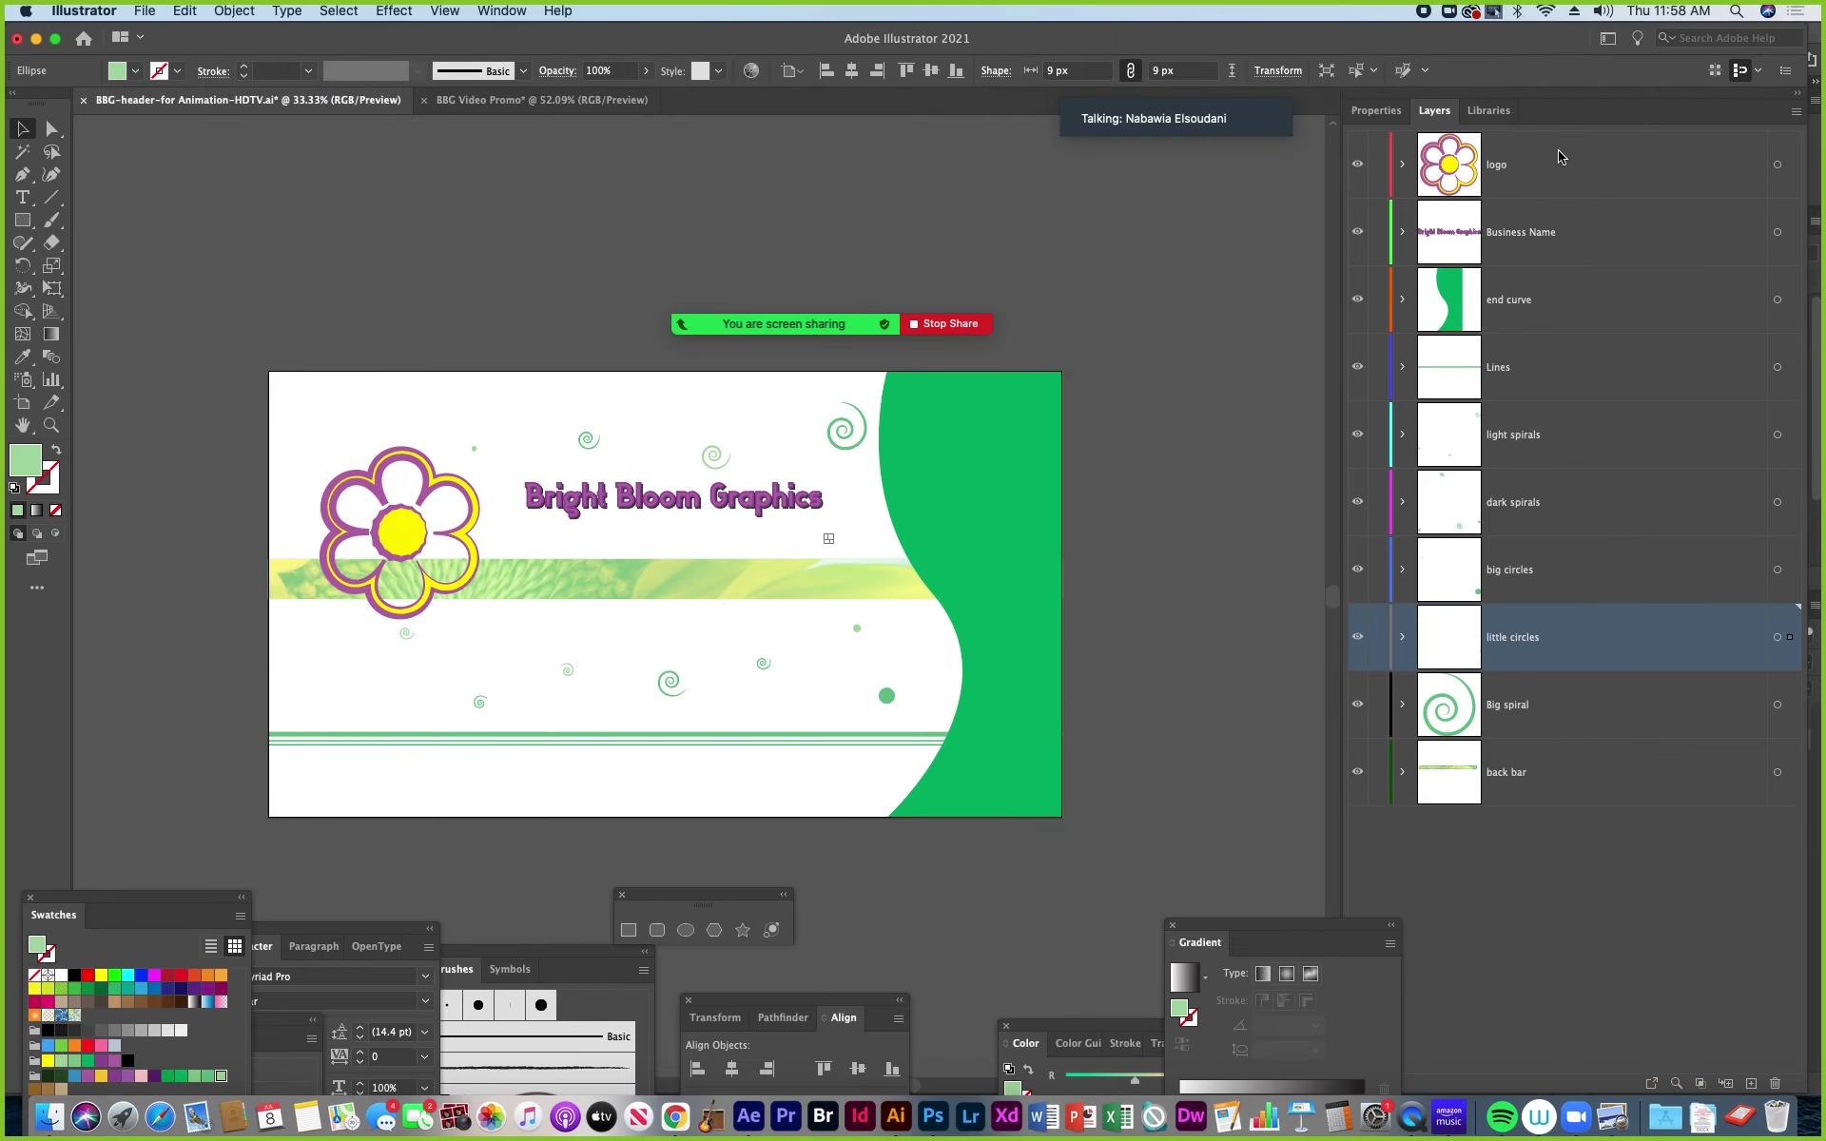
{"action": "left_click", "coordinate": [1403, 167]}
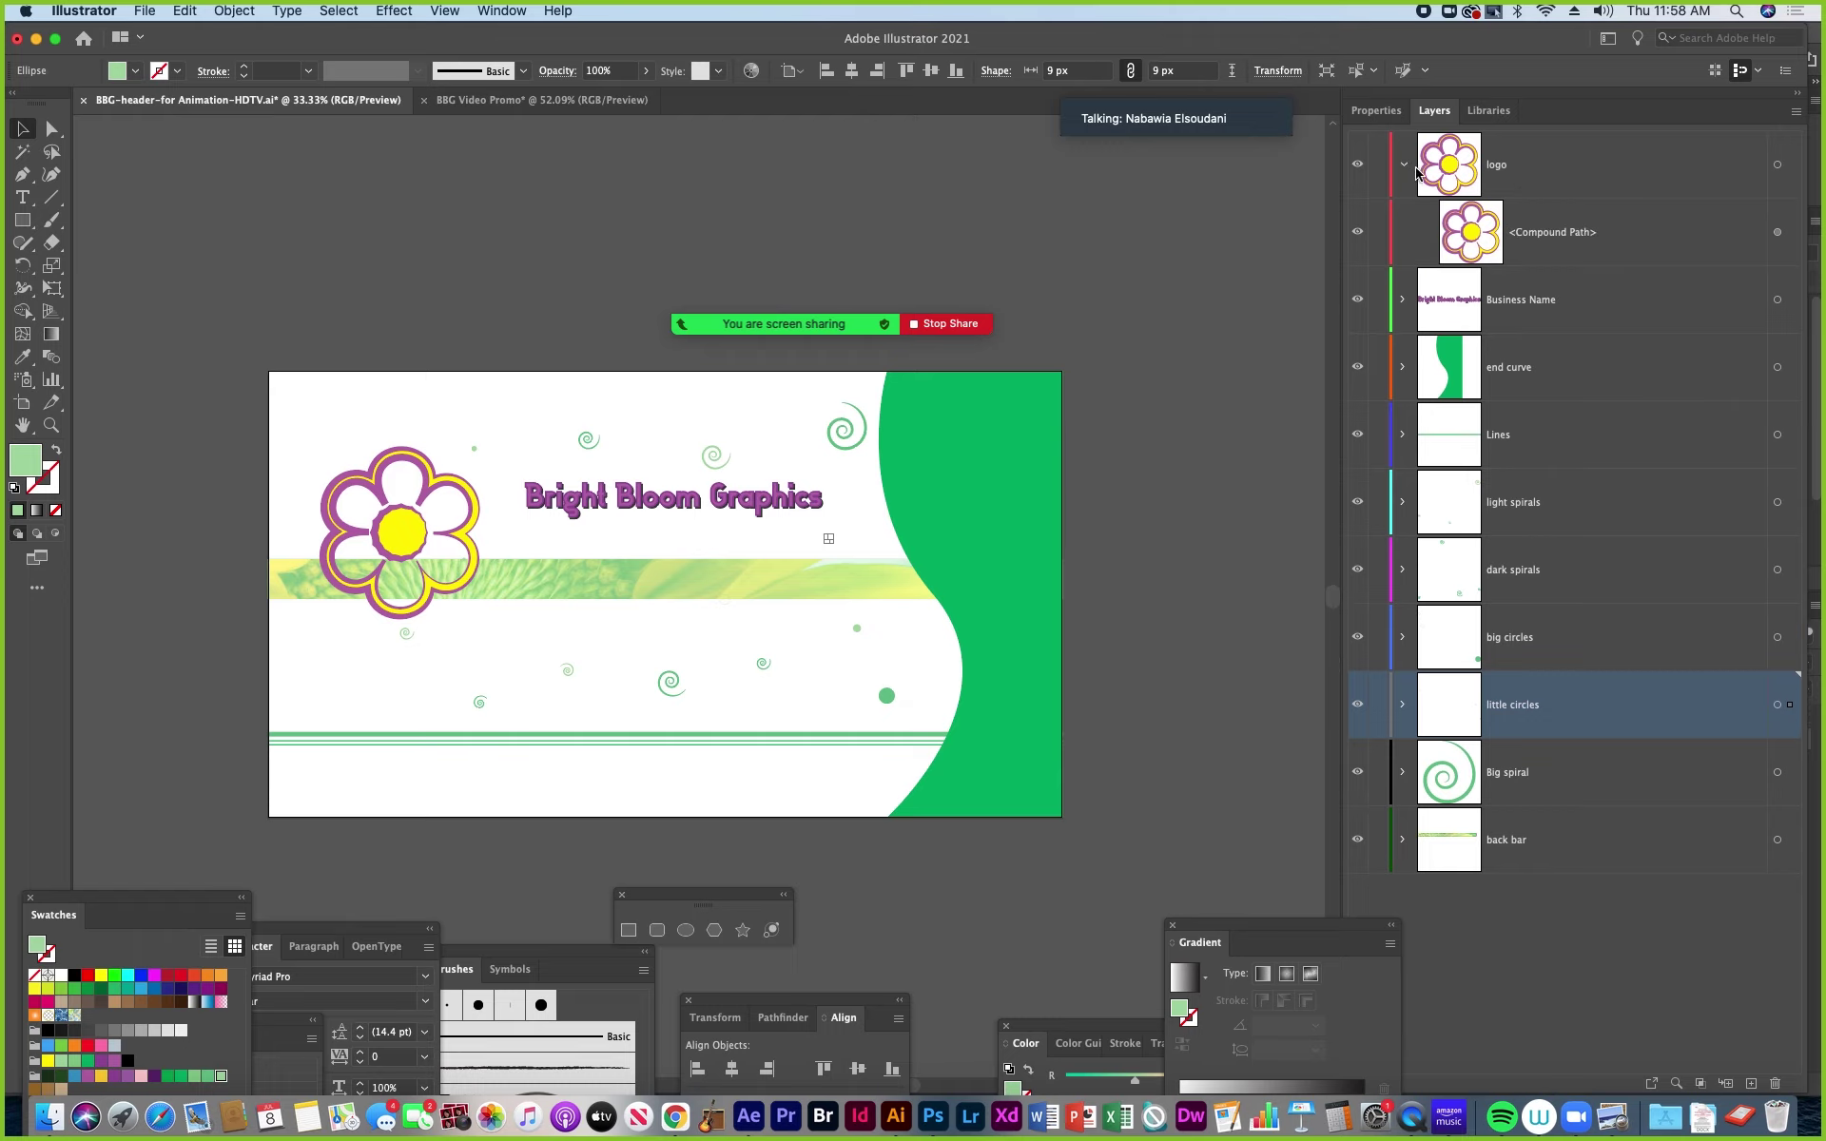
{"action": "left_click", "coordinate": [1403, 169]}
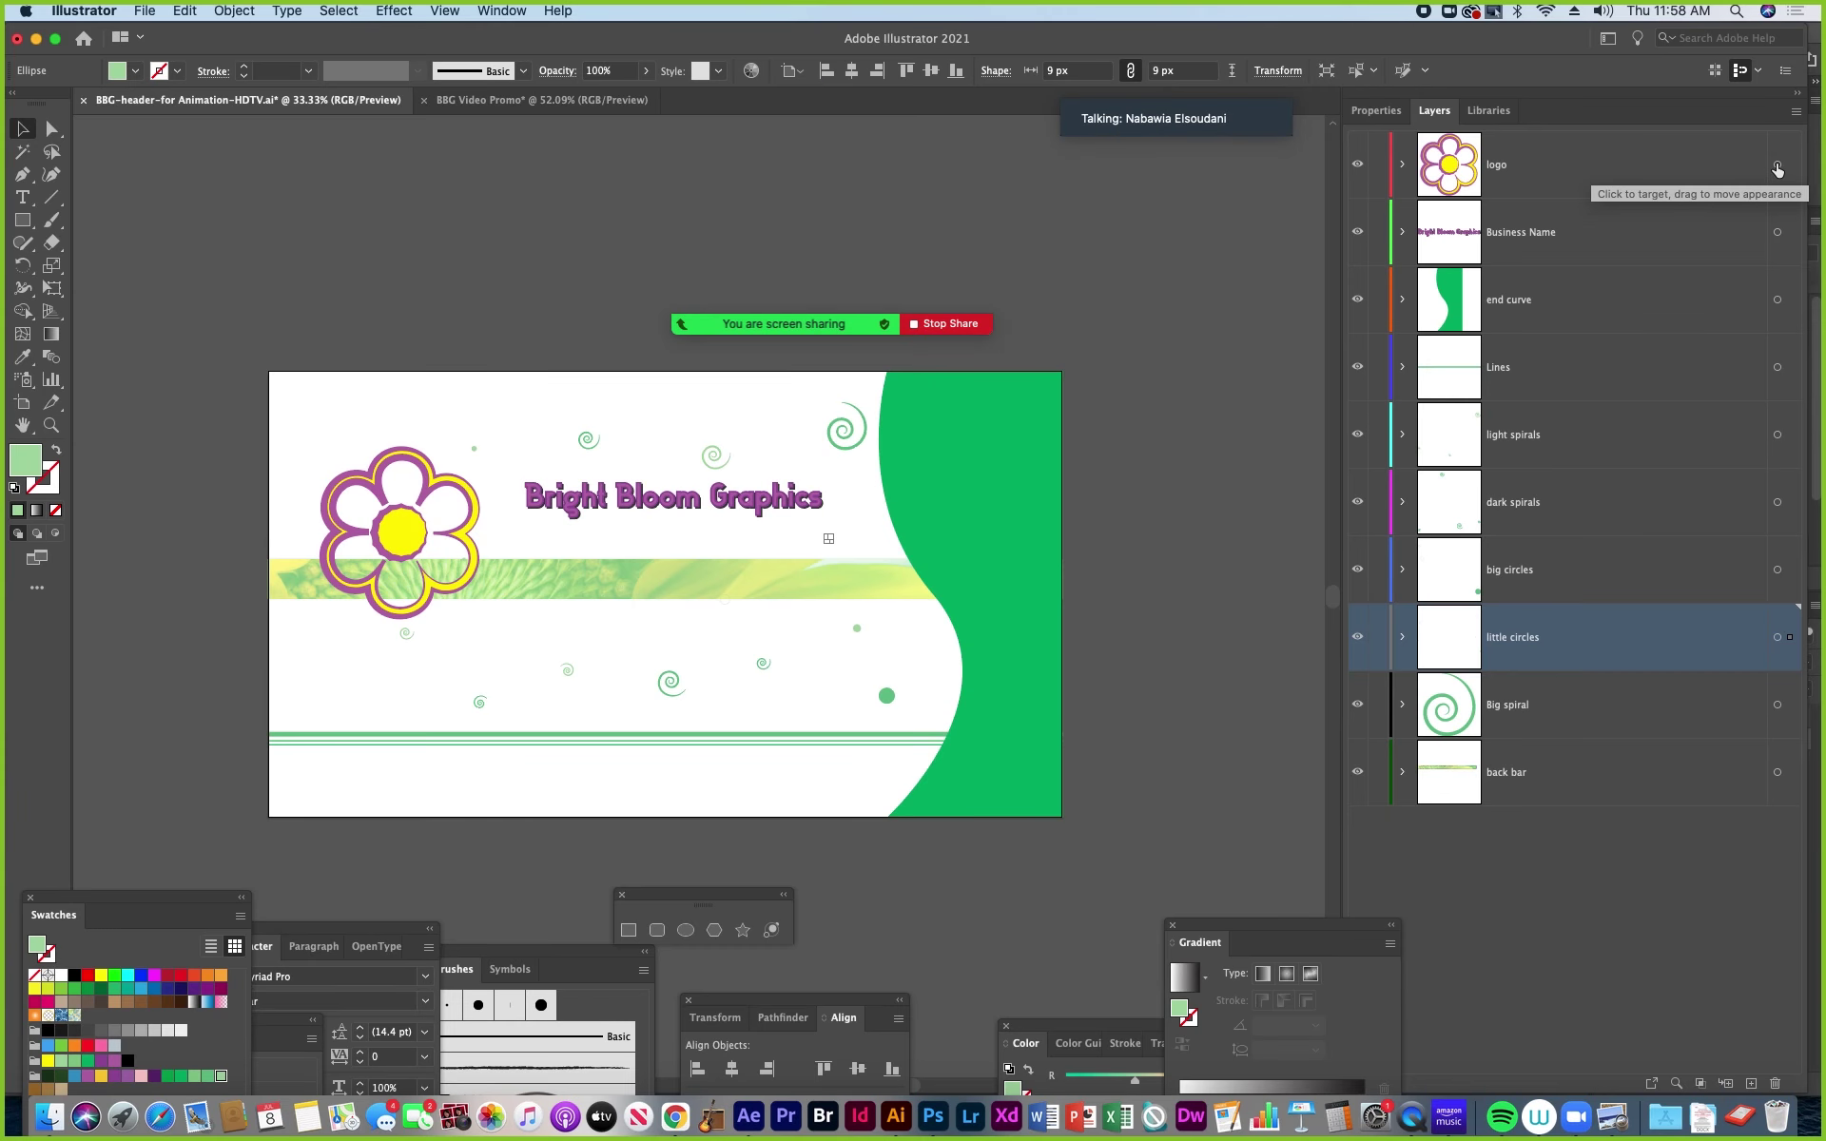
{"action": "left_click", "coordinate": [1777, 167]}
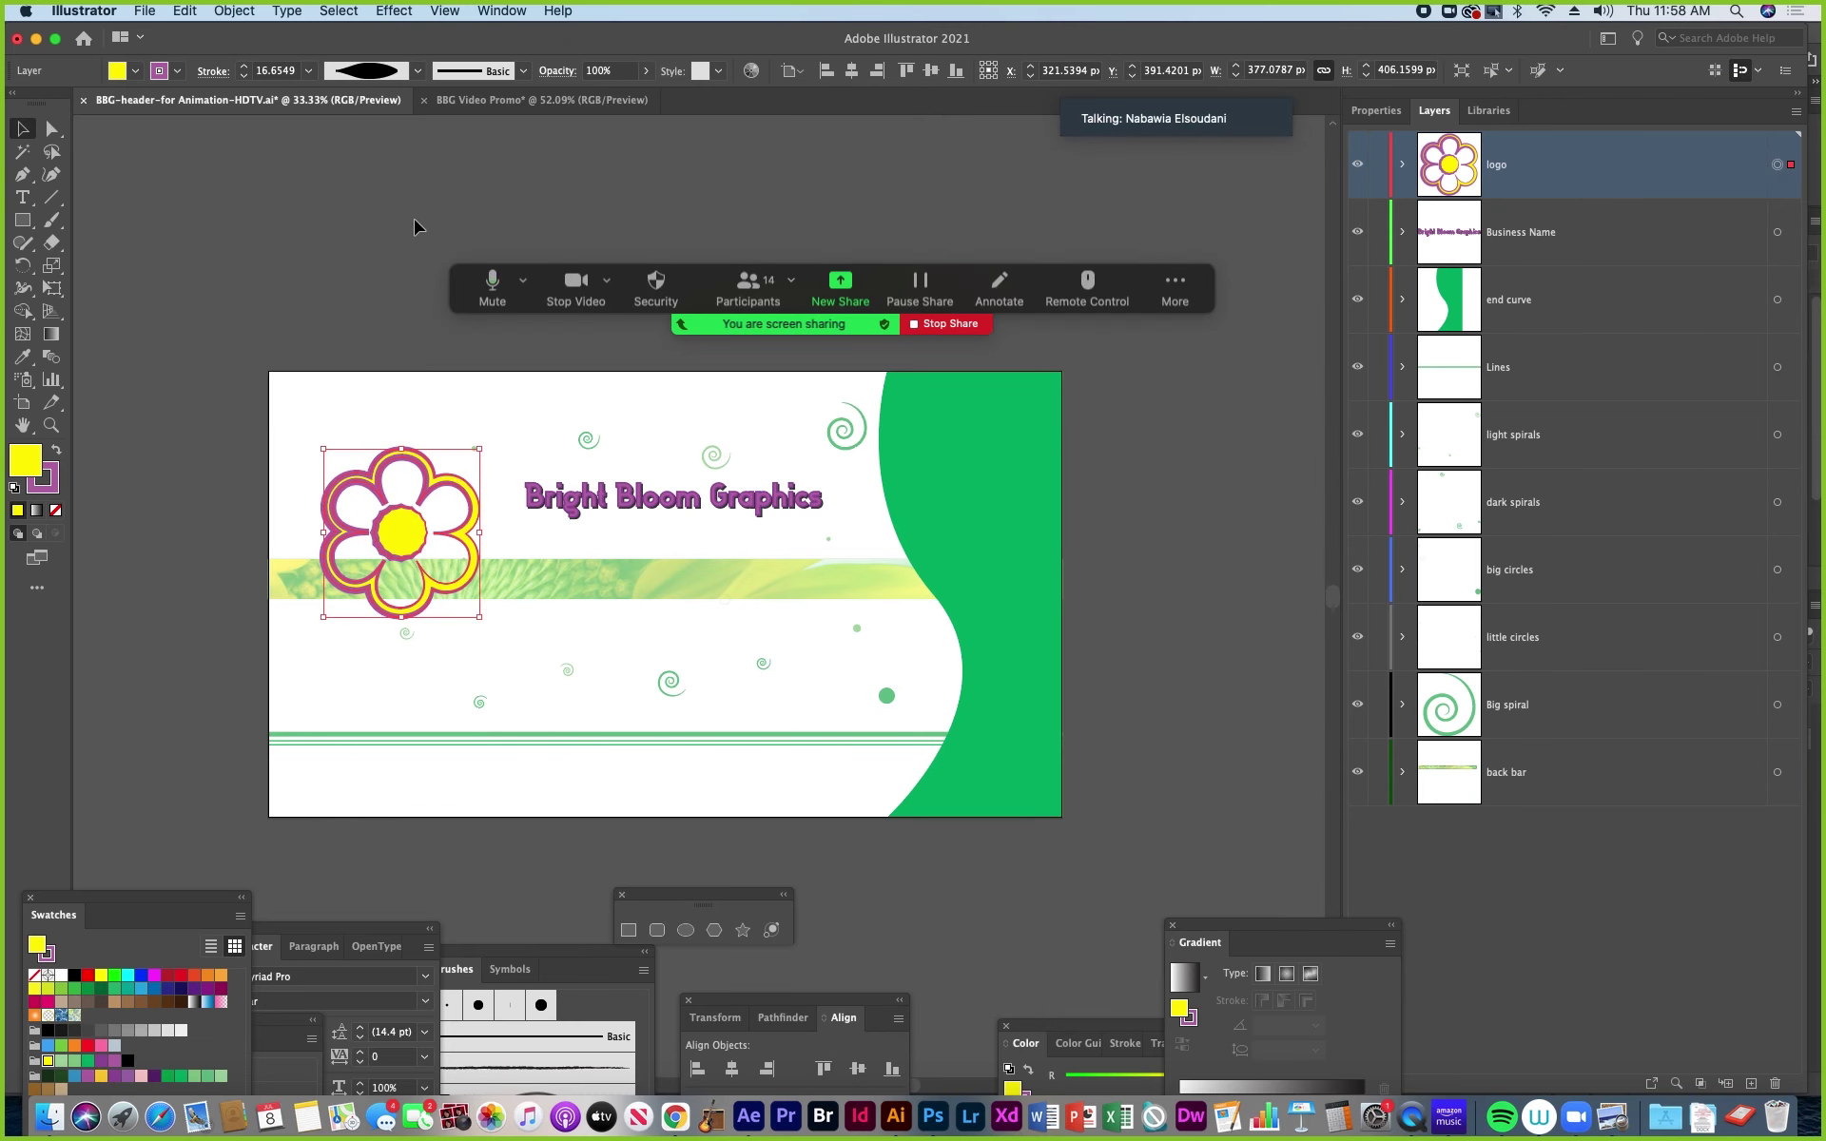
{"action": "left_click", "coordinate": [502, 106]}
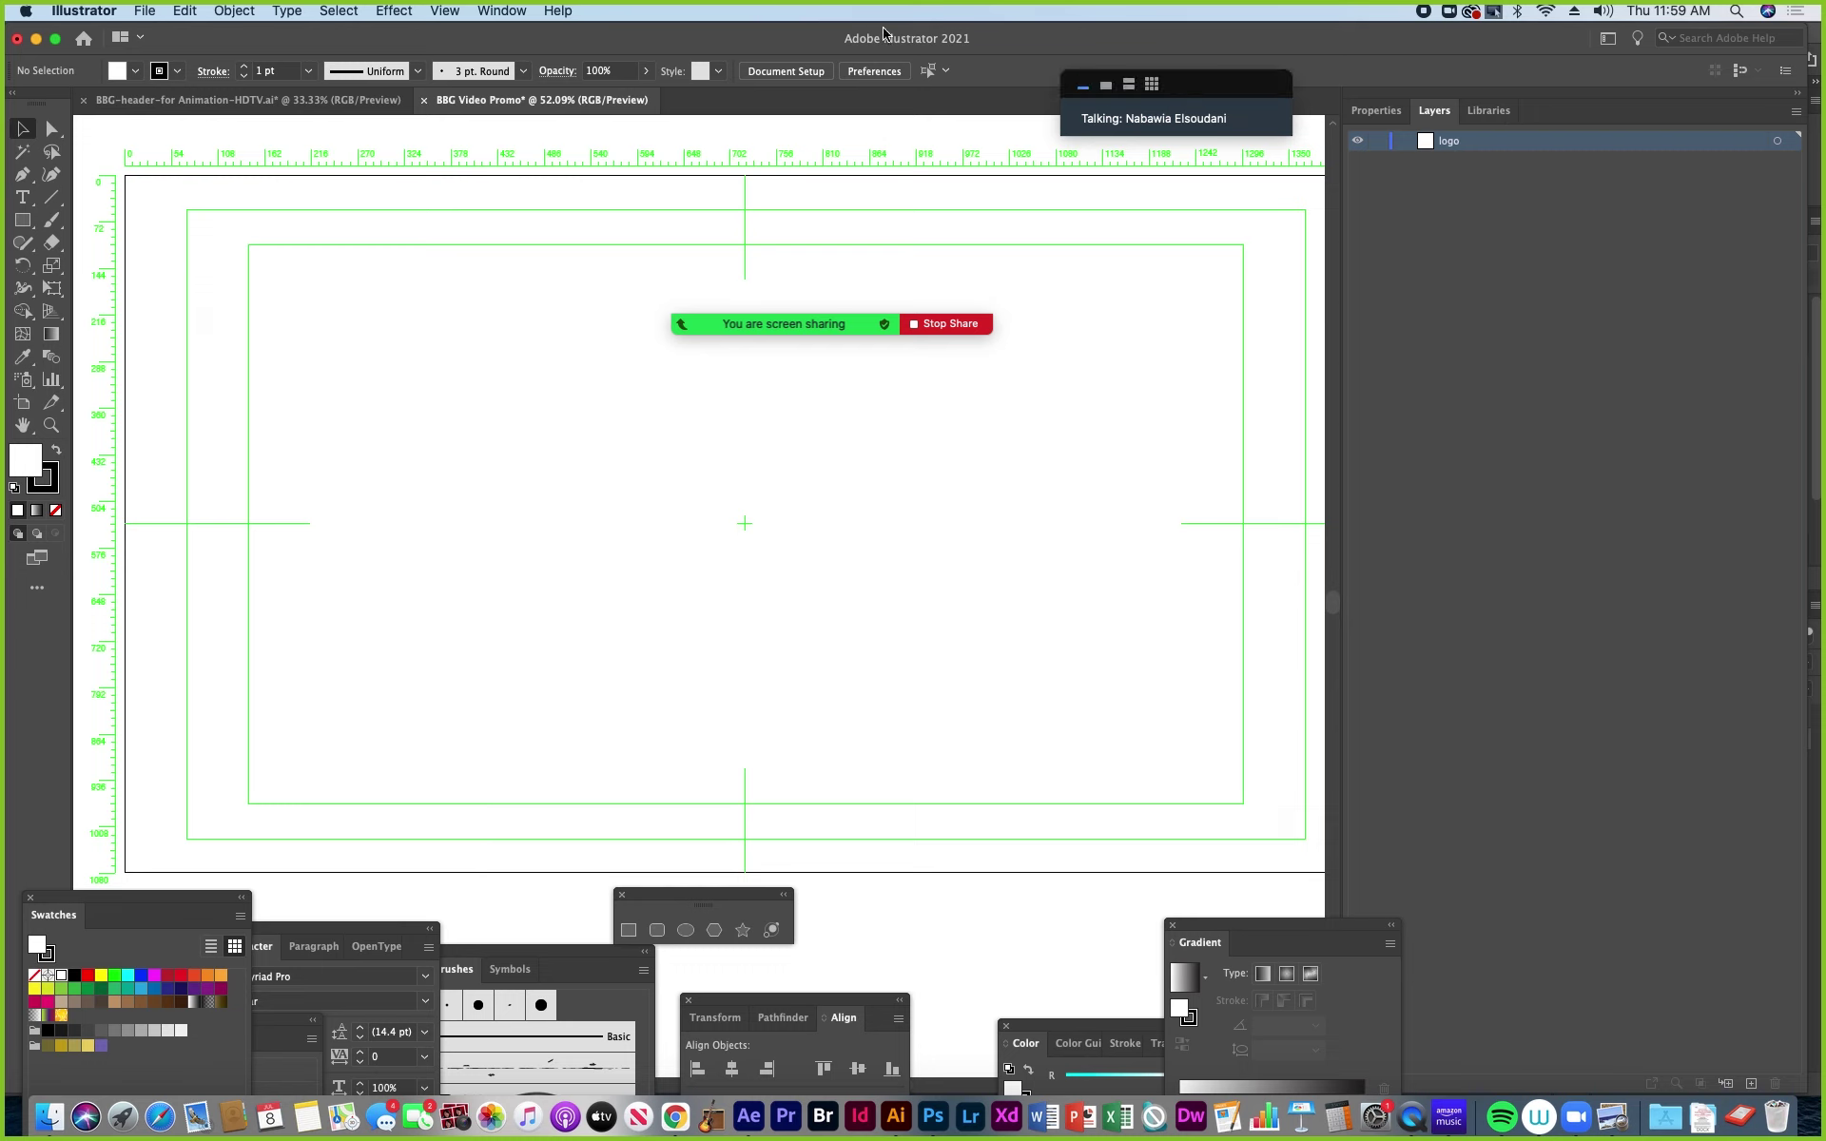
{"action": "left_click", "coordinate": [194, 11]}
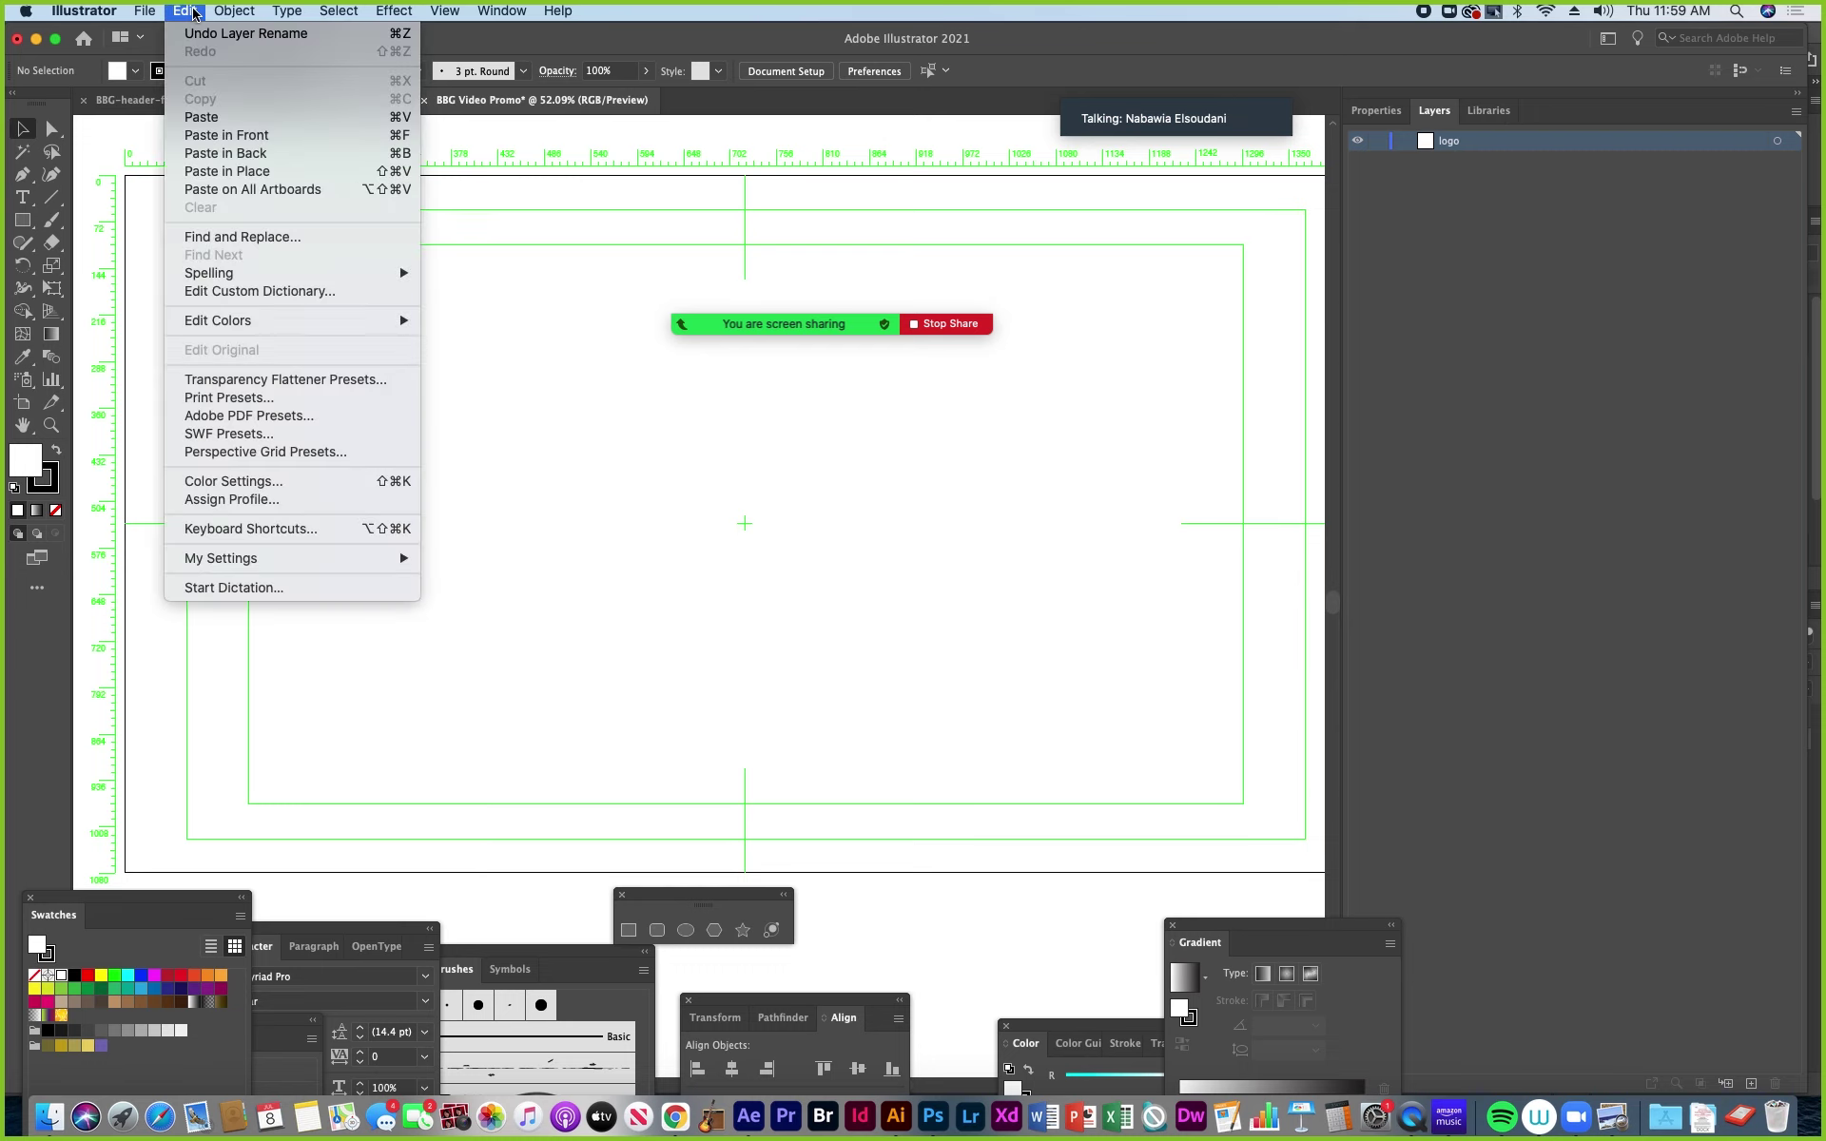
{"action": "left_click", "coordinate": [245, 173]}
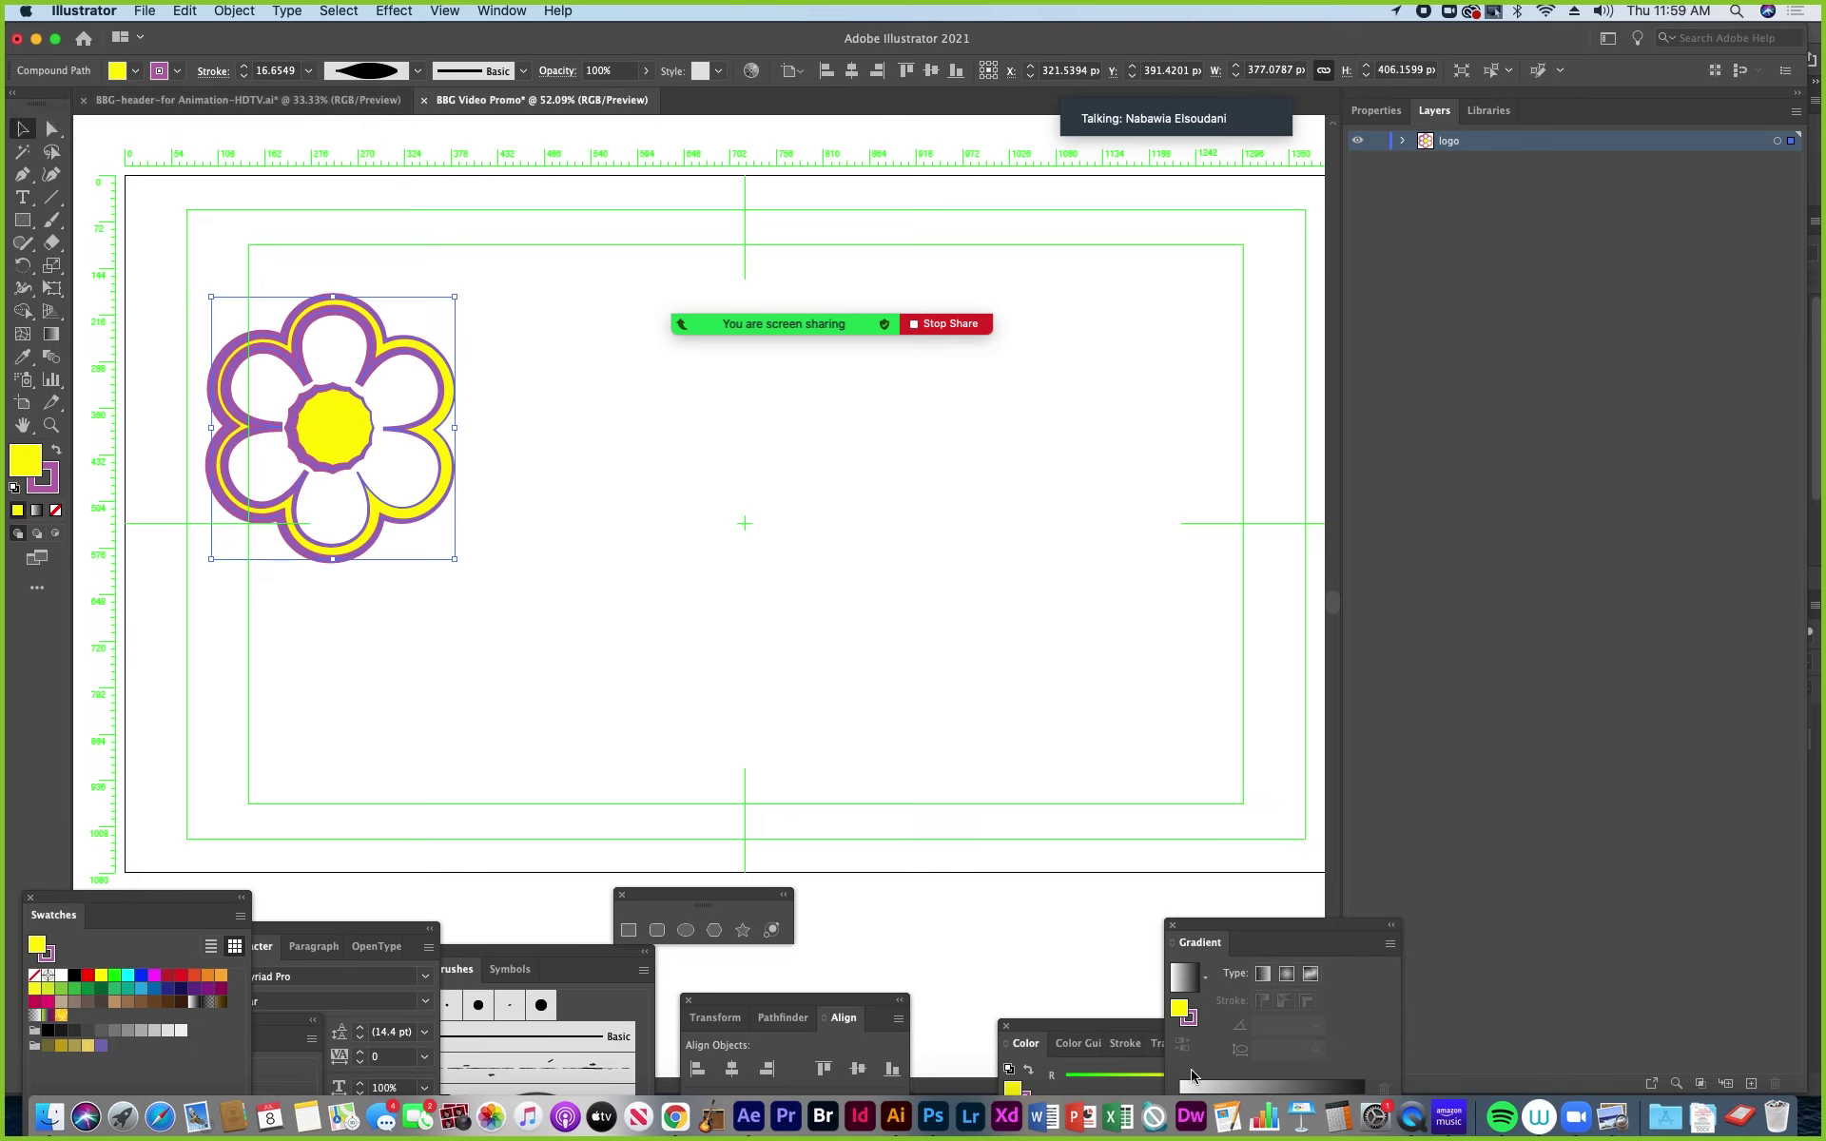
Add a layer named Business Name beneath the logo layer in the BBG Video Promo document.
{"action": "left_click", "coordinate": [1750, 1085]}
{"action": "left_click", "coordinate": [342, 100]}
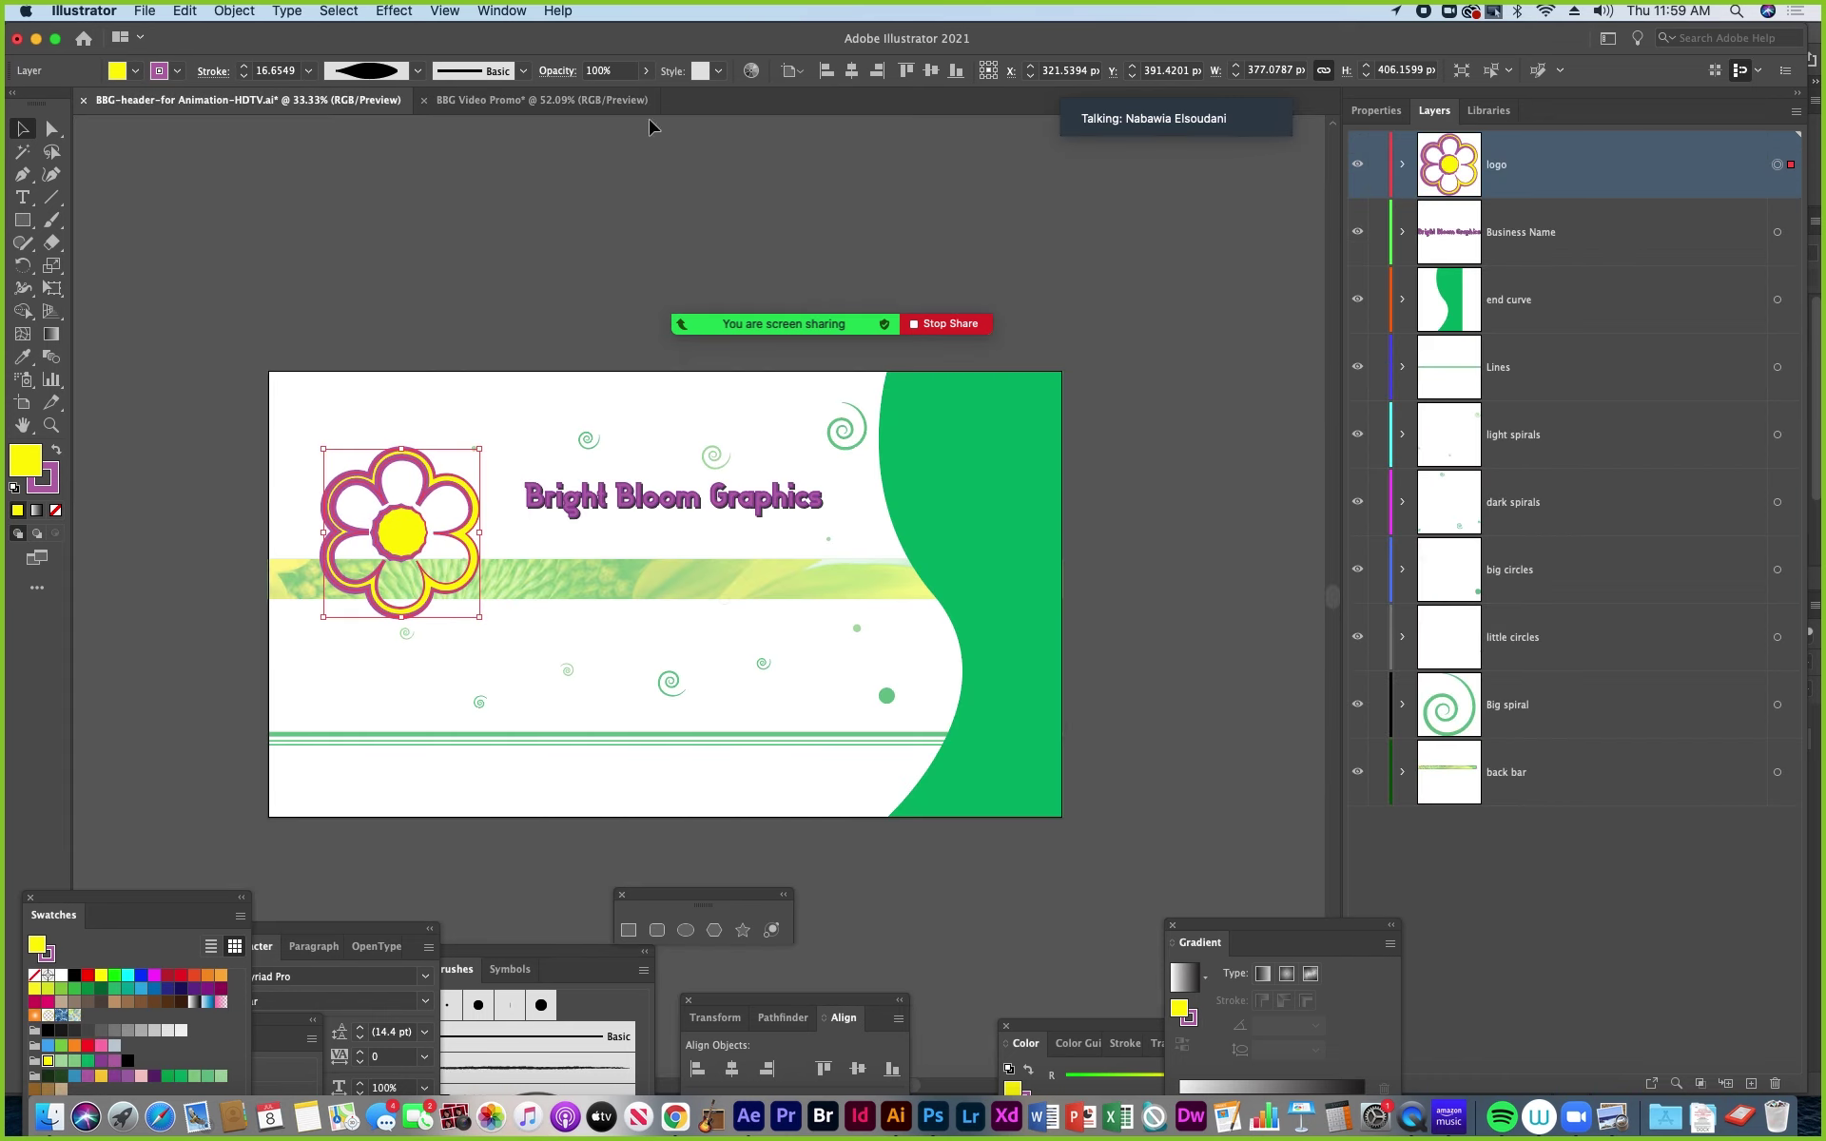
{"action": "left_click", "coordinate": [547, 100]}
{"action": "key", "text": "super+v"}
{"action": "left_click_drag", "start_coordinate": [1489, 145], "coordinate": [1455, 176]}
{"action": "double_click", "coordinate": [1464, 163]}
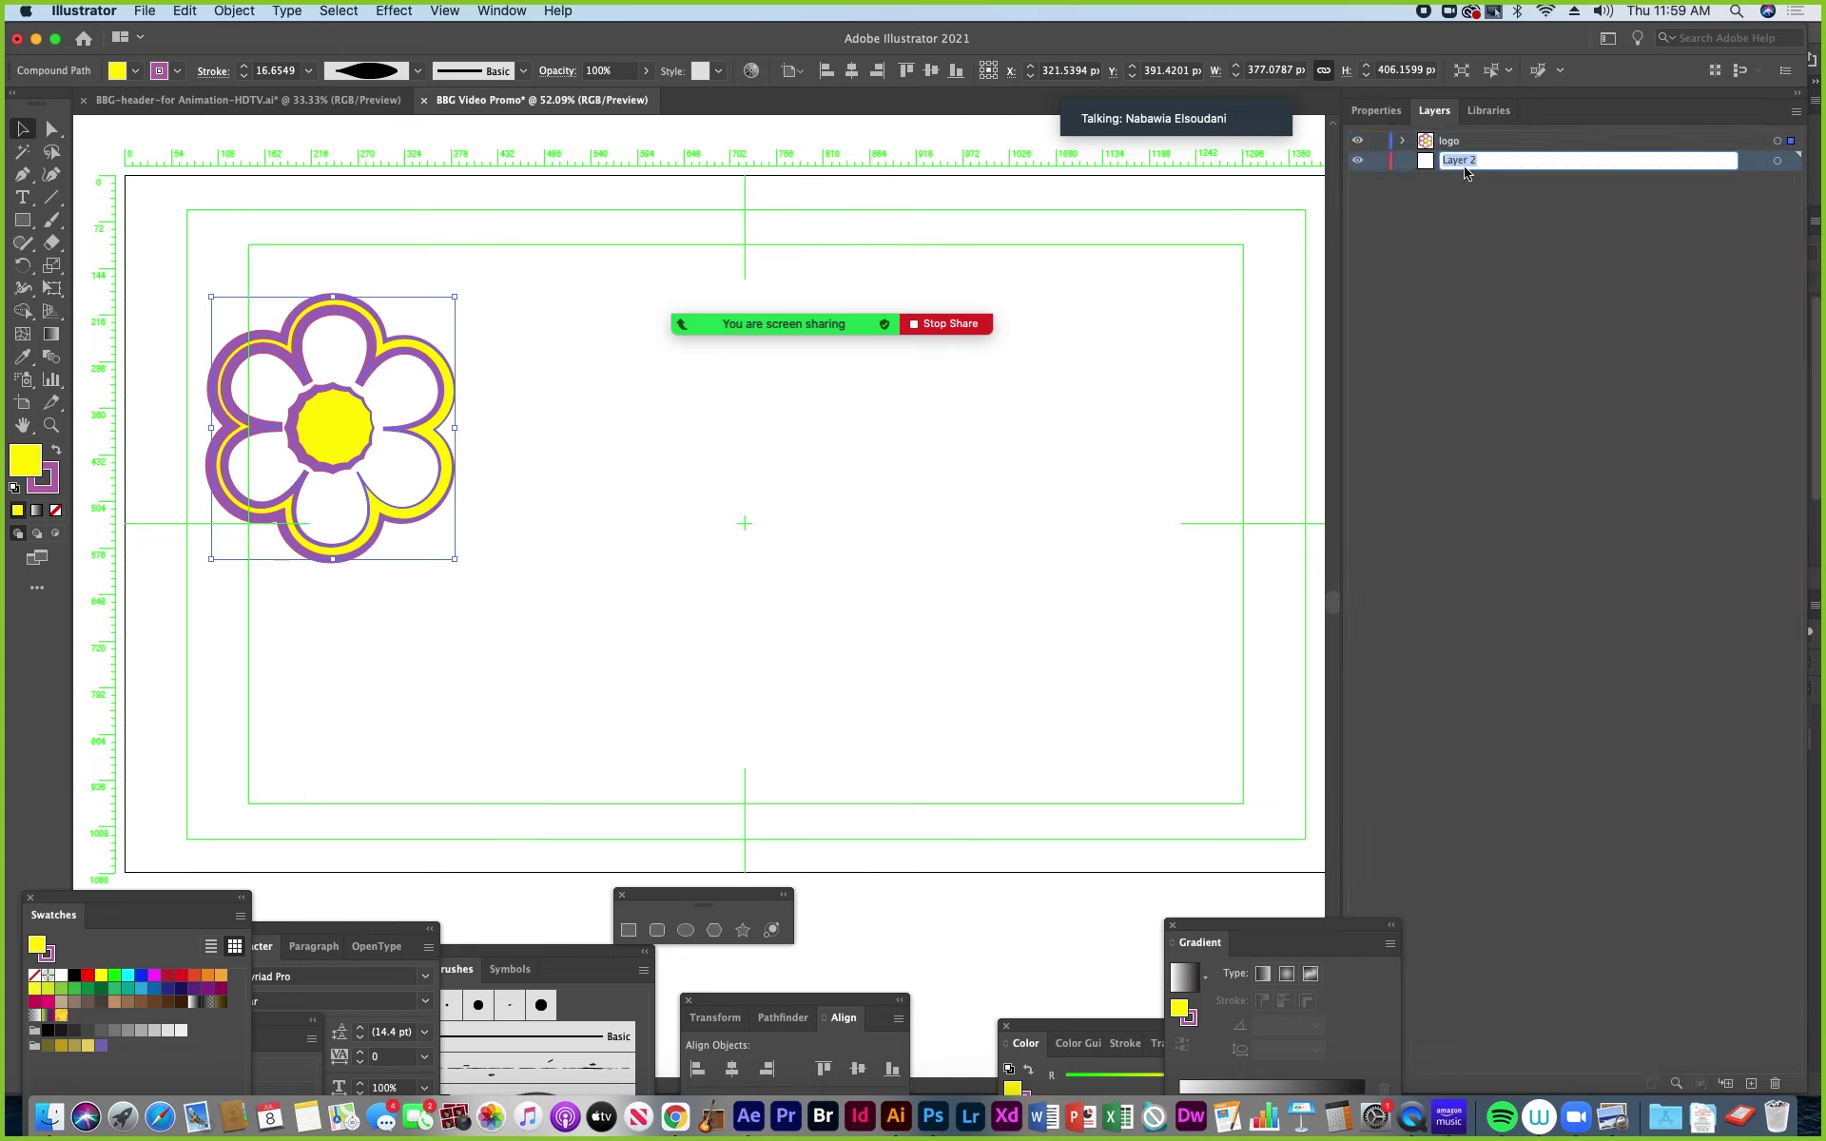
{"action": "type", "text": "Business Name"}
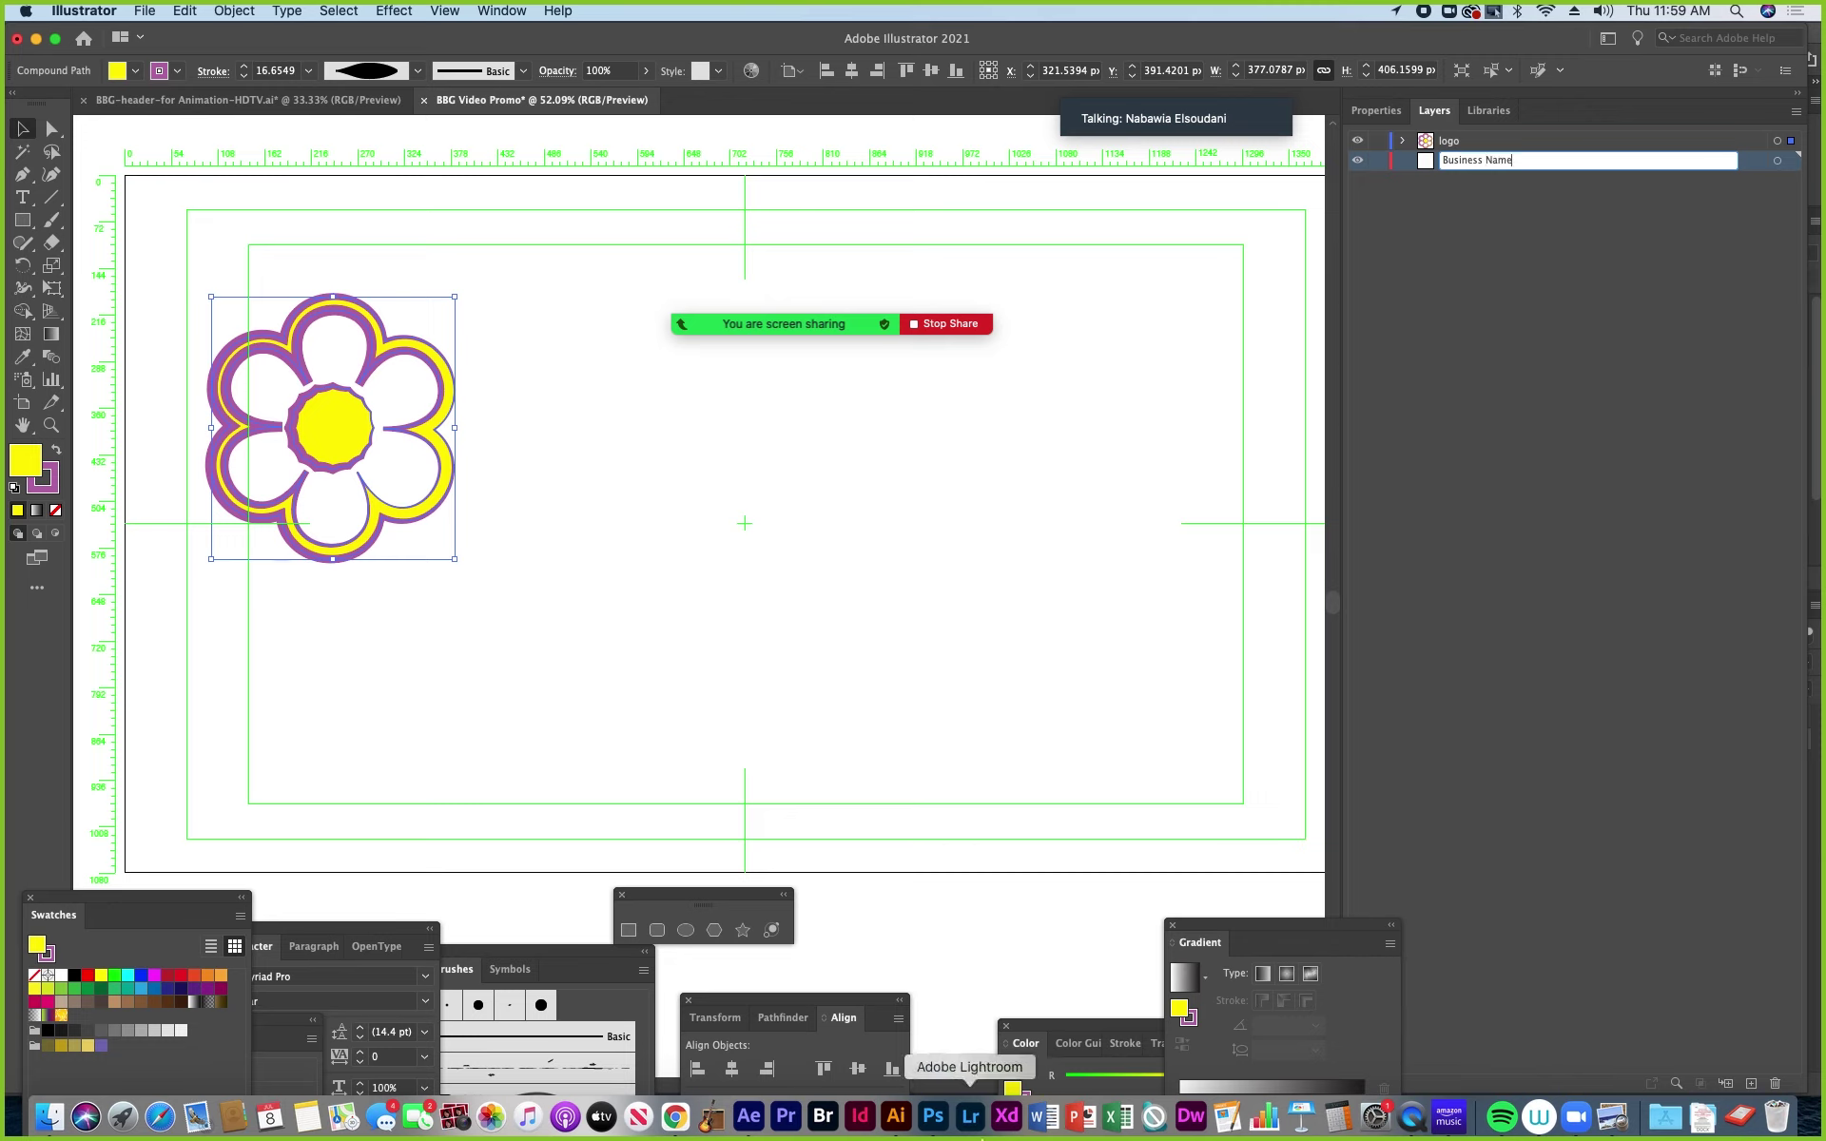
{"action": "left_click", "coordinate": [1758, 169]}
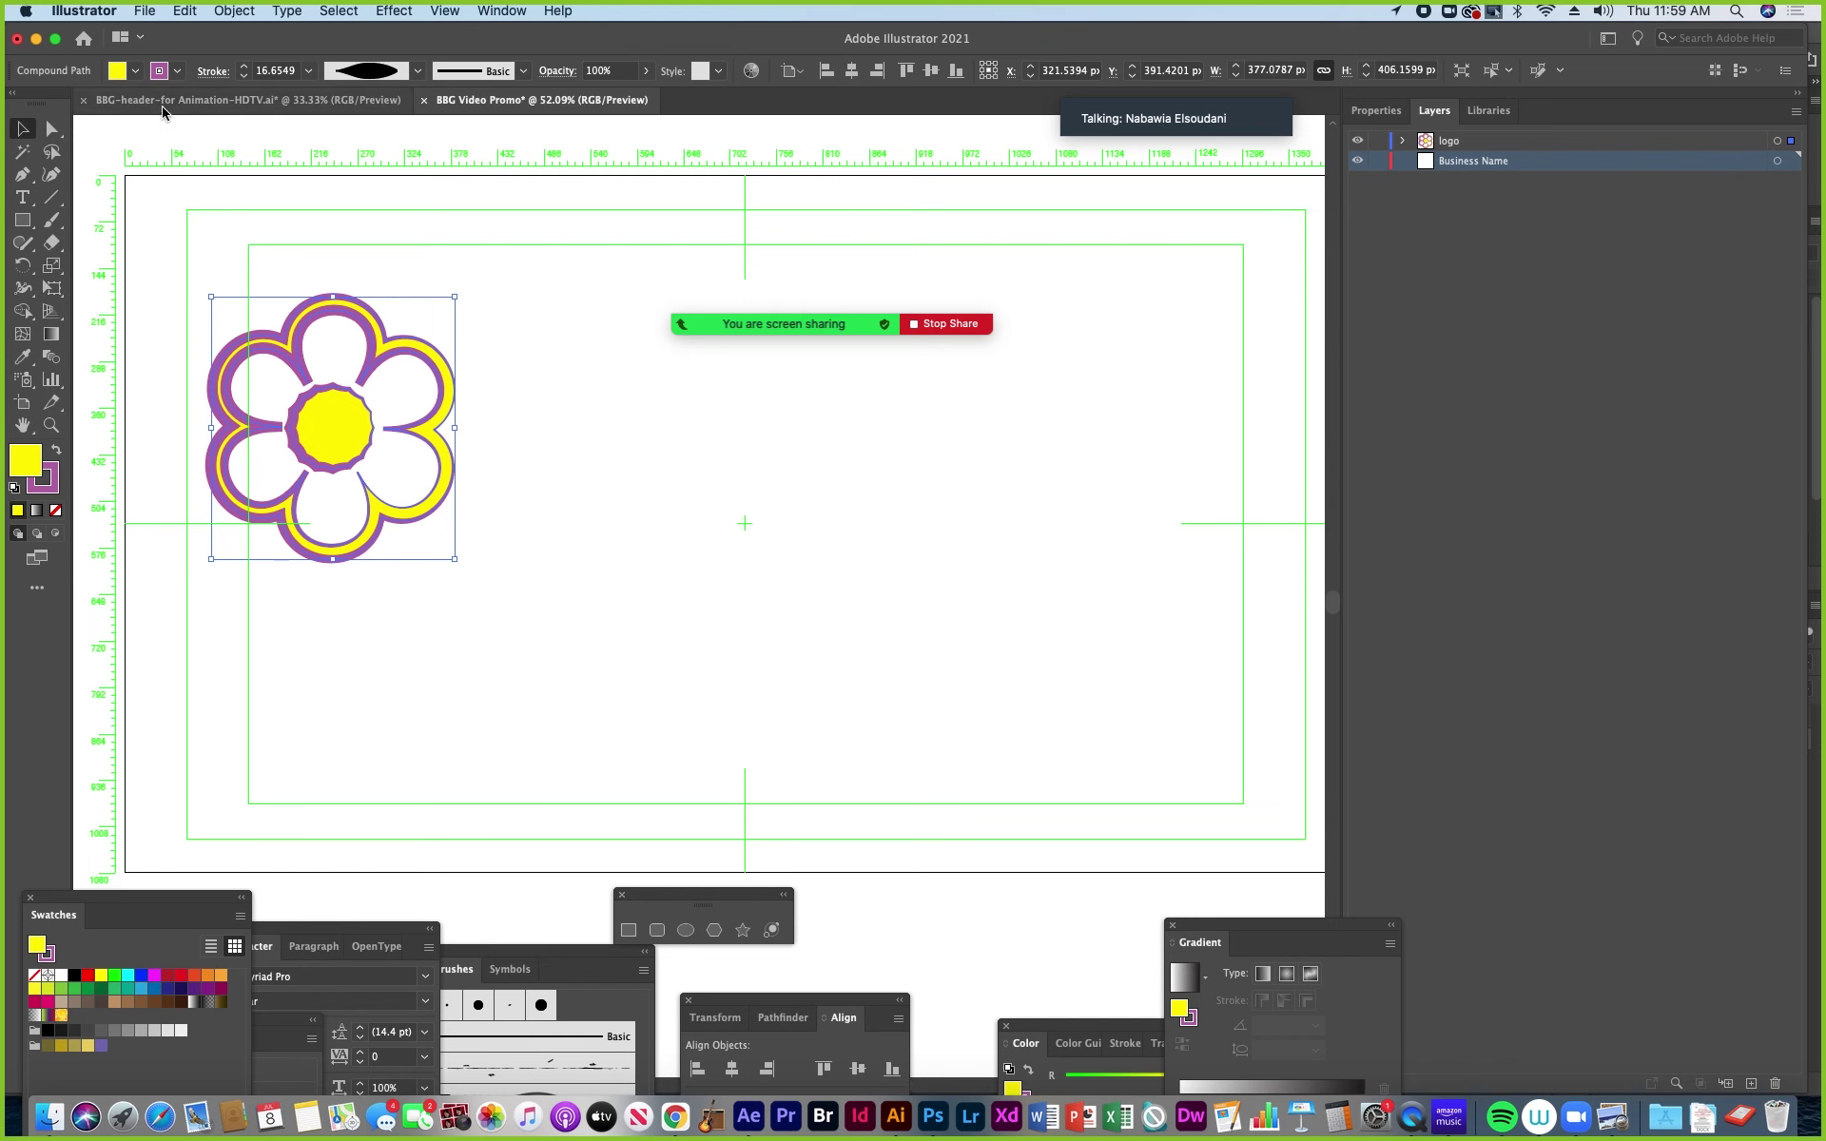
Copy the Bright Bloom Graphics text from the header document and paste it in place on BBG Video Promo's Business Name layer.
{"action": "left_click", "coordinate": [247, 99]}
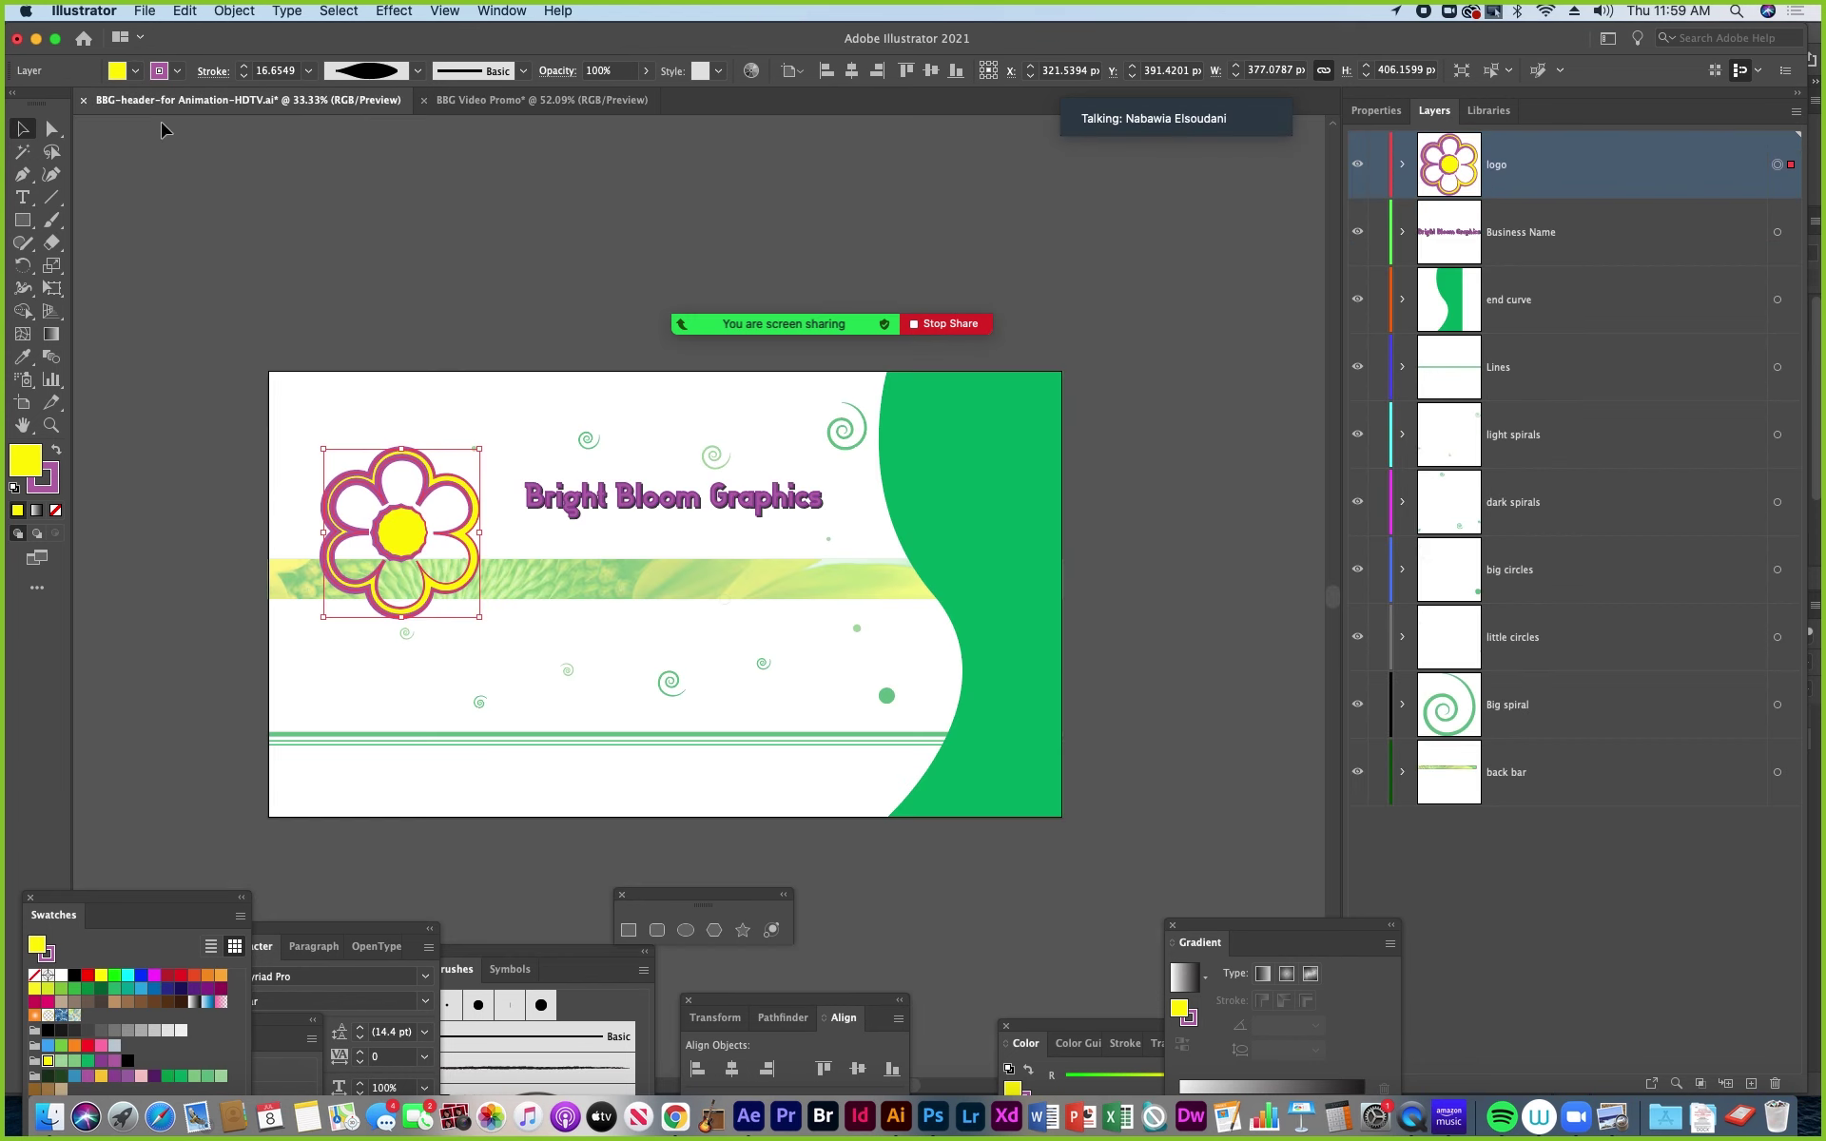
{"action": "left_click", "coordinate": [604, 499]}
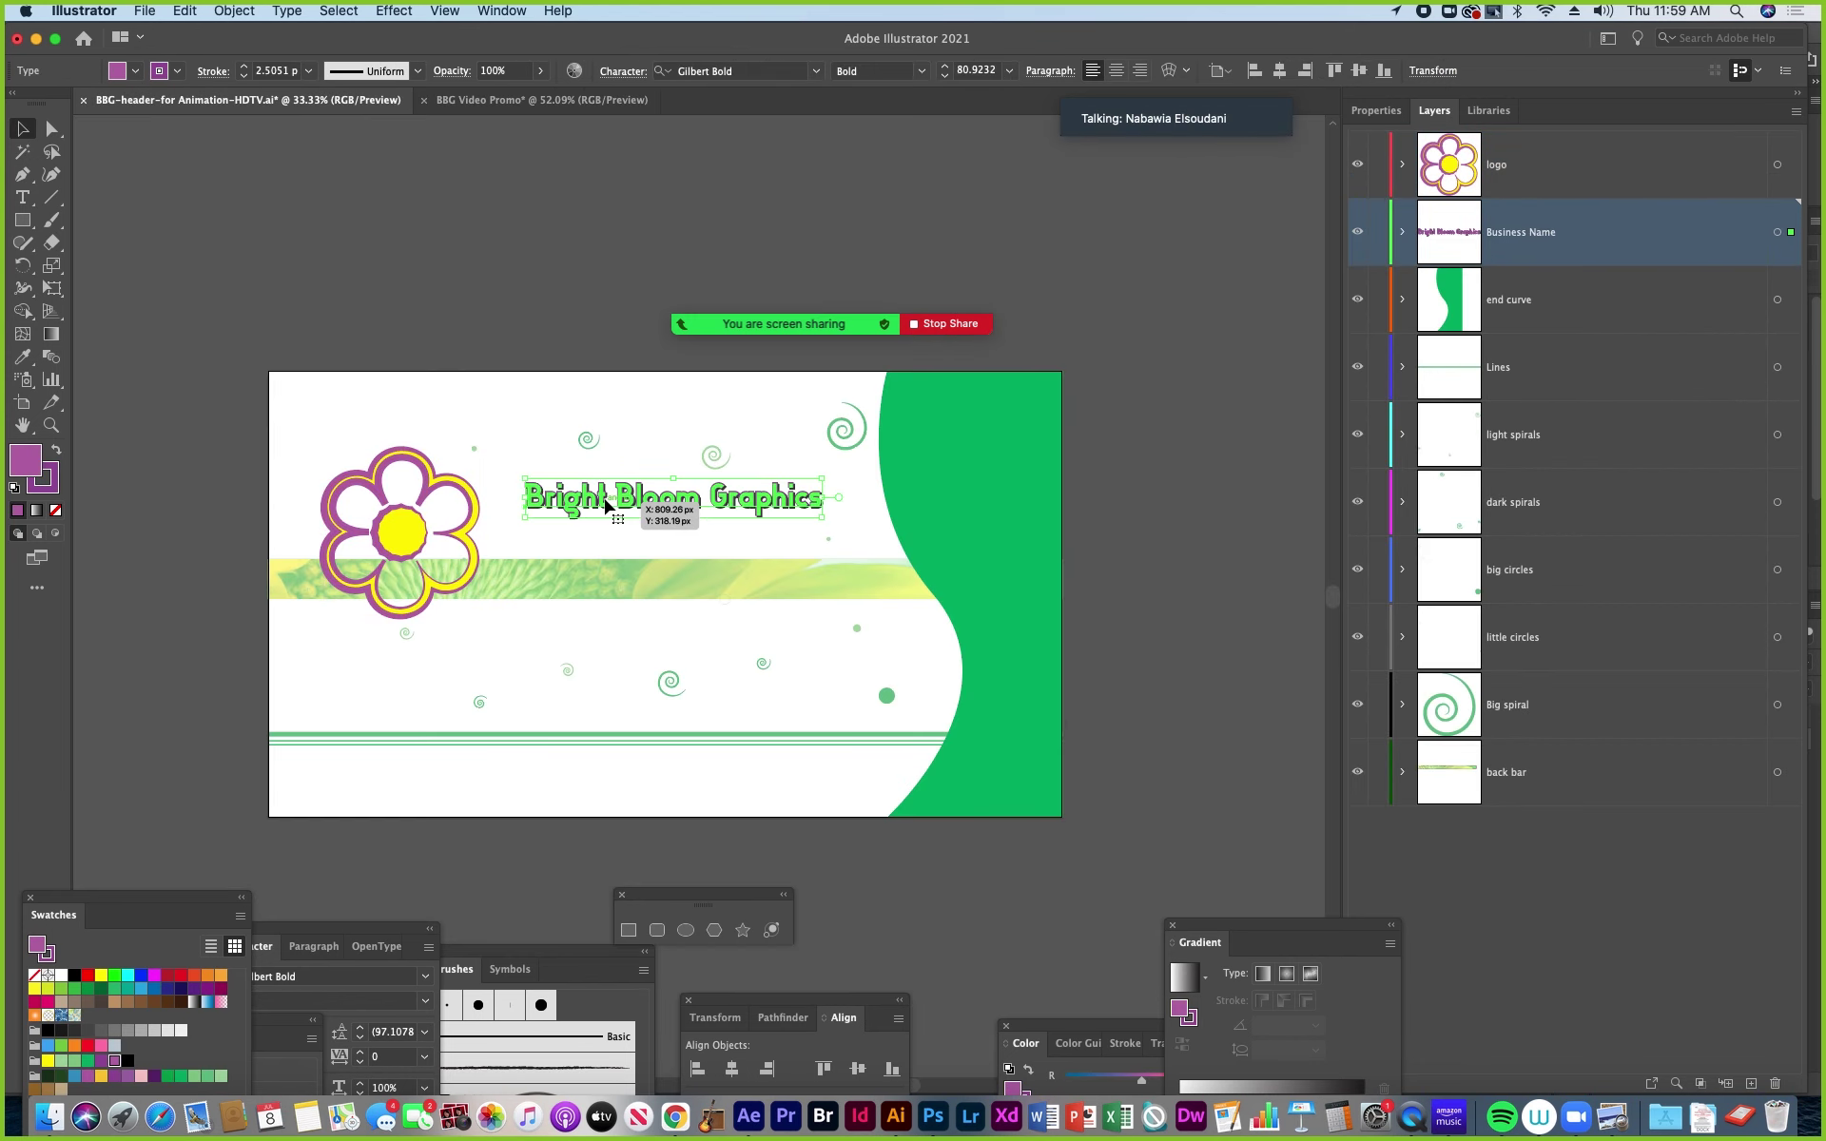
{"action": "left_click", "coordinate": [1402, 232]}
{"action": "left_click", "coordinate": [1402, 232]}
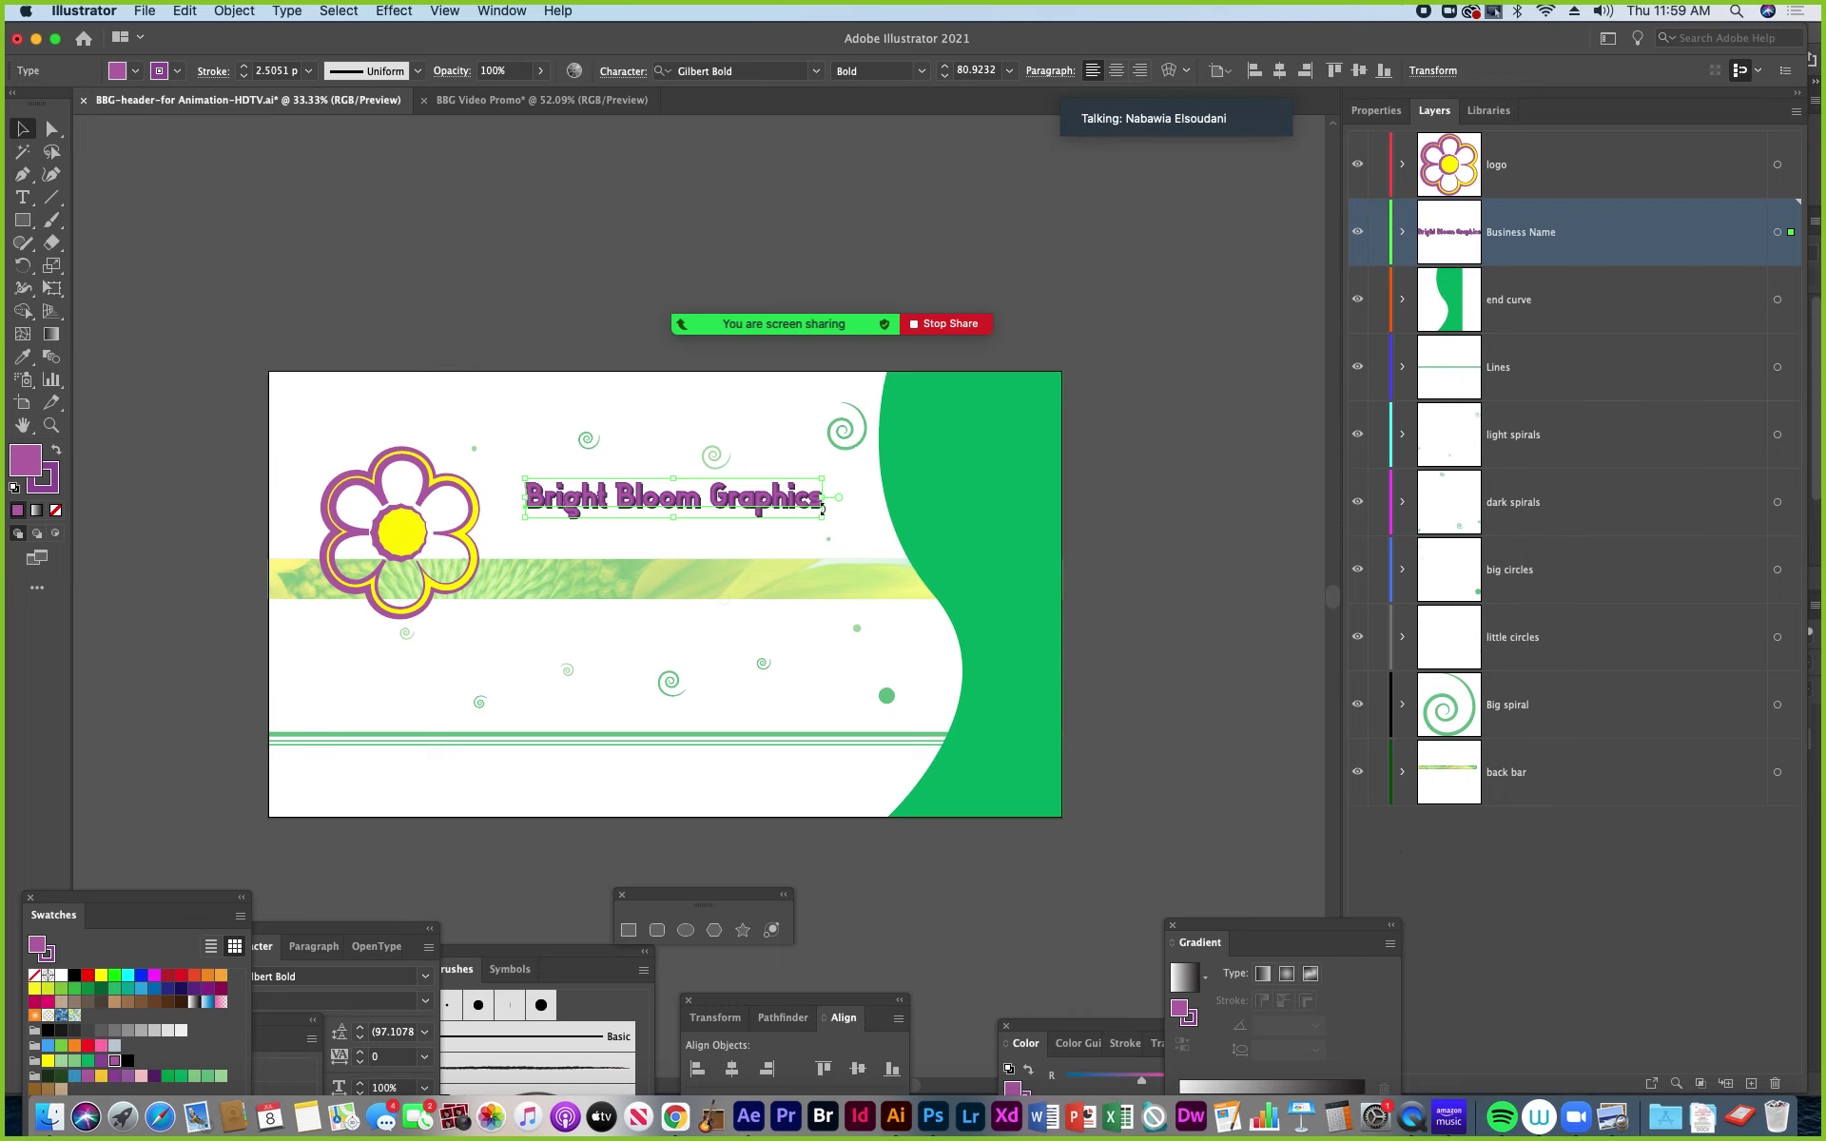
{"action": "left_click", "coordinate": [702, 507]}
{"action": "left_click", "coordinate": [510, 102]}
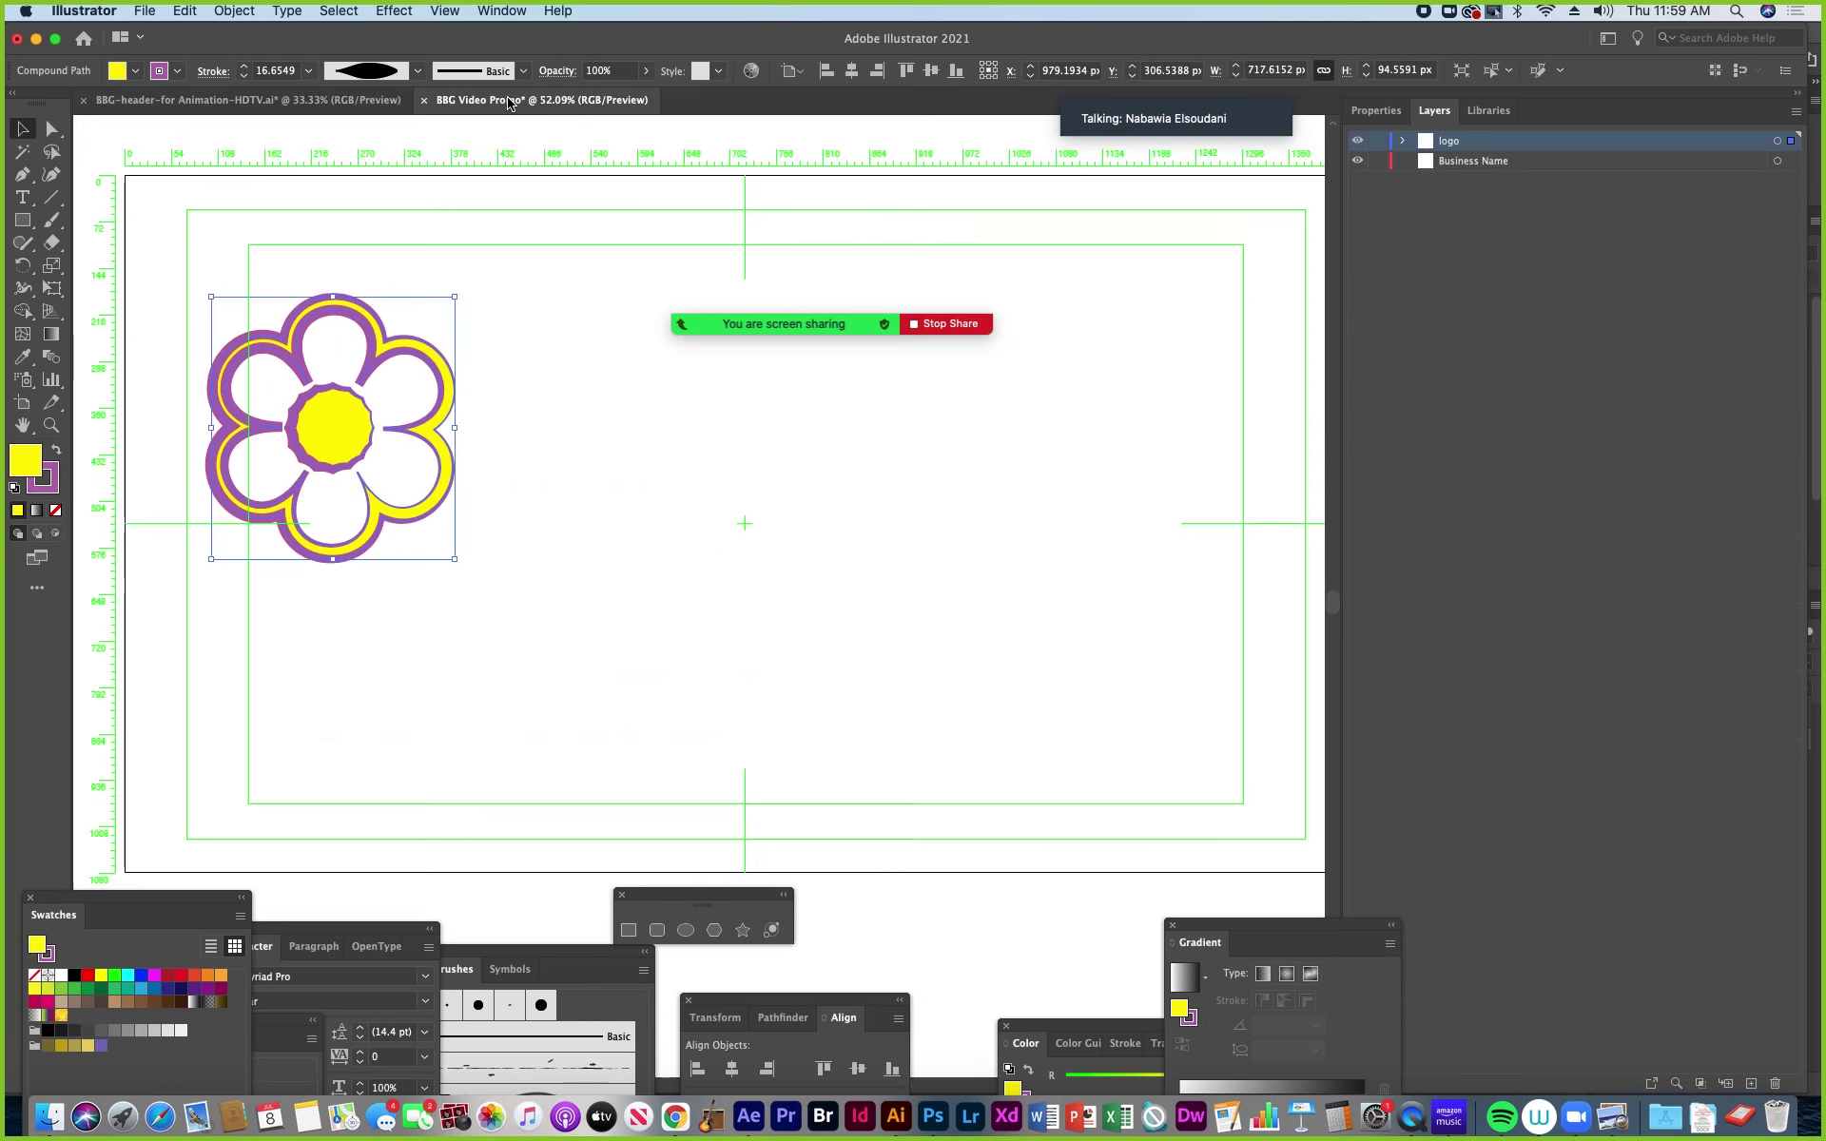
{"action": "left_click", "coordinate": [1493, 164]}
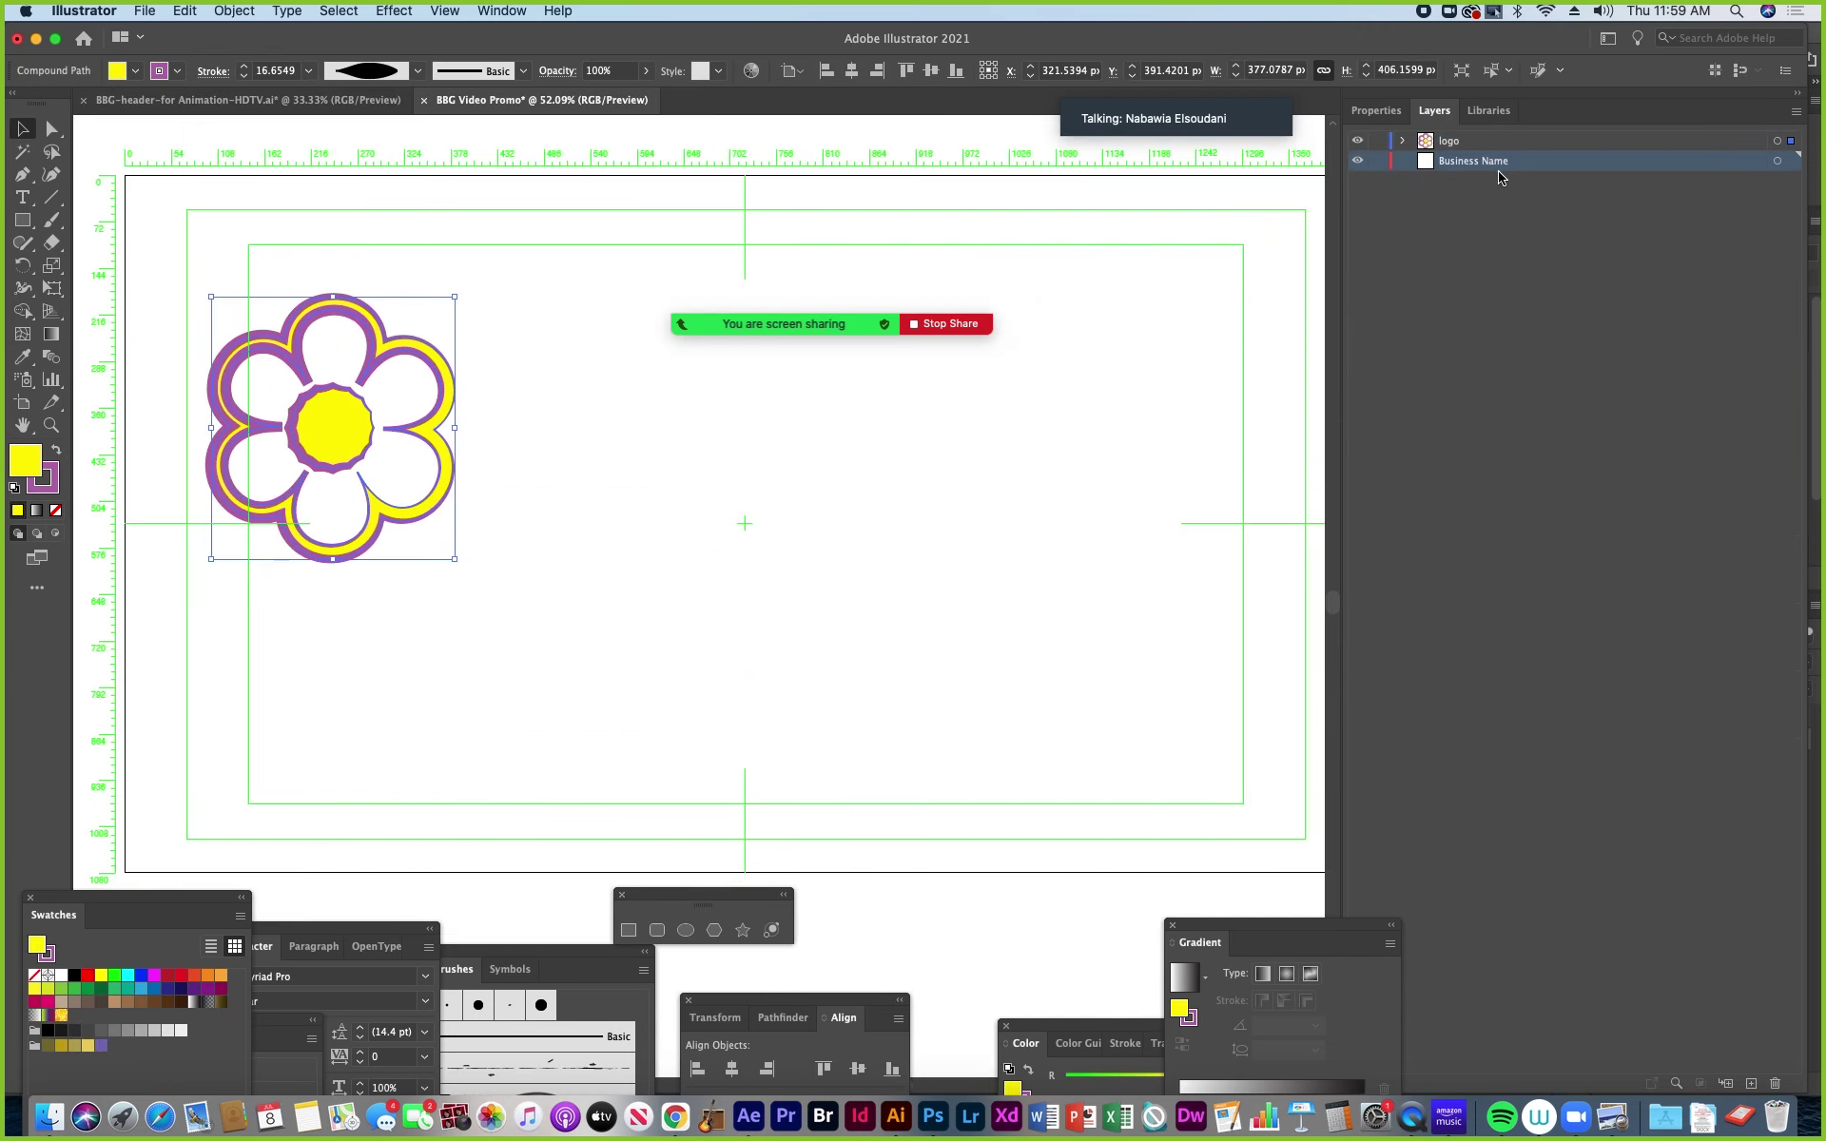
{"action": "key", "text": "super+v"}
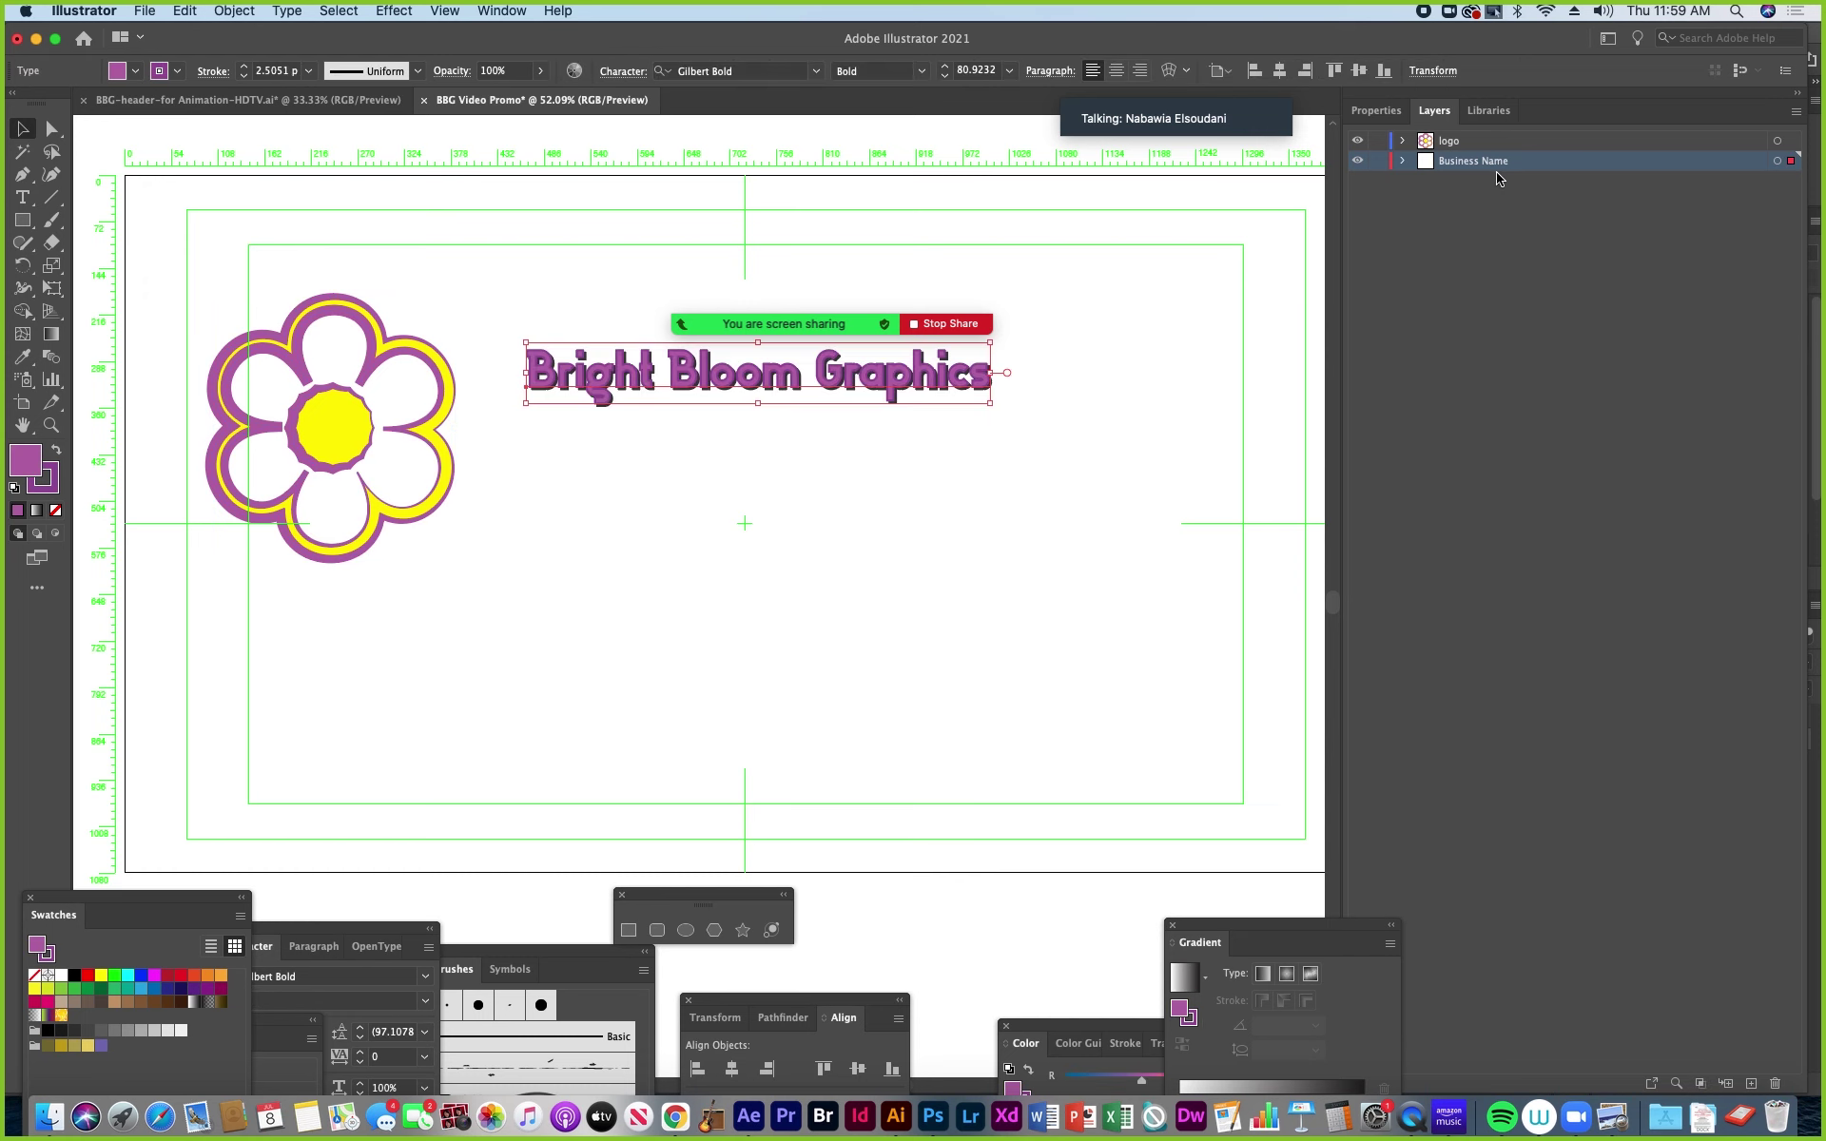
Copy all artwork on the header document's end curve layer and return to BBG Video Promo.
{"action": "left_click", "coordinate": [246, 101]}
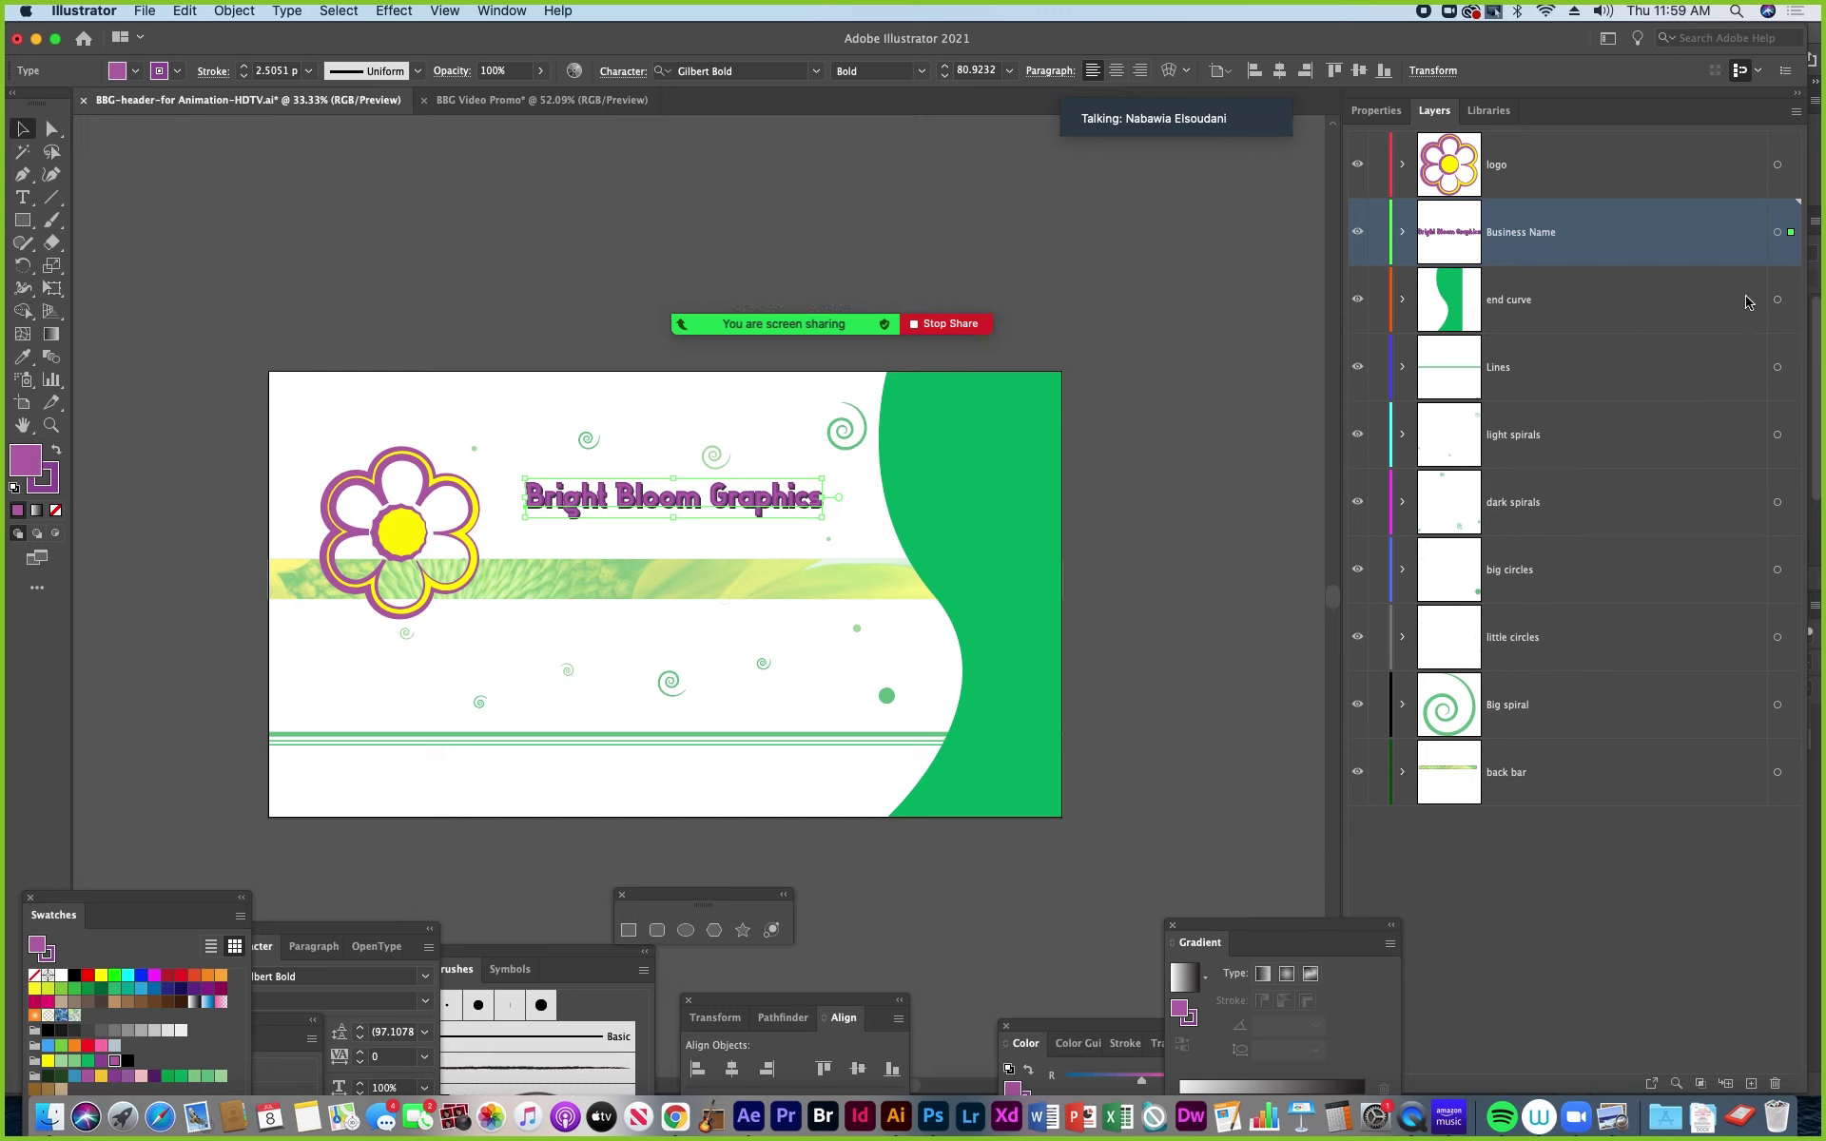
{"action": "left_click", "coordinate": [1776, 300]}
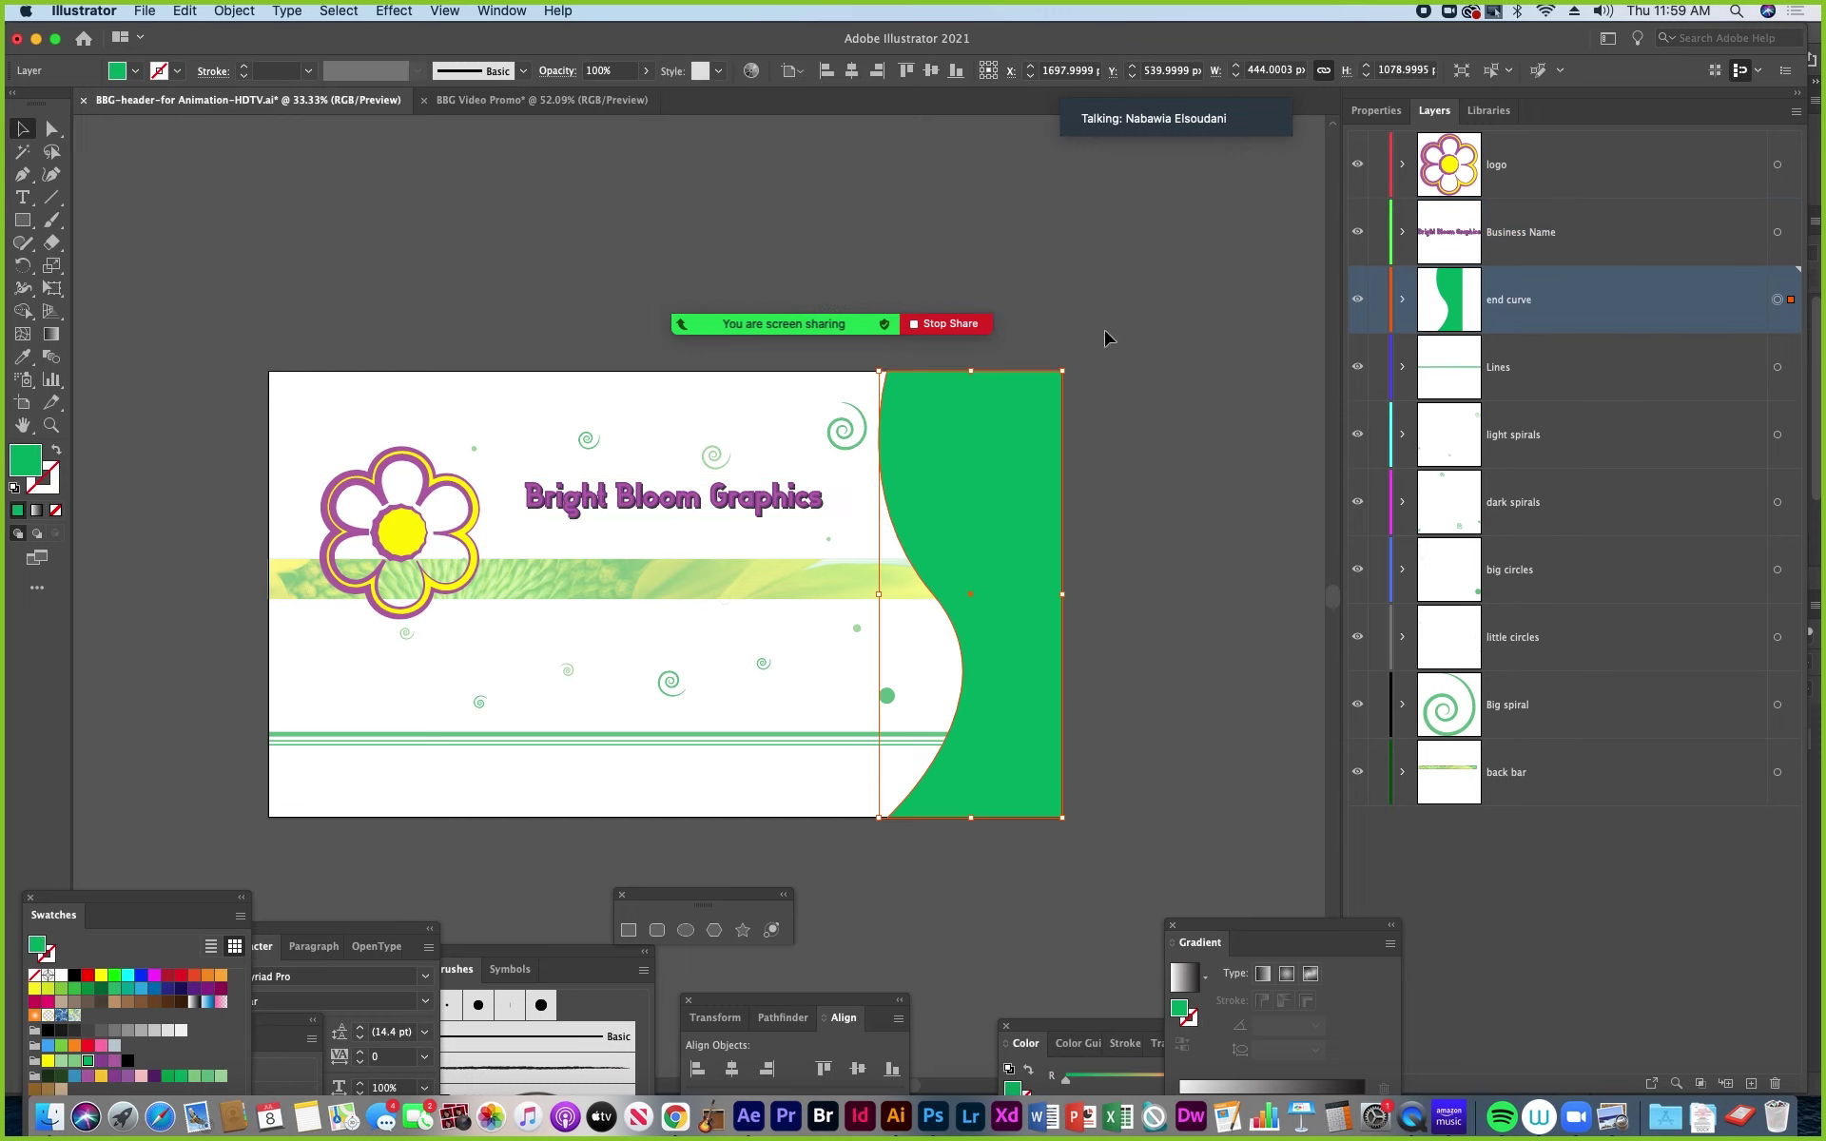
{"action": "left_click", "coordinate": [538, 102]}
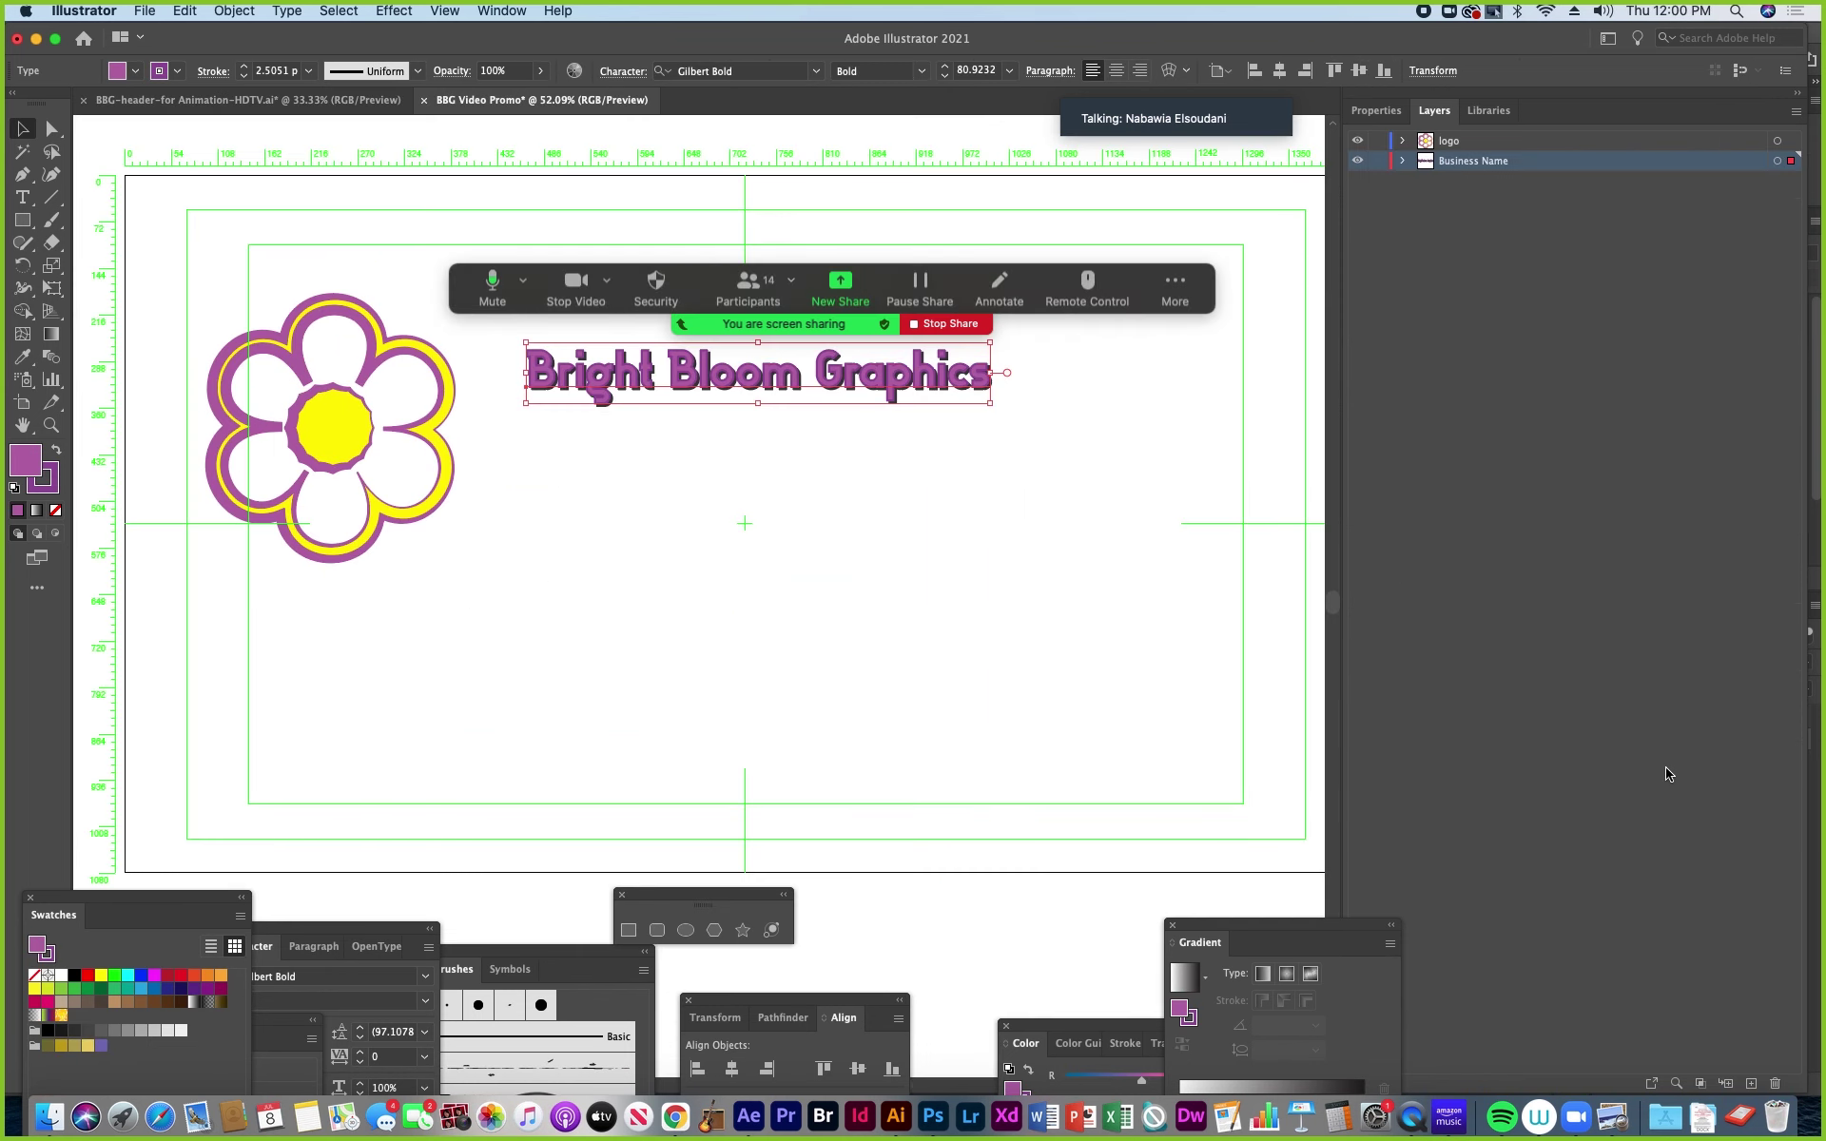
Add a layer named end curve beneath Business Name and paste the copied green curve in place on it.
{"action": "left_click", "coordinate": [1751, 1083]}
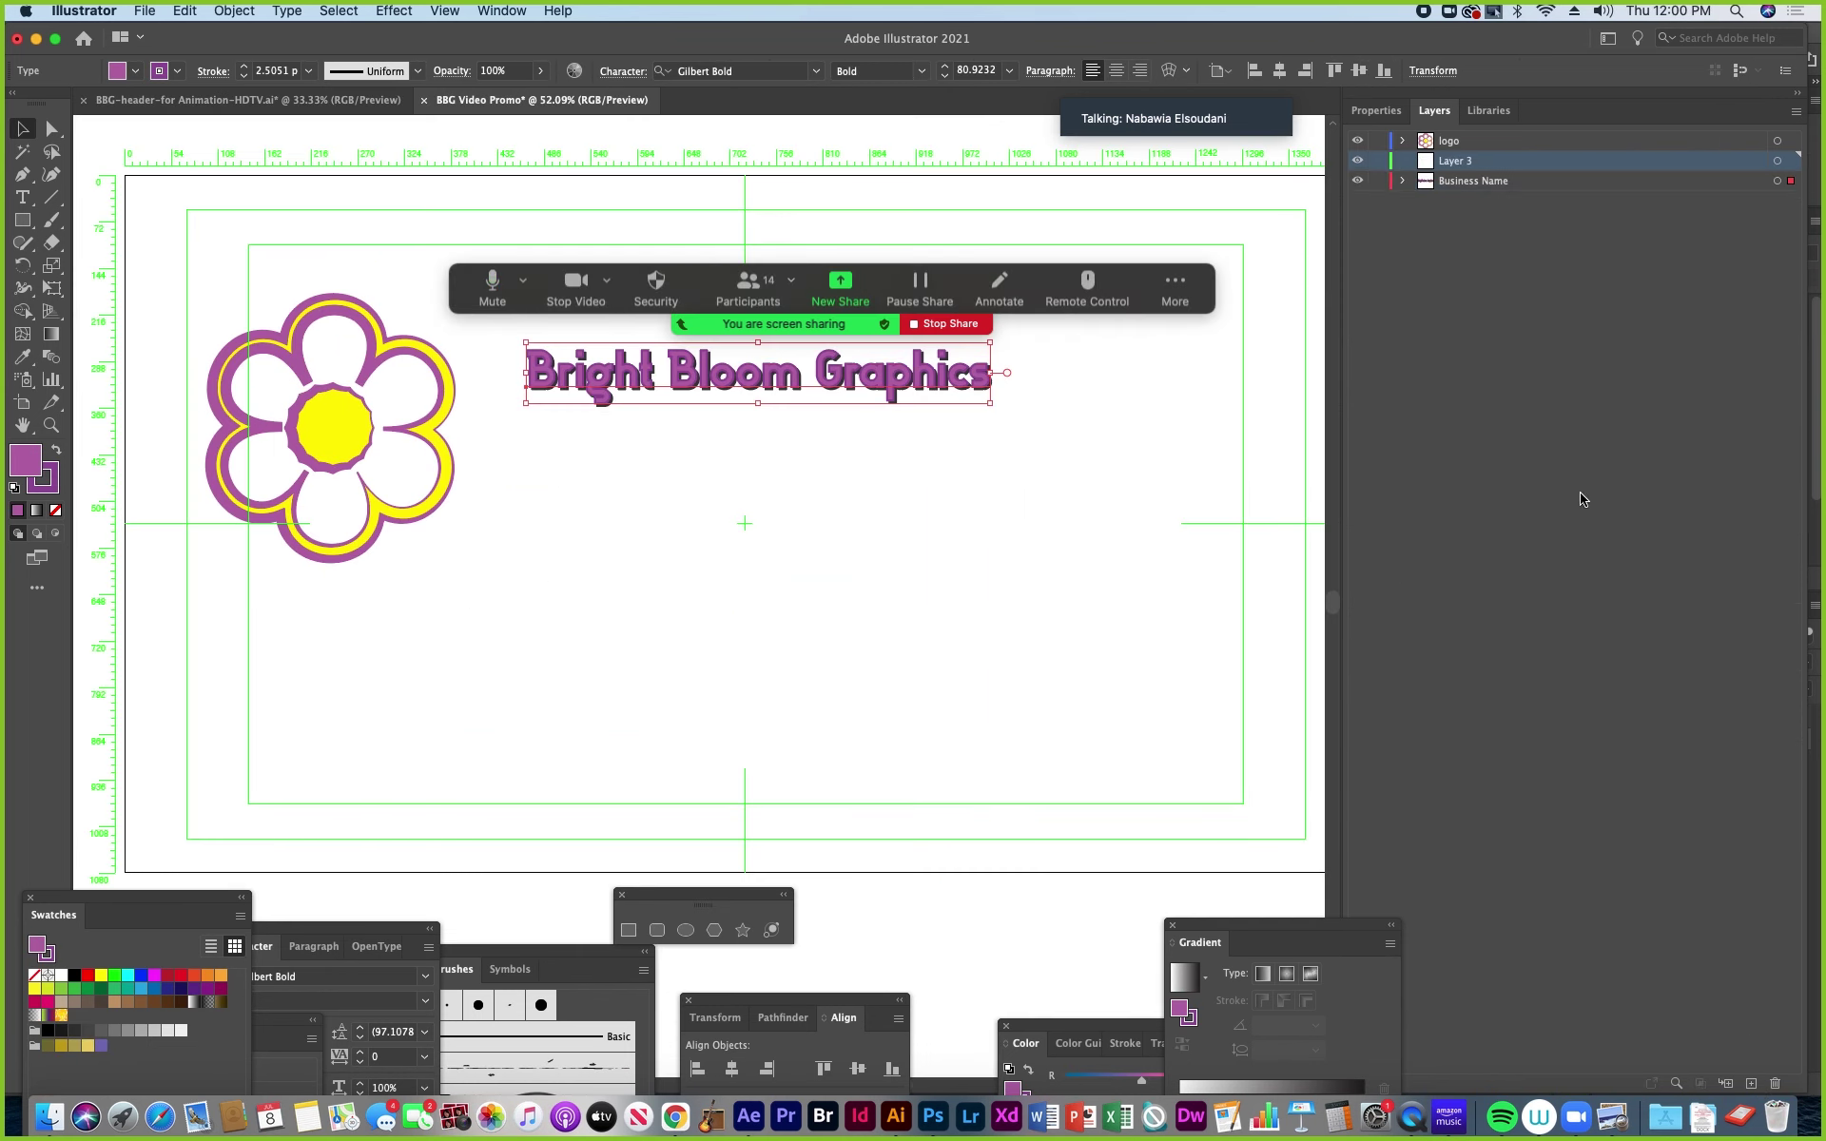
{"action": "double_click", "coordinate": [1455, 161]}
{"action": "type", "text": "end curve"}
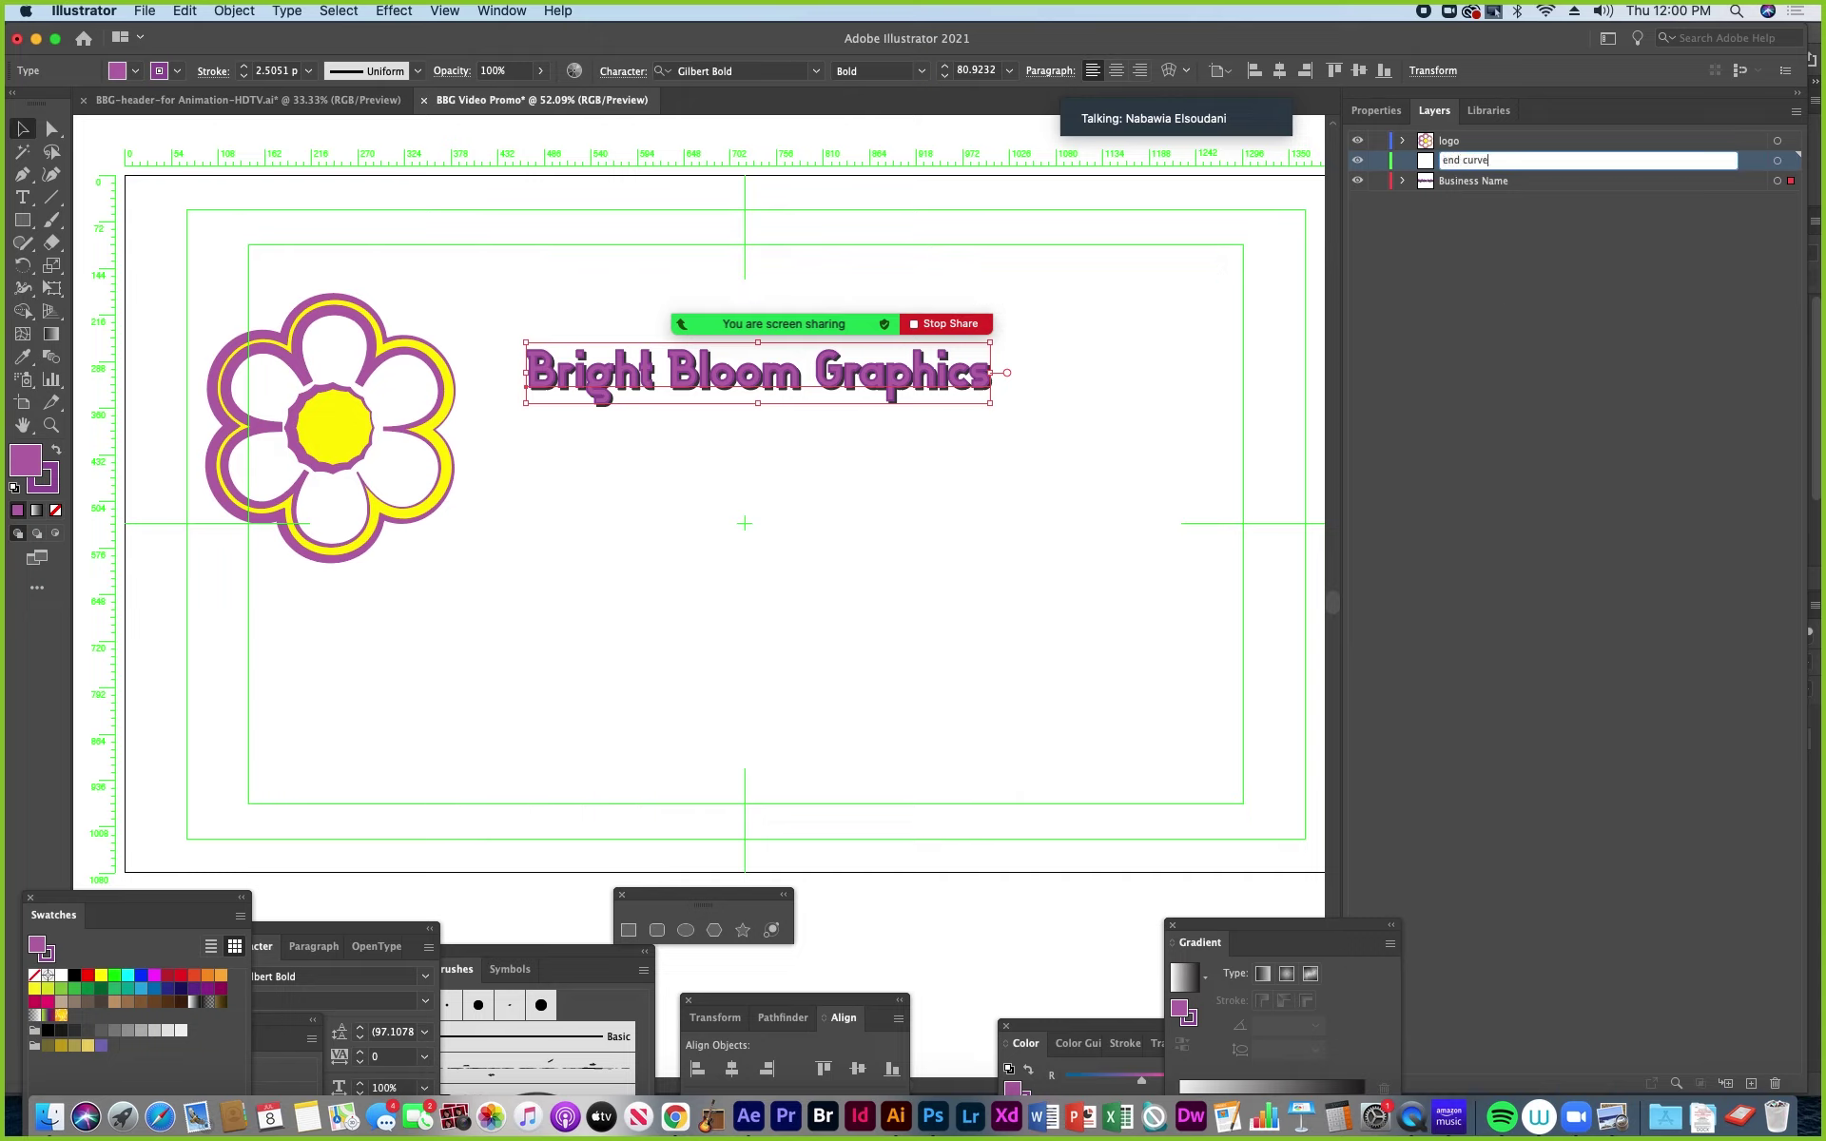
{"action": "key", "text": "Return"}
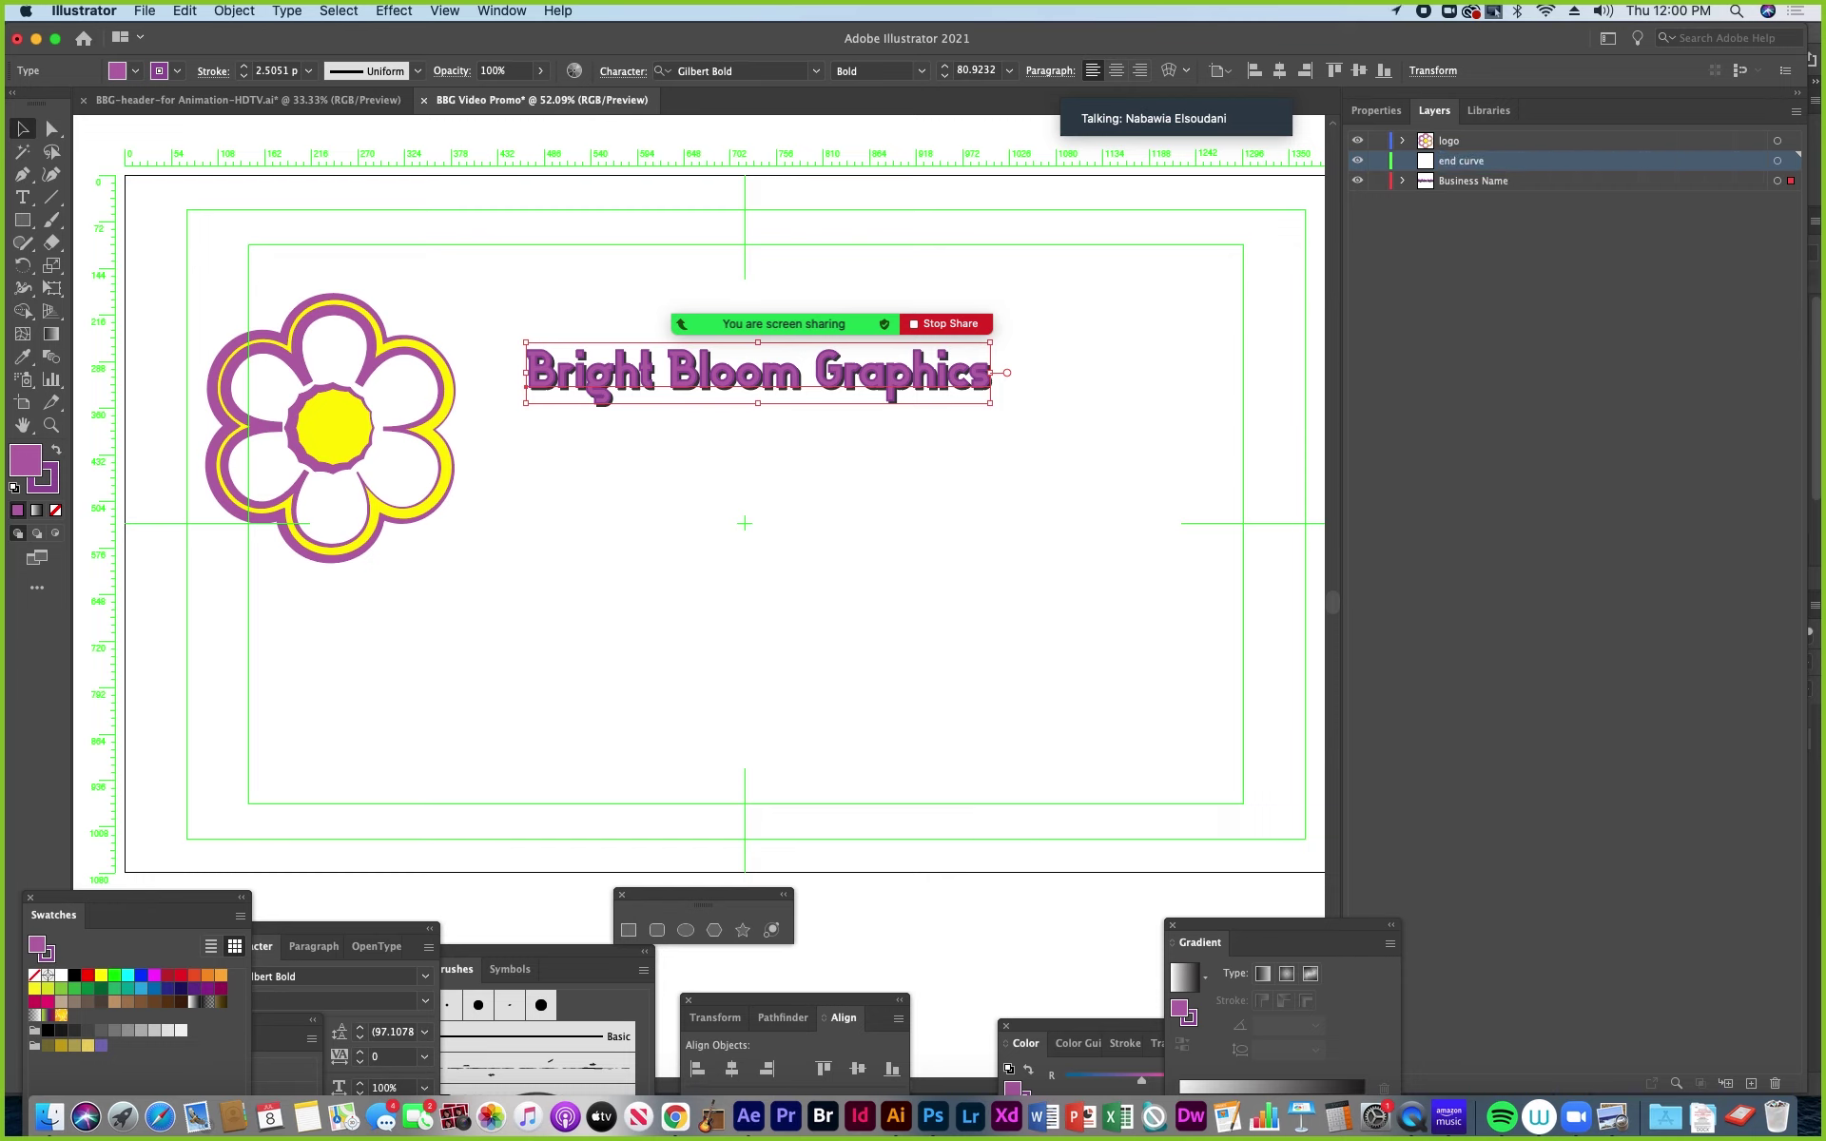
{"action": "left_click_drag", "start_coordinate": [1513, 168], "coordinate": [1496, 205]}
{"action": "left_click", "coordinate": [1496, 185]}
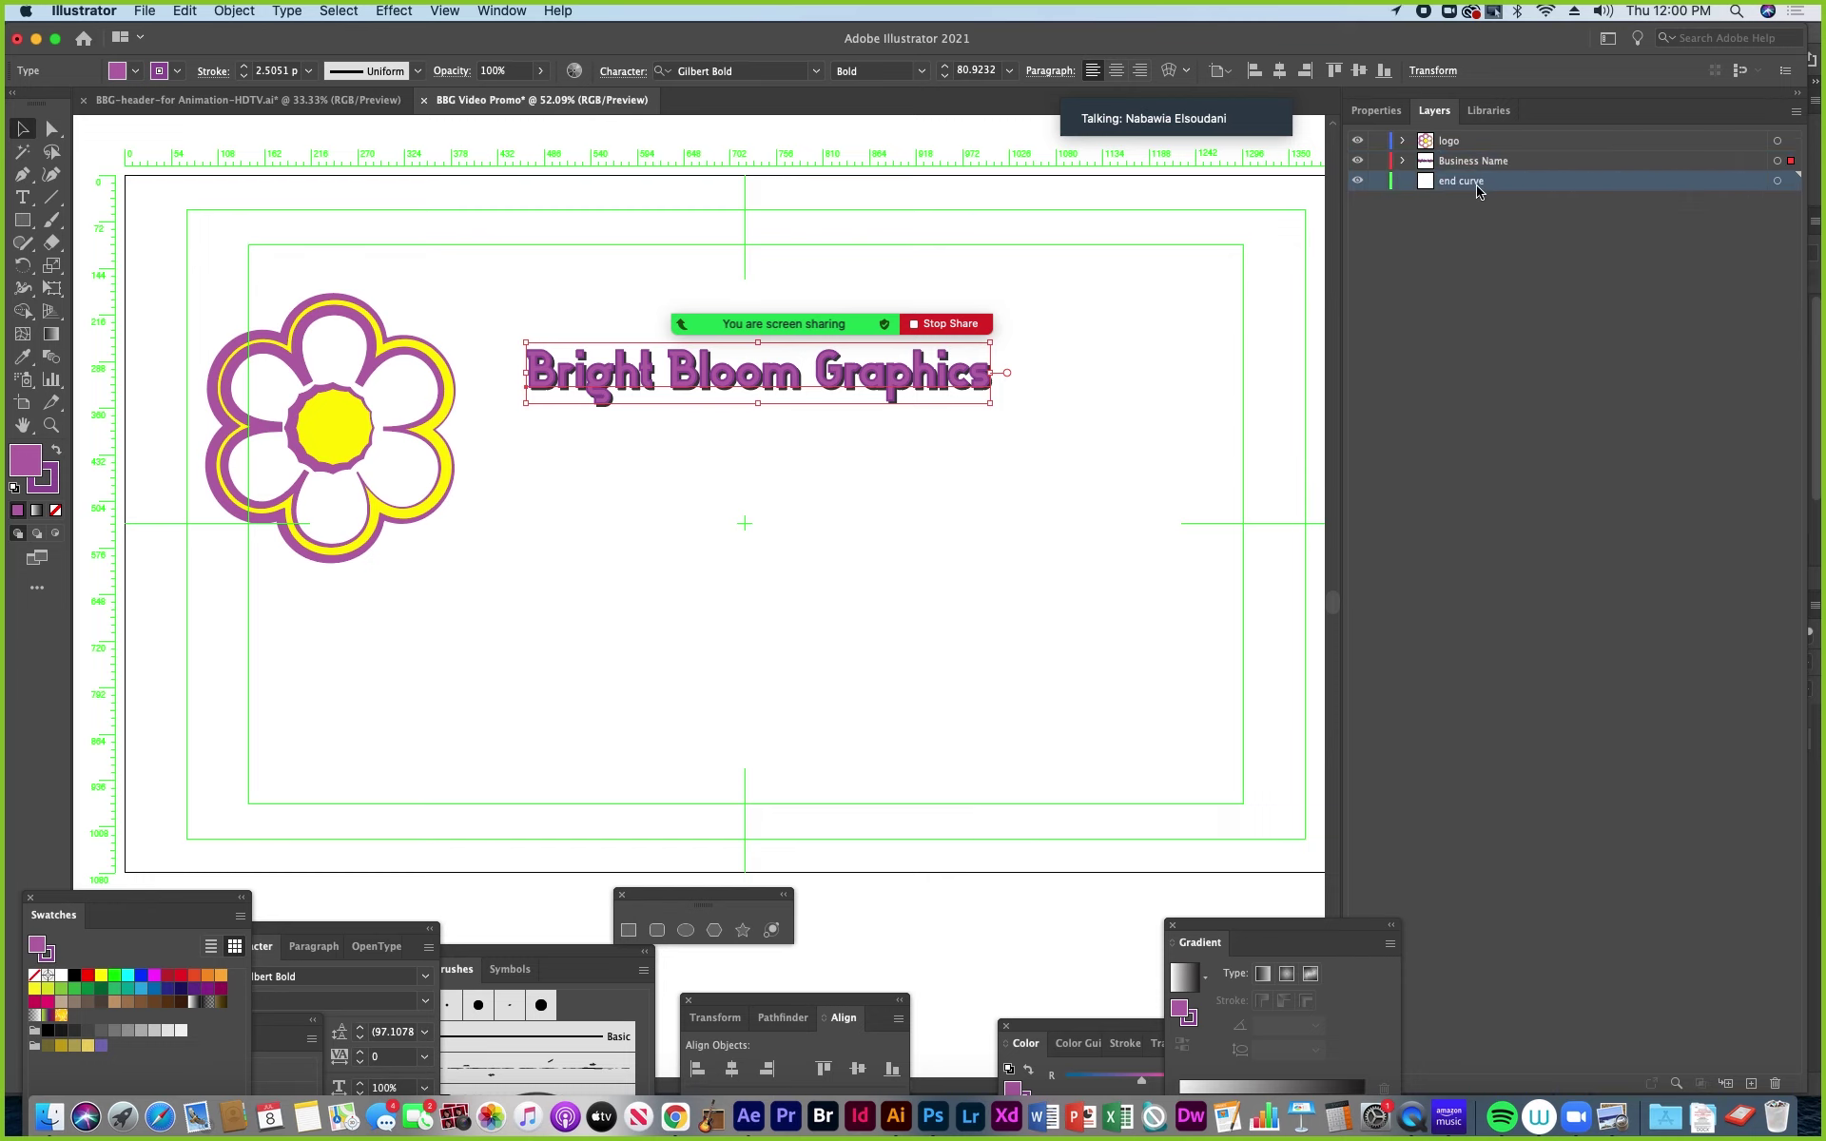
{"action": "key", "text": "super+f"}
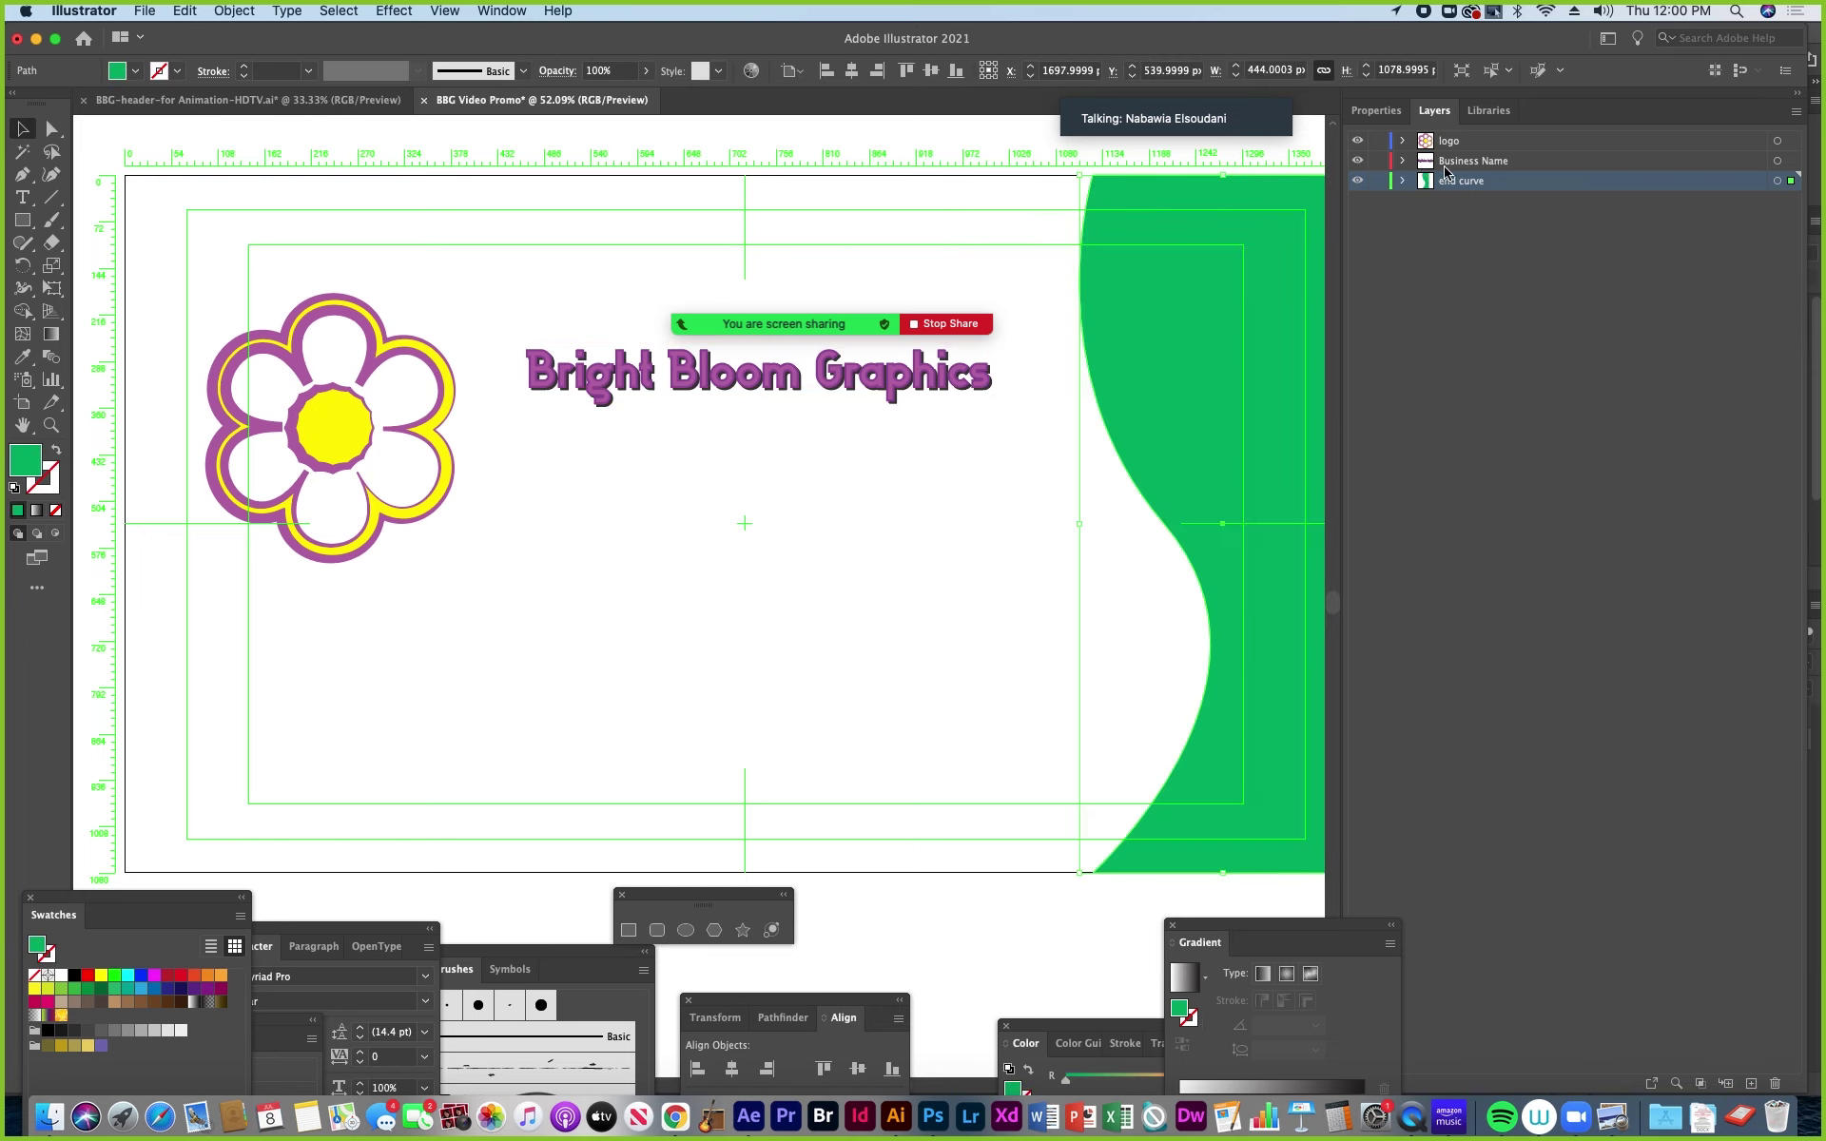
Copy all artwork on the header document's back bar layer, checking which objects the layer contains.
{"action": "left_click", "coordinate": [249, 100]}
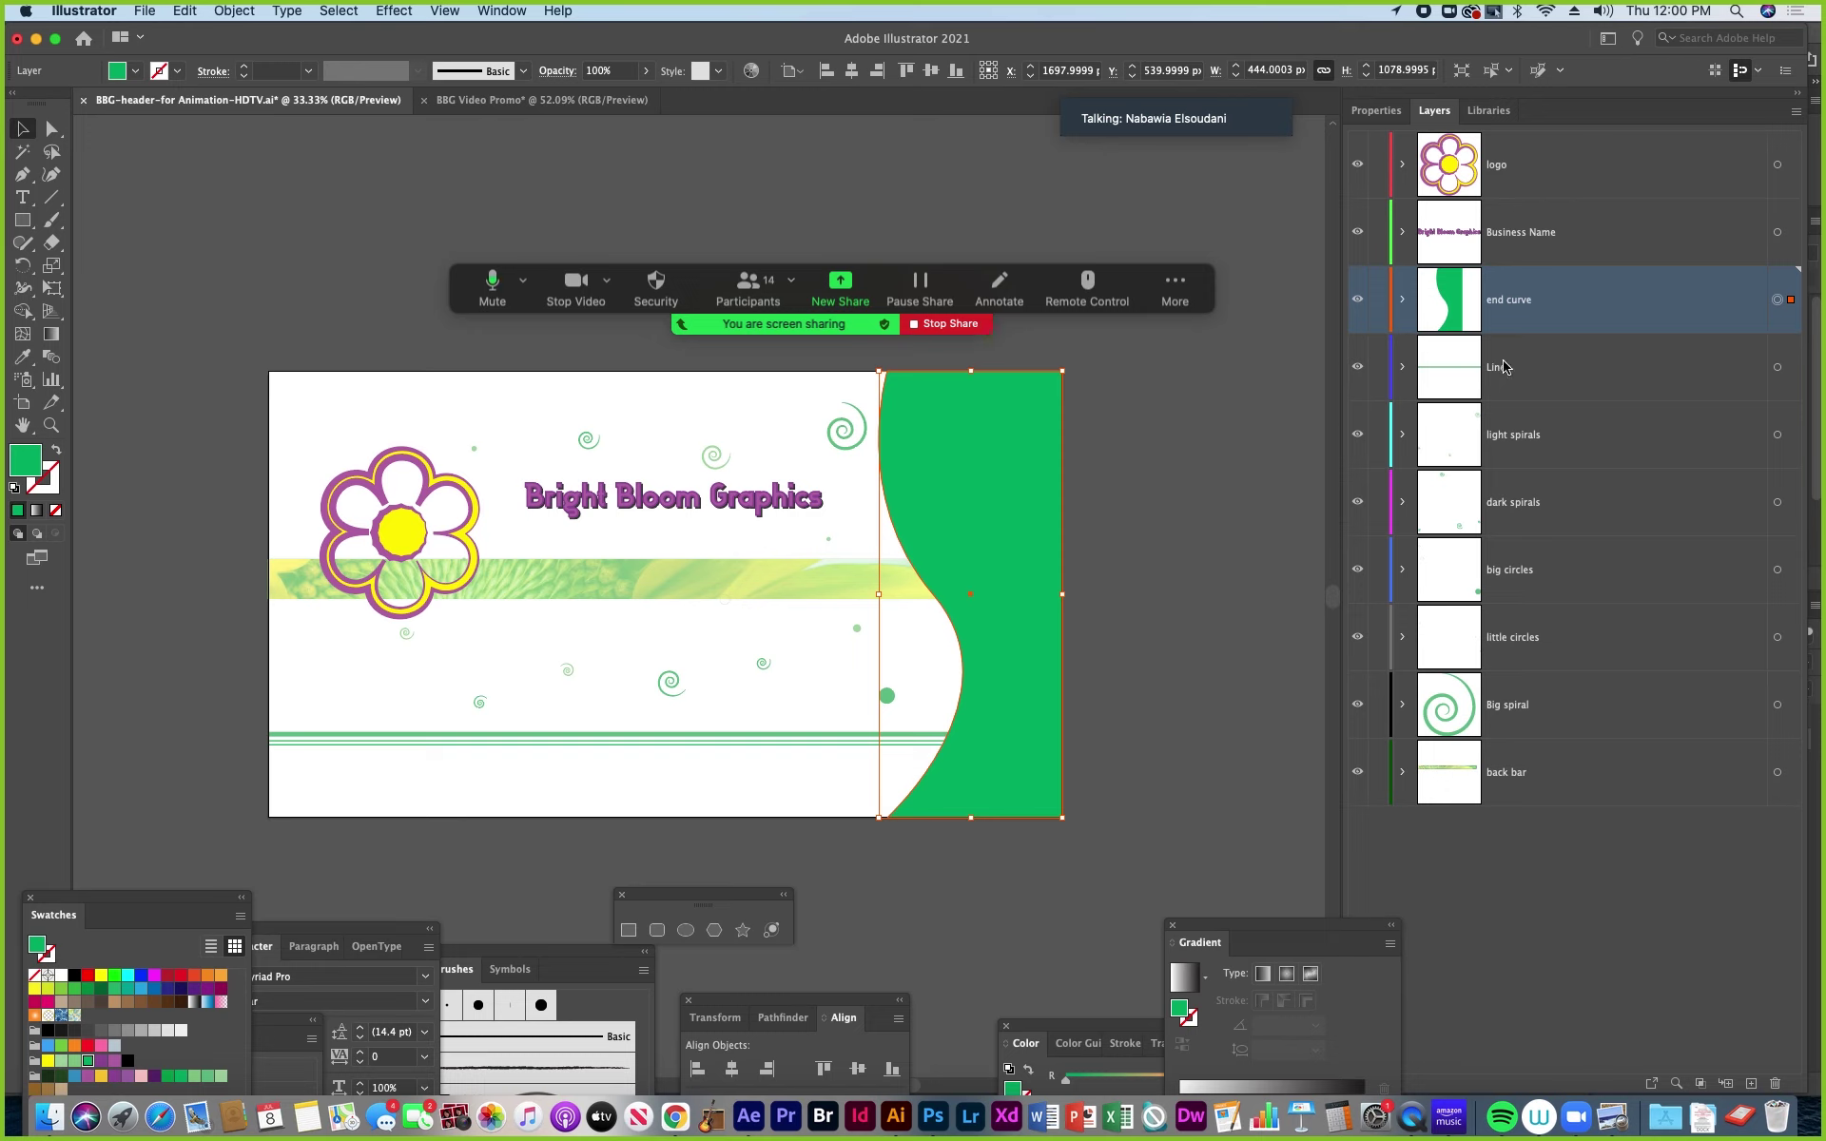
{"action": "left_click", "coordinate": [1529, 791]}
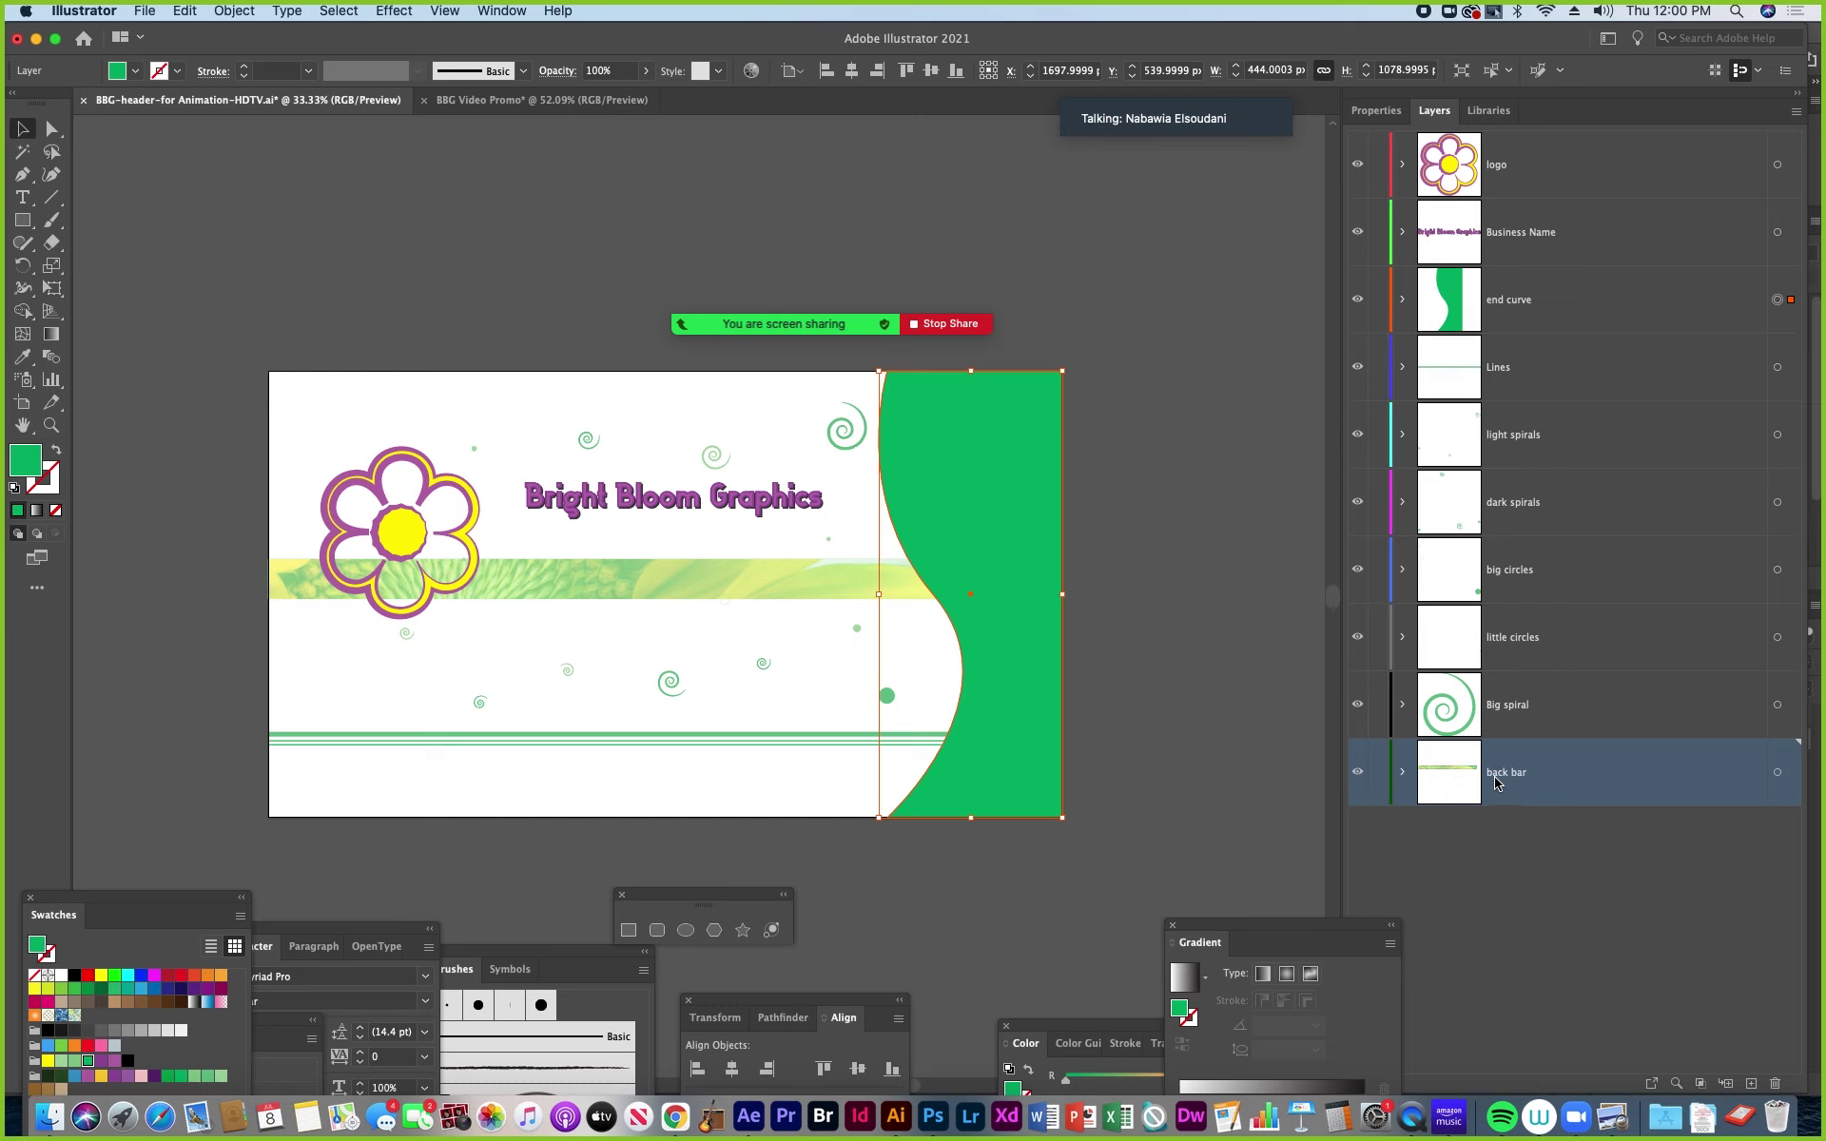
{"action": "left_click", "coordinate": [1776, 772]}
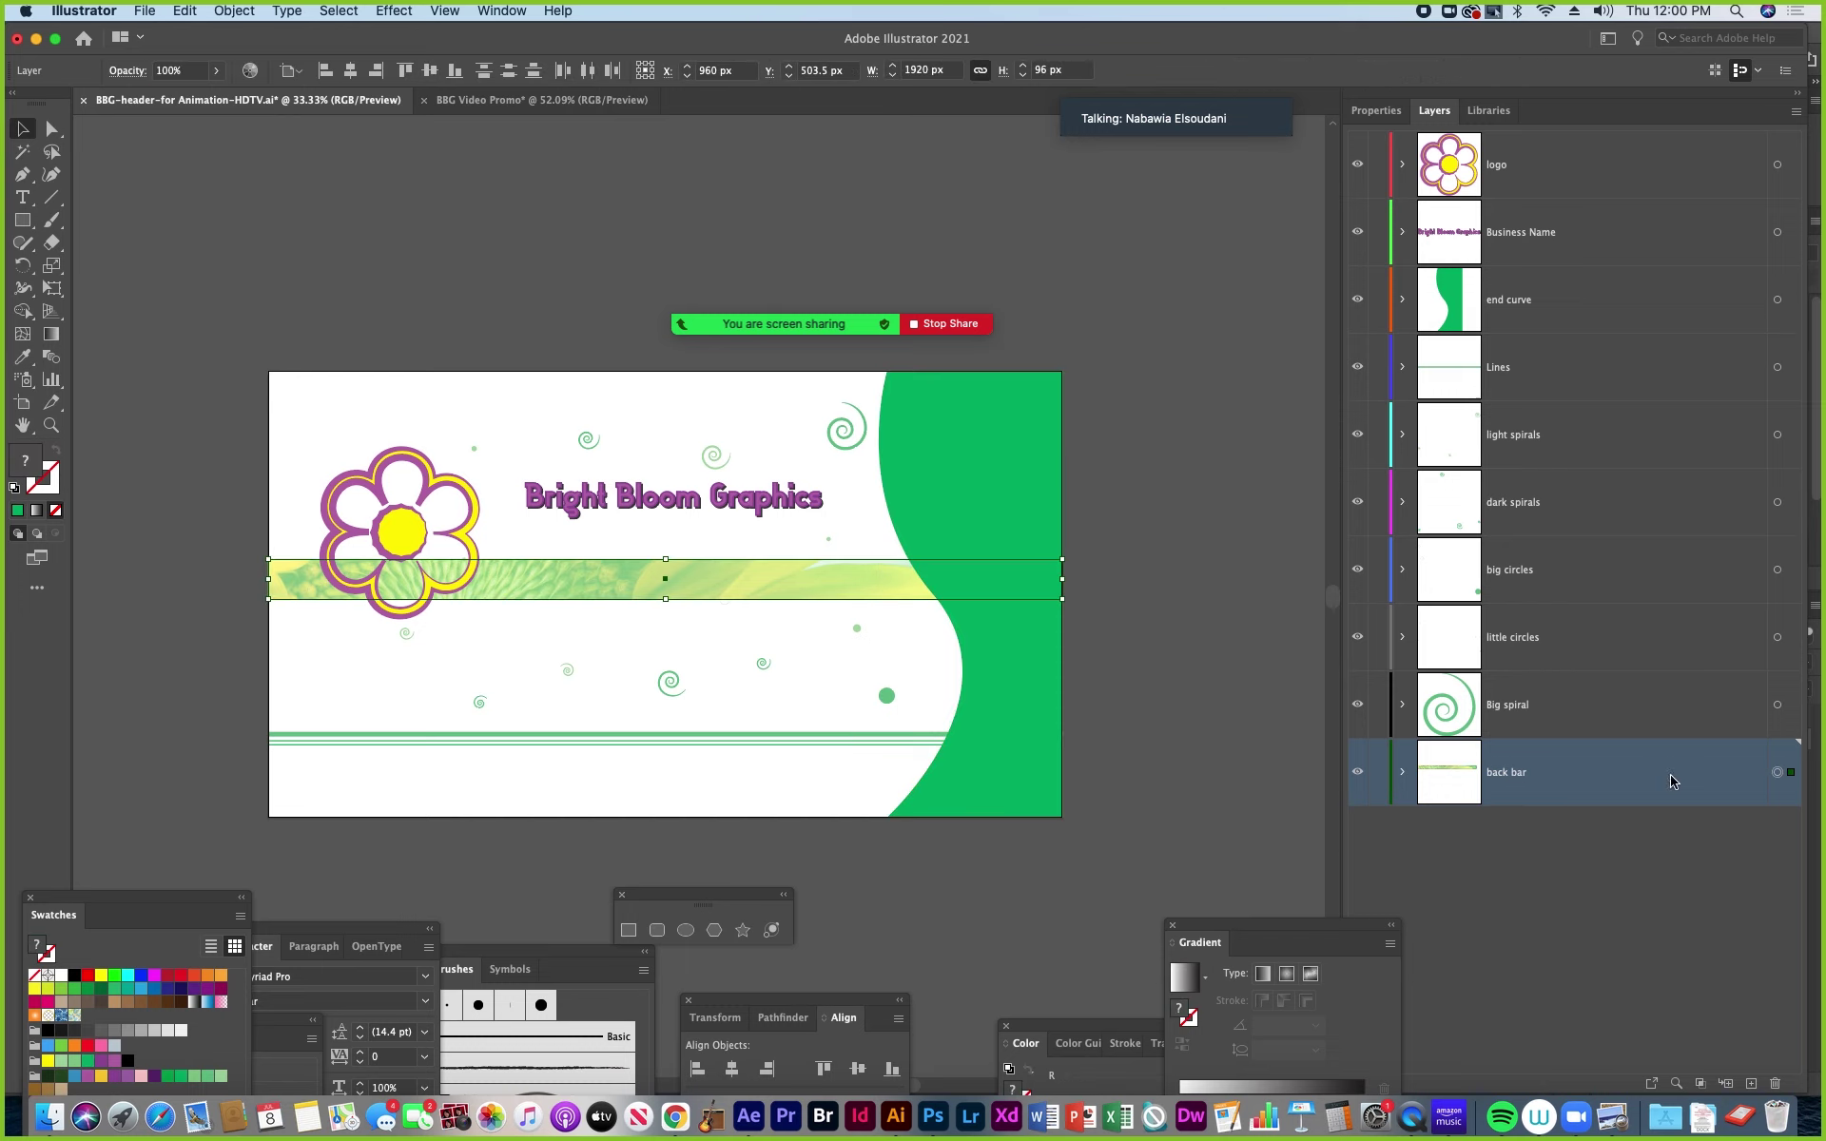
{"action": "left_click", "coordinate": [1402, 776]}
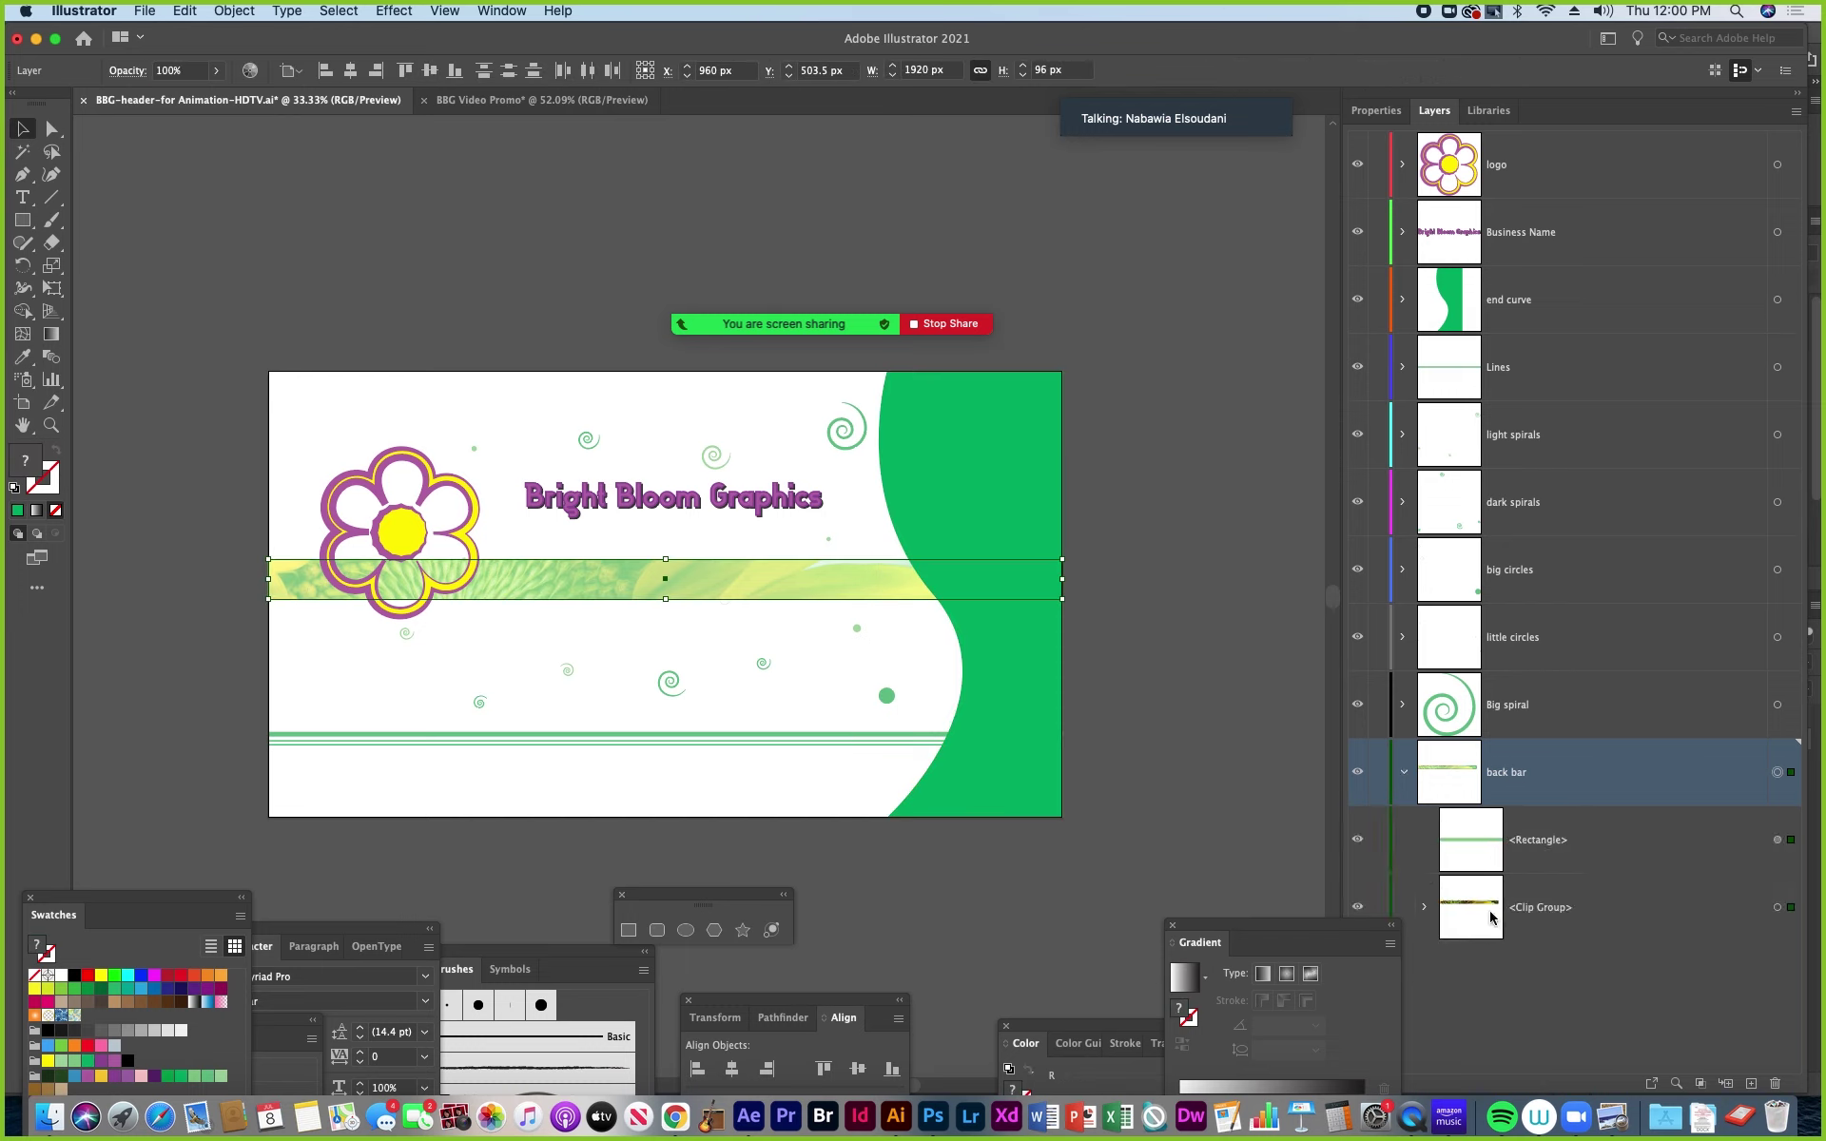
{"action": "left_click", "coordinate": [1403, 772]}
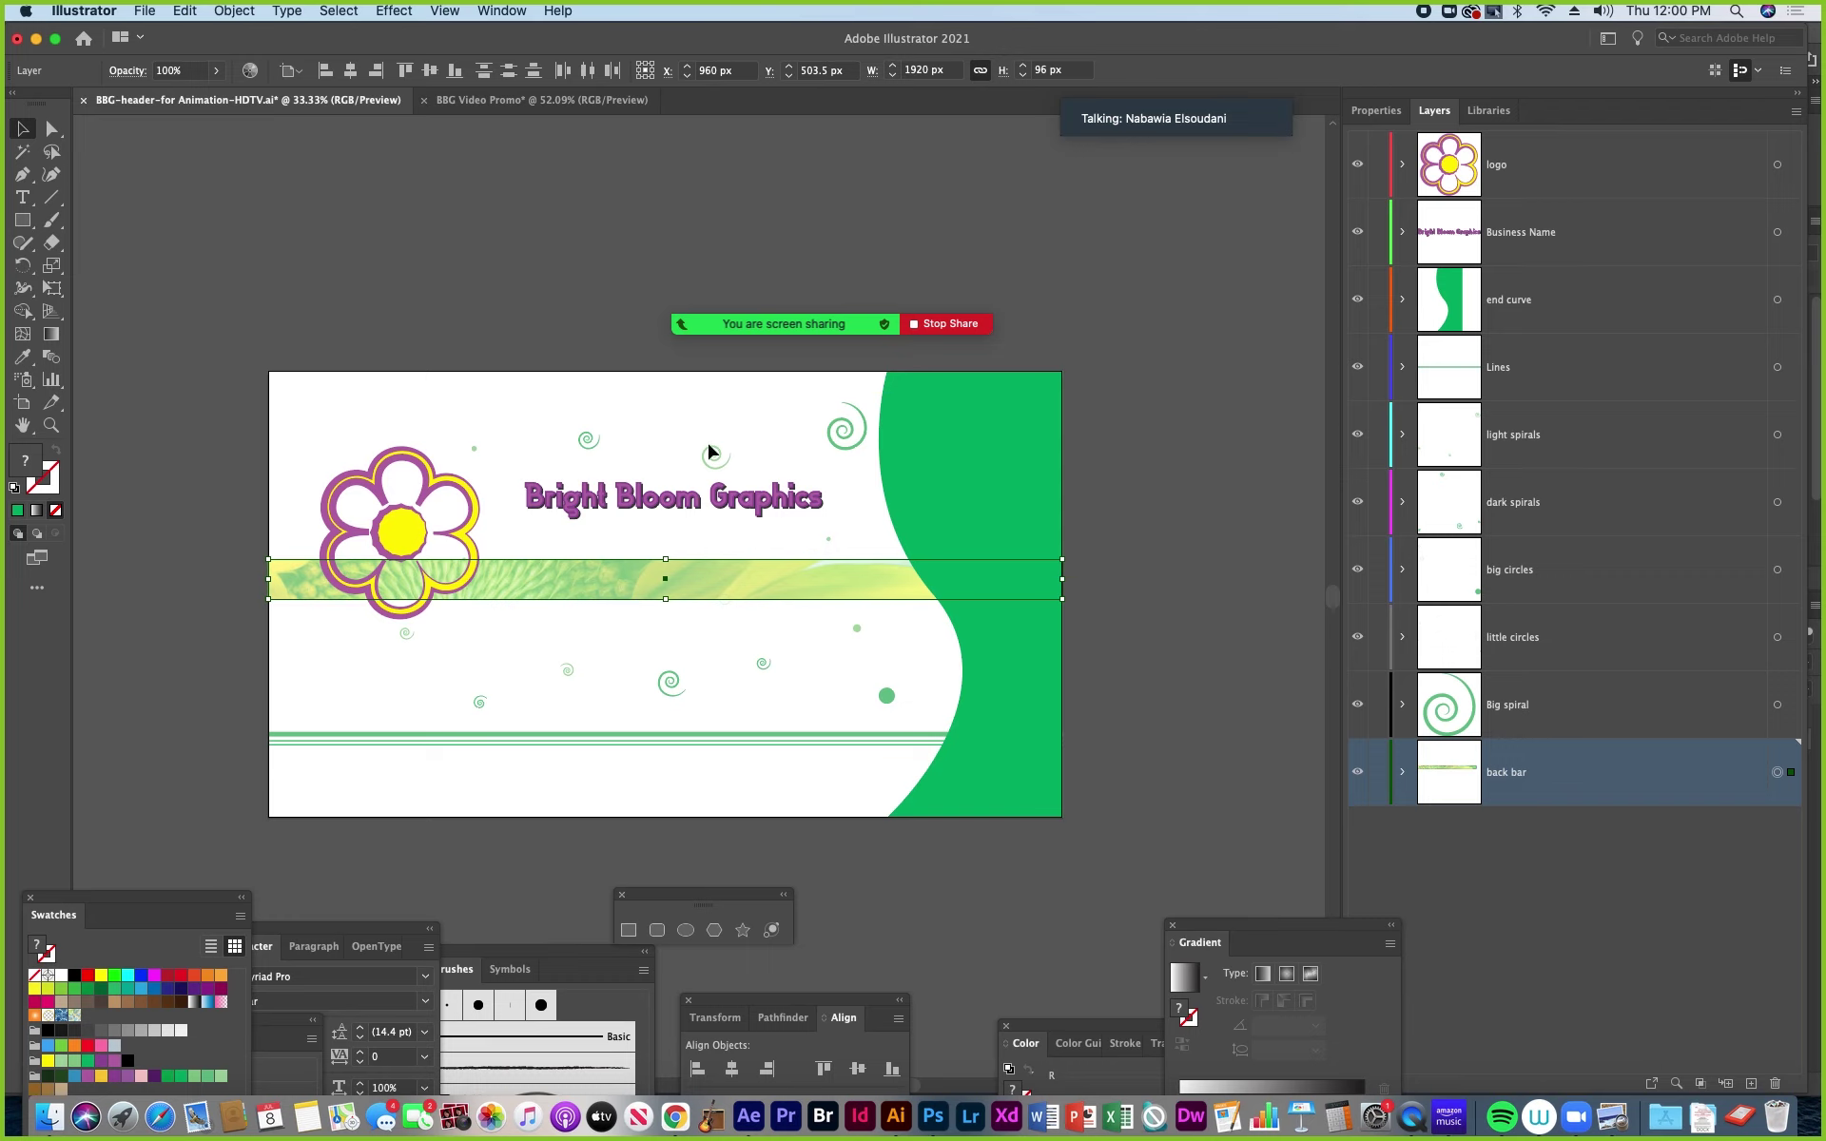
Add a layer named back bar beneath the end curve layer in BBG Video Promo.
{"action": "left_click", "coordinate": [496, 102]}
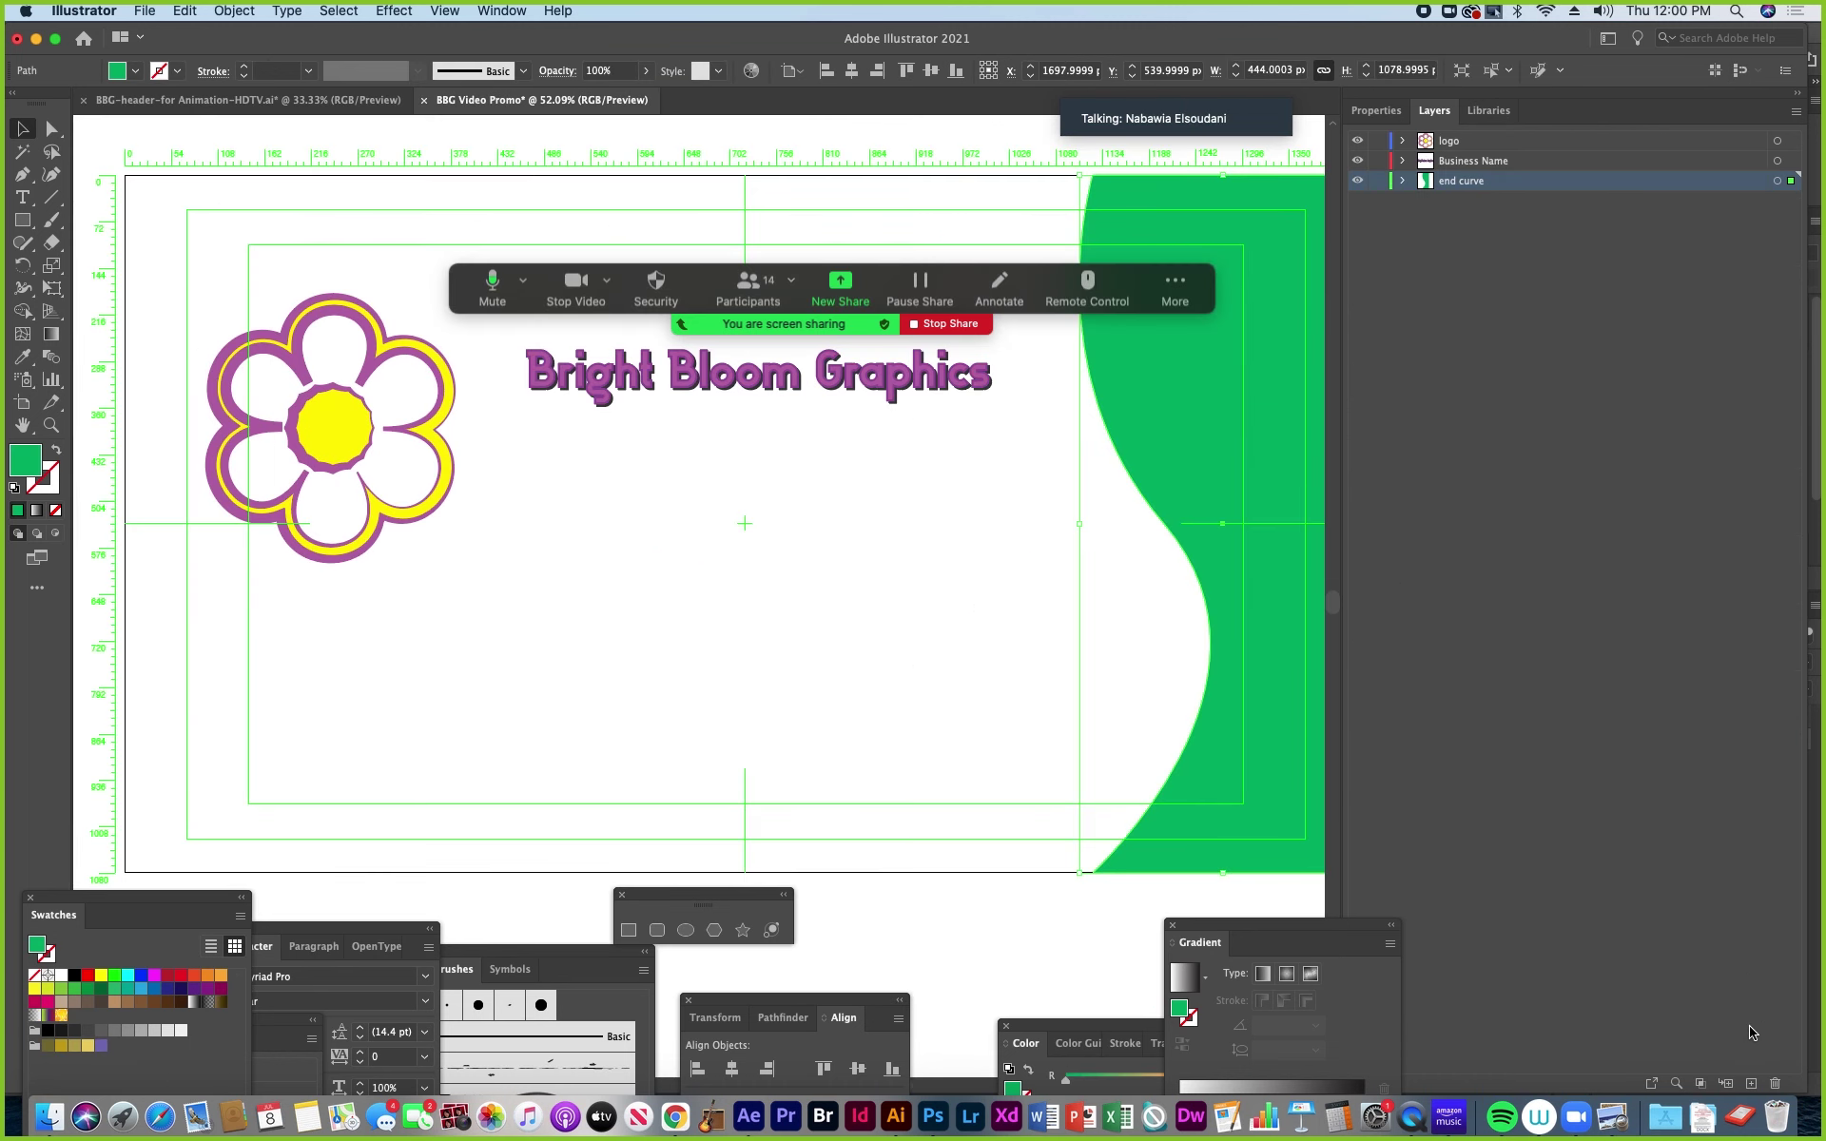
{"action": "left_click", "coordinate": [1751, 1084]}
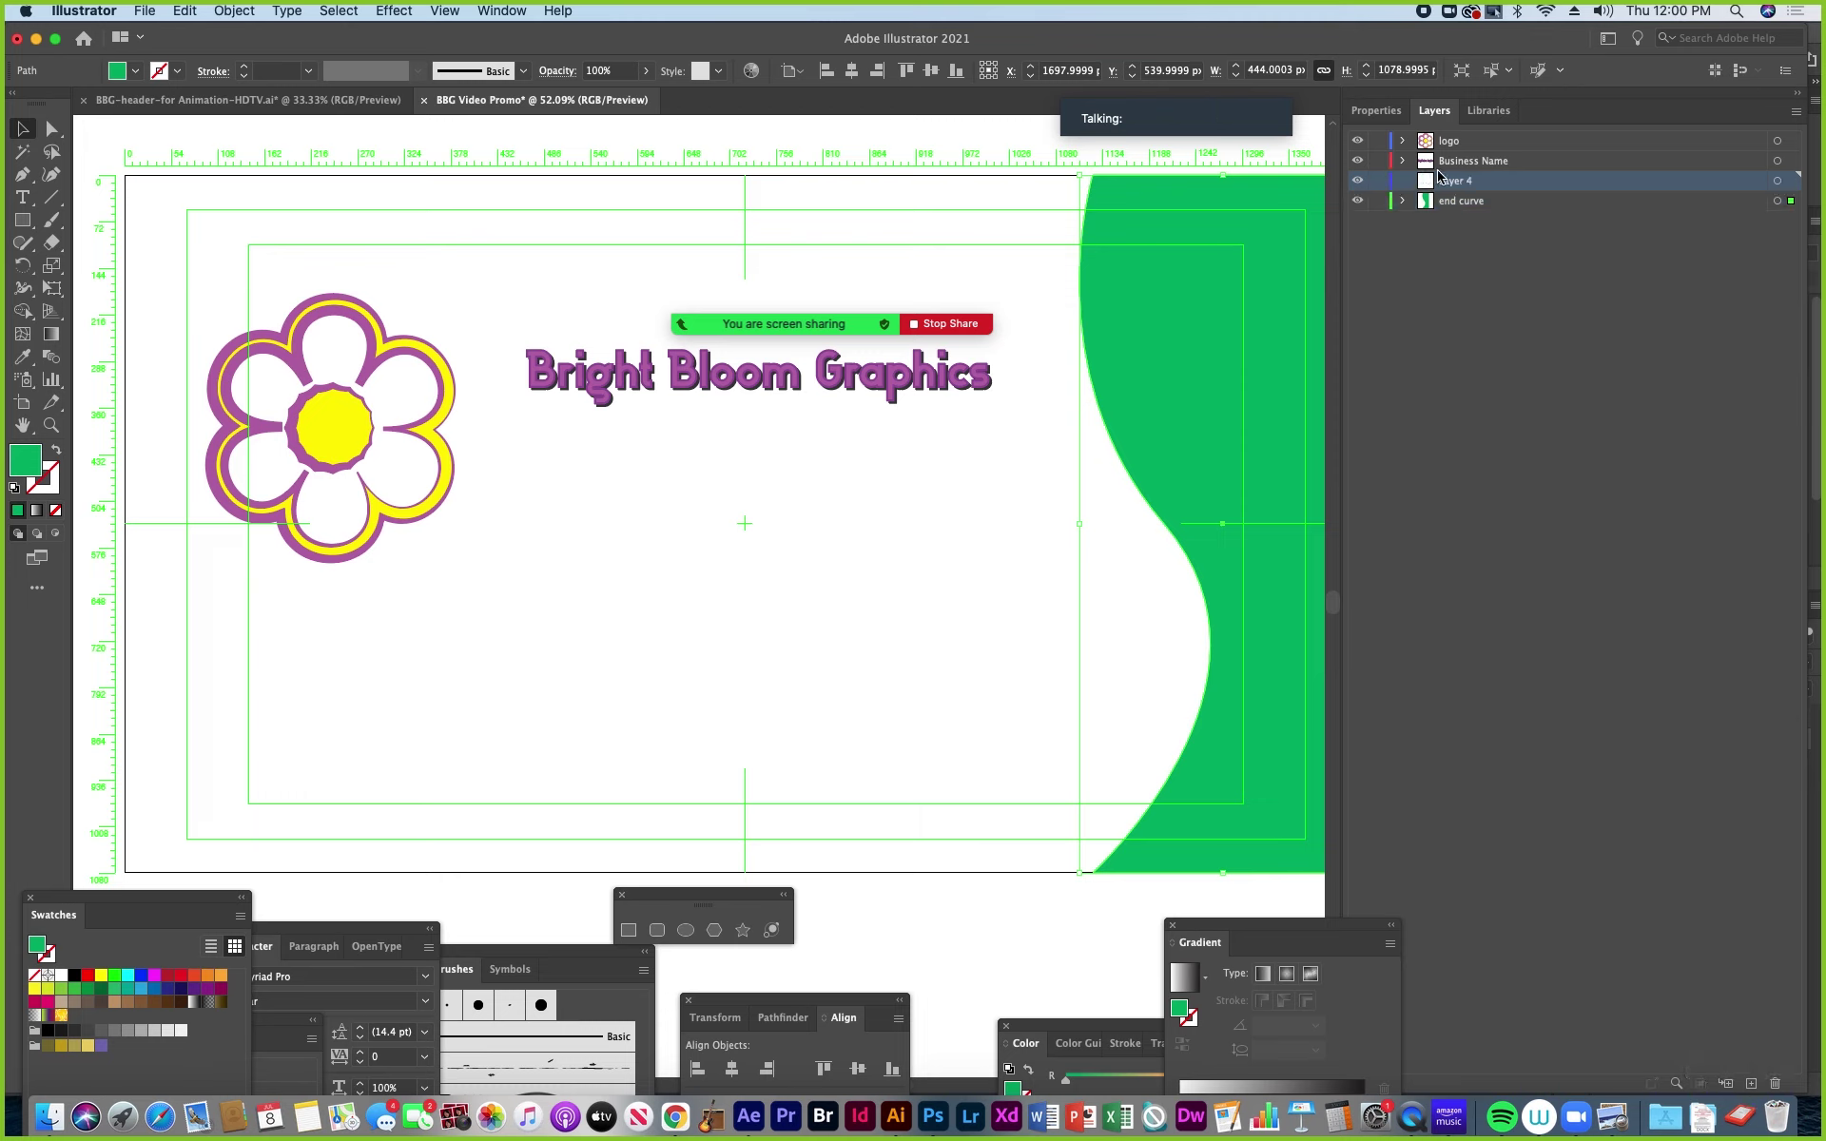
{"action": "left_click_drag", "start_coordinate": [1440, 175], "coordinate": [1448, 204]}
{"action": "double_click", "coordinate": [1447, 203]}
{"action": "type", "text": "back b"}
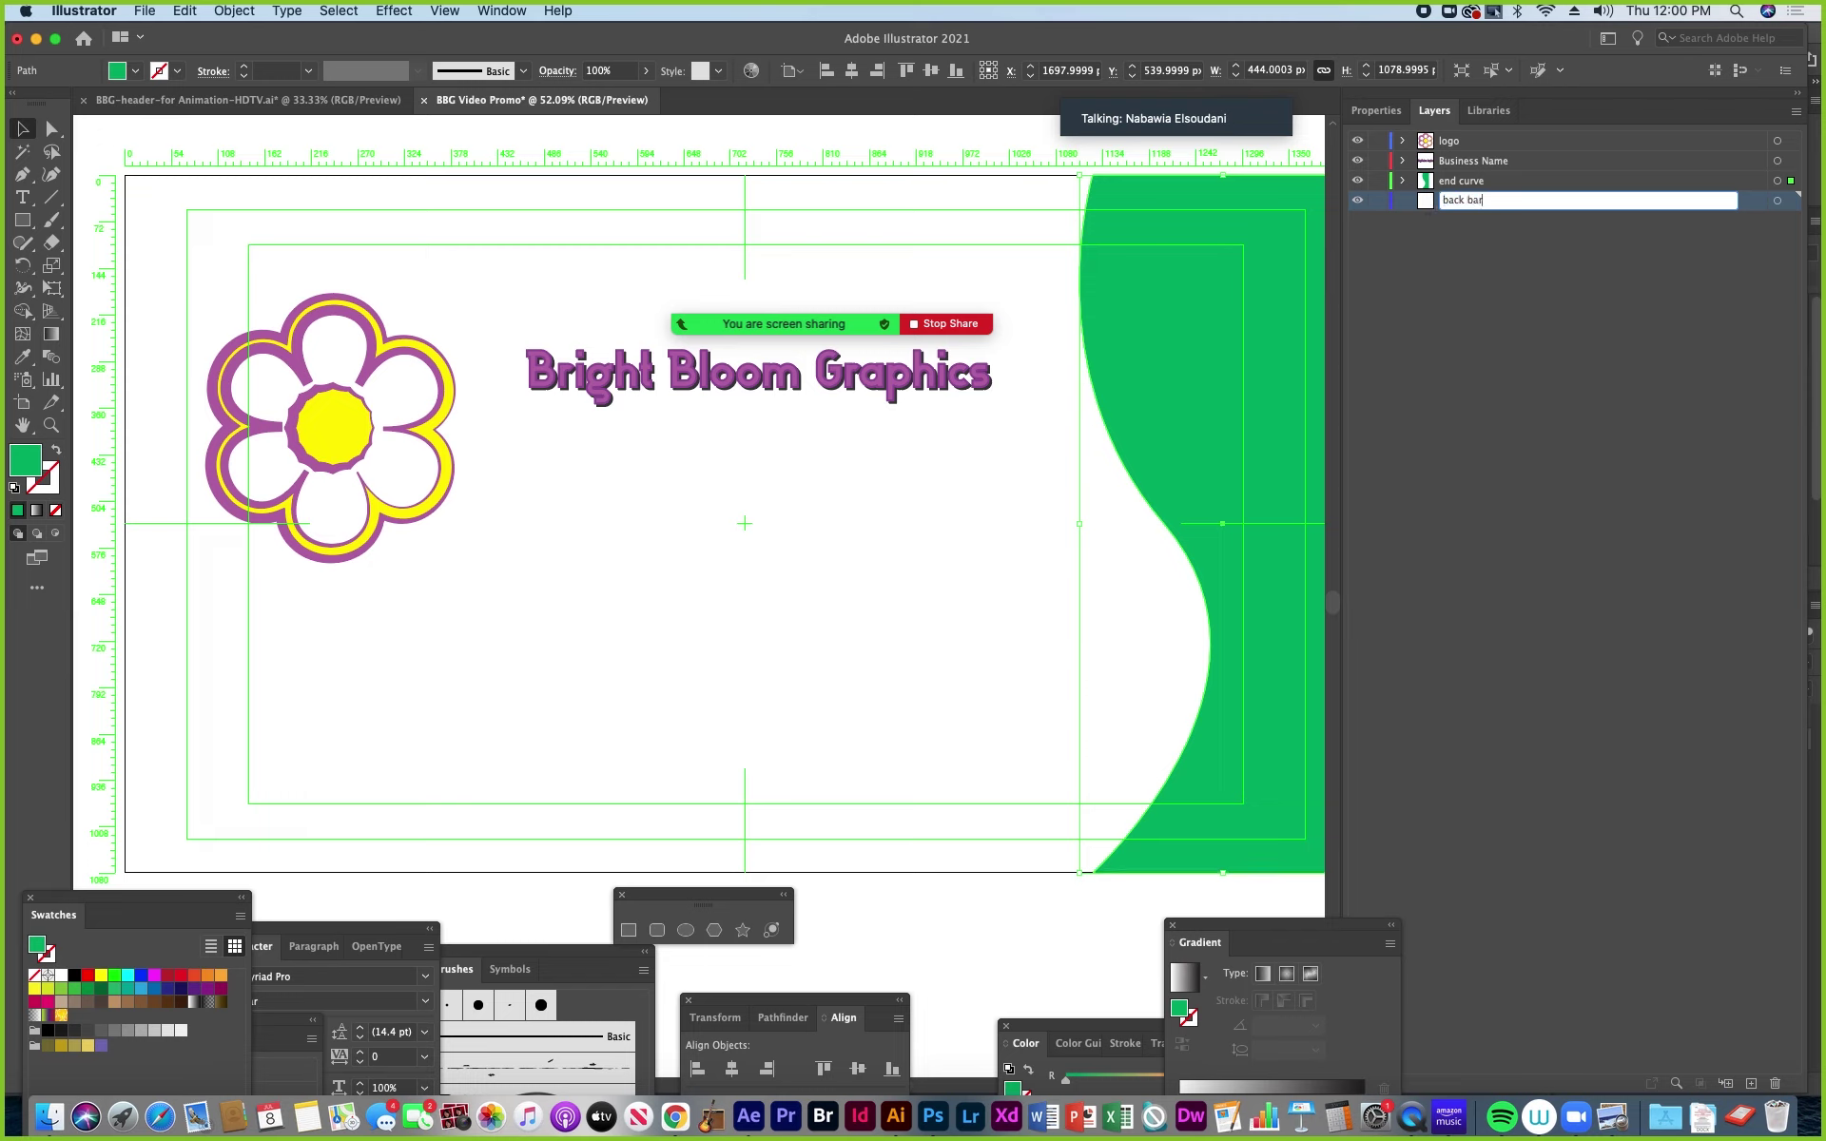
{"action": "type", "text": "ar"}
{"action": "key", "text": "Return"}
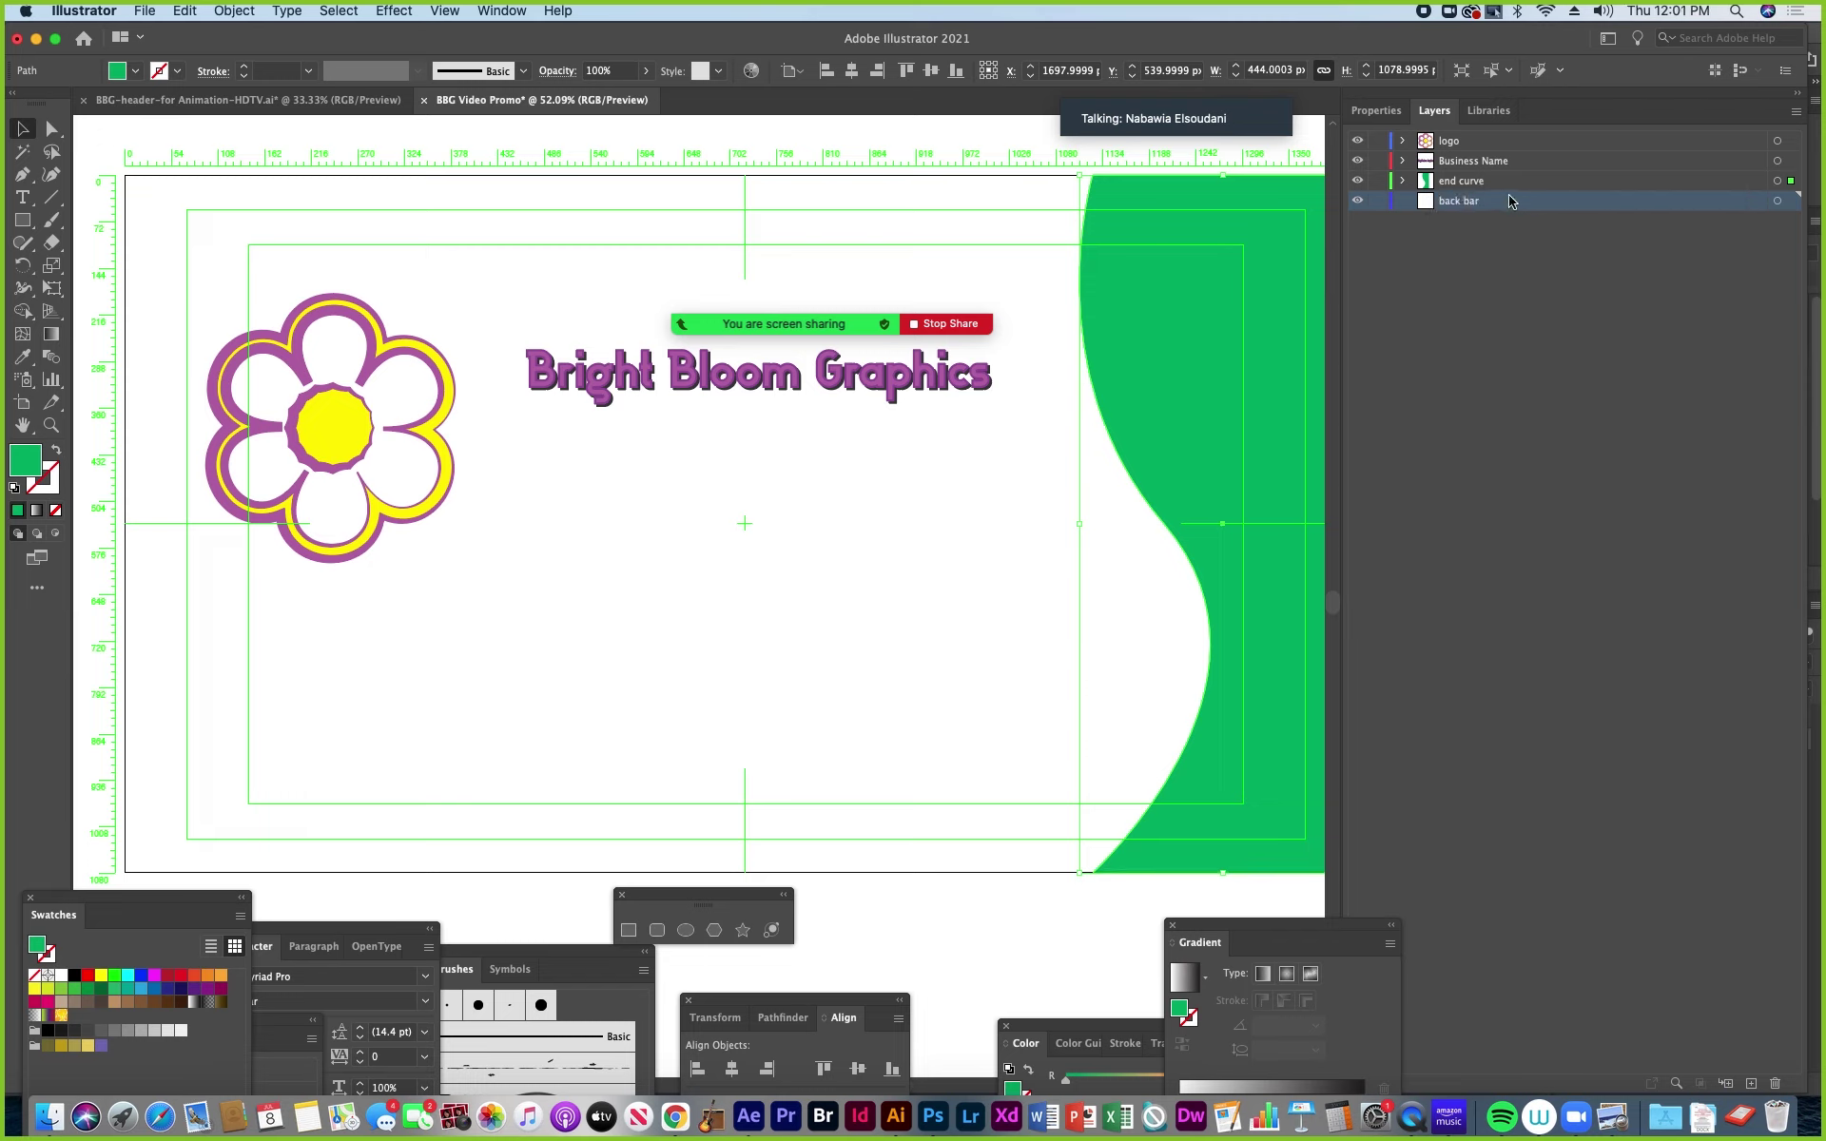
Paste the copied bar artwork in place on the back bar layer and check the layer's contents.
{"action": "left_click", "coordinate": [1046, 219]}
{"action": "key", "text": "ctrl+v"}
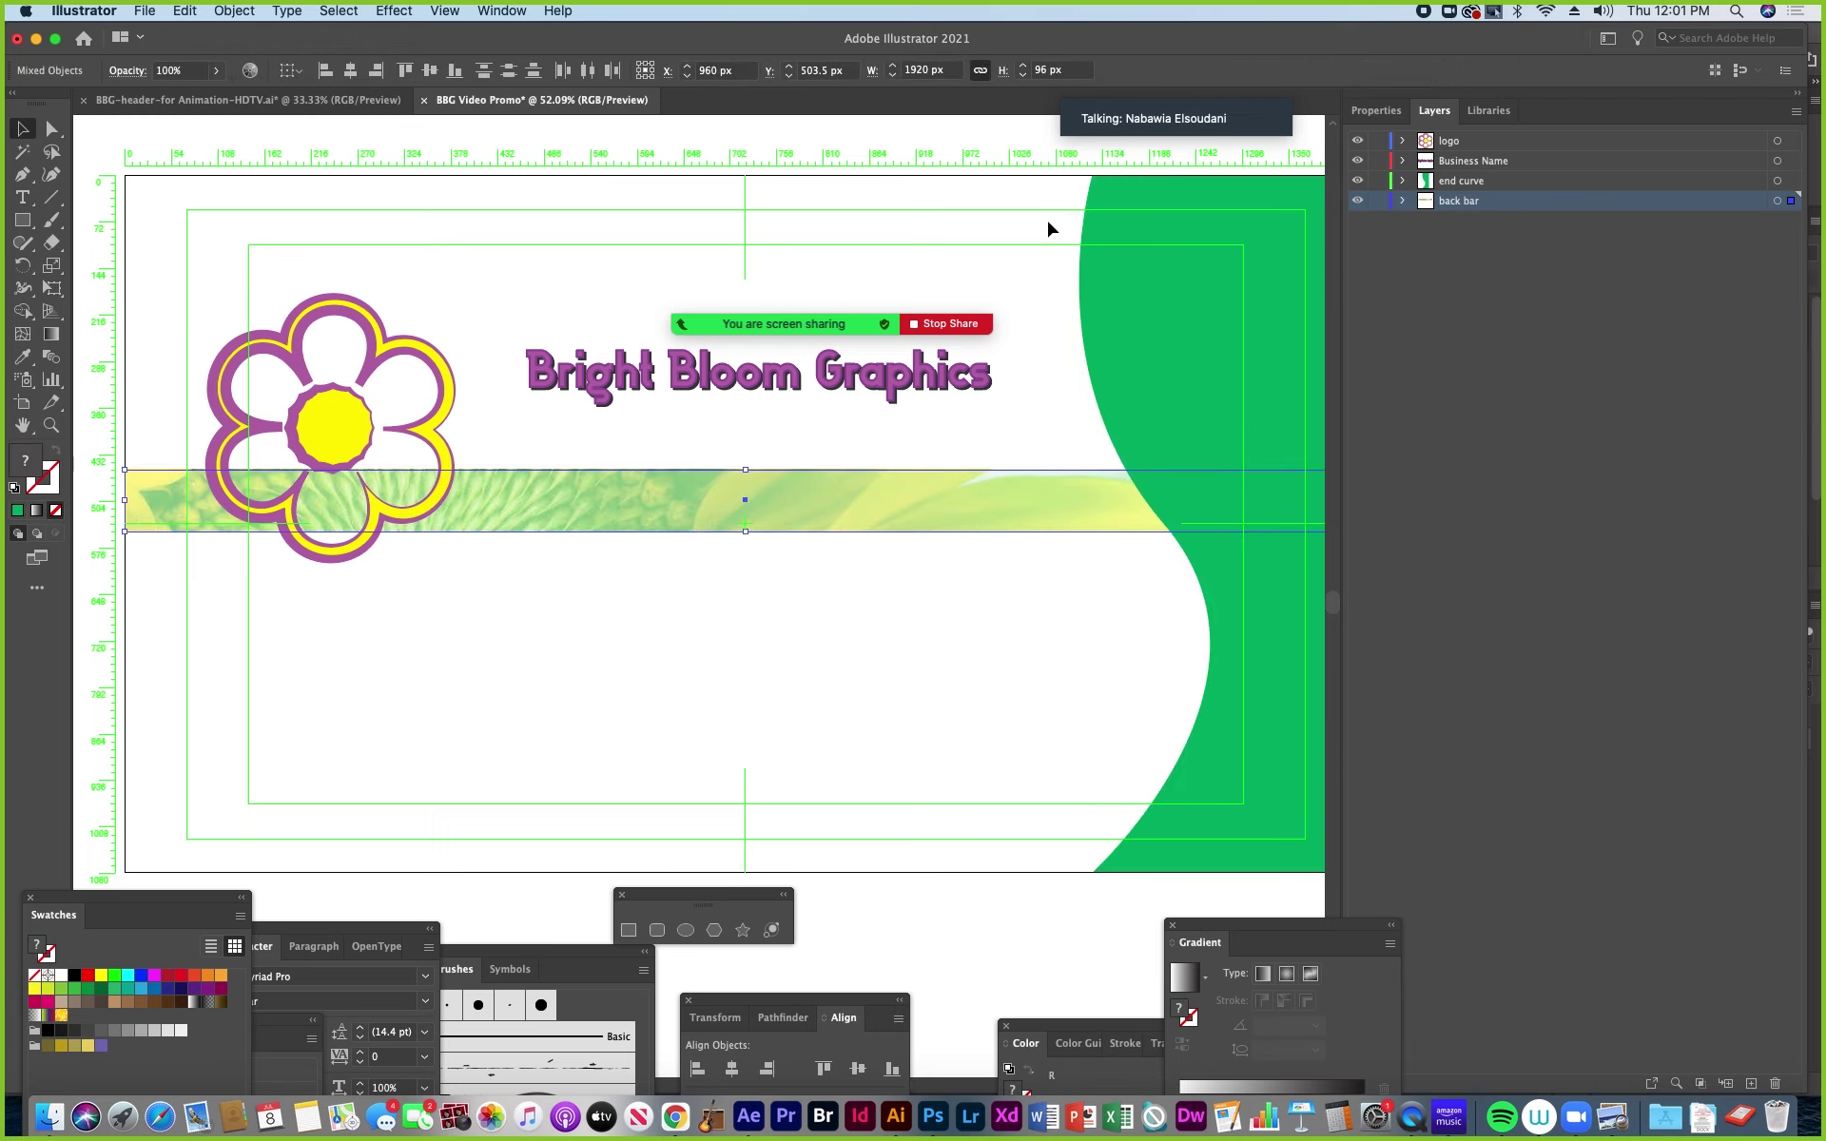
{"action": "left_click", "coordinate": [1402, 202]}
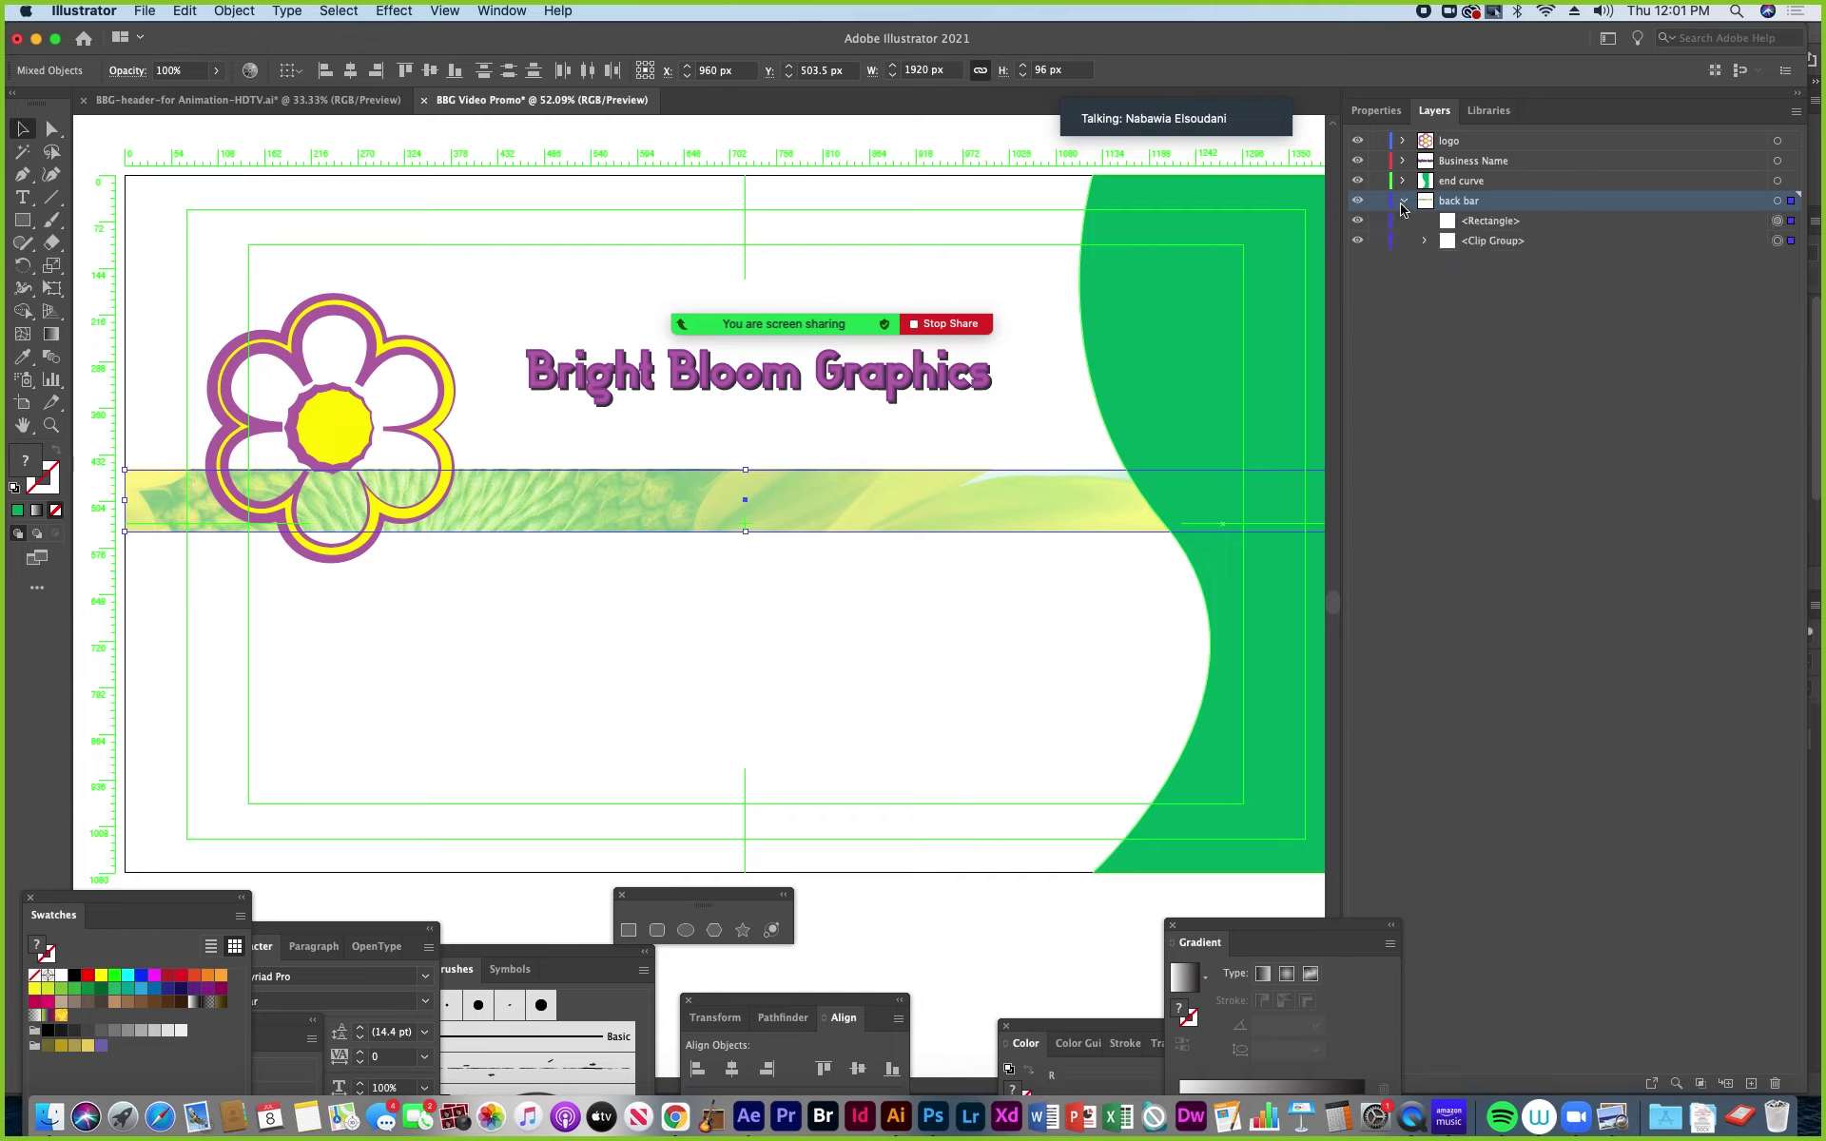
{"action": "left_click", "coordinate": [1424, 240]}
{"action": "left_click", "coordinate": [1424, 241]}
{"action": "left_click", "coordinate": [1403, 201]}
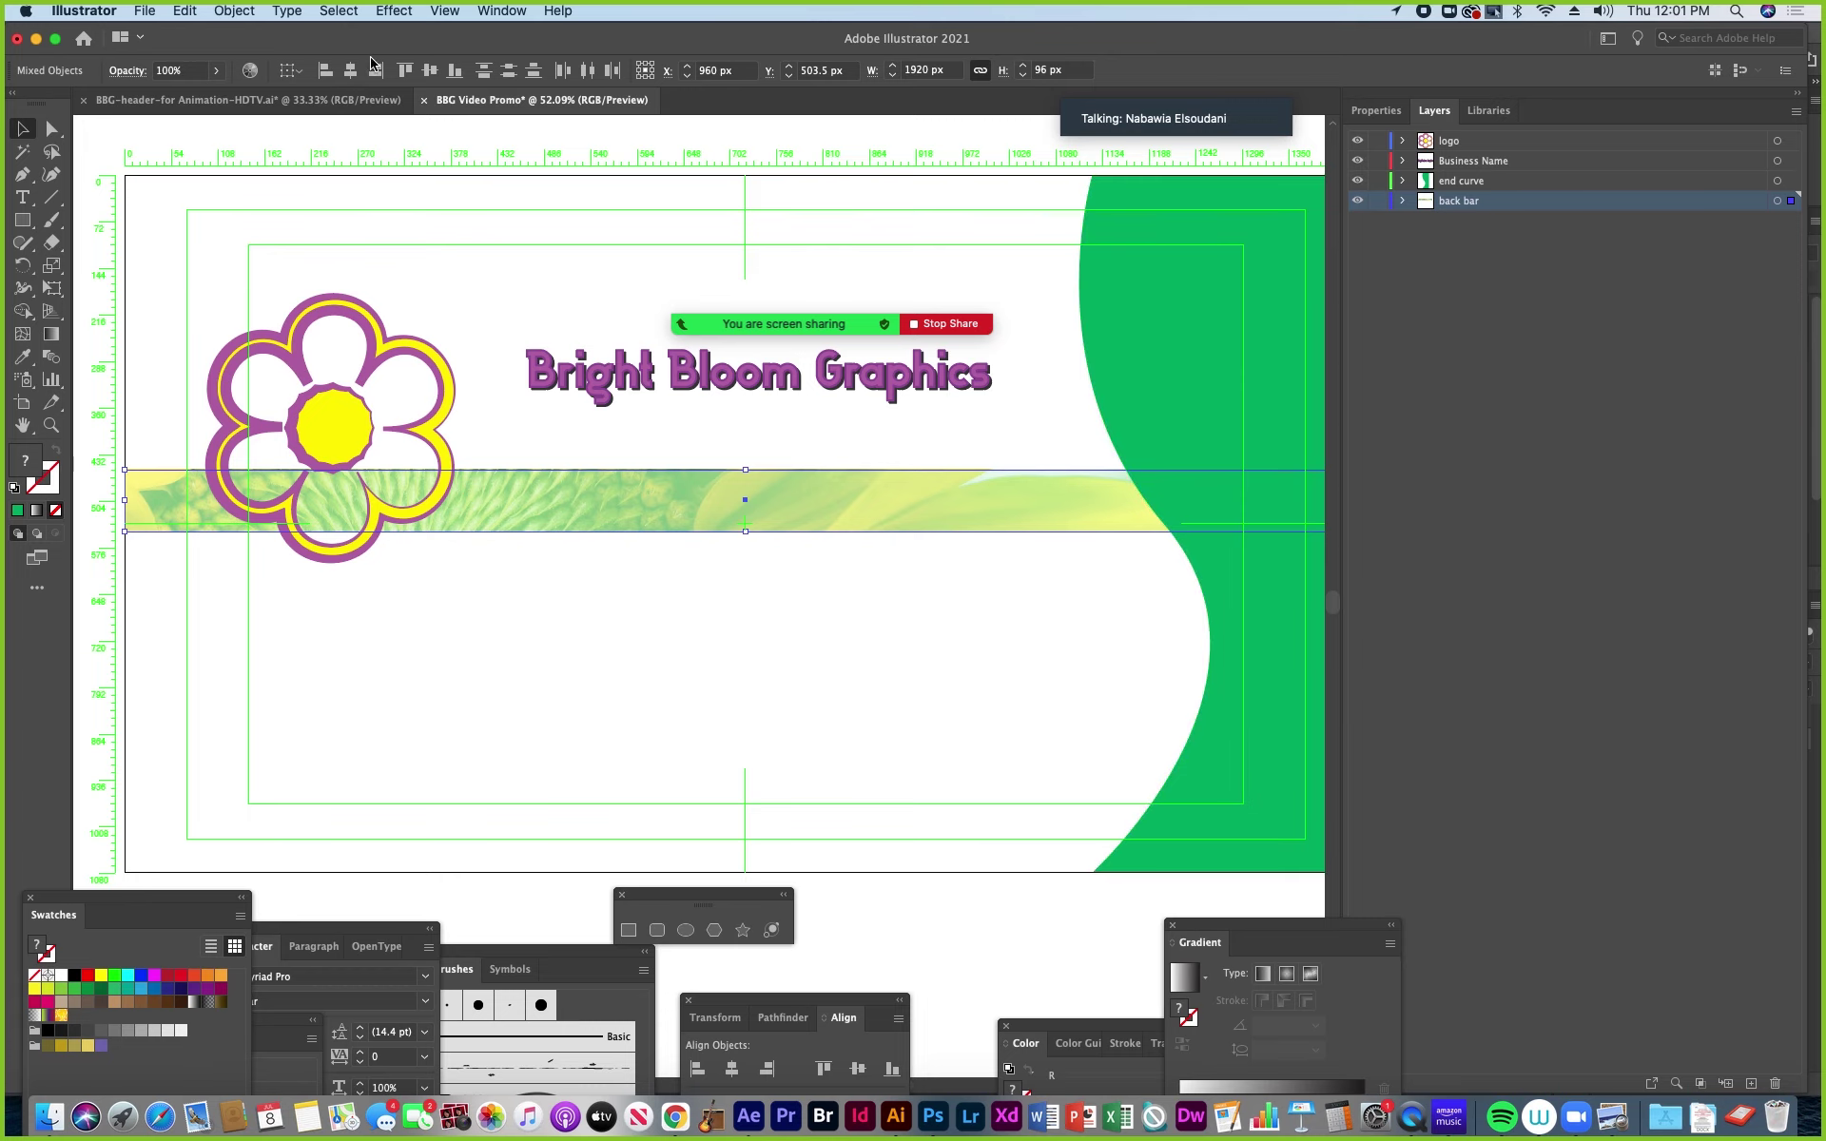
Check the header document's layer order, then add a layer named Big spiral above back bar in BBG Video Promo.
{"action": "left_click", "coordinate": [247, 100]}
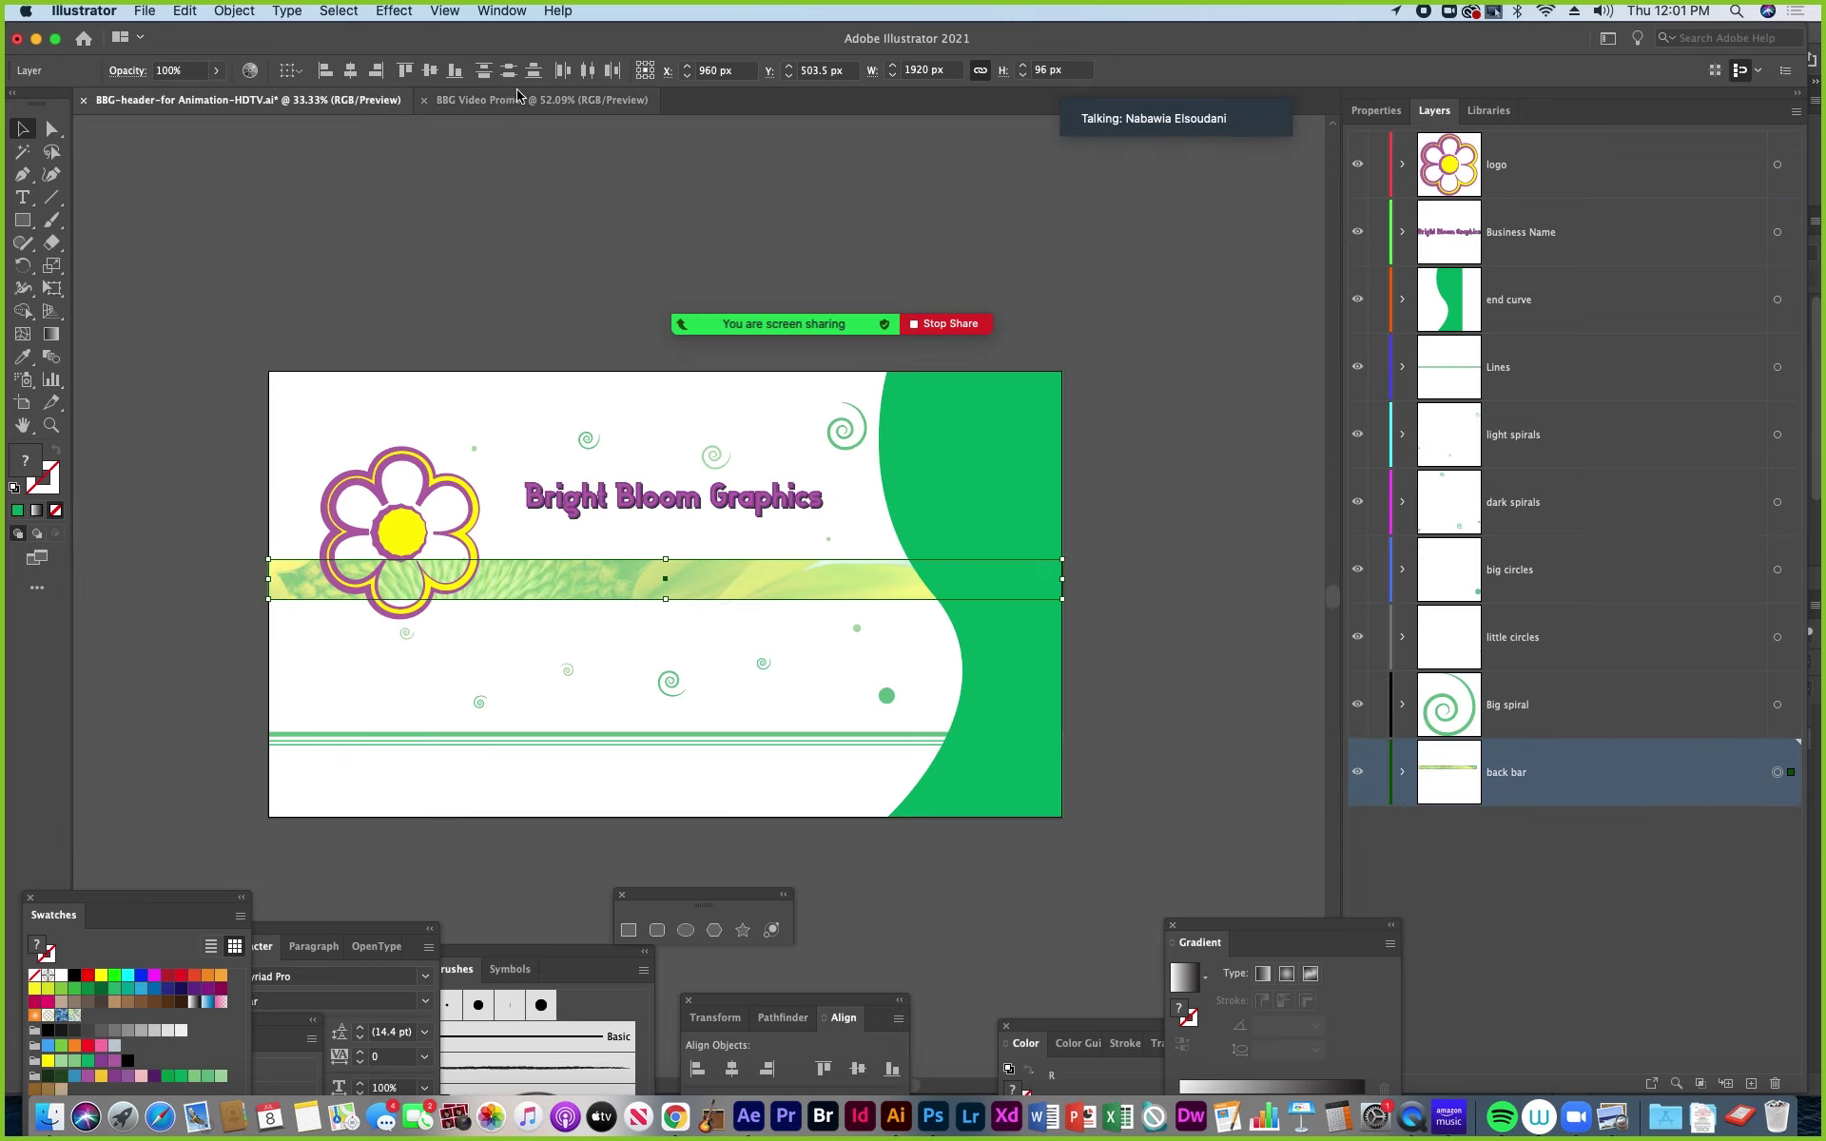
{"action": "left_click", "coordinate": [512, 99]}
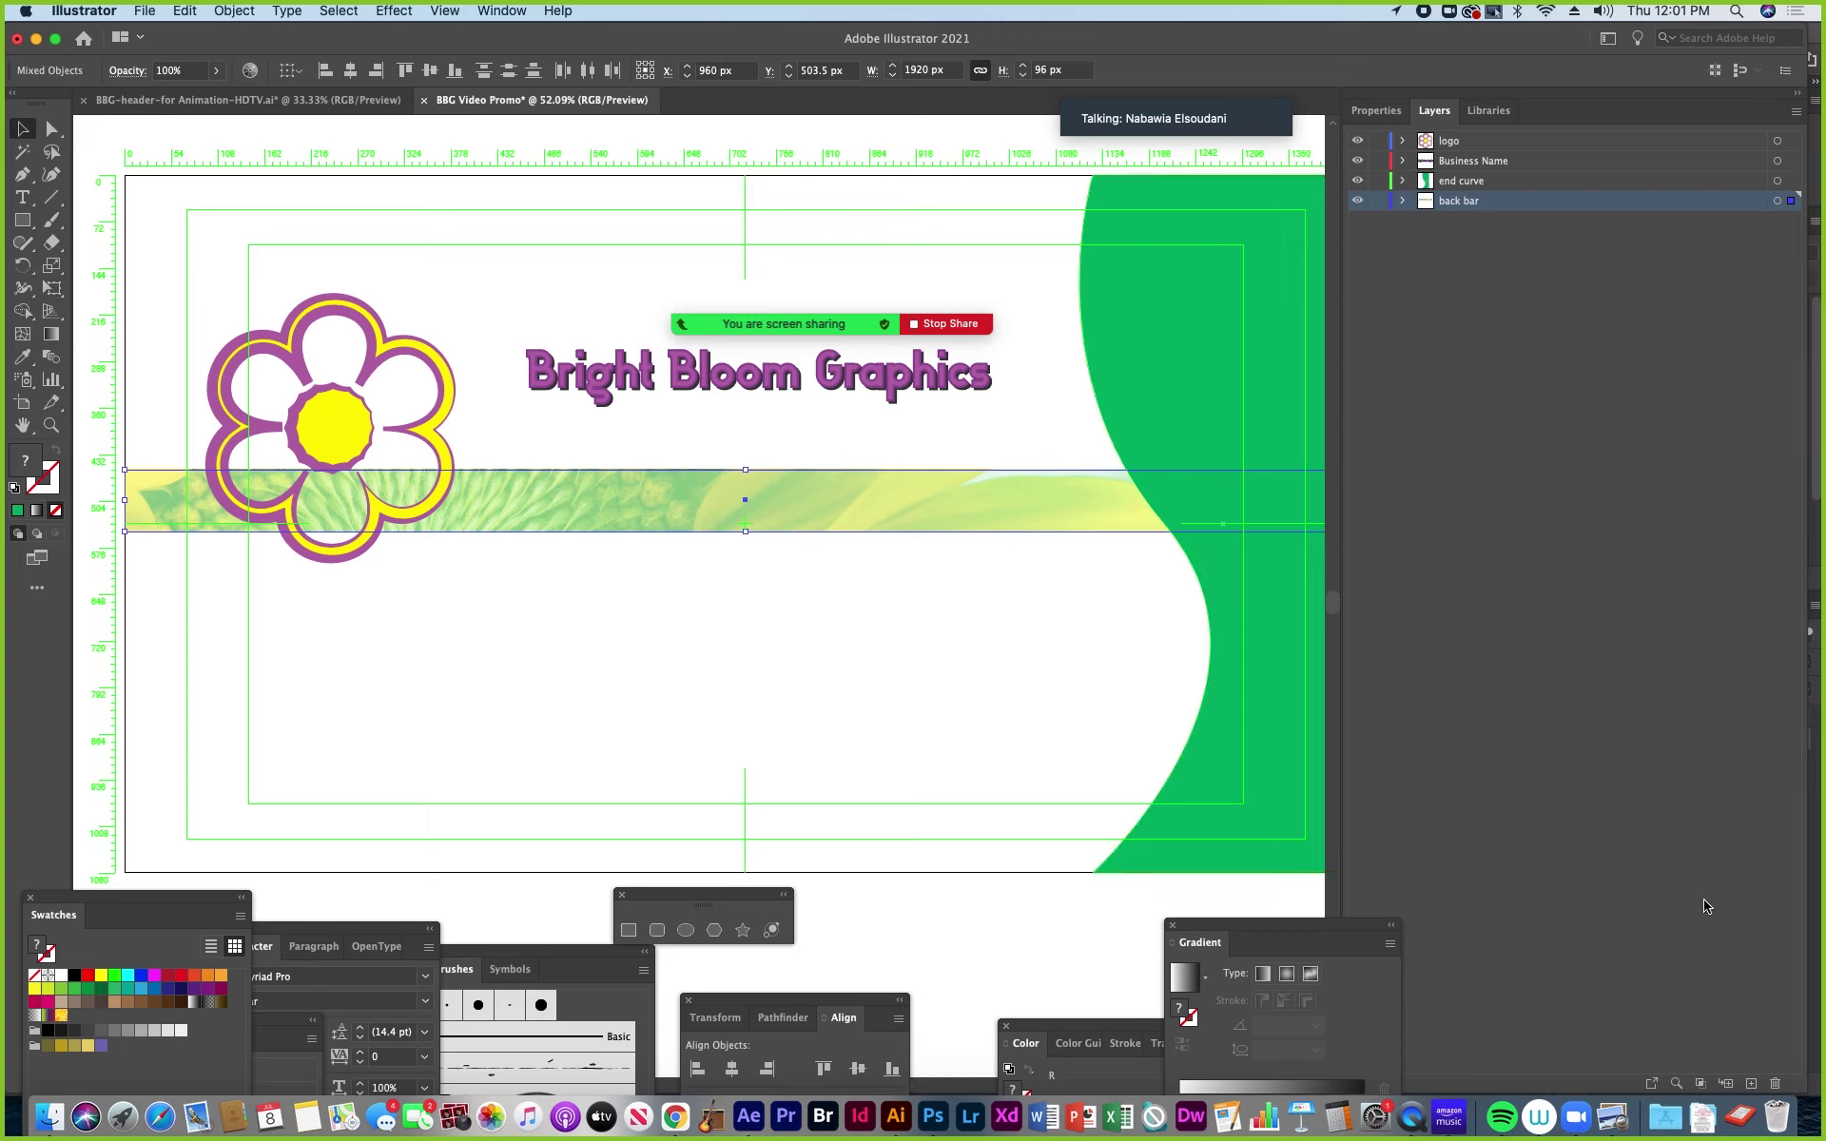
{"action": "left_click", "coordinate": [1752, 1085]}
{"action": "double_click", "coordinate": [1450, 209]}
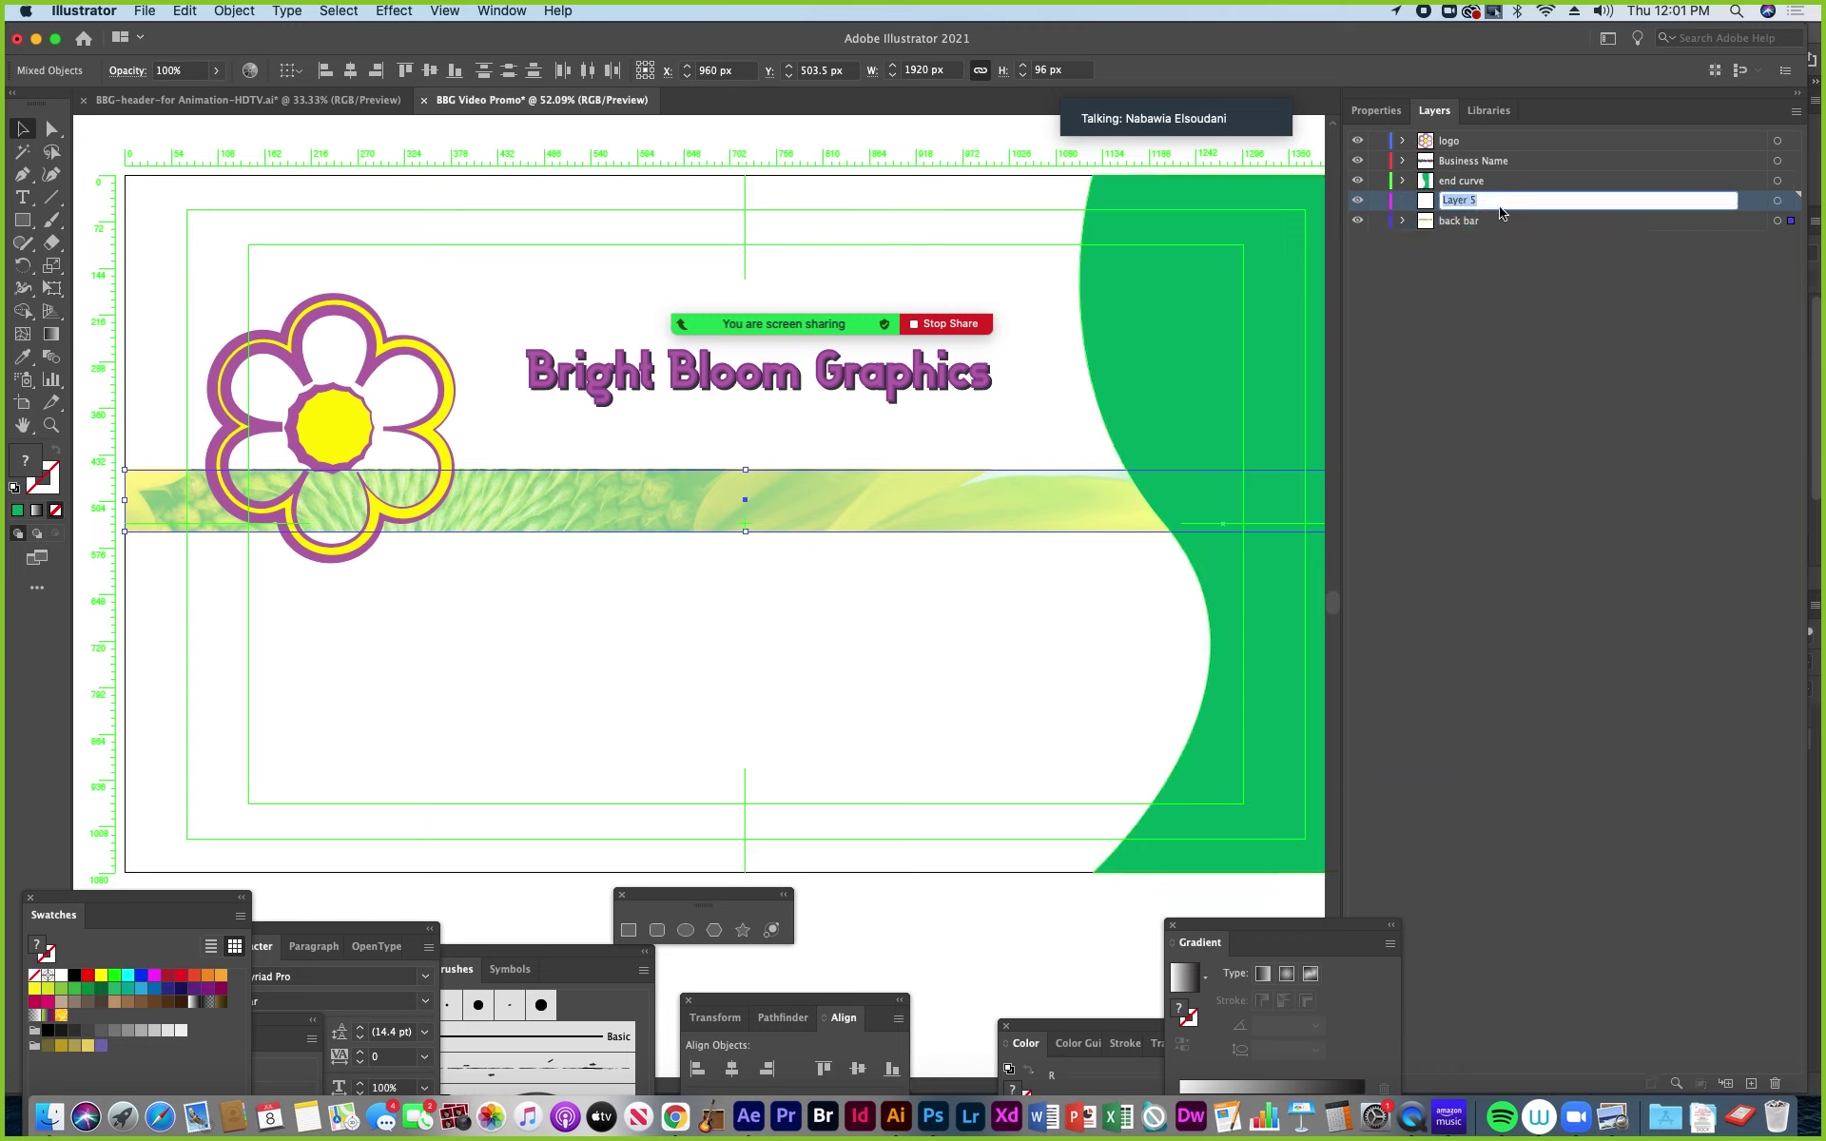
{"action": "type", "text": "Big spiral"}
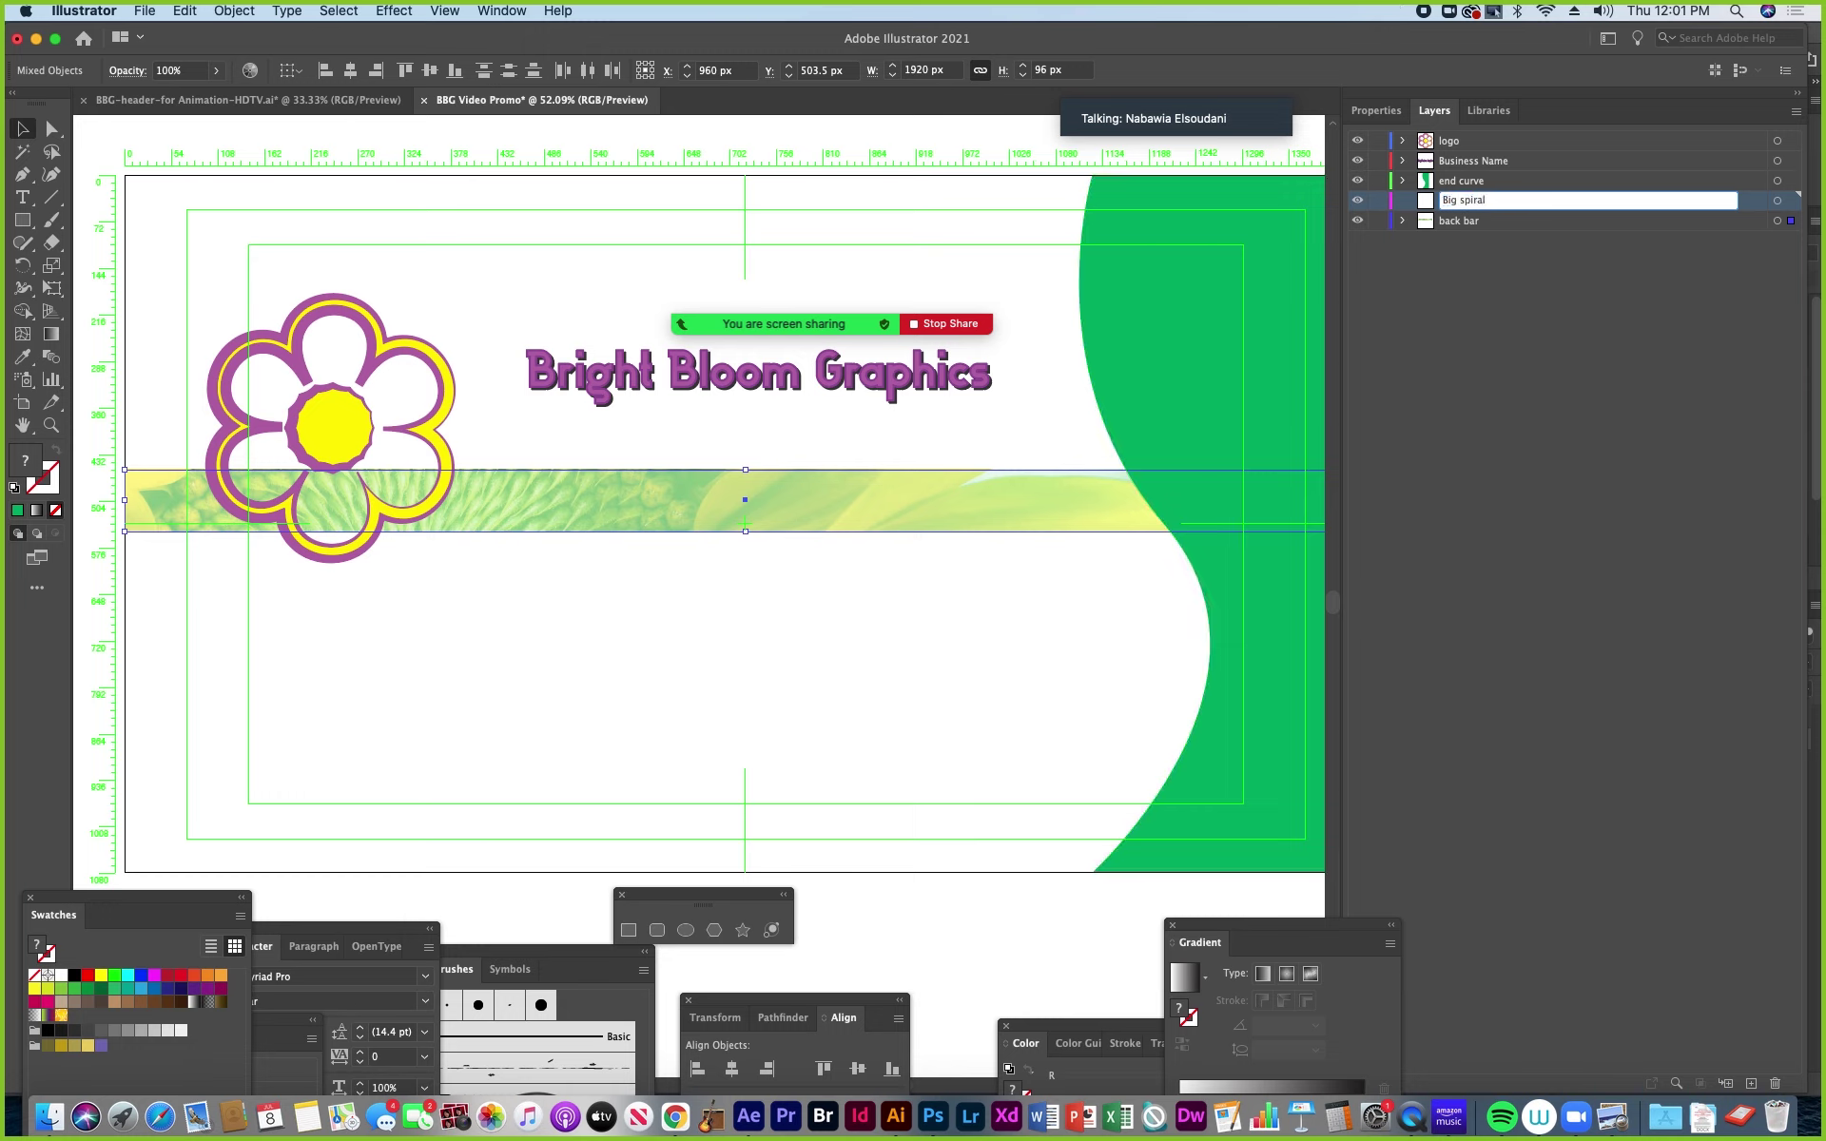
{"action": "key", "text": "Return"}
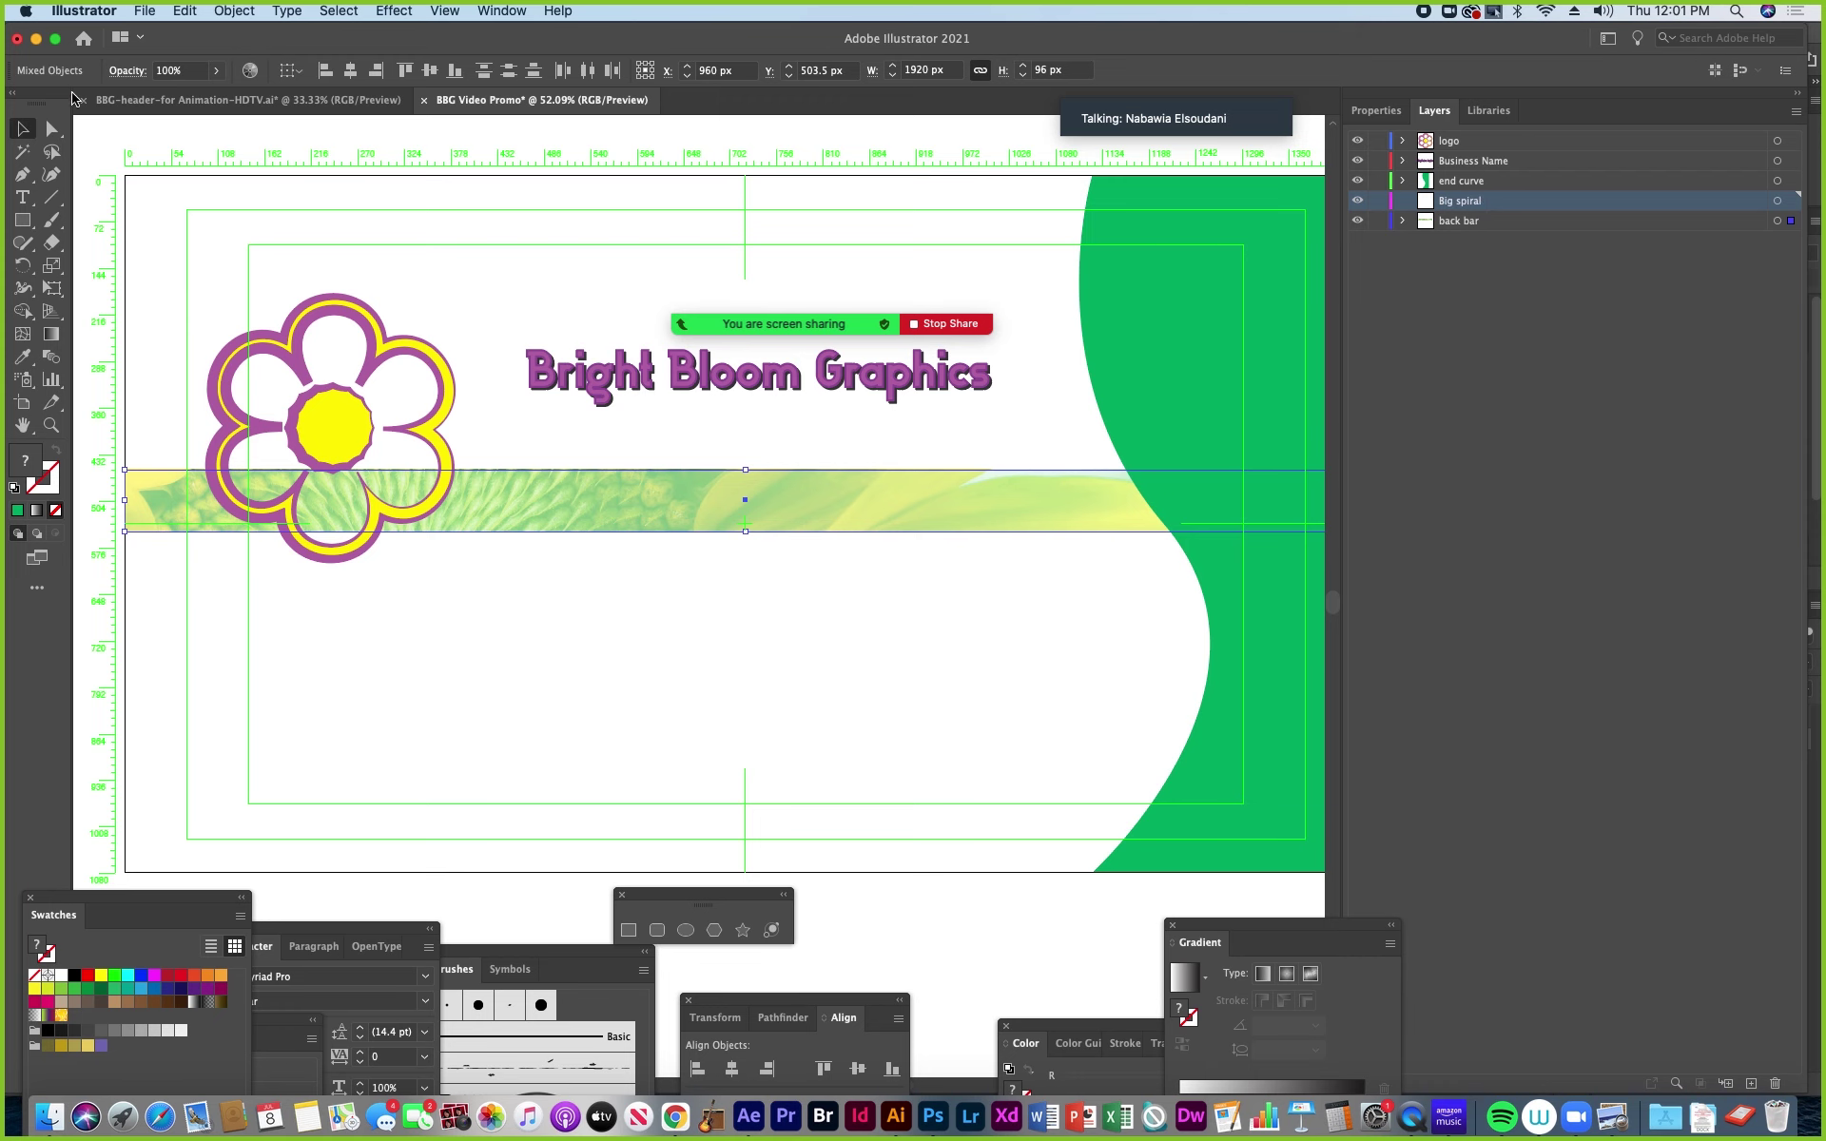
Copy the spiral from the header document's Big spiral layer and paste it in place on BBG Video Promo's Big spiral layer.
{"action": "left_click", "coordinate": [167, 101]}
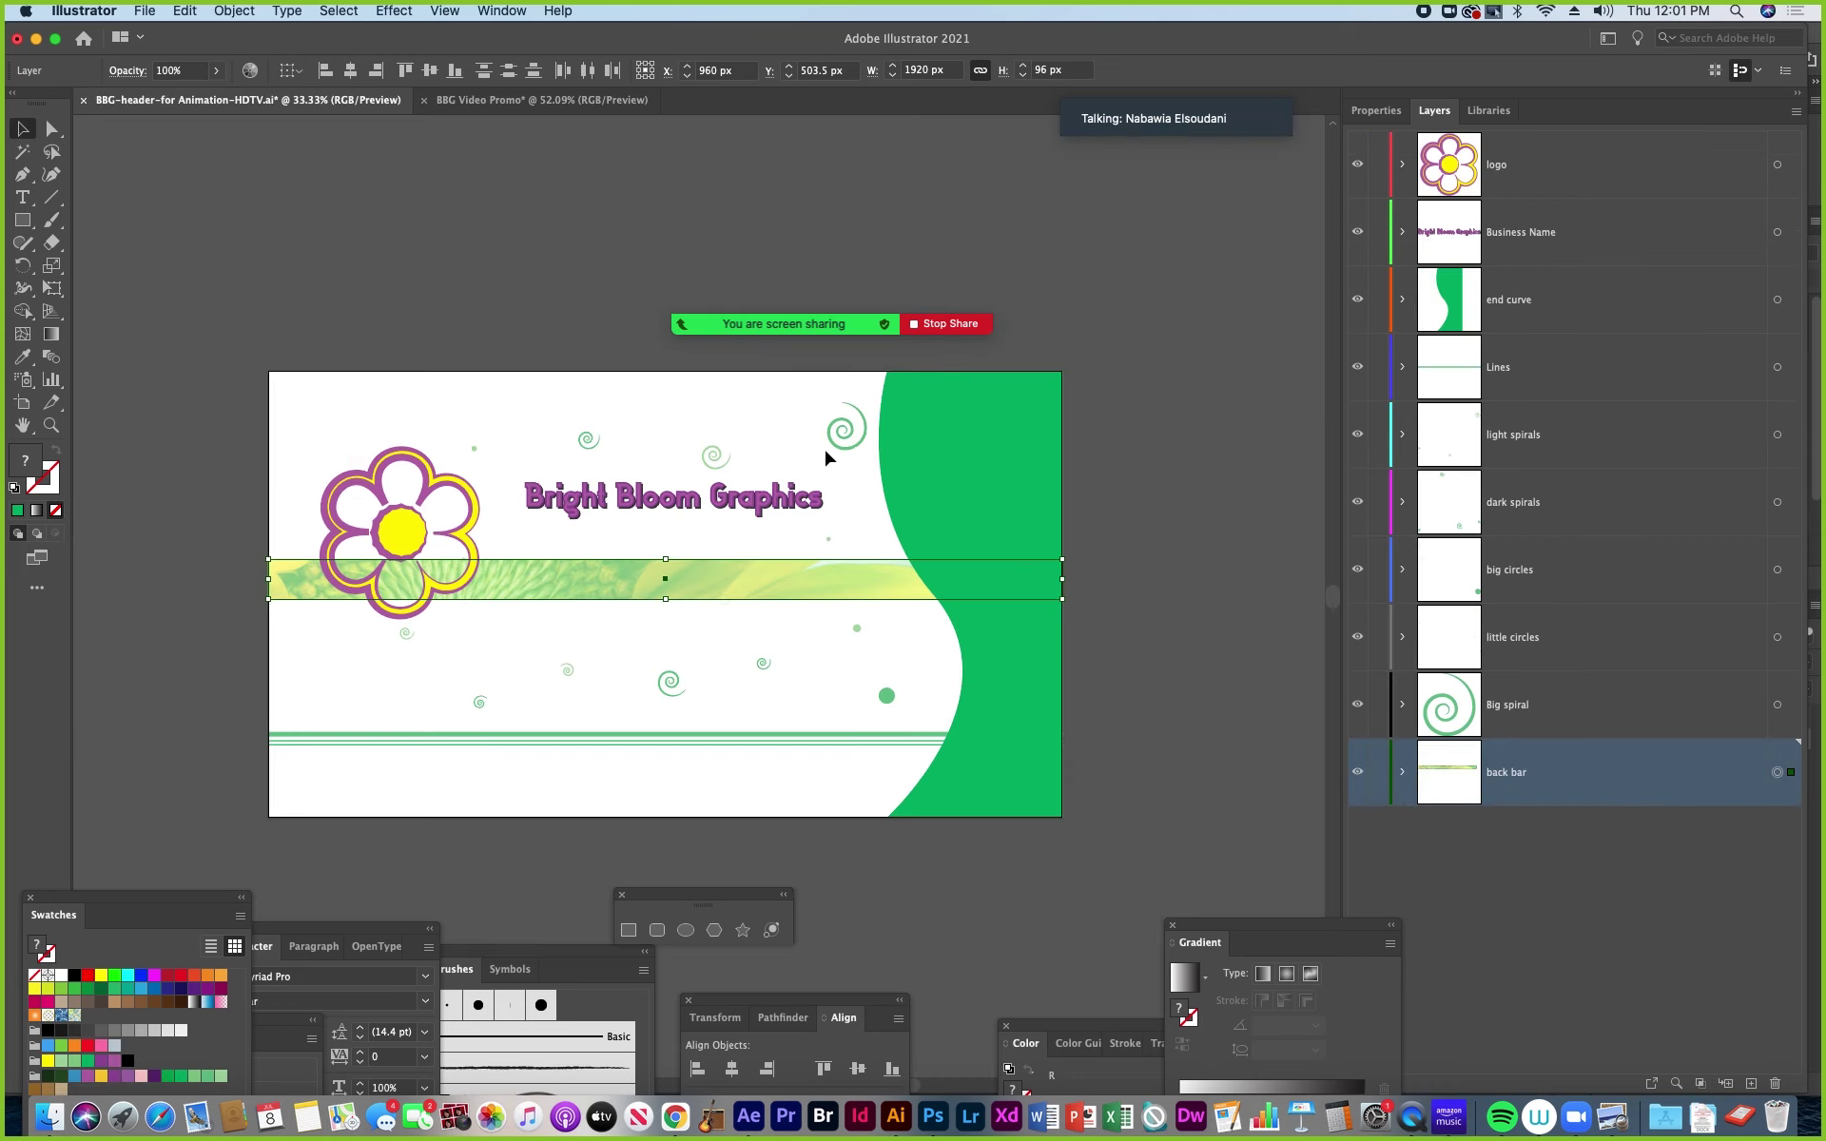
{"action": "left_click", "coordinate": [1776, 704]}
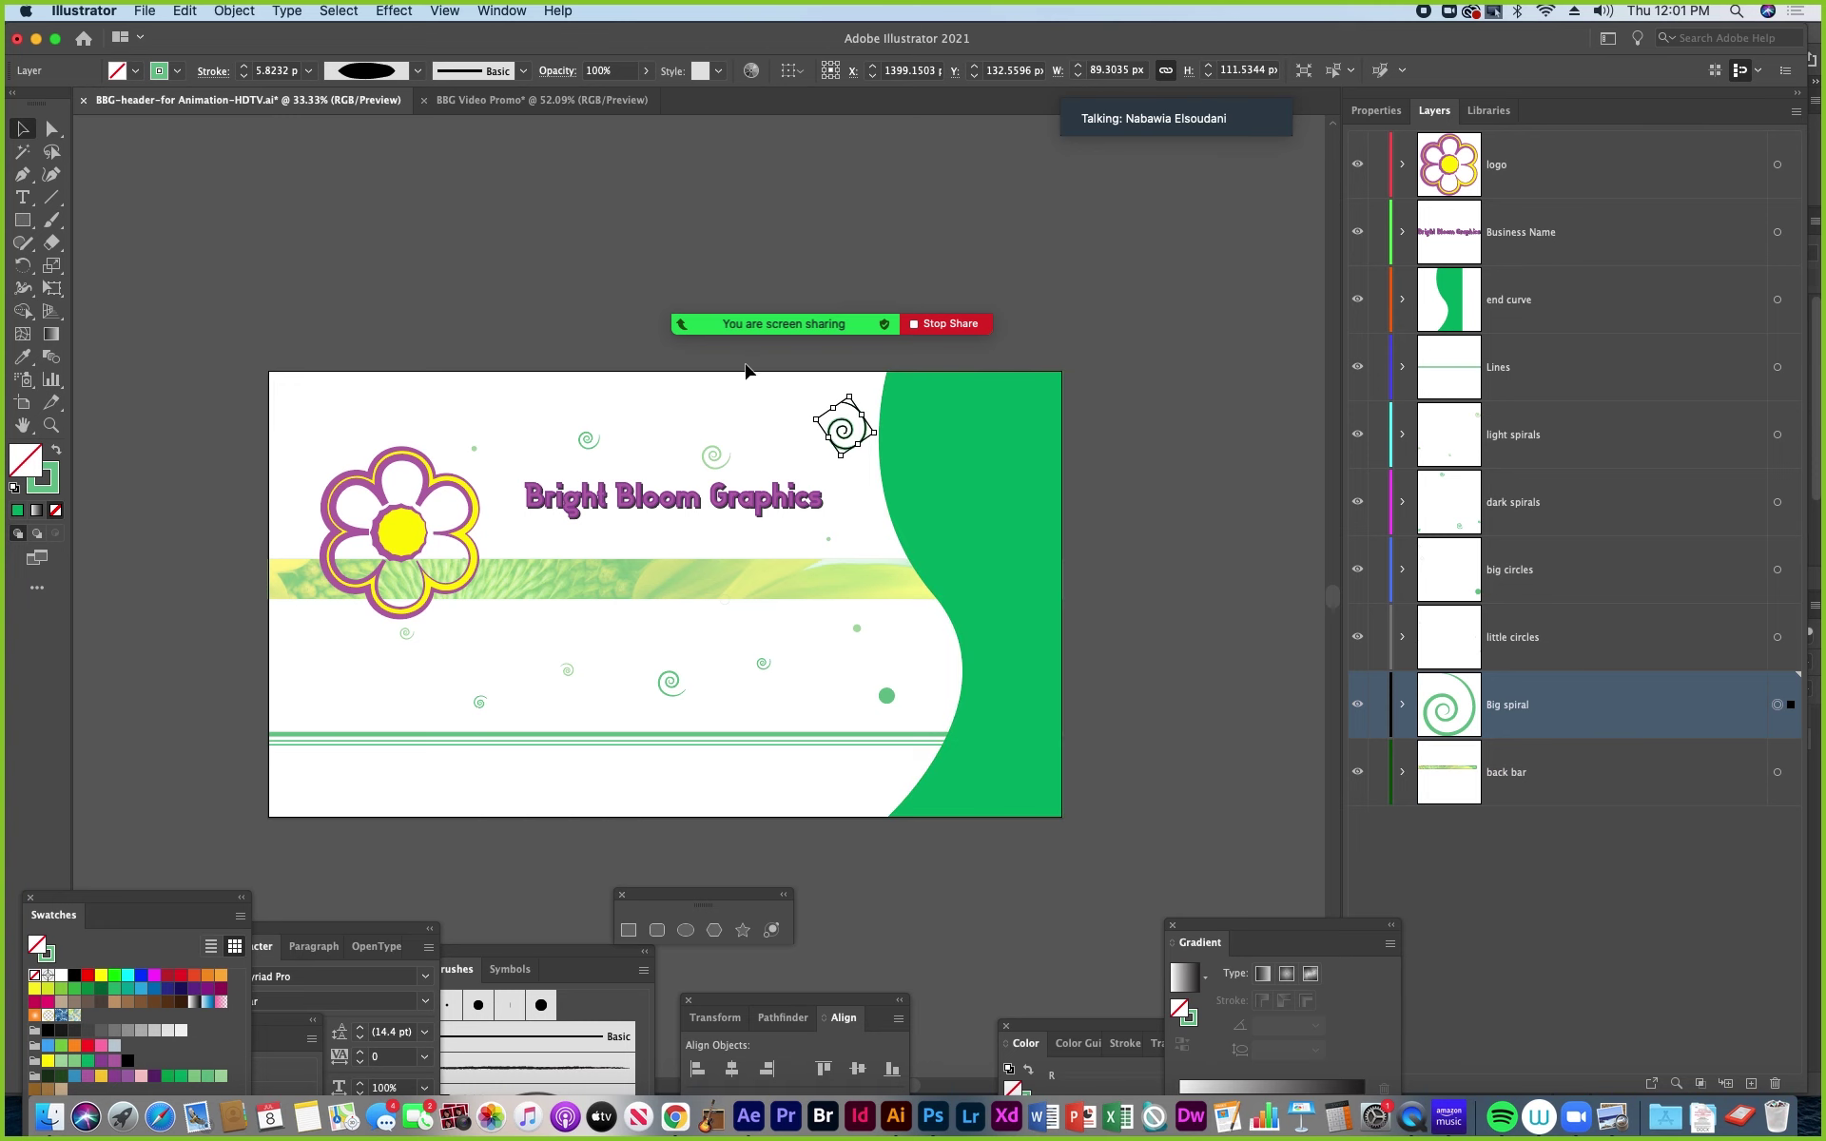
{"action": "left_click", "coordinate": [514, 100]}
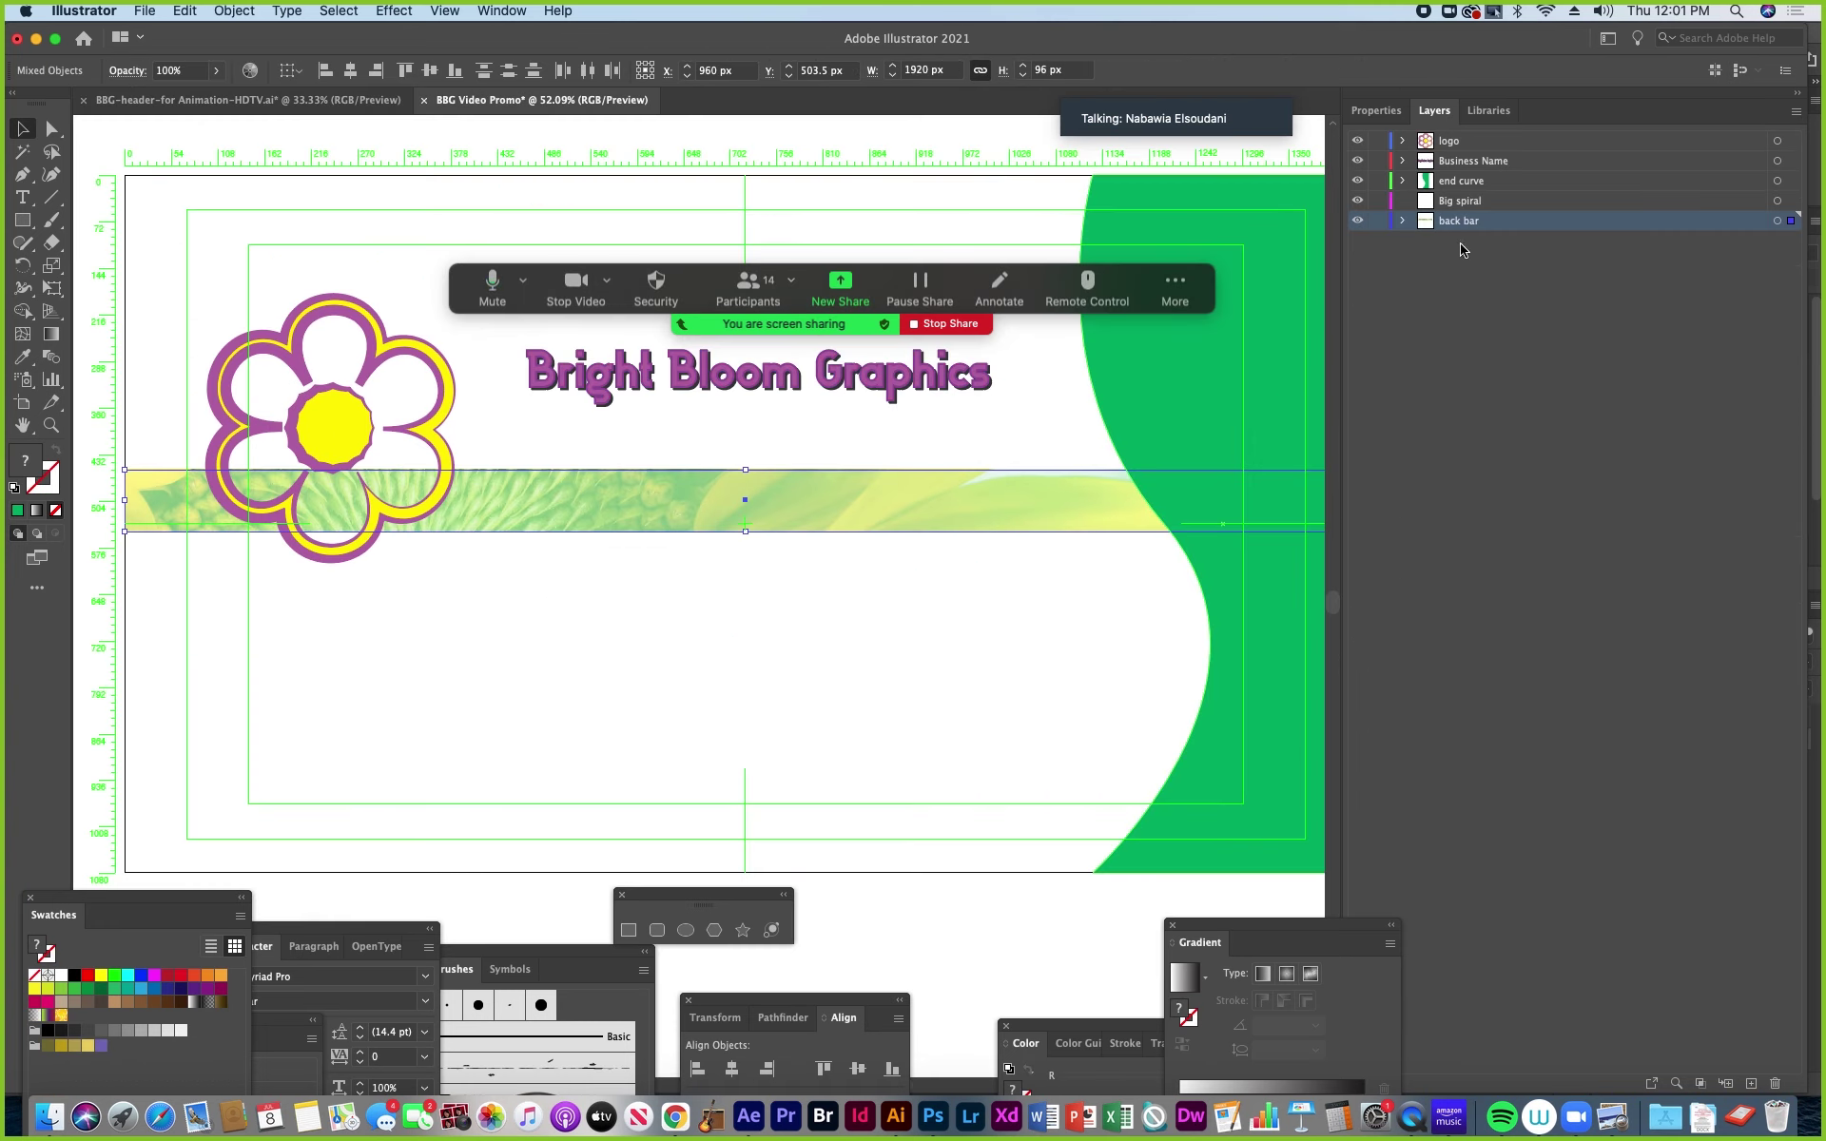
{"action": "left_click", "coordinate": [1460, 202]}
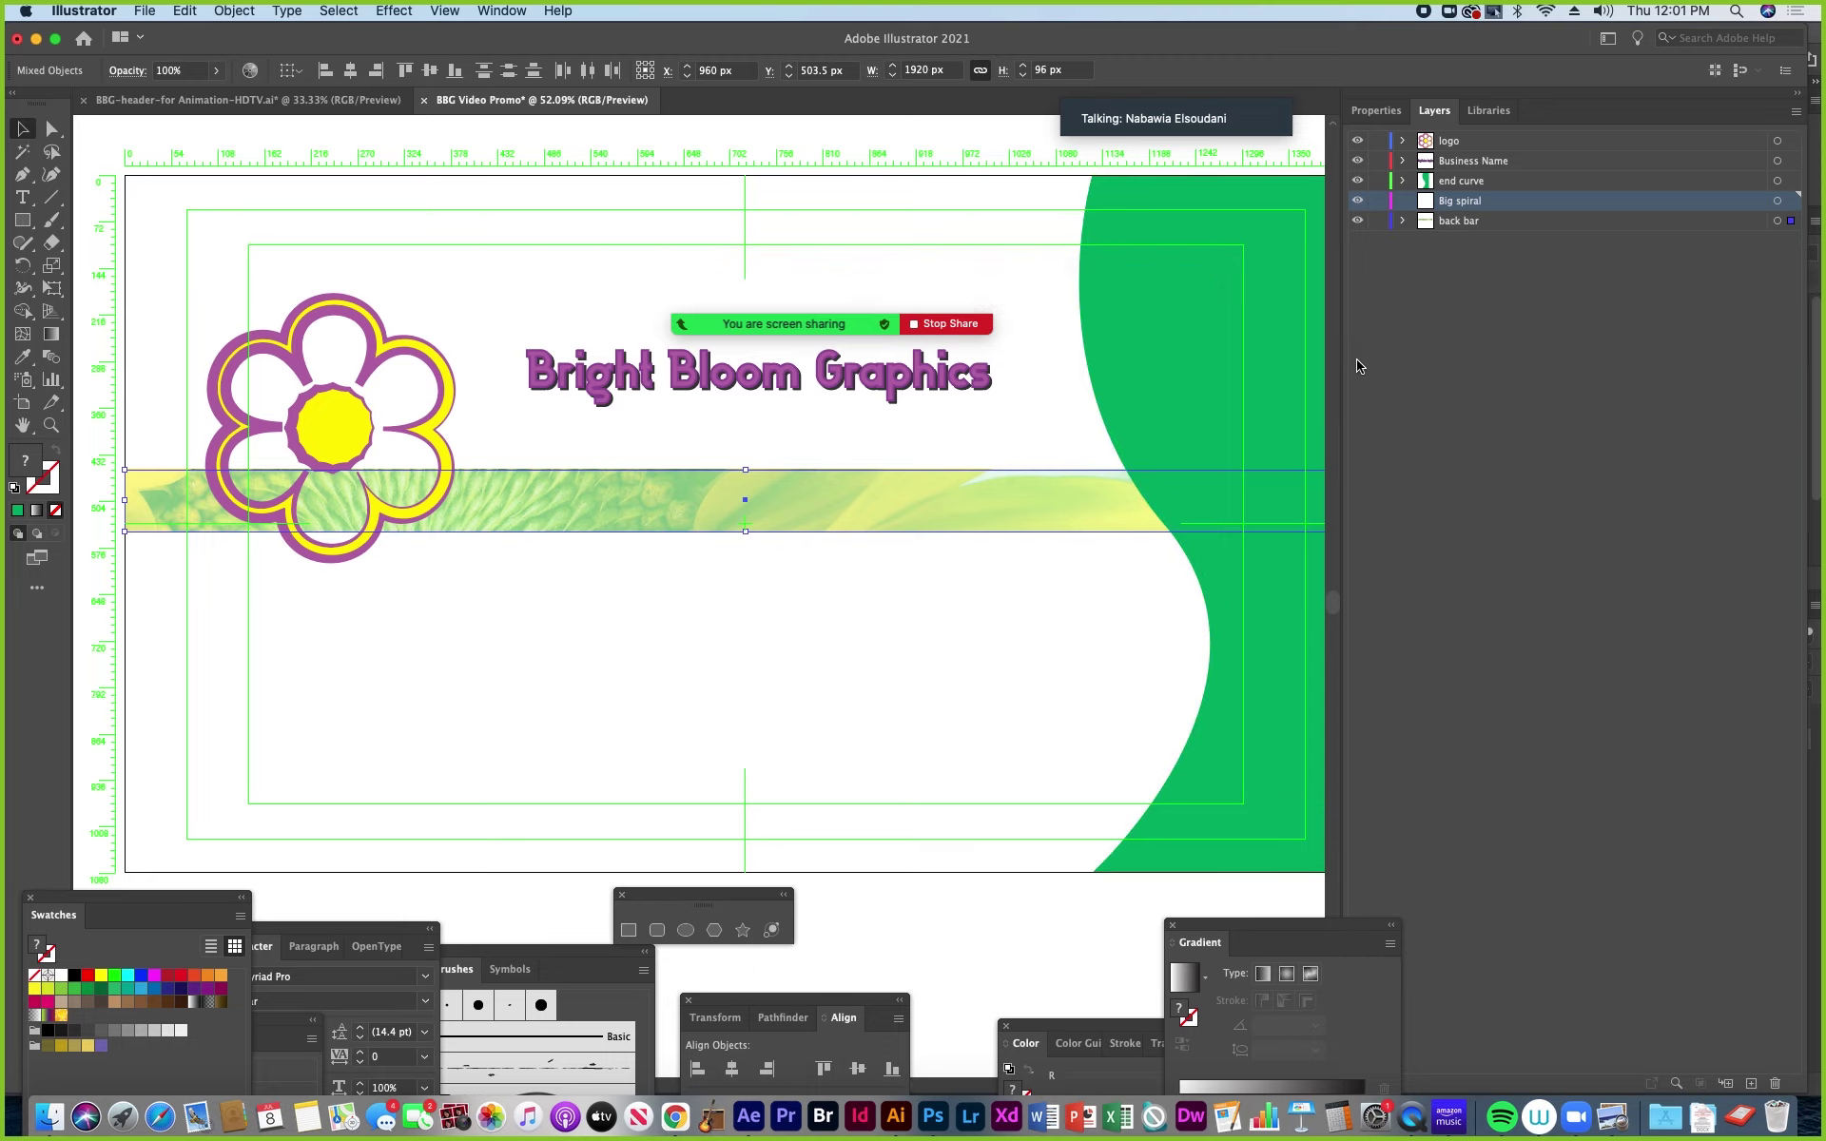
{"action": "key", "text": "super+v"}
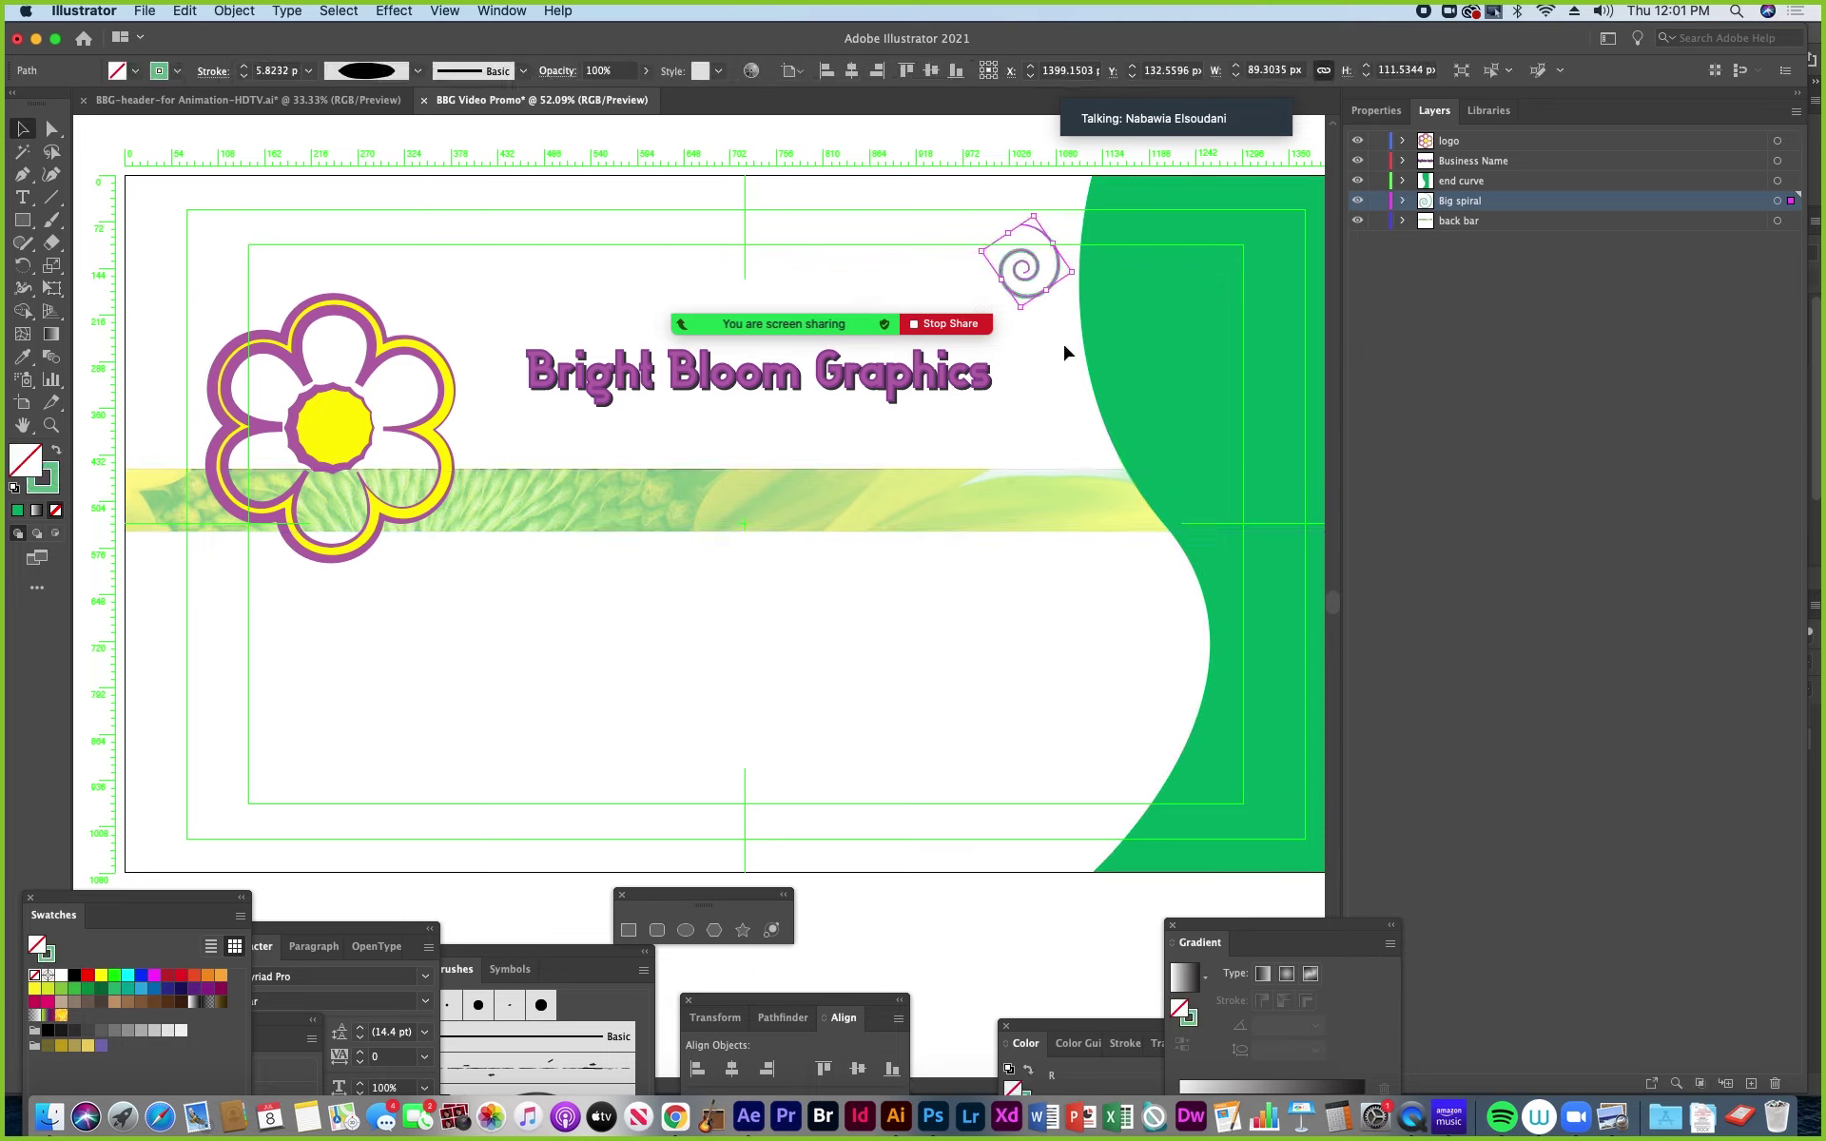
{"action": "left_click", "coordinate": [1016, 593]}
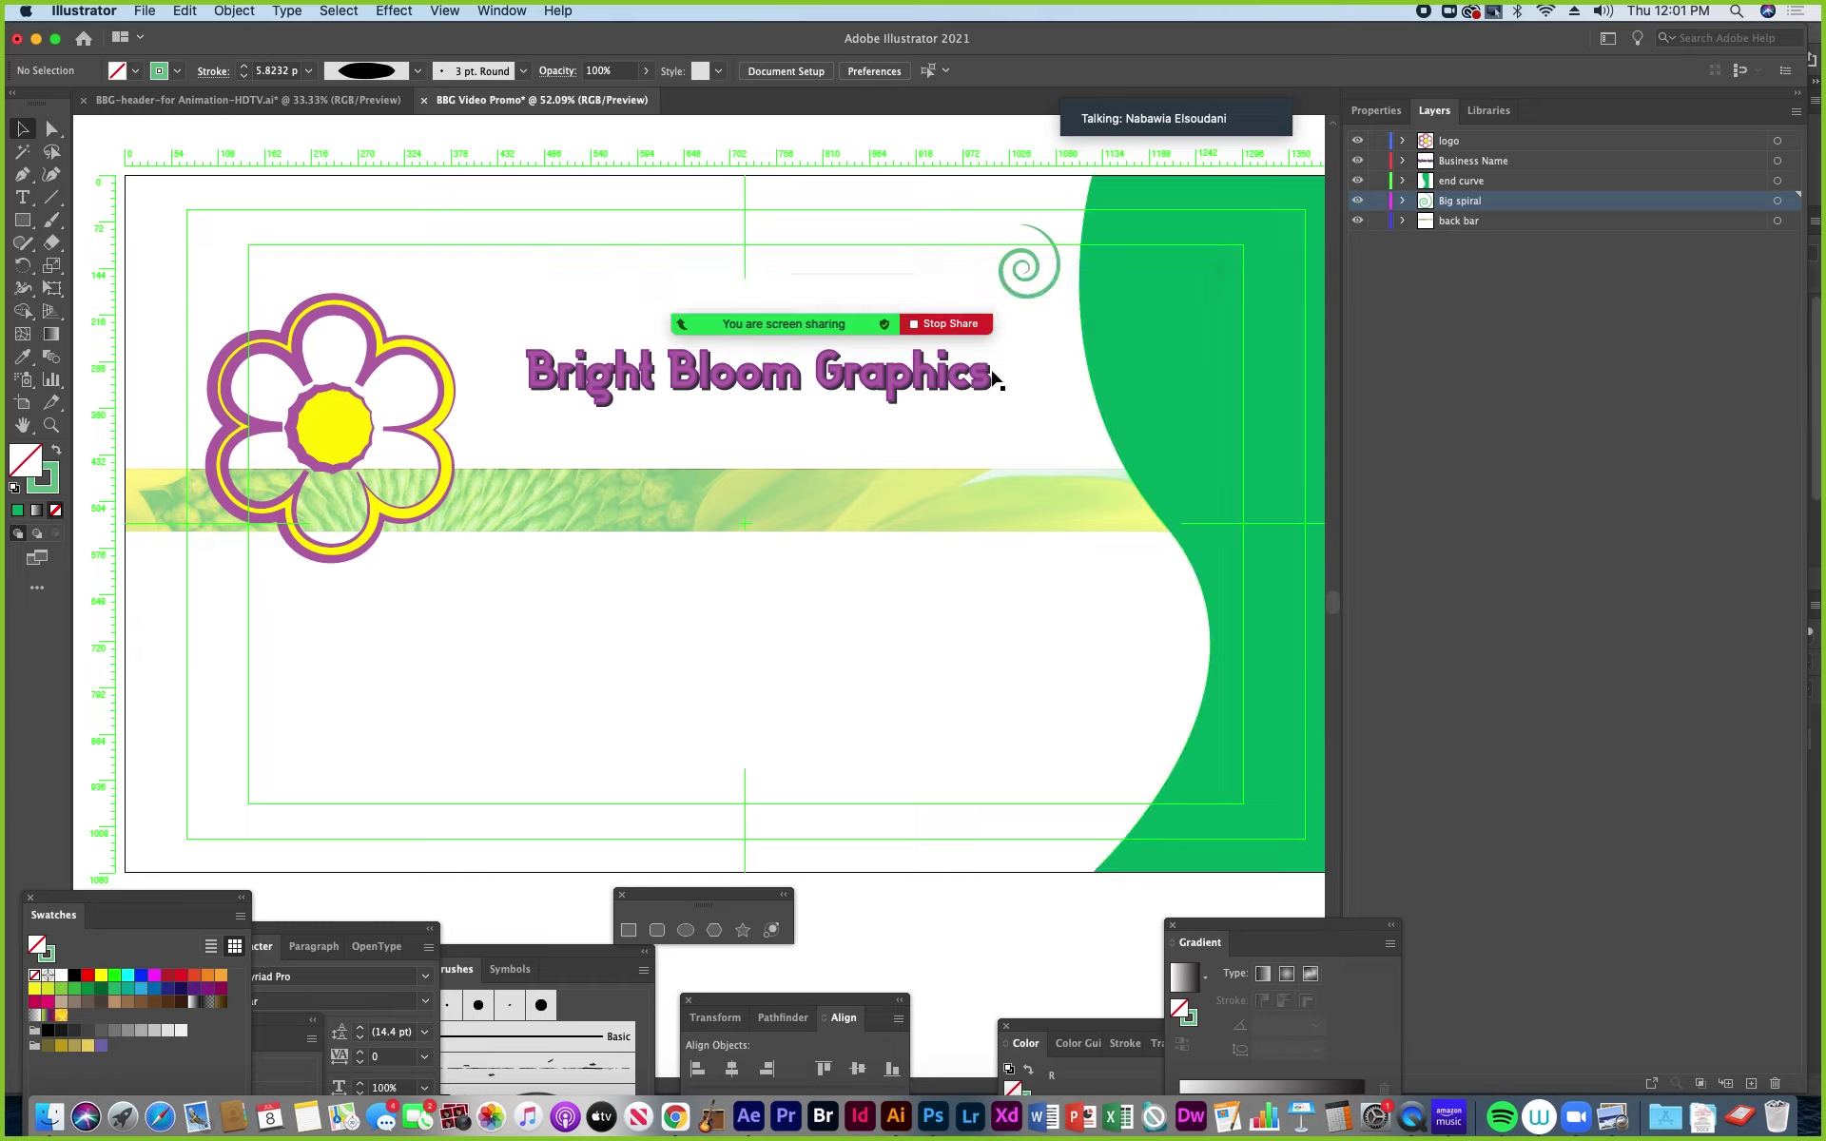
Read the recent messages in the meeting chat and close it.
{"action": "mouse_move", "coordinate": [1058, 333]}
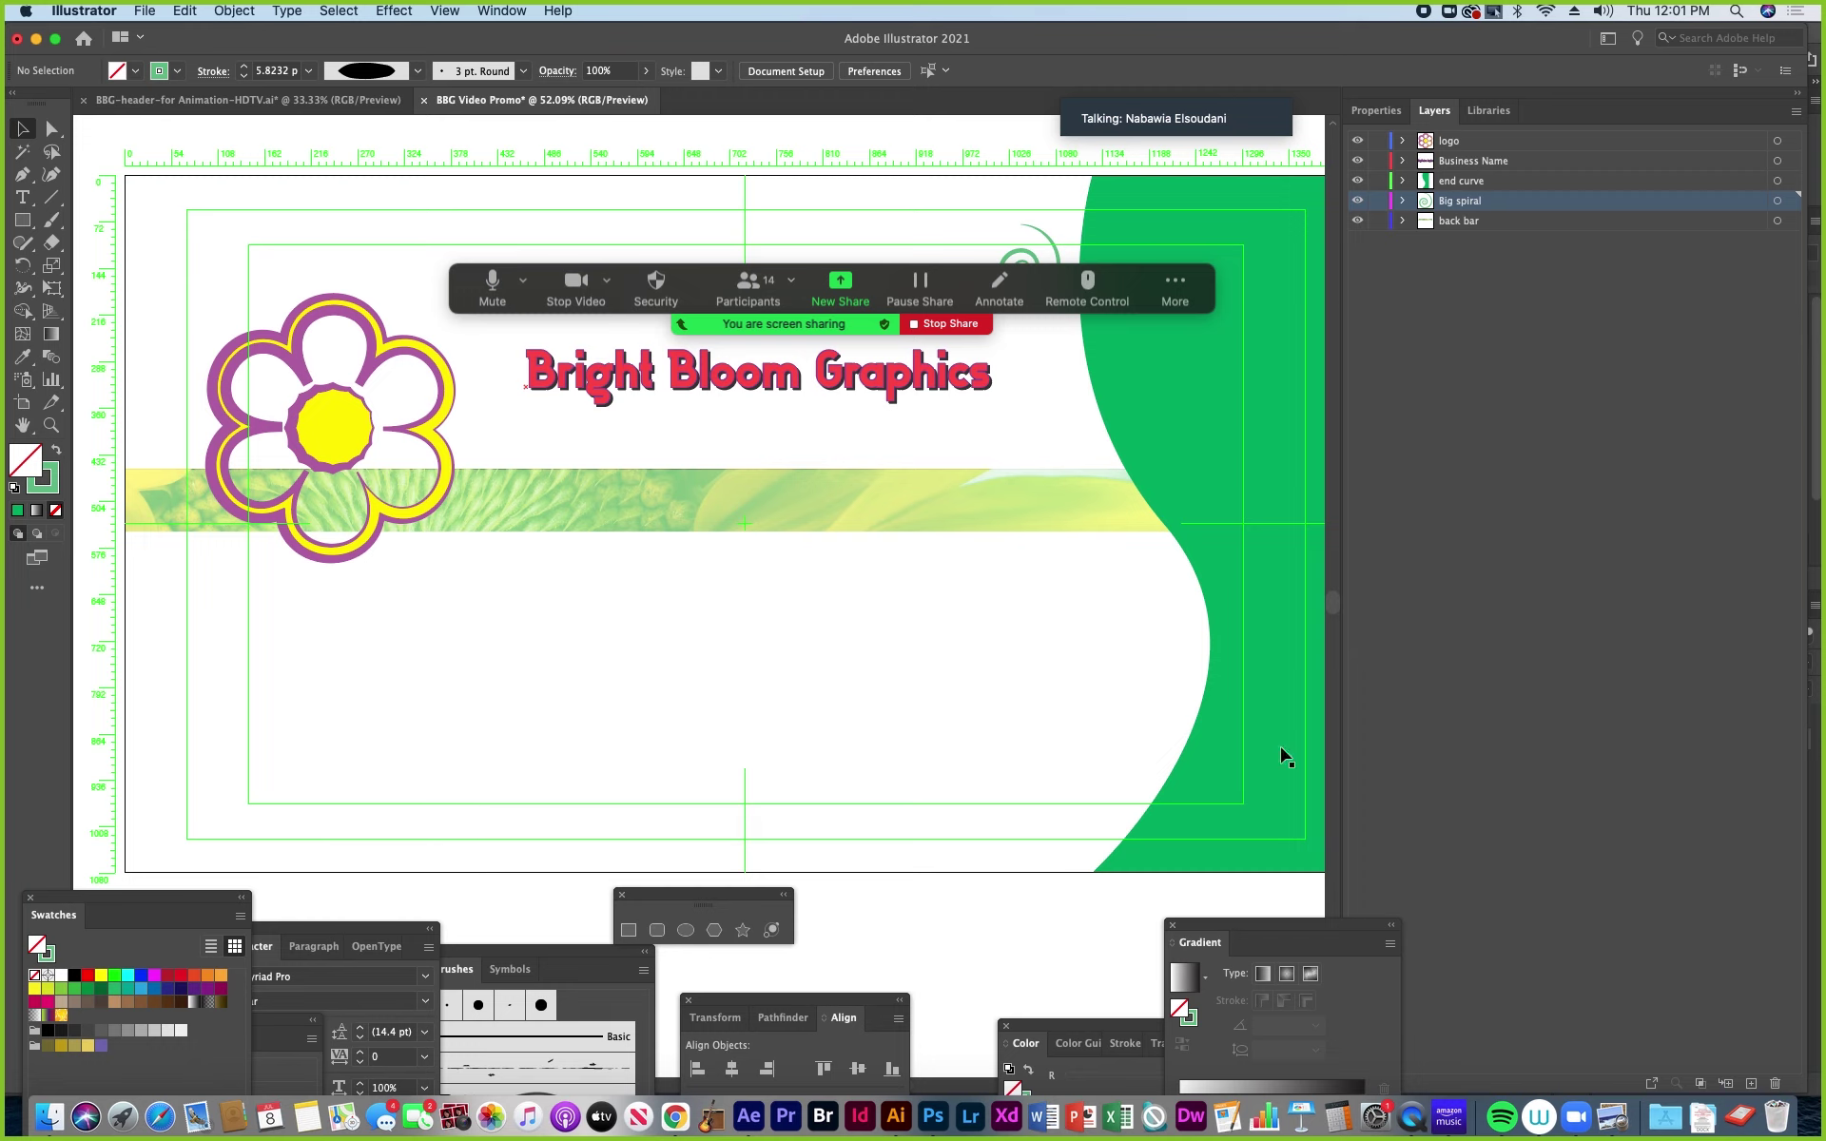
{"action": "left_click", "coordinate": [1175, 286]}
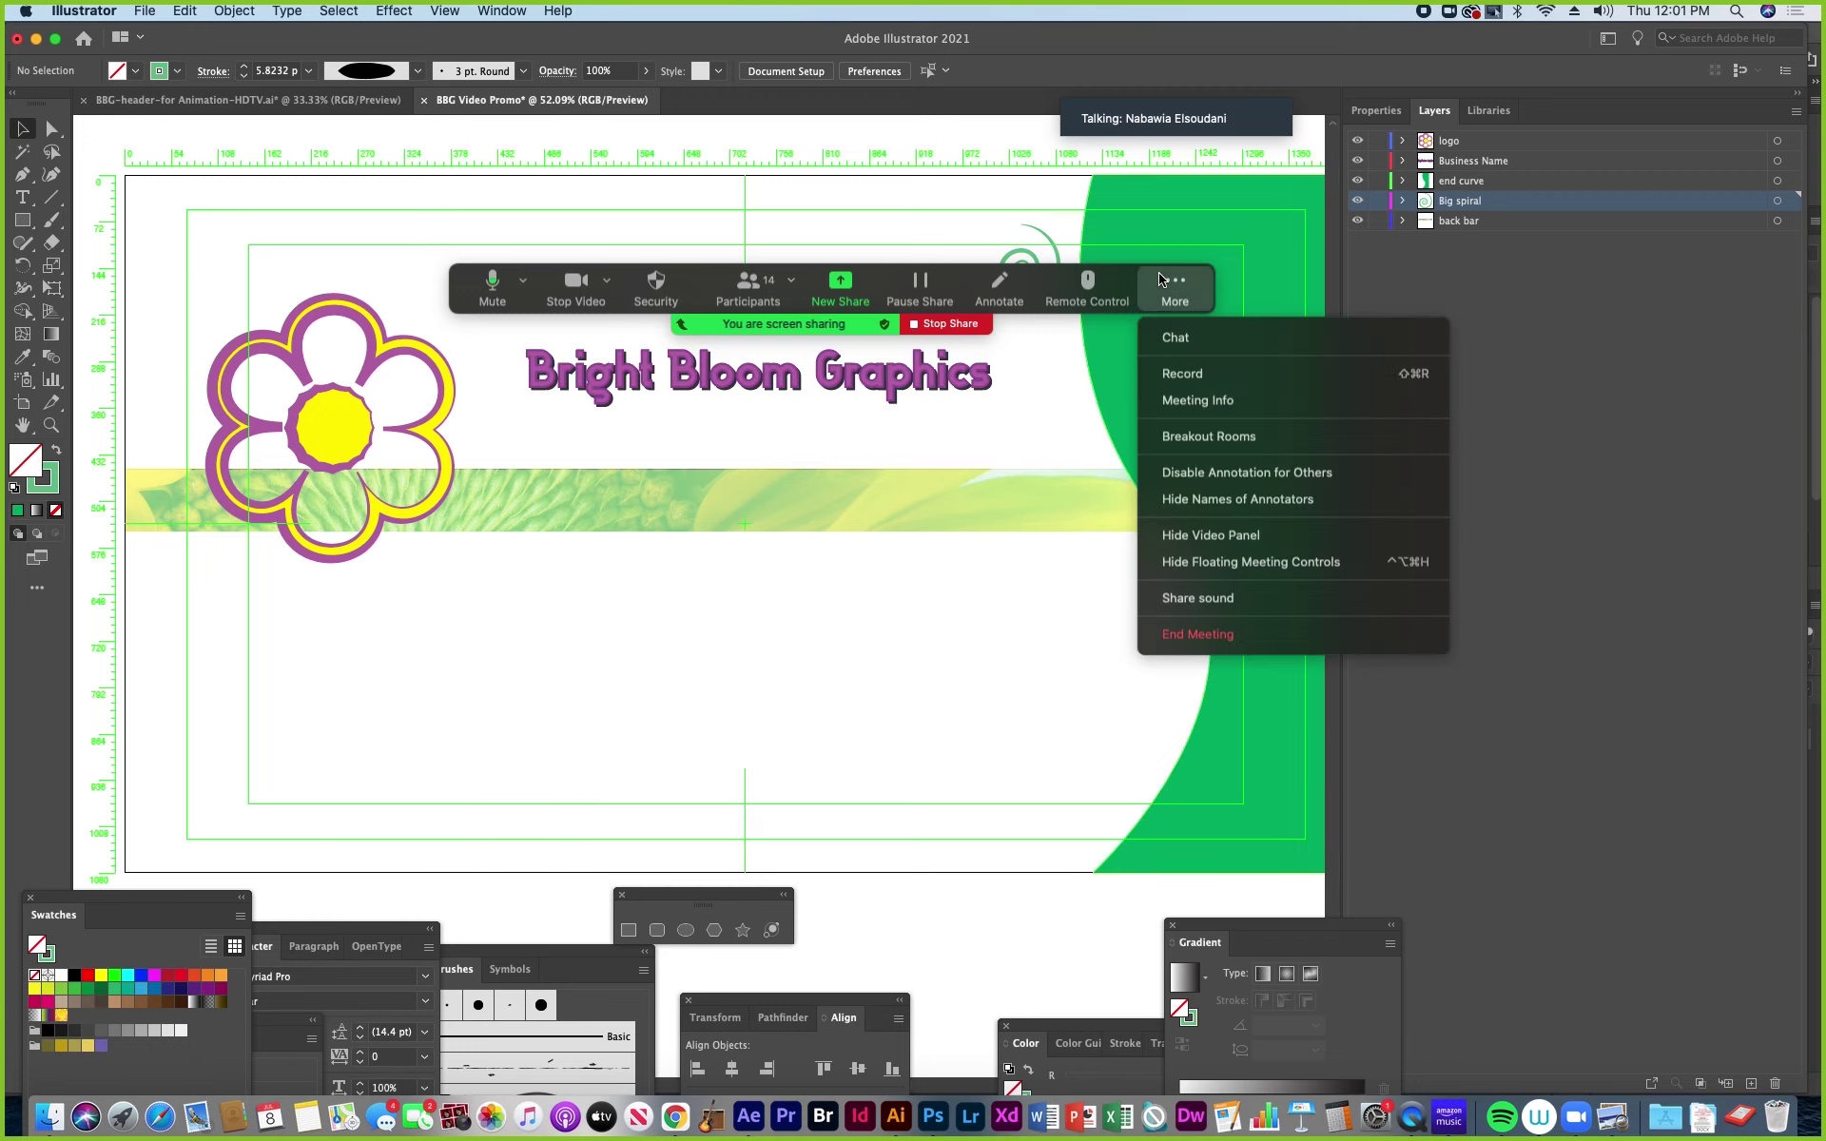
{"action": "left_click", "coordinate": [1194, 340]}
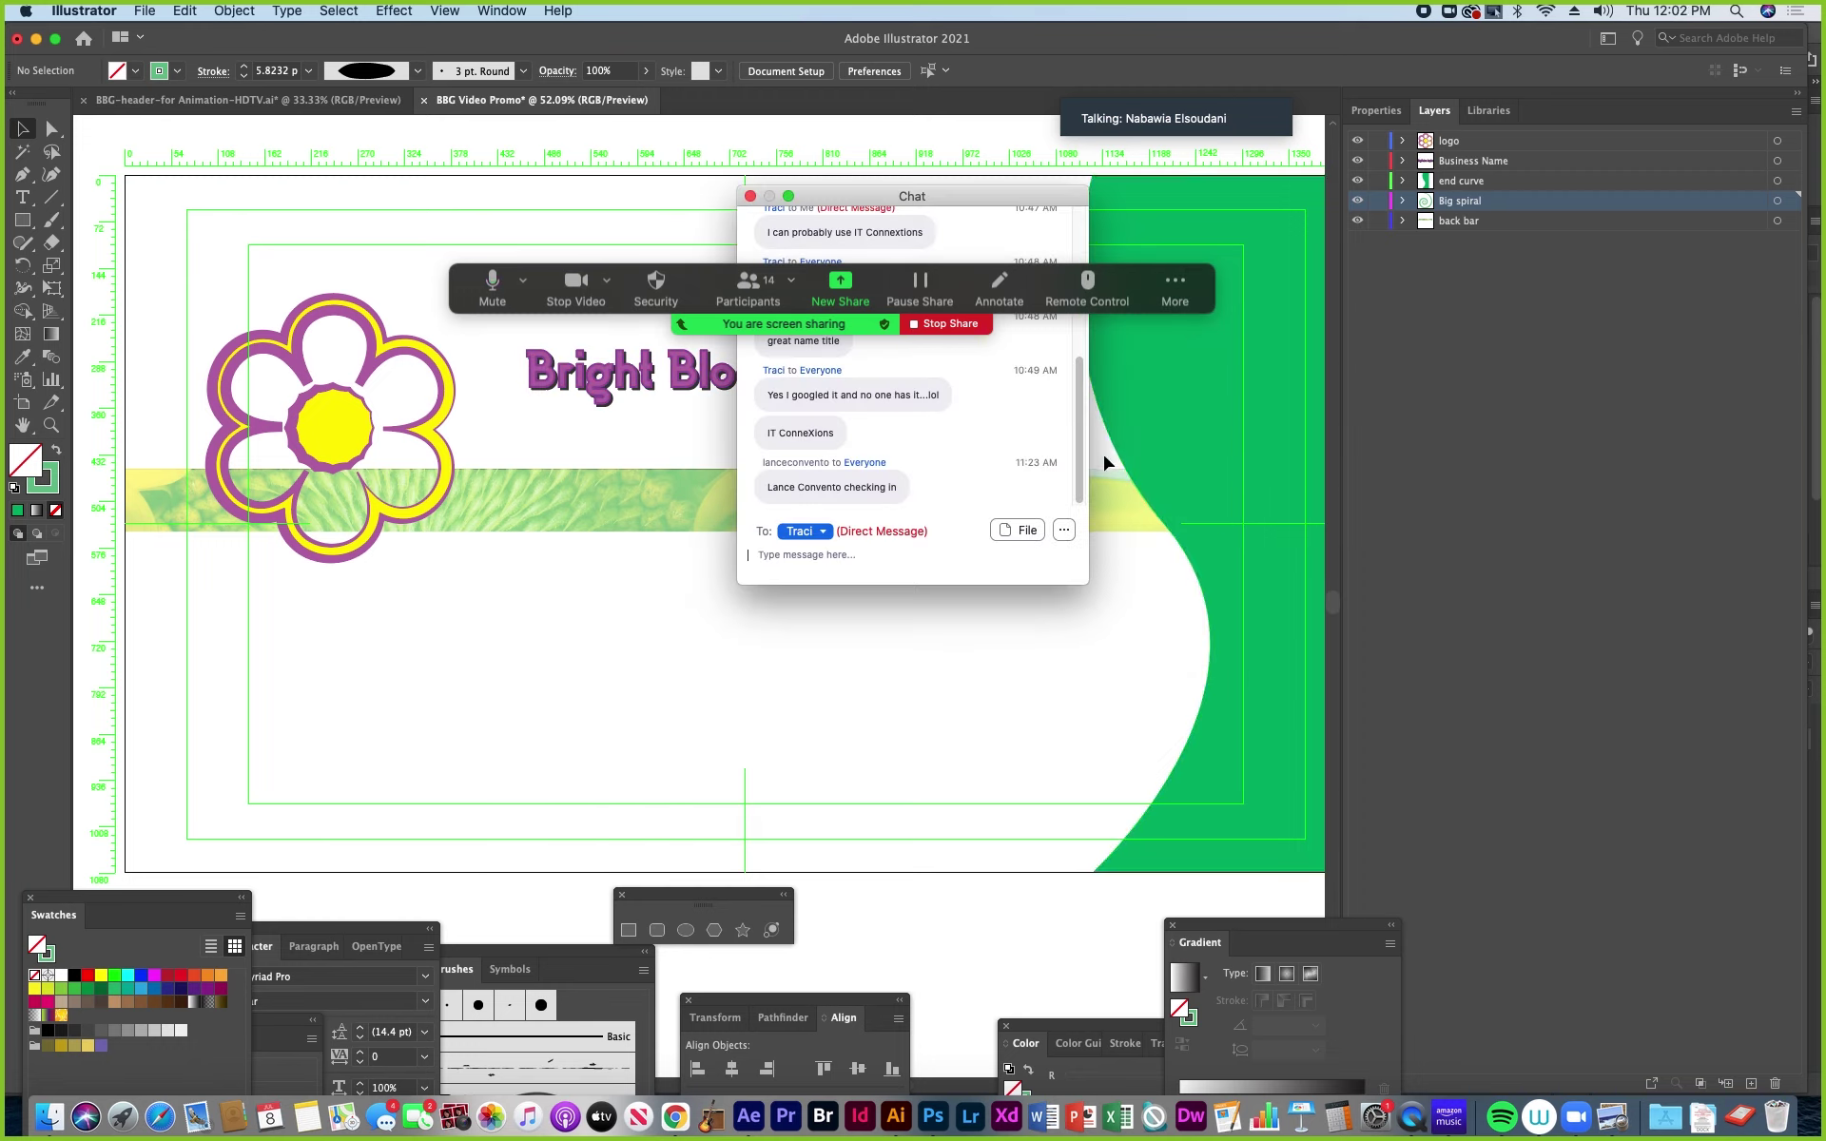
{"action": "left_click", "coordinate": [749, 196]}
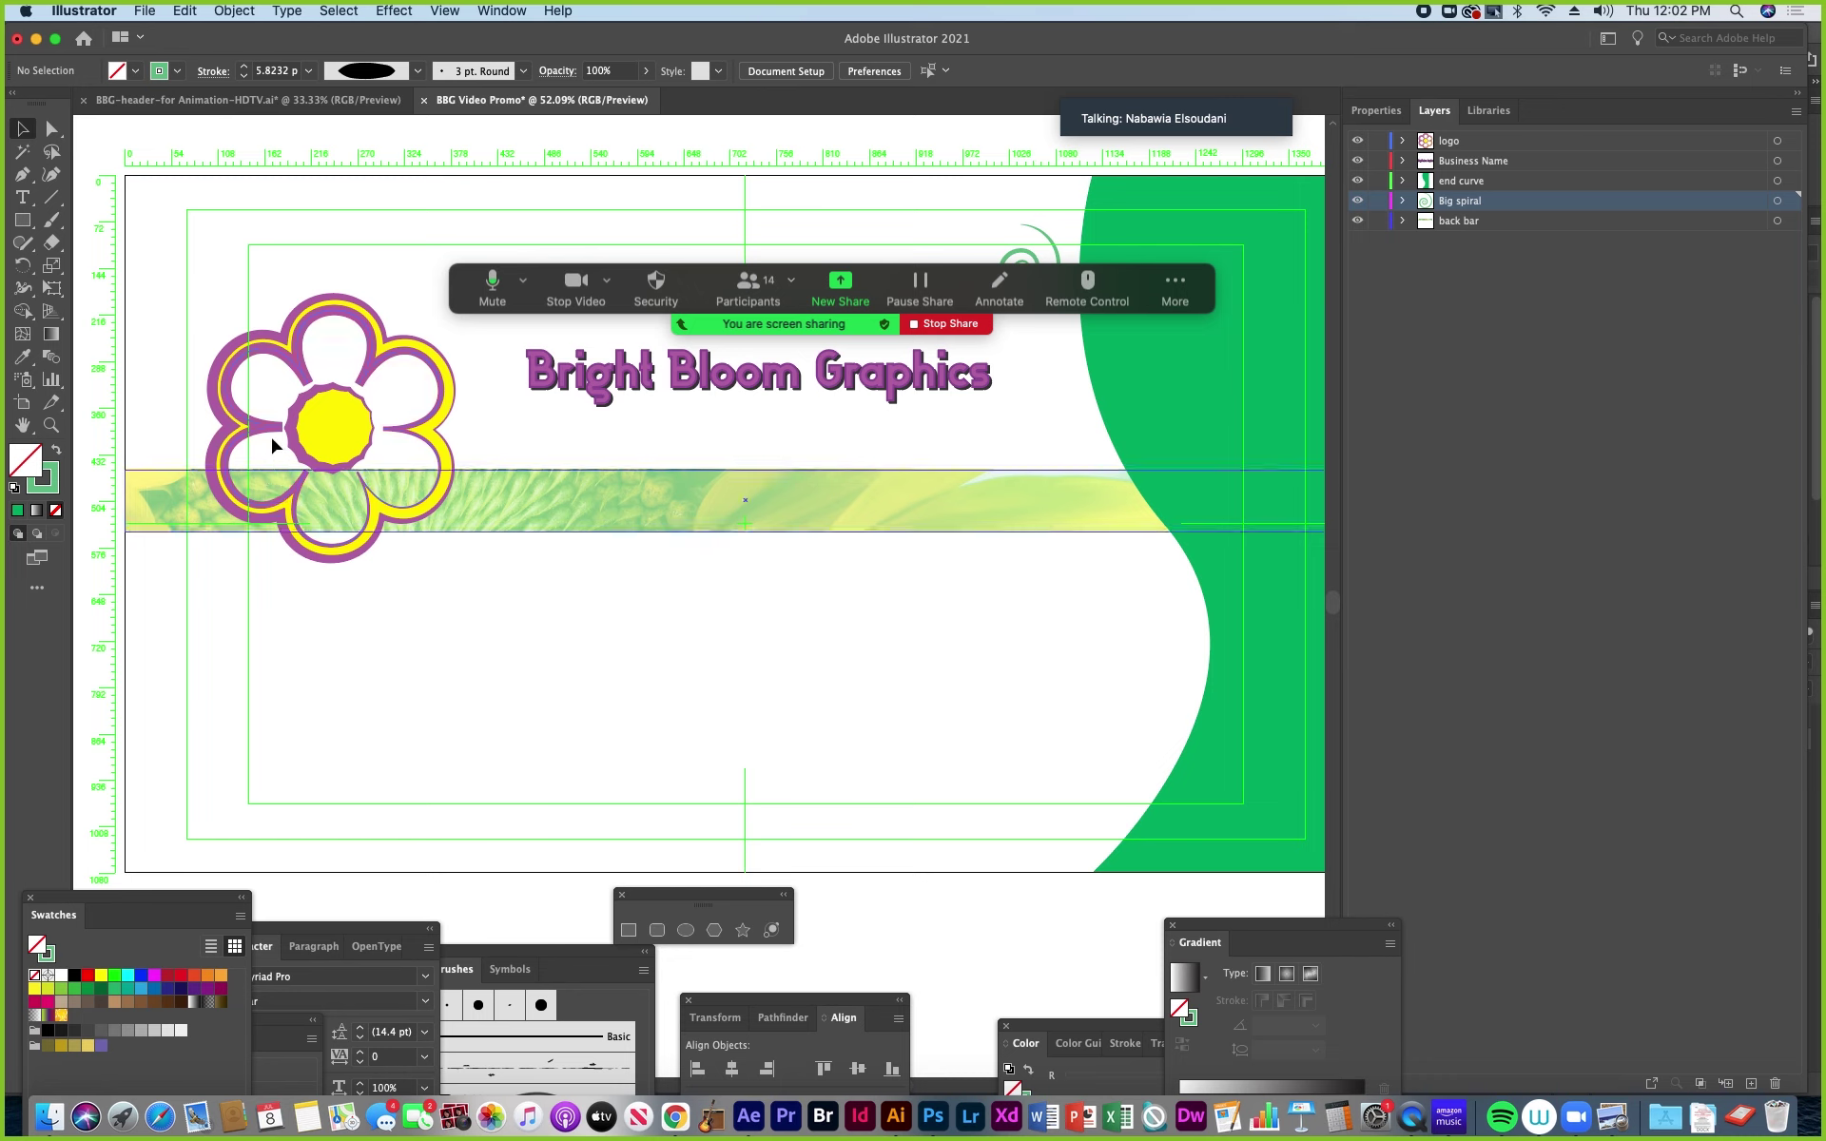
Select all artwork on the header document's little circles layer and compare the layer list with BBG Video Promo.
{"action": "left_click", "coordinate": [181, 102]}
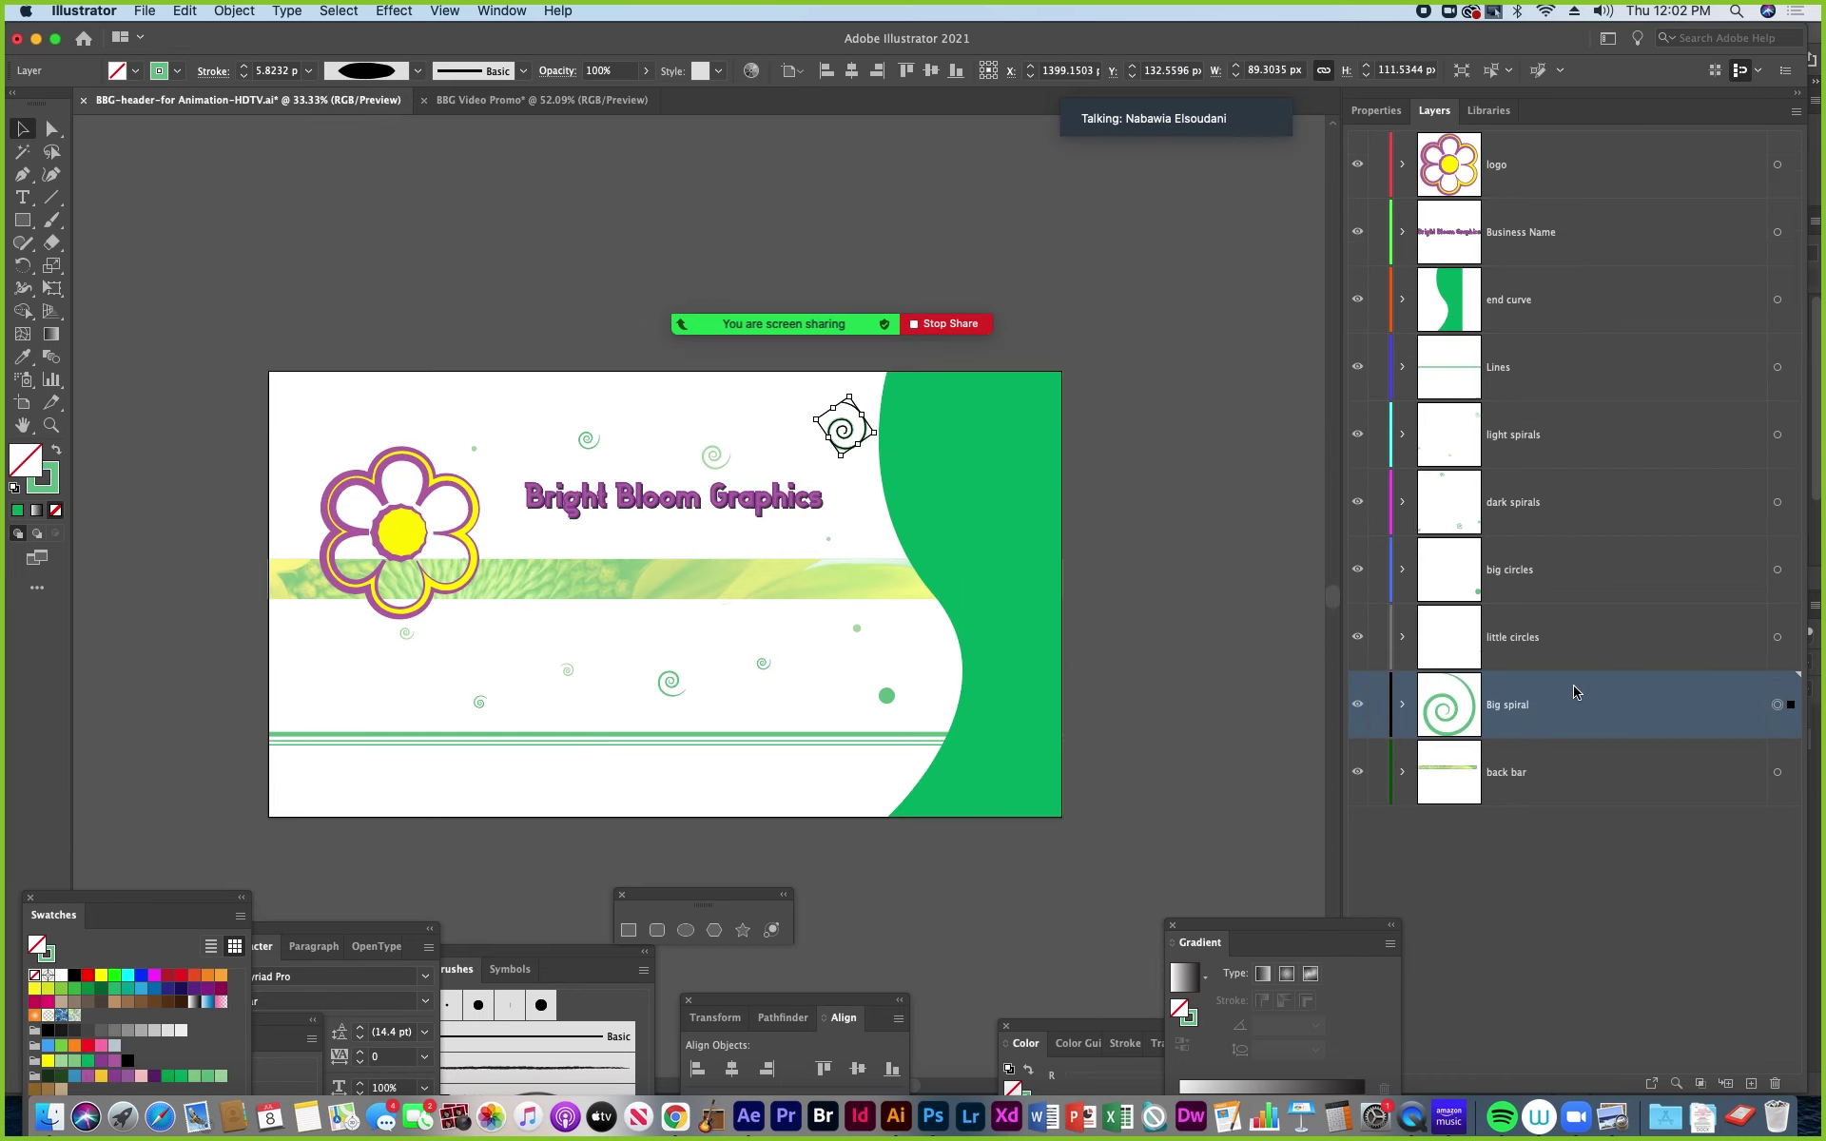
{"action": "left_click", "coordinate": [1774, 644]}
{"action": "left_click", "coordinate": [1775, 638]}
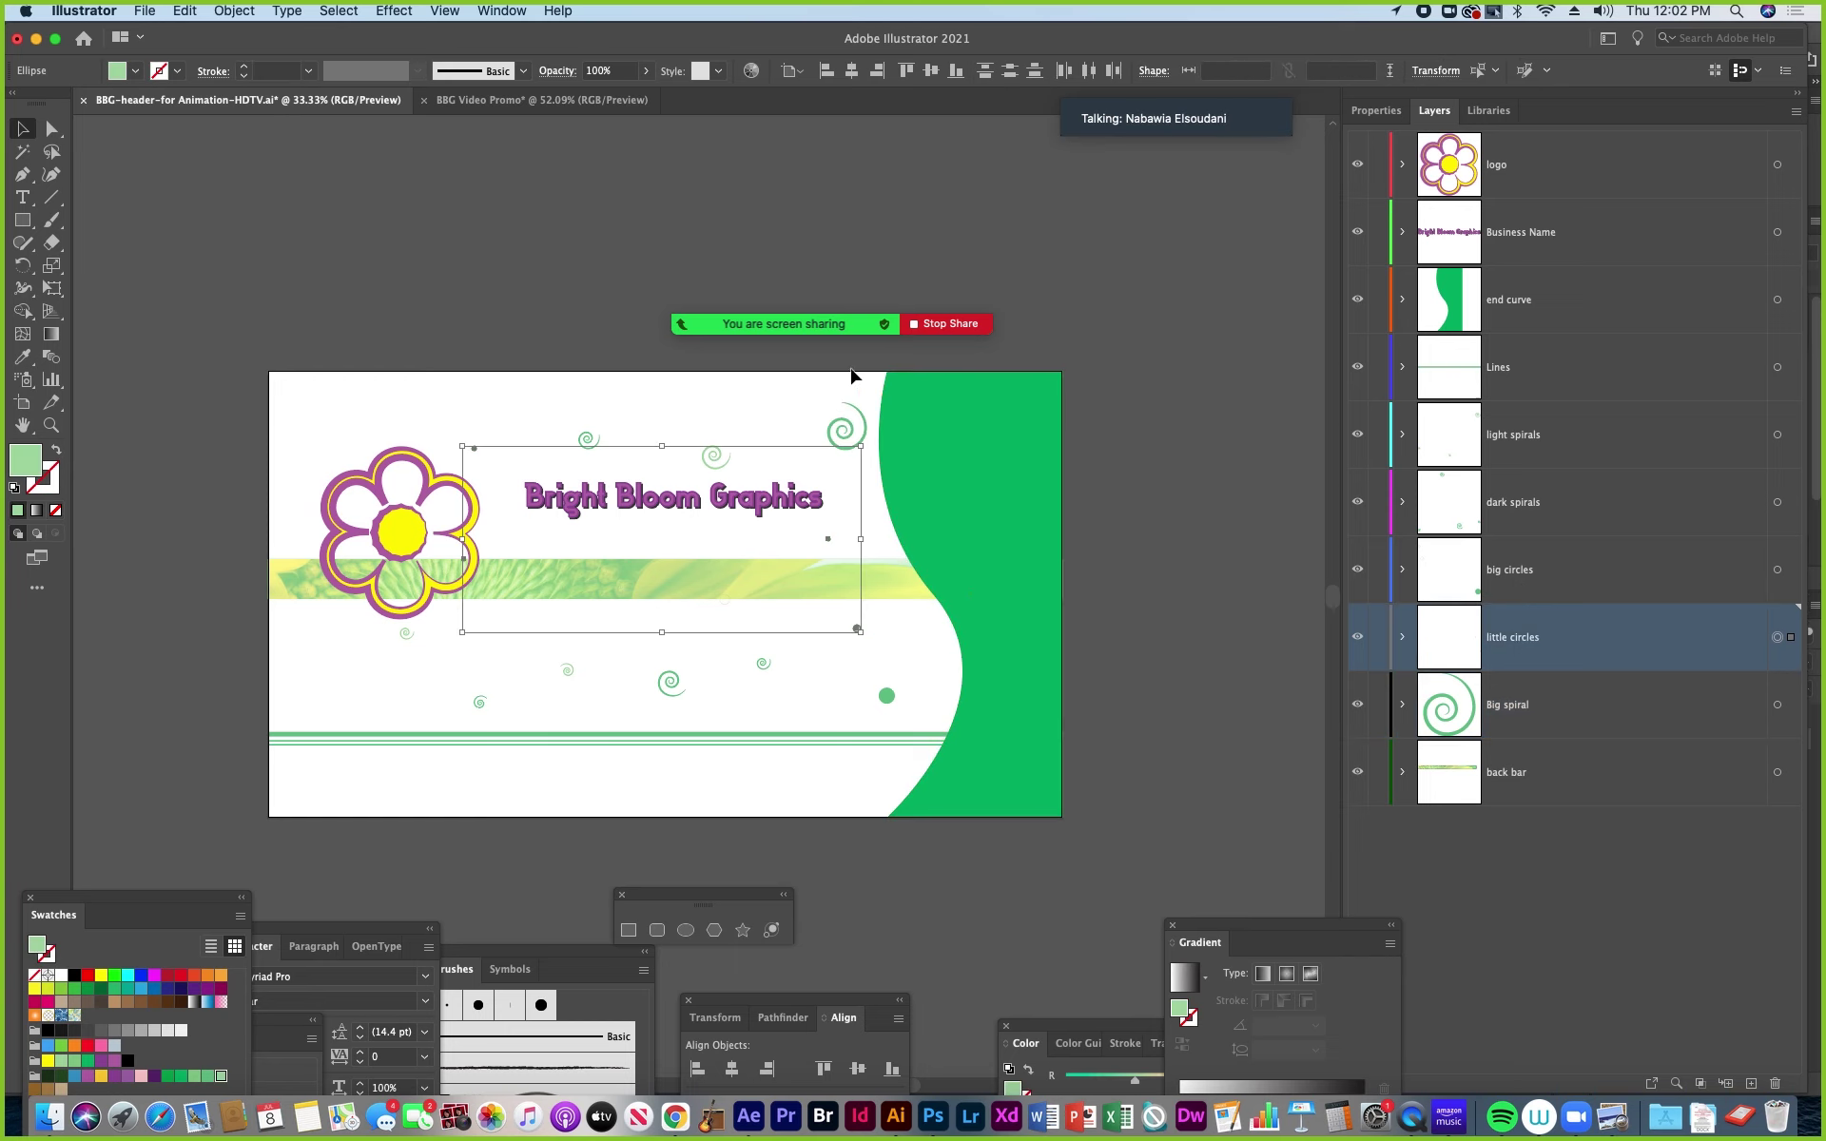
{"action": "left_click", "coordinate": [536, 101]}
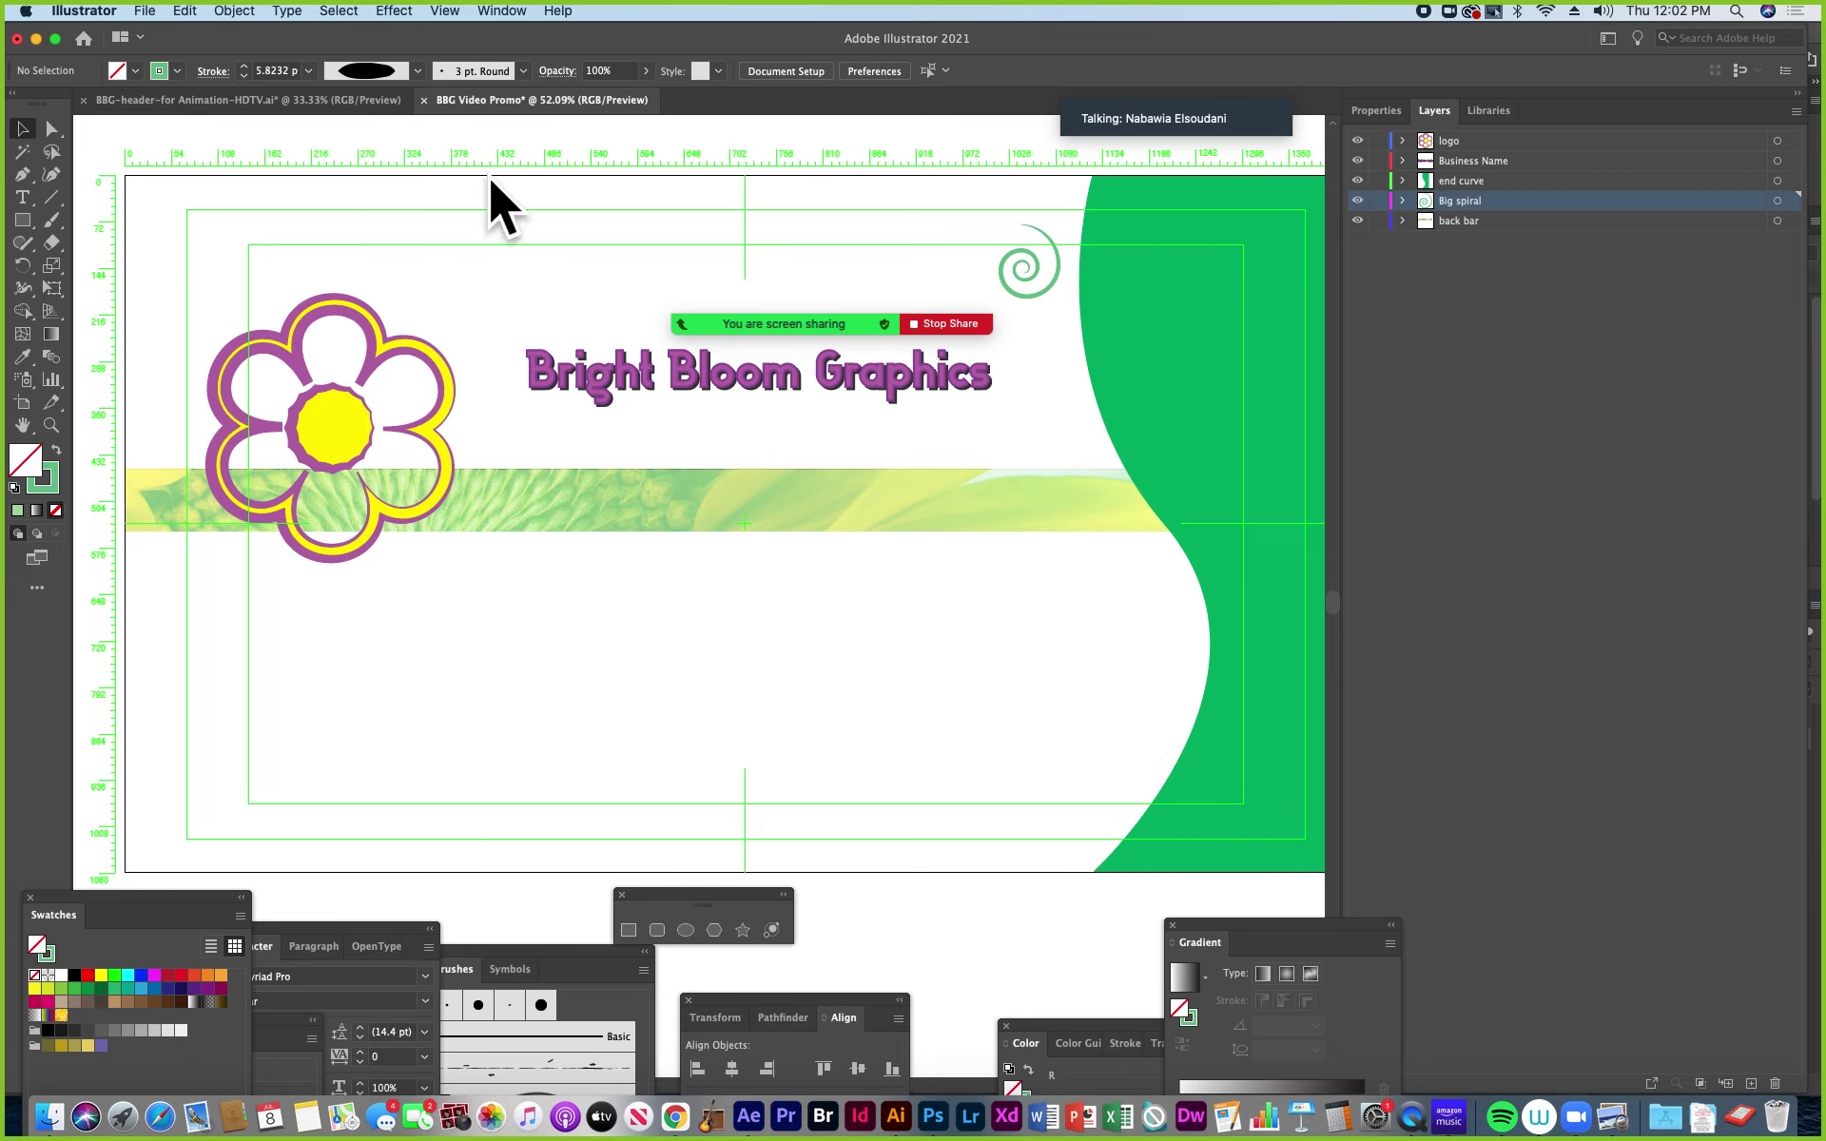
{"action": "left_click", "coordinate": [282, 103]}
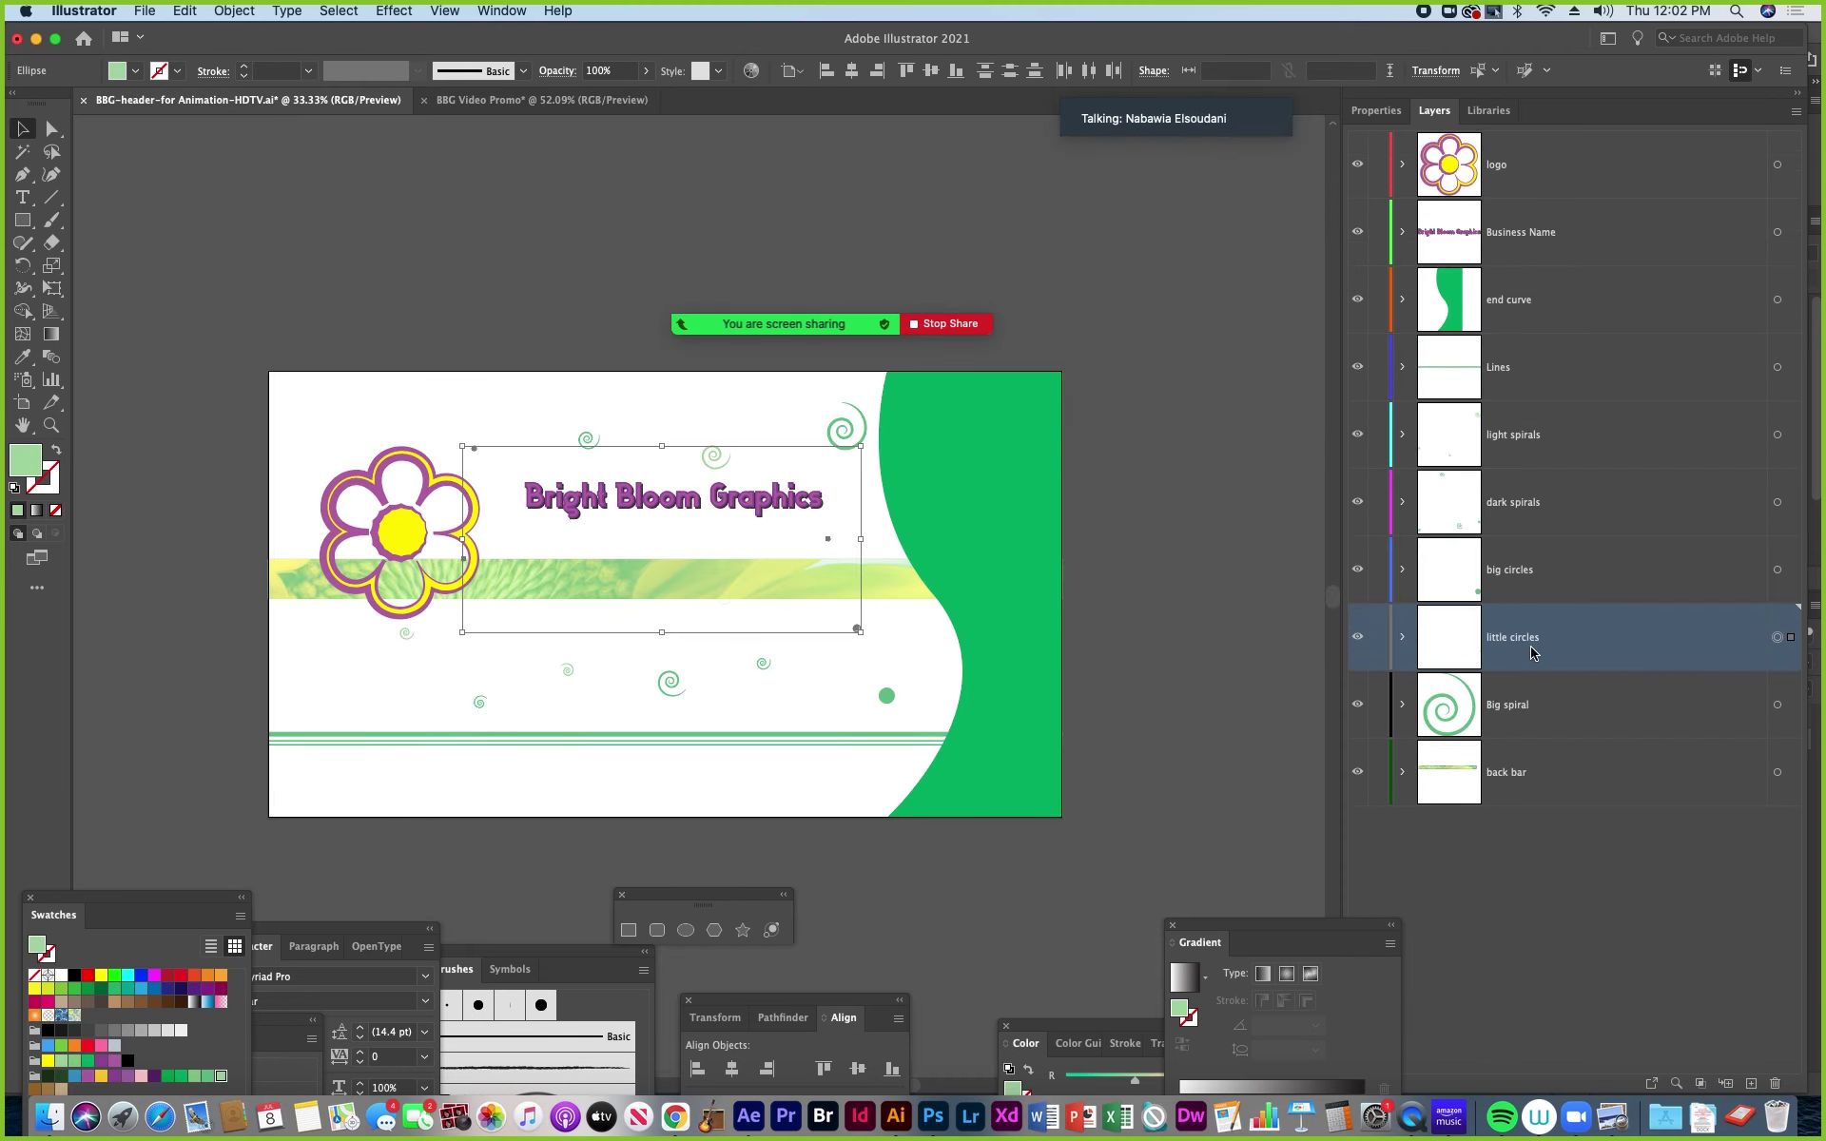
Add a layer named little circles above Big spiral in BBG Video Promo.
{"action": "left_click", "coordinate": [573, 111]}
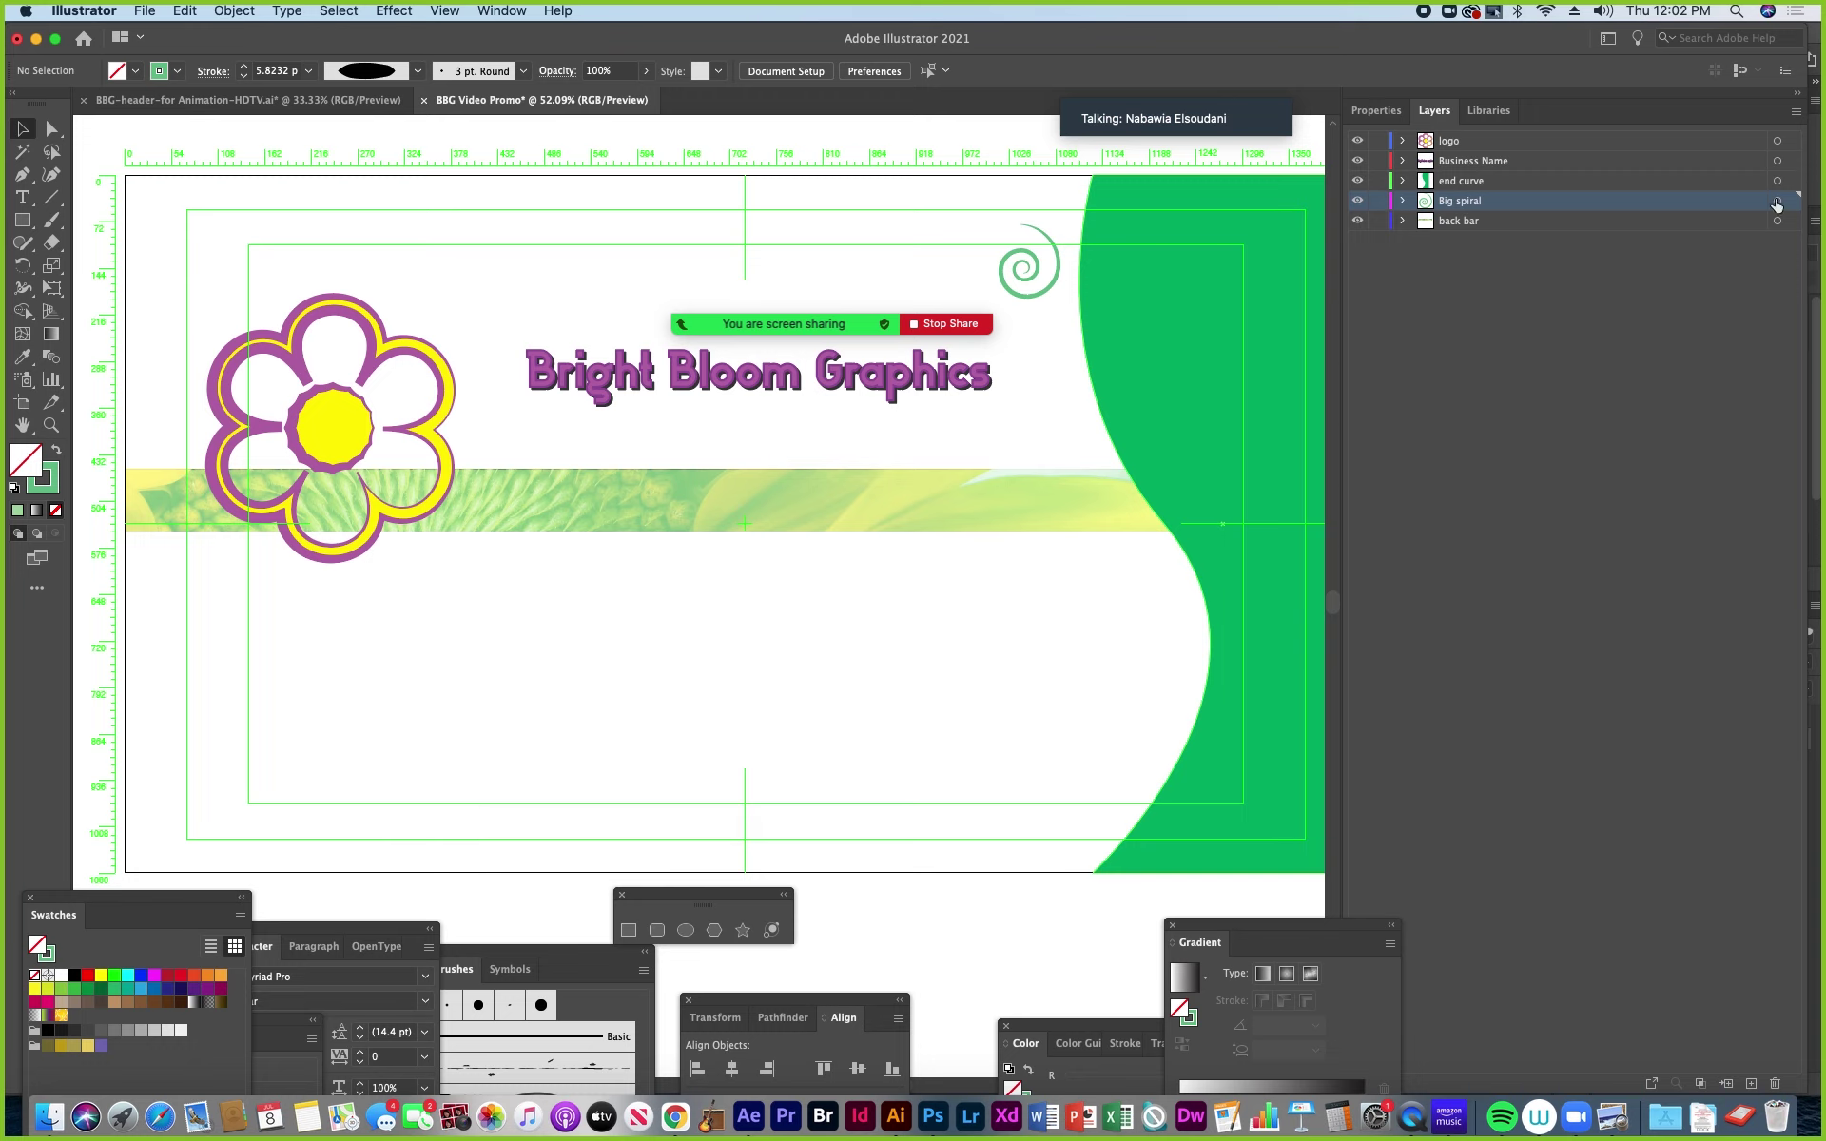
{"action": "left_click", "coordinate": [1796, 114]}
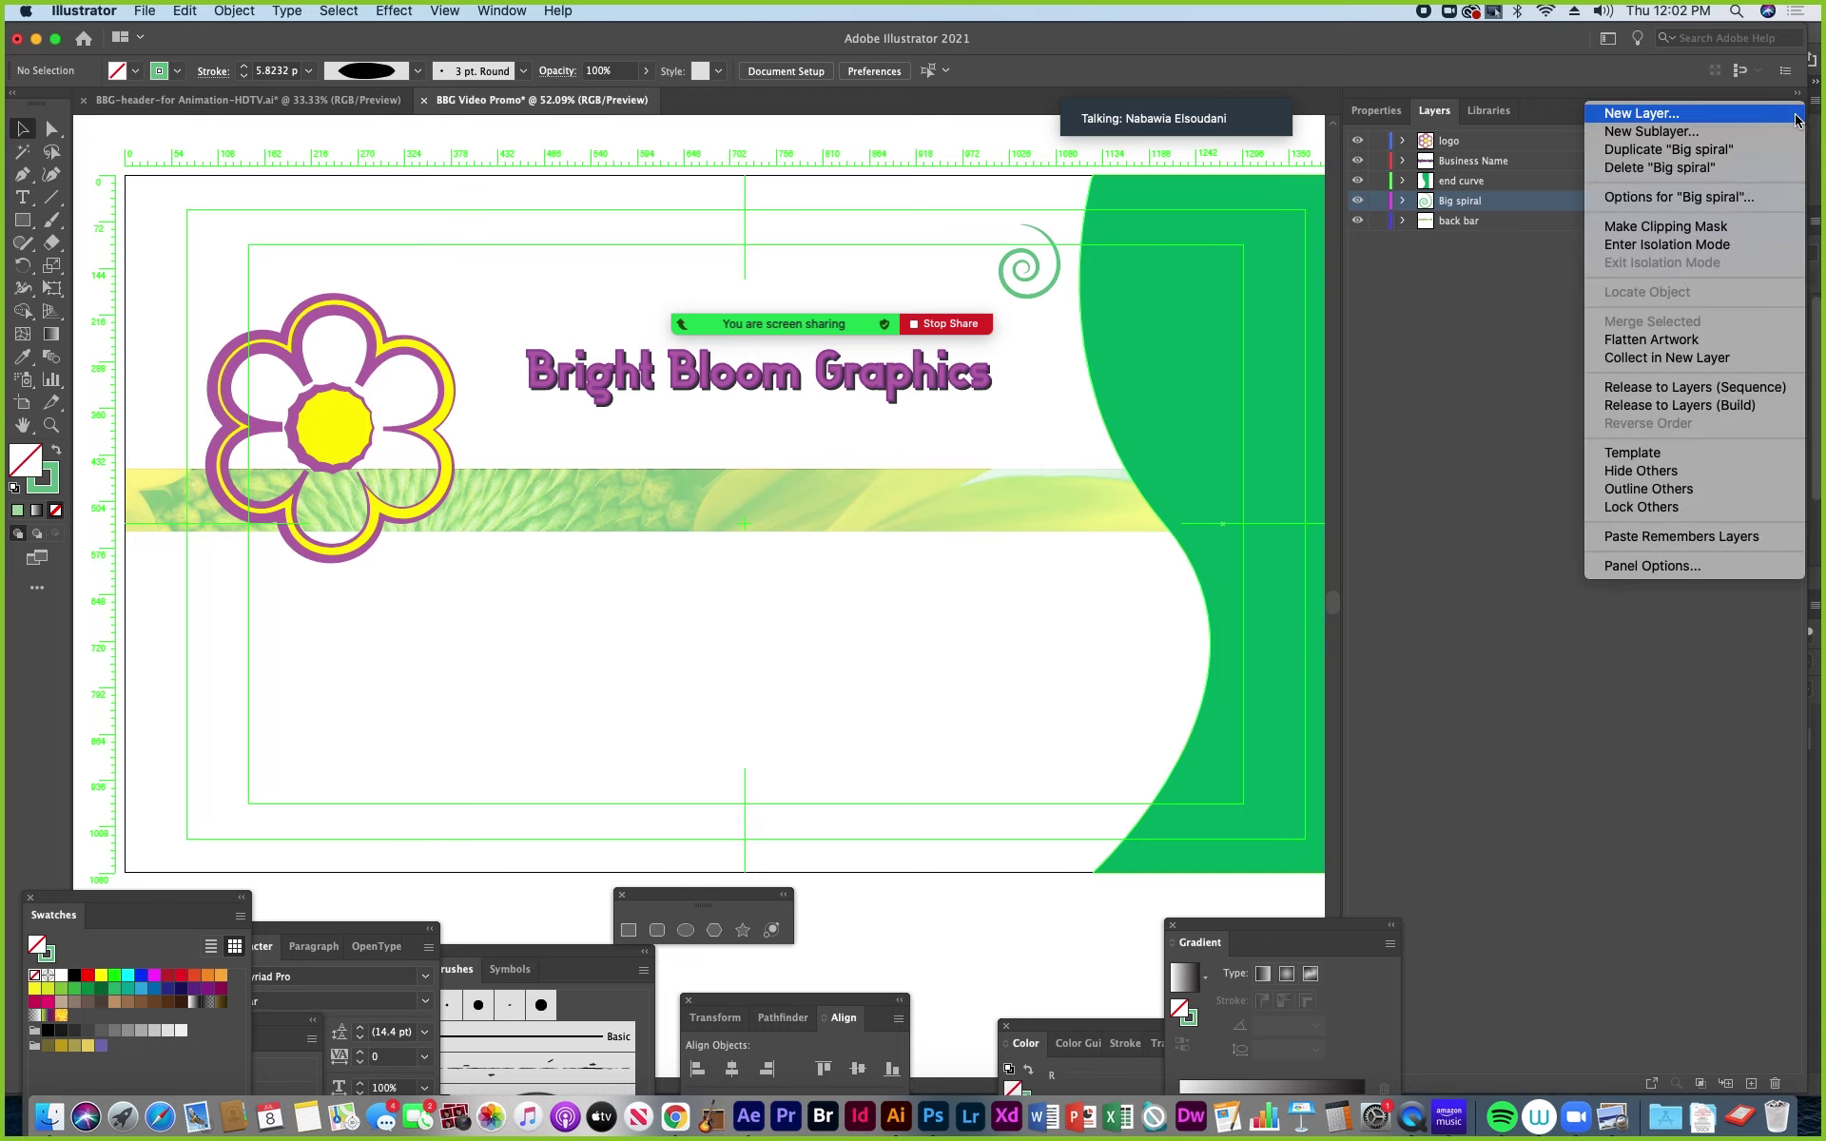
{"action": "left_click", "coordinate": [1642, 113]}
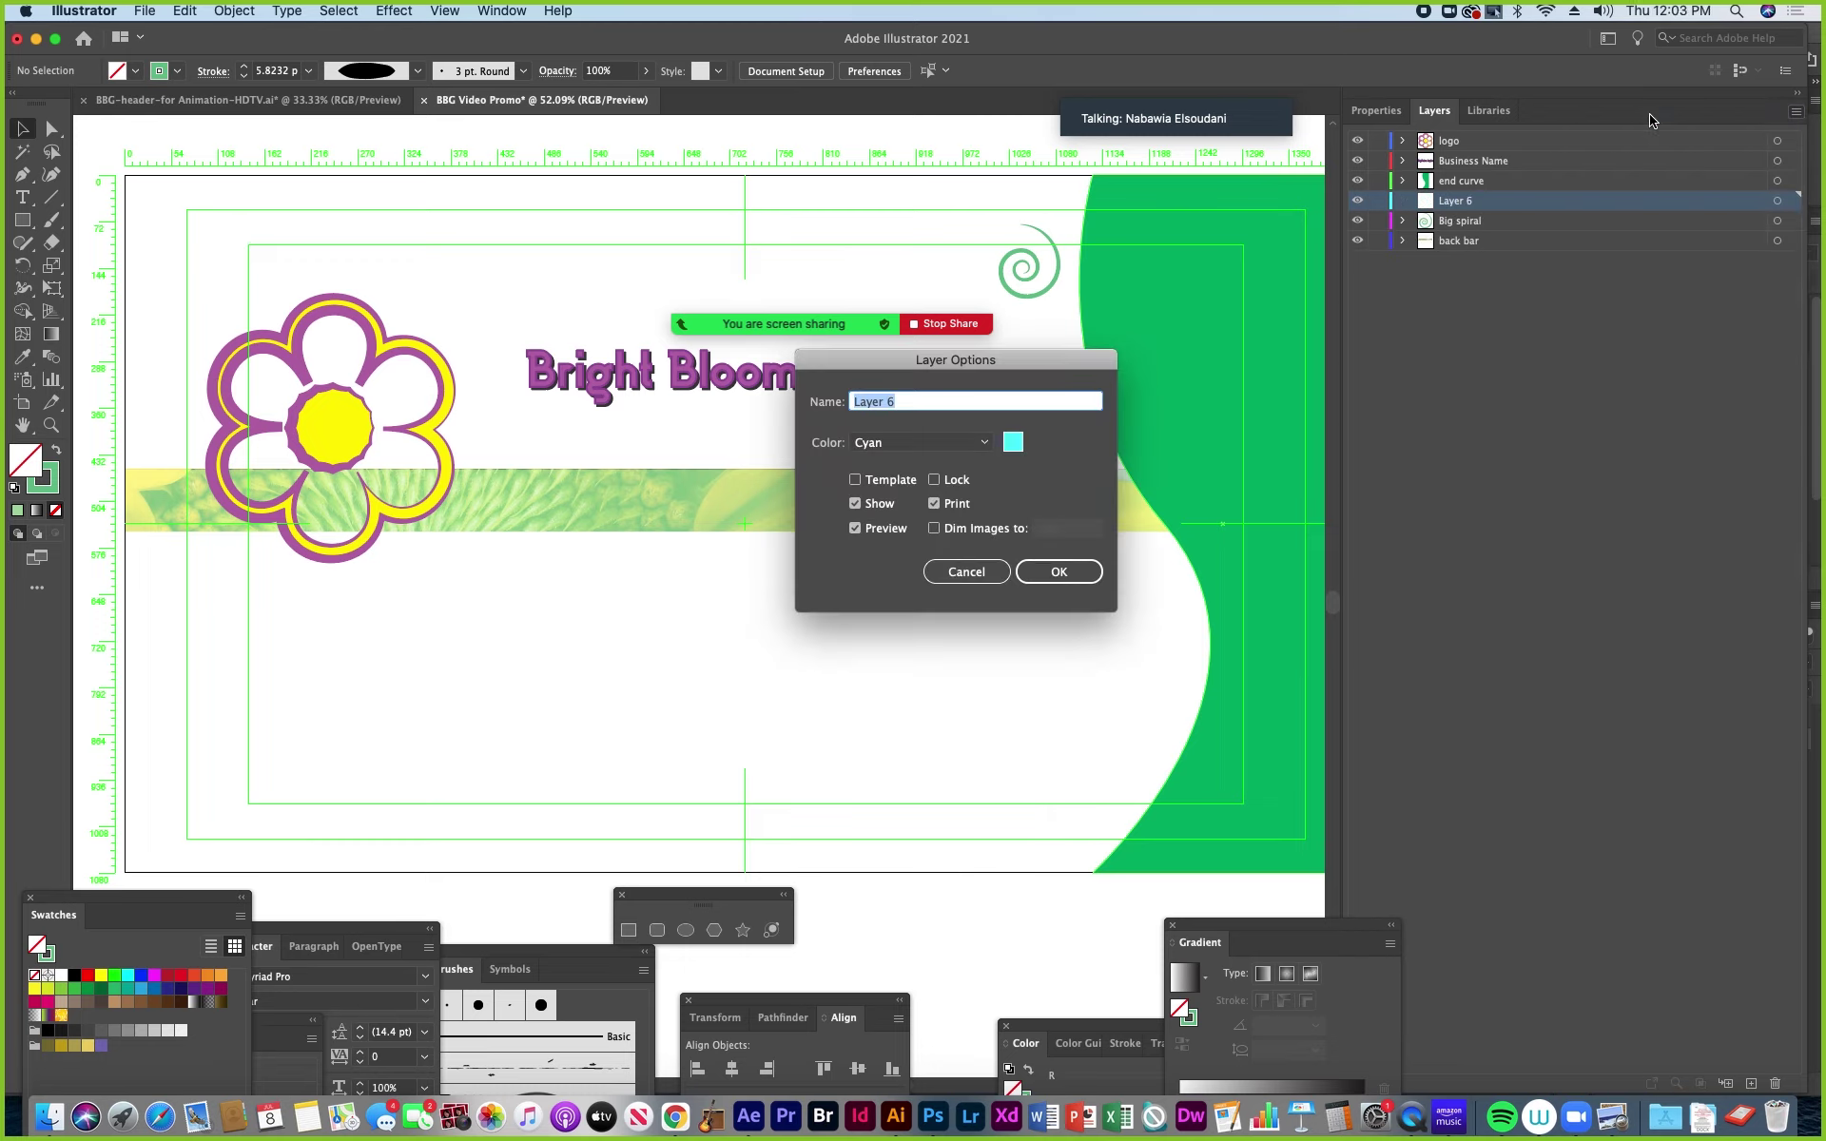
{"action": "type", "text": "little circles"}
{"action": "left_click", "coordinate": [1055, 572]}
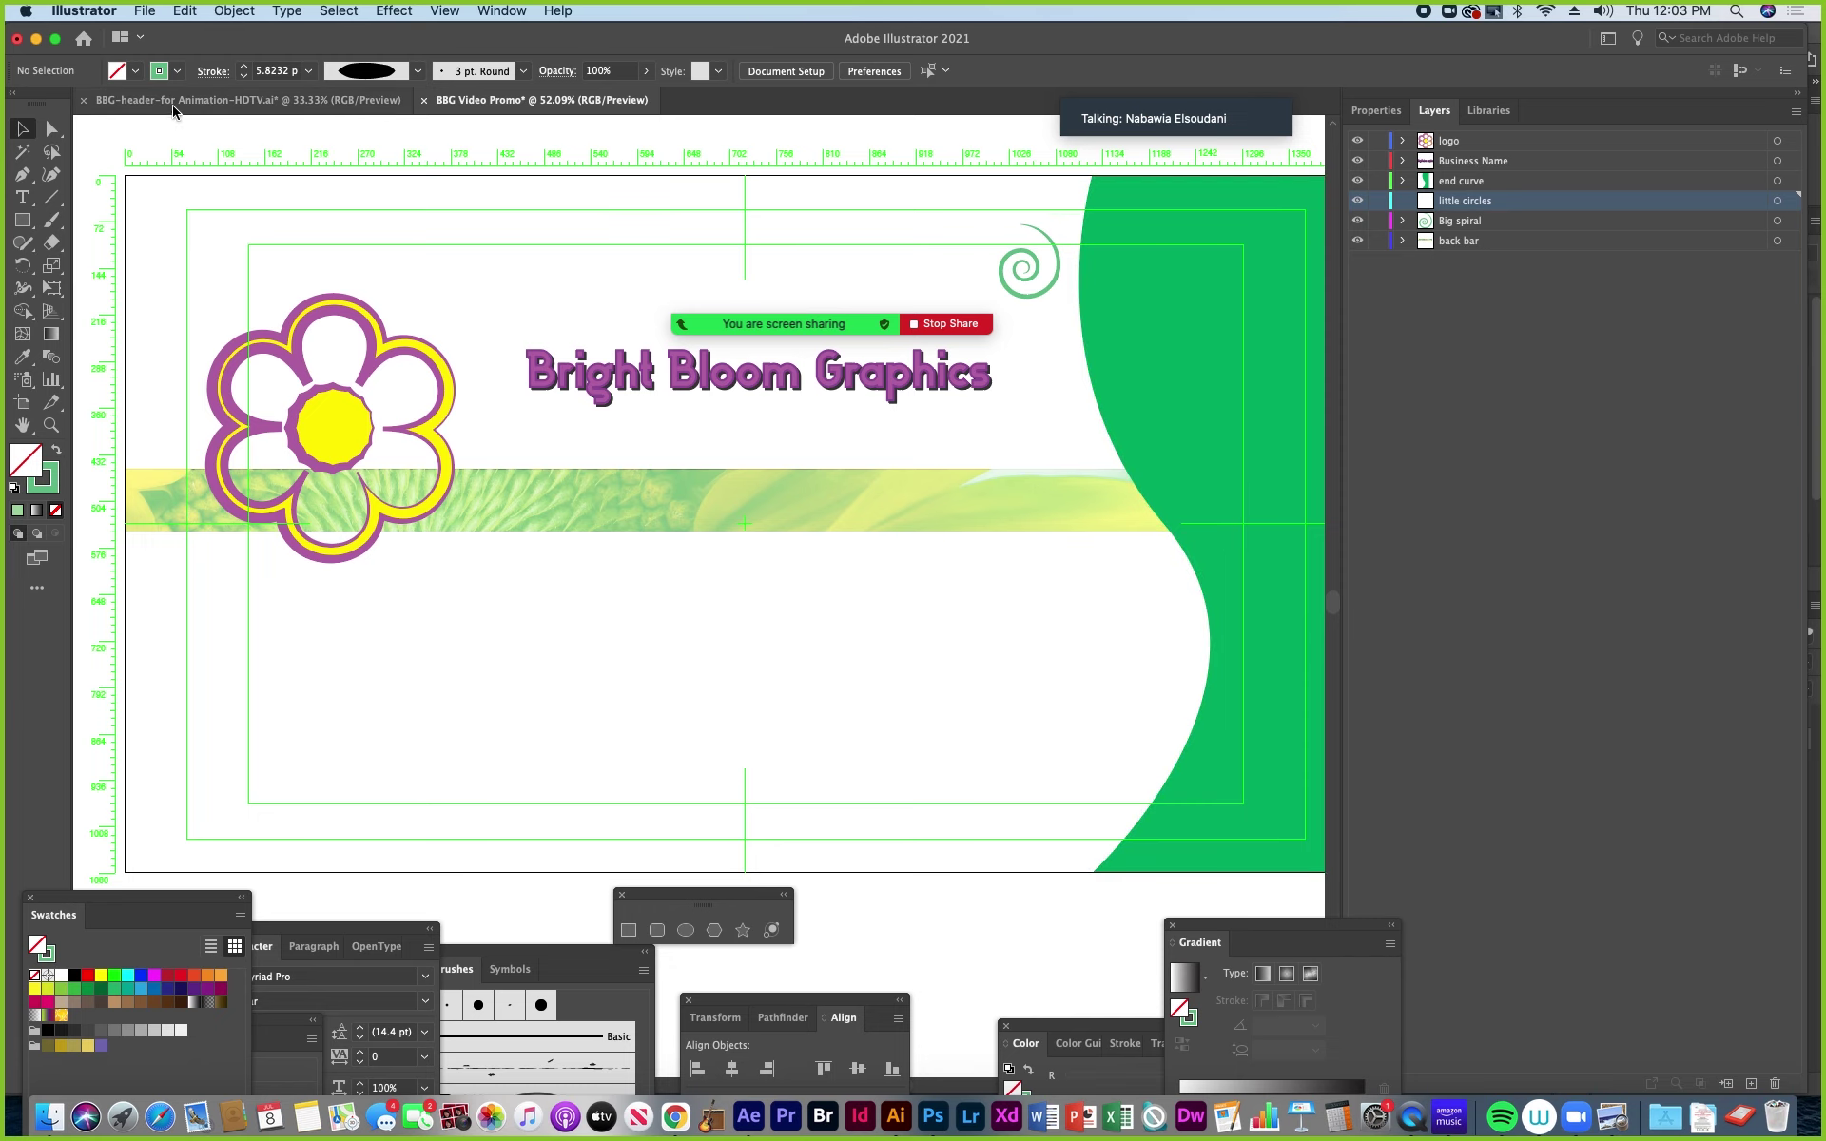
Copy the header document's little circles artwork and paste it in place on the little circles layer in BBG Video Promo.
{"action": "left_click", "coordinate": [133, 105]}
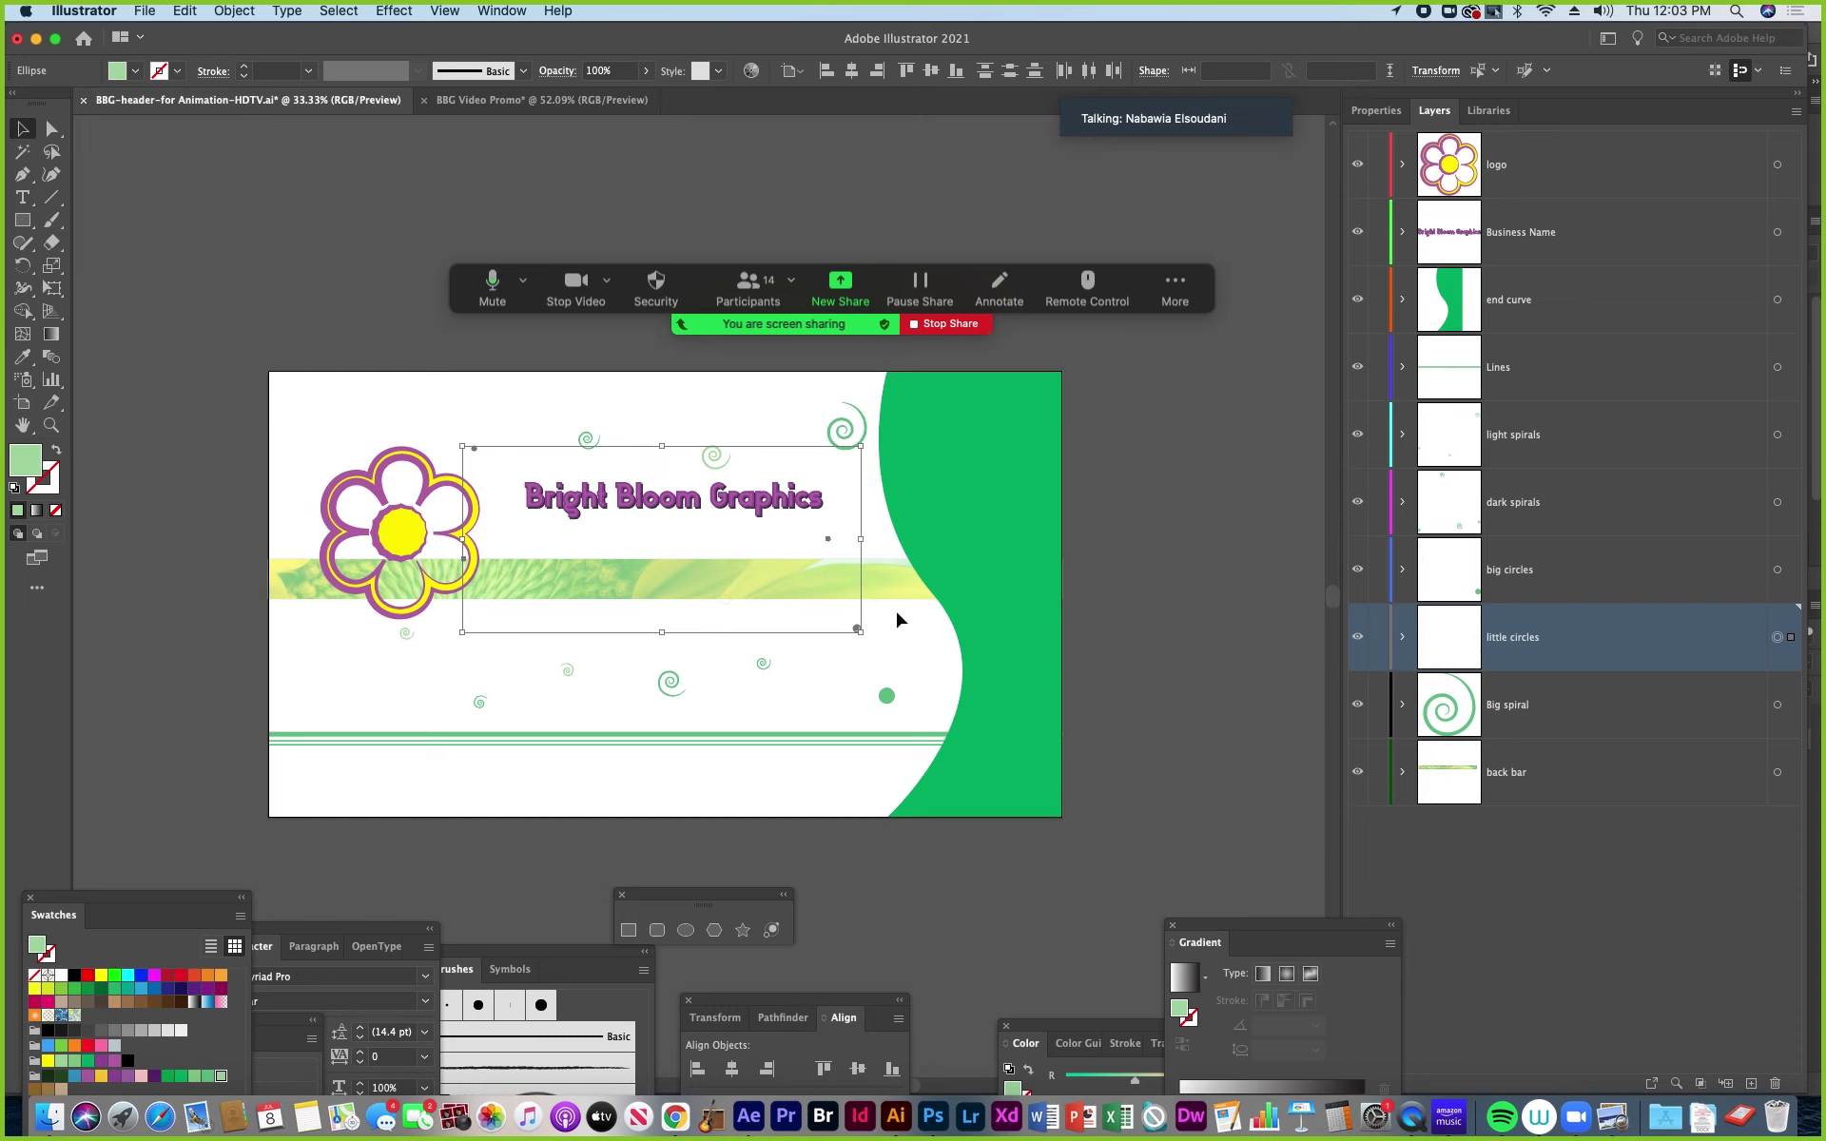
{"action": "key", "text": "super+shift+b"}
{"action": "key", "text": "super+shift+b"}
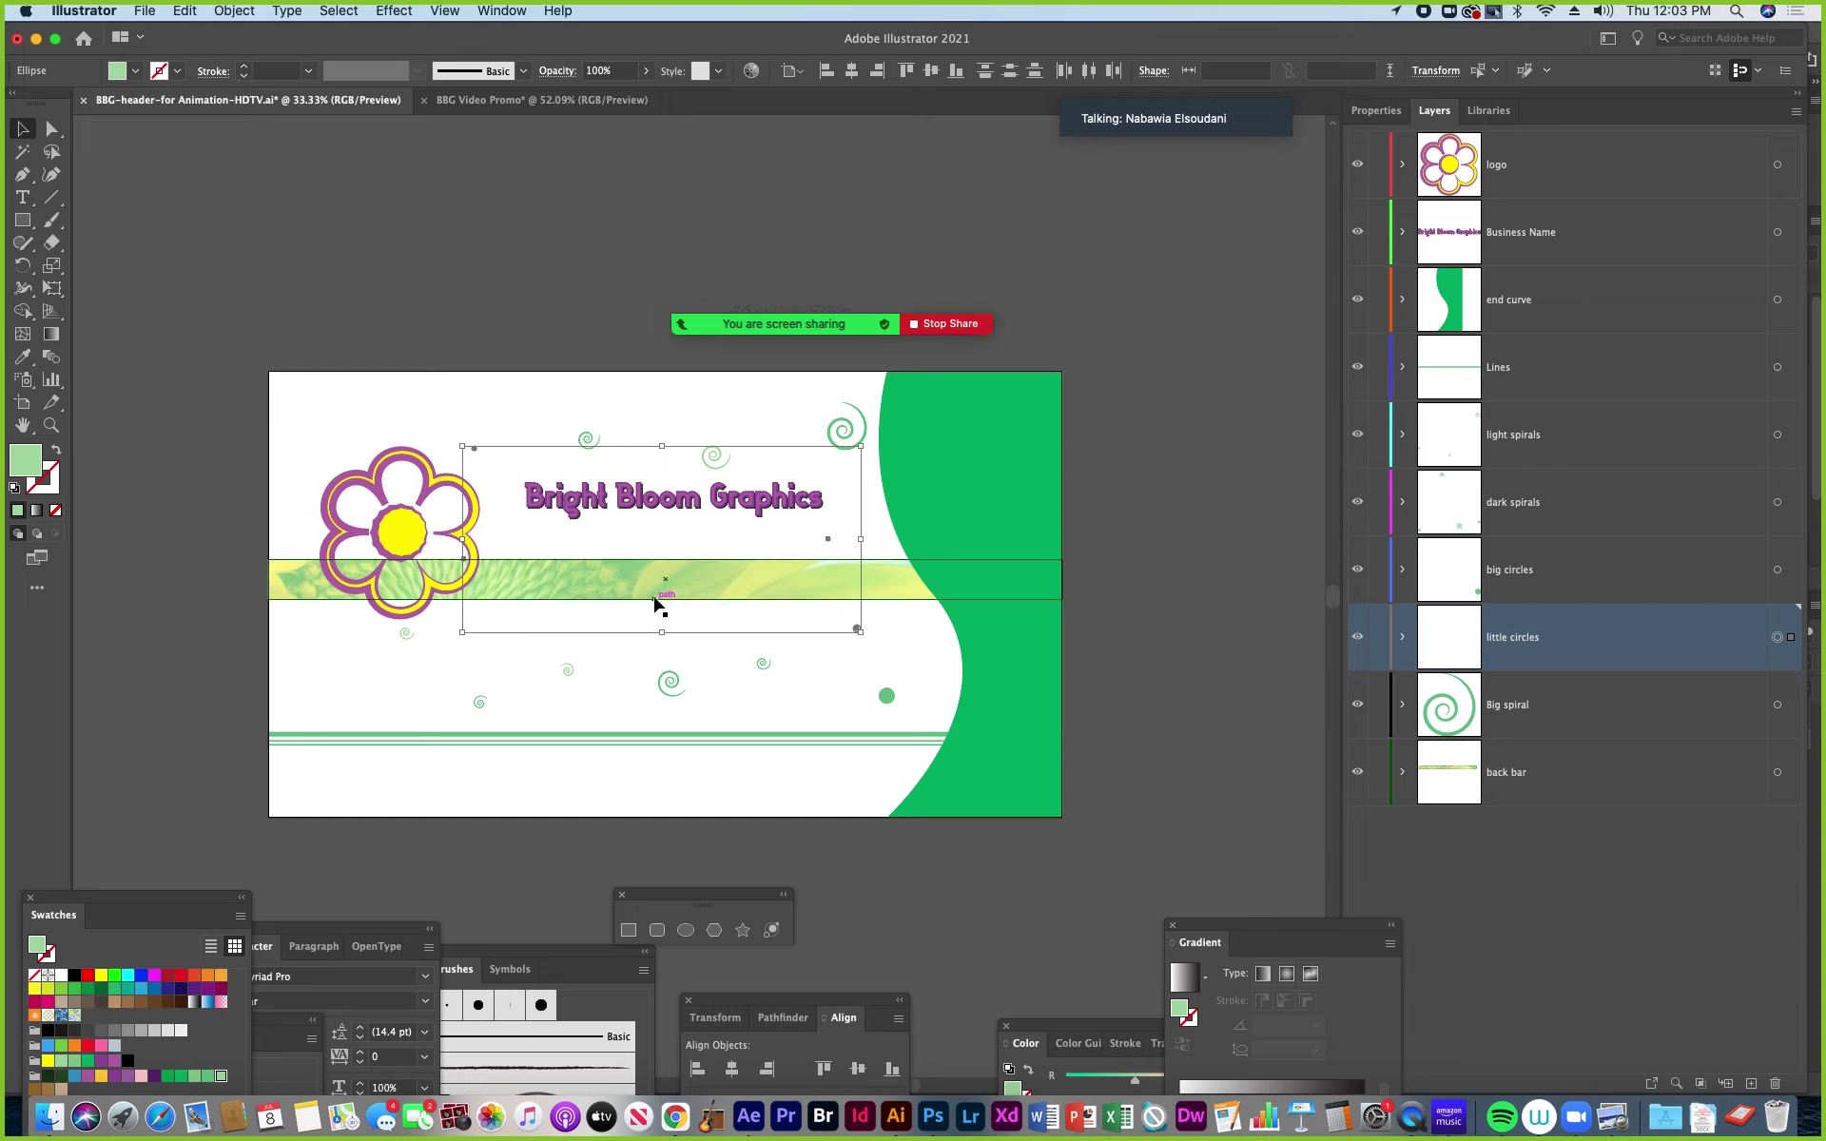
{"action": "left_click", "coordinate": [485, 102]}
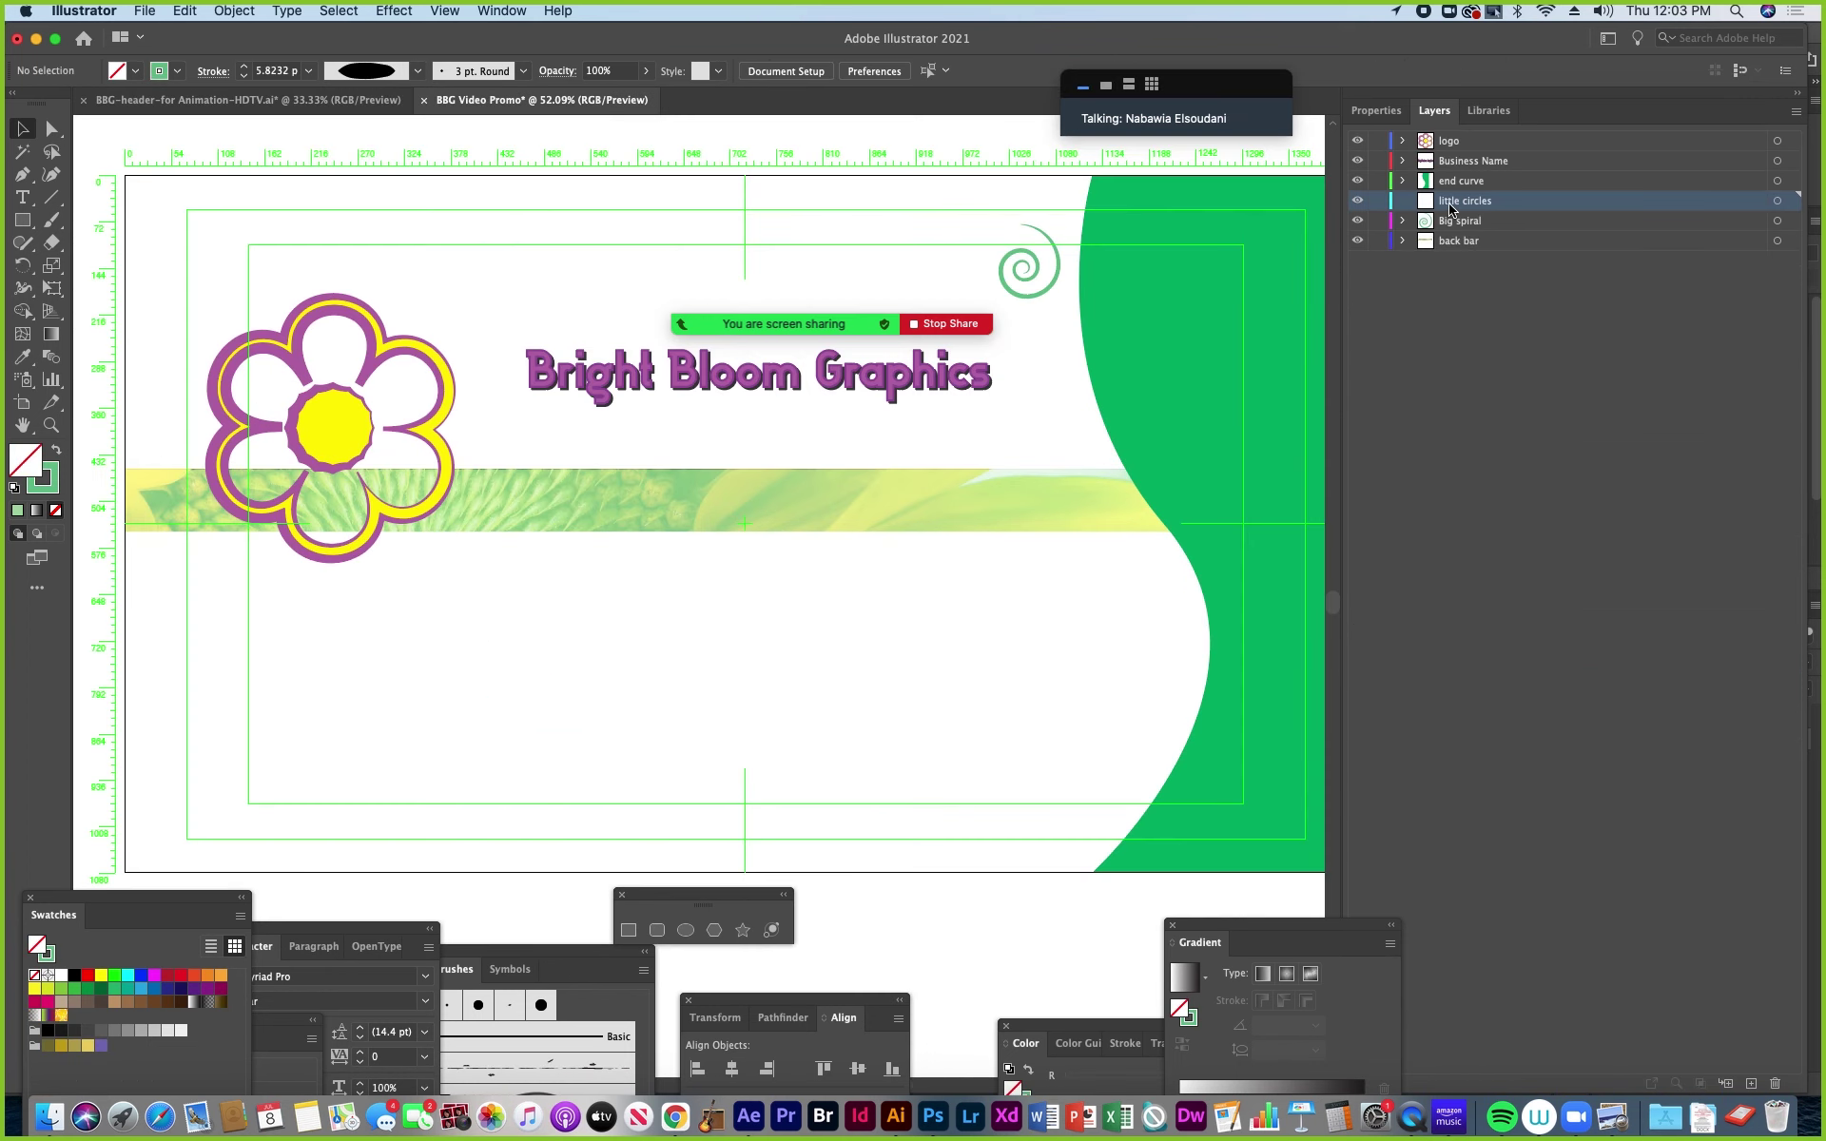
{"action": "left_click", "coordinate": [1515, 201], "text": "alt"}
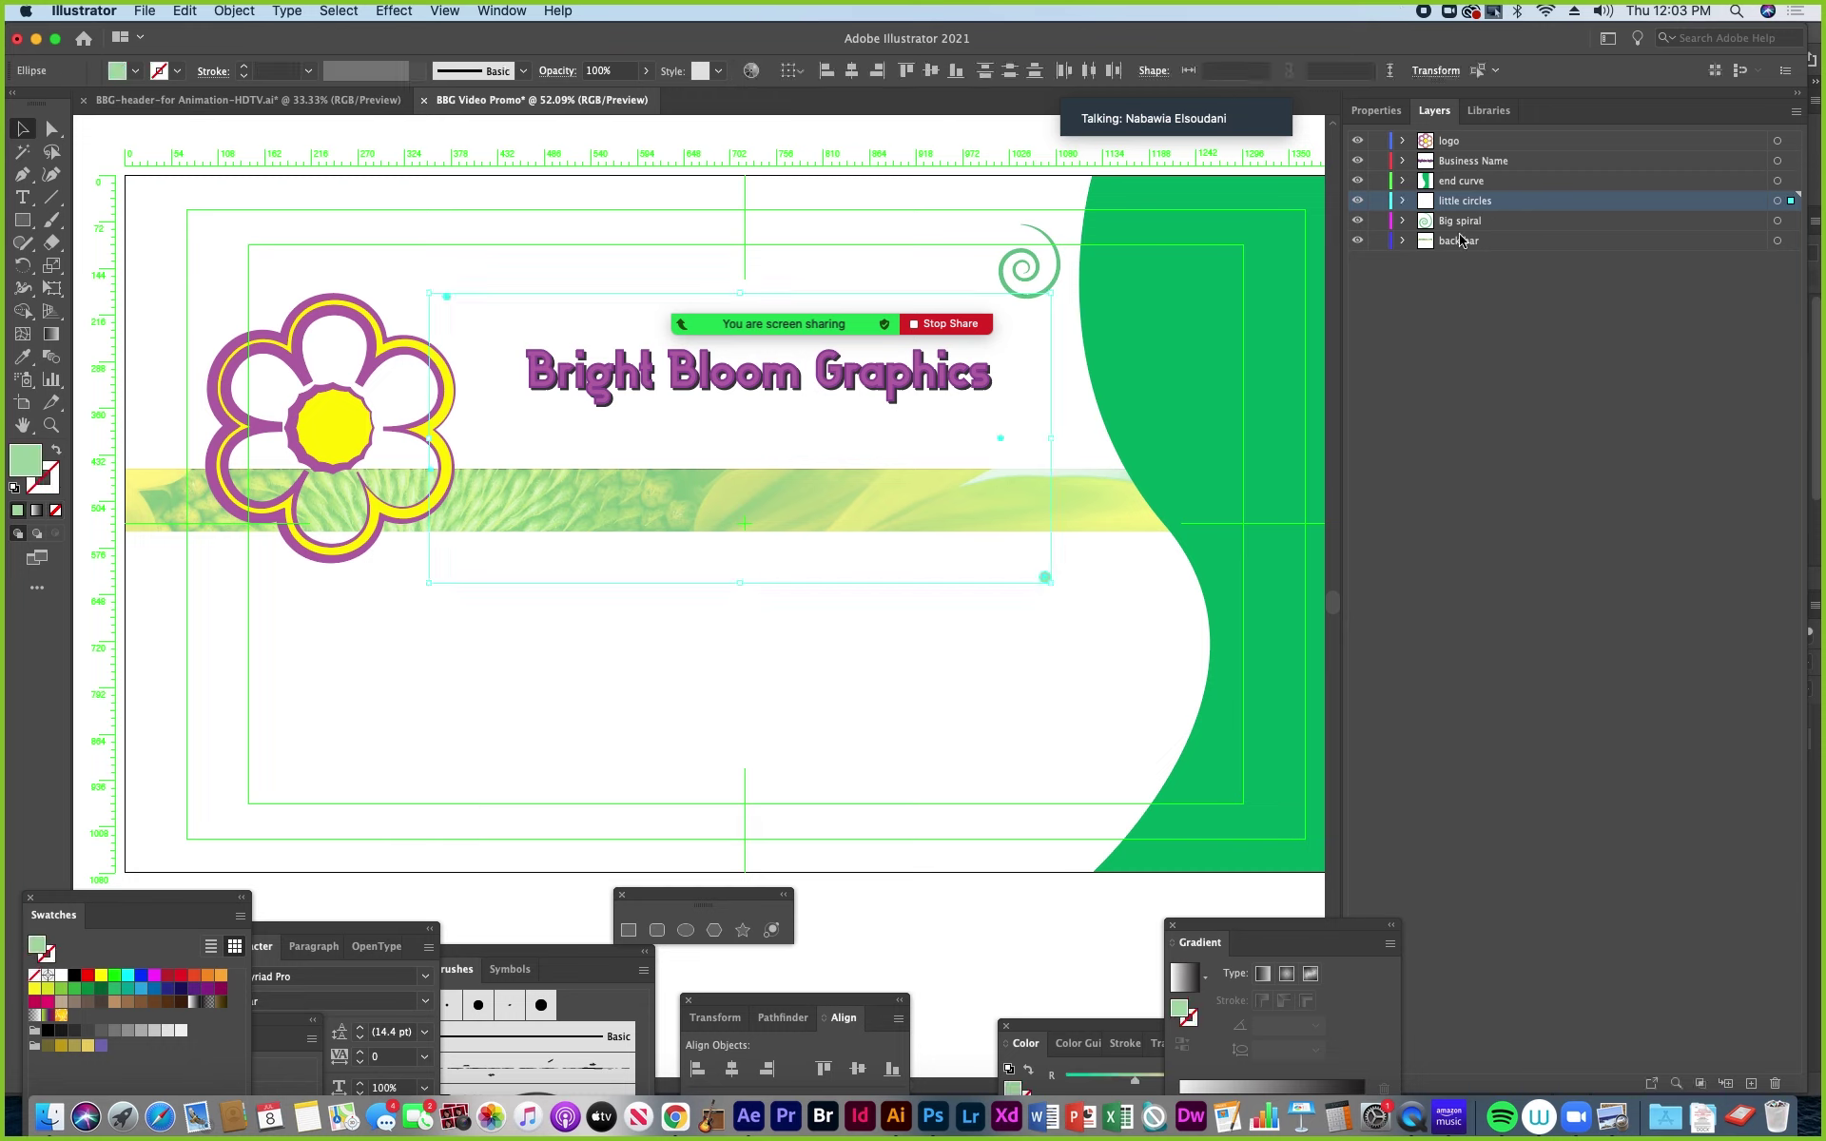
{"action": "left_click", "coordinate": [942, 650]}
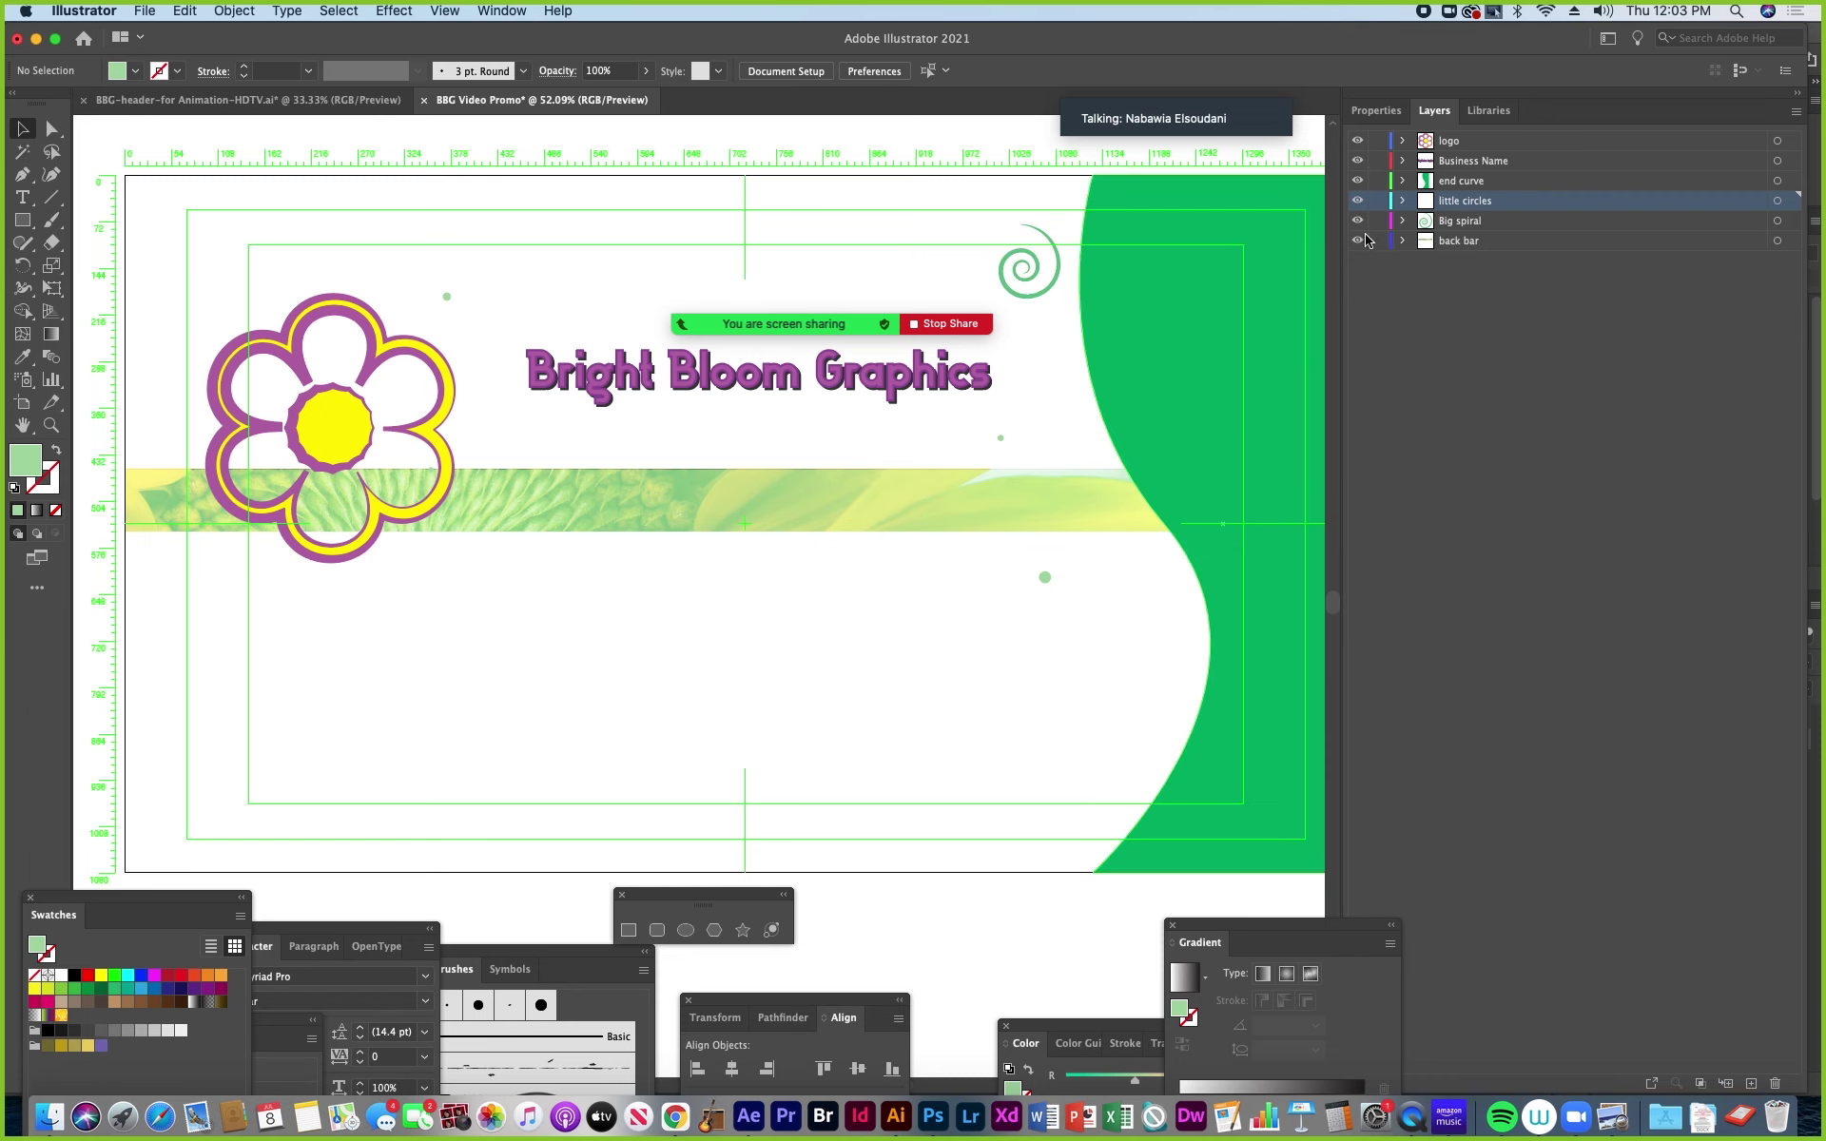
Select the header document's big circles artwork, then add a layer named Big circles above little circles in BBG Video Promo.
{"action": "left_click", "coordinate": [279, 103]}
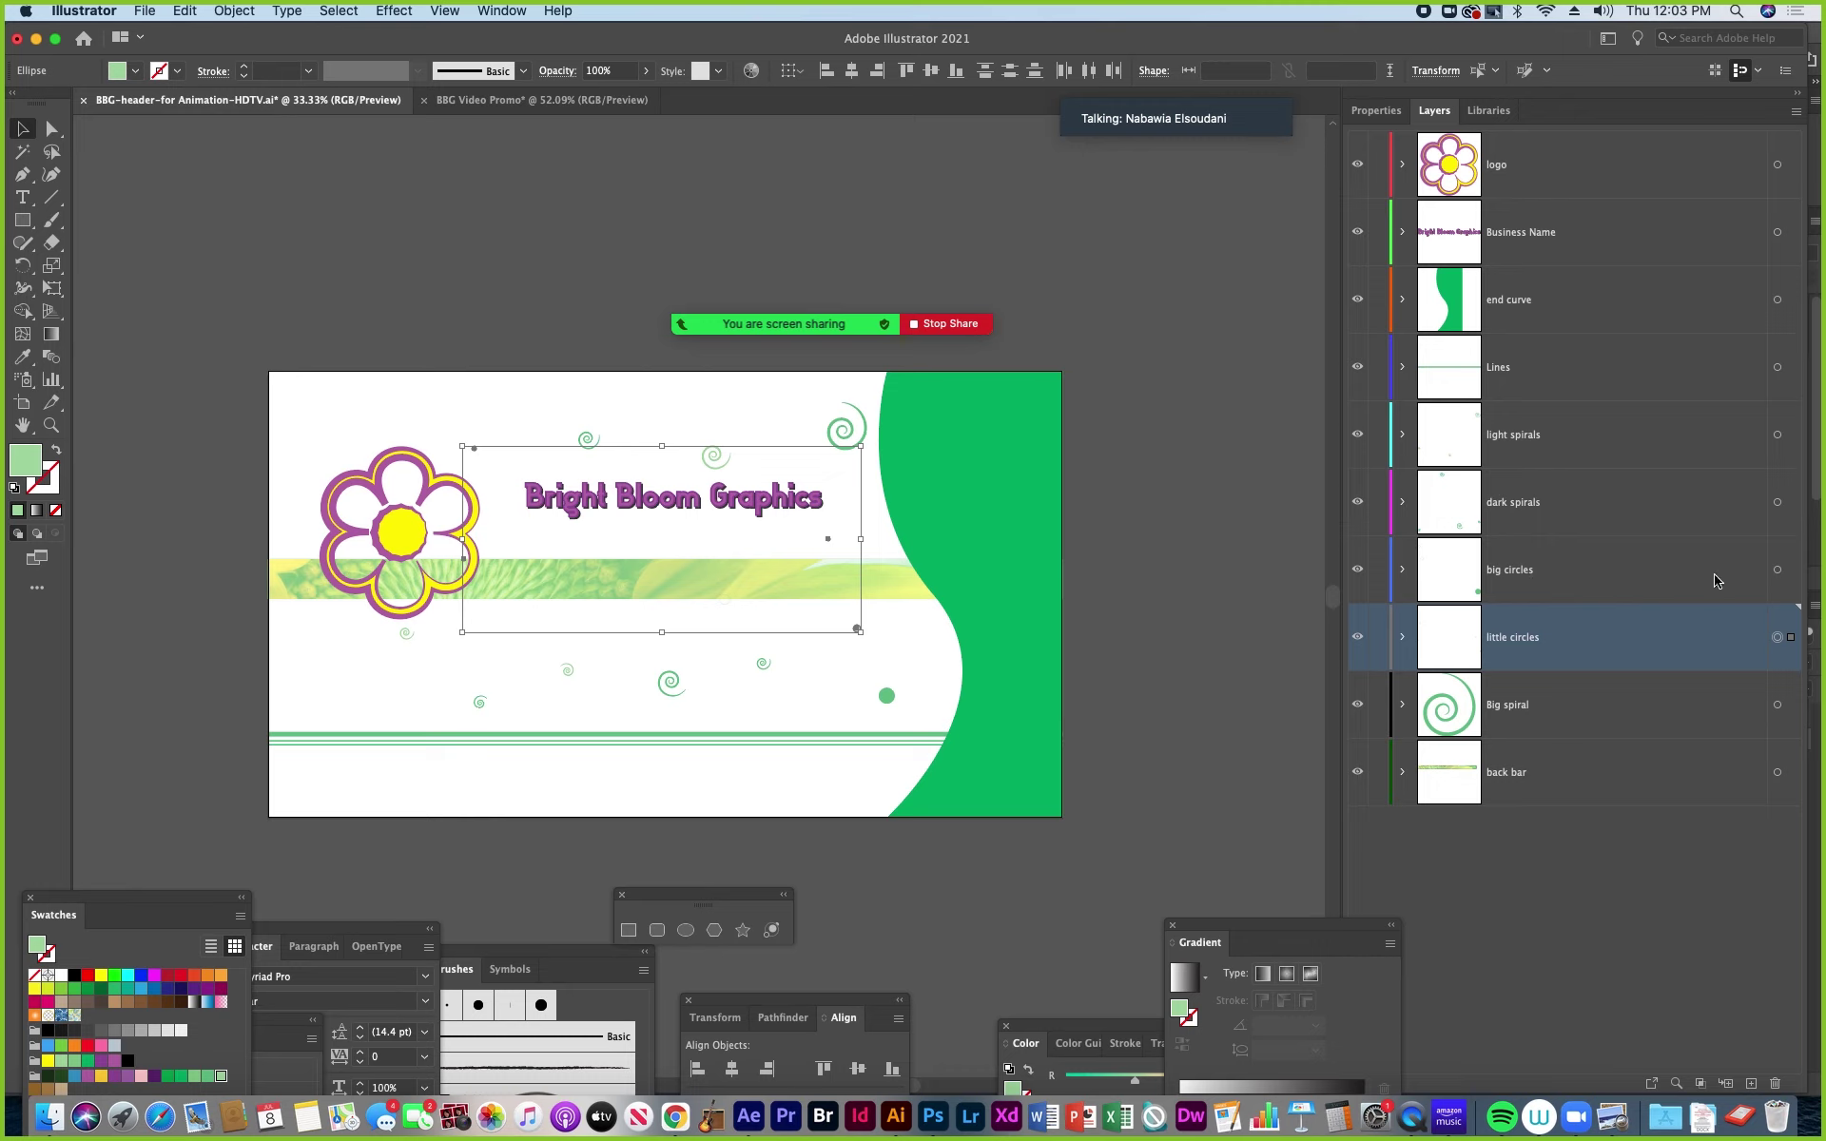
{"action": "left_click", "coordinate": [1777, 570]}
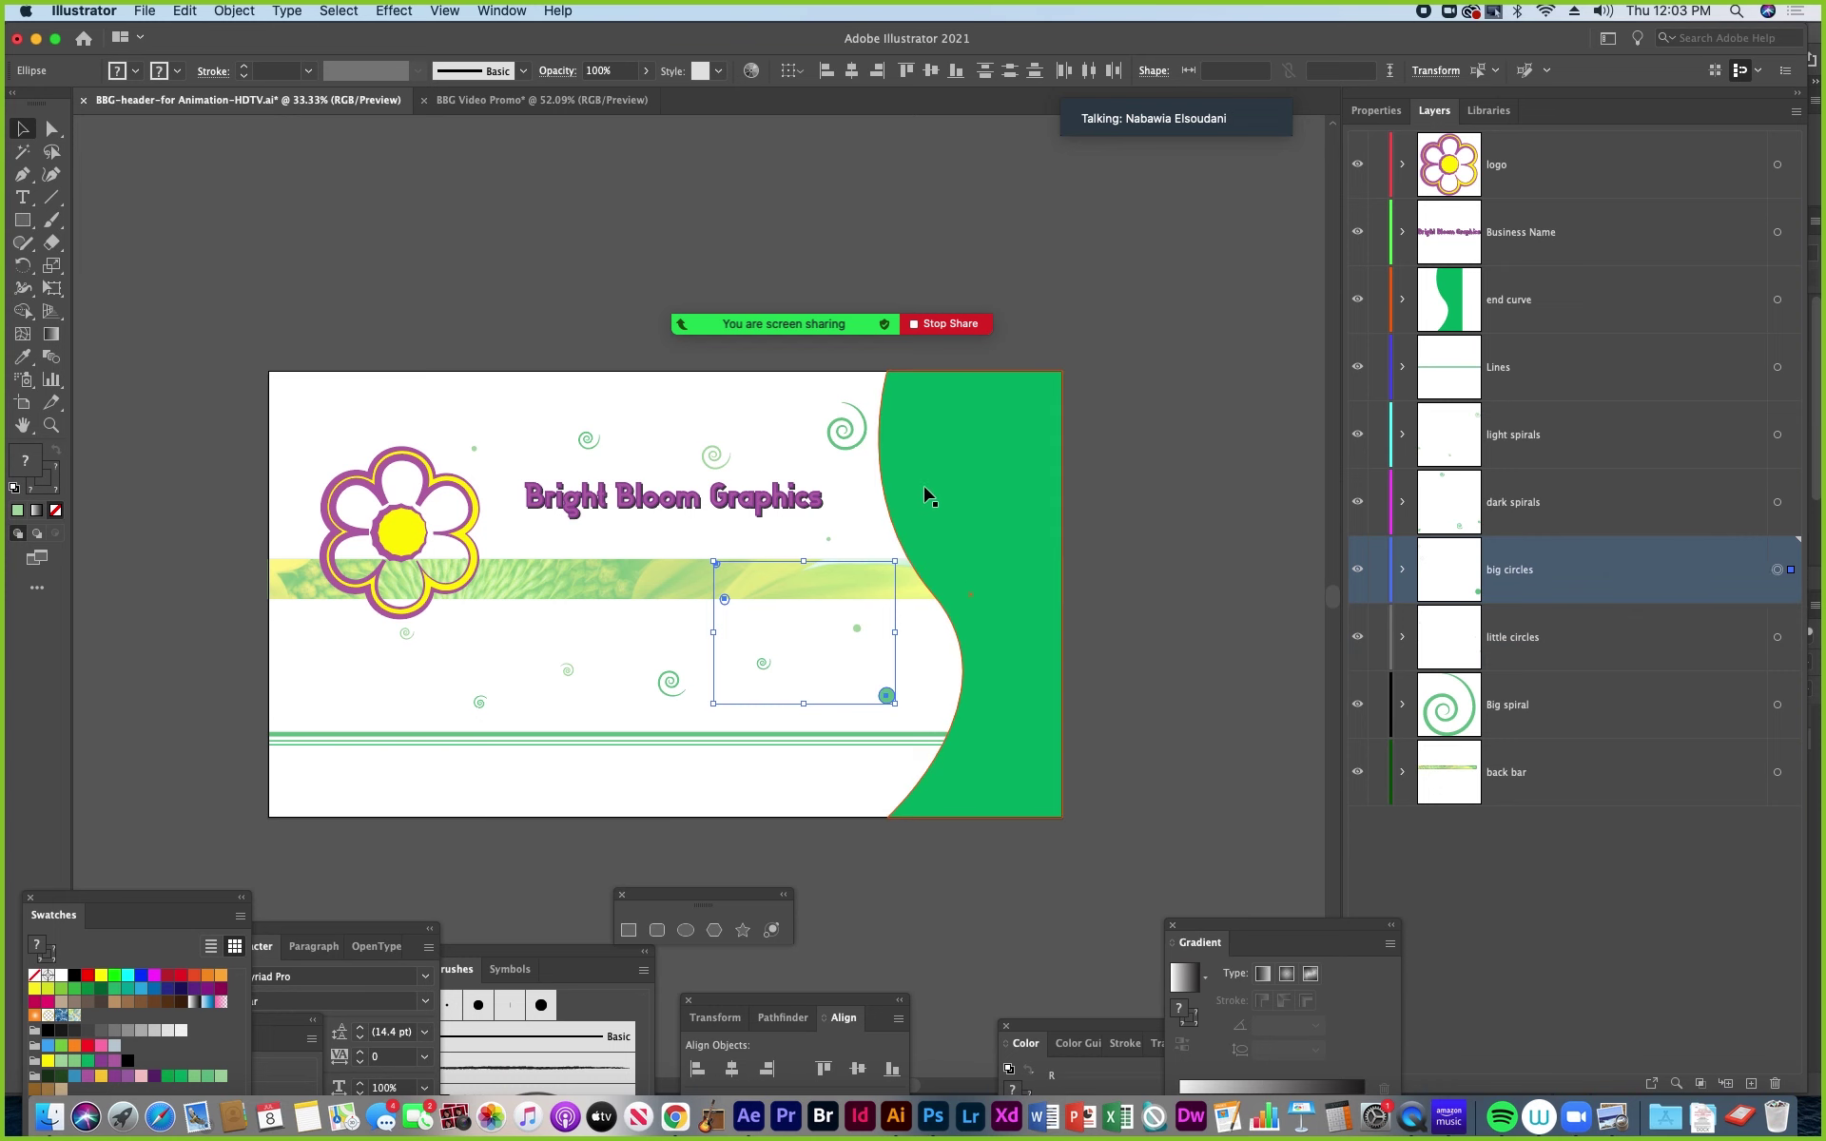
{"action": "left_click", "coordinate": [528, 103]}
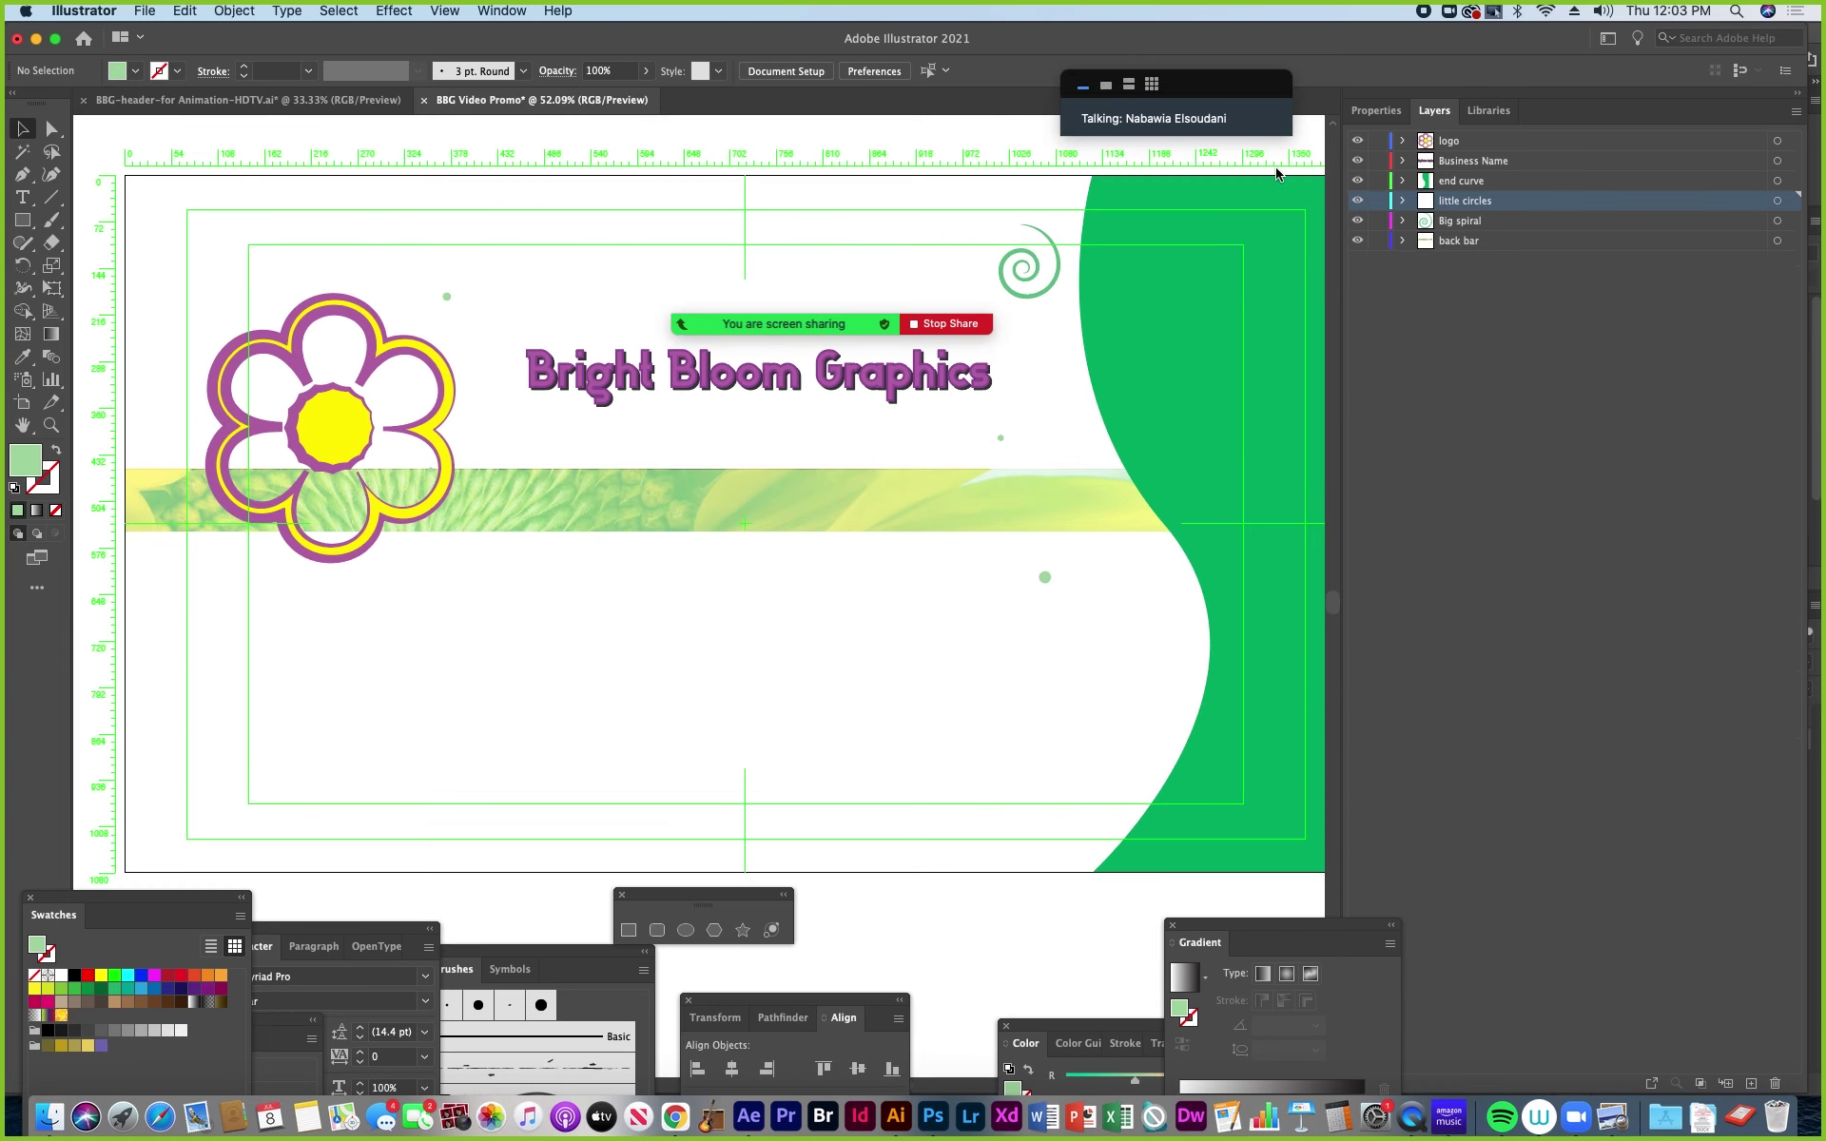
{"action": "left_click", "coordinate": [1748, 1084]}
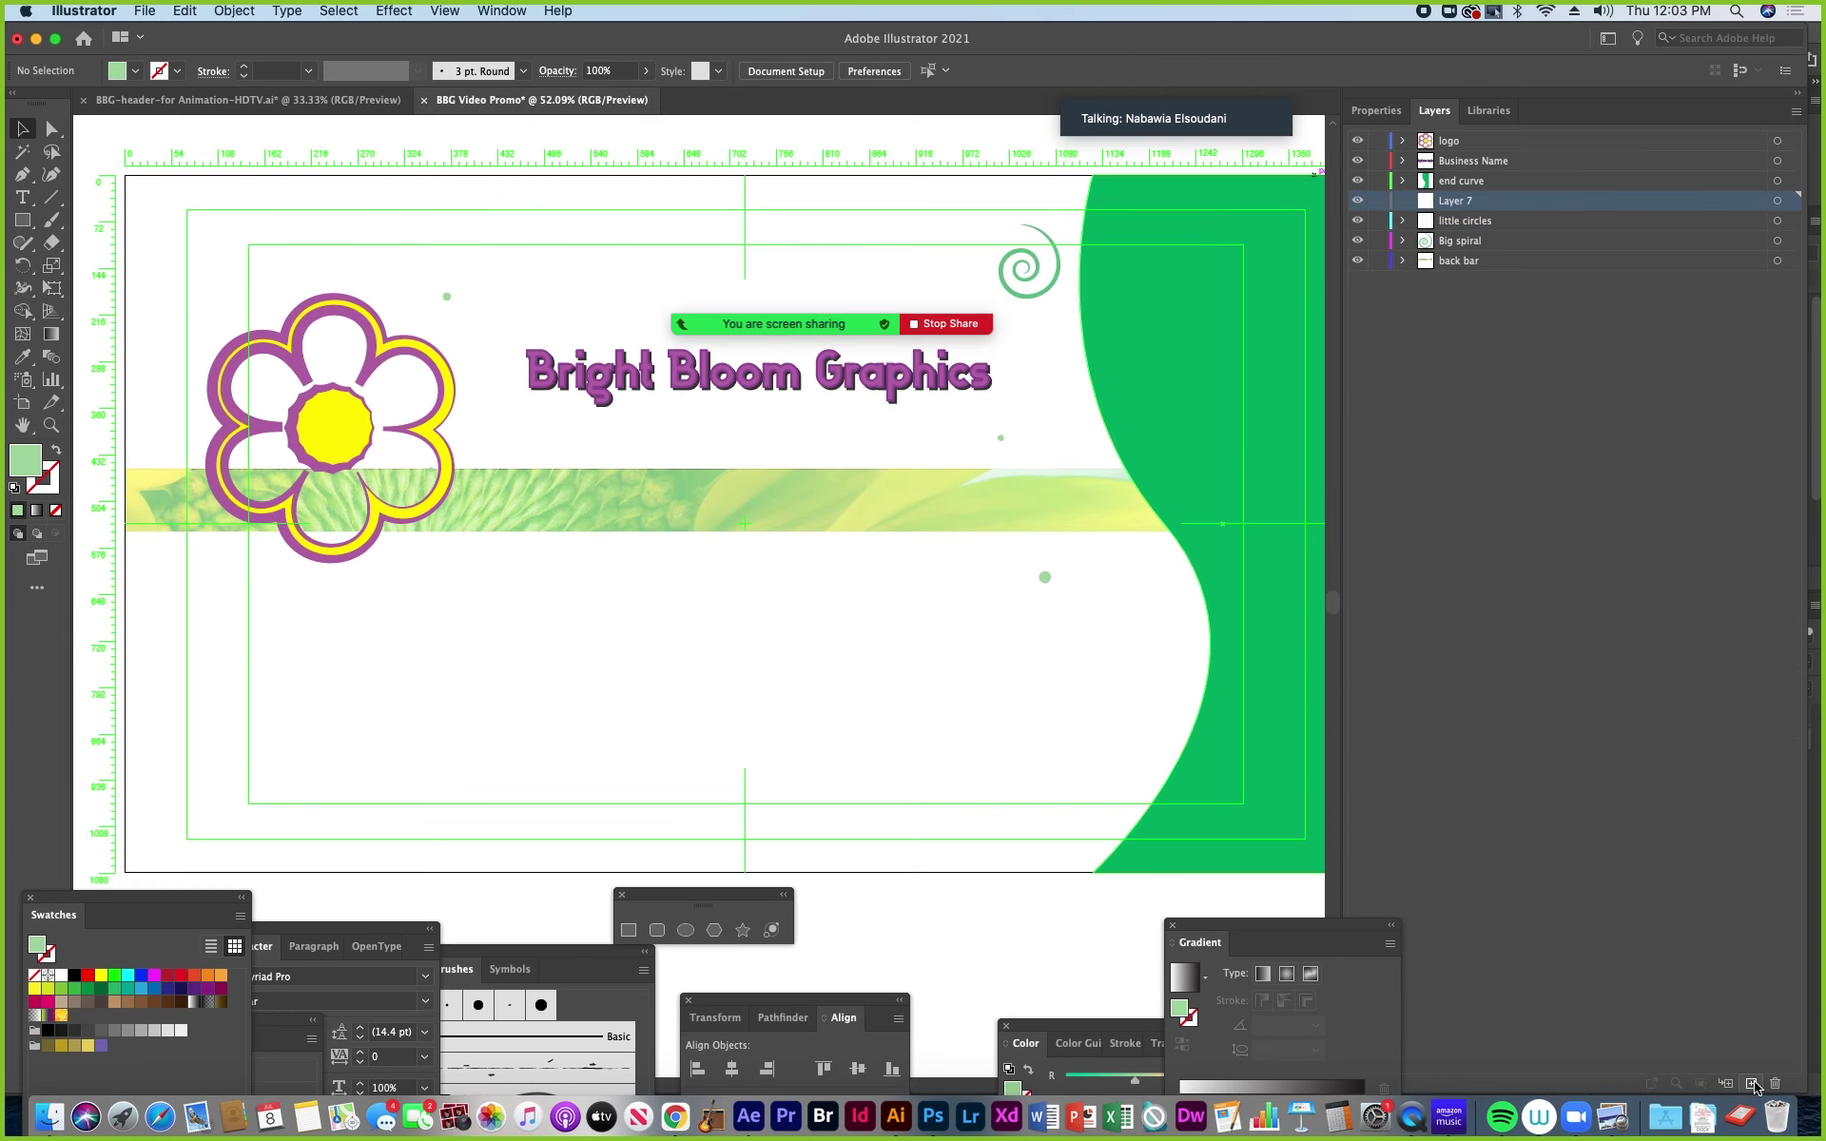
{"action": "double_click", "coordinate": [1453, 203]}
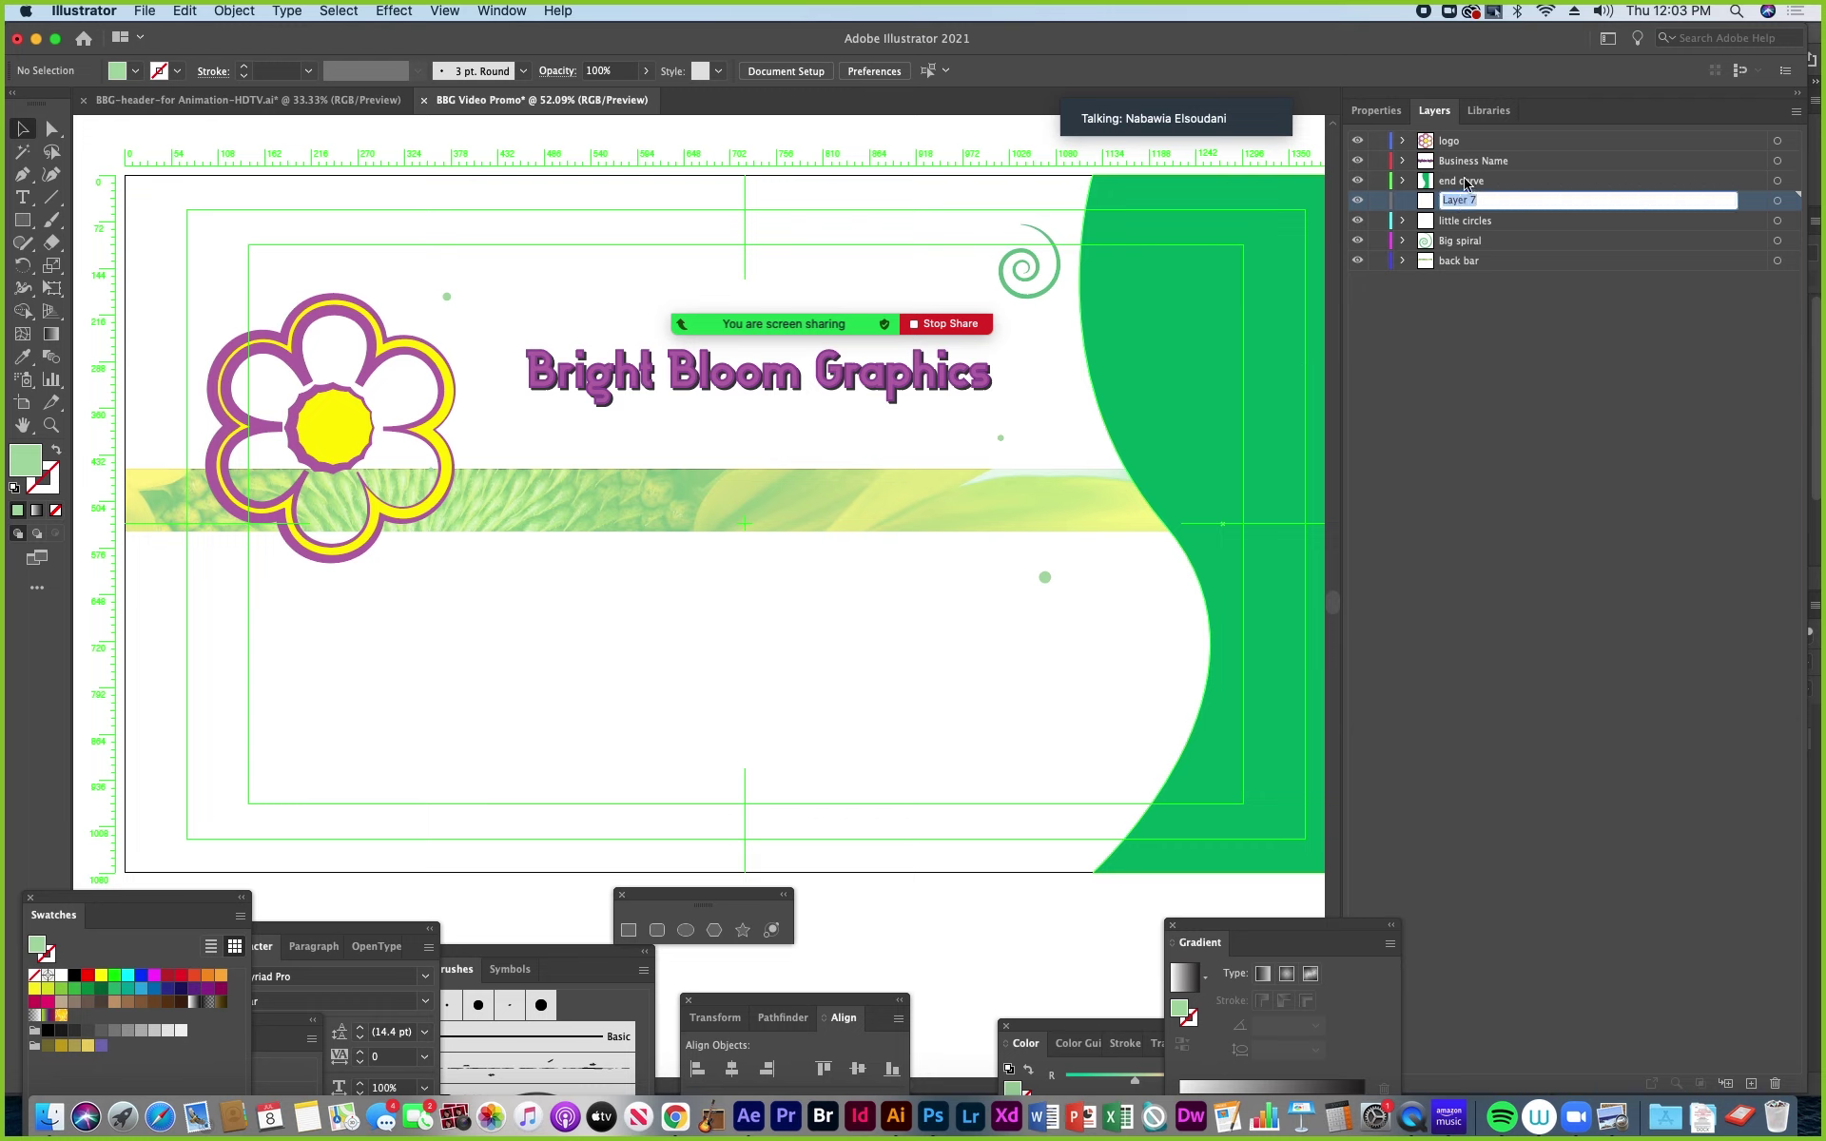
{"action": "type", "text": "Big circles"}
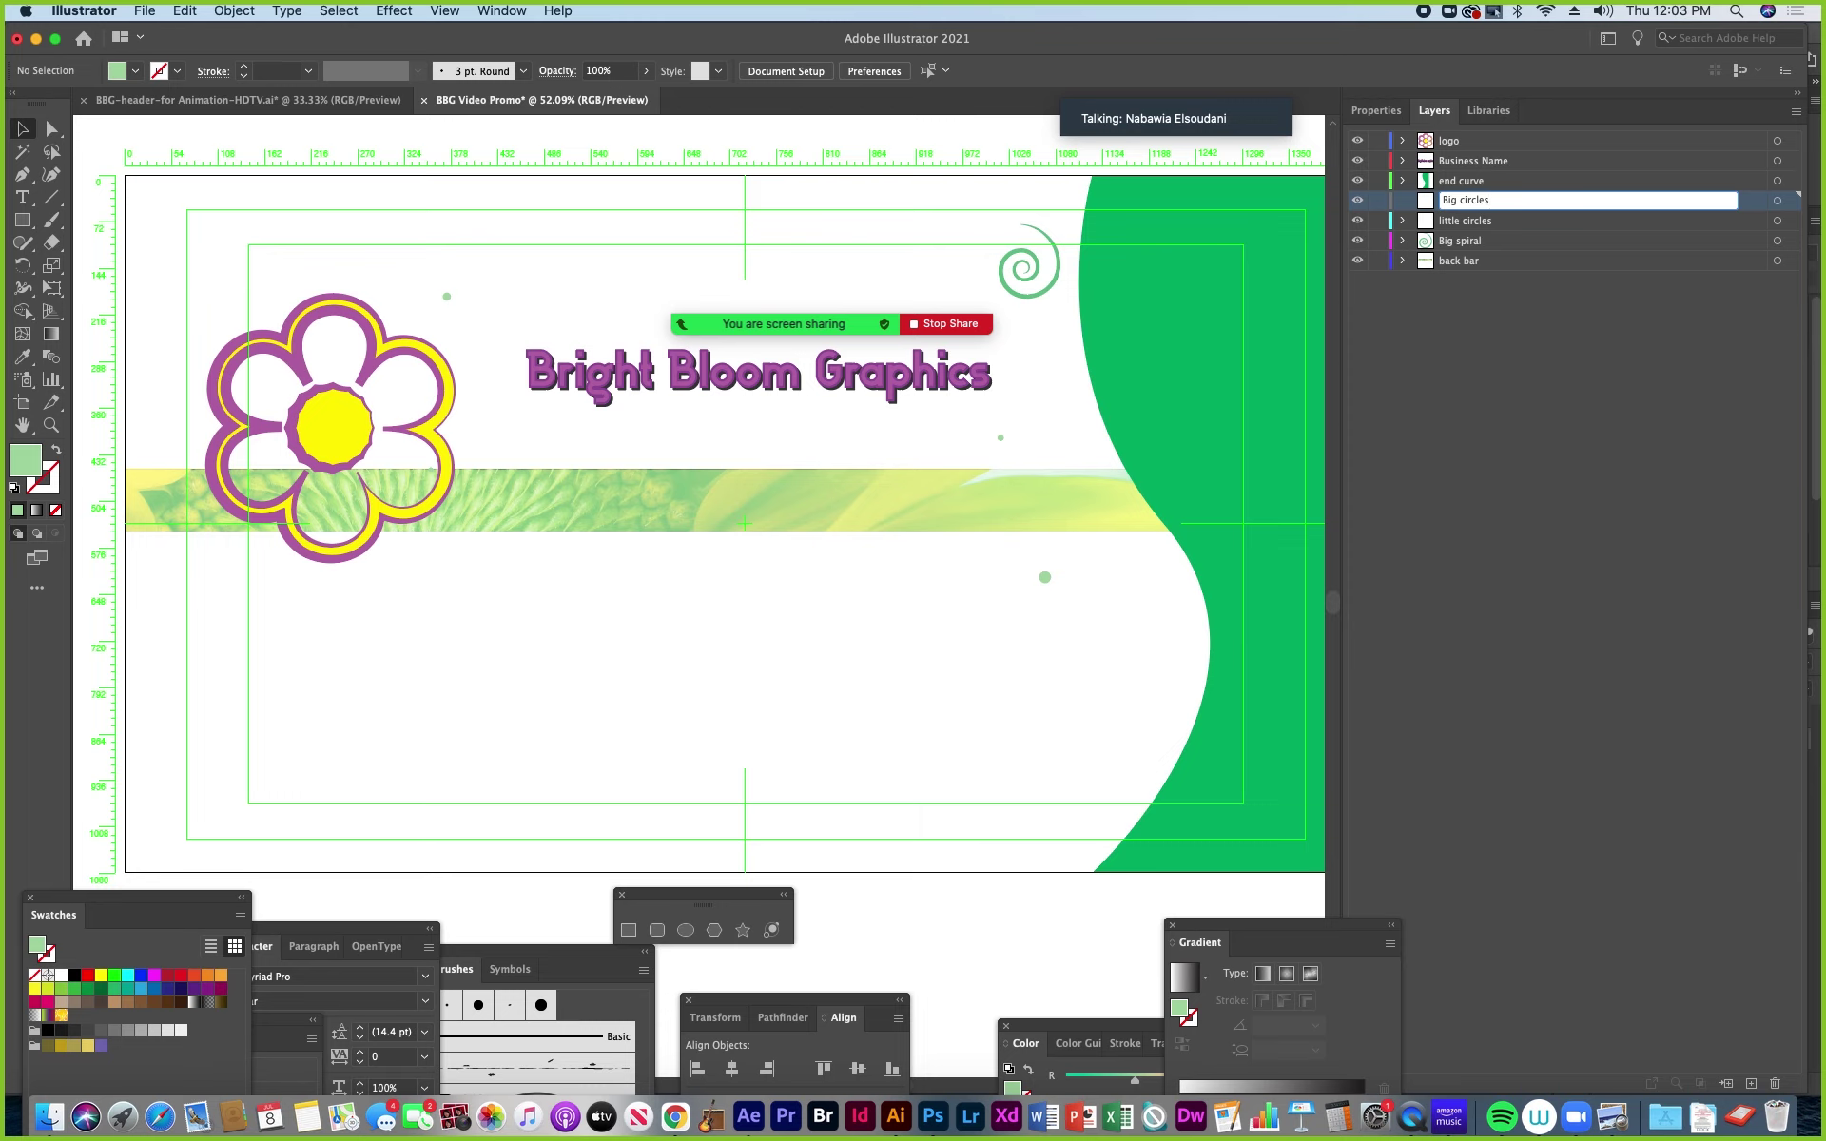
{"action": "key", "text": "Return"}
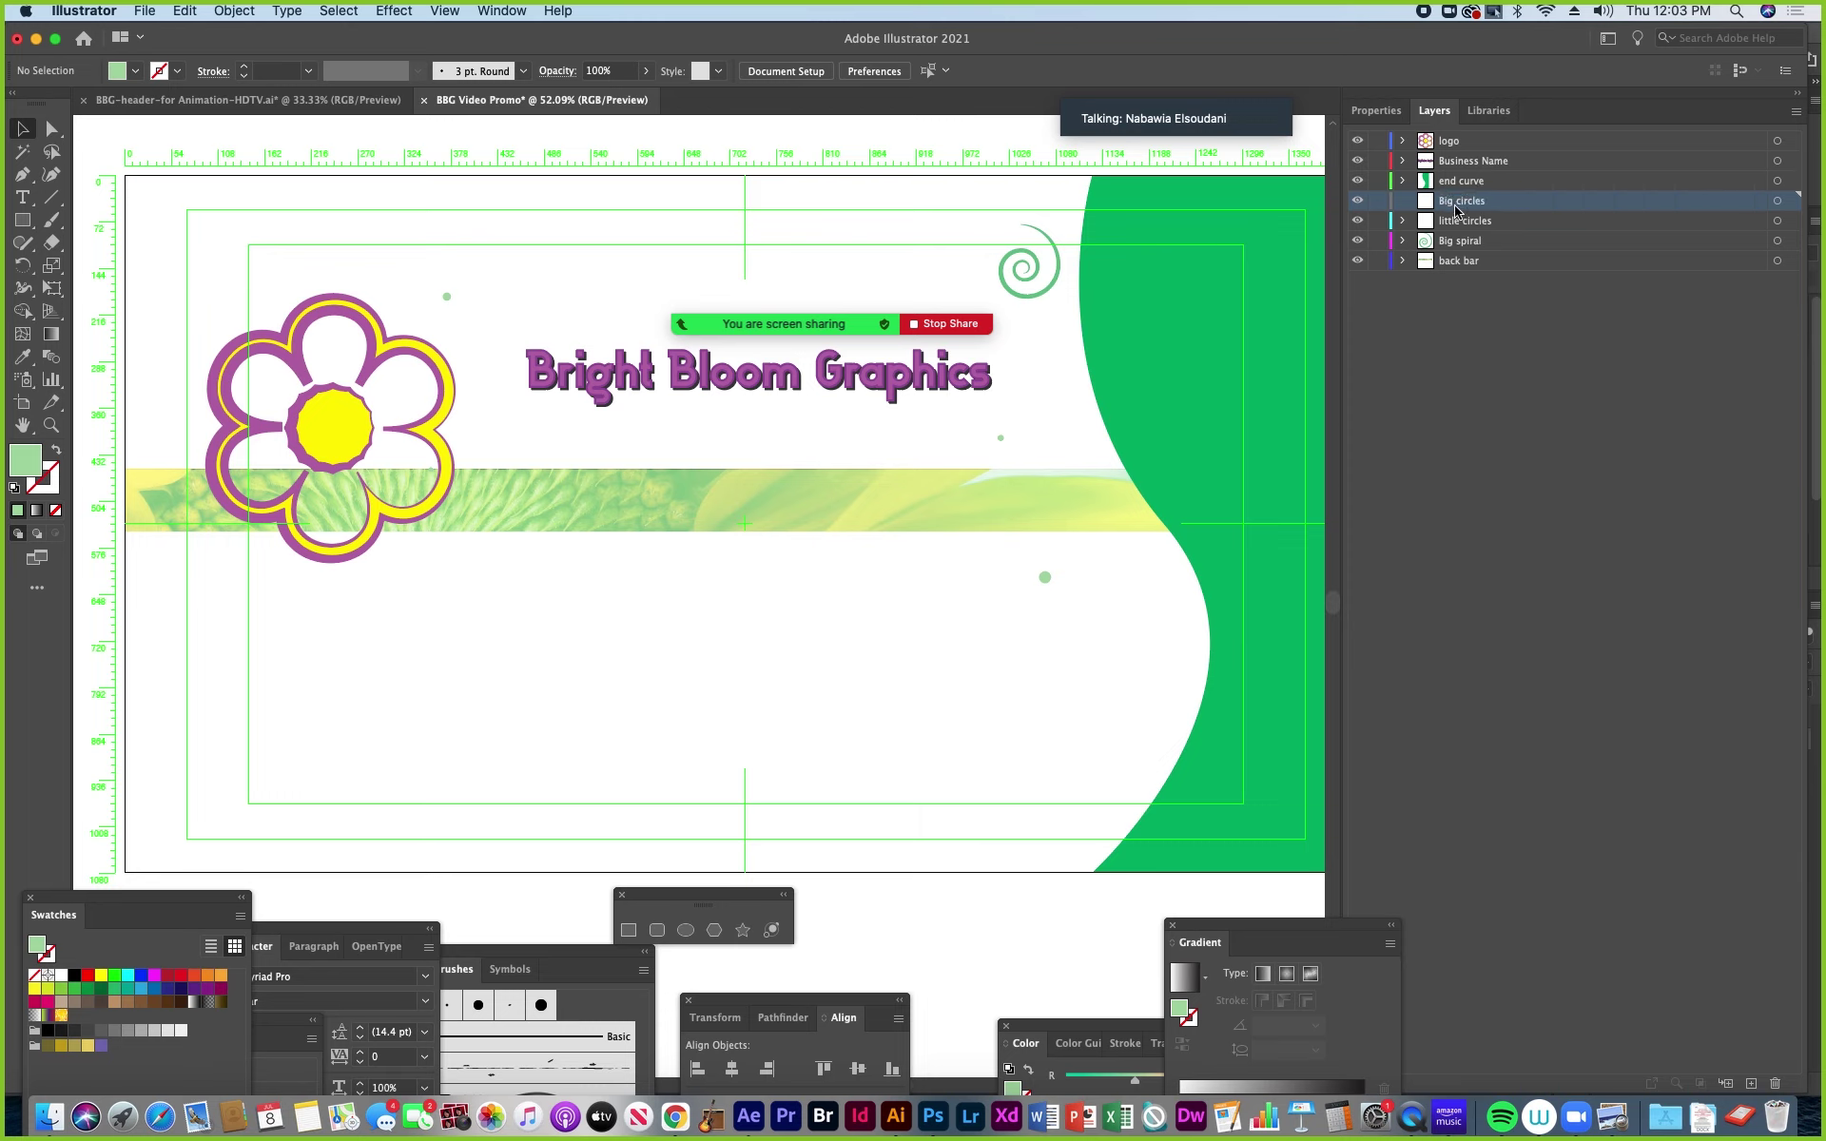
Copy the header document's big circles artwork and paste it in place on the Big circles layer in BBG Video Promo.
{"action": "left_click", "coordinate": [240, 101]}
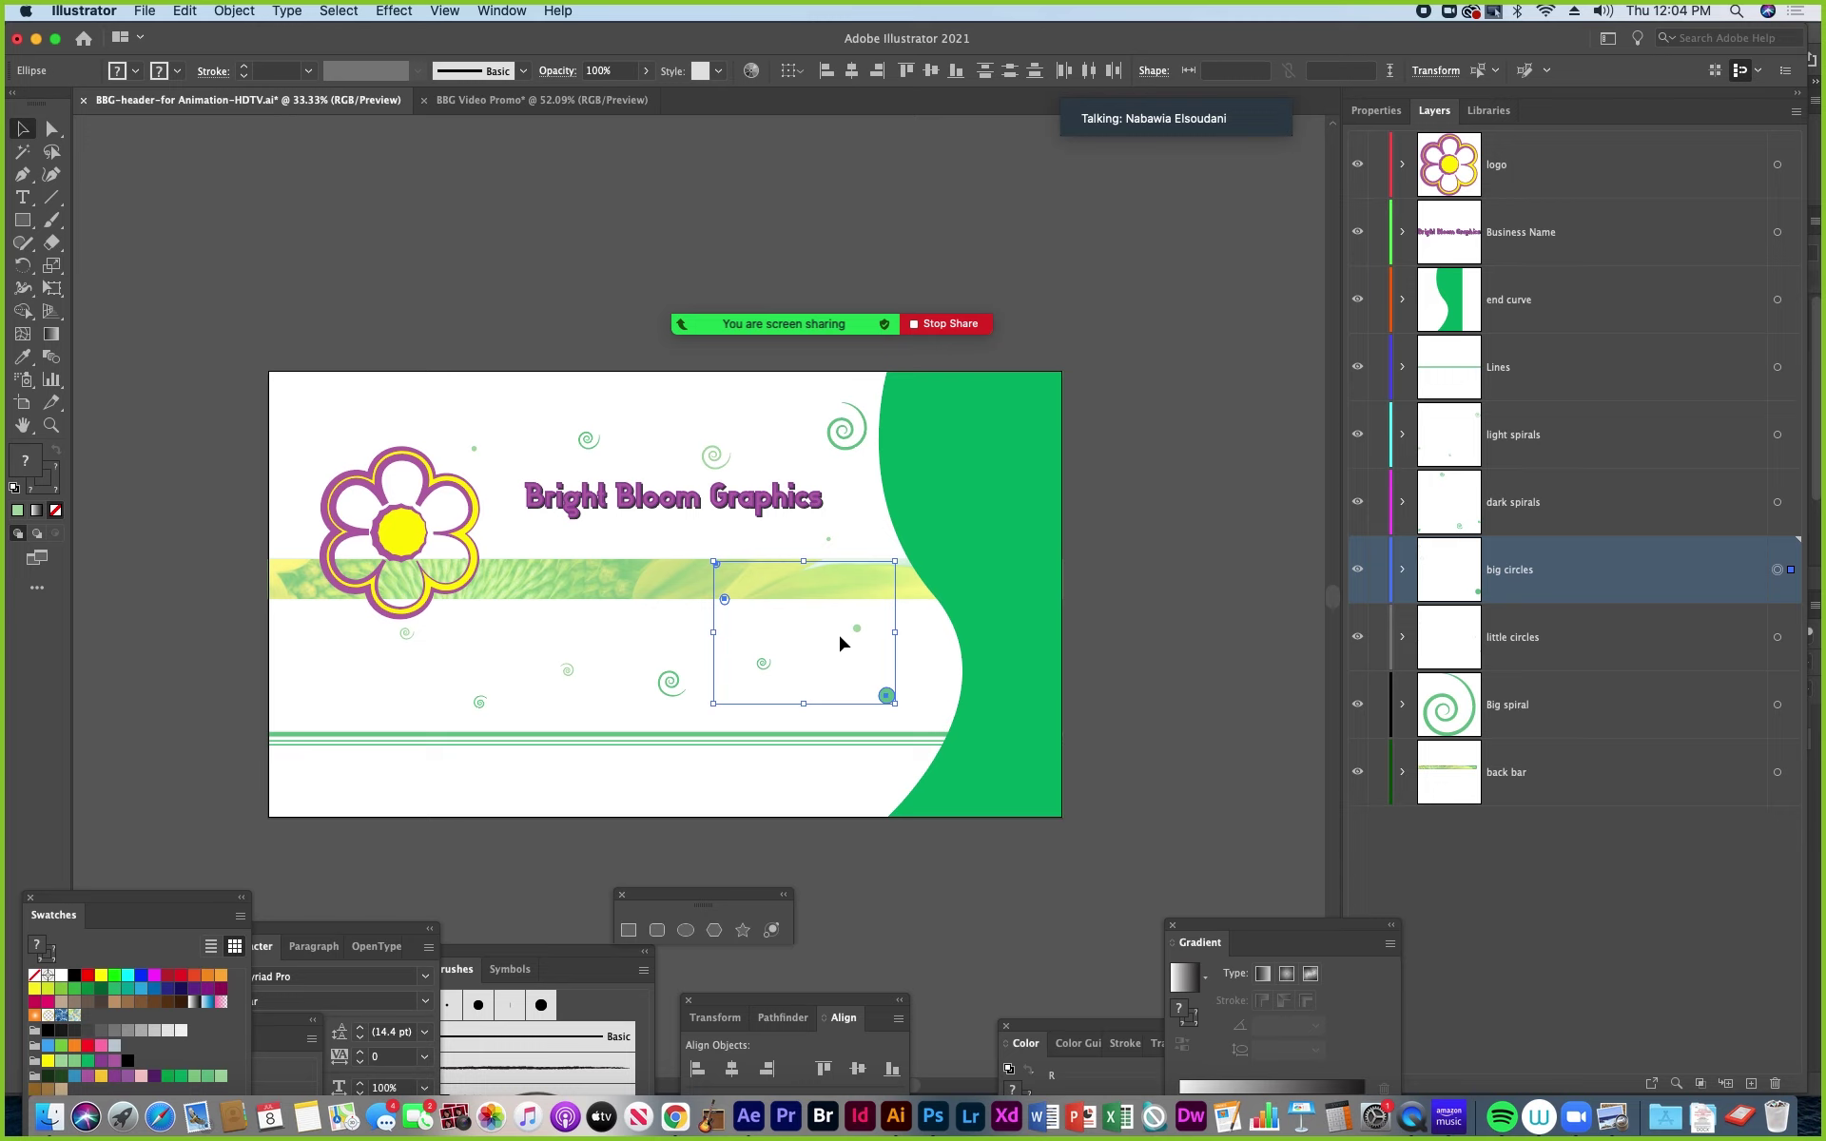
{"action": "left_click", "coordinate": [1402, 570]}
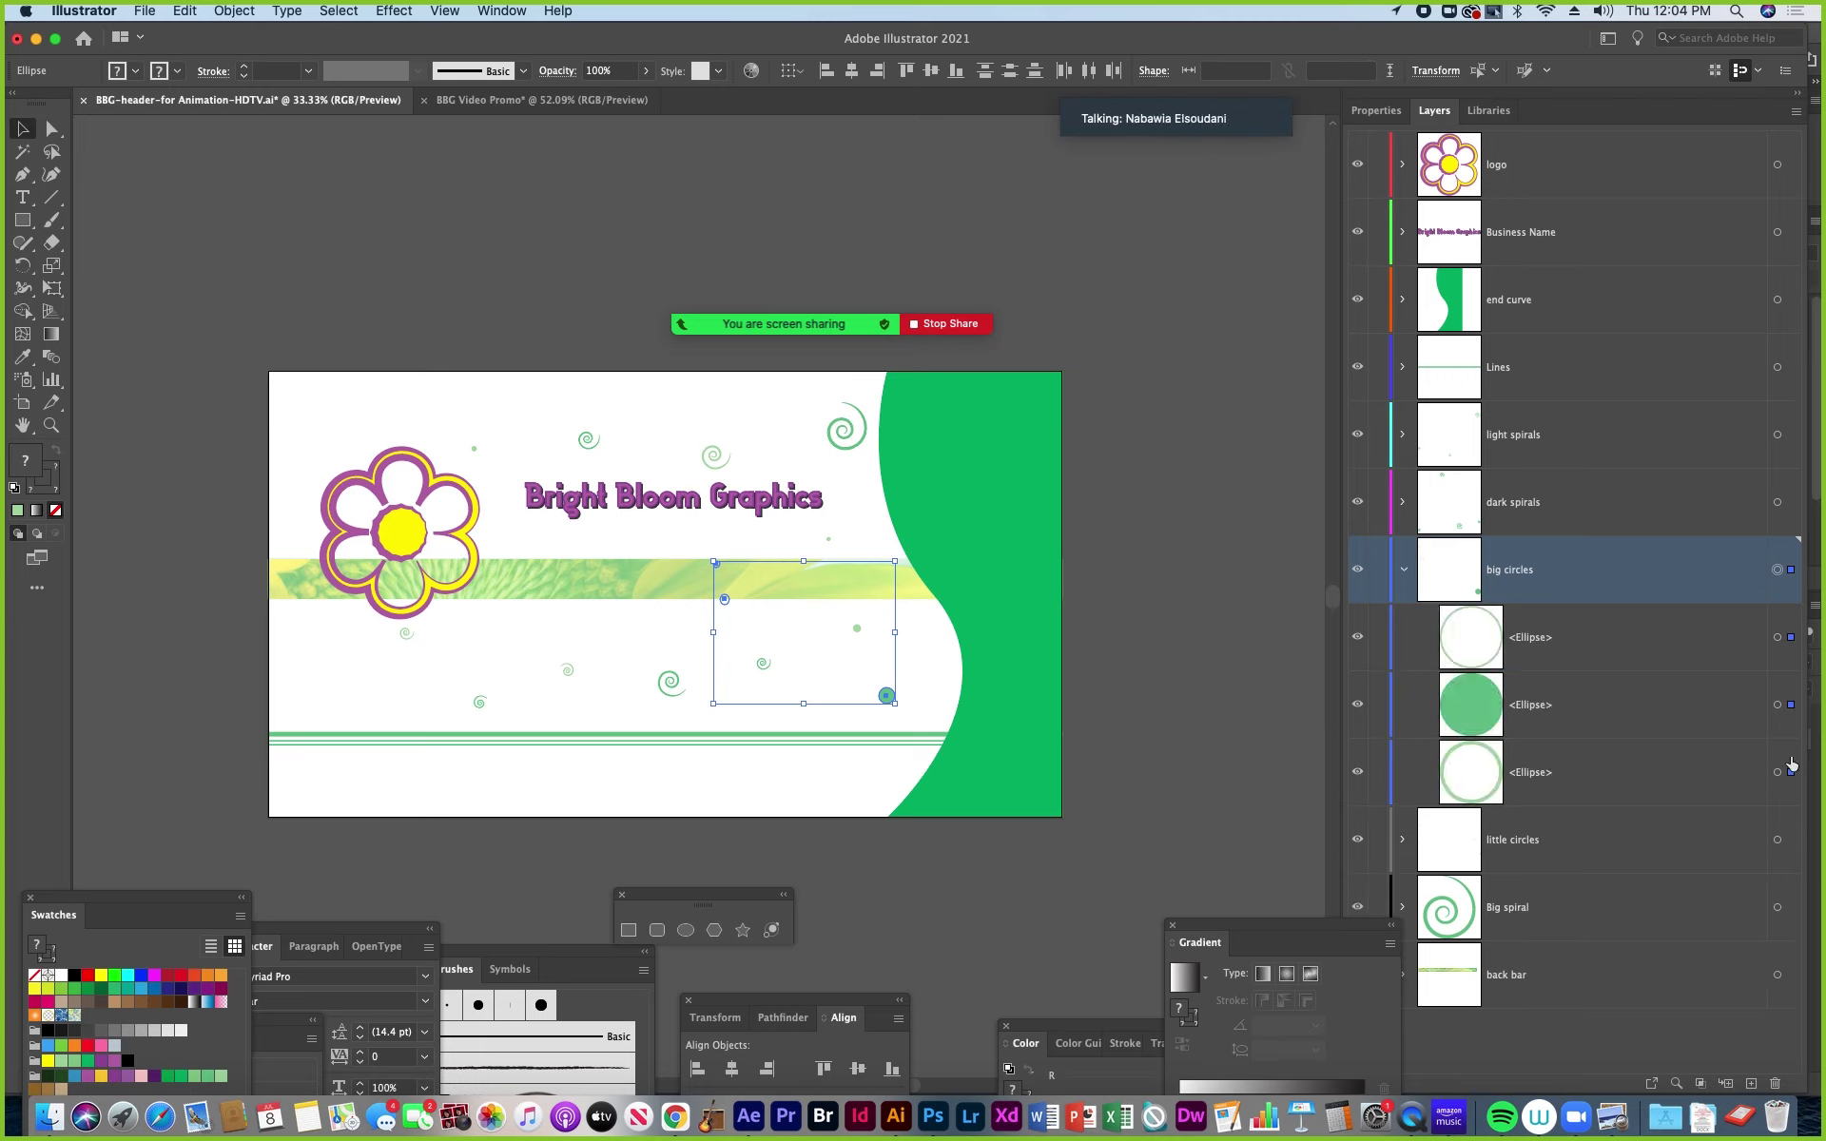
{"action": "left_click", "coordinate": [1403, 570]}
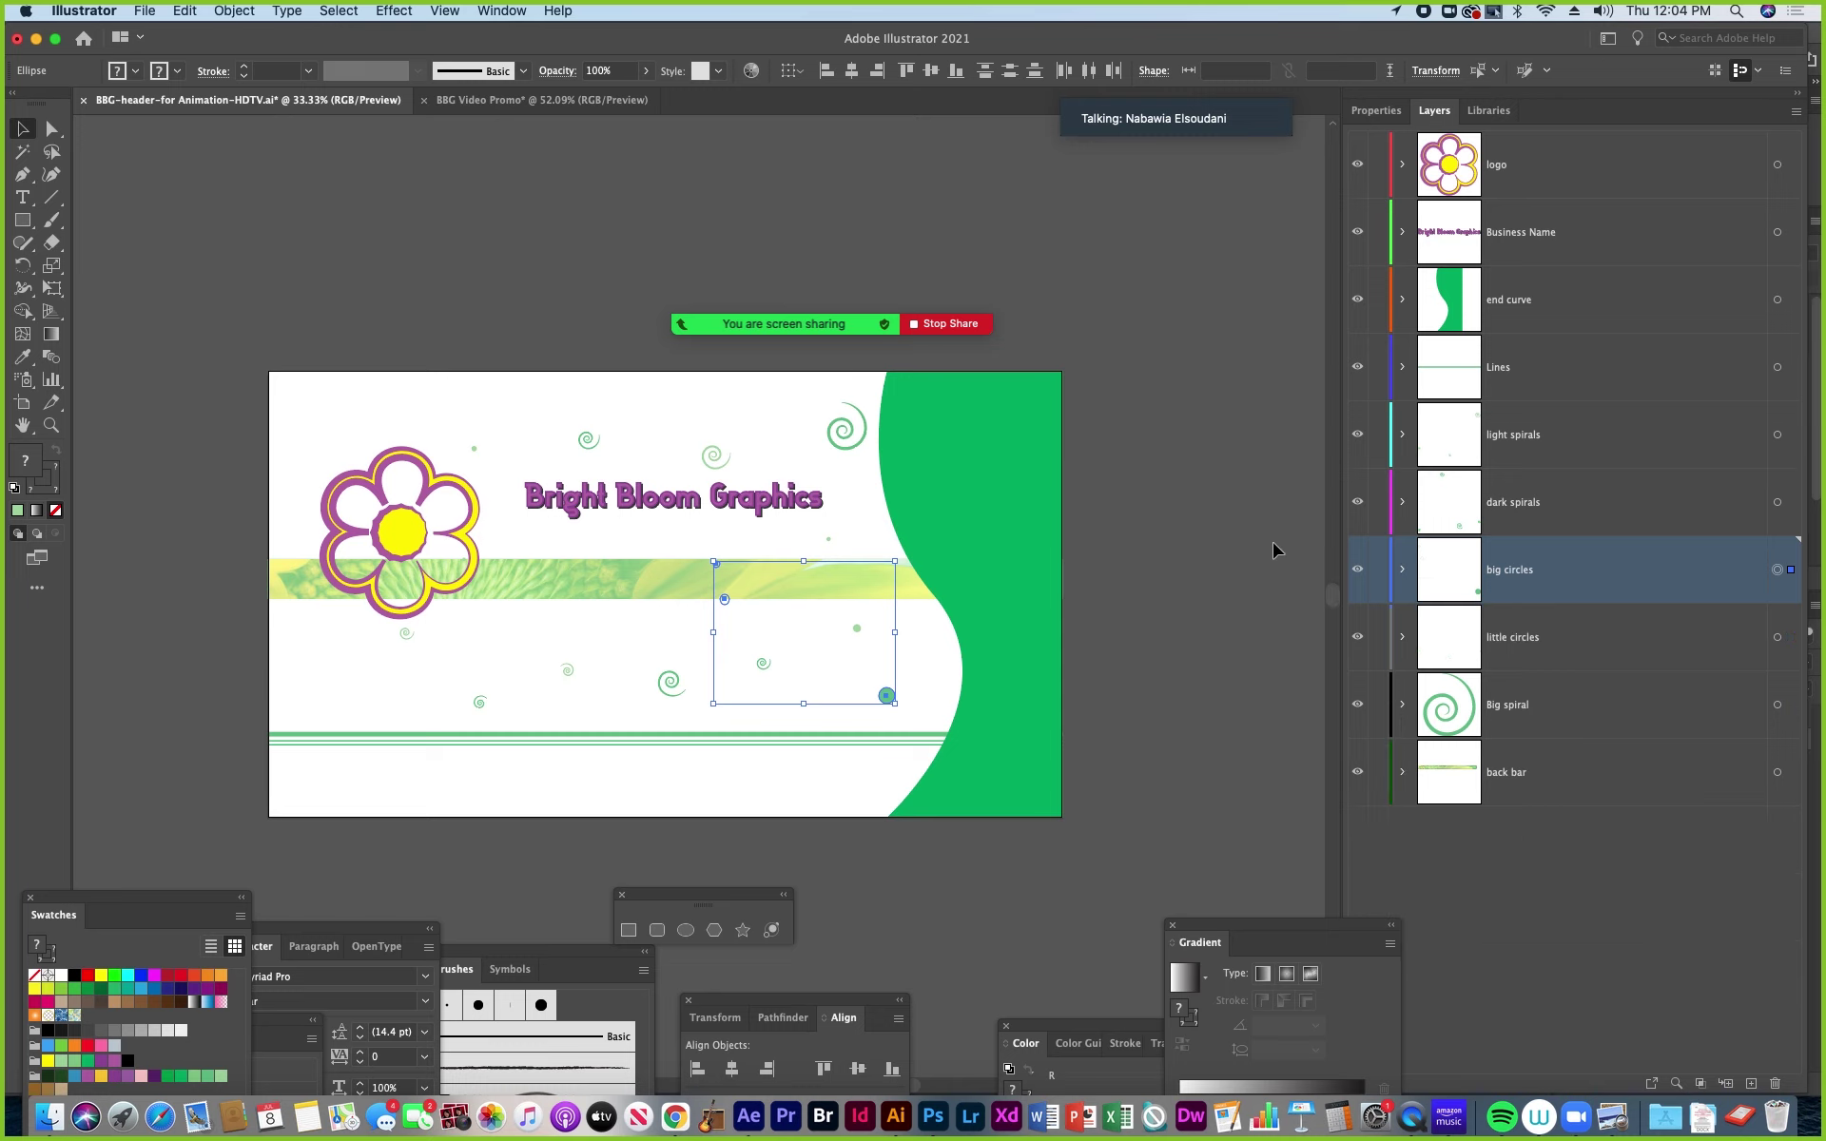
{"action": "key", "text": "super+shift+b"}
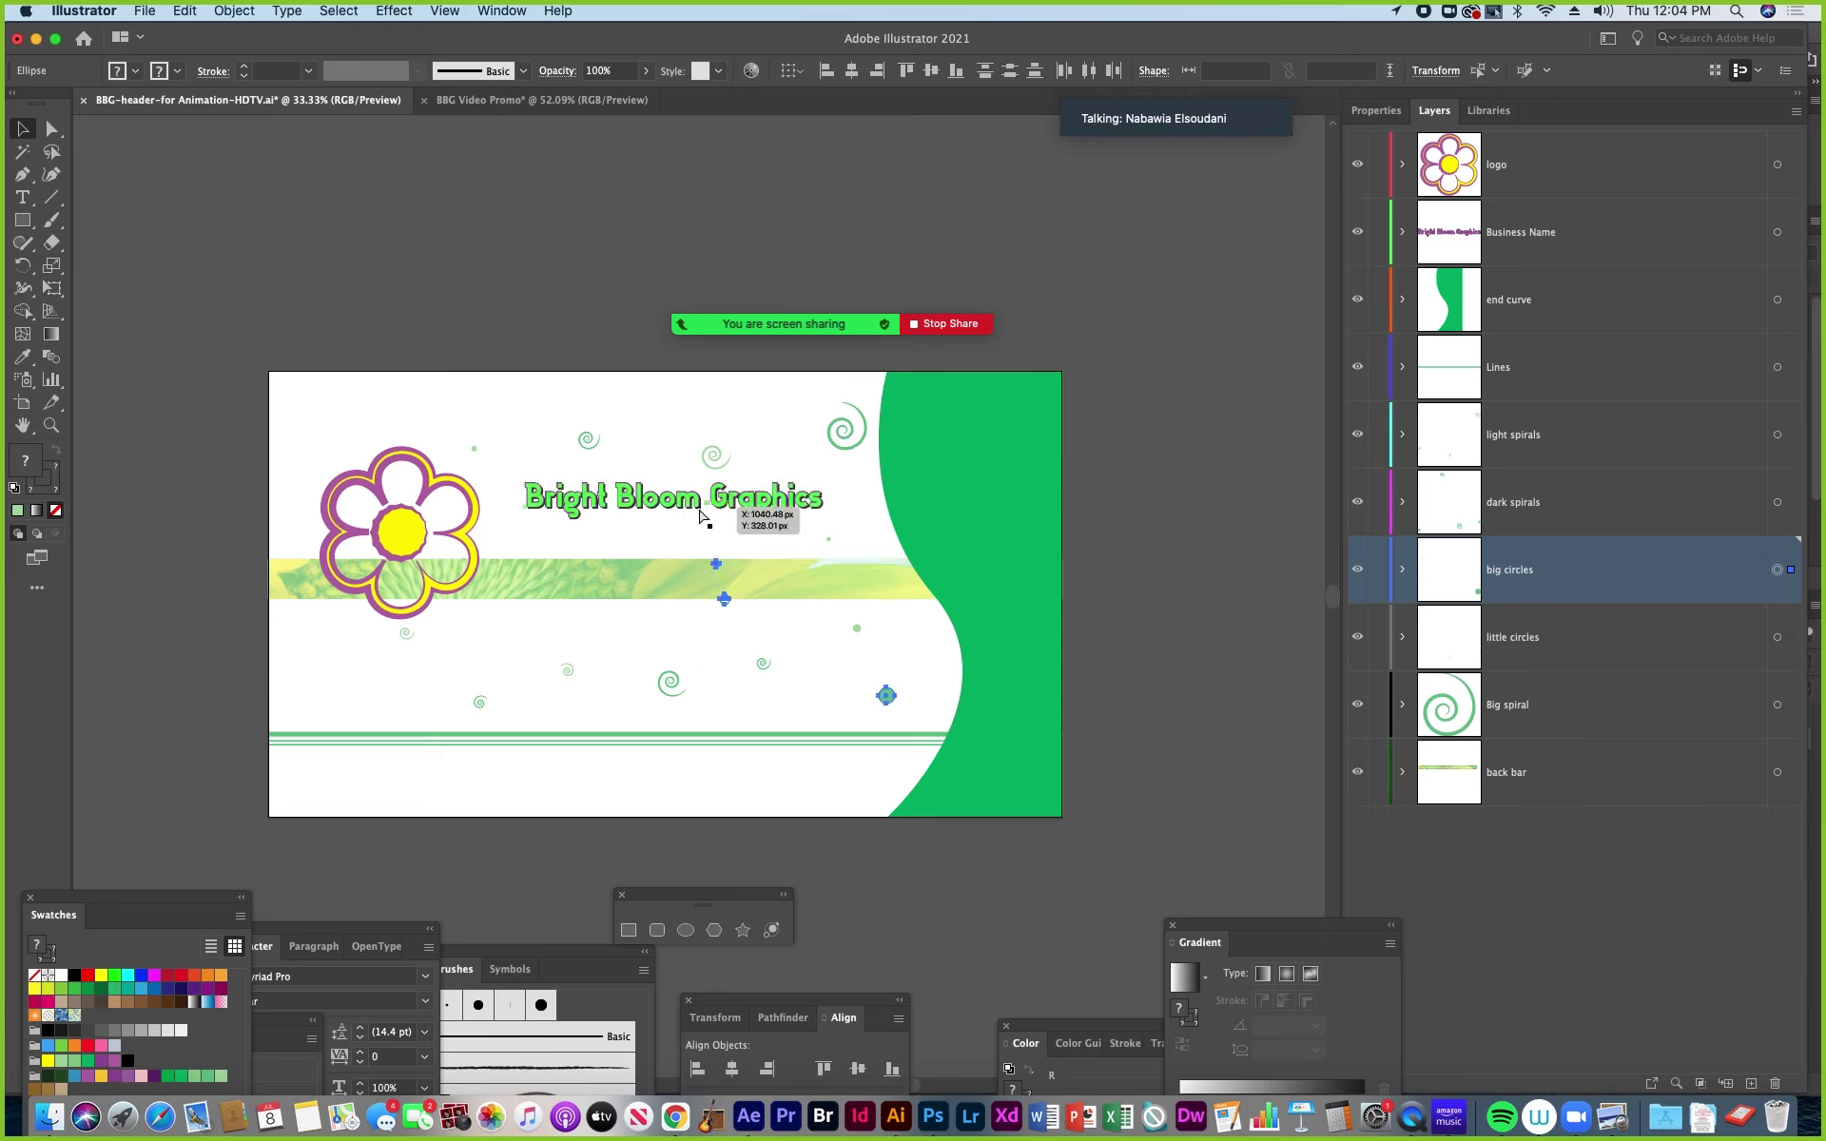
{"action": "left_click", "coordinate": [494, 100]}
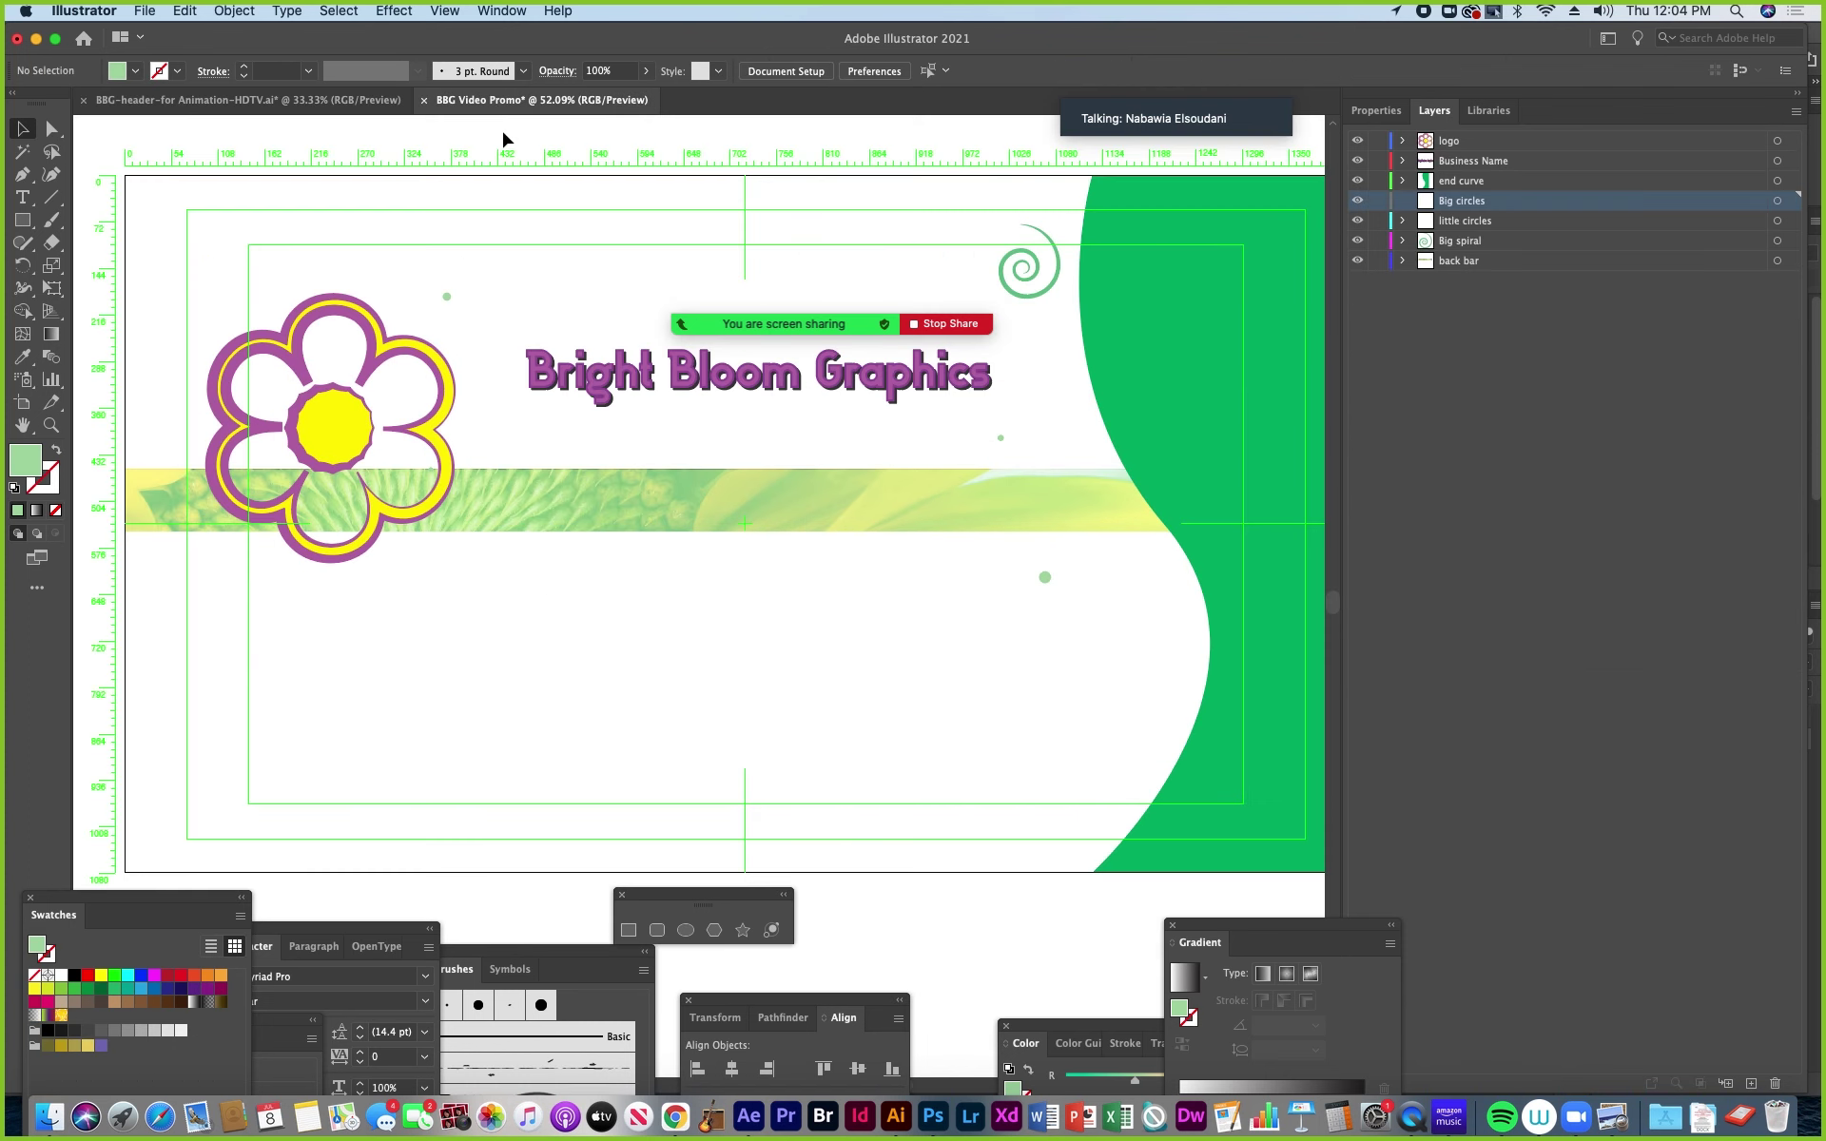
{"action": "left_click", "coordinate": [1526, 211], "text": "alt"}
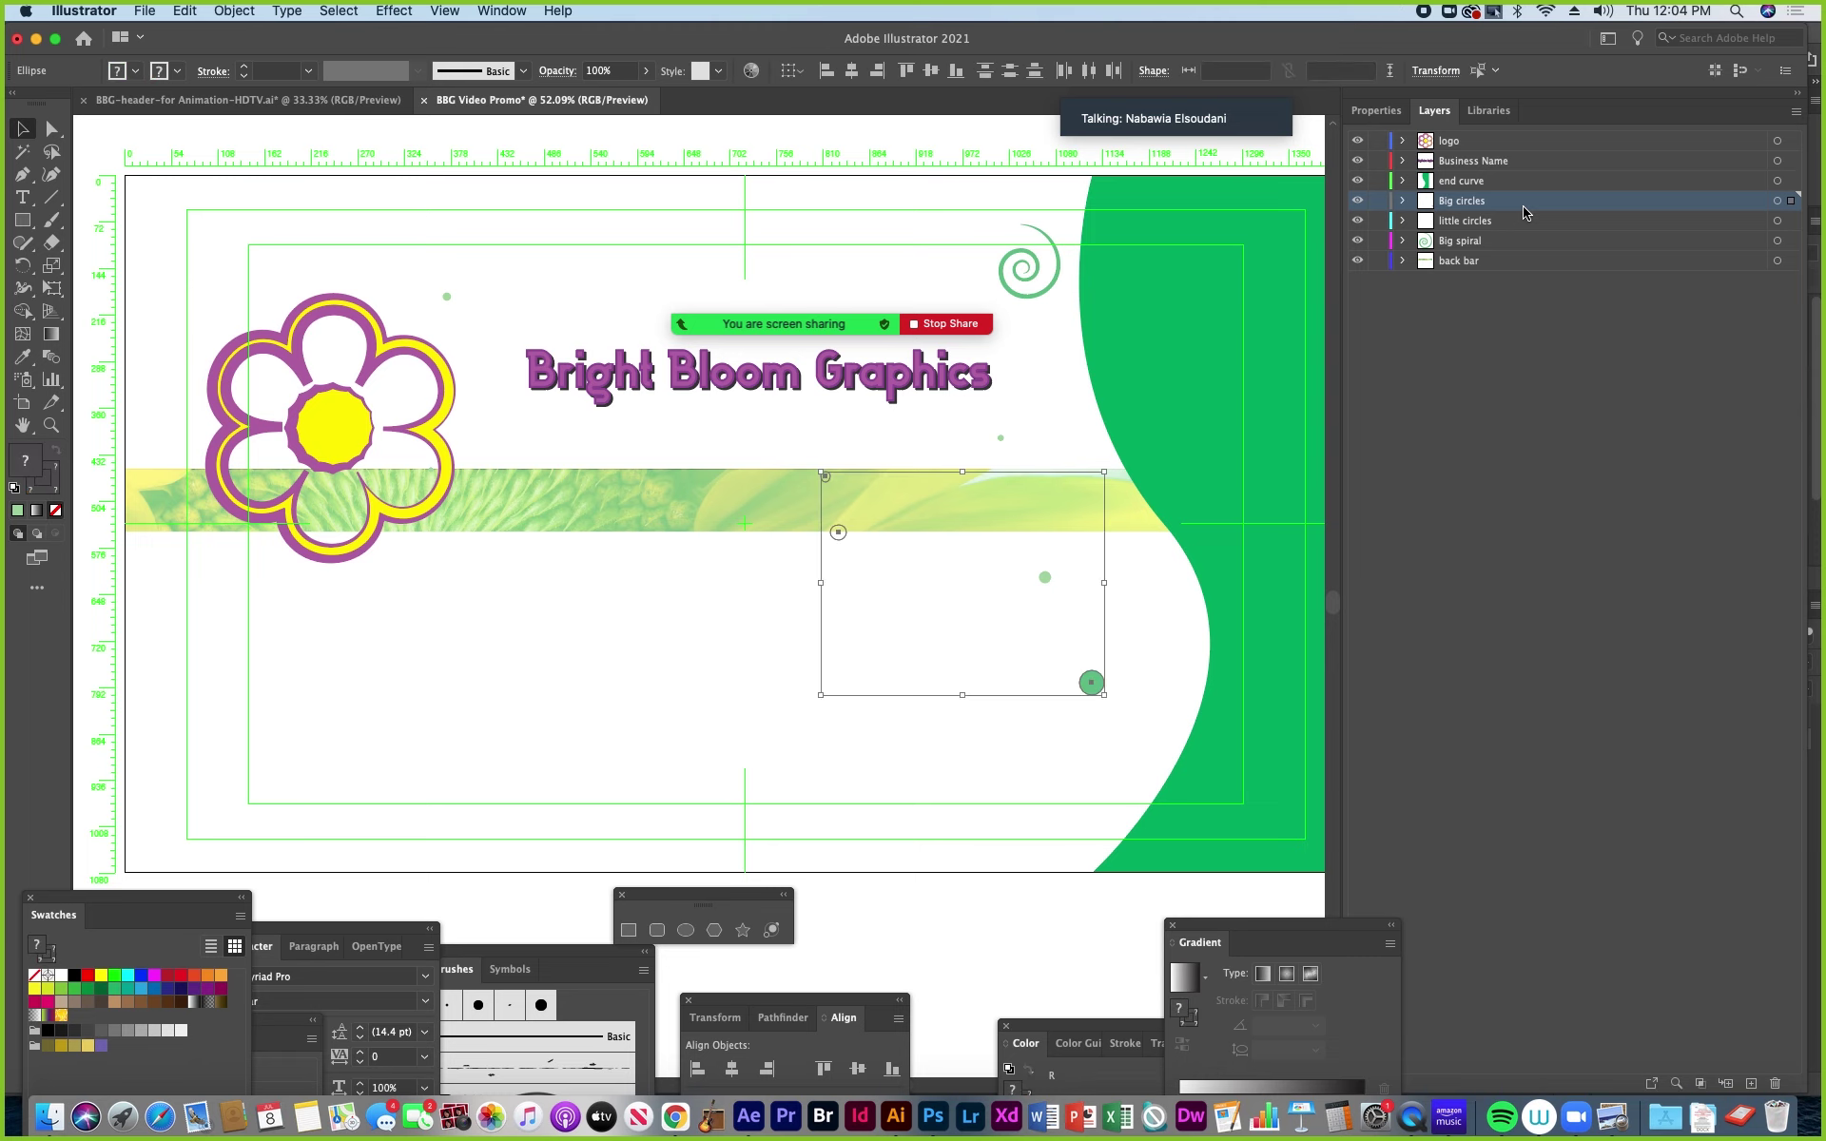
Select and copy all artwork on the header document's dark spirals layer, and return to BBG Video Promo.
{"action": "left_click", "coordinate": [264, 104]}
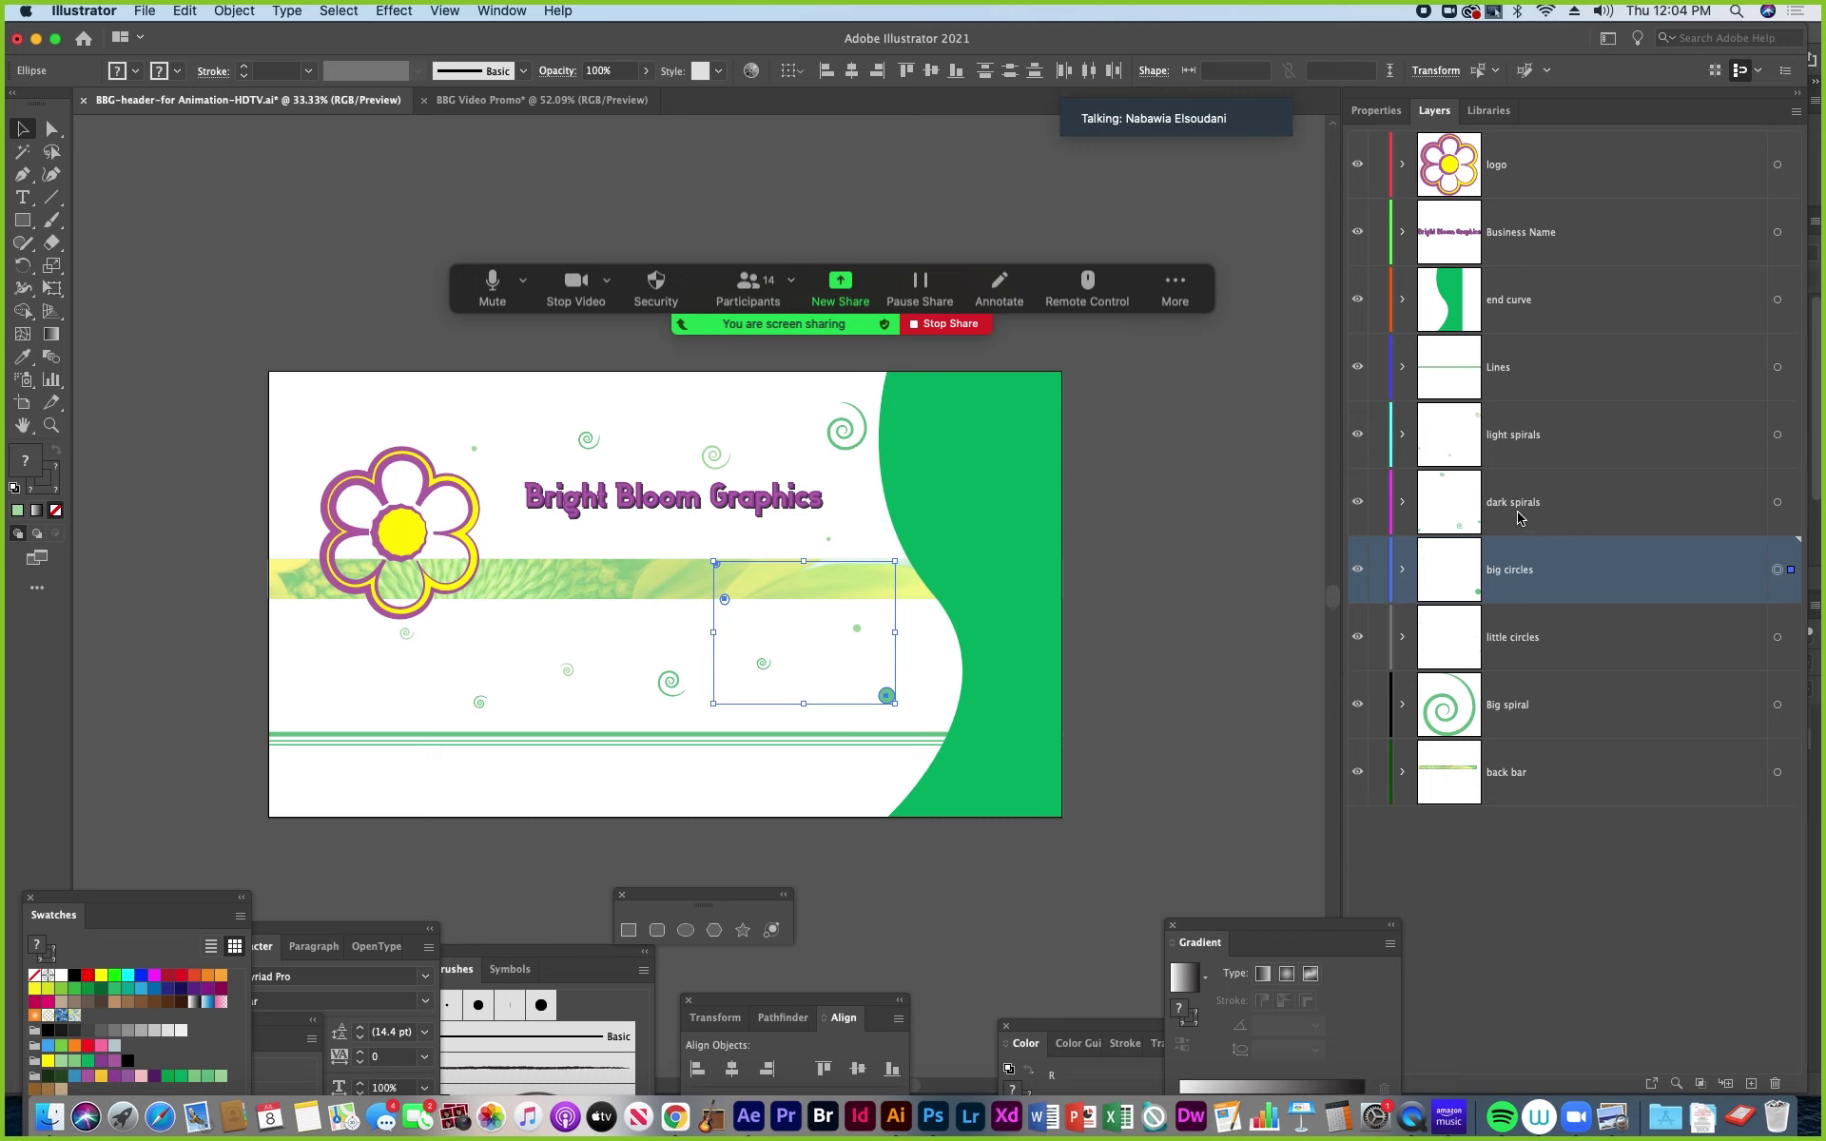
{"action": "left_click", "coordinate": [1777, 503]}
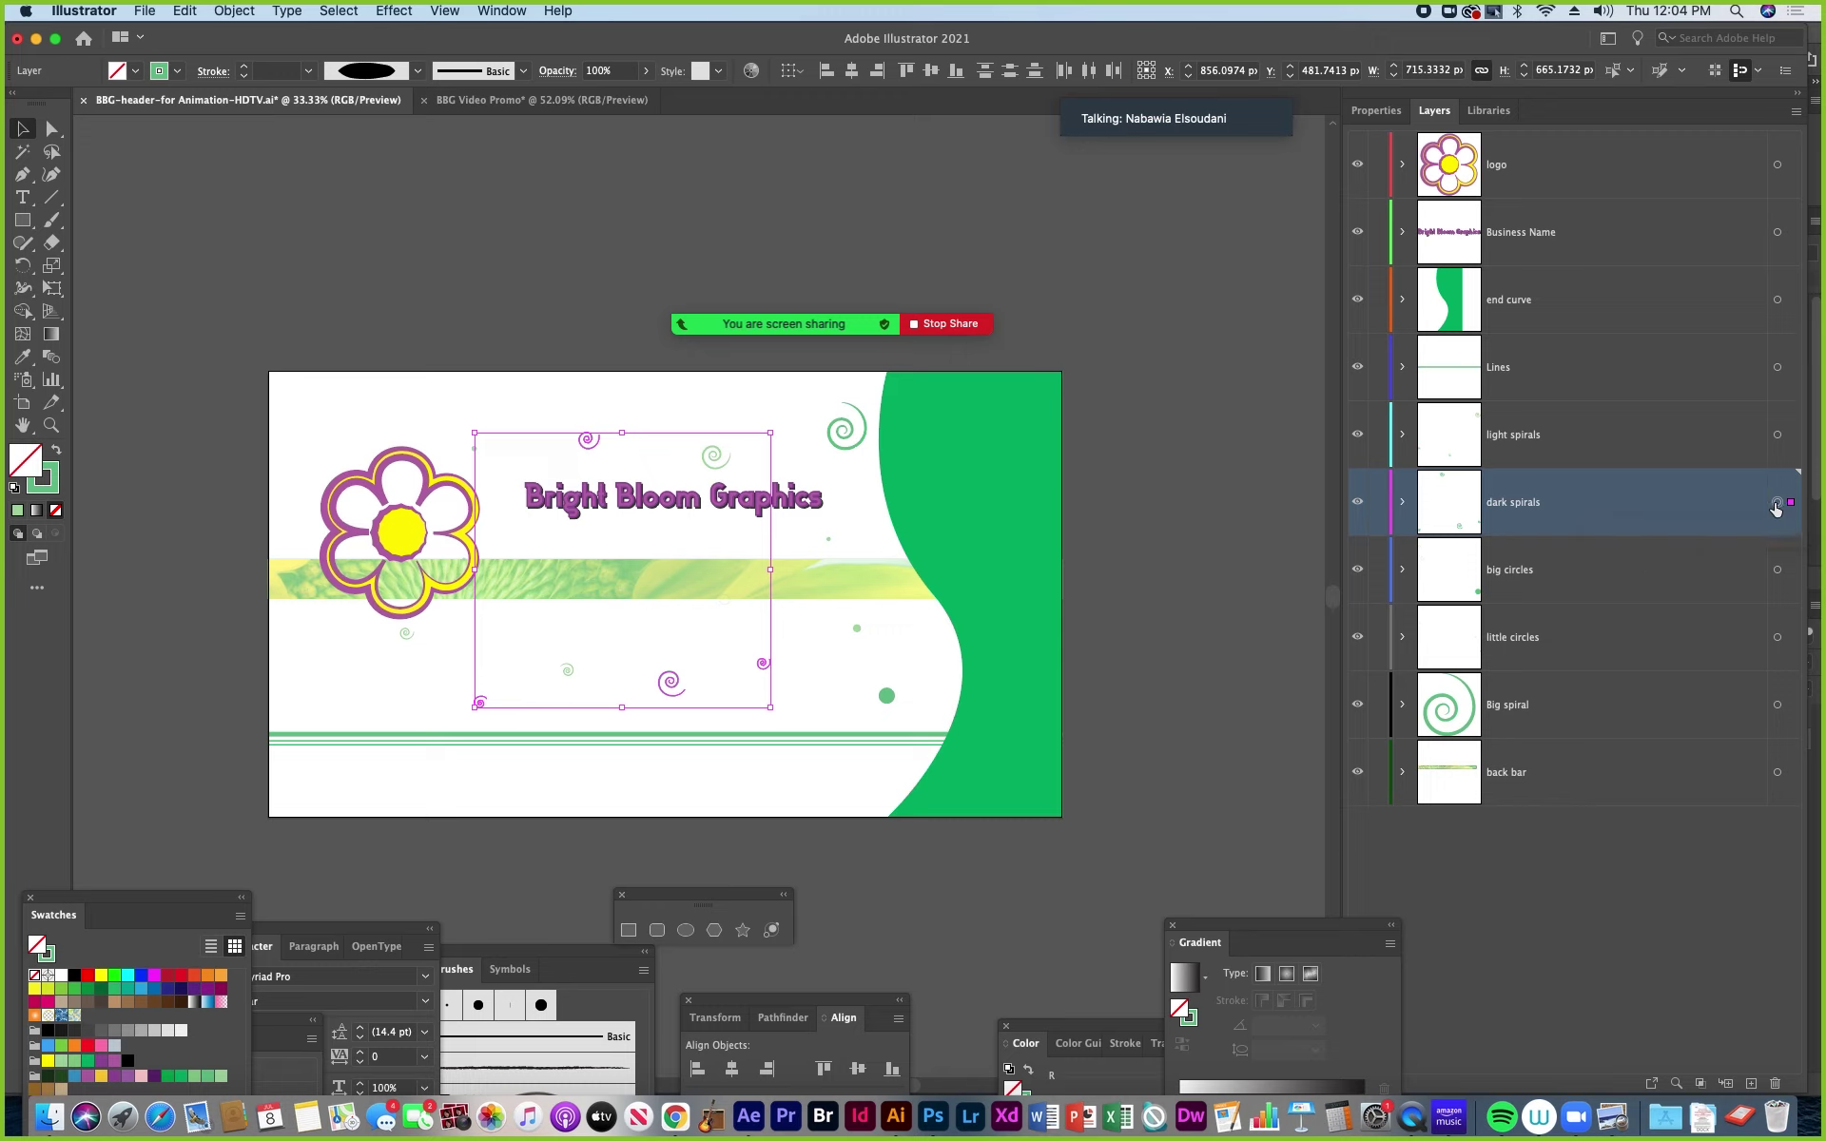
{"action": "left_click", "coordinate": [504, 102]}
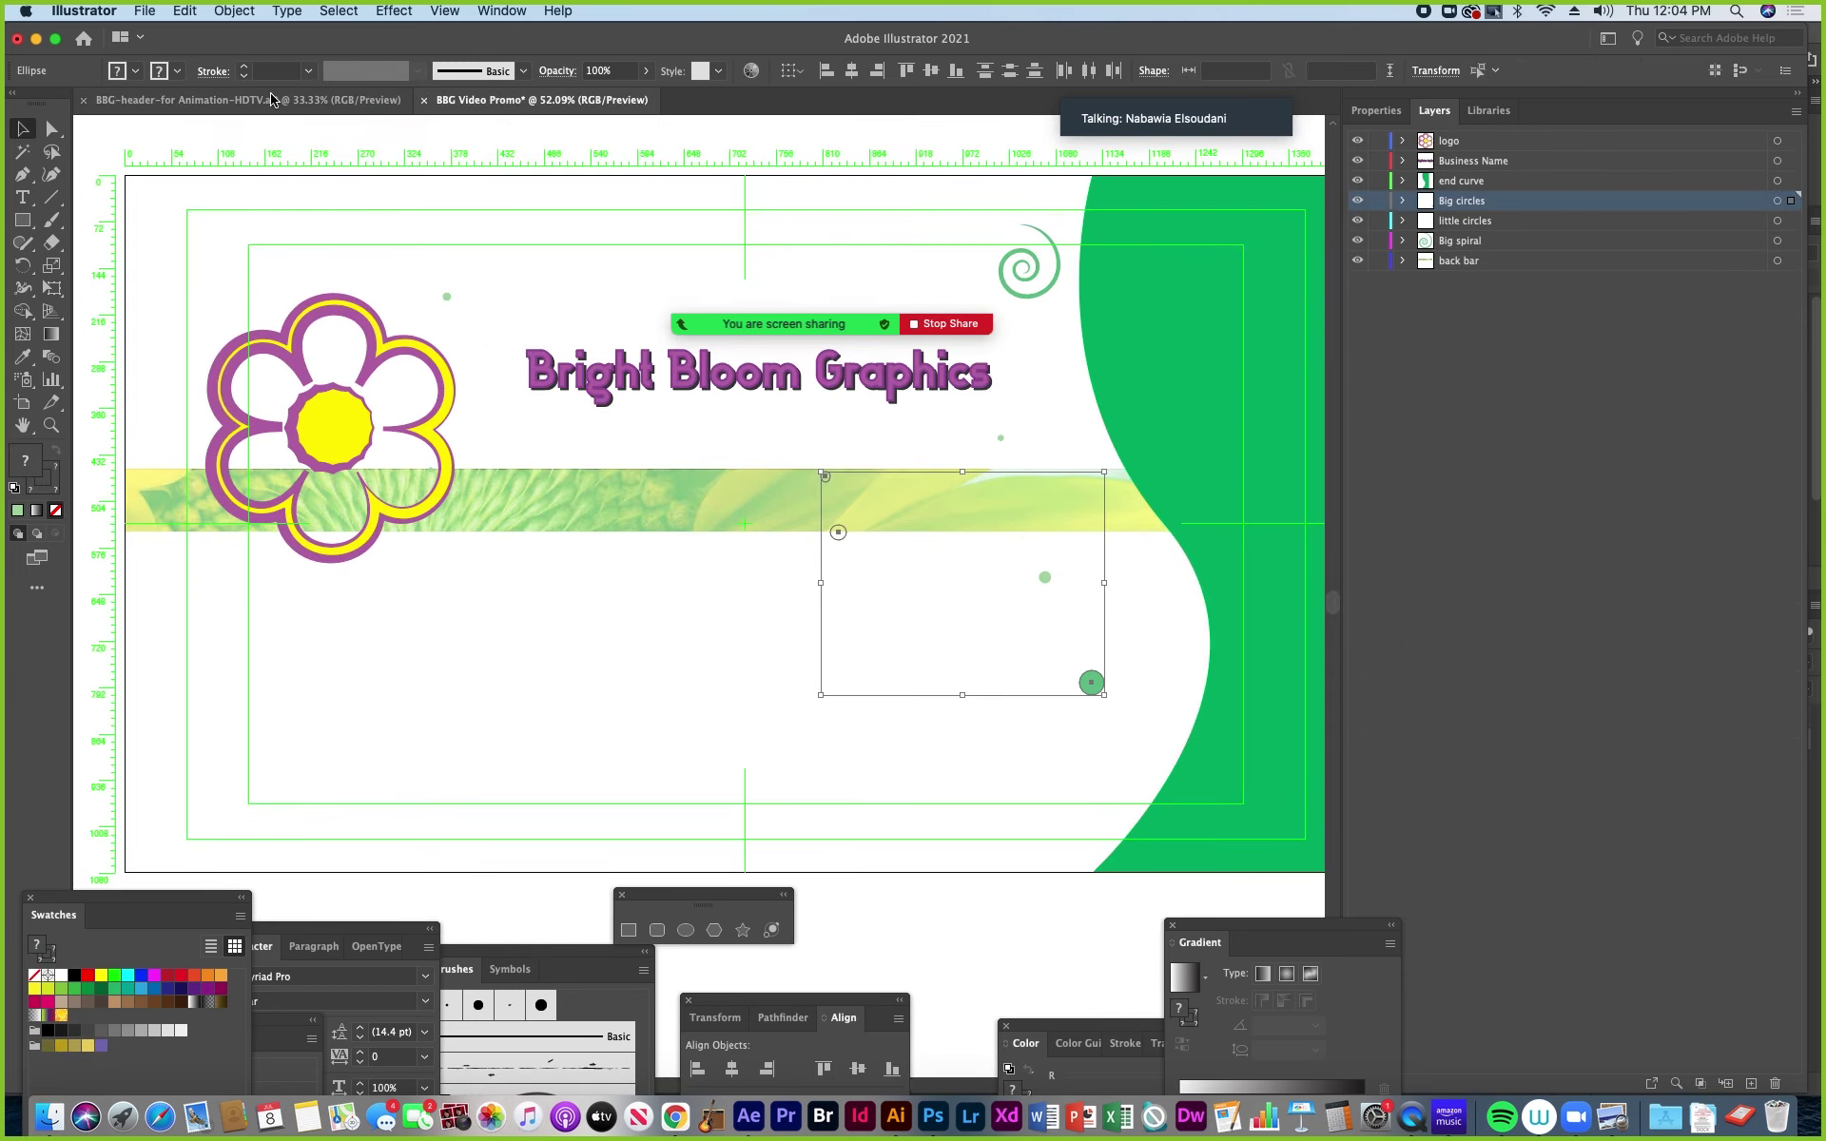
{"action": "left_click", "coordinate": [271, 100]}
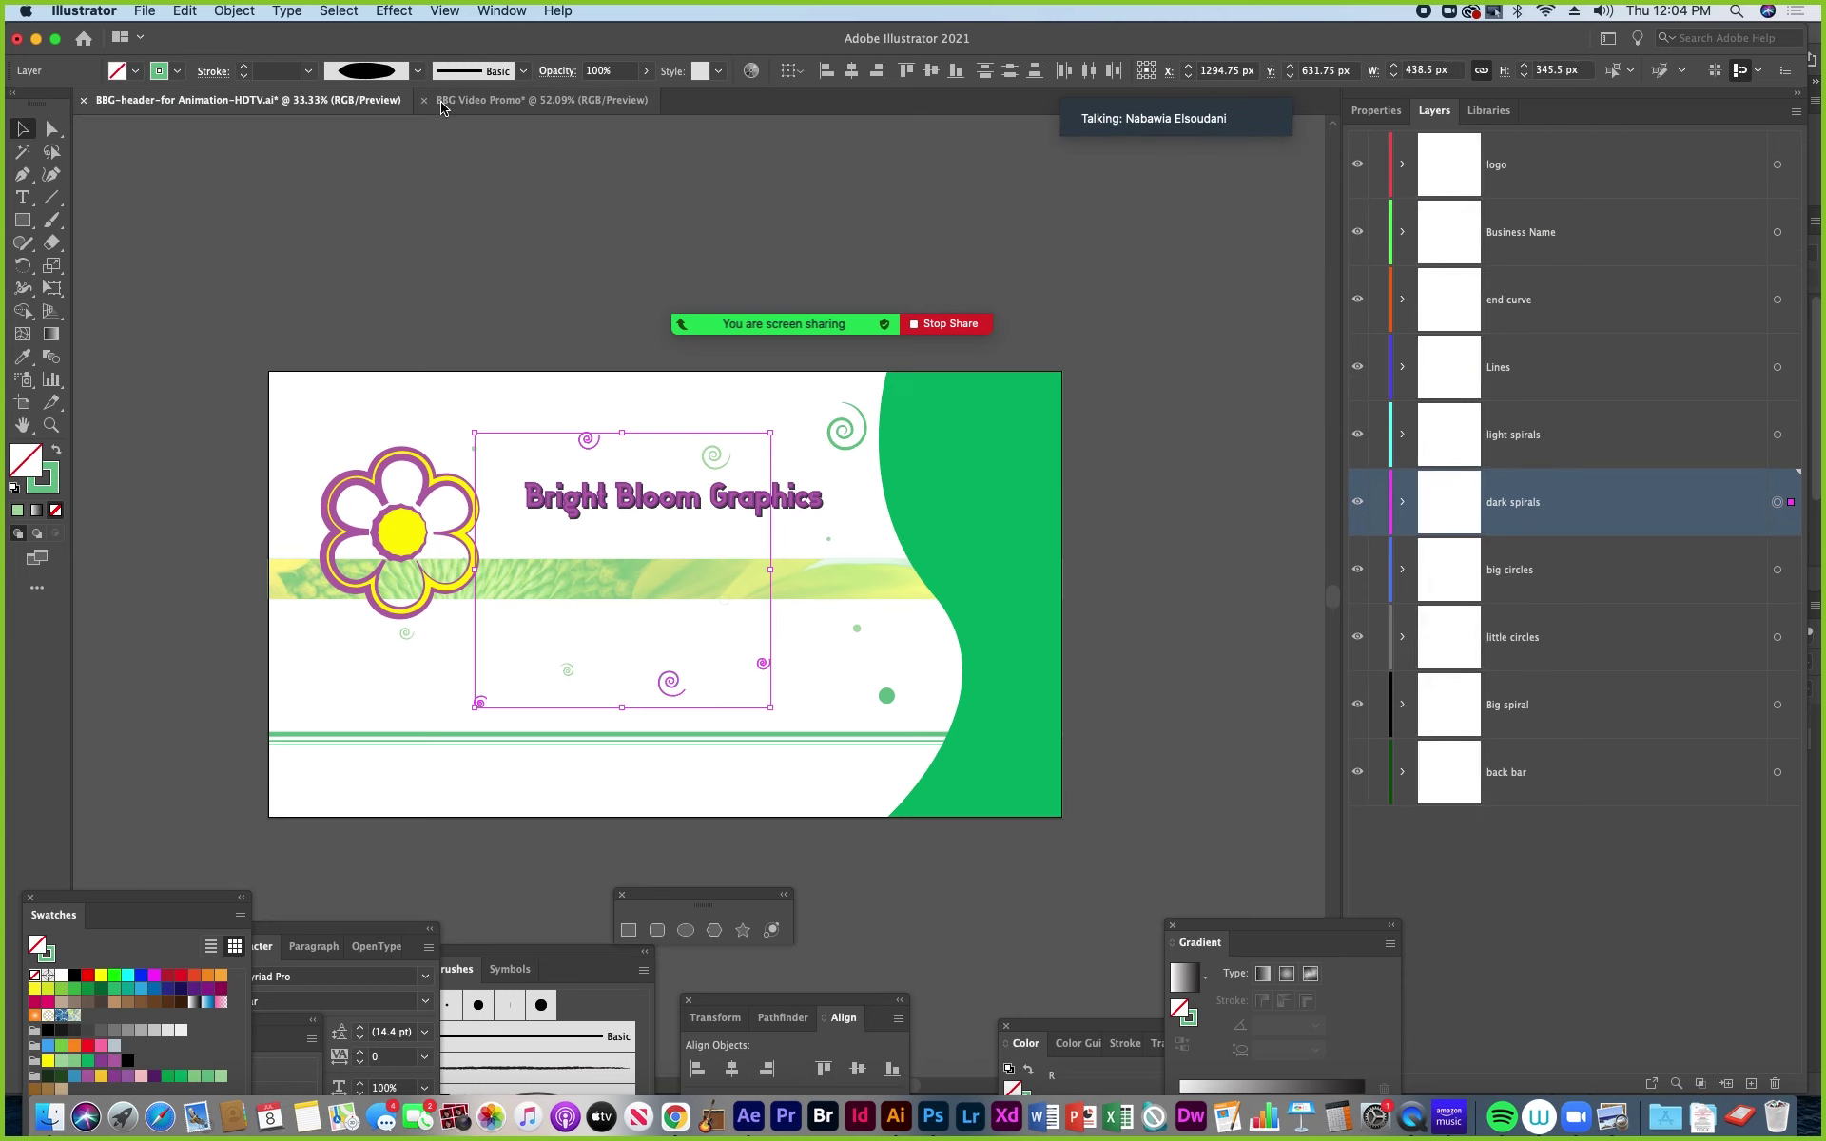
{"action": "left_click", "coordinate": [505, 103]}
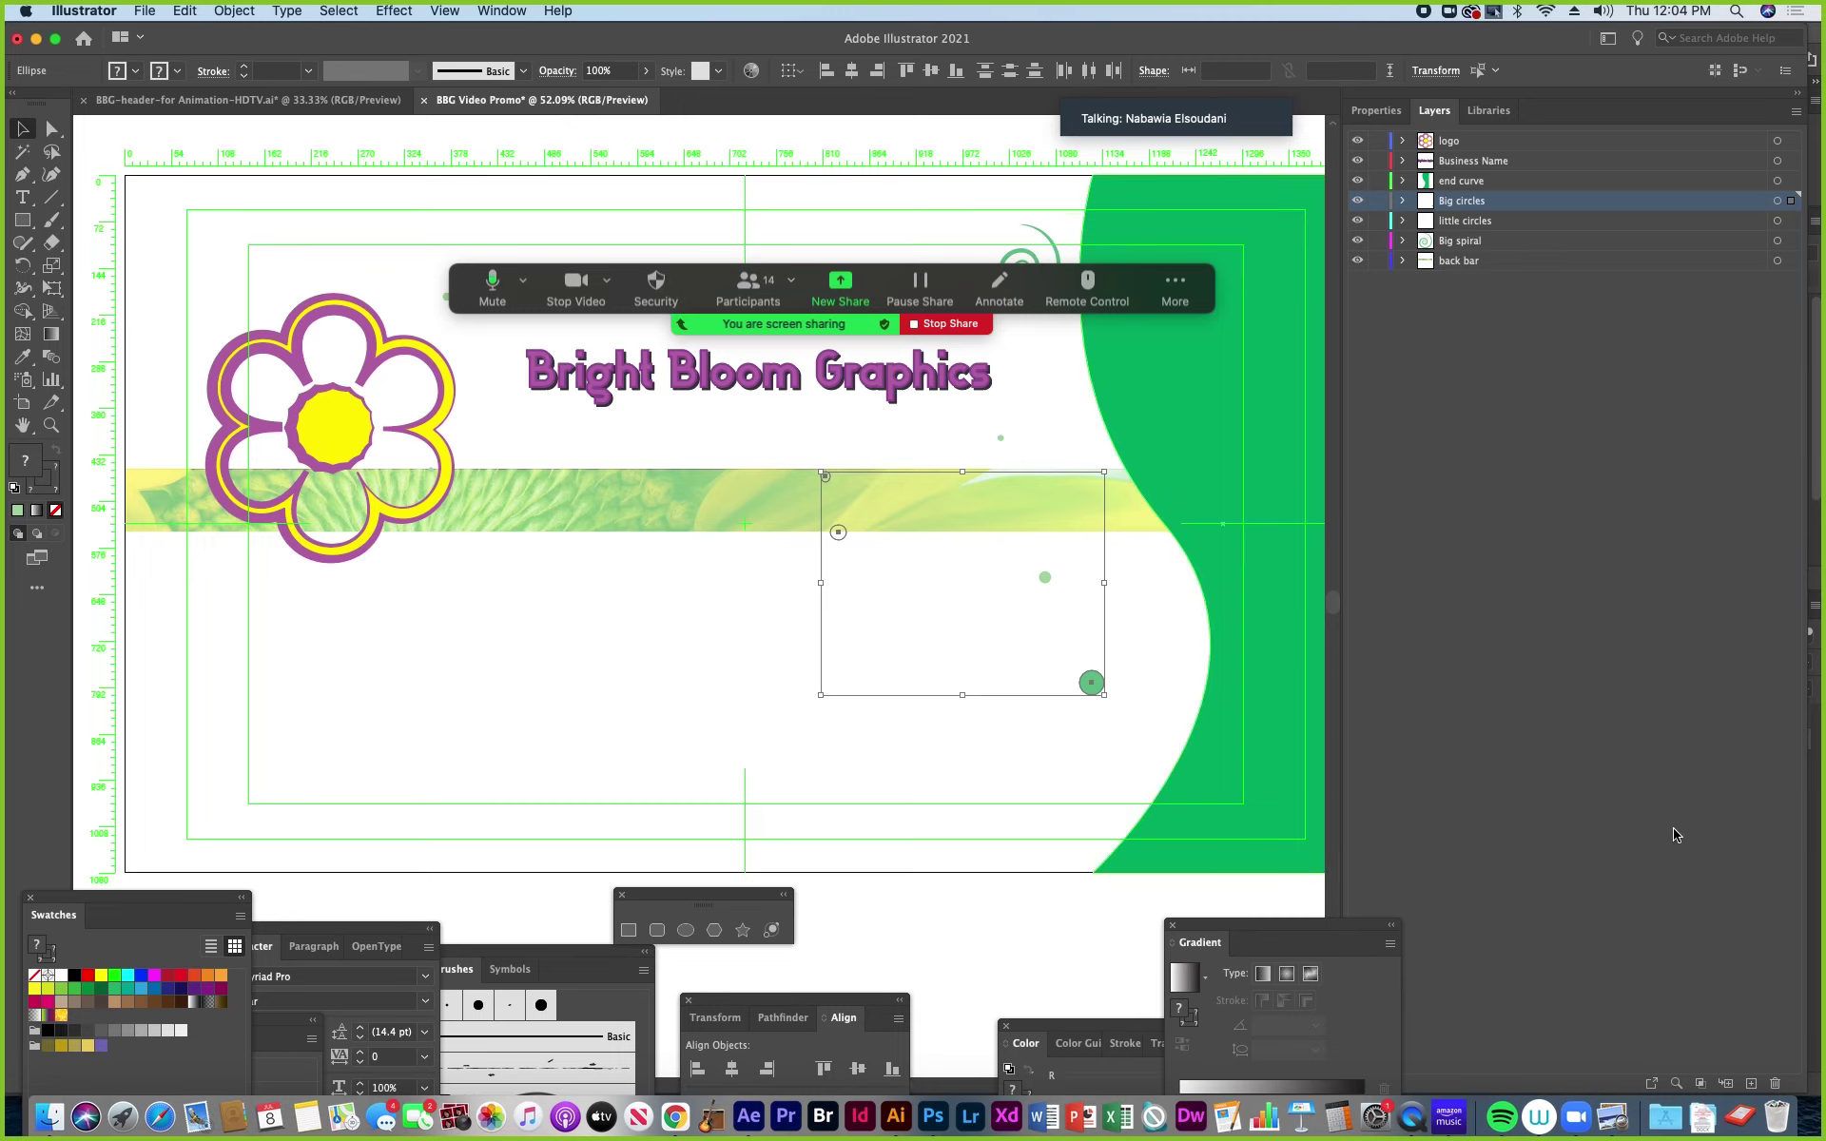
Add a layer named dark spirals above Big circles and paste the copied spirals in place on it.
{"action": "left_click", "coordinate": [1752, 1085]}
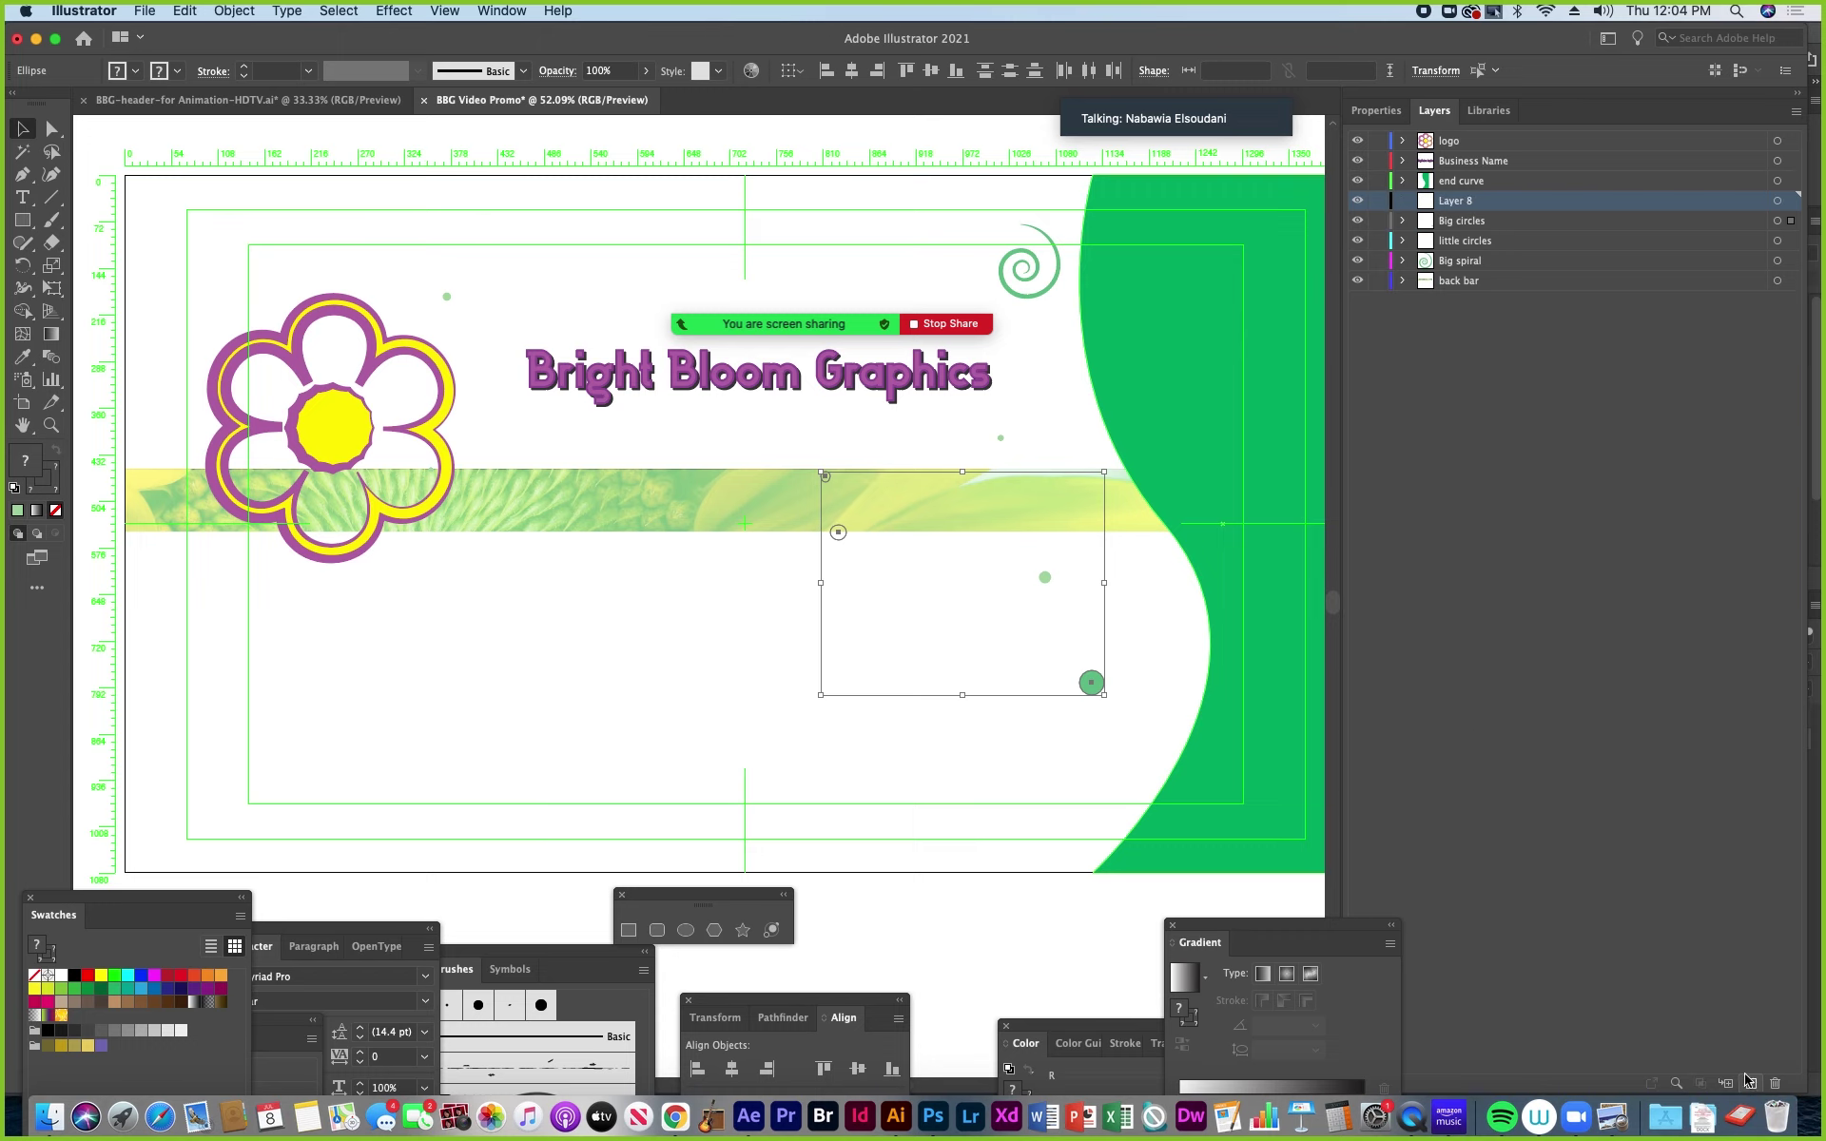
{"action": "double_click", "coordinate": [1458, 201]}
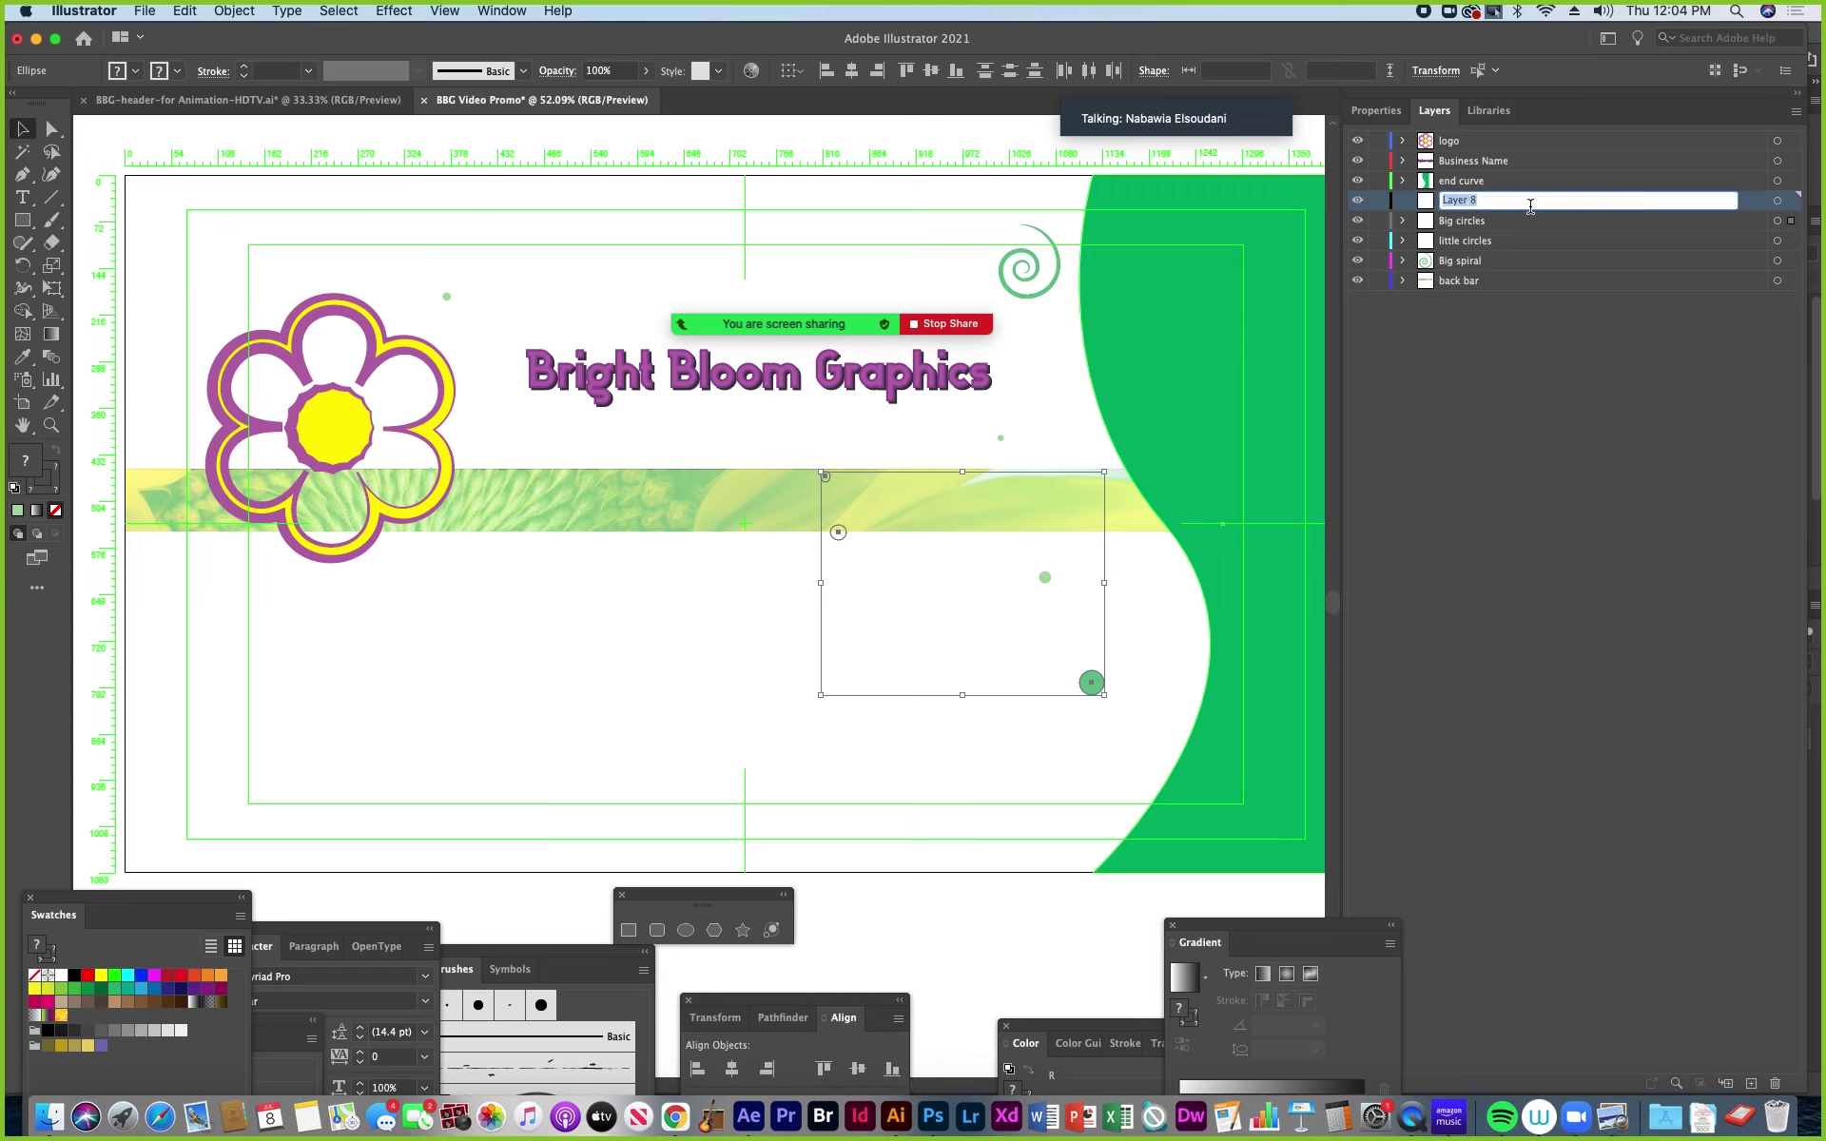
{"action": "type", "text": "dark spirals"}
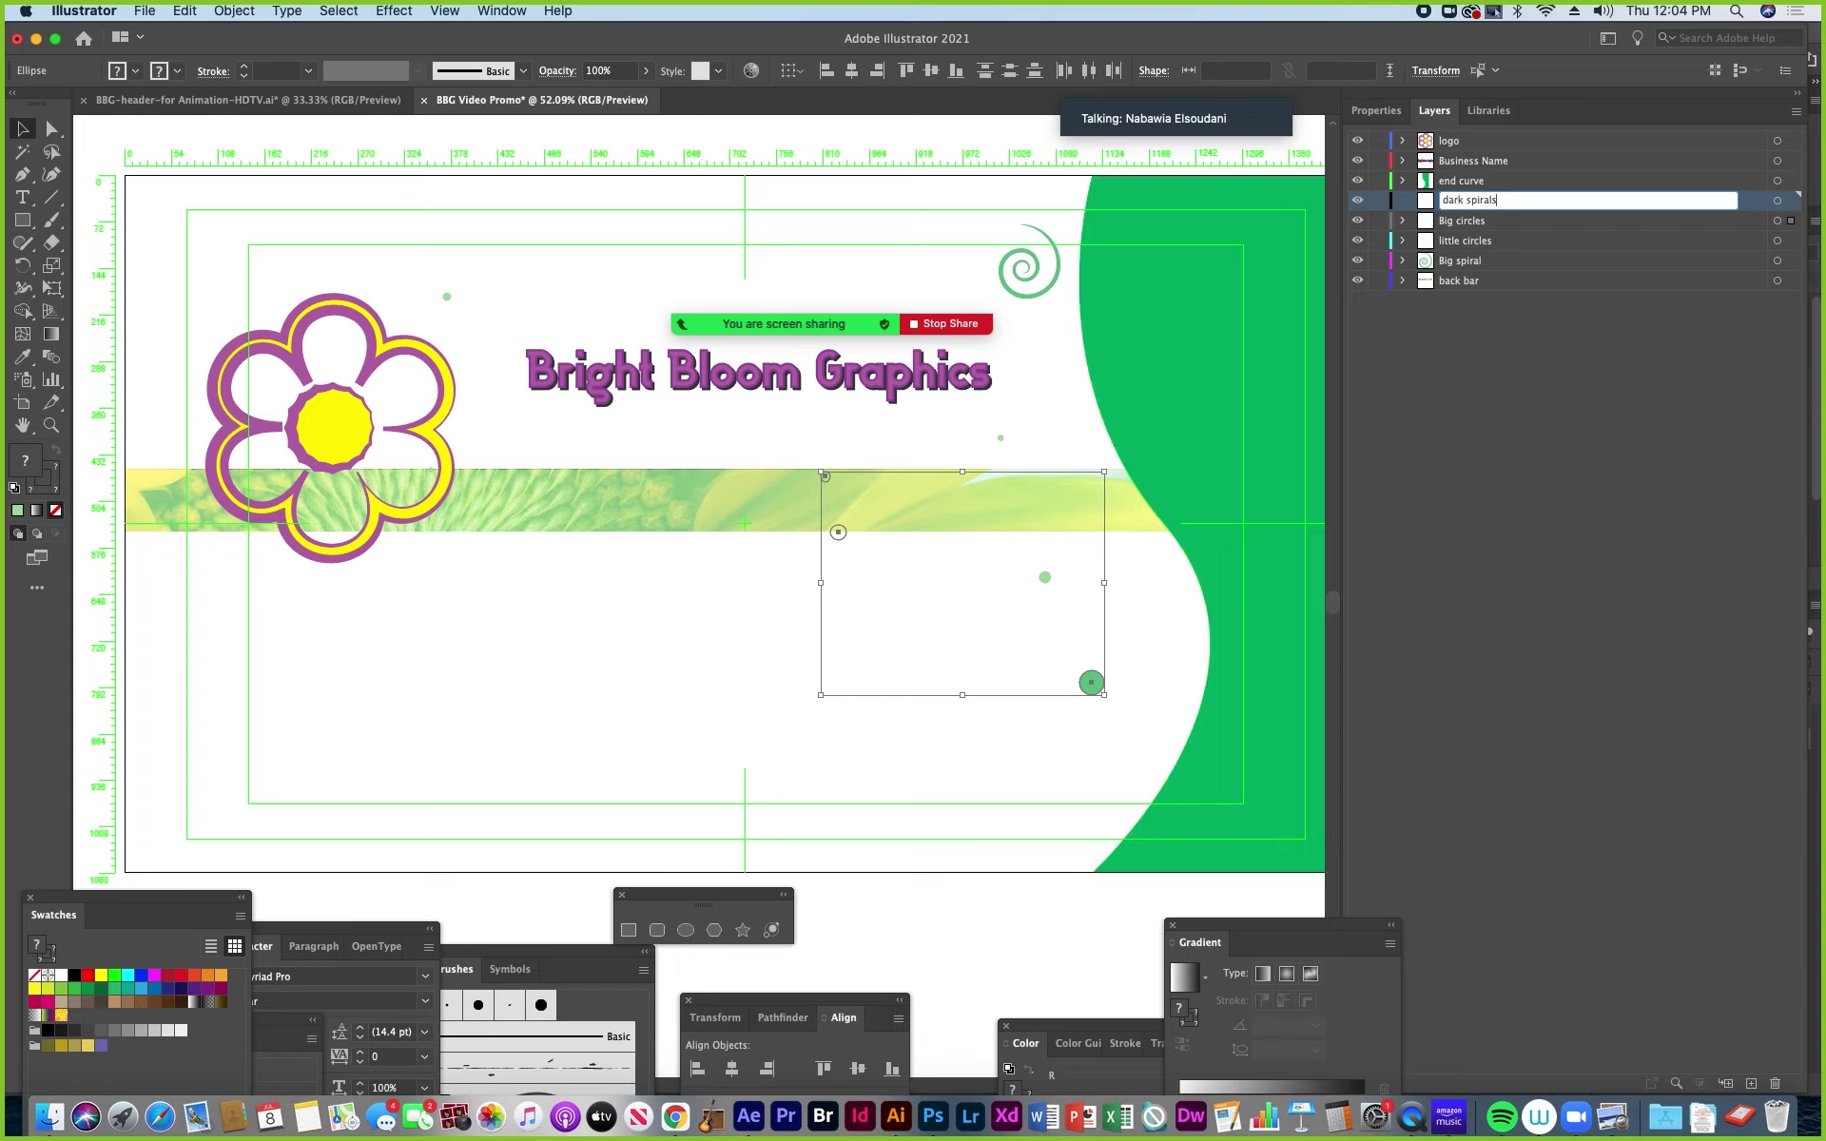
{"action": "key", "text": "Return"}
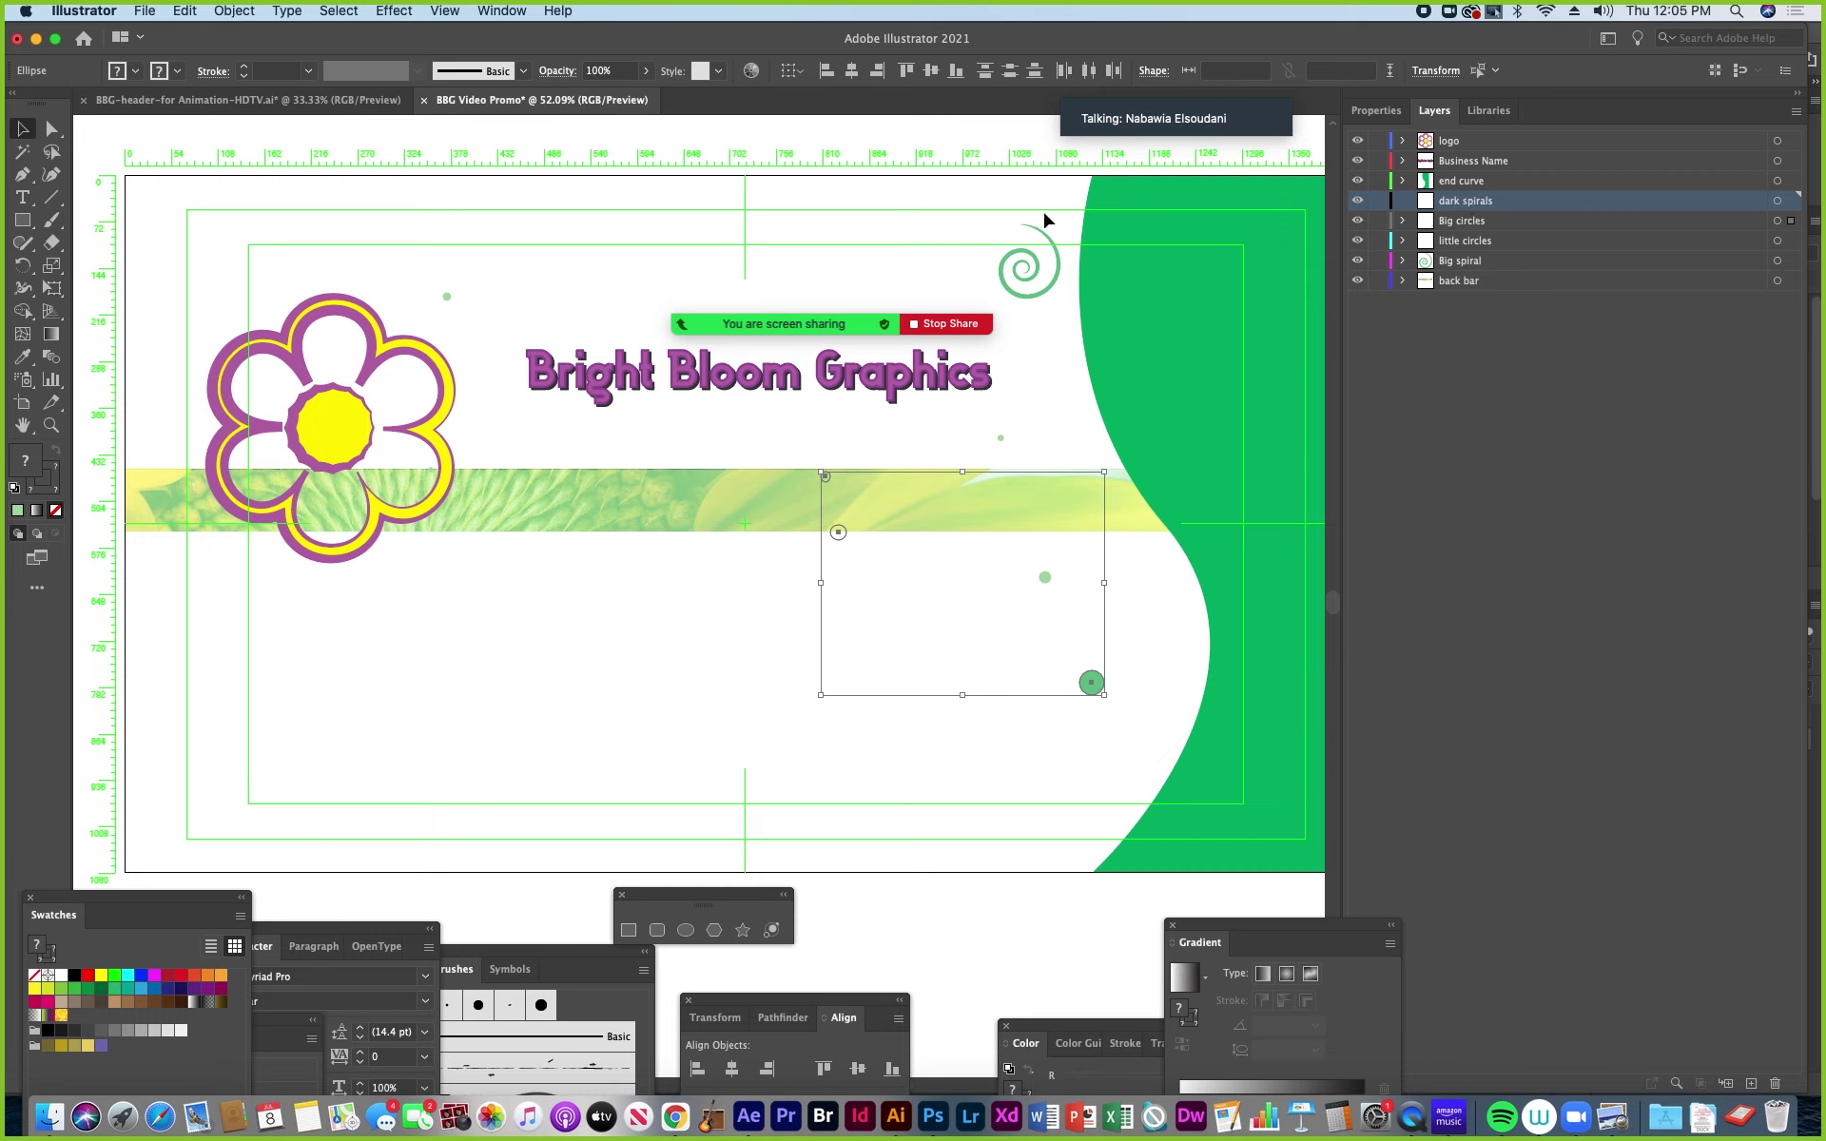
{"action": "key", "text": "super+shift+b"}
{"action": "key", "text": "super+v"}
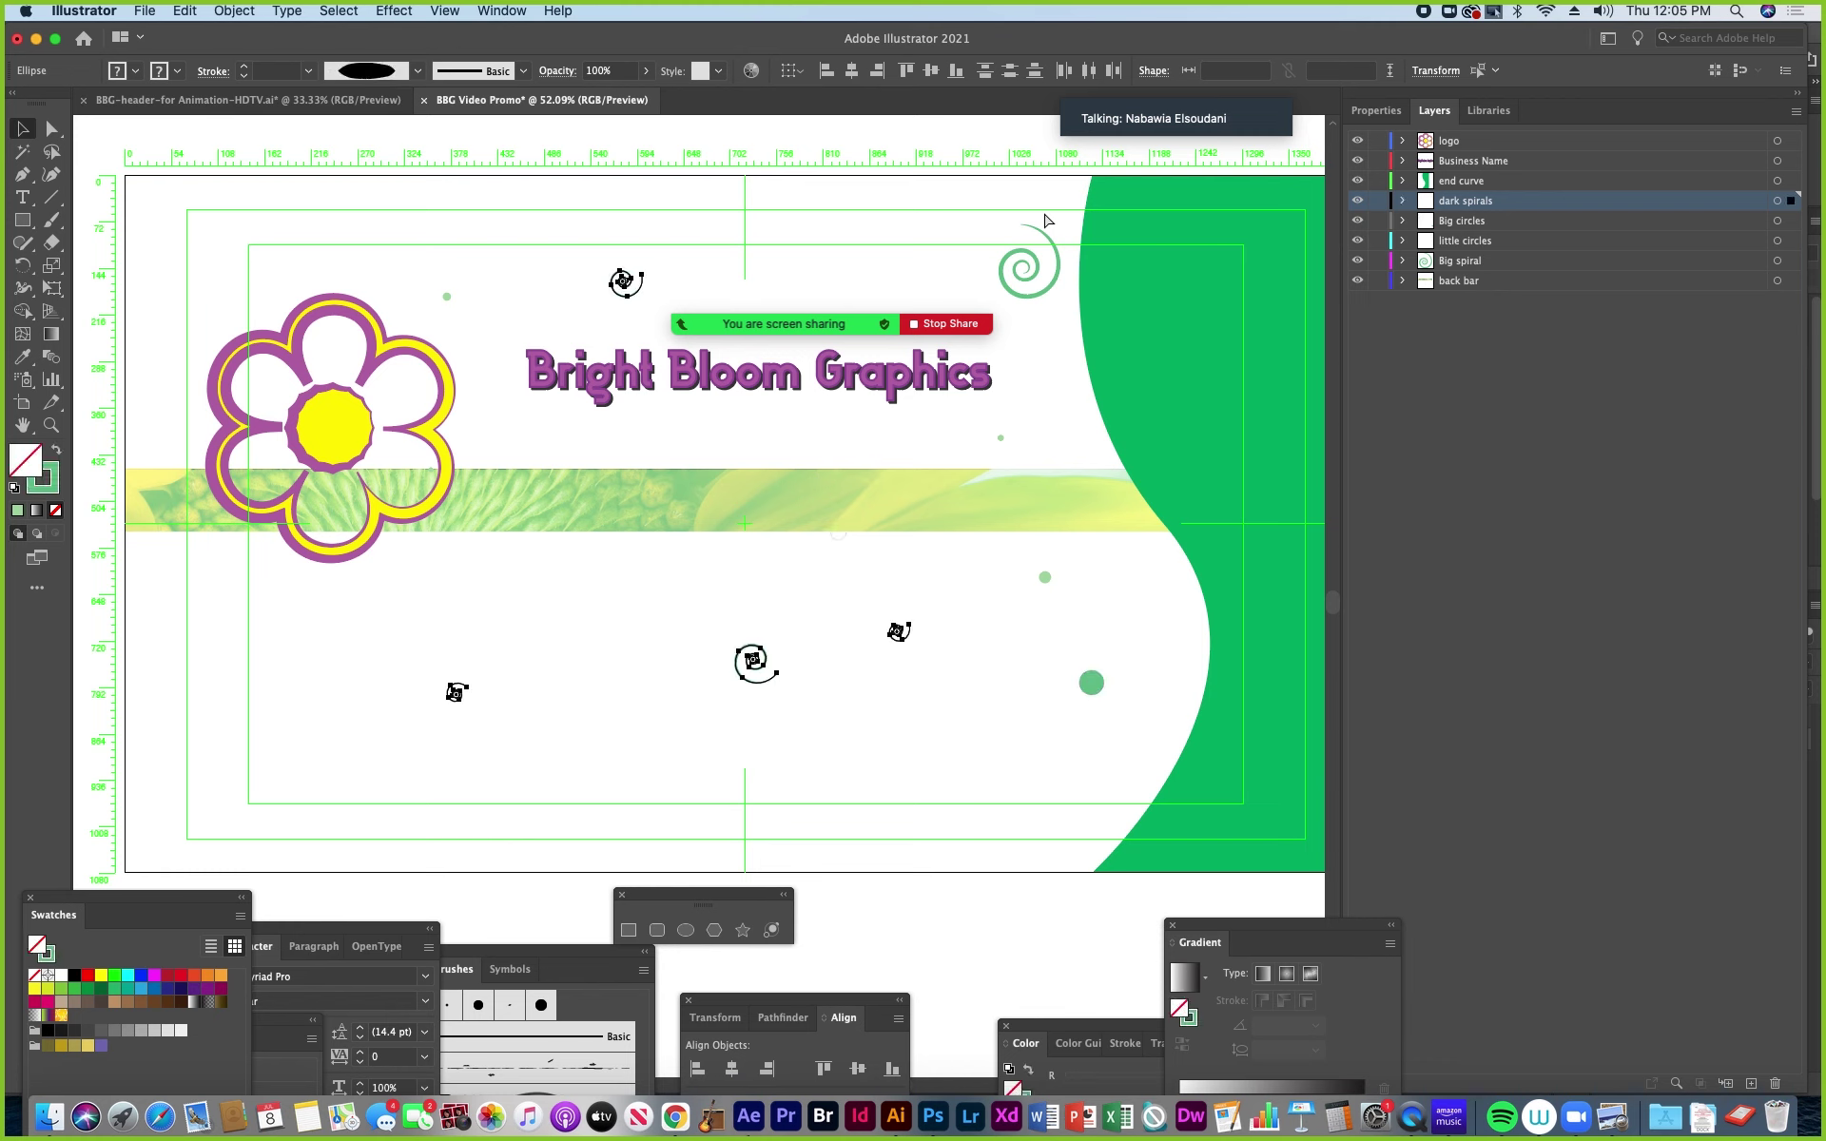
{"action": "key", "text": "super+shift+b"}
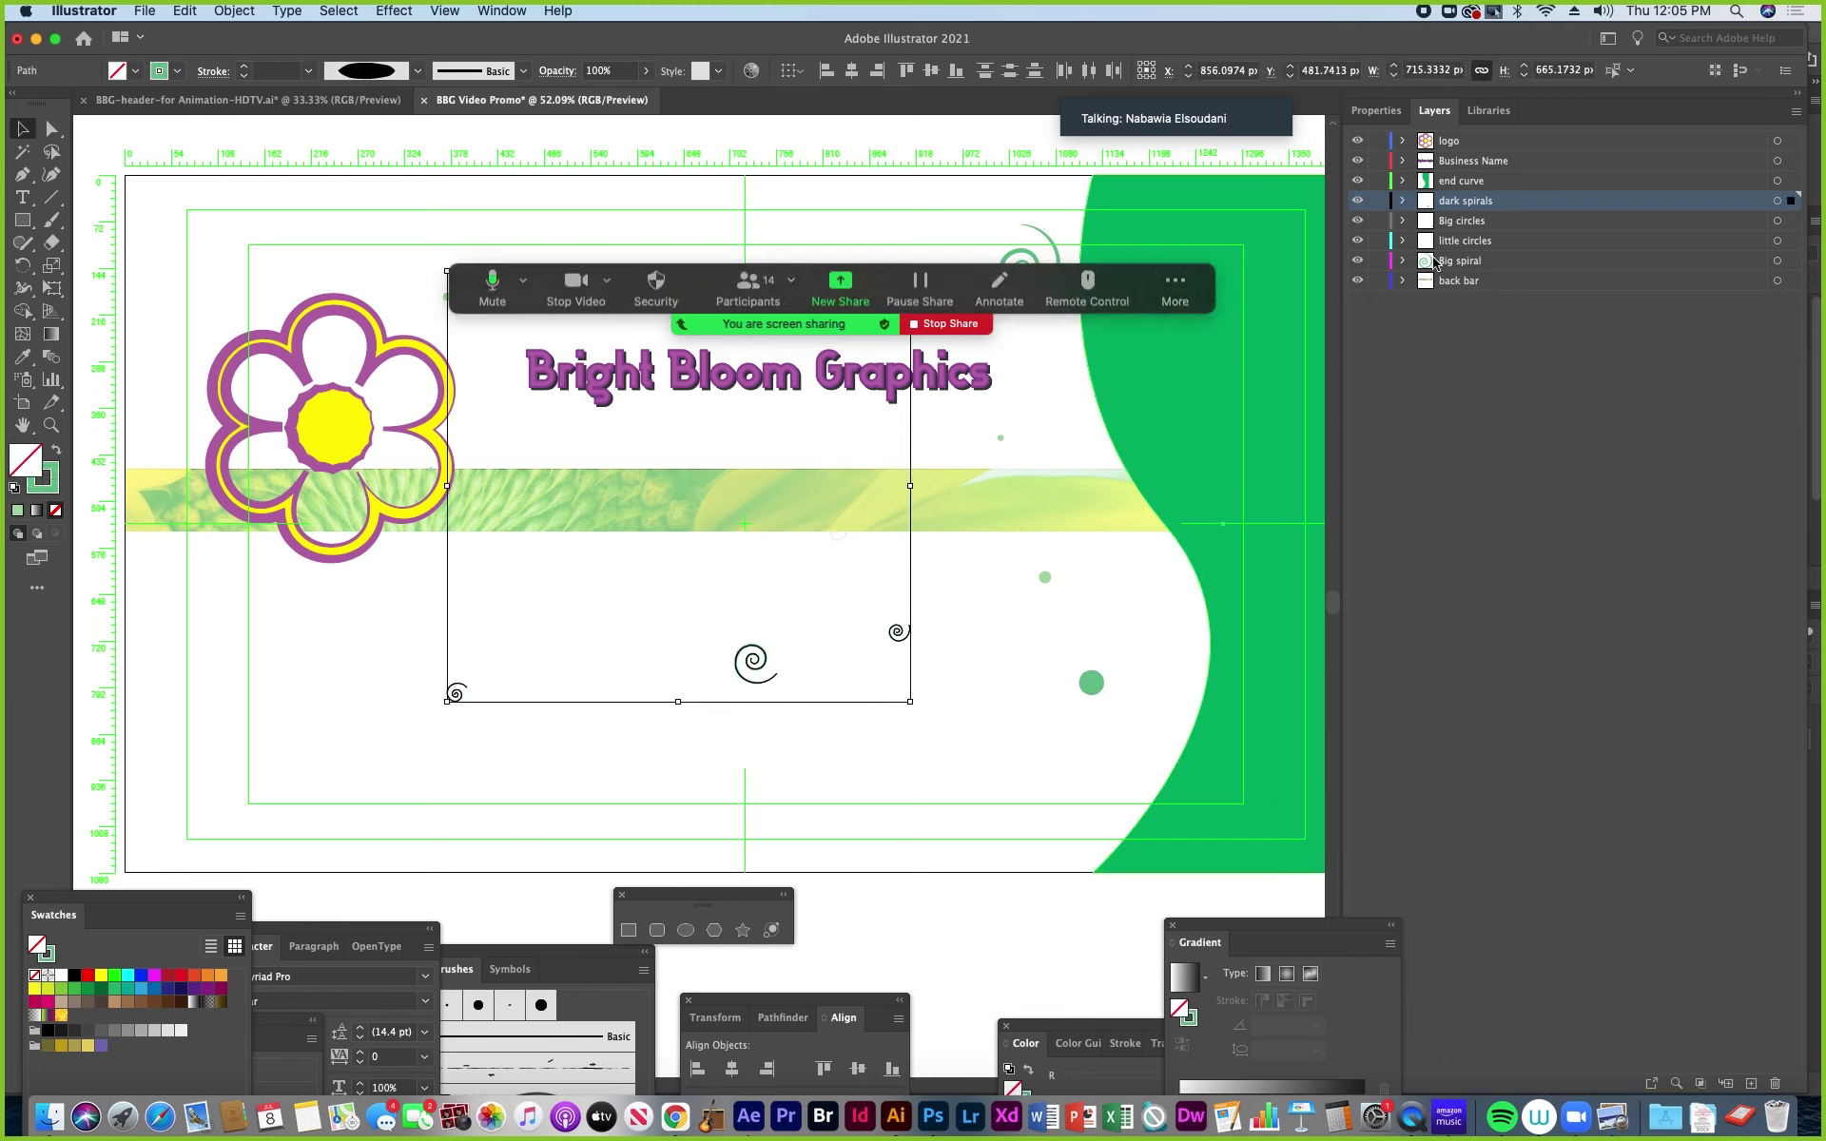
Select and copy all artwork on the header document's light spirals layer, and return to BBG Video Promo.
{"action": "left_click", "coordinate": [249, 100]}
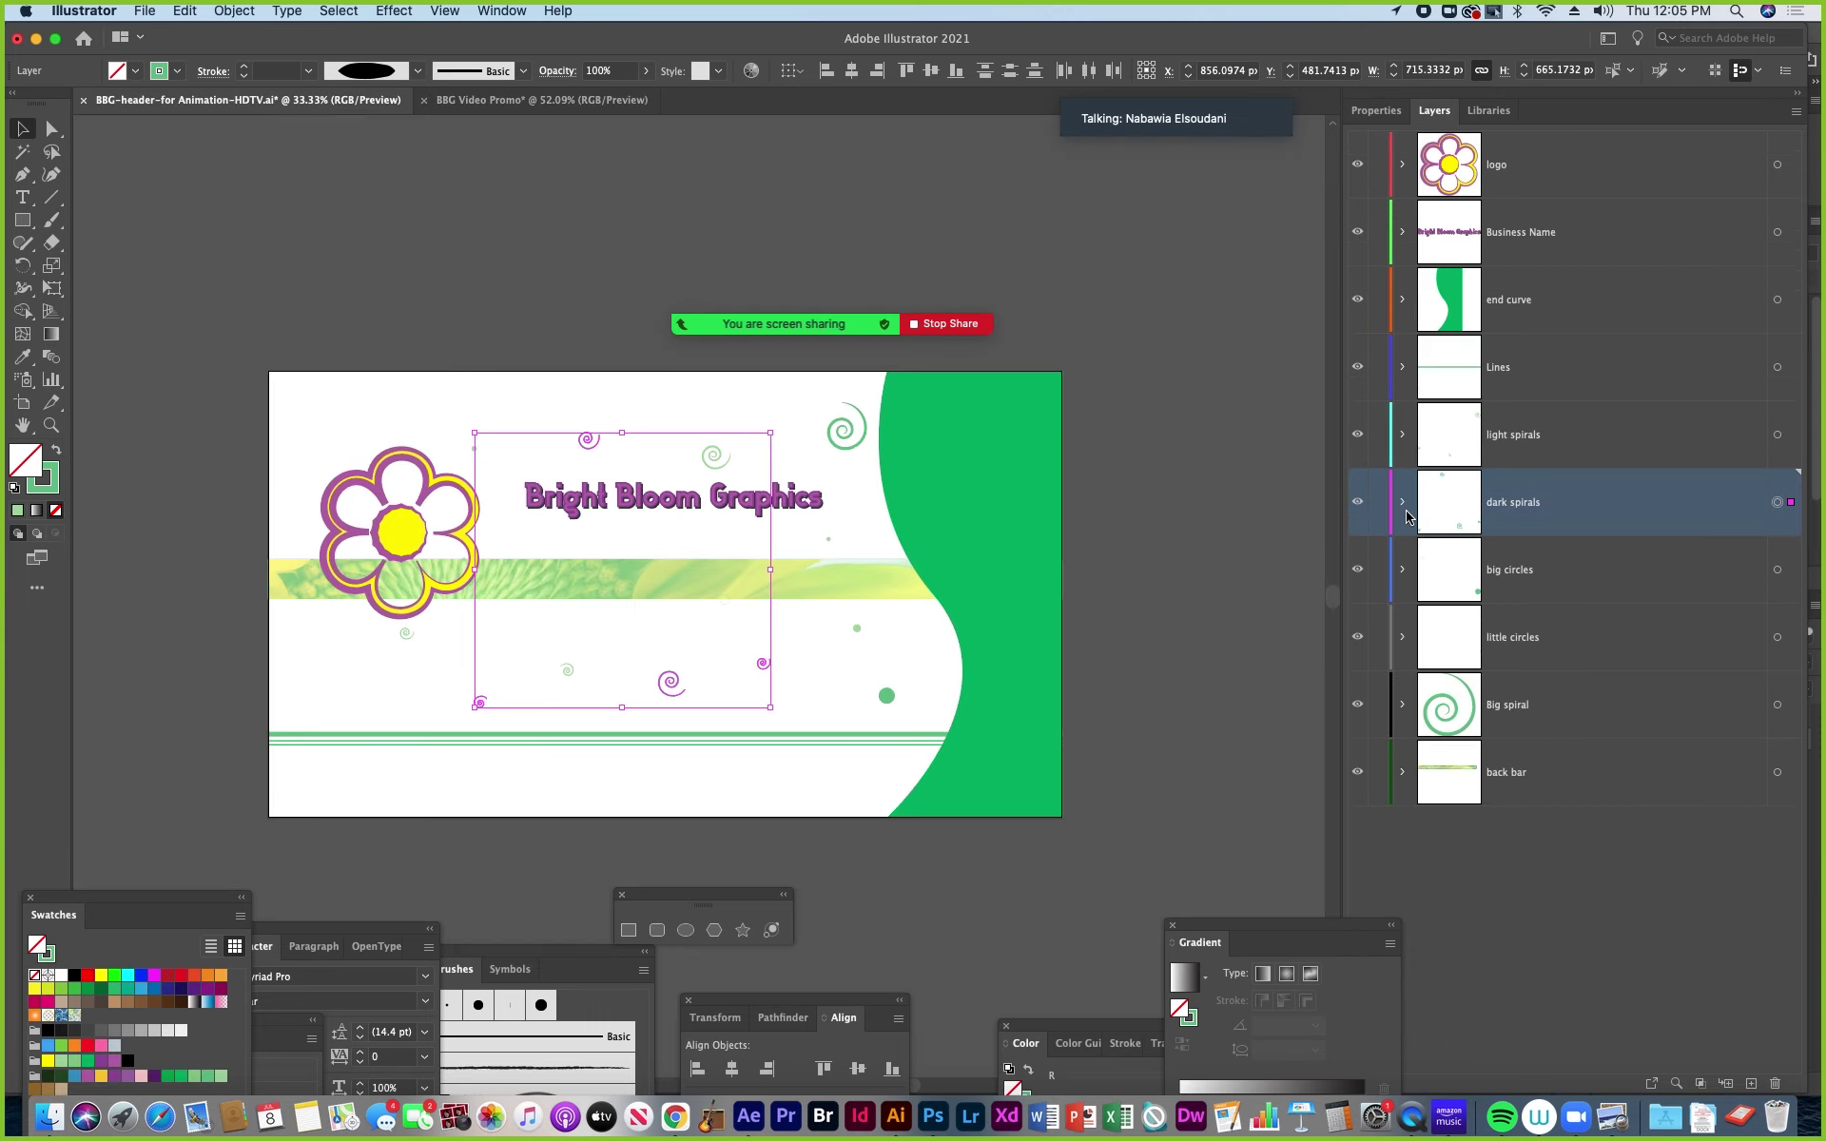
{"action": "left_click", "coordinate": [1777, 436]}
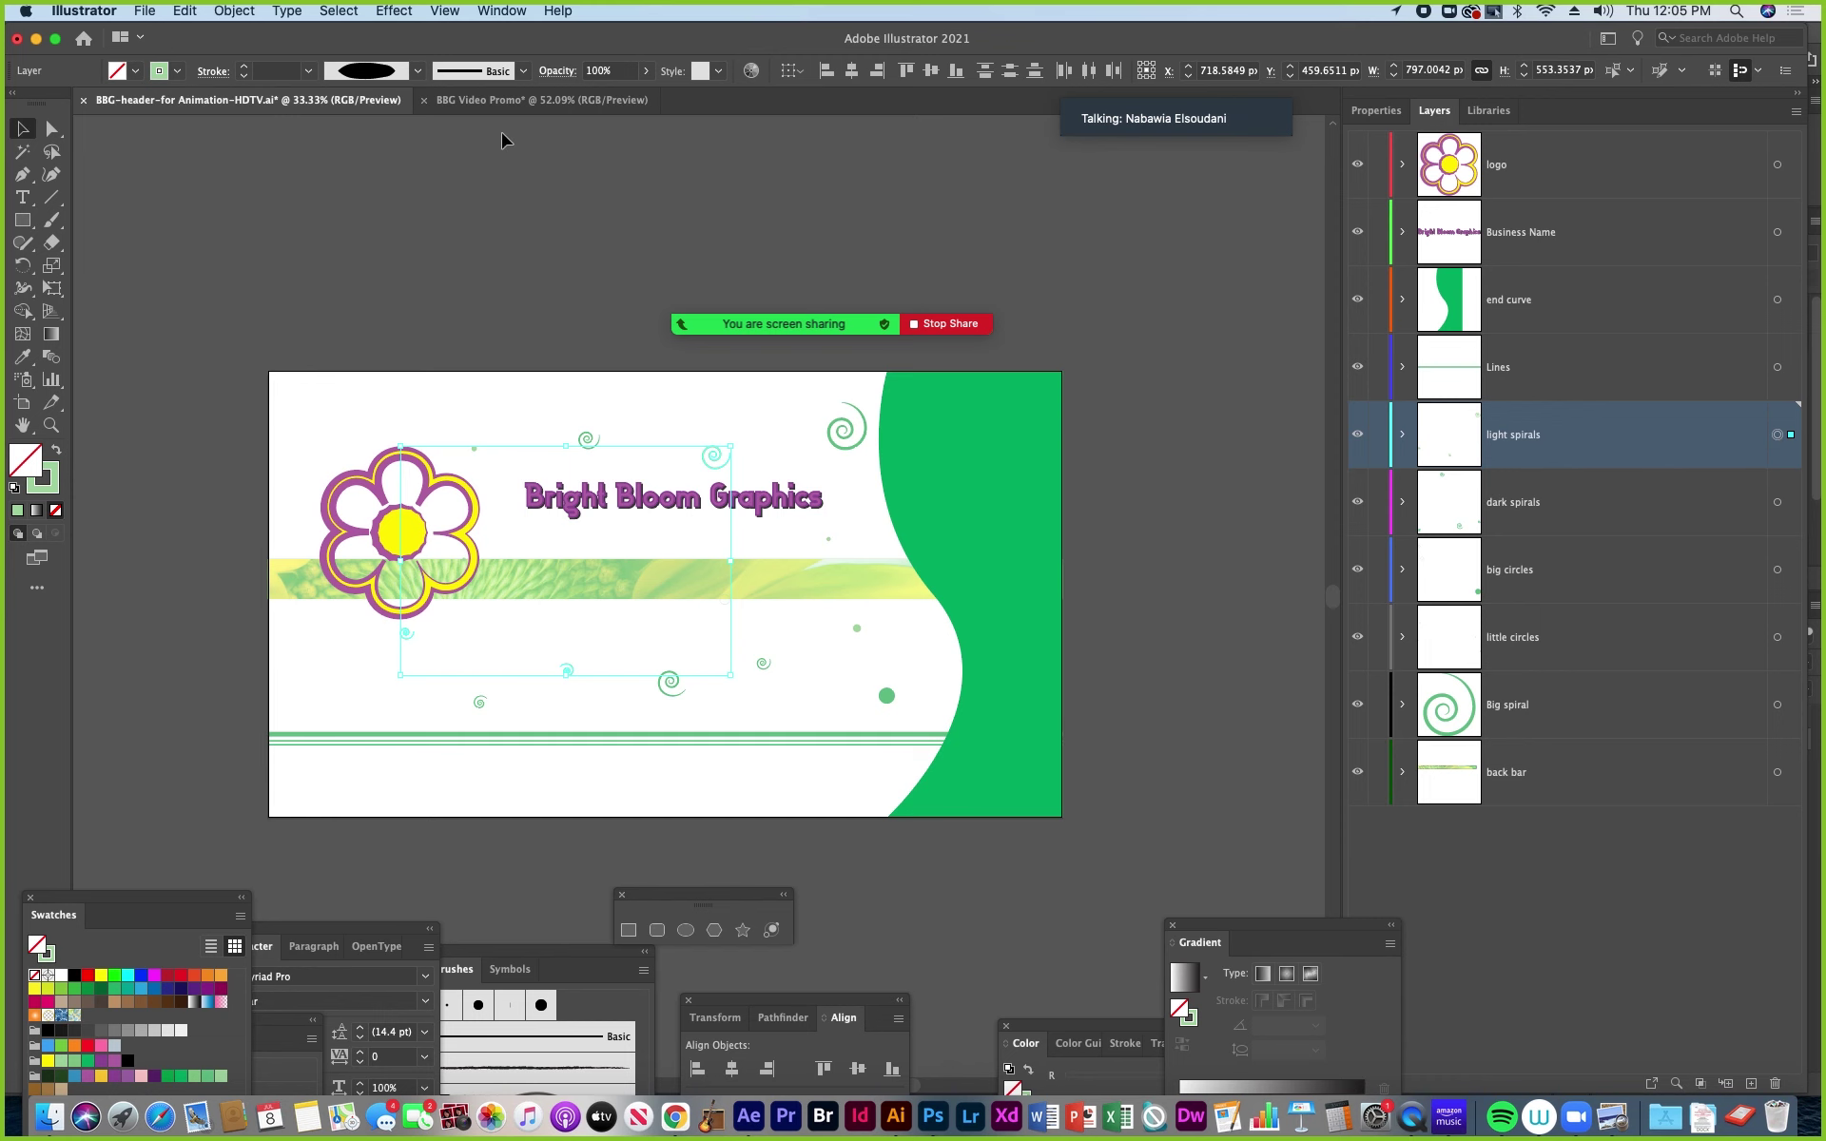
{"action": "left_click", "coordinate": [475, 101]}
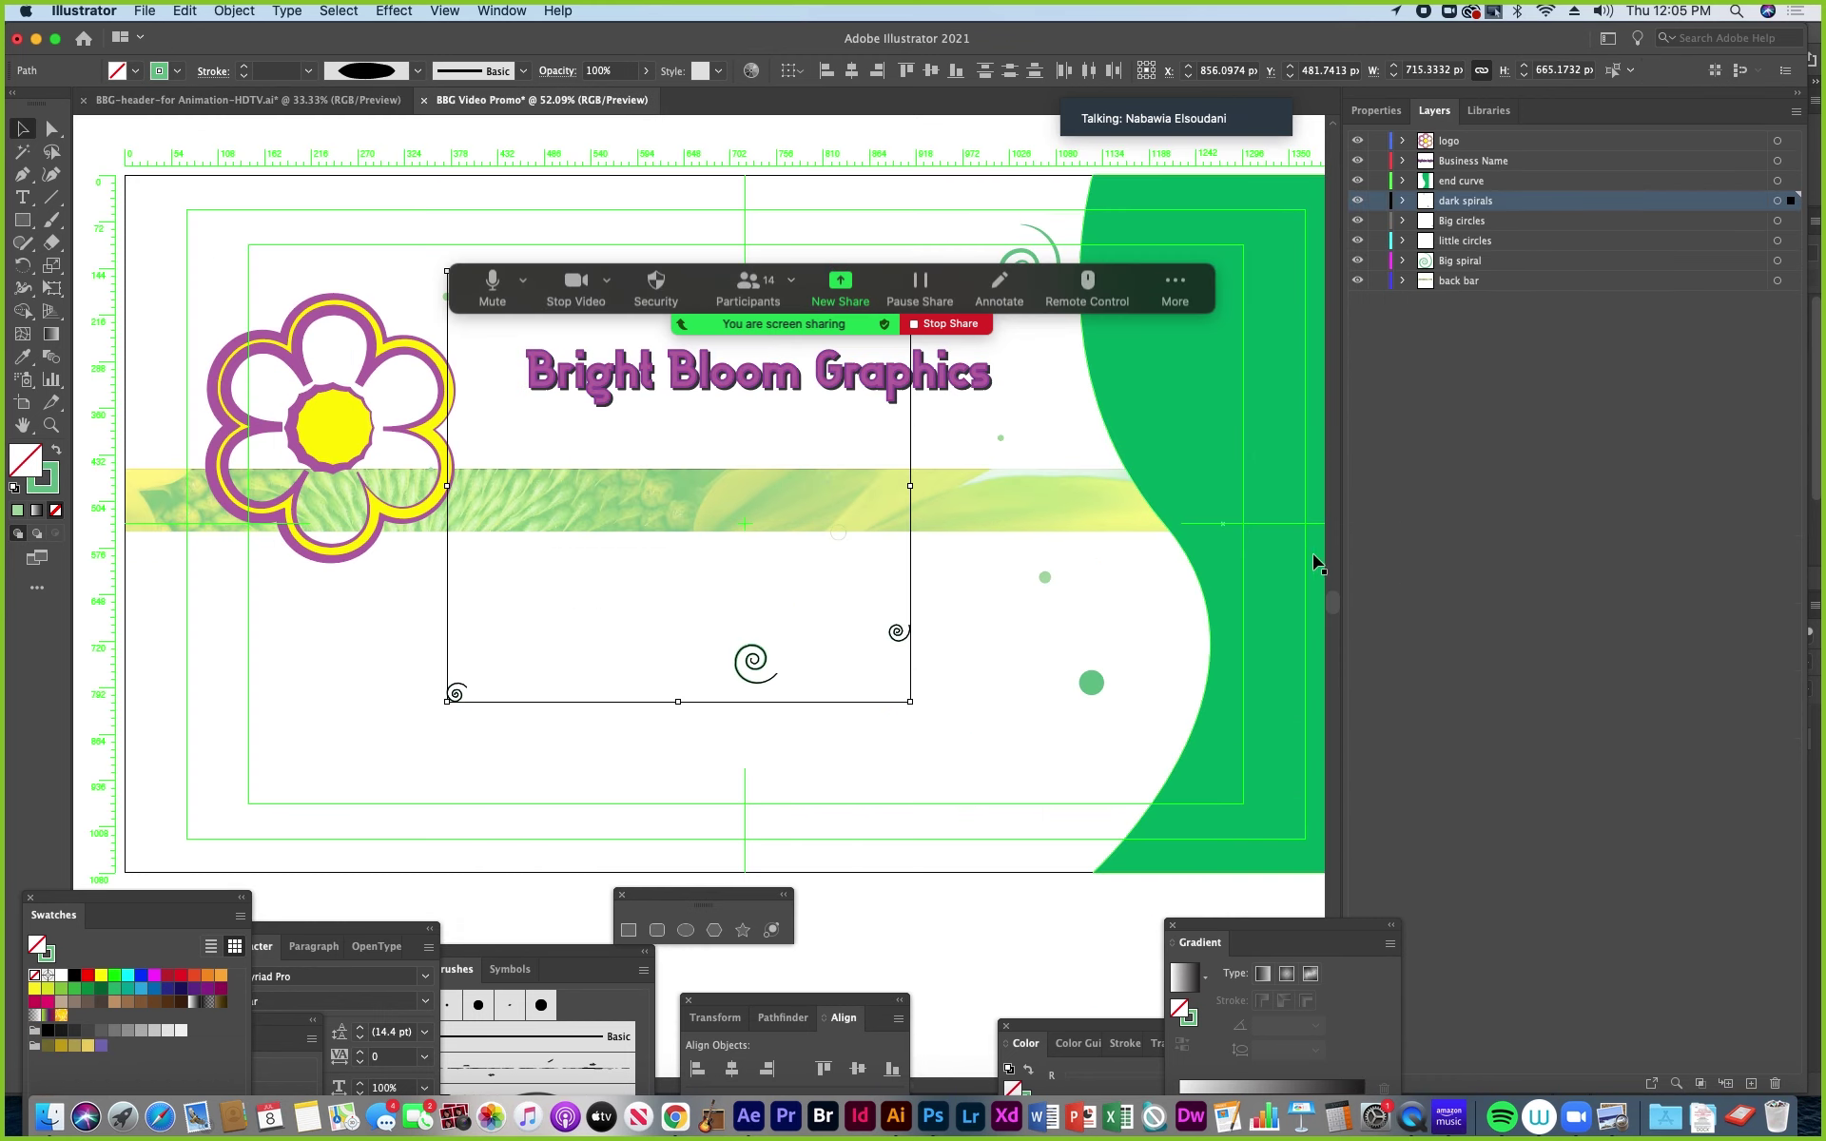
Add a layer named light spirals above dark spirals and paste the copied light spirals in place on it.
{"action": "left_click", "coordinate": [1750, 1083]}
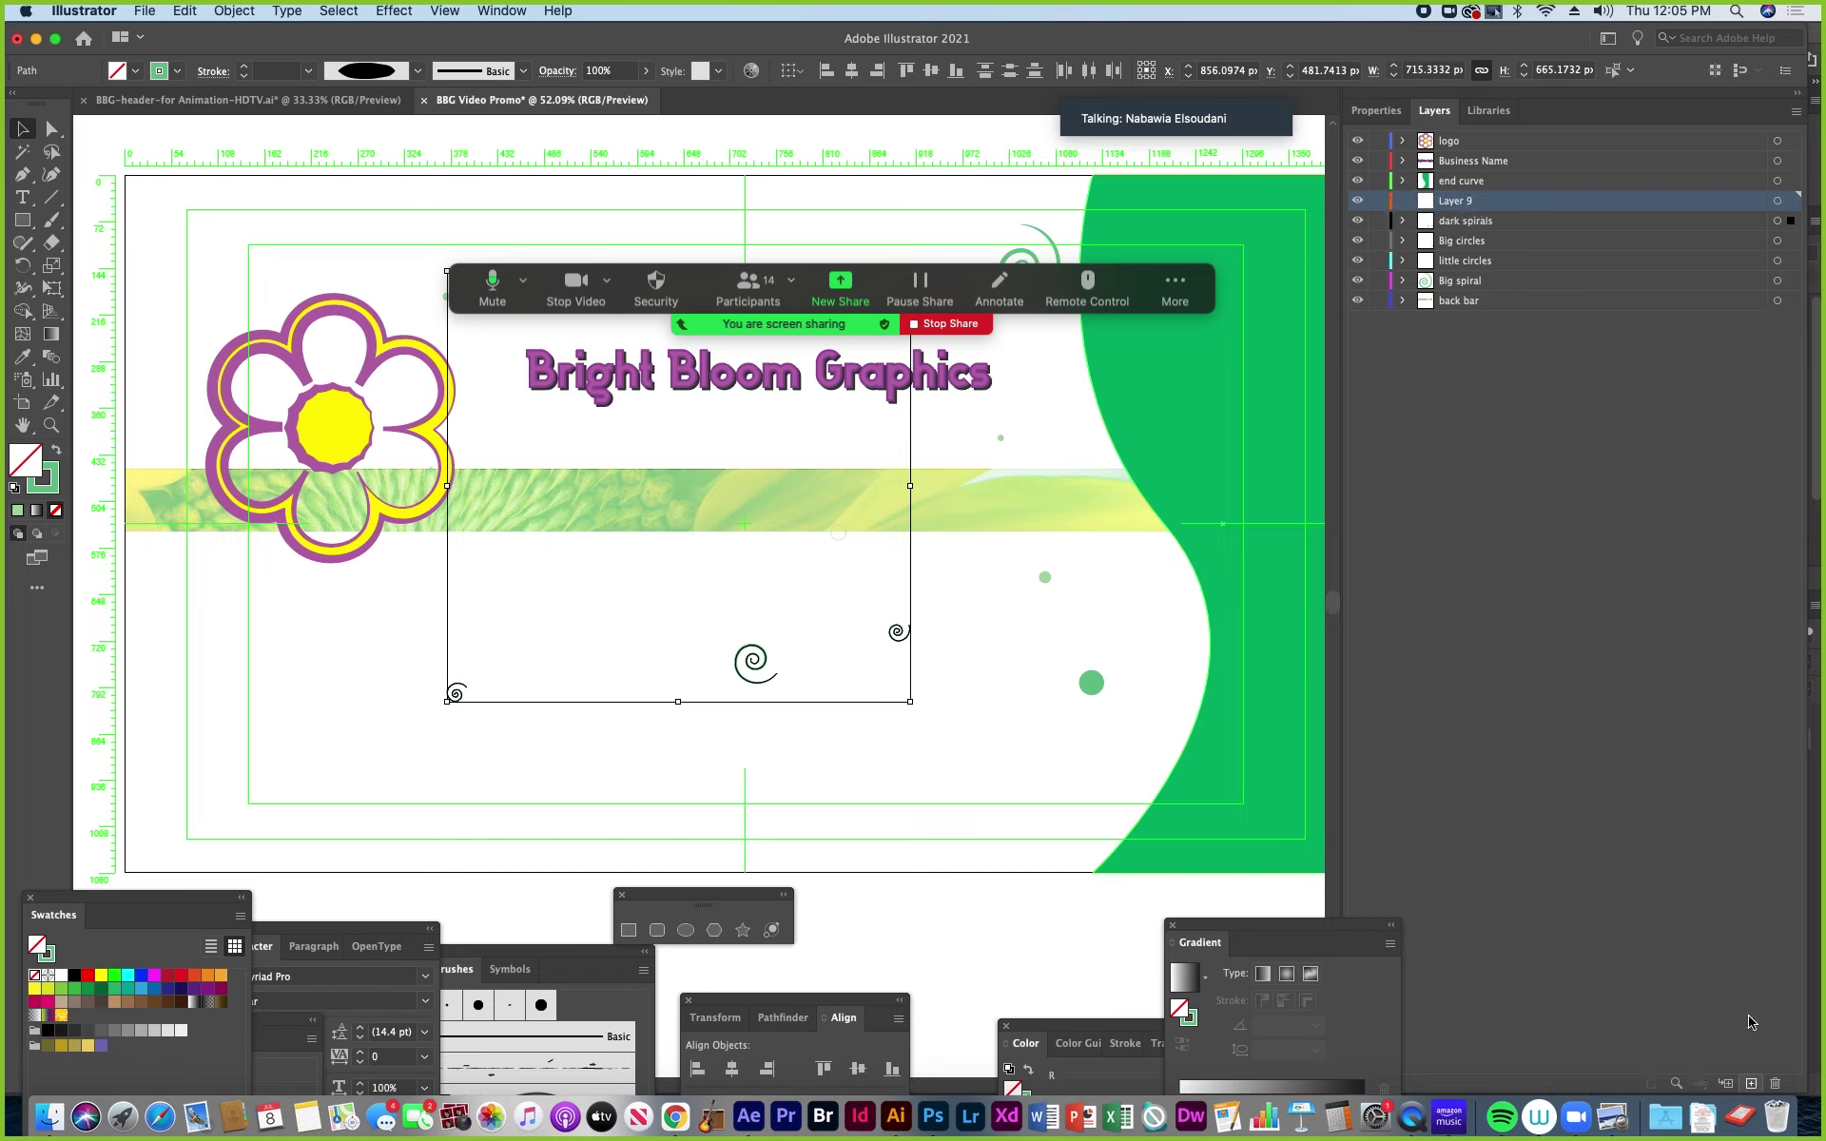
{"action": "double_click", "coordinate": [1456, 201]}
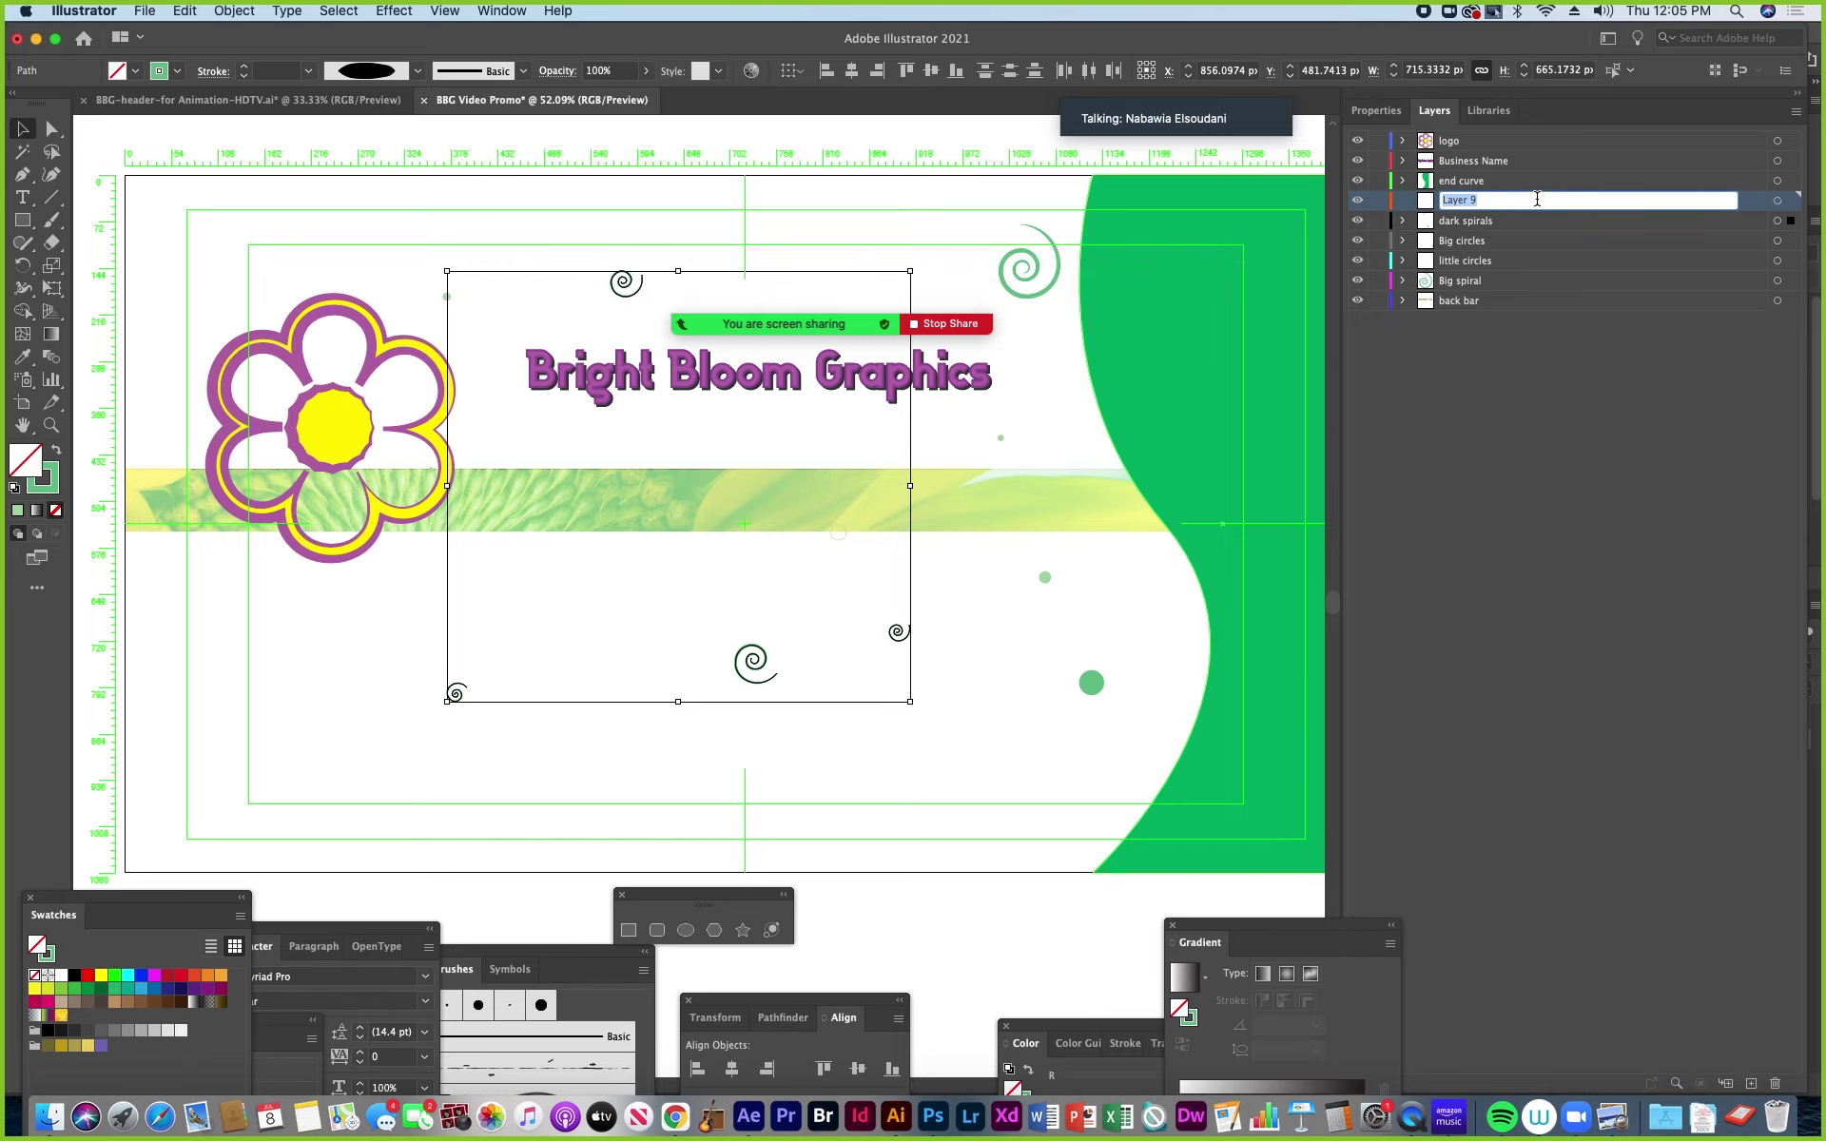
{"action": "key", "text": "BackSpace"}
{"action": "type", "text": "light s"}
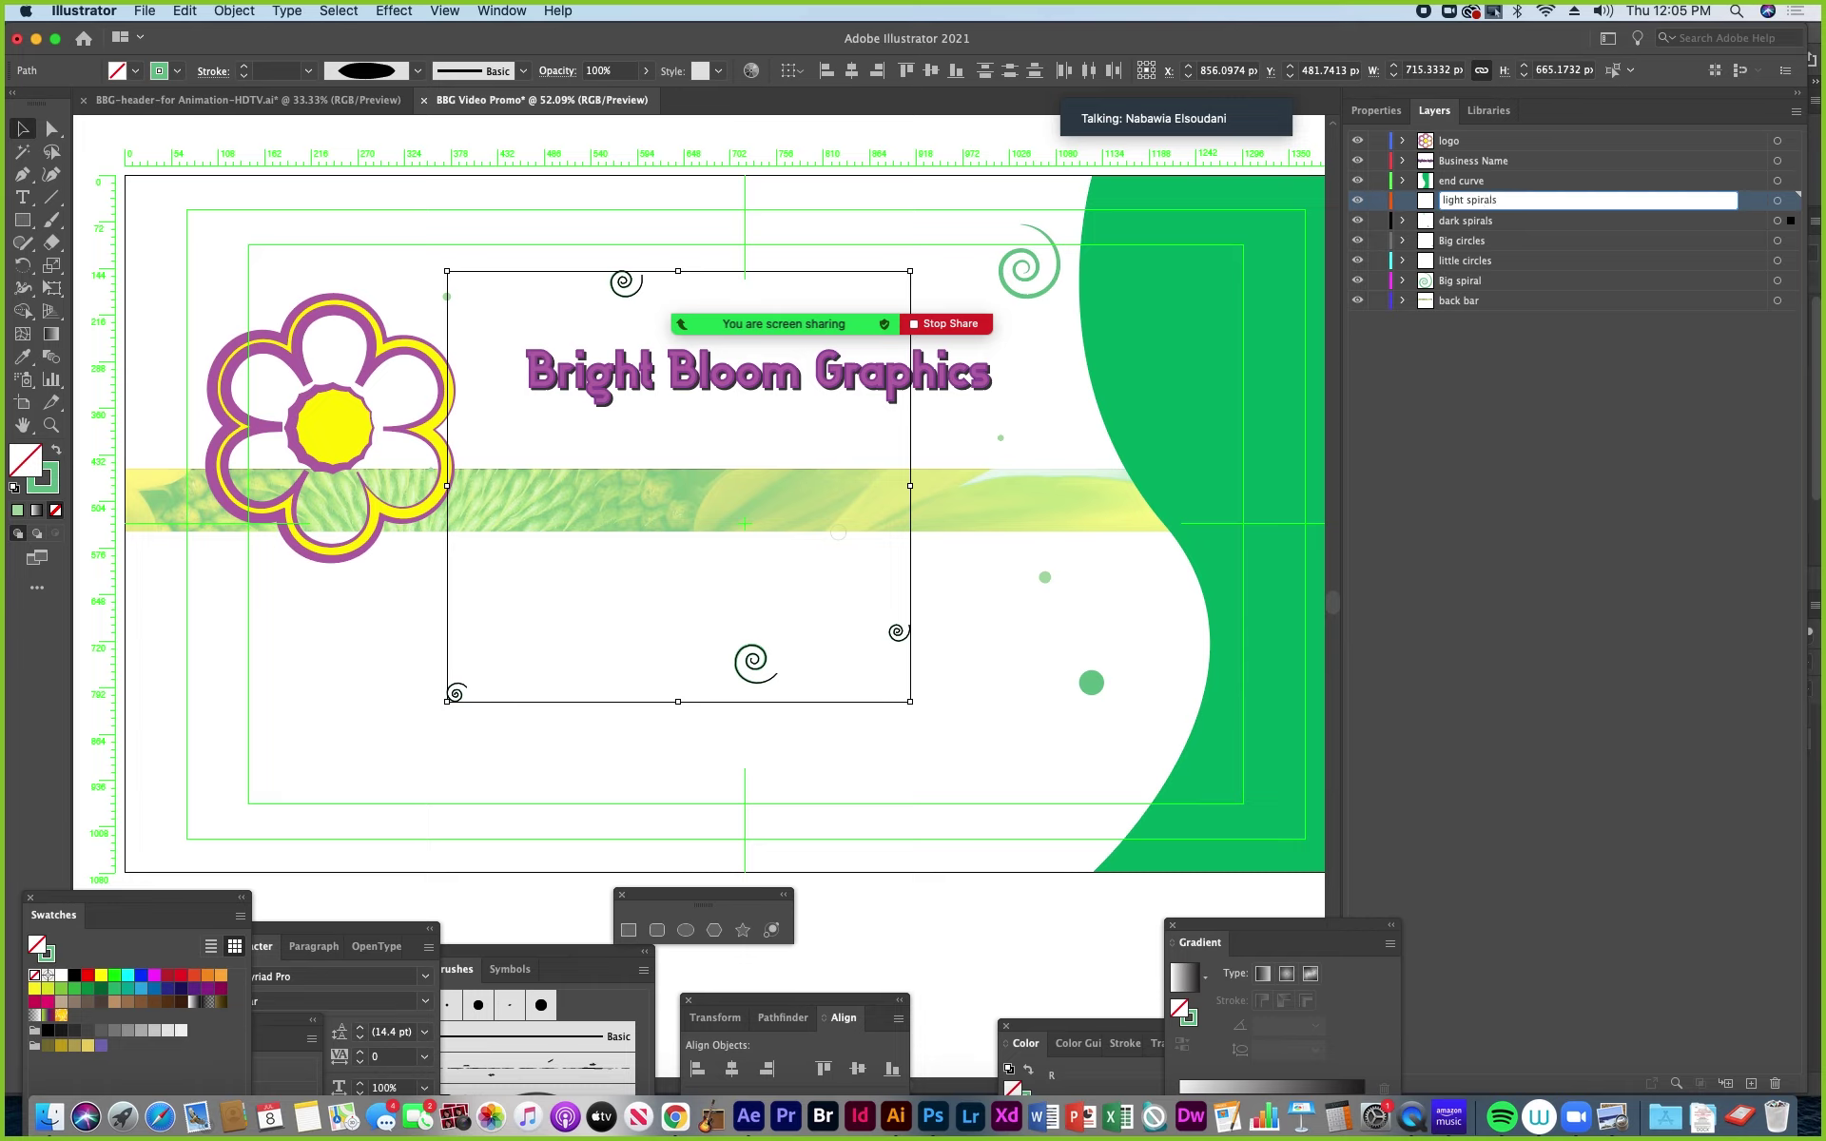
{"action": "type", "text": "pirals"}
{"action": "key", "text": "Return"}
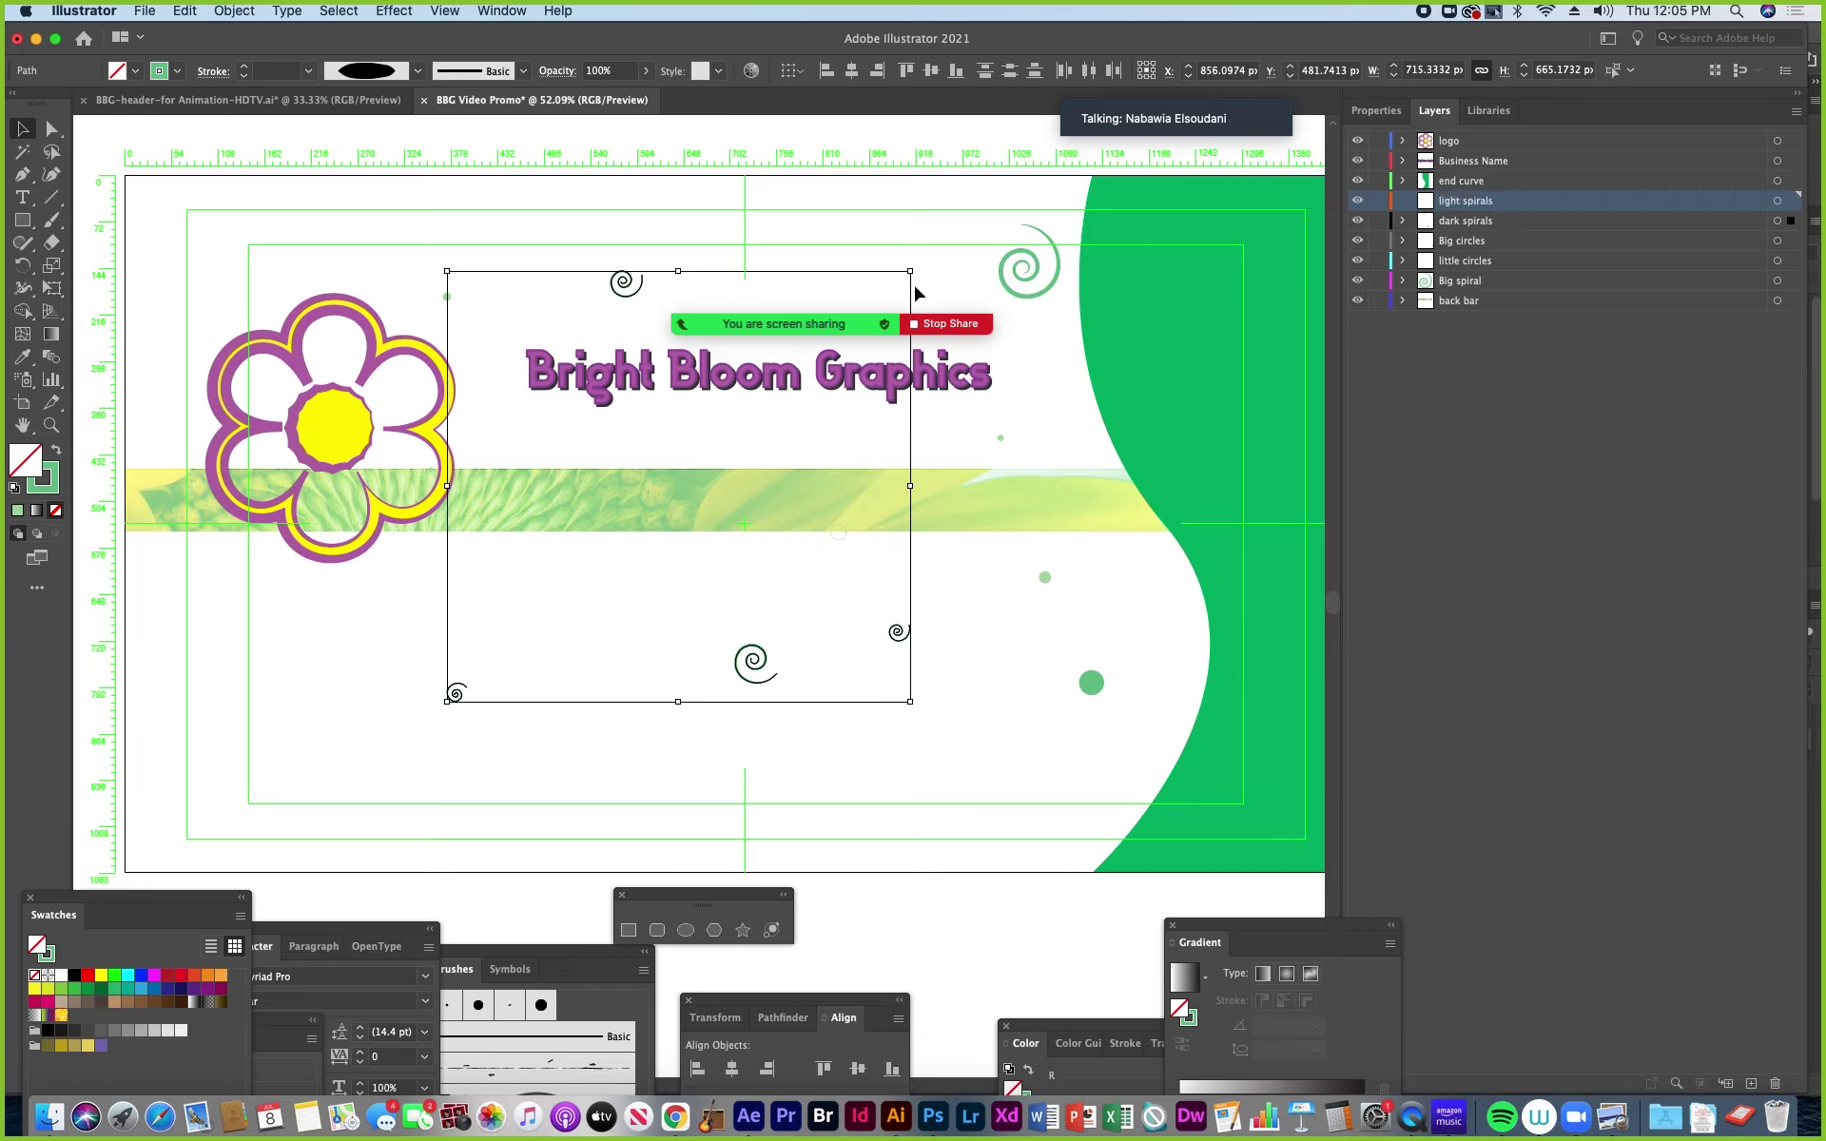
{"action": "key", "text": "super+f"}
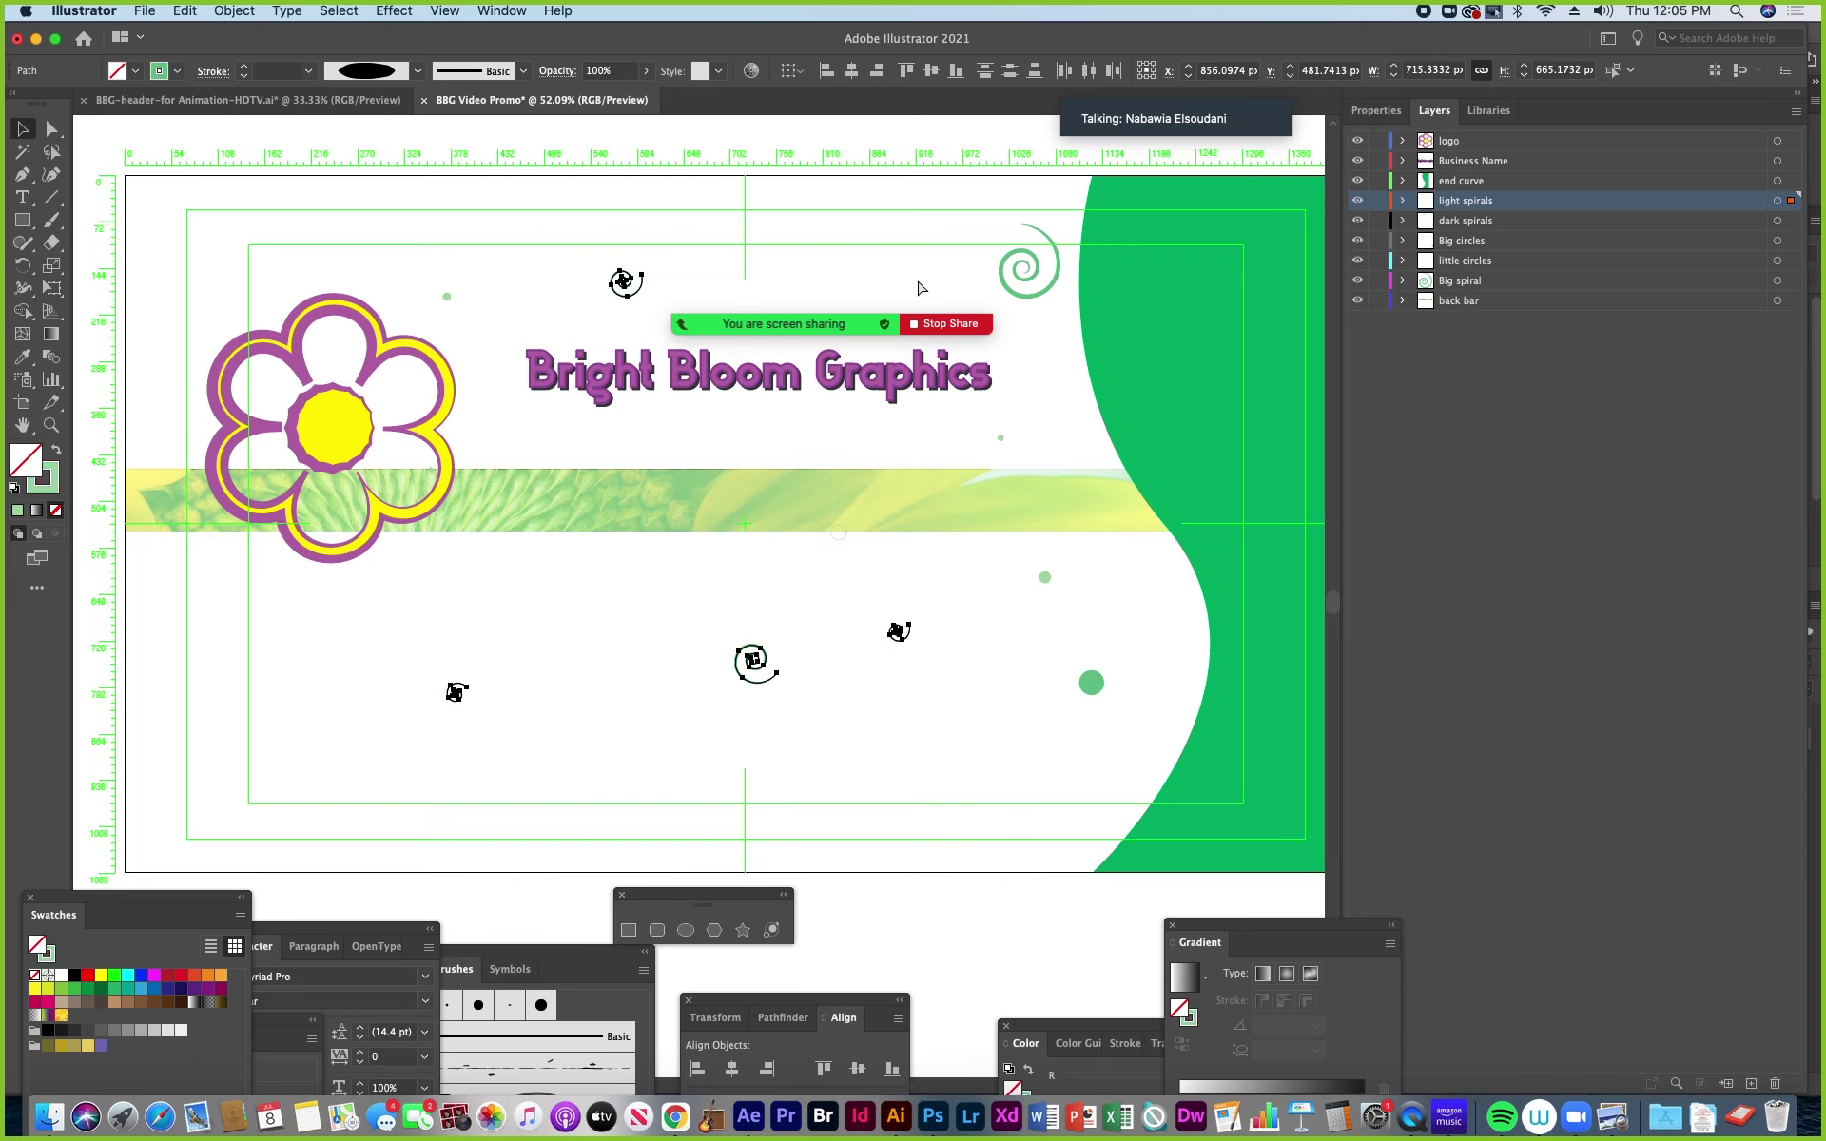
{"action": "key", "text": "super+z"}
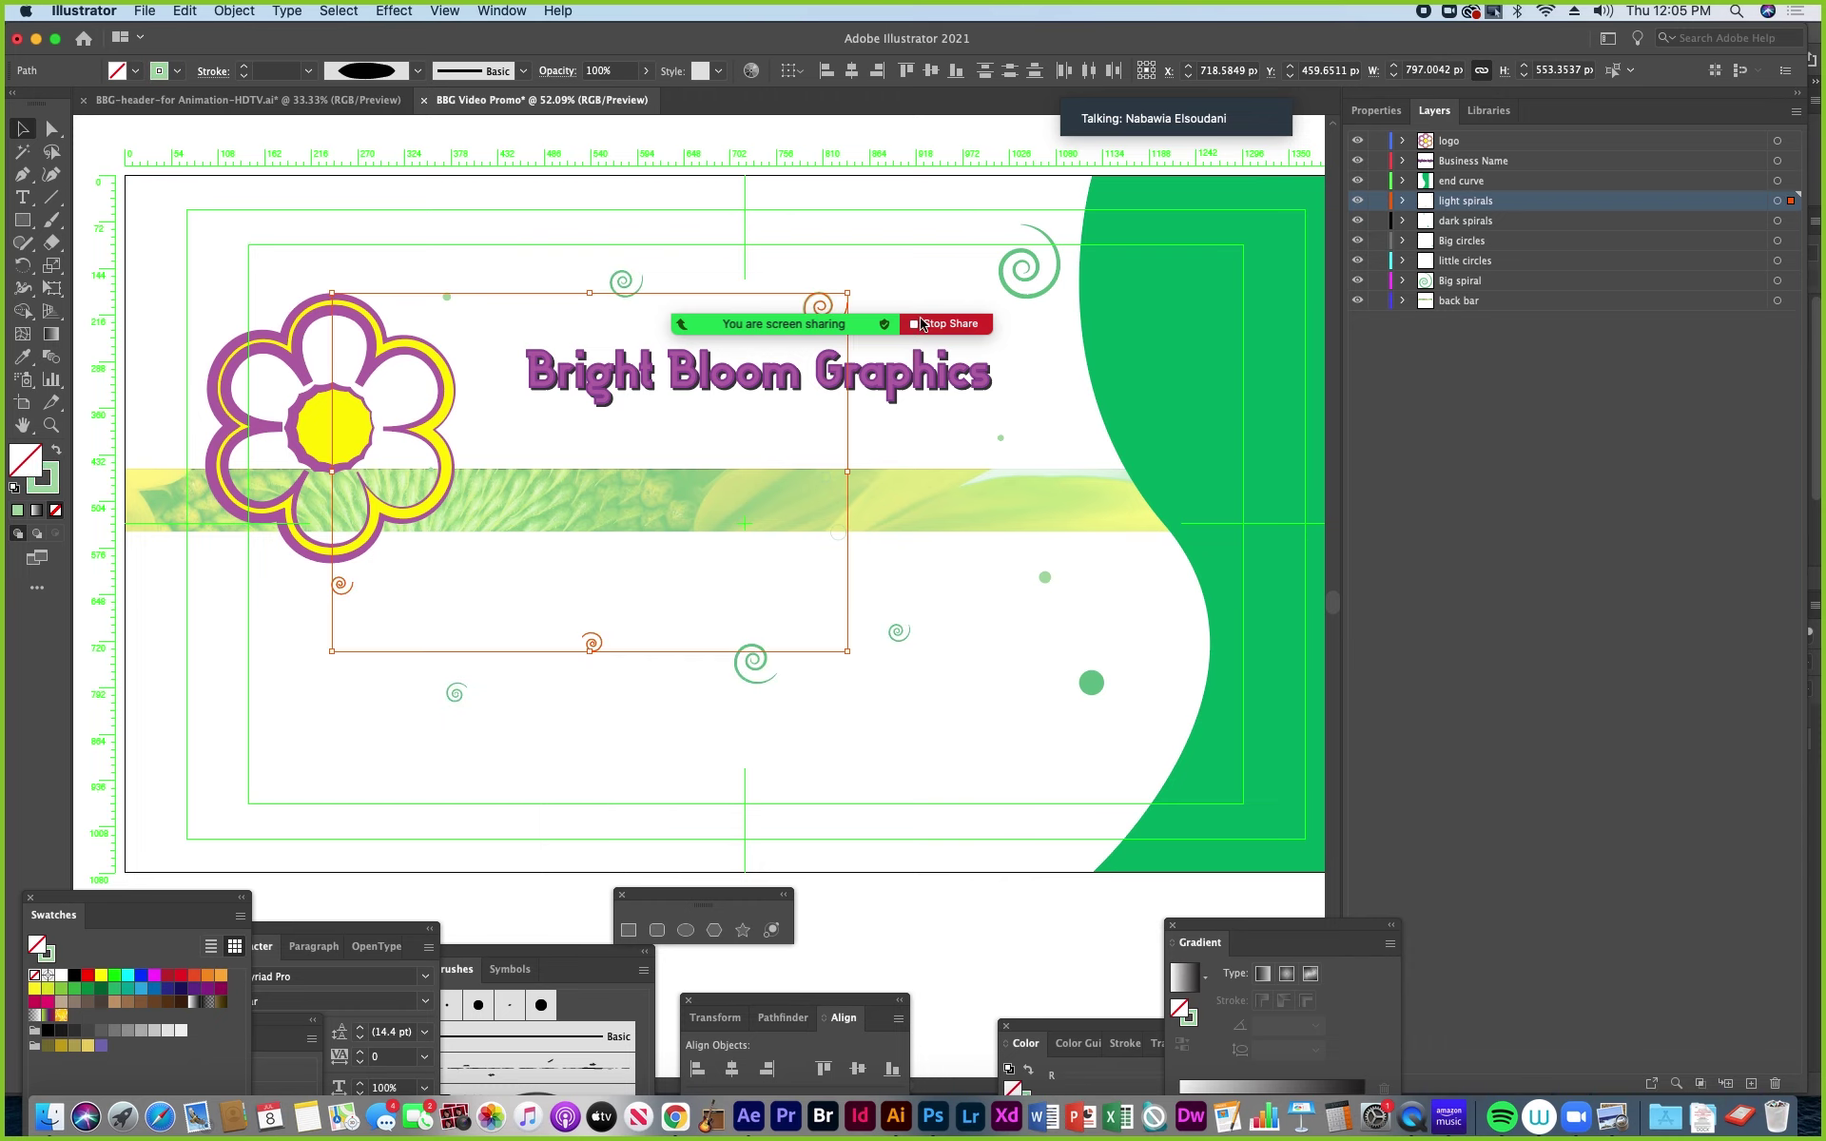
Select and copy the horizontal lines on the header document's Lines layer, and return to BBG Video Promo.
{"action": "left_click", "coordinate": [338, 103]}
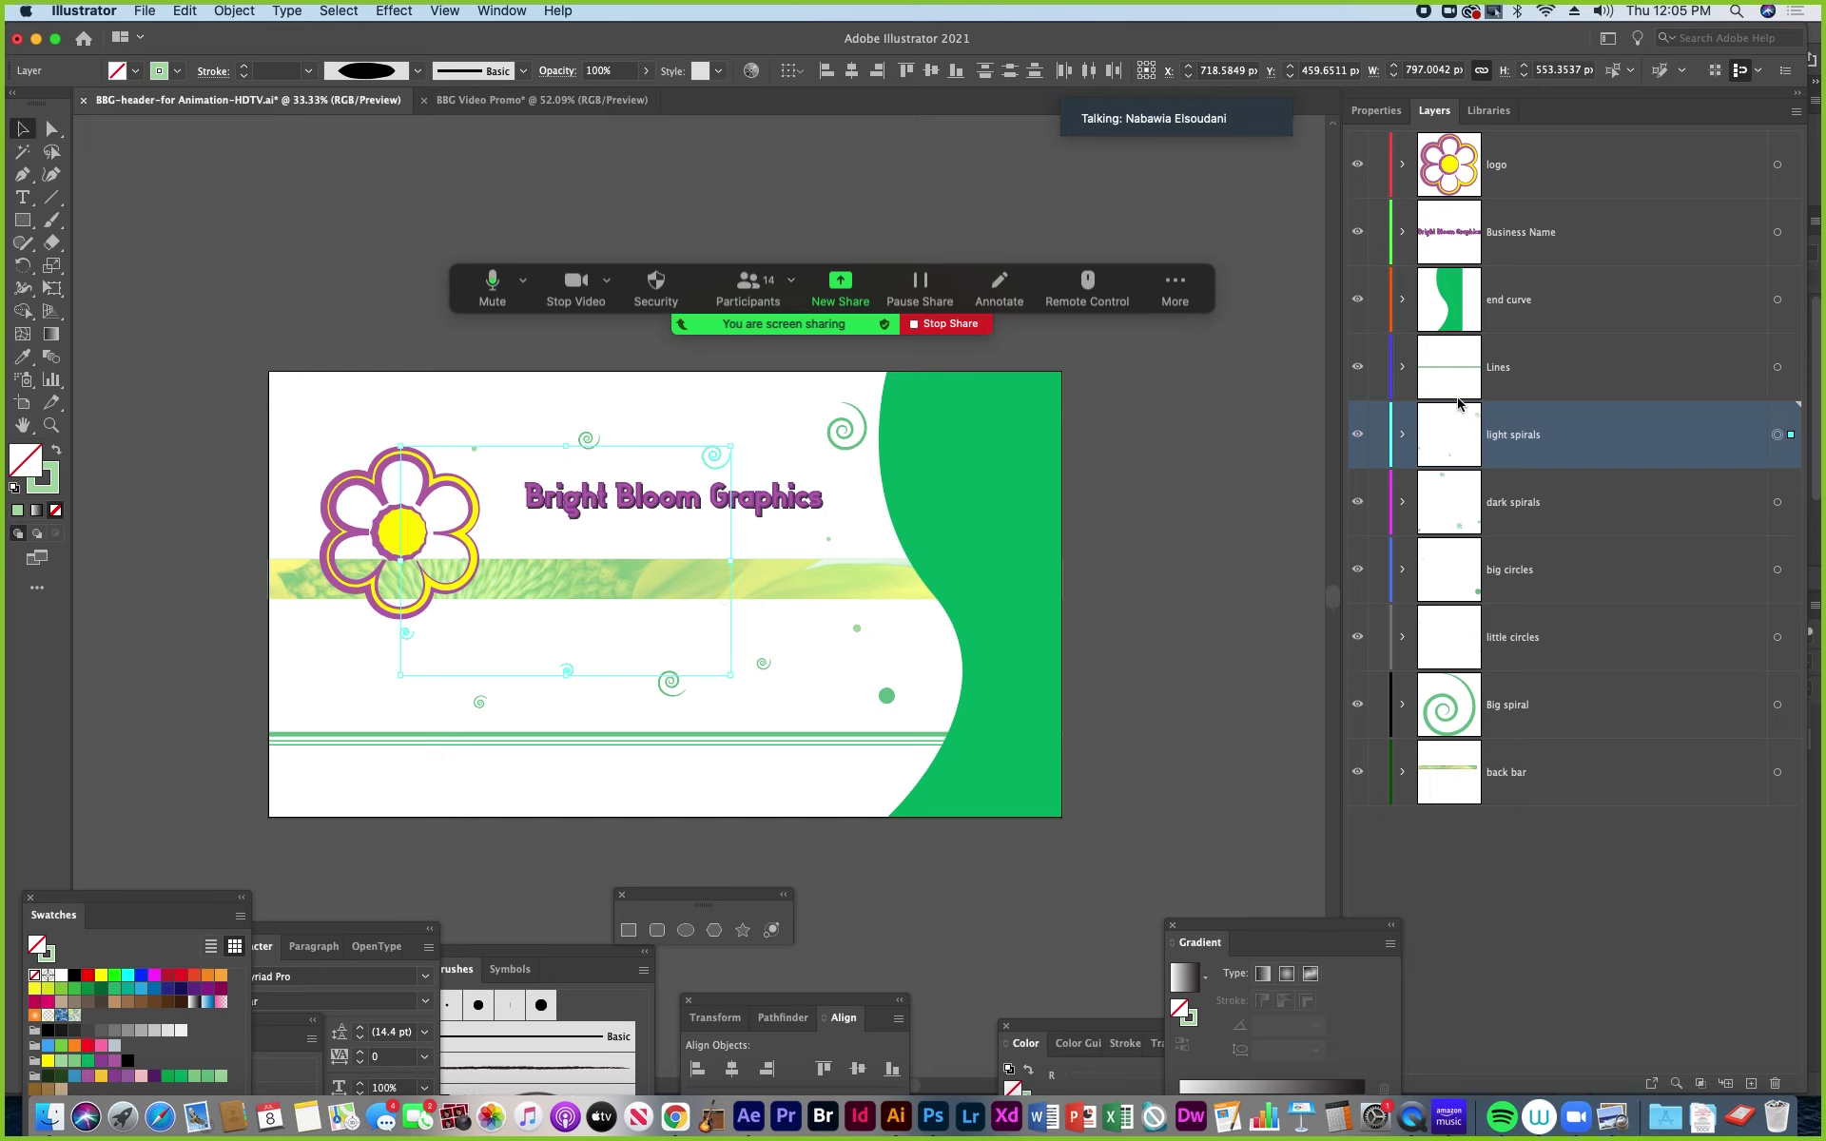
{"action": "left_click", "coordinate": [1777, 368]}
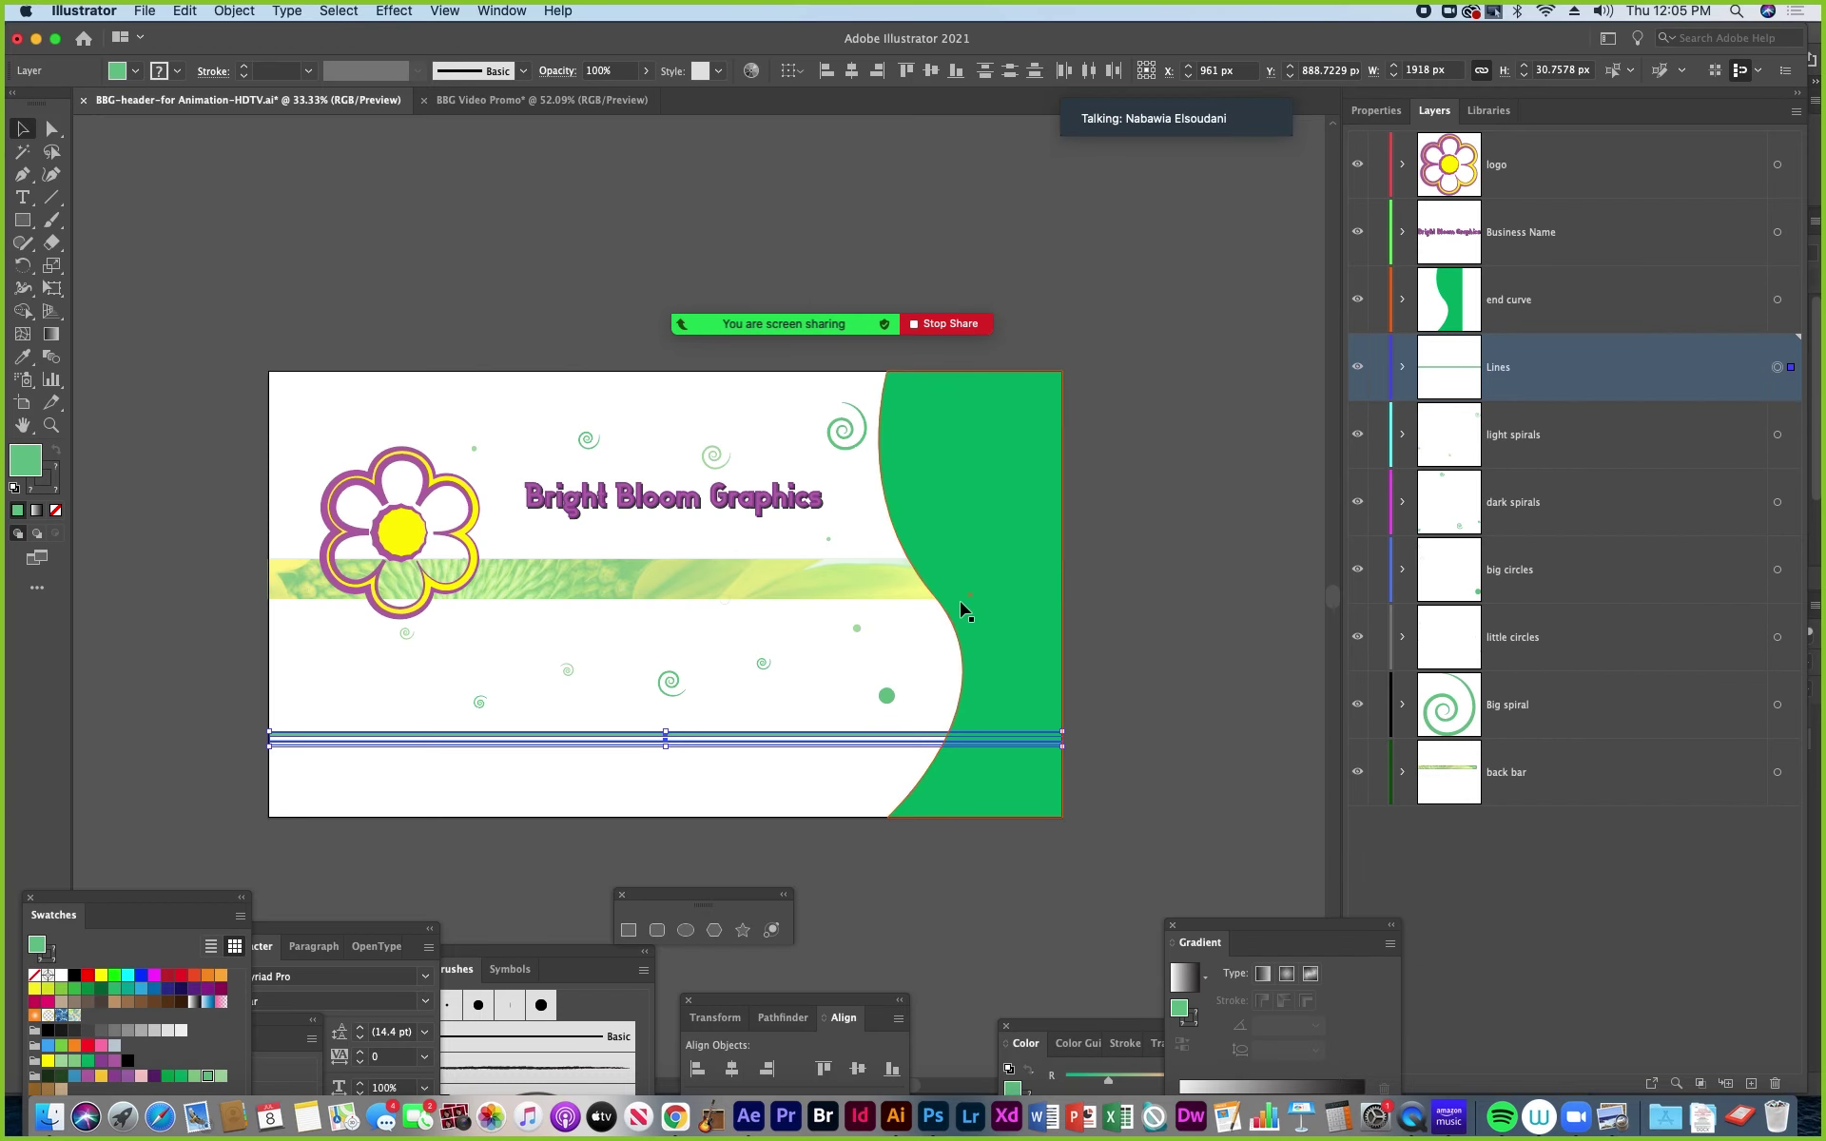
{"action": "left_click", "coordinate": [706, 738]}
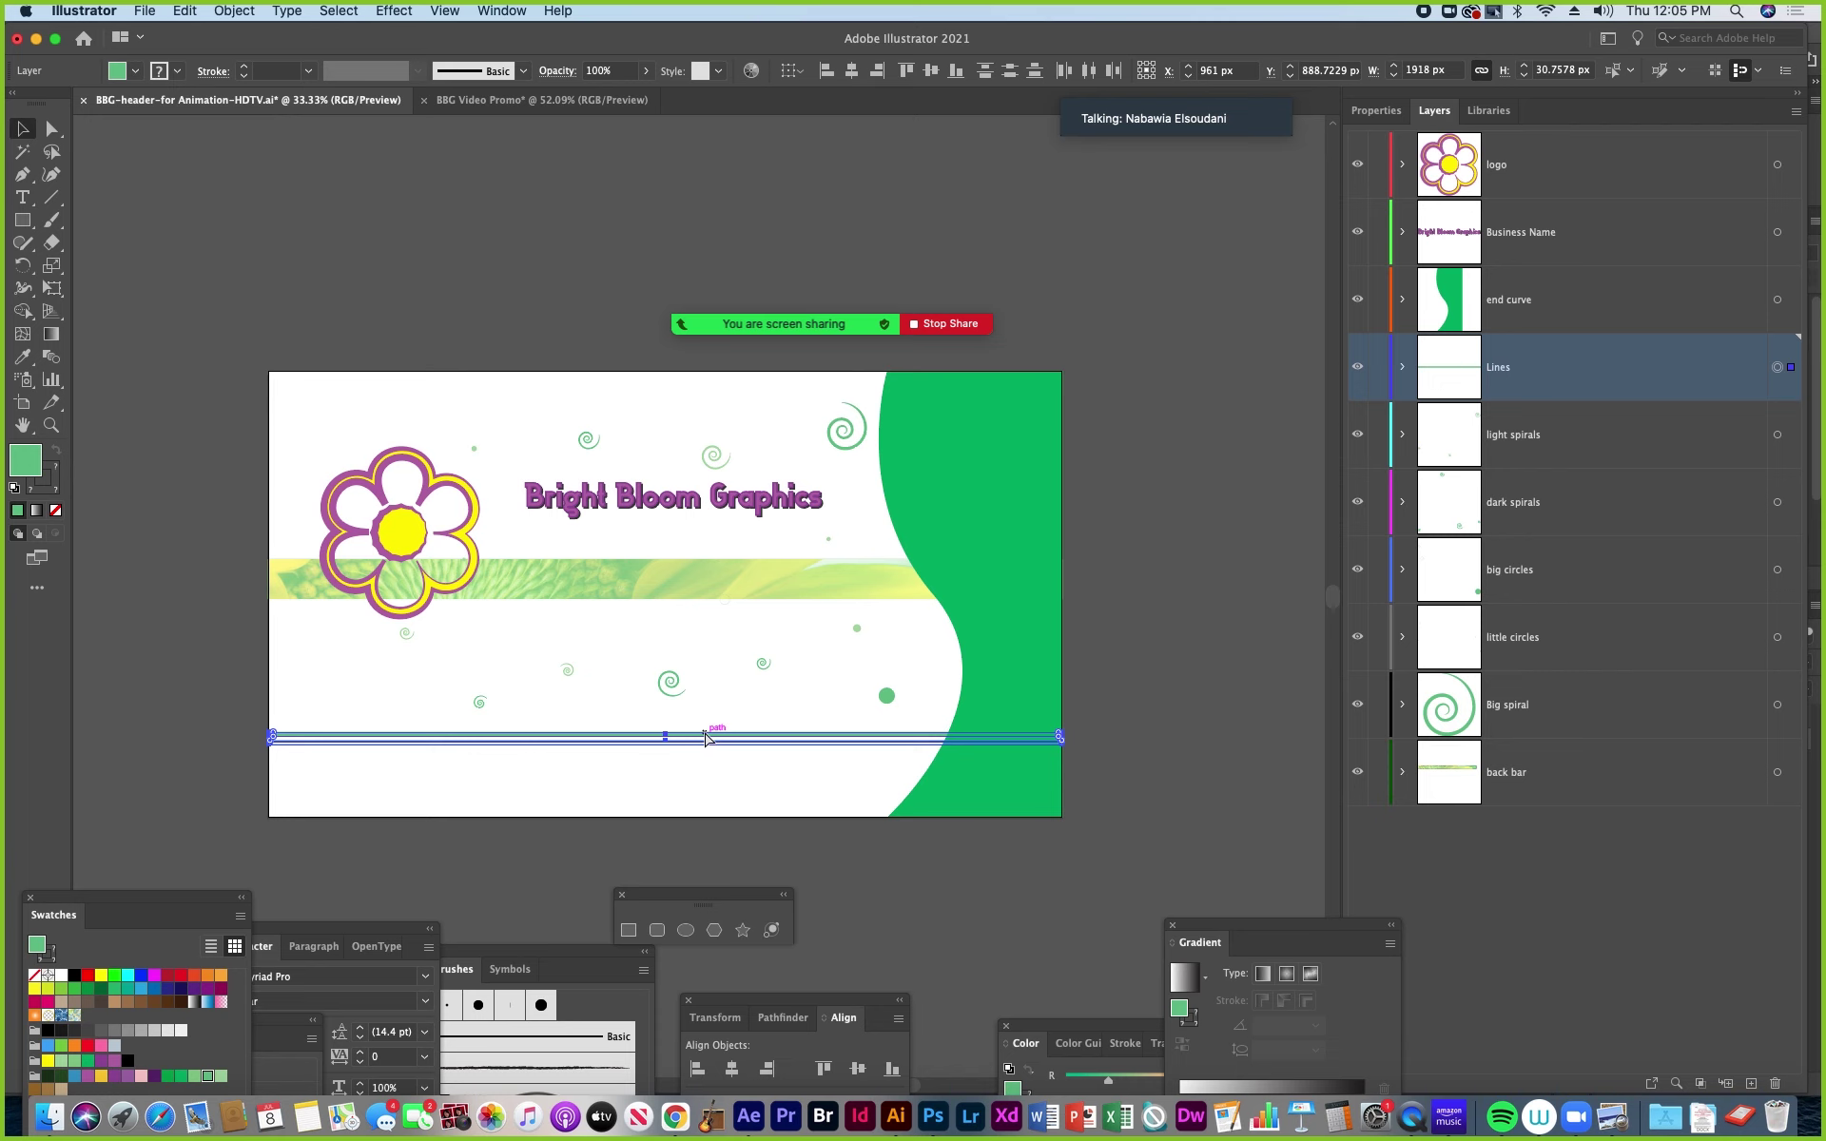
{"action": "left_click", "coordinate": [515, 107]}
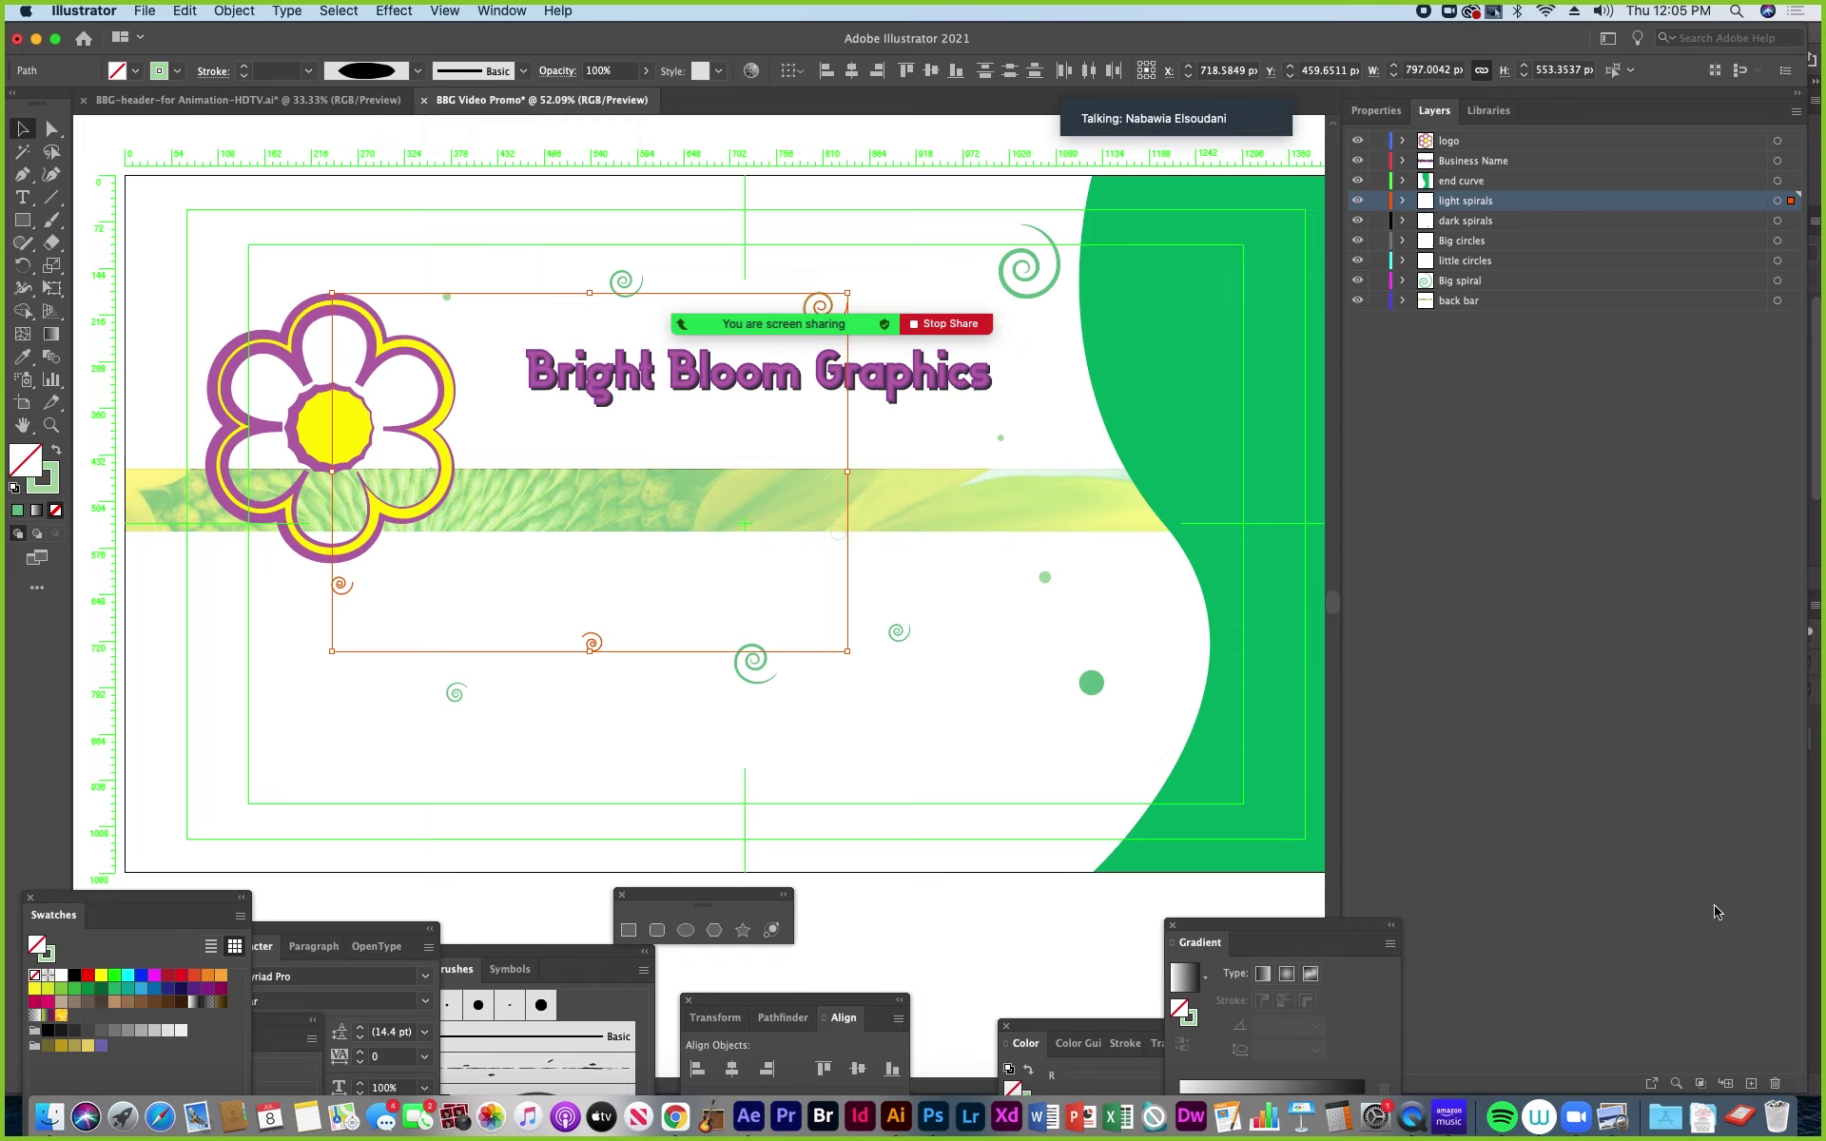
Add a layer named lines above light spirals, paste the copied lines in place on it, and deselect them.
{"action": "left_click", "coordinate": [1754, 1085]}
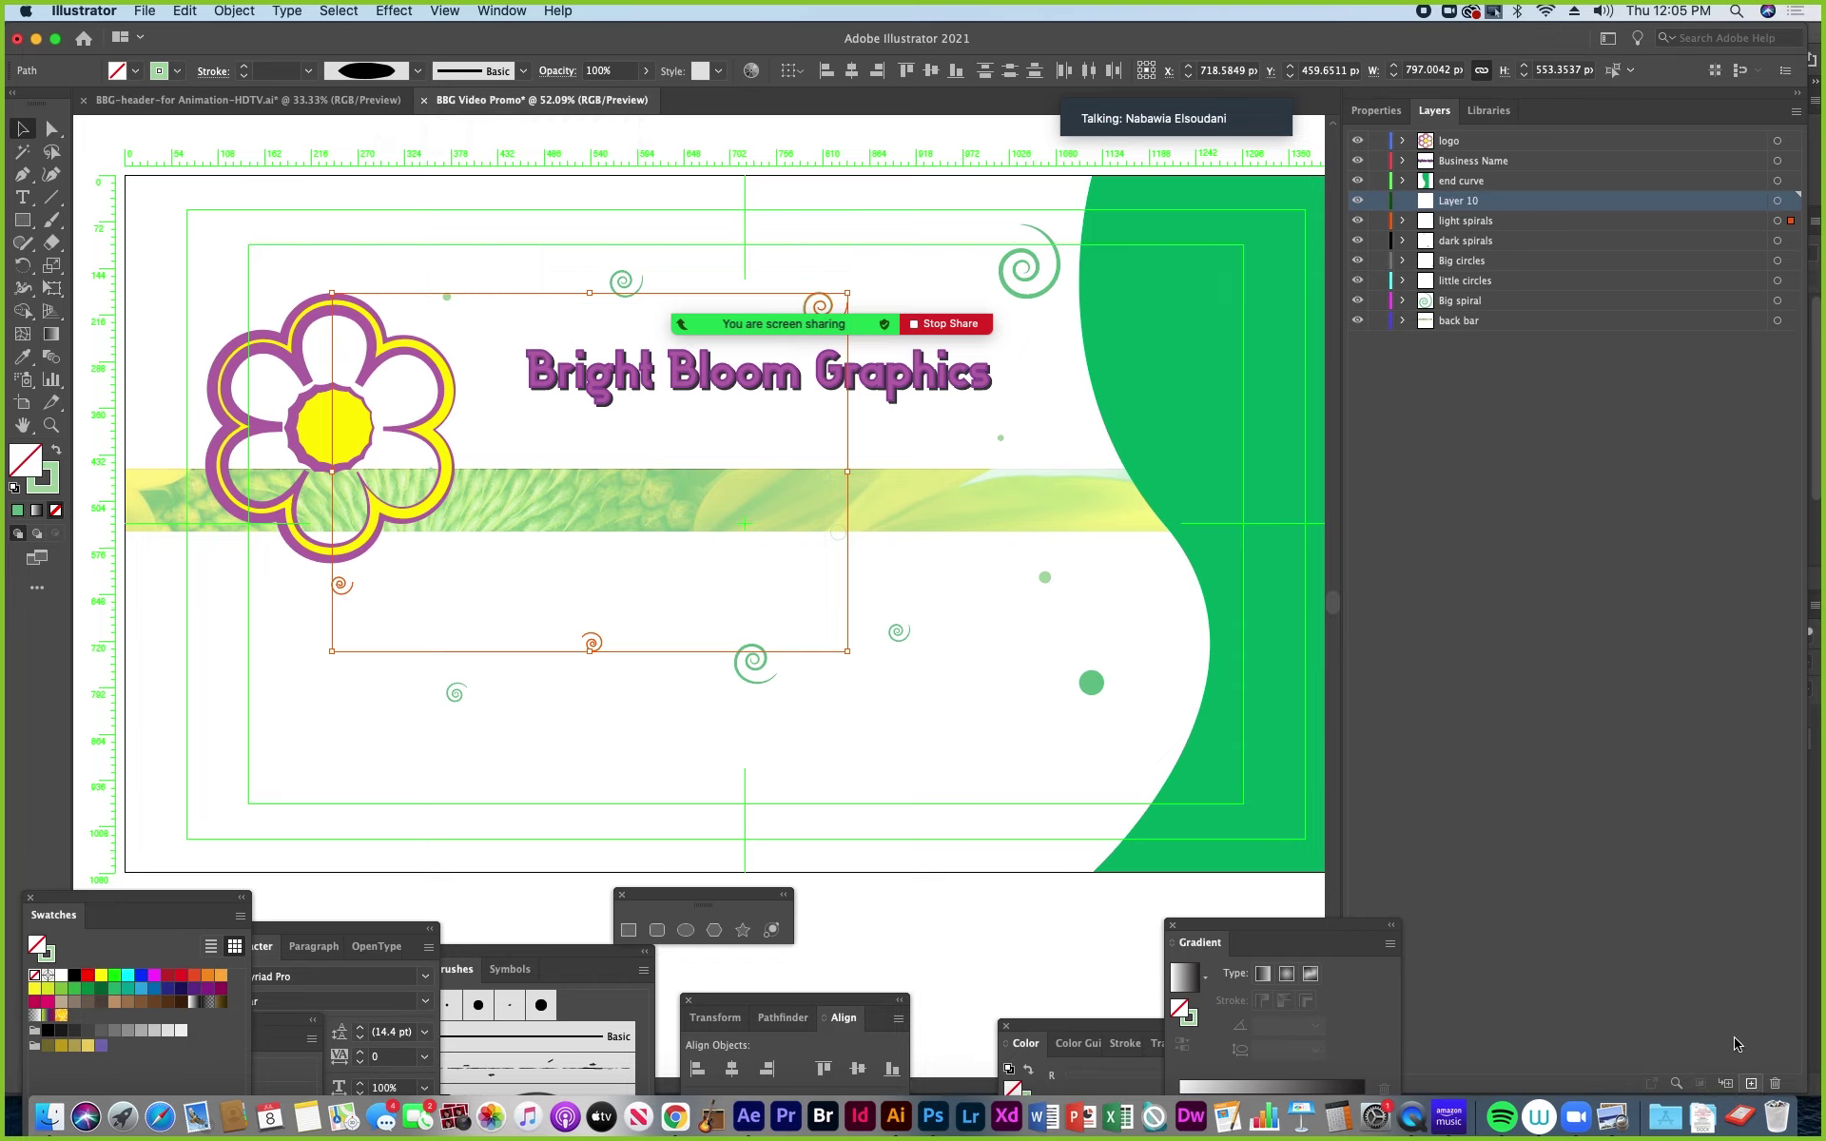
{"action": "double_click", "coordinate": [1459, 203]}
{"action": "type", "text": "lines"}
{"action": "key", "text": "Return"}
{"action": "key", "text": "super+f"}
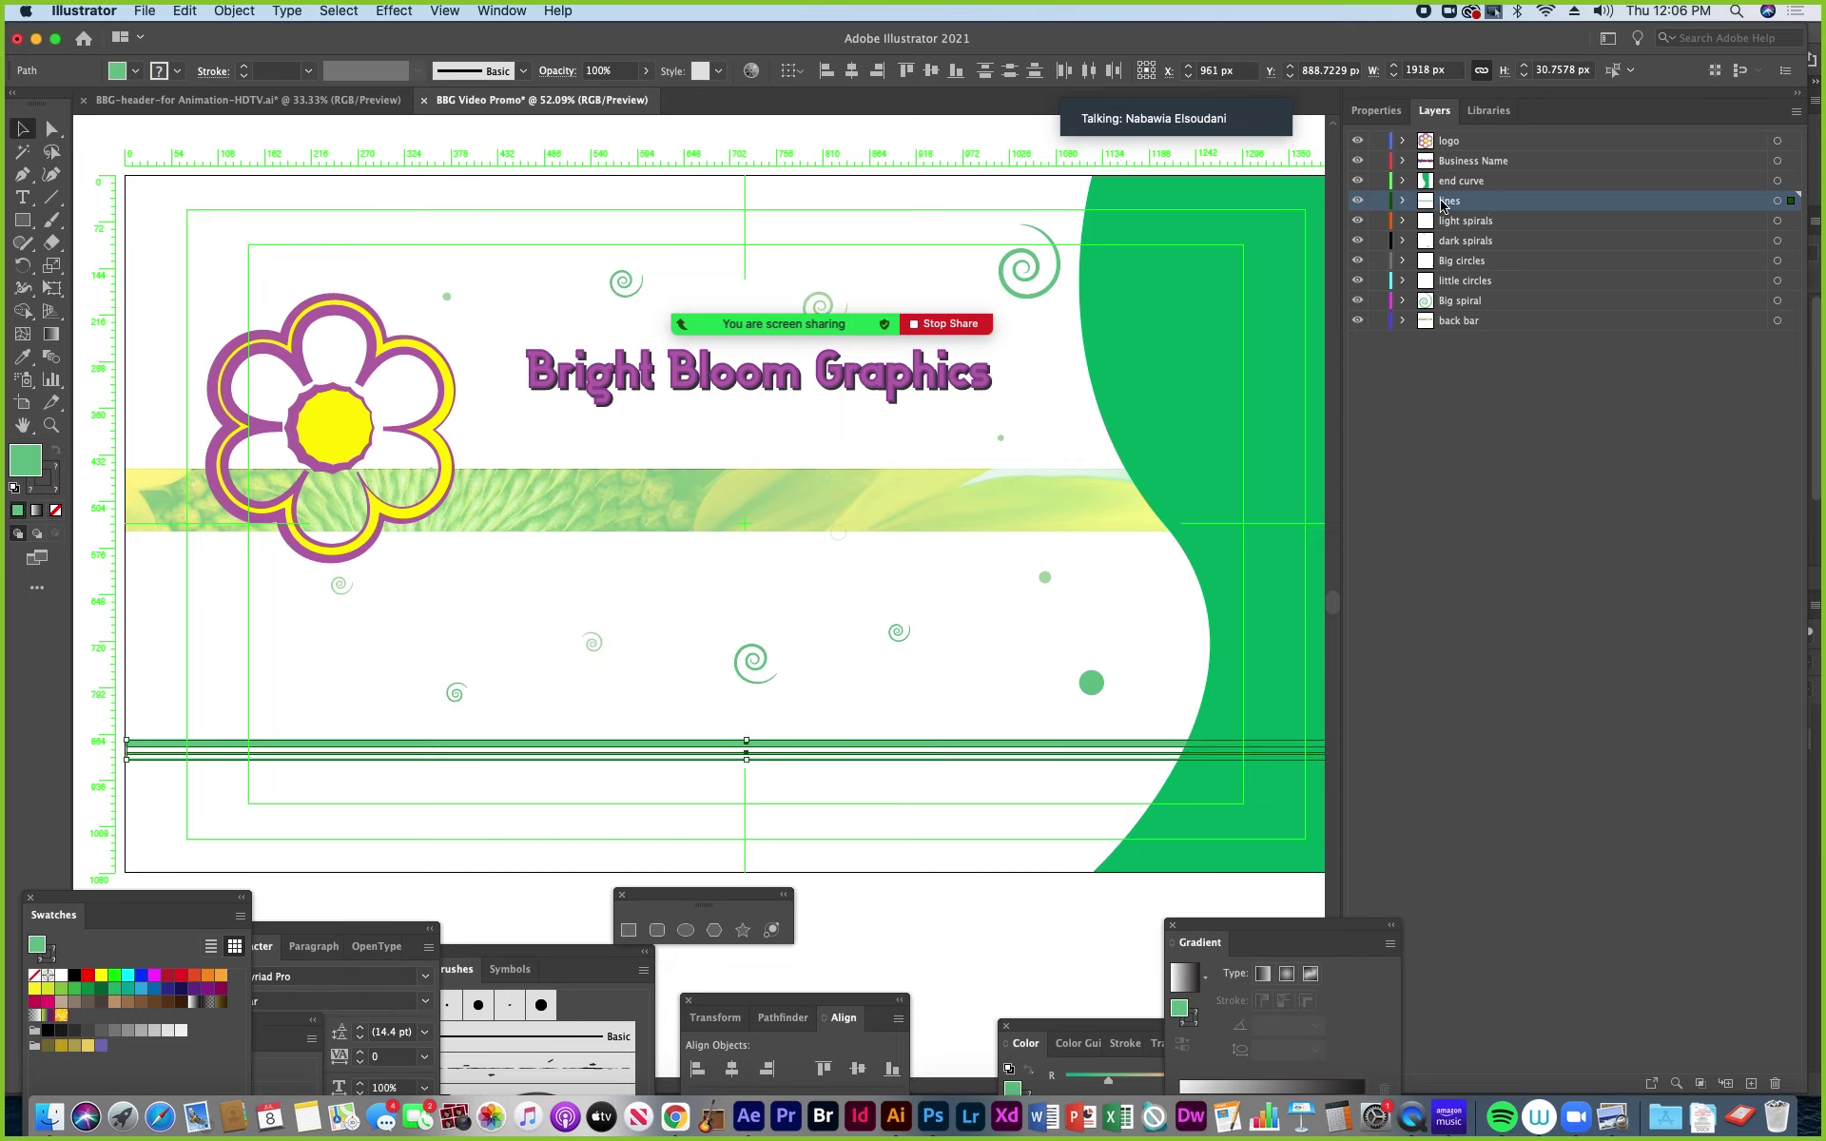
{"action": "left_click", "coordinate": [253, 223]}
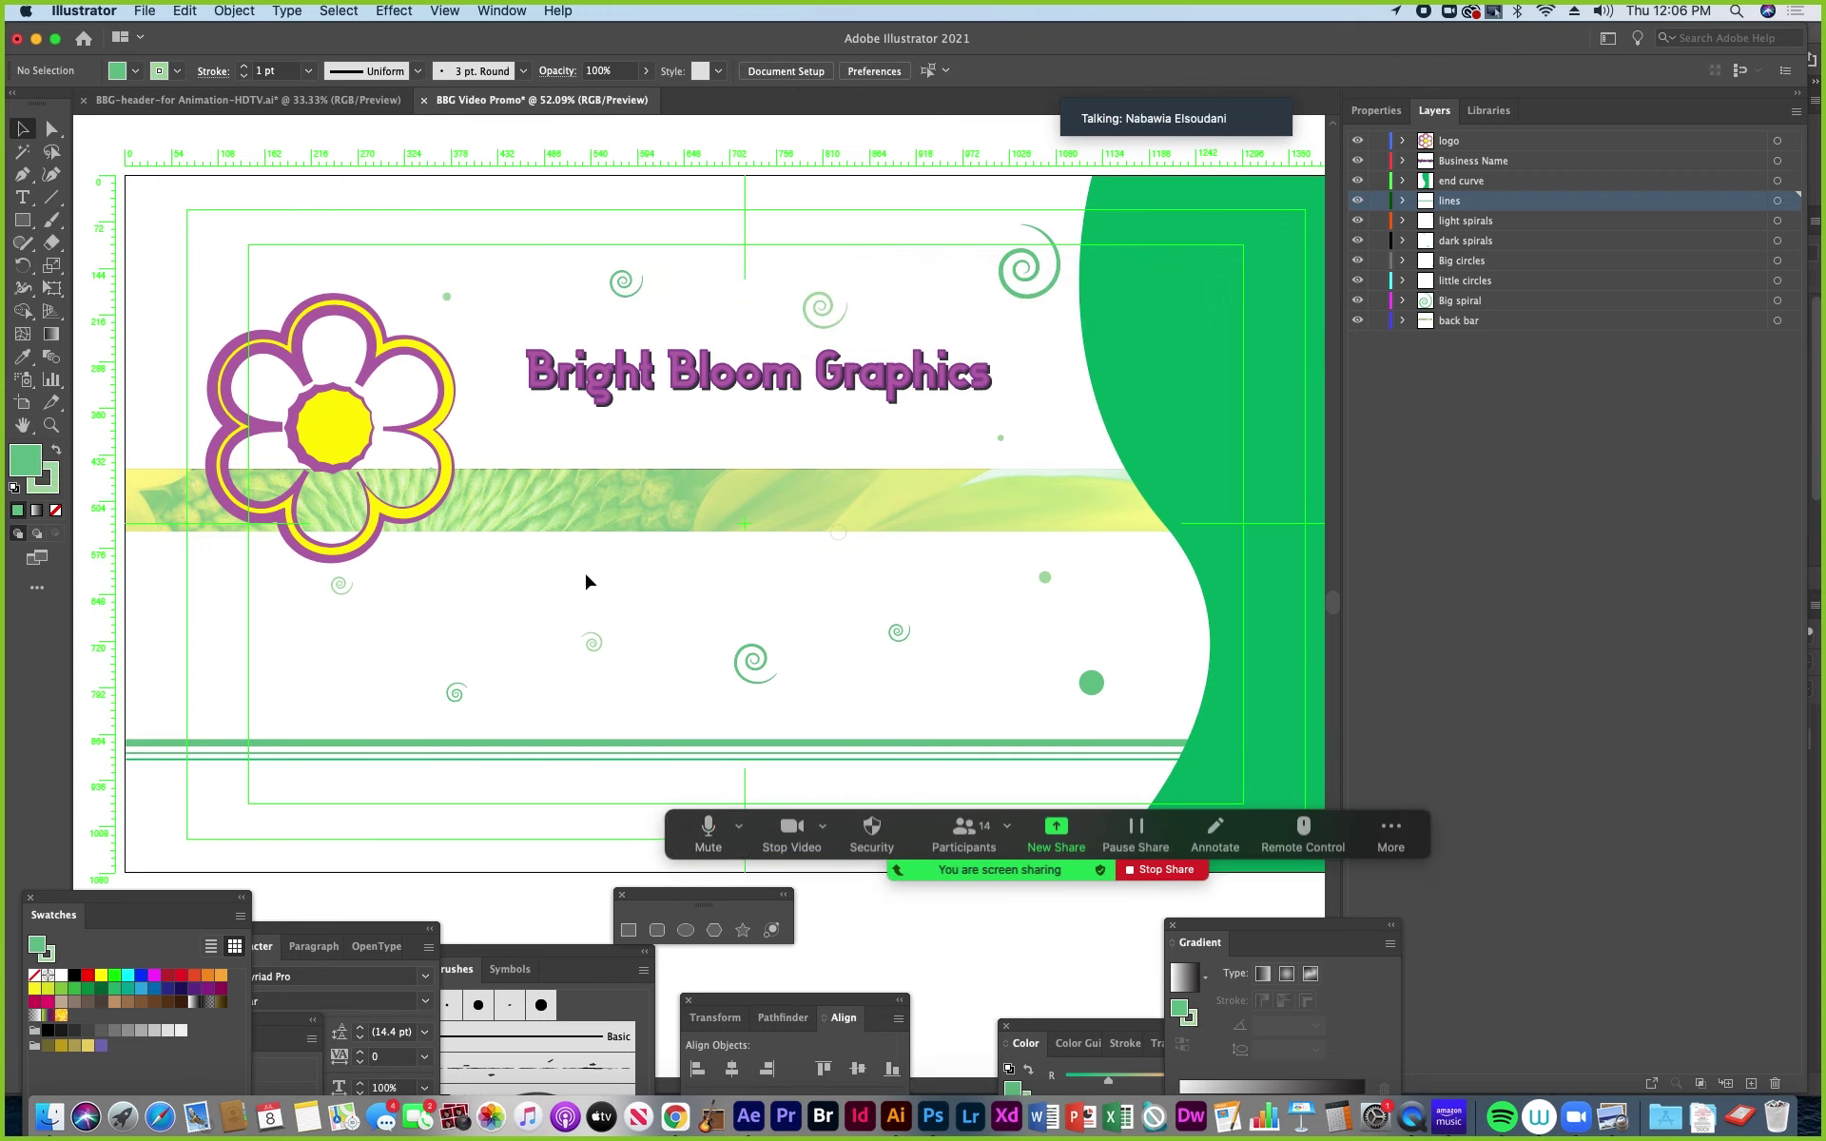
Save the promo document in the BBOP-Work folder as BBG Video Promo-HDTV Preset.ai in Adobe Illustrator format.
{"action": "left_click", "coordinate": [147, 11]}
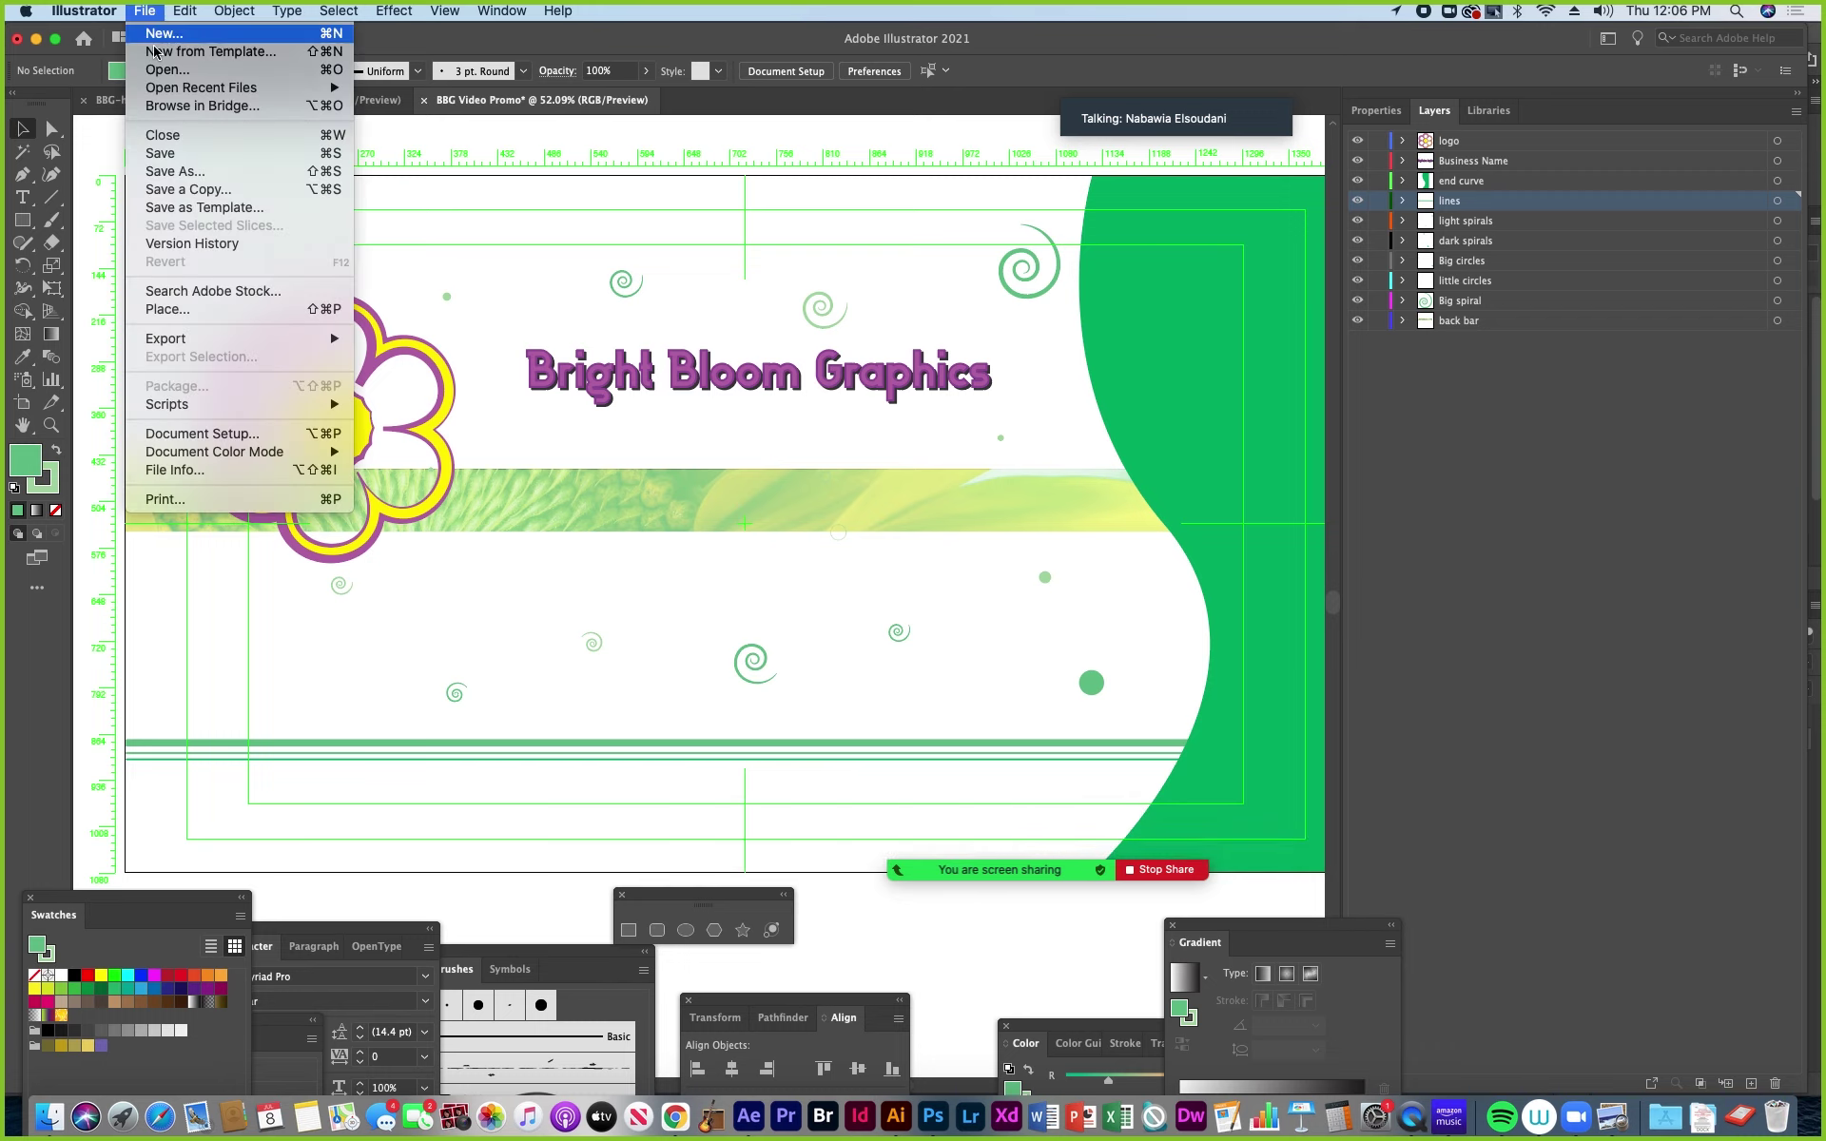
{"action": "left_click", "coordinate": [160, 153]}
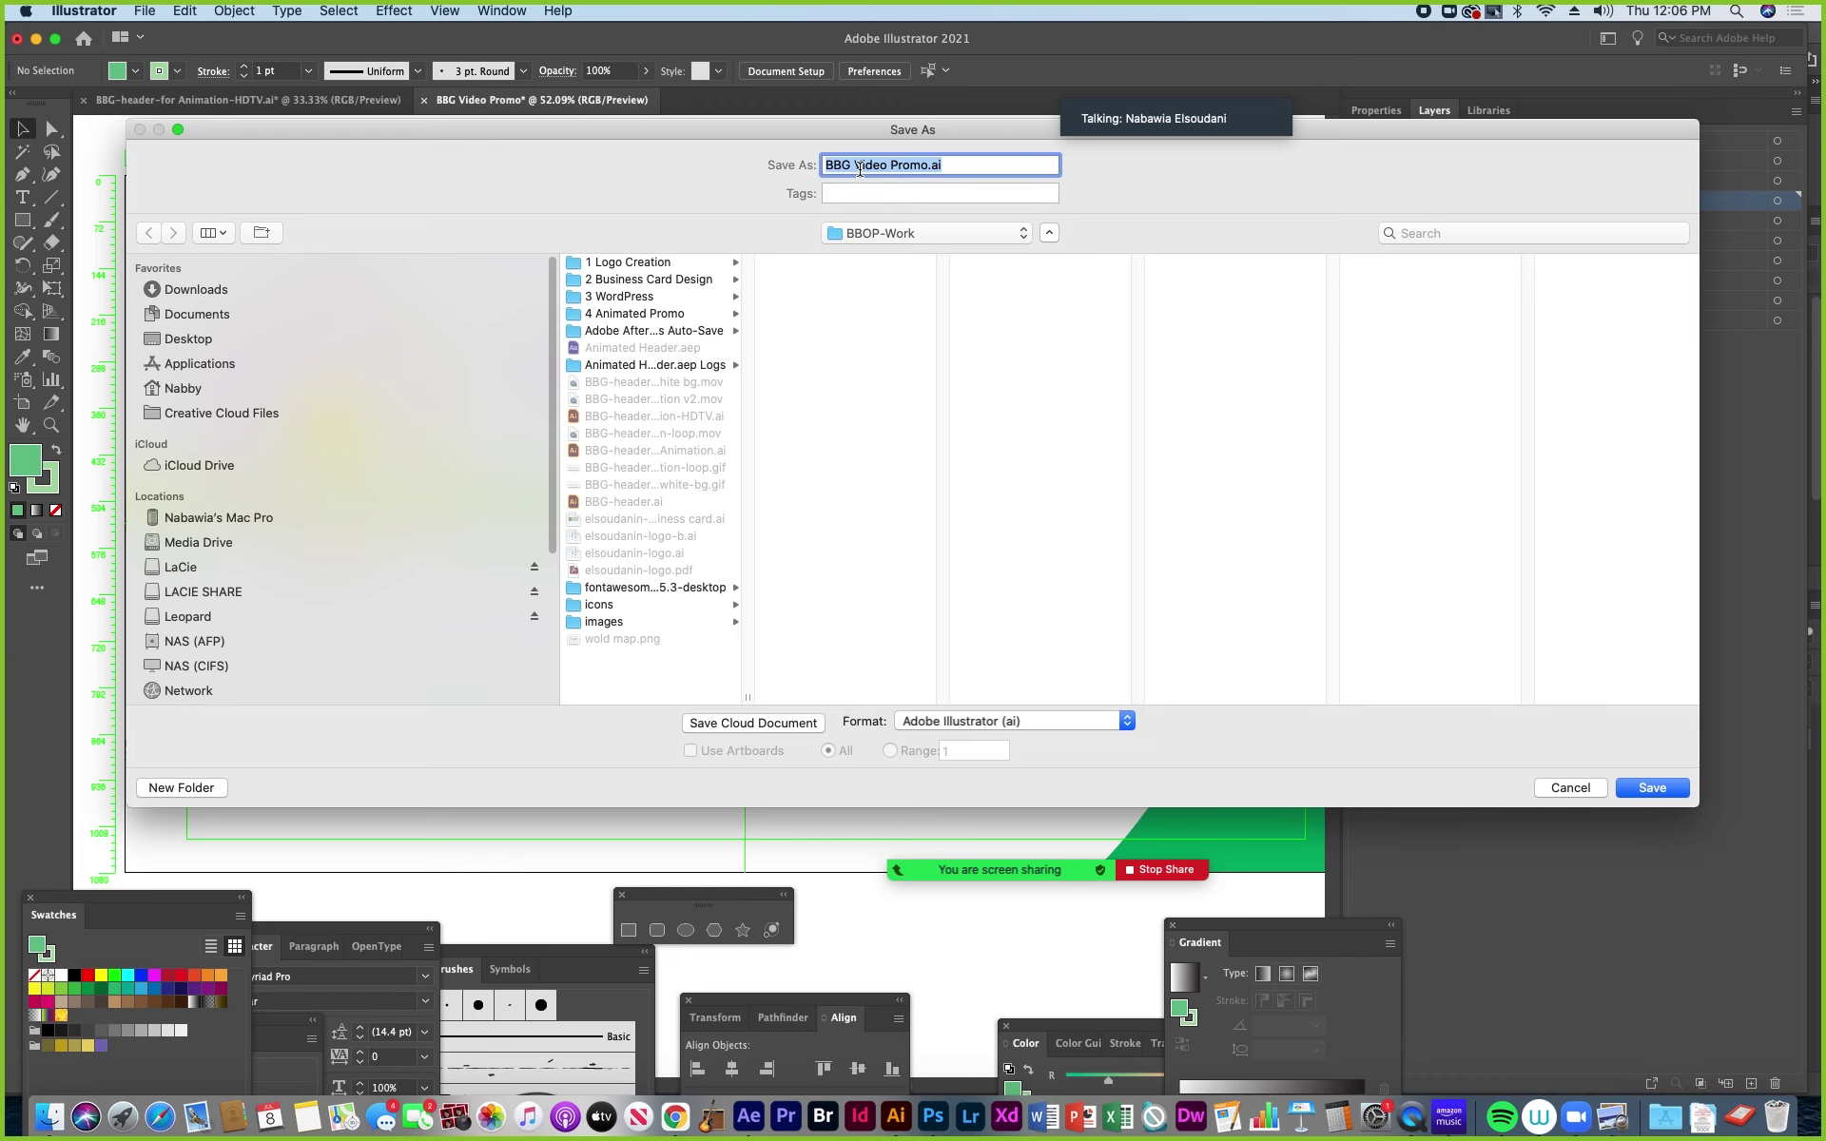
{"action": "left_click_drag", "start_coordinate": [837, 129], "coordinate": [785, 143]}
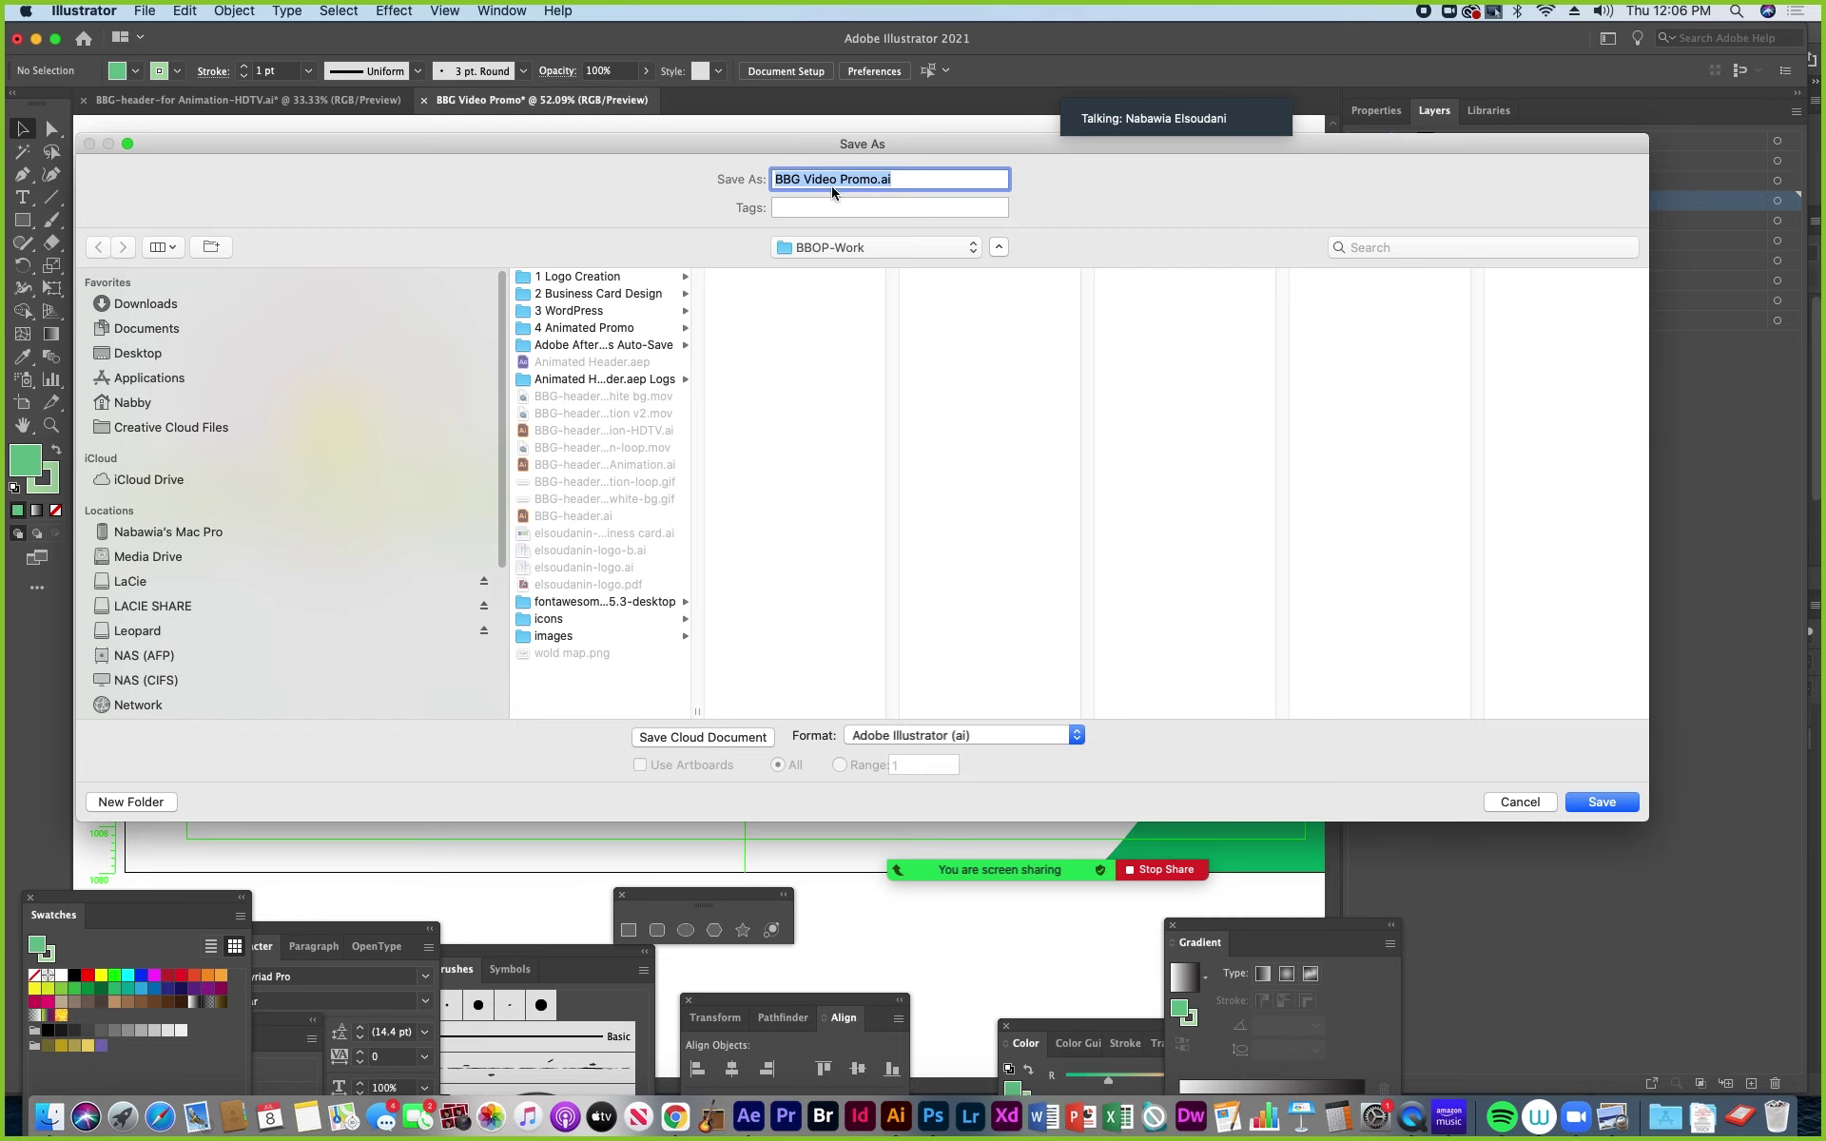
{"action": "left_click", "coordinate": [874, 179]}
{"action": "type", "text": "-HDTV"}
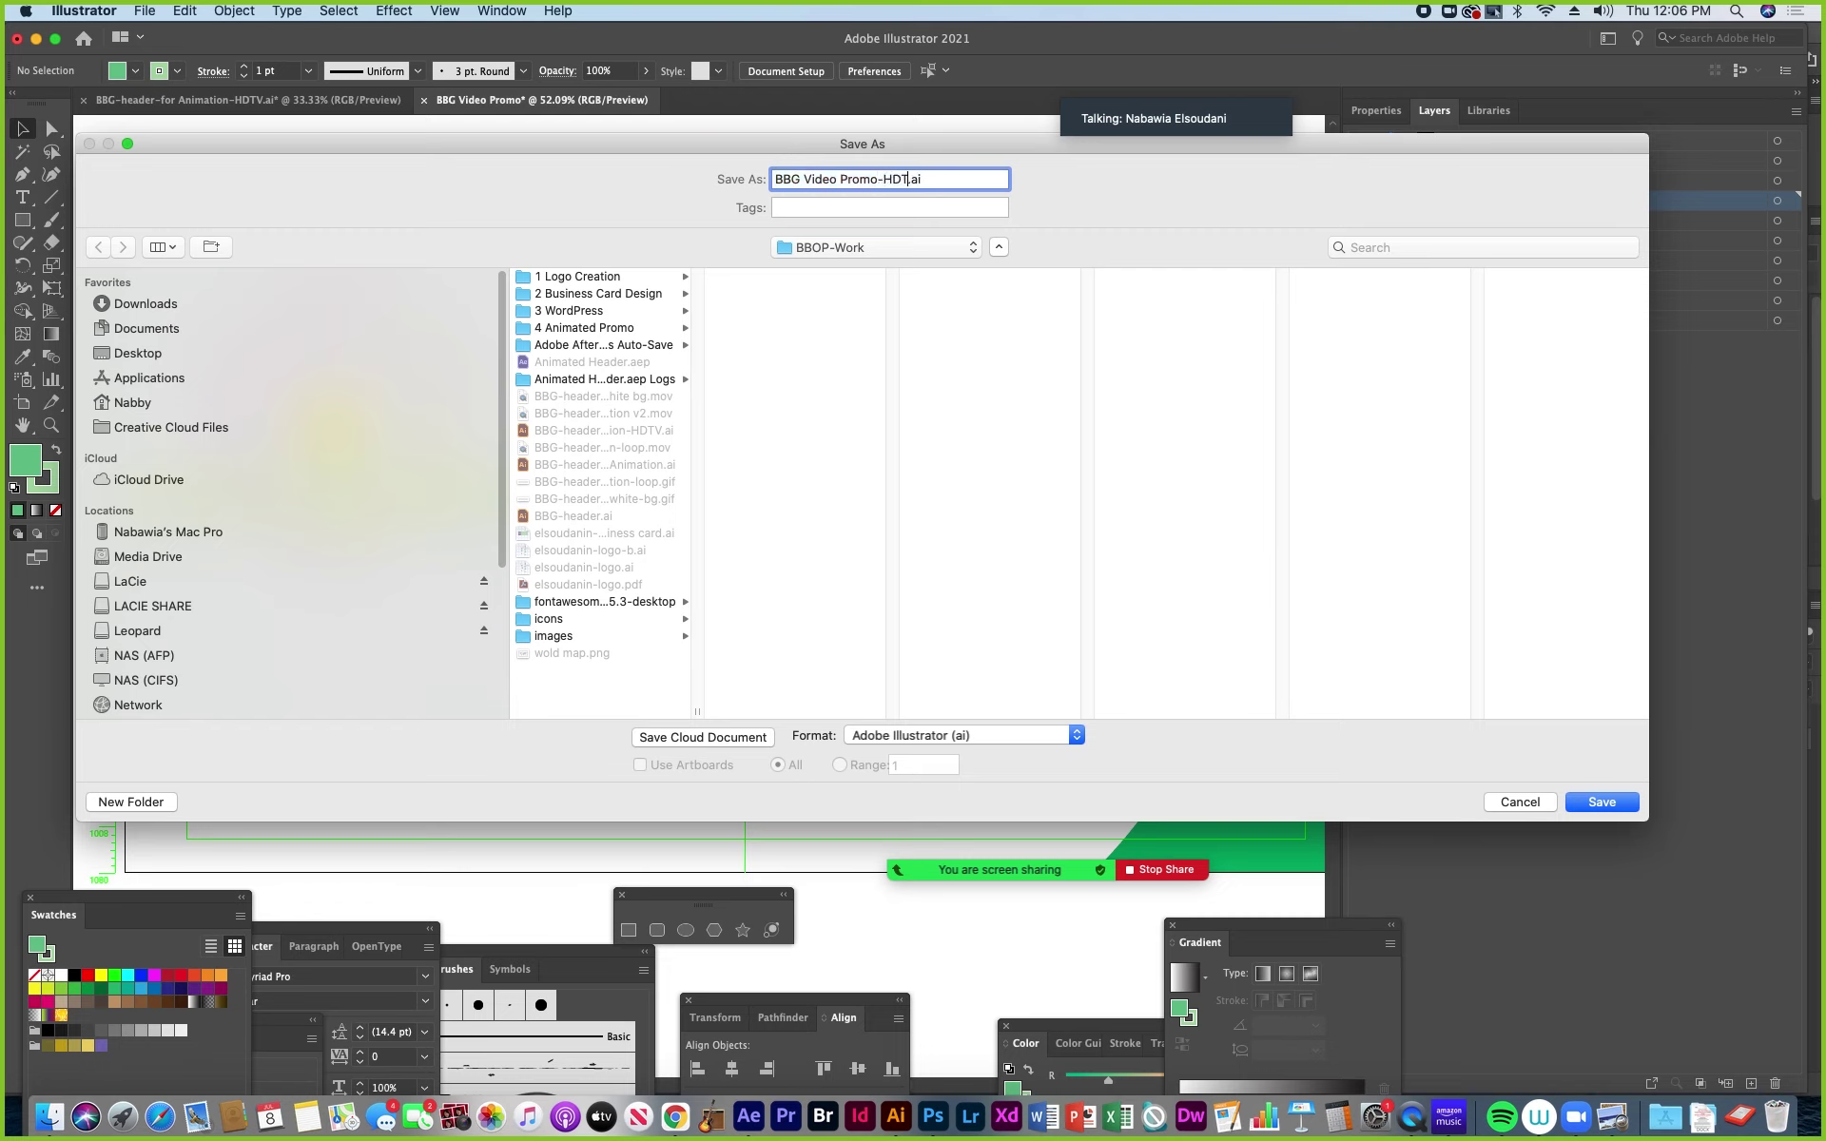
{"action": "type", "text": " Preset"}
{"action": "left_click", "coordinate": [1602, 802]}
{"action": "left_click", "coordinate": [1122, 782]}
Return to the BBG-header-for Animation-HDTV.ai document and save its changes.
{"action": "left_click", "coordinate": [202, 103]}
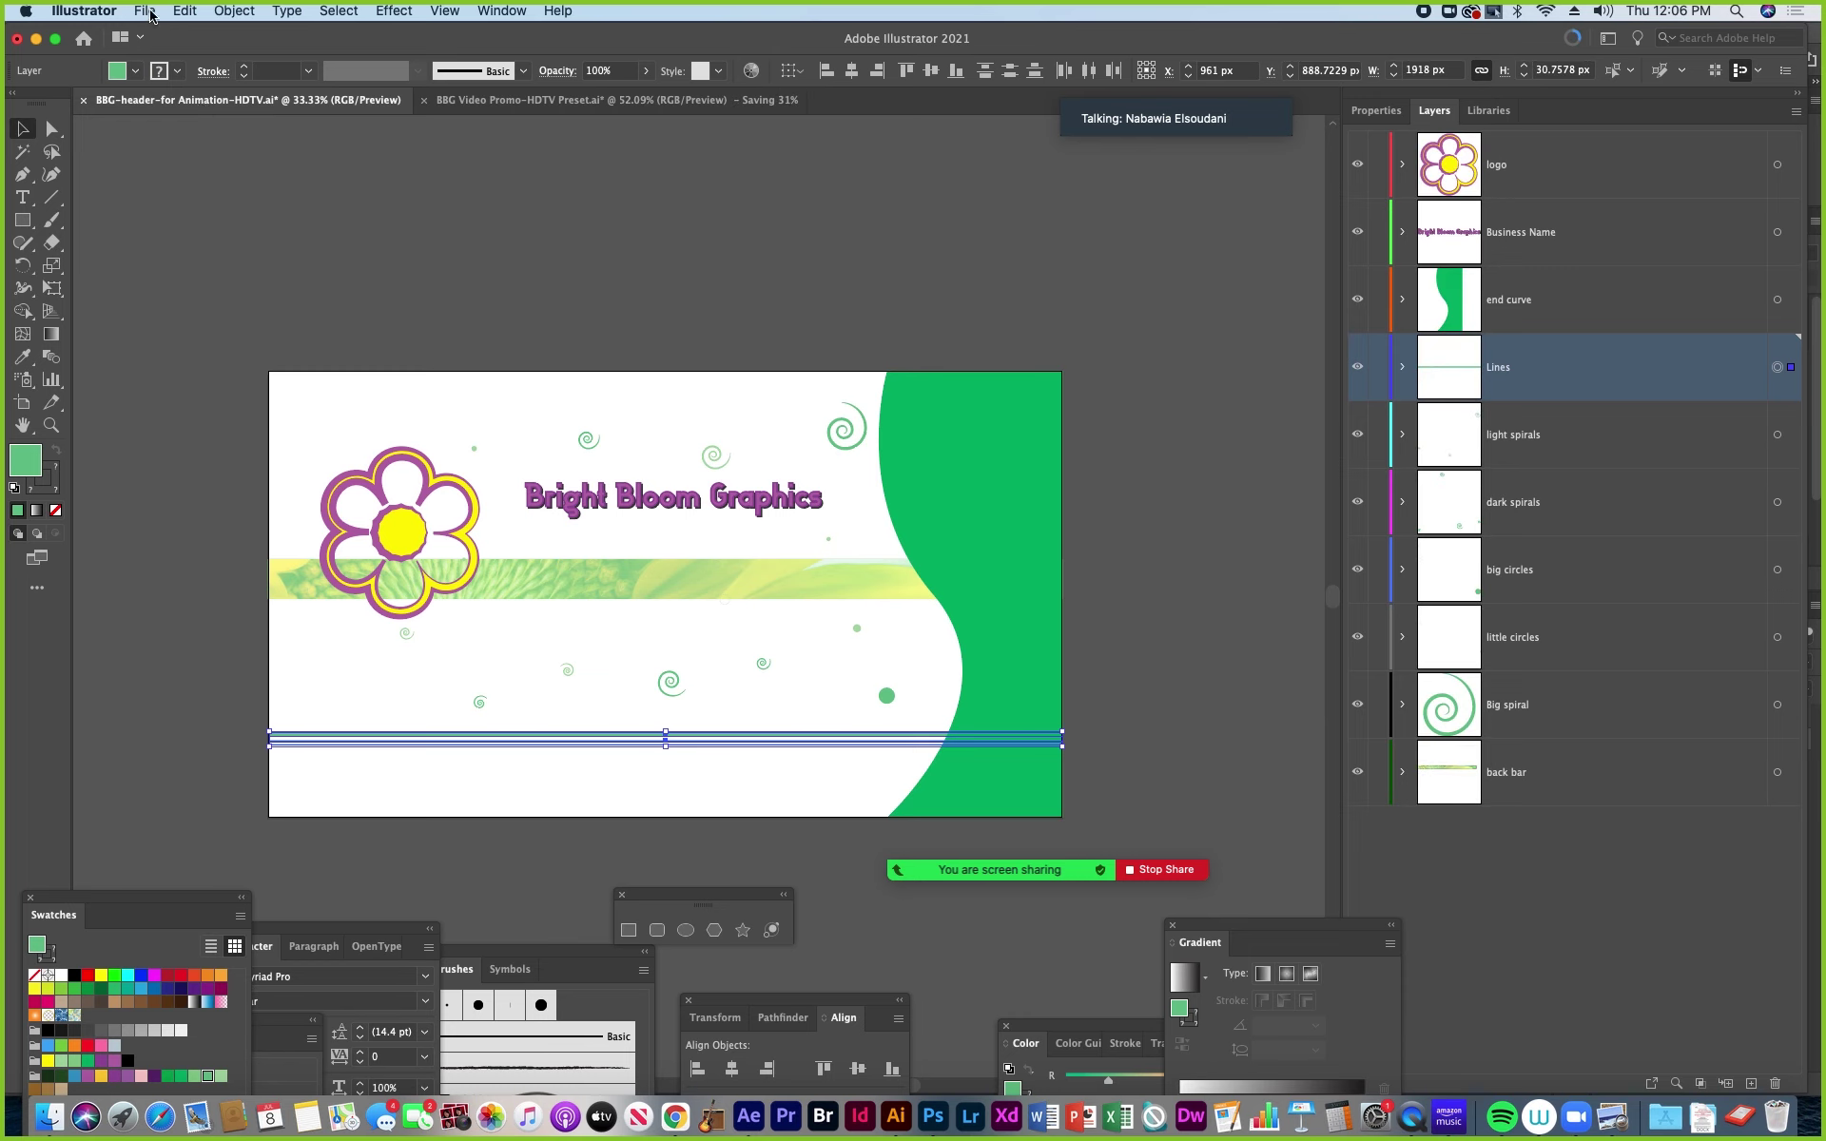
{"action": "left_click", "coordinate": [148, 11]}
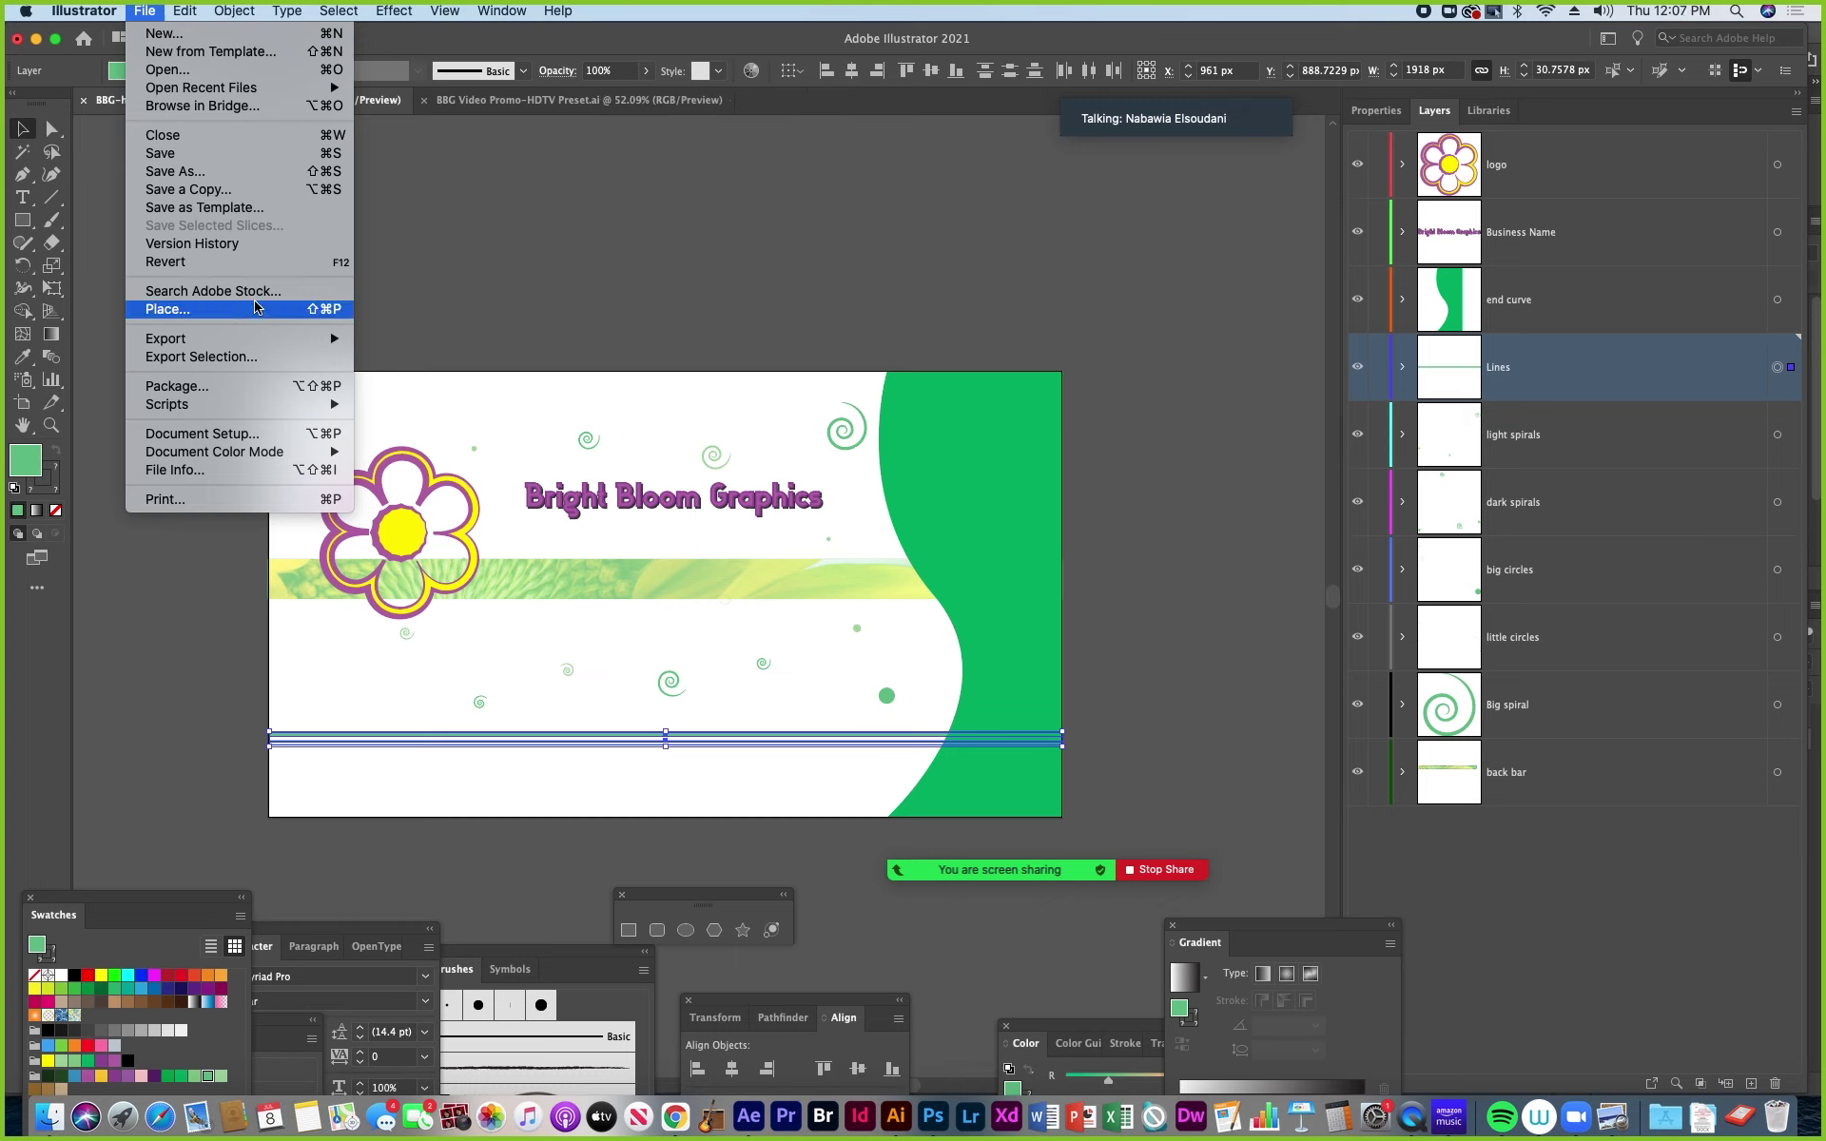
{"action": "left_click", "coordinate": [176, 158]}
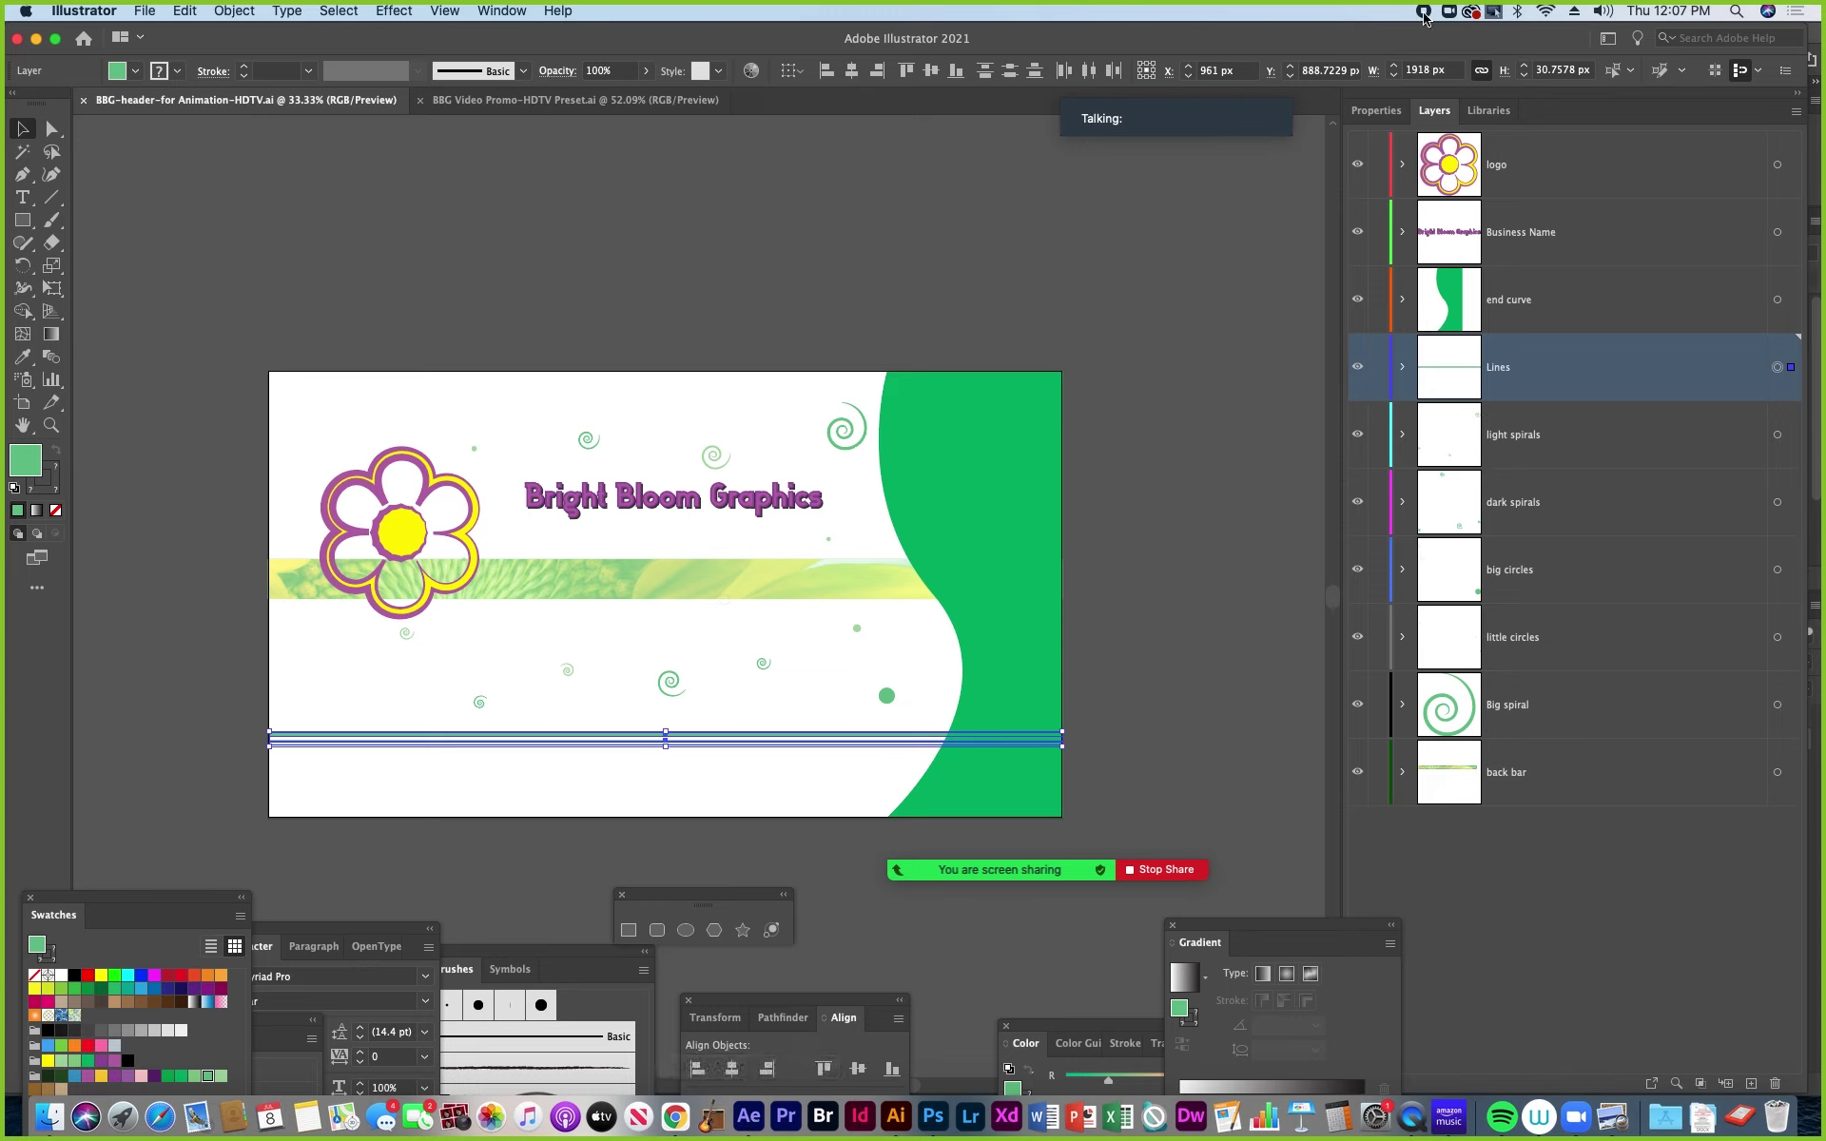
{"action": "mouse_move", "coordinate": [1215, 103]}
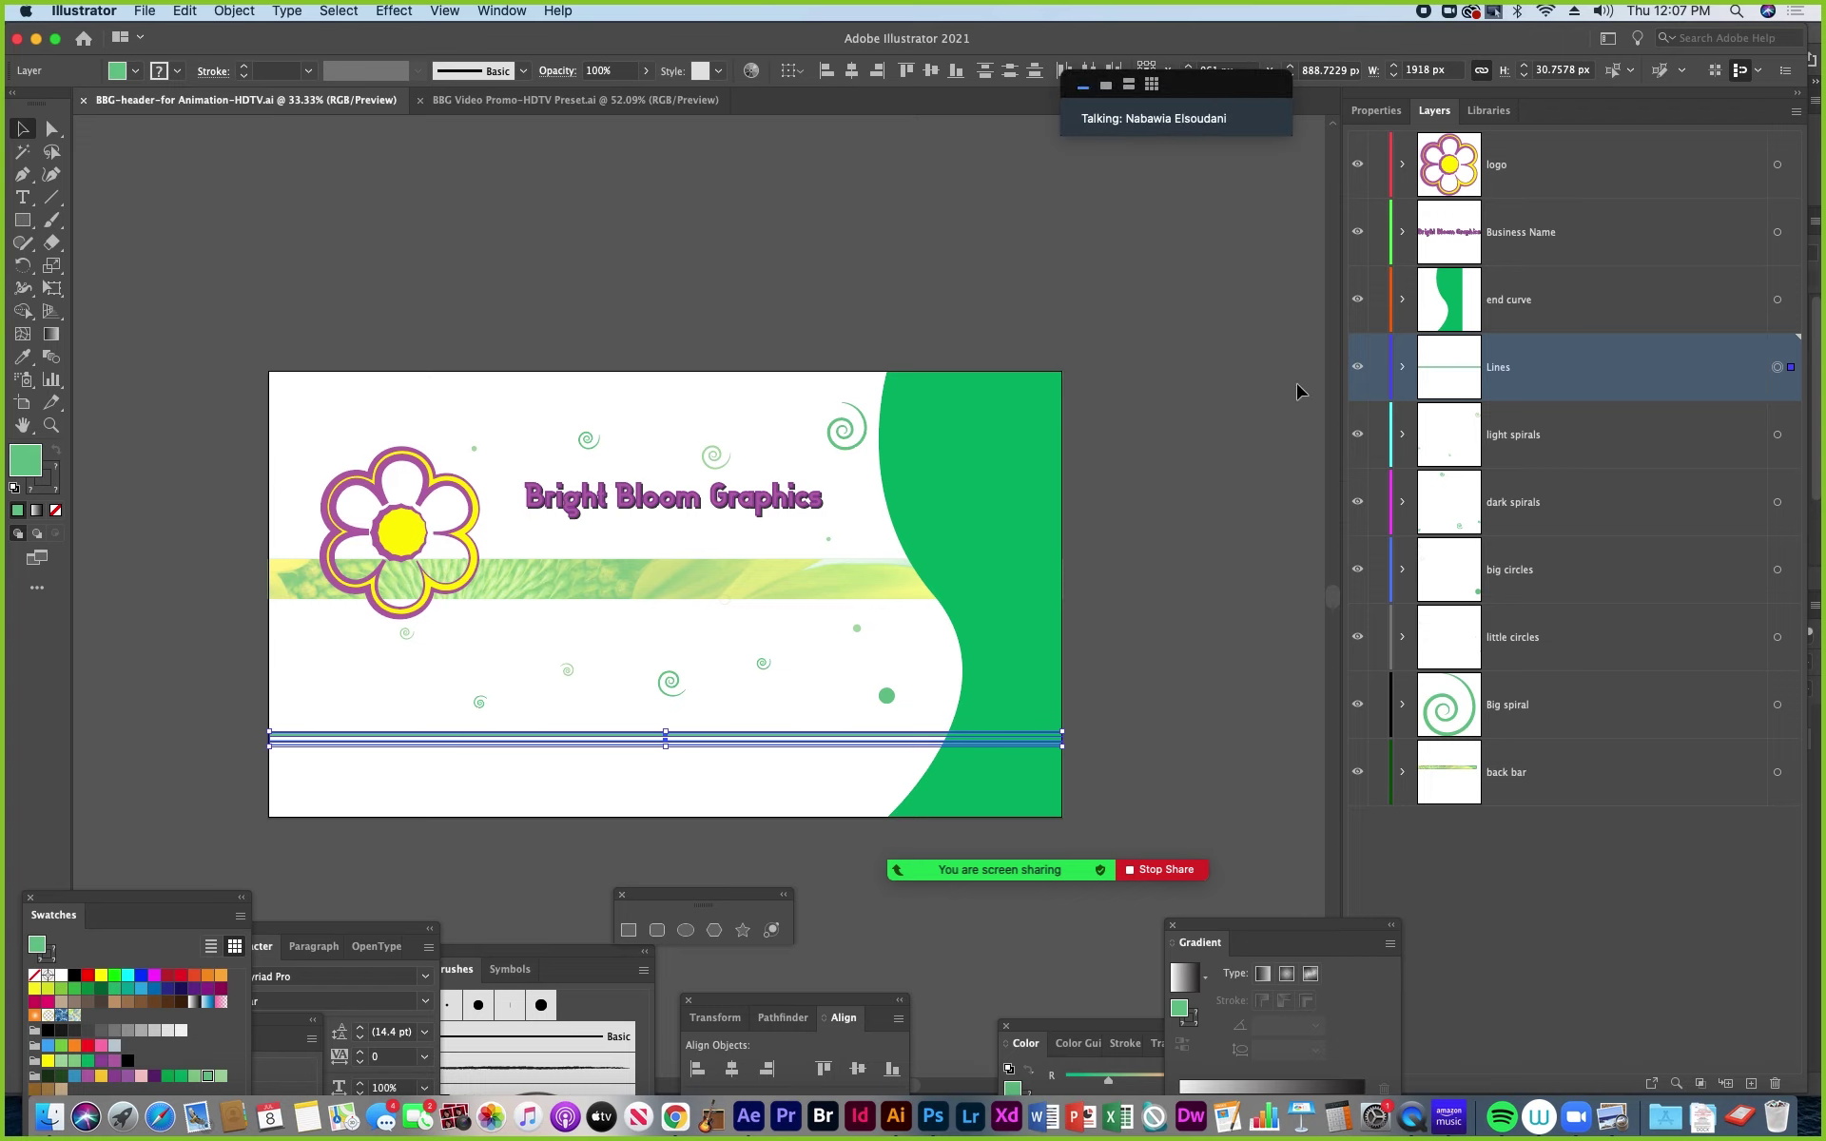